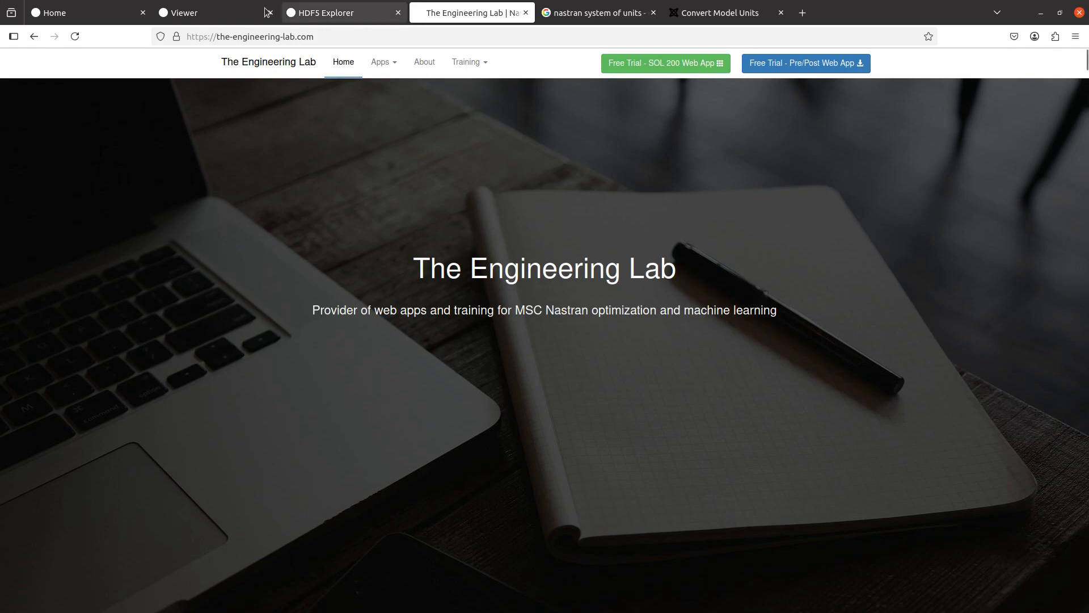
# Step: Launch the Pre/Post web app from the local SOL 200 home page and open the bulk data parameters in Pre
pyautogui.click(88, 8)
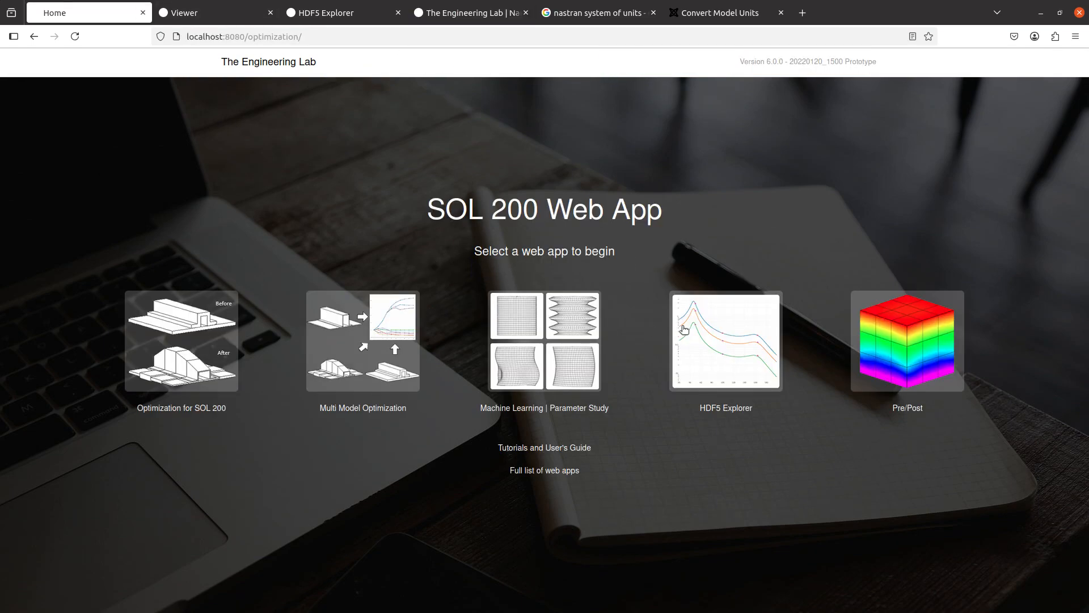
pyautogui.click(910, 373)
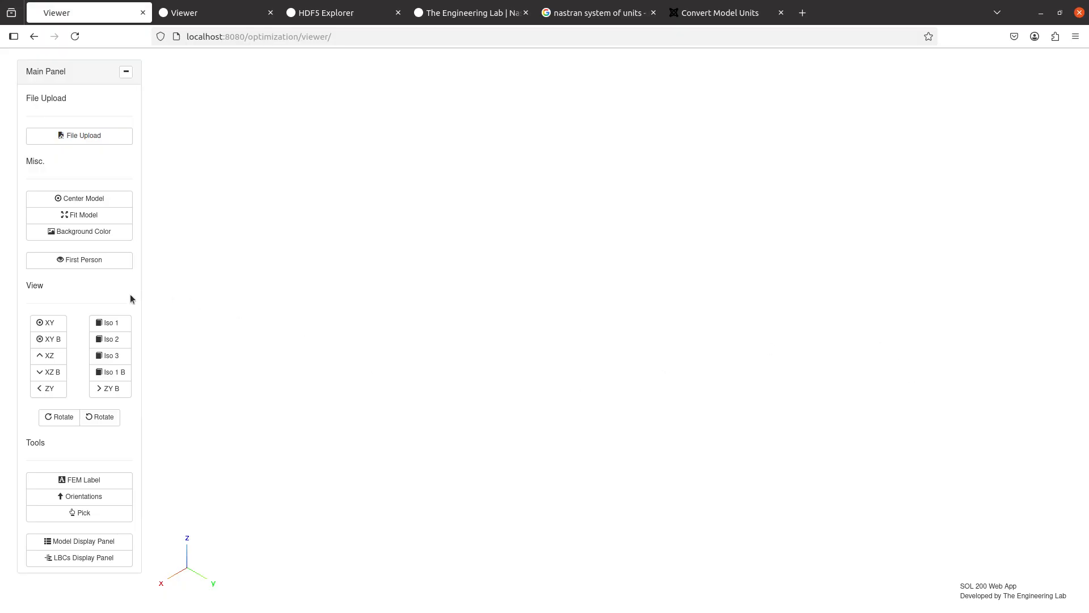
pyautogui.moveTo(135, 298); pyautogui.dragTo(142, 423)
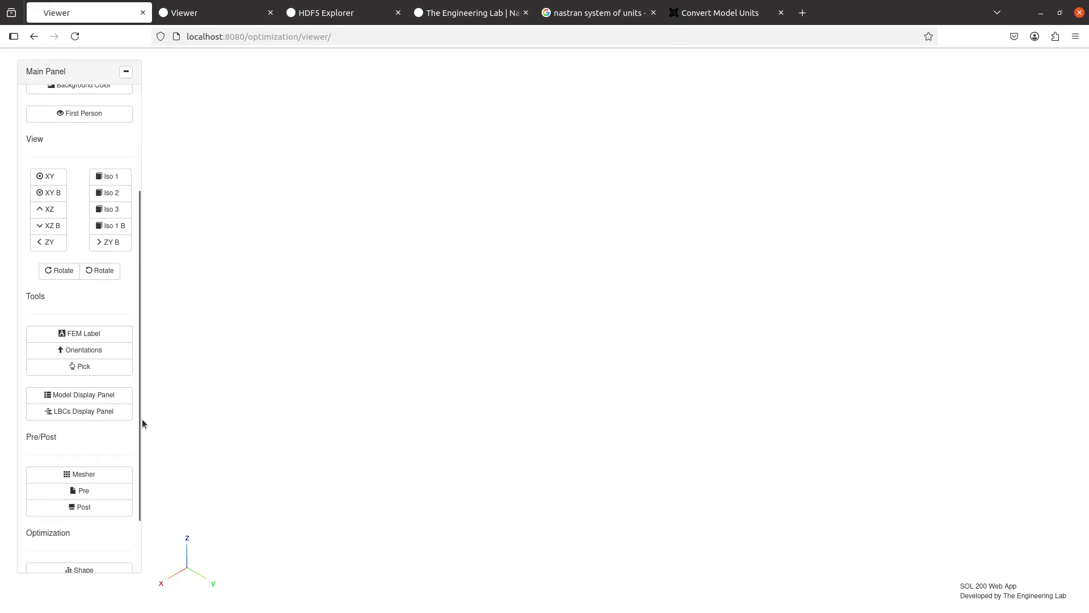
pyautogui.click(75, 490)
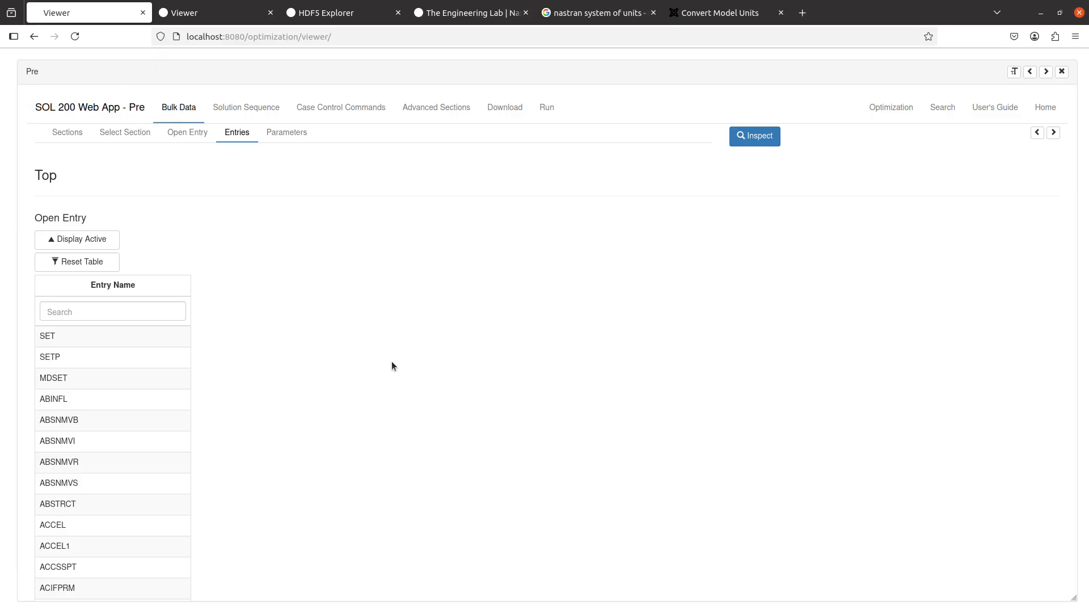
pyautogui.click(298, 138)
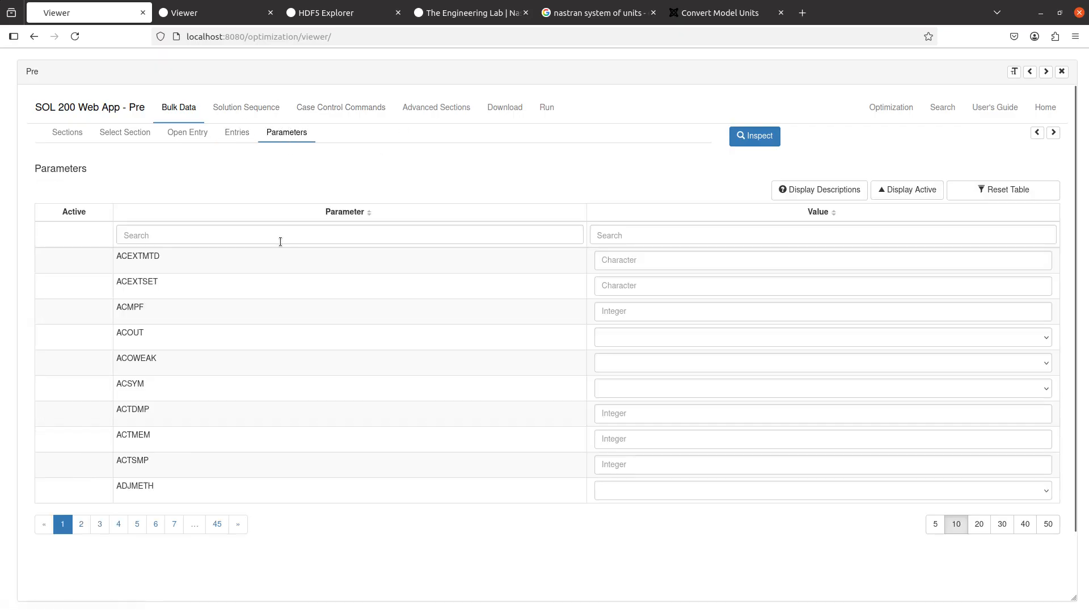
# Step: Find the WTMASS parameter by filtering for "wtm" and set its value to .00259
pyautogui.click(389, 233)
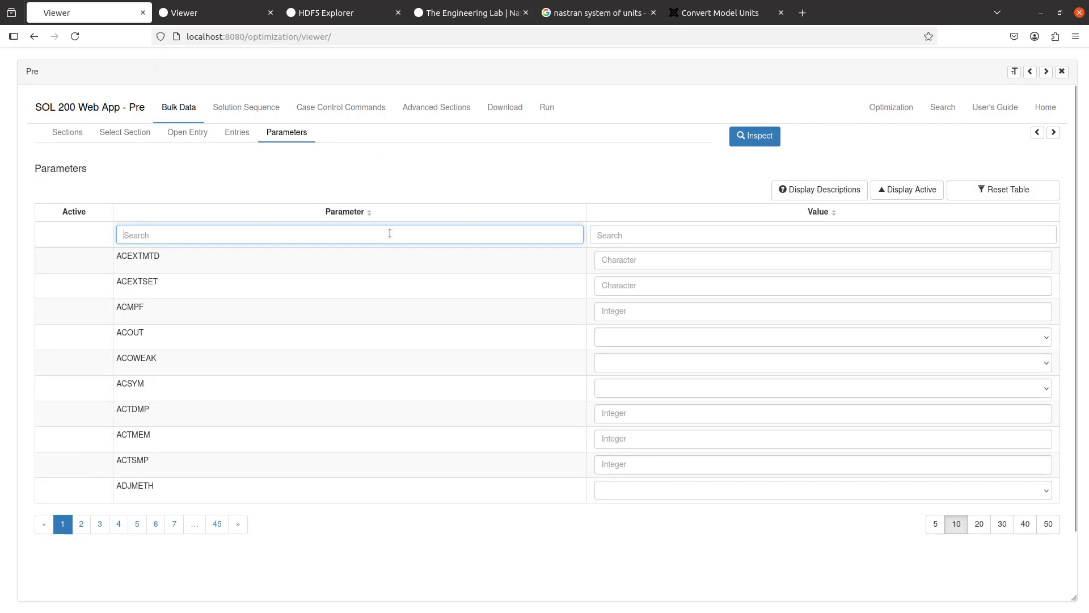
pyautogui.write('wtm')
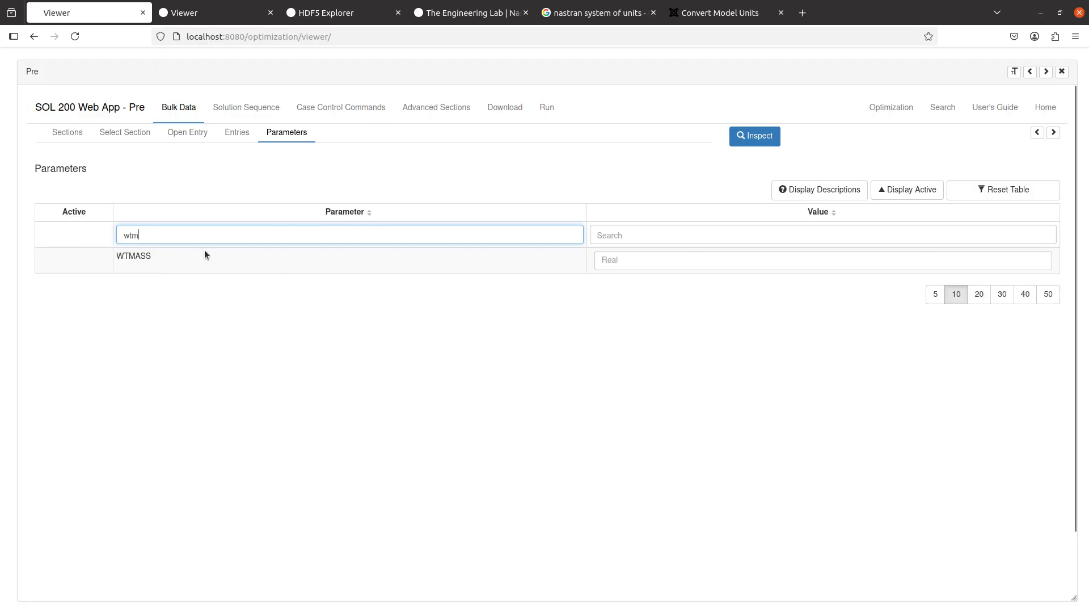
pyautogui.click(601, 255)
pyautogui.write('.00259')
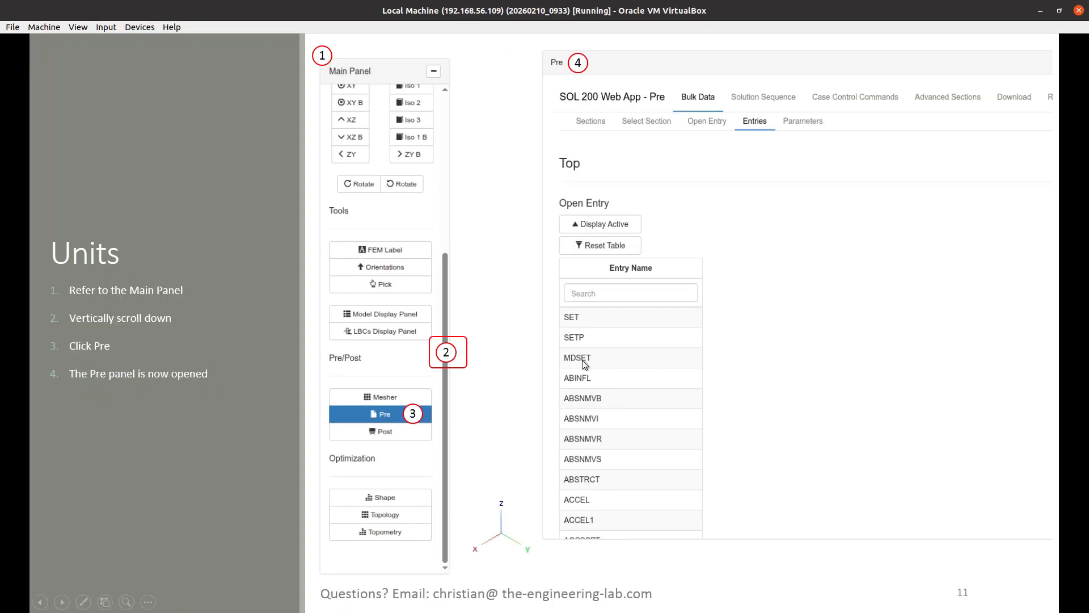
pyautogui.press('Left')
pyautogui.press('Left')
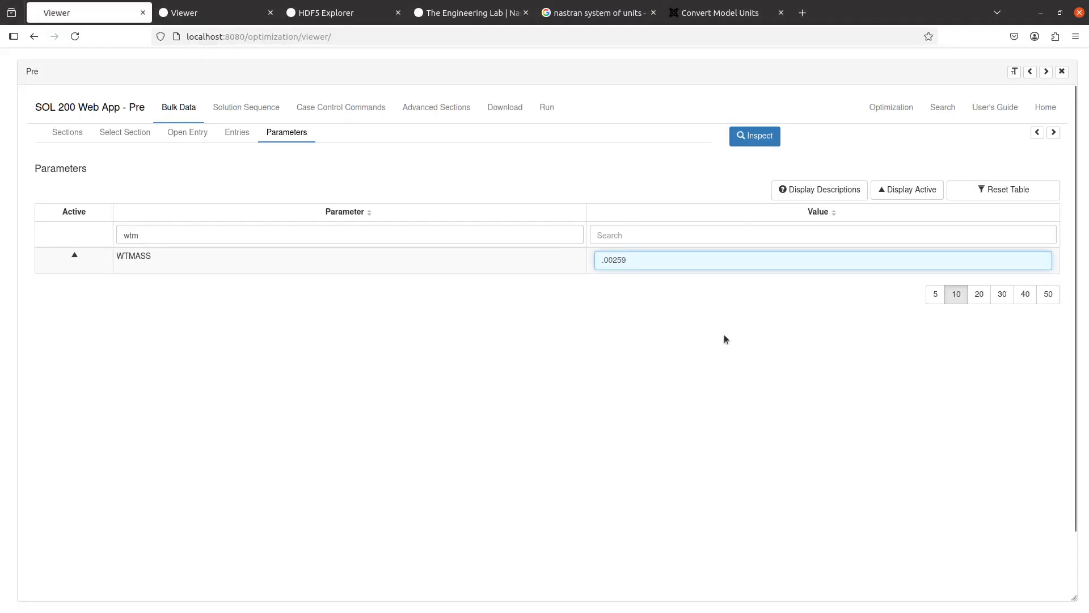
pyautogui.click(723, 335)
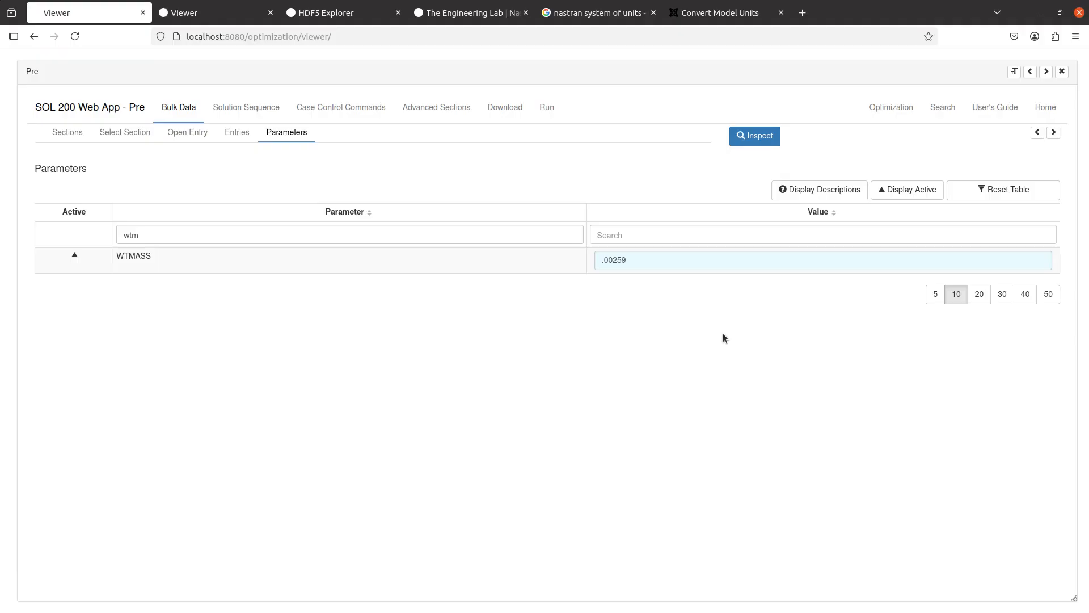
# Step: Clear the parameter name filter so the full parameter list is available
pyautogui.click(196, 233)
pyautogui.hotkey('ctrl', 'a')
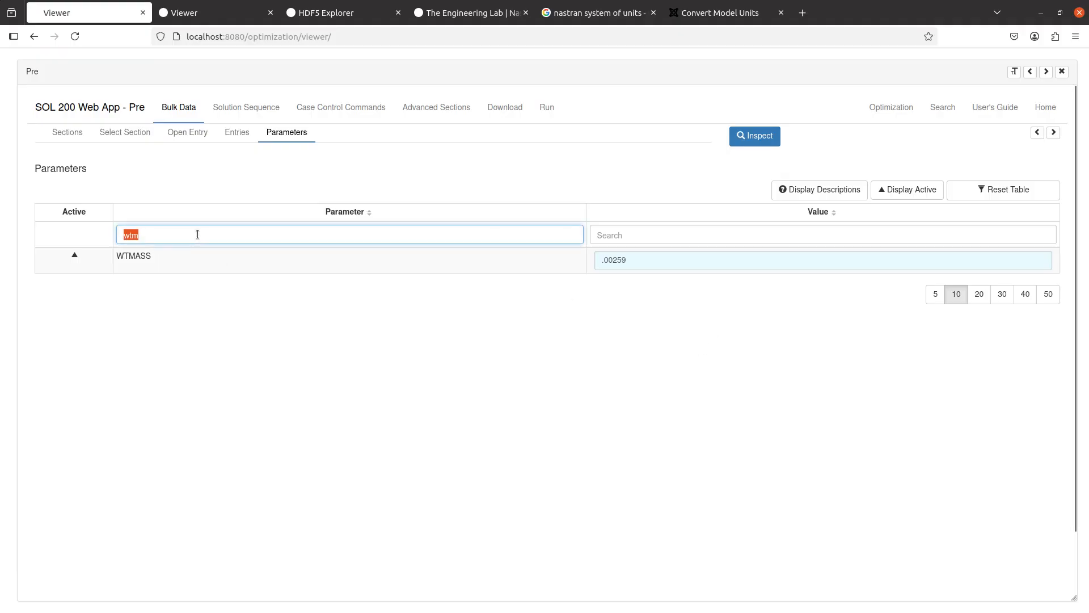
pyautogui.press('BackSpace')
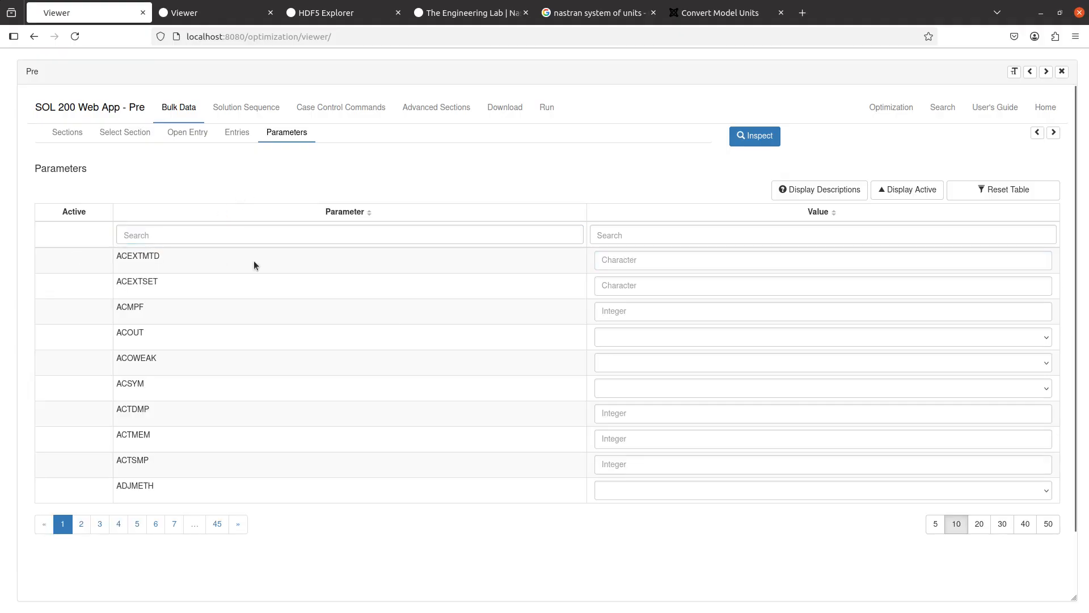
# Step: Display the parameter descriptions, read through the first page of them, and hide them again
pyautogui.click(820, 193)
pyautogui.scroll(-5, 654, 331)
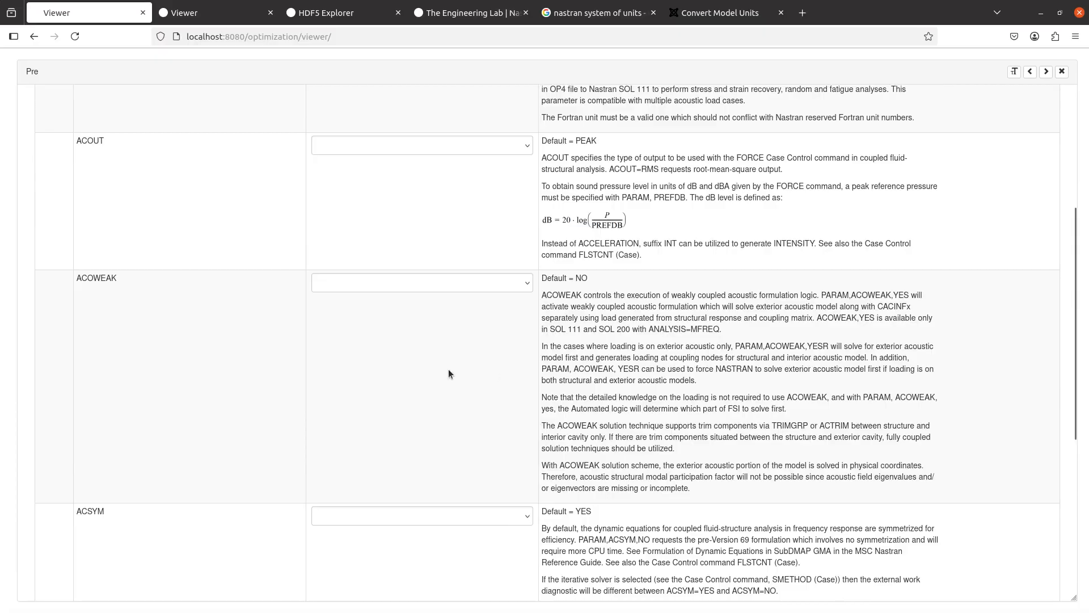
pyautogui.scroll(-5, 450, 359)
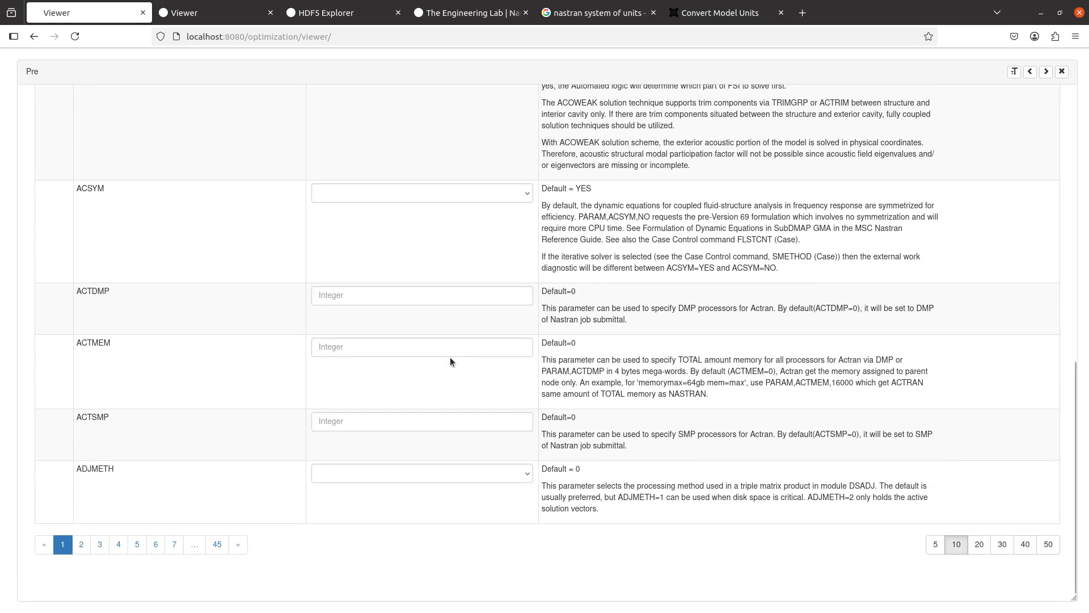
pyautogui.scroll(10, 450, 357)
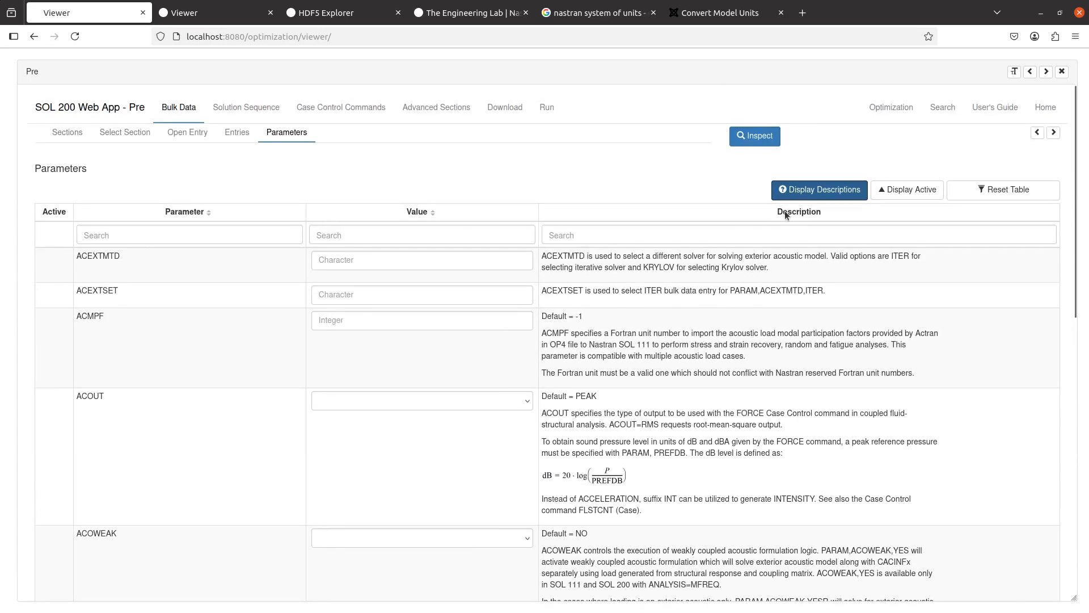
pyautogui.click(809, 191)
# Step: Find the COUPMASS parameter by filtering for "coup" and set its value to 1
pyautogui.click(498, 239)
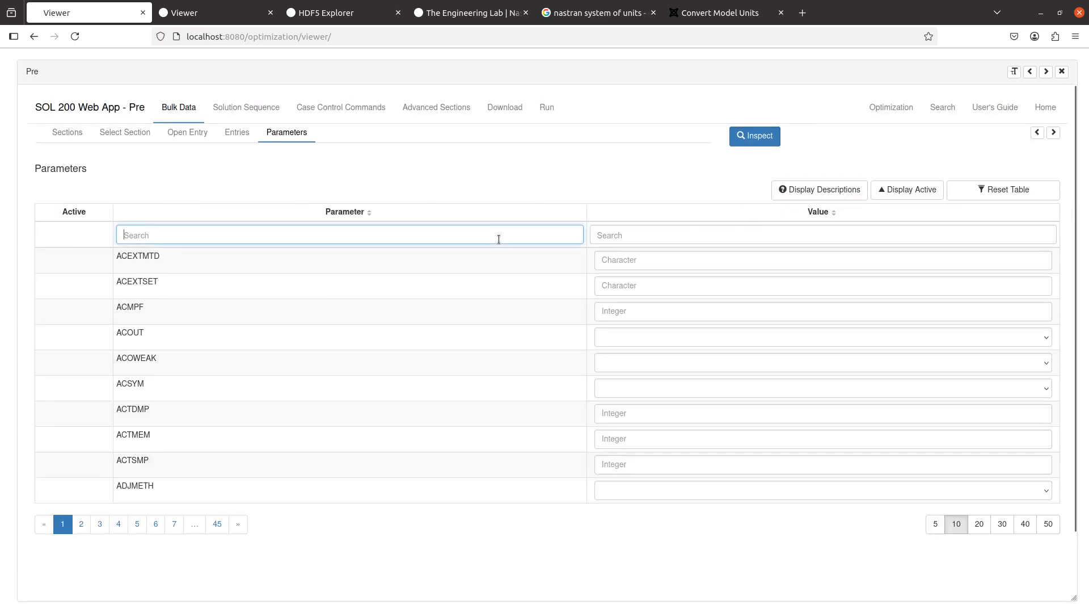
pyautogui.write('coup')
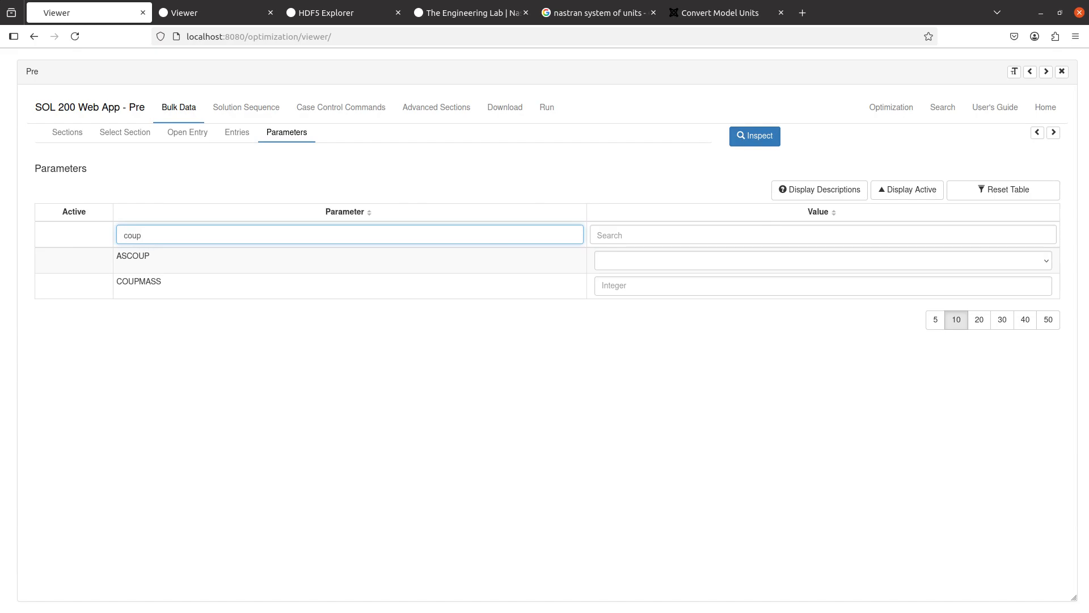
pyautogui.click(744, 283)
pyautogui.write('1')
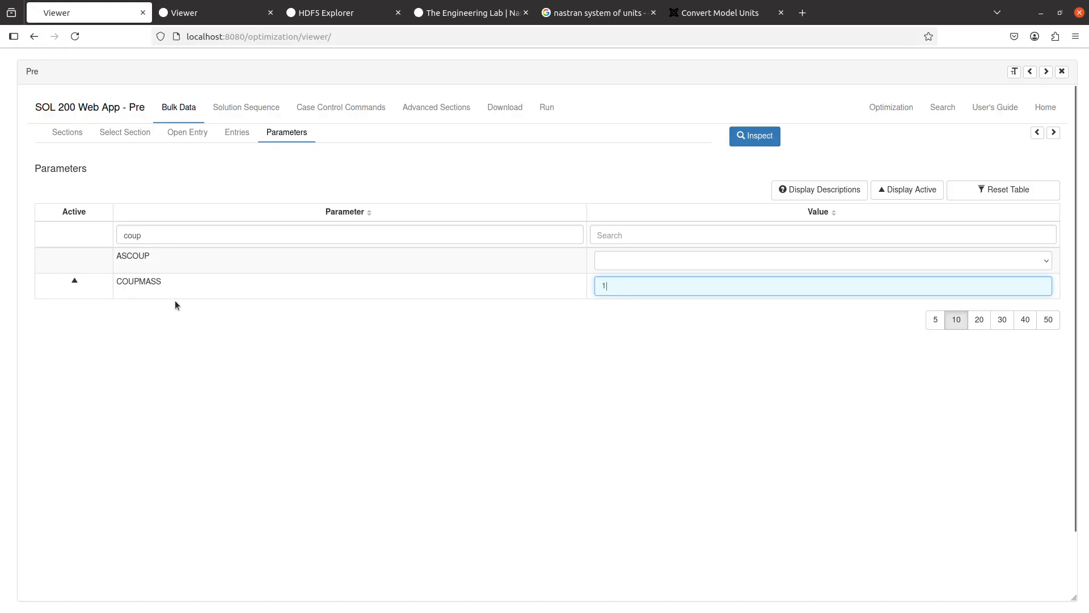
# Step: Limit the parameter table to active parameters and show the BDF output beside it
pyautogui.click(890, 194)
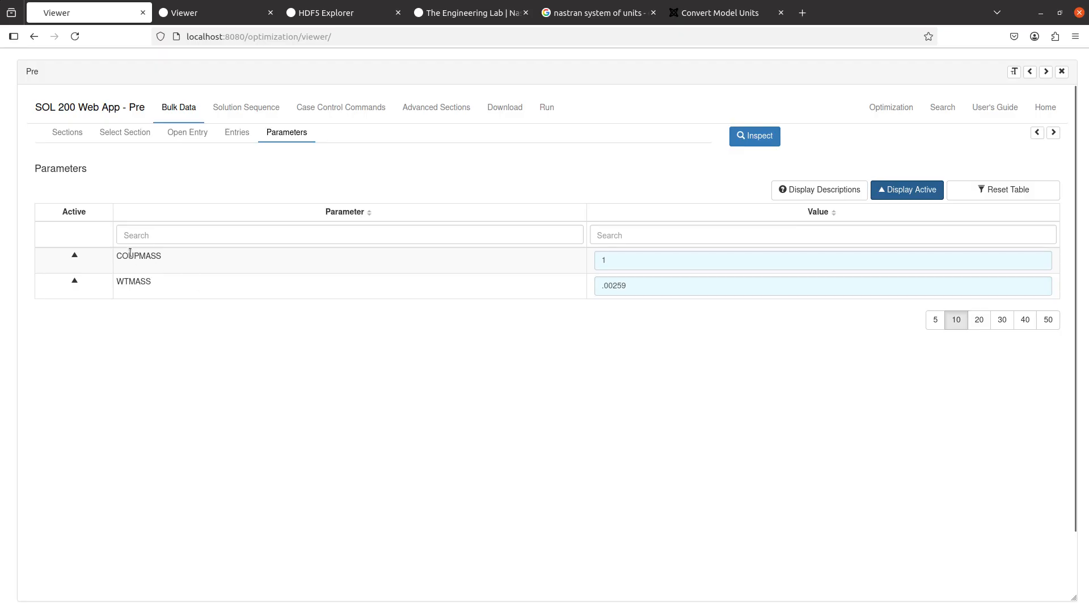
pyautogui.click(893, 196)
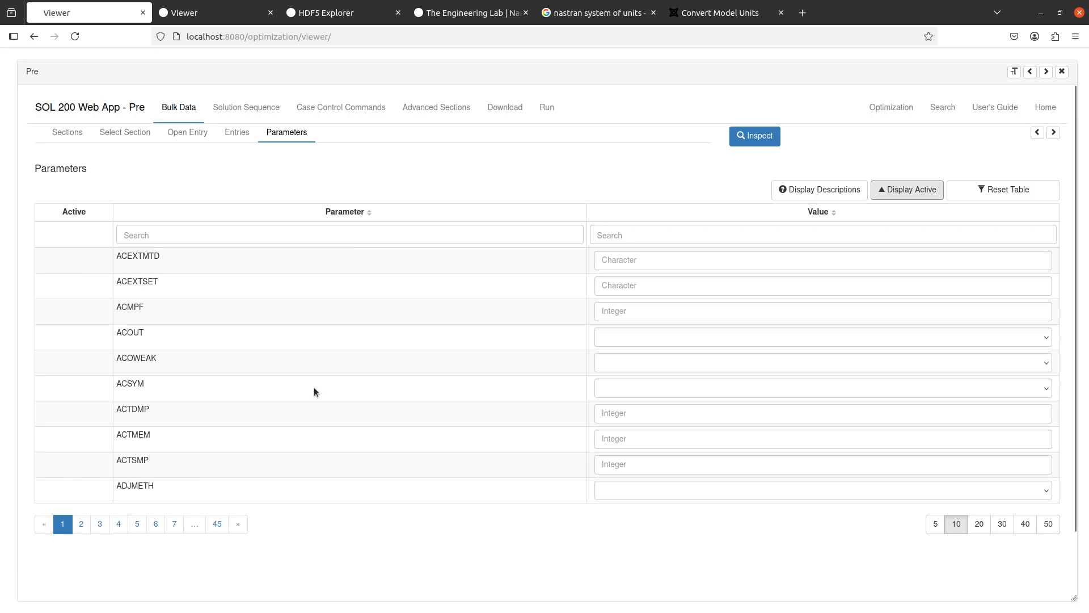
pyautogui.click(904, 198)
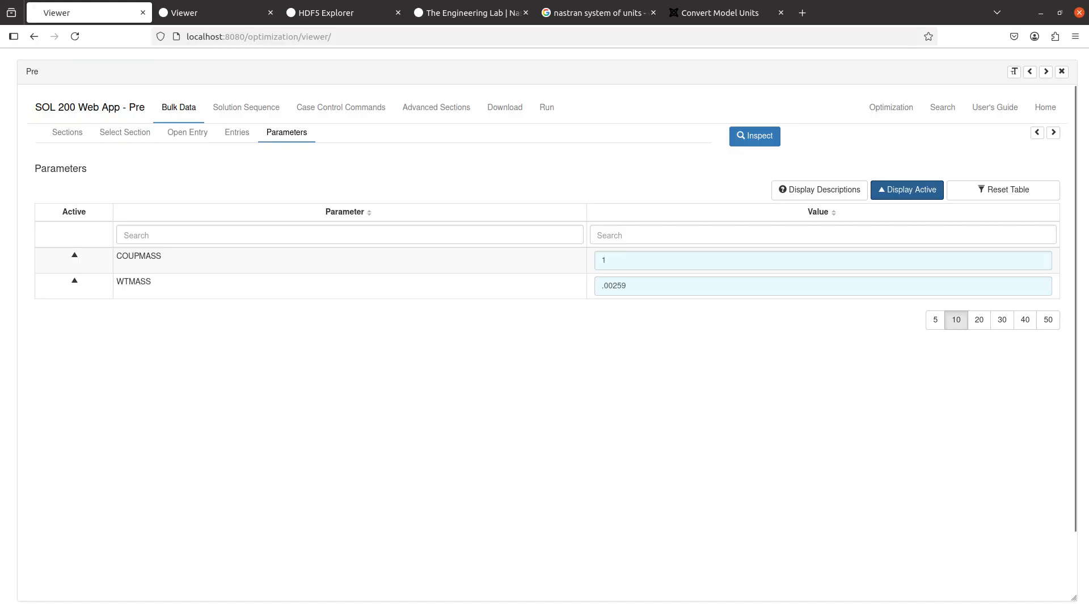
pyautogui.click(1042, 134)
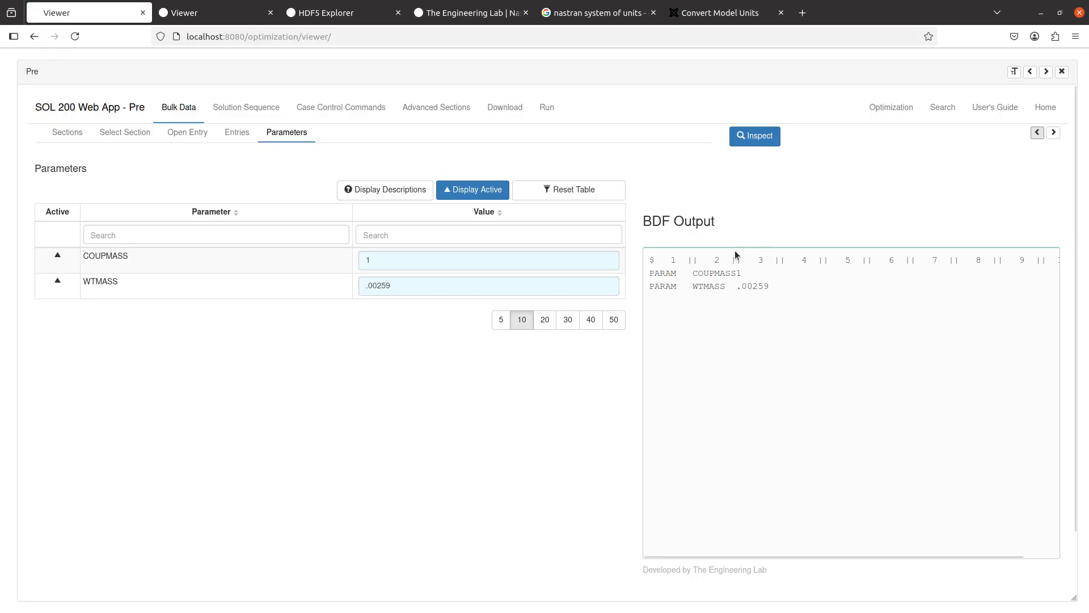
# Step: Set COUPMASS to 99999 and check its value in the BDF output preview
pyautogui.click(462, 260)
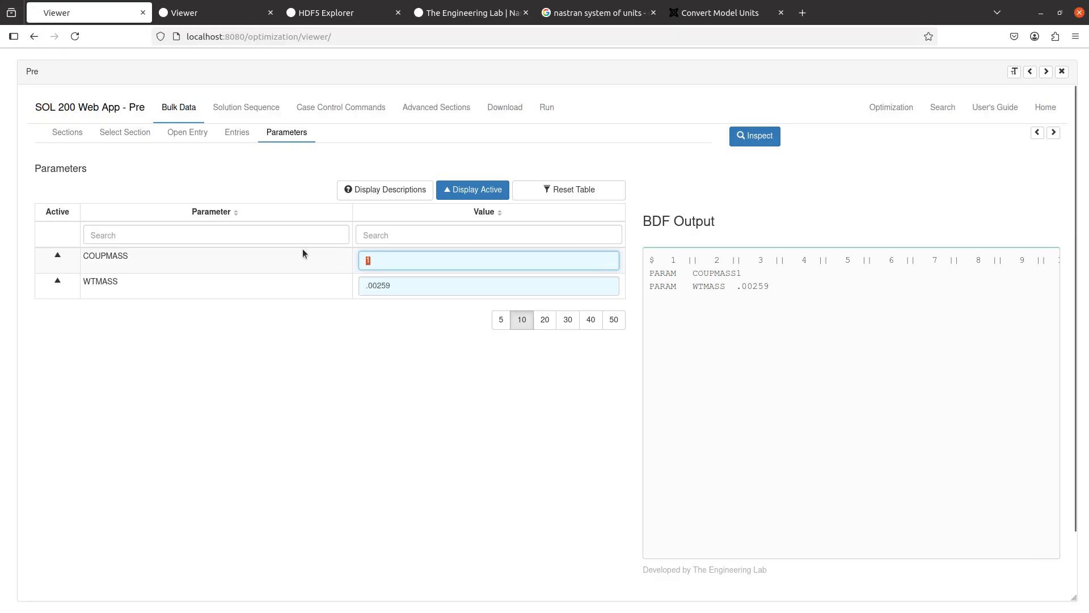
pyautogui.write('99999')
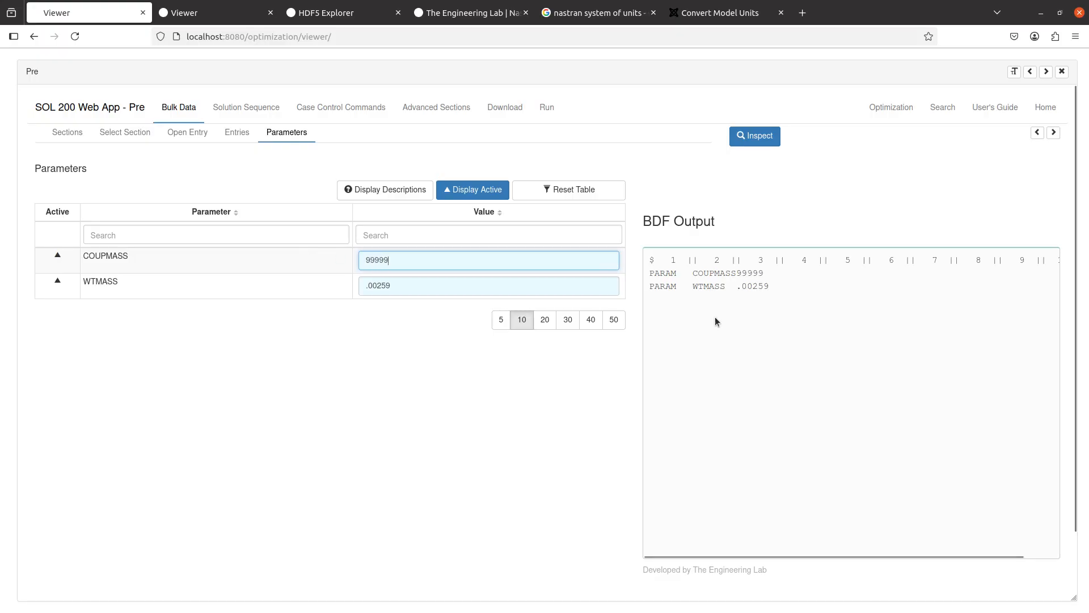
pyautogui.click(728, 276)
pyautogui.moveTo(737, 274); pyautogui.dragTo(768, 276)
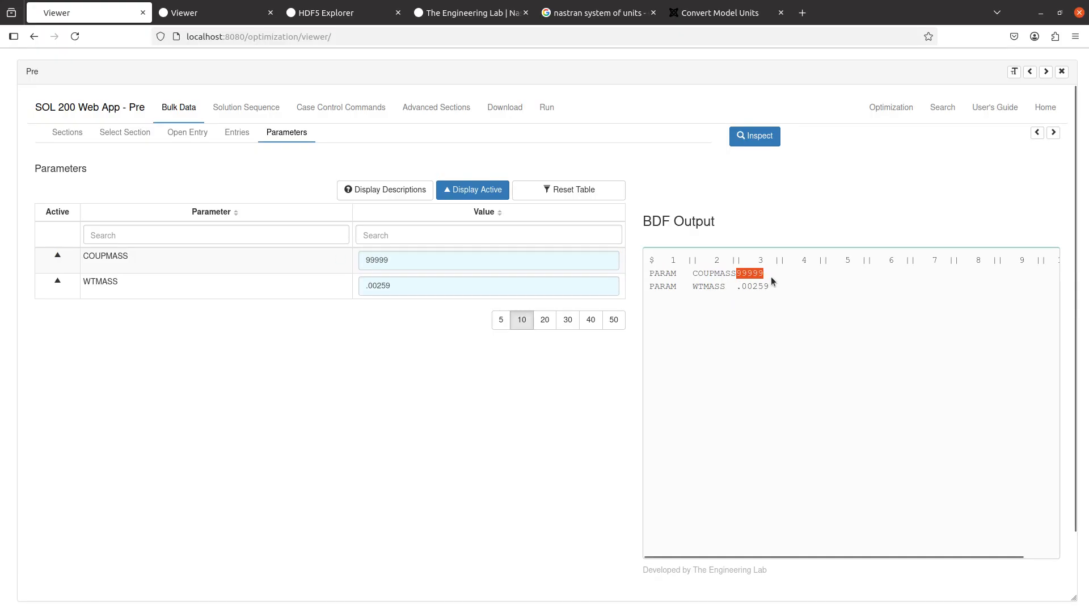
pyautogui.click(767, 300)
# Step: Download the model as a BDF file and open the folder containing model.bdf
pyautogui.click(510, 110)
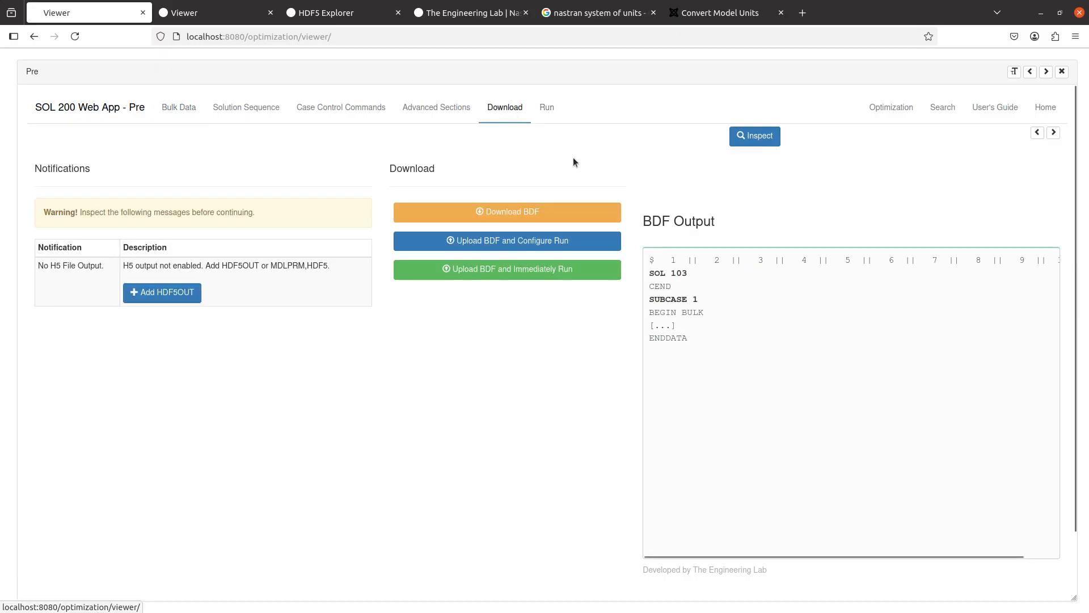
pyautogui.click(547, 214)
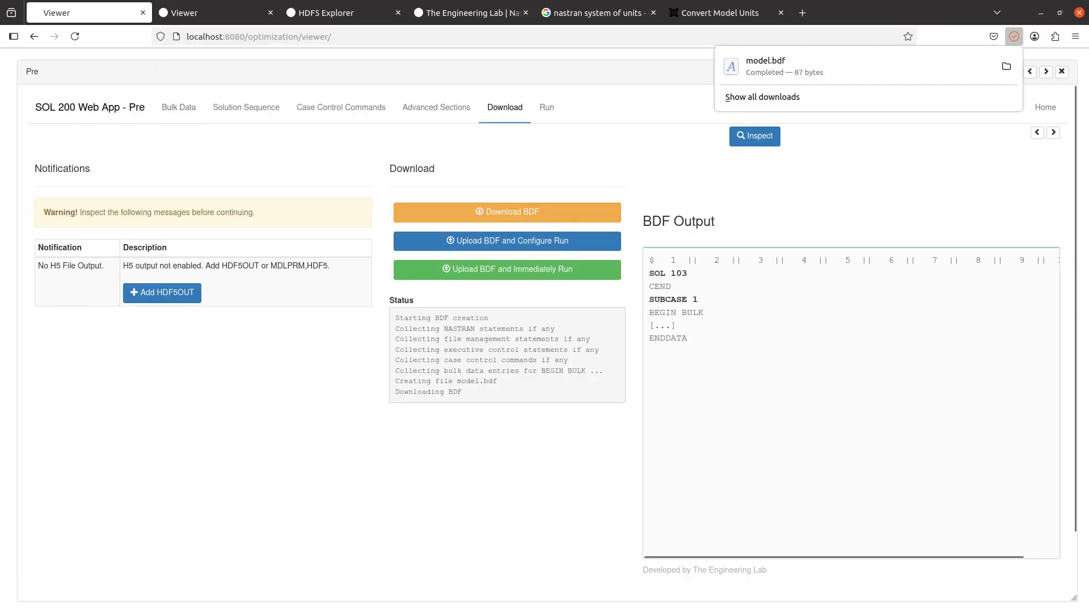
pyautogui.click(1006, 66)
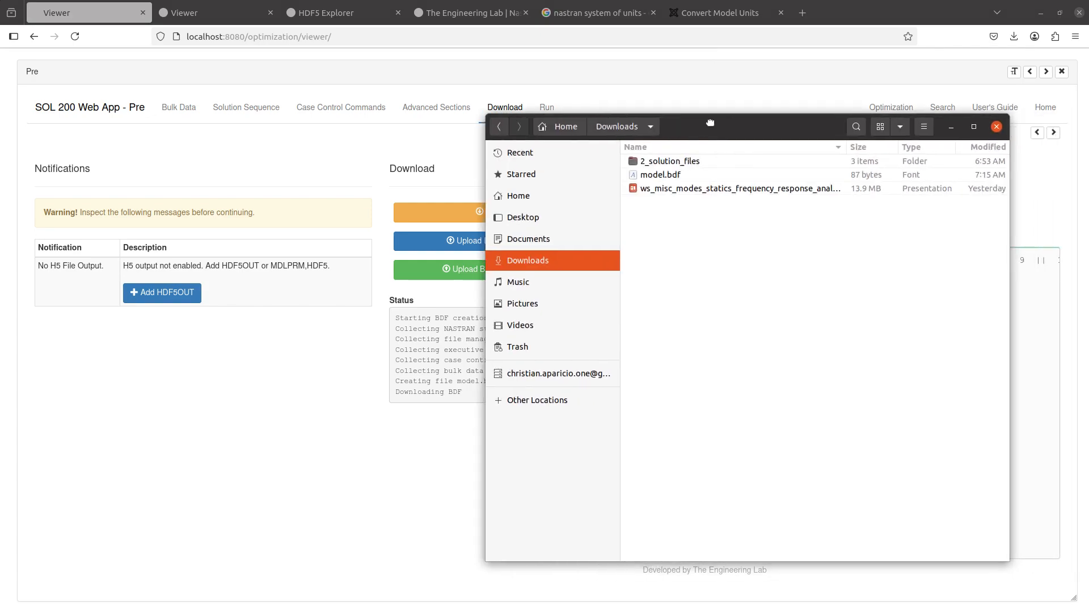
# Step: Open the downloaded model.bdf in Notepad++ and examine the COUPMASS and WTMASS PARAM entries
pyautogui.click(503, 169)
pyautogui.rightClick(503, 169)
pyautogui.press('Escape')
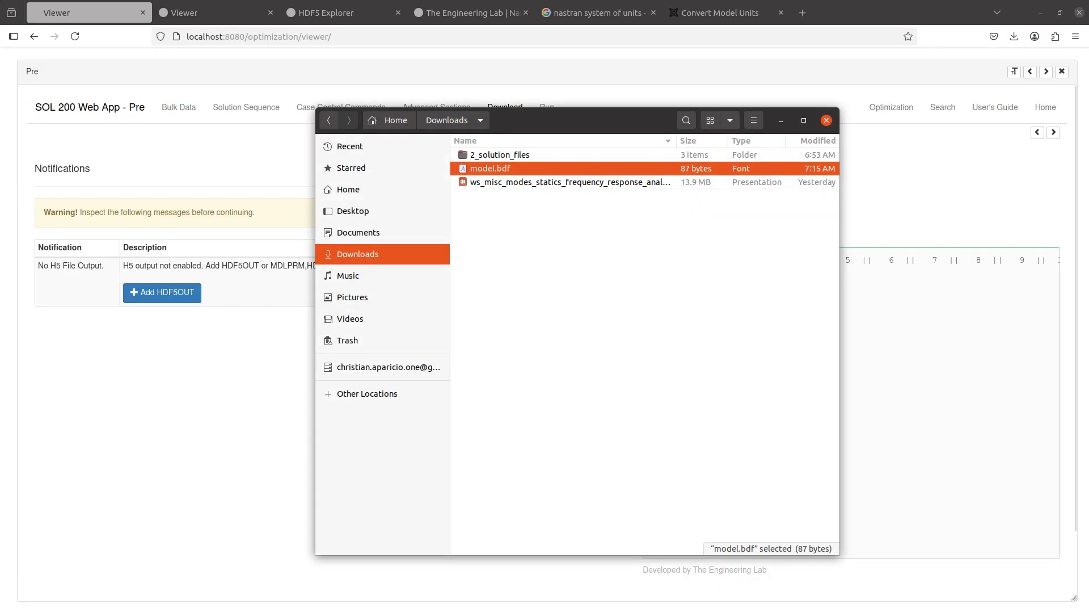
pyautogui.scroll(15, 381, 273)
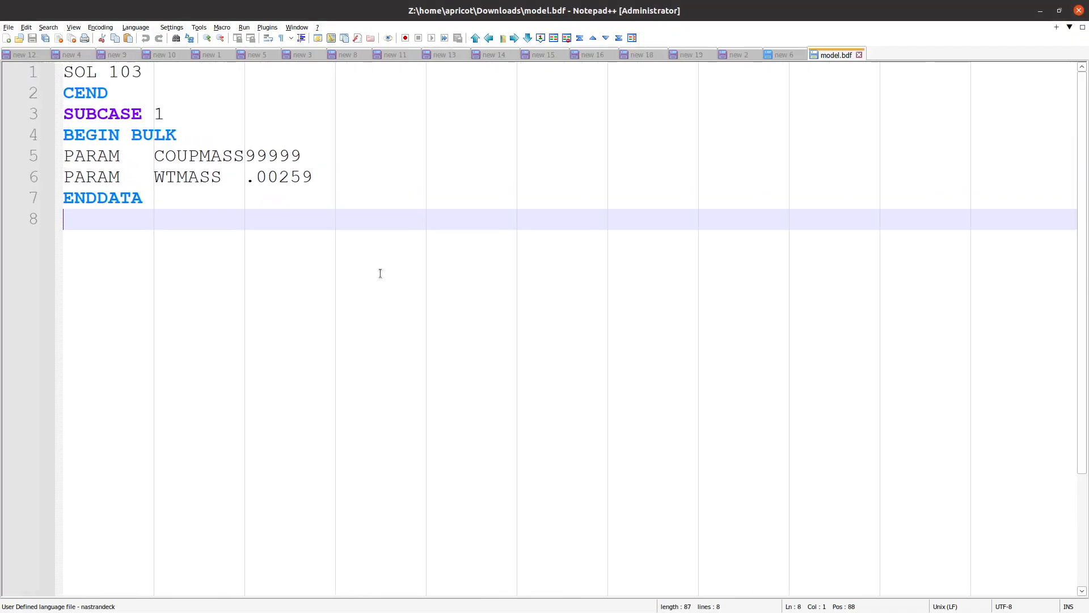
pyautogui.scroll(3, 334, 267)
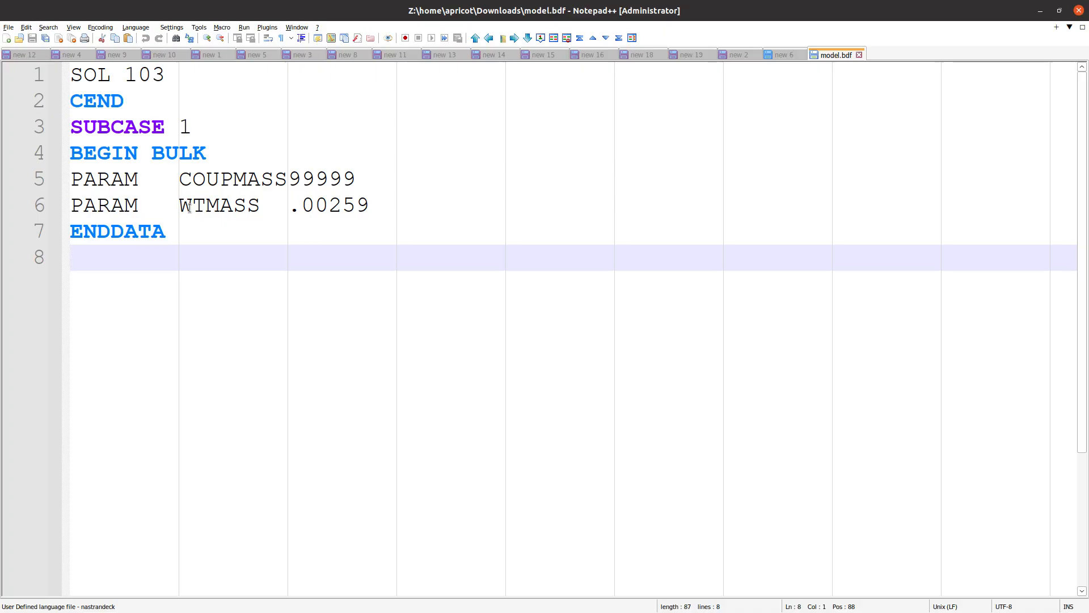
pyautogui.moveTo(376, 201); pyautogui.dragTo(78, 190)
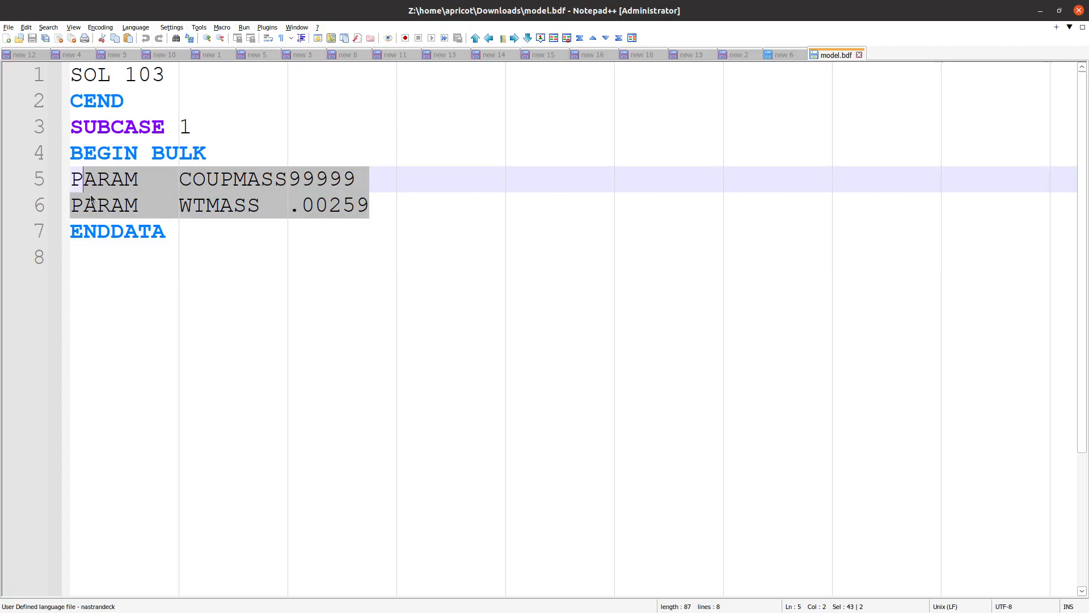
pyautogui.click(193, 204)
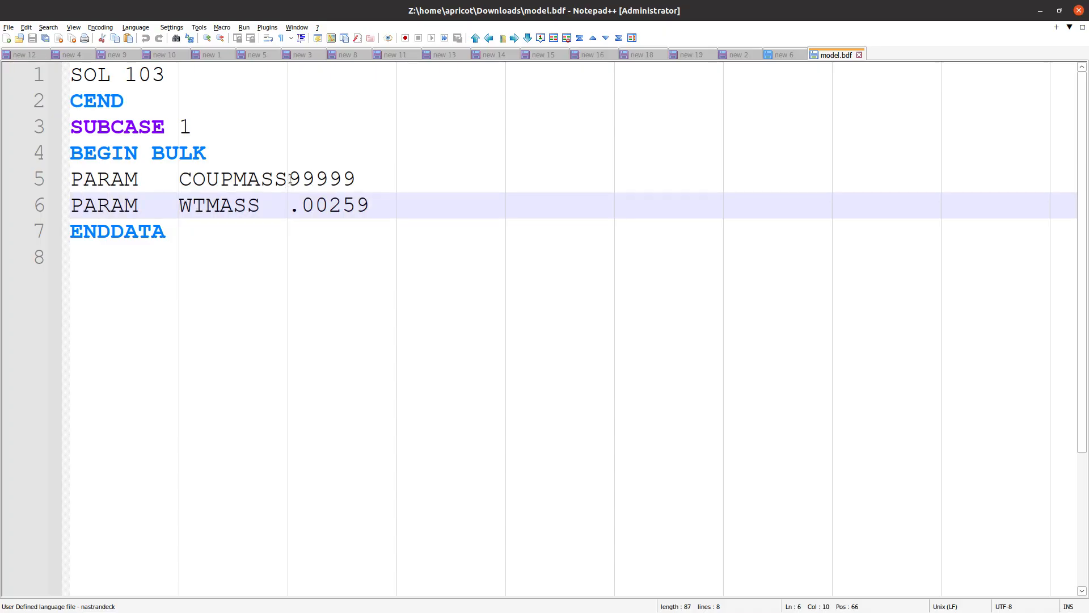
pyautogui.moveTo(288, 180); pyautogui.dragTo(366, 182)
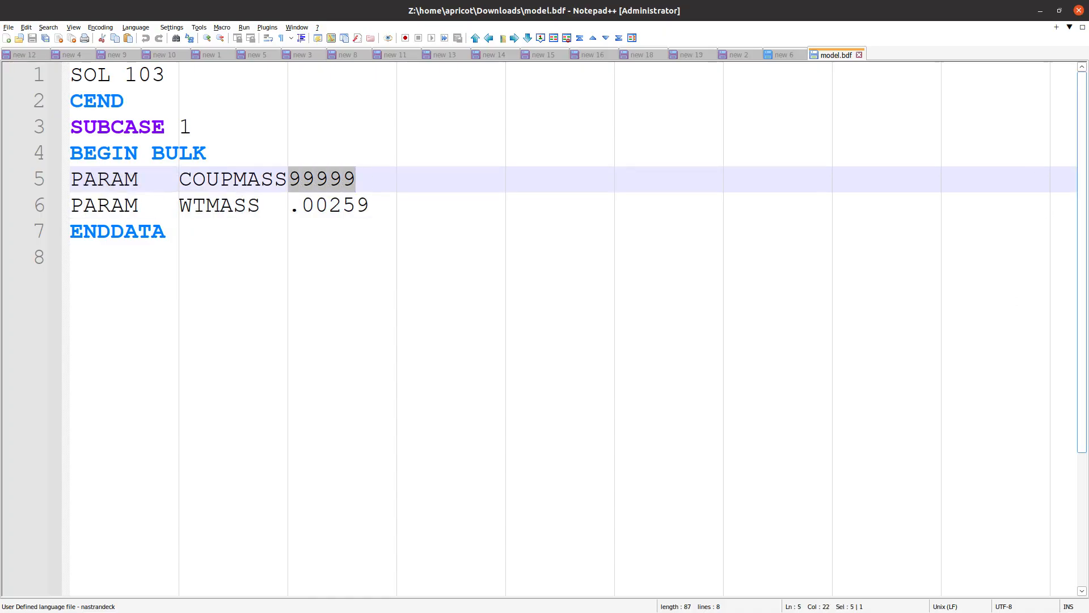
# Step: Close Notepad++ and return to the bulk data parameters in the Pre web app
pyautogui.click(1078, 11)
pyautogui.click(186, 108)
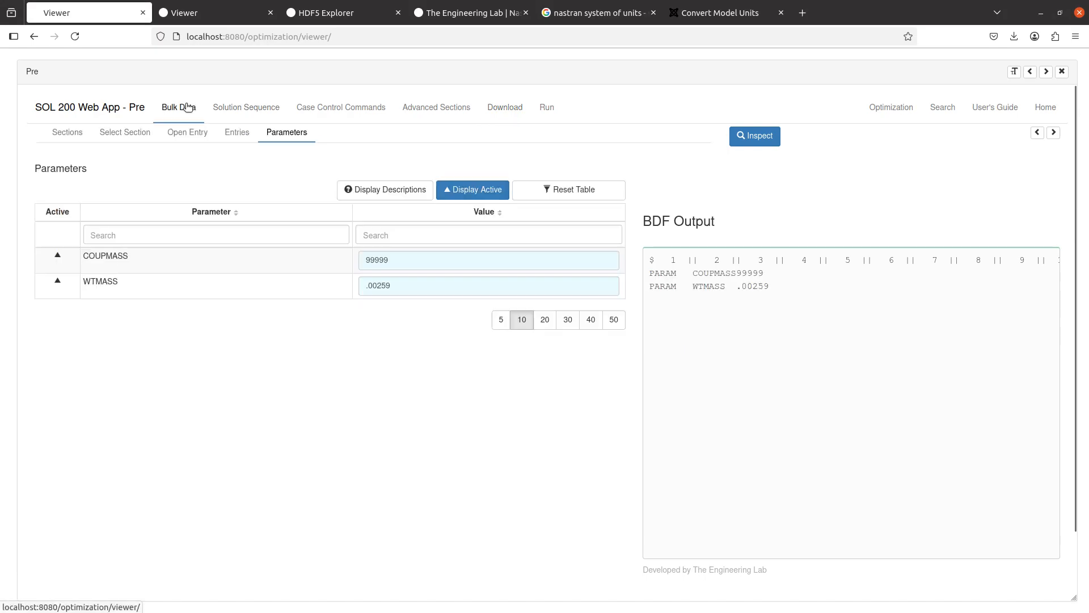
# Step: Set COUPMASS to 1 in the bulk data parameters and download the model as a BDF file
pyautogui.moveTo(421, 262); pyautogui.dragTo(202, 292)
pyautogui.write('1')
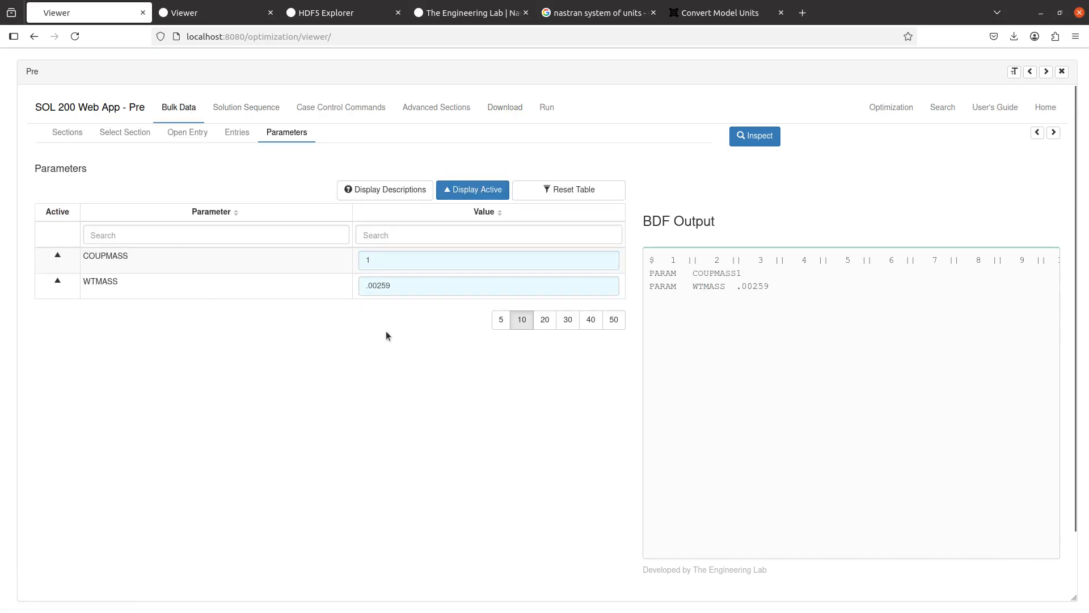
pyautogui.click(483, 108)
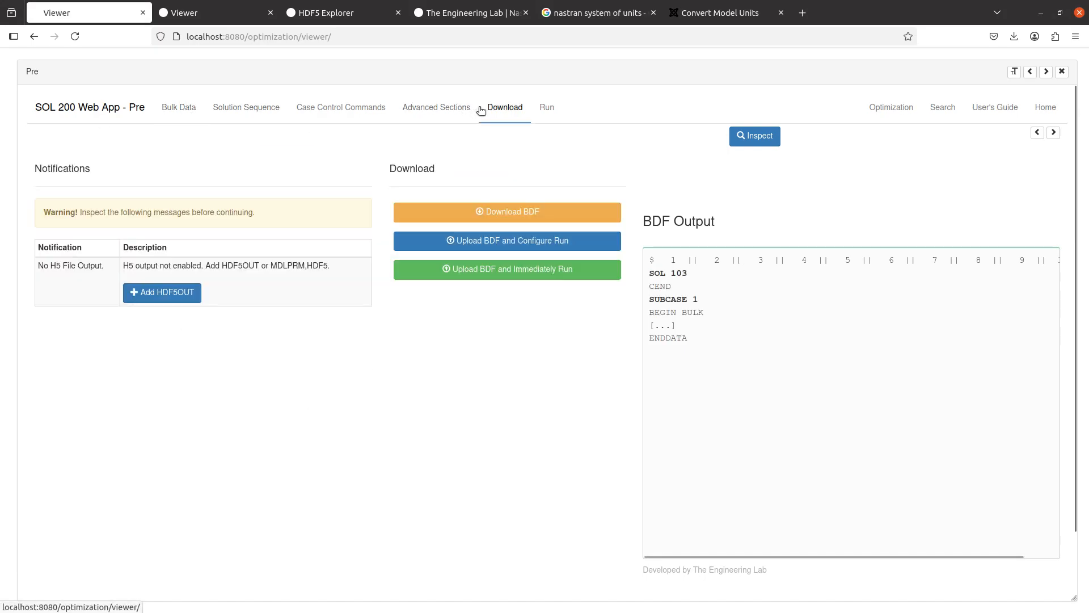
pyautogui.click(522, 214)
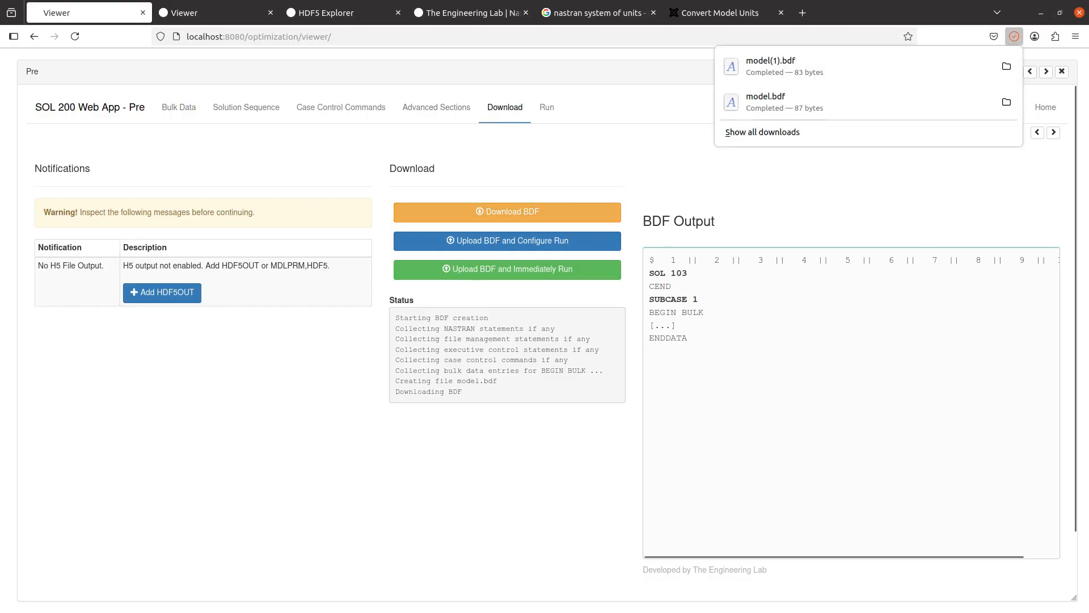
# Step: Open the downloaded model(1).bdf in Notepad++ and insert three spaces before the COUPMASS value
pyautogui.click(494, 182)
pyautogui.rightClick(473, 182)
pyautogui.press('Escape')
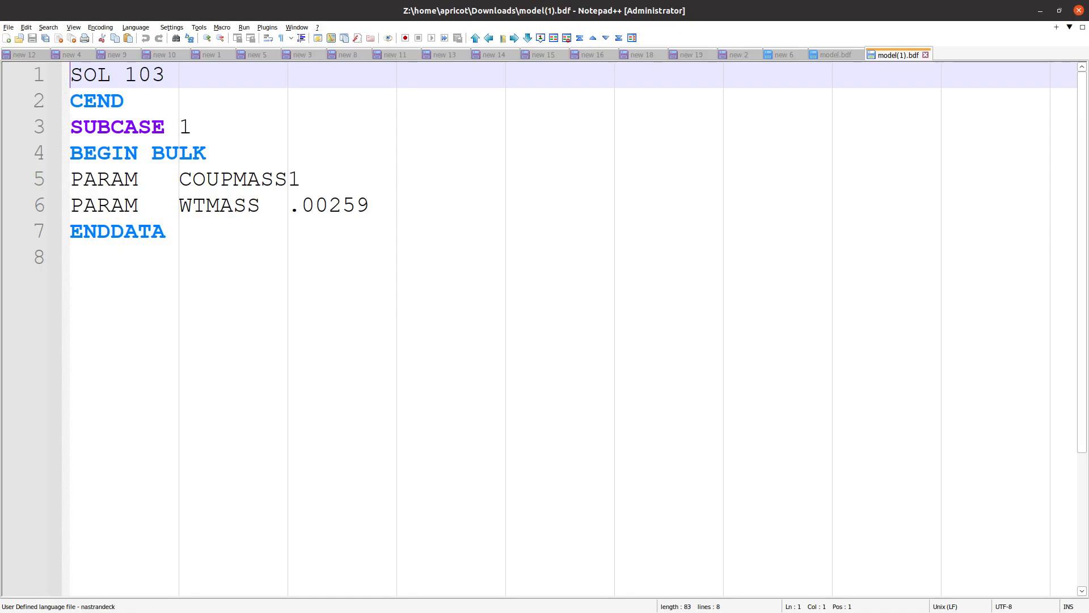
pyautogui.click(327, 223)
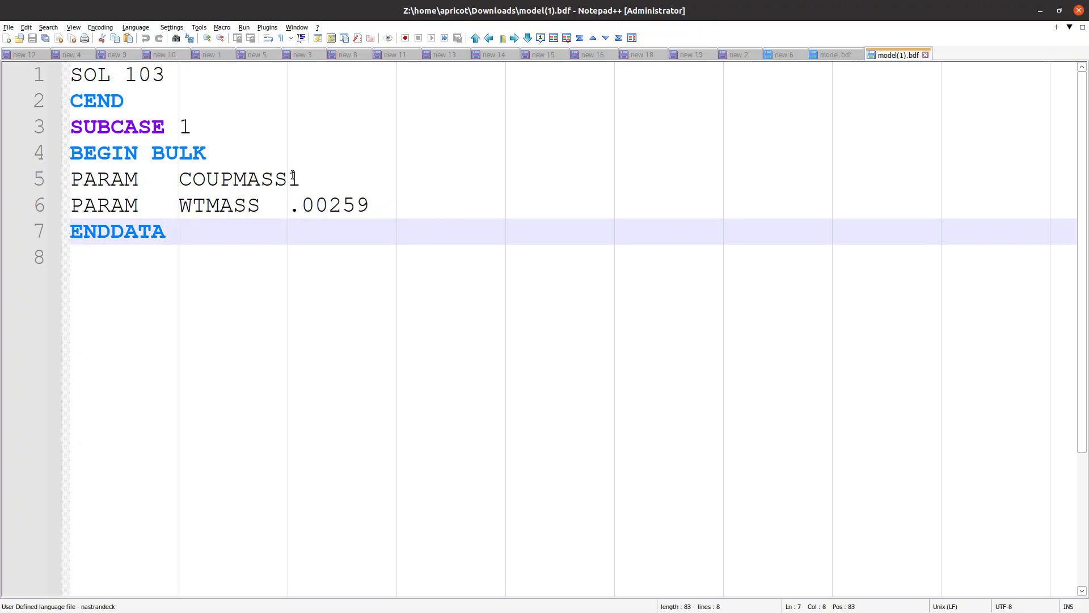
pyautogui.moveTo(289, 179); pyautogui.dragTo(377, 179)
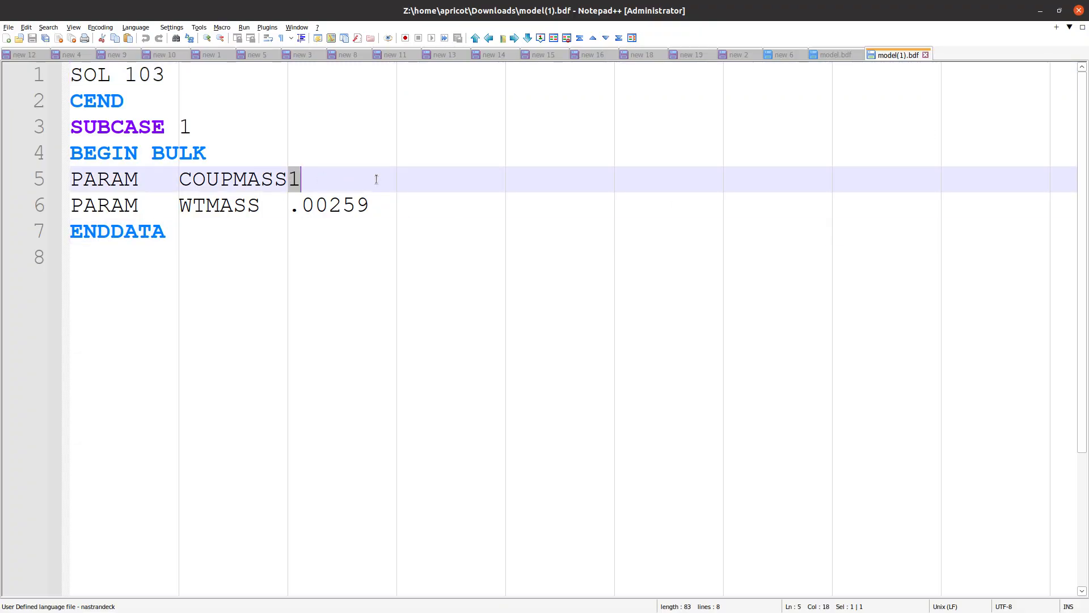
pyautogui.click(288, 179)
pyautogui.moveTo(313, 179); pyautogui.dragTo(369, 179)
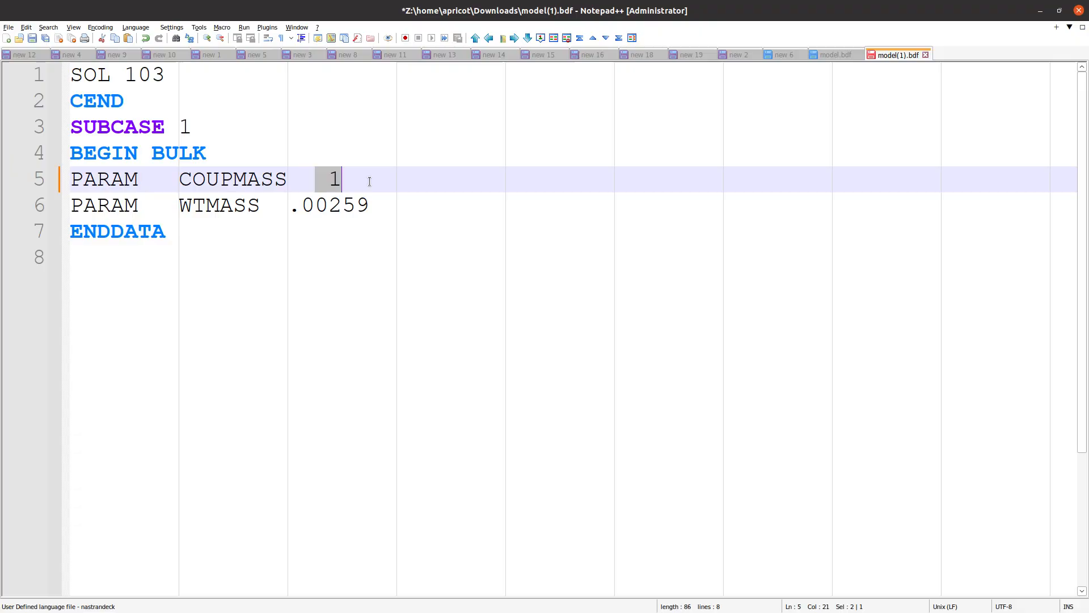
# Step: Insert three spaces before the COUPMASS value in model.bdf and compare its position with the one in model(1).bdf
pyautogui.click(829, 55)
pyautogui.click(295, 181)
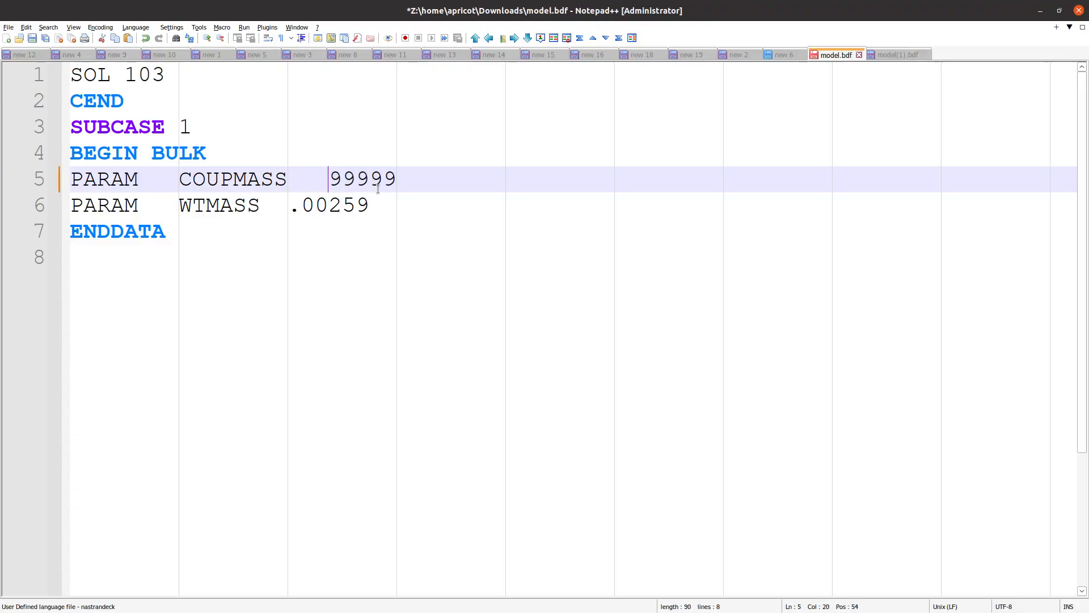
pyautogui.click(871, 55)
pyautogui.click(304, 181)
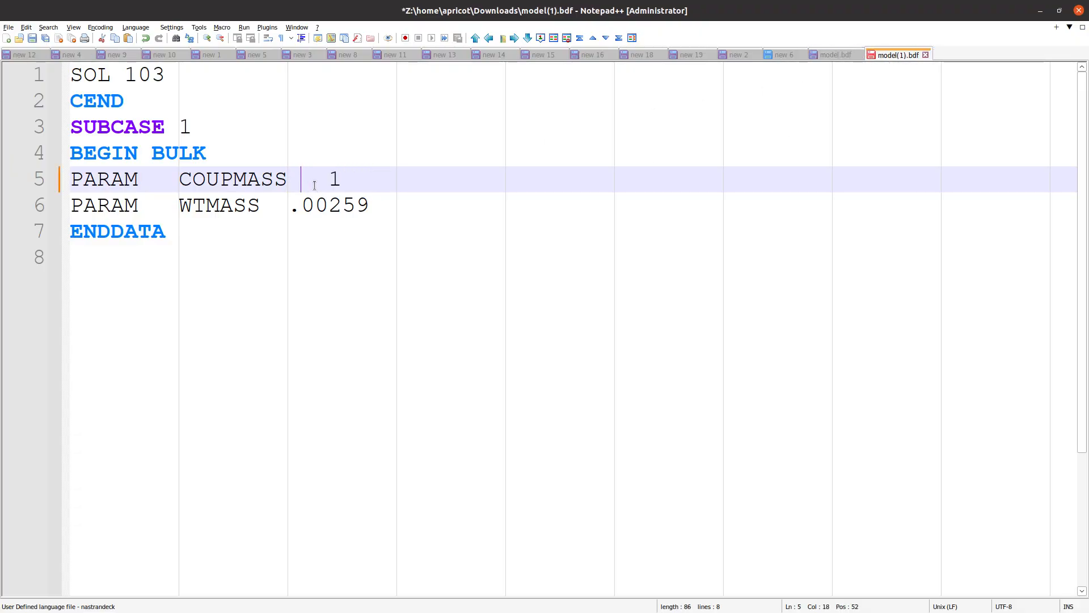
pyautogui.moveTo(312, 183); pyautogui.dragTo(392, 186)
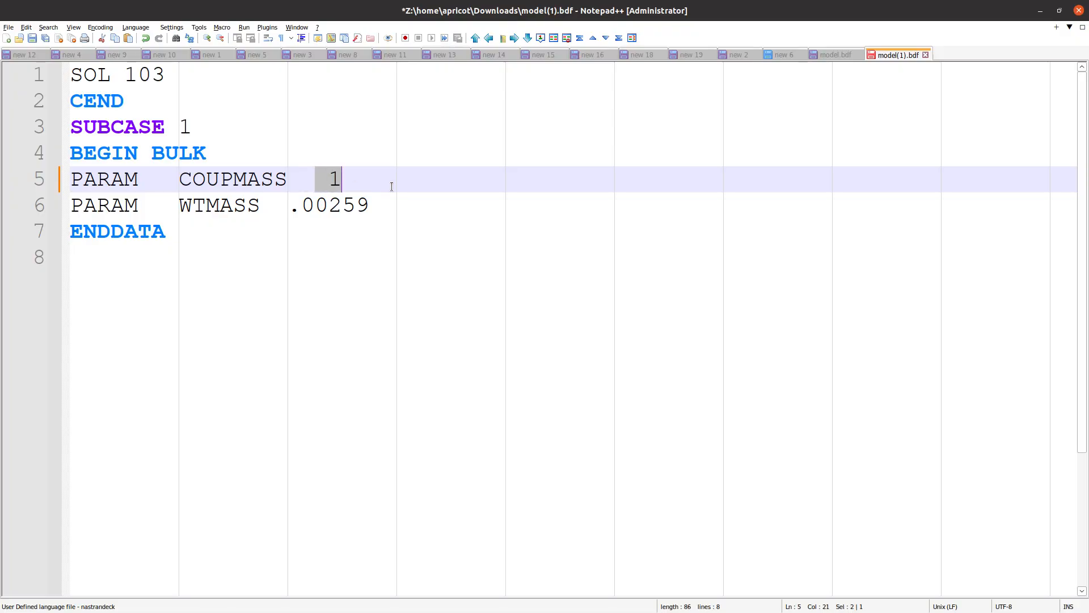
# Step: Switch to the slideshow in VirtualBox and underline "WTMASS, .00259" in red on the Units slide
pyautogui.hotkey('alt', 'Tab')
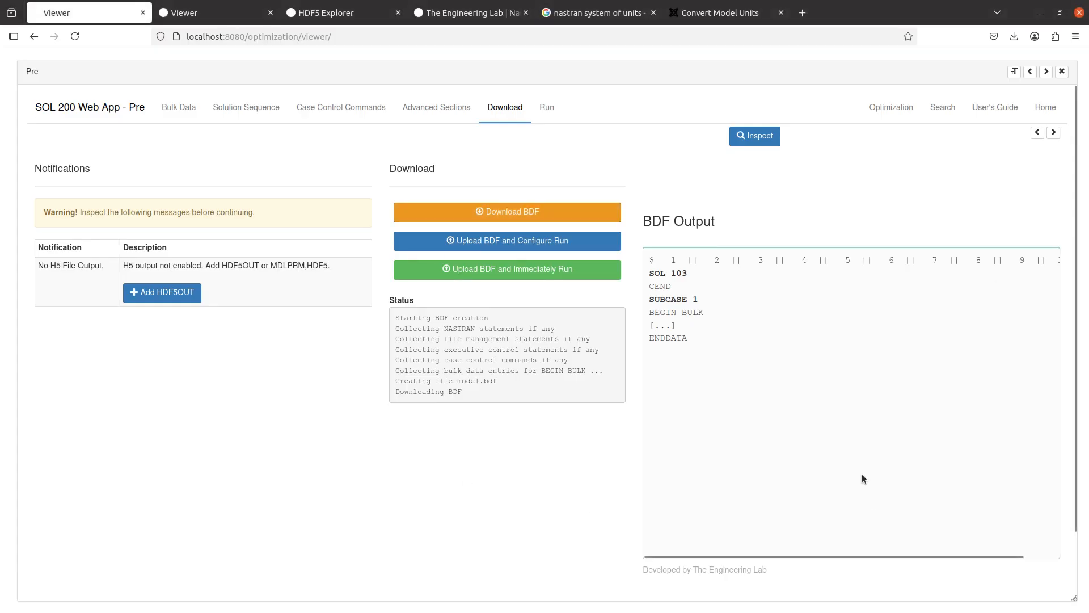
pyautogui.hotkey('alt', 'Tab')
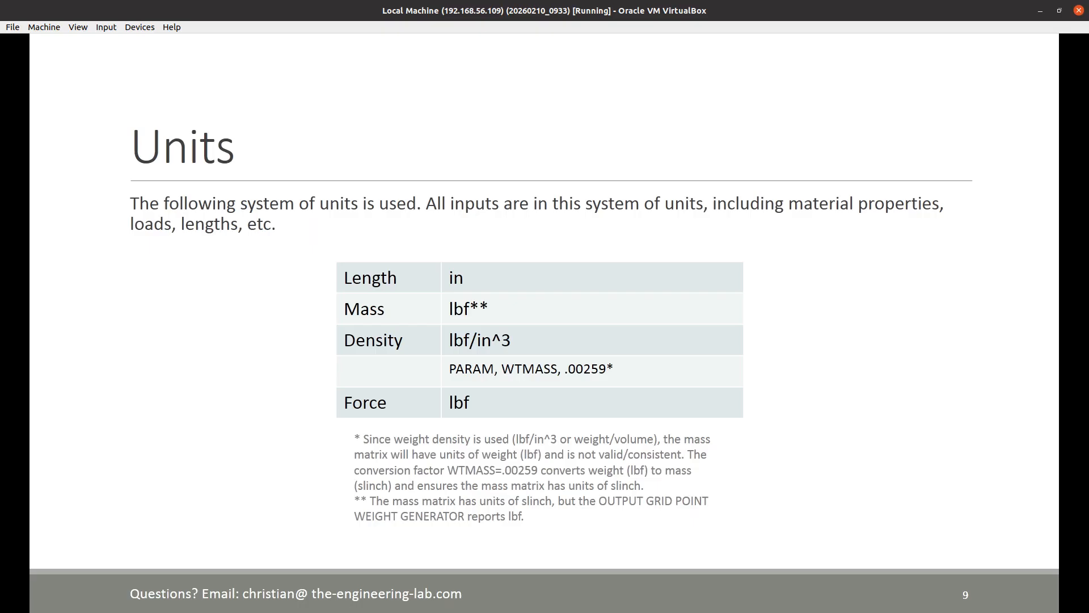
pyautogui.click(700, 386)
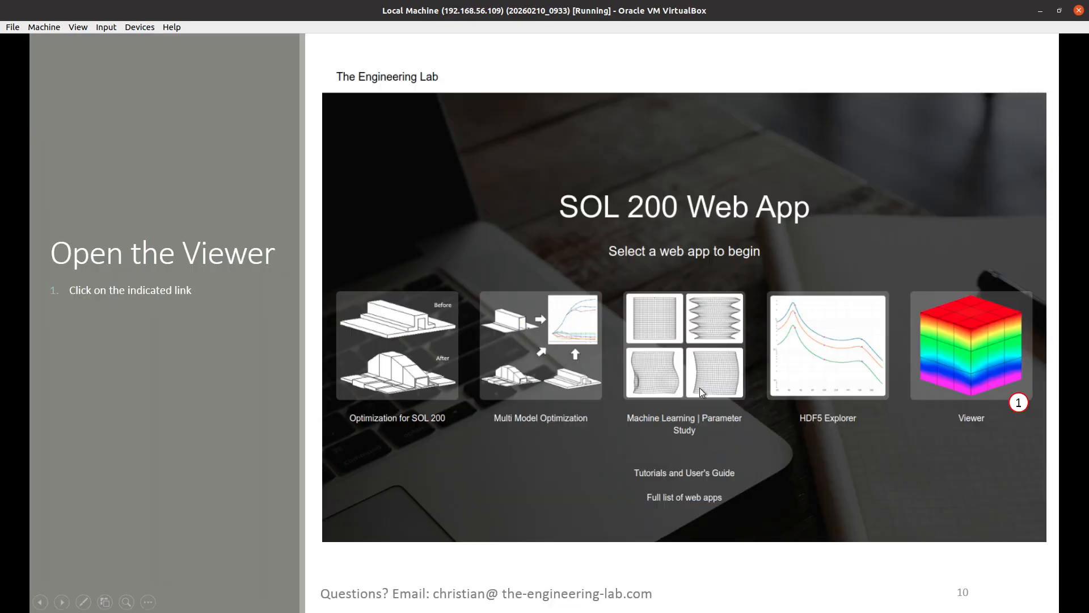
pyautogui.press('Left')
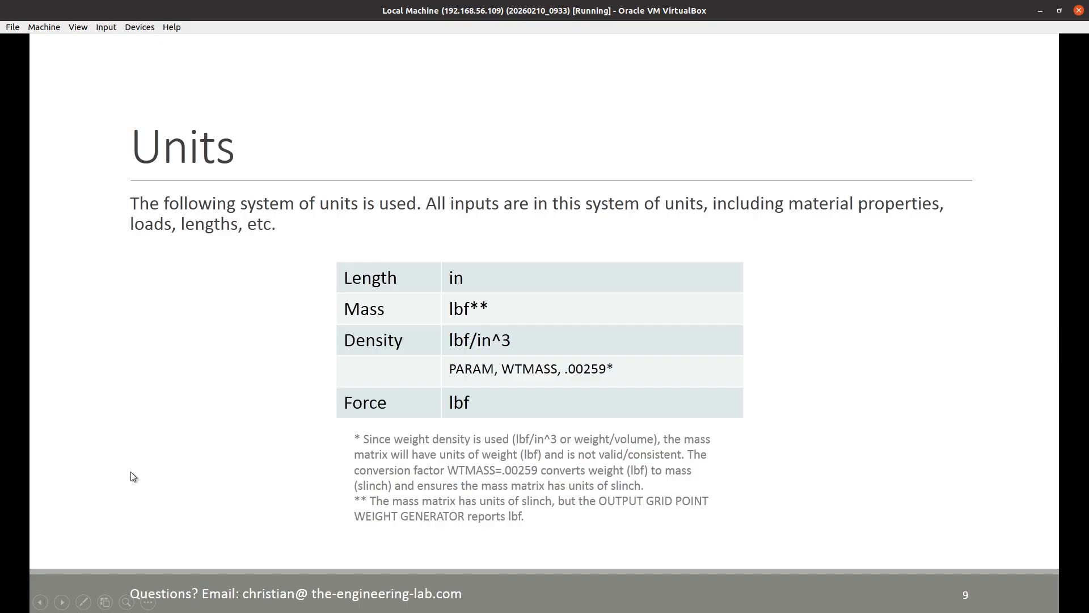
pyautogui.click(85, 601)
pyautogui.click(81, 511)
pyautogui.moveTo(500, 377); pyautogui.dragTo(606, 377)
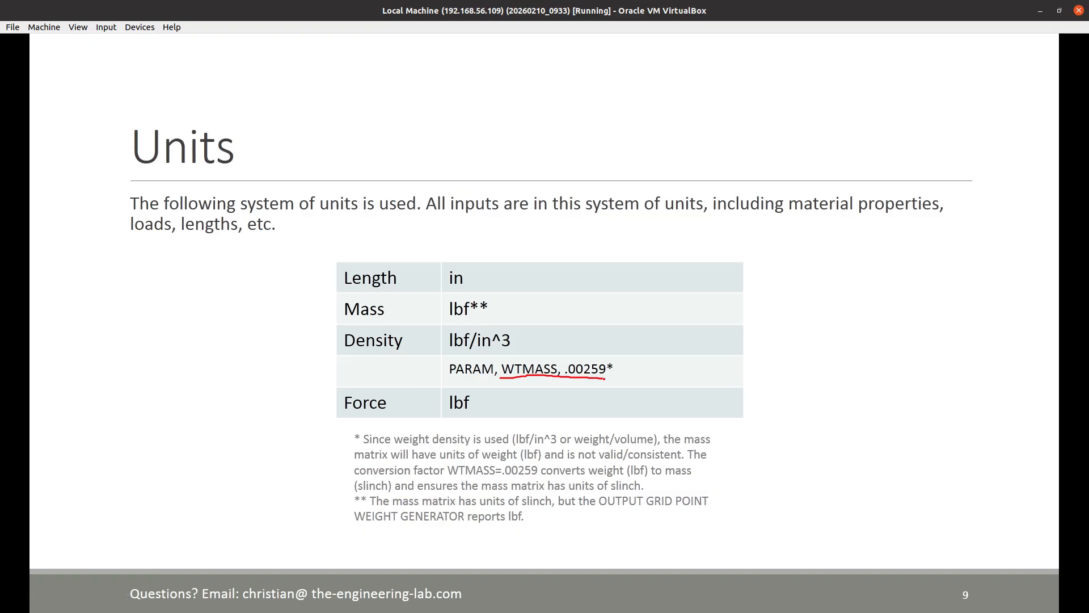
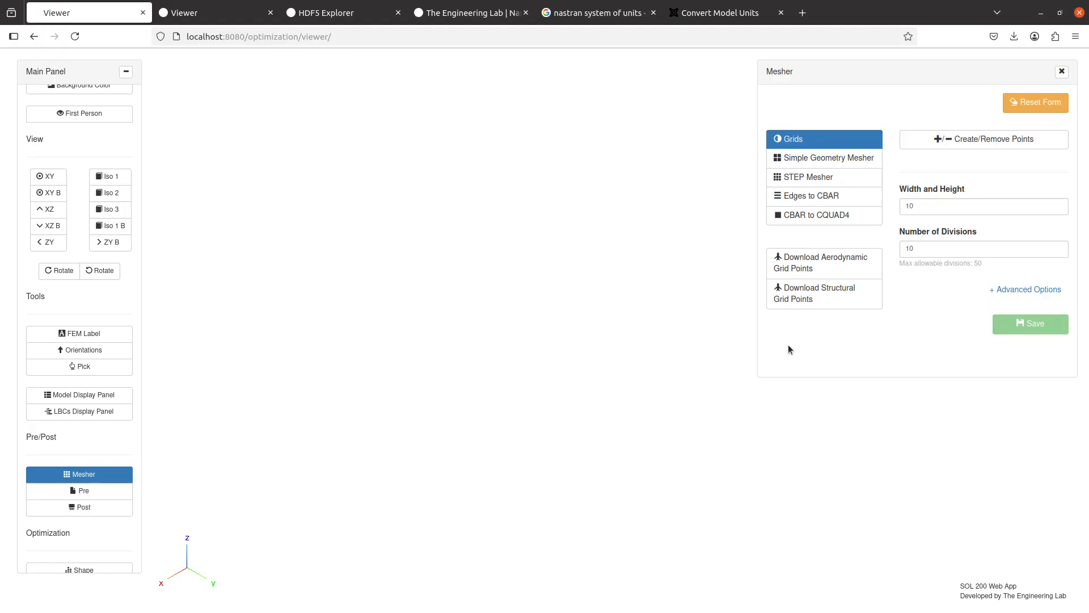
# Step: Configure the Simple Geometry Mesher for 2D PSHELL elements with dimensions 5, 2 and a mesh element size of 0.7
pyautogui.click(840, 164)
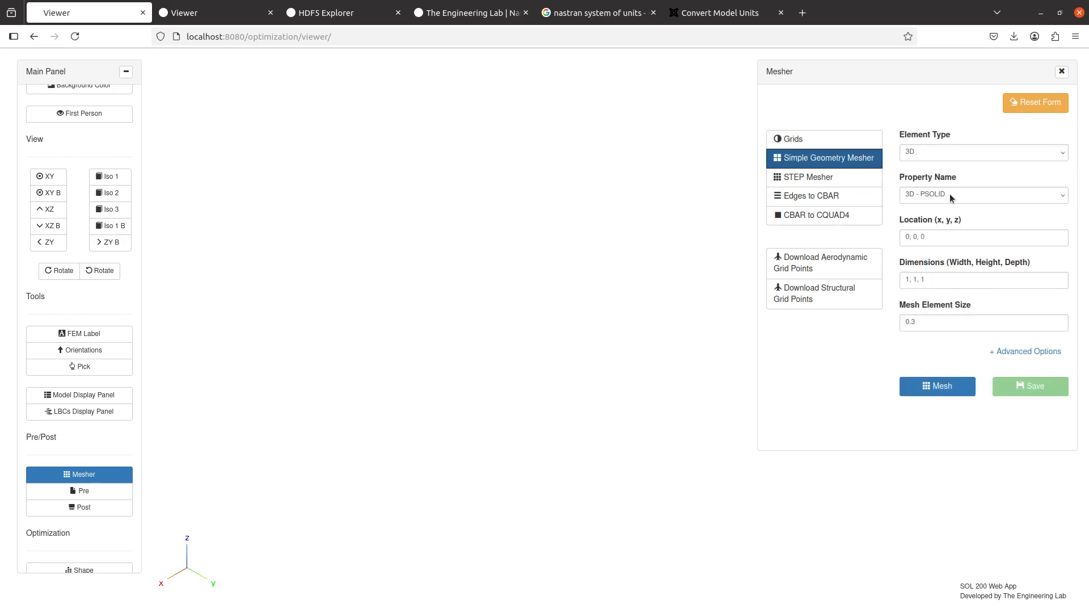
pyautogui.click(942, 156)
pyautogui.click(925, 171)
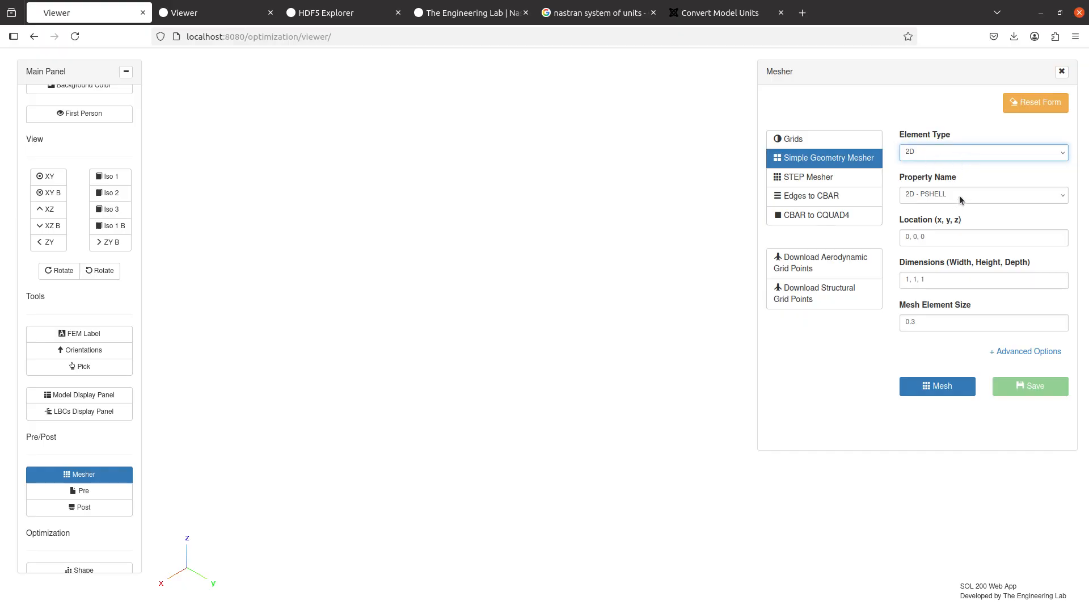
pyautogui.click(957, 179)
pyautogui.tripleClick(938, 279)
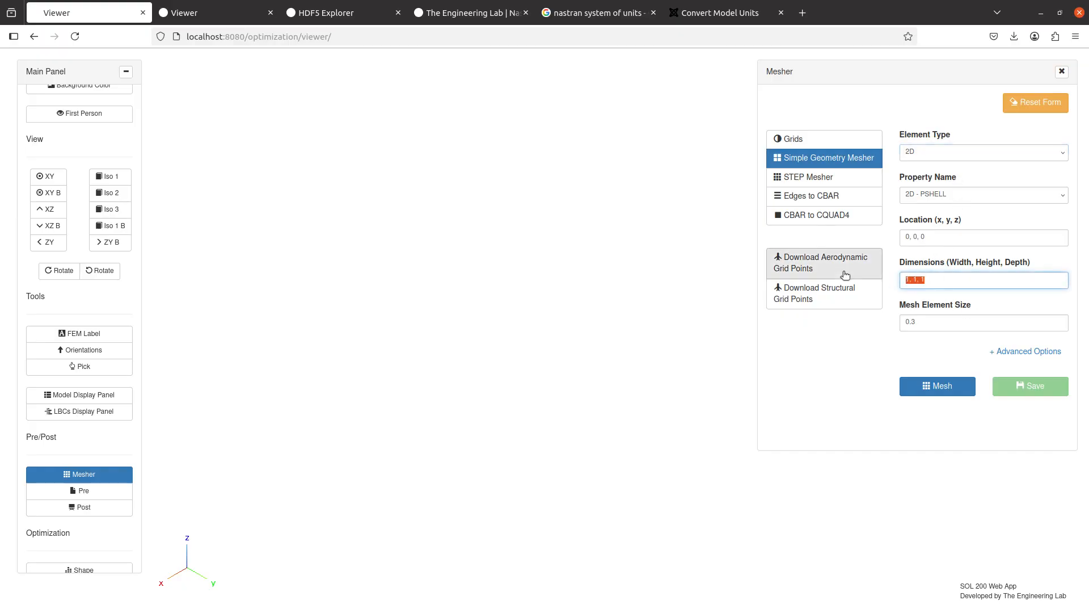
pyautogui.write('5, 2')
pyautogui.moveTo(912, 323); pyautogui.dragTo(922, 323)
pyautogui.write('7')
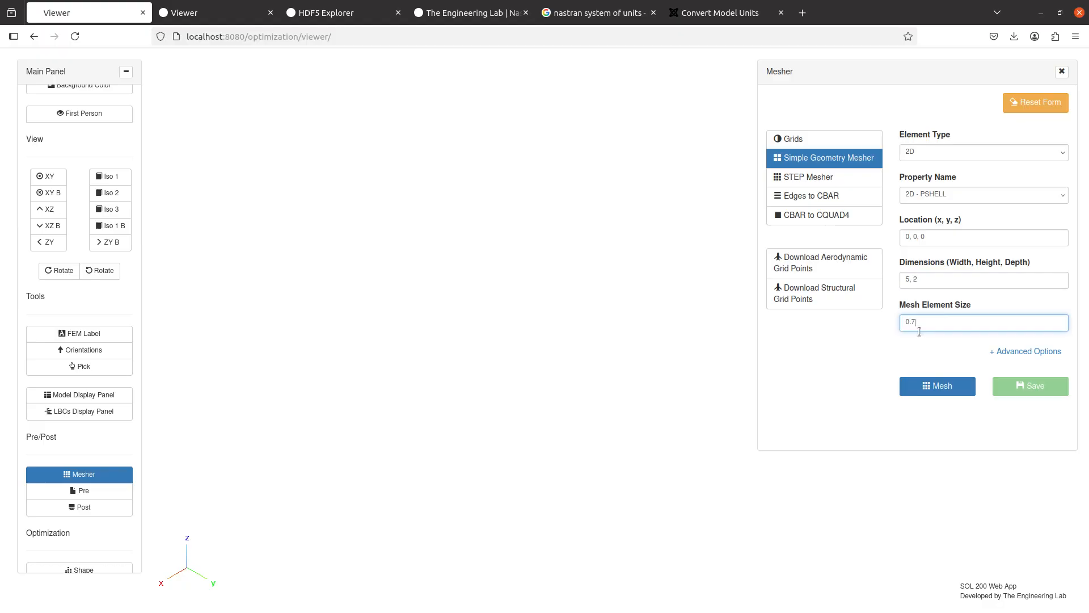
pyautogui.click(921, 349)
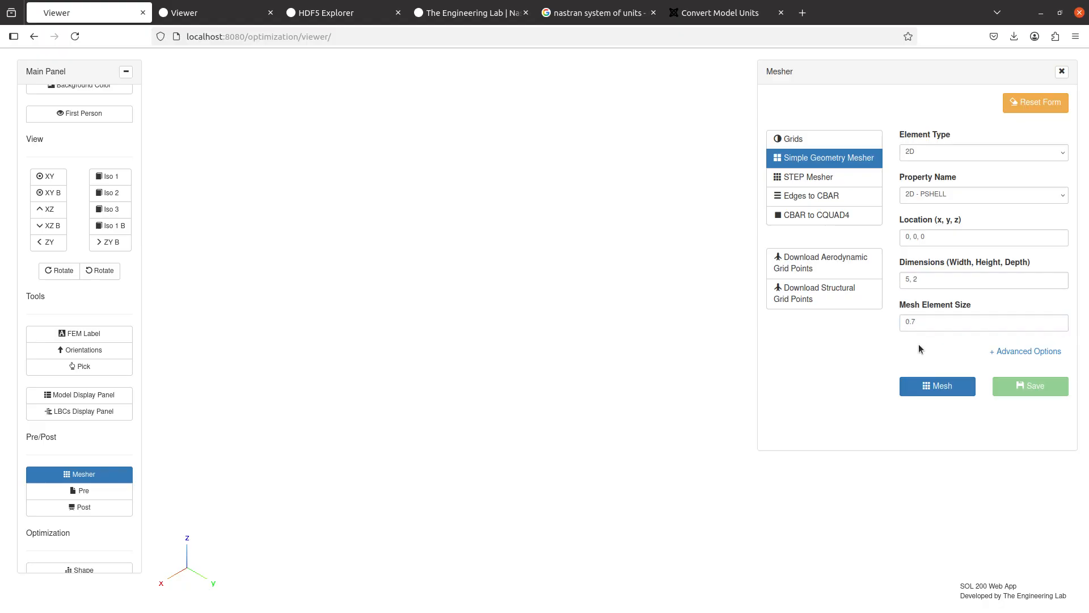
# Step: Generate the 2D plate mesh and save it to the model
pyautogui.click(923, 388)
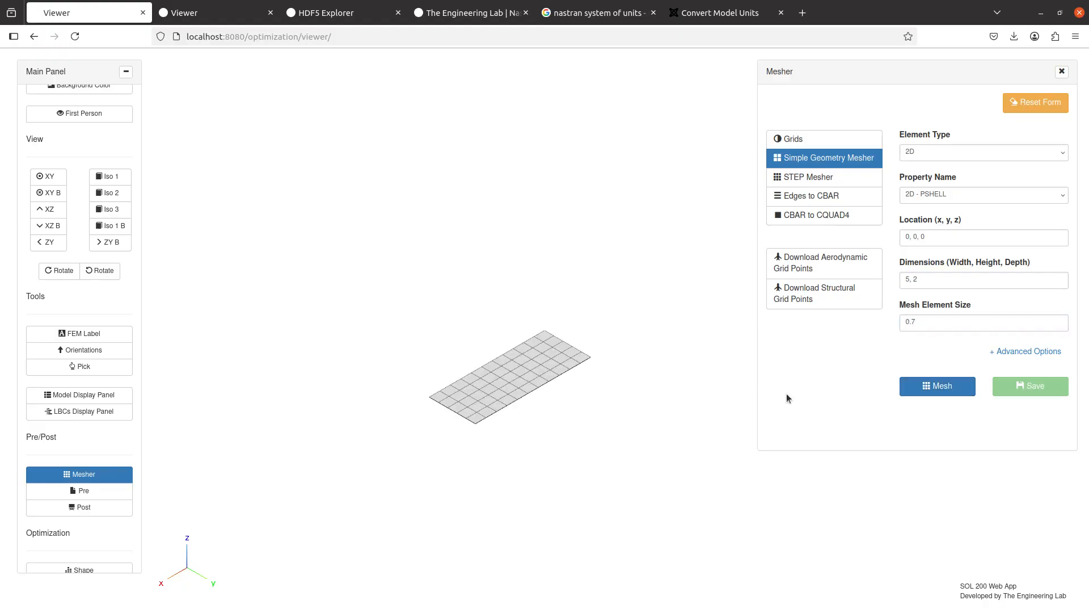
pyautogui.moveTo(555, 291); pyautogui.dragTo(477, 311)
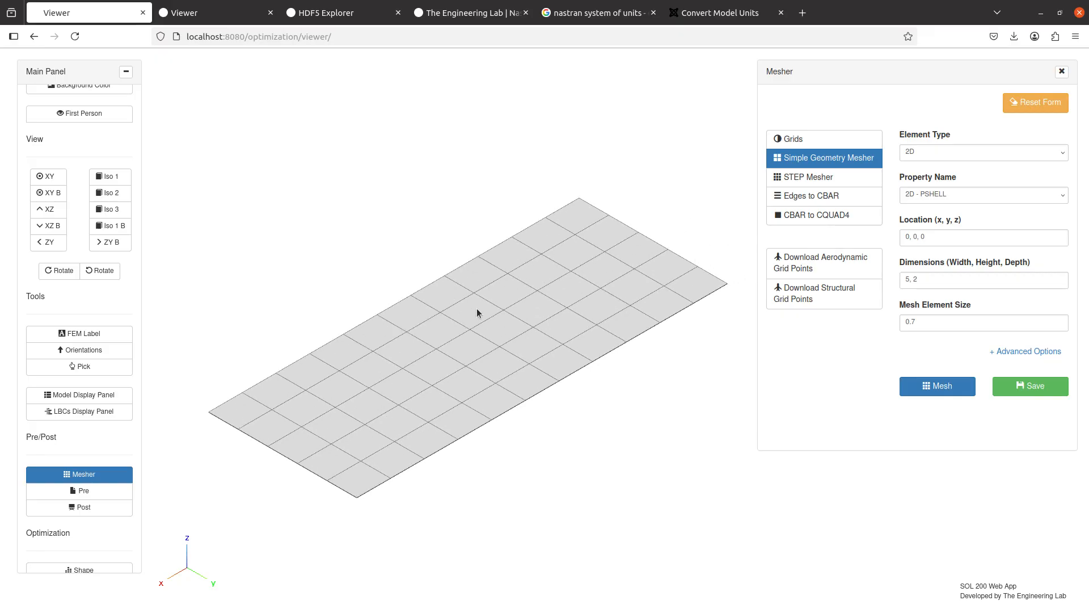
pyautogui.click(1028, 390)
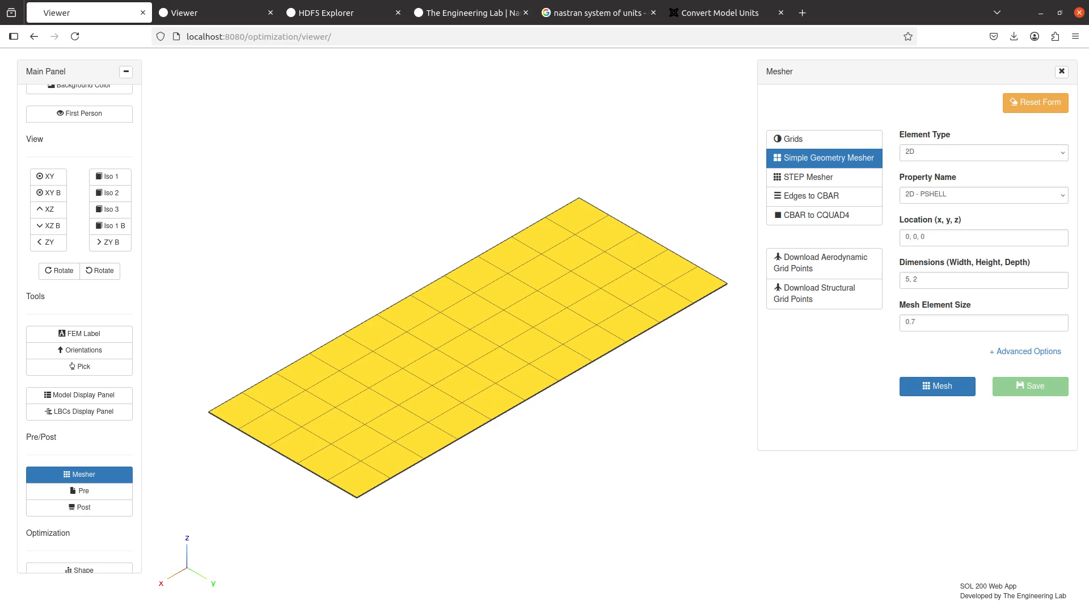
# Step: Switch to a blank grid page in Xournal and write the letters K and M near its upper edge
pyautogui.hotkey('alt', 'Tab')
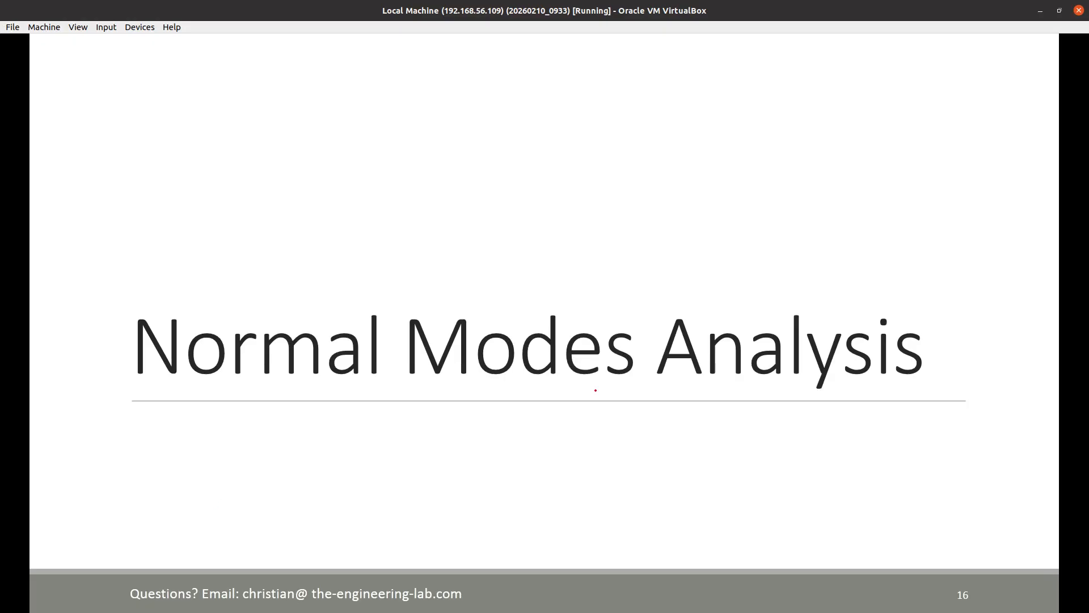
pyautogui.press('Right')
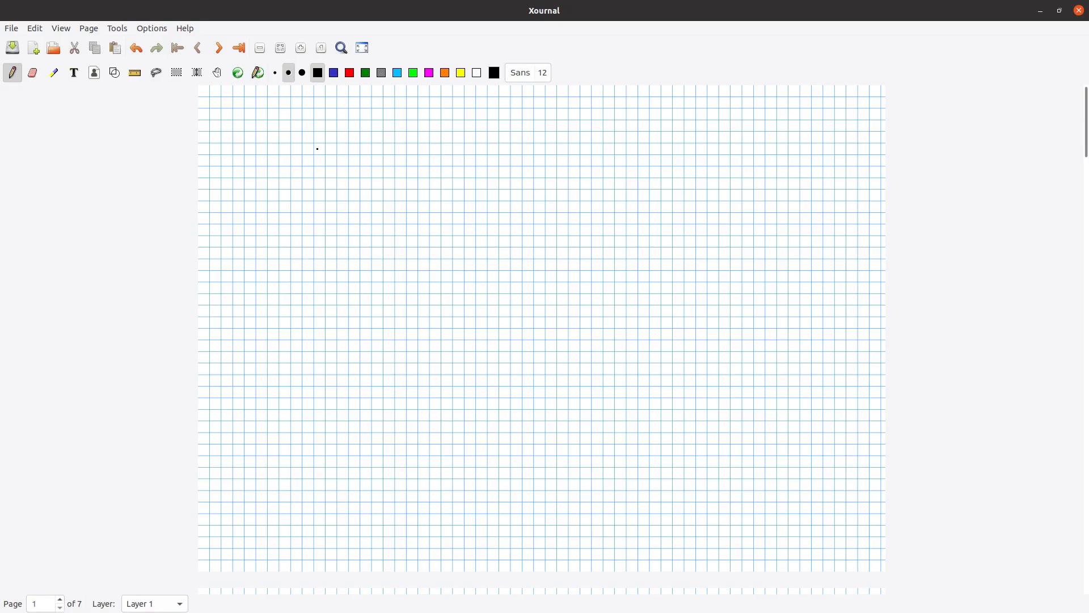
pyautogui.moveTo(317, 147)
pyautogui.mouseDown()
pyautogui.moveTo(318, 172)
pyautogui.moveTo(318, 162)
pyautogui.moveTo(330, 170)
pyautogui.mouseUp()
pyautogui.moveTo(451, 153)
pyautogui.mouseDown()
pyautogui.moveTo(456, 172)
pyautogui.moveTo(457, 151)
pyautogui.moveTo(477, 171)
pyautogui.mouseUp()
# Step: Sketch a grid point with three axis lines and a rotation arrow around each axis below the K
pyautogui.moveTo(341, 328); pyautogui.dragTo(394, 327)
pyautogui.moveTo(323, 281)
pyautogui.mouseDown()
pyautogui.moveTo(326, 307)
pyautogui.moveTo(303, 359)
pyautogui.mouseUp()
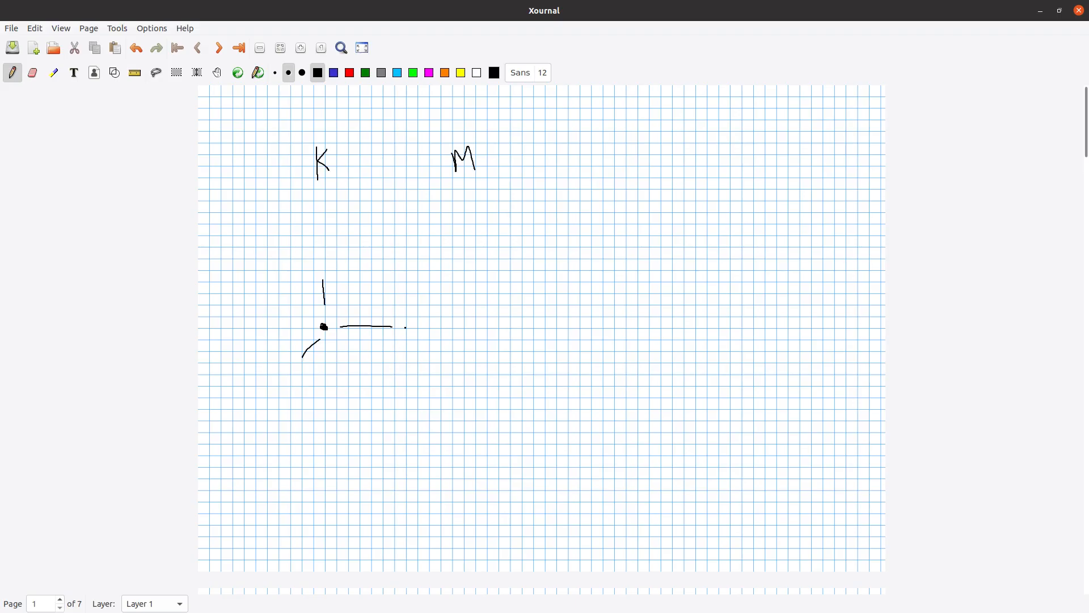
pyautogui.moveTo(406, 317); pyautogui.dragTo(417, 338)
pyautogui.moveTo(323, 260)
pyautogui.mouseDown()
pyautogui.moveTo(348, 271)
pyautogui.moveTo(336, 273)
pyautogui.mouseUp()
pyautogui.moveTo(299, 350); pyautogui.dragTo(323, 363)
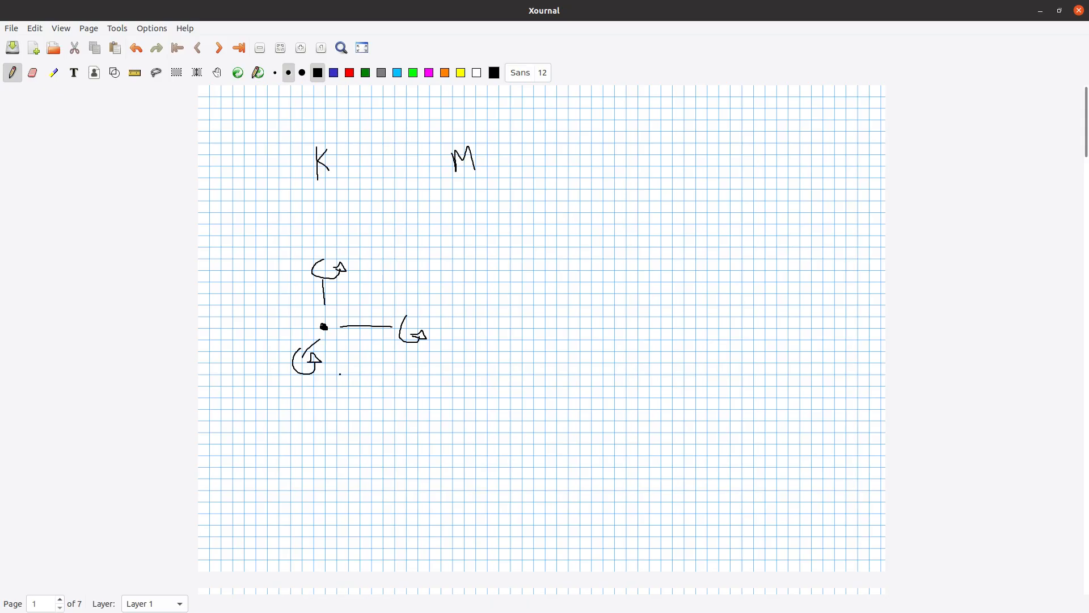
pyautogui.moveTo(326, 323); pyautogui.dragTo(329, 328)
# Step: Write "K =" followed by a bracketed matrix filled with zeros below the grid point sketch
pyautogui.moveTo(251, 452)
pyautogui.mouseDown()
pyautogui.moveTo(256, 480)
pyautogui.moveTo(271, 486)
pyautogui.moveTo(304, 465)
pyautogui.moveTo(308, 480)
pyautogui.mouseUp()
pyautogui.moveTo(363, 422)
pyautogui.mouseDown()
pyautogui.moveTo(351, 422)
pyautogui.moveTo(324, 510)
pyautogui.moveTo(337, 544)
pyautogui.mouseUp()
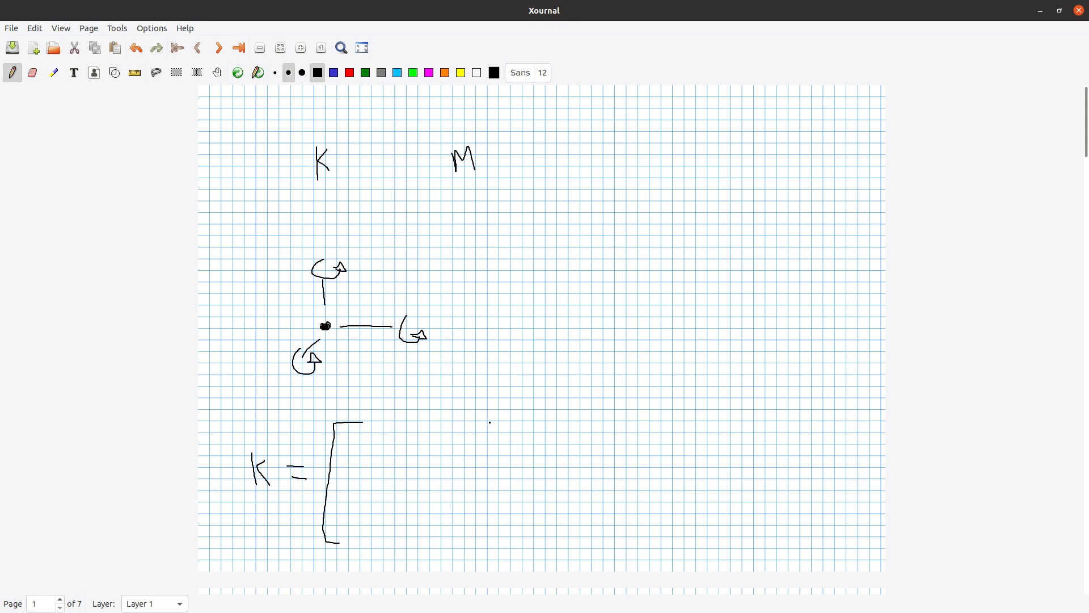
pyautogui.moveTo(490, 422)
pyautogui.mouseDown()
pyautogui.moveTo(518, 425)
pyautogui.moveTo(530, 487)
pyautogui.moveTo(534, 539)
pyautogui.moveTo(513, 548)
pyautogui.mouseUp()
pyautogui.moveTo(356, 434)
pyautogui.mouseDown()
pyautogui.moveTo(356, 443)
pyautogui.moveTo(362, 432)
pyautogui.moveTo(391, 442)
pyautogui.moveTo(505, 526)
pyautogui.mouseUp()
pyautogui.click(375, 439)
pyautogui.moveTo(346, 465); pyautogui.dragTo(354, 517)
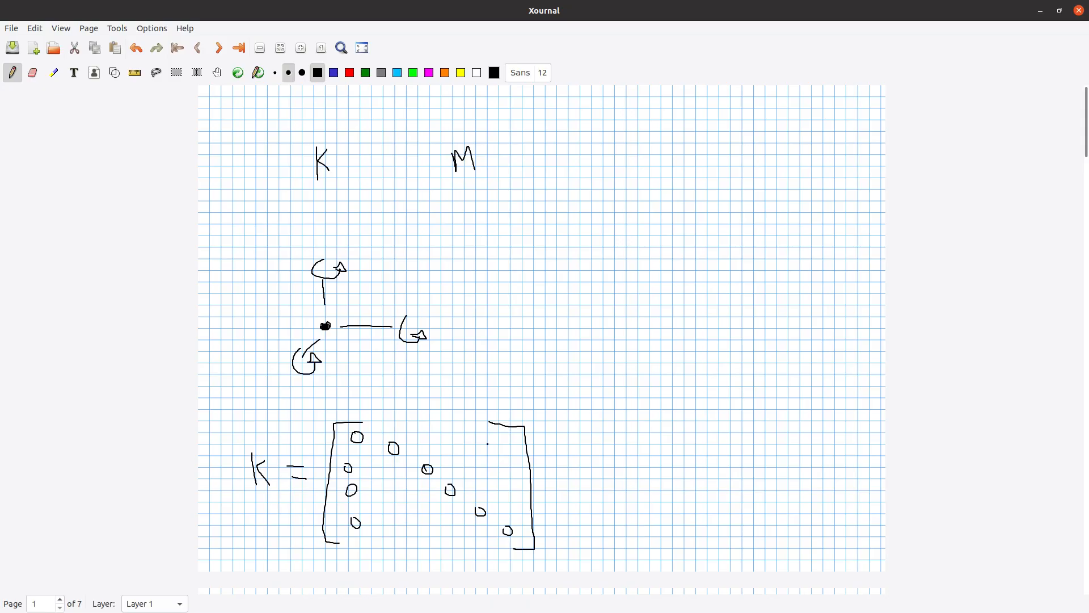
pyautogui.moveTo(487, 444)
pyautogui.mouseDown()
pyautogui.moveTo(488, 434)
pyautogui.moveTo(478, 461)
pyautogui.mouseUp()
# Step: Write "F = Kx" beside the letter M and sketch a plate divided into mesh elements beneath it
pyautogui.moveTo(663, 129)
pyautogui.mouseDown()
pyautogui.moveTo(656, 138)
pyautogui.moveTo(684, 132)
pyautogui.moveTo(680, 152)
pyautogui.moveTo(765, 164)
pyautogui.moveTo(745, 171)
pyautogui.mouseUp()
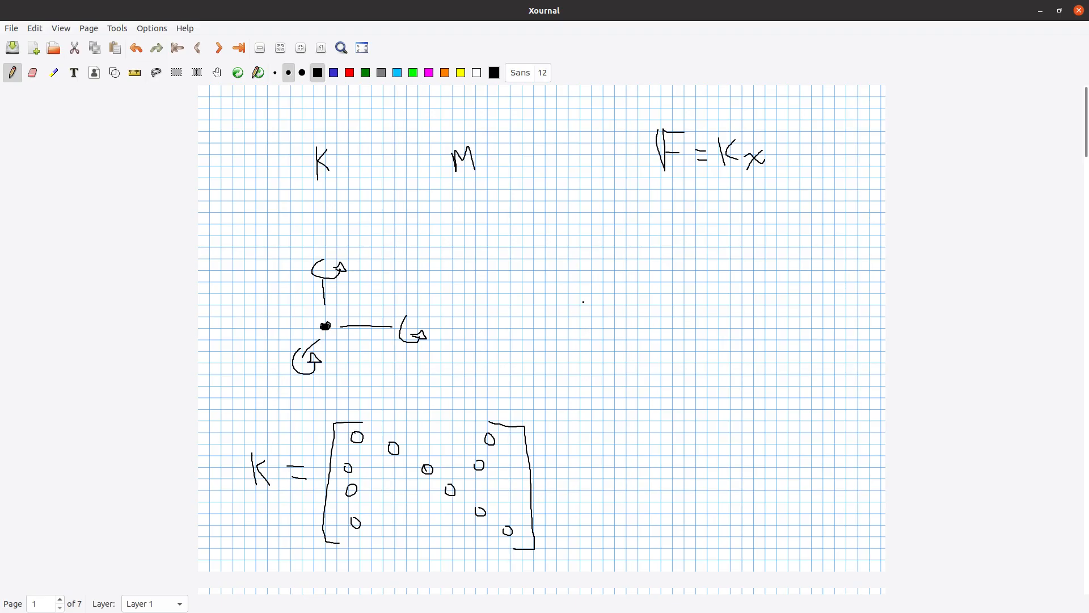
pyautogui.moveTo(619, 244)
pyautogui.mouseDown()
pyautogui.moveTo(534, 324)
pyautogui.moveTo(713, 320)
pyautogui.mouseUp()
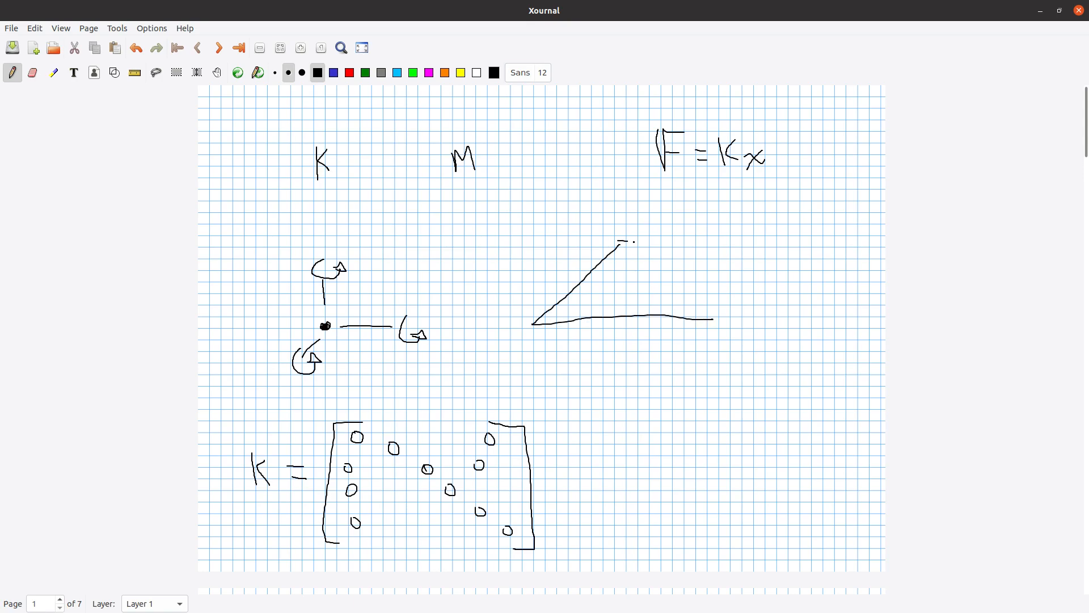
pyautogui.moveTo(634, 242)
pyautogui.mouseDown()
pyautogui.moveTo(731, 252)
pyautogui.moveTo(662, 314)
pyautogui.mouseUp()
pyautogui.moveTo(666, 236)
pyautogui.mouseDown()
pyautogui.moveTo(611, 310)
pyautogui.moveTo(621, 277)
pyautogui.moveTo(707, 273)
pyautogui.mouseUp()
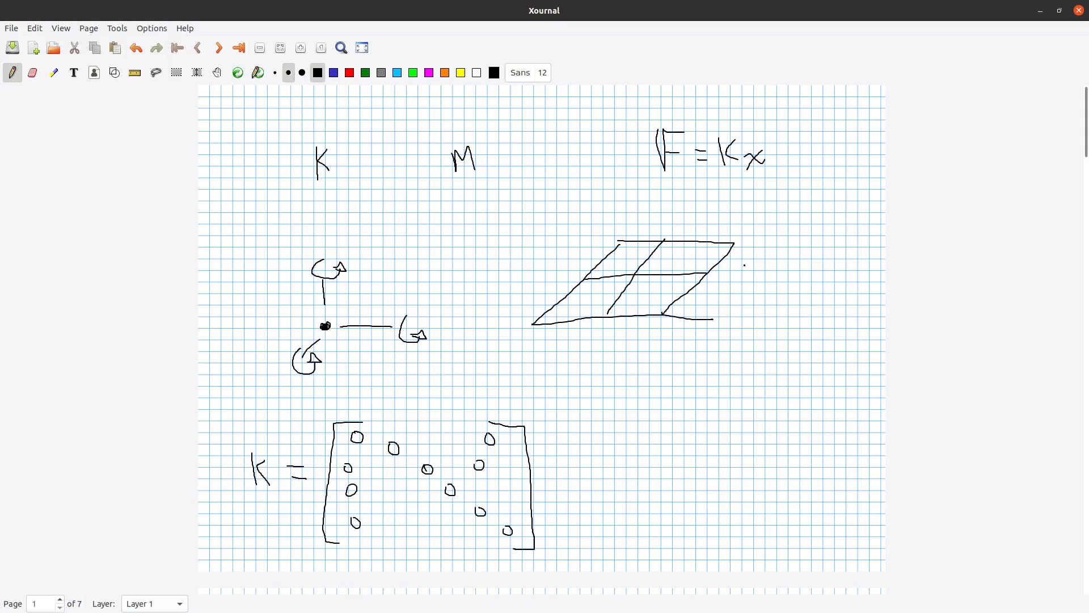
# Step: Write the properties t, E, ν and ρ beside the plate sketch and circle the plate together with them
pyautogui.moveTo(755, 206); pyautogui.dragTo(756, 227)
pyautogui.moveTo(752, 259)
pyautogui.mouseDown()
pyautogui.moveTo(751, 287)
pyautogui.moveTo(770, 294)
pyautogui.moveTo(775, 280)
pyautogui.moveTo(756, 323)
pyautogui.mouseUp()
pyautogui.moveTo(774, 198)
pyautogui.mouseDown()
pyautogui.moveTo(680, 195)
pyautogui.moveTo(574, 298)
pyautogui.moveTo(829, 306)
pyautogui.moveTo(783, 208)
pyautogui.moveTo(766, 201)
pyautogui.mouseUp()
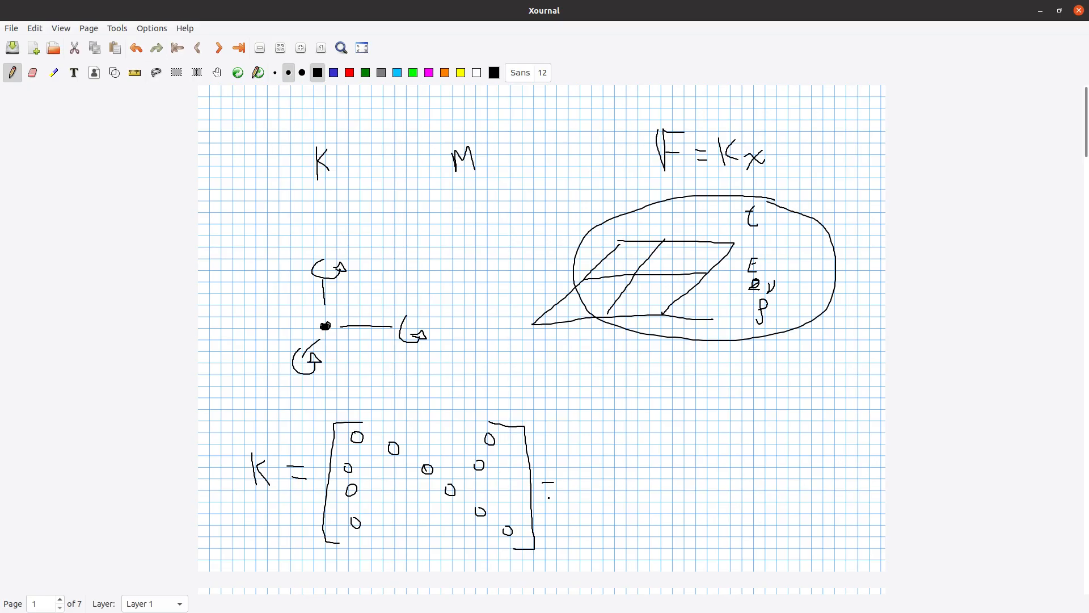
# Step: Write an equals sign after the zero matrix and a second bracketed matrix with ones along the diagonal and zeros around them
pyautogui.moveTo(548, 498); pyautogui.dragTo(563, 498)
pyautogui.moveTo(613, 426)
pyautogui.mouseDown()
pyautogui.moveTo(596, 427)
pyautogui.moveTo(610, 548)
pyautogui.mouseUp()
pyautogui.moveTo(621, 434); pyautogui.dragTo(655, 474)
pyautogui.moveTo(721, 506); pyautogui.dragTo(727, 523)
pyautogui.moveTo(668, 440); pyautogui.dragTo(697, 441)
pyautogui.moveTo(619, 489)
pyautogui.mouseDown()
pyautogui.moveTo(635, 520)
pyautogui.moveTo(680, 528)
pyautogui.moveTo(671, 496)
pyautogui.mouseUp()
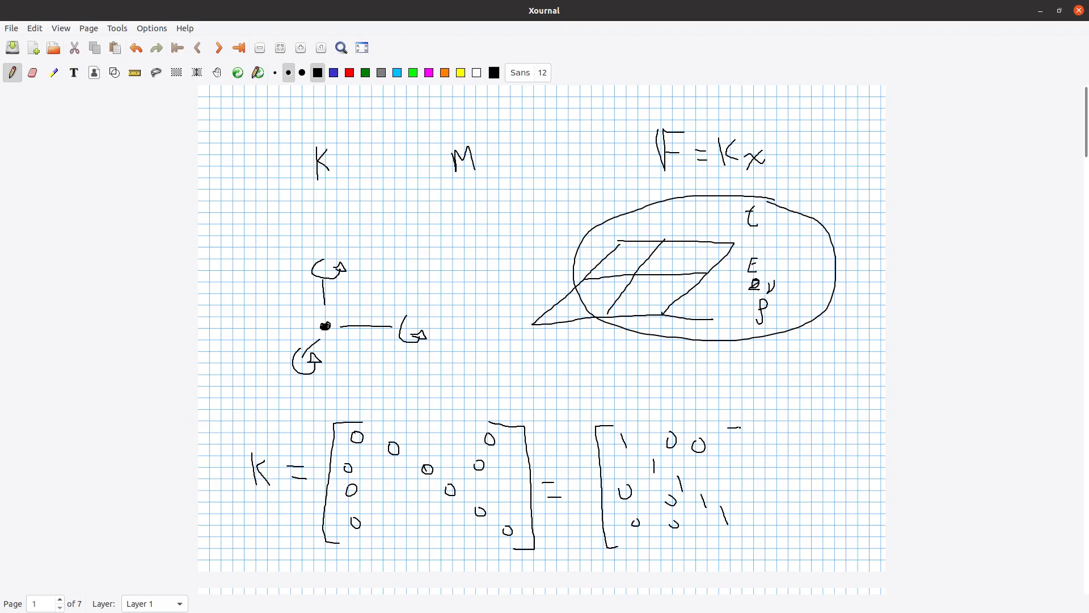
pyautogui.moveTo(740, 427)
pyautogui.mouseDown()
pyautogui.moveTo(760, 538)
pyautogui.moveTo(742, 543)
pyautogui.mouseUp()
# Step: Circle the thickness t and the material properties E, ν and ρ as two separate groups beside the plate sketch
pyautogui.moveTo(770, 196)
pyautogui.mouseDown()
pyautogui.moveTo(727, 219)
pyautogui.moveTo(752, 174)
pyautogui.mouseUp()
pyautogui.moveTo(803, 240)
pyautogui.mouseDown()
pyautogui.moveTo(757, 332)
pyautogui.moveTo(801, 236)
pyautogui.mouseUp()
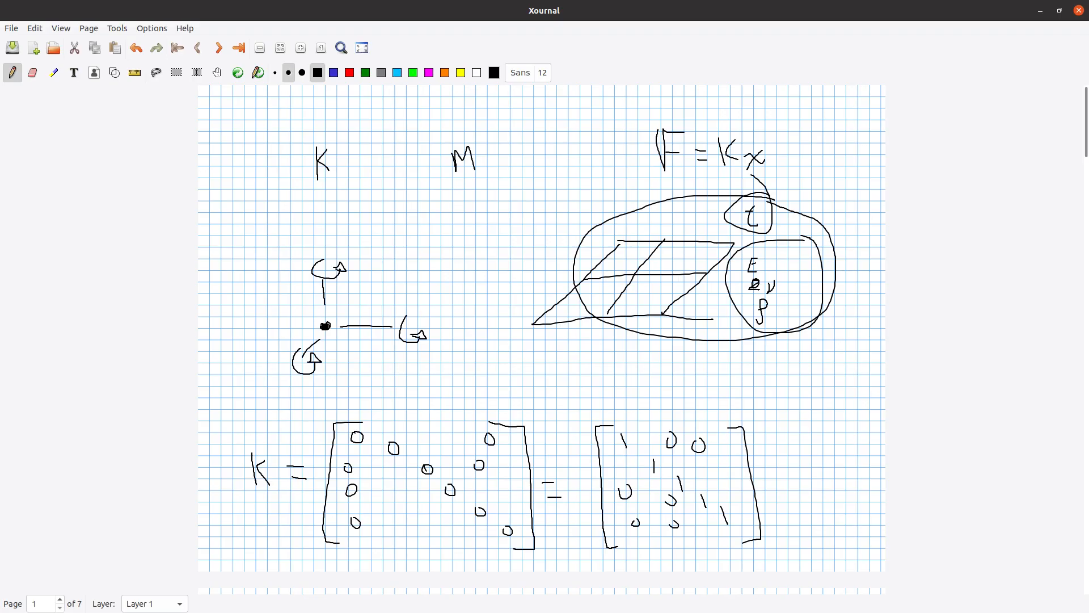
# Step: Switch to the SOL 200 Web App viewer and open the model's bulk data entries in Pre at full width without the BDF output
pyautogui.hotkey('alt', 'Tab')
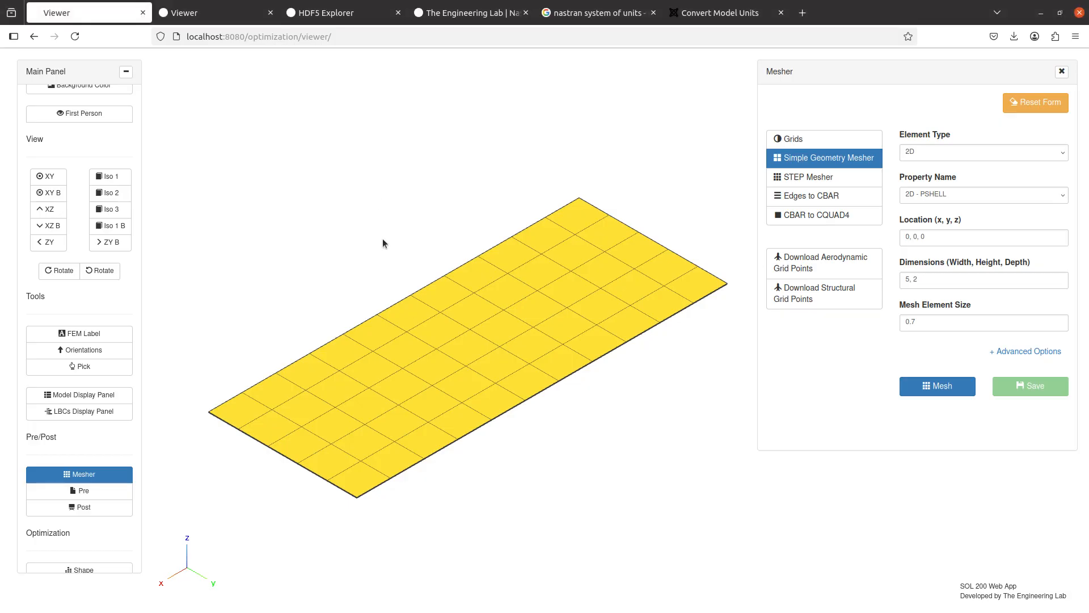
pyautogui.click(94, 495)
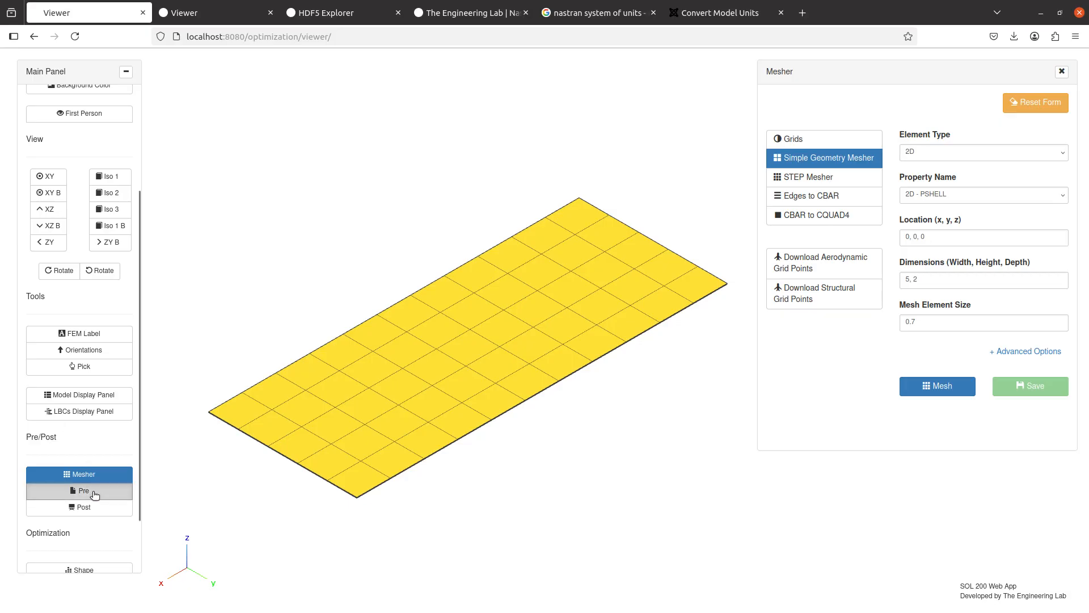
pyautogui.click(177, 107)
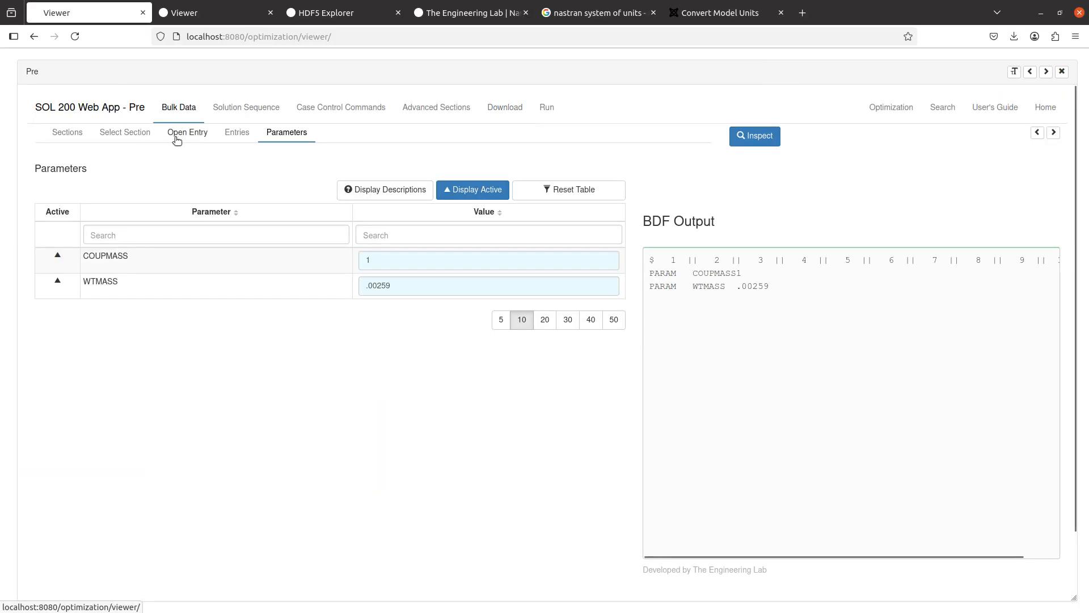
pyautogui.click(232, 134)
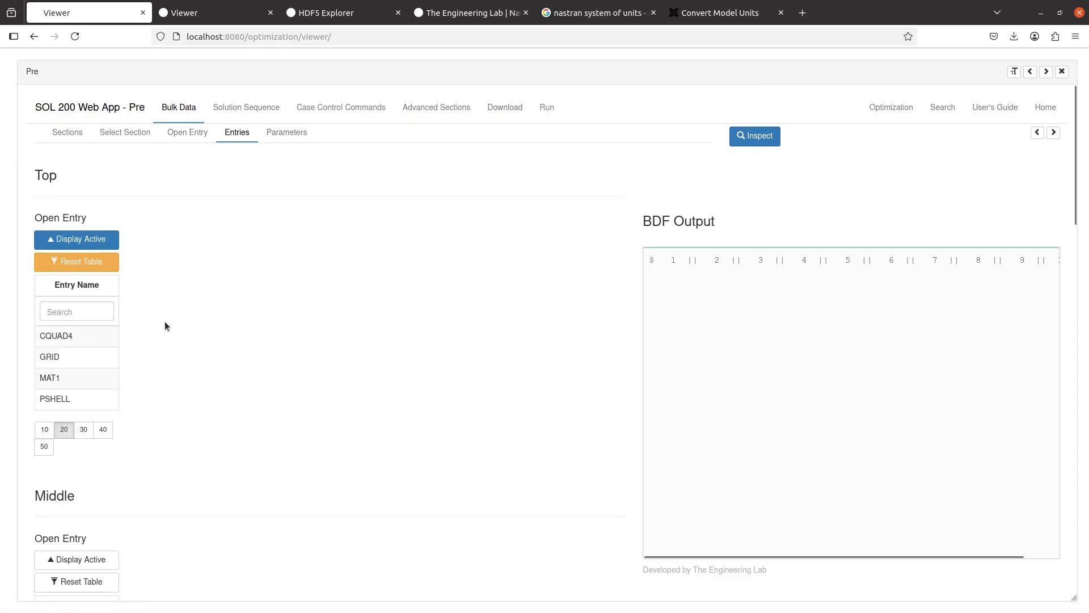
pyautogui.click(1054, 133)
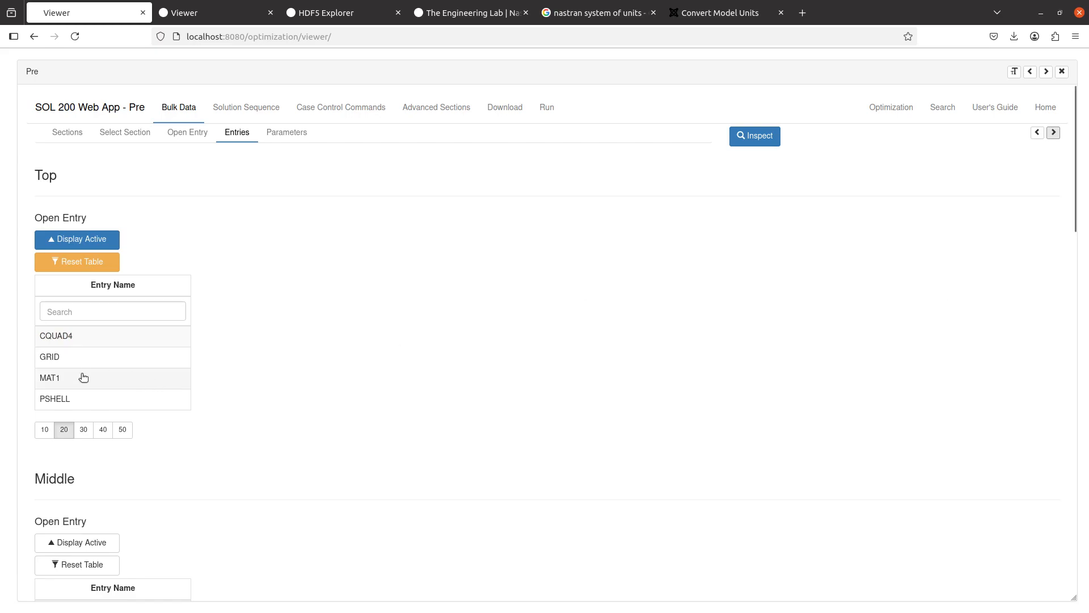
# Step: List all bulk data entry types and filter the list to only the active ones
pyautogui.moveTo(82, 381)
pyautogui.click(181, 132)
pyautogui.click(892, 193)
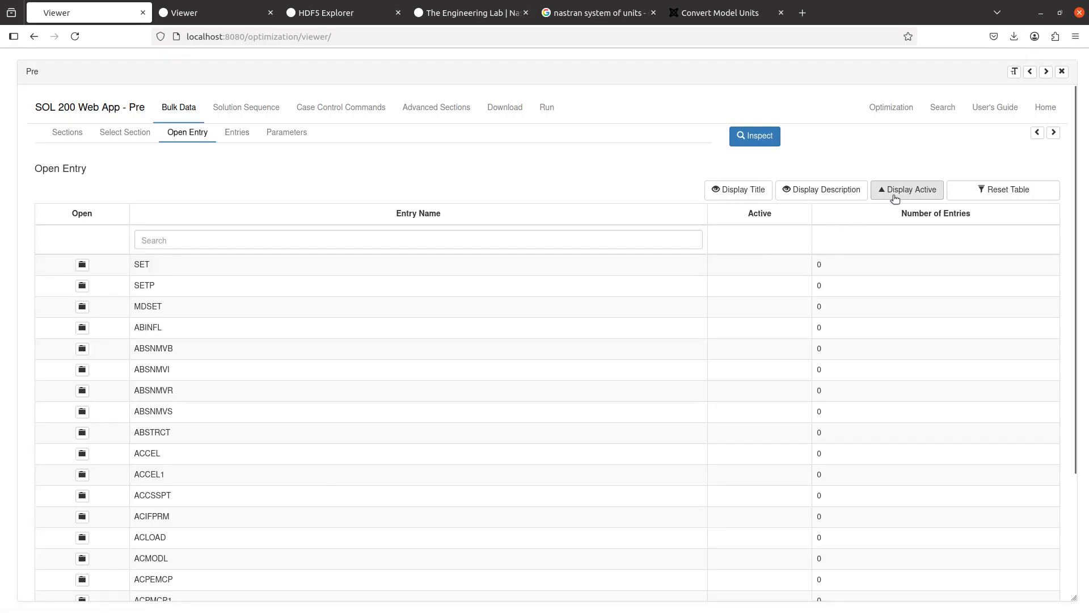
pyautogui.click(906, 194)
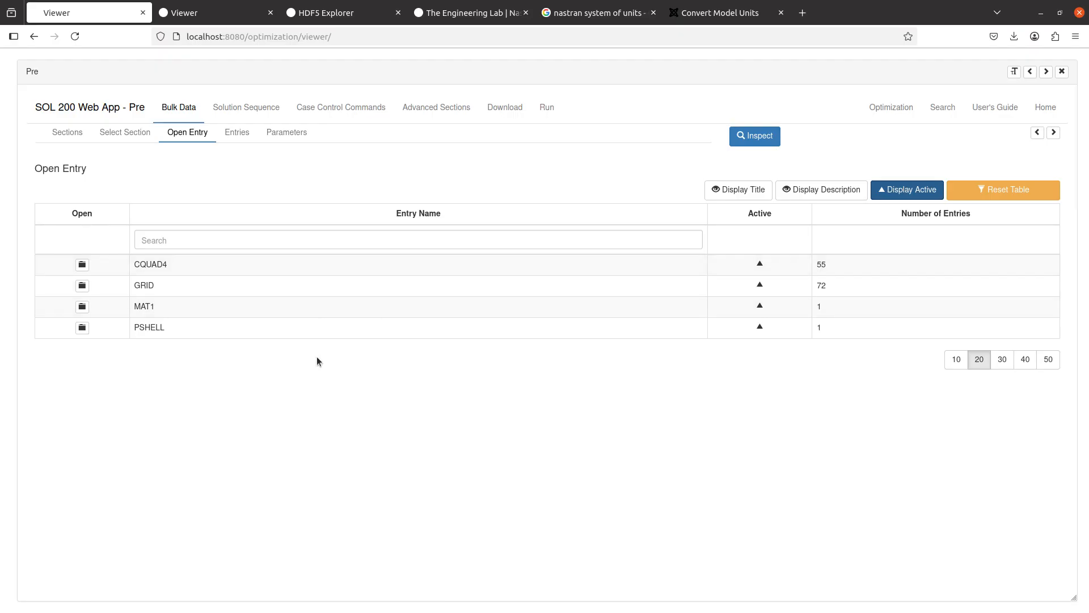
# Step: Review the titles and descriptions of the active entry types and hide both columns again
pyautogui.click(730, 192)
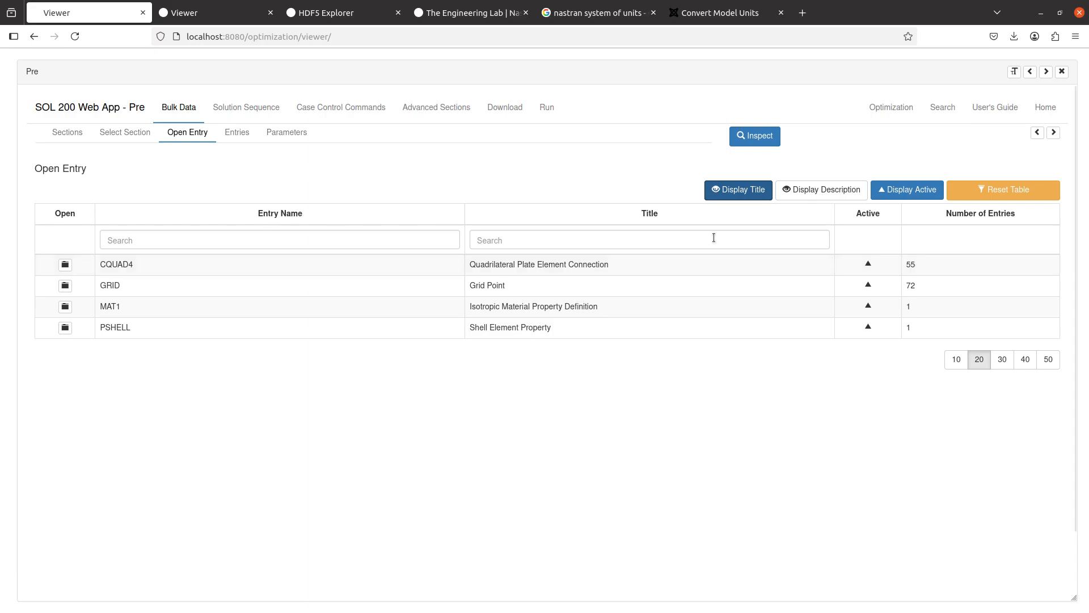
pyautogui.click(797, 193)
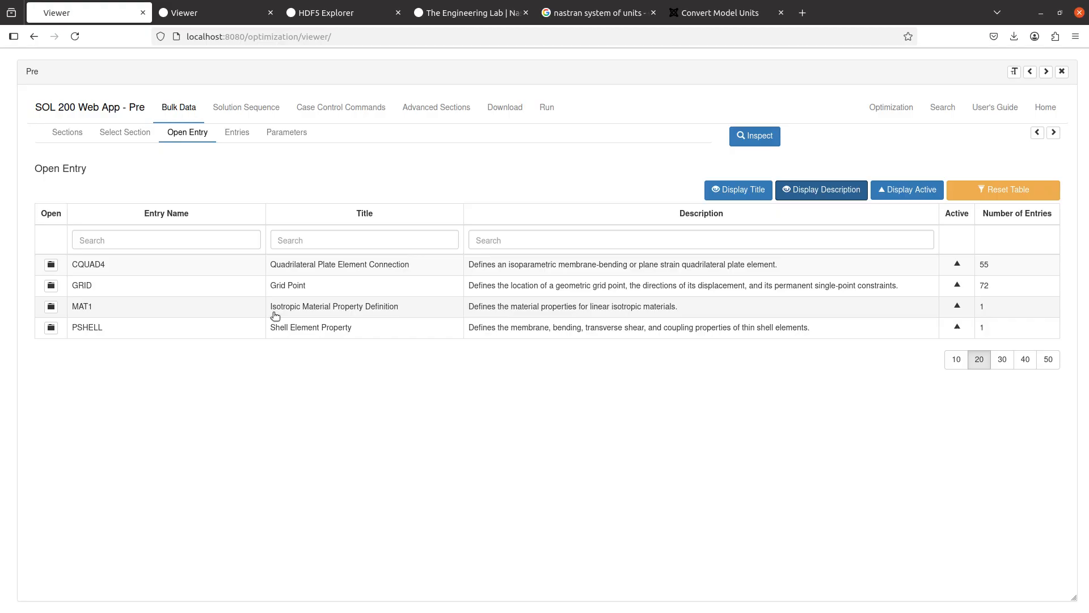
pyautogui.click(848, 189)
pyautogui.click(738, 190)
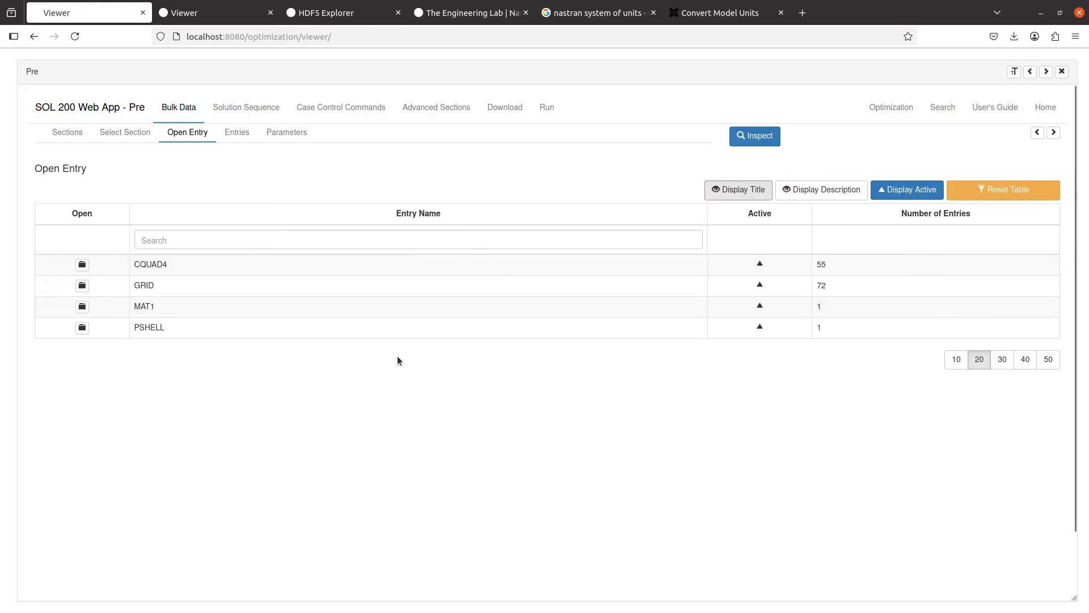
# Step: Examine the MAT1 material table and the CQUAD4 element table
pyautogui.click(254, 309)
pyautogui.scroll(-1, 251, 306)
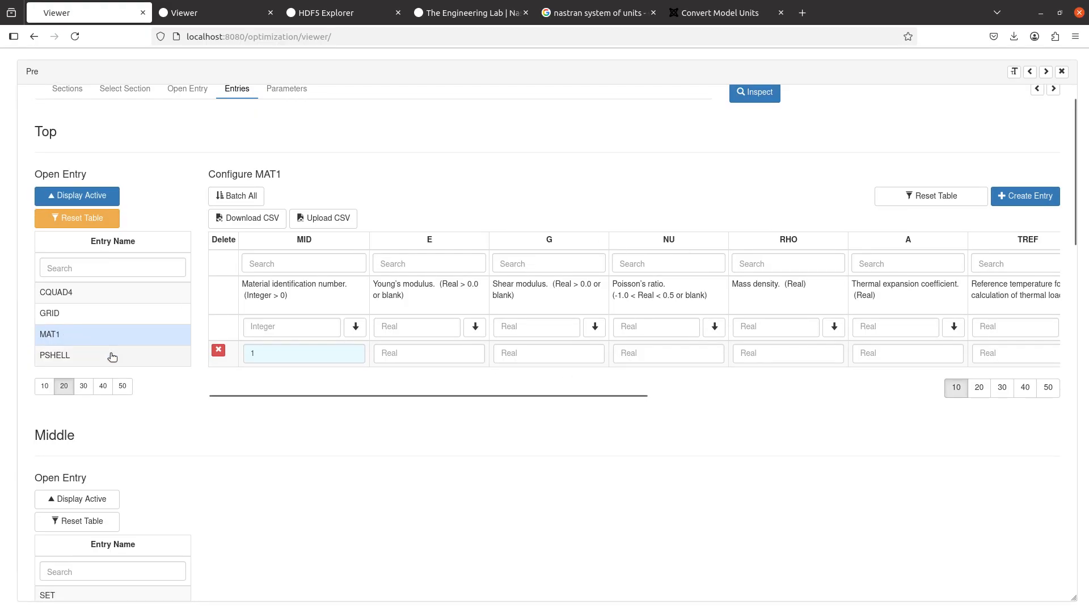
pyautogui.scroll(1, 173, 363)
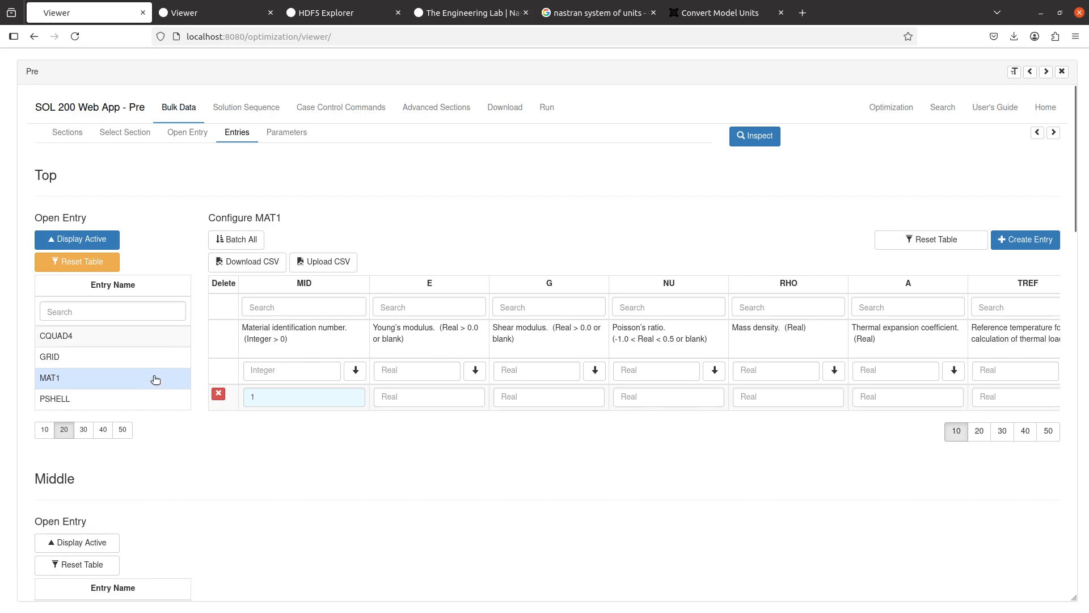
pyautogui.click(134, 342)
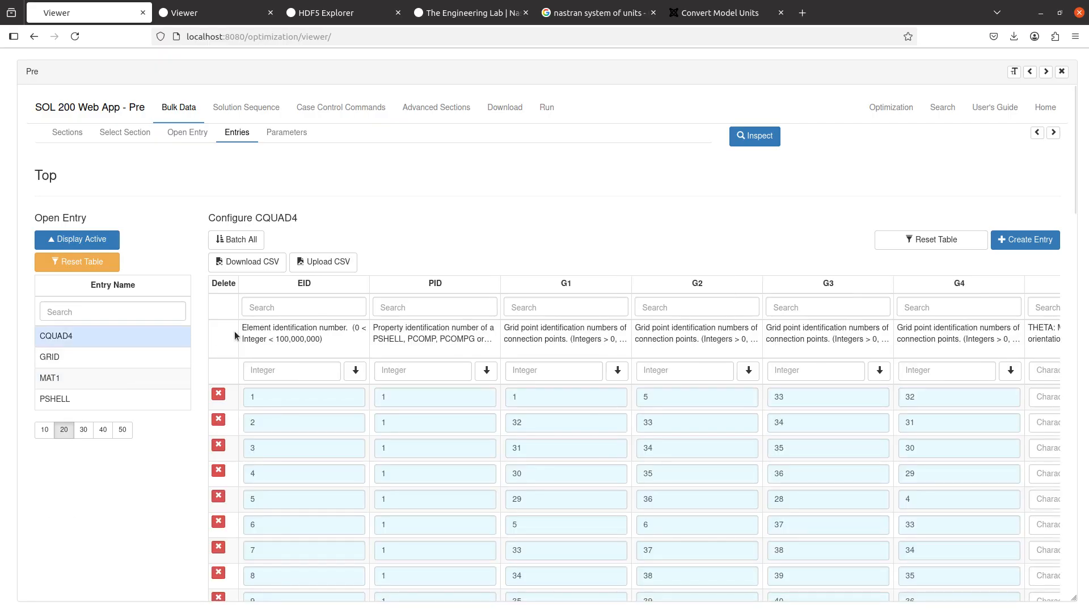
# Step: Set the MAT1 material's Young's modulus E to 3.E7, Poisson's ratio NU to .3 and mass density RHO to .282
pyautogui.click(86, 380)
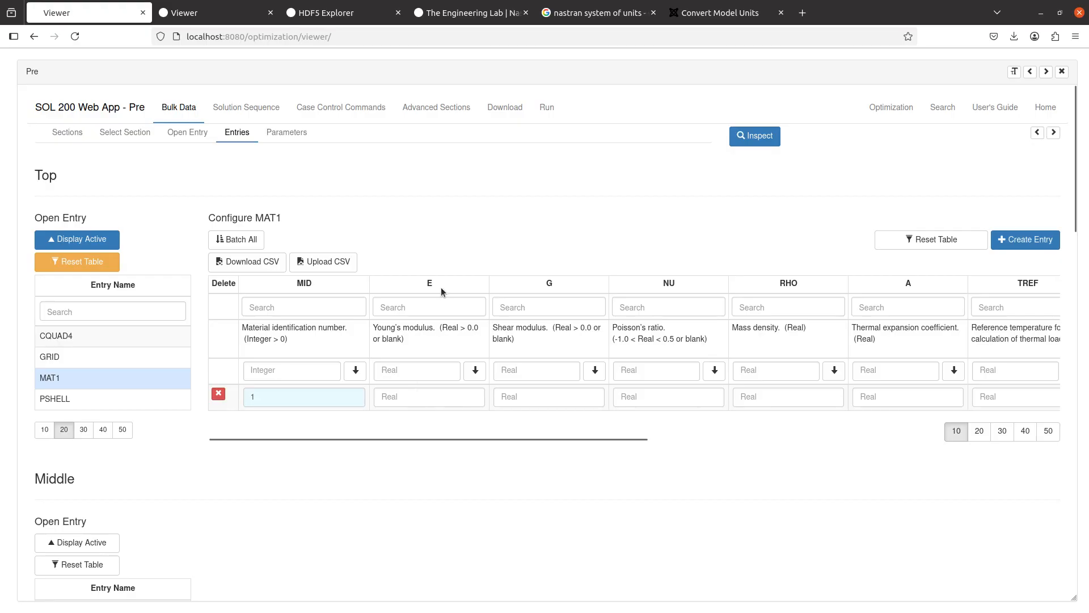
pyautogui.click(423, 399)
pyautogui.click(665, 401)
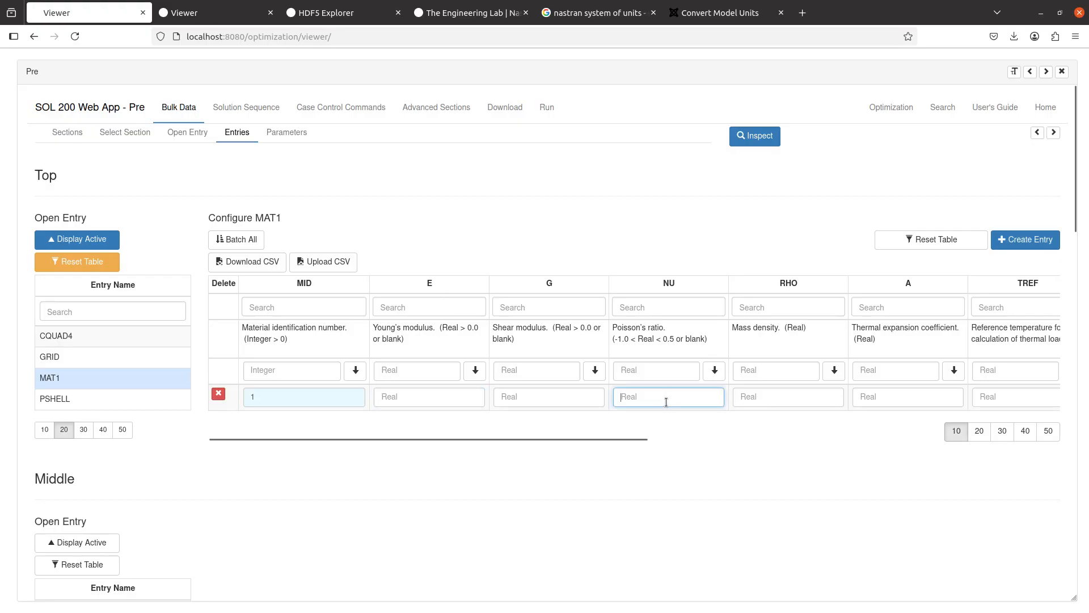
pyautogui.click(761, 397)
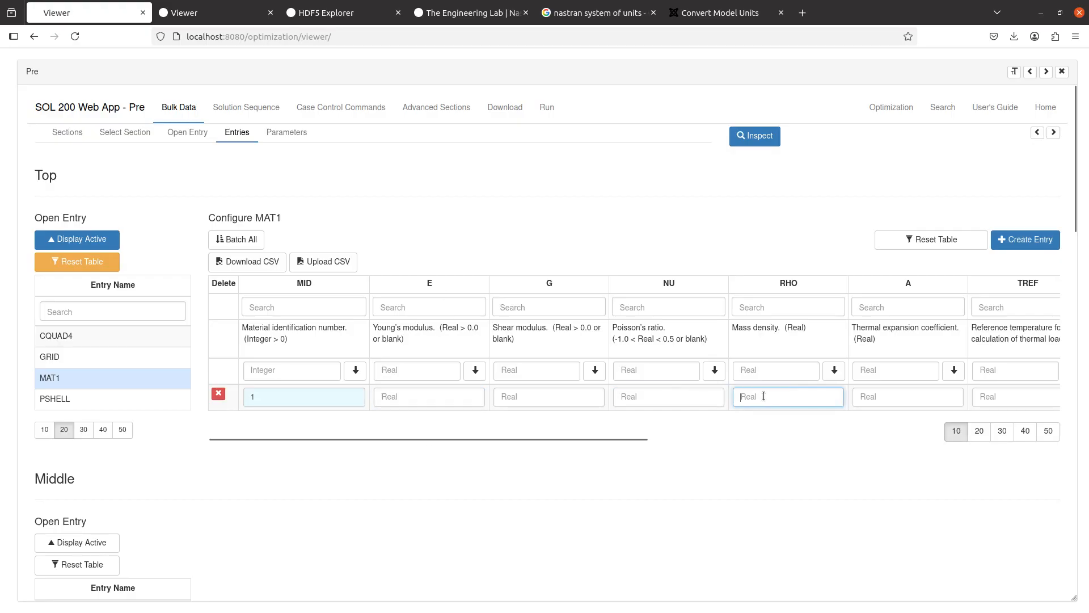
pyautogui.click(445, 402)
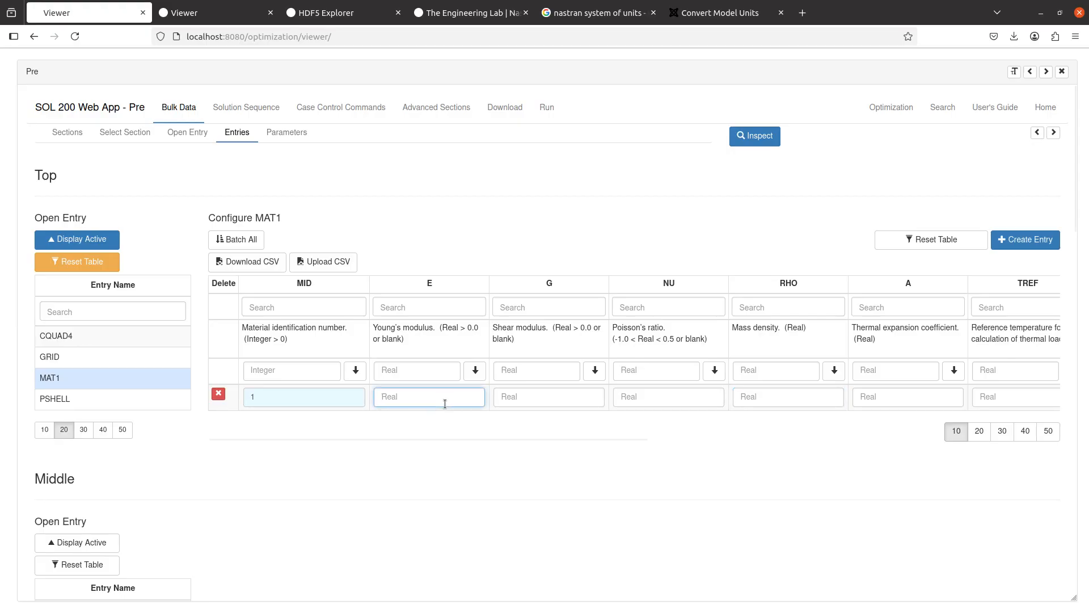
pyautogui.write('3.E7')
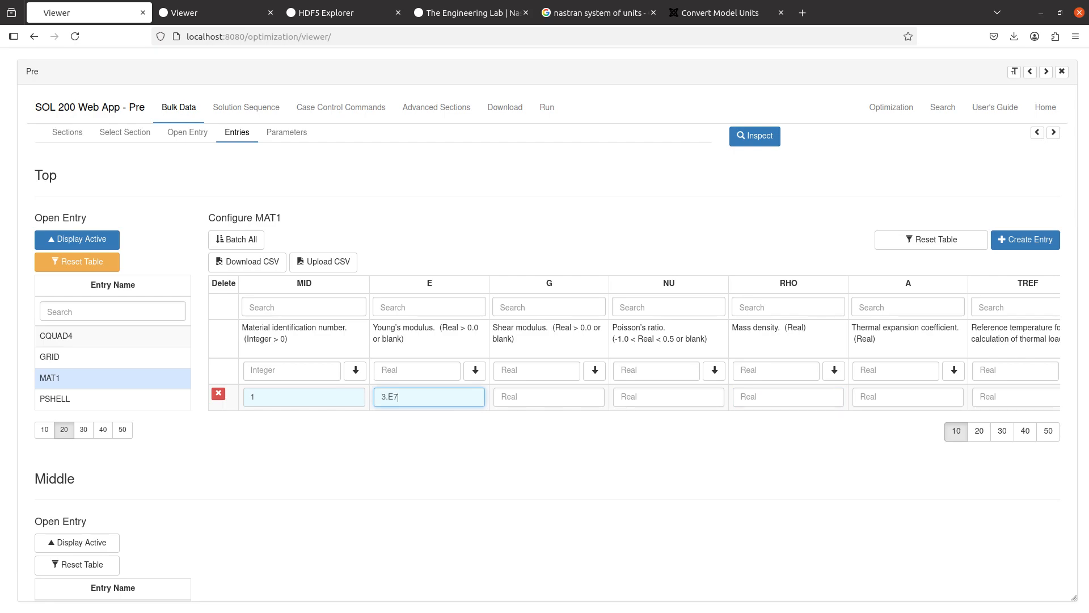
pyautogui.press('Tab')
pyautogui.press('Tab')
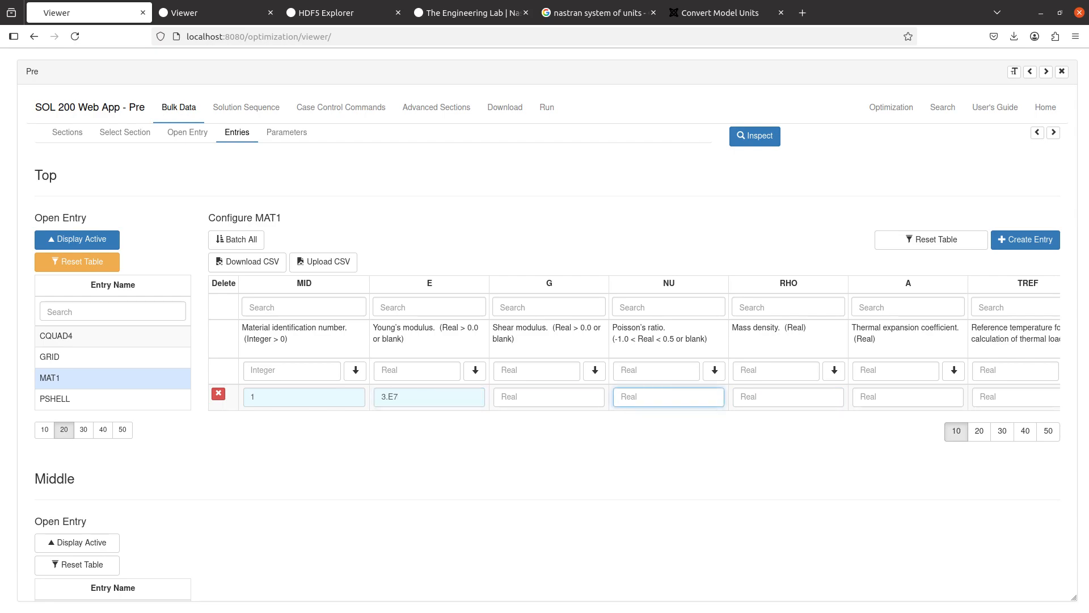
pyautogui.write('.3')
pyautogui.write('.')
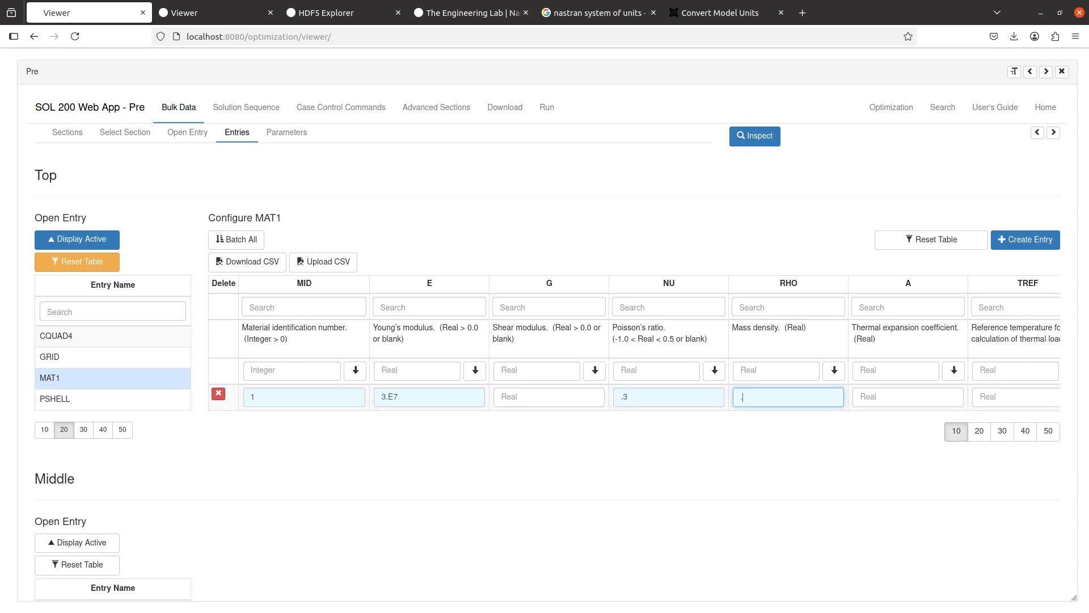
pyautogui.write('282')
pyautogui.click(270, 506)
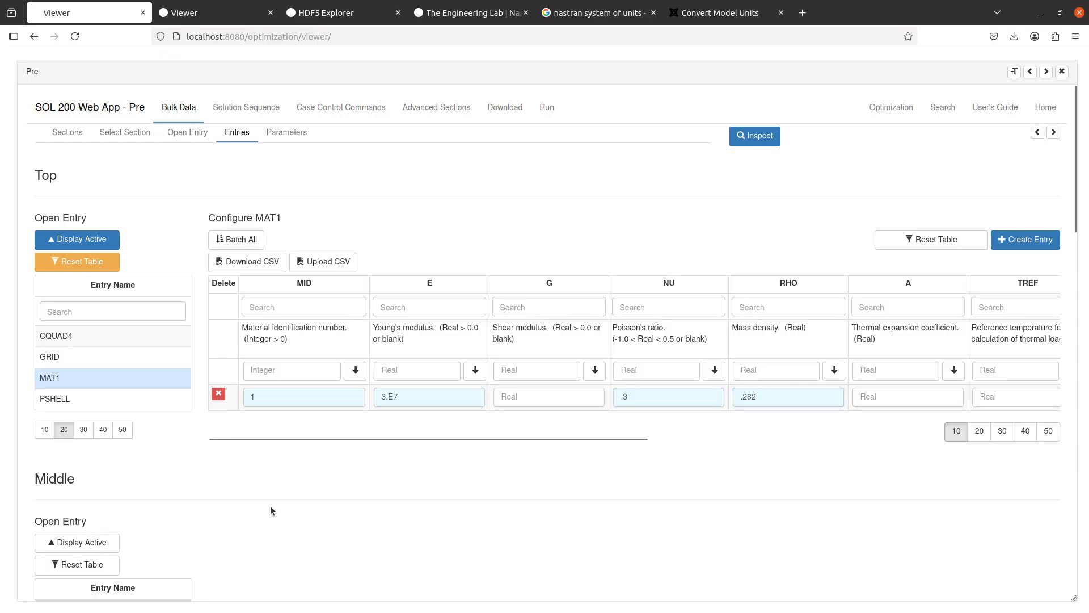
# Step: Set the PSHELL property's membrane thickness T to 0.1
pyautogui.click(131, 405)
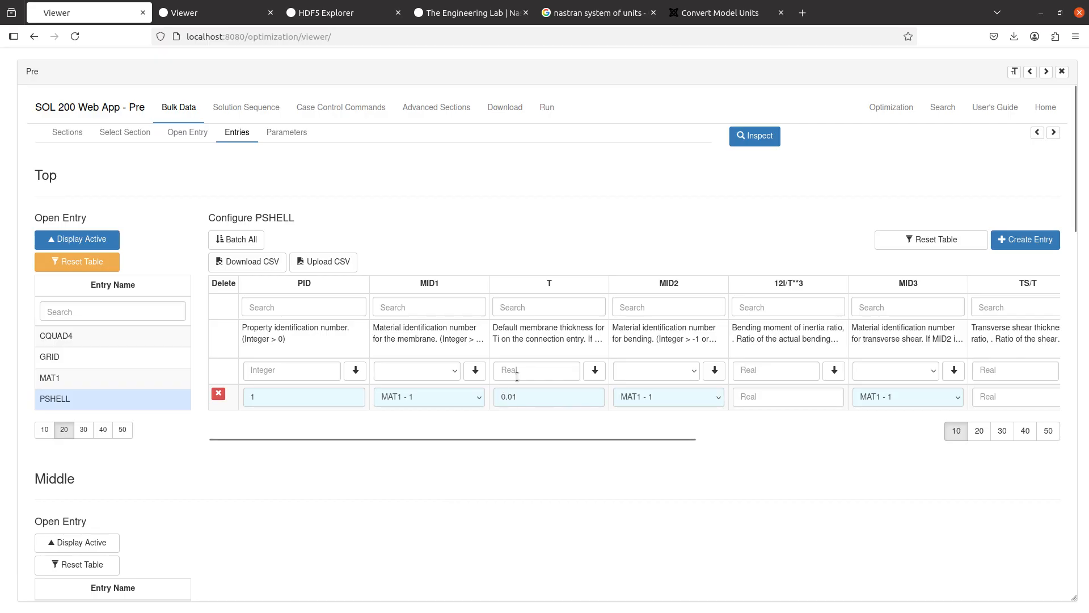
pyautogui.click(511, 397)
pyautogui.press('BackSpace')
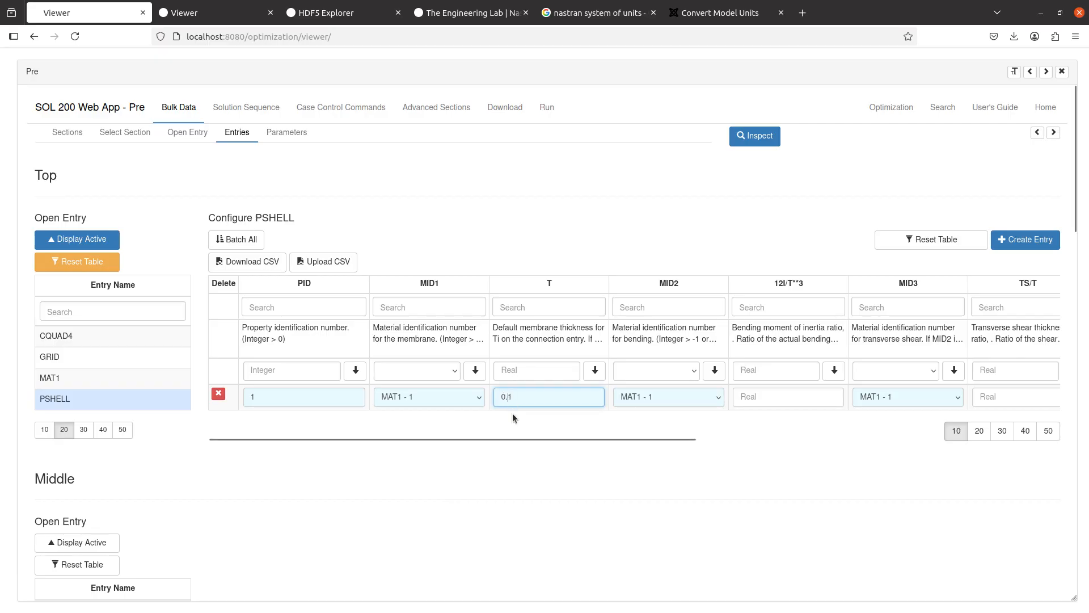
pyautogui.click(513, 416)
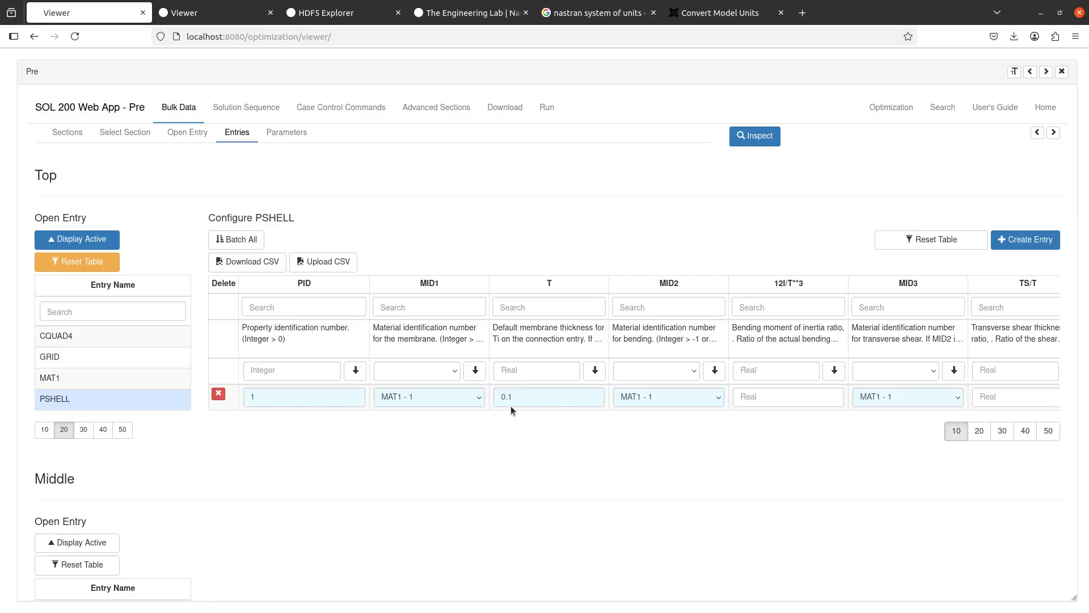
# Step: Close Pre and examine the plate's displayed thickness up close at its near corner
pyautogui.click(1063, 72)
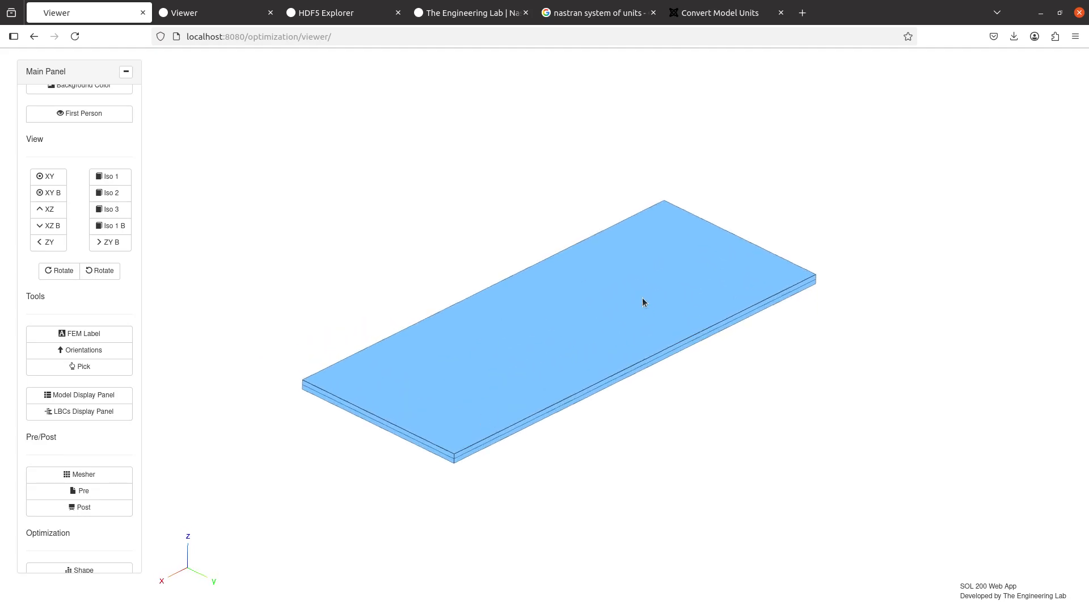
pyautogui.scroll(5, 607, 344)
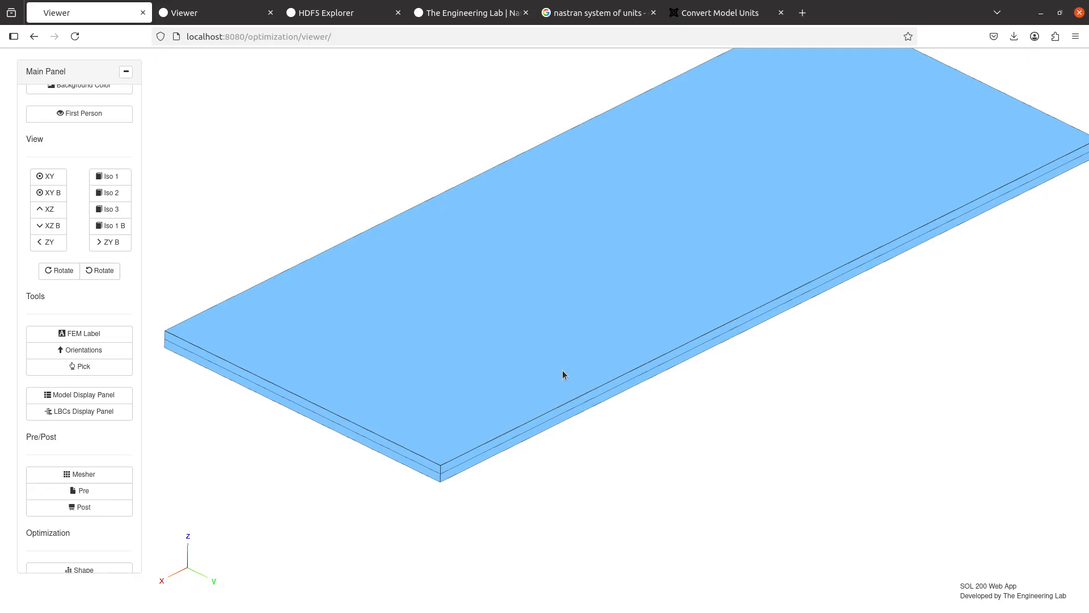
pyautogui.scroll(5, 562, 375)
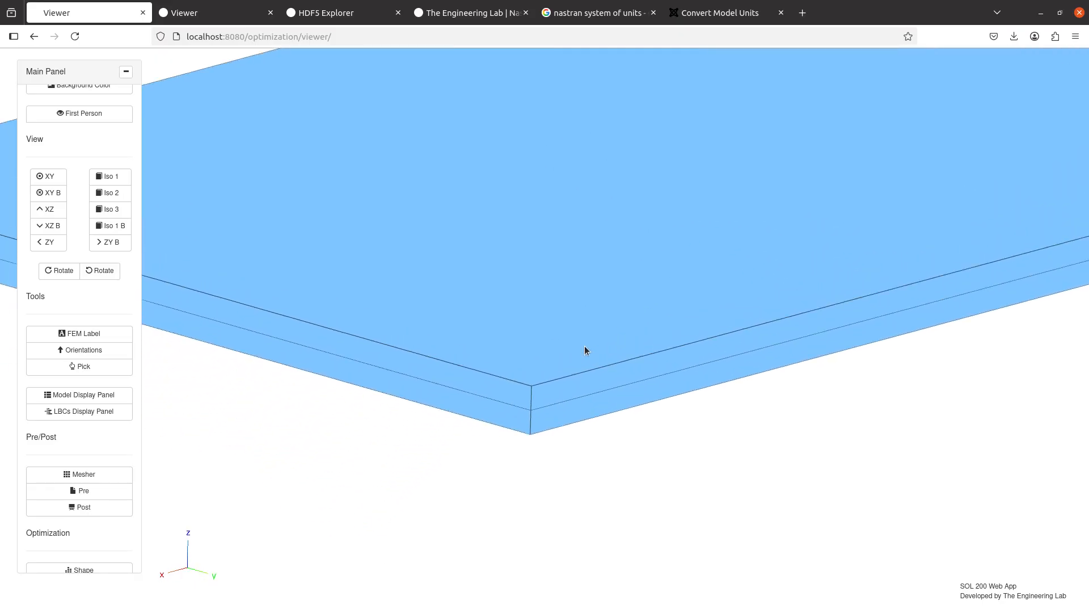
pyautogui.scroll(4, 584, 345)
pyautogui.scroll(-5, 581, 351)
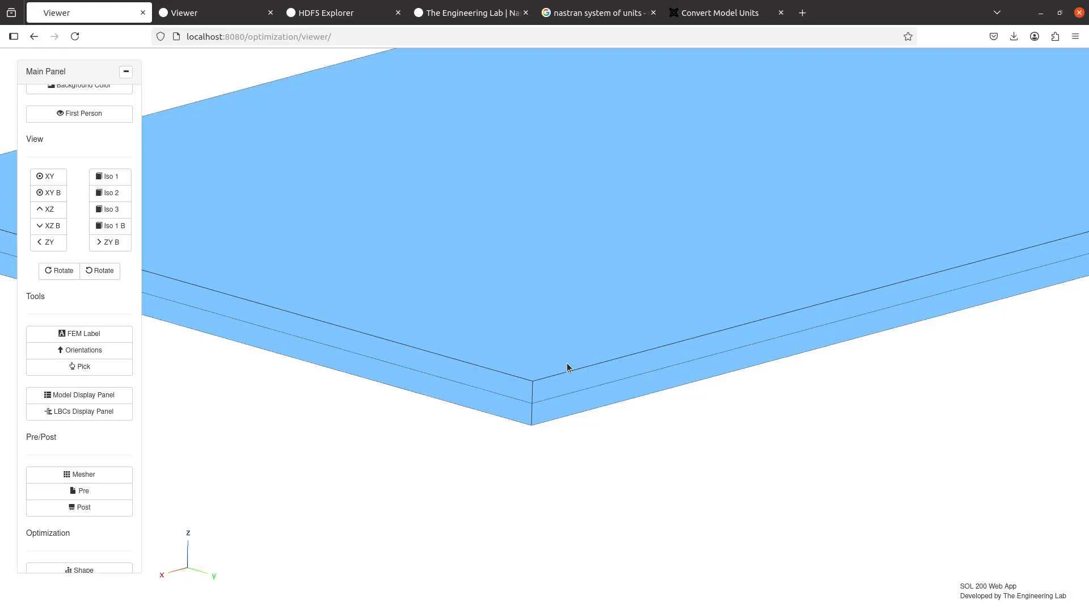
pyautogui.scroll(3, 584, 469)
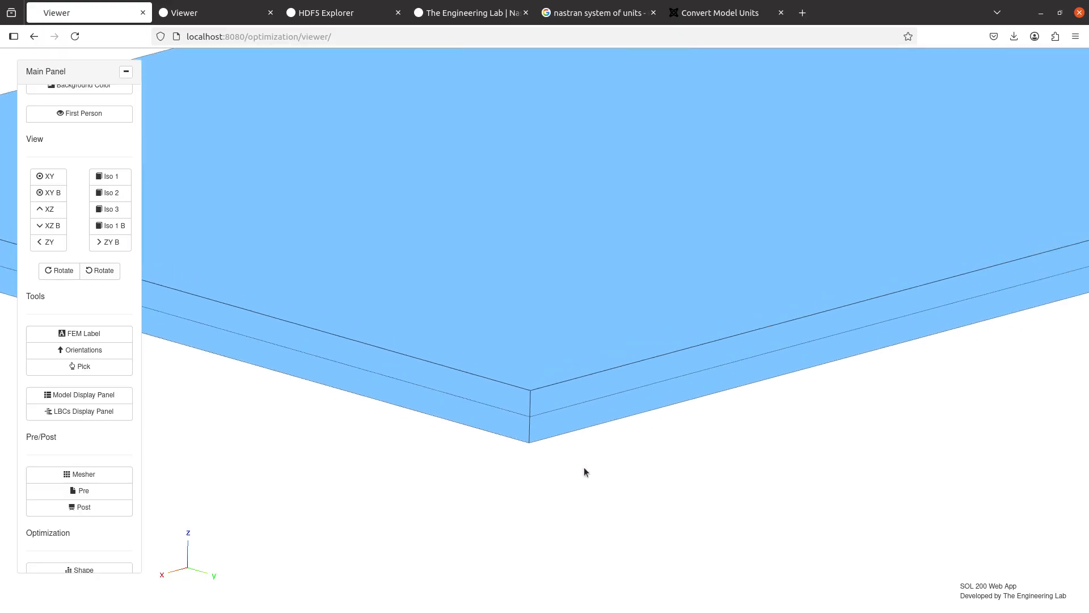
# Step: Turn off the detail and detail wireframe display of PSHELL 1 so only its flat mesh is drawn
pyautogui.click(56, 395)
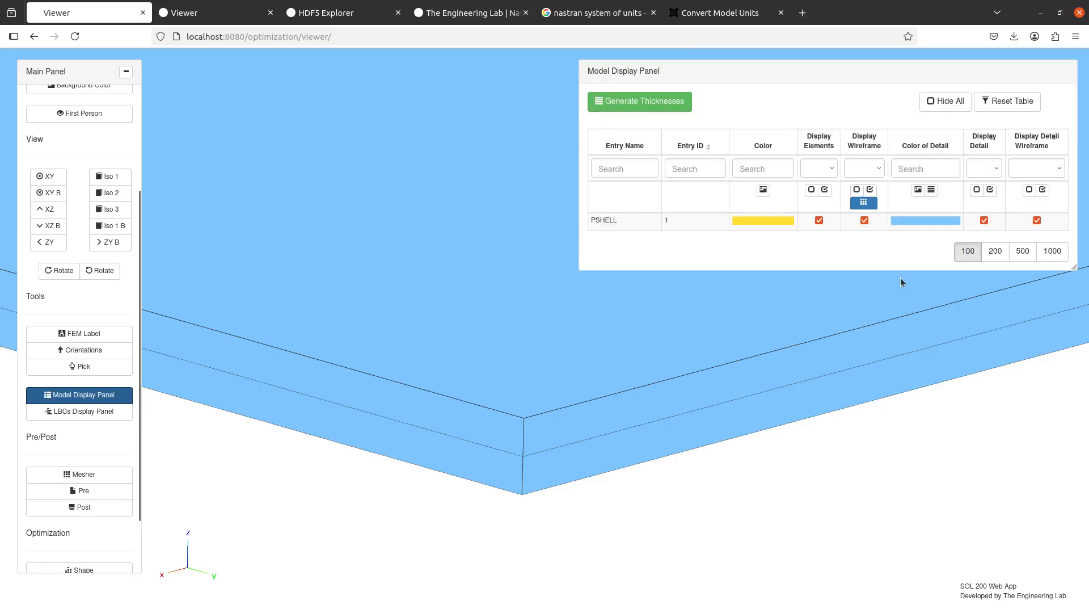
pyautogui.click(984, 220)
pyautogui.click(1036, 220)
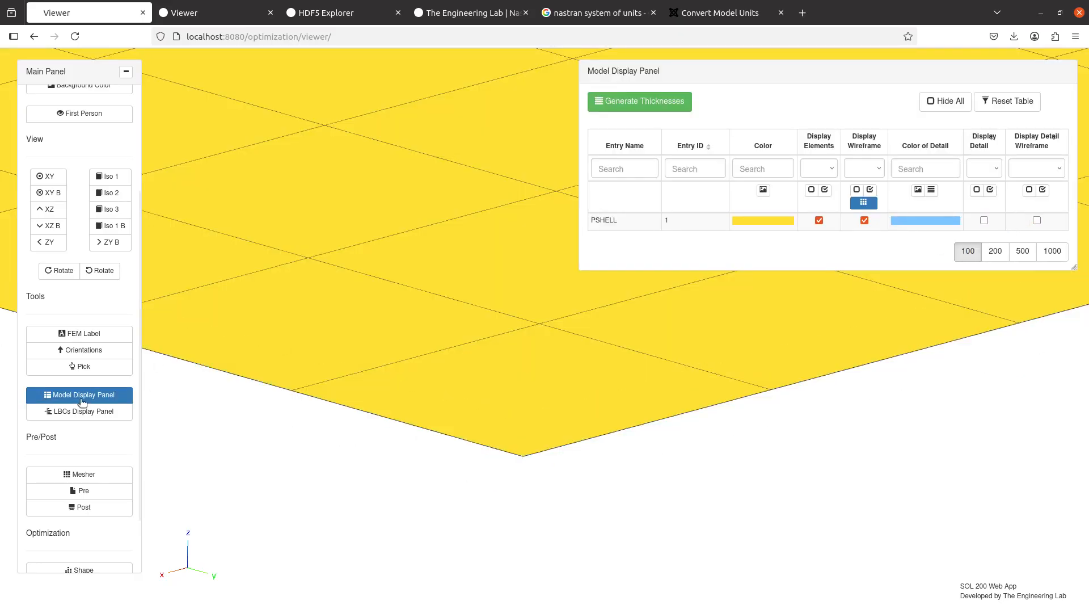
pyautogui.click(73, 396)
pyautogui.scroll(-5, 465, 388)
pyautogui.scroll(-4, 465, 391)
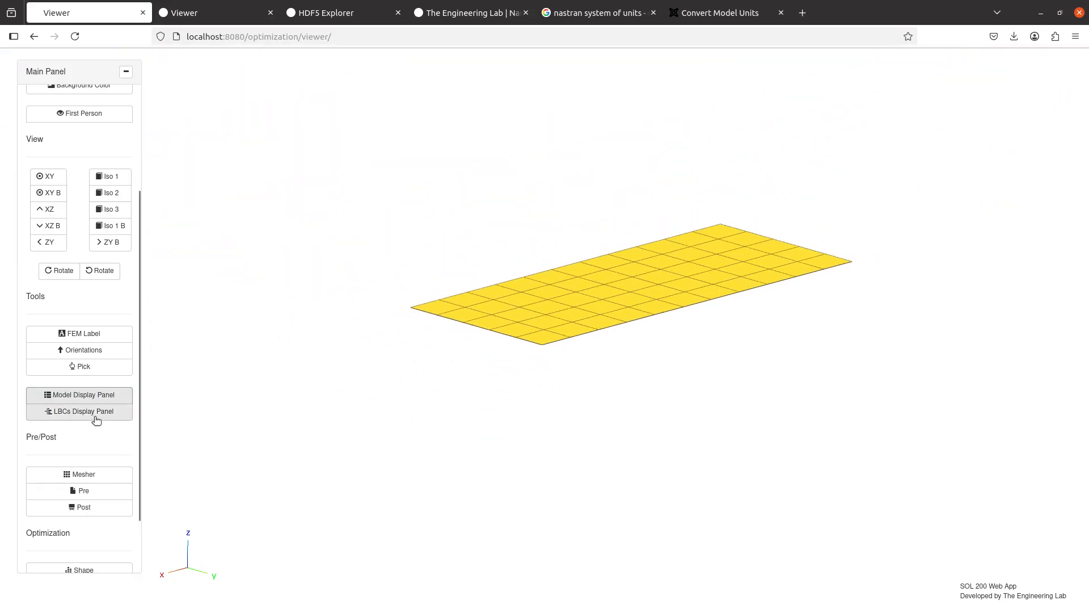
# Step: Show the detail and detail wireframe of PSHELL 1 and examine the plate's thickness up close at its corner, from above and below
pyautogui.click(85, 395)
pyautogui.click(984, 220)
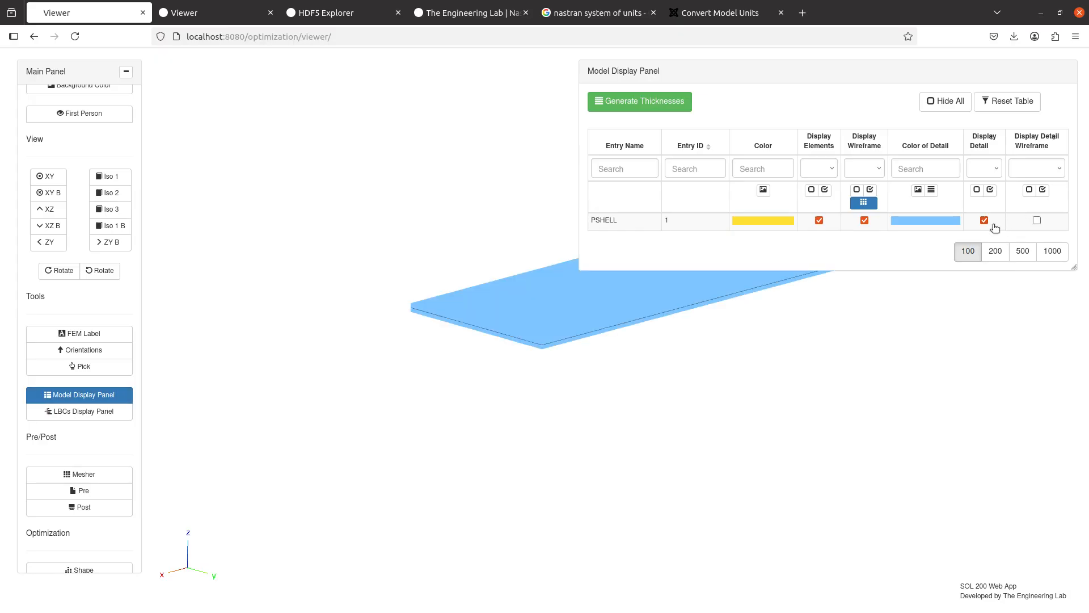
pyautogui.click(1037, 220)
pyautogui.click(79, 395)
pyautogui.scroll(8, 428, 434)
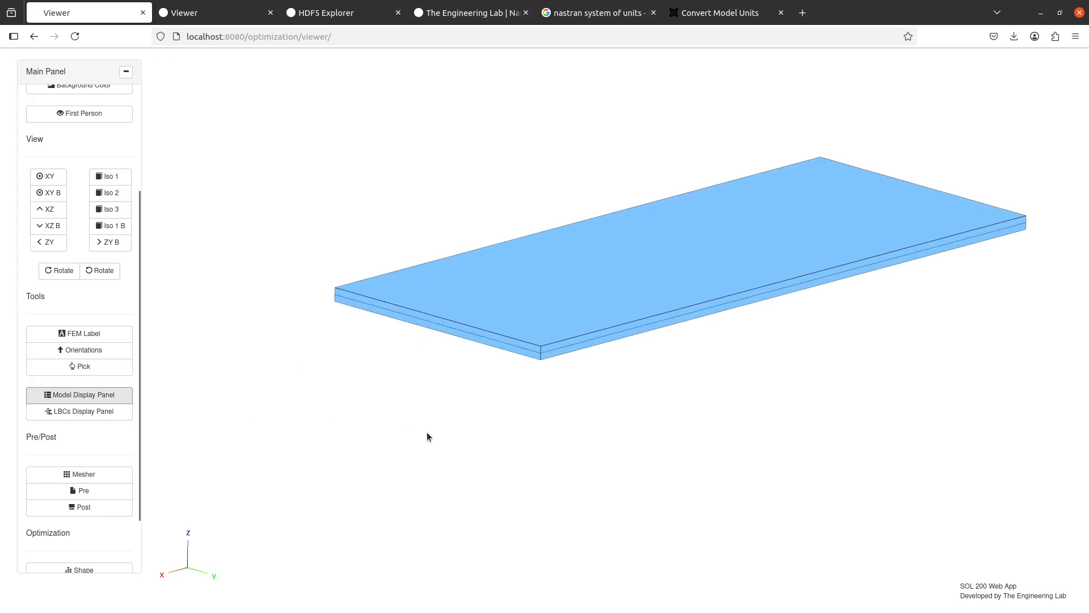
pyautogui.moveTo(429, 431); pyautogui.dragTo(603, 426)
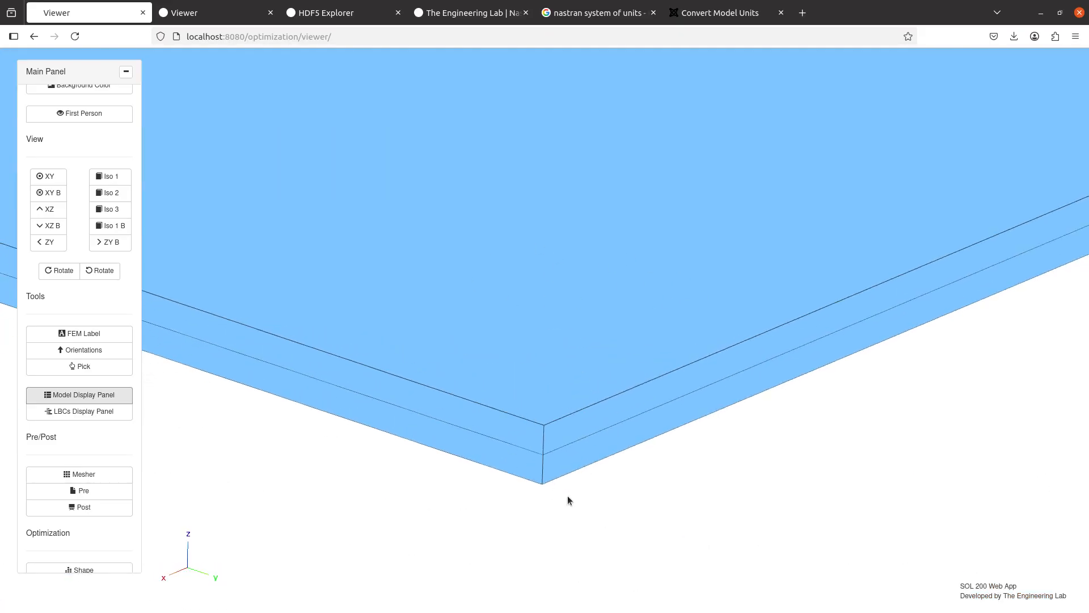
pyautogui.moveTo(567, 496); pyautogui.dragTo(563, 411)
pyautogui.moveTo(575, 306); pyautogui.dragTo(657, 225)
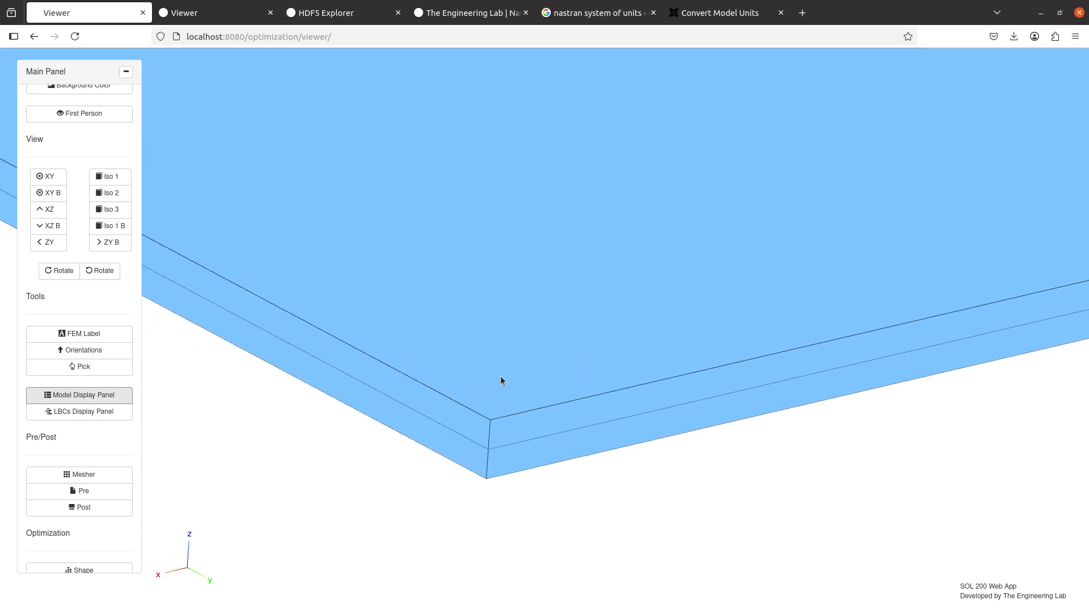
pyautogui.moveTo(469, 475); pyautogui.dragTo(496, 428)
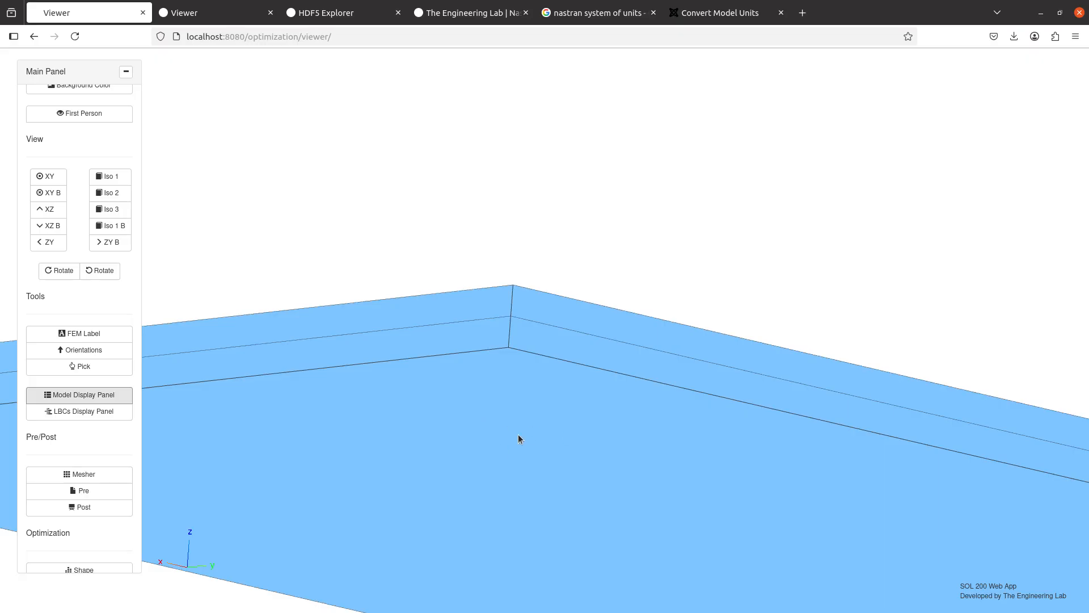
pyautogui.moveTo(516, 434); pyautogui.dragTo(527, 469)
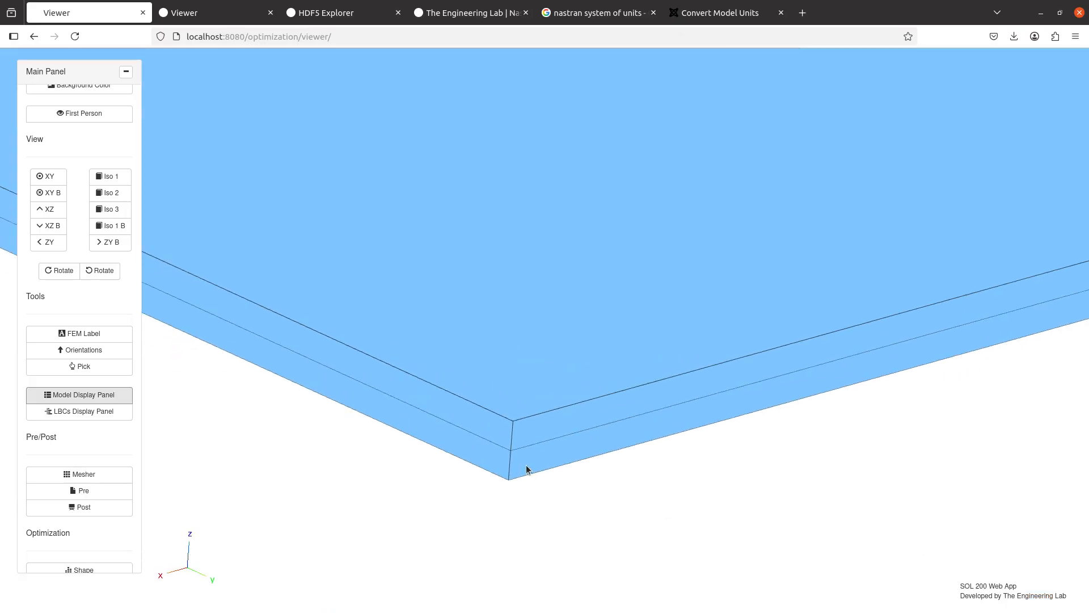
# Step: Turn off the detail and detail wireframe display of PSHELL 1 and reopen Pre
pyautogui.click(128, 395)
pyautogui.click(984, 220)
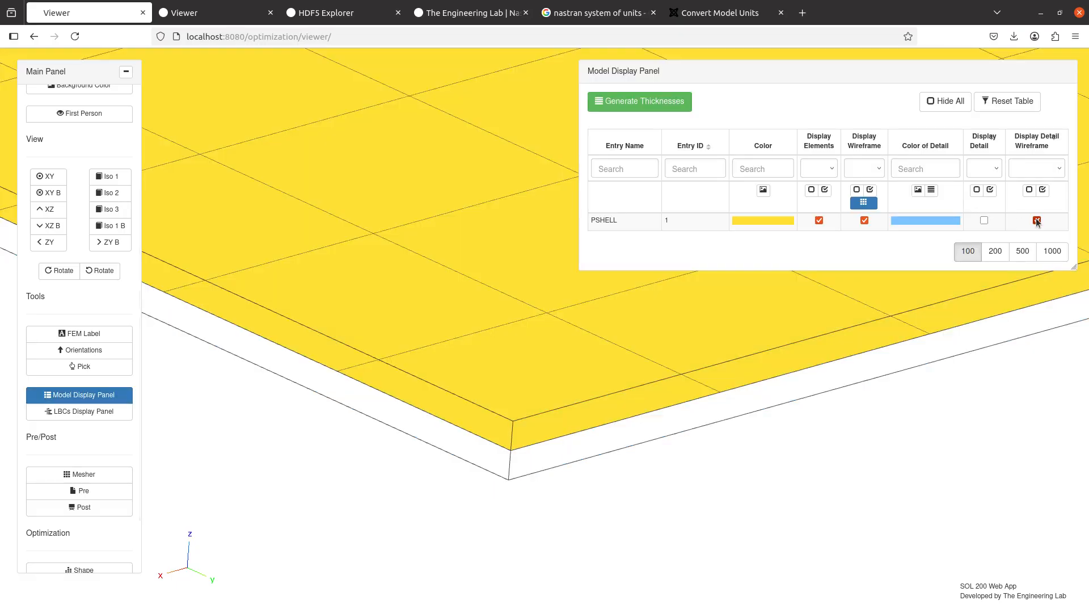
pyautogui.click(1037, 221)
pyautogui.click(114, 394)
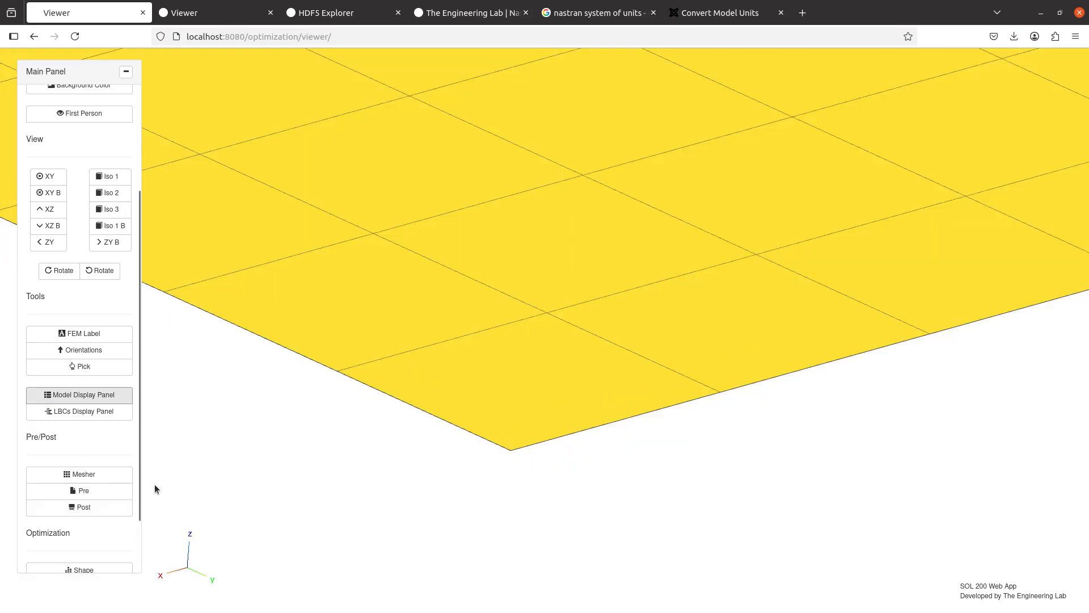
pyautogui.click(115, 490)
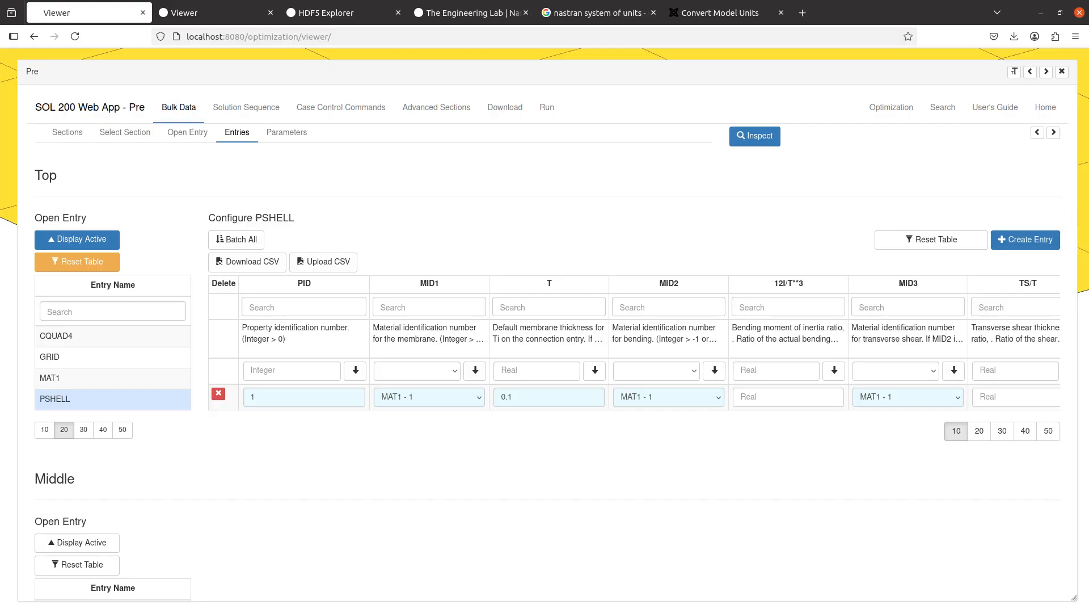
# Step: Switch to the Xournal notes and draw a red pen stroke beneath the circled plate sketch
pyautogui.hotkey('alt', 'Tab')
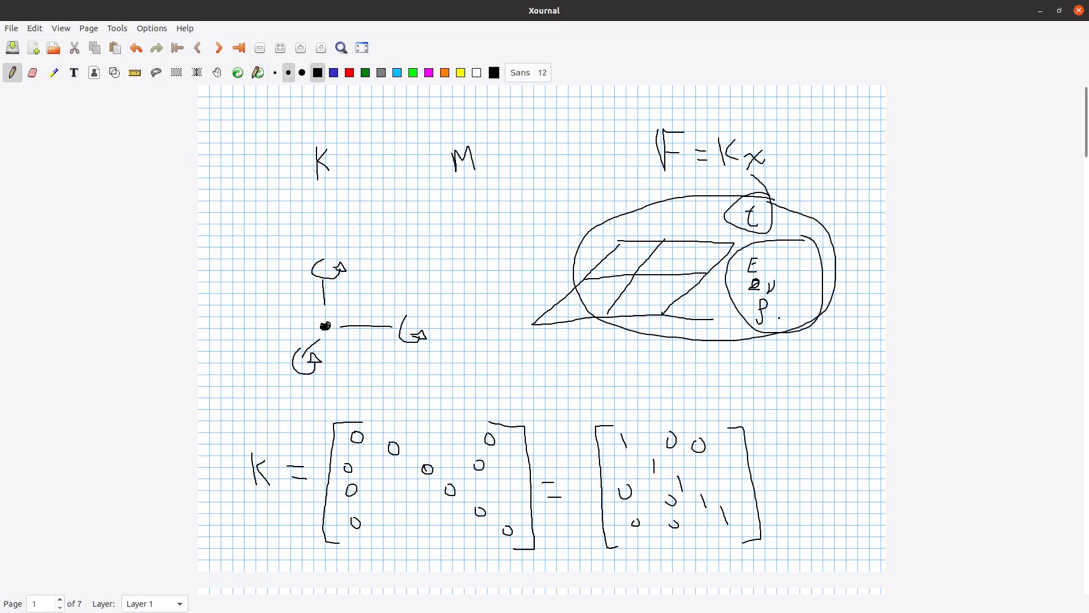
pyautogui.click(349, 73)
pyautogui.moveTo(739, 386)
pyautogui.mouseDown()
pyautogui.moveTo(694, 383)
pyautogui.moveTo(546, 440)
pyautogui.moveTo(576, 553)
pyautogui.moveTo(830, 544)
pyautogui.moveTo(747, 401)
pyautogui.moveTo(694, 389)
pyautogui.mouseUp()
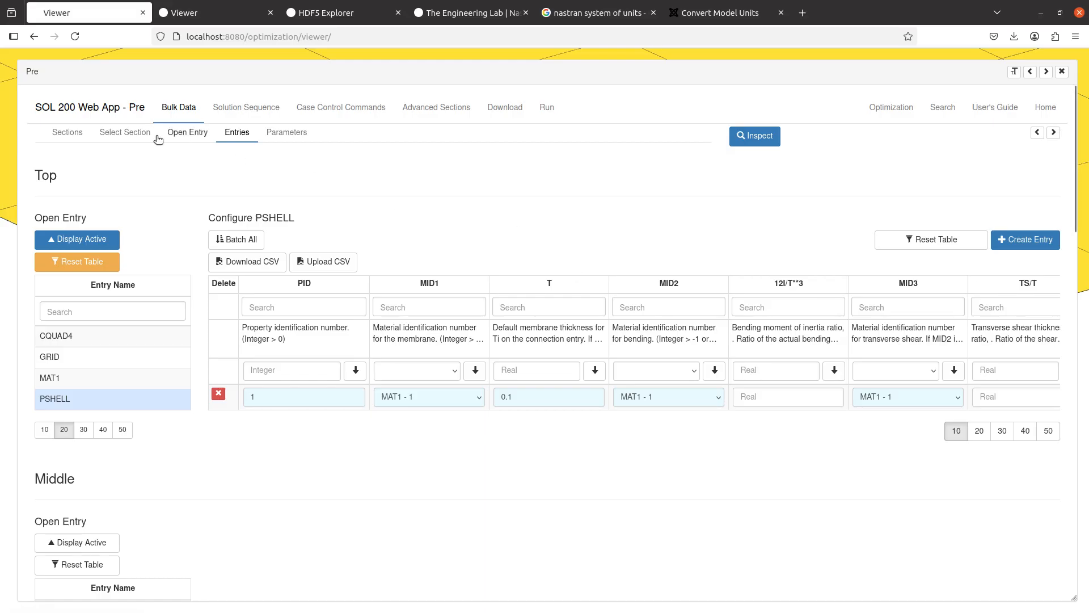
# Step: Return to the browser's Pre window, find the EIGRL entry type among all entries and create an EIGRL entry
pyautogui.click(63, 271)
pyautogui.click(122, 310)
pyautogui.write('eigrl')
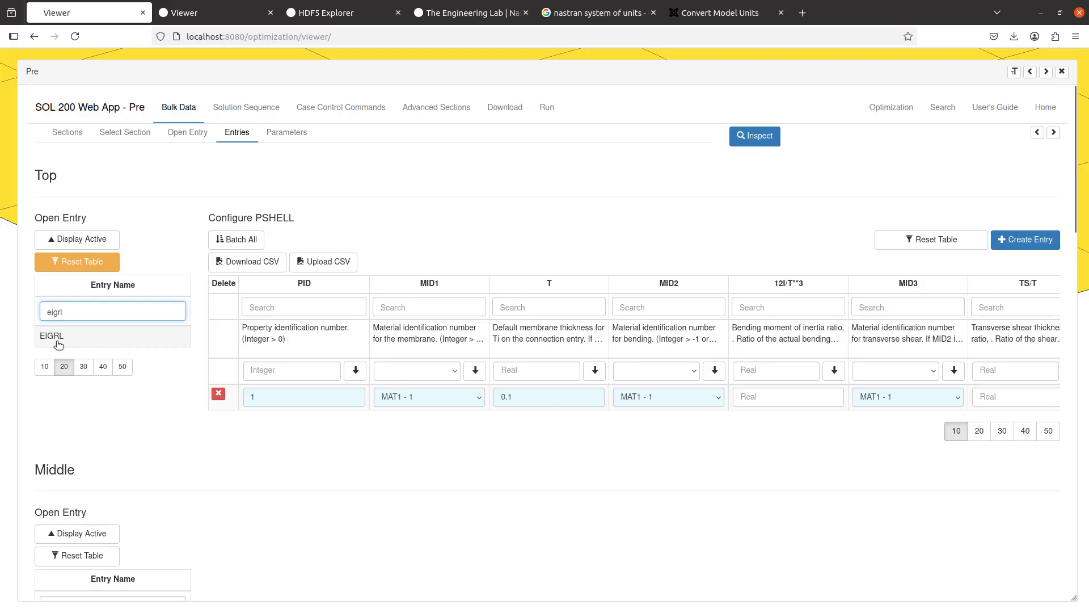
pyautogui.click(75, 338)
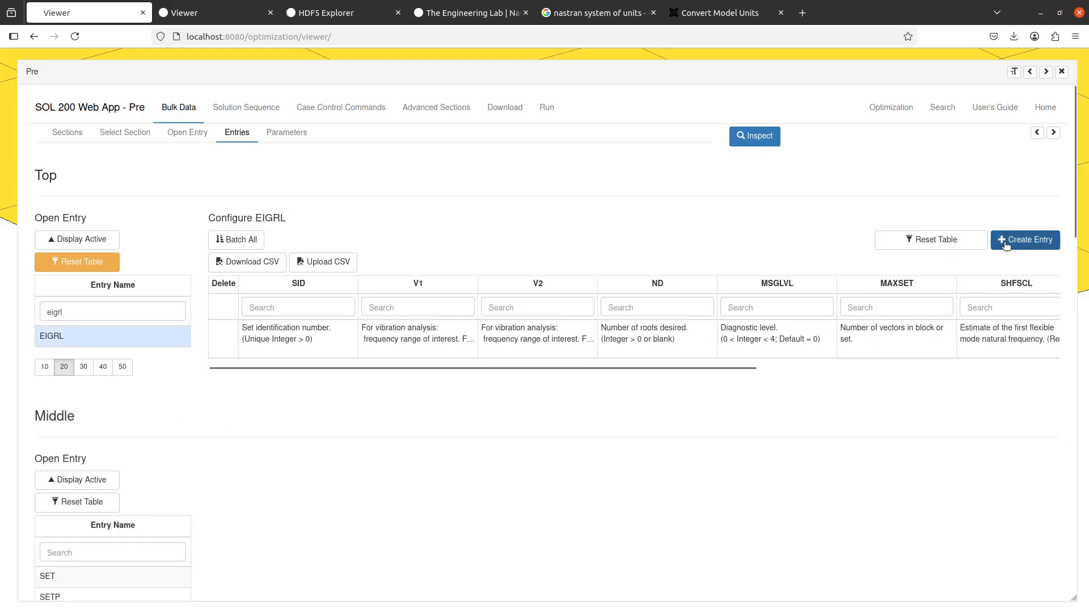
pyautogui.click(1025, 239)
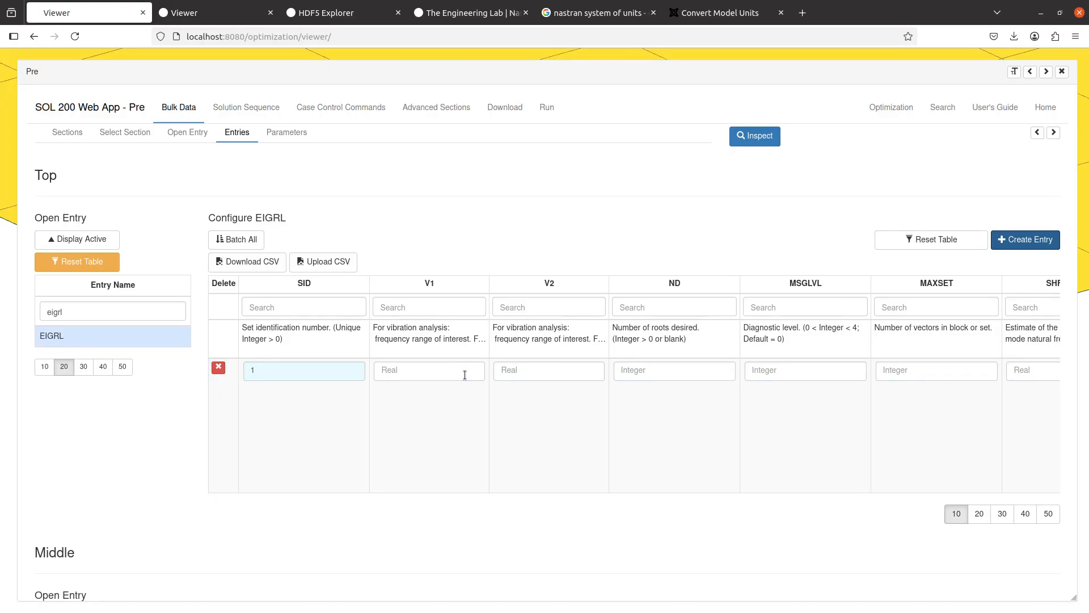
# Step: Set the EIGRL entry's frequency range of interest to V1 10. and V2 2000
pyautogui.click(464, 375)
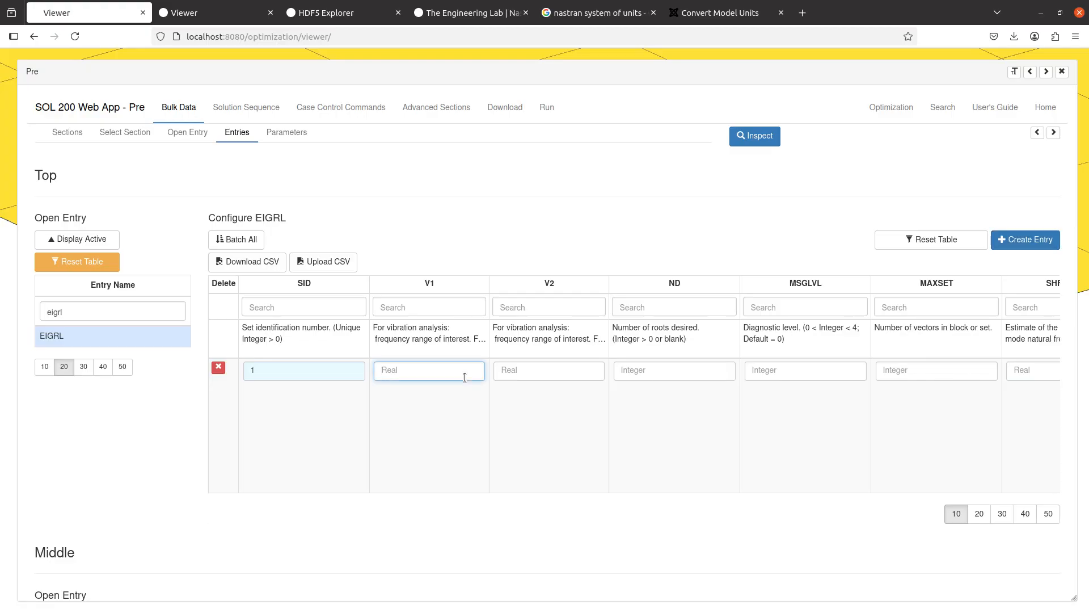
pyautogui.write('10.')
pyautogui.press('Tab')
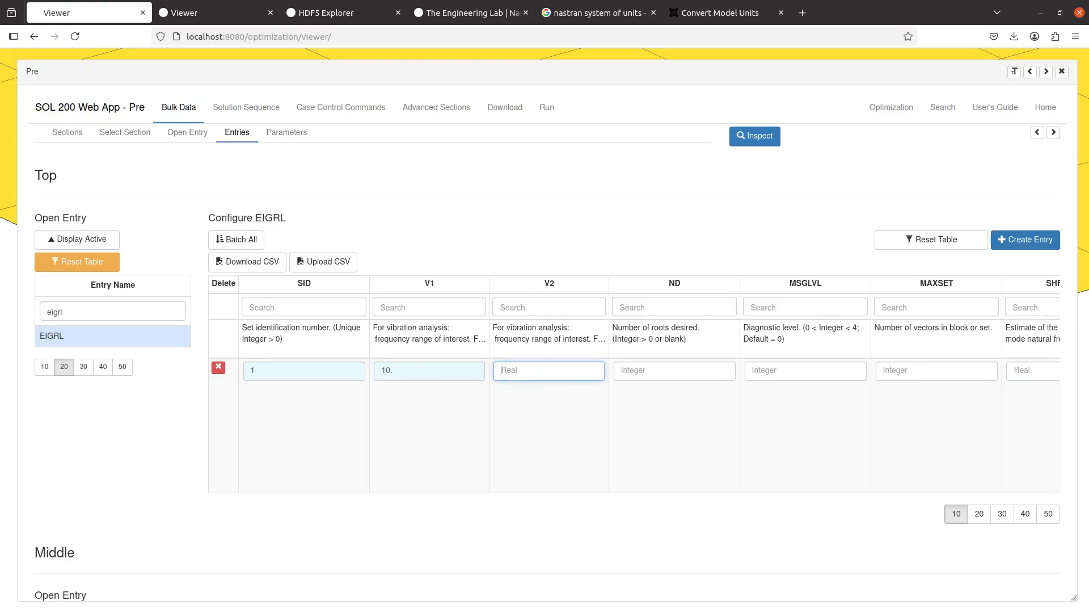
pyautogui.write('200')
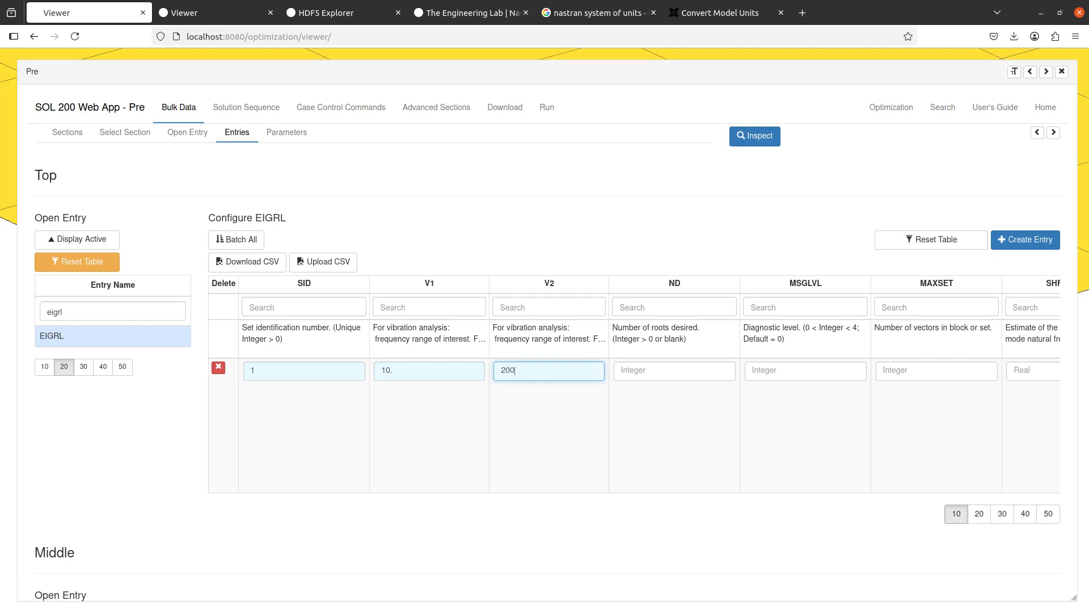
pyautogui.write('0.')
pyautogui.press('Tab')
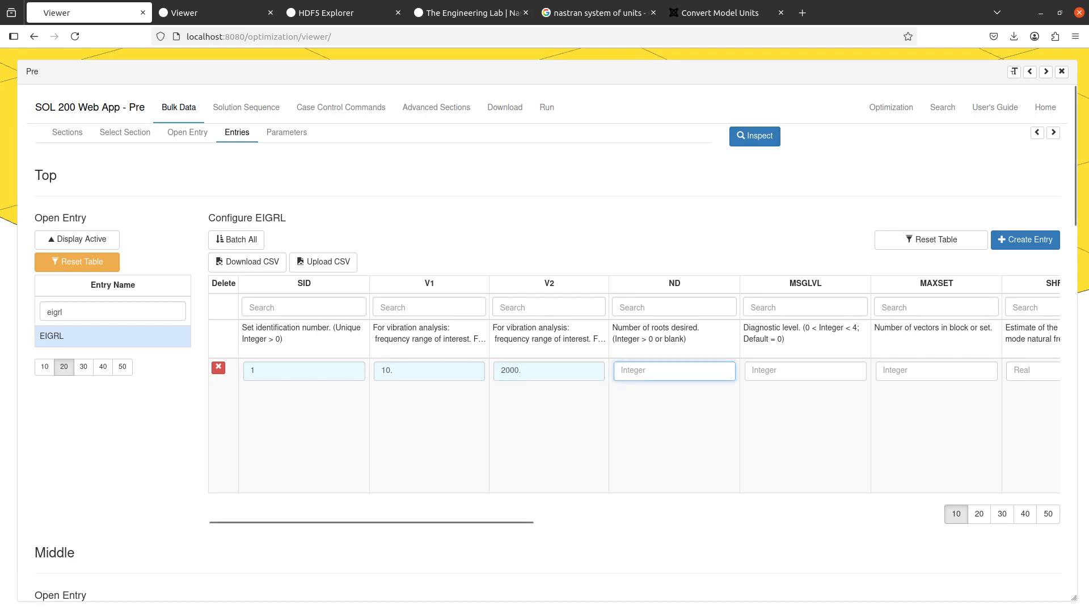
pyautogui.click(231, 162)
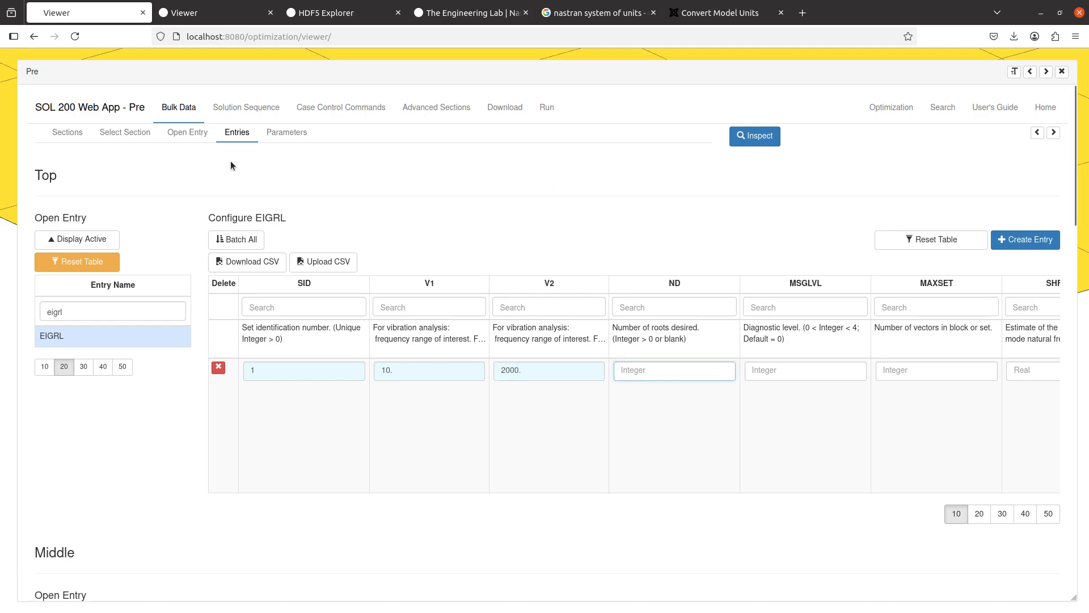
# Step: Create an SPC1 entry that constrains components 1 - TX through 6 - RZ
pyautogui.moveTo(137, 310); pyautogui.dragTo(0, 306)
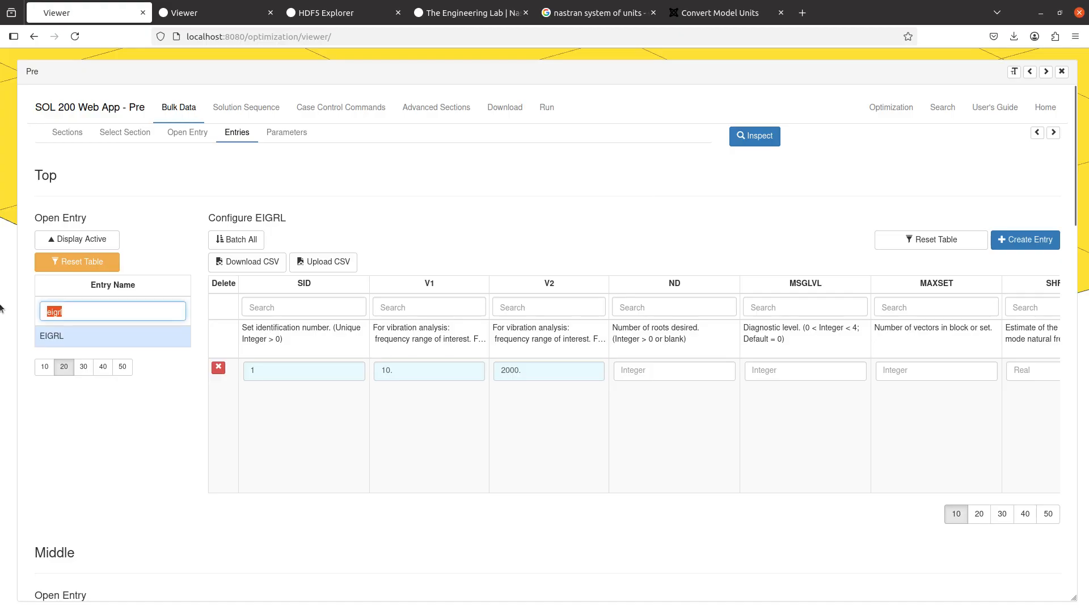
pyautogui.write('spc1')
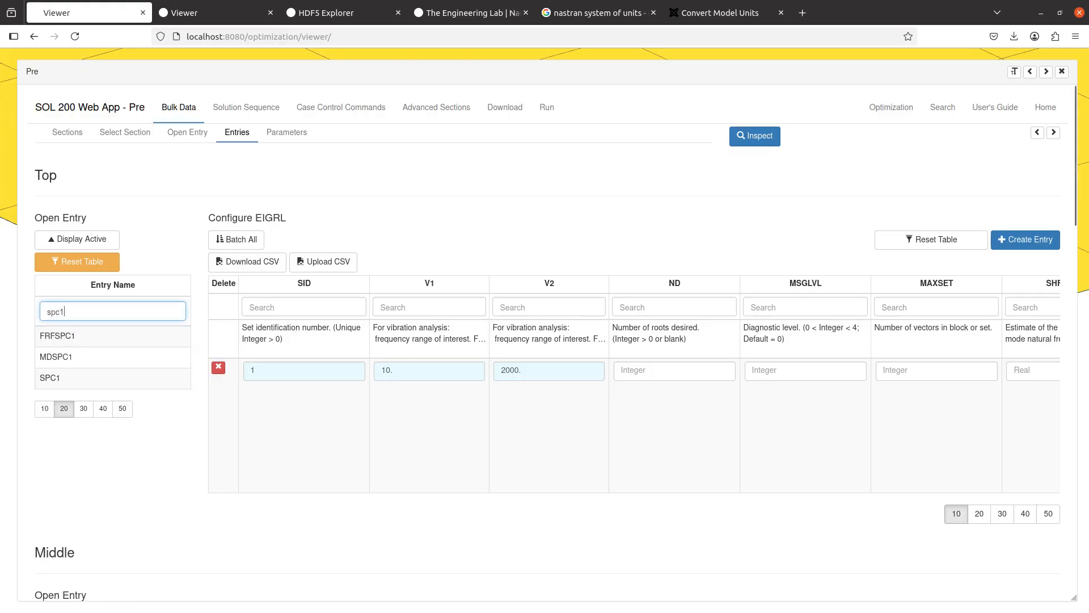
pyautogui.click(65, 381)
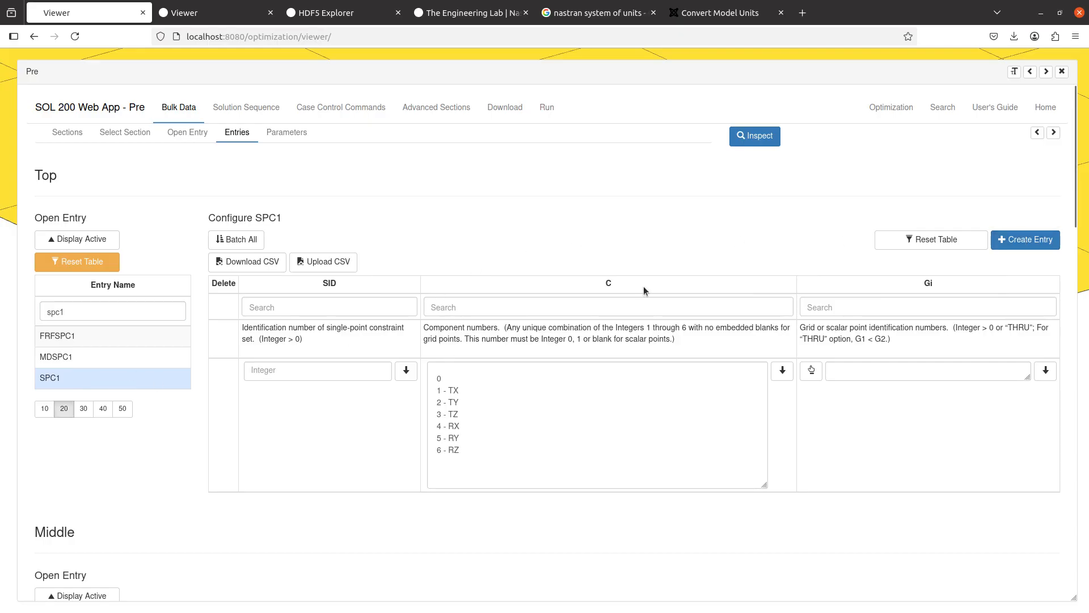
pyautogui.click(1028, 238)
pyautogui.scroll(-5, 589, 351)
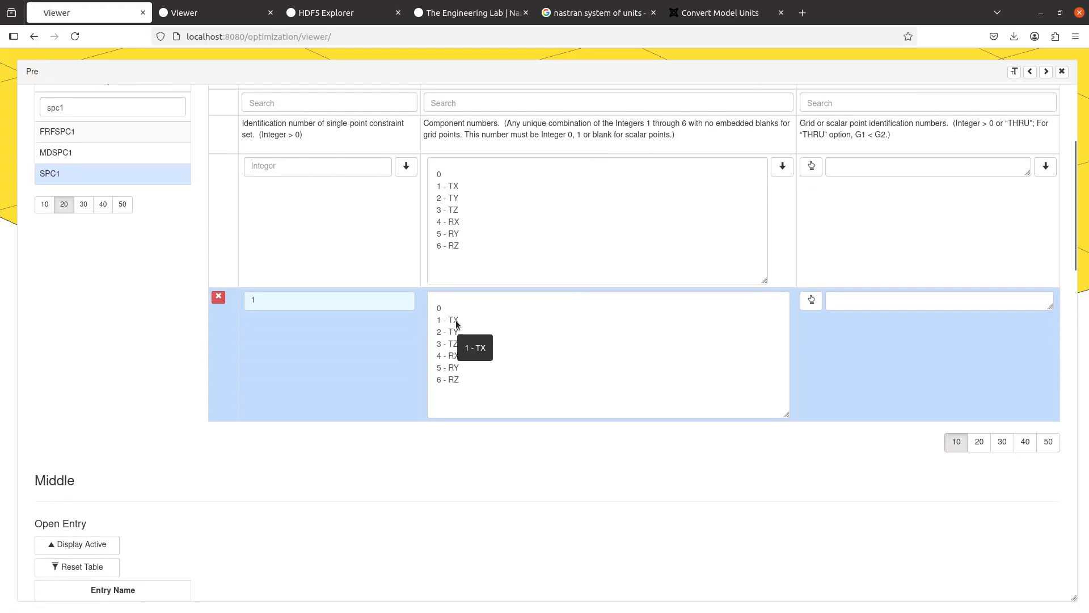
pyautogui.moveTo(455, 321); pyautogui.dragTo(449, 391)
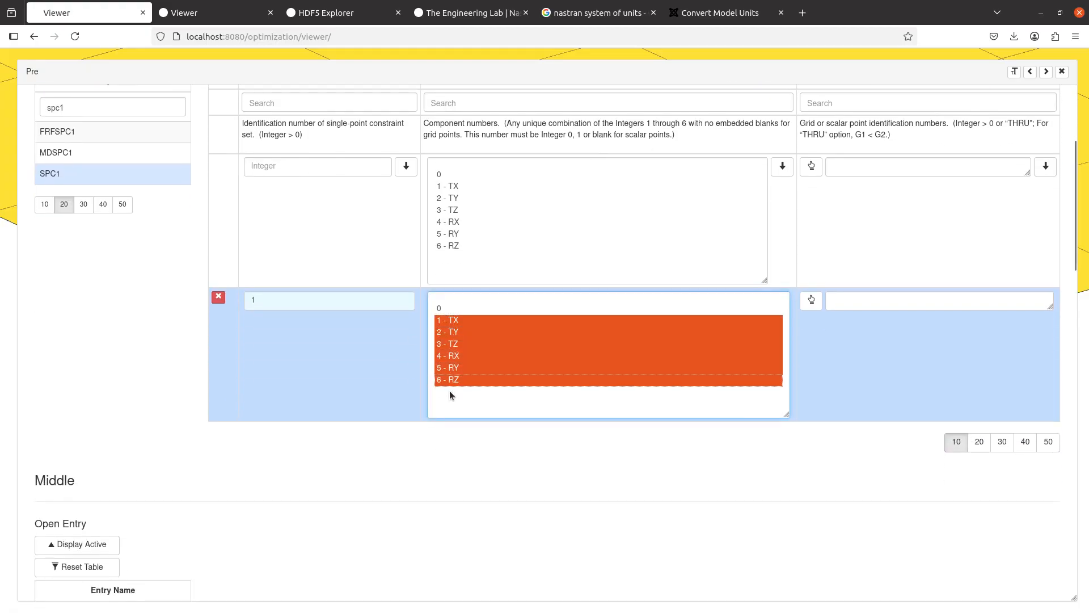
# Step: Open model picking of nodes for the Gi field of the SPC1 entry
pyautogui.click(811, 301)
pyautogui.click(811, 301)
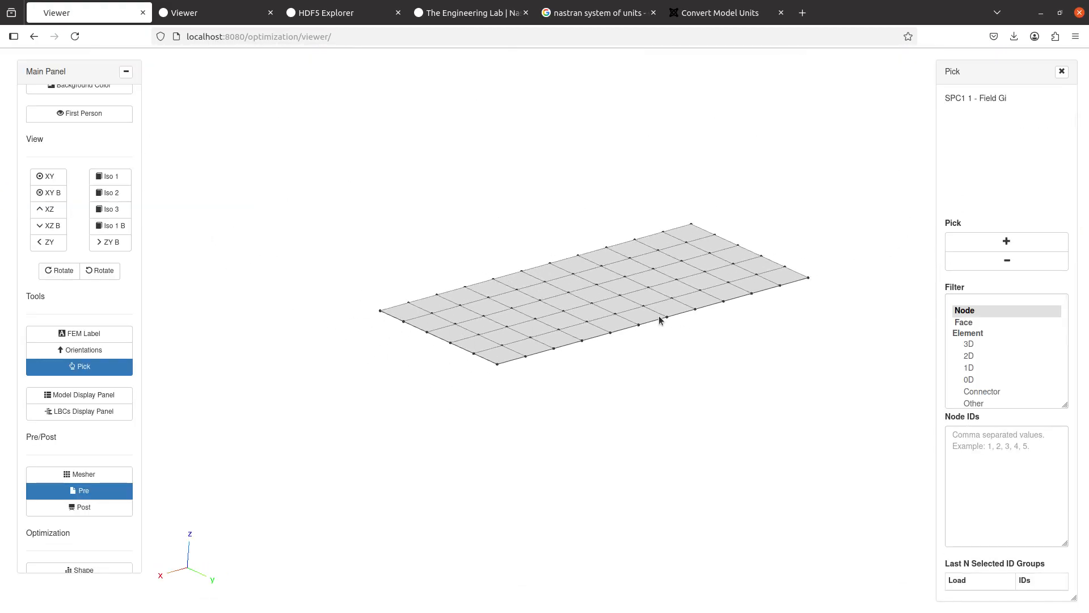
pyautogui.moveTo(654, 329); pyautogui.dragTo(626, 284)
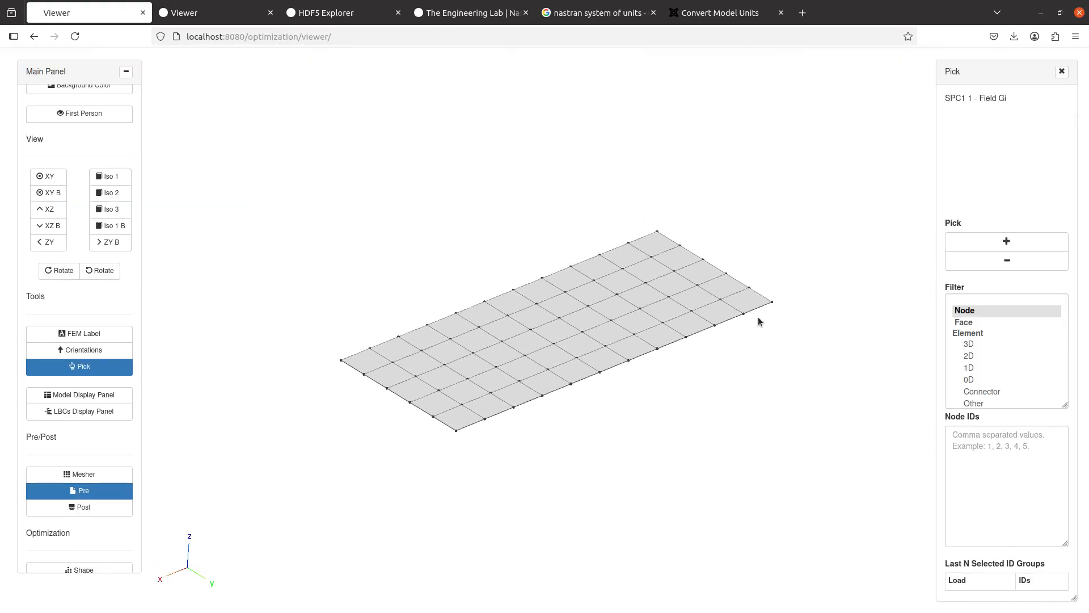
# Step: Try picking nodes around the plate's middle with the 0.91 picking sphere and erase them from the selection
pyautogui.click(967, 243)
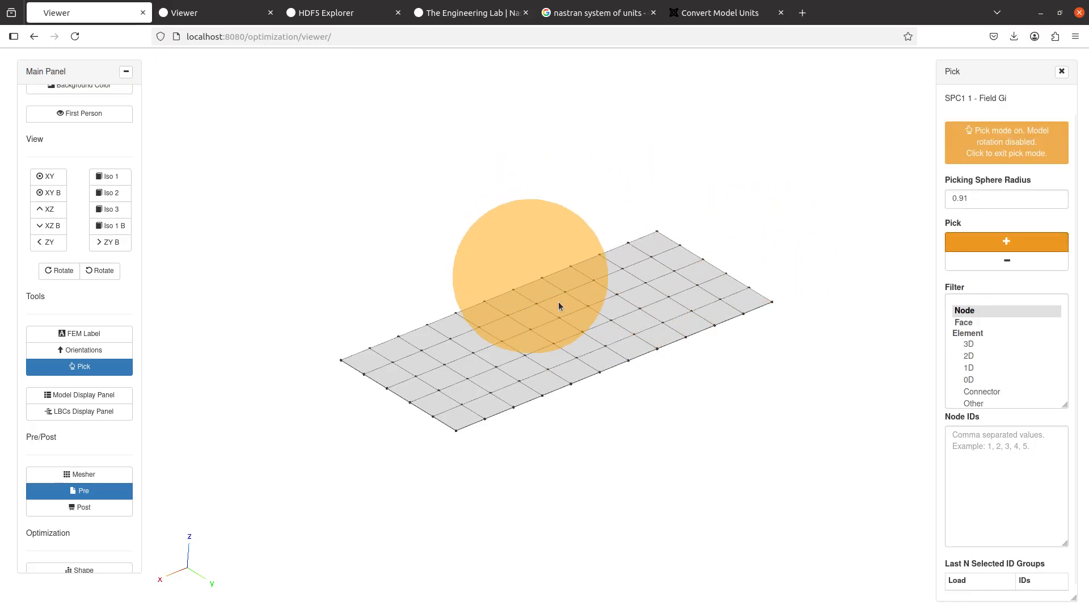
pyautogui.click(1019, 237)
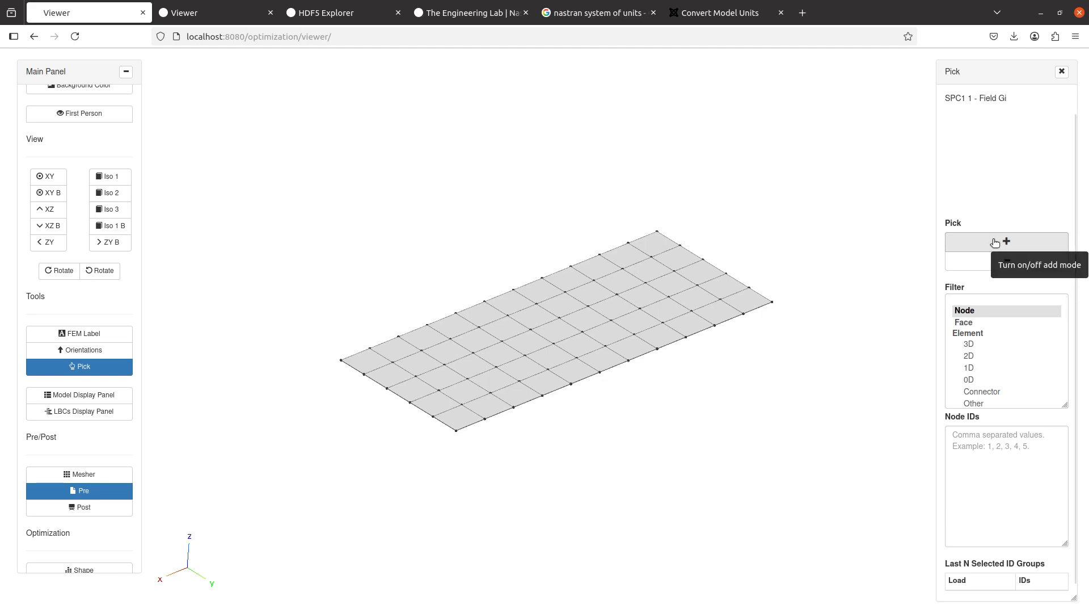
pyautogui.click(994, 242)
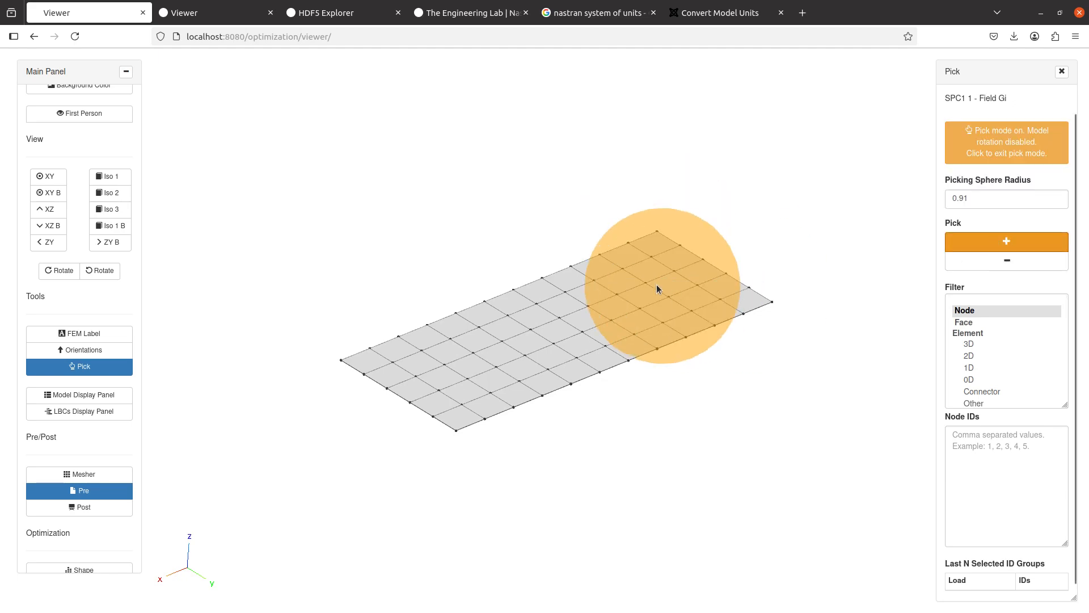
pyautogui.moveTo(591, 260)
pyautogui.mouseDown()
pyautogui.moveTo(668, 330)
pyautogui.moveTo(575, 245)
pyautogui.moveTo(625, 299)
pyautogui.moveTo(580, 258)
pyautogui.moveTo(625, 313)
pyautogui.mouseUp()
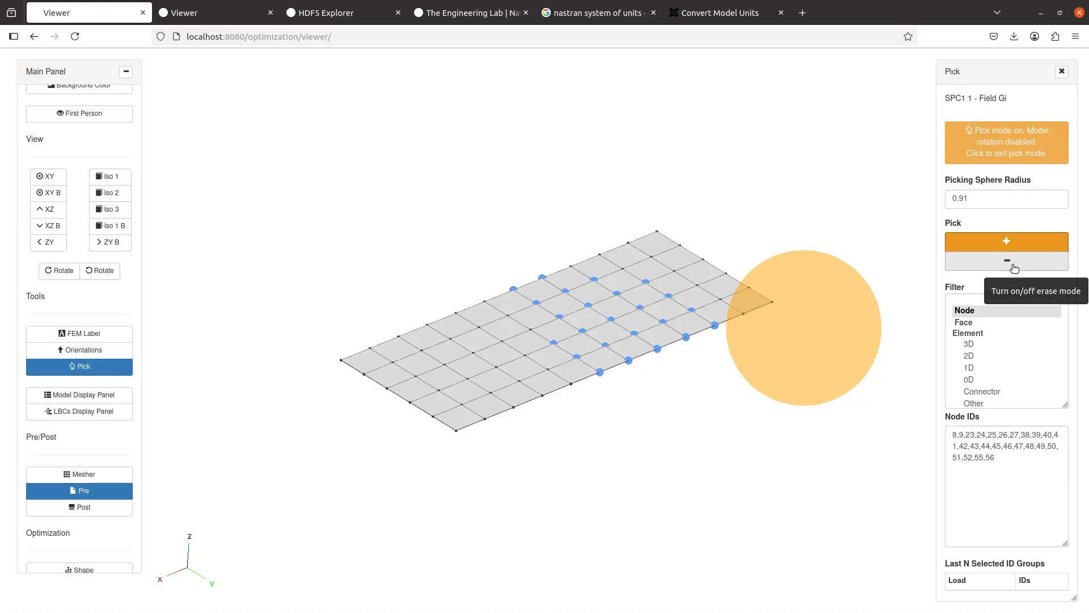
pyautogui.click(1014, 268)
pyautogui.moveTo(619, 321)
pyautogui.mouseDown()
pyautogui.moveTo(577, 288)
pyautogui.moveTo(593, 299)
pyautogui.moveTo(679, 291)
pyautogui.moveTo(622, 250)
pyautogui.mouseUp()
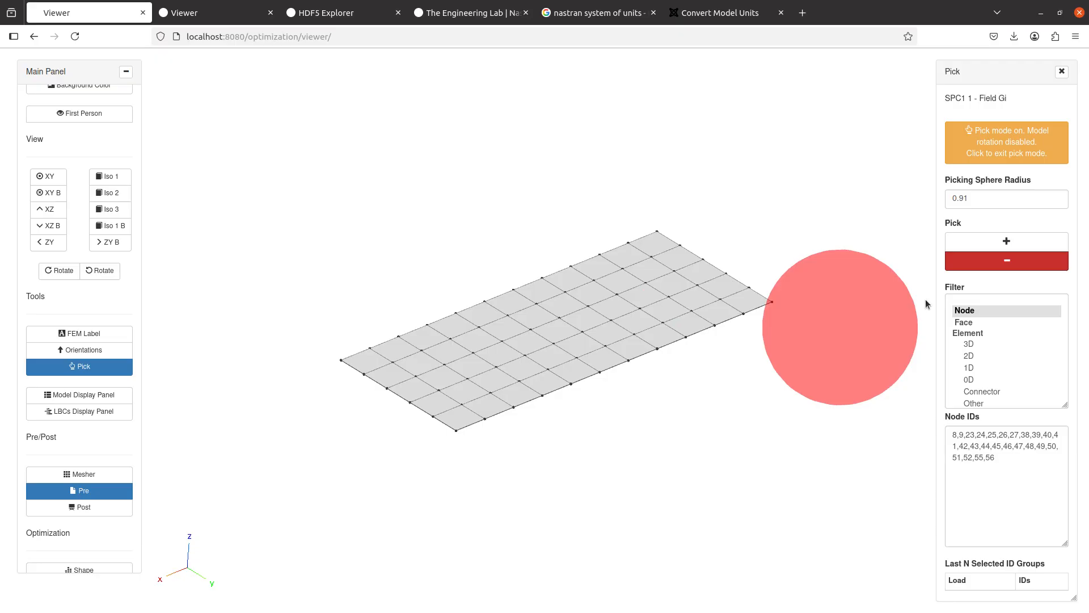
pyautogui.click(962, 263)
# Step: Set the picking sphere radius to 0.1 and assign nodes 1,4,29,30,31,32 along the plate's far short edge to the SPC1 entry
pyautogui.click(972, 244)
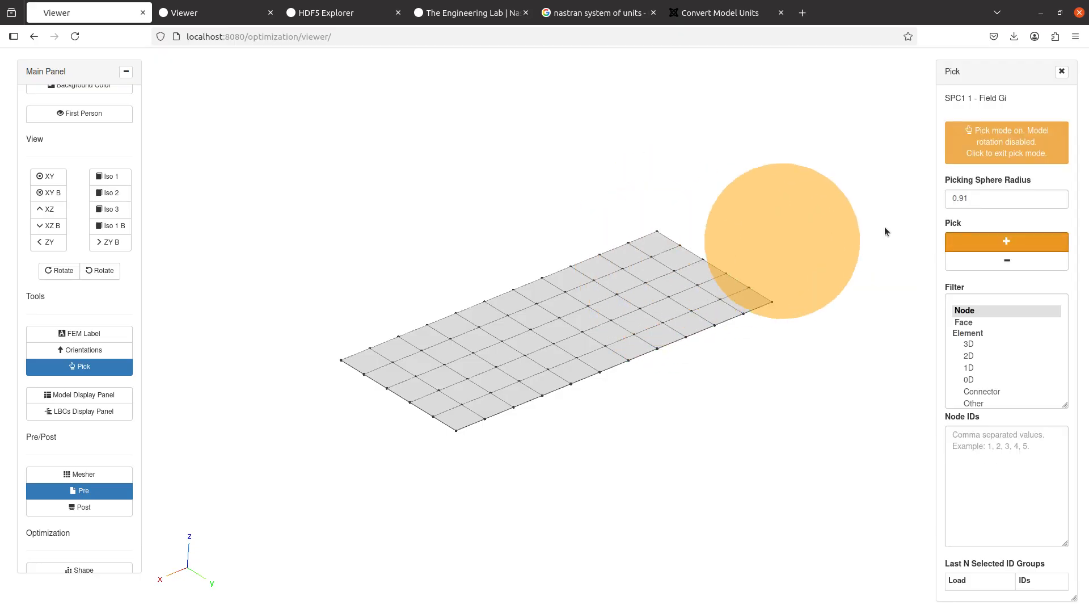
pyautogui.click(963, 200)
pyautogui.press('BackSpace')
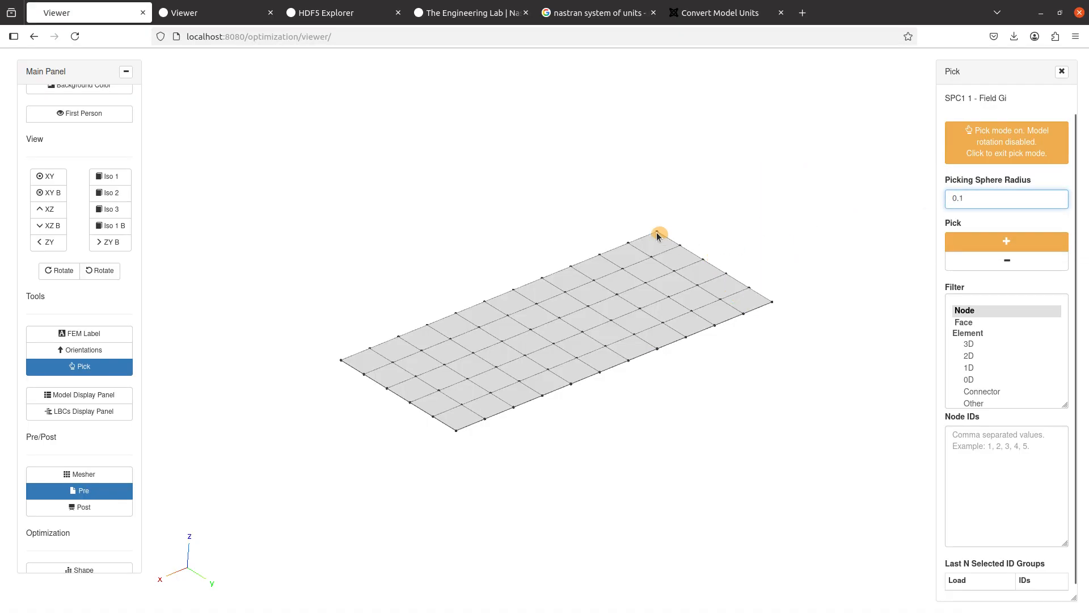
pyautogui.moveTo(657, 233); pyautogui.dragTo(772, 303)
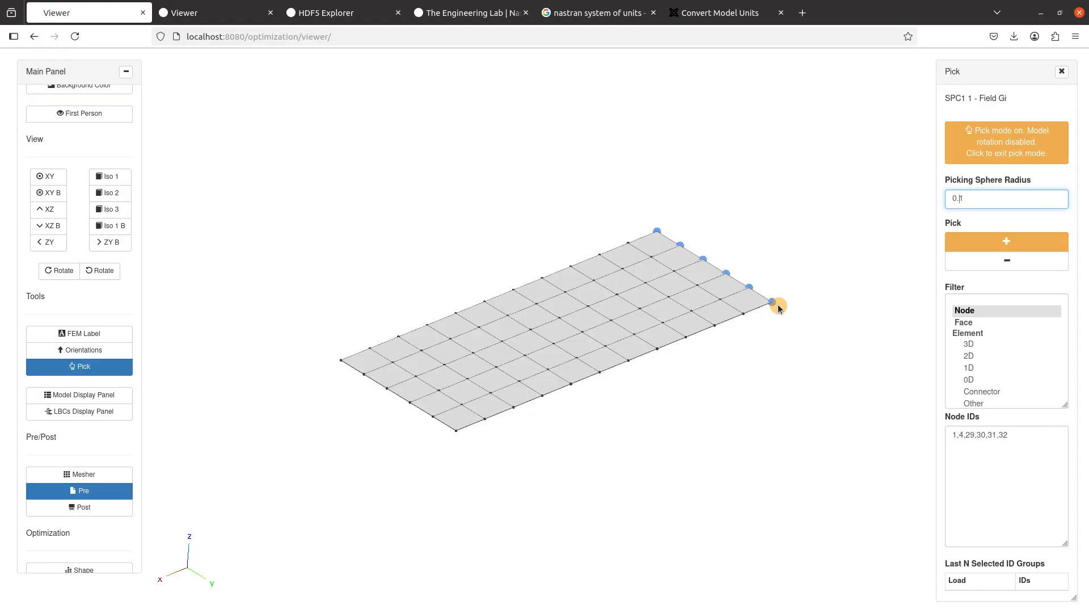
pyautogui.click(1061, 71)
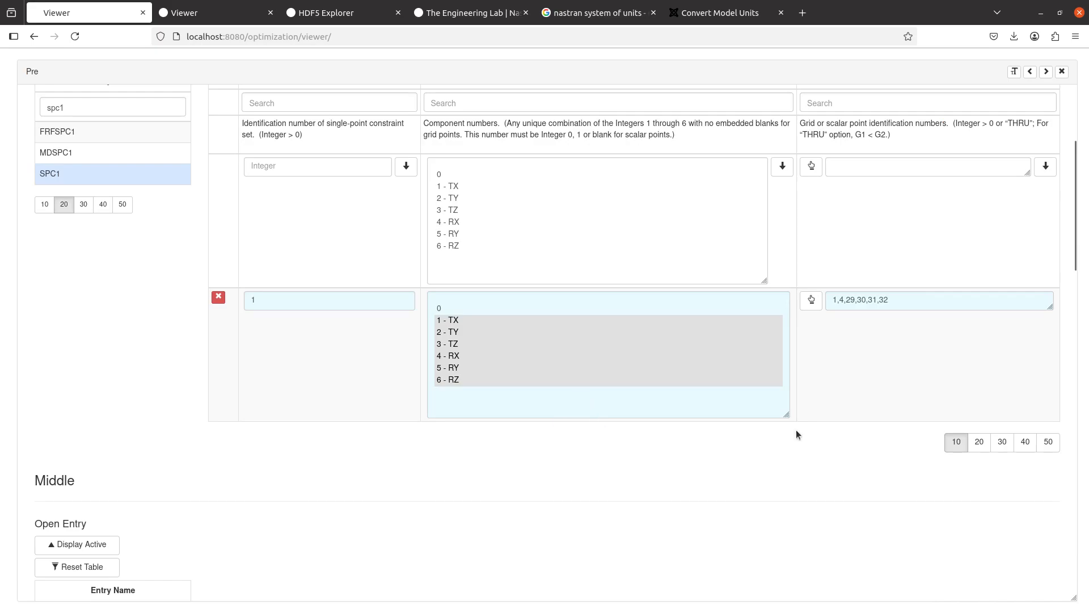
# Step: Review the SPC1 entry's node list, show its BDF Output preview and examine the component numbers in it
pyautogui.scroll(4, 859, 427)
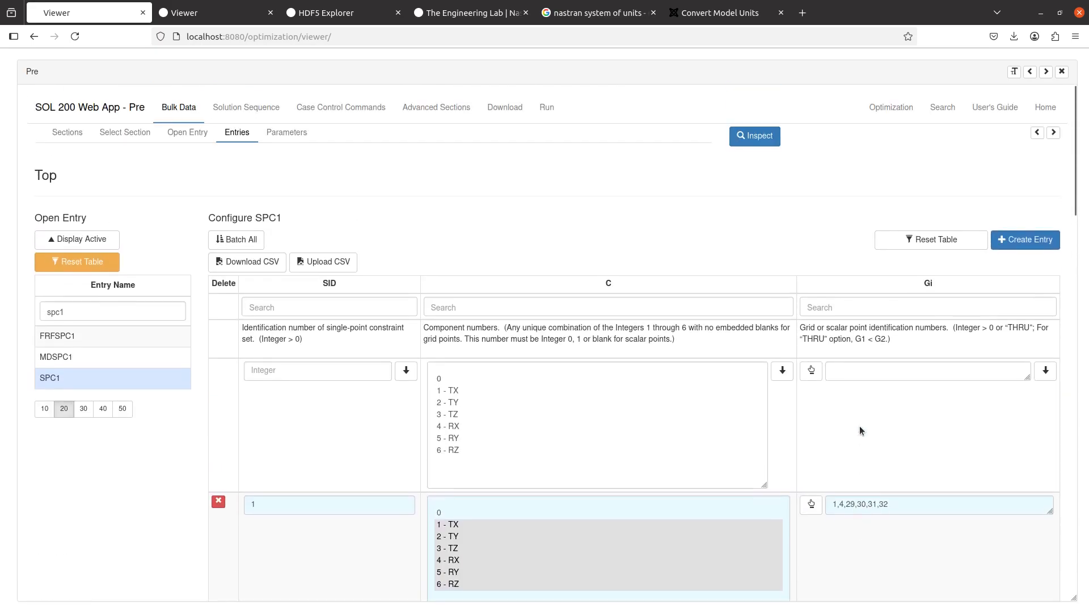
pyautogui.scroll(-3, 859, 425)
pyautogui.moveTo(948, 352); pyautogui.dragTo(792, 418)
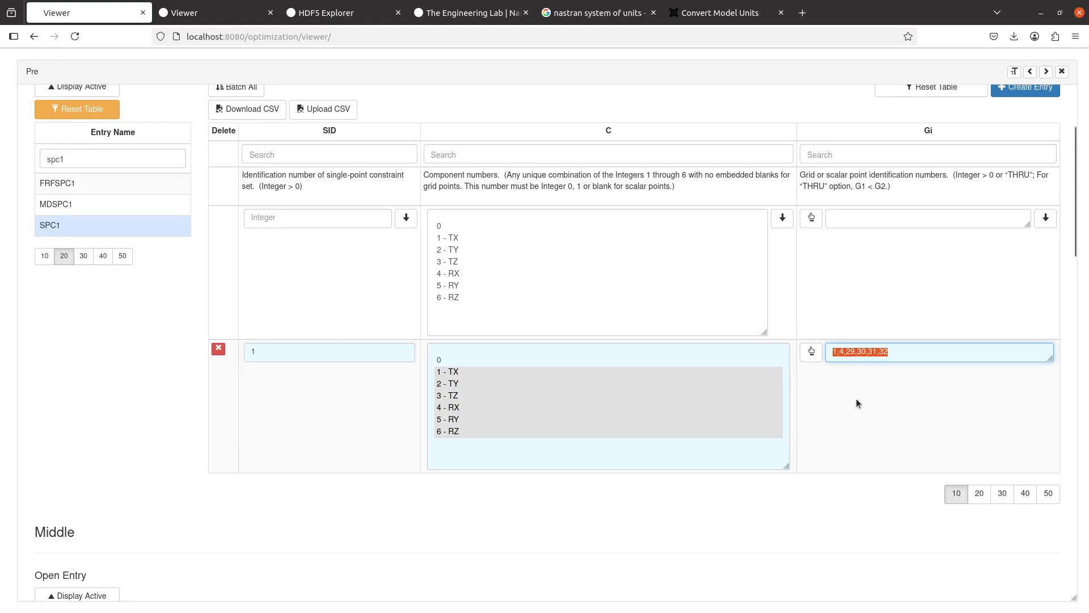
pyautogui.scroll(3, 856, 398)
pyautogui.click(1038, 134)
pyautogui.click(1037, 134)
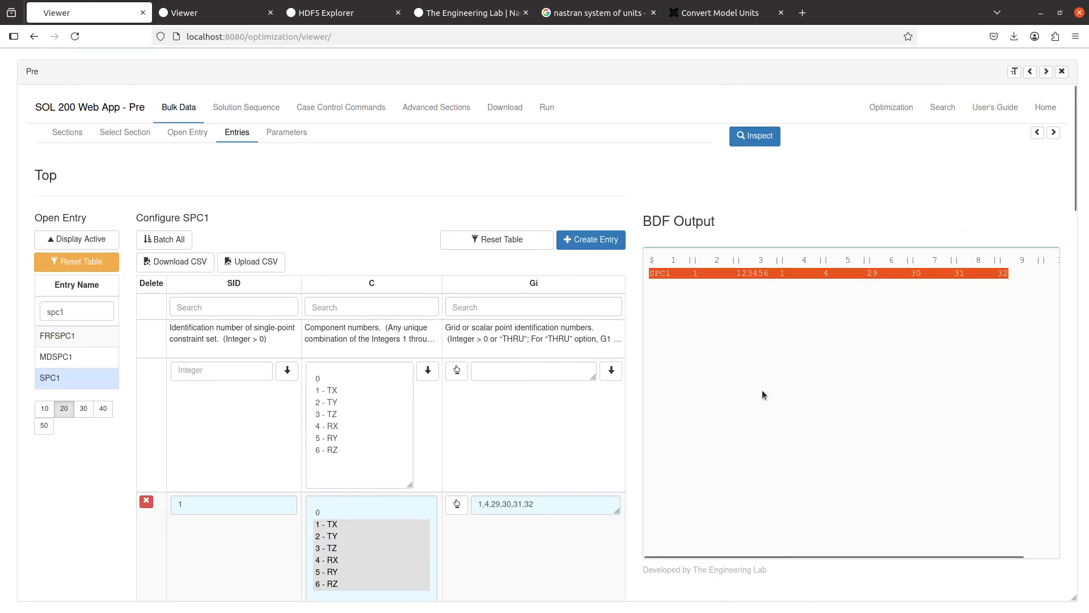
pyautogui.moveTo(737, 272); pyautogui.dragTo(771, 271)
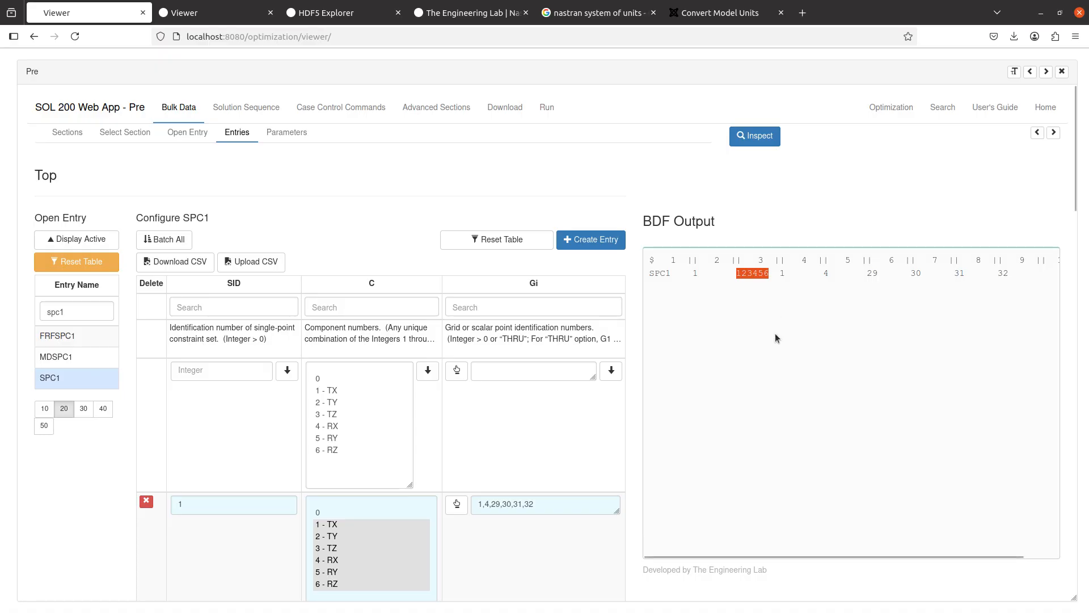
# Step: Try limiting the SPC1 entry to component 3 - TZ, and to 1 - TX through 3 - TZ, checking each in the BDF output
pyautogui.click(339, 548)
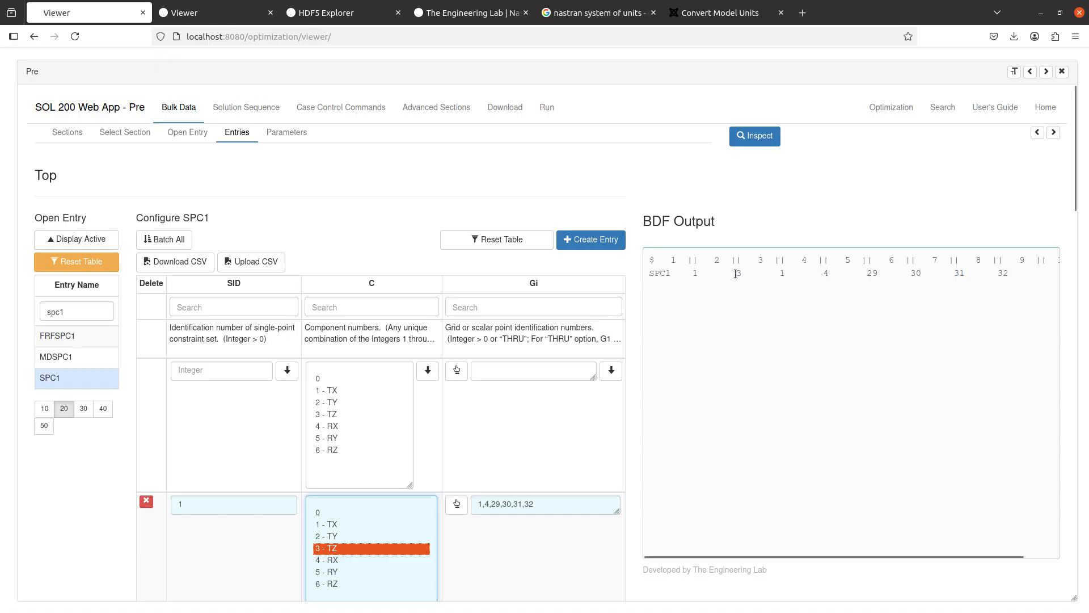
pyautogui.moveTo(736, 274); pyautogui.dragTo(780, 274)
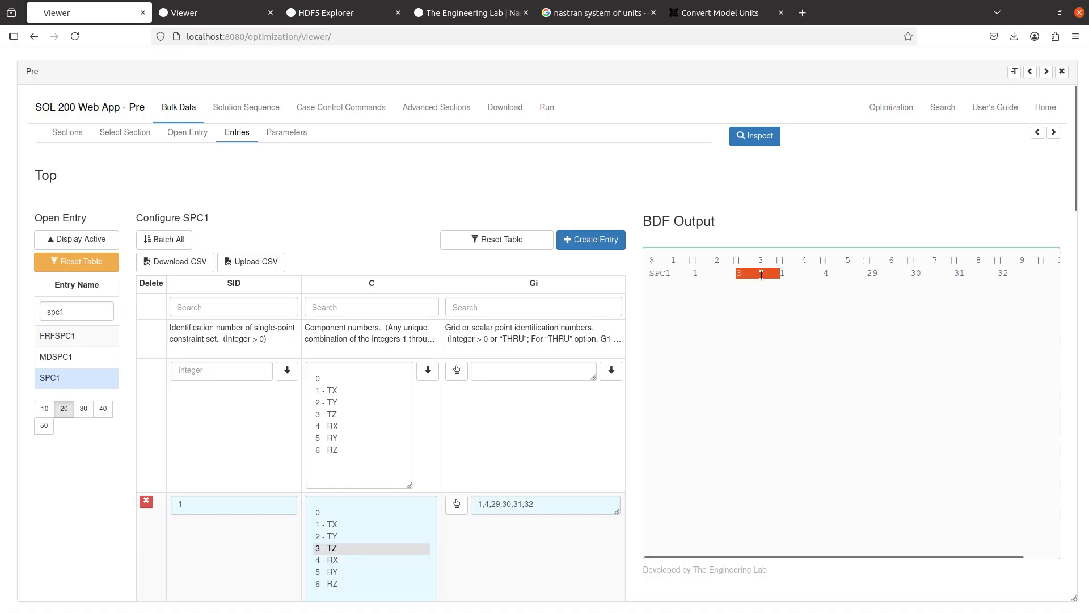
pyautogui.click(757, 274)
pyautogui.keyDown('shift'); pyautogui.click(352, 524); pyautogui.keyUp('shift')
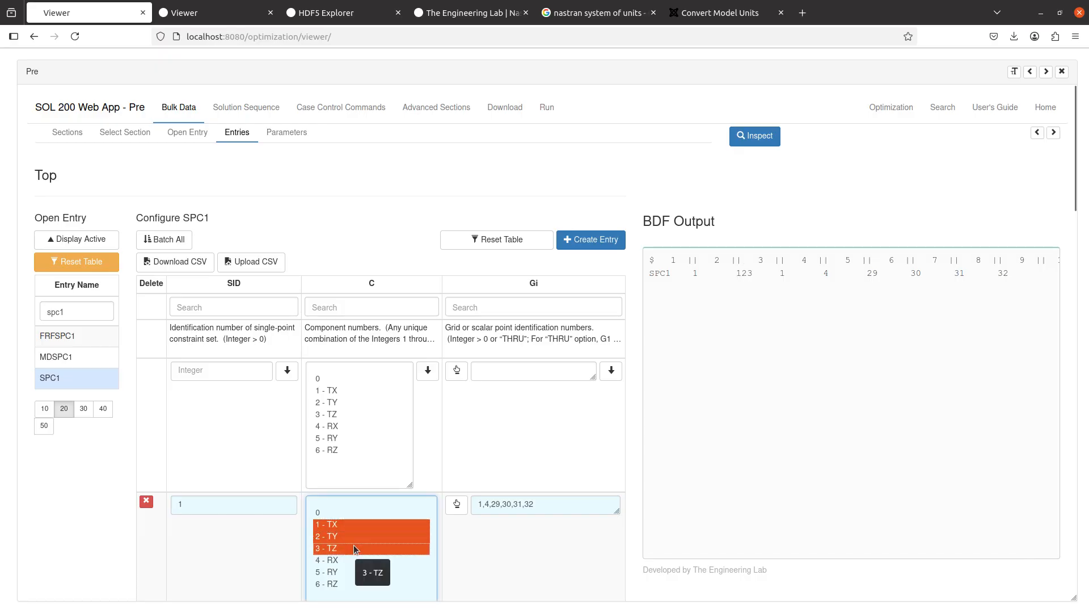
pyautogui.moveTo(735, 274); pyautogui.dragTo(763, 275)
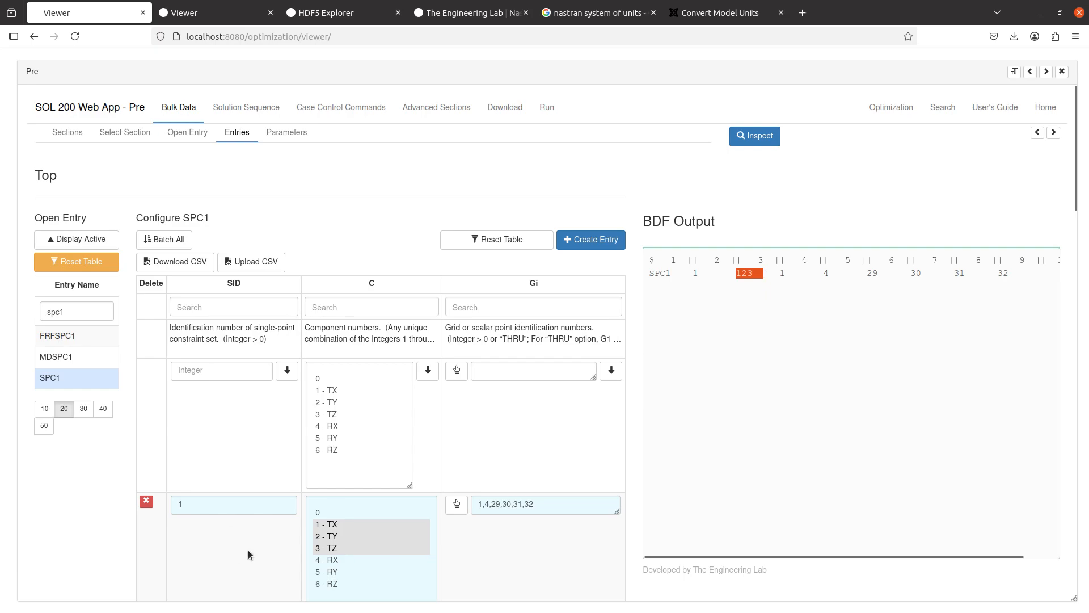
# Step: Reselect components 1 - TX through 6 - RZ for the SPC1 entry and check its line in the BDF output
pyautogui.moveTo(320, 524); pyautogui.dragTo(328, 592)
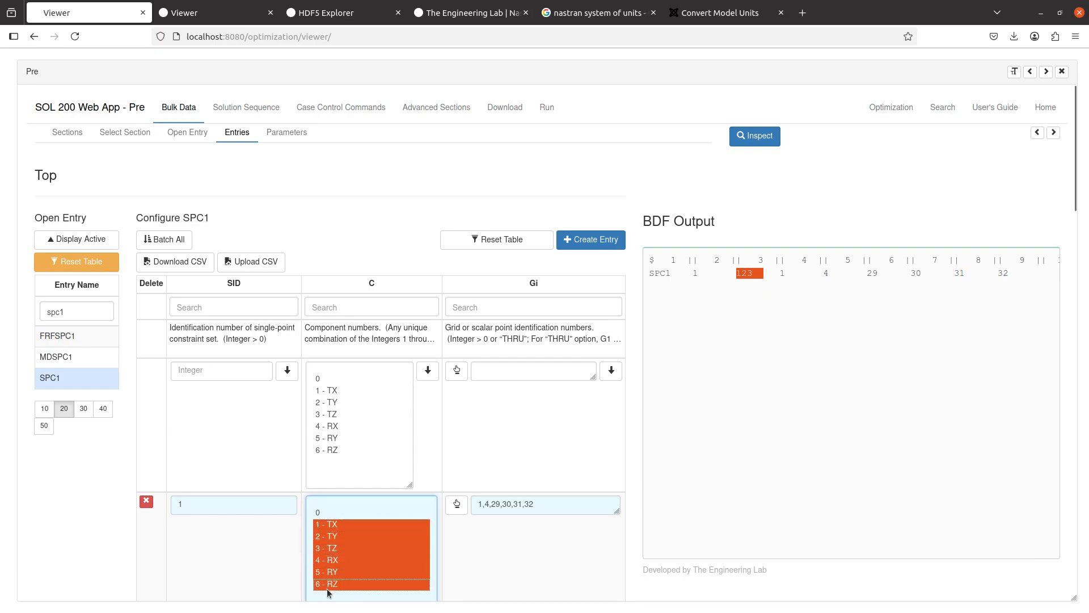
pyautogui.tripleClick(738, 272)
pyautogui.click(737, 272)
pyautogui.tripleClick(737, 273)
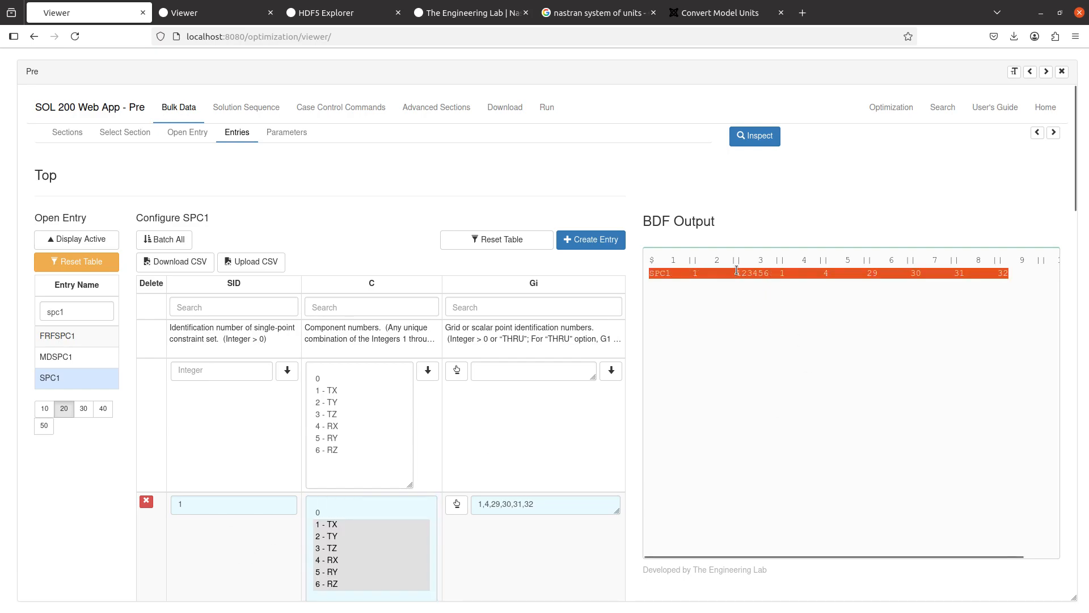
pyautogui.click(737, 273)
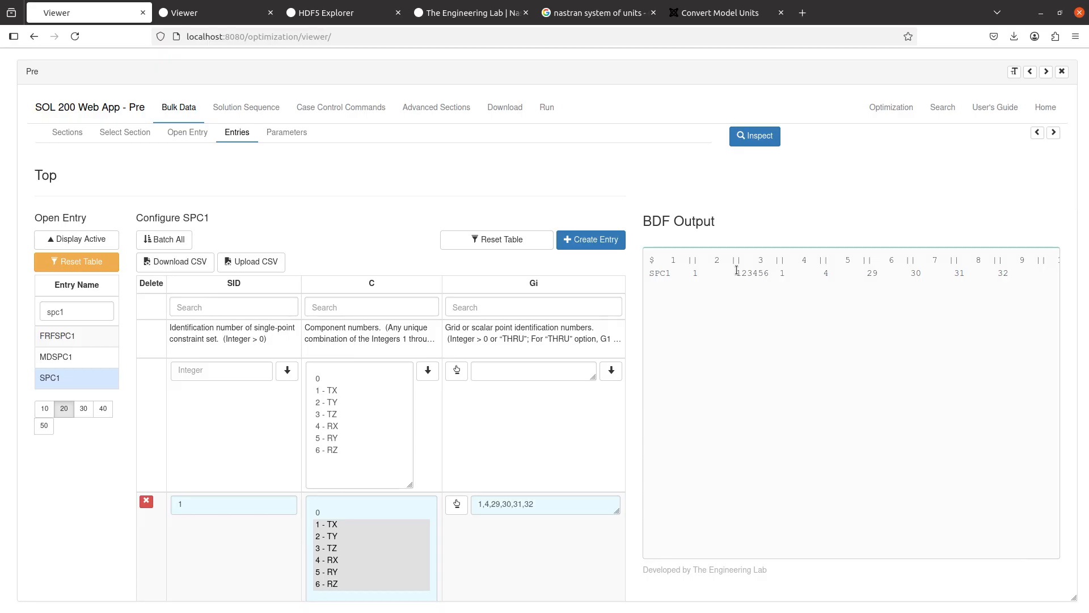
# Step: Switch to Notepad++ to compare the text of model(1).bdf with the web app's BDF Output, and return to hide that preview
pyautogui.hotkey('alt', 'Tab')
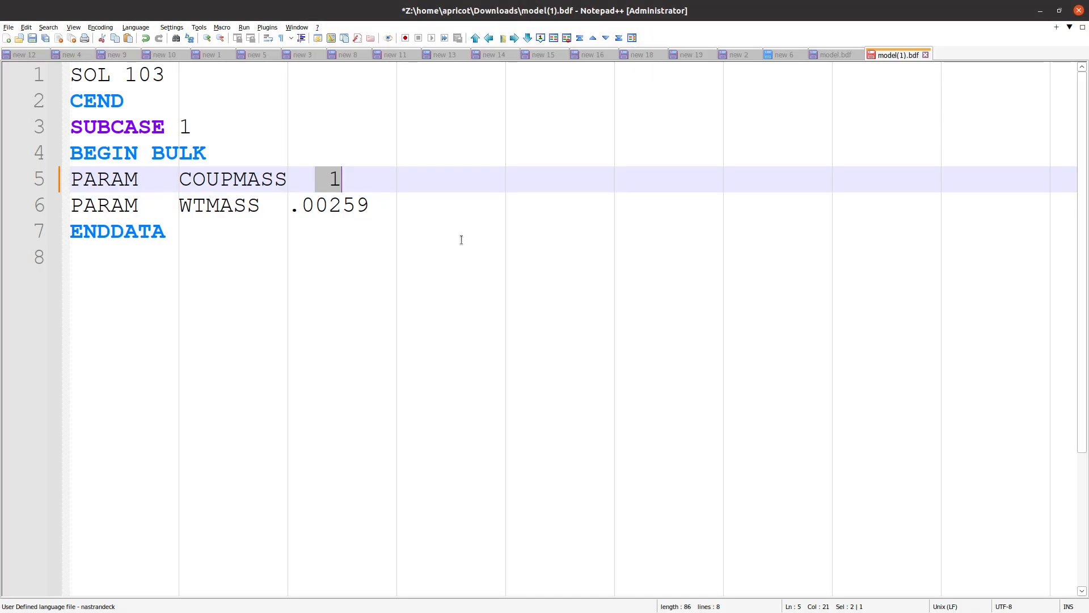
pyautogui.moveTo(454, 255); pyautogui.dragTo(70, 73)
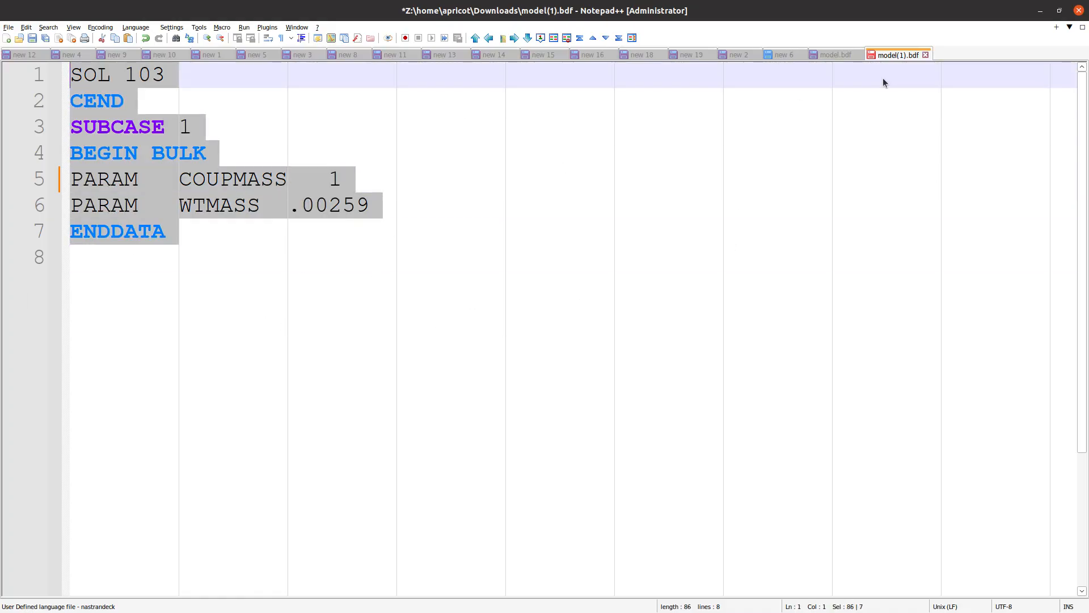
pyautogui.click(794, 180)
pyautogui.moveTo(604, 409); pyautogui.dragTo(6, 72)
pyautogui.hotkey('alt', 'Tab')
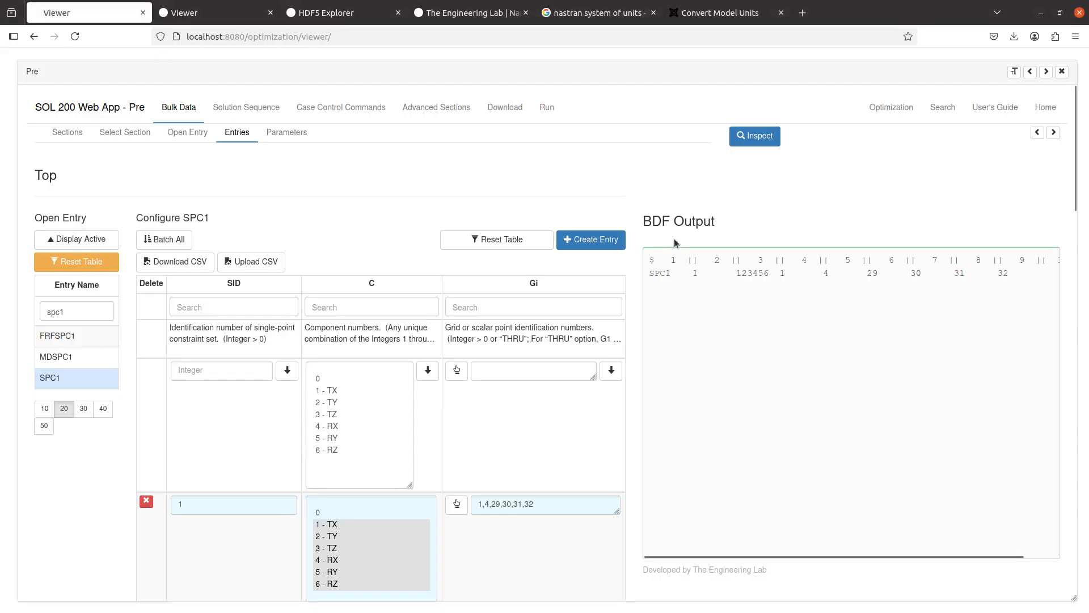
pyautogui.moveTo(653, 221); pyautogui.dragTo(754, 226)
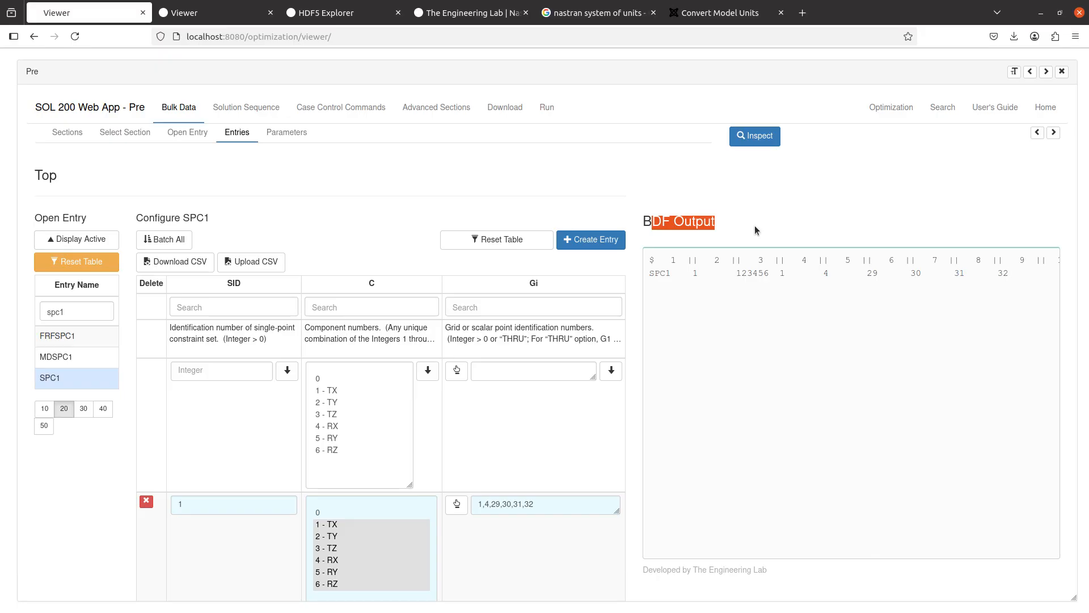
pyautogui.hotkey('alt', 'Tab')
pyautogui.click(481, 354)
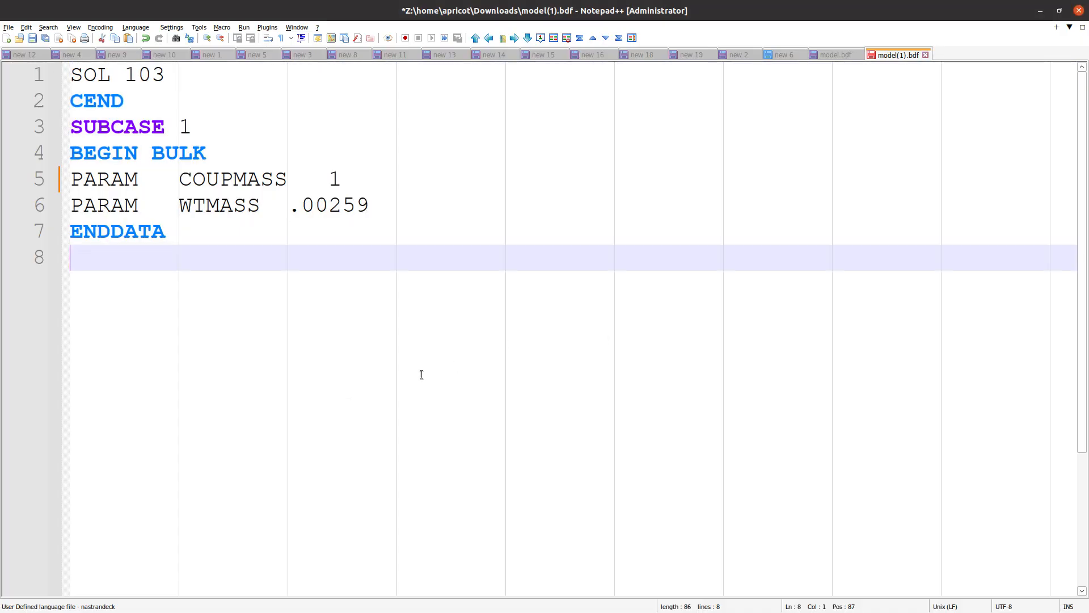
pyautogui.click(1041, 11)
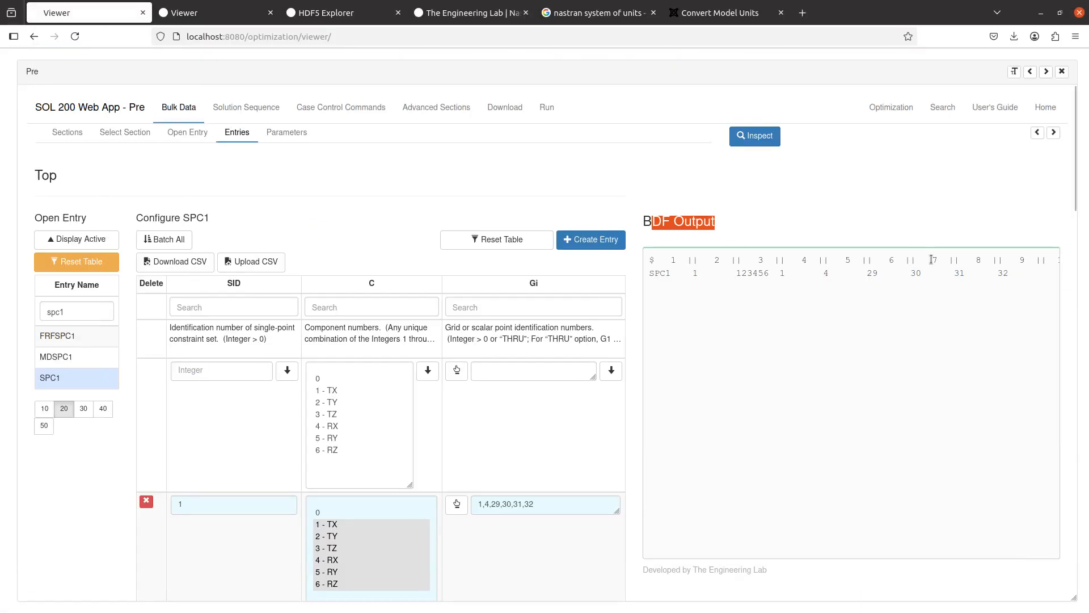
pyautogui.click(1053, 133)
pyautogui.scroll(-2, 572, 426)
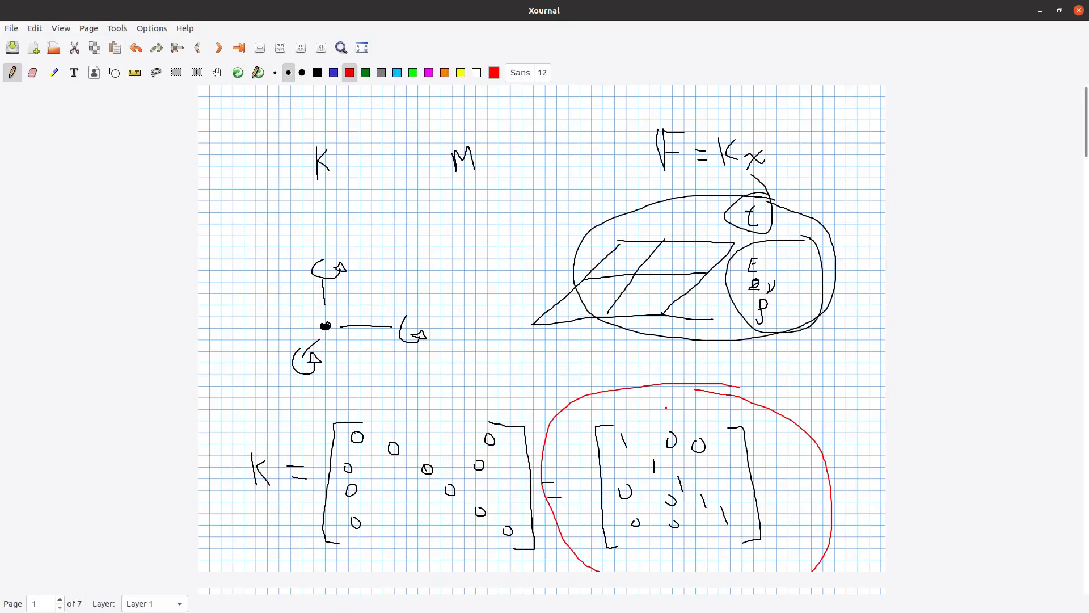
# Step: Switch to Xournal and sketch a node with three axis lines on blank page 2, with the component numbers 123 above it
pyautogui.scroll(-10, 388, 298)
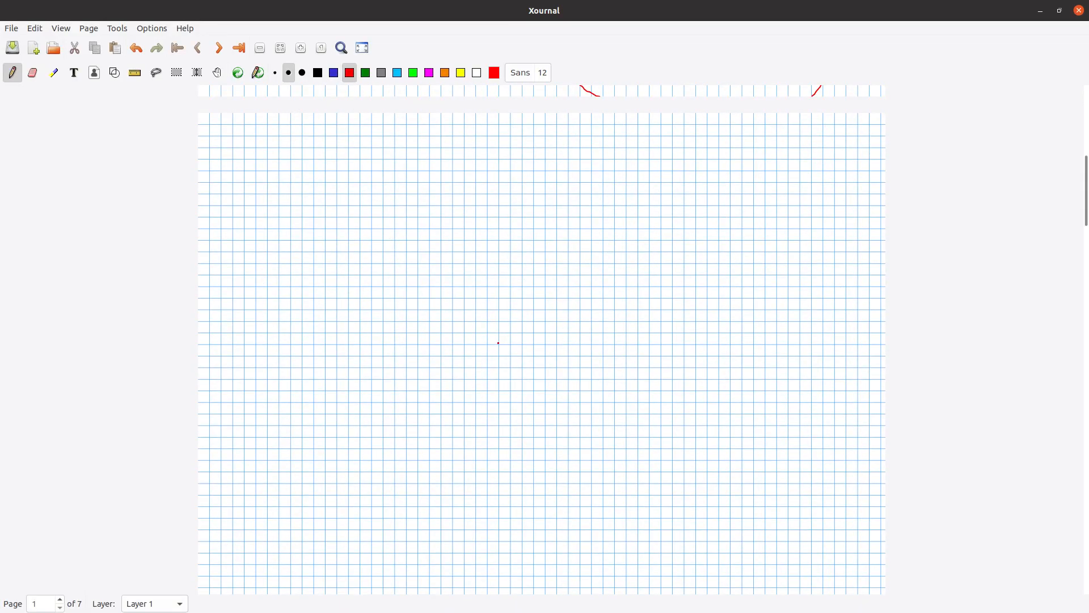
pyautogui.moveTo(500, 339); pyautogui.dragTo(495, 330)
pyautogui.moveTo(588, 193)
pyautogui.mouseDown()
pyautogui.moveTo(592, 217)
pyautogui.moveTo(619, 220)
pyautogui.moveTo(635, 194)
pyautogui.moveTo(629, 217)
pyautogui.mouseUp()
pyautogui.moveTo(511, 337); pyautogui.dragTo(568, 334)
pyautogui.moveTo(500, 282); pyautogui.dragTo(499, 310)
pyautogui.moveTo(495, 346); pyautogui.dragTo(476, 367)
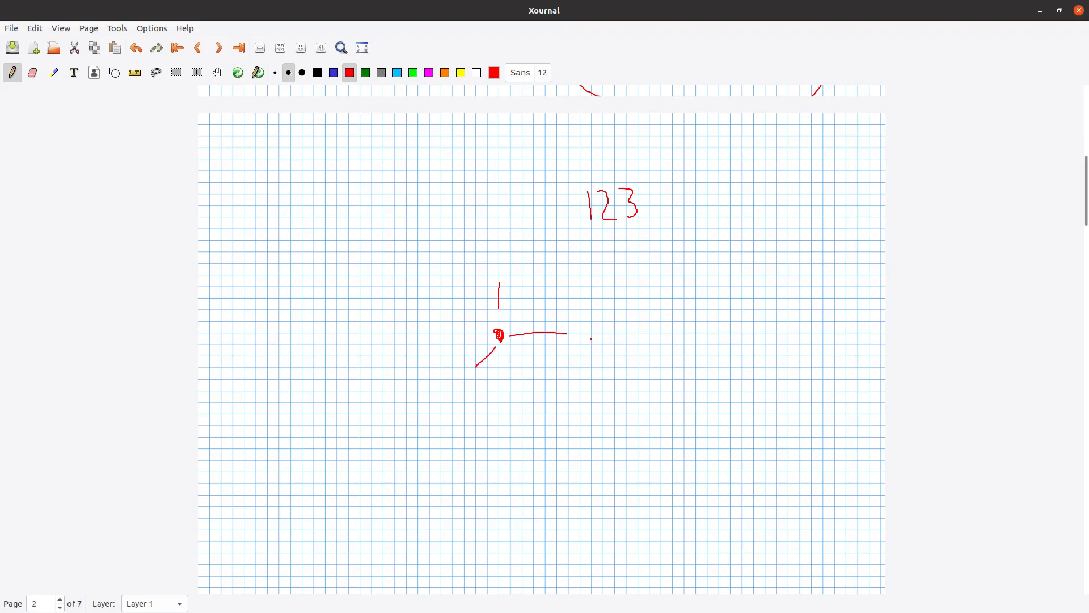
# Step: Label the end of each of the node's three axes with Δ = 0
pyautogui.moveTo(593, 333)
pyautogui.mouseDown()
pyautogui.moveTo(592, 319)
pyautogui.moveTo(590, 339)
pyautogui.moveTo(631, 324)
pyautogui.mouseUp()
pyautogui.moveTo(498, 253); pyautogui.dragTo(495, 262)
pyautogui.click(501, 260)
pyautogui.moveTo(526, 257); pyautogui.dragTo(531, 254)
pyautogui.moveTo(462, 390); pyautogui.dragTo(499, 377)
# Step: Add 456 after the 123 in the sketch and handwrite further notes beside the horizontal and vertical axis labels
pyautogui.moveTo(659, 186)
pyautogui.mouseDown()
pyautogui.moveTo(667, 220)
pyautogui.moveTo(696, 191)
pyautogui.moveTo(705, 204)
pyautogui.mouseUp()
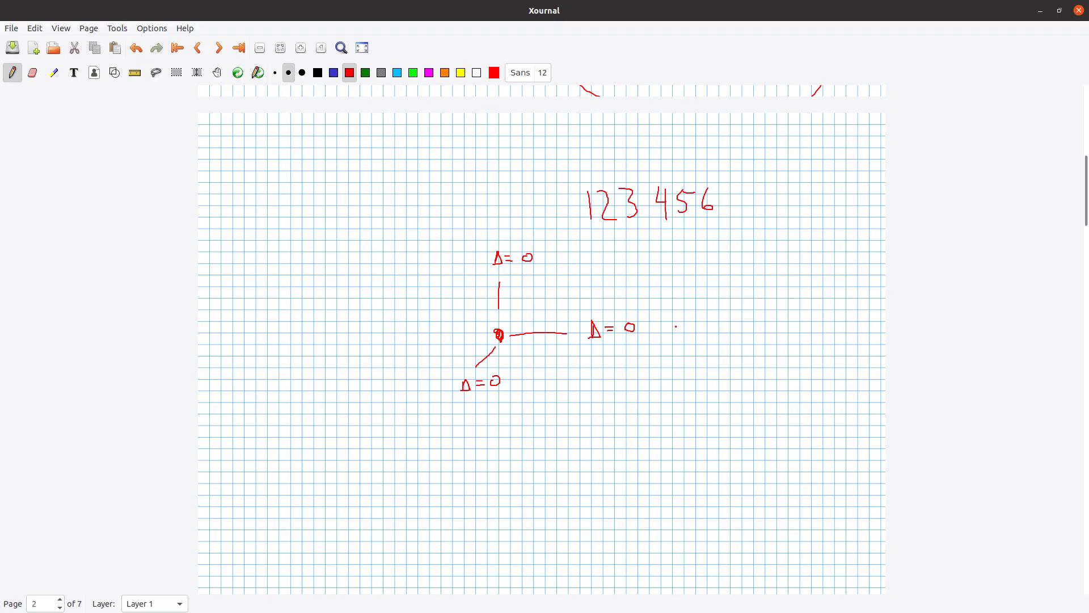
pyautogui.moveTo(679, 317)
pyautogui.mouseDown()
pyautogui.moveTo(675, 328)
pyautogui.moveTo(709, 314)
pyautogui.mouseUp()
pyautogui.moveTo(552, 252); pyautogui.dragTo(554, 248)
pyautogui.moveTo(578, 250); pyautogui.dragTo(584, 249)
pyautogui.hotkey('alt', 'Tab')
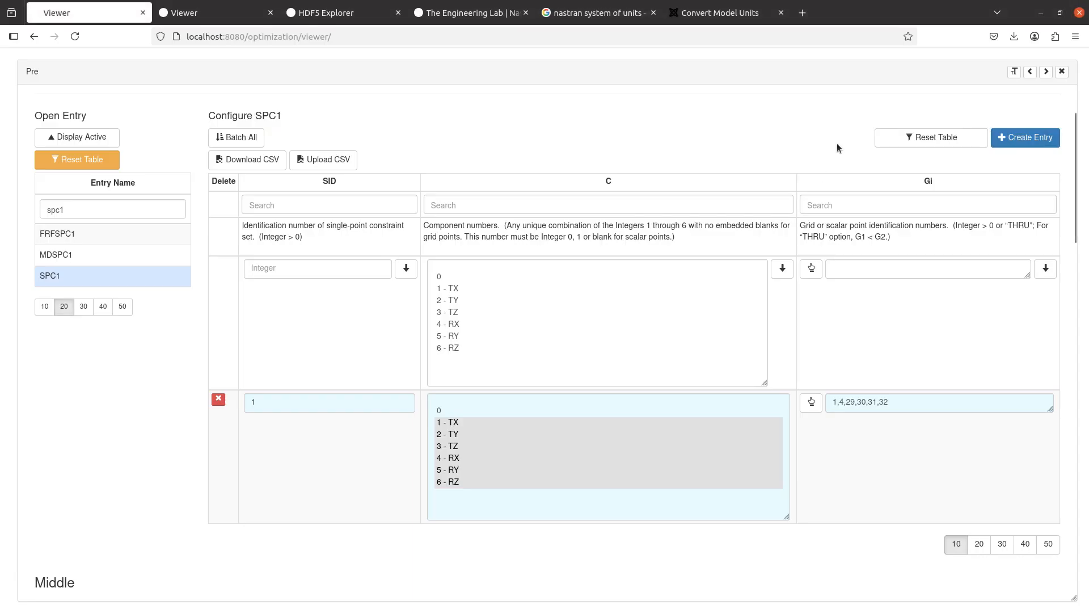
# Step: Close the Pre window and examine the SPC1 constraint arrows up close along the plate's short edge
pyautogui.click(1064, 73)
pyautogui.scroll(5, 680, 309)
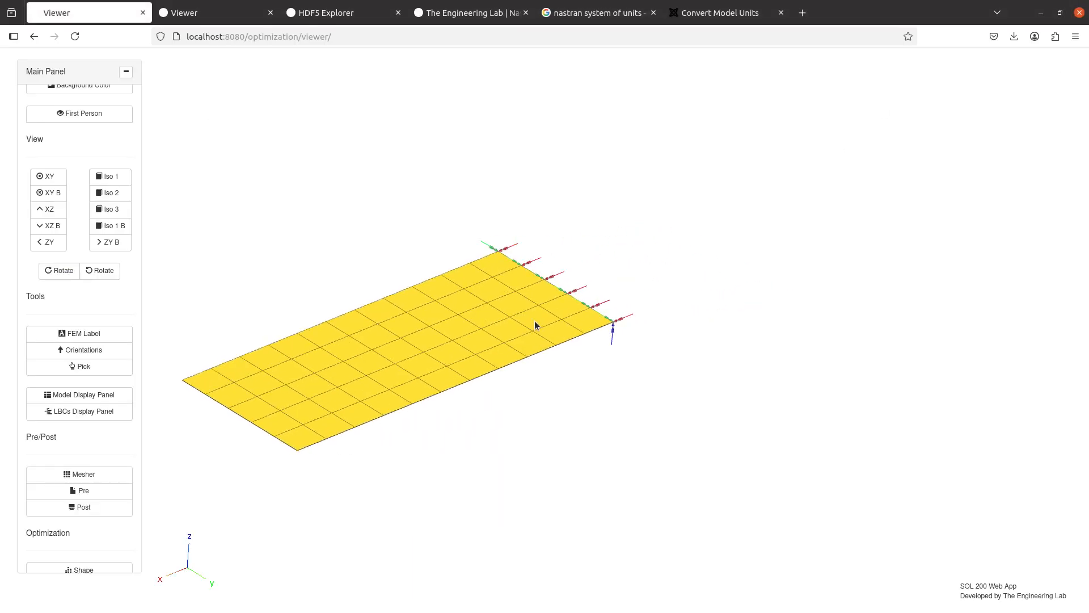
pyautogui.scroll(6, 503, 271)
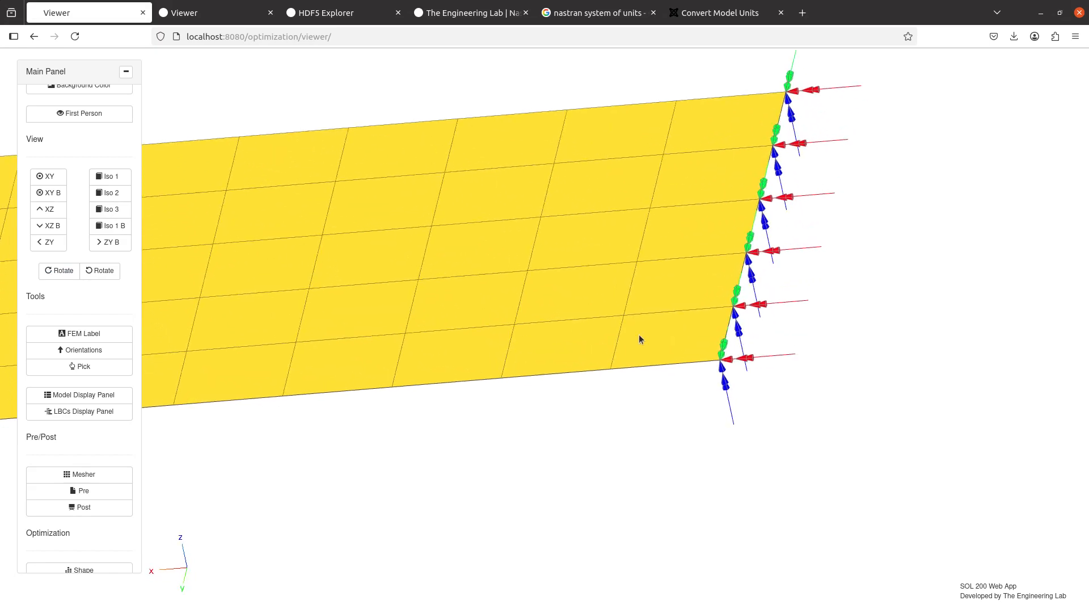
pyautogui.scroll(5, 454, 311)
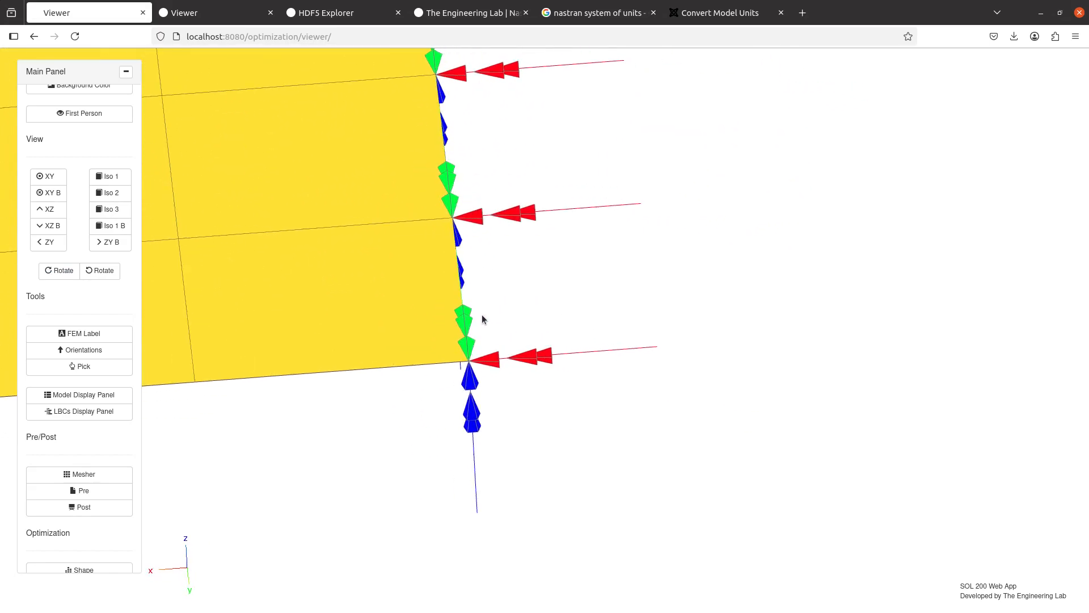
pyautogui.moveTo(490, 309); pyautogui.dragTo(492, 307)
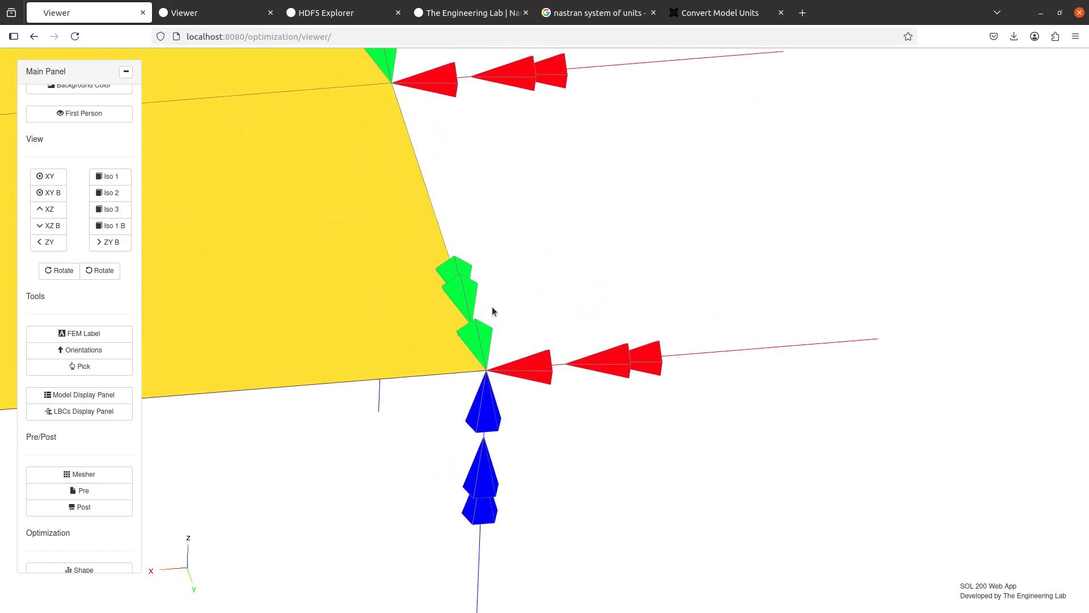
# Step: Limit the SPC1 entry to component 1 - TX and inspect its constraint arrows along the plate's edge
pyautogui.click(122, 491)
pyautogui.click(453, 423)
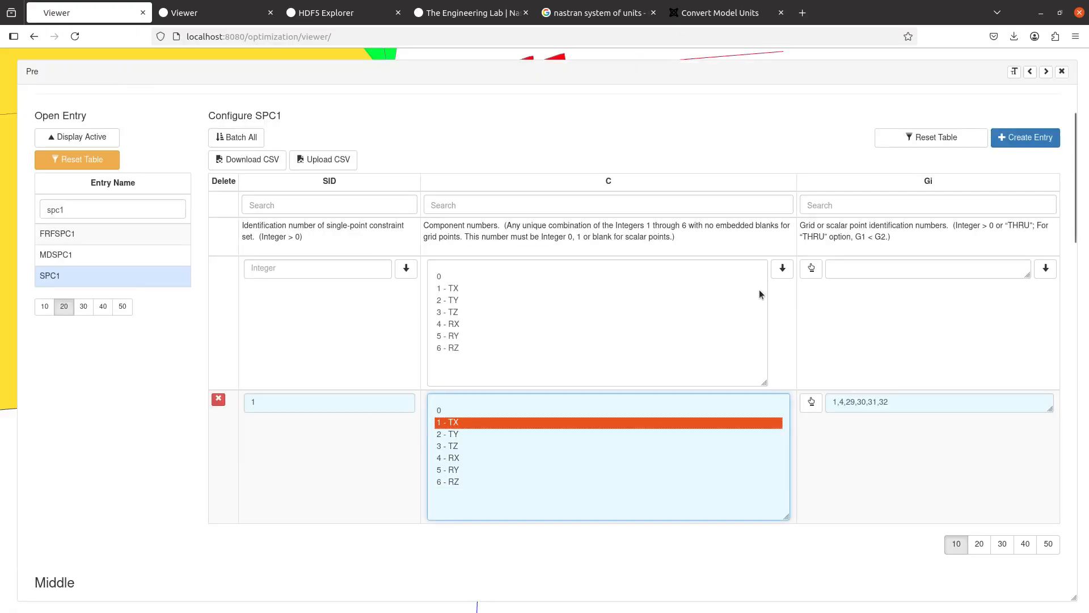
pyautogui.click(1062, 71)
pyautogui.scroll(3, 613, 373)
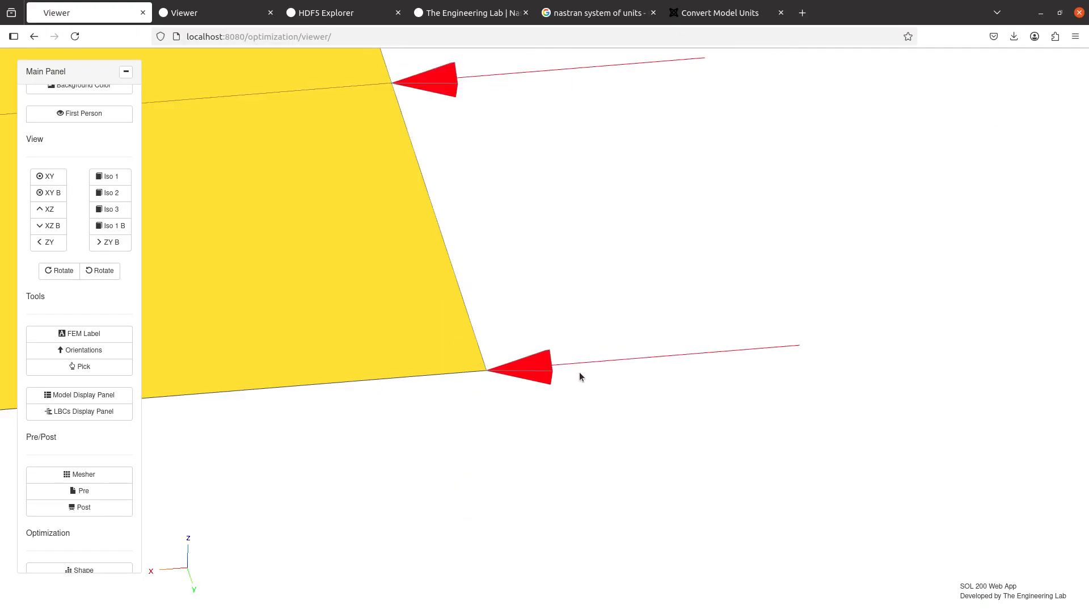
pyautogui.scroll(-3, 563, 369)
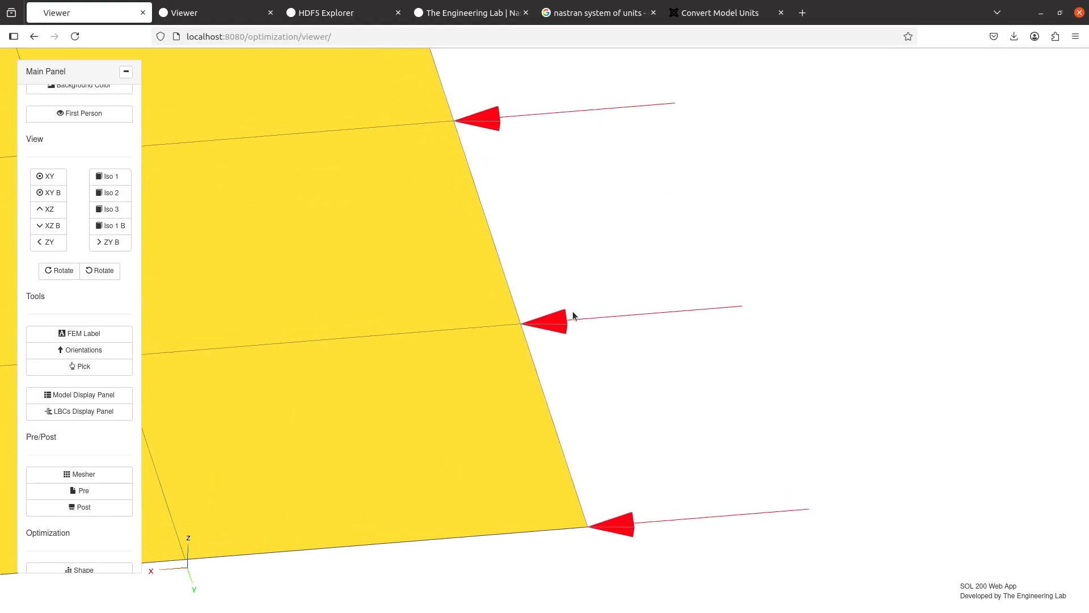
pyautogui.scroll(3, 554, 355)
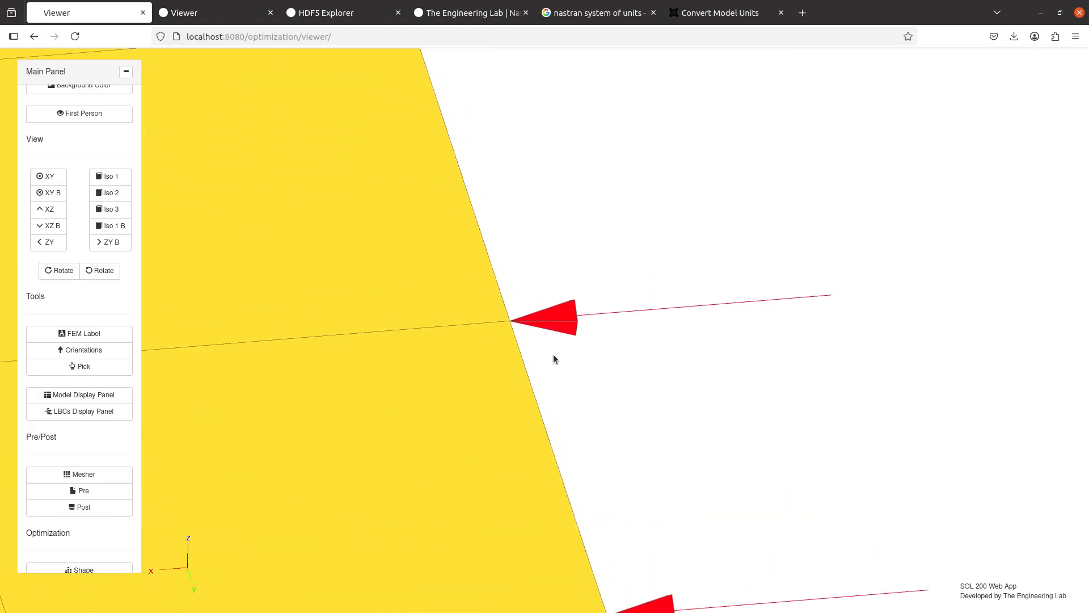
pyautogui.scroll(-3, 549, 348)
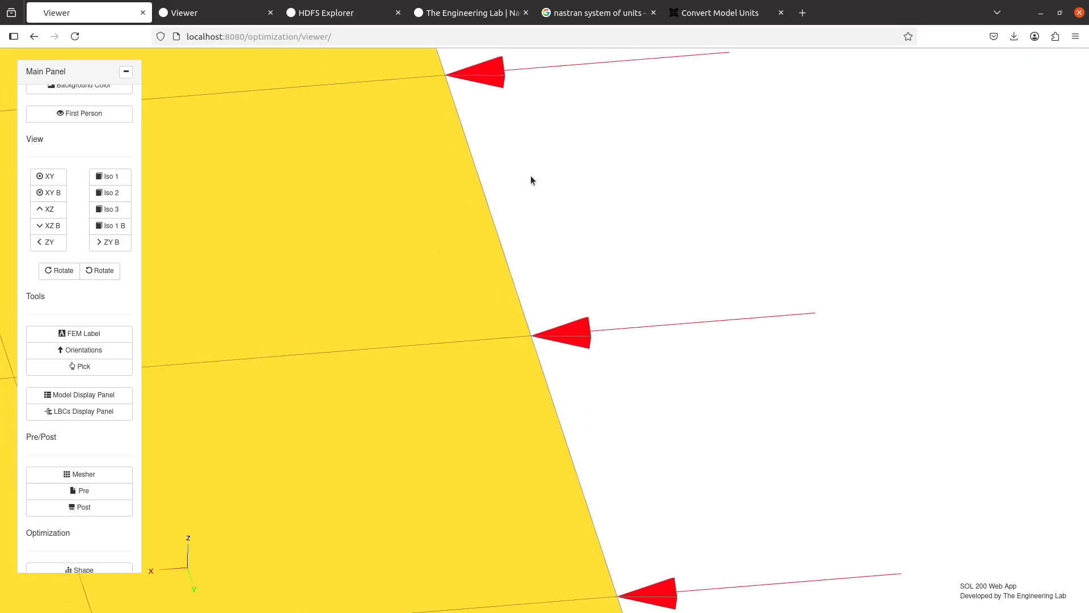
pyautogui.scroll(3, 549, 278)
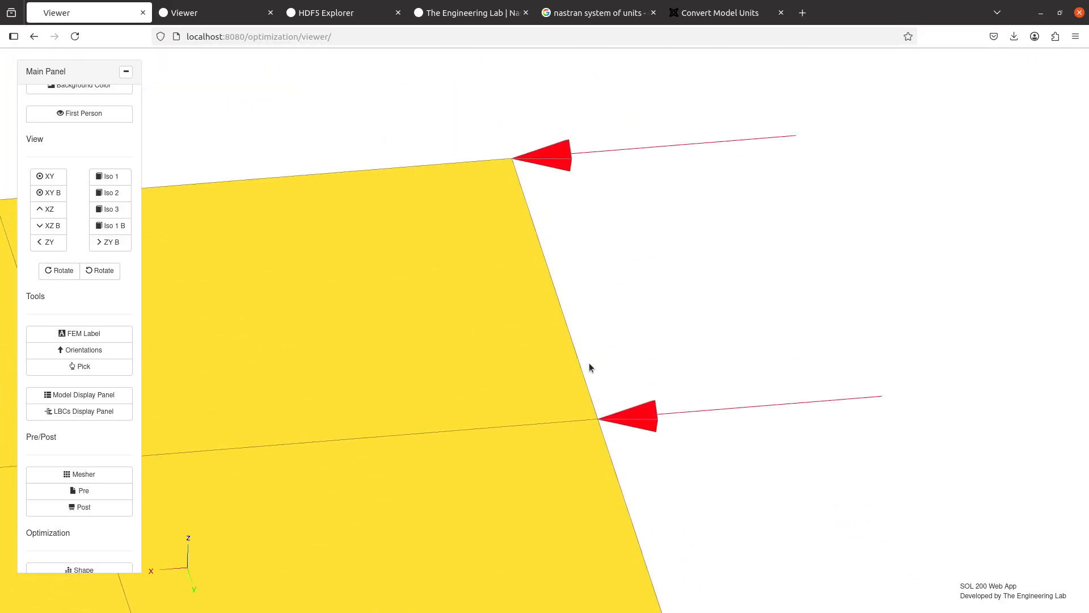
# Step: Set the SPC1 entry's component to 4 - RX and inspect its constraint arrow at the plate's edge
pyautogui.click(112, 491)
pyautogui.click(452, 459)
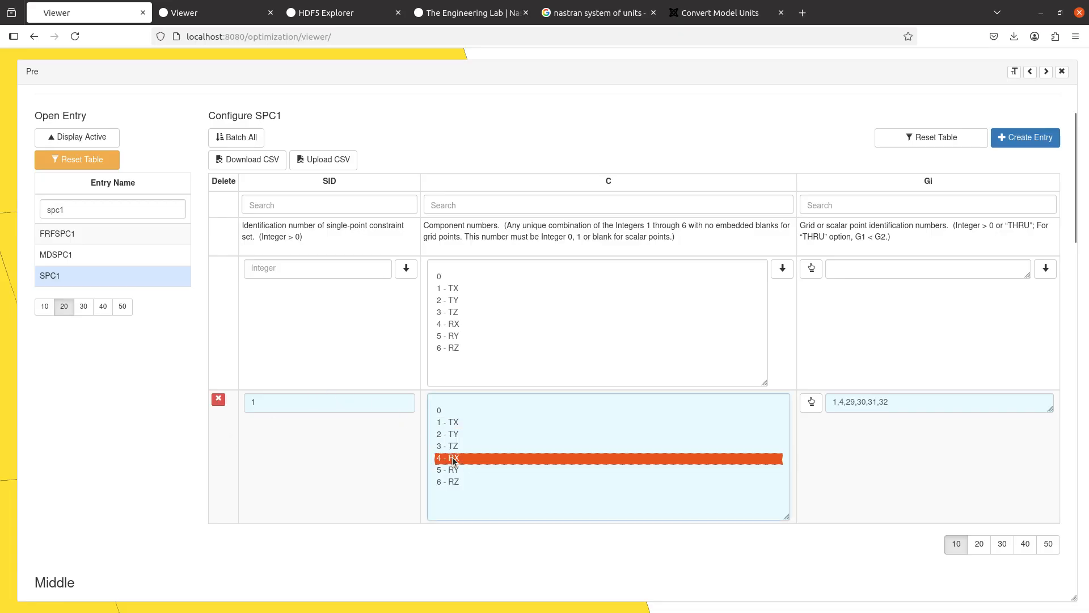
pyautogui.click(1061, 71)
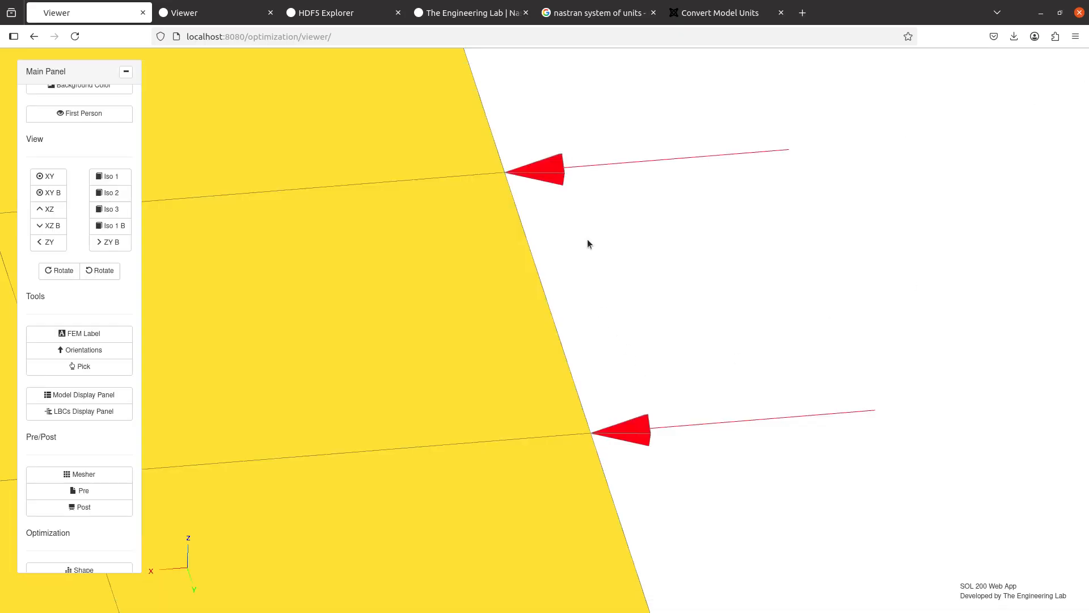
pyautogui.moveTo(755, 434); pyautogui.dragTo(524, 373)
pyautogui.scroll(4, 462, 406)
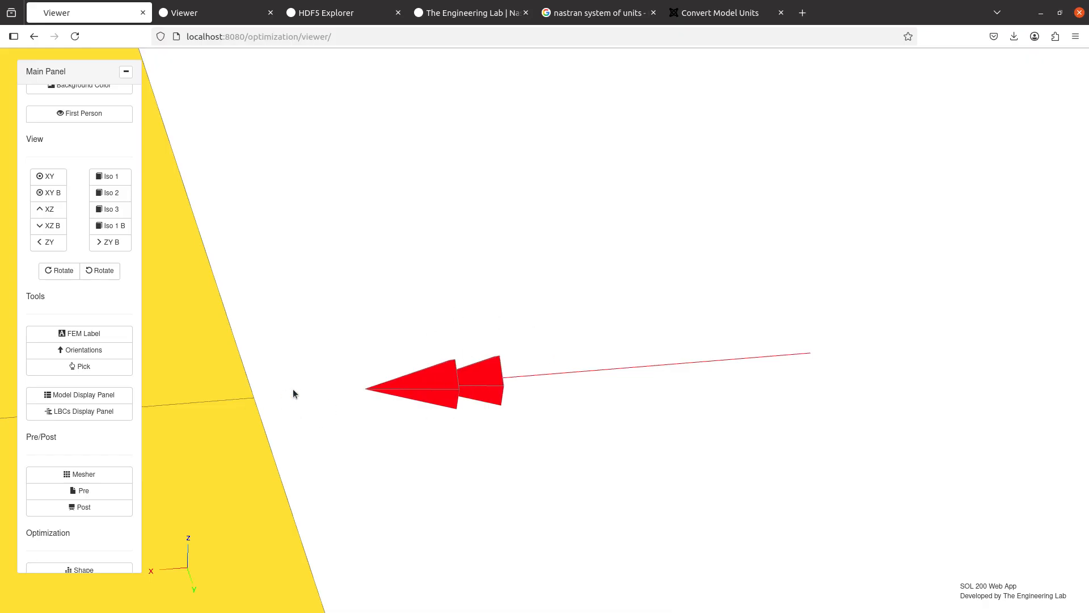
# Step: Set the SPC1 entry's components to 1 - TX, 2 - TY and 3 - TZ and inspect the constraint arrows at the plate's edge
pyautogui.scroll(-6, 293, 389)
pyautogui.moveTo(278, 63); pyautogui.dragTo(340, 165)
pyautogui.moveTo(474, 421); pyautogui.dragTo(454, 144)
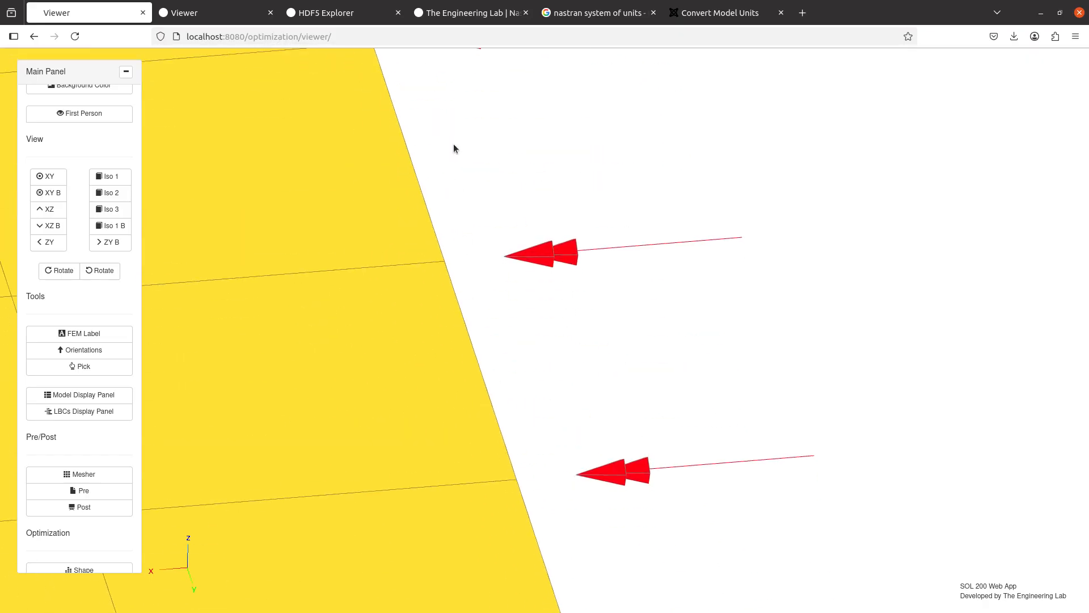
pyautogui.click(102, 491)
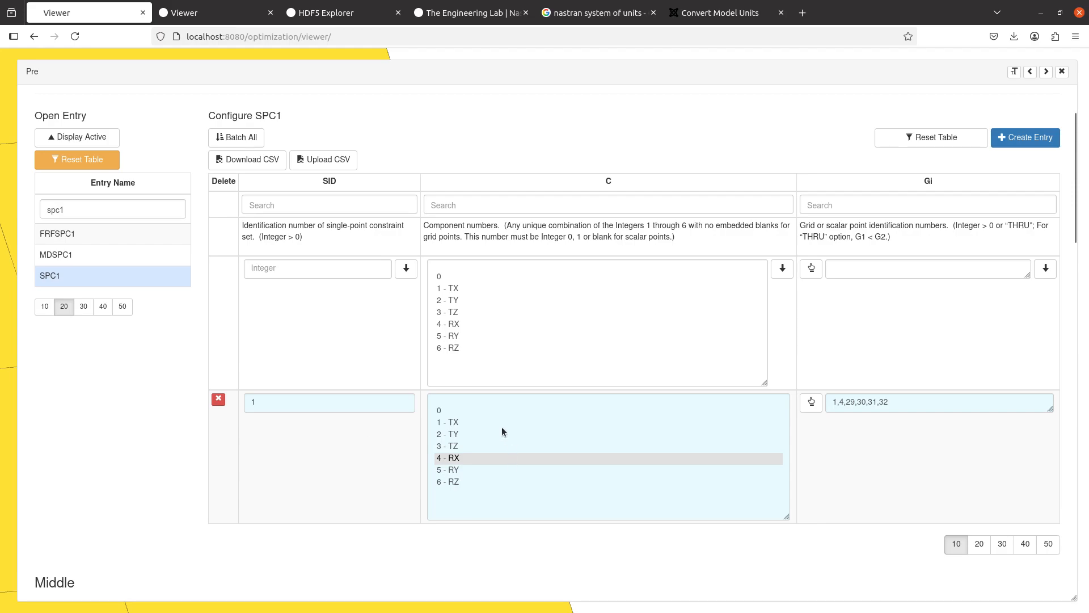
pyautogui.moveTo(501, 426); pyautogui.dragTo(502, 446)
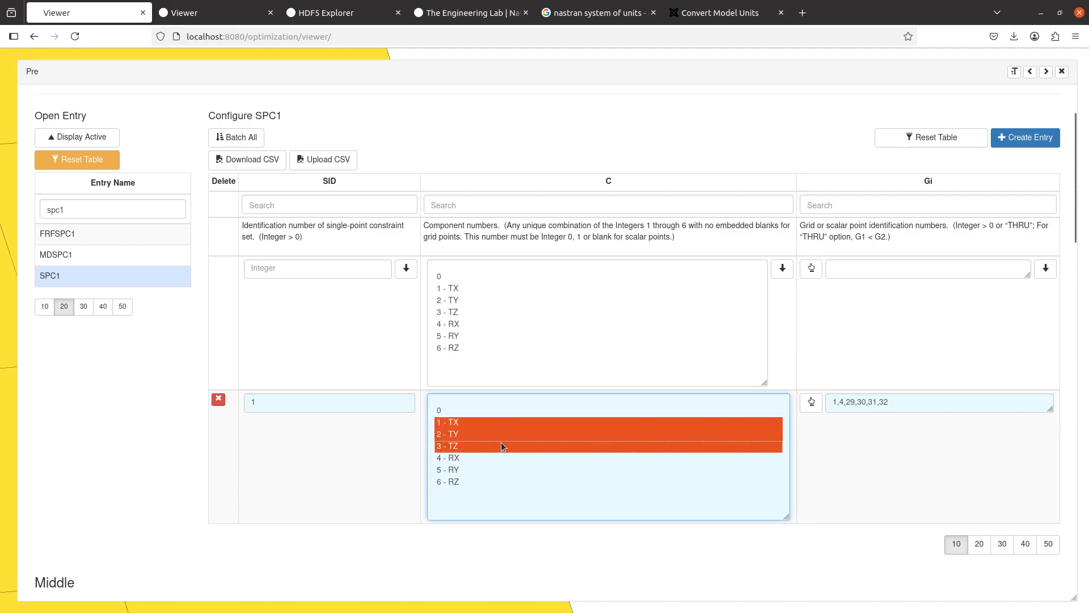
pyautogui.click(1061, 71)
pyautogui.moveTo(705, 451); pyautogui.dragTo(464, 374)
pyautogui.scroll(10, 681, 382)
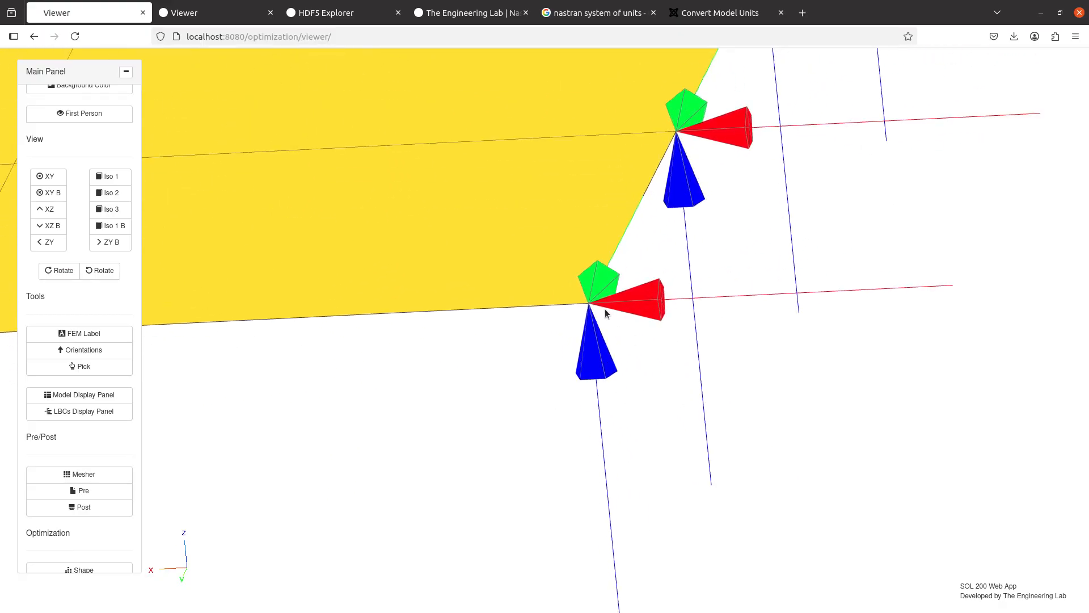
# Step: Add components 4 - RX, 5 - RY and 6 - RZ to the SPC1 entry and inspect the constraint arrows along the plate's edge
pyautogui.click(83, 490)
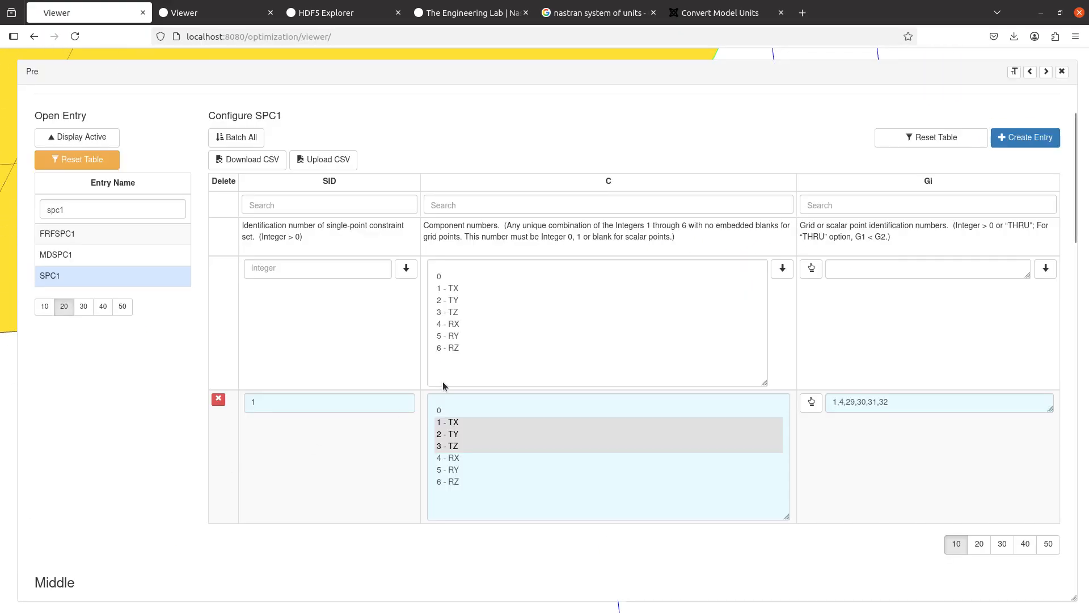
pyautogui.keyDown('ctrl'); pyautogui.click(454, 458); pyautogui.keyUp('ctrl')
pyautogui.keyDown('ctrl'); pyautogui.click(458, 470); pyautogui.keyUp('ctrl')
pyautogui.keyDown('ctrl'); pyautogui.click(460, 481); pyautogui.keyUp('ctrl')
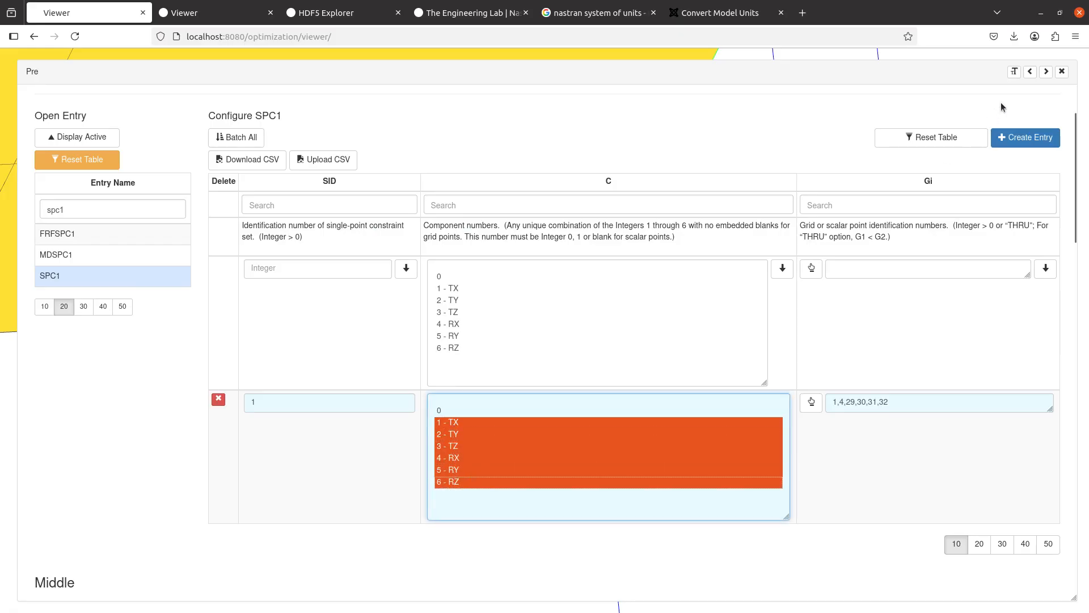
pyautogui.click(1061, 71)
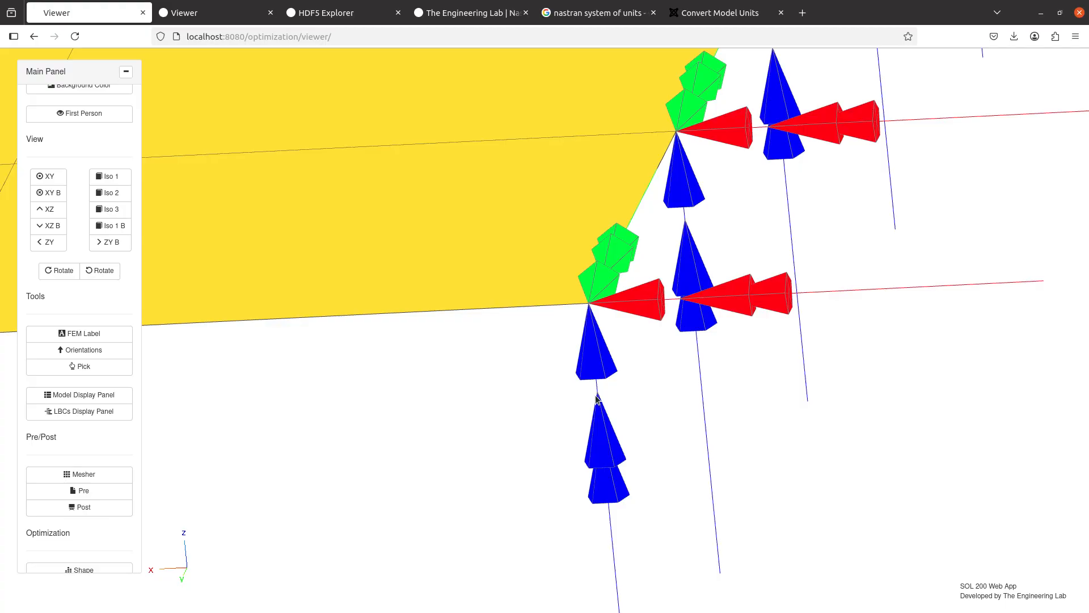
pyautogui.moveTo(596, 400); pyautogui.dragTo(610, 480)
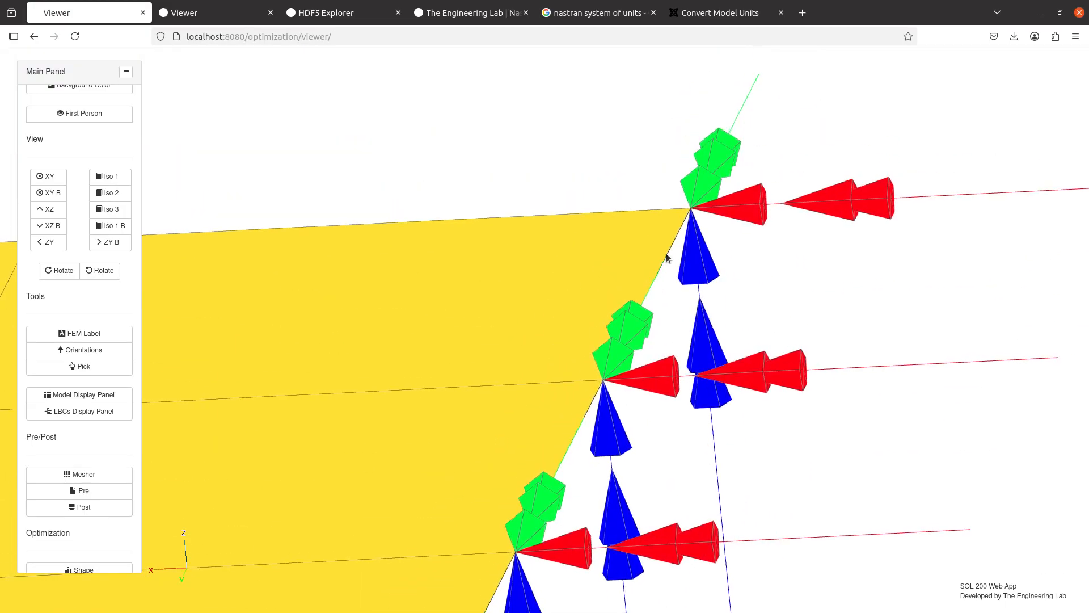
pyautogui.moveTo(666, 250); pyautogui.dragTo(707, 128)
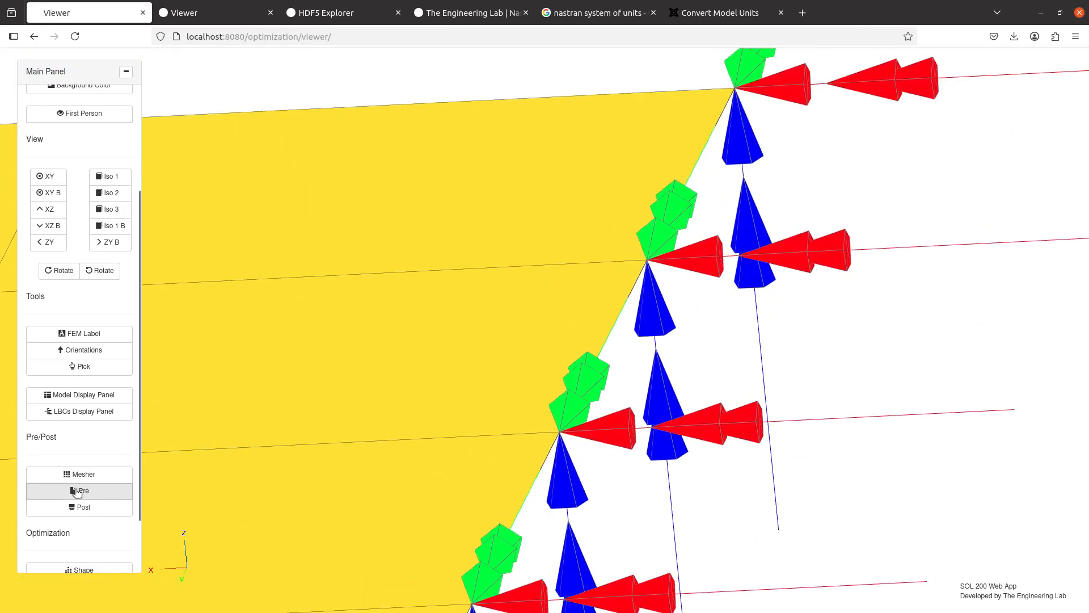
# Step: Search the case control commands for metho, widen the BDF output preview, and enable the first METHOD command above the subcase
pyautogui.click(49, 491)
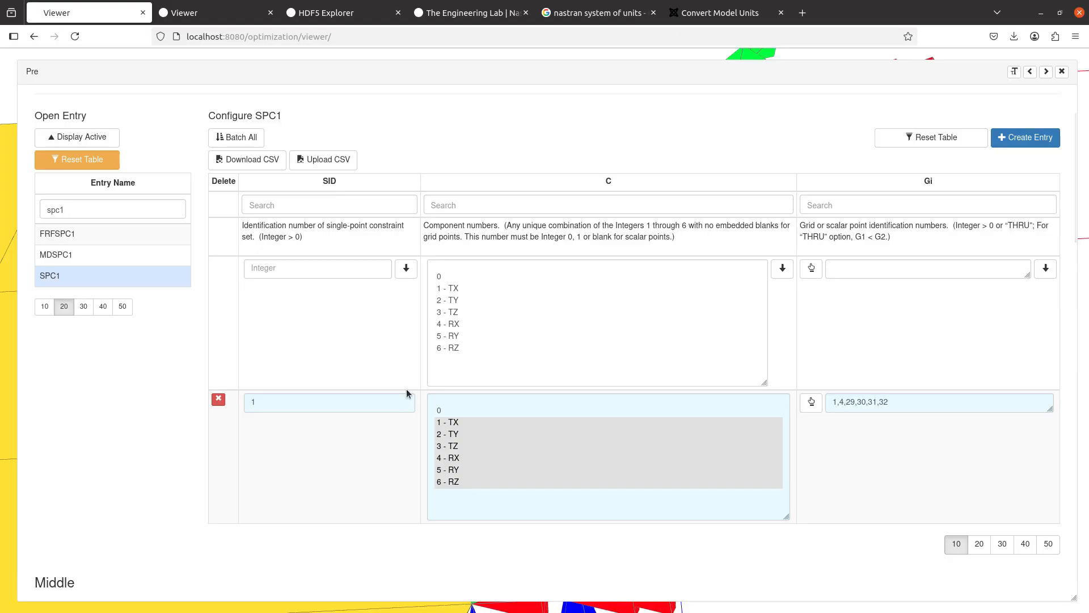
pyautogui.scroll(2, 401, 372)
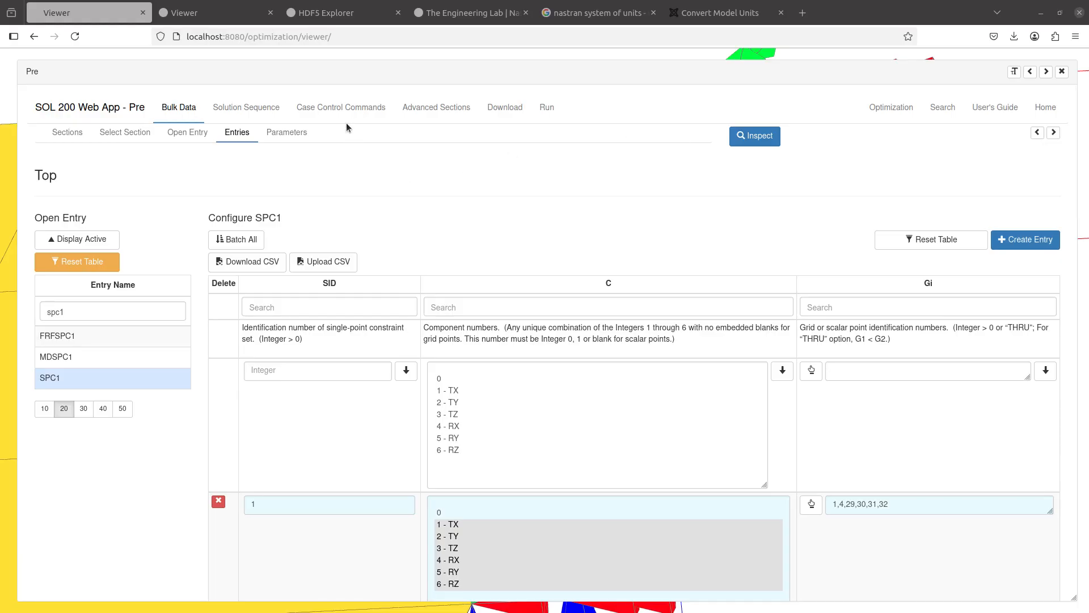
pyautogui.click(339, 110)
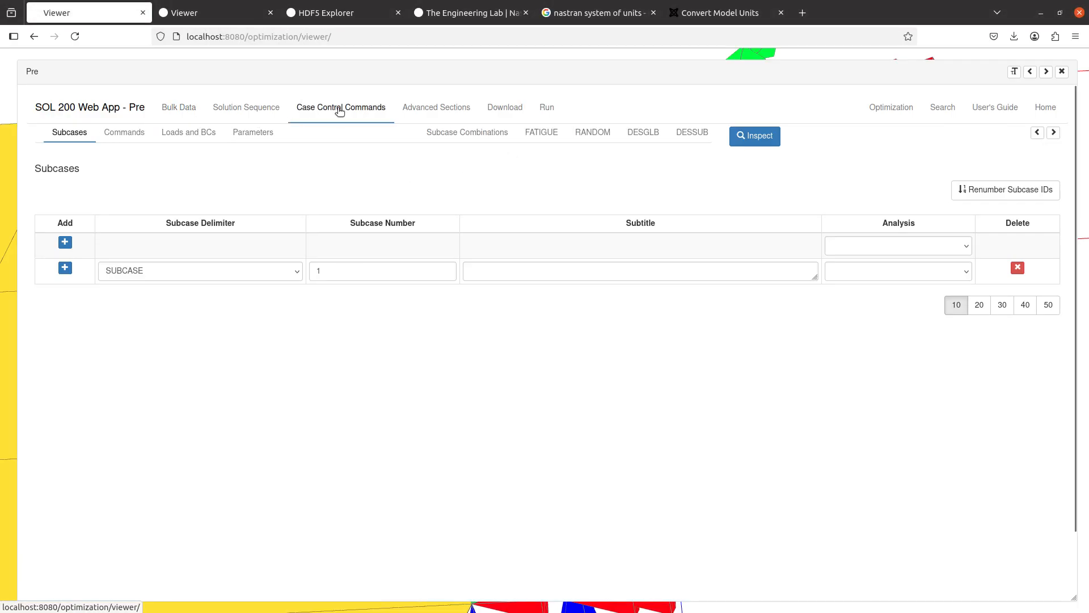
pyautogui.click(139, 138)
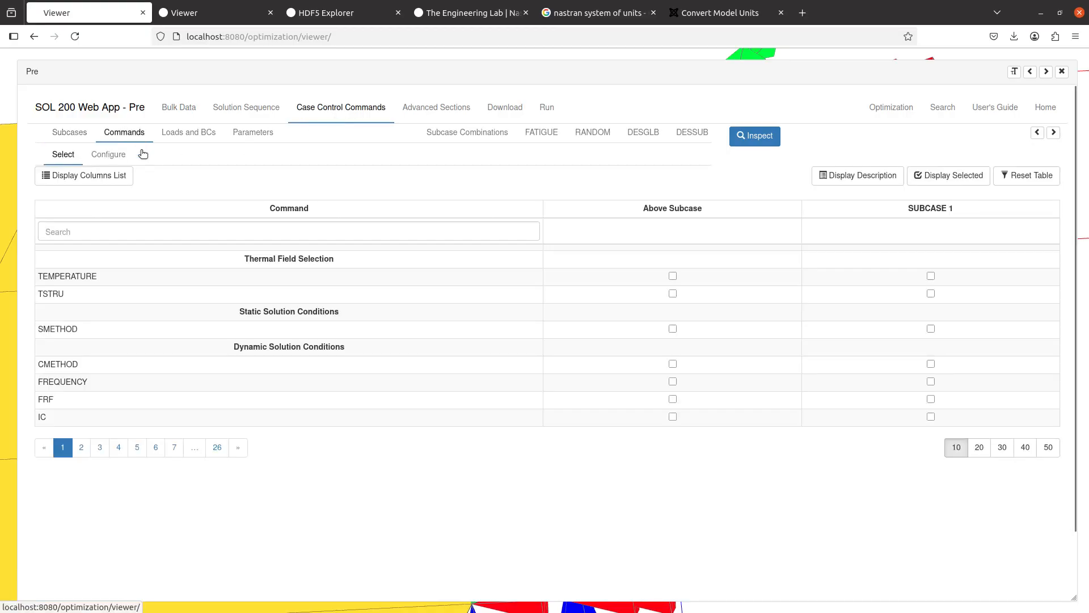
pyautogui.click(203, 235)
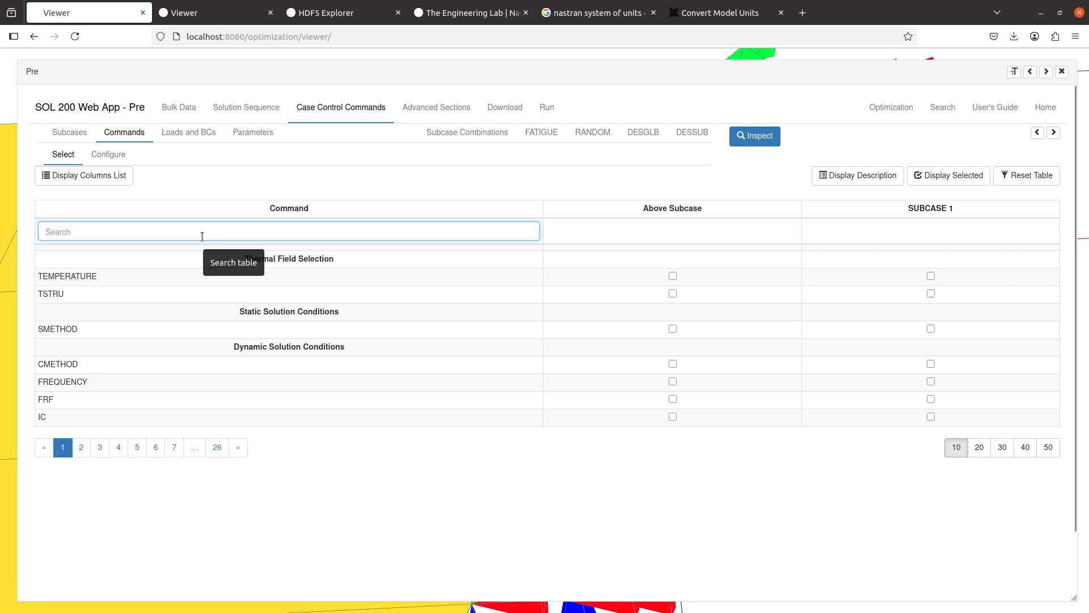
pyautogui.write('metho')
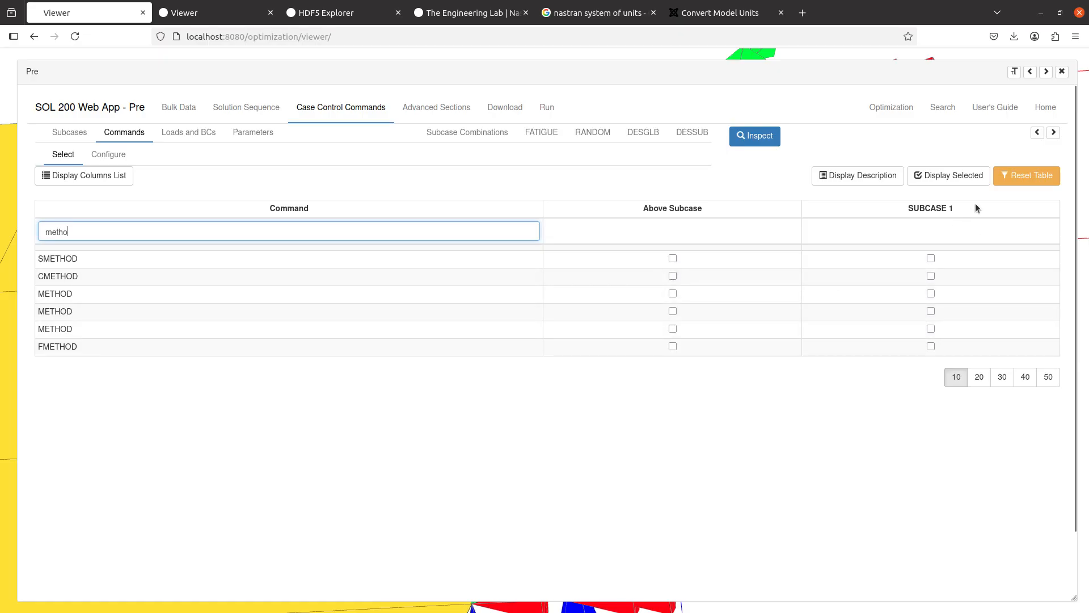
pyautogui.click(1037, 135)
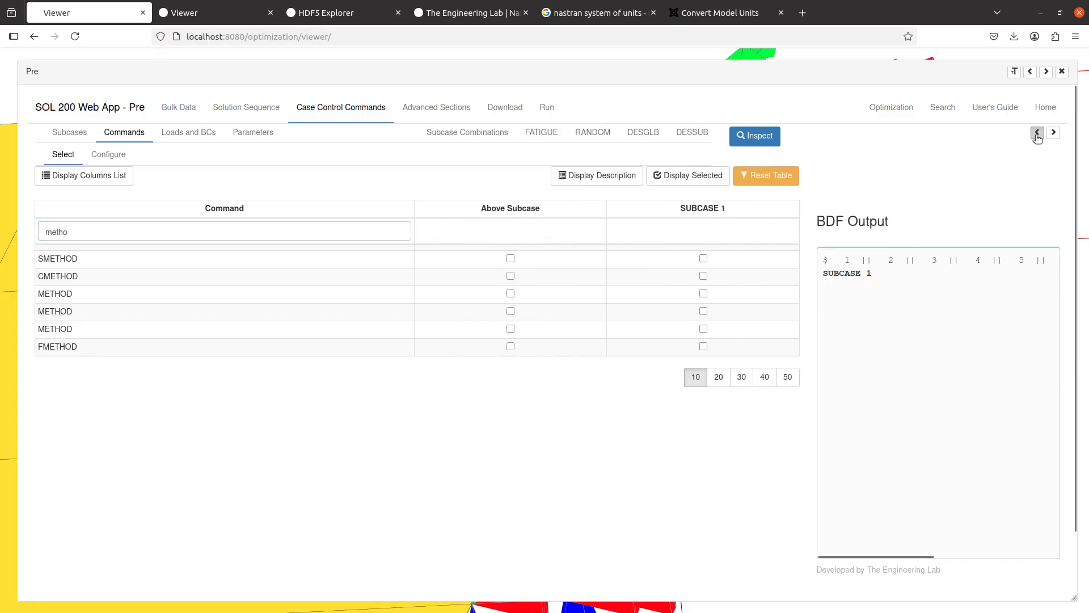
pyautogui.click(1037, 135)
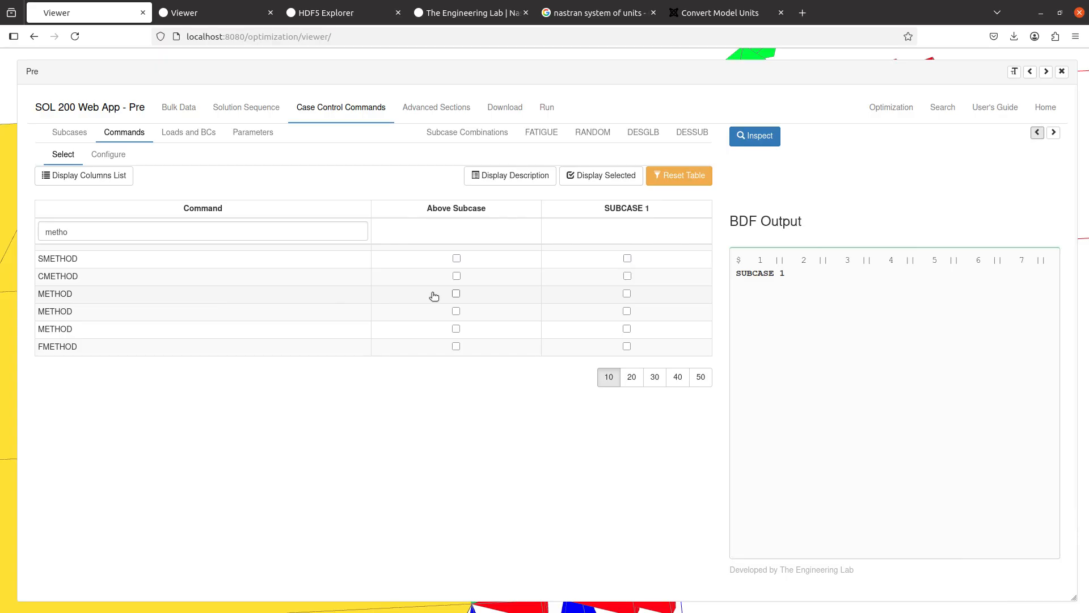
pyautogui.click(456, 293)
pyautogui.doubleClick(751, 285)
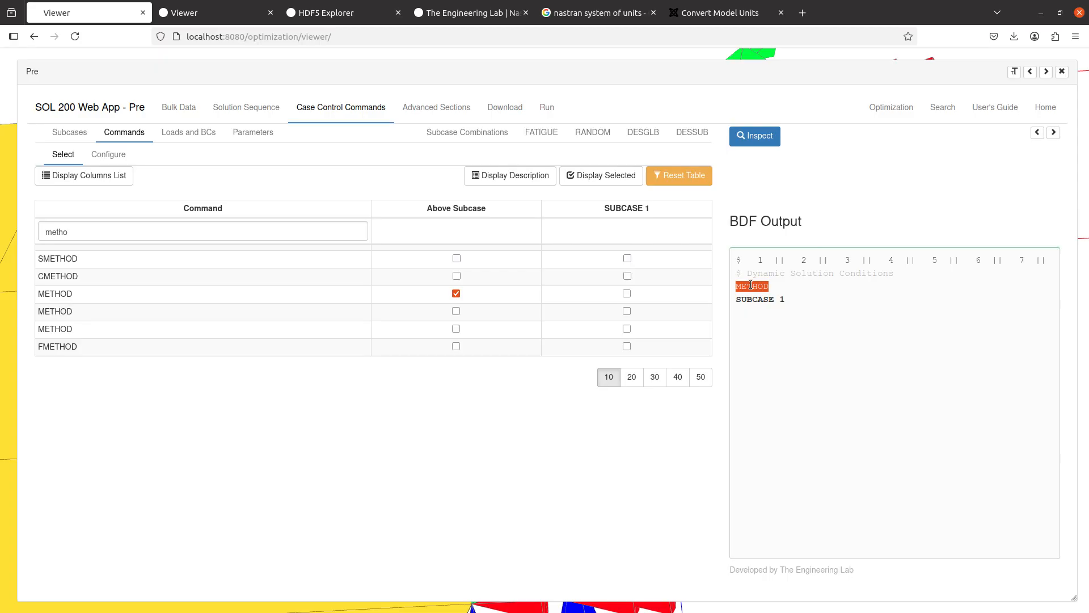
# Step: Configure the METHOD command above the subcase to reference EIGRL - 1 on the right of the equal sign
pyautogui.click(109, 155)
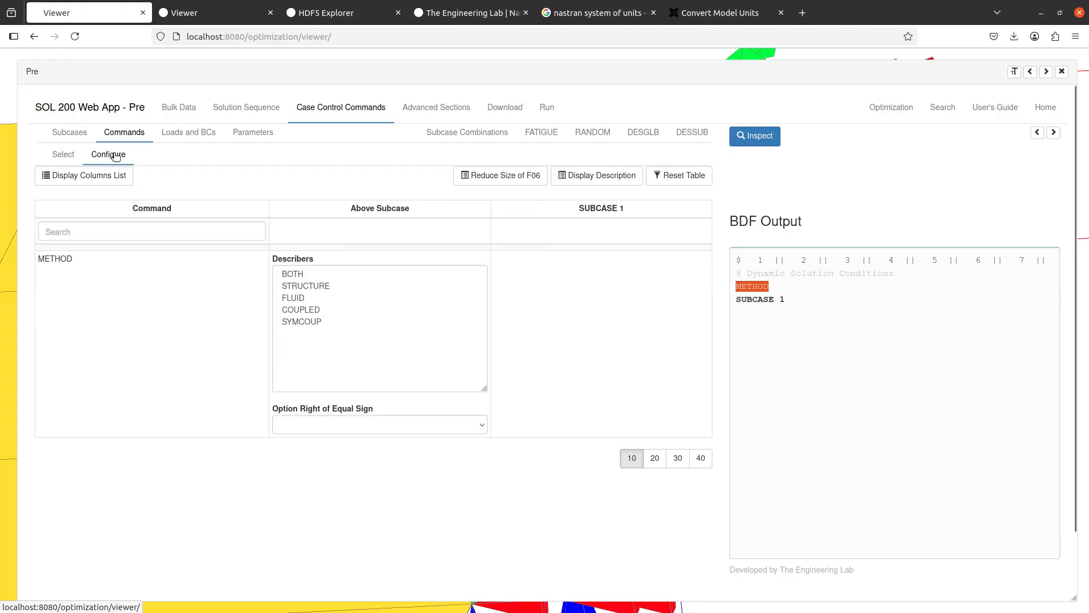
pyautogui.click(308, 428)
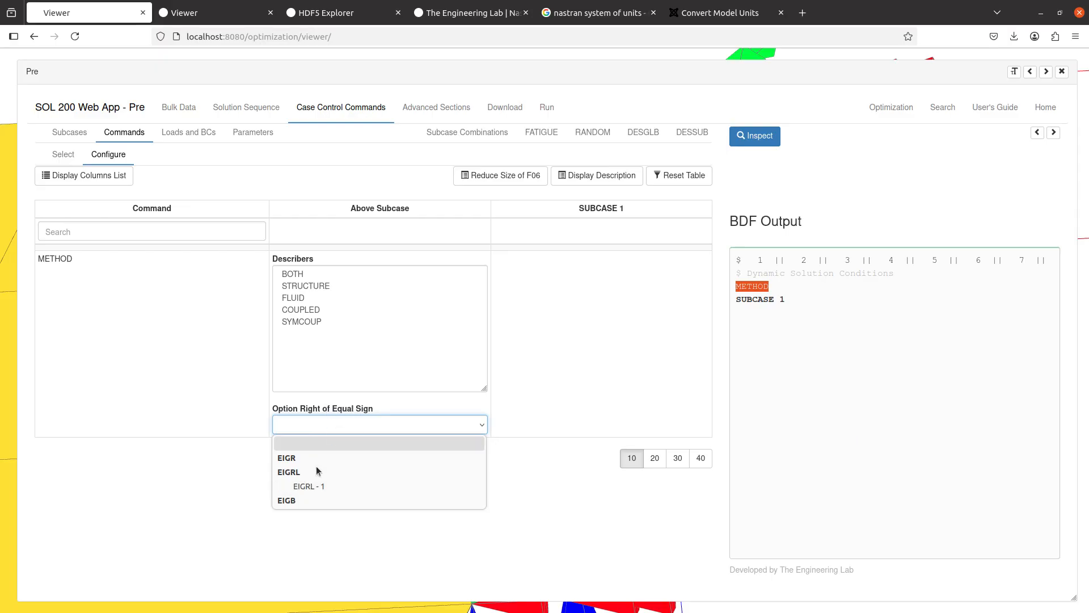
pyautogui.click(307, 486)
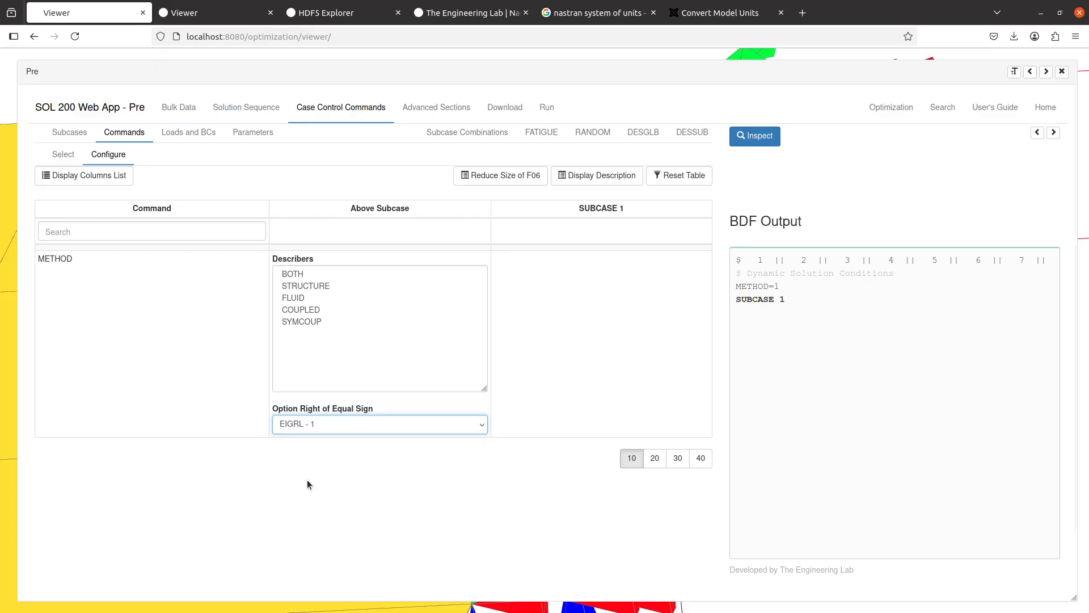
pyautogui.click(318, 448)
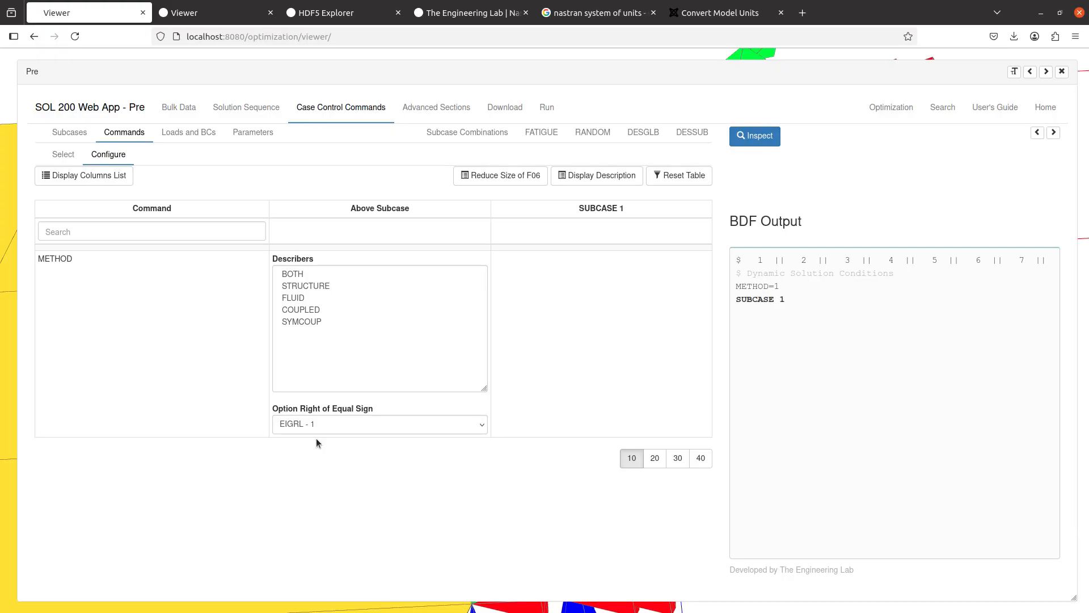
pyautogui.tripleClick(740, 283)
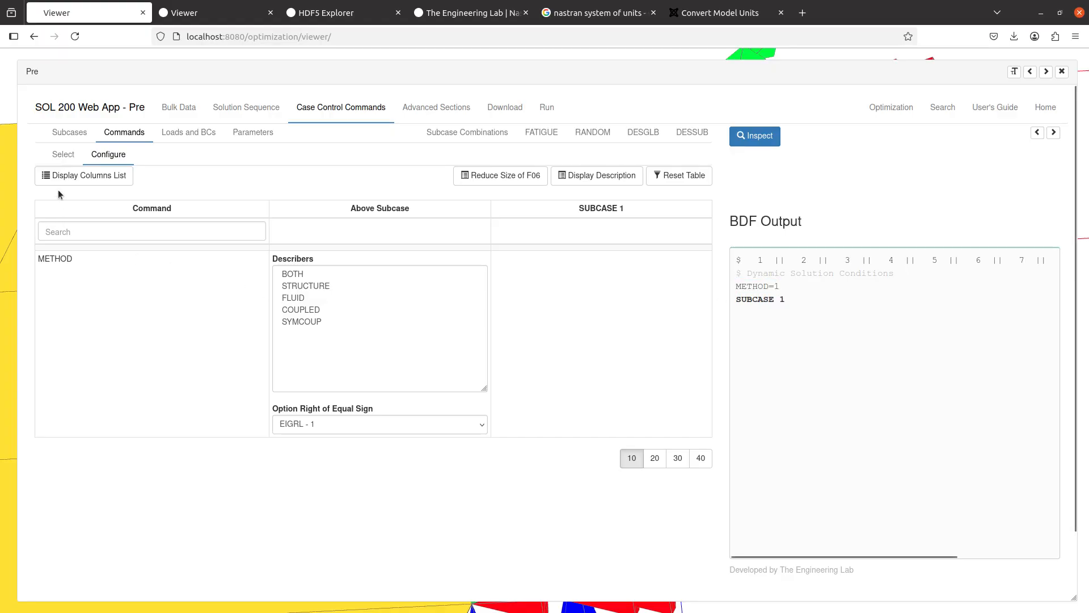
# Step: Return to the selection list of case control commands and make its command search ready for input
pyautogui.click(58, 158)
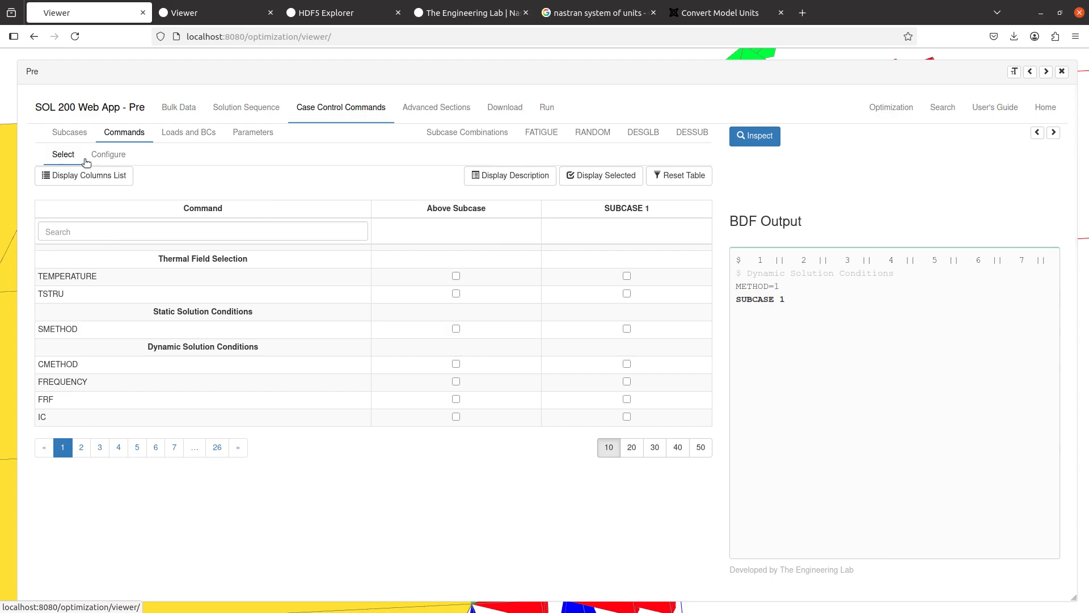
pyautogui.click(136, 231)
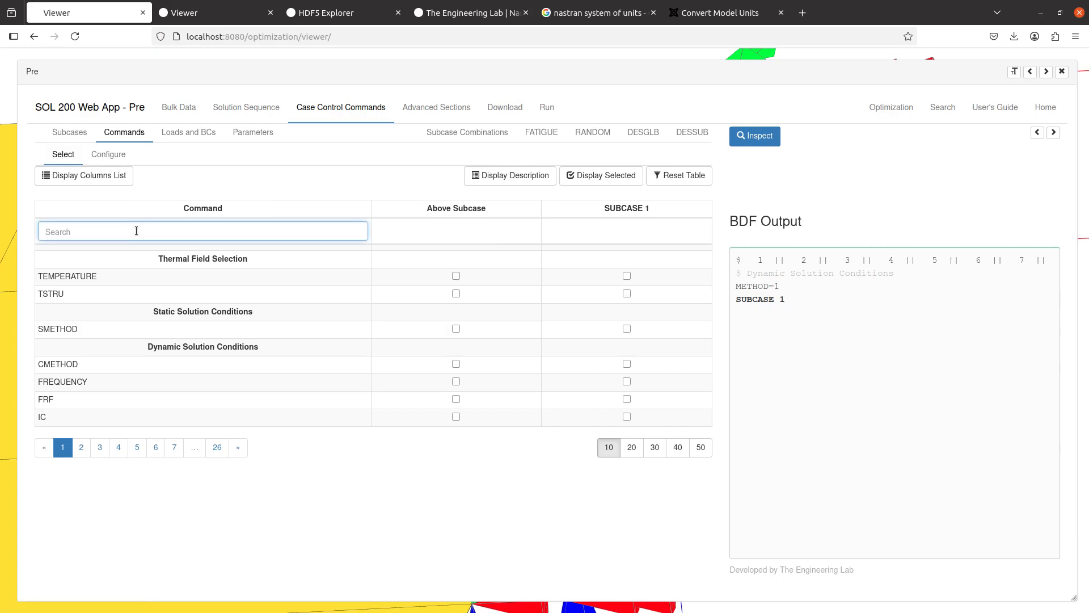
pyautogui.write('eigen')
pyautogui.press('BackSpace')
pyautogui.press('BackSpace')
pyautogui.press('BackSpace')
pyautogui.press('BackSpace')
pyautogui.press('BackSpace')
# Step: Search the case control commands for disp and enable the DISPLACEMENT output request above the subcase
pyautogui.write('disp')
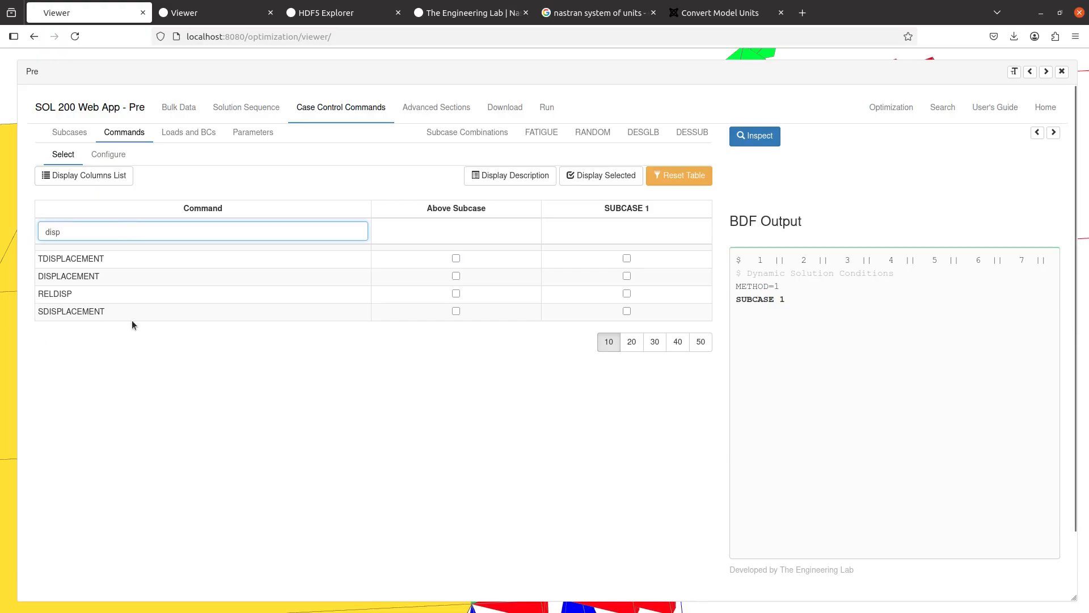
pyautogui.doubleClick(83, 279)
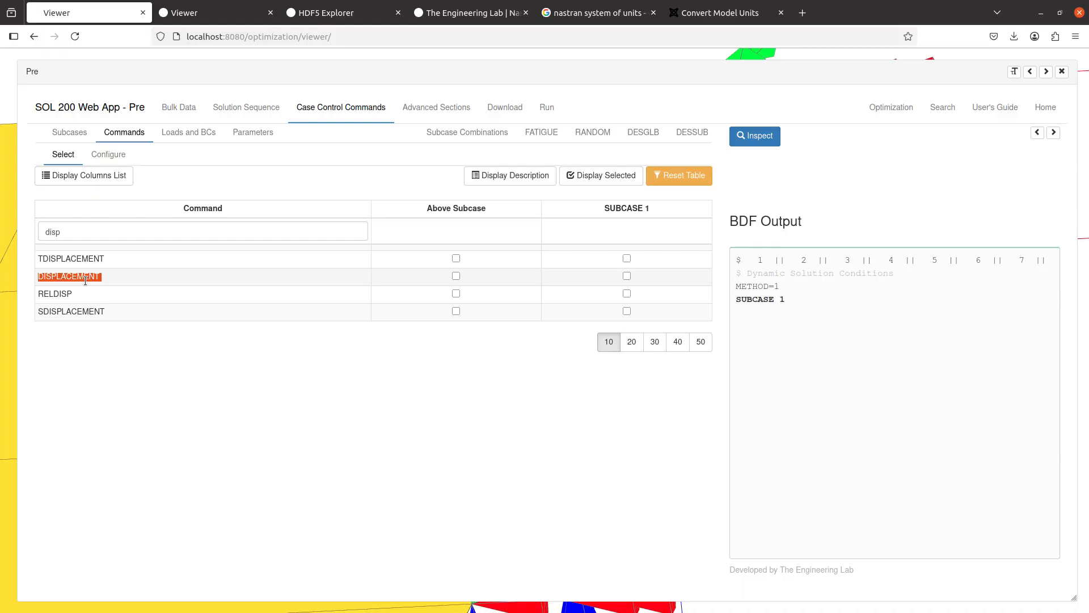
pyautogui.click(430, 276)
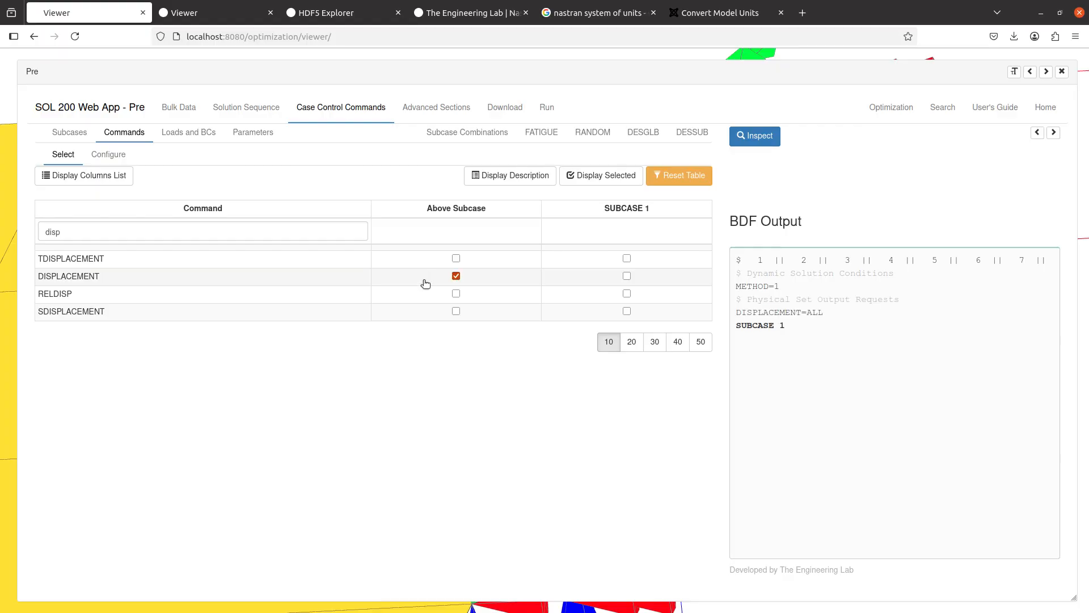
pyautogui.doubleClick(793, 313)
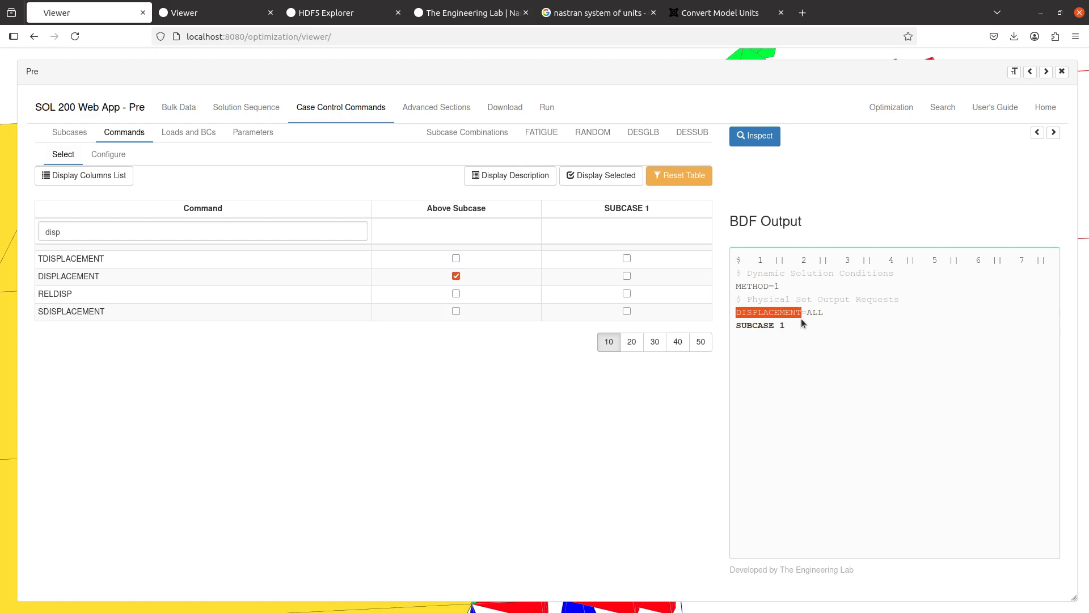
pyautogui.click(776, 318)
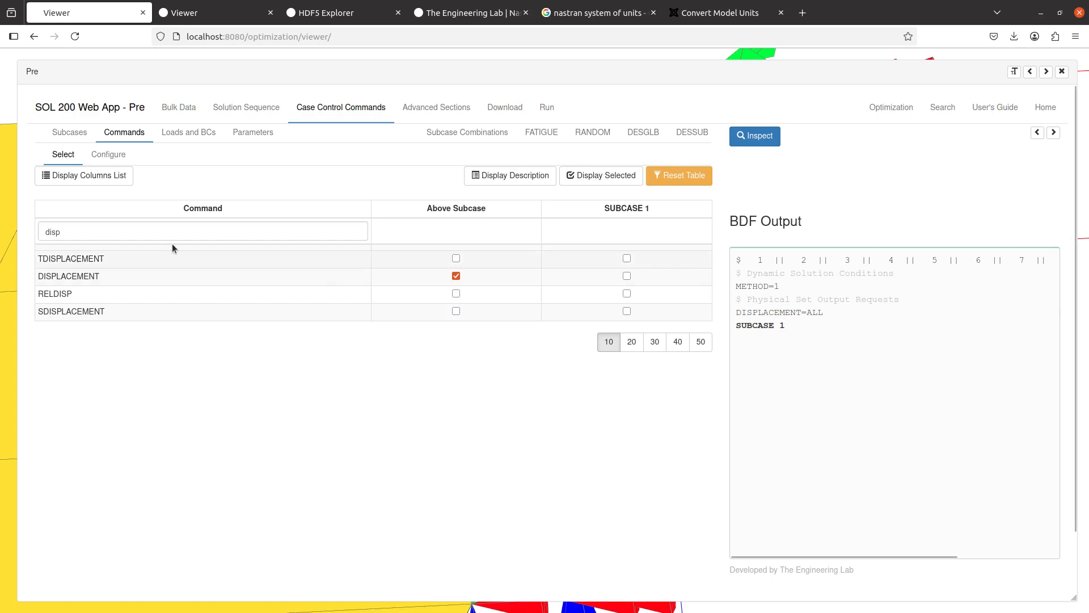
# Step: Apply the Reduce Size of F06 option to the configured case control commands and check the DISPLACEMENT line's describer
pyautogui.click(102, 163)
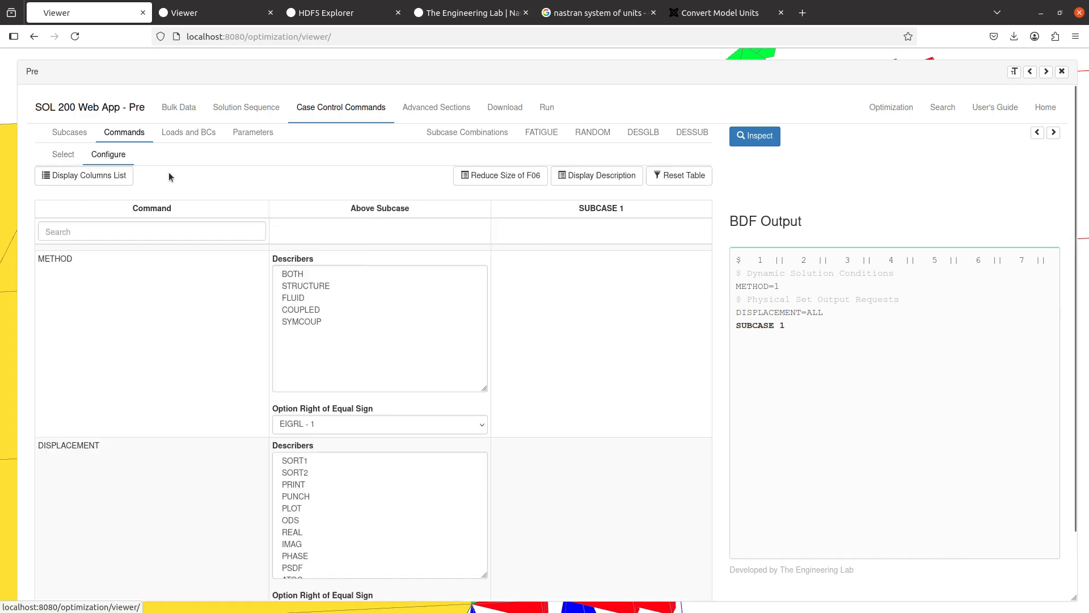
pyautogui.click(499, 180)
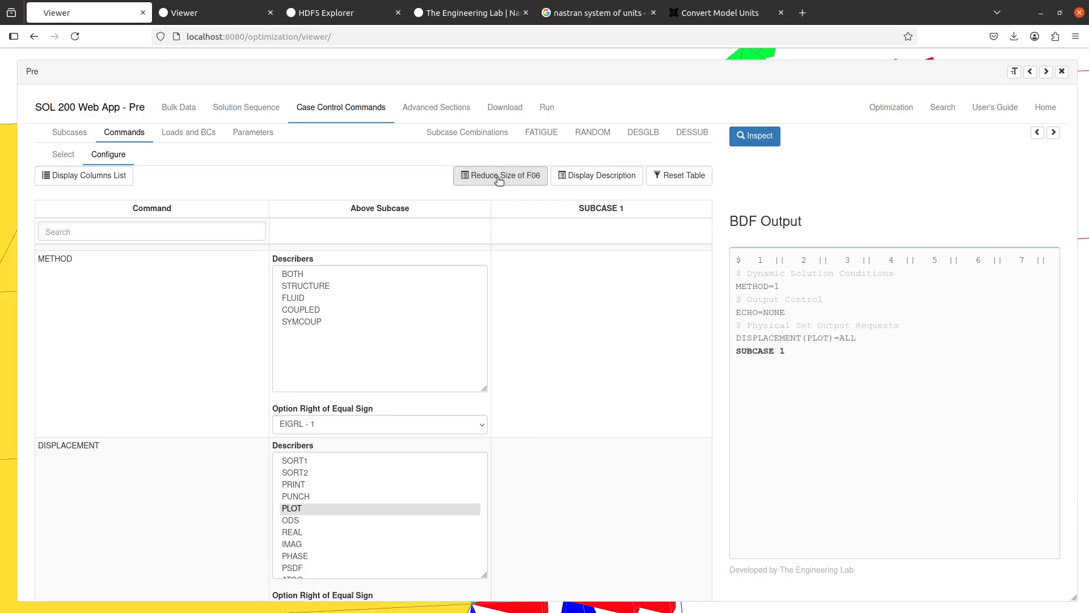
pyautogui.moveTo(870, 341); pyautogui.dragTo(828, 338)
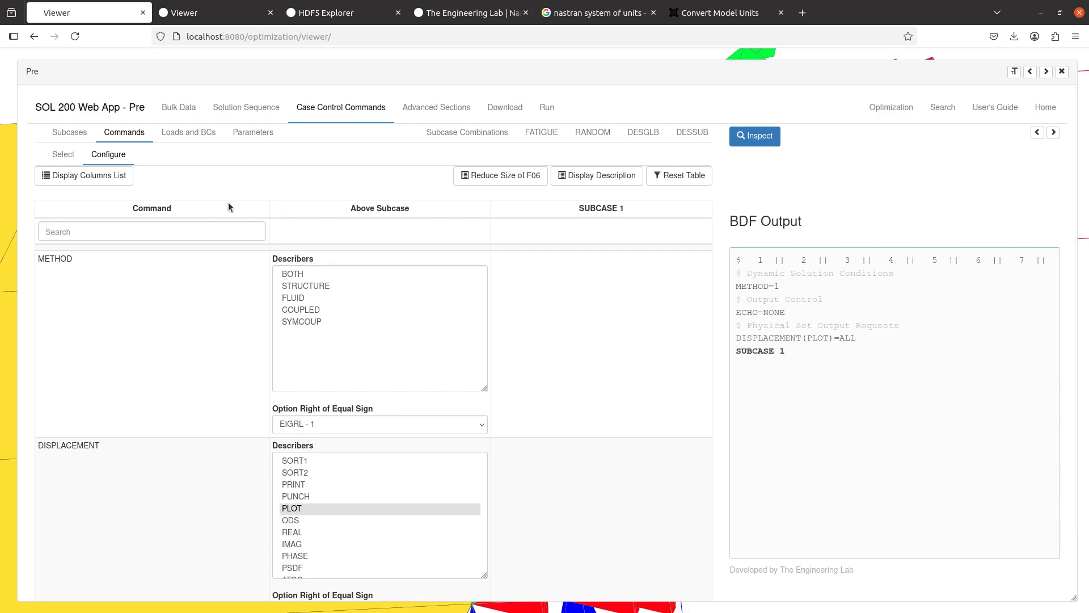
# Step: Upload the BDF and immediately run the Nastran job
pyautogui.click(499, 108)
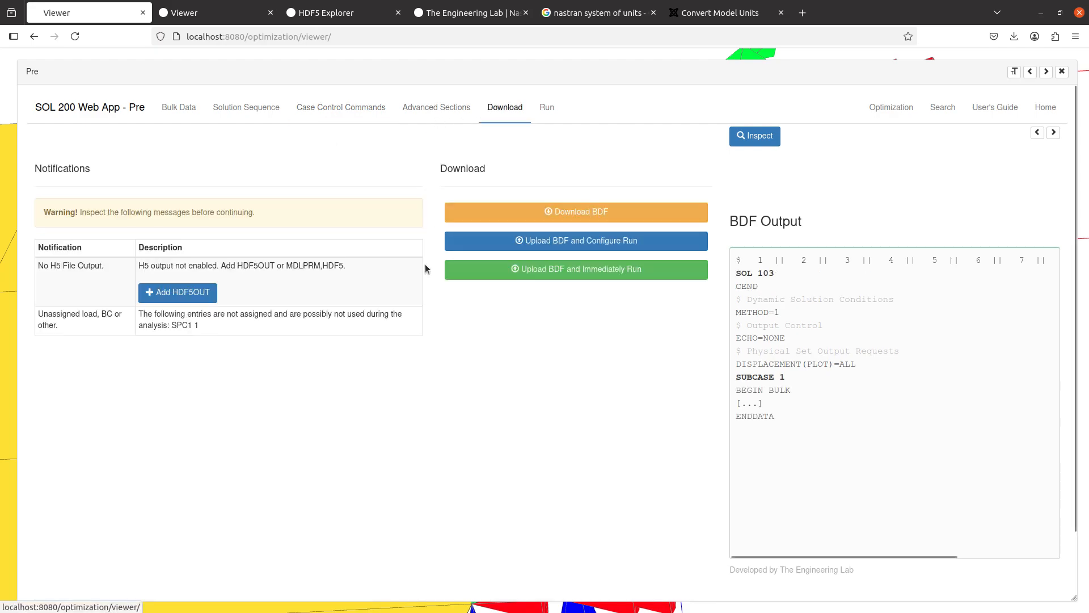
pyautogui.click(578, 272)
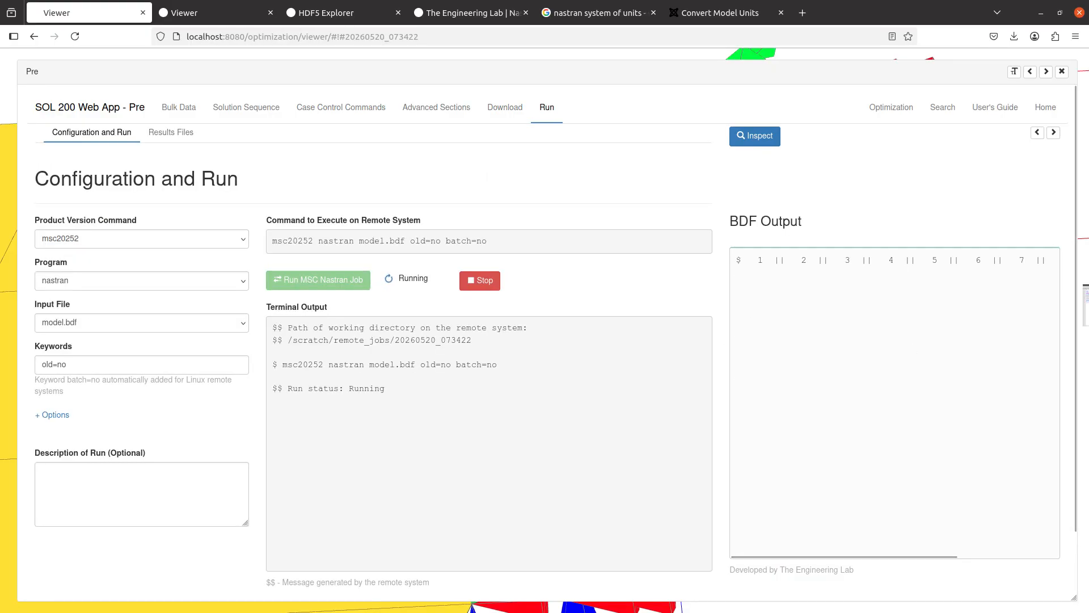
# Step: Switch to Notepad++ and write the heading "Natural Frequencies when there no supports" in a new file, leaving three blank lines below it
pyautogui.hotkey('alt', 'Tab')
pyautogui.click(6, 38)
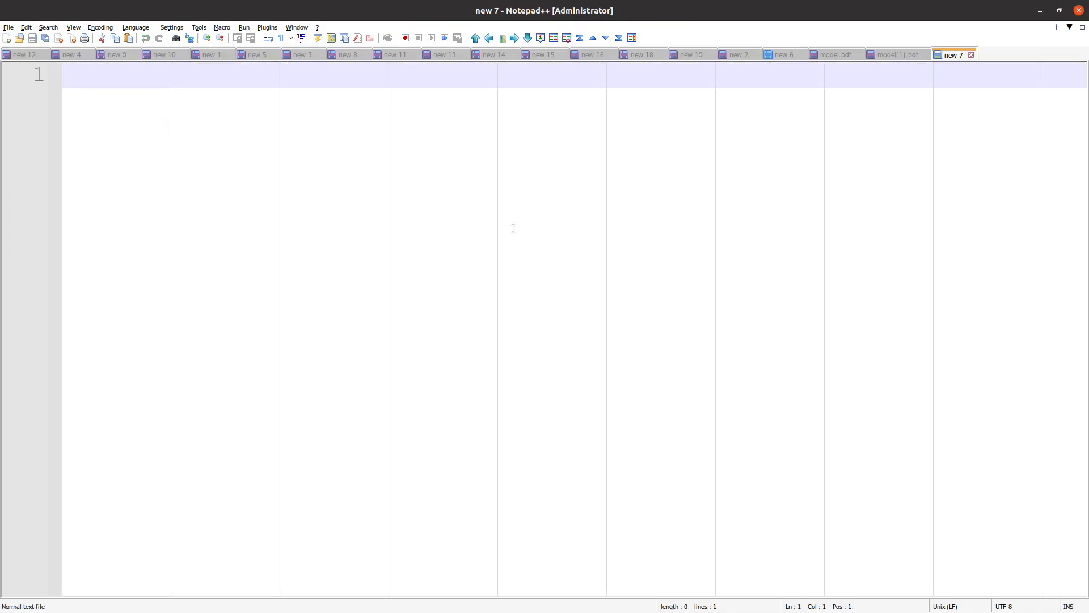
pyautogui.write('Natural Freq')
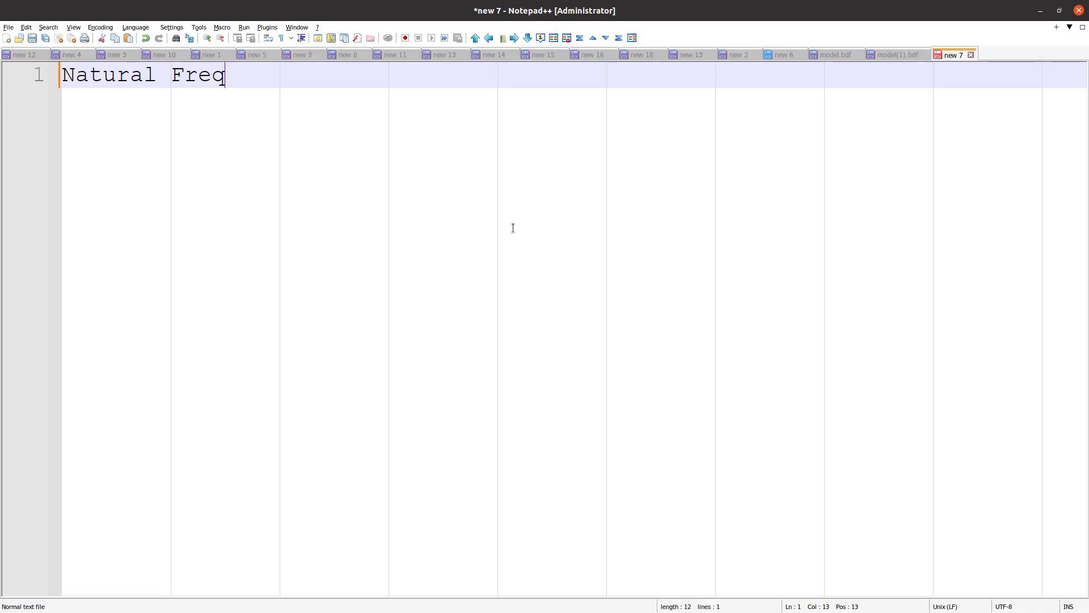
pyautogui.write('uencies when the')
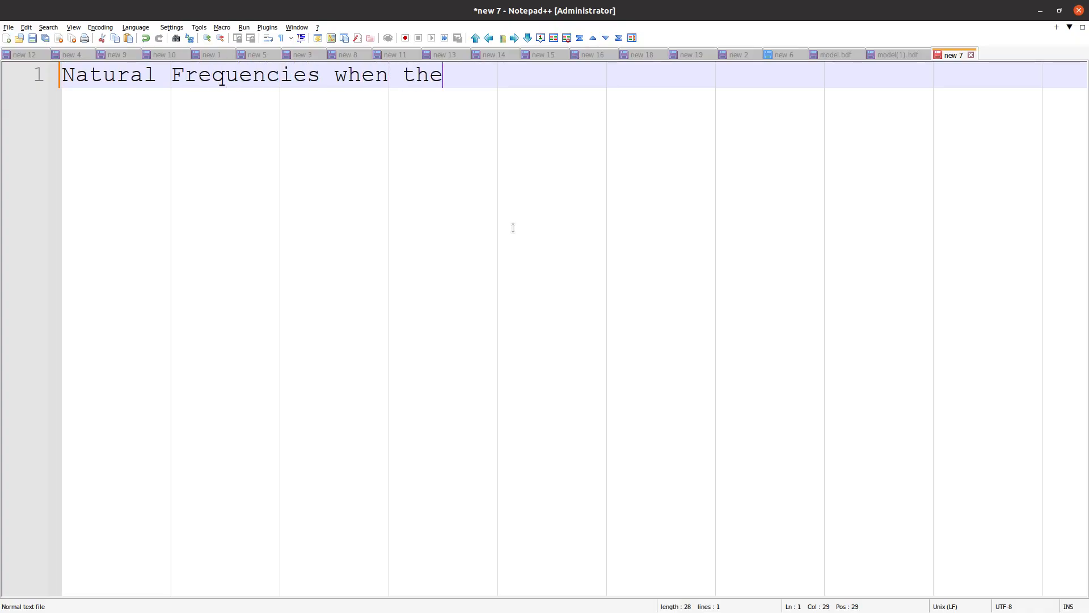
pyautogui.write('re no supports')
pyautogui.press('Return')
pyautogui.press('Return')
pyautogui.press('Return')
pyautogui.press('Return')
# Step: Add the line "Natural Frequencies with Translation Allowed" below the blank lines in the note
pyautogui.write('Natural Frequenci')
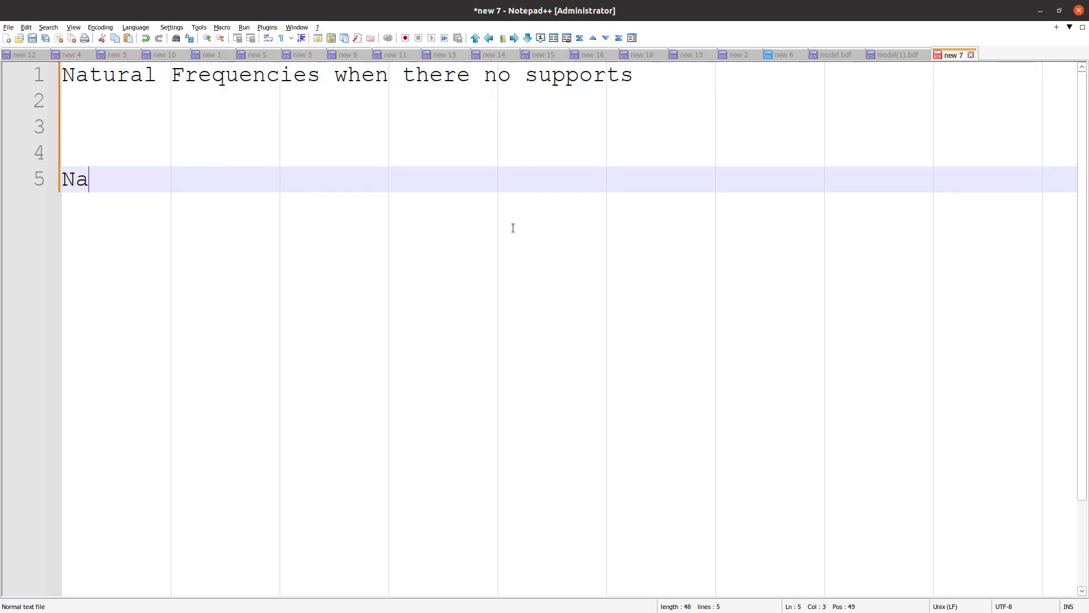
pyautogui.write('es with Supports')
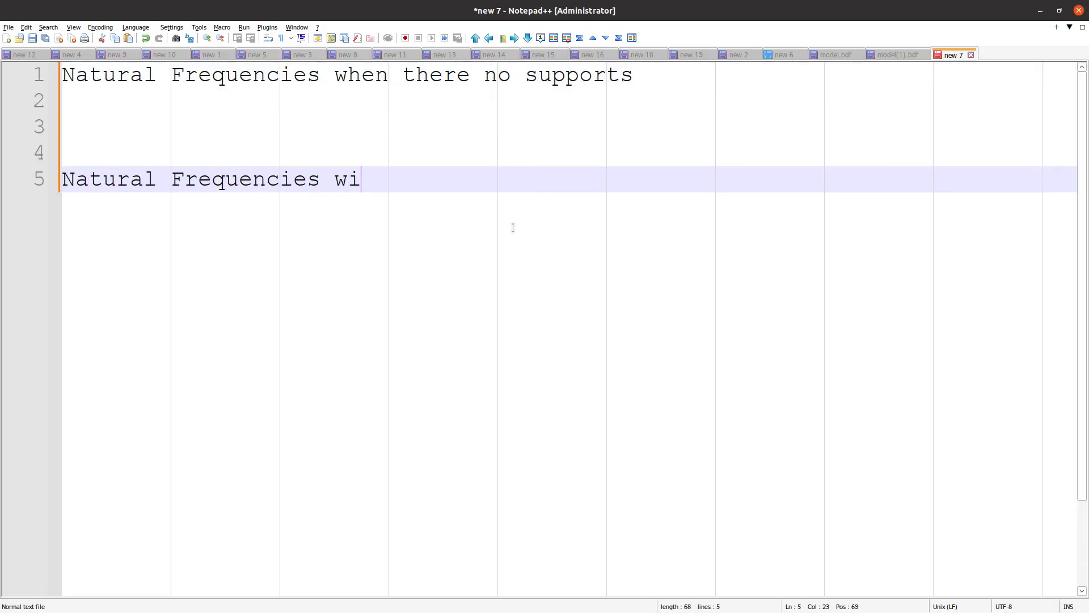
pyautogui.press('BackSpace')
pyautogui.press('BackSpace')
pyautogui.press('BackSpace')
pyautogui.press('BackSpace')
pyautogui.press('BackSpace')
pyautogui.press('BackSpace')
pyautogui.press('BackSpace')
pyautogui.press('BackSpace')
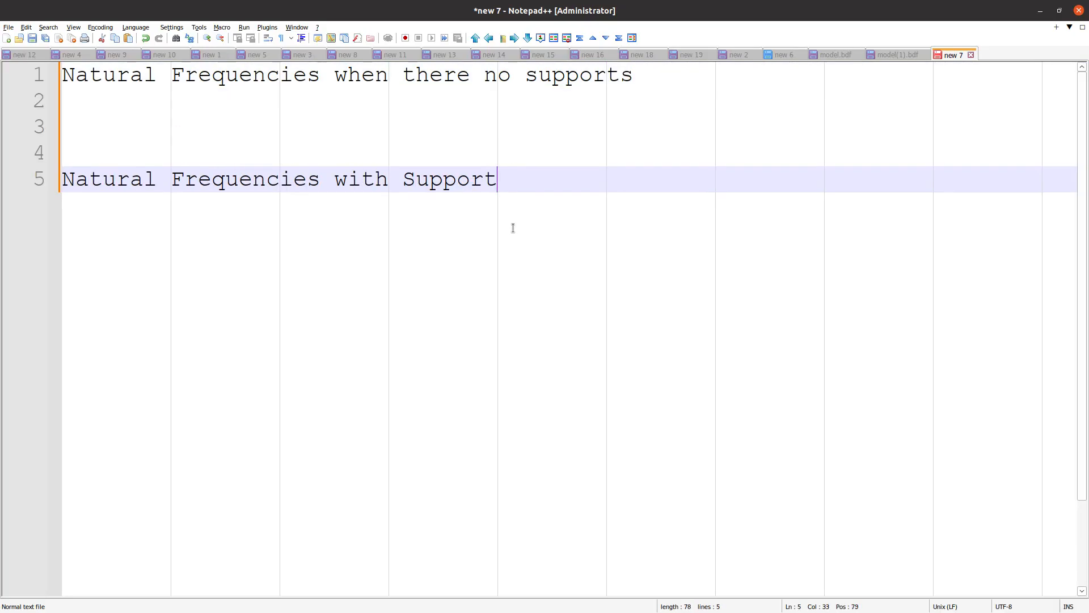
pyautogui.write('1 ')
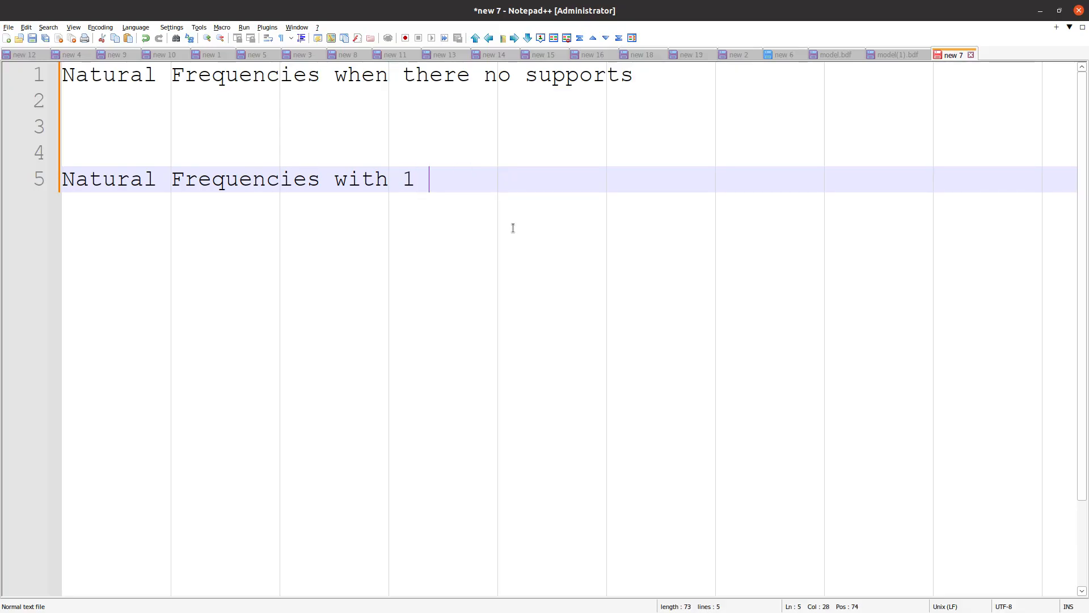
pyautogui.write('D')
pyautogui.press('BackSpace')
pyautogui.press('BackSpace')
pyautogui.press('BackSpace')
pyautogui.write('Translation Allowed')
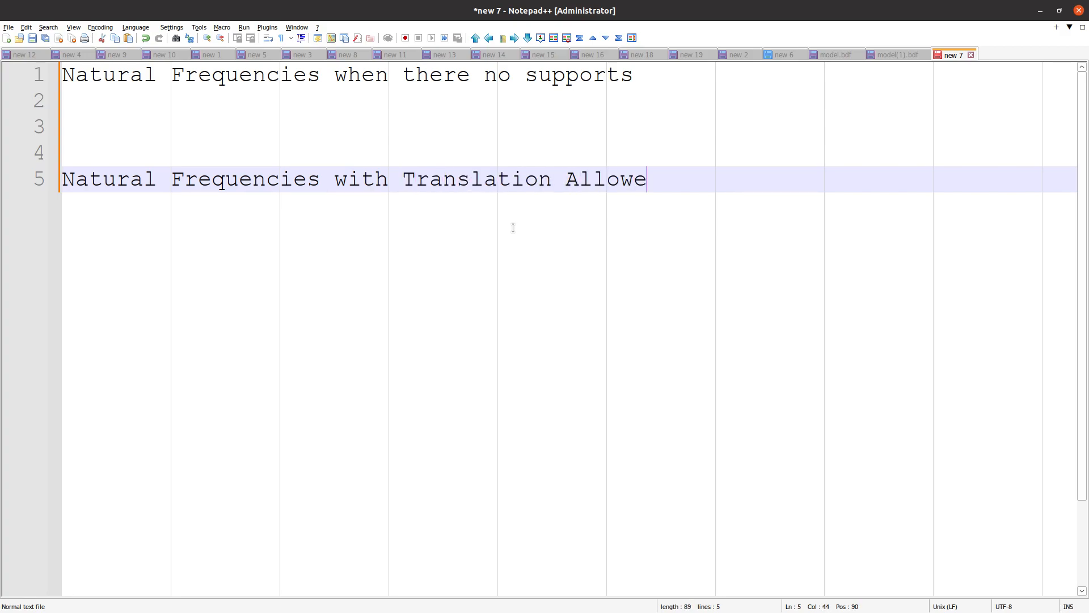
# Step: Leave a blank line and add "Natural Frequencies when the structure is fully constrained (Equilibrium)"
pyautogui.press('Return')
pyautogui.press('Return')
pyautogui.write('Natural Fr')
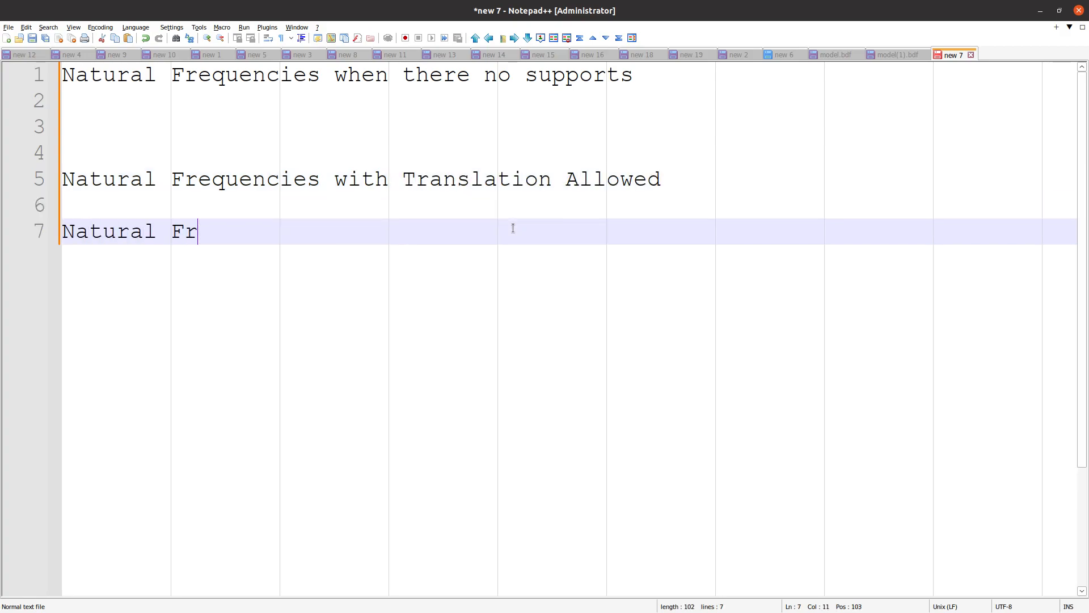
pyautogui.write('equencies when ')
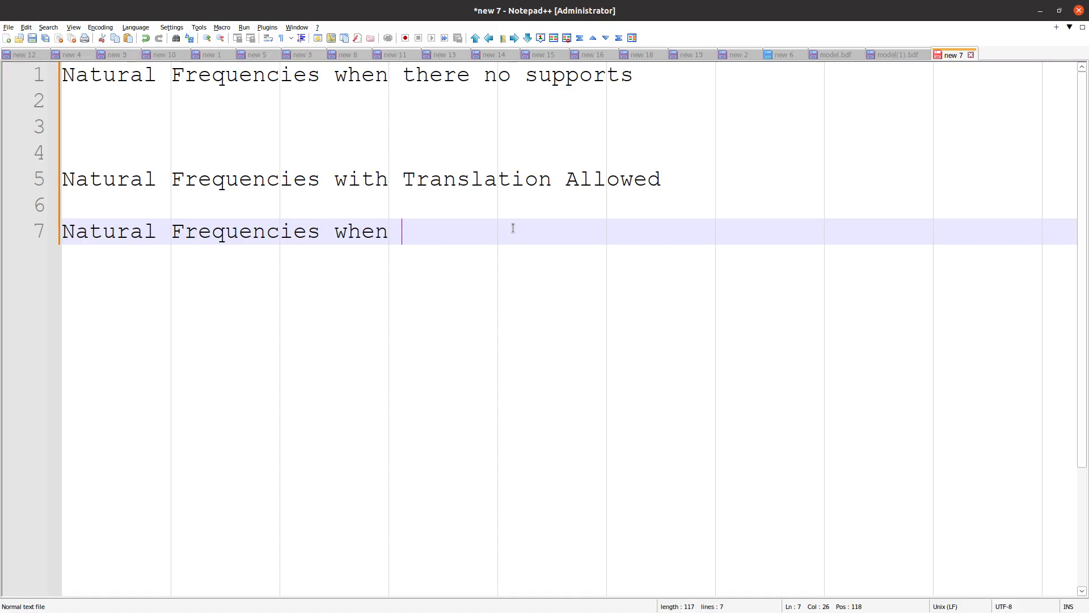
pyautogui.write('the structure is fully ')
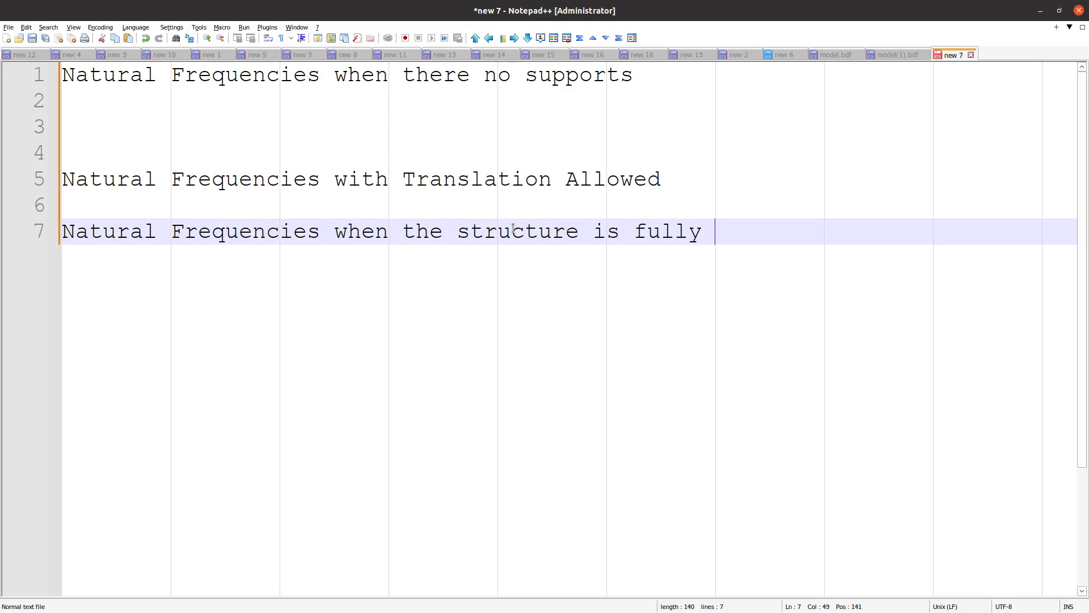
pyautogui.write('constrained (Equi')
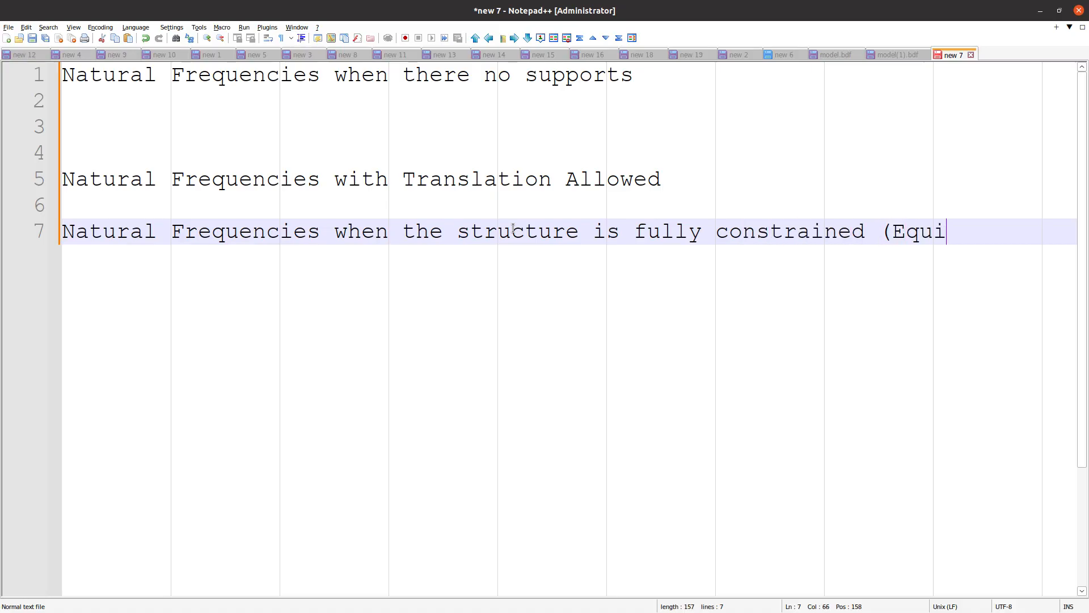
pyautogui.write('librium)')
# Step: Append "(Near Equilibrium)" to the end of the Translation Allowed line
pyautogui.press('Up')
pyautogui.press('Up')
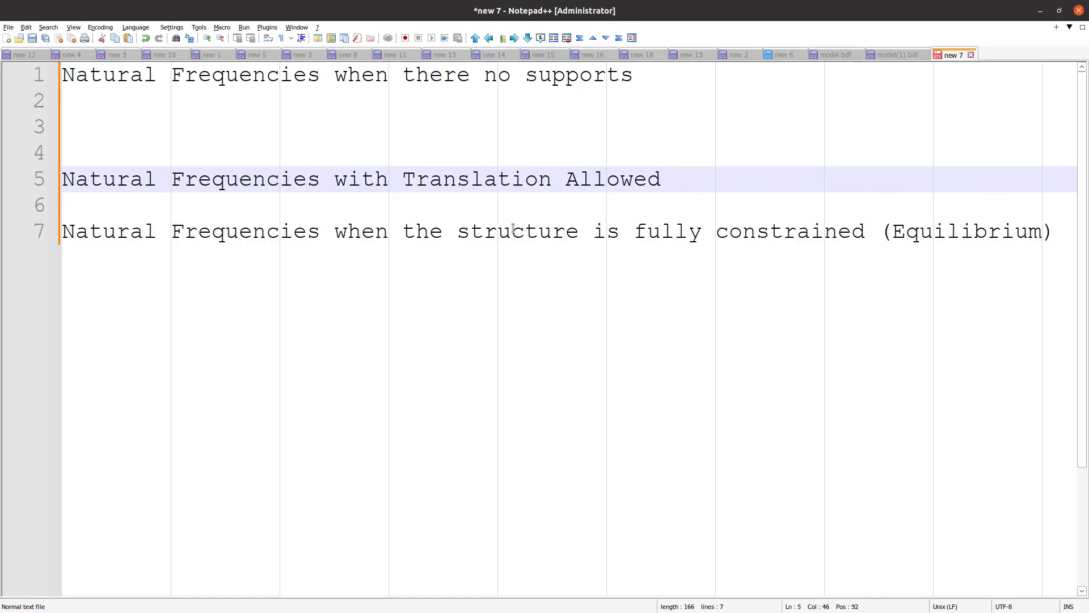
pyautogui.write('(Near Equilibrium)')
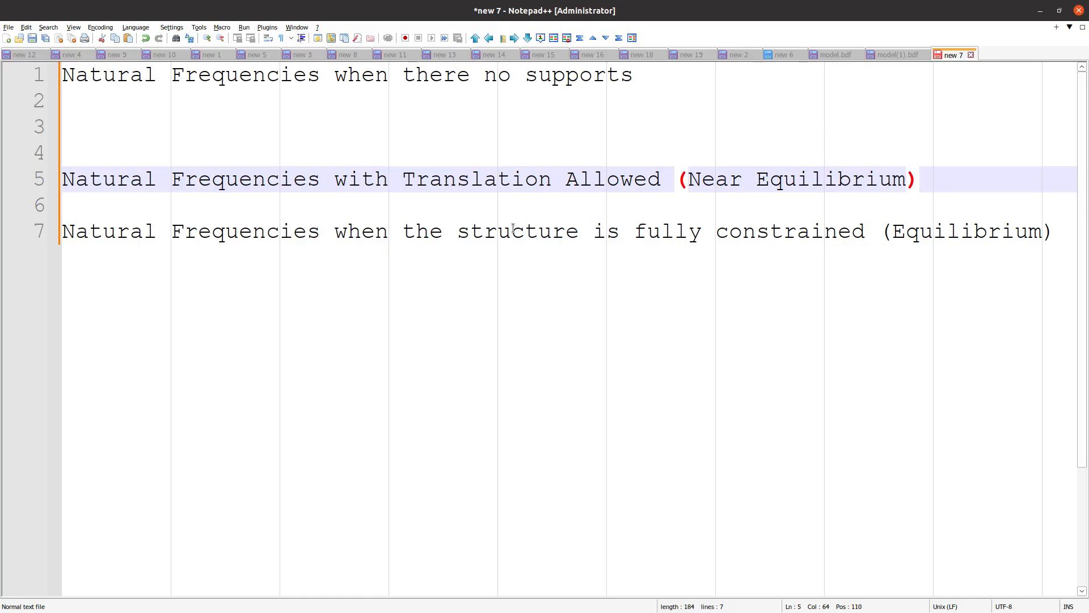
pyautogui.press('Return')
pyautogui.press('Return')
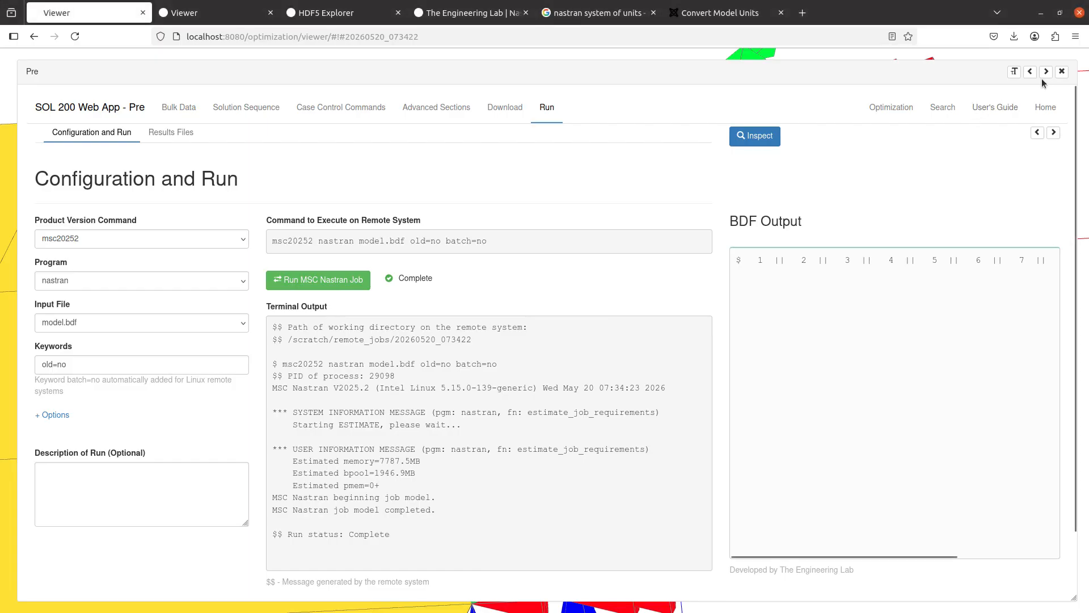
# Step: Back in the Pre web app, add HDF5OUT for H5 results, and upload and immediately run the BDF again
pyautogui.click(1063, 73)
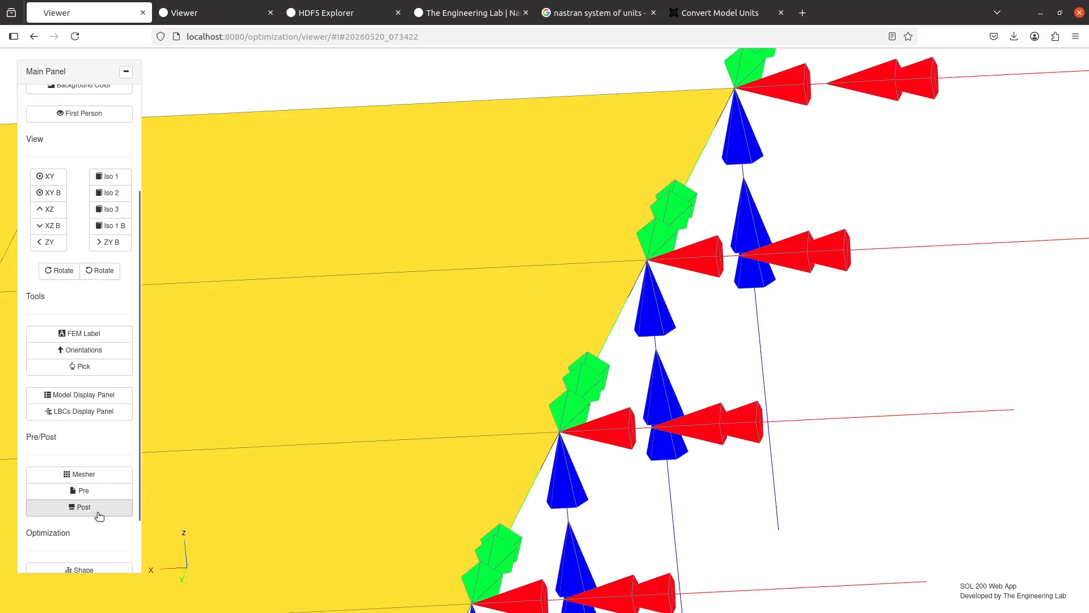
pyautogui.click(84, 490)
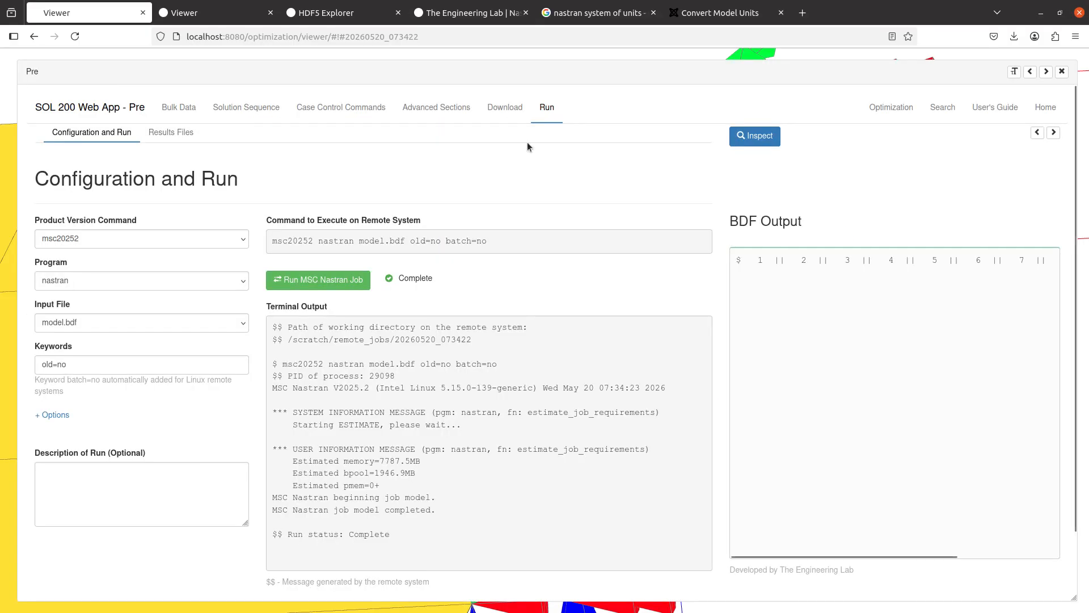
pyautogui.click(505, 107)
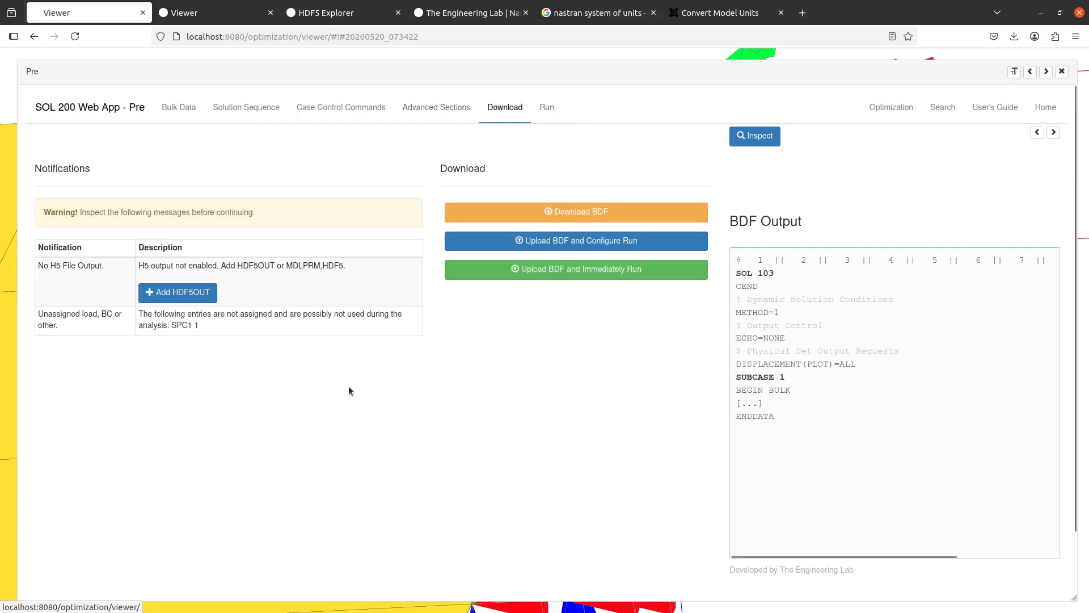
pyautogui.click(163, 299)
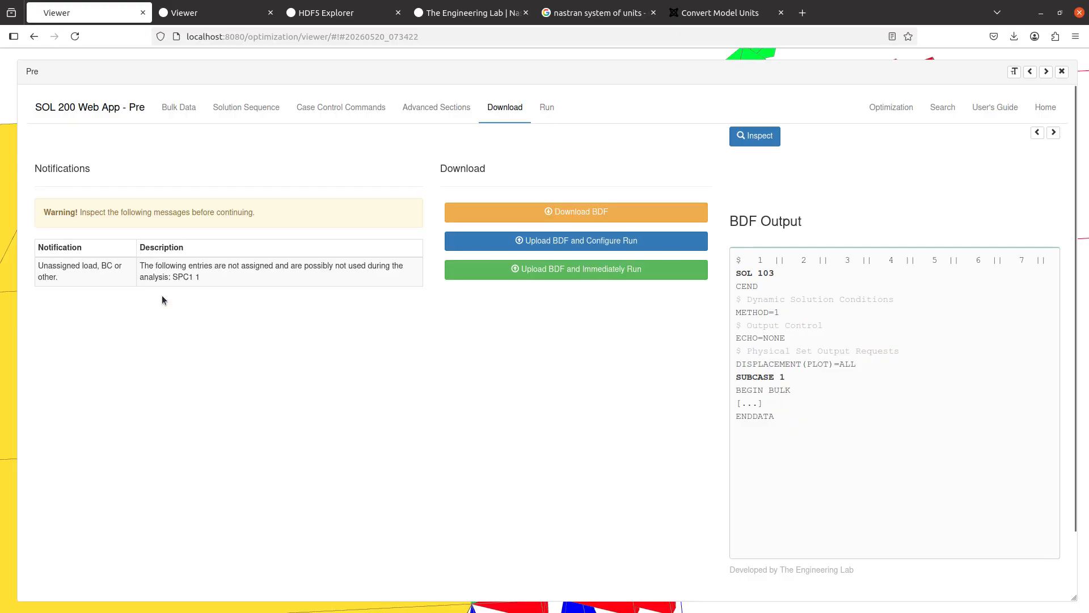
pyautogui.click(585, 277)
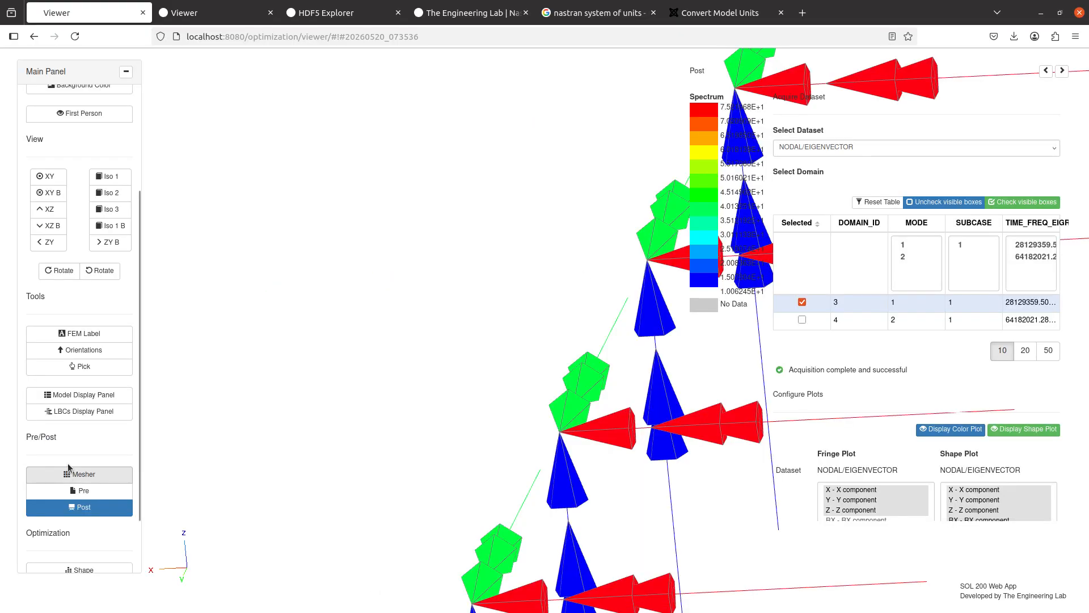
# Step: Set the scale factor of the mode 1 eigenvector shape plot to .01
pyautogui.scroll(-3, 932, 392)
pyautogui.scroll(-2, 932, 392)
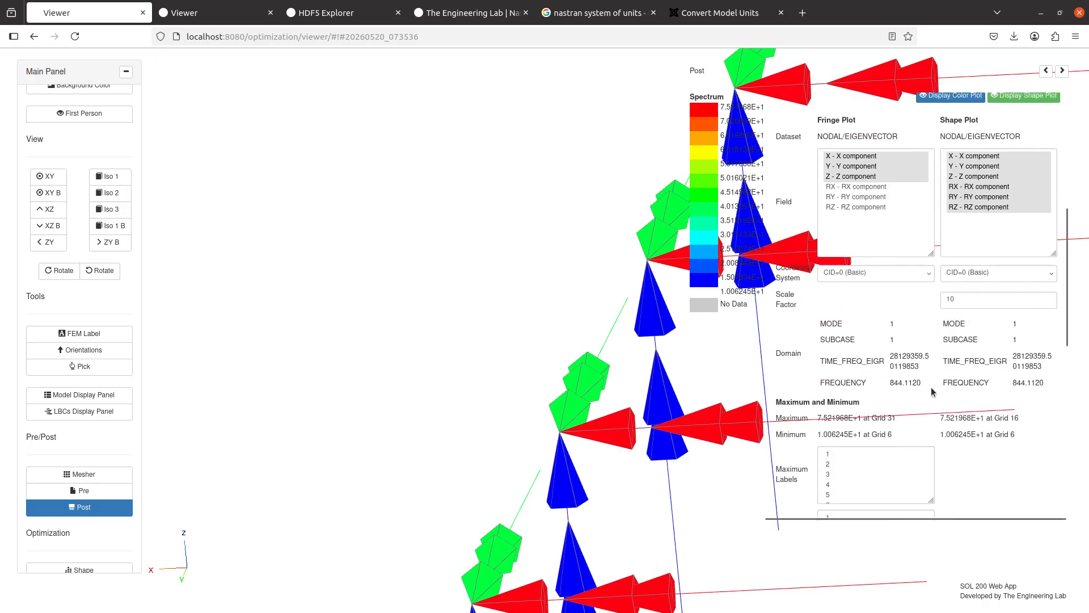
pyautogui.moveTo(965, 300); pyautogui.dragTo(937, 301)
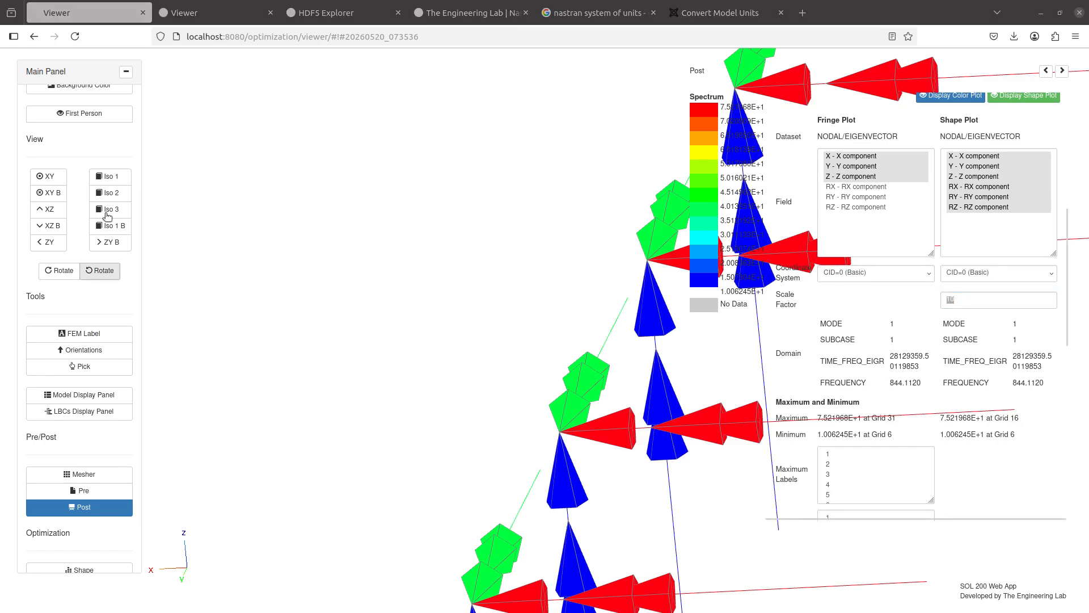
pyautogui.scroll(3, 107, 216)
pyautogui.click(68, 214)
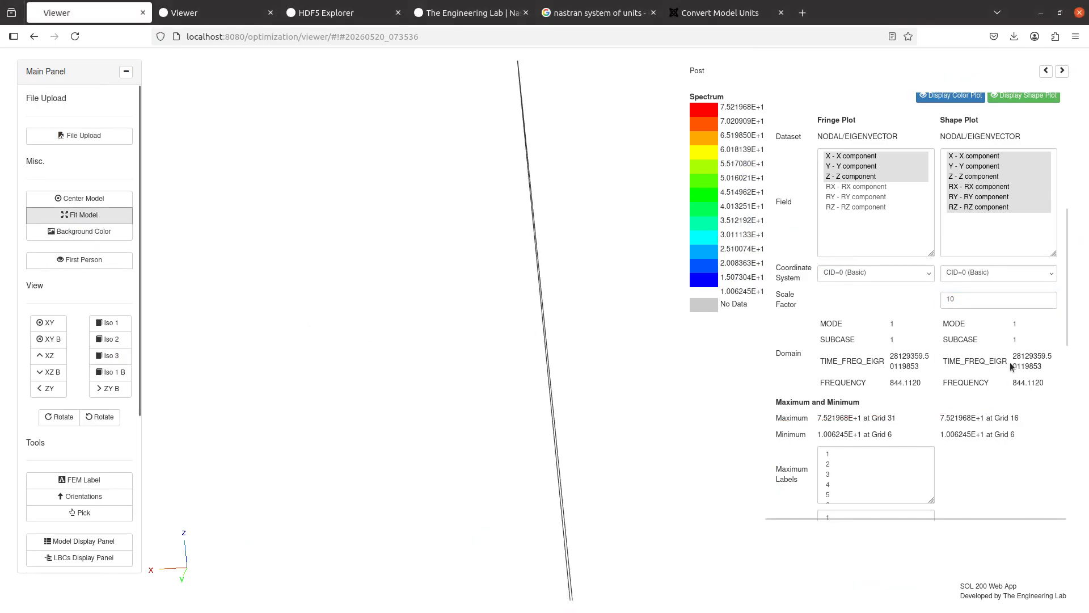
pyautogui.click(973, 304)
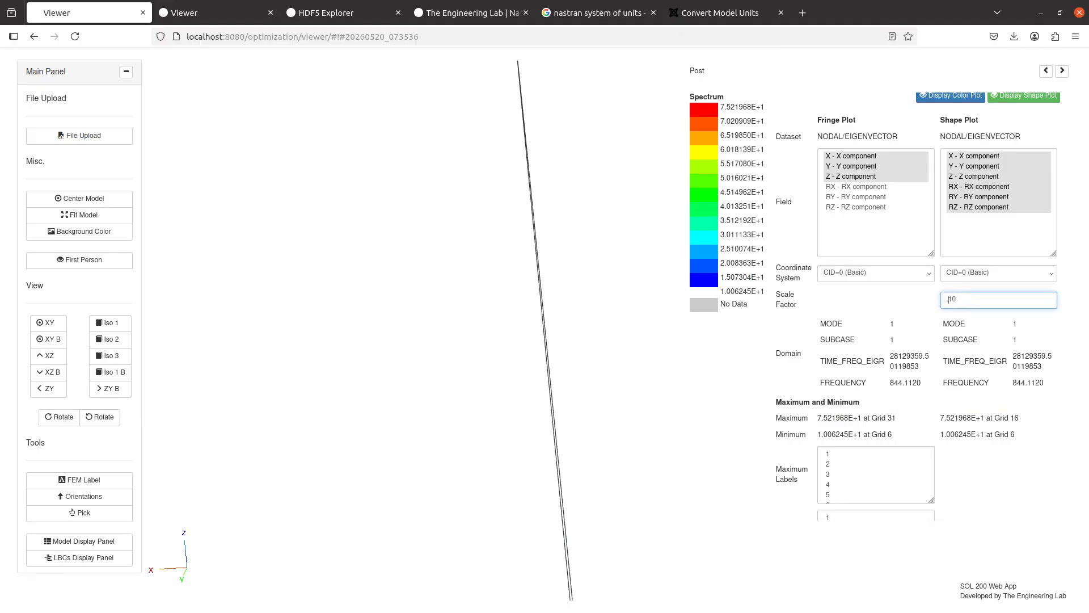
pyautogui.click(84, 214)
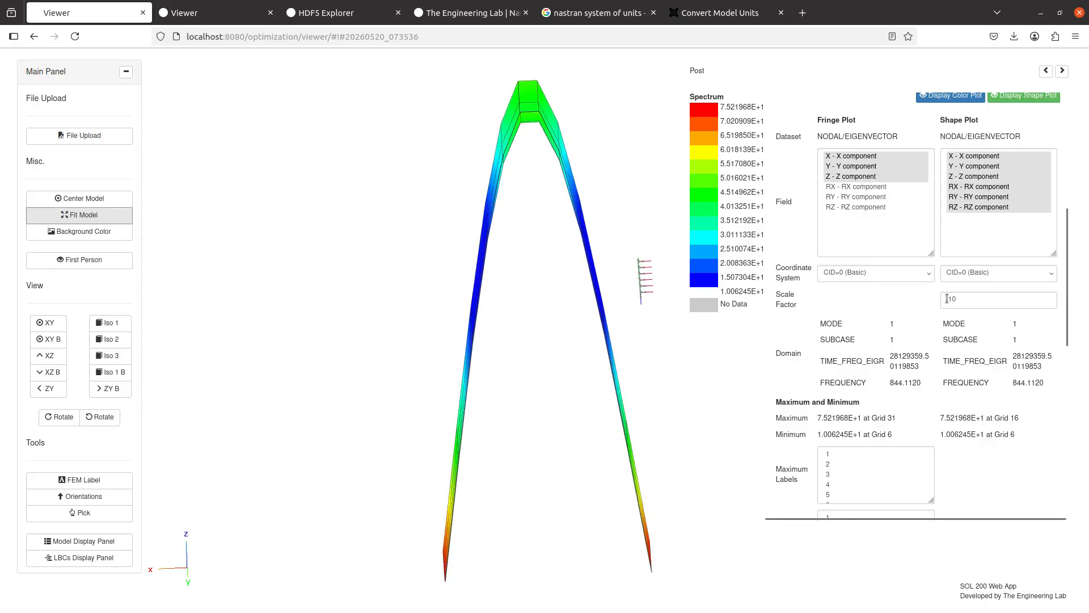
pyautogui.moveTo(947, 298); pyautogui.dragTo(1012, 301)
pyautogui.write('.01')
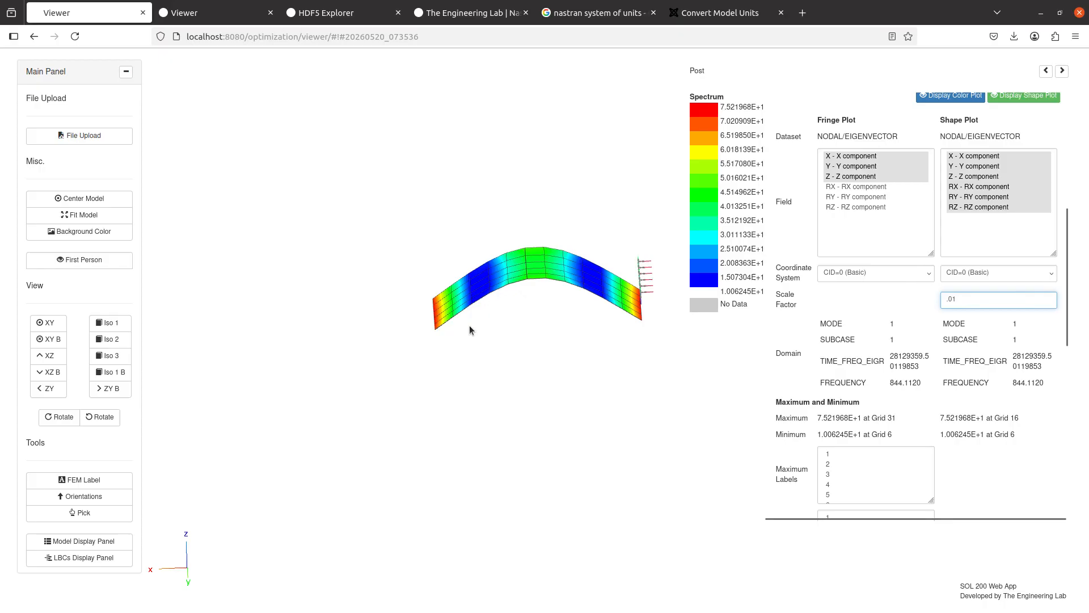
# Step: Switch the mode 1 shape plot off and on repeatedly to compare the plate's deformed and undeformed shapes
pyautogui.moveTo(472, 331); pyautogui.dragTo(507, 357)
pyautogui.moveTo(974, 299); pyautogui.dragTo(936, 291)
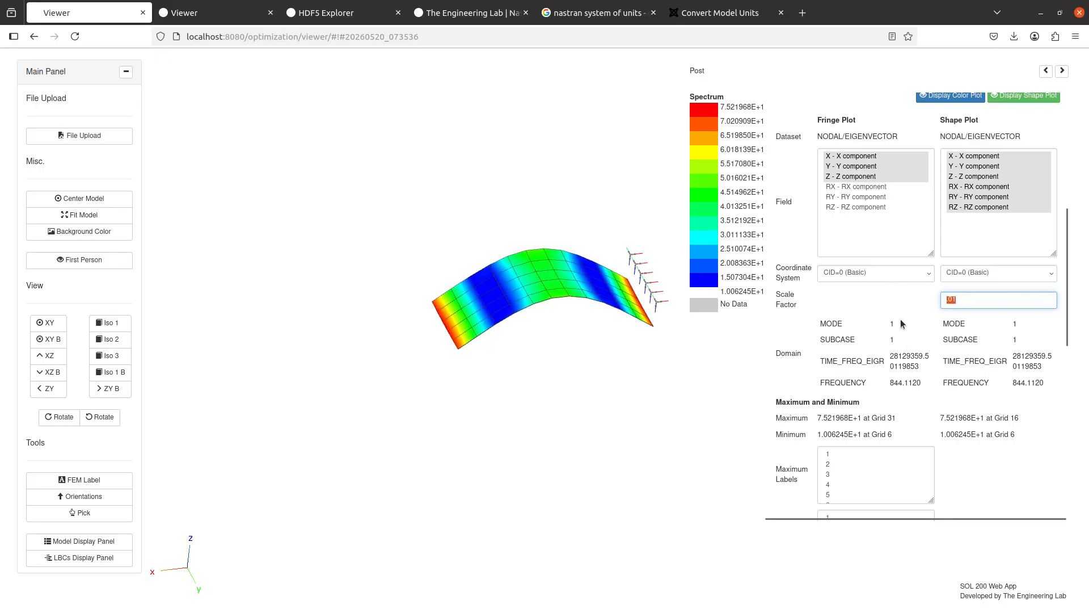
pyautogui.scroll(3, 527, 372)
pyautogui.scroll(1, 896, 369)
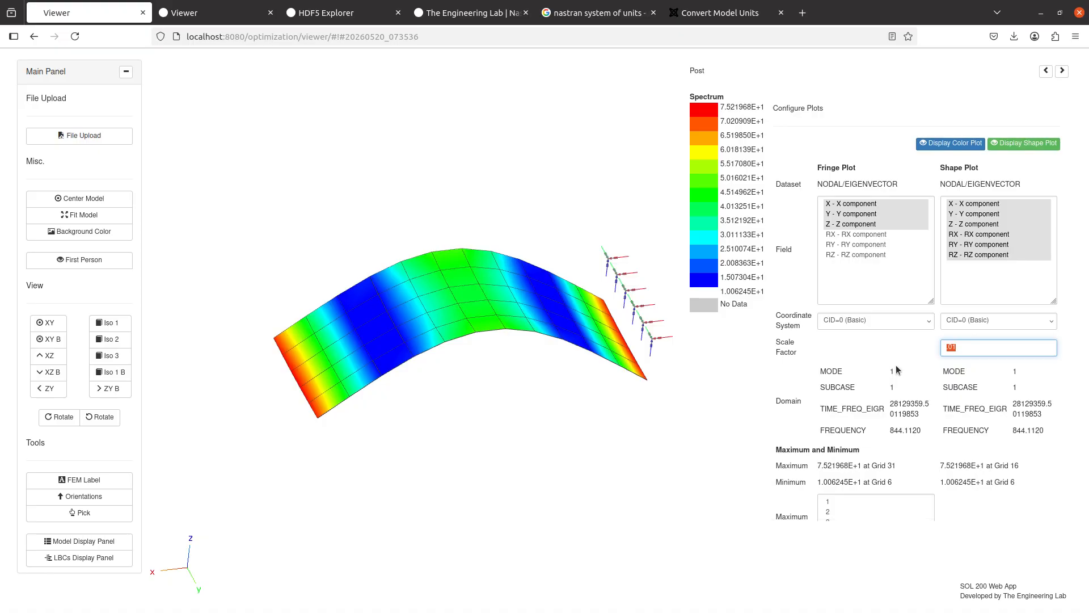
pyautogui.click(1030, 143)
pyautogui.click(1030, 143)
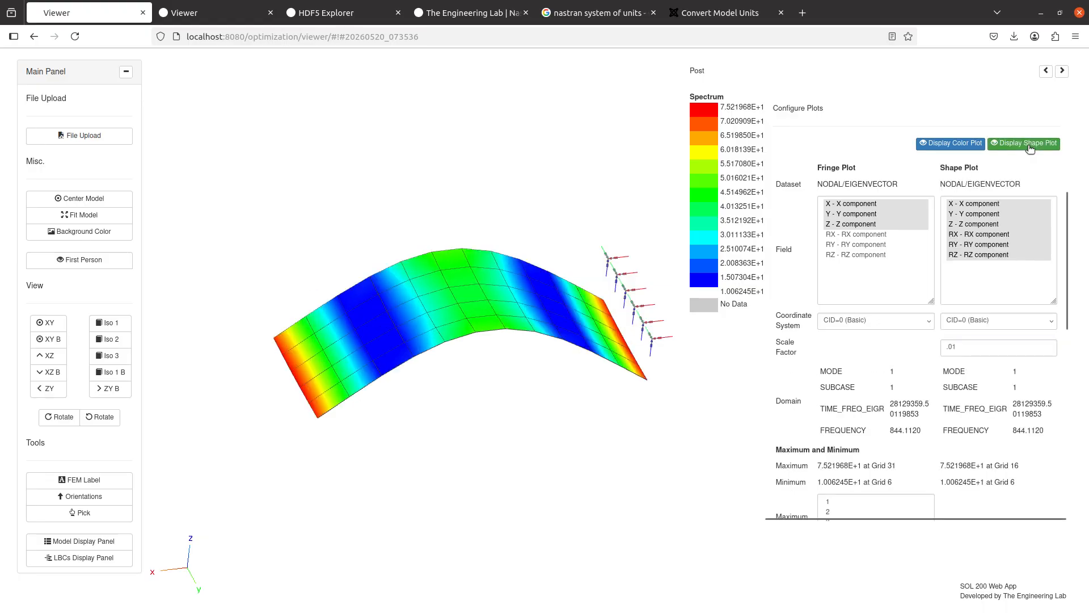
pyautogui.click(1029, 144)
pyautogui.click(1030, 143)
pyautogui.click(1030, 143)
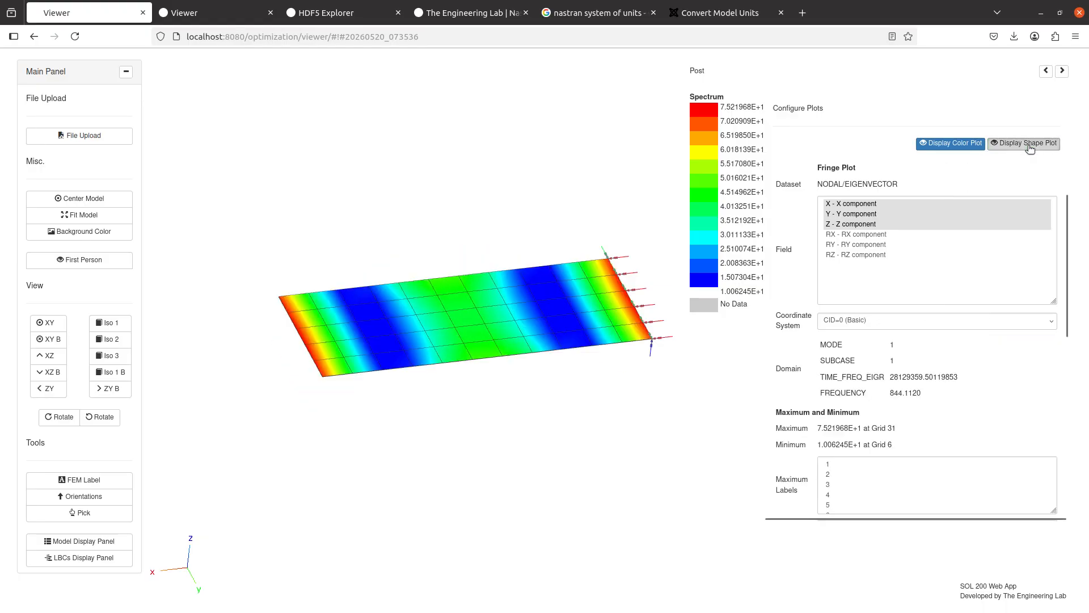
pyautogui.click(1029, 144)
pyautogui.click(1029, 144)
pyautogui.click(1029, 144)
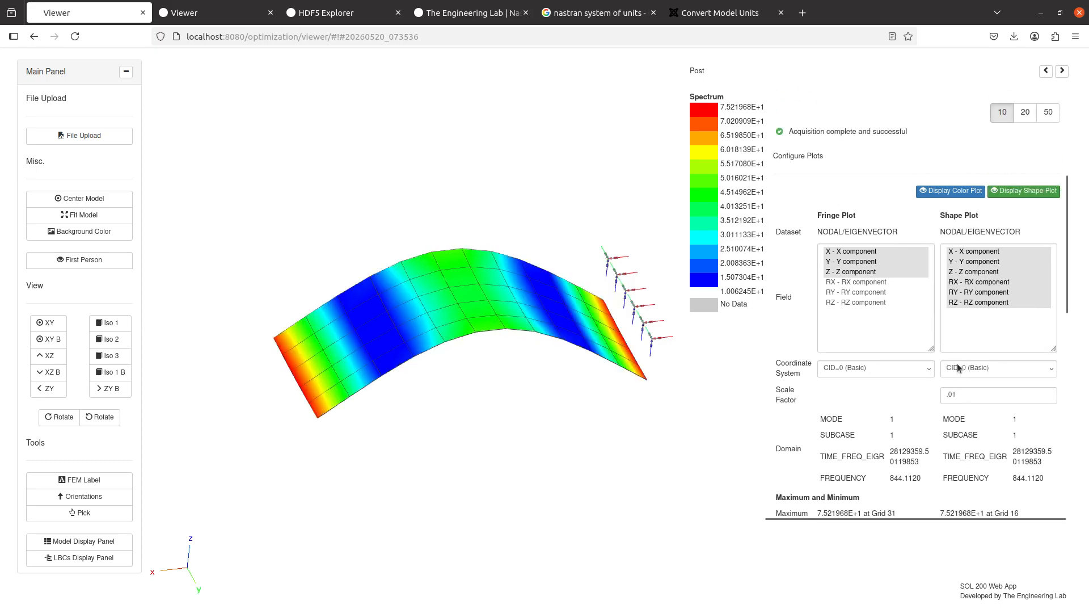
pyautogui.scroll(3, 957, 363)
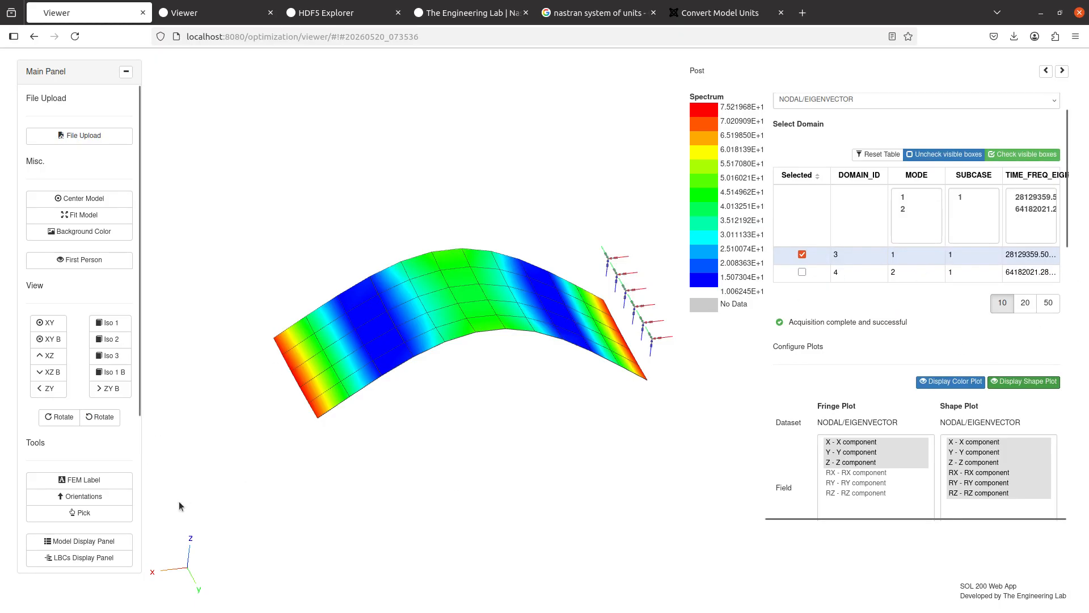
# Step: Go back to Pre and open the existing EIGRL bulk data entry from the list of active entries
pyautogui.scroll(-4, 90, 488)
pyautogui.click(92, 431)
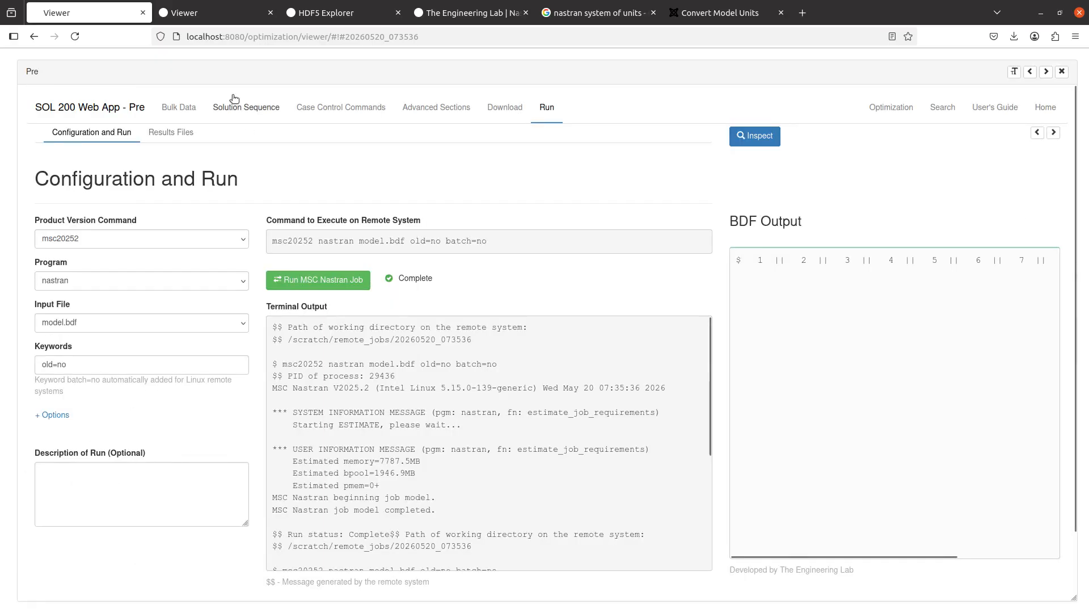
pyautogui.click(173, 108)
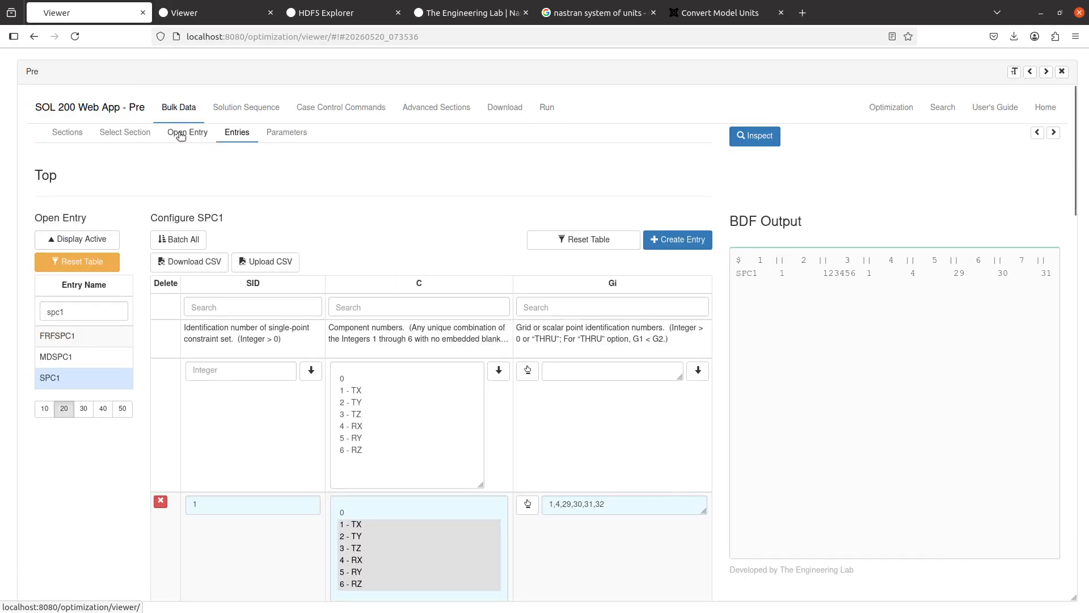
pyautogui.click(181, 135)
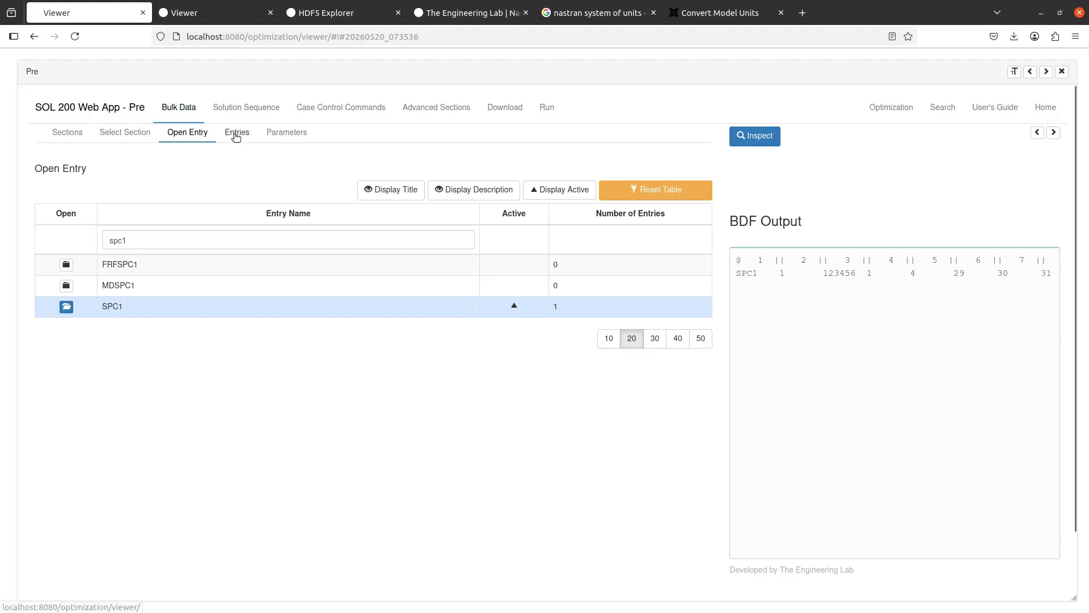
pyautogui.click(236, 135)
pyautogui.click(85, 238)
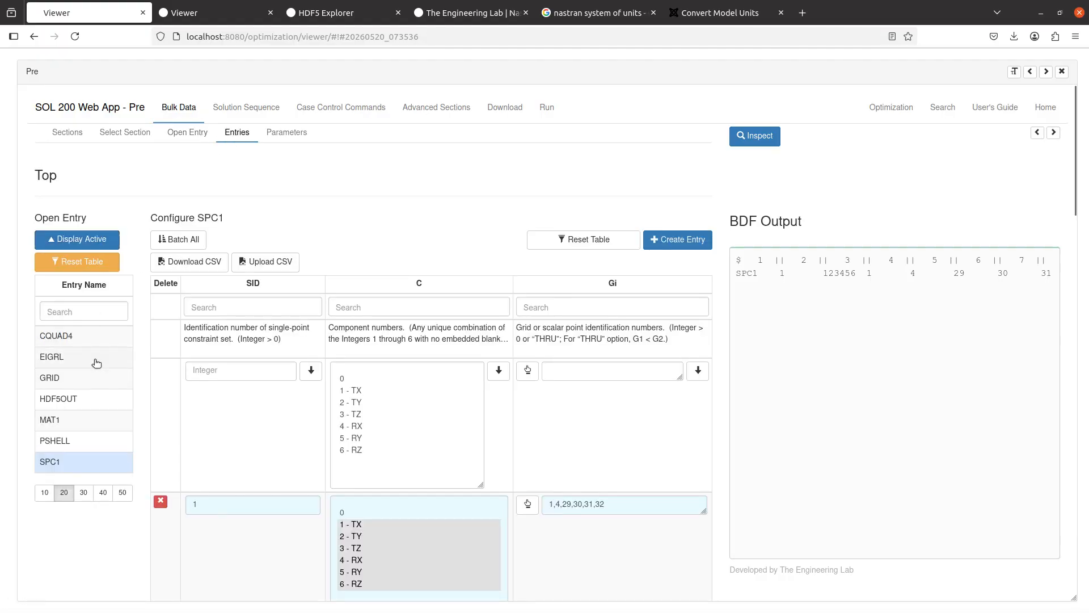
pyautogui.click(95, 358)
# Step: Clear the EIGRL entry's V1 and V2 frequency limits and set the number of roots desired, ND, to 15
pyautogui.moveTo(396, 371); pyautogui.dragTo(288, 368)
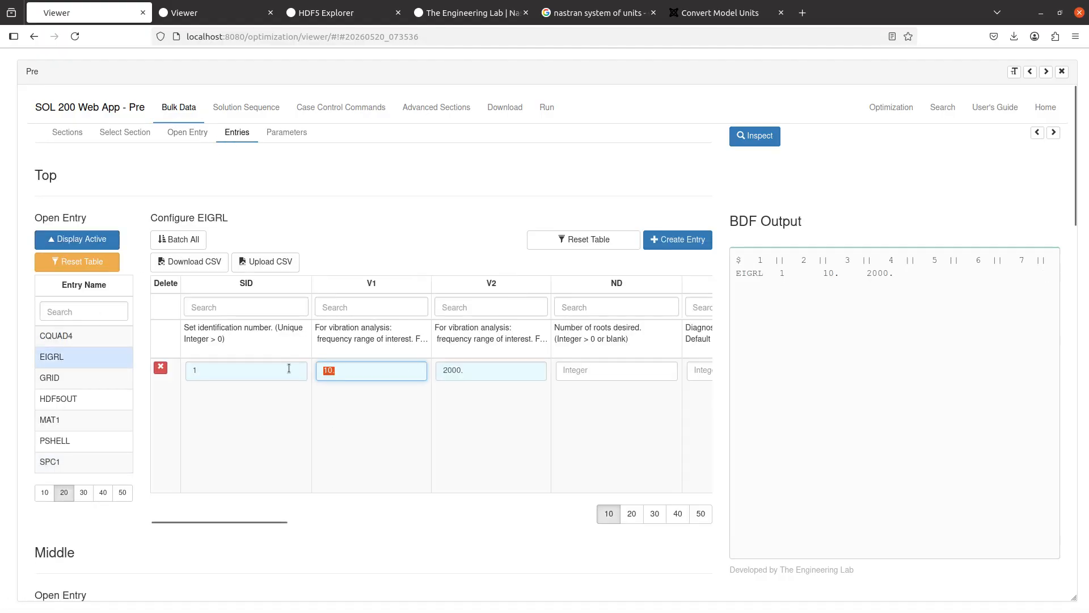
pyautogui.press('BackSpace')
pyautogui.press('Tab')
pyautogui.press('BackSpace')
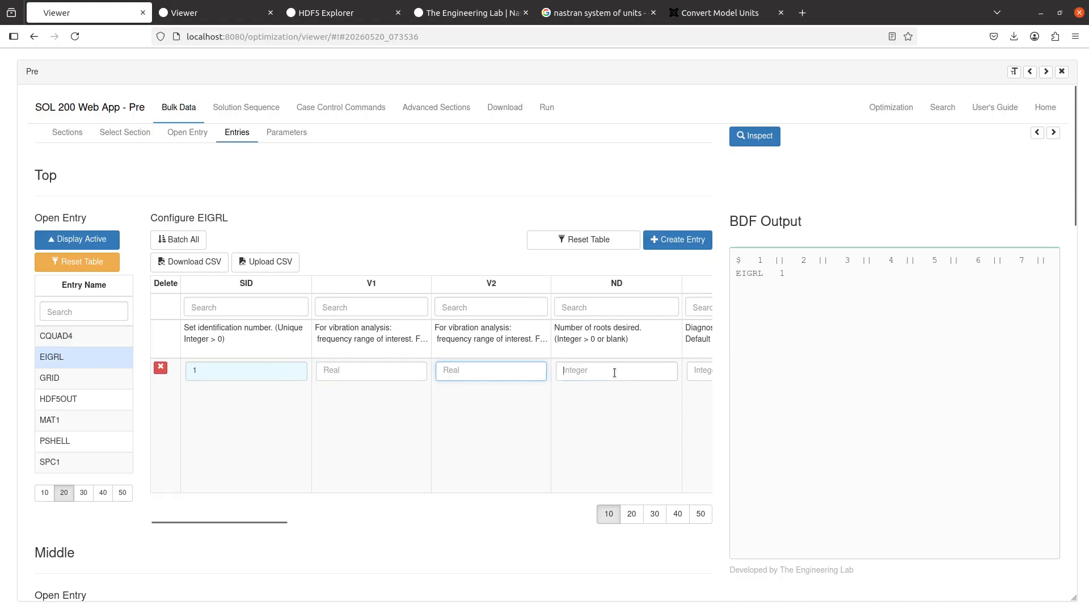
pyautogui.write('10')
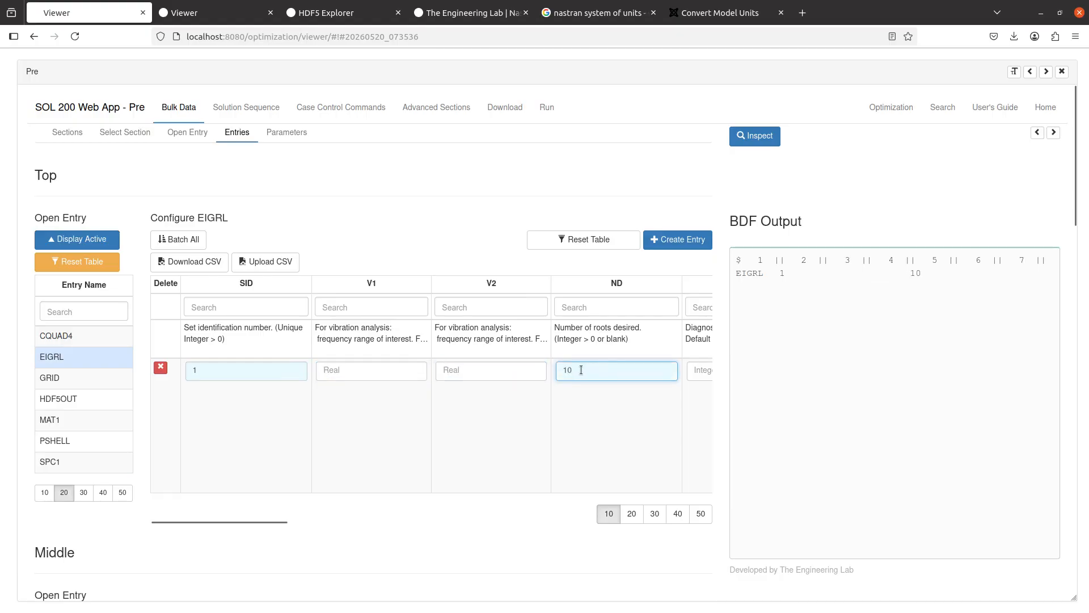
pyautogui.write('5')
pyautogui.click(565, 403)
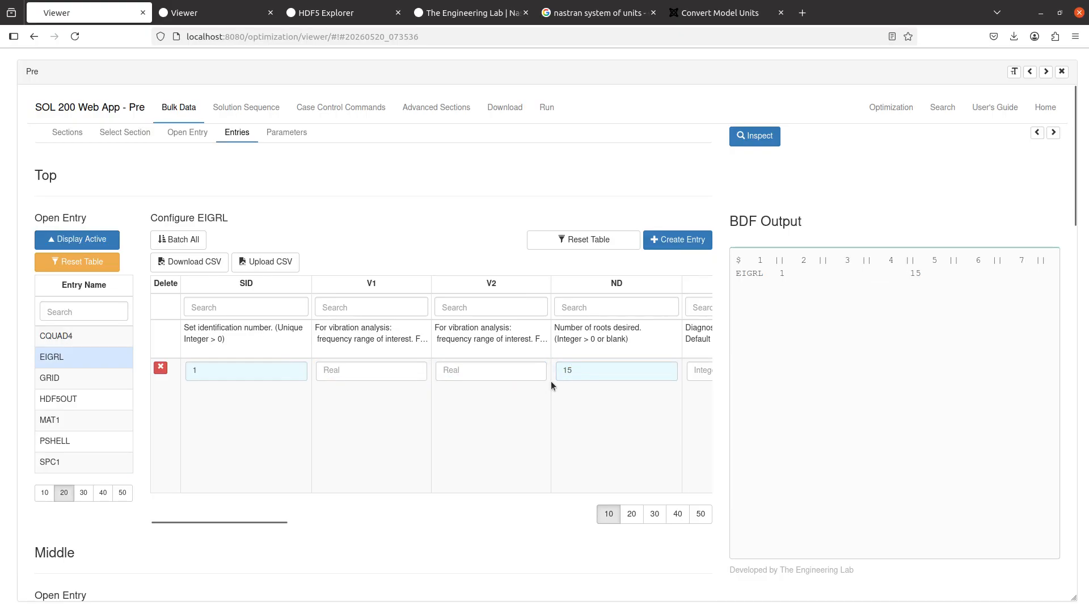
# Step: Upload the updated BDF and immediately run the MSC Nastran job
pyautogui.click(503, 109)
pyautogui.click(574, 272)
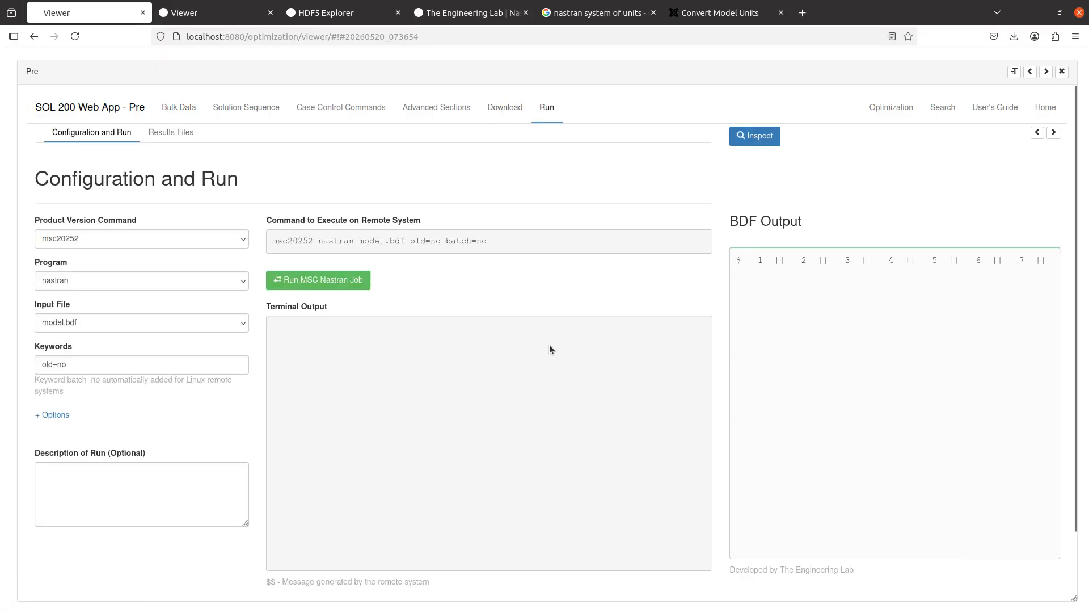
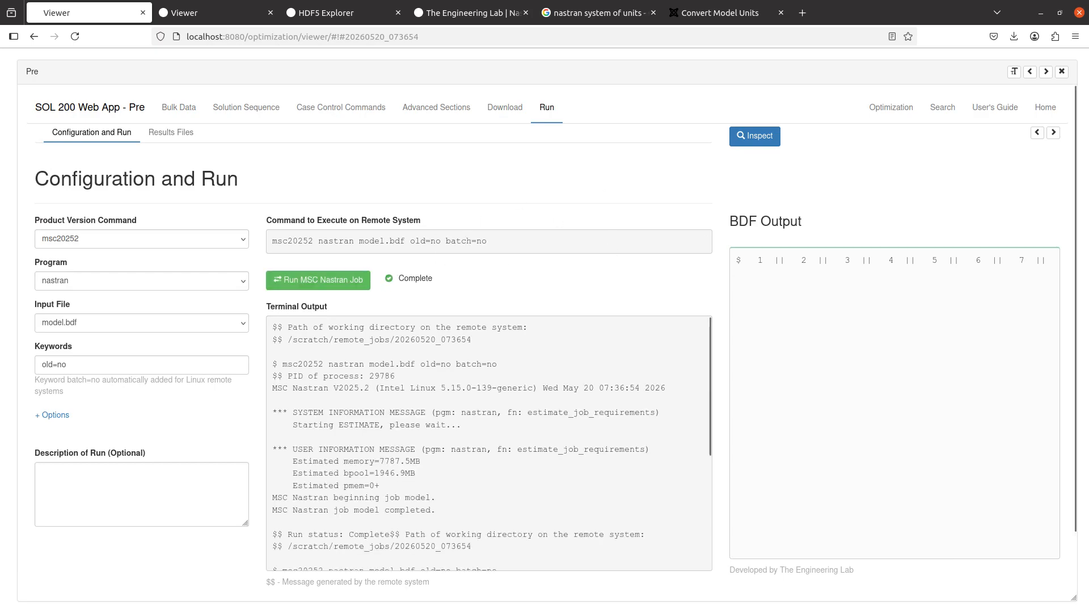
pyautogui.hotkey('alt', 'Tab')
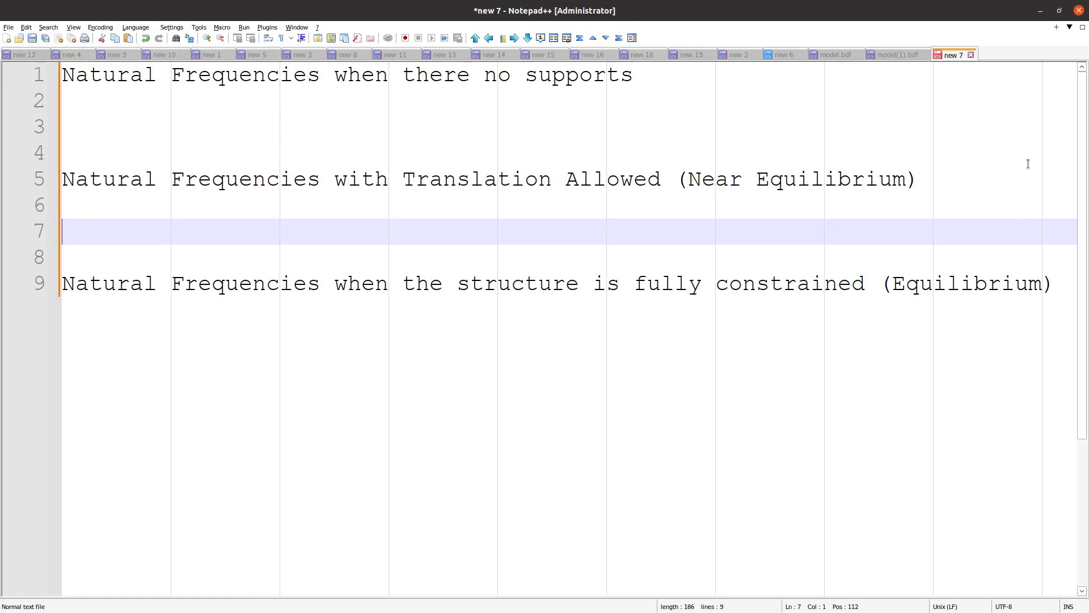
pyautogui.hotkey('alt', 'Tab')
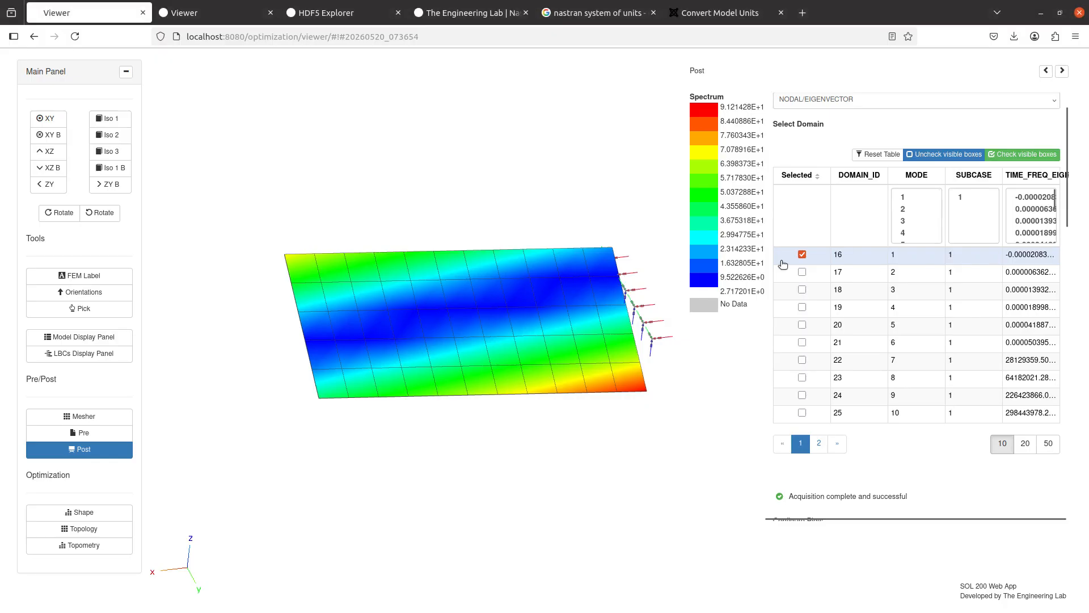
# Step: Examine the eigenvector shape plots of modes 1 and 2 in the new results
pyautogui.moveTo(556, 338); pyautogui.dragTo(570, 278)
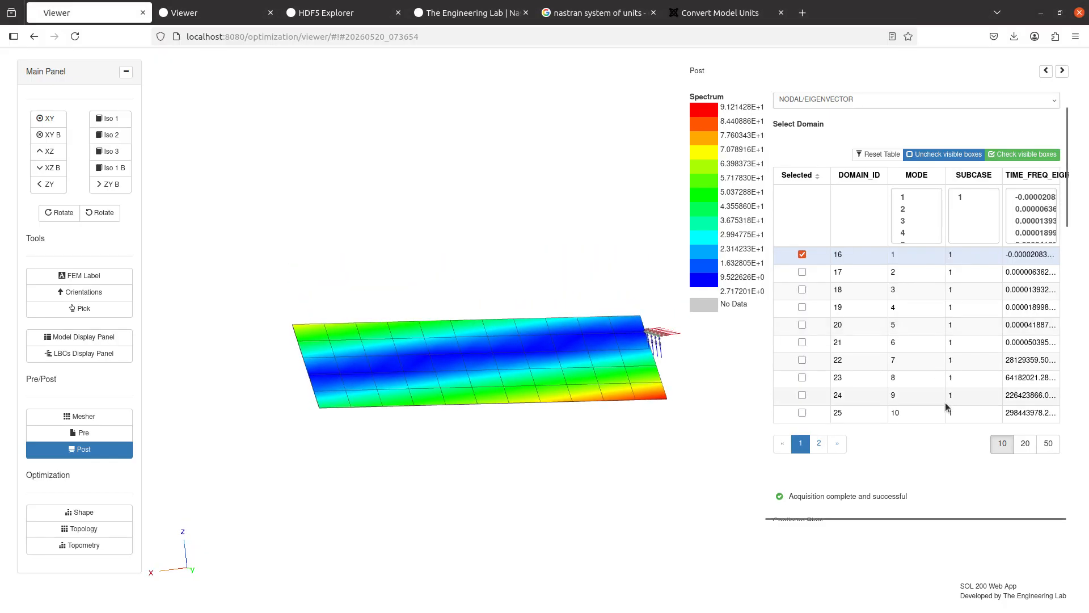
pyautogui.scroll(-3, 957, 427)
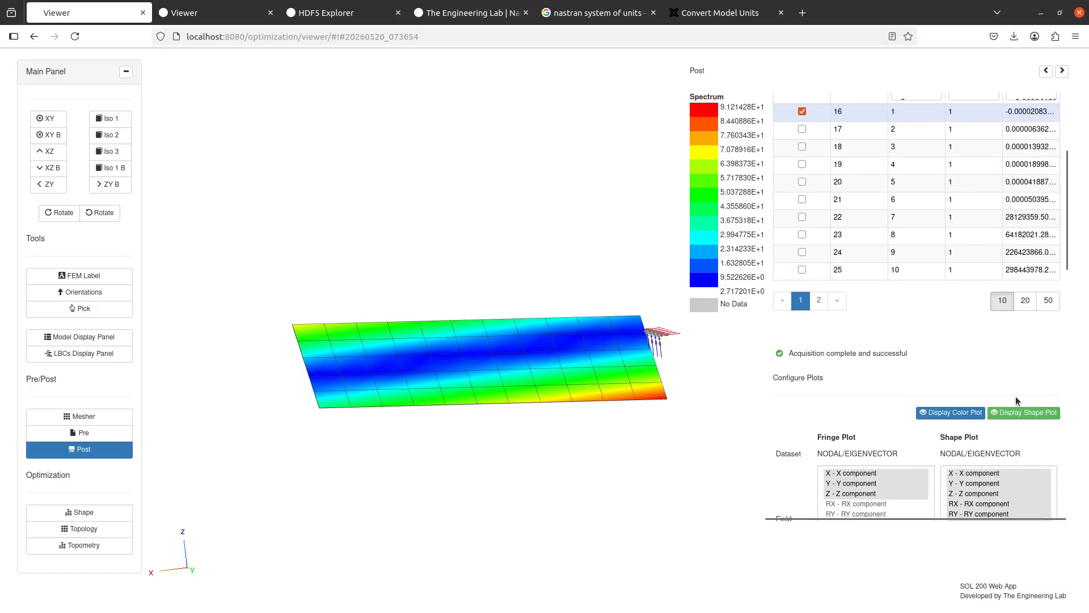
pyautogui.click(1014, 410)
pyautogui.moveTo(517, 328); pyautogui.dragTo(633, 369)
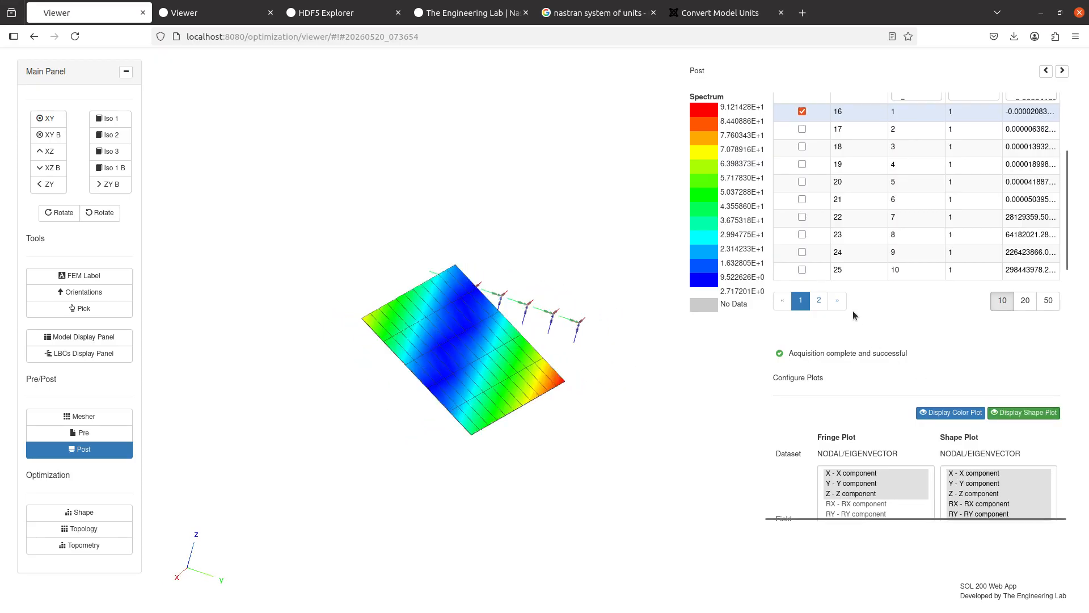
pyautogui.click(802, 128)
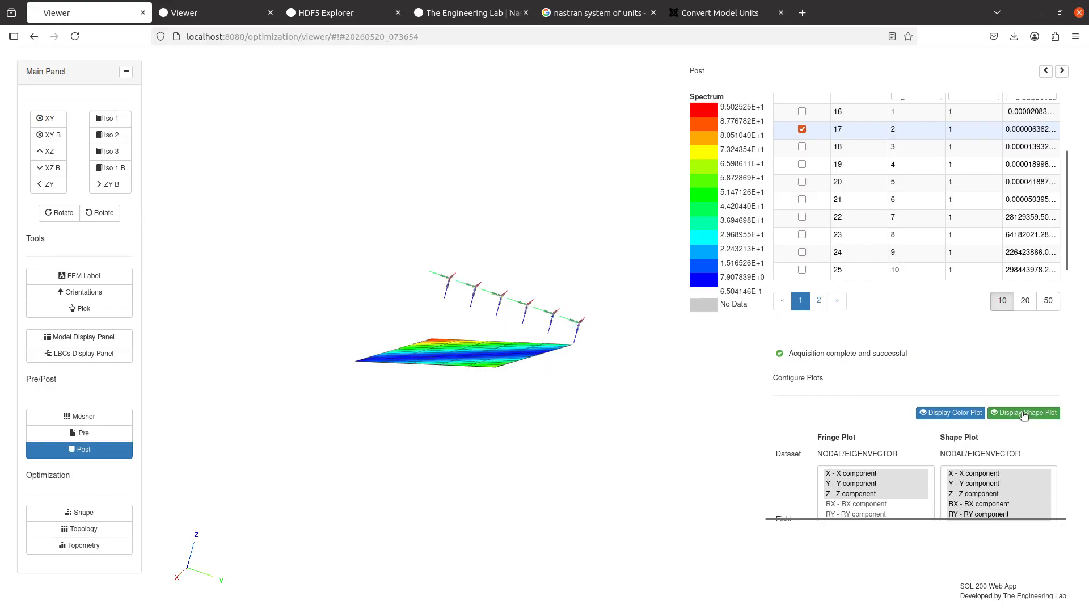
pyautogui.scroll(3, 874, 383)
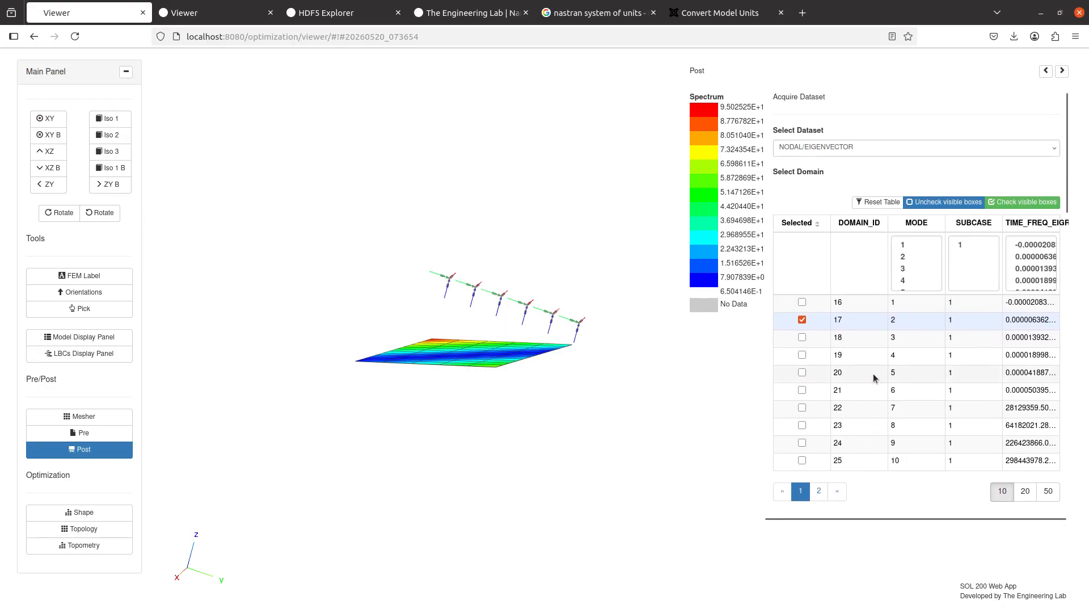
# Step: Switch to Notepad++, create a new document, and write "Mode Shapes / Eigenvectors" on line 3
pyautogui.hotkey('alt', 'Tab')
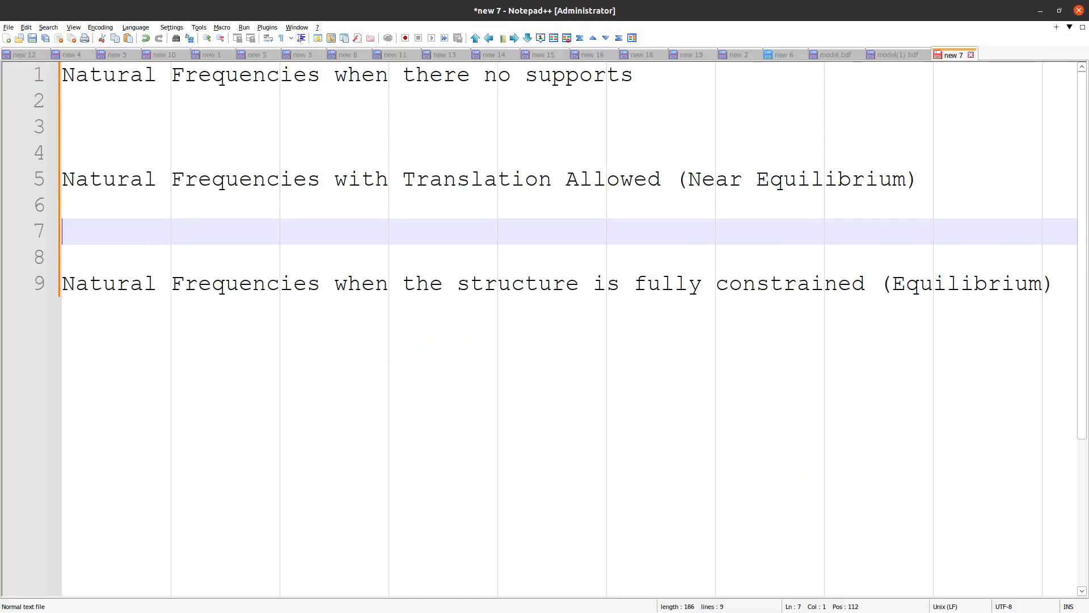
pyautogui.click(6, 38)
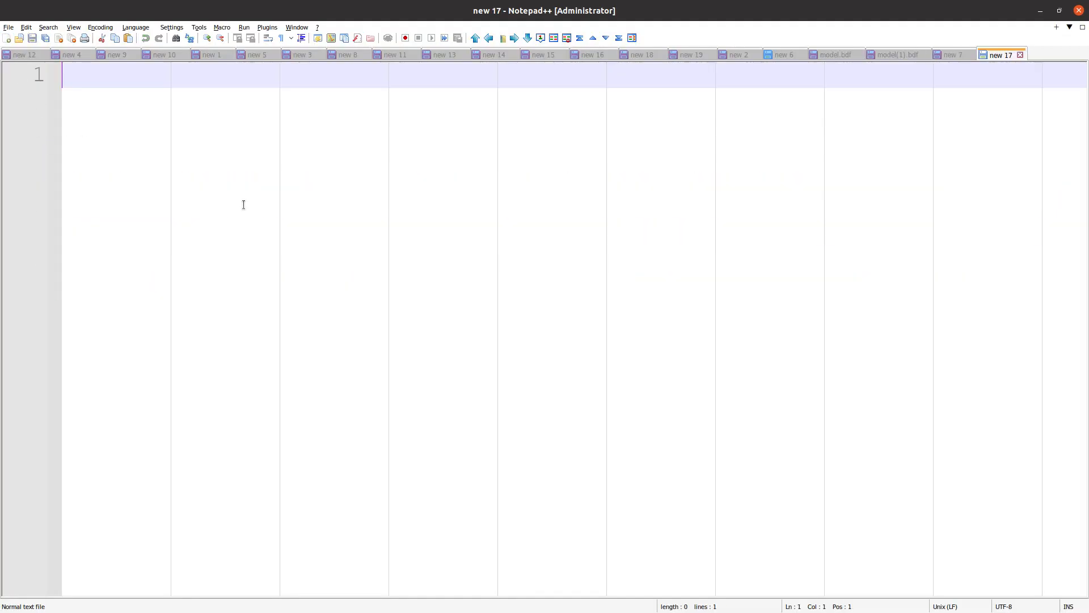
pyautogui.press('Return')
pyautogui.press('Return')
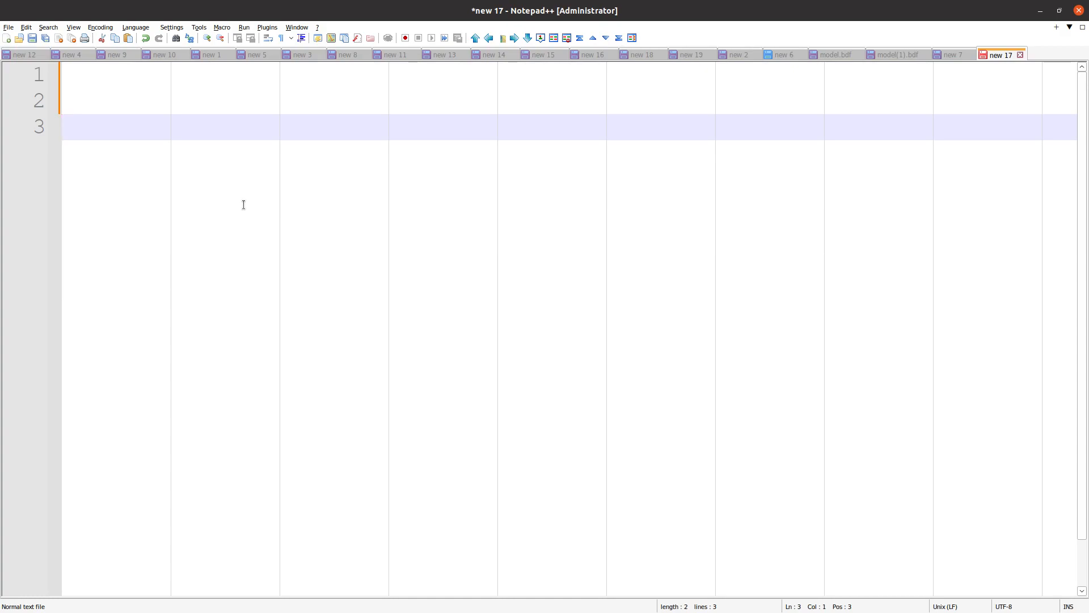
pyautogui.write('Mode Shapes')
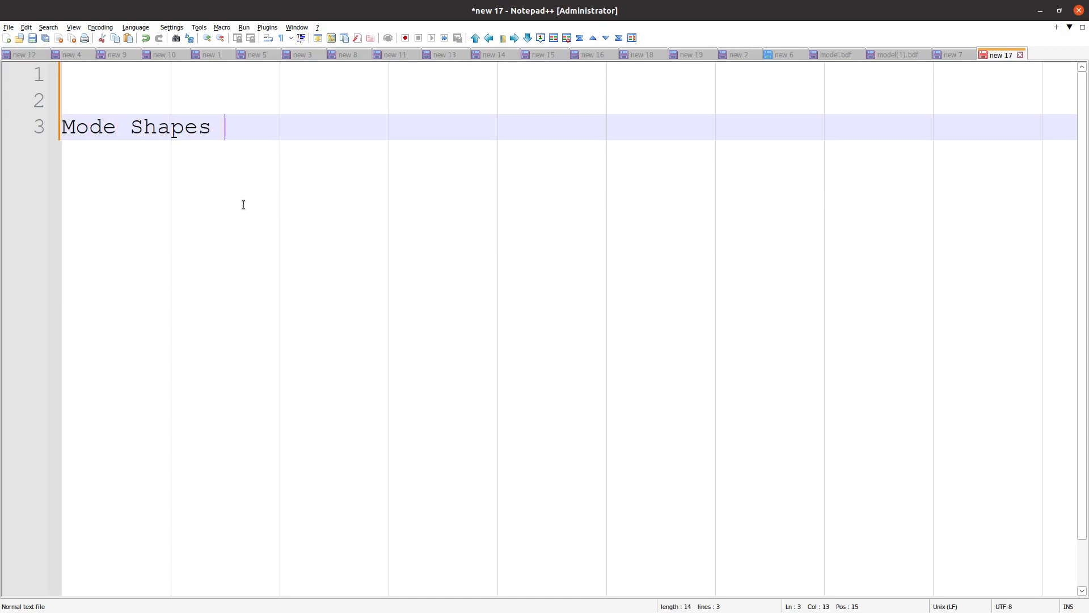
pyautogui.write(' / Eigenvectors')
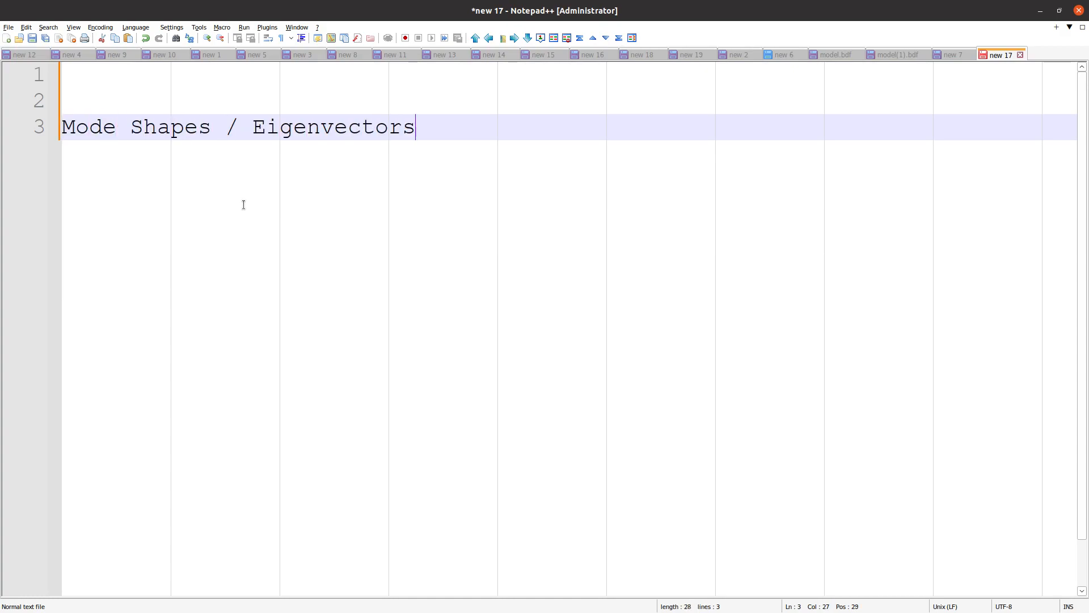
# Step: Add the indented note "These are NOT displacements" two lines below the Mode Shapes / Eigenvectors line
pyautogui.press('Return')
pyautogui.press('Return')
pyautogui.press('Tab')
pyautogui.write('These are ')
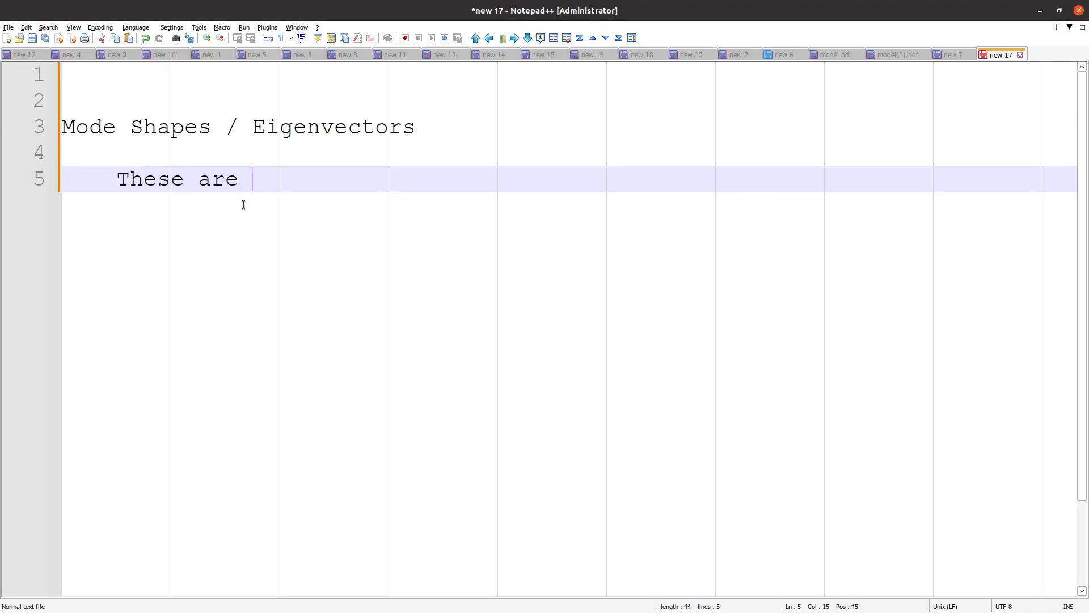
pyautogui.write('NOT dispalc')
pyautogui.press('BackSpace')
pyautogui.press('BackSpace')
pyautogui.press('BackSpace')
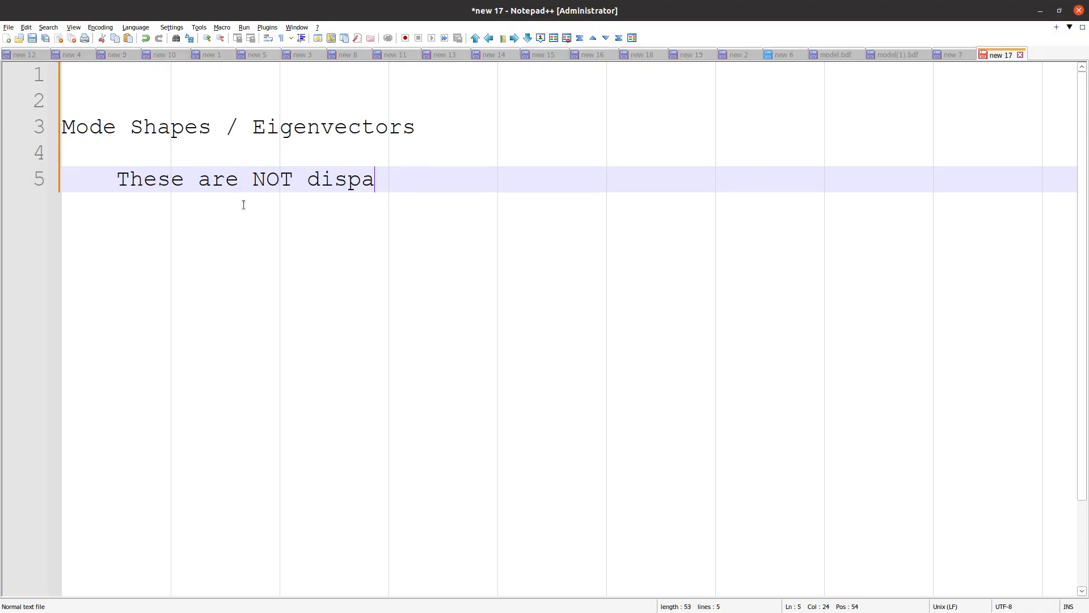
pyautogui.write('lacements')
# Step: Write "Statics Analysis => Displacements" on line 8, leaving two blank lines above it
pyautogui.press('Return')
pyautogui.press('Return')
pyautogui.press('Return')
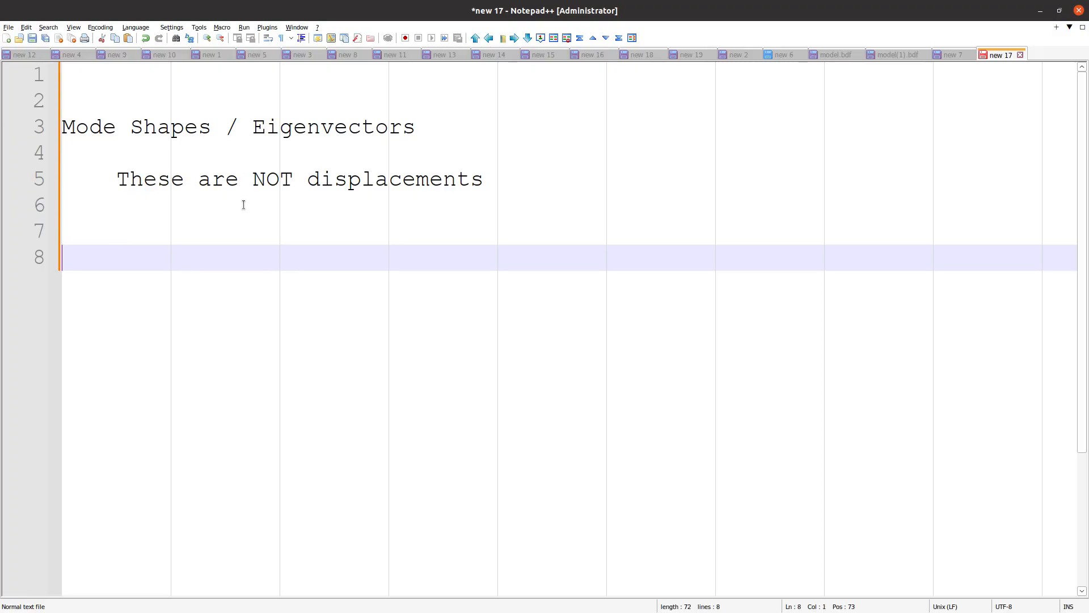
pyautogui.write('Statics A')
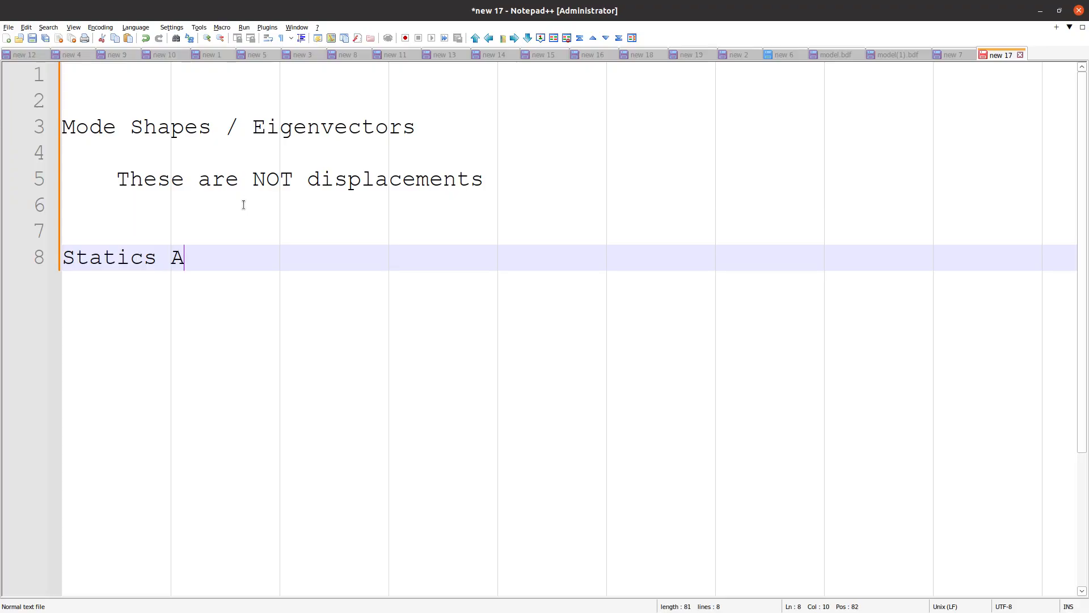
pyautogui.write('nalysis => Di')
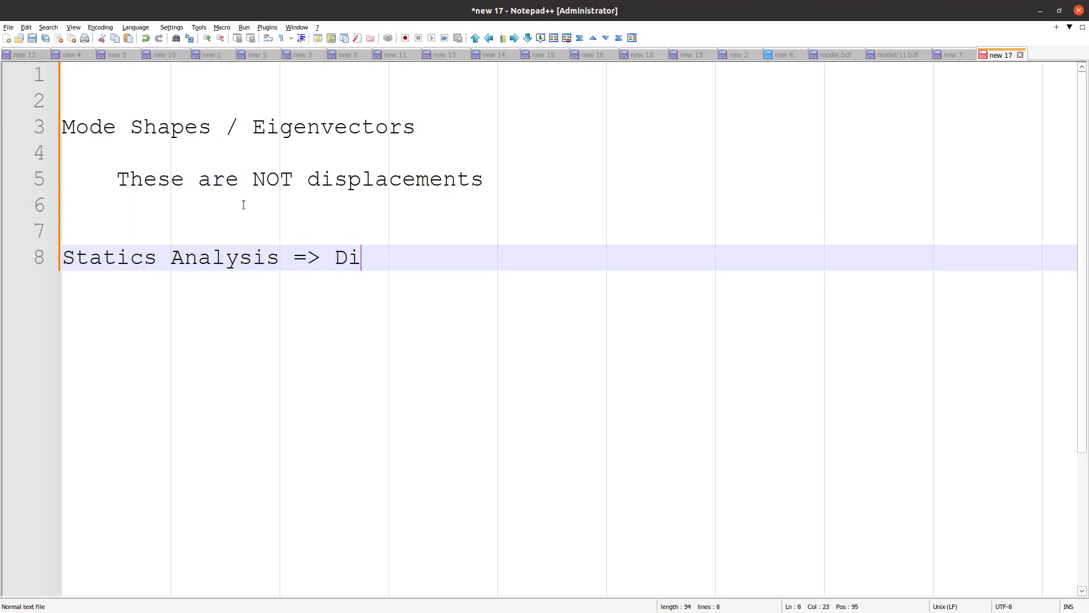
pyautogui.write('splacements')
# Step: Add the heading "Normal Modes Analysis" on line 2 and indent the mode shape notes beneath it by one level
pyautogui.press('Up')
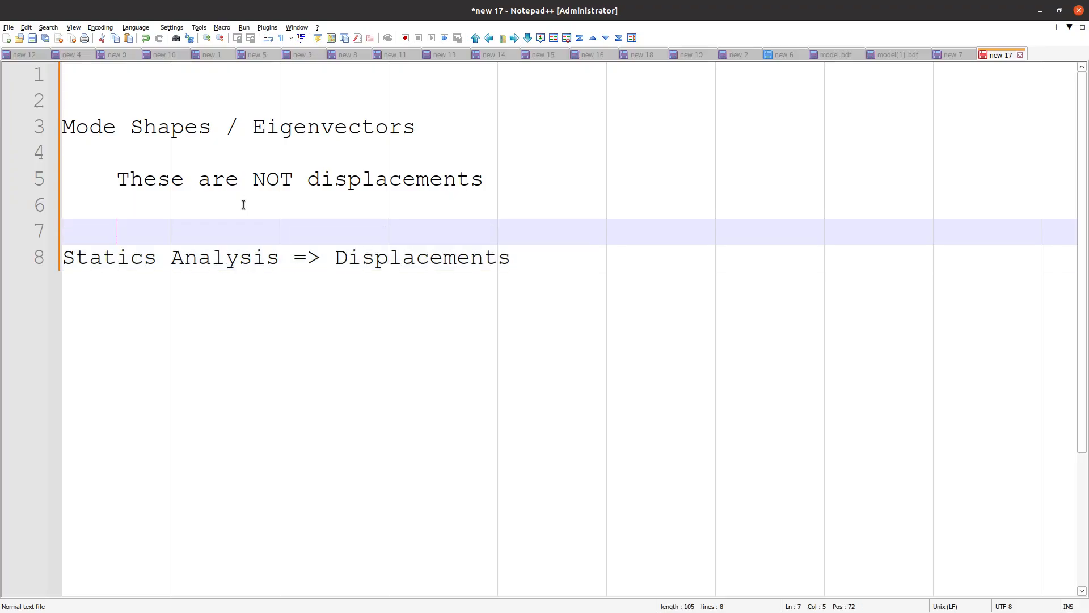
pyautogui.press('Up')
pyautogui.press('Up')
pyautogui.press('Up')
pyautogui.press('Up')
pyautogui.press('Up')
pyautogui.write('Noraml Mod')
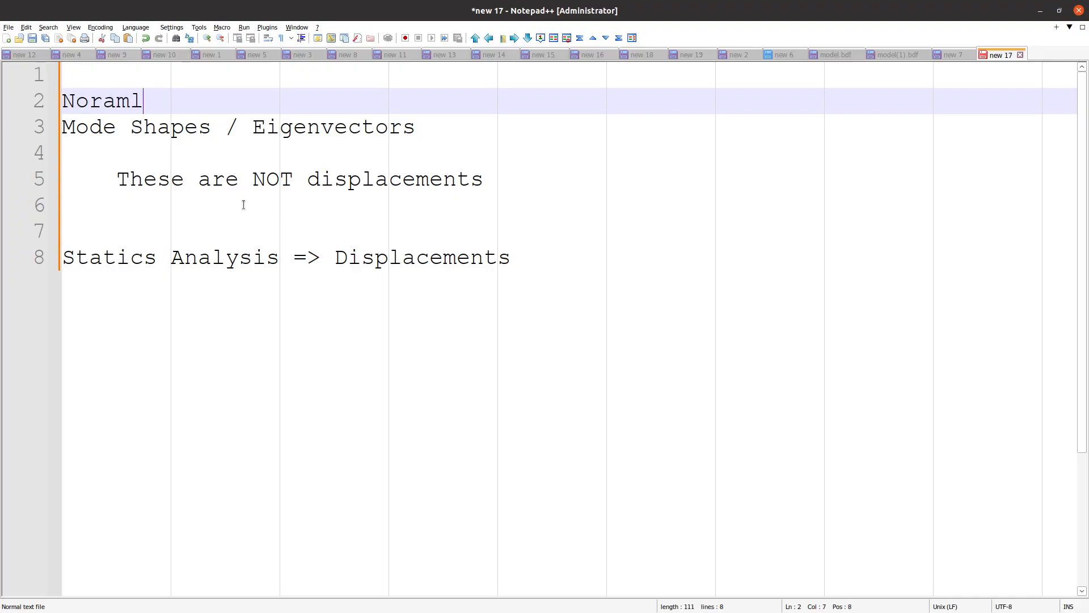
pyautogui.press('BackSpace')
pyautogui.press('BackSpace')
pyautogui.press('BackSpace')
pyautogui.press('BackSpace')
pyautogui.press('BackSpace')
pyautogui.press('BackSpace')
pyautogui.press('BackSpace')
pyautogui.write('modal')
pyautogui.press('BackSpace')
pyautogui.press('BackSpace')
pyautogui.press('BackSpace')
pyautogui.press('BackSpace')
pyautogui.press('BackSpace')
pyautogui.write('al Modes Analysis')
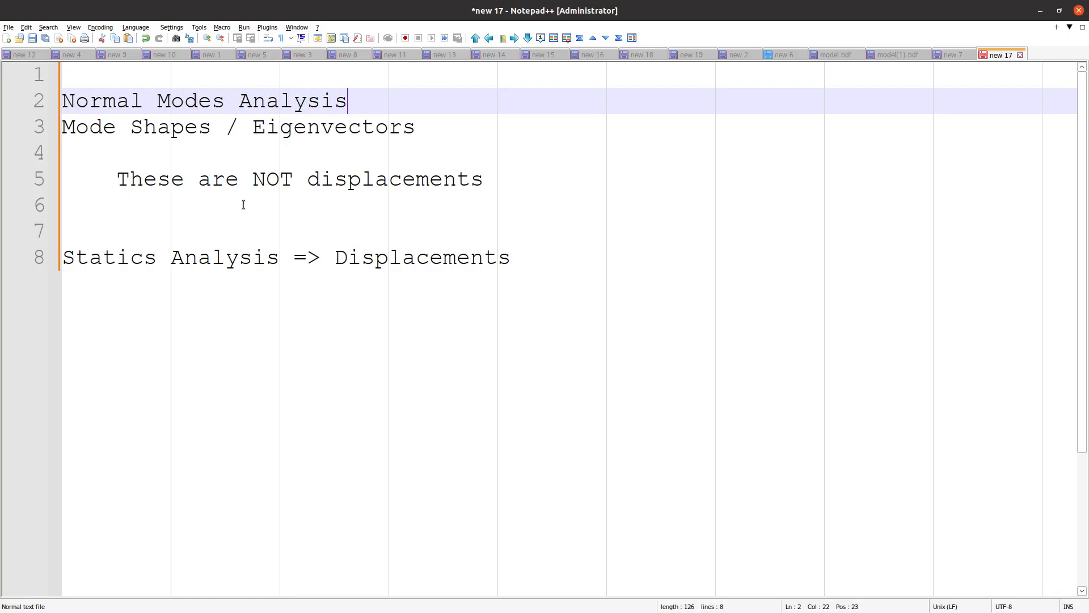
pyautogui.moveTo(120, 204); pyautogui.dragTo(61, 125)
pyautogui.press('Tab')
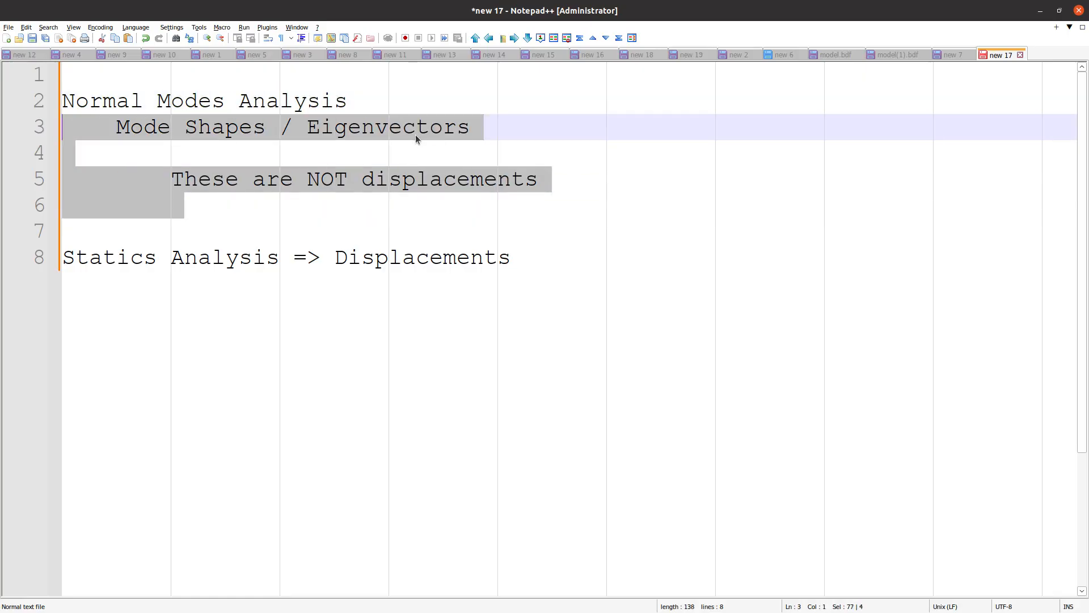
# Step: Append "=>" to the Normal Modes Analysis heading and join the Mode Shapes / Eigenvectors text onto the same line
pyautogui.click(426, 104)
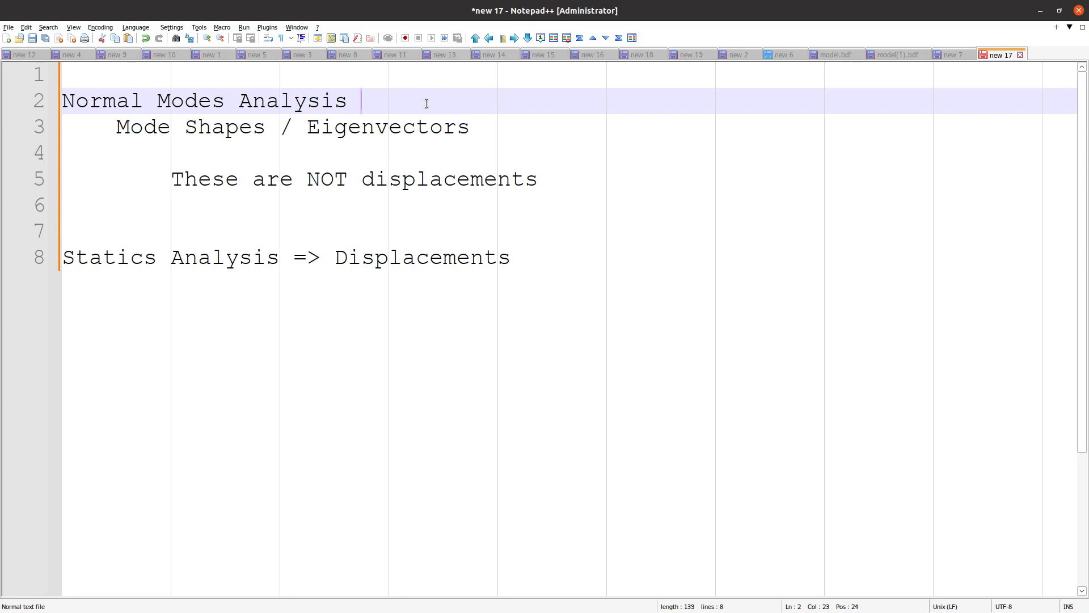
pyautogui.write('+')
pyautogui.press('BackSpace')
pyautogui.write('=>')
pyautogui.press('Right')
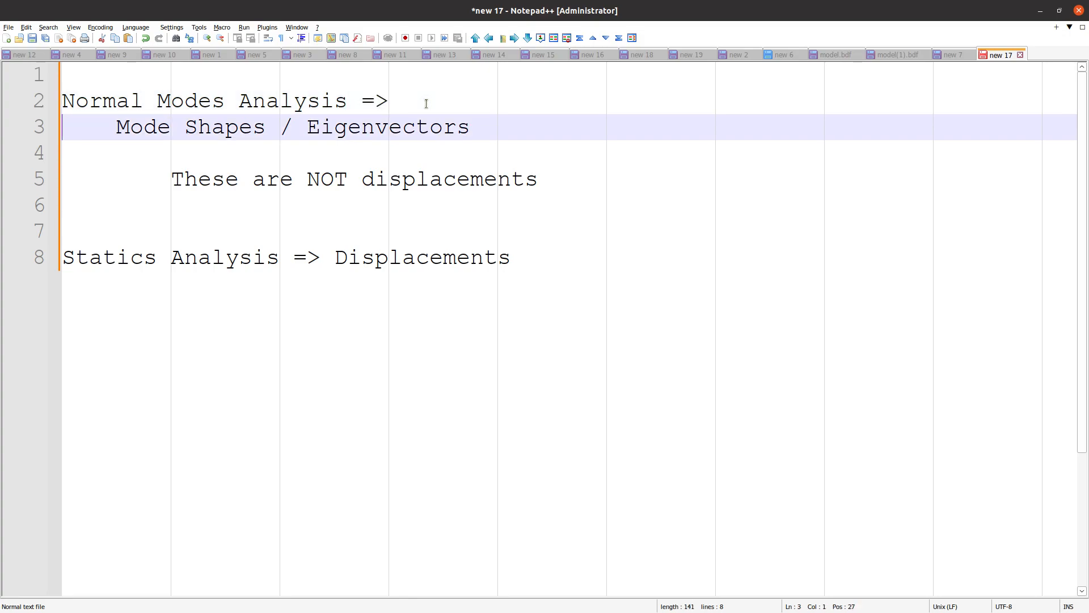
pyautogui.press('BackSpace')
pyautogui.press('Delete')
pyautogui.press('Delete')
pyautogui.press('Delete')
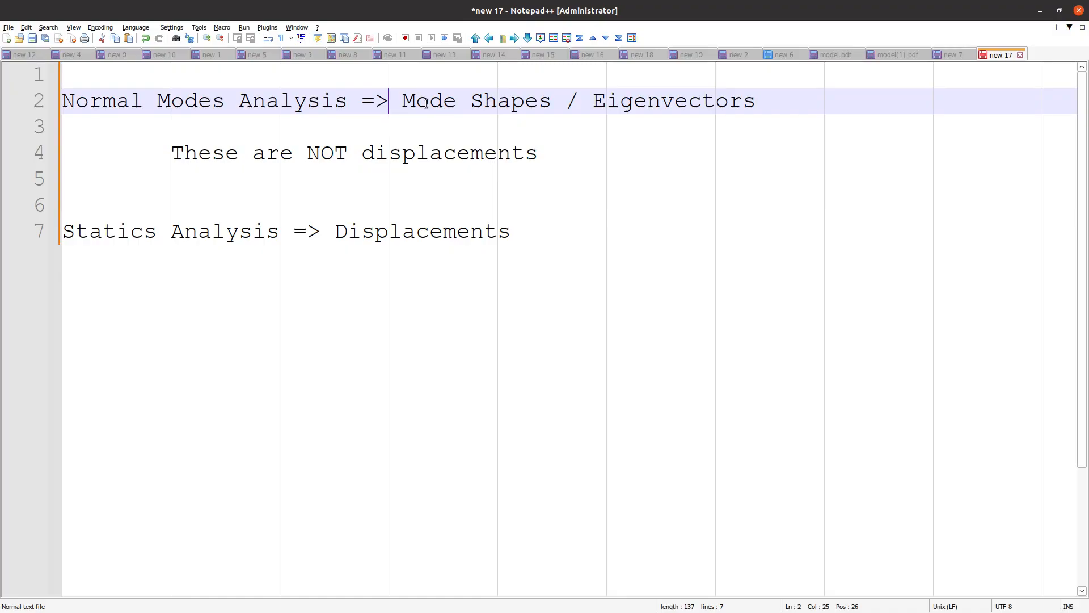
pyautogui.click(259, 244)
pyautogui.click(515, 278)
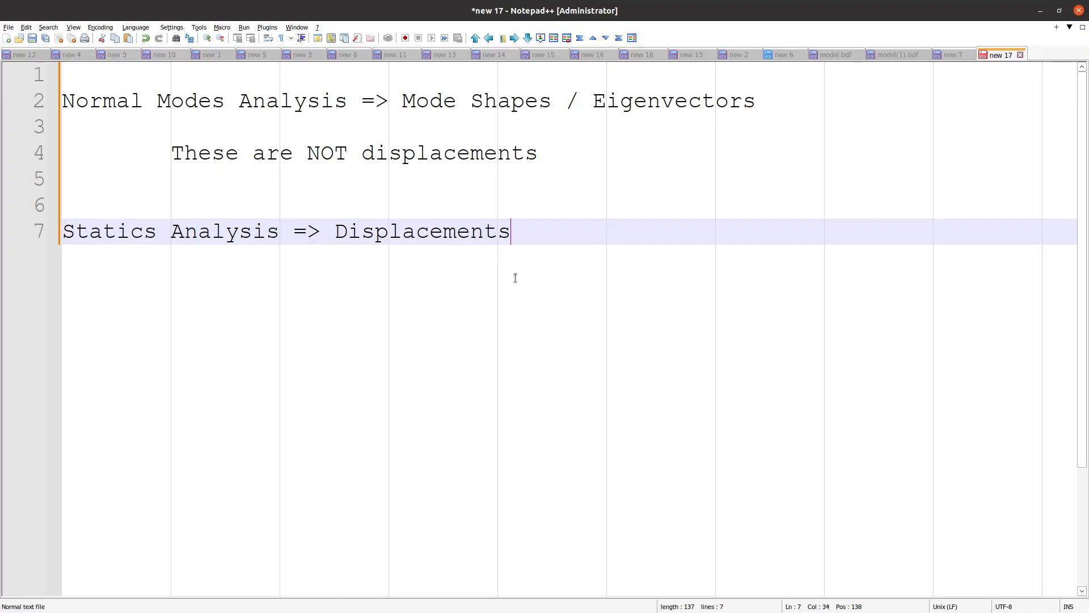
# Step: Switch to the web viewer, examine the plate's mode 2 shape, and select mode 3 to compare its deformed and undeformed shapes
pyautogui.hotkey('alt', 'Tab')
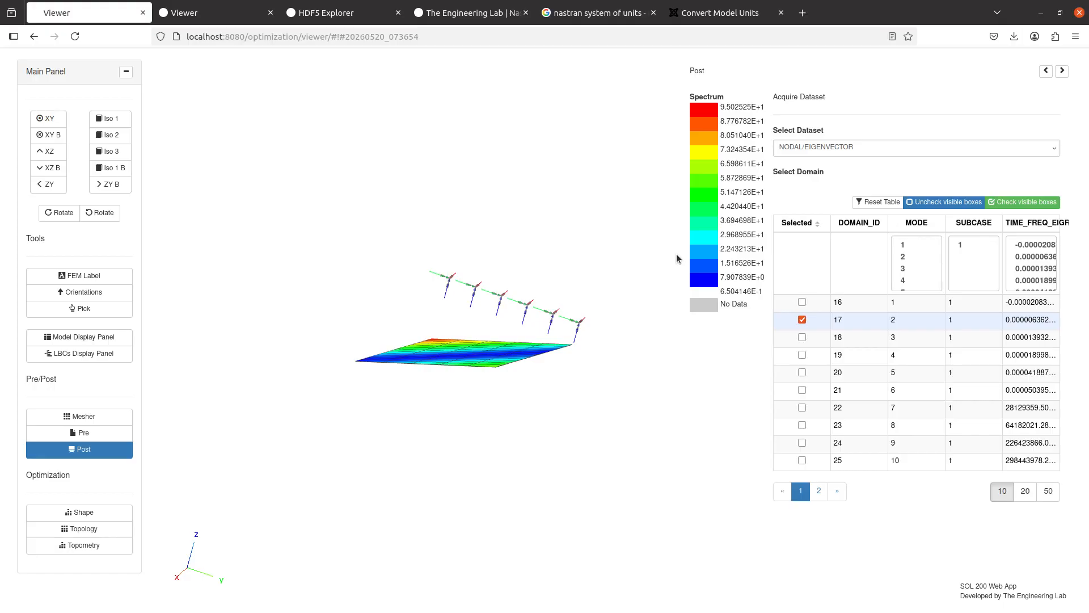
pyautogui.moveTo(399, 321); pyautogui.dragTo(469, 434)
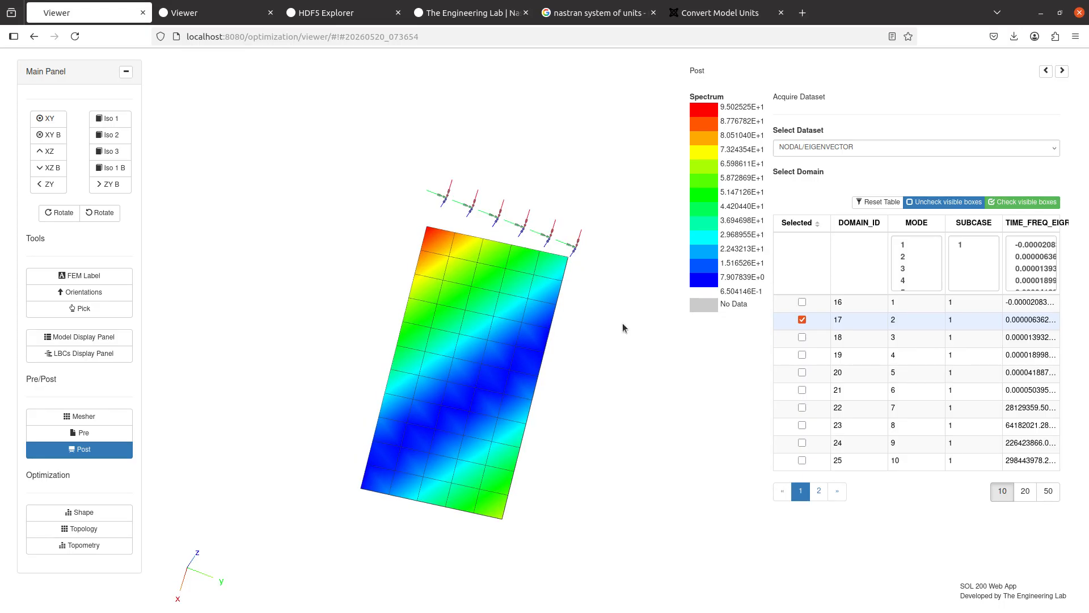
pyautogui.moveTo(619, 362); pyautogui.dragTo(601, 315)
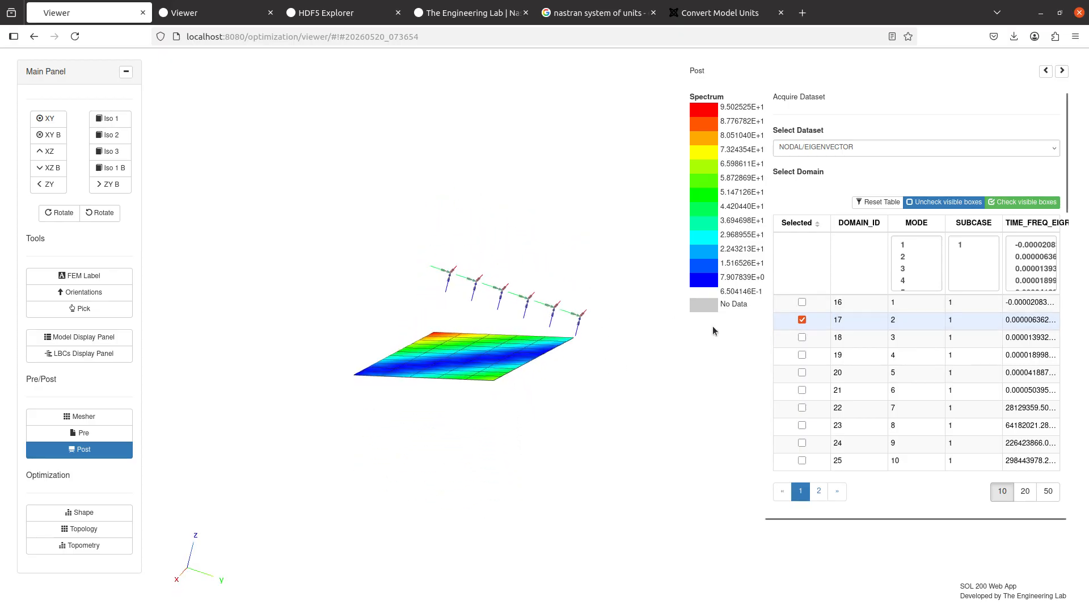
pyautogui.click(815, 342)
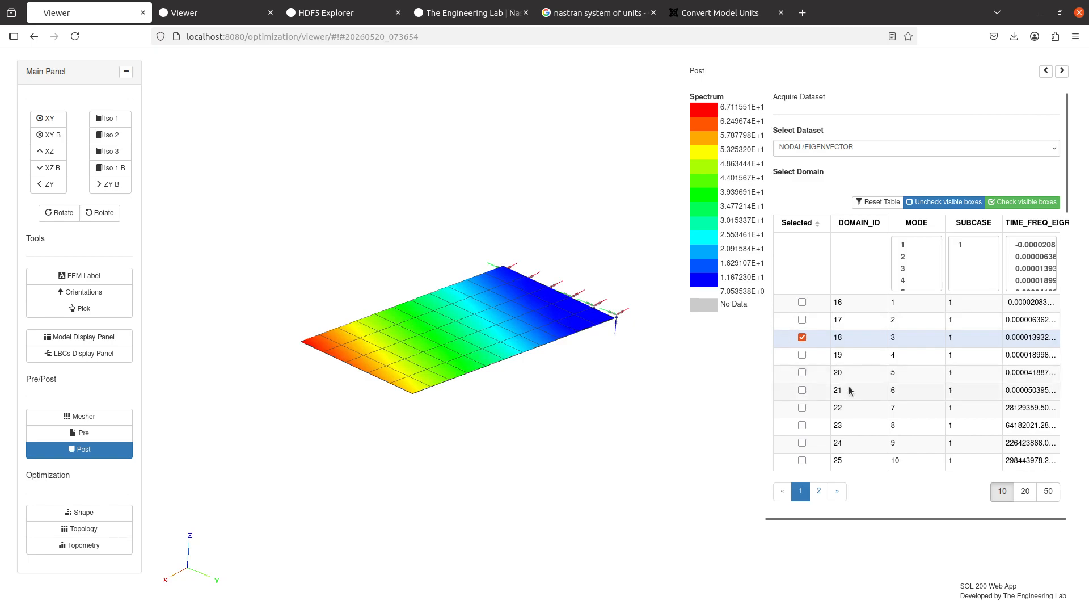
pyautogui.scroll(-3, 961, 419)
pyautogui.scroll(-1, 962, 418)
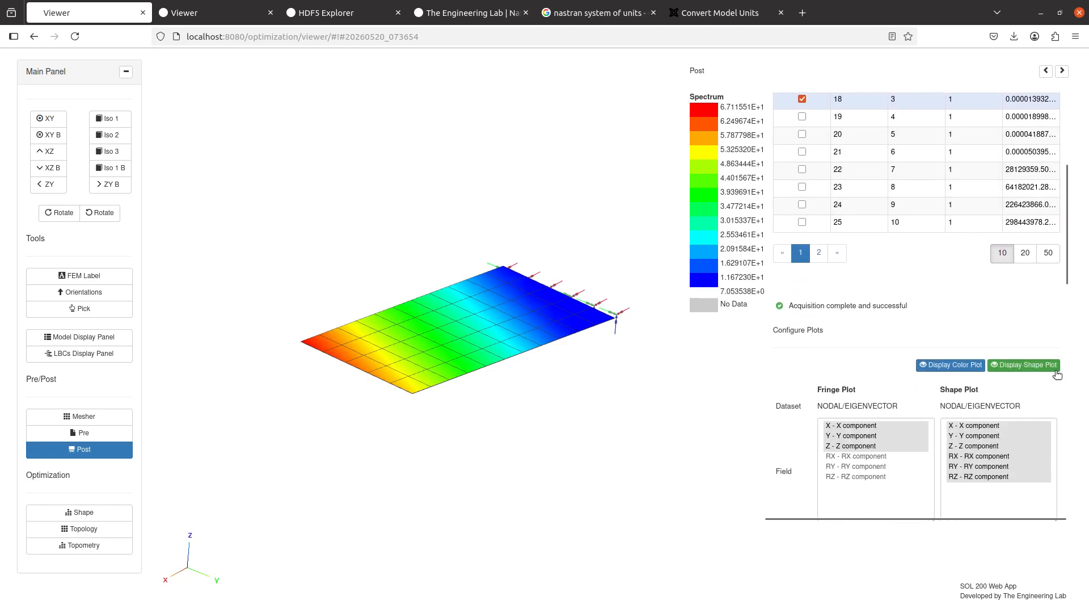
pyautogui.click(1053, 368)
pyautogui.click(1053, 369)
# Step: Select mode 1 of the eigenvector dataset and display its shape plot close up at the plate's constrained edge
pyautogui.scroll(1, 828, 300)
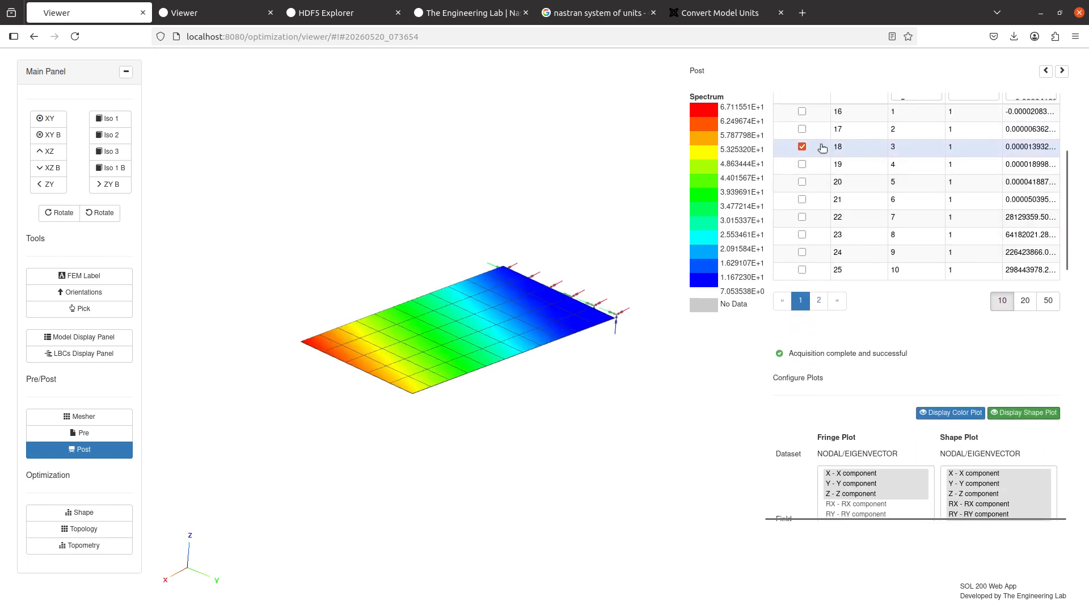
pyautogui.click(802, 111)
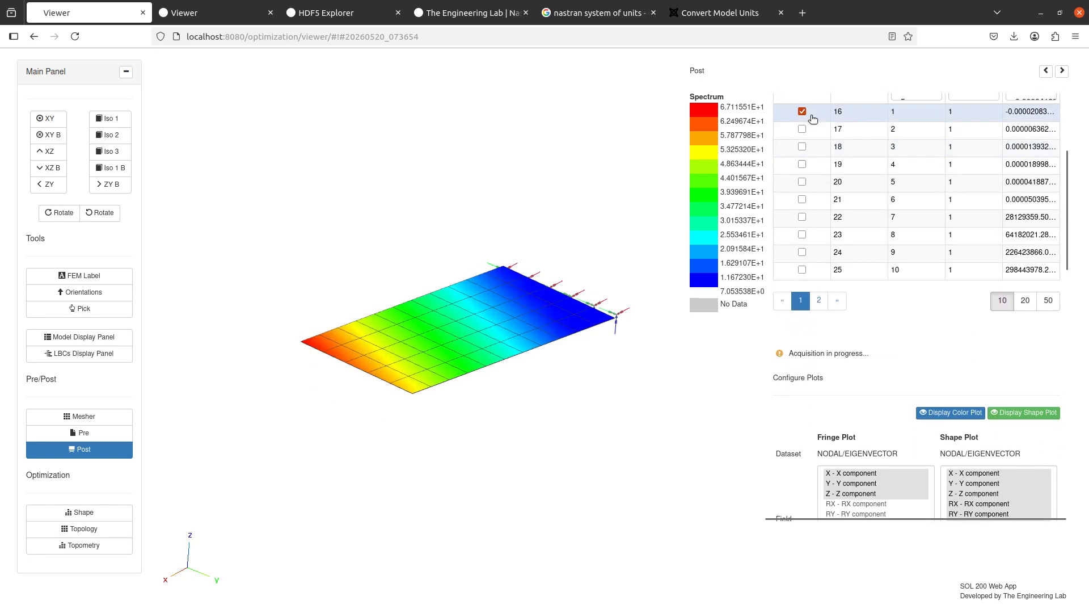
pyautogui.click(1027, 414)
pyautogui.click(1028, 414)
pyautogui.scroll(3, 649, 389)
pyautogui.scroll(5, 528, 425)
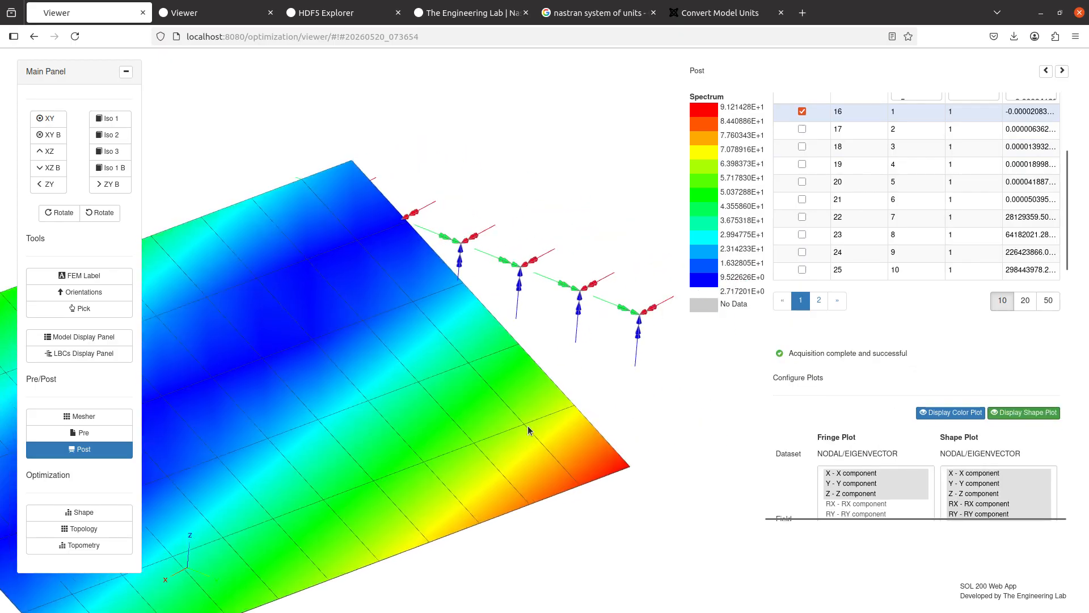
# Step: Toggle the mode 1 shape plot repeatedly to compare the plate's deformed and undeformed positions at the constrained edge
pyautogui.click(1029, 414)
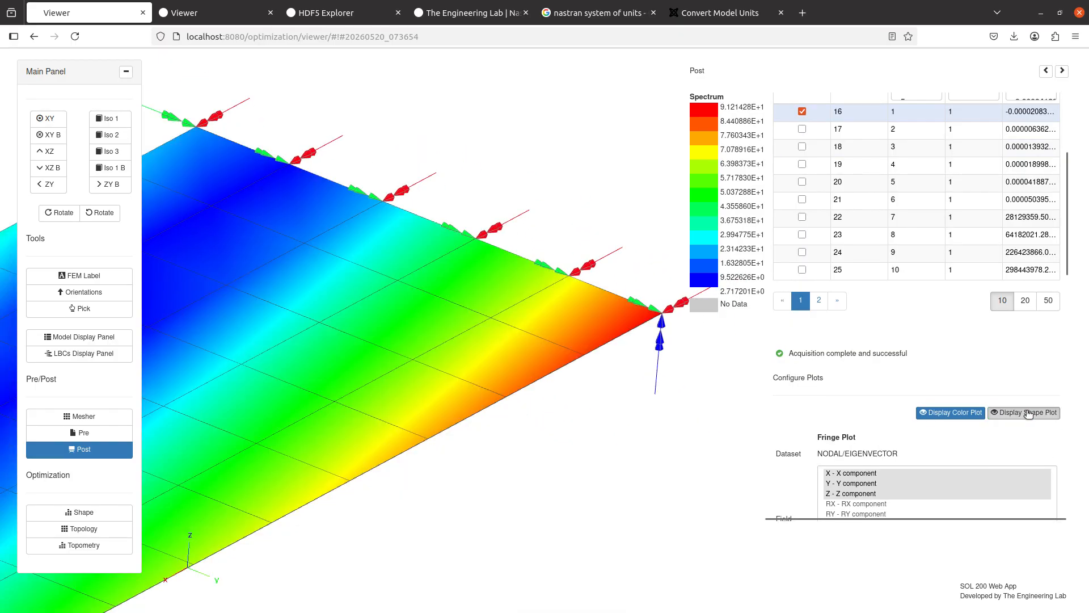
pyautogui.click(1028, 413)
pyautogui.click(1028, 413)
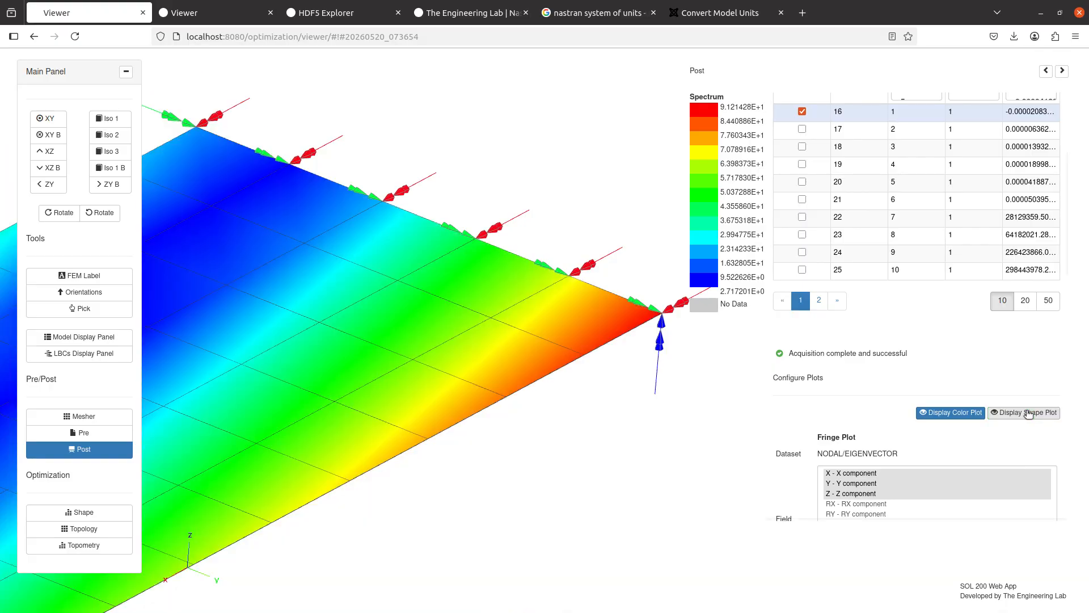
pyautogui.click(1028, 414)
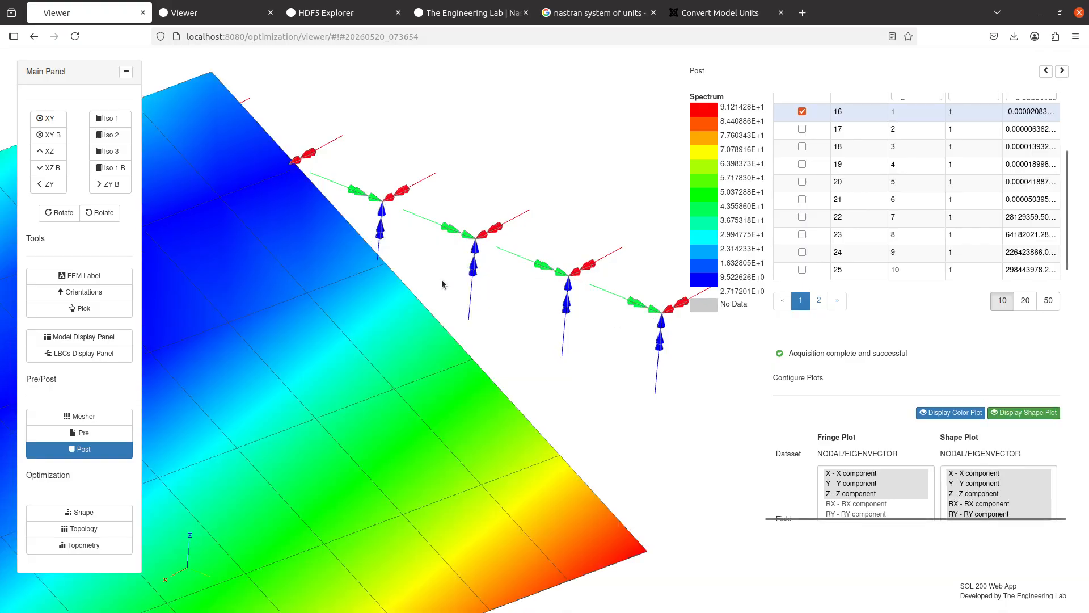
pyautogui.click(1025, 413)
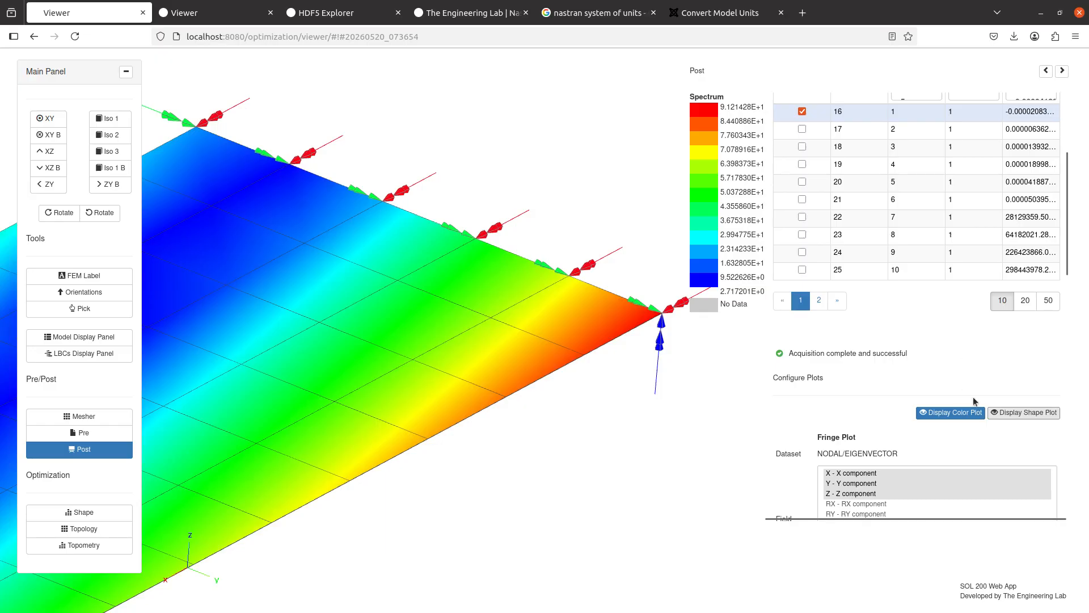
pyautogui.click(1021, 413)
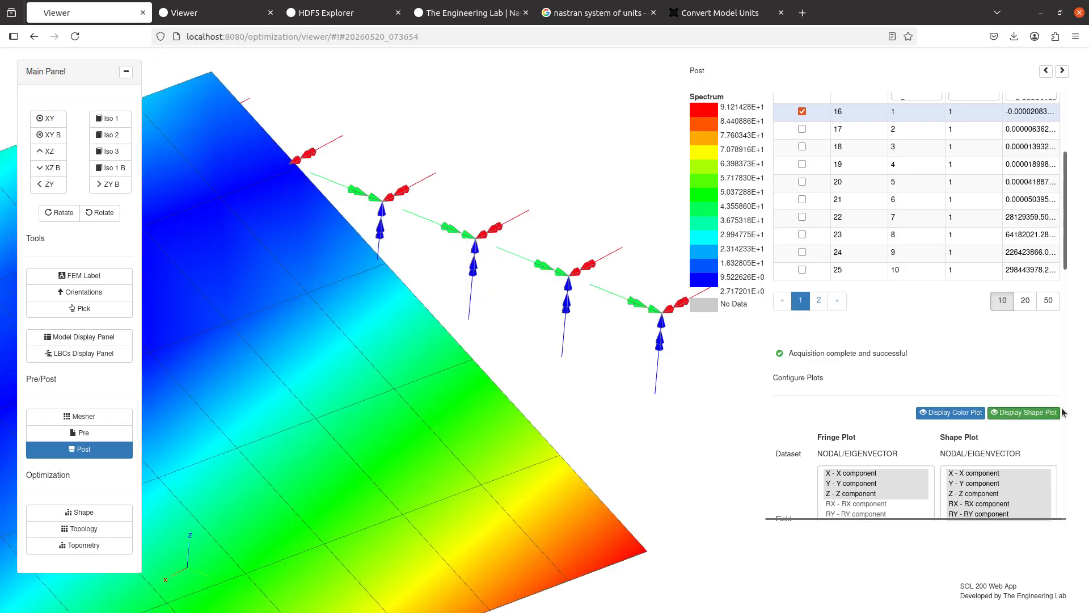
pyautogui.click(1027, 412)
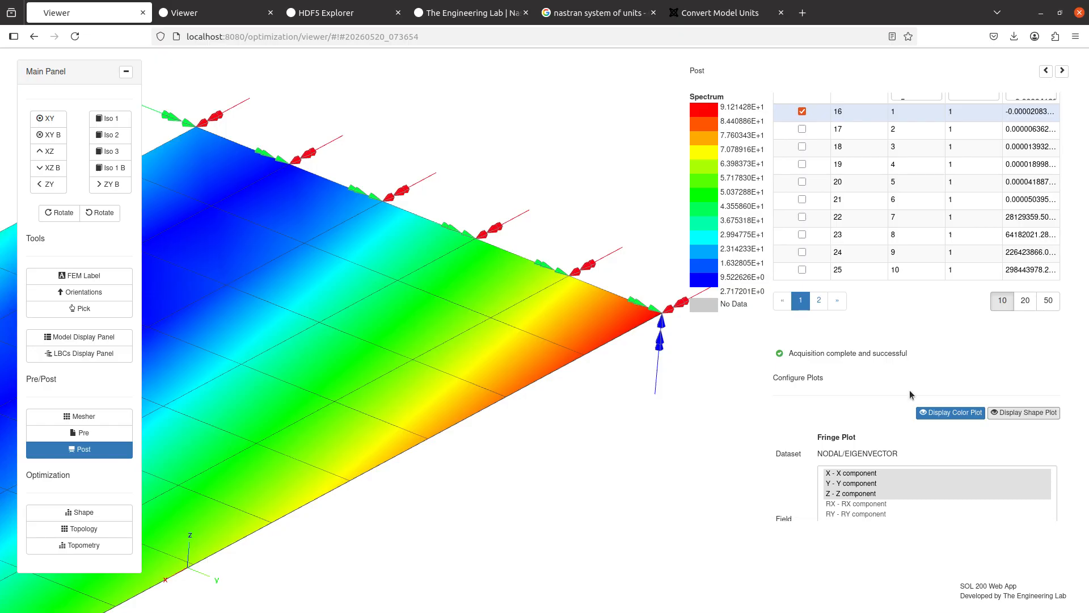
pyautogui.click(1007, 414)
pyautogui.click(1008, 416)
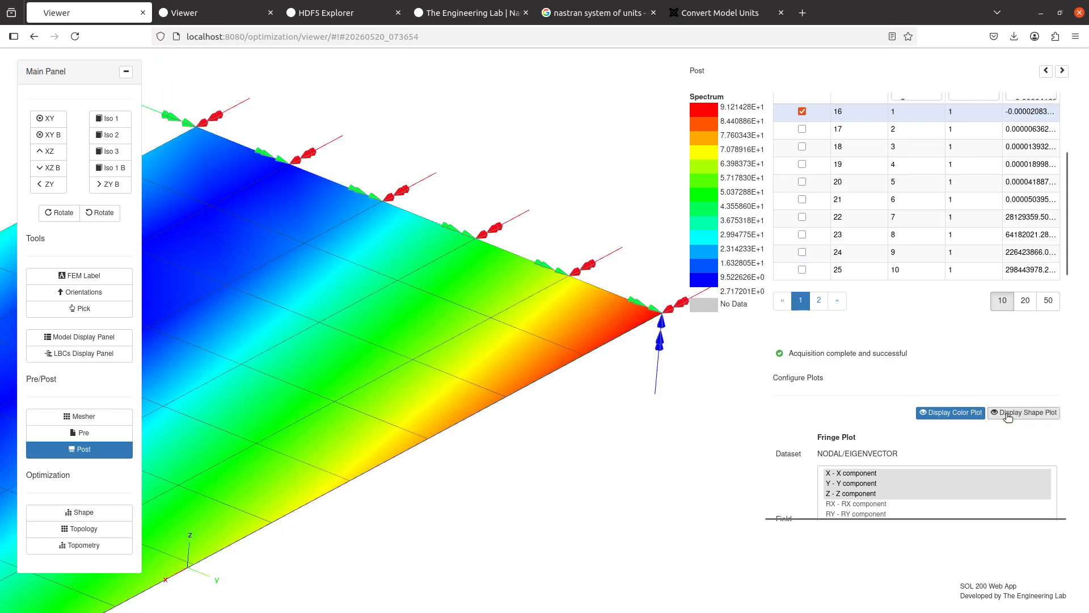
pyautogui.click(1007, 416)
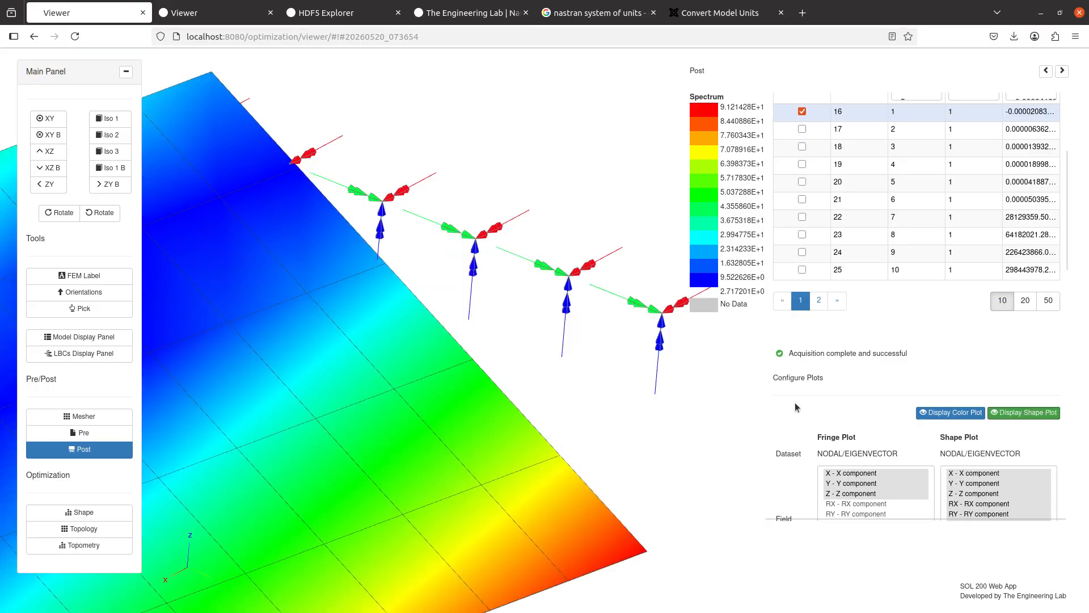
pyautogui.click(1013, 412)
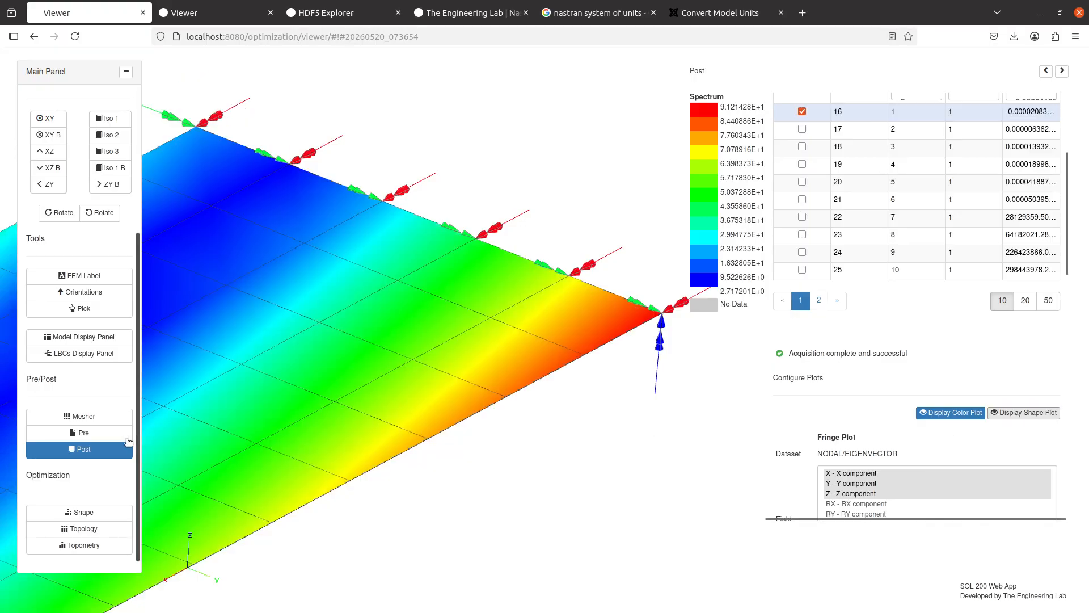
# Step: Open the model.f06 result file in Pre and locate the Real Eigenvalues table
pyautogui.click(79, 432)
pyautogui.click(184, 136)
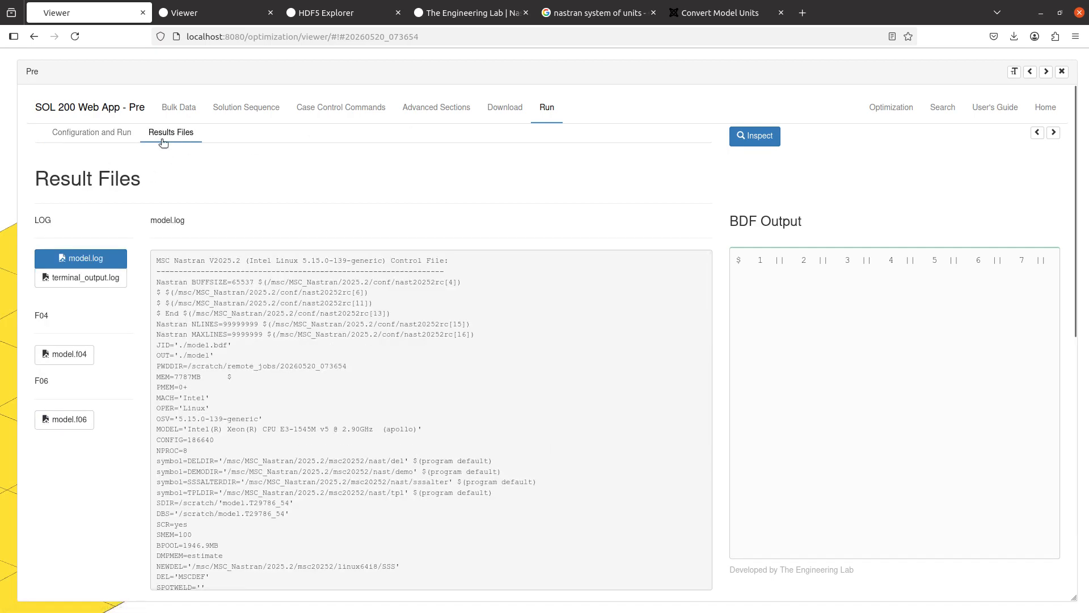
pyautogui.click(74, 421)
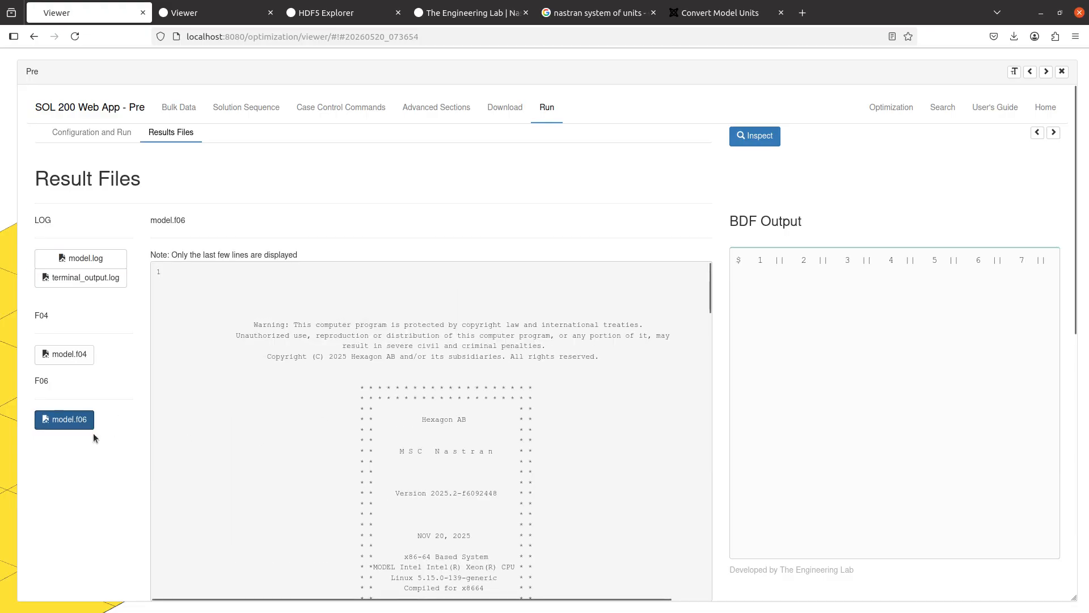
pyautogui.scroll(-10, 392, 414)
pyautogui.scroll(-15, 408, 415)
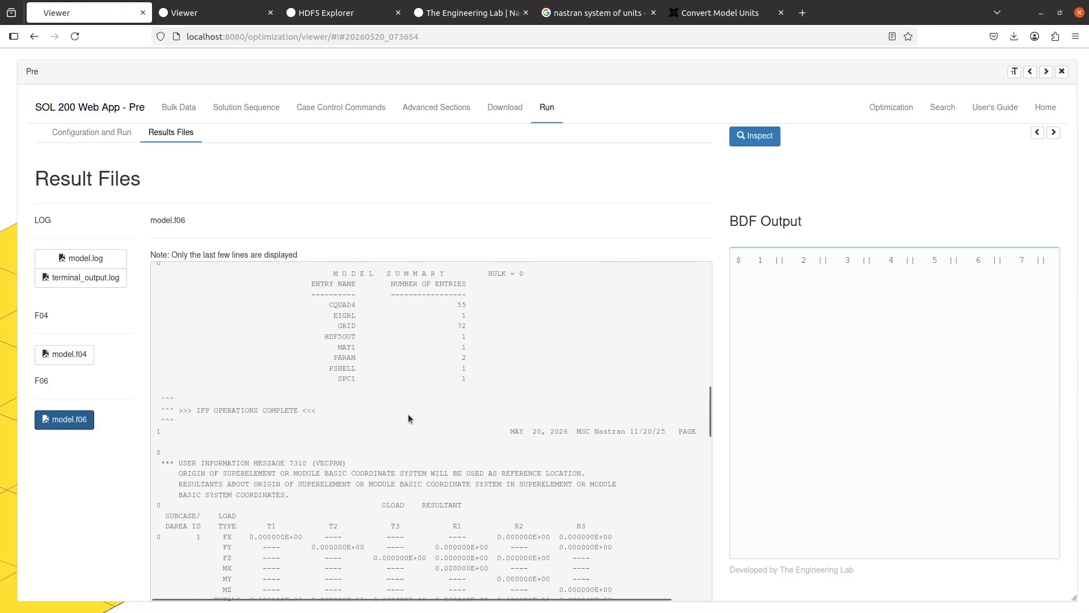
pyautogui.scroll(-6, 407, 416)
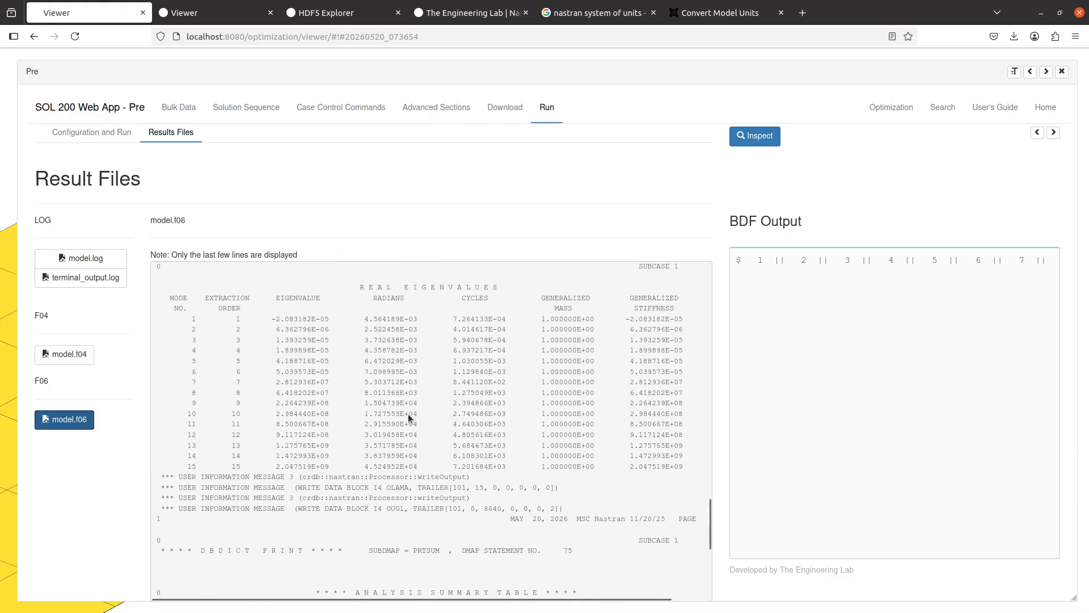
pyautogui.scroll(2, 390, 303)
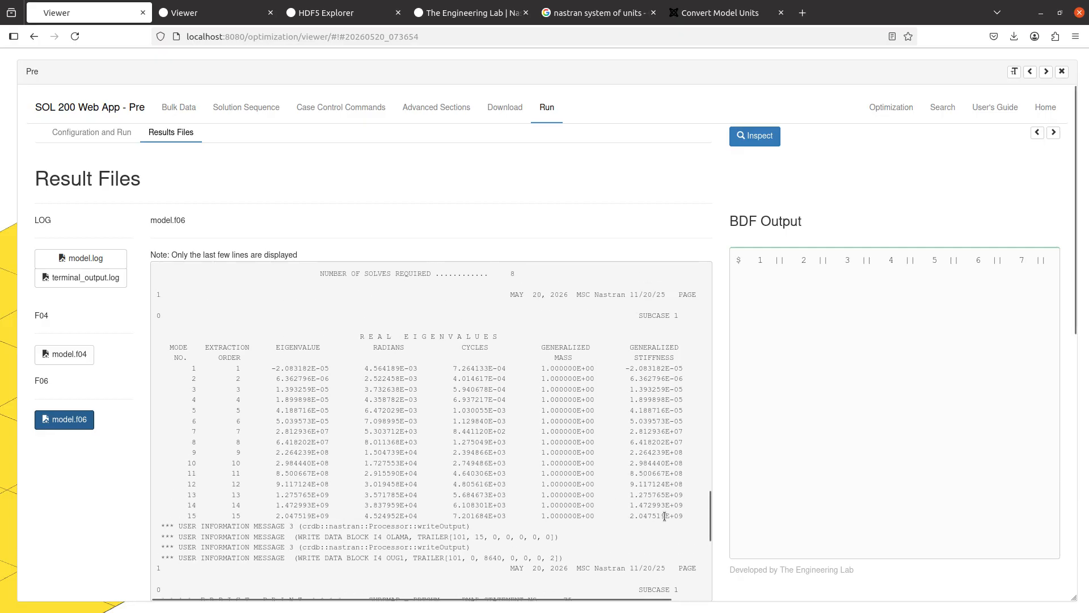
# Step: Copy the whole Real Eigenvalues table into the Notepad++ file "new 7", below the heading "Natural Frequencies when there no supports"
pyautogui.moveTo(689, 519); pyautogui.dragTo(152, 343)
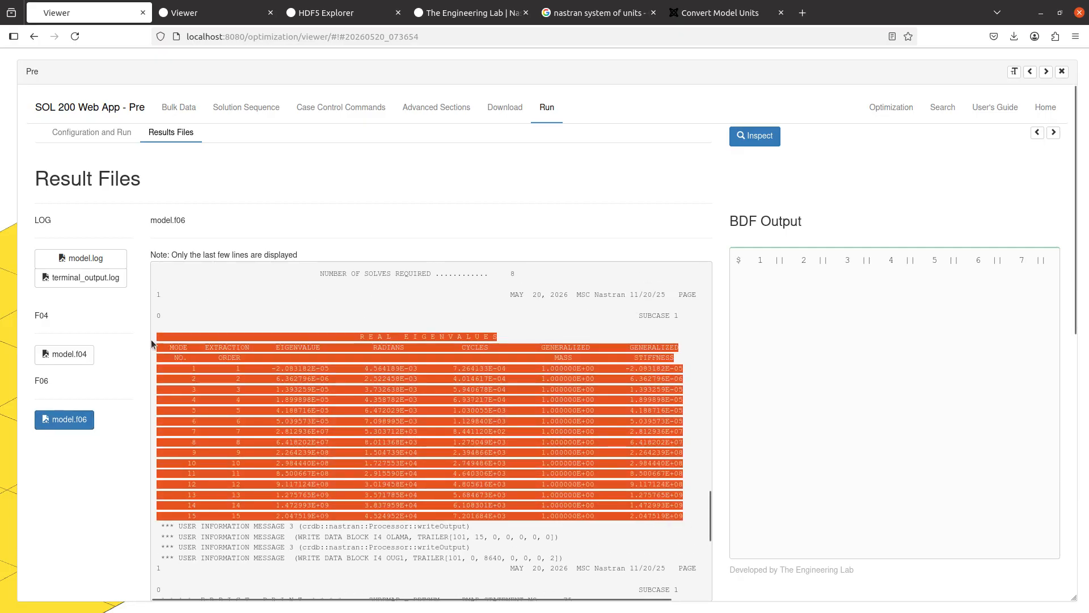
pyautogui.rightClick(284, 391)
pyautogui.click(309, 404)
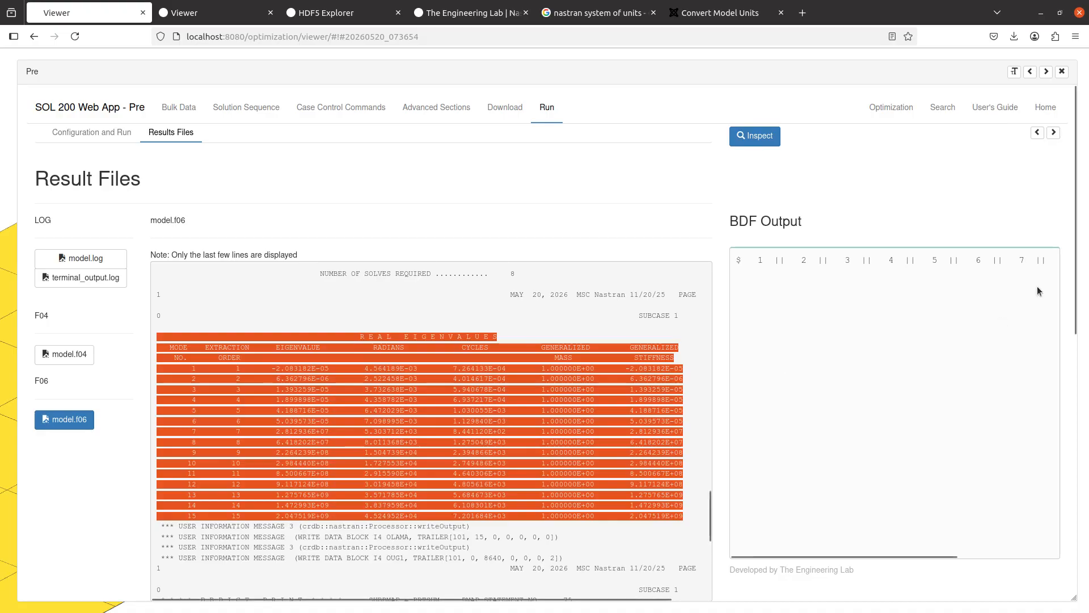
pyautogui.hotkey('alt', 'Tab')
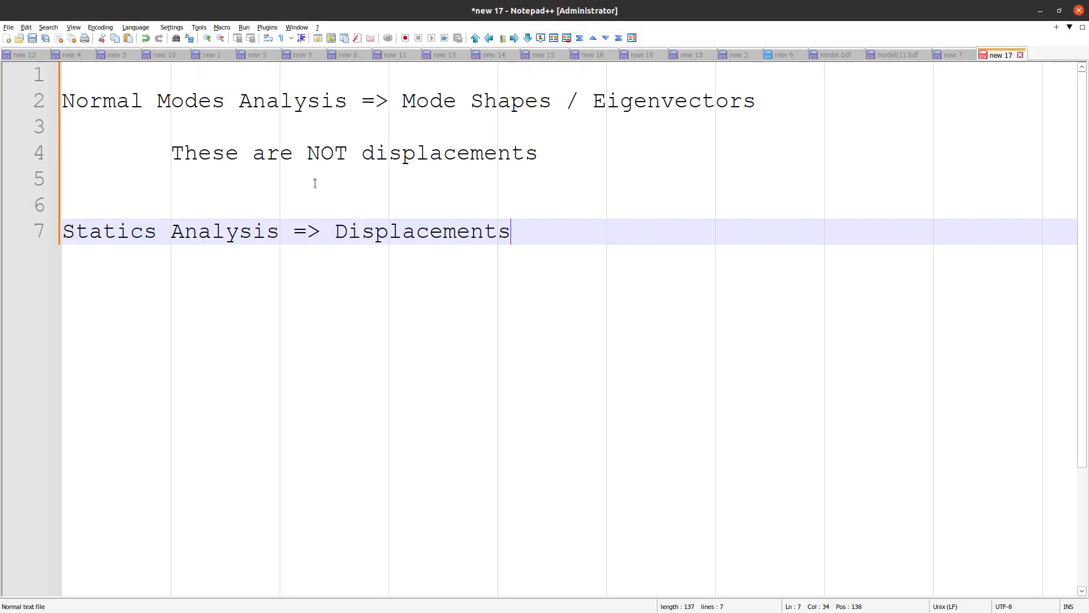
pyautogui.click(953, 55)
pyautogui.click(348, 126)
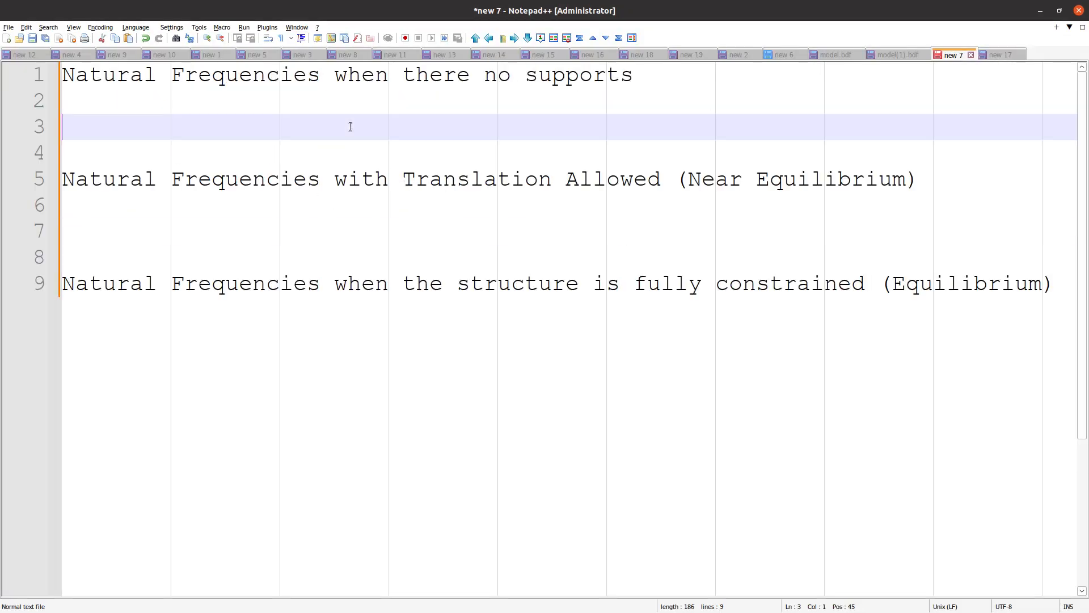
pyautogui.hotkey('ctrl', 'v')
pyautogui.keyDown('ctrl'); pyautogui.scroll(-3, 419, 236); pyautogui.keyUp('ctrl')
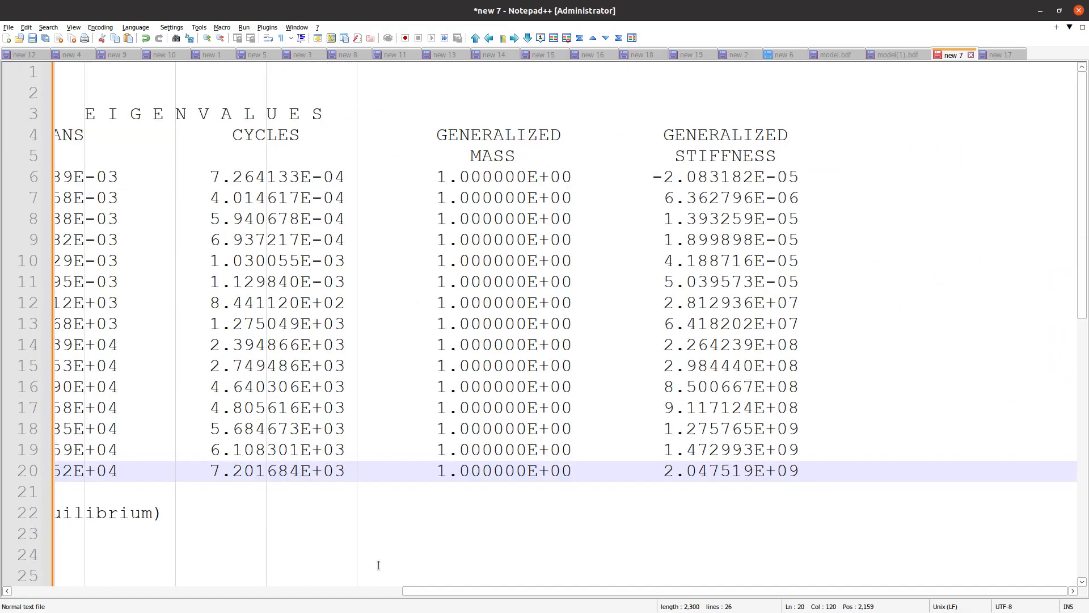
pyautogui.click(385, 591)
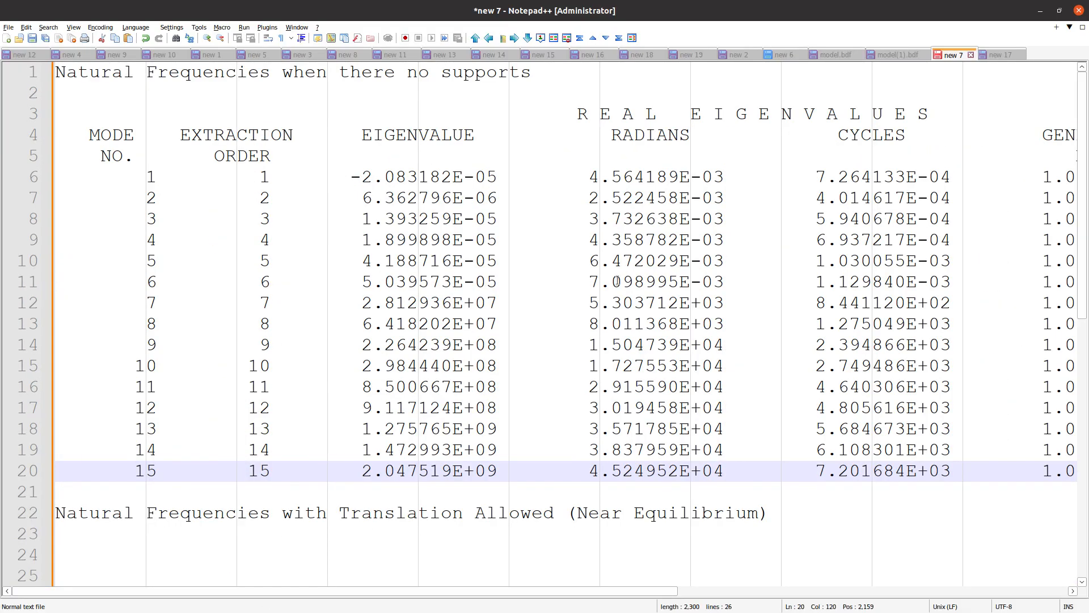
pyautogui.keyDown('ctrl'); pyautogui.scroll(-2, 617, 281); pyautogui.keyUp('ctrl')
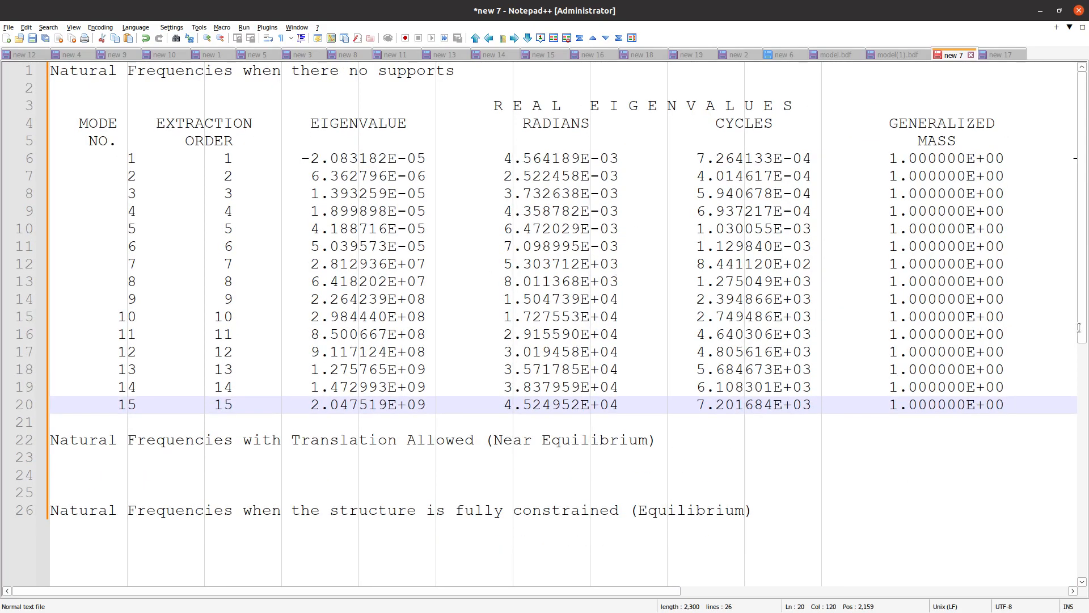
# Step: Capture a screenshot of the pasted eigenvalue table from the mode number through generalized mass columns and copy it to the clipboard
pyautogui.press('super')
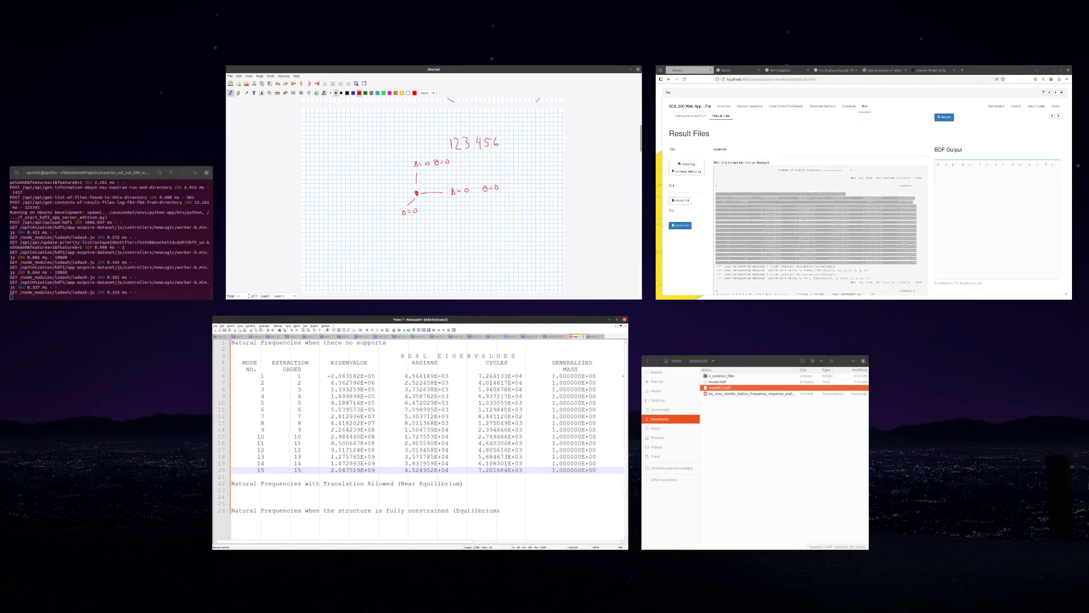
pyautogui.press('super')
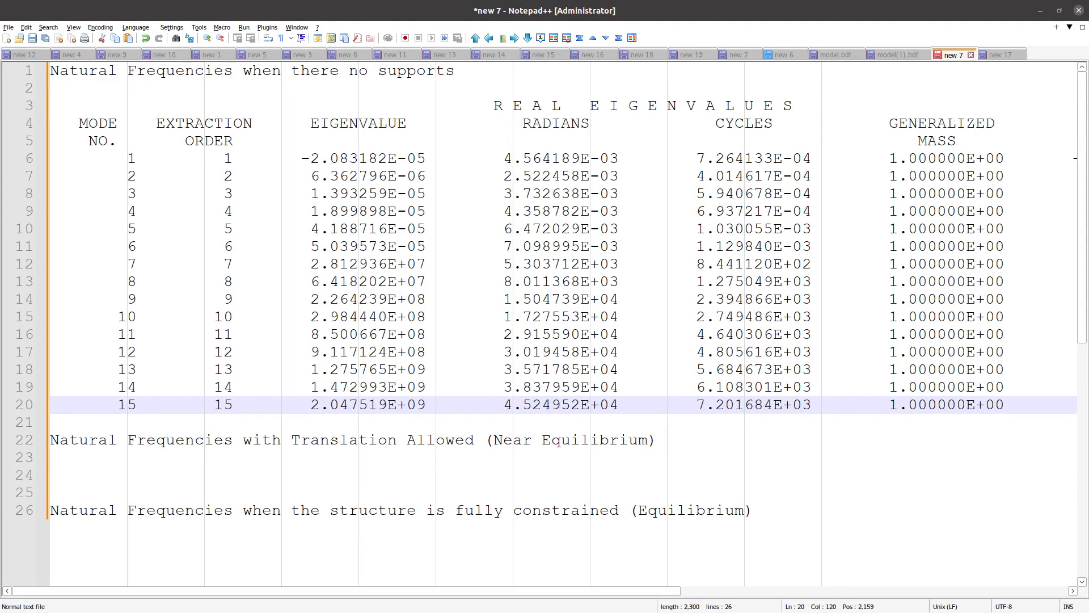
pyautogui.press('shift+Print')
pyautogui.moveTo(1048, 83); pyautogui.dragTo(46, 421)
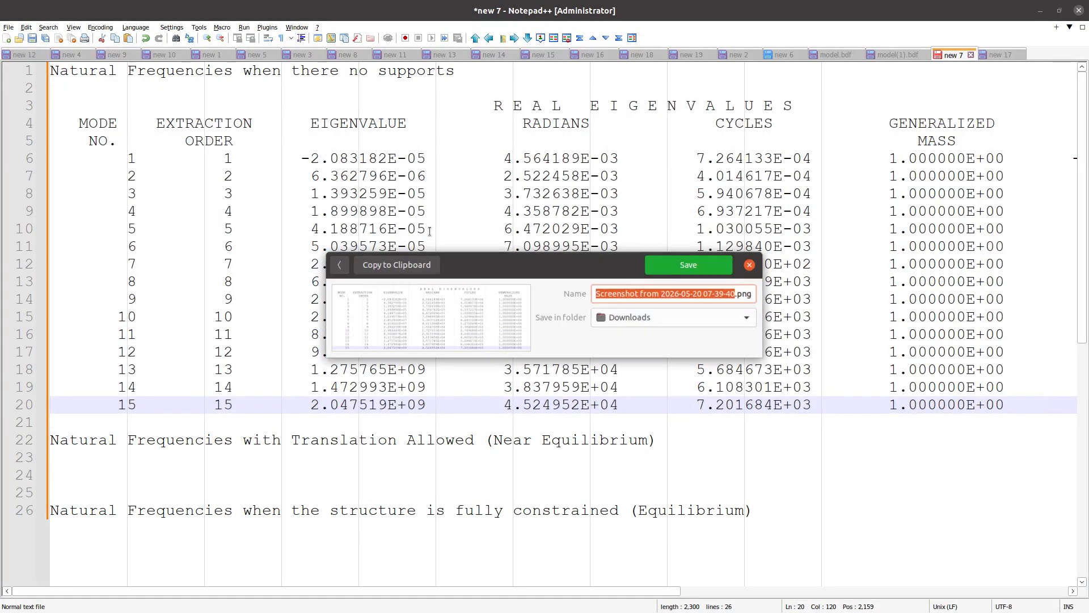
pyautogui.click(421, 262)
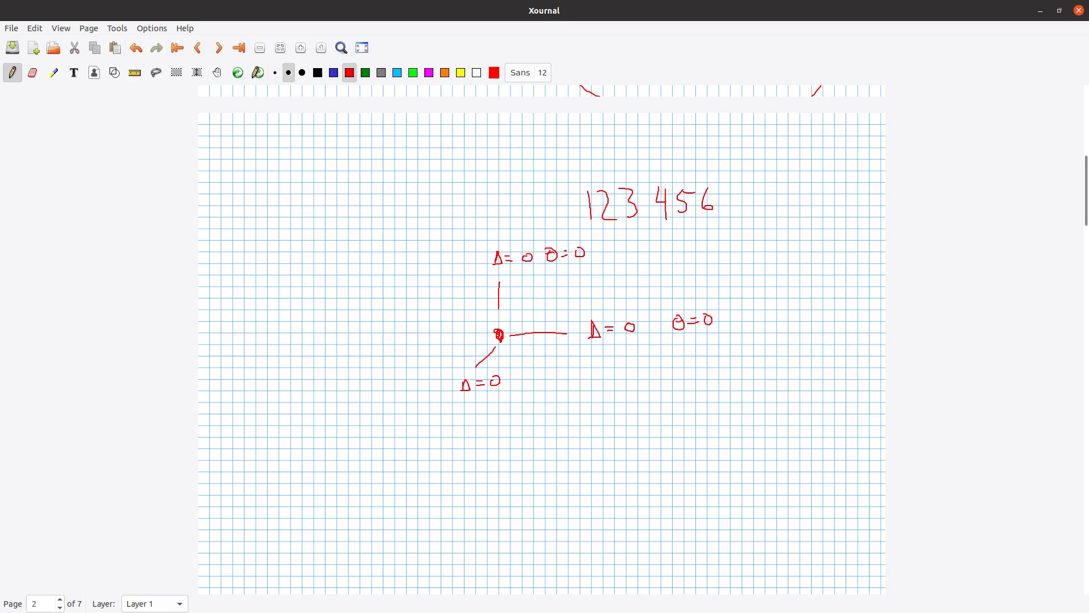
# Step: Switch to Xournal and paste the eigenvalue table screenshot onto blank page 3, then position and enlarge it to nearly the page width
pyautogui.scroll(-20, 455, 450)
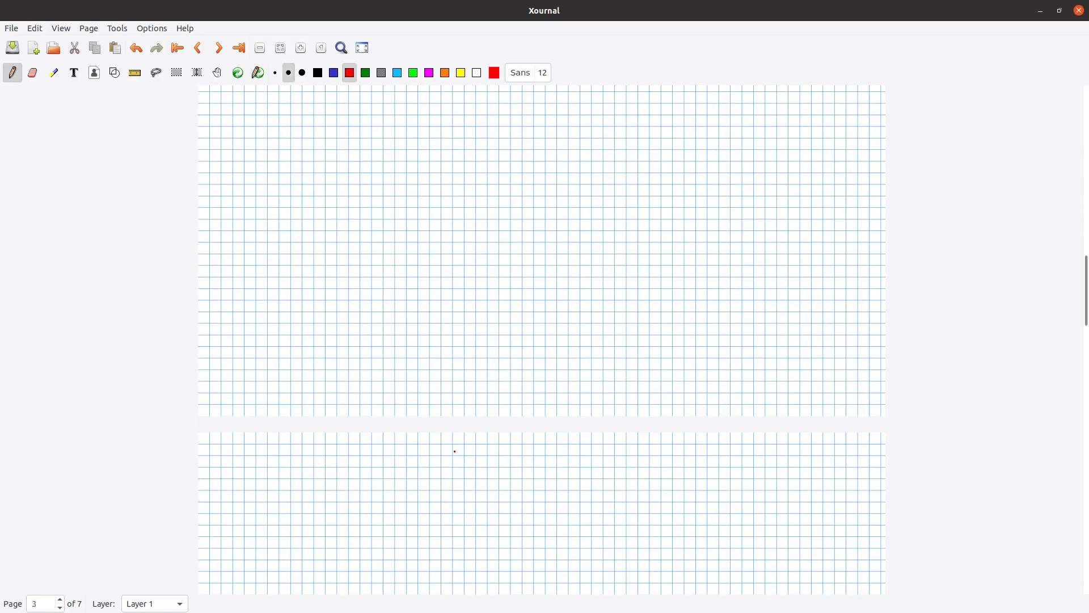
pyautogui.hotkey('ctrl', 'v')
pyautogui.moveTo(646, 513); pyautogui.dragTo(483, 232)
pyautogui.scroll(20, 482, 231)
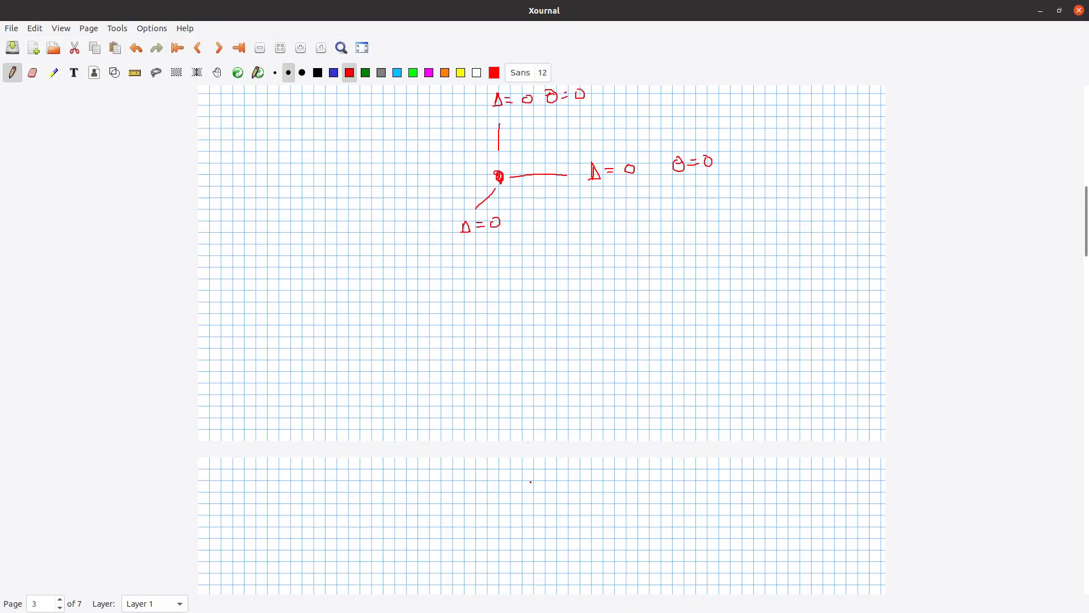
pyautogui.scroll(-10, 528, 474)
pyautogui.moveTo(520, 423); pyautogui.dragTo(463, 277)
pyautogui.moveTo(662, 319); pyautogui.dragTo(799, 414)
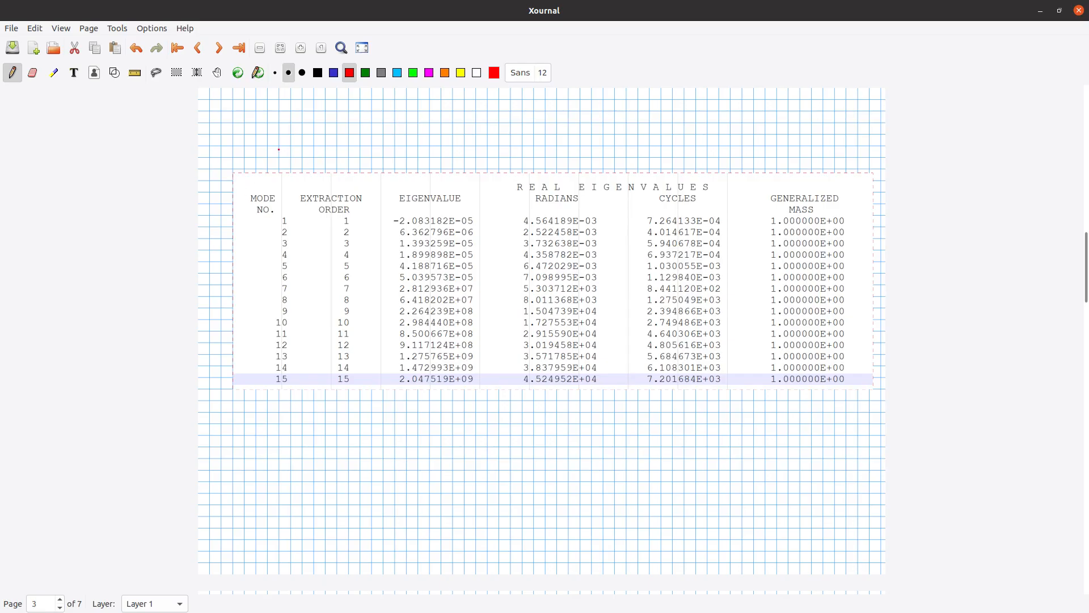
# Step: Draw a red freehand outline around the pasted eigenvalue table and vertical lines separating its six columns
pyautogui.click(287, 157)
pyautogui.moveTo(238, 179)
pyautogui.mouseDown()
pyautogui.moveTo(255, 402)
pyautogui.moveTo(844, 412)
pyautogui.moveTo(862, 304)
pyautogui.moveTo(858, 202)
pyautogui.moveTo(725, 183)
pyautogui.moveTo(251, 189)
pyautogui.moveTo(298, 237)
pyautogui.moveTo(314, 415)
pyautogui.mouseUp()
pyautogui.moveTo(376, 197); pyautogui.dragTo(379, 418)
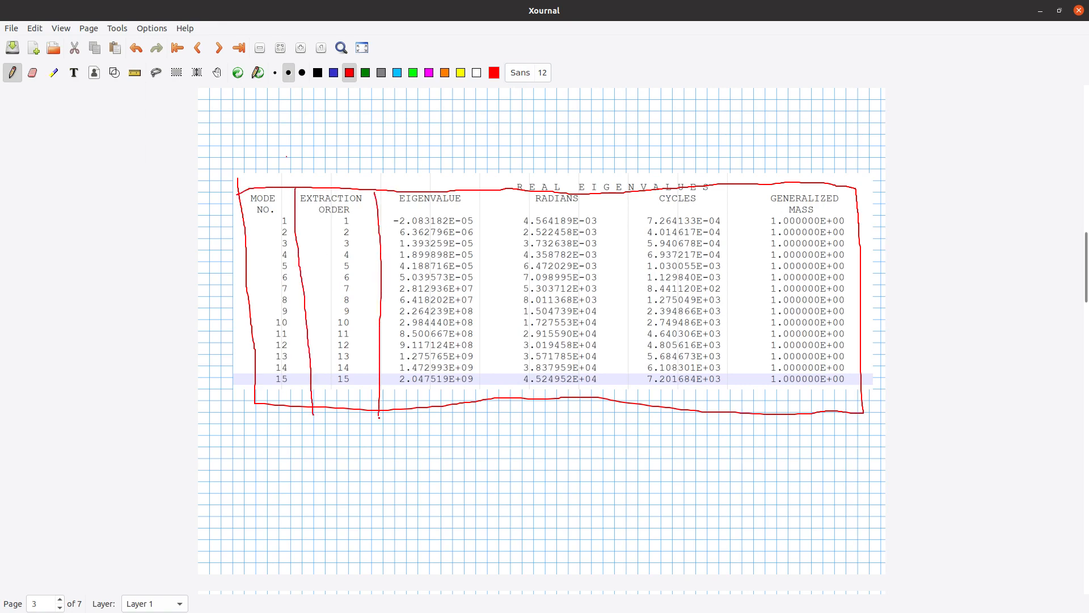
pyautogui.moveTo(488, 191); pyautogui.dragTo(492, 395)
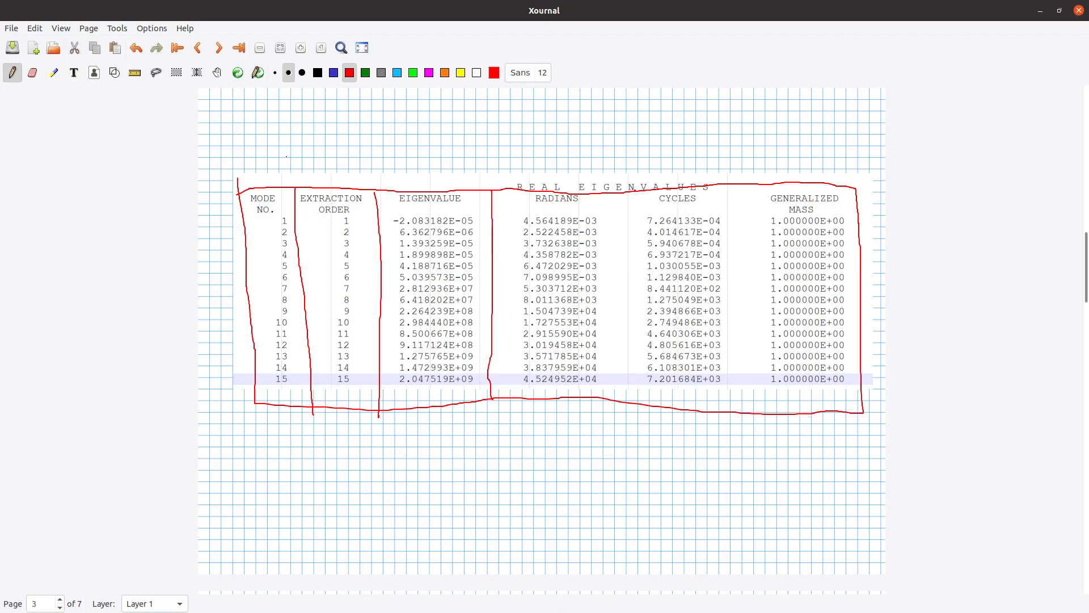
pyautogui.moveTo(634, 189); pyautogui.dragTo(635, 386)
pyautogui.moveTo(738, 185); pyautogui.dragTo(753, 405)
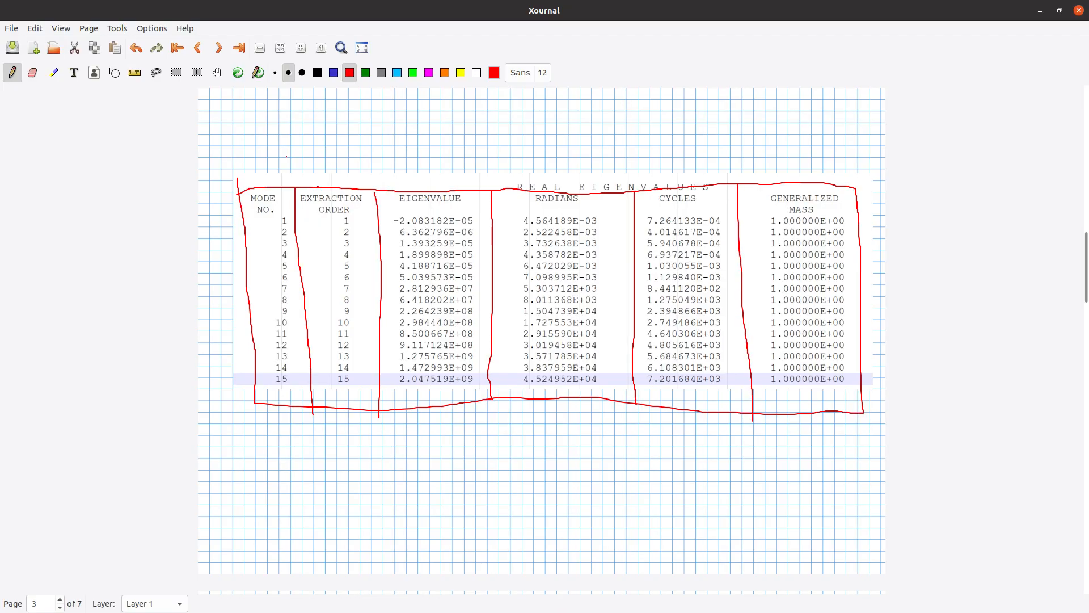
# Step: Draw red horizontal lines beneath the table's header row, the mode 1 row and the mode 2 row
pyautogui.moveTo(265, 214); pyautogui.dragTo(843, 217)
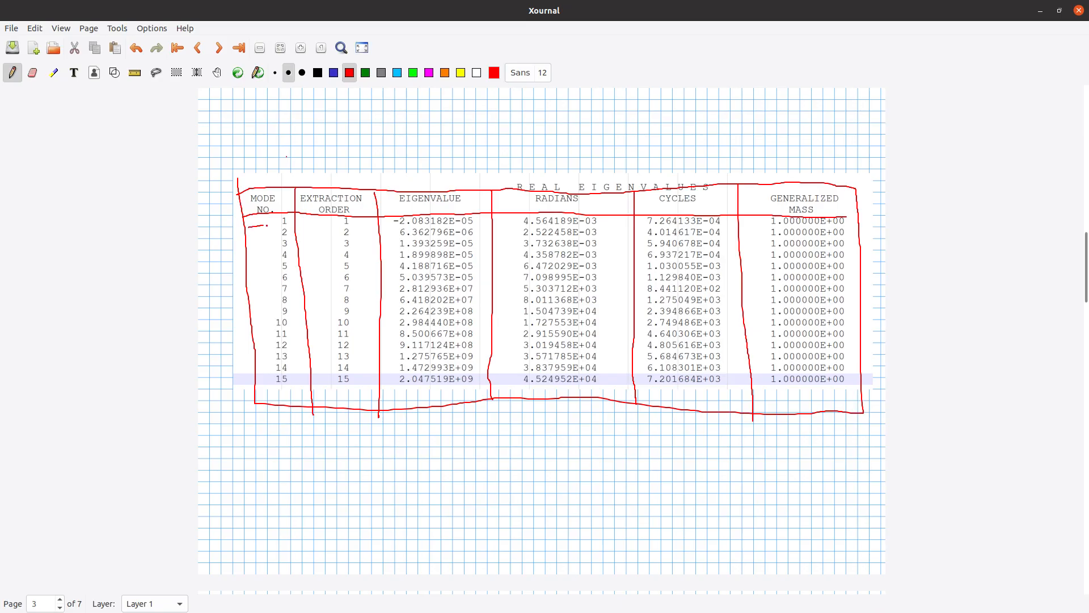
pyautogui.moveTo(268, 225); pyautogui.dragTo(738, 227)
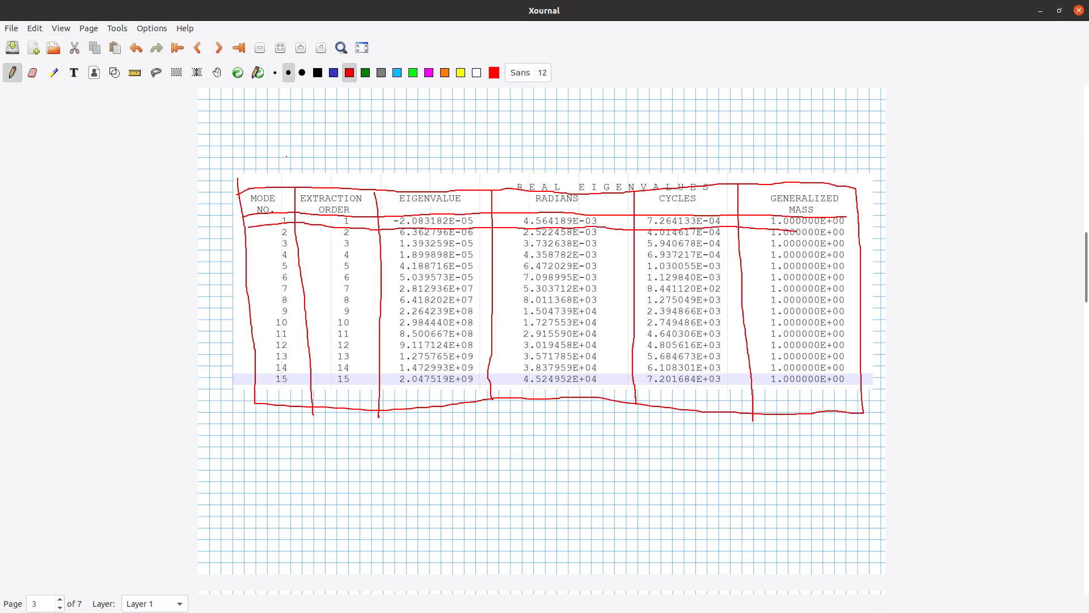
pyautogui.moveTo(247, 240); pyautogui.dragTo(367, 238)
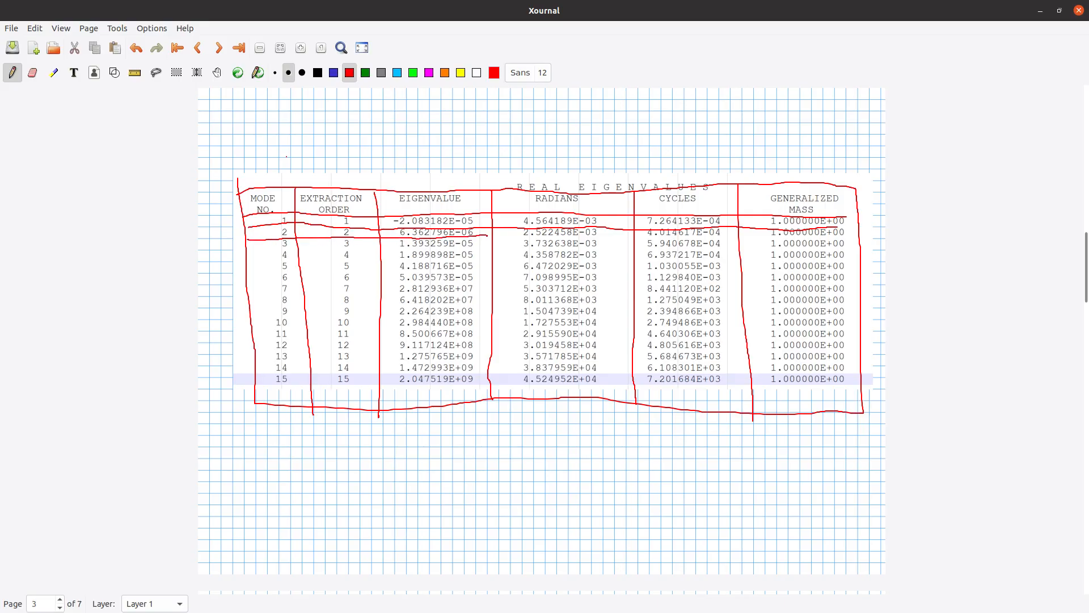
pyautogui.moveTo(563, 240); pyautogui.dragTo(842, 236)
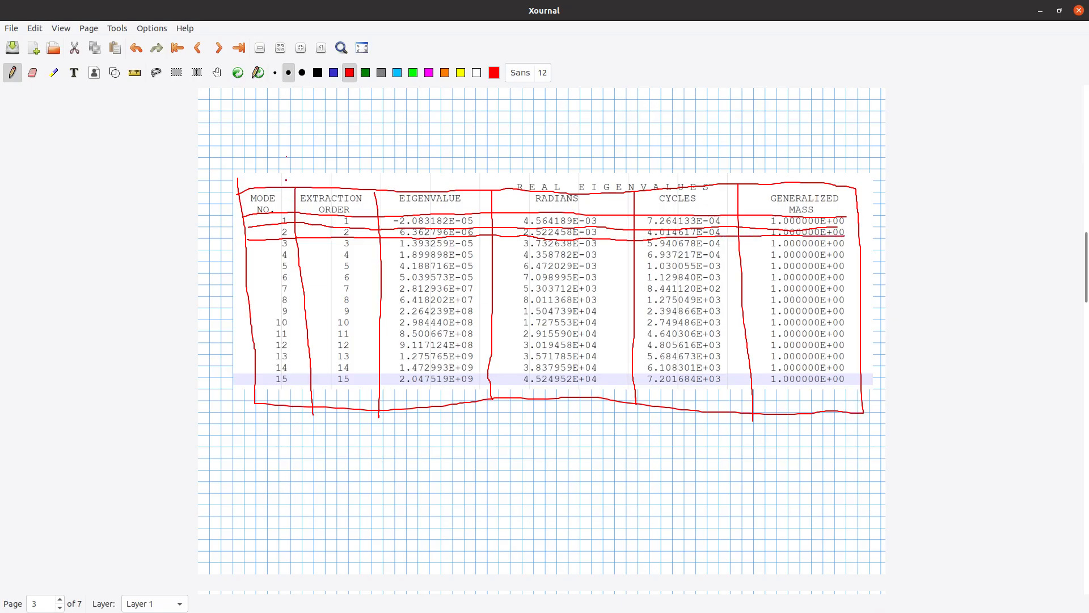
# Step: Circle the Mode No., Eigenvalue and Cycles columns of the table in red
pyautogui.moveTo(286, 180)
pyautogui.mouseDown()
pyautogui.moveTo(229, 207)
pyautogui.moveTo(227, 324)
pyautogui.moveTo(261, 413)
pyautogui.moveTo(308, 341)
pyautogui.moveTo(305, 213)
pyautogui.moveTo(284, 176)
pyautogui.mouseUp()
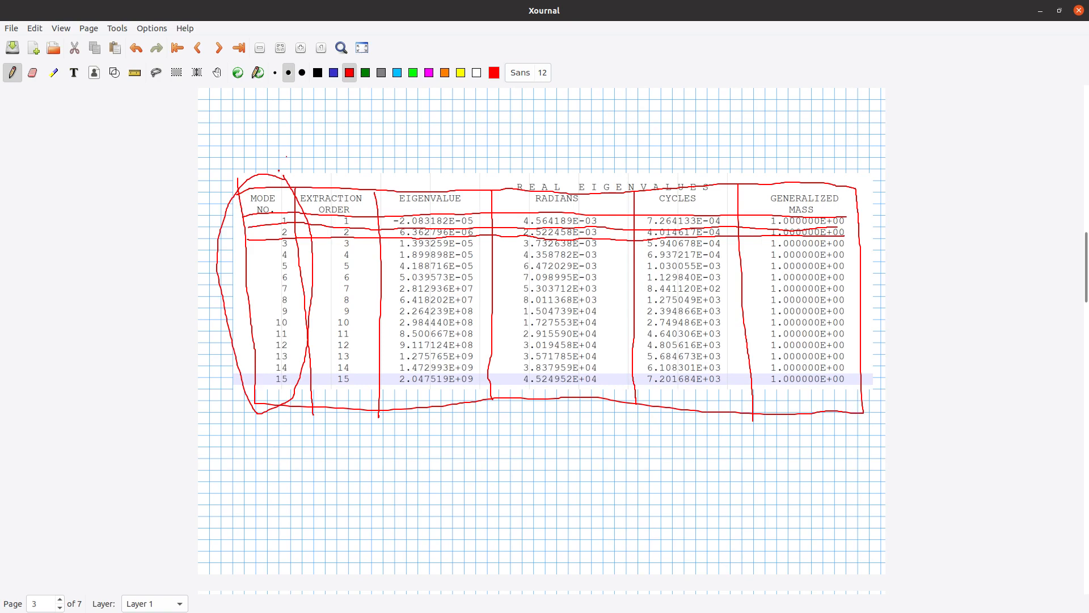
pyautogui.moveTo(446, 178)
pyautogui.mouseDown()
pyautogui.moveTo(377, 201)
pyautogui.moveTo(400, 402)
pyautogui.moveTo(457, 406)
pyautogui.moveTo(485, 341)
pyautogui.moveTo(492, 250)
pyautogui.moveTo(457, 177)
pyautogui.mouseUp()
pyautogui.moveTo(695, 169)
pyautogui.mouseDown()
pyautogui.moveTo(648, 192)
pyautogui.moveTo(636, 326)
pyautogui.moveTo(652, 407)
pyautogui.moveTo(720, 374)
pyautogui.moveTo(748, 270)
pyautogui.moveTo(722, 188)
pyautogui.moveTo(693, 163)
pyautogui.mouseUp()
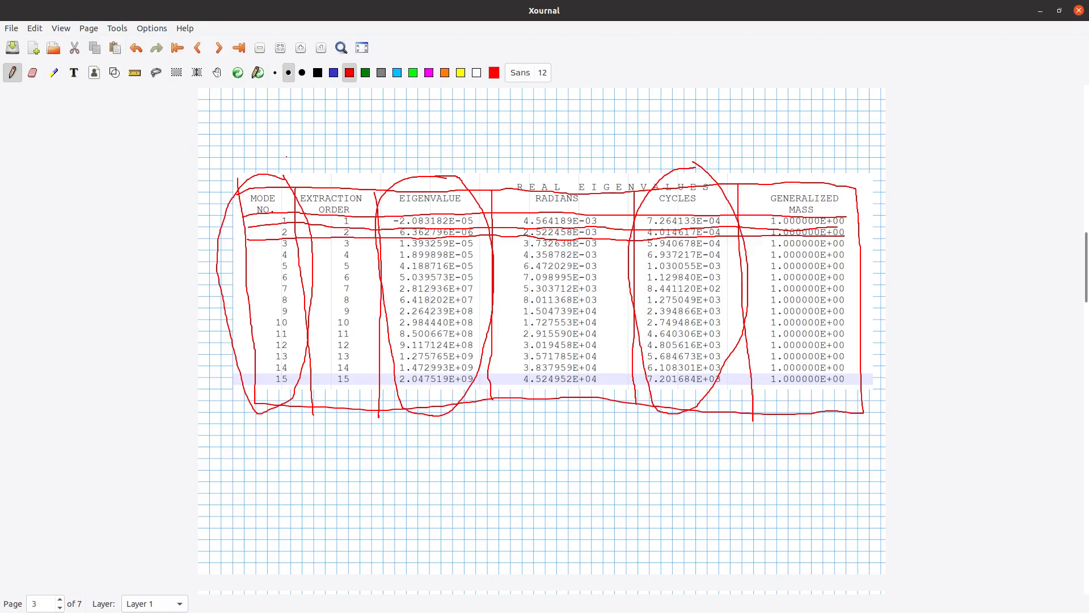
# Step: Switch to Notepad++ and highlight the Cycles column for all 15 modes, then only for modes 1 to 6
pyautogui.hotkey('alt', 'Tab')
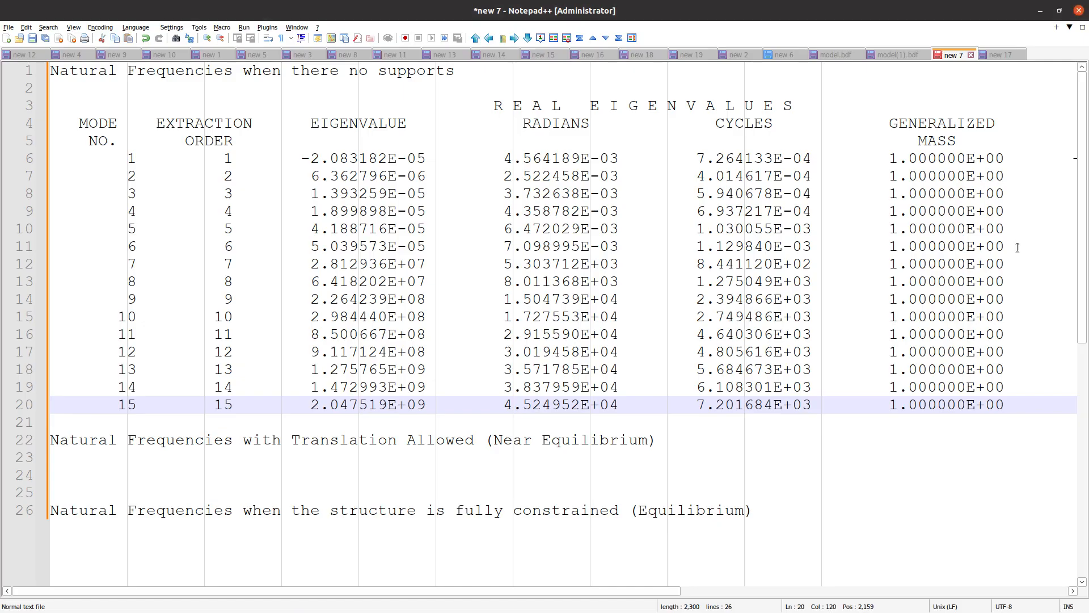
pyautogui.click(812, 405)
pyautogui.moveTo(812, 405); pyautogui.dragTo(679, 125)
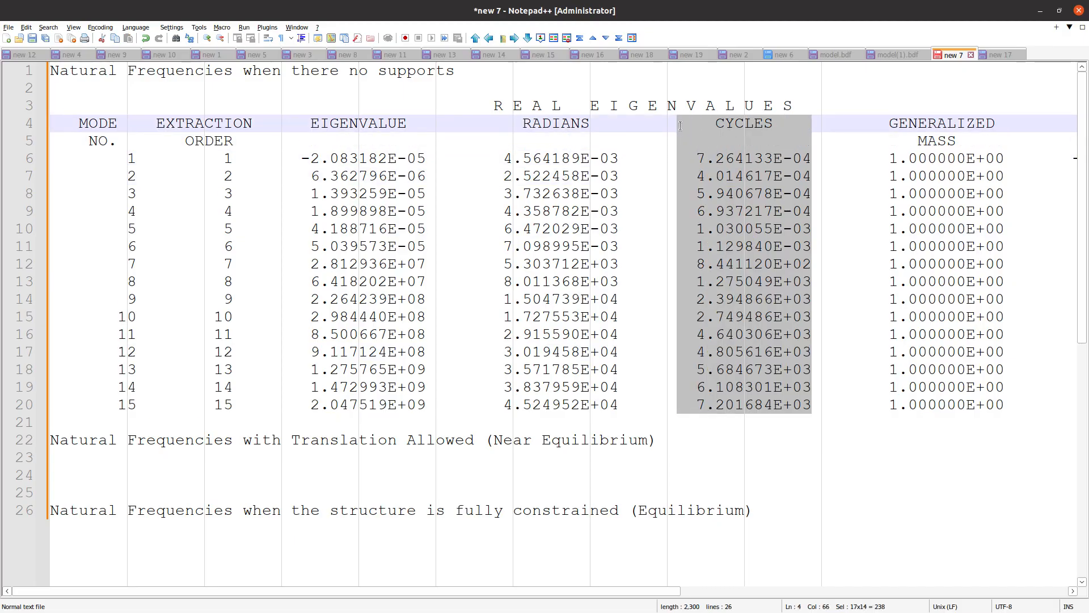
pyautogui.click(792, 263)
pyautogui.click(807, 243)
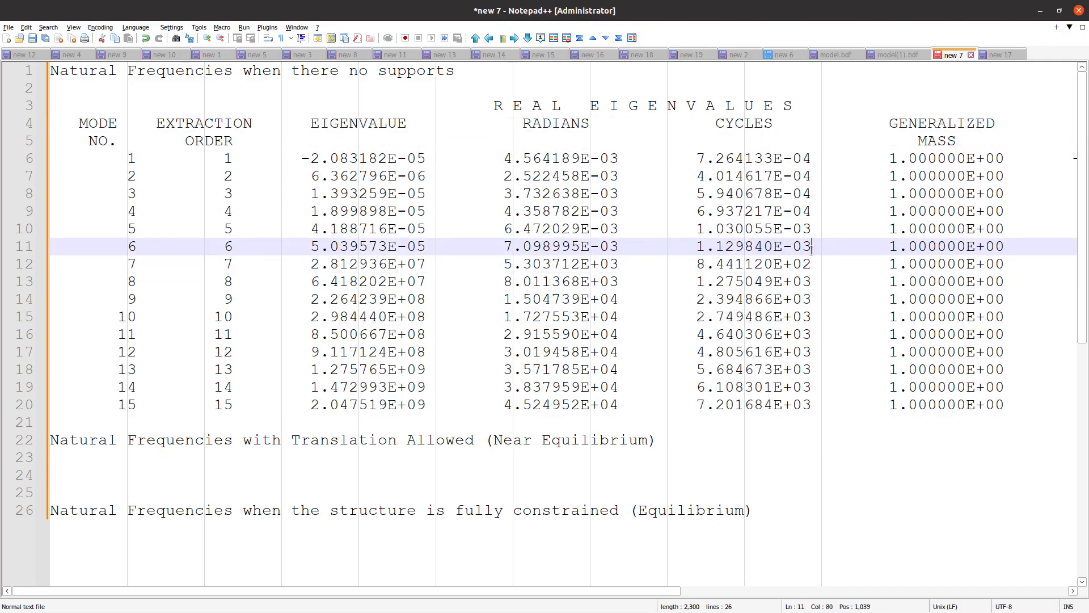
pyautogui.moveTo(812, 249); pyautogui.dragTo(686, 129)
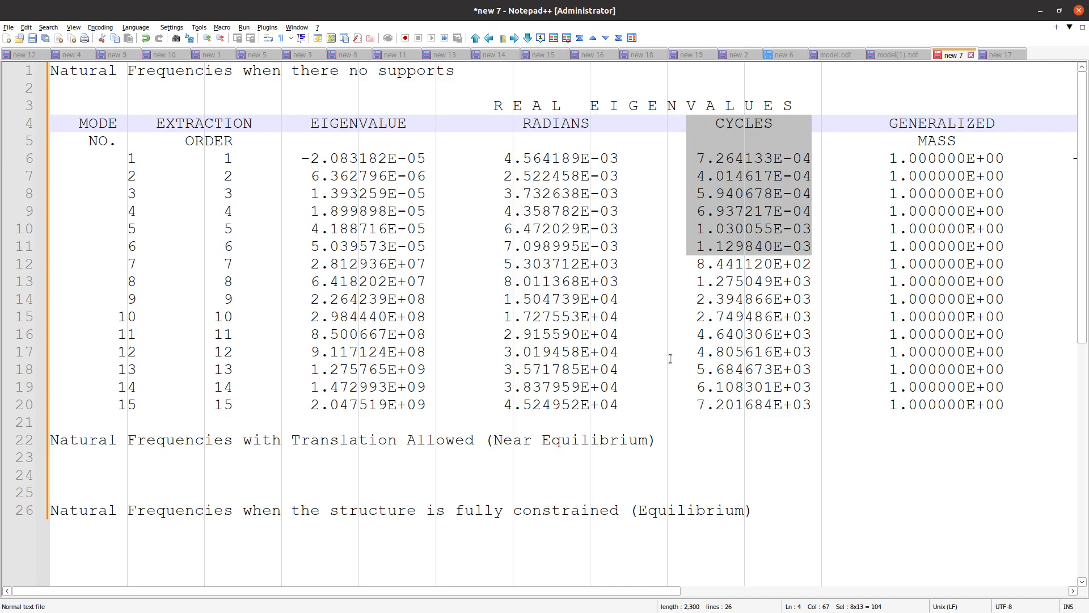
# Step: Insert blank lines below the no-supports eigenvalue table and add the indented note "1E-4 => 0.0"
pyautogui.click(662, 419)
pyautogui.press('Return')
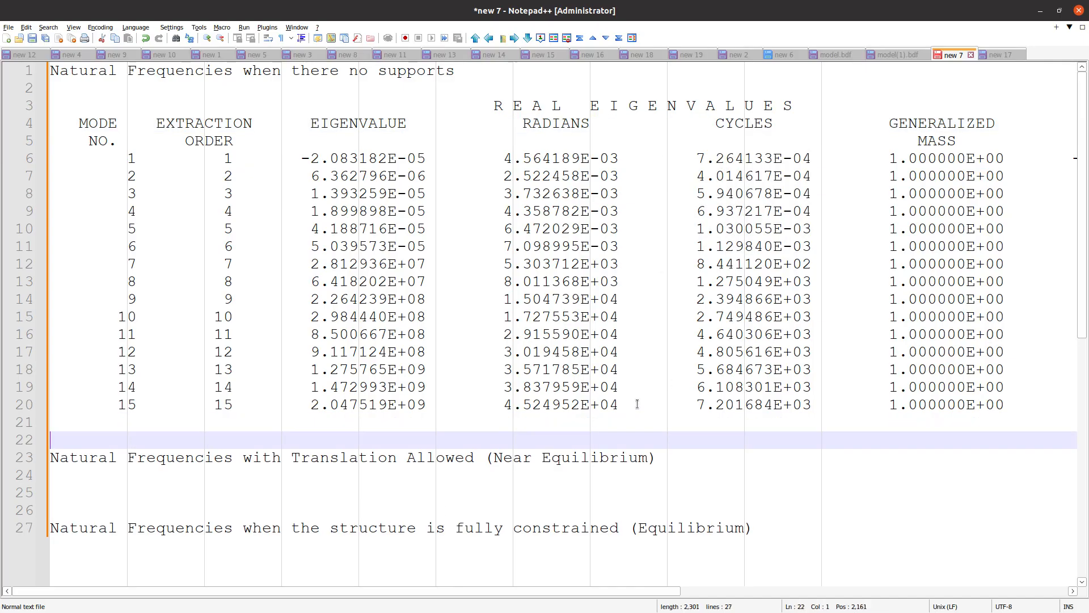
pyautogui.press('Return')
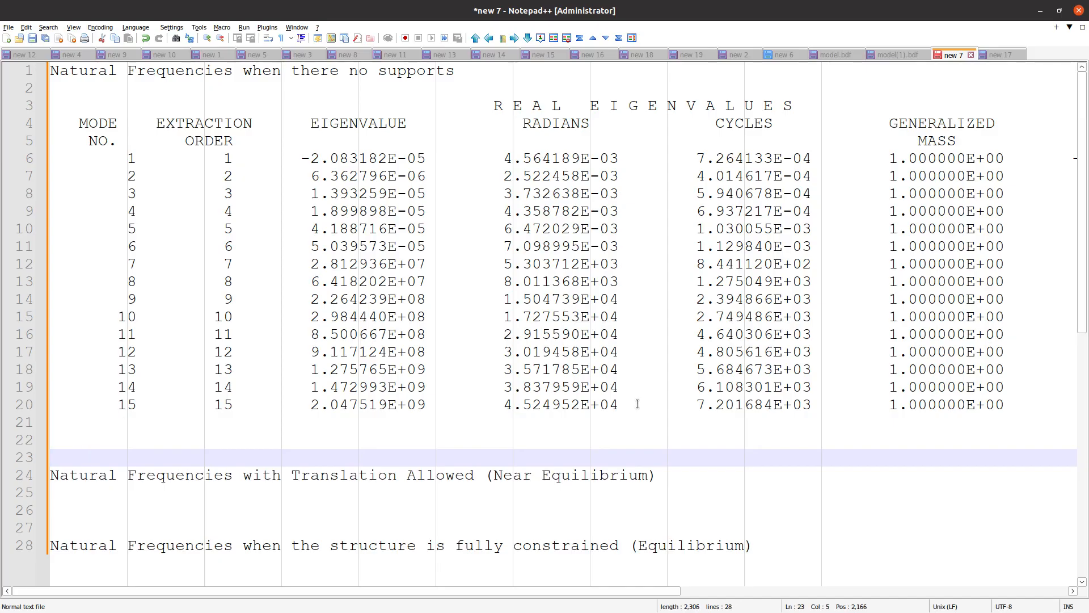
pyautogui.write('E')
pyautogui.press('BackSpace')
pyautogui.write('1E-5')
pyautogui.write('    =>')
pyautogui.write(' 0.0')
# Step: Add the lines "1E-12" and "1E-8" below the 1E-4 note and complete the 1E-12 line with "=> 0.0"
pyautogui.press('Return')
pyautogui.write('1E-')
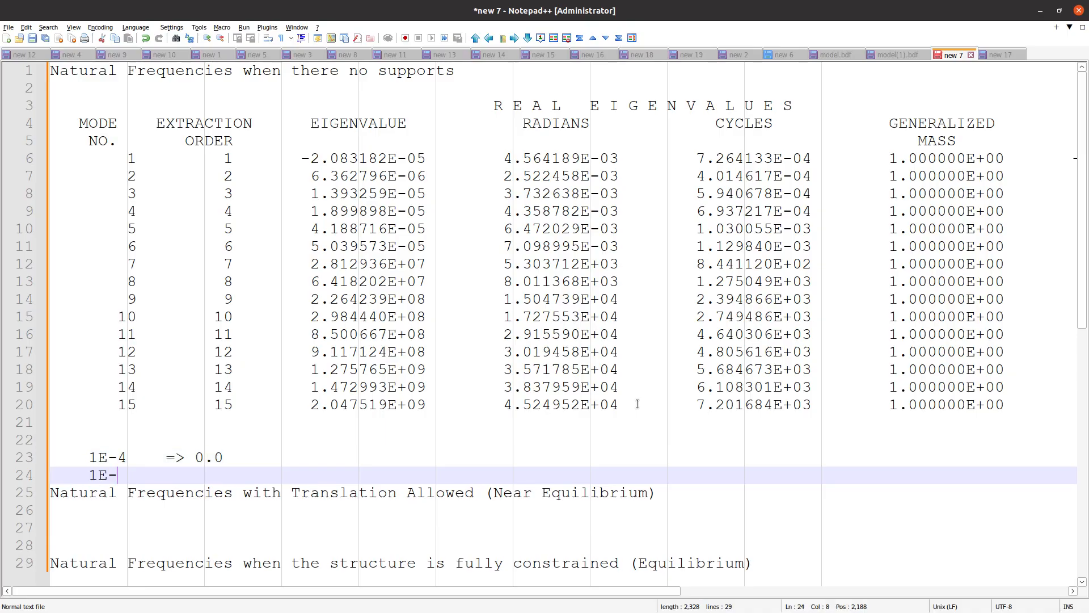
pyautogui.write('12')
pyautogui.press('Return')
pyautogui.write('1E-8')
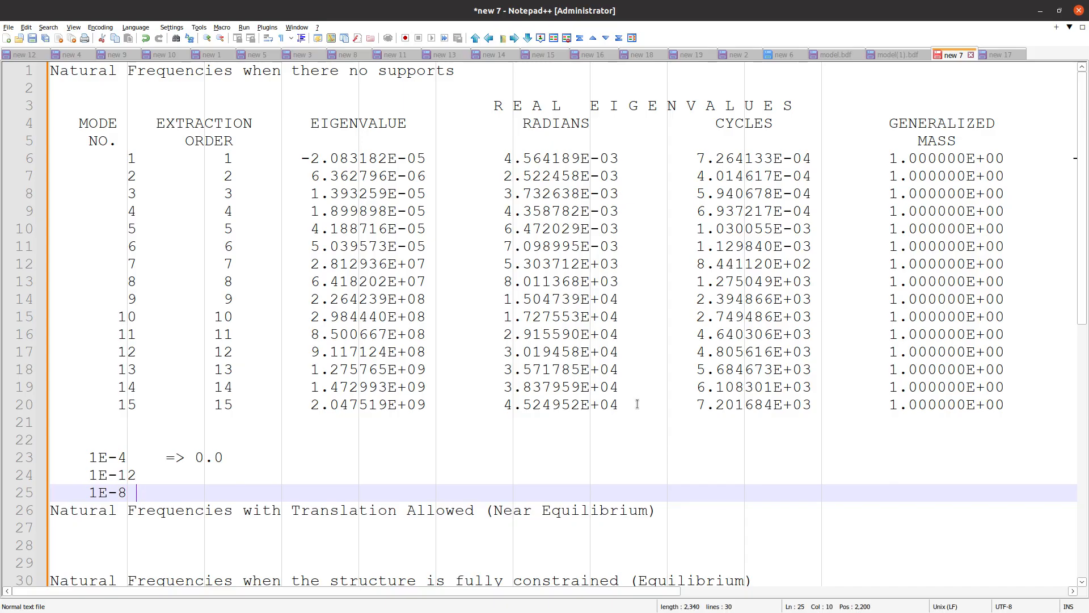
pyautogui.press('Up')
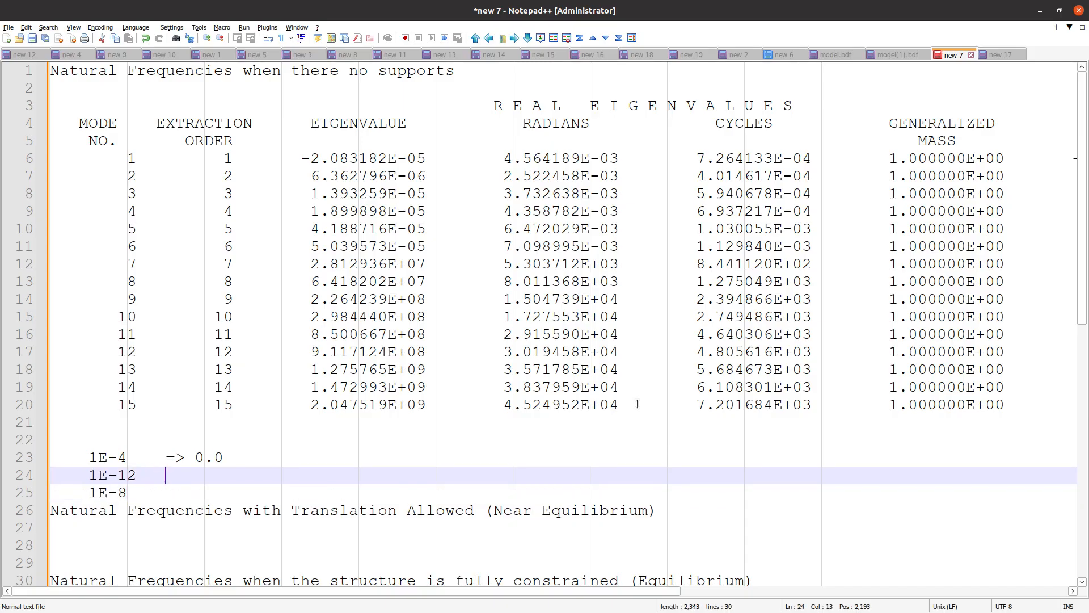
pyautogui.write('=> 0.0')
# Step: Change the 1E-8 entry to "-1E-8", complete it with "=> 0.0" and add two blank lines below it
pyautogui.press('Down')
pyautogui.press('Left')
pyautogui.press('Left')
pyautogui.press('Left')
pyautogui.press('Left')
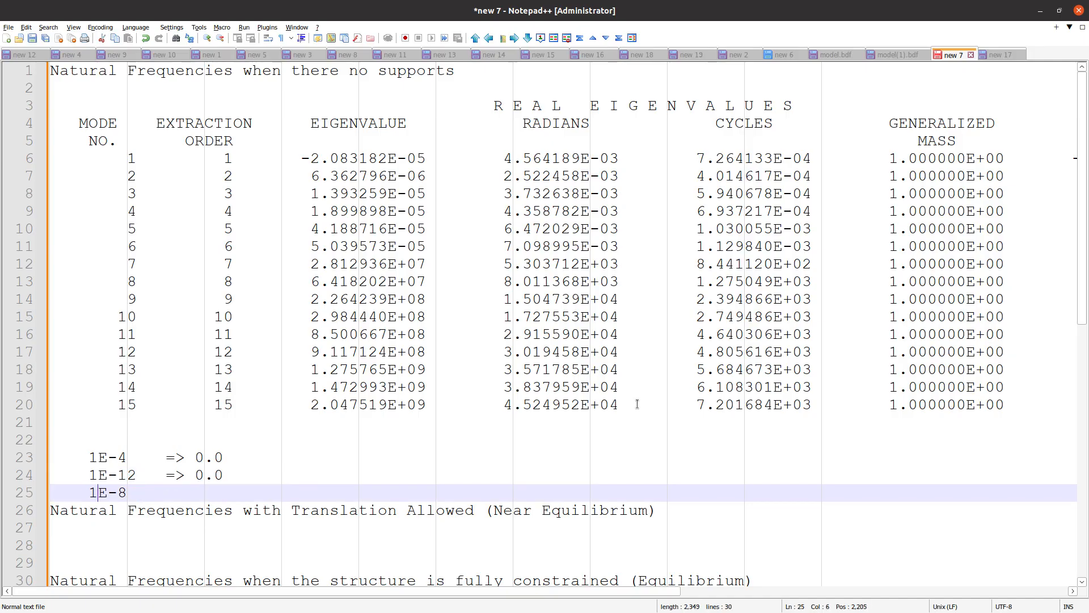
pyautogui.write('-')
pyautogui.press('End')
pyautogui.write('=> 0.0')
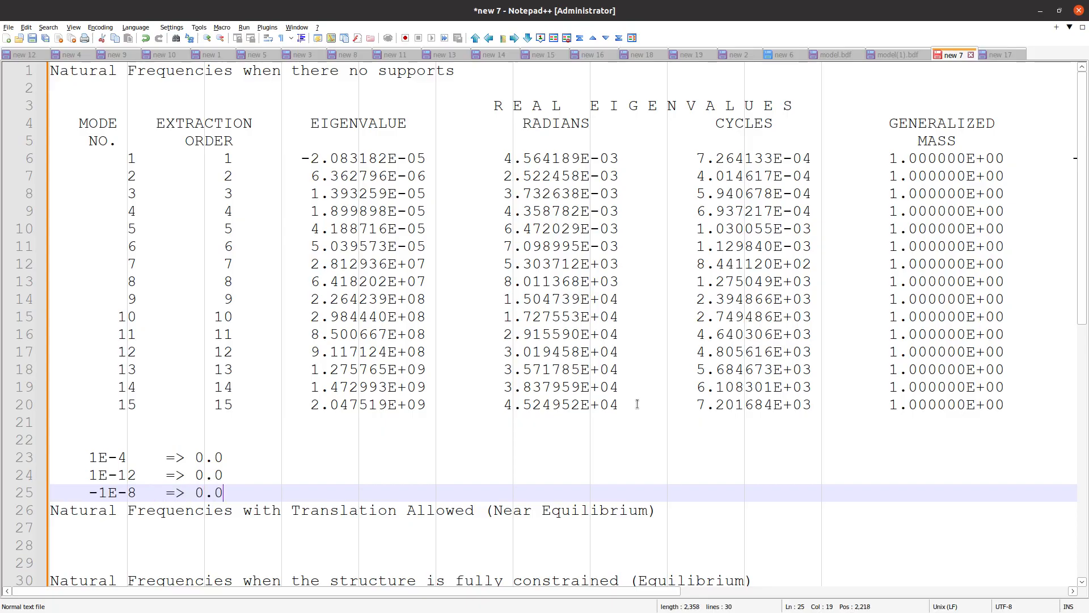
pyautogui.press('Return')
pyautogui.press('Return')
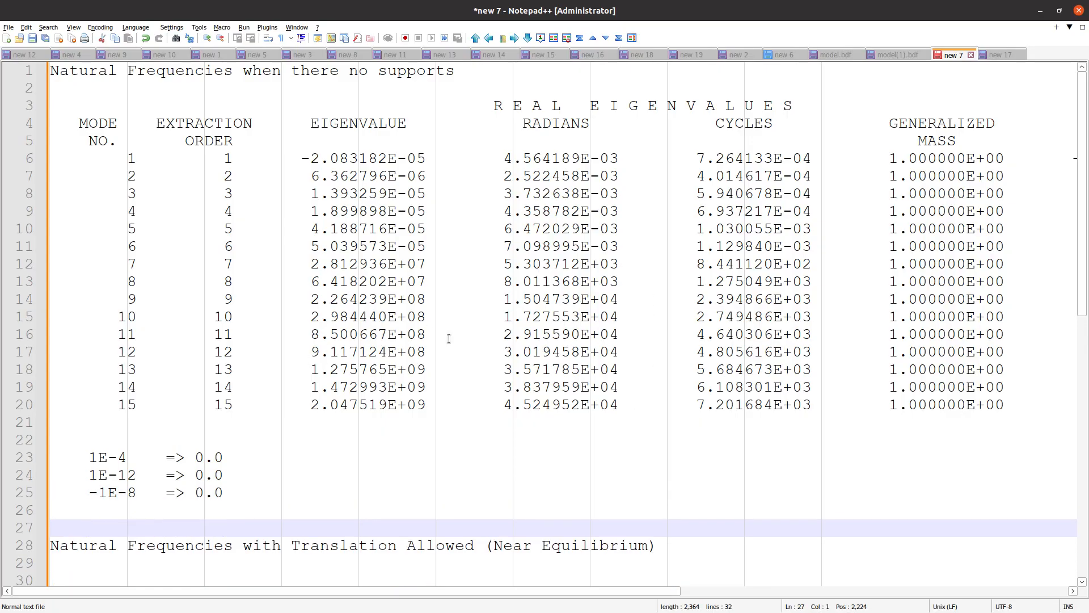
# Step: Insert the label "Rigid Body Modes" after the Cycles values of modes 1 to 6 in one column edit
pyautogui.click(811, 253)
pyautogui.moveTo(811, 248); pyautogui.dragTo(706, 160)
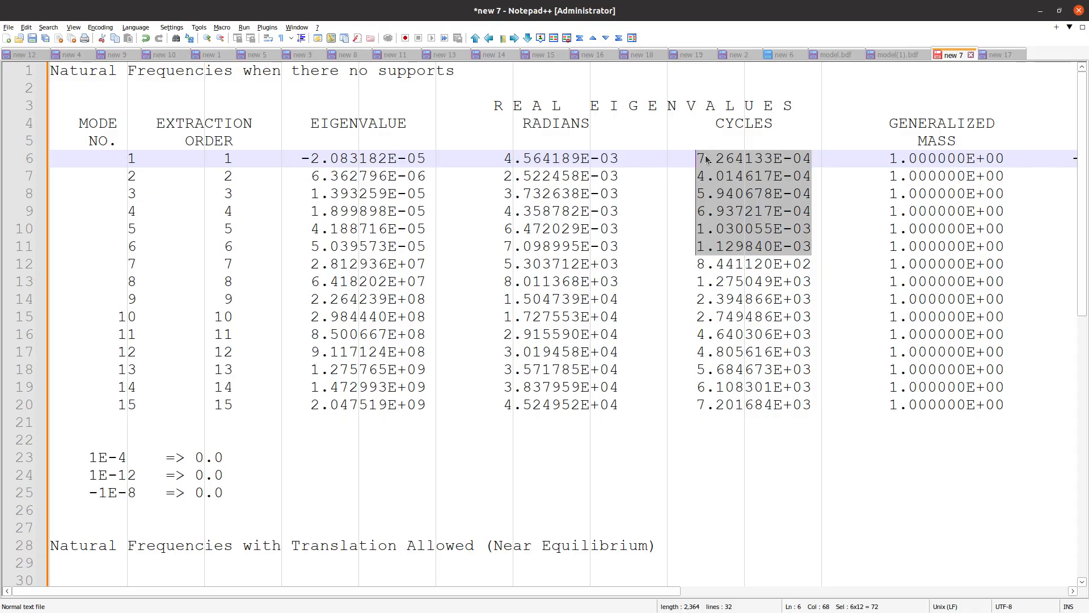
pyautogui.click(818, 163)
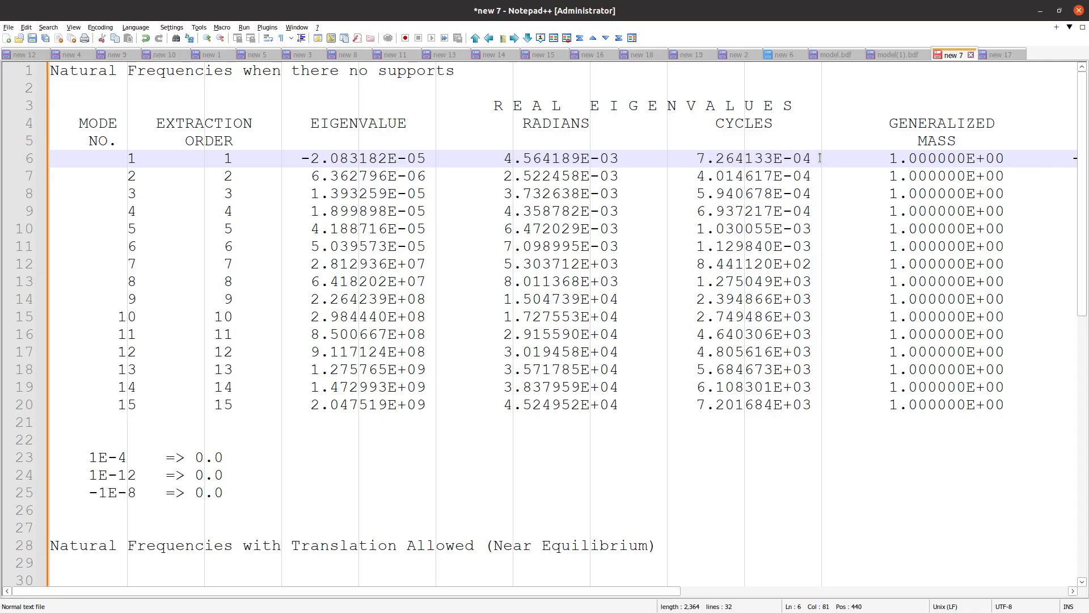
pyautogui.moveTo(820, 158); pyautogui.dragTo(824, 247)
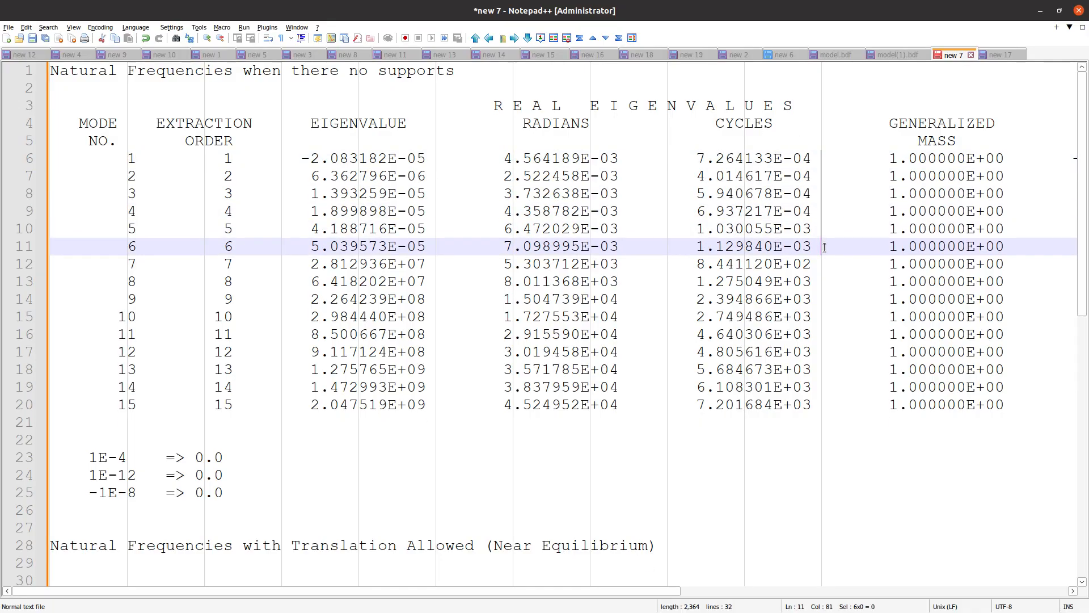
pyautogui.write('Rigid Bo')
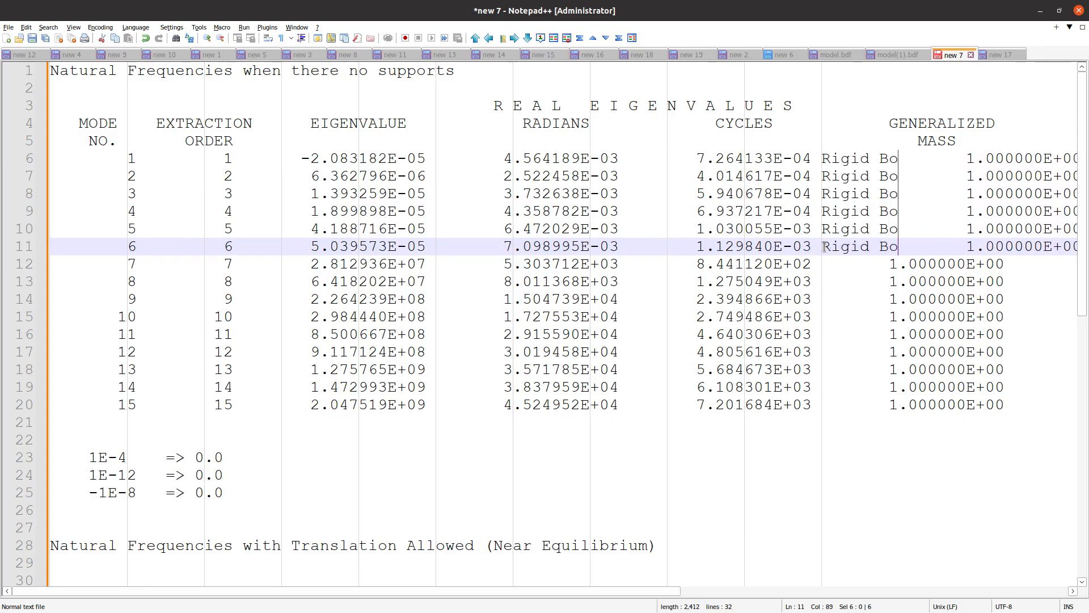
pyautogui.write('dy Mod')
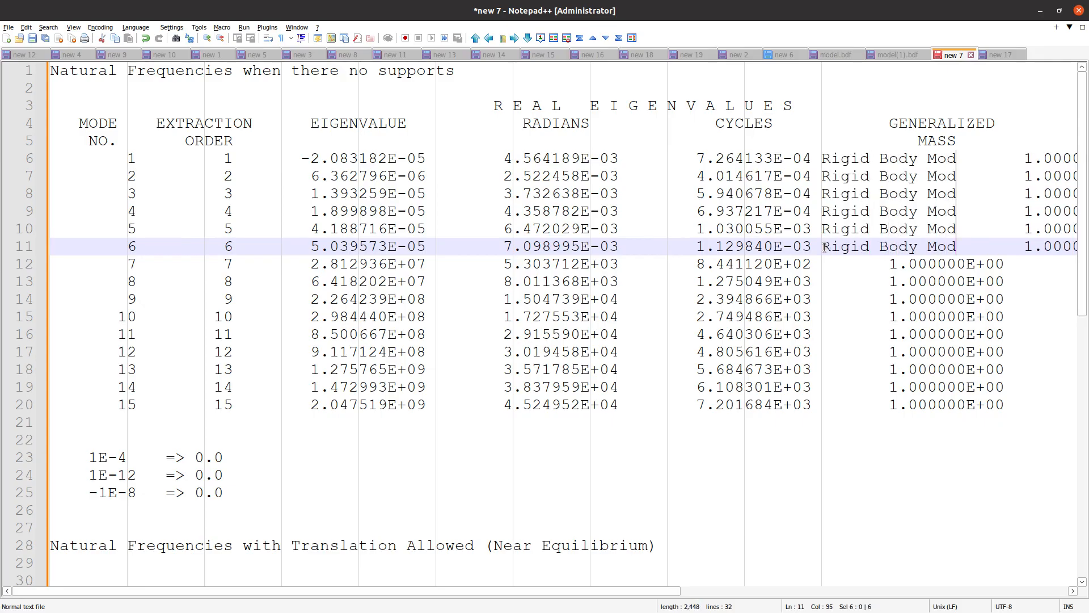
pyautogui.write('es')
pyautogui.moveTo(821, 246); pyautogui.dragTo(47, 175)
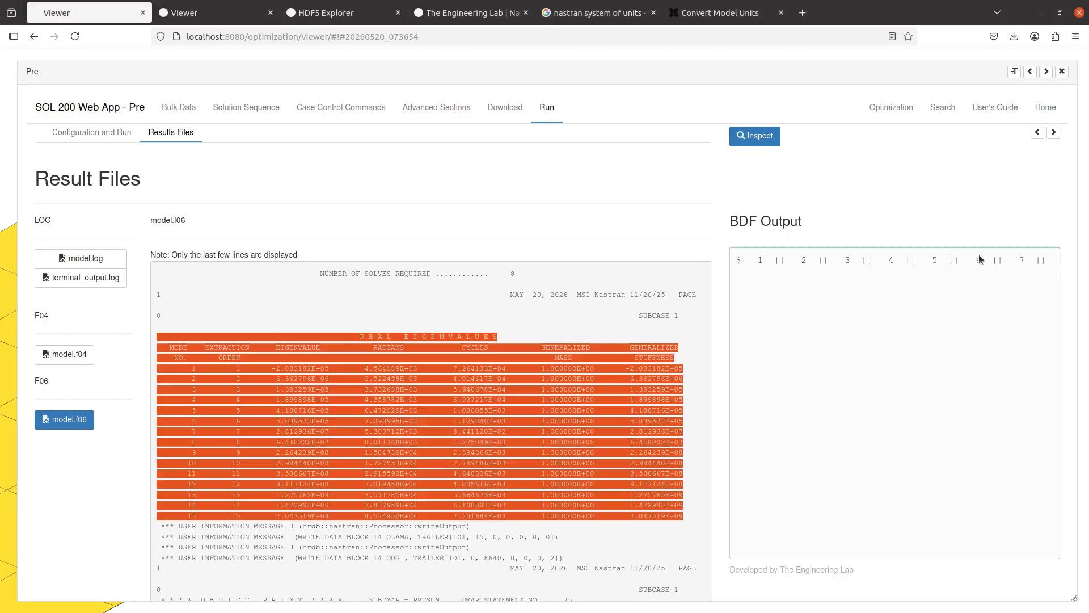
# Step: Switch to the SOL 200 Web App and assign SPC1 entry ID 1 above the subcase in the case control
pyautogui.hotkey('alt', 'Tab')
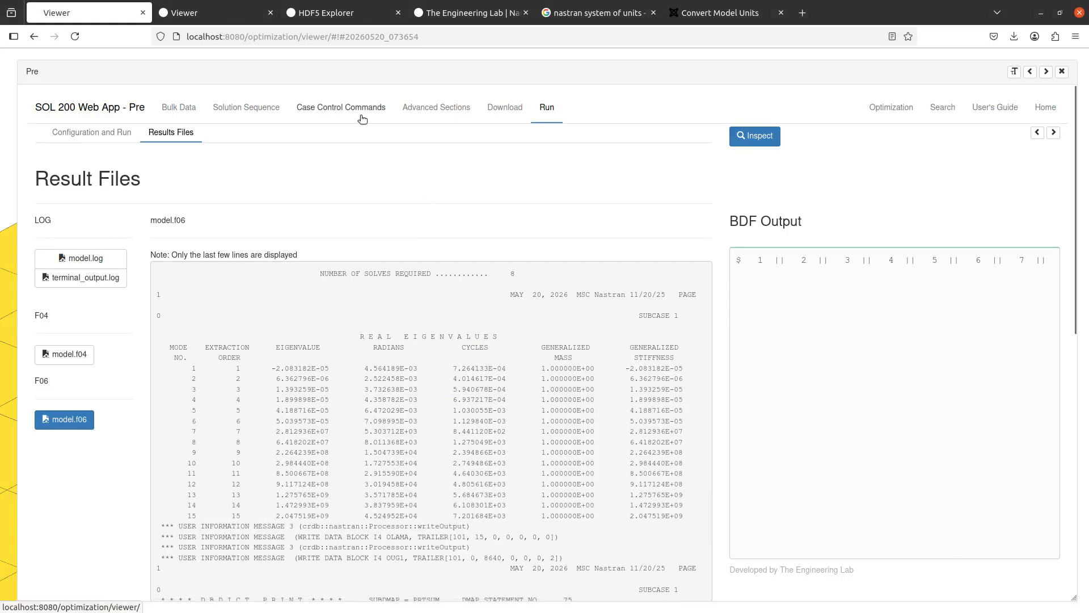
pyautogui.click(325, 111)
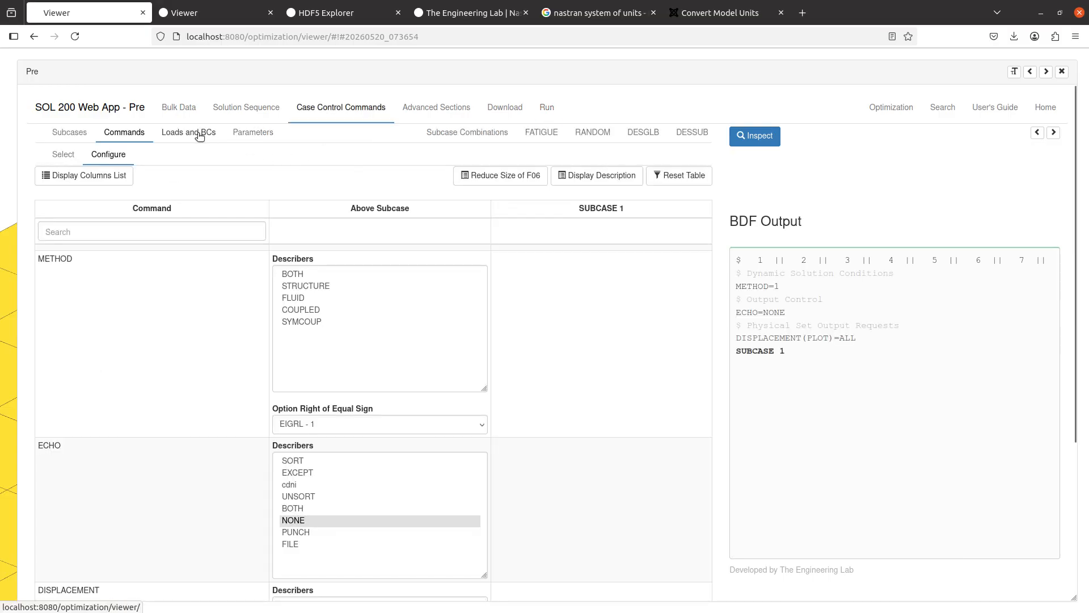
pyautogui.click(199, 136)
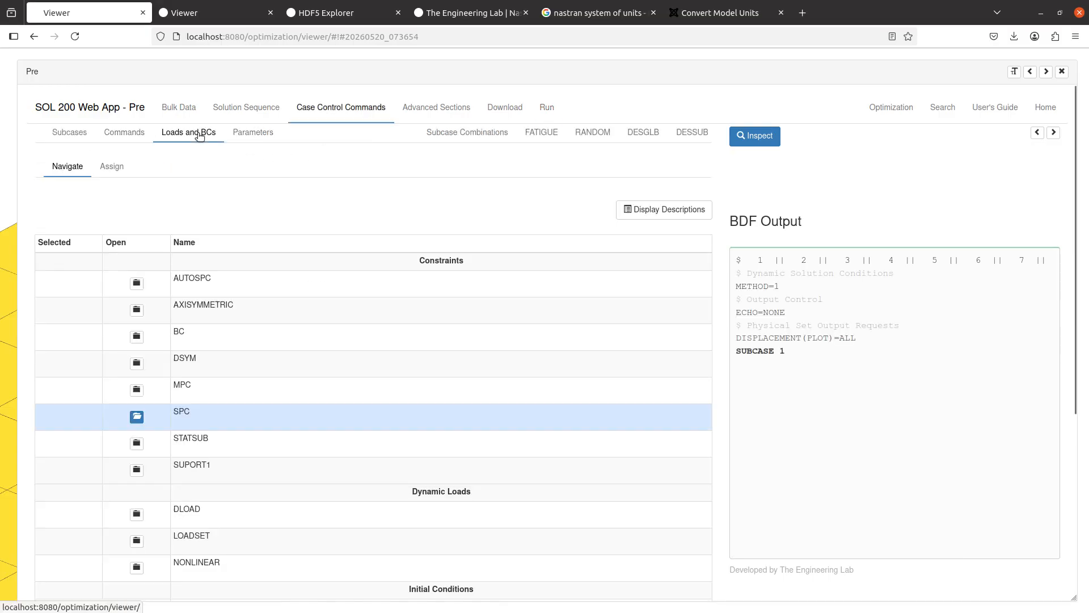
pyautogui.click(168, 419)
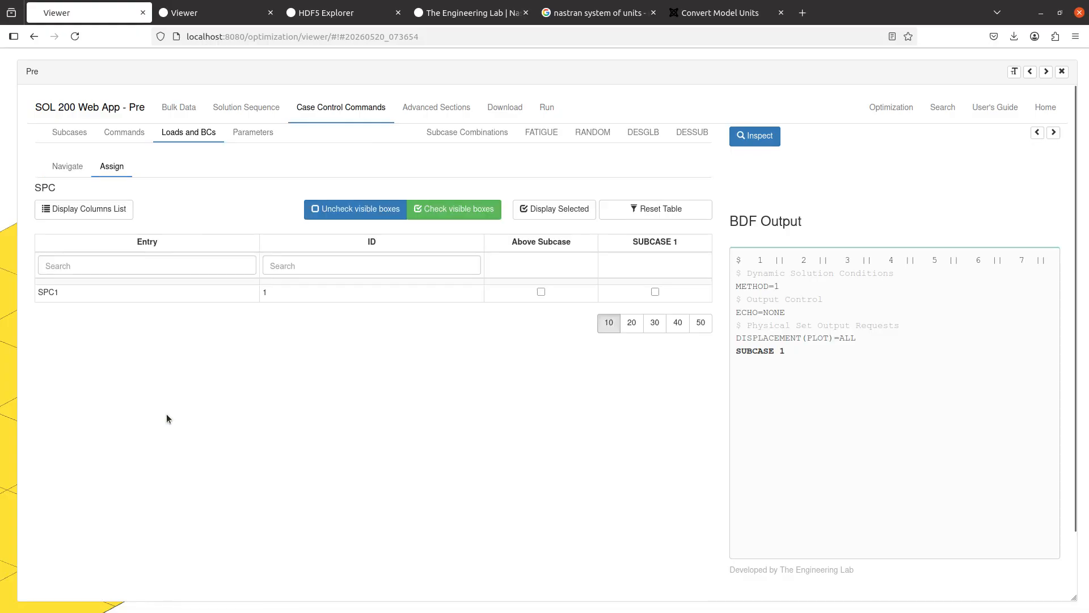
pyautogui.click(541, 292)
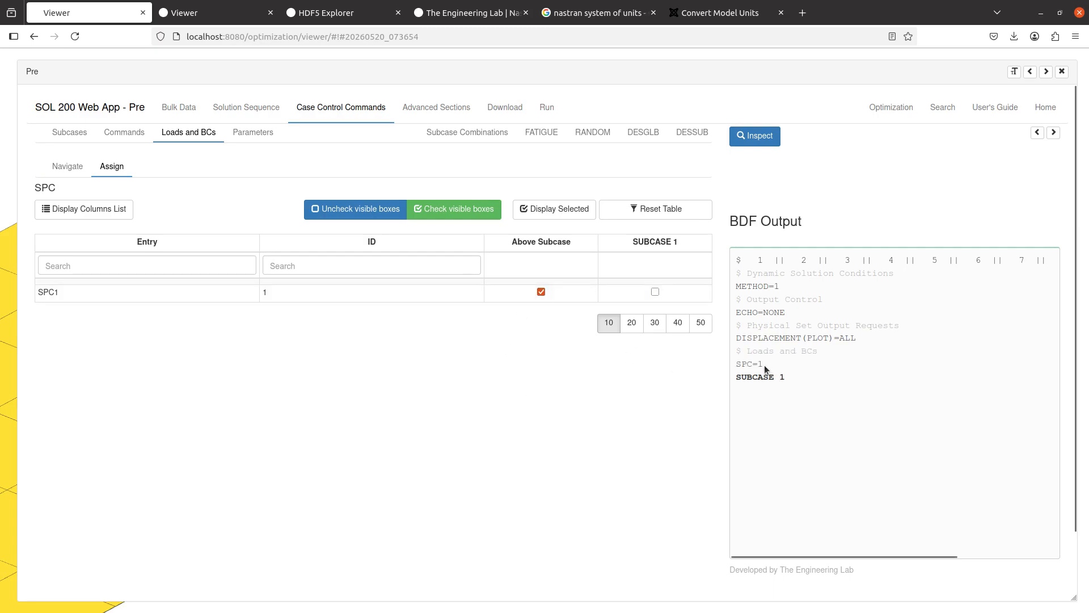
# Step: Upload the BDF with SPC=1 in the case control and immediately run the SOL 103 job
pyautogui.moveTo(764, 364); pyautogui.dragTo(746, 364)
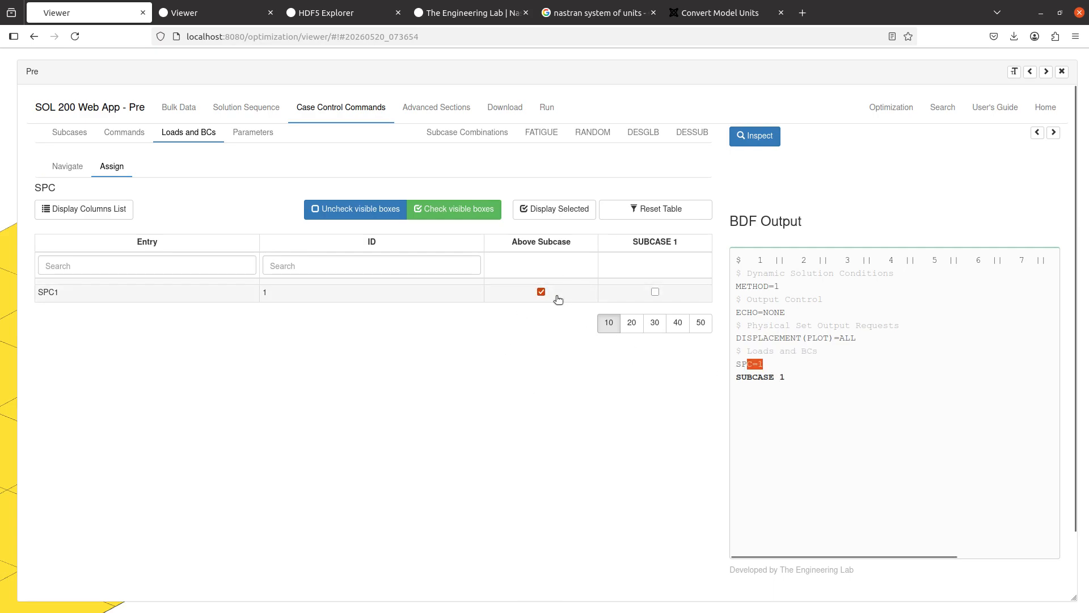
pyautogui.click(554, 324)
pyautogui.click(505, 107)
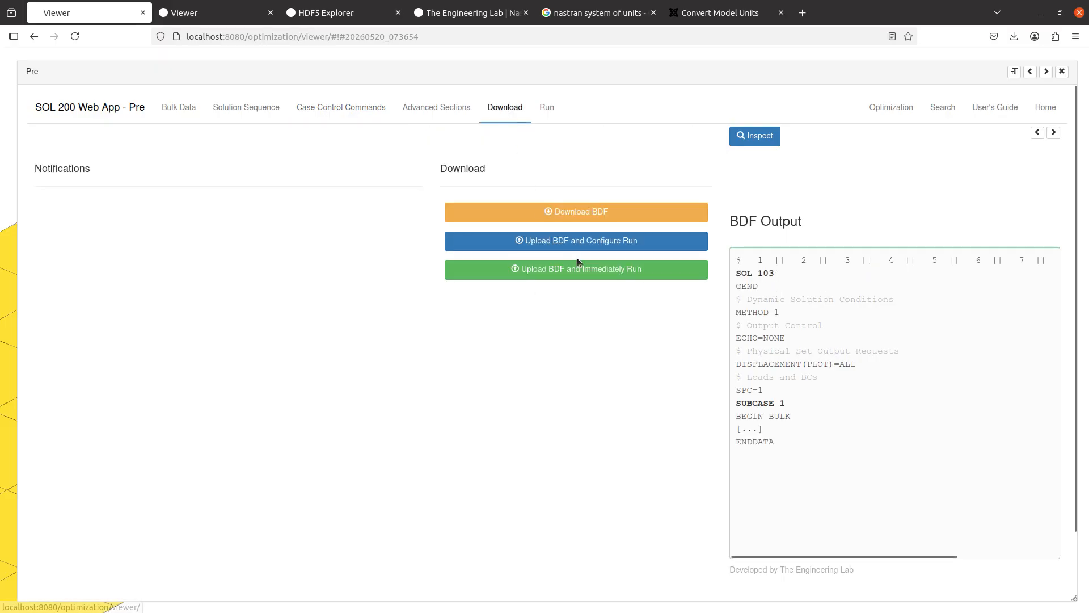
pyautogui.click(560, 268)
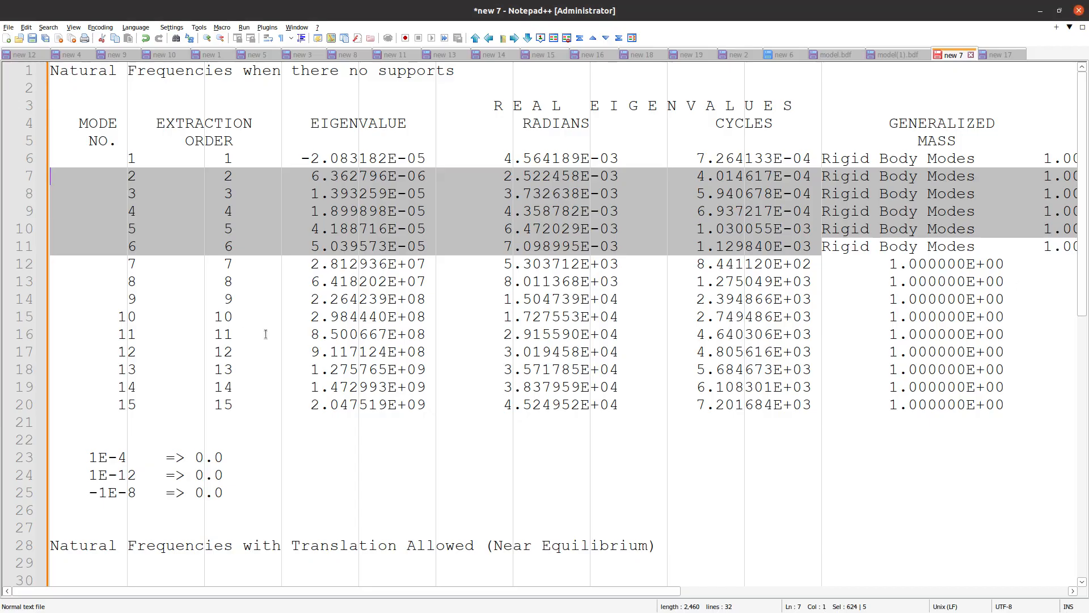
# Step: In the Notepad++ notes, add the heading "Natural Frequencies when the structure is fully constrained (Equilibrium)" below the zero-value notes, followed by blank lines
pyautogui.scroll(-7, 268, 401)
pyautogui.doubleClick(312, 247)
pyautogui.hotkey('ctrl', 'l')
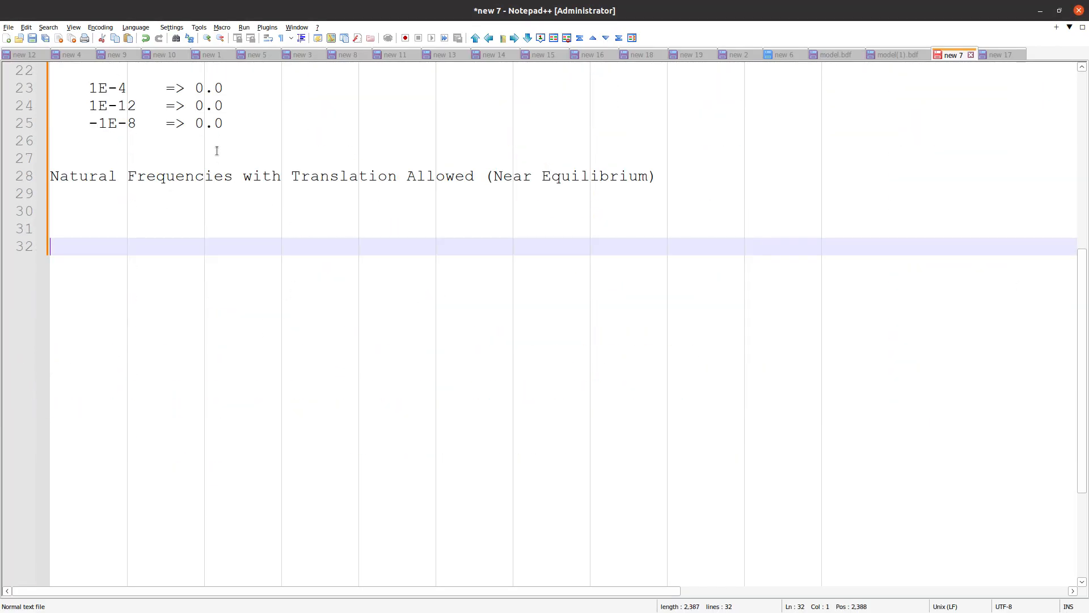
pyautogui.click(215, 152)
pyautogui.press('Return')
pyautogui.write('Natural Frequencies when the structure is fully constrained (Equilibrium)')
pyautogui.press('Return')
pyautogui.press('Return')
pyautogui.press('Return')
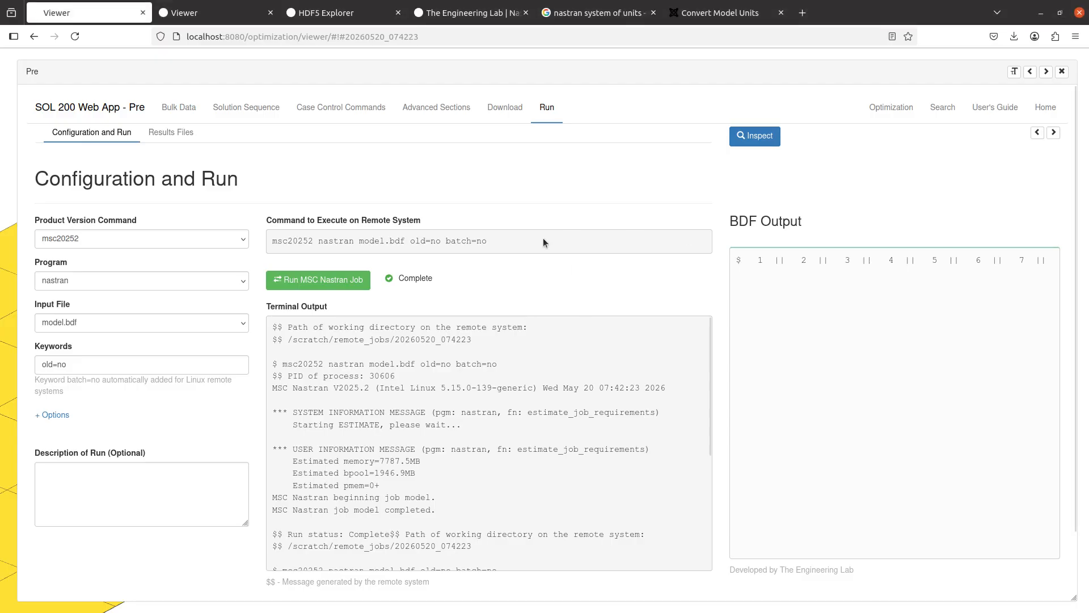
# Step: Return to the SOL 200 Web App viewer and examine the constraint arrows along the plate's supported edge on the mode 1 color plot
pyautogui.click(1062, 72)
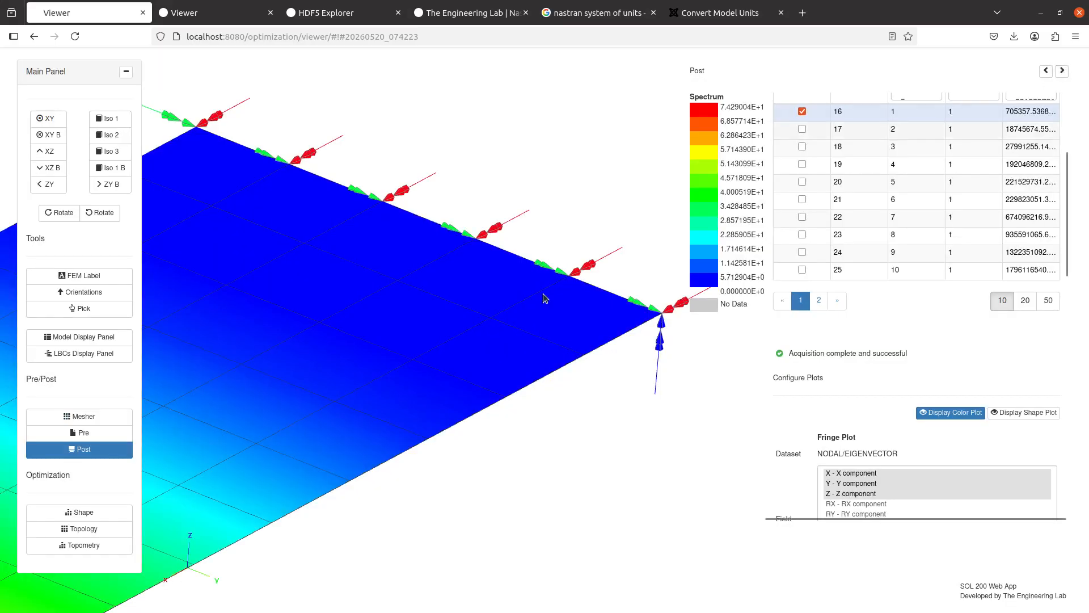
pyautogui.moveTo(374, 310); pyautogui.dragTo(245, 357)
pyautogui.scroll(5, 420, 346)
pyautogui.scroll(3, 365, 282)
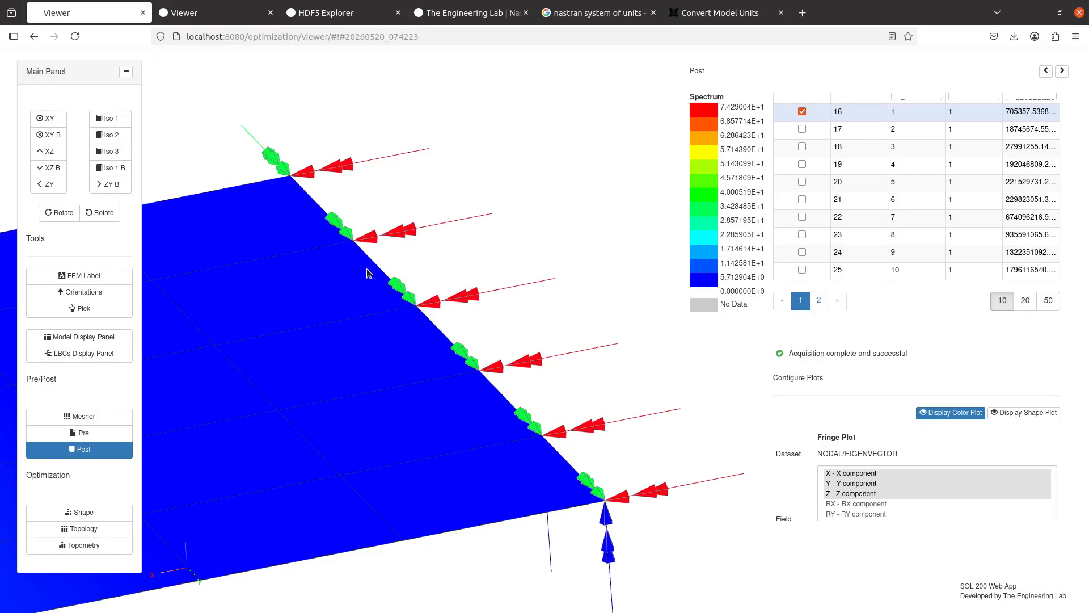
pyautogui.moveTo(350, 358); pyautogui.dragTo(514, 310)
pyautogui.scroll(-5, 505, 296)
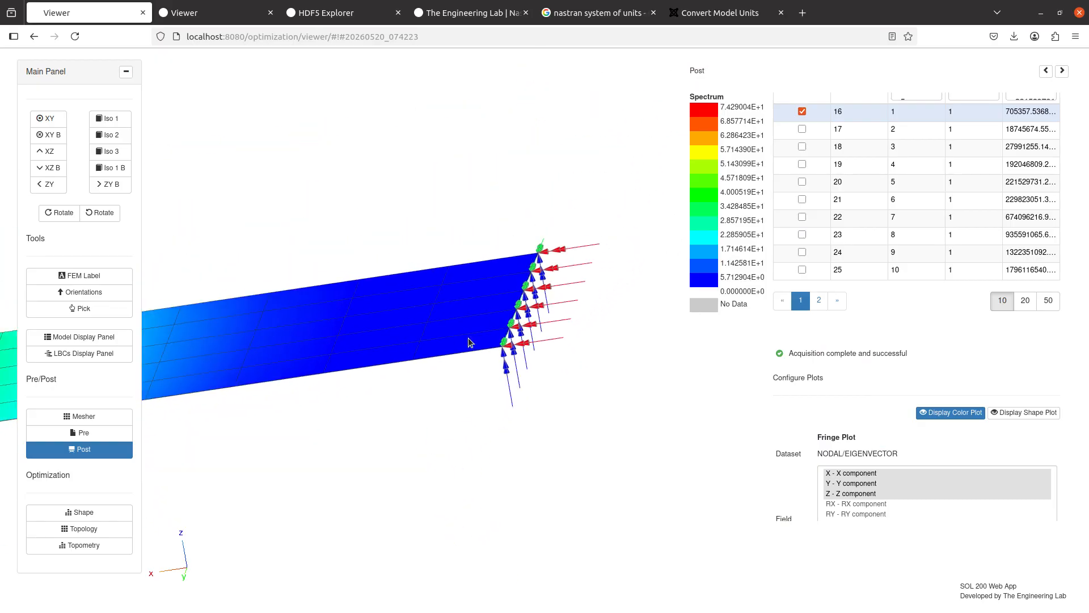
pyautogui.moveTo(466, 340); pyautogui.dragTo(512, 368)
pyautogui.scroll(-2, 511, 368)
pyautogui.scroll(-2, 512, 368)
pyautogui.moveTo(406, 355); pyautogui.dragTo(306, 395)
pyautogui.moveTo(484, 395); pyautogui.dragTo(557, 325)
# Step: Rotate the plate back and forth to examine the full mode 1 color plot from the supported edge to the free end
pyautogui.doubleClick(67, 218)
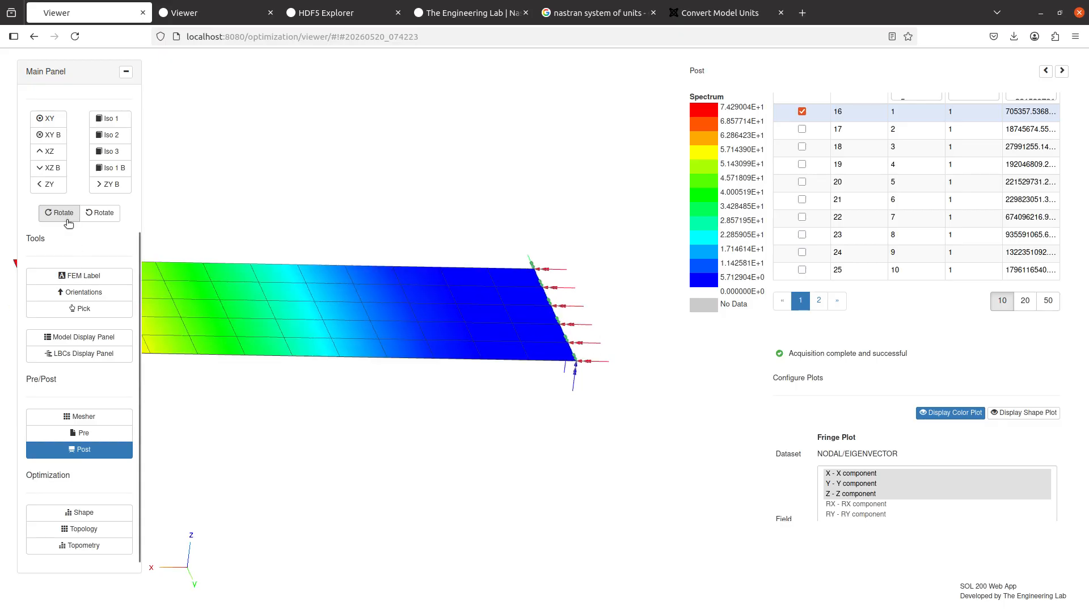
pyautogui.click(67, 218)
pyautogui.click(67, 217)
pyautogui.click(67, 217)
pyautogui.click(93, 218)
pyautogui.click(93, 218)
pyautogui.click(93, 219)
pyautogui.click(93, 218)
pyautogui.click(93, 219)
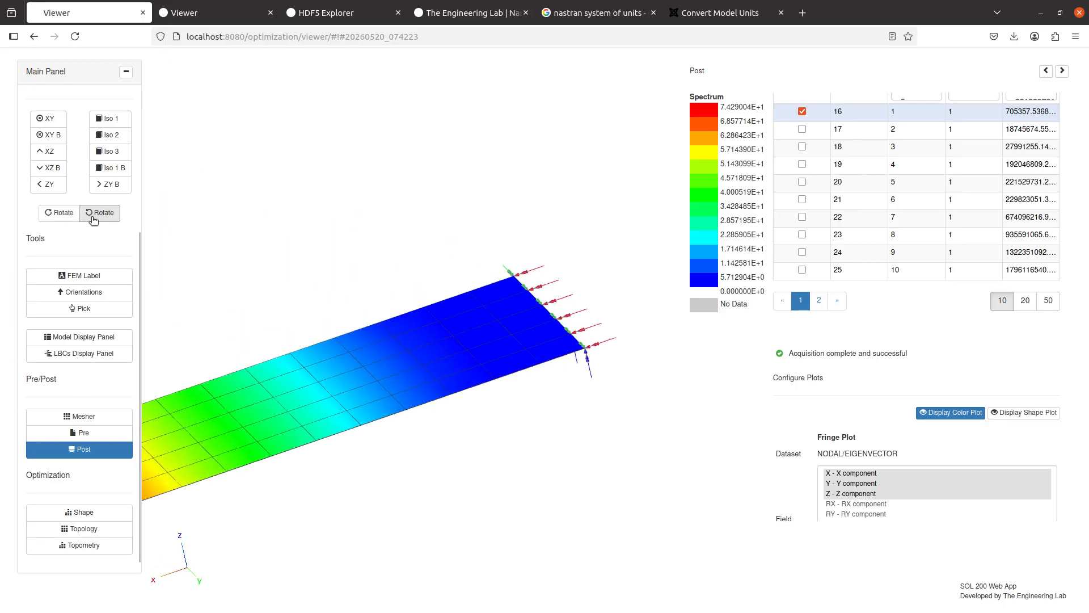
pyautogui.click(93, 219)
pyautogui.click(93, 218)
pyautogui.click(93, 219)
pyautogui.click(67, 217)
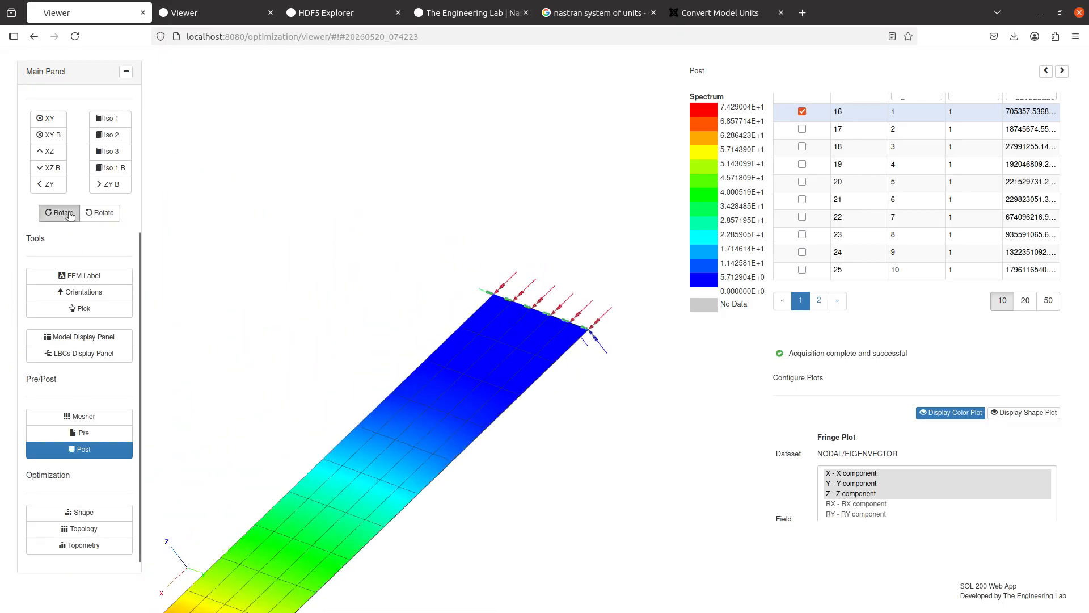
pyautogui.click(67, 217)
pyautogui.click(67, 216)
pyautogui.click(67, 216)
pyautogui.click(67, 217)
pyautogui.click(67, 217)
pyautogui.moveTo(450, 337); pyautogui.dragTo(521, 317)
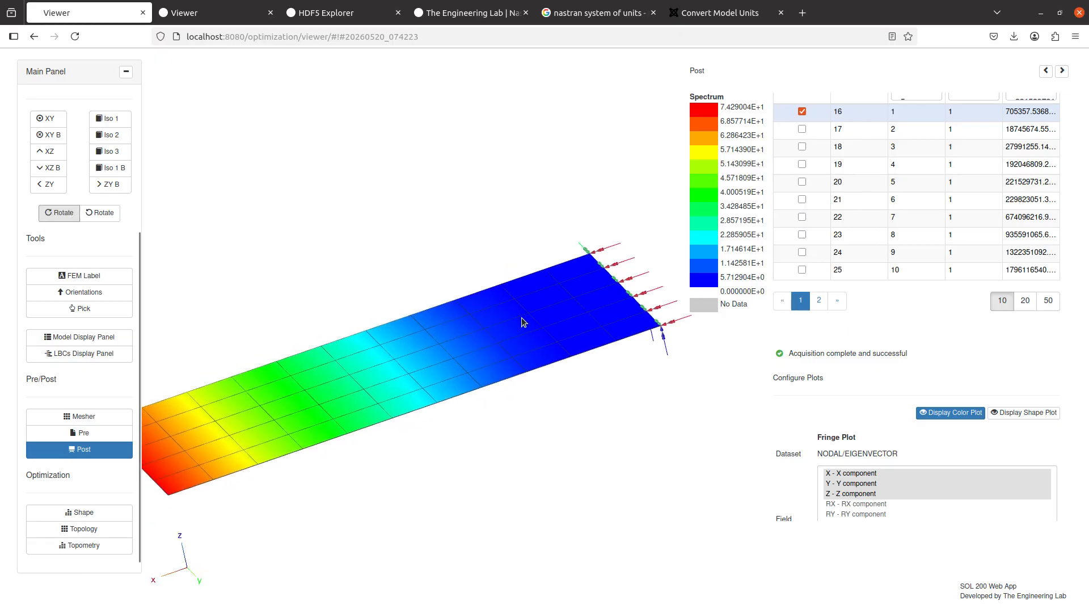
pyautogui.scroll(-2, 522, 318)
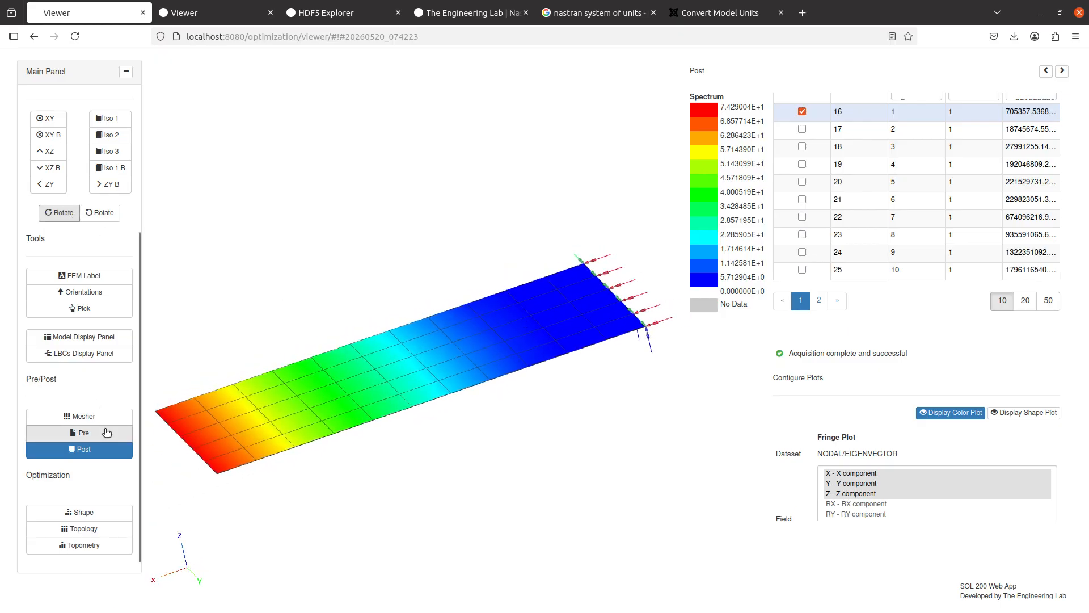
# Step: Reopen the post-processing results and display the mode 1 eigenvector shape plot with the color plot
pyautogui.click(79, 432)
pyautogui.click(1062, 71)
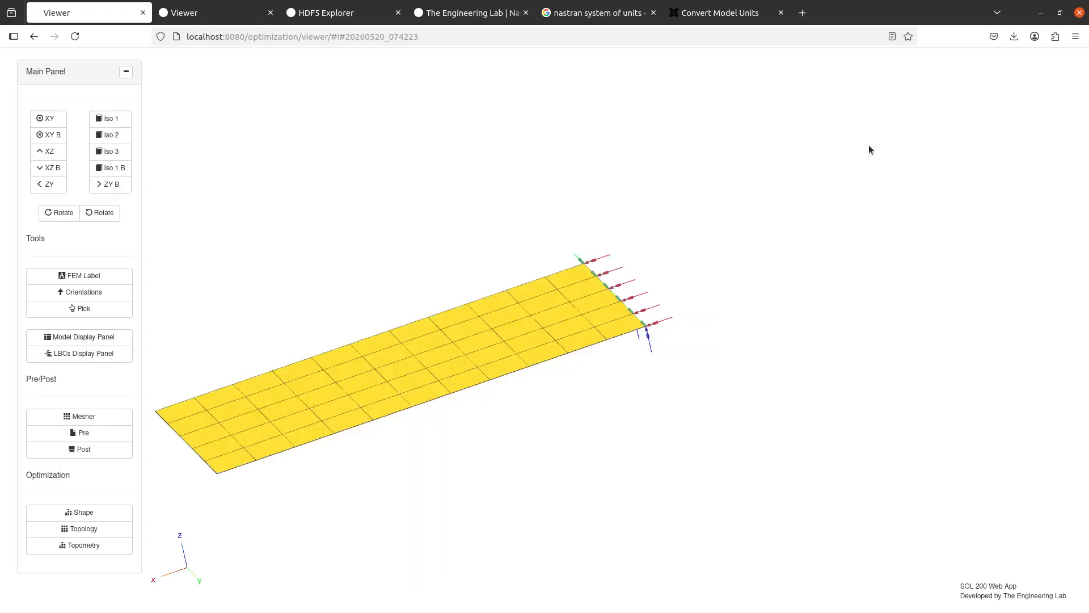
pyautogui.click(80, 449)
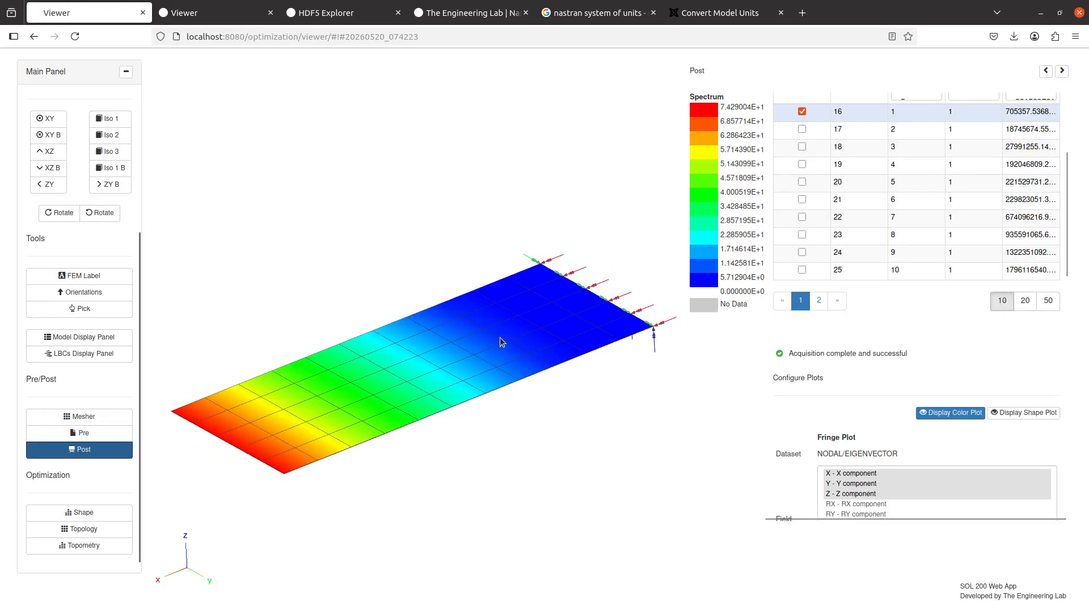
pyautogui.scroll(-3, 908, 397)
pyautogui.scroll(-6, 941, 424)
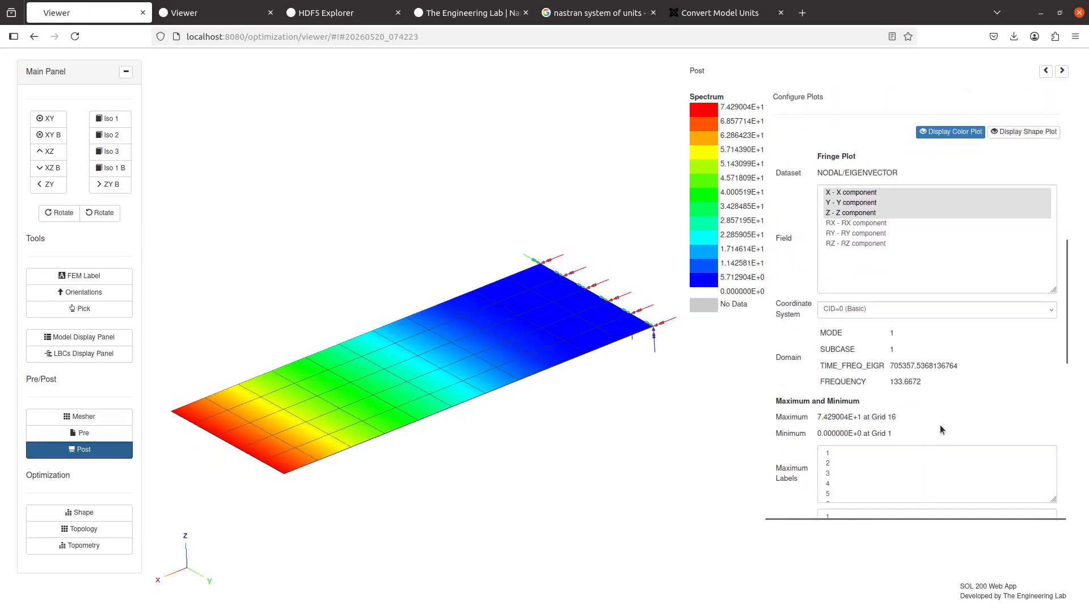
pyautogui.scroll(5, 935, 423)
pyautogui.click(1031, 223)
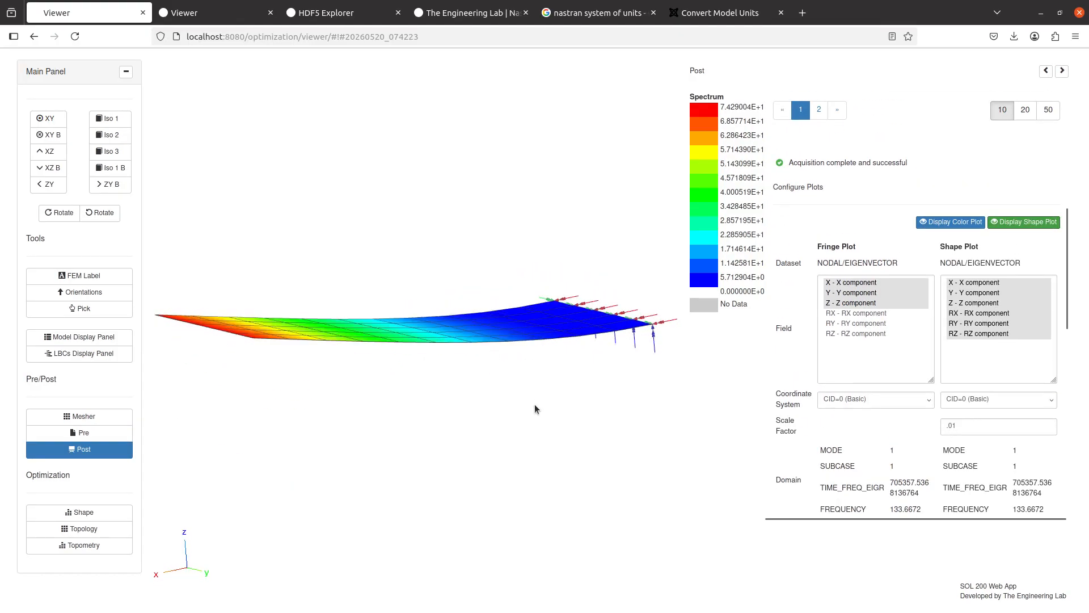
pyautogui.click(1042, 227)
pyautogui.click(1042, 227)
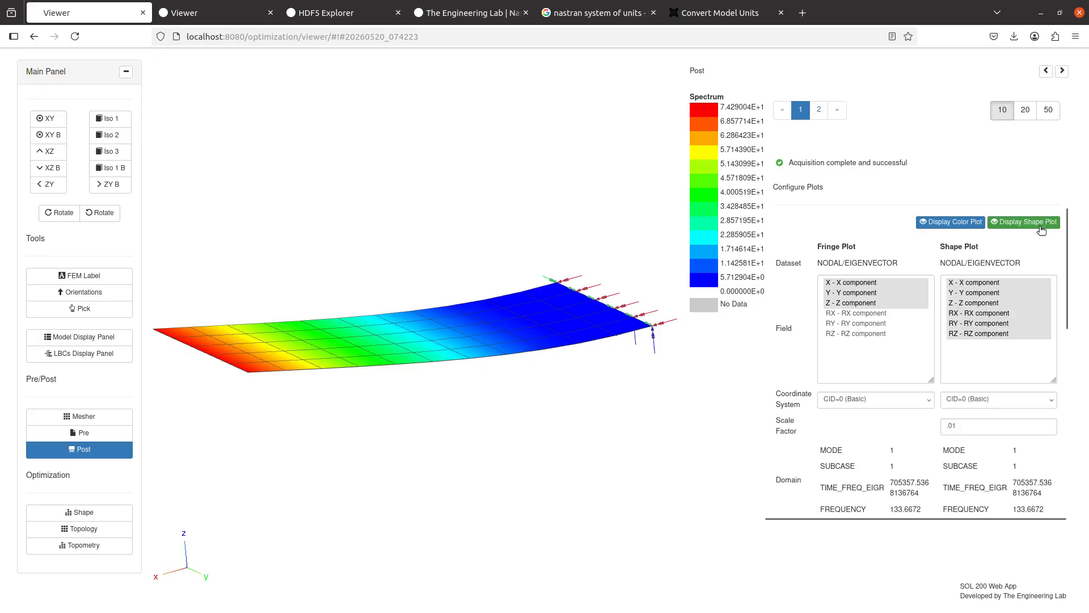
# Step: Select the mode 2 eigenvector result and display its shape plot
pyautogui.scroll(5, 835, 170)
pyautogui.click(802, 129)
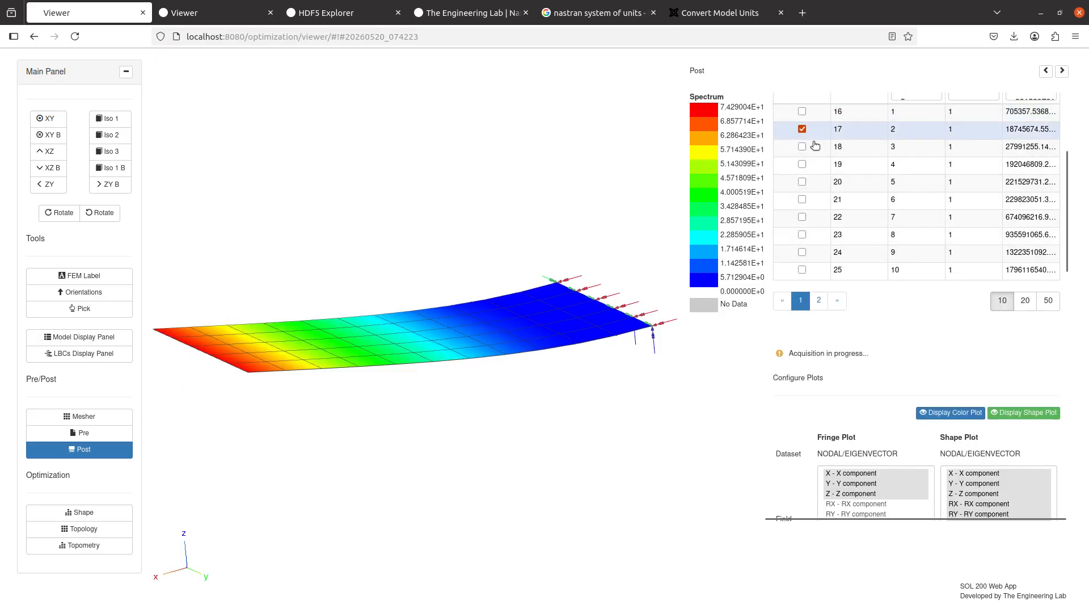
pyautogui.click(1026, 412)
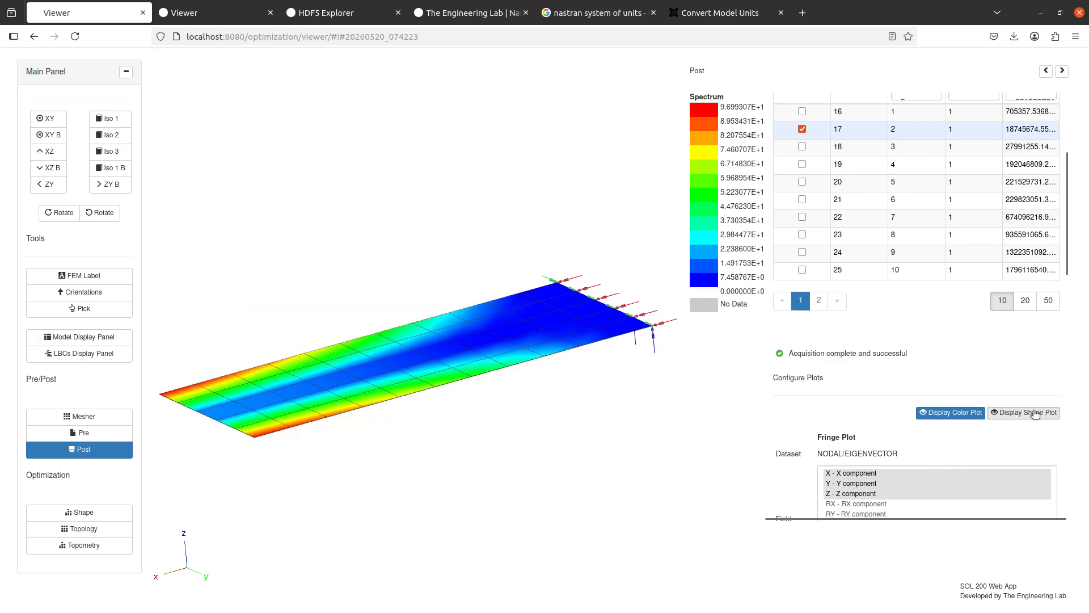
pyautogui.click(1026, 413)
pyautogui.click(1026, 413)
pyautogui.click(1026, 413)
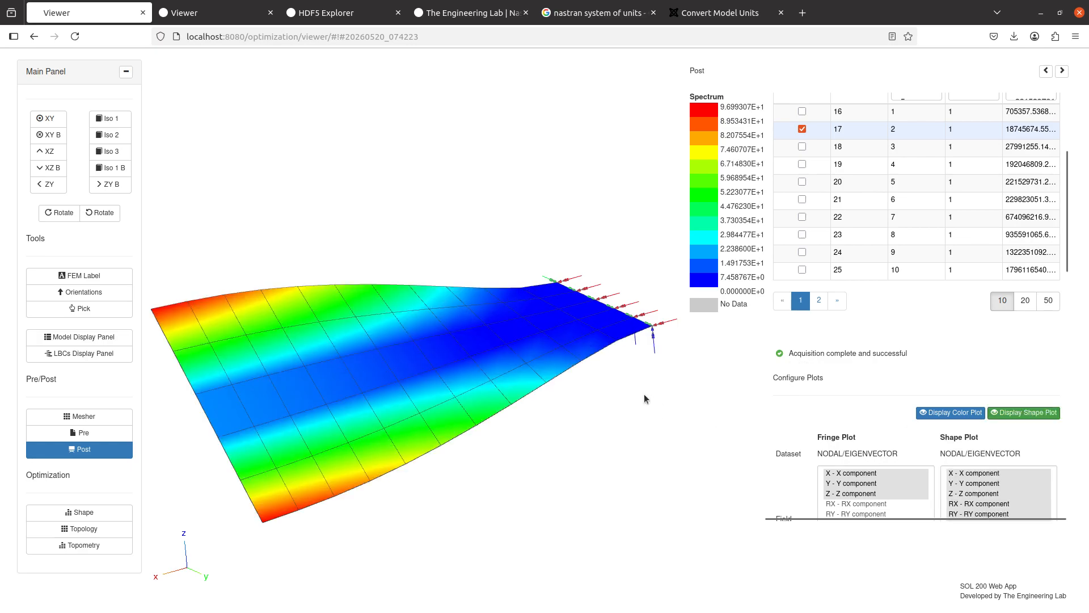
# Step: Compare the deformed and undeformed mode 2 plots close up at the plate's supported edge
pyautogui.scroll(5, 596, 397)
pyautogui.moveTo(515, 498); pyautogui.dragTo(440, 316)
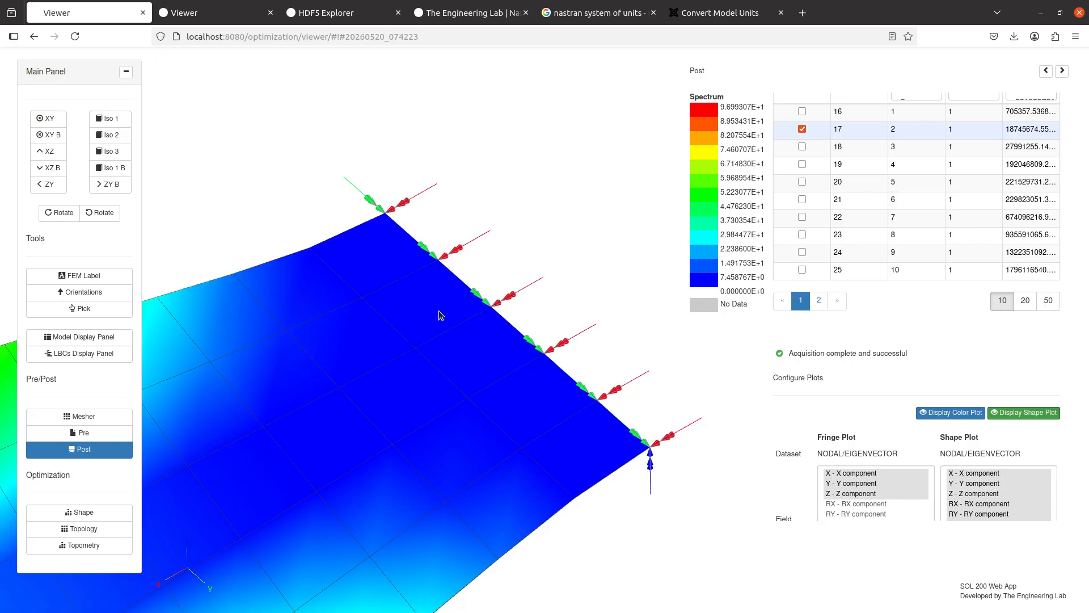
pyautogui.click(1000, 407)
pyautogui.click(1000, 407)
pyautogui.click(999, 408)
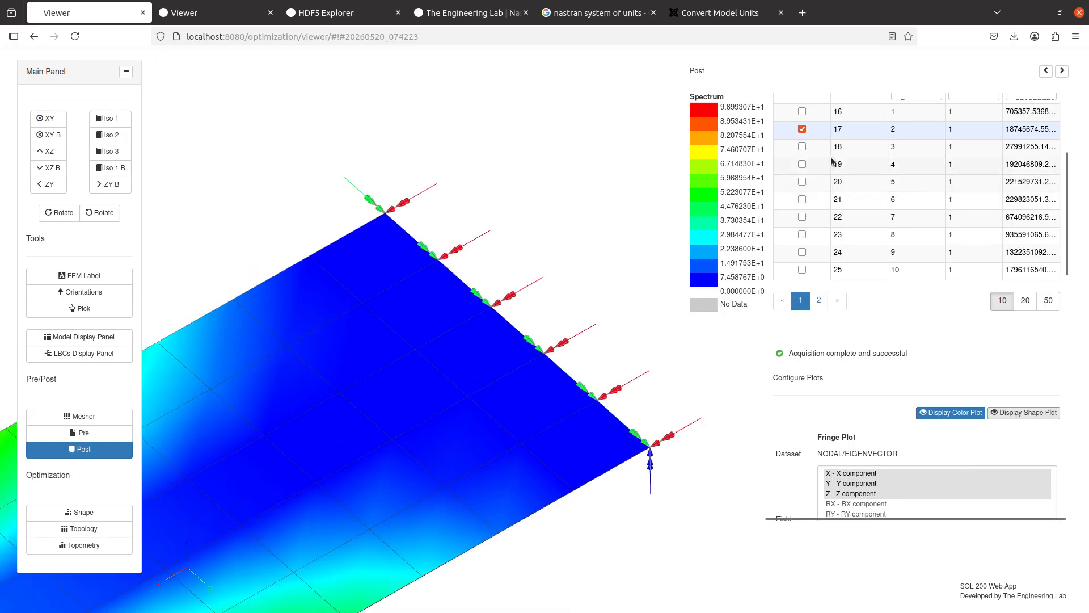
pyautogui.click(1015, 412)
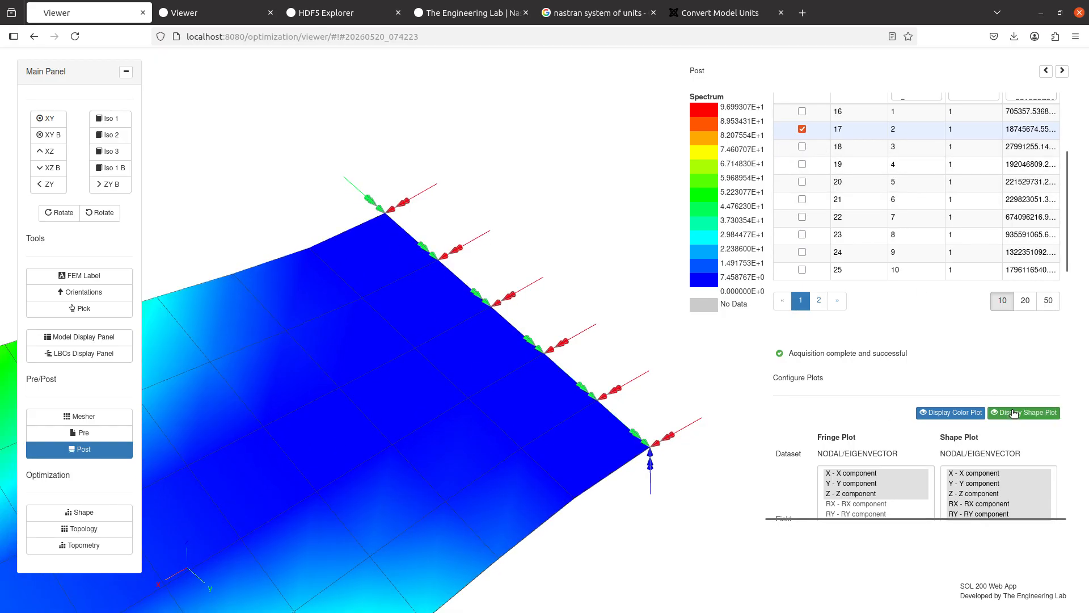
pyautogui.click(1015, 413)
pyautogui.click(1015, 412)
pyautogui.scroll(-2, 634, 442)
pyautogui.scroll(7, 628, 436)
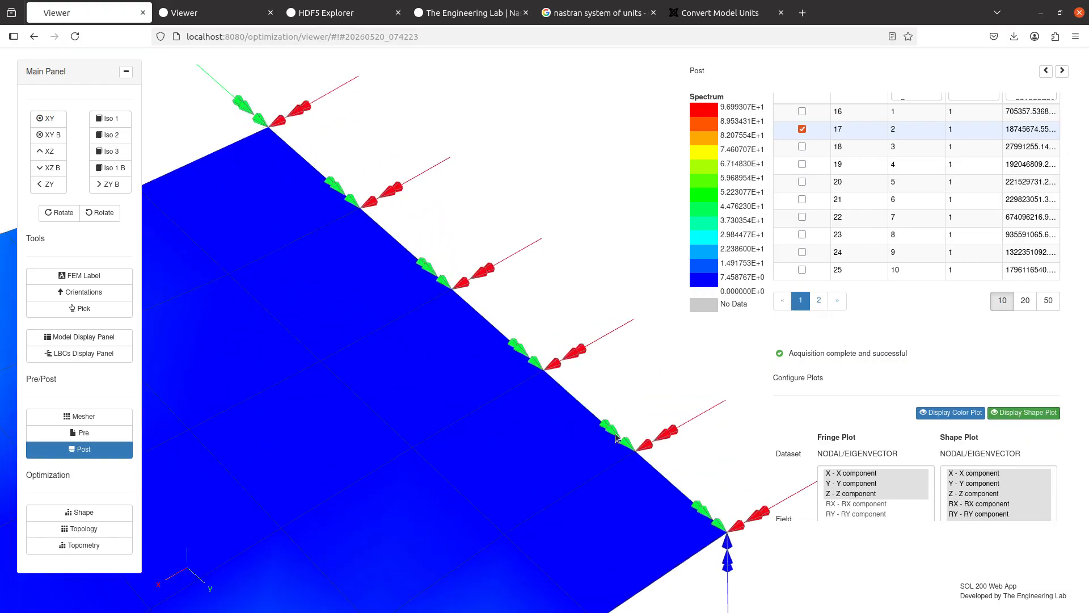
# Step: Examine the deformed mode 2 shape from the supported edge to the free end of the plate
pyautogui.moveTo(675, 474); pyautogui.dragTo(598, 417)
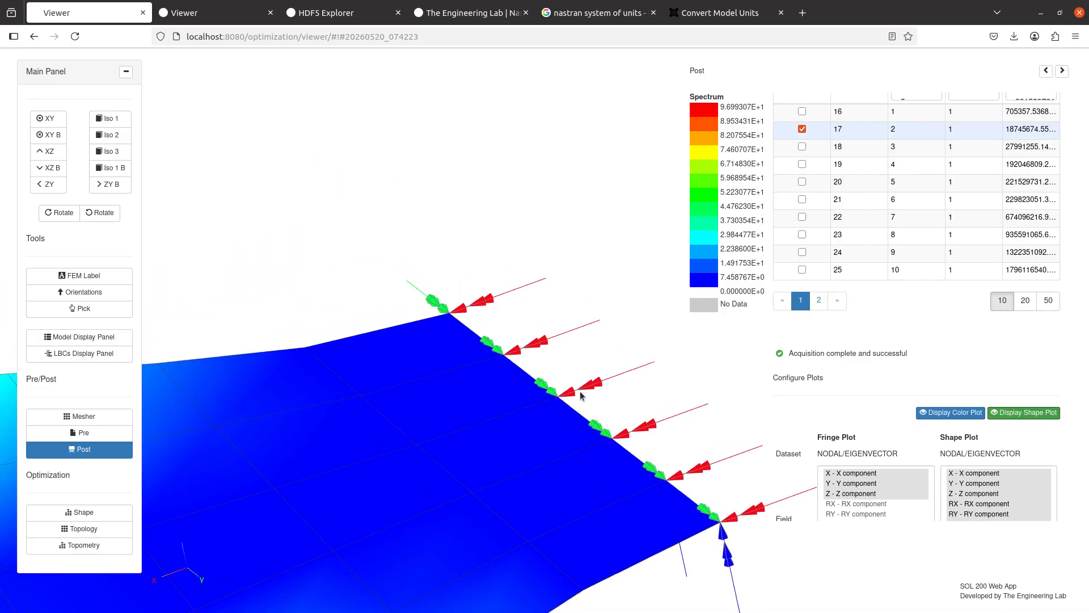
pyautogui.moveTo(550, 381); pyautogui.dragTo(396, 327)
pyautogui.moveTo(443, 465); pyautogui.dragTo(328, 337)
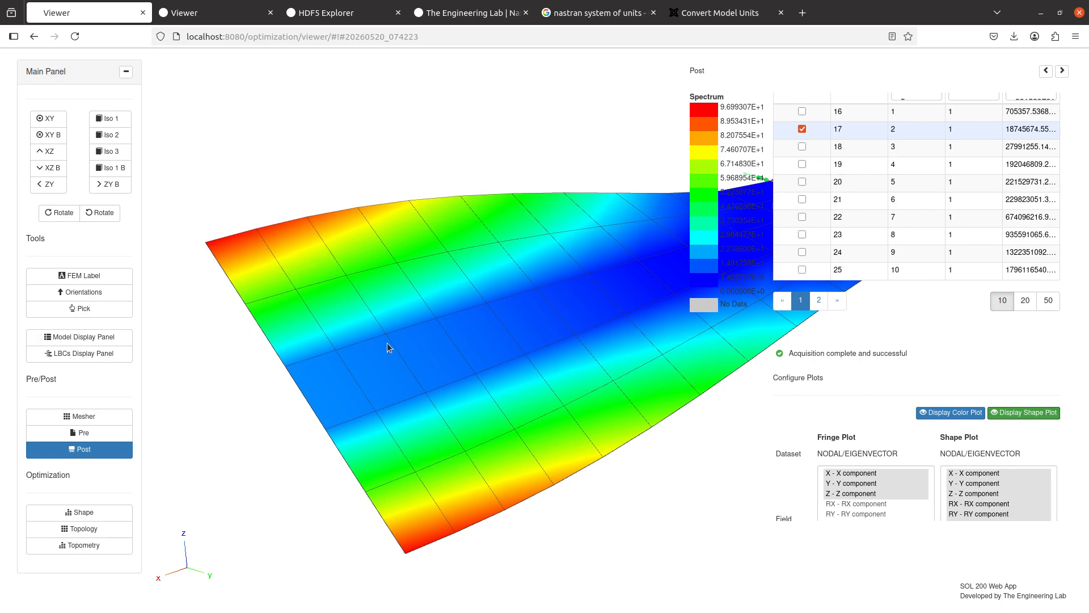
pyautogui.moveTo(585, 271); pyautogui.dragTo(323, 467)
pyautogui.scroll(3, 537, 453)
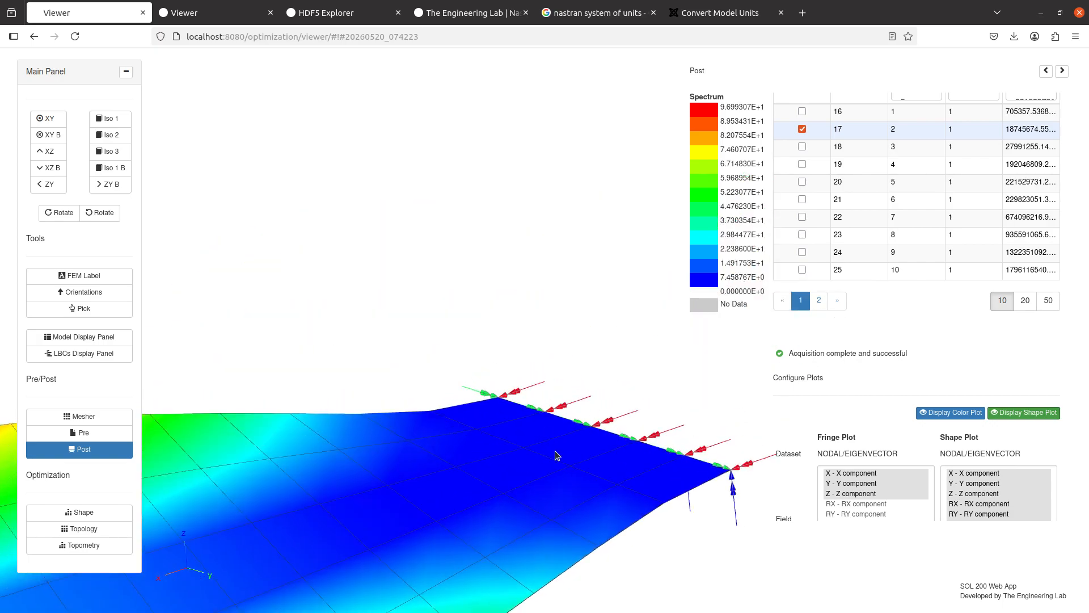
pyautogui.scroll(-1, 556, 452)
pyautogui.moveTo(546, 438); pyautogui.dragTo(464, 403)
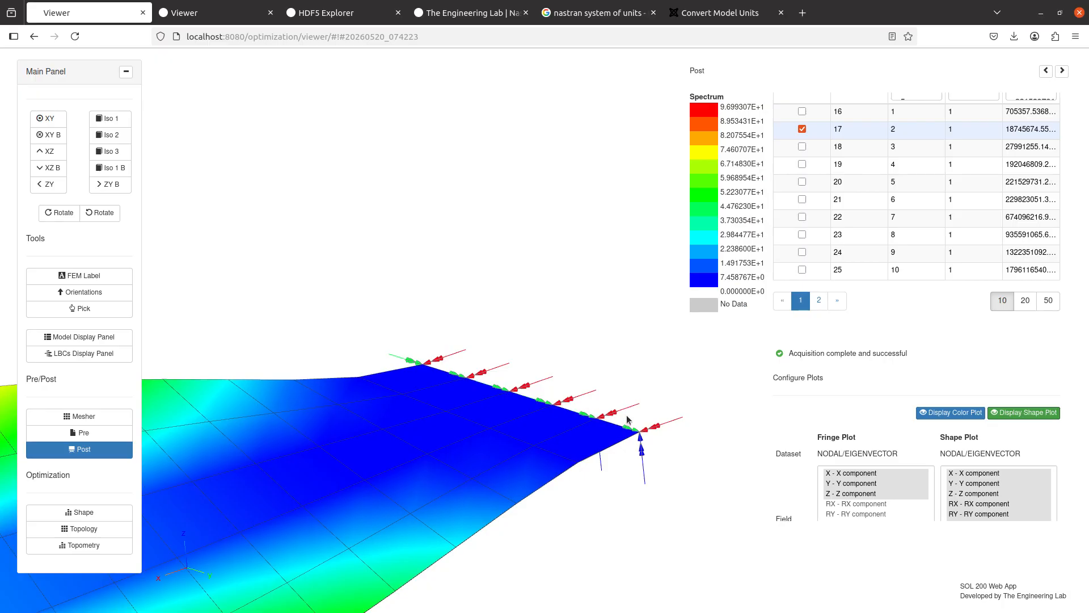
pyautogui.moveTo(378, 396); pyautogui.dragTo(642, 270)
pyautogui.moveTo(308, 451); pyautogui.dragTo(506, 350)
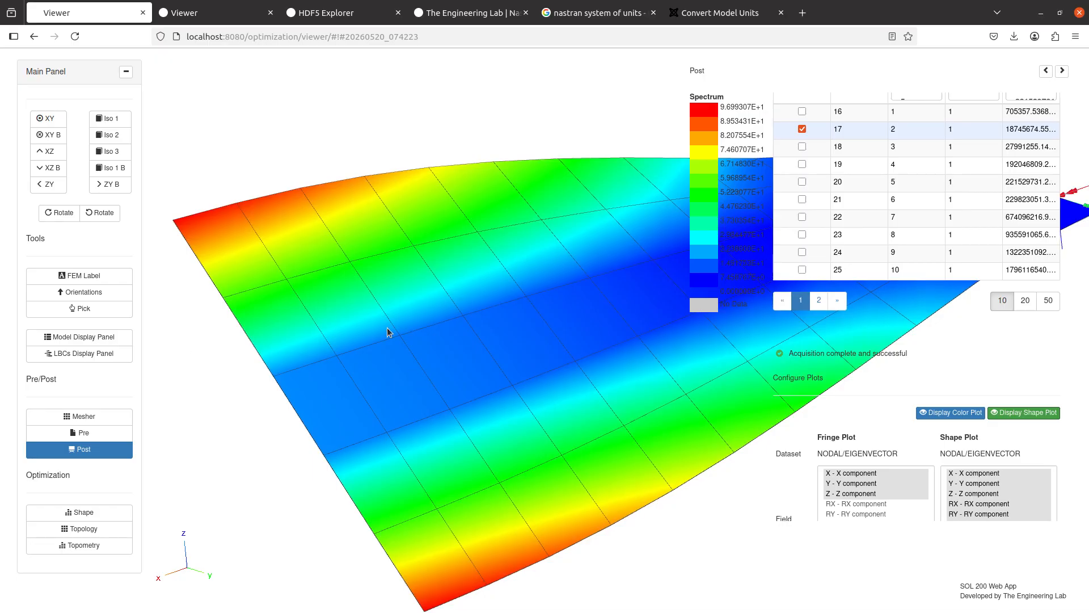
pyautogui.scroll(5, 890, 343)
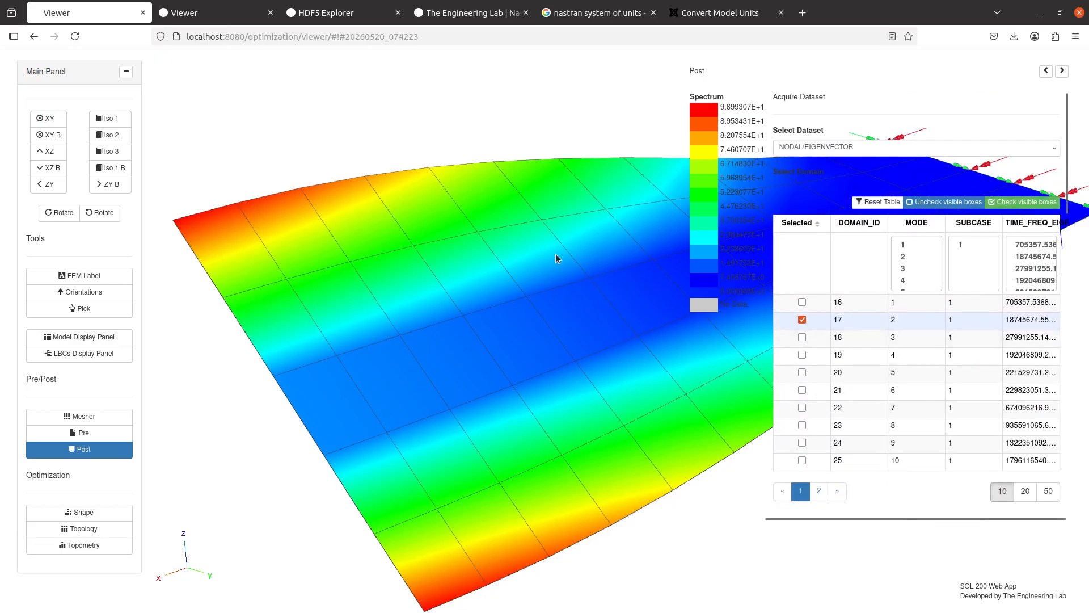
# Step: Remove components 1 - TX and 2 - TY from the SPC1 bulk data entry with ID 1
pyautogui.click(83, 432)
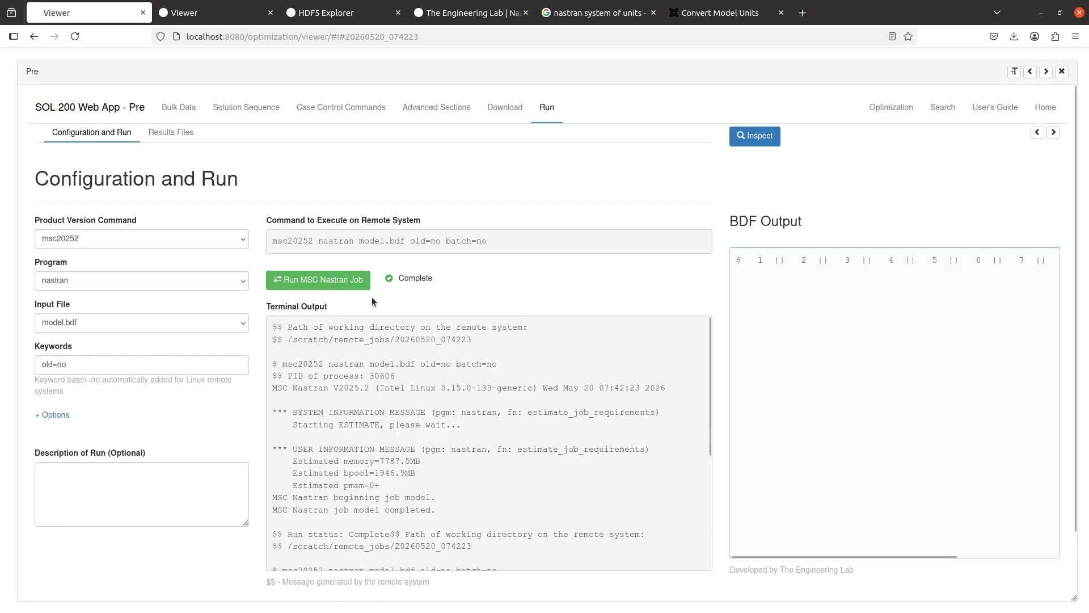
pyautogui.click(170, 109)
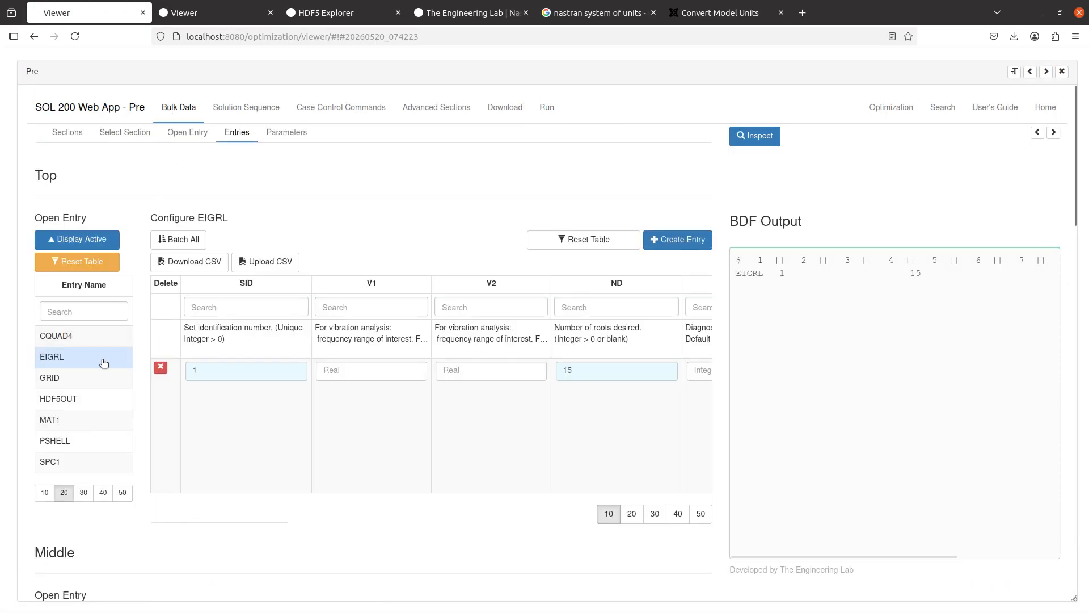
pyautogui.click(84, 465)
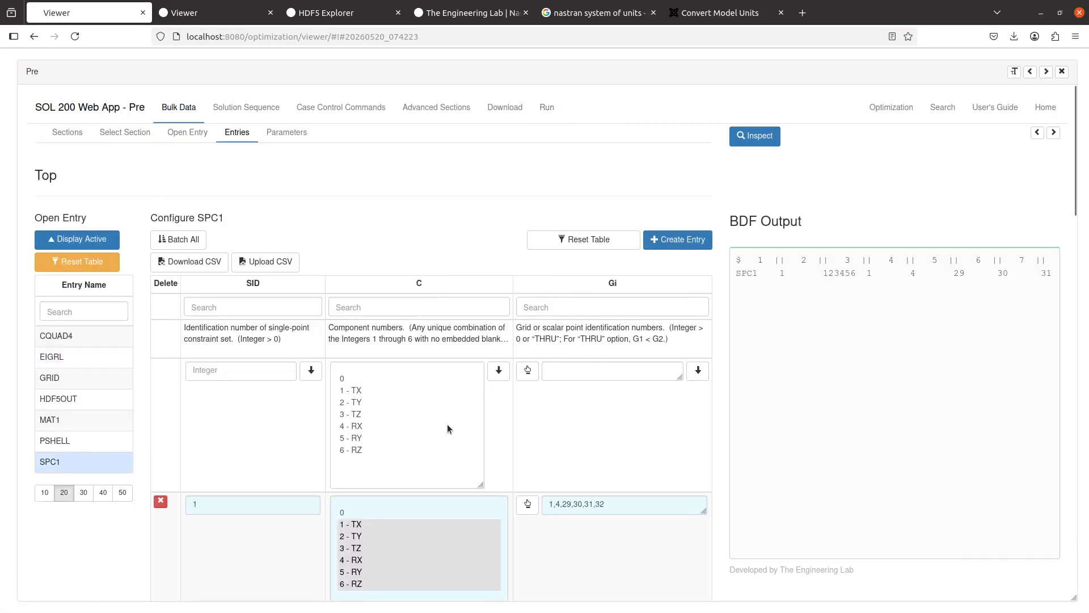
pyautogui.scroll(-5, 363, 390)
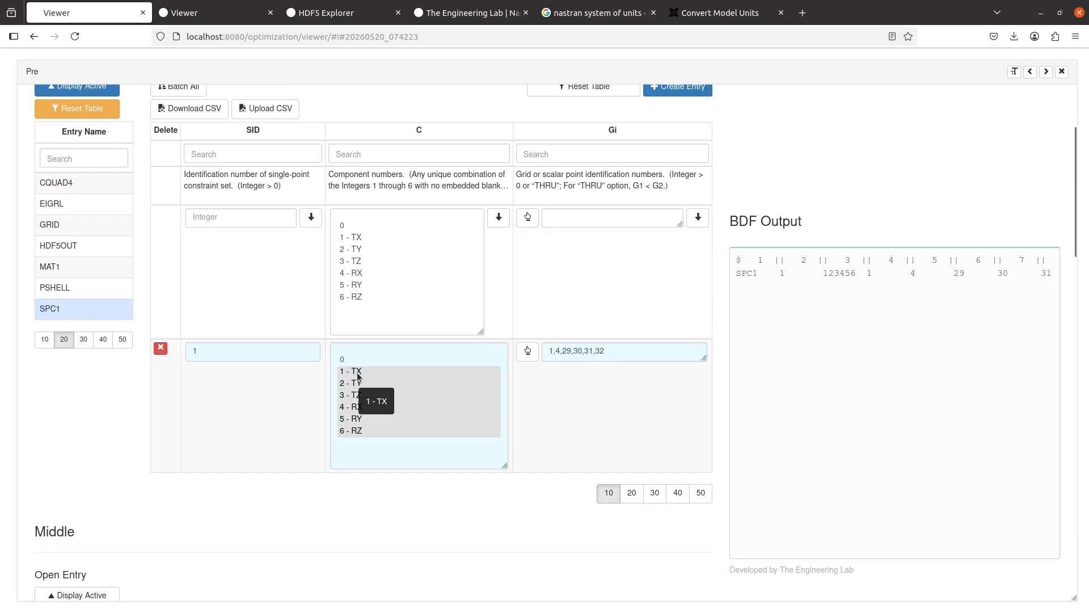
pyautogui.keyDown('ctrl'); pyautogui.click(357, 373); pyautogui.keyUp('ctrl')
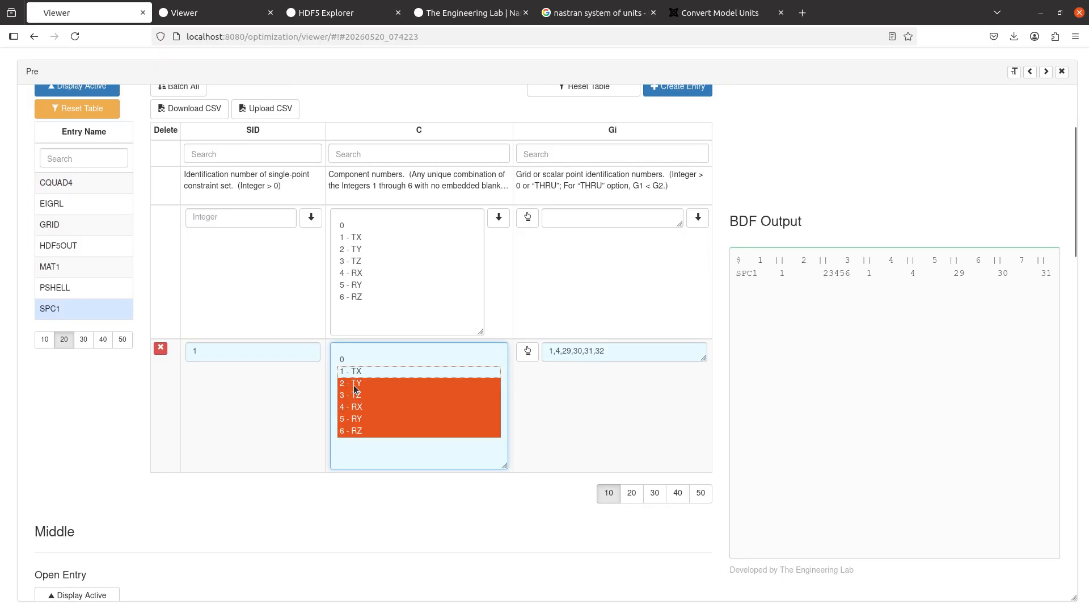
pyautogui.keyDown('ctrl'); pyautogui.click(354, 385); pyautogui.keyUp('ctrl')
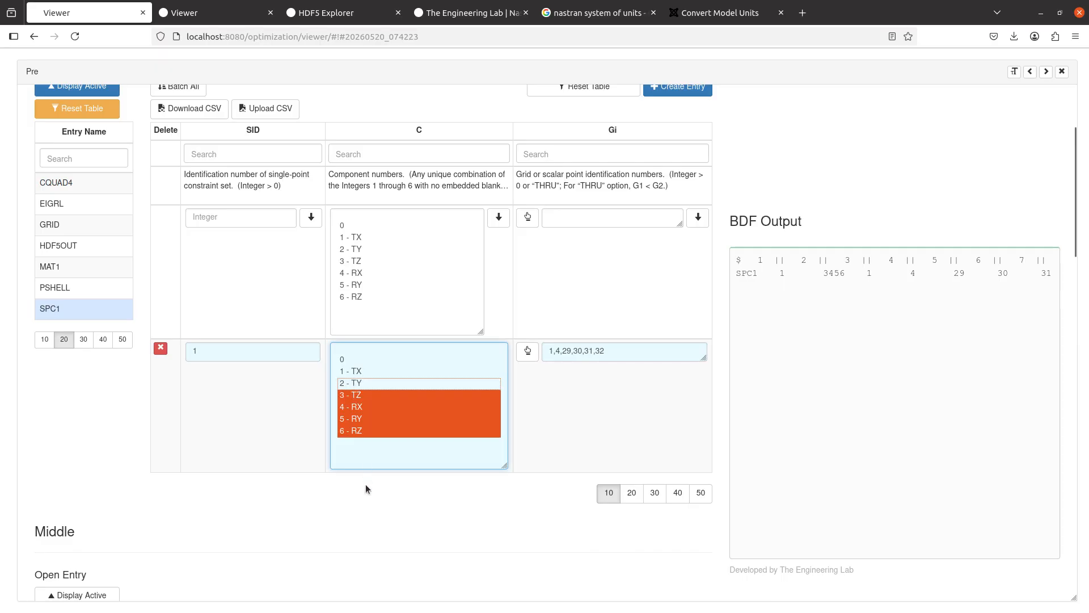
# Step: Inspect the updated SPC1 constraint arrows along the plate's supported edge, and reopen the SPC1 entry
pyautogui.click(1062, 71)
pyautogui.moveTo(603, 316); pyautogui.dragTo(363, 363)
pyautogui.moveTo(652, 301); pyautogui.dragTo(605, 277)
pyautogui.scroll(-5, 632, 352)
pyautogui.moveTo(766, 212); pyautogui.dragTo(718, 296)
pyautogui.moveTo(458, 361); pyautogui.dragTo(204, 474)
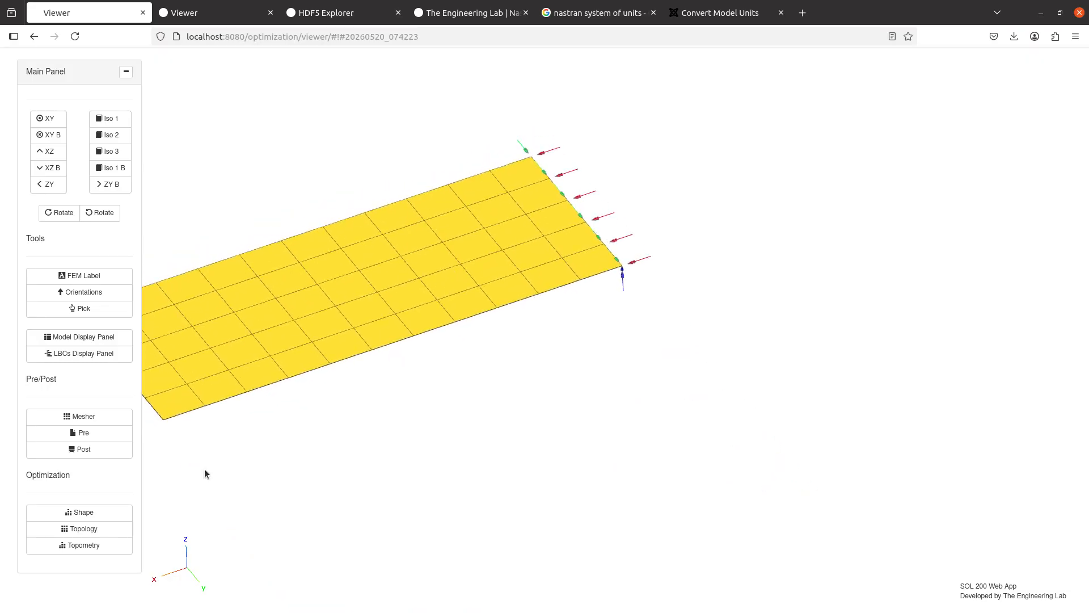
pyautogui.click(62, 417)
pyautogui.click(67, 433)
pyautogui.scroll(3, 87, 336)
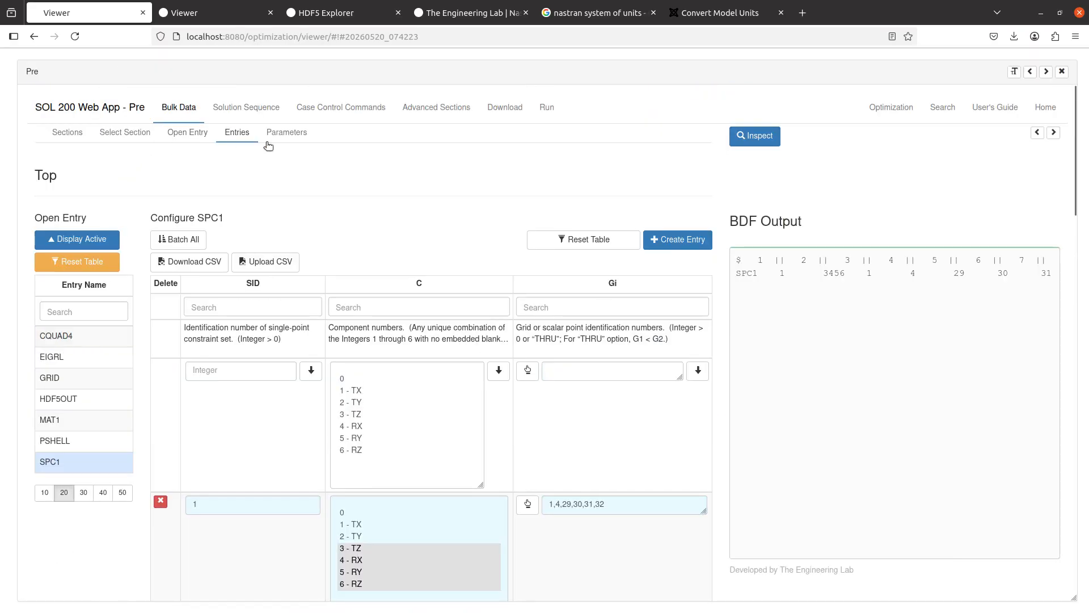
# Step: Open the model.f06 file from the completed Nastran run's results and go to its real eigenvalues table
pyautogui.click(539, 114)
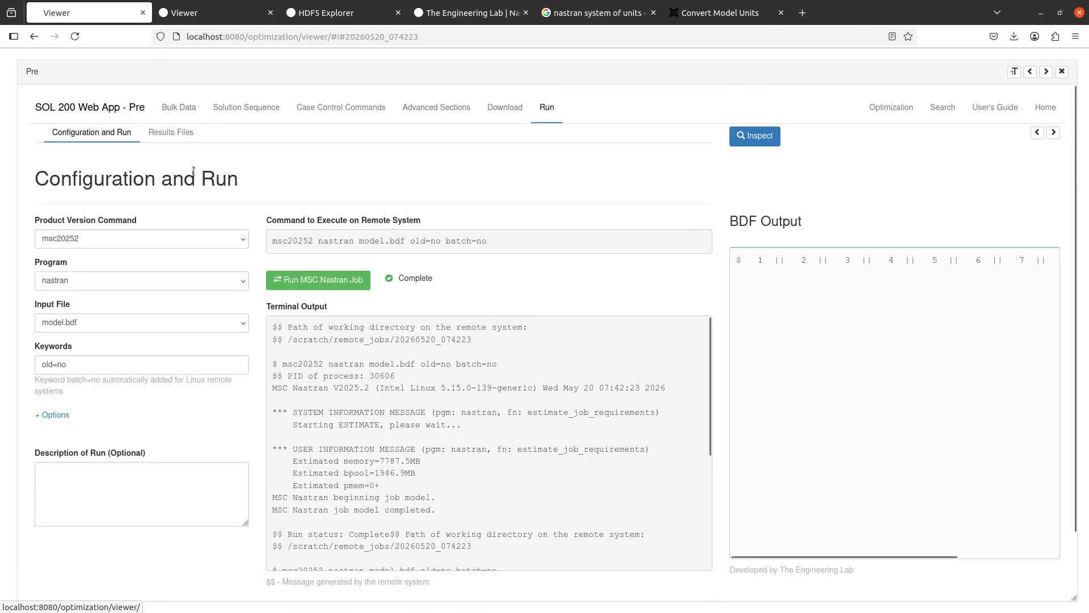
pyautogui.click(170, 137)
pyautogui.scroll(-2, 80, 396)
pyautogui.click(64, 368)
pyautogui.scroll(-3, 227, 454)
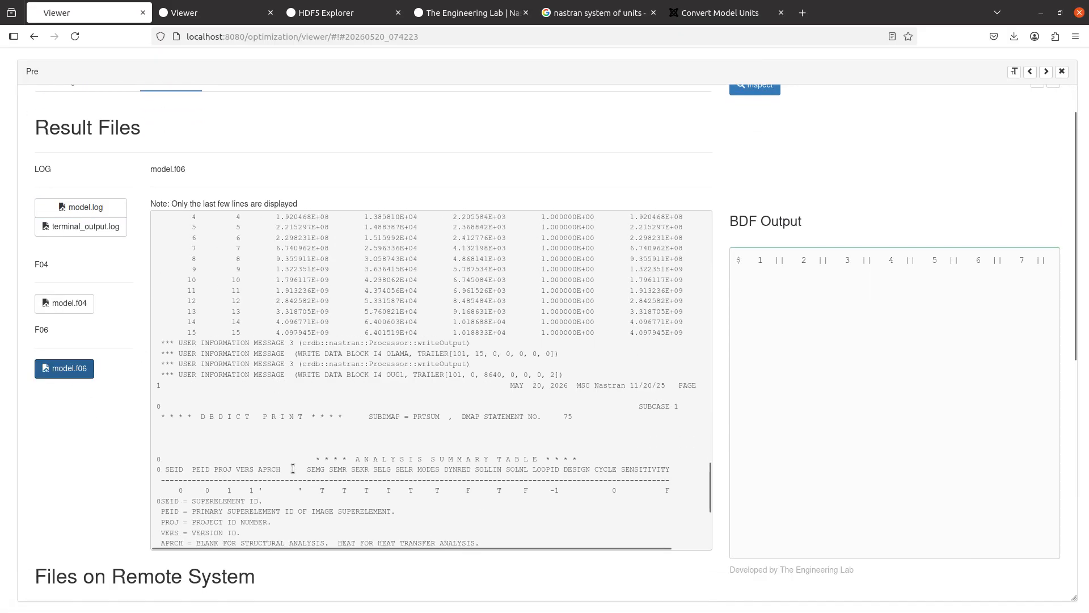
# Step: Copy the SUBCASE 1 real eigenvalues table into the Notepad++ notes under the fully constrained (Equilibrium) heading and remove the extra blank line above it
pyautogui.scroll(2, 297, 463)
pyautogui.moveTo(691, 432)
pyautogui.mouseDown()
pyautogui.moveTo(646, 434)
pyautogui.moveTo(236, 282)
pyautogui.moveTo(160, 239)
pyautogui.moveTo(397, 311)
pyautogui.moveTo(658, 435)
pyautogui.moveTo(691, 437)
pyautogui.mouseUp()
pyautogui.hotkey('ctrl', 'c')
pyautogui.hotkey('alt', 'Tab')
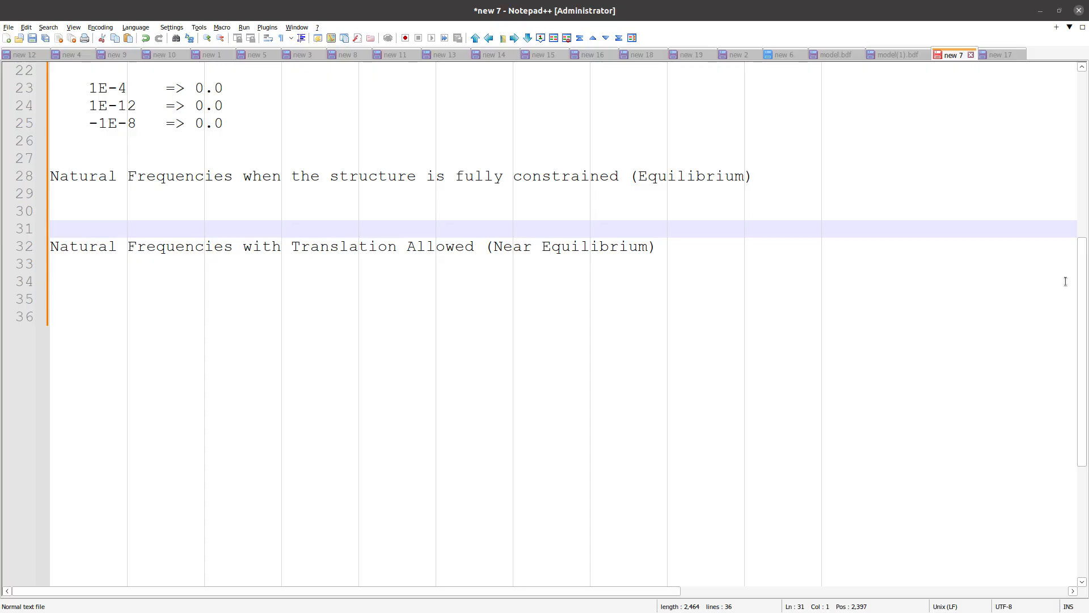
pyautogui.hotkey('ctrl', 'v')
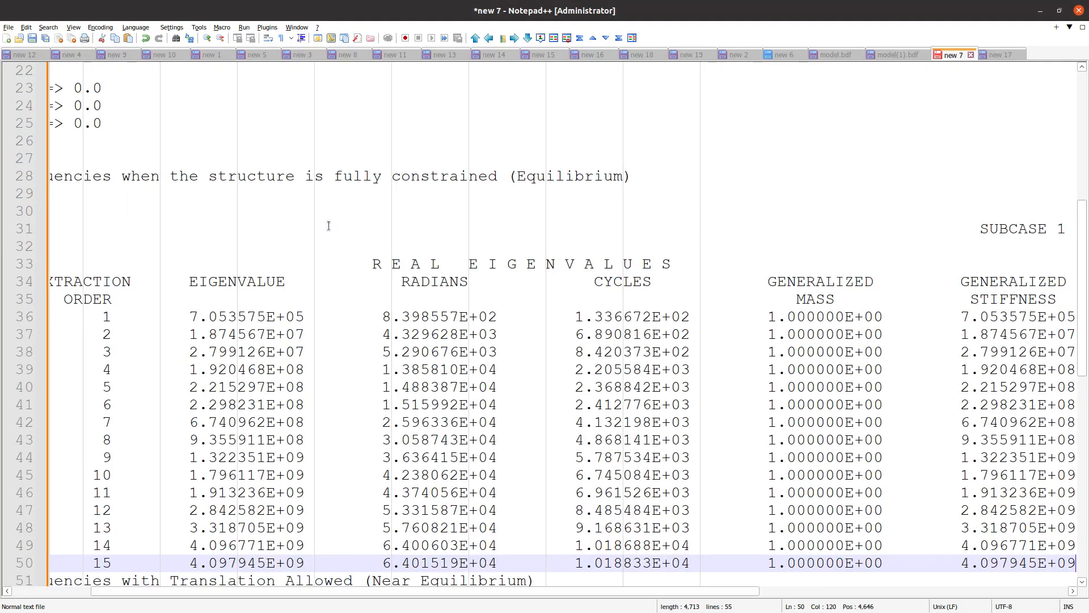
pyautogui.press('Return')
pyautogui.click(309, 195)
pyautogui.press('BackSpace')
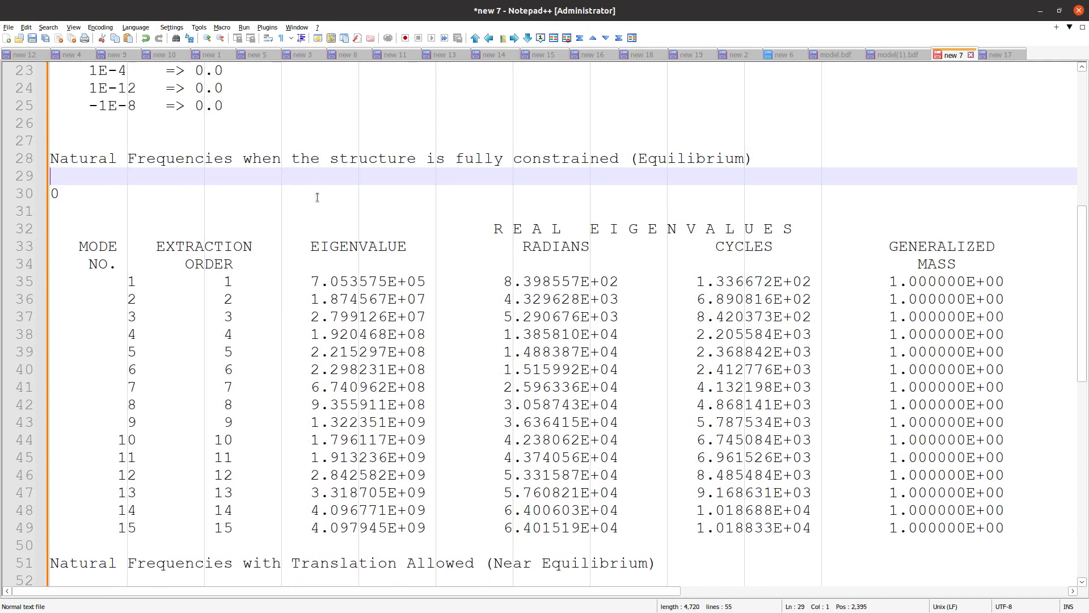
# Step: Examine the cycles values of the first modes in the fully constrained eigenvalues table
pyautogui.click(716, 299)
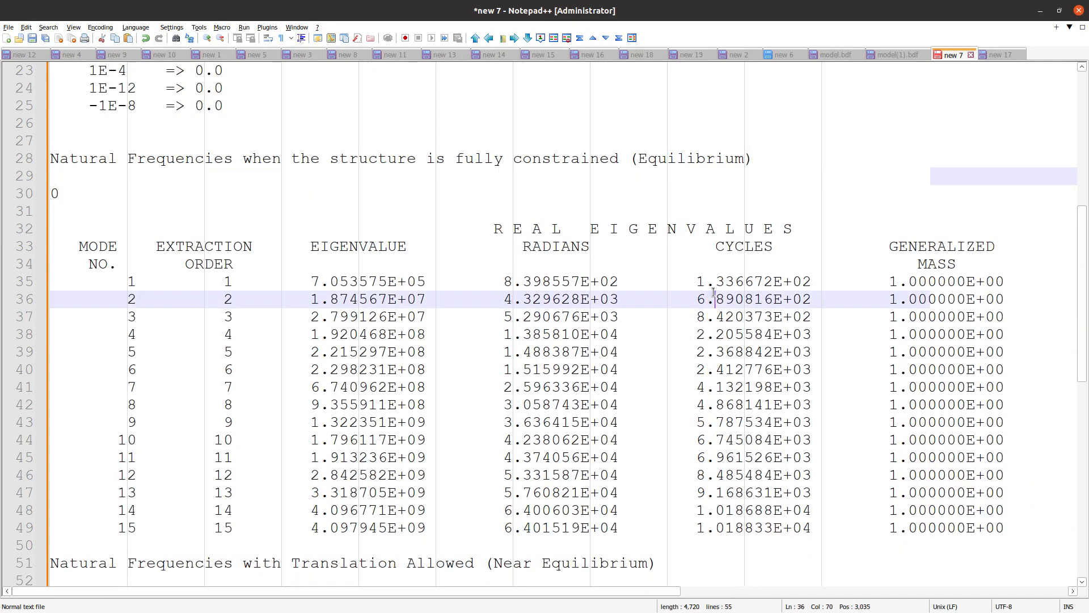
pyautogui.click(812, 526)
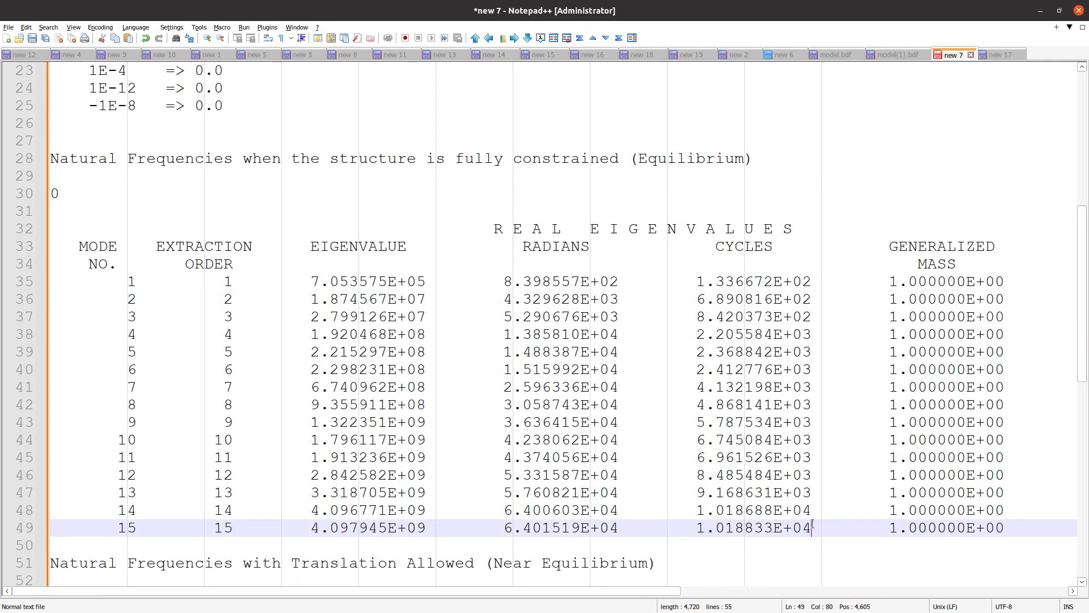
pyautogui.click(811, 386)
pyautogui.moveTo(809, 372); pyautogui.dragTo(693, 249)
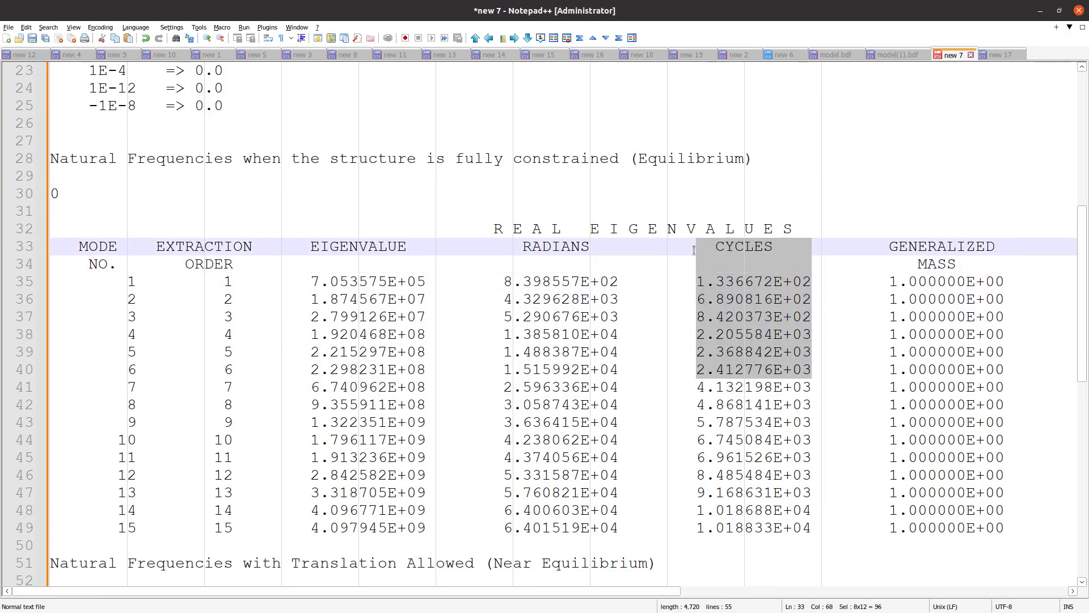
pyautogui.click(698, 284)
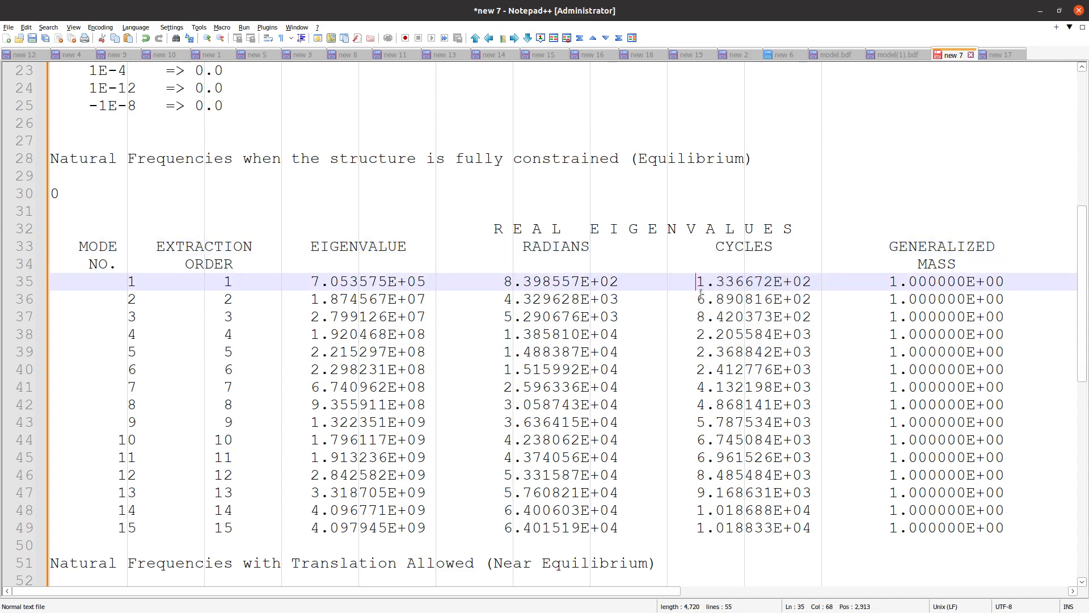
pyautogui.moveTo(697, 282); pyautogui.dragTo(745, 317)
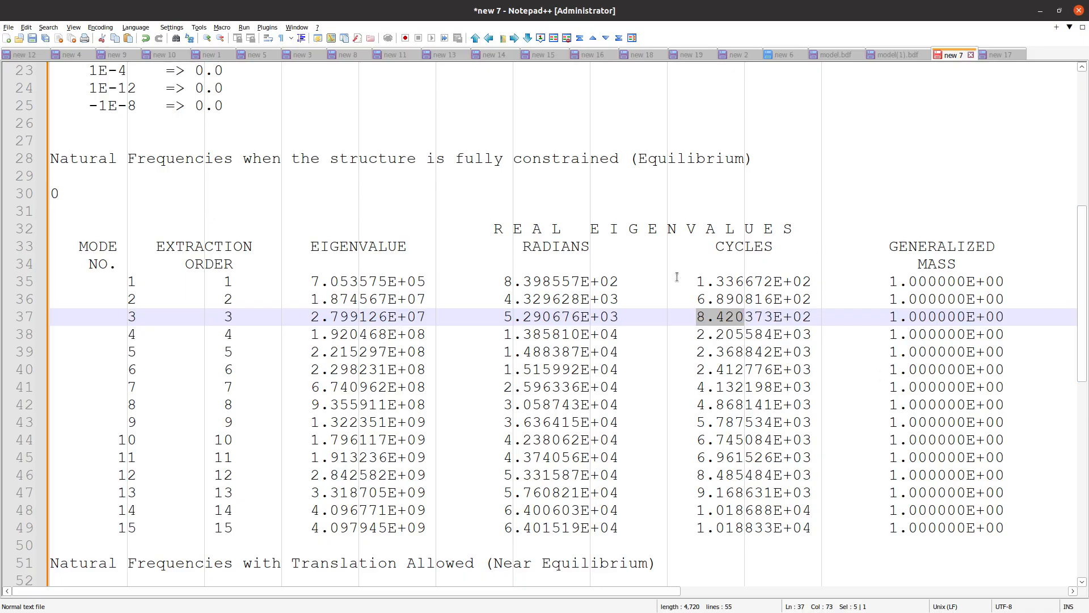
# Step: Add the line "Zero Hertz Natural Frequencies => Rigid Body Modes => Not enough supports => No Equilibrium" above the no-supports eigenvalues table
pyautogui.scroll(8, 677, 277)
pyautogui.click(375, 87)
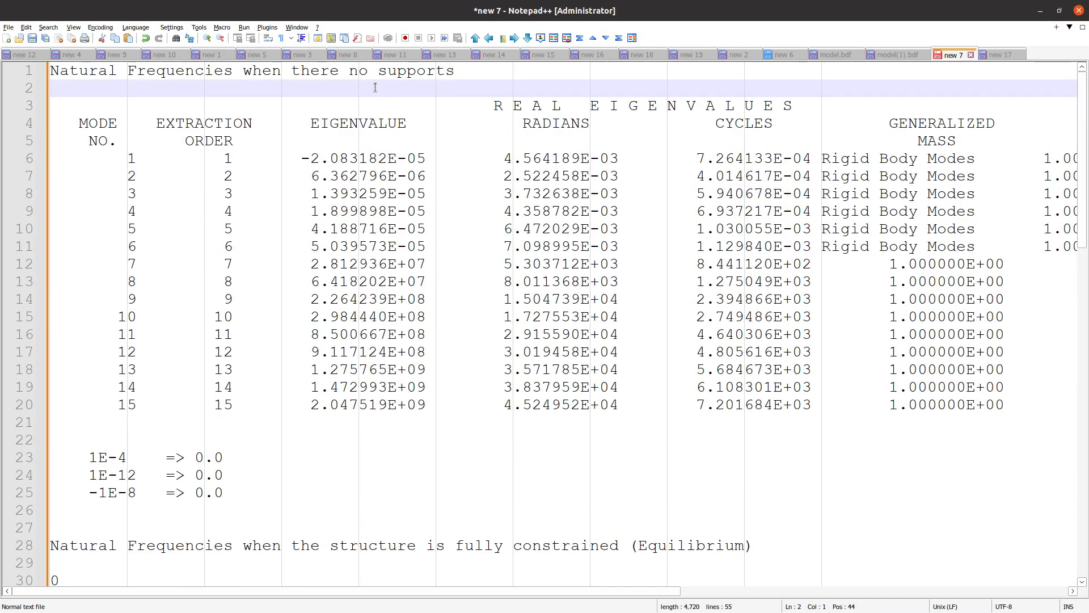
pyautogui.press('Return')
pyautogui.write('Zero Her')
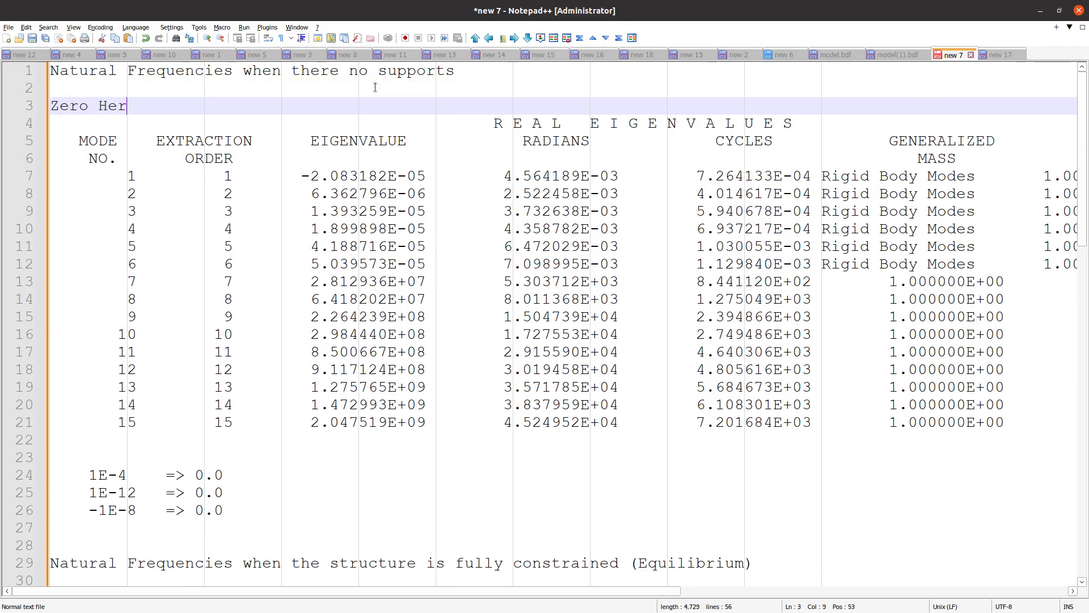
pyautogui.write('tz Natural Frequencies => ')
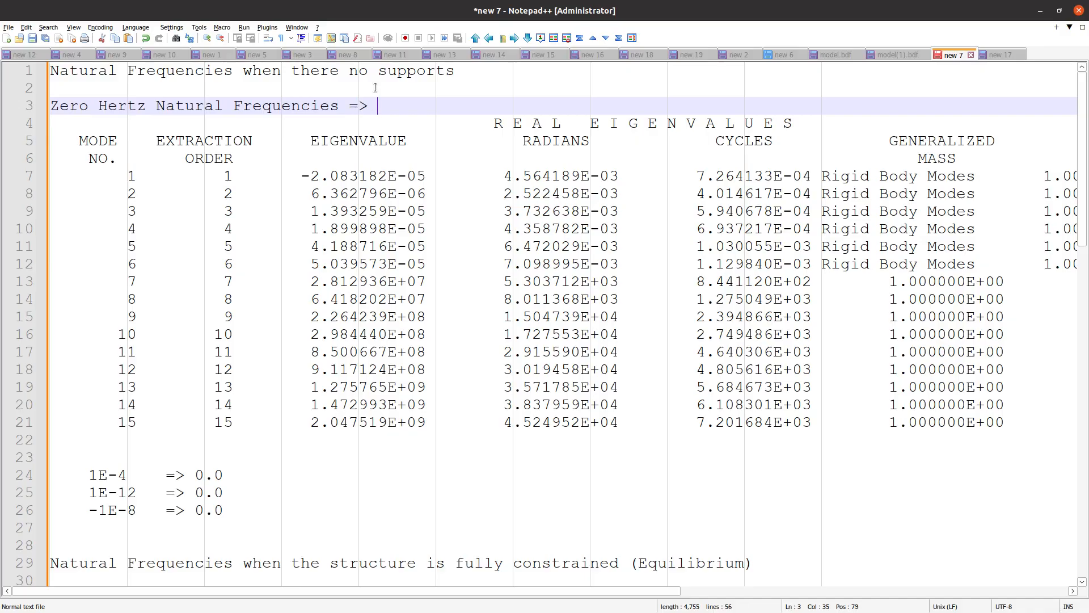
pyautogui.write('Rigid Body Modes =>')
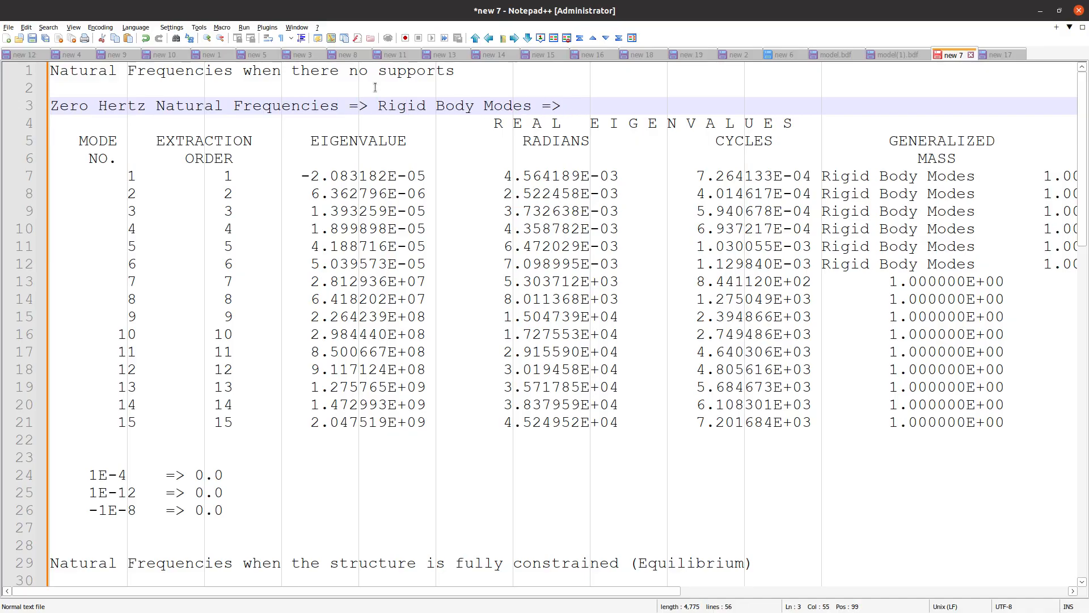
pyautogui.write(' Not enough supports => No')
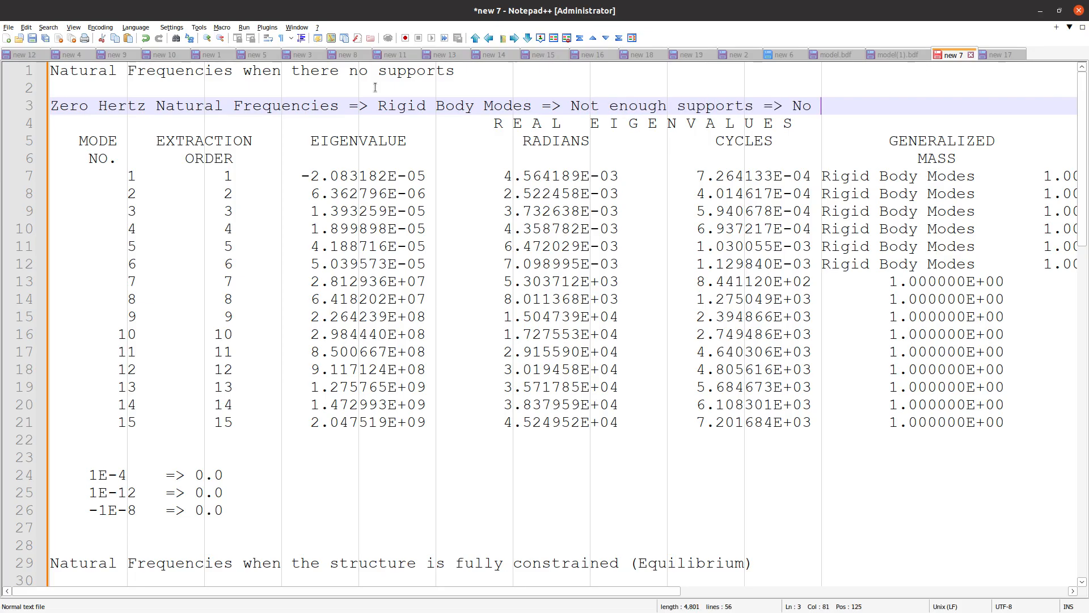
pyautogui.write(' Equilibrium')
pyautogui.press('Return')
# Step: Add the spaced-out note "Non-zero natural frequencies: 133, 689, 842, etc." under the fully constrained (Equilibrium) heading
pyautogui.scroll(-9, 373, 85)
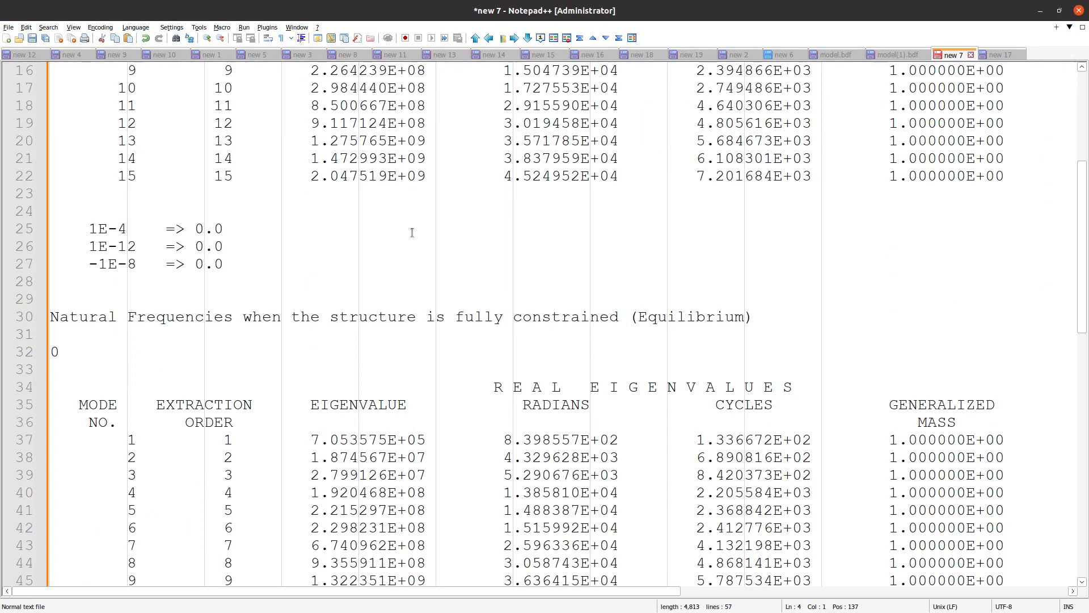
pyautogui.click(417, 123)
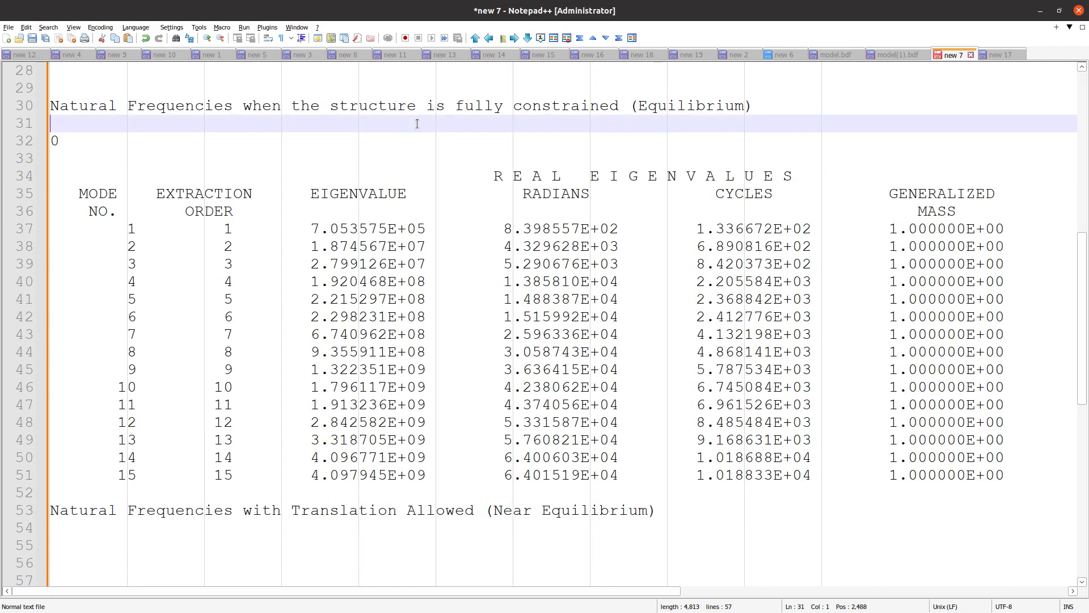
pyautogui.press('Return')
pyautogui.press('Return')
pyautogui.scroll(9, 238, 239)
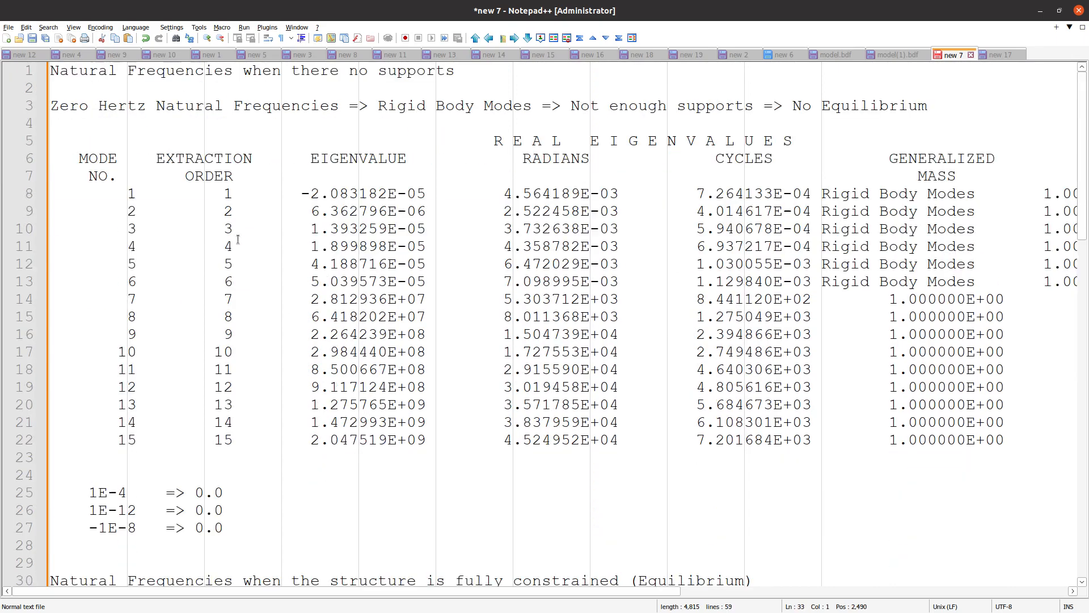
pyautogui.scroll(-8, 118, 138)
pyautogui.click(109, 181)
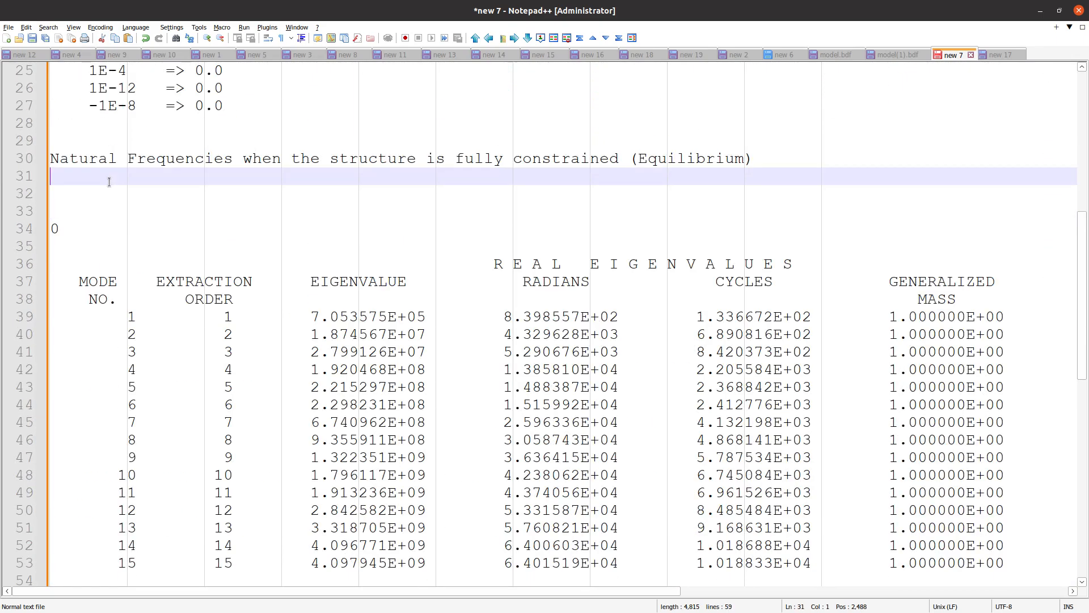
pyautogui.press('Return')
pyautogui.press('Return')
pyautogui.write('Non-')
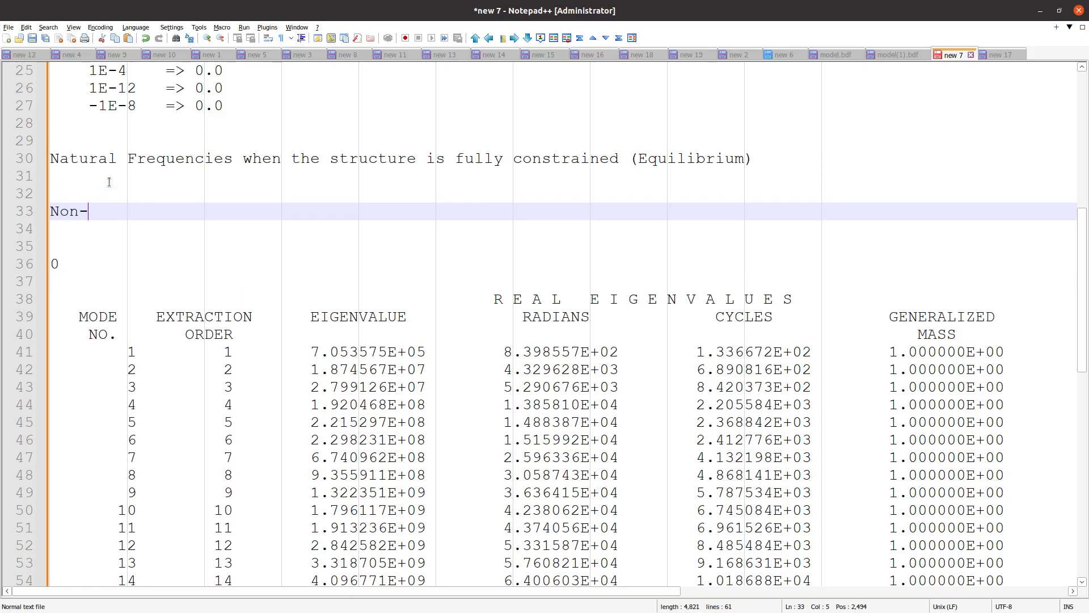
pyautogui.write('zero natural frequencies: 133, 689, 842, etc.')
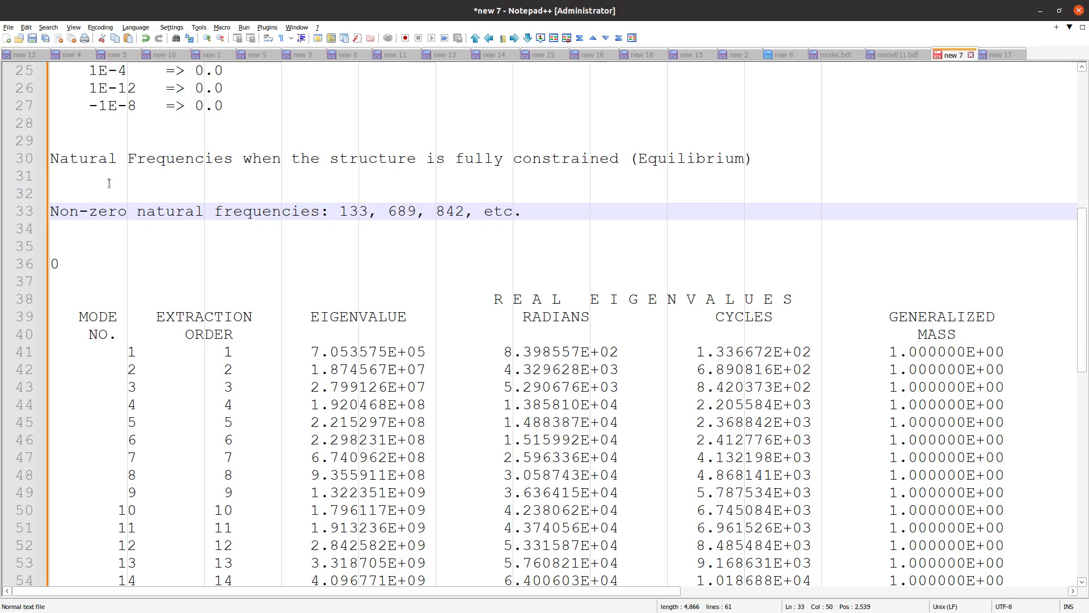
# Step: Review the fully constrained eigenvalues table between its note and the Translation Allowed heading
pyautogui.scroll(-5, 108, 205)
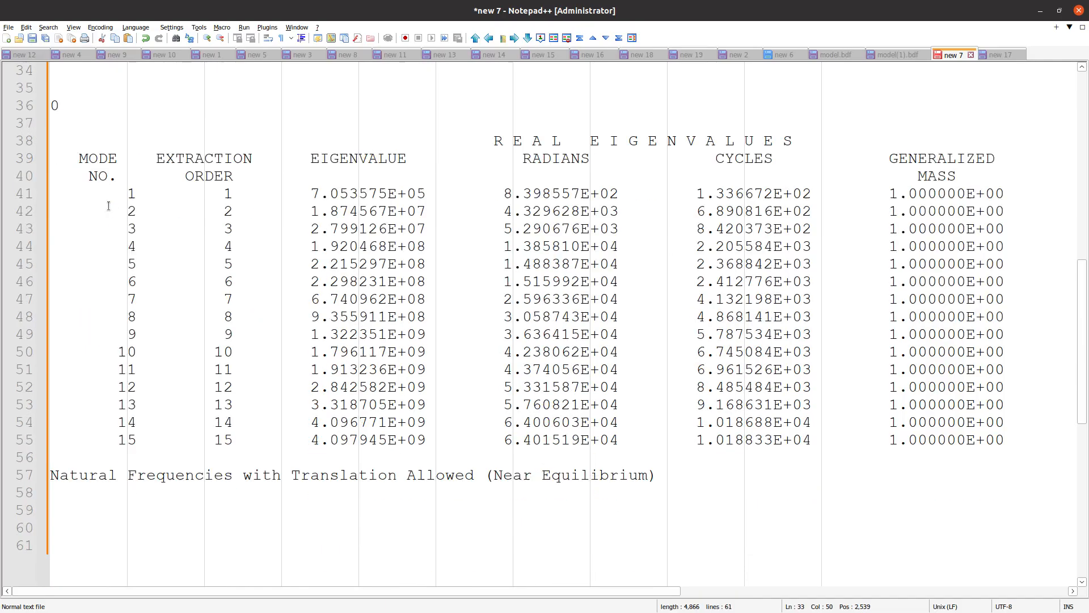
pyautogui.scroll(5, 258, 316)
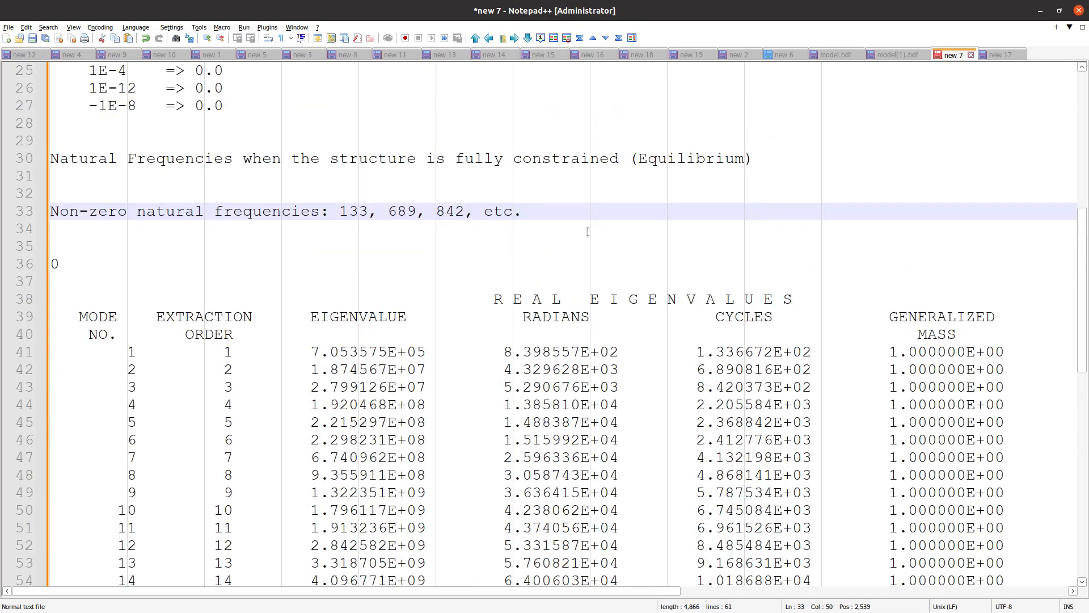
pyautogui.scroll(-5, 291, 199)
pyautogui.click(690, 419)
pyautogui.scroll(3, 623, 395)
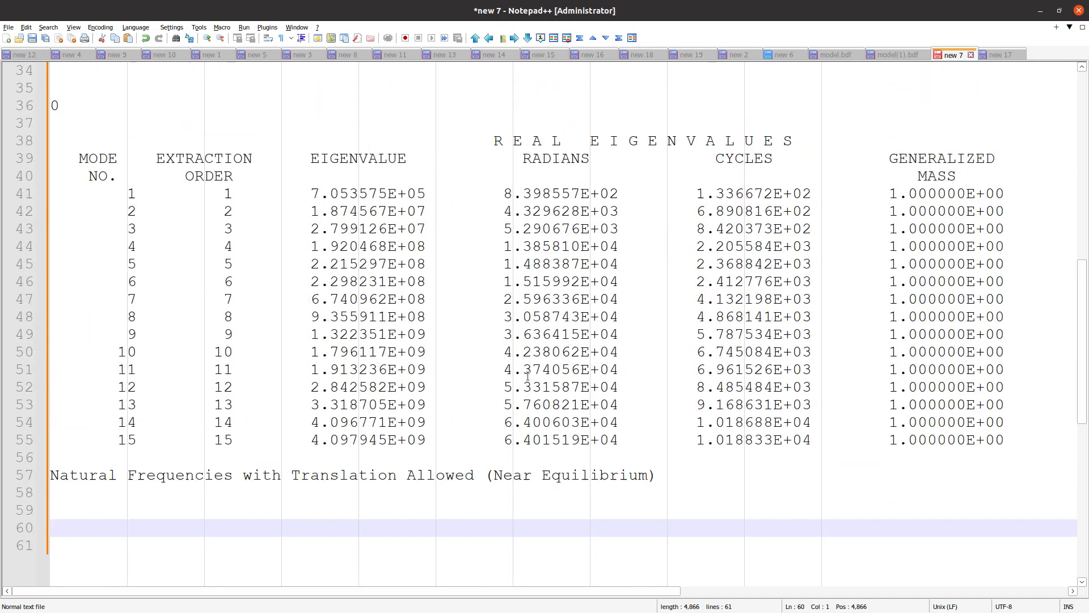
pyautogui.moveTo(702, 510); pyautogui.dragTo(207, 164)
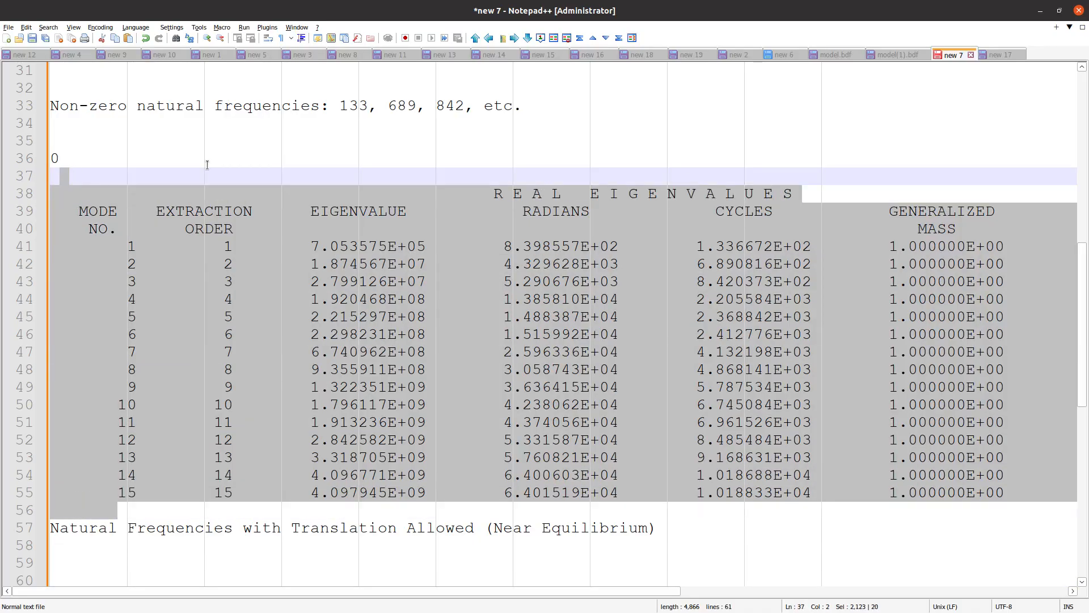
# Step: Switch back to the SOL 200 Web App, upload the BDF with an immediate Nastran run, and return to the model view
pyautogui.hotkey('alt', 'Tab')
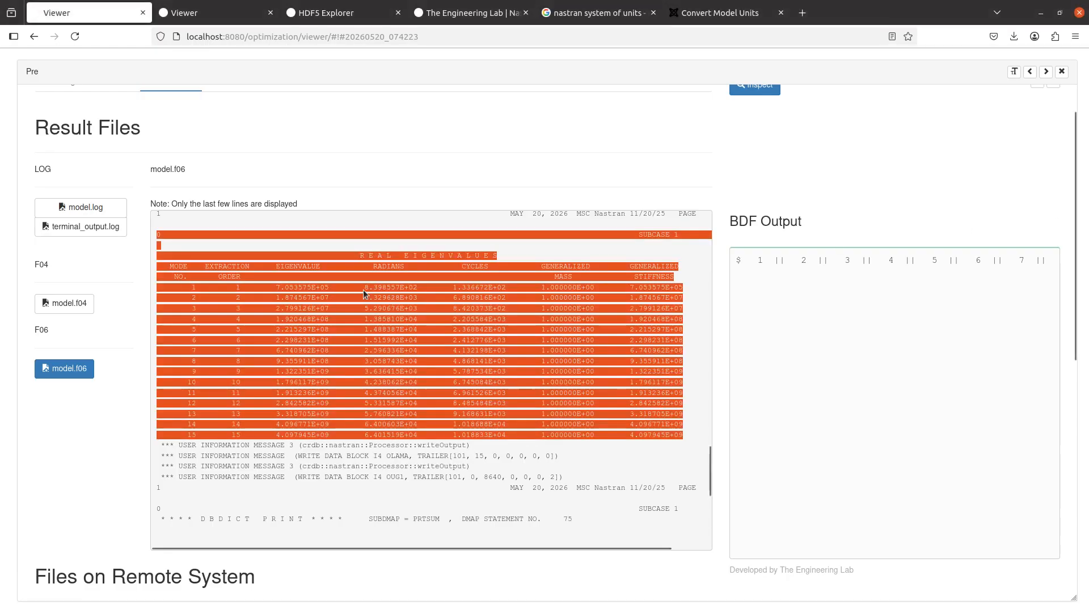
pyautogui.click(1062, 71)
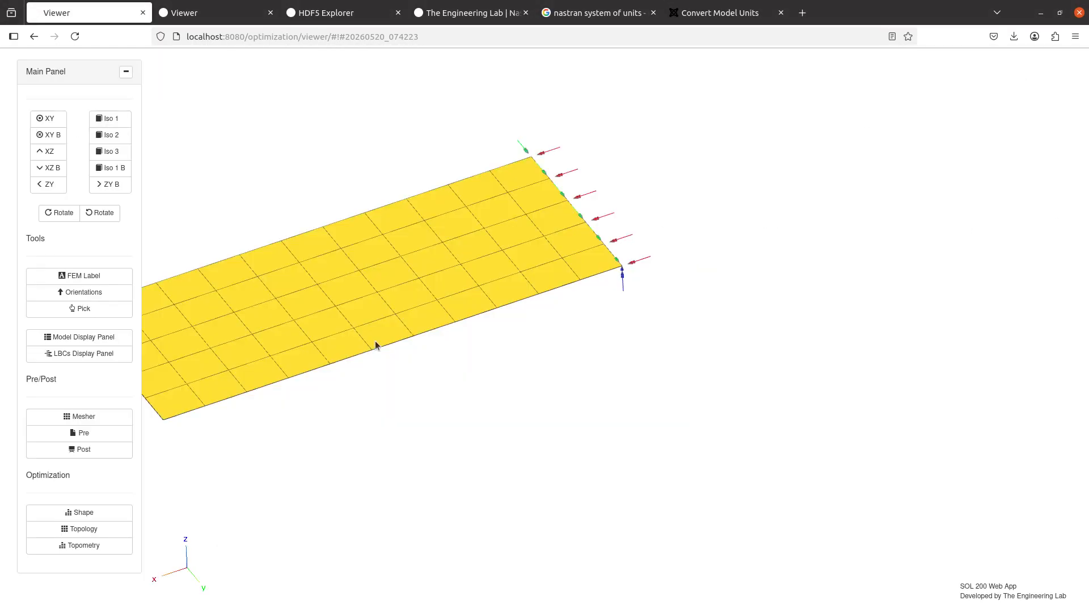
pyautogui.click(124, 431)
pyautogui.click(509, 110)
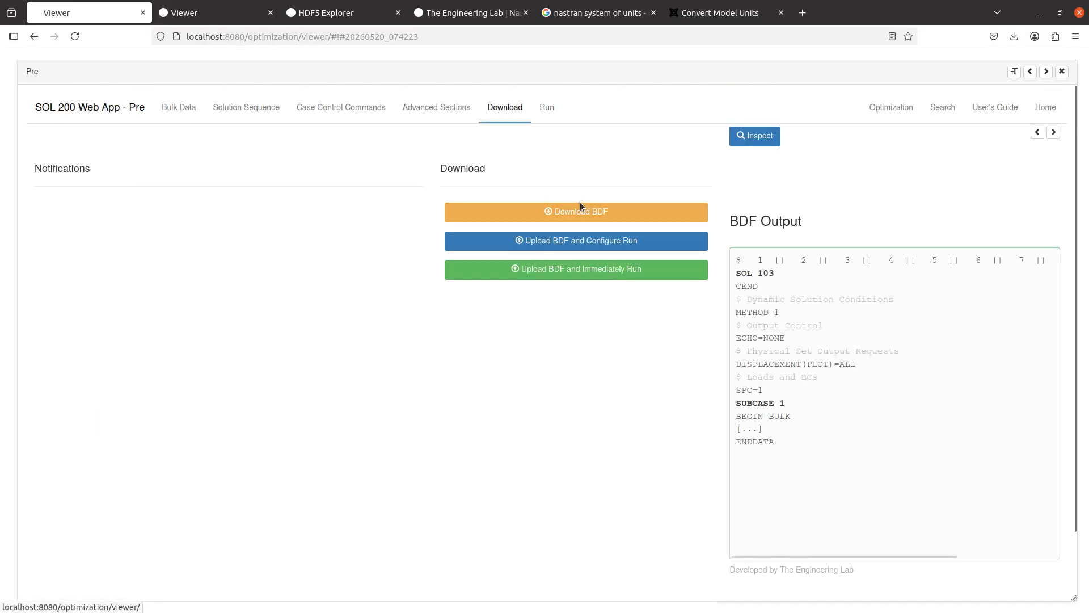
pyautogui.click(643, 267)
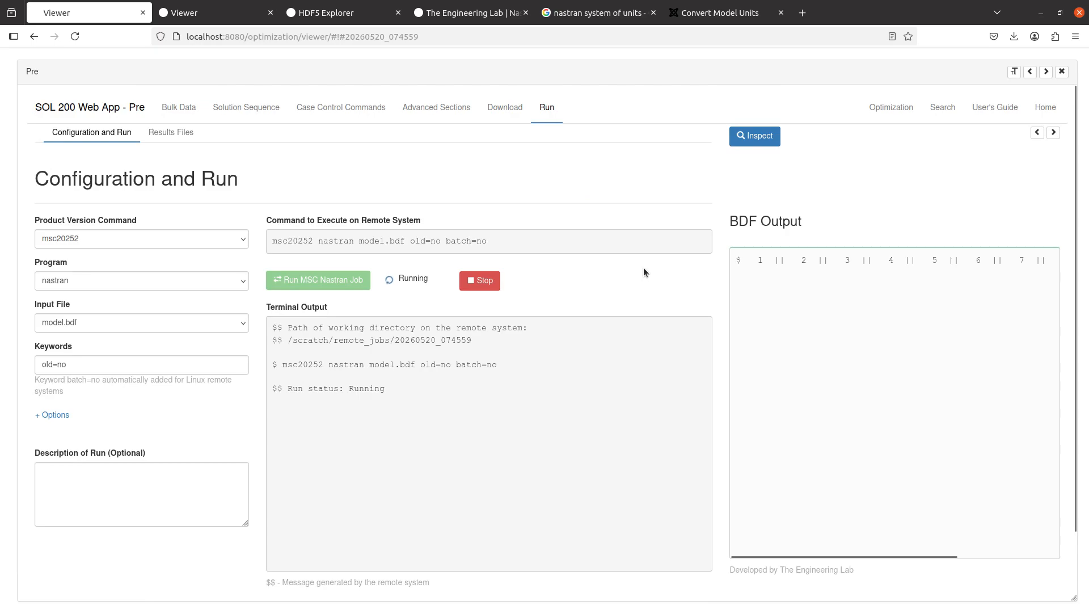
pyautogui.click(1062, 71)
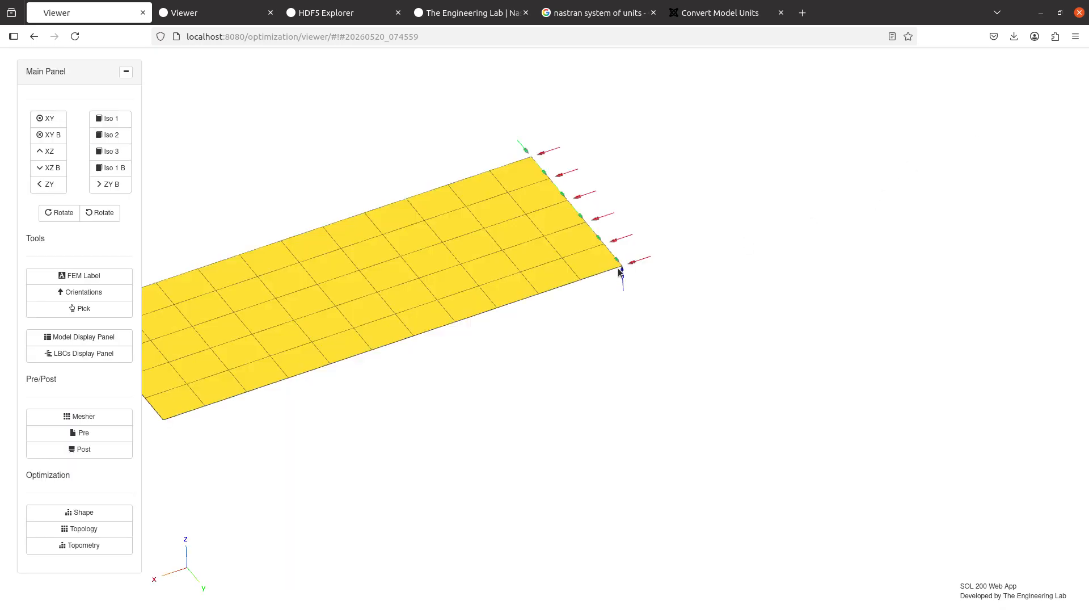
# Step: Select mode 1 of the NODAL/EIGENVECTOR dataset and display its shape plot on the plate
pyautogui.moveTo(674, 211); pyautogui.dragTo(634, 284)
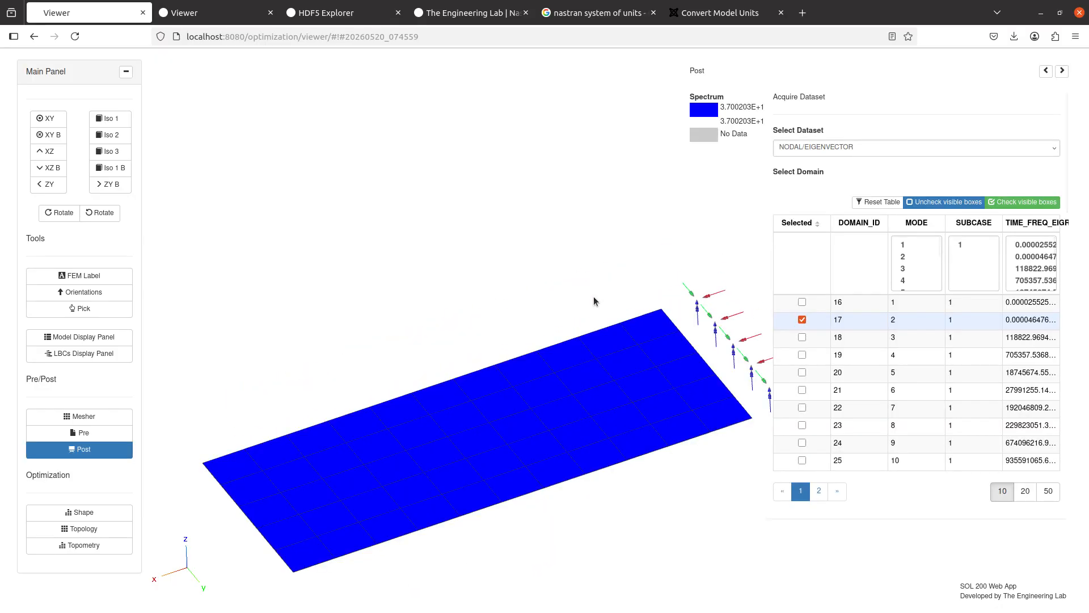
pyautogui.moveTo(652, 333); pyautogui.dragTo(495, 259)
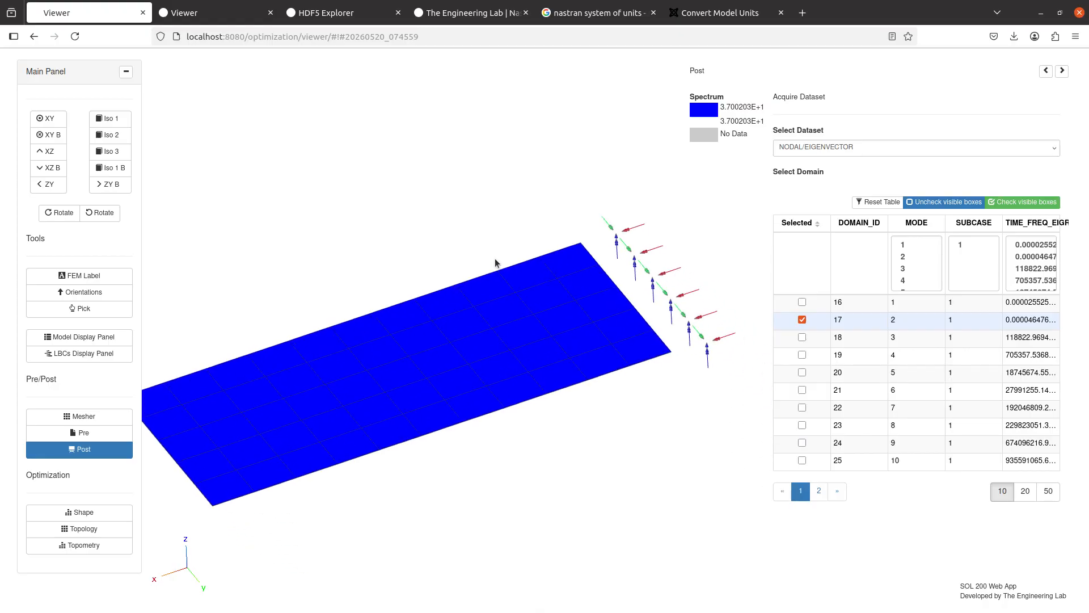
pyautogui.click(801, 302)
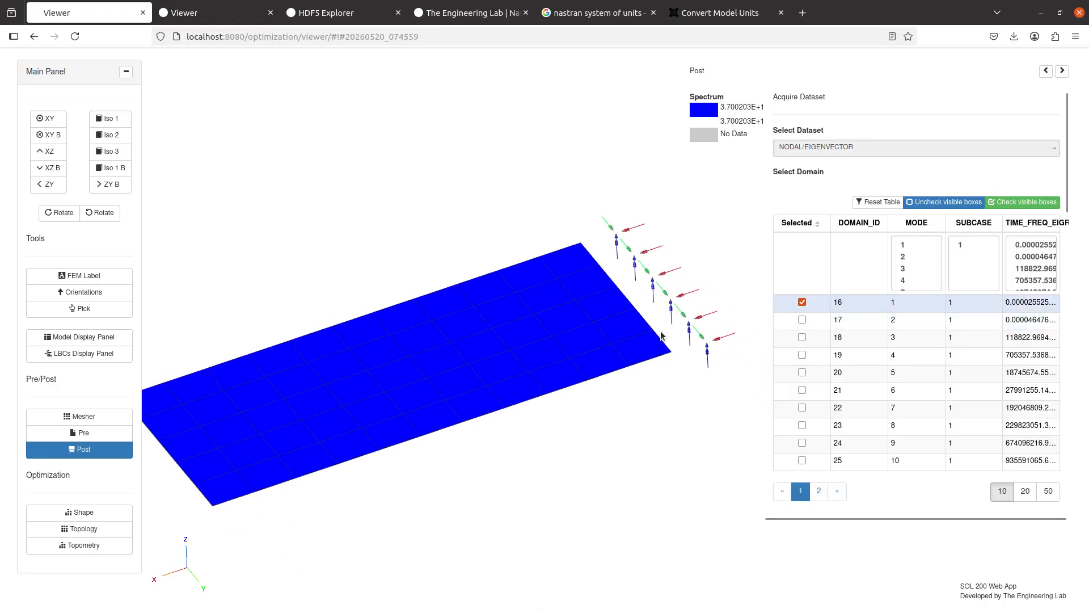
pyautogui.moveTo(687, 425); pyautogui.dragTo(681, 397)
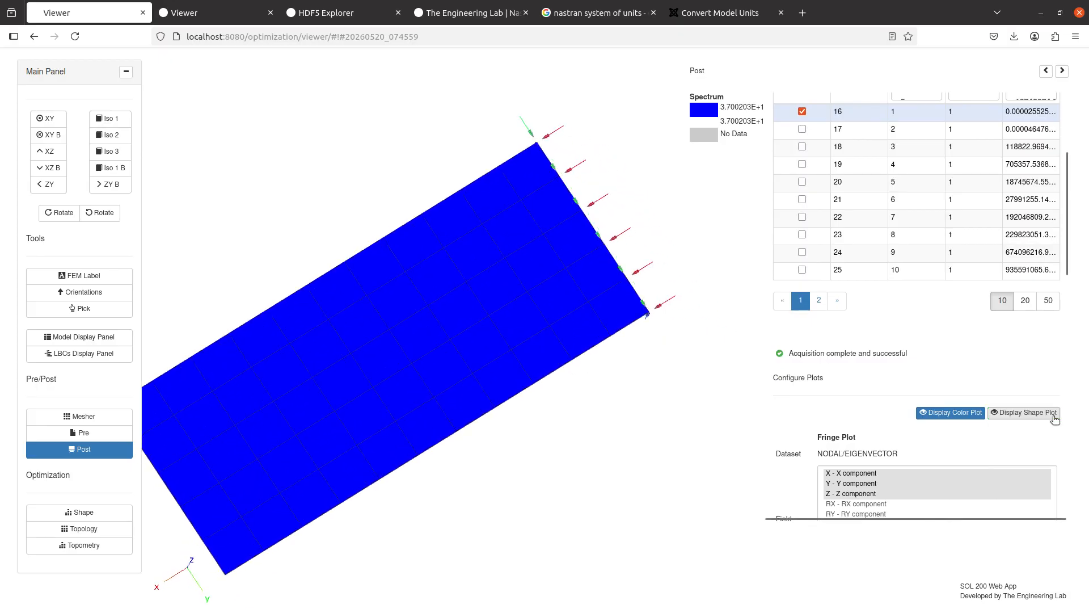
pyautogui.click(1054, 418)
pyautogui.click(1053, 418)
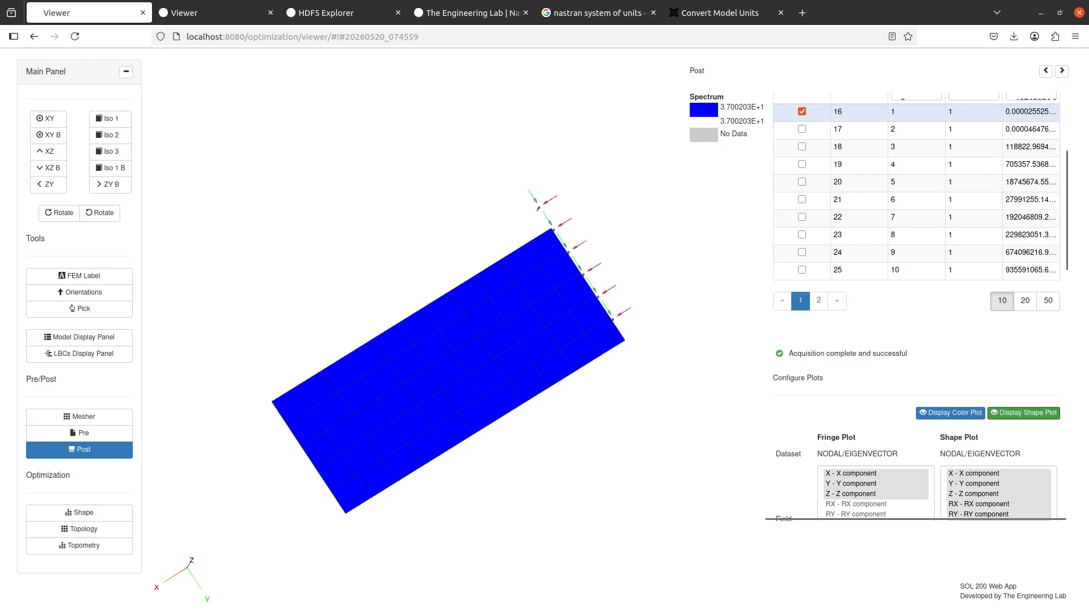
# Step: Toggle the mode 1 shape plot off and on repeatedly to compare the plate's displaced and original positions
pyautogui.click(1050, 415)
pyautogui.click(1049, 415)
pyautogui.click(1049, 416)
pyautogui.click(1047, 415)
pyautogui.click(1046, 415)
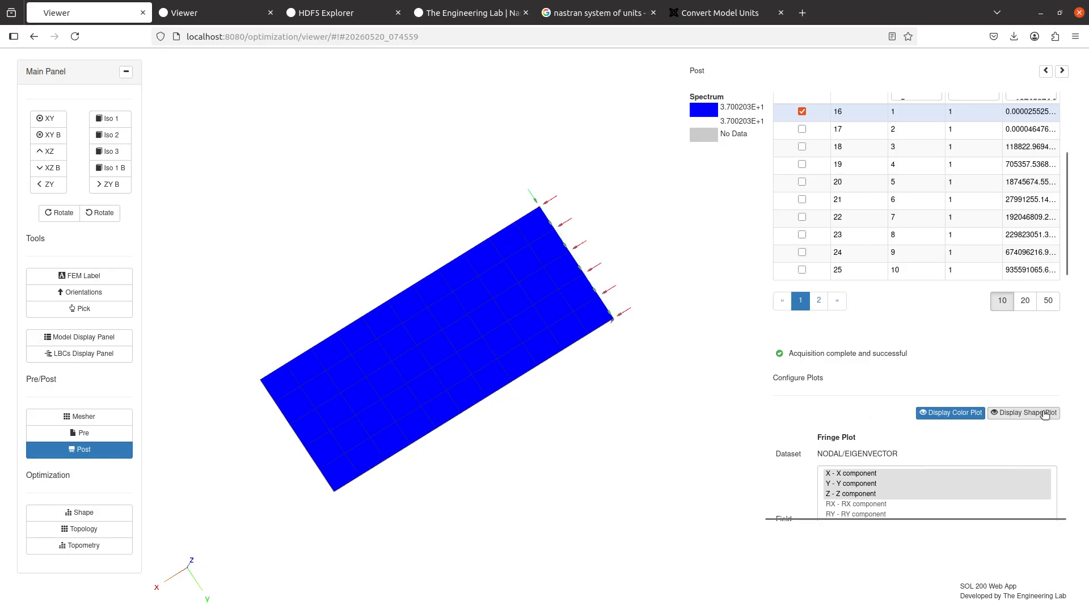
pyautogui.click(1046, 414)
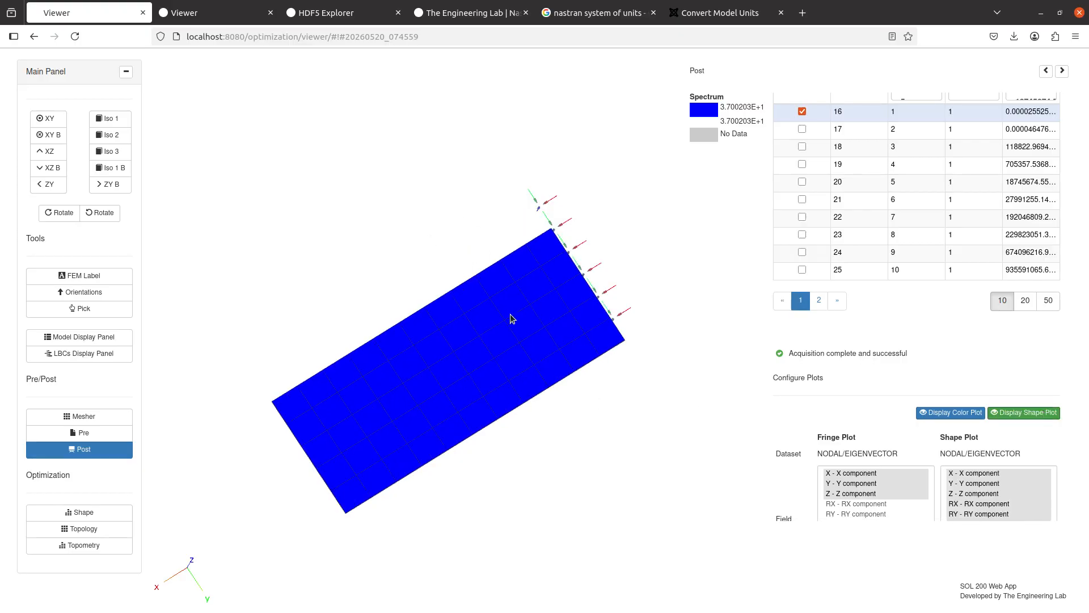
# Step: Plot the mode 2 eigenvector and toggle its shape plot repeatedly, viewing the plate's motion from different angles
pyautogui.click(801, 129)
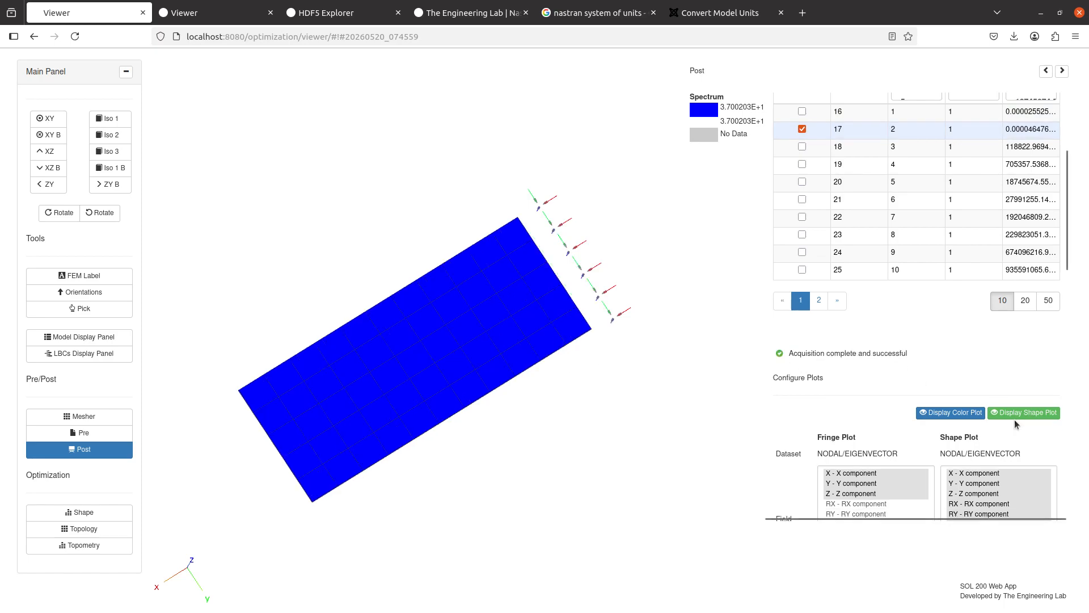
pyautogui.click(1016, 415)
pyautogui.click(1016, 414)
pyautogui.click(1017, 415)
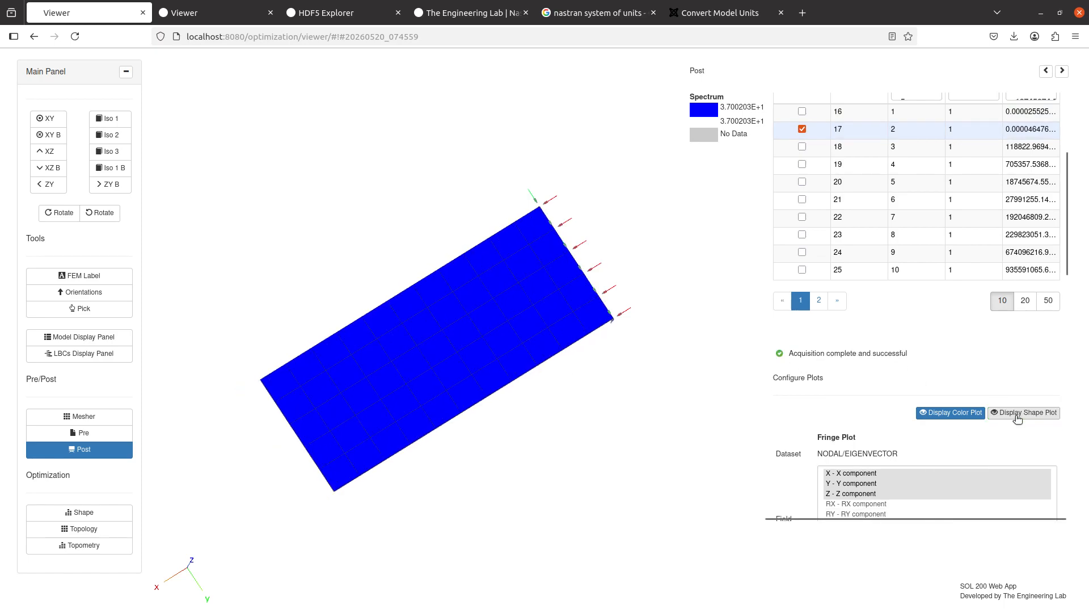
pyautogui.click(1017, 414)
pyautogui.click(1017, 414)
pyautogui.click(1017, 414)
pyautogui.moveTo(553, 314); pyautogui.dragTo(603, 330)
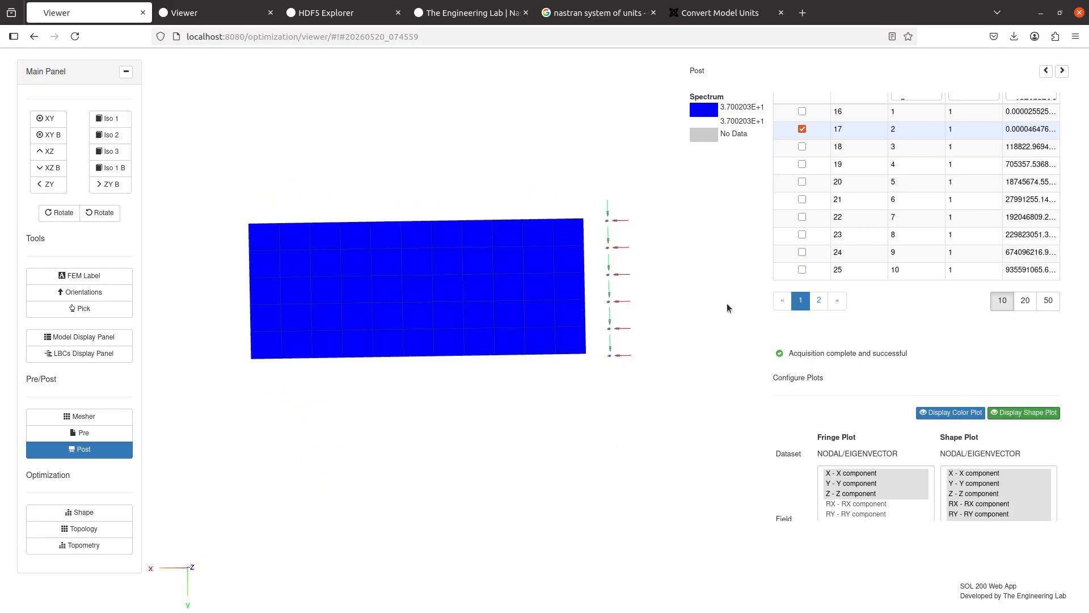
pyautogui.click(1019, 413)
pyautogui.click(1020, 412)
pyautogui.click(1021, 413)
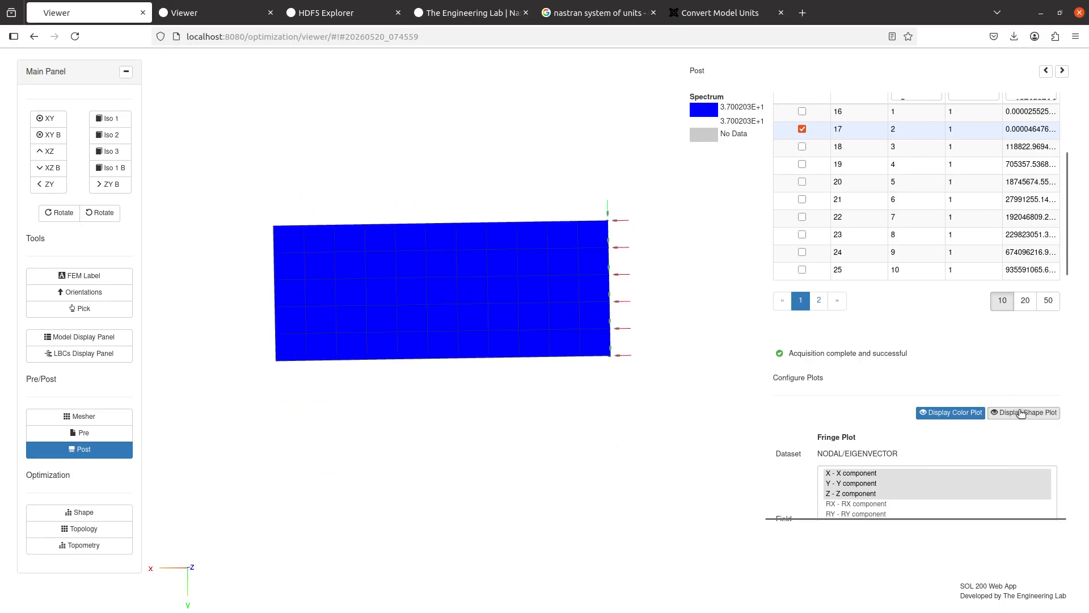
pyautogui.click(1021, 413)
# Step: Plot the mode 3 eigenvector and toggle its shape plot repeatedly to examine the plate's motion relative to its supports
pyautogui.click(808, 153)
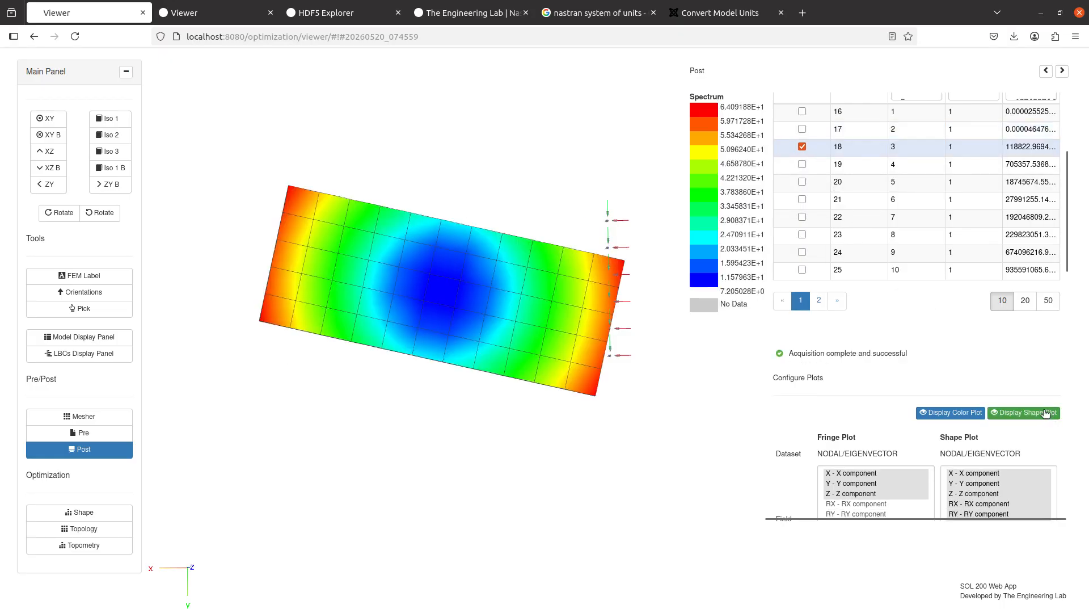
pyautogui.click(1039, 412)
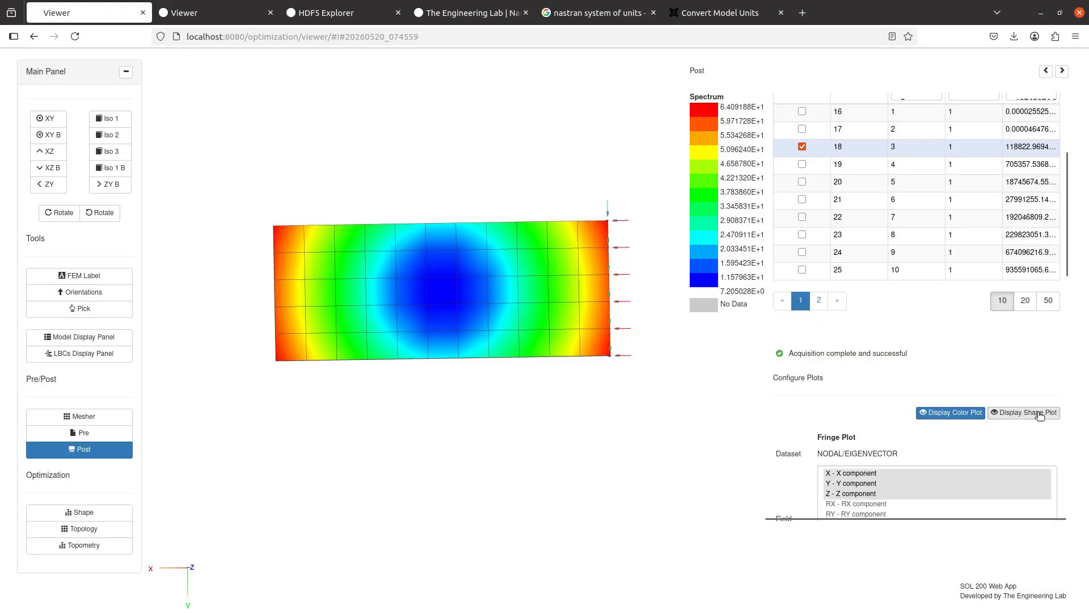
pyautogui.click(1039, 413)
pyautogui.click(1039, 414)
pyautogui.click(1040, 413)
pyautogui.click(1040, 414)
pyautogui.click(1039, 414)
pyautogui.click(1039, 413)
pyautogui.click(1039, 413)
pyautogui.moveTo(607, 410); pyautogui.dragTo(576, 395)
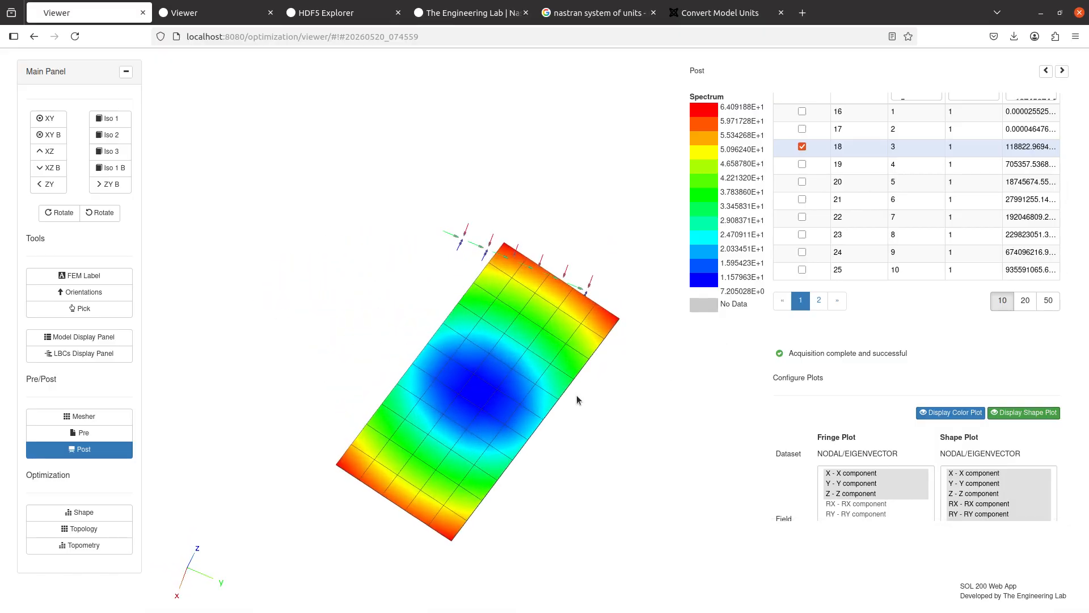
pyautogui.scroll(2, 576, 395)
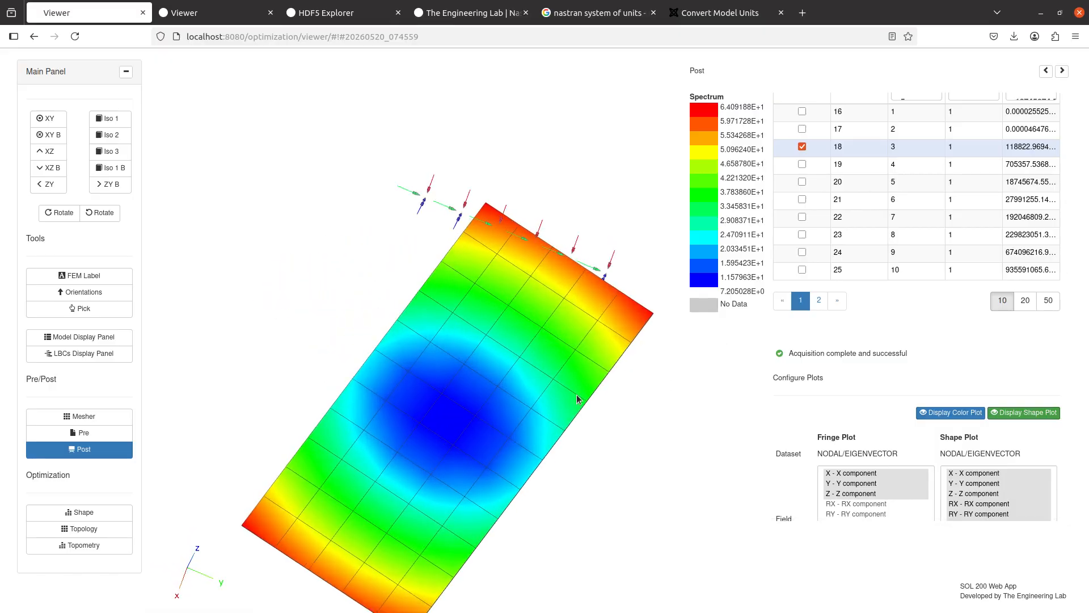
# Step: Open the run's model.f06 results file and copy its real eigenvalues table
pyautogui.click(108, 434)
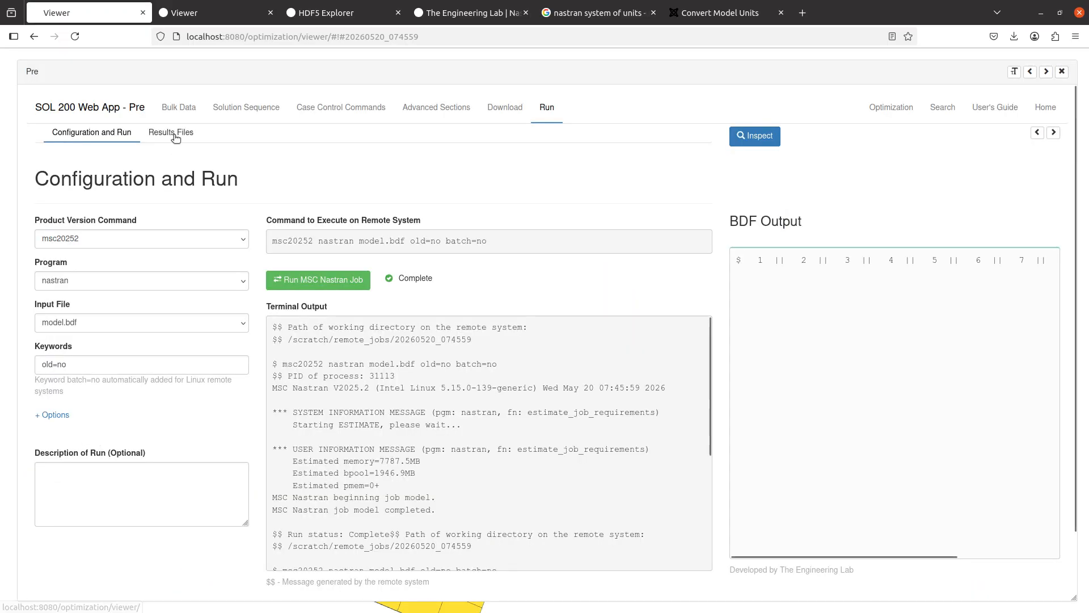
pyautogui.click(170, 133)
pyautogui.click(81, 426)
pyautogui.scroll(-5, 369, 443)
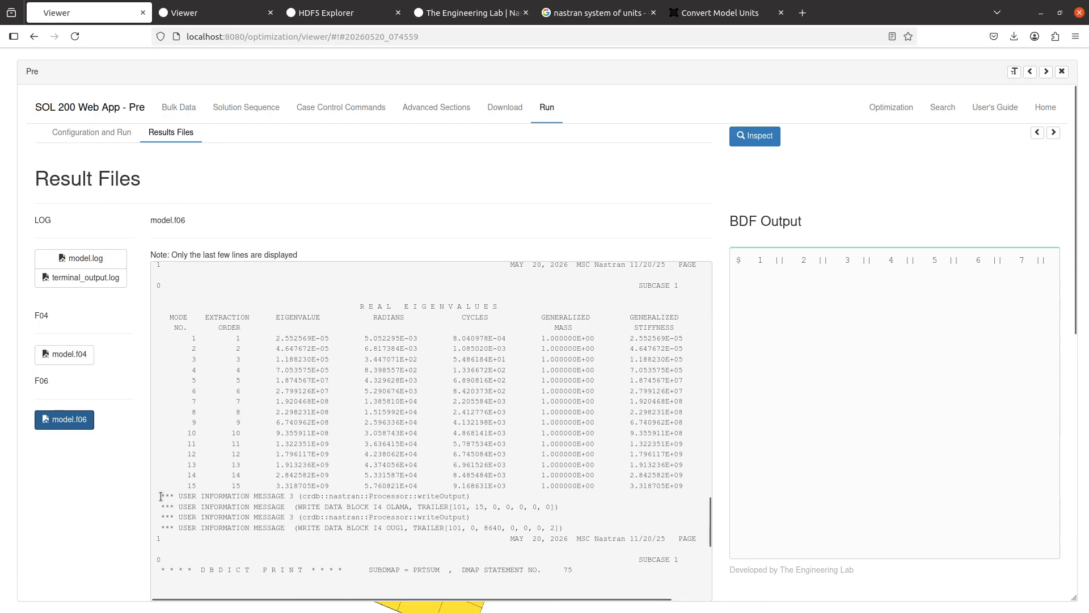
pyautogui.moveTo(161, 496); pyautogui.dragTo(144, 288)
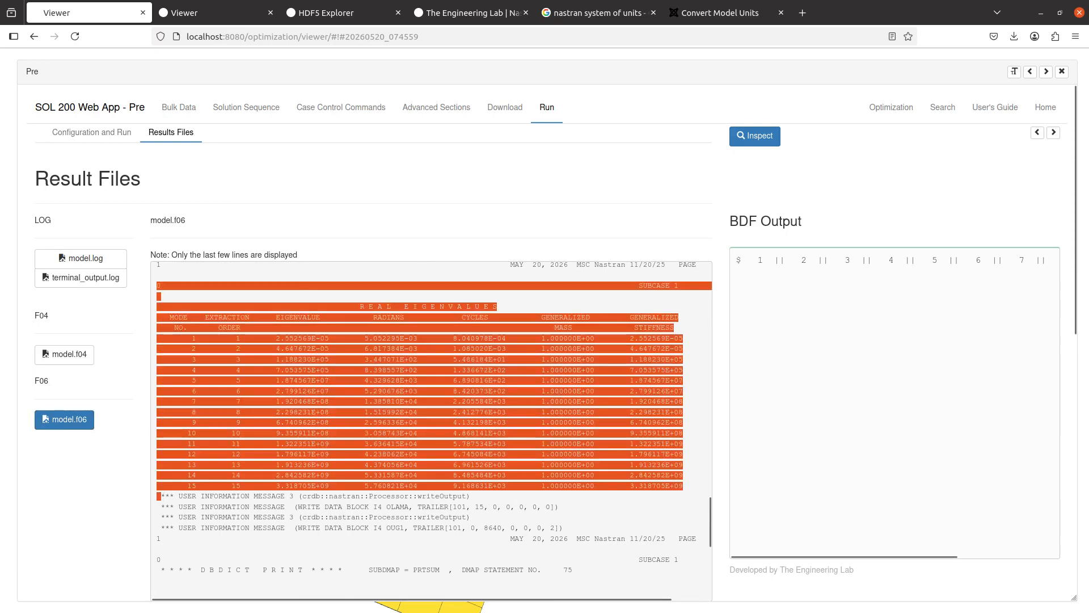
pyautogui.hotkey('ctrl', 'c')
# Step: Switch to the Notepad++ notes and paste the eigenvalues table a few lines below the Translation Allowed (Near Equilibrium) heading
pyautogui.hotkey('alt', 'Tab')
pyautogui.press('Return')
pyautogui.press('Return')
pyautogui.press('Return')
pyautogui.press('Return')
pyautogui.hotkey('ctrl', 'v')
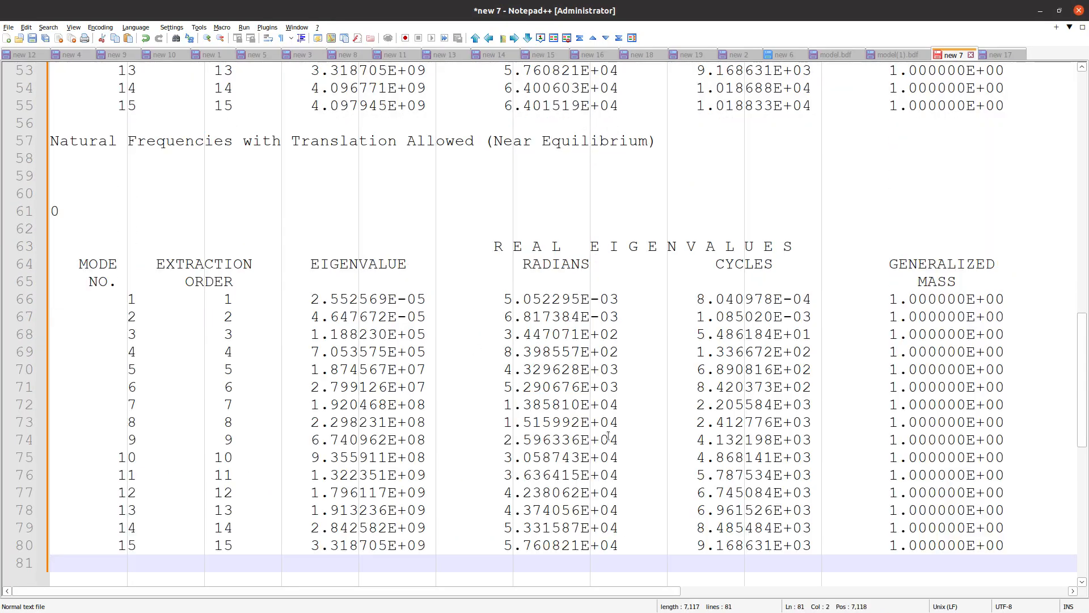
# Step: Copy the cycles values of modes 1 and 2 as a column block and paste them a few lines below the table
pyautogui.keyDown('ctrl'); pyautogui.scroll(-1, 575, 444); pyautogui.keyUp('ctrl')
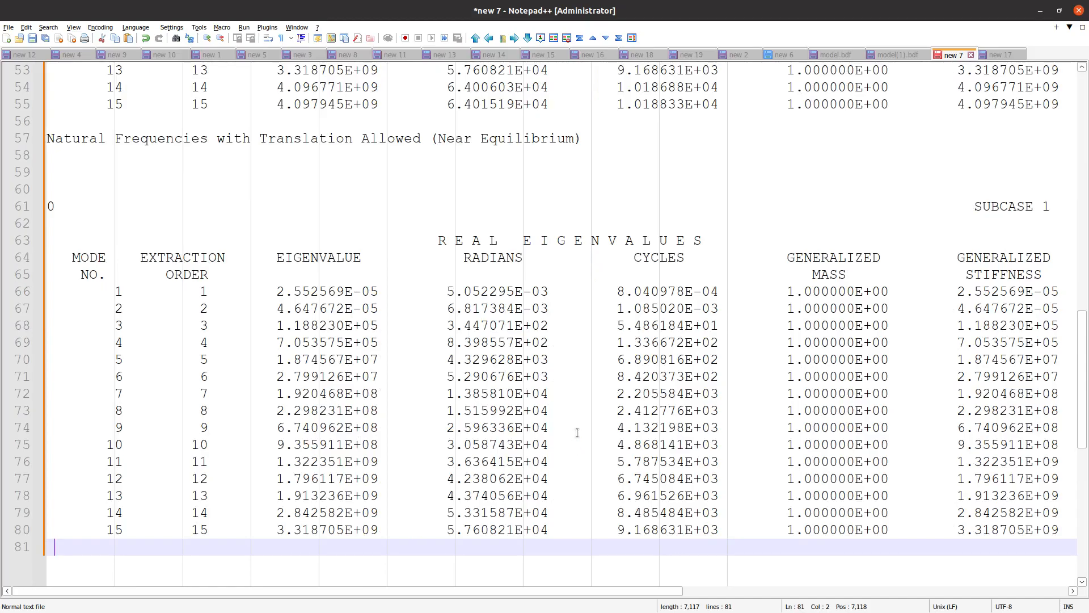
pyautogui.click(716, 308)
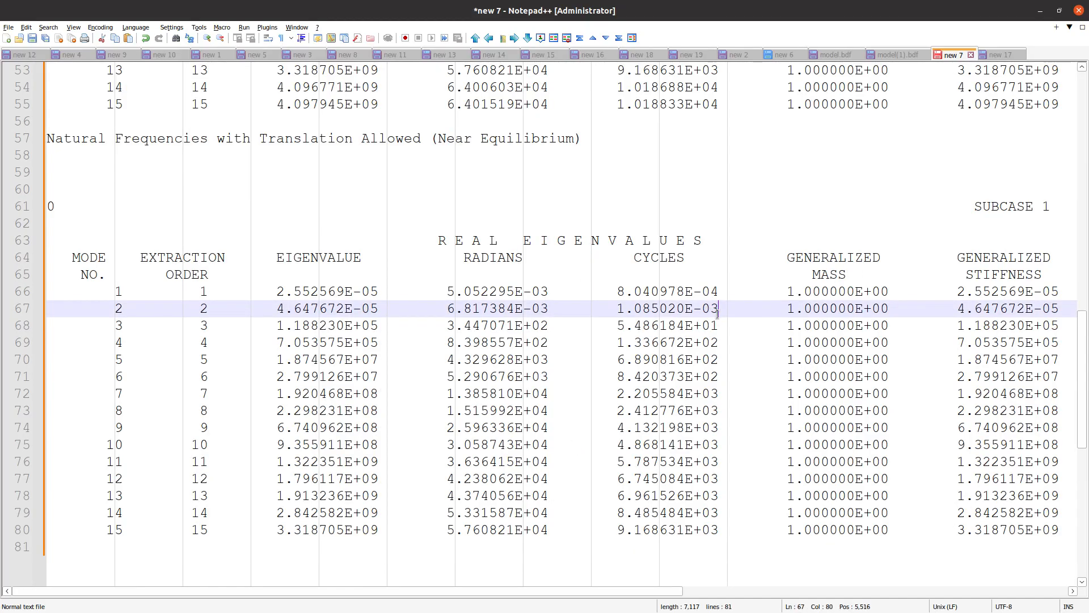
pyautogui.keyDown('alt'); pyautogui.moveTo(717, 311); pyautogui.dragTo(618, 298); pyautogui.keyUp('alt')
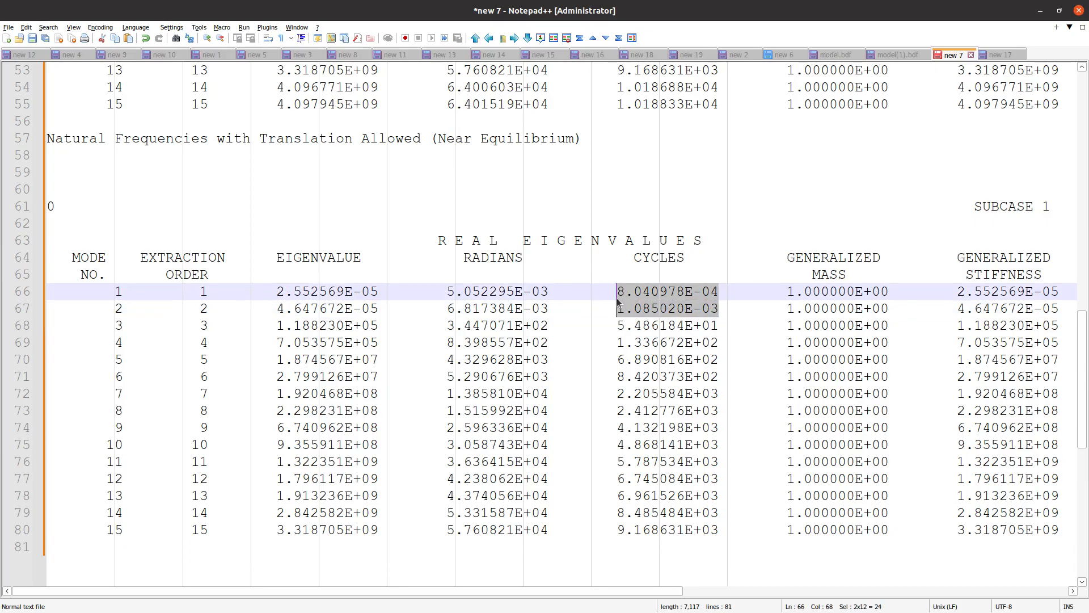
pyautogui.scroll(-5, 246, 454)
pyautogui.click(240, 445)
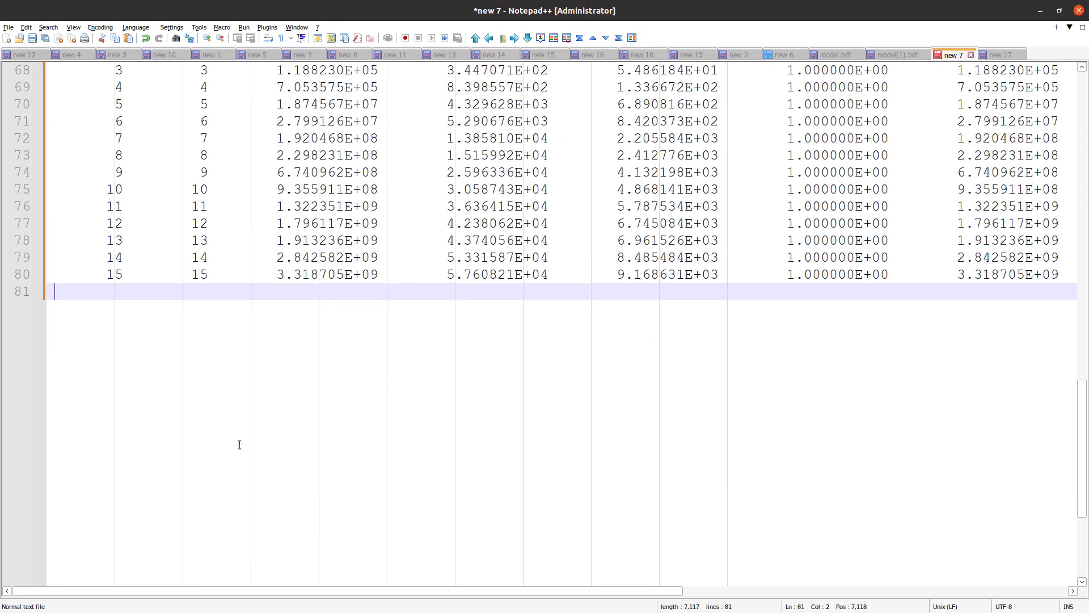
pyautogui.press('Return')
pyautogui.press('Return')
pyautogui.press('Return')
pyautogui.hotkey('ctrl', 'v')
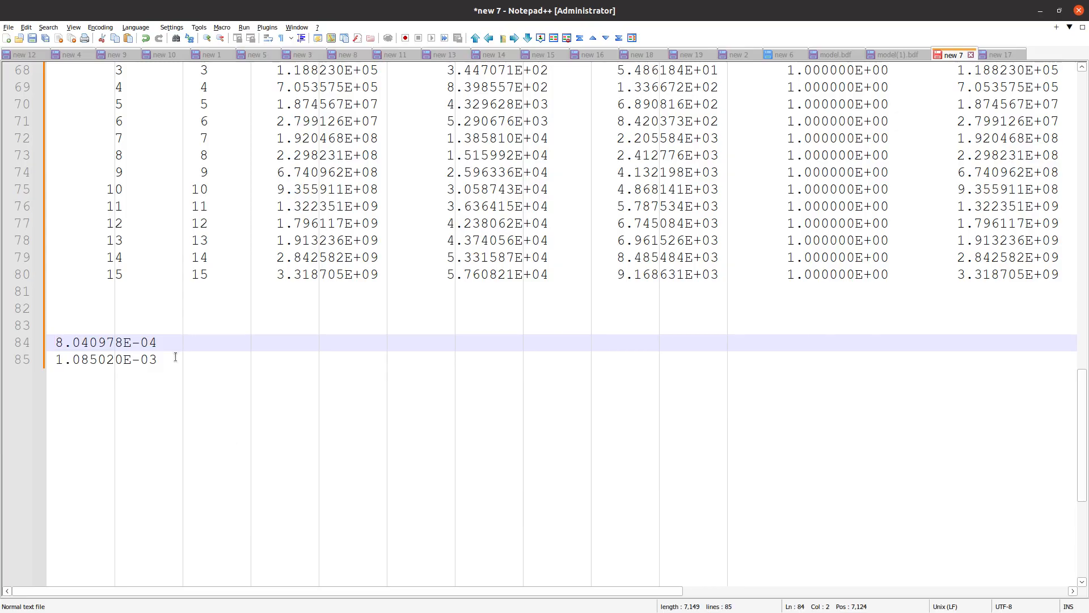
# Step: Annotate the pasted 8.040978E-04 value with "=> Zero Hertz => Rigid Body Mode"
pyautogui.click(171, 327)
pyautogui.keyDown('ctrl'); pyautogui.scroll(2, 164, 379); pyautogui.keyUp('ctrl')
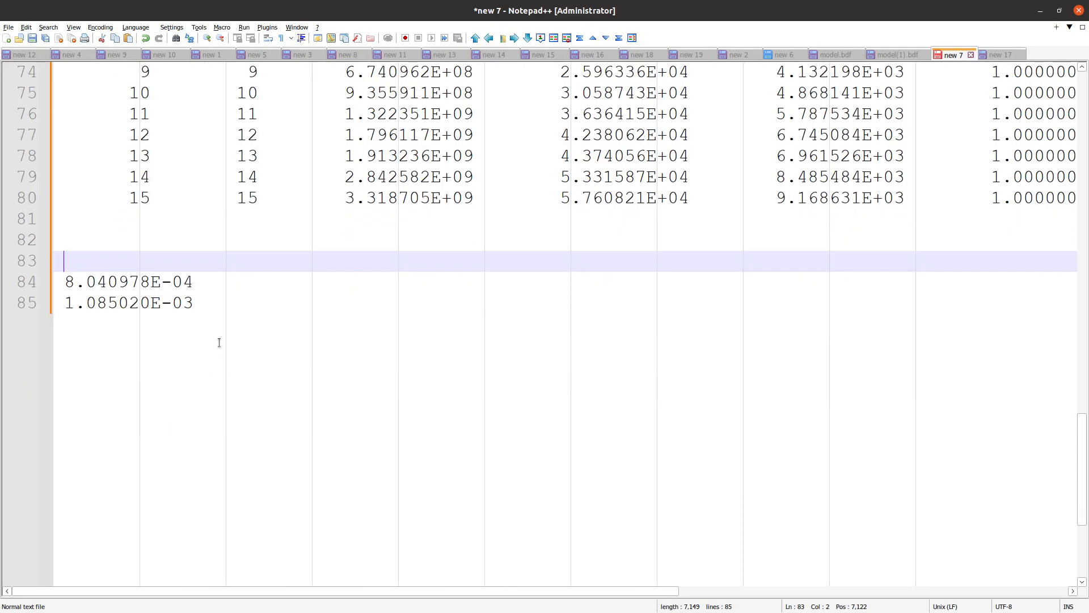
pyautogui.moveTo(219, 408); pyautogui.dragTo(10, 277)
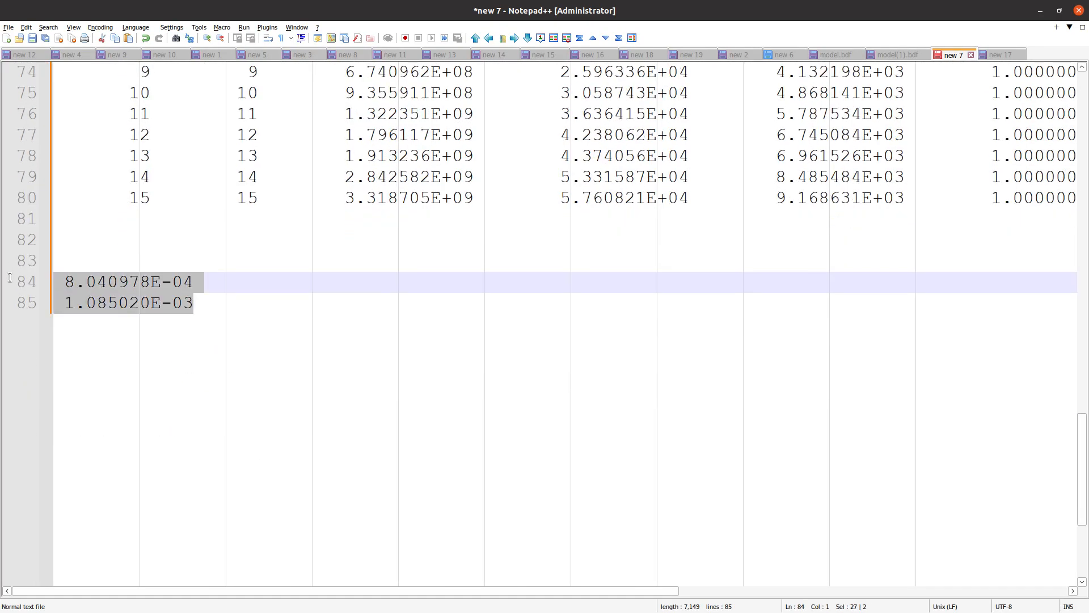
pyautogui.click(251, 288)
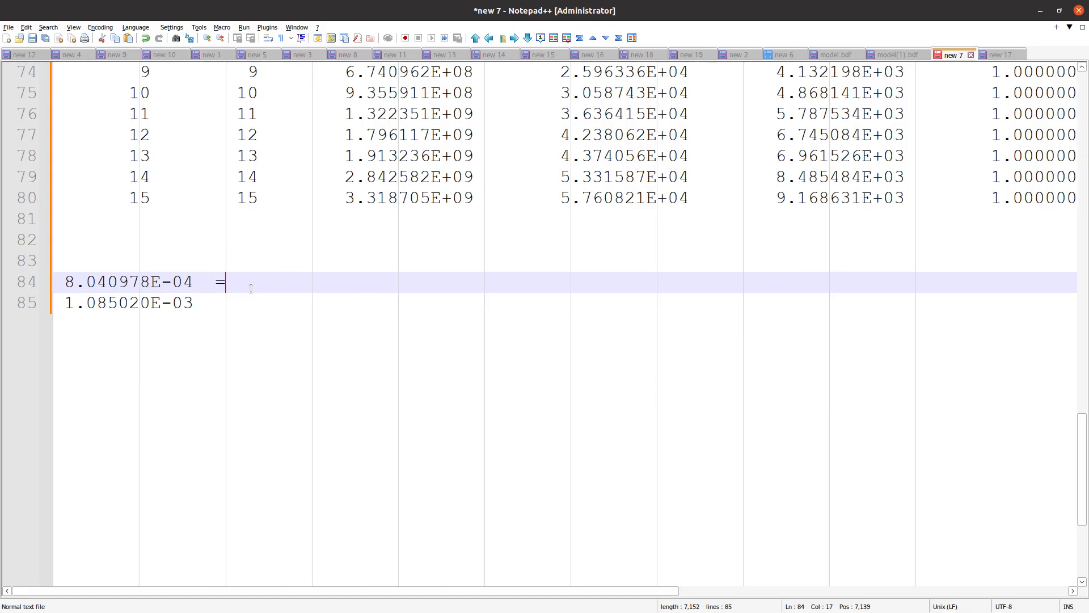
pyautogui.write('=> Zero Hertz => Rigid Body Mode')
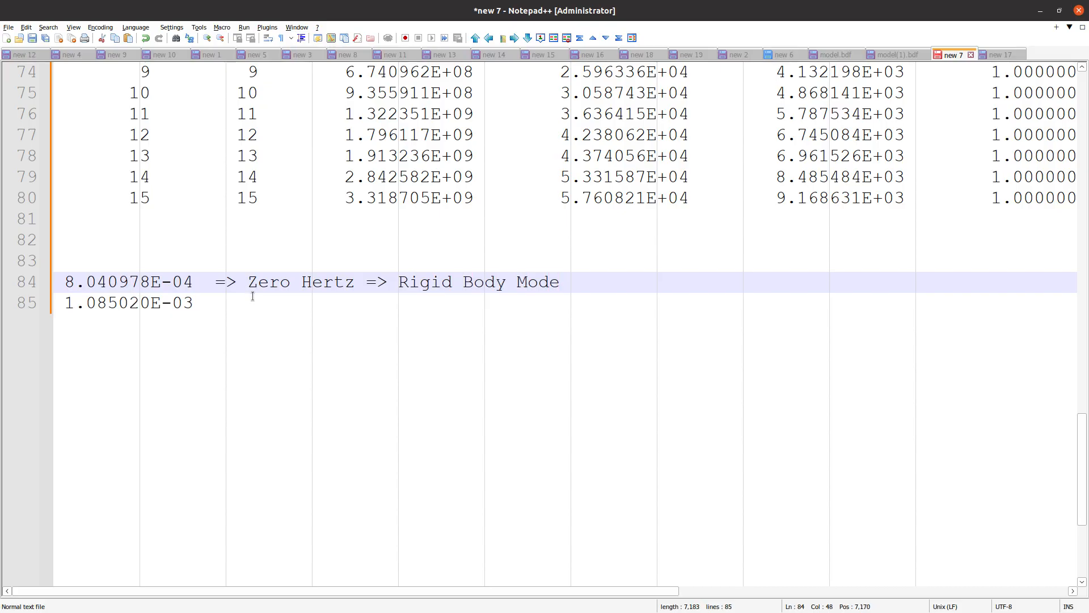
# Step: Review the cycles values of the first three modes in the Translation Allowed eigenvalues table
pyautogui.click(252, 296)
pyautogui.keyDown('ctrl'); pyautogui.scroll(-2, 500, 335); pyautogui.keyUp('ctrl')
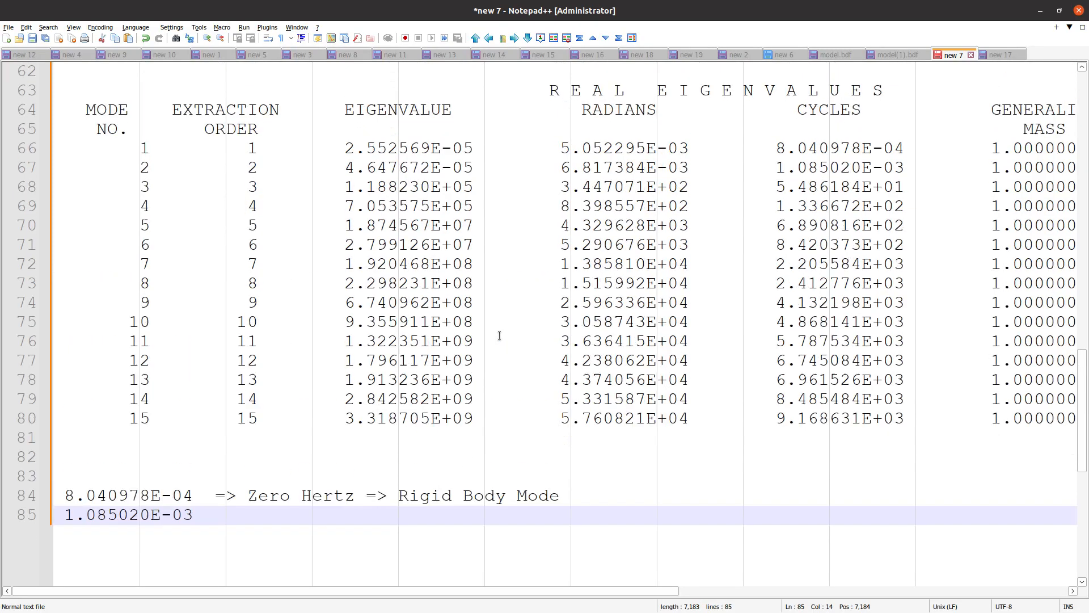
pyautogui.keyDown('ctrl'); pyautogui.scroll(-1, 499, 335); pyautogui.keyUp('ctrl')
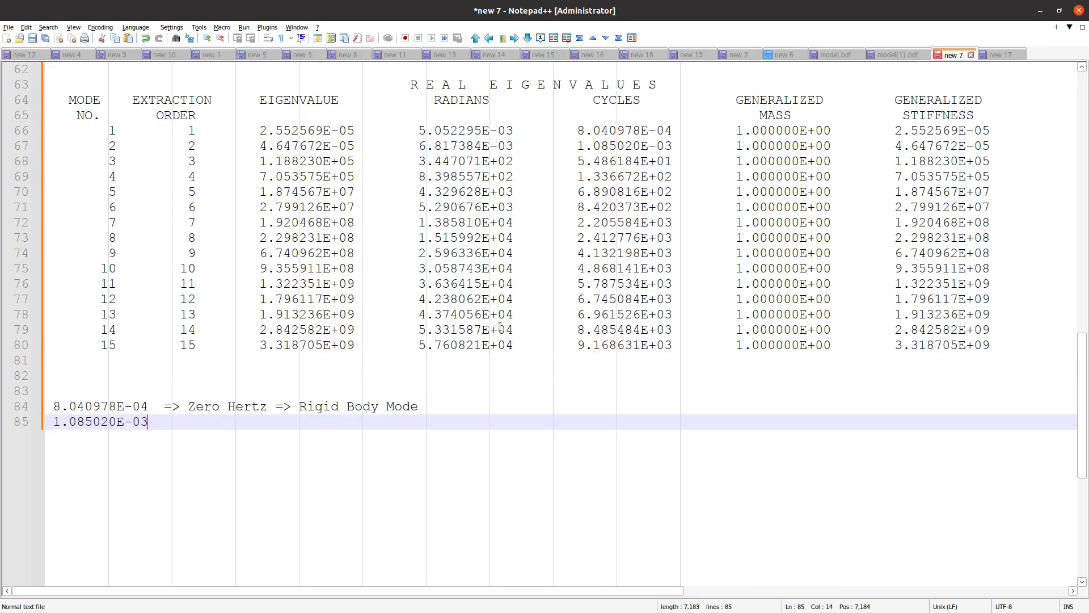
pyautogui.click(606, 162)
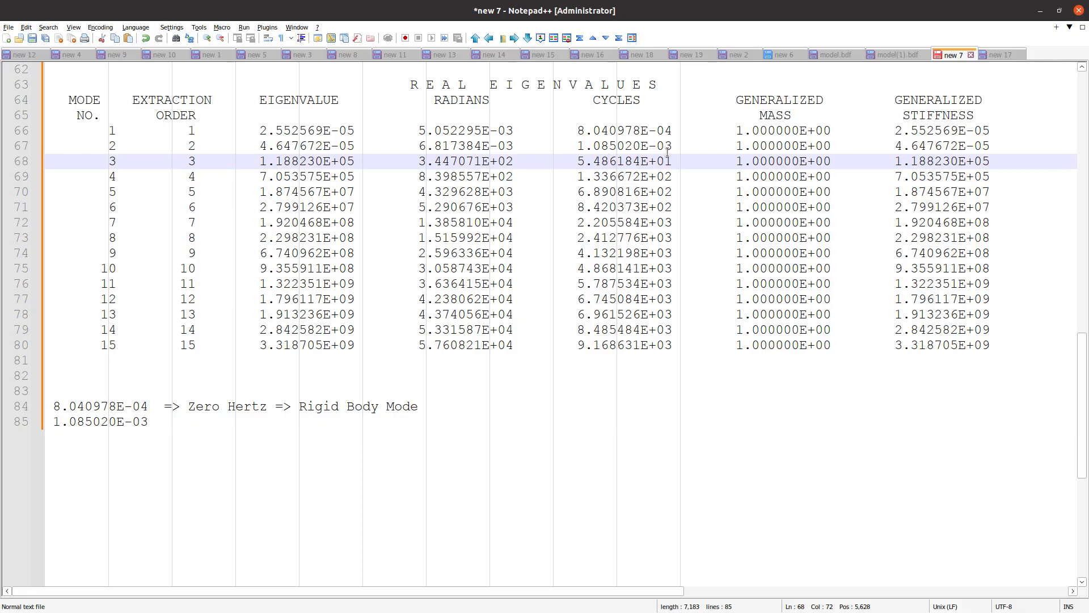
# Step: Switch to the SOL 200 Web App, close the Pre window and examine the plate's supported edge
pyautogui.hotkey('alt', 'Tab')
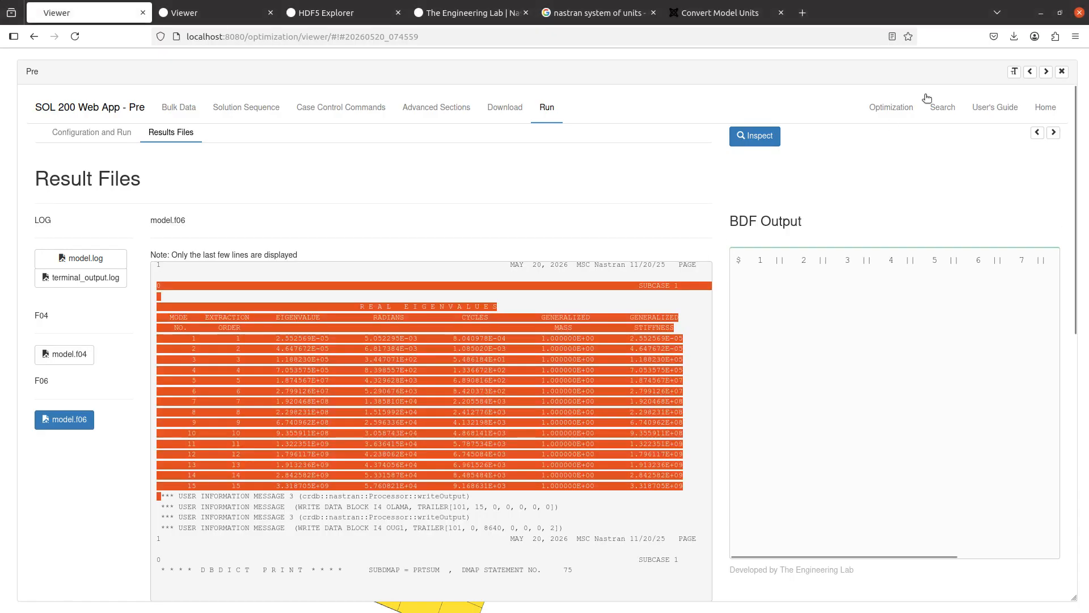
pyautogui.click(1059, 72)
pyautogui.moveTo(503, 307); pyautogui.dragTo(457, 304)
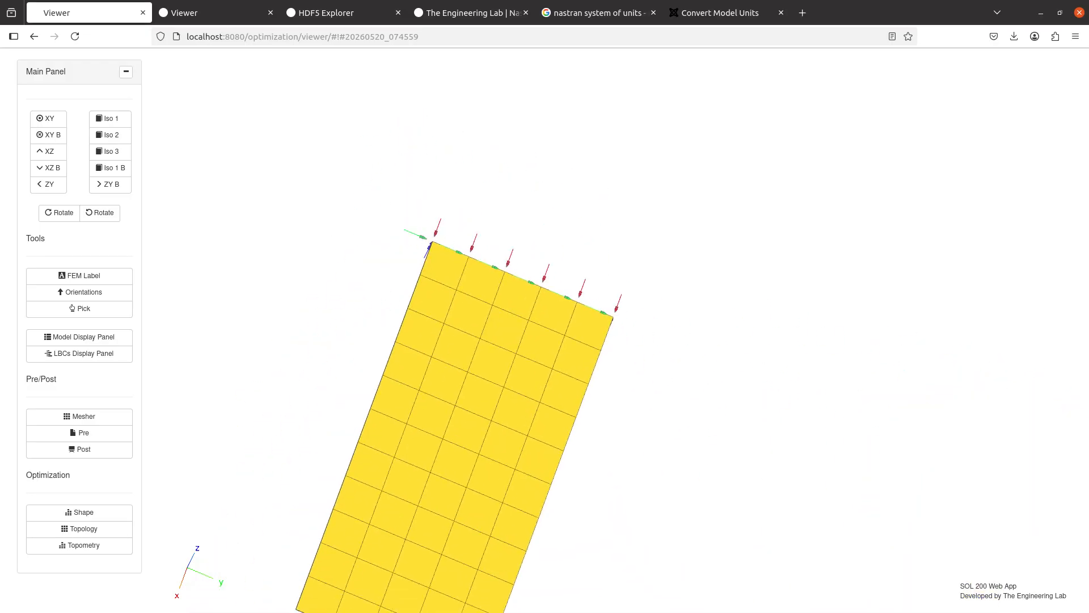
# Step: Return to the notes, annotate 1.085020E-03 with "=> Zero Hertz => Rigid Body Mode" and start a new line below it
pyautogui.hotkey('alt', 'Tab')
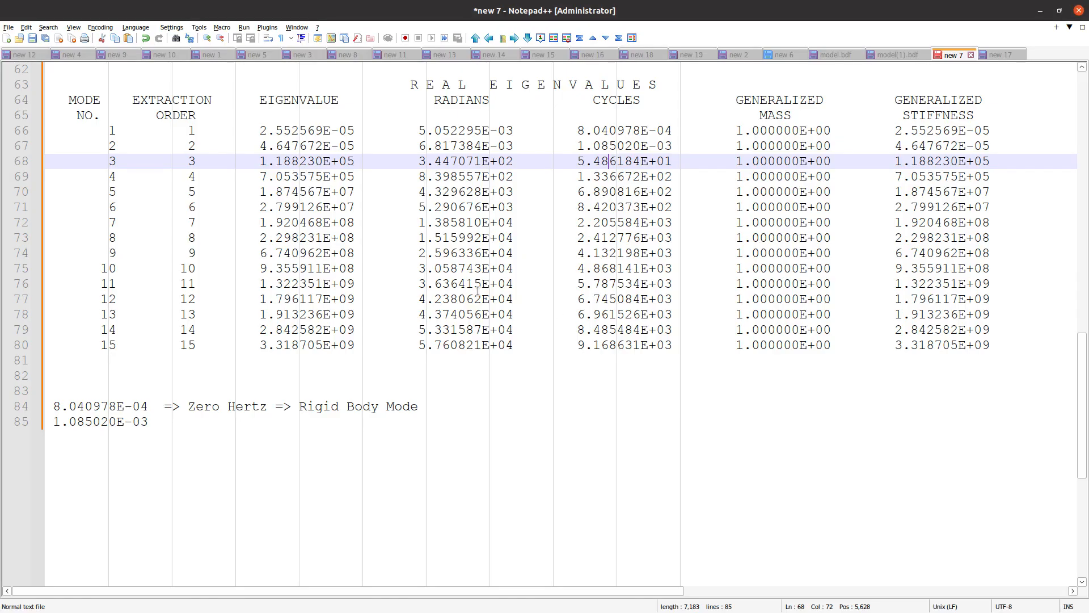
pyautogui.click(264, 425)
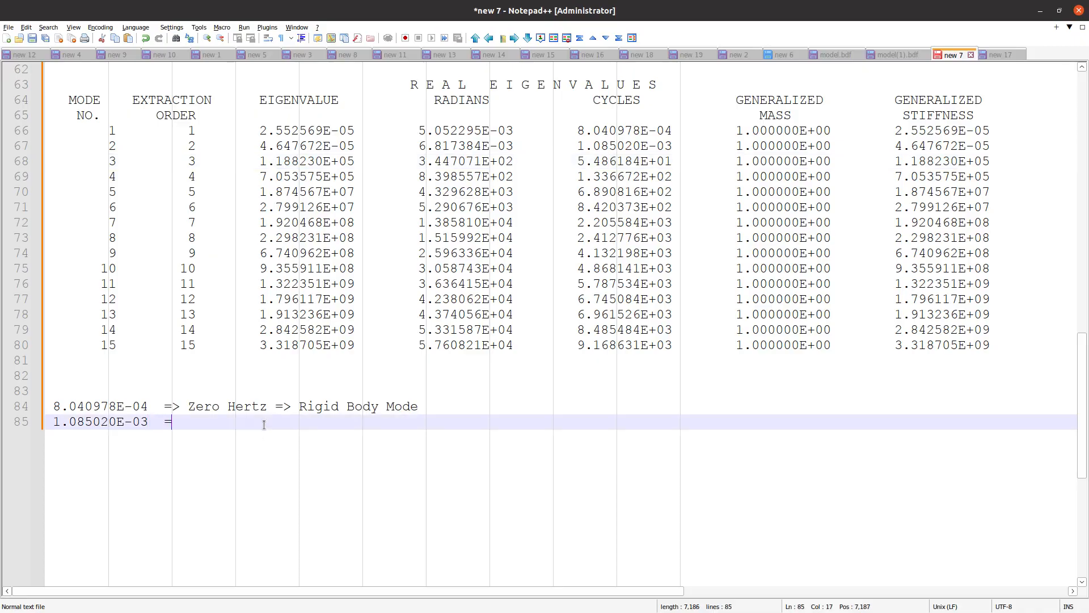
pyautogui.write('=> Zero Hertz => Rigid Bo')
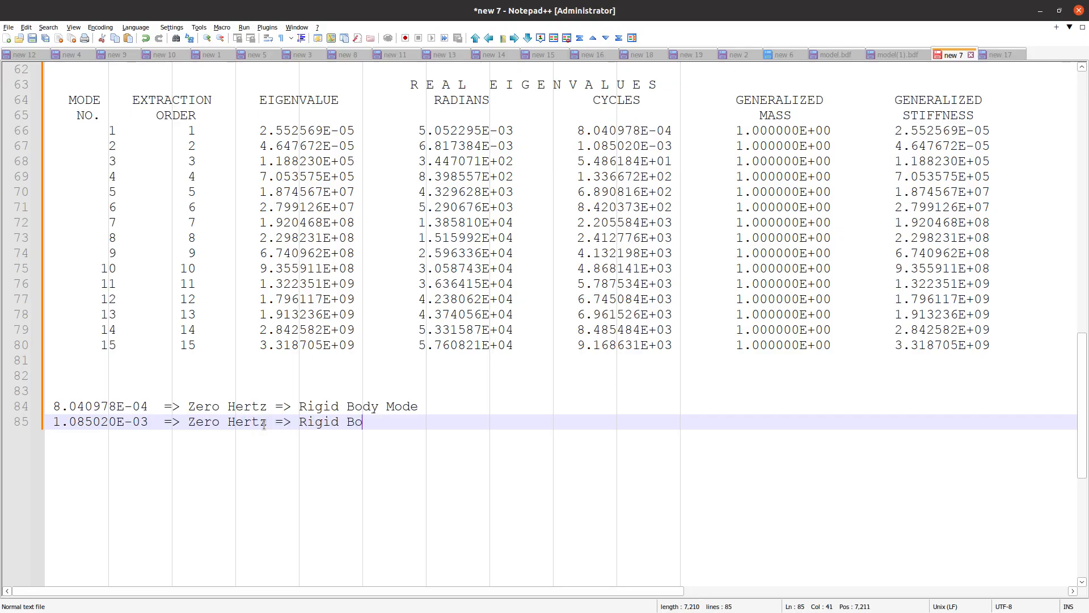
pyautogui.write('dy Mode')
pyautogui.press('Return')
# Step: Review the Translation Allowed notes and highlight the "Near Equilibrium" wording in the heading
pyautogui.scroll(4, 332, 452)
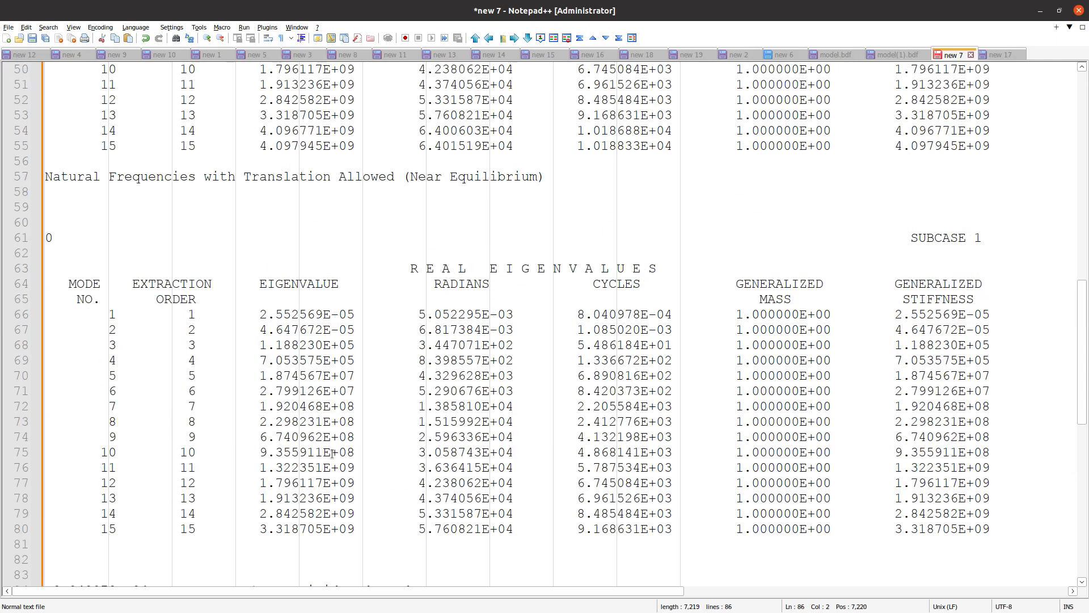
pyautogui.scroll(-3, 332, 453)
pyautogui.keyDown('shift'); pyautogui.click(359, 469); pyautogui.keyUp('shift')
pyautogui.scroll(4, 357, 468)
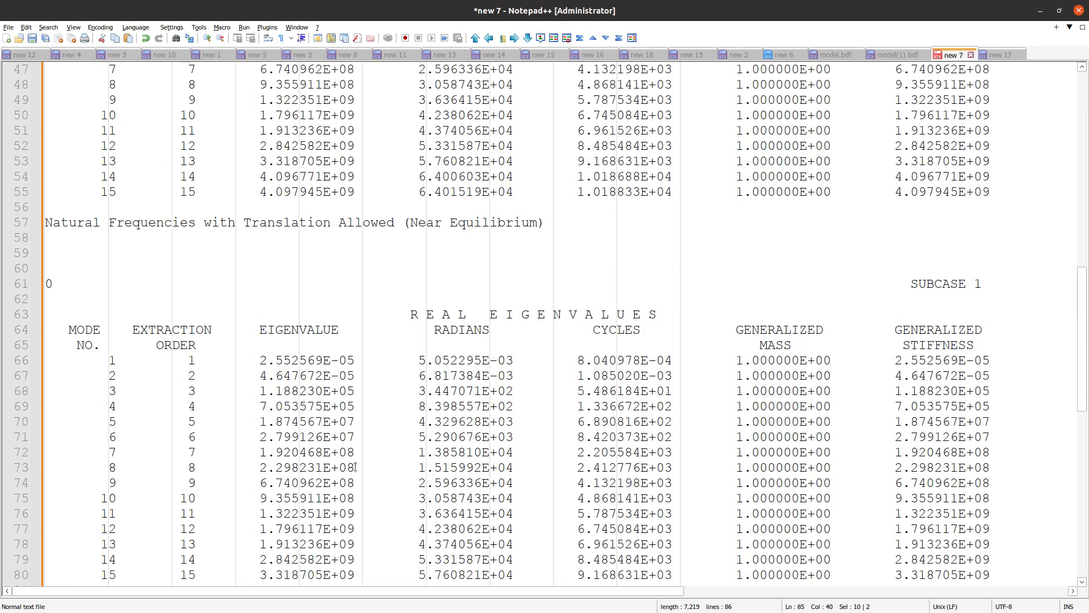
pyautogui.moveTo(409, 224); pyautogui.dragTo(559, 227)
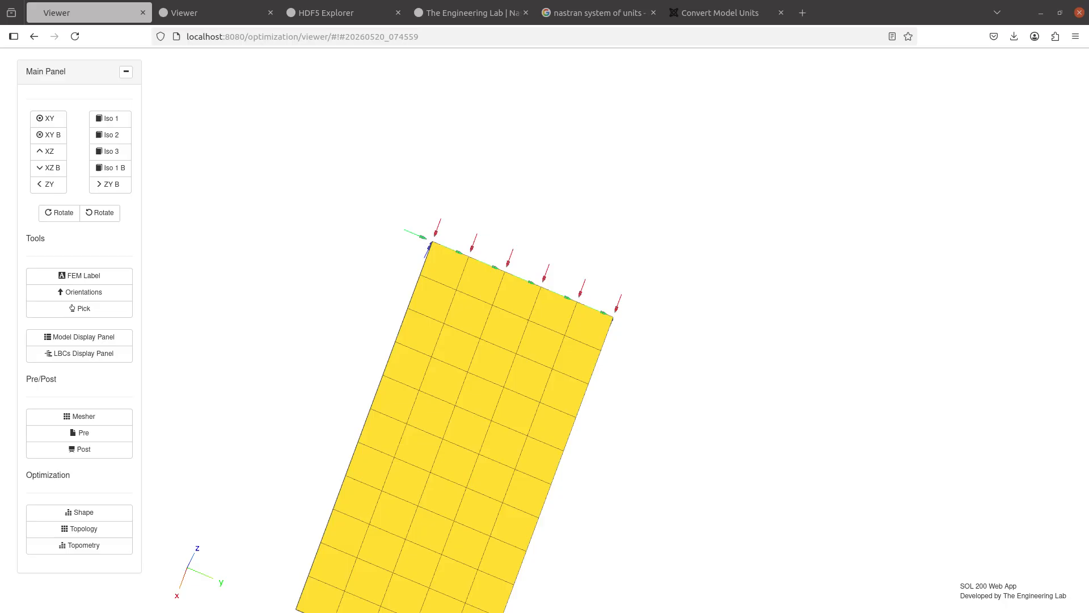
# Step: Switch to the SOL 200 Web App and inspect the constraint arrows along the plate's supported edge up close
pyautogui.moveTo(582, 352); pyautogui.dragTo(559, 322)
pyautogui.moveTo(519, 381); pyautogui.dragTo(664, 262)
pyautogui.scroll(5, 501, 386)
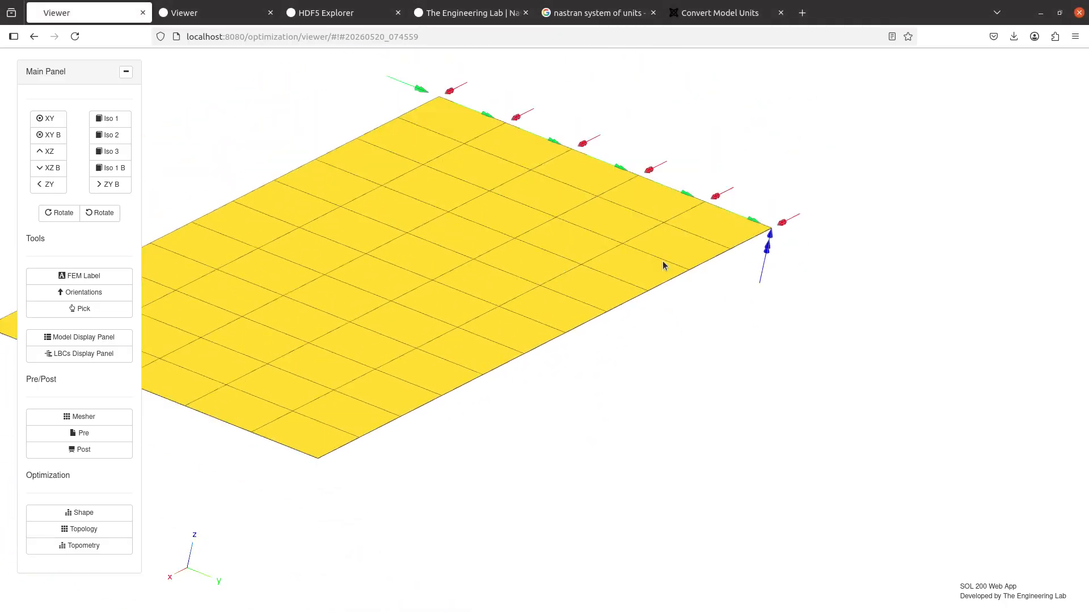
# Step: Display the eigenvector plots of modes 1 and 2 and inspect the plate's rigid movement relative to the constraint arrows along its supported edge
pyautogui.click(83, 448)
pyautogui.moveTo(326, 401); pyautogui.dragTo(498, 350)
pyautogui.click(817, 113)
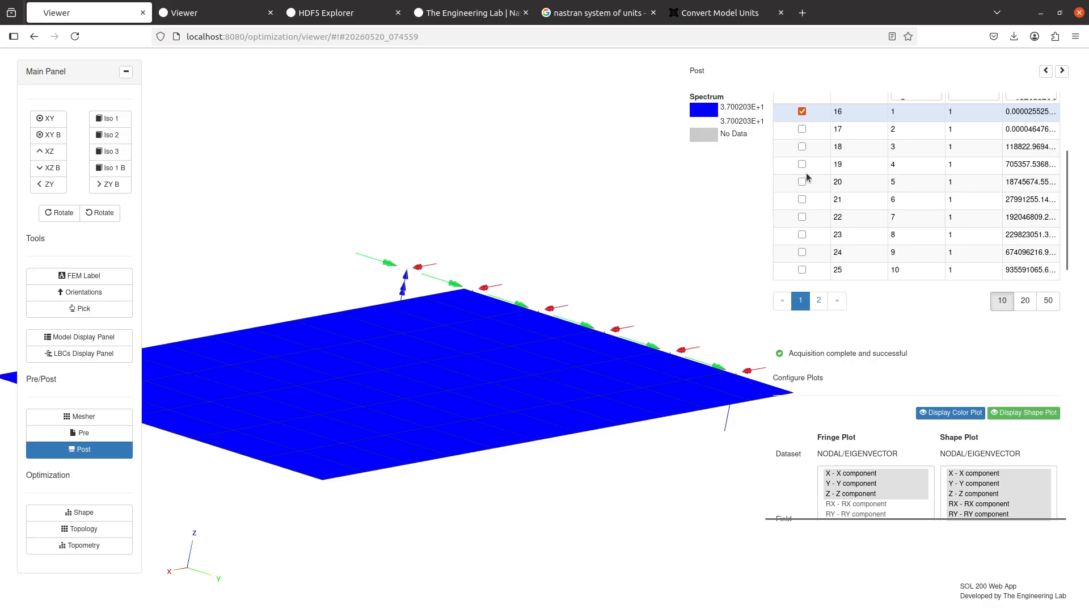
pyautogui.moveTo(539, 354); pyautogui.dragTo(579, 336)
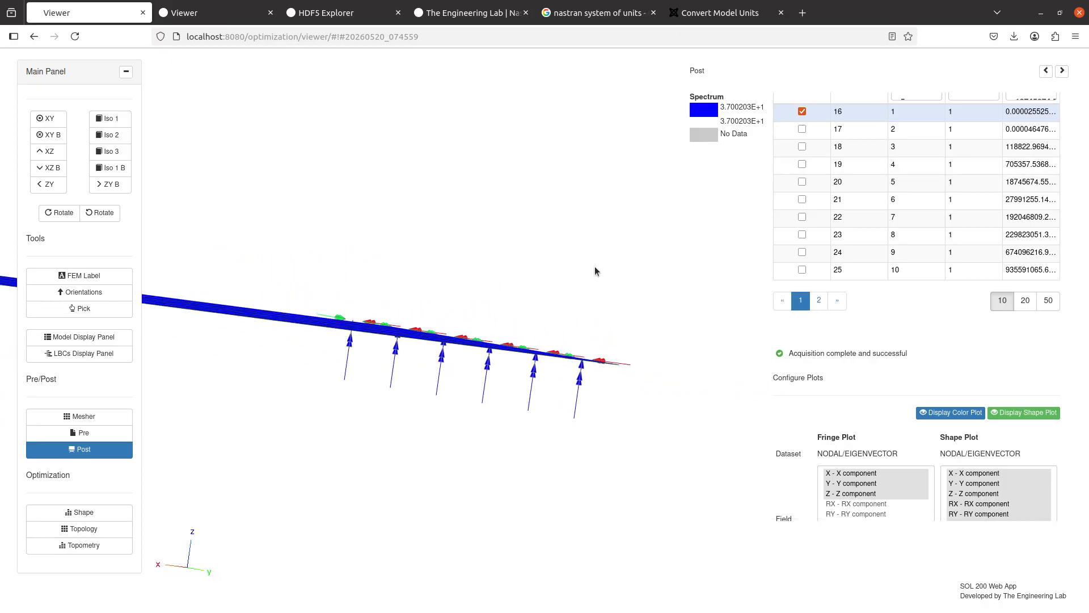
pyautogui.click(807, 132)
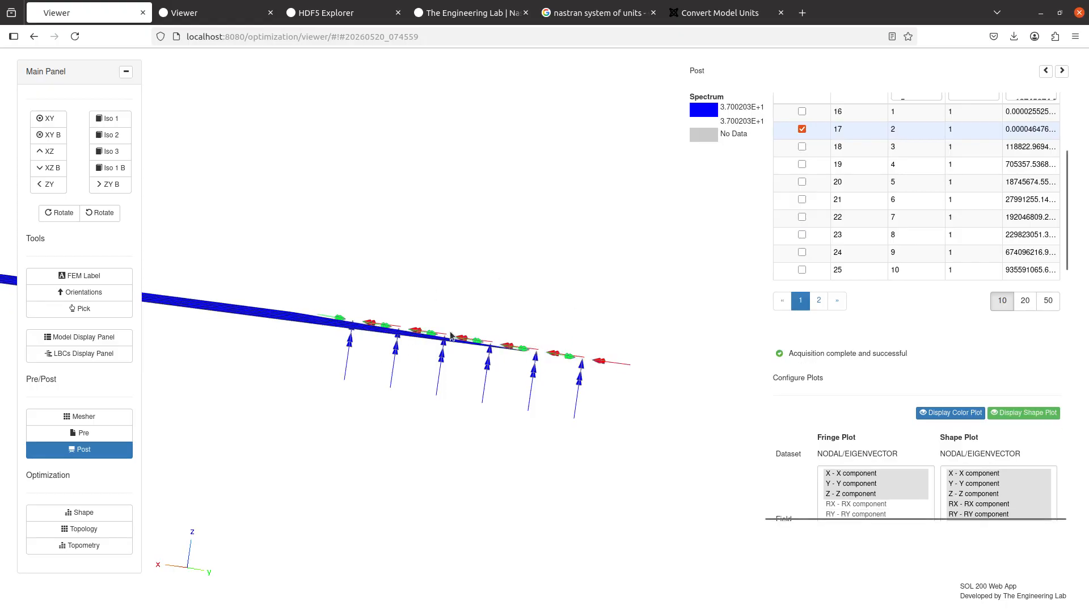
pyautogui.moveTo(451, 333); pyautogui.dragTo(470, 462)
pyautogui.moveTo(410, 390); pyautogui.dragTo(302, 367)
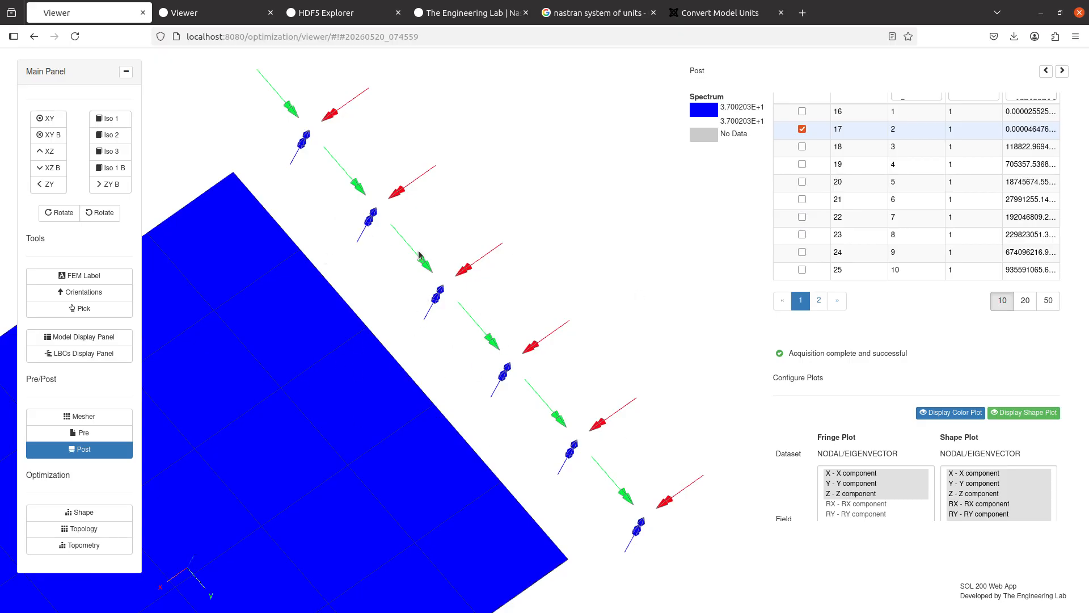
# Step: Open the SPC1 bulk data entry and constrain all six components, TX through RZ, for constraint set 1
pyautogui.click(115, 433)
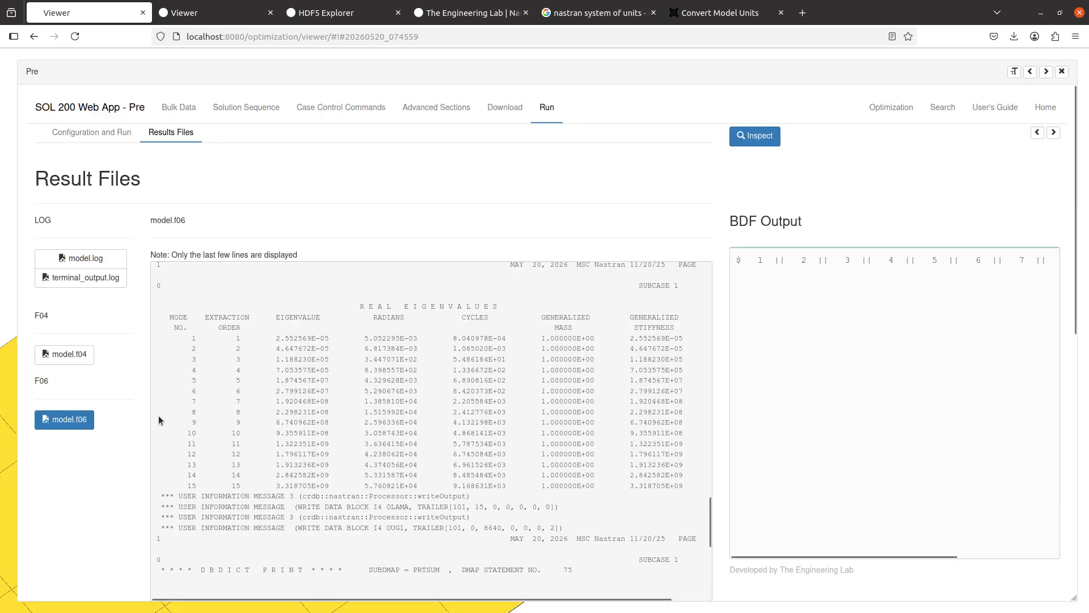
pyautogui.click(177, 108)
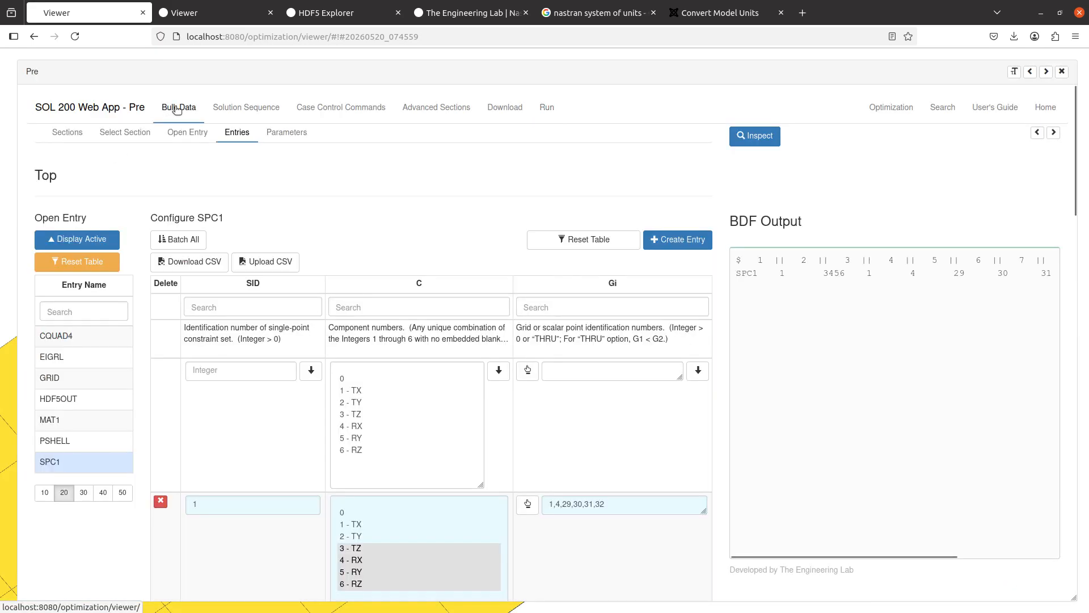
pyautogui.scroll(-3, 348, 354)
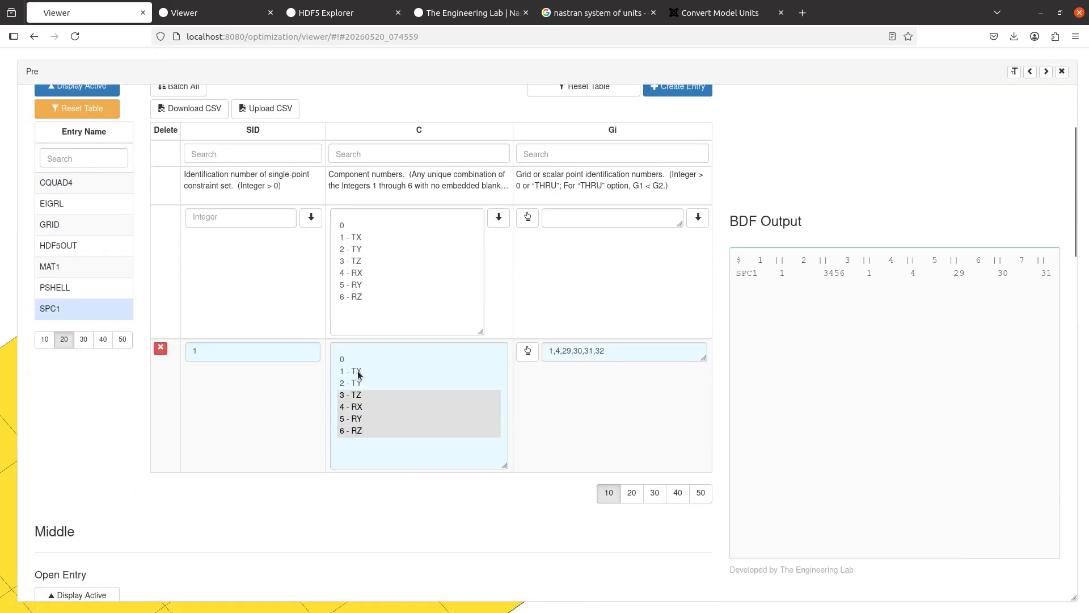
pyautogui.moveTo(359, 374); pyautogui.dragTo(356, 445)
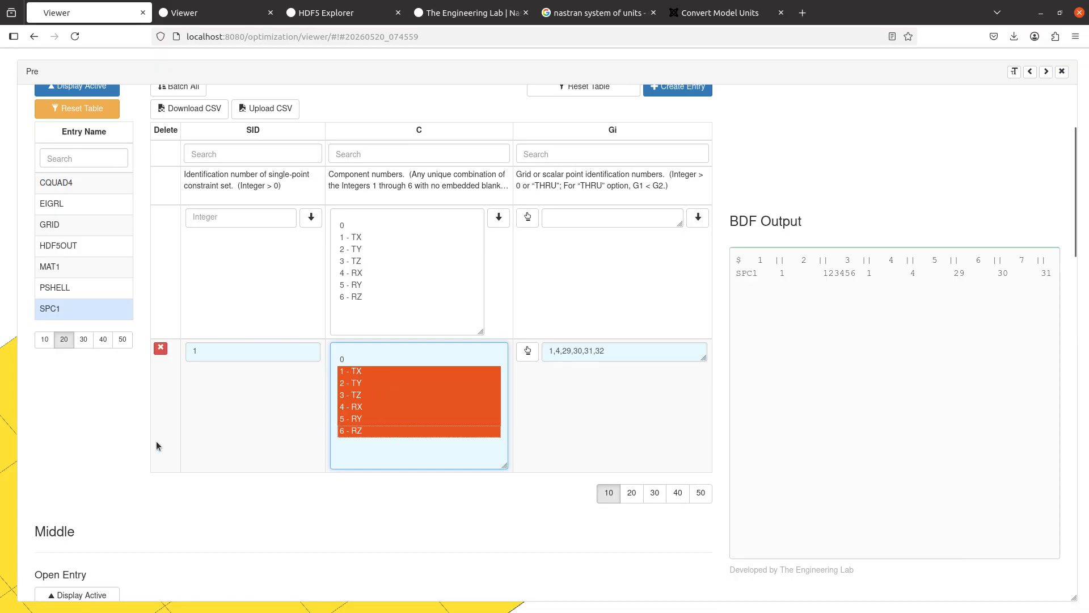
# Step: Configure the EIGRL entry with V1 of 10. and V2 of 2000., and clear the number of roots desired
pyautogui.scroll(3, 157, 446)
pyautogui.click(77, 261)
pyautogui.click(88, 309)
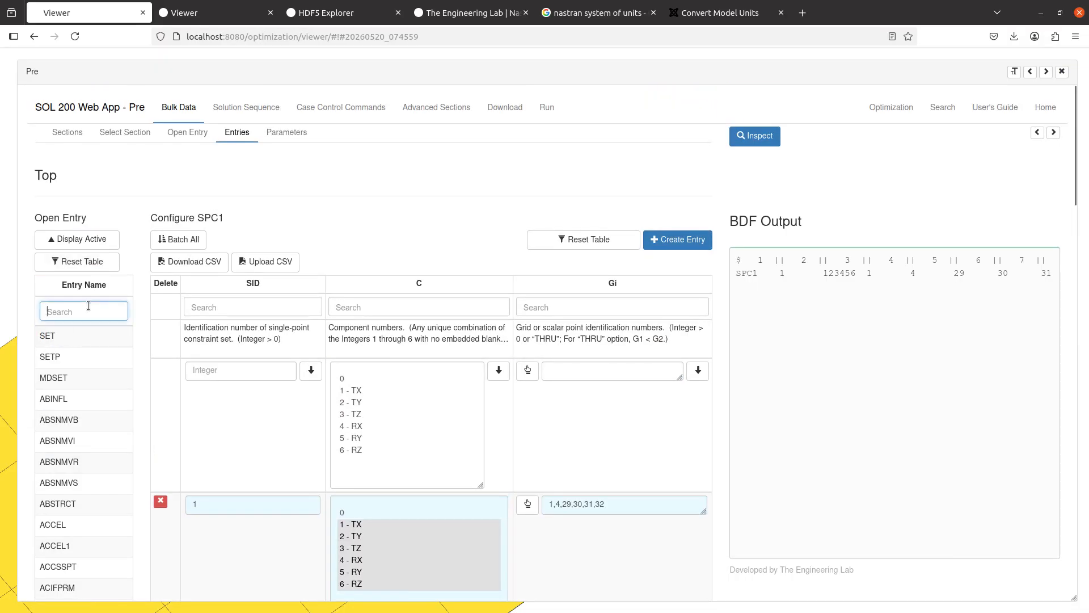
pyautogui.write('eigr')
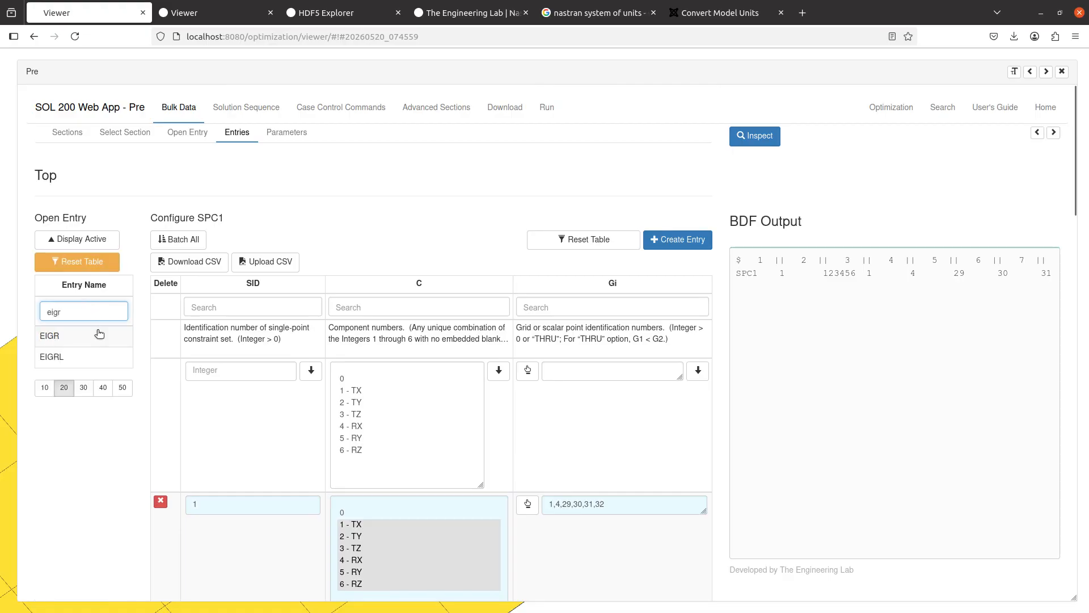
pyautogui.click(122, 356)
pyautogui.click(337, 370)
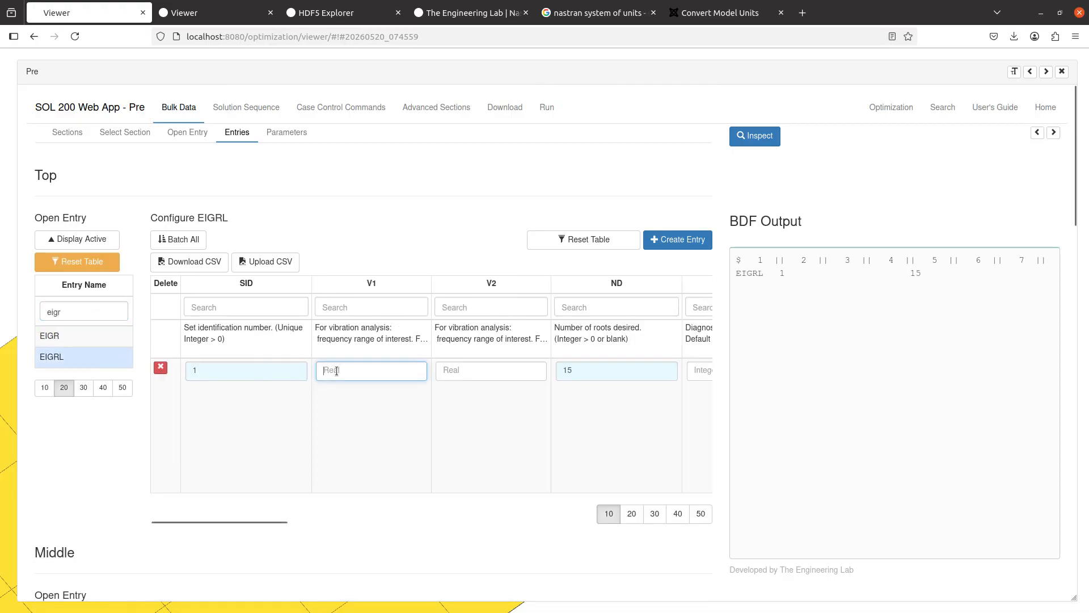
pyautogui.write('10.')
pyautogui.press('Tab')
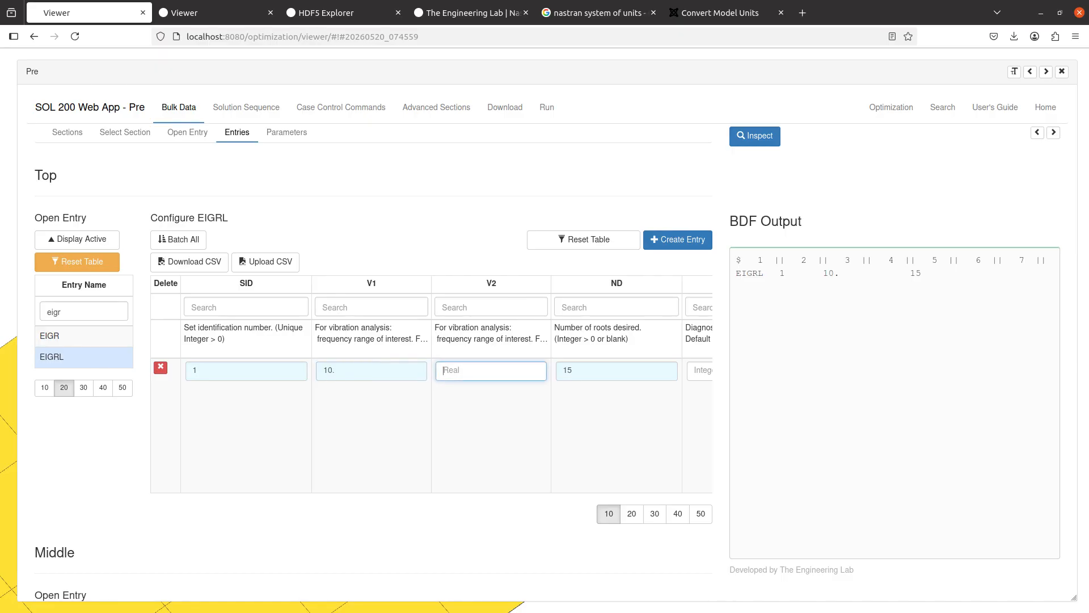
pyautogui.write('2000')
pyautogui.press('Tab')
pyautogui.press('BackSpace')
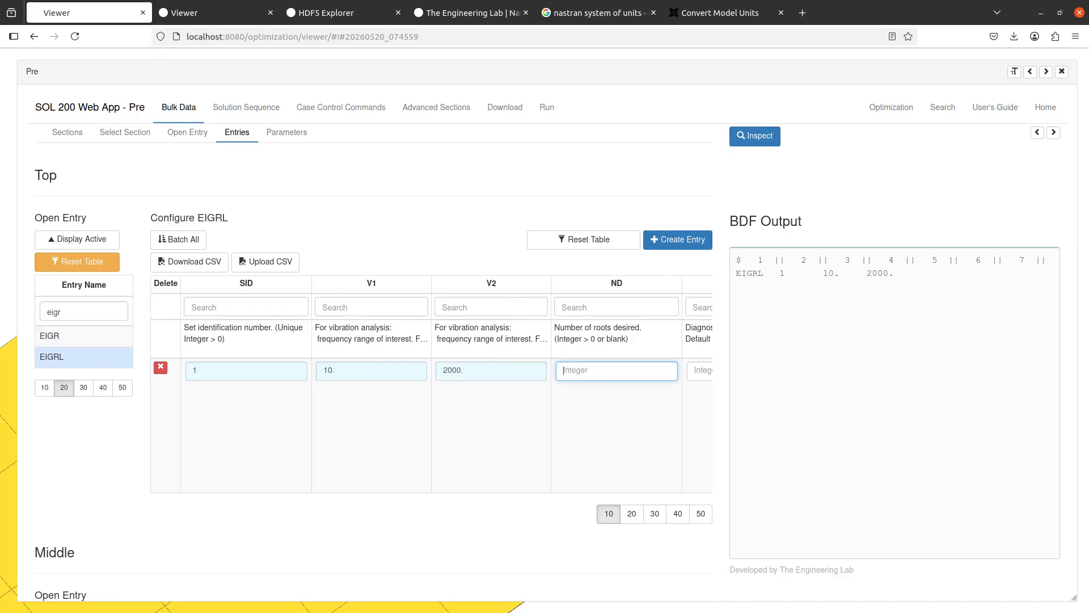
# Step: Submit the updated model as an MSC Nastran job on the remote system
pyautogui.click(557, 464)
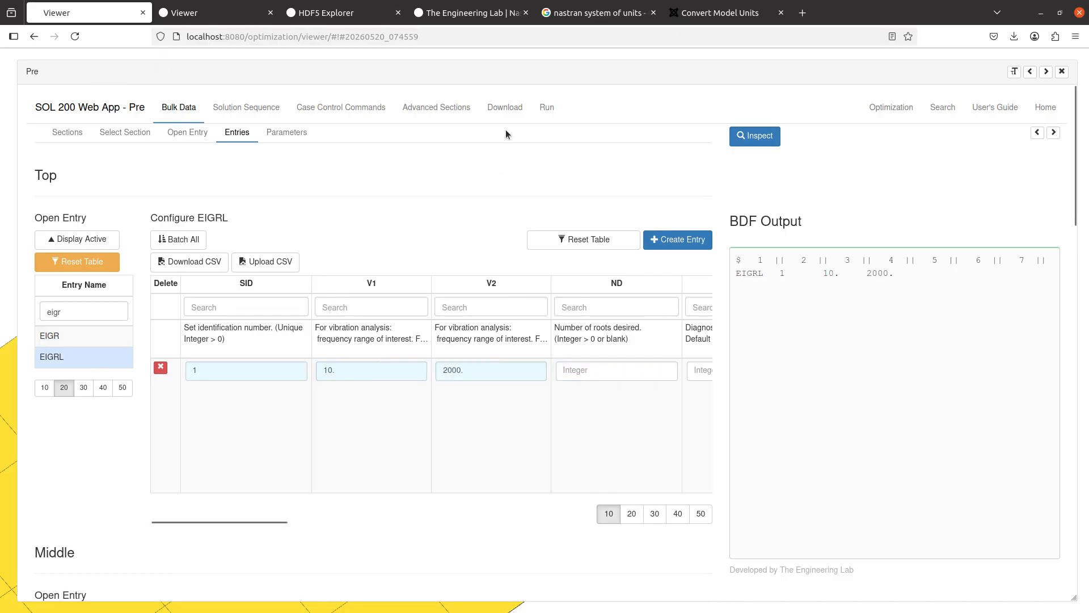
pyautogui.click(505, 107)
pyautogui.click(554, 276)
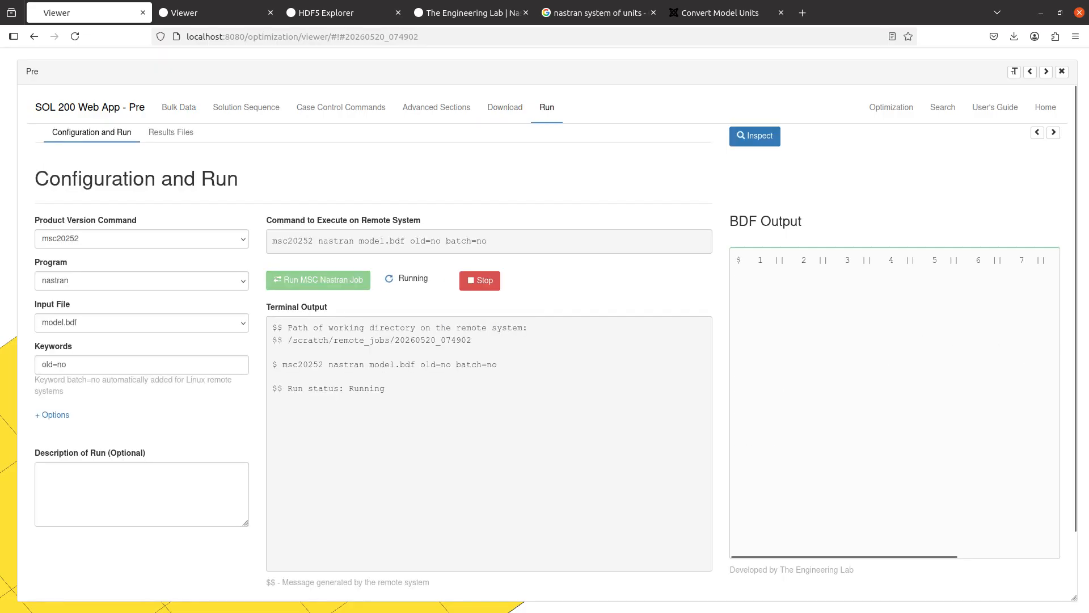
# Step: Switch to the Notepad++ notes and review the fully constrained eigenvalue table, highlighting the rows of modes 1 to 3
pyautogui.hotkey('alt', 'Tab')
pyautogui.scroll(7, 392, 333)
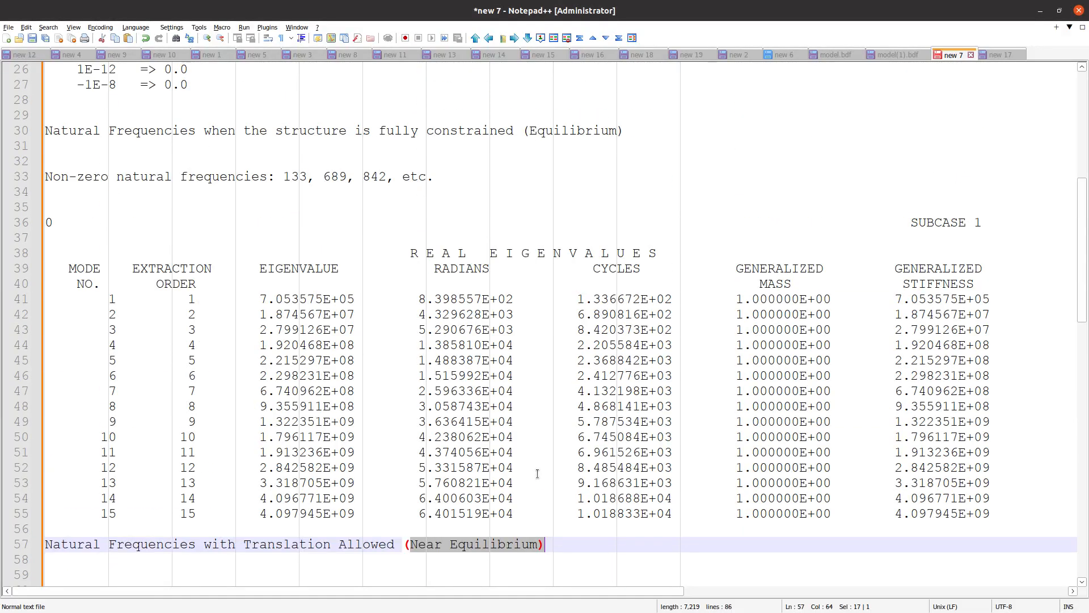
pyautogui.moveTo(556, 530); pyautogui.dragTo(21, 238)
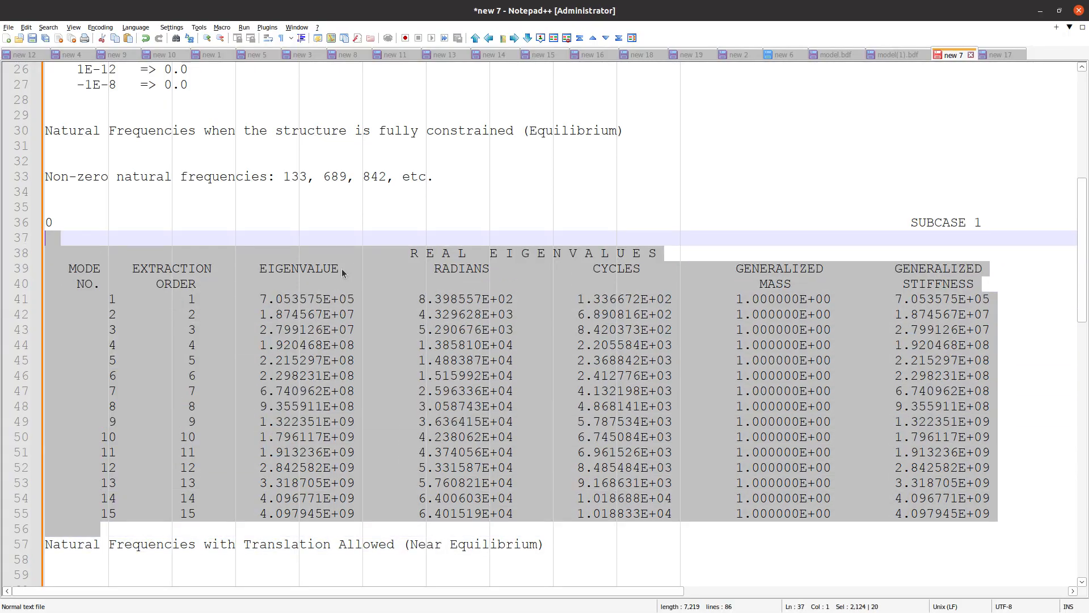
pyautogui.click(580, 394)
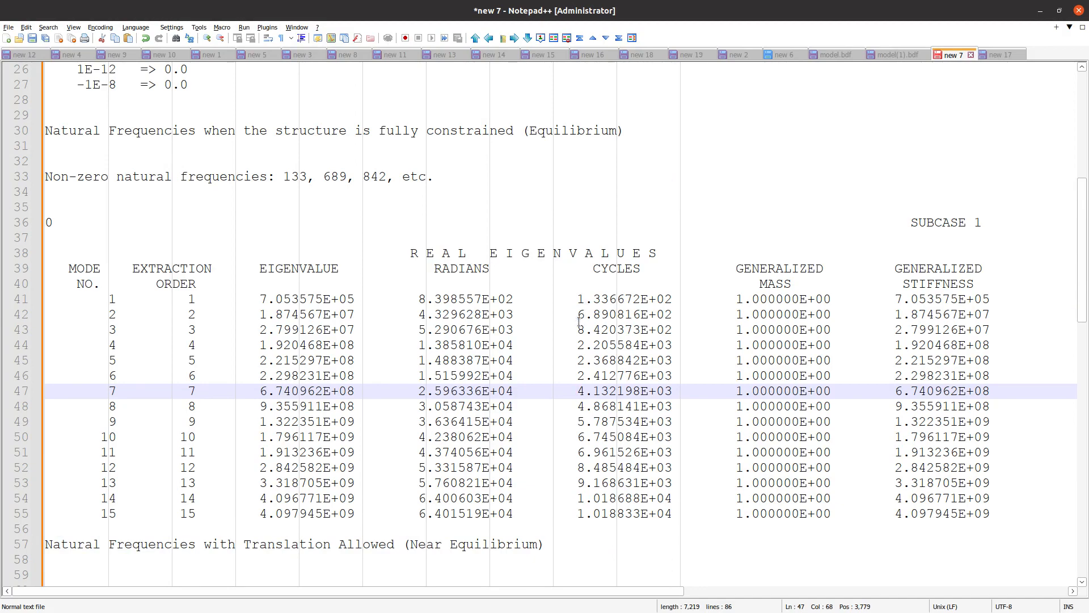
pyautogui.click(658, 331)
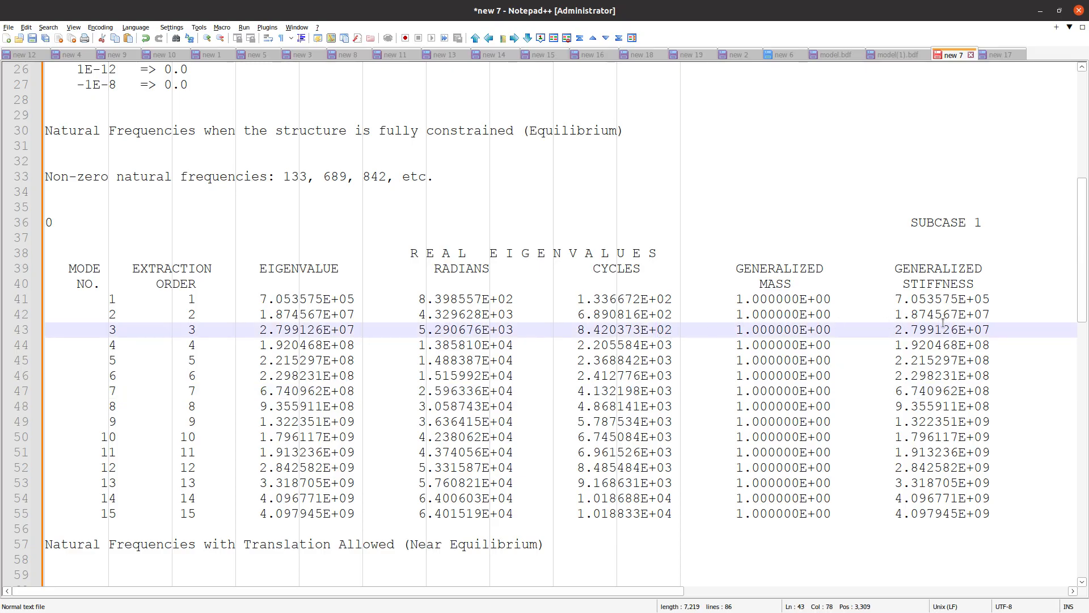
pyautogui.moveTo(1019, 338); pyautogui.dragTo(24, 297)
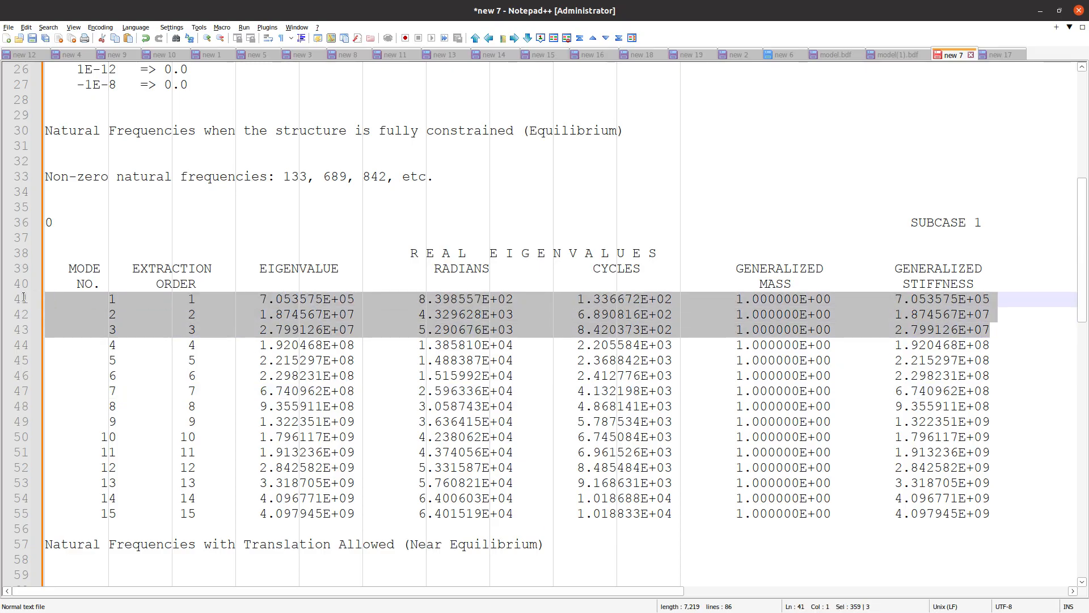
pyautogui.click(573, 301)
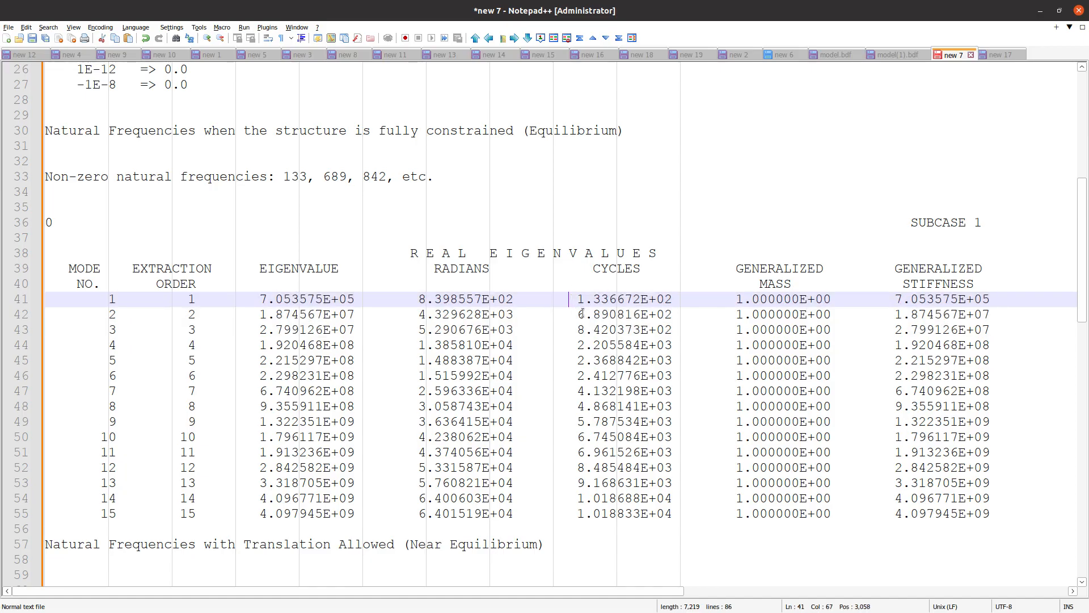
# Step: Replace the rows of modes 4 to 15 in the fully constrained eigenvalue table with a blank line
pyautogui.click(671, 332)
pyautogui.click(576, 347)
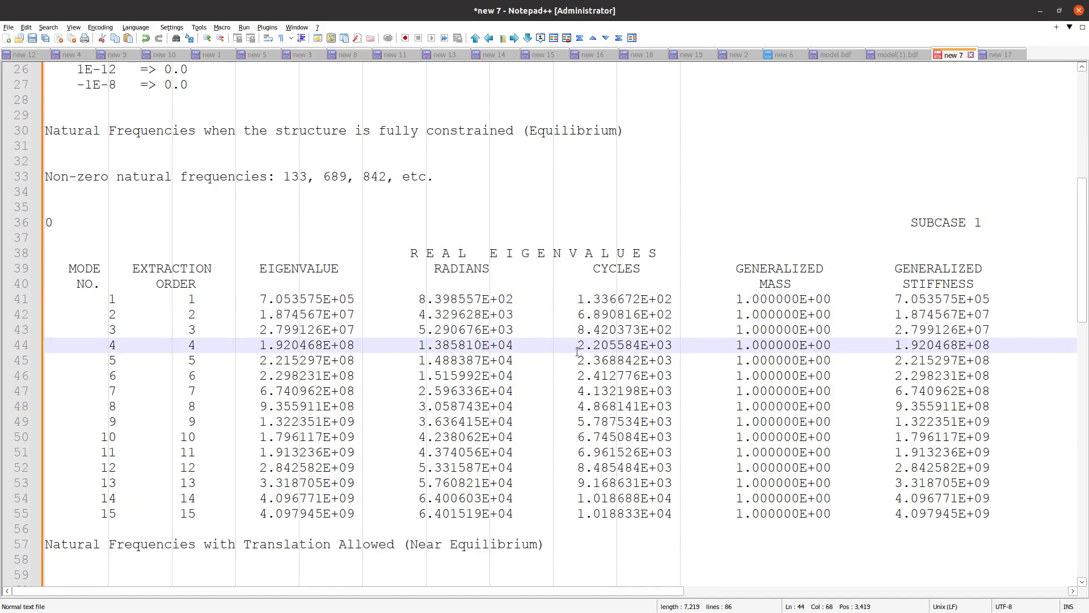
pyautogui.moveTo(579, 344); pyautogui.dragTo(668, 512)
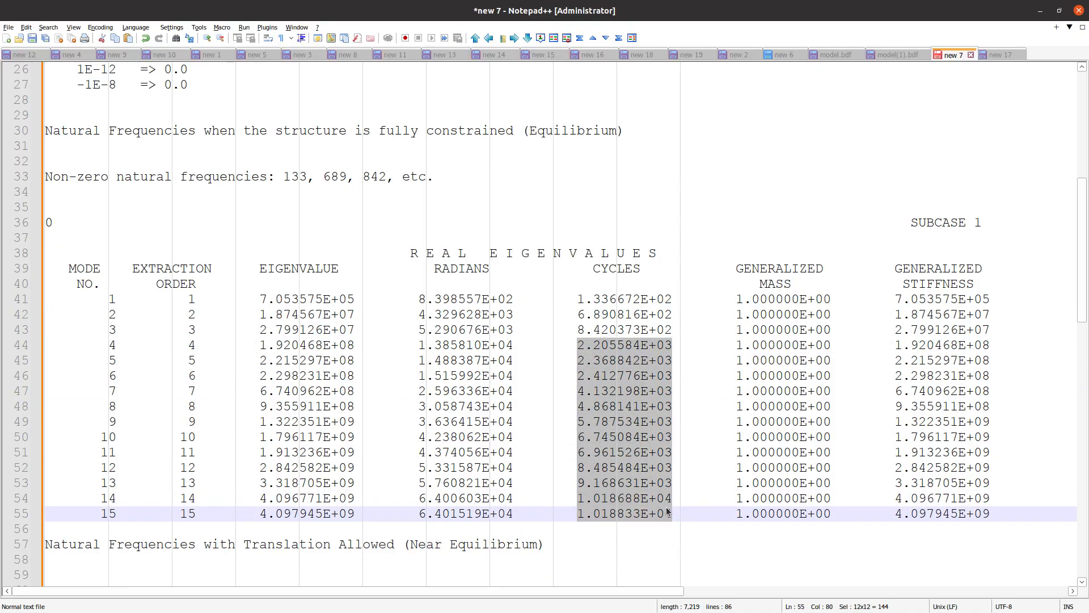
pyautogui.moveTo(988, 514); pyautogui.dragTo(61, 344)
pyautogui.press('Return')
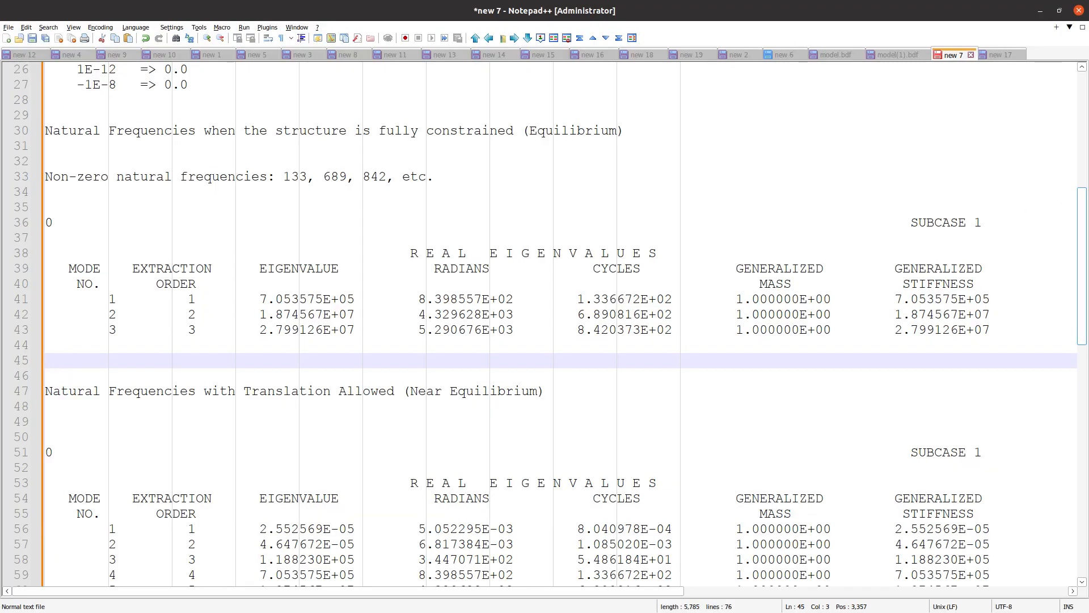
# Step: Switch to the SOL 200 Web App and display the eigenvector plots of modes 1, 2 and 3 in turn
pyautogui.hotkey('alt', 'Tab')
pyautogui.scroll(-5, 502, 337)
pyautogui.scroll(-4, 502, 337)
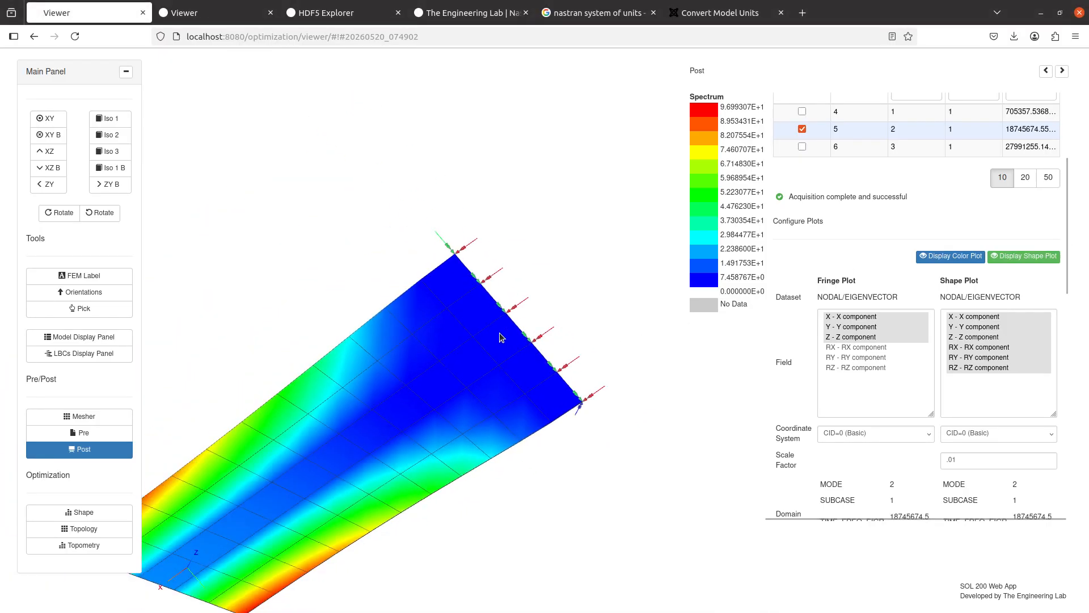
pyautogui.scroll(3, 813, 245)
pyautogui.click(816, 306)
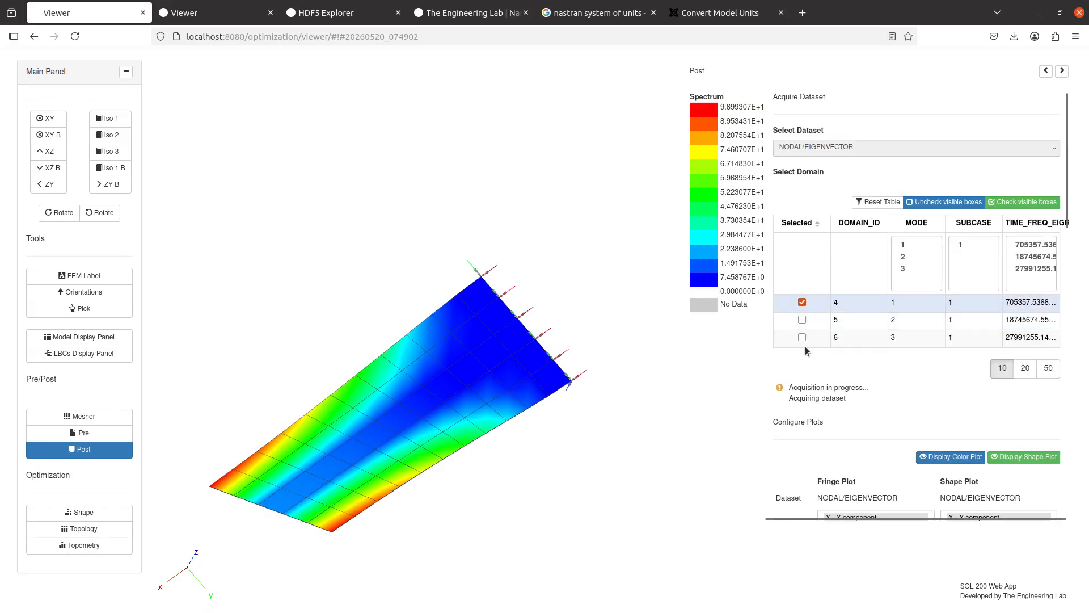
pyautogui.click(857, 322)
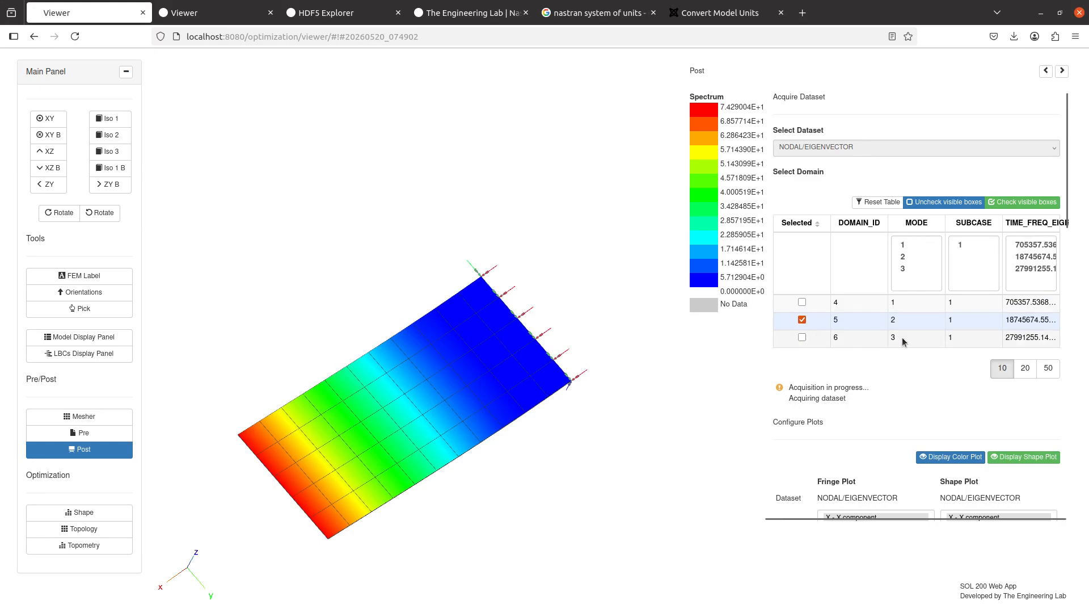
pyautogui.click(814, 339)
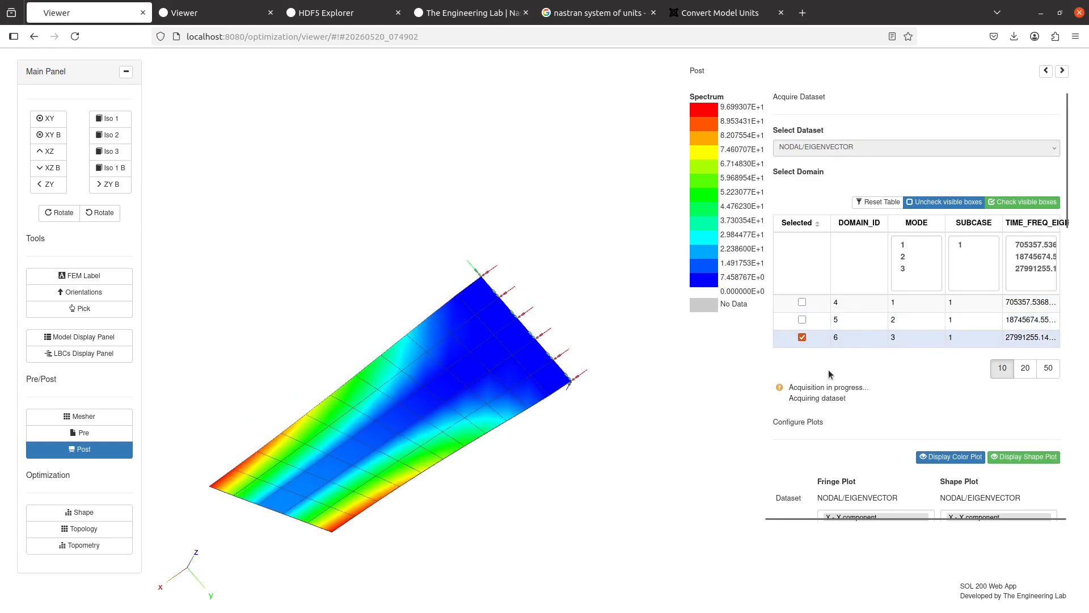
# Step: Examine the fringe plot's domain details for mode 3, highlighting the mode number and its frequency
pyautogui.scroll(-2, 828, 370)
pyautogui.scroll(-5, 818, 379)
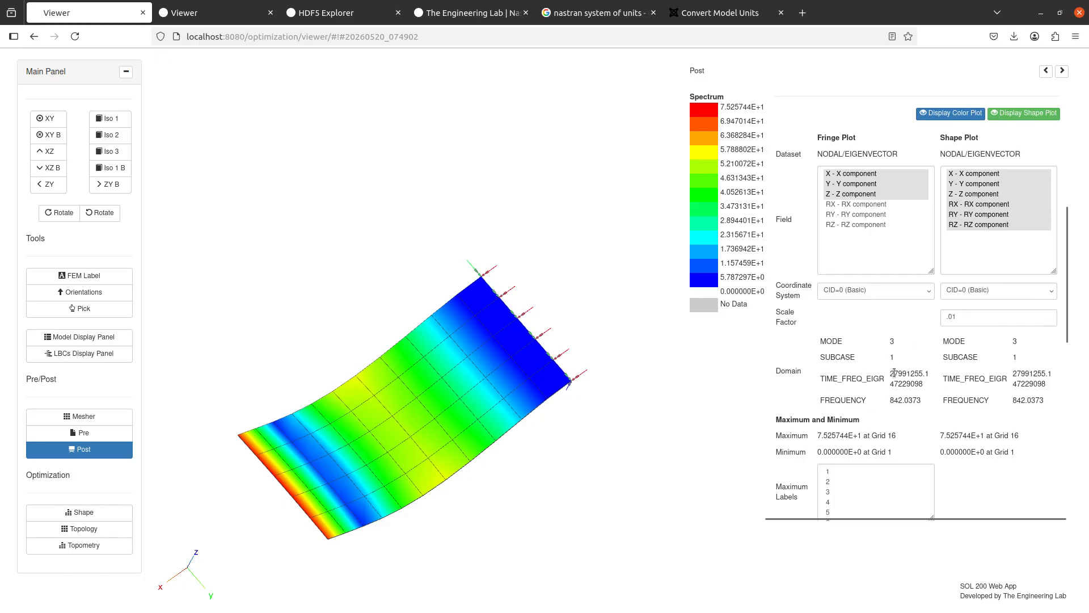
pyautogui.moveTo(784, 371)
pyautogui.mouseDown()
pyautogui.moveTo(851, 376)
pyautogui.moveTo(856, 408)
pyautogui.moveTo(799, 384)
pyautogui.mouseUp()
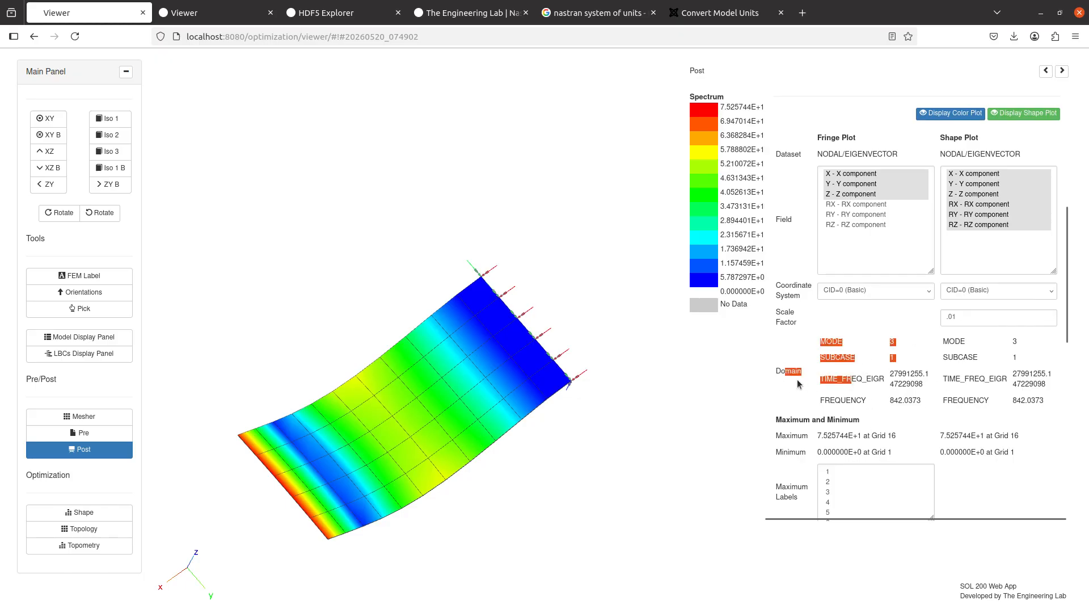
pyautogui.click(872, 389)
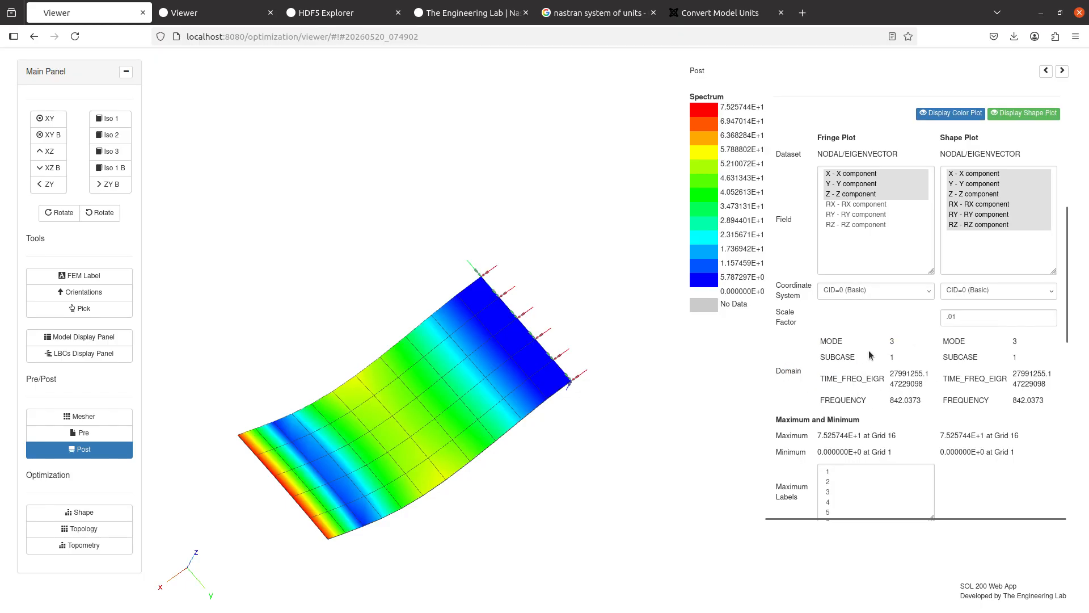
pyautogui.doubleClick(836, 342)
pyautogui.doubleClick(892, 341)
pyautogui.moveTo(827, 400); pyautogui.dragTo(905, 402)
pyautogui.click(854, 403)
pyautogui.moveTo(891, 400); pyautogui.dragTo(926, 402)
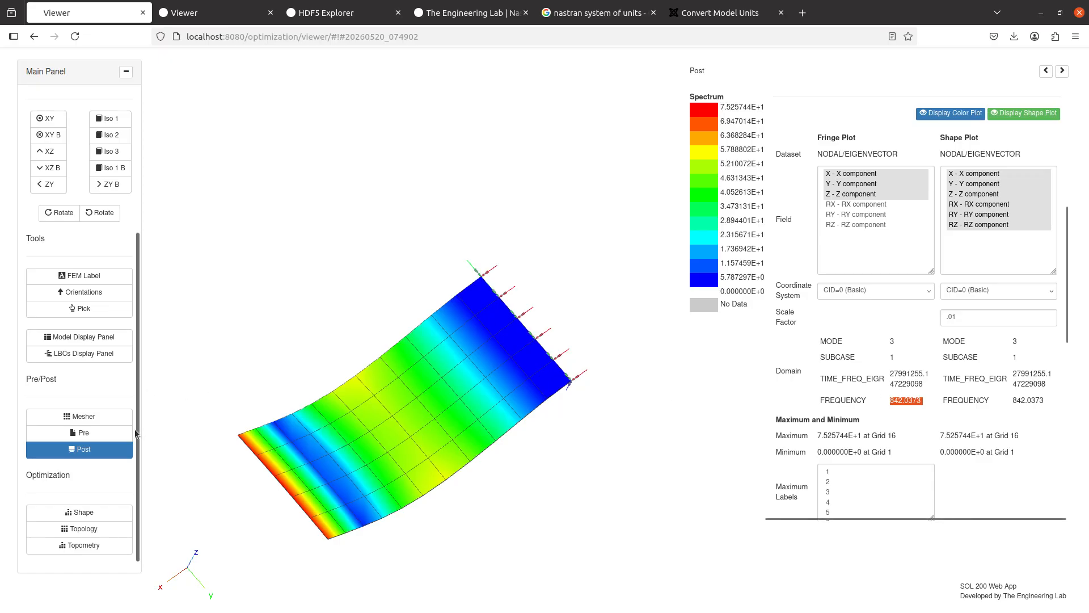
# Step: Open model.f06 from the new run's result files and copy the real eigenvalues table, from the SUBCASE 1 line through mode 3
pyautogui.click(127, 432)
pyautogui.click(170, 132)
pyautogui.click(64, 419)
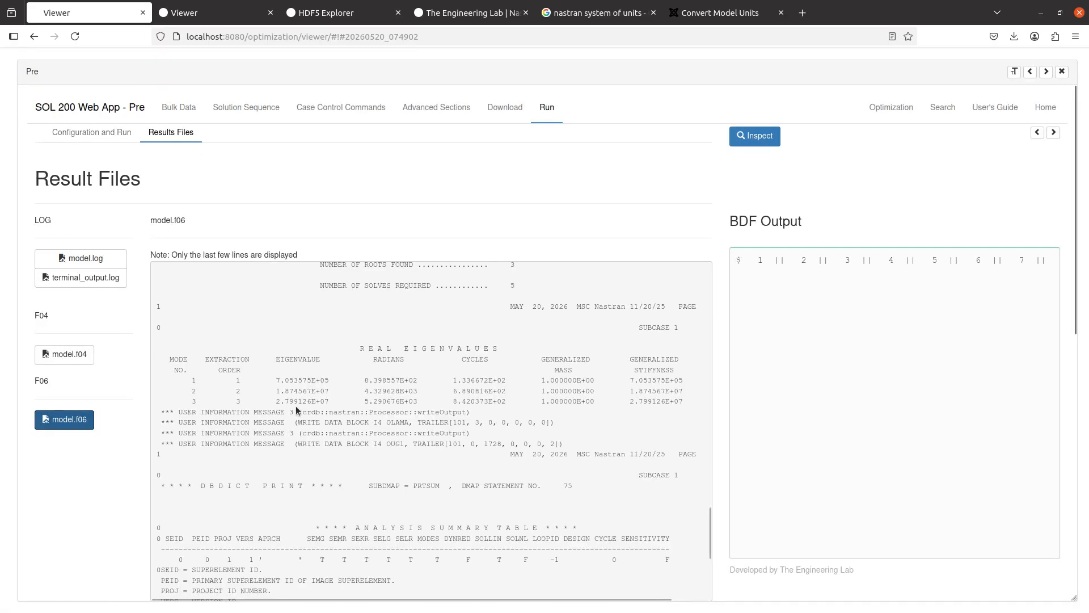
pyautogui.scroll(-5, 296, 409)
pyautogui.scroll(4, 296, 409)
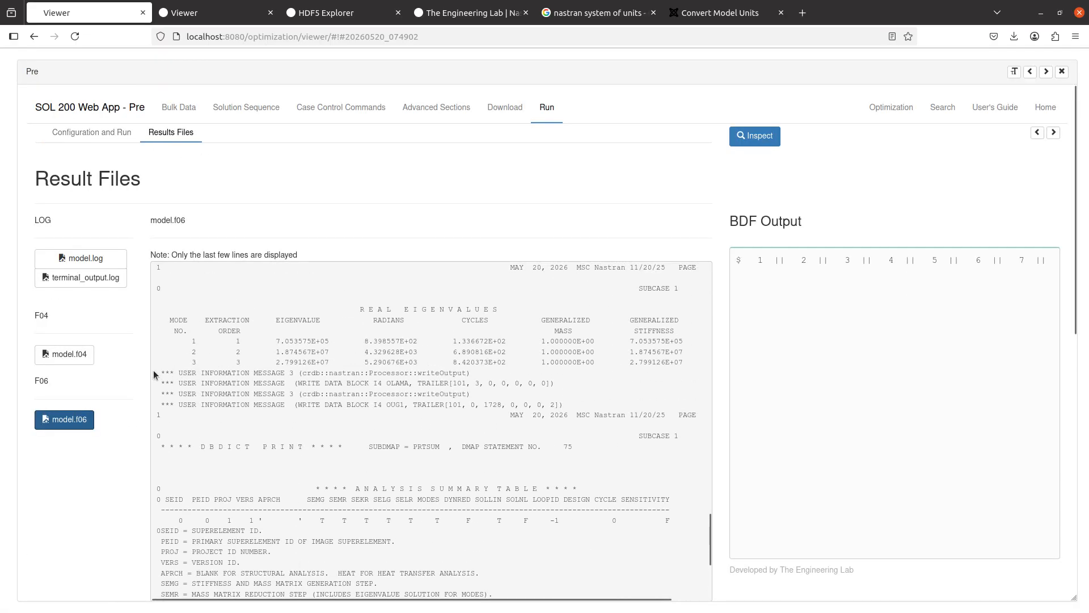
pyautogui.moveTo(153, 375); pyautogui.dragTo(148, 290)
pyautogui.hotkey('ctrl', 'c')
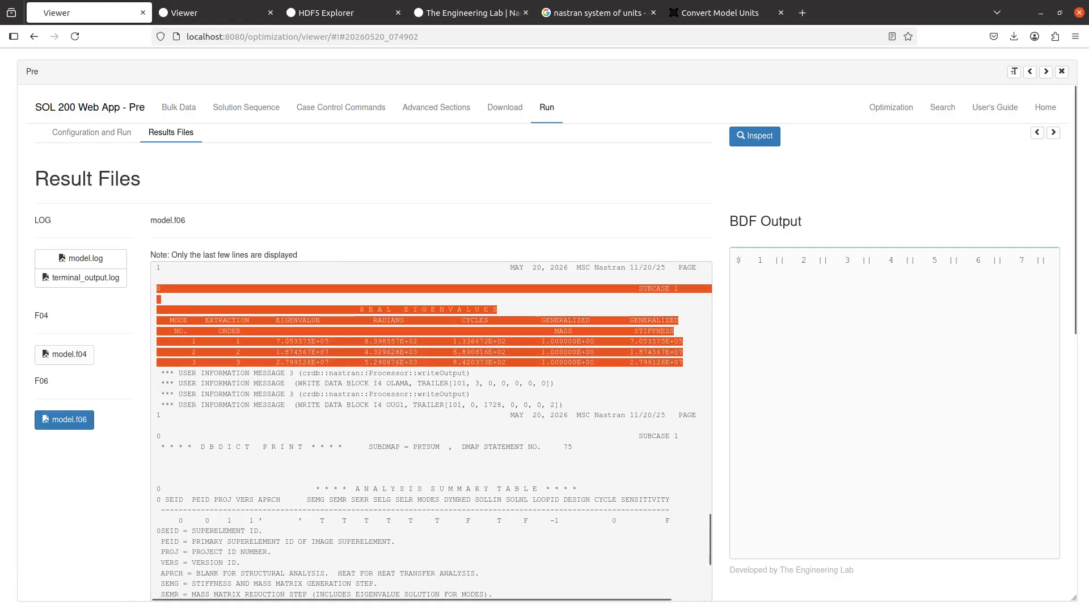
# Step: Switch to Notepad++ and add the heading "Natural Frequencies only between 10 and 2000 Hz" below the rigid body mode notes
pyautogui.hotkey('alt', 'Tab')
pyautogui.scroll(-14, 522, 309)
pyautogui.click(510, 330)
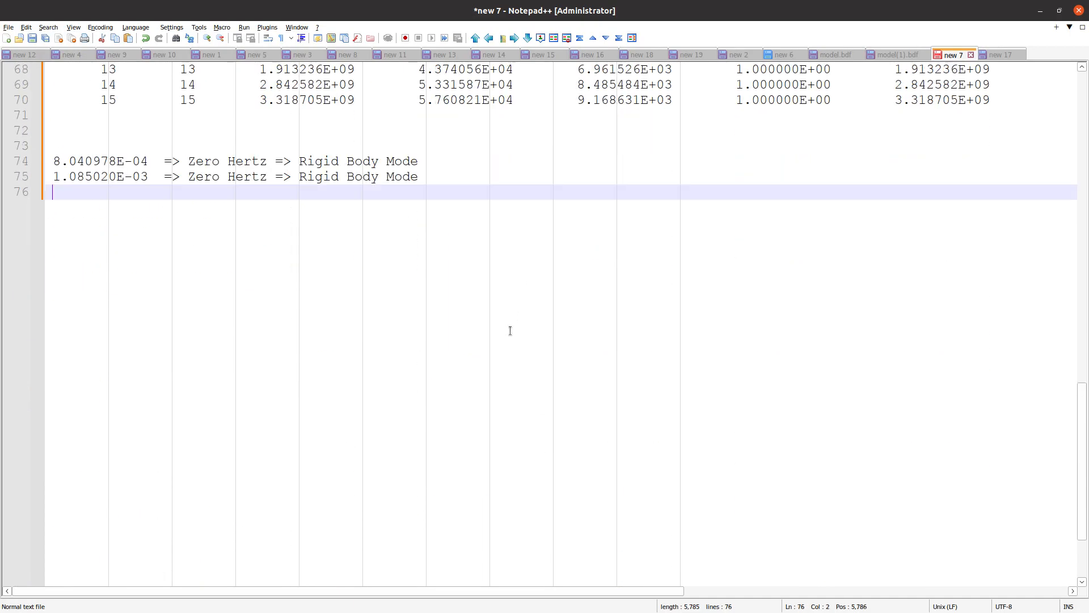
pyautogui.press('Return')
pyautogui.press('Return')
pyautogui.press('Return')
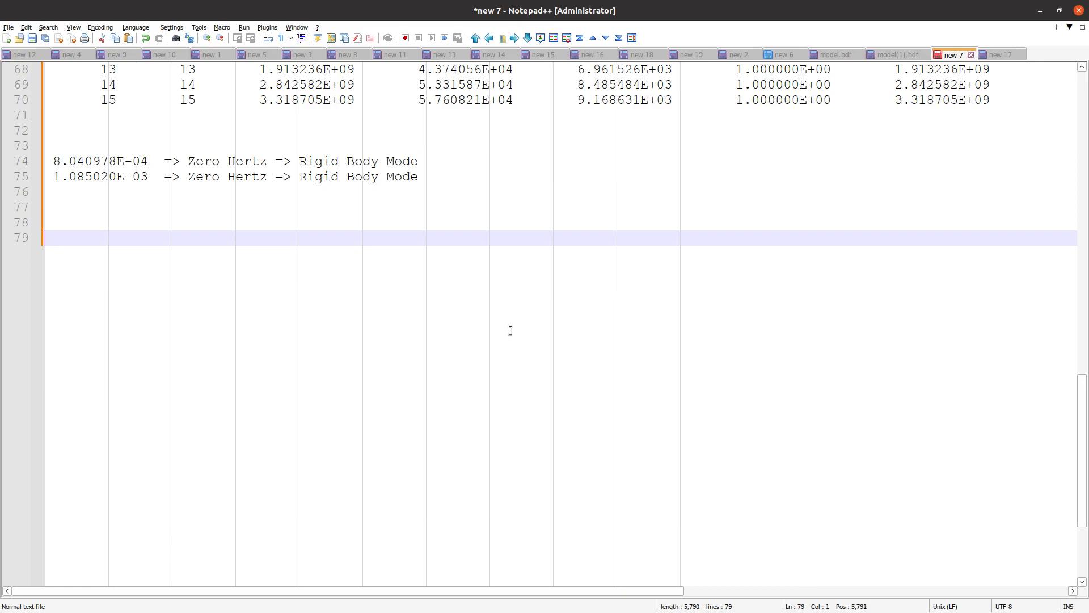
pyautogui.write('Natural Frequencies')
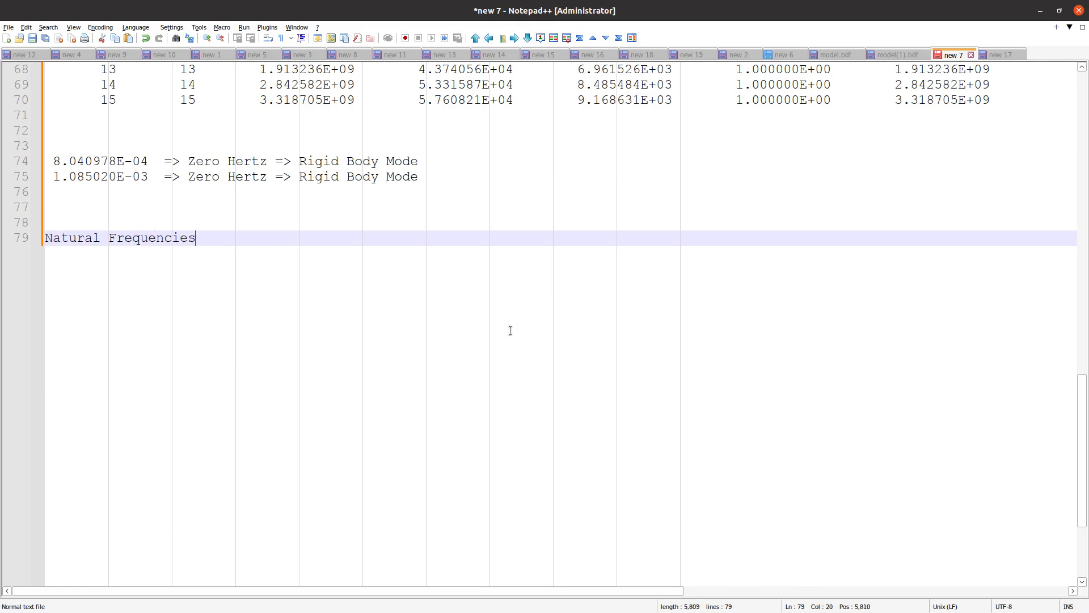
pyautogui.write(' only between 10 and 2000 Hz')
pyautogui.press('Return')
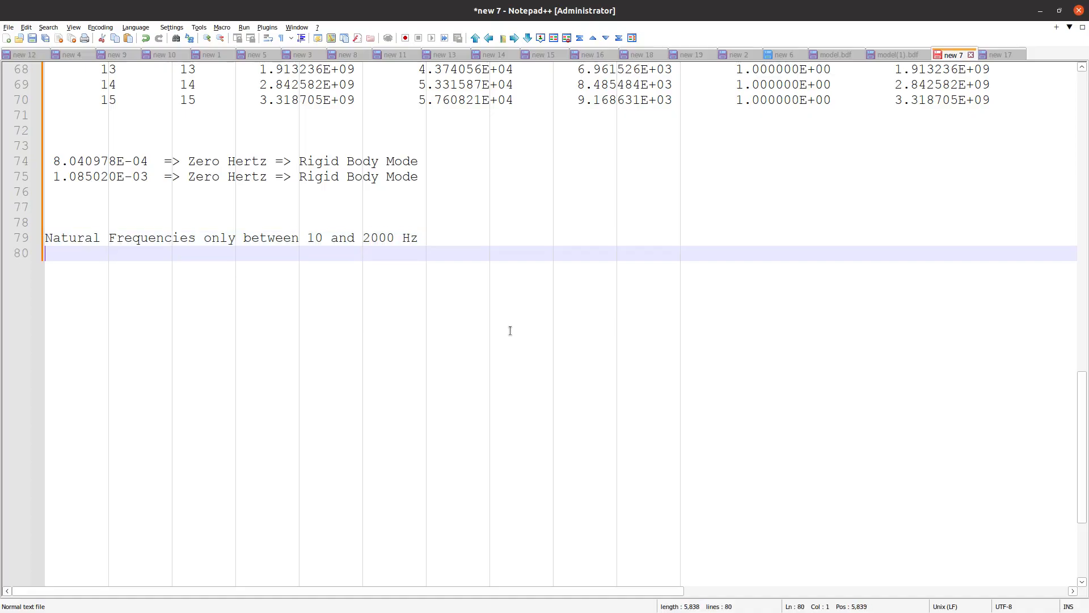
# Step: Paste the copied real eigenvalues table under the new heading and highlight its rows for modes 1 to 3
pyautogui.hotkey('ctrl', 'v')
pyautogui.moveTo(572, 422); pyautogui.dragTo(28, 290)
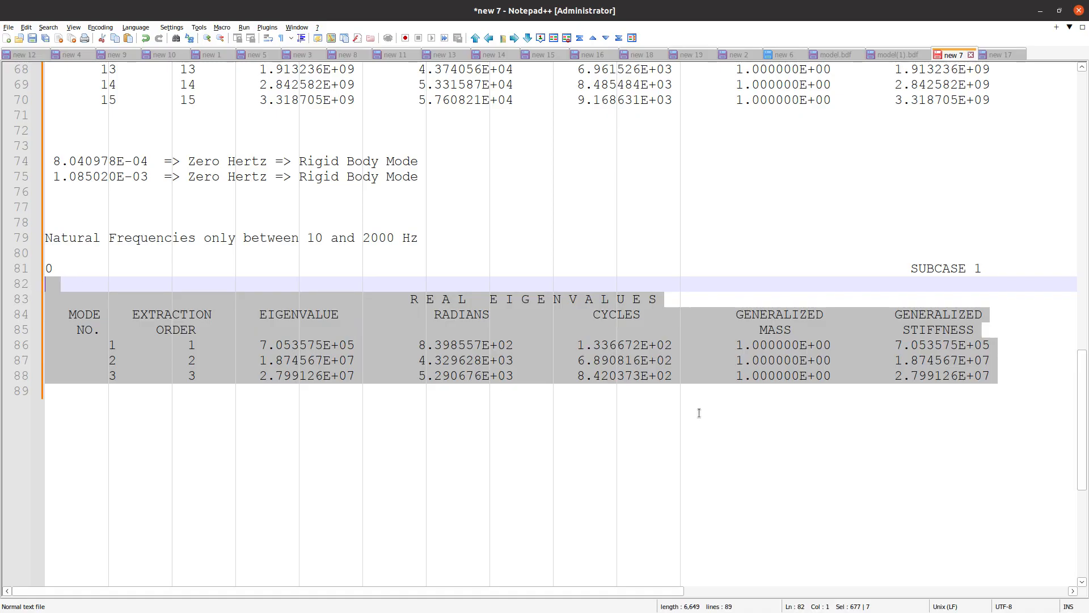
pyautogui.click(594, 346)
pyautogui.moveTo(672, 379); pyautogui.dragTo(586, 322)
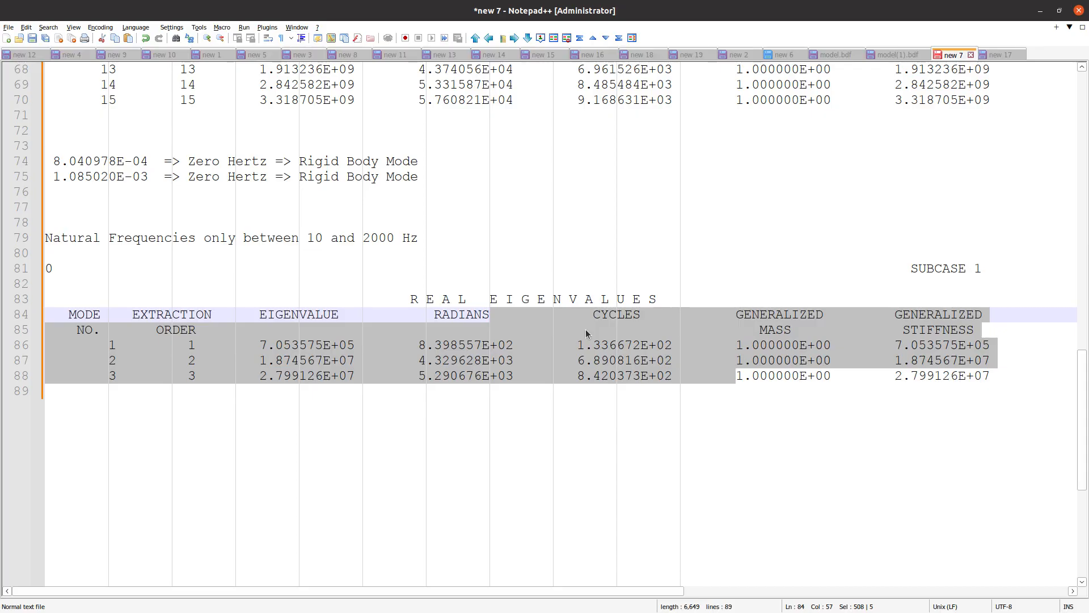
# Step: Add the line "133.667, 689.081, 824.037" below the pasted table, listing the three frequencies in cycles
pyautogui.click(679, 478)
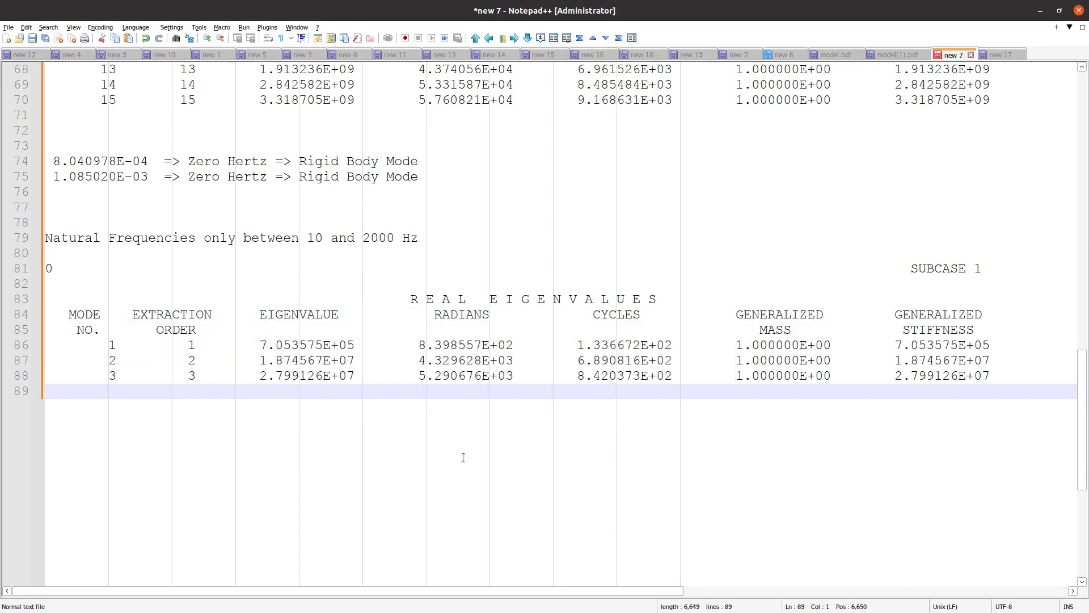
pyautogui.press('Return')
pyautogui.write('133')
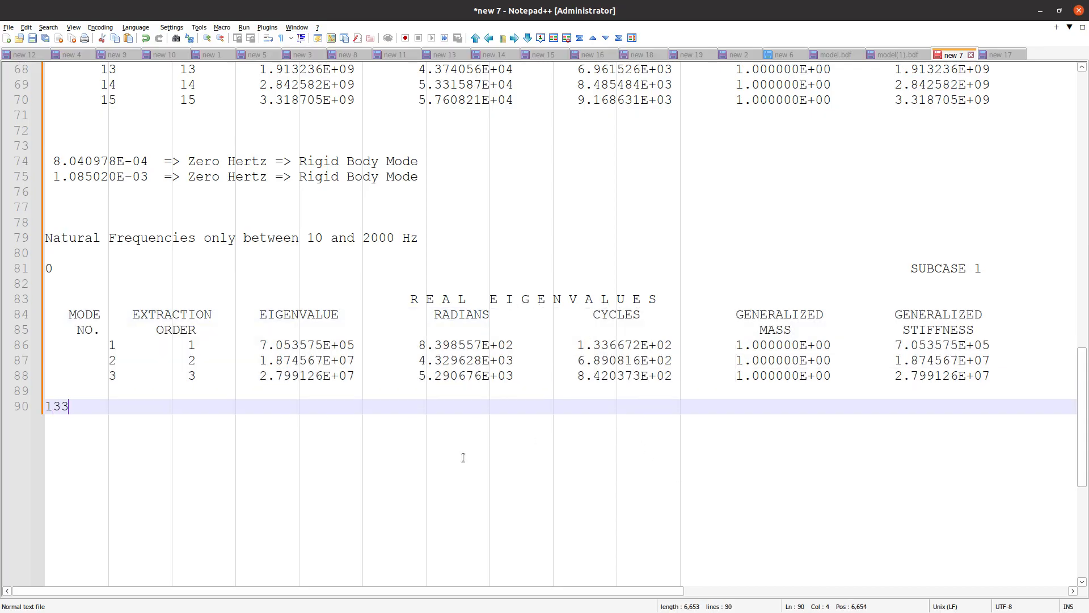
pyautogui.write('.667, 689.081, 824.037')
pyautogui.press('Return')
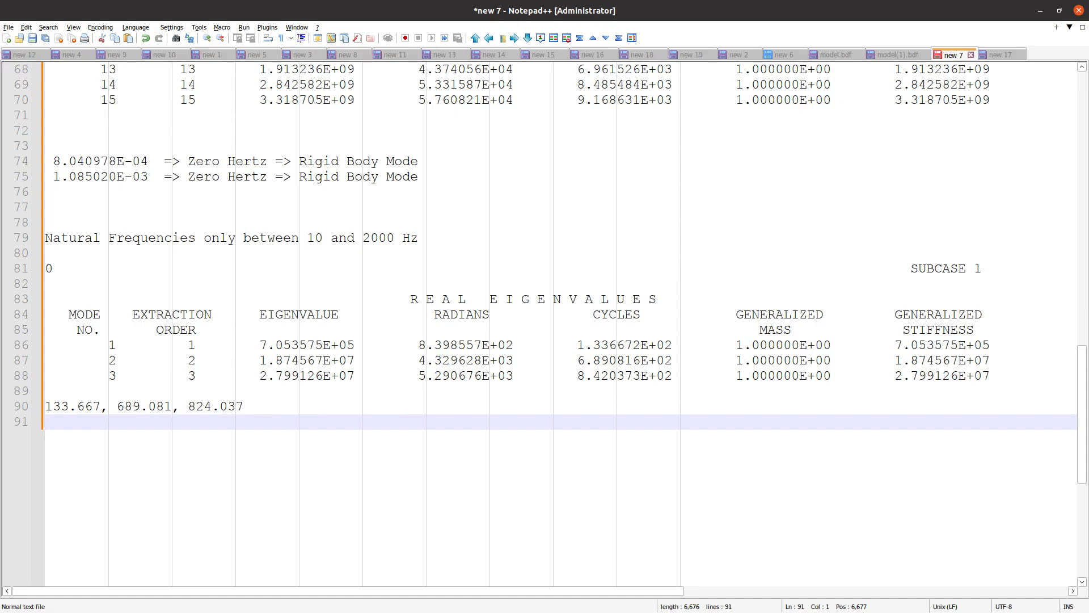
# Step: Switch to the web app, widen its model.f06 view, and delete model.bdf and model(1).bdf from the Downloads folder
pyautogui.moveTo(926, 194); pyautogui.dragTo(522, 1)
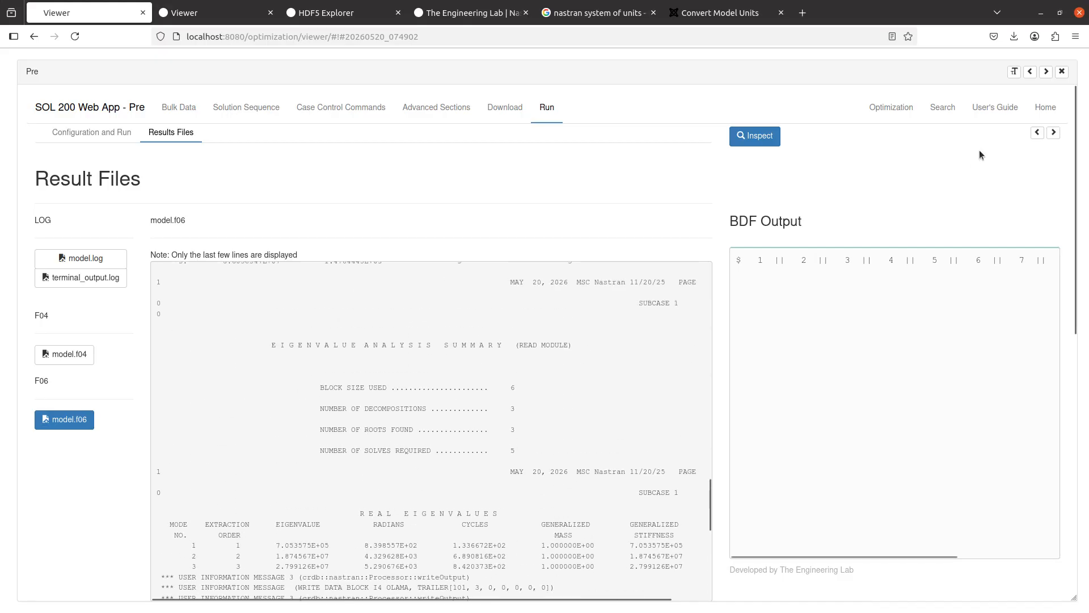
pyautogui.click(1054, 133)
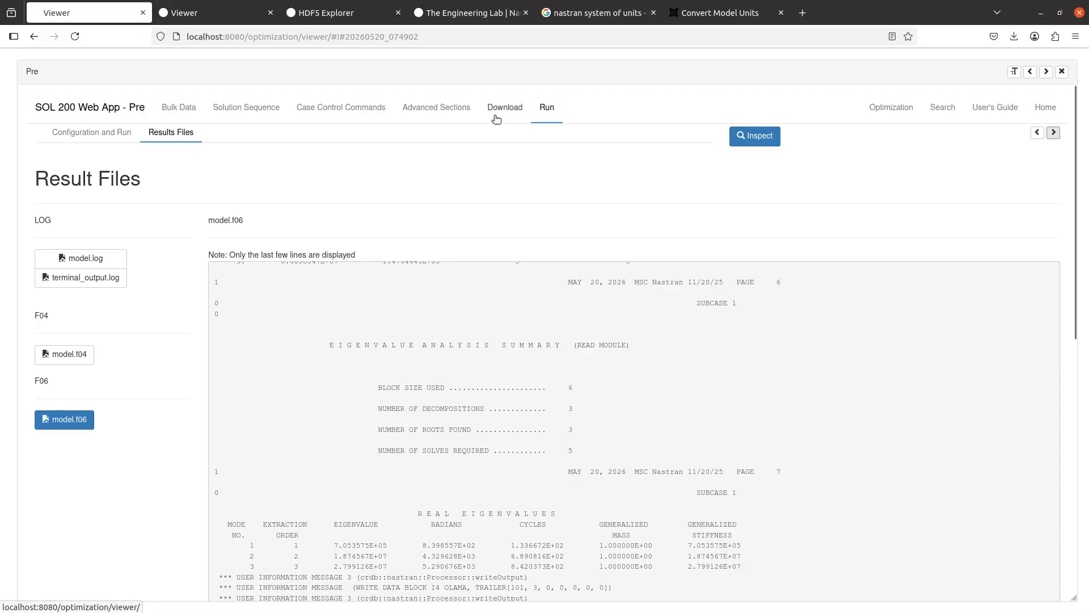
pyautogui.hotkey('alt', 'Tab')
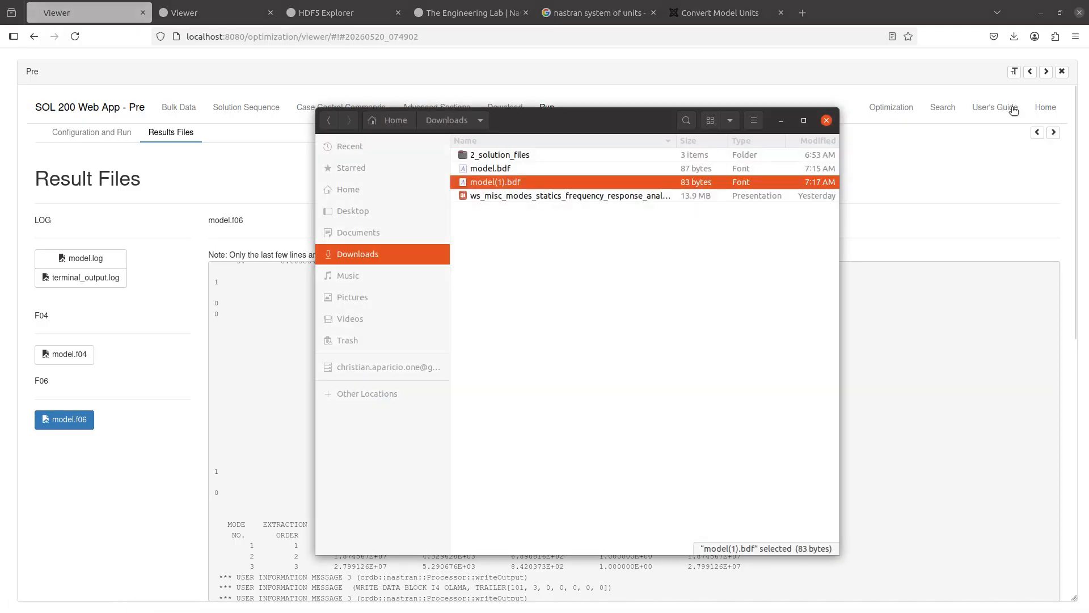
pyautogui.keyDown('ctrl'); pyautogui.click(482, 172); pyautogui.keyUp('ctrl')
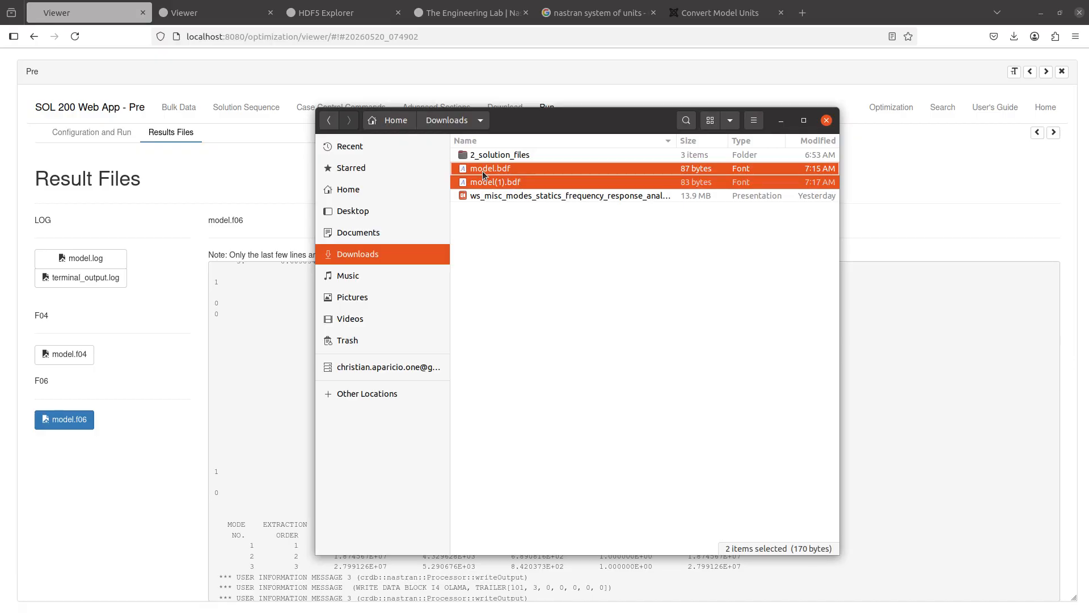
pyautogui.press('Delete')
pyautogui.click(652, 305)
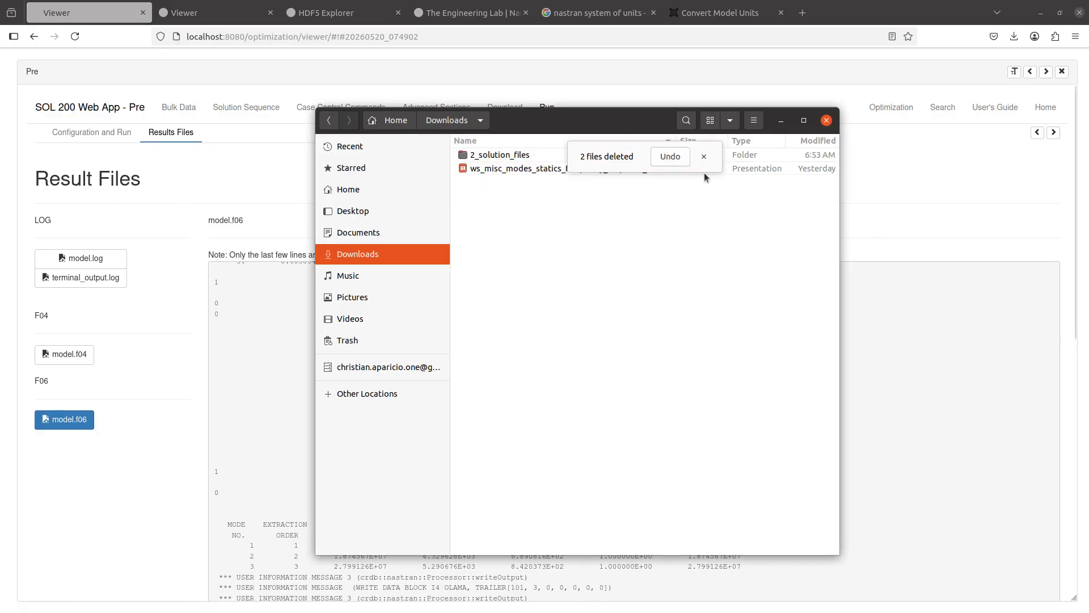
pyautogui.click(964, 196)
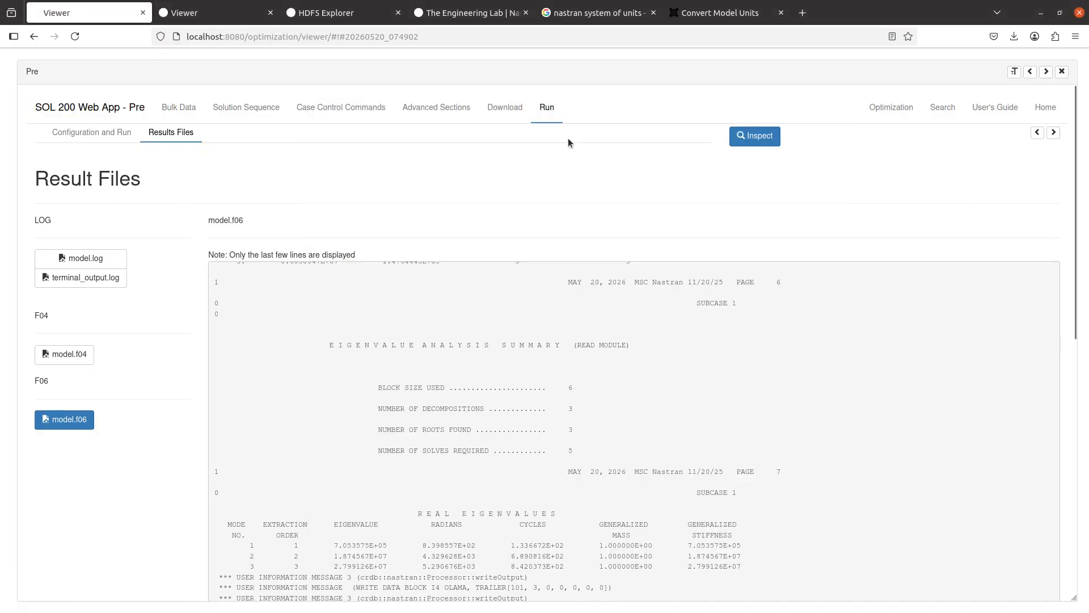
# Step: Download the current model as a BDF file and open the downloaded model.bdf from its folder in Notepad++
pyautogui.click(503, 112)
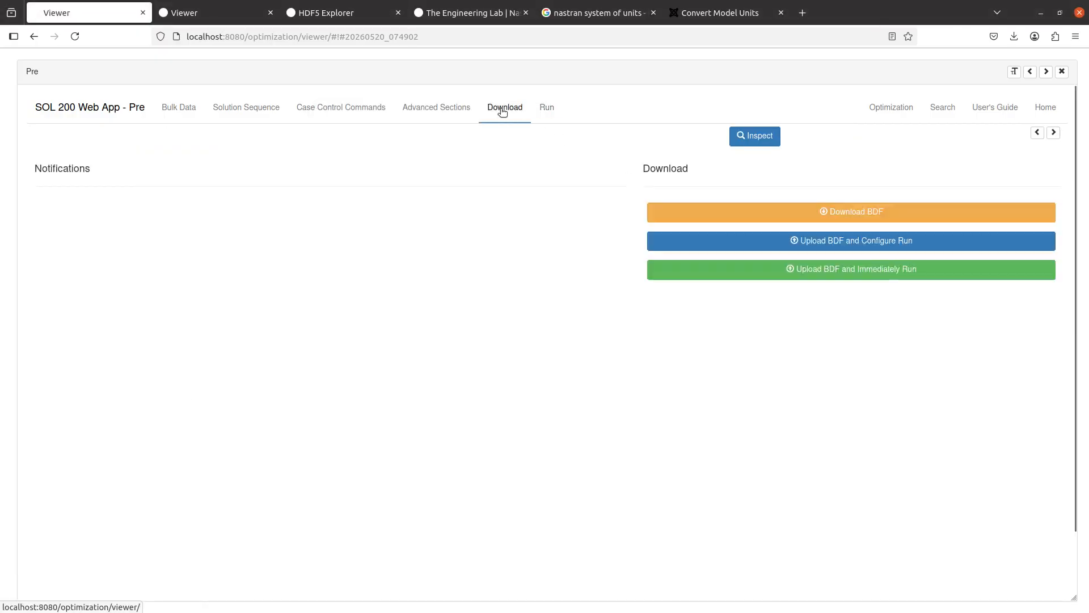
pyautogui.click(851, 211)
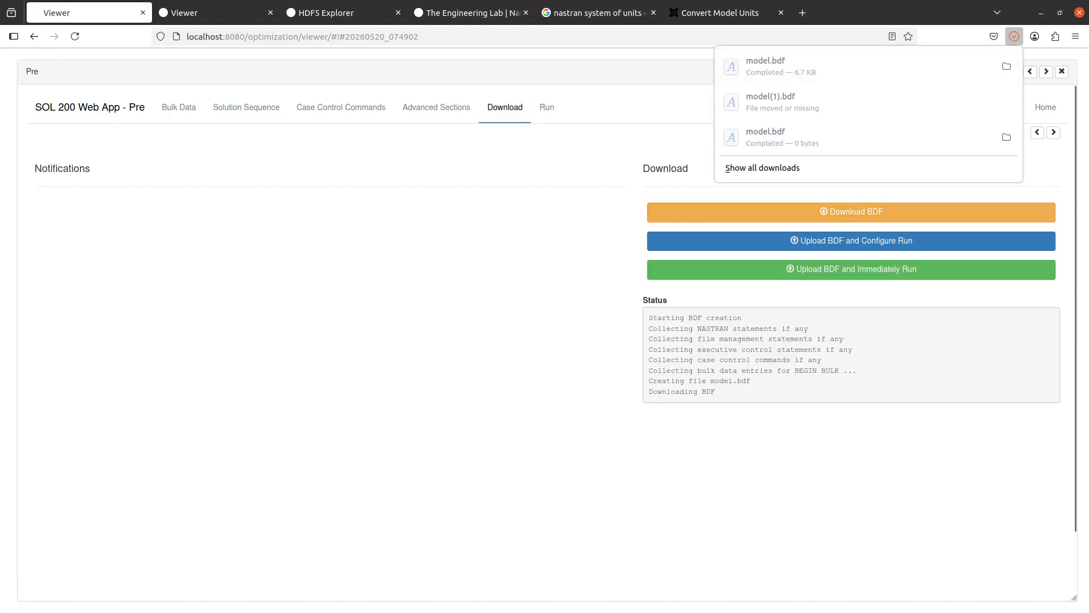
pyautogui.click(1006, 67)
pyautogui.rightClick(475, 169)
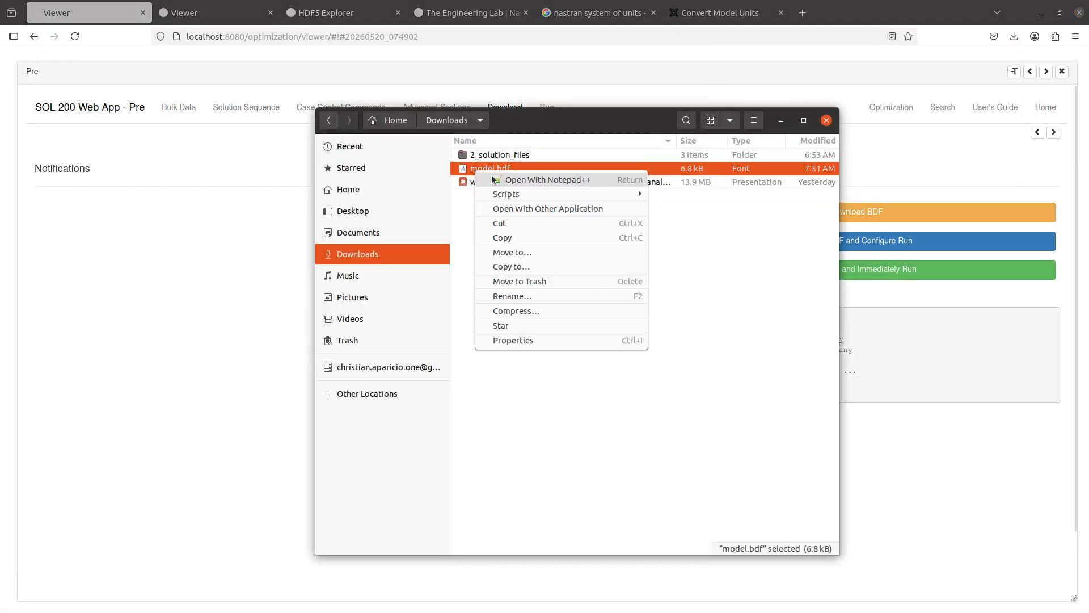
pyautogui.click(553, 181)
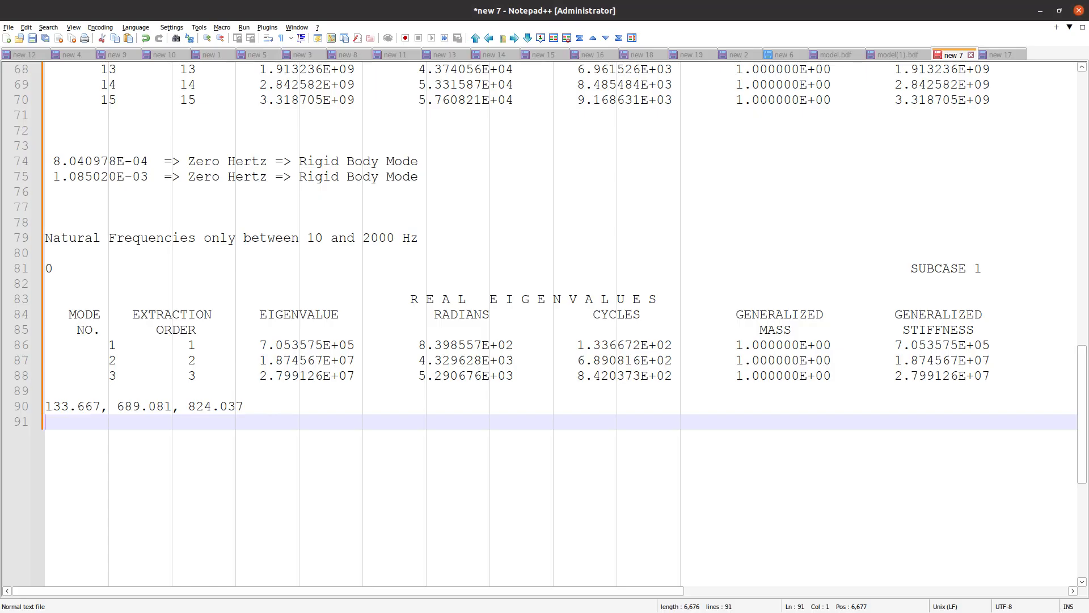
# Step: Close the old model.bdf and model(1).bdf documents in Notepad++ without saving, and display the "new 17" notes
pyautogui.click(824, 282)
pyautogui.click(859, 55)
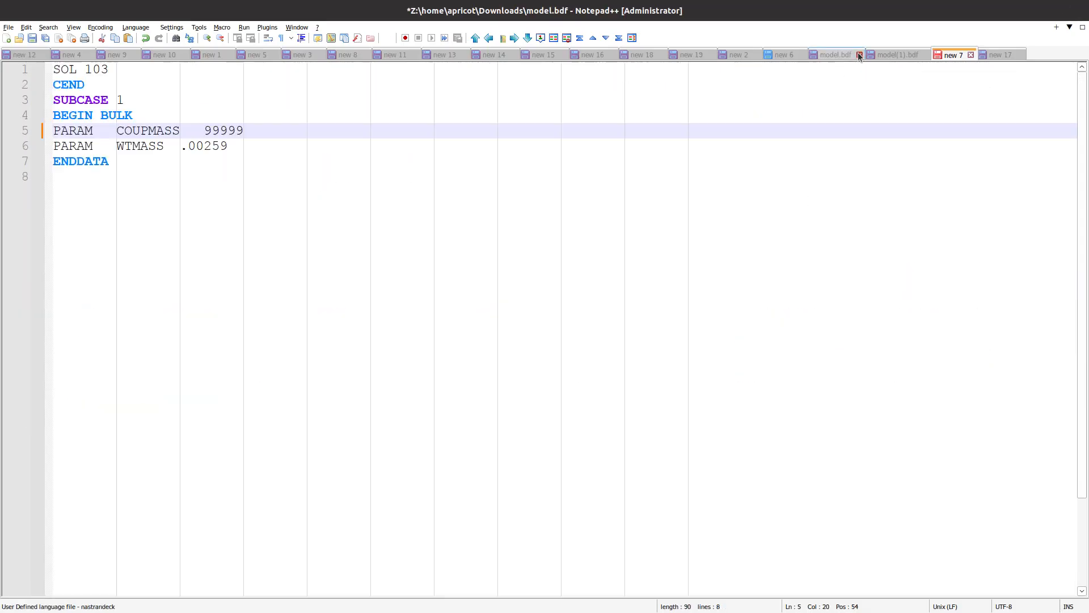
pyautogui.click(587, 342)
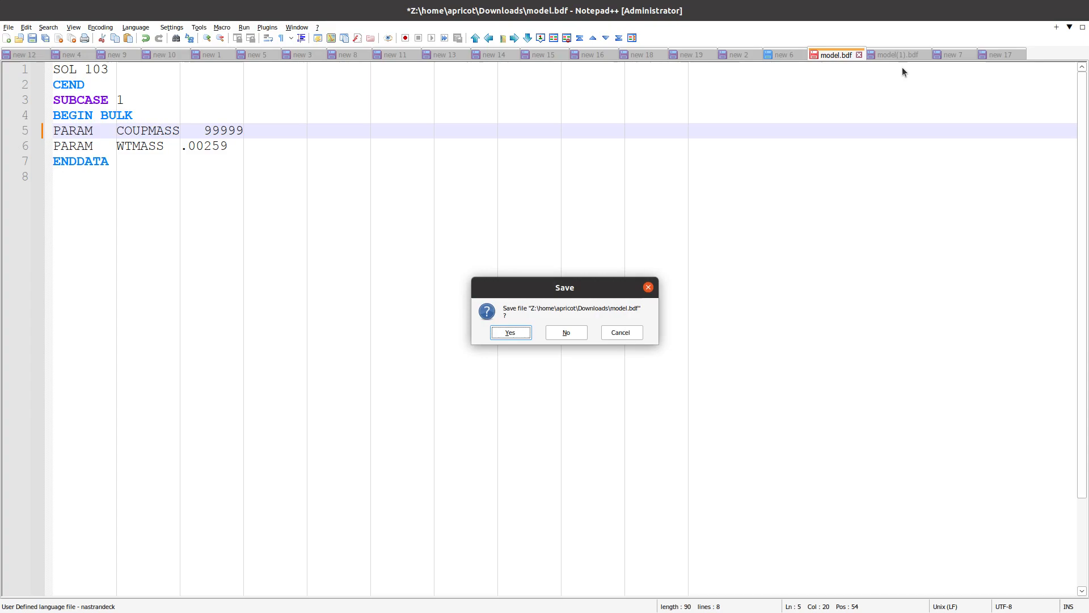
pyautogui.click(582, 332)
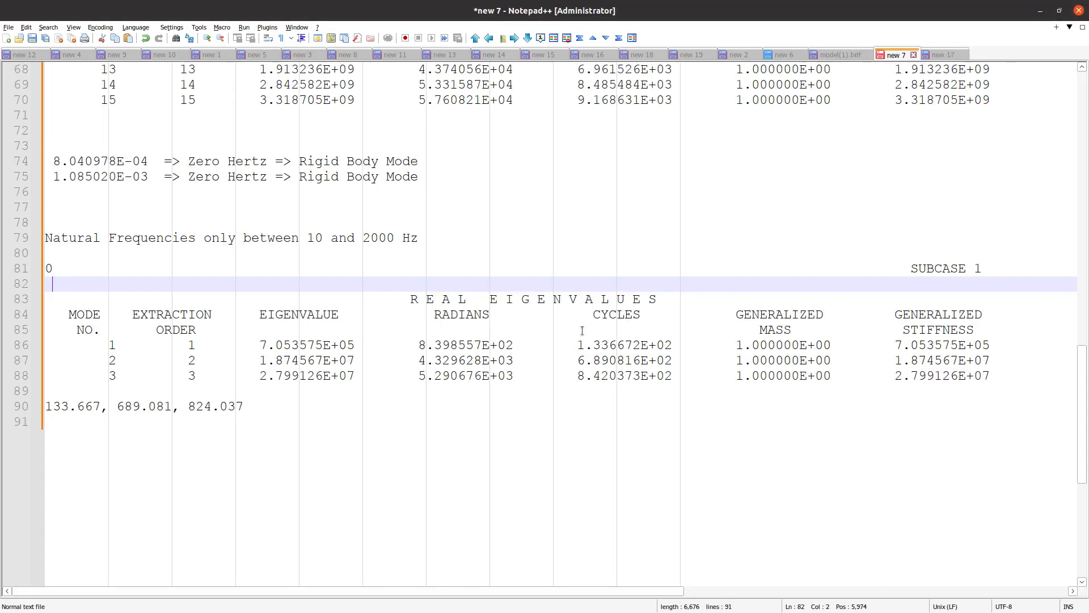
pyautogui.click(868, 55)
pyautogui.click(587, 339)
pyautogui.click(876, 55)
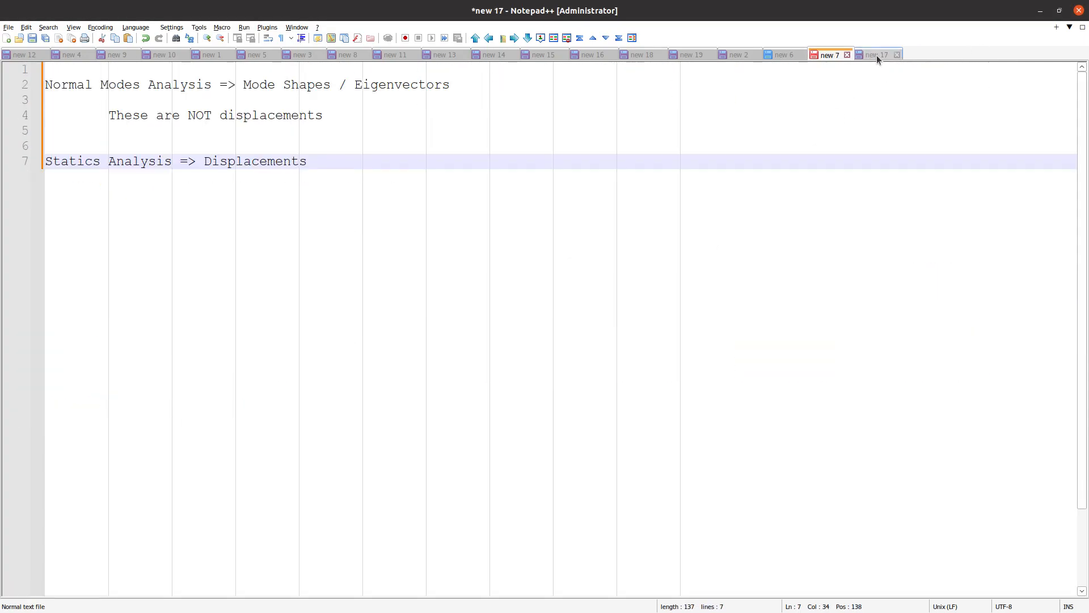
# Step: Switch to the Downloads folder and reopen the newly downloaded model.bdf in Notepad++
pyautogui.hotkey('alt', 'Tab')
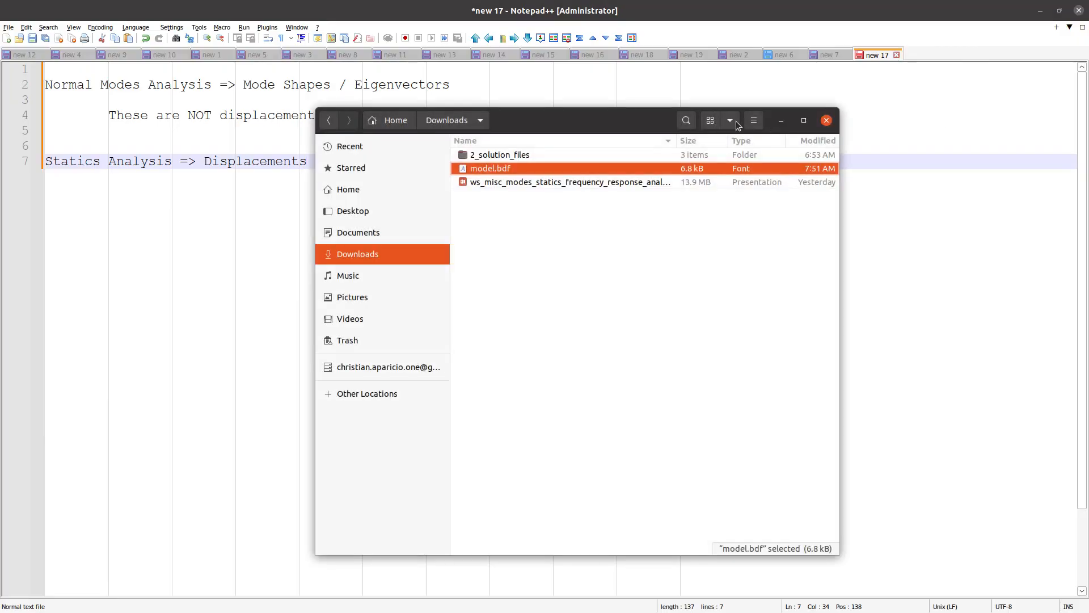
pyautogui.rightClick(594, 165)
pyautogui.click(607, 176)
pyautogui.click(904, 220)
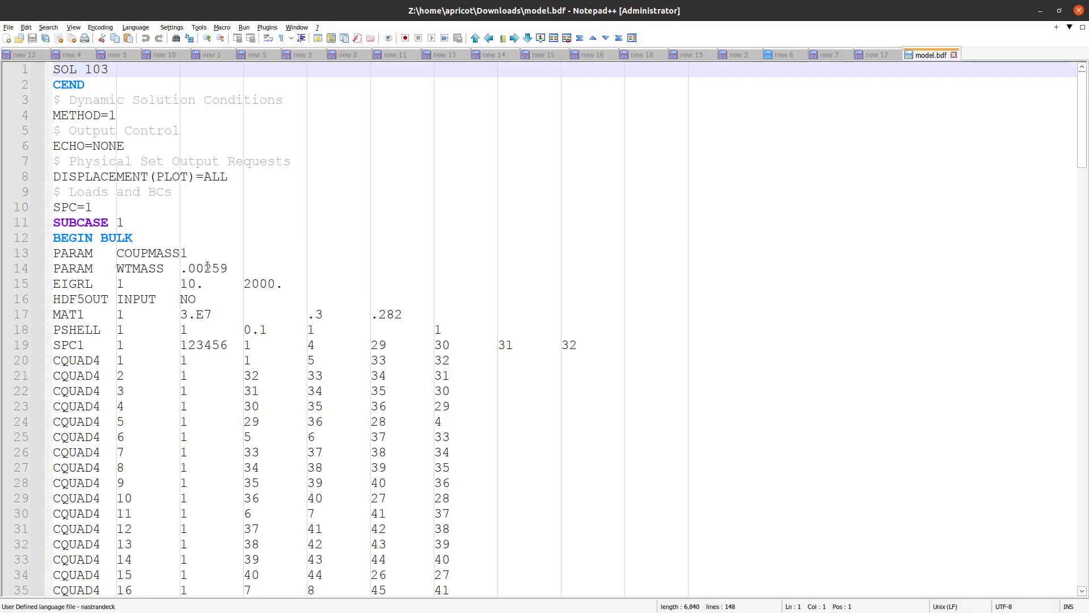
# Step: Examine the bulk data in model.bdf, highlighting the block from the GRID entries back up through the CQUAD4 entries to SPC1
pyautogui.scroll(-3, 207, 266)
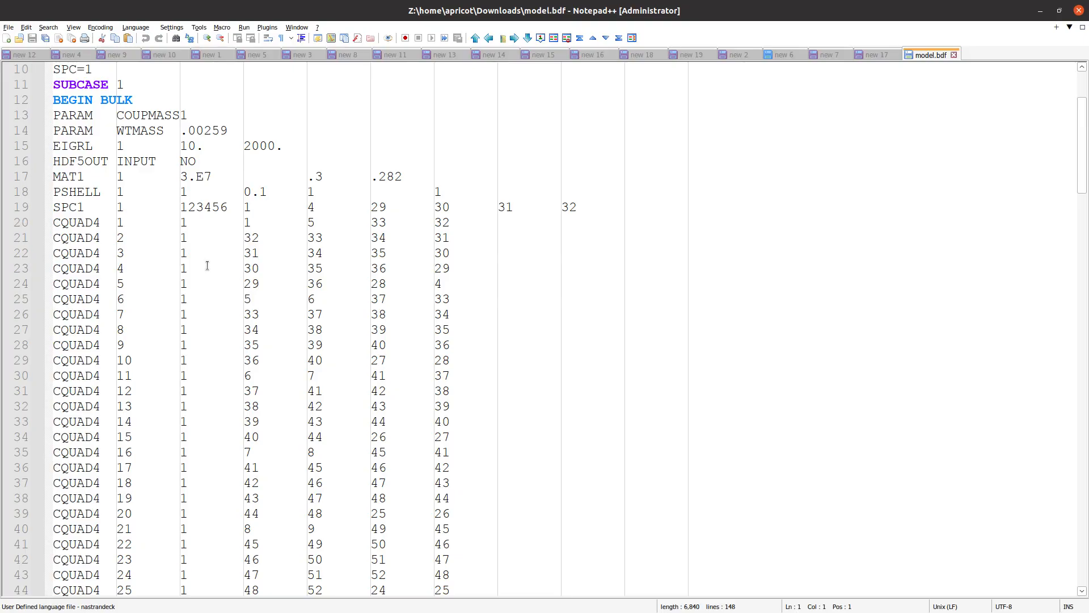
pyautogui.scroll(-6, 207, 266)
pyautogui.scroll(-11, 207, 265)
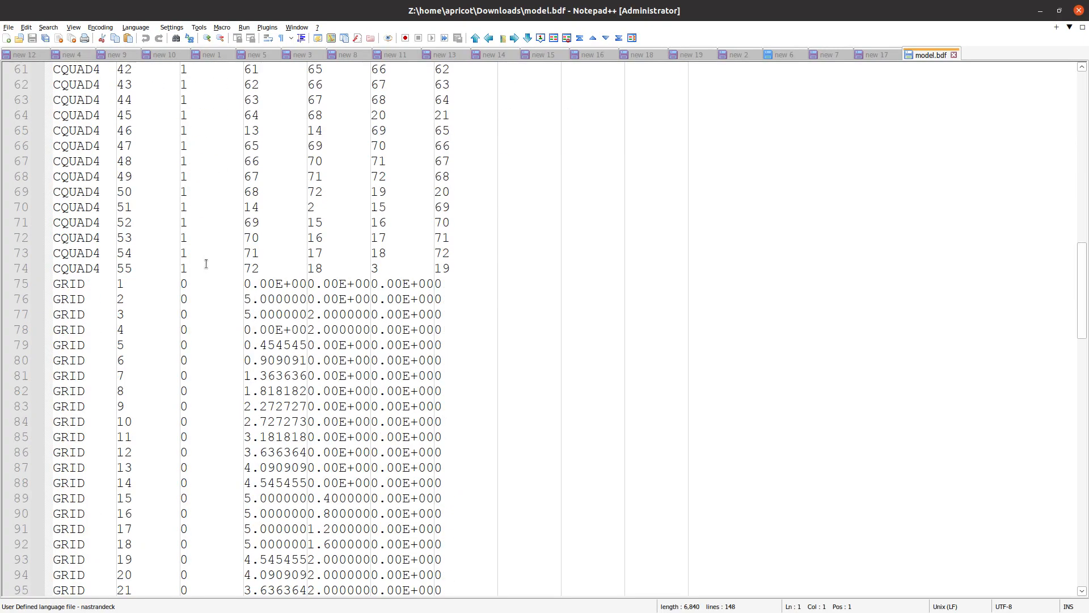
pyautogui.moveTo(509, 459); pyautogui.dragTo(50, 254)
pyautogui.scroll(13, 235, 323)
pyautogui.scroll(5, 227, 319)
pyautogui.keyDown('ctrl'); pyautogui.scroll(2, 64, 273); pyautogui.keyUp('ctrl')
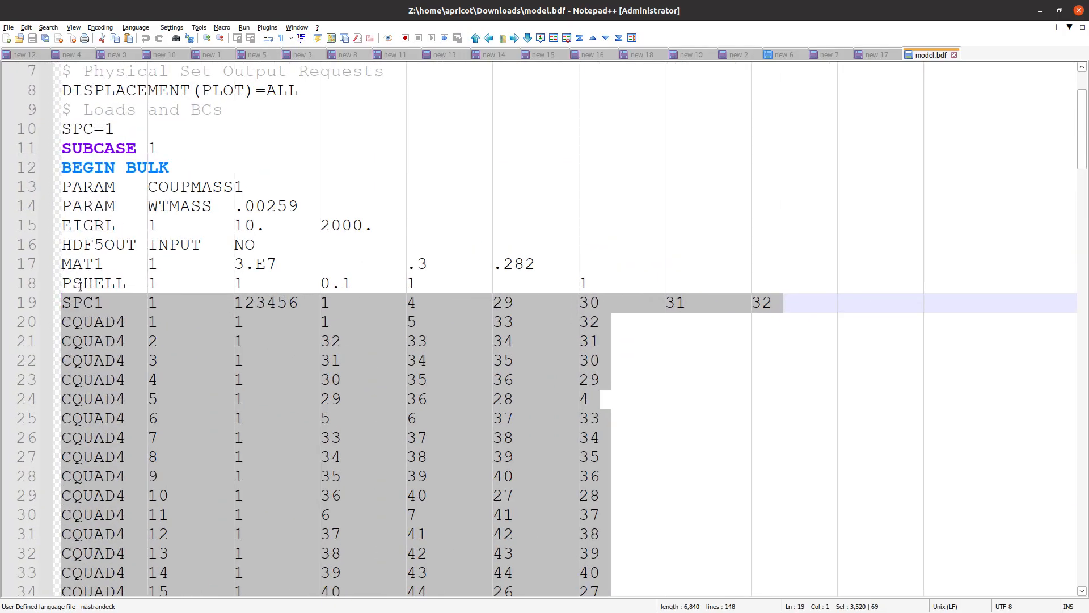
# Step: Highlight the SPC1, PSHELL, MAT1, HDF5OUT and EIGRL entries in turn, followed by the case control lines from Dynamic Solution Conditions to SUBCASE 1
pyautogui.tripleClick(124, 309)
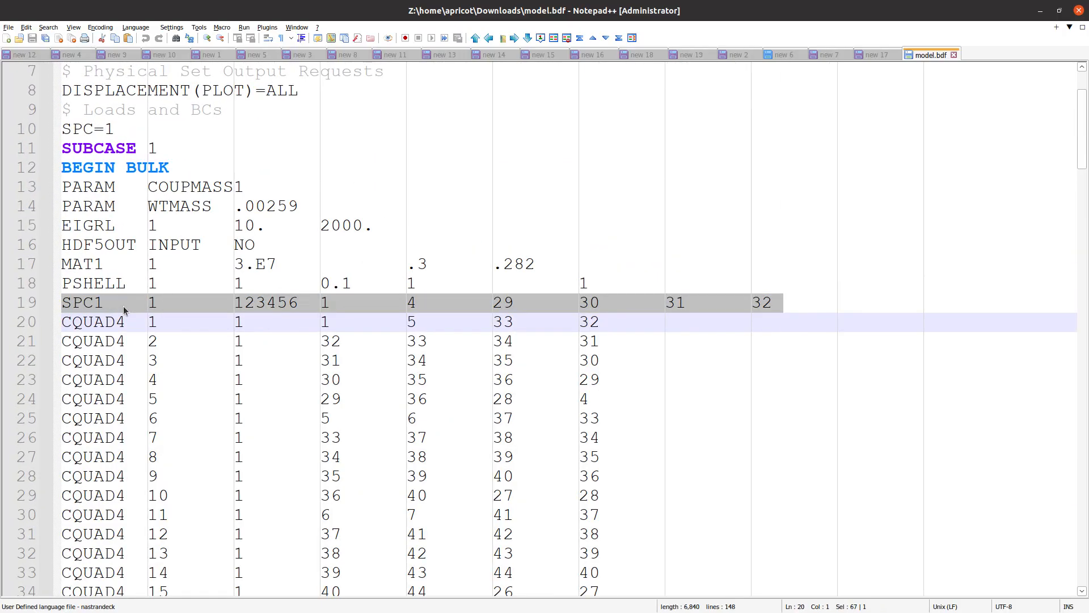
pyautogui.tripleClick(123, 283)
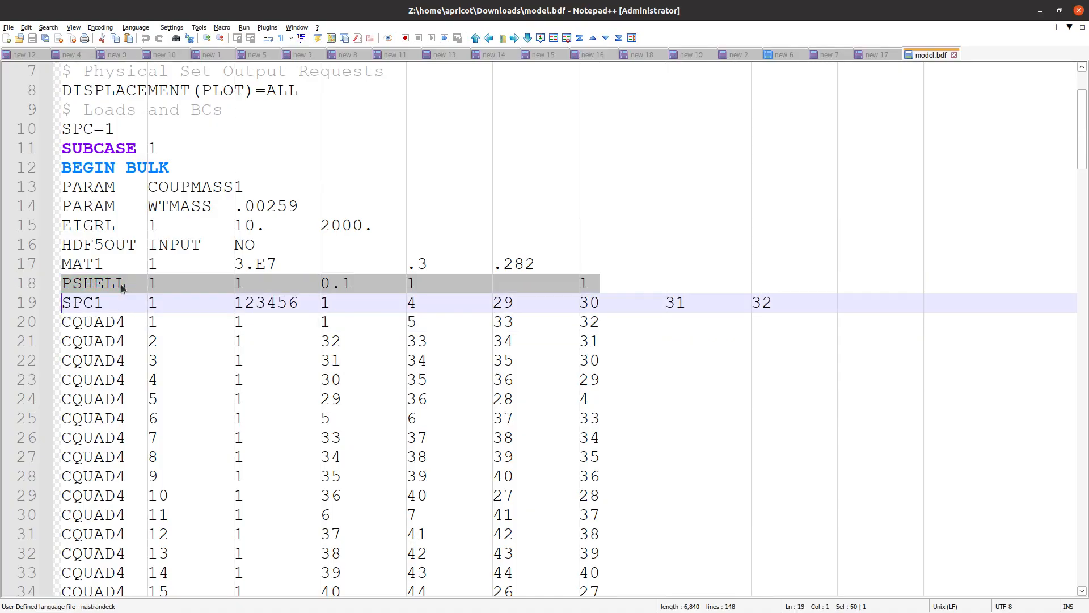
pyautogui.tripleClick(139, 266)
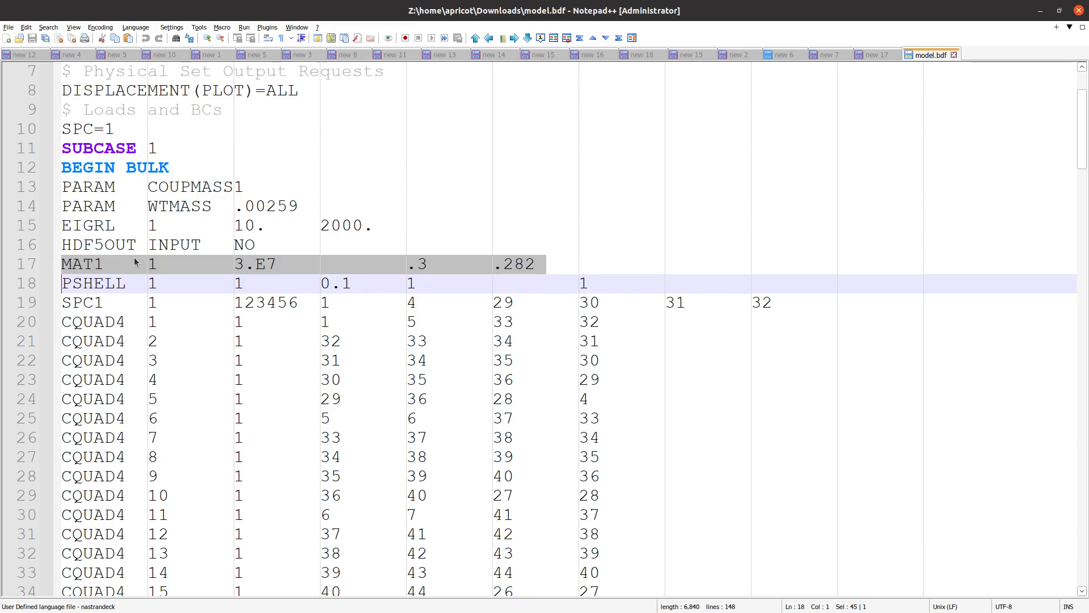
pyautogui.tripleClick(130, 251)
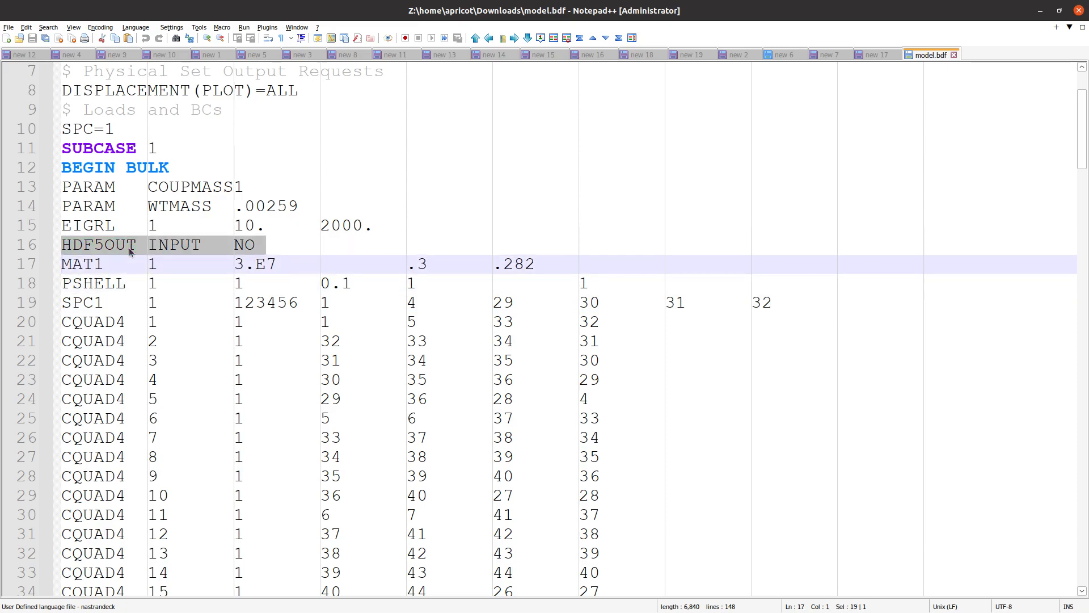
pyautogui.tripleClick(127, 221)
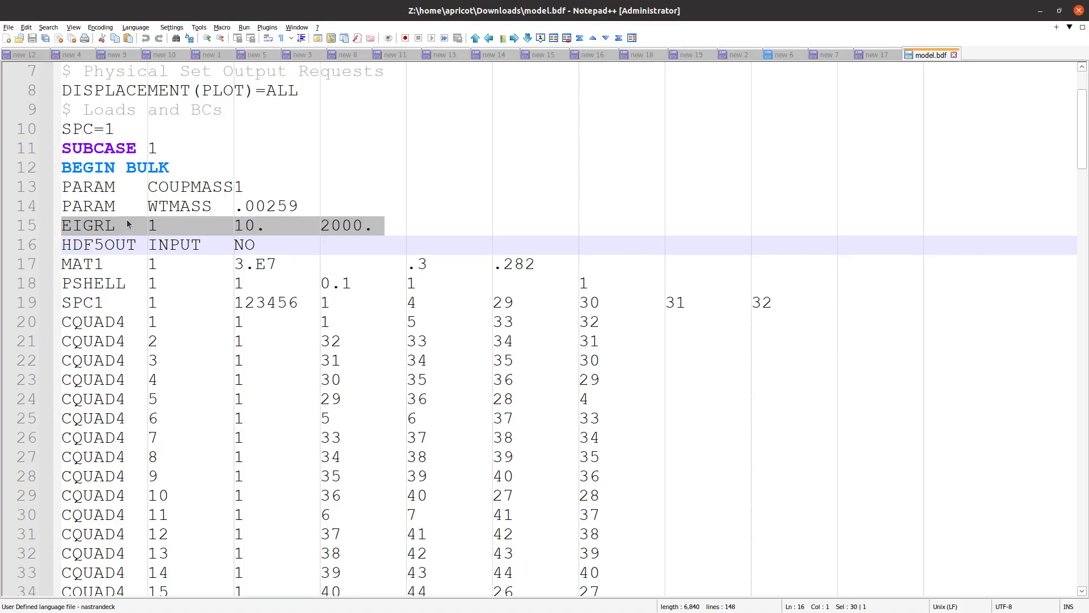
pyautogui.click(132, 203)
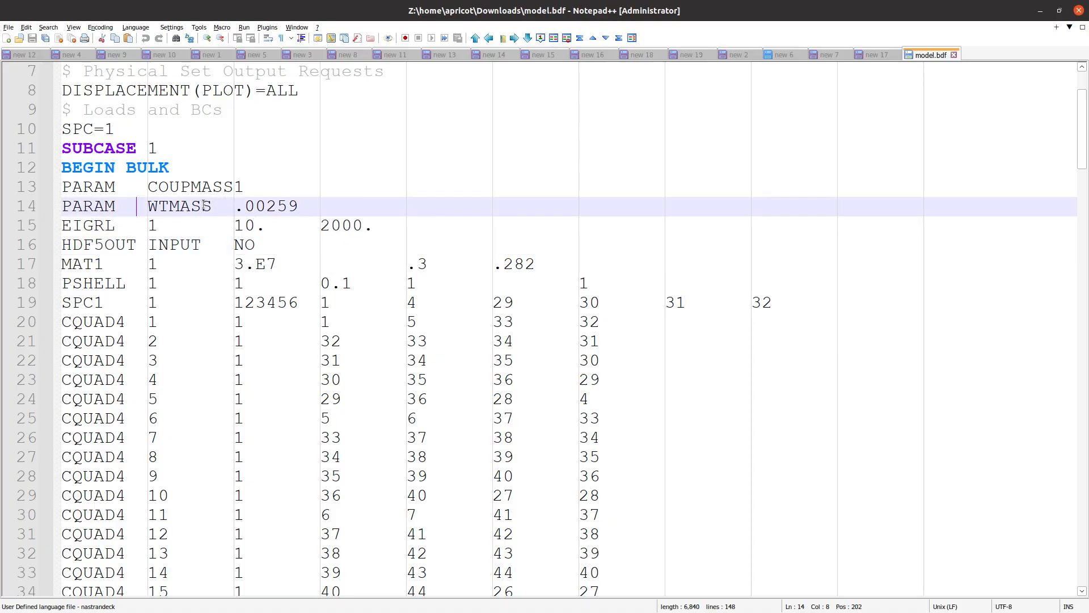
pyautogui.scroll(2, 191, 245)
pyautogui.moveTo(175, 262); pyautogui.dragTo(54, 116)
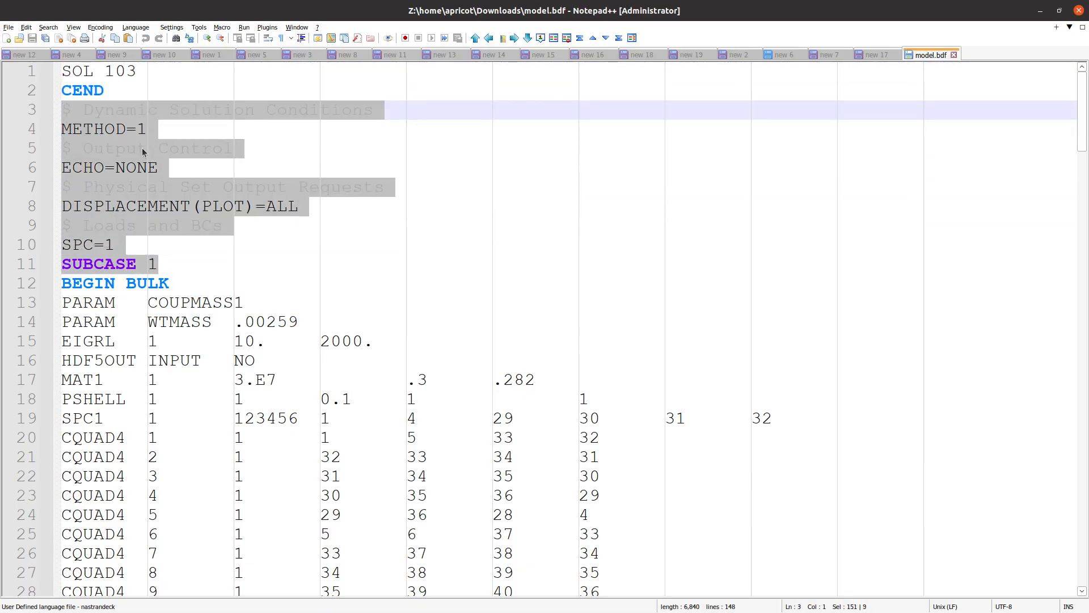
# Step: Highlight the SOL 103, SPC=1 and DISPLACEMENT(PLOT)=ALL lines of model.bdf in turn, and check the file in the Downloads folder
pyautogui.tripleClick(129, 71)
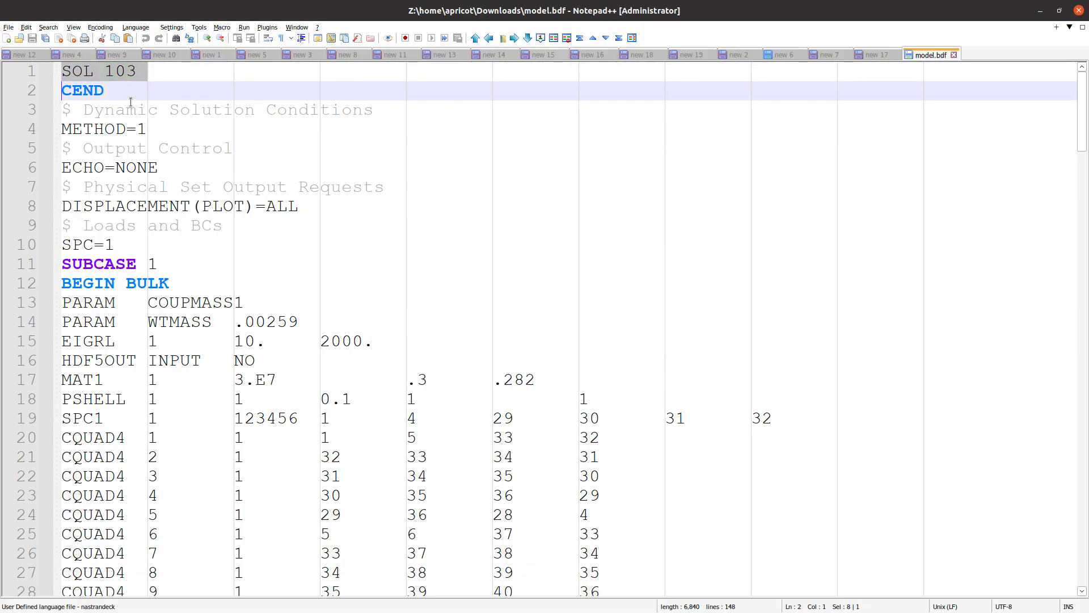
pyautogui.moveTo(158, 244); pyautogui.dragTo(50, 243)
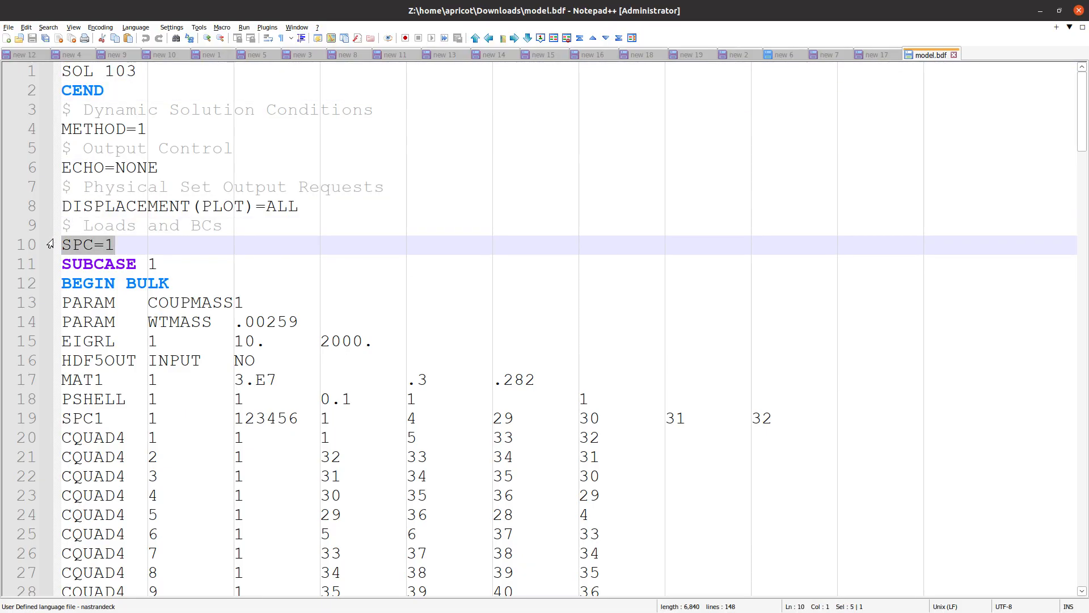
pyautogui.tripleClick(70, 247)
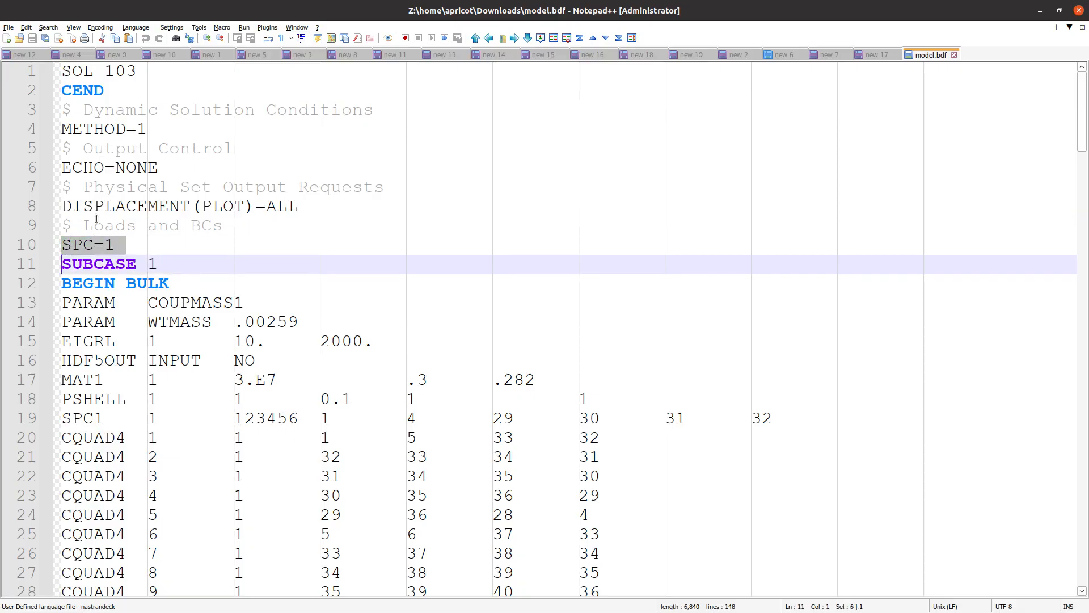
pyautogui.tripleClick(71, 204)
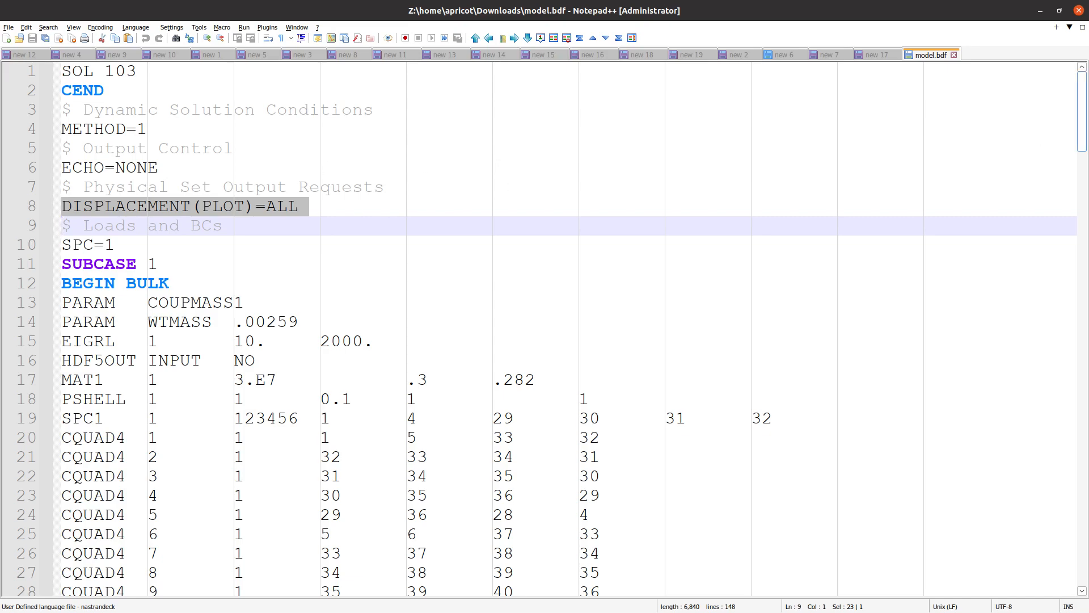
pyautogui.click(532, 145)
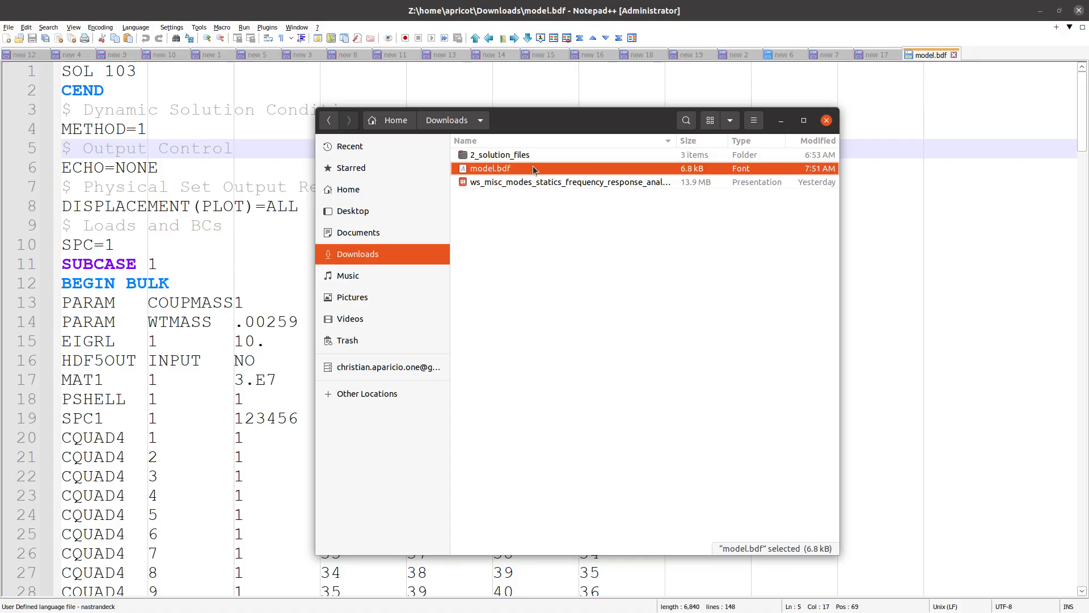
pyautogui.click(882, 323)
pyautogui.scroll(-5, 862, 340)
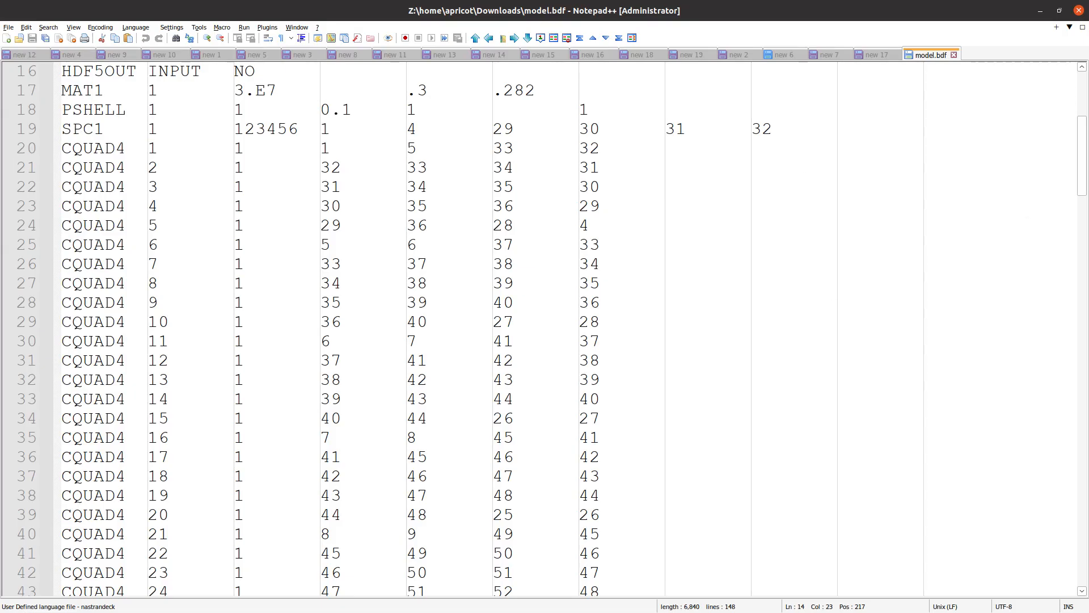
# Step: Switch to the browser and open another Viewer session in a new tab from the SOL 200 Web App home page
pyautogui.hotkey('alt', 'Tab')
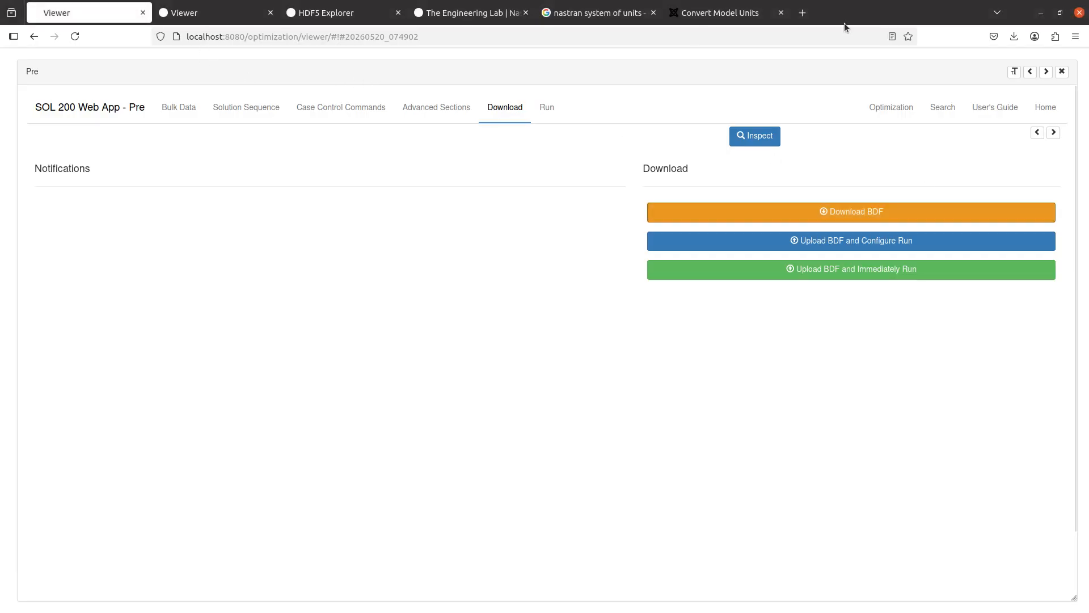
pyautogui.middleClick(1045, 107)
pyautogui.moveTo(227, 13); pyautogui.dragTo(931, 18)
pyautogui.click(906, 334)
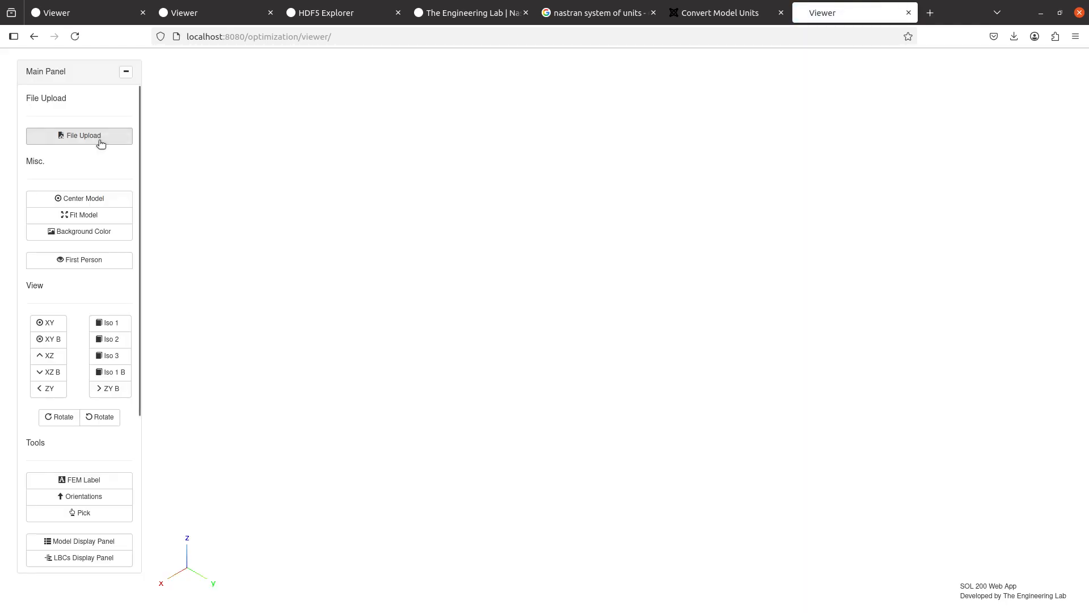
# Step: Select model.bdf from the Downloads folder as the BDF file and upload it to the new Viewer session
pyautogui.click(100, 143)
pyautogui.click(589, 214)
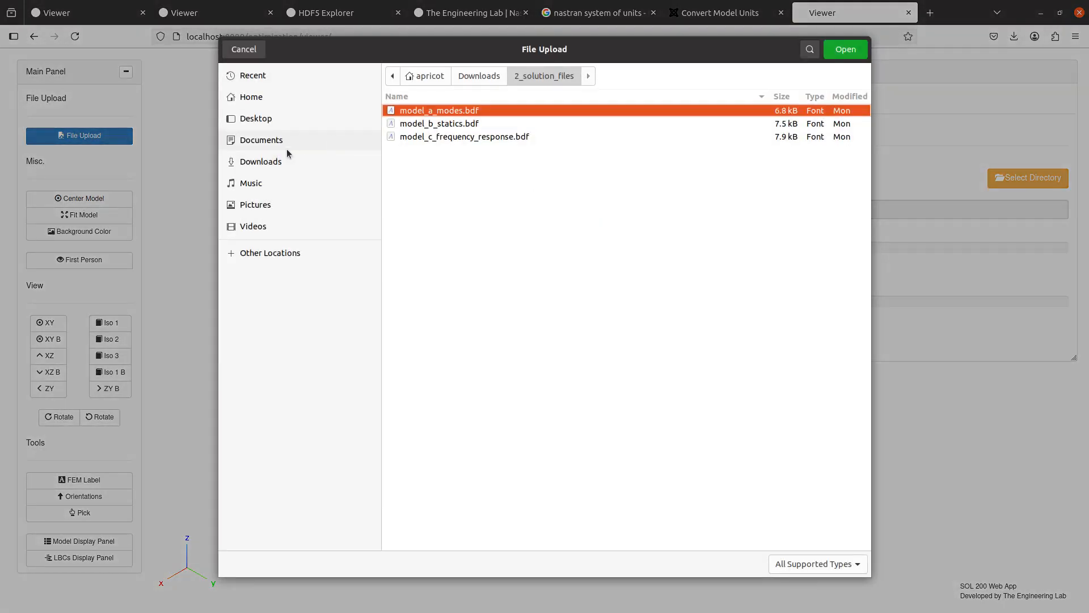
pyautogui.click(287, 154)
pyautogui.doubleClick(465, 127)
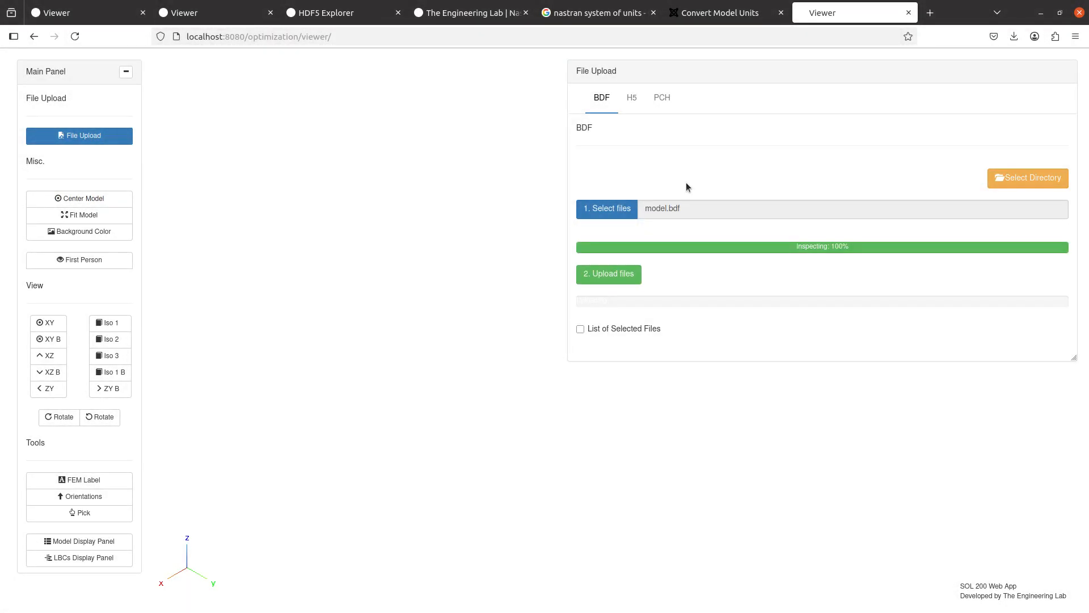
pyautogui.click(604, 273)
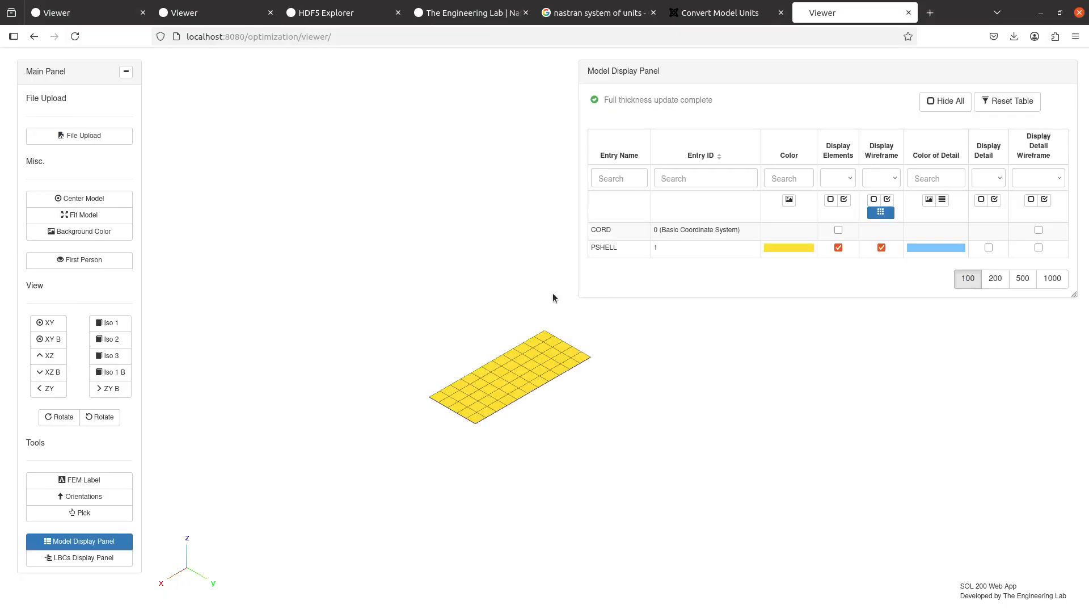
# Step: Inspect the uploaded plate mesh and its MAT1, HDF5OUT and SPC1 entries in Pre, closing the extra Viewer session when done
pyautogui.scroll(5, 525, 319)
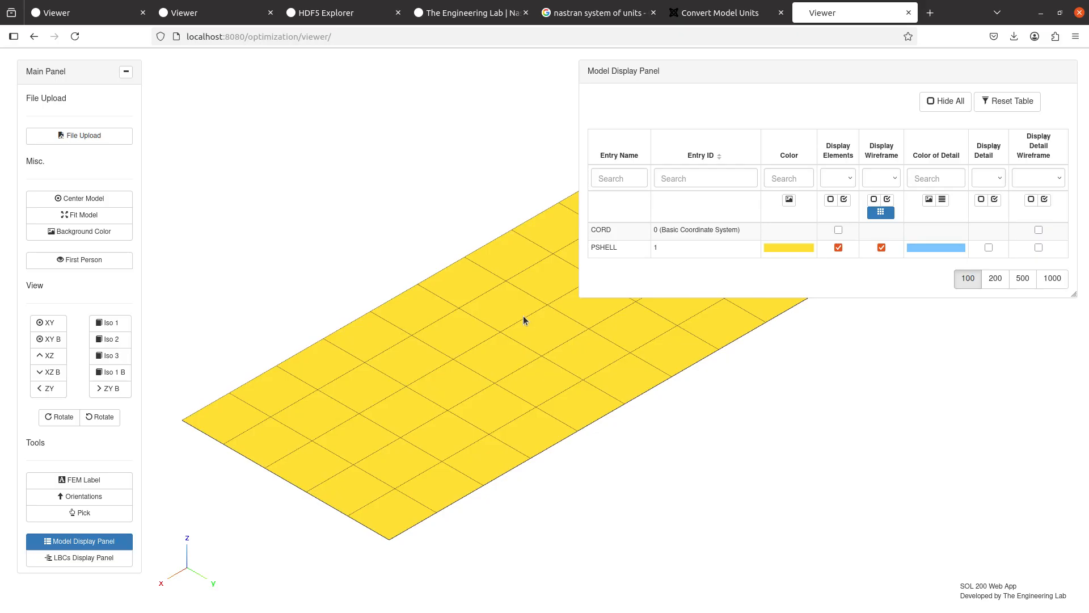
pyautogui.scroll(-5, 89, 419)
pyautogui.click(93, 426)
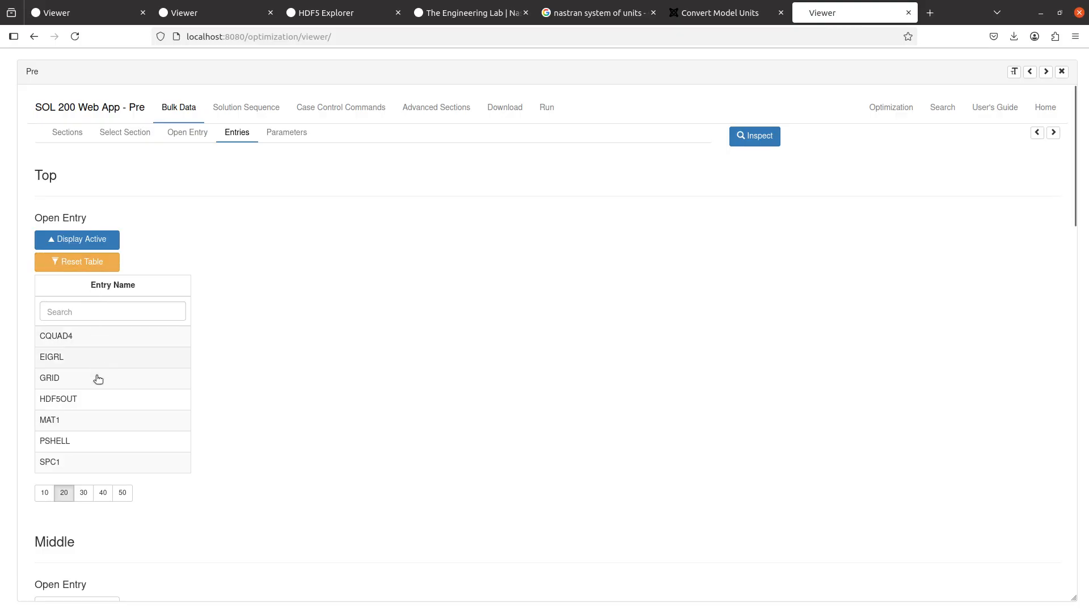
pyautogui.click(97, 420)
pyautogui.click(98, 401)
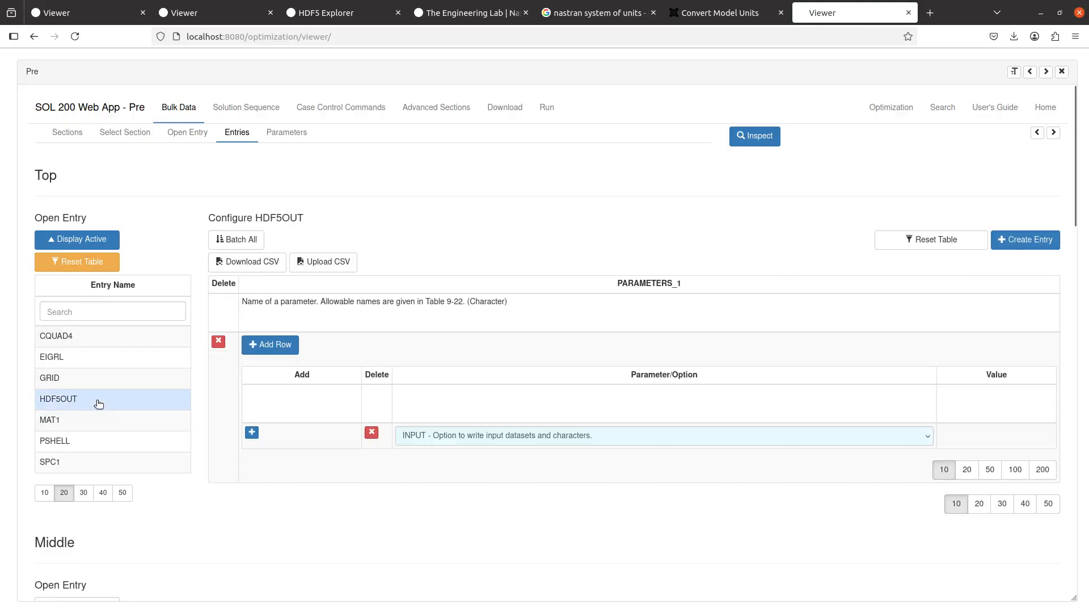
pyautogui.click(97, 457)
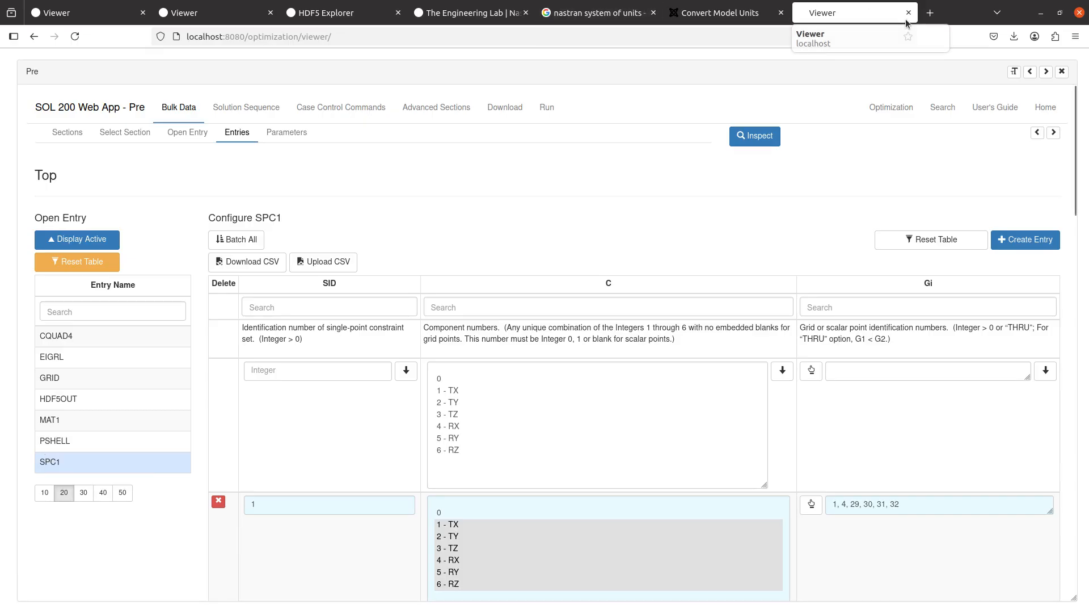
pyautogui.hotkey('ctrl', 'w')
pyautogui.click(624, 358)
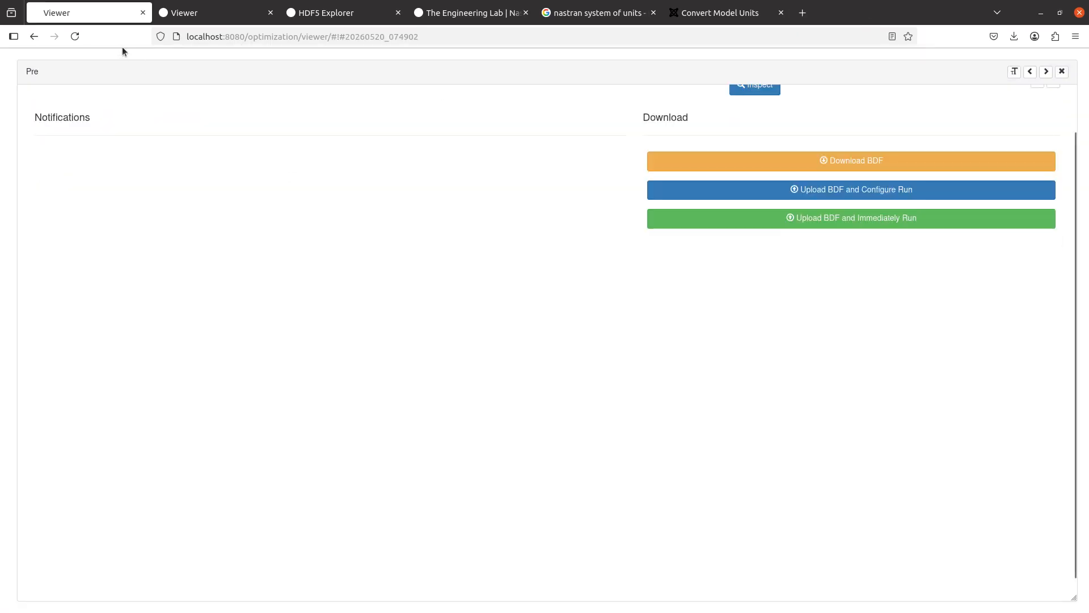
# Step: Switch to the workshop slides and advance from the SPC slide to slide 34, "F06 > List of Natural Frequencies"
pyautogui.click(1040, 12)
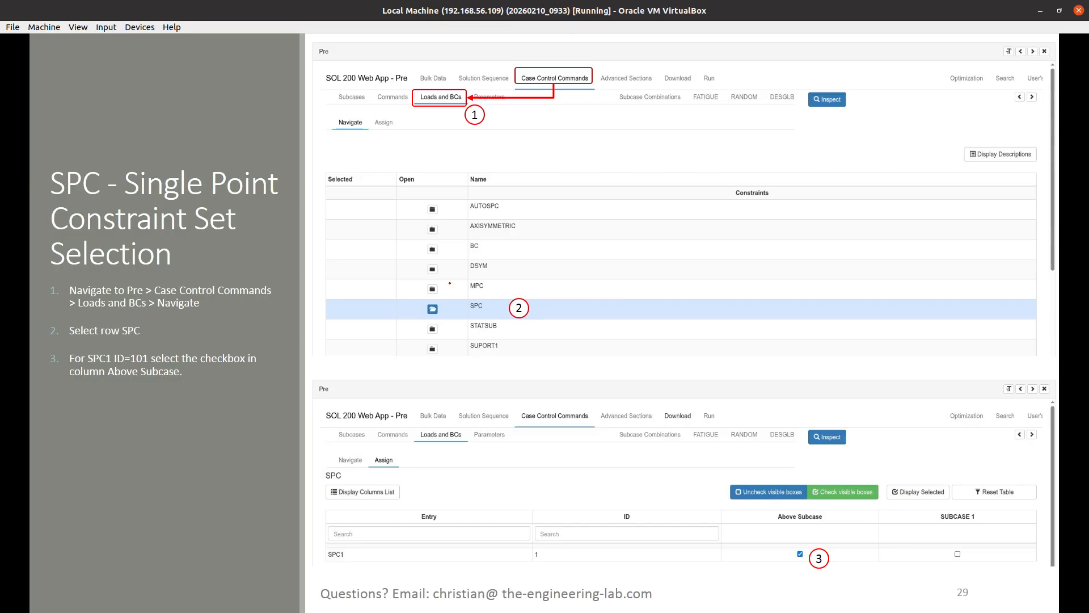
pyautogui.press('Right')
pyautogui.press('Right')
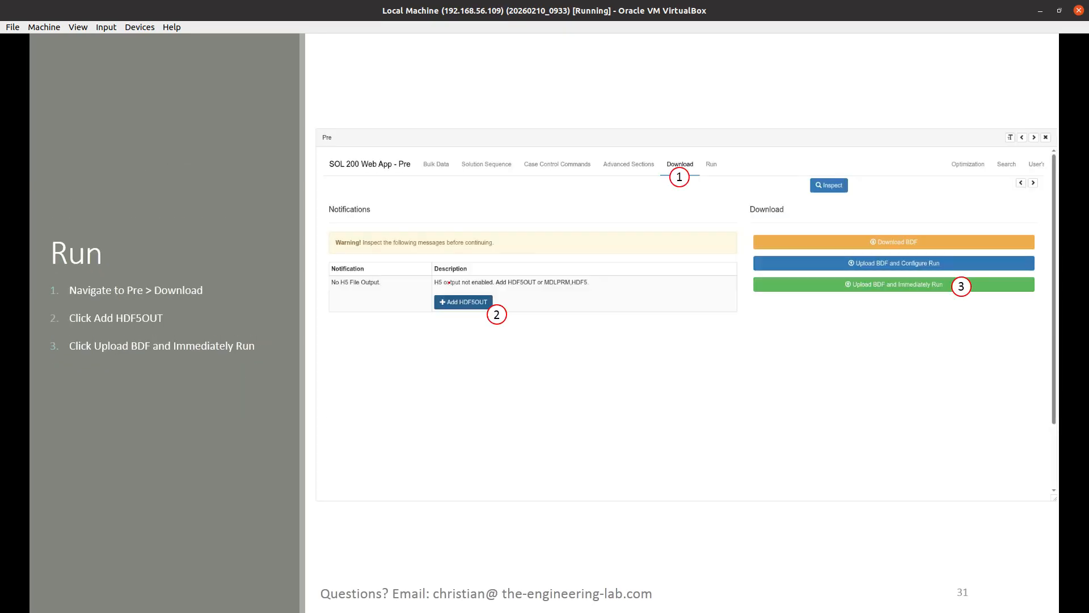
pyautogui.press('Right')
pyautogui.press('Right')
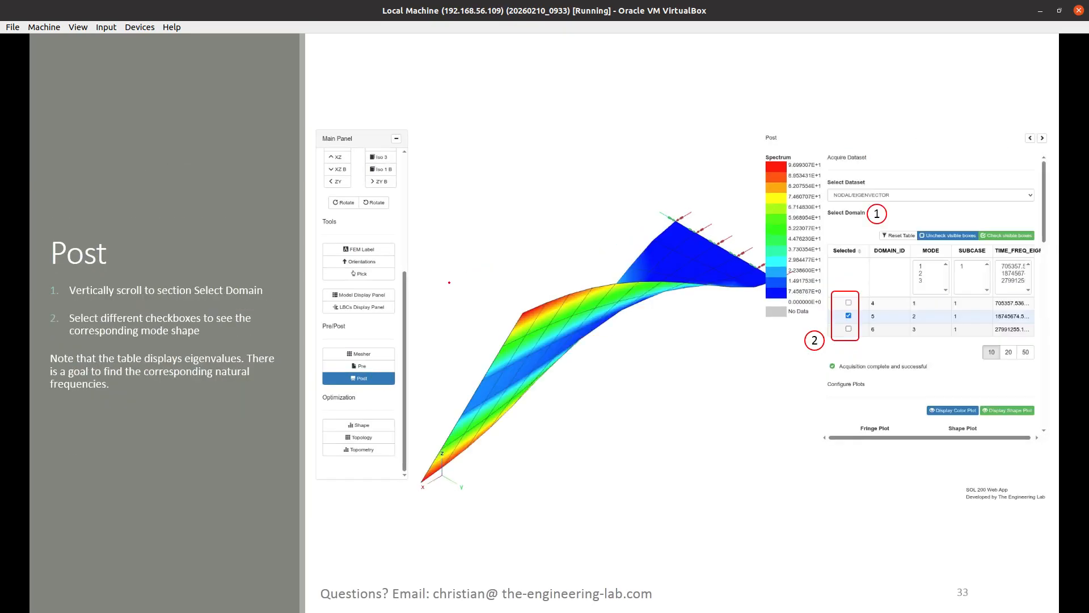
pyautogui.press('Right')
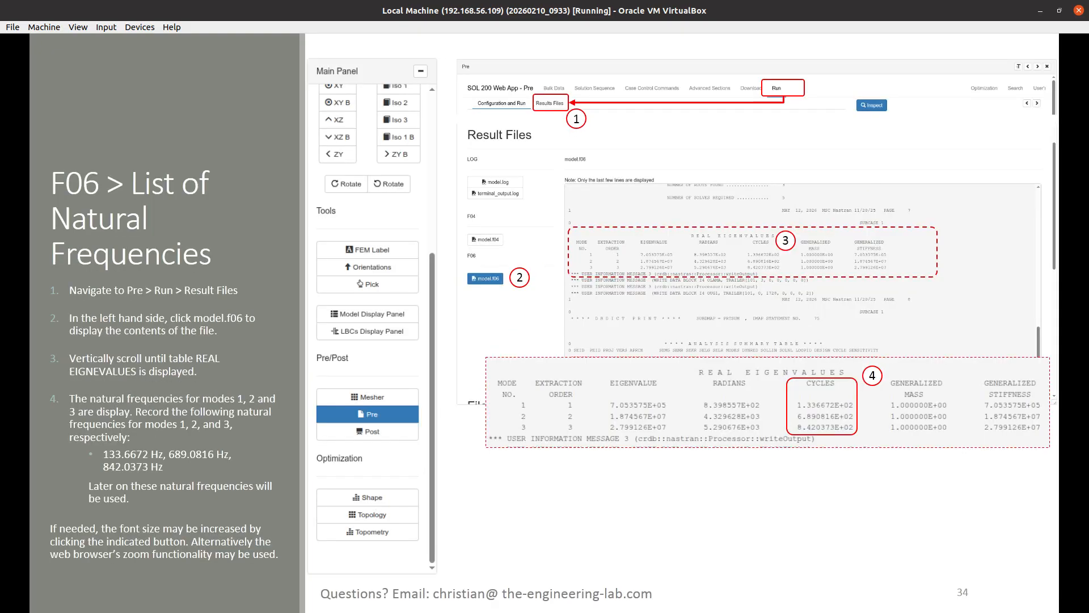
# Step: Switch to Notepad++ and review the "new 7" natural frequency notes, highlighting "Rigid Body Modes" on line 3
pyautogui.hotkey('alt', 'Tab')
pyautogui.scroll(5, 705, 151)
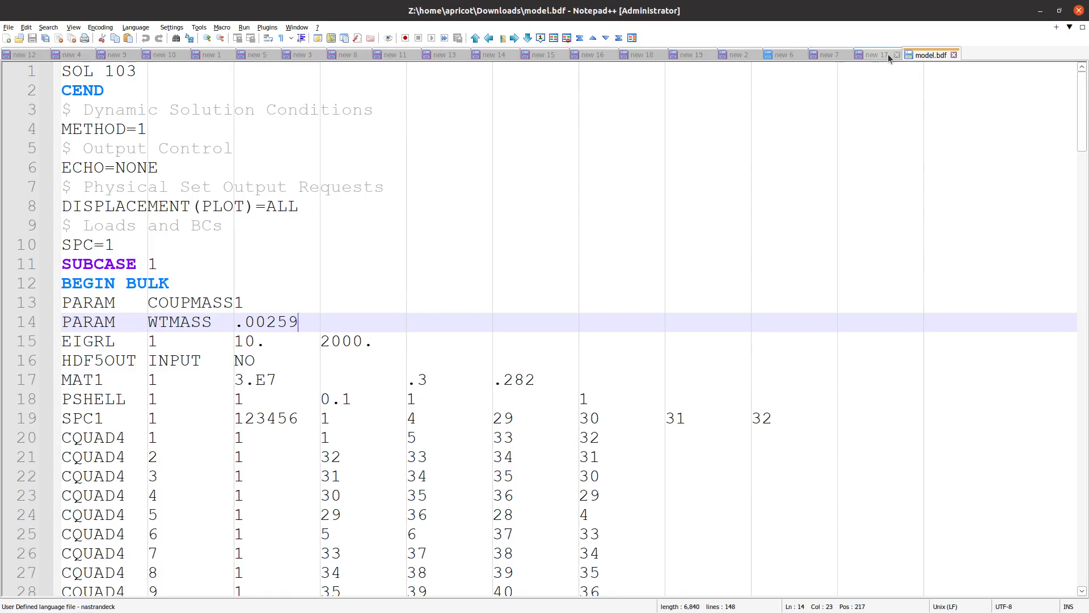
pyautogui.click(866, 57)
pyautogui.click(828, 55)
pyautogui.scroll(17, 543, 209)
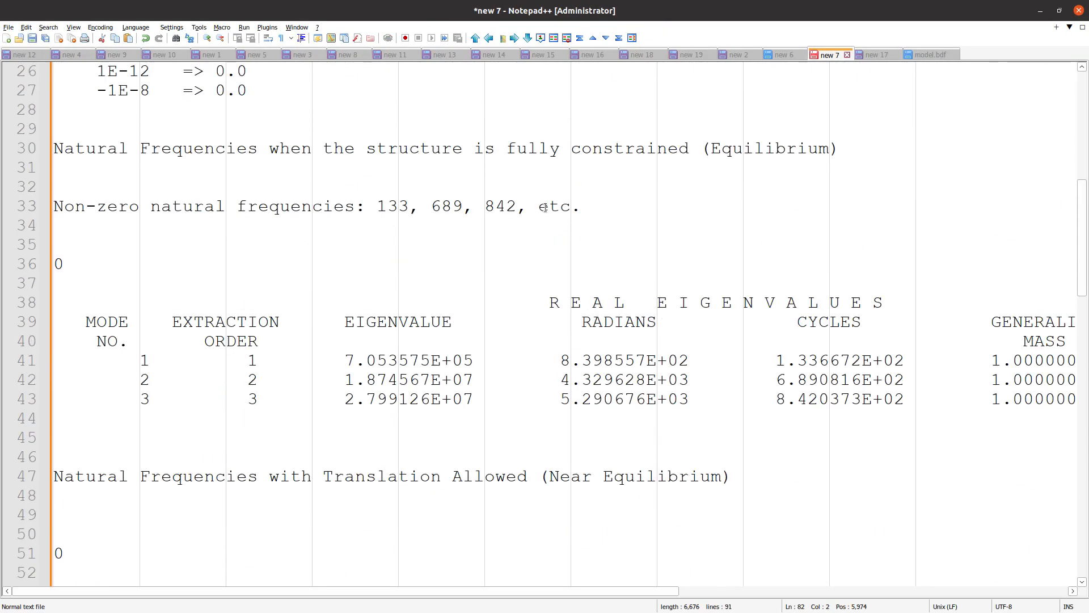
pyautogui.scroll(1, 543, 209)
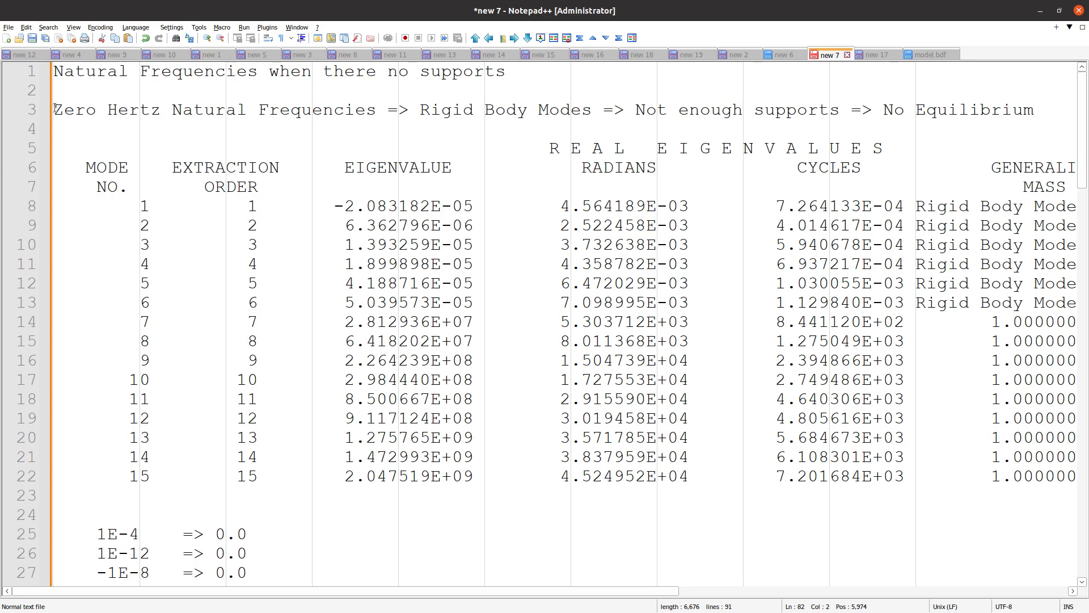
pyautogui.moveTo(55, 109); pyautogui.dragTo(591, 108)
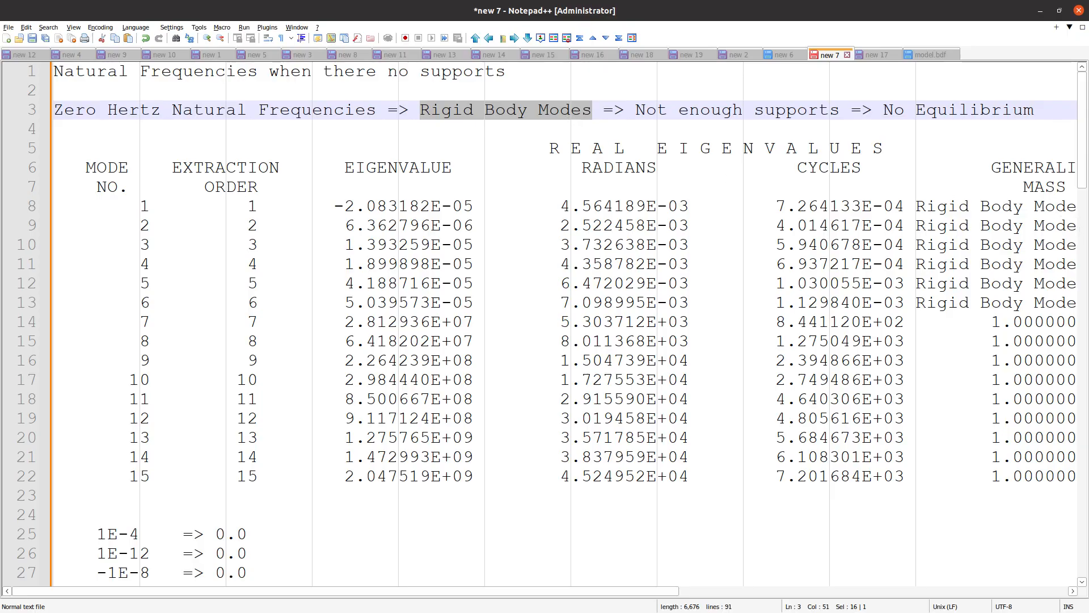
# Step: Return to the workshop slides and advance past the Linear Statics Analysis title to the "SOL 101 - Statics" instructions
pyautogui.hotkey('alt', 'Tab')
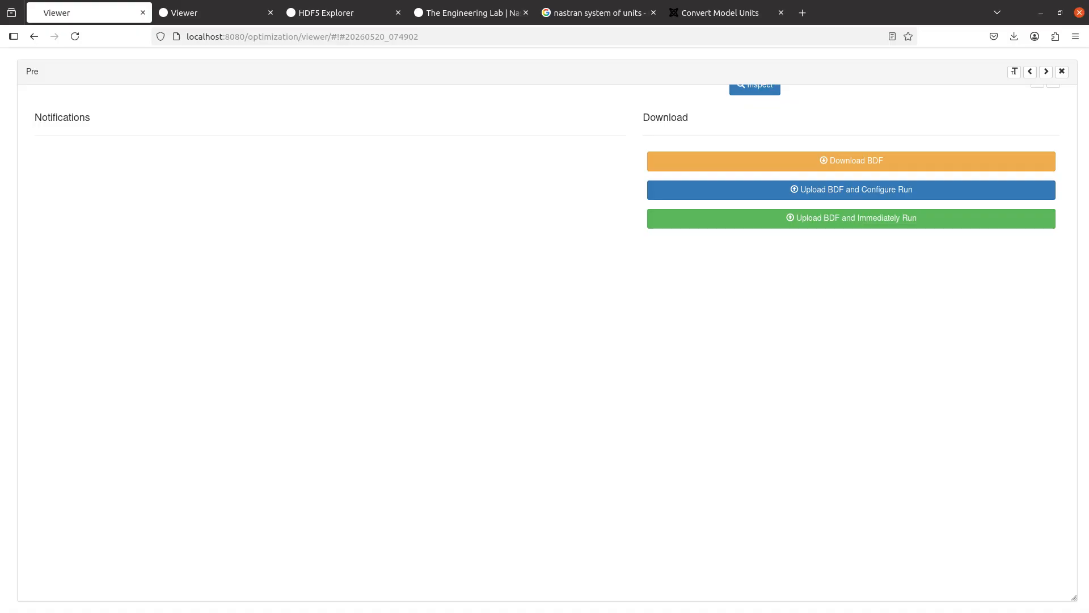
pyautogui.hotkey('alt', 'Tab')
pyautogui.press('Right')
pyautogui.press('Right')
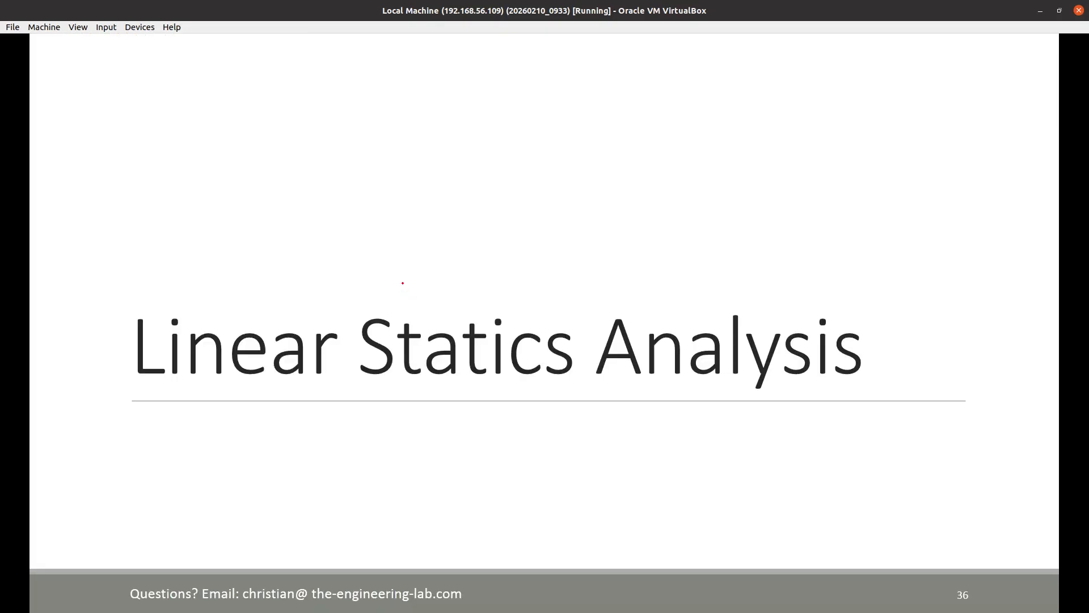
pyautogui.press('Right')
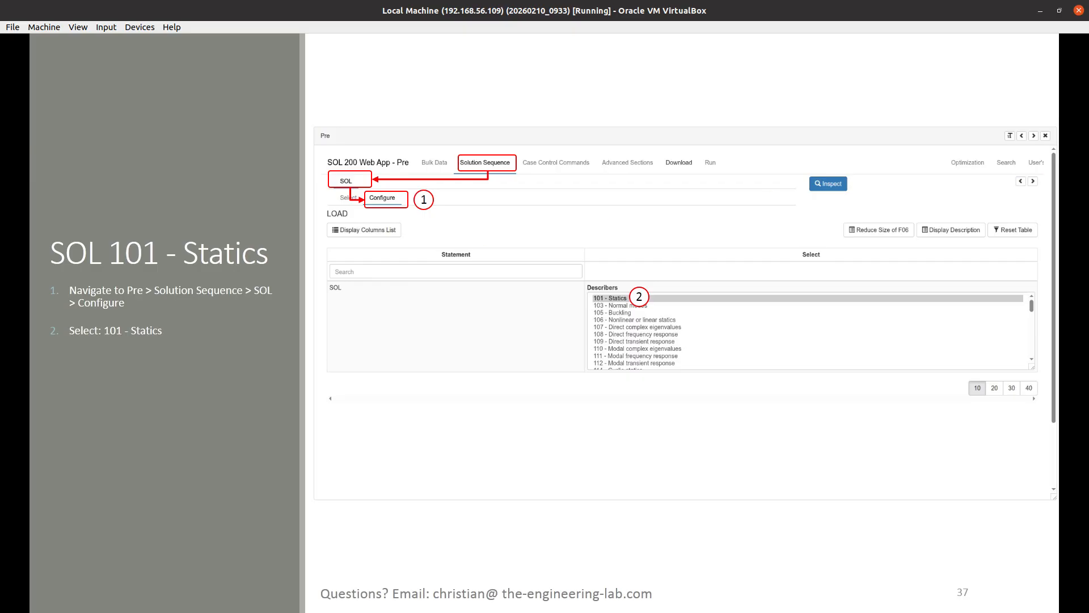
# Step: Switch back to the Viewer in the browser and set the model's solution sequence to 101 - Statics
pyautogui.hotkey('alt', 'Tab')
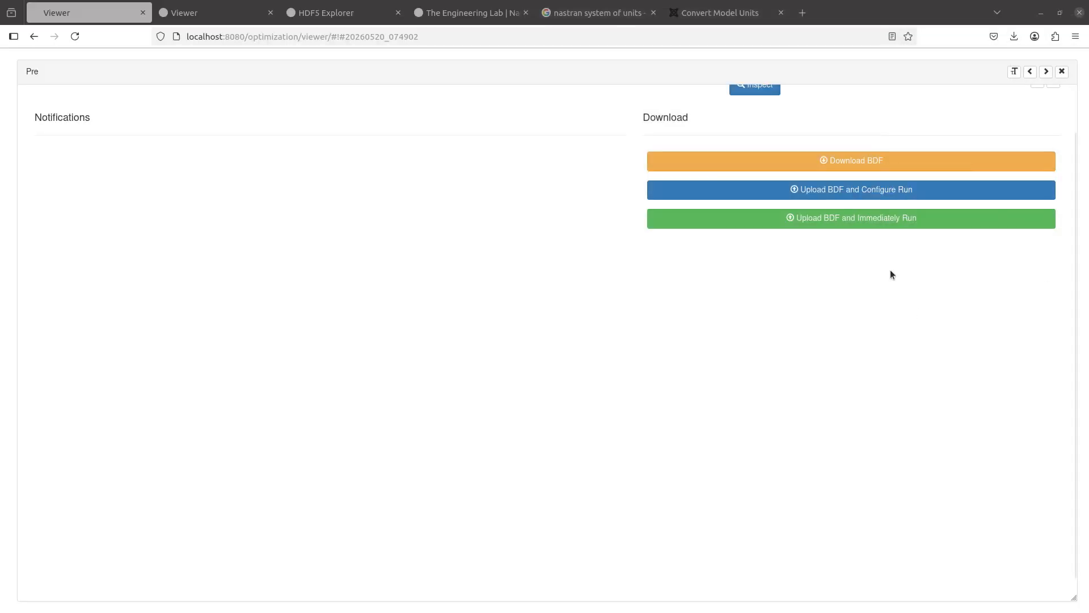
pyautogui.scroll(2, 346, 256)
pyautogui.scroll(-2, 318, 221)
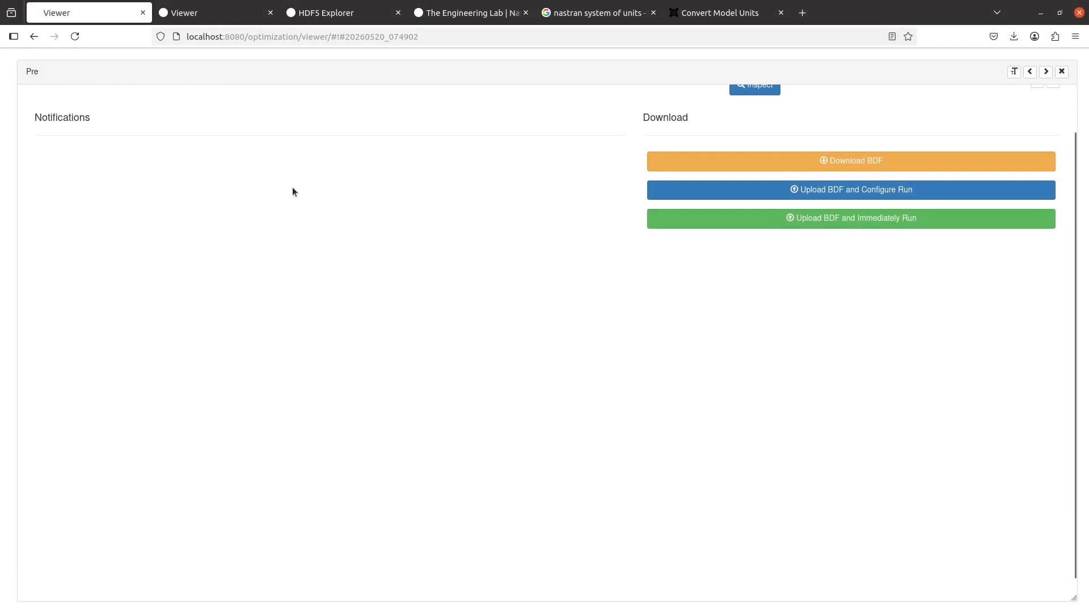
pyautogui.scroll(2, 286, 170)
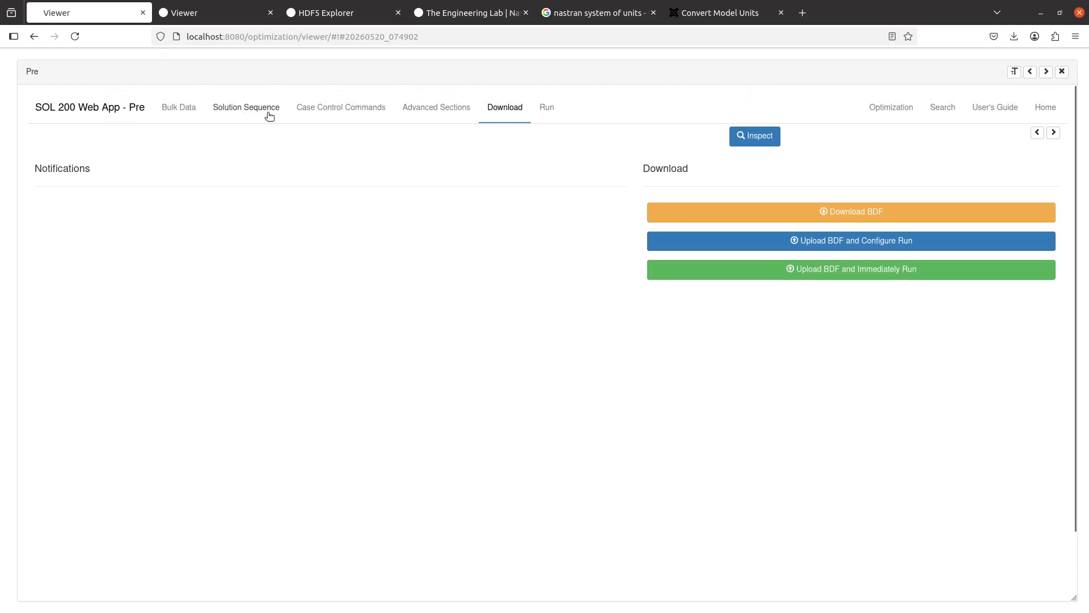
pyautogui.click(251, 108)
pyautogui.click(597, 291)
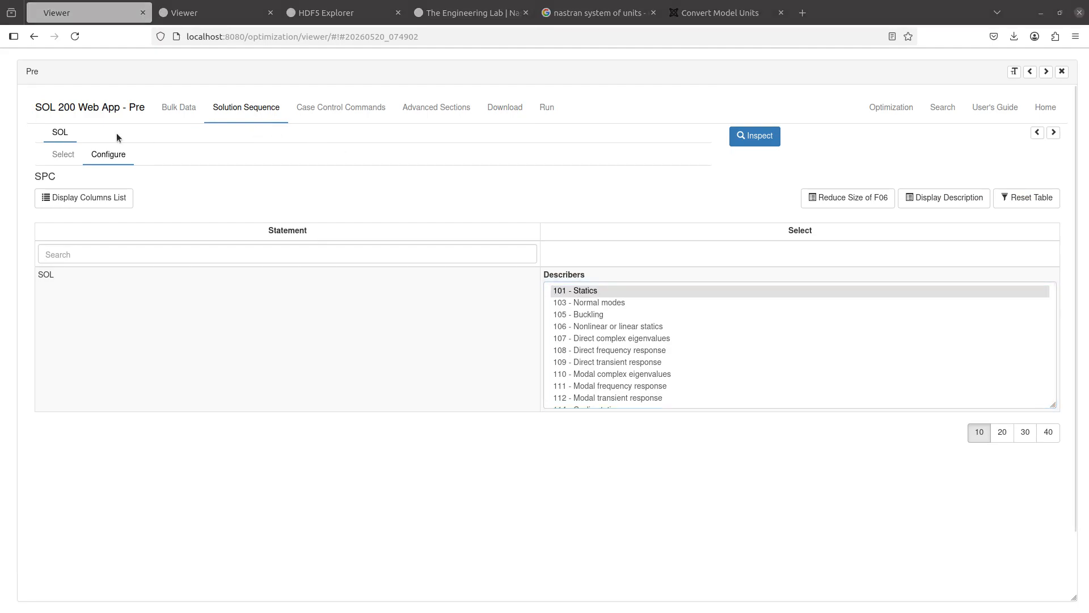
# Step: Search the bulk data entries for "force" and open the FORCE entry for configuration
pyautogui.click(163, 114)
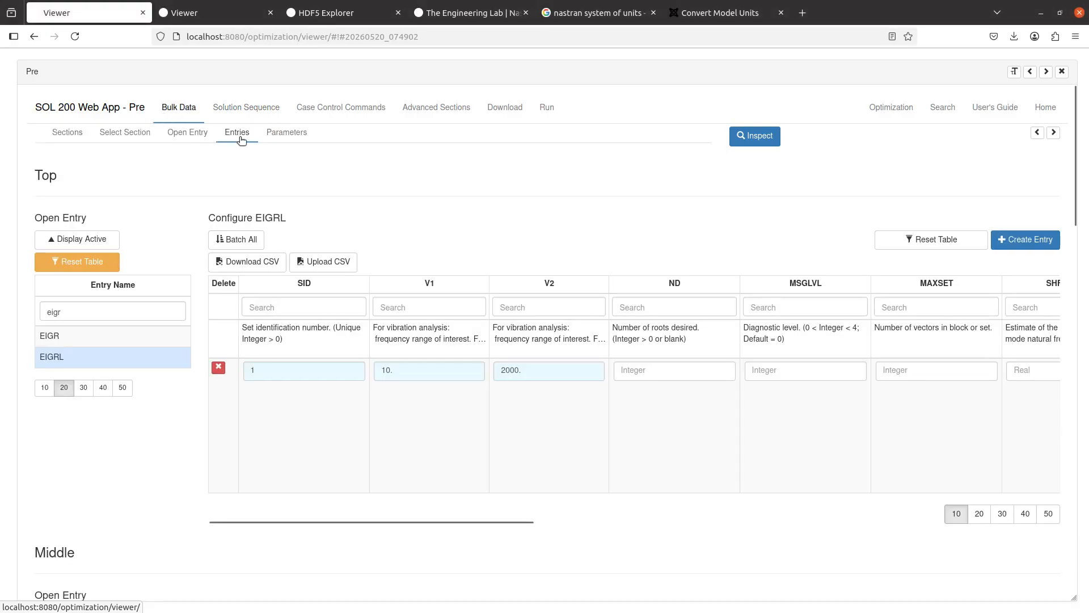
pyautogui.doubleClick(44, 311)
pyautogui.write('f')
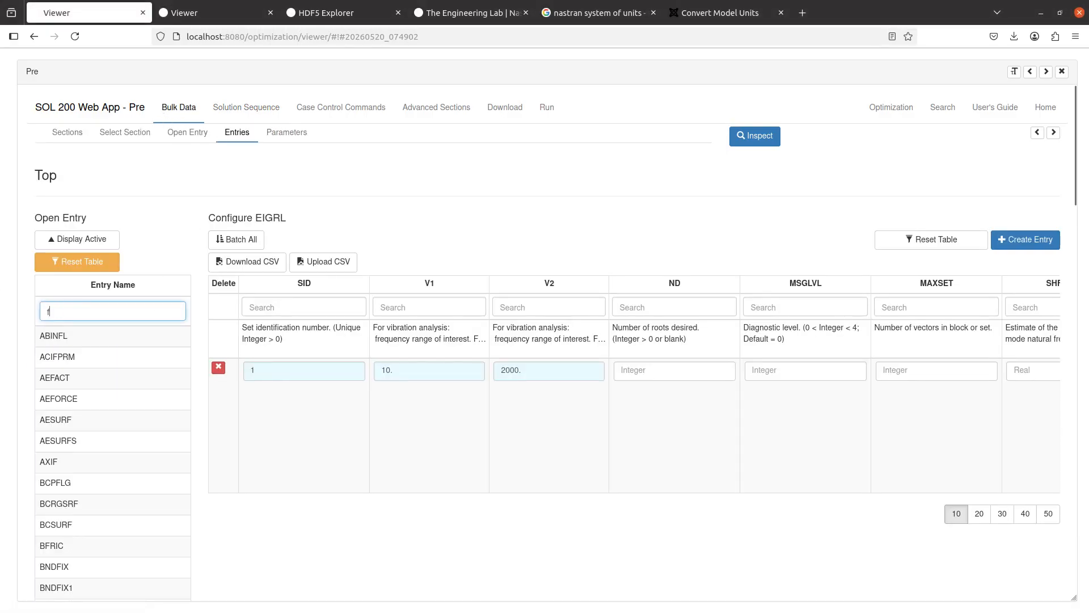
pyautogui.write('orce')
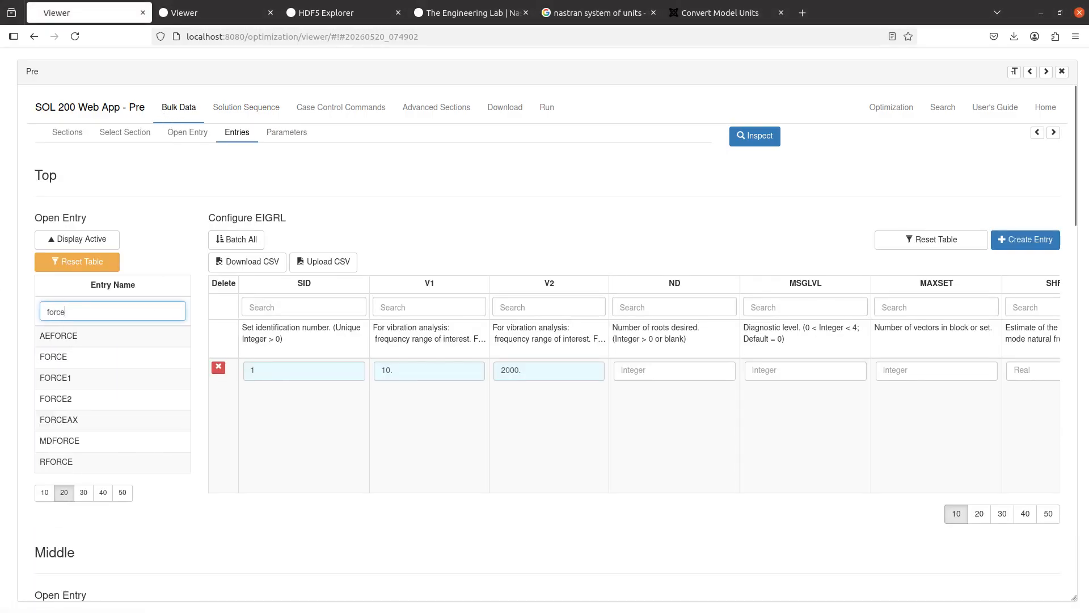
pyautogui.click(81, 361)
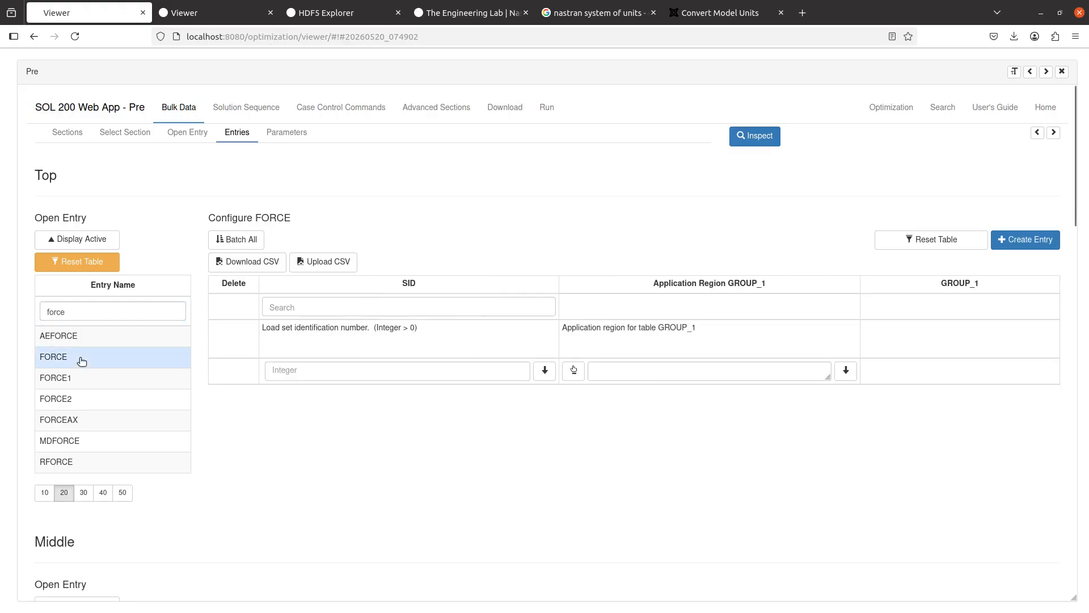
# Step: Create a FORCE entry and pick the plate's free-end corner node 2 as its application region
pyautogui.click(1041, 238)
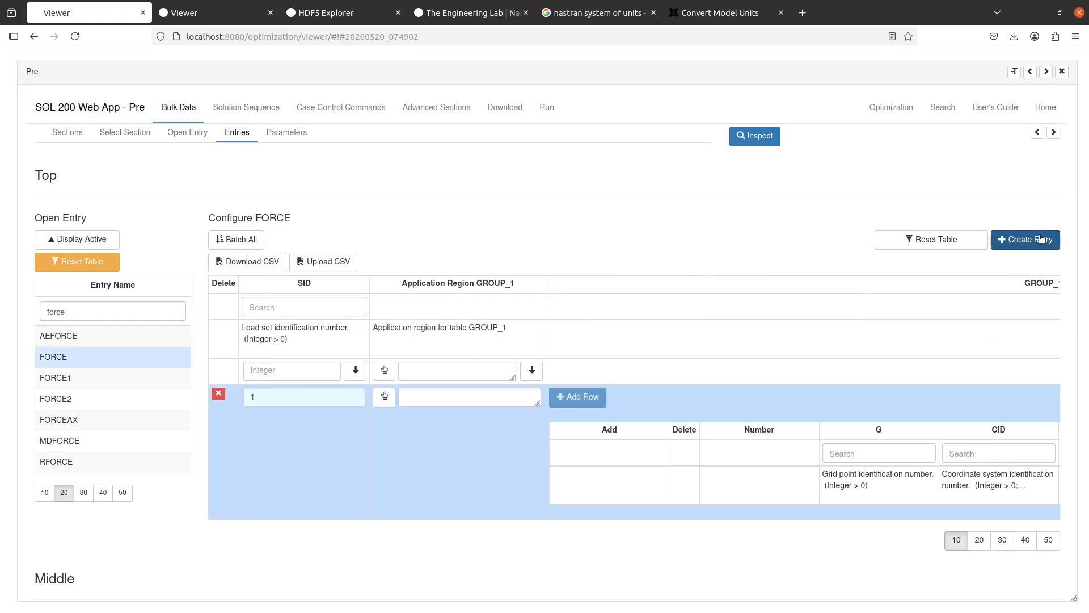
pyautogui.click(384, 398)
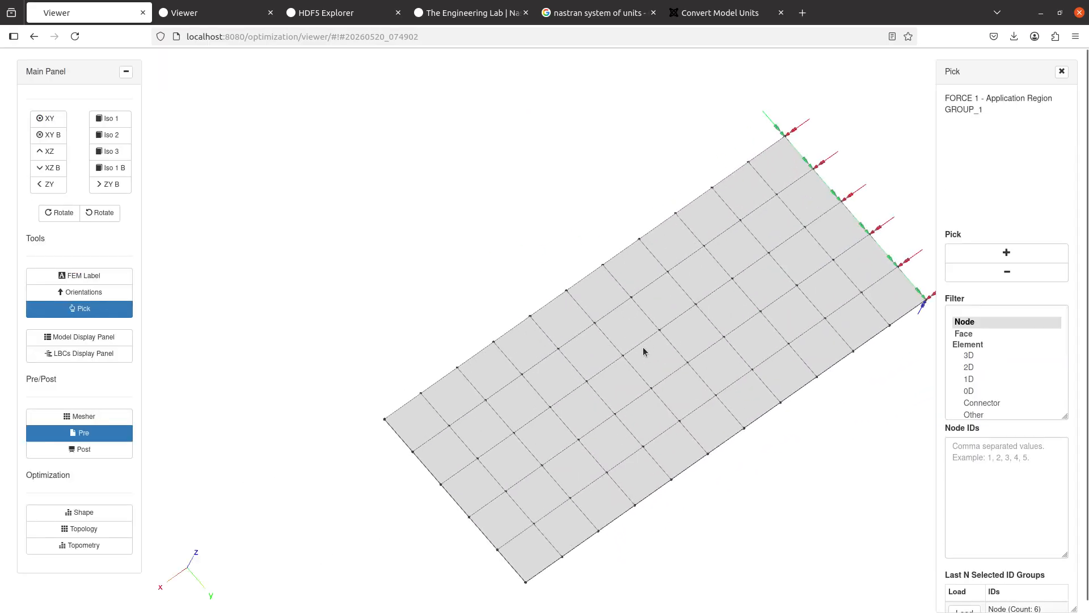
pyautogui.click(1007, 252)
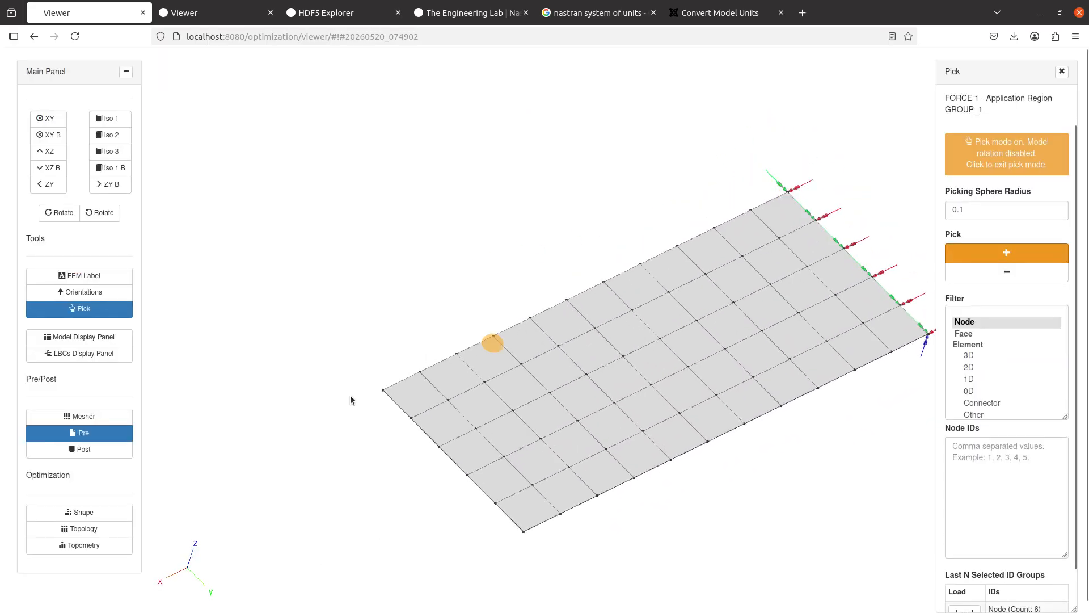
pyautogui.click(384, 390)
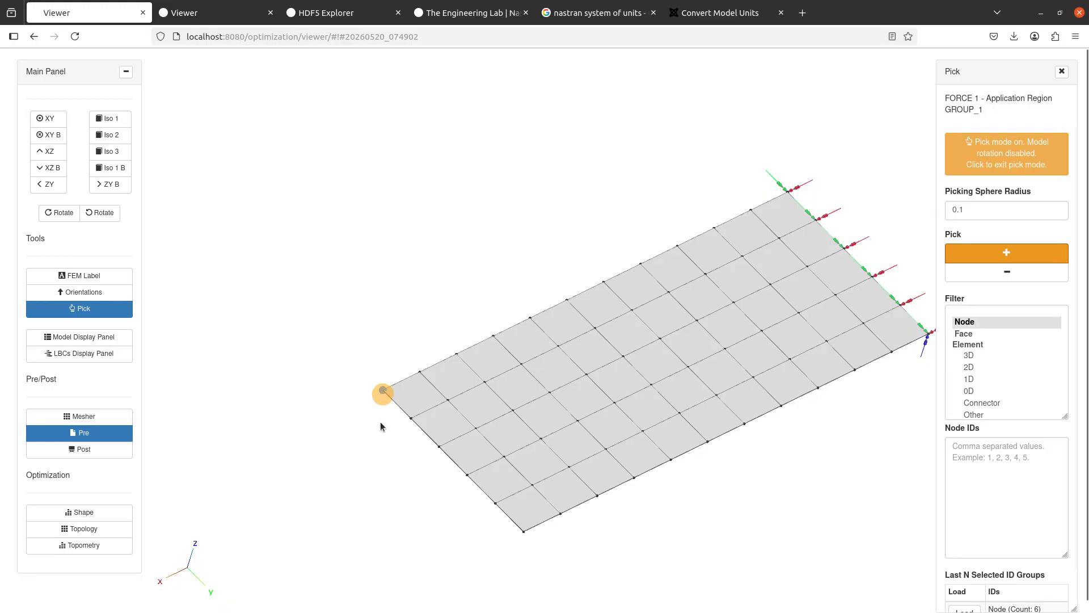
pyautogui.click(1061, 72)
# Step: Set the scale factor F to 1 and the N3 vector component to 1 for the force on node 2
pyautogui.scroll(-3, 624, 431)
pyautogui.hscroll(2, 655, 430)
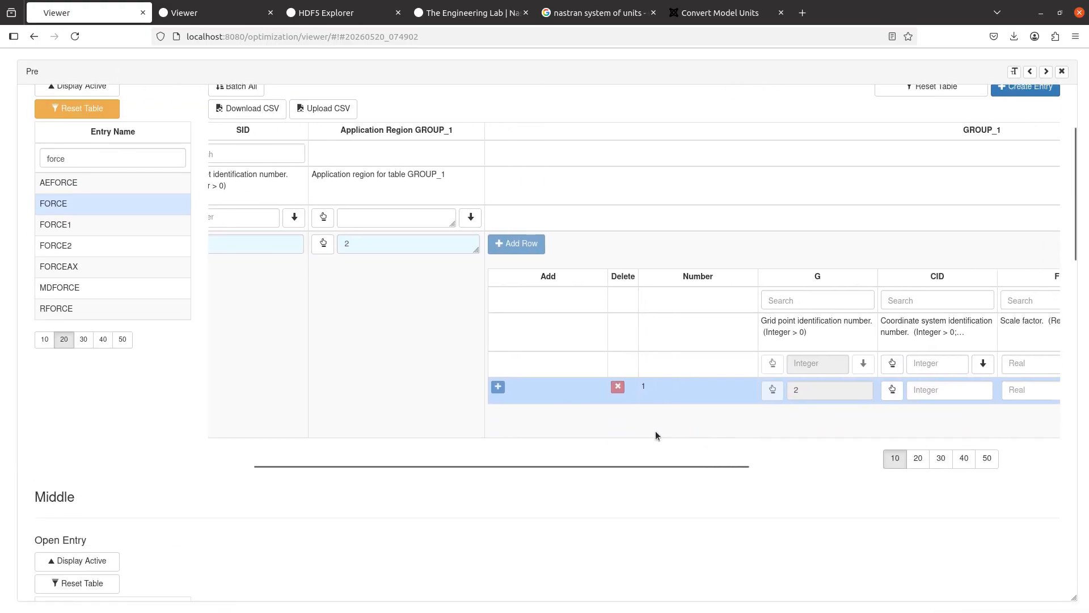
pyautogui.hscroll(5, 655, 436)
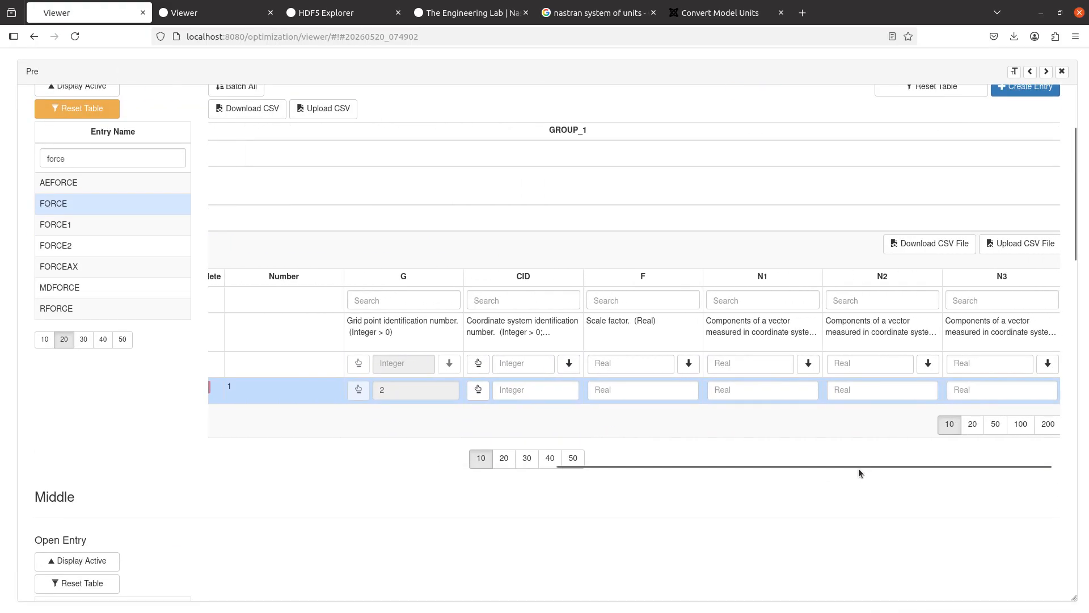
pyautogui.click(651, 391)
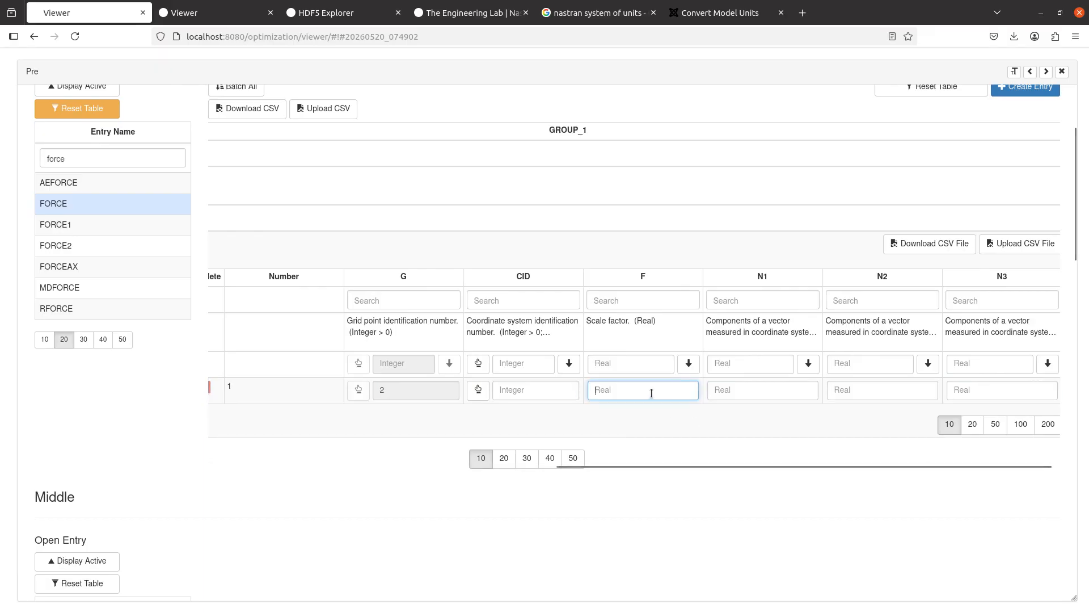
pyautogui.write('1')
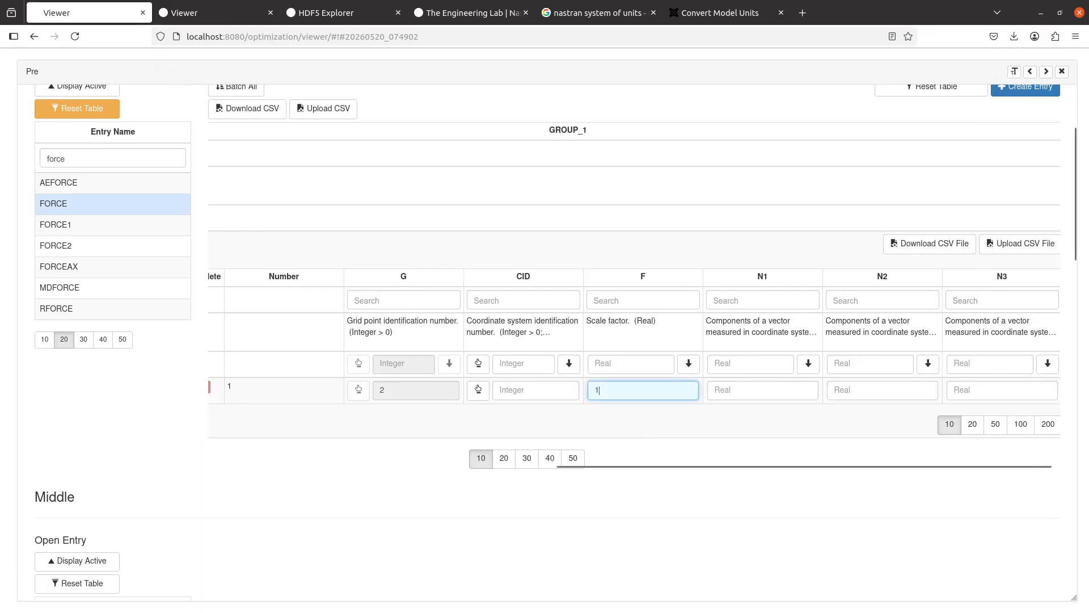
pyautogui.click(652, 413)
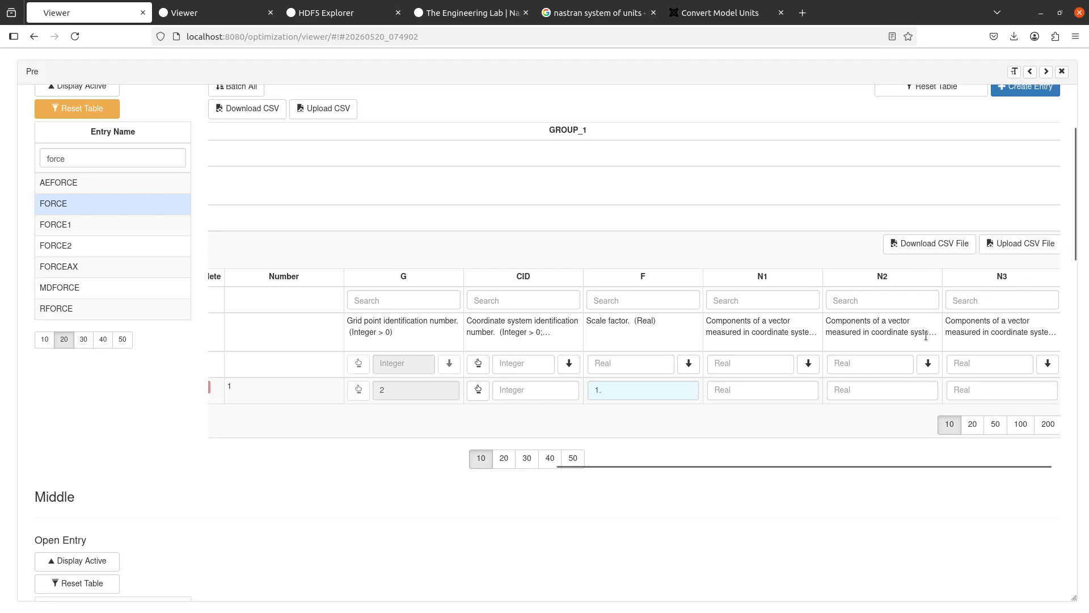
pyautogui.click(978, 388)
pyautogui.write('1')
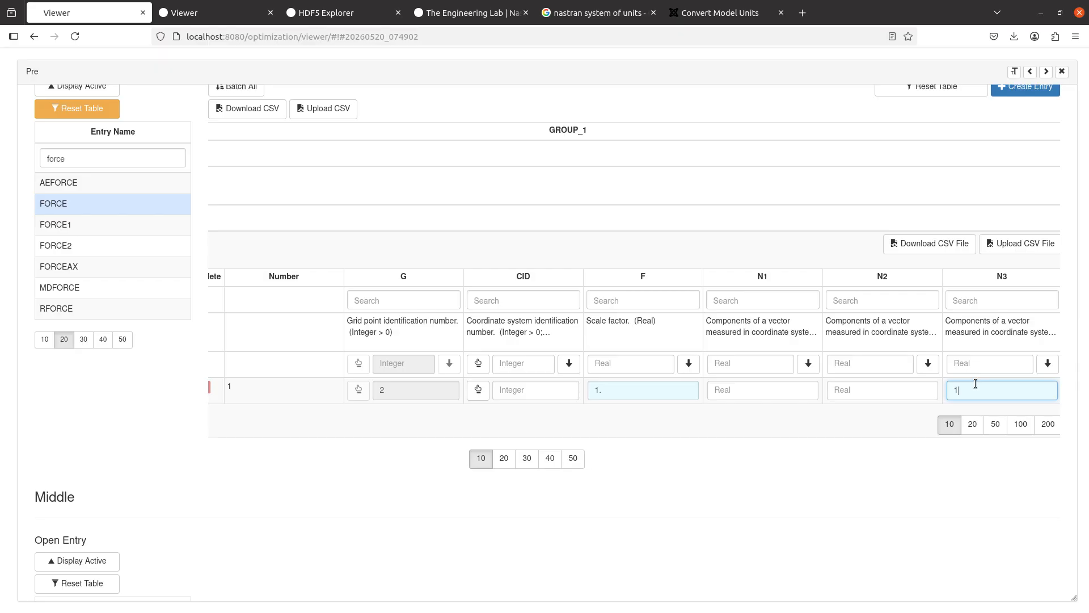
pyautogui.hscroll(1, 975, 383)
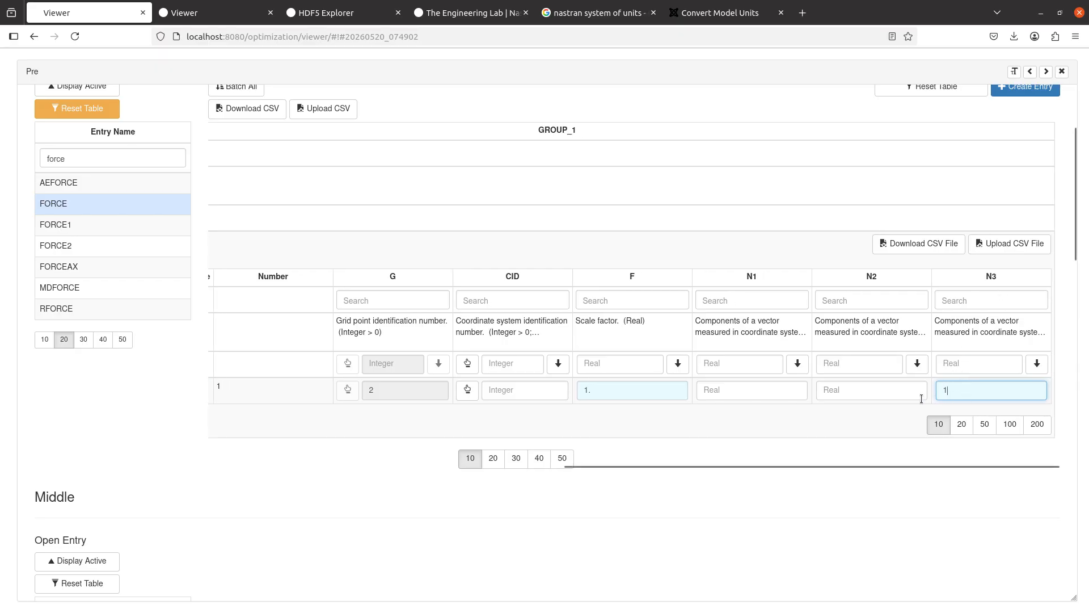
# Step: Inspect the force arrow at the plate corner in the model view, briefly displaying its load label
pyautogui.click(1062, 71)
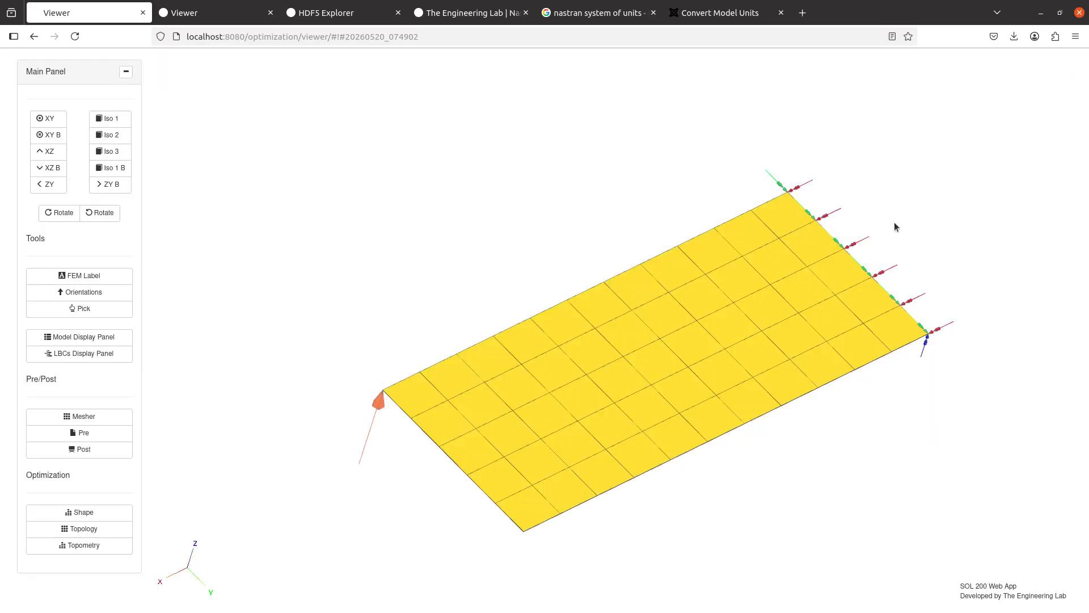
pyautogui.scroll(5, 645, 458)
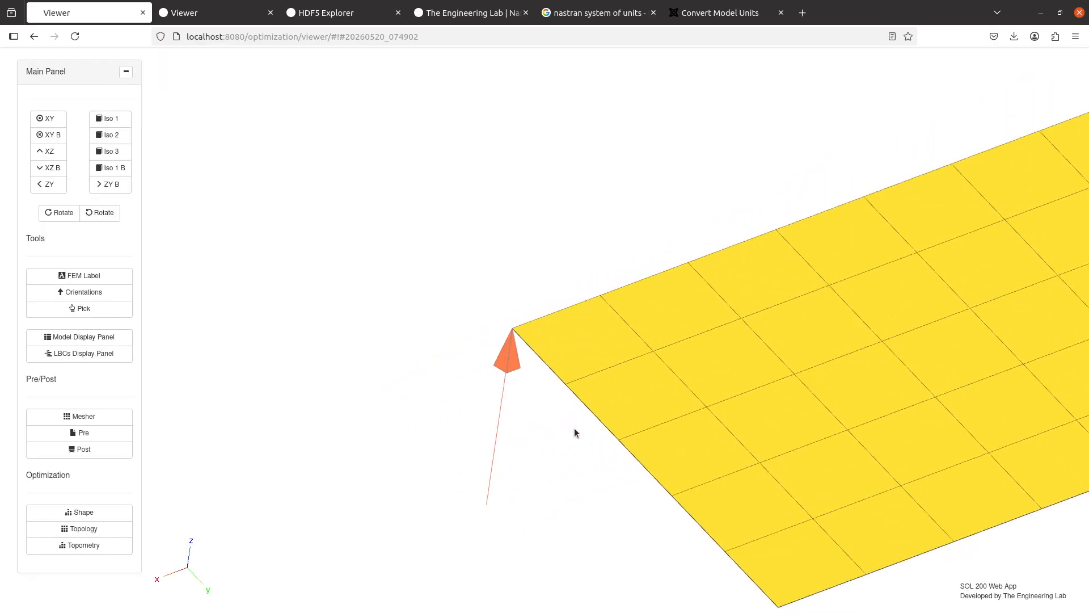
pyautogui.moveTo(574, 427); pyautogui.dragTo(587, 393)
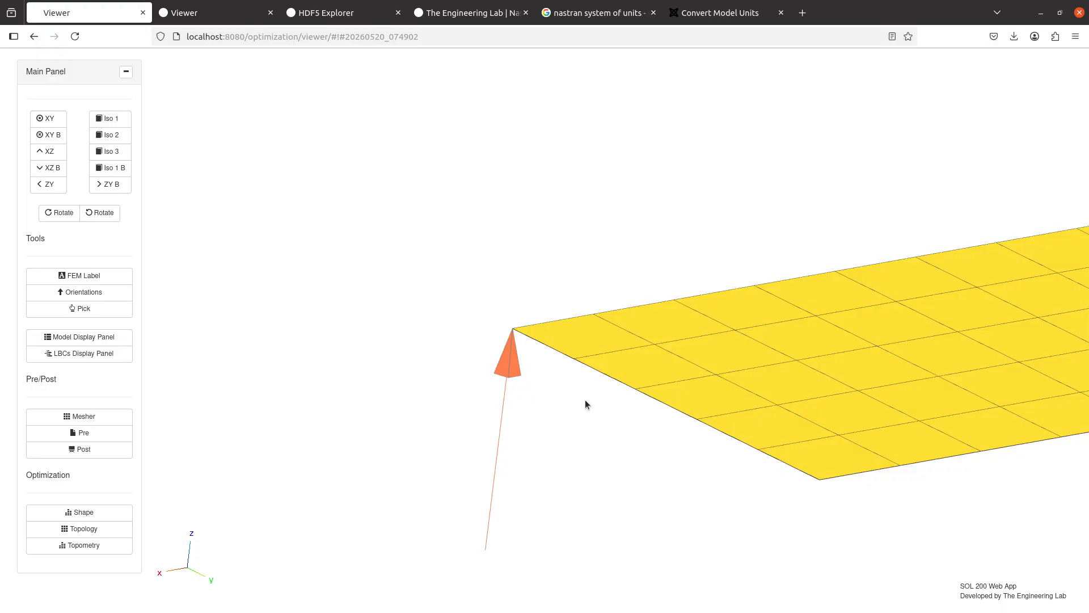
pyautogui.click(88, 354)
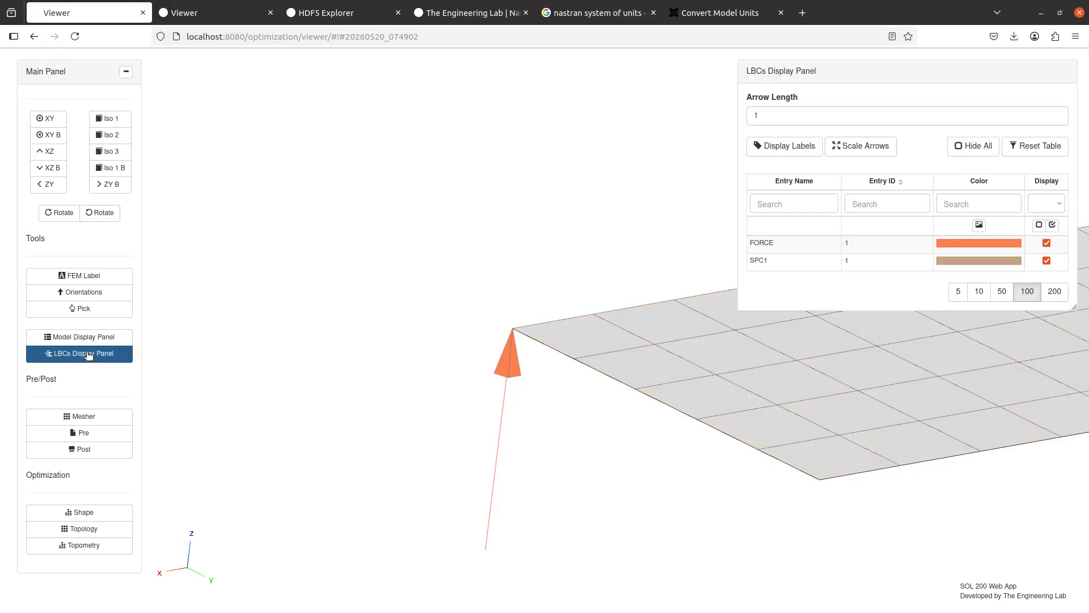
pyautogui.click(797, 152)
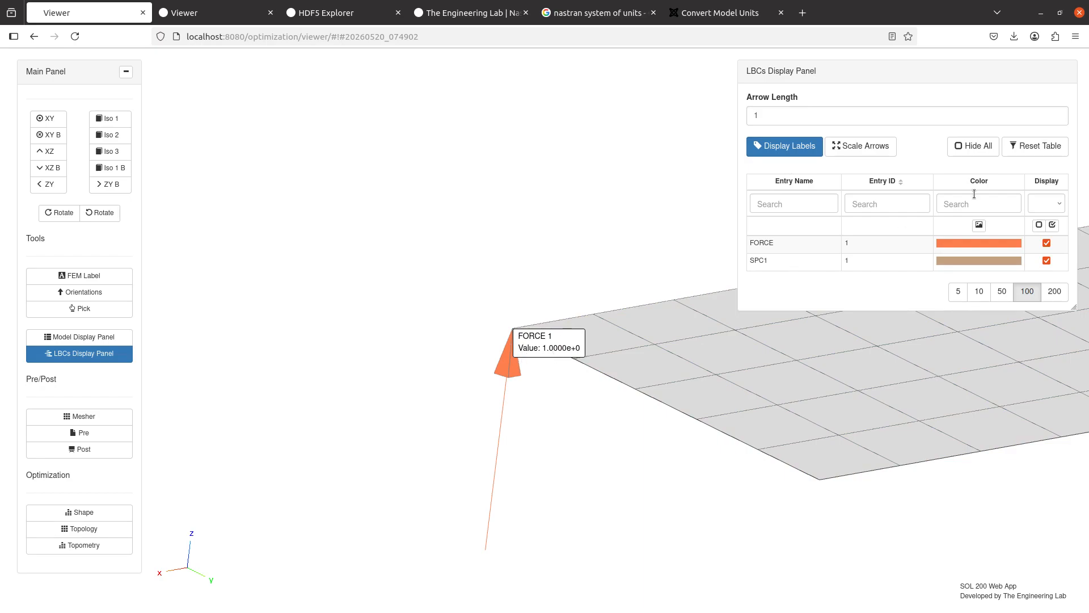
pyautogui.click(760, 149)
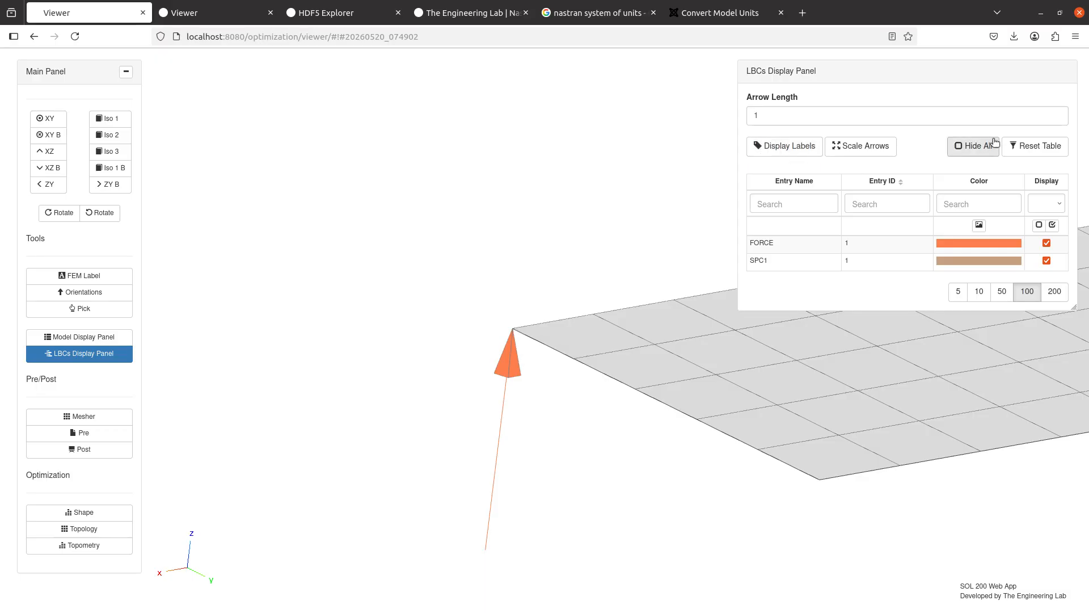
# Step: Hide all load and constraint symbols, and toggle the FORCE and SPC1 displays individually to examine each on the whole plate
pyautogui.scroll(-2, 660, 349)
pyautogui.moveTo(605, 314); pyautogui.dragTo(395, 314)
pyautogui.scroll(-4, 393, 327)
pyautogui.moveTo(469, 297); pyautogui.dragTo(448, 323)
pyautogui.click(987, 149)
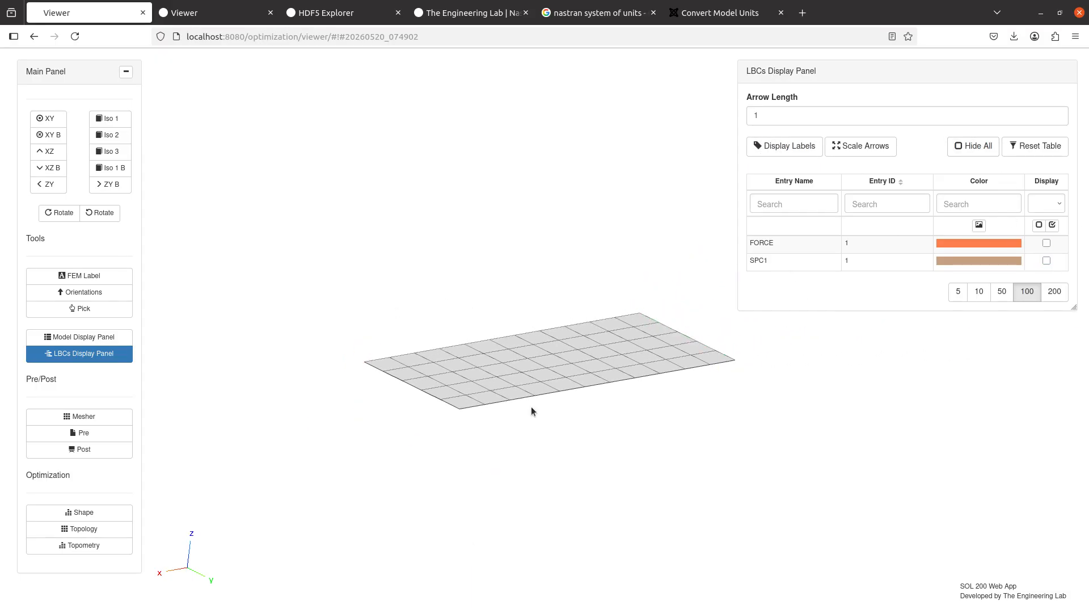
pyautogui.click(1047, 243)
pyautogui.click(1047, 261)
pyautogui.click(1047, 243)
pyautogui.click(1047, 260)
pyautogui.click(1047, 243)
pyautogui.click(1047, 260)
pyautogui.click(1047, 243)
pyautogui.moveTo(559, 369); pyautogui.dragTo(573, 335)
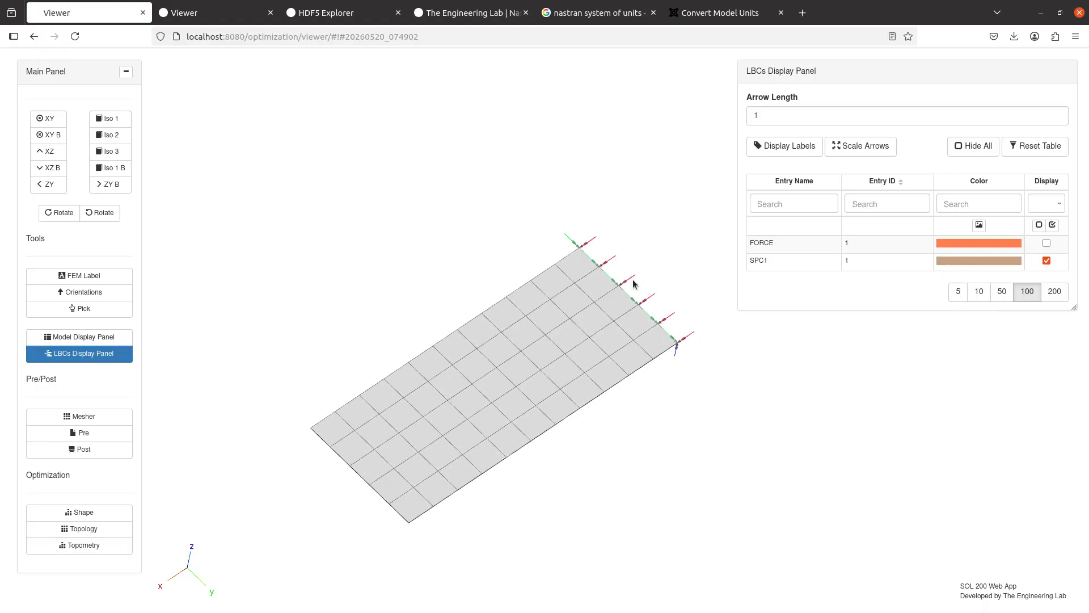
# Step: Search the bulk data entries for "pload2" and open the PLOAD2 entry for configuration
pyautogui.click(105, 434)
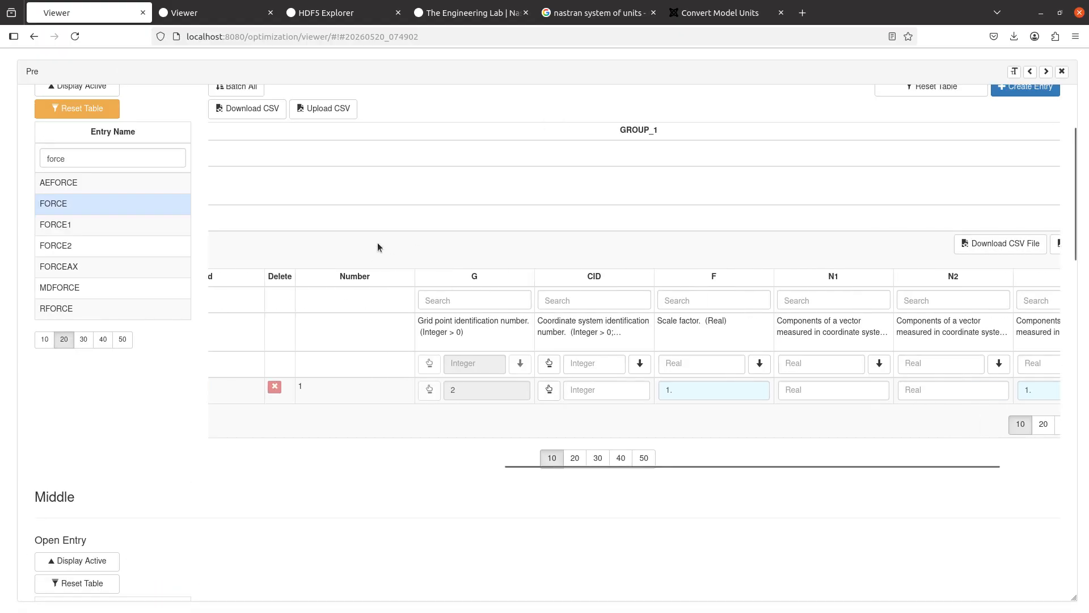
pyautogui.doubleClick(63, 159)
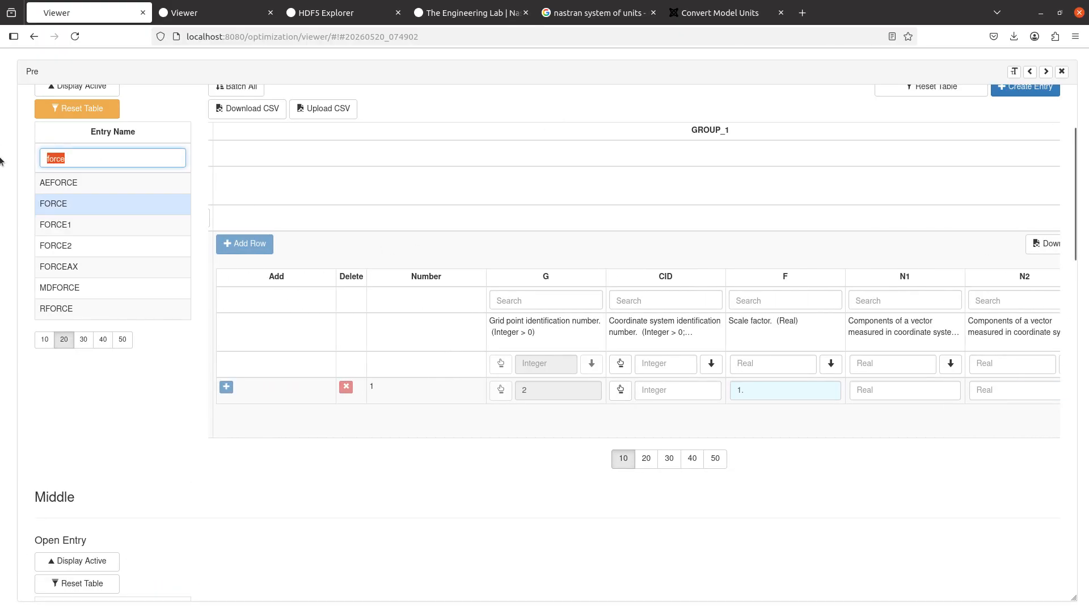
pyautogui.write('pload2')
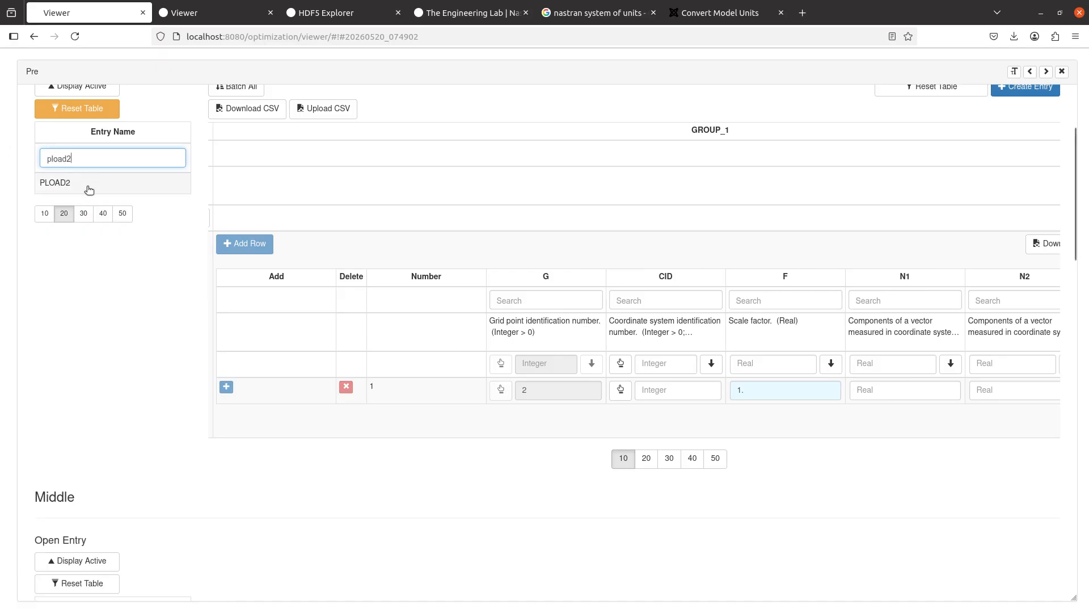
pyautogui.click(89, 190)
pyautogui.scroll(3, 768, 278)
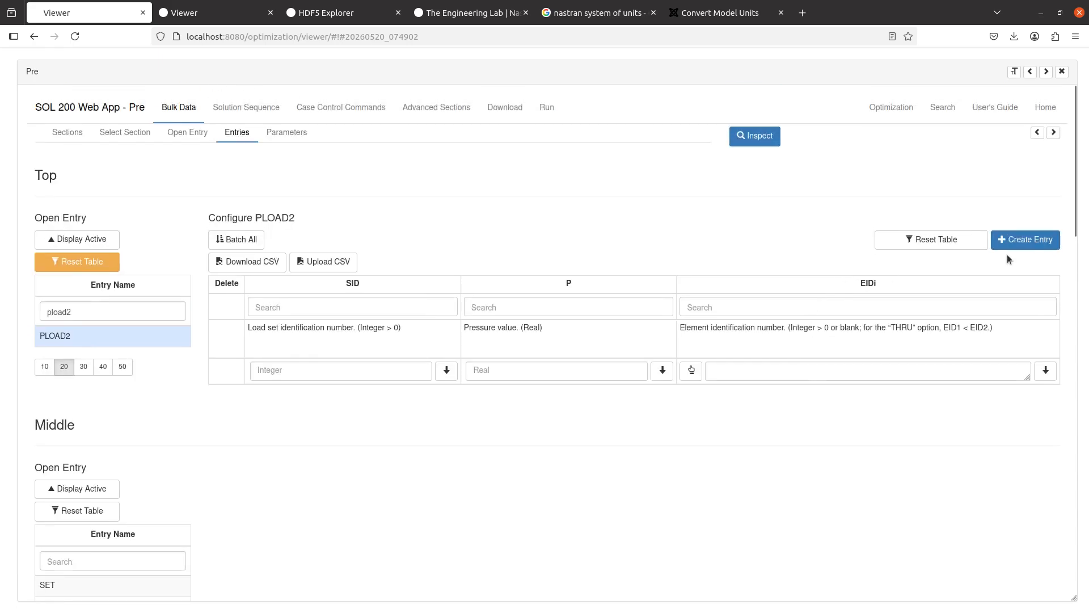
# Step: Create a PLOAD2 entry with a pressure of .1 and enable additive picking of 2D elements for its EIDi field
pyautogui.click(1039, 248)
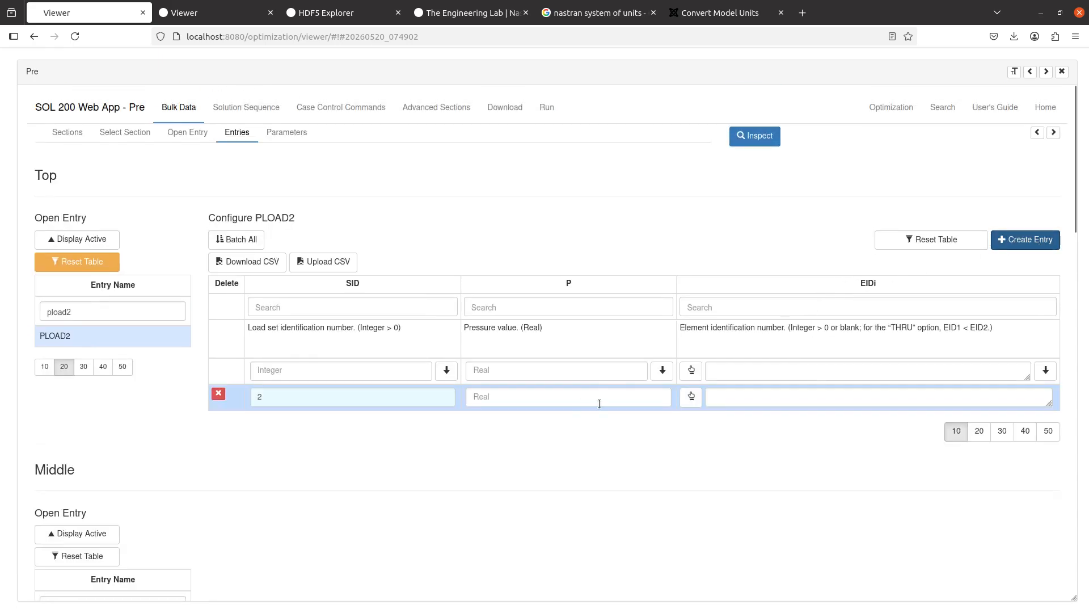
pyautogui.click(599, 401)
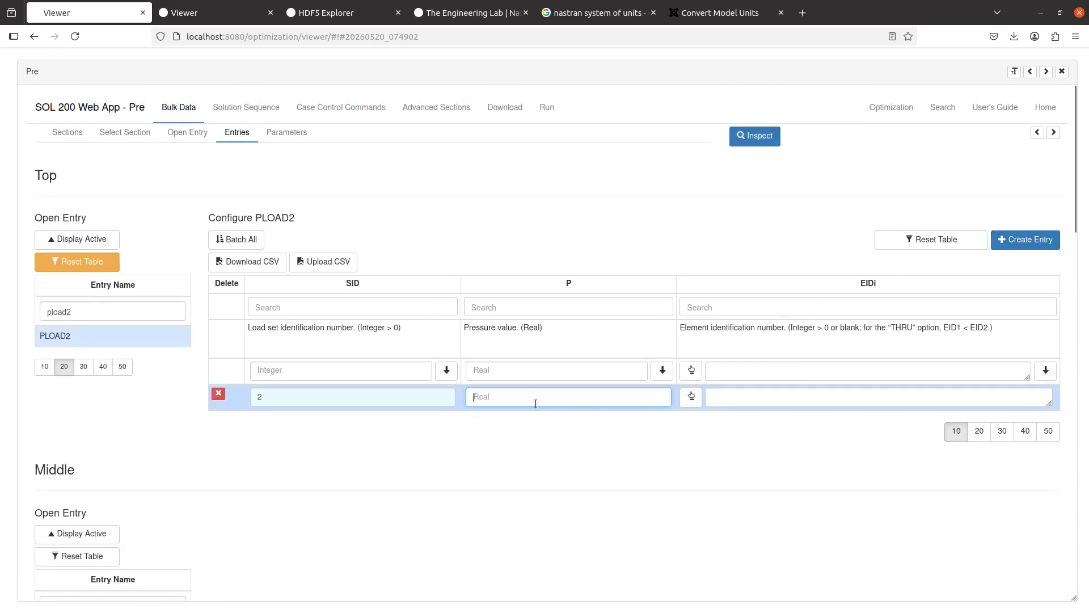
pyautogui.write('.1')
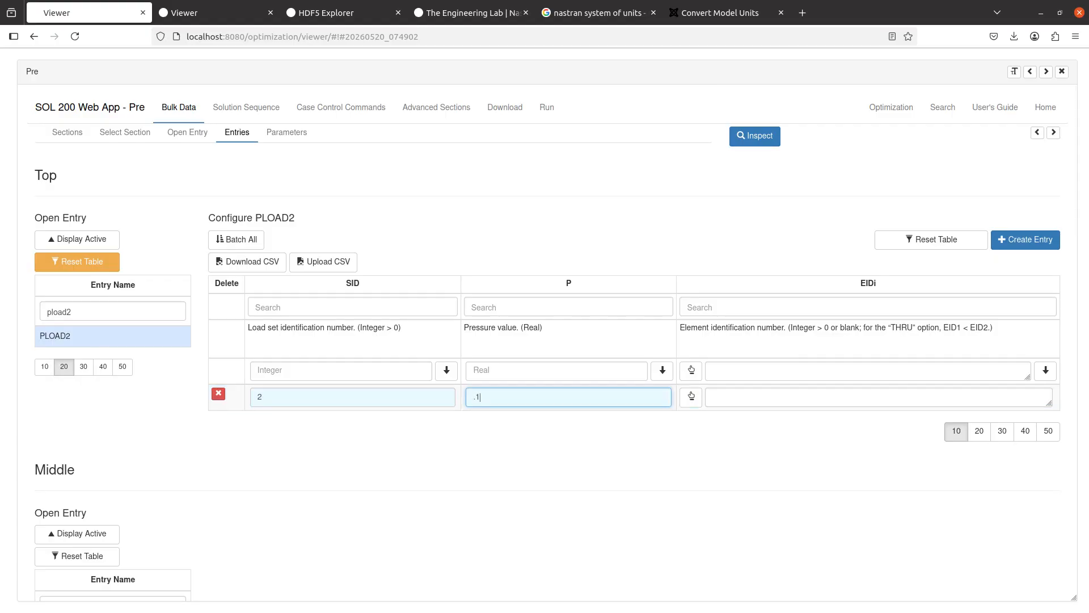
pyautogui.click(690, 398)
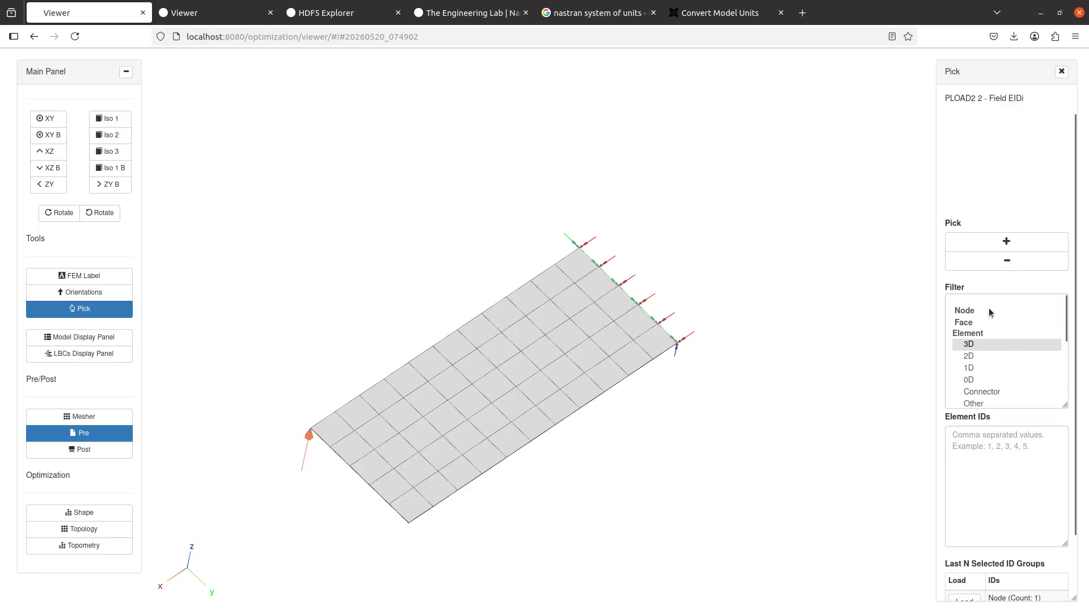
pyautogui.click(969, 356)
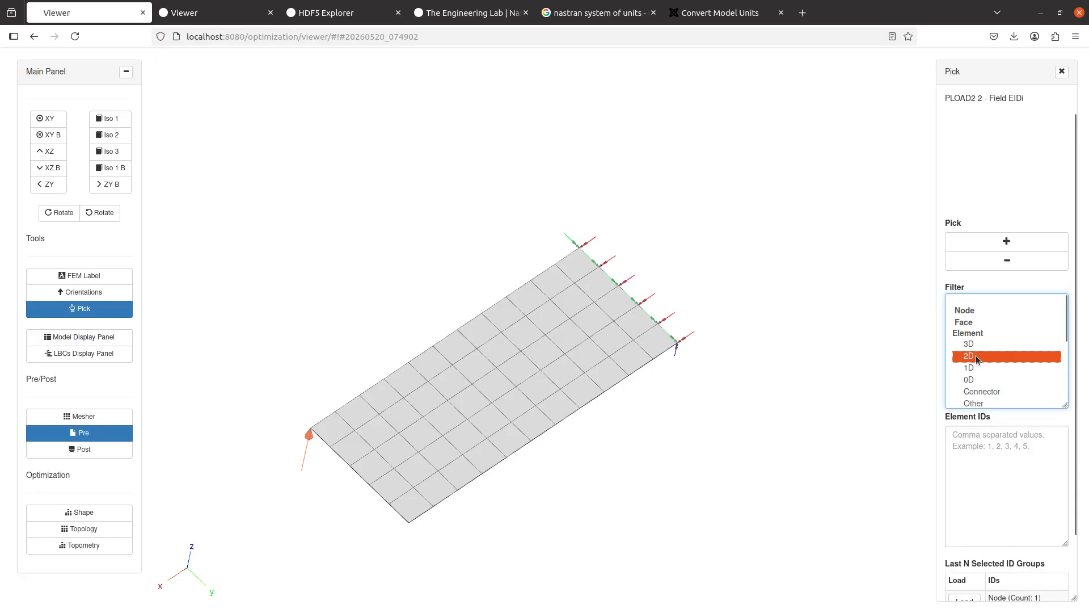
pyautogui.click(1003, 245)
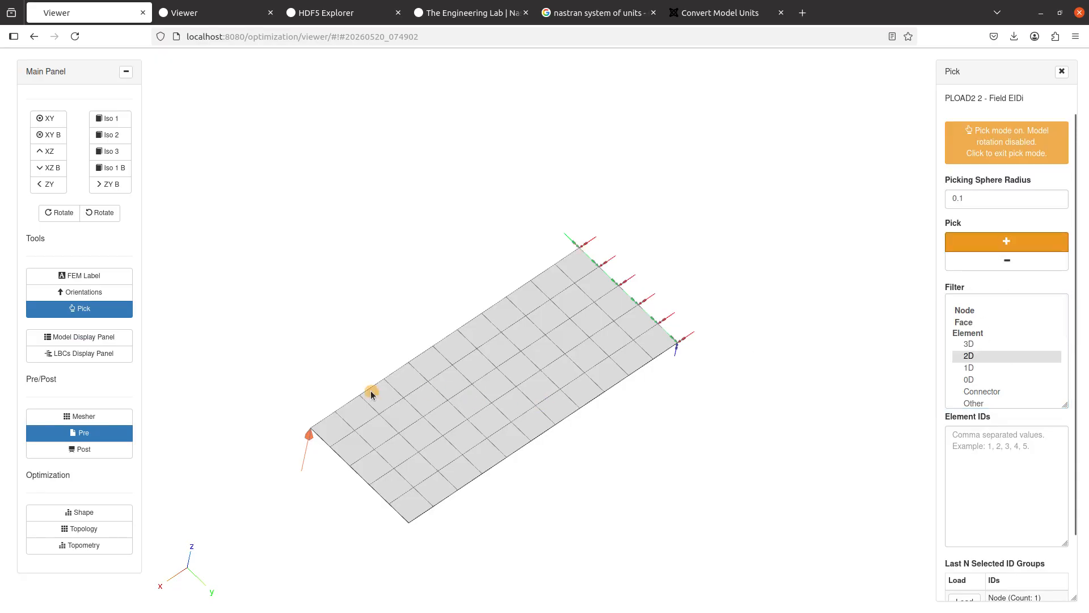
# Step: Try selecting the plate's elements by sweeping over them, enlarging the picking sphere radius to 0.9 to cover the whole plate
pyautogui.moveTo(422, 437)
pyautogui.mouseDown()
pyautogui.moveTo(471, 468)
pyautogui.moveTo(420, 402)
pyautogui.moveTo(461, 400)
pyautogui.moveTo(437, 381)
pyautogui.moveTo(900, 311)
pyautogui.mouseUp()
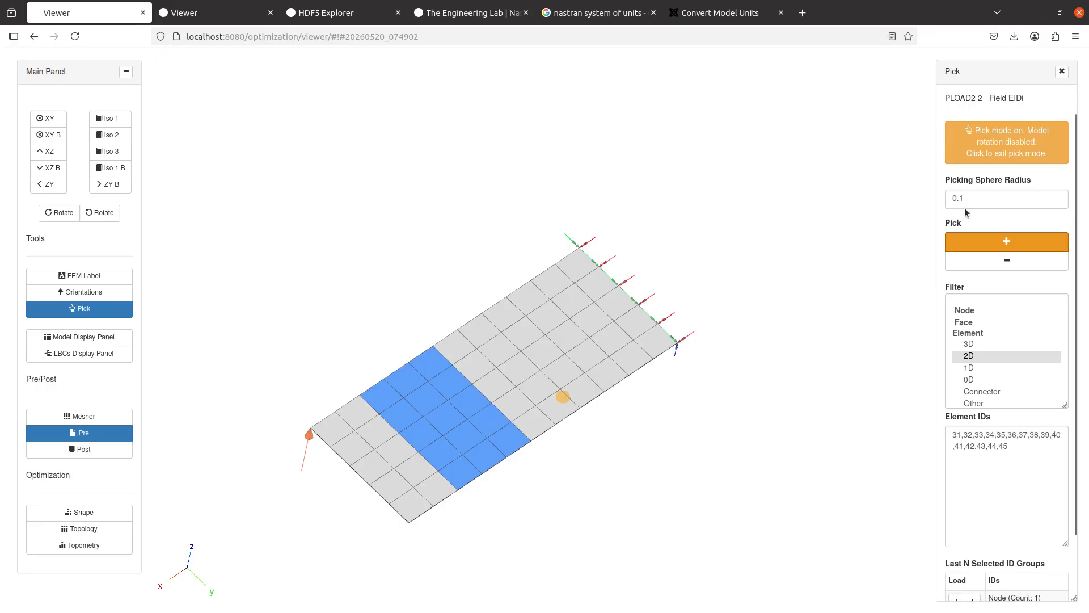
pyautogui.moveTo(960, 197); pyautogui.dragTo(963, 198)
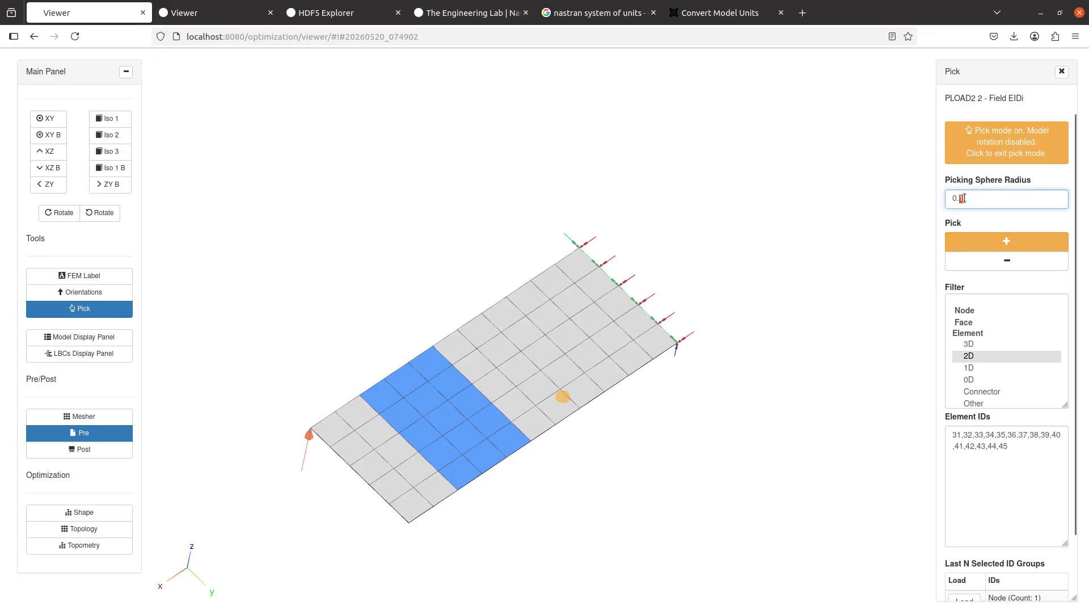
pyautogui.write('9')
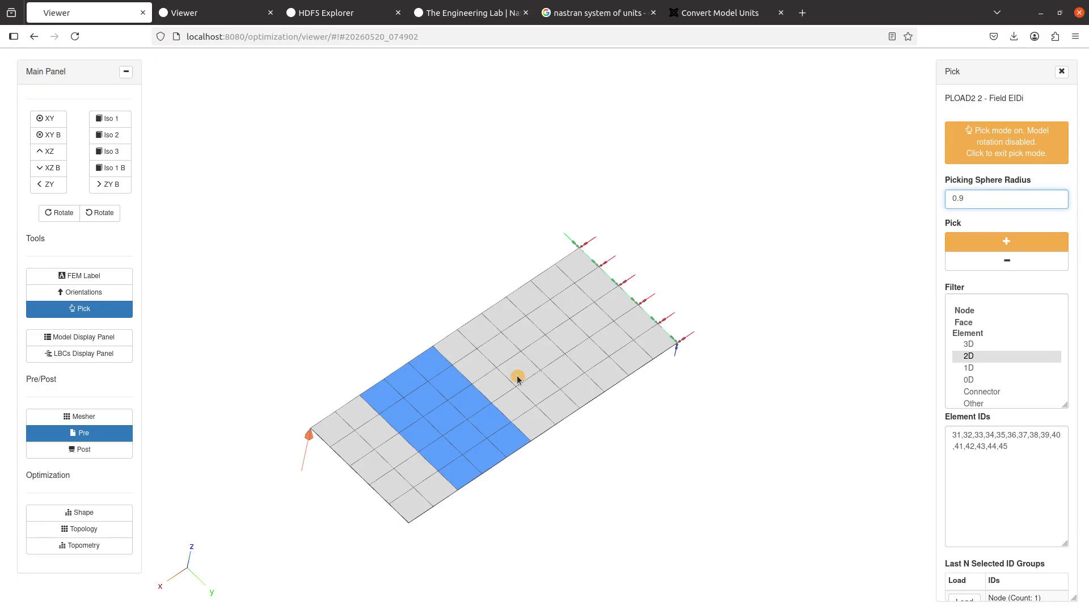
pyautogui.moveTo(517, 375)
pyautogui.mouseDown()
pyautogui.moveTo(485, 401)
pyautogui.moveTo(597, 286)
pyautogui.moveTo(486, 424)
pyautogui.moveTo(389, 440)
pyautogui.moveTo(670, 346)
pyautogui.mouseUp()
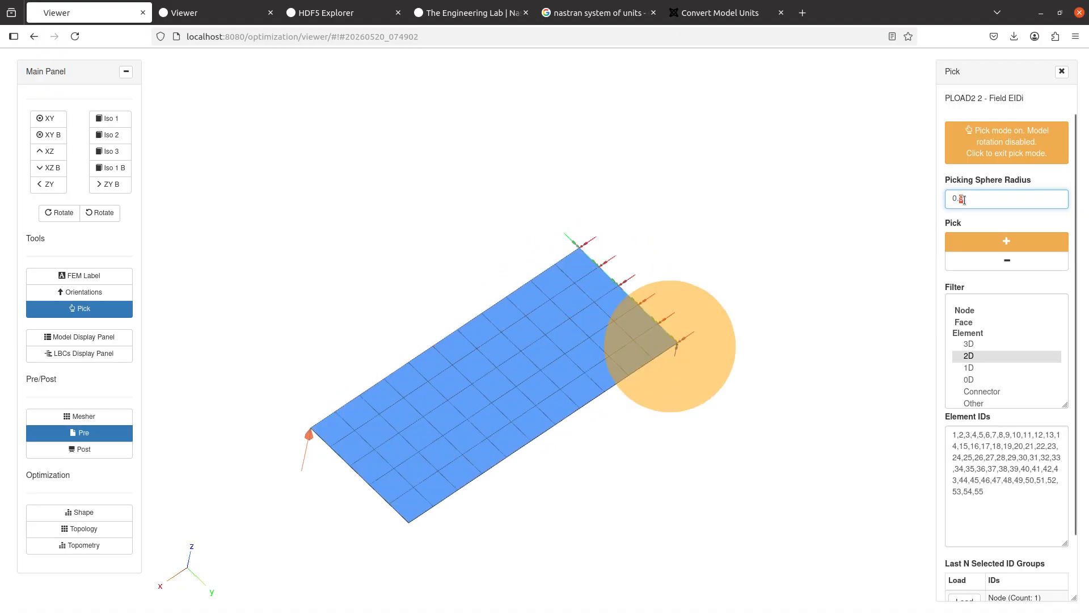
# Step: Reset the picking sphere radius to 0.1 and clear all the picked element IDs
pyautogui.write('1')
pyautogui.click(1025, 503)
pyautogui.hotkey('ctrl', 'a')
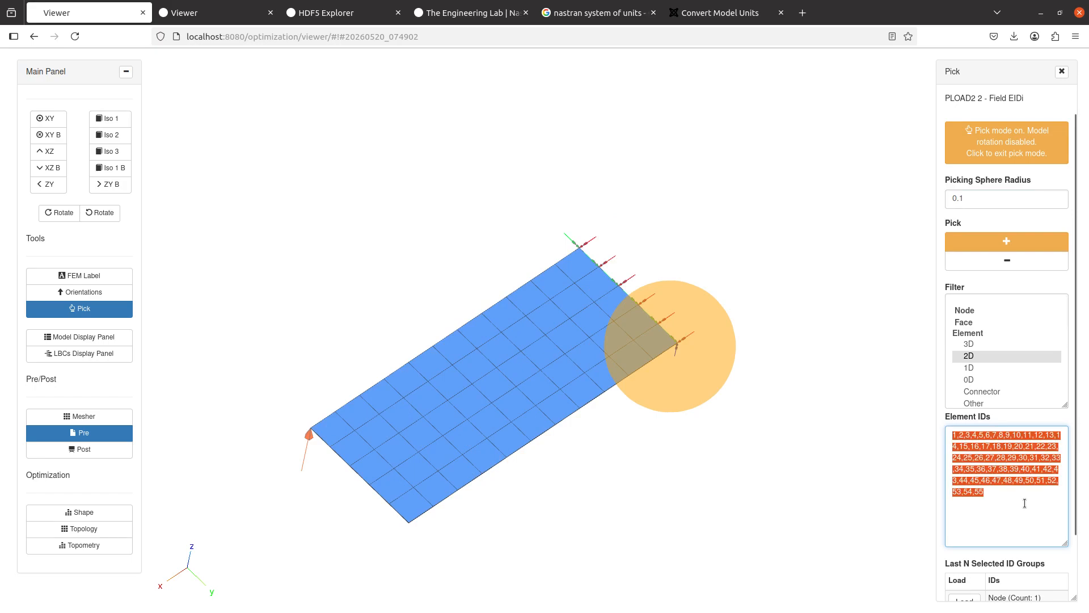
pyautogui.press('BackSpace')
pyautogui.click(1007, 181)
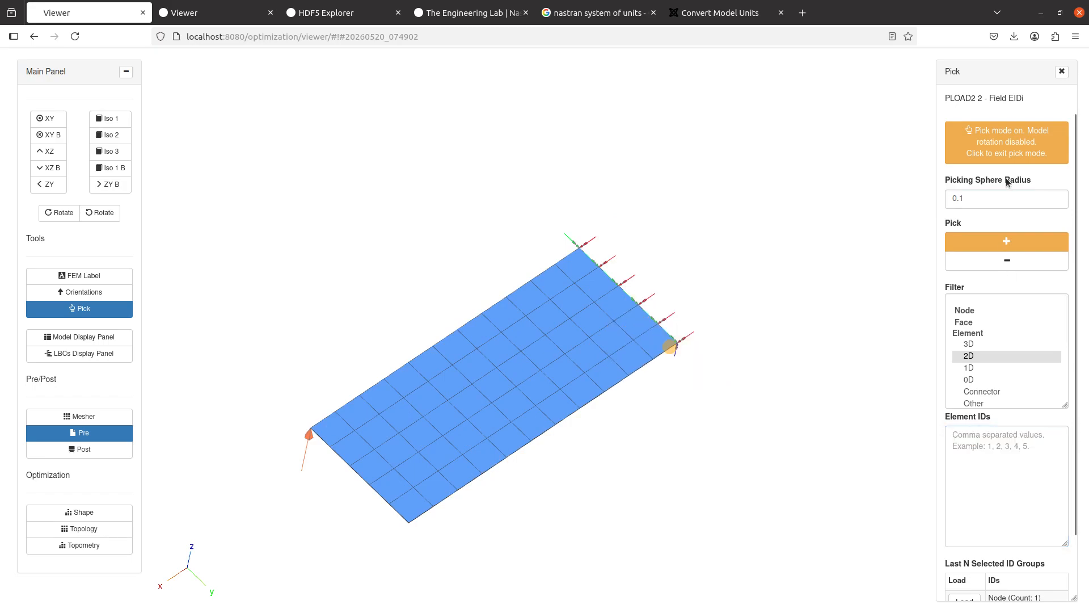
# Step: Pick the whole plate through its 2D property, convert the selection to 2D elements, and finish picking for the EIDi field
pyautogui.moveTo(1066, 333); pyautogui.dragTo(1066, 388)
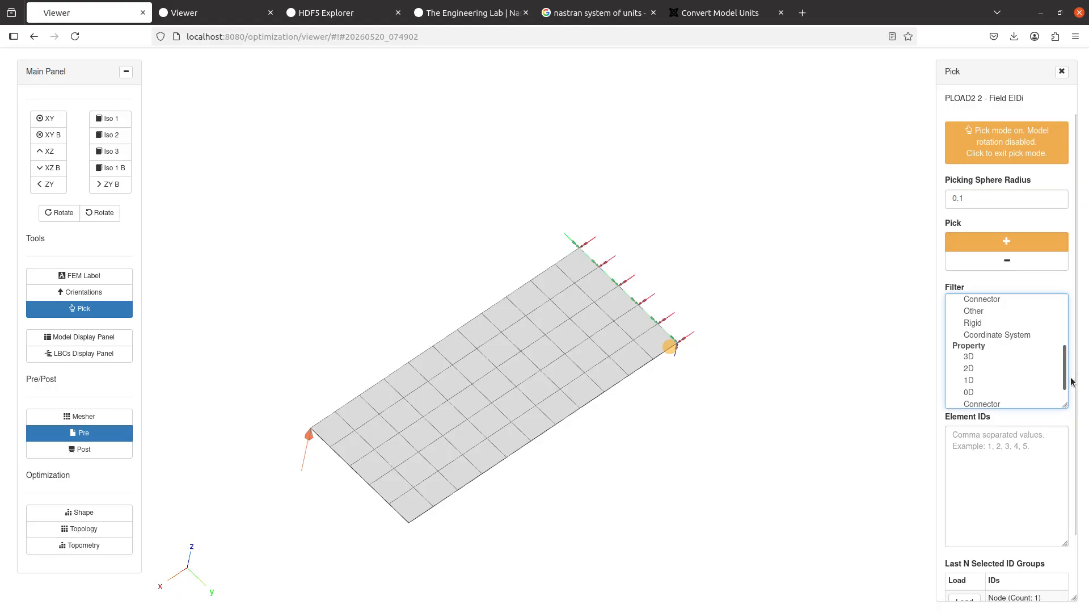
pyautogui.click(971, 370)
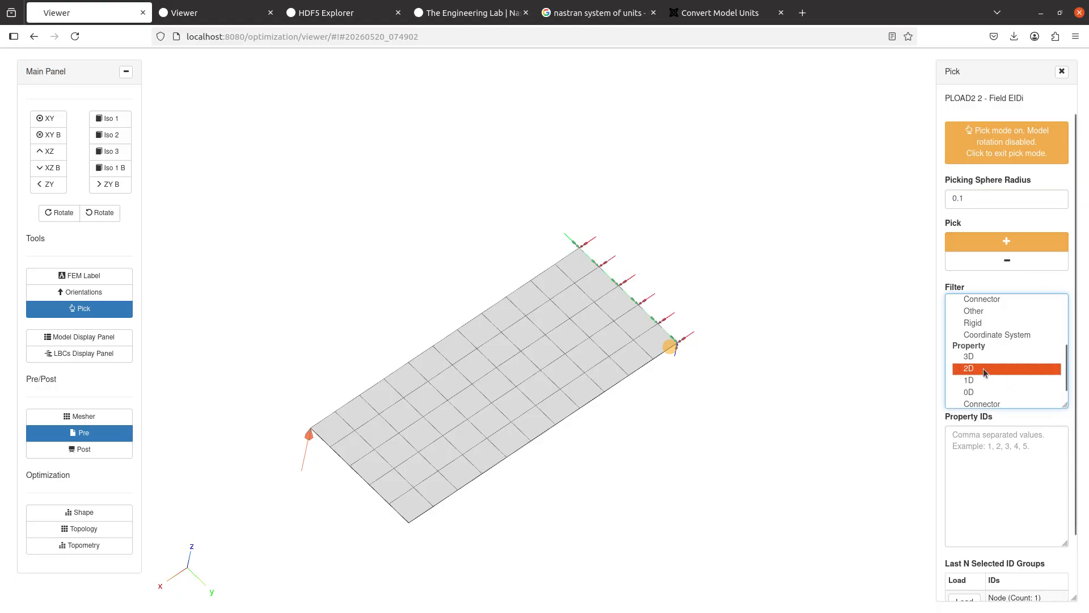
pyautogui.click(536, 393)
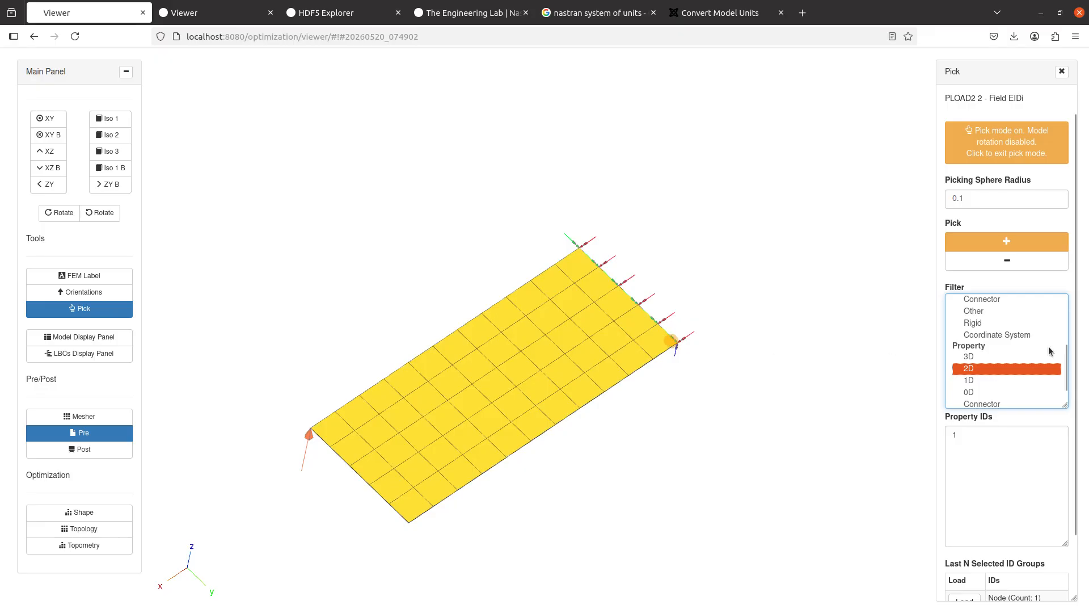
pyautogui.moveTo(1064, 363); pyautogui.dragTo(1060, 313)
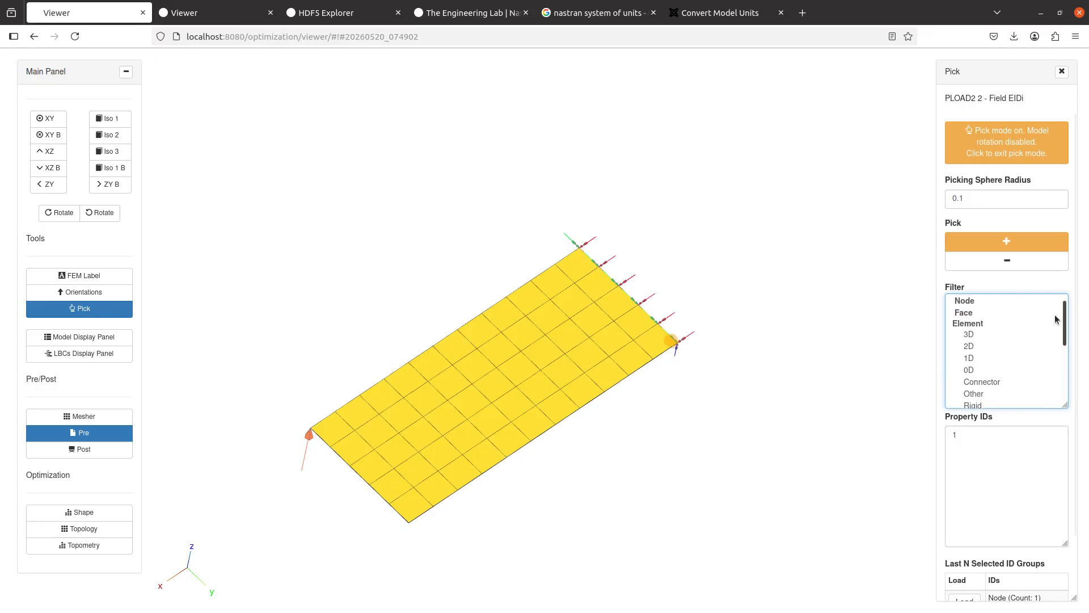
pyautogui.click(969, 346)
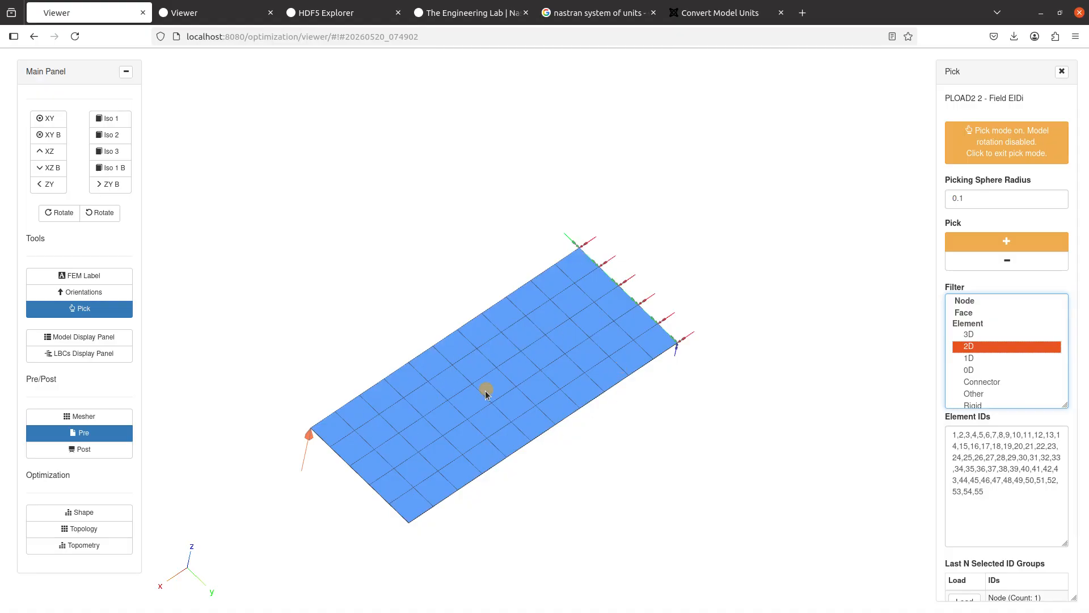
pyautogui.scroll(3, 485, 392)
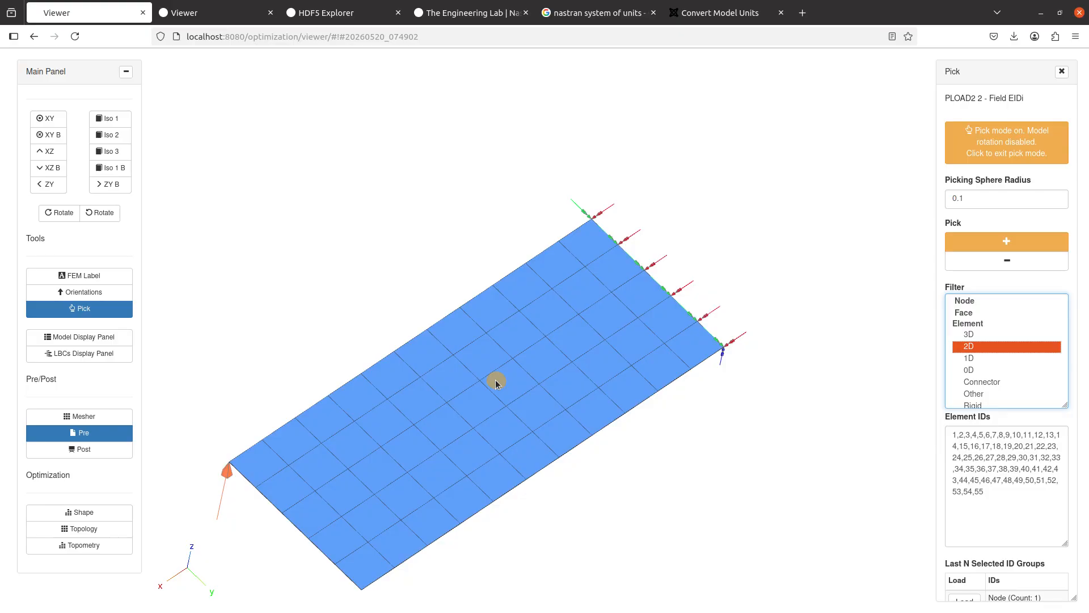
pyautogui.click(1061, 72)
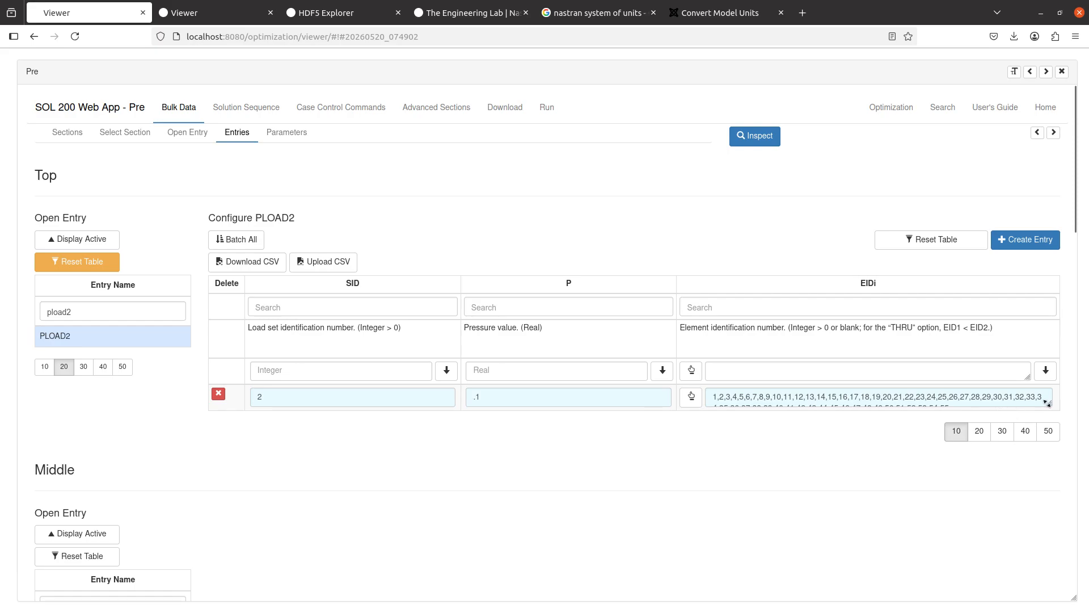
# Step: Enlarge the EIDi field to review its element IDs and examine the PLOAD2 entry in the widened BDF output
pyautogui.moveTo(1047, 404); pyautogui.dragTo(1046, 530)
pyautogui.moveTo(930, 445); pyautogui.dragTo(606, 391)
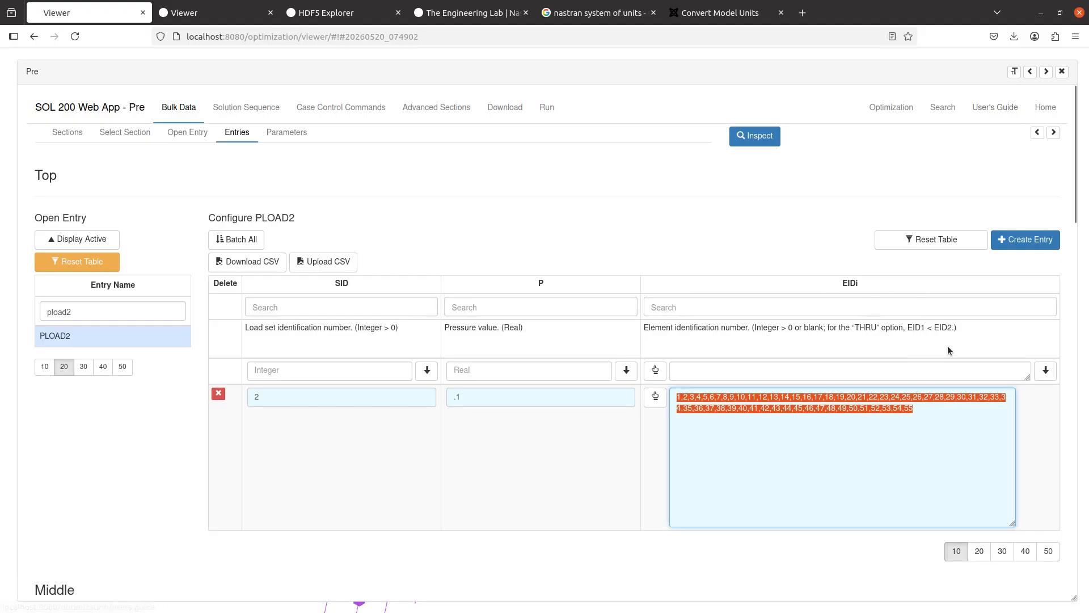
pyautogui.click(1040, 132)
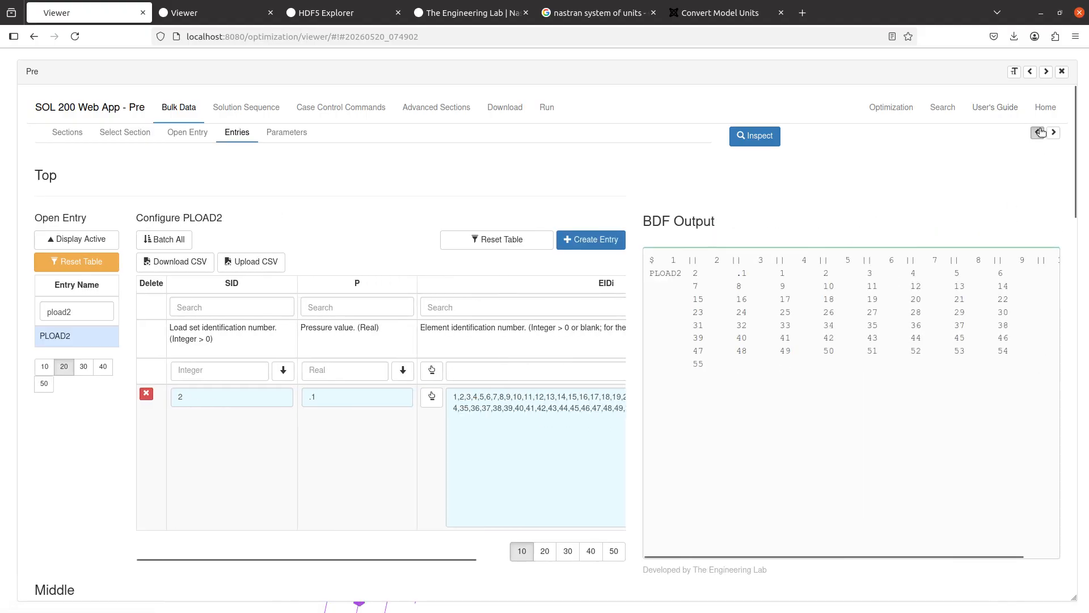
pyautogui.moveTo(617, 321); pyautogui.dragTo(556, 276)
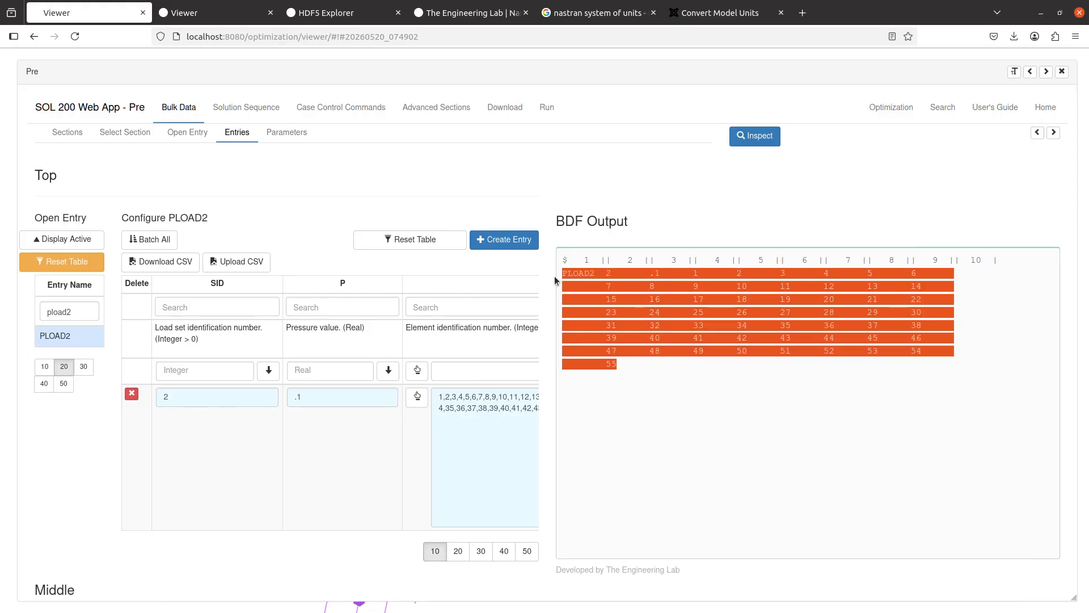
# Step: Try a PLOAD2 pressure of 123456. and check how it fits its field in the BDF output
pyautogui.click(369, 401)
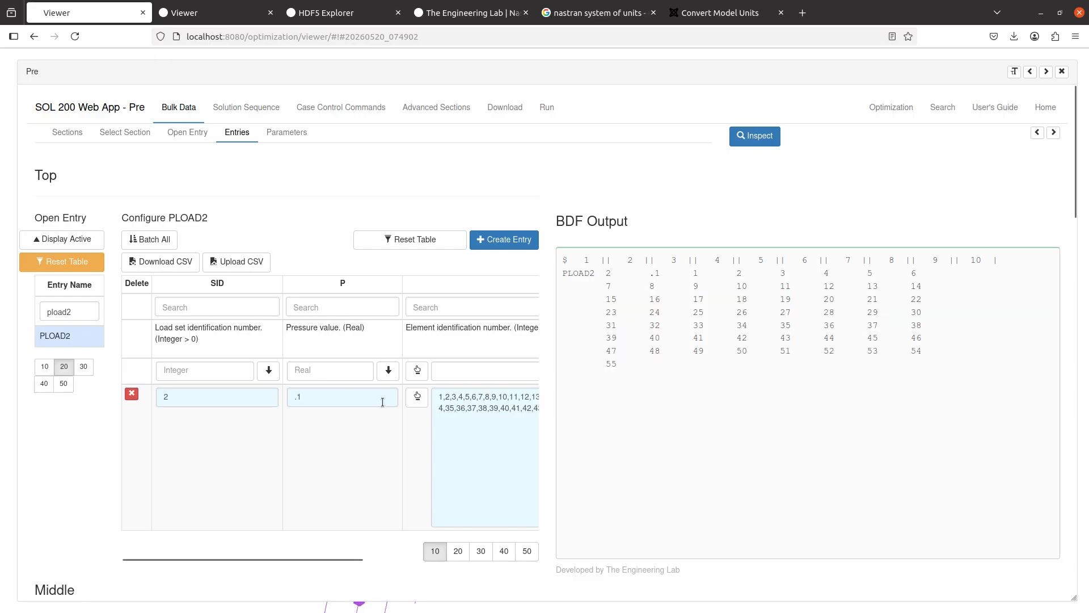
pyautogui.moveTo(369, 401); pyautogui.dragTo(276, 393)
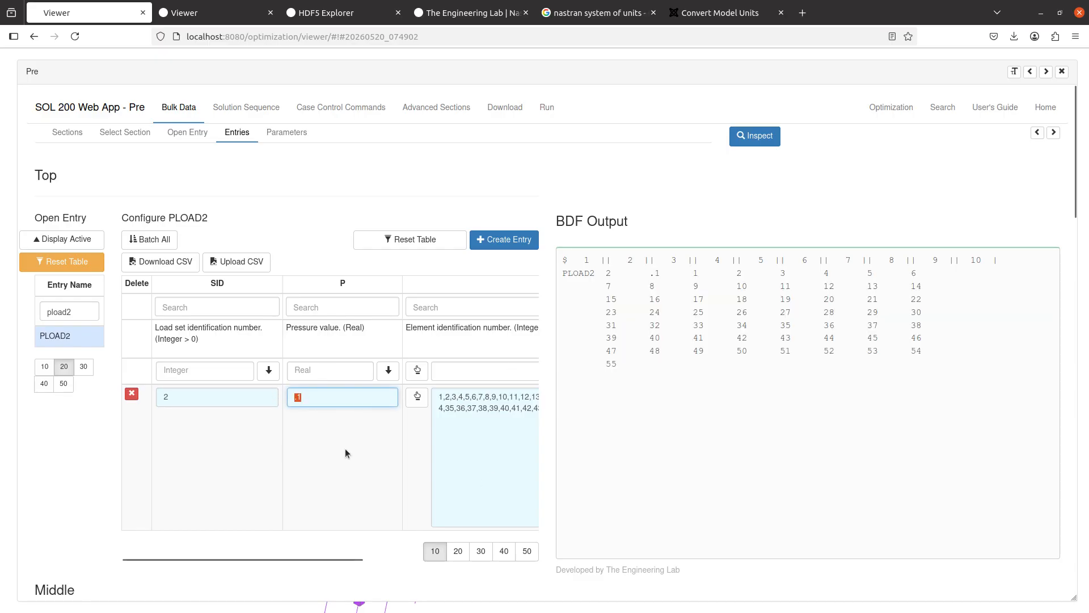
pyautogui.write('12345')
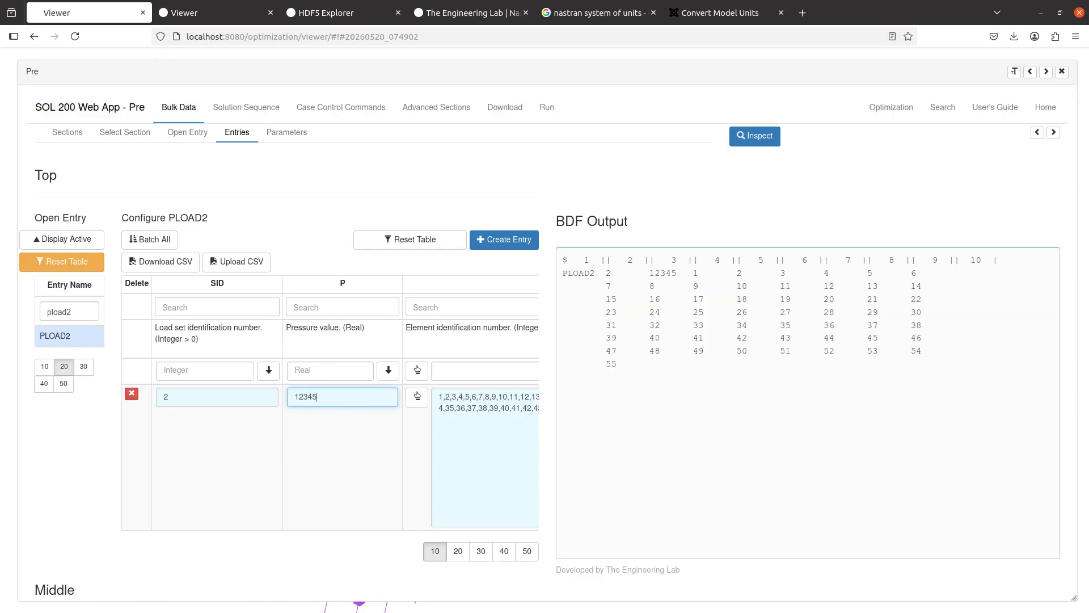
pyautogui.write('6')
pyautogui.click(641, 285)
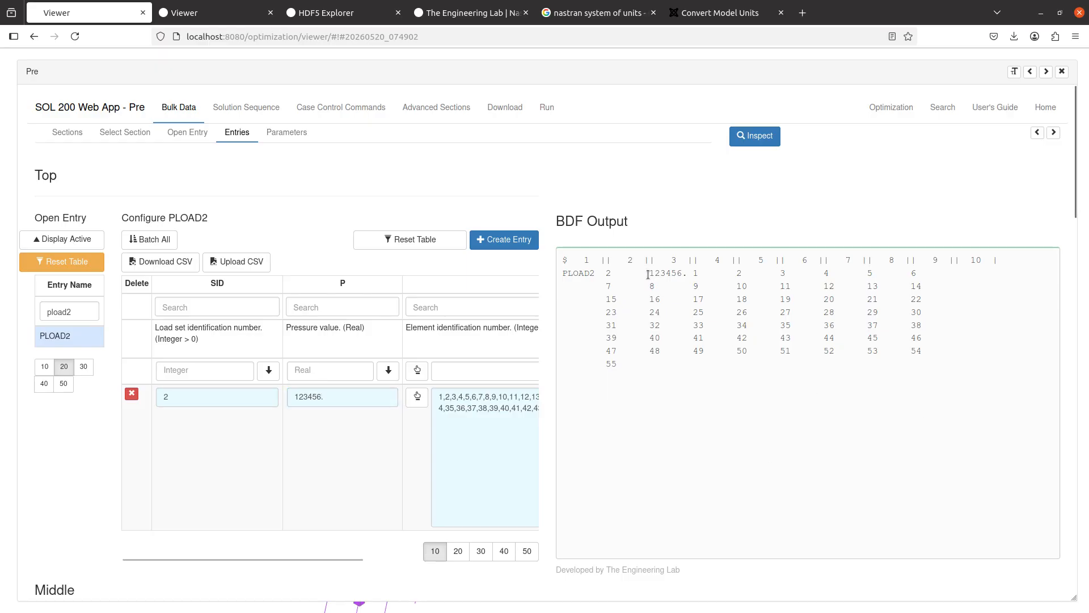
pyautogui.moveTo(648, 272); pyautogui.dragTo(687, 273)
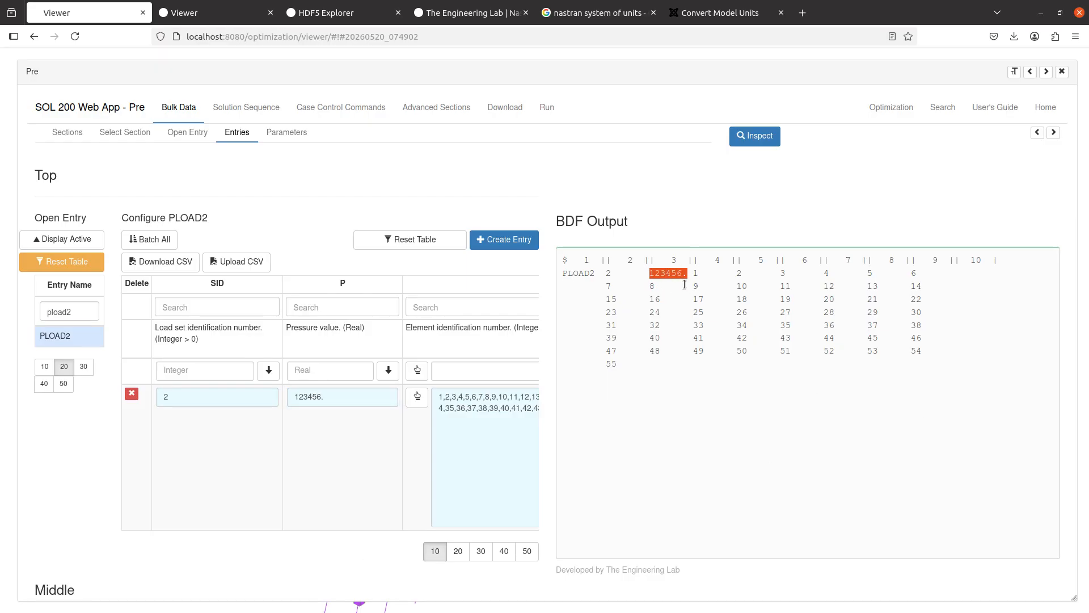
# Step: Switch to Notepad++ to examine the column layout of the SPC1 and CQUAD4 entries in model.bdf, and return to the web app
pyautogui.hotkey('alt', 'Tab')
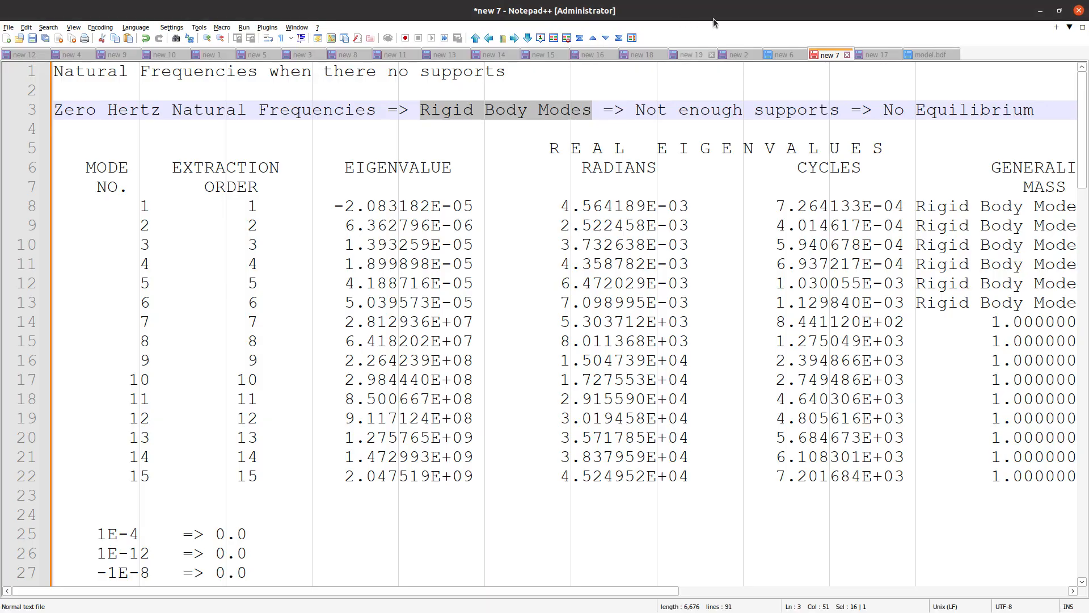
pyautogui.click(912, 54)
pyautogui.scroll(-4, 545, 307)
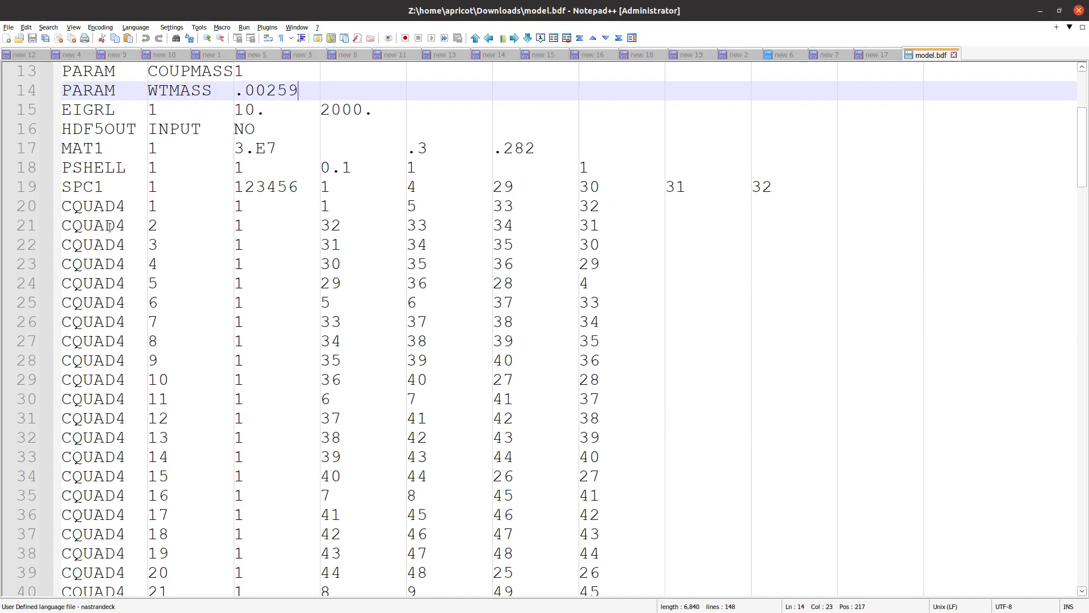
pyautogui.moveTo(126, 187); pyautogui.dragTo(688, 500)
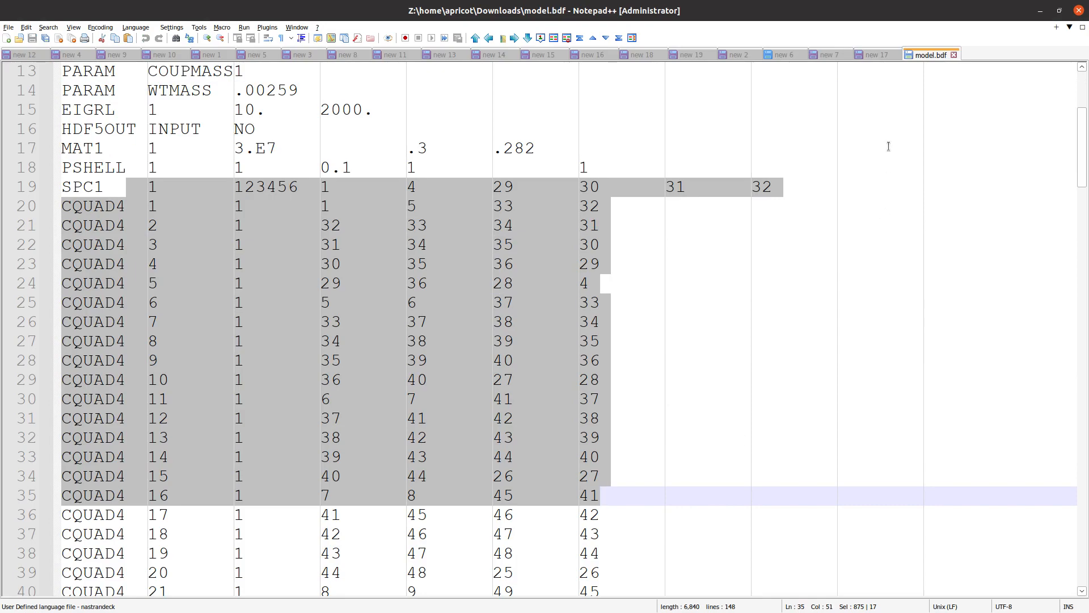
pyautogui.click(883, 54)
pyautogui.click(842, 57)
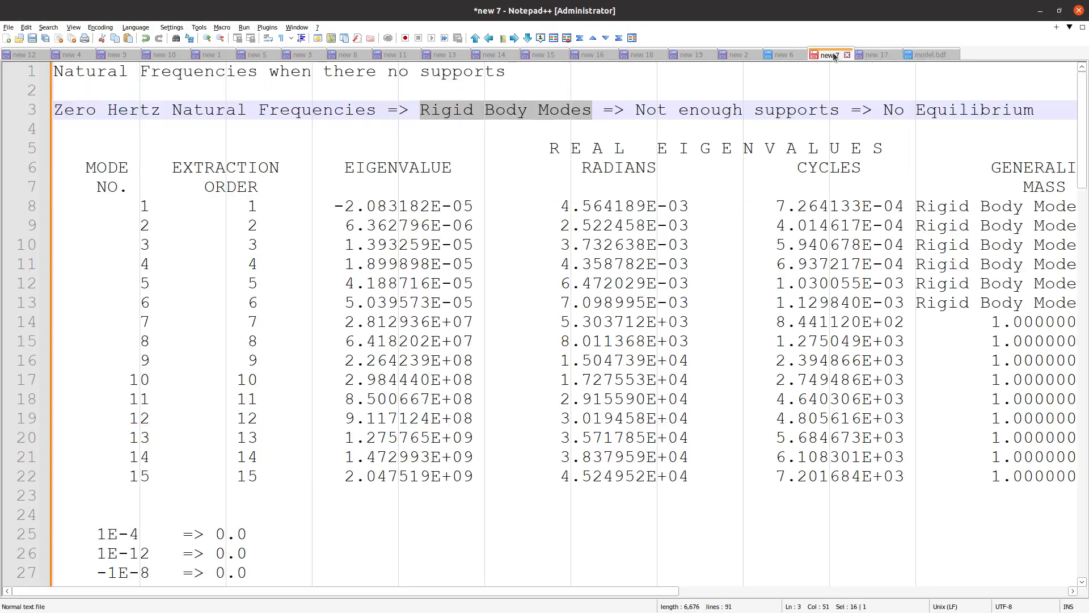
pyautogui.hotkey('alt', 'Tab')
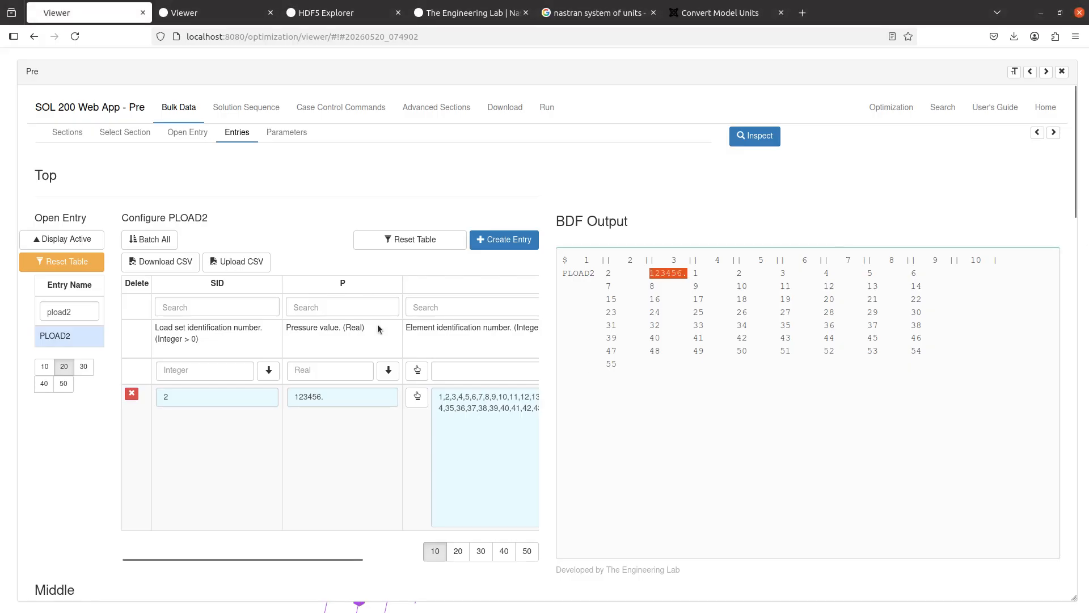
# Step: Set the PLOAD2 pressure back to .1 and hide the BDF output
pyautogui.click(331, 396)
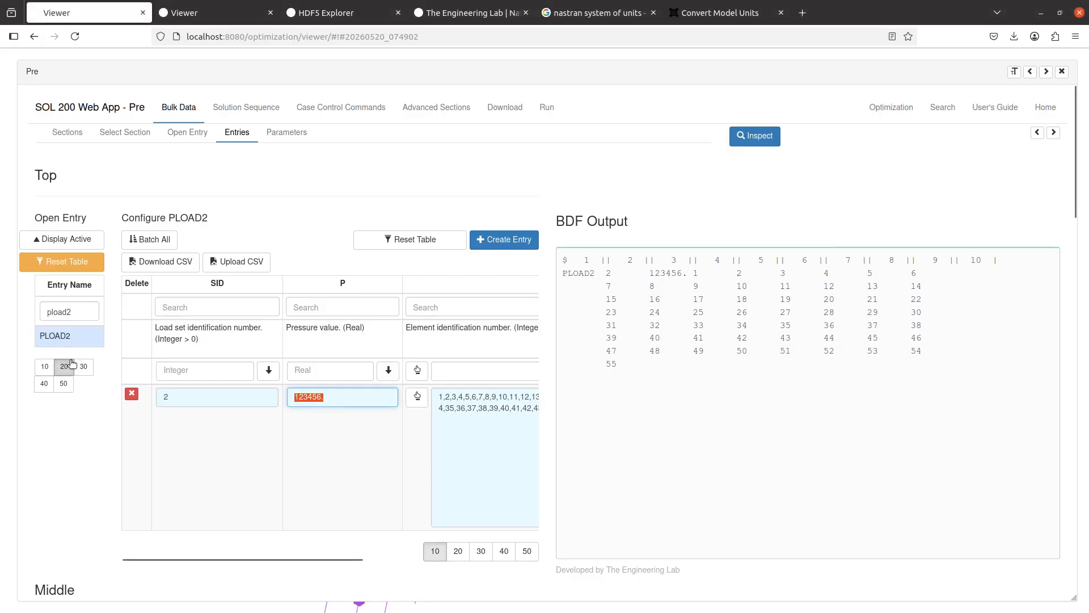
pyautogui.write('.1')
pyautogui.press('Tab')
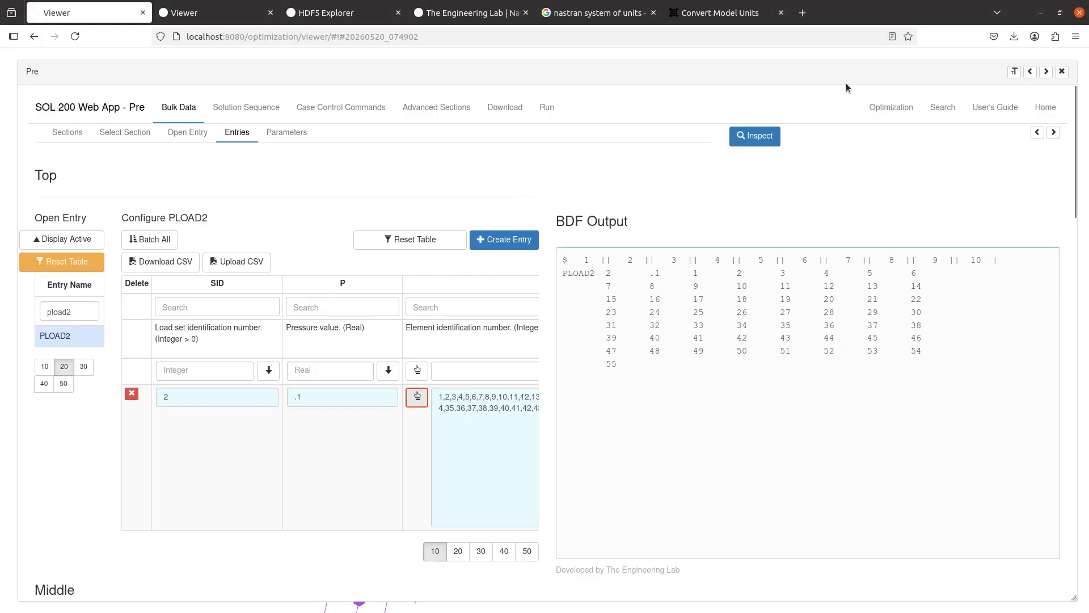
pyautogui.click(1050, 137)
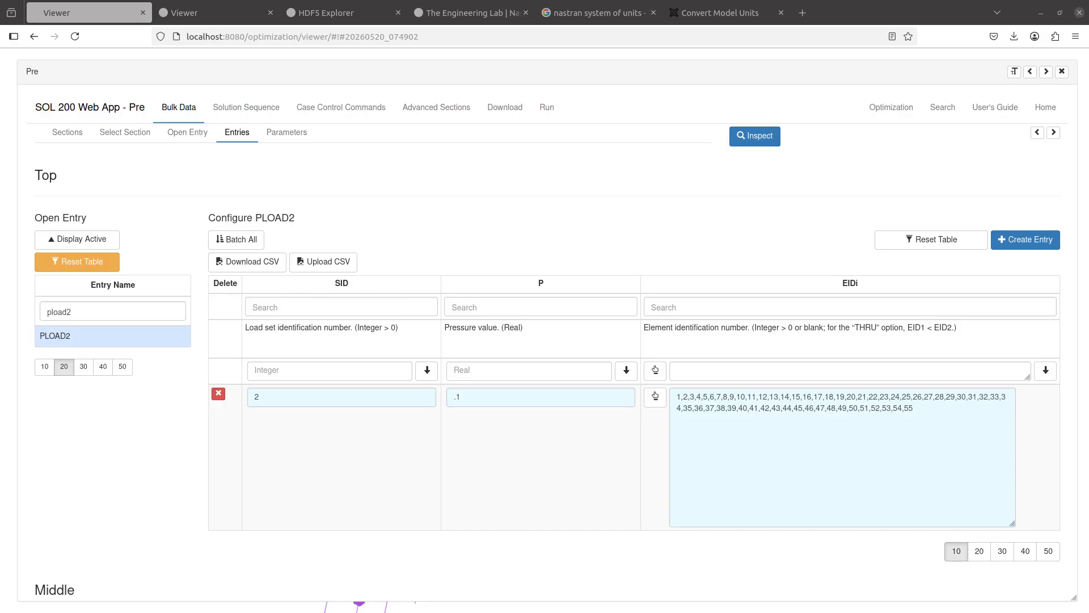
# Step: Return to the 3D model and view the pressure arrows on the plate with the load and boundary condition labels displayed
pyautogui.click(1061, 71)
pyautogui.moveTo(571, 232); pyautogui.dragTo(634, 405)
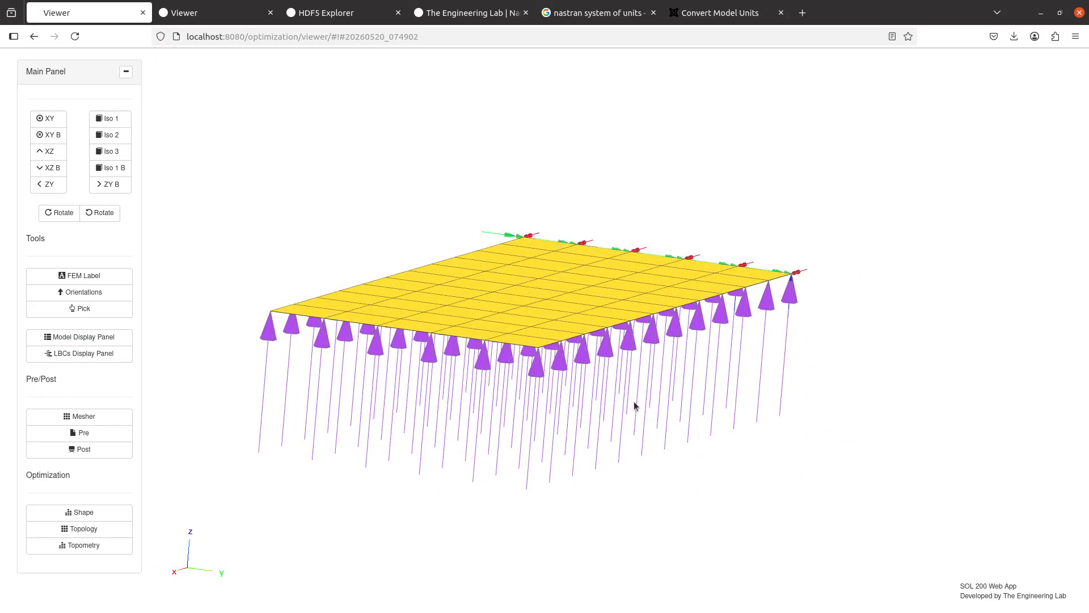
pyautogui.click(128, 354)
pyautogui.click(784, 148)
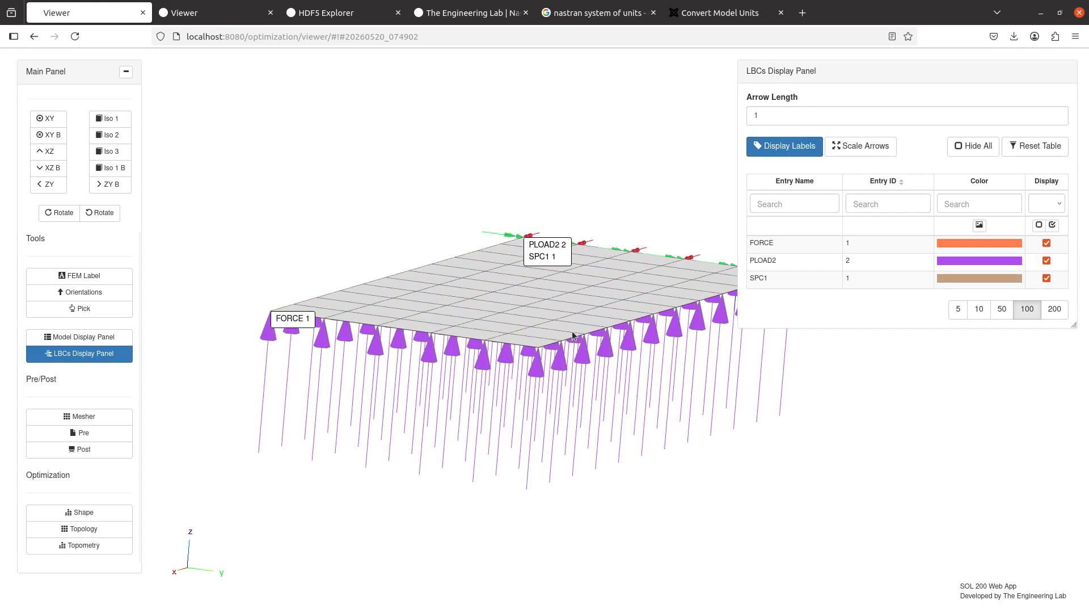
pyautogui.moveTo(573, 335); pyautogui.dragTo(519, 334)
pyautogui.moveTo(447, 319); pyautogui.dragTo(470, 352)
pyautogui.moveTo(606, 175); pyautogui.dragTo(629, 261)
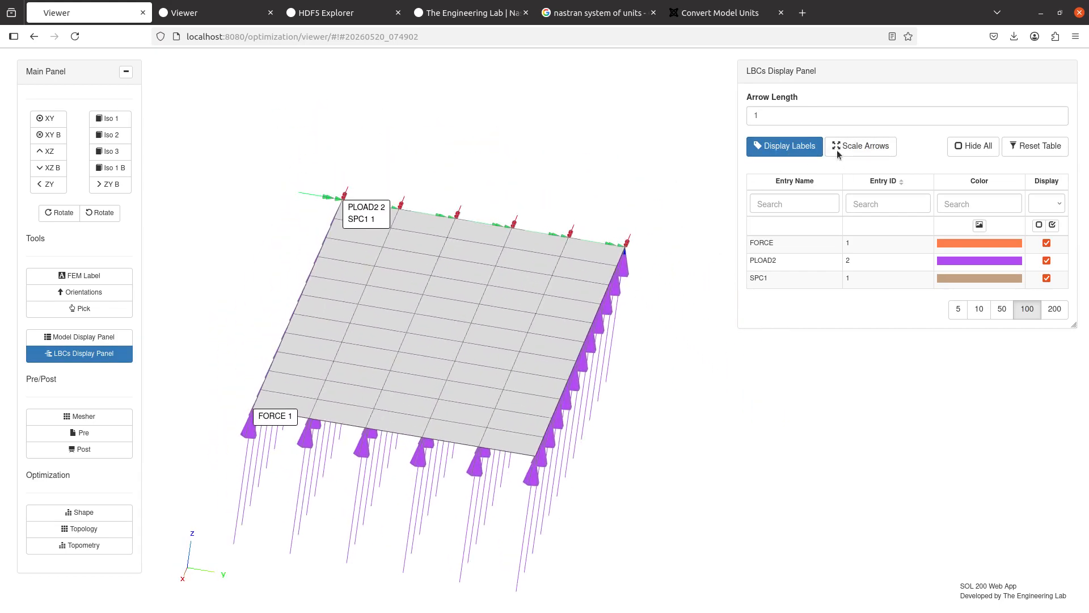
# Step: Cycle the load and boundary condition labels to inspect the FORCE, PLOAD2 and SPC1 values, and turn the labels off
pyautogui.click(808, 151)
pyautogui.click(788, 152)
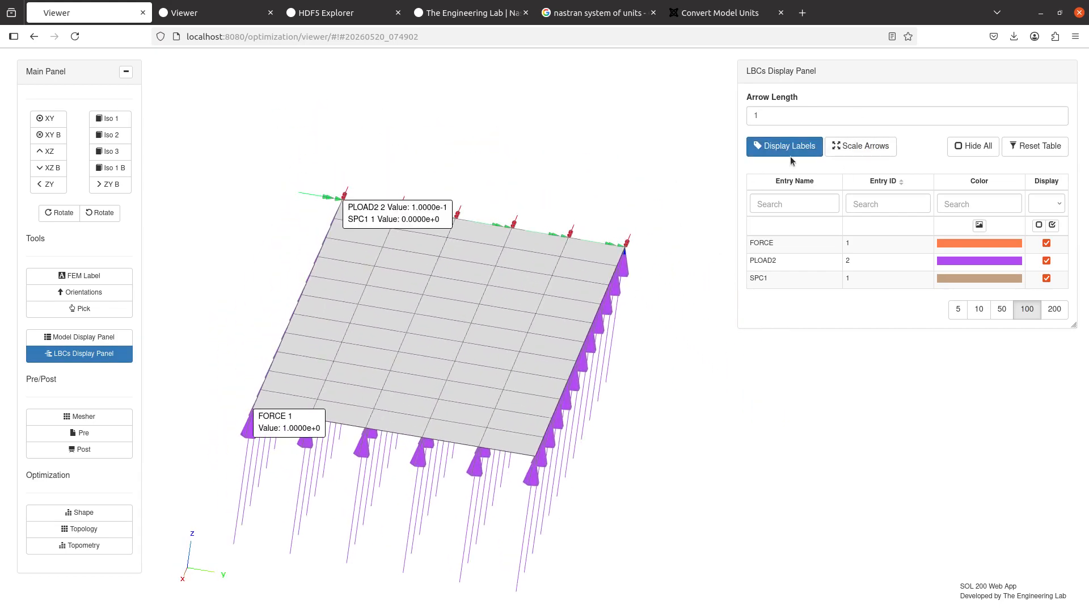
pyautogui.click(795, 148)
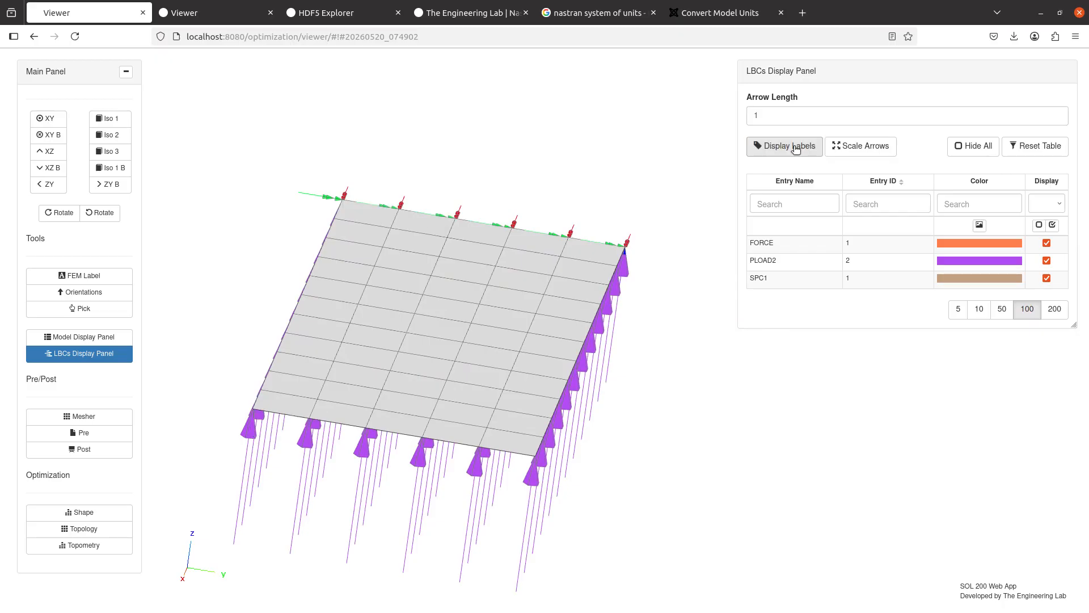
pyautogui.click(796, 149)
pyautogui.moveTo(369, 324); pyautogui.dragTo(407, 321)
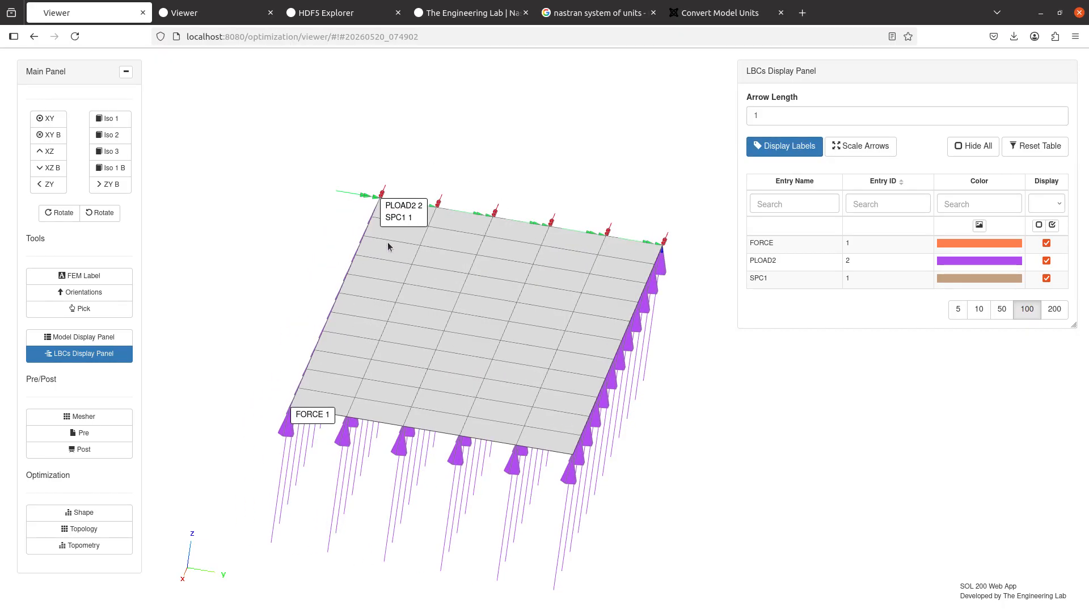
pyautogui.click(785, 152)
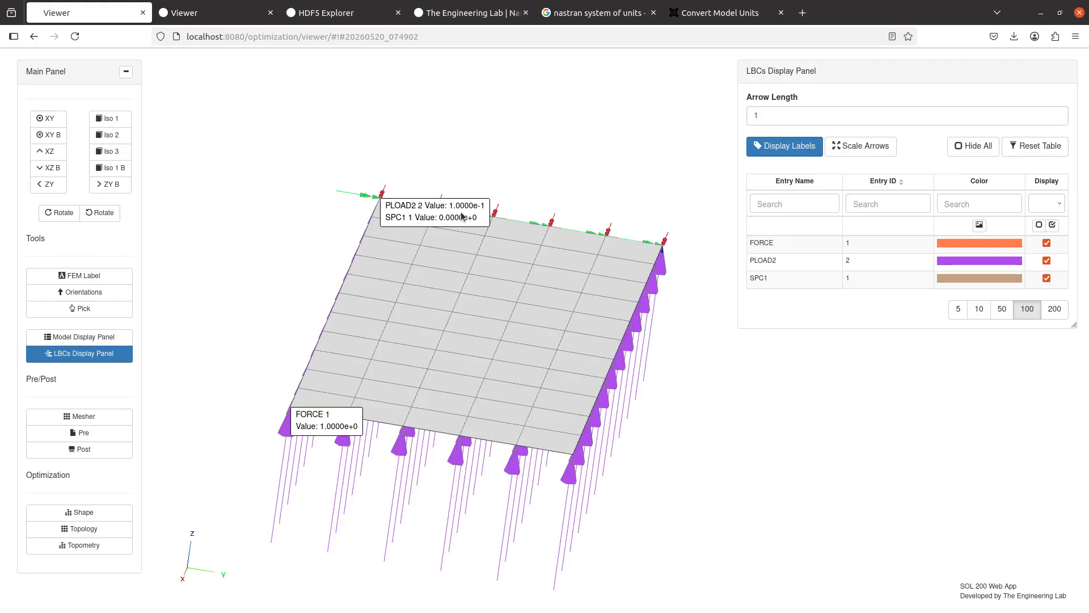
pyautogui.moveTo(546, 314); pyautogui.dragTo(530, 309)
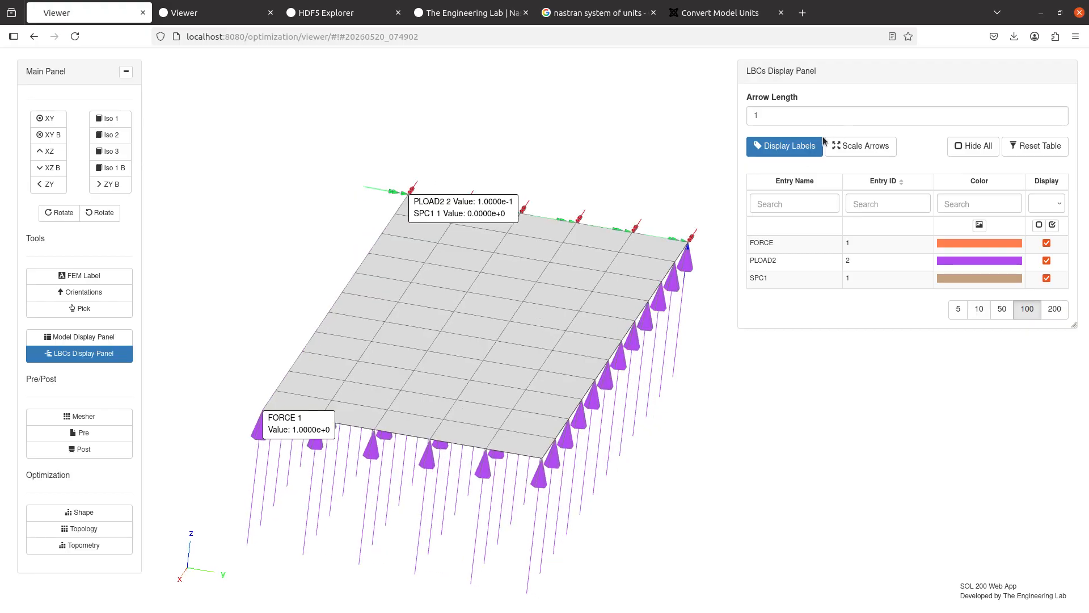
pyautogui.click(818, 145)
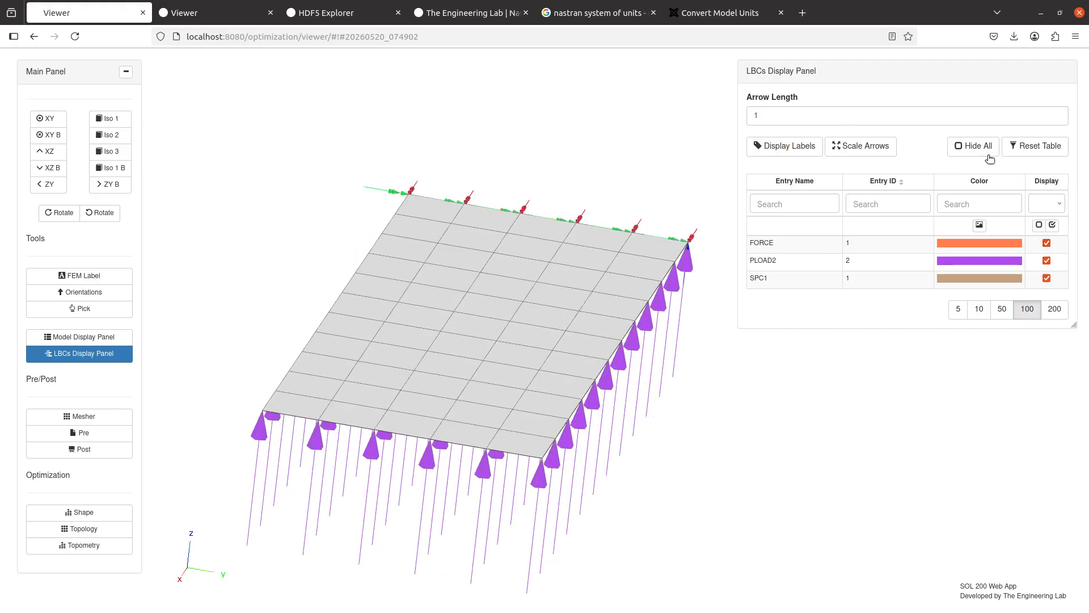
# Step: Hide all loads and boundary conditions, redisplay only SPC1 1, and close the display settings
pyautogui.click(989, 158)
pyautogui.click(1046, 278)
pyautogui.moveTo(544, 295); pyautogui.dragTo(547, 341)
pyautogui.click(91, 358)
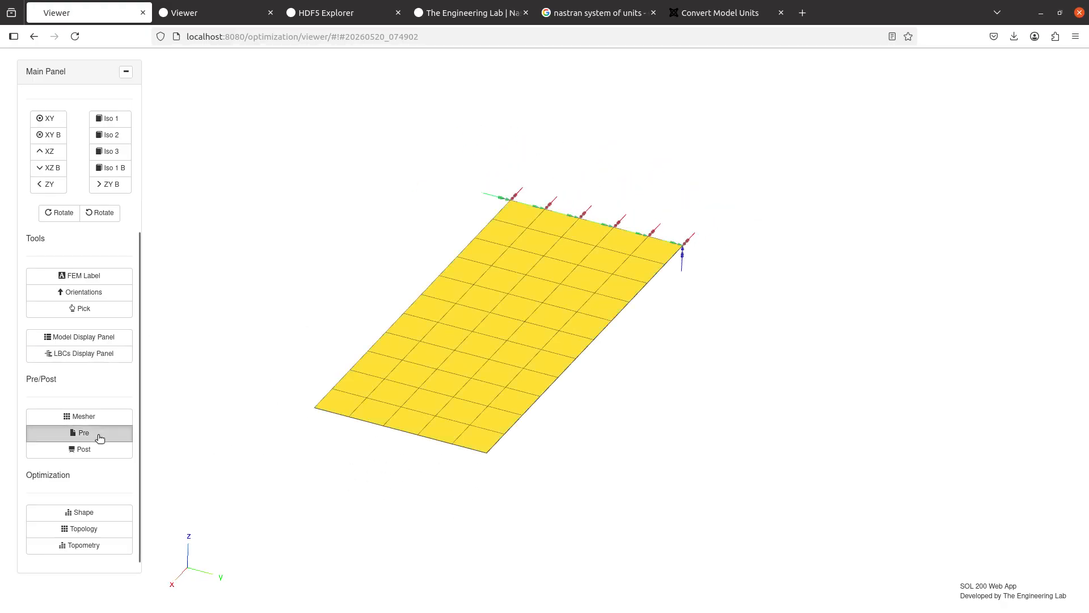
# Step: Add a second subcase below SUBCASE 1 in the case control commands
pyautogui.click(91, 435)
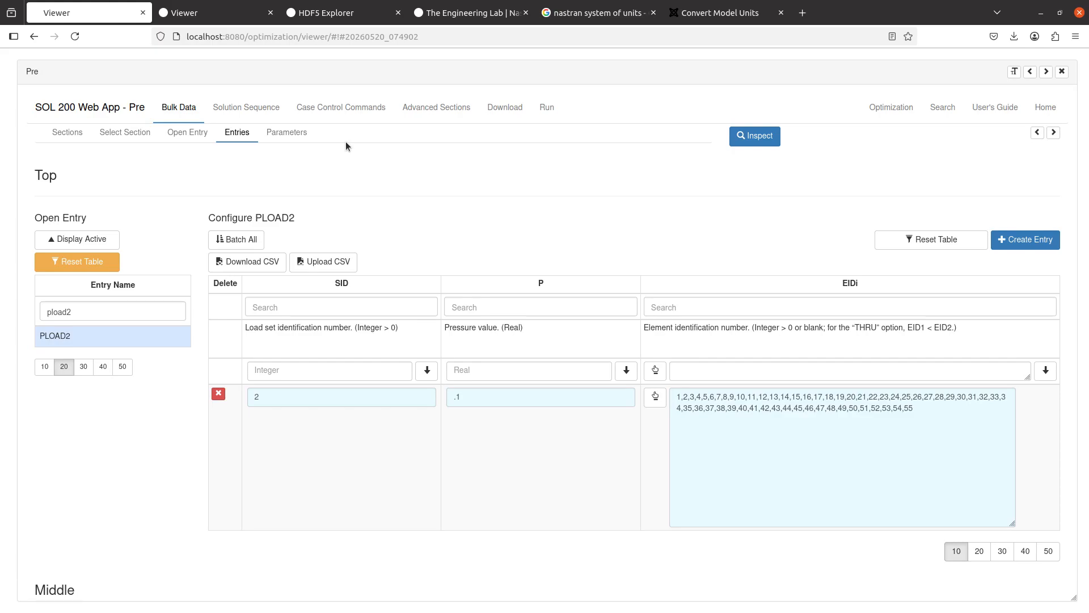
pyautogui.click(353, 112)
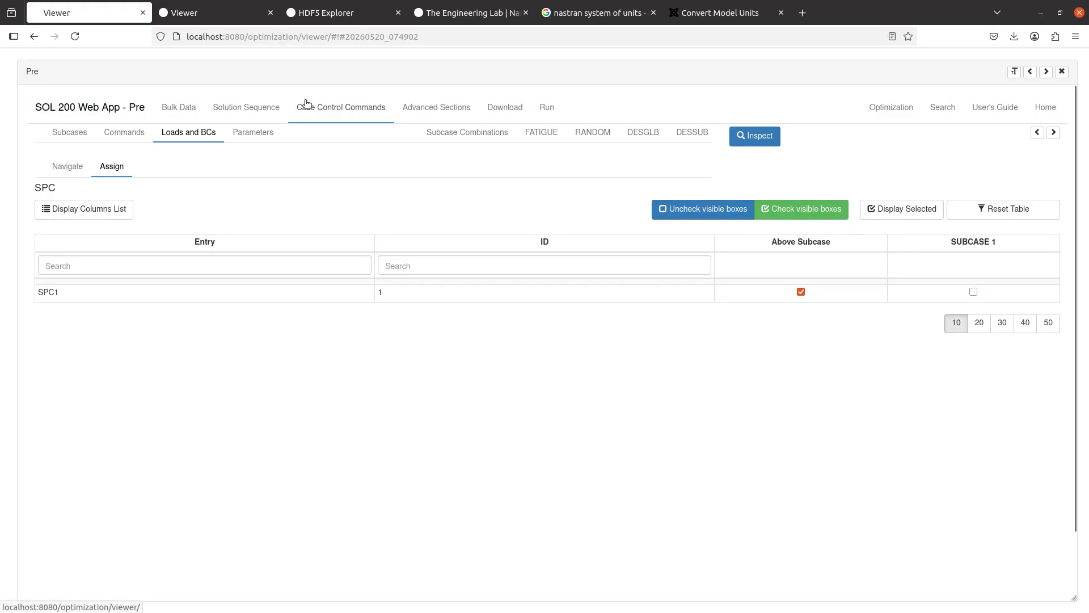
pyautogui.click(63, 134)
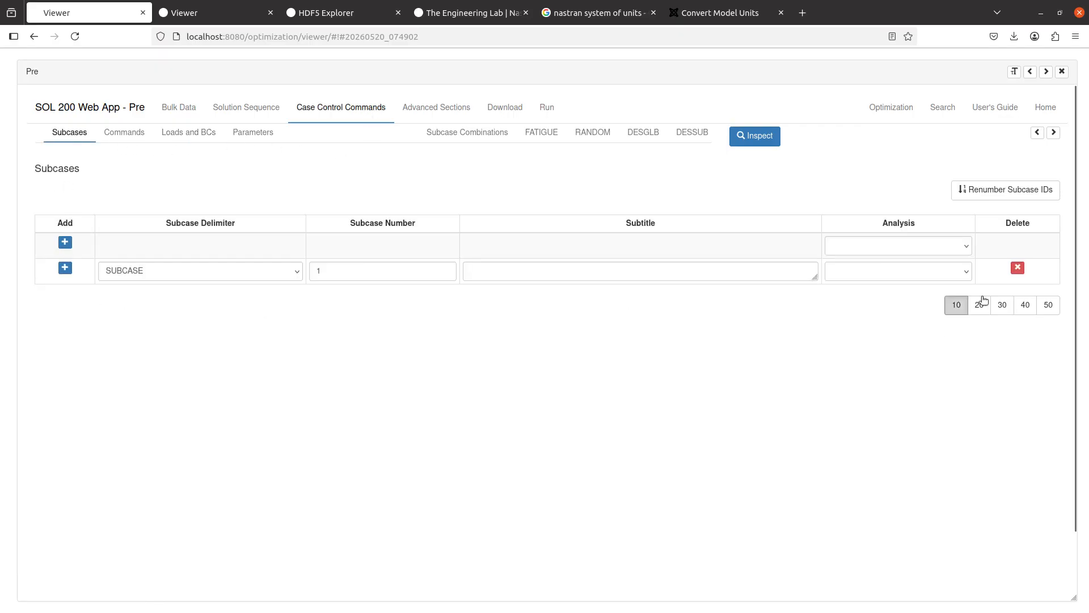
pyautogui.click(65, 268)
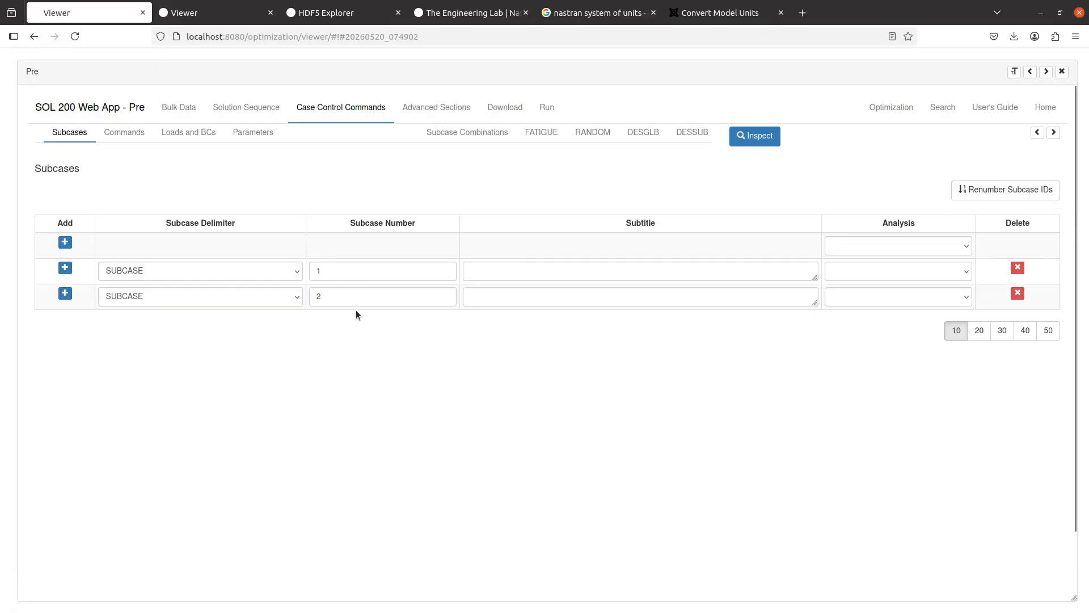
# Step: Set the first subcase's number to 1000 and renumber the subcase IDs sequentially
pyautogui.doubleClick(425, 274)
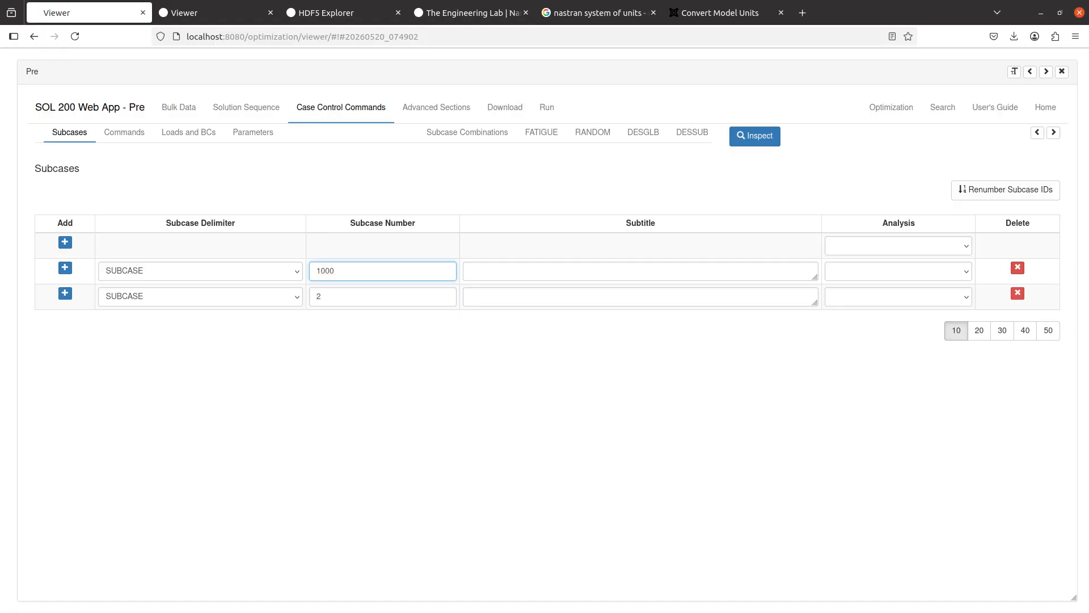
pyautogui.click(354, 303)
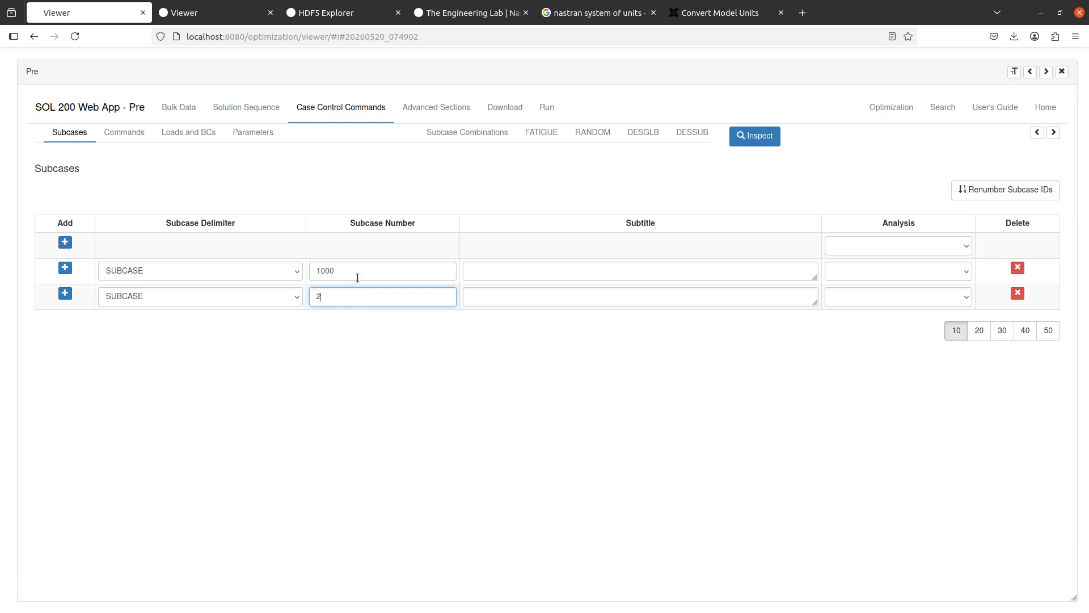
pyautogui.click(1007, 194)
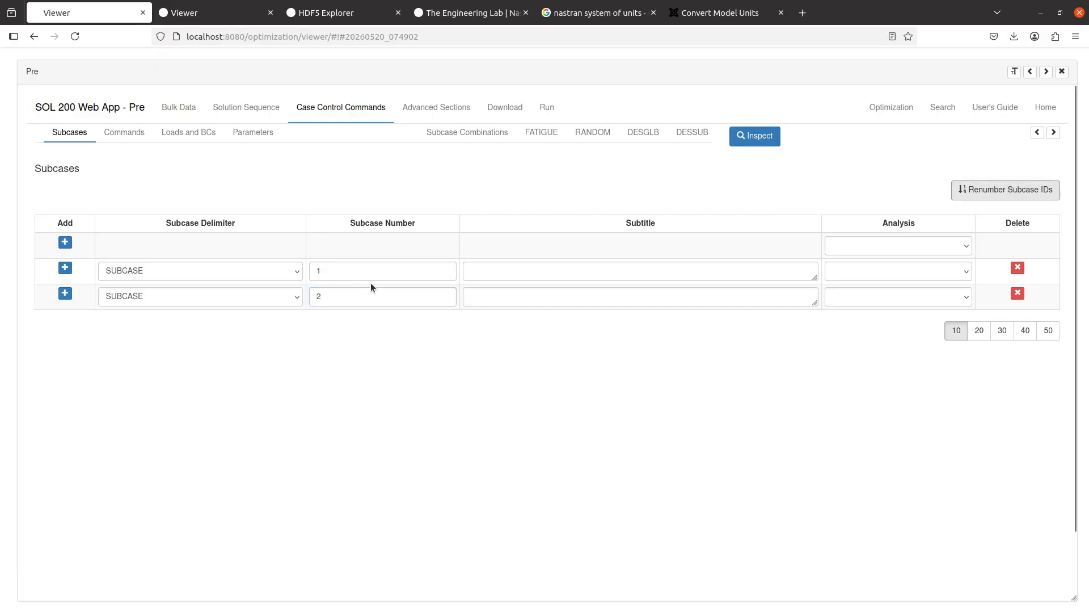
pyautogui.click(334, 274)
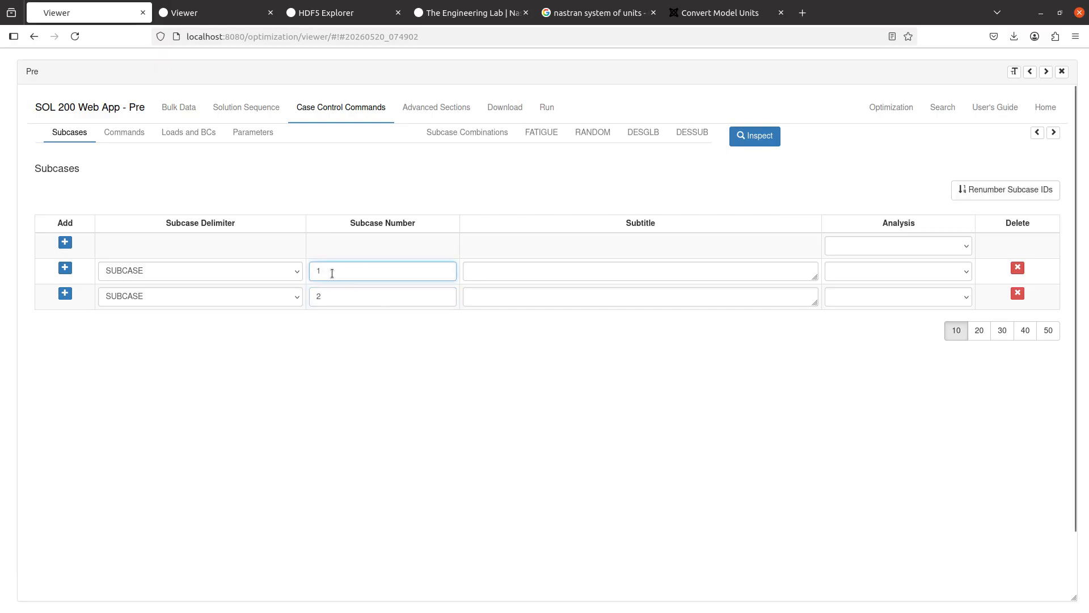
pyautogui.moveTo(333, 274); pyautogui.dragTo(288, 274)
pyautogui.click(335, 299)
pyautogui.click(240, 325)
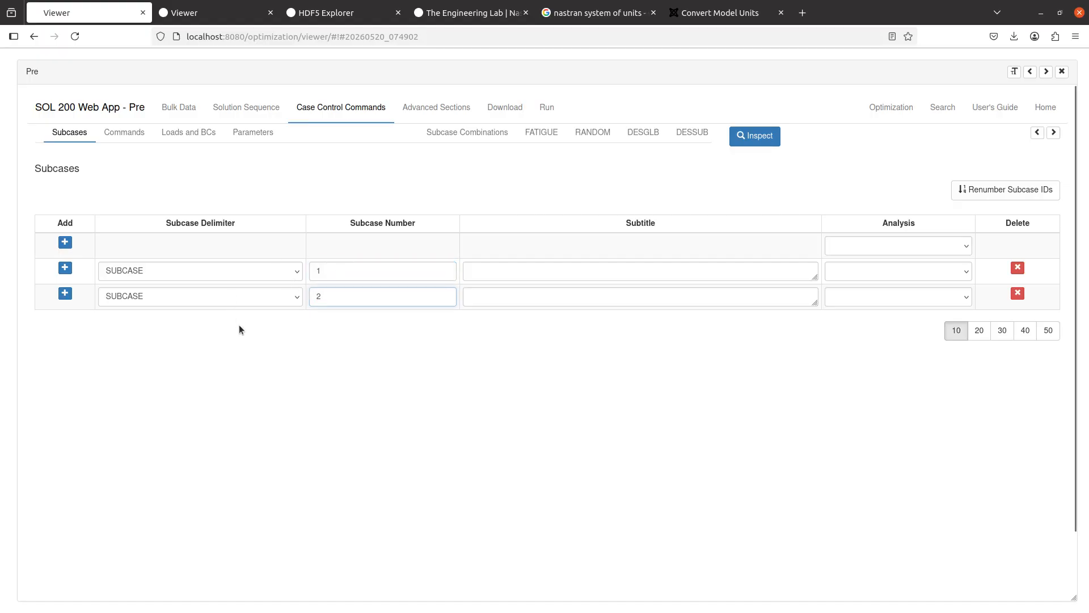
# Step: Show the BDF output beside the subcases table and check the SUBCASE lines
pyautogui.click(1054, 132)
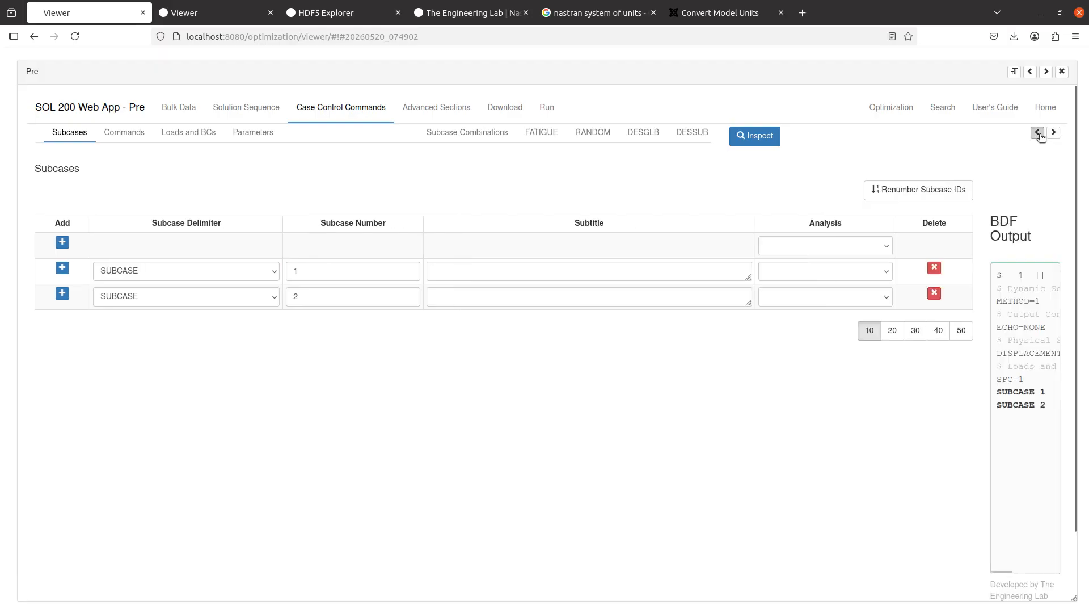
pyautogui.moveTo(786, 390)
pyautogui.mouseDown()
pyautogui.moveTo(730, 381)
pyautogui.moveTo(766, 392)
pyautogui.mouseUp()
pyautogui.click(739, 387)
pyautogui.click(781, 406)
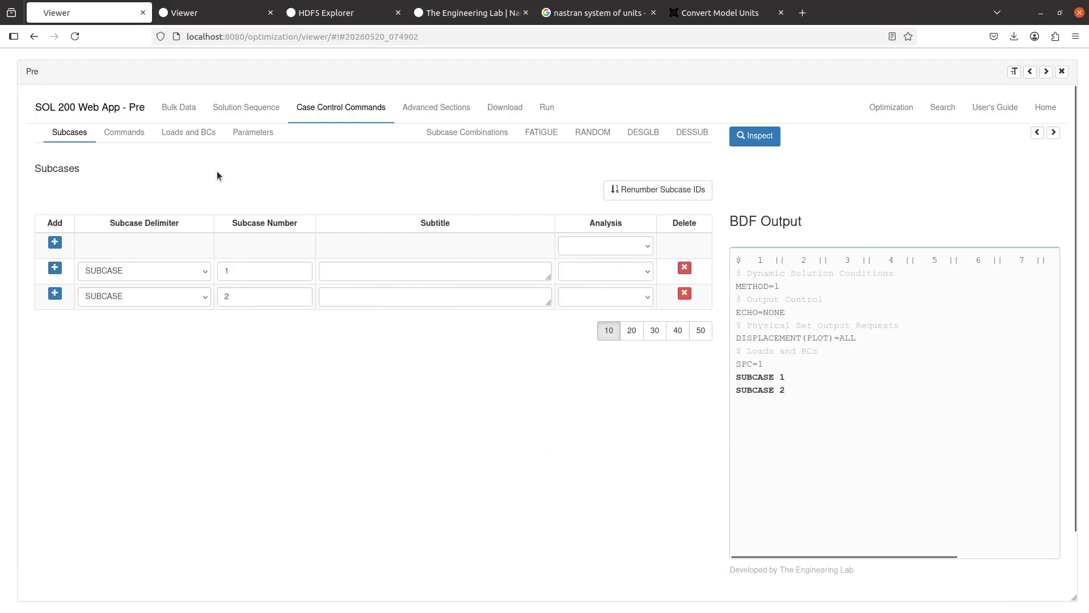
# Step: In the LOAD assignments, assign the FORCE entry to SUBCASE 1 and the PLOAD2 entry to SUBCASE 2
pyautogui.click(196, 140)
pyautogui.click(61, 170)
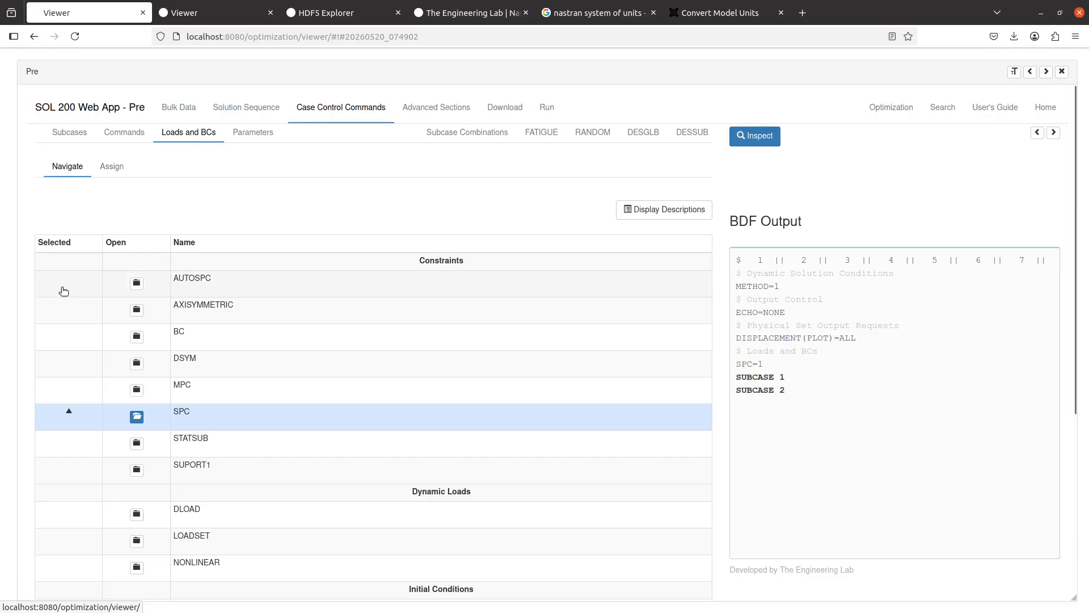
pyautogui.scroll(-3, 62, 293)
pyautogui.scroll(1, 158, 474)
pyautogui.scroll(-3, 154, 472)
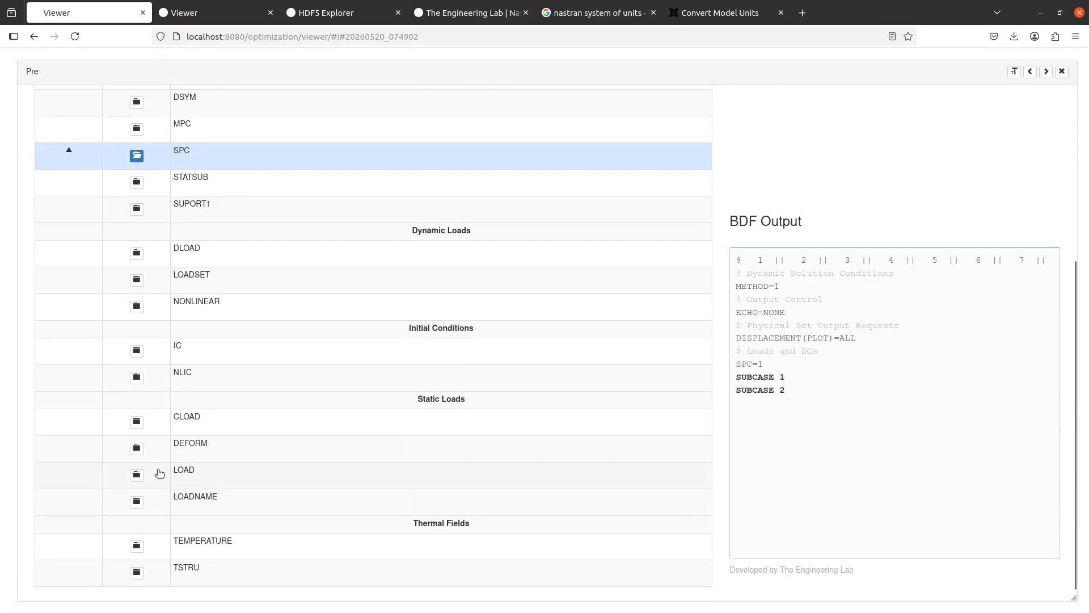
pyautogui.click(154, 473)
pyautogui.scroll(3, 284, 464)
pyautogui.scroll(-2, 369, 429)
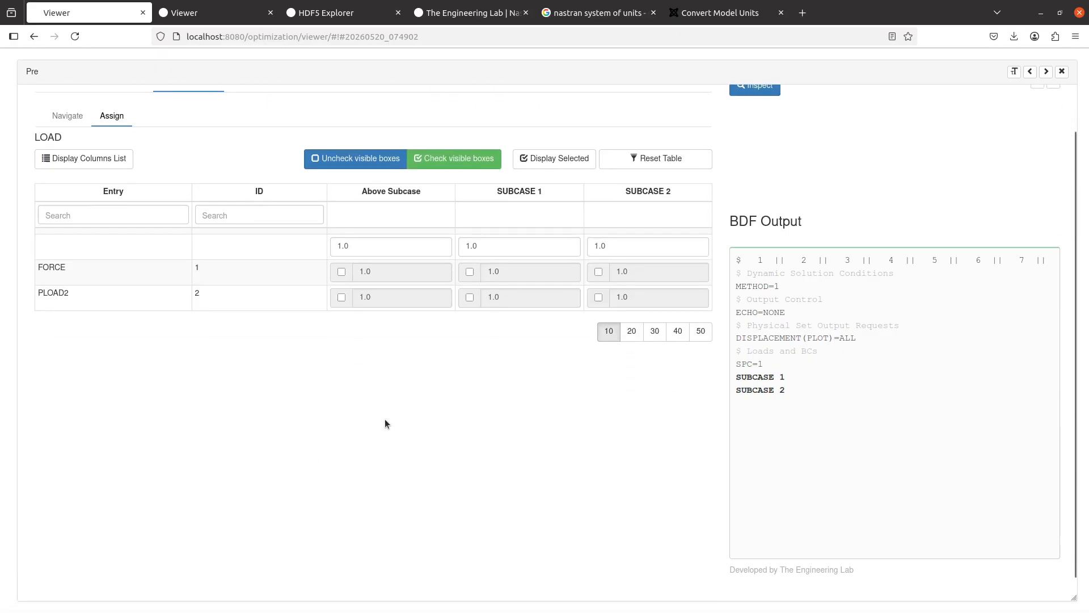
pyautogui.scroll(3, 413, 391)
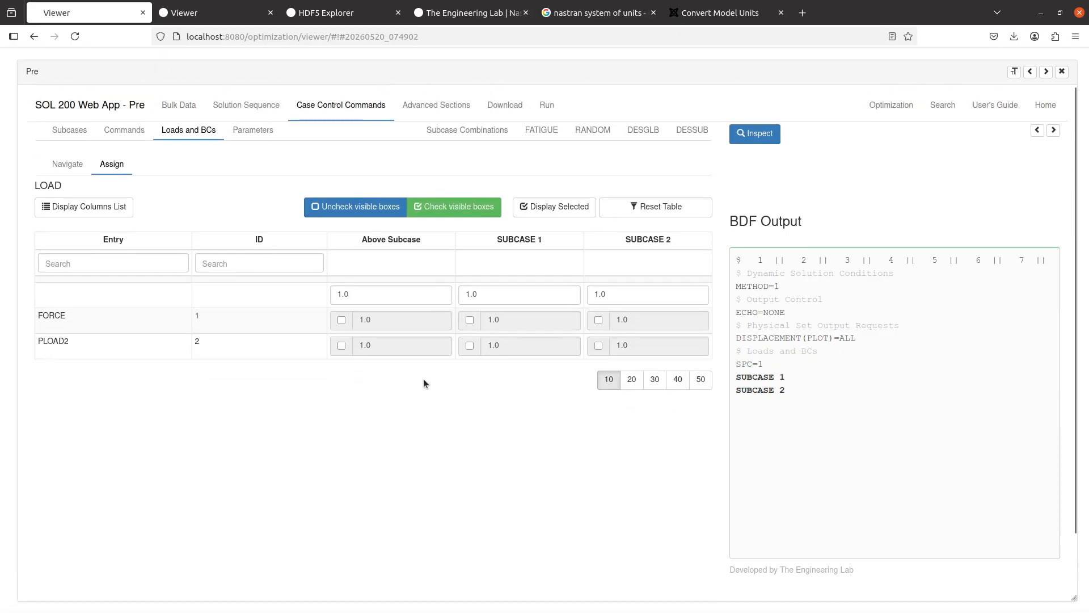
pyautogui.click(470, 322)
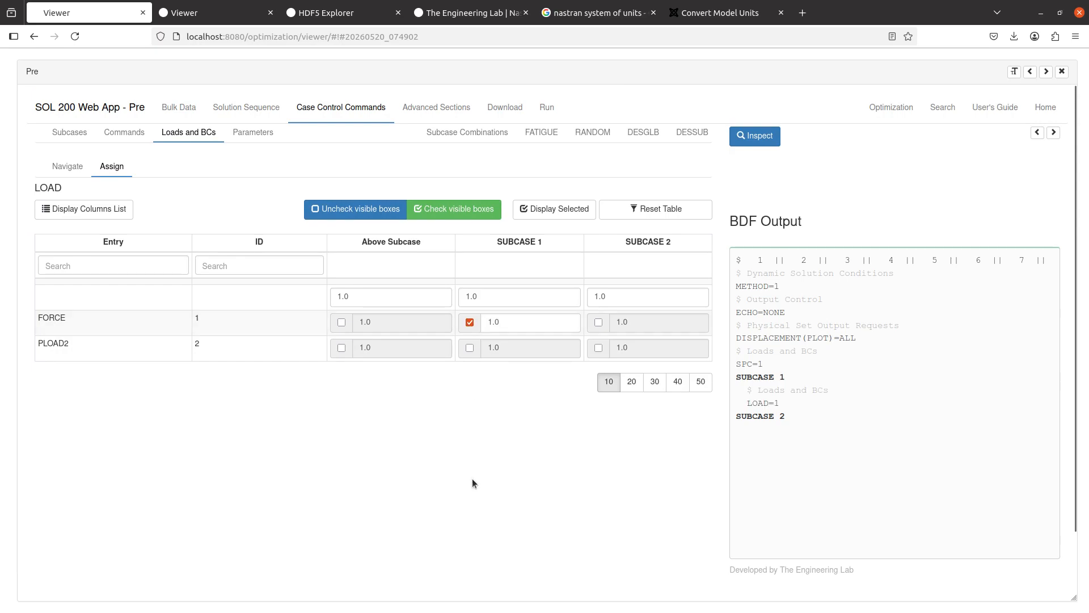
pyautogui.click(598, 348)
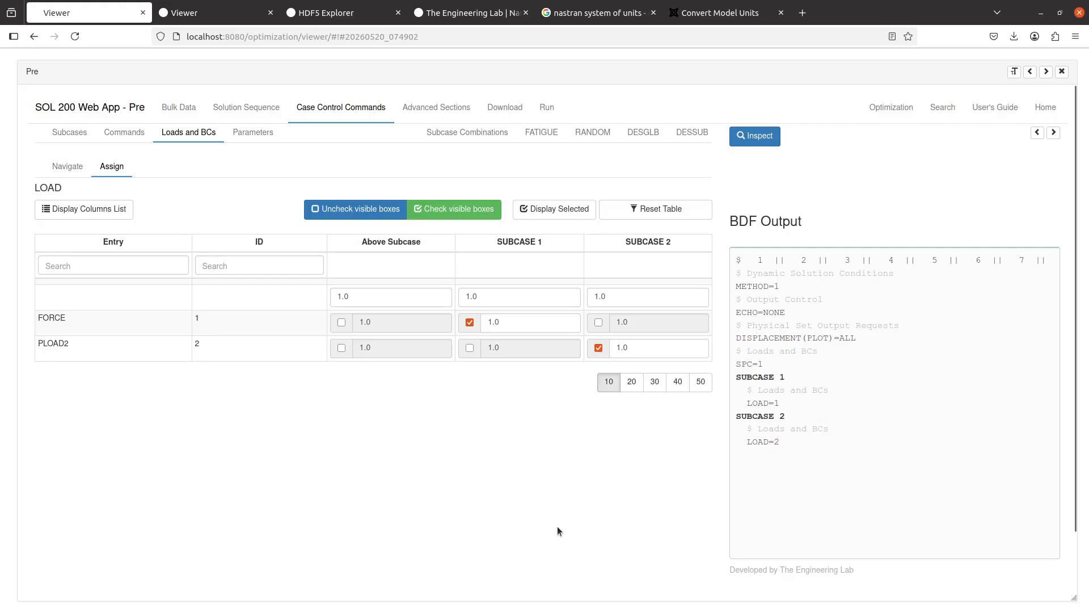
# Step: Upload the BDF and immediately run the SOL 101 analysis
pyautogui.click(513, 111)
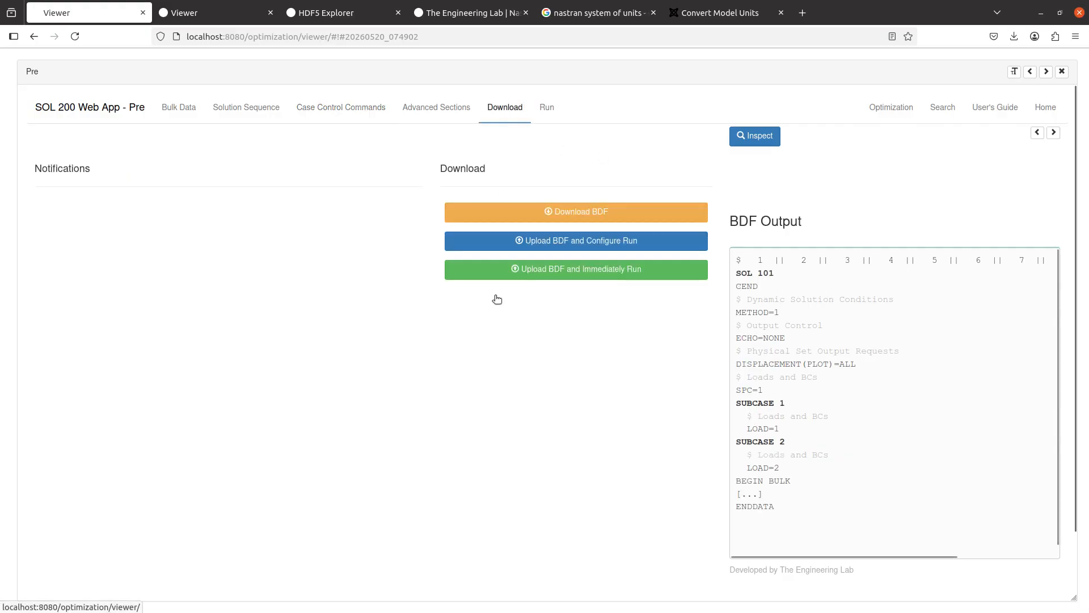
pyautogui.click(589, 276)
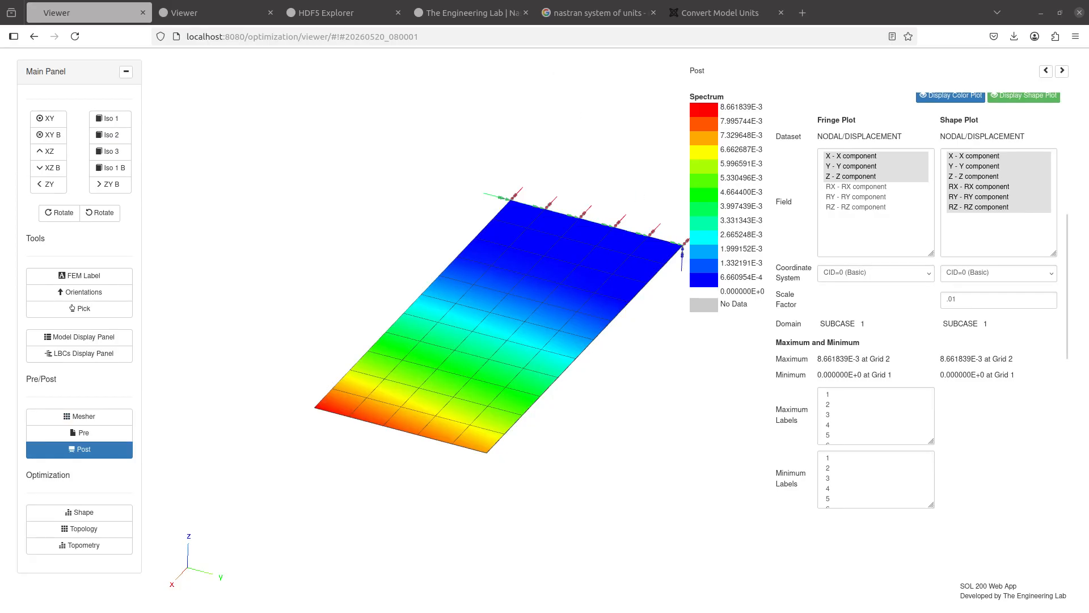
# Step: Switch to the Notepad++ notes, review normal modes eigenvectors versus statics displacements, and return to the Viewer results
pyautogui.hotkey('alt', 'Tab')
pyautogui.click(876, 54)
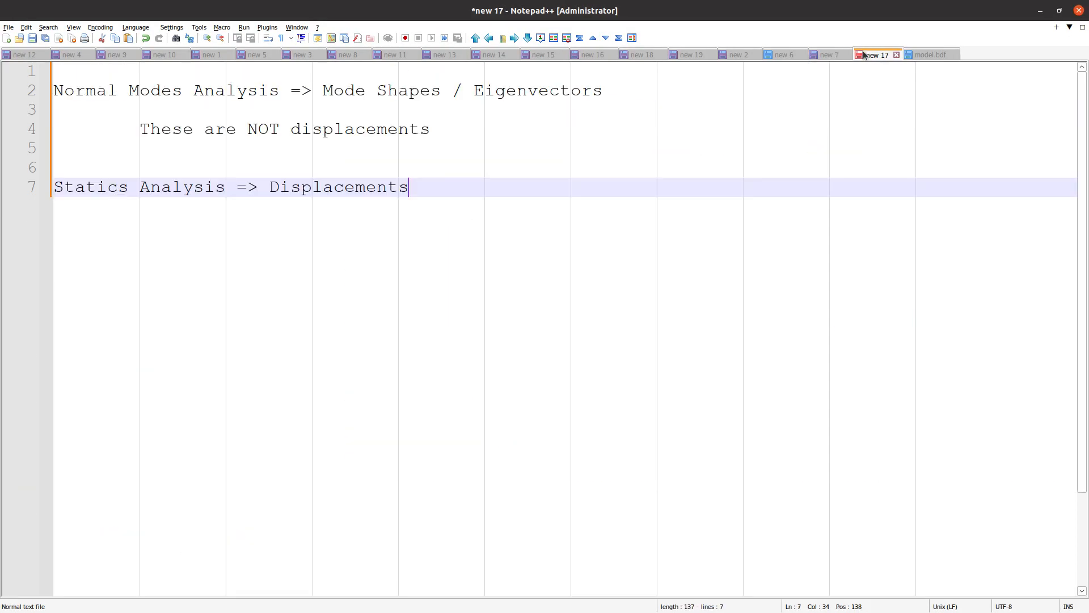
pyautogui.keyDown('ctrl'); pyautogui.scroll(2, 448, 202); pyautogui.keyUp('ctrl')
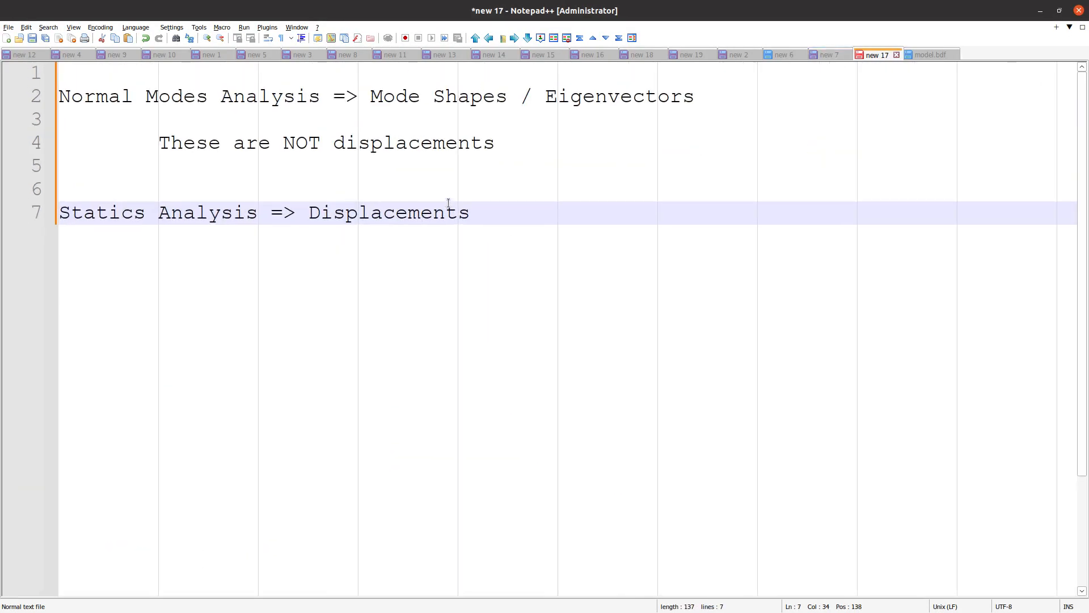
pyautogui.moveTo(347, 100); pyautogui.dragTo(78, 108)
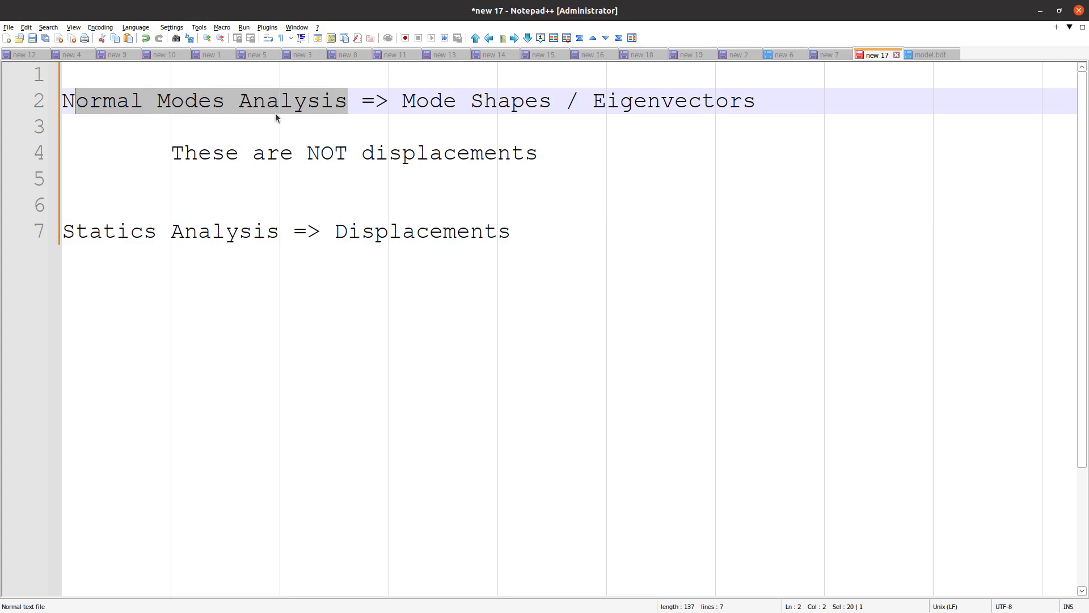
pyautogui.moveTo(399, 96); pyautogui.dragTo(556, 104)
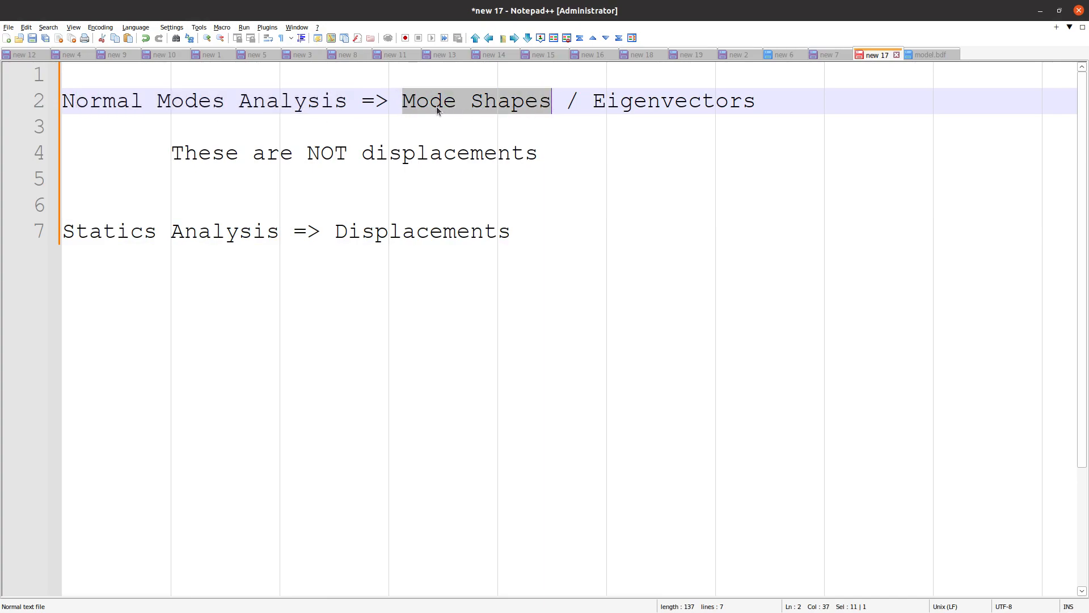
pyautogui.moveTo(401, 102); pyautogui.dragTo(822, 100)
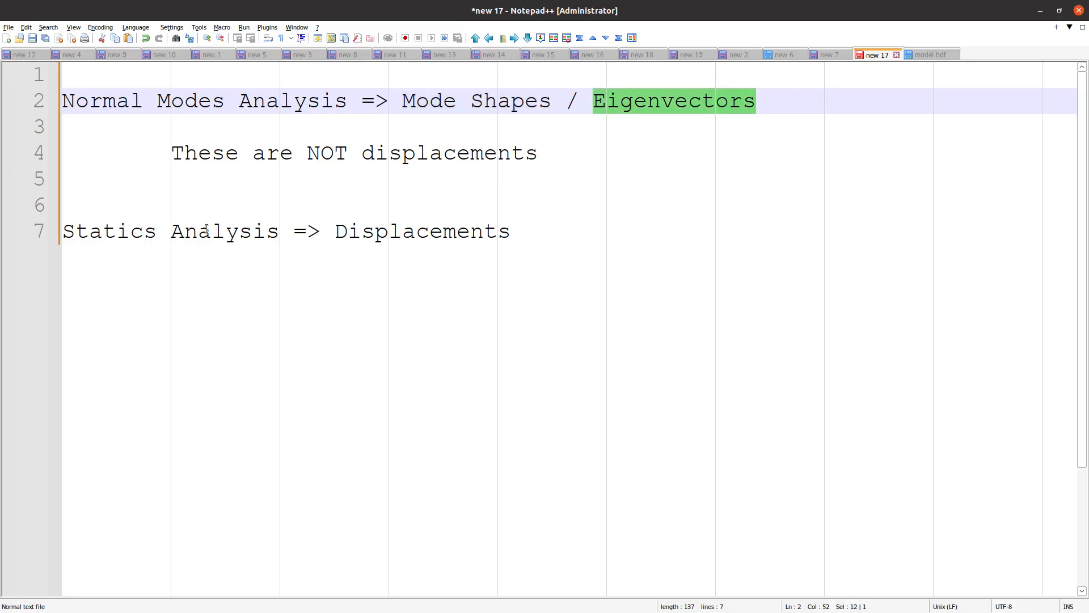
pyautogui.moveTo(582, 174); pyautogui.dragTo(71, 129)
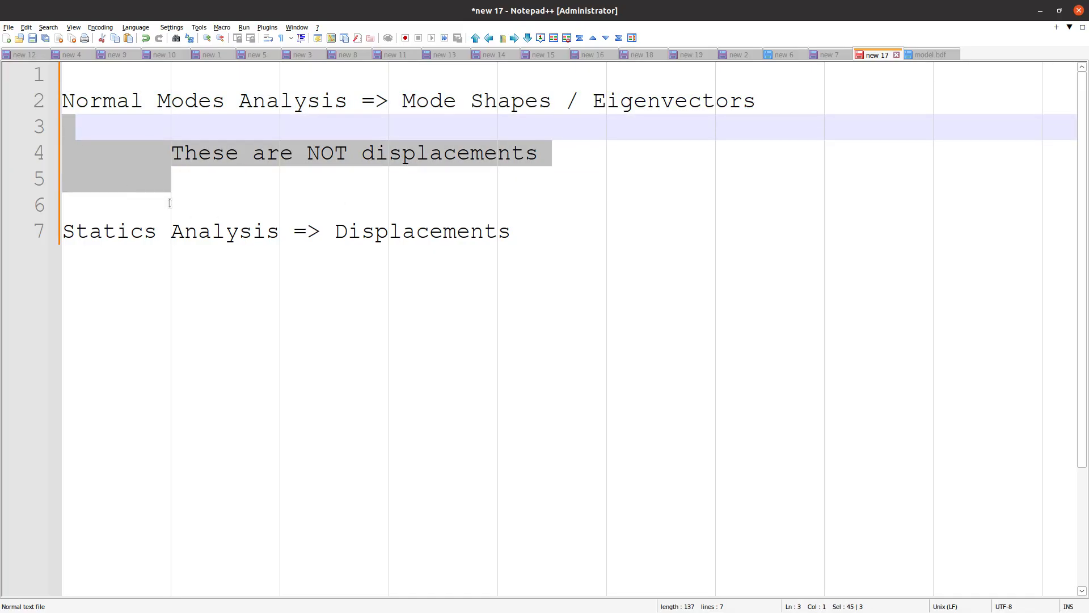
pyautogui.click(114, 203)
pyautogui.moveTo(66, 231); pyautogui.dragTo(544, 233)
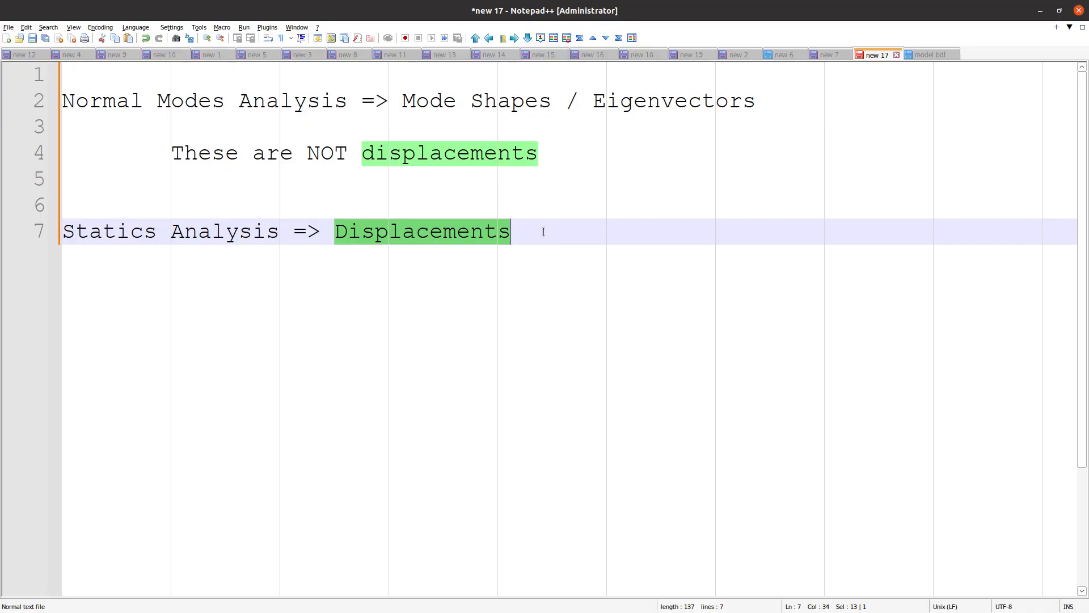
pyautogui.hotkey('alt', 'Tab')
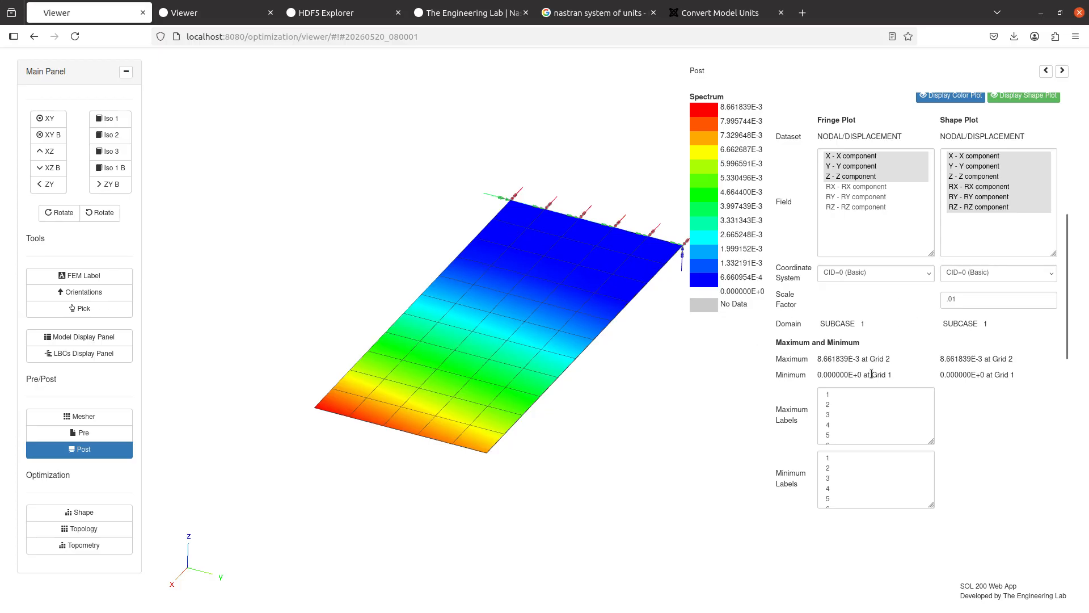
# Step: Set the displacement shape plot's scale factor to 100.1 for SUBCASE 1, viewing the plate nearly edge-on
pyautogui.scroll(3, 863, 285)
pyautogui.scroll(2, 863, 287)
pyautogui.moveTo(624, 301); pyautogui.dragTo(499, 329)
pyautogui.scroll(-5, 953, 370)
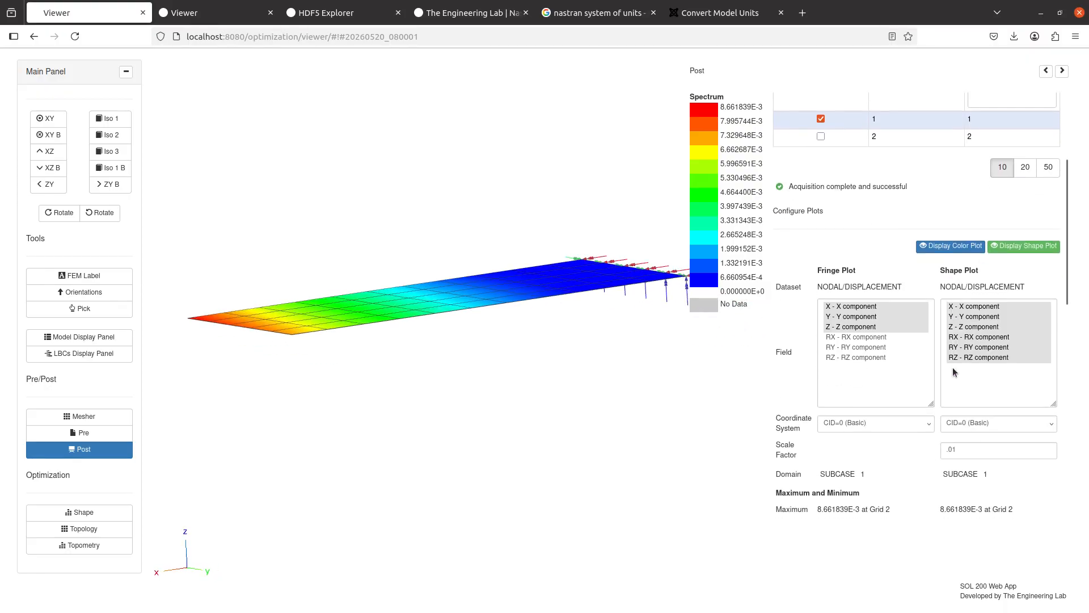
pyautogui.doubleClick(948, 349)
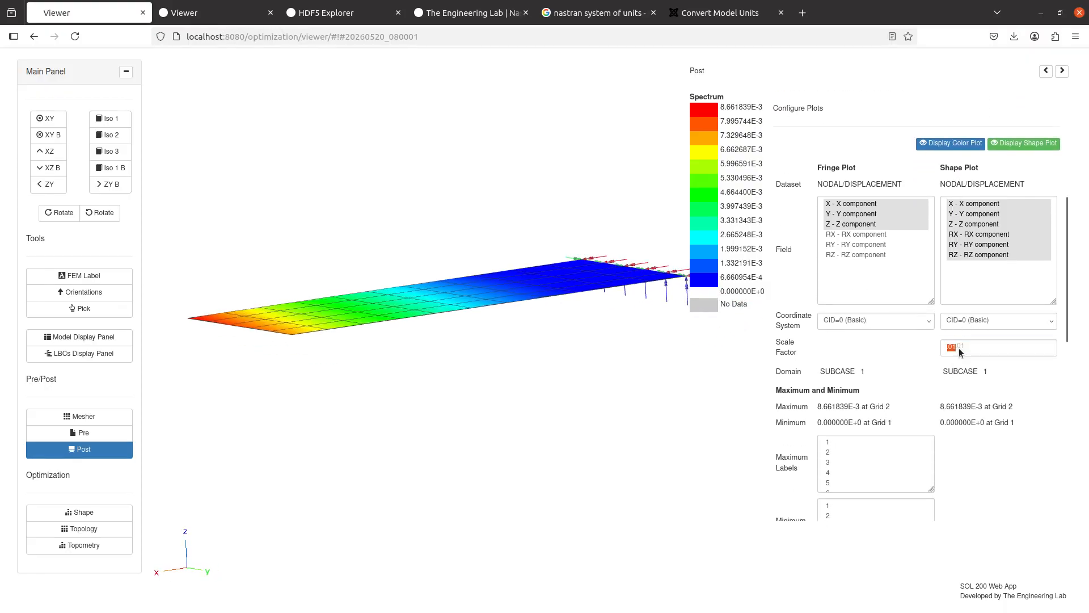
pyautogui.moveTo(949, 347); pyautogui.dragTo(964, 347)
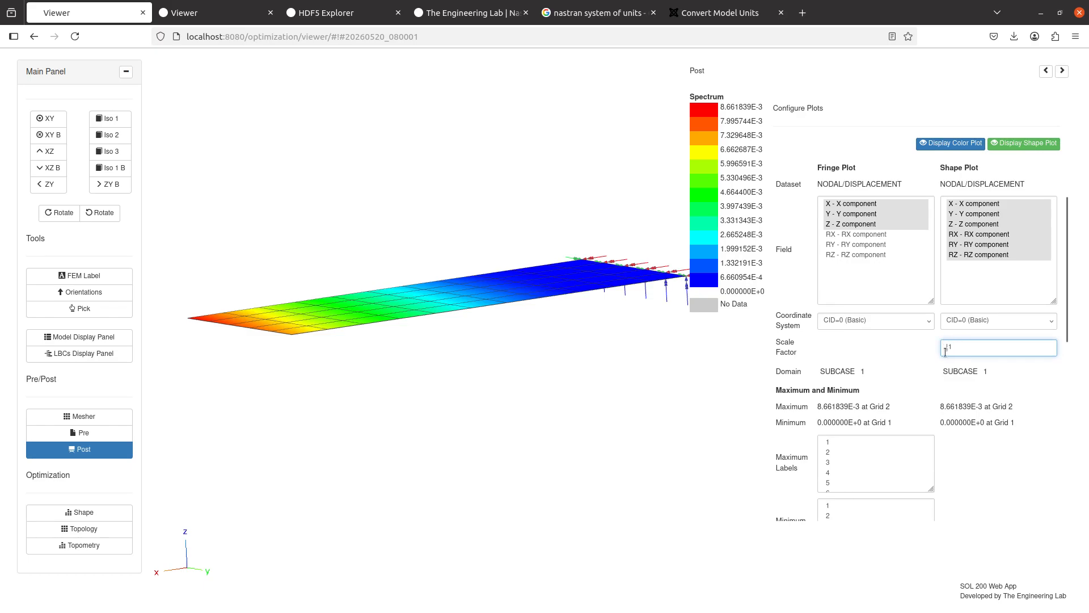
pyautogui.write('0')
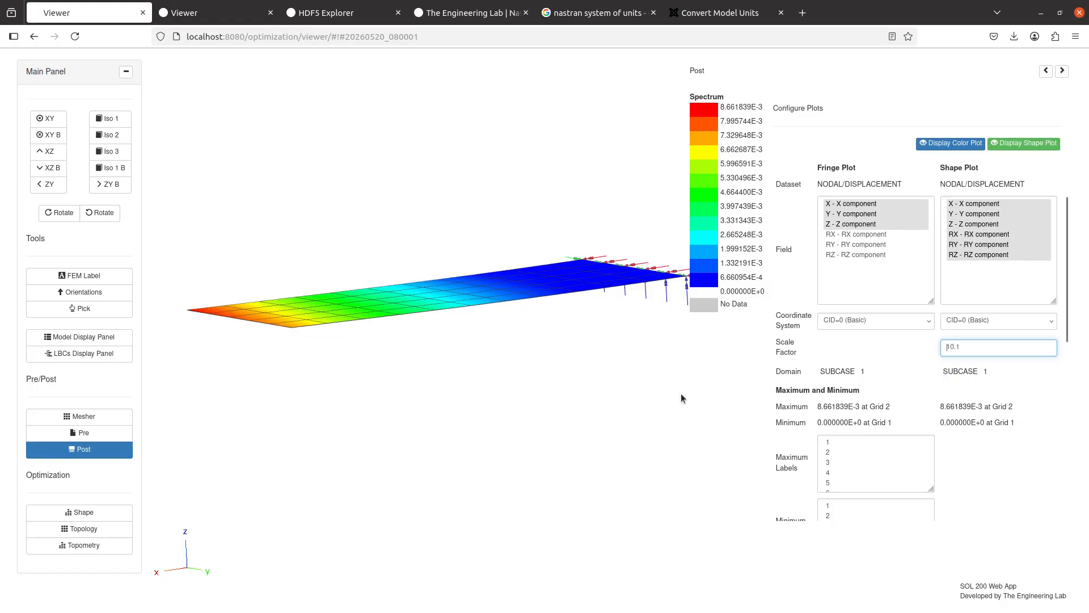
pyautogui.moveTo(951, 349); pyautogui.dragTo(945, 347)
pyautogui.moveTo(364, 352); pyautogui.dragTo(406, 311)
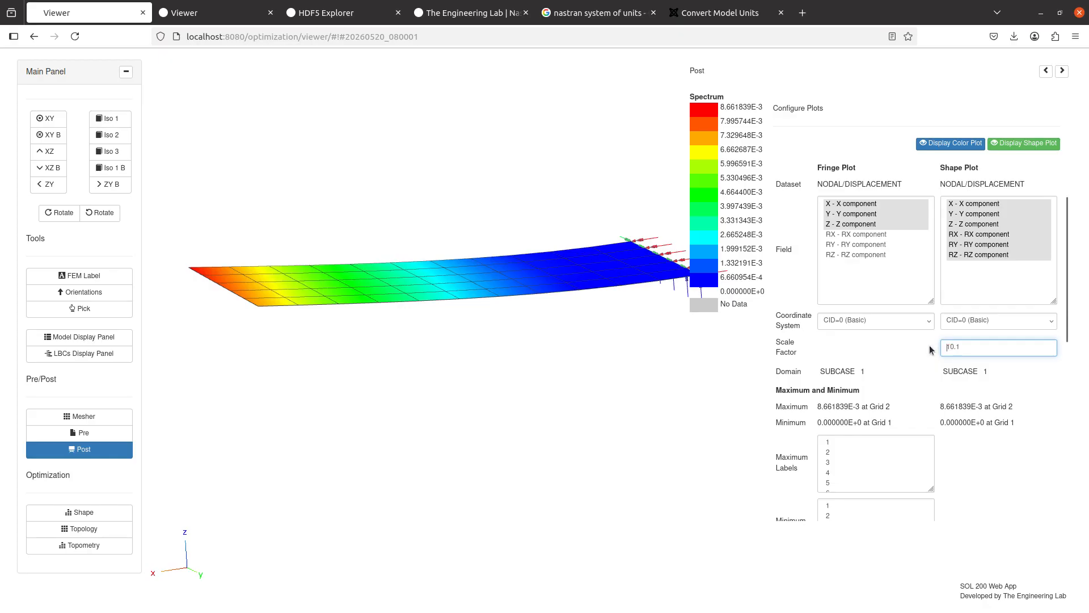
pyautogui.write('100')
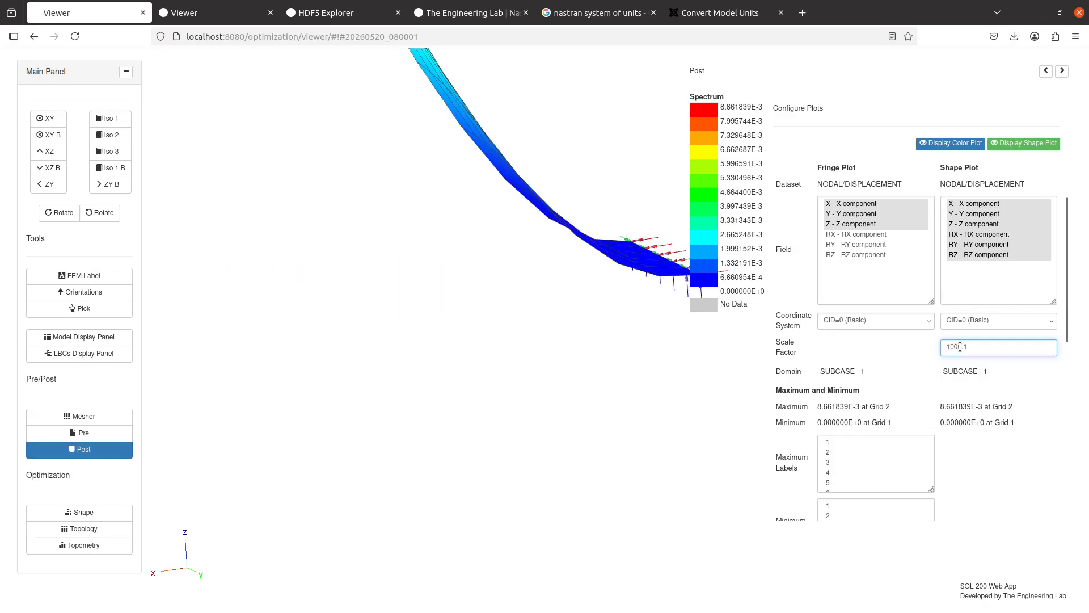
pyautogui.press('BackSpace')
pyautogui.click(440, 314)
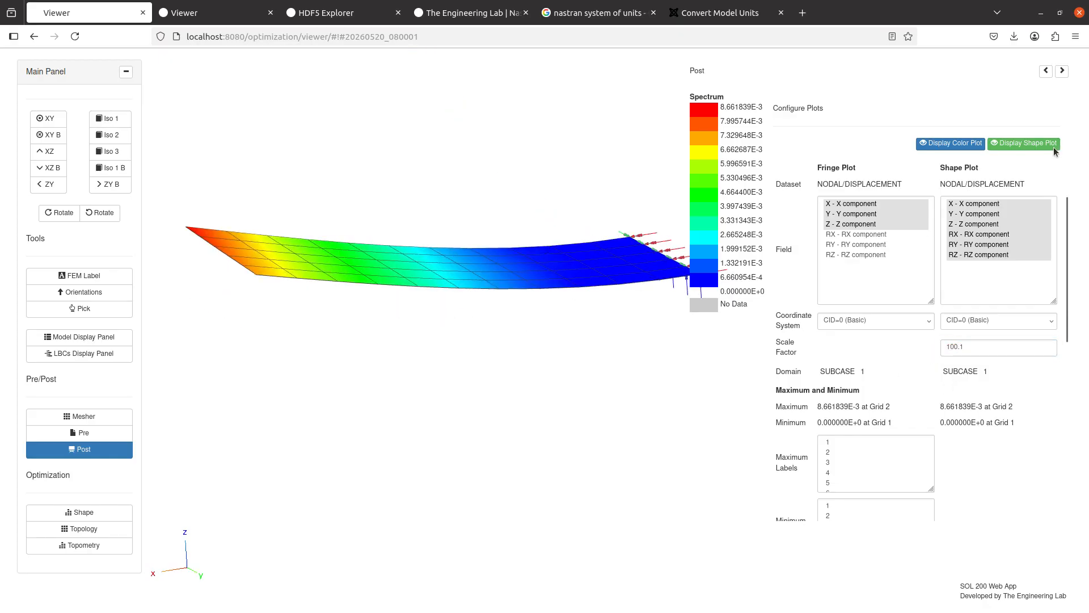
# Step: Toggle the shape plot repeatedly to compare the deformed and undeformed plate
pyautogui.click(1049, 146)
pyautogui.click(1050, 146)
pyautogui.click(1049, 147)
pyautogui.click(1049, 147)
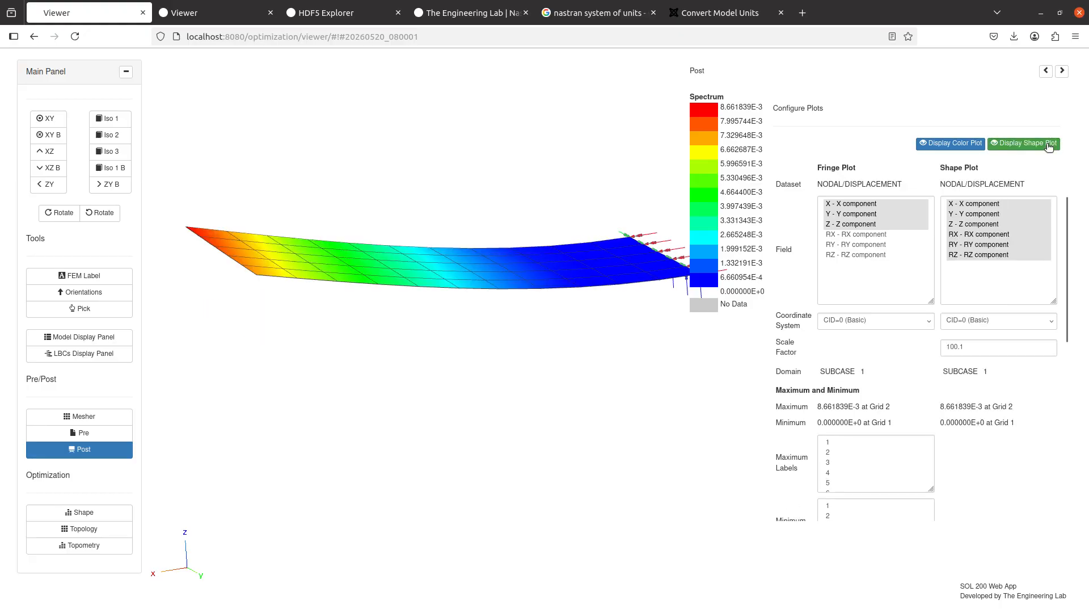
# Step: Switch the displacement results from SUBCASE 1 to SUBCASE 2 and view the plate edge-on
pyautogui.click(1049, 147)
pyautogui.click(1049, 146)
pyautogui.scroll(3, 852, 188)
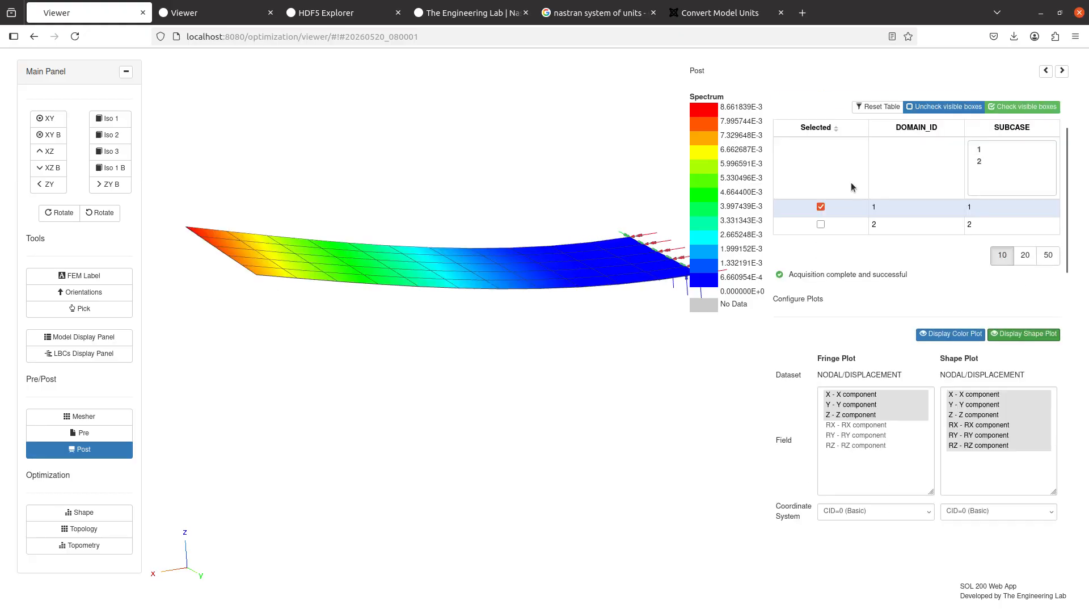
pyautogui.click(821, 224)
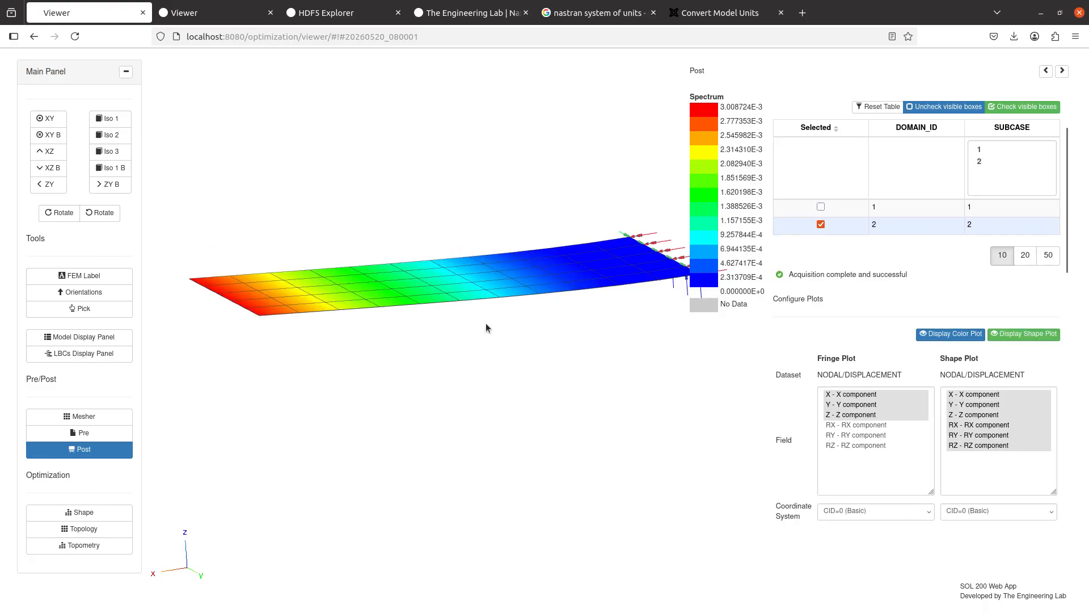
pyautogui.scroll(-2, 1021, 255)
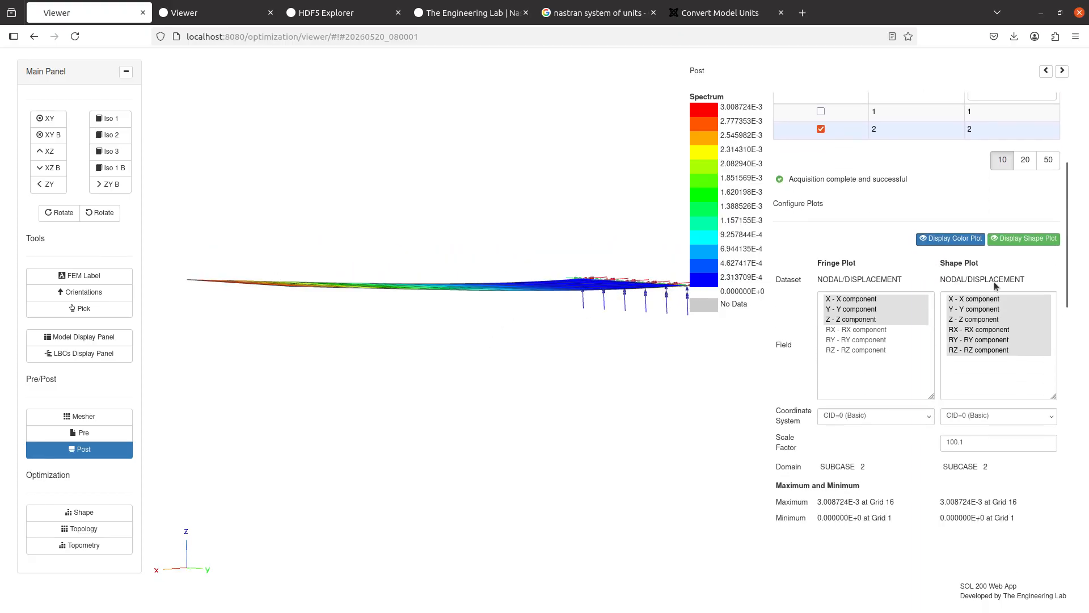
# Step: Toggle the SUBCASE 2 shape plot repeatedly to compare the plate's deformed and undeformed shapes
pyautogui.click(1048, 239)
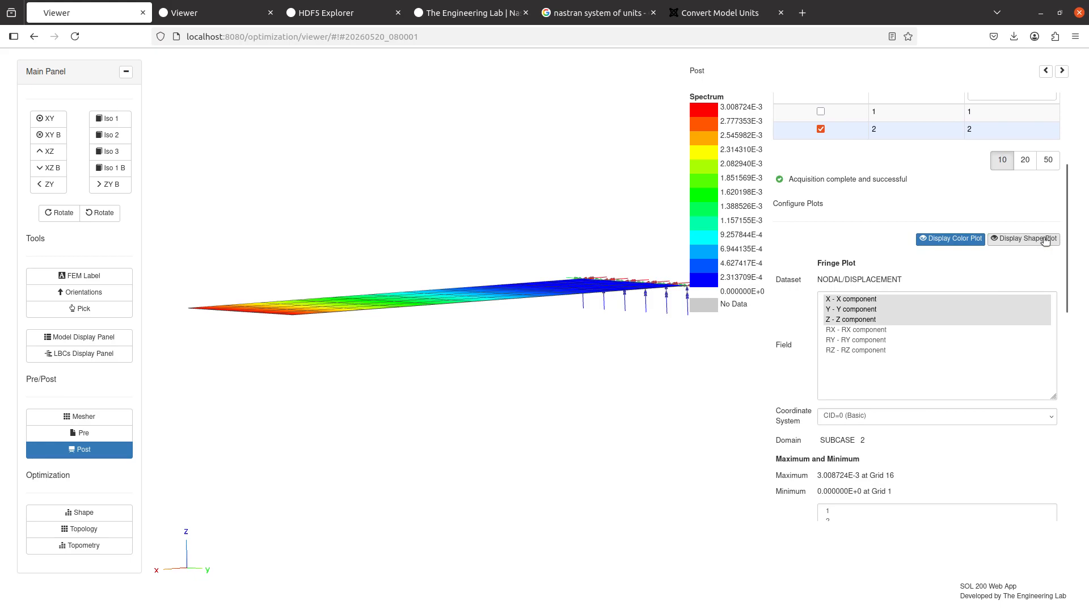
pyautogui.click(1045, 239)
pyautogui.click(1046, 239)
pyautogui.click(1045, 238)
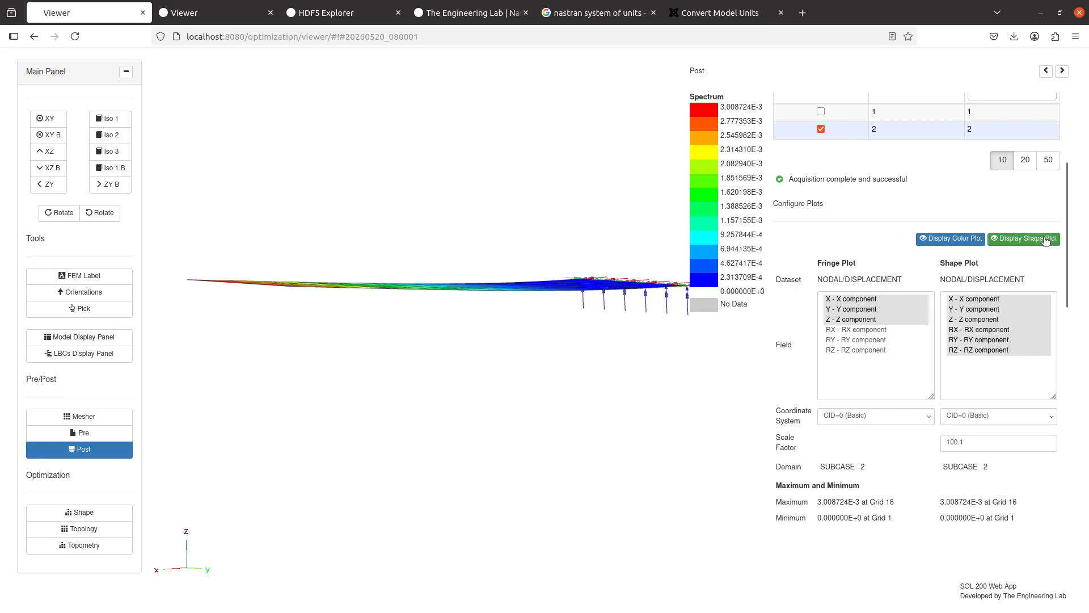
pyautogui.click(1045, 238)
pyautogui.click(1045, 239)
# Step: Label the single highest and single lowest displacement on the SUBCASE 2 fringe plot
pyautogui.moveTo(600, 420); pyautogui.dragTo(511, 453)
pyautogui.scroll(-2, 915, 440)
pyautogui.scroll(-3, 915, 440)
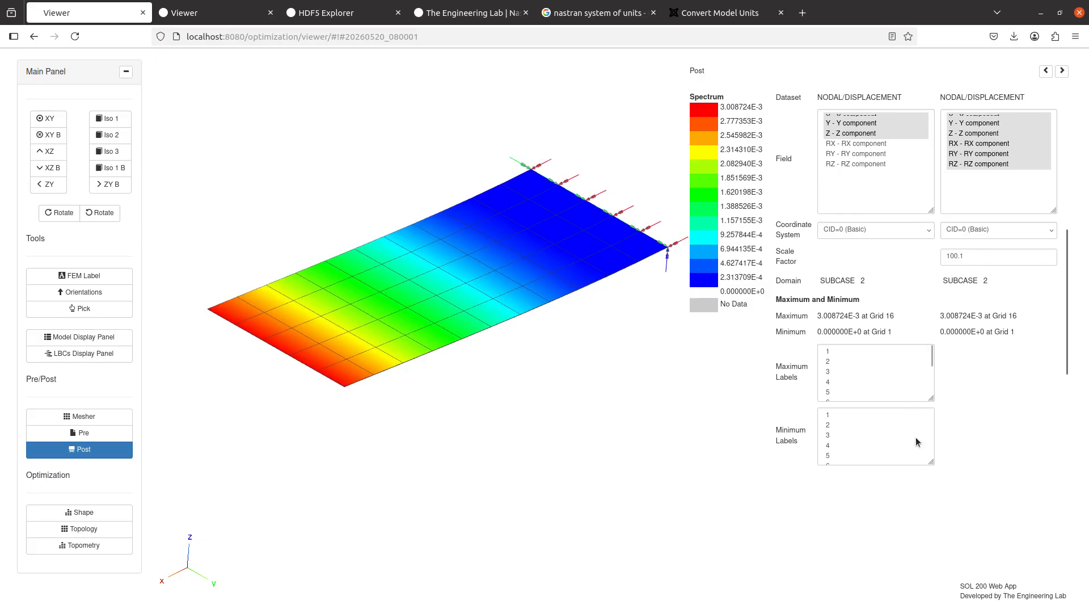
pyautogui.click(829, 348)
pyautogui.click(830, 411)
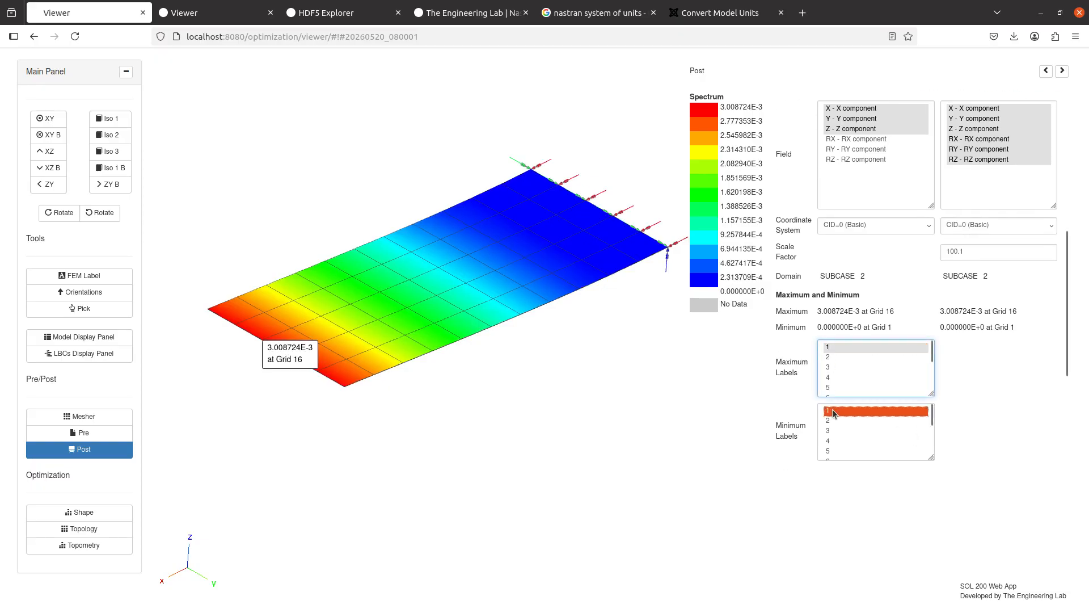
pyautogui.moveTo(530, 330); pyautogui.dragTo(516, 372)
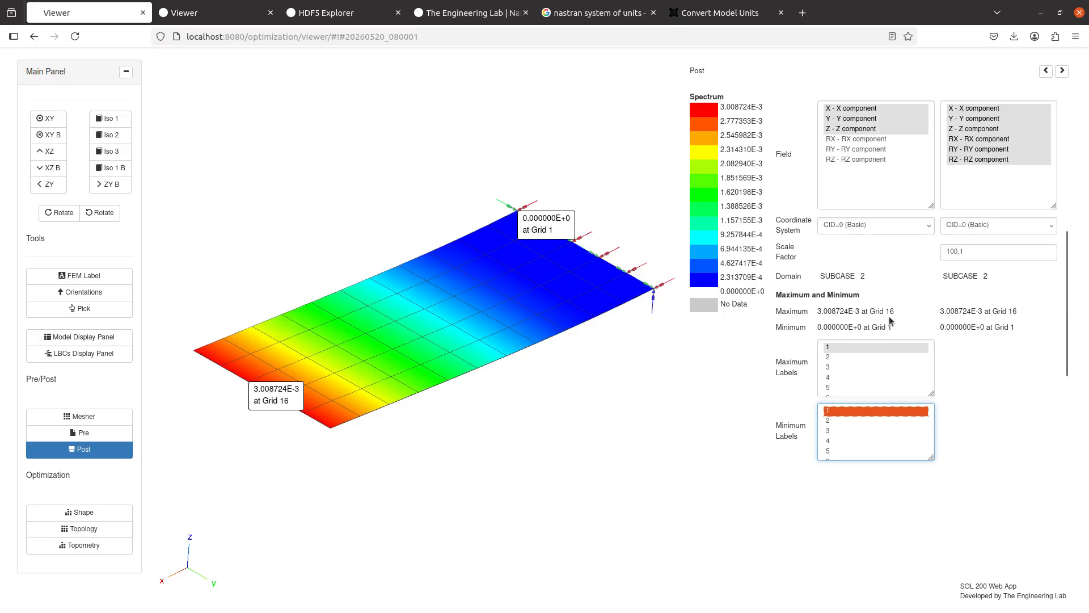
# Step: Check which result datasets are available for plotting
pyautogui.scroll(6, 889, 310)
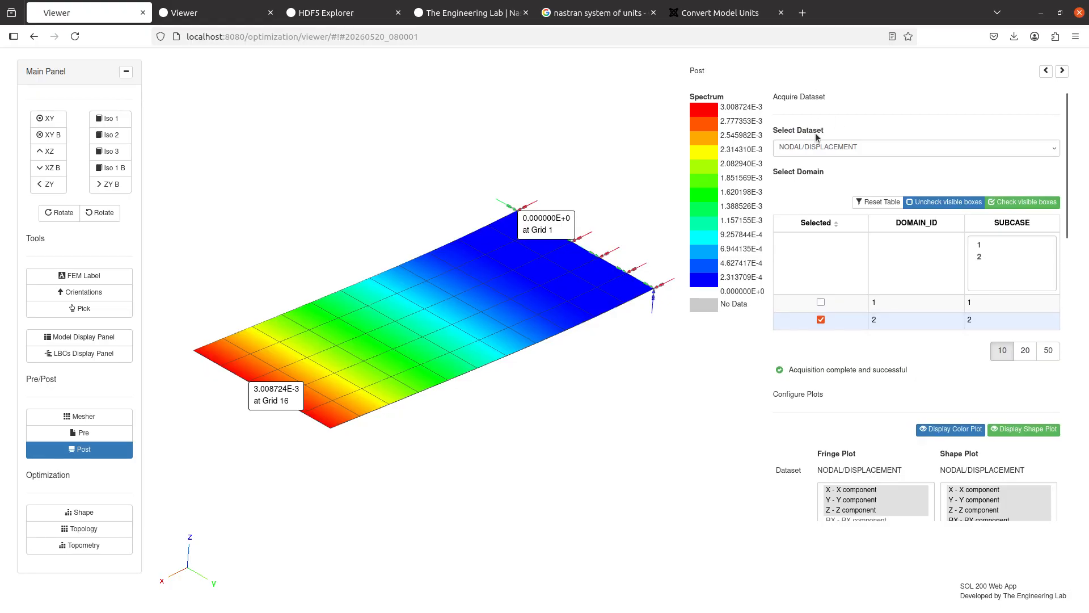
pyautogui.click(822, 148)
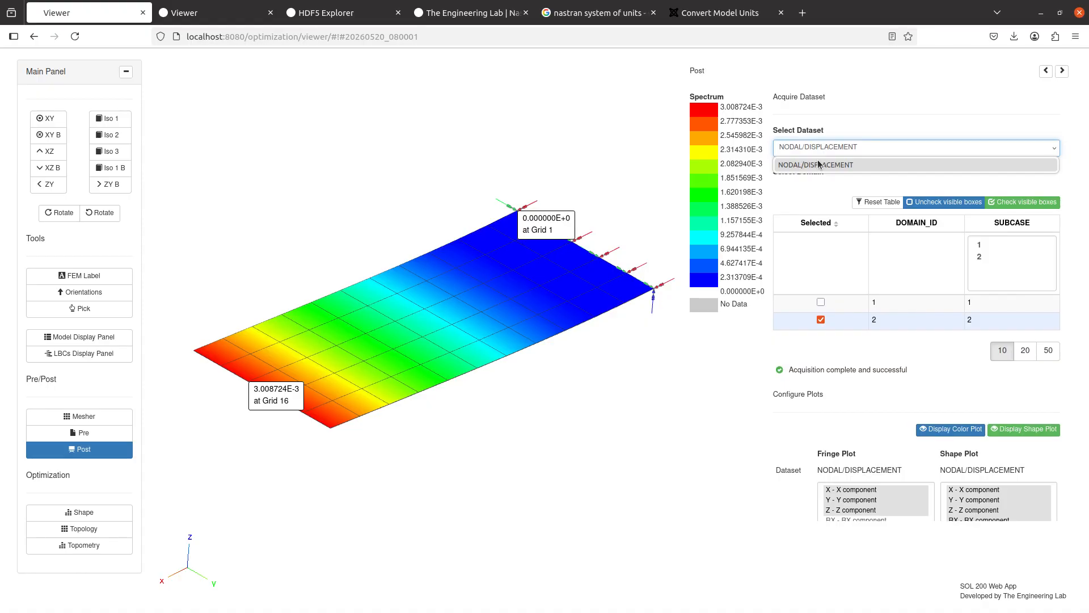
pyautogui.click(824, 147)
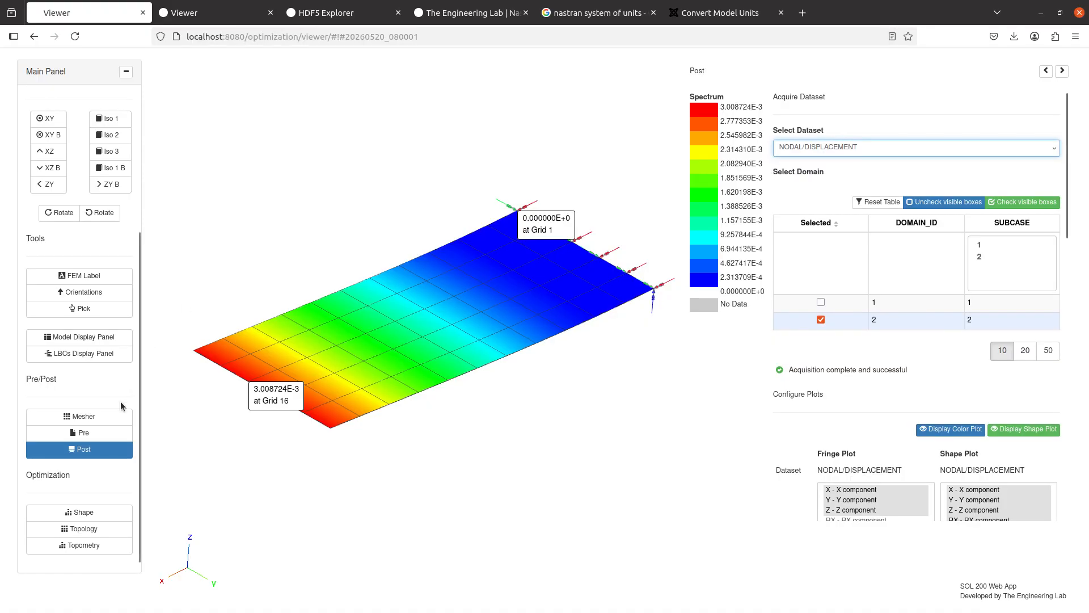
# Step: Return to the Pre app and bring up the case control command selection table
pyautogui.click(106, 432)
pyautogui.click(357, 111)
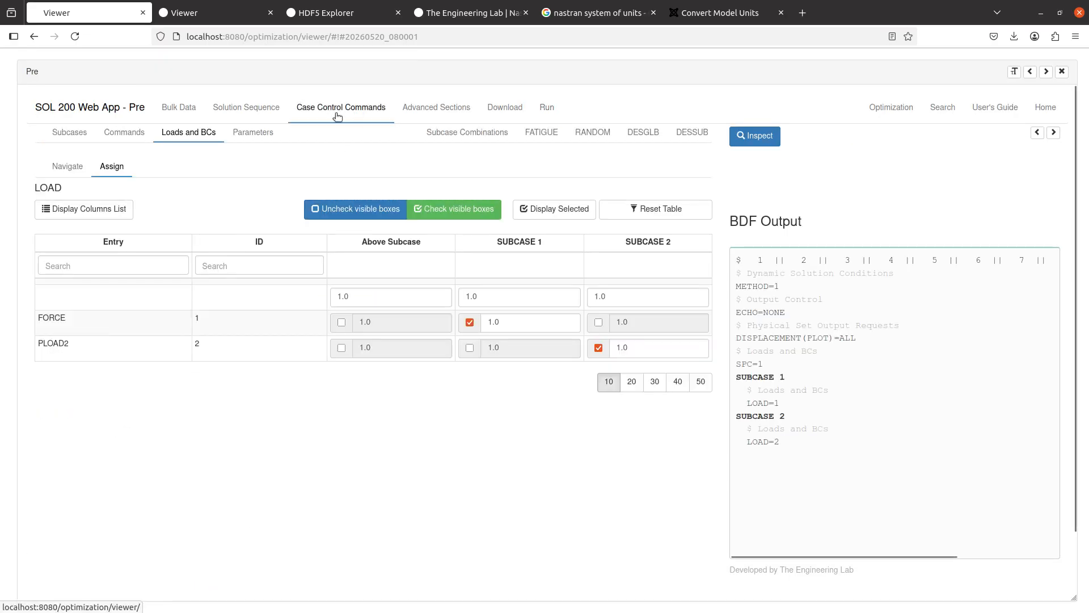
pyautogui.click(123, 135)
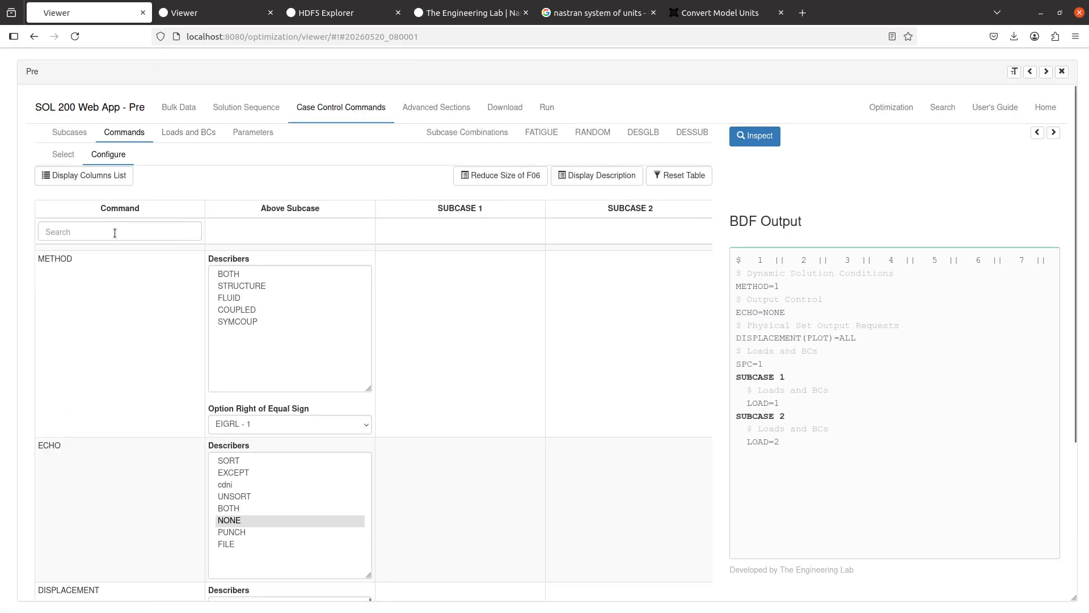
pyautogui.click(114, 229)
pyautogui.click(70, 159)
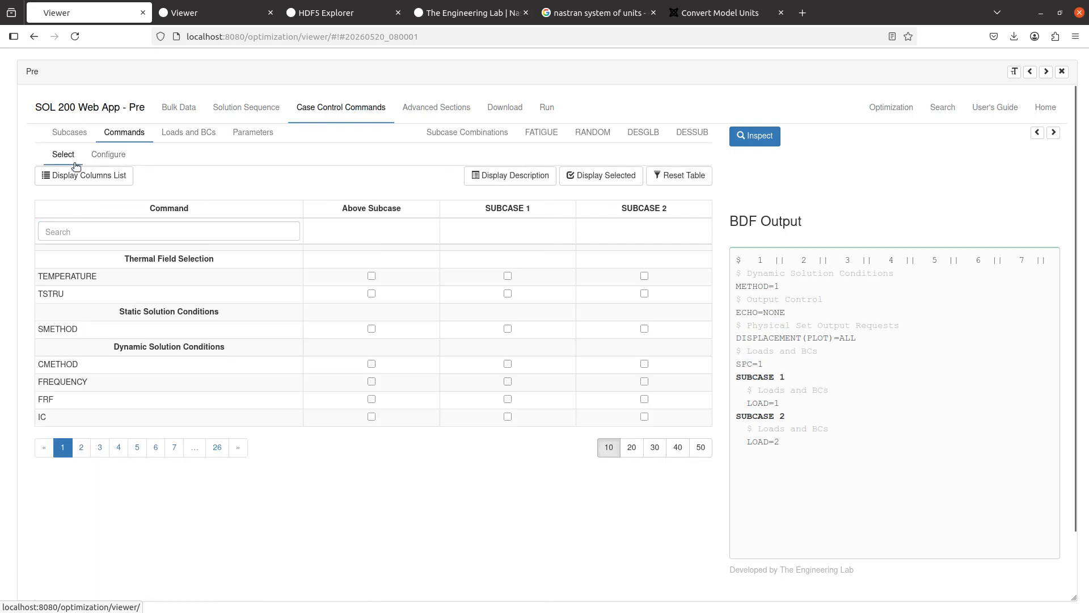
pyautogui.click(105, 235)
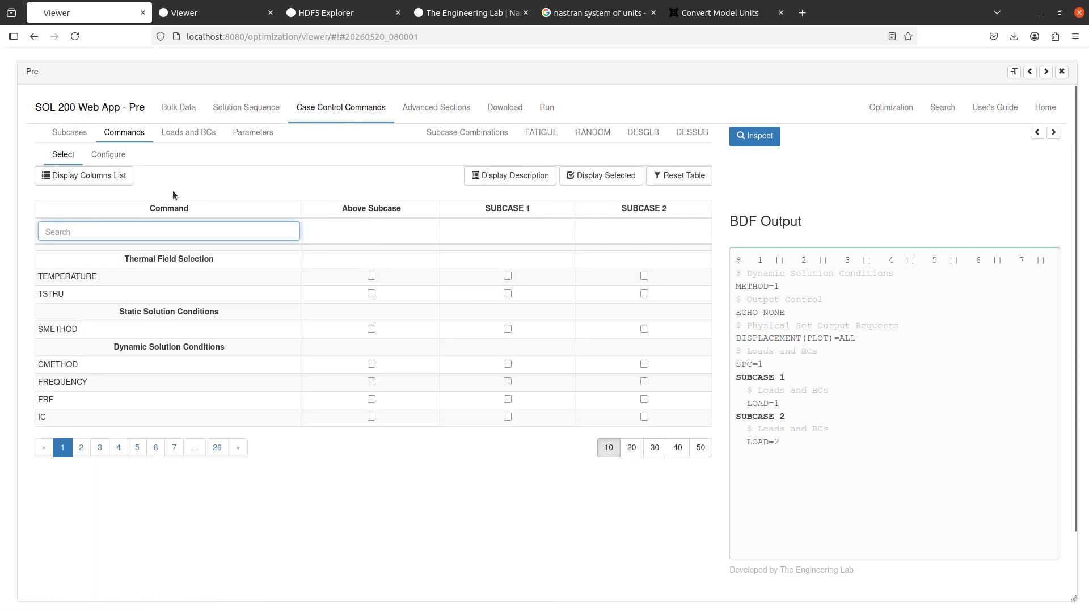
# Step: Browse the available case control commands at 50 per page, and restore the table to 10 per page
pyautogui.click(699, 449)
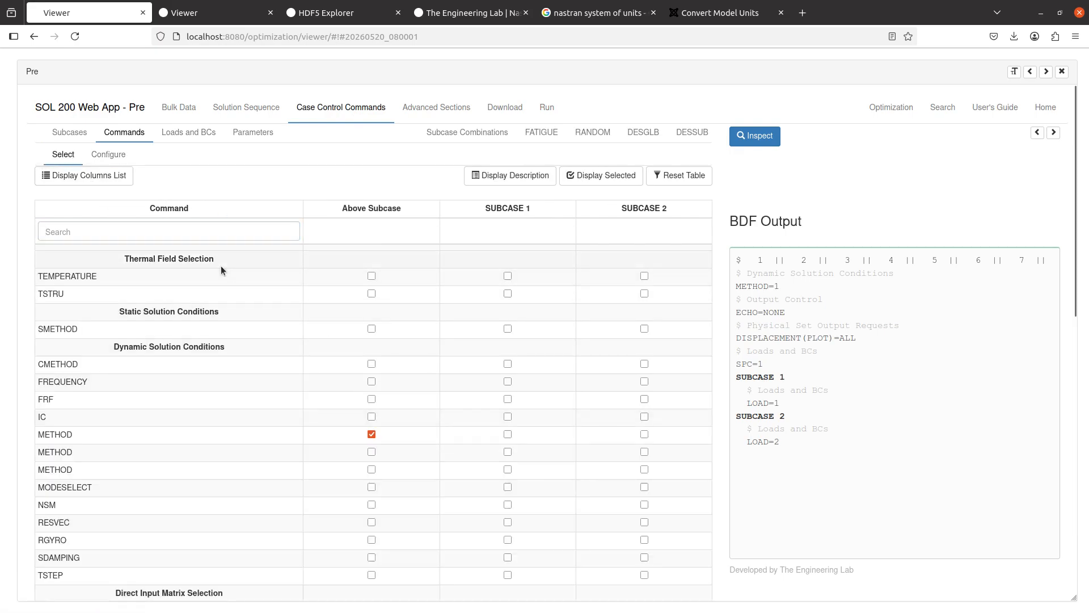
pyautogui.scroll(-8, 220, 267)
pyautogui.scroll(-2, 220, 266)
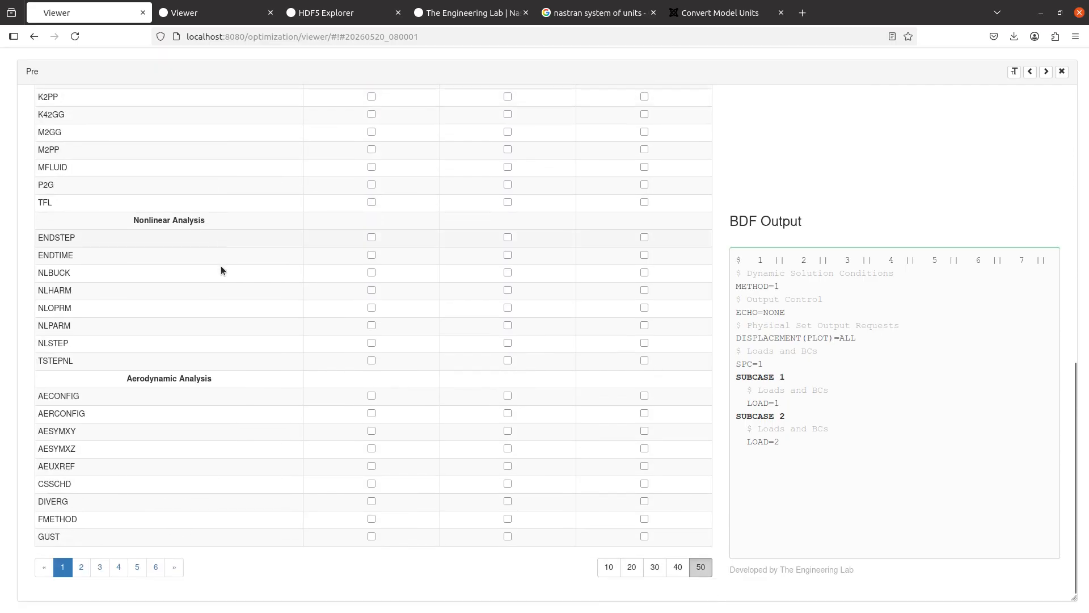
pyautogui.click(596, 564)
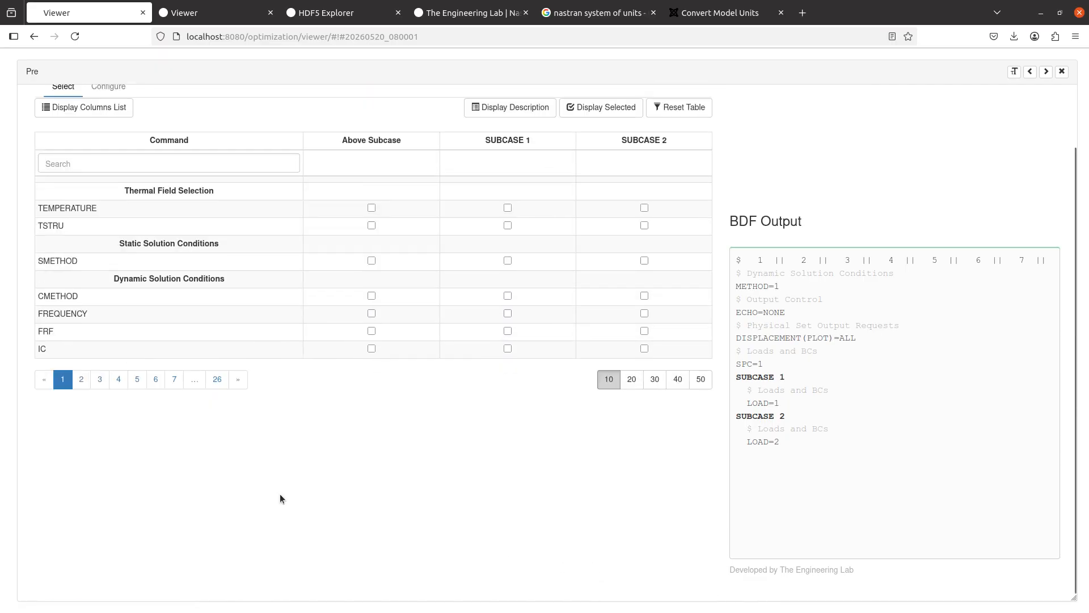
pyautogui.scroll(2, 280, 494)
# Step: Search the case control commands for "stress" and enable STRESS above the subcases
pyautogui.click(231, 231)
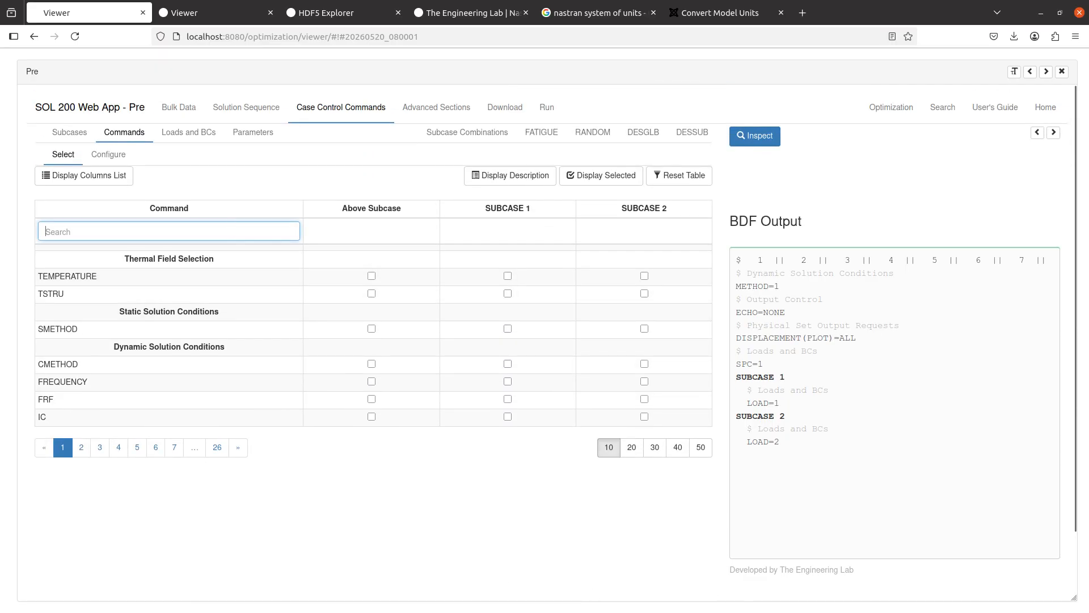
pyautogui.write('stress')
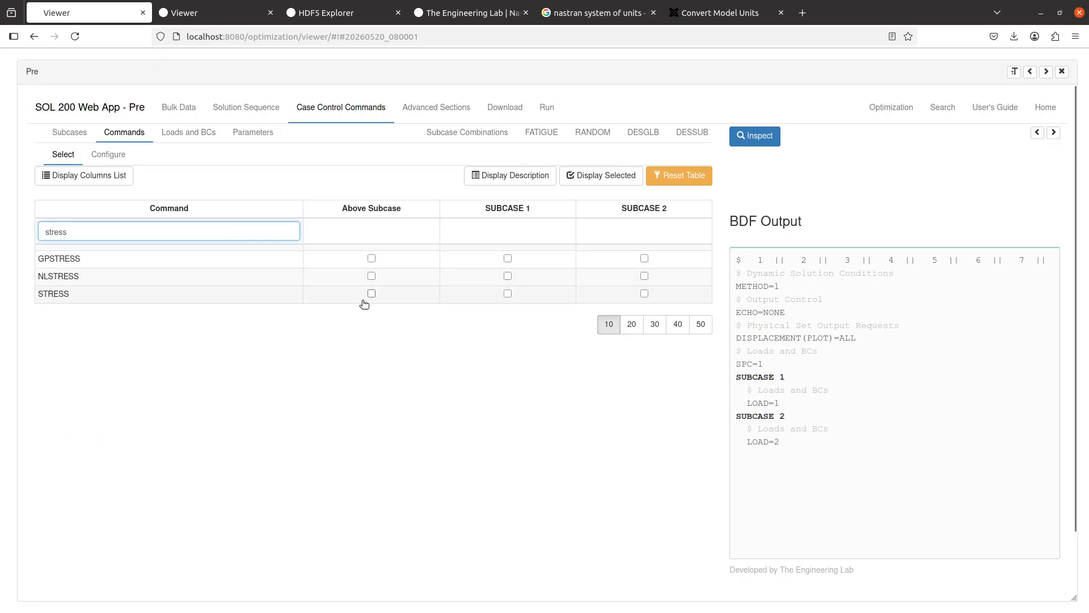
pyautogui.click(364, 295)
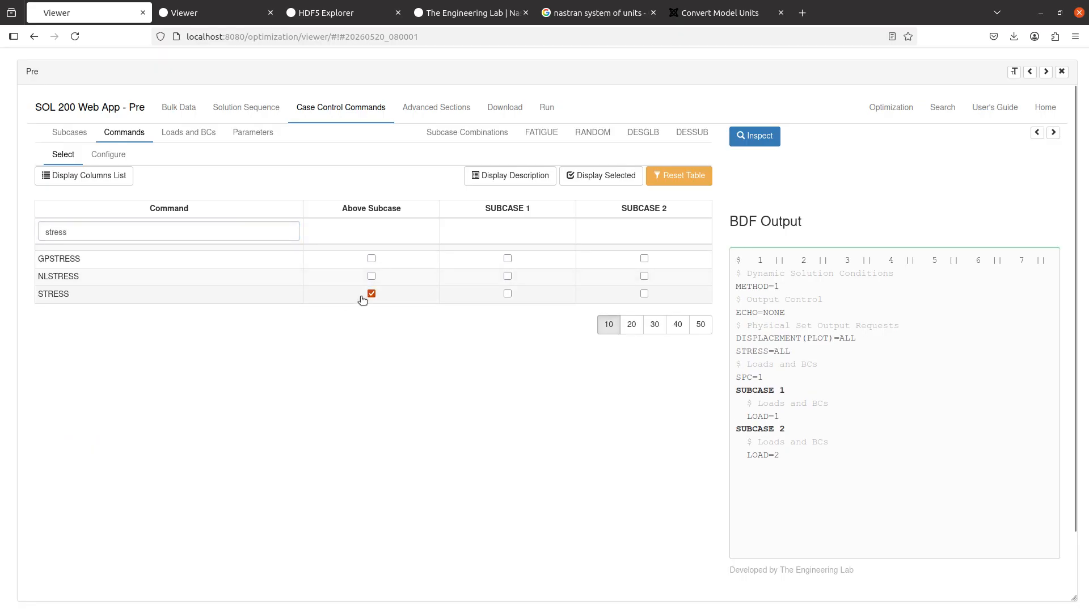
pyautogui.tripleClick(761, 351)
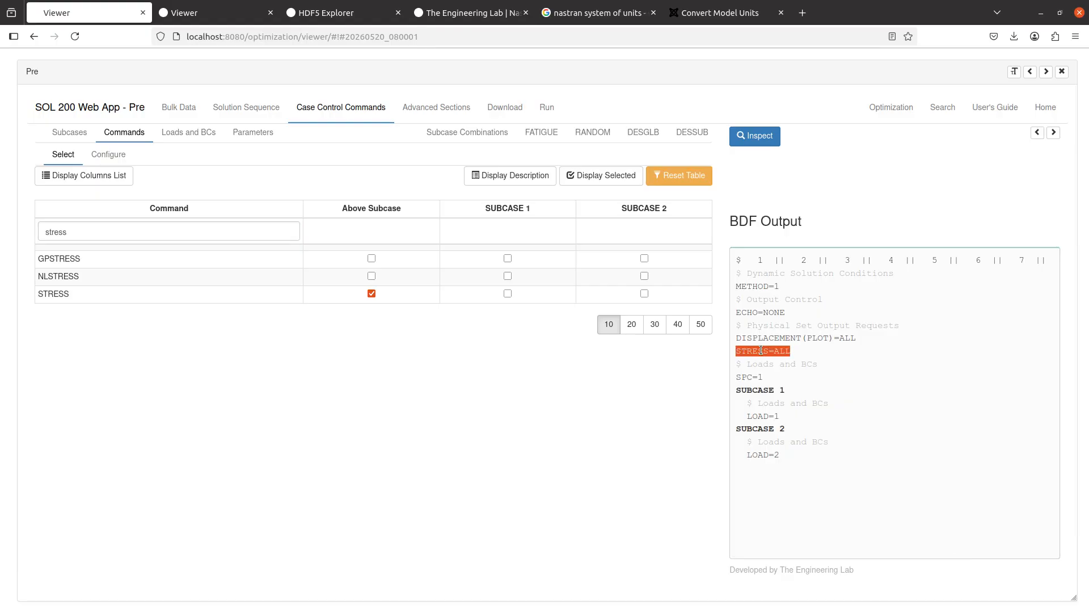
# Step: Reduce the F06 size so the stress request reads STRESS(PLOT)=ALL, and check its PLOT describer in the BDF output
pyautogui.click(108, 155)
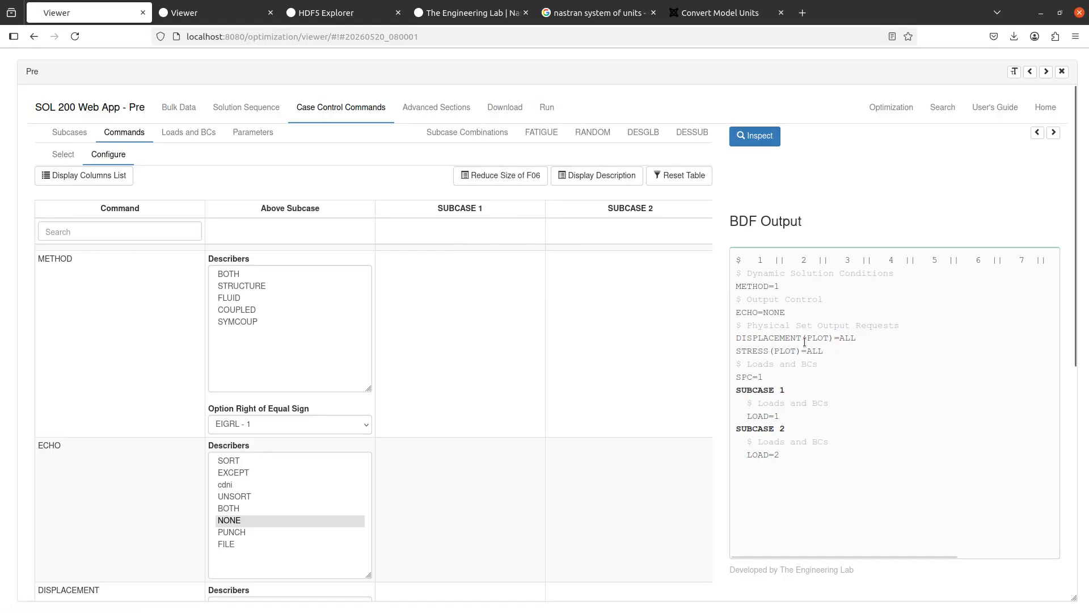
pyautogui.moveTo(741, 351); pyautogui.dragTo(797, 352)
pyautogui.click(775, 352)
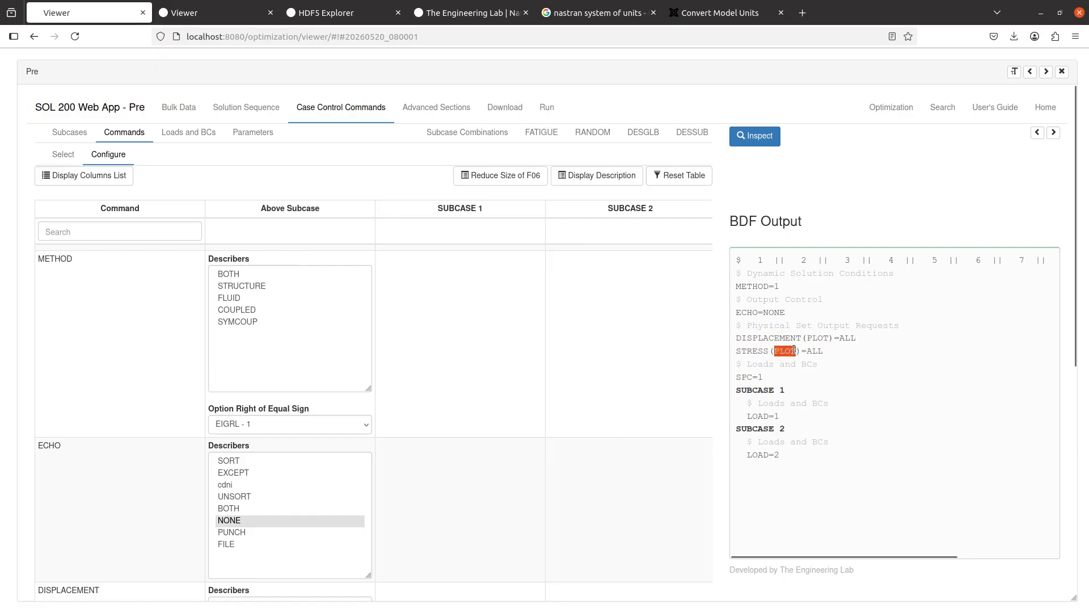
# Step: Upload the updated BDF with the stress output request and immediately run the SOL 101 analysis
pyautogui.click(526, 262)
pyautogui.click(505, 107)
pyautogui.click(539, 270)
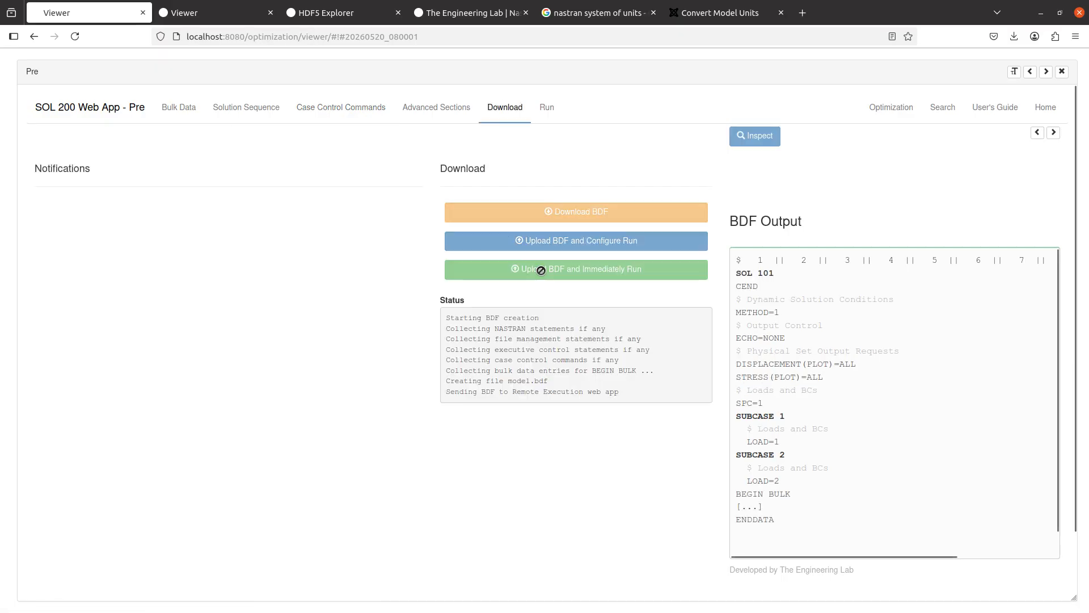
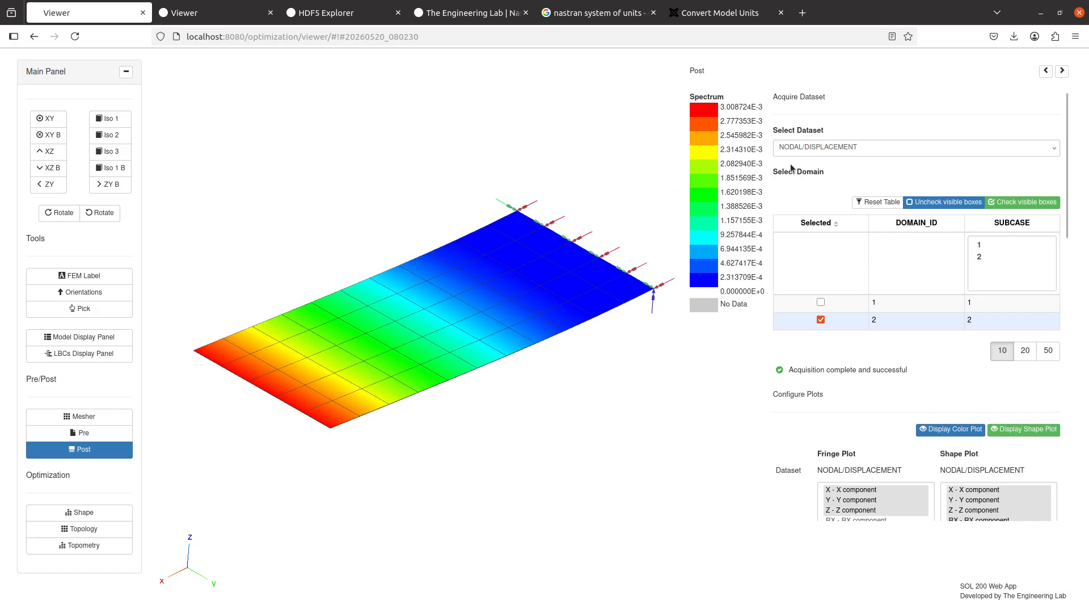
# Step: Acquire the ELEMENTAL/STRESS/QUAD4 dataset and plot it for SUBCASE 1
pyautogui.click(803, 152)
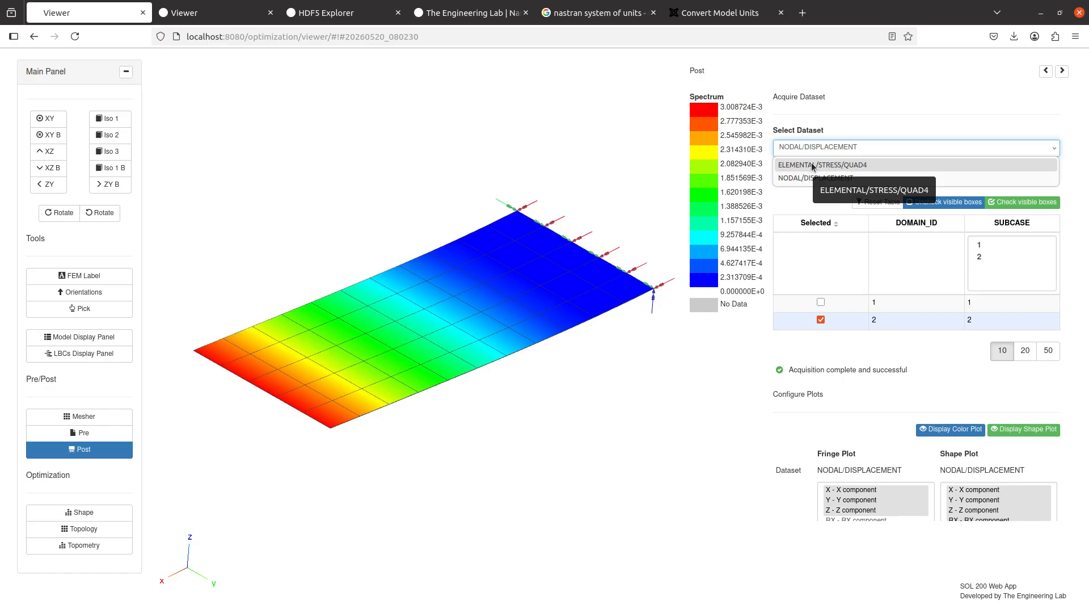
pyautogui.click(812, 166)
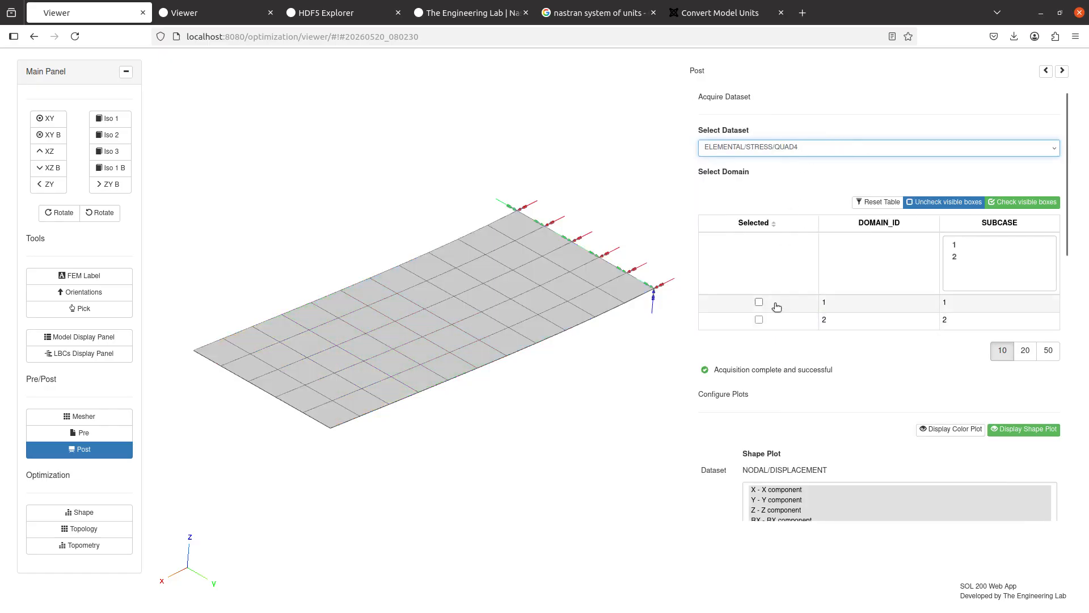
pyautogui.click(775, 305)
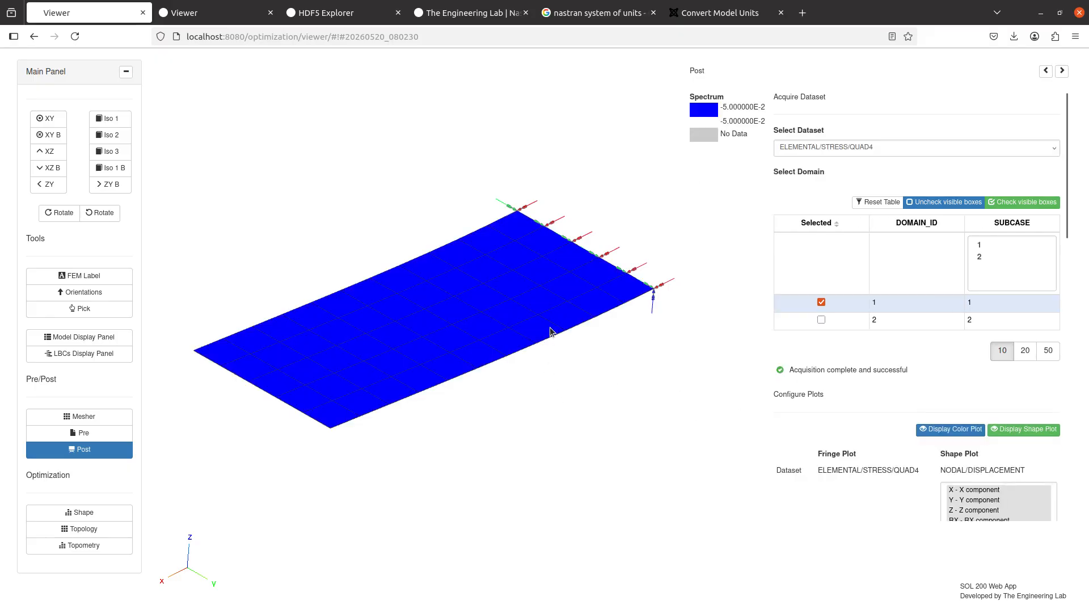
# Step: Set the fringe plot's field to VM1 - von Mises Stress at Z1 (Bottom), viewing the plate up close
pyautogui.scroll(-3, 896, 357)
pyautogui.click(884, 345)
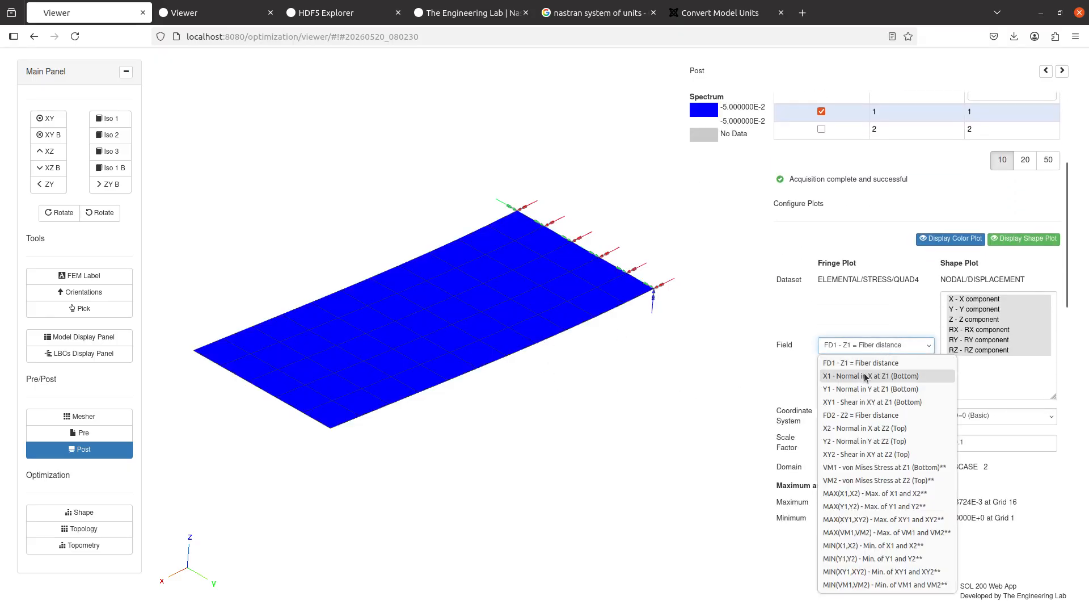
pyautogui.click(865, 469)
pyautogui.scroll(5, 499, 374)
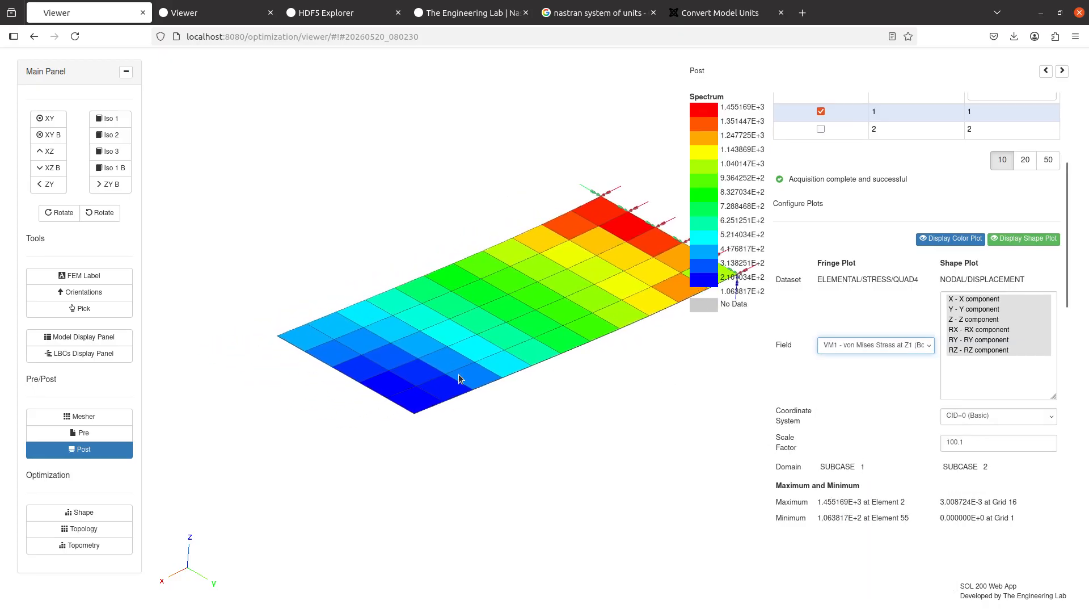
# Step: Temporarily display the PSHELL's detail and detail wireframe to inspect the plate's thickness at a corner, then turn both off
pyautogui.click(83, 336)
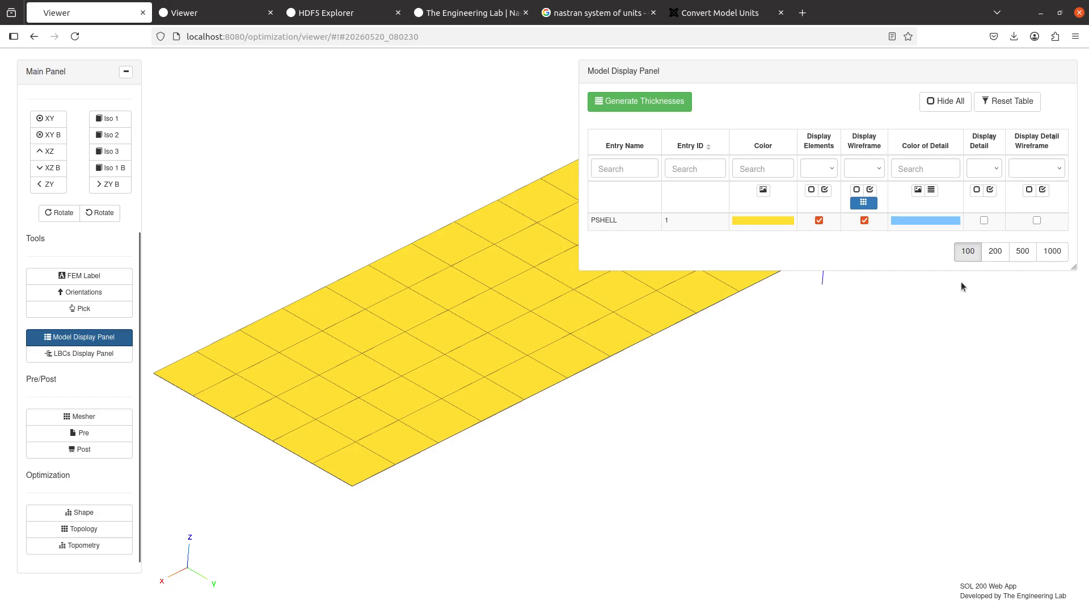
pyautogui.click(984, 220)
pyautogui.click(1036, 220)
pyautogui.scroll(5, 441, 308)
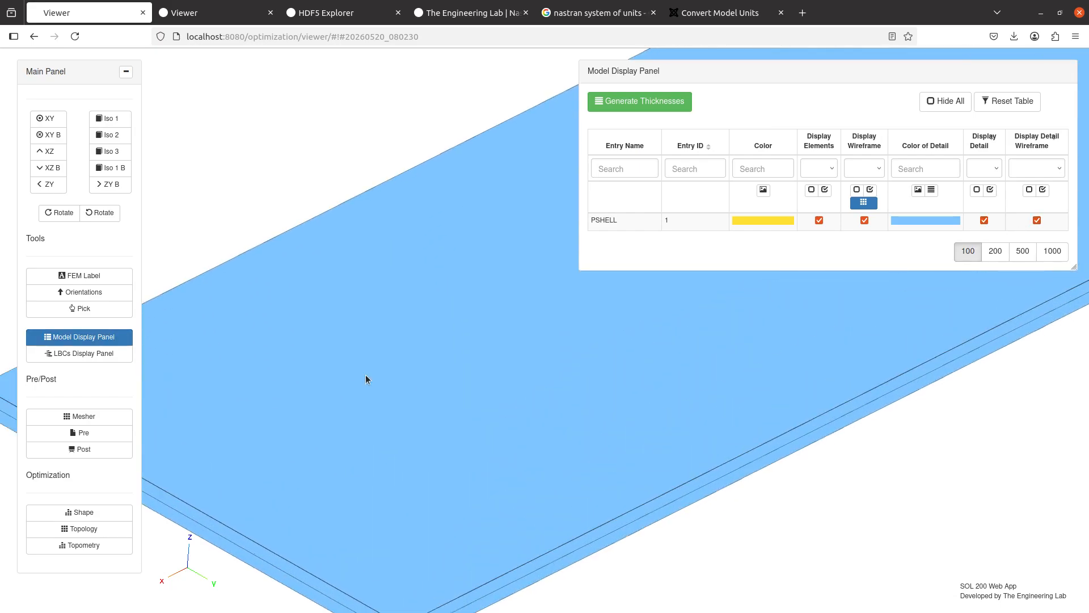
pyautogui.moveTo(403, 396); pyautogui.dragTo(418, 377)
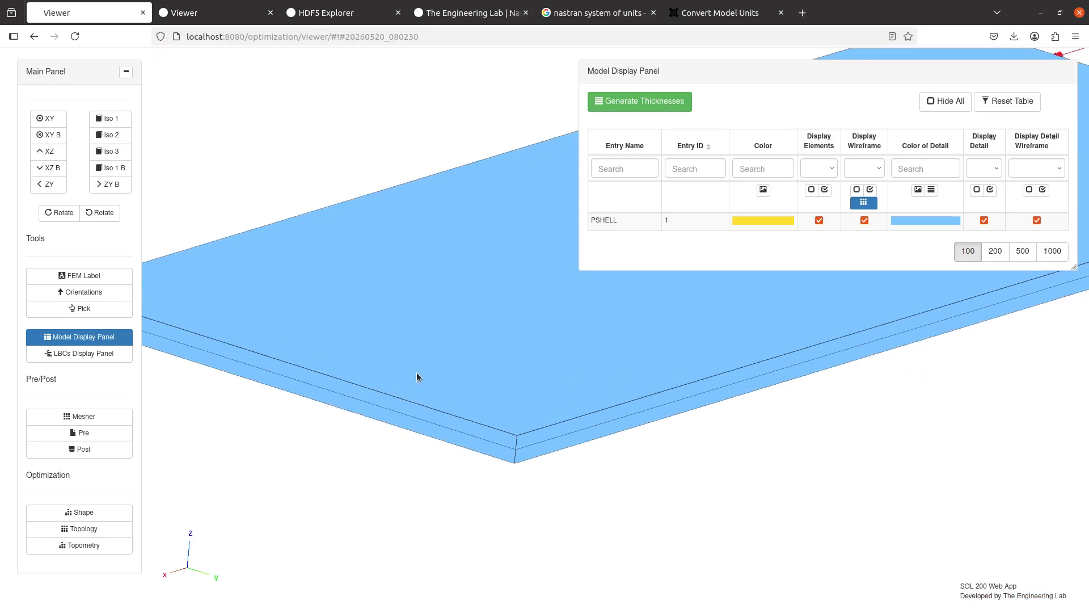
pyautogui.click(984, 220)
pyautogui.click(1037, 220)
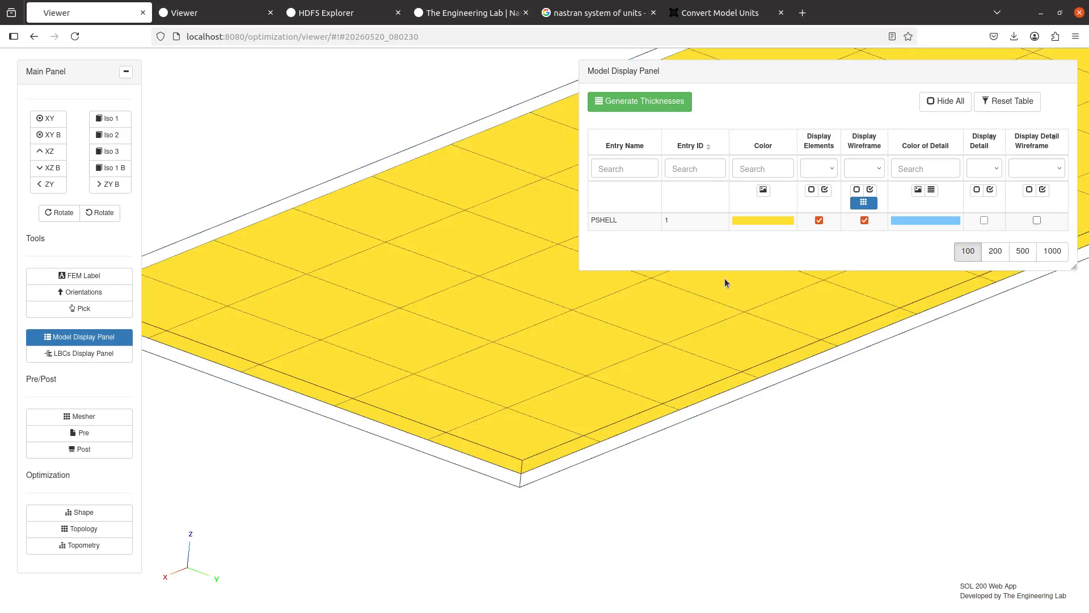
# Step: Return to the stress results and review the fields available for the ELEMENTAL/STRESS/QUAD4 fringe plot
pyautogui.click(85, 449)
pyautogui.click(873, 345)
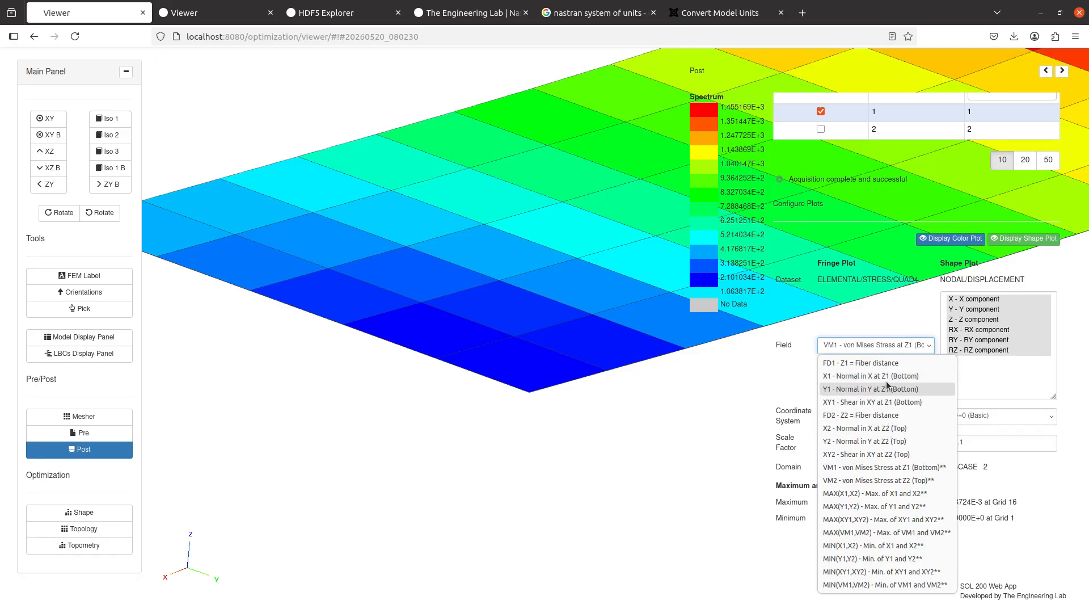
pyautogui.click(108, 389)
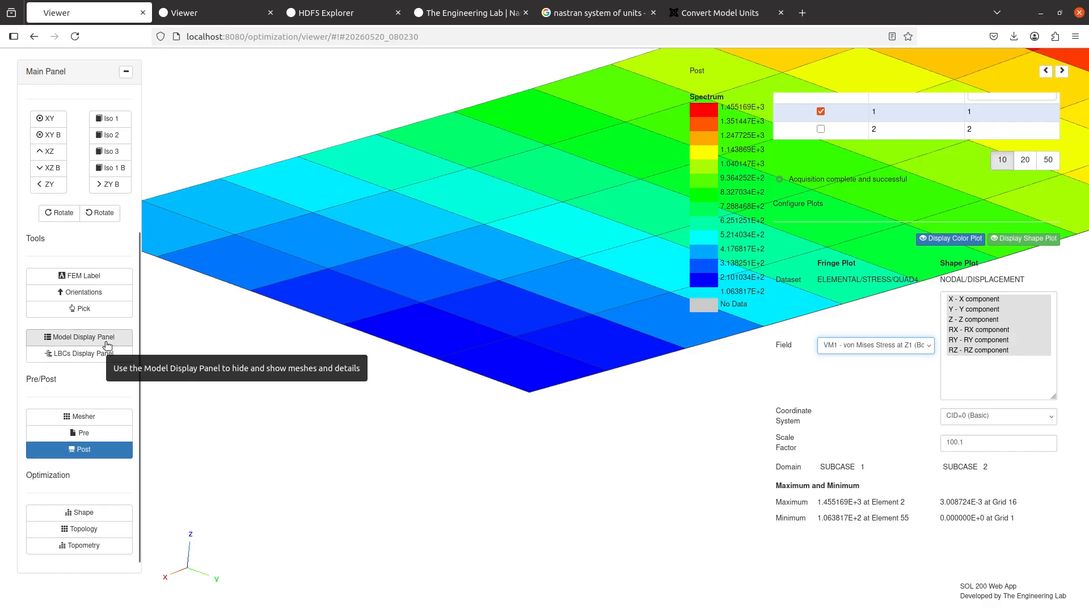
# Step: Toggle the PSHELL's detail and detail wireframe on and off while inspecting the bottom and top surfaces at the plate's corner
pyautogui.click(107, 344)
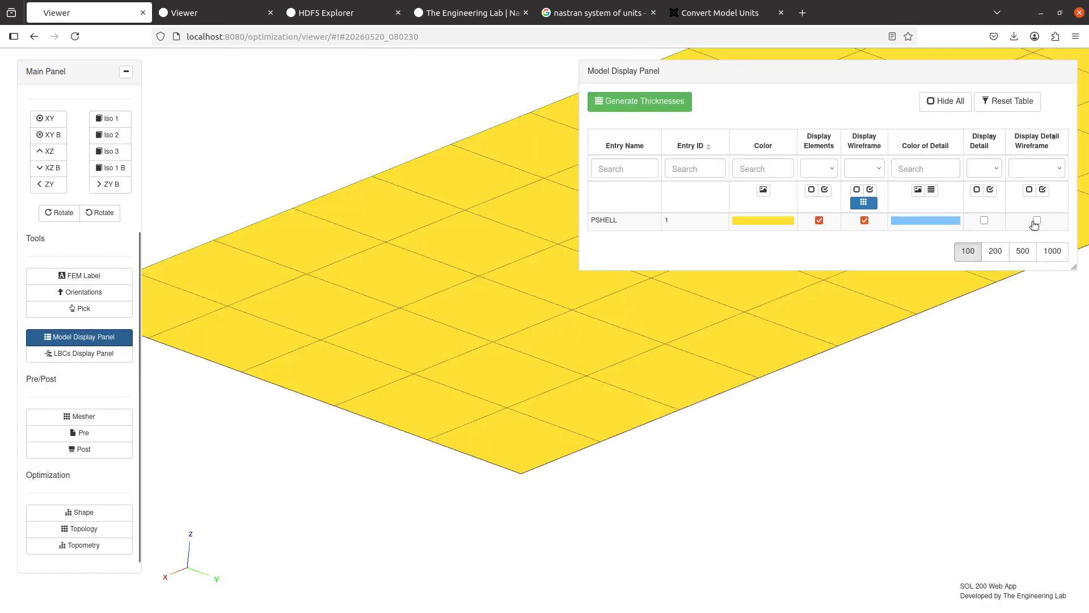
pyautogui.click(1035, 221)
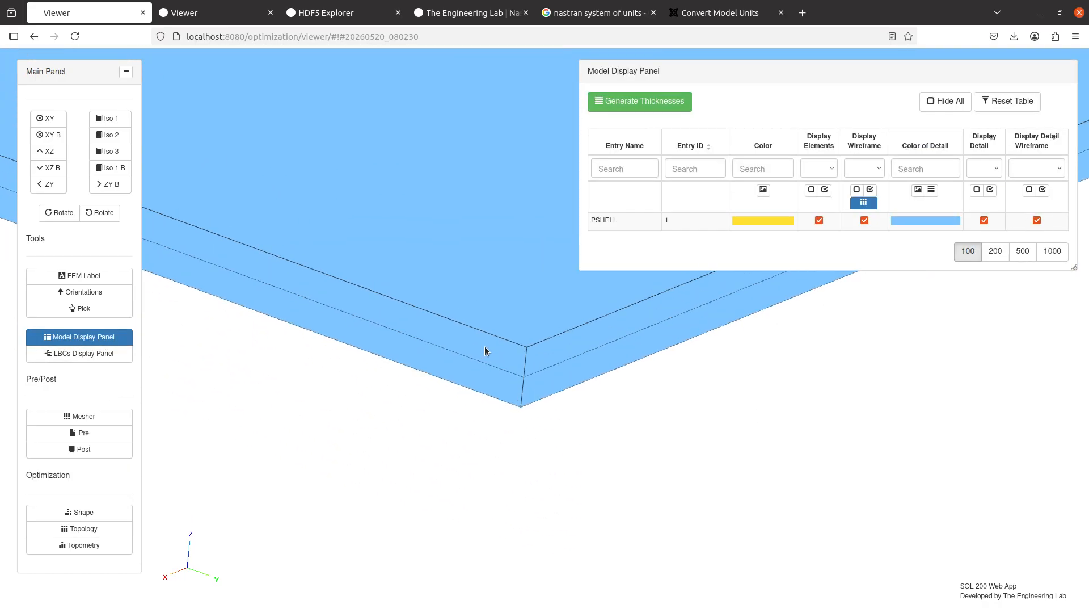
pyautogui.scroll(4, 484, 349)
pyautogui.moveTo(484, 360); pyautogui.dragTo(495, 301)
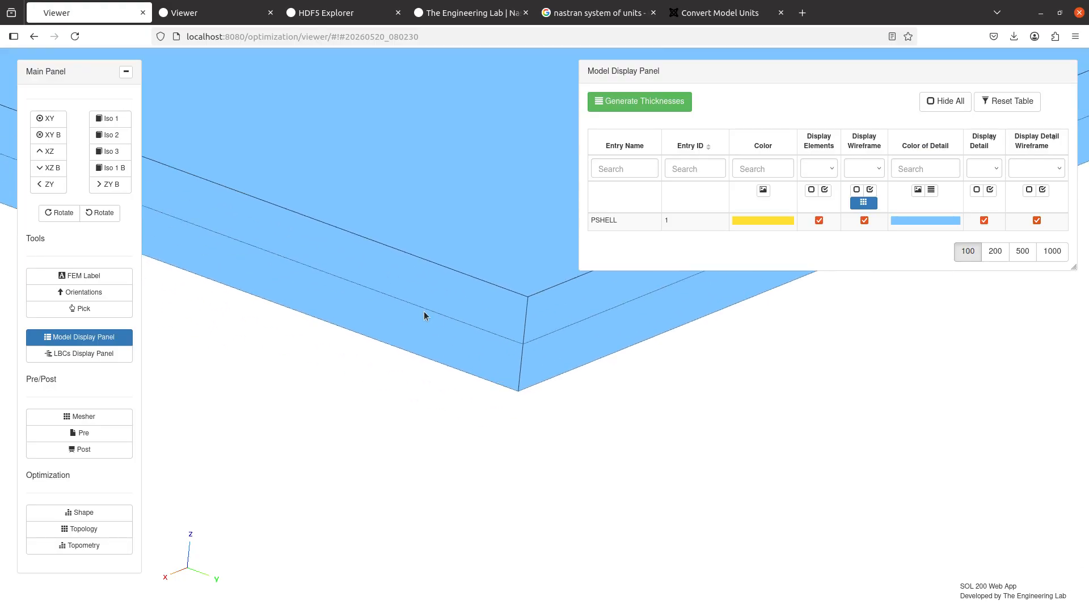
pyautogui.moveTo(519, 396)
pyautogui.mouseDown()
pyautogui.moveTo(522, 345)
pyautogui.moveTo(522, 389)
pyautogui.mouseUp()
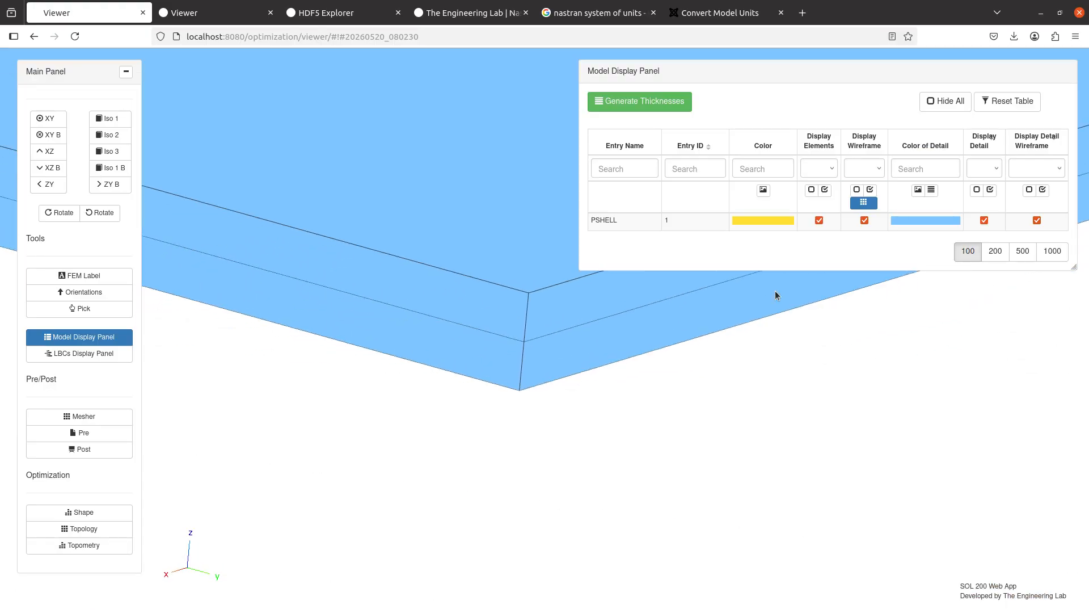
pyautogui.click(1036, 220)
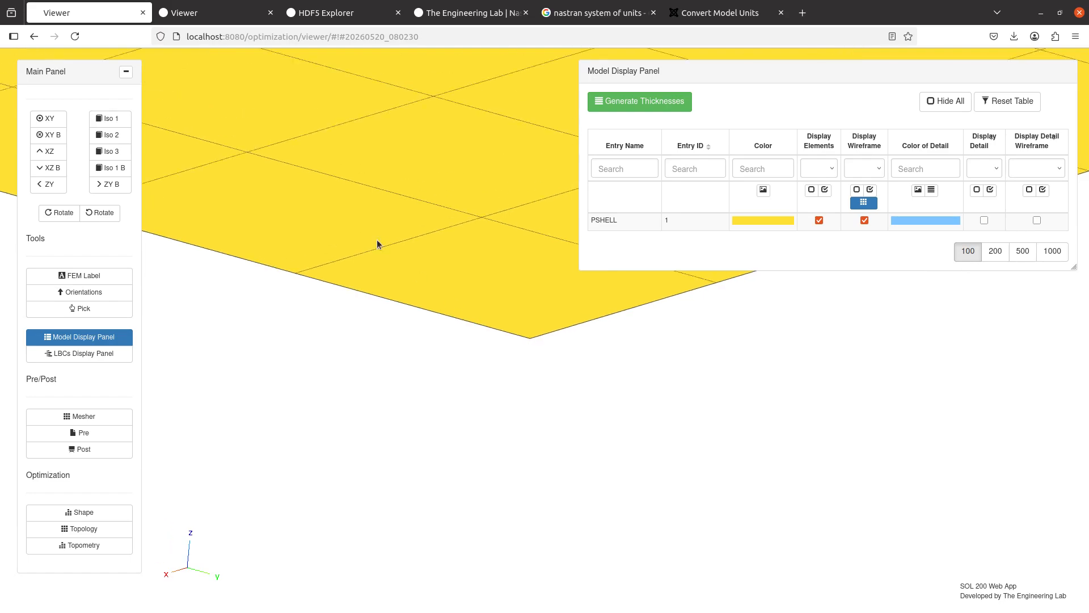
pyautogui.click(984, 221)
pyautogui.click(1036, 220)
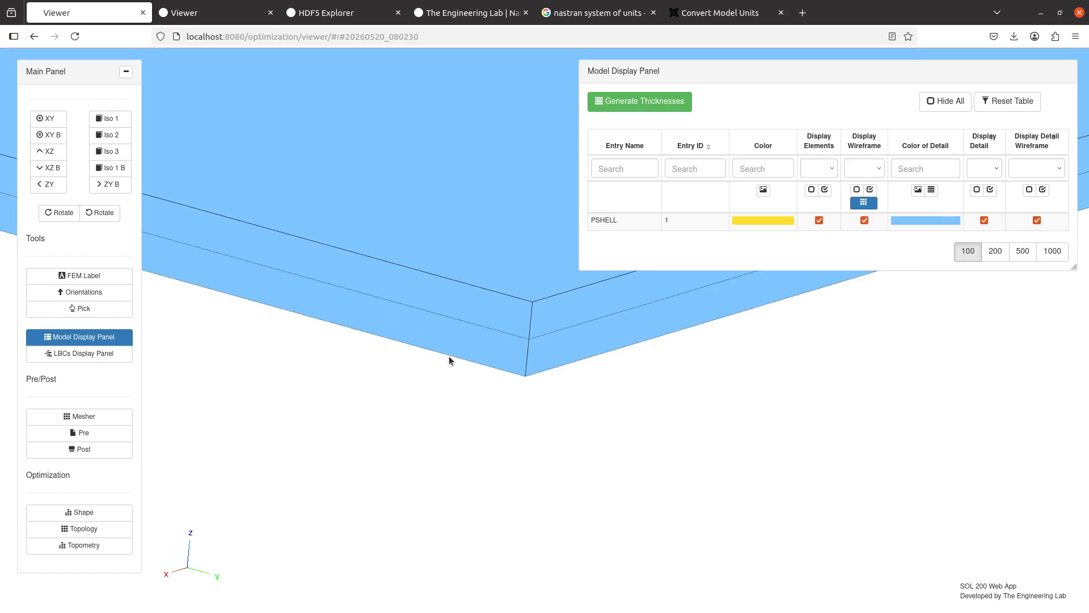
pyautogui.moveTo(475, 382); pyautogui.dragTo(476, 350)
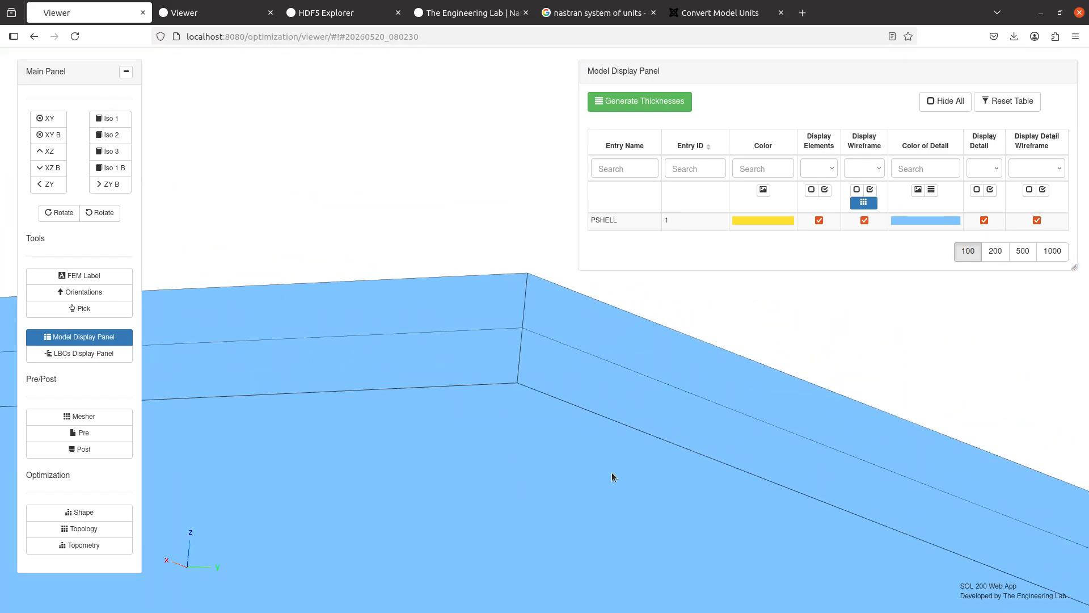
pyautogui.moveTo(600, 339); pyautogui.dragTo(399, 470)
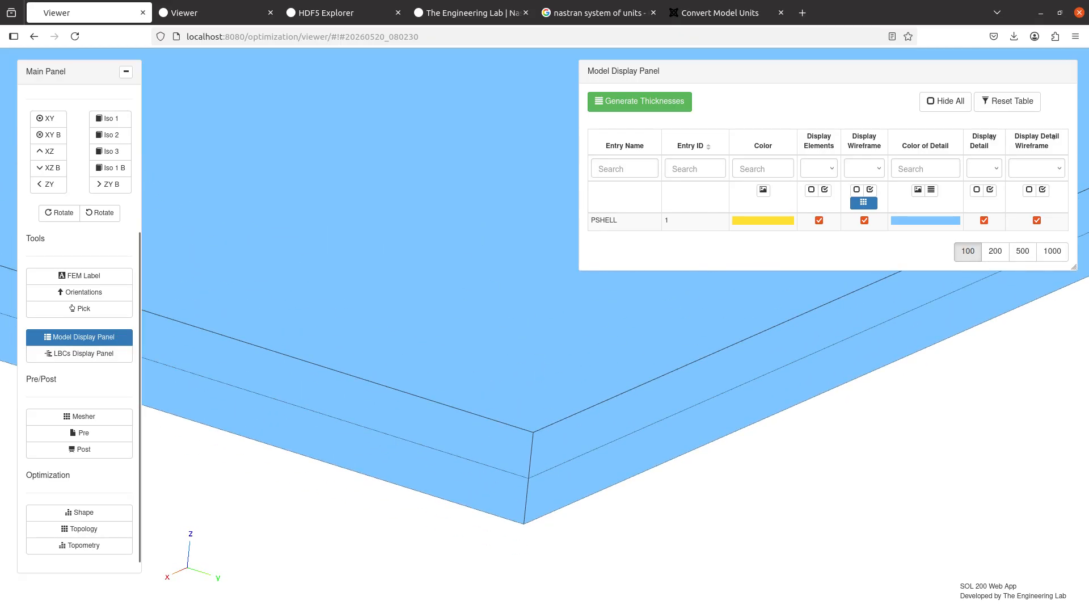
pyautogui.click(995, 227)
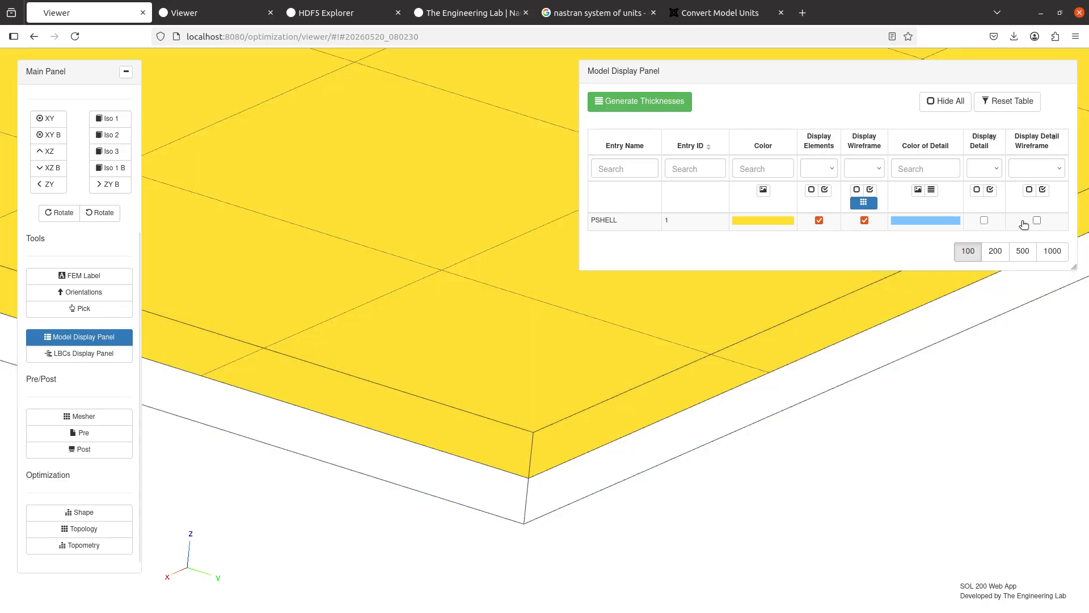
# Step: Show the stress results again with the VM1 - von Mises Stress at Z1 (Bottom) field and rotate around the plate
pyautogui.click(105, 448)
pyautogui.click(874, 344)
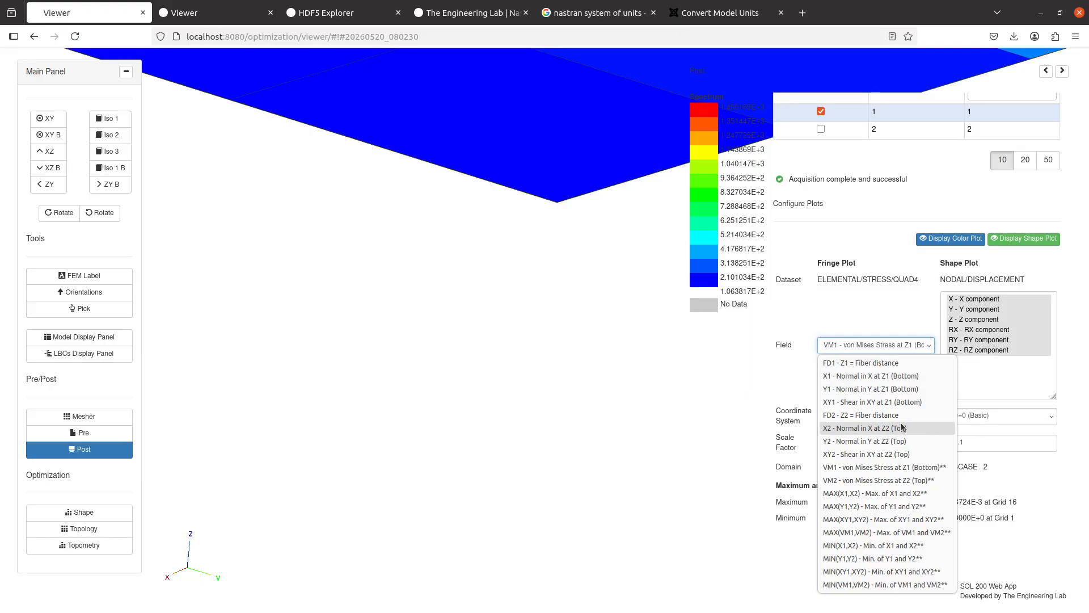
pyautogui.click(911, 470)
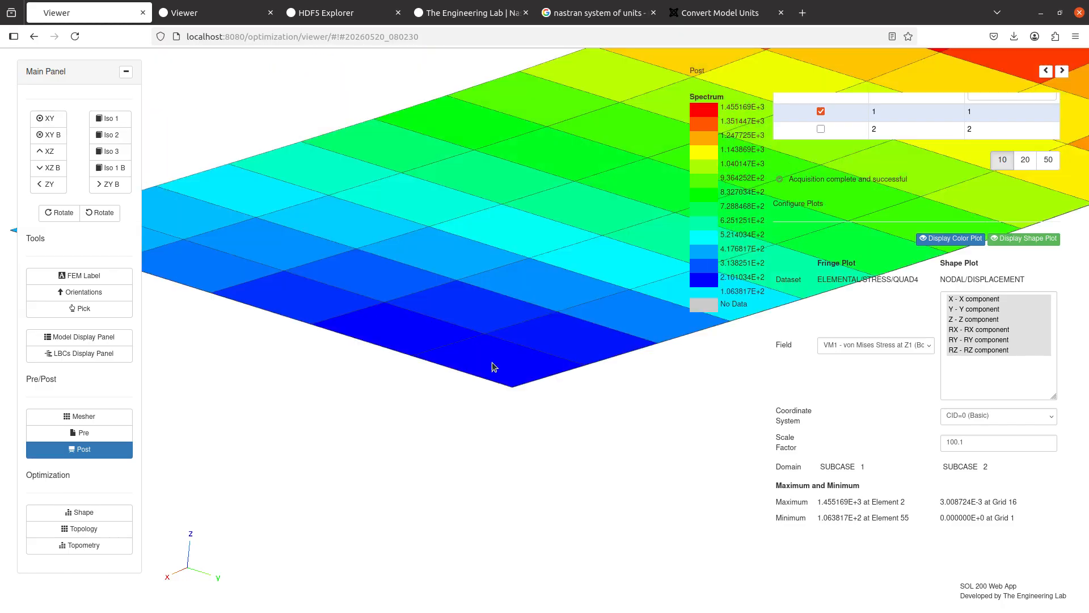
pyautogui.moveTo(492, 361); pyautogui.dragTo(438, 374)
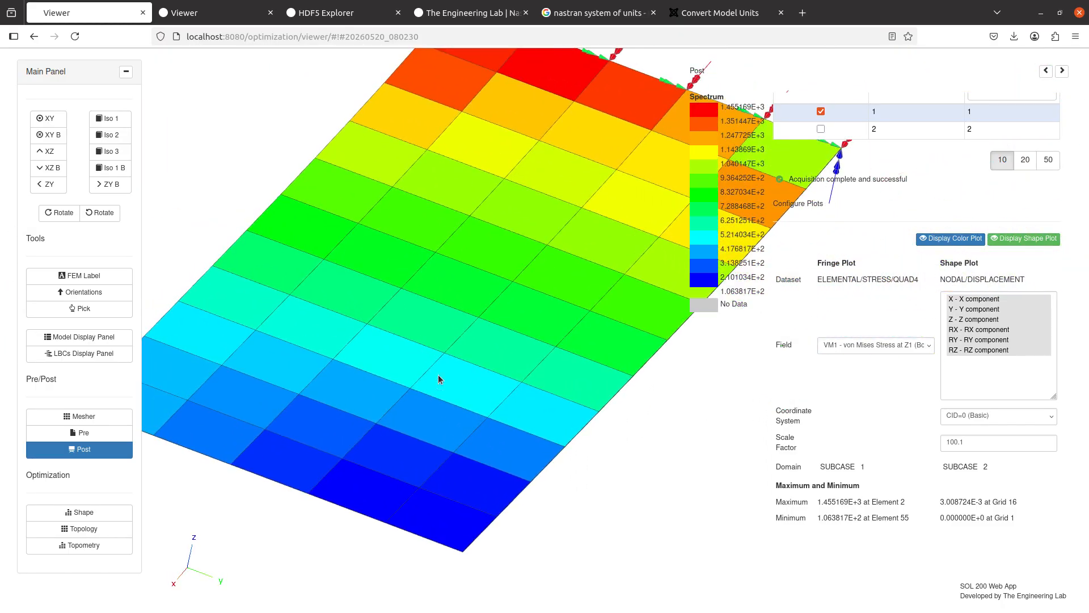
# Step: Set the fringe plot's field to VM2 - von Mises Stress at Z2 (Top) and examine the element stresses in the XY view
pyautogui.click(903, 346)
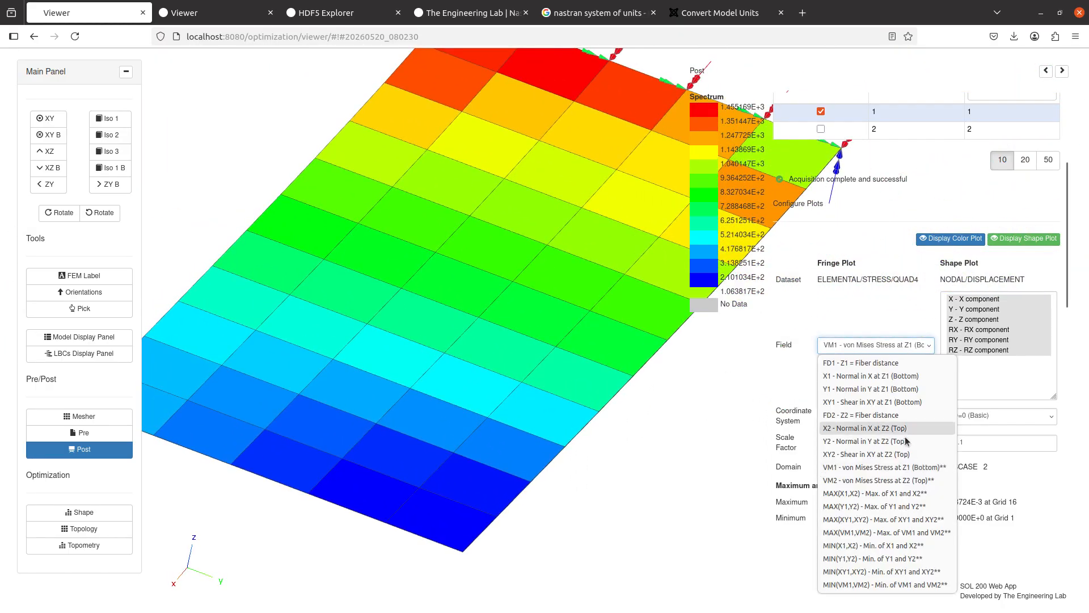
pyautogui.click(909, 482)
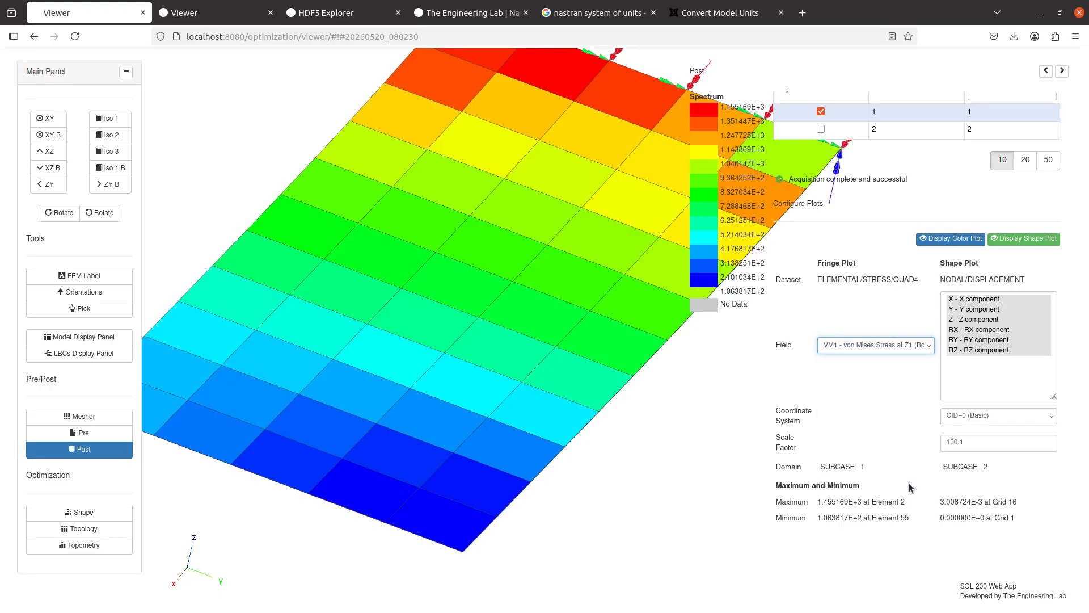
pyautogui.moveTo(581, 404); pyautogui.dragTo(652, 426)
pyautogui.click(49, 118)
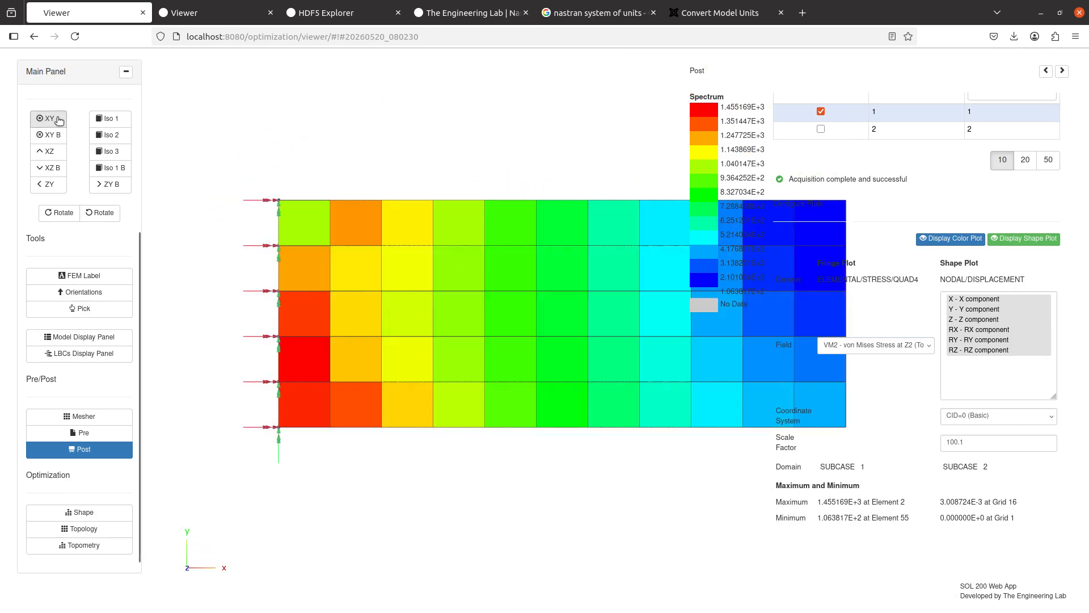
pyautogui.moveTo(392, 315); pyautogui.dragTo(409, 297)
pyautogui.scroll(1, 409, 297)
pyautogui.moveTo(302, 287); pyautogui.dragTo(411, 284)
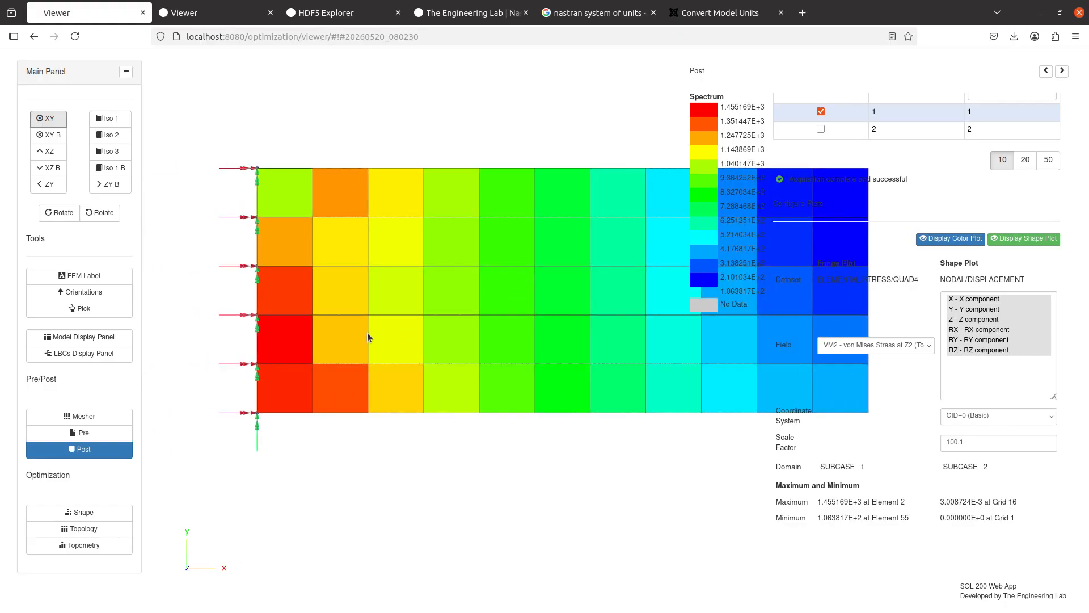
pyautogui.scroll(5, 362, 332)
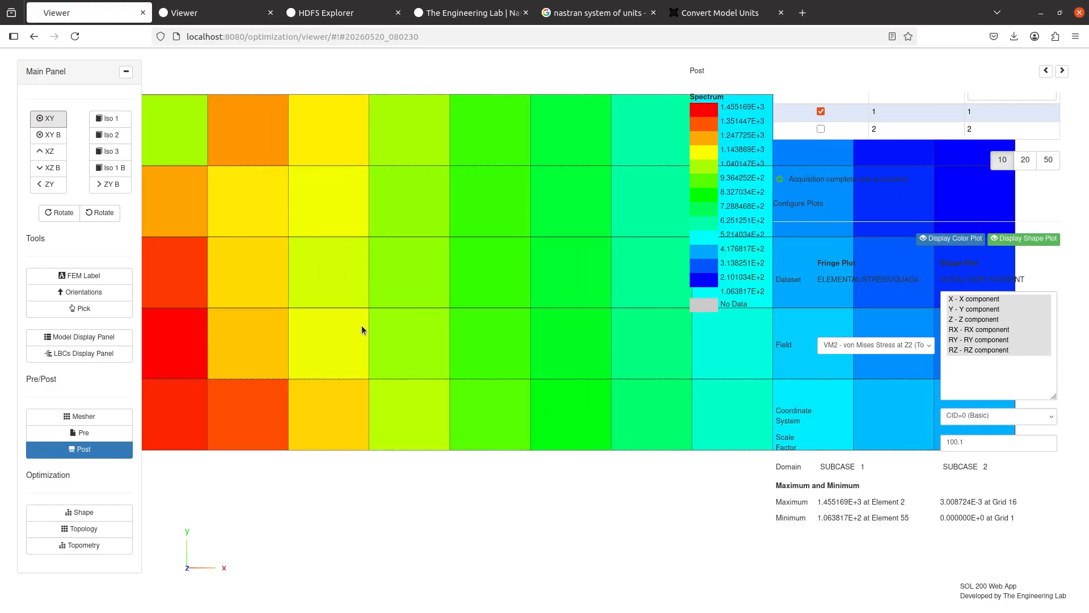
pyautogui.scroll(-2, 362, 329)
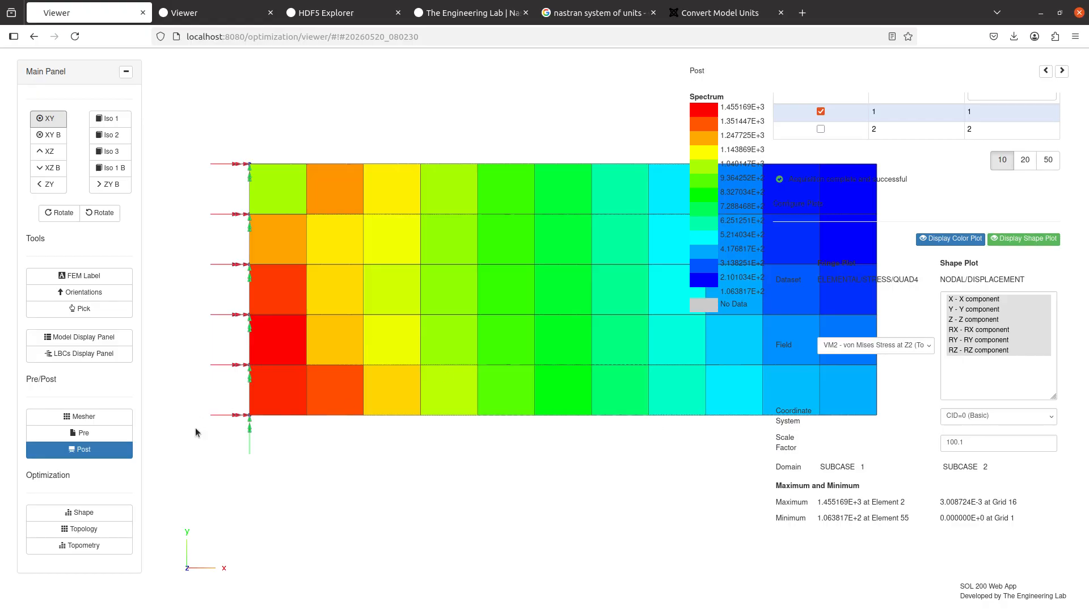
# Step: Open the model's Case Control Commands at the describers of the STRESS output request
pyautogui.click(83, 434)
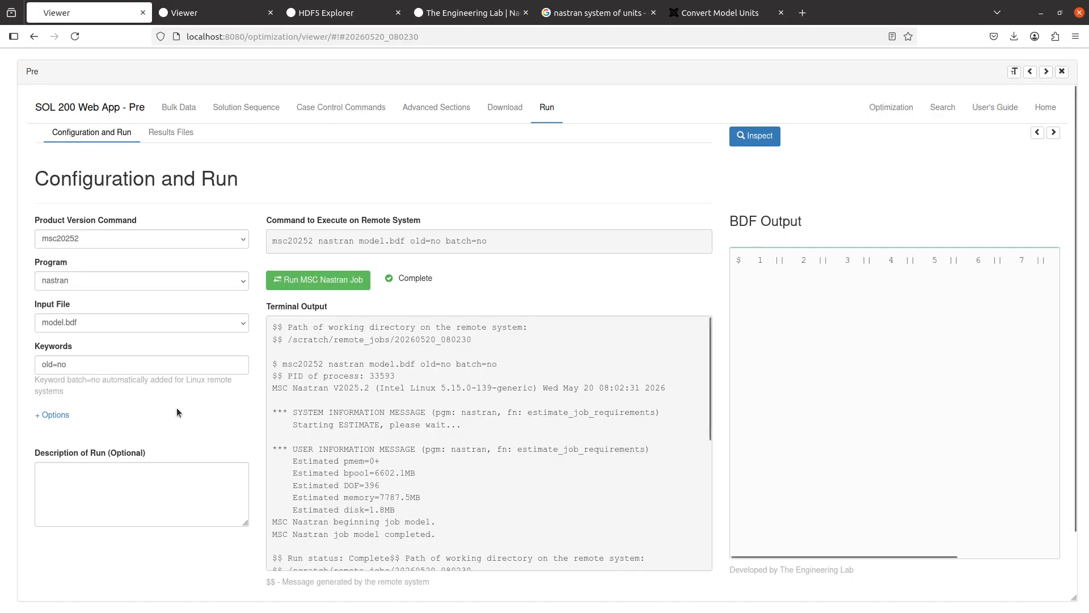
pyautogui.click(298, 113)
pyautogui.scroll(-4, 134, 406)
pyautogui.scroll(-3, 133, 407)
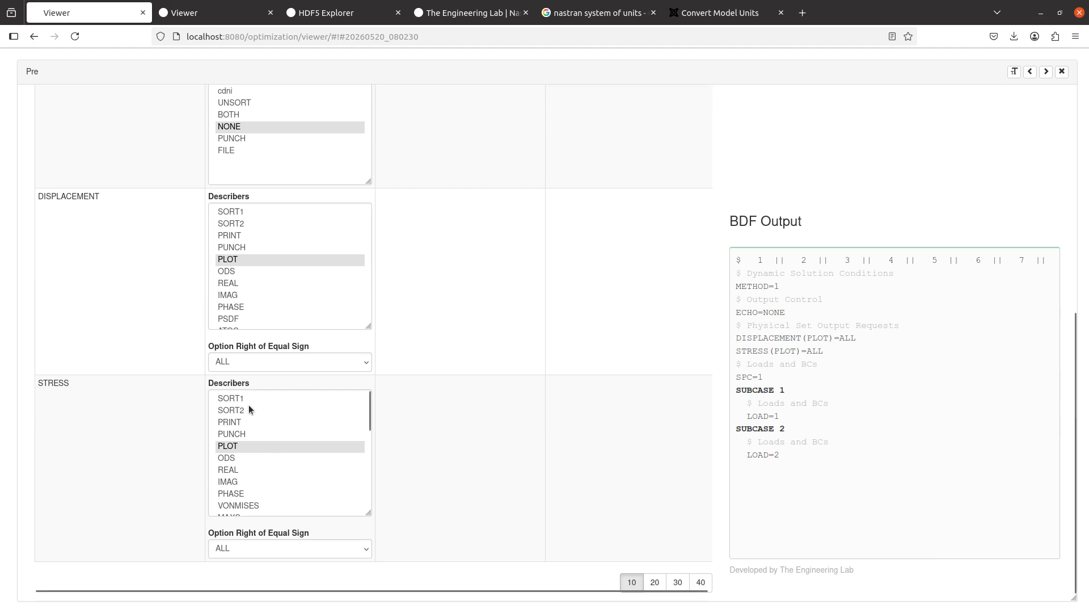
pyautogui.moveTo(249, 399); pyautogui.dragTo(248, 432)
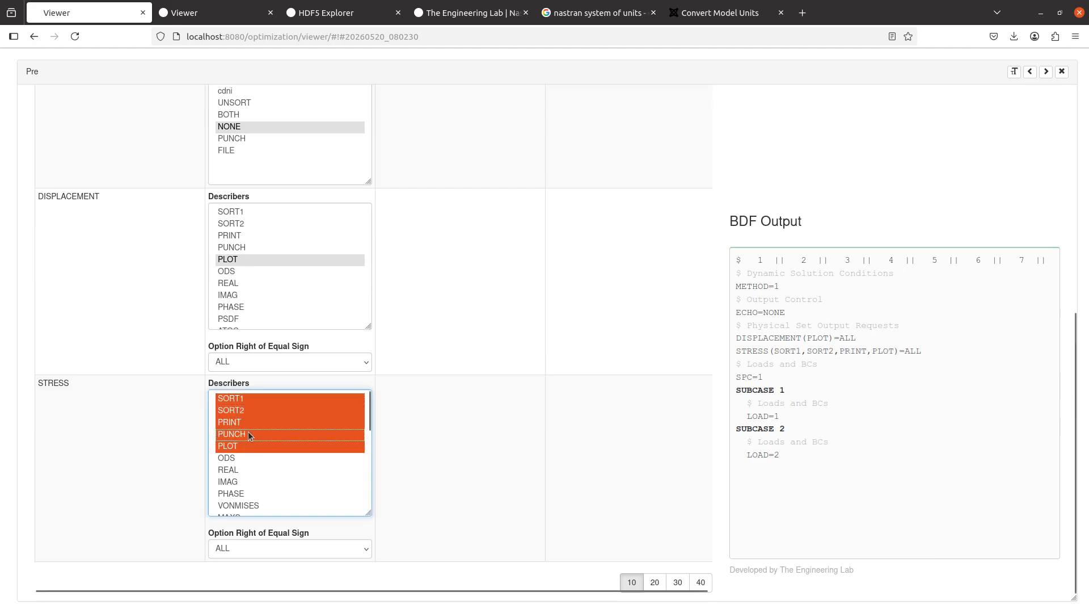
pyautogui.keyDown('ctrl'); pyautogui.click(250, 424); pyautogui.keyUp('ctrl')
pyautogui.keyDown('ctrl'); pyautogui.click(251, 410); pyautogui.keyUp('ctrl')
pyautogui.keyDown('ctrl'); pyautogui.click(254, 398); pyautogui.keyUp('ctrl')
pyautogui.keyDown('ctrl'); pyautogui.click(259, 430); pyautogui.keyUp('ctrl')
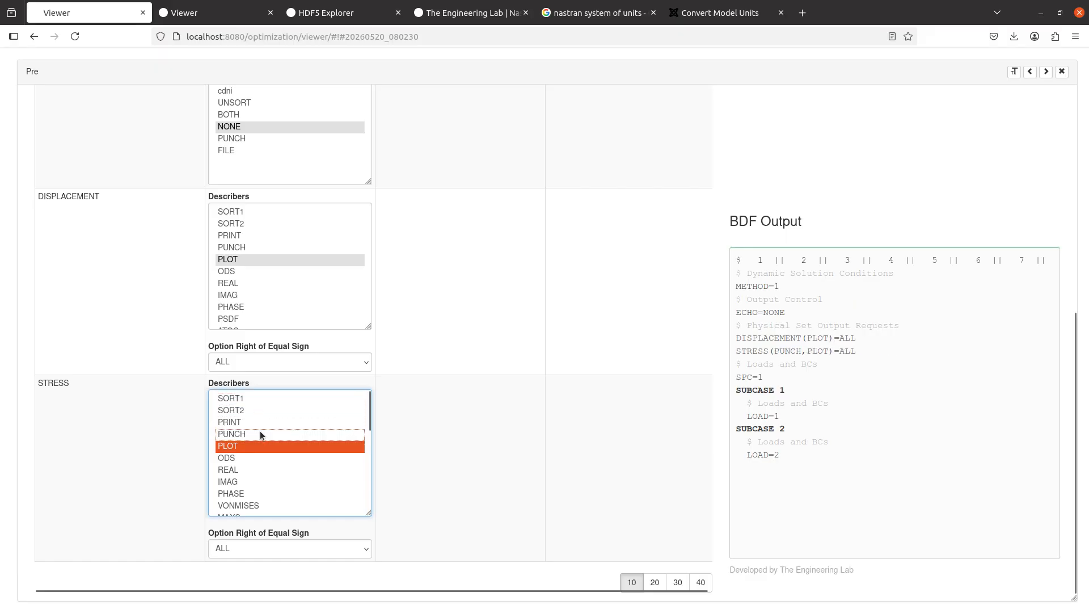
# Step: Add the BILIN describer to the STRESS request alongside PLOT and enlarge the describers list to check both selections
pyautogui.moveTo(368, 406); pyautogui.dragTo(369, 455)
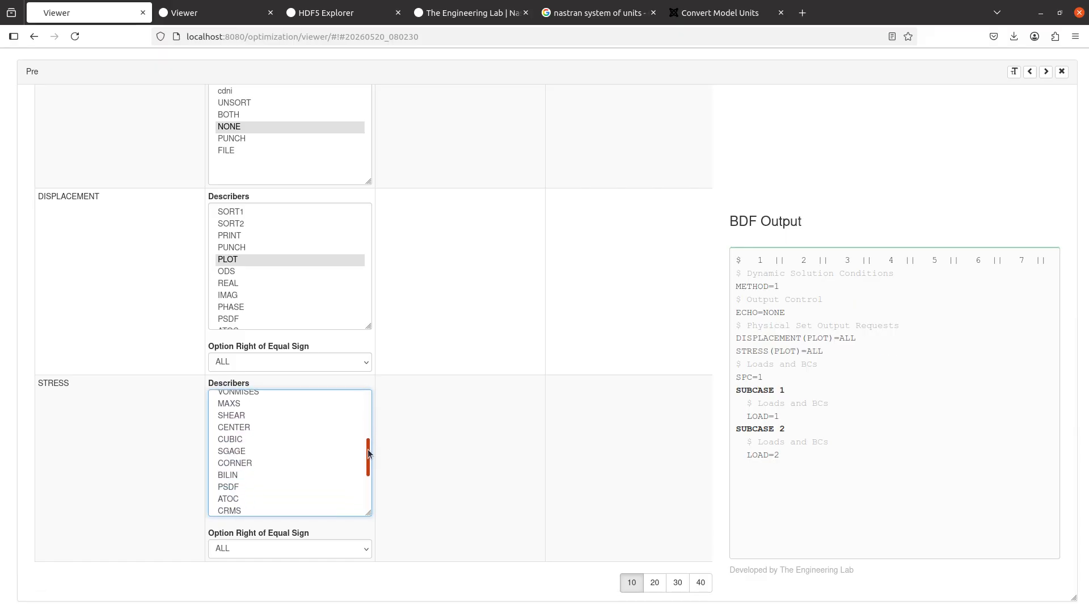
pyautogui.keyDown('ctrl'); pyautogui.click(244, 474); pyautogui.keyUp('ctrl')
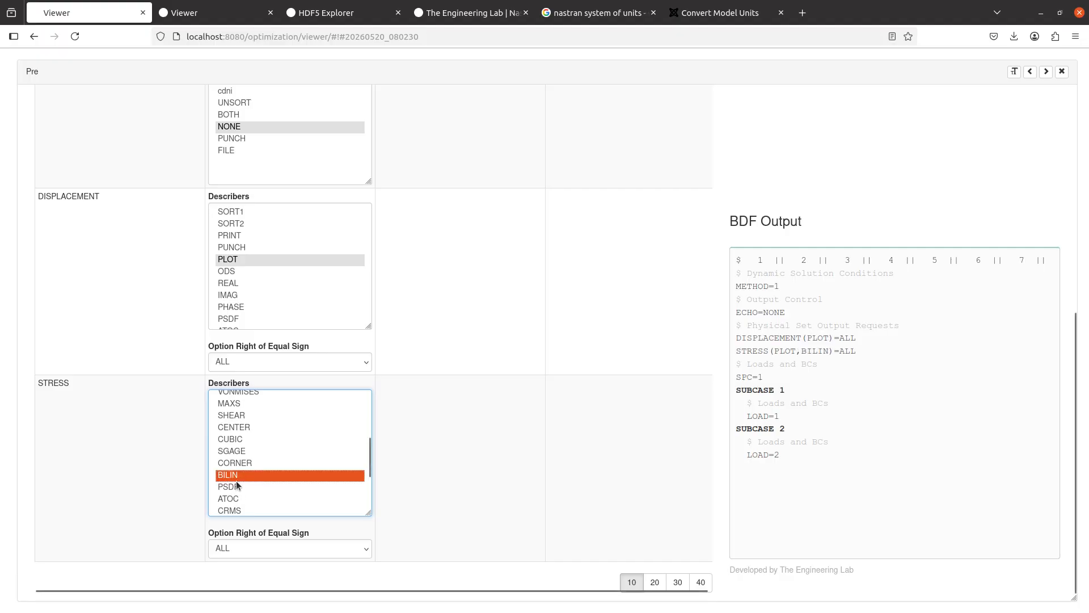
pyautogui.scroll(3, 363, 448)
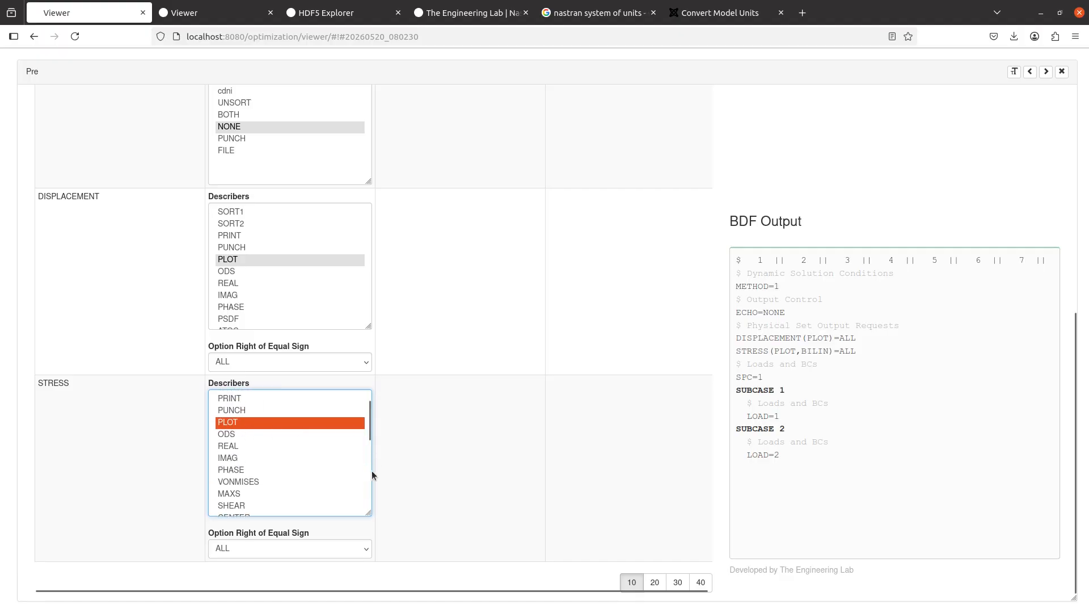
pyautogui.moveTo(365, 510); pyautogui.dragTo(373, 576)
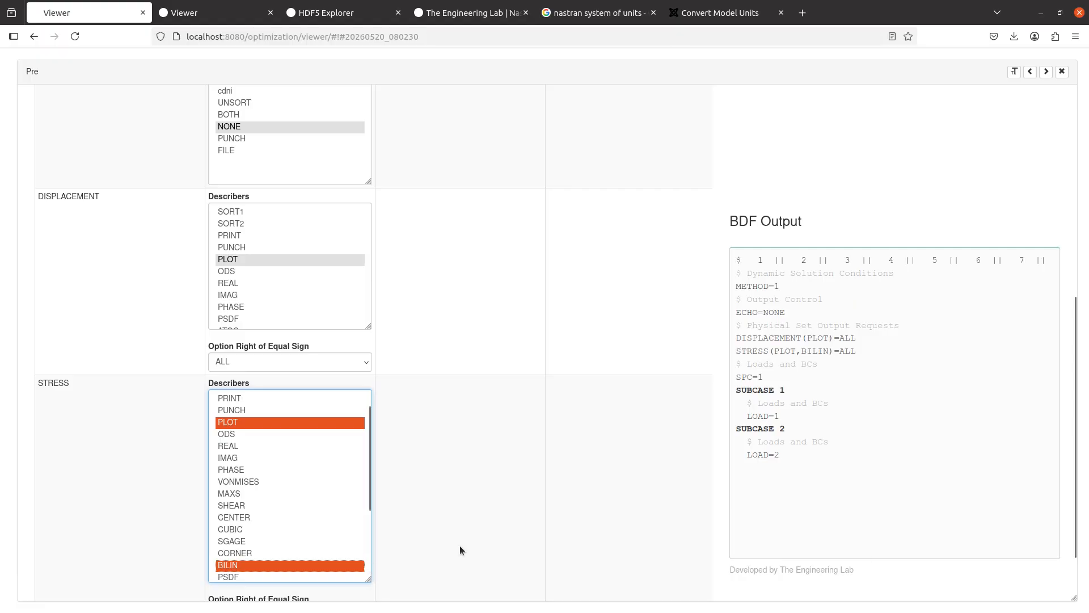
# Step: Switch to the MSC Nastran 2025.1 documentation library, open the Quick Reference Guide and show its cover page at 175% zoom
pyautogui.press('super')
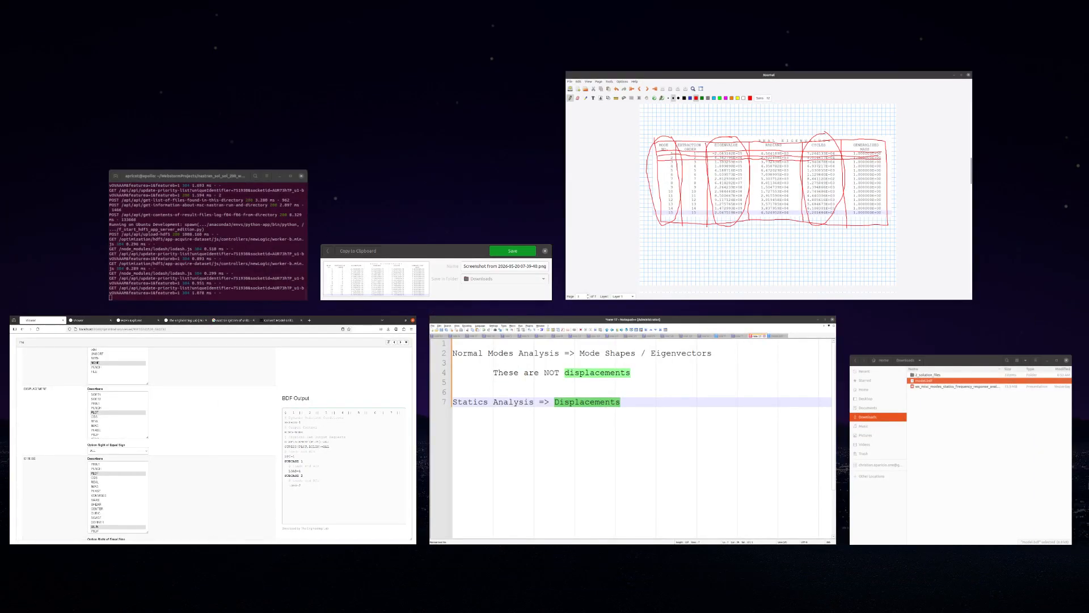
pyautogui.press('super')
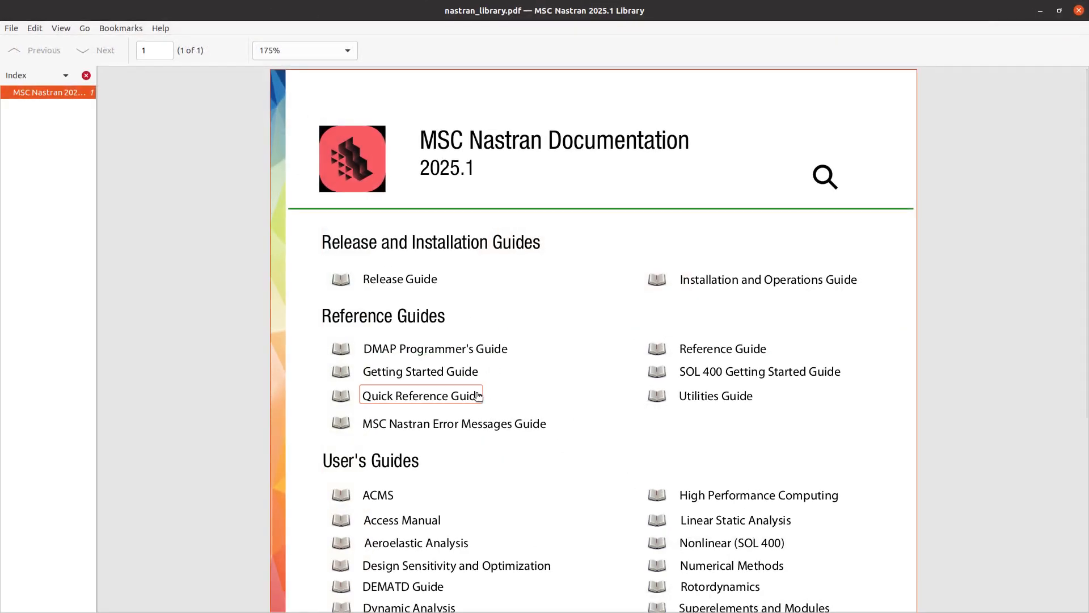
pyautogui.click(477, 396)
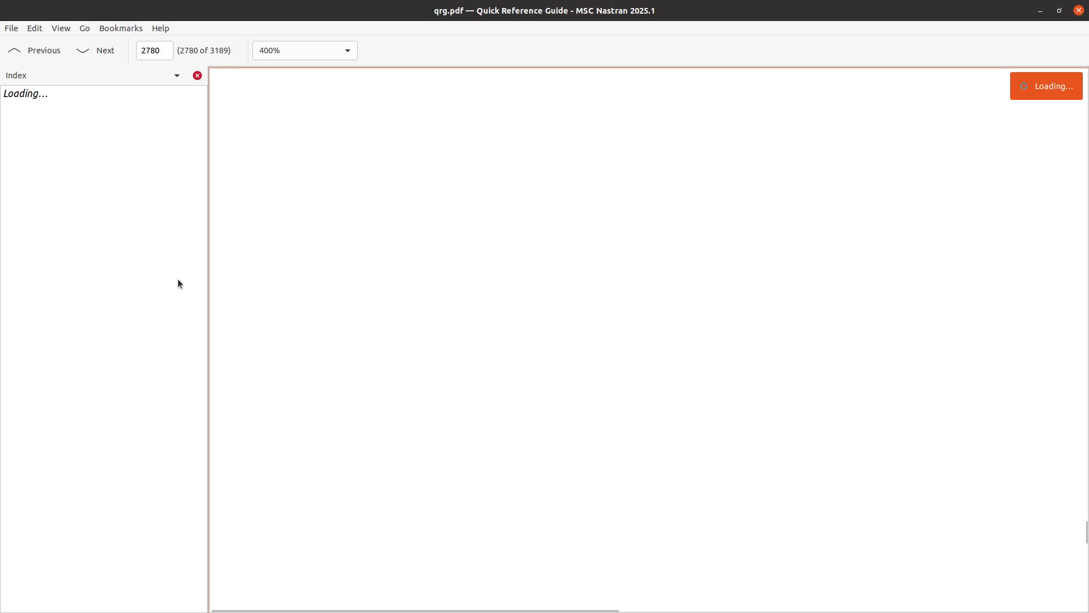
pyautogui.scroll(20, 174, 276)
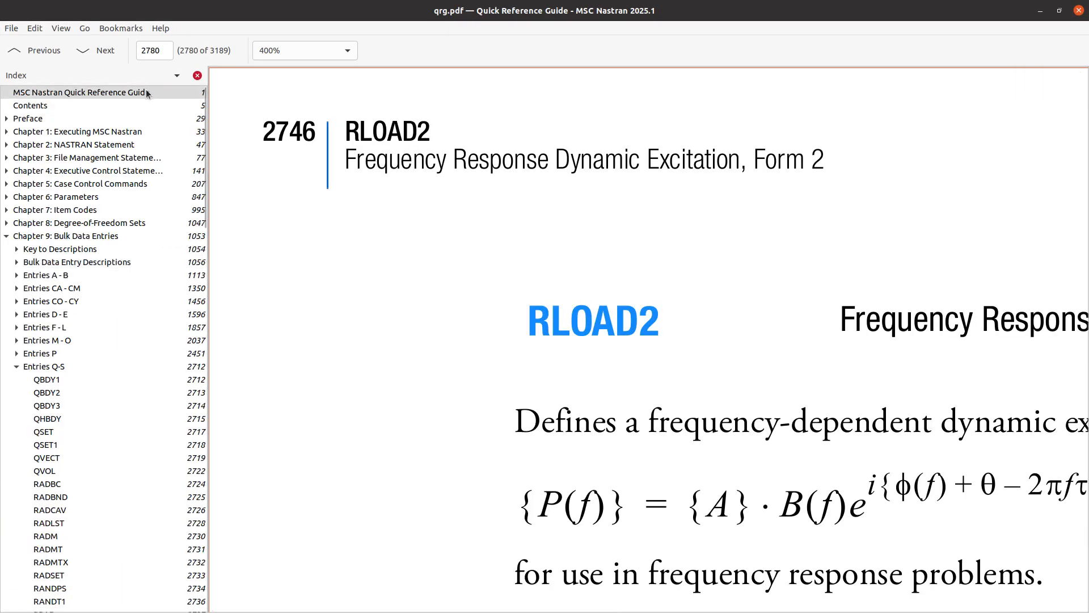
pyautogui.click(145, 93)
pyautogui.hotkey('ctrl', '-')
pyautogui.hotkey('ctrl', '-')
pyautogui.hotkey('ctrl', '-')
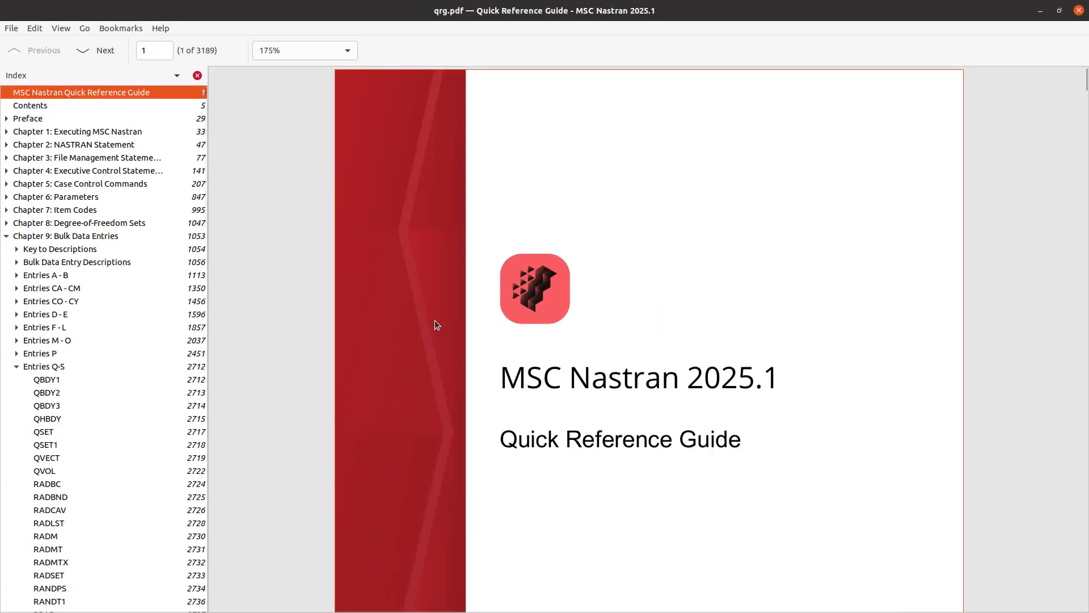
# Step: Browse the guide's Entries Q-S index and look at the pages from RANDPS to RANDT1
pyautogui.scroll(-3, 434, 321)
pyautogui.scroll(1, 613, 452)
pyautogui.scroll(-3, 191, 397)
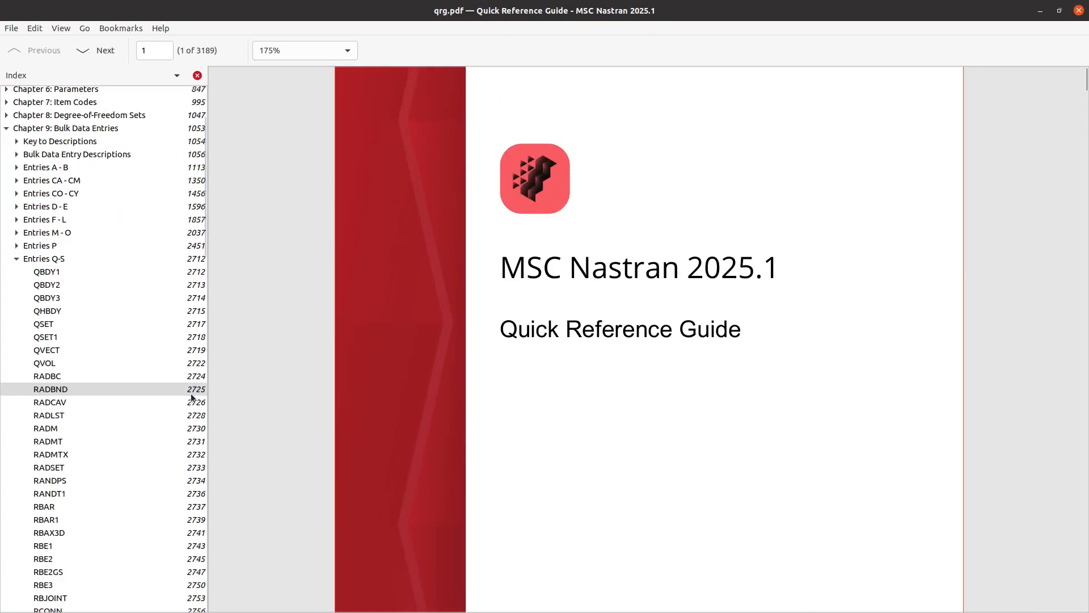
pyautogui.scroll(-2, 191, 393)
pyautogui.click(156, 376)
pyautogui.scroll(-18, 448, 368)
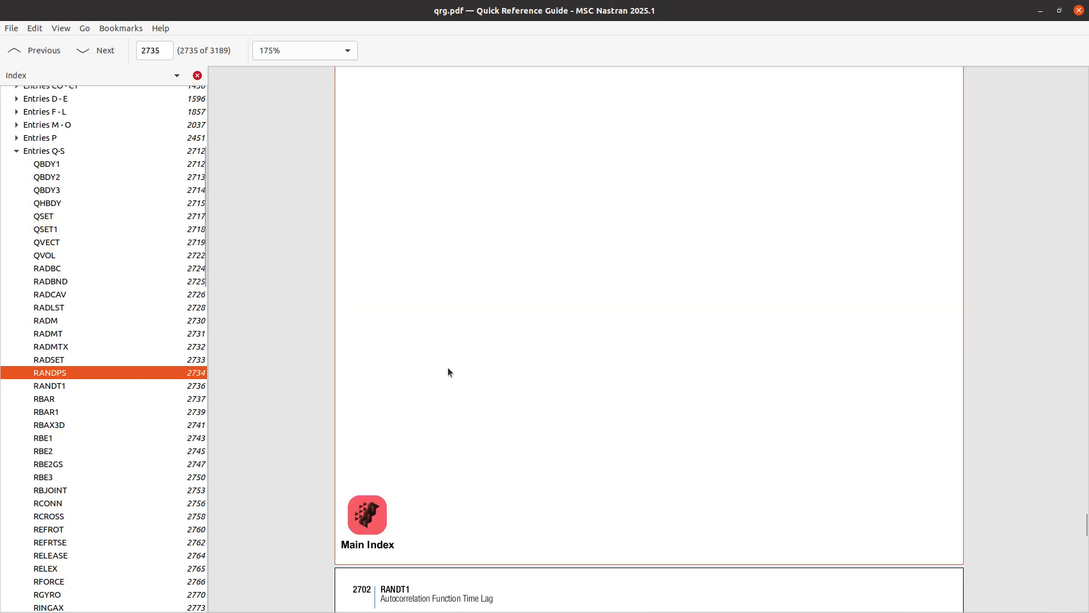
pyautogui.scroll(-10, 448, 372)
# Step: Switch to Notepad++ and look through model.bdf from its case control section to its CQUAD4 entries
pyautogui.hotkey('alt', 'Tab')
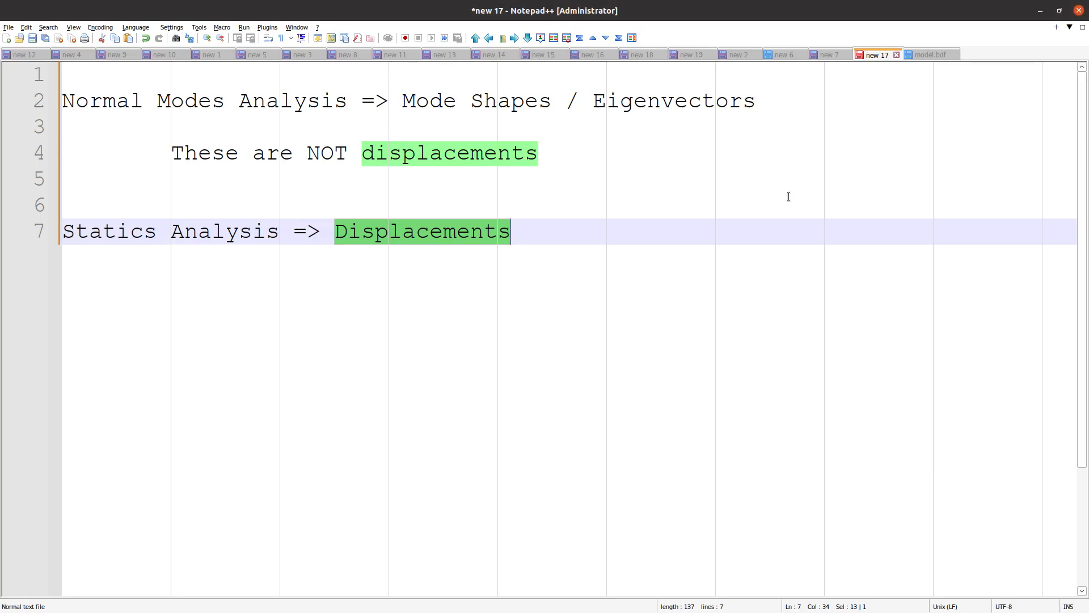
pyautogui.click(930, 54)
pyautogui.scroll(4, 338, 404)
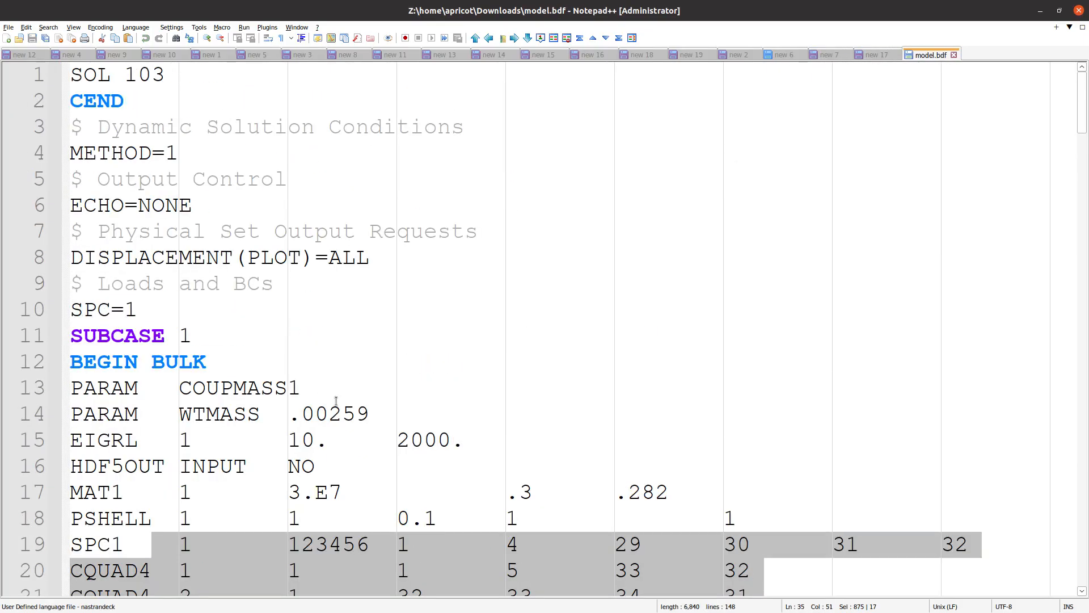
pyautogui.scroll(-10, 335, 390)
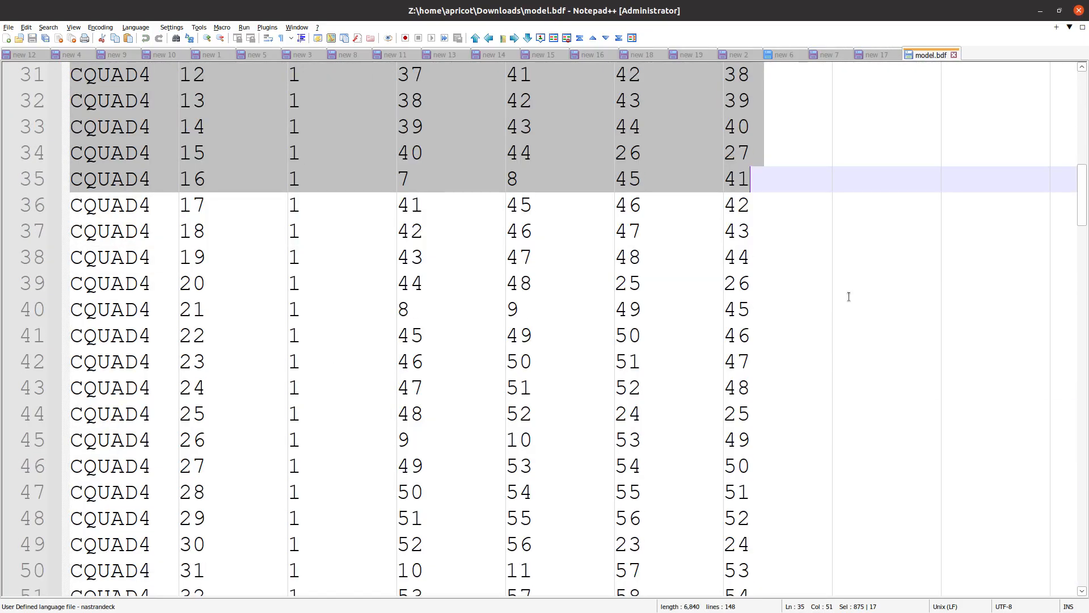
# Step: Return to the Quick Reference Guide, search from its cover page for "stress" and open the STRESS (Case) command's entry
pyautogui.hotkey('alt', 'Tab')
pyautogui.scroll(5, 53, 295)
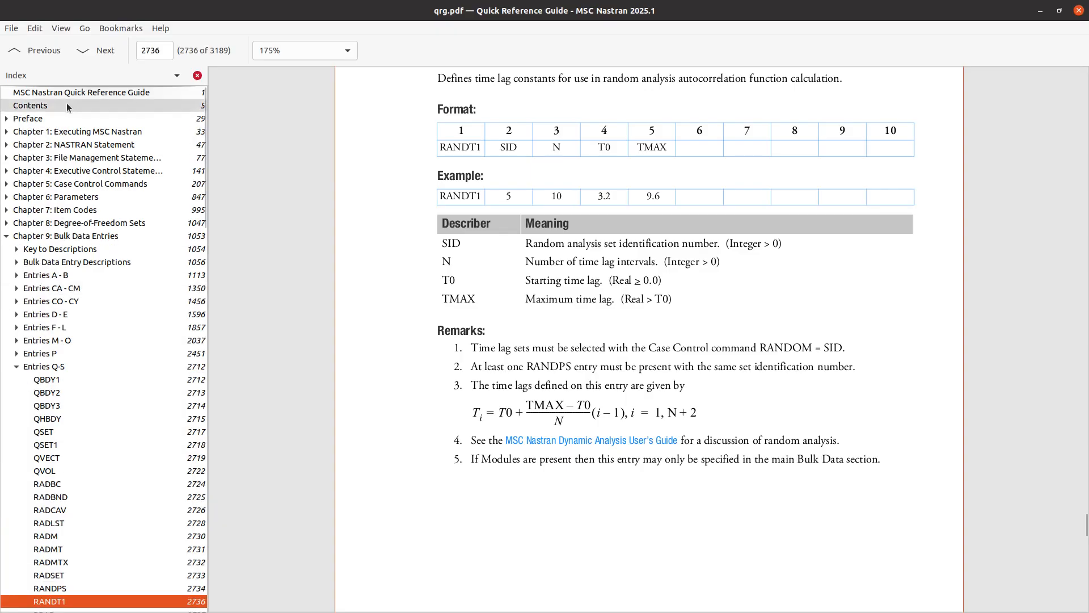
pyautogui.click(76, 93)
pyautogui.hotkey('ctrl', 'f')
pyautogui.write('stress')
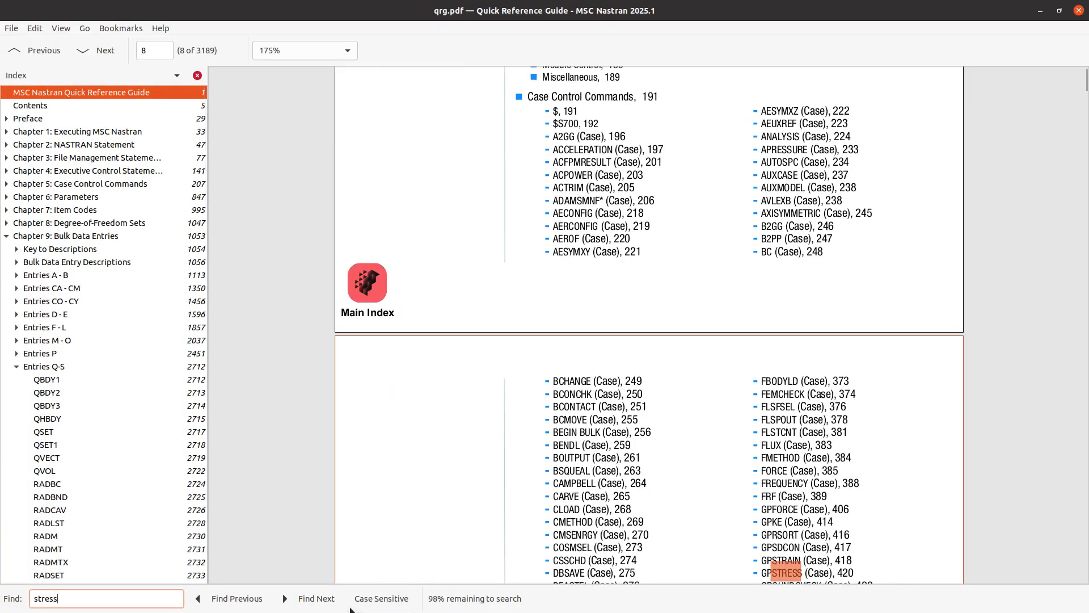
pyautogui.click(306, 599)
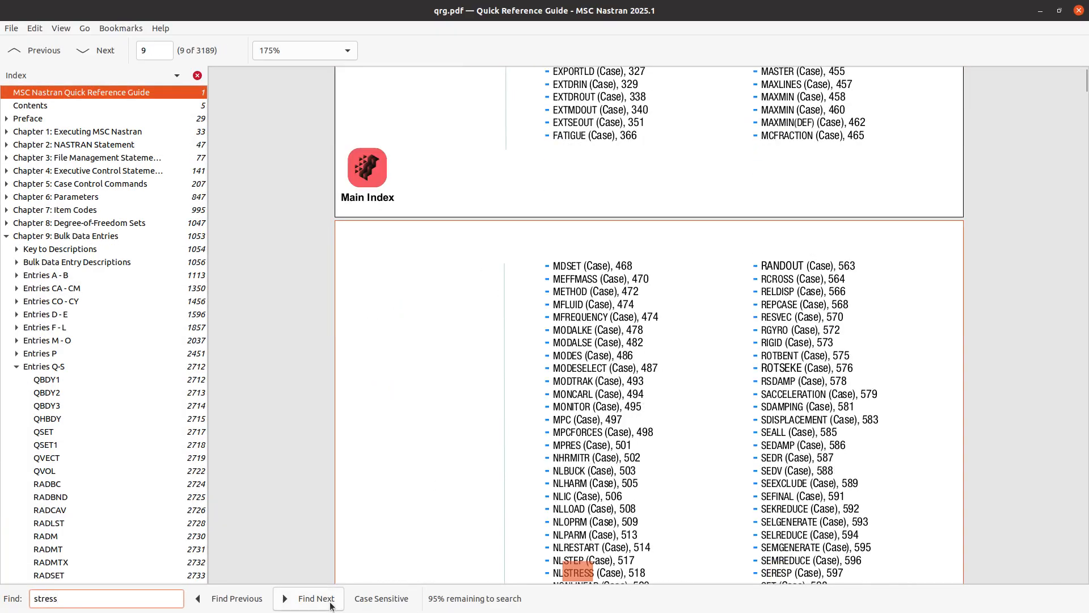
pyautogui.click(306, 599)
pyautogui.scroll(-3, 550, 457)
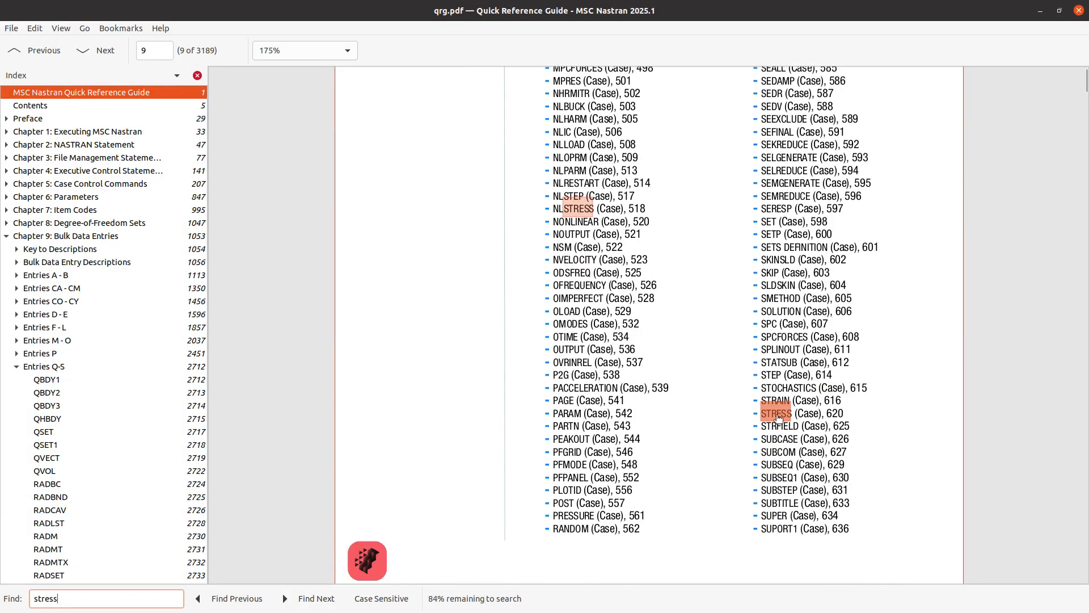
pyautogui.click(792, 416)
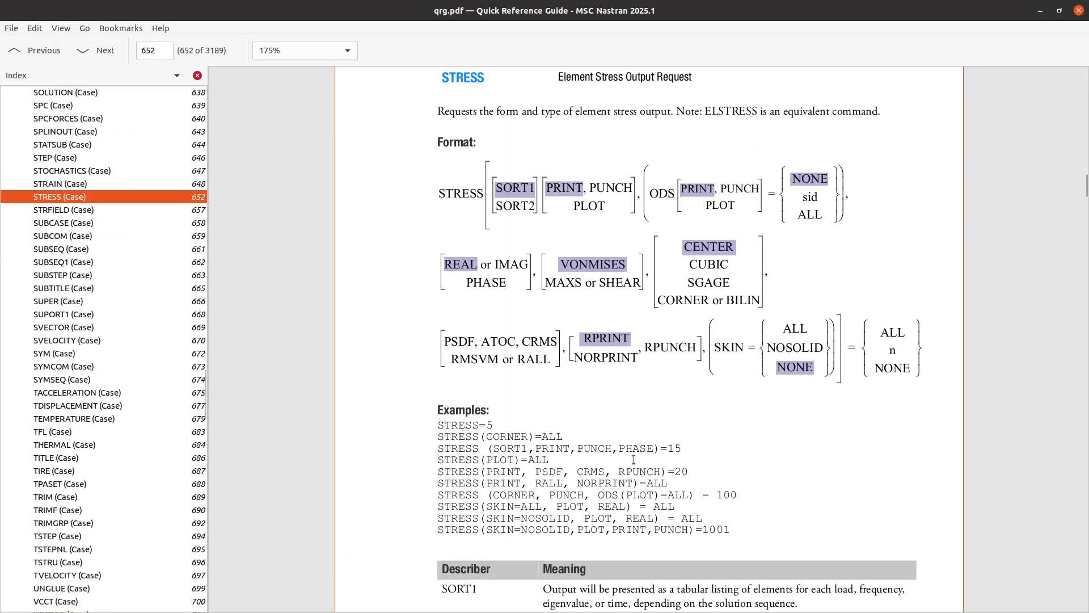
# Step: Read through the STRESS command's describer table to the CORNER or BILIN row, highlight BILIN and enlarge the page to 300%
pyautogui.scroll(-5, 634, 458)
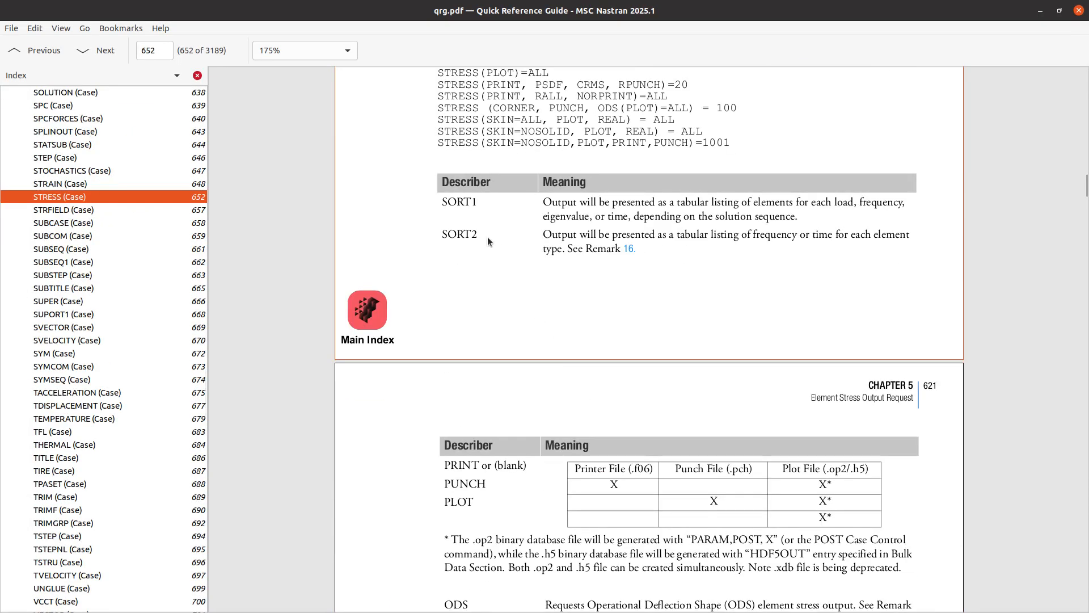
pyautogui.moveTo(442, 180); pyautogui.dragTo(484, 227)
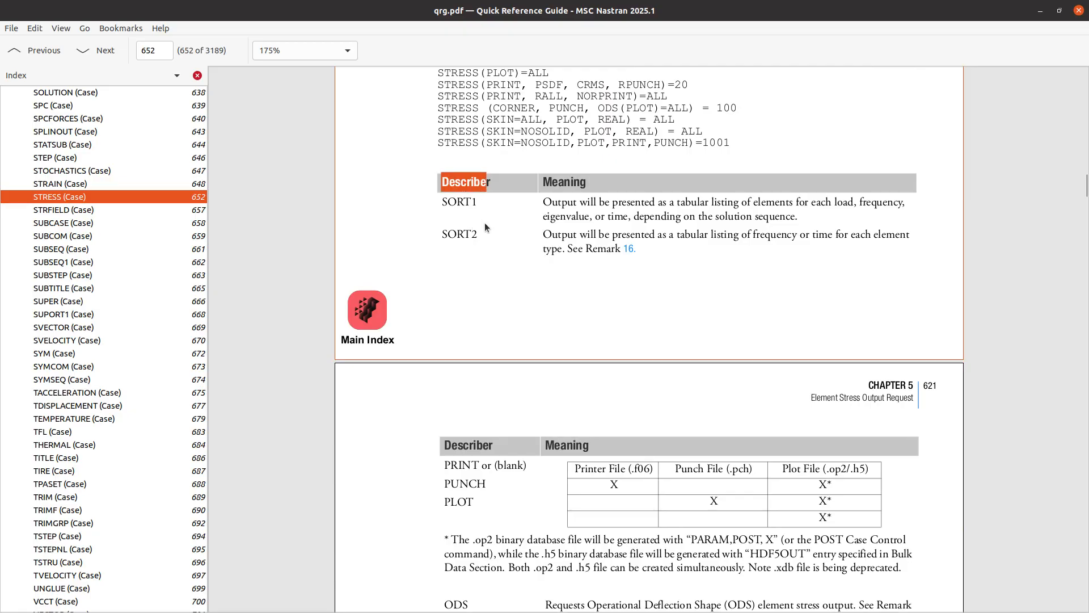
pyautogui.moveTo(547, 198); pyautogui.dragTo(617, 206)
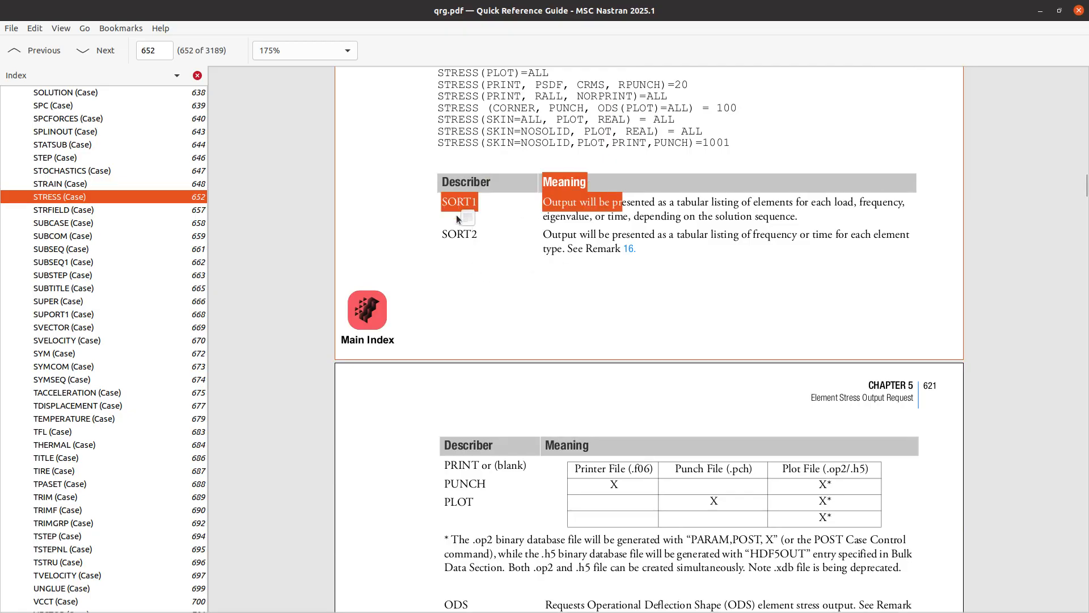
pyautogui.scroll(-6, 441, 301)
pyautogui.scroll(-6, 441, 301)
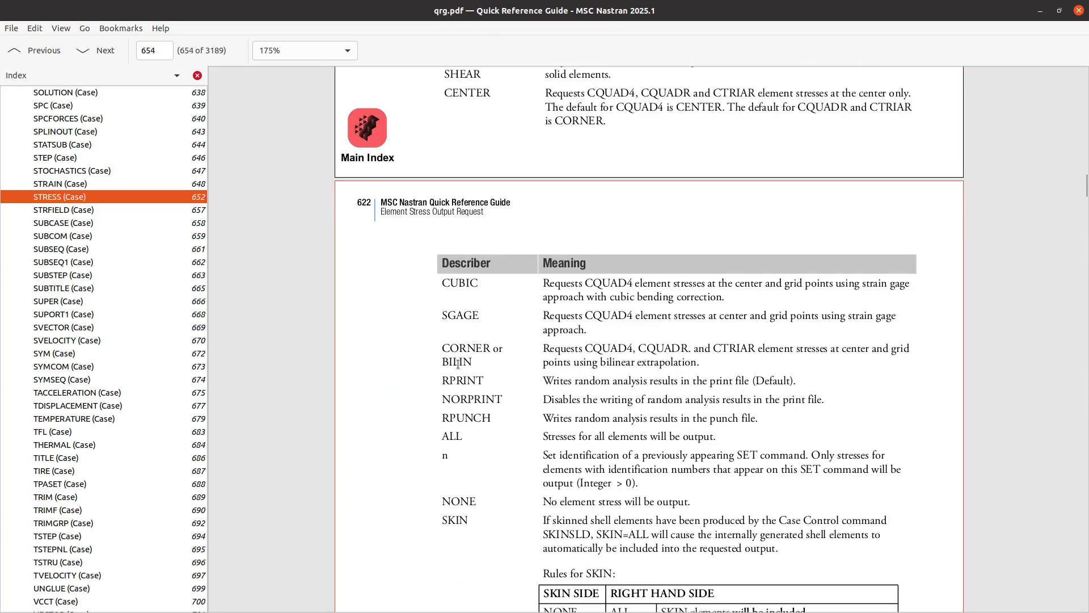
pyautogui.doubleClick(462, 365)
pyautogui.scroll(3, 630, 387)
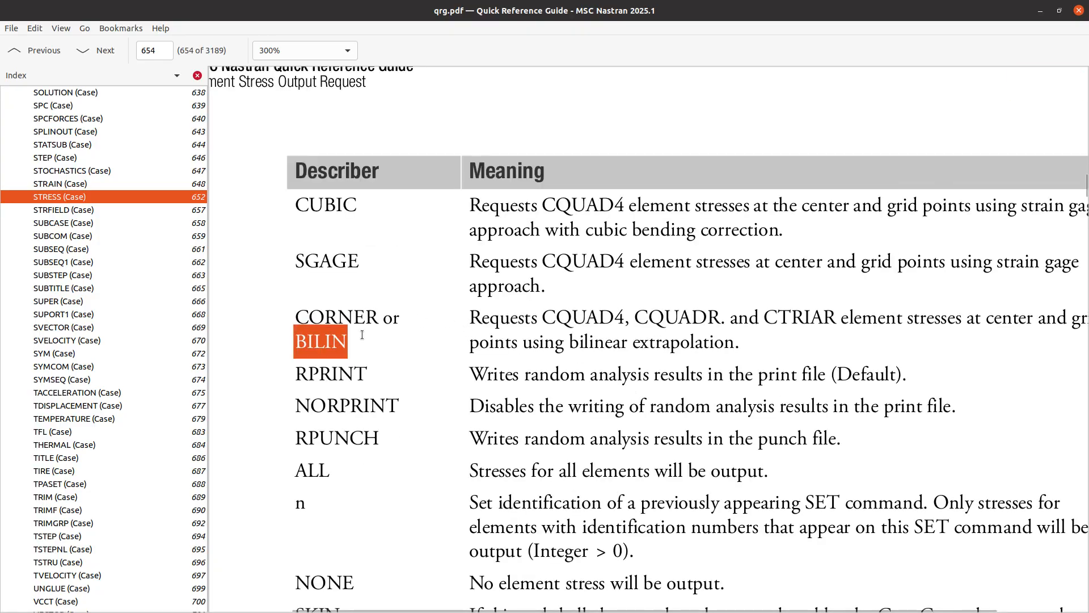
# Step: Highlight the CORNER describer and read its meaning, marking the words about the element types and stress locations
pyautogui.click(339, 340)
pyautogui.doubleClick(319, 316)
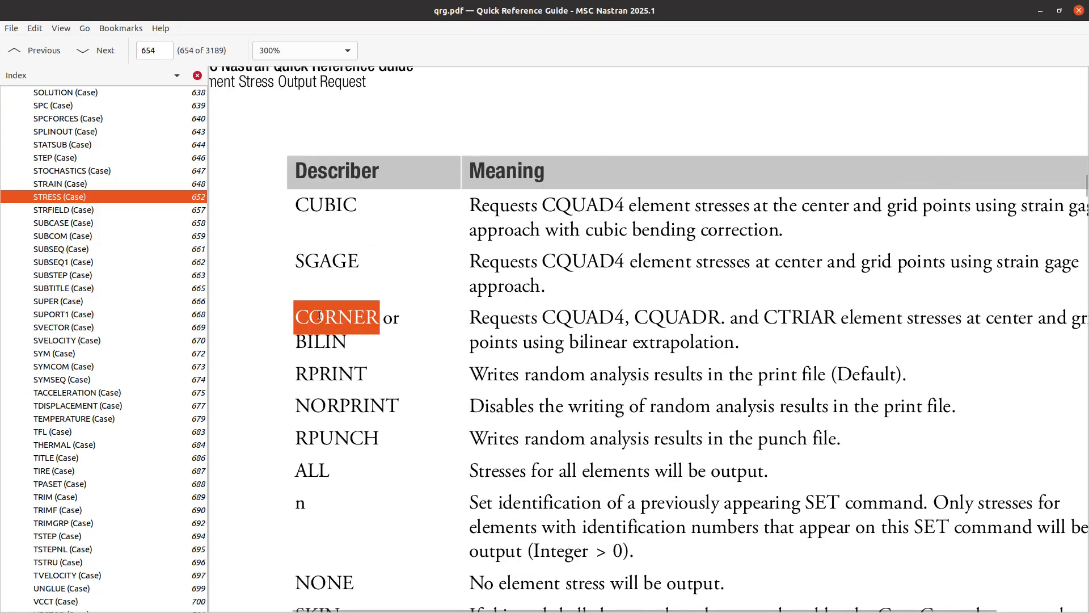
pyautogui.click(477, 315)
pyautogui.moveTo(477, 315); pyautogui.dragTo(570, 324)
pyautogui.hscroll(2, 565, 325)
pyautogui.hscroll(1, 565, 325)
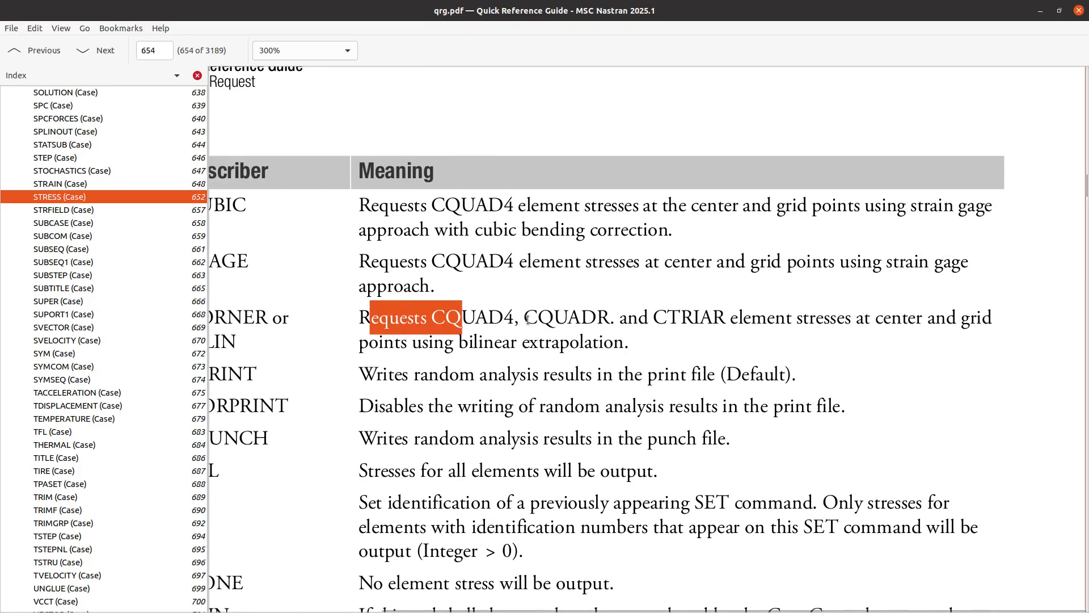
pyautogui.moveTo(737, 316); pyautogui.dragTo(752, 318)
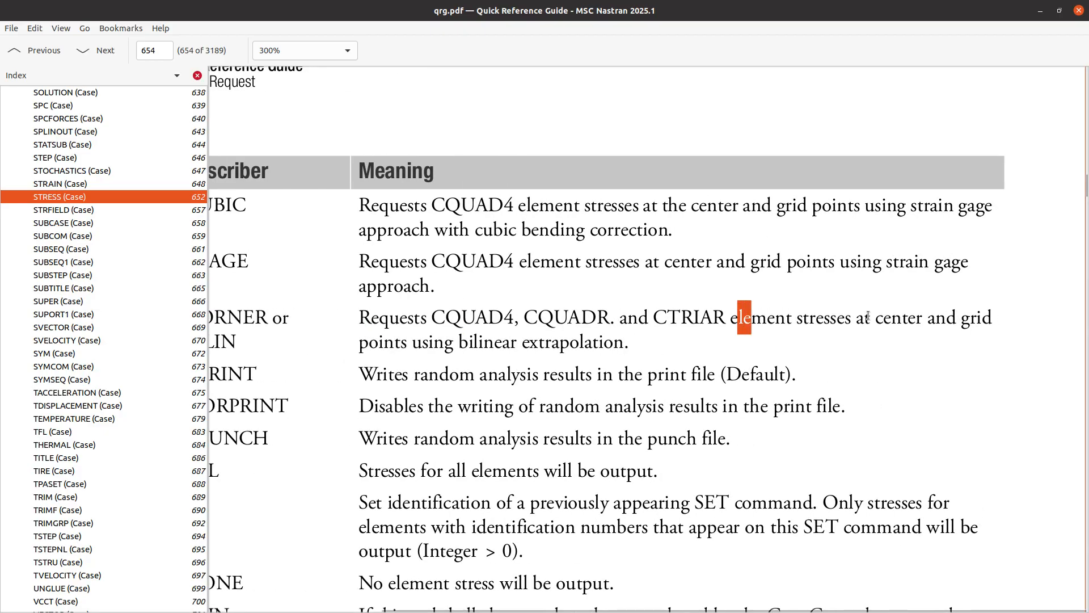
pyautogui.moveTo(868, 316); pyautogui.dragTo(856, 358)
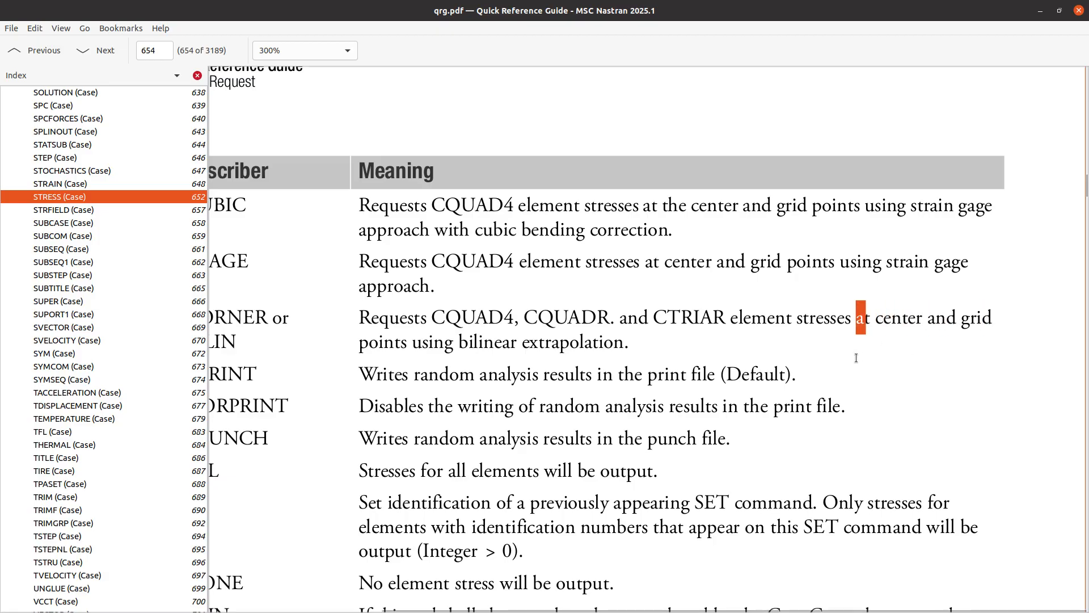
# Step: Return to the SOL 200 Web App, leave only PLOT and BILIN selected as the STRESS describers, and download the model
pyautogui.hotkey('alt', 'Tab')
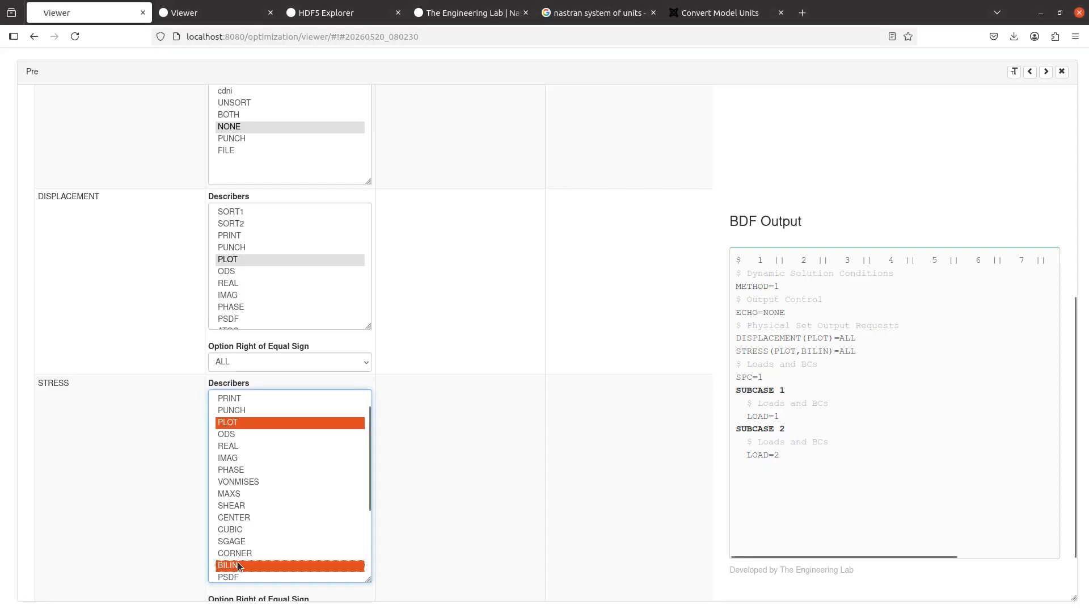
pyautogui.click(508, 479)
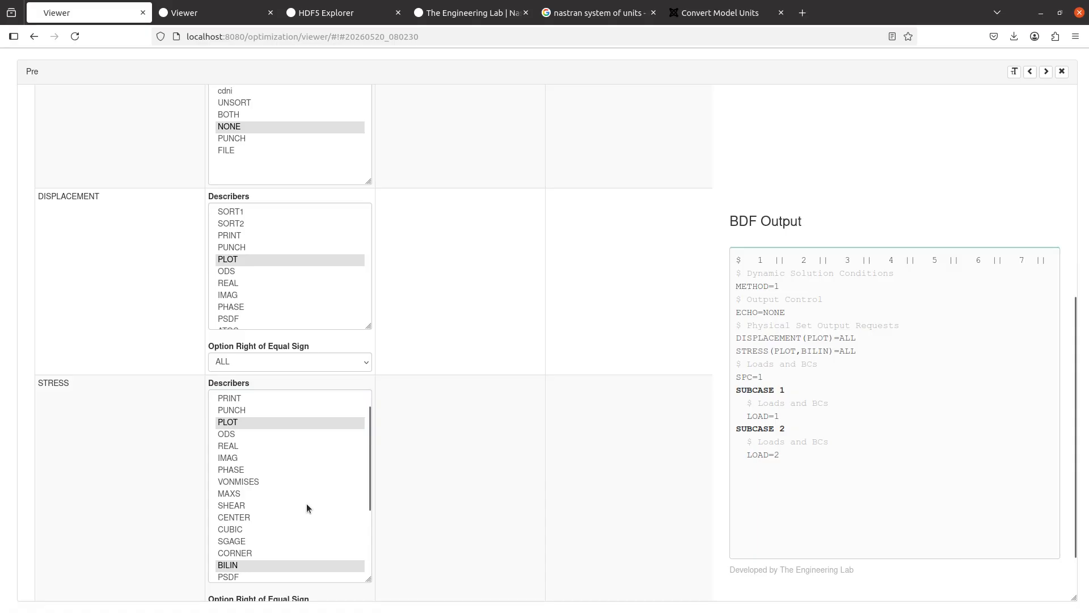
pyautogui.keyDown('ctrl'); pyautogui.click(252, 549); pyautogui.keyUp('ctrl')
pyautogui.keyDown('ctrl'); pyautogui.click(249, 555); pyautogui.keyUp('ctrl')
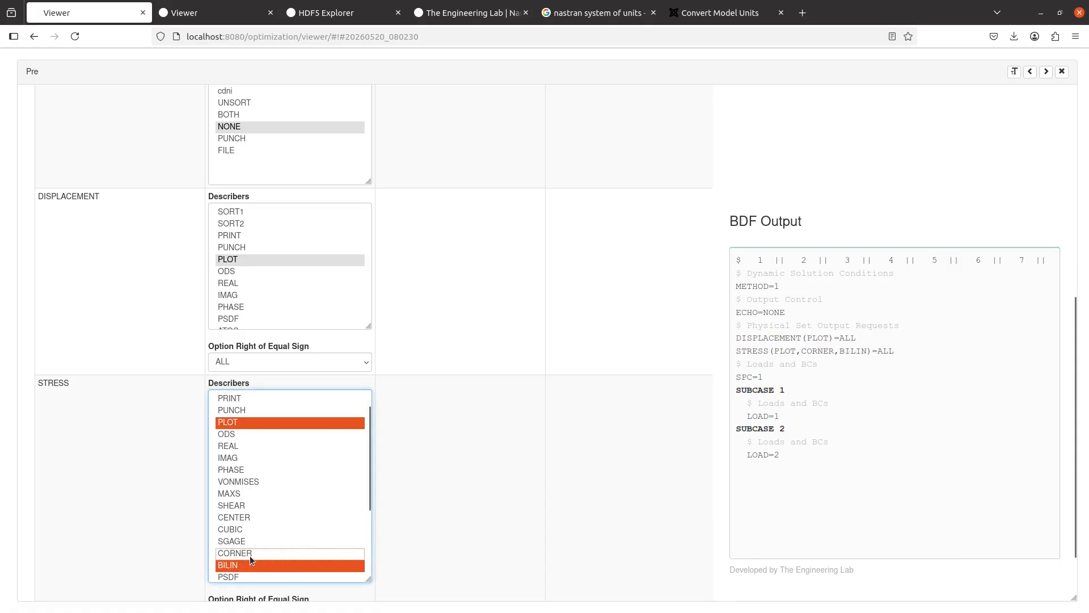
pyautogui.click(485, 506)
pyautogui.scroll(10, 486, 506)
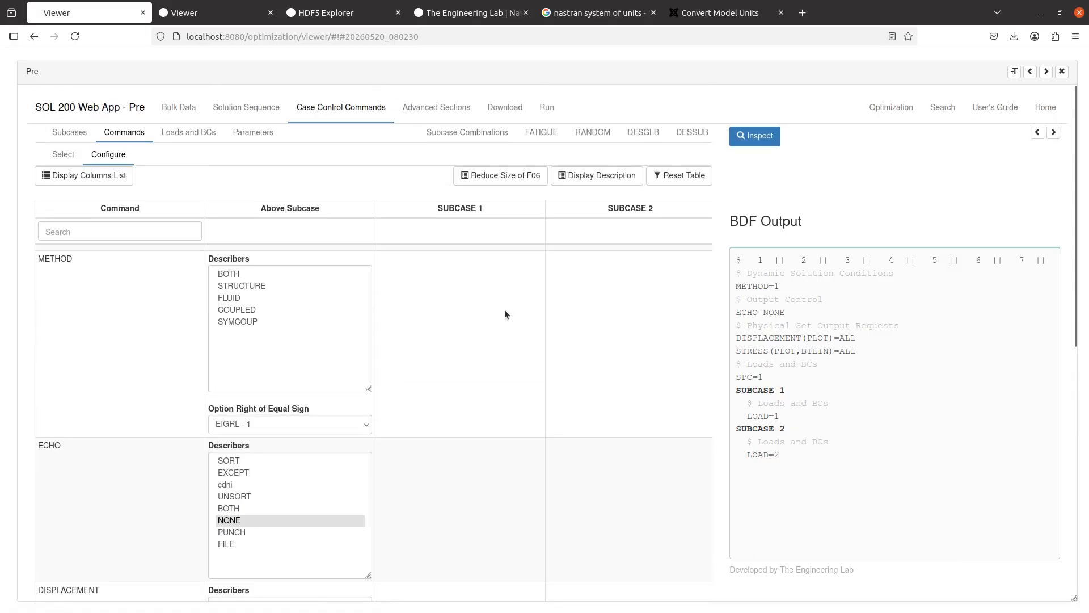
pyautogui.click(507, 108)
pyautogui.click(578, 270)
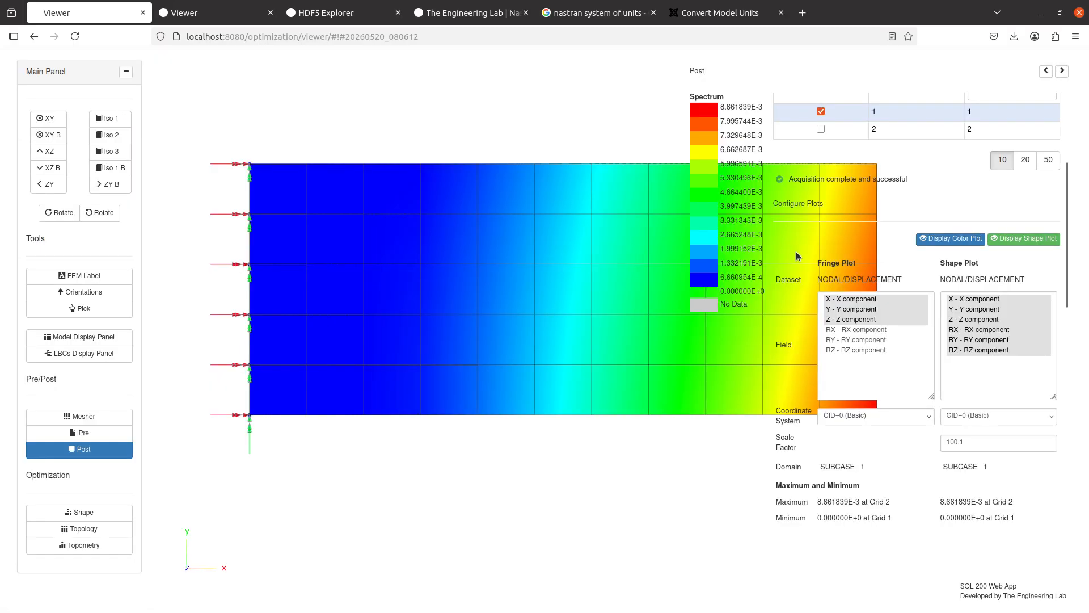
# Step: Acquire the ELEMENTAL/STRESS/QUAD_CN dataset for subcase 1 and set the fringe plot's field to VM1 - von Mises Stress at Z1 (Bottom)
pyautogui.click(816, 148)
pyautogui.click(821, 169)
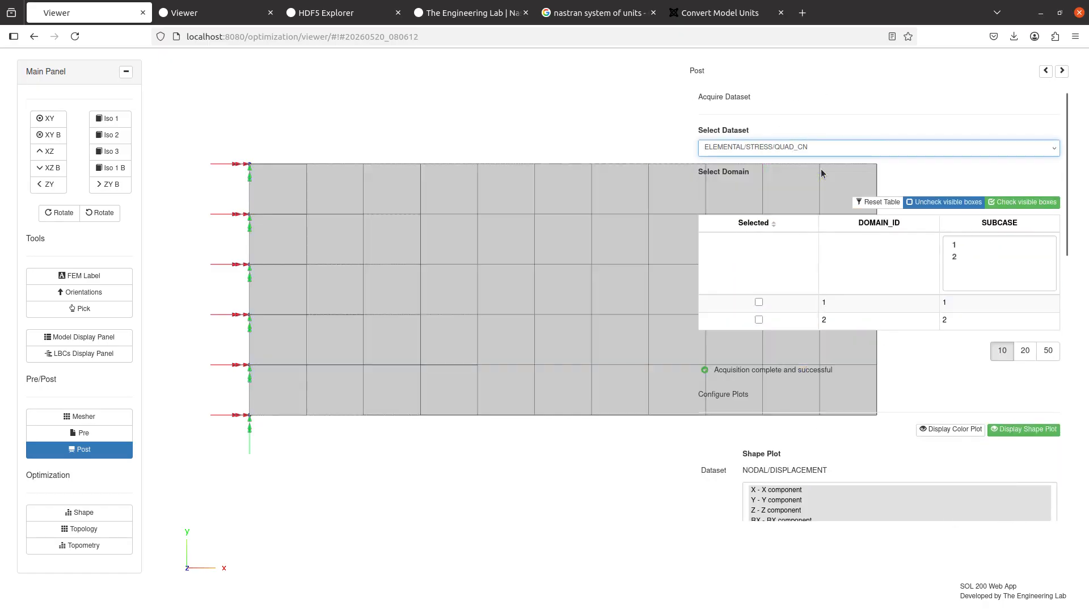
pyautogui.click(771, 303)
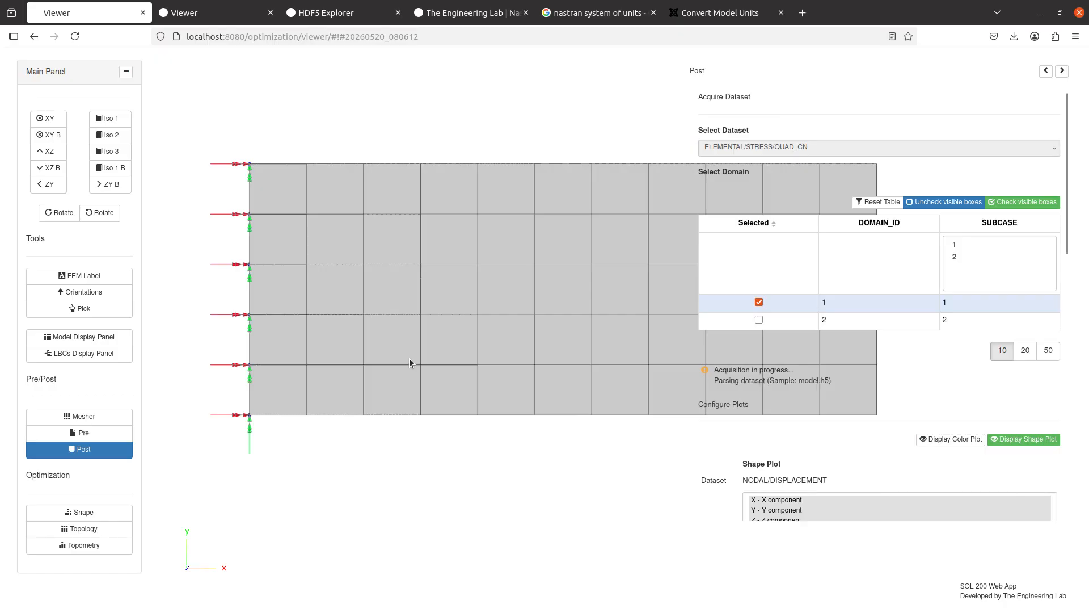
pyautogui.scroll(-4, 410, 360)
pyautogui.moveTo(412, 358); pyautogui.dragTo(384, 359)
pyautogui.scroll(-4, 917, 399)
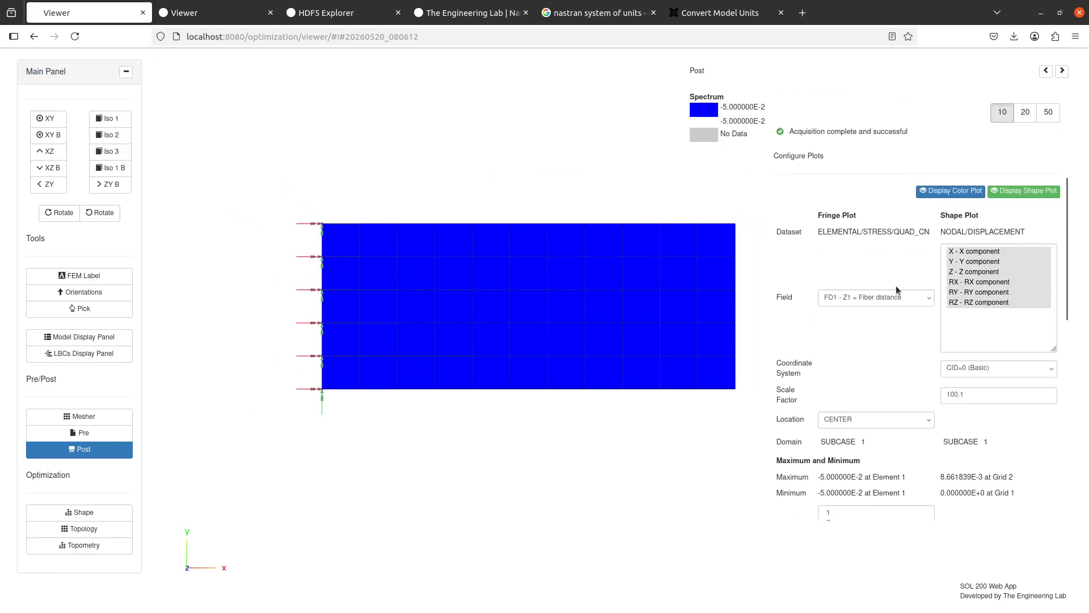
pyautogui.click(895, 299)
pyautogui.click(905, 419)
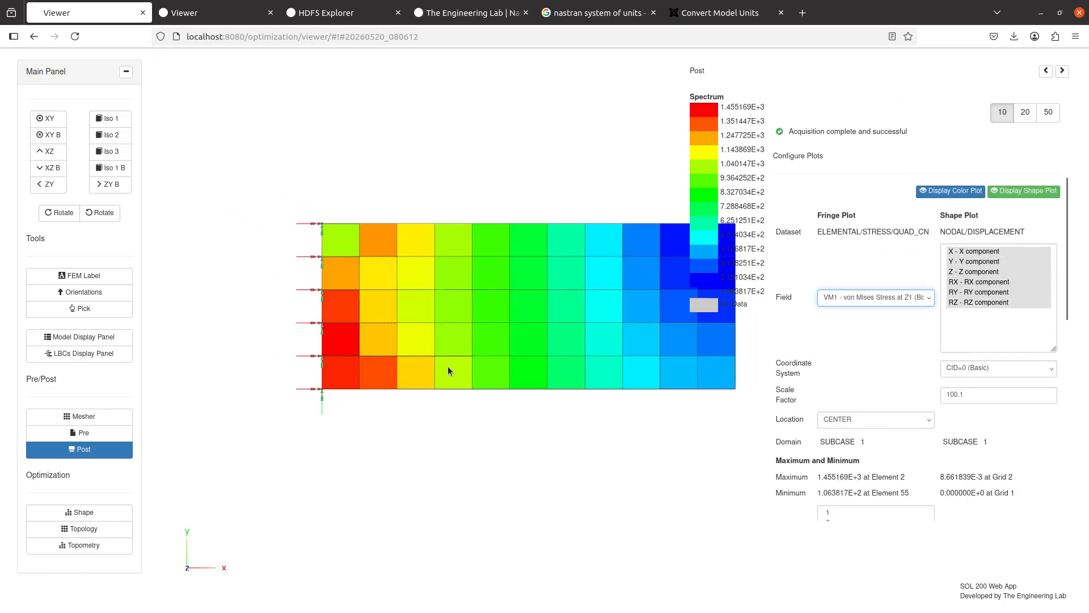
# Step: Set the fringe plot's location to CORNER and examine the stress variation within the plate's elements
pyautogui.moveTo(780, 419); pyautogui.dragTo(808, 424)
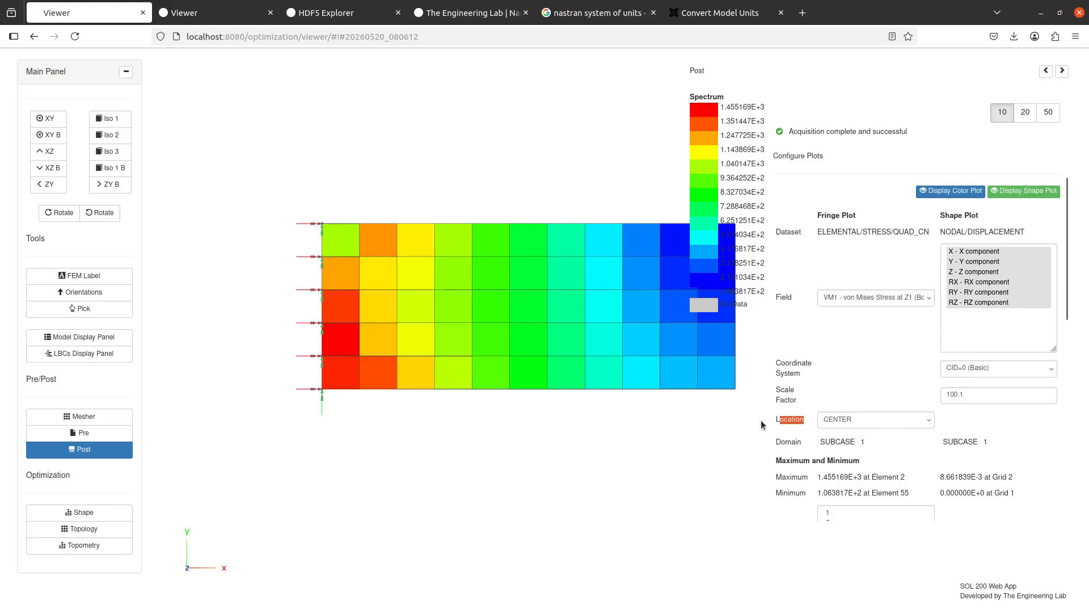
pyautogui.click(830, 423)
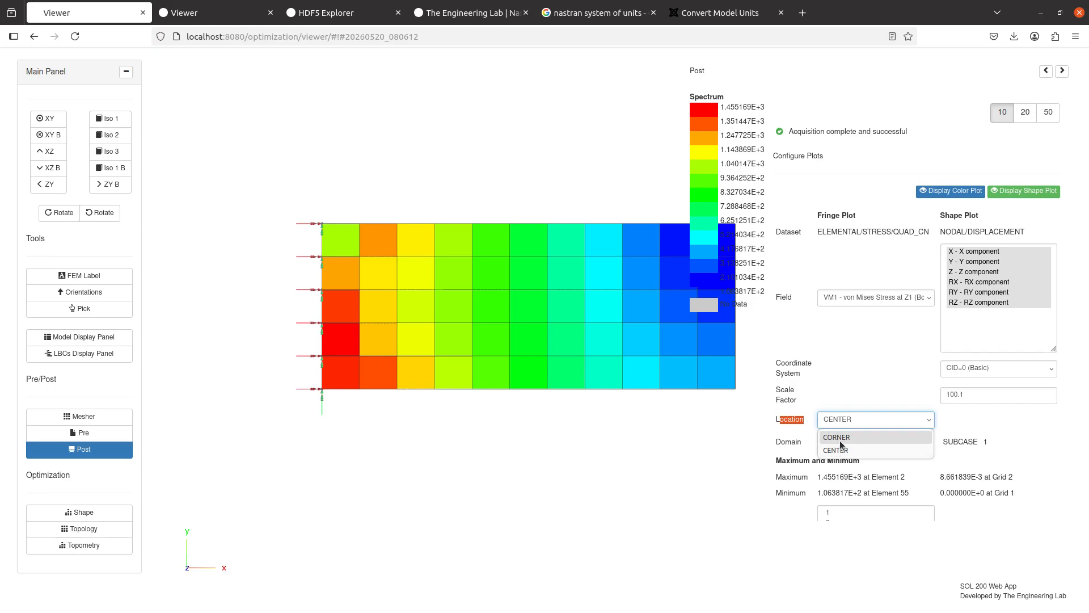
pyautogui.click(839, 440)
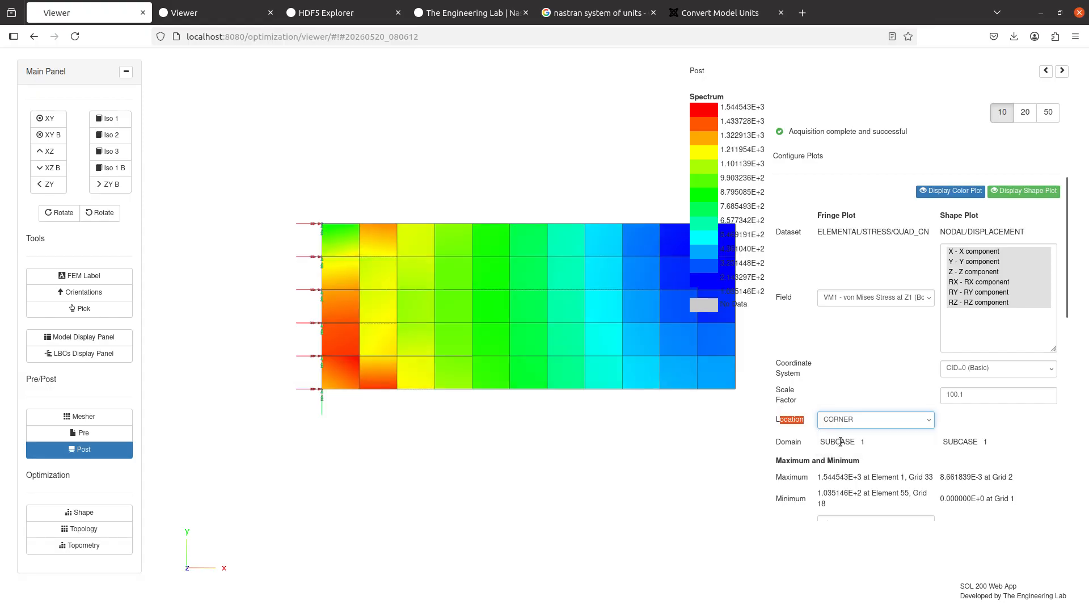
pyautogui.scroll(3, 400, 344)
pyautogui.scroll(2, 427, 346)
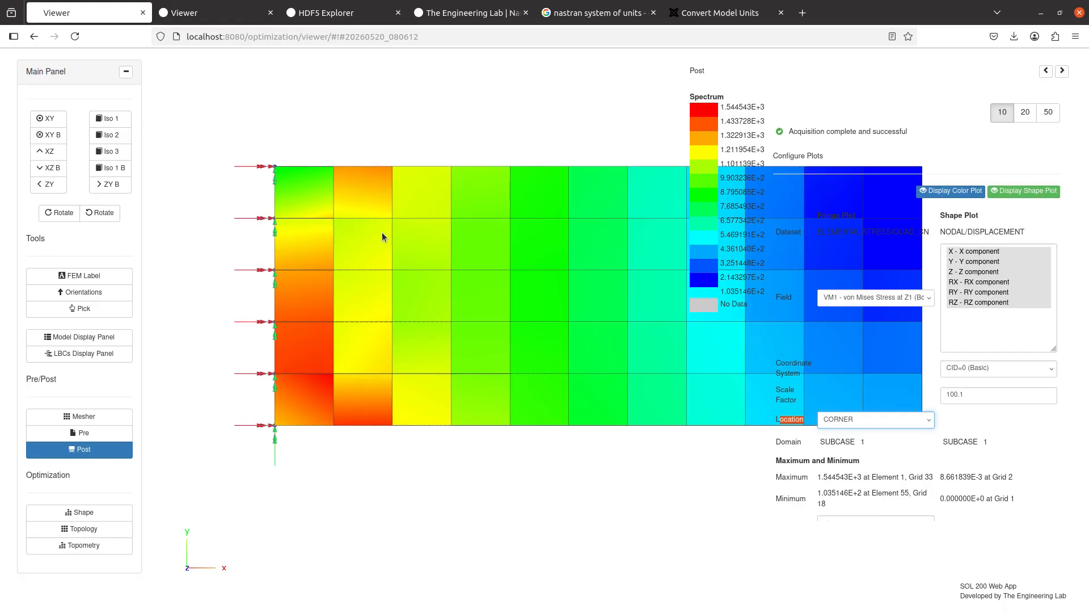
pyautogui.scroll(-4, 419, 399)
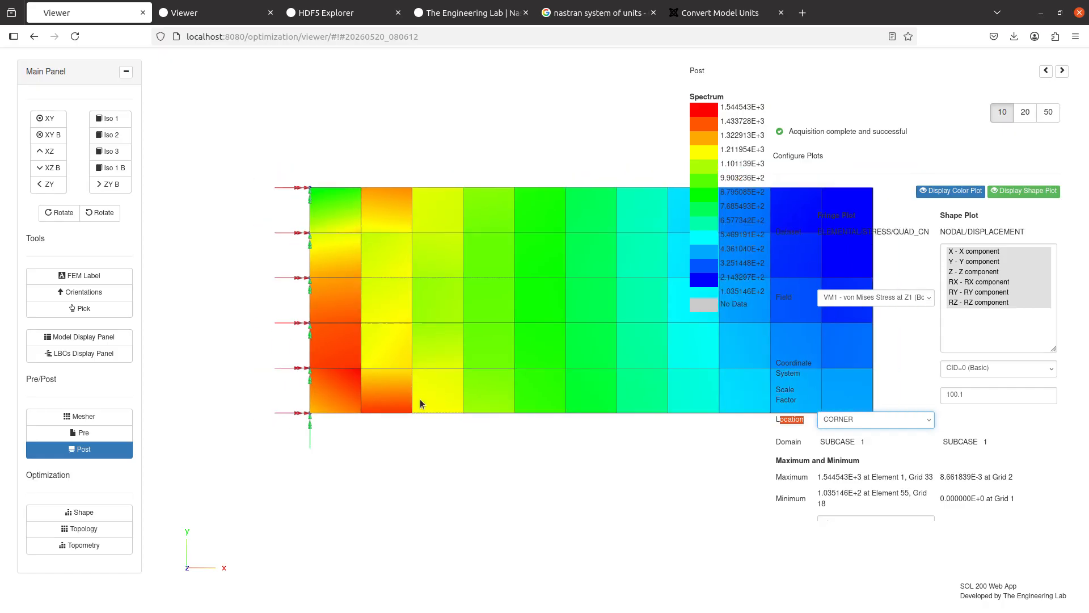
# Step: Set the fringe plot's field to X1 - Normal in x at Z1 (Bottom)
pyautogui.click(842, 303)
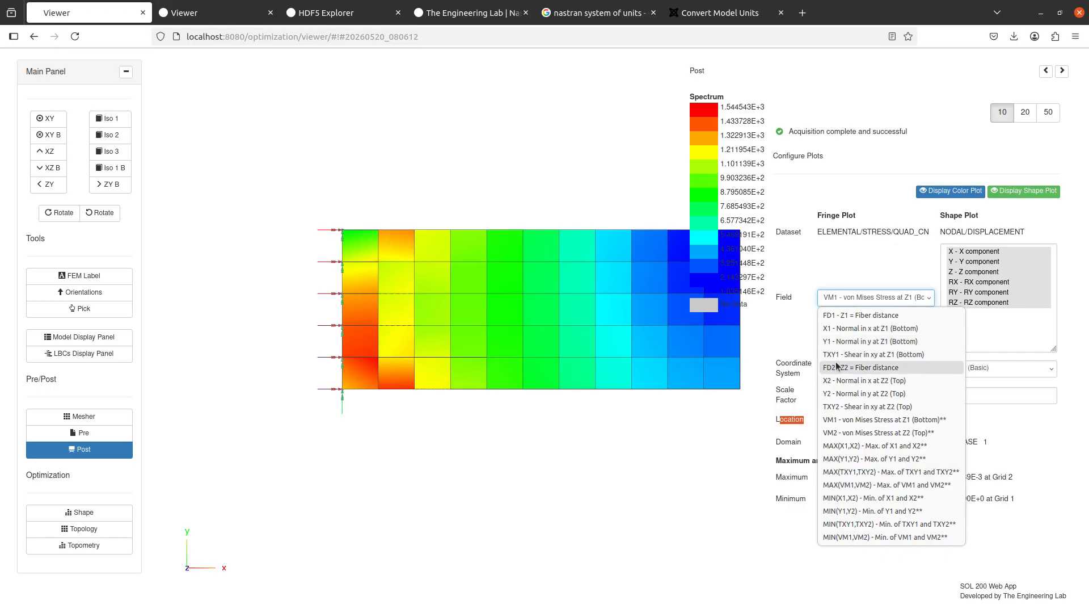
pyautogui.click(844, 328)
pyautogui.scroll(3, 573, 370)
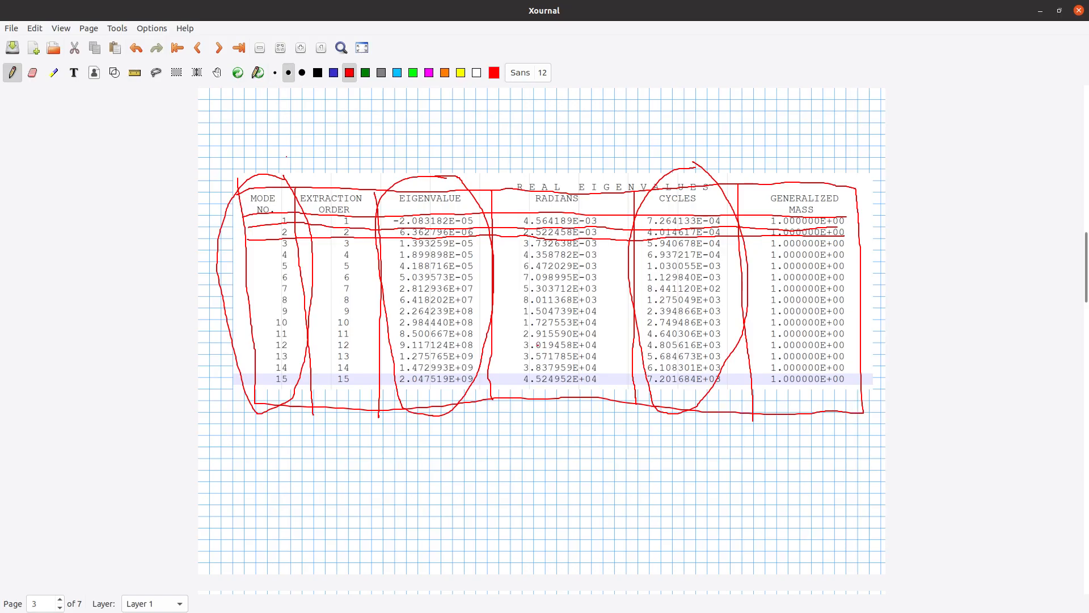
# Step: In Xournal, draw a vertical red line on a blank grid page below the eigenvalue table
pyautogui.scroll(-10, 375, 347)
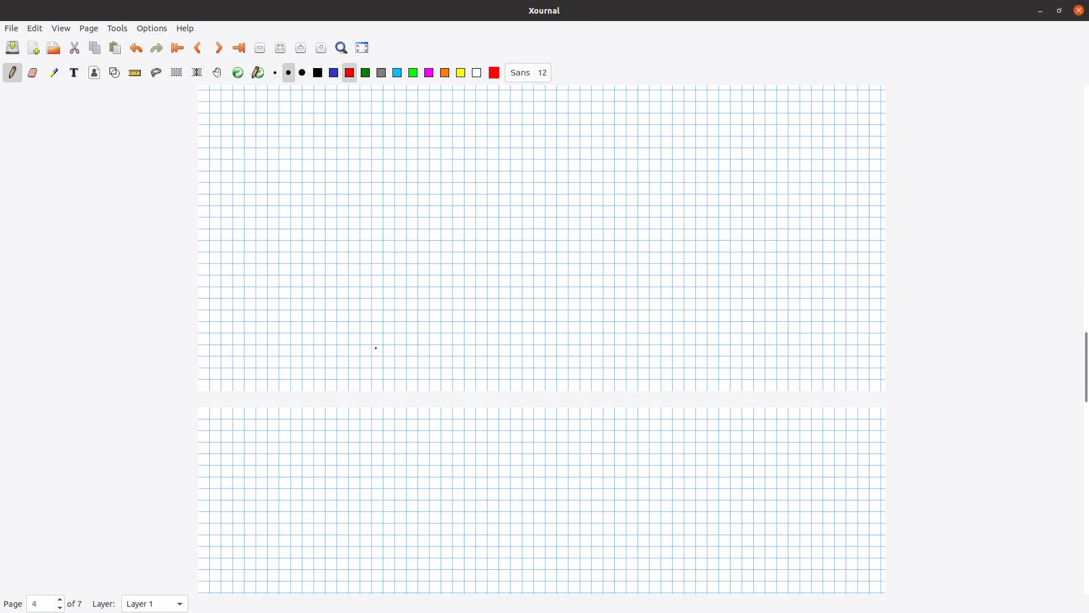
pyautogui.moveTo(426, 297); pyautogui.dragTo(431, 488)
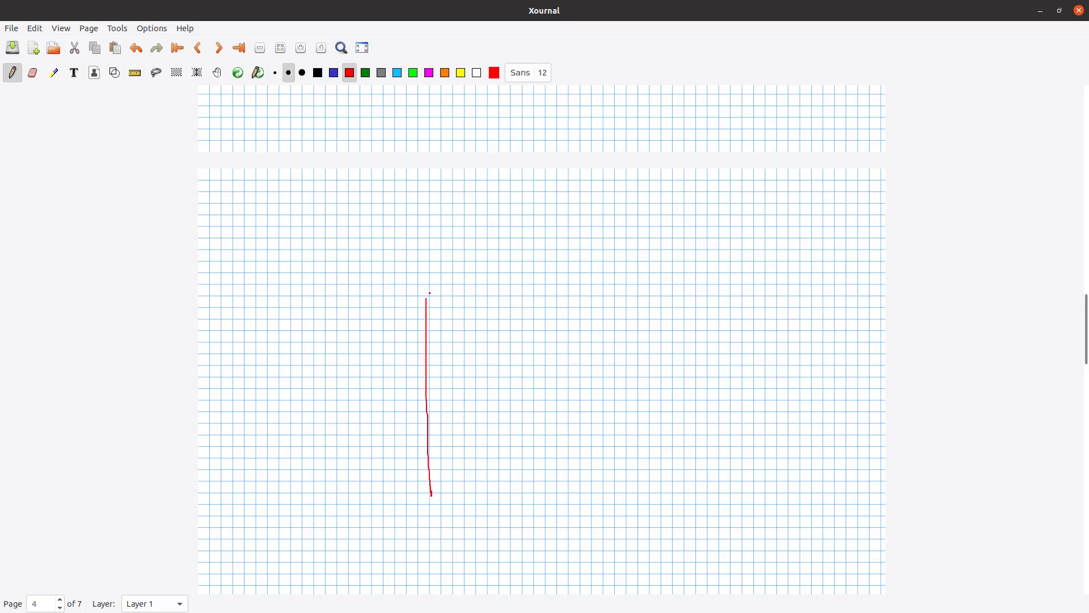
# Step: Sketch a square element in red with a horizontal arrow labelled σx and a vertical arrow labelled σy
pyautogui.moveTo(437, 300)
pyautogui.mouseDown()
pyautogui.moveTo(585, 301)
pyautogui.moveTo(611, 509)
pyautogui.moveTo(431, 500)
pyautogui.mouseUp()
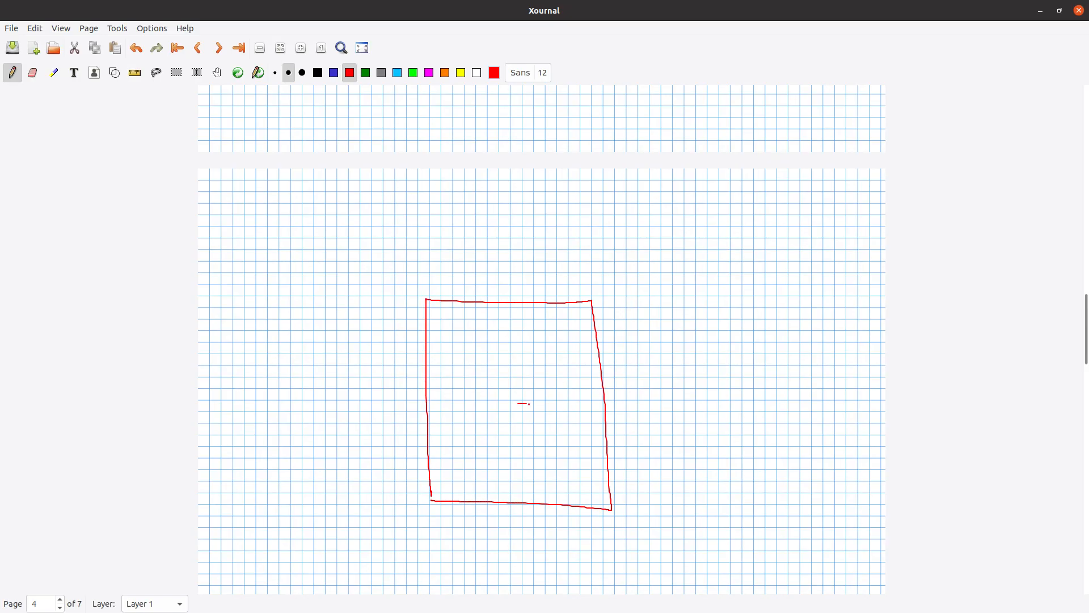
pyautogui.moveTo(529, 404)
pyautogui.mouseDown()
pyautogui.moveTo(645, 409)
pyautogui.moveTo(649, 420)
pyautogui.moveTo(685, 405)
pyautogui.moveTo(682, 431)
pyautogui.mouseUp()
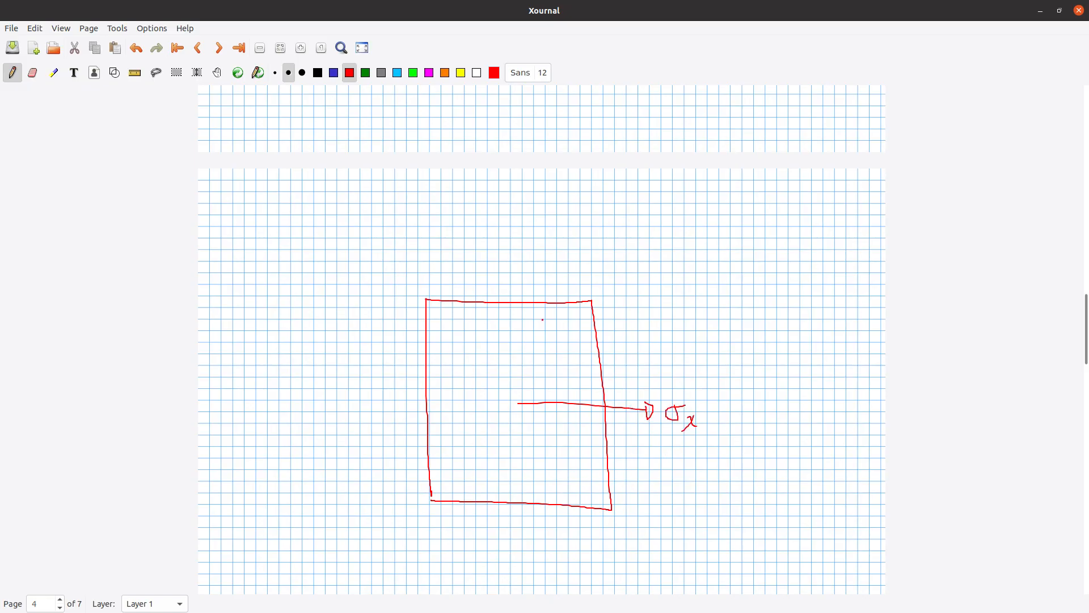
pyautogui.moveTo(513, 288); pyautogui.dragTo(516, 401)
pyautogui.moveTo(509, 276)
pyautogui.mouseDown()
pyautogui.moveTo(500, 282)
pyautogui.moveTo(526, 256)
pyautogui.moveTo(549, 292)
pyautogui.mouseUp()
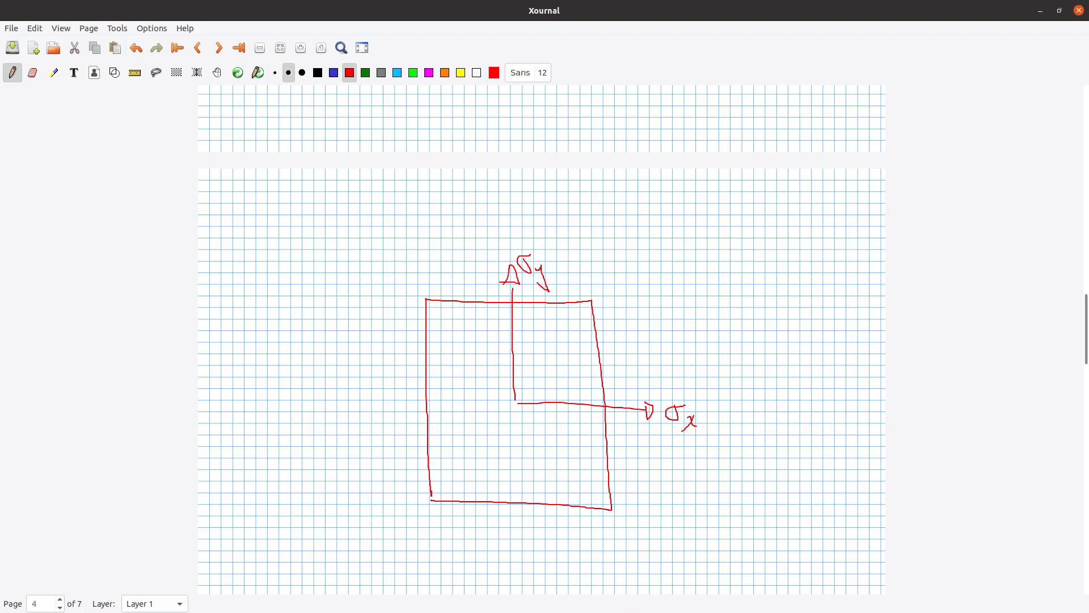
# Step: Add the handwritten labels X1 beside the σx arrow and Y1 beside the σy arrow of the element sketch
pyautogui.hotkey('alt', 'Tab')
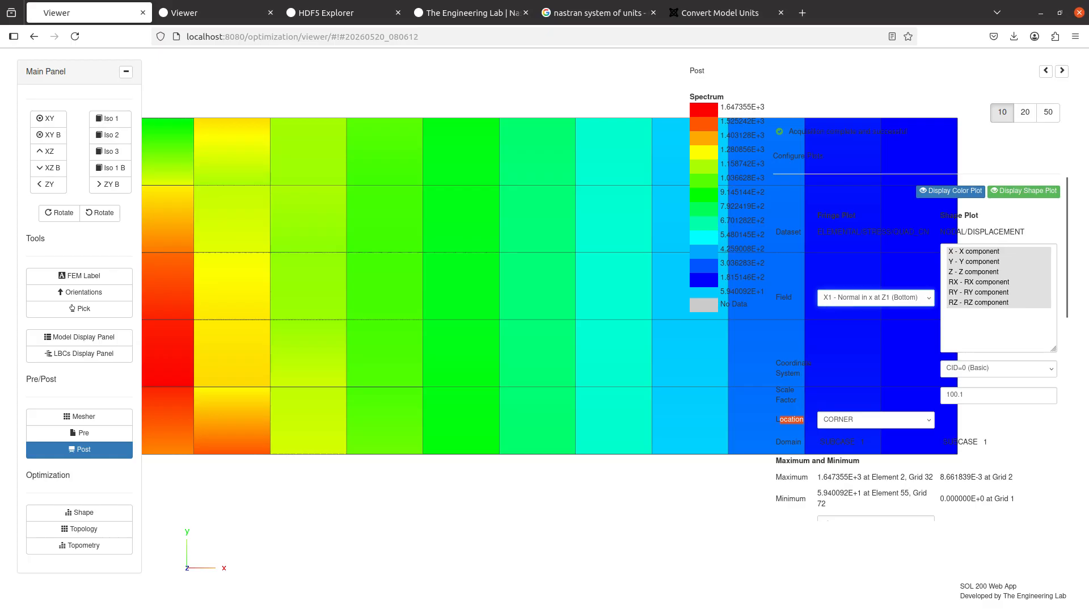
pyautogui.hotkey('alt', 'Tab')
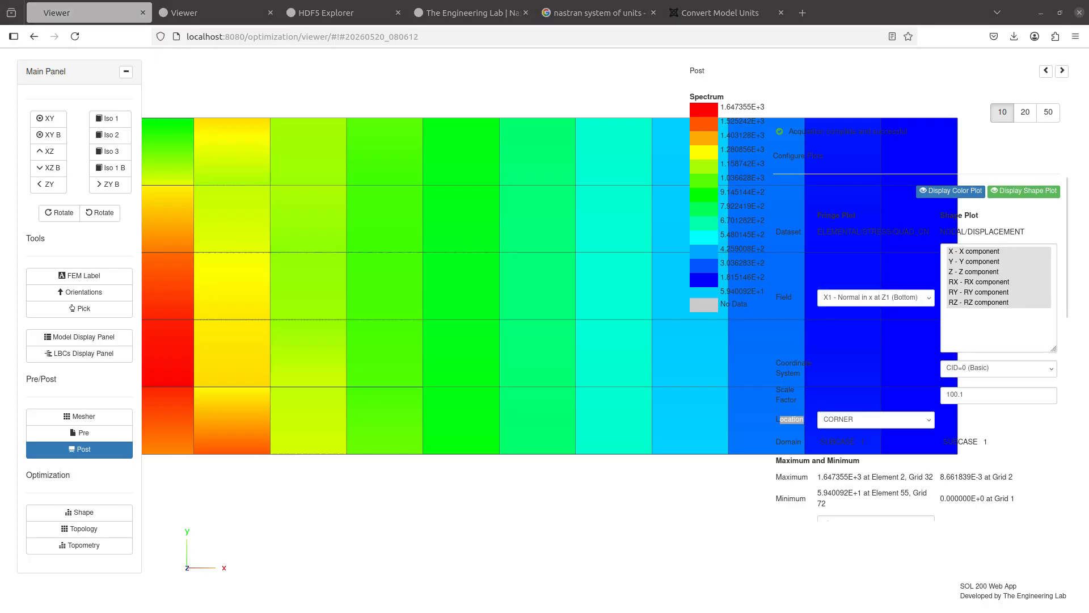
pyautogui.hotkey('alt', 'Tab')
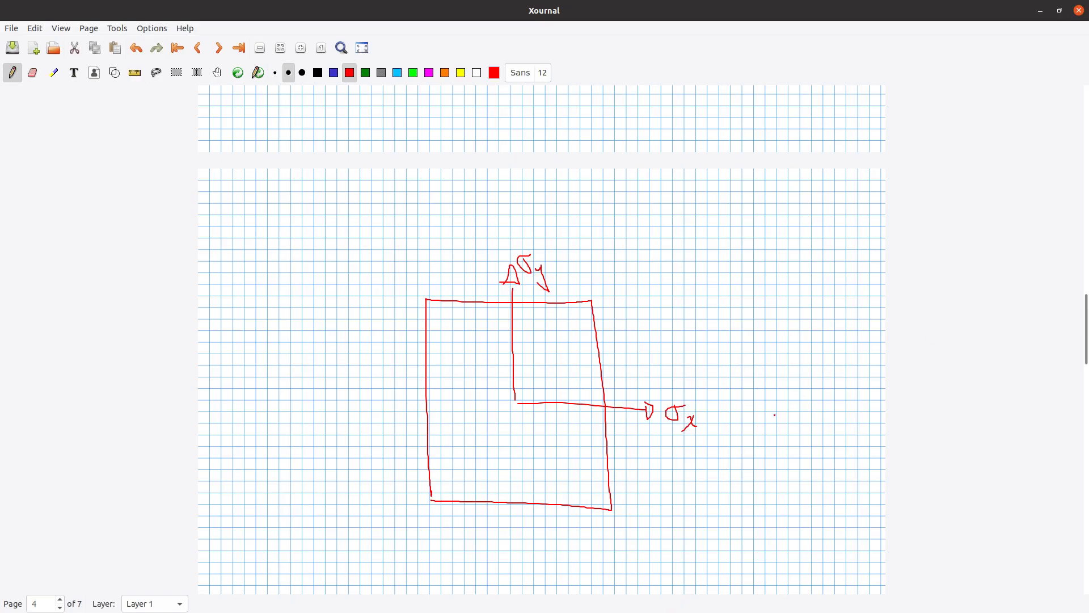
pyautogui.moveTo(799, 404)
pyautogui.mouseDown()
pyautogui.moveTo(789, 426)
pyautogui.moveTo(800, 424)
pyautogui.mouseUp()
pyautogui.click(806, 420)
pyautogui.moveTo(583, 254); pyautogui.dragTo(588, 285)
# Step: Switch to the SOL 200 Web App viewer, close the results plot and display the elements' material coordinate systems in the XY view
pyautogui.hotkey('alt', 'Tab')
pyautogui.moveTo(409, 339); pyautogui.dragTo(474, 345)
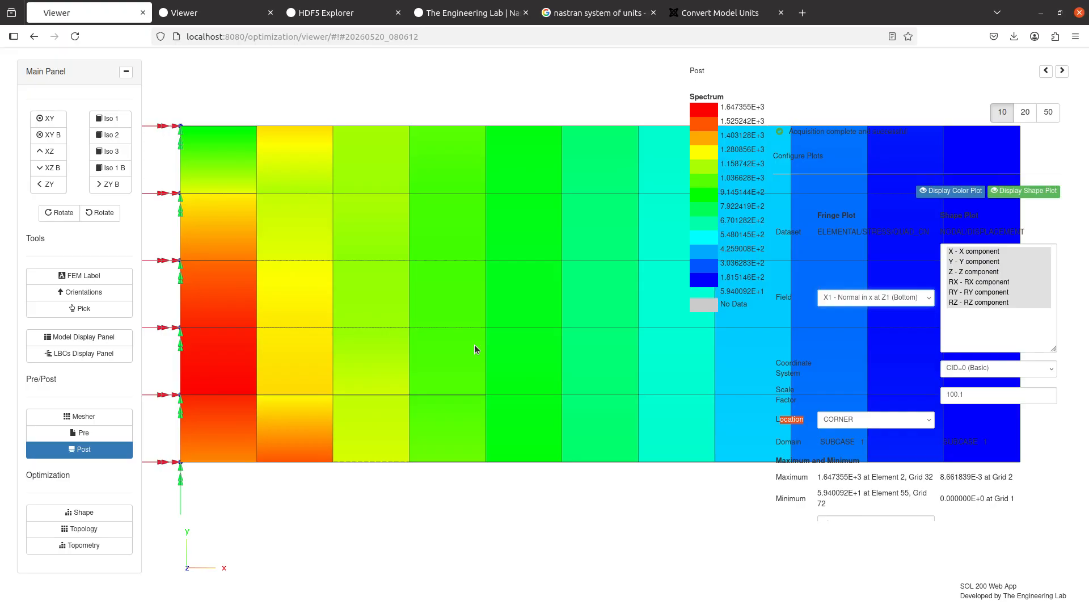
pyautogui.click(102, 451)
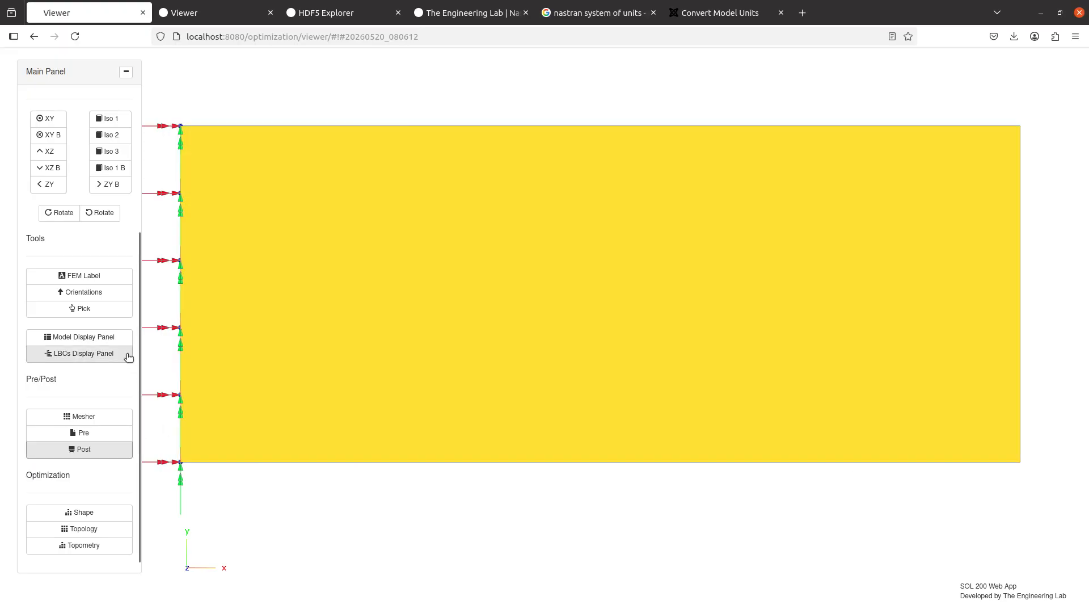
pyautogui.click(97, 294)
pyautogui.moveTo(649, 522); pyautogui.dragTo(564, 418)
pyautogui.click(50, 119)
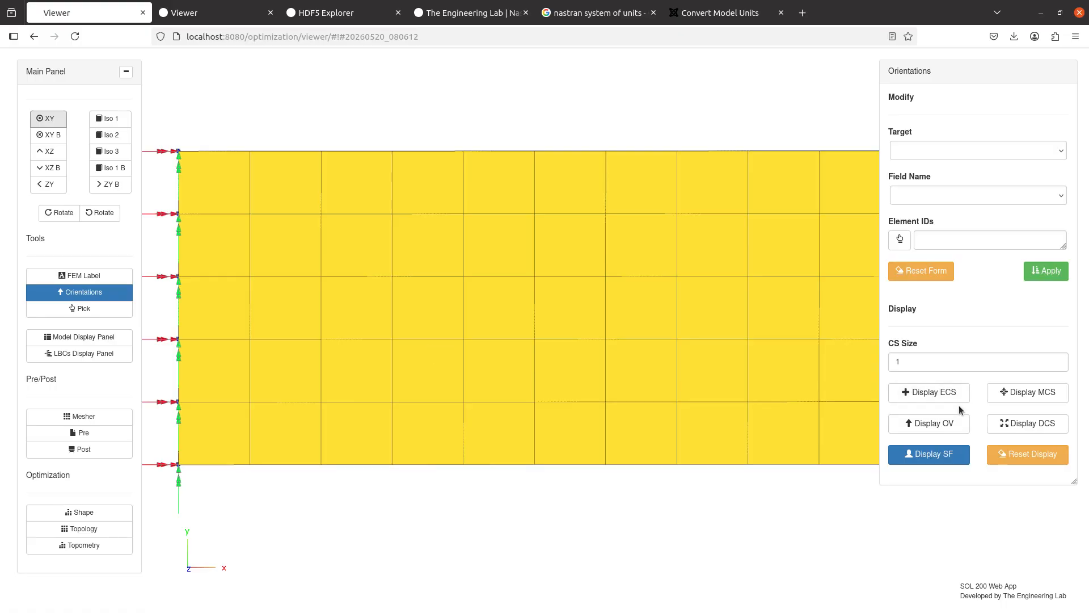
pyautogui.click(1044, 399)
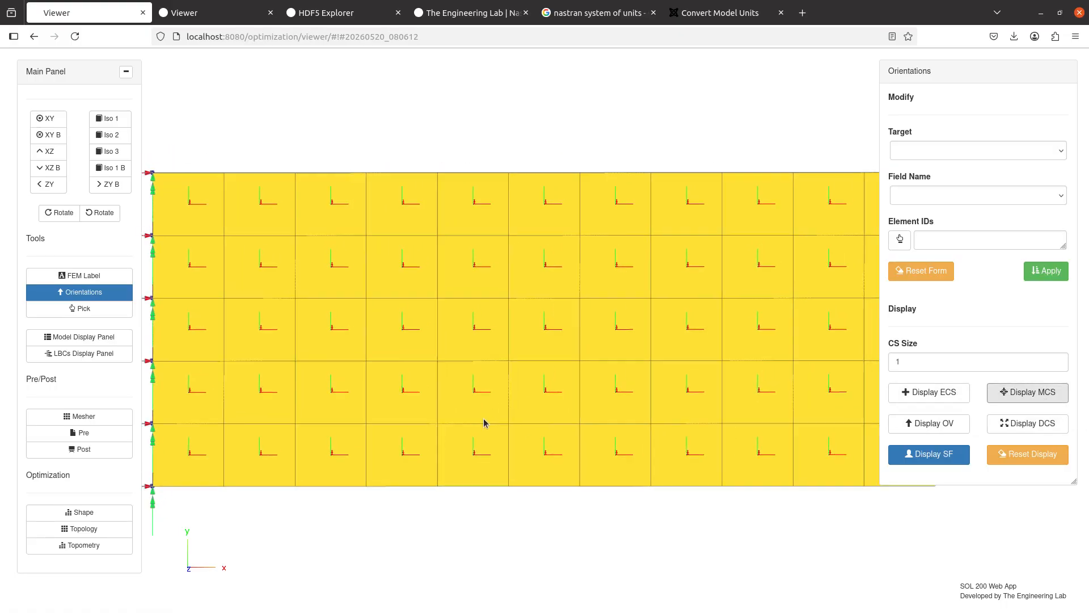
# Step: Zoom in on the material coordinate axes and capture a screenshot of the area around a three-by-three block of elements
pyautogui.moveTo(518, 412); pyautogui.dragTo(650, 402)
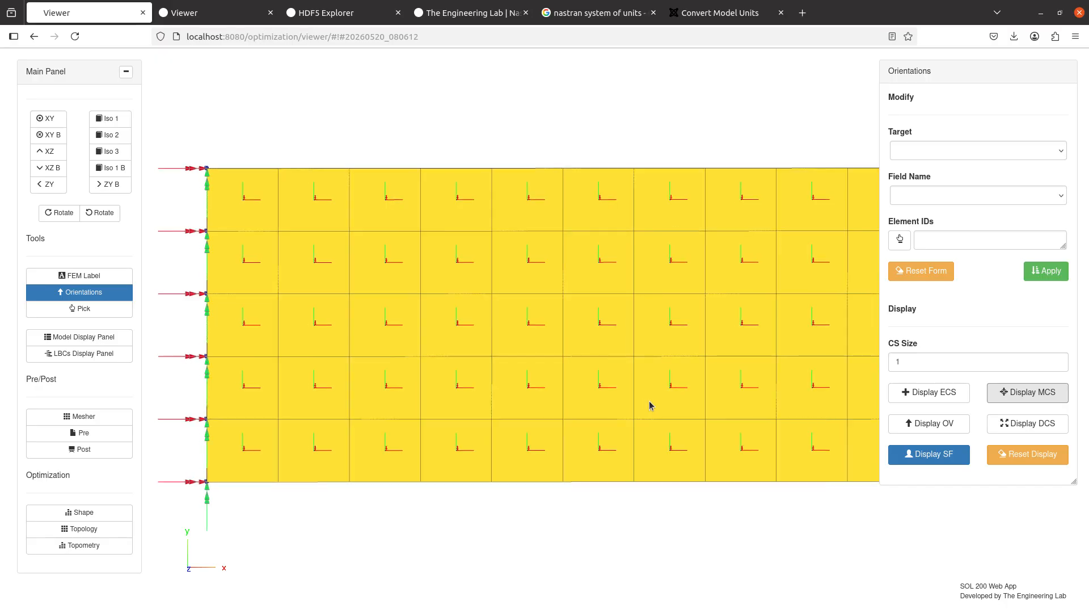
pyautogui.scroll(5, 637, 384)
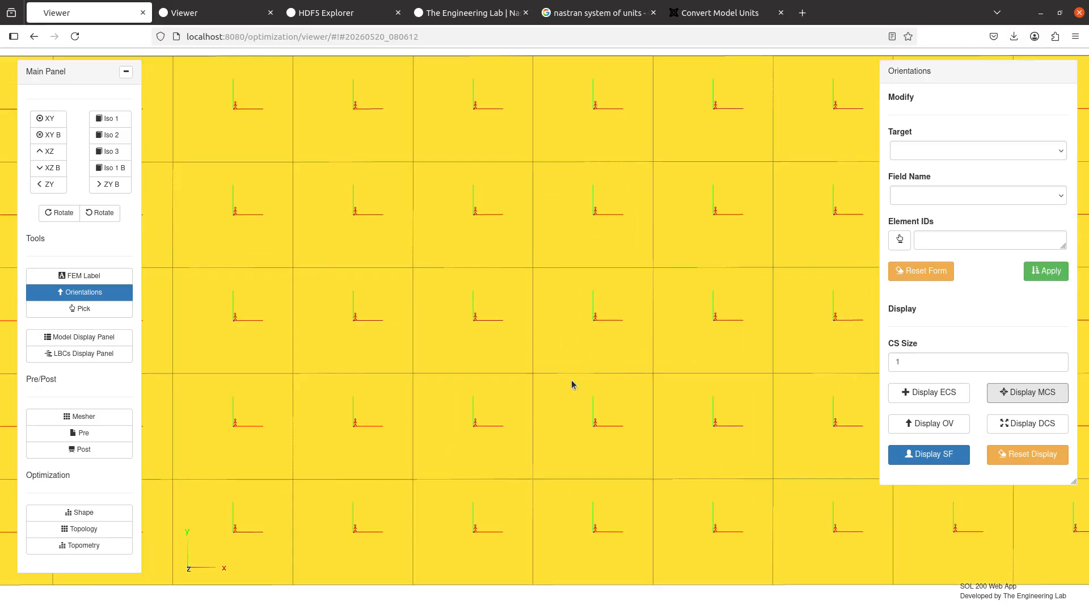
pyautogui.scroll(5, 553, 380)
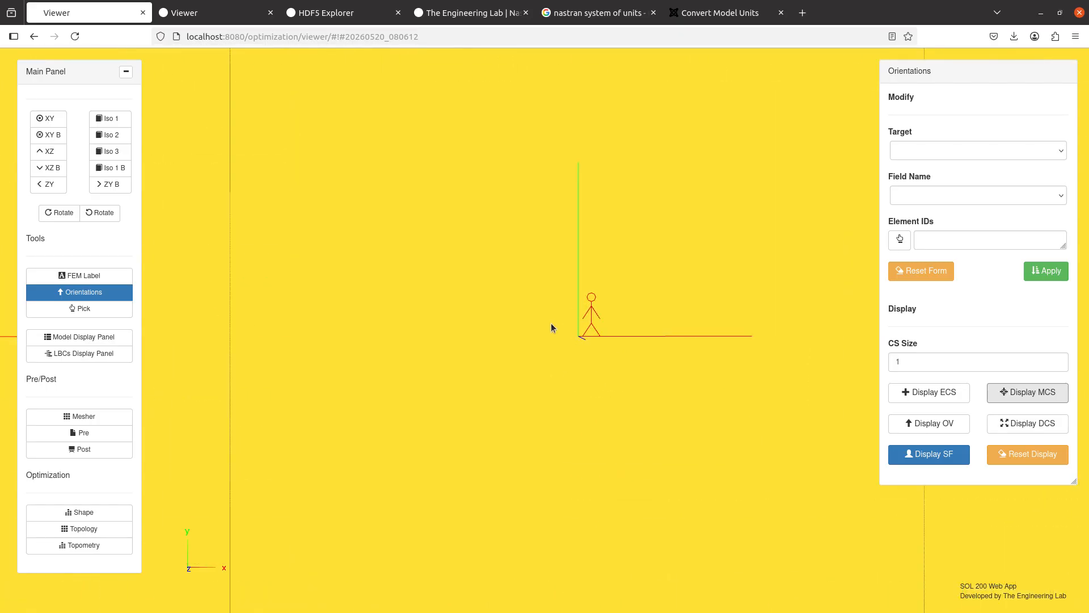
pyautogui.moveTo(566, 339); pyautogui.dragTo(488, 368)
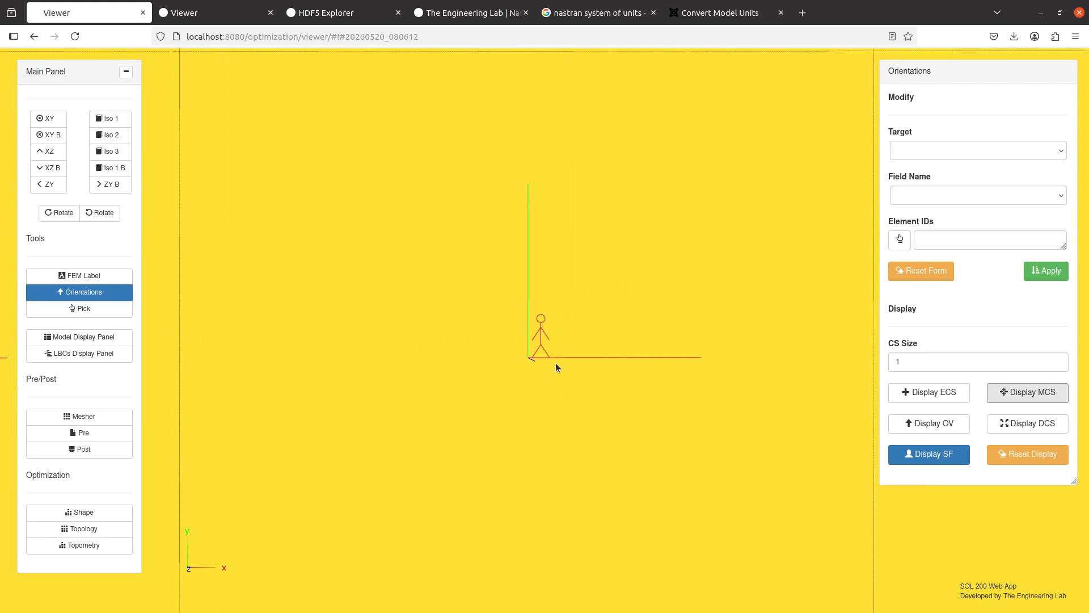
pyautogui.scroll(-5, 555, 363)
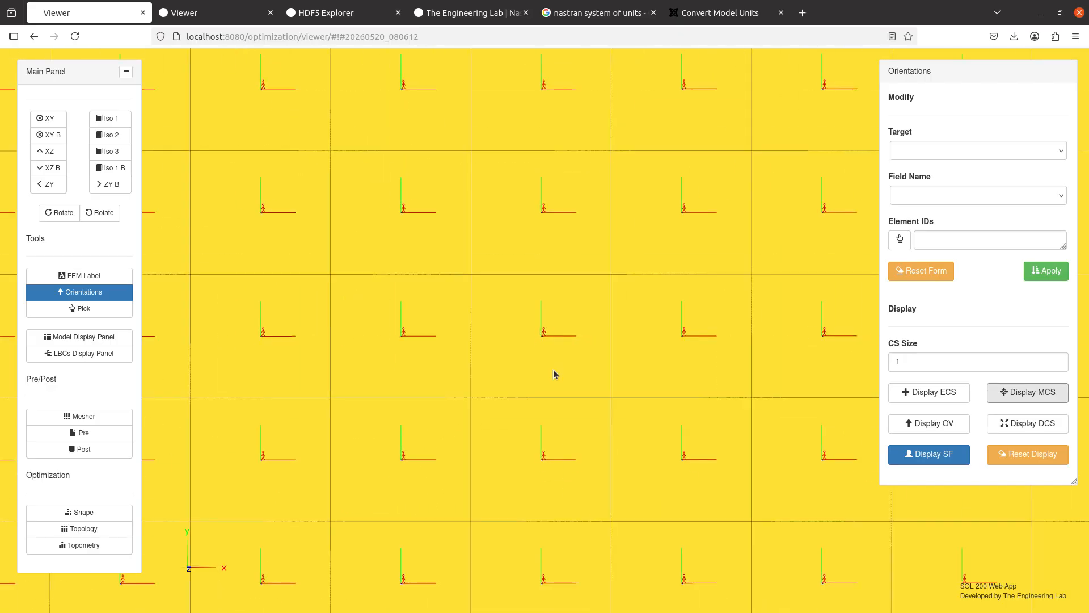
pyautogui.scroll(3, 553, 370)
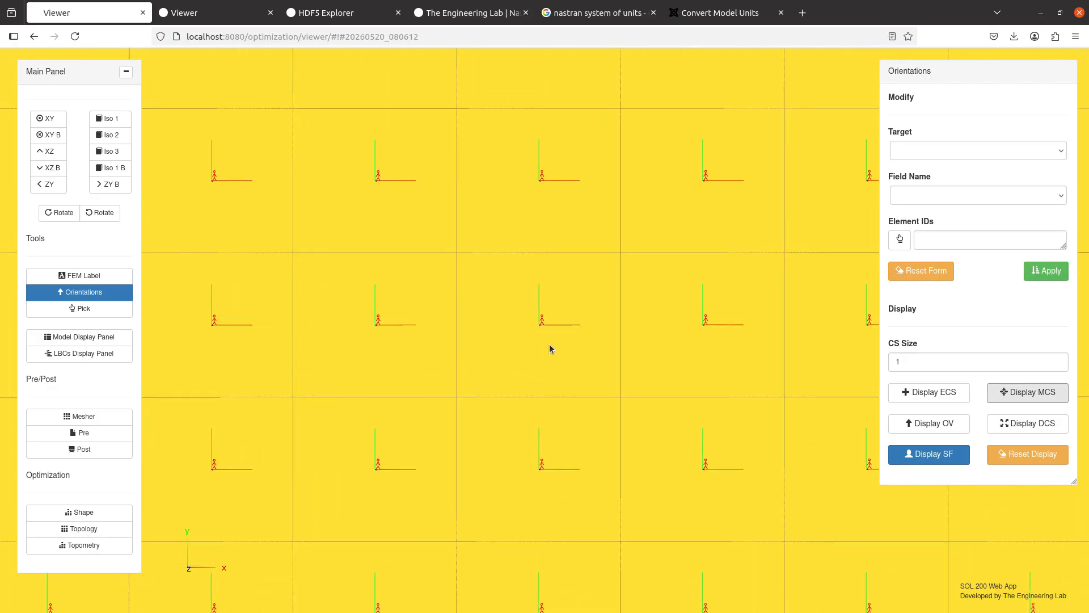
pyautogui.press('super')
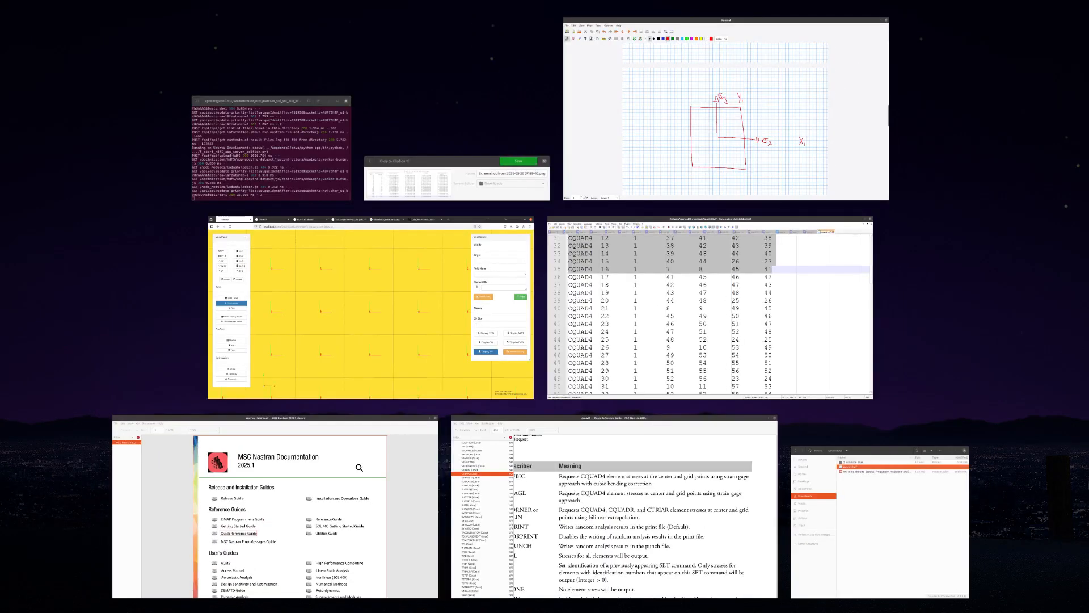
pyautogui.click(458, 180)
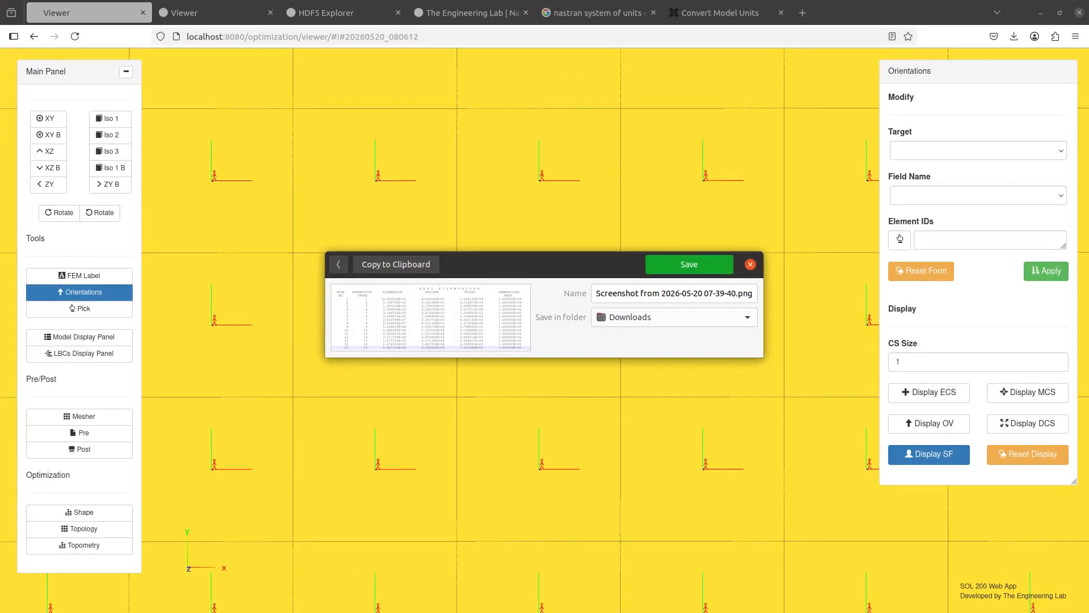
pyautogui.click(338, 265)
pyautogui.click(619, 221)
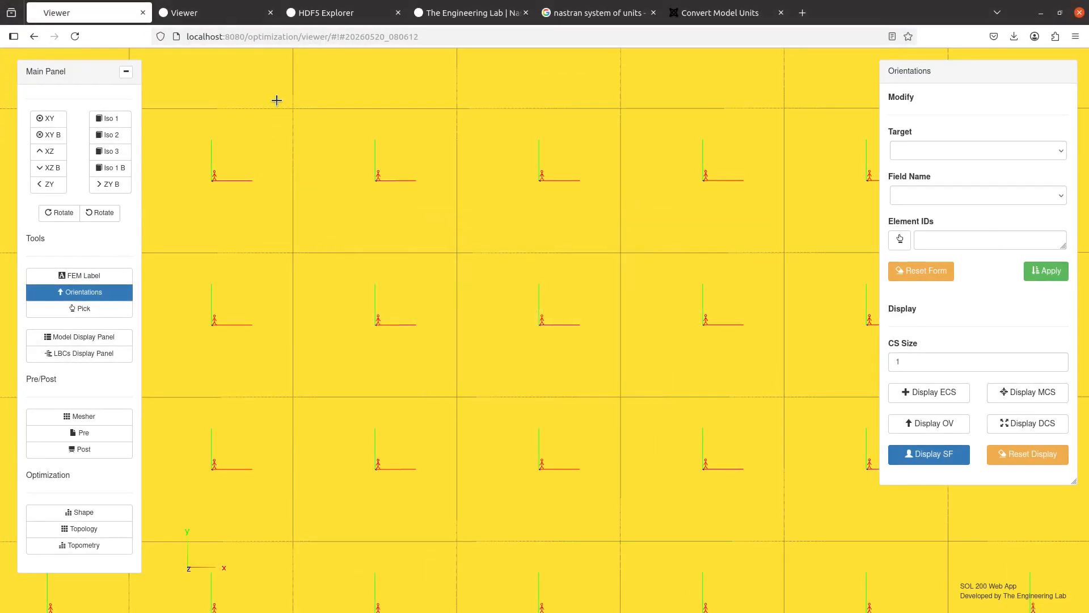
pyautogui.moveTo(275, 99); pyautogui.dragTo(818, 564)
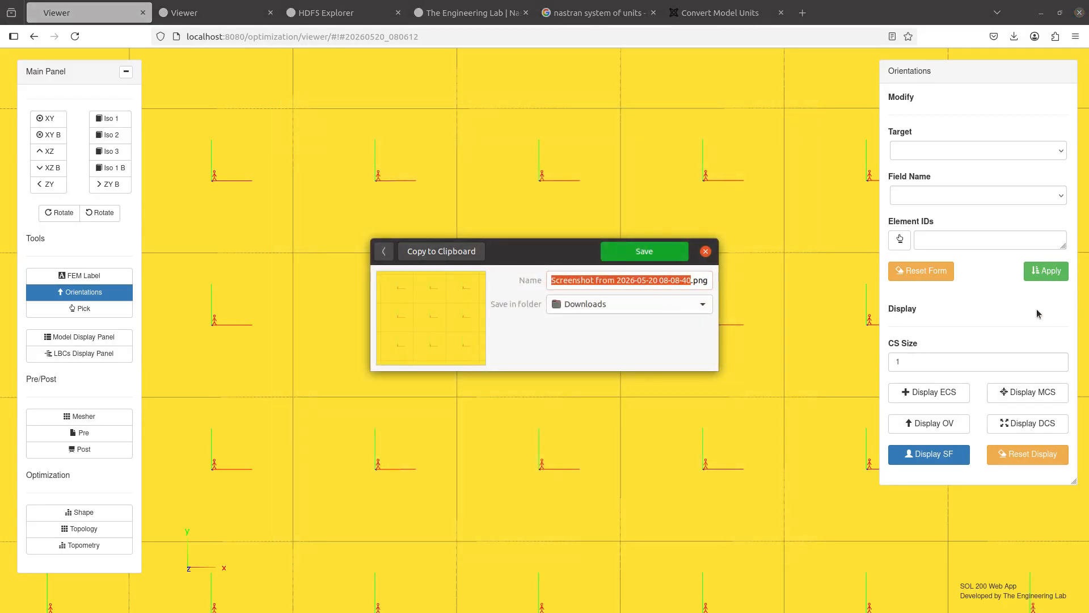
# Step: Switch to Xournal, paste the element screenshot onto blank page 5 and enlarge it to about twice its size
pyautogui.hotkey('alt', 'Tab')
pyautogui.scroll(-10, 539, 445)
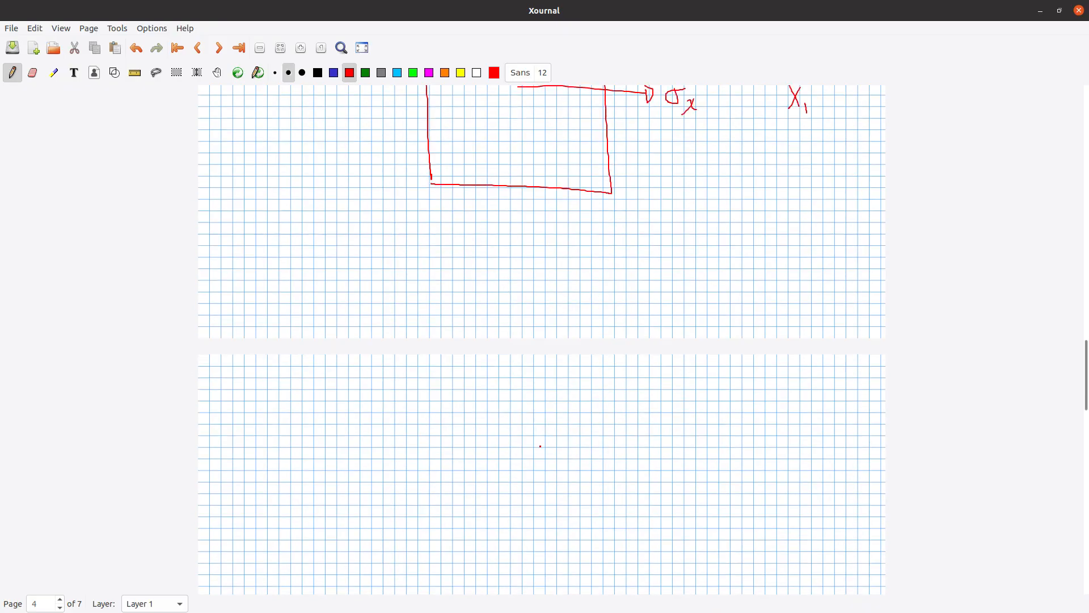
pyautogui.hotkey('ctrl', 'v')
pyautogui.moveTo(660, 480); pyautogui.dragTo(462, 268)
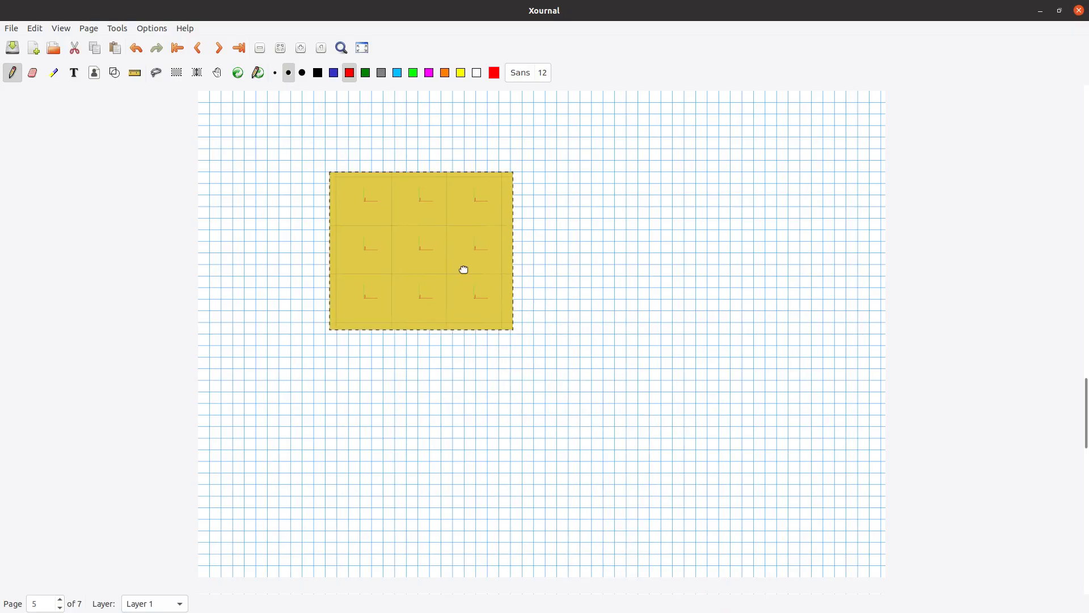
pyautogui.moveTo(508, 328); pyautogui.dragTo(706, 496)
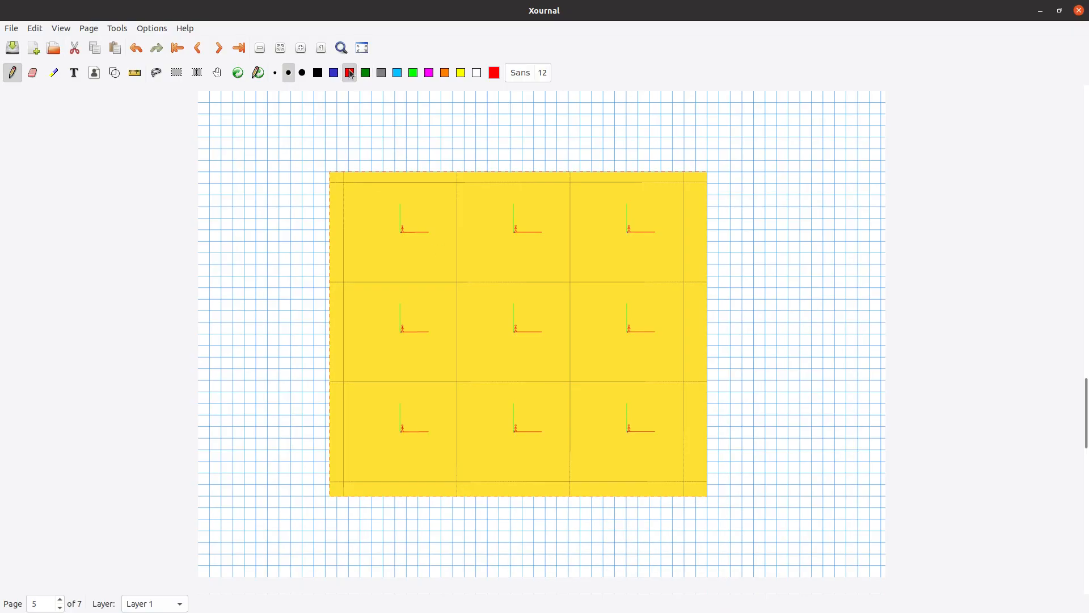
pyautogui.click(389, 119)
# Step: Draw small stress squares on three elements of the screenshot, adding σx and σy arrows on the centre one and plain arrows on the upper one
pyautogui.moveTo(496, 323)
pyautogui.mouseDown()
pyautogui.moveTo(496, 341)
pyautogui.moveTo(521, 321)
pyautogui.moveTo(564, 335)
pyautogui.moveTo(559, 349)
pyautogui.mouseUp()
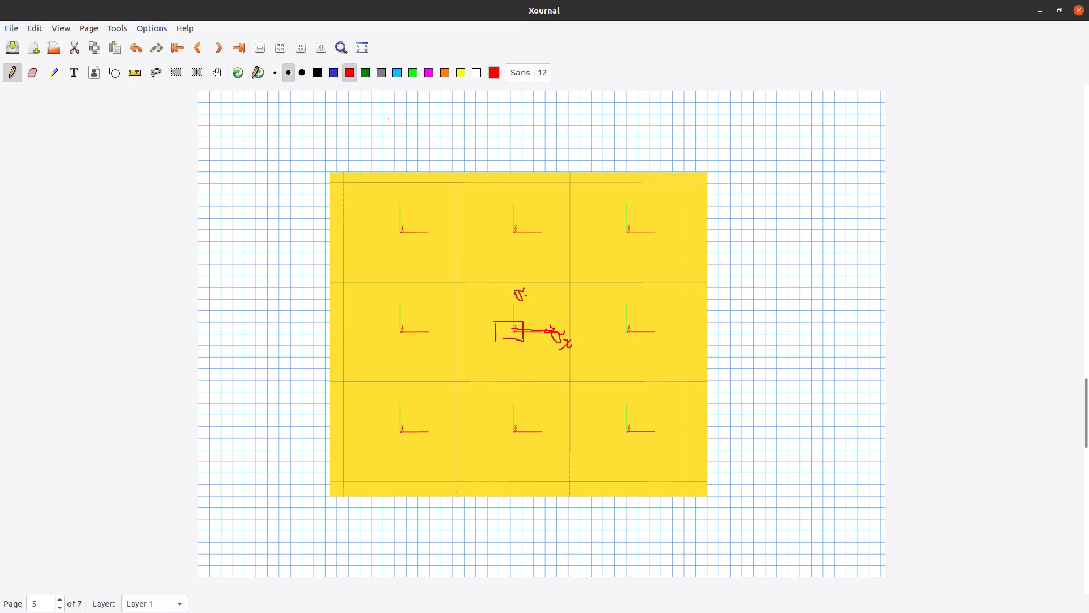
pyautogui.moveTo(527, 294)
pyautogui.mouseDown()
pyautogui.moveTo(533, 312)
pyautogui.moveTo(515, 326)
pyautogui.mouseUp()
pyautogui.moveTo(614, 318)
pyautogui.mouseDown()
pyautogui.moveTo(612, 350)
pyautogui.moveTo(638, 320)
pyautogui.moveTo(614, 345)
pyautogui.mouseUp()
pyautogui.moveTo(618, 214)
pyautogui.mouseDown()
pyautogui.moveTo(616, 242)
pyautogui.moveTo(644, 237)
pyautogui.moveTo(618, 239)
pyautogui.mouseUp()
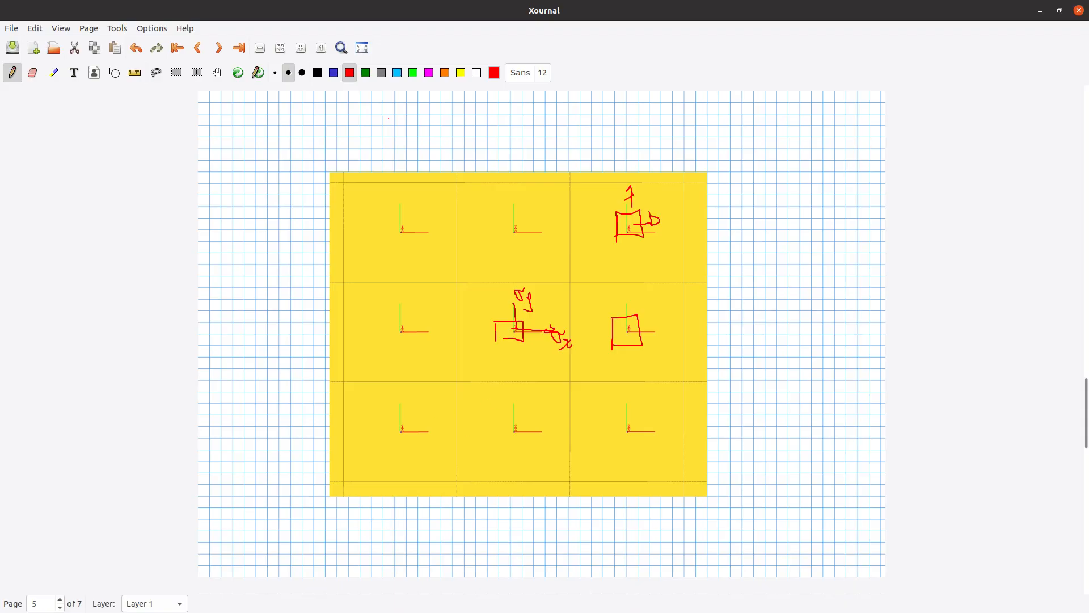
# Step: Switch to the SOL 200 Web App viewer and review the stress fields offered for the fringe plot in the post-processing results
pyautogui.hotkey('alt', 'Tab')
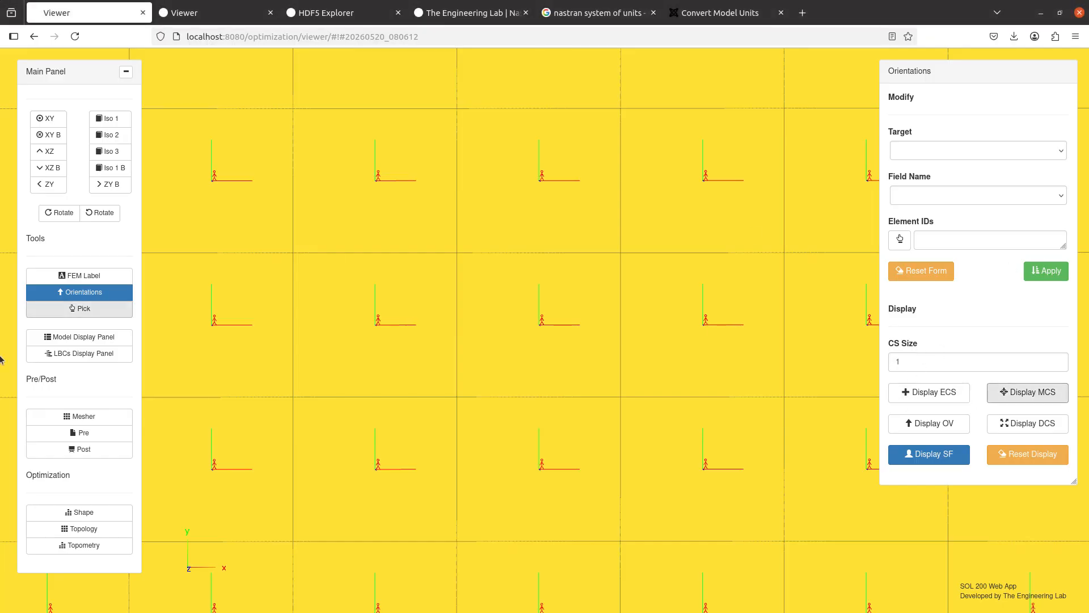
pyautogui.click(74, 453)
pyautogui.click(879, 300)
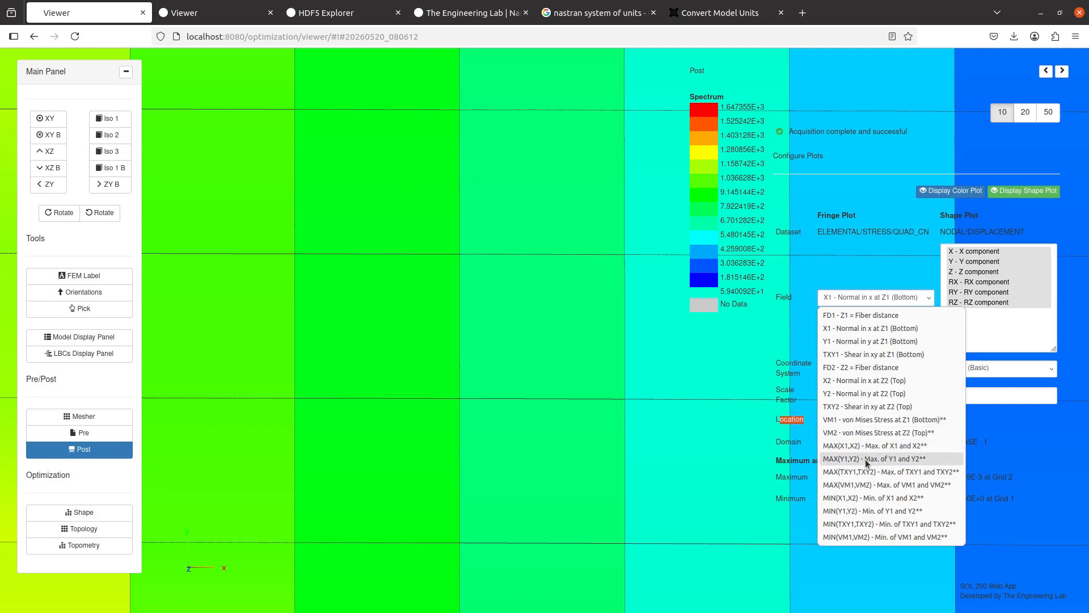
pyautogui.click(851, 228)
pyautogui.click(852, 227)
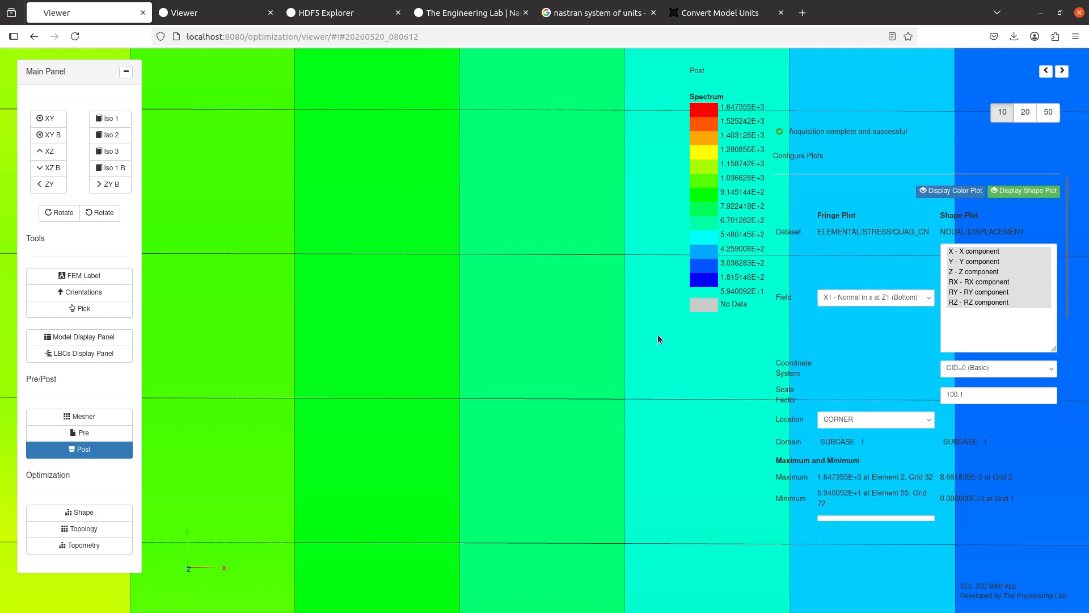
pyautogui.scroll(-10, 659, 337)
pyautogui.scroll(10, 441, 336)
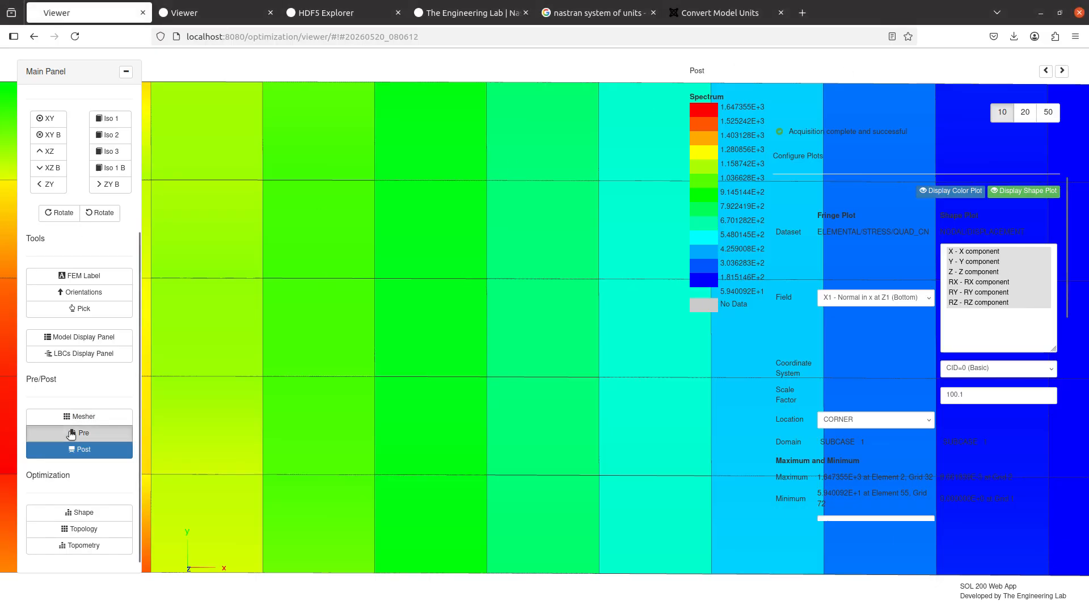
# Step: Download the model's BDF file from the Pre application
pyautogui.click(71, 434)
pyautogui.click(504, 108)
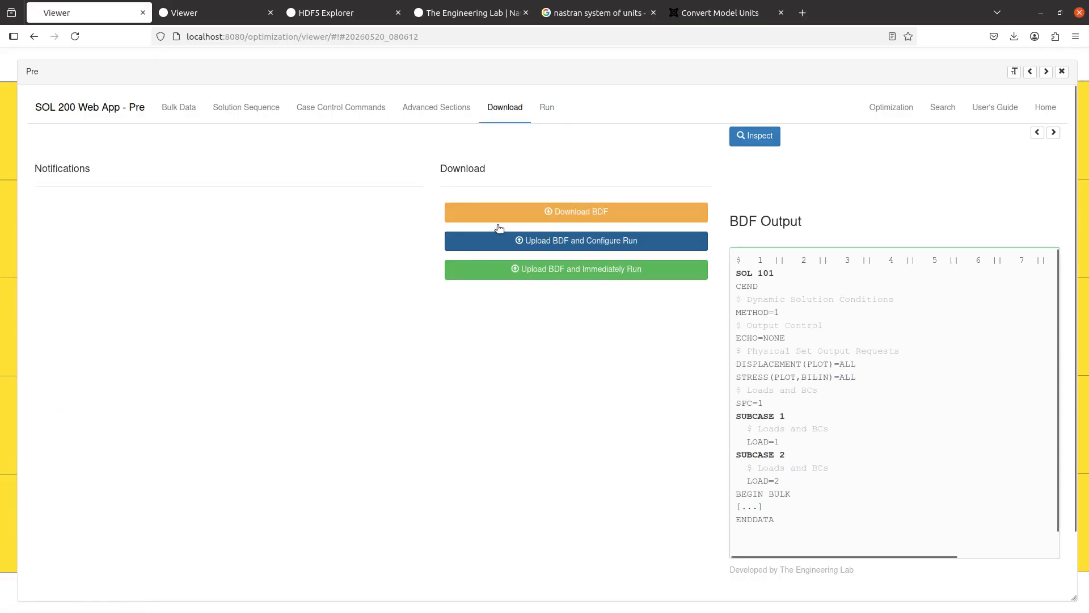
pyautogui.click(597, 214)
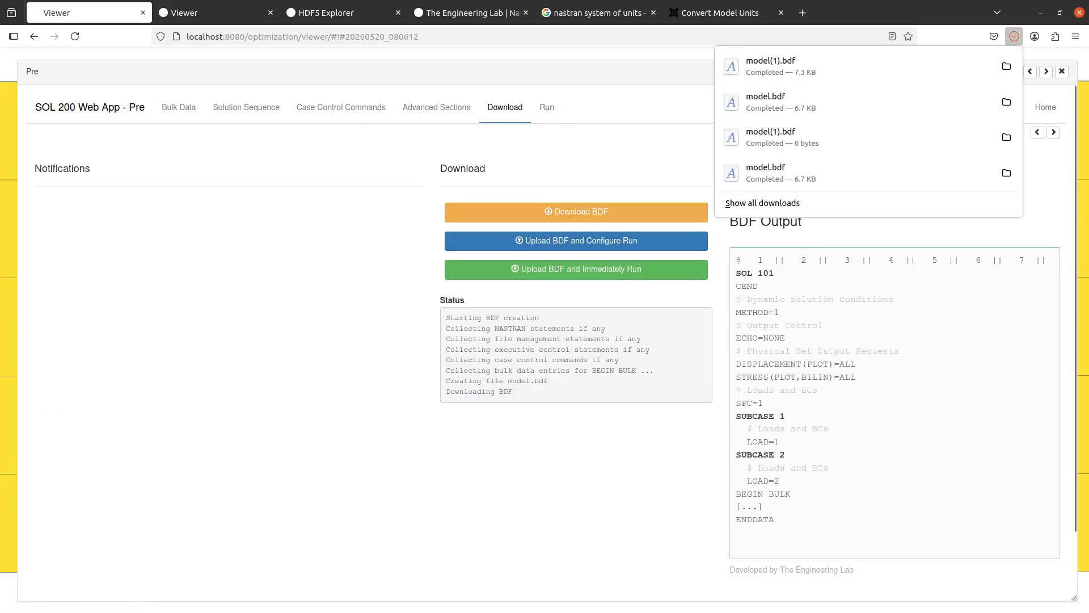
# Step: Switch to the file manager and rename model.bdf in Downloads as model_a_normal_modes.bdf
pyautogui.hotkey('alt', 'Tab')
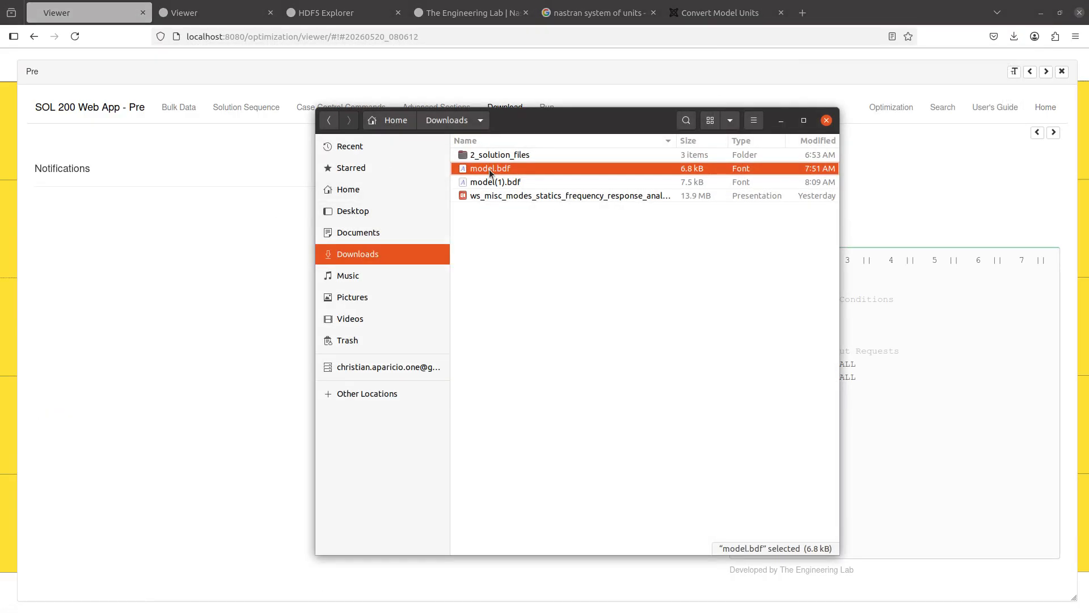
pyautogui.press('F2')
pyautogui.press('Right')
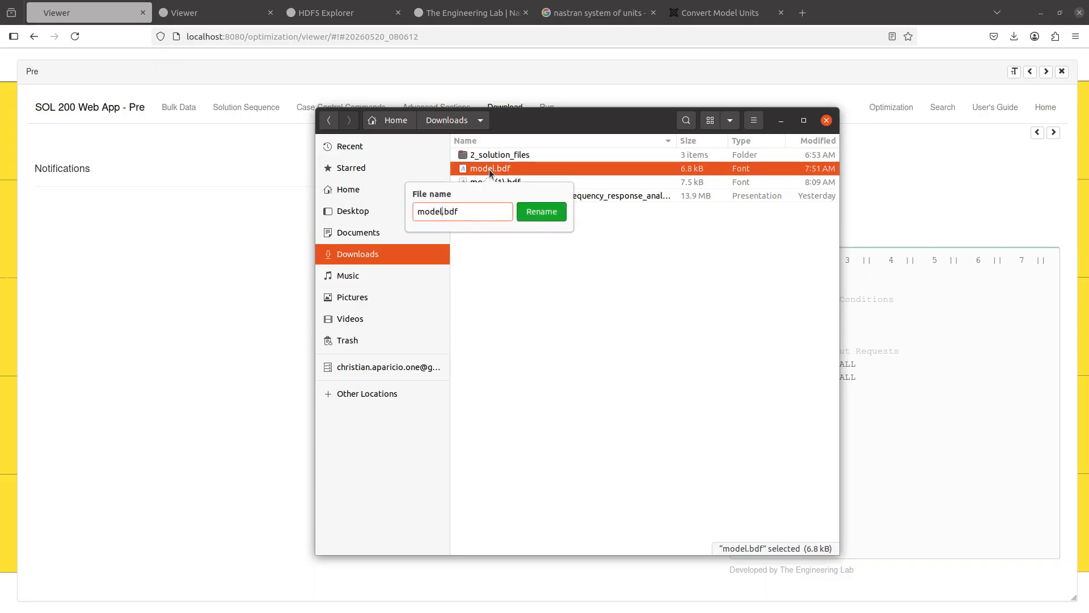
pyautogui.write('_a_normal_modes_')
pyautogui.press('Return')
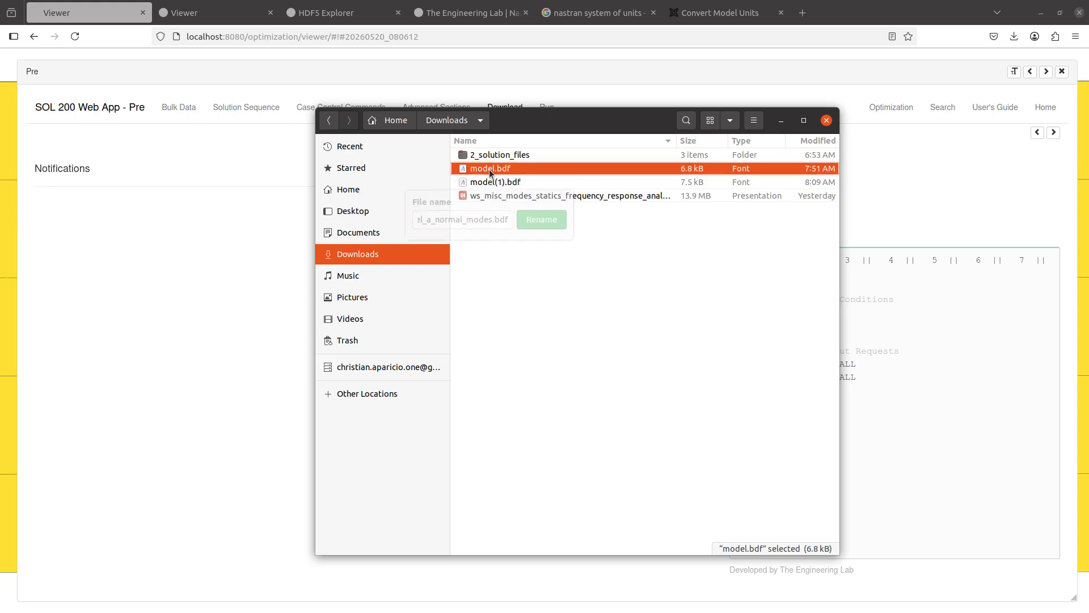
# Step: Rename model(1).bdf in Downloads as model_b_statics.bdf
pyautogui.click(489, 169)
pyautogui.press('F2')
pyautogui.write('model_2')
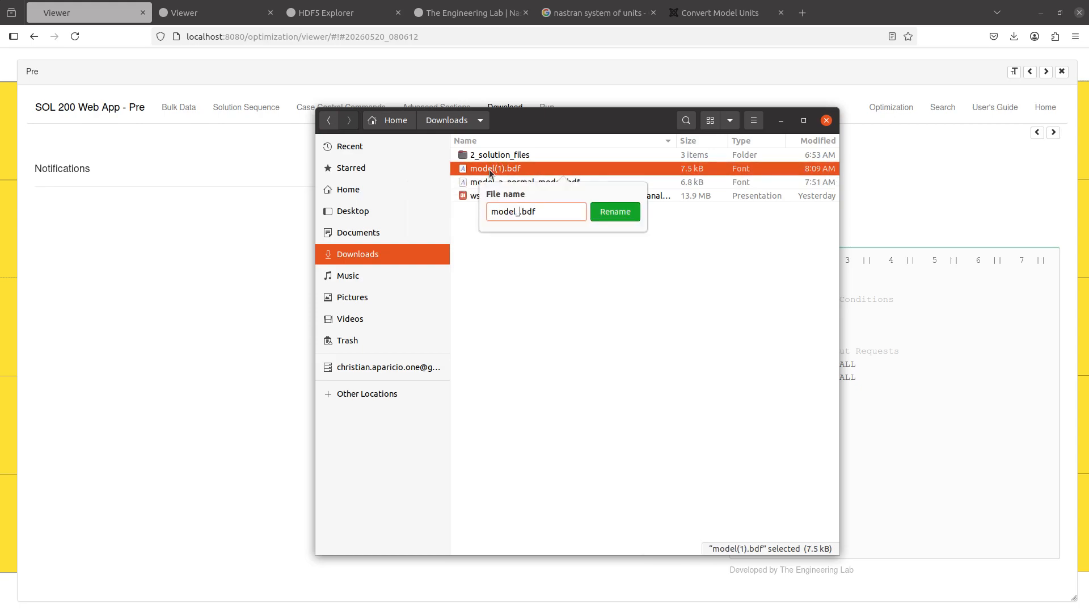
pyautogui.write('_statics')
pyautogui.press('Left')
pyautogui.press('Left')
pyautogui.press('Left')
pyautogui.press('BackSpace')
pyautogui.write('b')
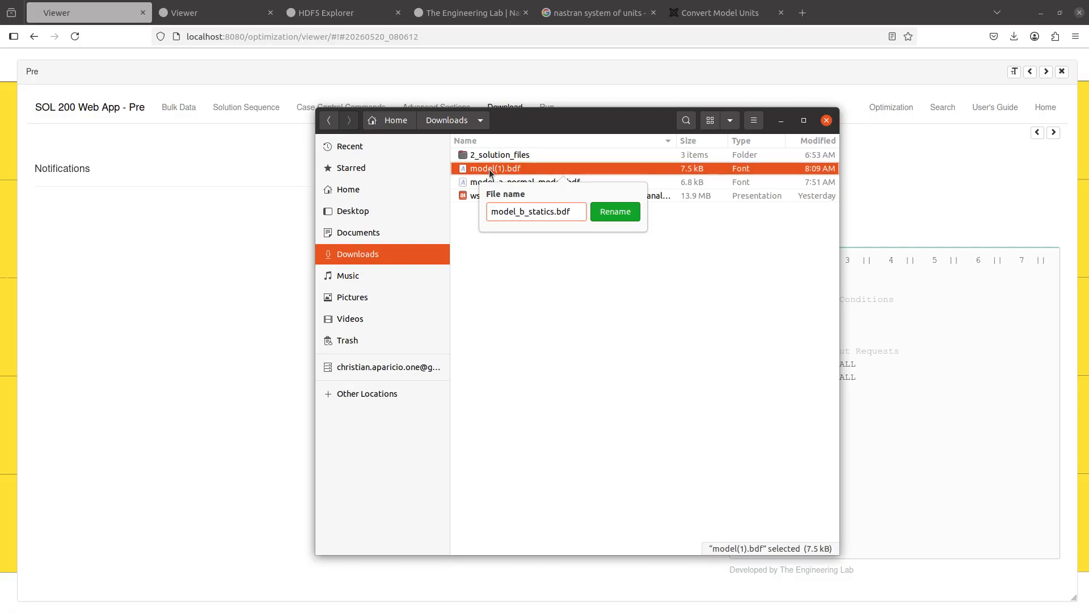
pyautogui.press('Return')
# Step: Open model_b_statics.bdf in Notepad++
pyautogui.rightClick(524, 181)
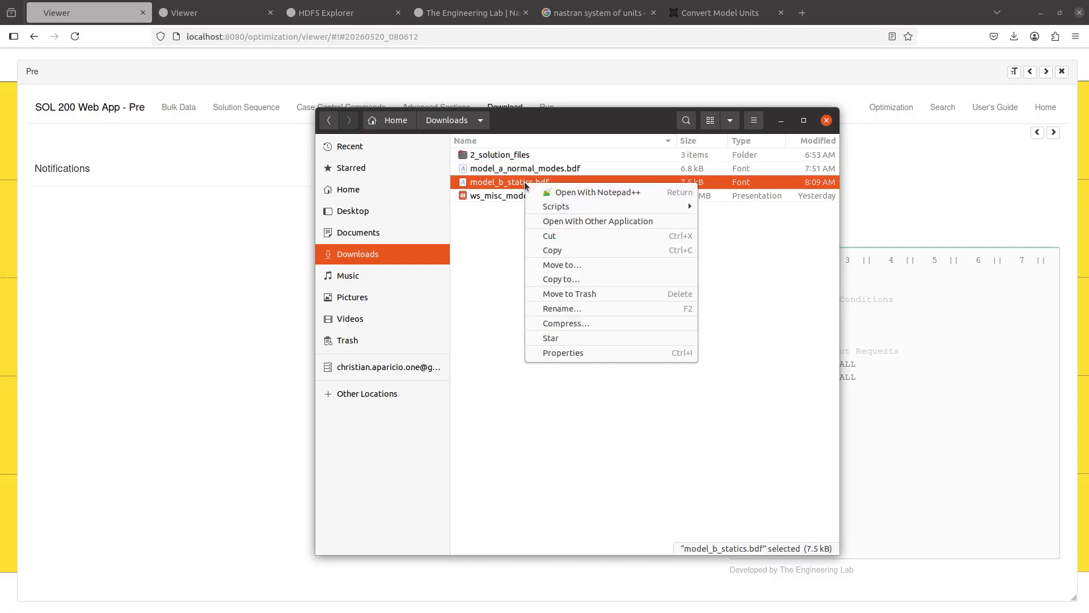
pyautogui.press('Escape')
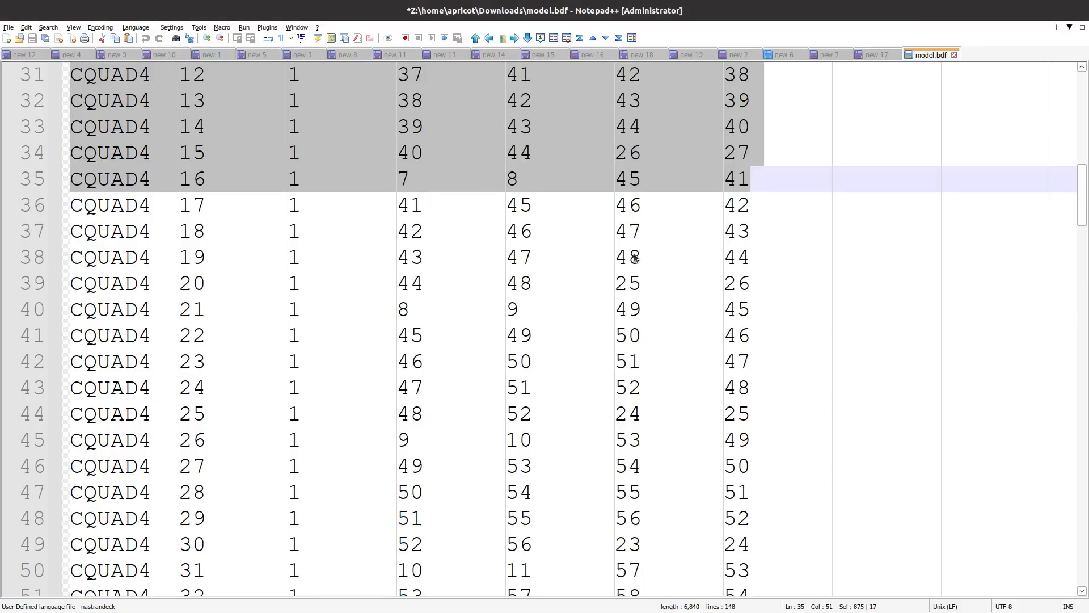
pyautogui.click(585, 334)
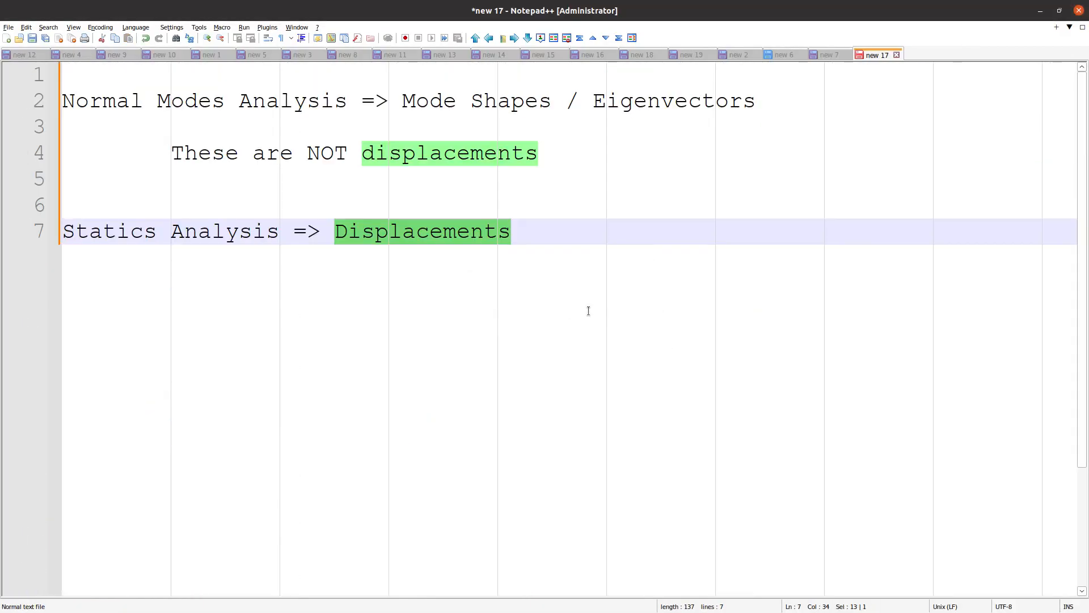
pyautogui.click(590, 303)
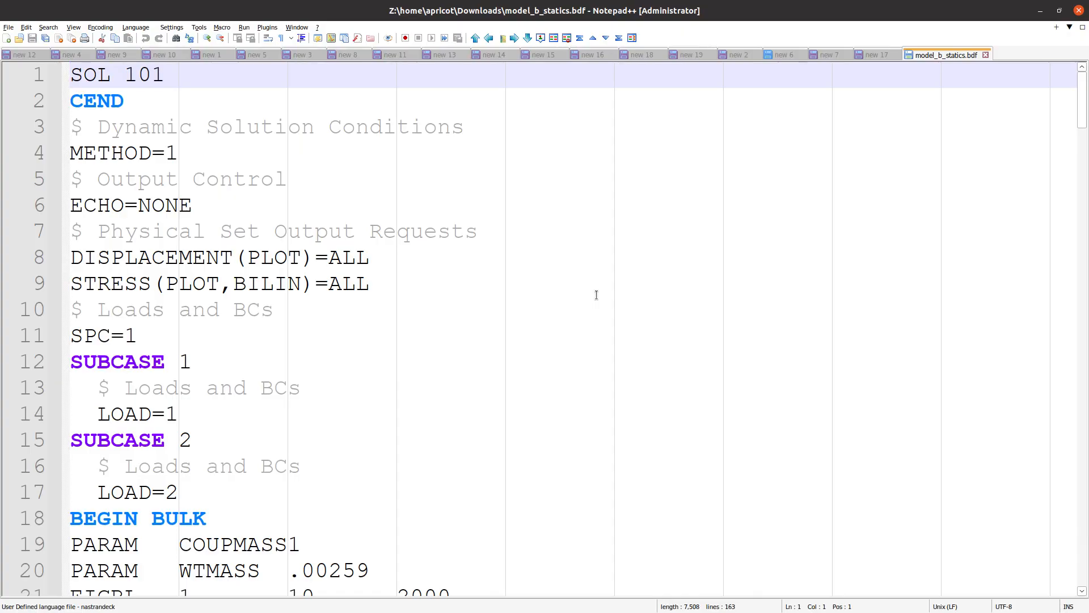
# Step: Examine the two subcases, the stress output request, and the PLOAD2 and FORCE entries in model_b_statics.bdf
pyautogui.scroll(-2, 226, 372)
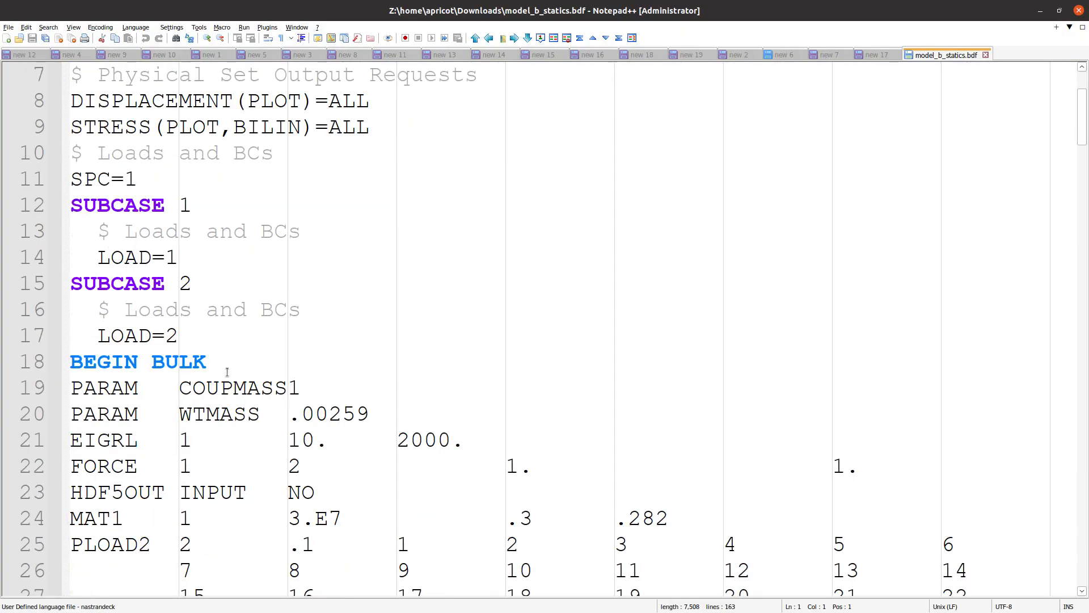
pyautogui.moveTo(227, 338); pyautogui.dragTo(71, 205)
pyautogui.scroll(1, 215, 284)
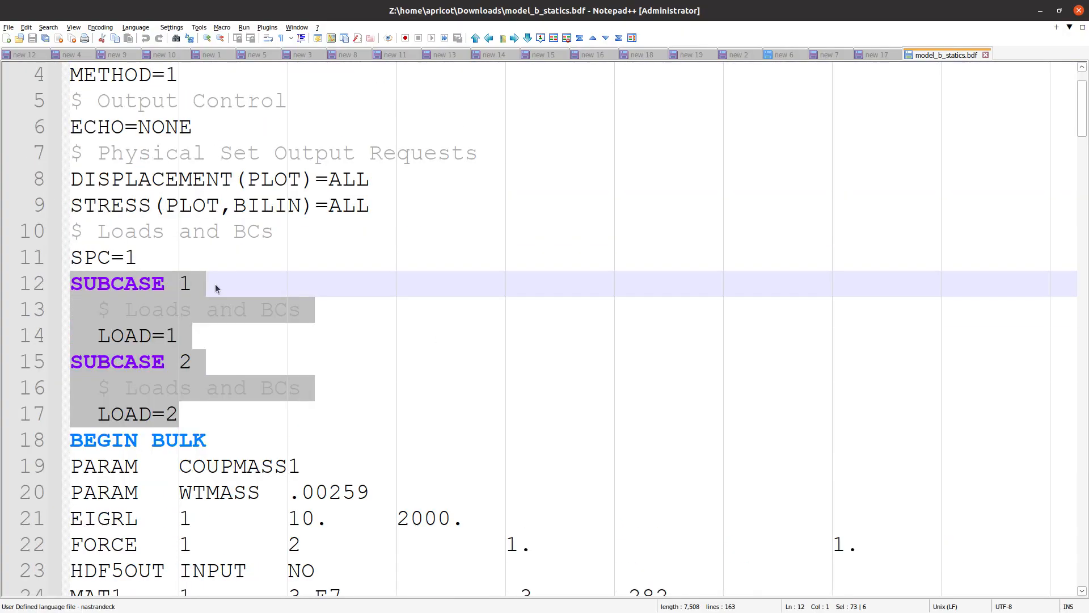
pyautogui.tripleClick(376, 208)
pyautogui.scroll(-5, 129, 274)
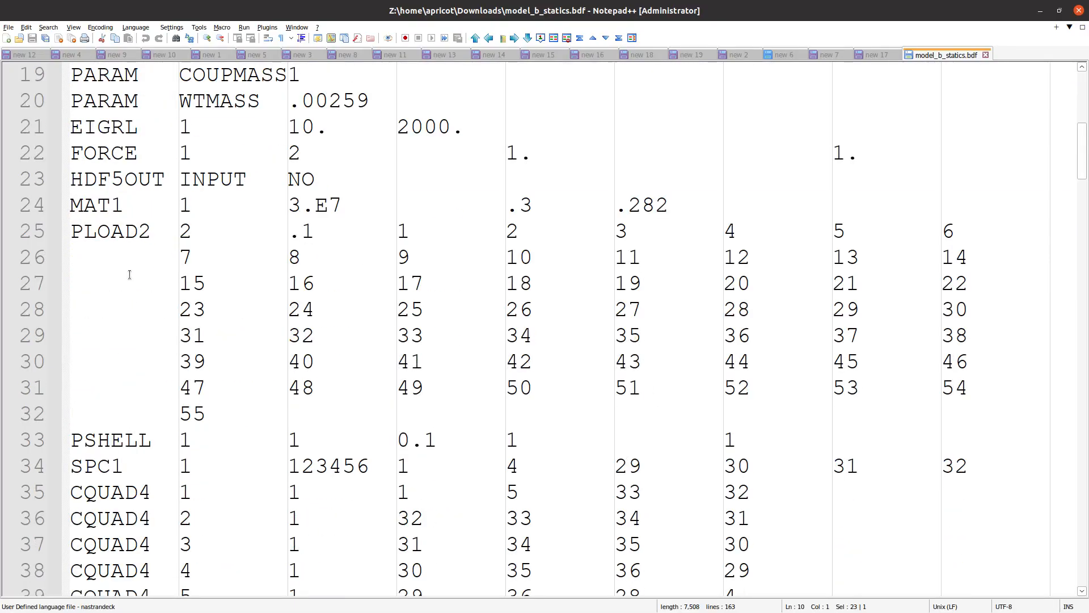
pyautogui.moveTo(97, 231); pyautogui.dragTo(496, 413)
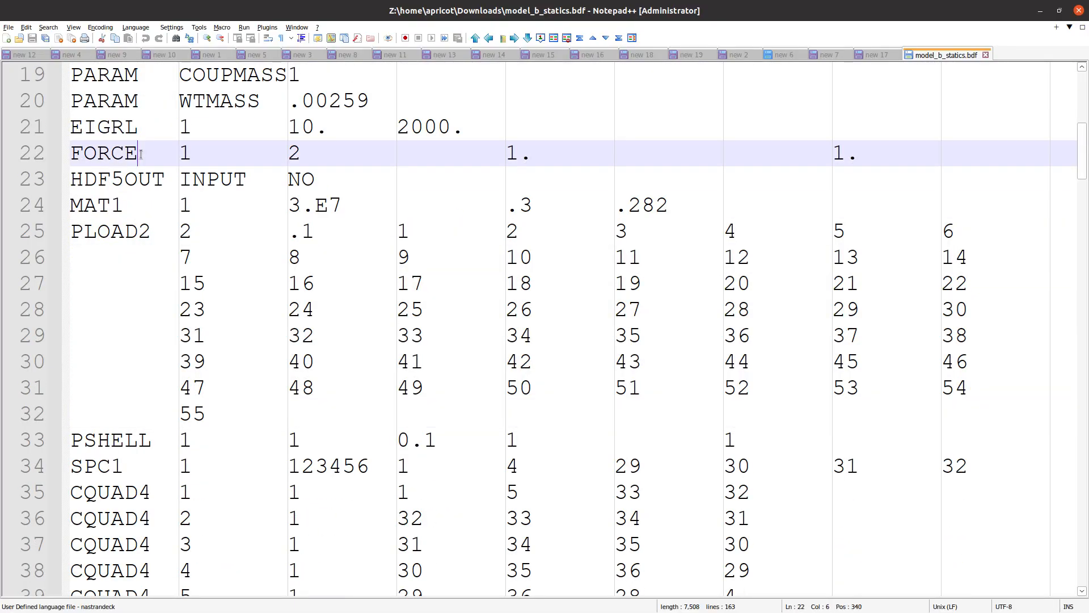
pyautogui.tripleClick(142, 160)
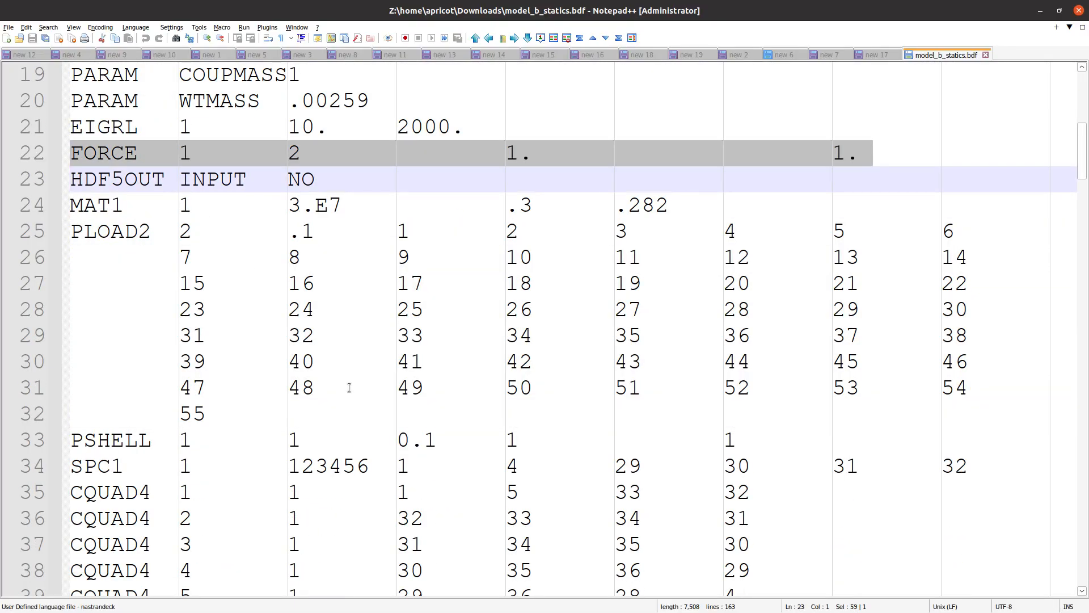
pyautogui.scroll(6, 349, 387)
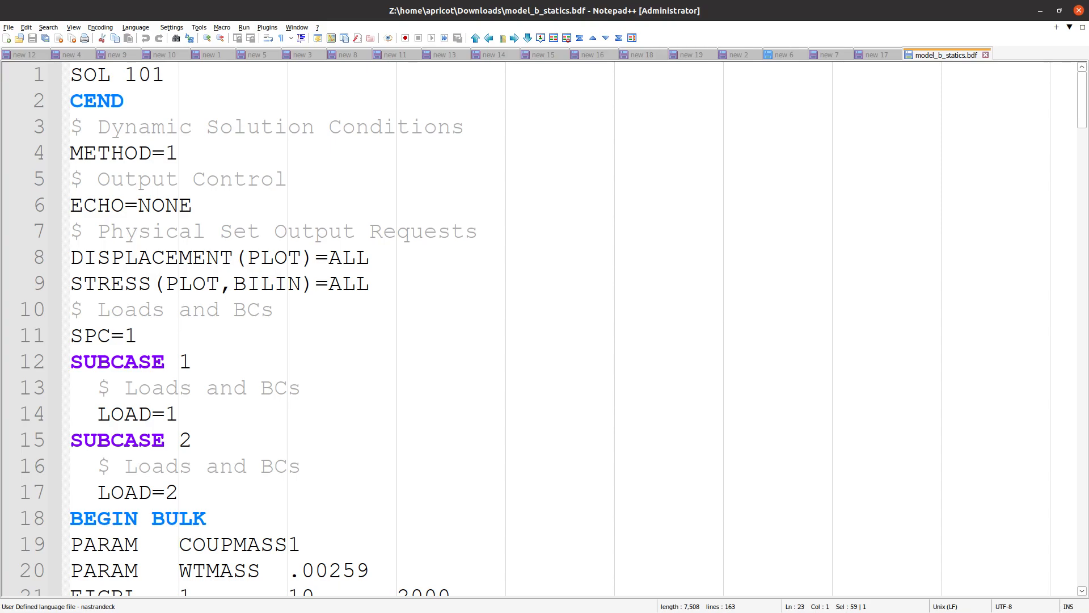
# Step: Switch back to the SOL 200 Web App, list the active bulk data entries in Pre and open the SPC1 entry
pyautogui.hotkey('alt', 'Tab')
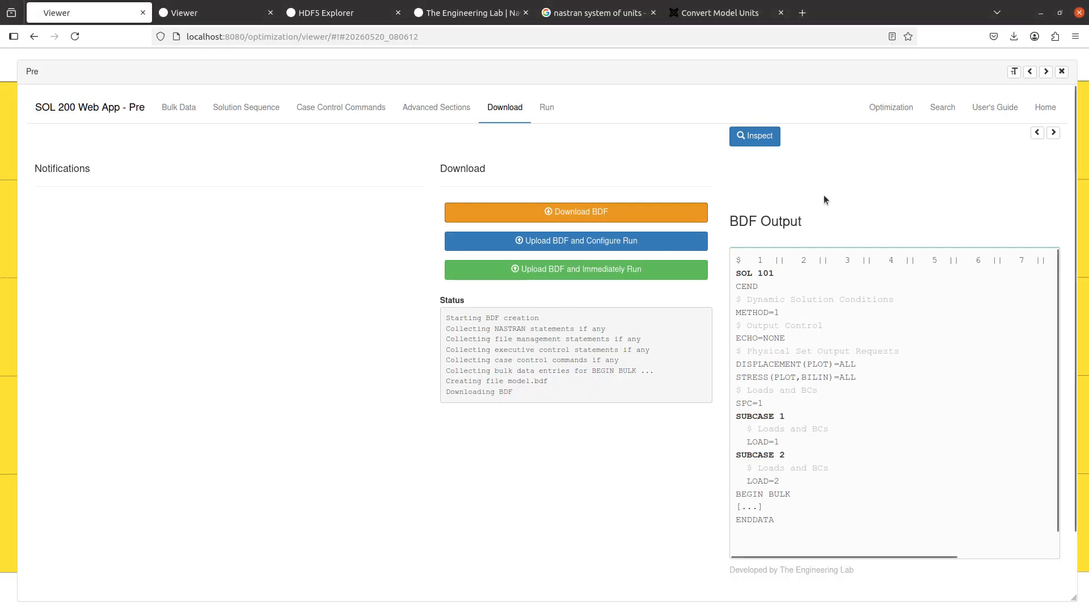
pyautogui.click(1061, 71)
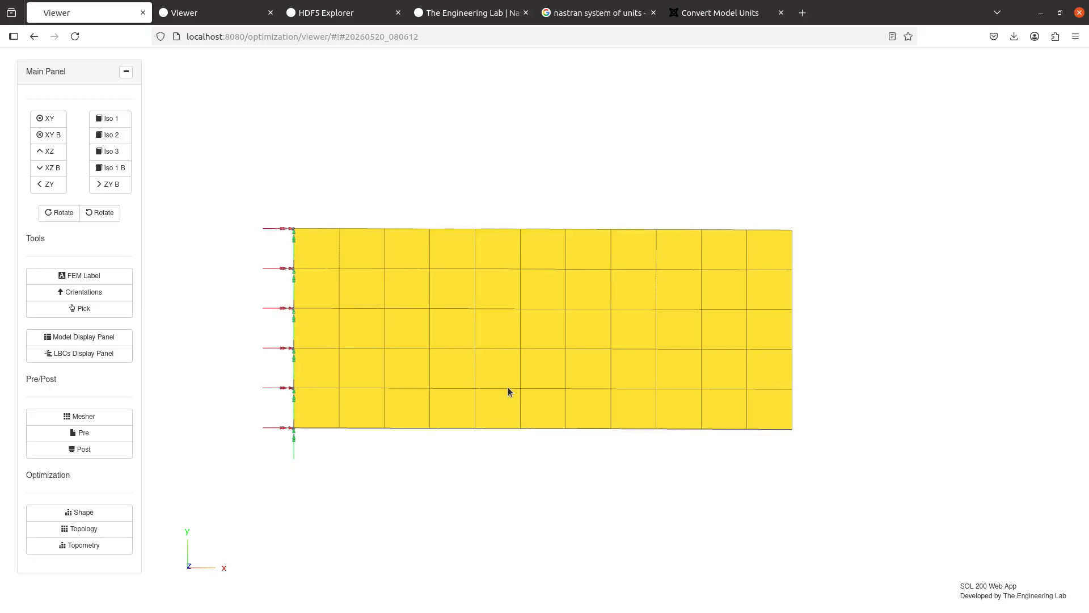
pyautogui.moveTo(508, 391); pyautogui.dragTo(442, 301)
pyautogui.click(130, 440)
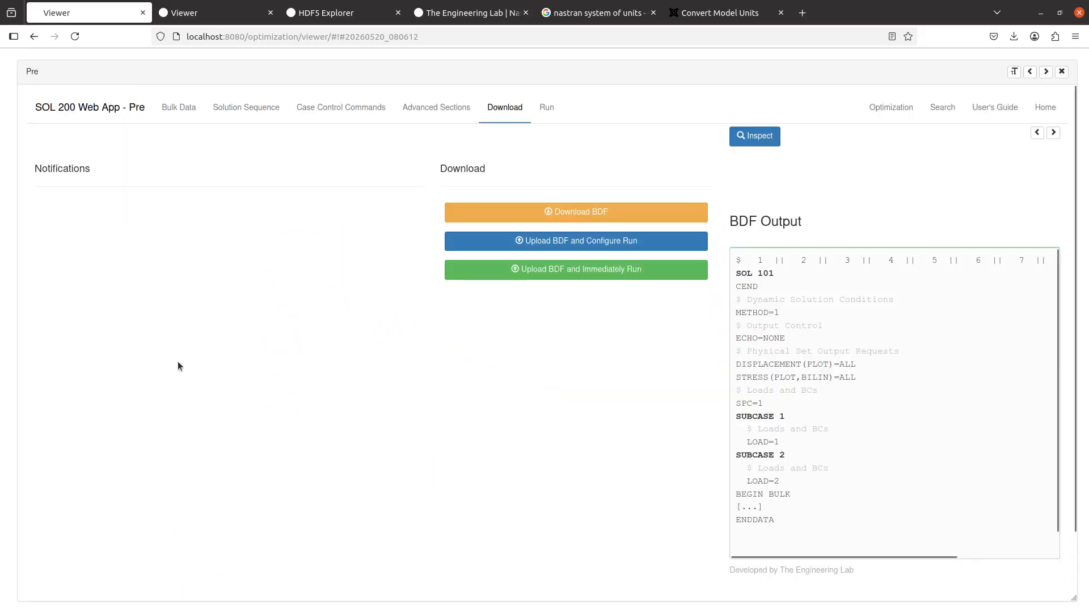
pyautogui.click(171, 106)
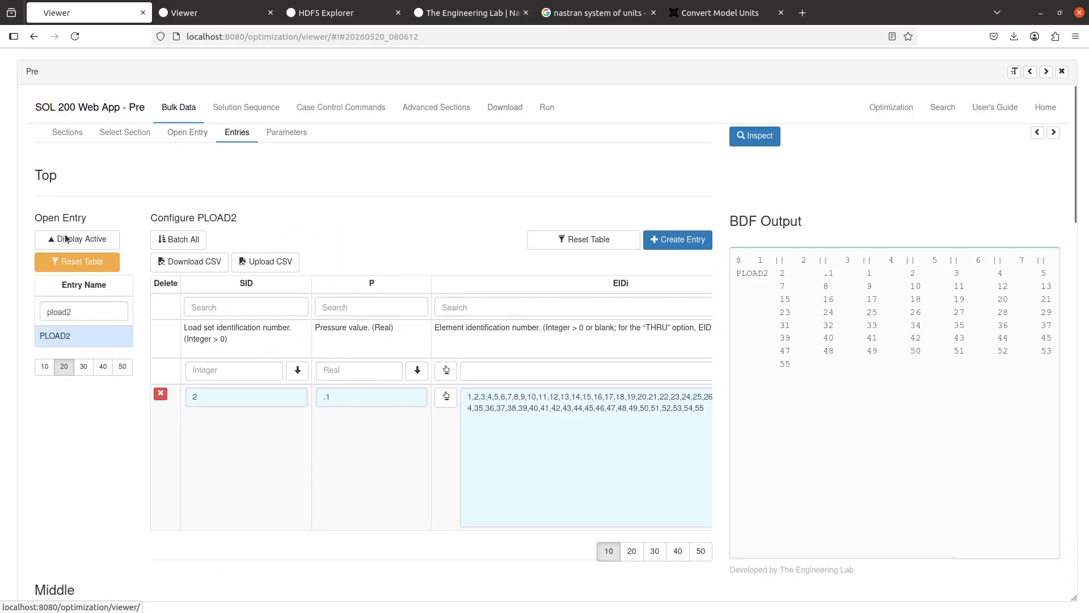
pyautogui.click(80, 261)
pyautogui.click(80, 238)
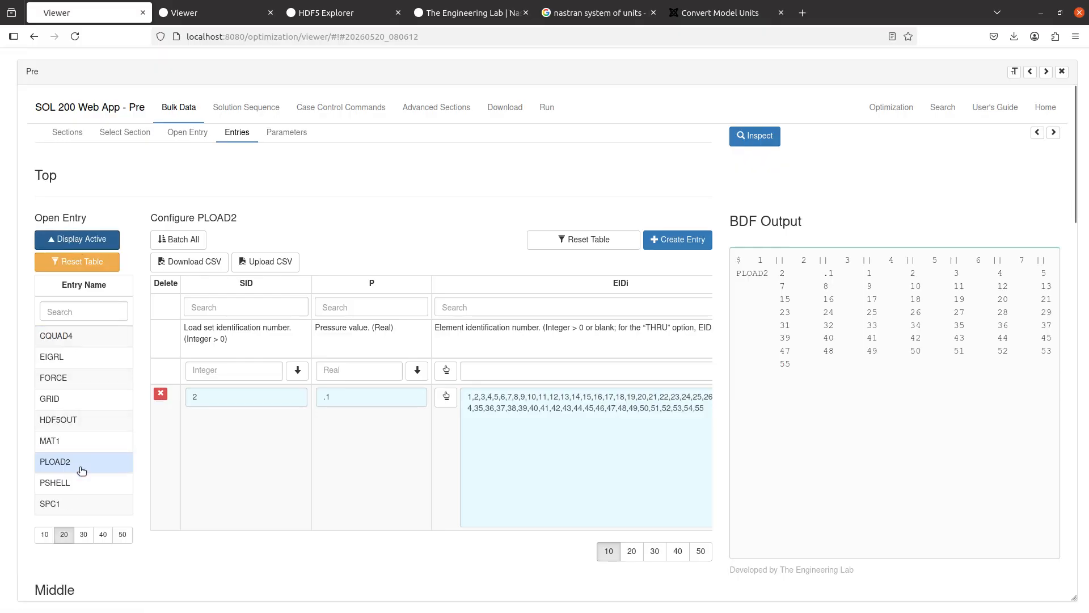
pyautogui.click(81, 503)
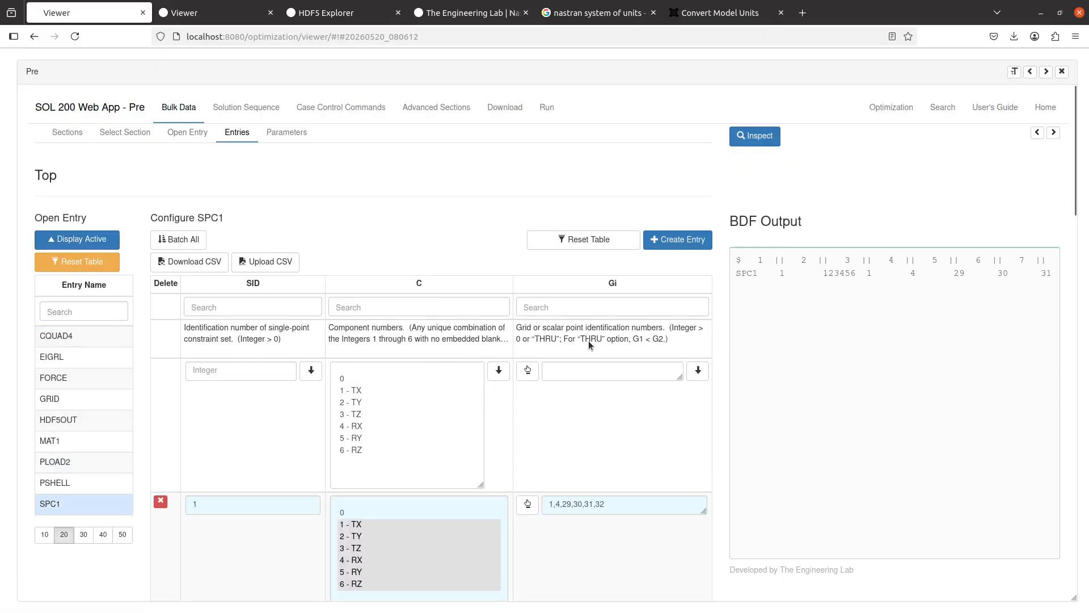
# Step: Remove components 1 - TX and 2 - TY from the SPC1 constraint, then close Pre
pyautogui.click(1053, 132)
pyautogui.scroll(-5, 366, 472)
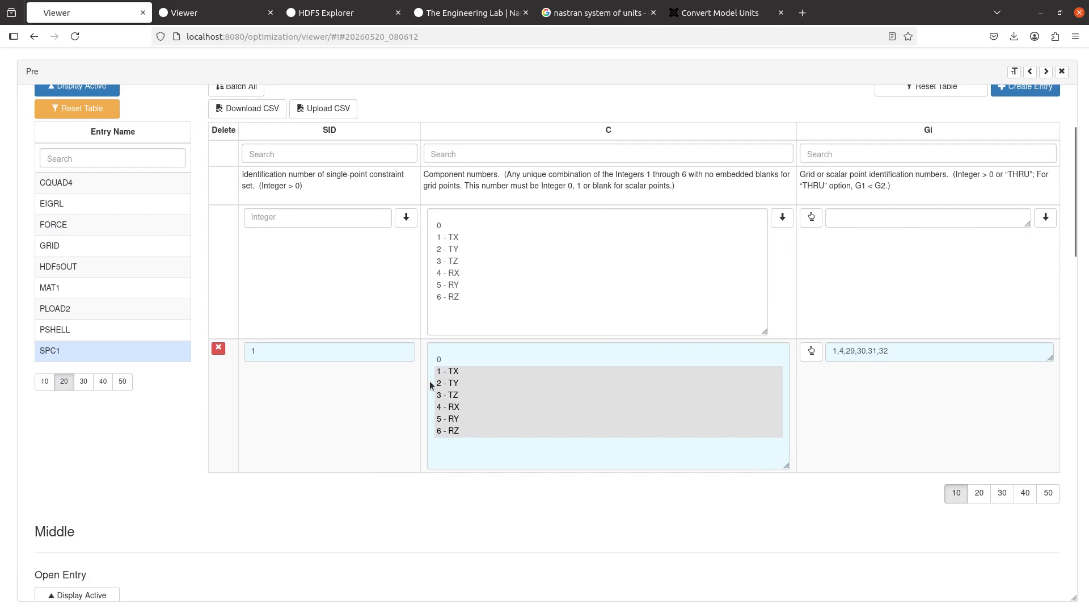
pyautogui.keyDown('ctrl'); pyautogui.click(448, 374); pyautogui.keyUp('ctrl')
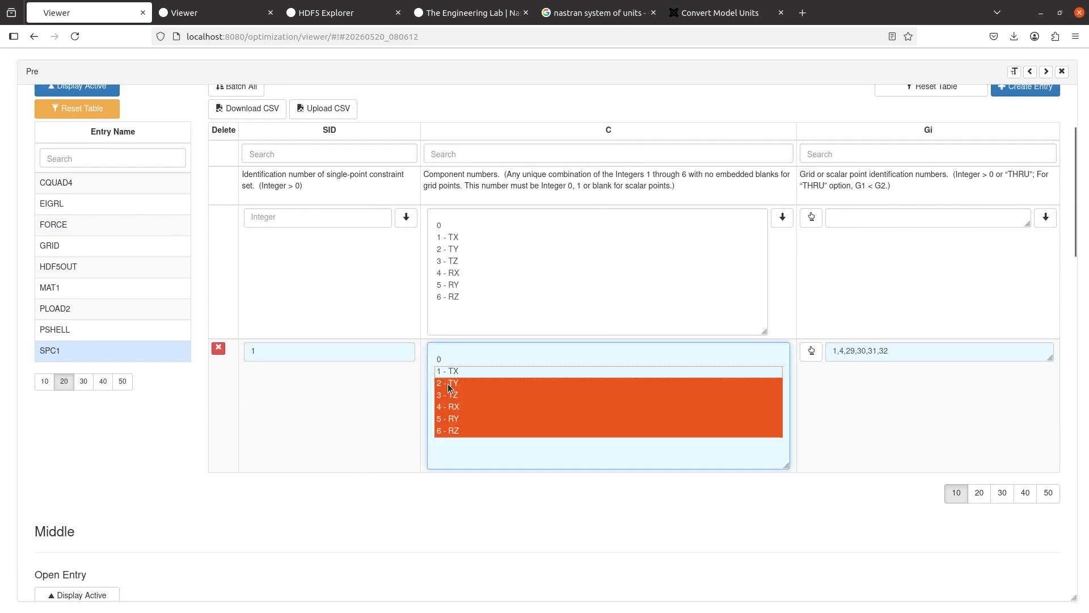
pyautogui.keyDown('ctrl'); pyautogui.click(448, 384); pyautogui.keyUp('ctrl')
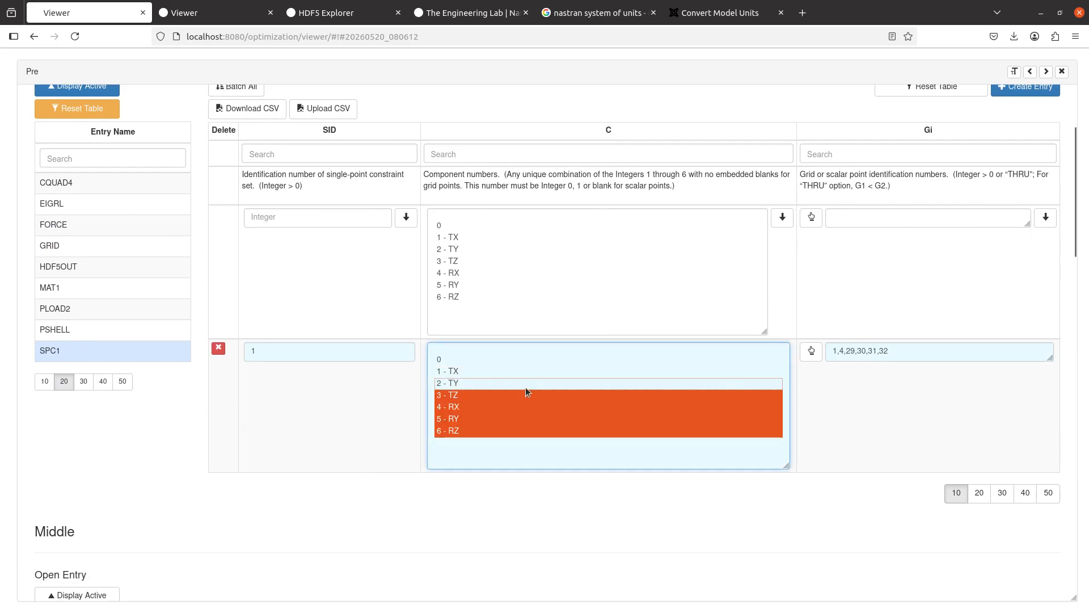
pyautogui.click(1062, 71)
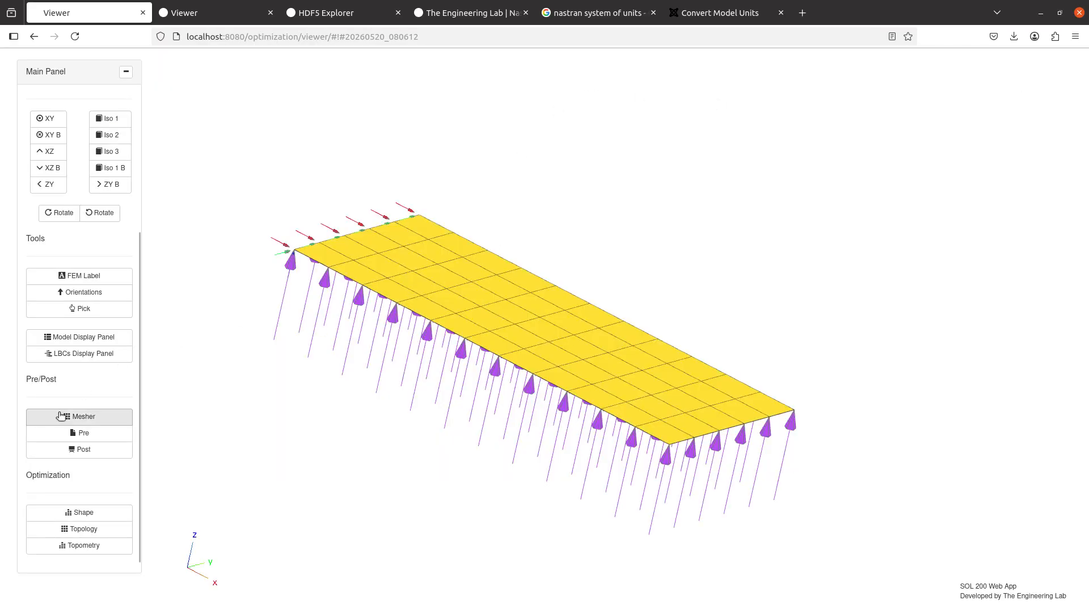
# Step: Hide the PLOAD2 and FORCE loads in the viewer, leaving only the SPC1 constraint displayed
pyautogui.click(74, 354)
pyautogui.click(1046, 260)
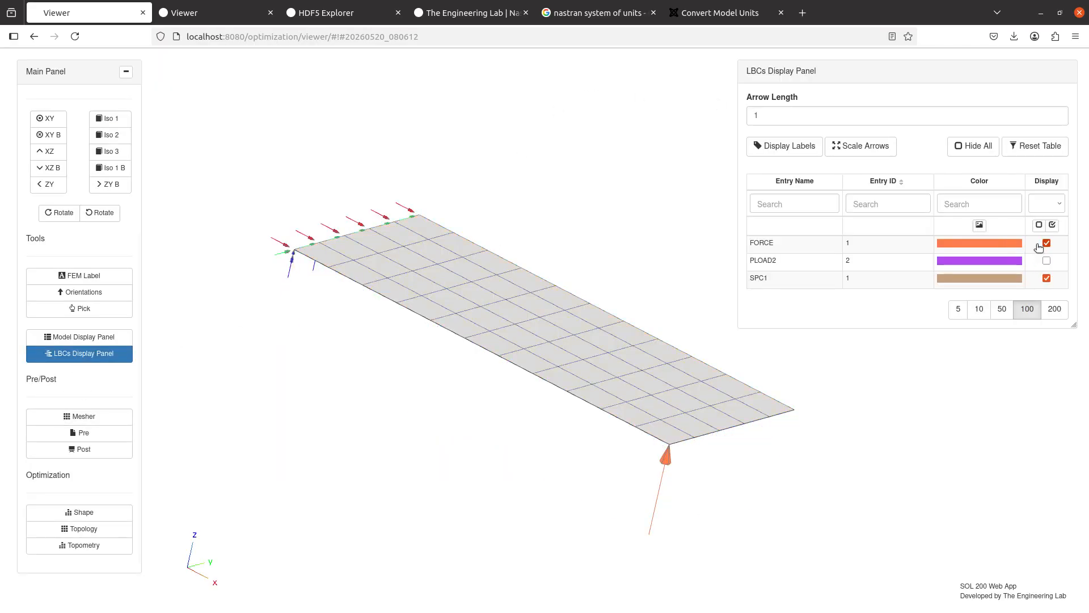
pyautogui.click(1047, 243)
pyautogui.moveTo(567, 401); pyautogui.dragTo(160, 372)
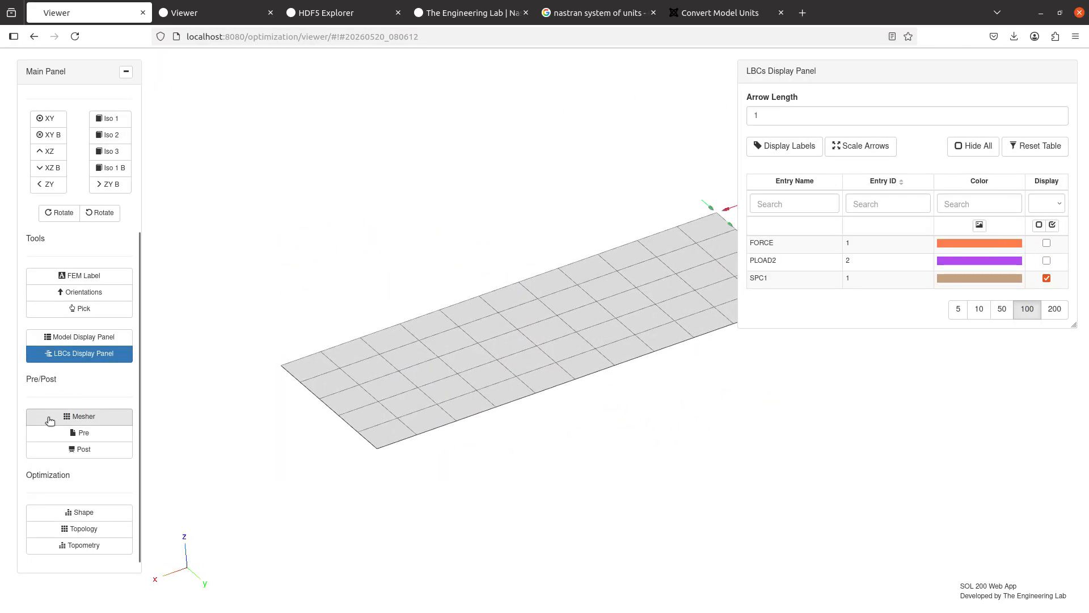
# Step: Upload the modified BDF from Pre and run it immediately in MSC Nastran, then return to the model view
pyautogui.click(63, 431)
pyautogui.scroll(3, 562, 114)
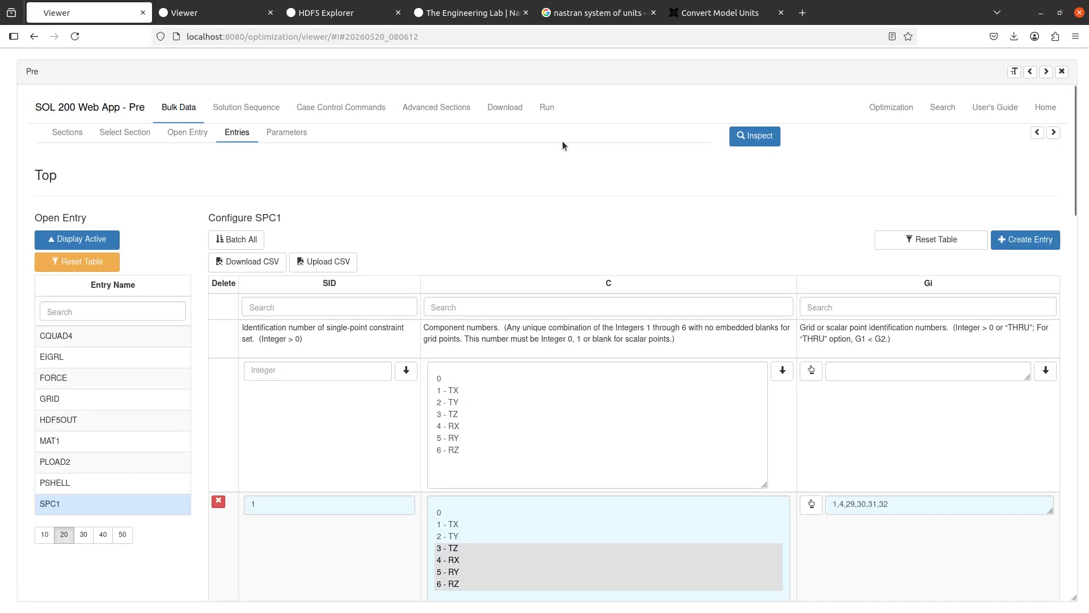
pyautogui.click(505, 107)
pyautogui.click(717, 269)
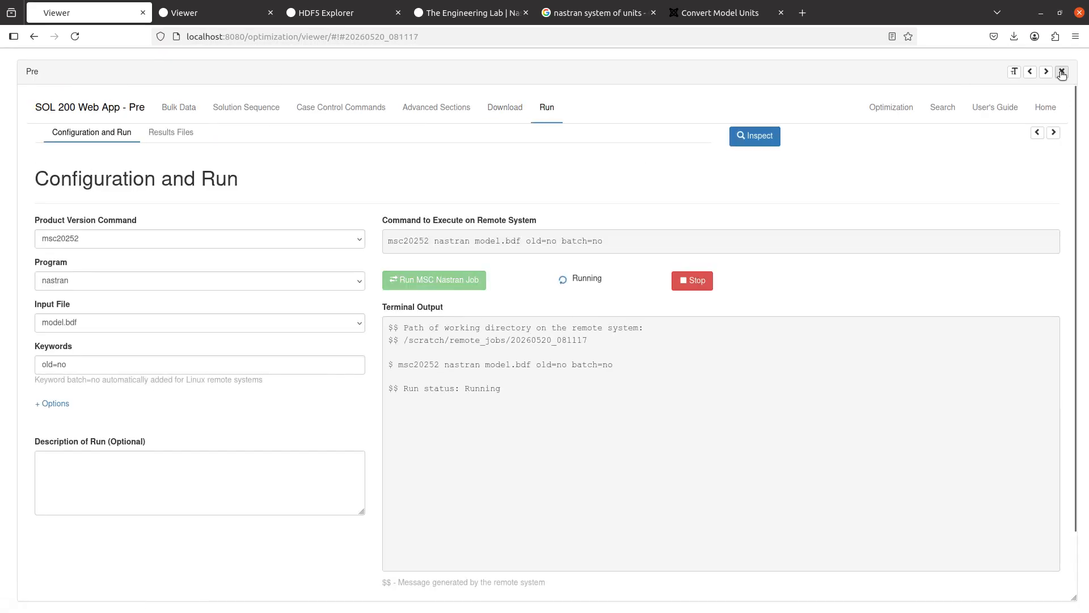
pyautogui.click(1062, 71)
pyautogui.moveTo(586, 339); pyautogui.dragTo(590, 351)
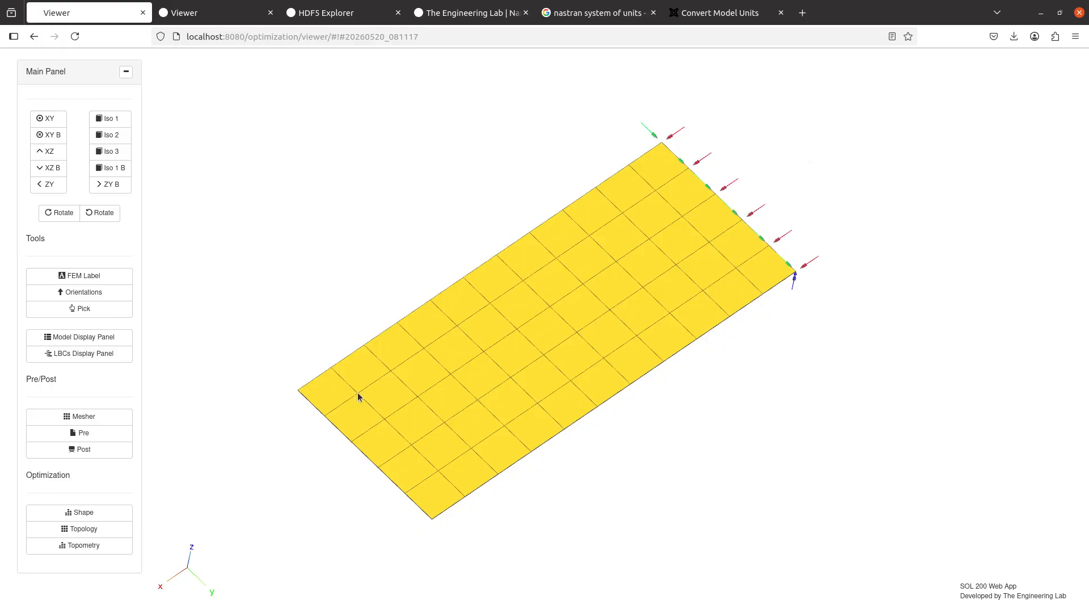
pyautogui.moveTo(584, 283); pyautogui.dragTo(389, 369)
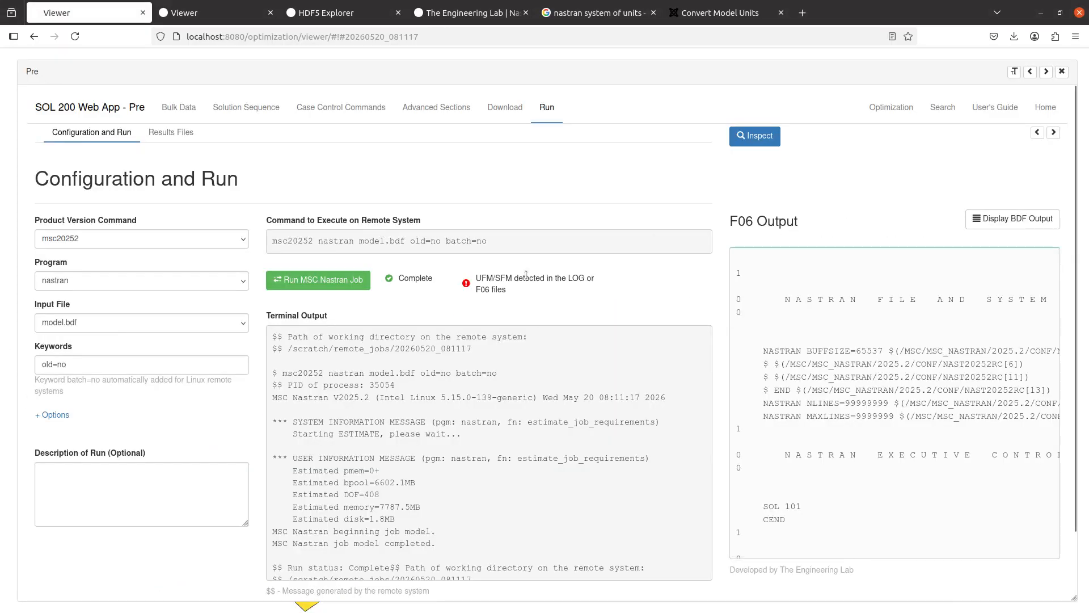
# Step: Close the run page and display the post-processing stress fringe plot on the plate
pyautogui.click(1061, 71)
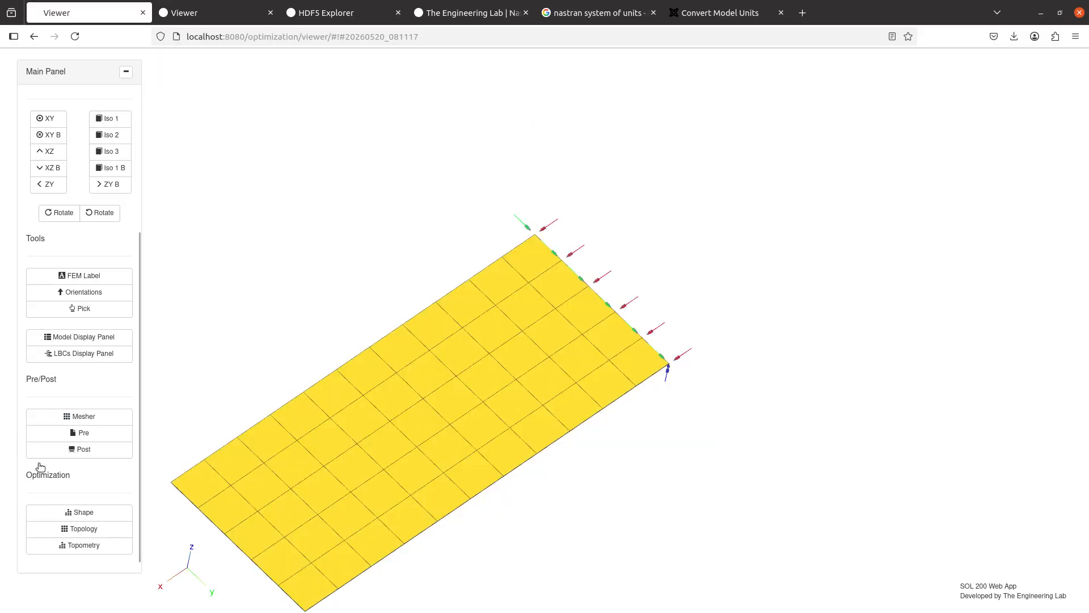
pyautogui.click(70, 450)
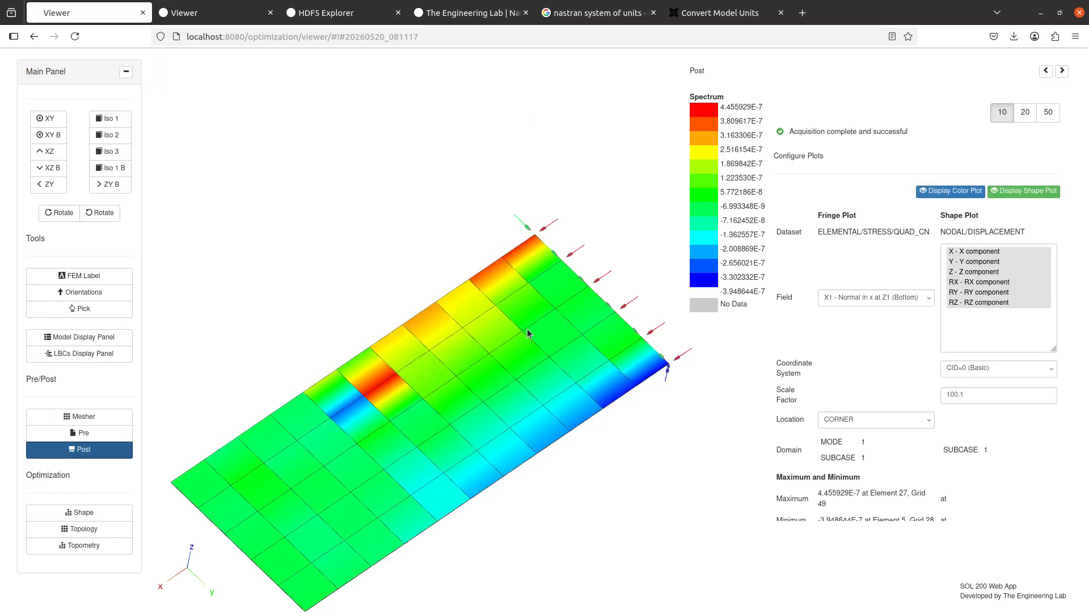
pyautogui.click(129, 429)
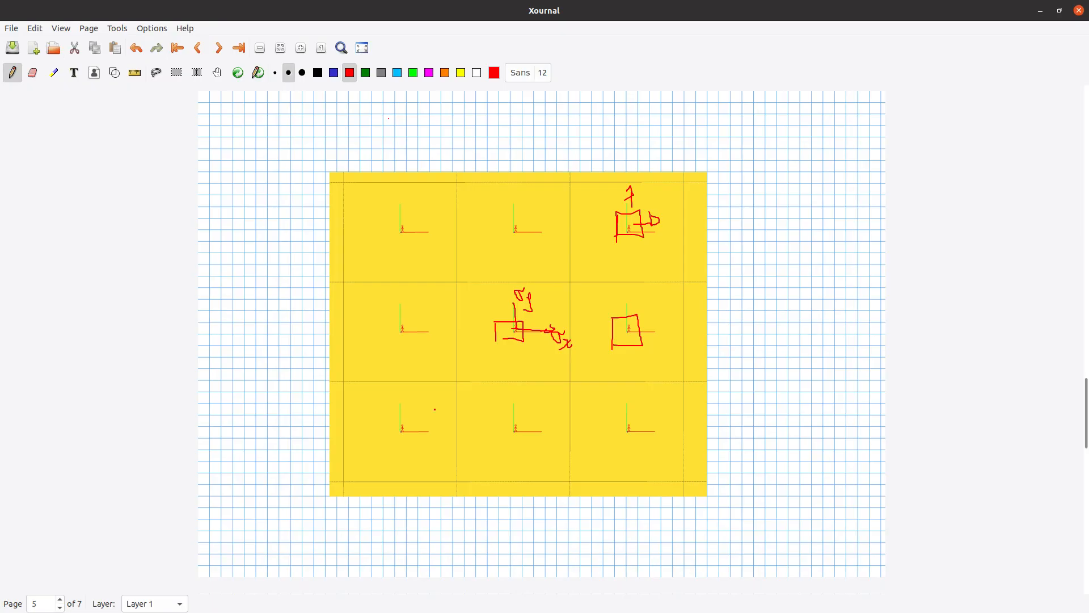
# Step: Switch to Xournal and write the equation F = Kx in red near the top of blank page 6
pyautogui.scroll(-10, 424, 306)
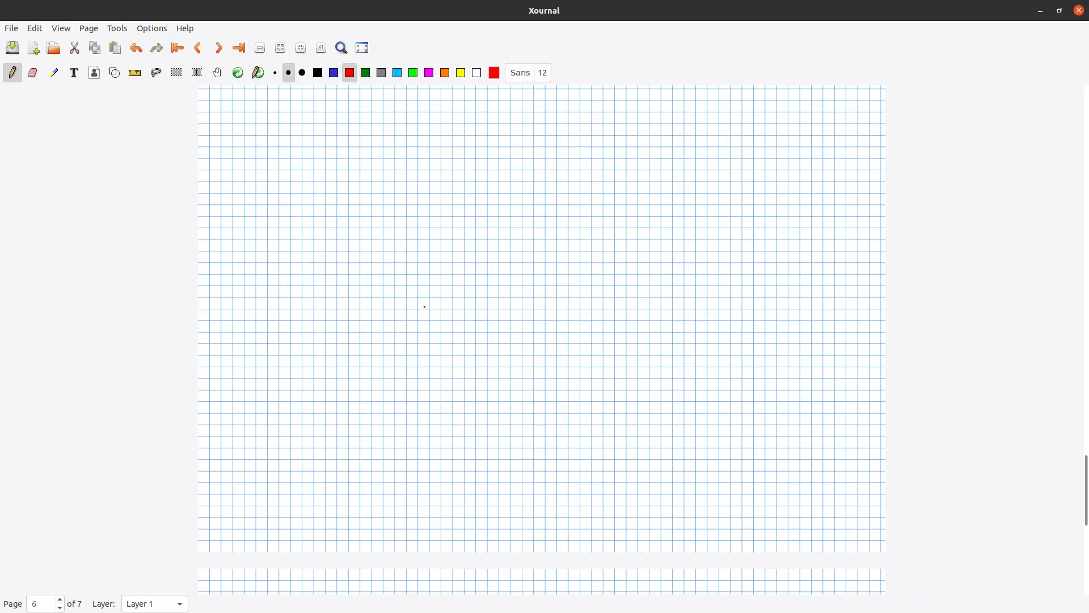
pyautogui.scroll(3, 424, 306)
pyautogui.scroll(-2, 423, 286)
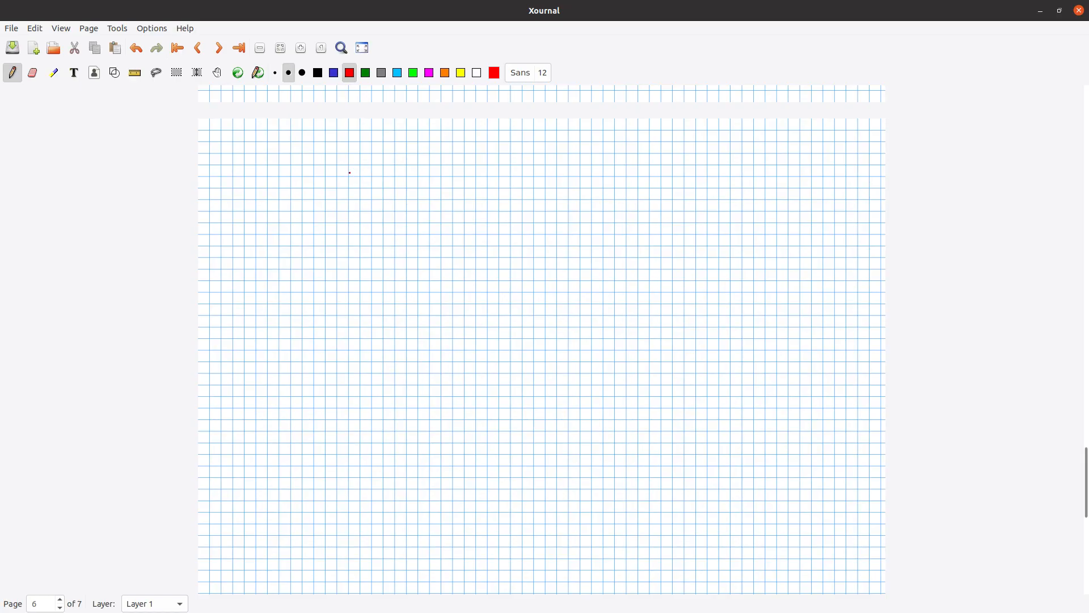
pyautogui.moveTo(349, 172)
pyautogui.mouseDown()
pyautogui.moveTo(351, 200)
pyautogui.moveTo(355, 162)
pyautogui.mouseUp()
pyautogui.moveTo(410, 162)
pyautogui.mouseDown()
pyautogui.moveTo(415, 191)
pyautogui.moveTo(448, 178)
pyautogui.mouseUp()
# Step: Sketch a horizontal beam with round supports at both ends and a rightward arrow inside it, then choose the blue pen colour
pyautogui.moveTo(364, 346)
pyautogui.mouseDown()
pyautogui.moveTo(364, 360)
pyautogui.moveTo(574, 350)
pyautogui.moveTo(365, 359)
pyautogui.moveTo(367, 372)
pyautogui.moveTo(363, 357)
pyautogui.moveTo(371, 386)
pyautogui.mouseUp()
pyautogui.moveTo(567, 368)
pyautogui.mouseDown()
pyautogui.moveTo(574, 378)
pyautogui.moveTo(570, 365)
pyautogui.mouseUp()
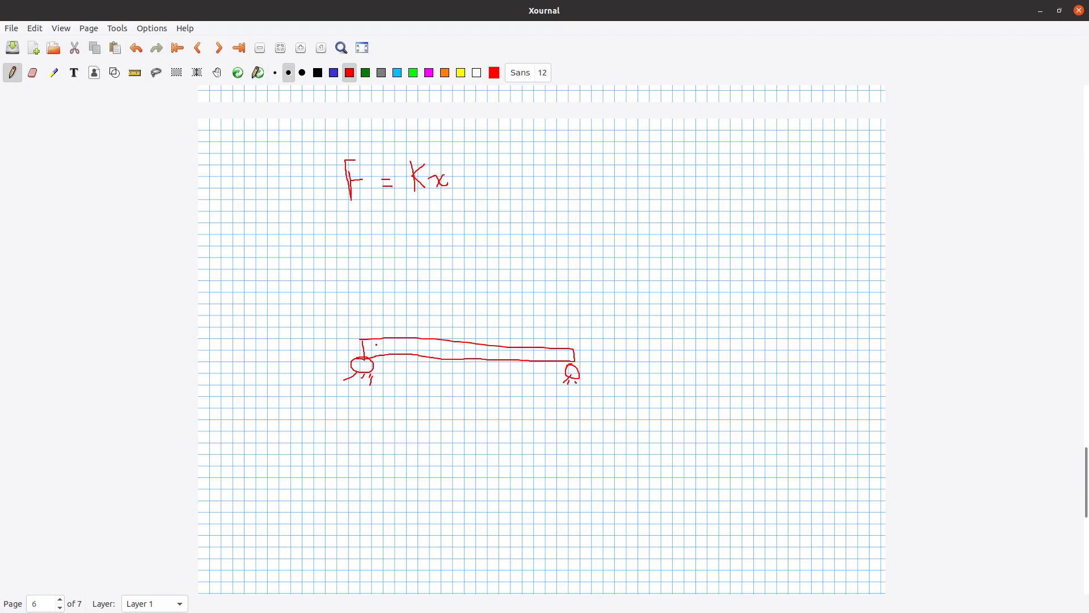
pyautogui.moveTo(430, 347); pyautogui.dragTo(452, 349)
pyautogui.click(333, 79)
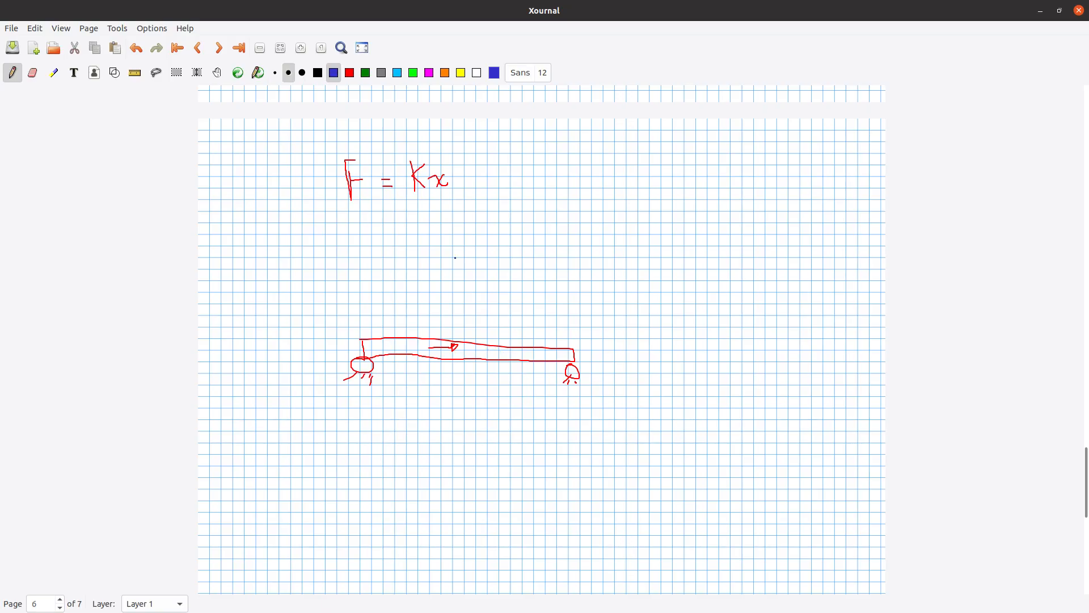
# Step: Circle the equation F = Kx in blue and try the standard eraser on the loop
pyautogui.moveTo(485, 153)
pyautogui.mouseDown()
pyautogui.moveTo(366, 118)
pyautogui.moveTo(499, 165)
pyautogui.moveTo(395, 119)
pyautogui.mouseUp()
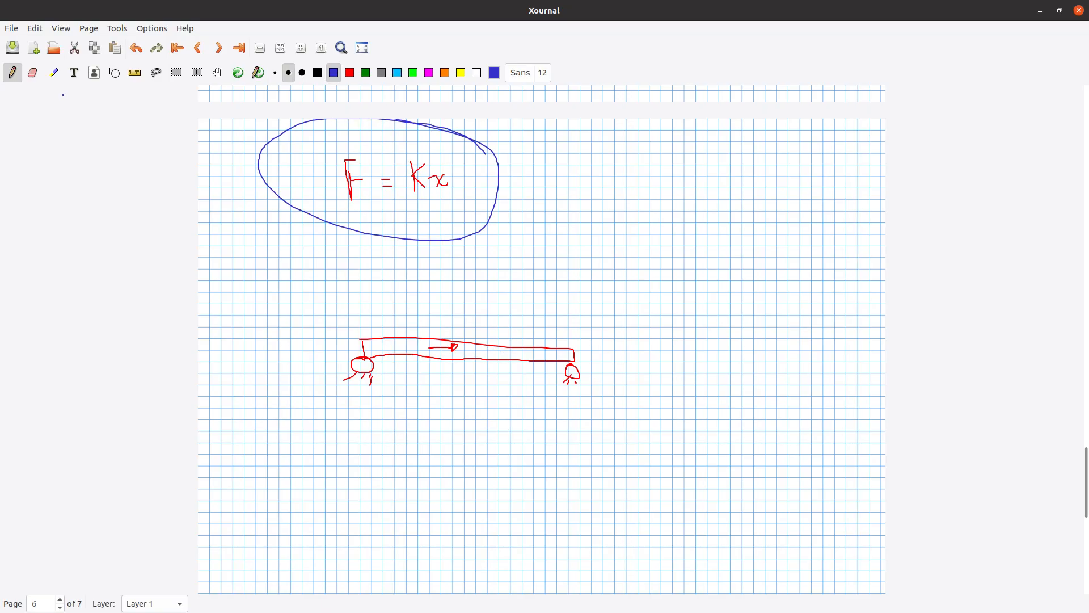
pyautogui.click(32, 72)
pyautogui.click(285, 202)
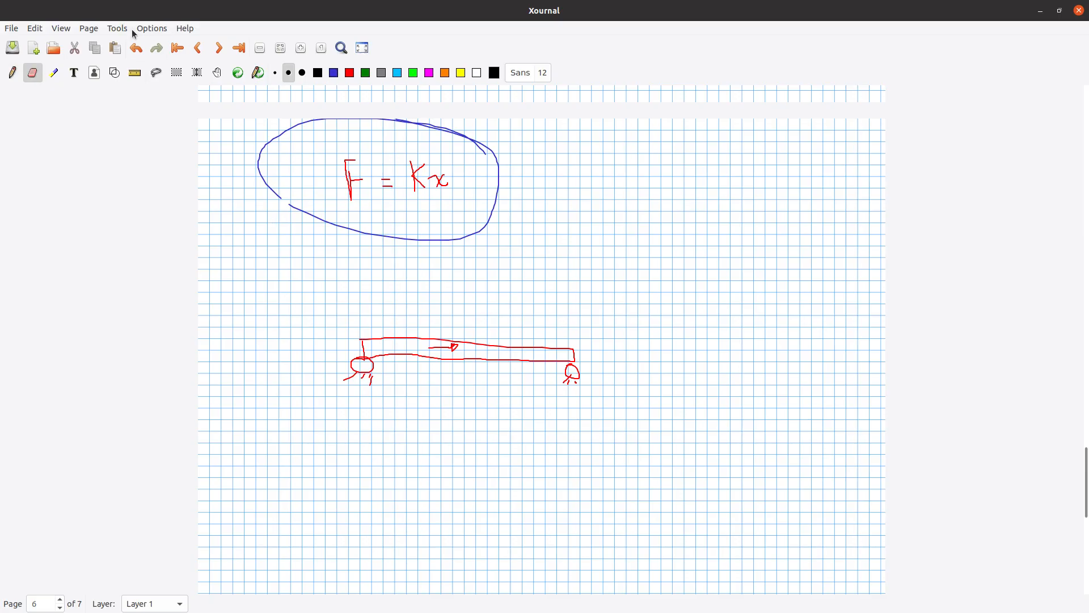
# Step: Set the eraser to delete strokes and remove the blue loop around F = Kx
pyautogui.click(92, 29)
pyautogui.moveTo(110, 26)
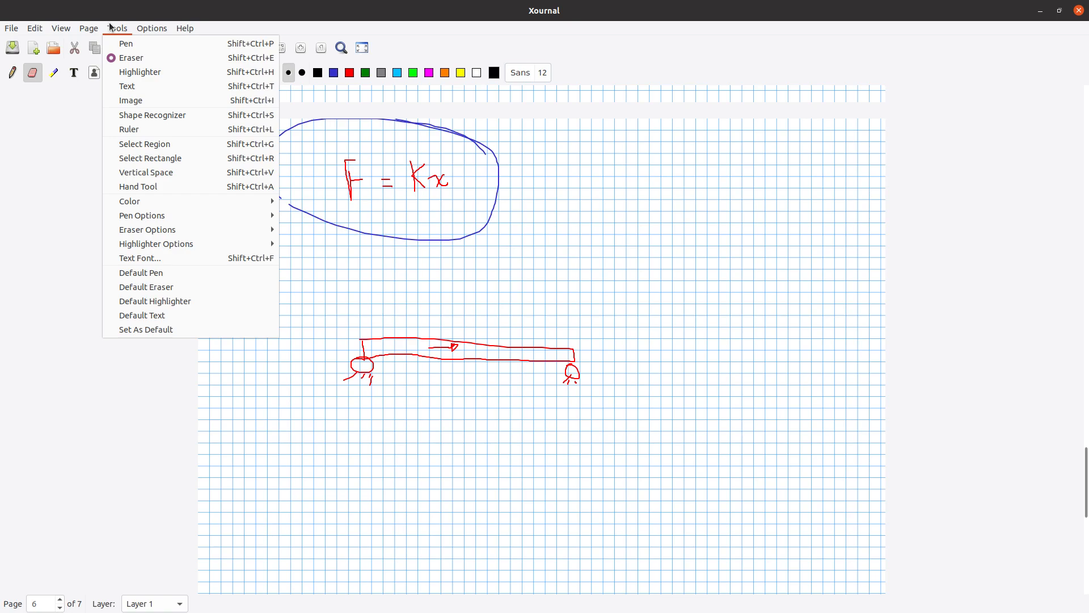
pyautogui.moveTo(198, 229)
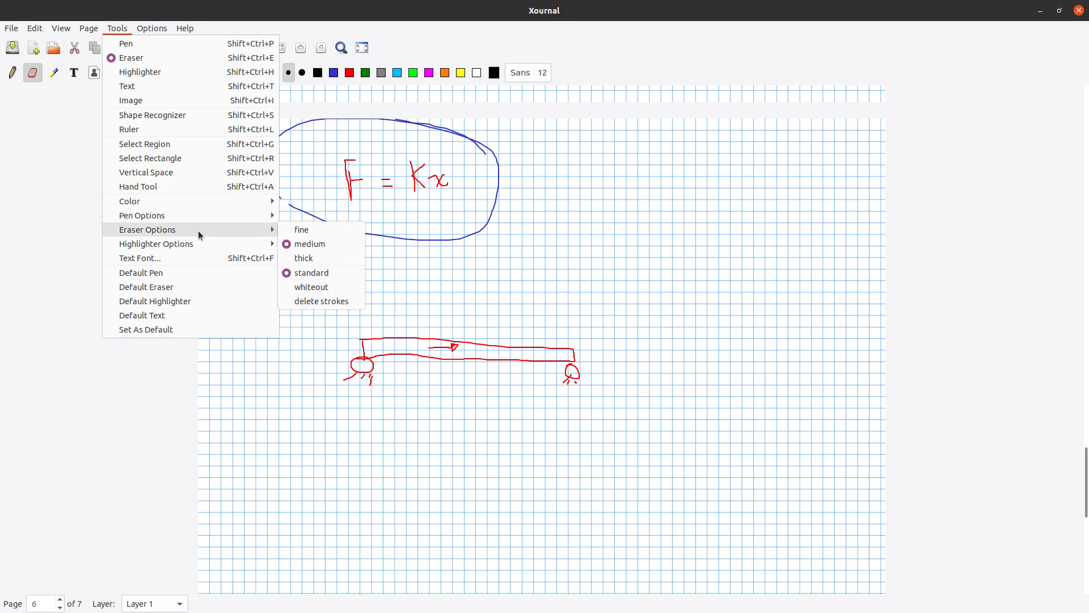
pyautogui.click(318, 301)
pyautogui.click(427, 236)
pyautogui.click(258, 175)
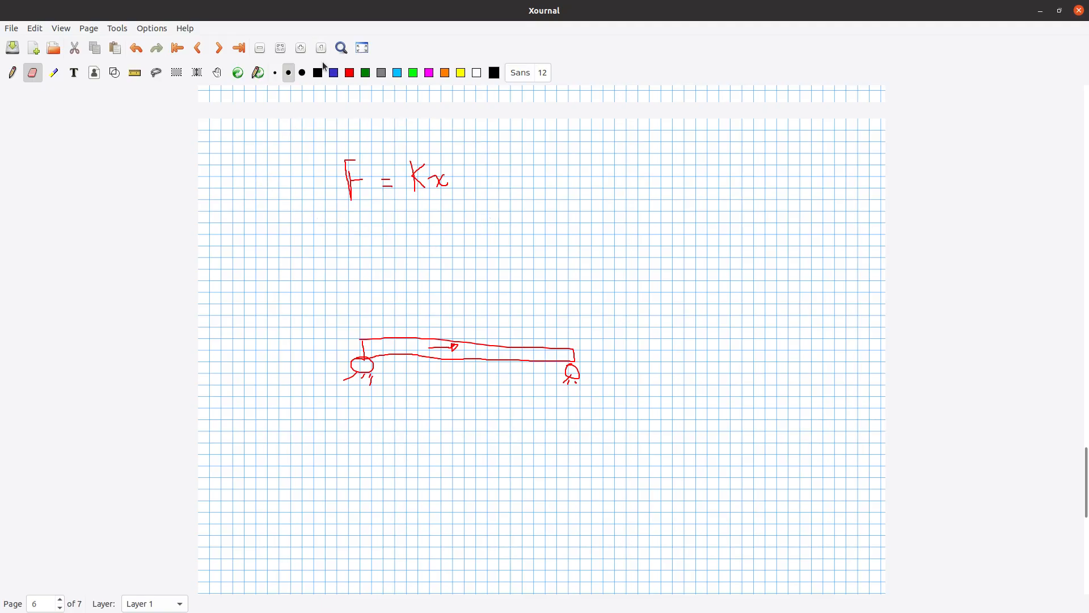
# Step: Draw a blue rectangle with a check mark above it on each side of the red beam
pyautogui.click(350, 73)
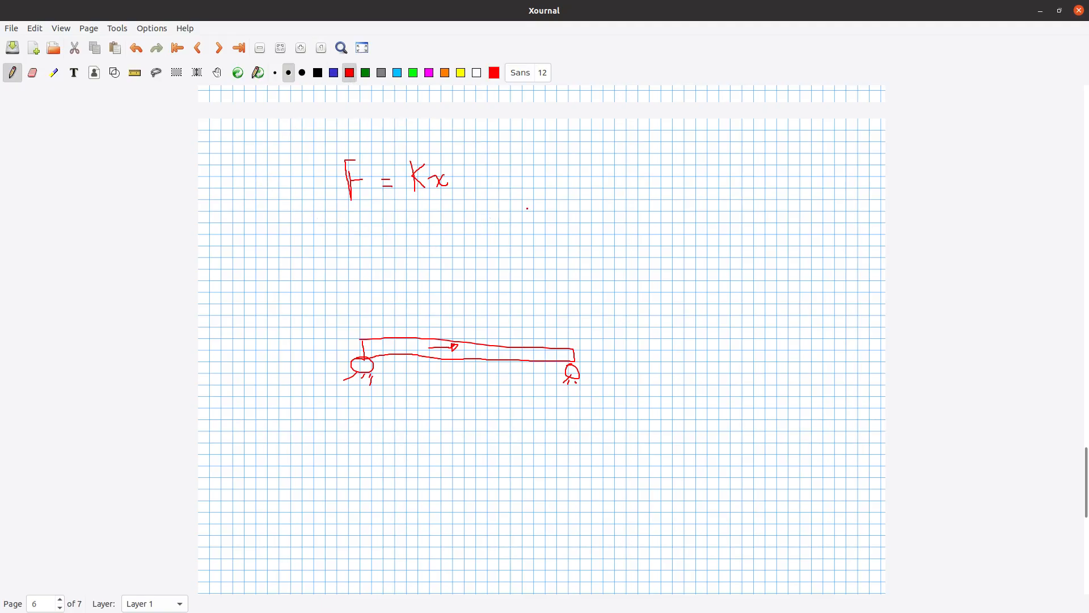
pyautogui.click(334, 73)
pyautogui.moveTo(648, 347)
pyautogui.mouseDown()
pyautogui.moveTo(651, 375)
pyautogui.moveTo(669, 345)
pyautogui.moveTo(791, 348)
pyautogui.moveTo(820, 374)
pyautogui.moveTo(647, 368)
pyautogui.mouseUp()
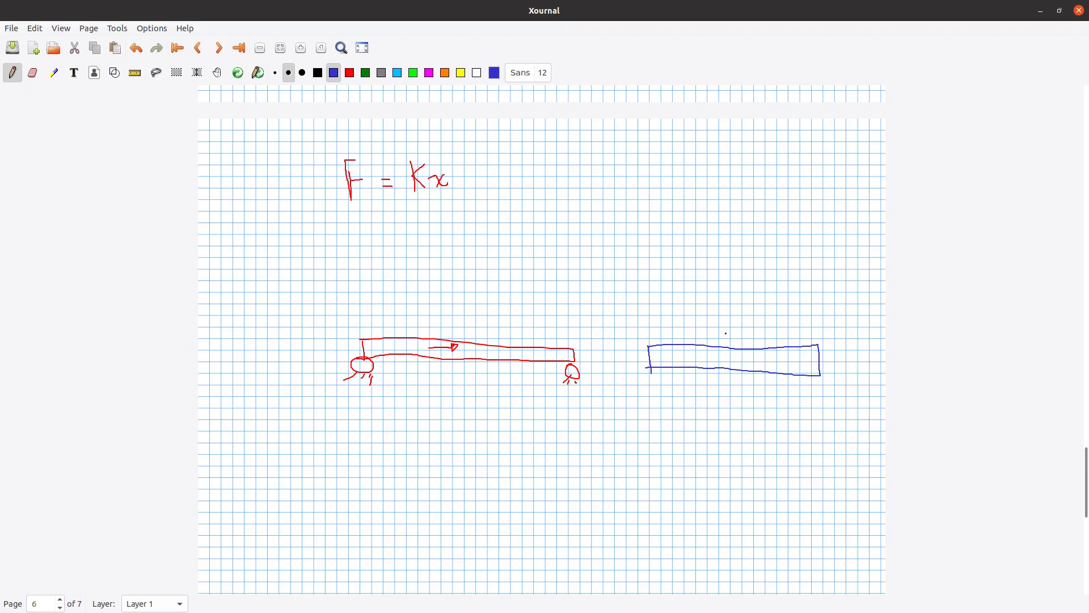
pyautogui.moveTo(725, 333); pyautogui.dragTo(752, 294)
pyautogui.moveTo(209, 326)
pyautogui.mouseDown()
pyautogui.moveTo(319, 328)
pyautogui.moveTo(319, 357)
pyautogui.moveTo(207, 358)
pyautogui.moveTo(206, 324)
pyautogui.moveTo(349, 265)
pyautogui.mouseUp()
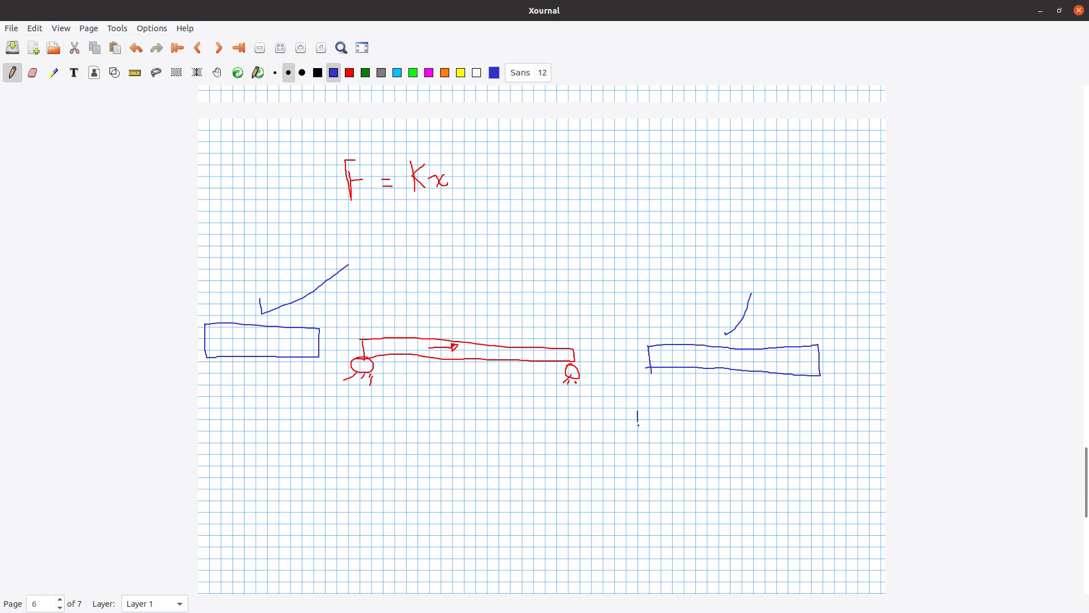
# Step: Write "Multiple Solutions", "UFM 9050" and "10030" in blue beneath the rectangle to the right of the beam
pyautogui.moveTo(639, 425); pyautogui.dragTo(664, 425)
pyautogui.moveTo(672, 409); pyautogui.dragTo(675, 423)
pyautogui.moveTo(684, 406)
pyautogui.mouseDown()
pyautogui.moveTo(686, 421)
pyautogui.moveTo(749, 409)
pyautogui.moveTo(772, 424)
pyautogui.mouseUp()
pyautogui.moveTo(785, 402)
pyautogui.mouseDown()
pyautogui.moveTo(783, 421)
pyautogui.moveTo(826, 420)
pyautogui.mouseUp()
pyautogui.moveTo(644, 449)
pyautogui.mouseDown()
pyautogui.moveTo(658, 448)
pyautogui.moveTo(669, 467)
pyautogui.moveTo(671, 448)
pyautogui.moveTo(679, 465)
pyautogui.mouseUp()
pyautogui.moveTo(678, 453)
pyautogui.mouseDown()
pyautogui.moveTo(688, 443)
pyautogui.moveTo(731, 444)
pyautogui.moveTo(729, 459)
pyautogui.moveTo(739, 447)
pyautogui.moveTo(749, 457)
pyautogui.moveTo(765, 449)
pyautogui.mouseUp()
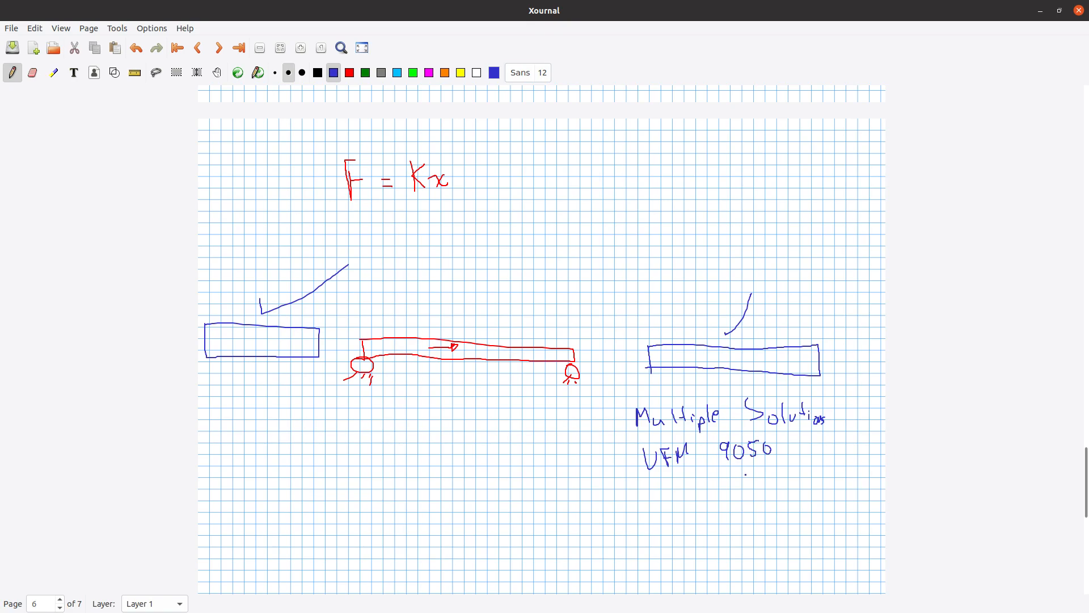
pyautogui.moveTo(707, 476)
pyautogui.mouseDown()
pyautogui.moveTo(709, 494)
pyautogui.moveTo(729, 480)
pyautogui.moveTo(756, 495)
pyautogui.moveTo(759, 478)
pyautogui.moveTo(782, 491)
pyautogui.moveTo(801, 476)
pyautogui.mouseUp()
# Step: Circle the F = Kx equation in blue for emphasis, then erase the circle
pyautogui.moveTo(383, 139)
pyautogui.mouseDown()
pyautogui.moveTo(553, 193)
pyautogui.moveTo(320, 131)
pyautogui.mouseUp()
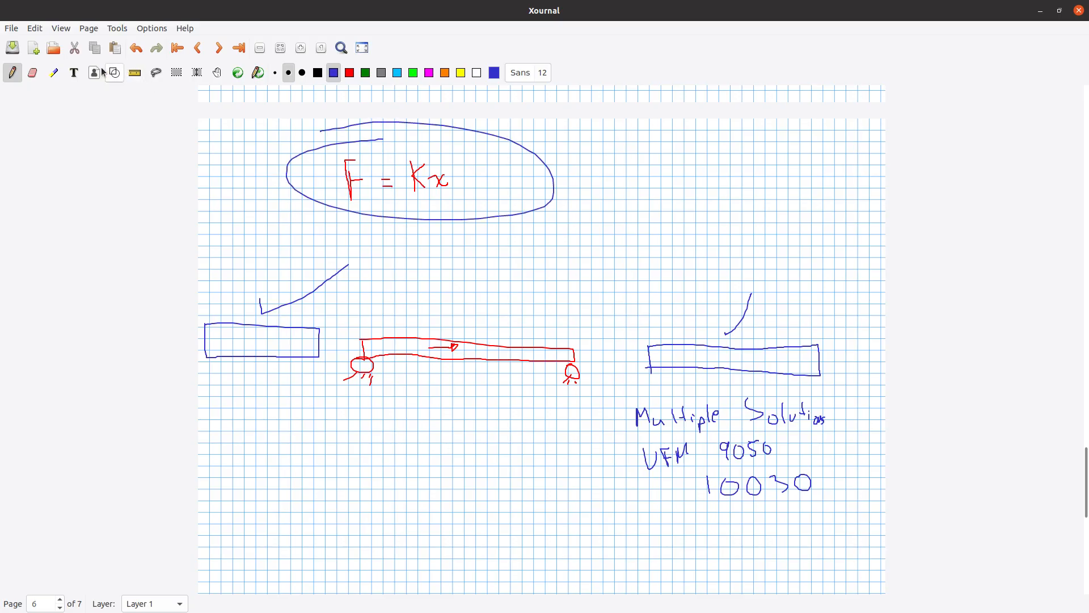
pyautogui.click(32, 73)
pyautogui.click(413, 216)
# Step: Write "No Solution" in blue to the right of the equation, with the matrix K = [0] beside it
pyautogui.click(12, 72)
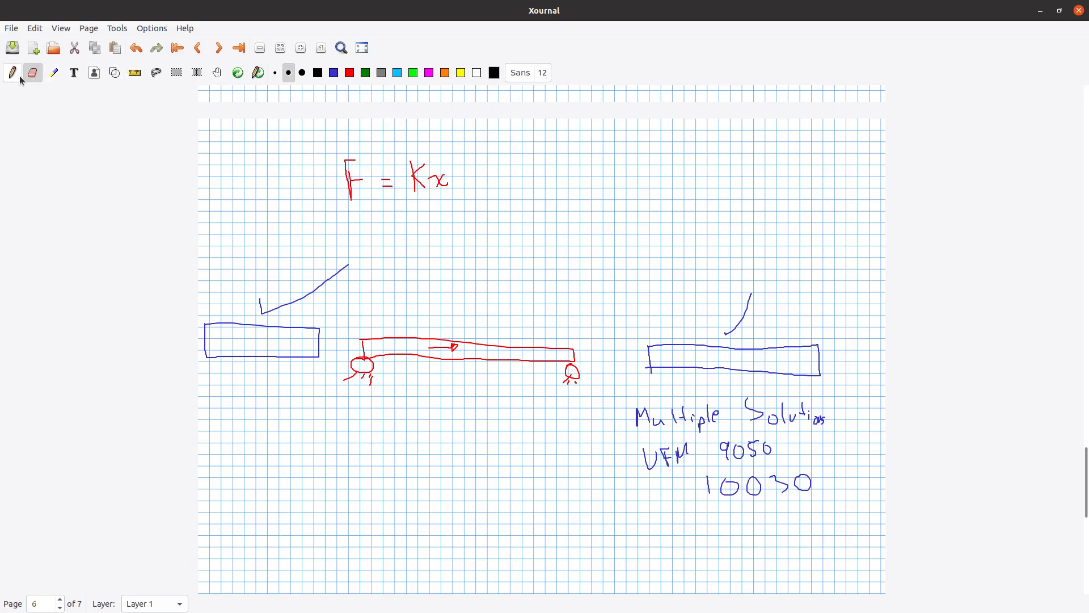
pyautogui.moveTo(575, 143)
pyautogui.mouseDown()
pyautogui.moveTo(567, 162)
pyautogui.moveTo(588, 152)
pyautogui.moveTo(589, 132)
pyautogui.moveTo(601, 144)
pyautogui.moveTo(677, 153)
pyautogui.mouseUp()
pyautogui.click(628, 152)
pyautogui.moveTo(673, 147); pyautogui.dragTo(704, 152)
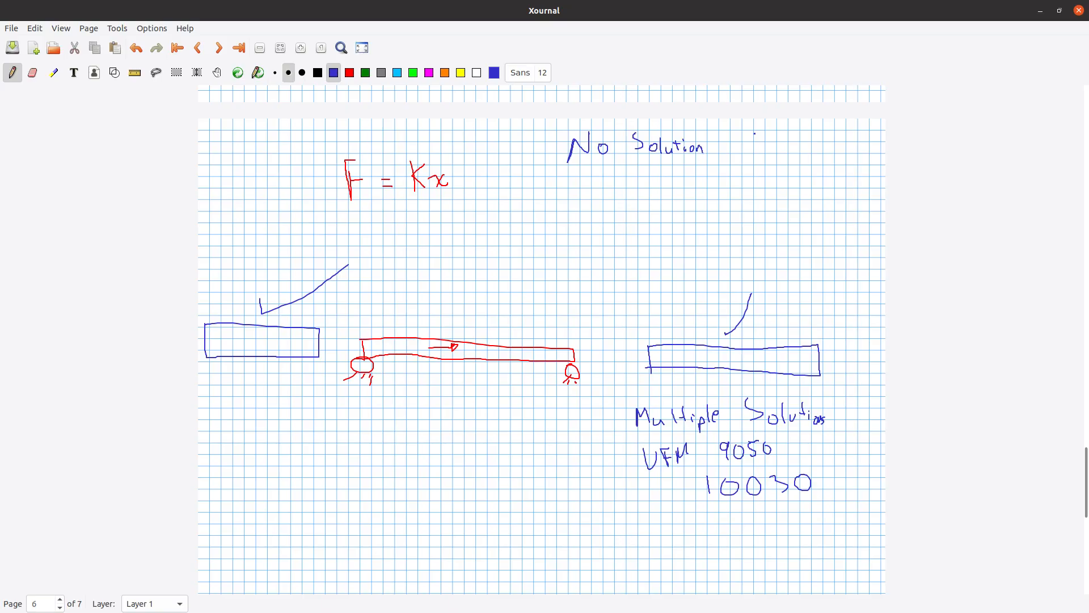
pyautogui.moveTo(765, 137)
pyautogui.mouseDown()
pyautogui.moveTo(765, 151)
pyautogui.moveTo(781, 151)
pyautogui.mouseUp()
pyautogui.moveTo(800, 131)
pyautogui.mouseDown()
pyautogui.moveTo(812, 153)
pyautogui.moveTo(870, 136)
pyautogui.moveTo(857, 153)
pyautogui.moveTo(833, 135)
pyautogui.mouseUp()
# Step: Below "No Solution", write "Multiple Solutions" with "No Equili..." beside it, and "Unique Solution" with "Equilibi" beside it
pyautogui.moveTo(573, 214)
pyautogui.mouseDown()
pyautogui.moveTo(575, 201)
pyautogui.moveTo(607, 212)
pyautogui.mouseUp()
pyautogui.moveTo(613, 198)
pyautogui.mouseDown()
pyautogui.moveTo(627, 215)
pyautogui.moveTo(648, 204)
pyautogui.moveTo(708, 211)
pyautogui.mouseUp()
pyautogui.moveTo(703, 208); pyautogui.dragTo(714, 205)
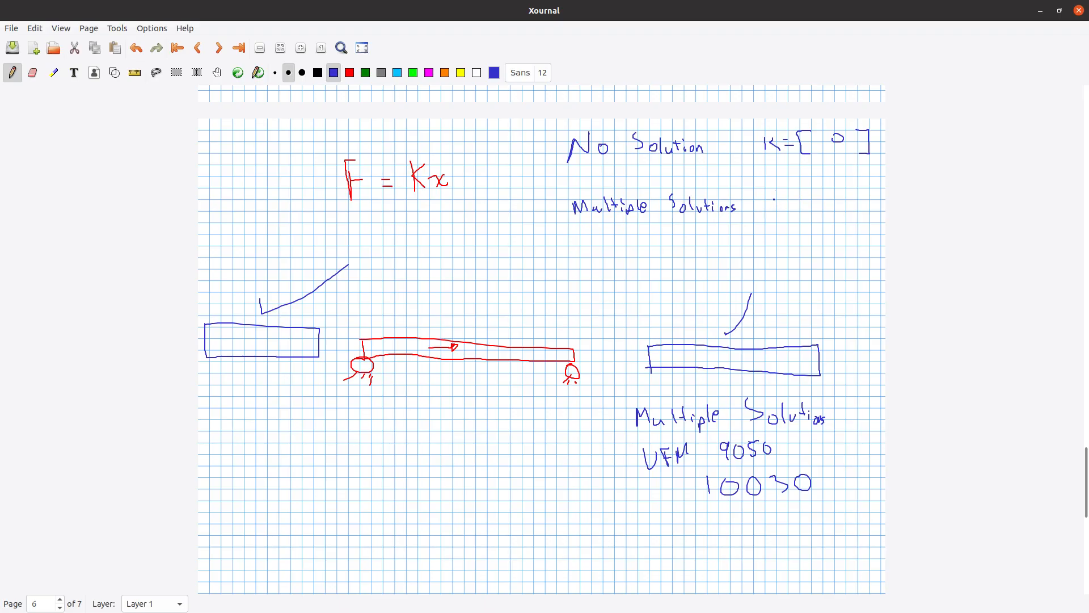
pyautogui.moveTo(772, 196)
pyautogui.mouseDown()
pyautogui.moveTo(812, 206)
pyautogui.moveTo(837, 196)
pyautogui.mouseUp()
pyautogui.moveTo(582, 236); pyautogui.dragTo(588, 238)
pyautogui.moveTo(609, 242)
pyautogui.mouseDown()
pyautogui.moveTo(610, 257)
pyautogui.moveTo(624, 238)
pyautogui.moveTo(667, 249)
pyautogui.moveTo(717, 244)
pyautogui.mouseUp()
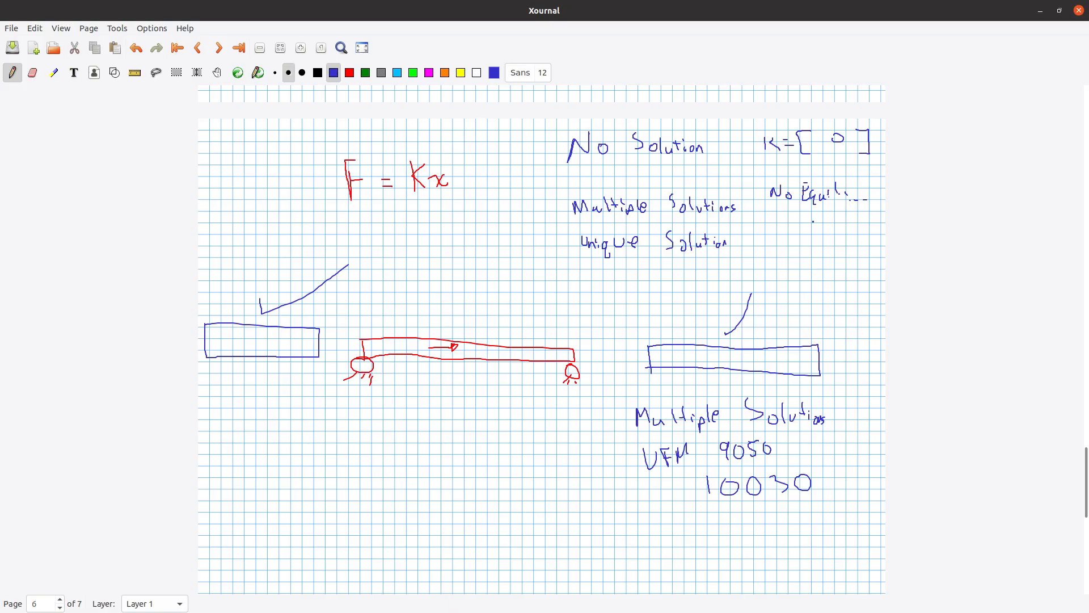
pyautogui.moveTo(786, 236)
pyautogui.mouseDown()
pyautogui.moveTo(799, 249)
pyautogui.moveTo(799, 232)
pyautogui.moveTo(815, 260)
pyautogui.moveTo(835, 243)
pyautogui.moveTo(865, 253)
pyautogui.mouseUp()
# Step: Write the equilibrium equations ΣF = 0 and ΣM = 0 below the beam's left end
pyautogui.moveTo(267, 396)
pyautogui.mouseDown()
pyautogui.moveTo(286, 436)
pyautogui.moveTo(308, 447)
pyautogui.mouseUp()
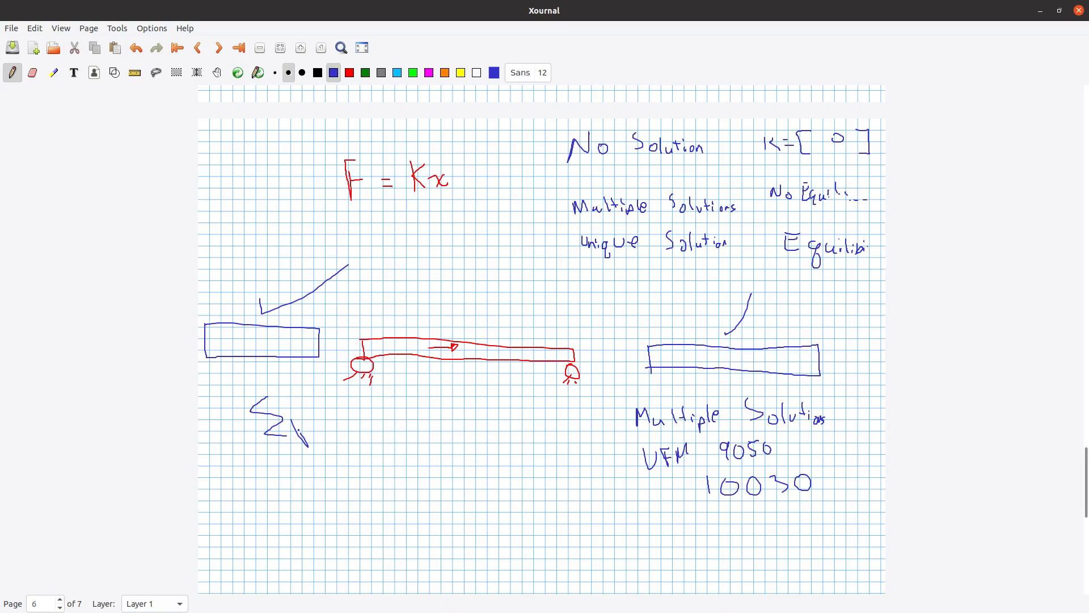
pyautogui.moveTo(301, 406)
pyautogui.mouseDown()
pyautogui.moveTo(293, 433)
pyautogui.moveTo(337, 417)
pyautogui.mouseUp()
pyautogui.moveTo(294, 475)
pyautogui.mouseDown()
pyautogui.moveTo(265, 503)
pyautogui.moveTo(305, 507)
pyautogui.mouseUp()
pyautogui.moveTo(308, 489)
pyautogui.mouseDown()
pyautogui.moveTo(311, 502)
pyautogui.moveTo(328, 502)
pyautogui.mouseUp()
pyautogui.moveTo(378, 421)
pyautogui.mouseDown()
pyautogui.moveTo(367, 433)
pyautogui.moveTo(381, 413)
pyautogui.mouseUp()
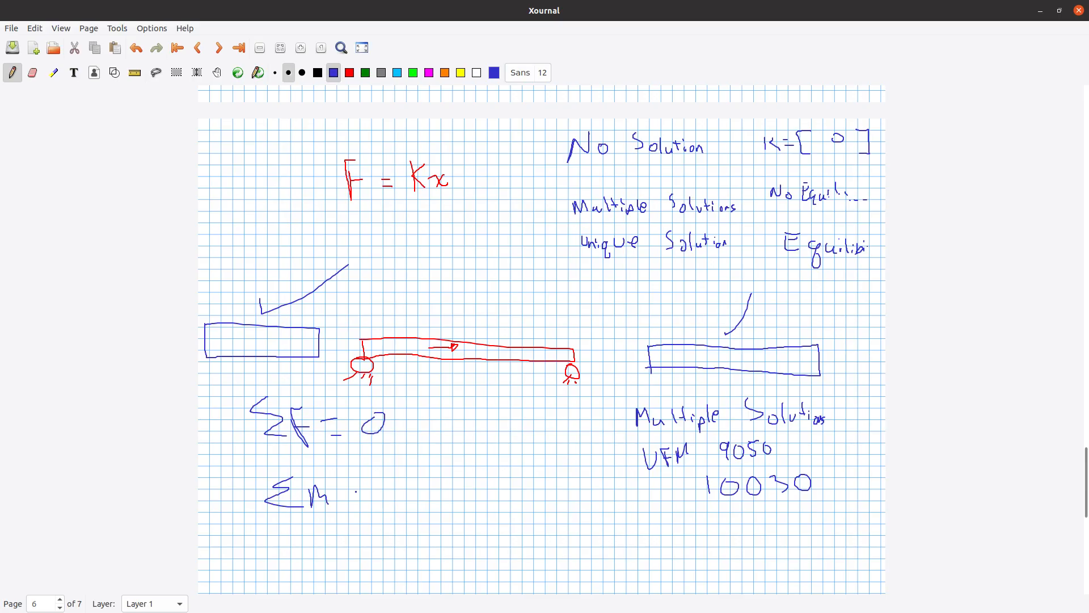
pyautogui.moveTo(336, 484); pyautogui.dragTo(379, 489)
# Step: Draw repeated blue loops around the supported beam and write ΣF ≠ 0 near the bottom of the page
pyautogui.moveTo(512, 285)
pyautogui.mouseDown()
pyautogui.moveTo(500, 282)
pyautogui.moveTo(621, 363)
pyautogui.moveTo(318, 318)
pyautogui.moveTo(588, 356)
pyautogui.mouseUp()
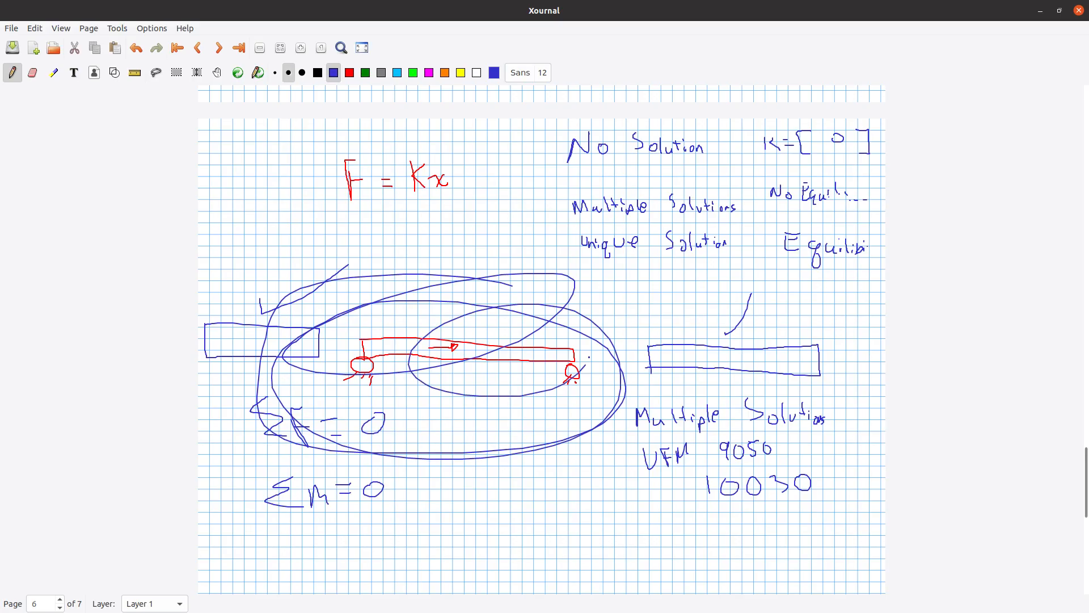
pyautogui.moveTo(410, 290); pyautogui.dragTo(584, 368)
pyautogui.moveTo(555, 511)
pyautogui.mouseDown()
pyautogui.moveTo(506, 538)
pyautogui.moveTo(575, 553)
pyautogui.moveTo(579, 518)
pyautogui.moveTo(627, 528)
pyautogui.moveTo(613, 544)
pyautogui.moveTo(650, 524)
pyautogui.mouseUp()
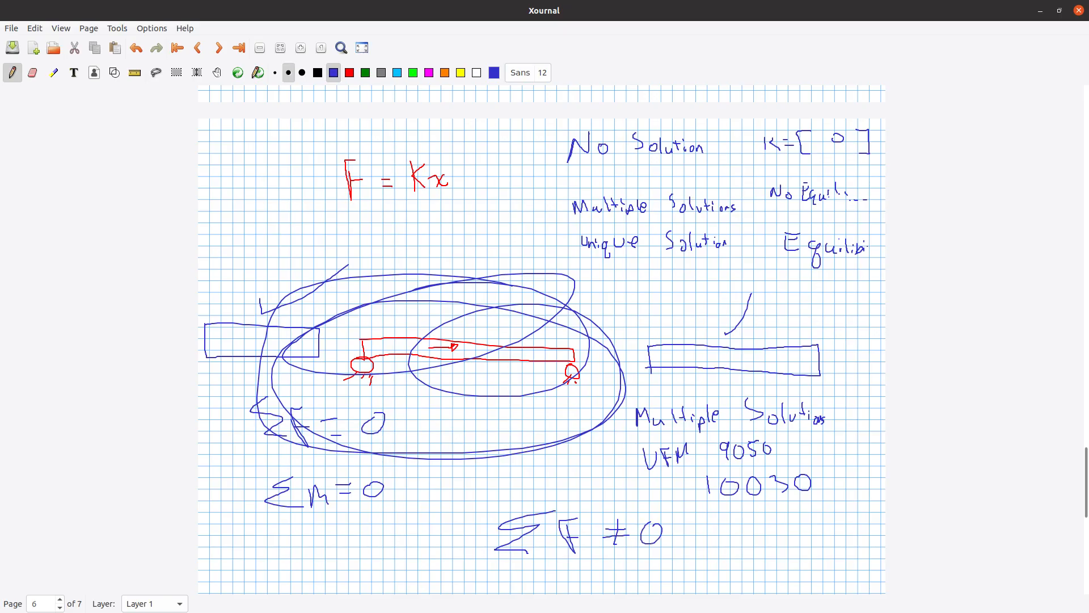
# Step: Switch to the SOL 200 Web App and copy the F06 output block containing USER FATAL MESSAGES 10030 and 10031
pyautogui.hotkey('alt', 'Tab')
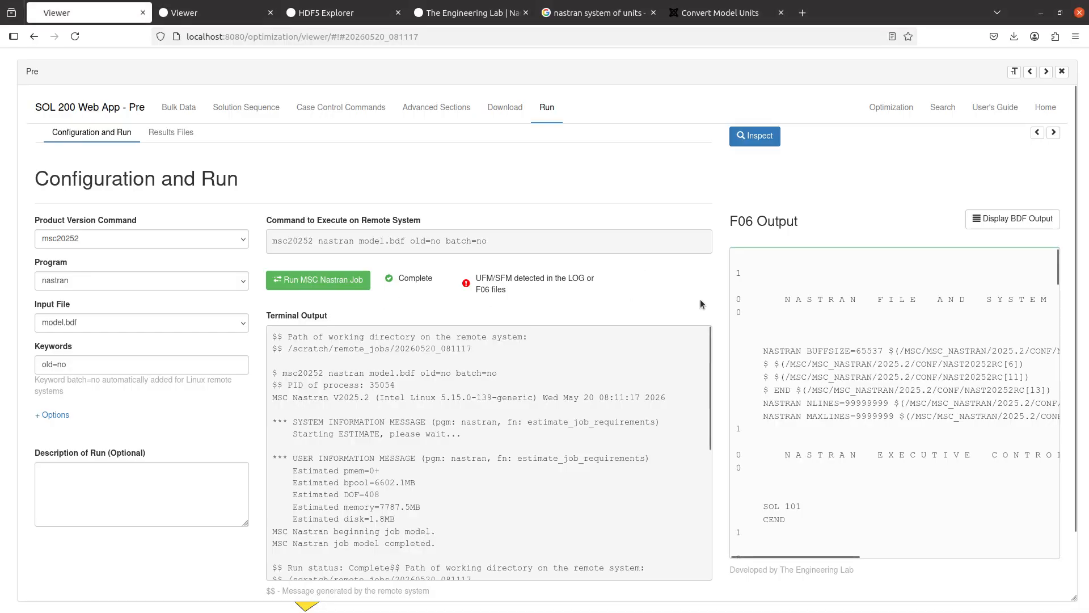
pyautogui.scroll(-15, 922, 367)
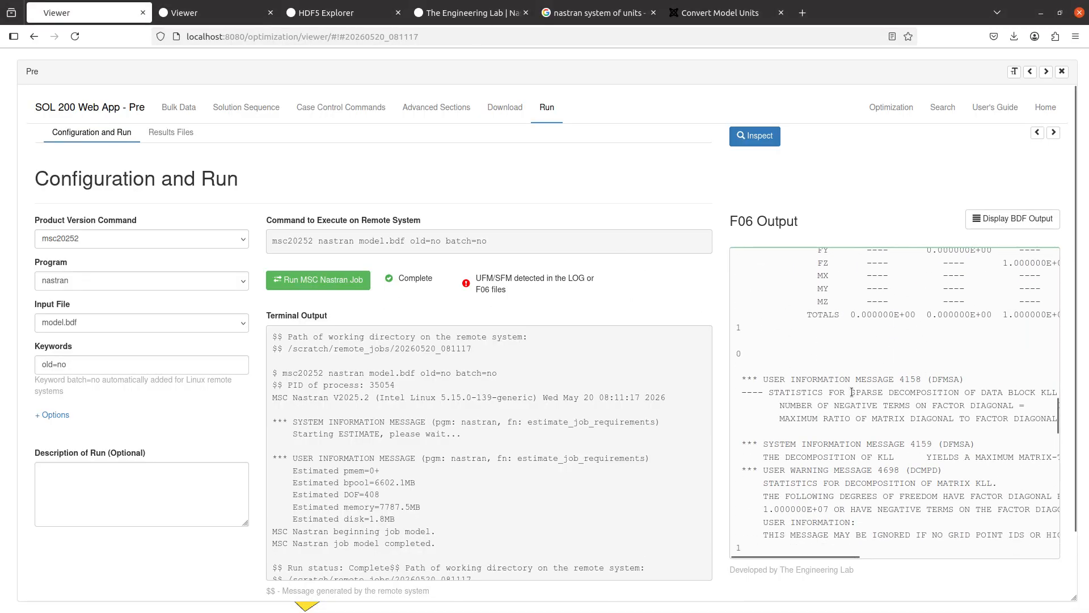
pyautogui.scroll(-10, 851, 391)
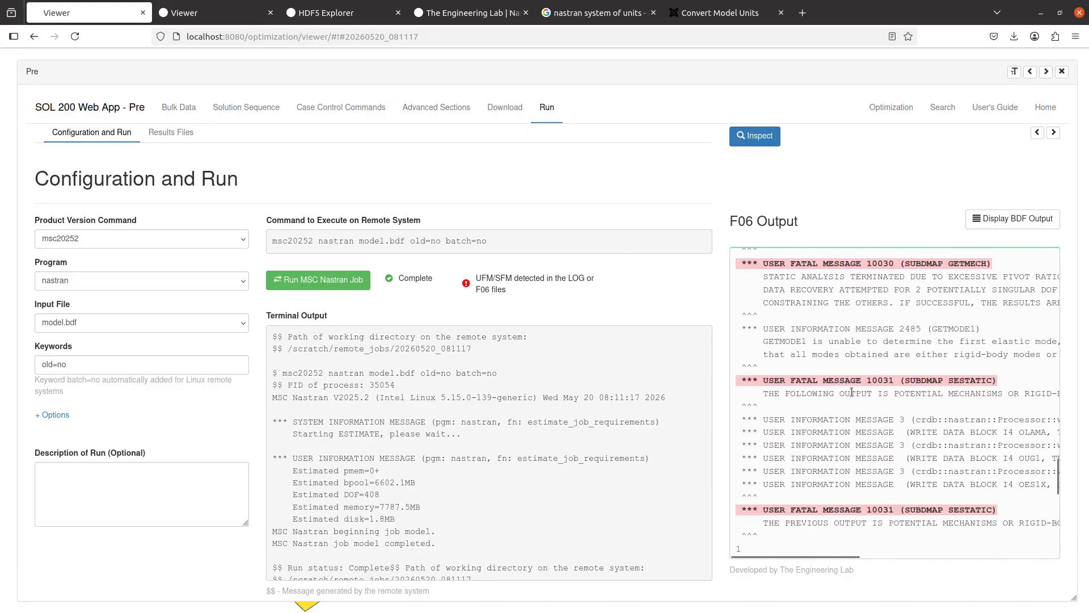
pyautogui.scroll(-2, 851, 493)
pyautogui.moveTo(767, 472); pyautogui.dragTo(736, 334)
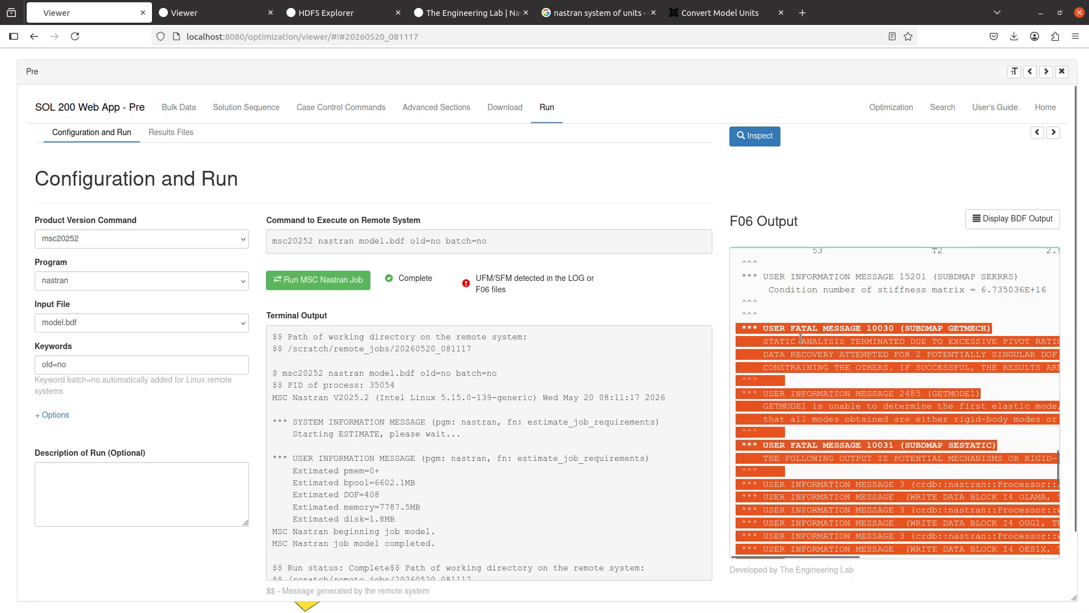
# Step: Switch to Notepad++ and paste the copied messages into a new document, with the text small enough to show whole lines
pyautogui.hotkey('alt', 'Tab')
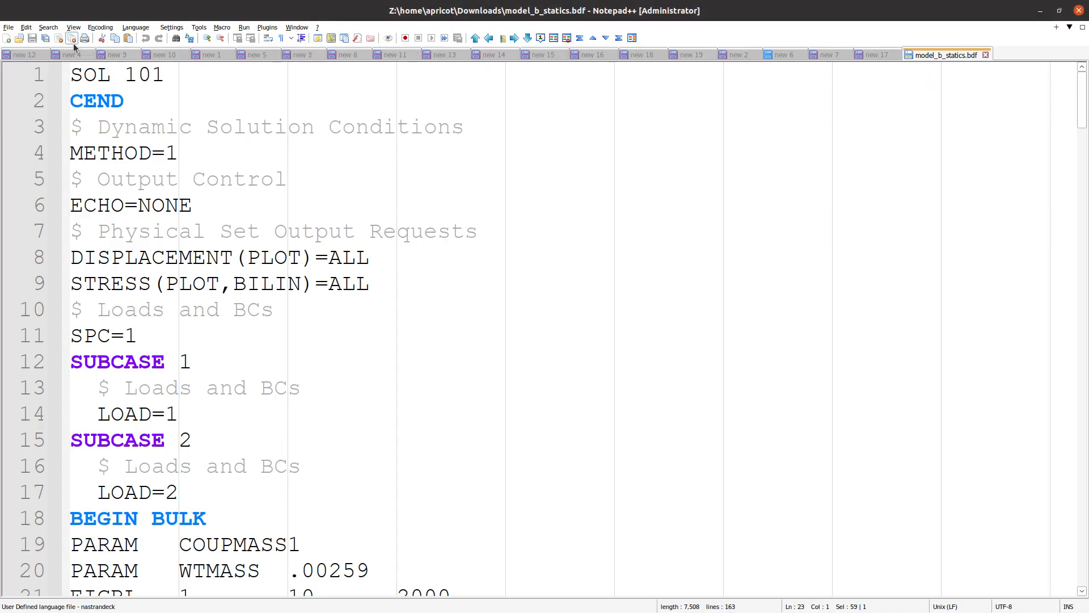
pyautogui.click(7, 38)
pyautogui.hotkey('ctrl', 'v')
pyautogui.click(311, 207)
pyautogui.scroll(1, 317, 223)
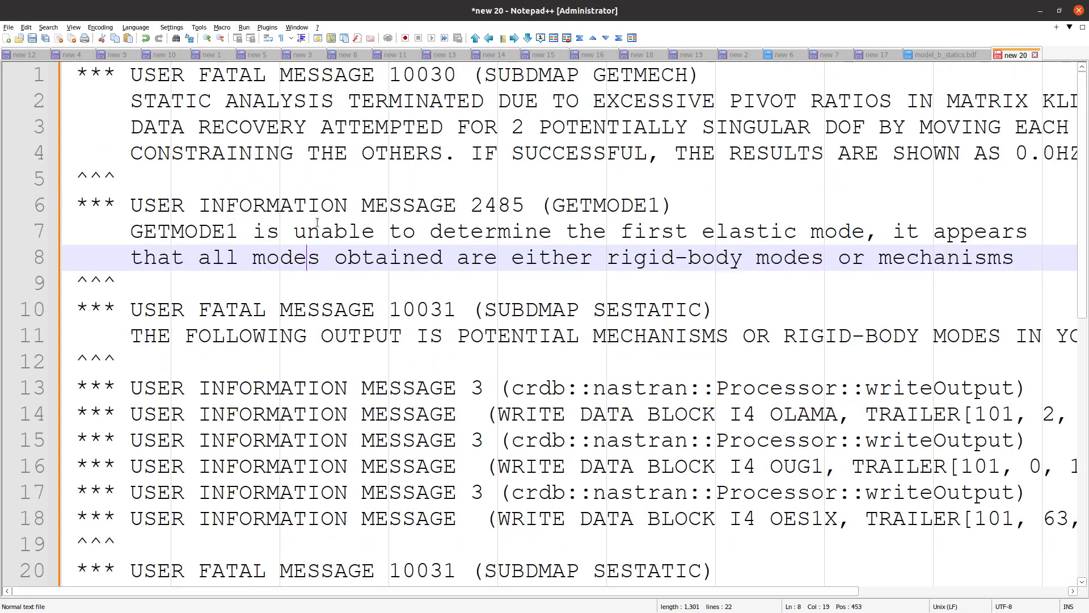
pyautogui.click(384, 177)
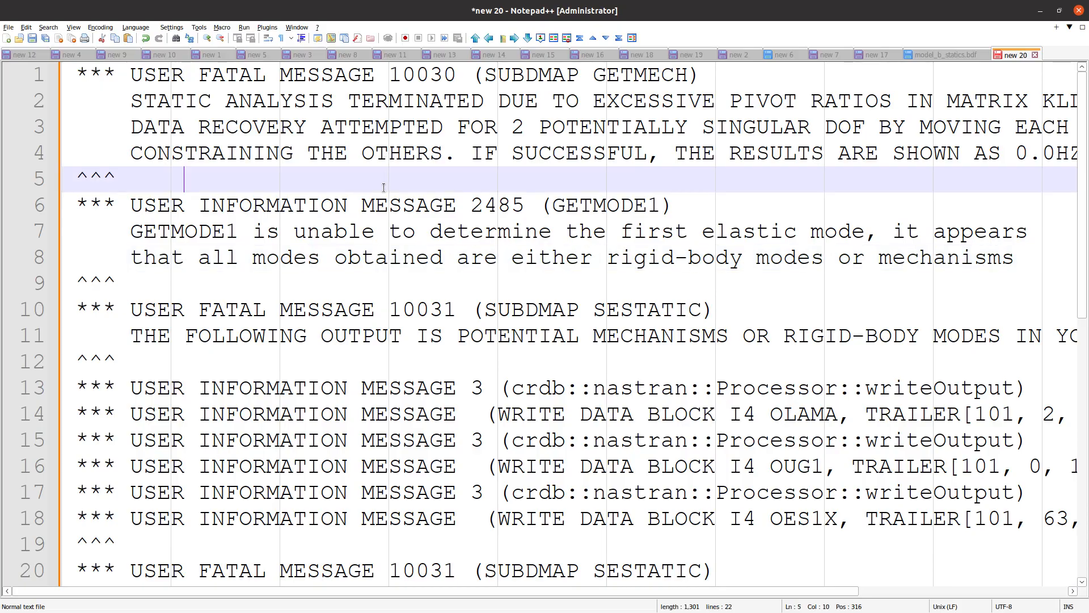
pyautogui.scroll(1, 383, 182)
pyautogui.scroll(-2, 384, 187)
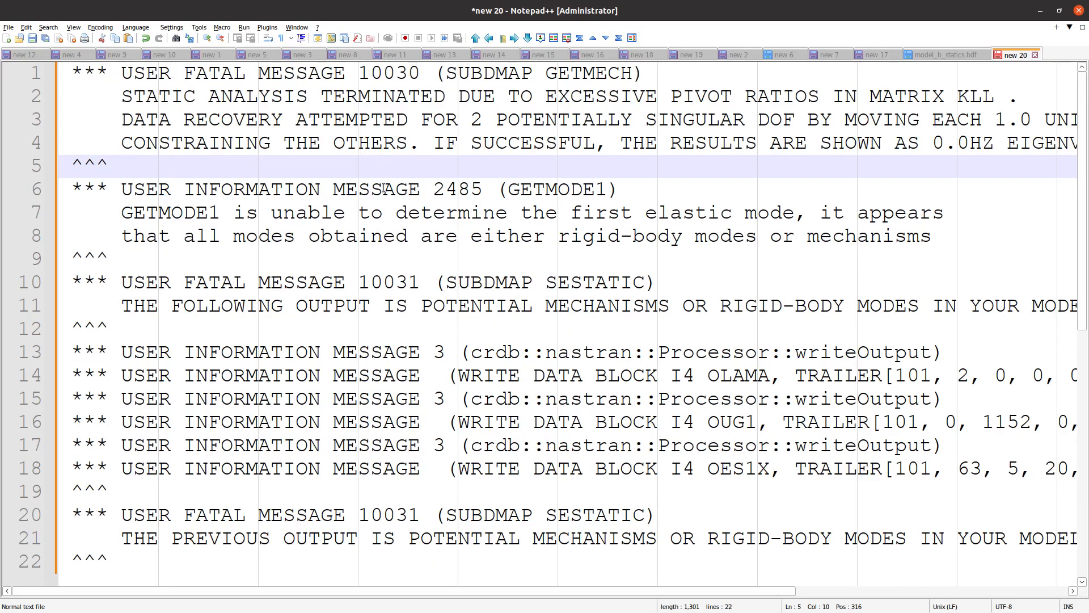
pyautogui.scroll(-1, 384, 188)
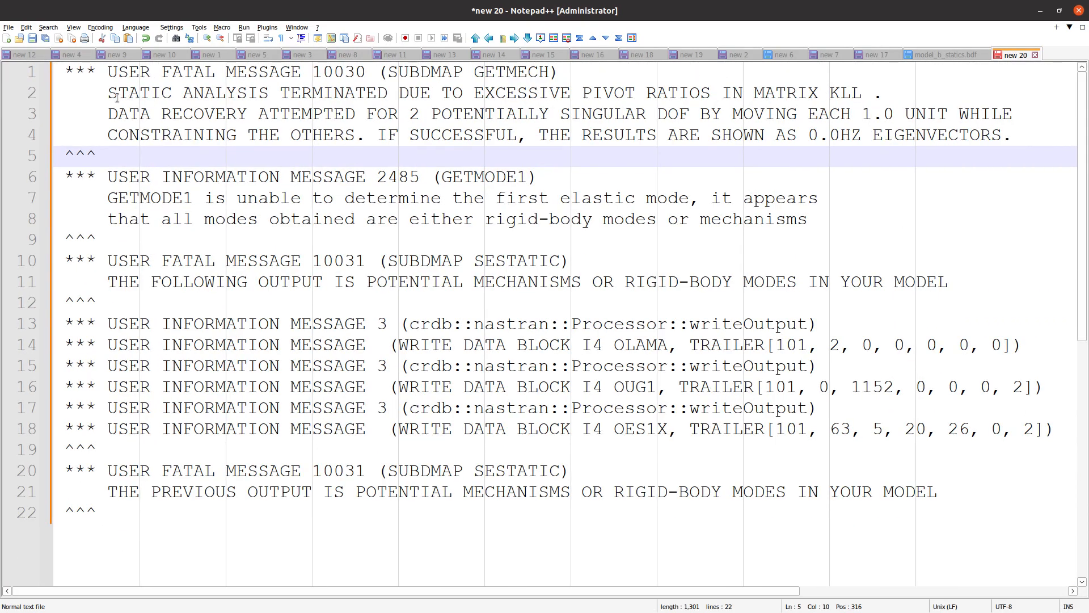
# Step: Highlight "STATIC ANALYSIS TERMINATED" and then "DUE TO EXCESSIVE PIVOT RATIOS IN MATRIX" in message 10030 while reading it
pyautogui.moveTo(113, 97); pyautogui.dragTo(405, 96)
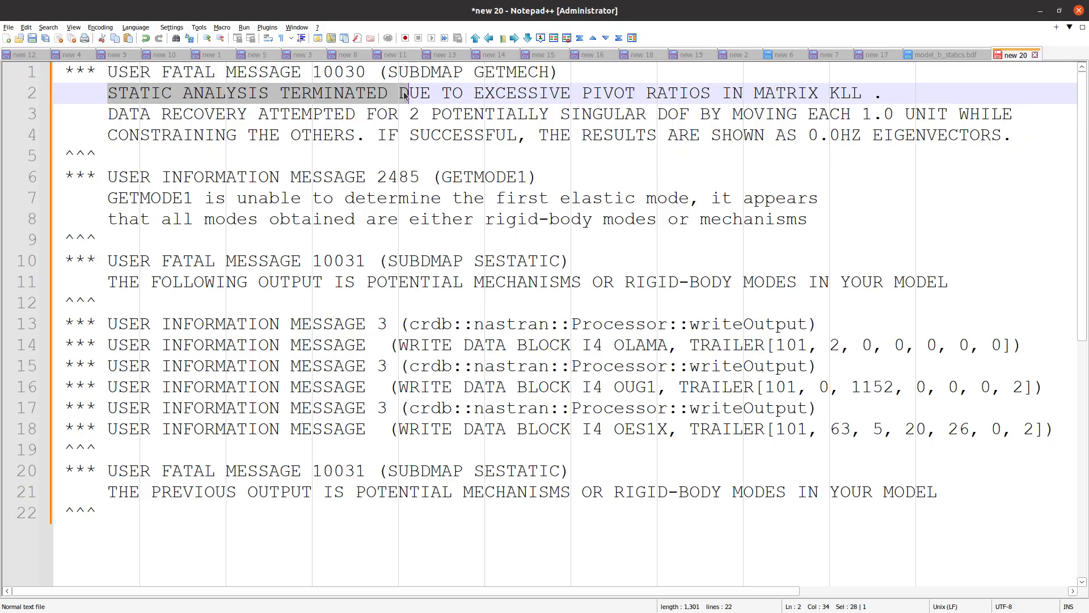
pyautogui.click(411, 94)
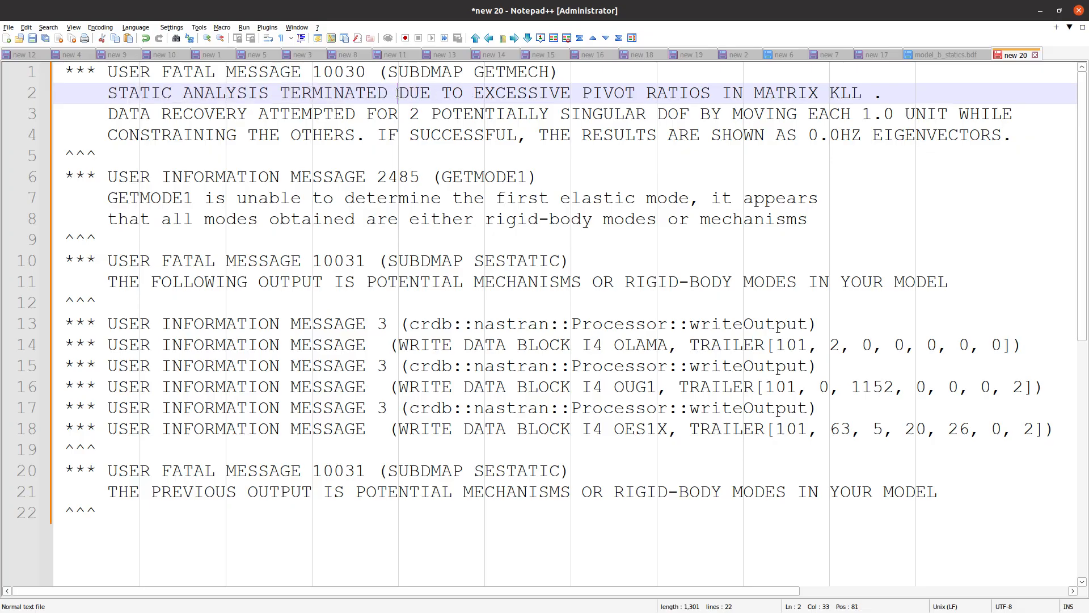
pyautogui.moveTo(397, 93); pyautogui.dragTo(809, 94)
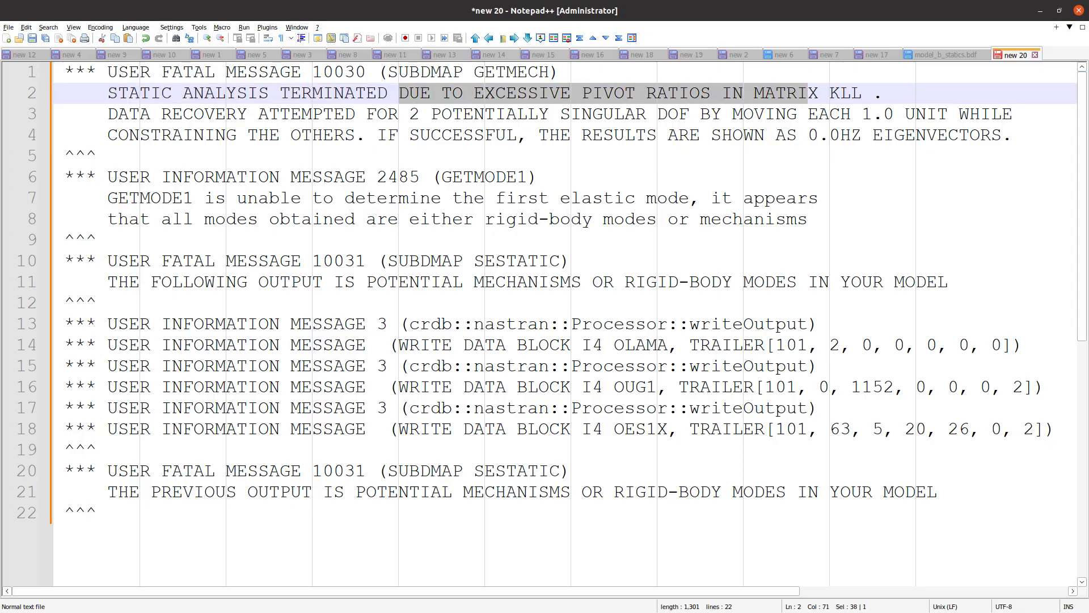
# Step: Switch to Xournal, circle F = Kx in blue, and box the "No Solution" and "Multiple Solutions" rows in red
pyautogui.hotkey('alt', 'Tab')
pyautogui.hotkey('alt', 'Tab')
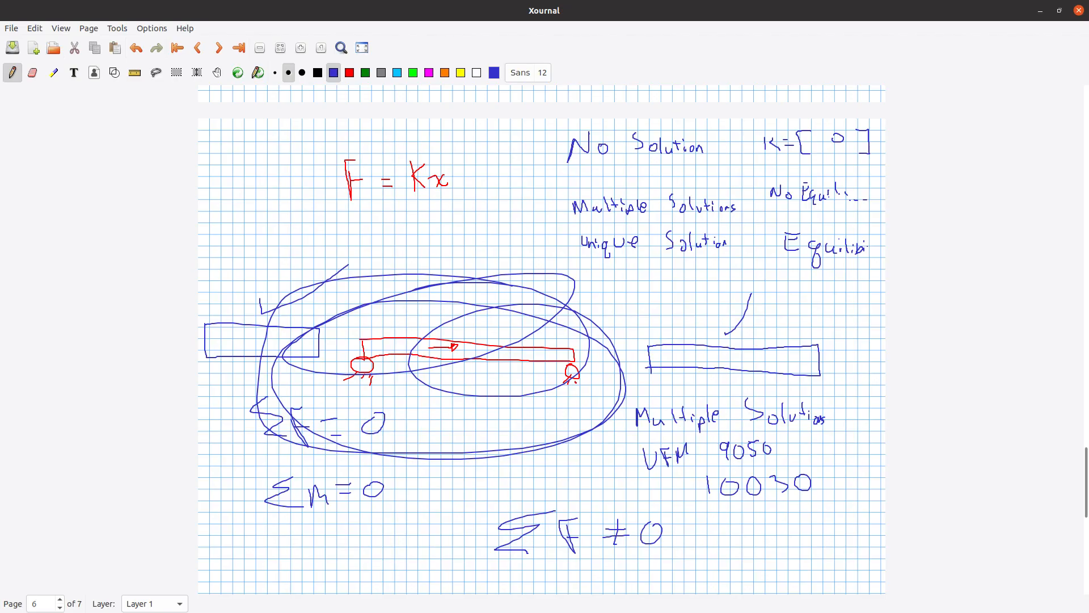
pyautogui.moveTo(475, 152)
pyautogui.mouseDown()
pyautogui.moveTo(317, 146)
pyautogui.moveTo(546, 175)
pyautogui.moveTo(376, 155)
pyautogui.mouseUp()
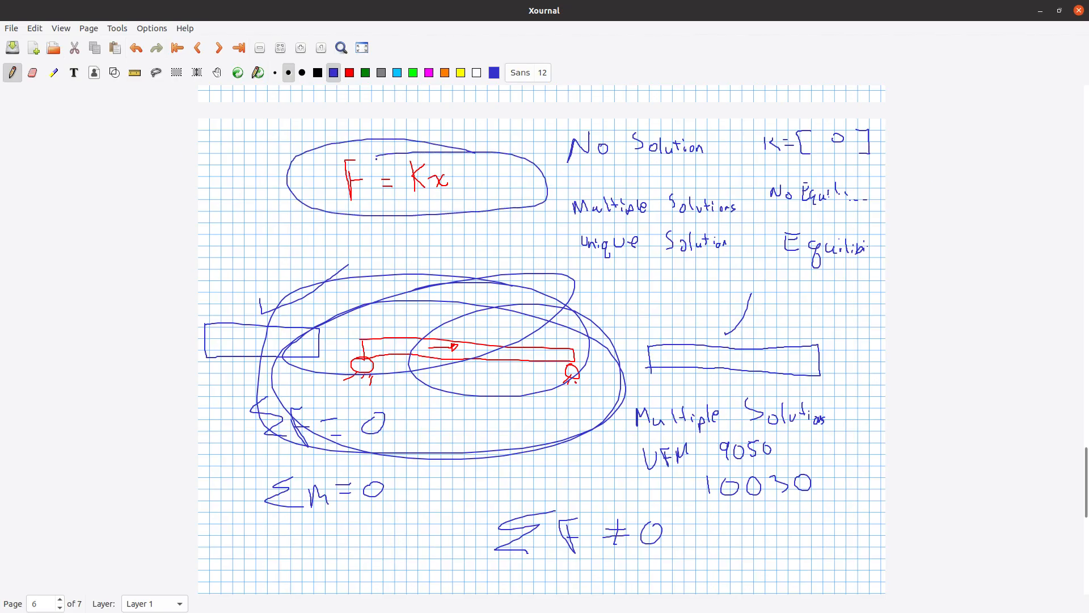
pyautogui.click(350, 75)
pyautogui.moveTo(573, 121)
pyautogui.mouseDown()
pyautogui.moveTo(565, 221)
pyautogui.moveTo(655, 225)
pyautogui.moveTo(850, 219)
pyautogui.moveTo(882, 117)
pyautogui.moveTo(573, 129)
pyautogui.mouseUp()
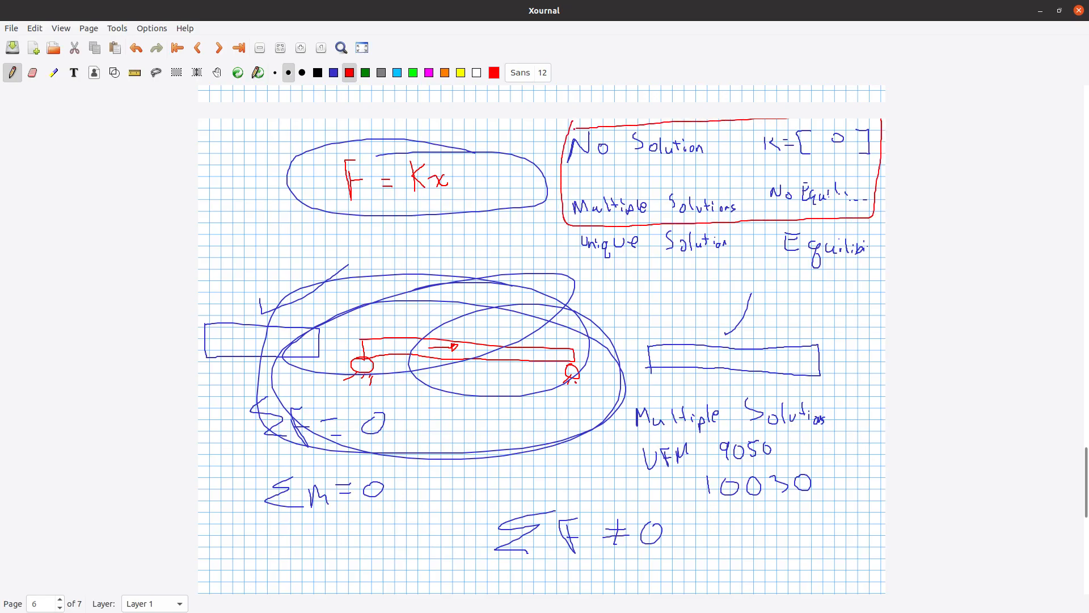
pyautogui.moveTo(416, 161); pyautogui.dragTo(429, 171)
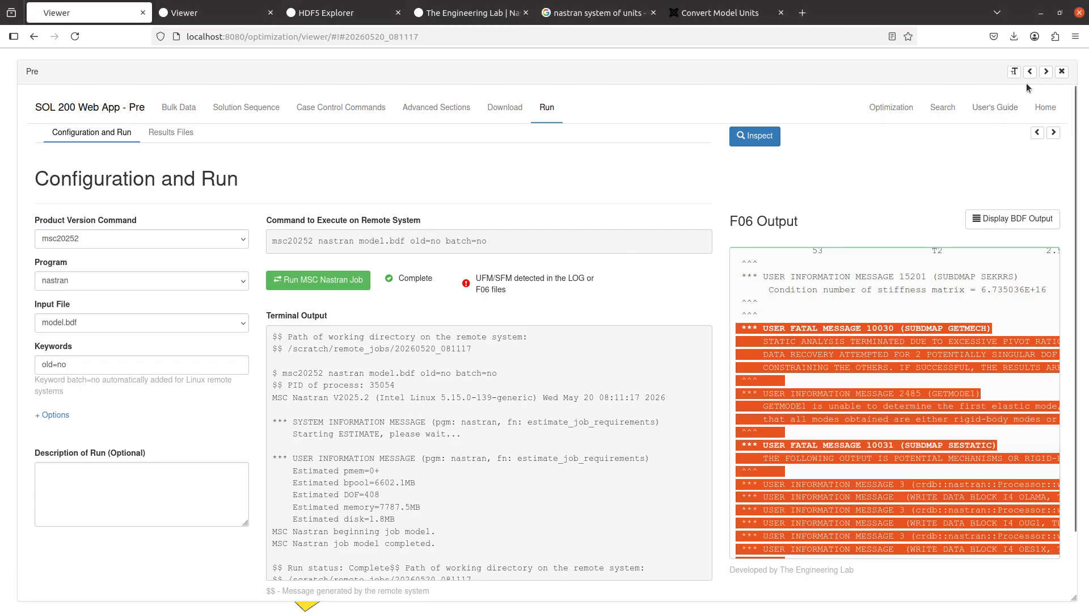
# Step: Close the Pre run page in the SOL 200 Web App to return to the plate model
pyautogui.click(1061, 72)
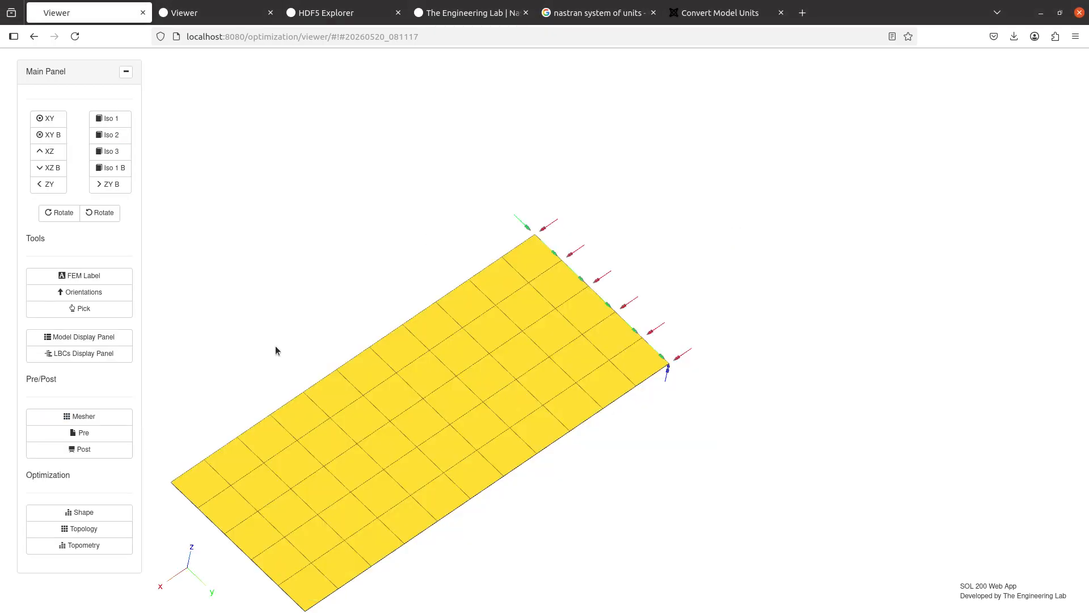
# Step: Open the post-processing results for the plate and select the NODAL/EIGENVECTOR dataset
pyautogui.click(104, 451)
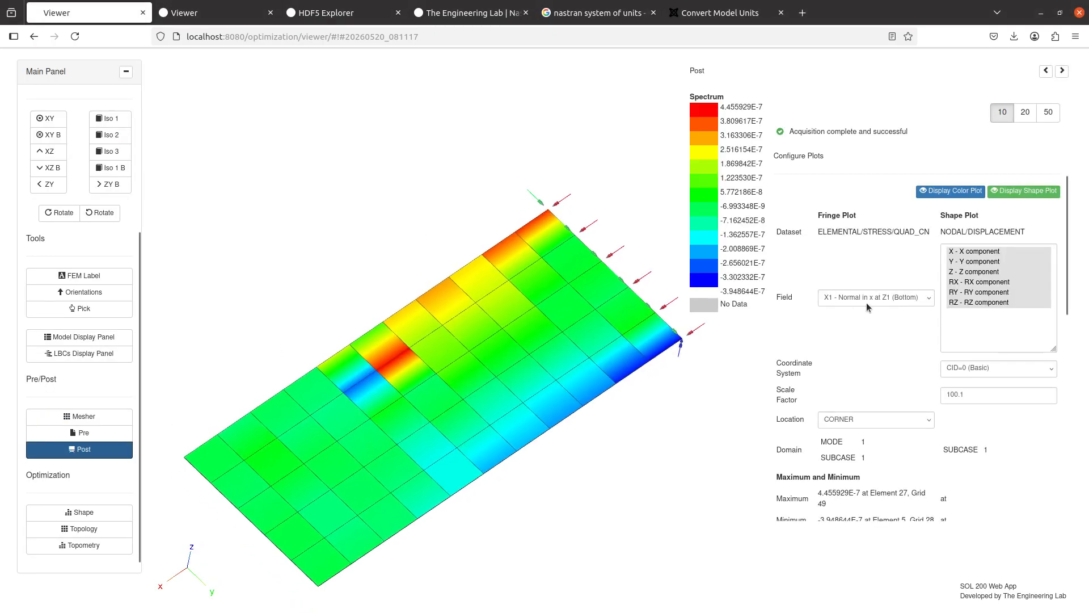
pyautogui.scroll(5, 867, 306)
pyautogui.click(852, 151)
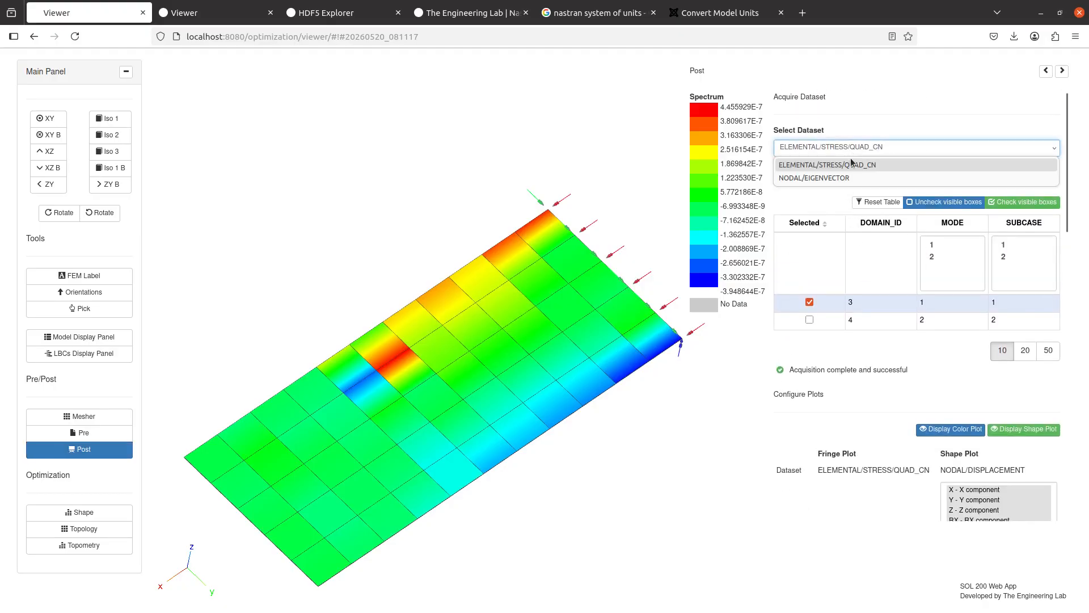
pyautogui.click(851, 179)
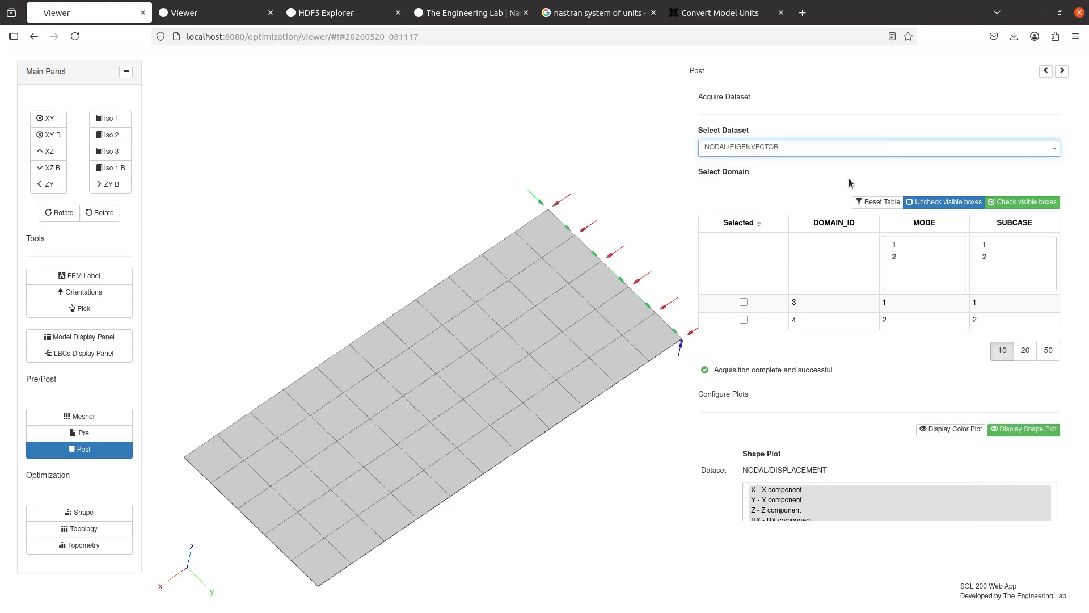
# Step: Check which solution sequence the model uses in the Pre page, and close the page again
pyautogui.click(83, 432)
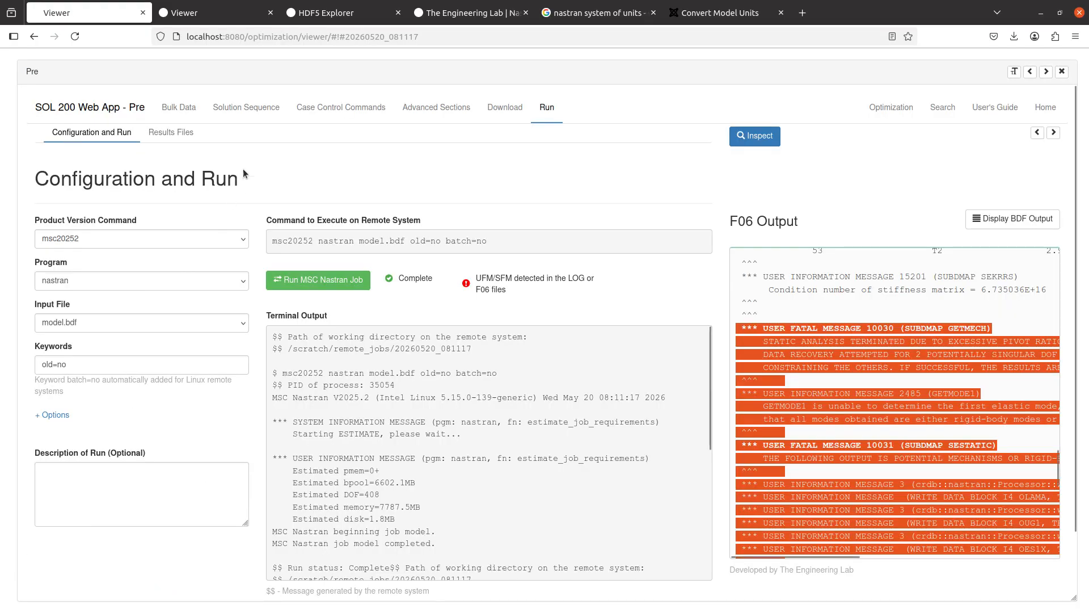
pyautogui.click(226, 106)
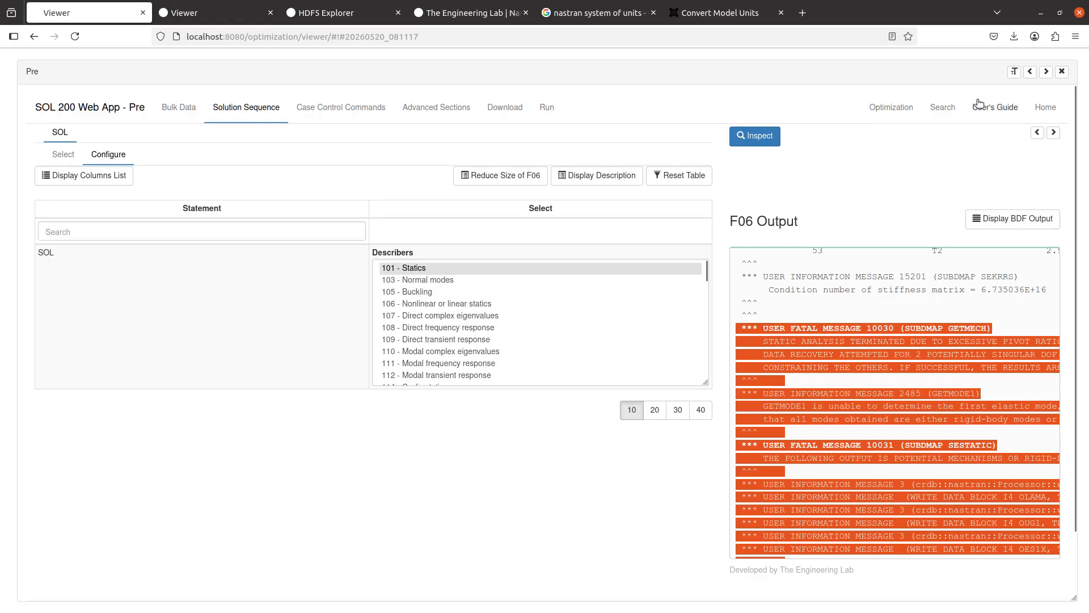
pyautogui.click(1060, 72)
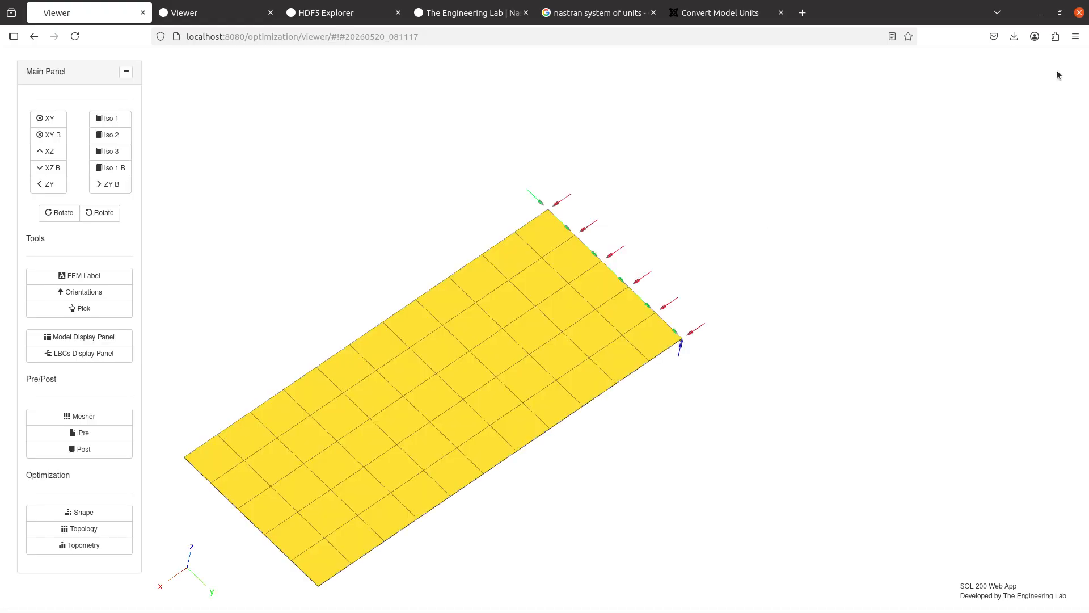
# Step: Reopen the post-processing results, choose the NODAL/EIGENVECTOR dataset, and acquire domain 3 for mode 1
pyautogui.click(97, 452)
pyautogui.click(780, 149)
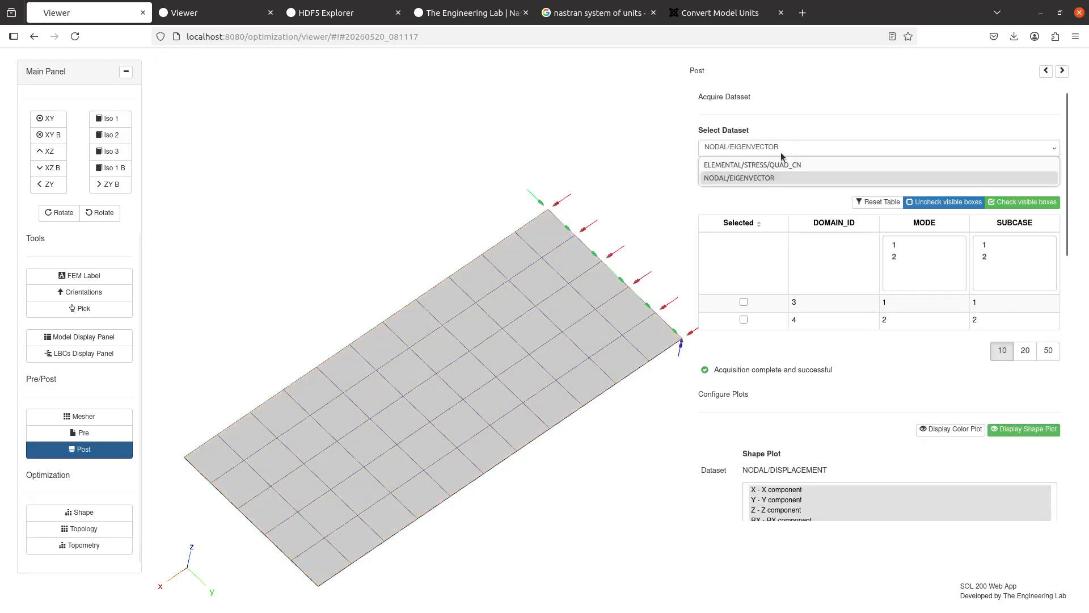
pyautogui.click(760, 183)
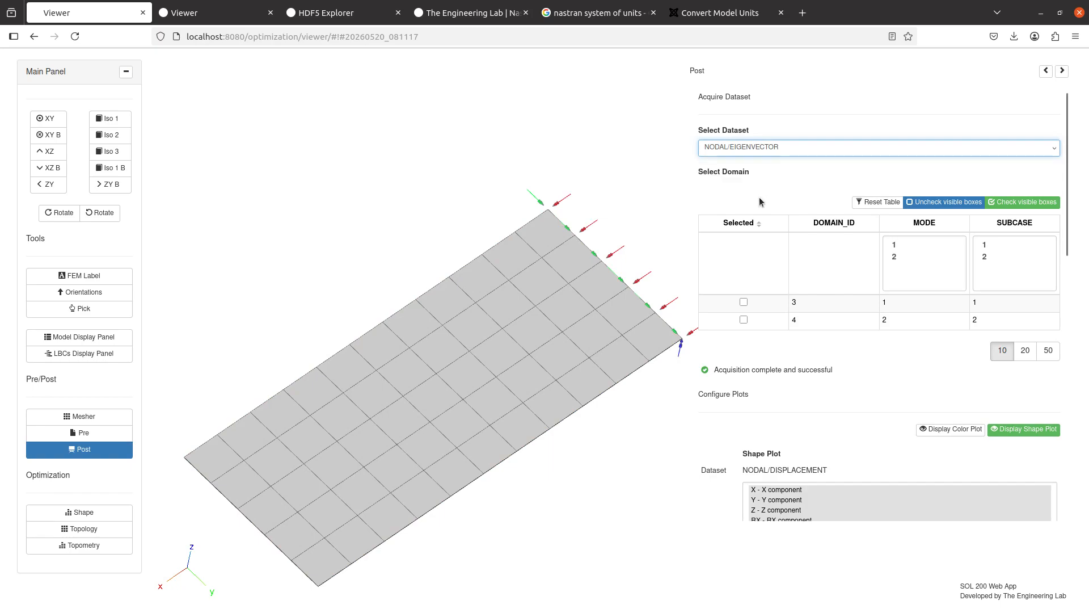
pyautogui.click(743, 303)
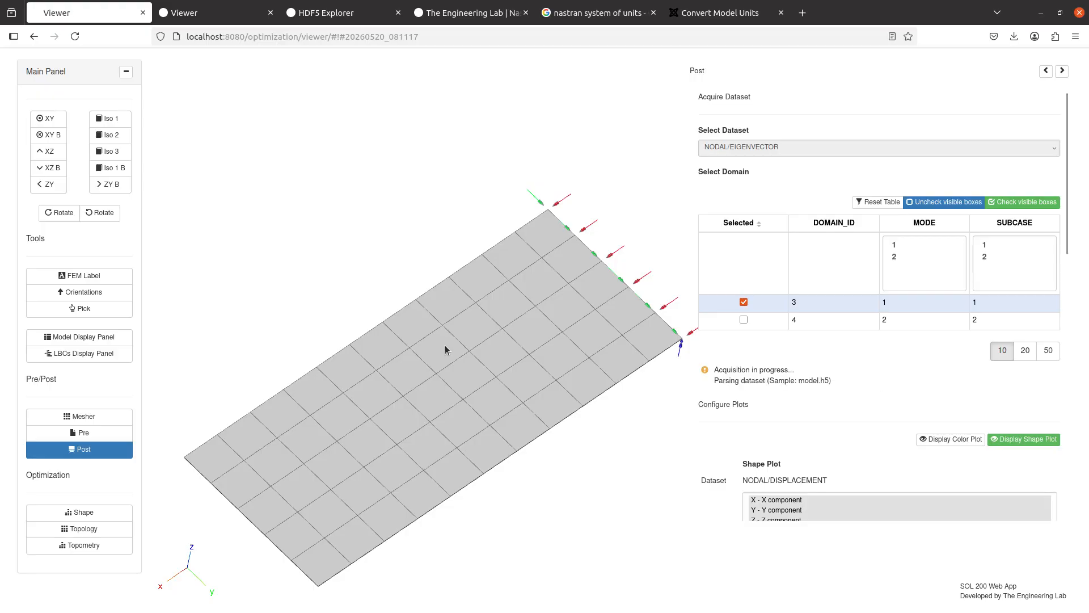
# Step: Set the shape plot's scale factor to 1 for the mode 1 eigenvector
pyautogui.scroll(-5, 945, 361)
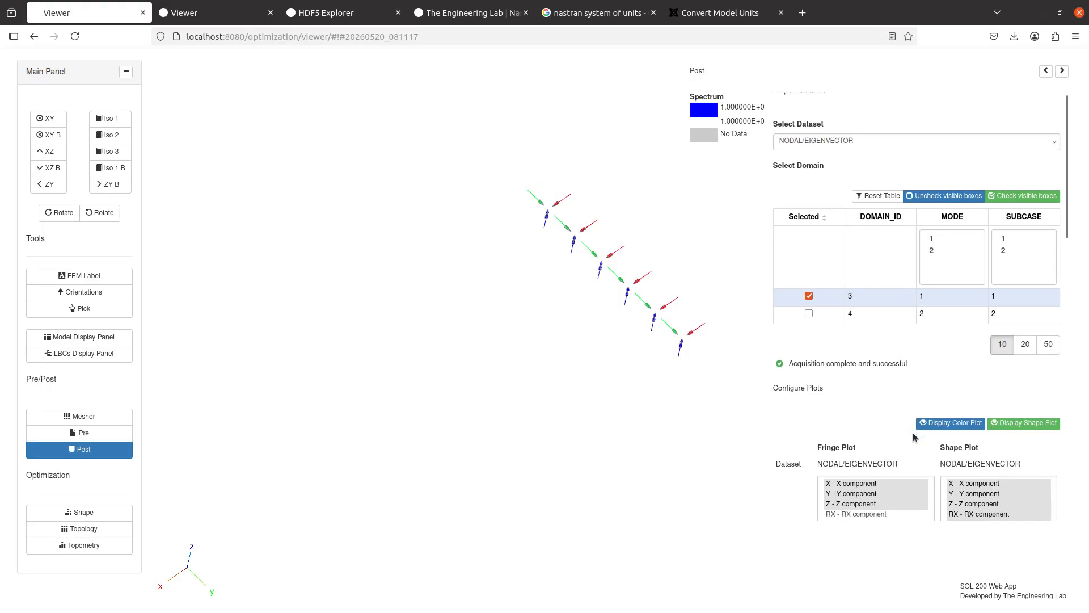
pyautogui.click(951, 347)
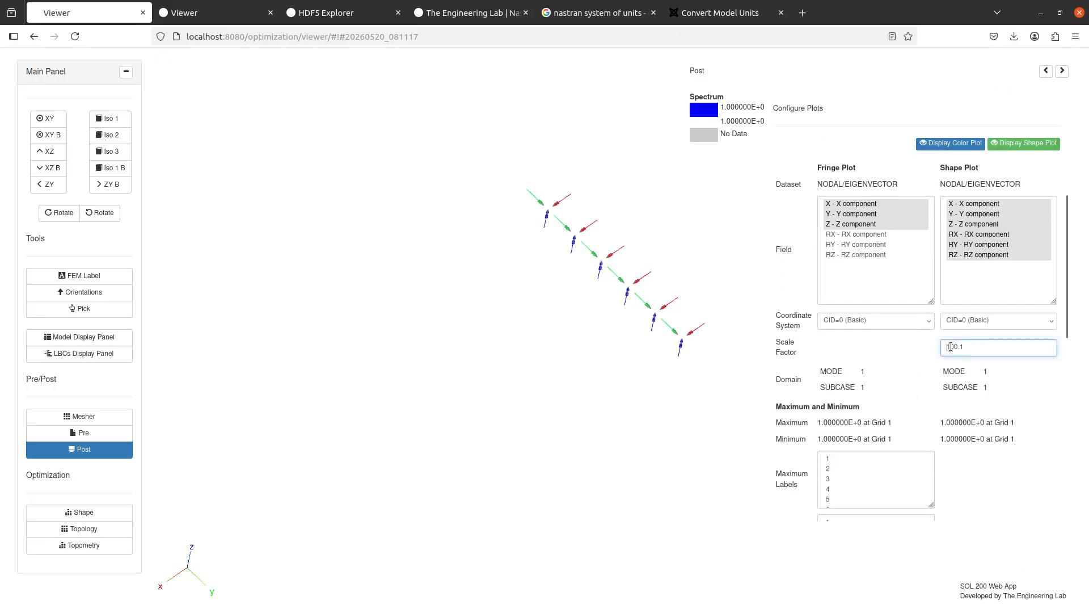
pyautogui.press('BackSpace')
pyautogui.press('BackSpace')
pyautogui.press('BackSpace')
pyautogui.click(956, 348)
pyautogui.moveTo(962, 349); pyautogui.dragTo(933, 349)
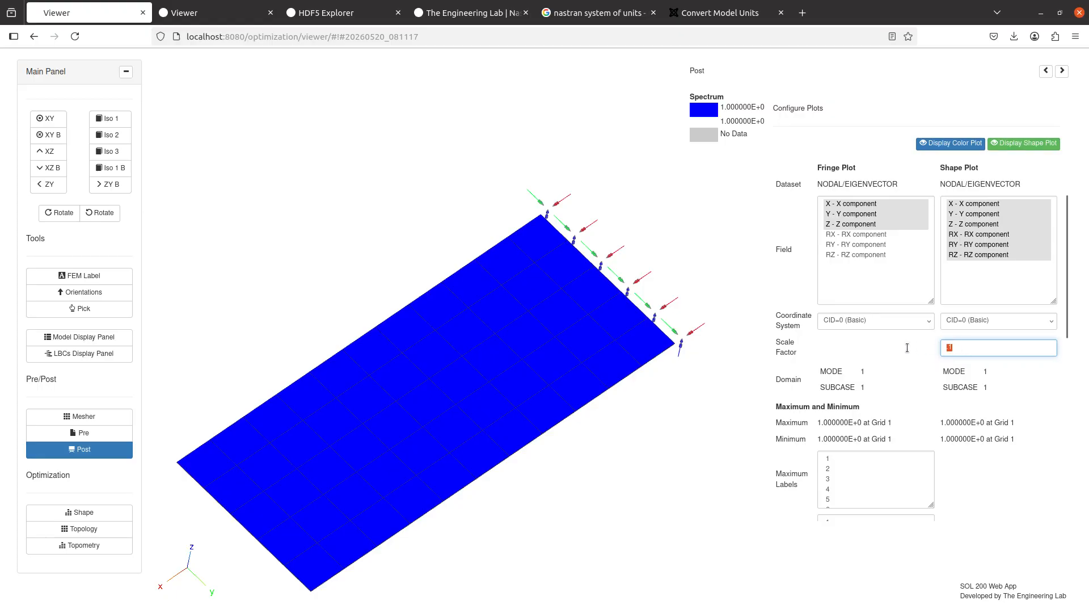
pyautogui.write('1')
pyautogui.click(874, 354)
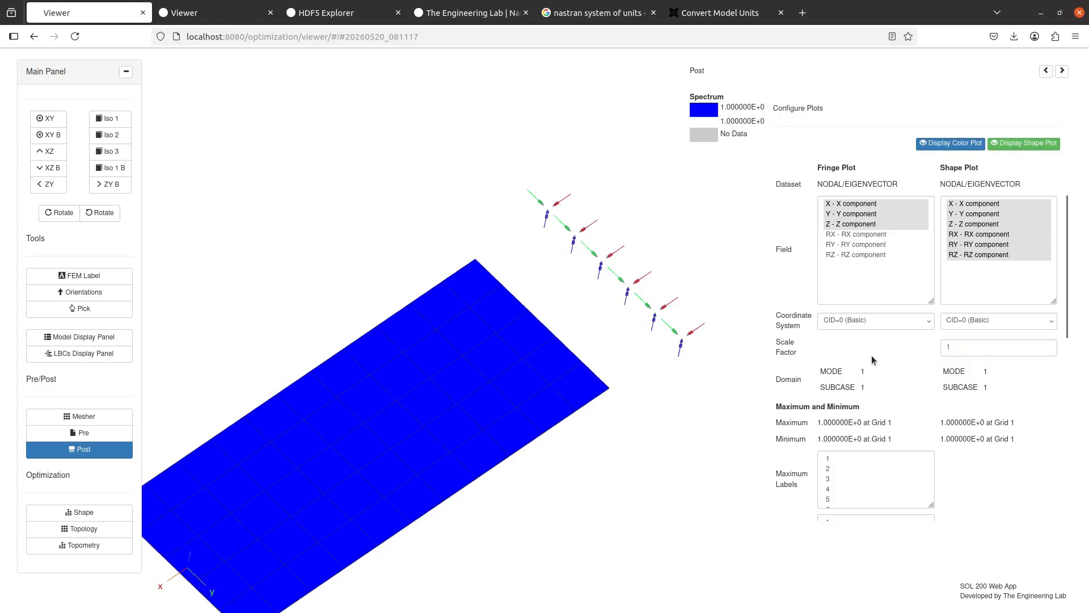
# Step: Toggle the mode 1 shape plot repeatedly to compare the deformed and original plate positions, leaving it hidden
pyautogui.click(1031, 147)
pyautogui.click(1031, 147)
pyautogui.click(1031, 148)
pyautogui.click(1032, 147)
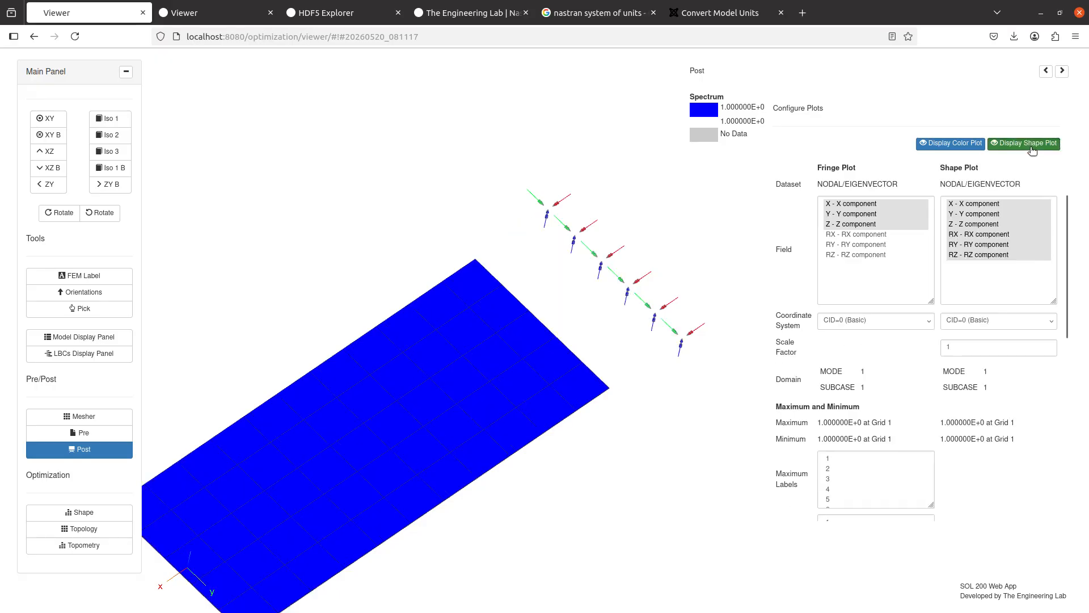
pyautogui.click(1031, 149)
pyautogui.click(1031, 149)
pyautogui.click(1031, 148)
pyautogui.click(1031, 148)
pyautogui.click(1037, 148)
pyautogui.click(1037, 148)
pyautogui.click(1037, 149)
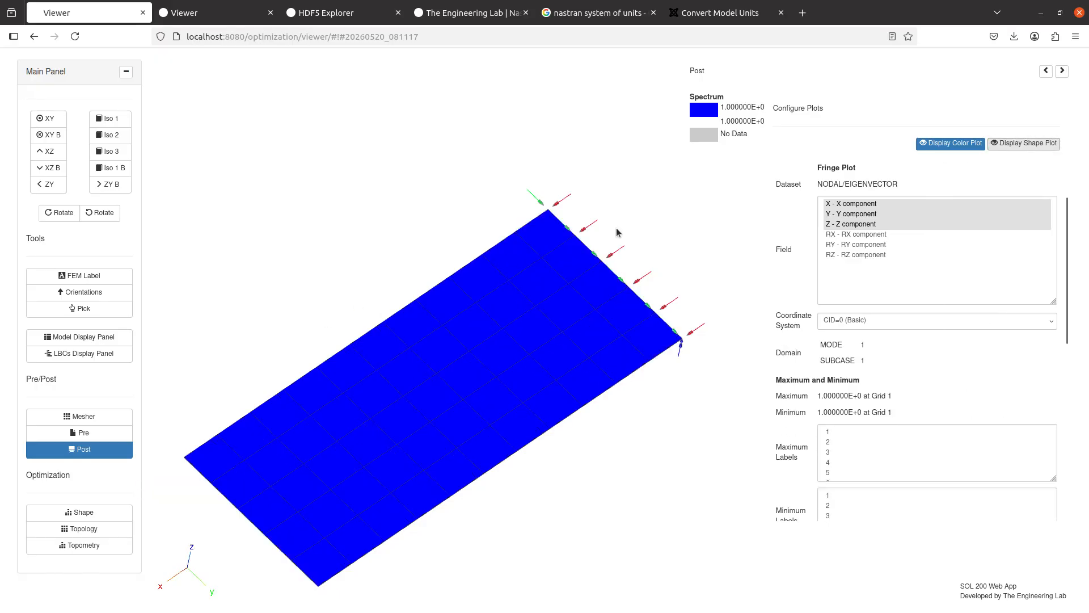
# Step: Acquire domain 4 for mode 2 and toggle its shape plot to compare the plate positions, leaving it hidden
pyautogui.scroll(5, 836, 342)
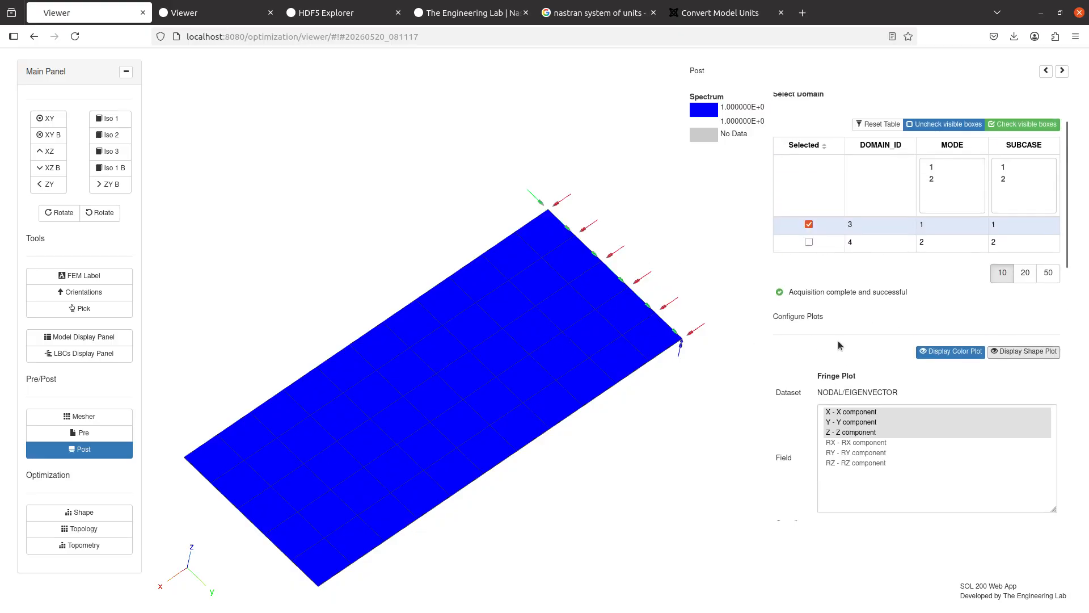
pyautogui.click(809, 272)
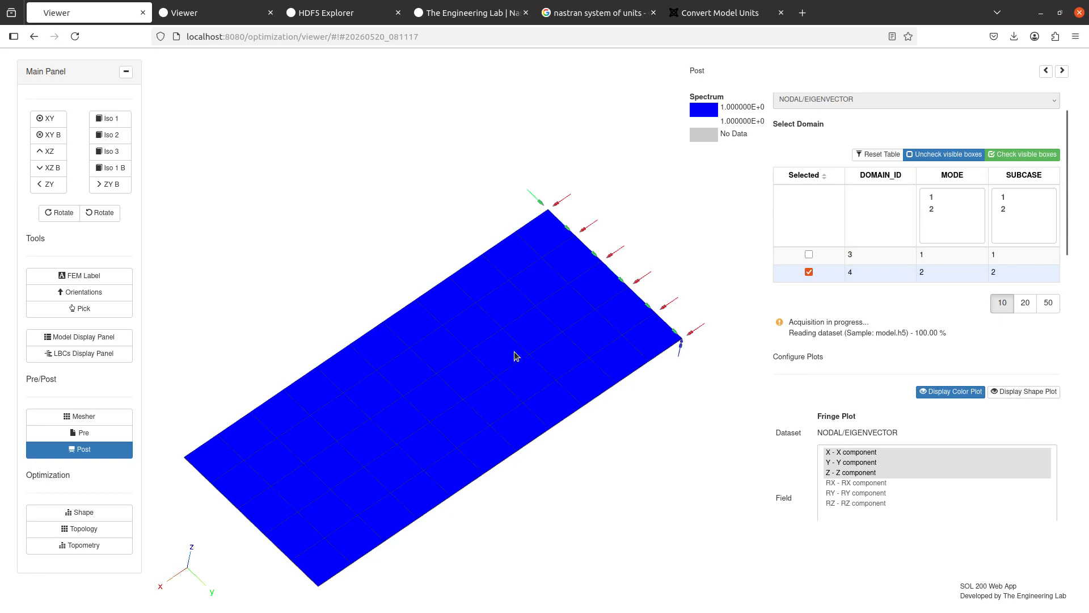
pyautogui.click(1033, 381)
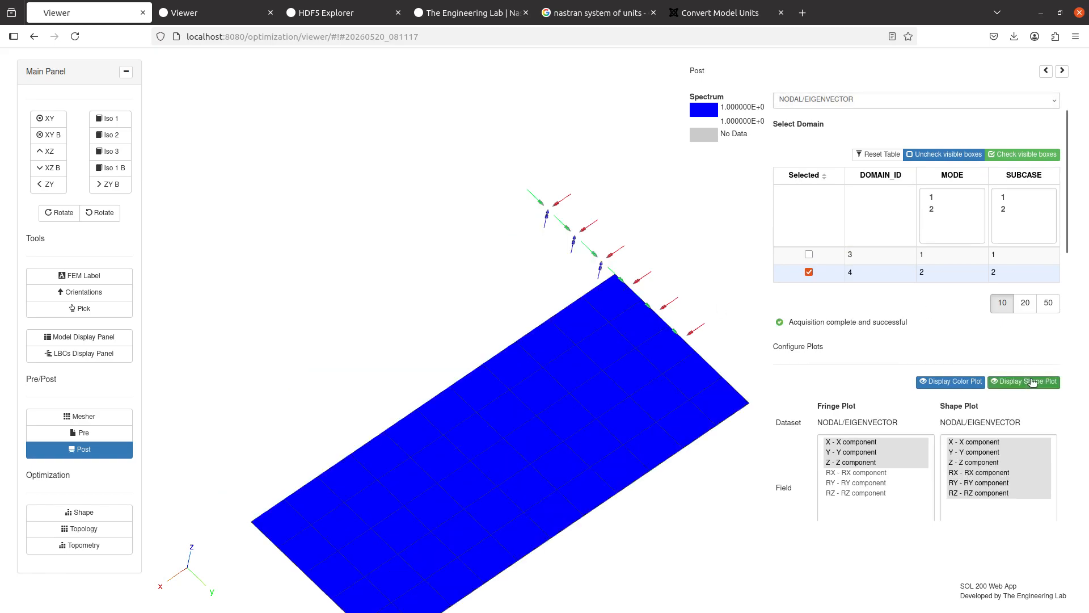
pyautogui.click(1032, 381)
pyautogui.click(1032, 381)
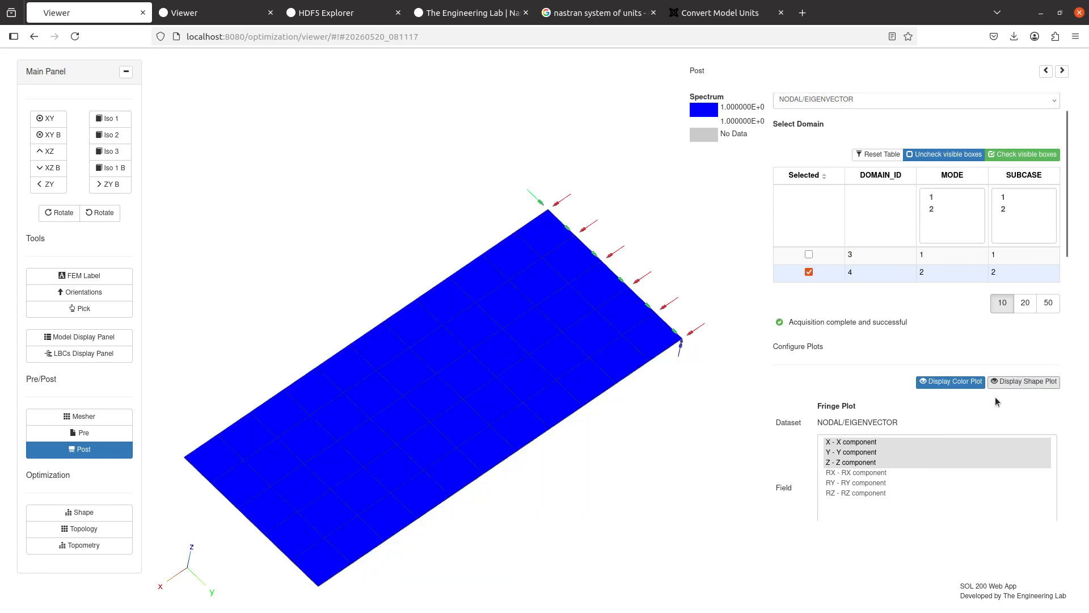
pyautogui.click(1036, 382)
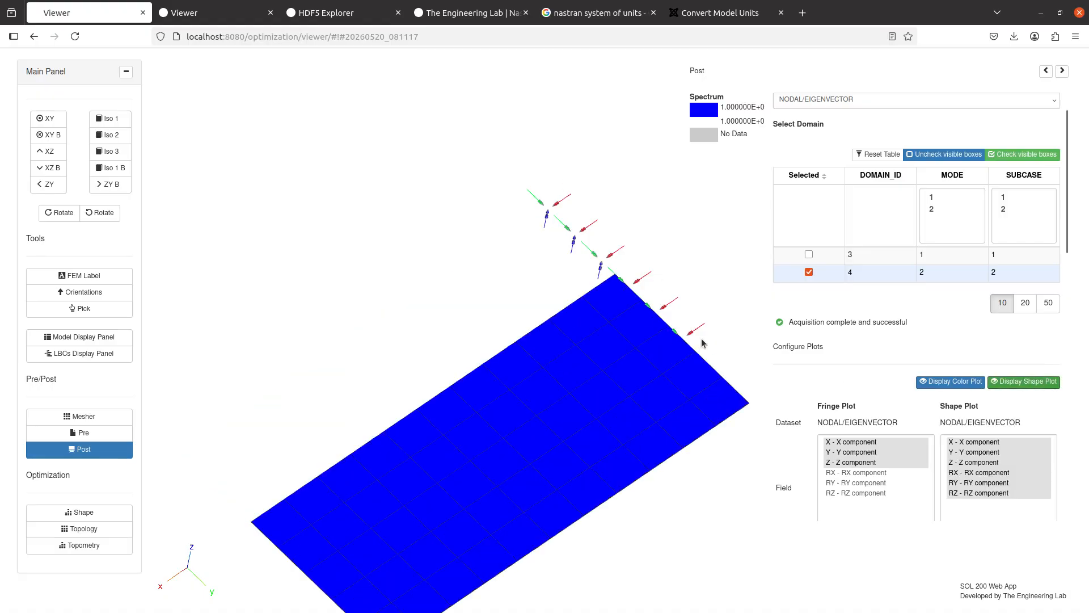
pyautogui.click(1020, 383)
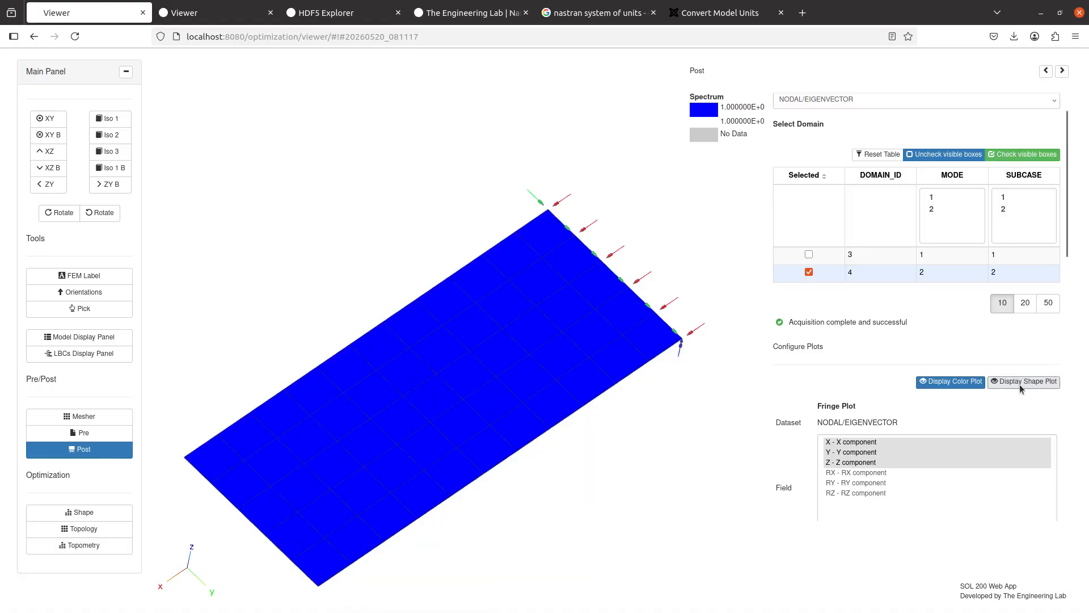
pyautogui.moveTo(450, 355); pyautogui.dragTo(584, 324)
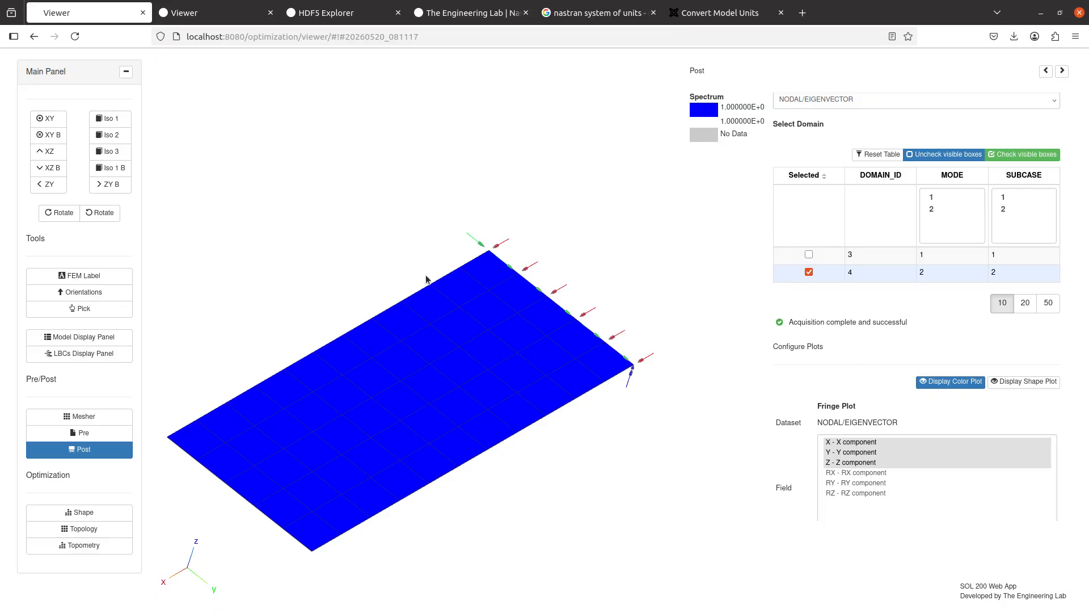
# Step: Open model.f06 in the Pre run's result files and examine the grid point table and fatal message 10030
pyautogui.click(83, 432)
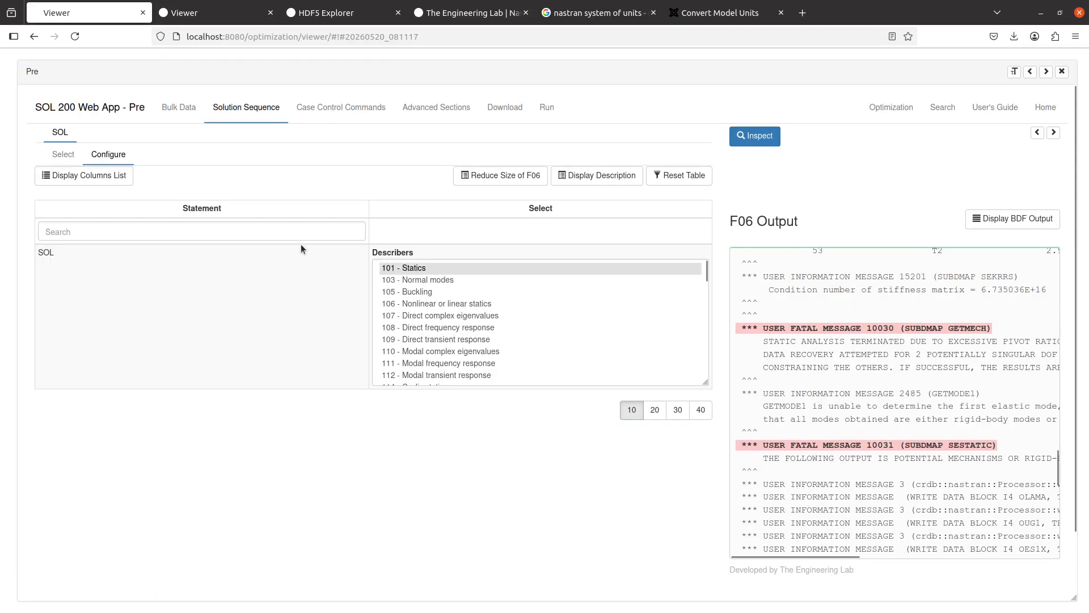
pyautogui.click(546, 109)
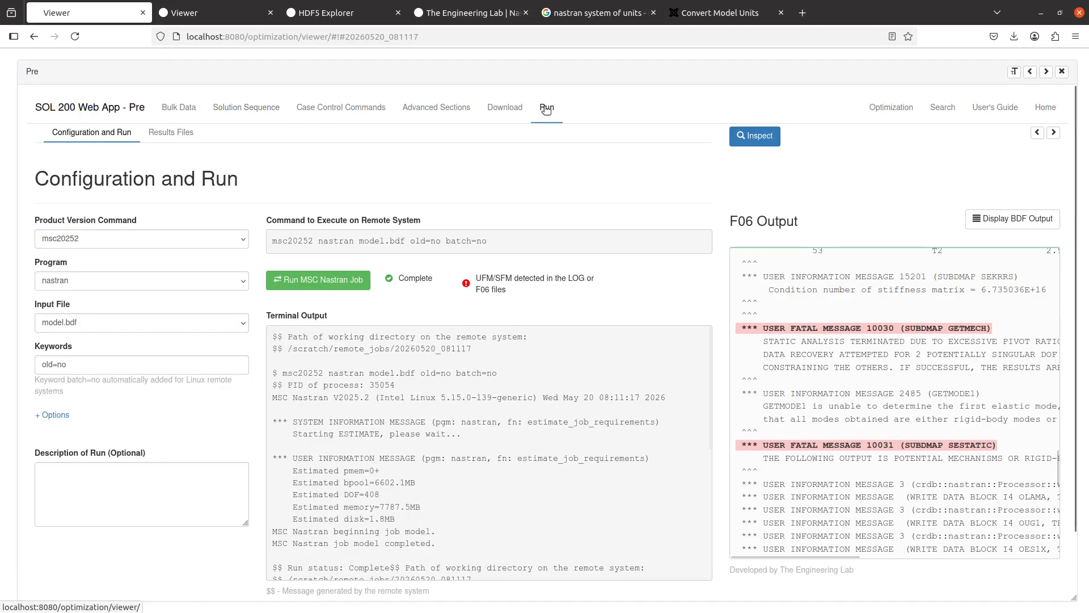
pyautogui.click(171, 132)
pyautogui.click(78, 423)
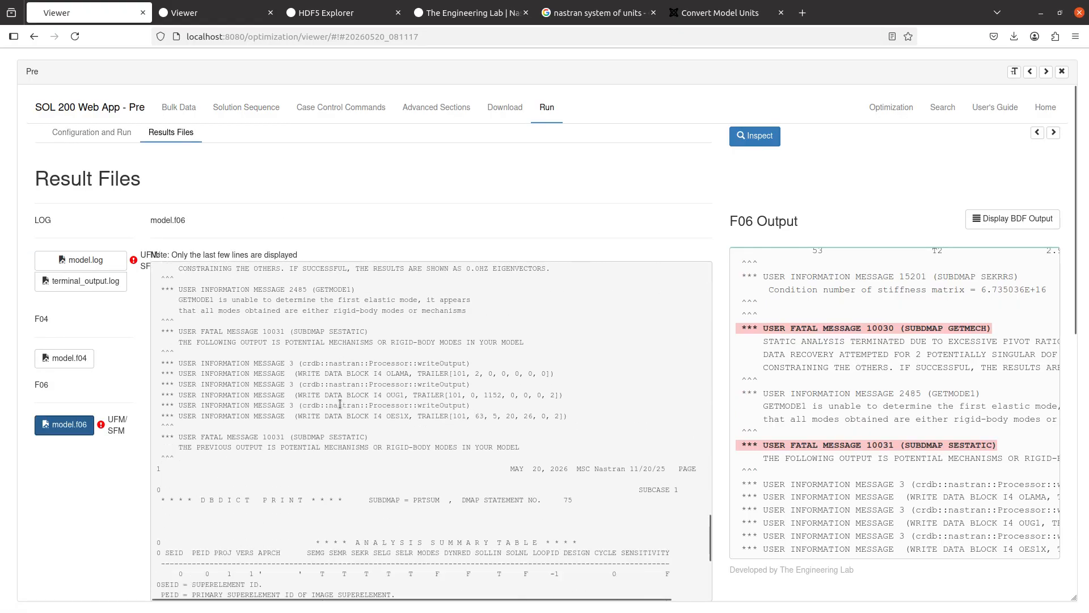
pyautogui.scroll(5, 341, 405)
pyautogui.scroll(3, 340, 405)
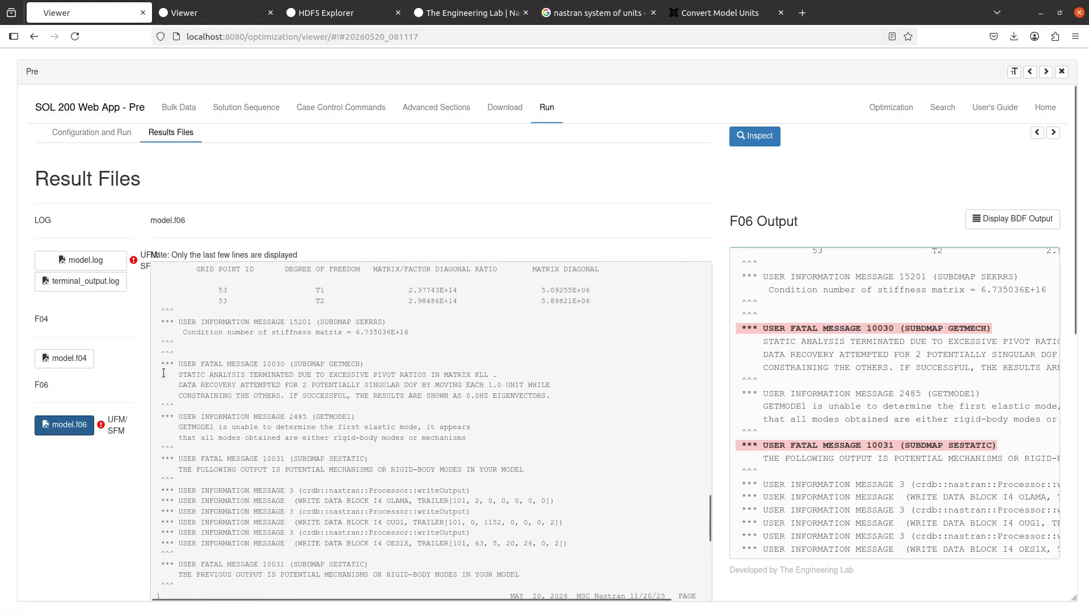
pyautogui.scroll(2, 192, 323)
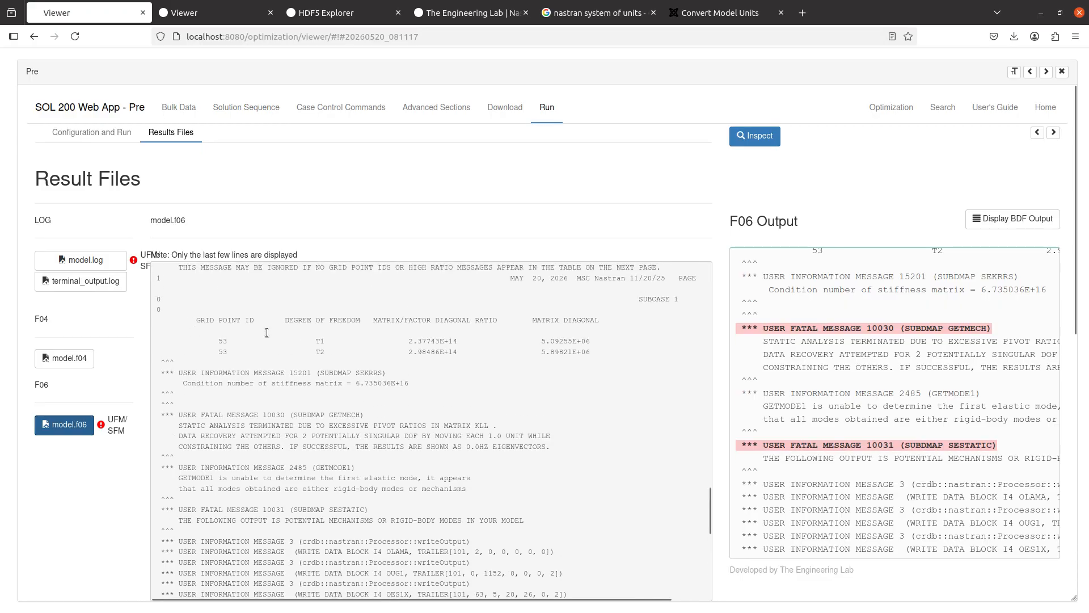
# Step: Switch to the natural frequencies notes in Notepad++ and highlight most of the real eigenvalues table for the unsupported model
pyautogui.hotkey('alt', 'Tab')
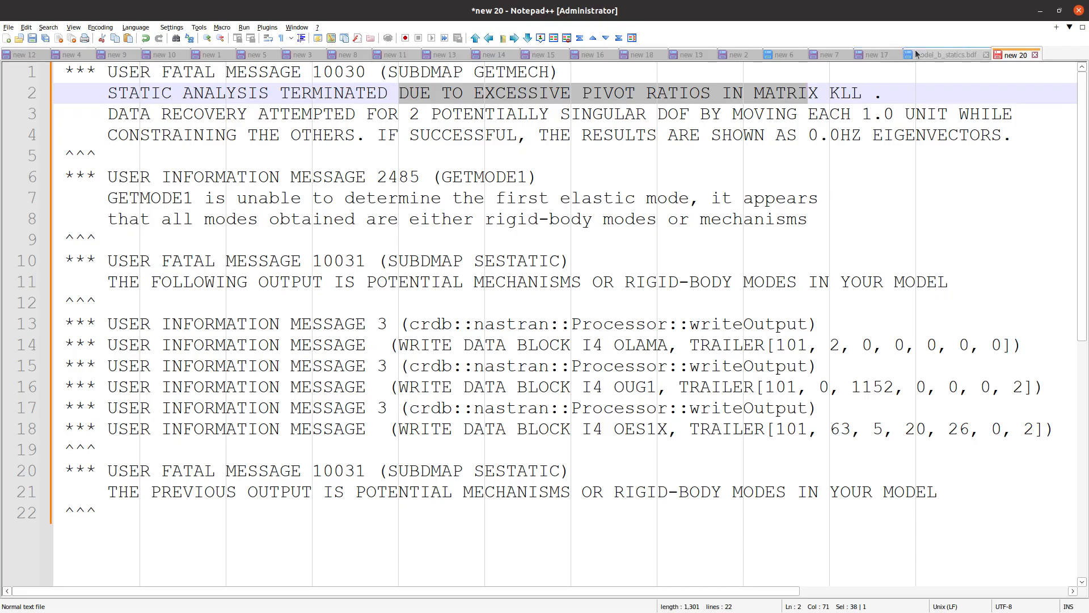
pyautogui.click(865, 56)
pyautogui.click(828, 55)
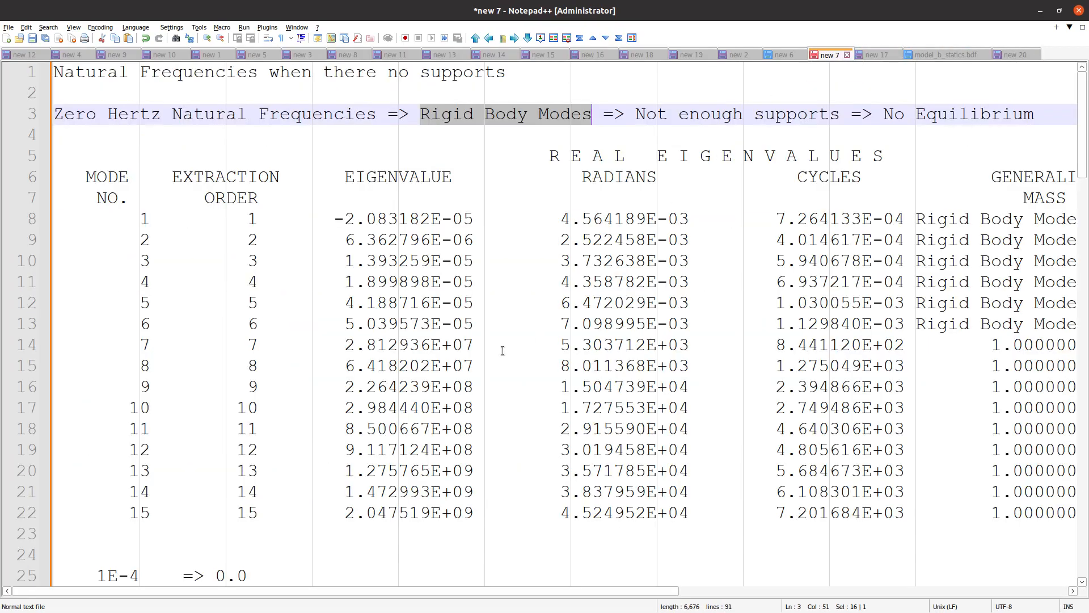
pyautogui.moveTo(398, 177); pyautogui.dragTo(549, 477)
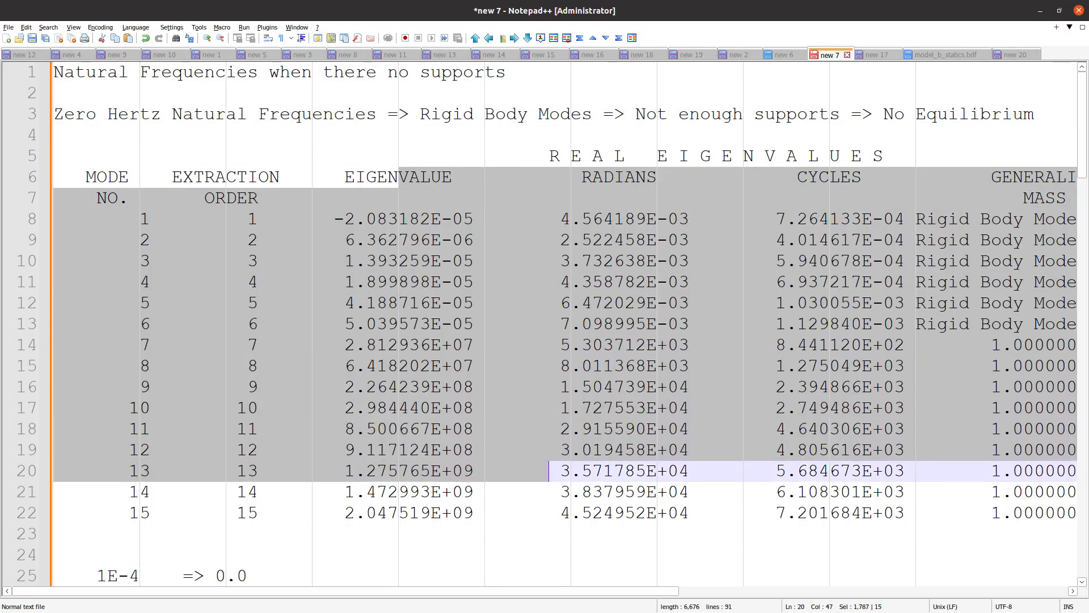
# Step: Return to the SOL 200 Web App and look through the rest of model.f06 for an eigenvalue table
pyautogui.hotkey('alt', 'Tab')
pyautogui.scroll(-5, 370, 387)
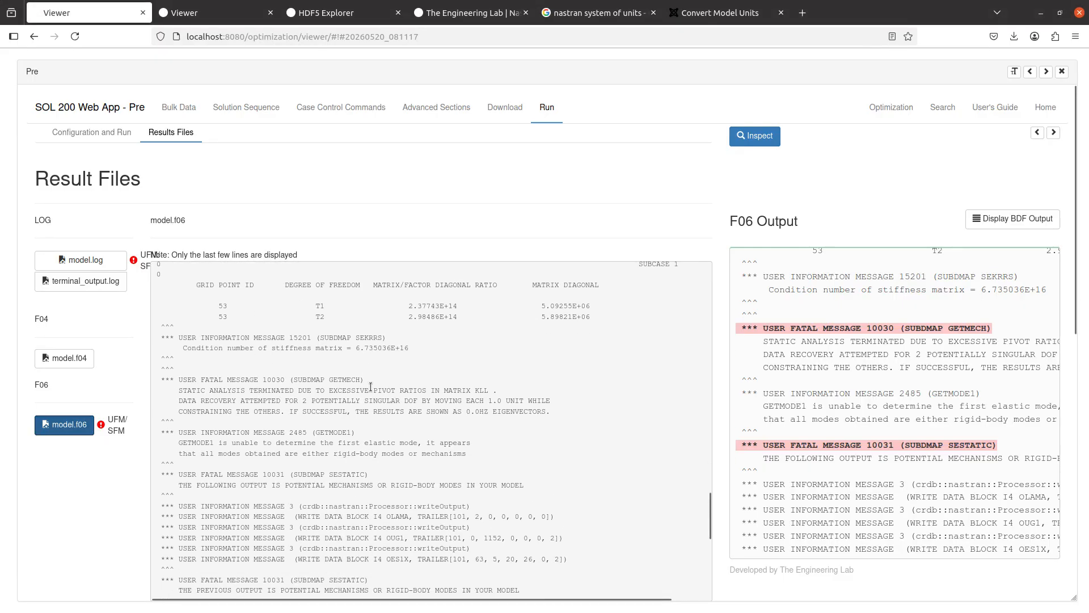
pyautogui.scroll(-3, 370, 387)
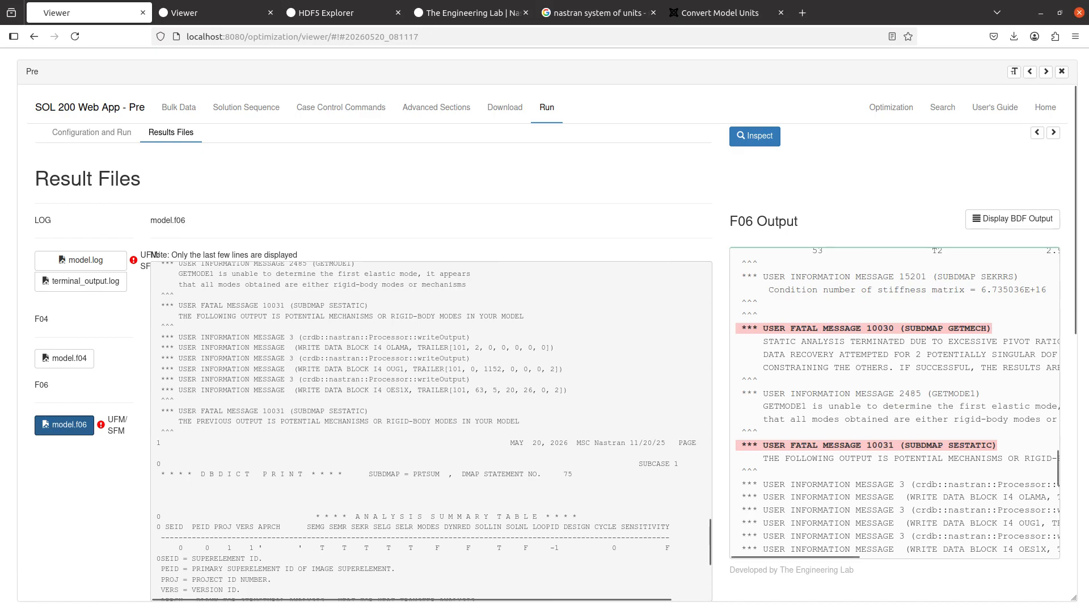
# Step: Switch to the natural frequencies notes in Notepad++ and highlight the cycles values of modes 1 and 2 in the translation-allowed table
pyautogui.hotkey('alt', 'Tab')
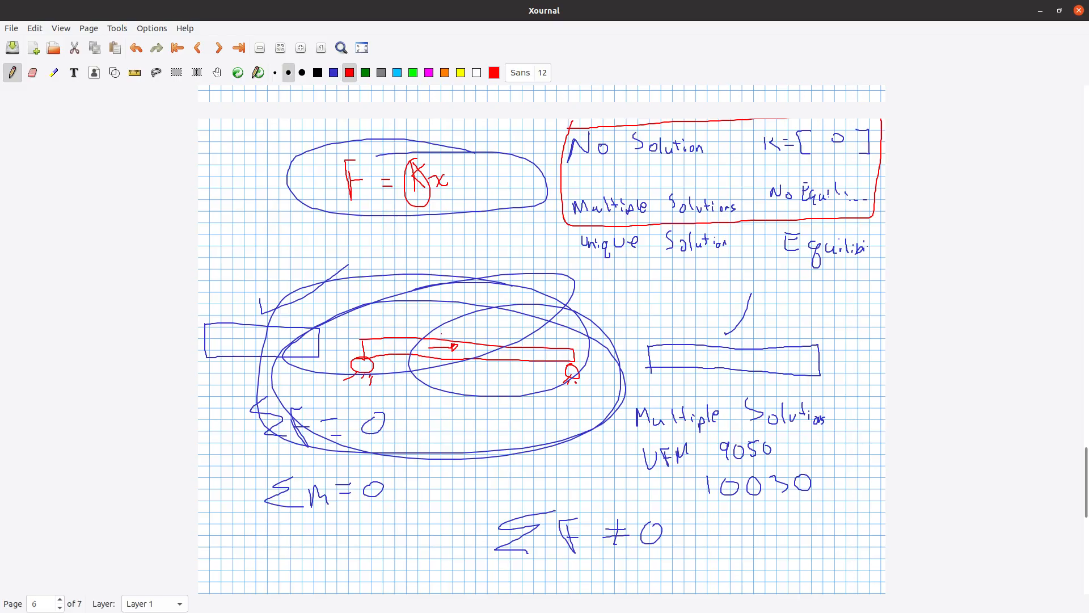
pyautogui.hotkey('alt', 'Tab')
pyautogui.click(784, 240)
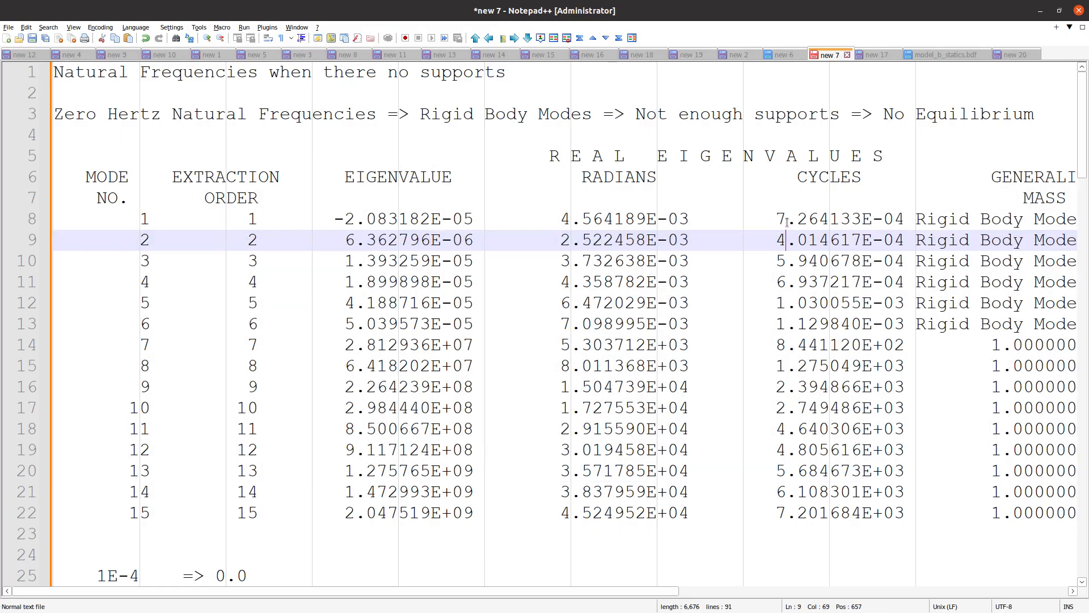
pyautogui.scroll(-10, 862, 277)
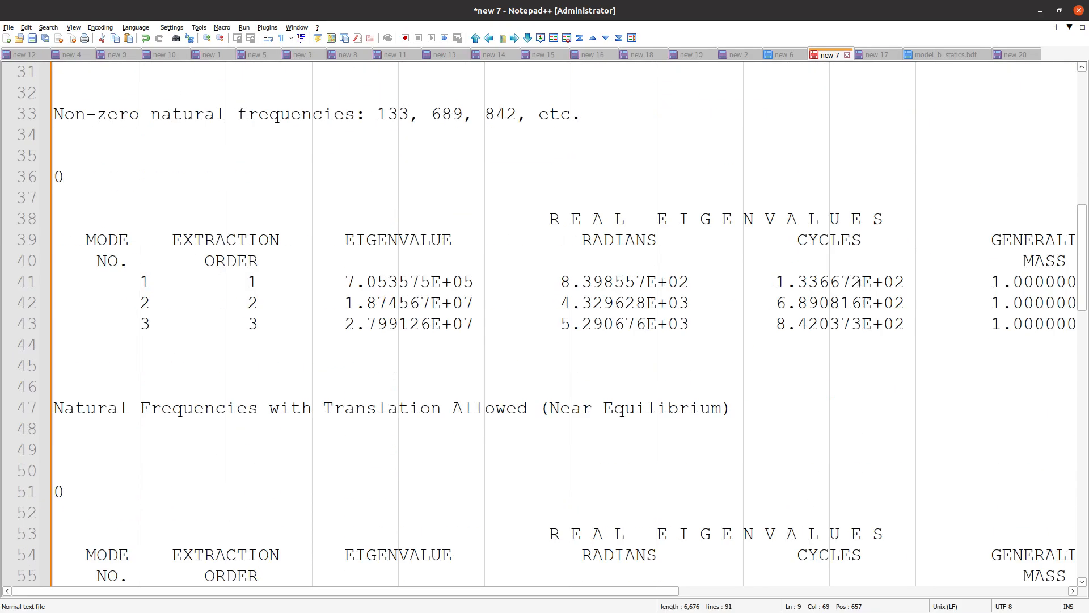
pyautogui.scroll(-5, 789, 315)
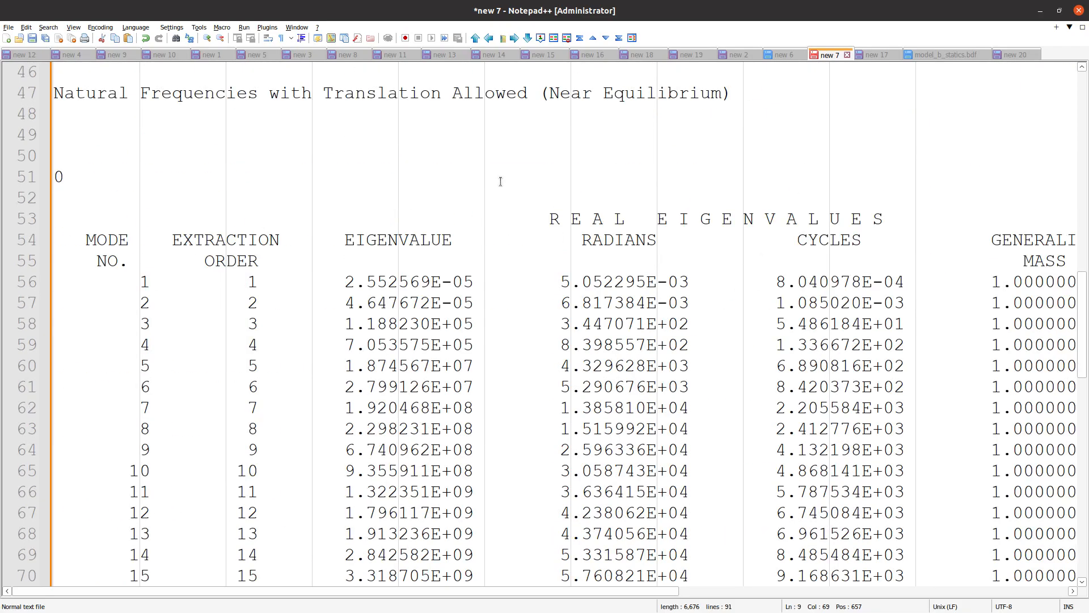
pyautogui.scroll(-1, 501, 180)
pyautogui.click(905, 242)
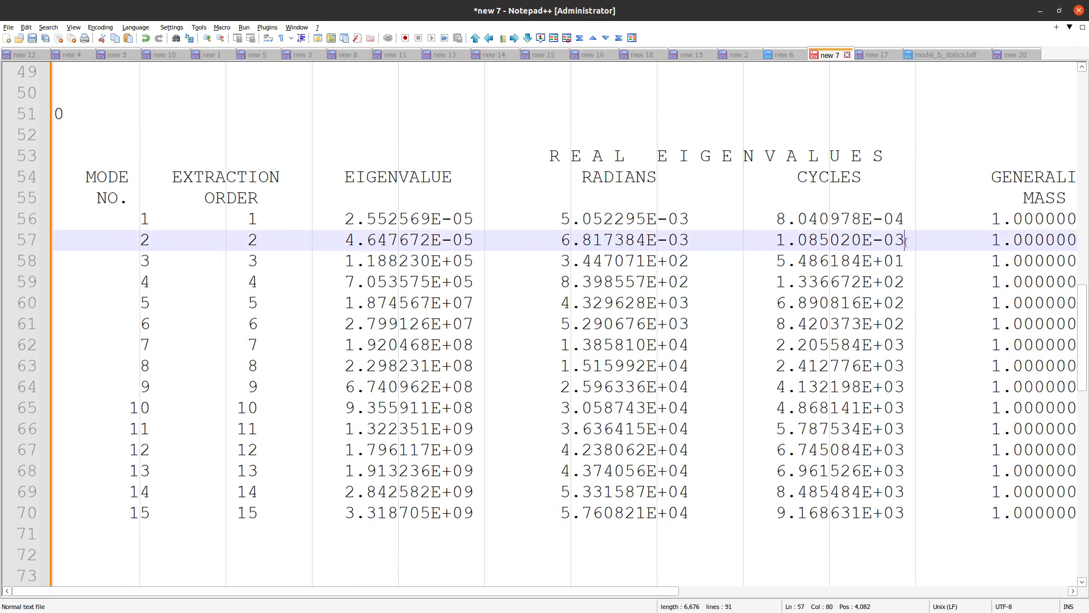
pyautogui.keyDown('alt'); pyautogui.moveTo(906, 240); pyautogui.dragTo(774, 223); pyautogui.keyUp('alt')
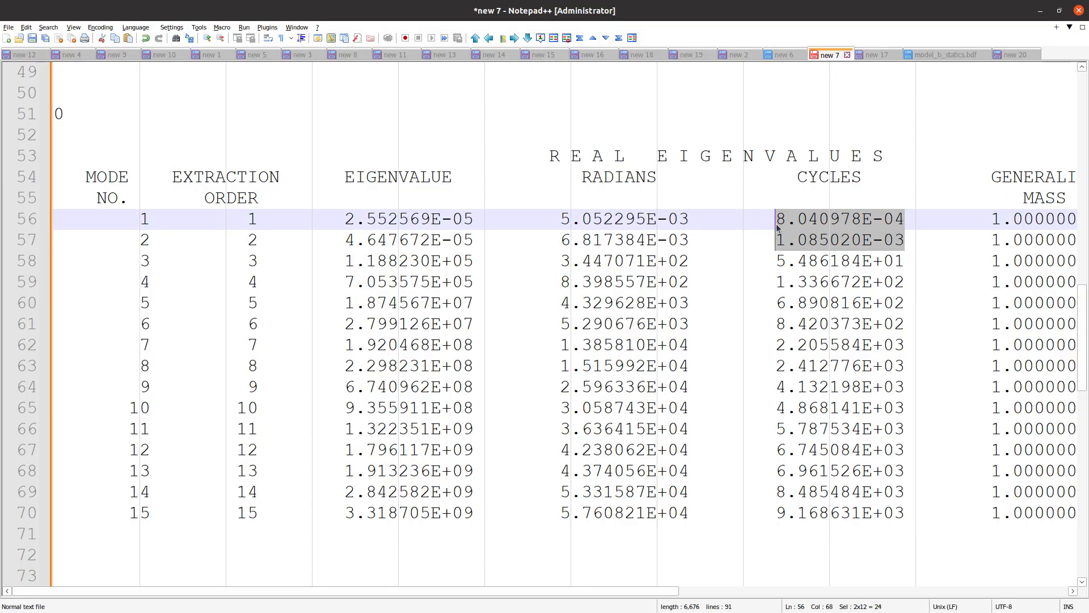
# Step: Return to the SOL 200 Web App and change the solution sequence in Pre to 103 - Normal modes
pyautogui.hotkey('alt', 'Tab')
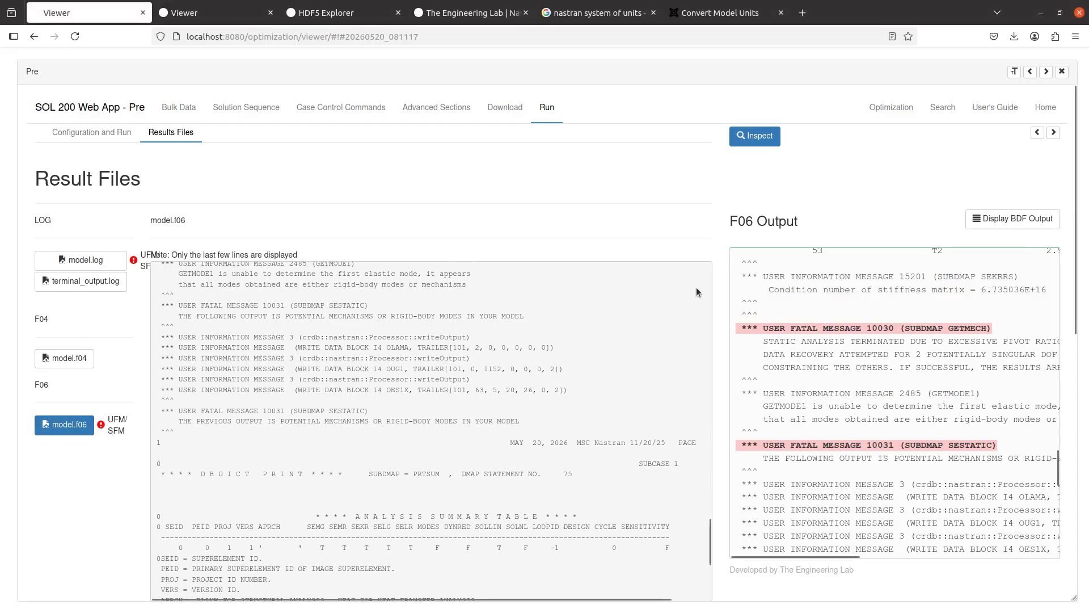
pyautogui.click(1062, 75)
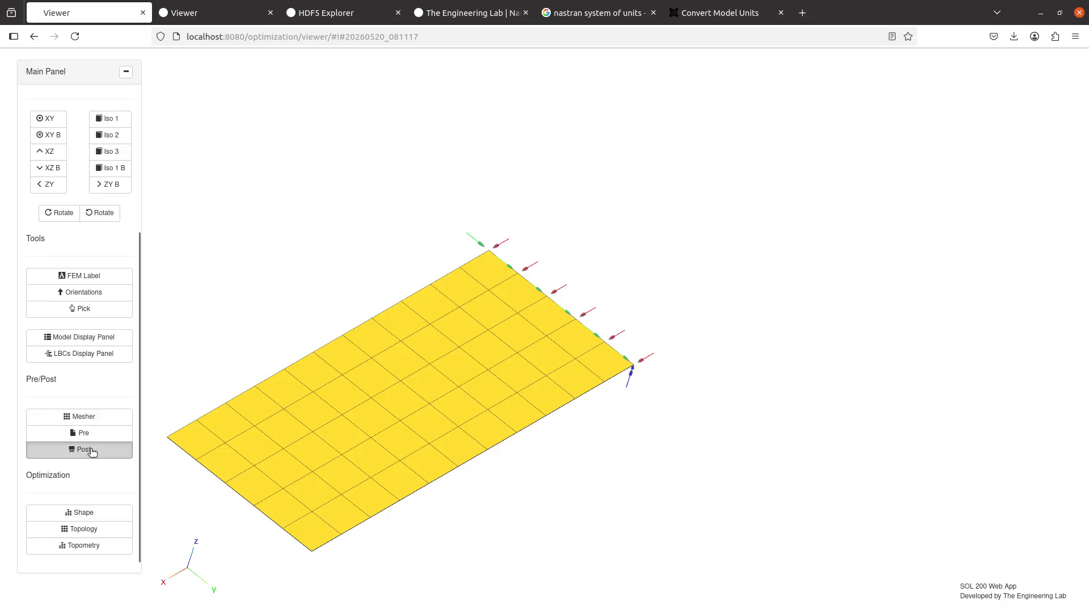
pyautogui.click(126, 449)
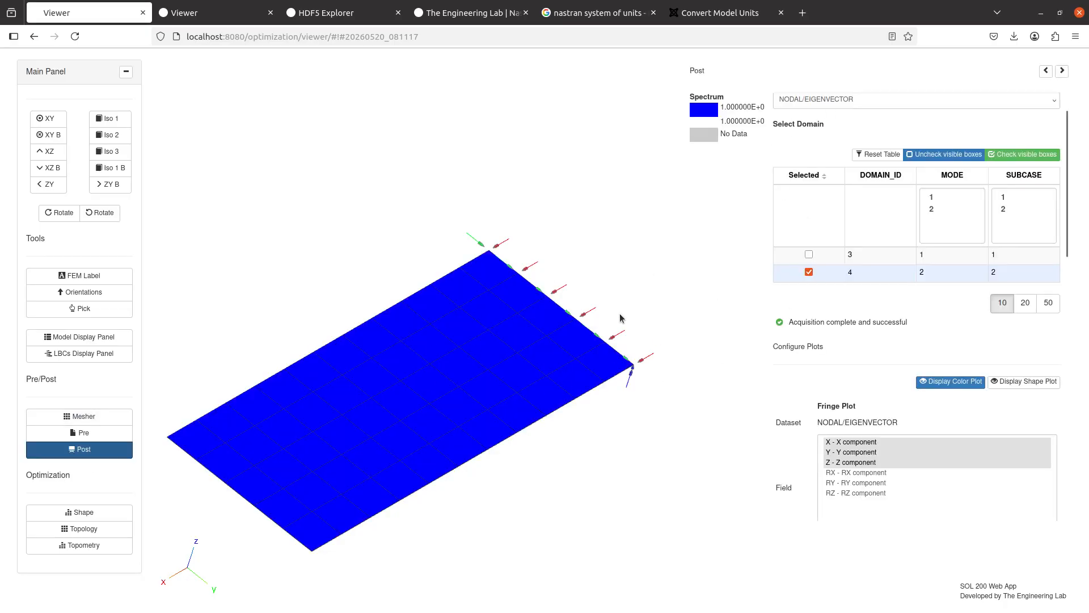
pyautogui.click(105, 433)
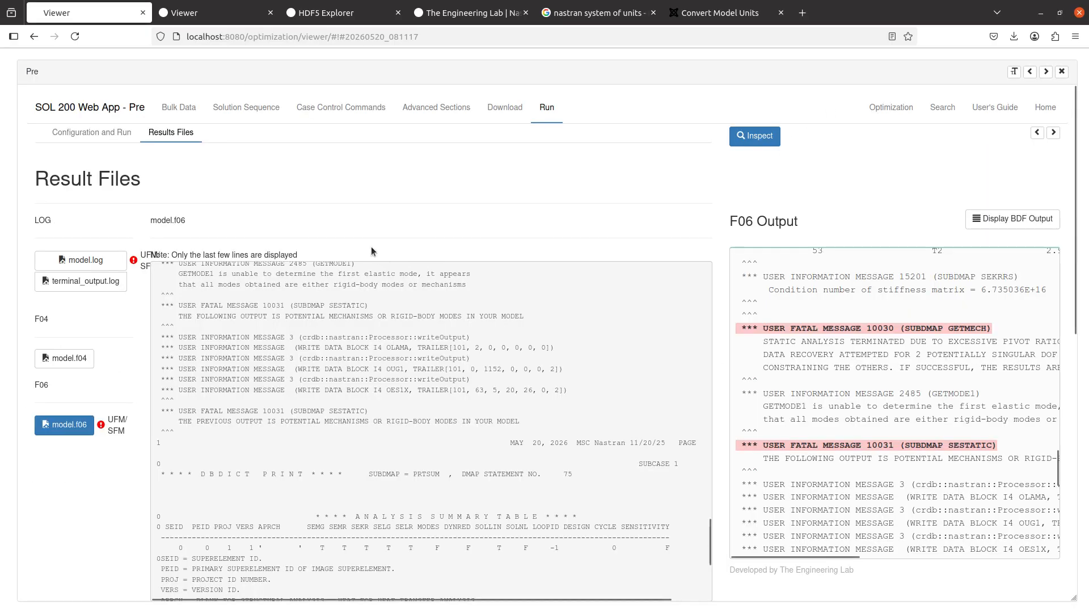
pyautogui.click(276, 113)
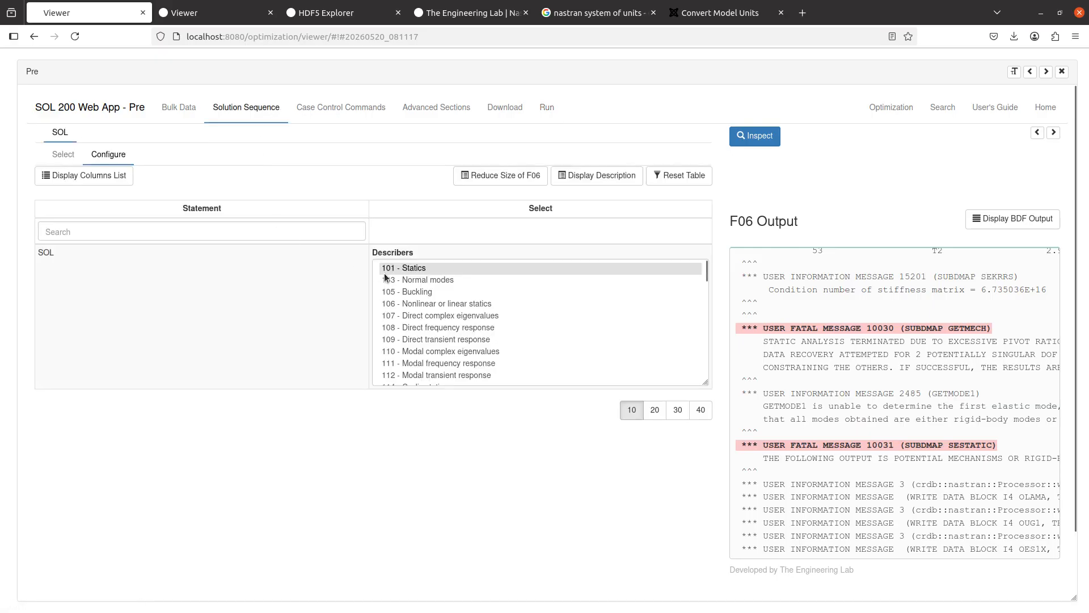
pyautogui.click(377, 329)
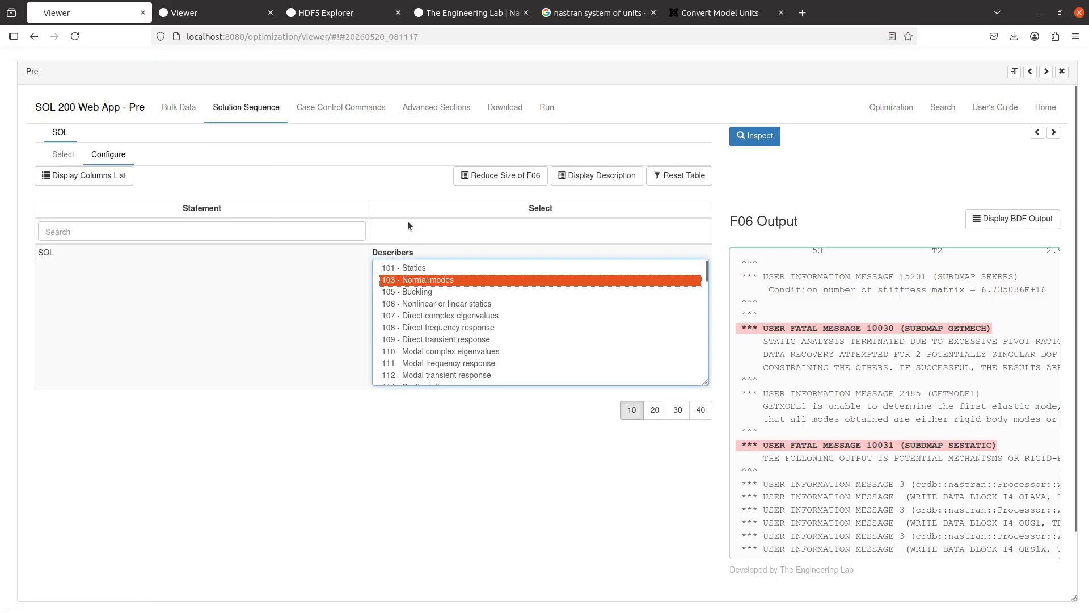
# Step: Upload the SOL 103 BDF with an immediate run and plot the eigenvector of domain 5 for mode 1
pyautogui.click(504, 107)
pyautogui.click(518, 267)
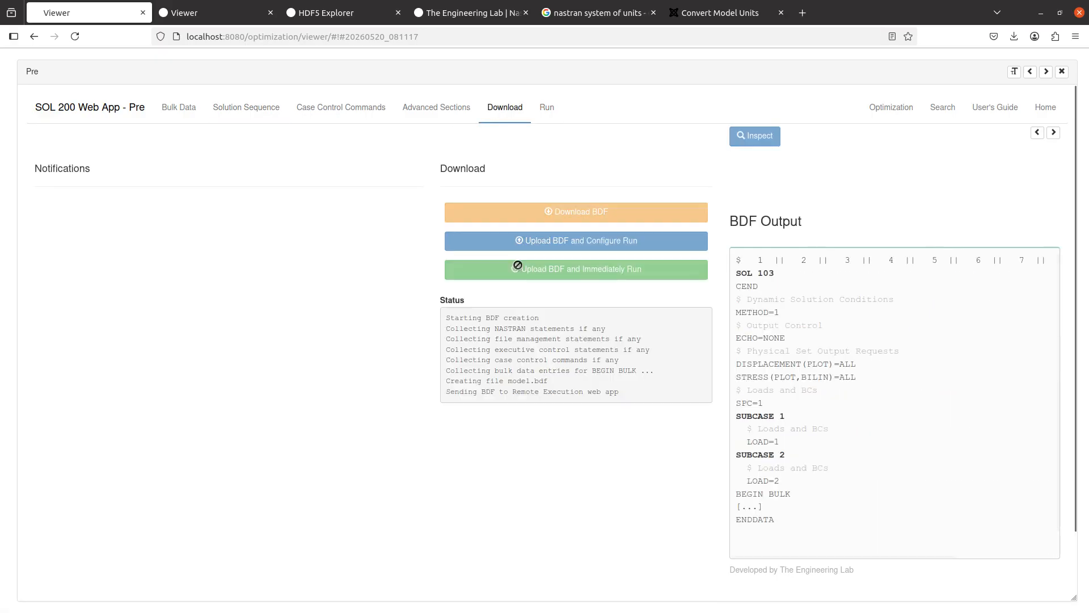
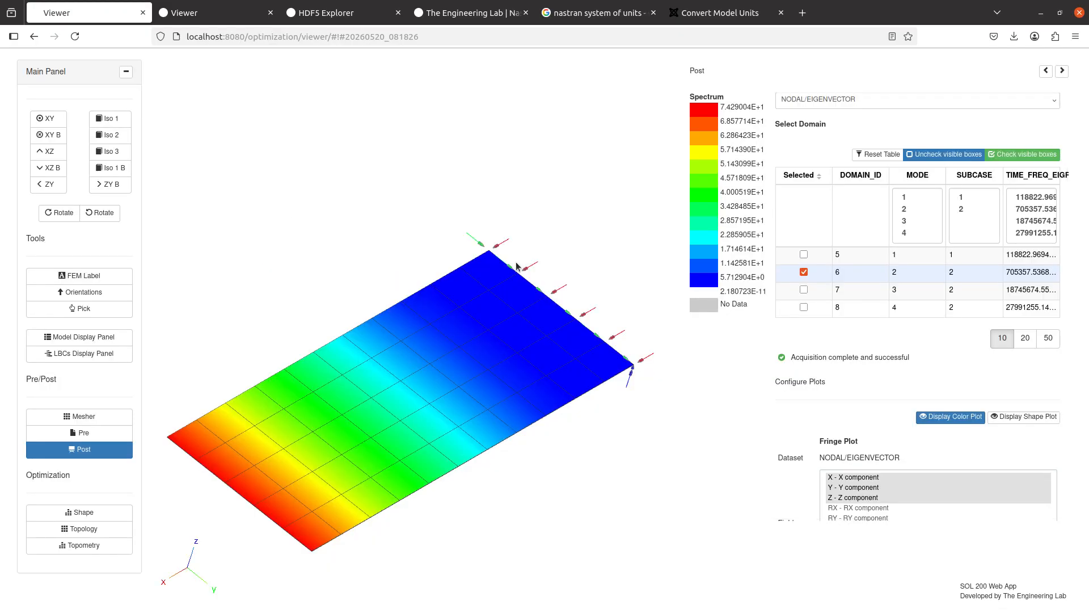
pyautogui.click(816, 256)
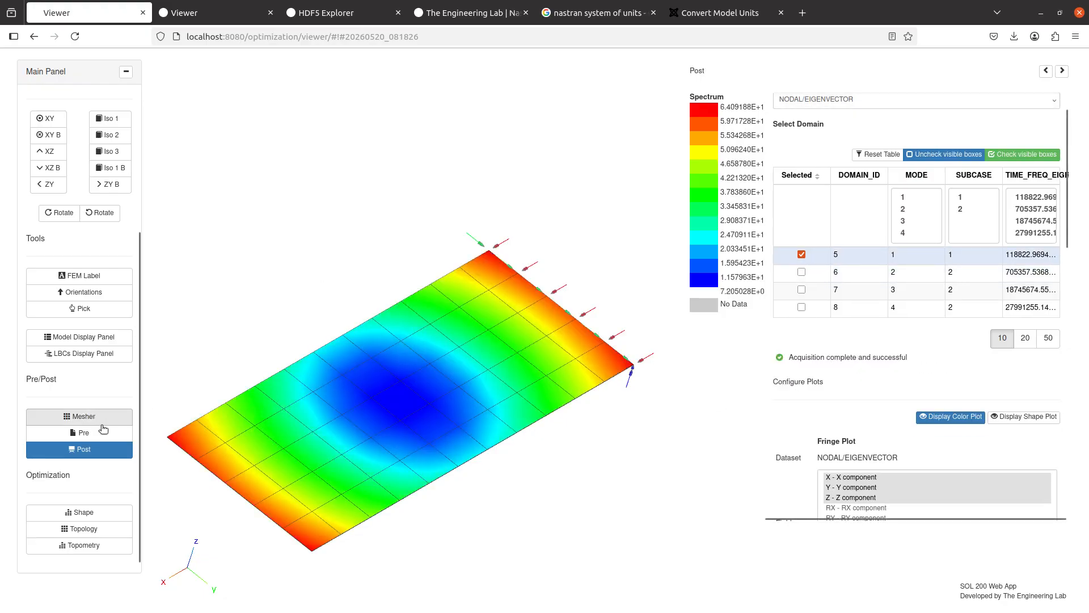
# Step: Create a second EIGRL bulk data entry with 15 desired roots and compare it with the frequency range of the first entry
pyautogui.click(102, 432)
pyautogui.click(168, 107)
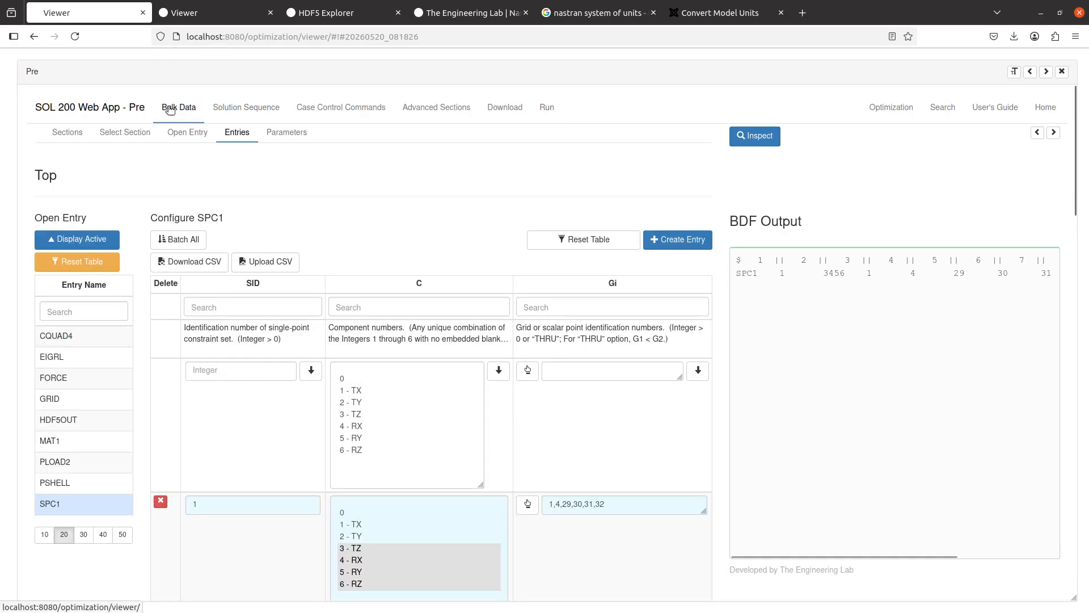
pyautogui.click(59, 356)
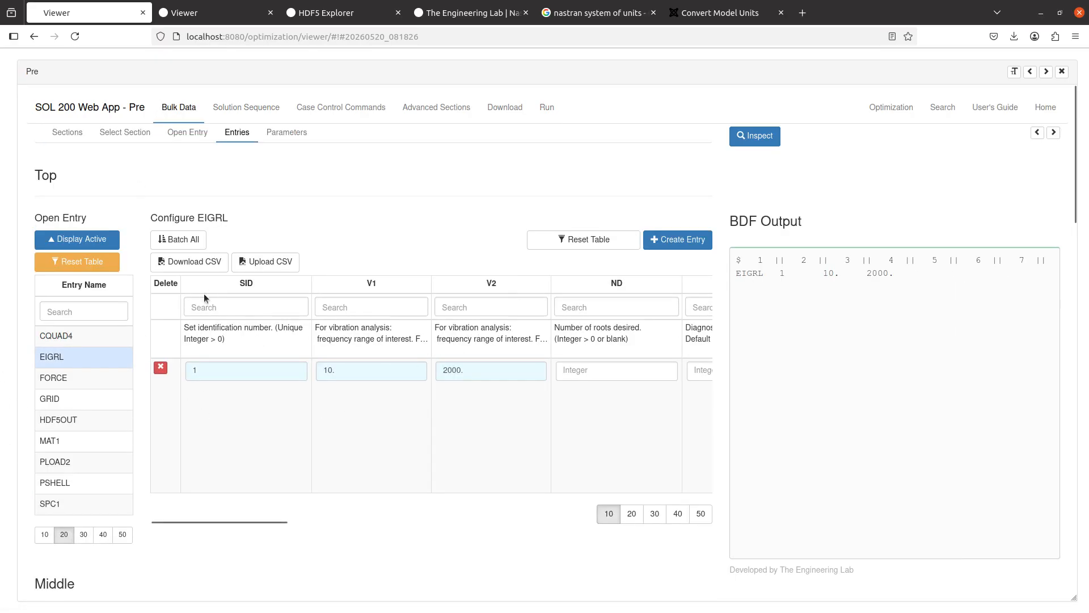
pyautogui.click(661, 240)
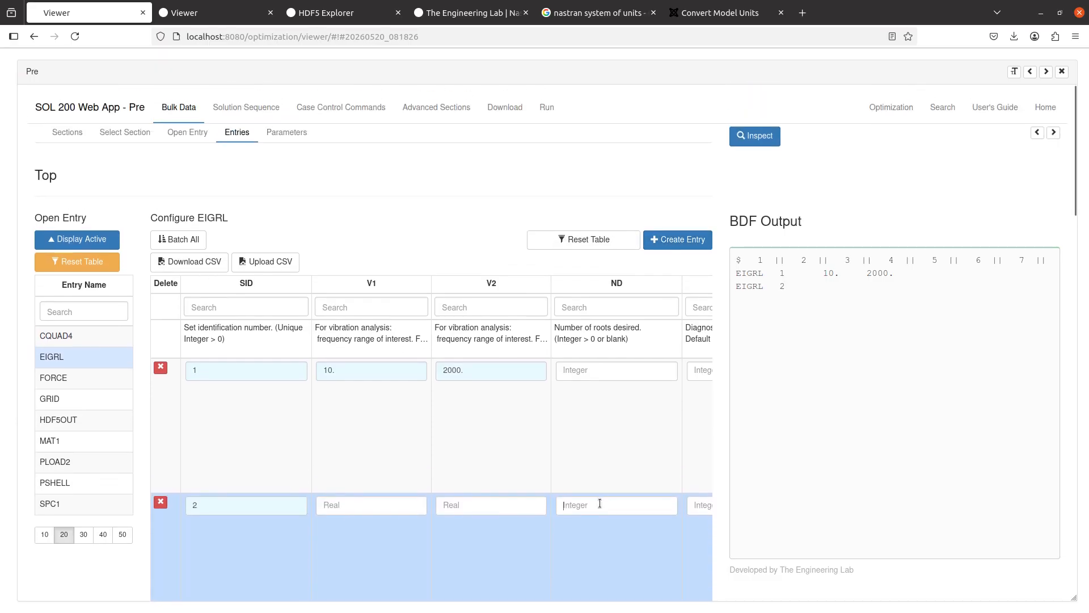
pyautogui.click(599, 503)
pyautogui.write('15')
pyautogui.click(581, 470)
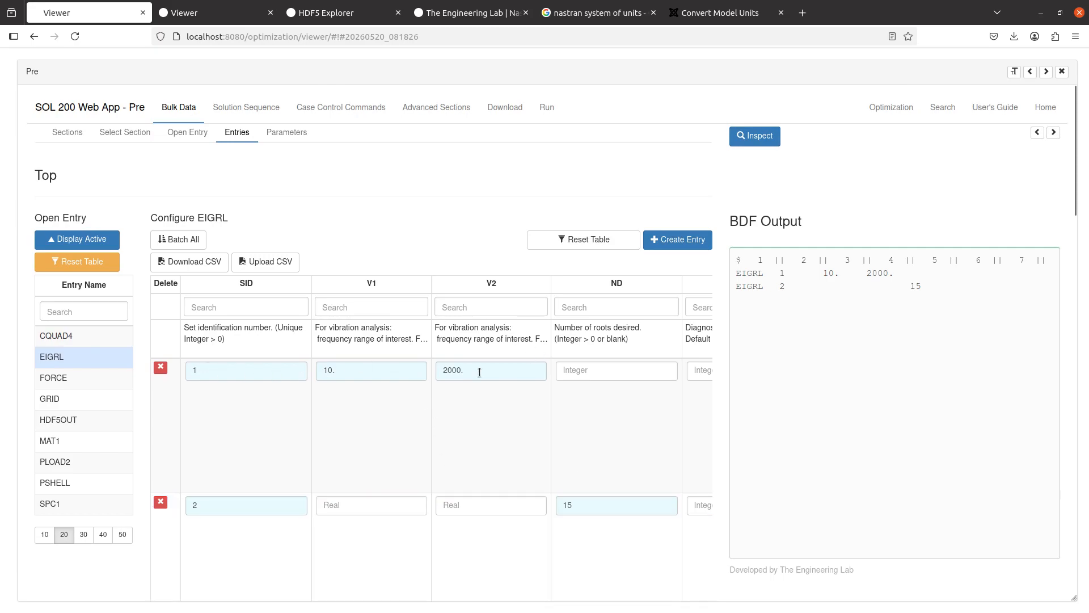
pyautogui.click(372, 369)
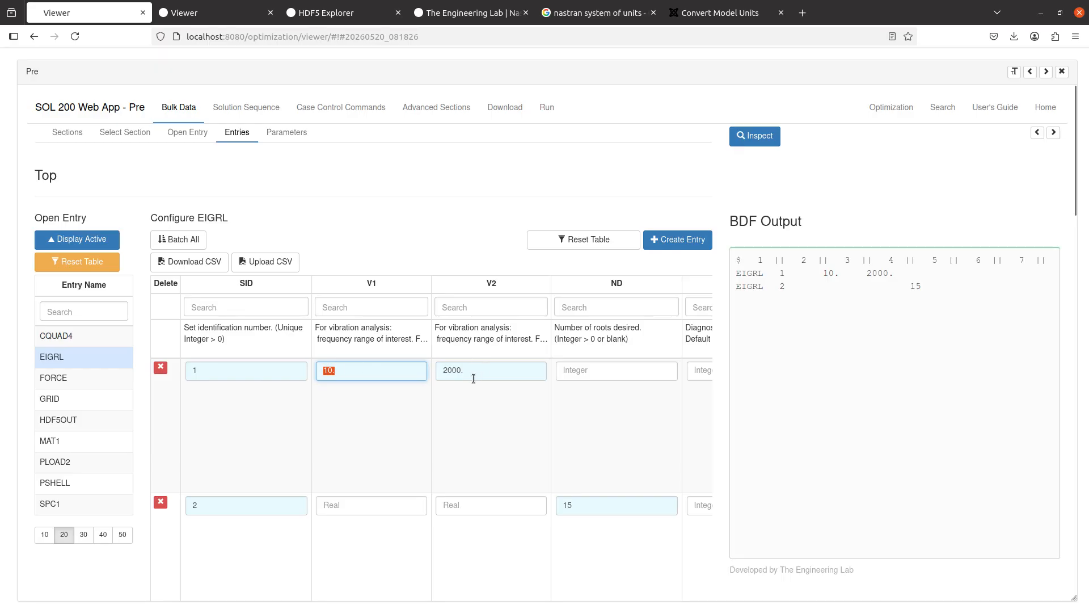
pyautogui.click(348, 377)
pyautogui.scroll(-4, 331, 491)
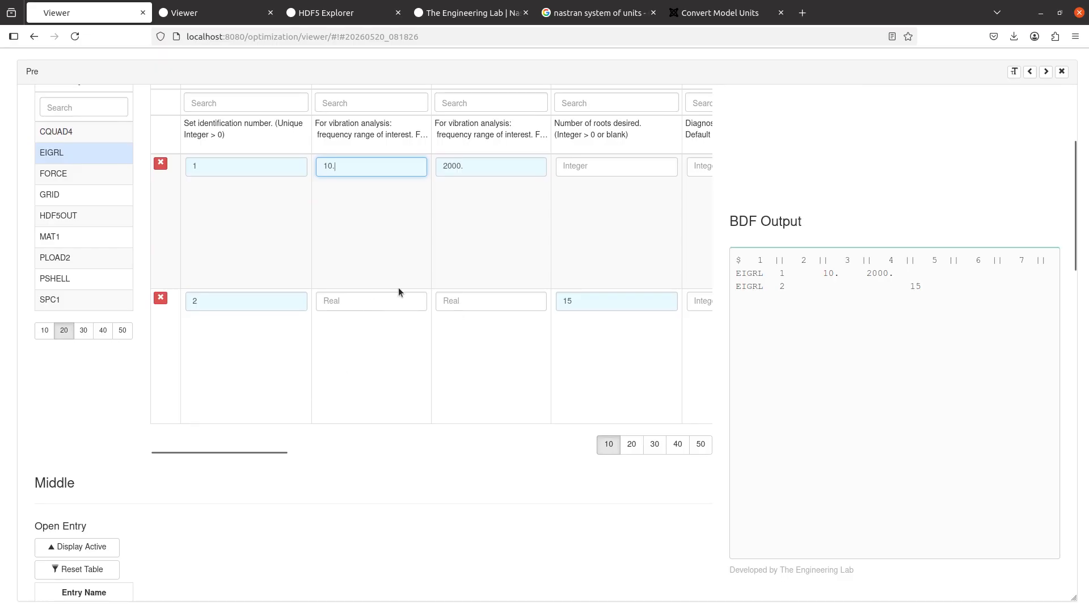
pyautogui.click(465, 372)
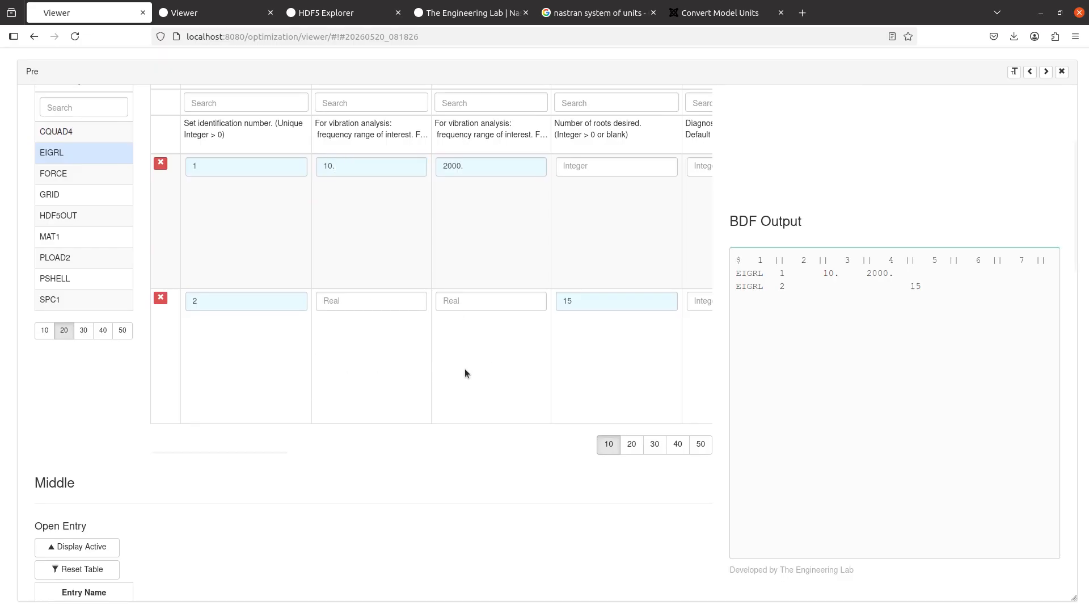
pyautogui.scroll(4, 458, 366)
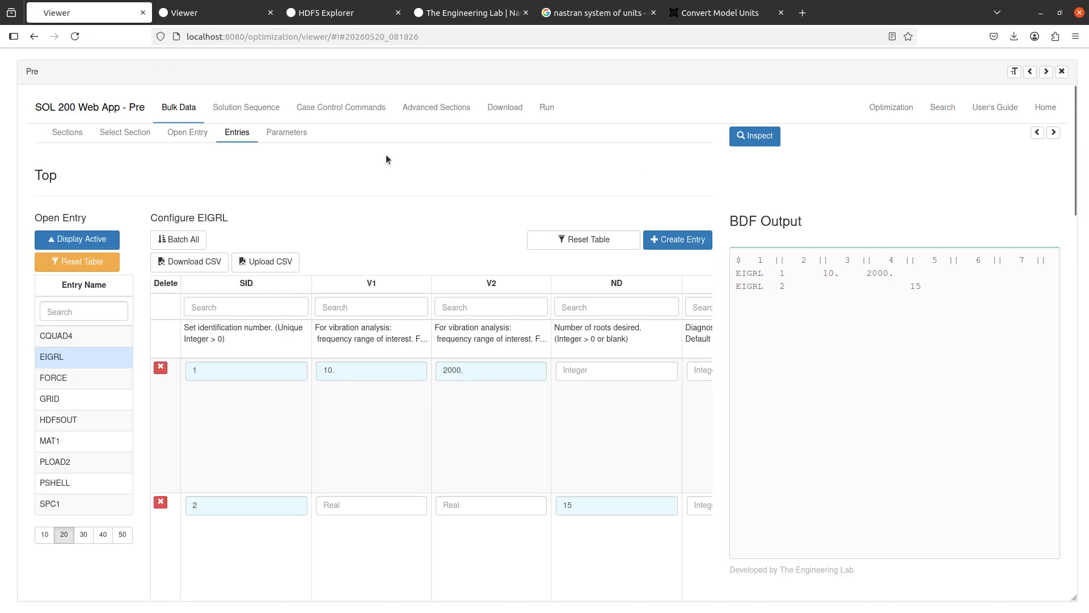
# Step: Set the METHOD case control command above the subcases to EIGRL - 2
pyautogui.click(363, 108)
pyautogui.click(63, 155)
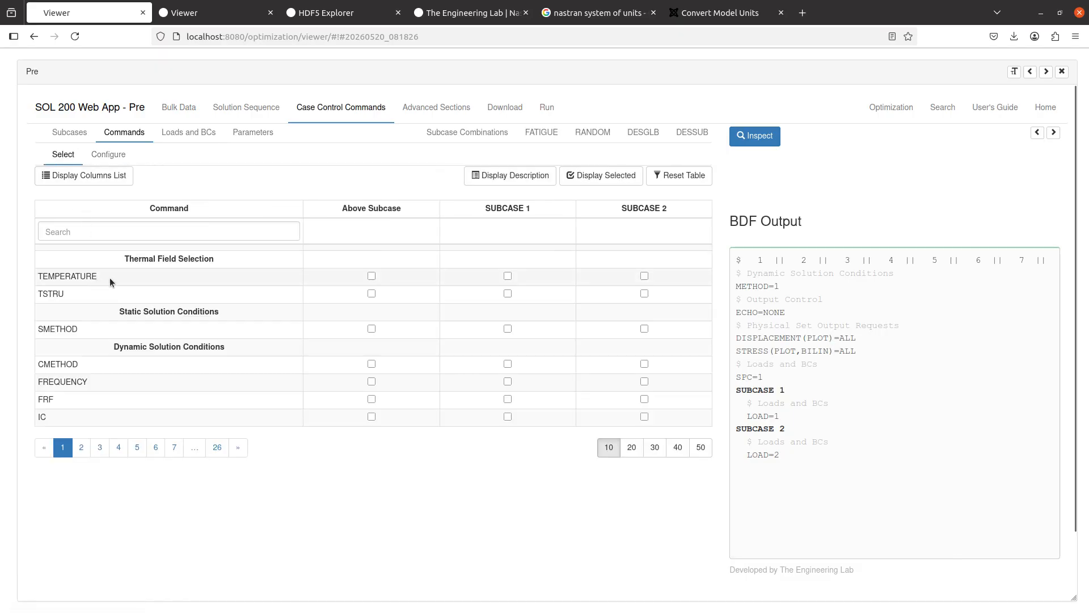
pyautogui.click(108, 154)
pyautogui.click(254, 423)
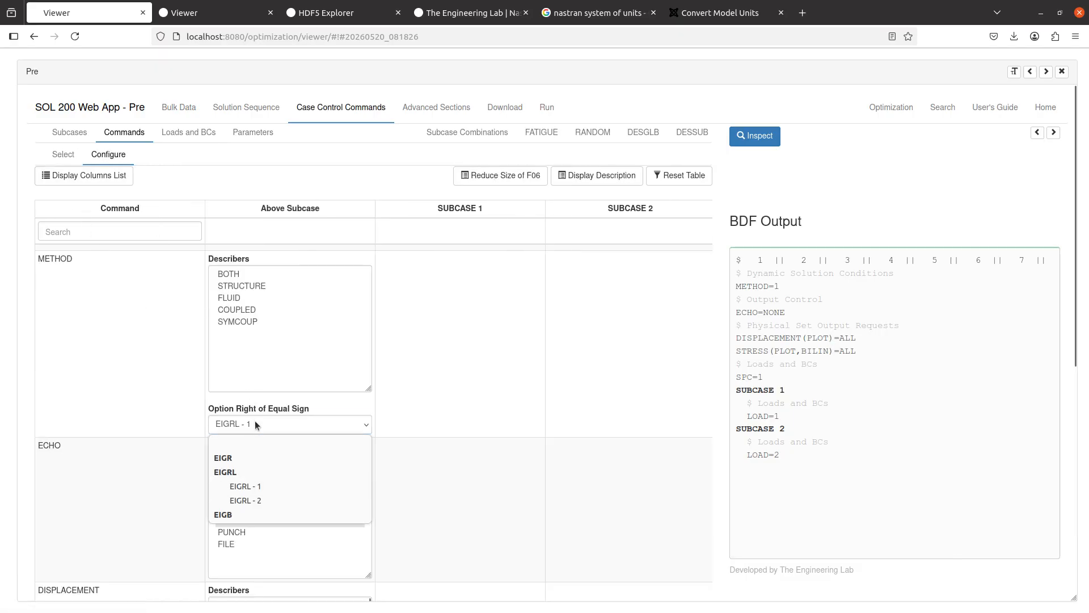
pyautogui.click(247, 500)
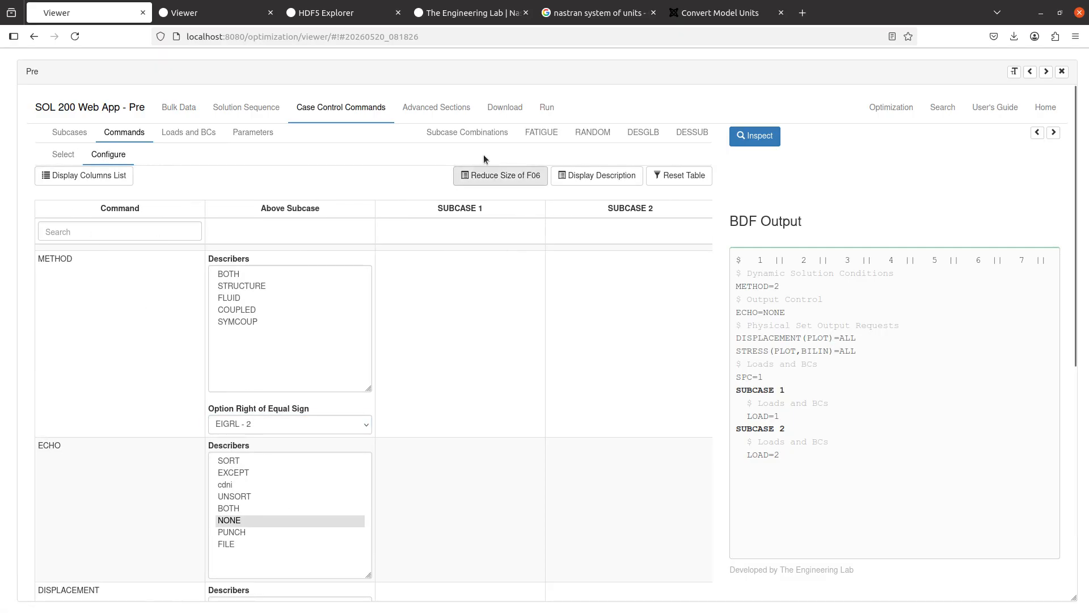
# Step: Upload the updated BDF with an immediate run and open its eigenvector results in Post
pyautogui.click(499, 109)
pyautogui.click(568, 269)
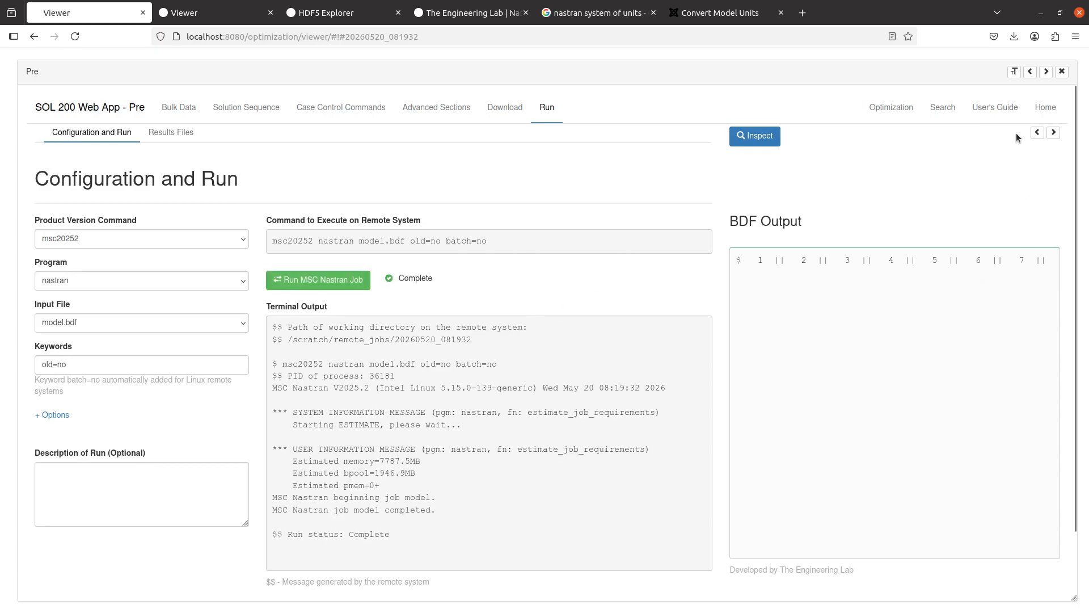
pyautogui.click(1060, 75)
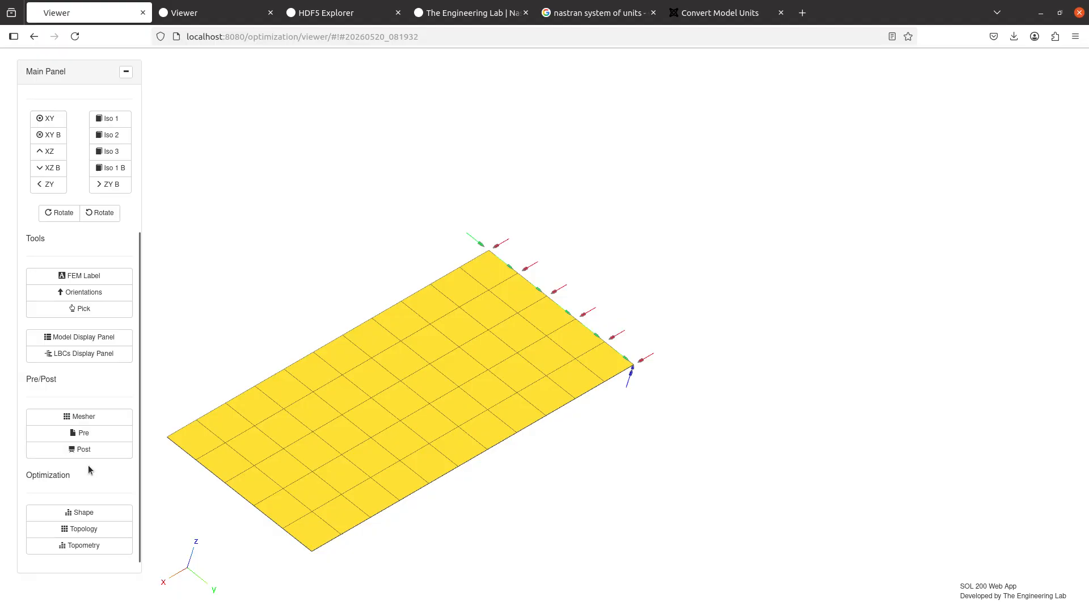
pyautogui.click(86, 451)
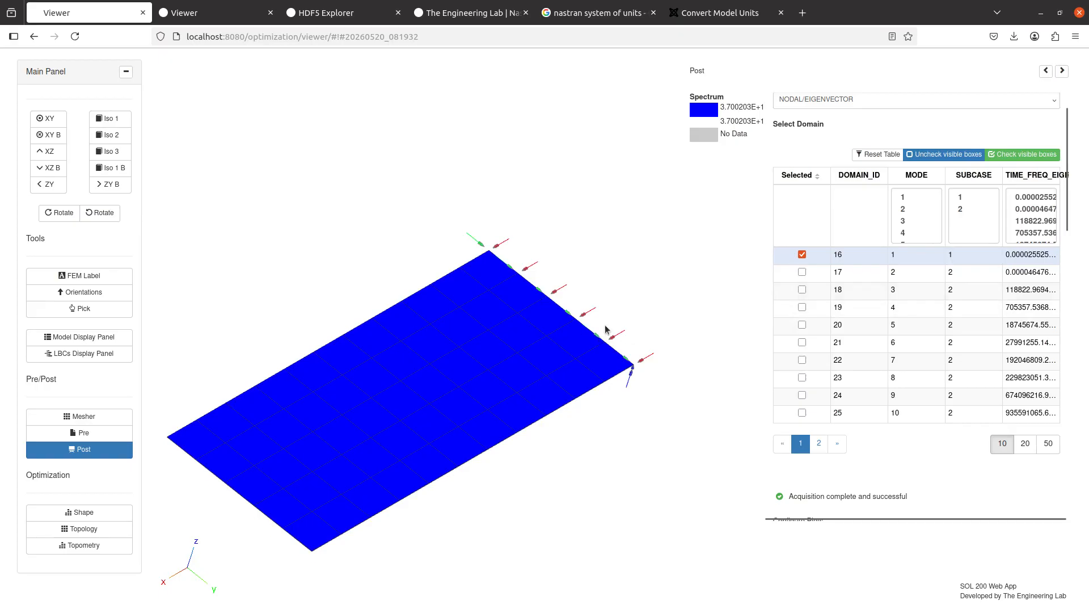
# Step: Display the shape plot of the mode 1 eigenvector with a scale factor of .1
pyautogui.moveTo(605, 327); pyautogui.dragTo(573, 400)
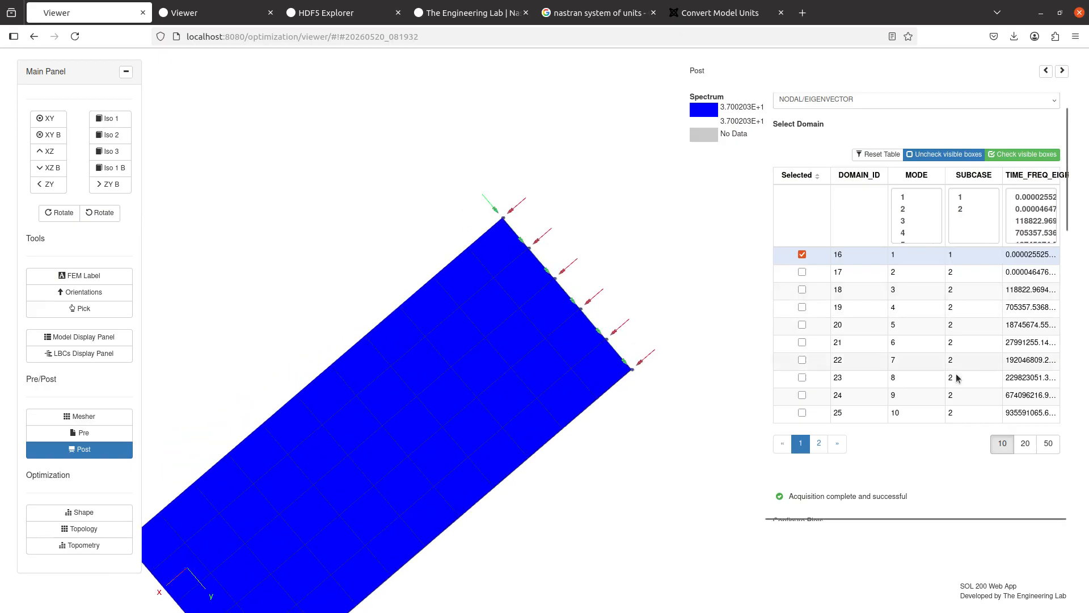
pyautogui.scroll(-5, 843, 417)
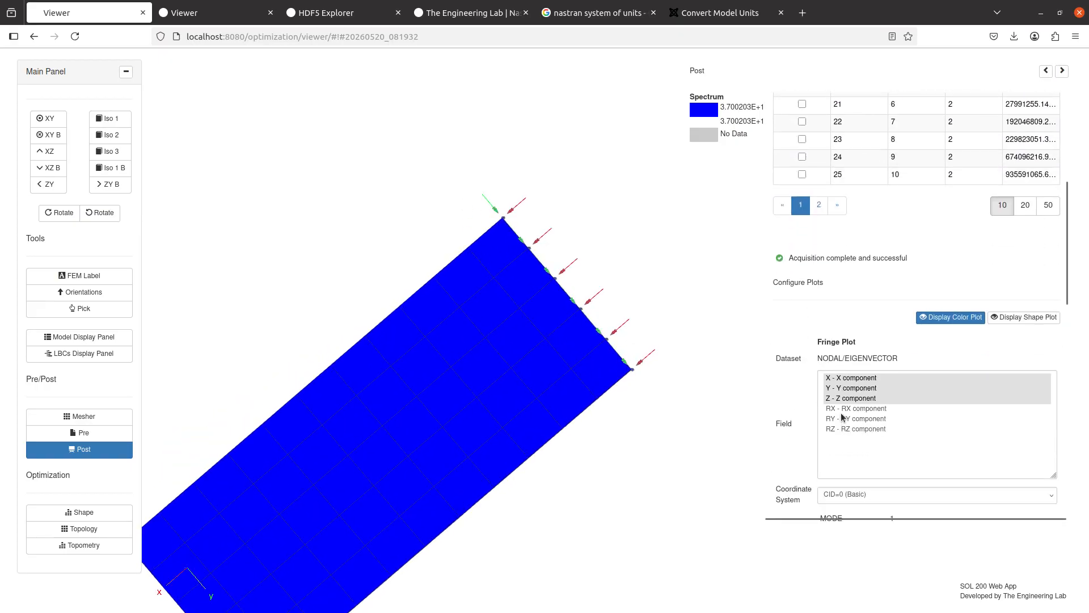
pyautogui.click(1045, 319)
pyautogui.click(1046, 319)
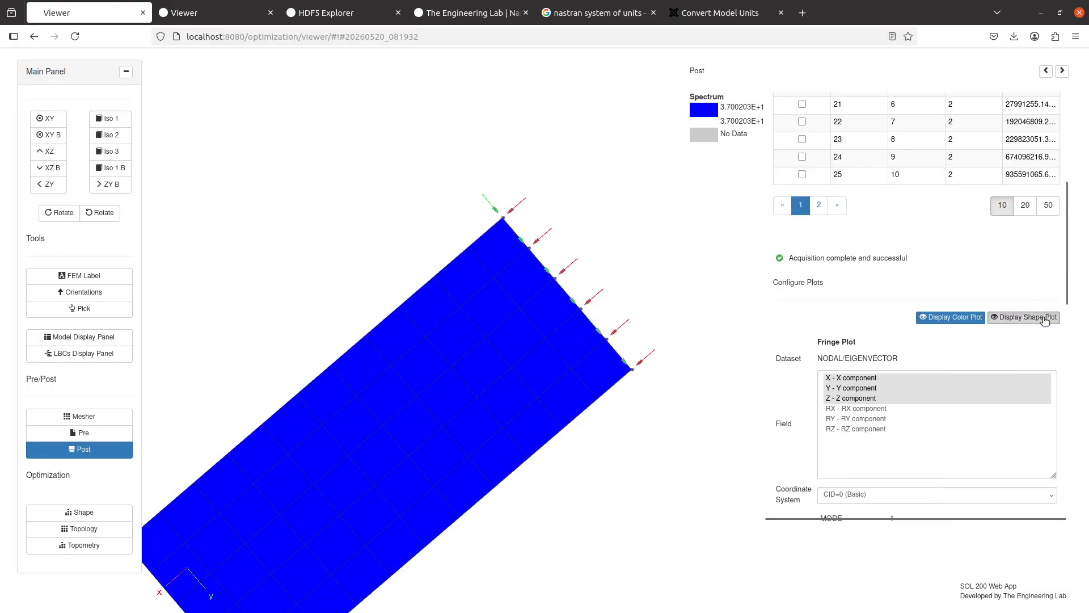
pyautogui.scroll(-3, 1017, 367)
pyautogui.scroll(1, 1017, 369)
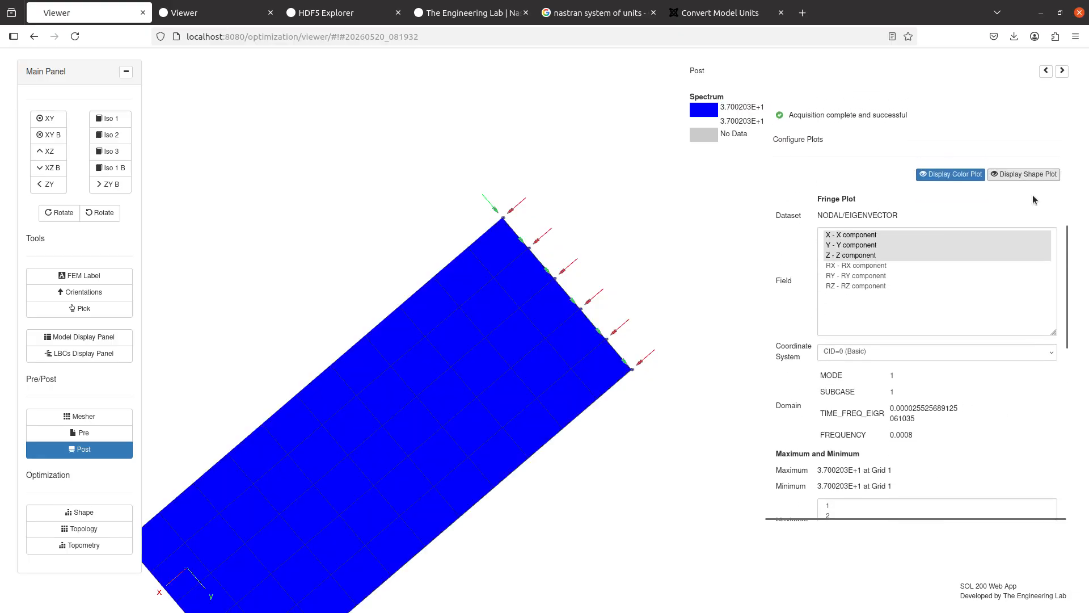
pyautogui.click(992, 175)
pyautogui.click(944, 375)
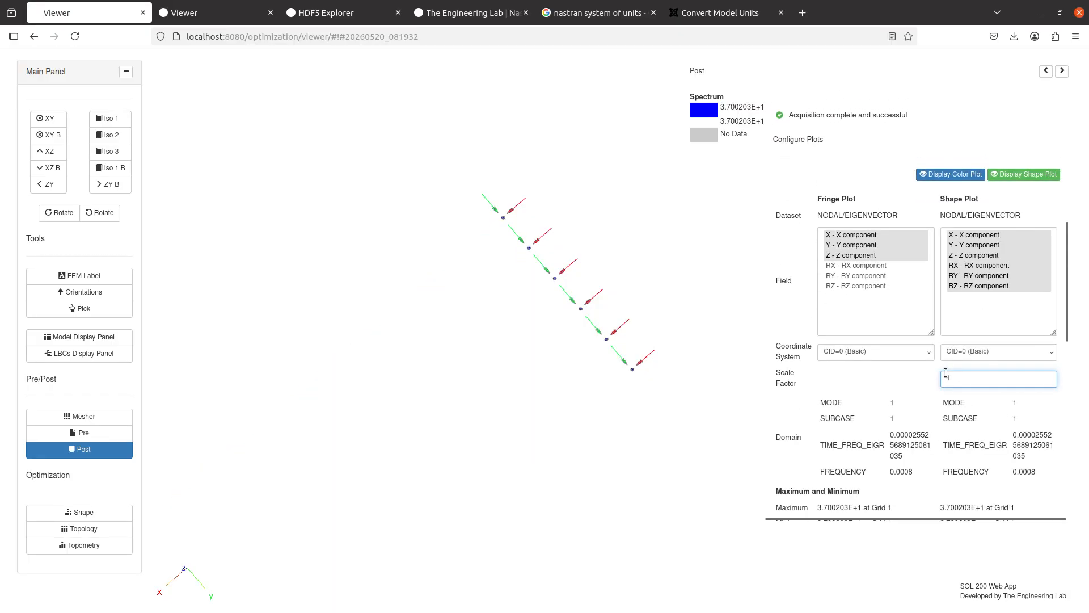
pyautogui.write('.')
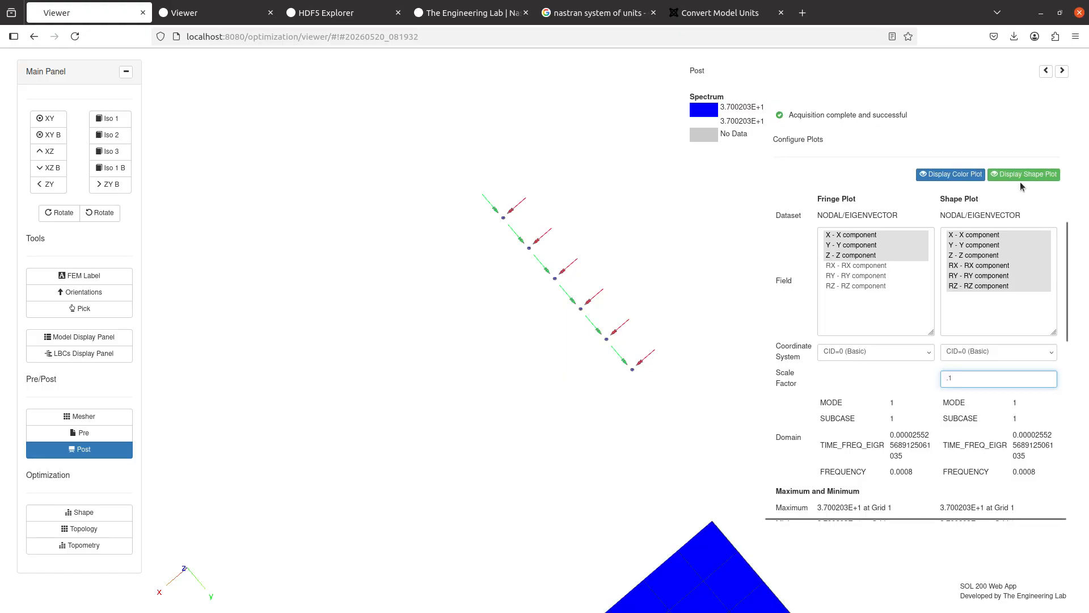
# Step: Toggle the mode 1 shape plot off and on to compare the displaced and undeformed plate
pyautogui.click(1023, 178)
pyautogui.scroll(-5, 528, 286)
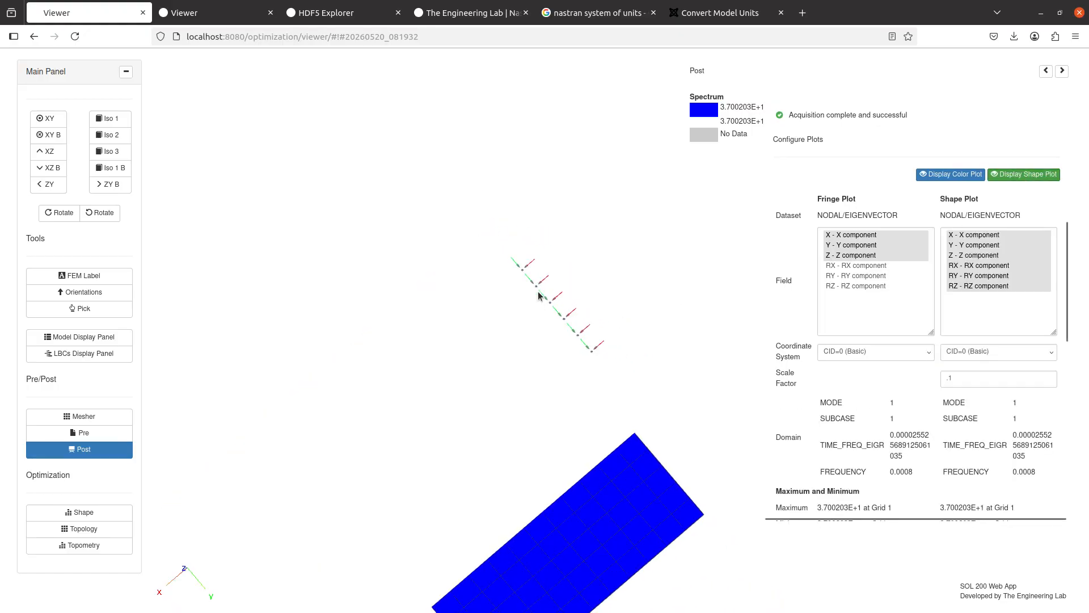
pyautogui.click(1045, 176)
pyautogui.click(1047, 179)
pyautogui.click(1047, 179)
pyautogui.click(1047, 179)
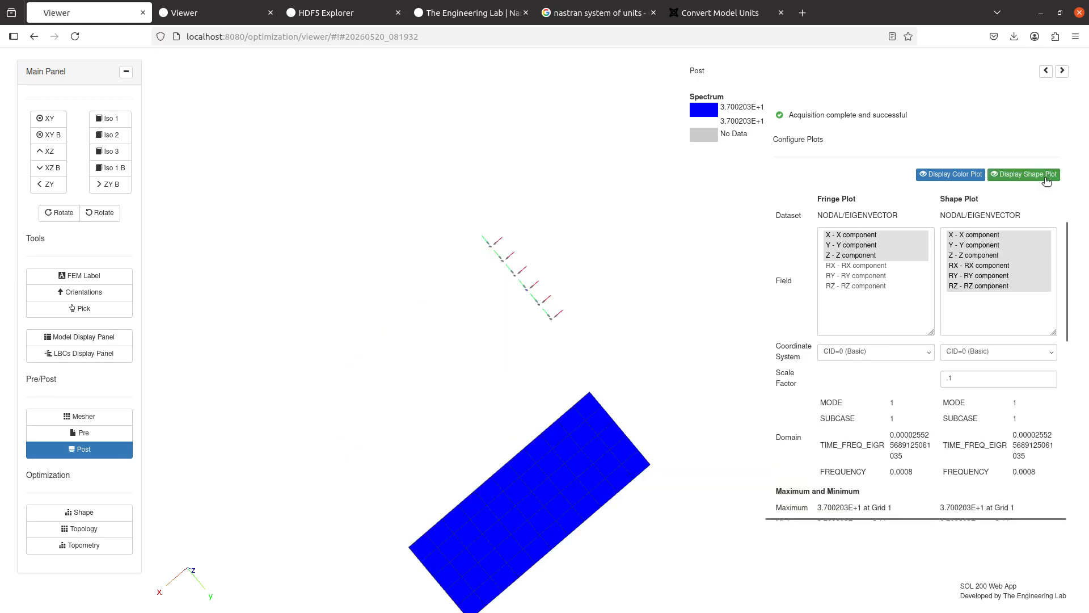
# Step: Acquire the mode 2 eigenvector, compare its shape plot with the undeformed plate, and check the mode's frequency
pyautogui.scroll(5, 863, 176)
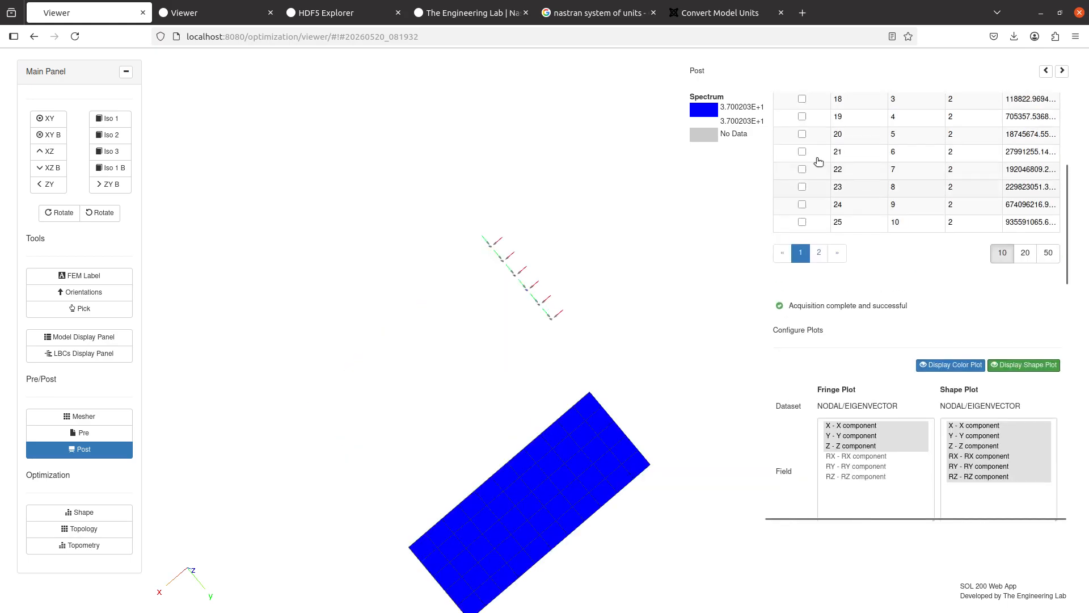
pyautogui.click(802, 176)
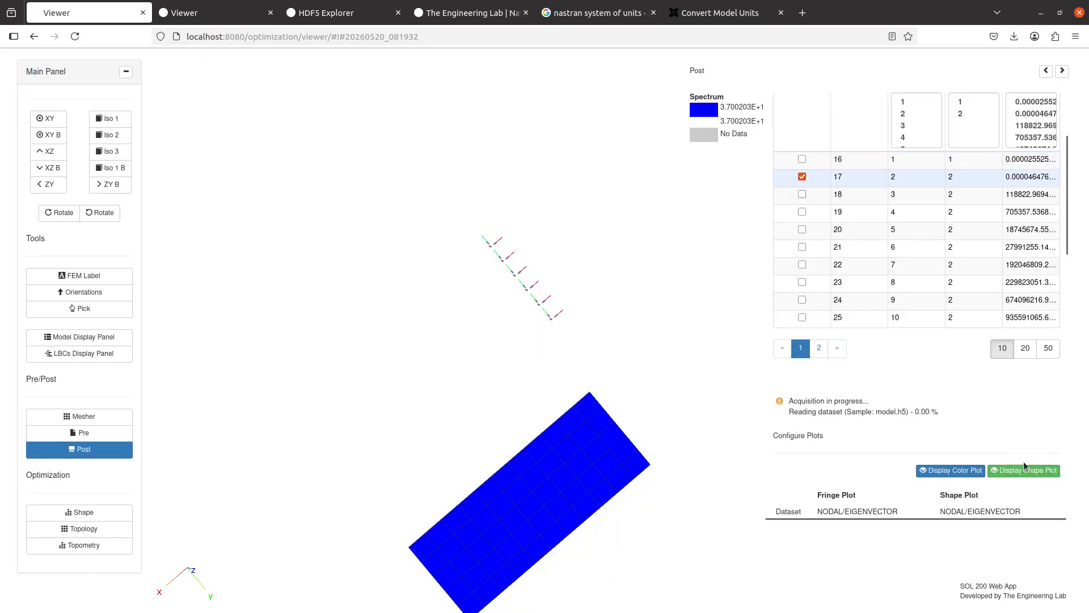
pyautogui.click(1031, 471)
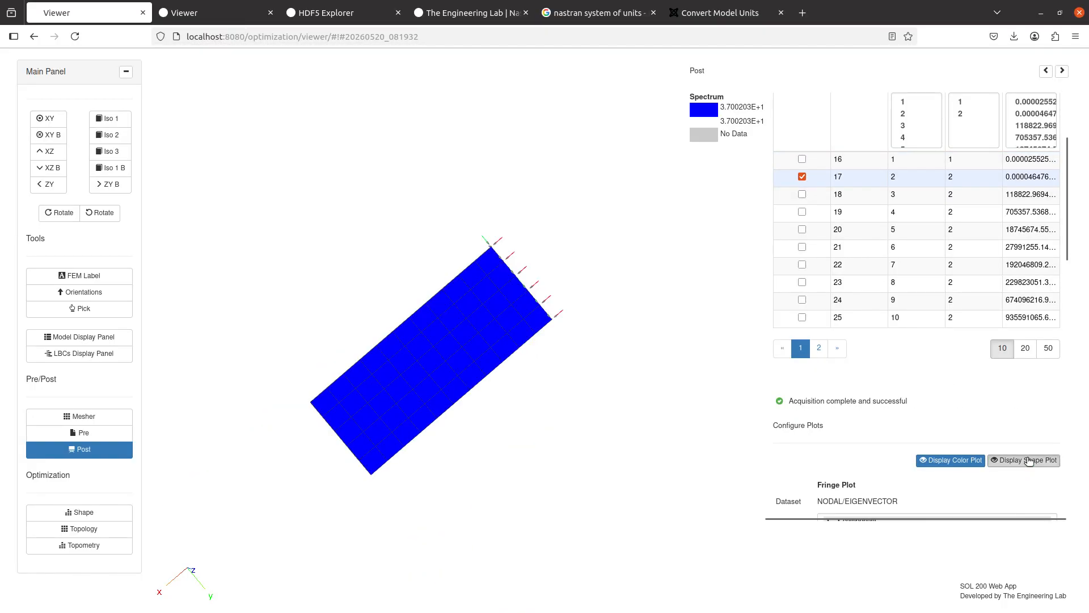
pyautogui.scroll(-3, 938, 398)
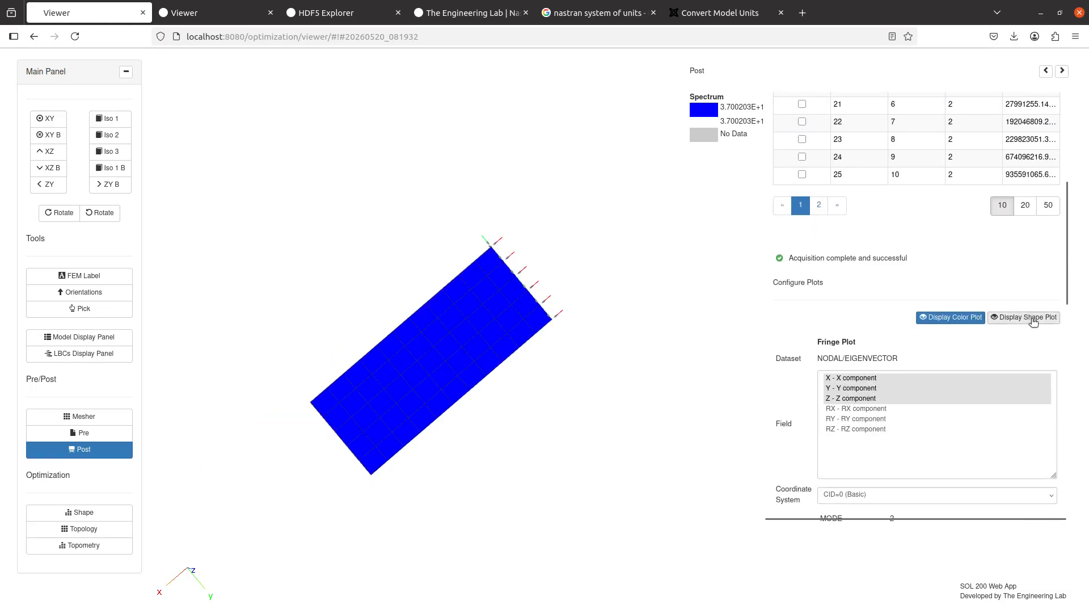
pyautogui.scroll(-5, 797, 303)
pyautogui.moveTo(824, 330); pyautogui.dragTo(919, 334)
pyautogui.click(900, 334)
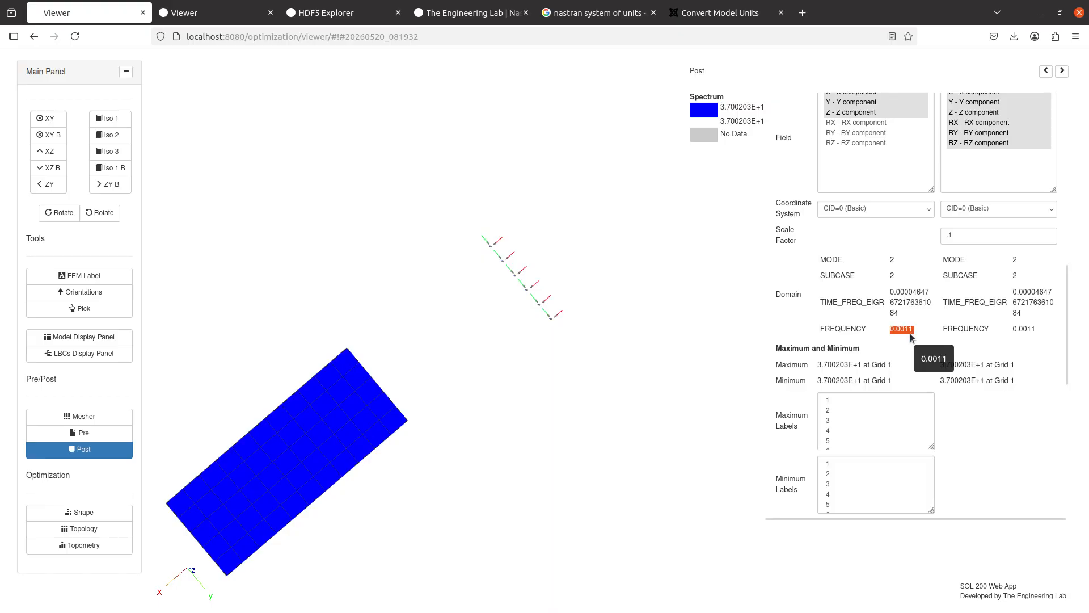
# Step: Plot the mode 3 eigenvector and check its frequency
pyautogui.scroll(6, 910, 336)
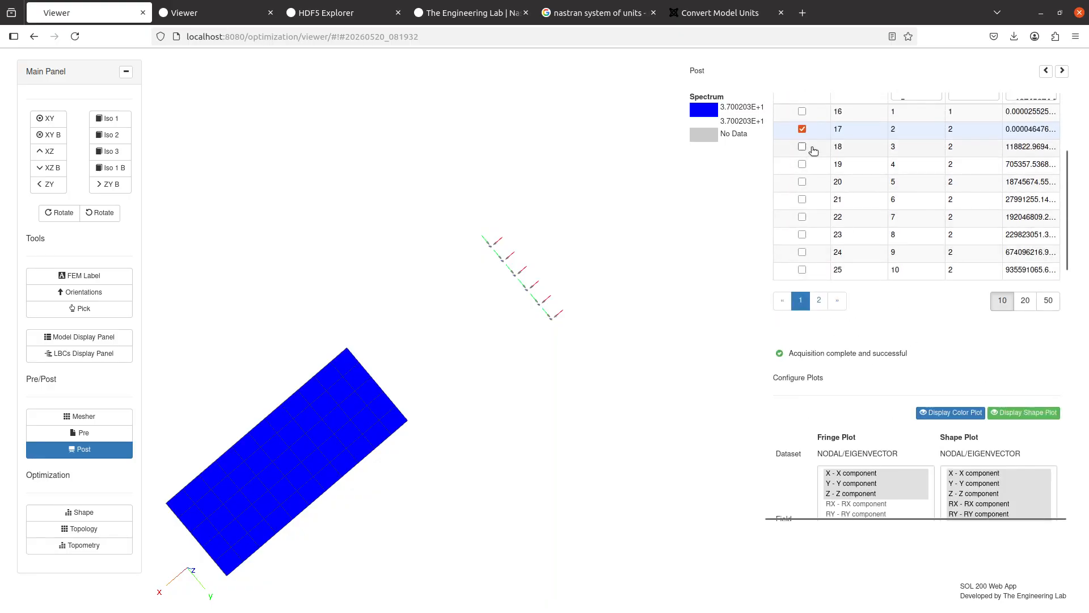
pyautogui.click(802, 146)
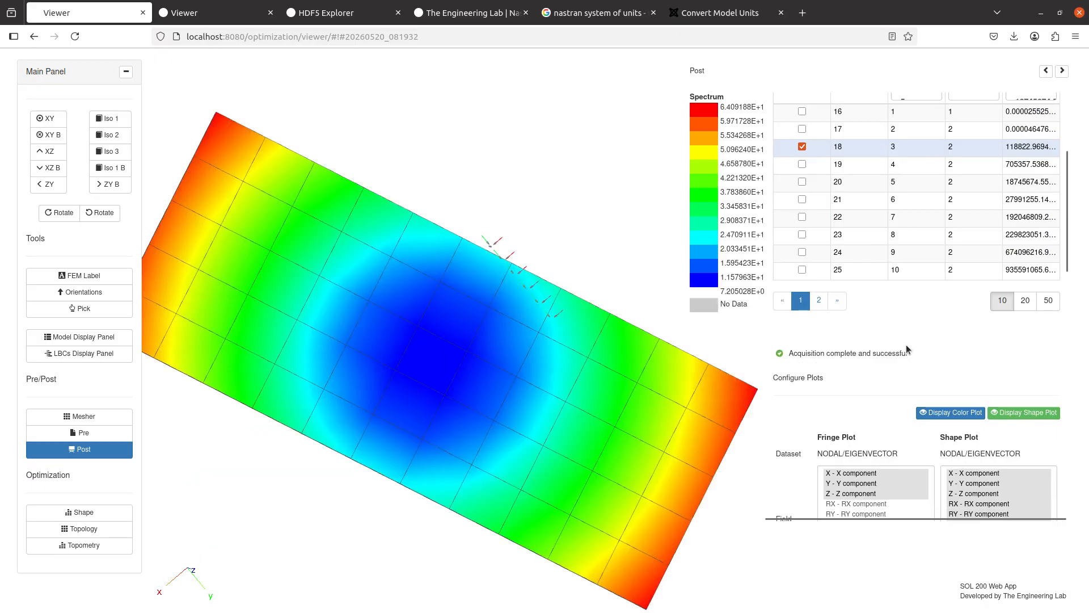
pyautogui.scroll(-4, 906, 345)
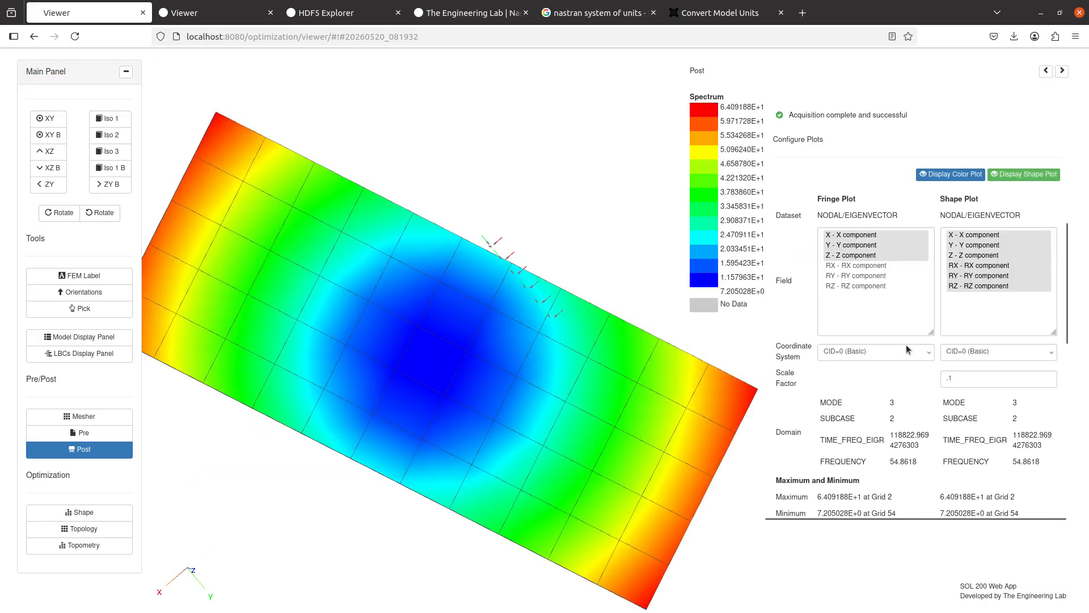
pyautogui.doubleClick(901, 462)
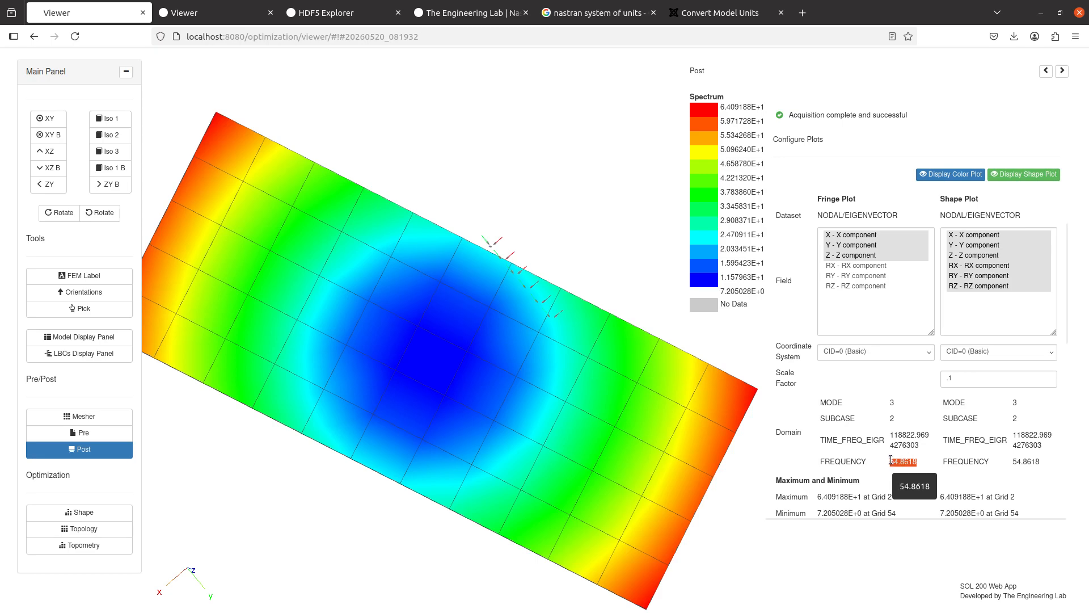
# Step: Return to the mode 1 eigenvector and switch its shape plot on and off to examine the plate's rigid-body motion
pyautogui.scroll(5, 817, 289)
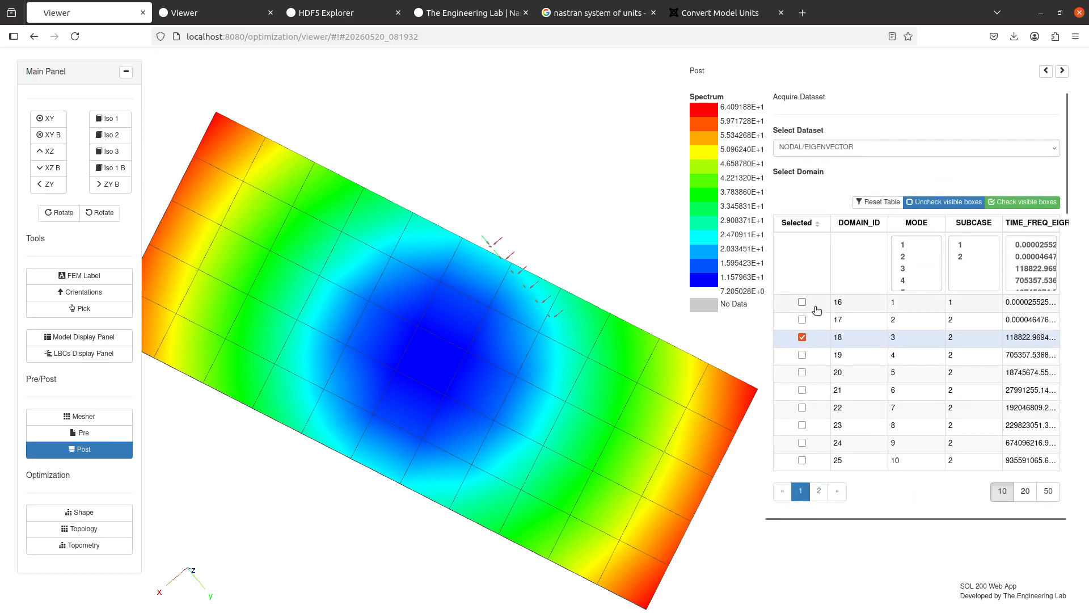
pyautogui.click(816, 309)
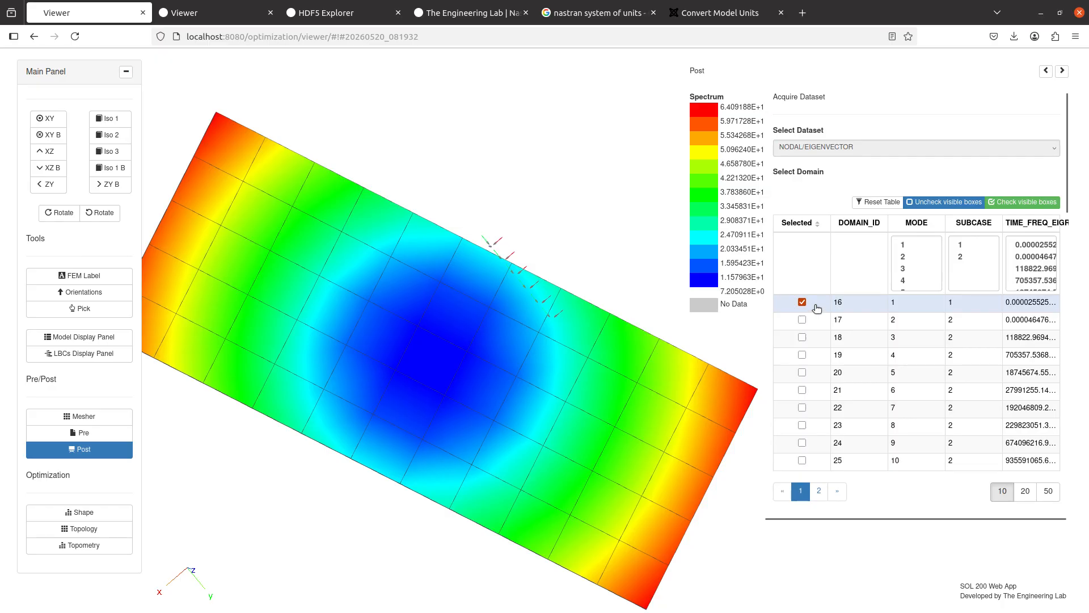
pyautogui.scroll(-5, 855, 352)
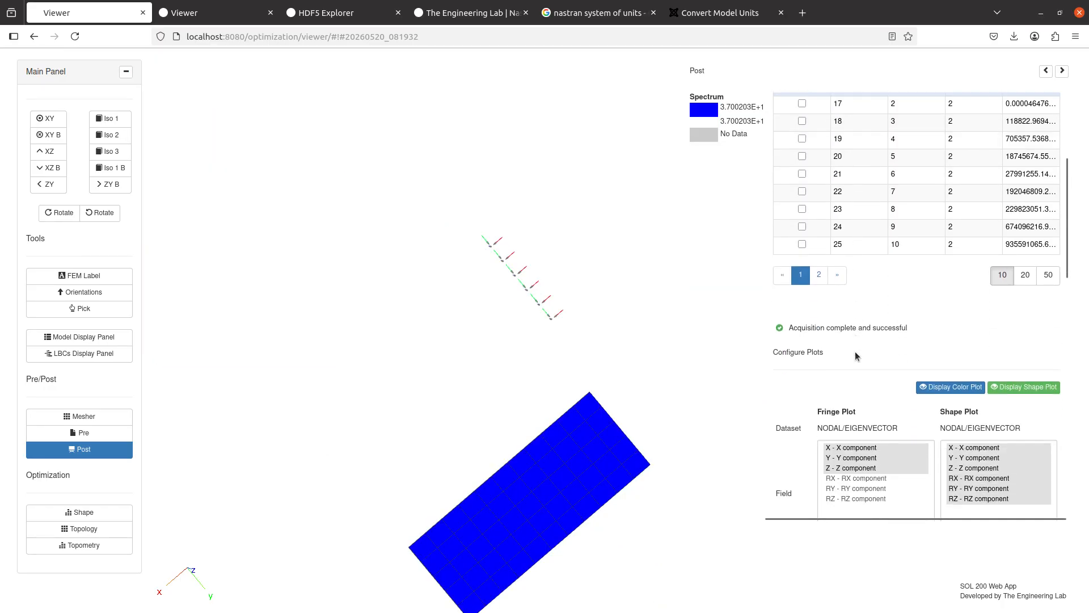
pyautogui.scroll(-4, 855, 356)
pyautogui.click(1050, 174)
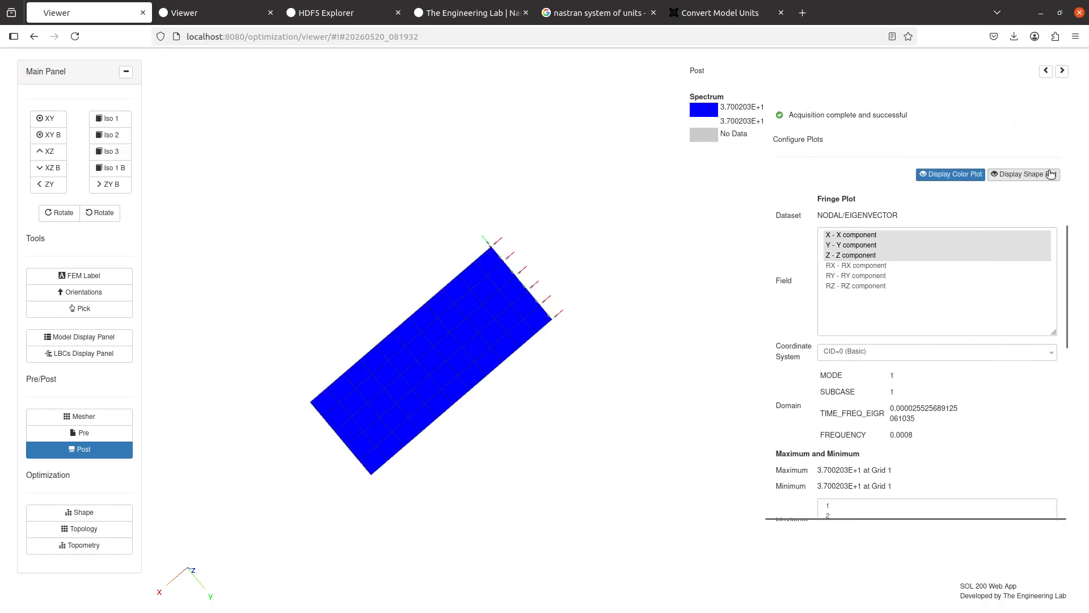
pyautogui.click(1049, 174)
pyautogui.click(1050, 174)
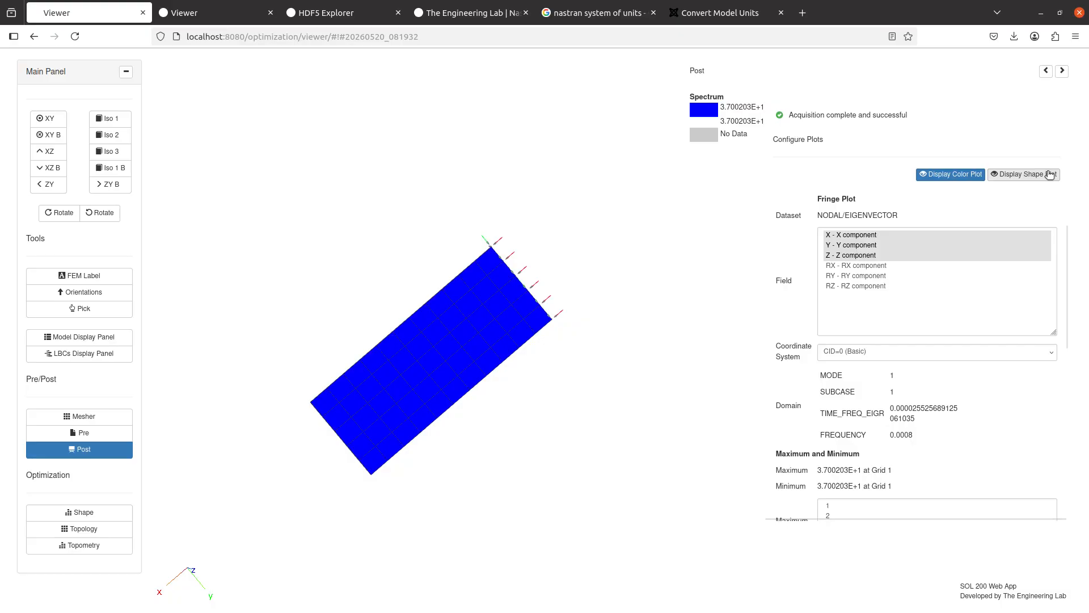
pyautogui.click(1050, 174)
pyautogui.click(1050, 174)
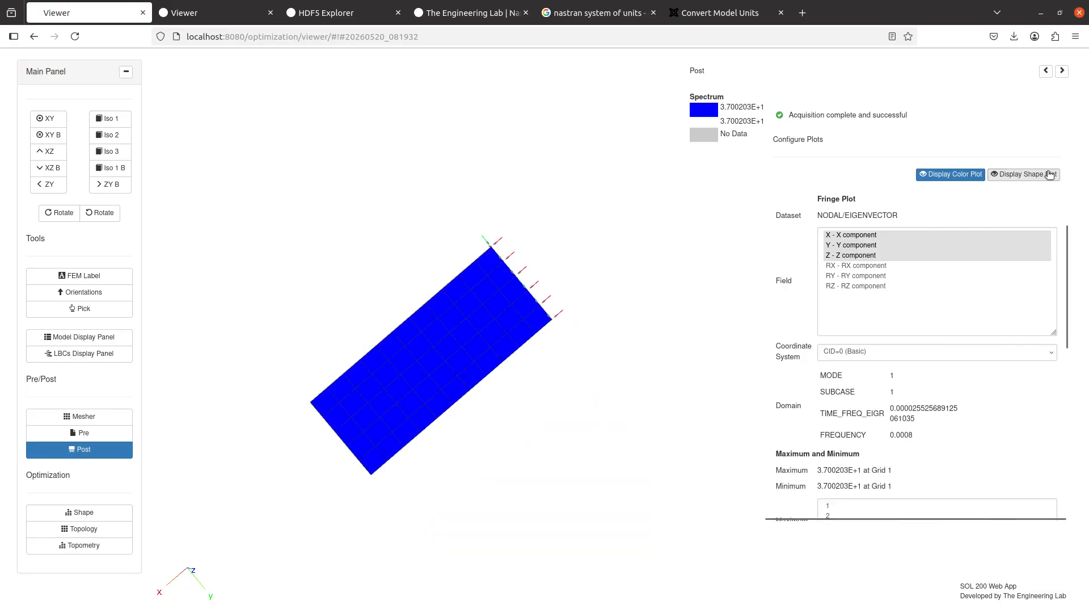
pyautogui.click(1050, 174)
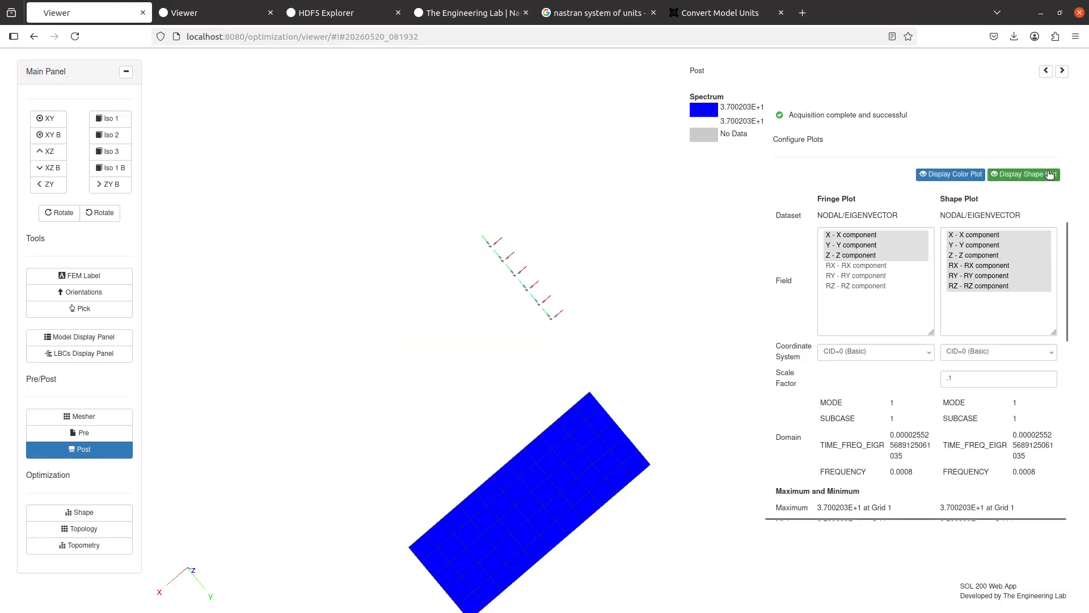
pyautogui.click(1050, 174)
pyautogui.click(1033, 179)
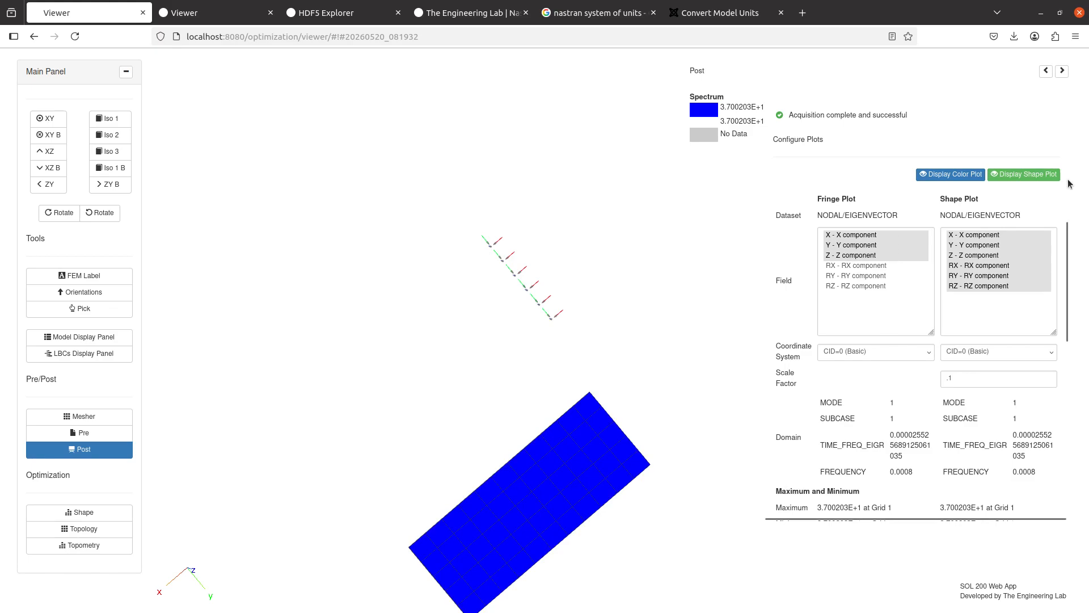
pyautogui.click(1029, 175)
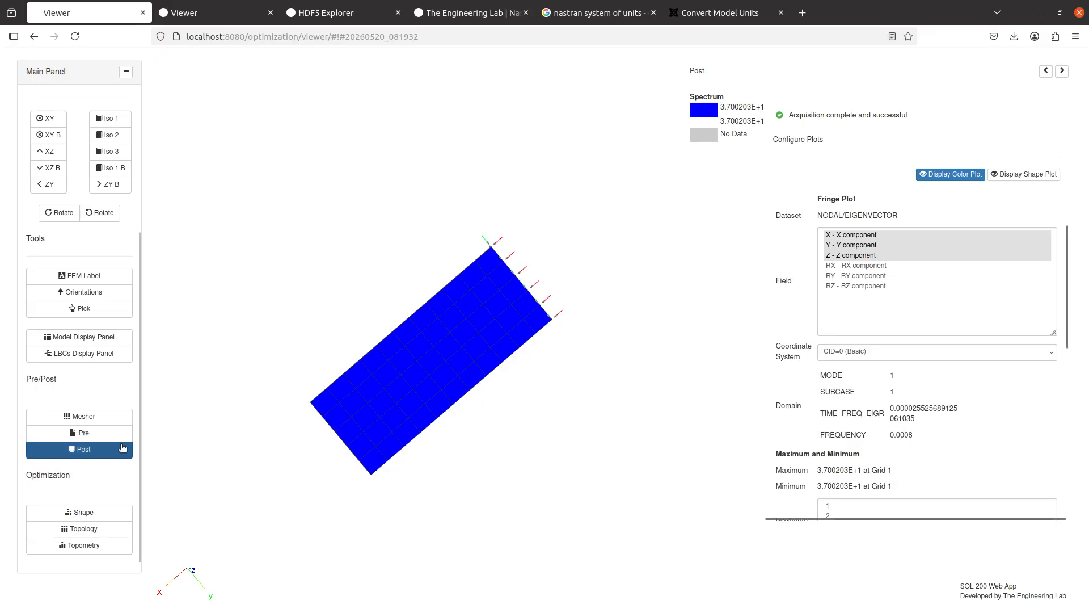
# Step: Set the METHOD case control command above the subcases to EIGRL - 1
pyautogui.click(79, 433)
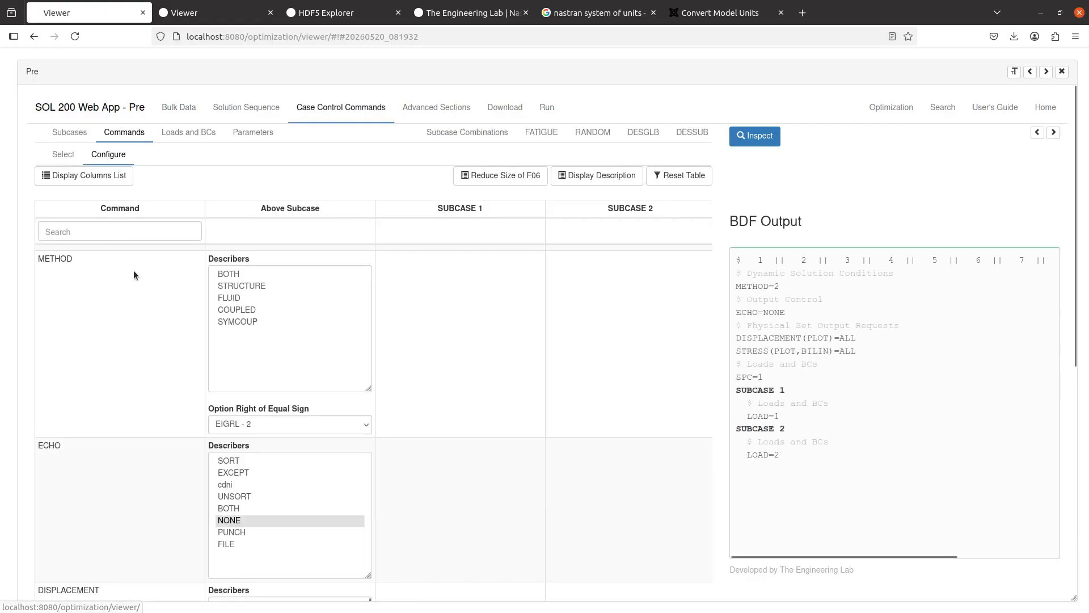
pyautogui.click(240, 431)
pyautogui.click(251, 486)
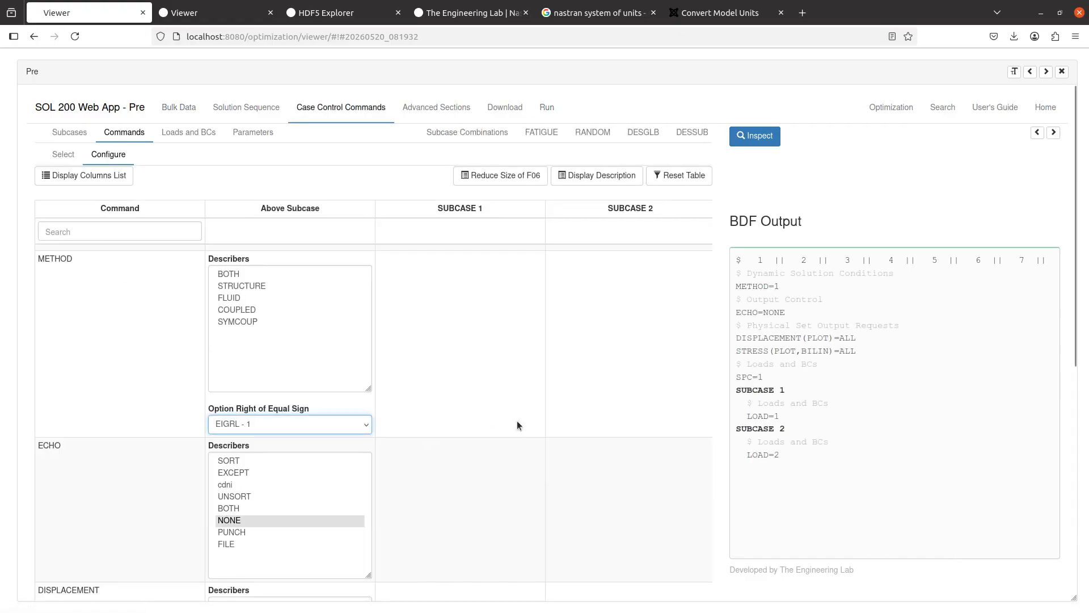
# Step: Delete the EIGRL bulk data entry with SID 2
pyautogui.click(179, 108)
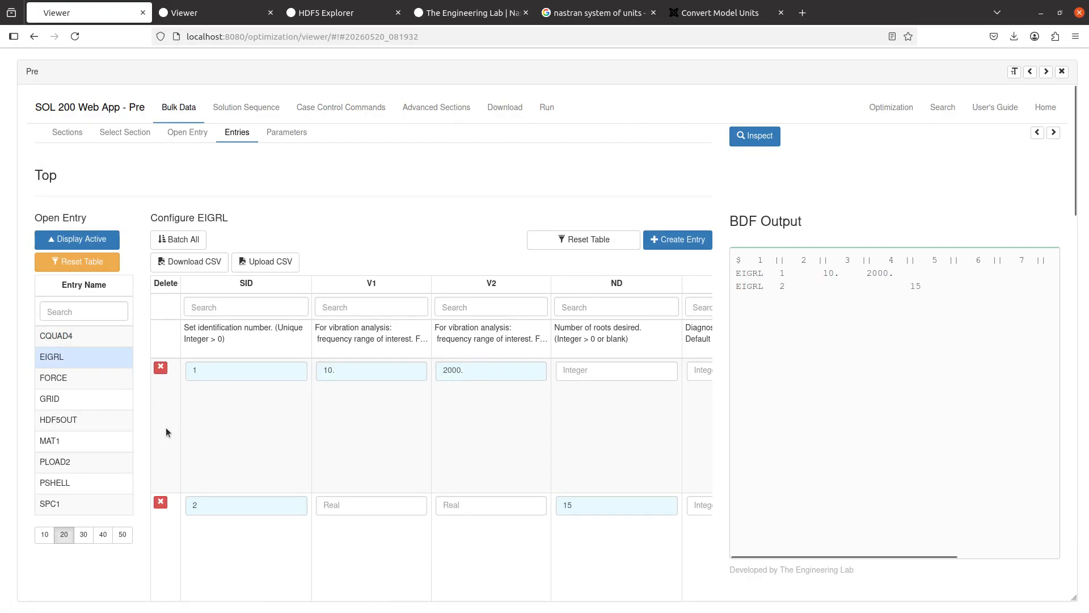
pyautogui.scroll(-3, 166, 428)
pyautogui.click(161, 350)
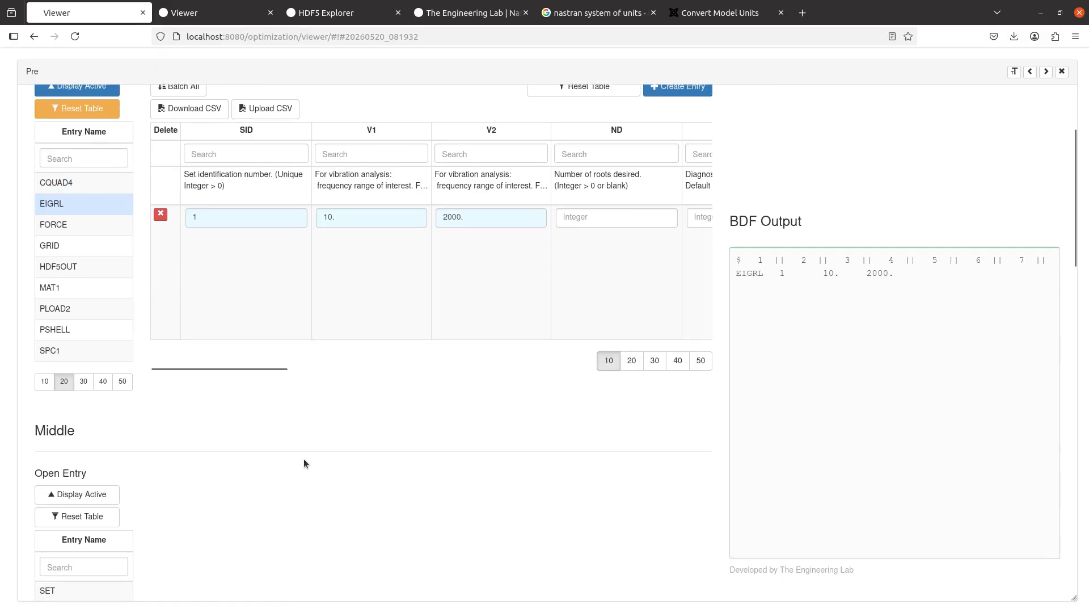
pyautogui.scroll(3, 305, 462)
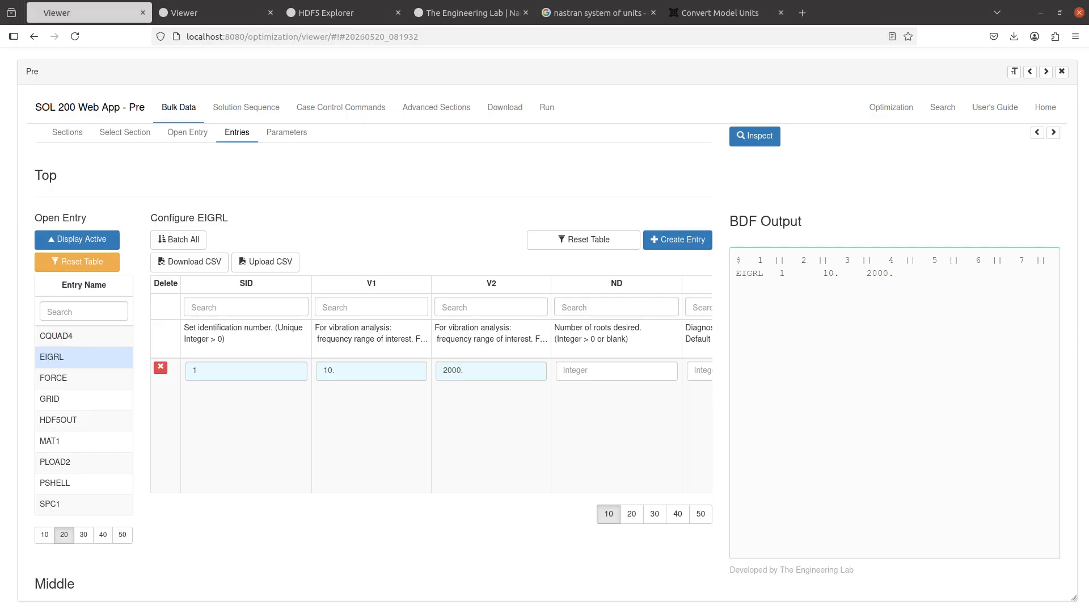
# Step: Constrain all six components, 1 - TX through 6 - RZ, in the SPC1 entry with SID 1
pyautogui.click(78, 503)
pyautogui.scroll(-2, 351, 440)
pyautogui.moveTo(385, 429); pyautogui.dragTo(383, 502)
pyautogui.scroll(2, 288, 468)
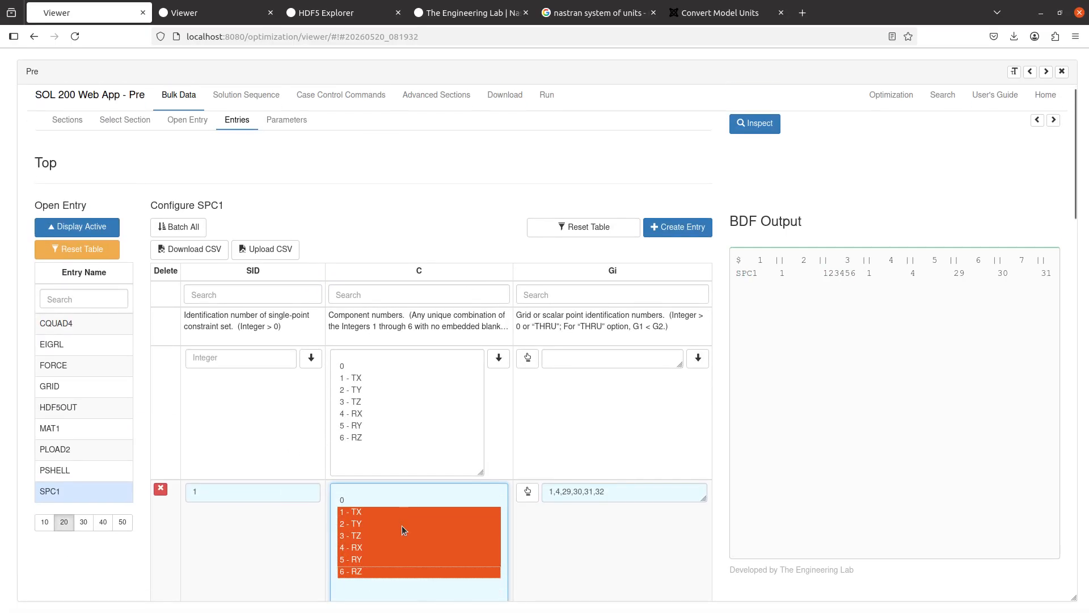
pyautogui.scroll(-2, 401, 525)
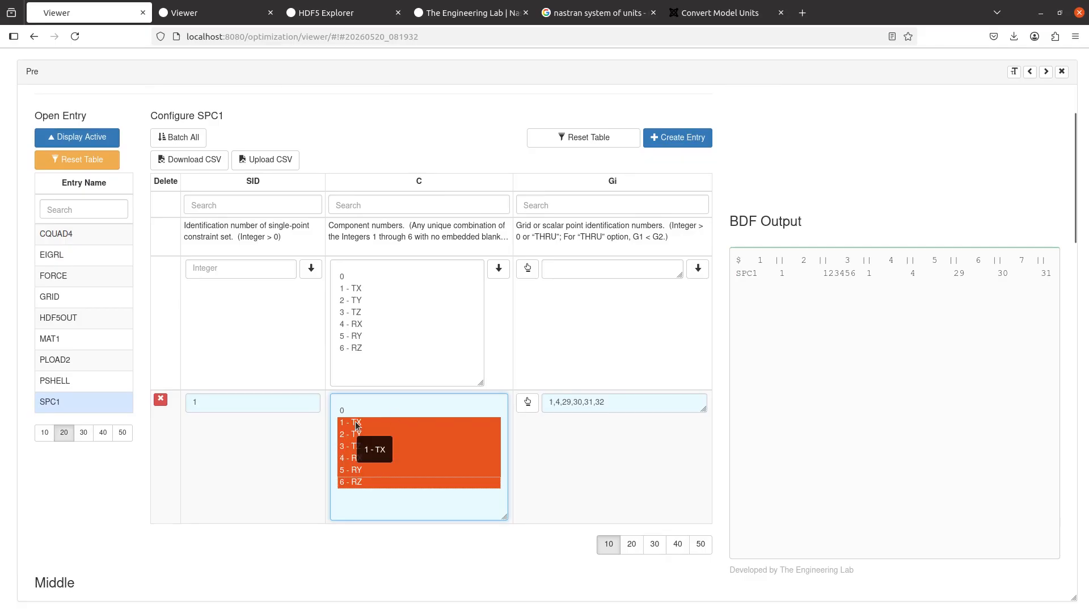
pyautogui.scroll(2, 355, 421)
# Step: Upload the updated BDF with an immediate run, and review the static analysis fatal messages in the Notepad++ document new 20
pyautogui.click(514, 111)
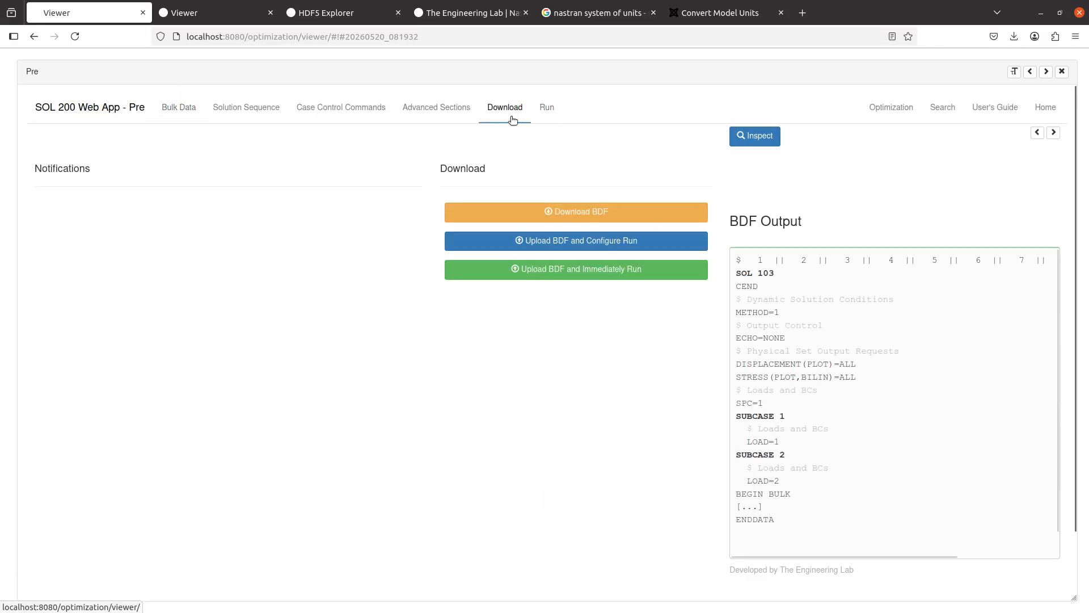
pyautogui.click(592, 270)
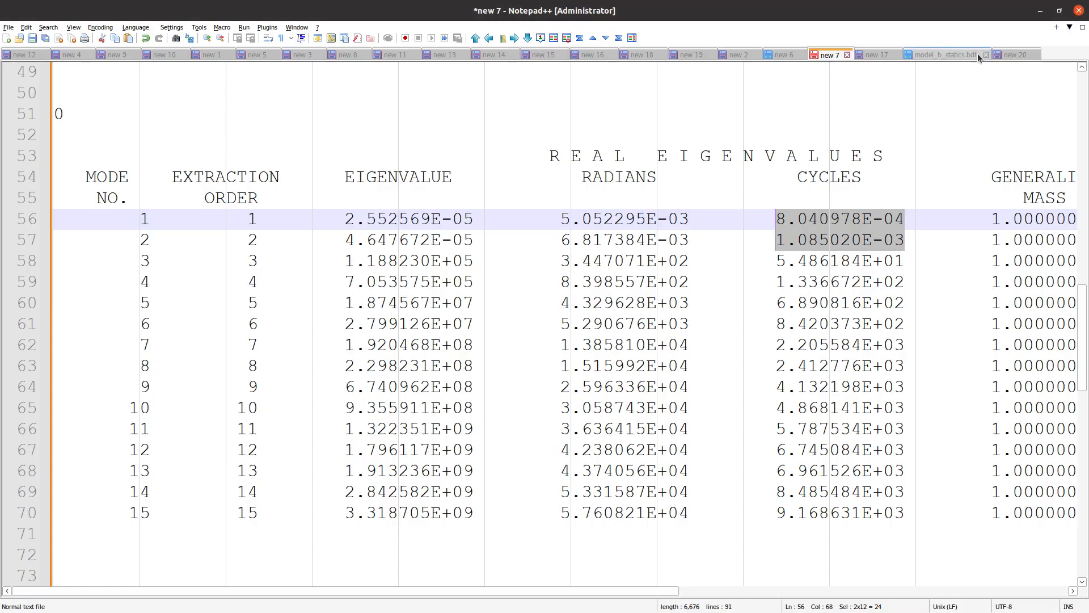
pyautogui.click(1015, 54)
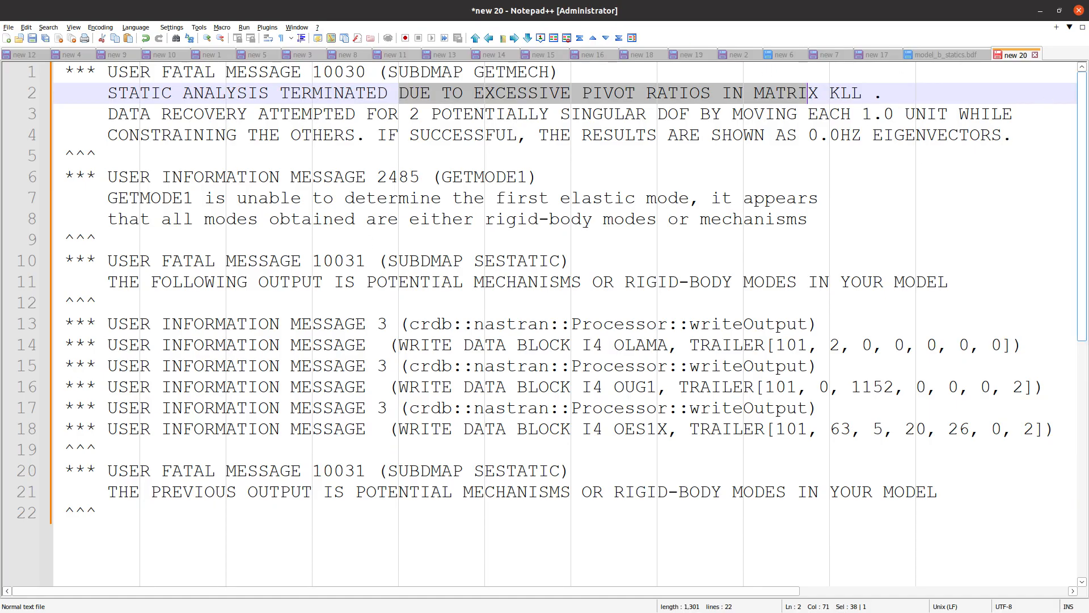
pyautogui.hotkey('alt', 'Tab')
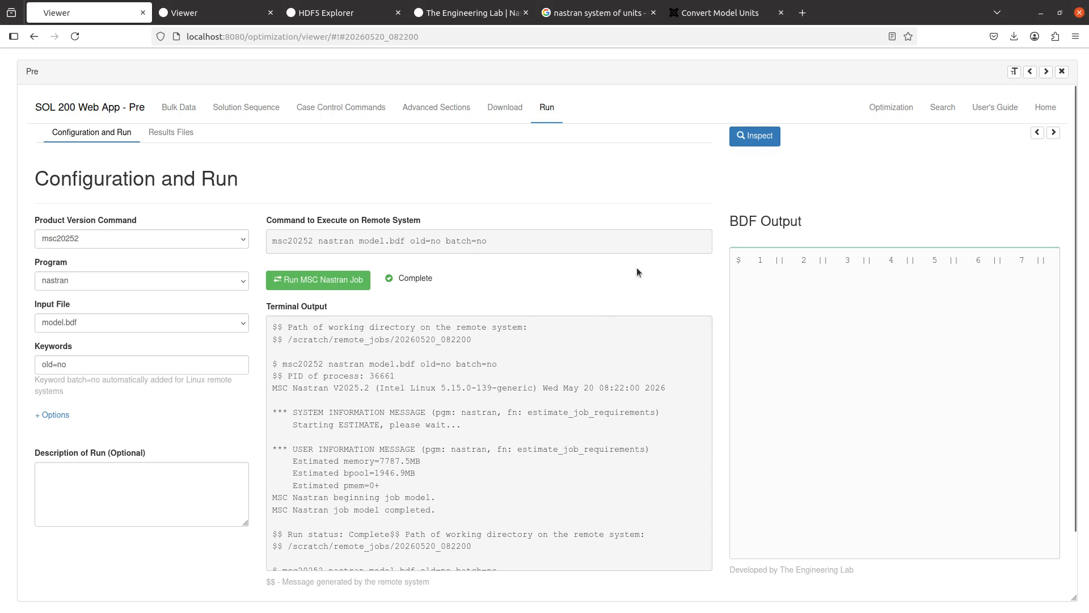
# Step: Return to Post to inspect the fully constrained model's eigenvector results and check which datasets are available
pyautogui.click(1061, 71)
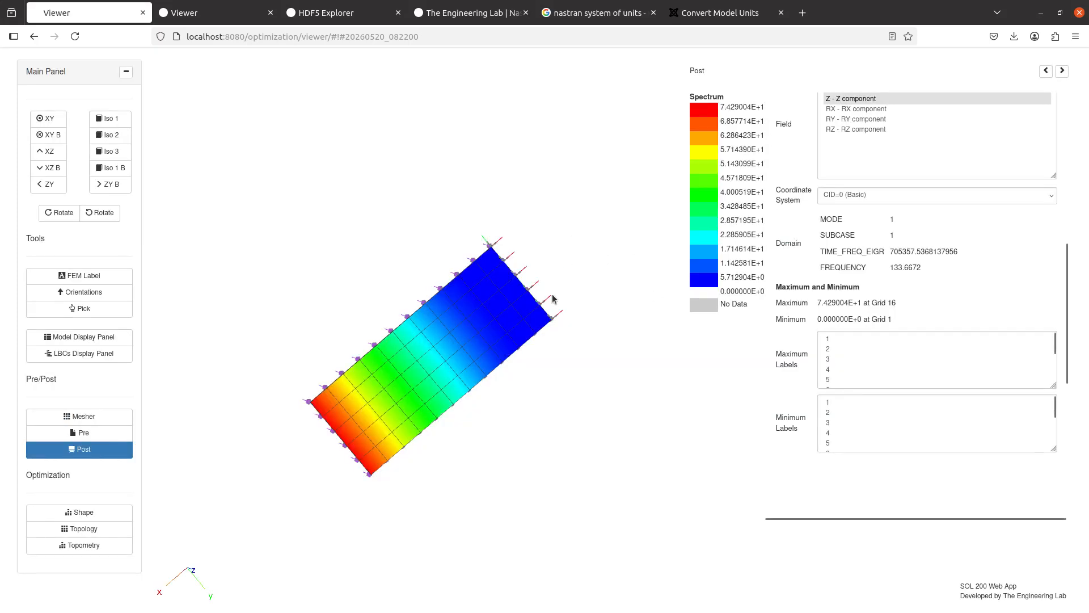
pyautogui.scroll(4, 819, 267)
pyautogui.scroll(3, 819, 269)
pyautogui.click(826, 147)
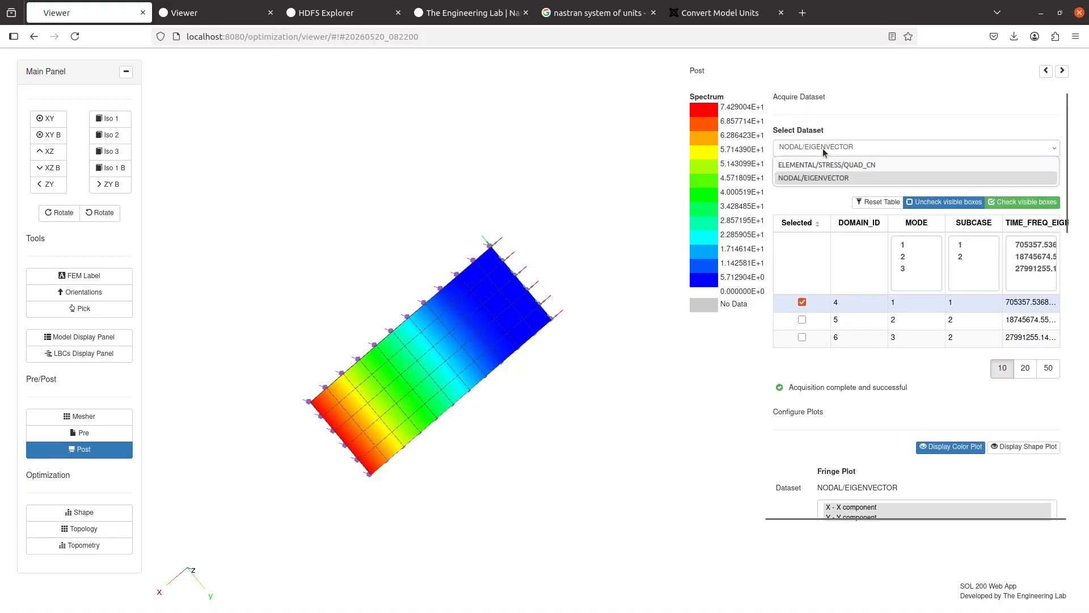
pyautogui.click(827, 139)
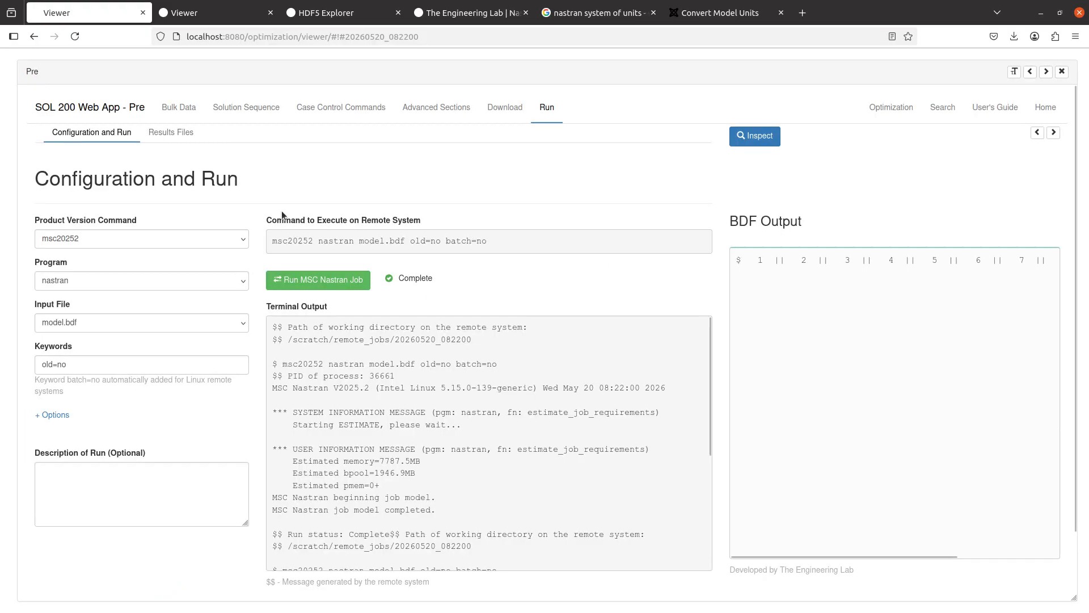
# Step: Set the solution sequence to 101 - Statics
pyautogui.click(245, 107)
pyautogui.click(425, 269)
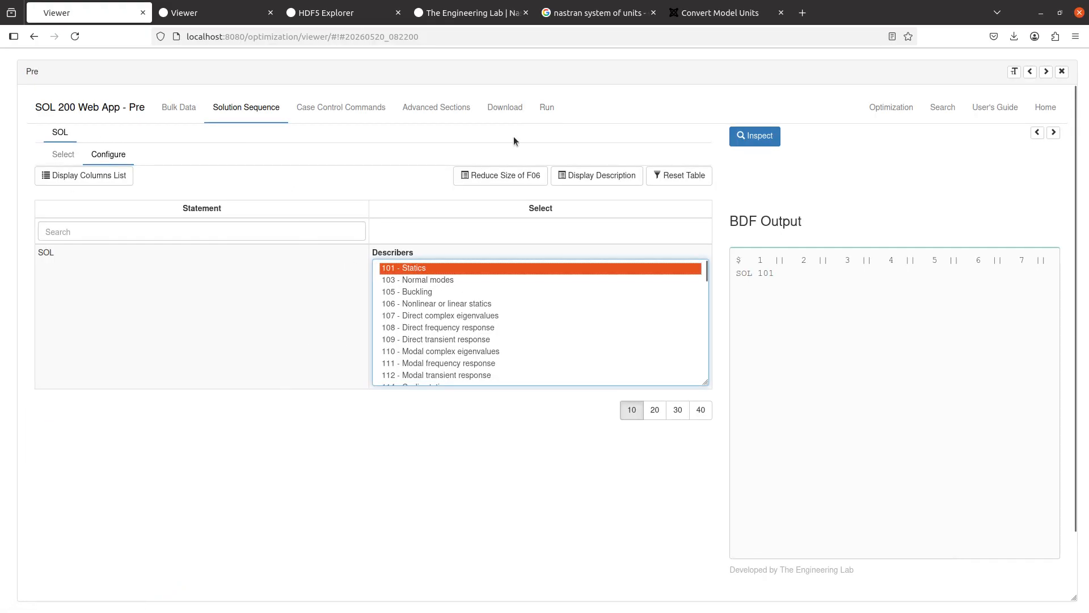
# Step: Run the SOL 101 model and plot the ELEMENTAL/STRESS/QUAD_CN dataset for domain 1, subcase 1
pyautogui.click(510, 109)
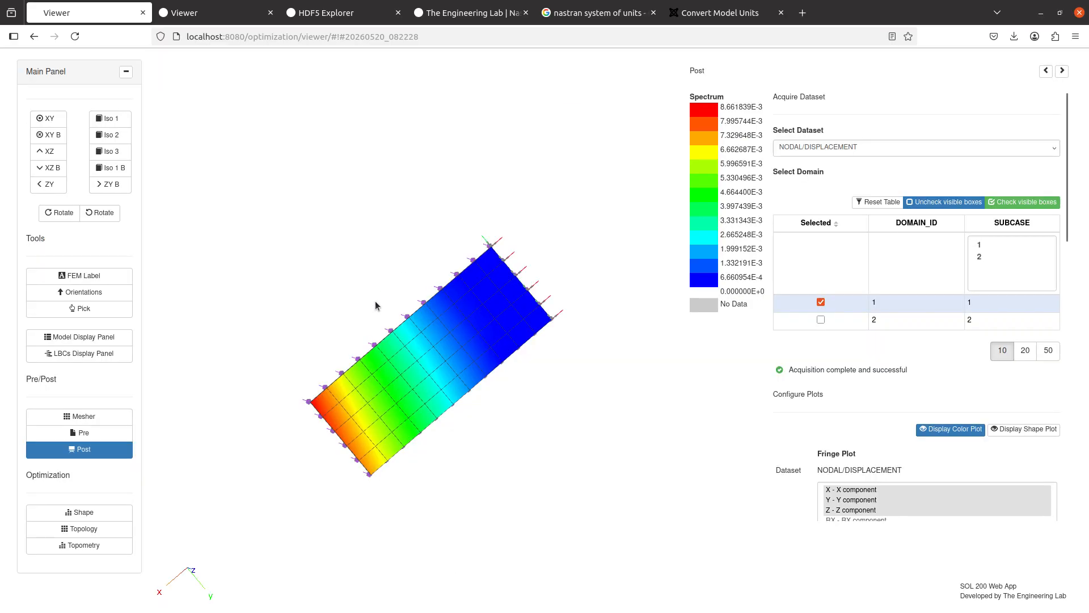
pyautogui.click(830, 149)
pyautogui.click(825, 164)
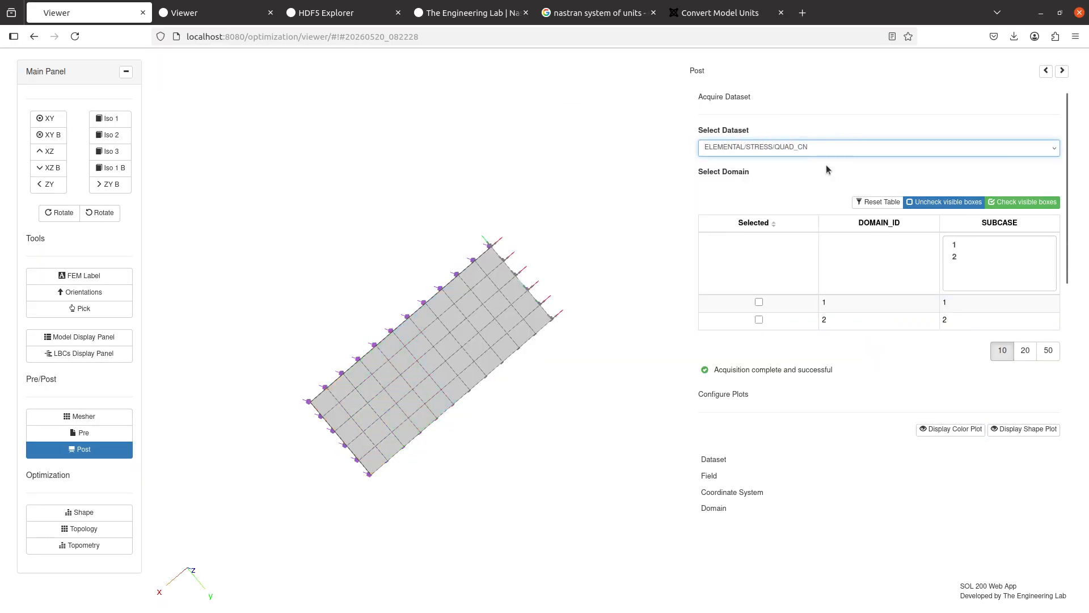
pyautogui.click(759, 301)
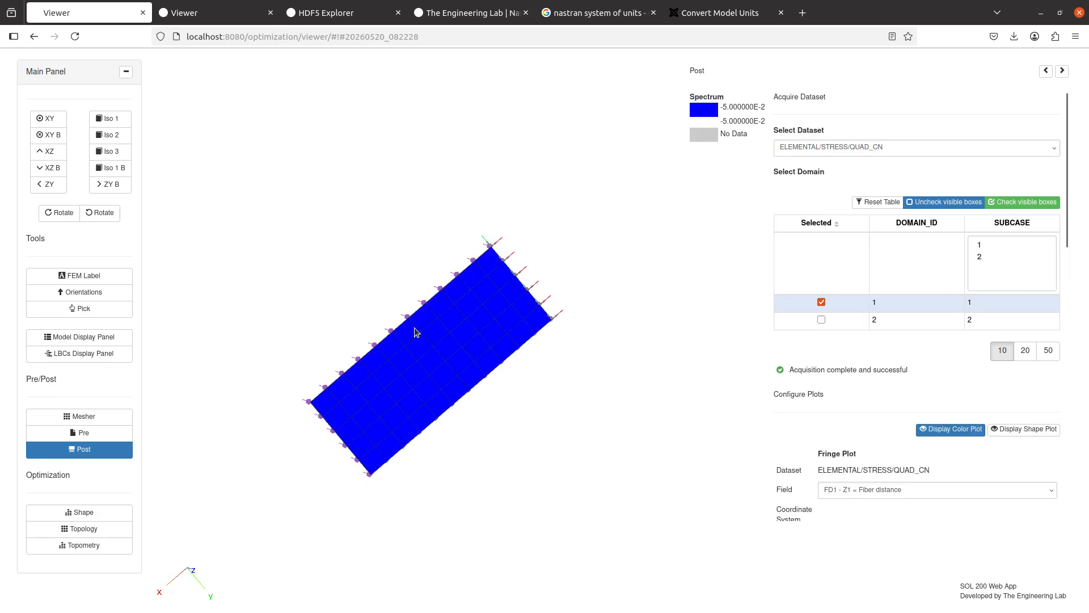
# Step: Go to the run's result files in Pre and download model.f06
pyautogui.click(85, 433)
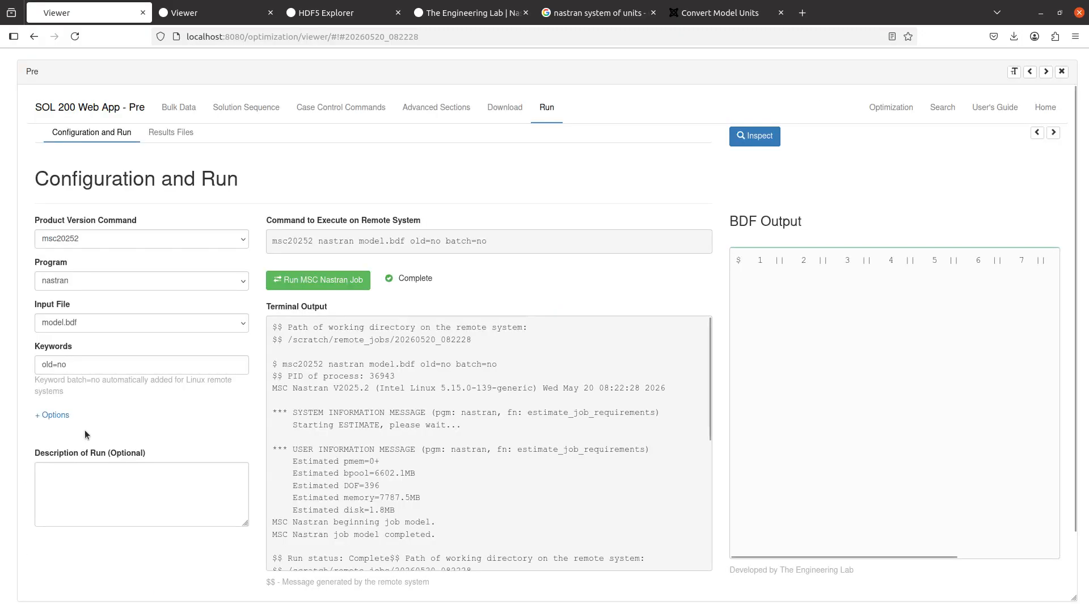
pyautogui.click(171, 132)
pyautogui.scroll(-8, 78, 424)
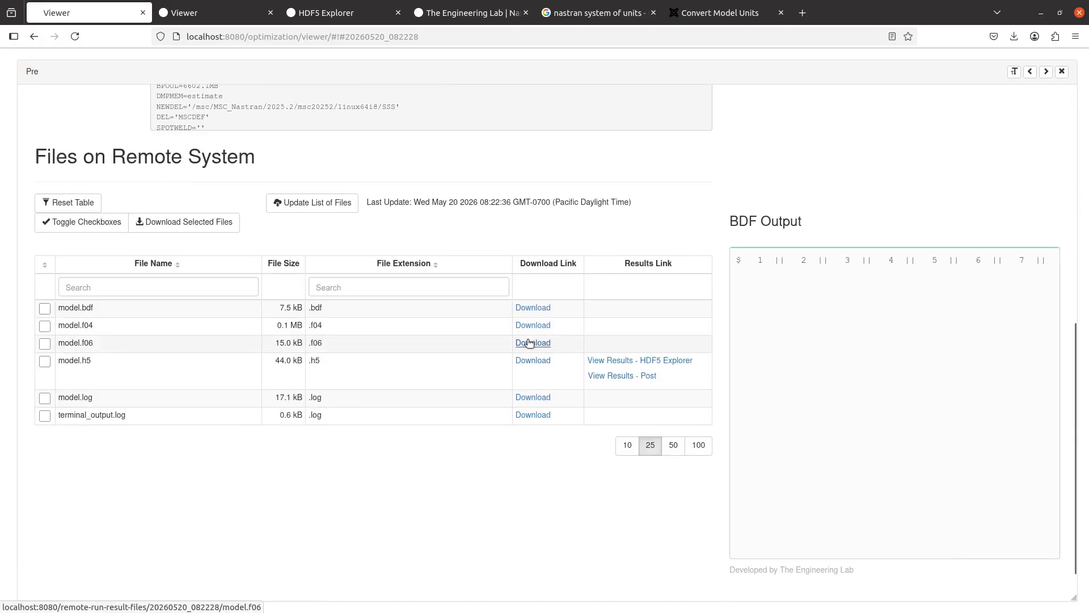
pyautogui.scroll(1, 331, 405)
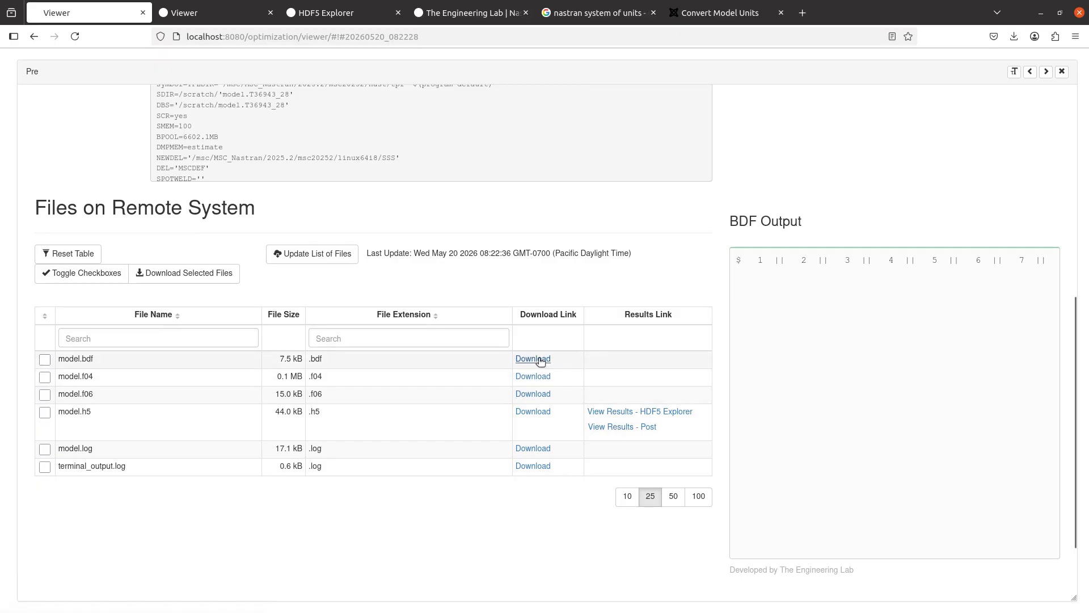
pyautogui.click(542, 396)
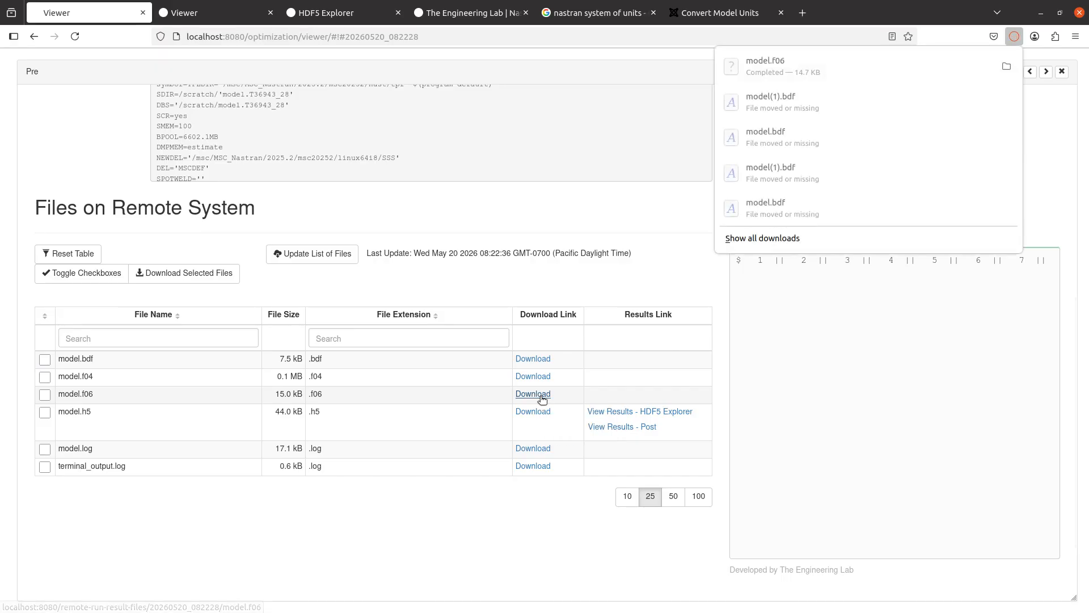
pyautogui.click(377, 530)
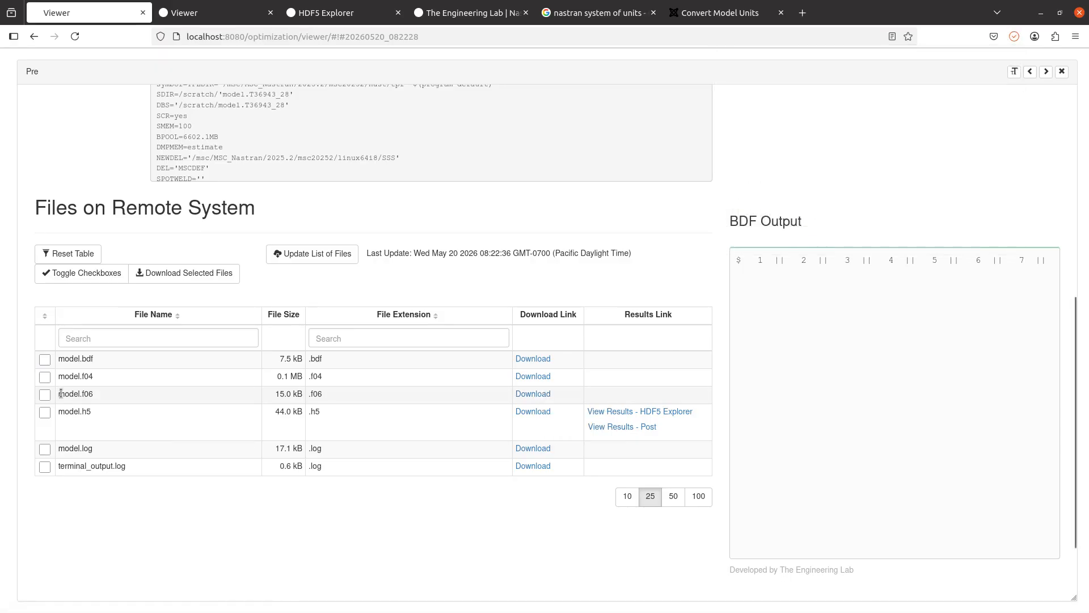
# Step: Select all six result files, from model.bdf to terminal_output.log, and download them together
pyautogui.click(45, 360)
pyautogui.click(45, 377)
pyautogui.click(45, 395)
pyautogui.click(45, 412)
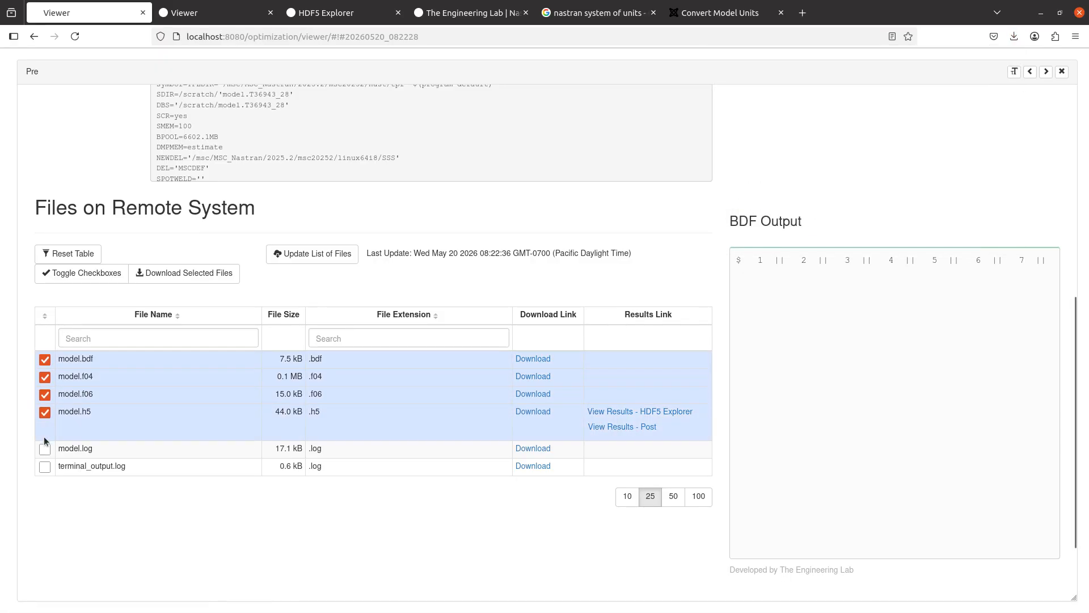
pyautogui.click(45, 449)
pyautogui.click(45, 467)
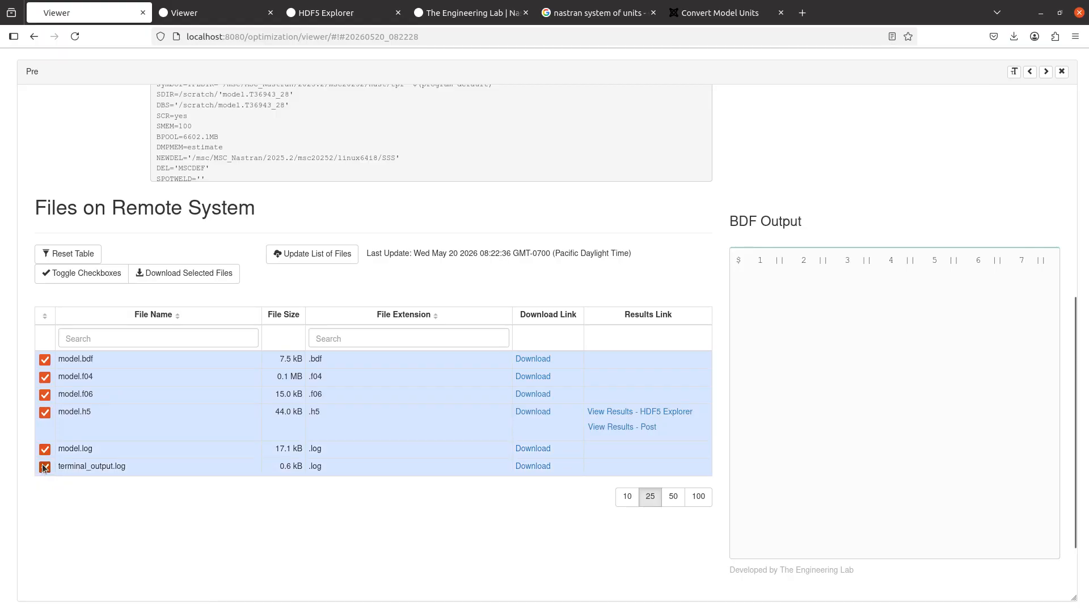
pyautogui.click(83, 278)
pyautogui.click(77, 275)
pyautogui.click(197, 274)
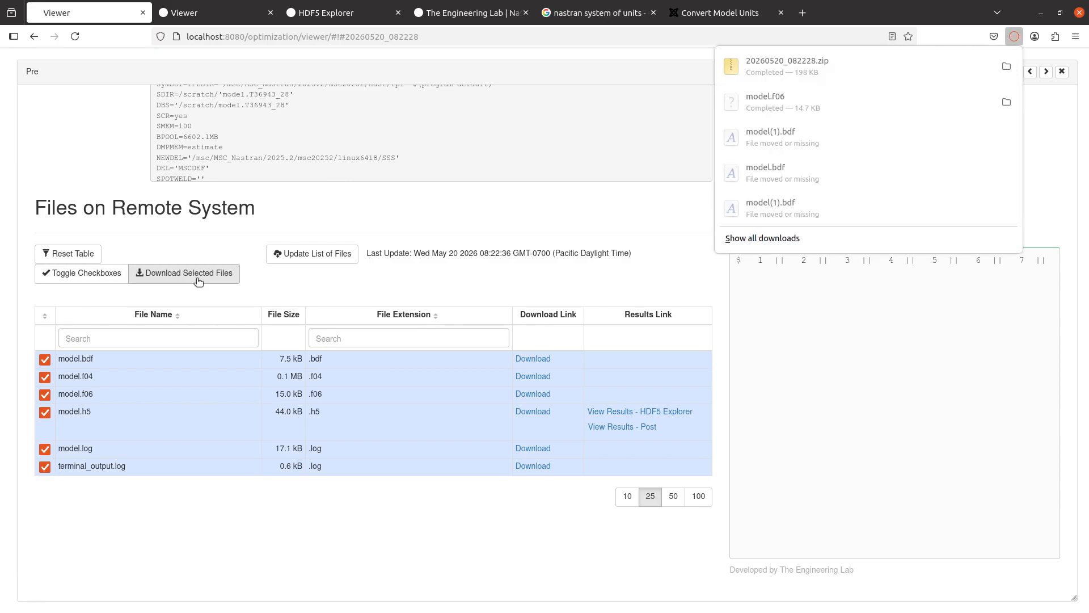
# Step: Show the downloaded archive in its folder and open model.f06 from there in Notepad++
pyautogui.click(1006, 66)
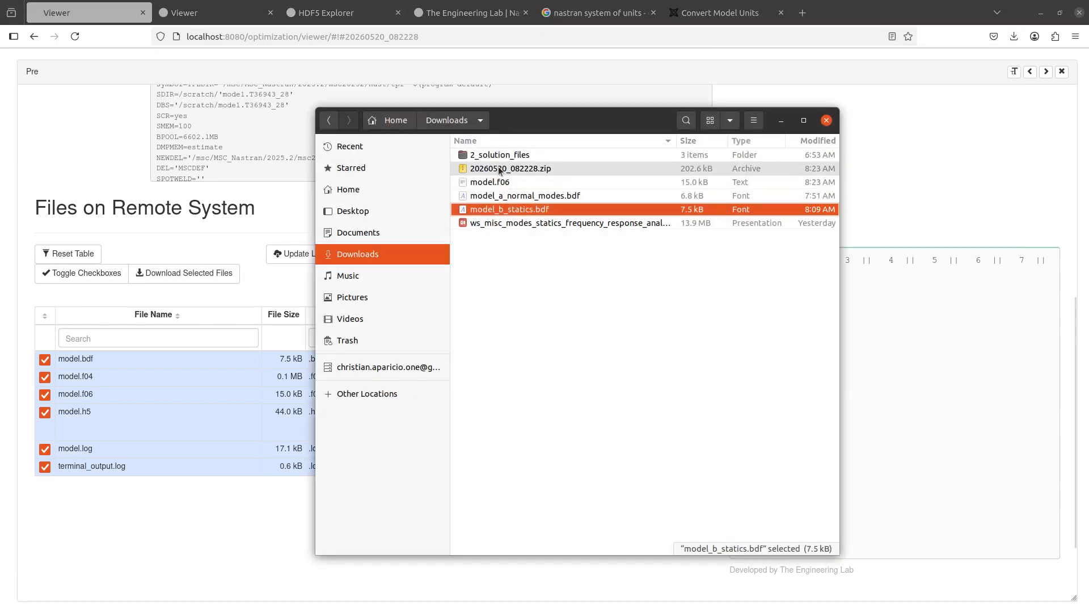
pyautogui.moveTo(498, 169); pyautogui.dragTo(581, 285)
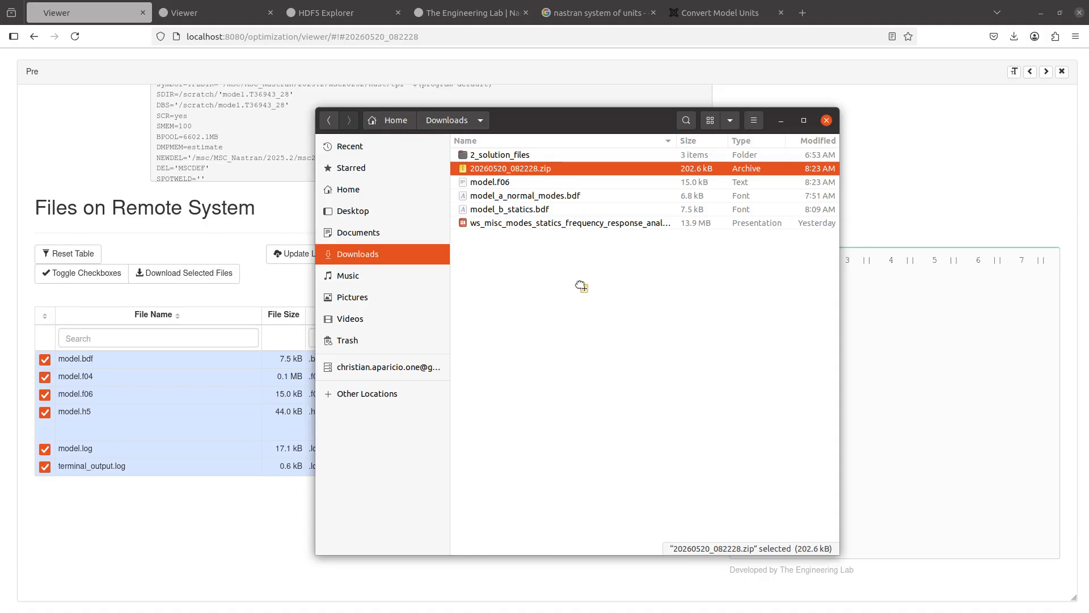
pyautogui.rightClick(514, 185)
pyautogui.click(526, 196)
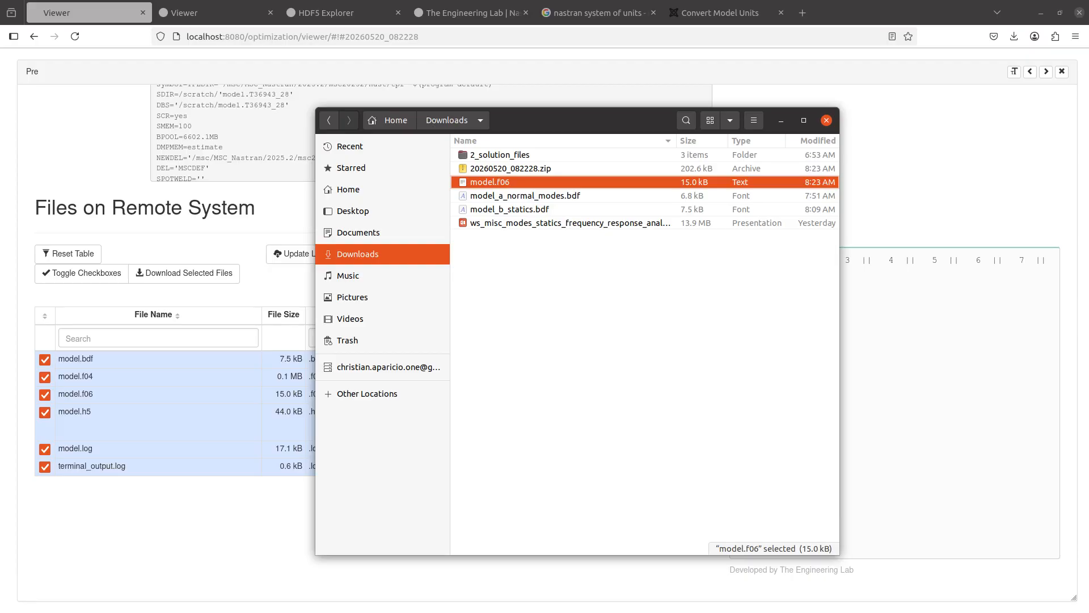
pyautogui.rightClick(499, 180)
pyautogui.click(584, 189)
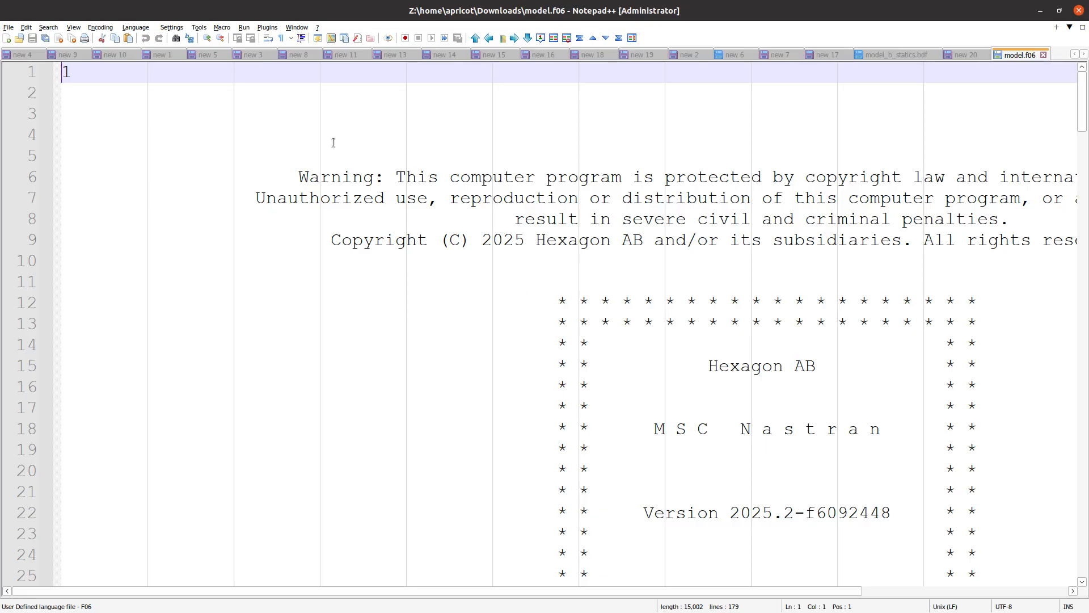
# Step: Search the whole model.f06 document for all occurrences of USER FATAL MESSAGE
pyautogui.click(331, 120)
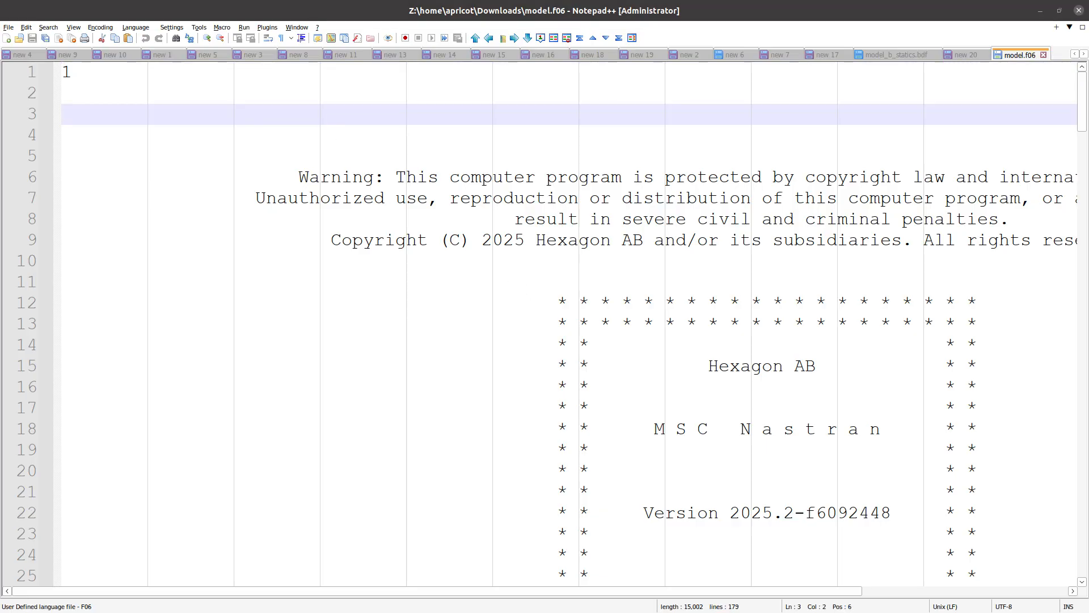
pyautogui.hotkey('ctrl', 'f')
pyautogui.write('USER FA')
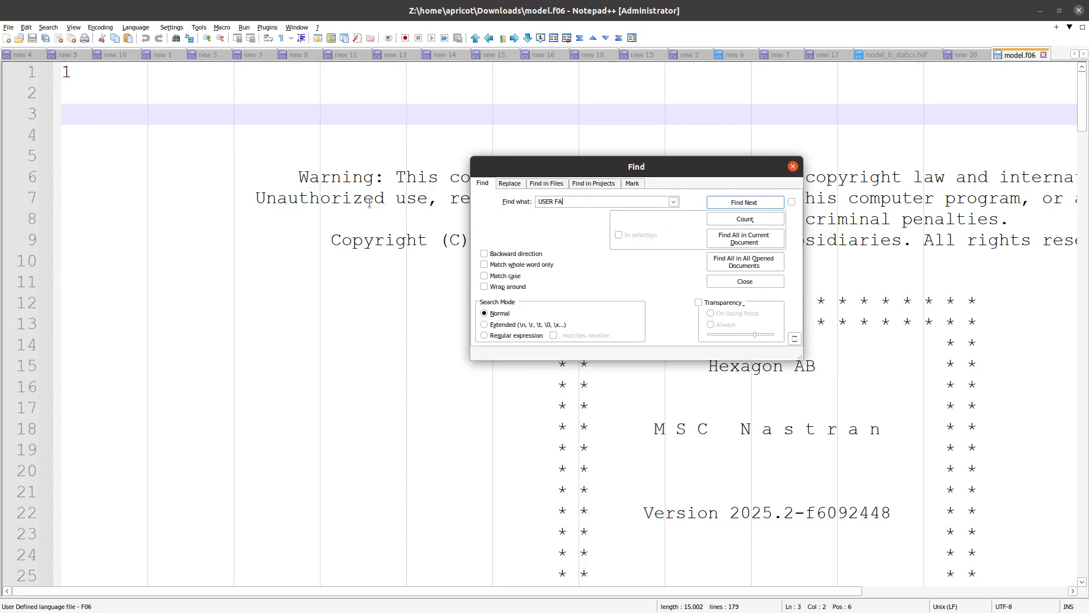
pyautogui.write('TA LMES')
pyautogui.press('BackSpace')
pyautogui.press('BackSpace')
pyautogui.press('BackSpace')
pyautogui.write('MESSAGE')
pyautogui.click(738, 250)
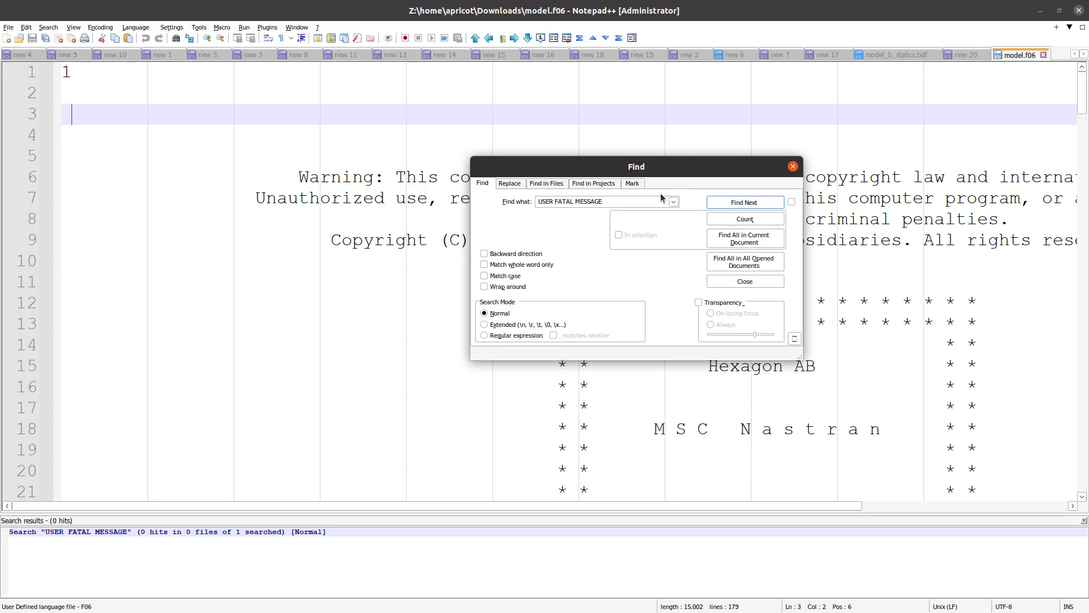
# Step: Search model.f06 for SYSTEM FATAL MESSAGE and for FATAL MESSAGE, and close the search
pyautogui.moveTo(539, 202); pyautogui.dragTo(555, 201)
pyautogui.write('SYSTEM')
pyautogui.click(781, 239)
pyautogui.doubleClick(550, 202)
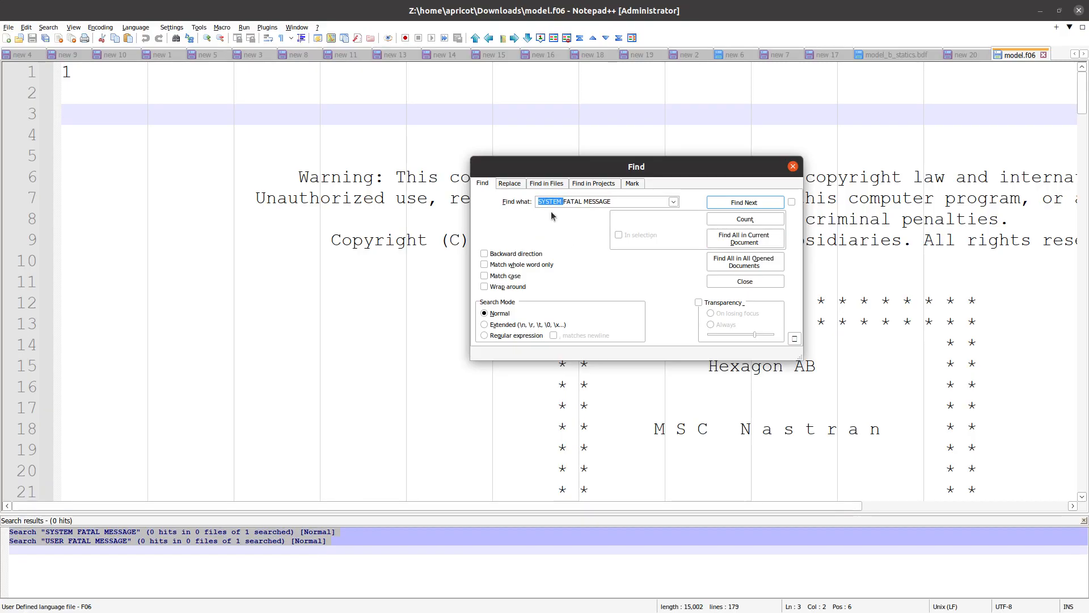
pyautogui.press('Delete')
pyautogui.press('Delete')
pyautogui.click(777, 240)
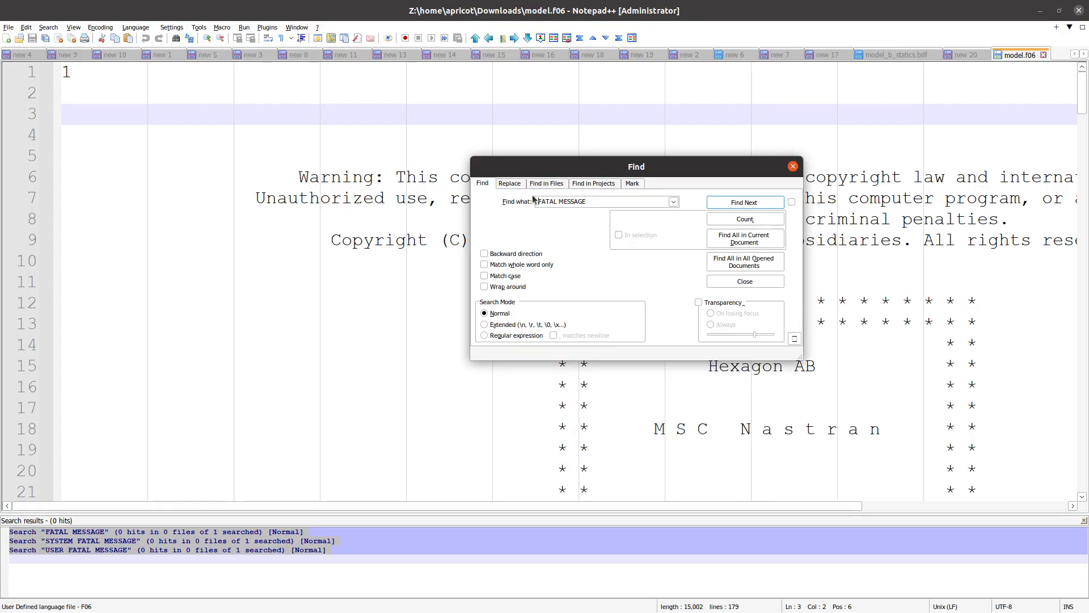
pyautogui.click(792, 166)
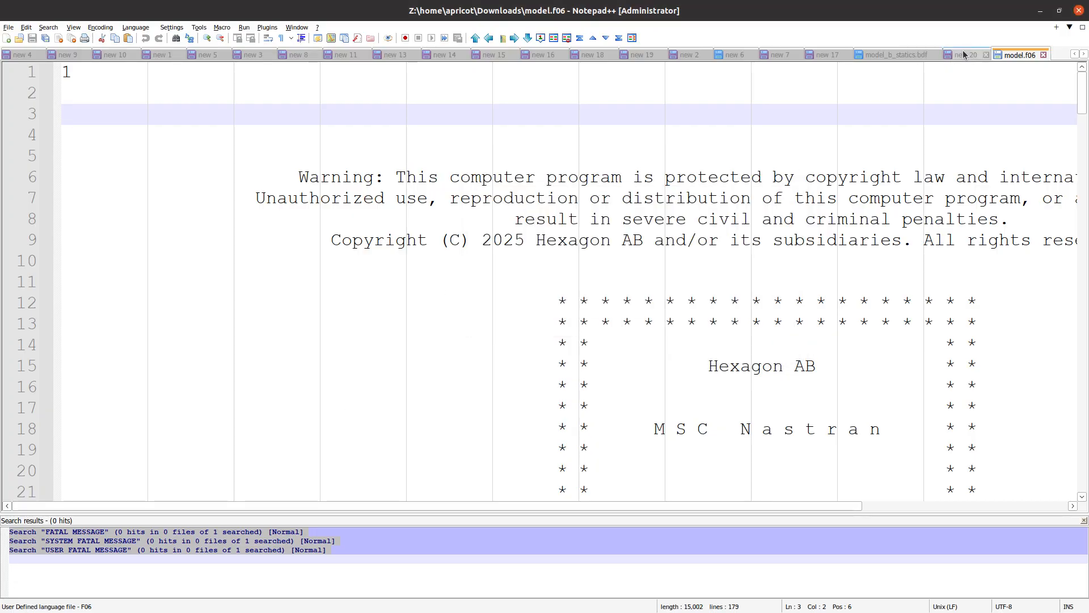
# Step: Copy the fatal message block from new 20 and paste it into model.f06 just above SYSTEM INFORMATION MESSAGE 4159
pyautogui.click(964, 55)
pyautogui.click(1020, 54)
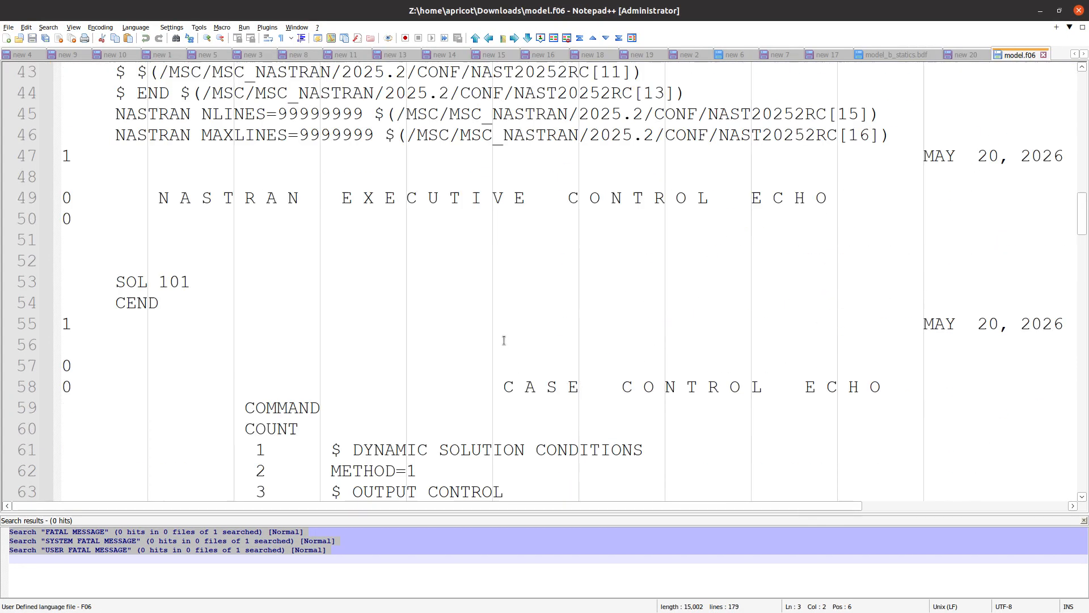
pyautogui.scroll(-20, 504, 341)
pyautogui.click(285, 259)
pyautogui.hotkey('ctrl', 'v')
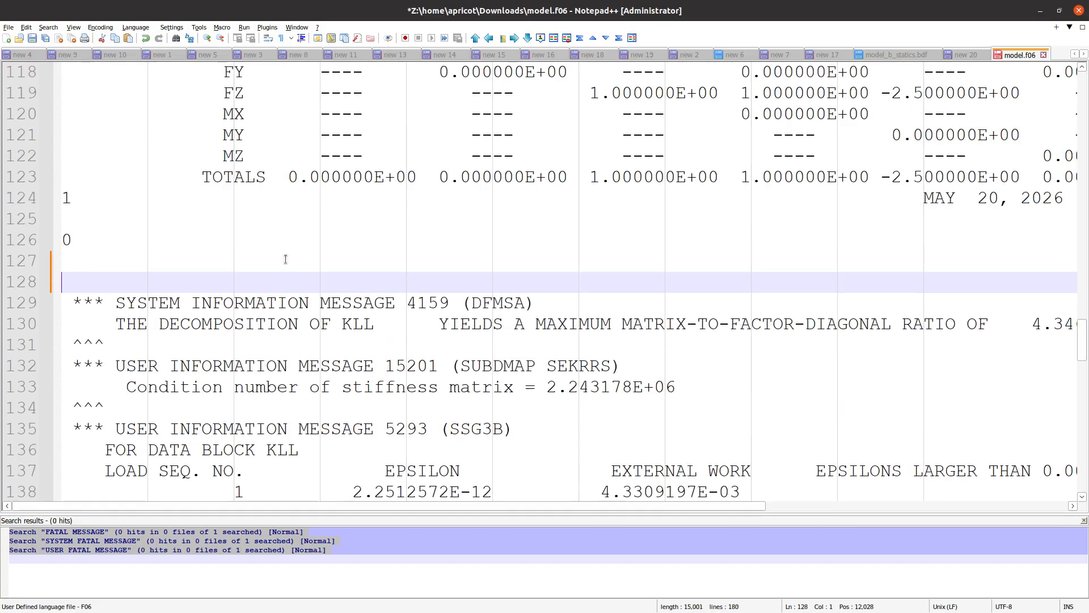
# Step: Find all occurrences of FATAL MESSAGE in the edited model.f06 and enlarge the search results area
pyautogui.scroll(7, 211, 291)
pyautogui.scroll(20, 211, 291)
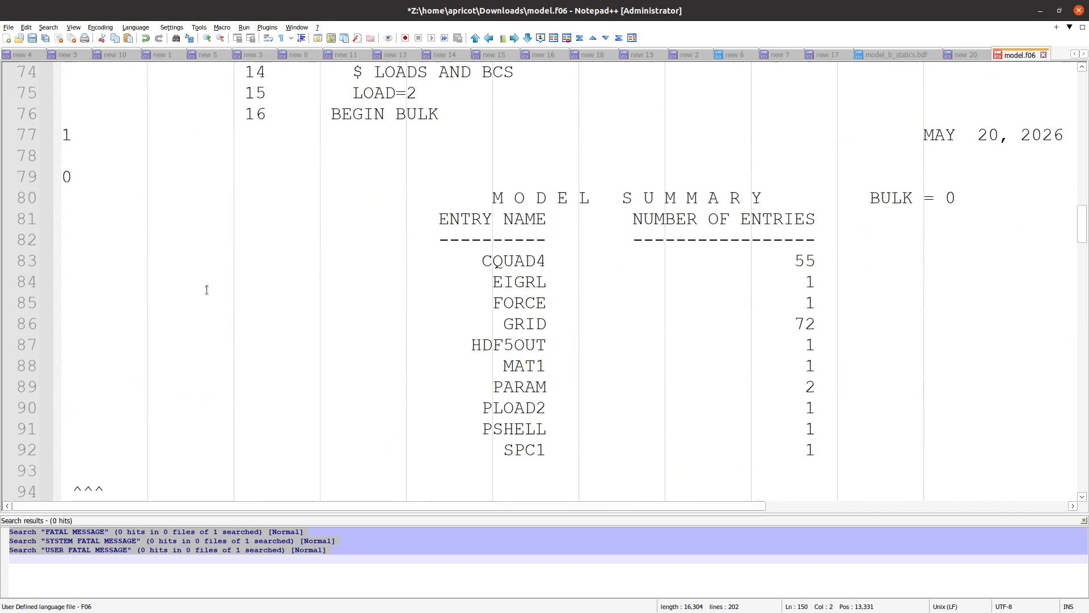
pyautogui.click(236, 96)
pyautogui.hotkey('ctrl', 'f')
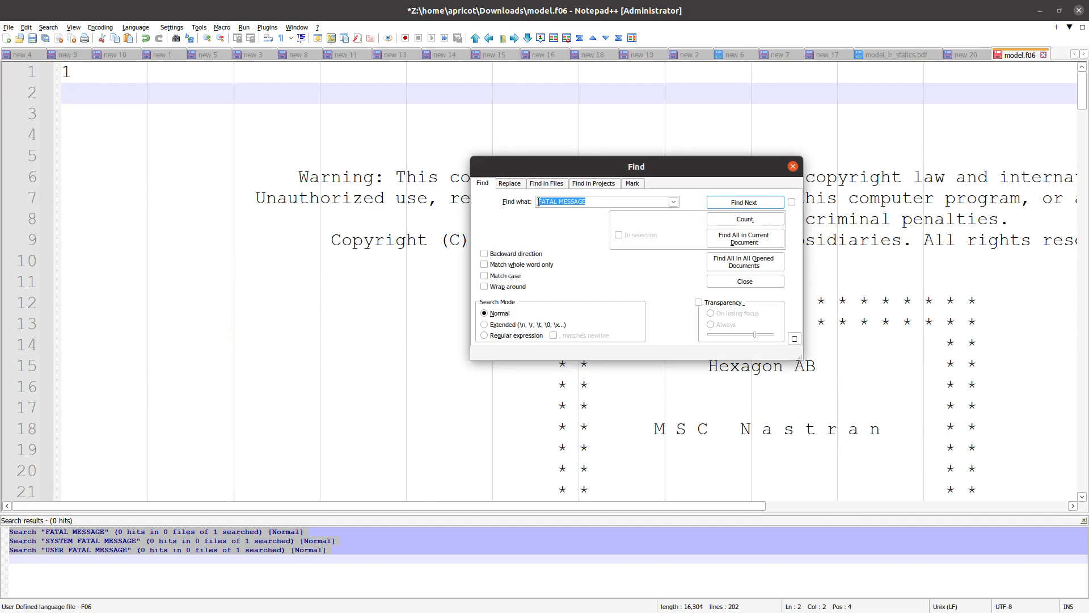
pyautogui.click(724, 238)
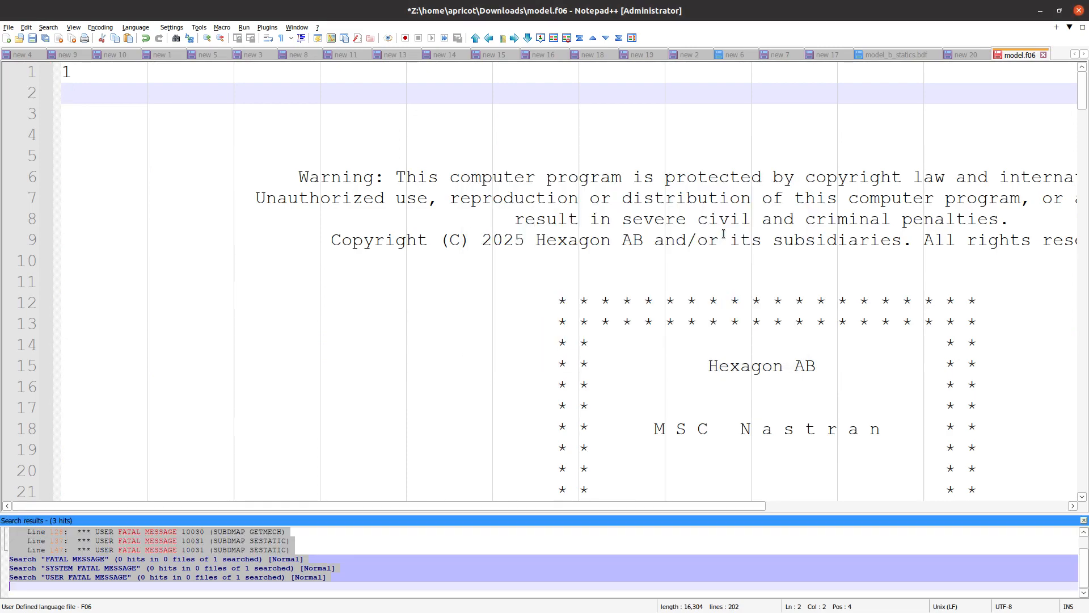
pyautogui.moveTo(194, 512); pyautogui.dragTo(230, 347)
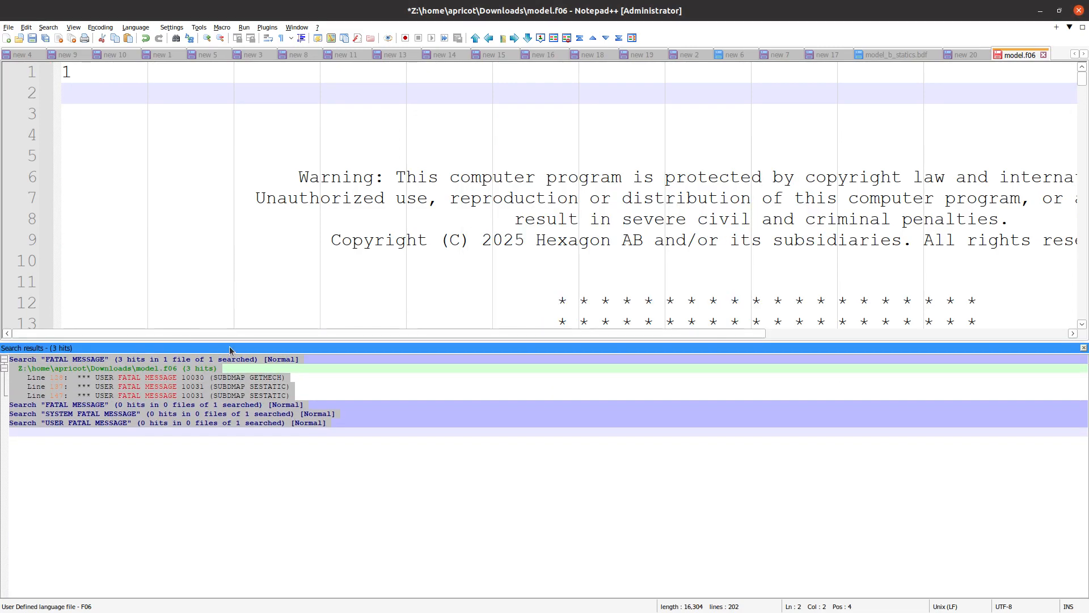
# Step: Jump from the search results to USER FATAL MESSAGE 10030 and the first USER FATAL MESSAGE 10031
pyautogui.click(164, 378)
pyautogui.doubleClick(164, 378)
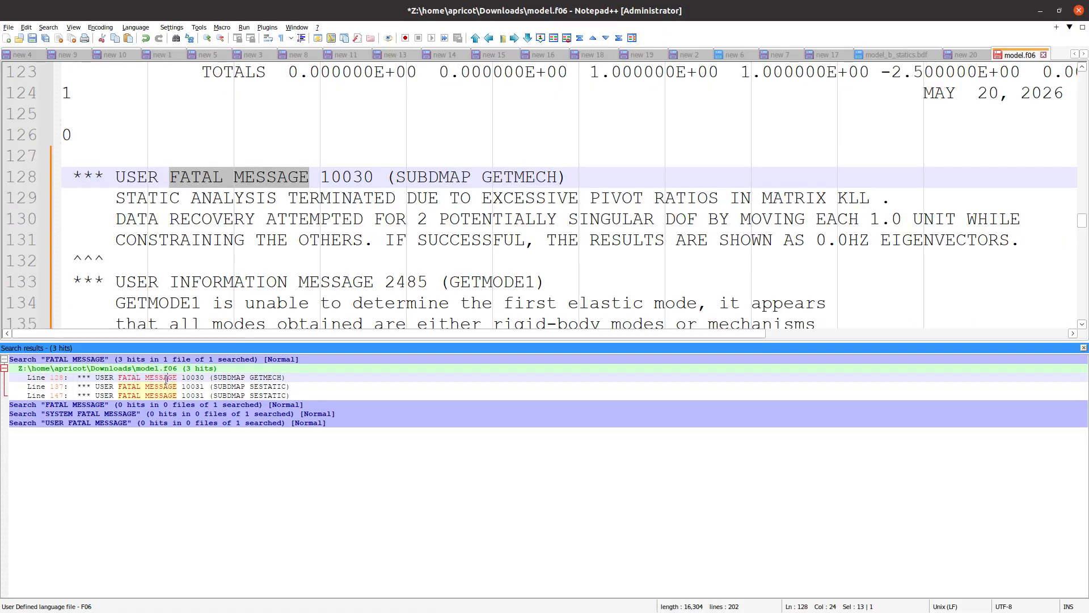
pyautogui.doubleClick(168, 386)
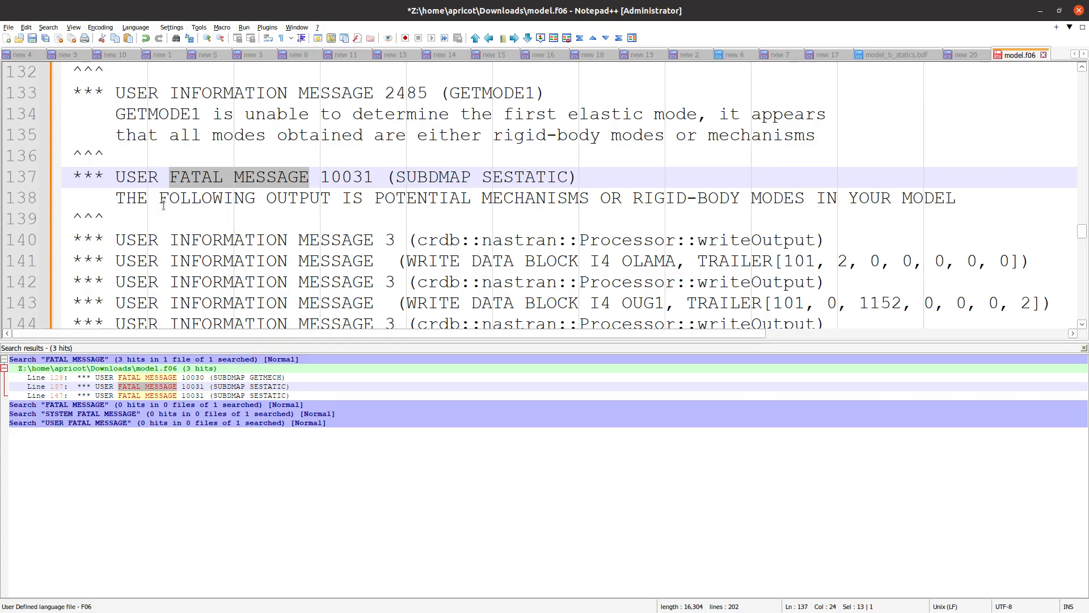
# Step: Remove the blank line between the pasted fatal message block and SYSTEM INFORMATION MESSAGE 4159
pyautogui.click(372, 244)
pyautogui.press('Down')
pyautogui.press('Down')
pyautogui.press('Down')
pyautogui.press('Down')
pyautogui.press('Down')
pyautogui.press('Down')
pyautogui.press('Down')
pyautogui.press('Down')
pyautogui.press('Down')
pyautogui.press('Down')
pyautogui.press('BackSpace')
pyautogui.press('BackSpace')
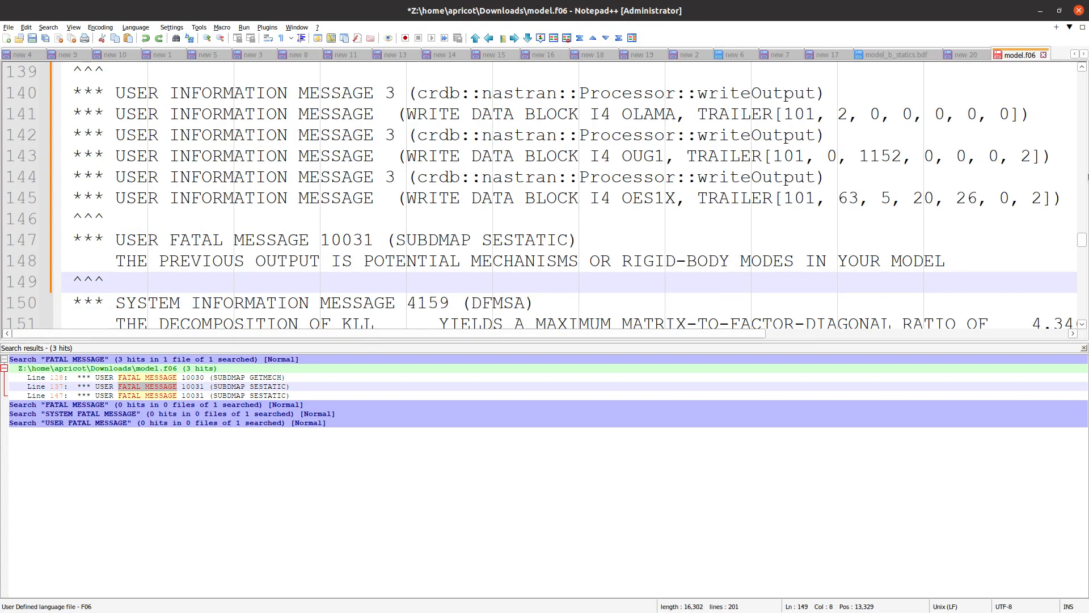
# Step: Switch to the presentation in VirtualBox and underline USER FATAL and MESSAGE 9050 in red on slide 54
pyautogui.hotkey('alt', 'Tab')
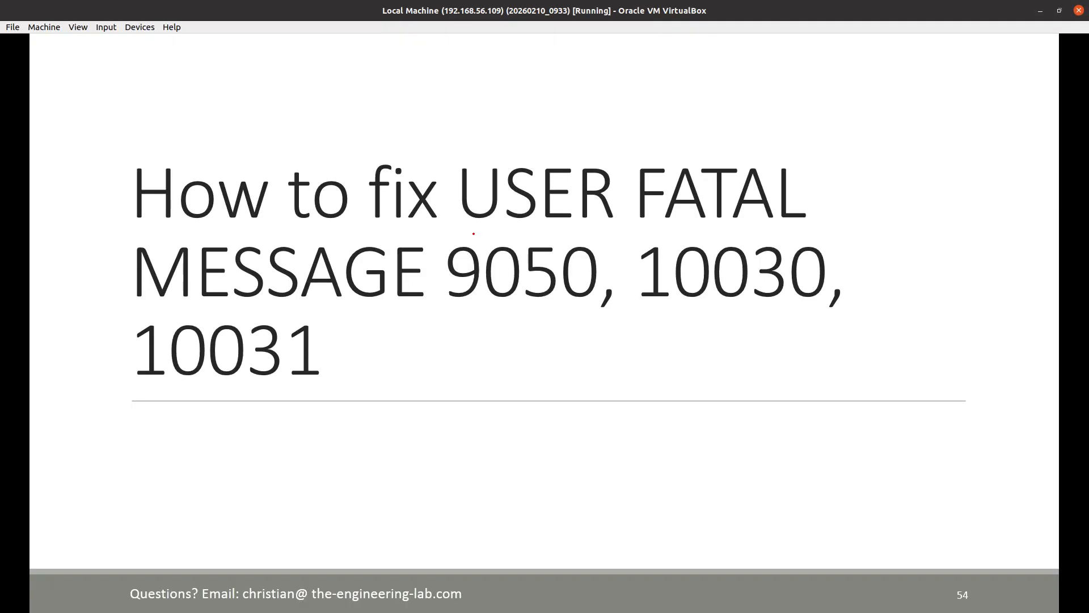
pyautogui.moveTo(468, 229); pyautogui.dragTo(803, 230)
pyautogui.moveTo(342, 321); pyautogui.dragTo(631, 317)
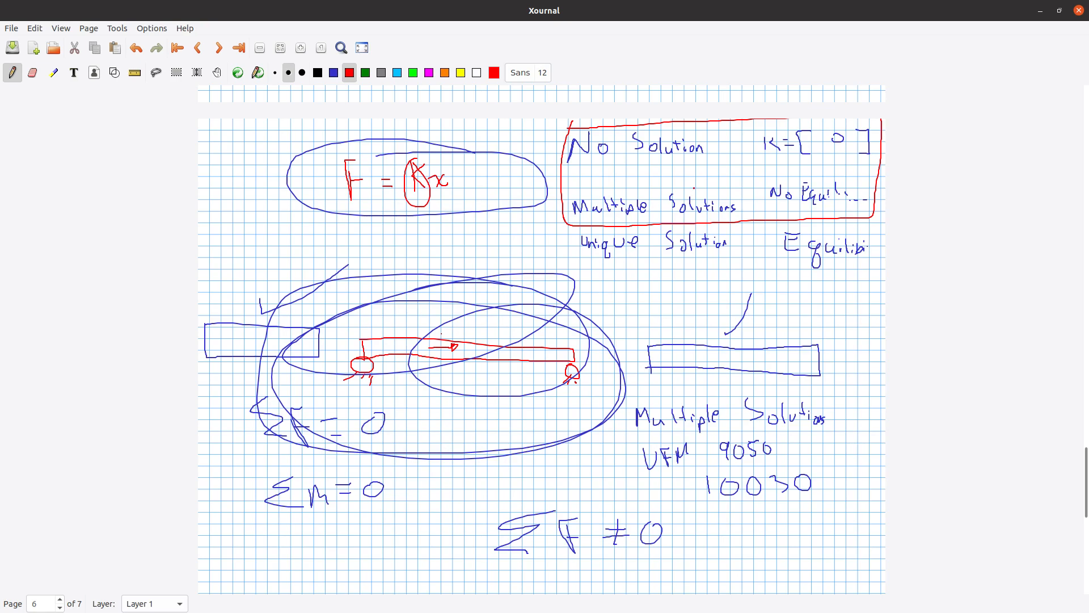
# Step: In Xournal, underline No Solution and Multiple Solutions, circle No Equili..., and mark Unique Solution in red
pyautogui.moveTo(573, 166); pyautogui.dragTo(719, 165)
pyautogui.moveTo(558, 219); pyautogui.dragTo(744, 224)
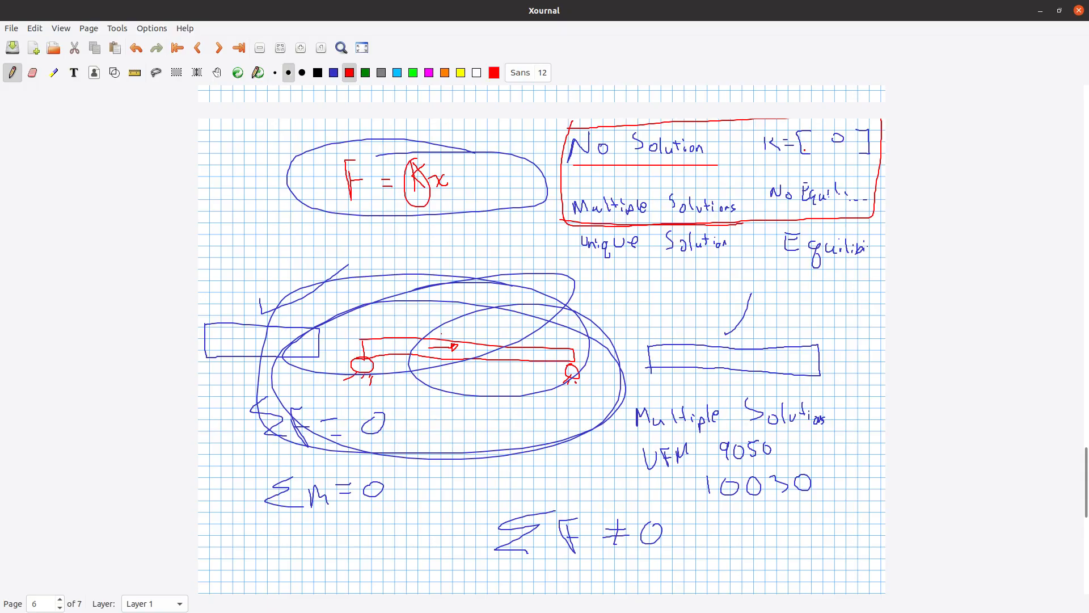
pyautogui.moveTo(809, 175)
pyautogui.mouseDown()
pyautogui.moveTo(767, 175)
pyautogui.moveTo(854, 220)
pyautogui.moveTo(827, 175)
pyautogui.mouseUp()
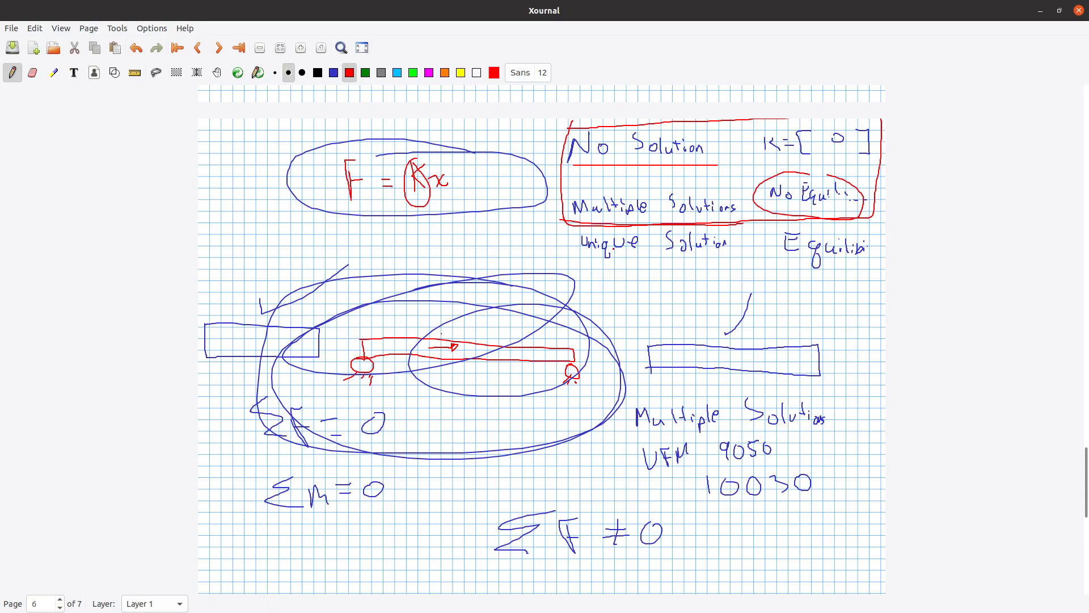
pyautogui.moveTo(612, 232)
pyautogui.mouseDown()
pyautogui.moveTo(575, 236)
pyautogui.moveTo(575, 262)
pyautogui.moveTo(856, 261)
pyautogui.moveTo(881, 242)
pyautogui.moveTo(693, 228)
pyautogui.mouseUp()
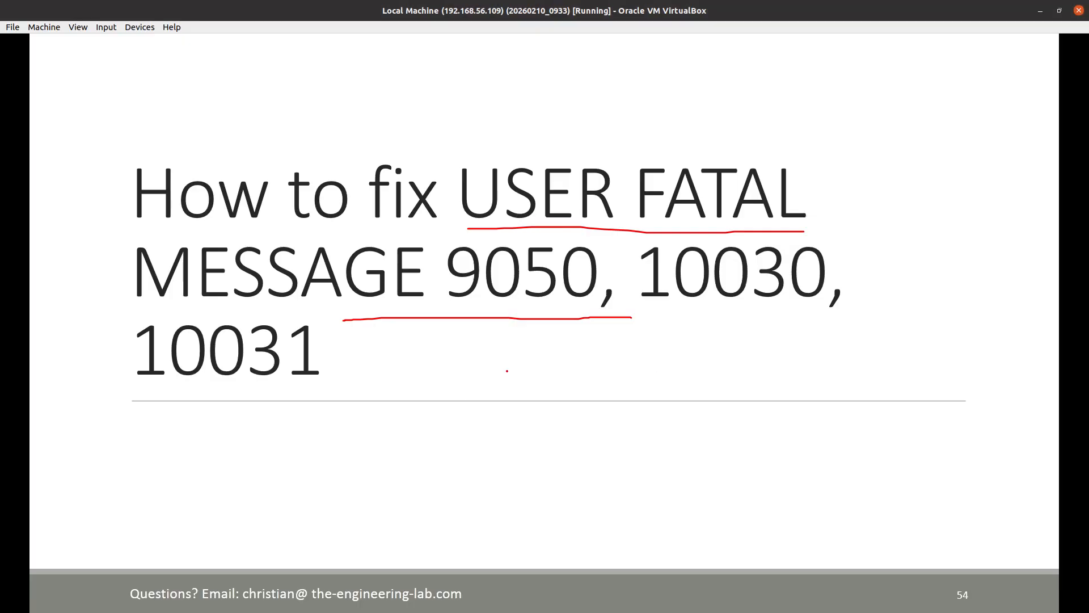
# Step: Advance the presentation to slide 55 and circle the title Frequency Response Analysis in red
pyautogui.press('Right')
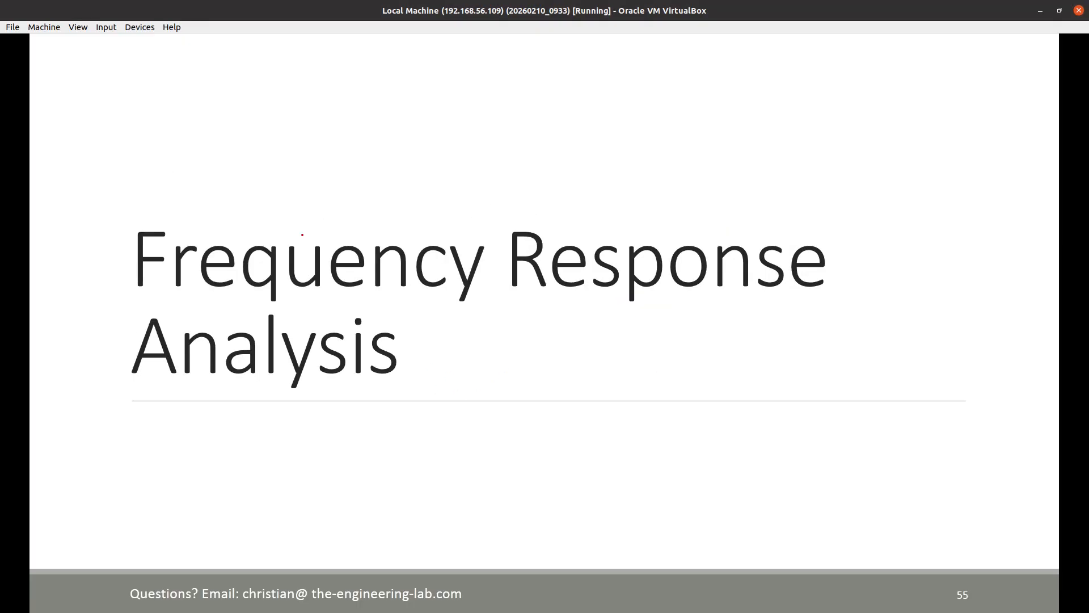
pyautogui.moveTo(318, 208)
pyautogui.mouseDown()
pyautogui.moveTo(152, 205)
pyautogui.moveTo(121, 278)
pyautogui.moveTo(574, 395)
pyautogui.mouseUp()
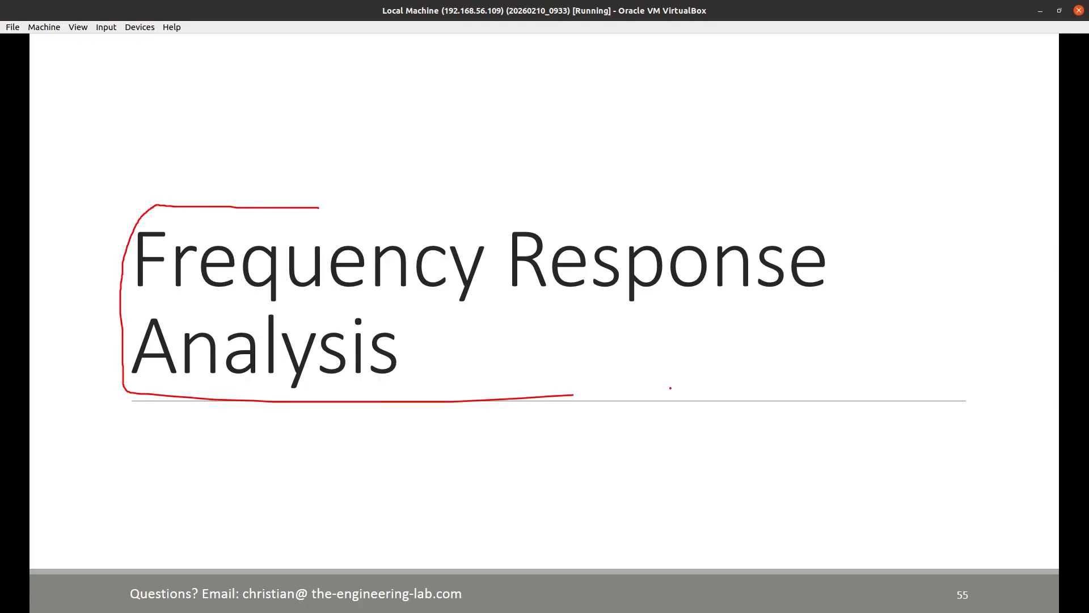
pyautogui.moveTo(670, 388)
pyautogui.mouseDown()
pyautogui.moveTo(889, 248)
pyautogui.moveTo(404, 200)
pyautogui.moveTo(265, 214)
pyautogui.mouseUp()
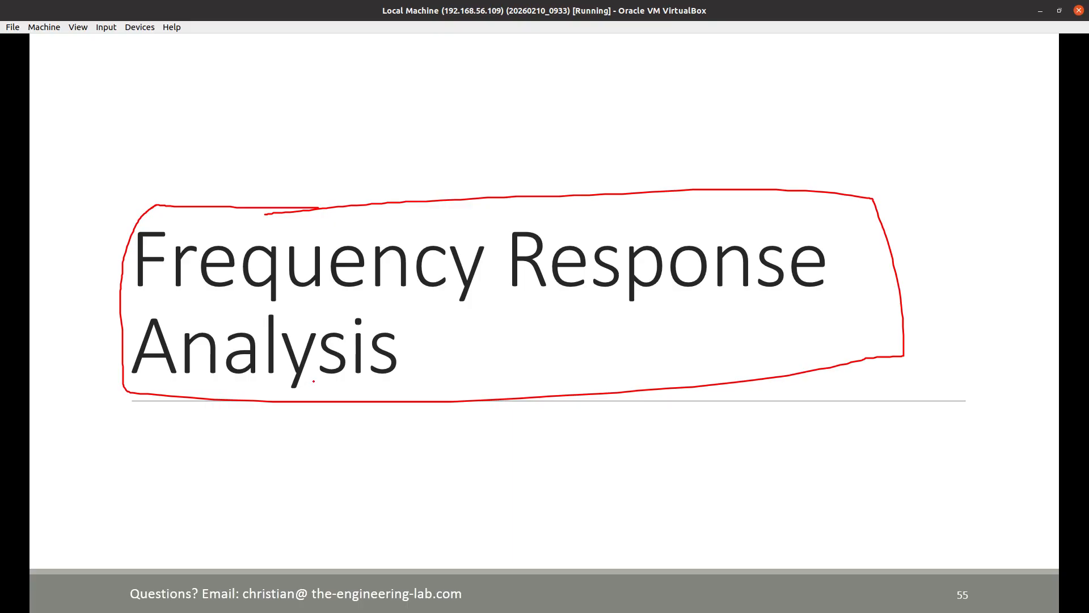
pyautogui.press('Right')
pyautogui.press('Left')
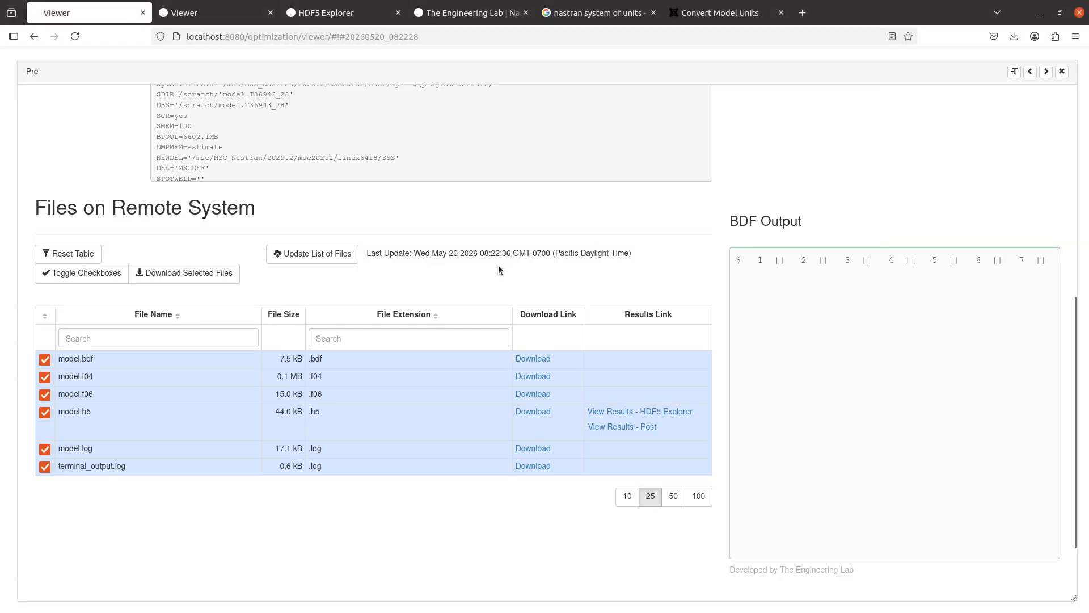
# Step: Switch to the Pre web app and set the solution sequence to 111 - Modal frequency response
pyautogui.scroll(7, 498, 264)
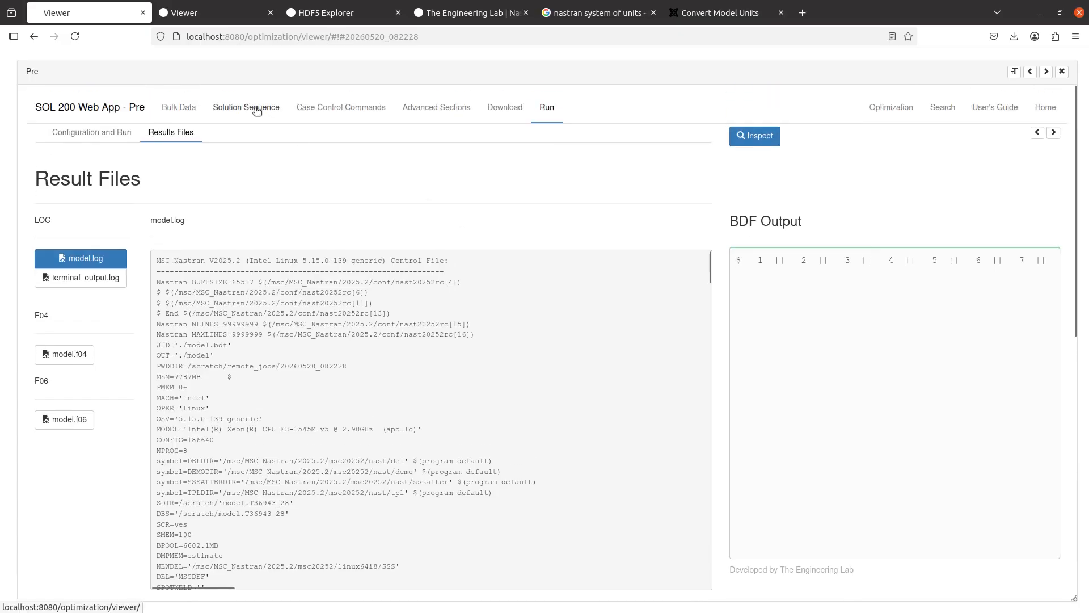
pyautogui.click(256, 109)
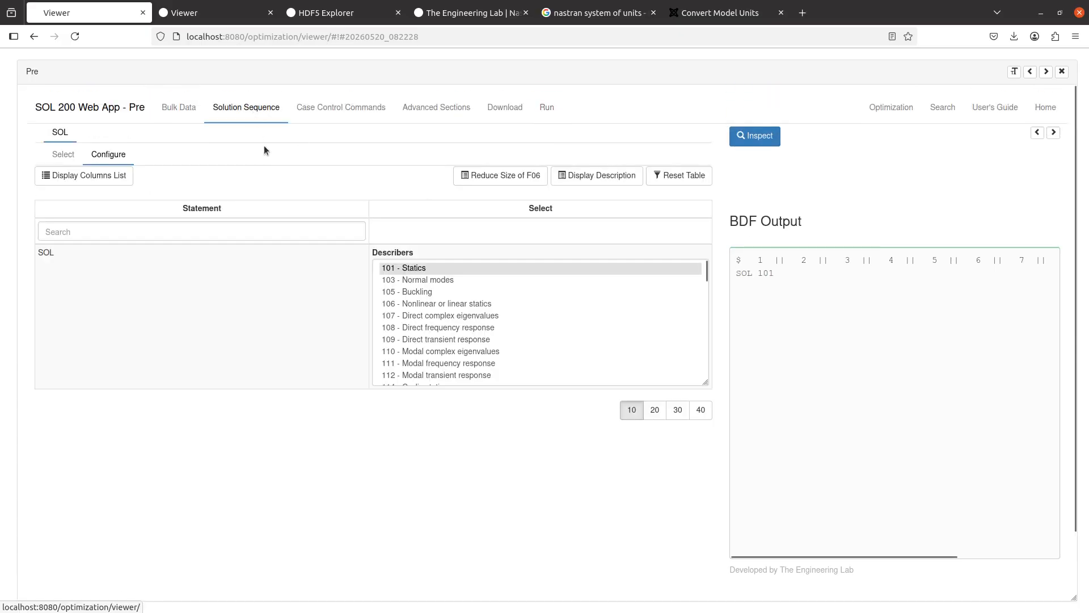
pyautogui.click(443, 363)
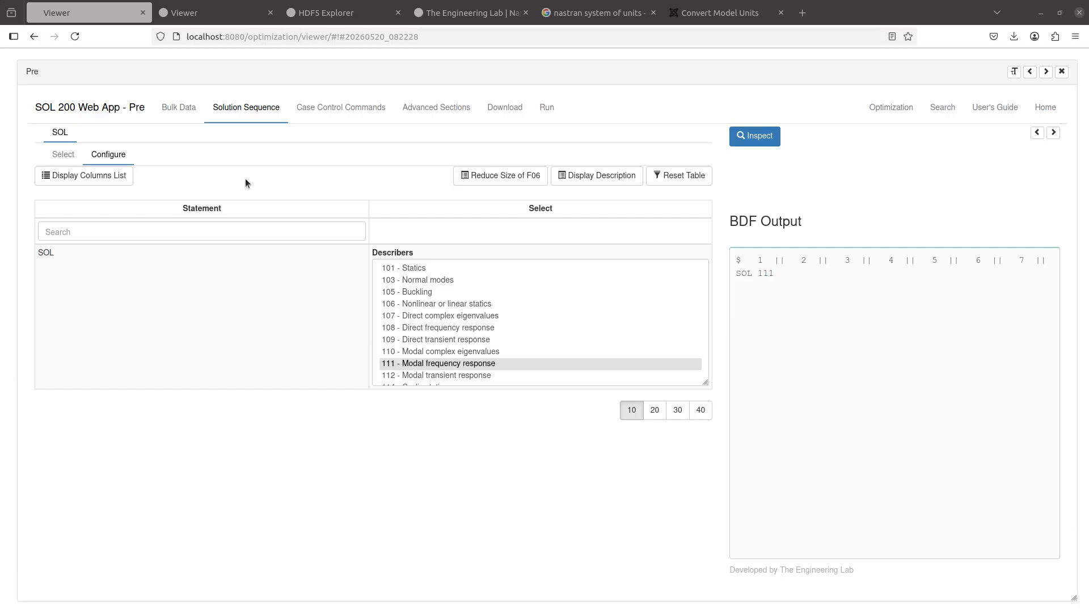
# Step: Switch to Notepad++, create a new file, shrink the search results area, and add the heading Excitation Frequencies
pyautogui.hotkey('alt', 'Tab')
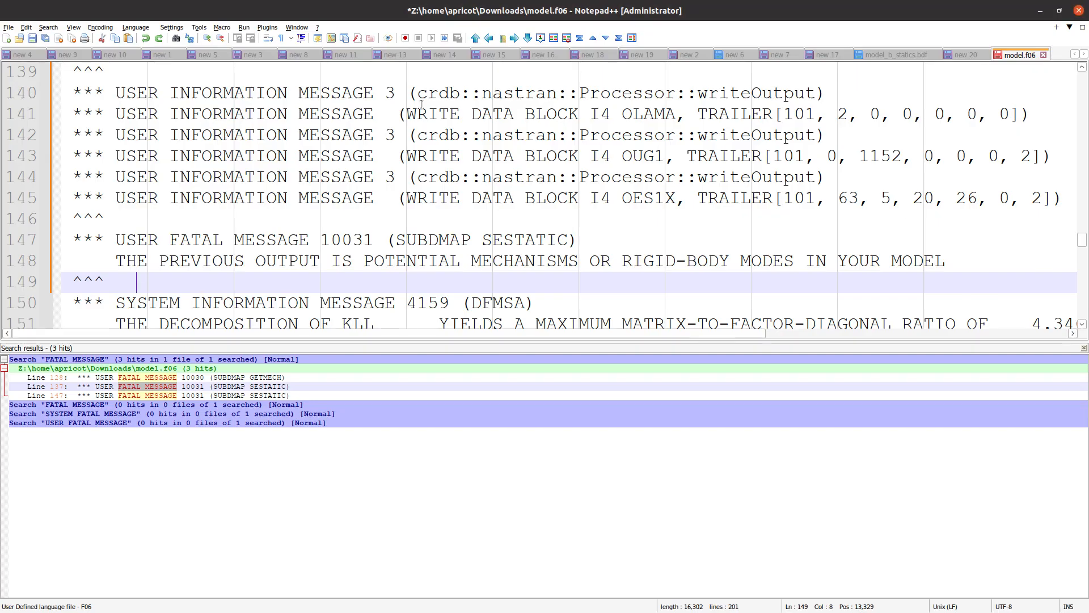
pyautogui.click(7, 39)
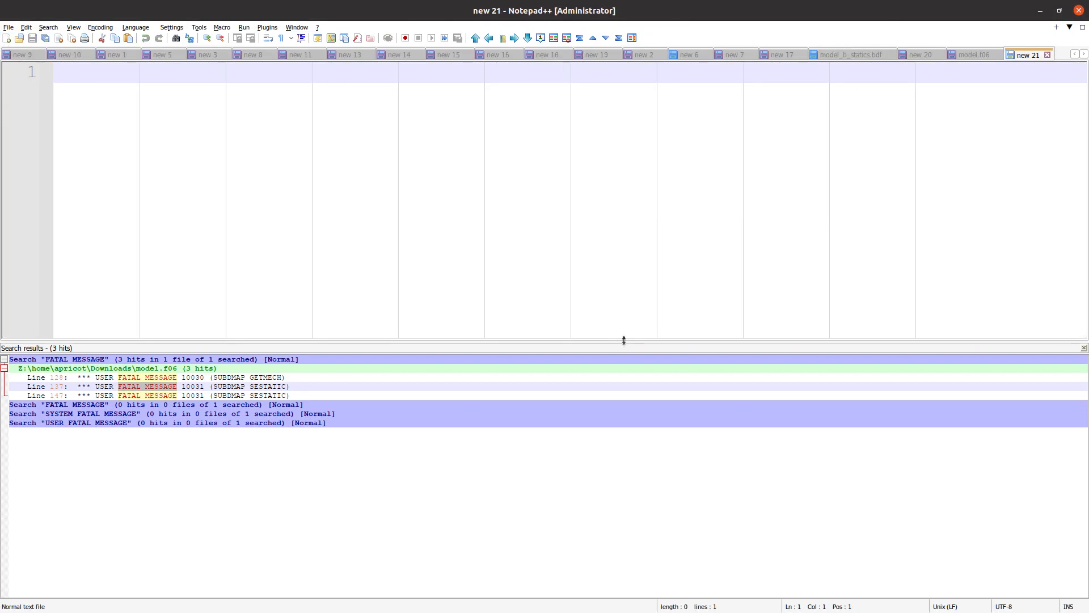
pyautogui.moveTo(625, 343); pyautogui.dragTo(588, 513)
pyautogui.write('Excitation')
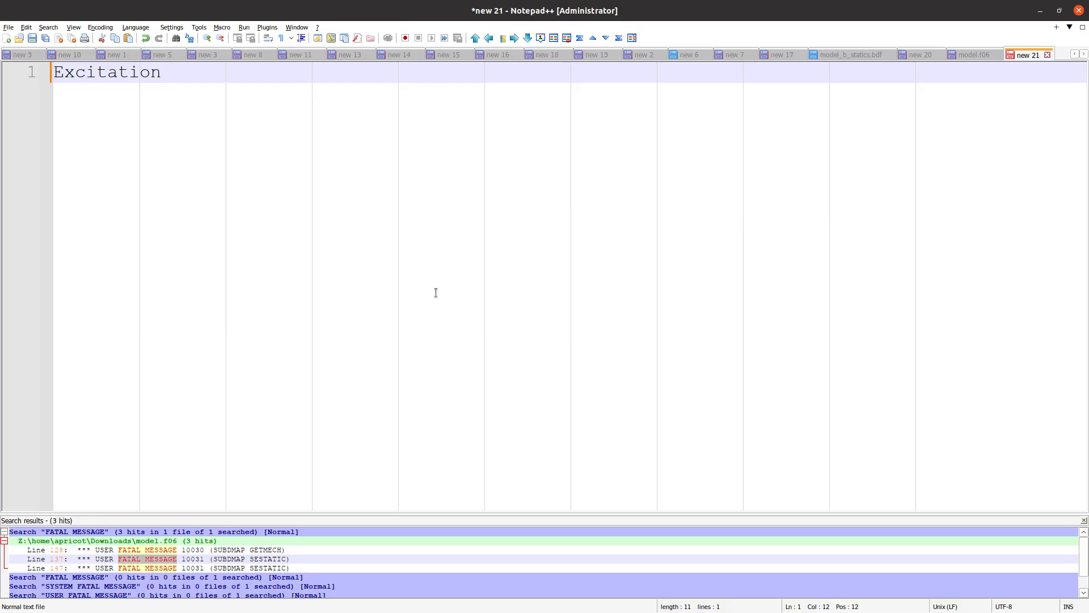
pyautogui.write(' Frequencies')
# Step: Below a blank line under the heading, add the indented lines Forcing Frequencies and Solution Frequencies
pyautogui.press('Return')
pyautogui.press('Return')
pyautogui.press('Tab')
pyautogui.write('Forc')
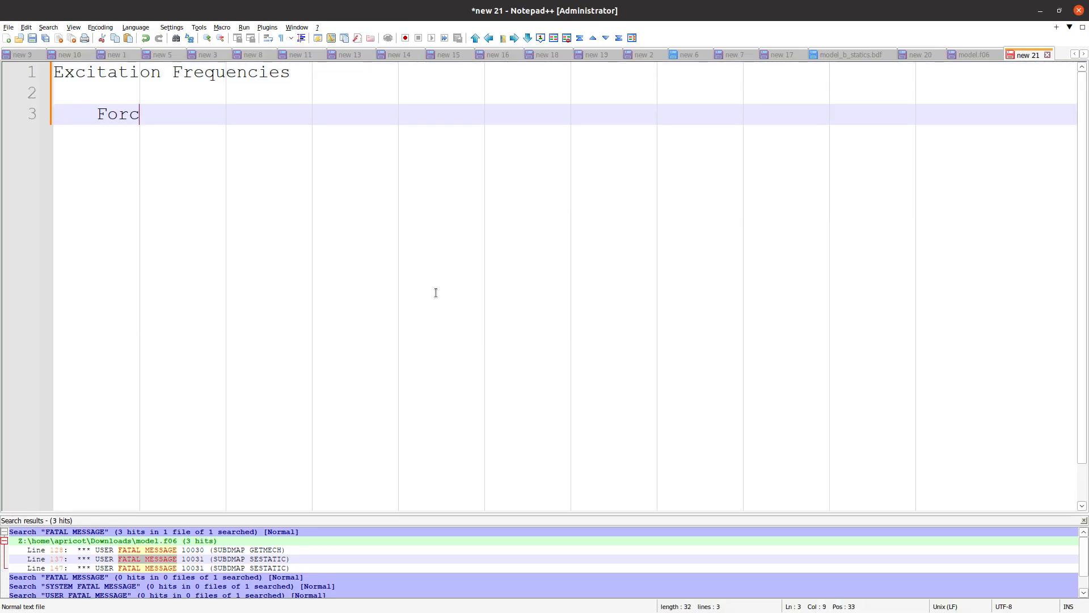
pyautogui.write('ing Frequencies')
pyautogui.press('Return')
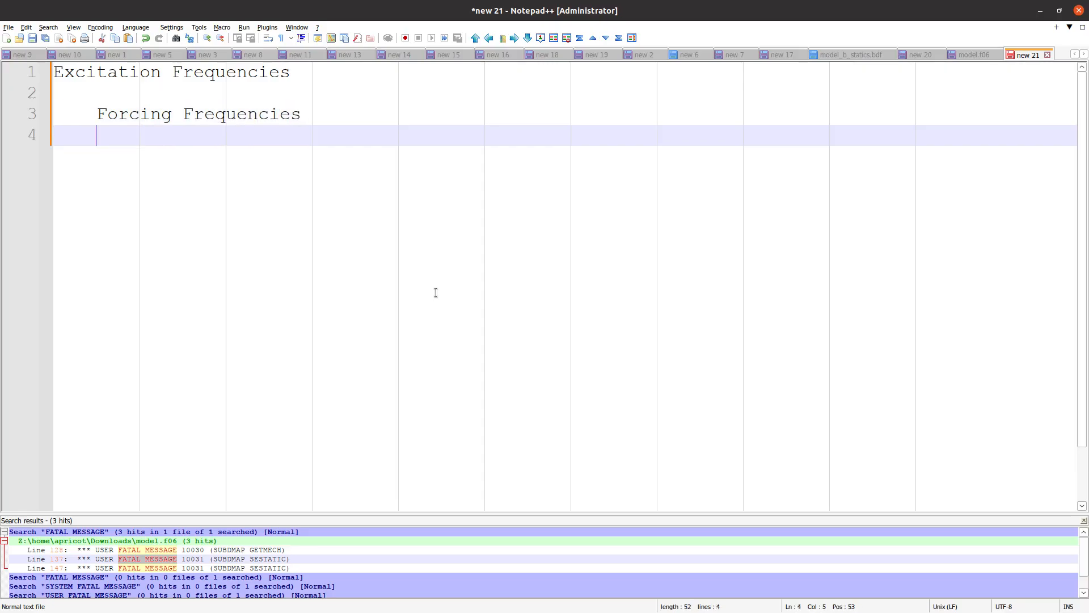
pyautogui.write('Solution Frequencies')
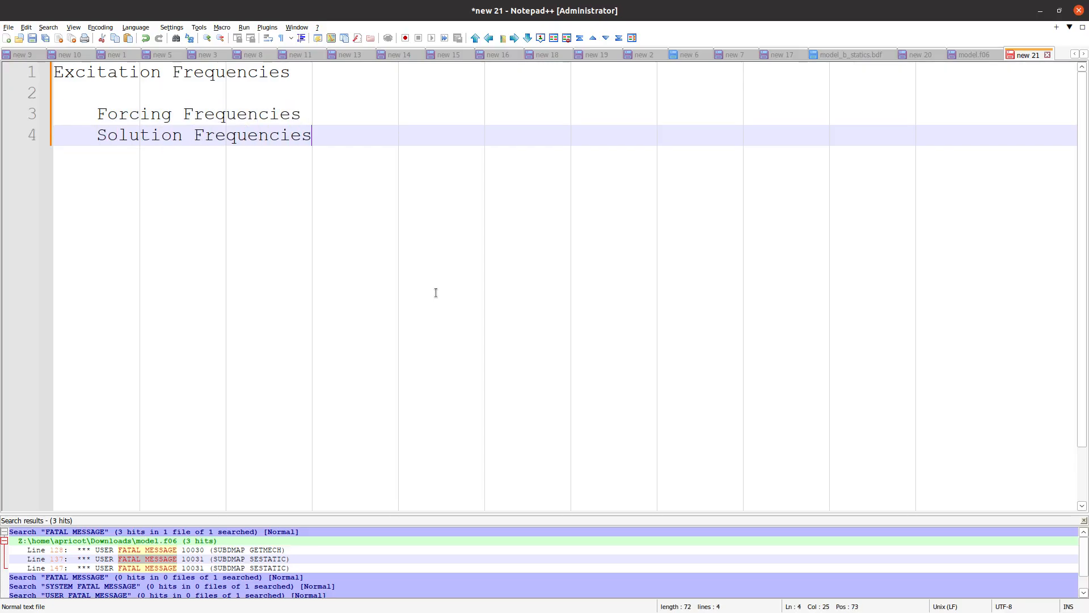
# Step: After another blank line, add the indented note "Not Natural Frequencies, these are something else"
pyautogui.press('Return')
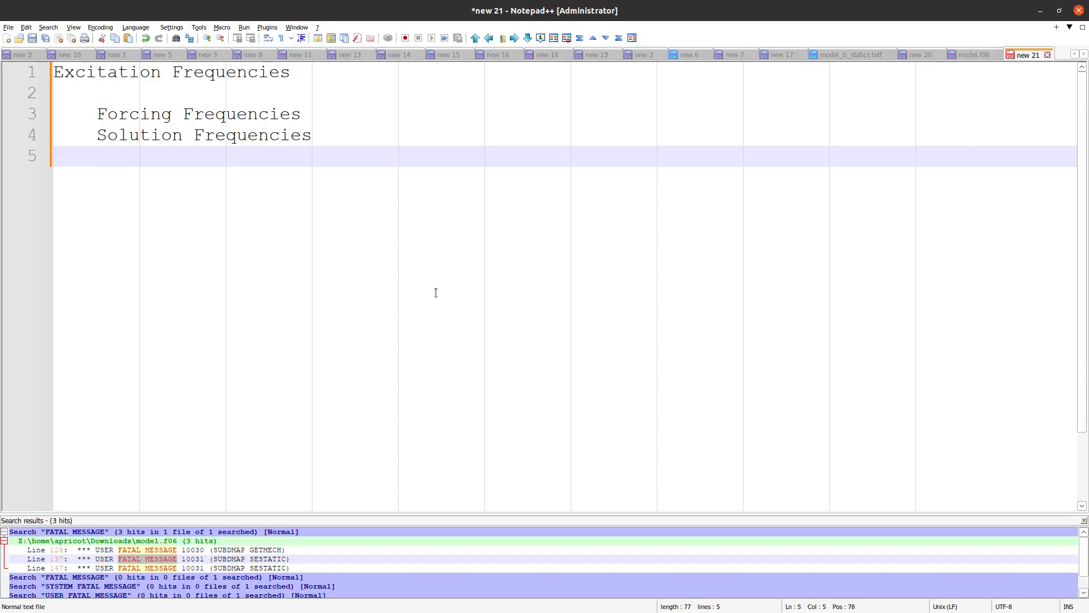
pyautogui.press('Return')
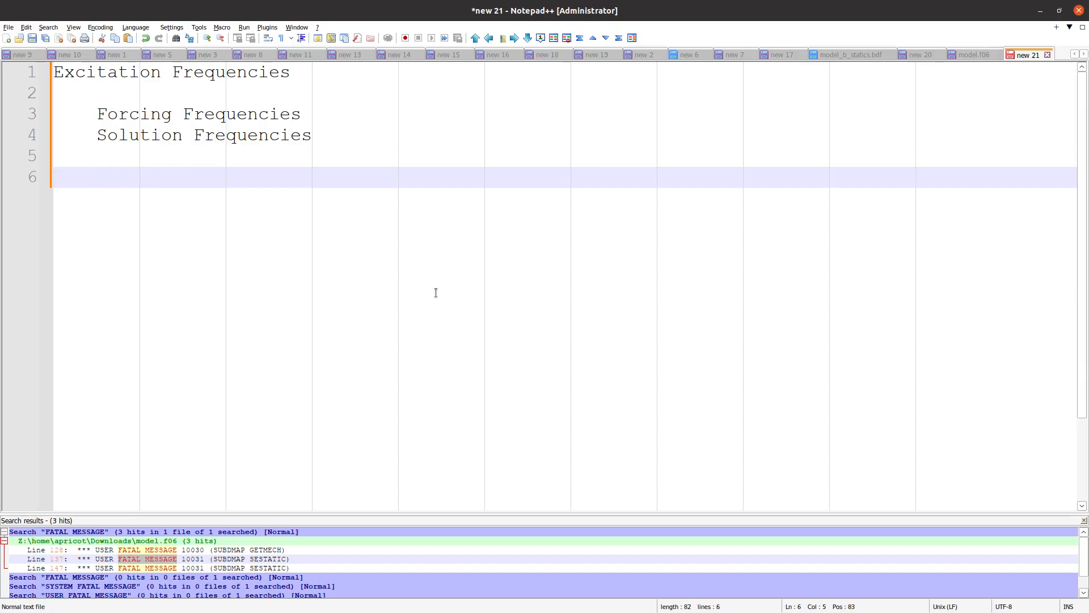
pyautogui.press('BackSpace')
pyautogui.press('BackSpace')
pyautogui.press('BackSpace')
pyautogui.press('BackSpace')
pyautogui.write('Not Natural Freqund')
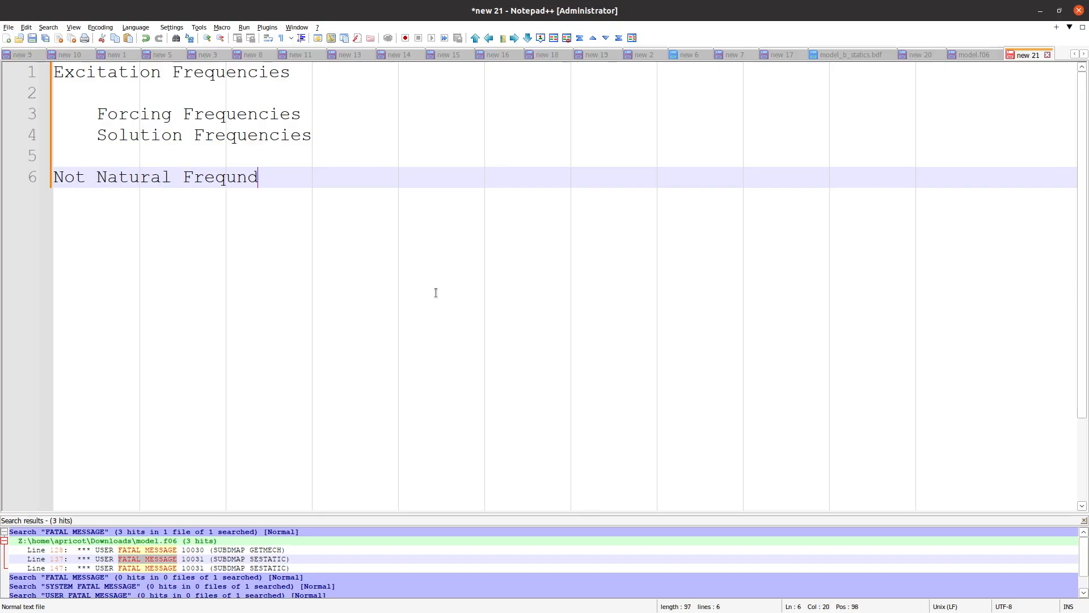
pyautogui.press('BackSpace')
pyautogui.press('BackSpace')
pyautogui.write('encies')
pyautogui.press('Up')
pyautogui.press('Down')
pyautogui.press('Home')
pyautogui.press('Tab')
pyautogui.press('End')
pyautogui.write(', ths')
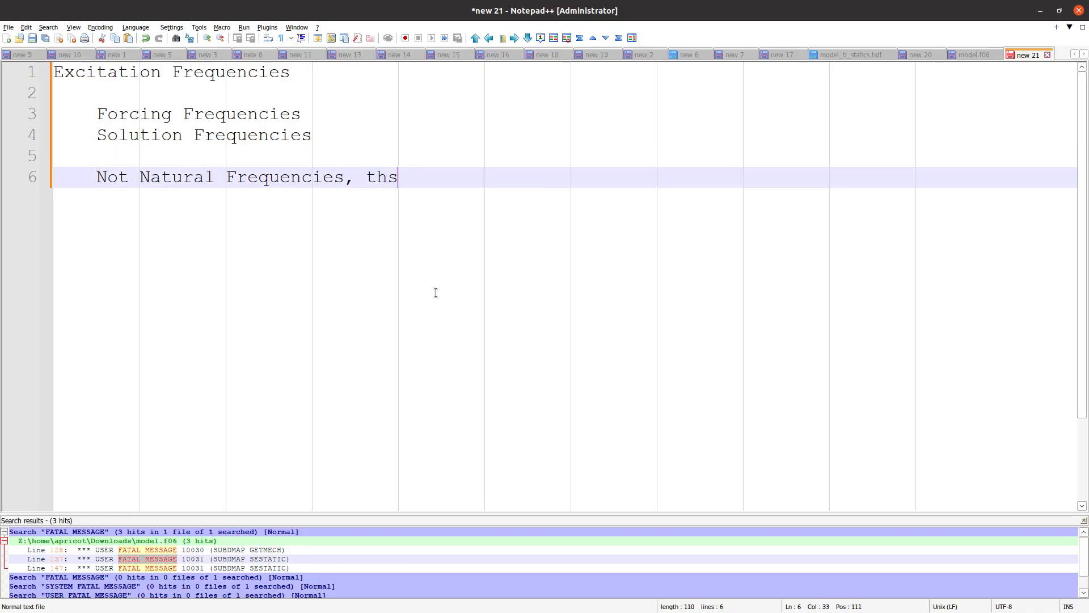
pyautogui.press('BackSpace')
pyautogui.write('ese are something else')
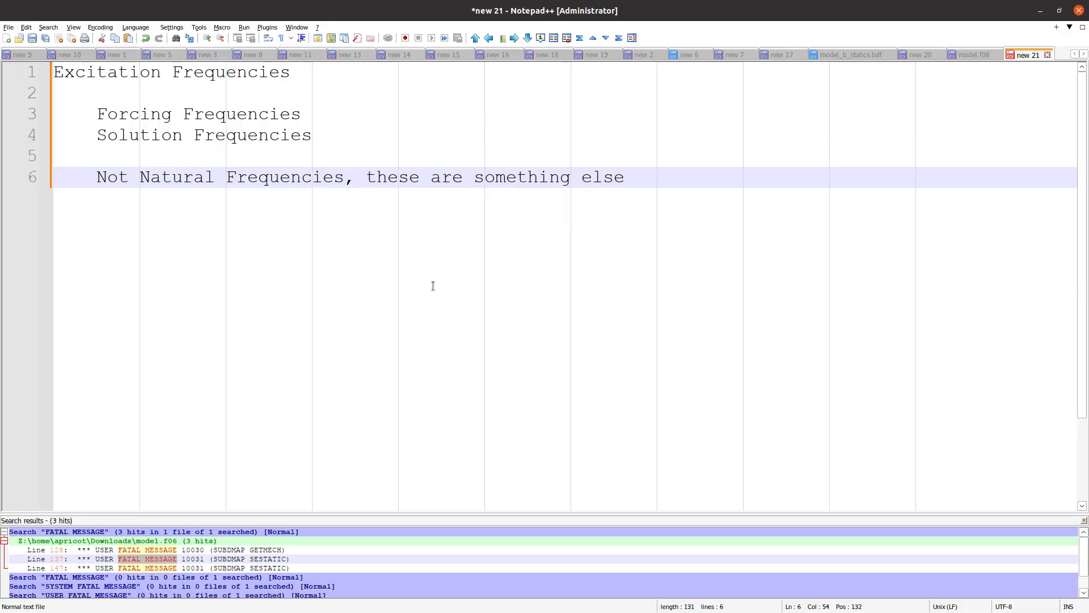
# Step: Switch to the HDF5 Explorer in the browser and display markers on the NODAL/DISPLACEMENT_CPLX plot of ZM versus TIME_FREQ_EIGR
pyautogui.hotkey('alt', 'Tab')
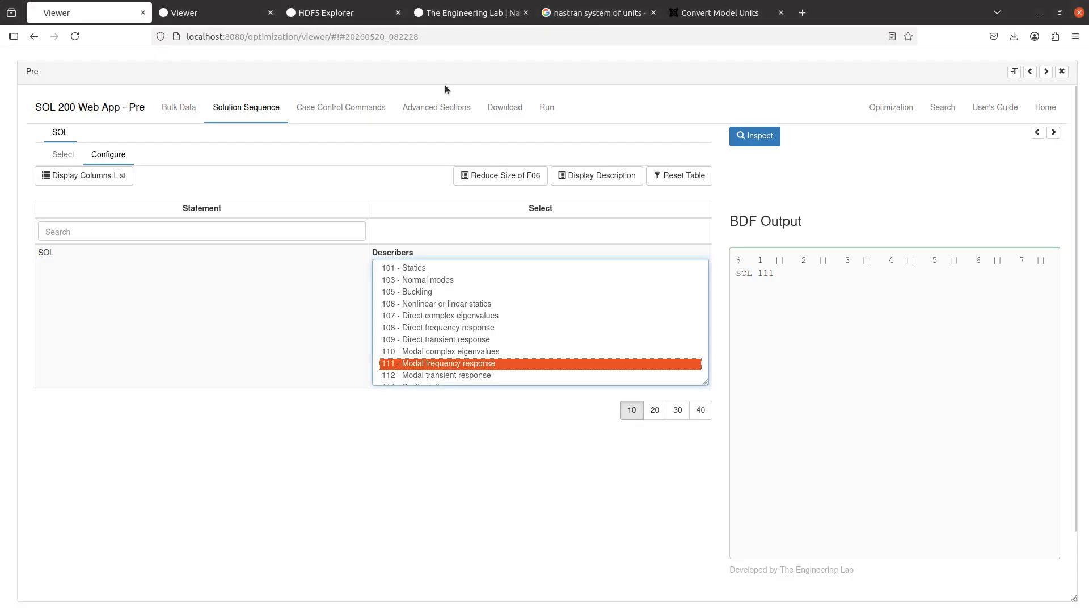
pyautogui.click(315, 9)
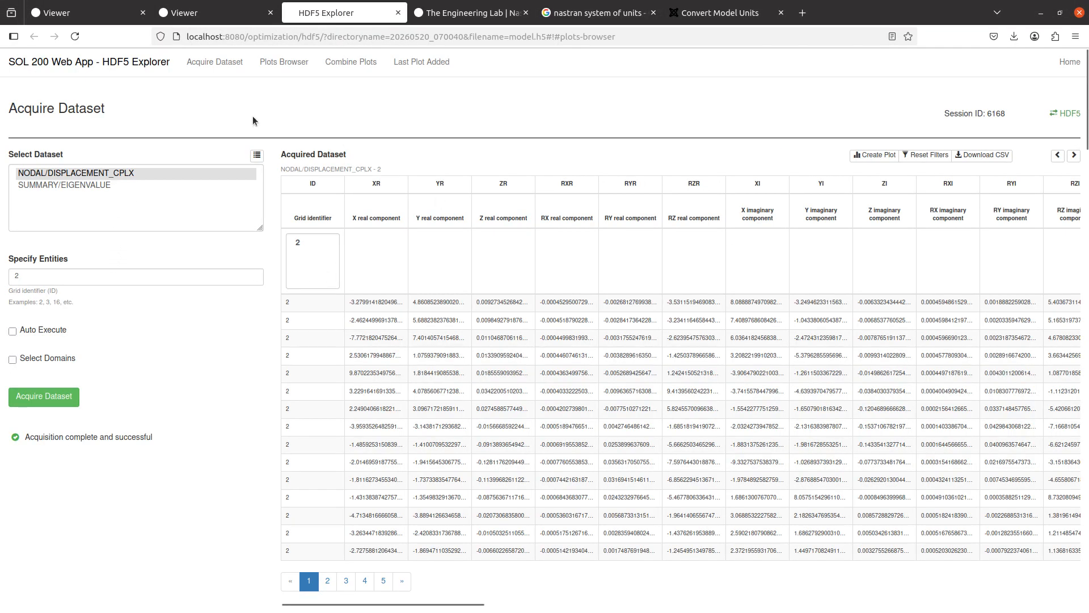
pyautogui.click(285, 62)
pyautogui.click(176, 278)
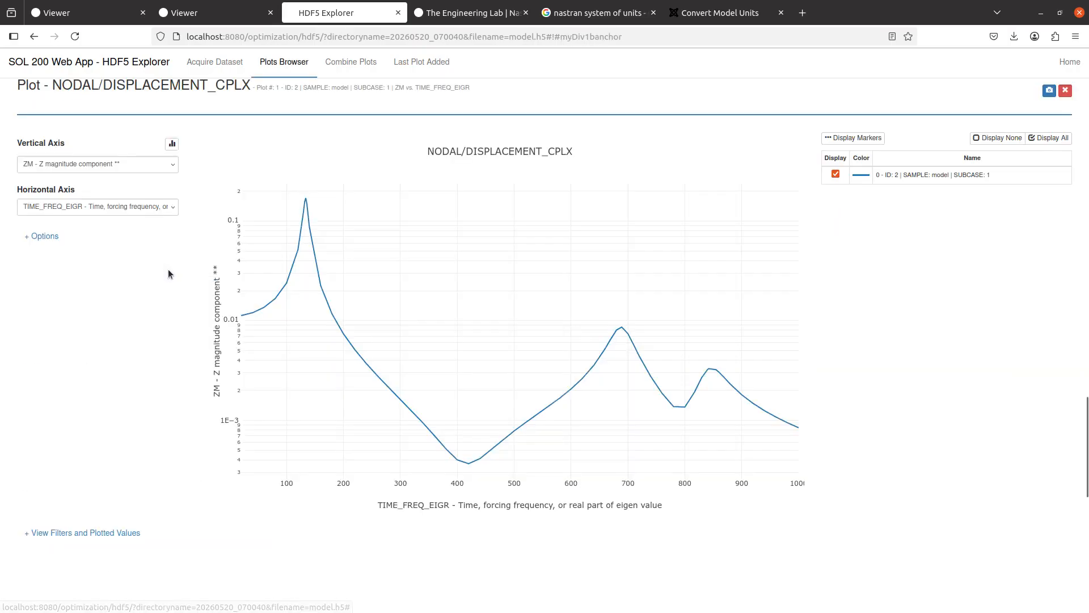
pyautogui.click(854, 138)
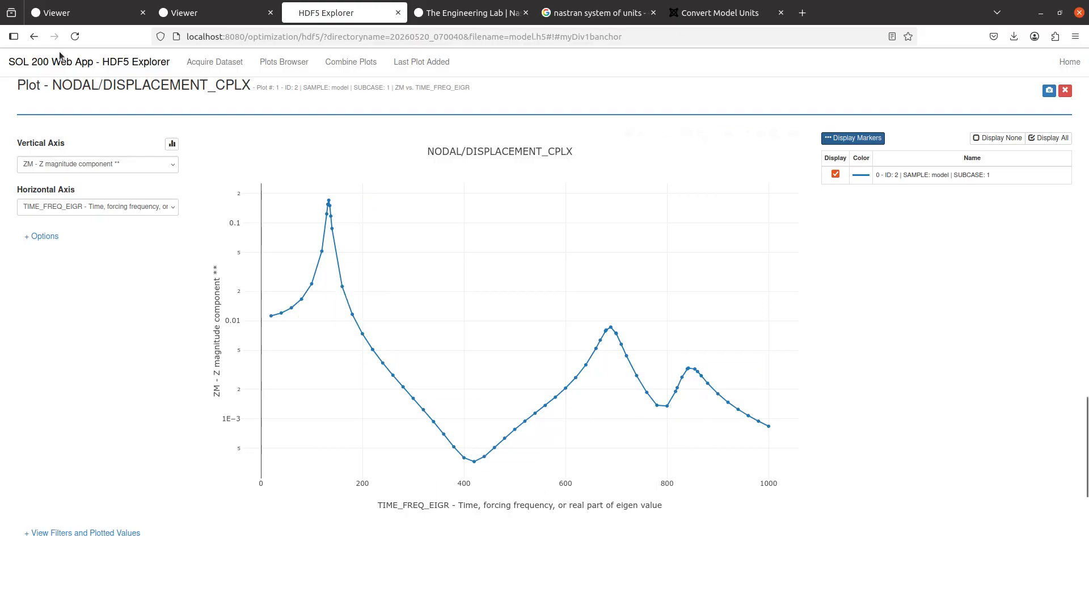
# Step: Return to the model's bulk data entries, filter the full entry list by freq, and open the FREQ entry
pyautogui.click(59, 13)
pyautogui.click(166, 118)
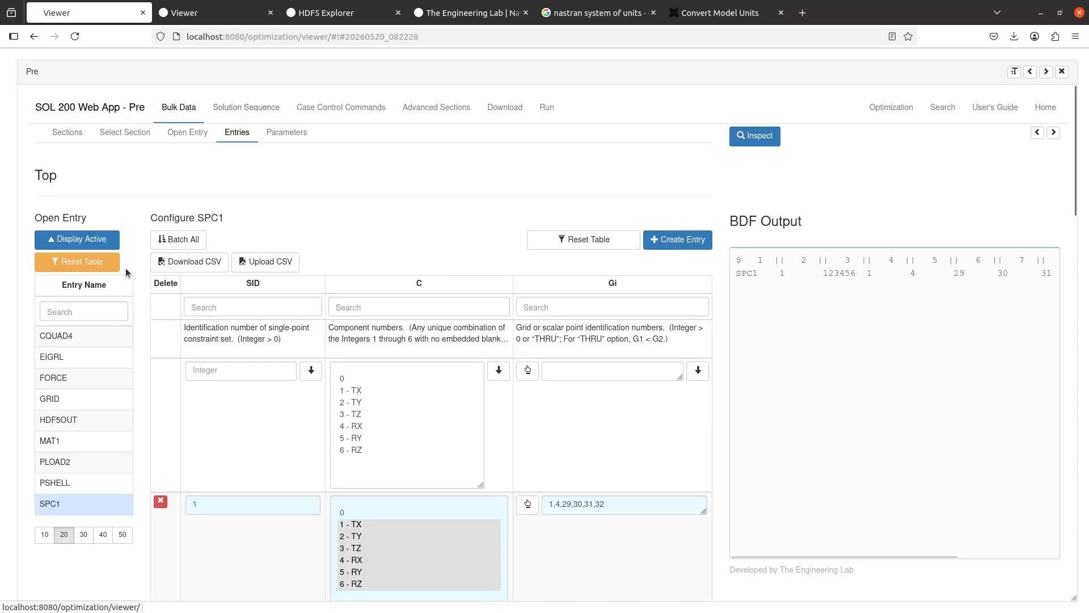
pyautogui.click(91, 312)
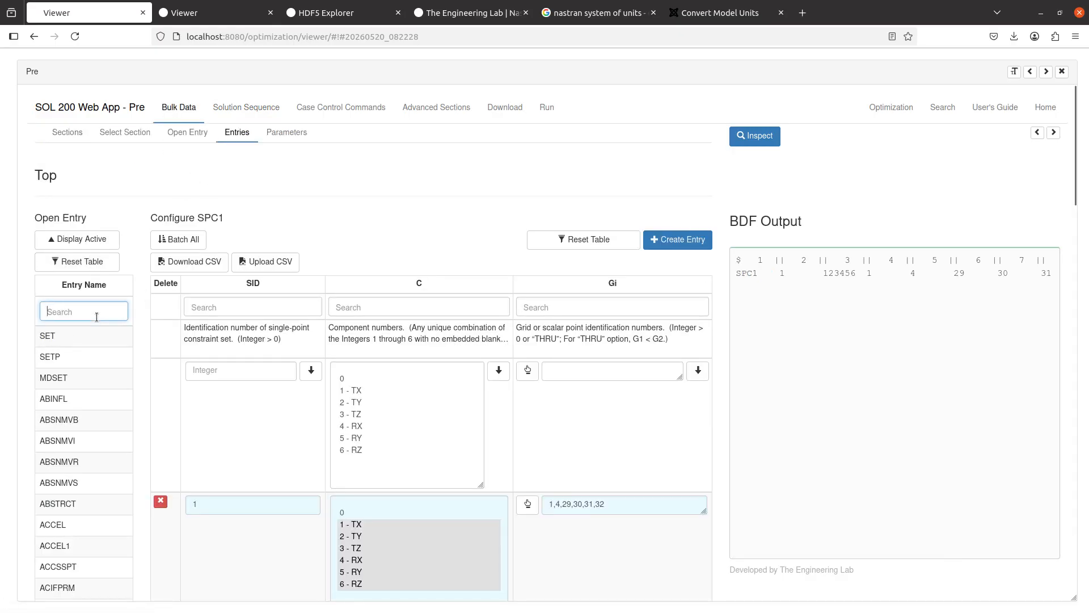
pyautogui.write('freq')
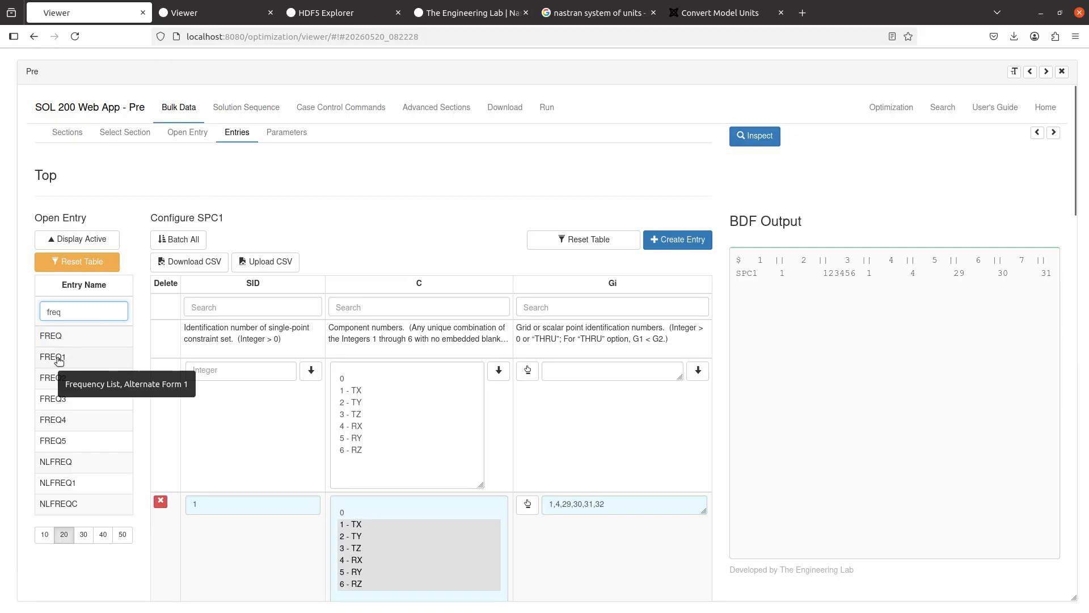
pyautogui.click(72, 345)
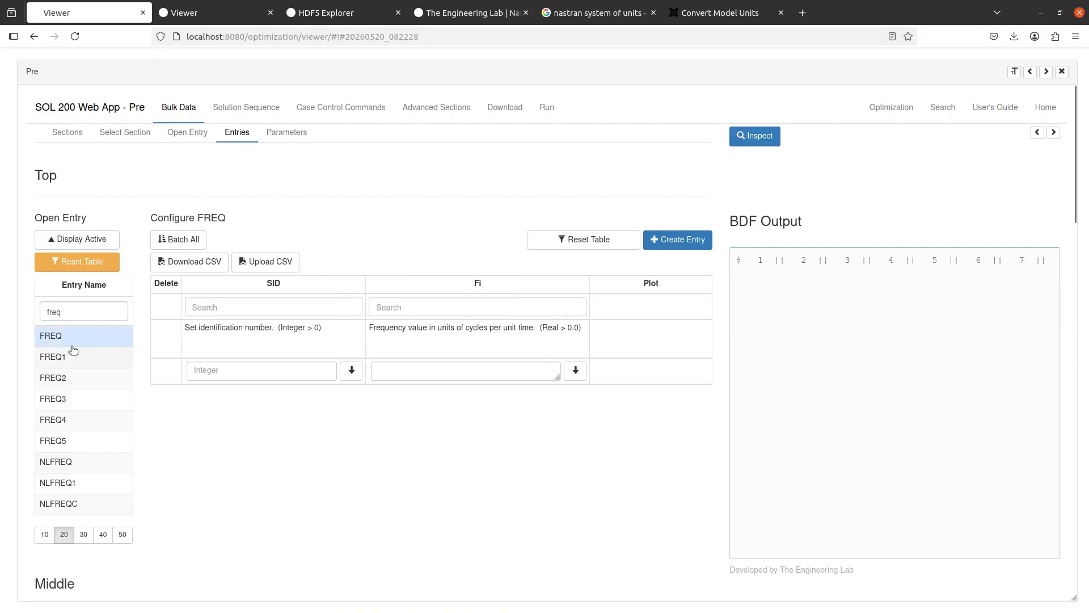
# Step: Create a FREQ entry with set ID 1 and frequencies 20.0, 30.0, 40.0, and view its forcing frequency plot
pyautogui.click(677, 239)
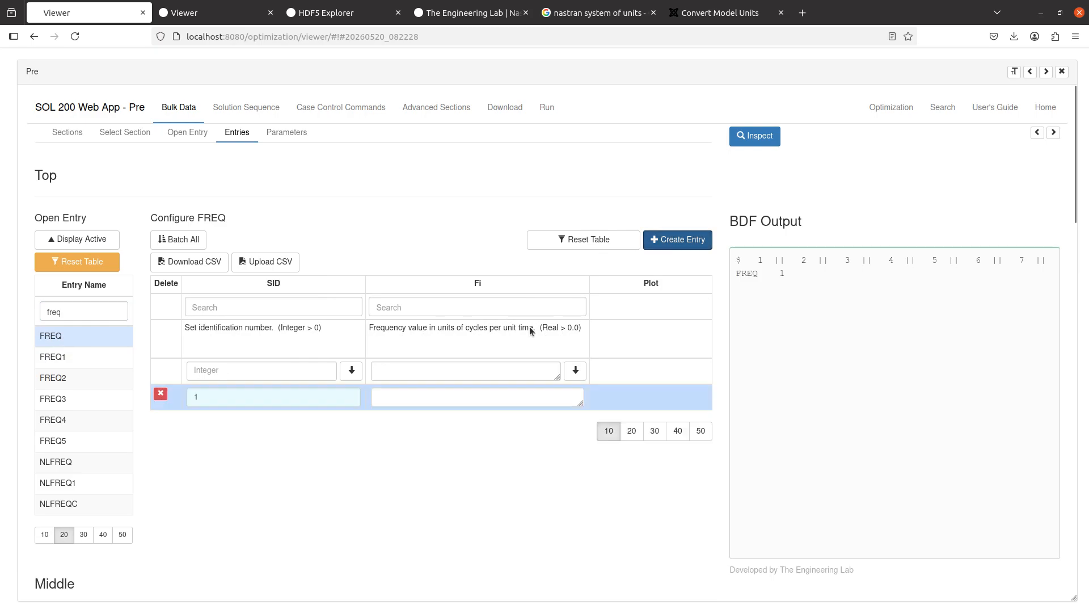
pyautogui.click(446, 391)
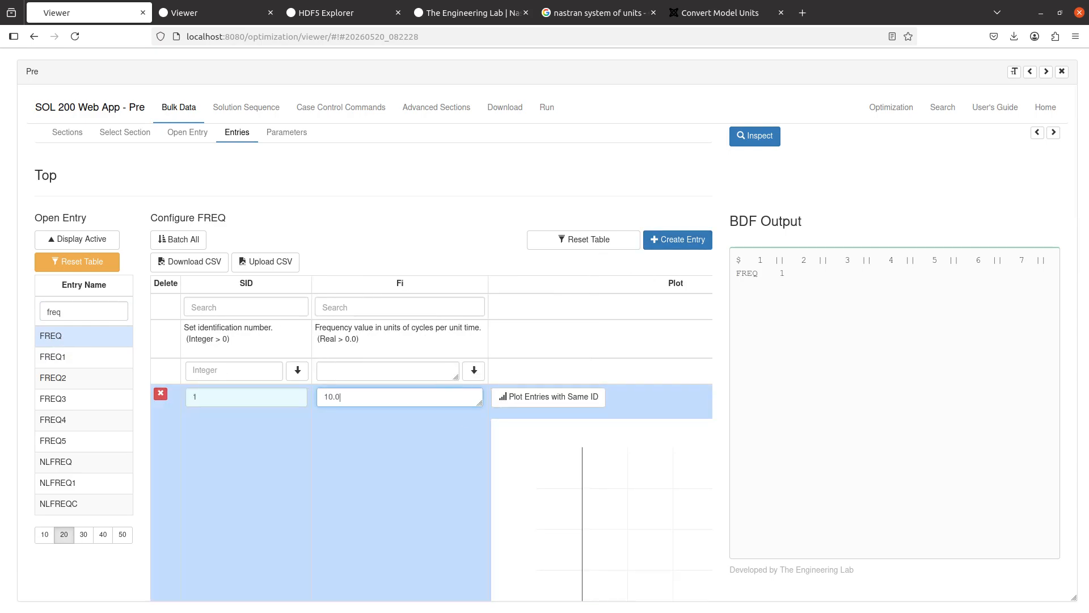
pyautogui.write('10.0, 20.0')
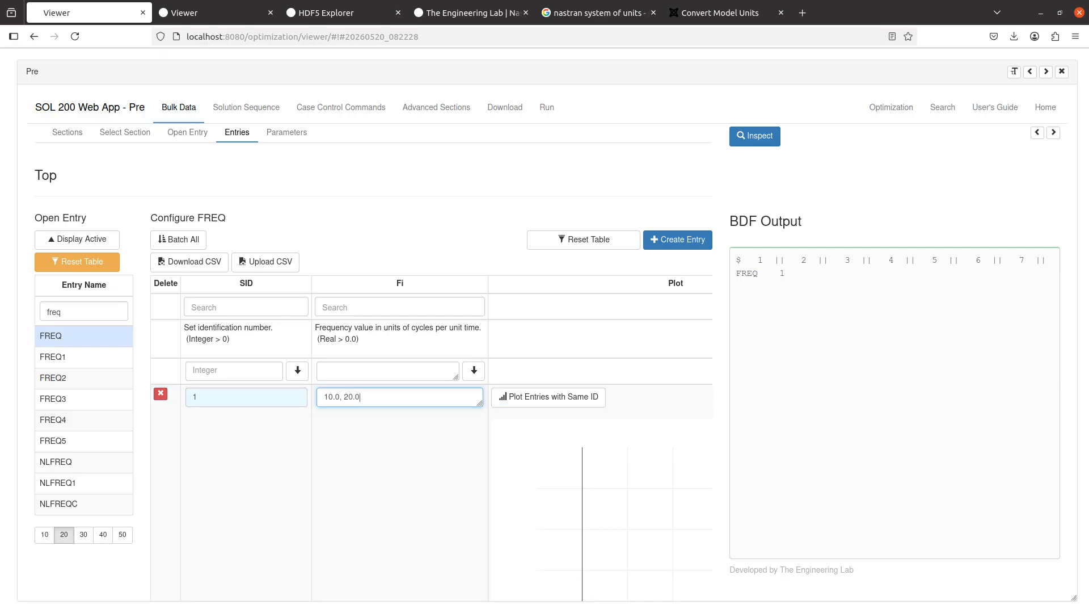
pyautogui.hotkey('ctrl', 'a')
pyautogui.write('2')
pyautogui.scroll(-3, 431, 380)
pyautogui.hscroll(2, 359, 315)
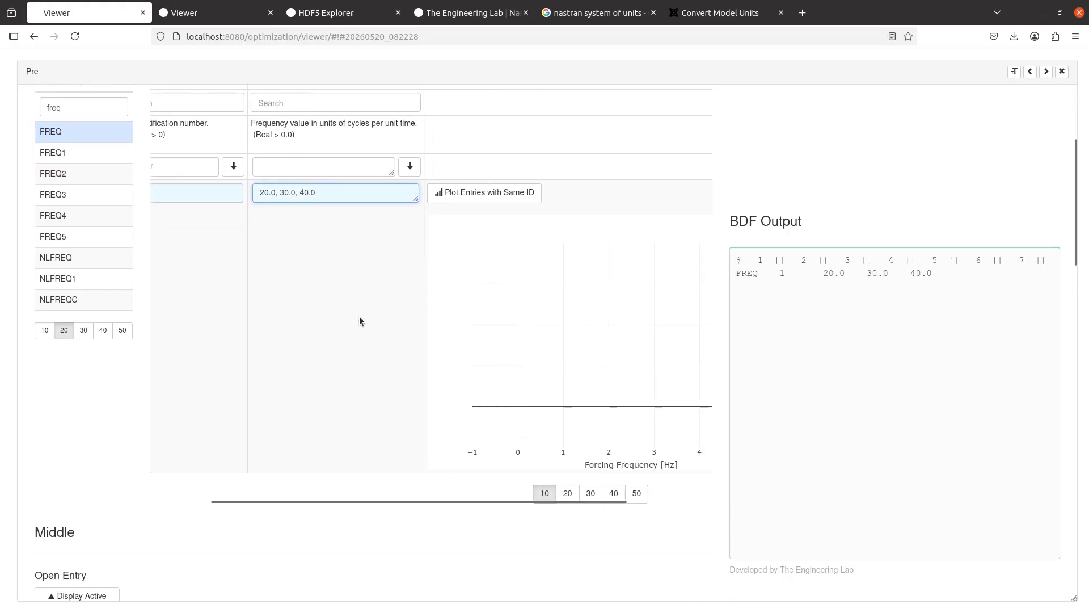
pyautogui.hscroll(3, 359, 315)
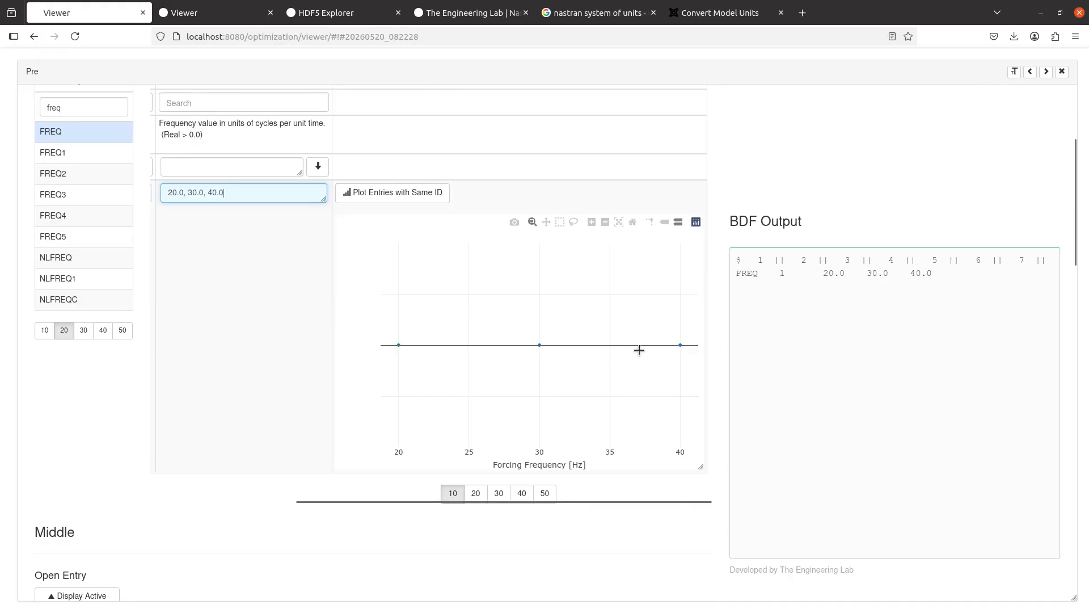
# Step: Highlight the FREQ line in the BDF output and delete the FREQ entry with set ID 1
pyautogui.tripleClick(779, 283)
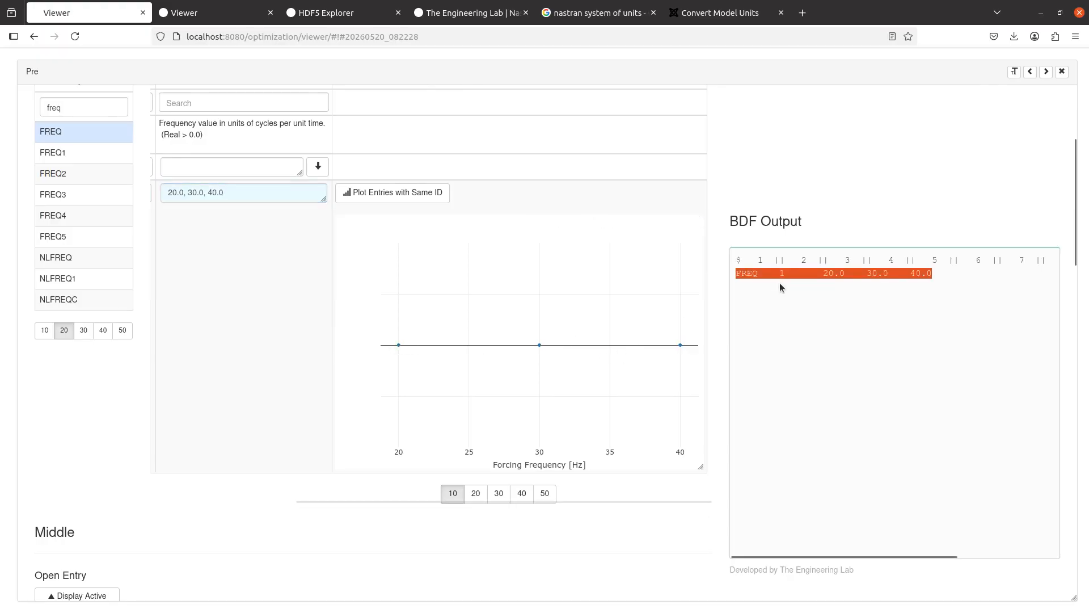
pyautogui.hscroll(-2, 436, 328)
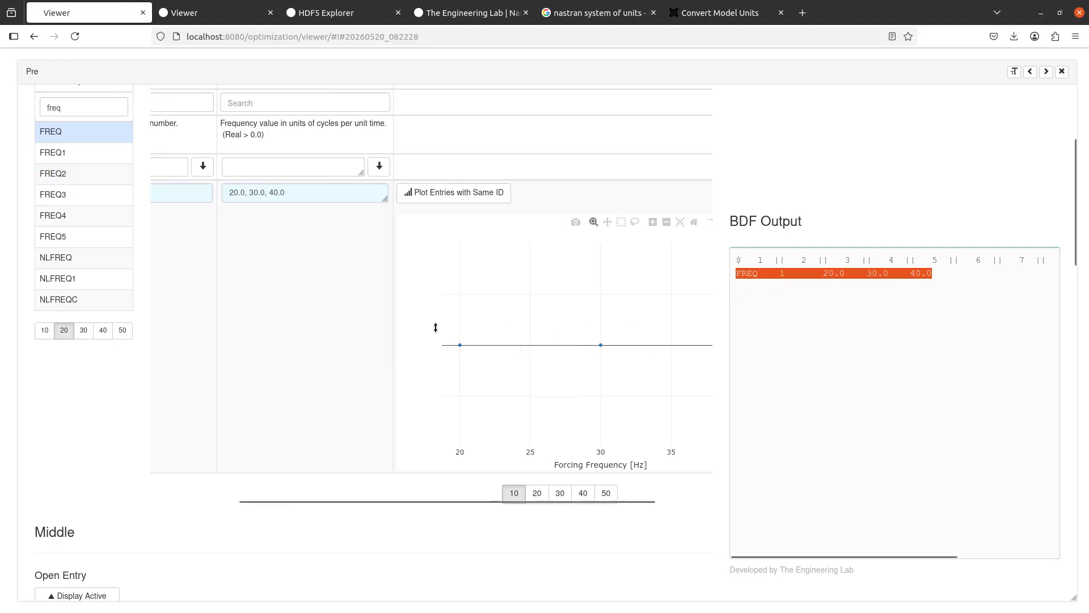
pyautogui.hscroll(-3, 435, 328)
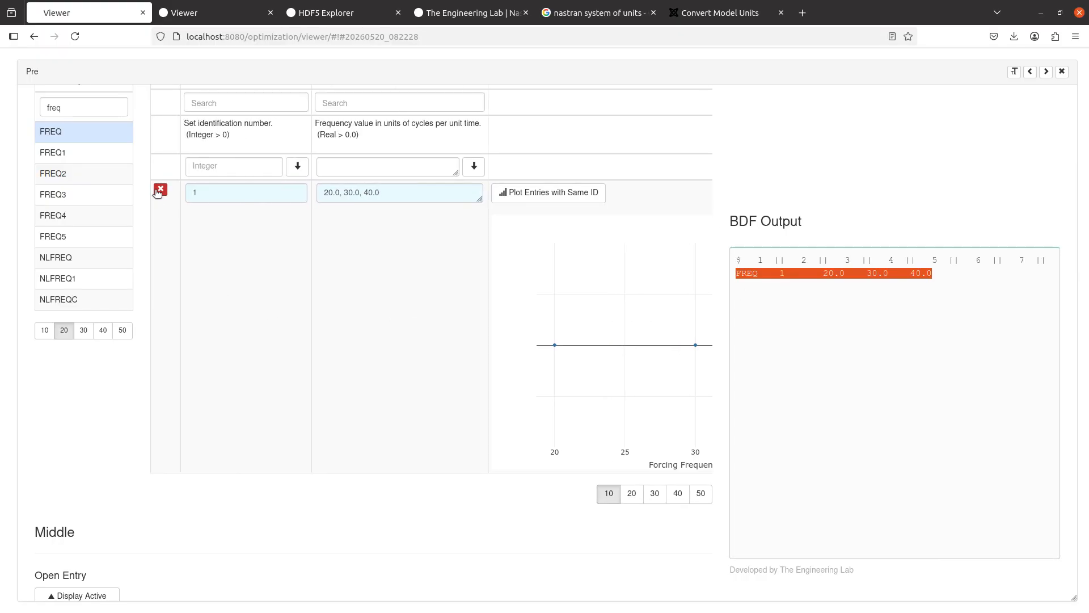
pyautogui.click(160, 190)
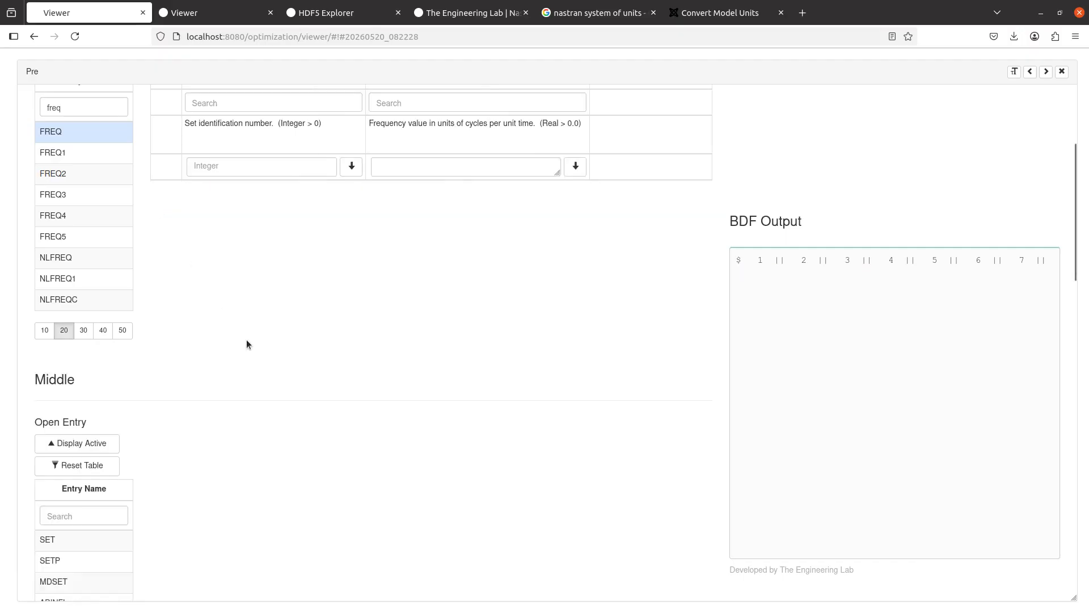
# Step: Create a FREQ1 entry with set ID 1, first frequency 20., frequency increment 20., and 49 increments
pyautogui.scroll(3, 246, 339)
pyautogui.click(121, 308)
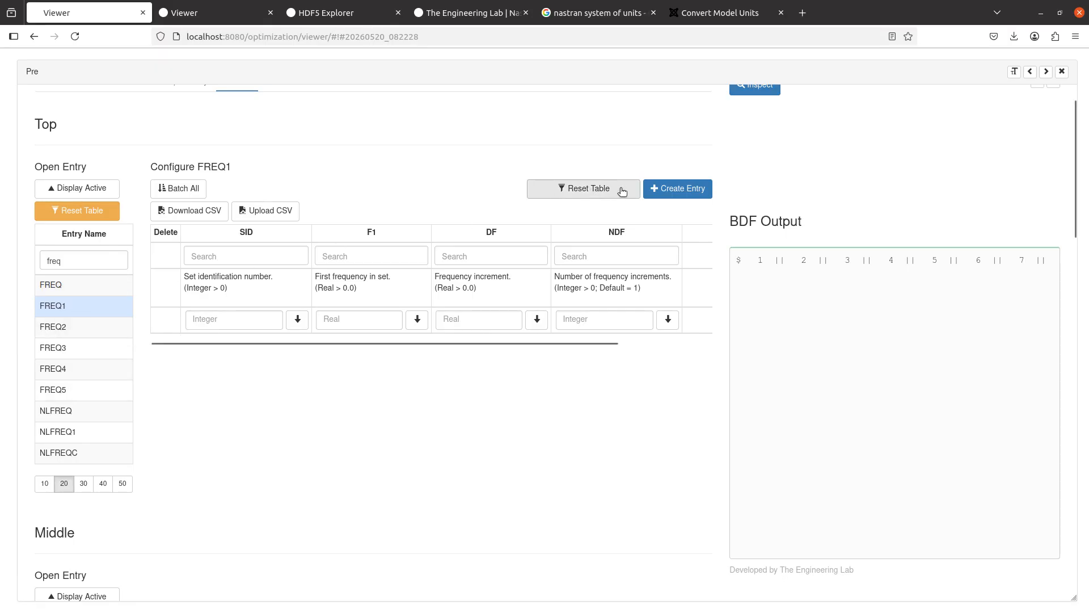
pyautogui.click(663, 190)
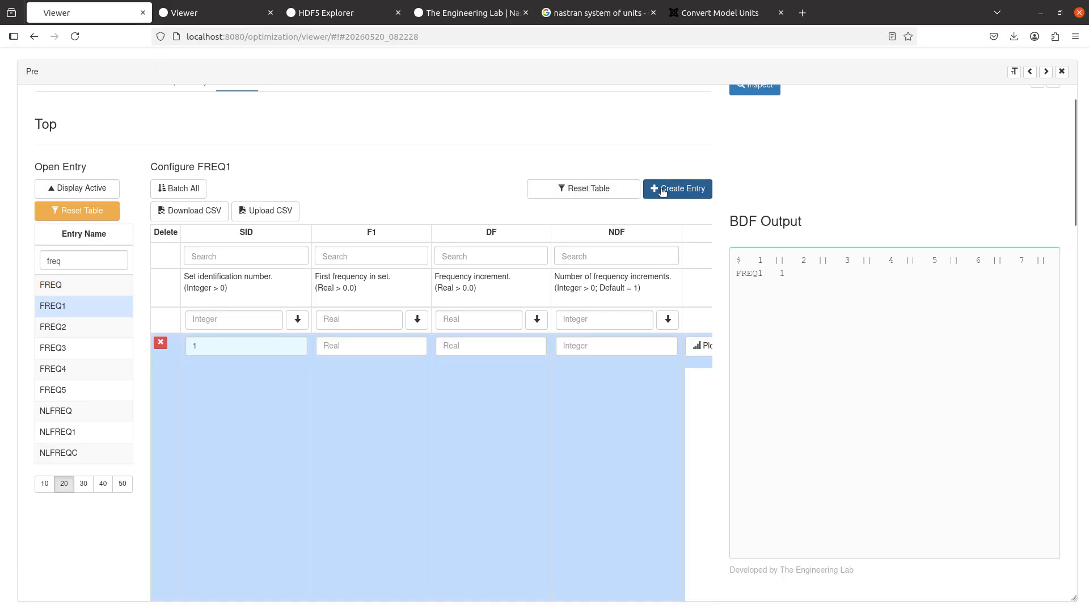
pyautogui.click(352, 345)
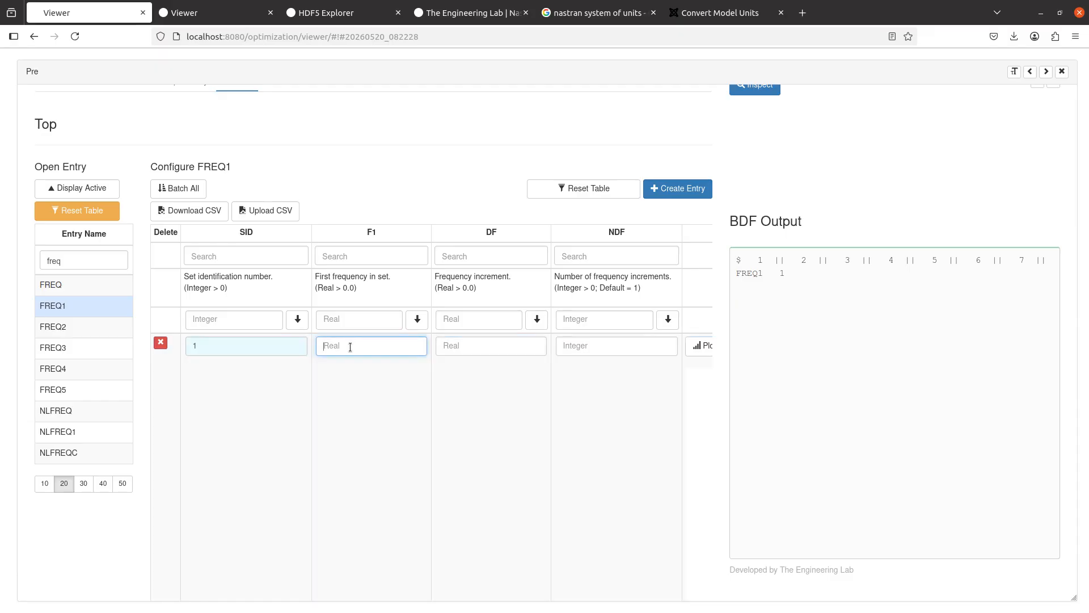
pyautogui.write('20.')
pyautogui.press('Tab')
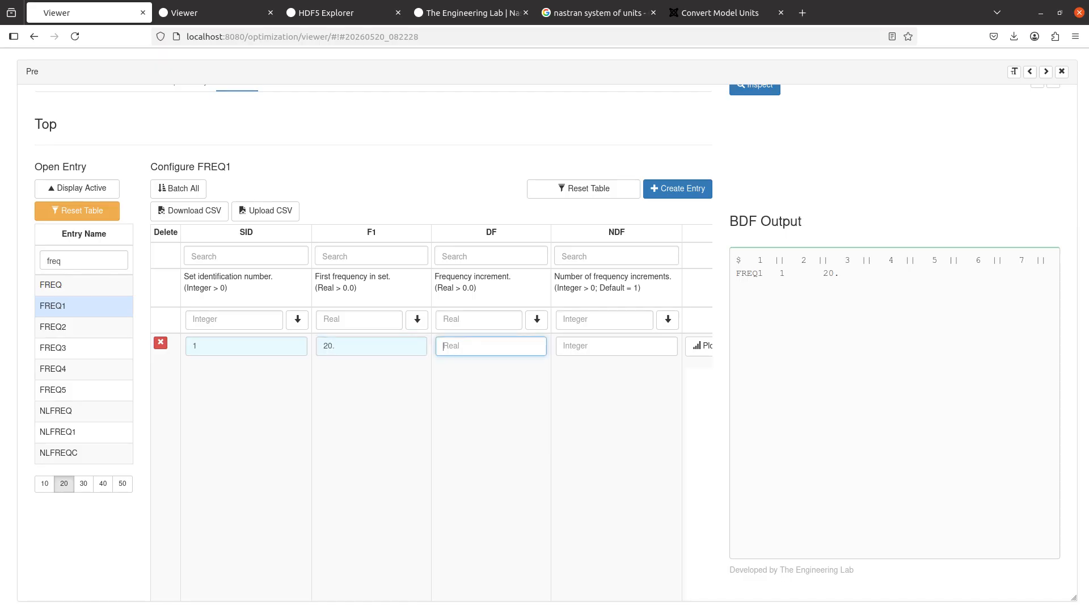
pyautogui.write('20.')
pyautogui.press('Tab')
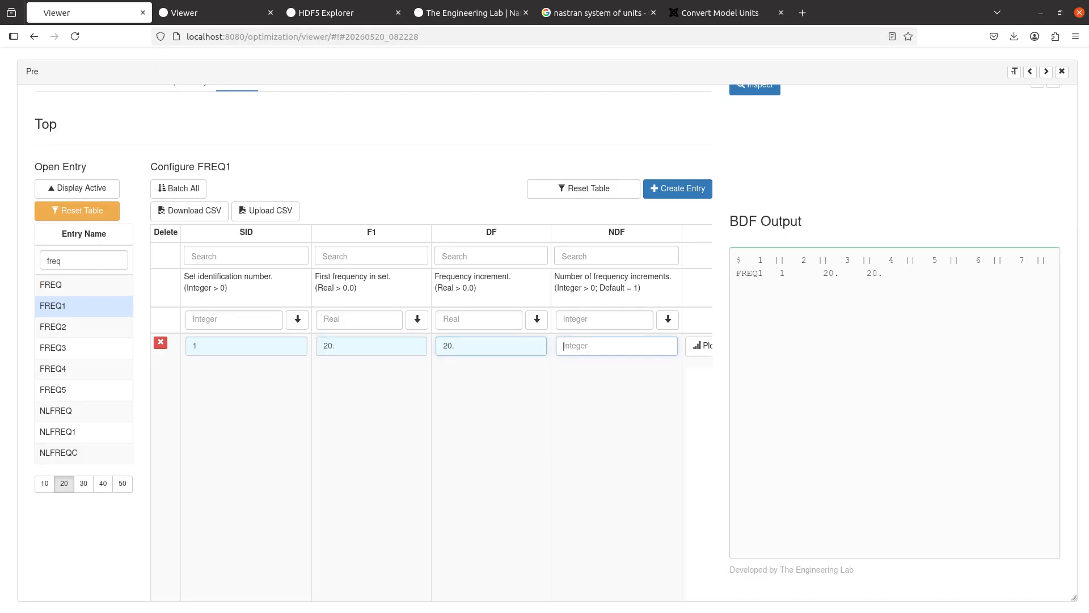
pyautogui.write('49')
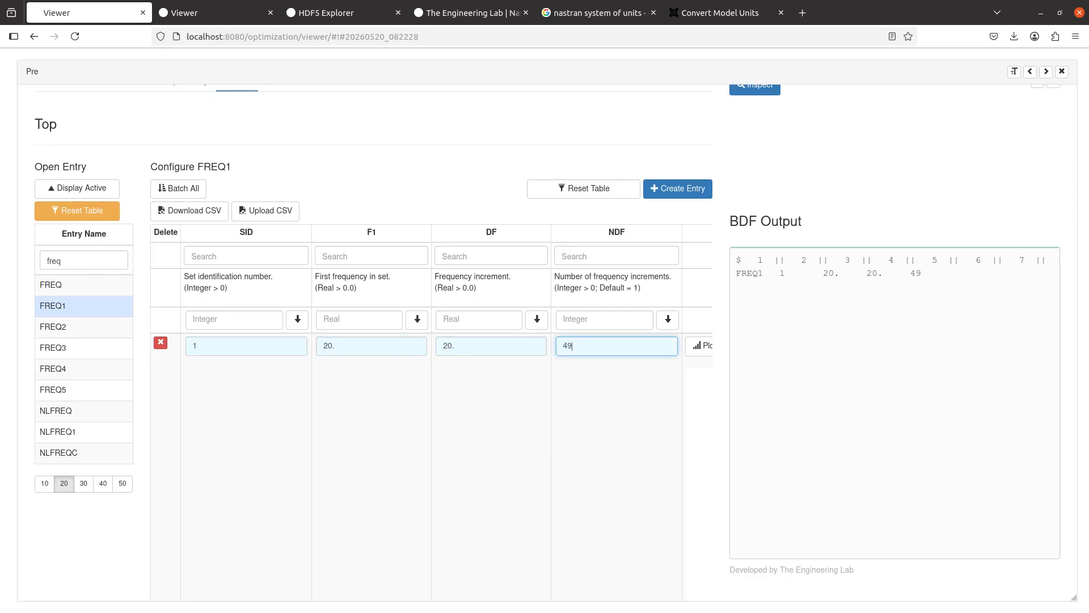
# Step: View the FREQ1 entry's forcing frequency plot and zoom in on its lowest frequencies
pyautogui.hscroll(6, 347, 355)
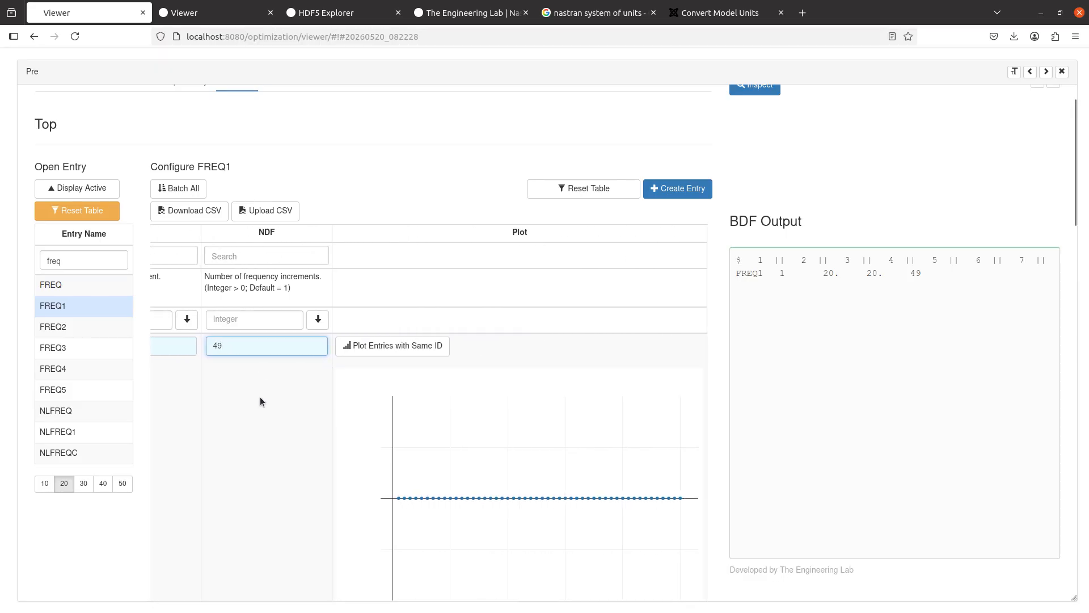
pyautogui.scroll(-3, 260, 397)
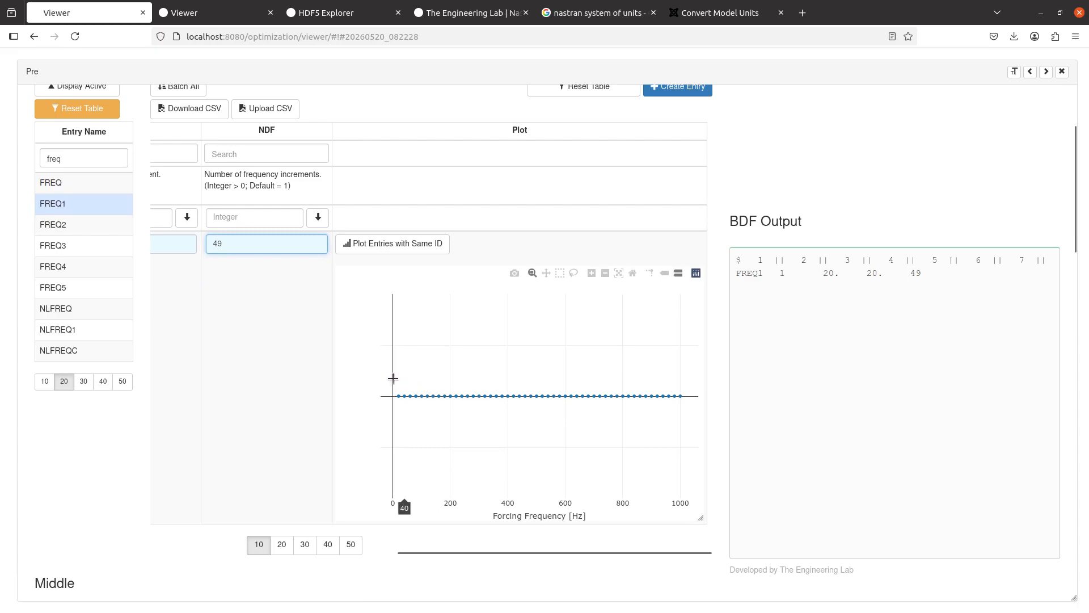
pyautogui.moveTo(391, 368); pyautogui.dragTo(456, 426)
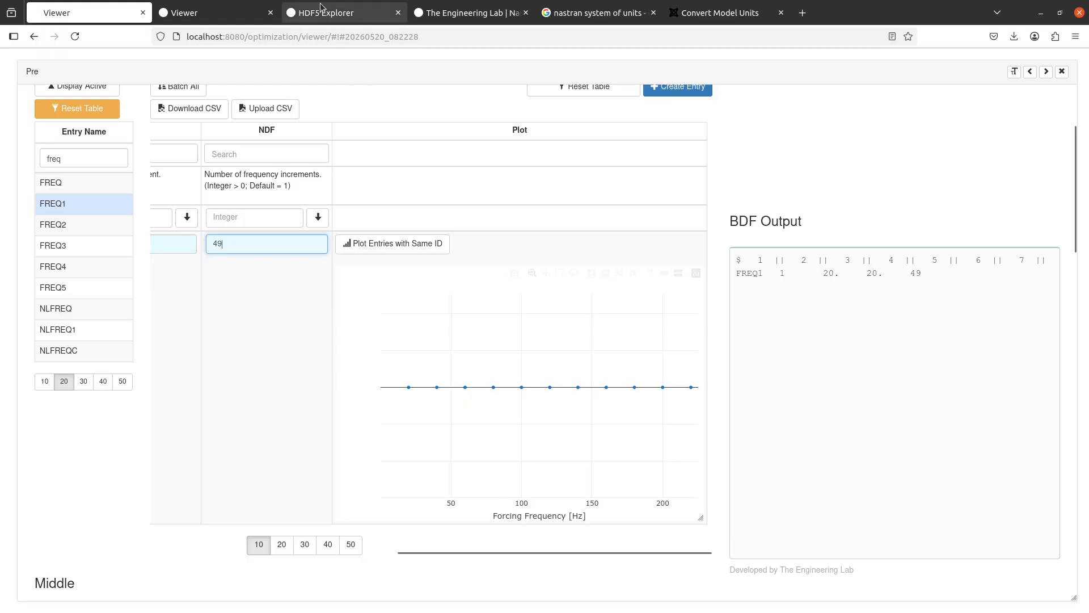
# Step: Check the NODAL/DISPLACEMENT_CPLX plot in the HDF5 Explorer, and return to the FREQ1 entry's F1, DF and NDF values
pyautogui.click(361, 5)
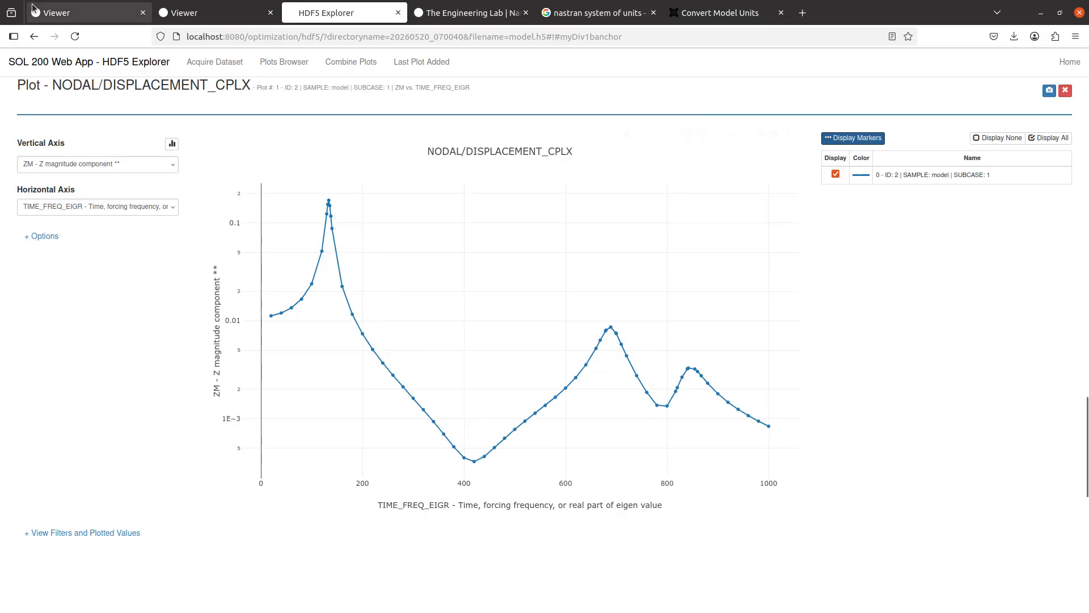
pyautogui.click(57, 12)
pyautogui.scroll(2, 513, 224)
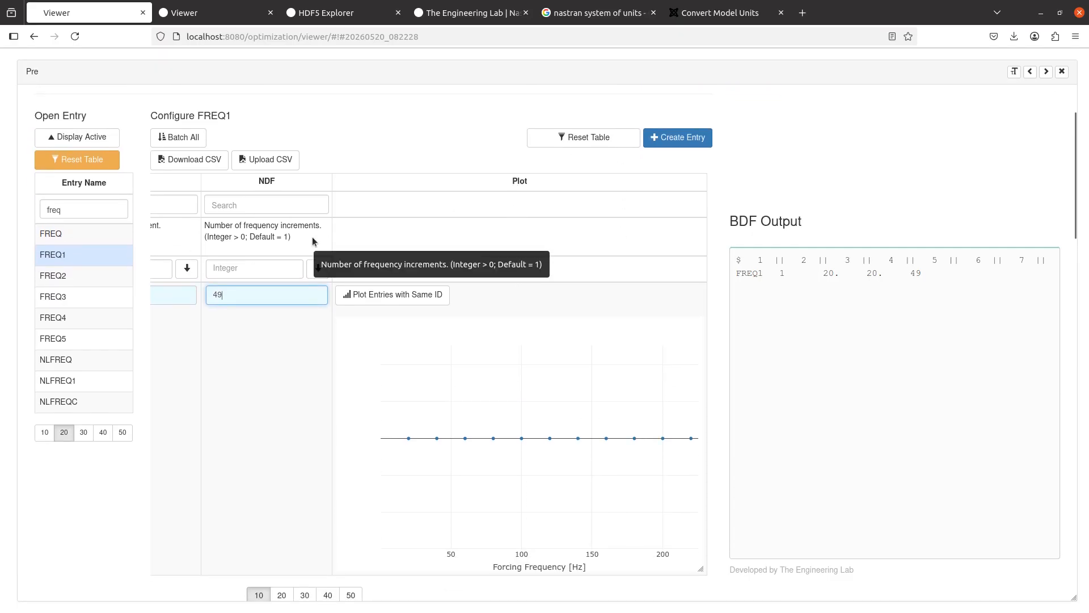
pyautogui.hscroll(-10, 298, 318)
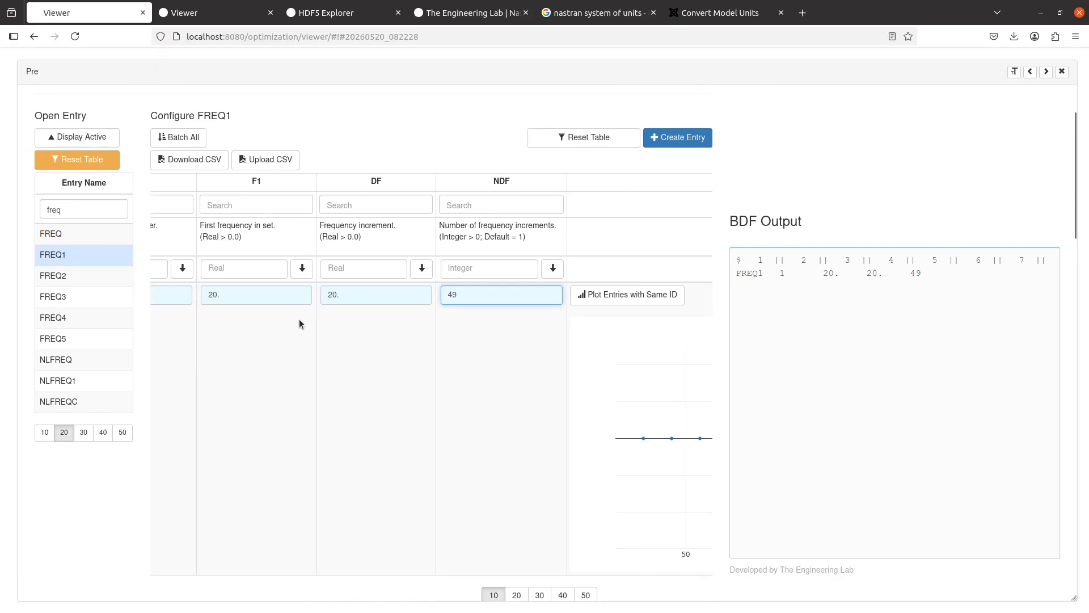
pyautogui.hscroll(-1, 298, 318)
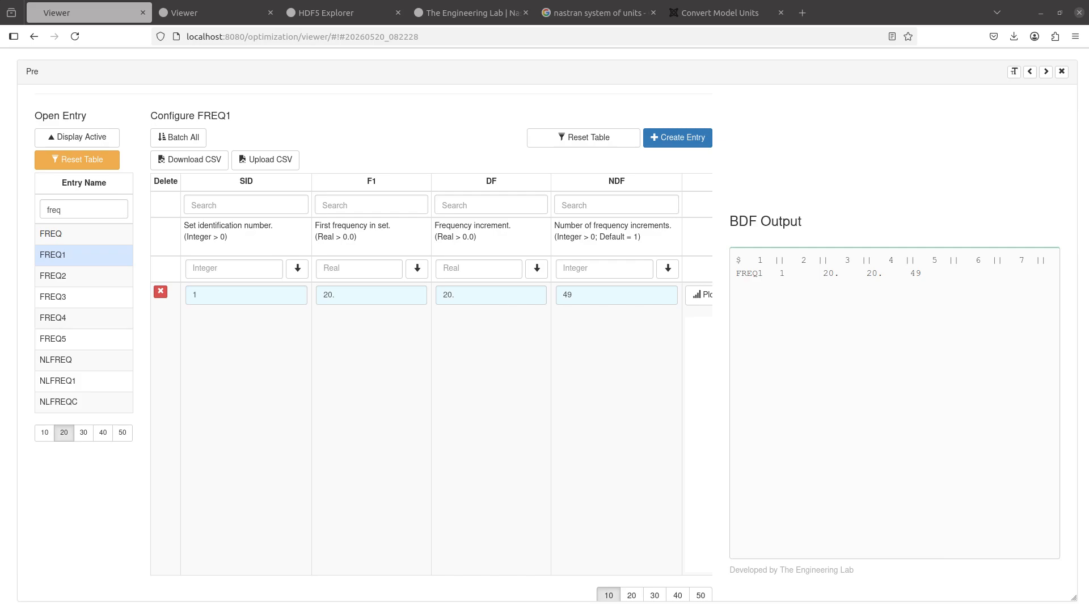
# Step: Create a FREQ4 entry with set ID 2, F1 20., F2 1000., FSPD .03 and NFM 5
pyautogui.click(67, 319)
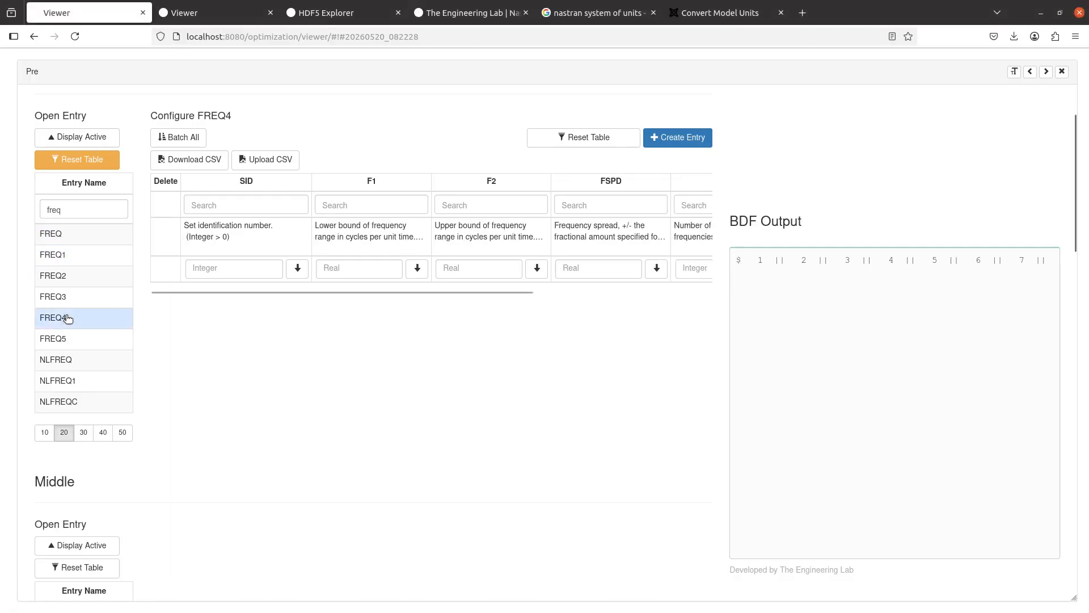
pyautogui.click(691, 139)
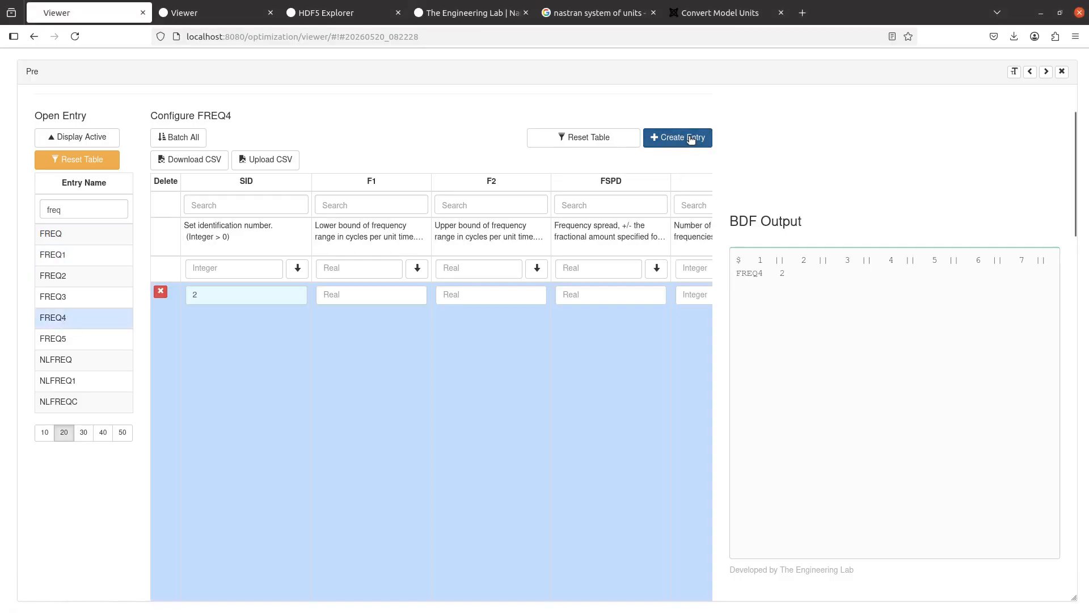
pyautogui.click(381, 295)
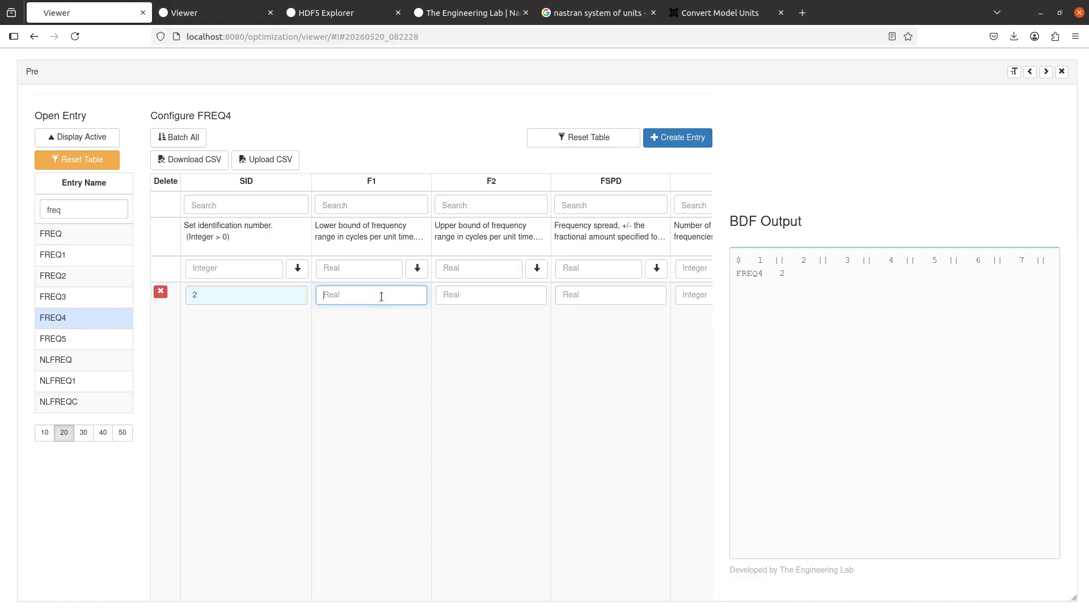
pyautogui.write('20')
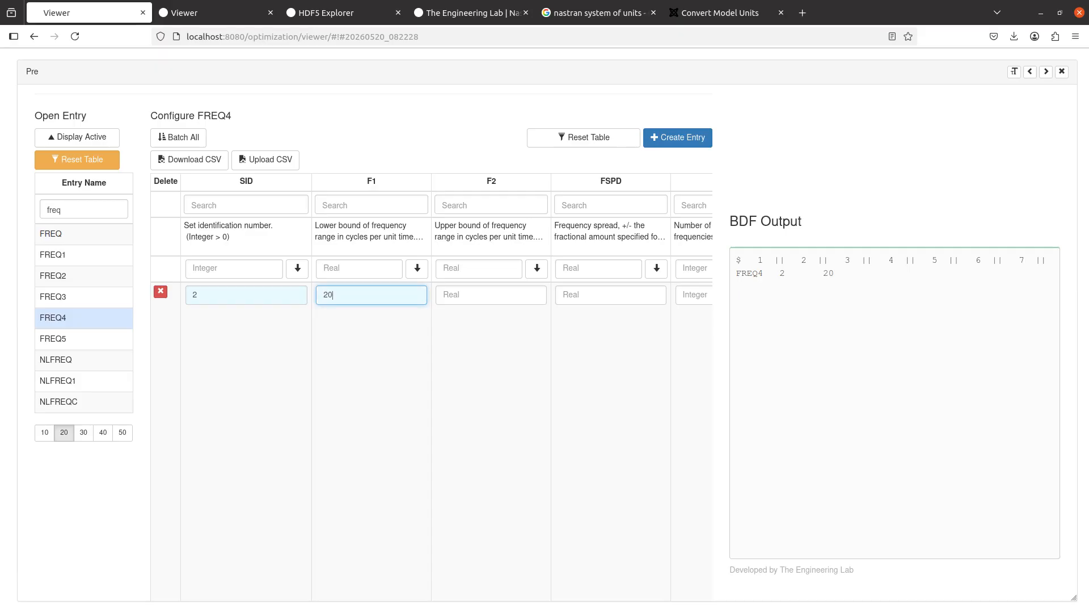
pyautogui.write('1000')
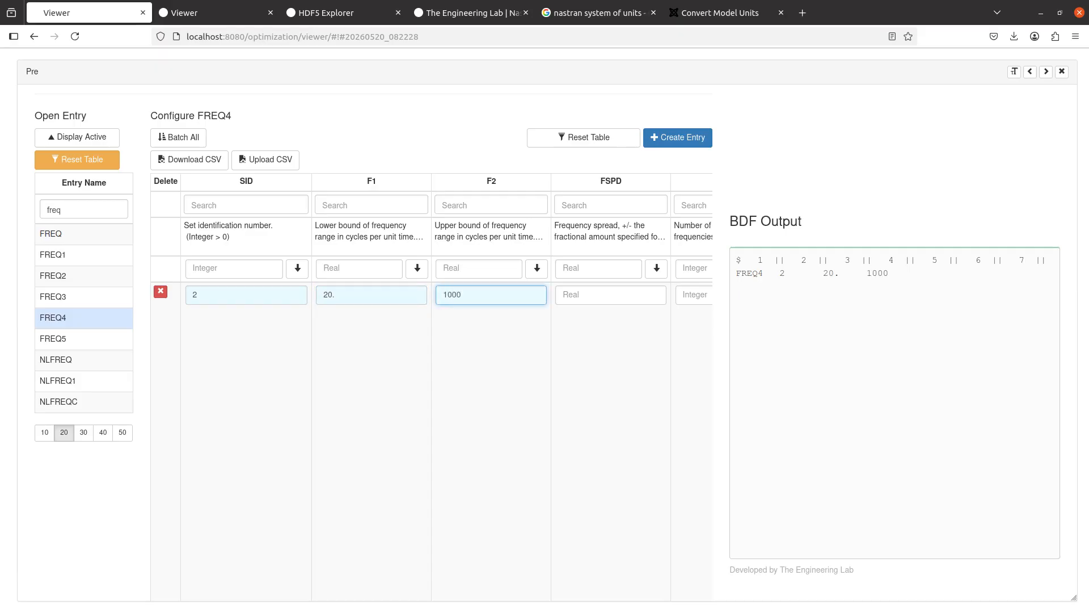
pyautogui.write('.')
pyautogui.press('Tab')
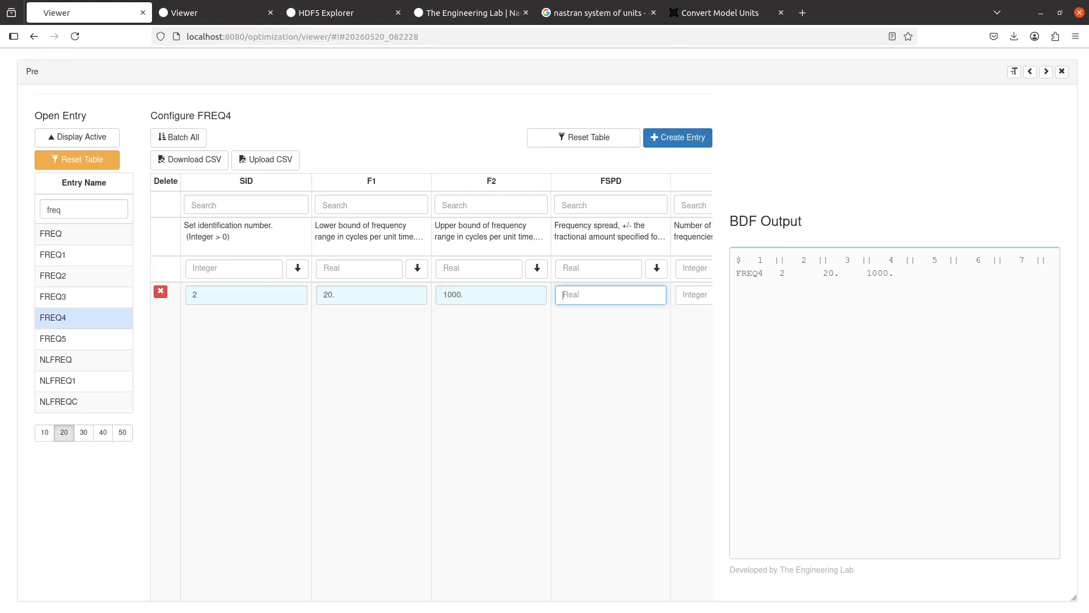
pyautogui.write('.03')
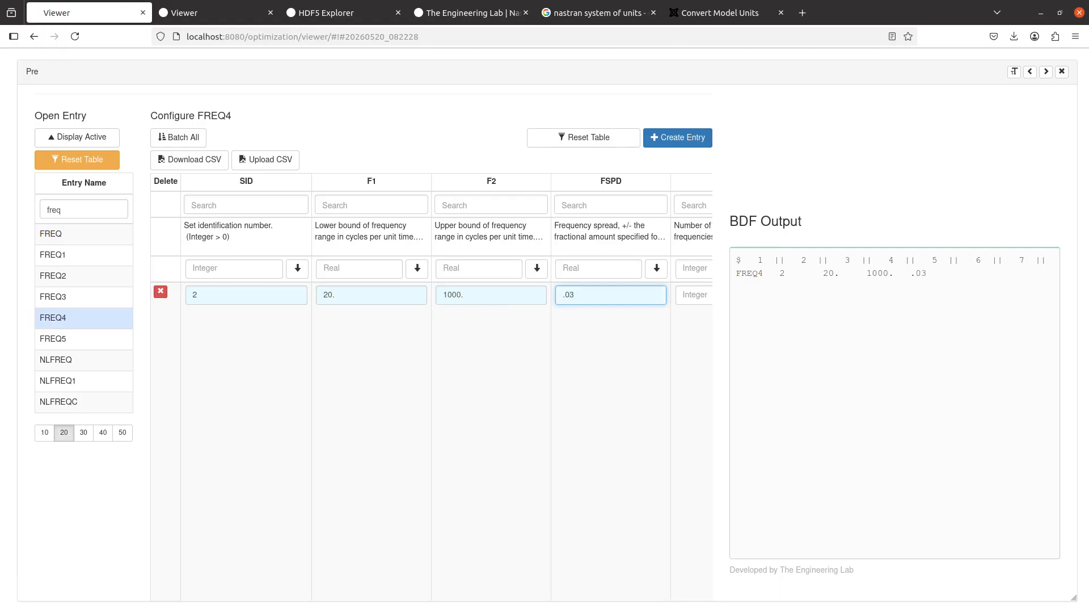
pyautogui.press('Tab')
pyautogui.hscroll(3, 330, 269)
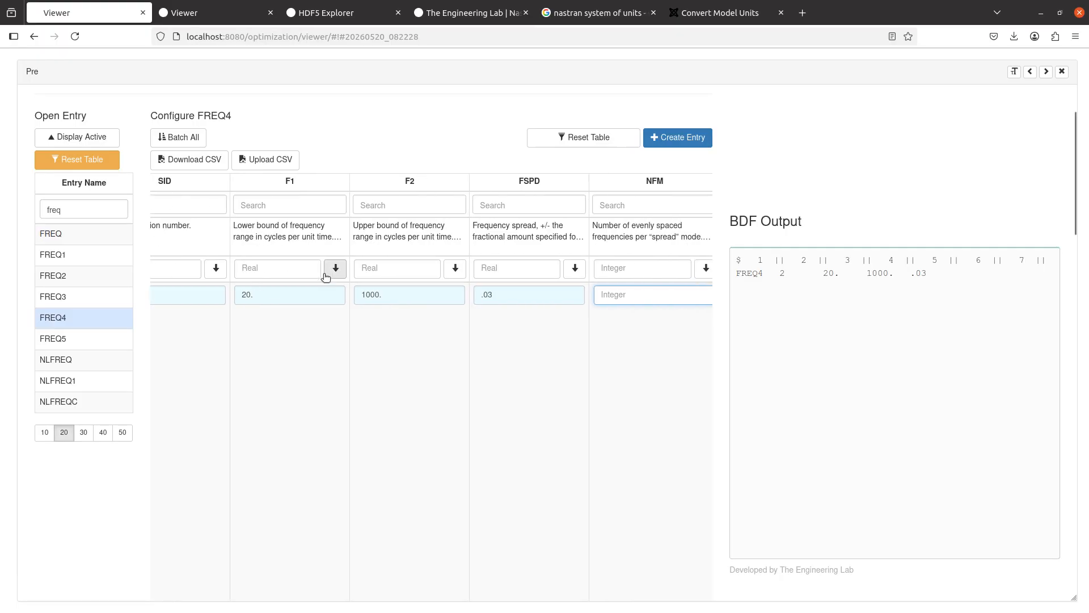
pyautogui.write('5')
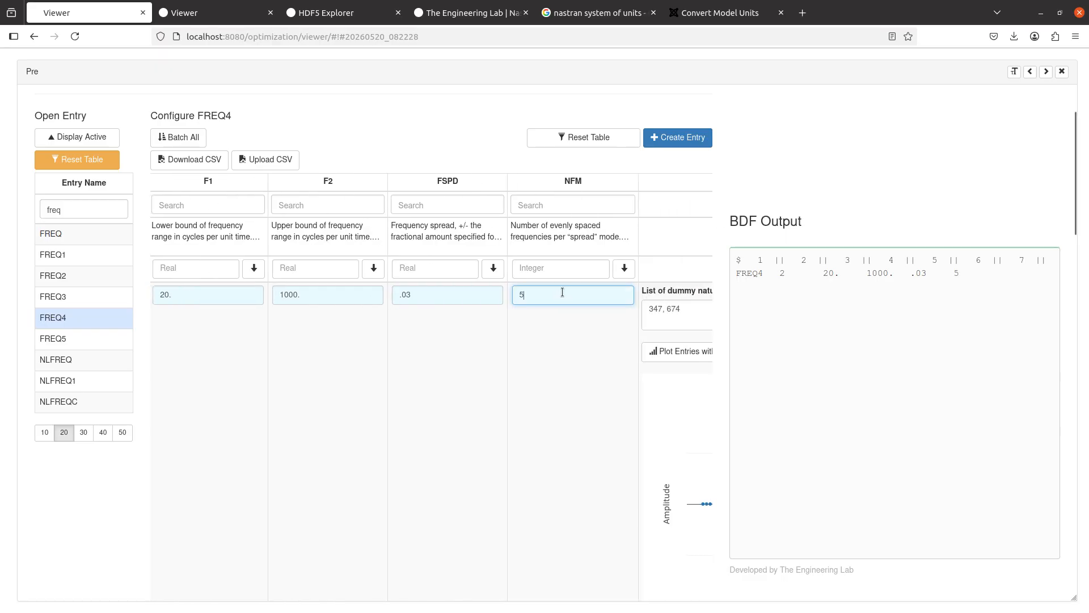
# Step: Set the FREQ4 plot's list of dummy natural frequencies to 500
pyautogui.hscroll(5, 482, 376)
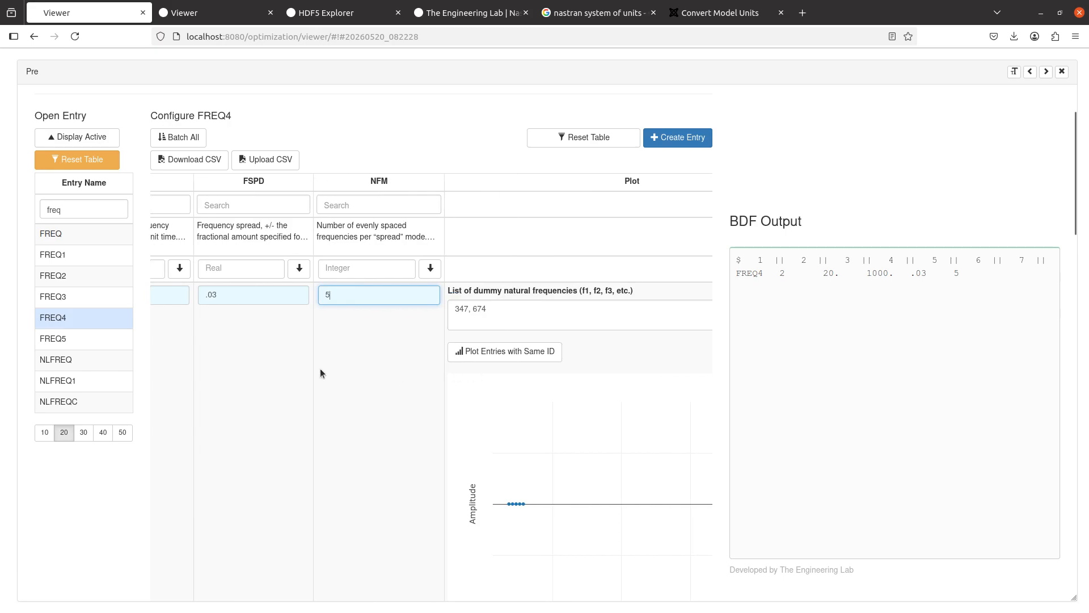
pyautogui.scroll(-2, 320, 368)
pyautogui.scroll(-1, 310, 372)
pyautogui.hscroll(3, 303, 355)
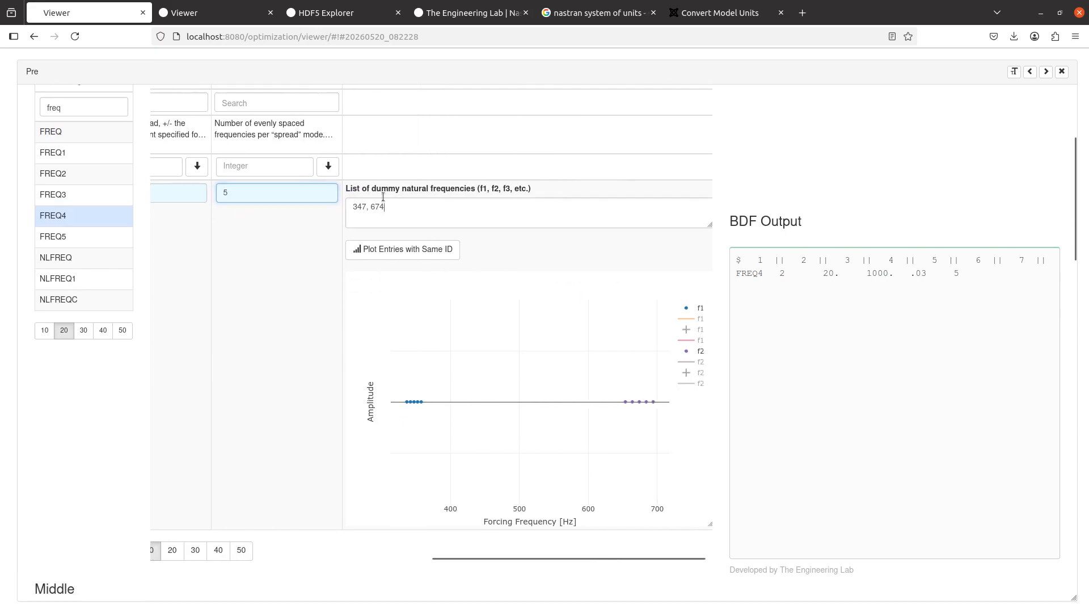
pyautogui.press('Tab')
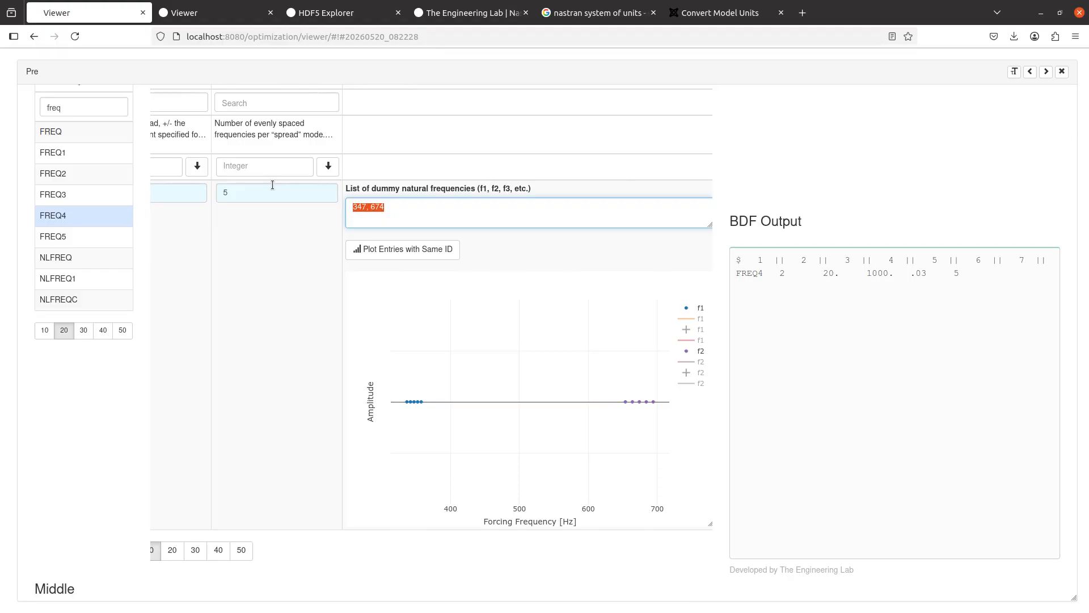
pyautogui.write('500')
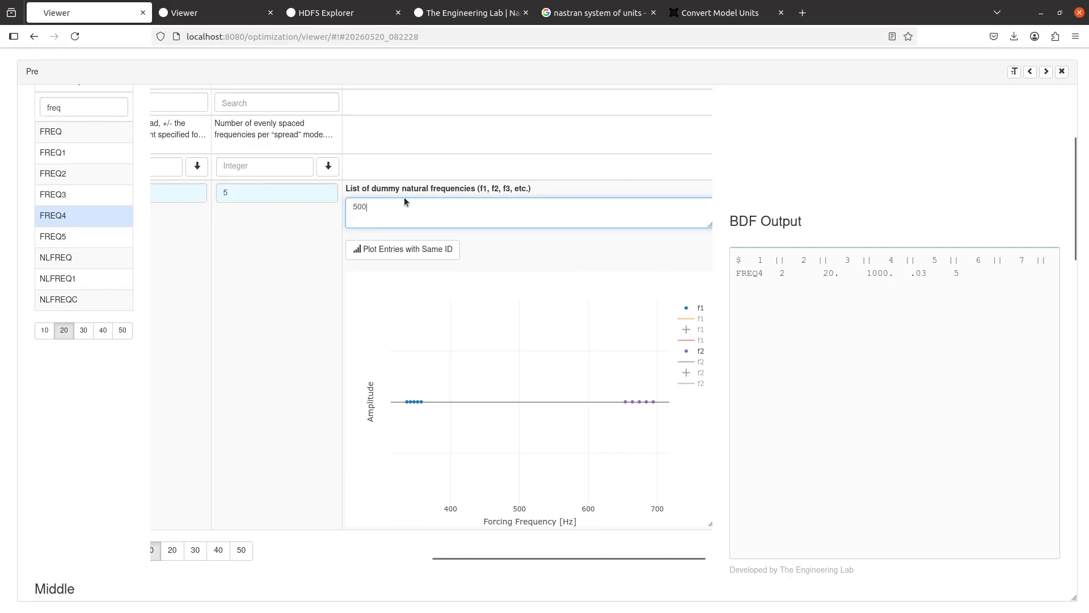
pyautogui.moveTo(382, 213); pyautogui.dragTo(326, 221)
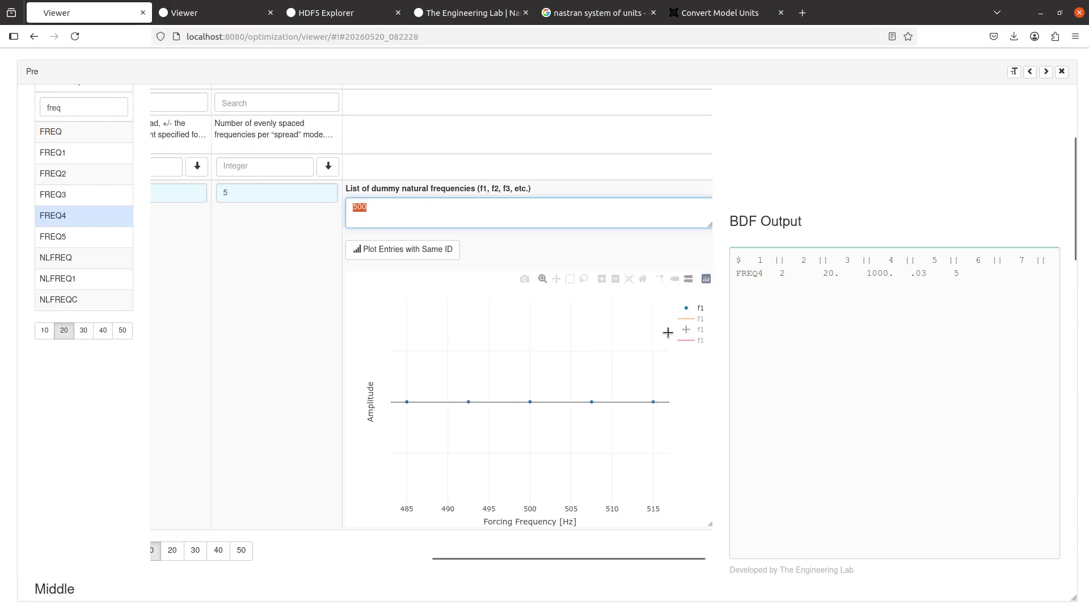
# Step: Show the three hidden f1 traces in the FREQ4 plot and zoom in around the peak at 500 Hz
pyautogui.click(695, 318)
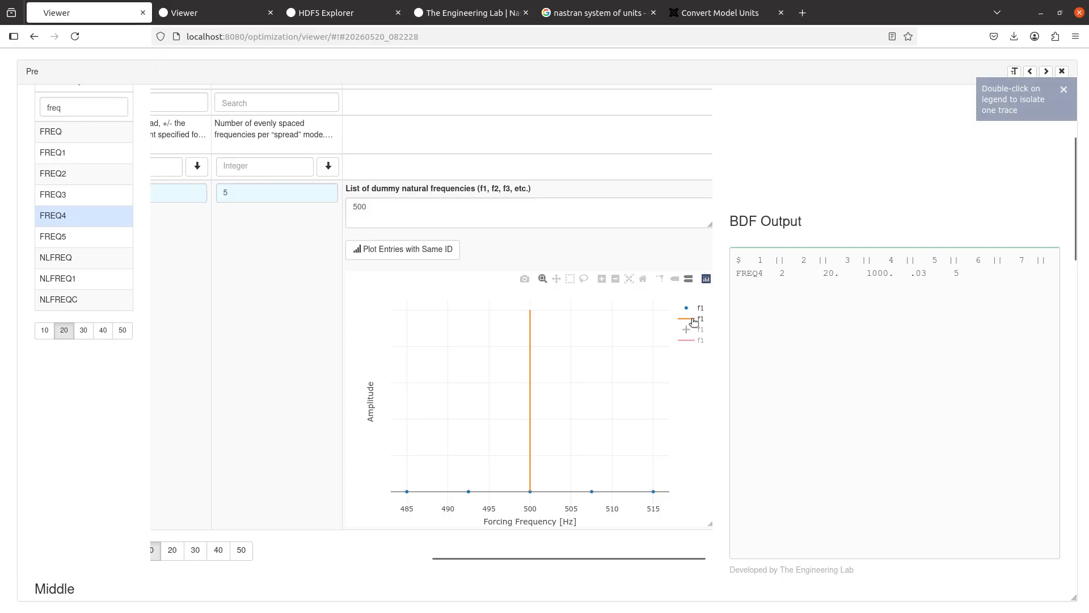
pyautogui.moveTo(531, 316)
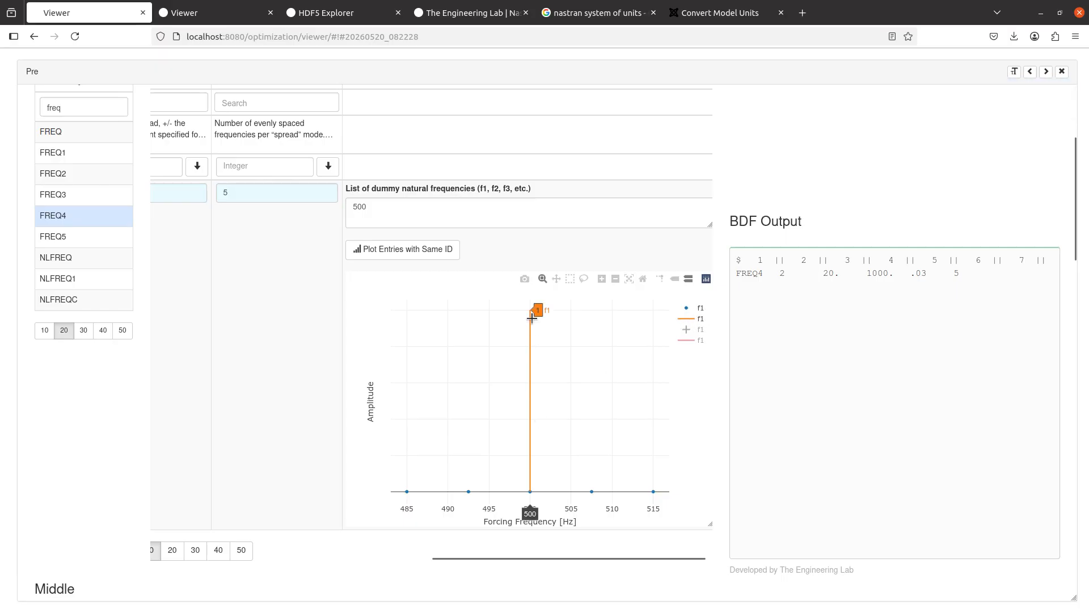
pyautogui.click(697, 340)
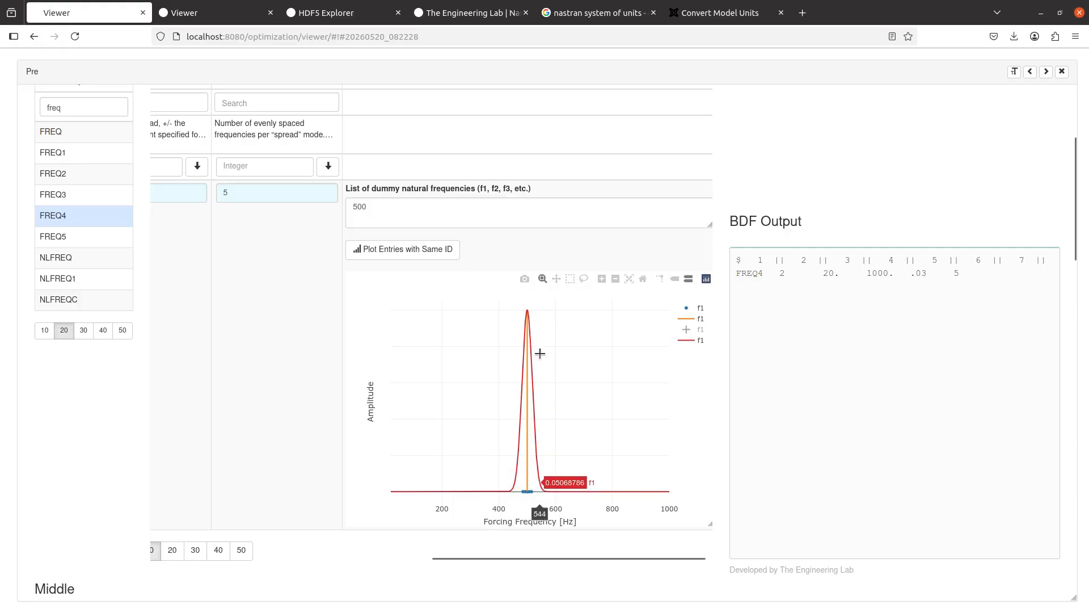
pyautogui.click(688, 331)
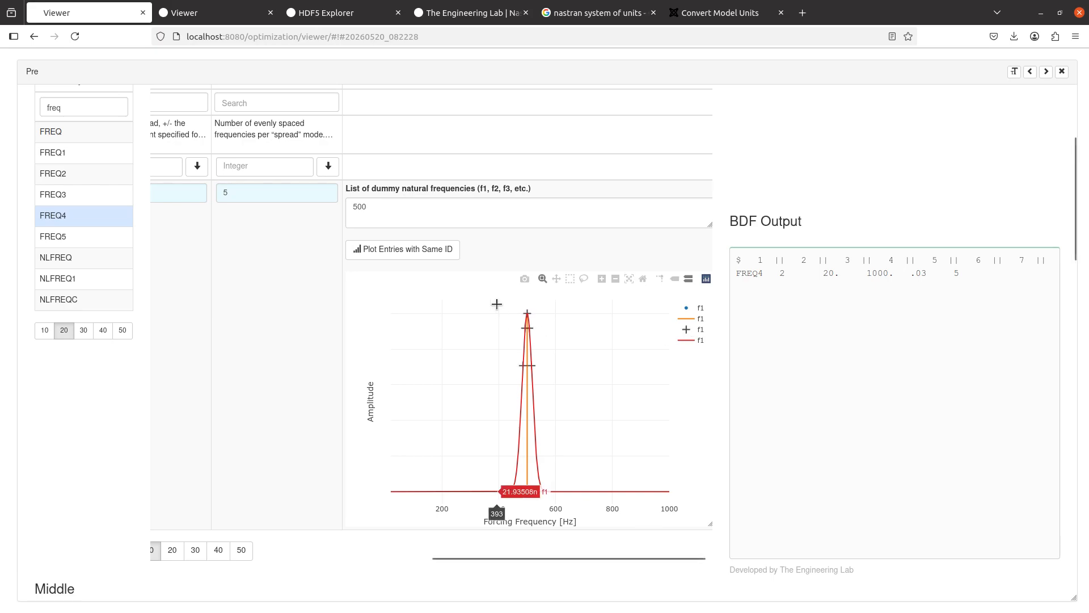
pyautogui.moveTo(498, 306); pyautogui.dragTo(545, 456)
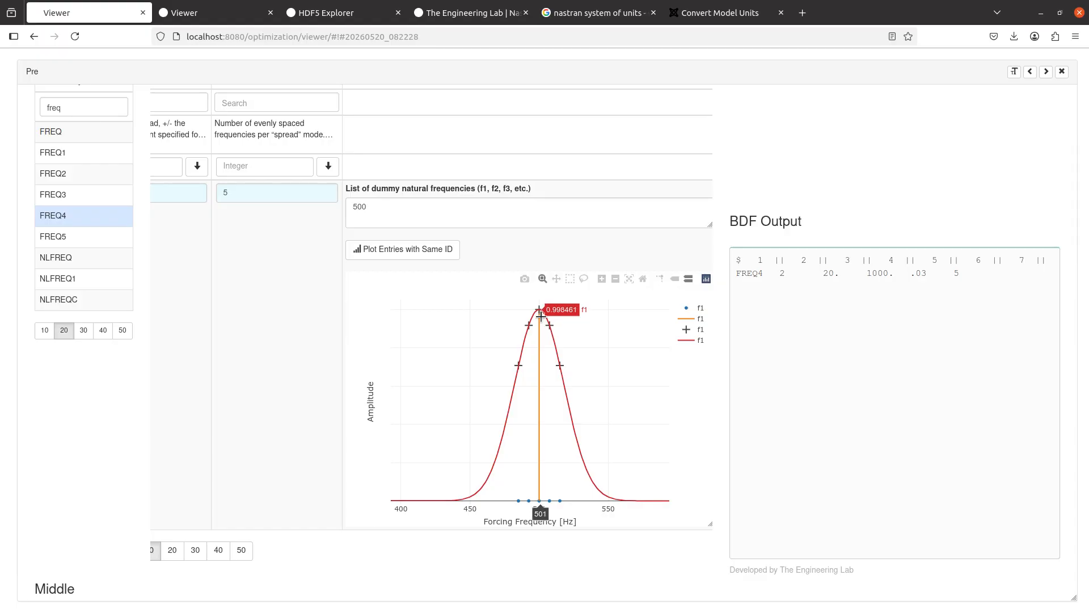
# Step: Switch to the MSC Nastran Quick Reference Guide PDF, search it from the start for freq4, and open the FREQ4 entry page
pyautogui.hotkey('alt', 'Tab')
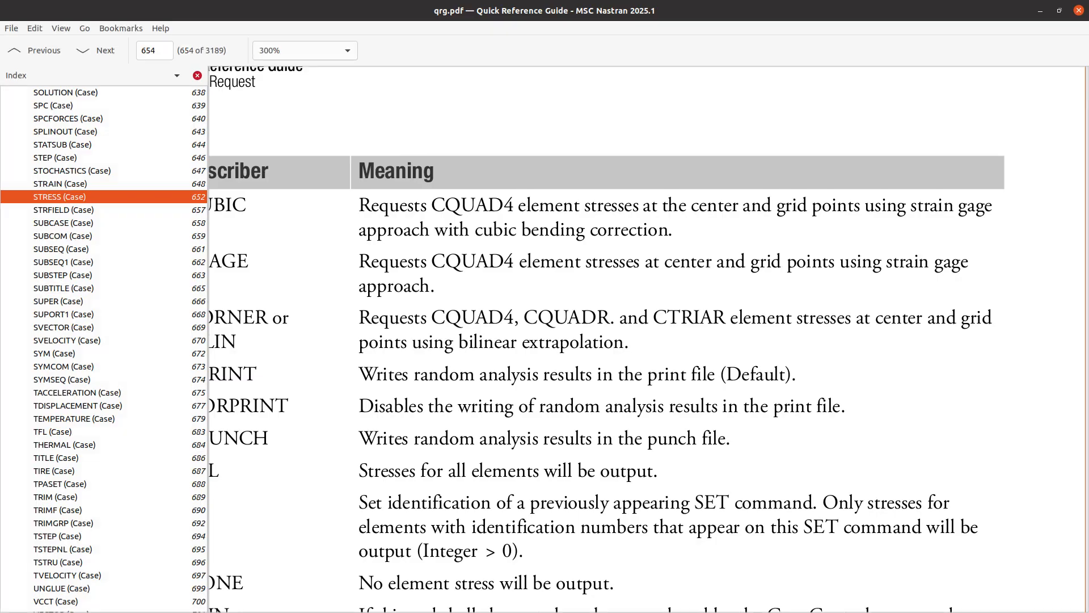
pyautogui.scroll(20, 125, 243)
pyautogui.click(129, 95)
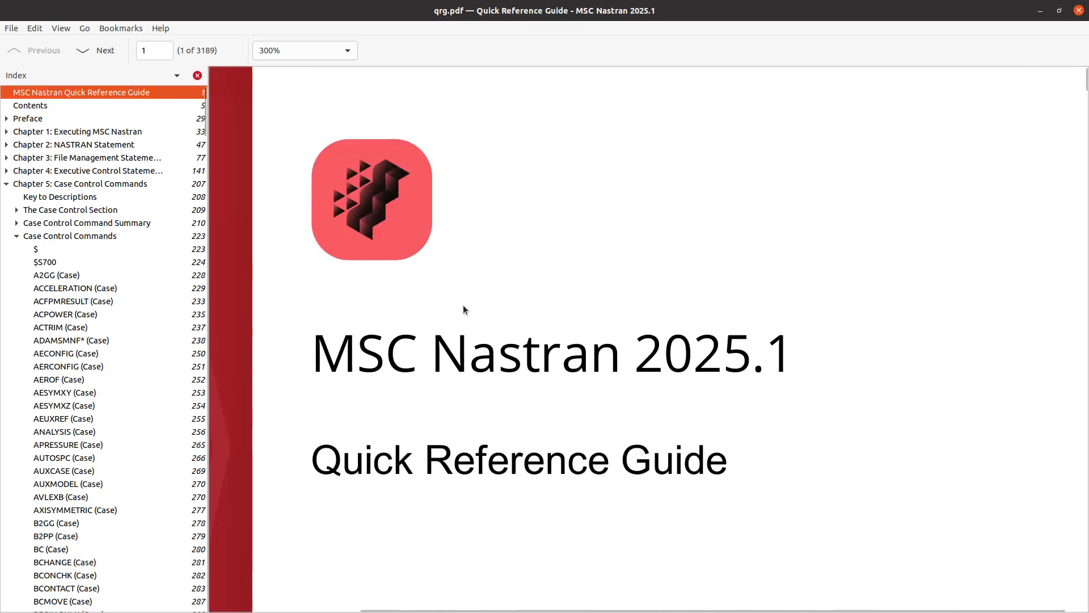
pyautogui.hotkey('ctrl', 'f')
pyautogui.write('di')
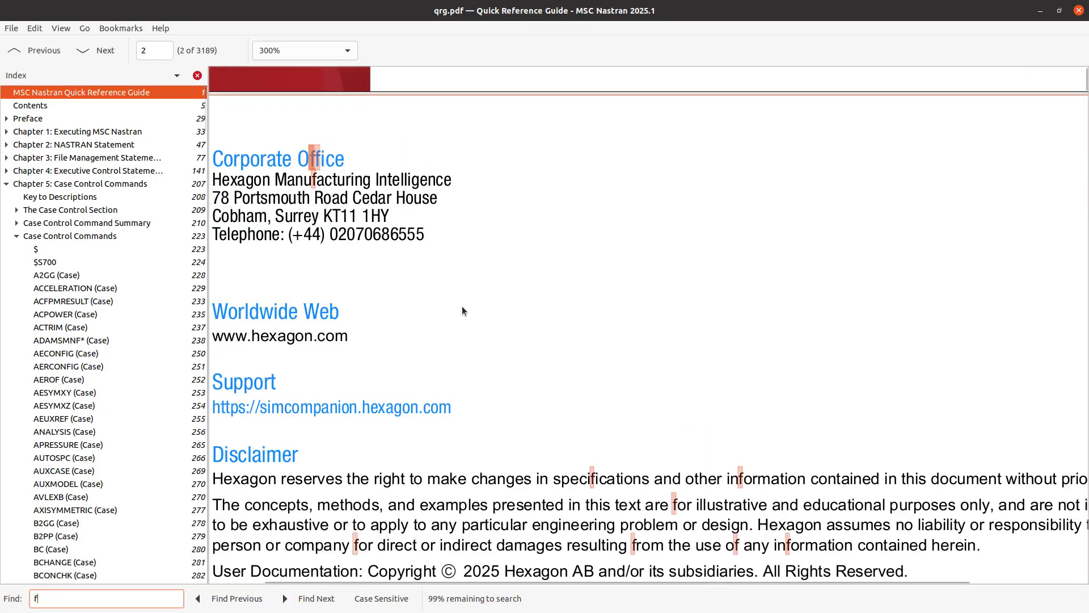
pyautogui.press('BackSpace')
pyautogui.press('BackSpace')
pyautogui.write('freq4')
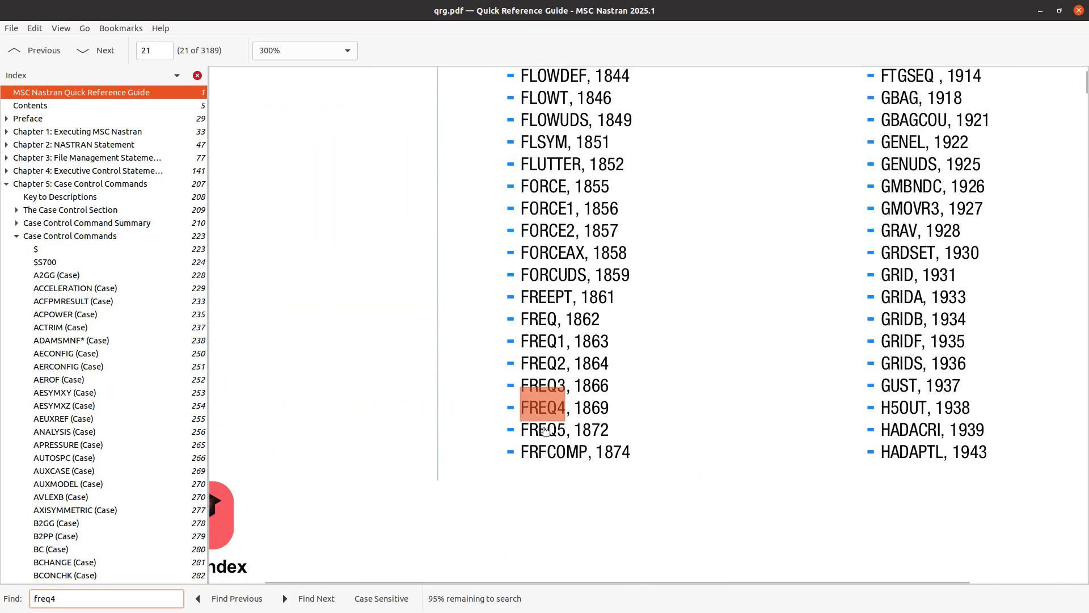
pyautogui.press('Escape')
pyautogui.click(546, 414)
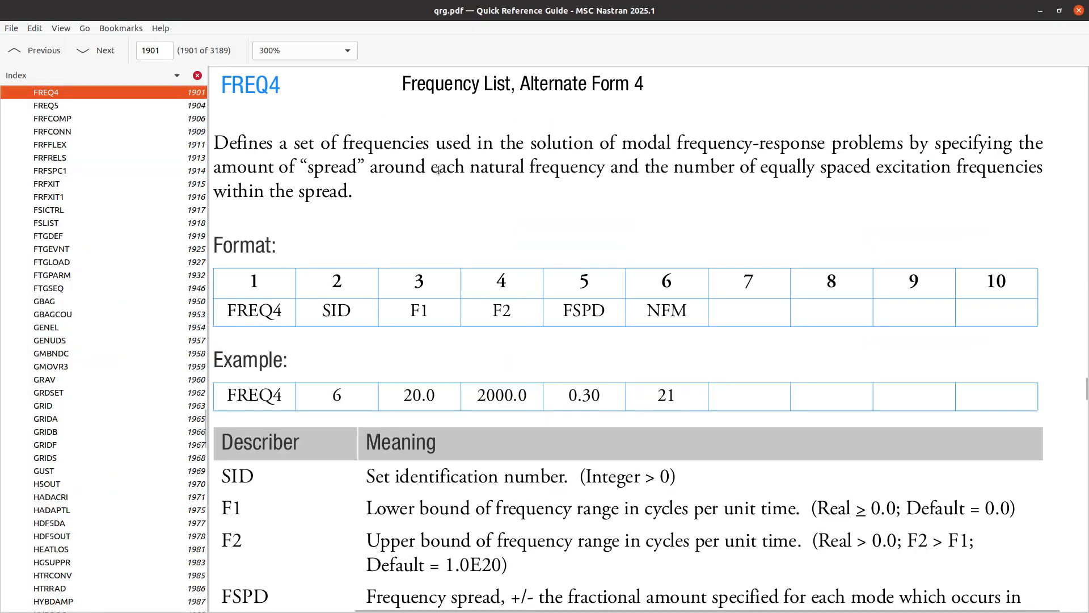
# Step: Examine the FREQ4 remarks down to Figure 9-91 and highlight the Half-Power Bandwidth label in that figure
pyautogui.scroll(-15, 555, 340)
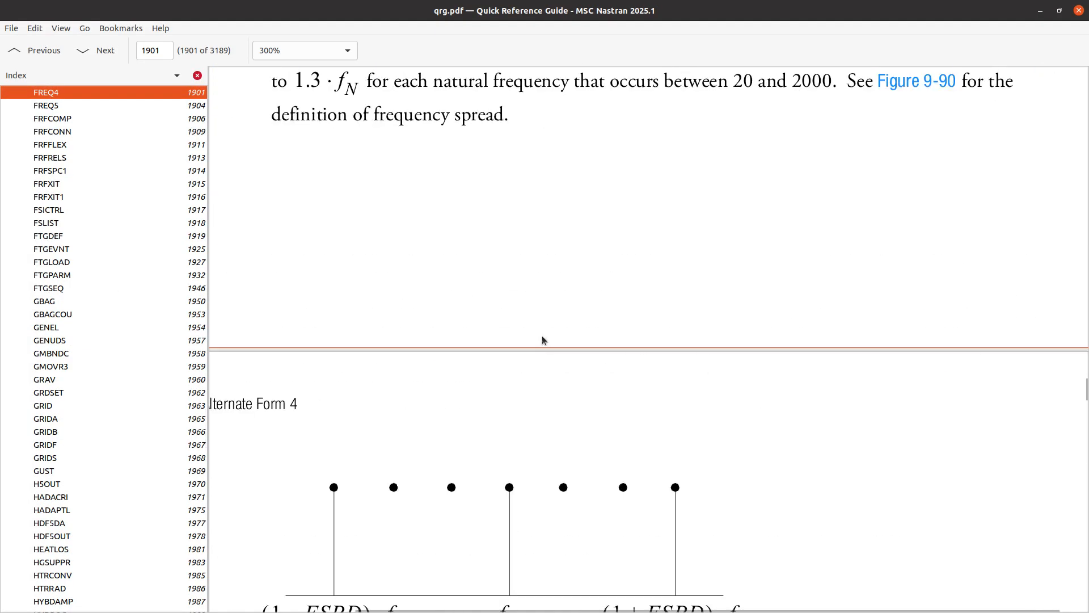
pyautogui.scroll(-10, 542, 335)
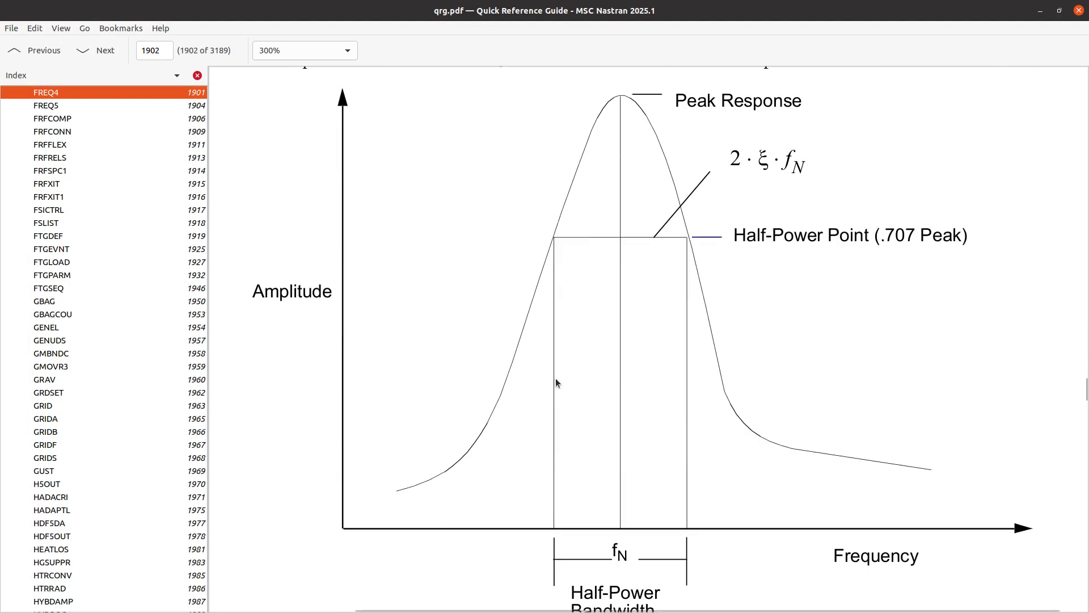
pyautogui.keyDown('ctrl'); pyautogui.scroll(-2, 556, 377); pyautogui.keyUp('ctrl')
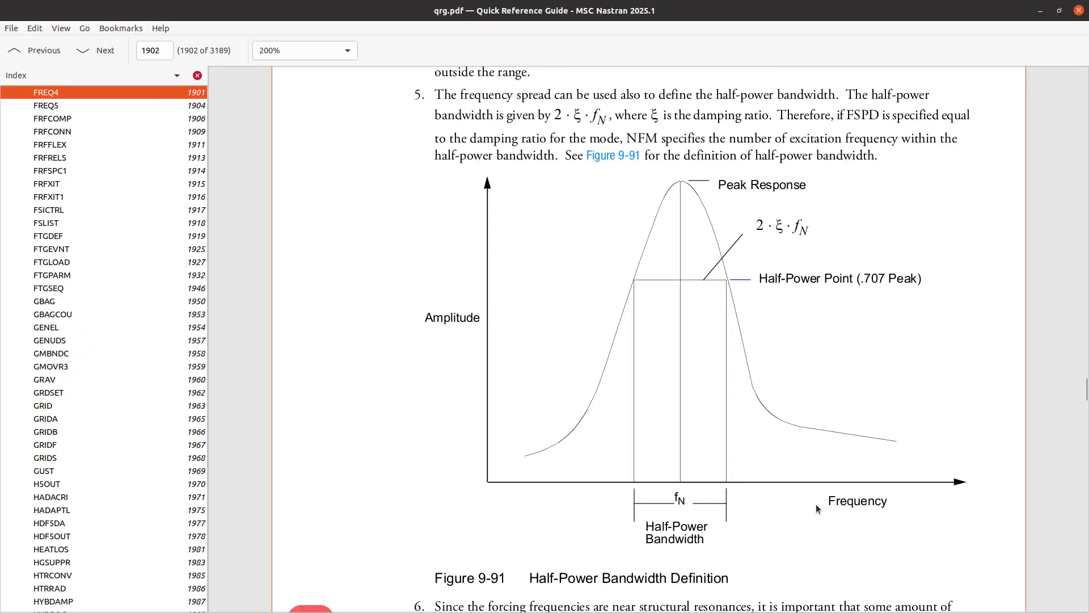
pyautogui.moveTo(654, 522); pyautogui.dragTo(707, 552)
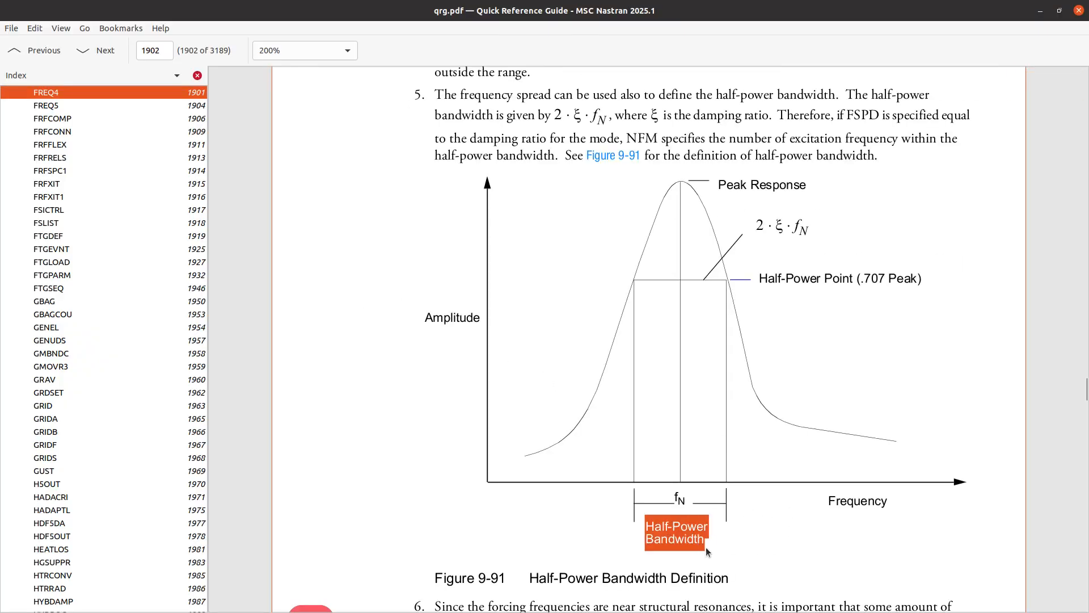
# Step: Return to the Viewer web app and add 800 to the FREQ4 plot's list of dummy natural frequencies after 500
pyautogui.hotkey('alt', 'Tab')
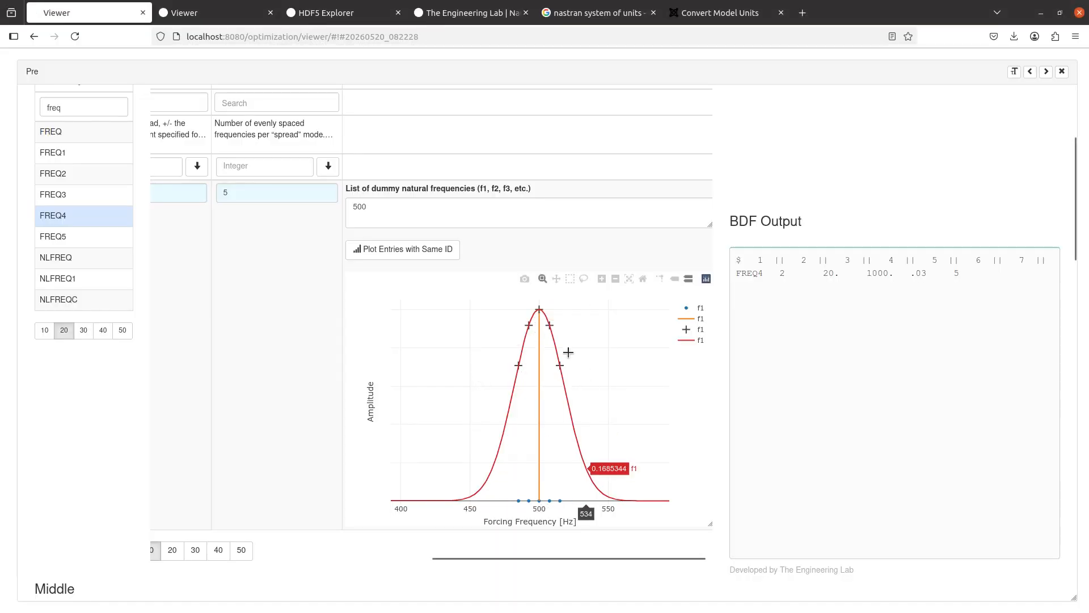
pyautogui.click(512, 222)
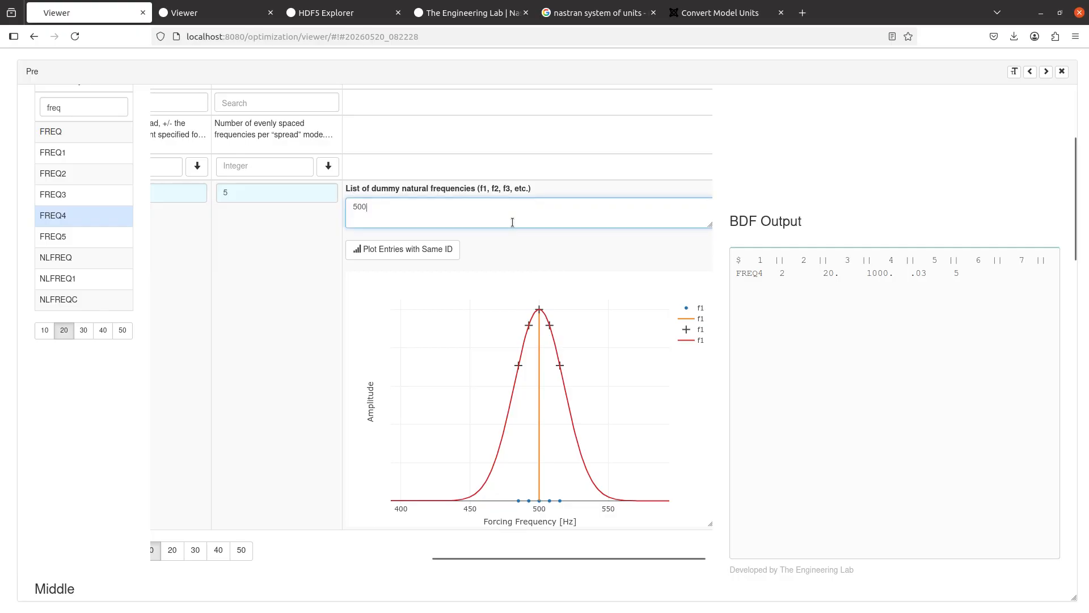
pyautogui.write(', 800')
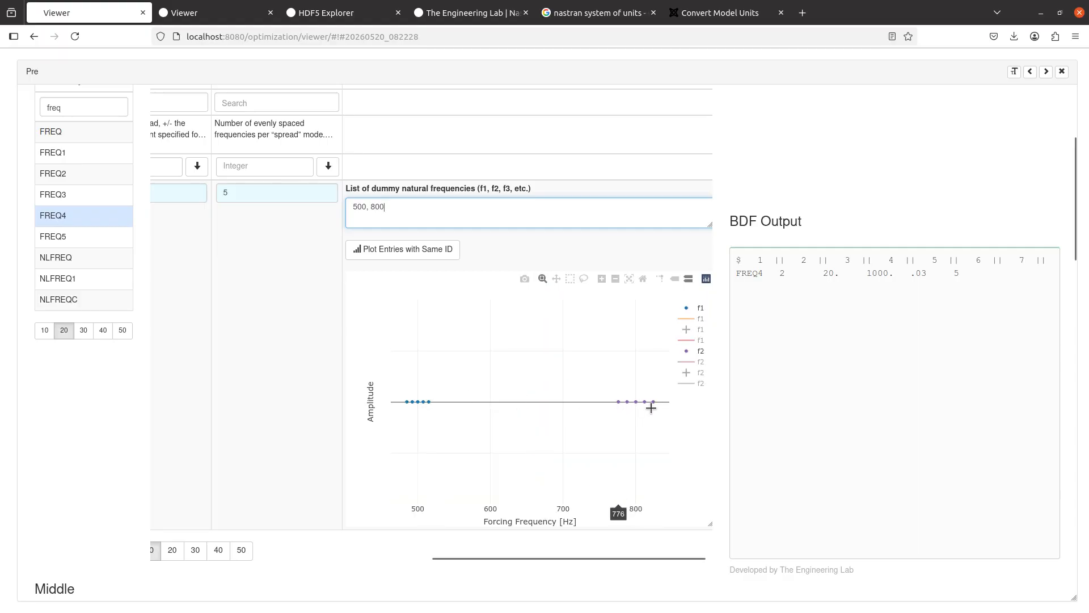
# Step: Isolate the f2 cross-marker trace in the FREQ4 plot, hiding all the other traces
pyautogui.click(702, 363)
pyautogui.doubleClick(700, 363)
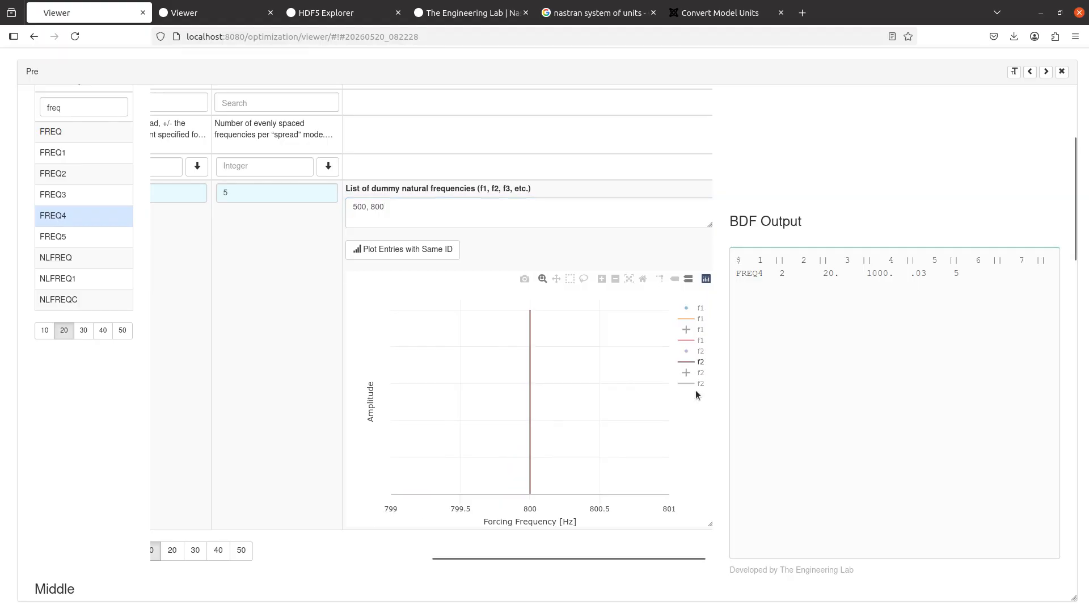
pyautogui.doubleClick(701, 331)
pyautogui.doubleClick(702, 331)
pyautogui.doubleClick(701, 341)
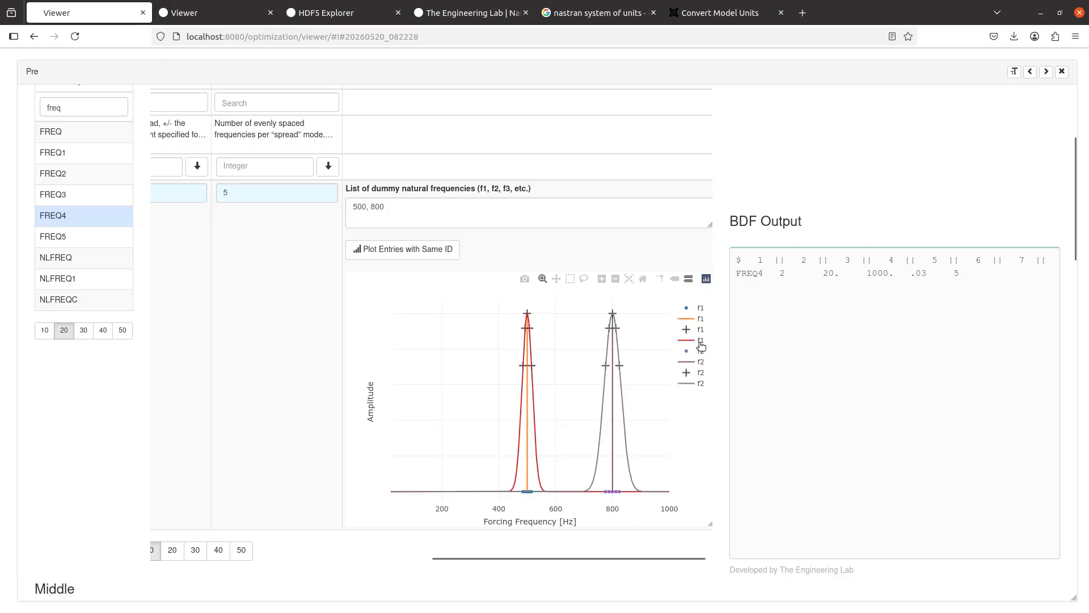
pyautogui.doubleClick(701, 353)
pyautogui.doubleClick(701, 367)
pyautogui.doubleClick(701, 373)
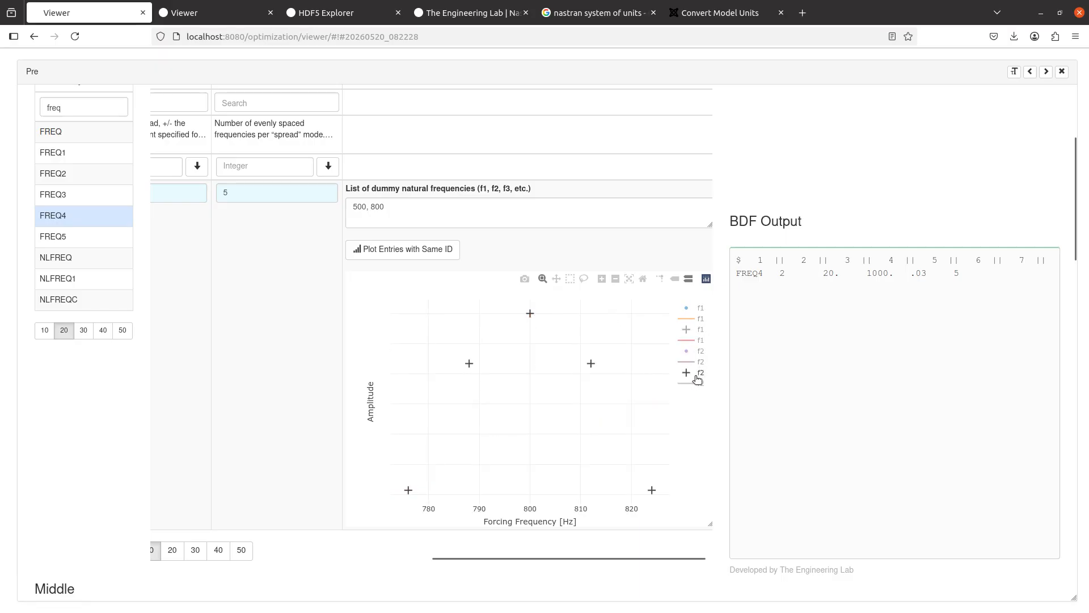
# Step: Show the remaining f2 traces in the FREQ4 plot and zoom in around the peak at 800 Hz
pyautogui.click(701, 352)
pyautogui.click(701, 363)
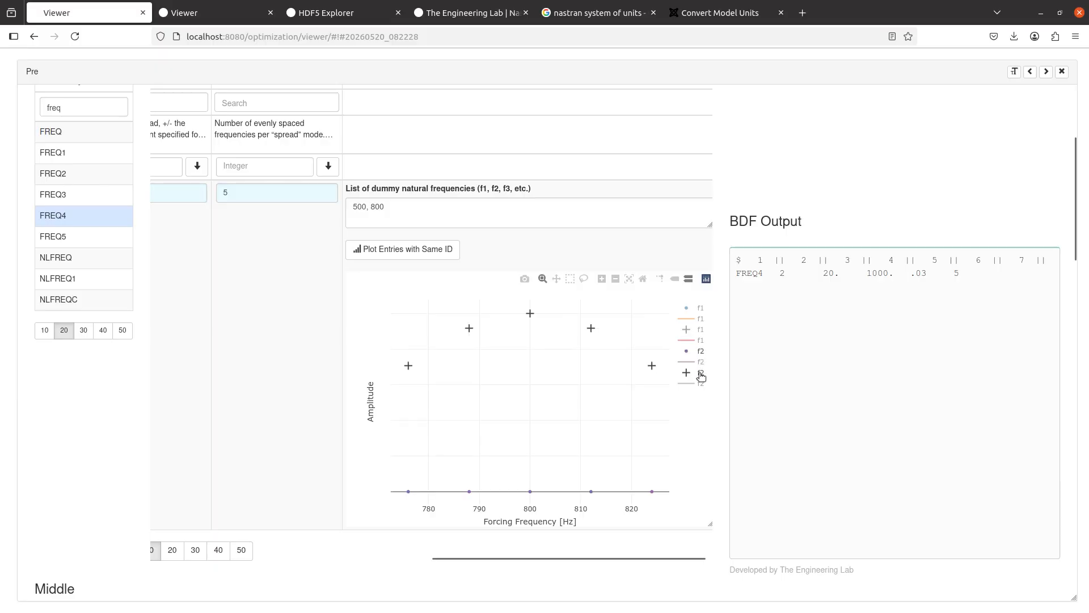
pyautogui.click(702, 383)
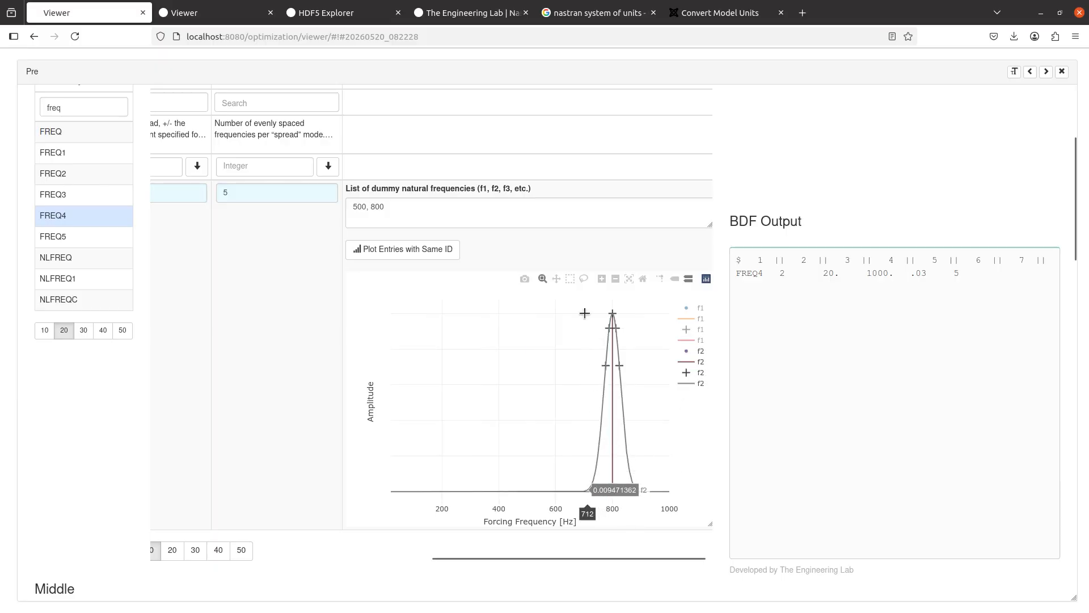
pyautogui.moveTo(579, 304); pyautogui.dragTo(645, 471)
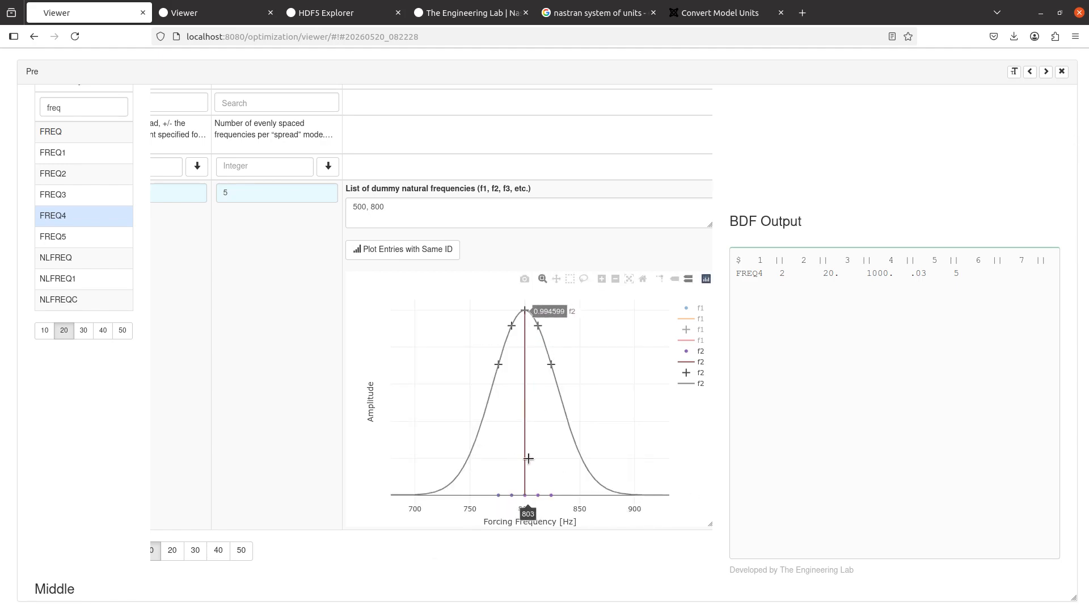
# Step: Set the FREQ4 entry's NFM to 8
pyautogui.doubleClick(217, 198)
pyautogui.scroll(3, 254, 256)
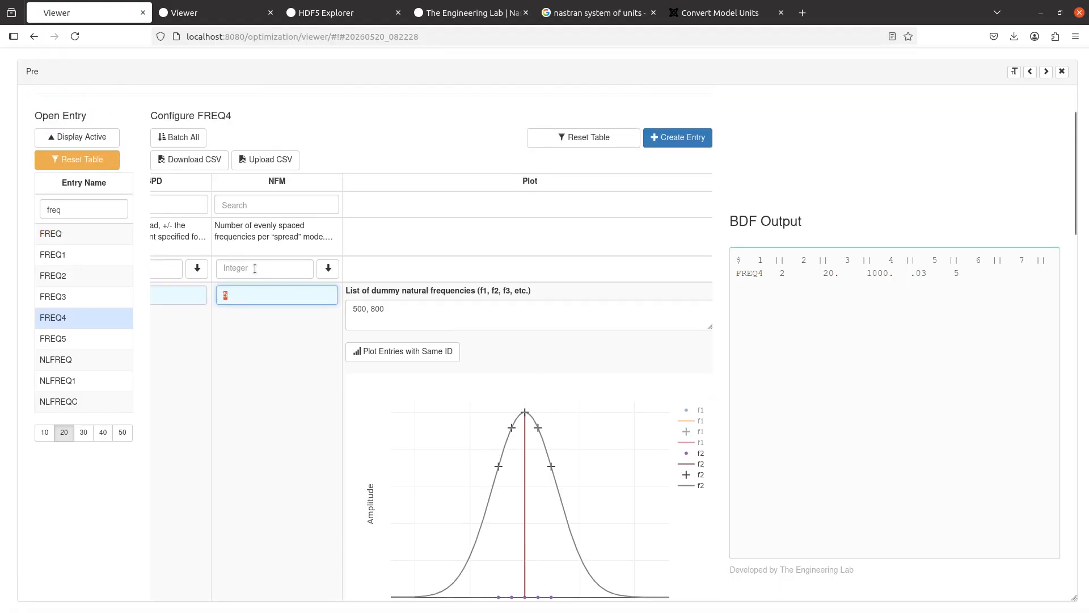
pyautogui.write('8')
pyautogui.scroll(-3, 258, 340)
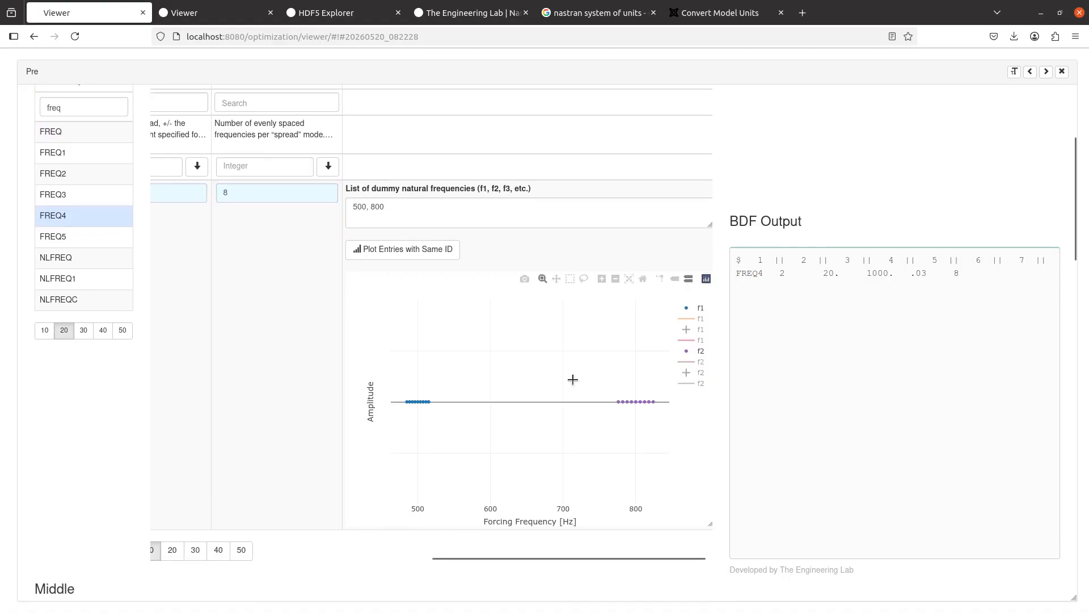
# Step: Show the three hidden f2 traces in the replotted FREQ4 graph, reset its axes and zoom in around the 800 Hz peak
pyautogui.moveTo(588, 379); pyautogui.dragTo(686, 418)
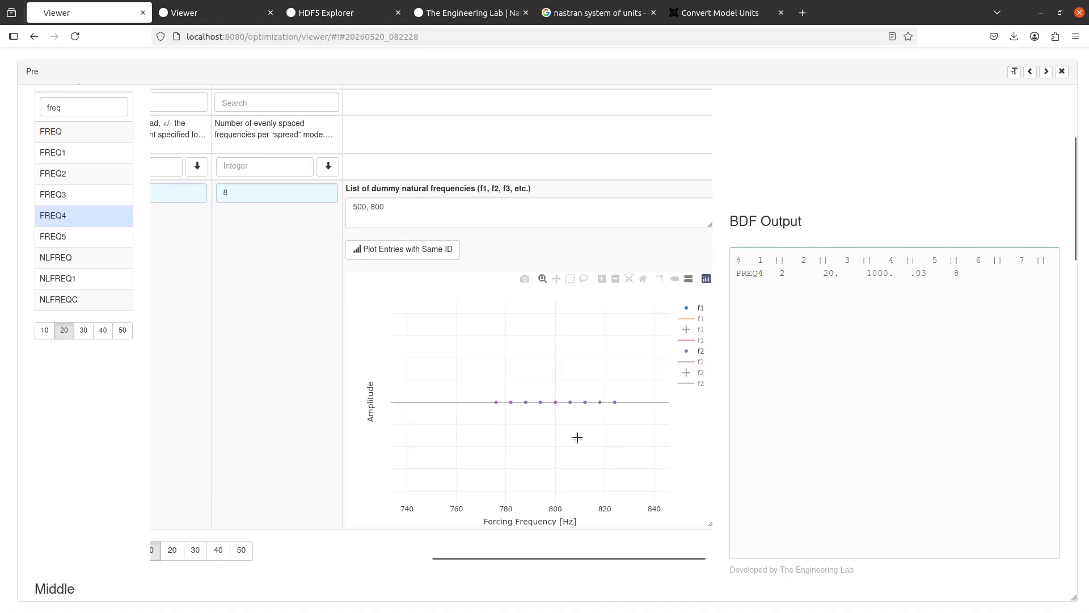
pyautogui.click(687, 362)
pyautogui.click(690, 373)
pyautogui.click(692, 384)
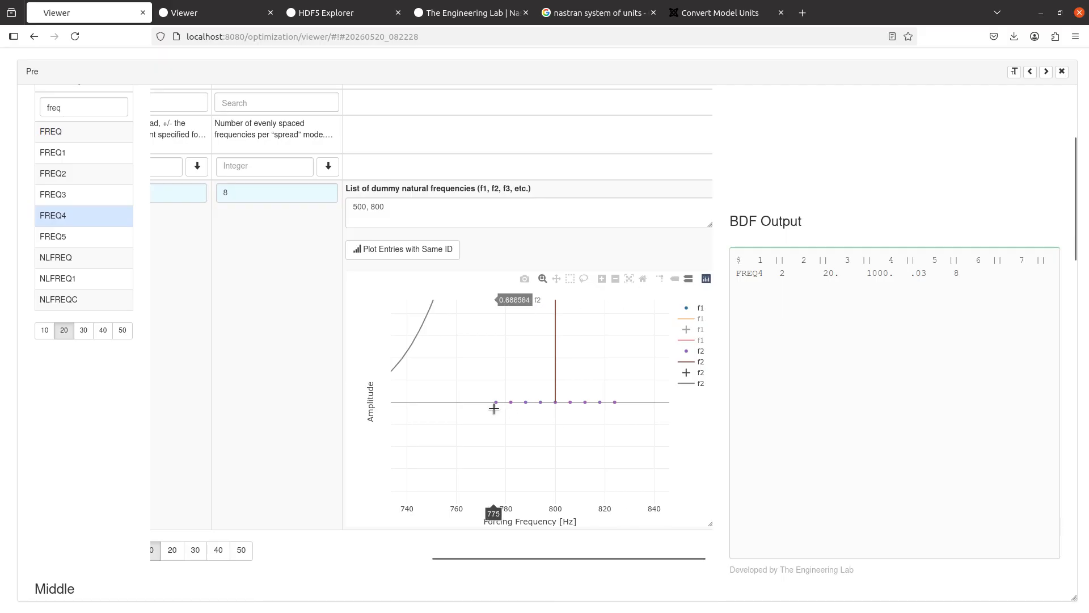
pyautogui.click(643, 278)
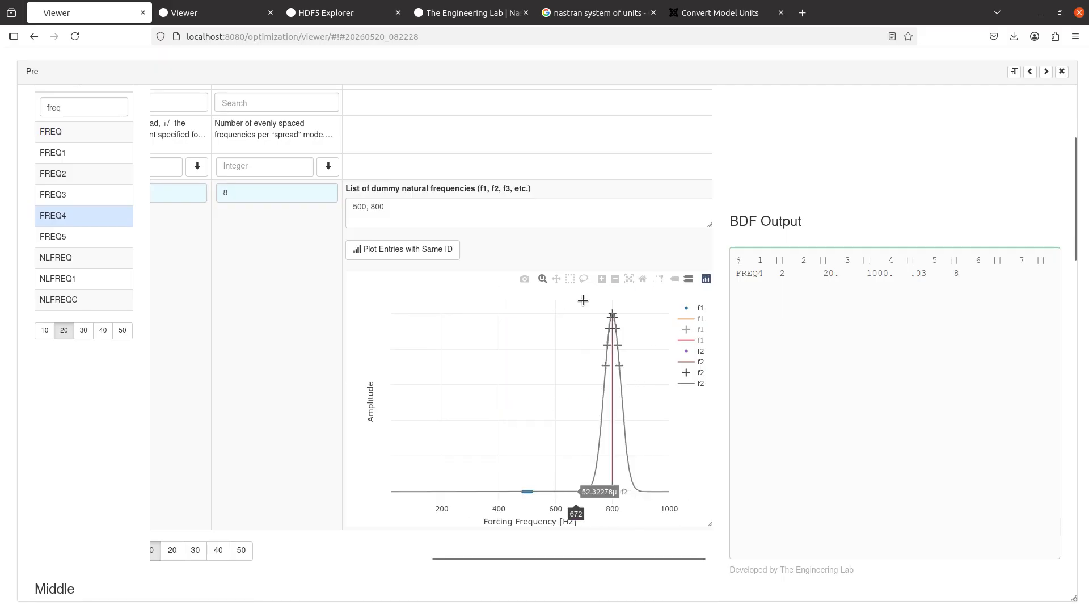
pyautogui.moveTo(584, 301); pyautogui.dragTo(644, 499)
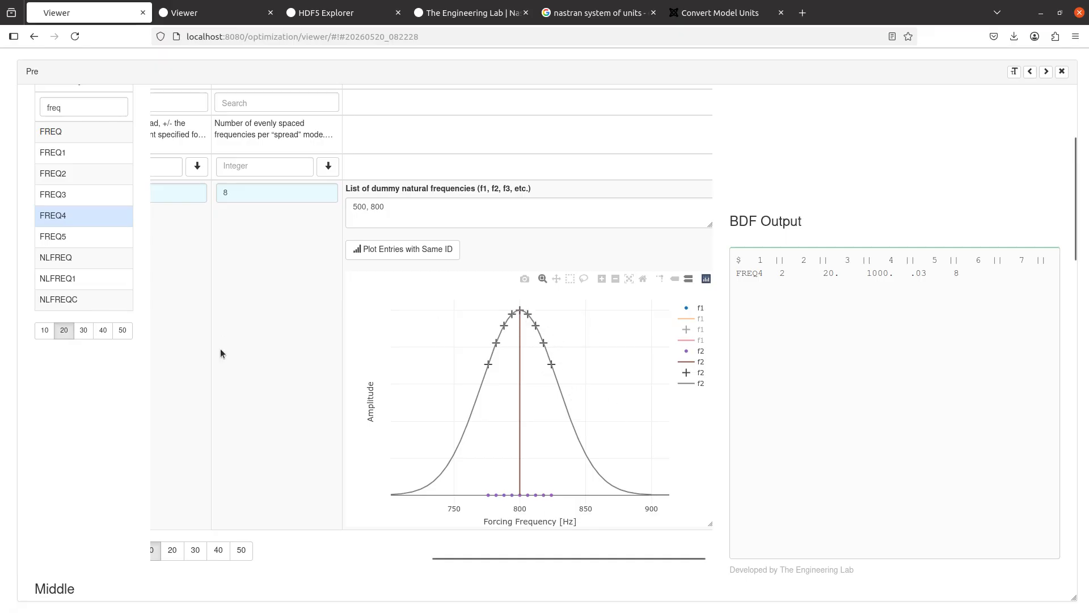
# Step: Set the FREQ4 entry's NFM back to 5
pyautogui.click(295, 192)
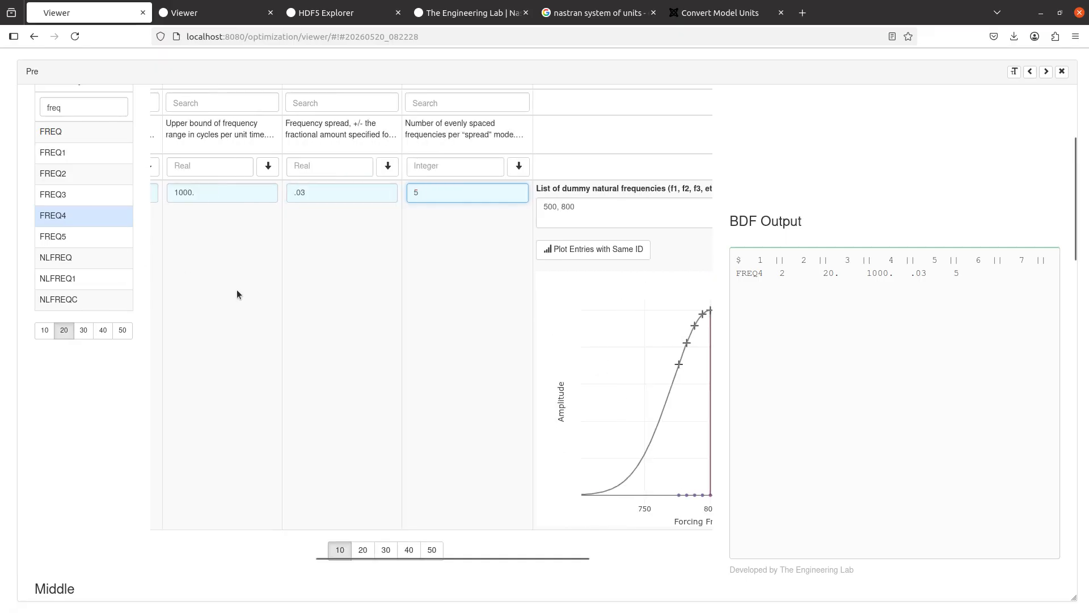
pyautogui.write('5')
# Step: Switch to Notepad++ and find the real eigenvalues table for the fully constrained structure in the new 7 file
pyautogui.hotkey('alt', 'Tab')
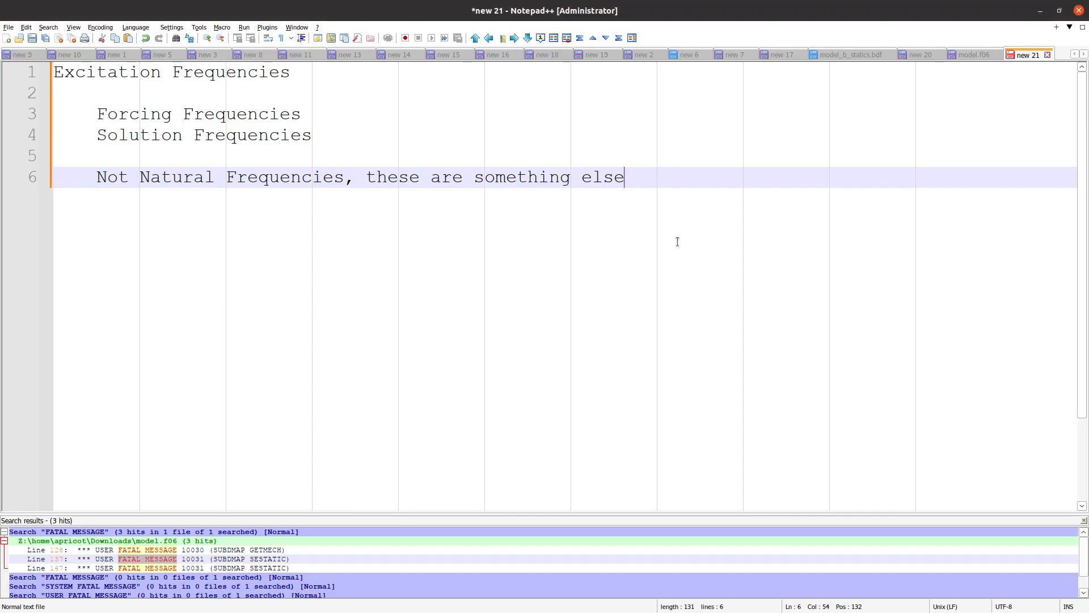
pyautogui.click(985, 57)
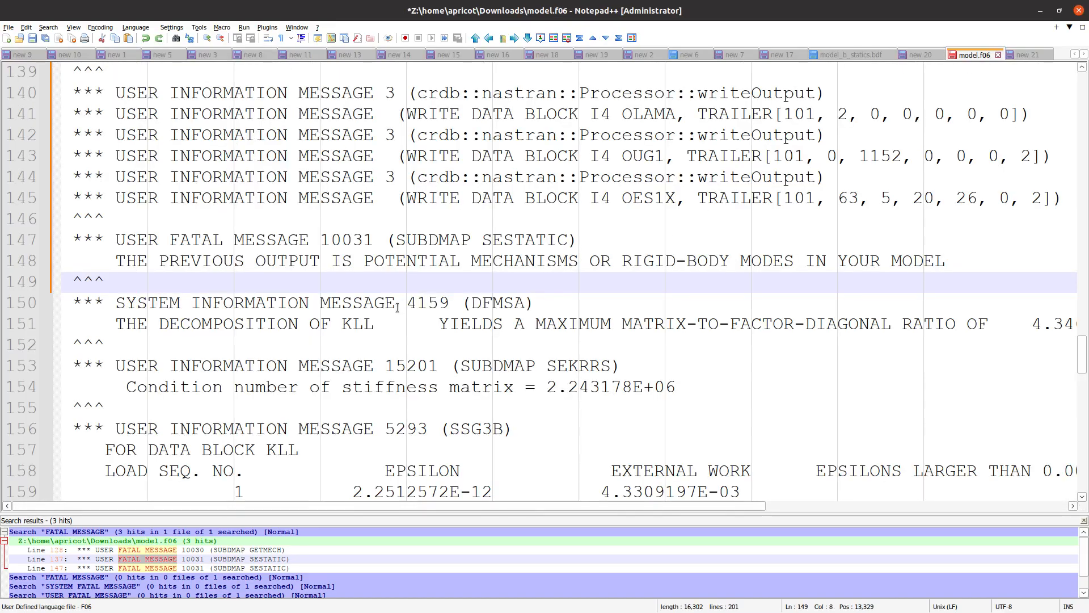
pyautogui.click(783, 55)
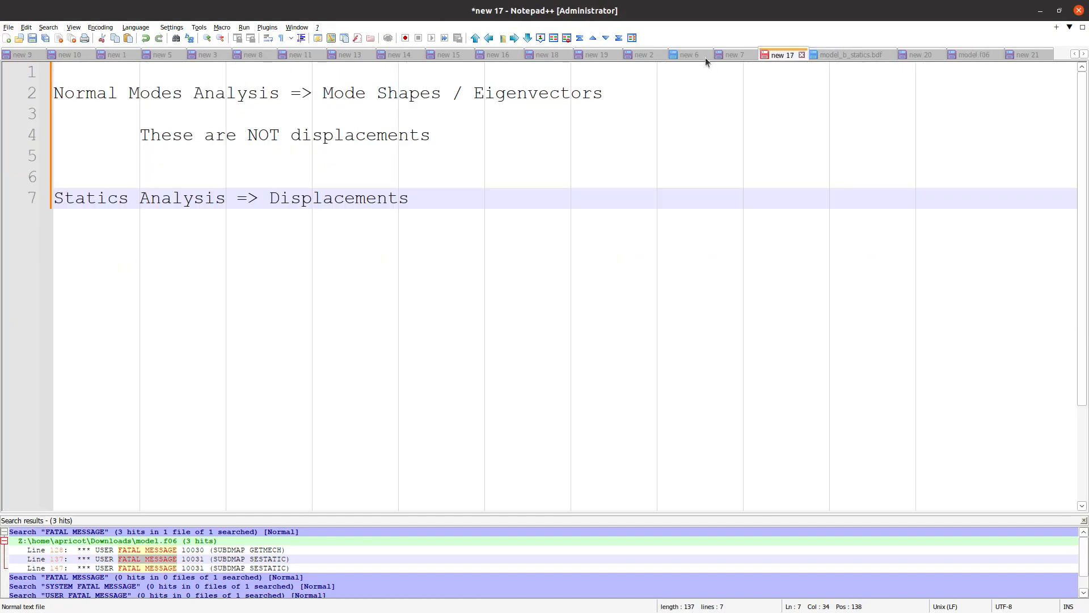
pyautogui.click(729, 55)
pyautogui.scroll(5, 312, 312)
pyautogui.click(314, 318)
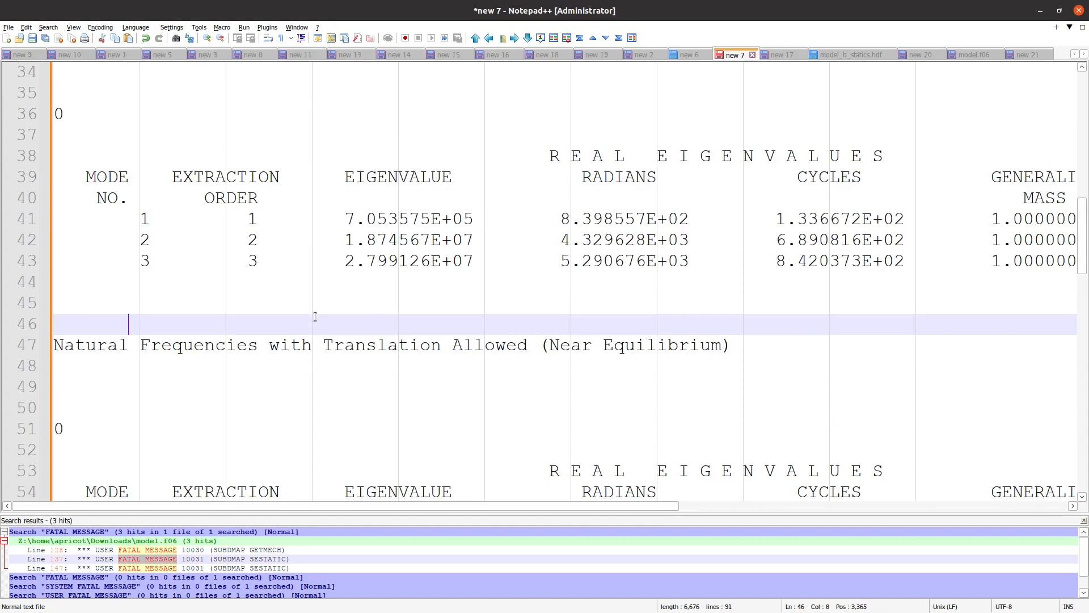
pyautogui.scroll(2, 315, 316)
pyautogui.scroll(4, 315, 317)
pyautogui.scroll(-6, 315, 317)
pyautogui.scroll(-4, 315, 316)
pyautogui.scroll(7, 315, 316)
pyautogui.scroll(-5, 314, 316)
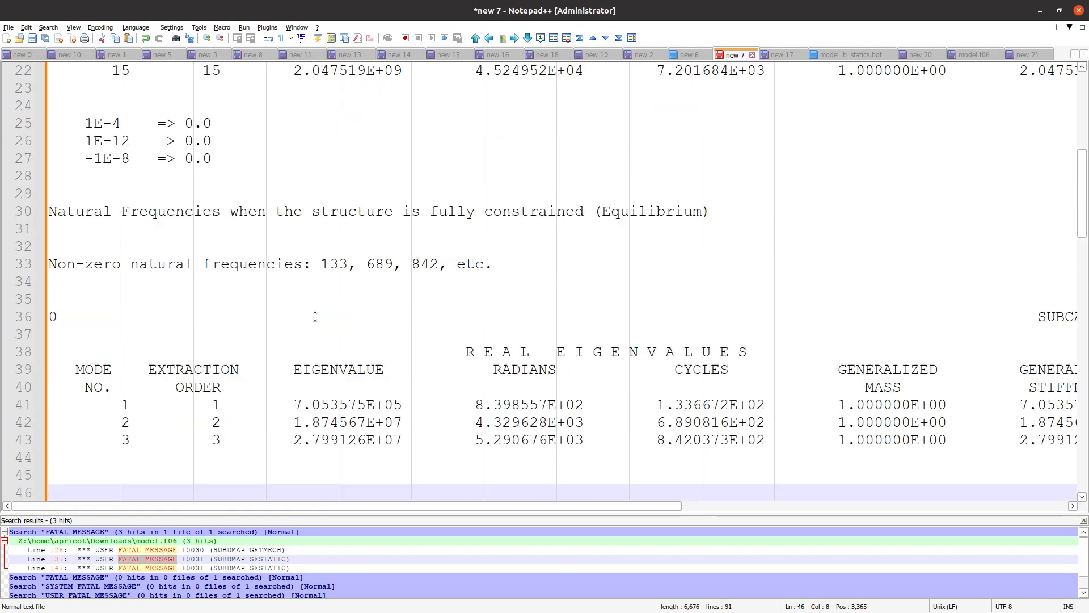
# Step: Copy the three CYCLES values from the fully constrained structure's eigenvalue table and try pasting them below the table
pyautogui.keyDown('alt'); pyautogui.moveTo(657, 299); pyautogui.dragTo(765, 327); pyautogui.keyUp('alt')
pyautogui.hotkey('ctrl', 'c')
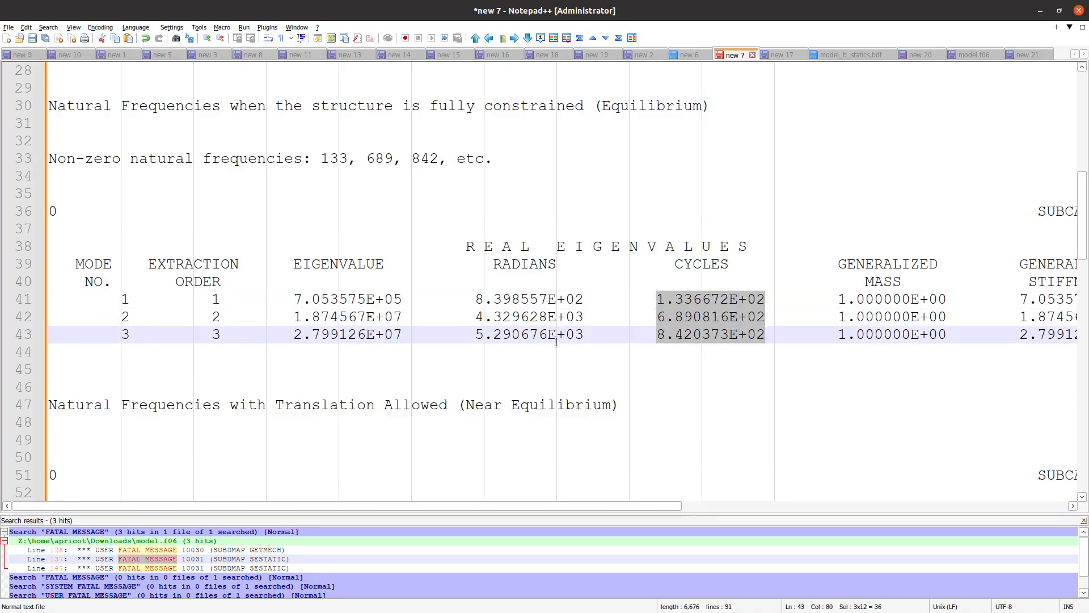
pyautogui.click(255, 367)
pyautogui.hotkey('ctrl', 'v')
pyautogui.hotkey('ctrl', 'z')
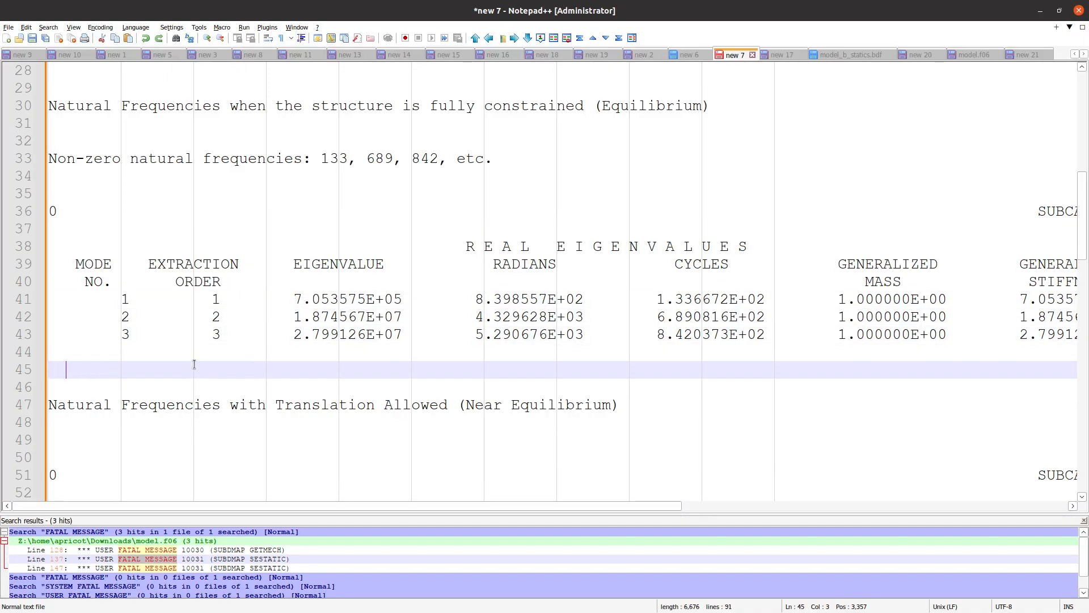
# Step: Remove the indent on line 45, insert three new lines there, and paste the three copied CYCLES values at the line start
pyautogui.press('BackSpace')
pyautogui.press('BackSpace')
pyautogui.press('Return')
pyautogui.press('Return')
pyautogui.press('Return')
pyautogui.press('Up')
pyautogui.press('Up')
pyautogui.press('Up')
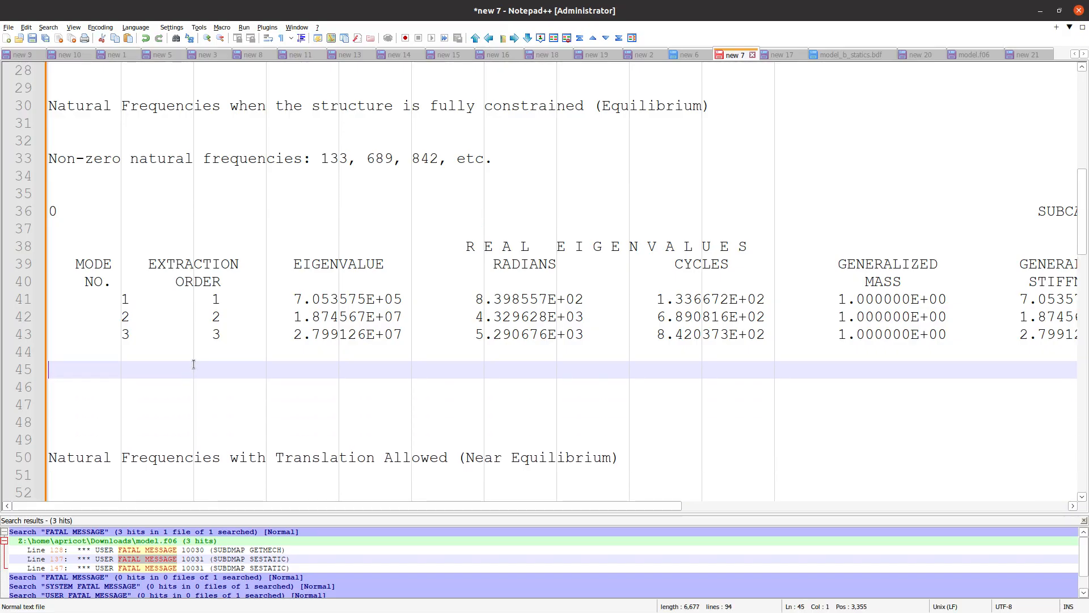
pyautogui.hotkey('ctrl', 'v')
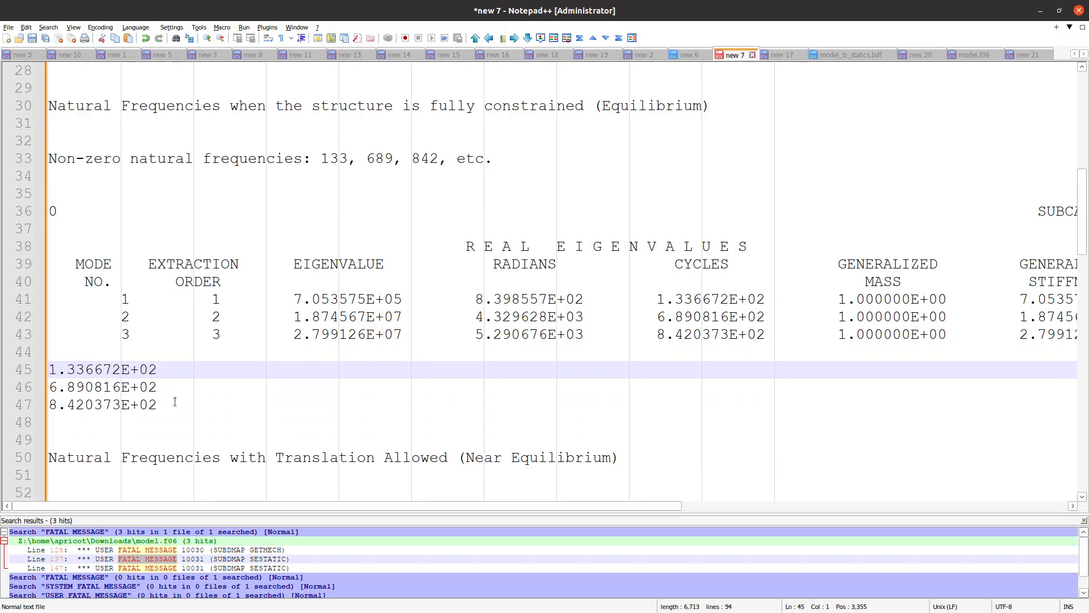
pyautogui.scroll(1, 174, 401)
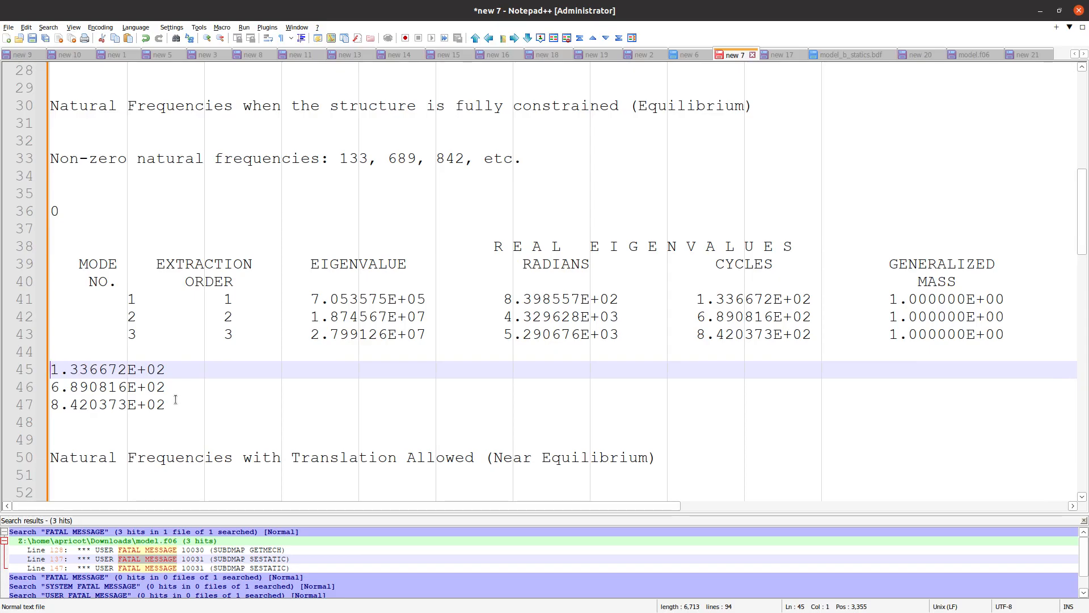
# Step: Add the line "133.6672, 689.0816, 842.0373" below the three pasted CYCLES values
pyautogui.hotkey('alt', 'Tab')
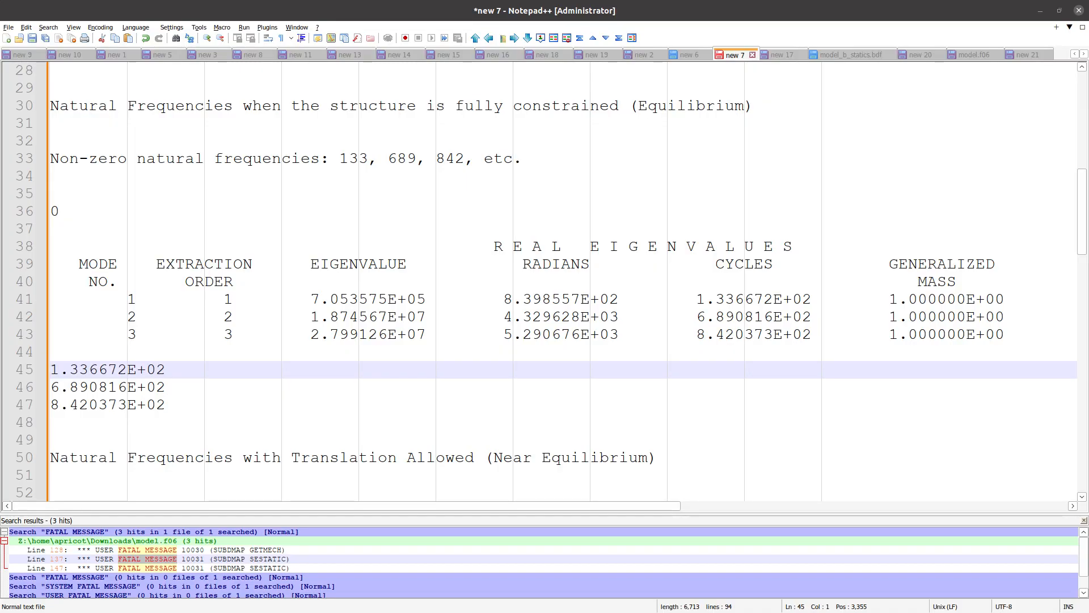
pyautogui.click(216, 419)
pyautogui.press('Return')
pyautogui.write('133.6672, 689.0816, 842.0373')
pyautogui.press('Return')
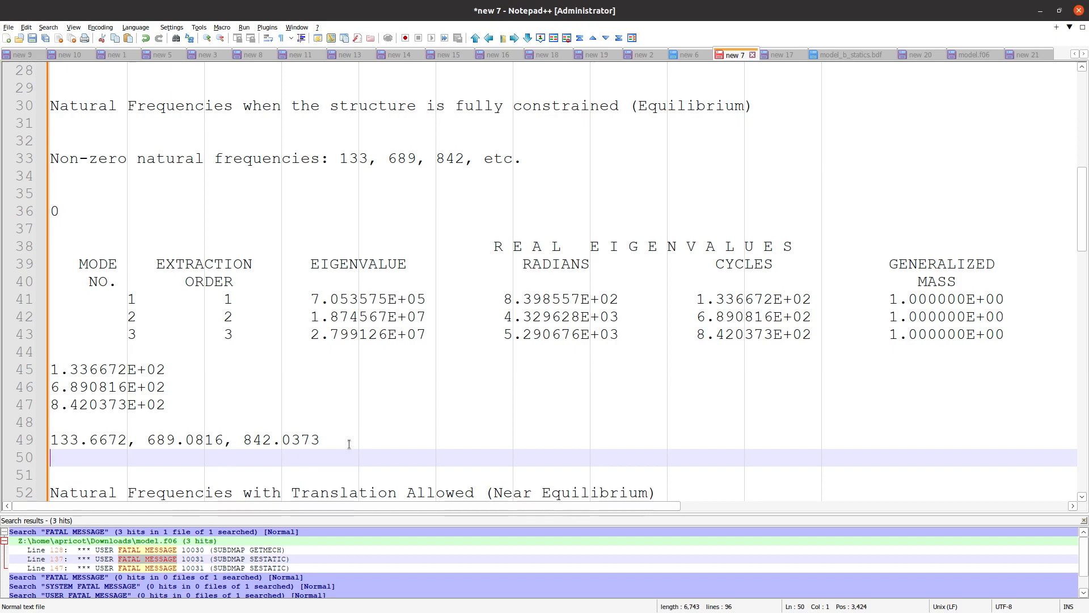
# Step: Copy the new frequency line, switch to the SOL 200 Web App, and replace FREQ4's list of dummy natural frequencies with it
pyautogui.moveTo(338, 441); pyautogui.dragTo(43, 448)
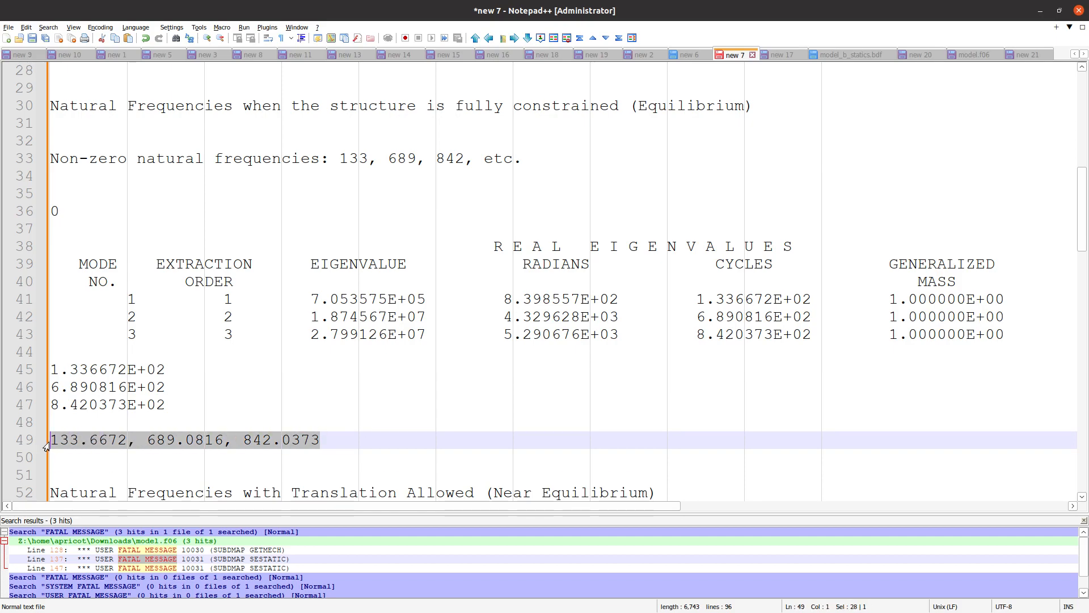
pyautogui.rightClick(86, 445)
pyautogui.click(120, 413)
pyautogui.hotkey('alt', 'Tab')
pyautogui.tripleClick(601, 205)
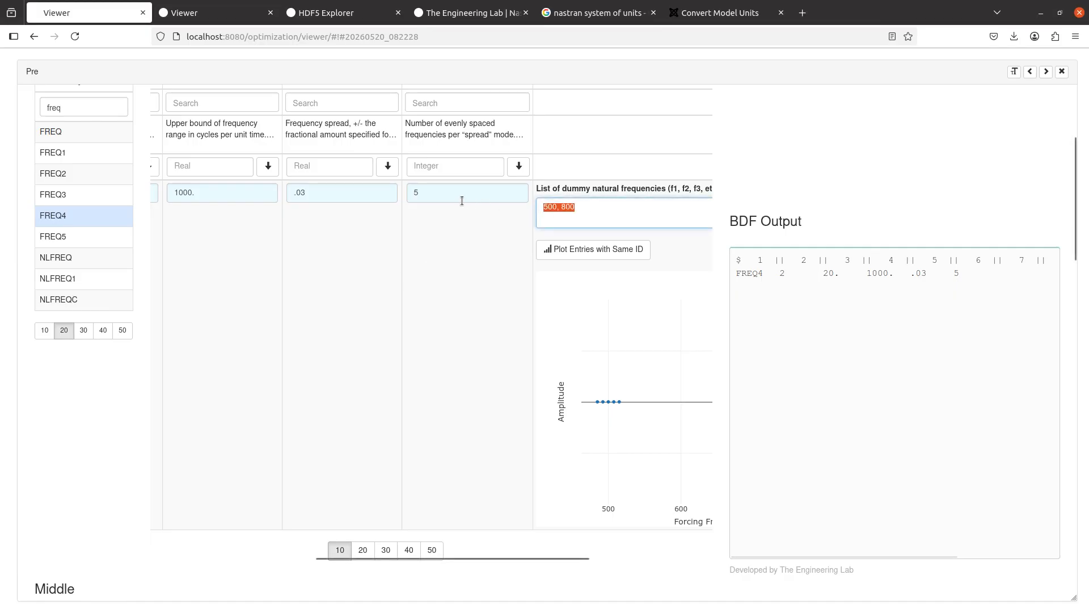
pyautogui.hotkey('ctrl', 'v')
# Step: Zoom in on the f1 excitation points in the FREQ4 plot, then reset the plot's axes
pyautogui.hscroll(5, 362, 304)
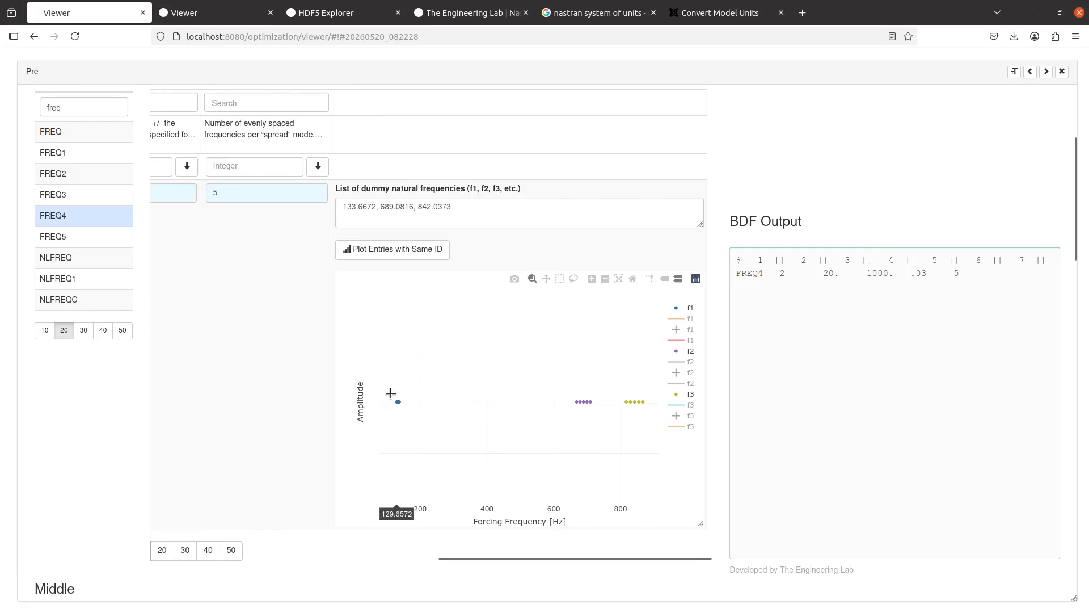
pyautogui.moveTo(391, 393); pyautogui.dragTo(417, 426)
pyautogui.moveTo(434, 366); pyautogui.dragTo(514, 415)
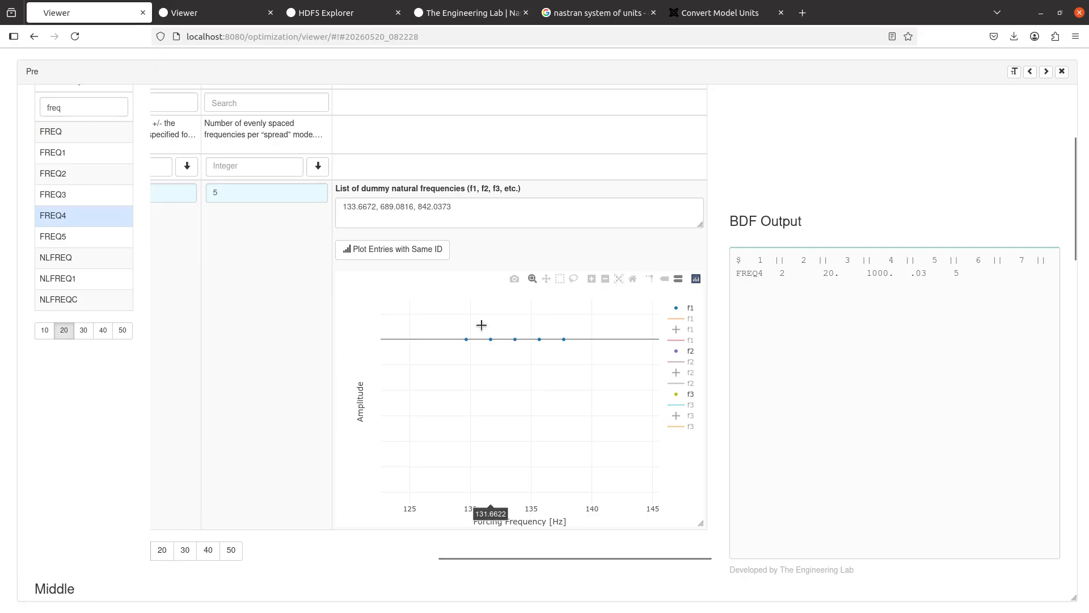
pyautogui.click(631, 281)
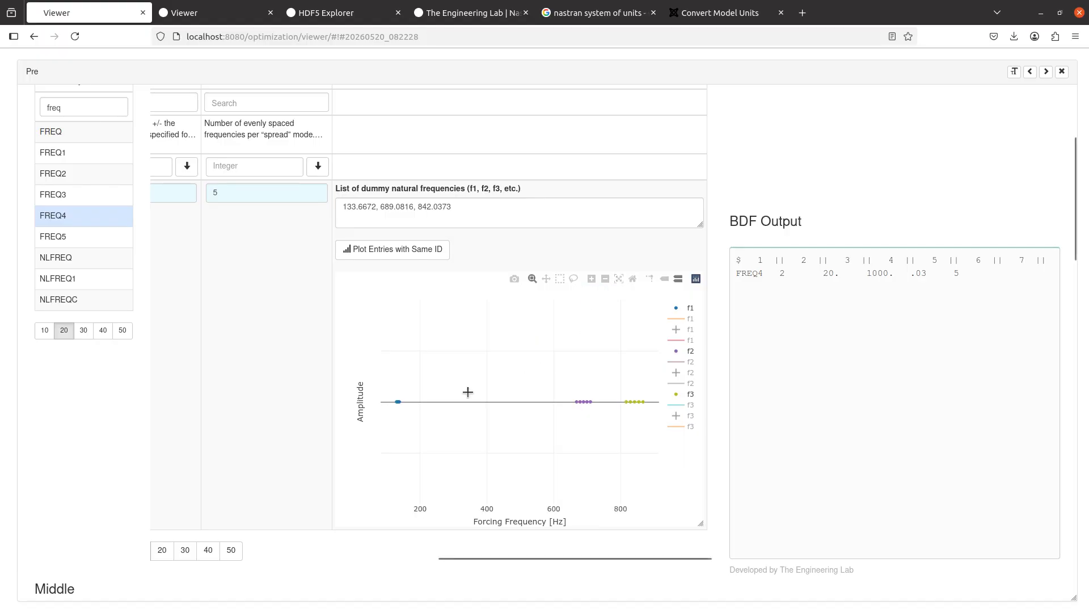
# Step: Open the FREQ1 entry and examine its evenly spaced excitation frequencies in the plot
pyautogui.hscroll(-5, 227, 356)
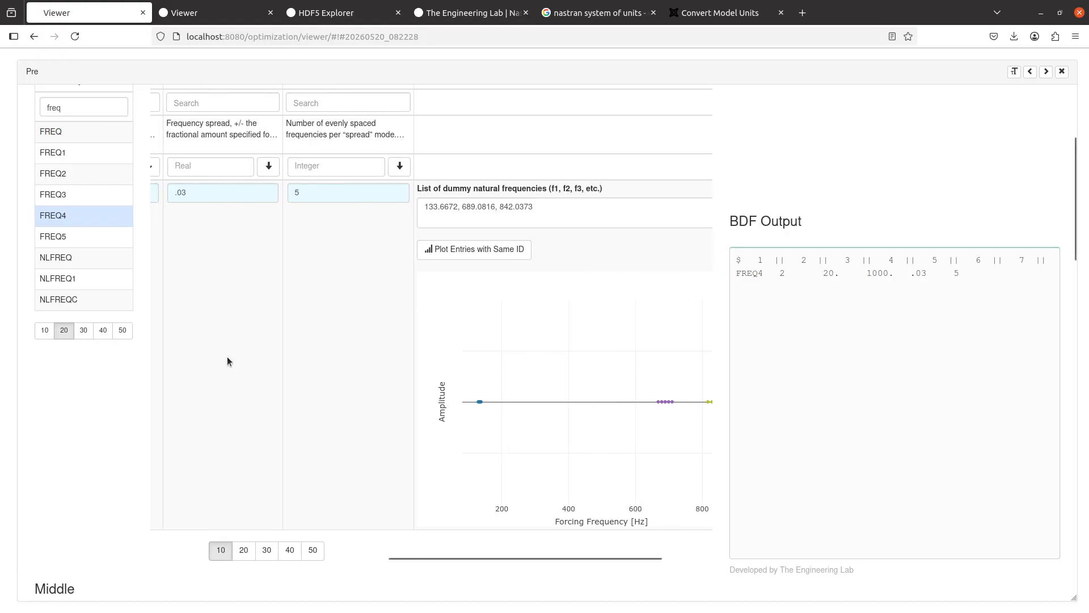
pyautogui.hscroll(-3, 221, 347)
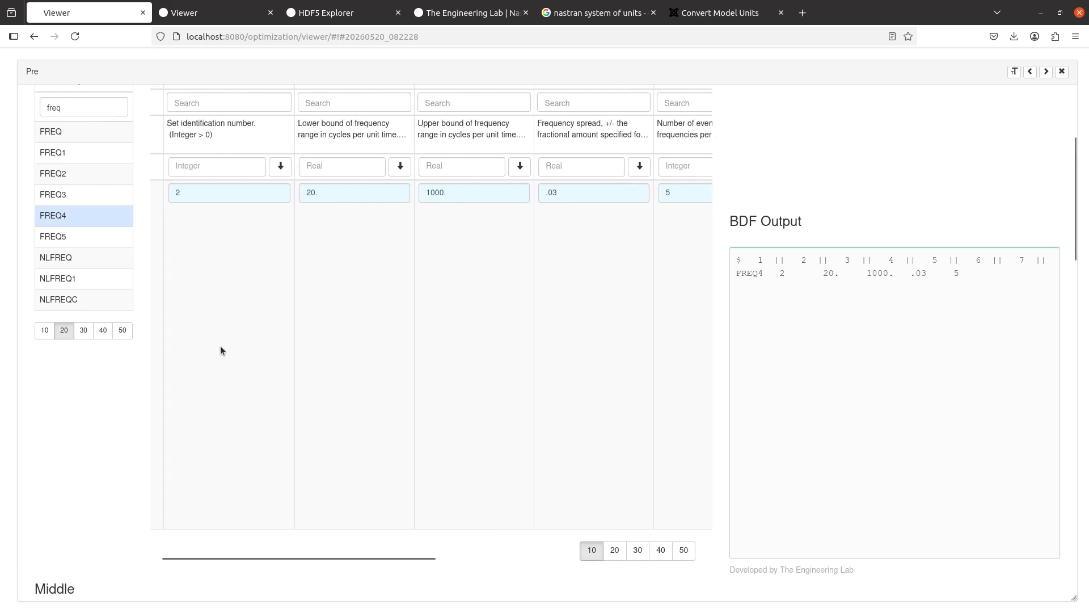
pyautogui.scroll(4, 220, 346)
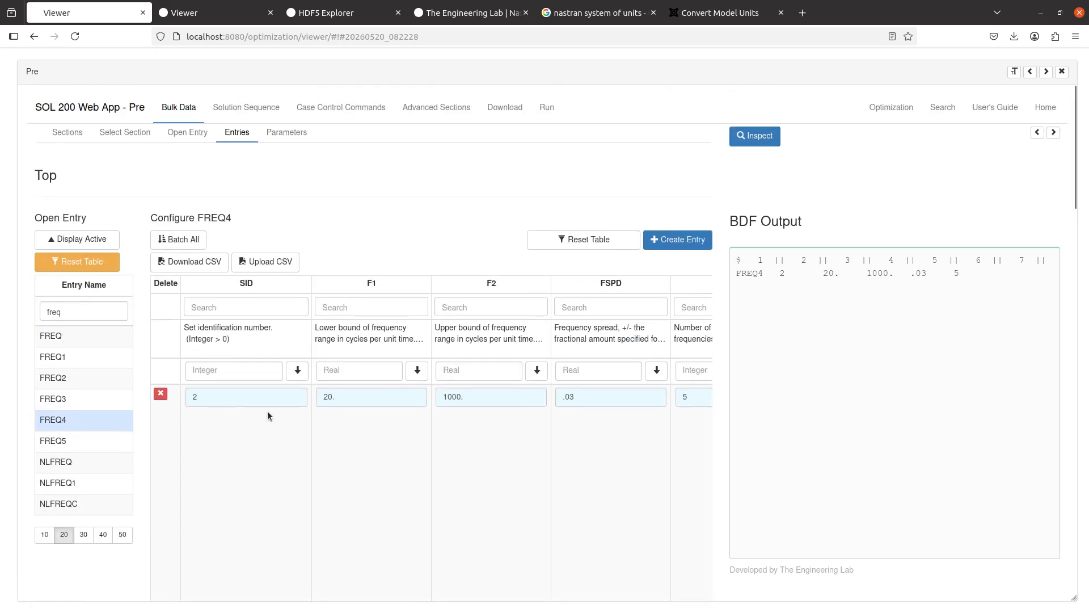
pyautogui.click(80, 362)
pyautogui.scroll(-2, 406, 409)
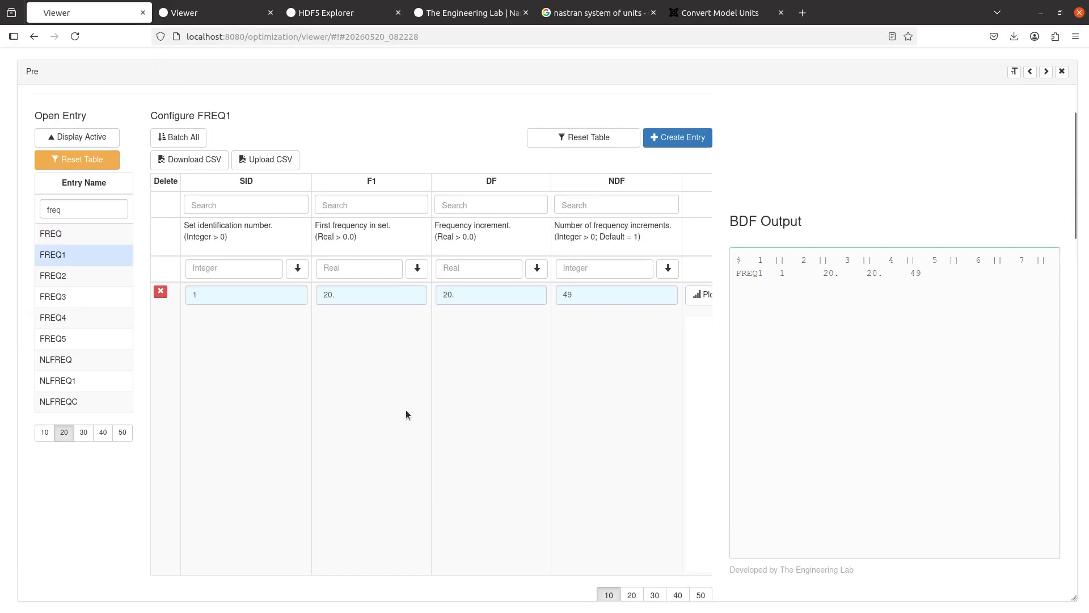
pyautogui.hscroll(5, 404, 397)
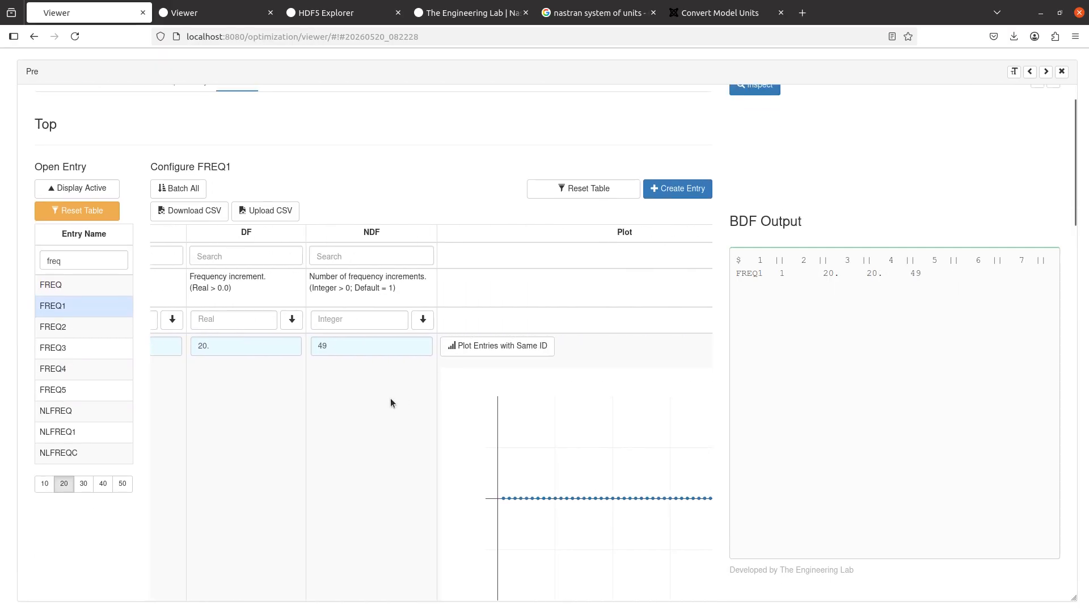
pyautogui.scroll(-3, 522, 384)
pyautogui.hscroll(2, 522, 385)
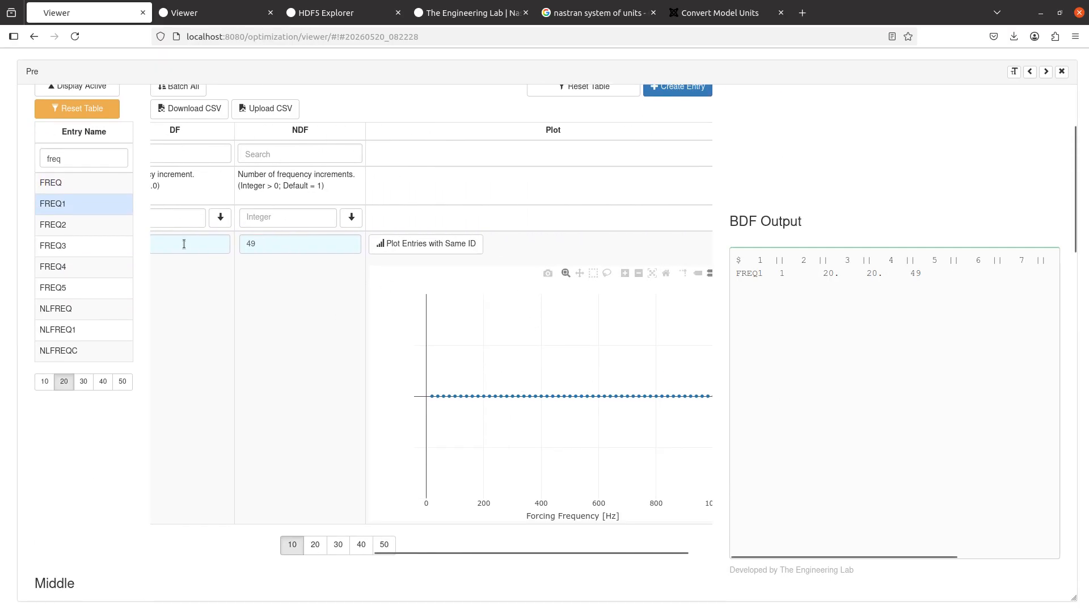
# Step: Reopen the FREQ4 entry and examine its clusters of excitation points and its field values
pyautogui.click(91, 271)
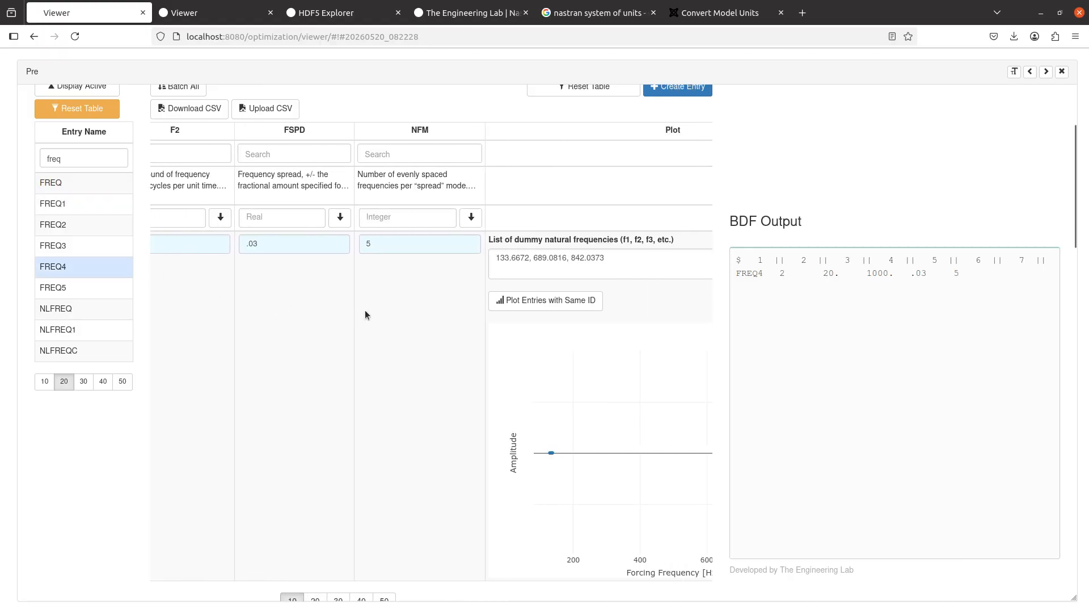
pyautogui.hscroll(2, 366, 305)
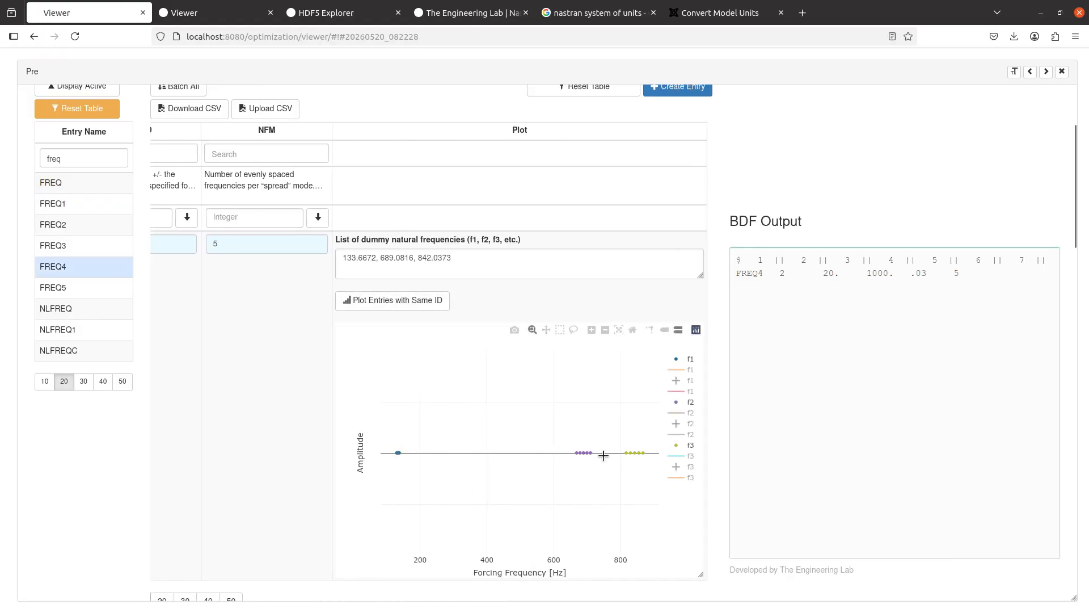
pyautogui.moveTo(640, 460)
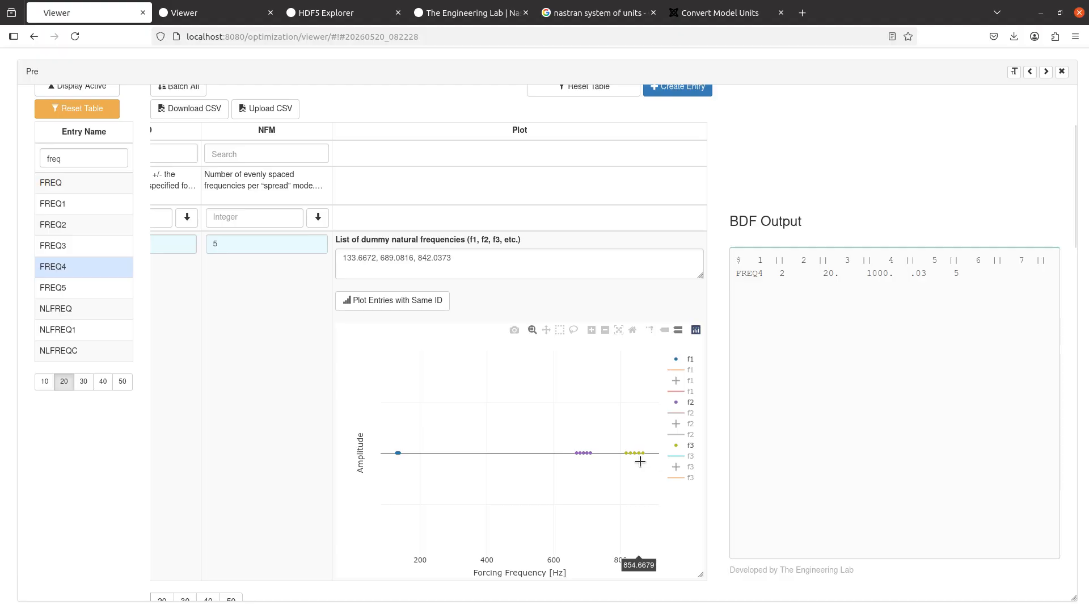
pyautogui.hscroll(-8, 212, 332)
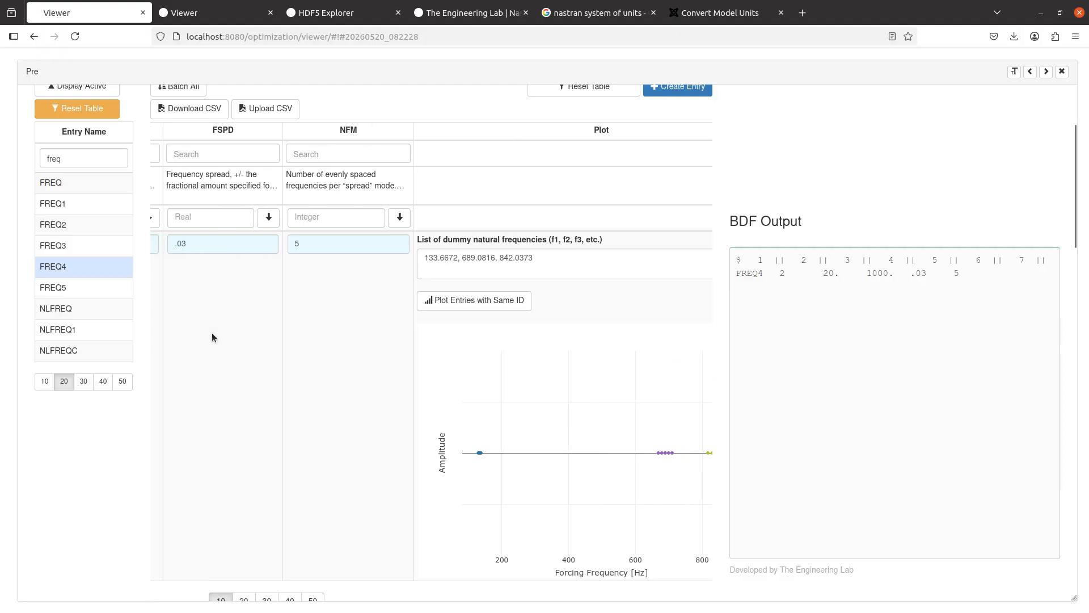
pyautogui.hscroll(-3, 210, 331)
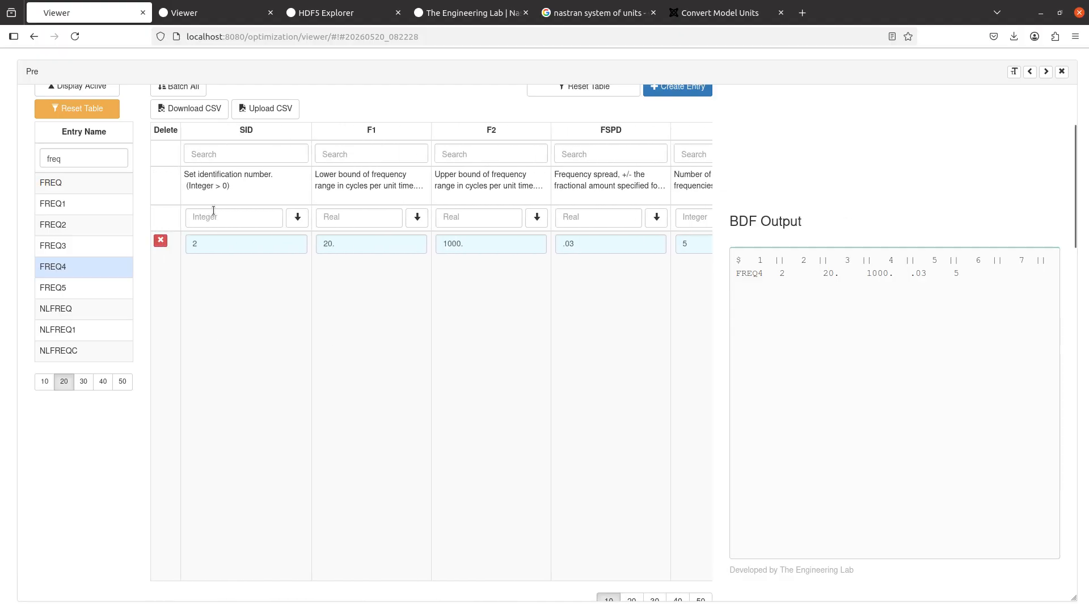
pyautogui.scroll(3, 210, 252)
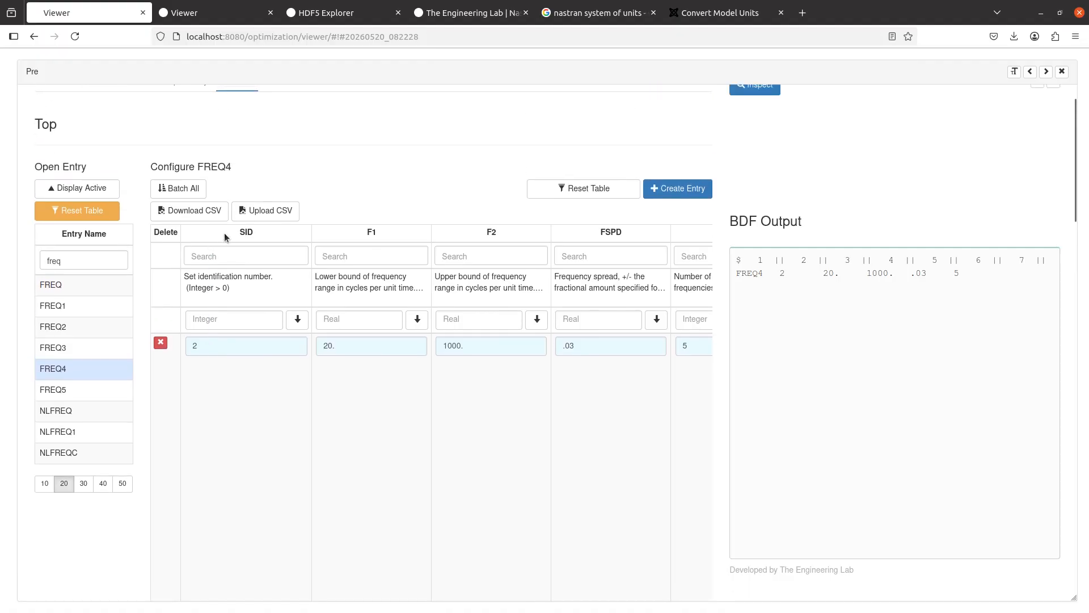
# Step: Compare the set identification numbers of the FREQ4 and FREQ1 entries, ending back on FREQ4
pyautogui.moveTo(224, 346); pyautogui.dragTo(194, 338)
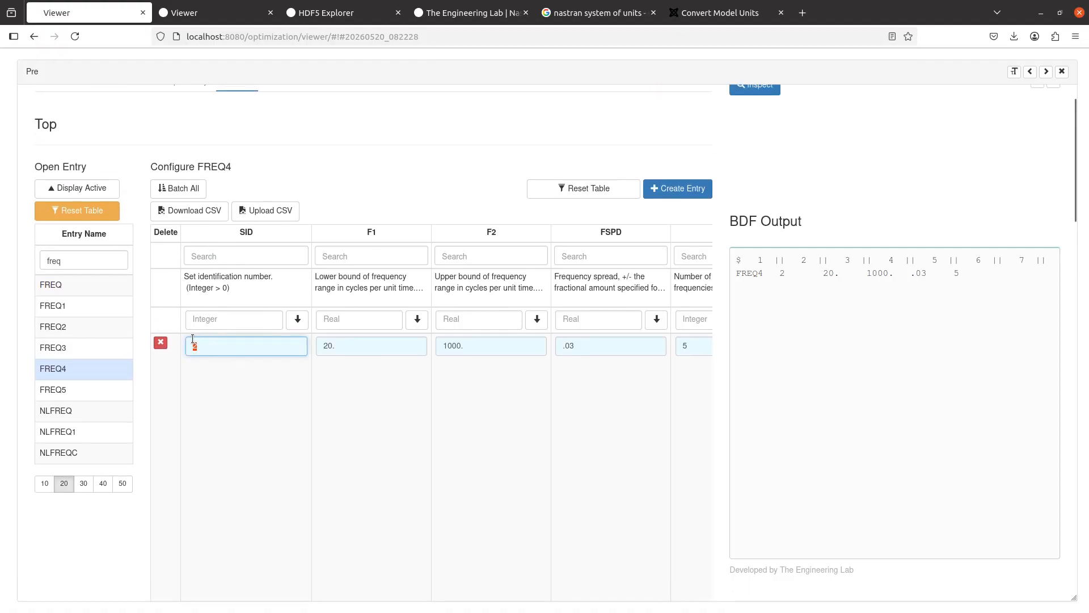
pyautogui.click(87, 306)
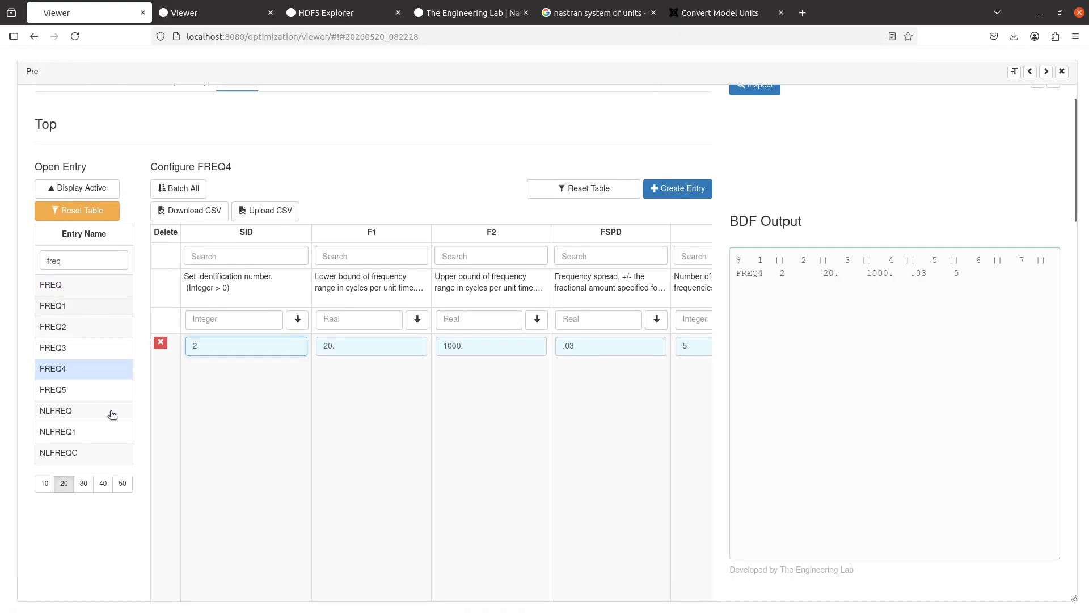
pyautogui.moveTo(226, 349); pyautogui.dragTo(162, 352)
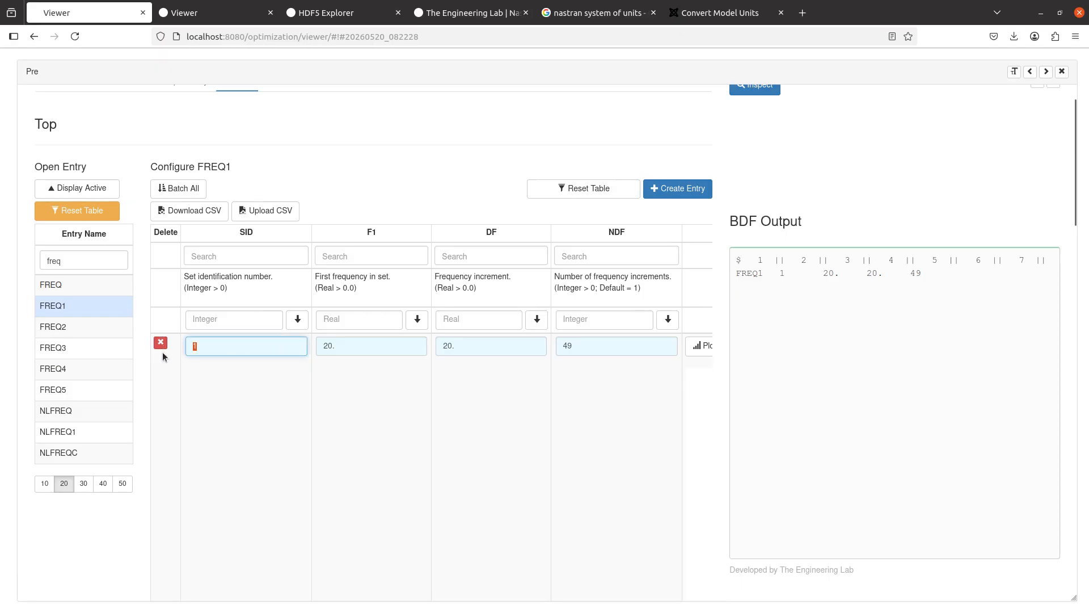
pyautogui.click(103, 376)
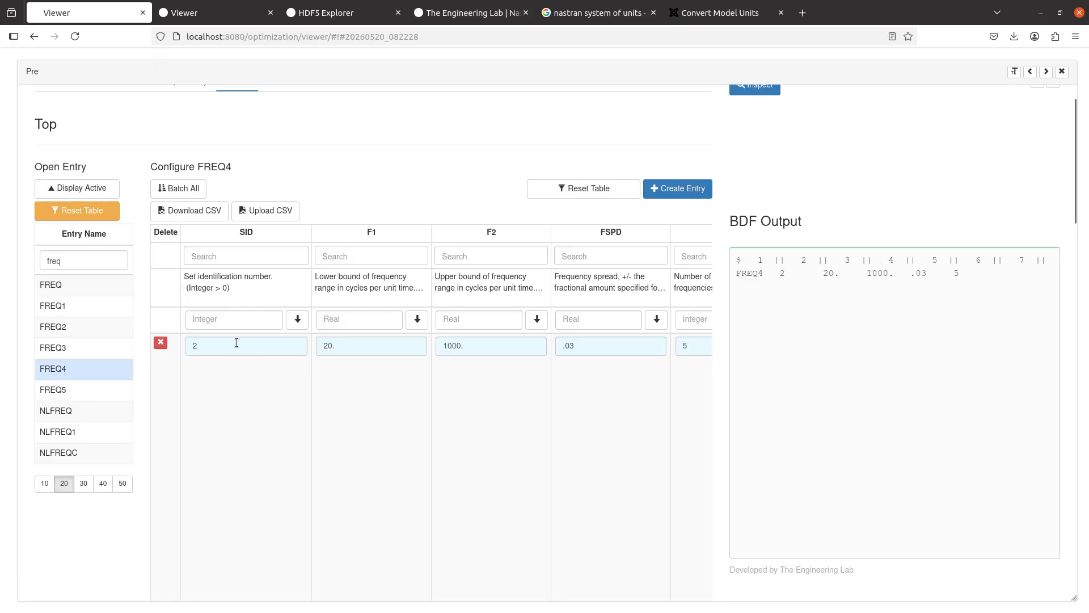
# Step: Set the FREQ4 entry's SID to 1 to match the FREQ1 entry
pyautogui.moveTo(237, 343); pyautogui.dragTo(195, 343)
pyautogui.click(201, 356)
pyautogui.click(205, 353)
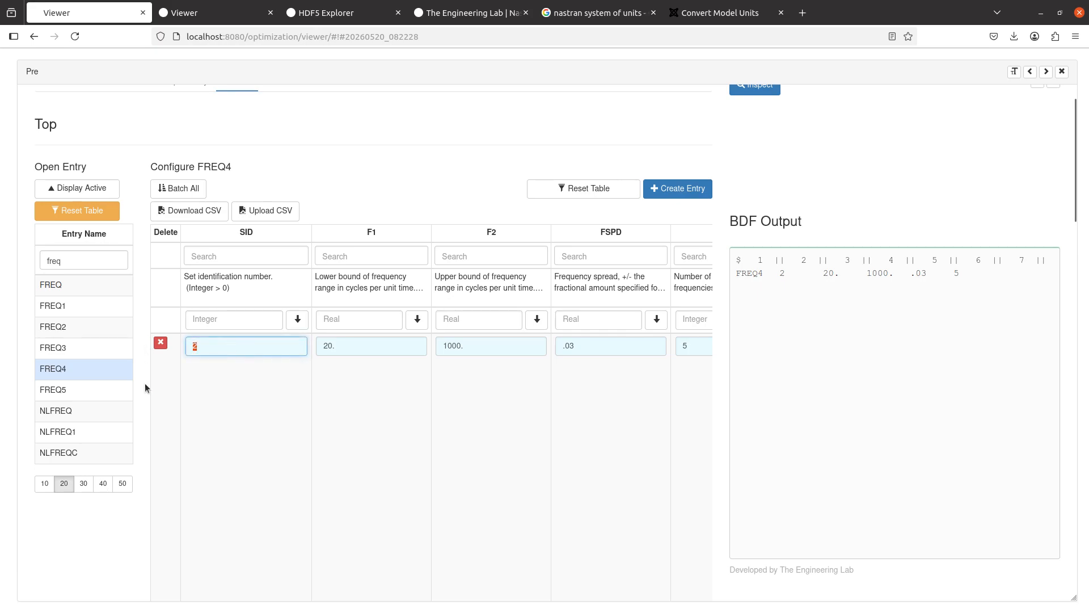
pyautogui.press('BackSpace')
pyautogui.write('1')
pyautogui.click(195, 423)
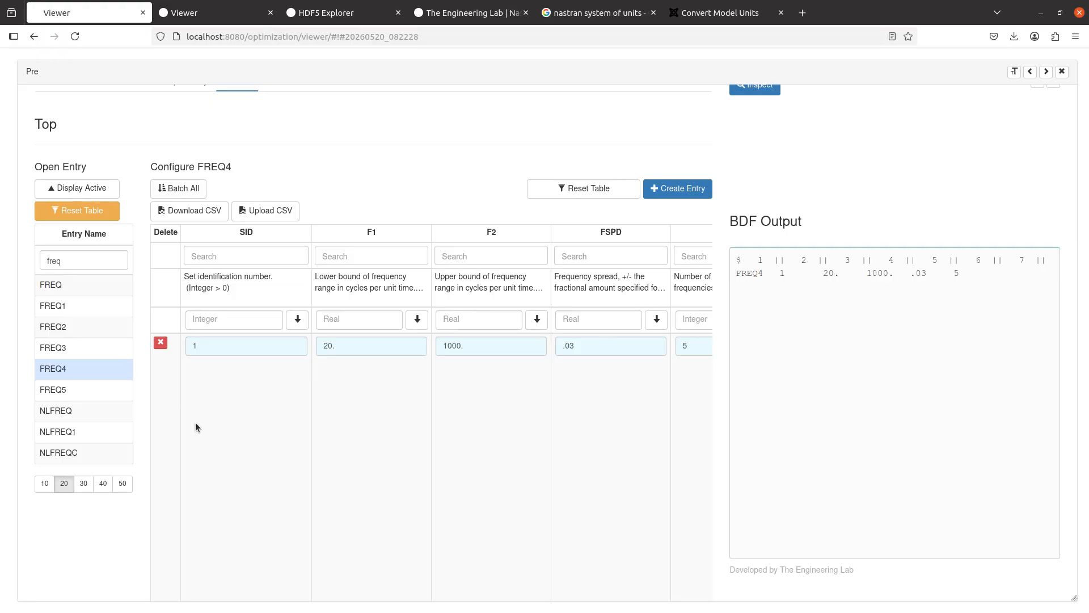
# Step: Plot the FREQ4 entry together with all other entries that share its ID
pyautogui.hscroll(5, 250, 423)
pyautogui.hscroll(3, 271, 420)
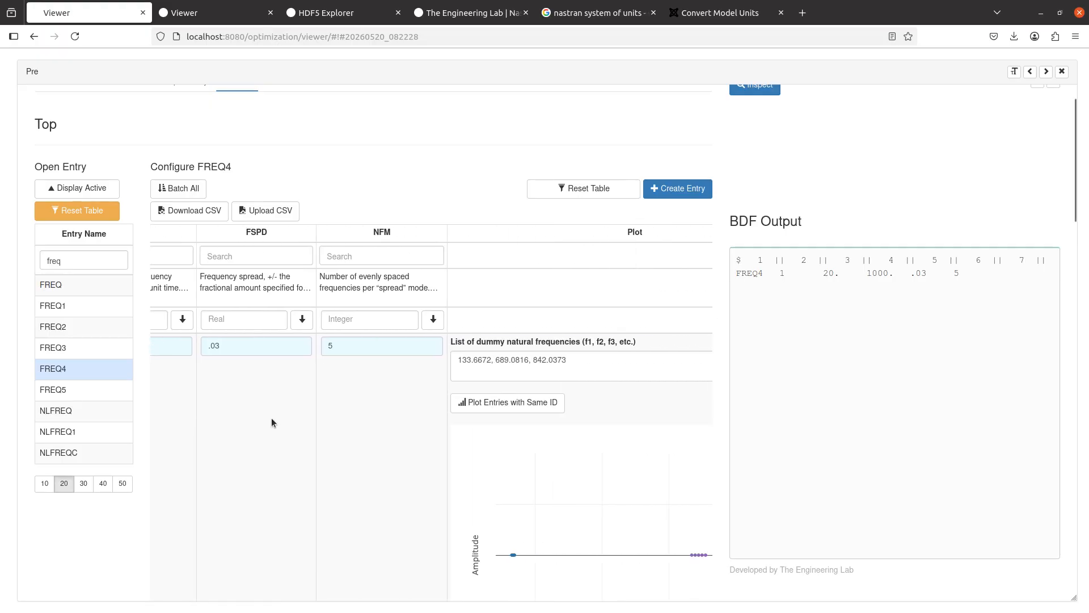
pyautogui.scroll(-3, 280, 420)
pyautogui.hscroll(1, 284, 420)
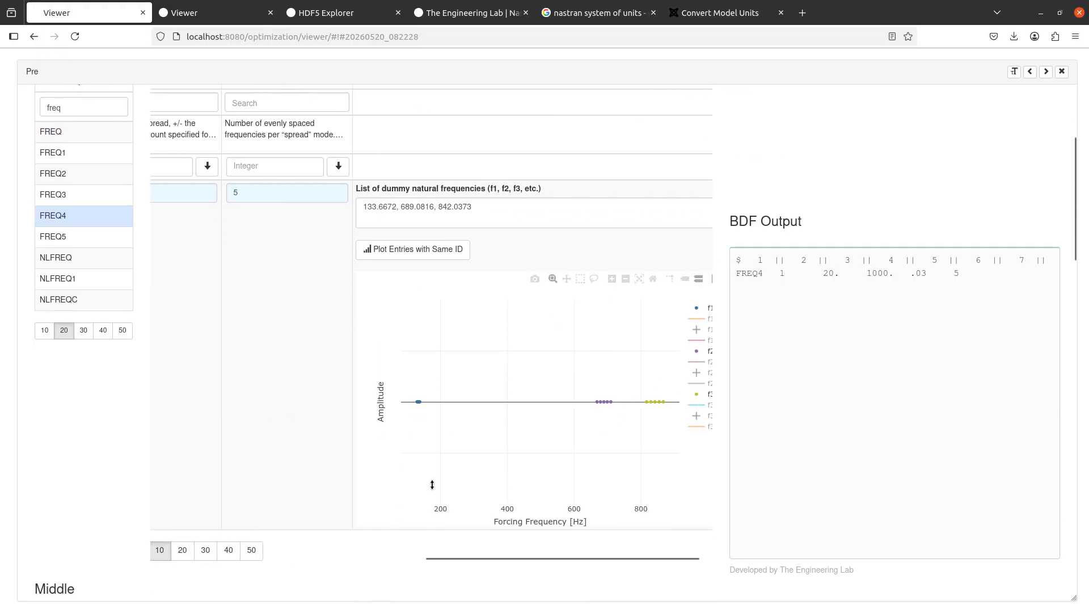
pyautogui.click(420, 254)
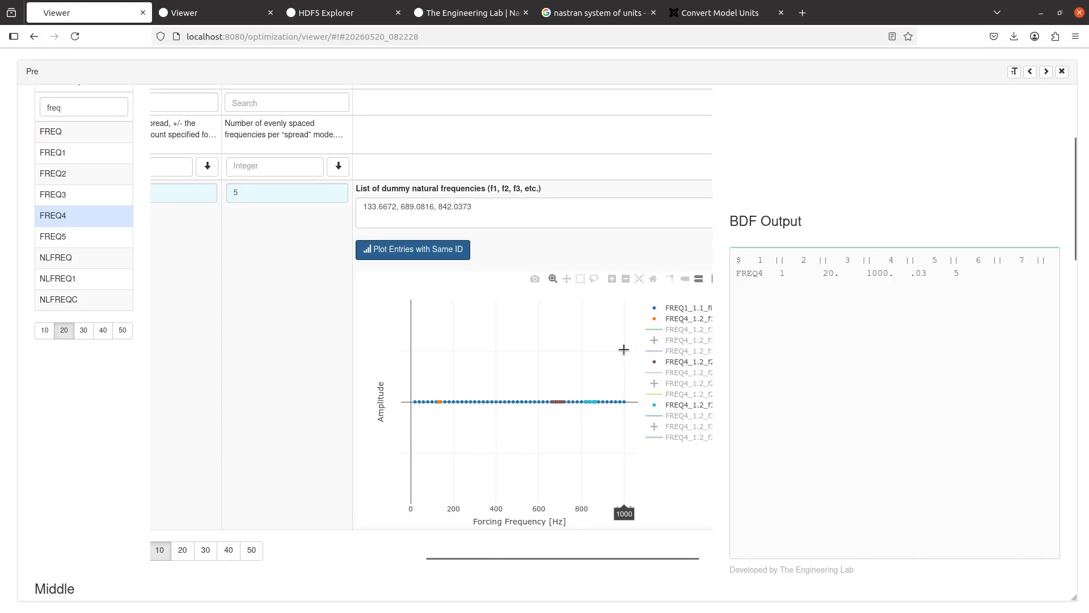
# Step: Zoom in on the combined plot around the FREQ4 points of the first natural frequency
pyautogui.hscroll(1, 477, 411)
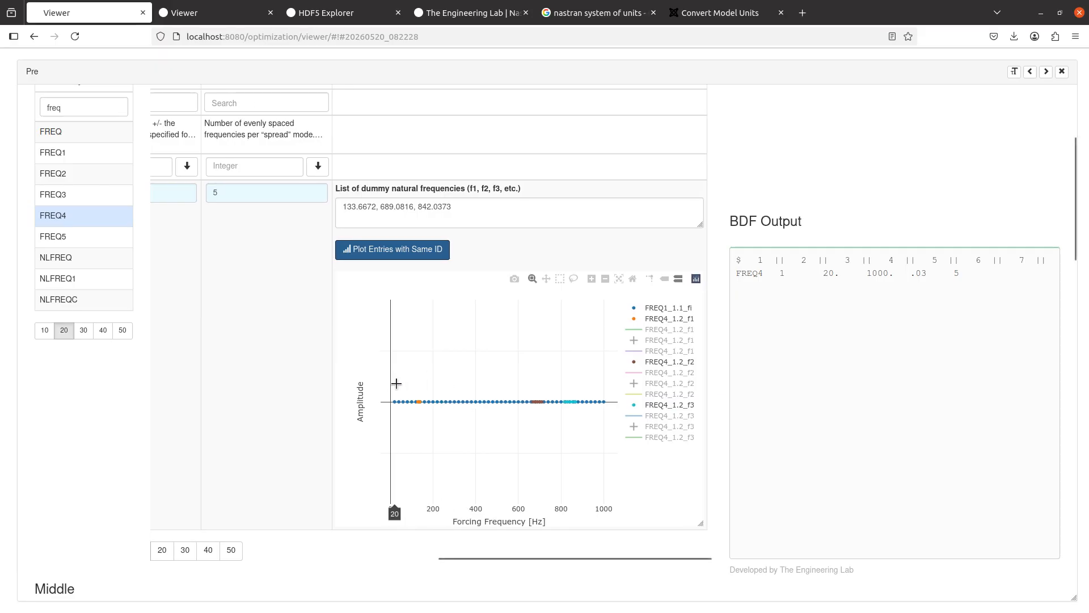
pyautogui.moveTo(389, 382); pyautogui.dragTo(444, 420)
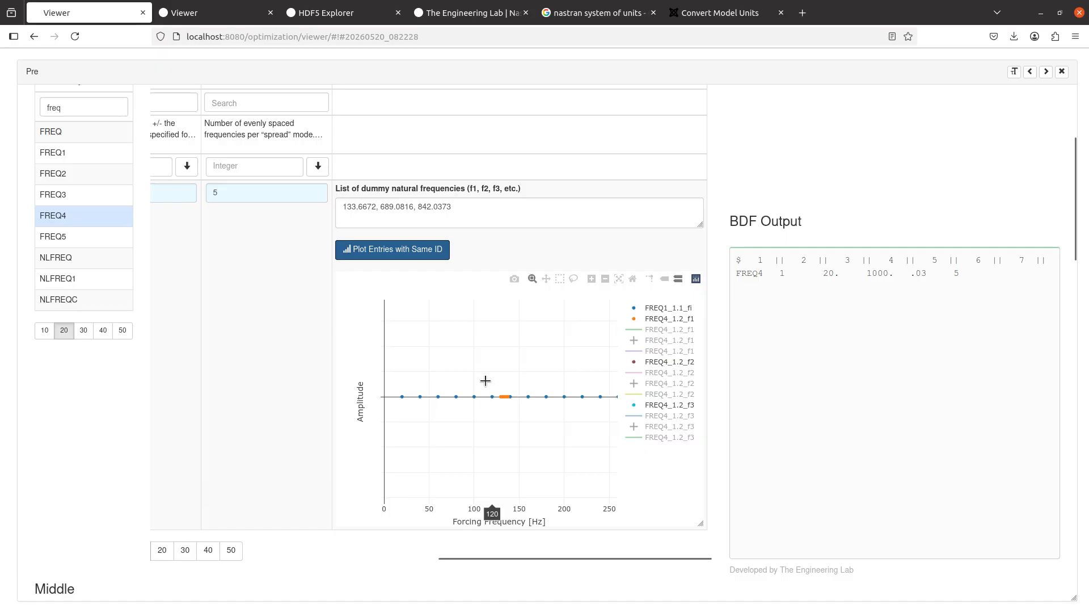
pyautogui.moveTo(486, 382); pyautogui.dragTo(524, 414)
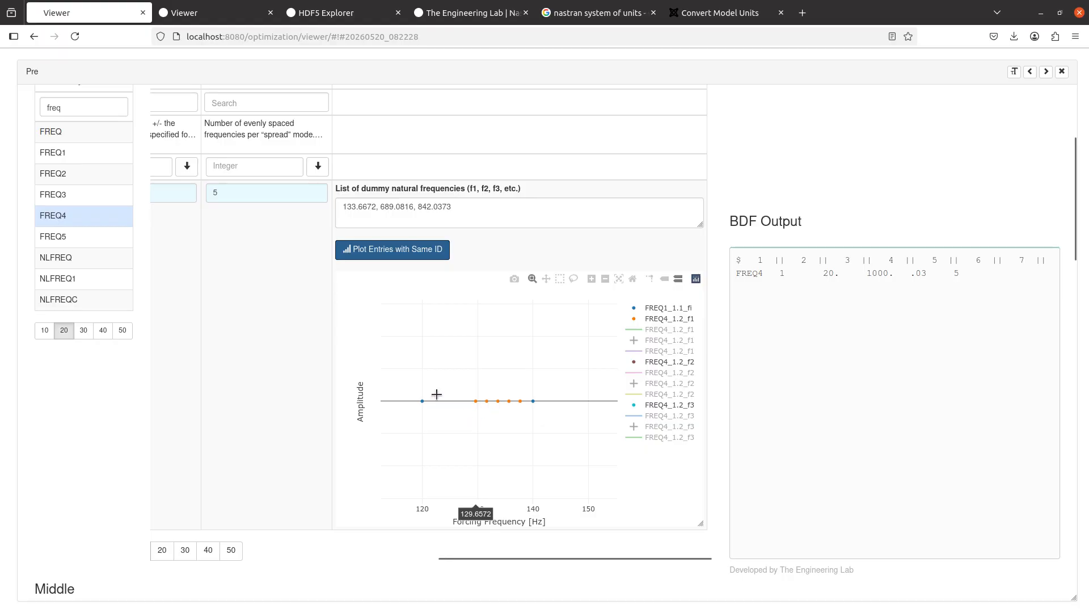
# Step: In the HDF5 Explorer, zoom in on the displacement plot's first peak, compare it with the excitation frequency plot, and reset the axes
pyautogui.click(344, 13)
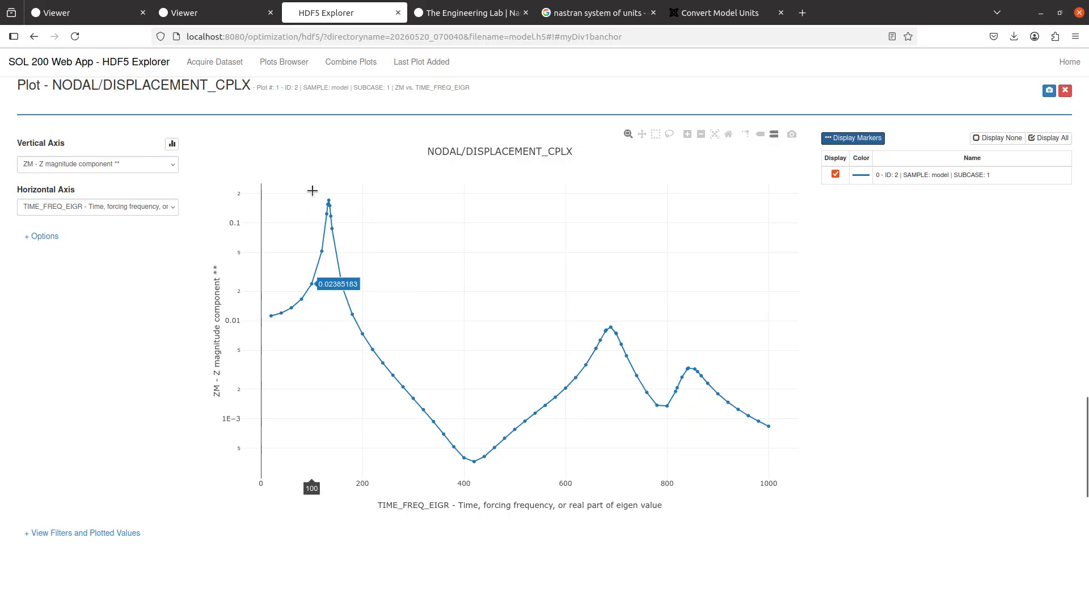
pyautogui.moveTo(312, 190); pyautogui.dragTo(344, 238)
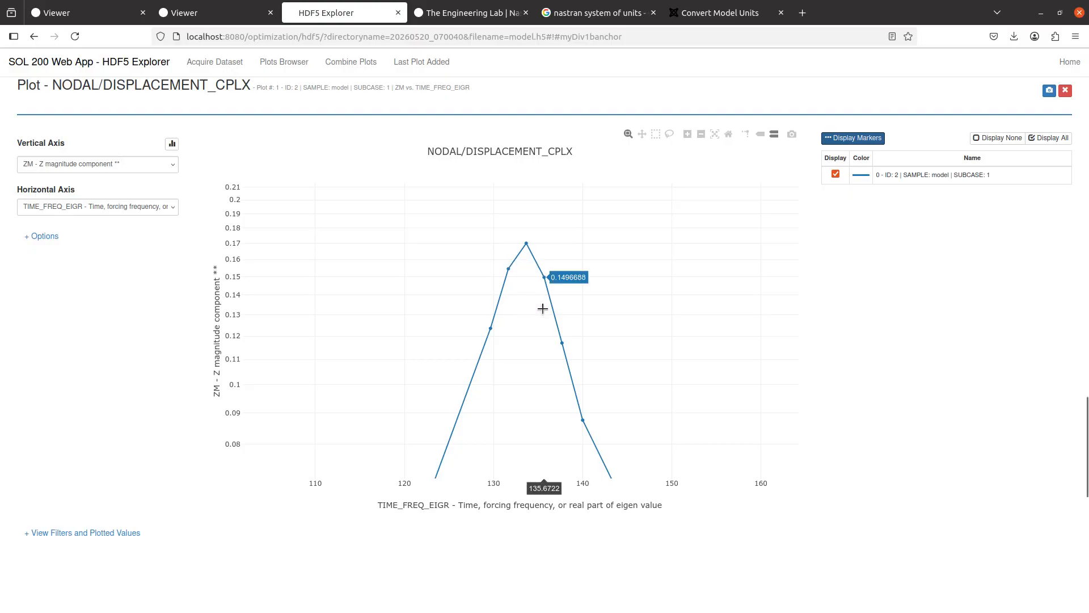
pyautogui.click(114, 8)
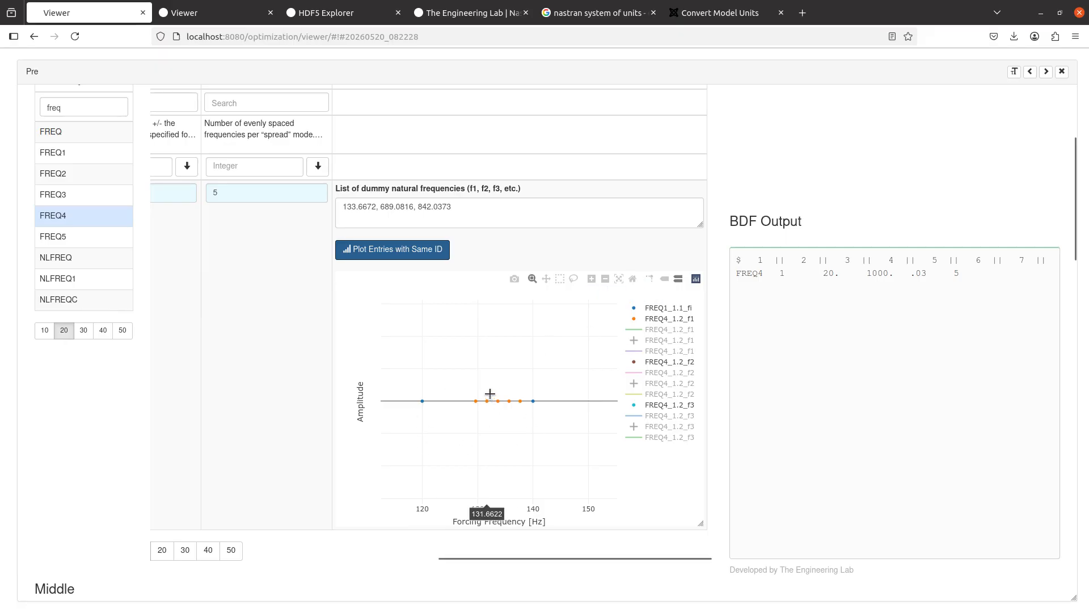
pyautogui.hotkey('ctrl', 'Tab')
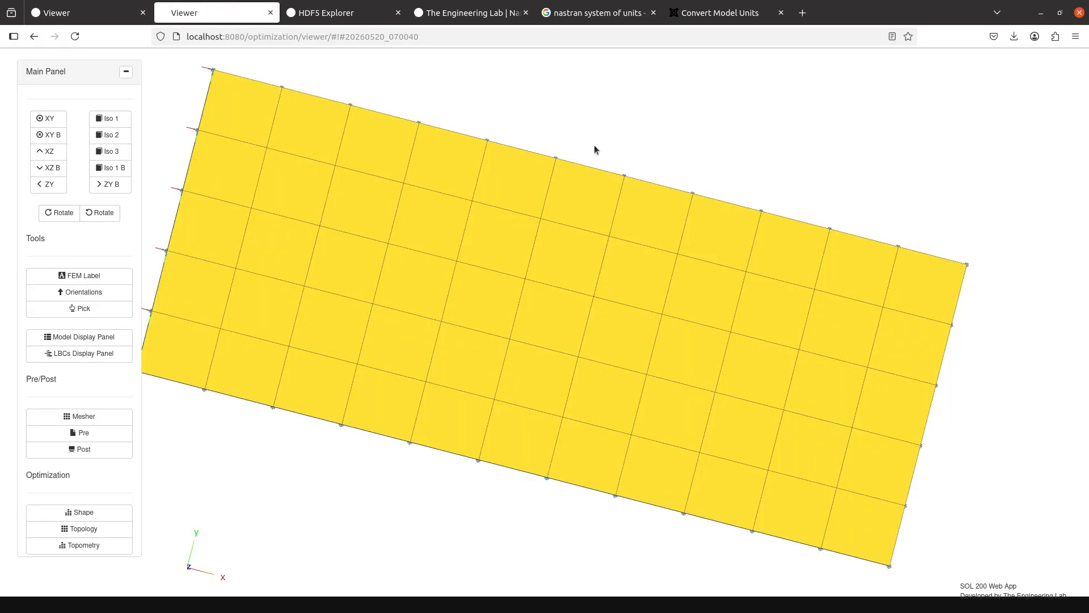
pyautogui.hotkey('ctrl', 'Tab')
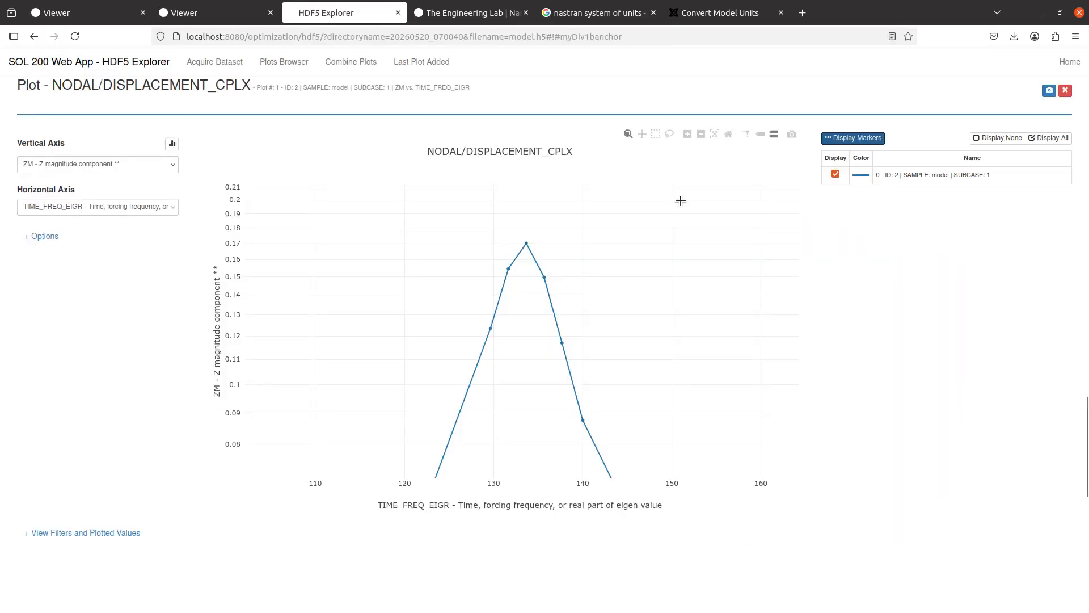
pyautogui.click(728, 134)
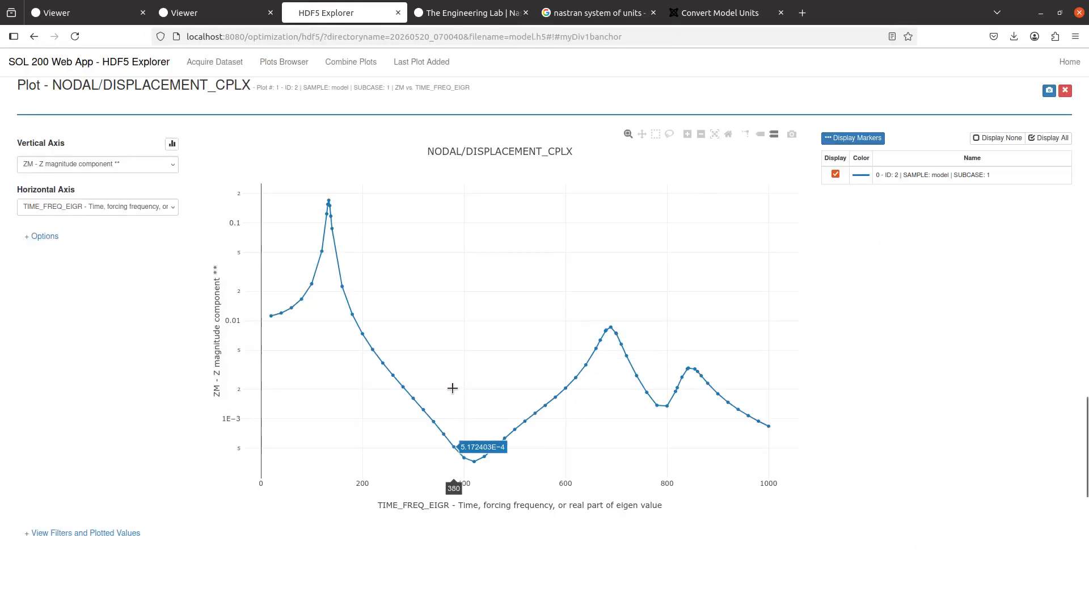
# Step: Revisit the combined FREQ4 plot, then switch to the second Viewer page showing the plate model
pyautogui.click(78, 20)
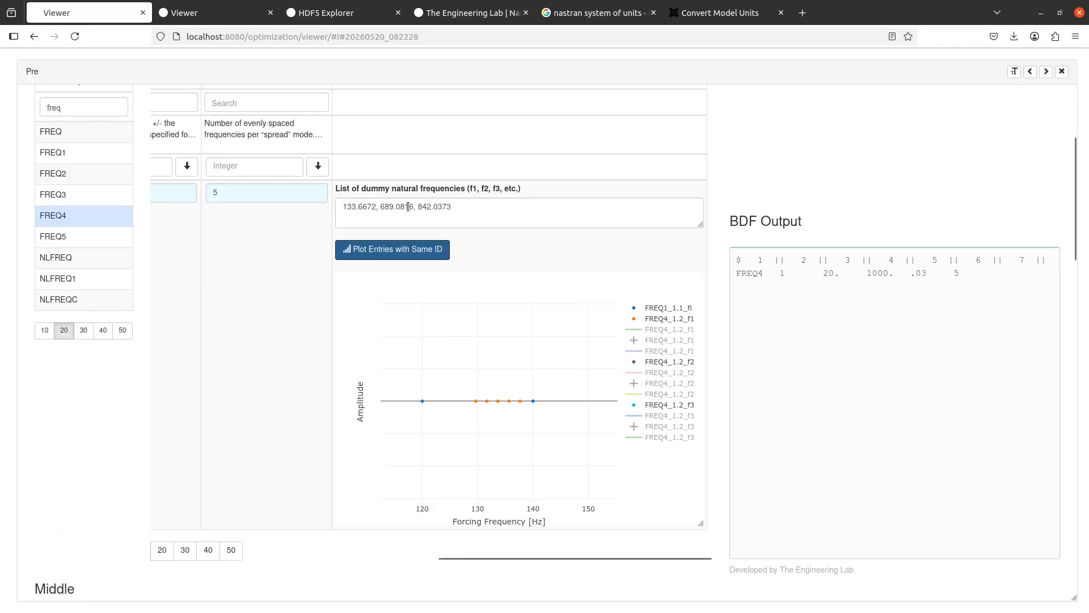
pyautogui.click(241, 13)
pyautogui.click(87, 13)
pyautogui.click(236, 13)
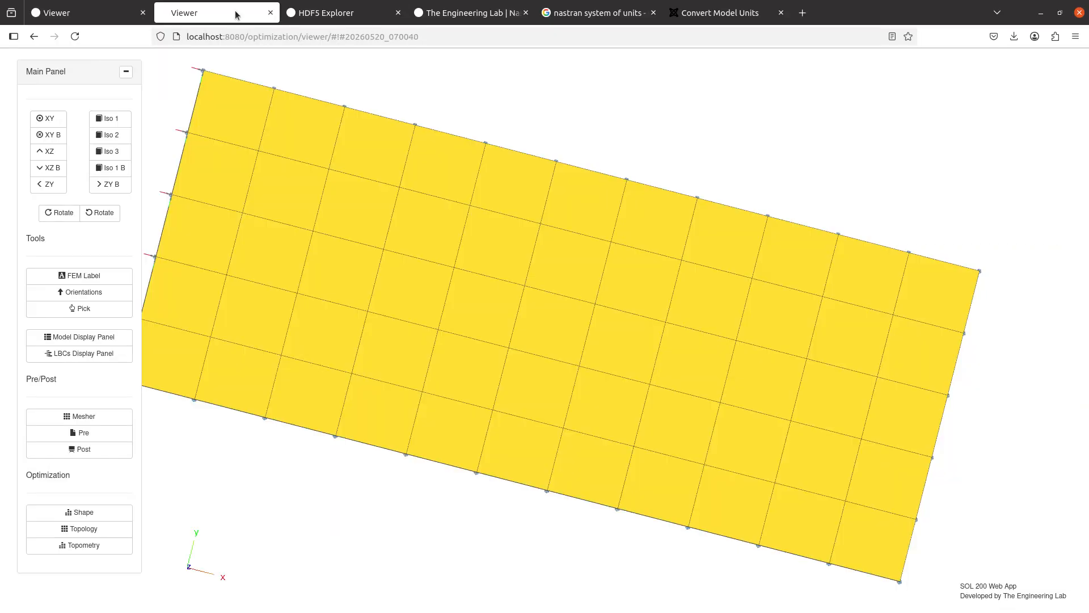
# Step: Examine the resonance peaks near 689 and 842 in the HDF5 Explorer displacement plot and return to the Pre viewer
pyautogui.click(340, 12)
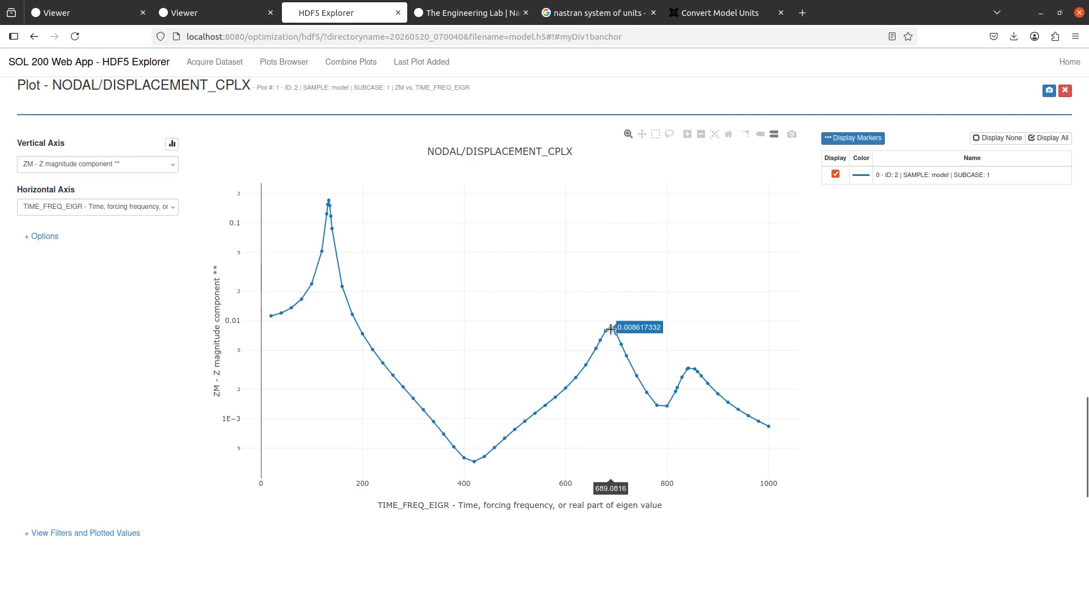
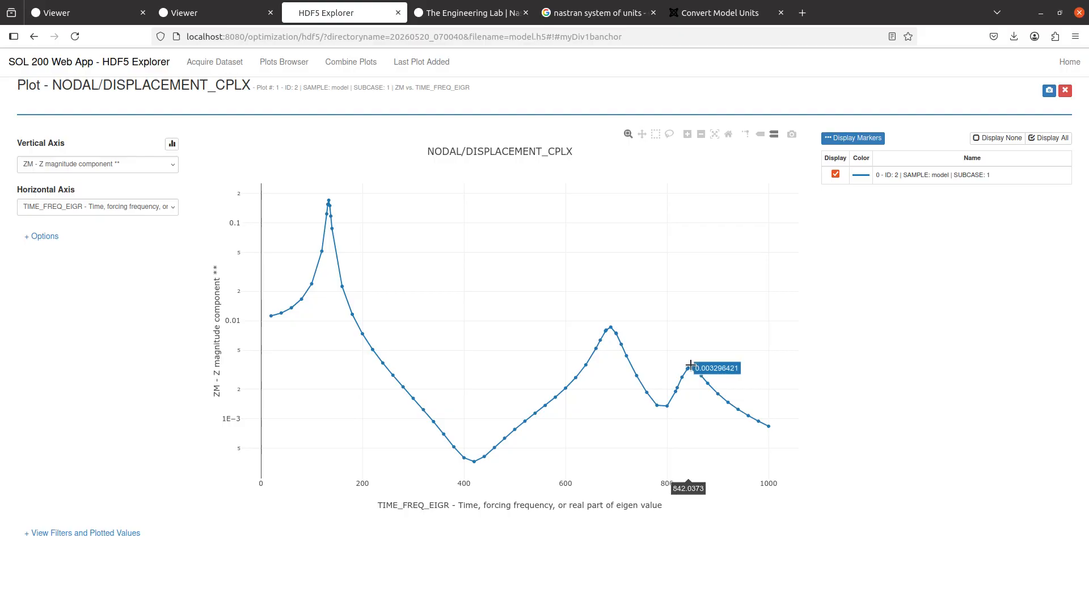
pyautogui.click(94, 13)
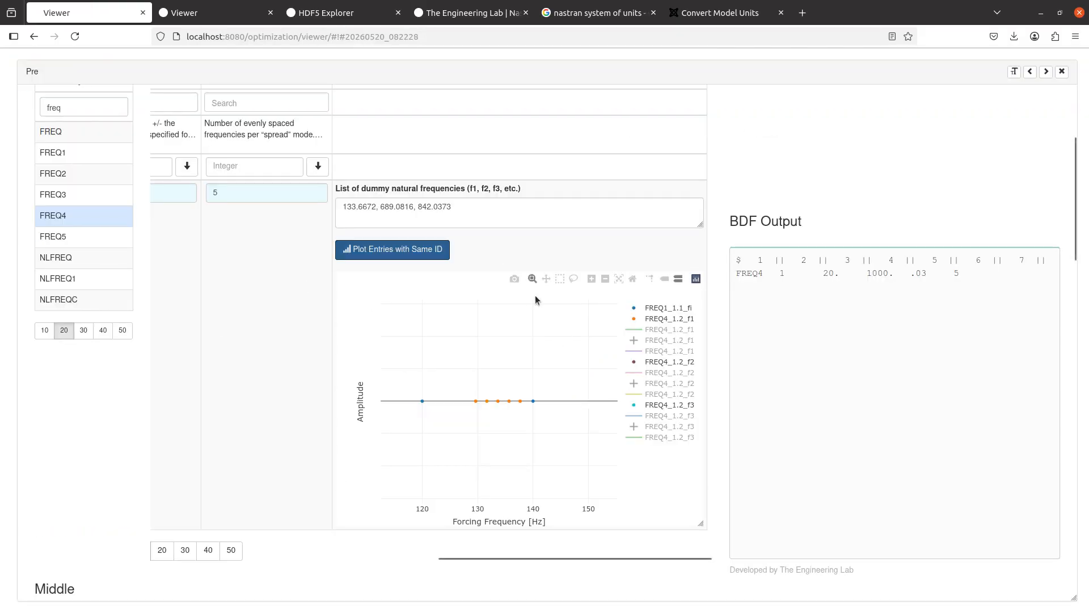
# Step: Reset the axes of the forcing frequency plot and widen the FREQ4 configuration table to show all its fields
pyautogui.click(632, 279)
pyautogui.hscroll(-5, 316, 396)
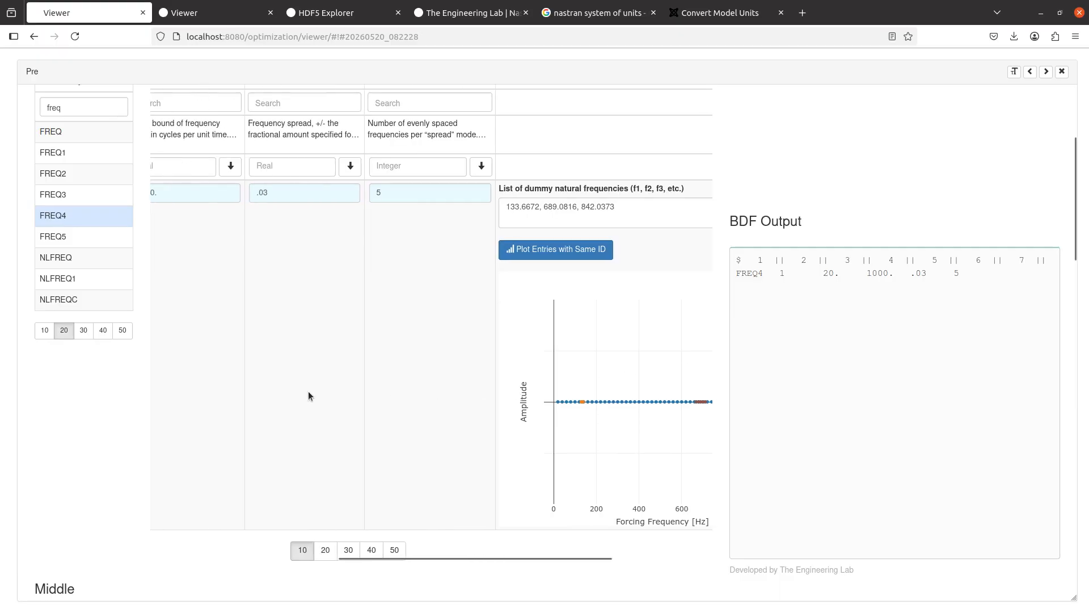
pyautogui.hscroll(-6, 308, 390)
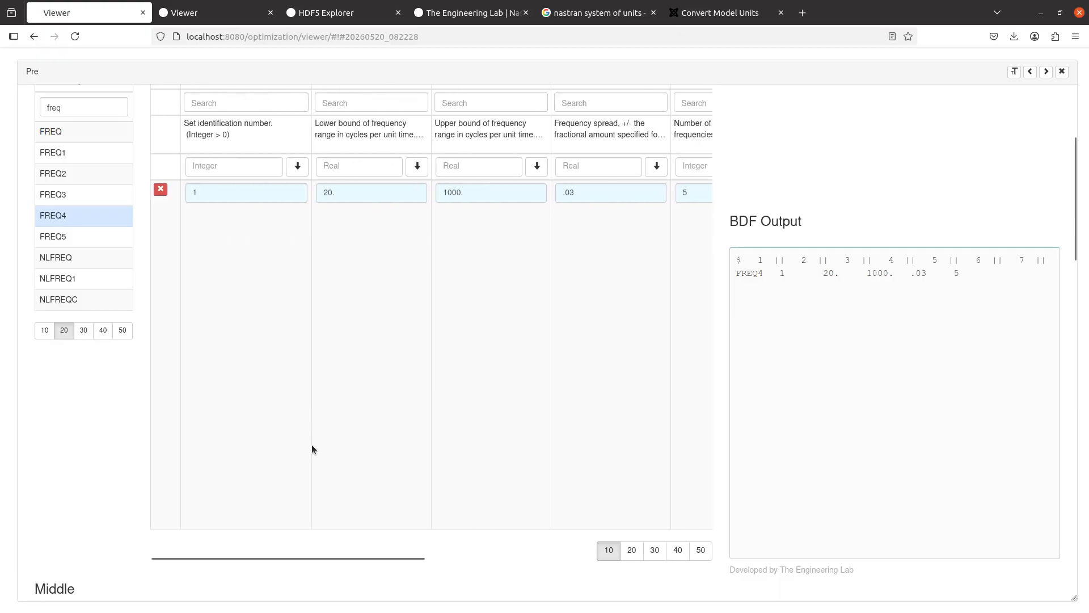
pyautogui.scroll(4, 311, 451)
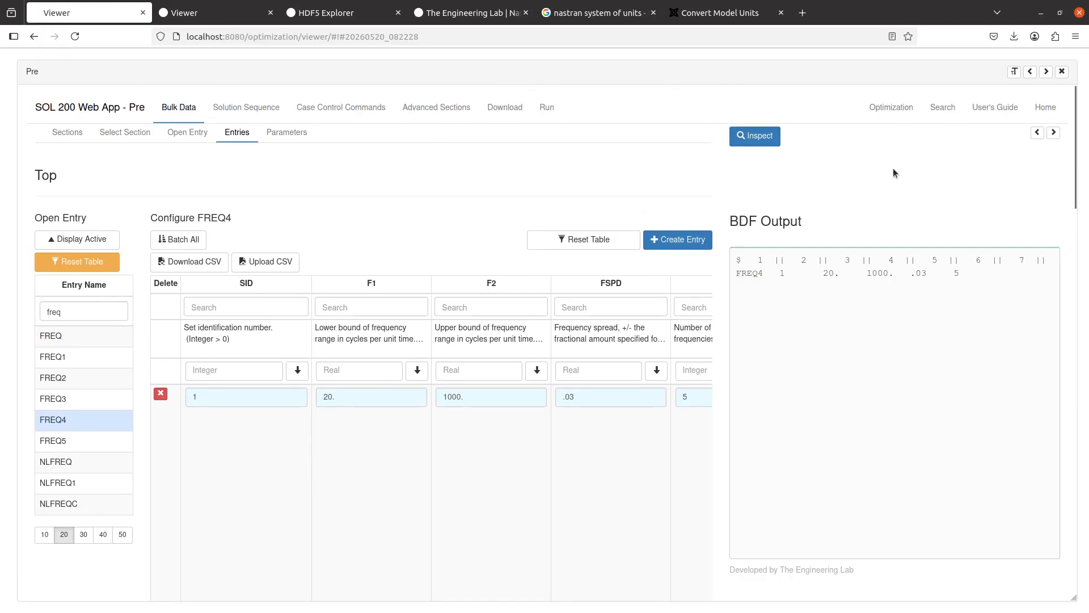
pyautogui.click(1054, 133)
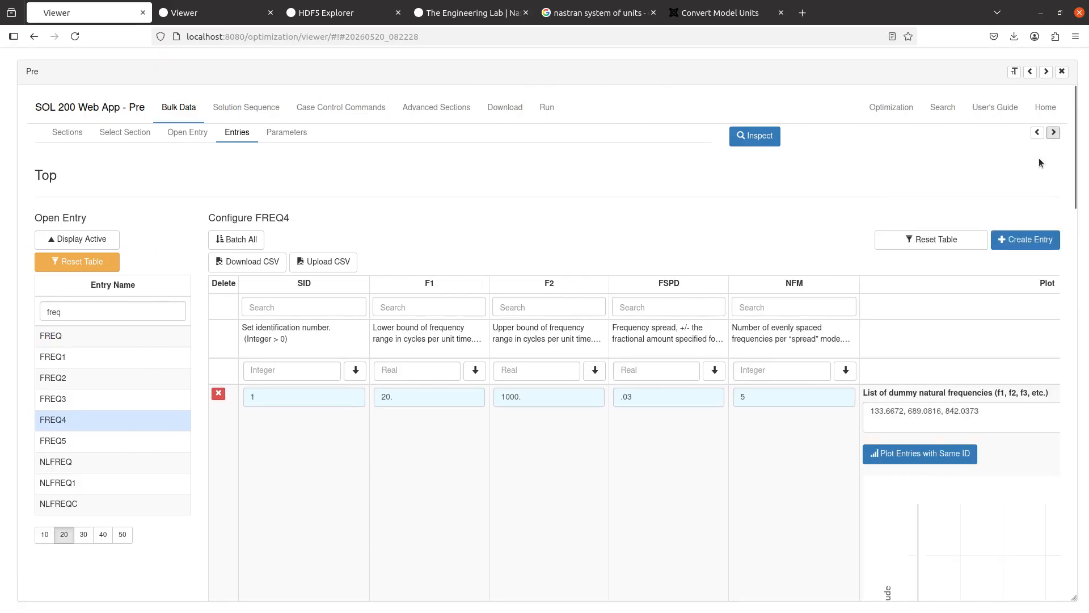
# Step: Find the FREQUENCY case control command by searching for "frequency" and enable it above the subcases
pyautogui.click(322, 108)
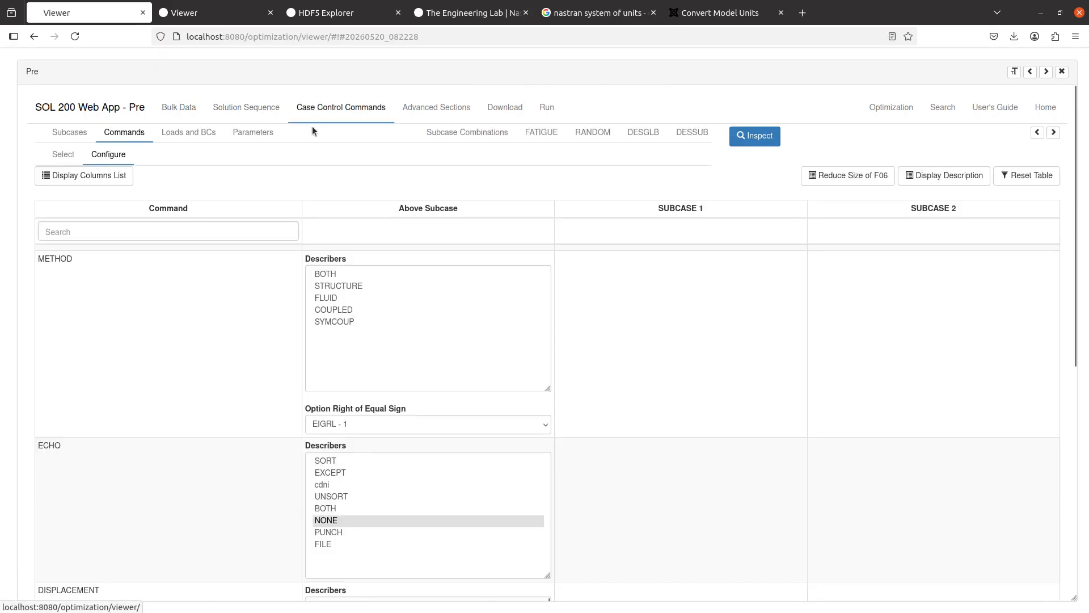
pyautogui.click(62, 160)
pyautogui.click(127, 231)
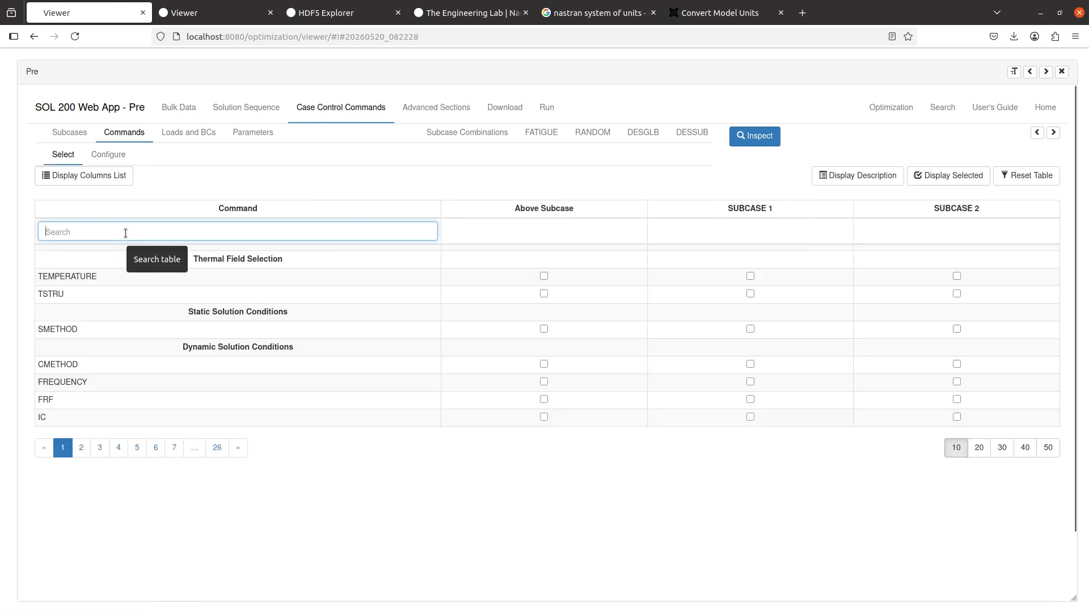
pyautogui.write('frequency')
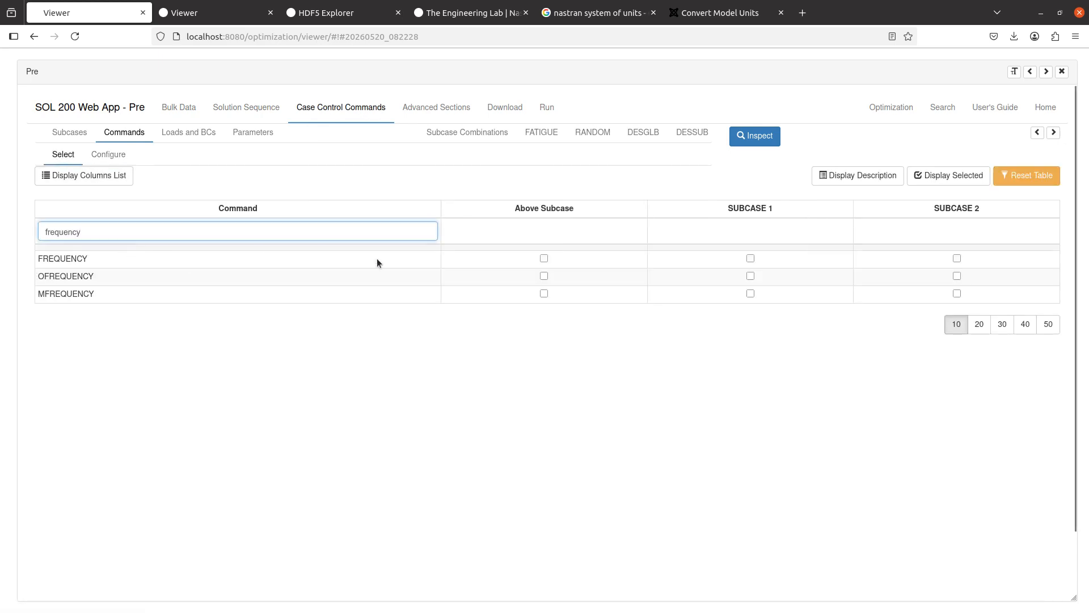
pyautogui.click(523, 260)
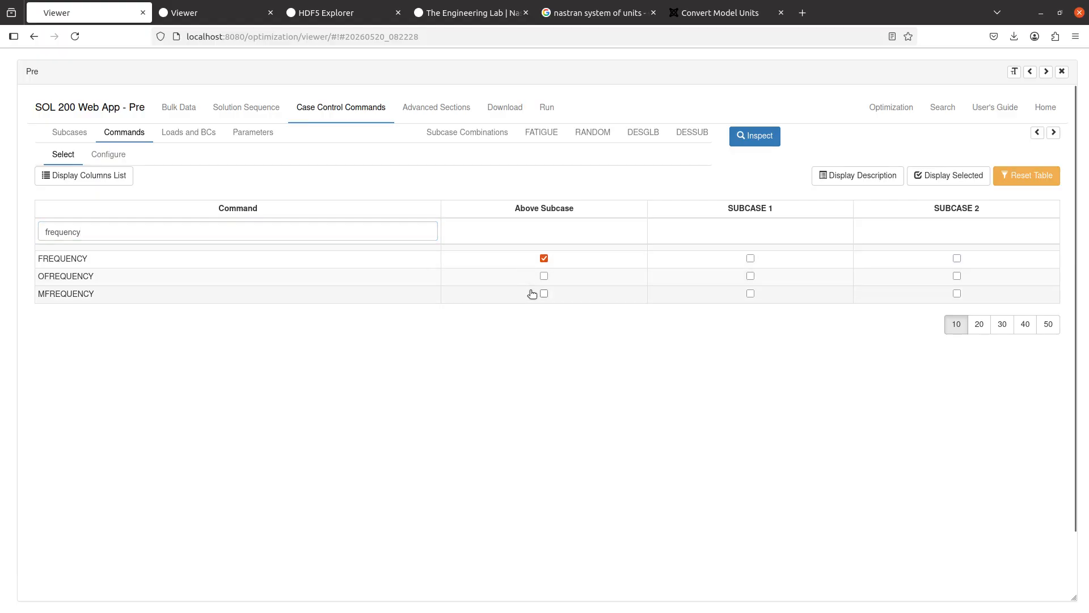
# Step: Configure the FREQUENCY command above the subcases to reference FREQ1 - 1
pyautogui.click(113, 157)
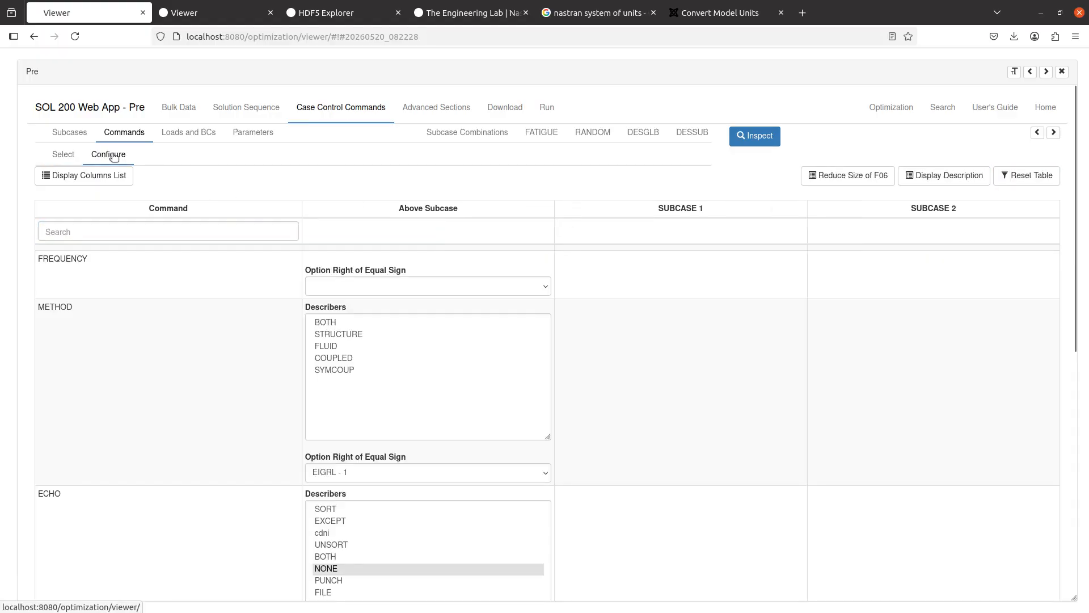
pyautogui.click(379, 287)
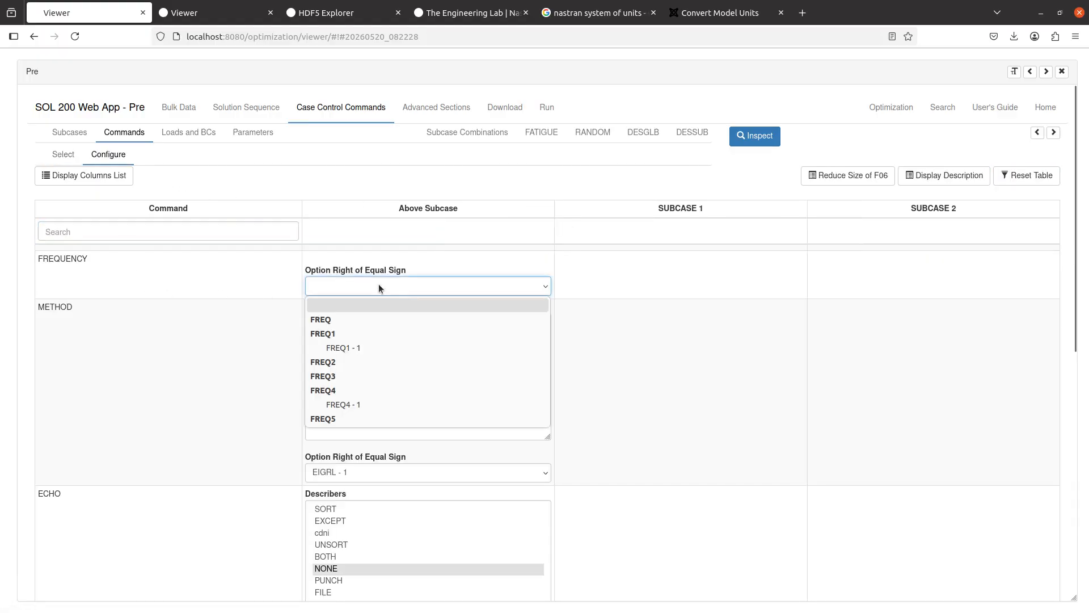
pyautogui.click(363, 348)
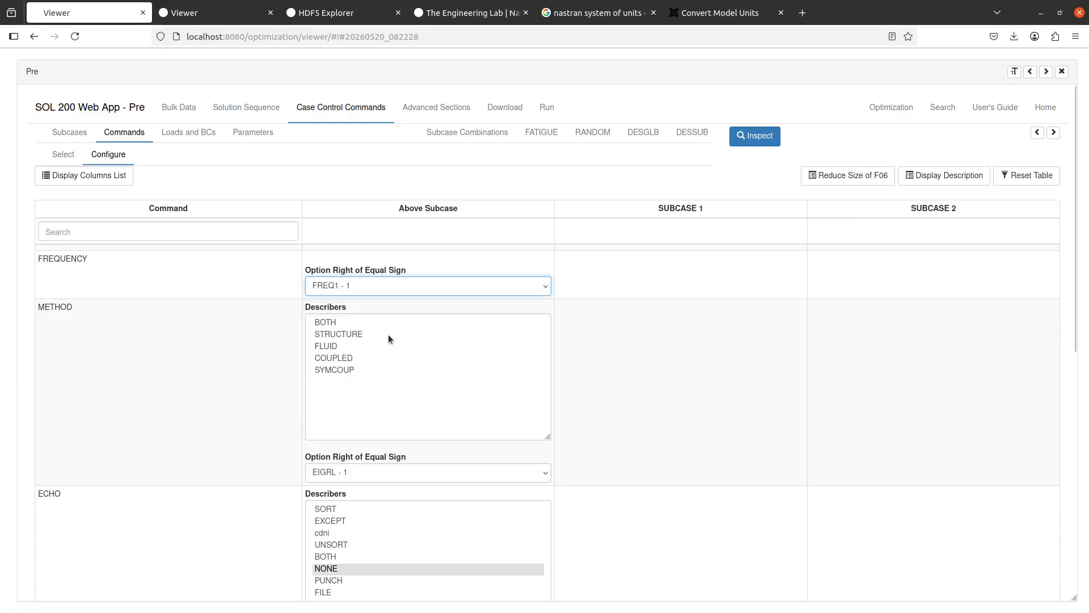
pyautogui.click(414, 305)
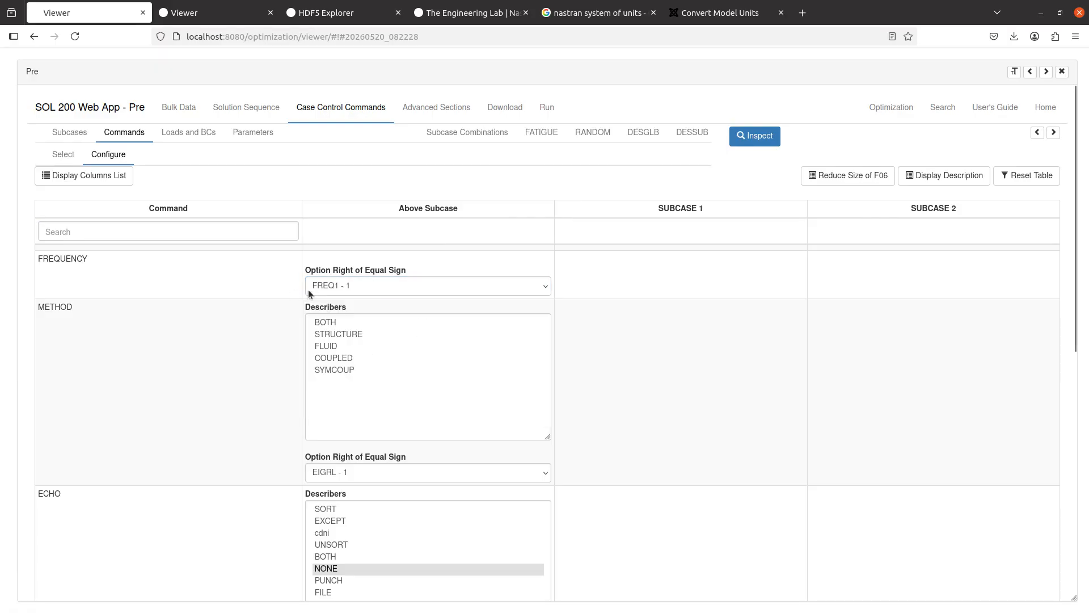
# Step: Review the frequency entries offered for the FREQUENCY command, including FREQ4 - 1, without changing the selection
pyautogui.click(350, 288)
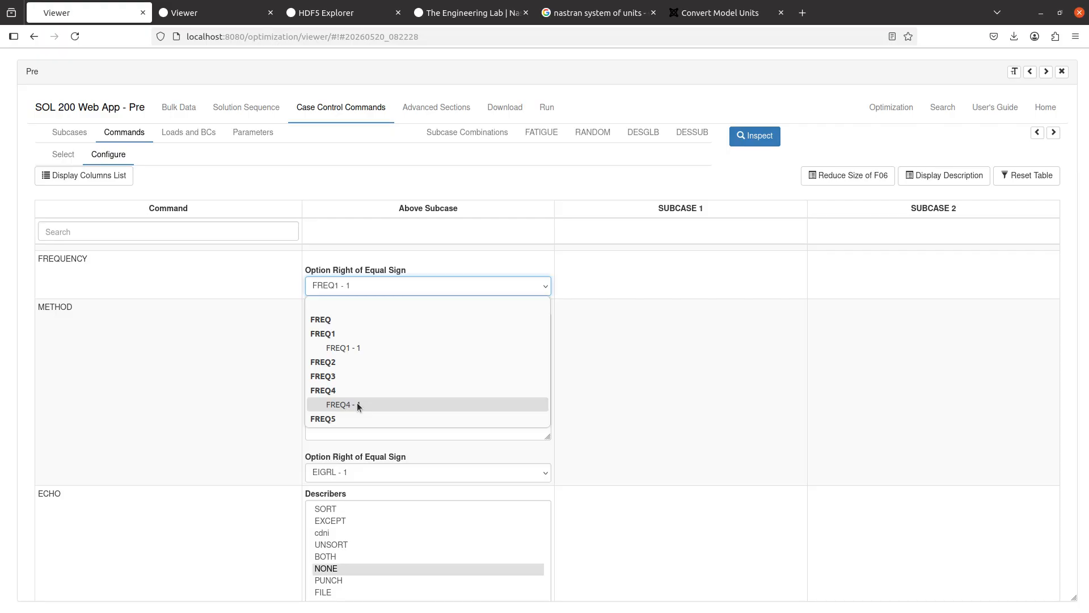
pyautogui.click(276, 324)
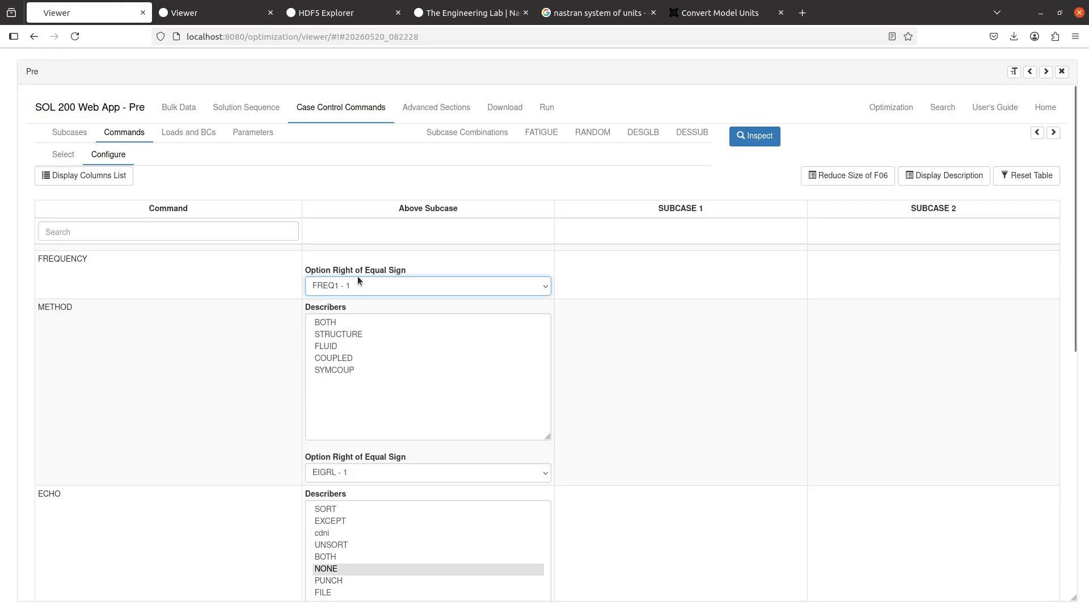
pyautogui.click(363, 254)
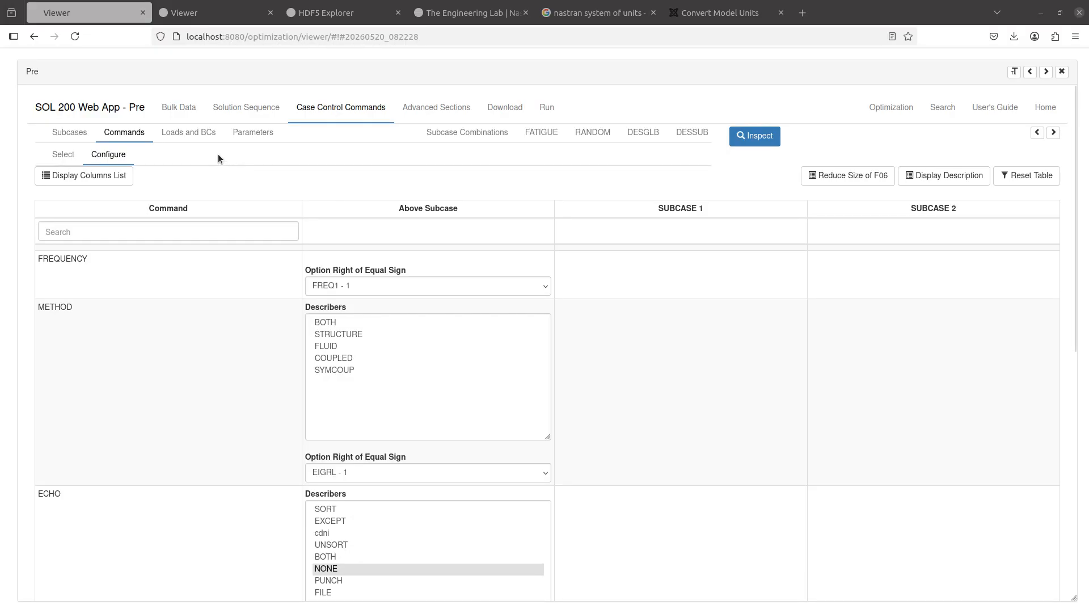
# Step: Return to the Bulk Data entries and close the FREQ4 configuration table
pyautogui.click(179, 108)
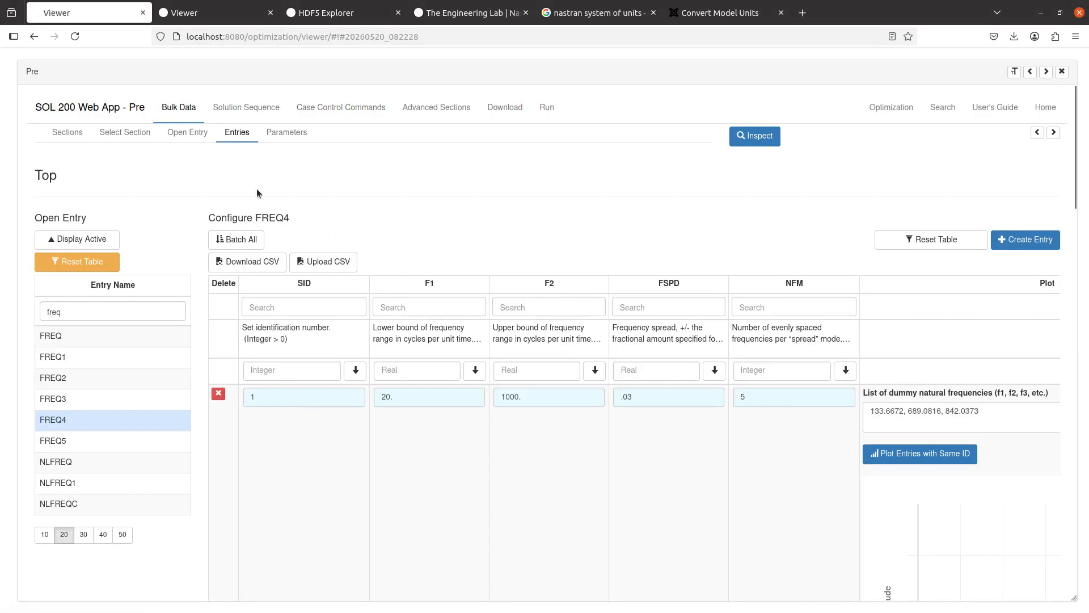
pyautogui.doubleClick(89, 313)
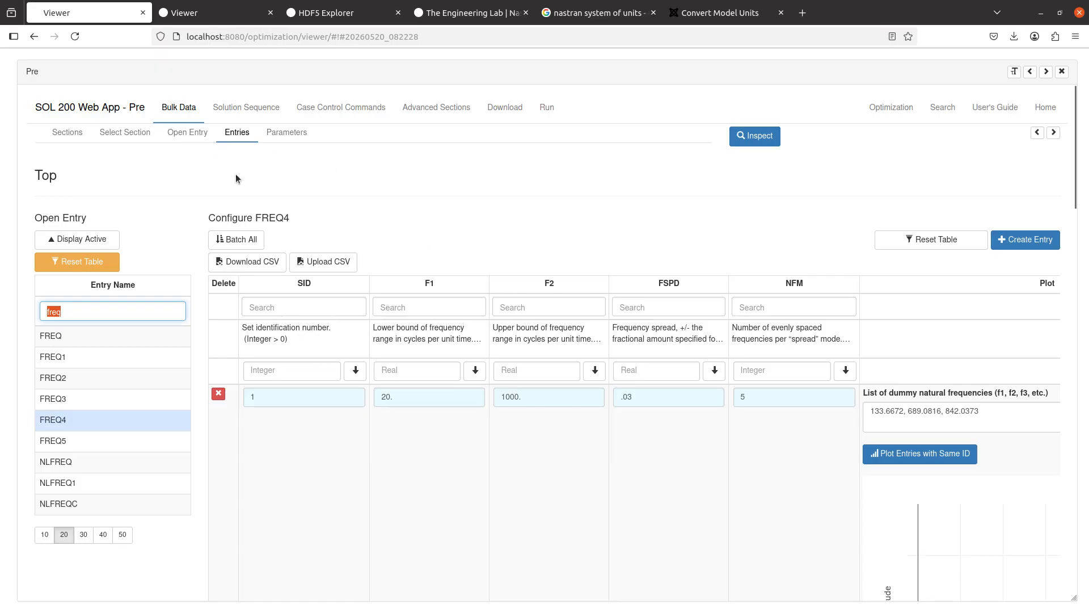
pyautogui.click(397, 189)
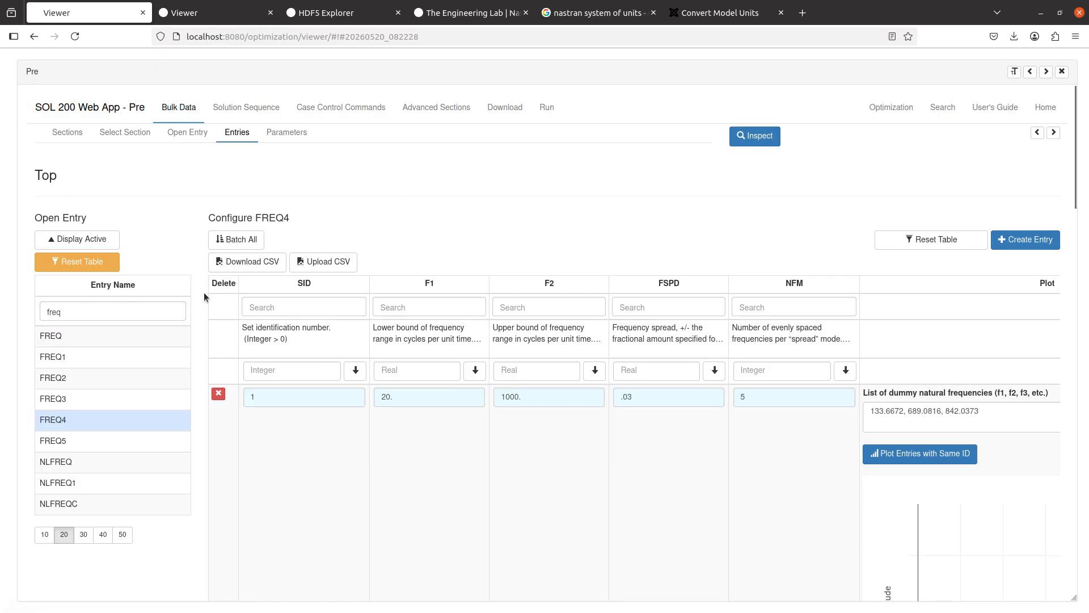
pyautogui.click(138, 420)
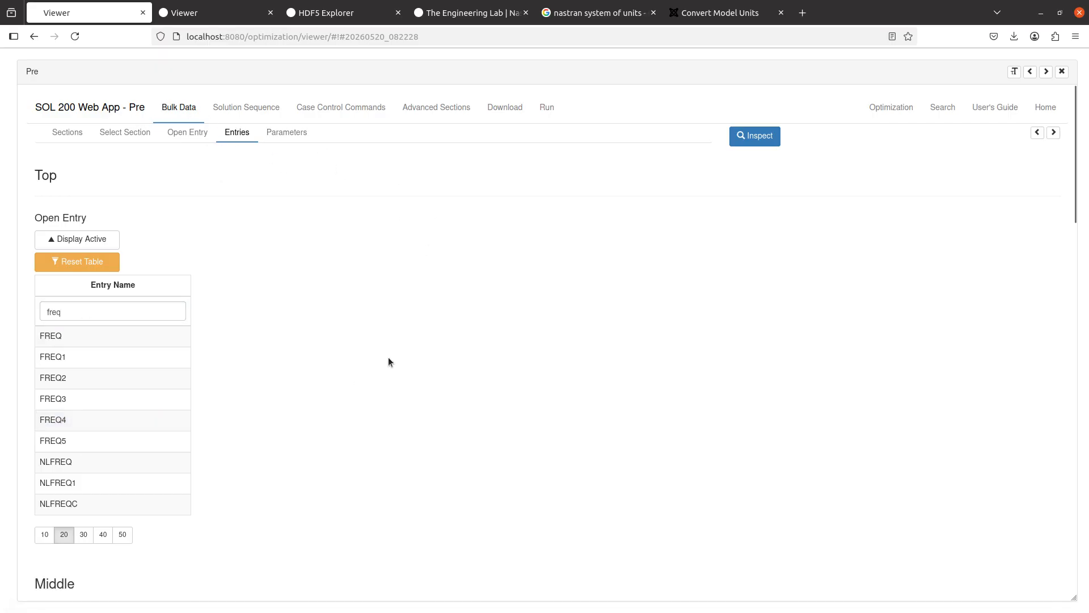
# Step: Look over the Middle and Bottom entry lists on the Entries page
pyautogui.scroll(-1, 183, 286)
pyautogui.scroll(1, 193, 290)
pyautogui.scroll(-7, 442, 283)
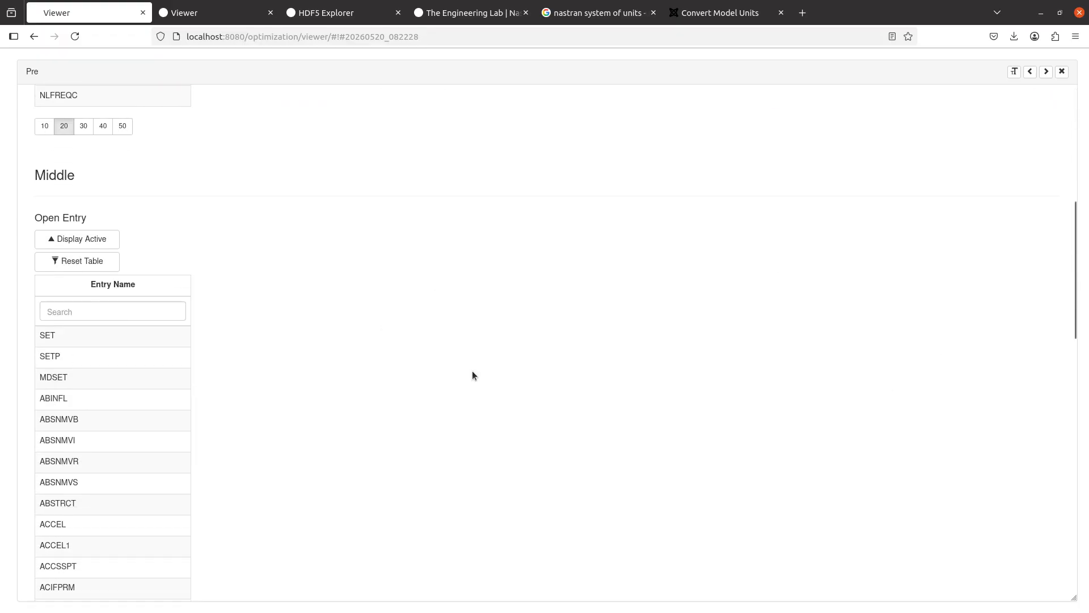
pyautogui.scroll(-11, 492, 278)
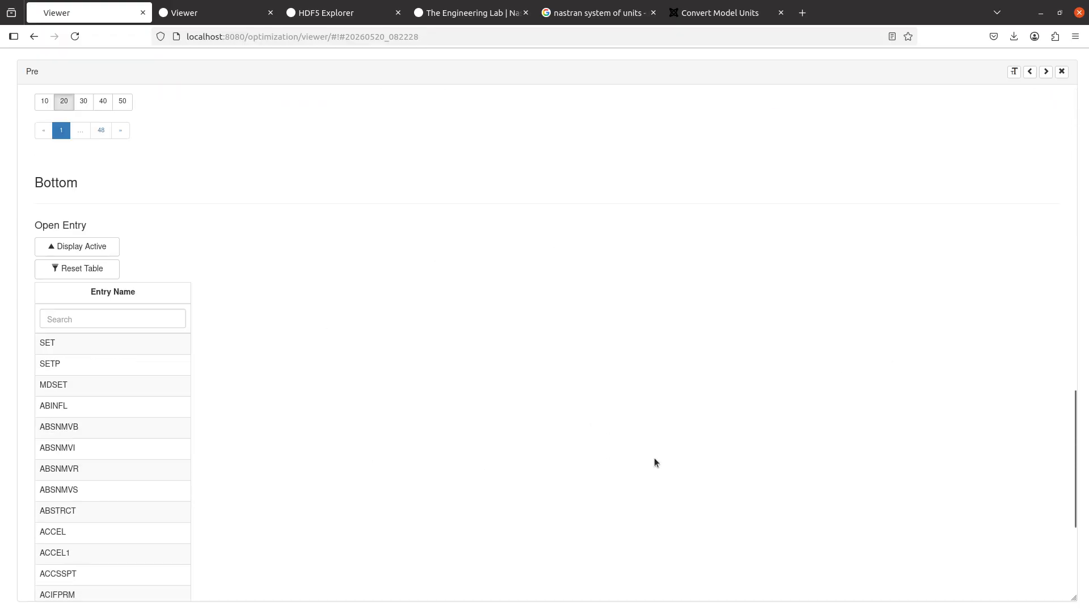
pyautogui.scroll(14, 377, 473)
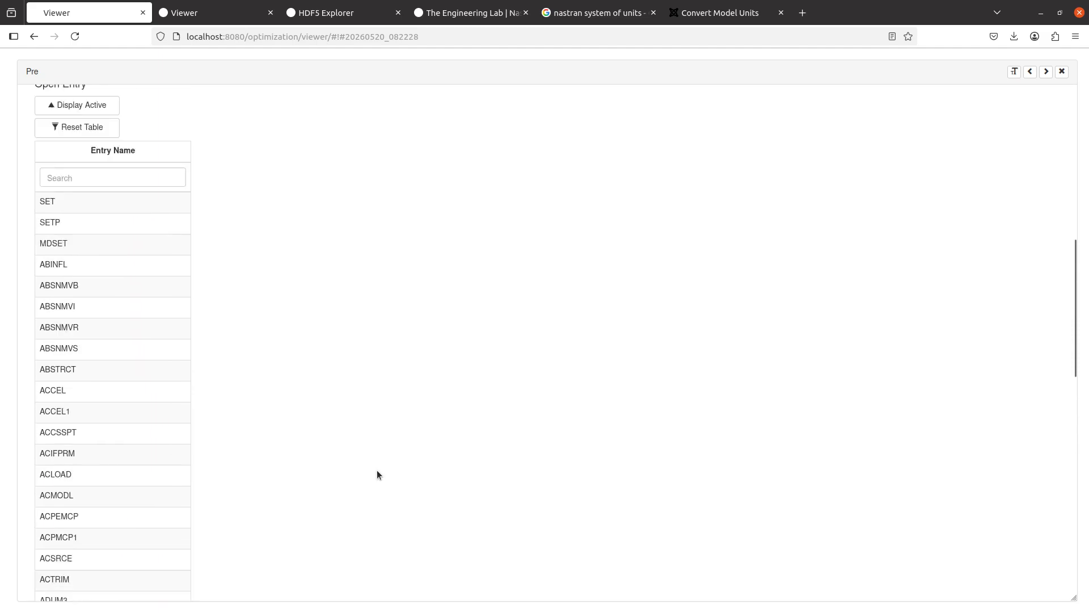
# Step: Switch to Notepad++ and highlight the bulk data lines from the PLOAD2 continuation to the third CQUAD4 in model_b_statics.bdf
pyautogui.hotkey('alt', 'Tab')
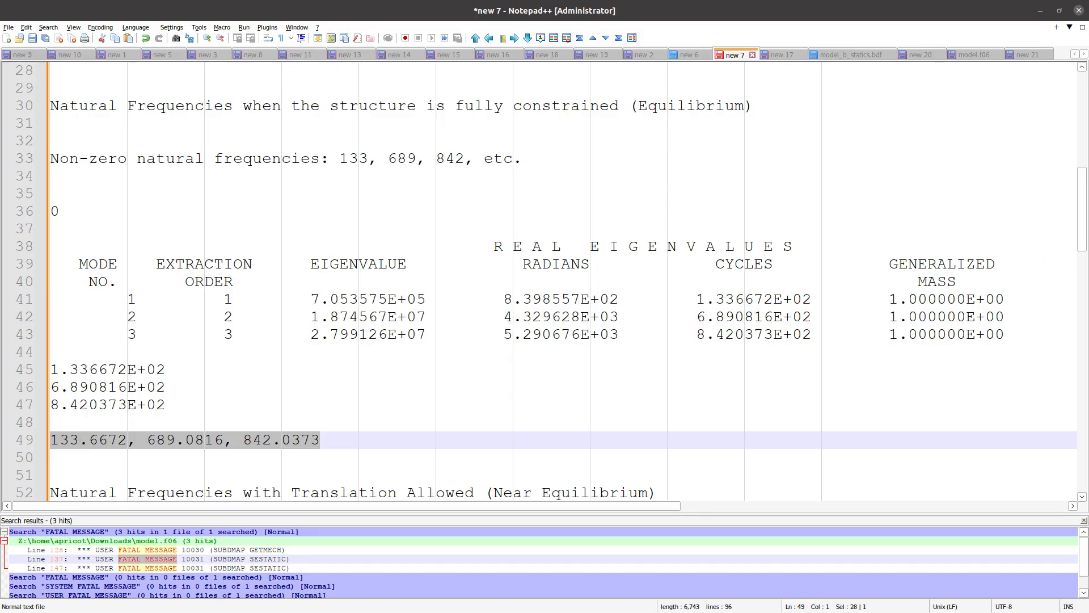
pyautogui.click(851, 54)
pyautogui.scroll(-7, 341, 227)
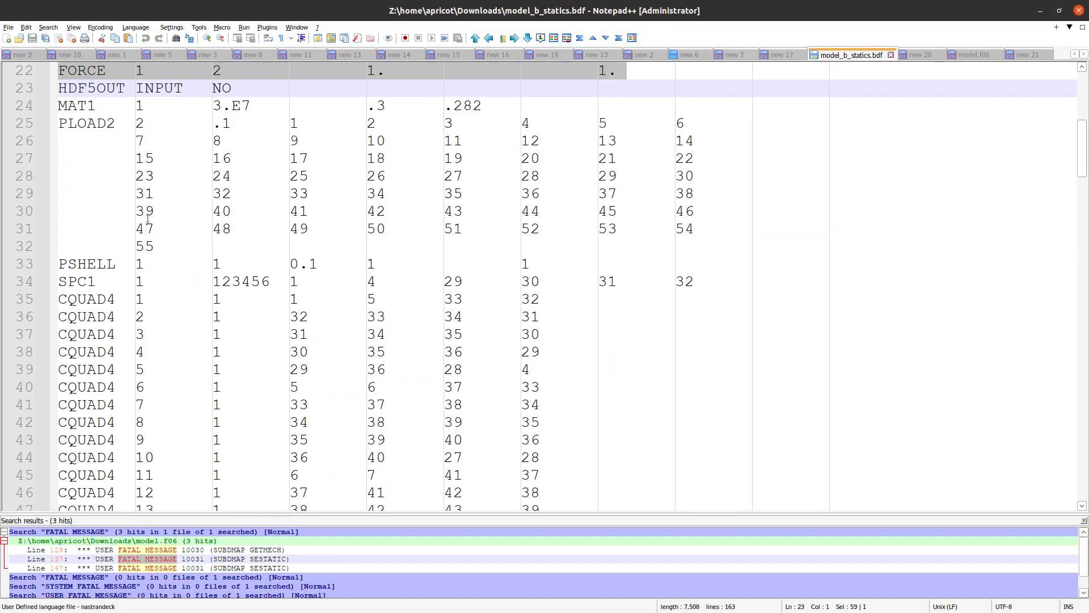
pyautogui.moveTo(126, 142); pyautogui.dragTo(301, 333)
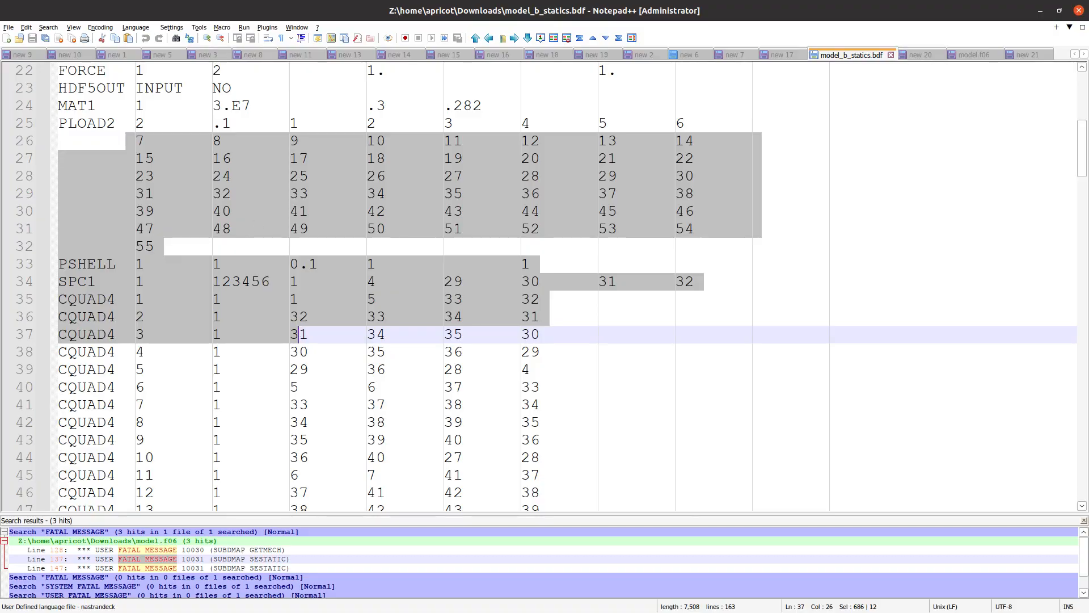
# Step: Switch back to the browser and compare the Open Entry and Entries views of the bulk data
pyautogui.hotkey('alt', 'Tab')
pyautogui.scroll(4, 331, 314)
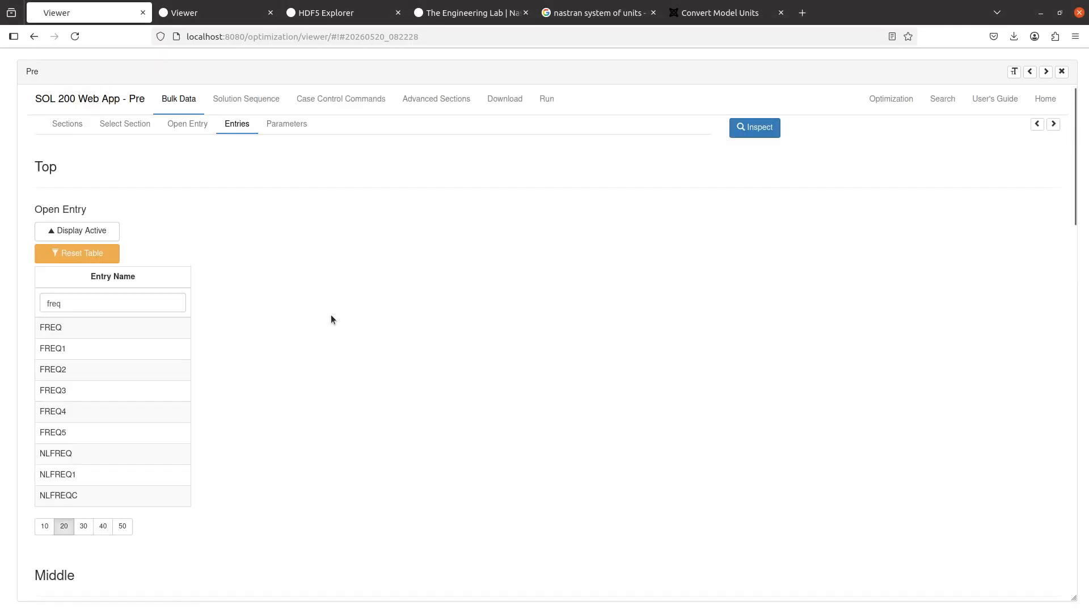
pyautogui.click(206, 131)
pyautogui.click(249, 128)
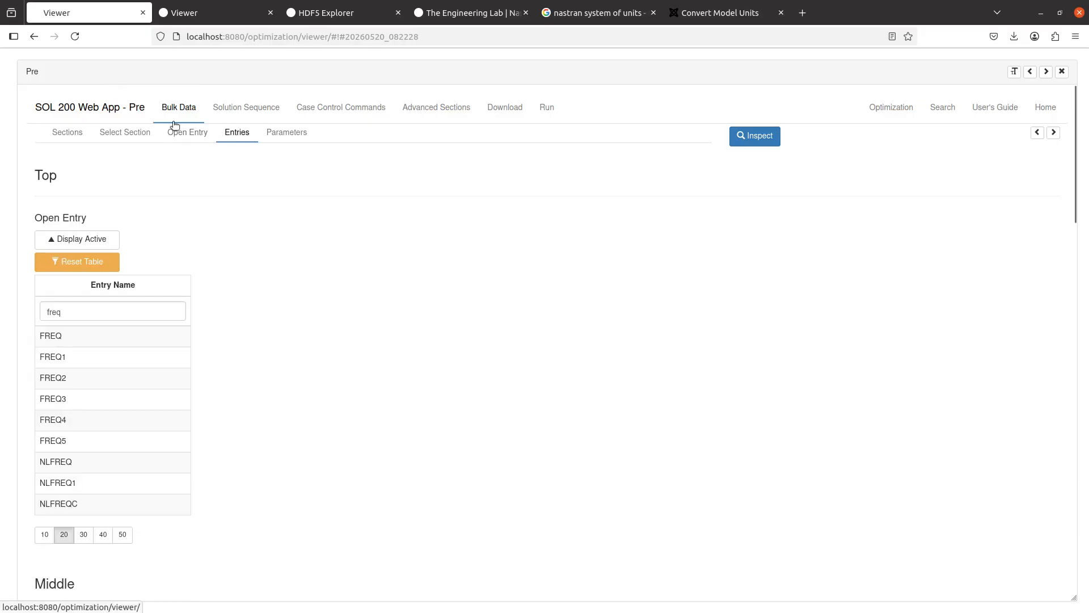
pyautogui.click(129, 133)
pyautogui.click(177, 134)
pyautogui.click(232, 135)
pyautogui.click(195, 139)
pyautogui.click(230, 136)
pyautogui.click(199, 138)
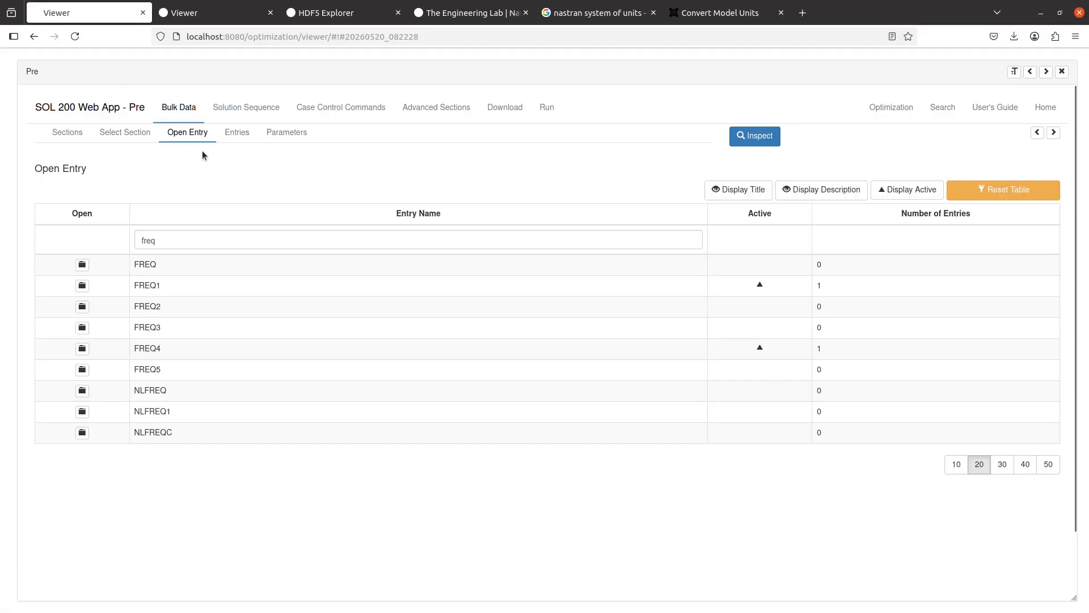
# Step: Reopen the Entries view and examine its Top and Middle entry lists
pyautogui.click(241, 135)
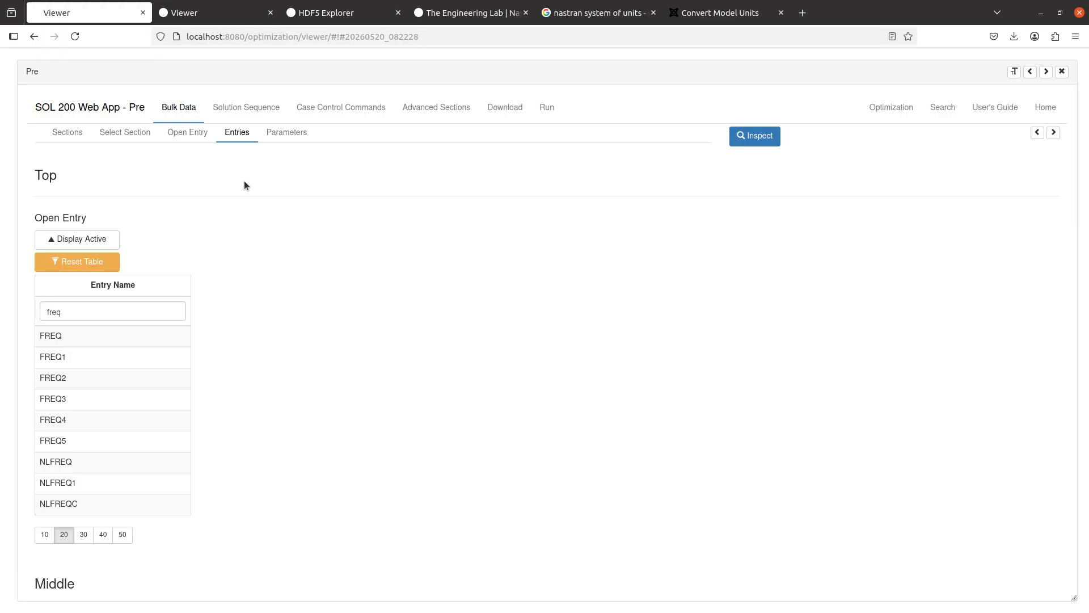
pyautogui.scroll(-3, 355, 309)
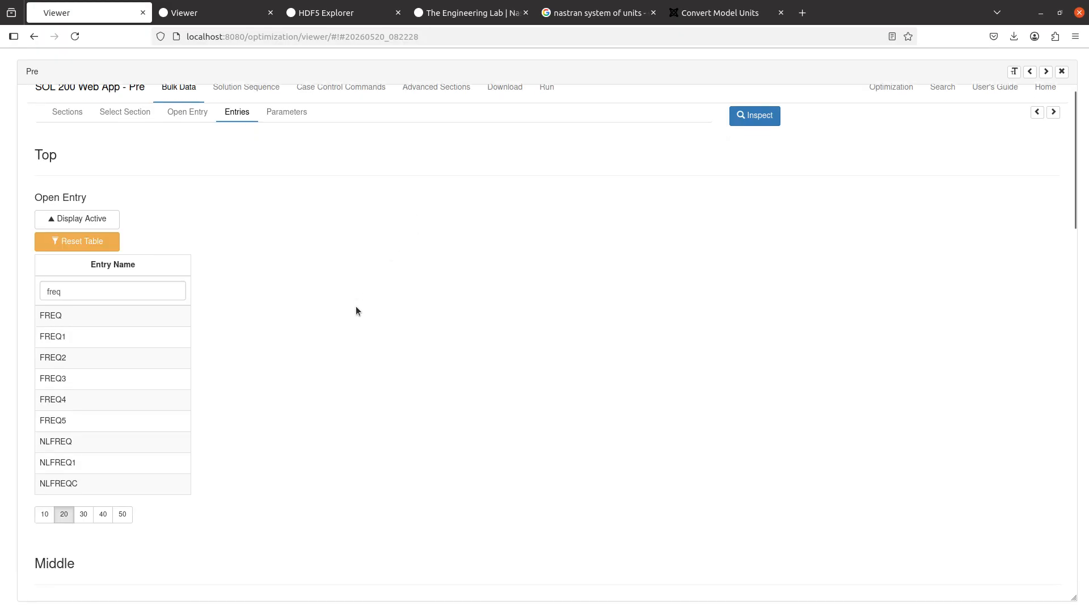
pyautogui.scroll(-5, 354, 309)
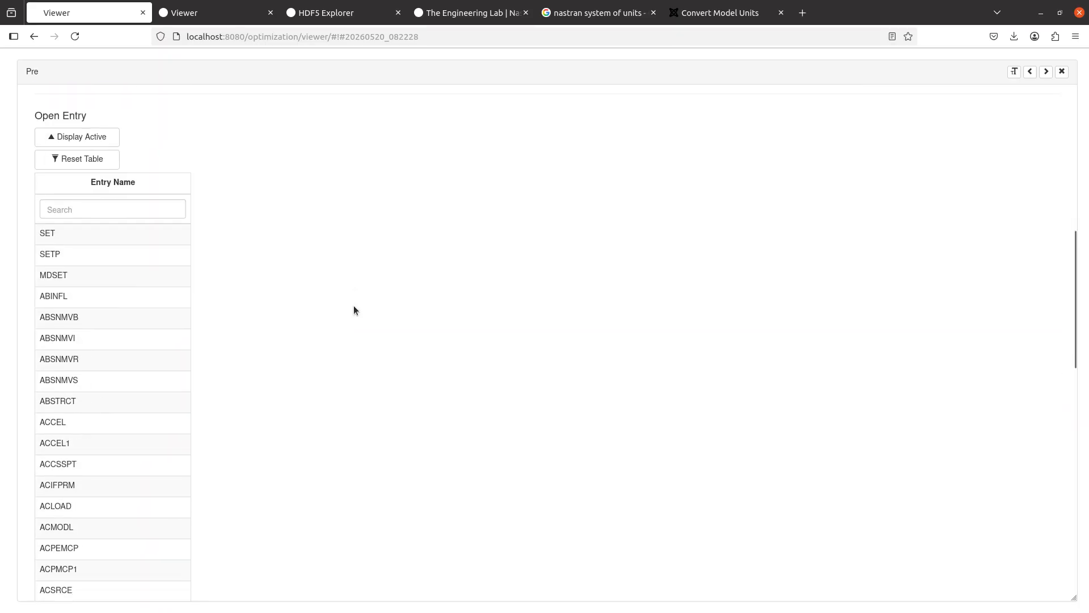
pyautogui.scroll(1, 353, 309)
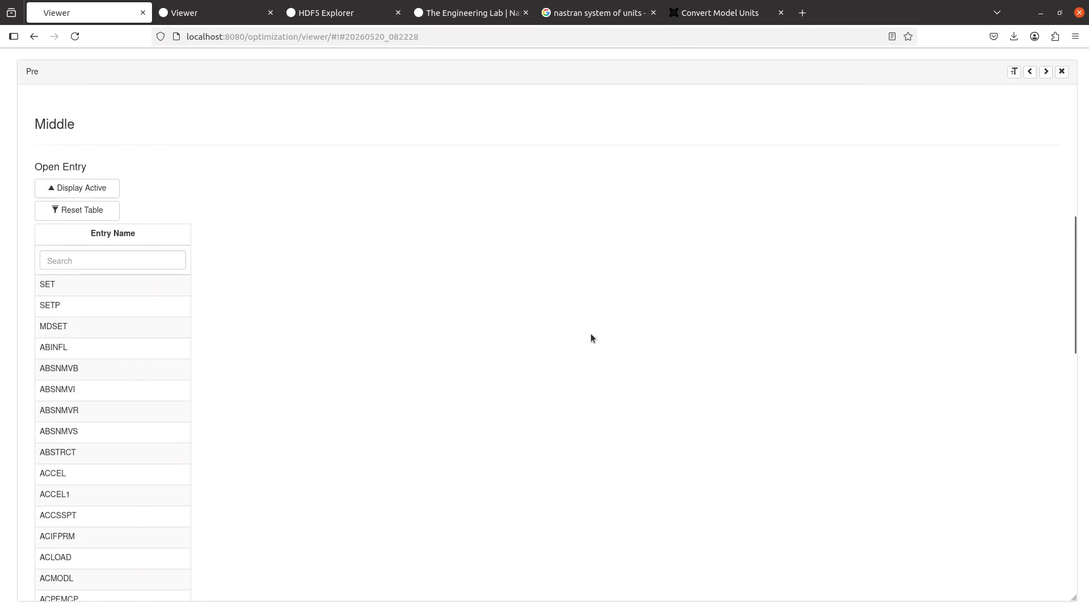
# Step: Filter the Middle entry list for tabled1, open TABLED1 and create a new TABLED1 entry
pyautogui.click(166, 262)
pyautogui.write('tab')
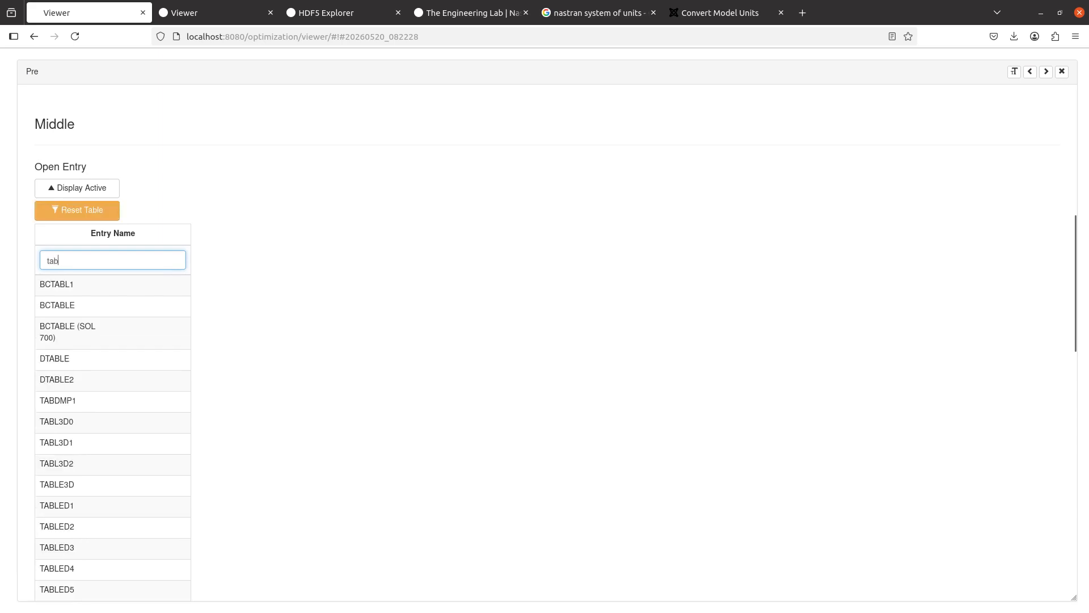
pyautogui.write('led1')
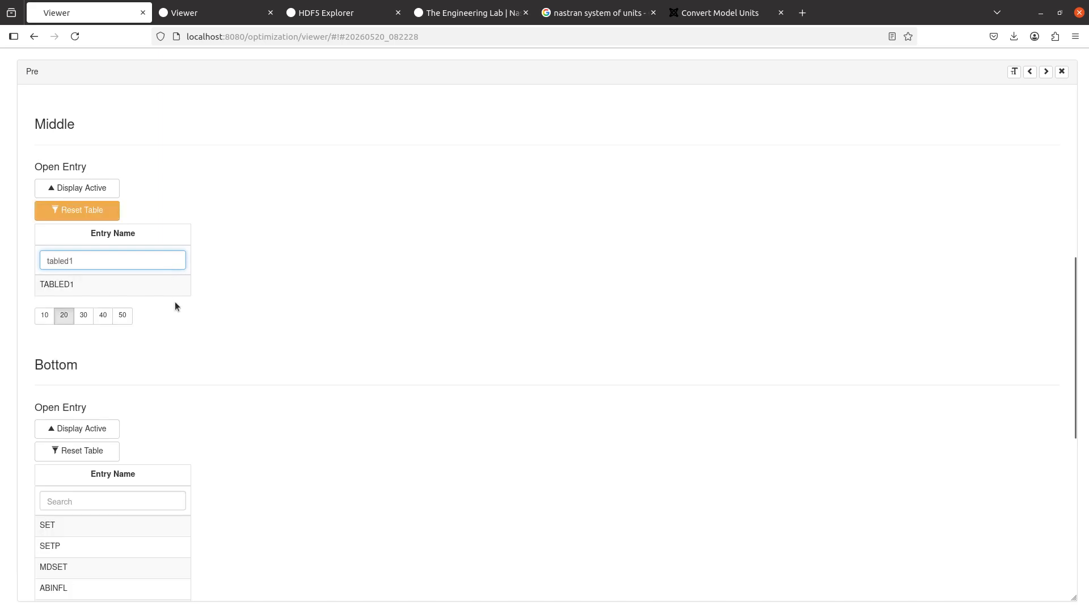
pyautogui.click(149, 289)
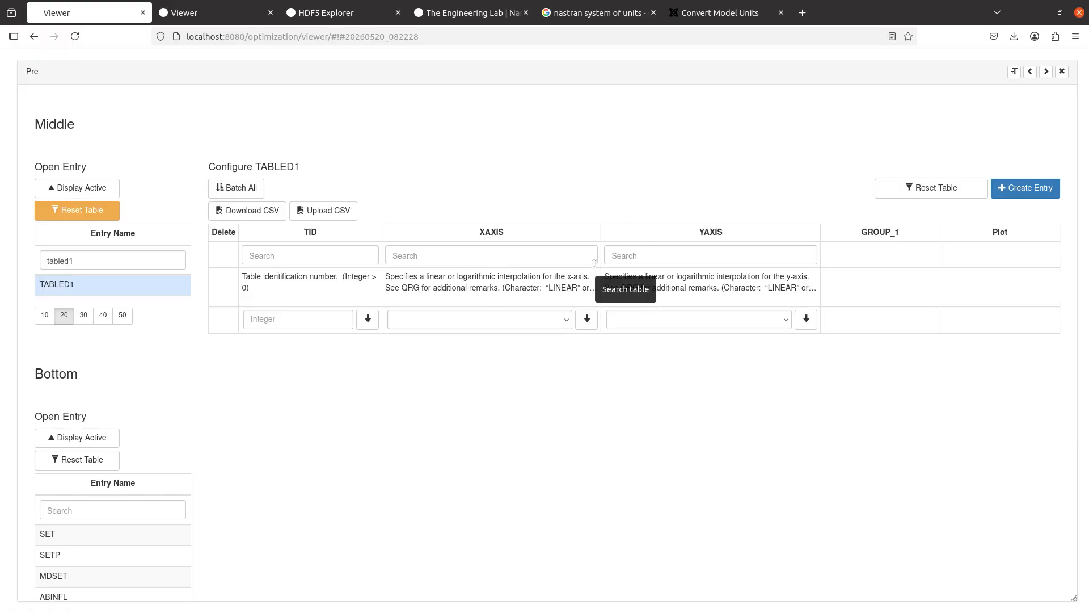
pyautogui.scroll(3, 600, 418)
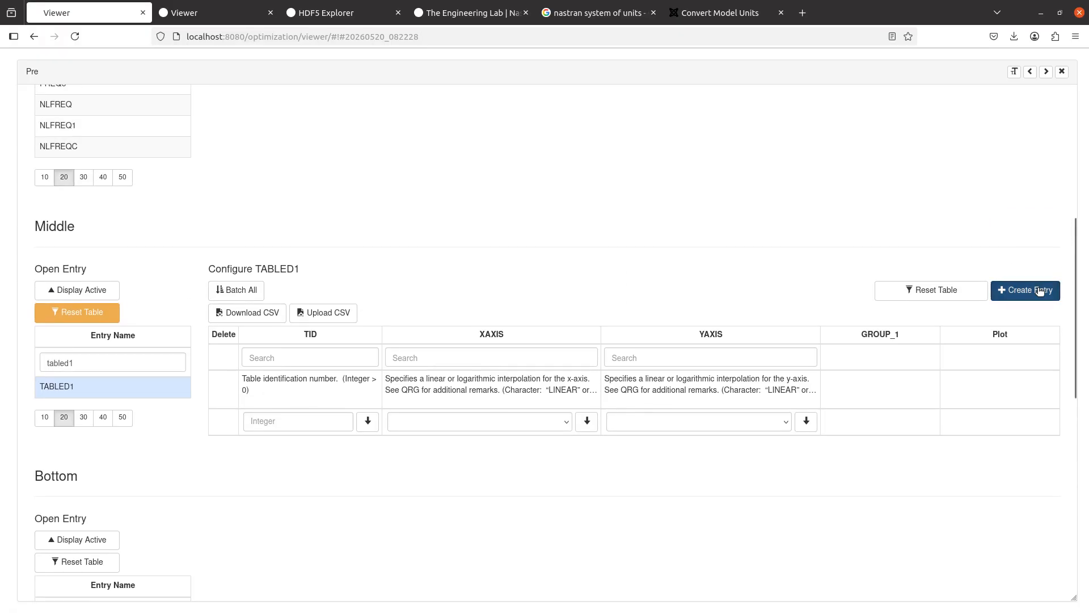
pyautogui.click(1026, 291)
# Step: Filter the Top entry list for rload2, open RLOAD2 and create a new RLOAD2 entry
pyautogui.scroll(5, 366, 516)
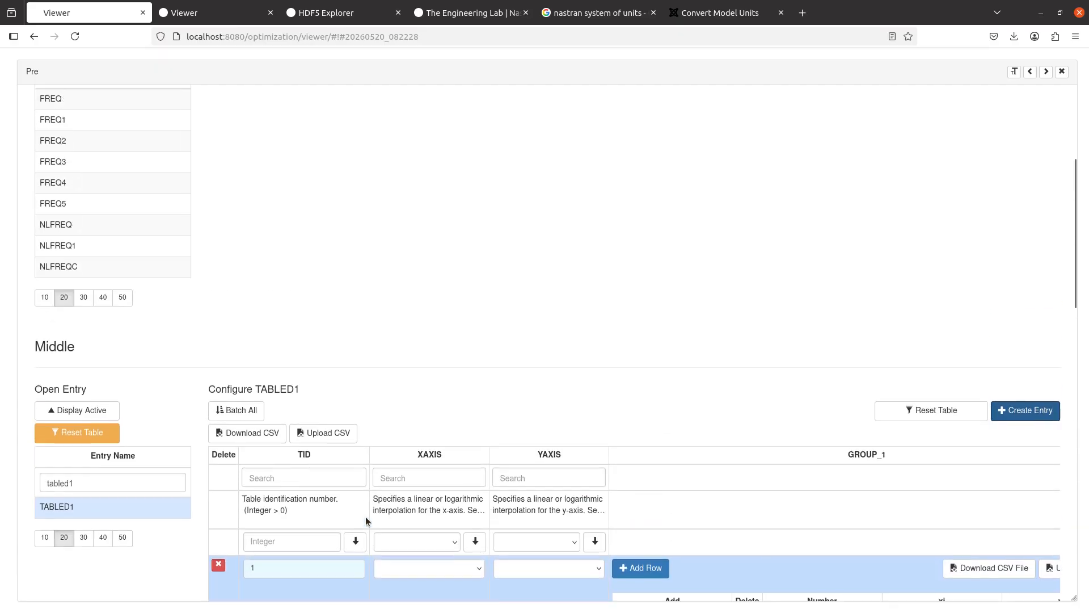
pyautogui.scroll(1, 366, 519)
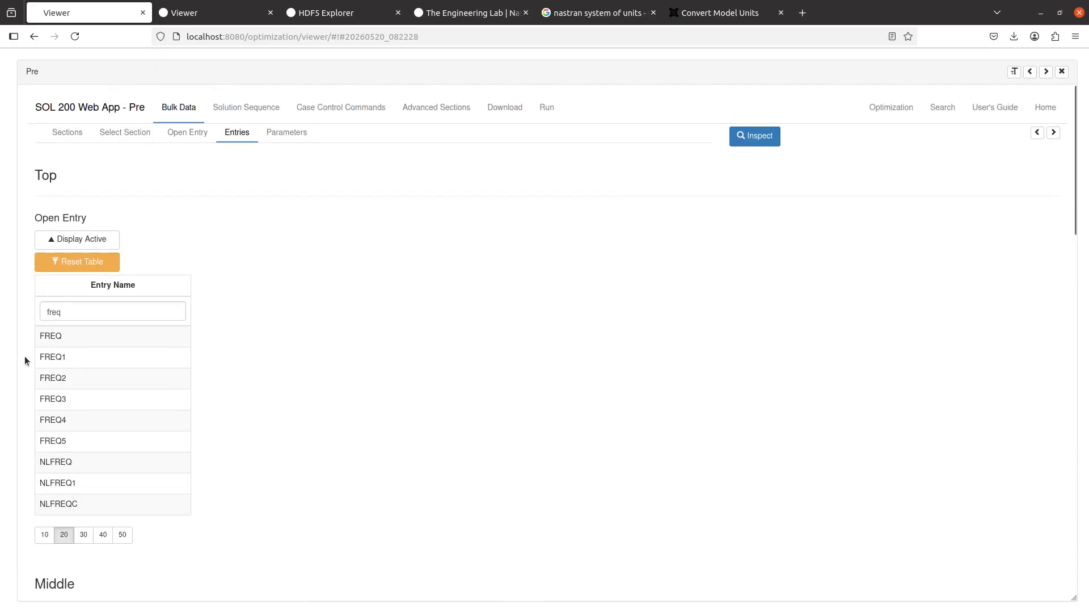
pyautogui.doubleClick(112, 311)
pyautogui.write('rload2')
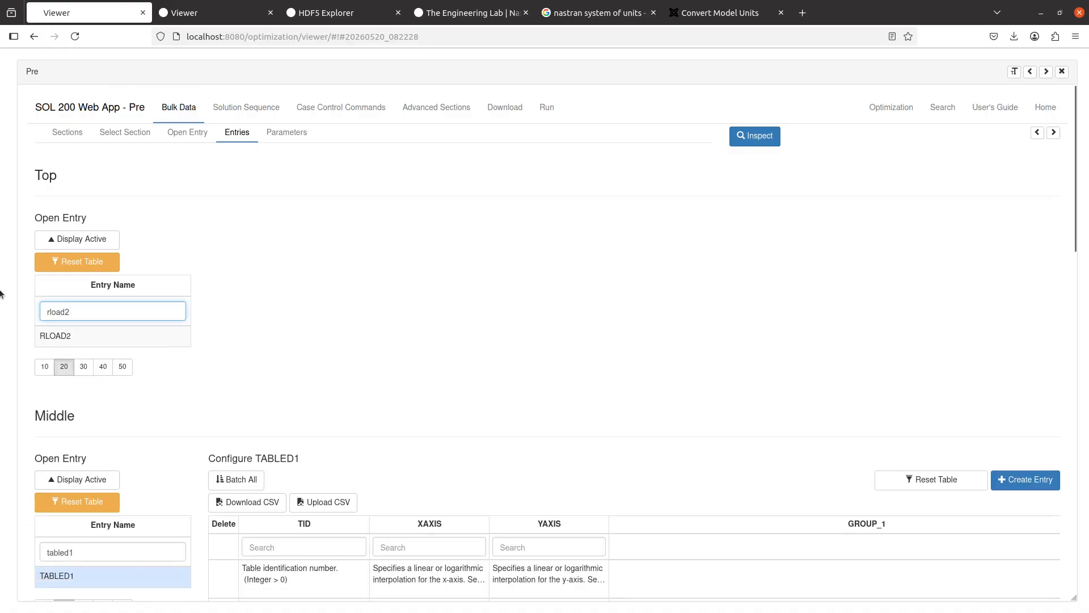
pyautogui.click(79, 335)
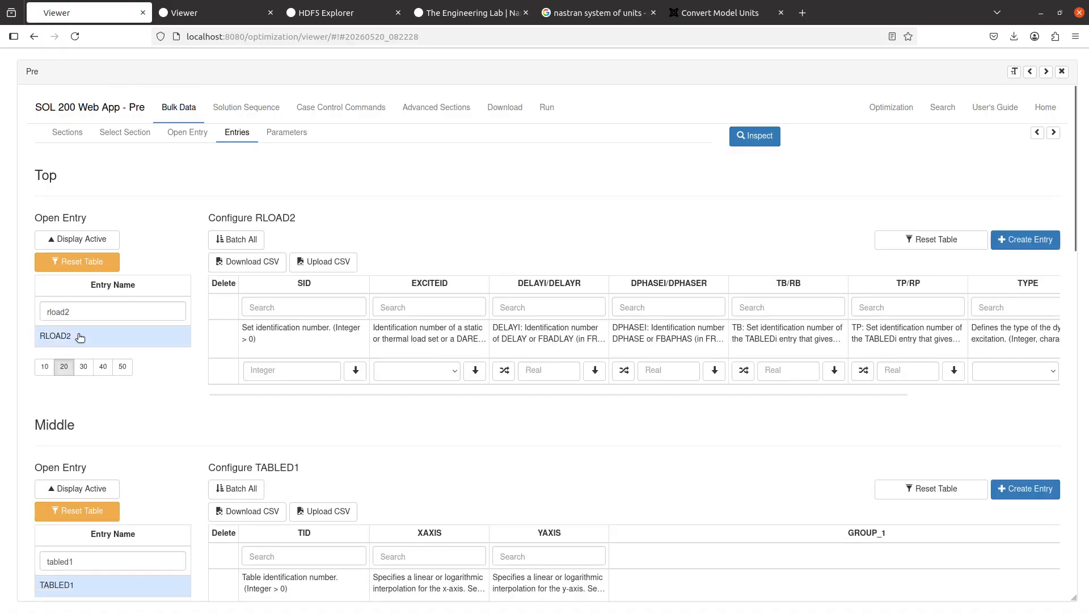
pyautogui.click(1019, 245)
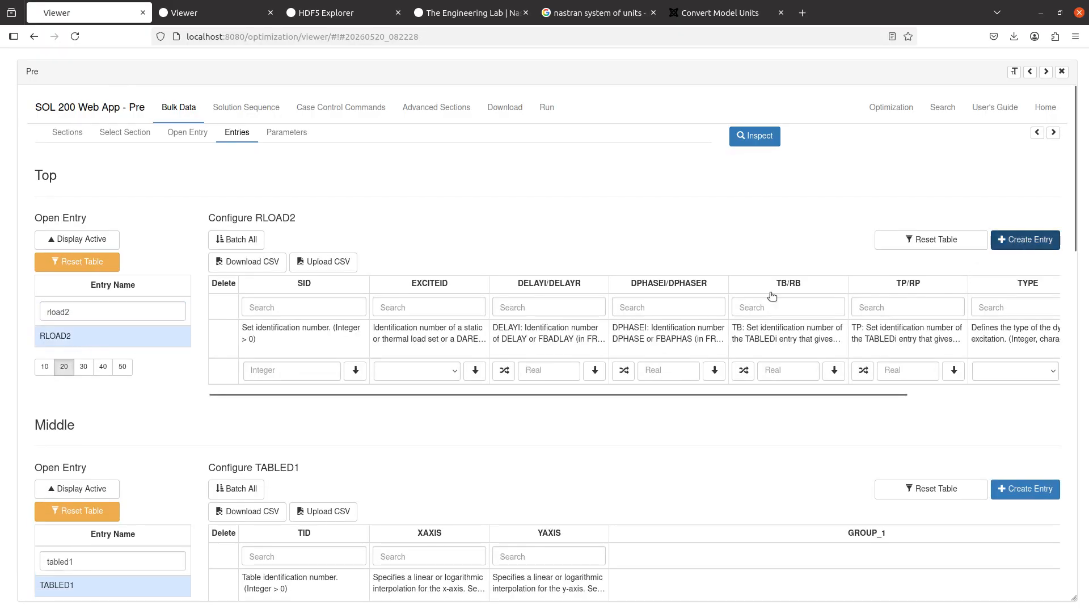
pyautogui.scroll(-3, 391, 427)
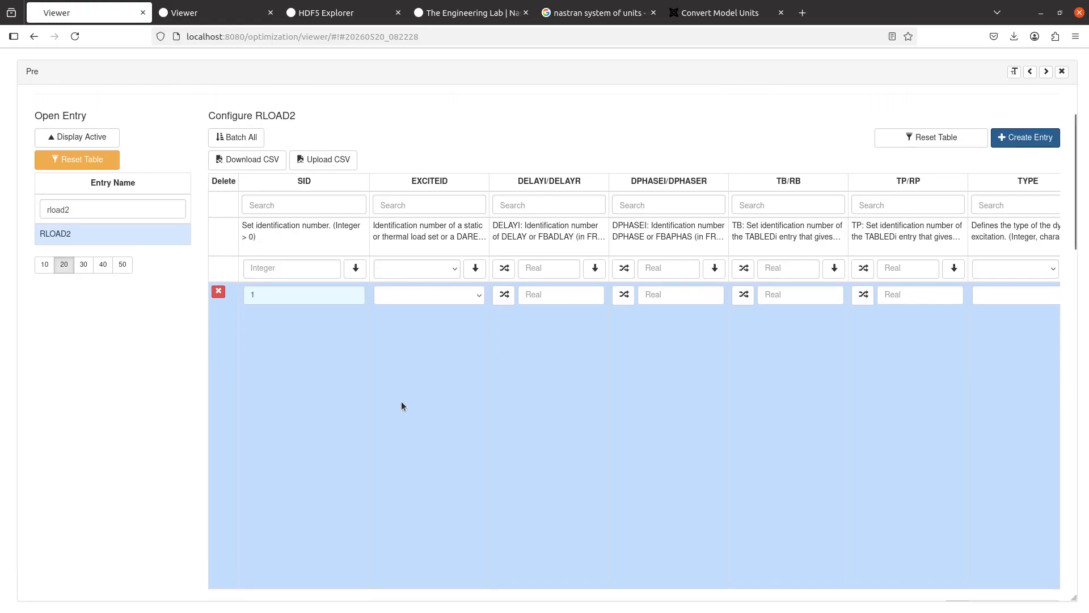
pyautogui.click(402, 405)
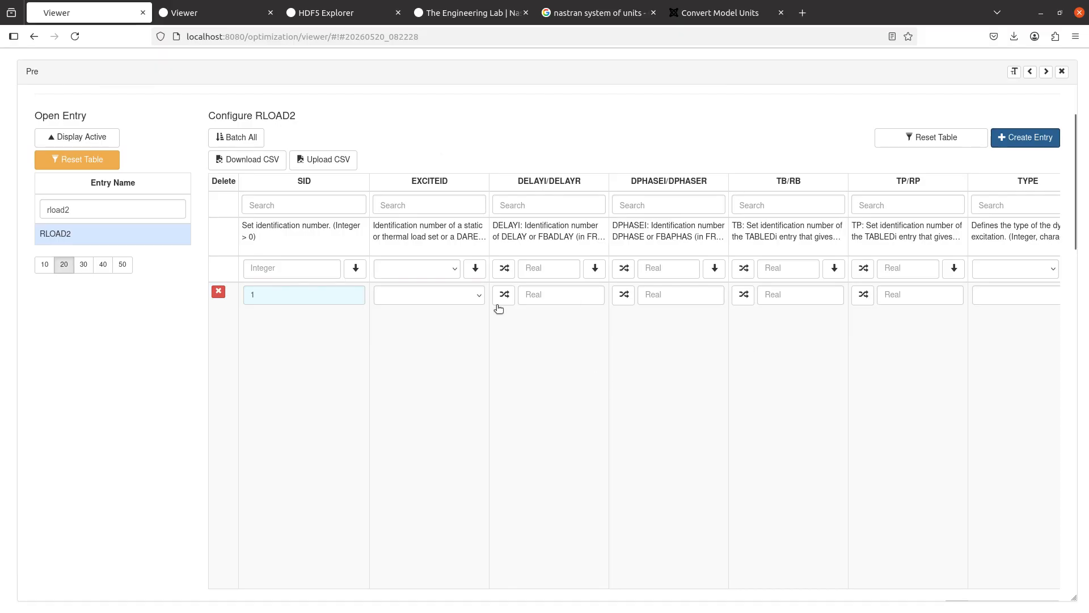
# Step: Look over the new RLOAD2 and TABLED1 entries and compare the Open Entry view with the Entries view
pyautogui.scroll(-2, 502, 312)
pyautogui.scroll(-10, 506, 319)
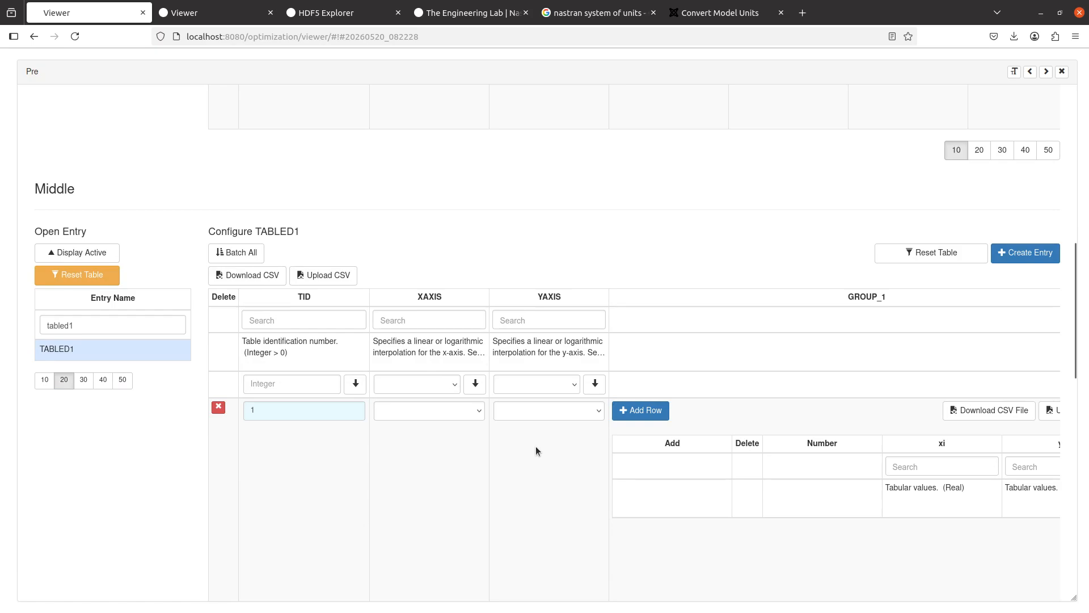
pyautogui.scroll(14, 535, 446)
pyautogui.click(172, 136)
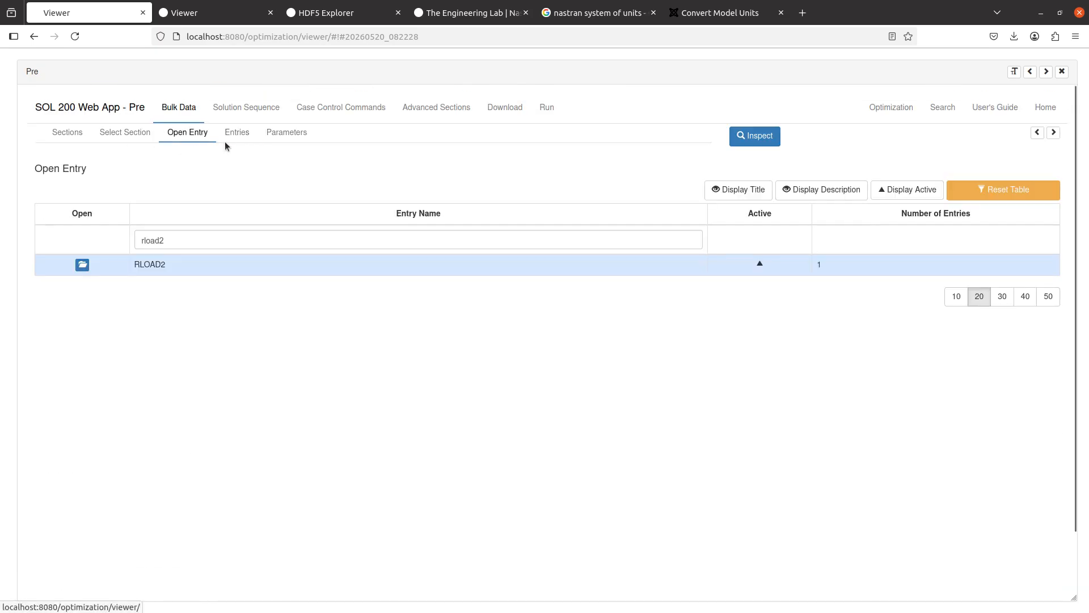
pyautogui.click(228, 136)
pyautogui.click(208, 137)
pyautogui.click(228, 135)
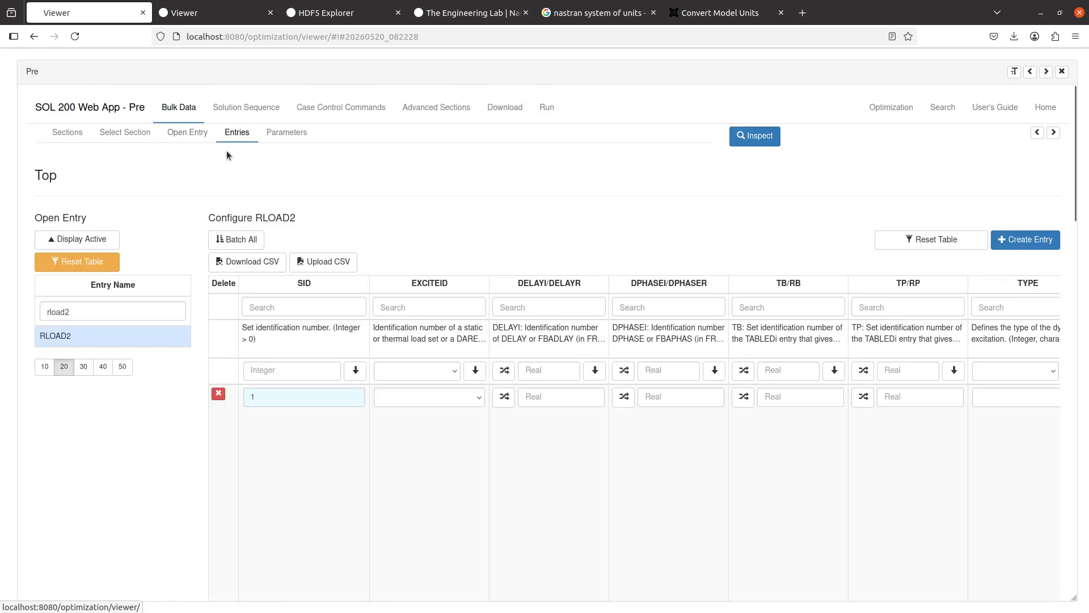
# Step: Expand the BDF Output beside the entries, highlight its RLOAD2 and TABLED1 lines, and collapse the output again
pyautogui.click(1037, 132)
pyautogui.click(1037, 131)
pyautogui.click(1037, 130)
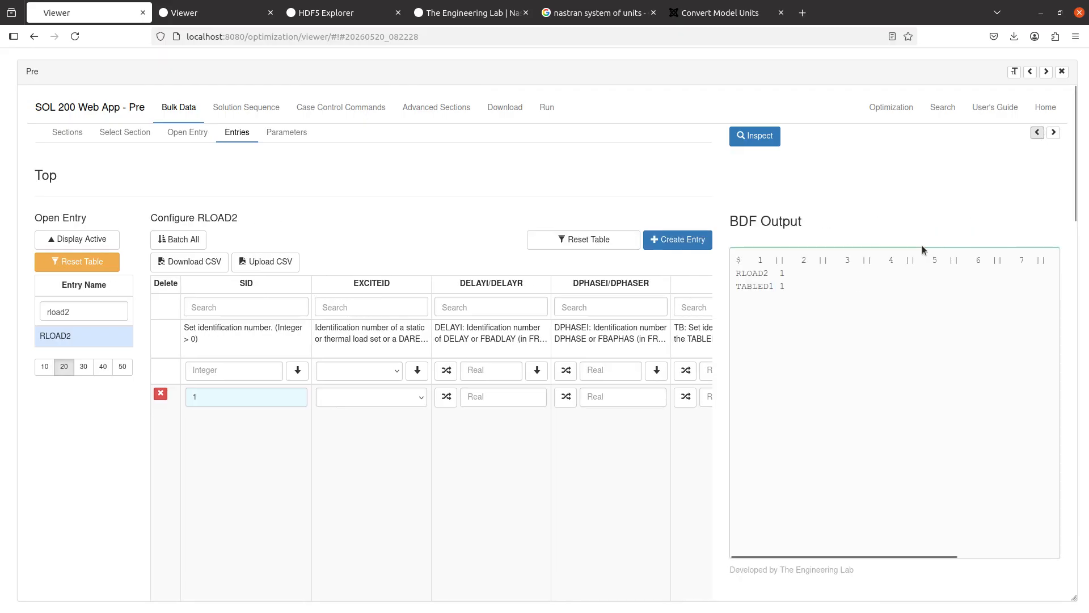
pyautogui.moveTo(737, 274); pyautogui.dragTo(811, 335)
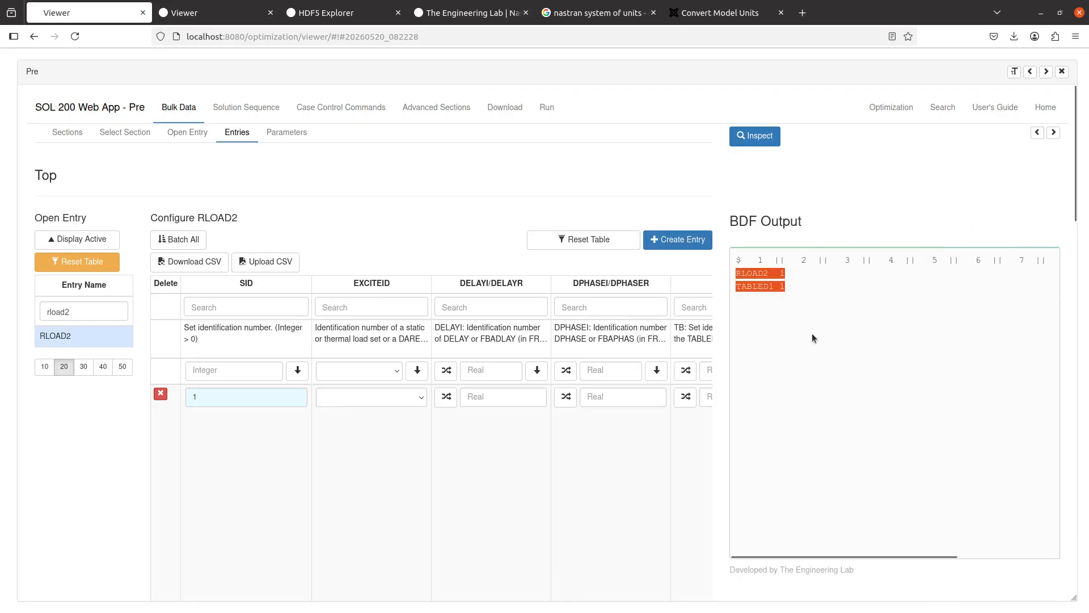
pyautogui.click(1054, 132)
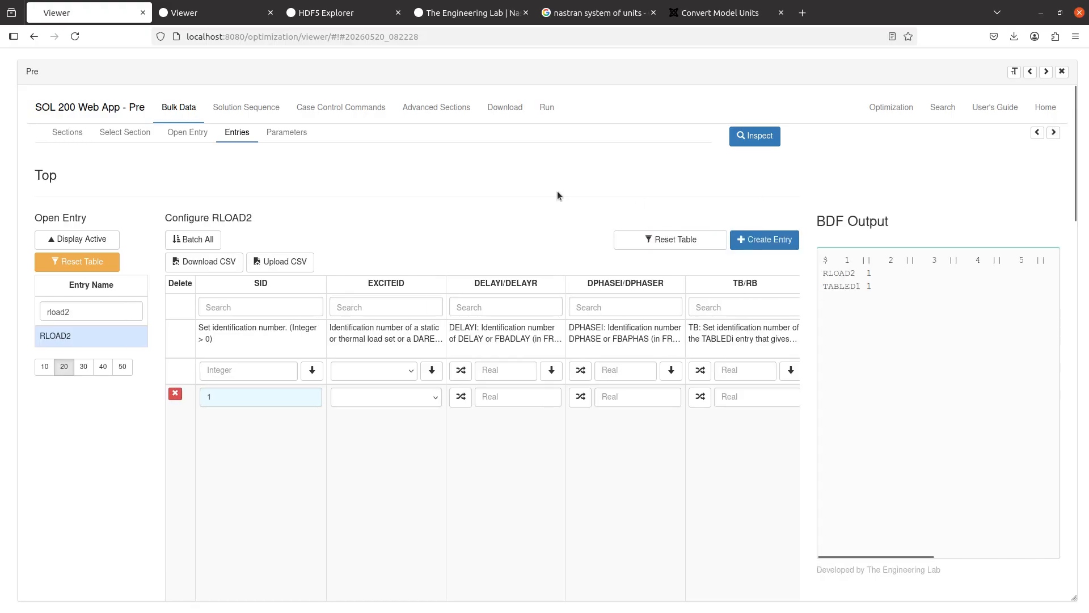
pyautogui.click(1053, 132)
pyautogui.click(1053, 132)
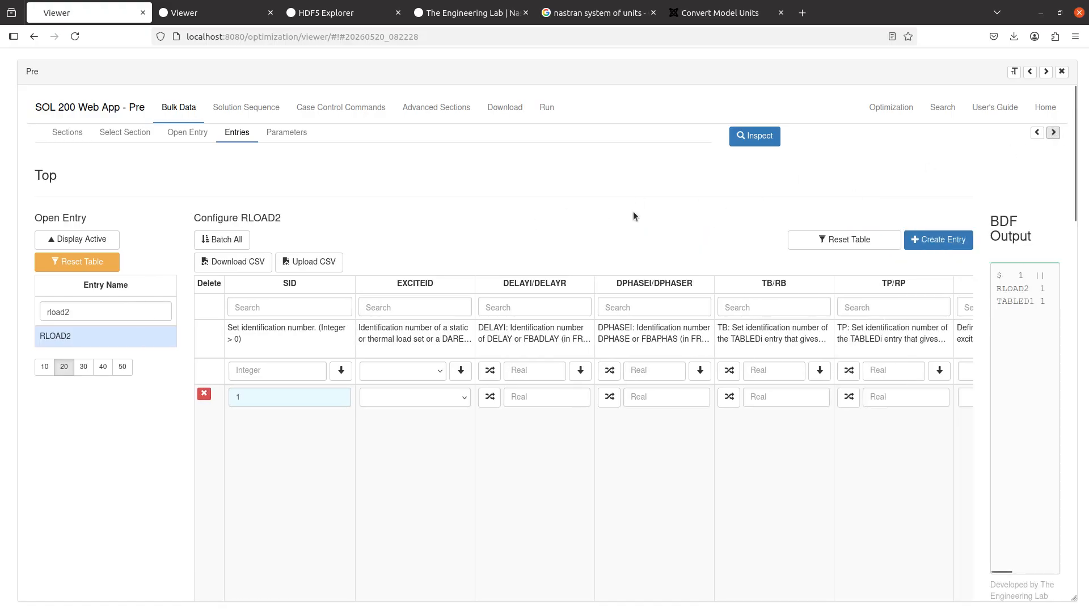
pyautogui.click(1054, 132)
# Step: Switch to the MSC Nastran Quick Reference Guide and look up the TABLED1 page
pyautogui.hotkey('alt', 'Tab')
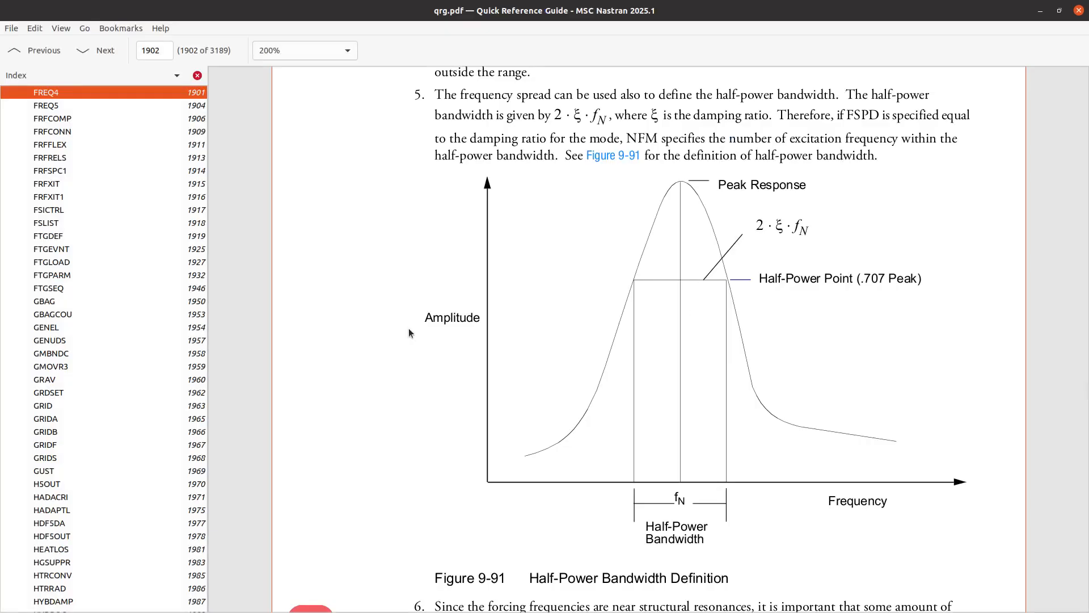
pyautogui.scroll(-10, 158, 261)
pyautogui.scroll(15, 158, 261)
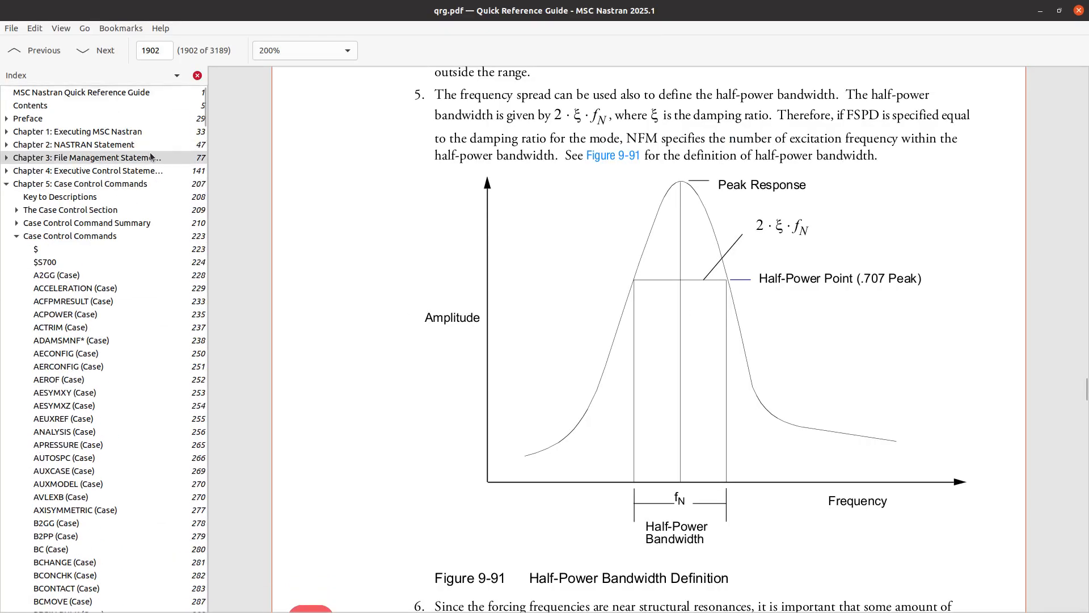
pyautogui.click(165, 92)
pyautogui.hotkey('ctrl', 'f')
pyautogui.write('tabled1')
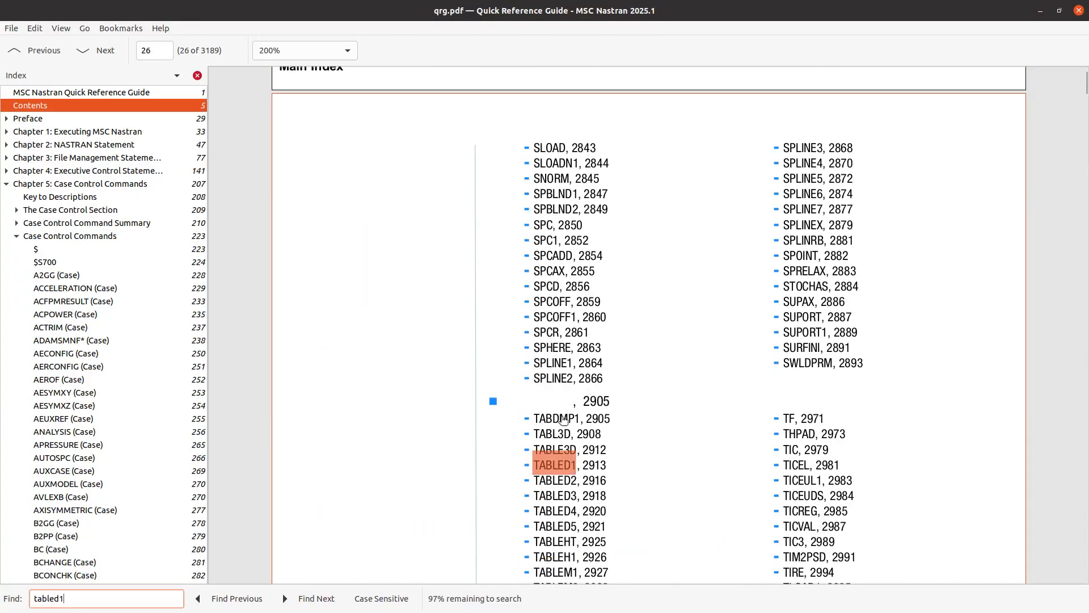
pyautogui.click(562, 468)
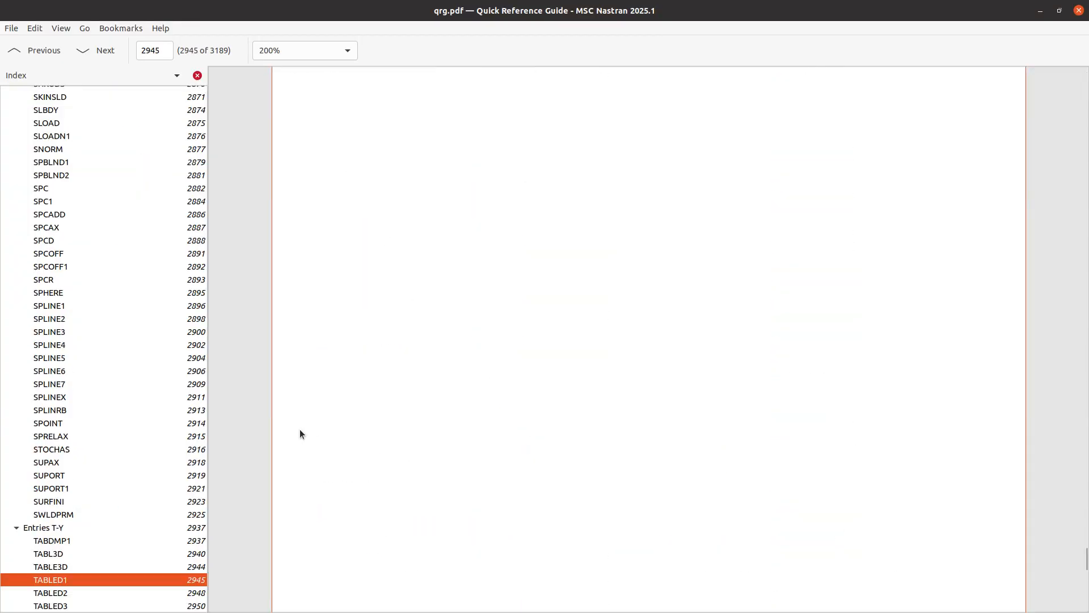
# Step: Look up the RLOAD2 page in the reference guide and enlarge it to 400%
pyautogui.scroll(20, 103, 227)
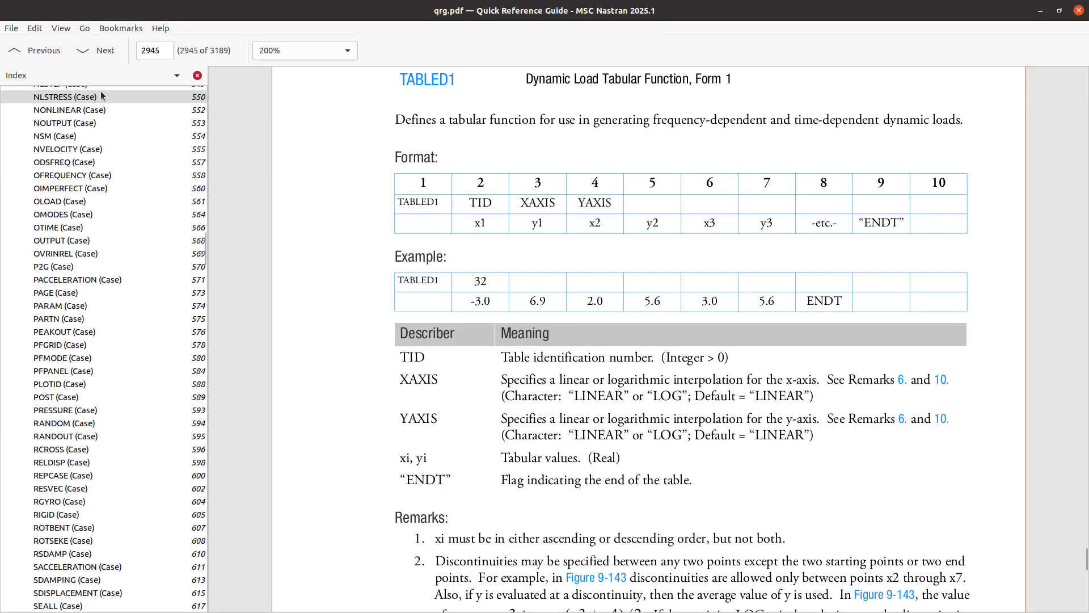
pyautogui.click(104, 92)
pyautogui.hotkey('ctrl', 'f')
pyautogui.write('rload2')
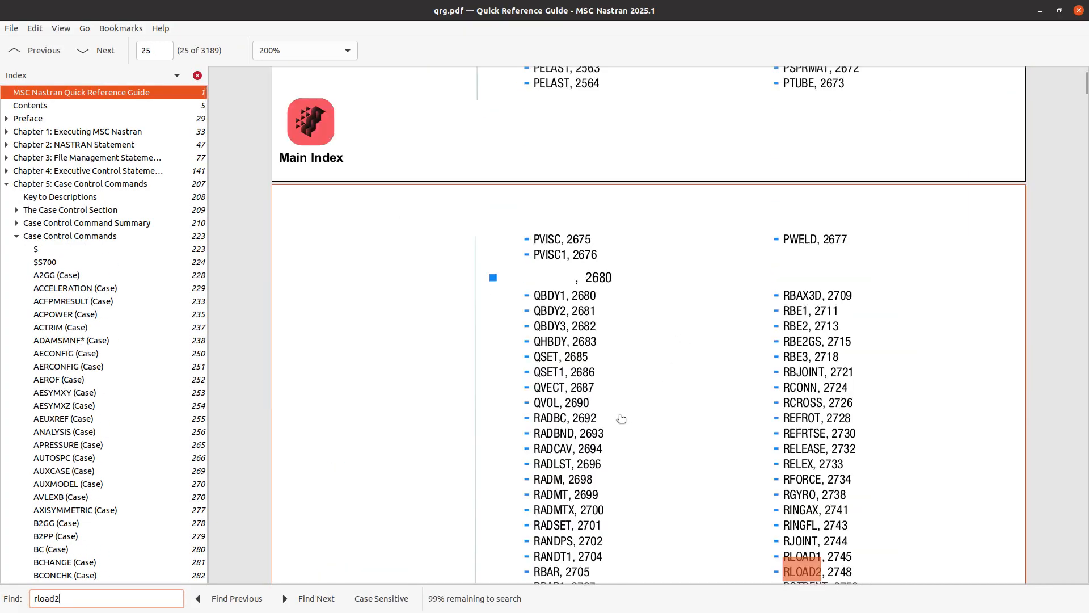
pyautogui.scroll(-4, 621, 417)
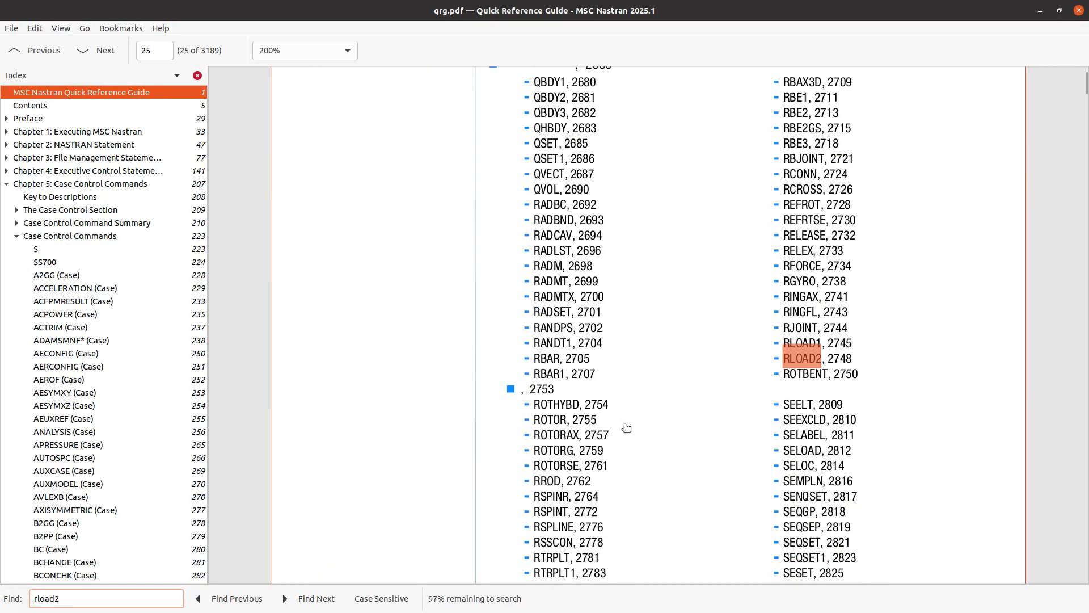
pyautogui.moveTo(817, 360); pyautogui.dragTo(800, 371)
pyautogui.click(781, 356)
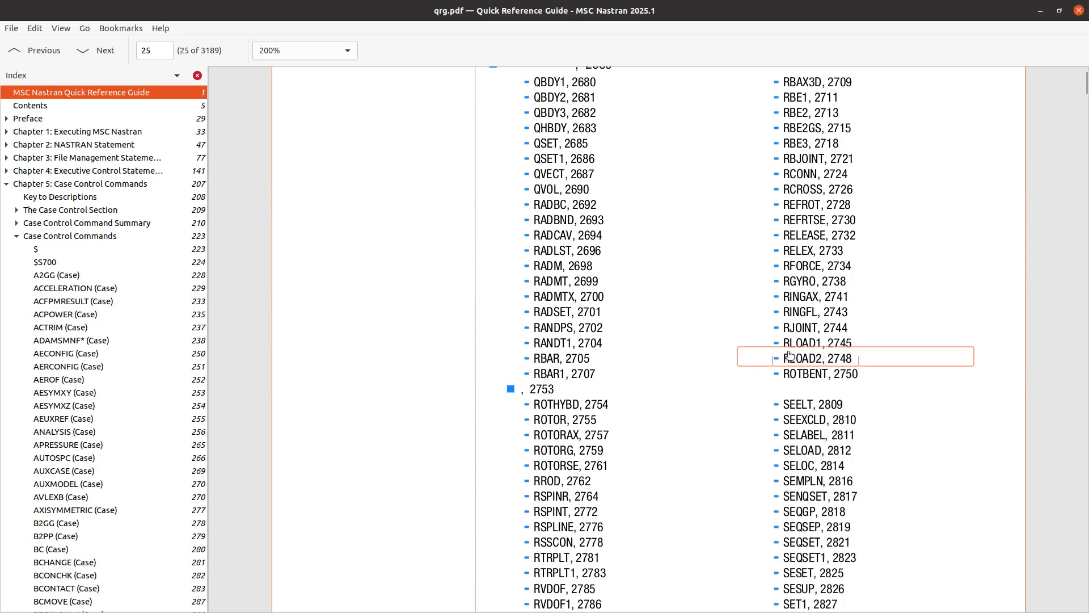
pyautogui.hotkey('ctrl', '+')
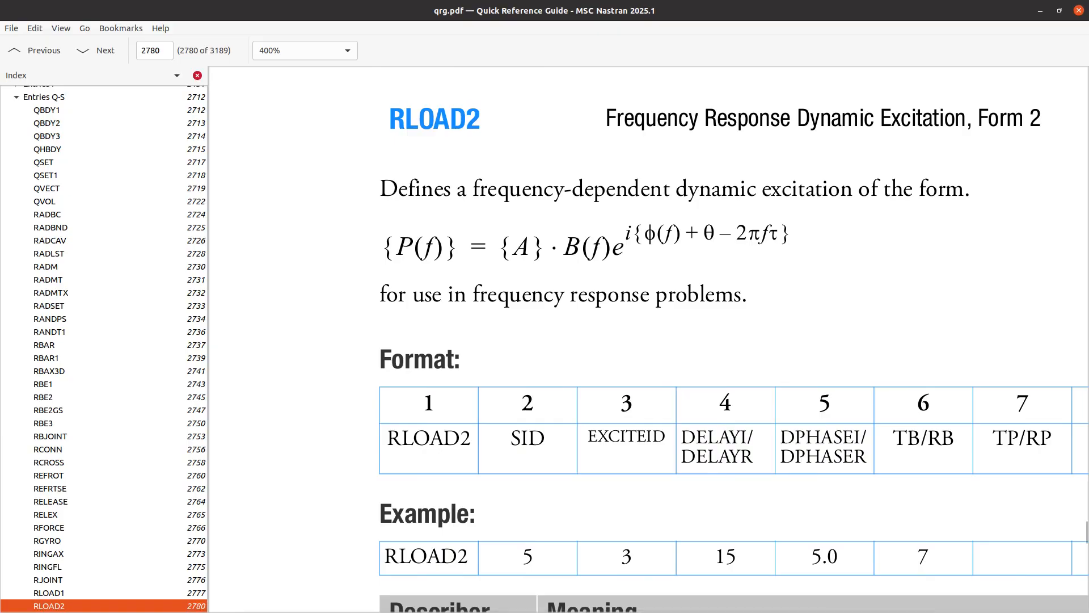
# Step: Capture a screenshot of the RLOAD2 dynamic excitation equation and copy it to the clipboard
pyautogui.hotkey('alt', 'Tab')
pyautogui.click(383, 252)
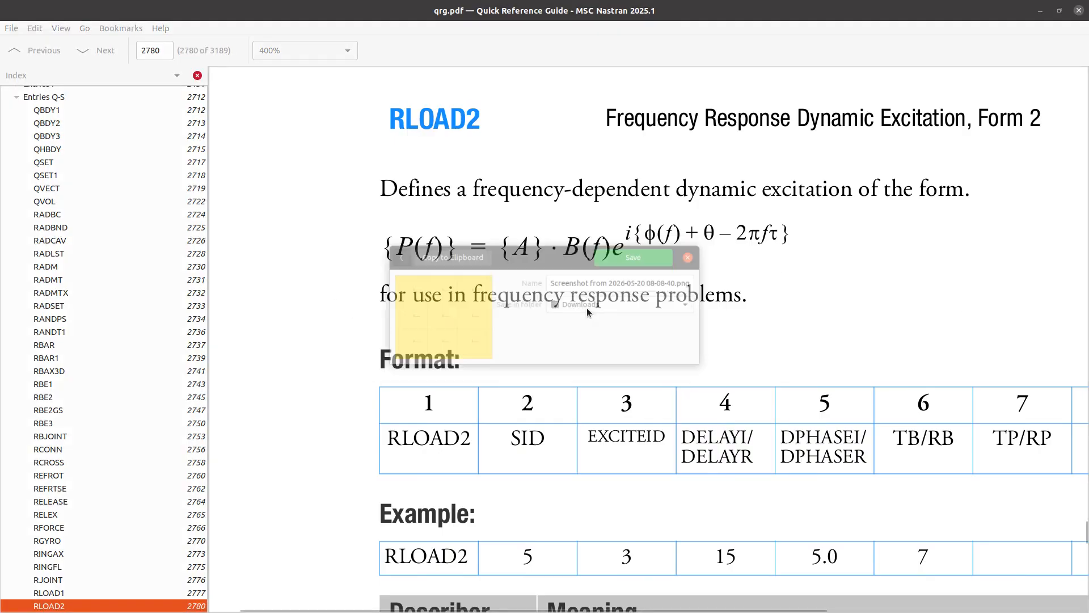
pyautogui.click(596, 224)
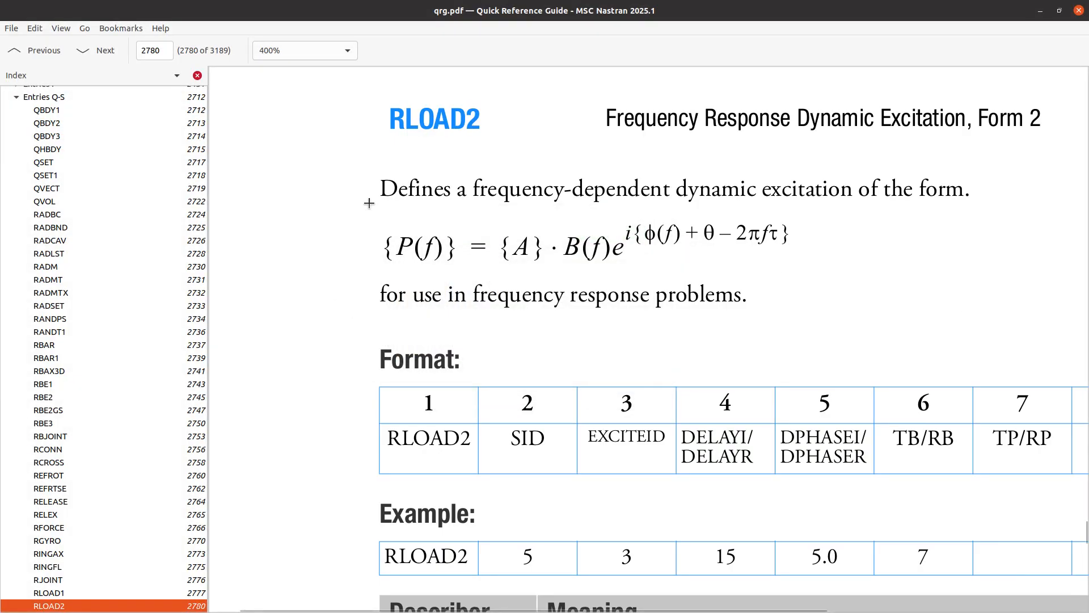
pyautogui.moveTo(370, 203); pyautogui.dragTo(819, 285)
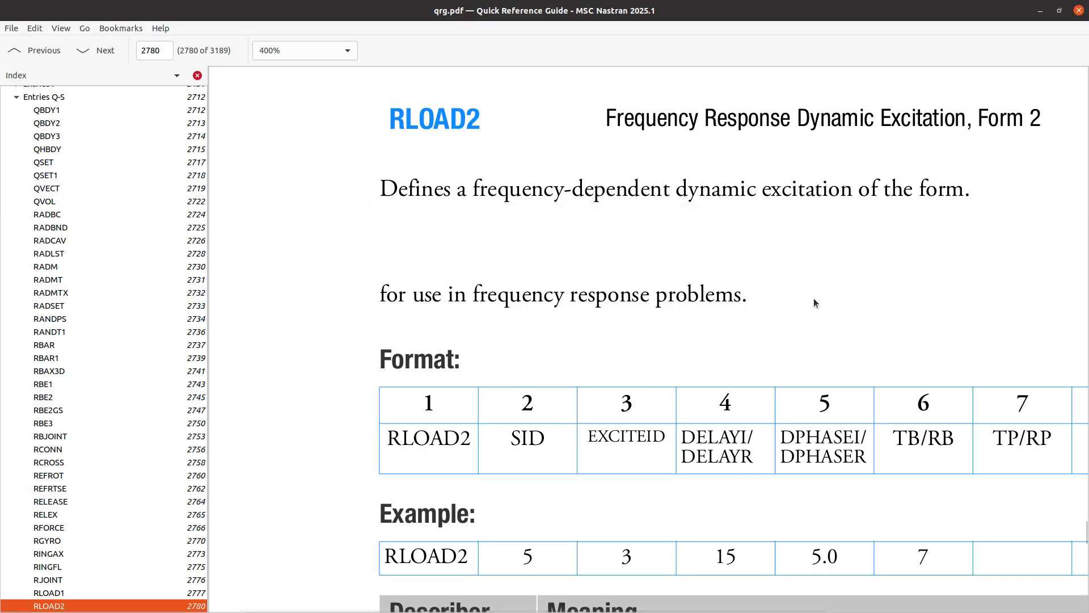
pyautogui.click(483, 284)
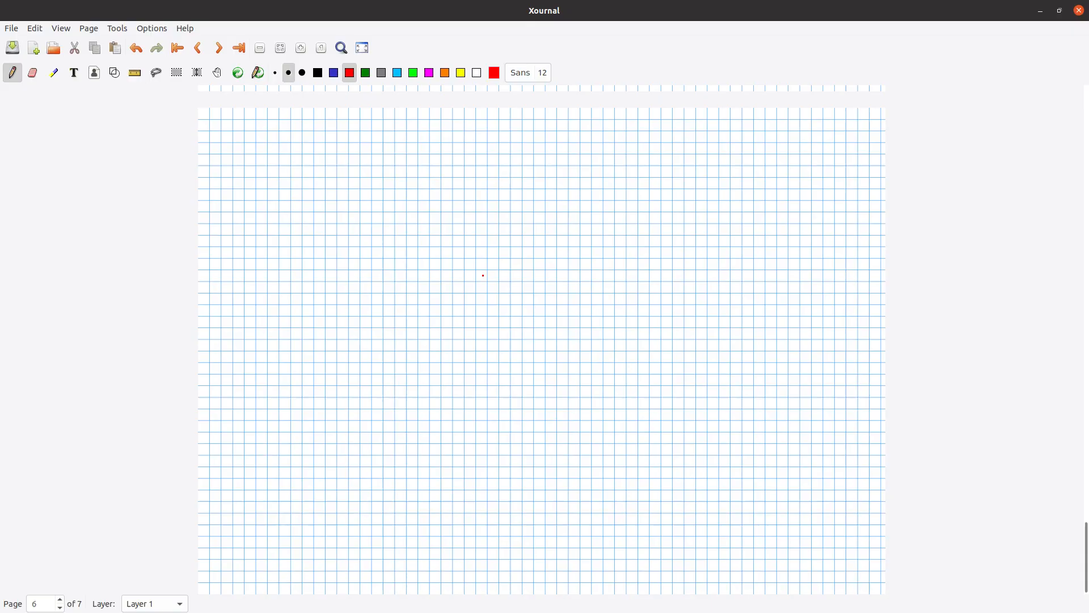
# Step: Paste the captured equation onto the blank grid page in Xournal and place it in the page's upper part
pyautogui.hotkey('ctrl', 'v')
pyautogui.moveTo(684, 316); pyautogui.dragTo(516, 221)
pyautogui.click(398, 120)
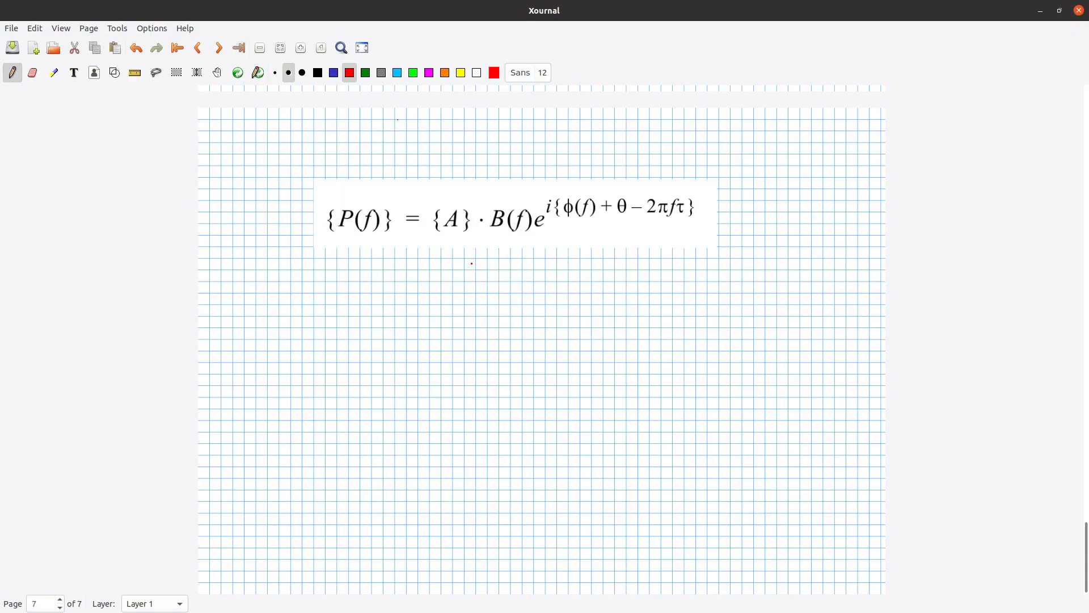
# Step: Draw a red box around the B(f) exponential term, label it "temporal" and circle B(f)
pyautogui.moveTo(513, 188)
pyautogui.mouseDown()
pyautogui.moveTo(484, 205)
pyautogui.moveTo(551, 246)
pyautogui.moveTo(703, 250)
pyautogui.moveTo(702, 181)
pyautogui.moveTo(508, 188)
pyautogui.mouseUp()
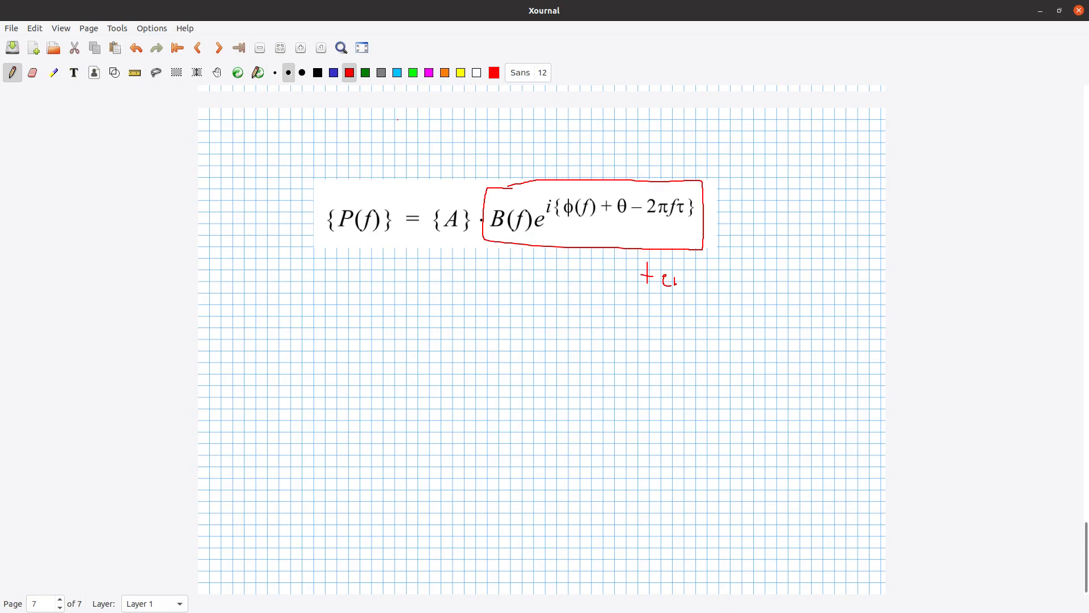
pyautogui.moveTo(692, 282); pyautogui.dragTo(693, 285)
pyautogui.moveTo(486, 209)
pyautogui.mouseDown()
pyautogui.moveTo(511, 238)
pyautogui.moveTo(535, 216)
pyautogui.moveTo(521, 194)
pyautogui.mouseUp()
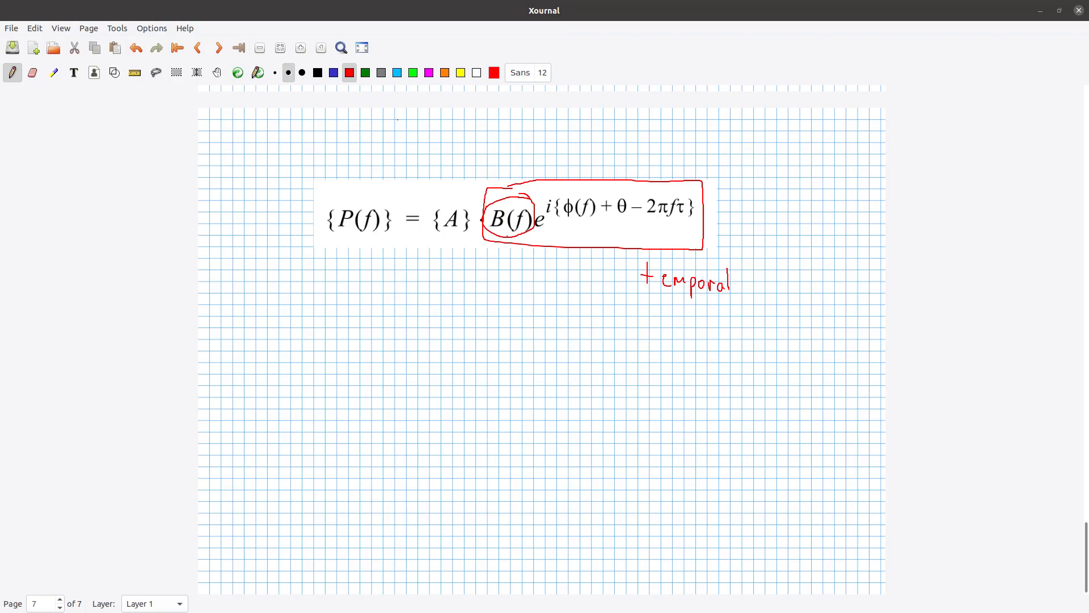
# Step: Switch to the SOL 200 Web App and add two rows to the TABLED1 entry with TID 1
pyautogui.hotkey('alt', 'Tab')
pyautogui.scroll(-9, 465, 281)
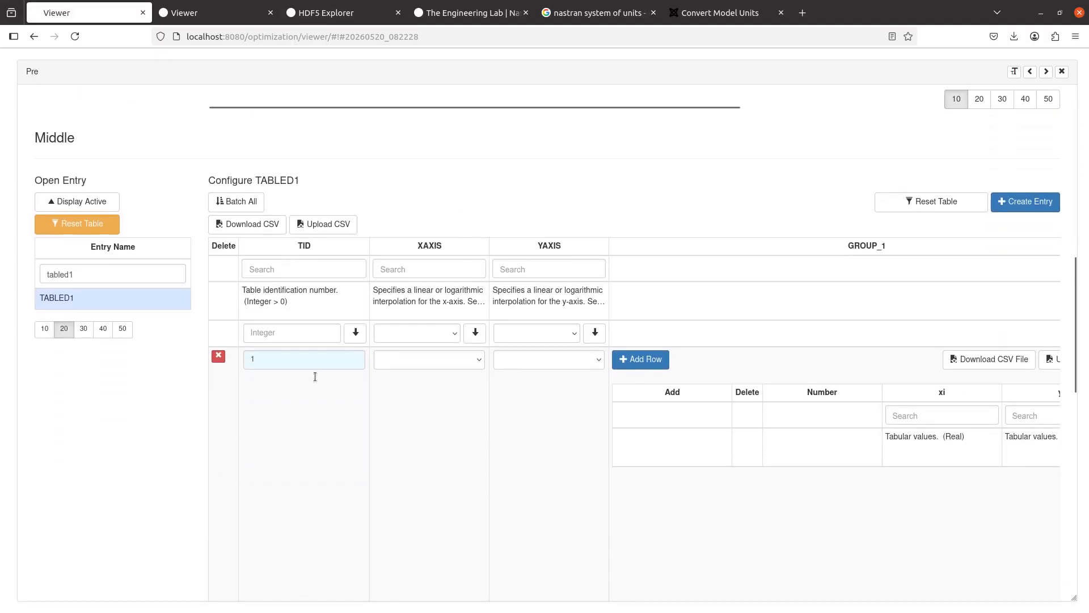
pyautogui.scroll(-3, 399, 411)
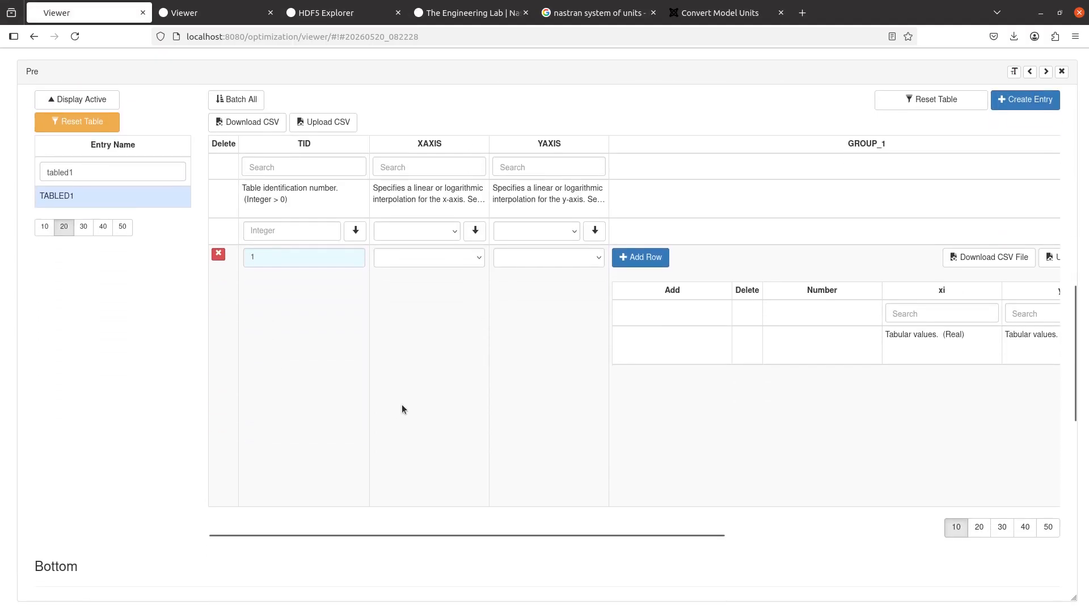
pyautogui.click(653, 261)
pyautogui.click(653, 261)
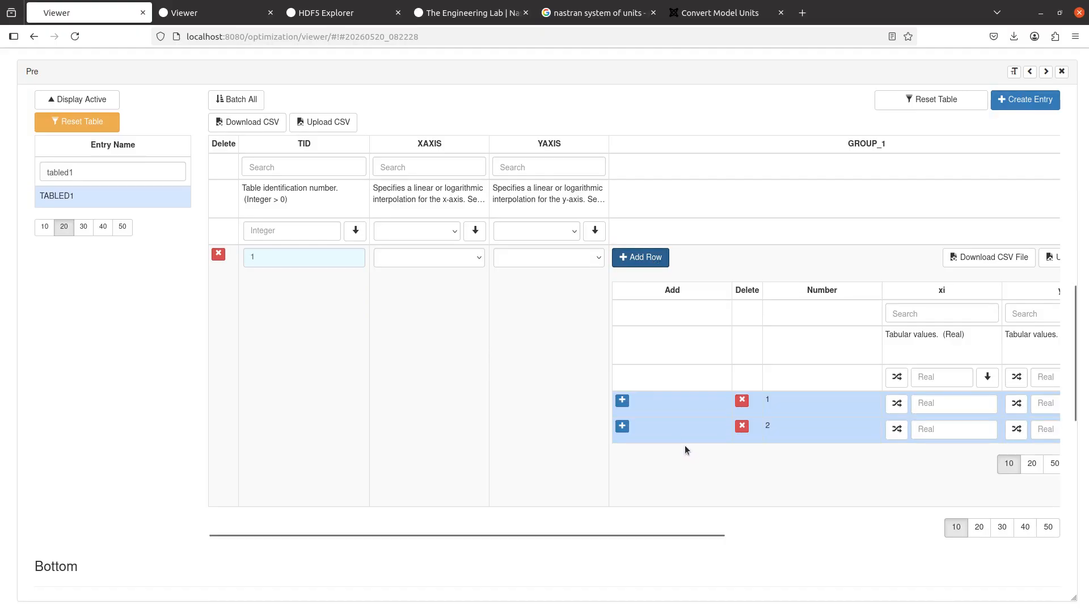
# Step: Fill the TABLED1 rows with xi 10 and yi 1 in the first, and xi 1000 and yi 1 in the second
pyautogui.hscroll(3, 684, 443)
pyautogui.click(820, 404)
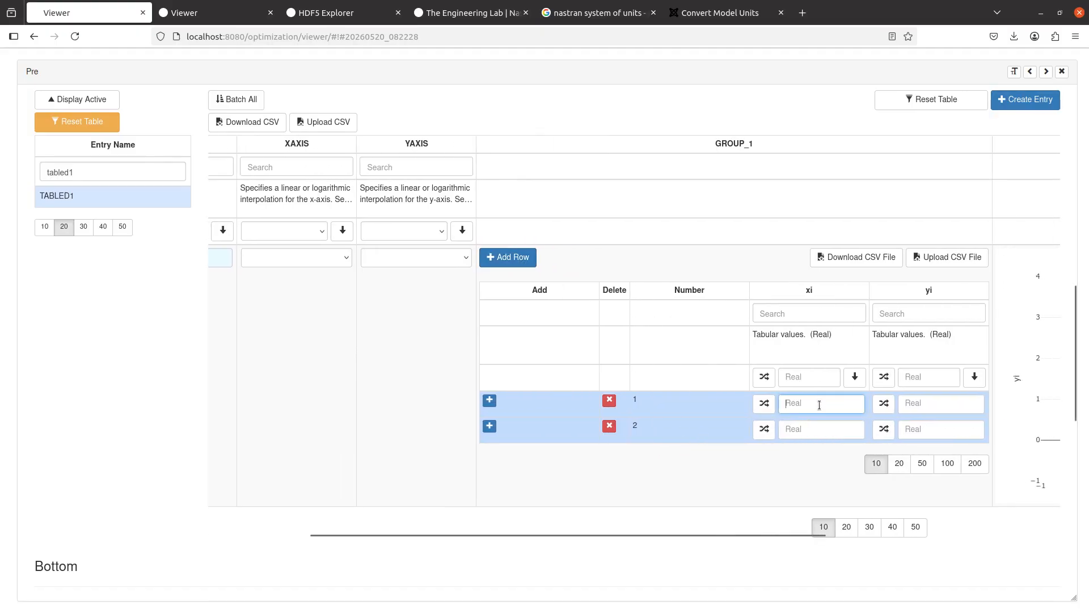
pyautogui.write('10')
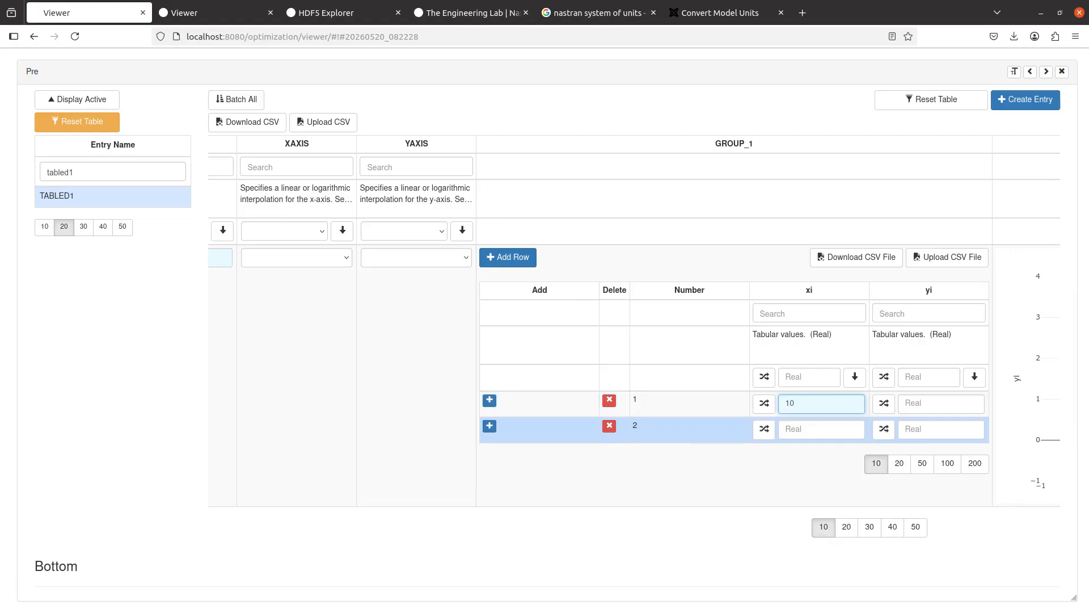
pyautogui.click(922, 407)
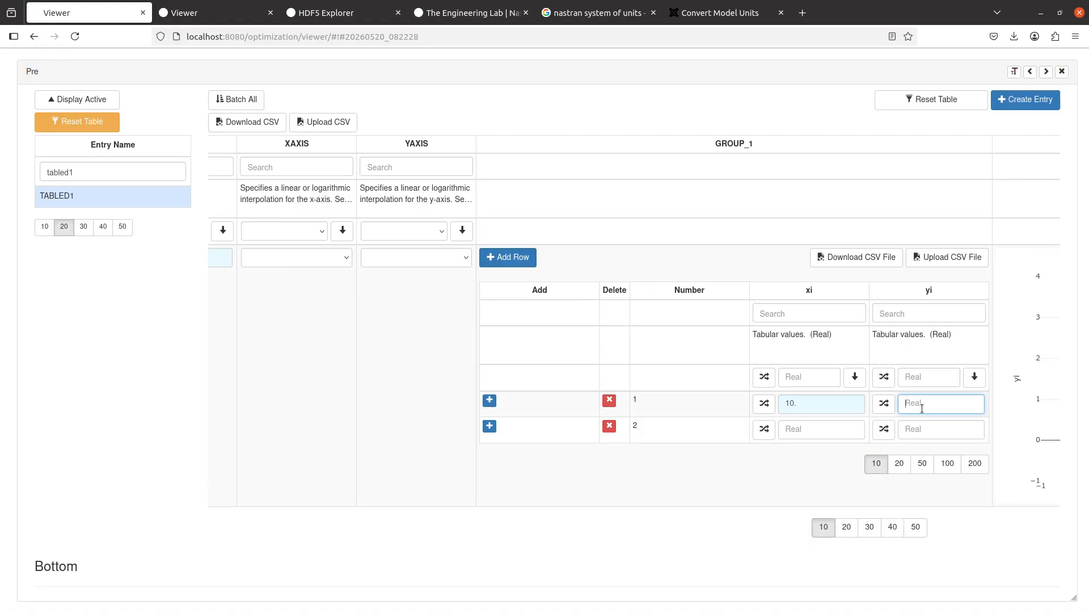
pyautogui.write('1')
pyautogui.click(833, 430)
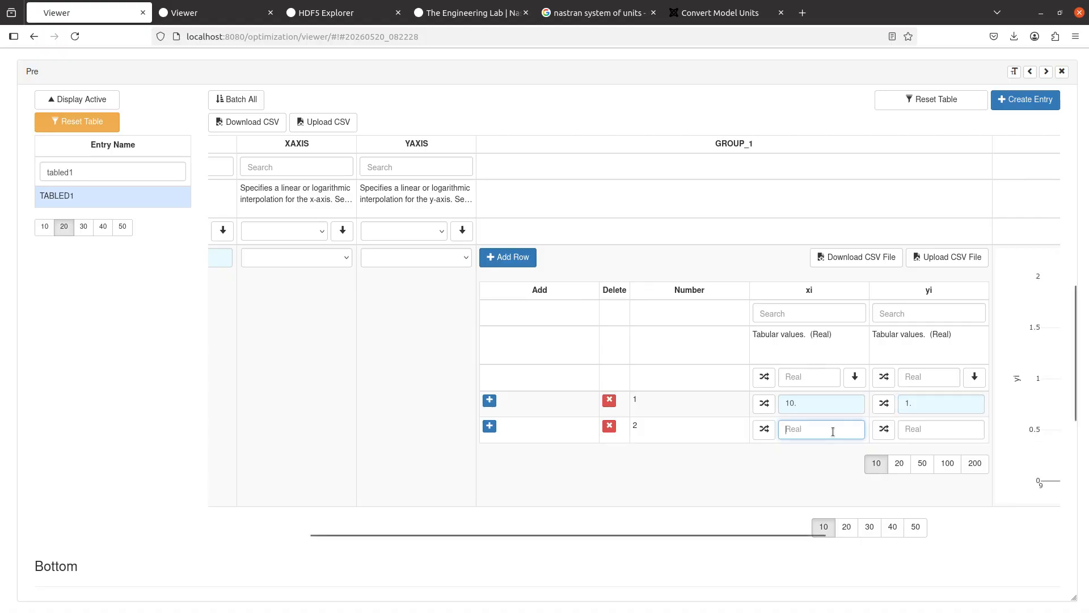
pyautogui.write('1000')
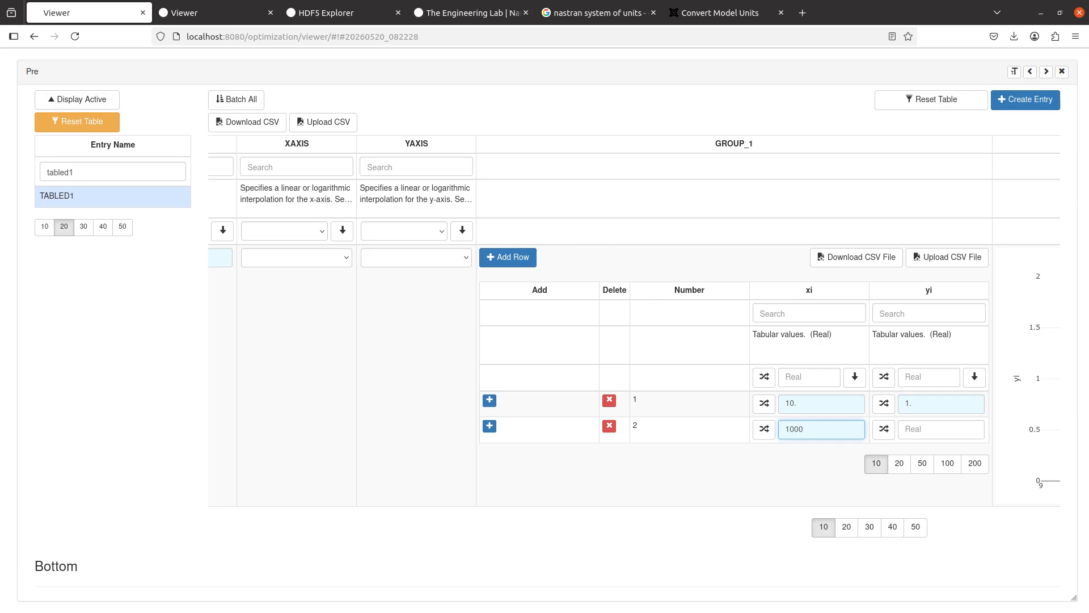
pyautogui.press('Tab')
pyautogui.press('Tab')
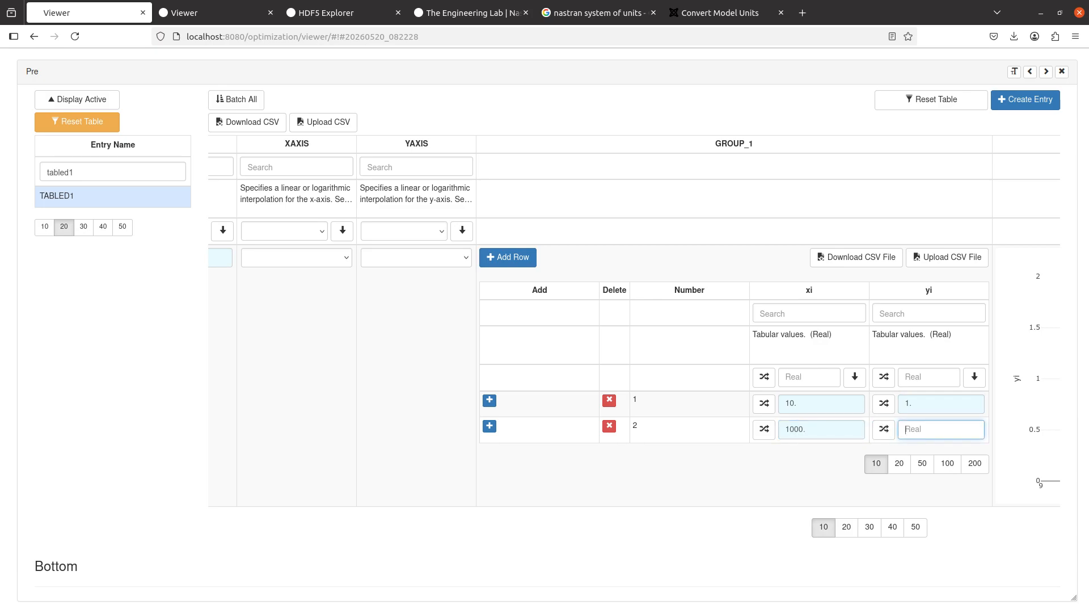
pyautogui.write('1')
# Step: Examine the TABLED1 plot, hiding and showing its Interpolated Values curve
pyautogui.hscroll(5, 702, 469)
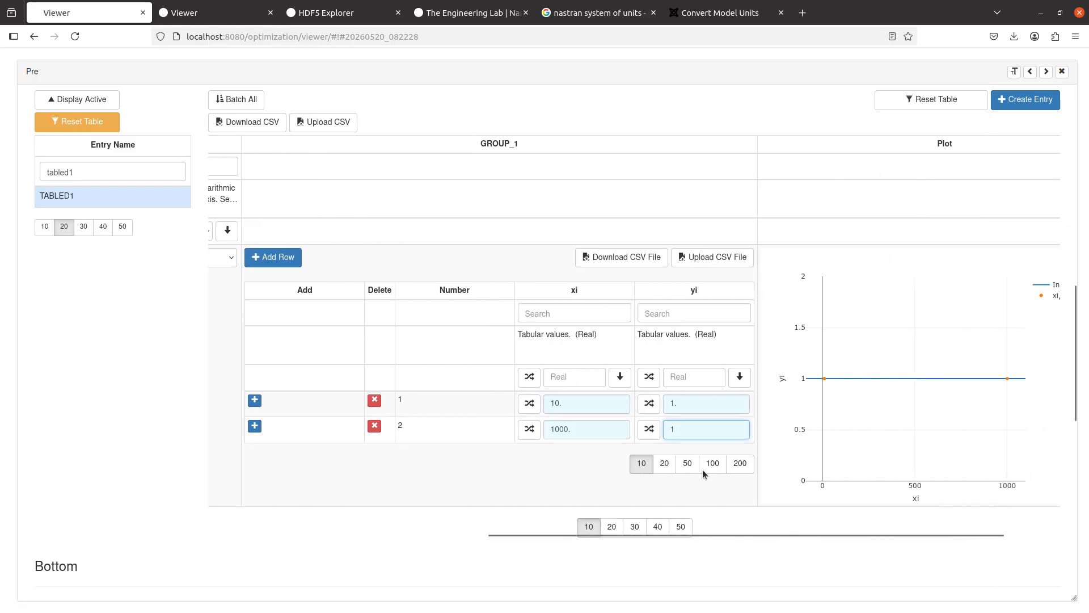
pyautogui.hscroll(2, 702, 468)
pyautogui.click(1026, 287)
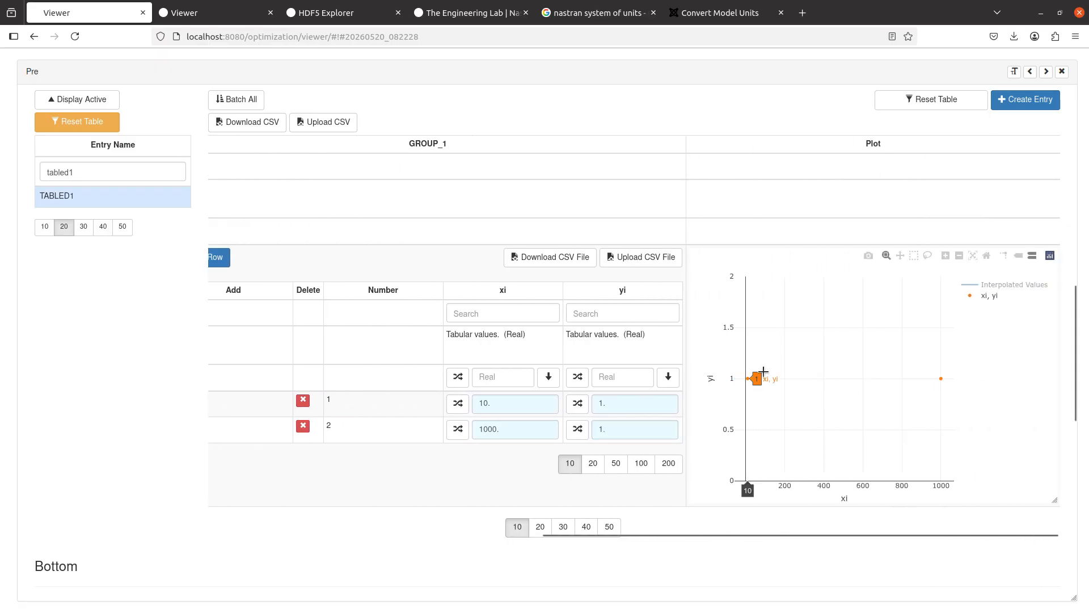
pyautogui.click(1013, 283)
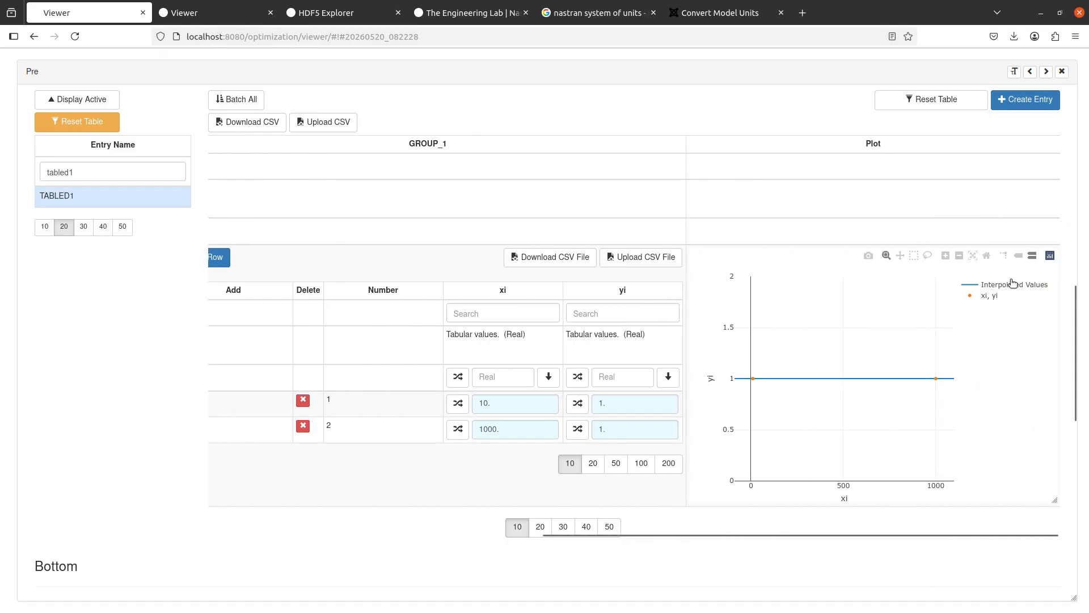
pyautogui.click(996, 289)
# Step: Set yi to 10 in the second TABLED1 row, at xi 1000
pyautogui.click(602, 428)
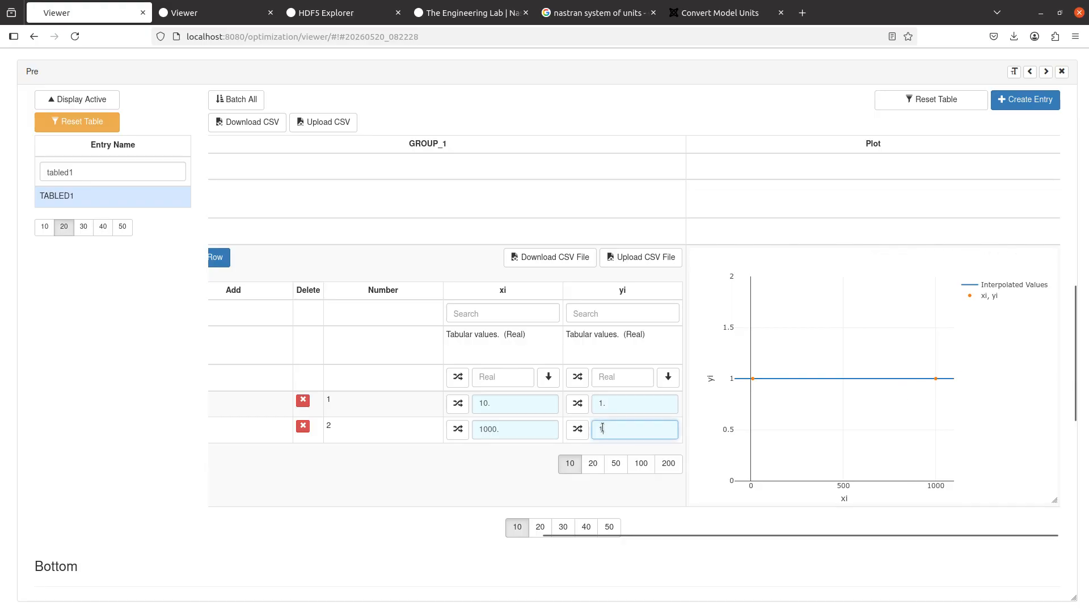
pyautogui.write('0.')
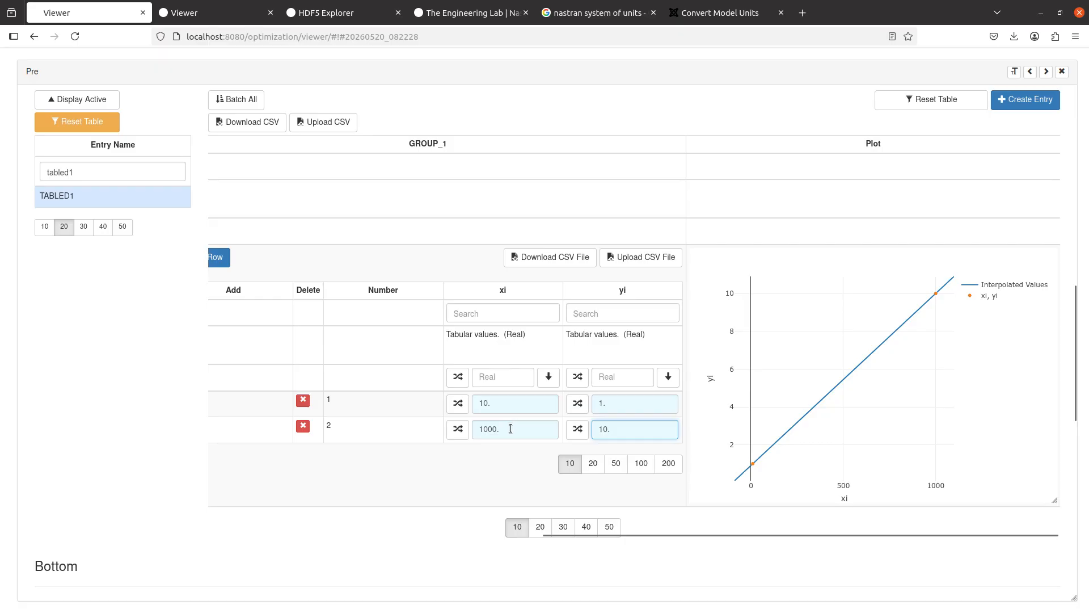
pyautogui.doubleClick(511, 429)
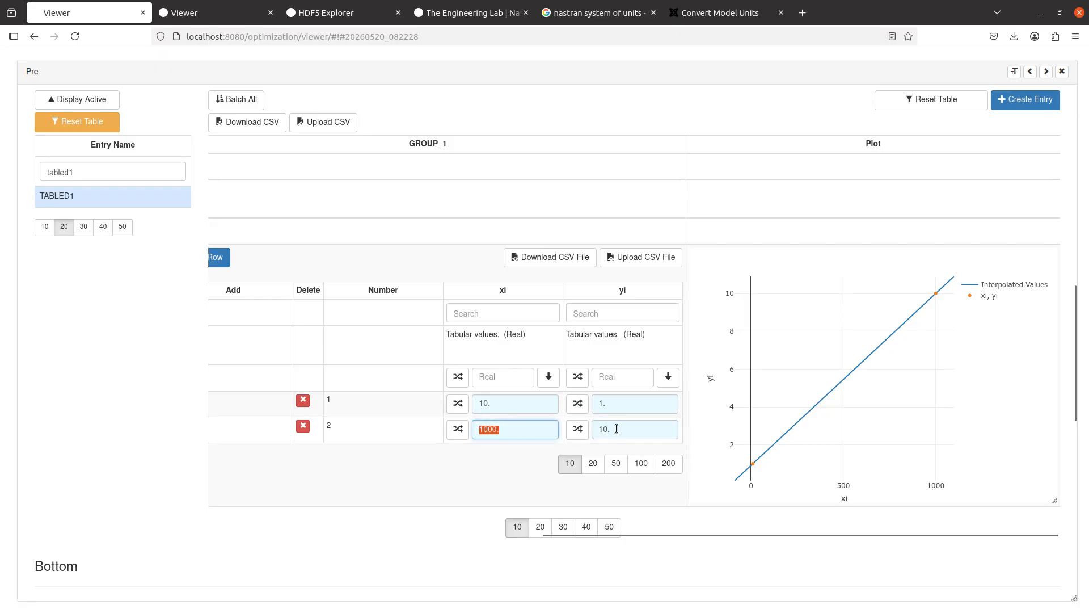
pyautogui.doubleClick(599, 427)
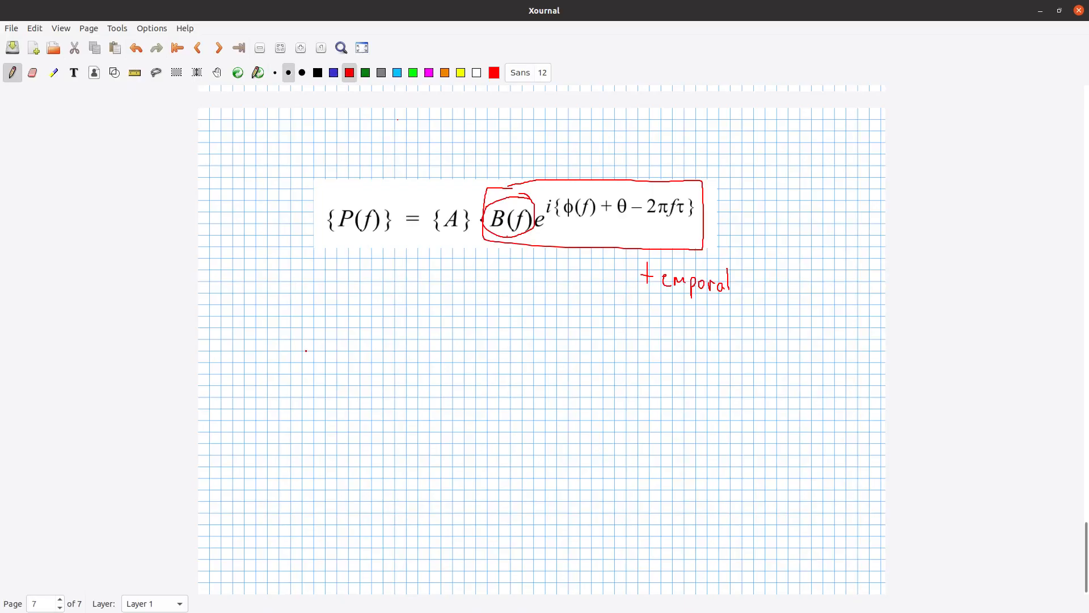
# Step: Read the interpolated table value at 505 and handwrite B(505) = 5.5 in red below the equation in Xournal
pyautogui.moveTo(306, 351)
pyautogui.mouseDown()
pyautogui.moveTo(306, 369)
pyautogui.moveTo(316, 347)
pyautogui.moveTo(309, 368)
pyautogui.moveTo(341, 370)
pyautogui.moveTo(348, 358)
pyautogui.mouseUp()
pyautogui.hotkey('alt', 'Tab')
pyautogui.moveTo(848, 354)
pyautogui.moveTo(367, 344); pyautogui.dragTo(394, 361)
pyautogui.moveTo(441, 339)
pyautogui.mouseDown()
pyautogui.moveTo(442, 353)
pyautogui.moveTo(452, 336)
pyautogui.moveTo(458, 351)
pyautogui.mouseUp()
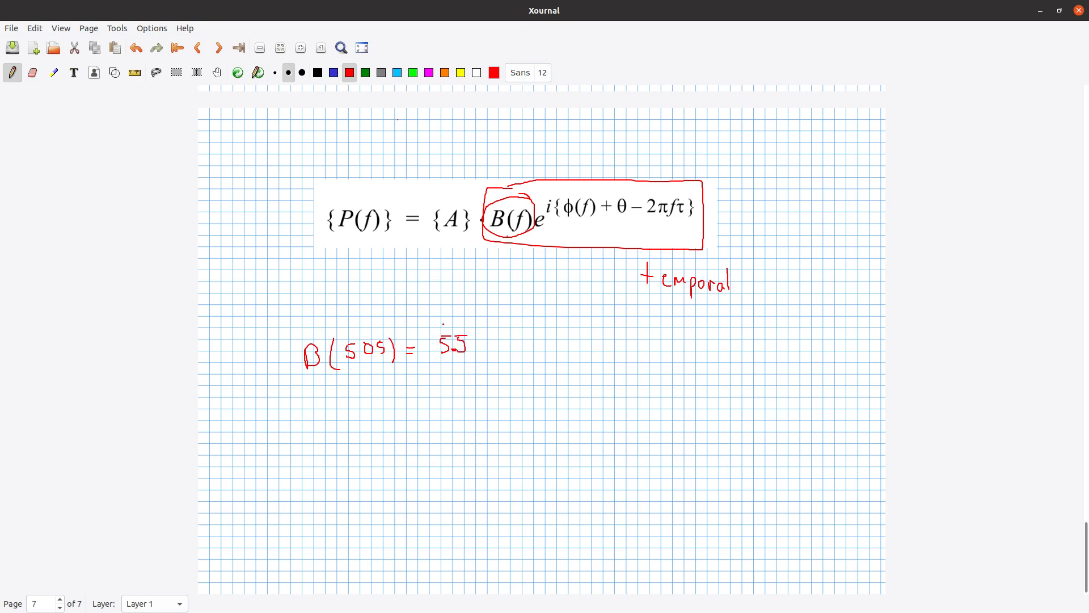
pyautogui.moveTo(418, 320)
pyautogui.mouseDown()
pyautogui.moveTo(436, 387)
pyautogui.moveTo(397, 312)
pyautogui.mouseUp()
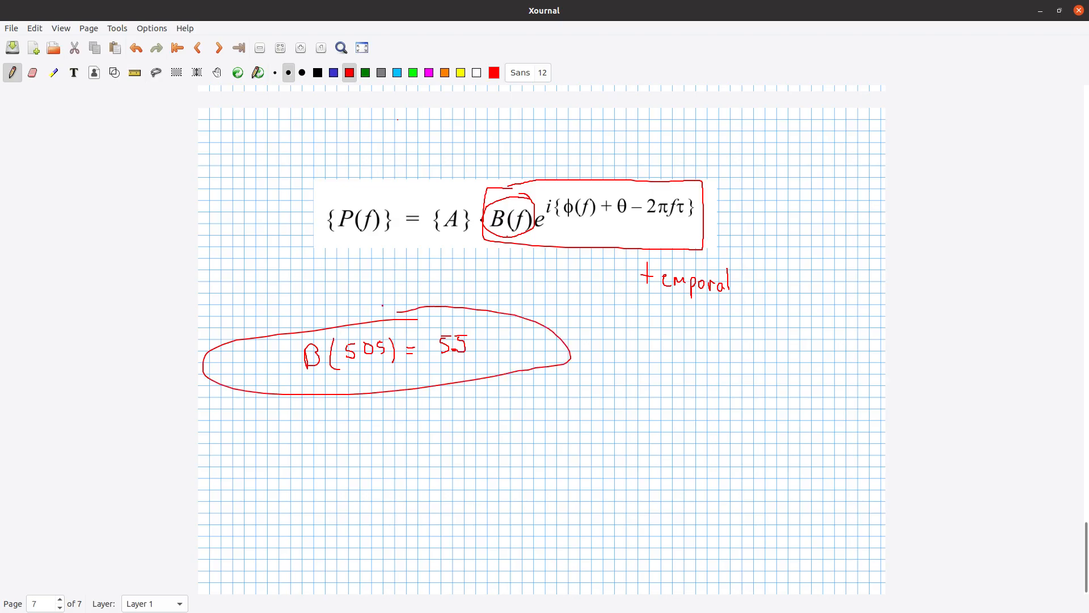
pyautogui.click(32, 72)
pyautogui.moveTo(250, 357); pyautogui.dragTo(242, 386)
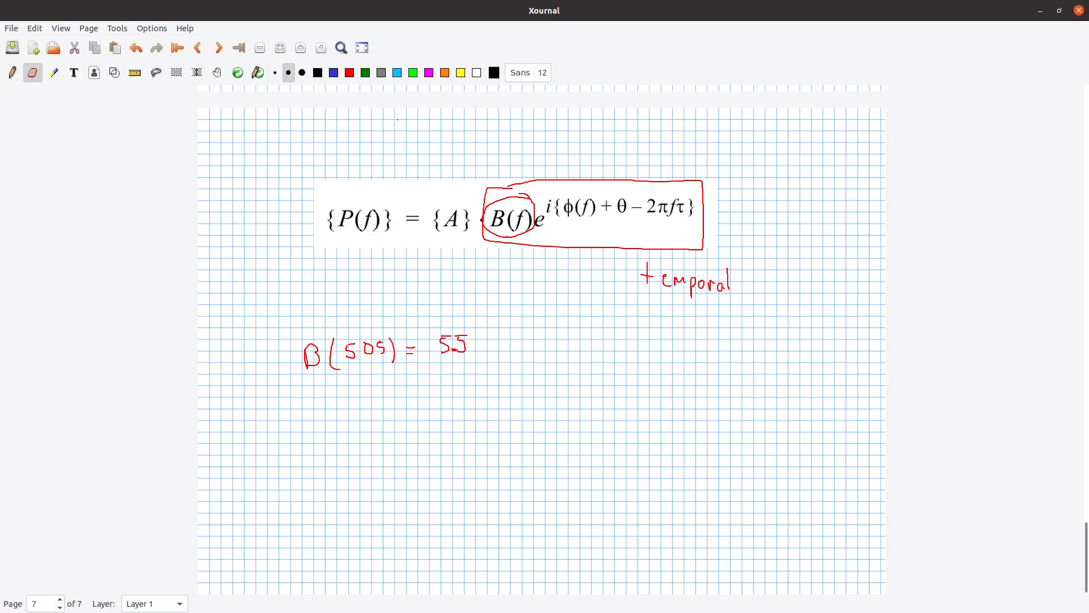
# Step: Switch back to the SOL 200 Web App and set DPHASEI/DPHASER of the RLOAD2 entry to -45
pyautogui.hotkey('alt', 'Tab')
pyautogui.click(461, 281)
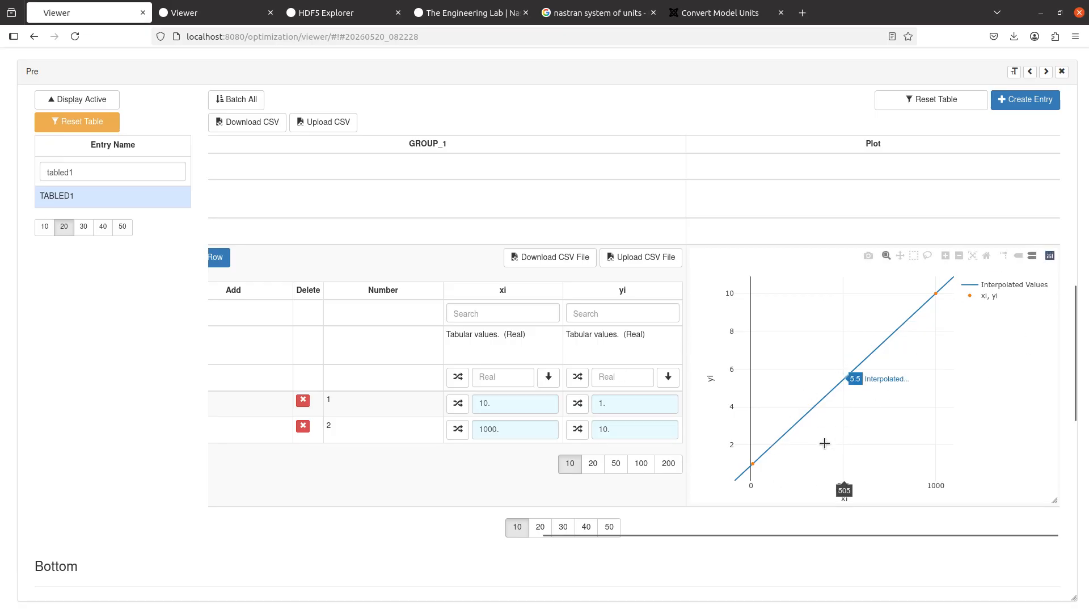
pyautogui.scroll(15, 323, 321)
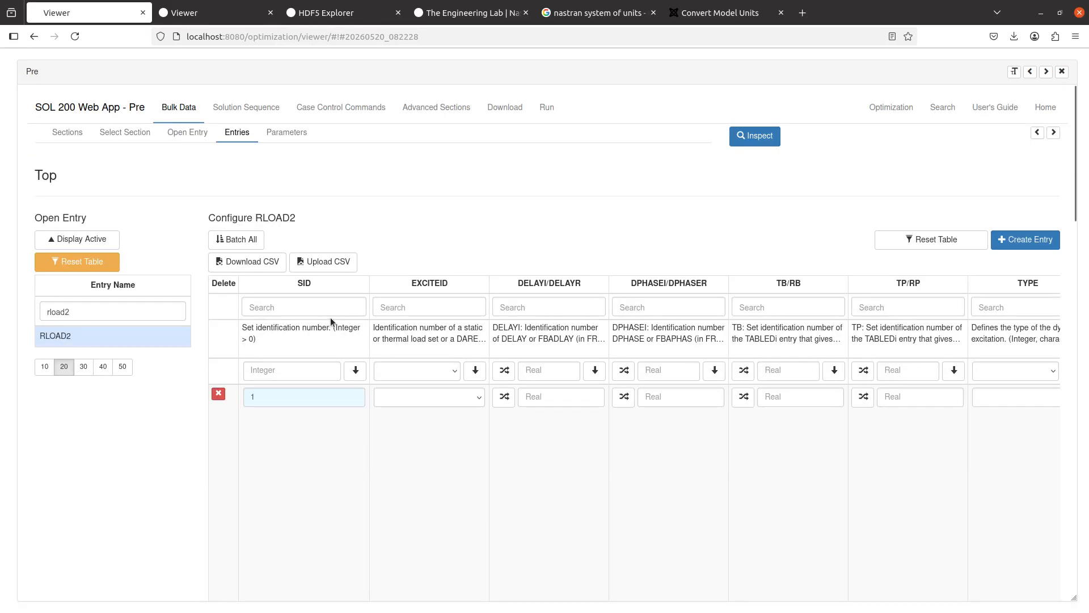
pyautogui.scroll(-2, 542, 448)
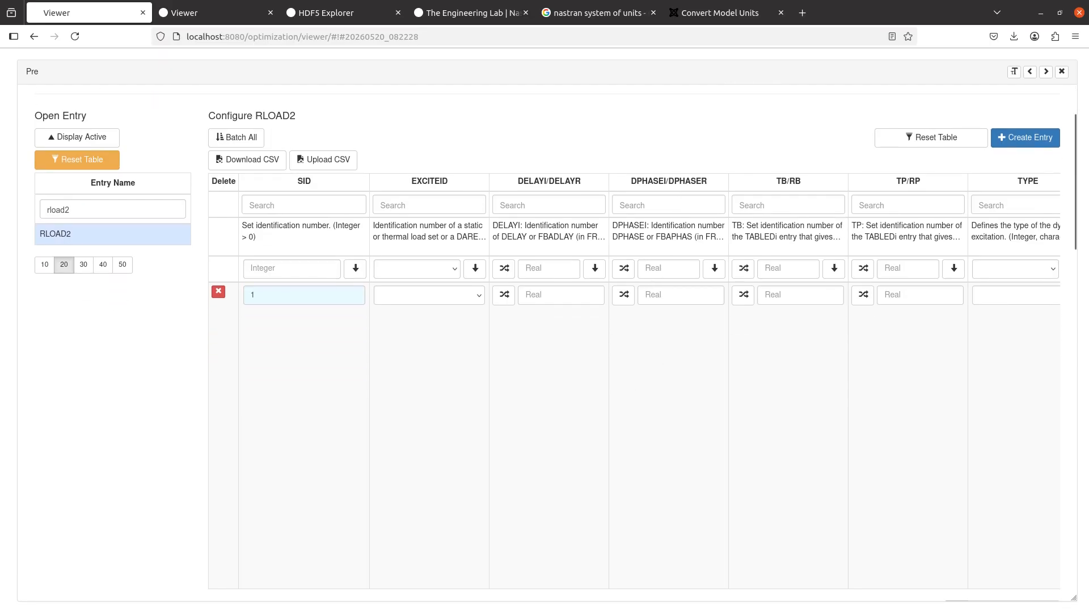
pyautogui.hotkey('alt', 'Tab')
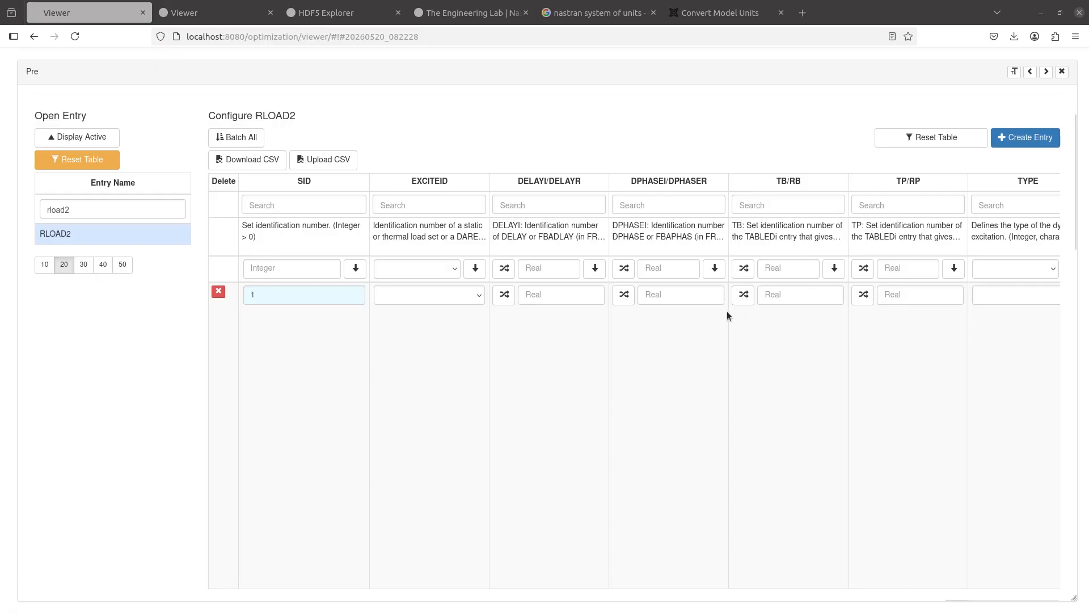
pyautogui.click(697, 294)
pyautogui.write('-45.')
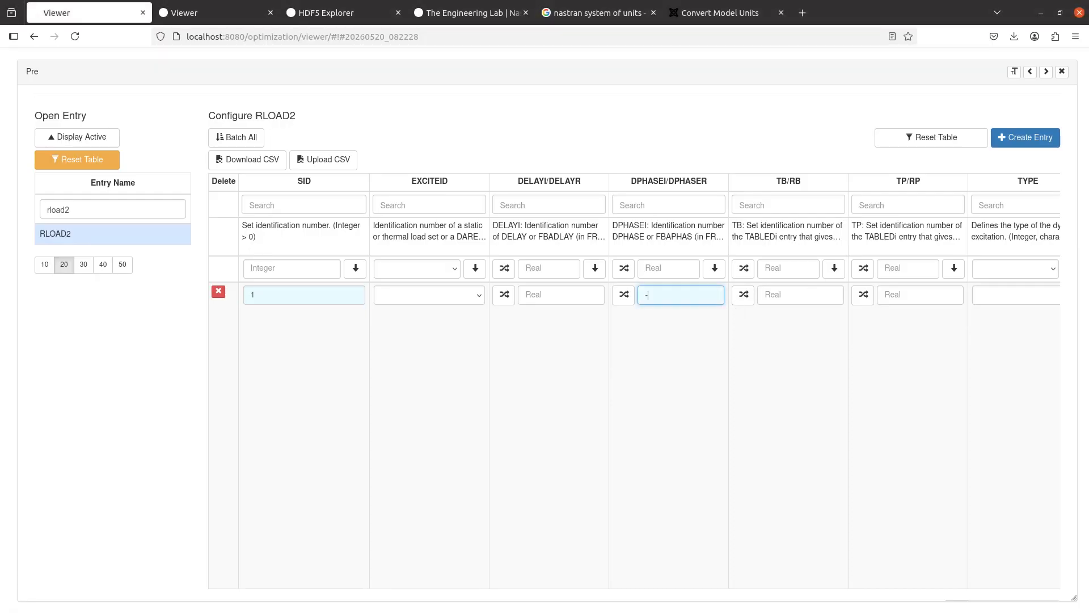
pyautogui.press('Tab')
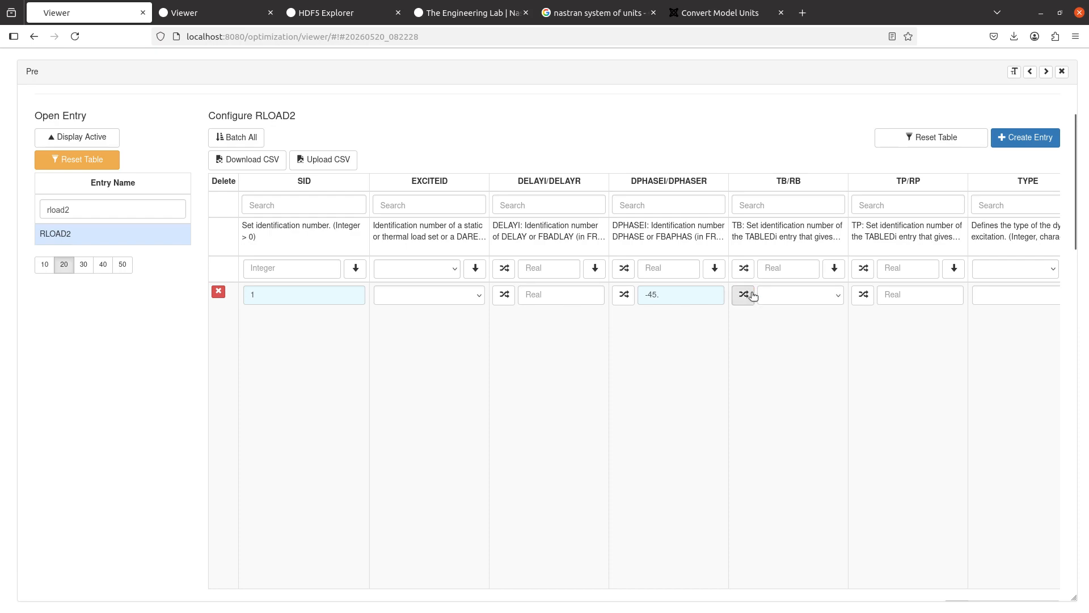
# Step: Try a constant real value of 1 for TB/RB of the RLOAD2 entry
pyautogui.click(752, 294)
pyautogui.click(795, 302)
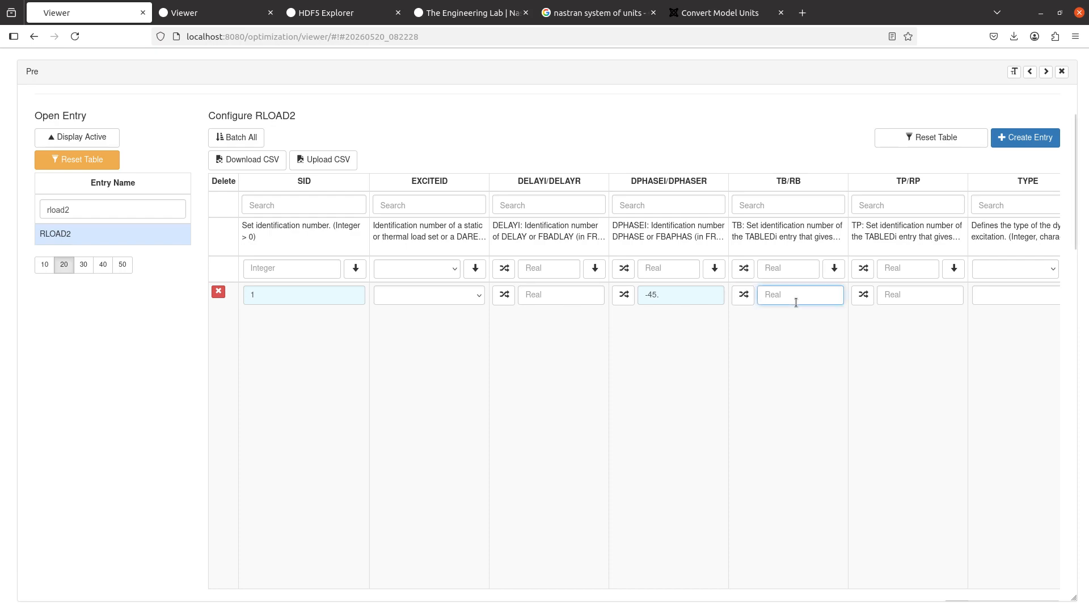
pyautogui.write('1')
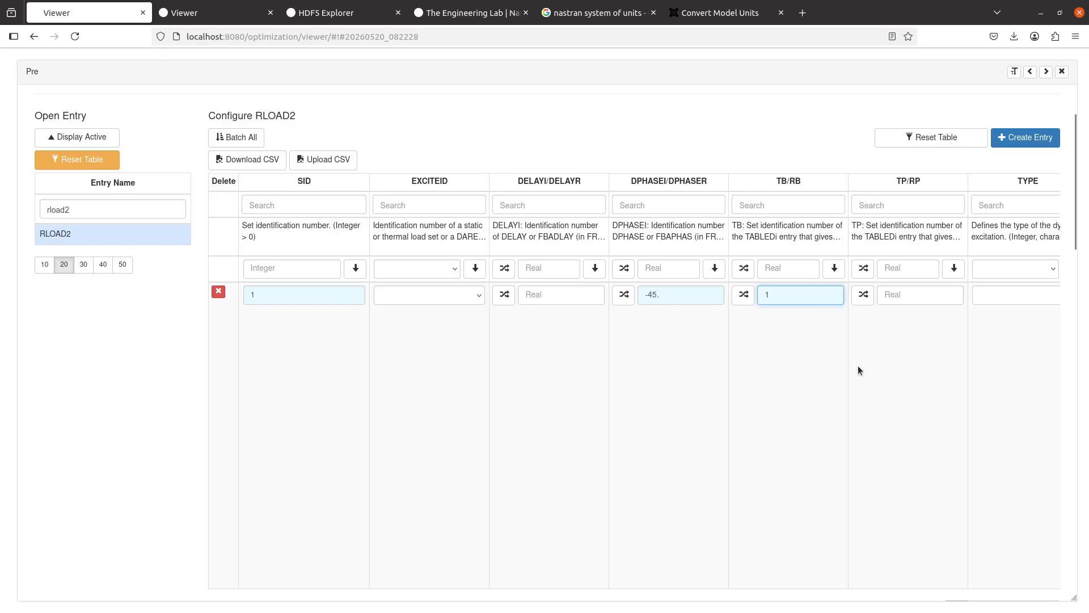
pyautogui.write('.')
# Step: Add a page after the current one in Xournal and handwrite an expression starting with B in red on it
pyautogui.hotkey('alt', 'Tab')
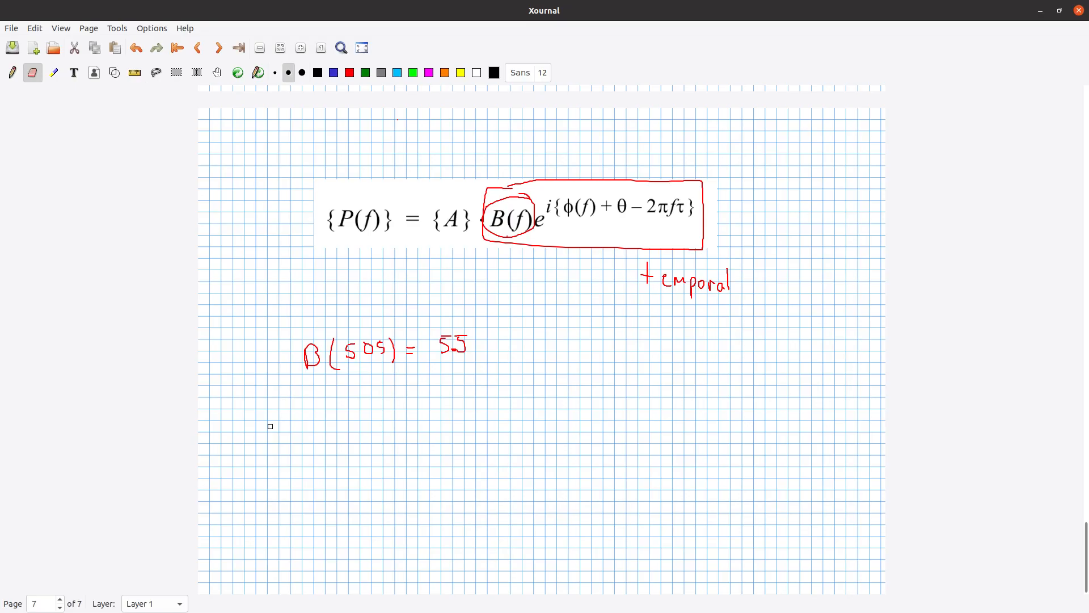
pyautogui.click(86, 30)
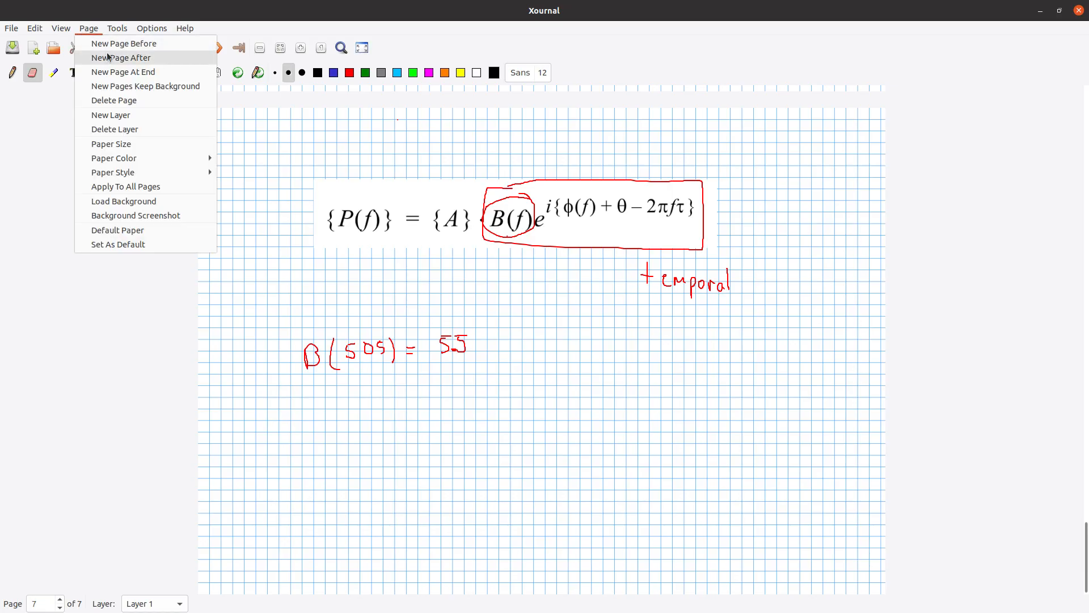
pyautogui.click(108, 57)
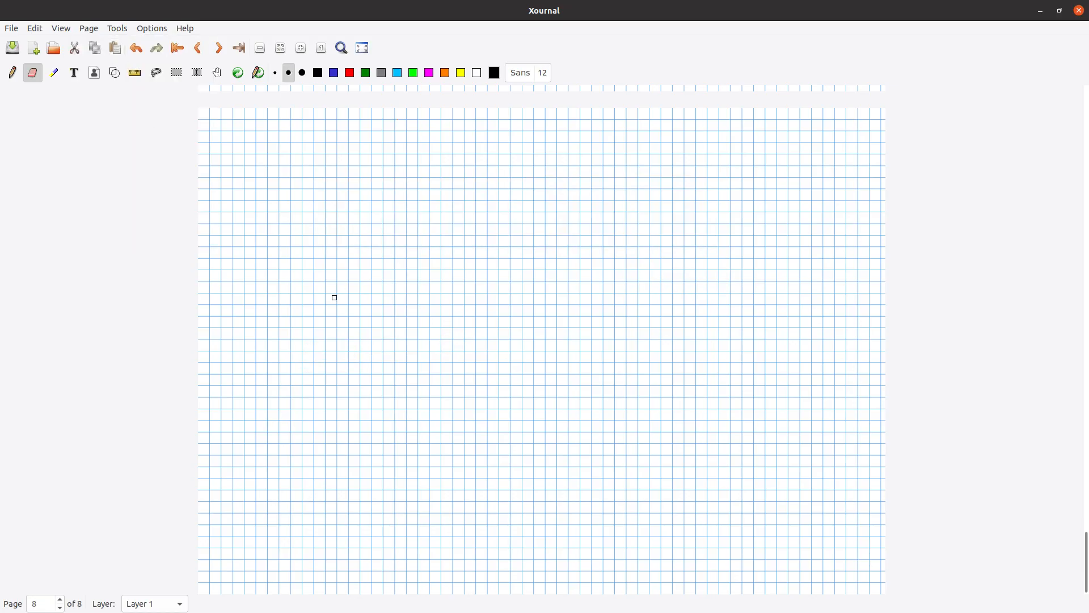
pyautogui.click(350, 72)
pyautogui.moveTo(319, 327)
pyautogui.mouseDown()
pyautogui.moveTo(327, 304)
pyautogui.moveTo(319, 337)
pyautogui.mouseUp()
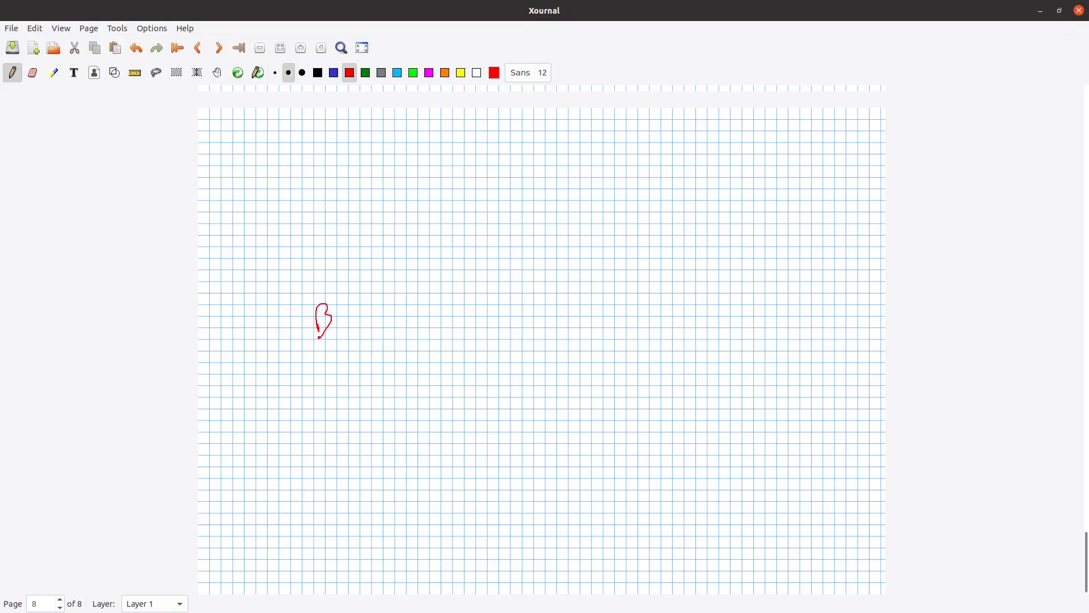
pyautogui.moveTo(351, 302)
pyautogui.mouseDown()
pyautogui.moveTo(359, 321)
pyautogui.moveTo(367, 313)
pyautogui.moveTo(381, 327)
pyautogui.moveTo(432, 310)
pyautogui.moveTo(455, 328)
pyautogui.moveTo(482, 325)
pyautogui.moveTo(480, 307)
pyautogui.mouseUp()
pyautogui.click(380, 319)
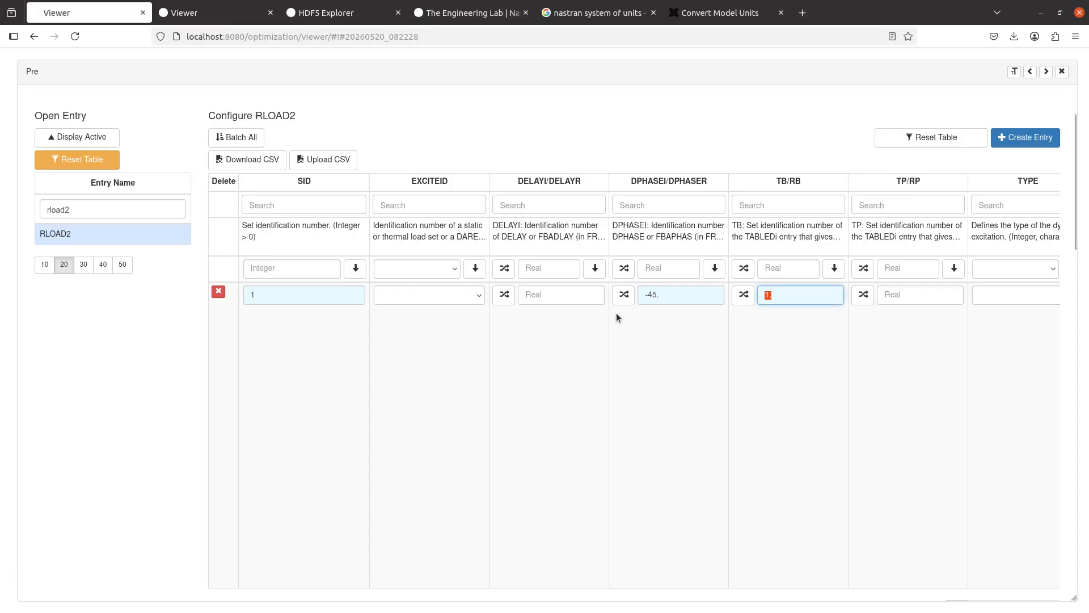
# Step: Switch TB/RB of the RLOAD2 entry to a table reference, choose TABLED1 - 1, and bring up the entry's plot
pyautogui.click(755, 299)
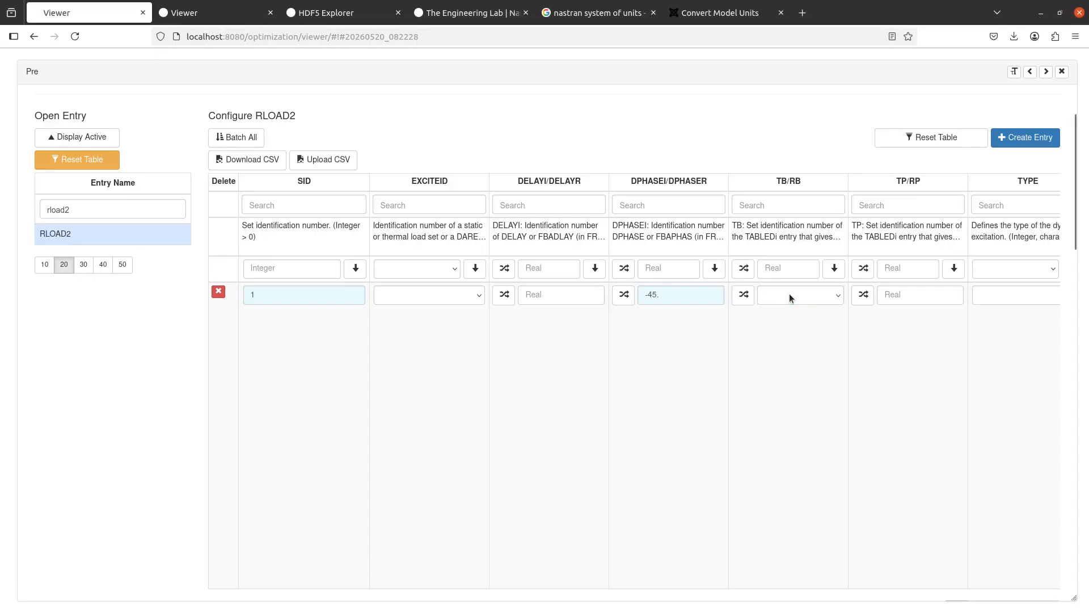
pyautogui.click(788, 294)
pyautogui.click(794, 343)
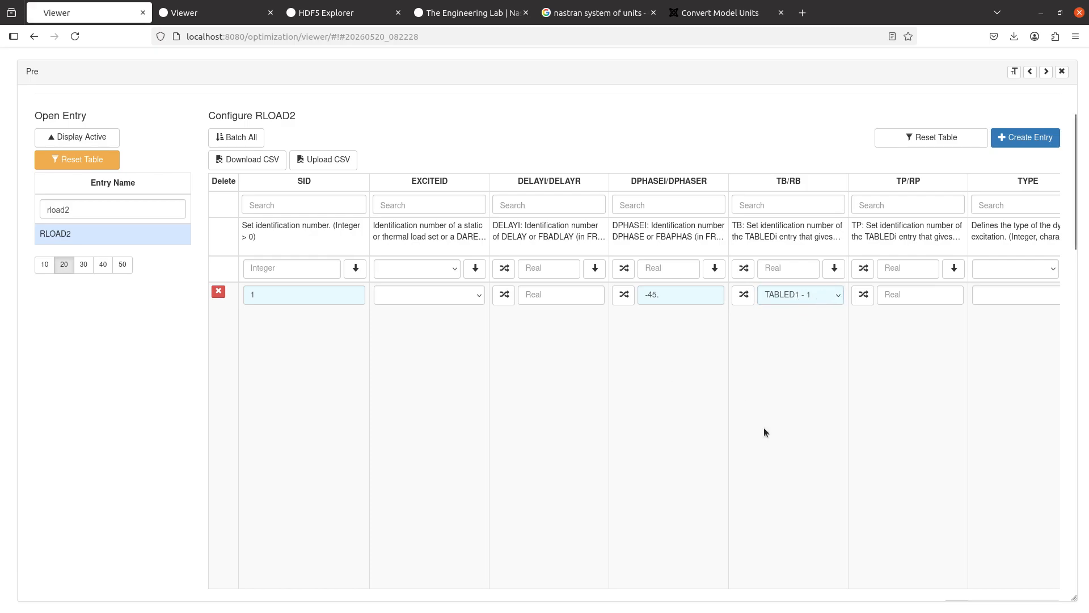
pyautogui.hscroll(6, 716, 406)
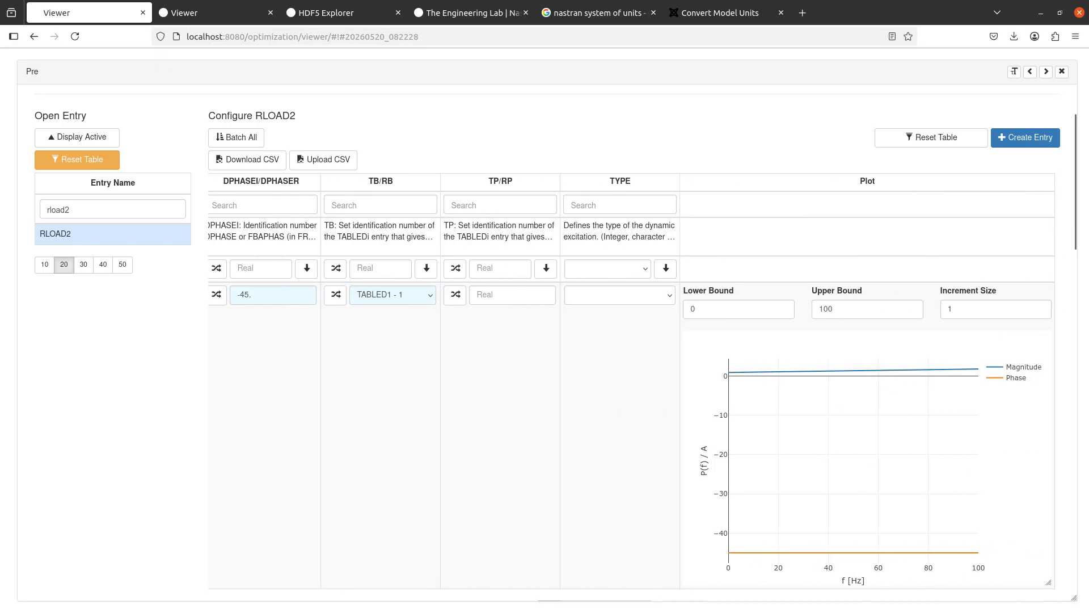
# Step: Switch to Xournal and handwrite "Magni" and "Phase" in red beside the excitation equation on page 7, circling "Magni"
pyautogui.hotkey('alt', 'Tab')
pyautogui.scroll(15, 594, 313)
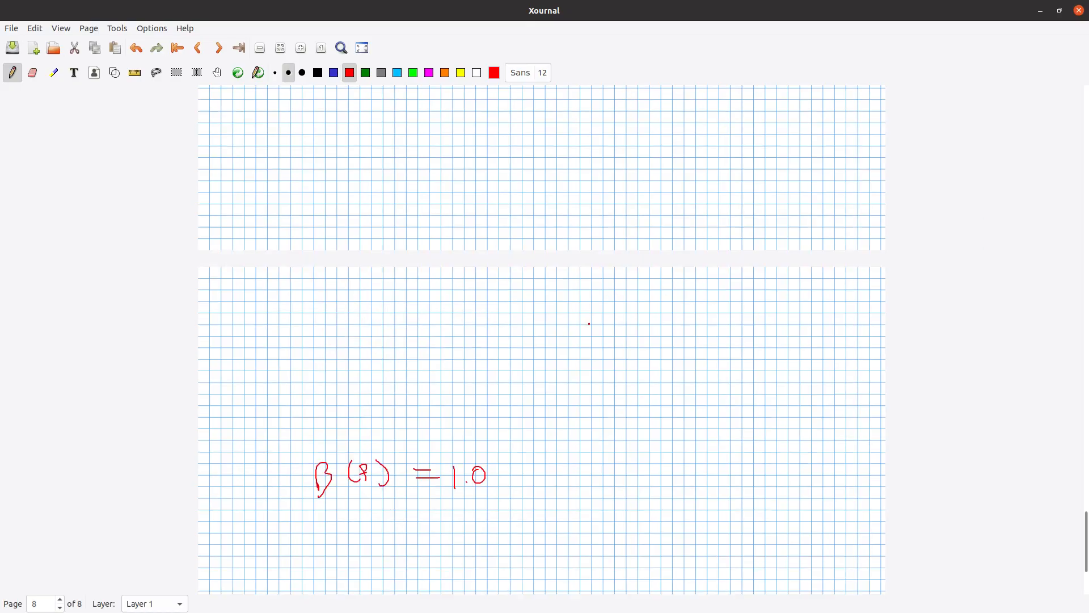
pyautogui.moveTo(654, 252)
pyautogui.mouseDown()
pyautogui.moveTo(482, 245)
pyautogui.moveTo(480, 310)
pyautogui.moveTo(584, 332)
pyautogui.moveTo(690, 332)
pyautogui.moveTo(703, 259)
pyautogui.moveTo(641, 250)
pyautogui.mouseUp()
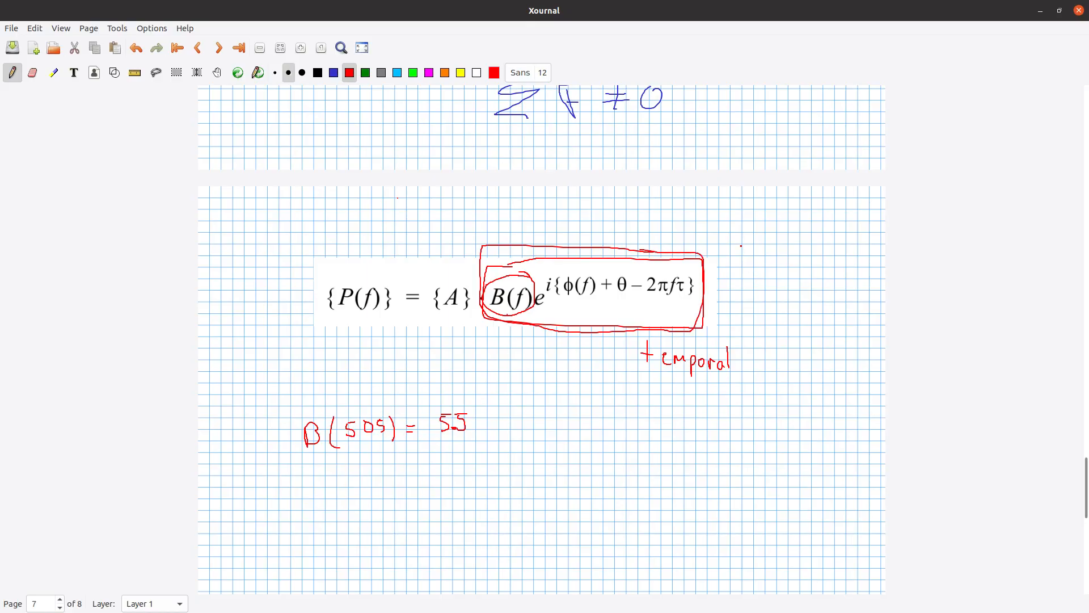
pyautogui.moveTo(723, 271)
pyautogui.mouseDown()
pyautogui.moveTo(723, 254)
pyautogui.moveTo(739, 270)
pyautogui.moveTo(752, 260)
pyautogui.moveTo(766, 280)
pyautogui.moveTo(782, 262)
pyautogui.moveTo(785, 271)
pyautogui.mouseUp()
pyautogui.moveTo(790, 264); pyautogui.dragTo(790, 271)
pyautogui.moveTo(726, 292); pyautogui.dragTo(730, 319)
pyautogui.moveTo(727, 294)
pyautogui.mouseDown()
pyautogui.moveTo(732, 308)
pyautogui.moveTo(796, 309)
pyautogui.mouseUp()
pyautogui.click(771, 312)
pyautogui.click(738, 237)
pyautogui.moveTo(742, 233)
pyautogui.mouseDown()
pyautogui.moveTo(786, 234)
pyautogui.moveTo(785, 288)
pyautogui.moveTo(772, 233)
pyautogui.mouseUp()
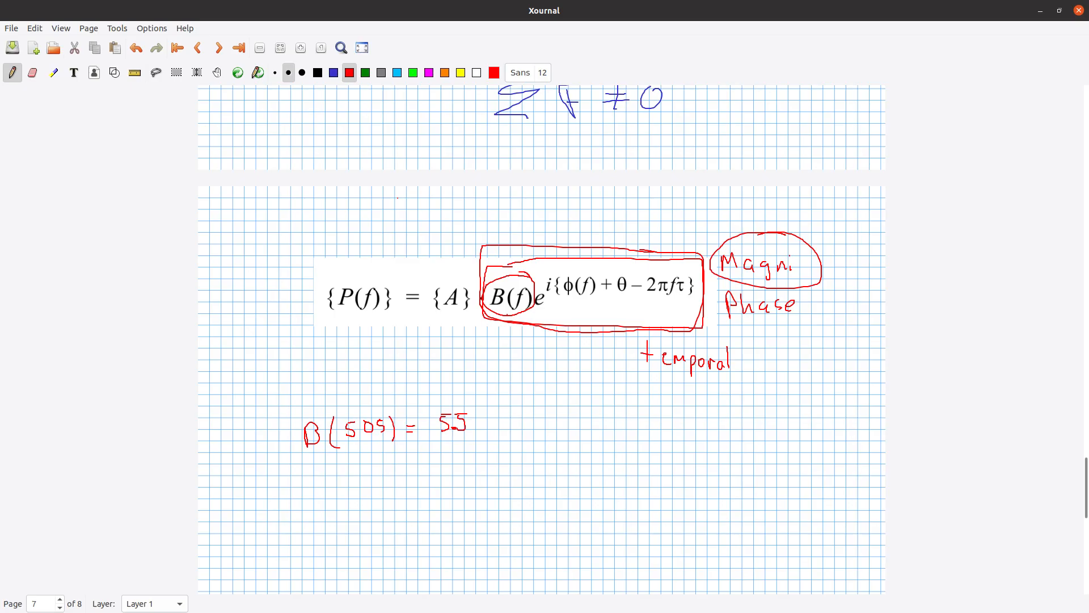
# Step: Switch back to the SOL 200 Web App, hide the Phase curve in the RLOAD2 plot, and compare the Magnitude curve with the TABLED1 plot
pyautogui.hotkey('alt', 'Tab')
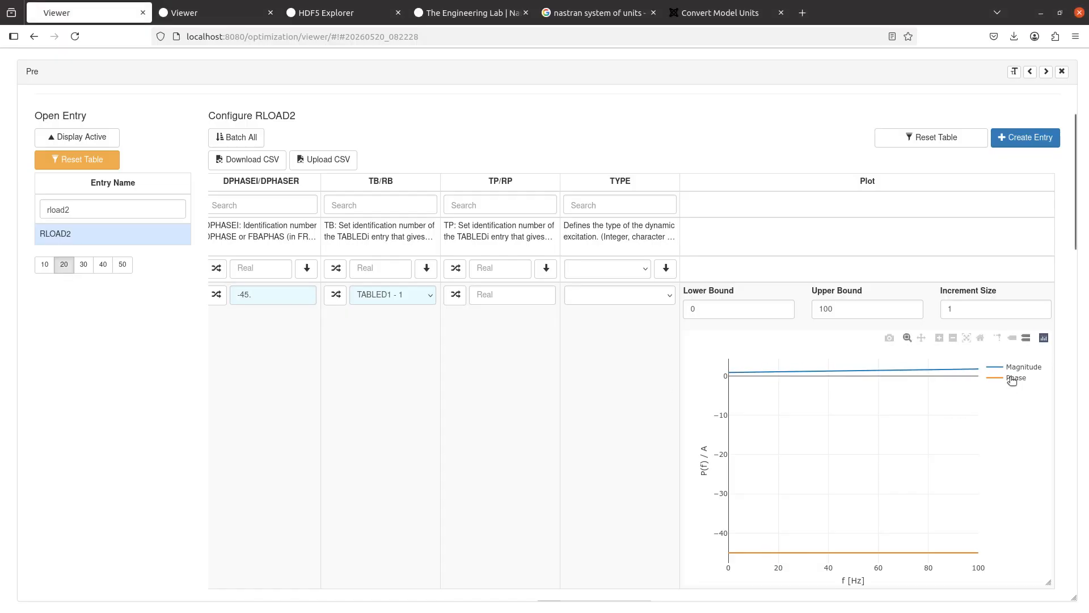
pyautogui.click(1013, 379)
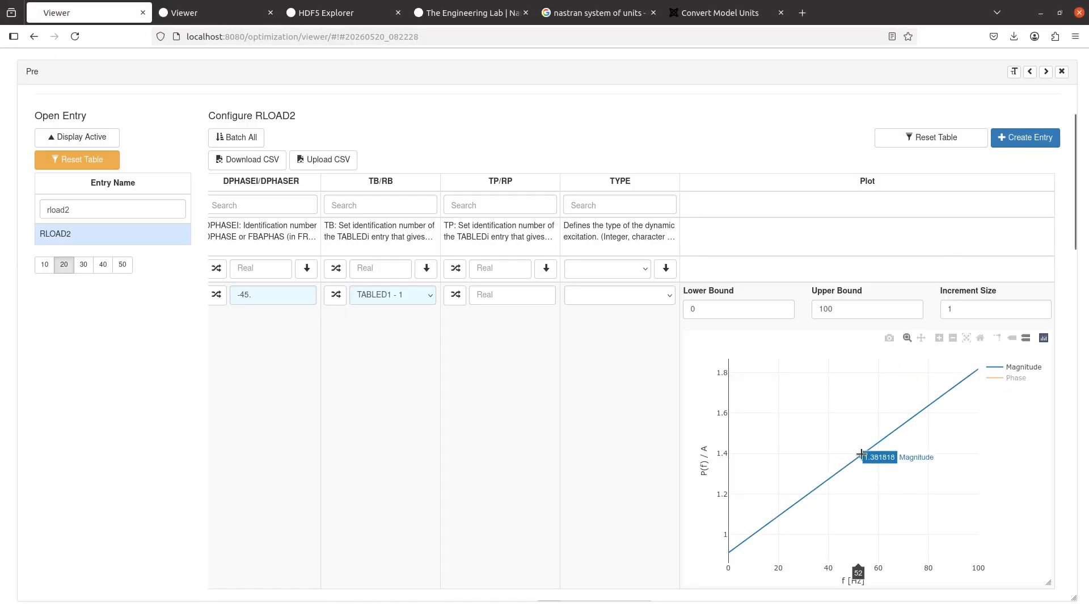
pyautogui.scroll(-5, 507, 387)
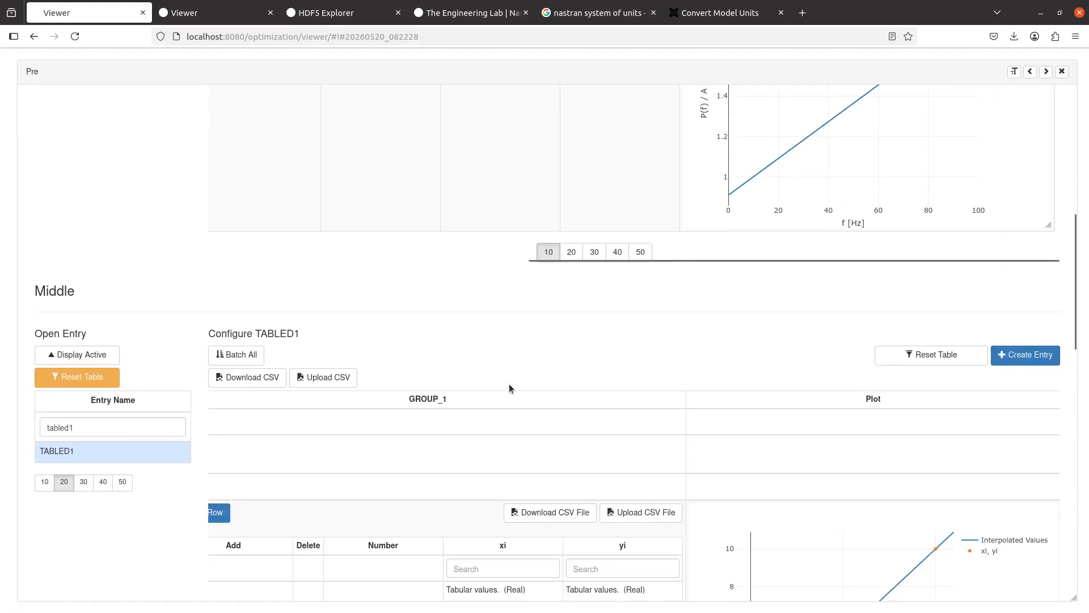
pyautogui.scroll(-5, 508, 384)
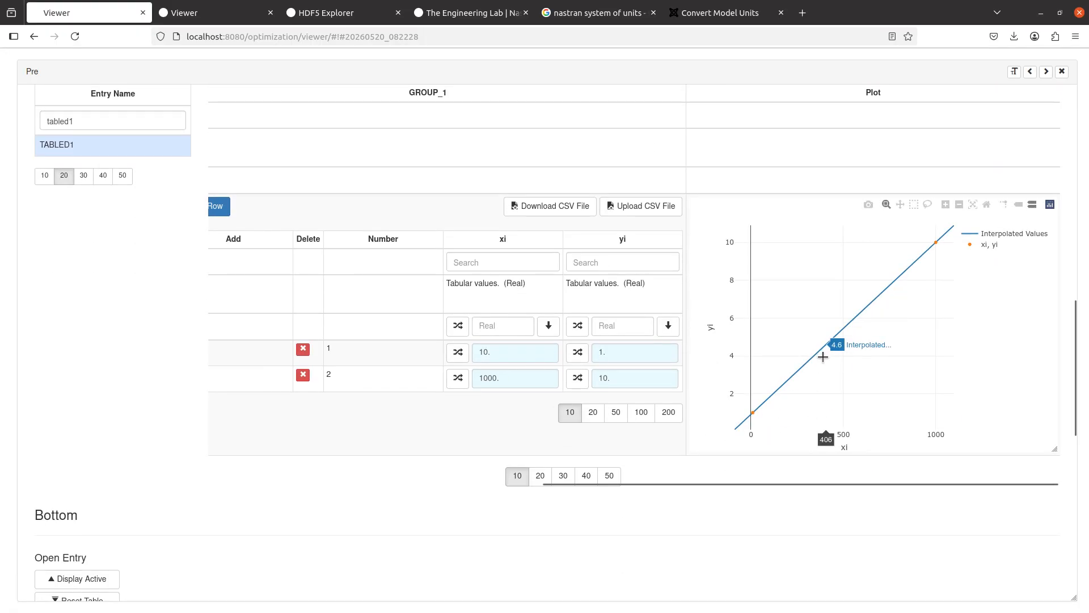
pyautogui.scroll(10, 750, 401)
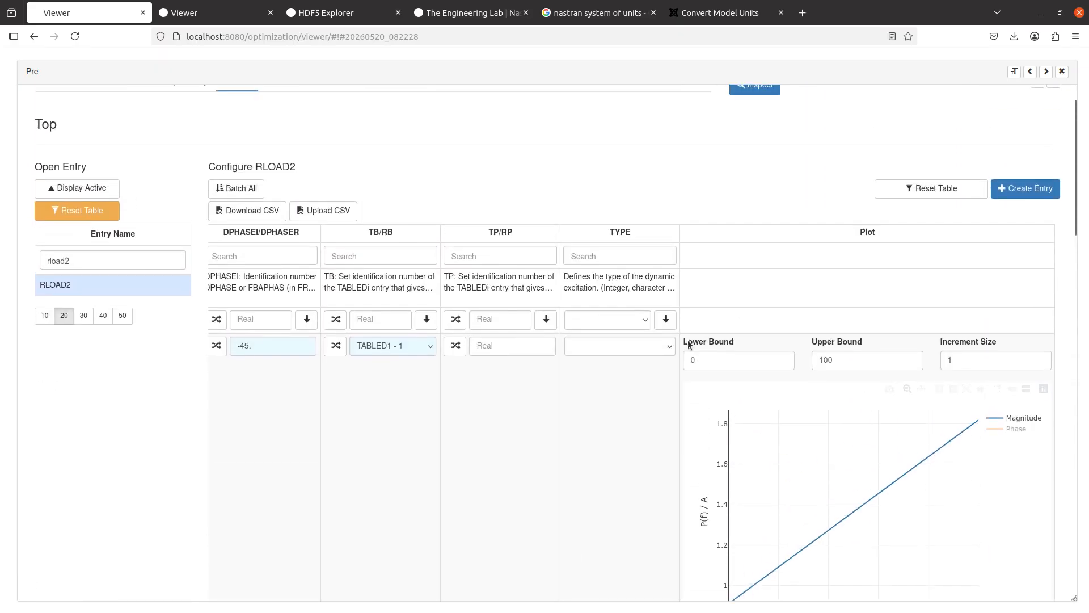
# Step: Set the RLOAD2 plot's lower bound to 20 and upper bound to 1000
pyautogui.doubleClick(684, 360)
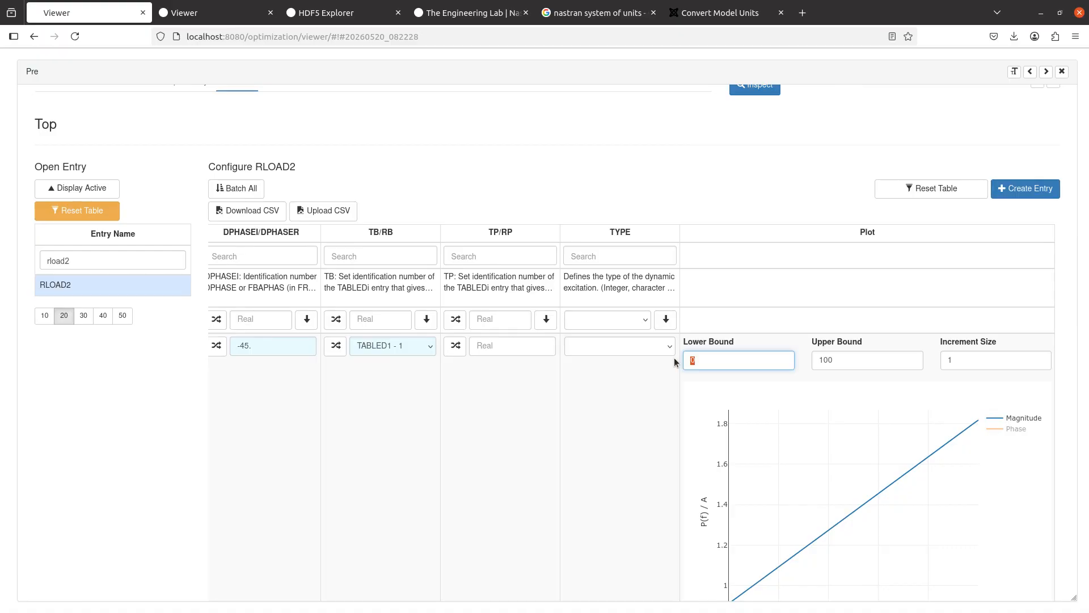
pyautogui.write('20')
pyautogui.press('Tab')
pyautogui.write('1000')
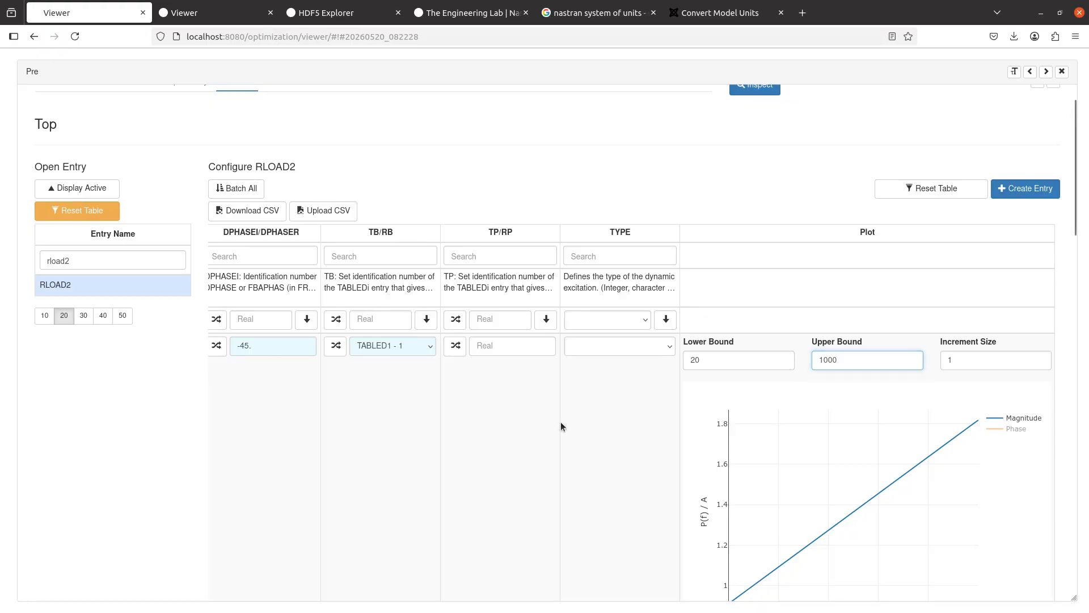
# Step: List the active entries and open FREQ1 to examine its forcing frequency range
pyautogui.scroll(2, 560, 421)
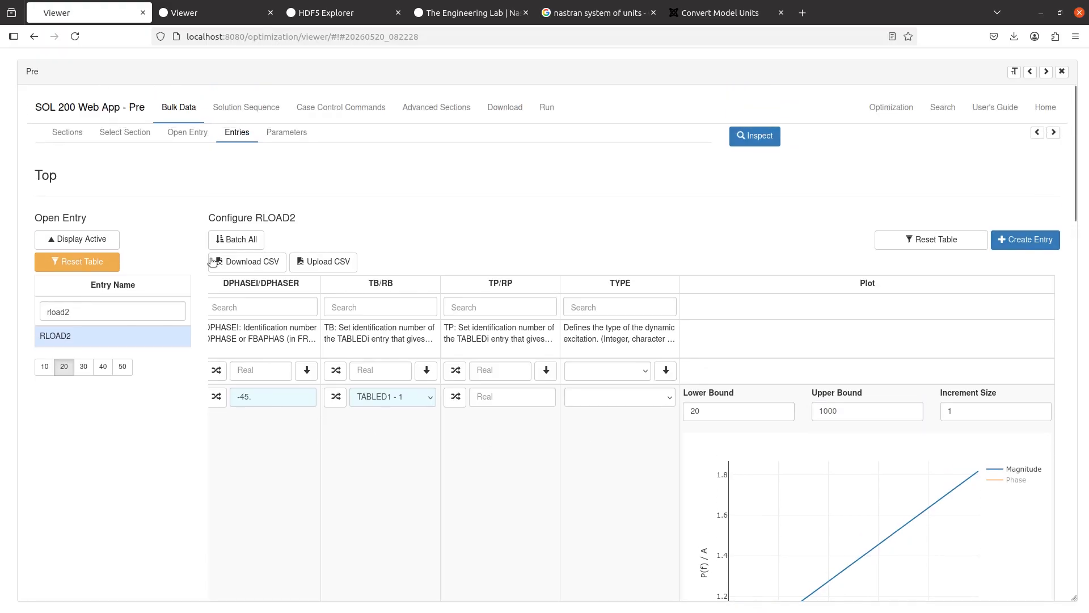
pyautogui.click(100, 243)
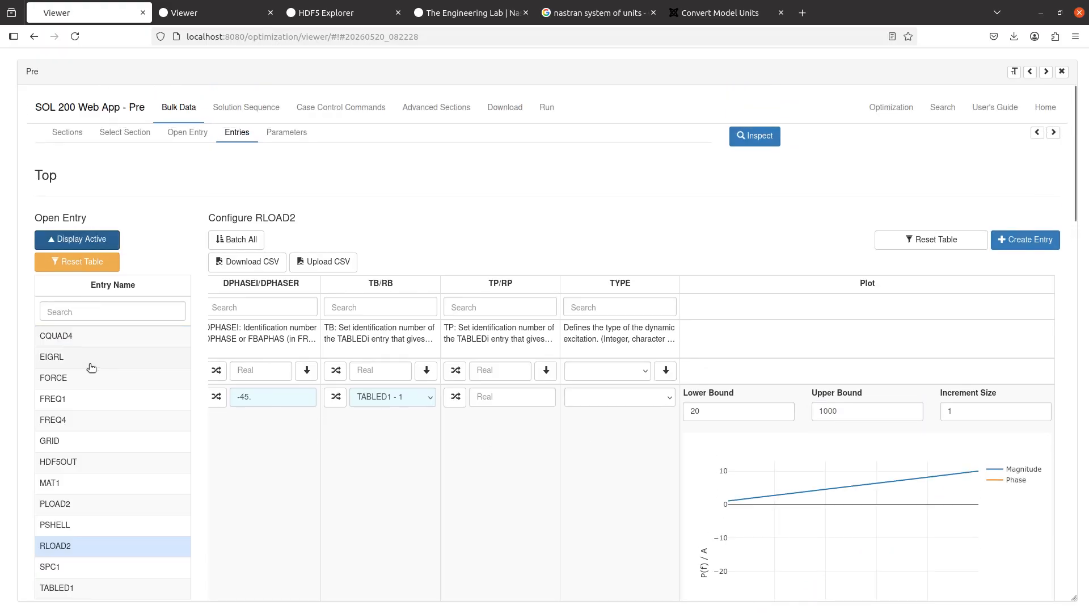
pyautogui.click(92, 365)
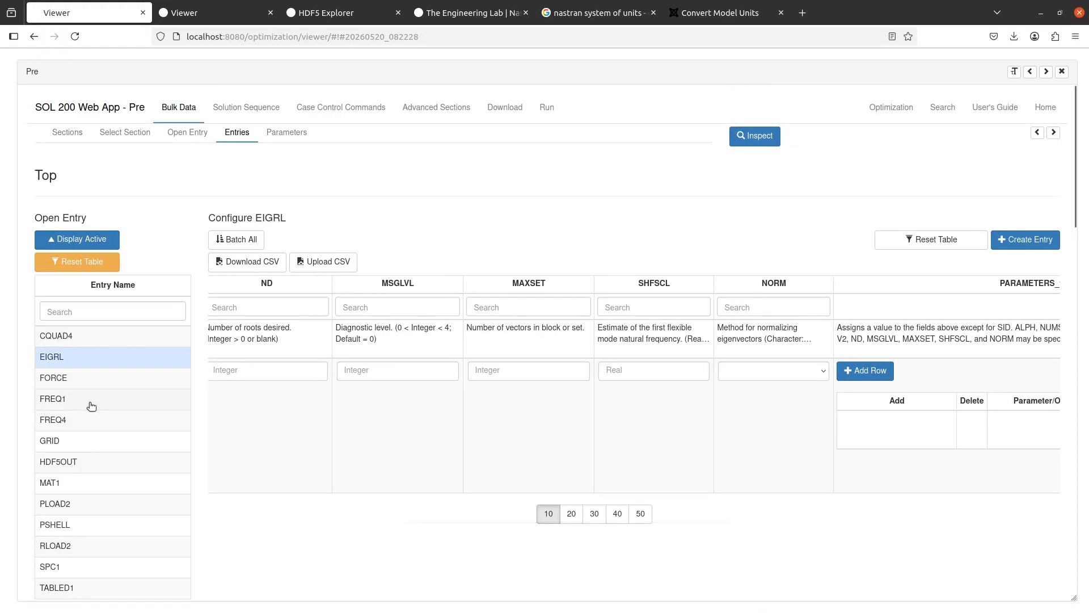
pyautogui.click(90, 399)
pyautogui.scroll(-3, 479, 420)
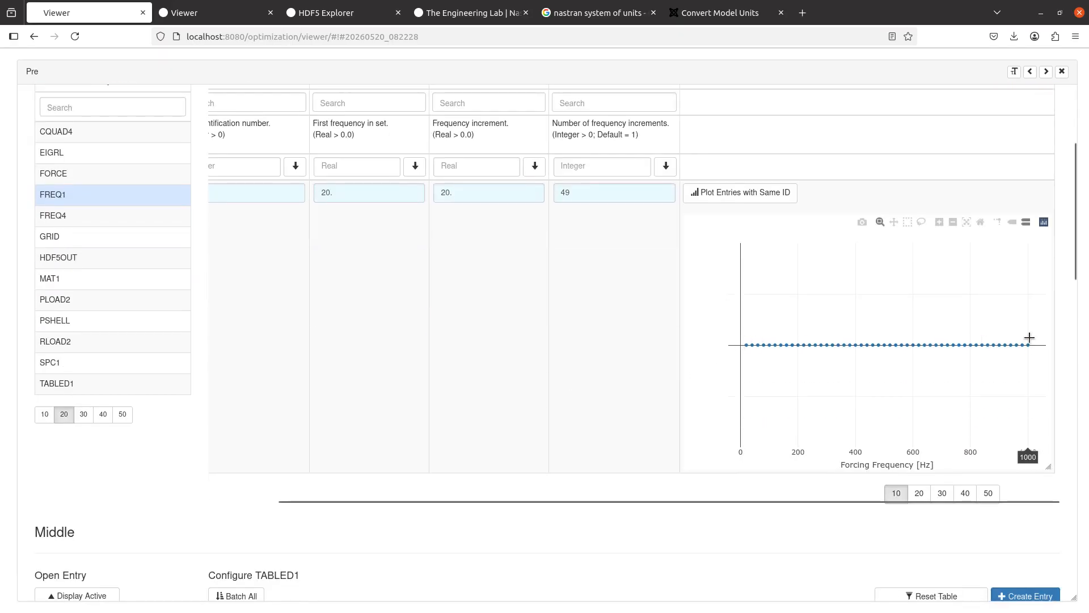
pyautogui.scroll(2, 220, 278)
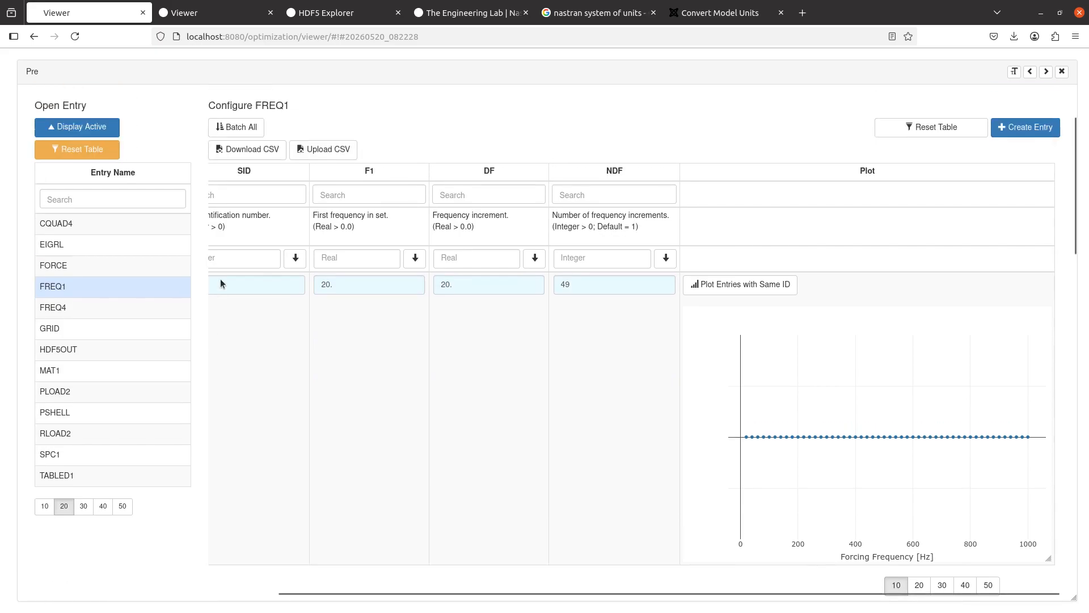
# Step: Reopen the RLOAD2 entry and hide the Phase curve in its plot to inspect the magnitude over frequency
pyautogui.click(78, 446)
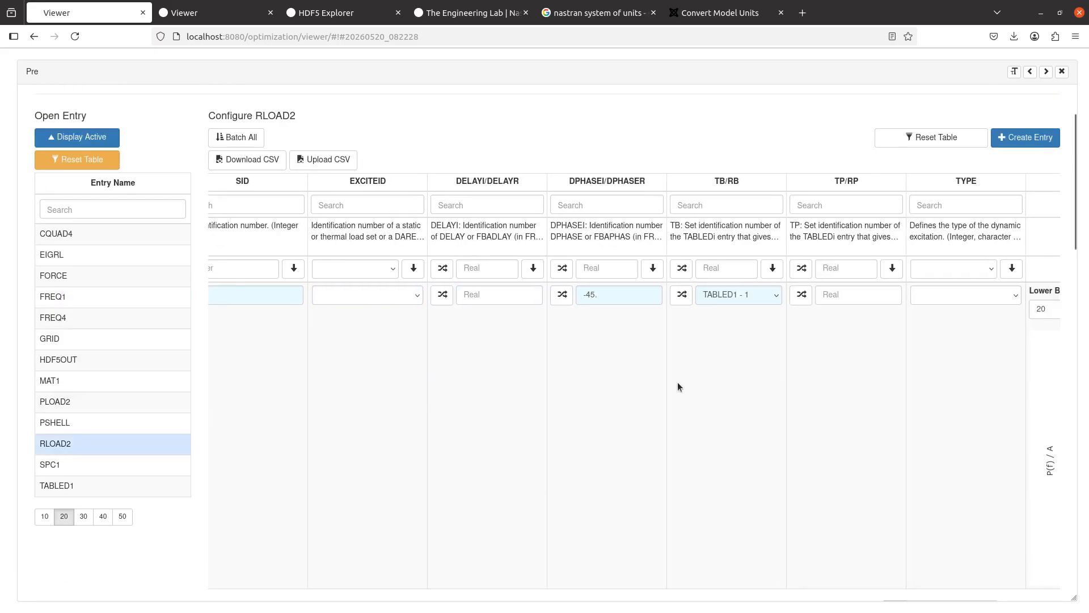
pyautogui.hscroll(5, 678, 379)
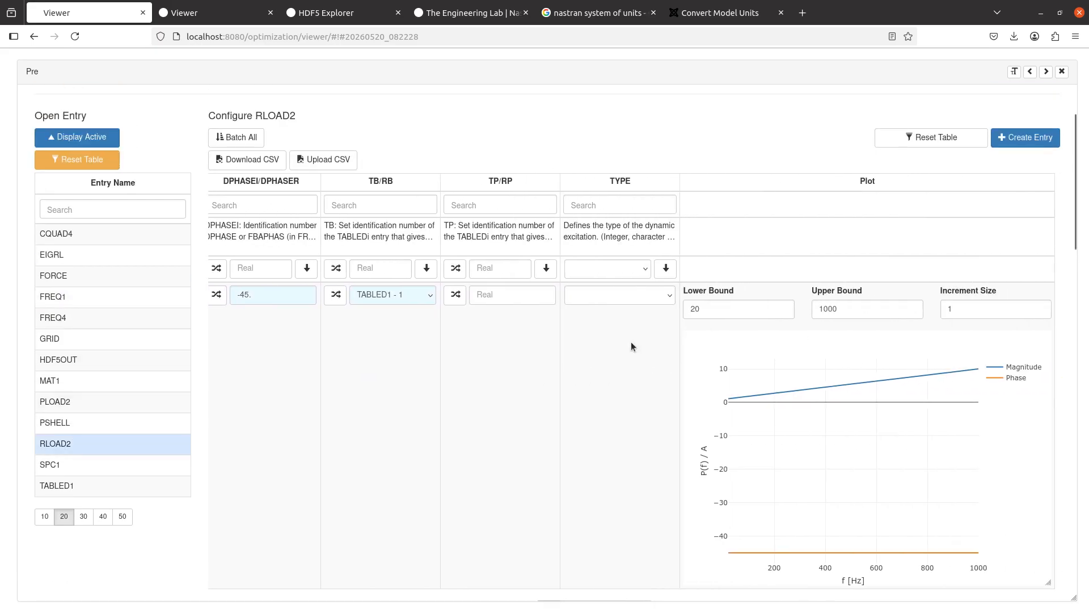
pyautogui.click(1013, 376)
pyautogui.doubleClick(749, 309)
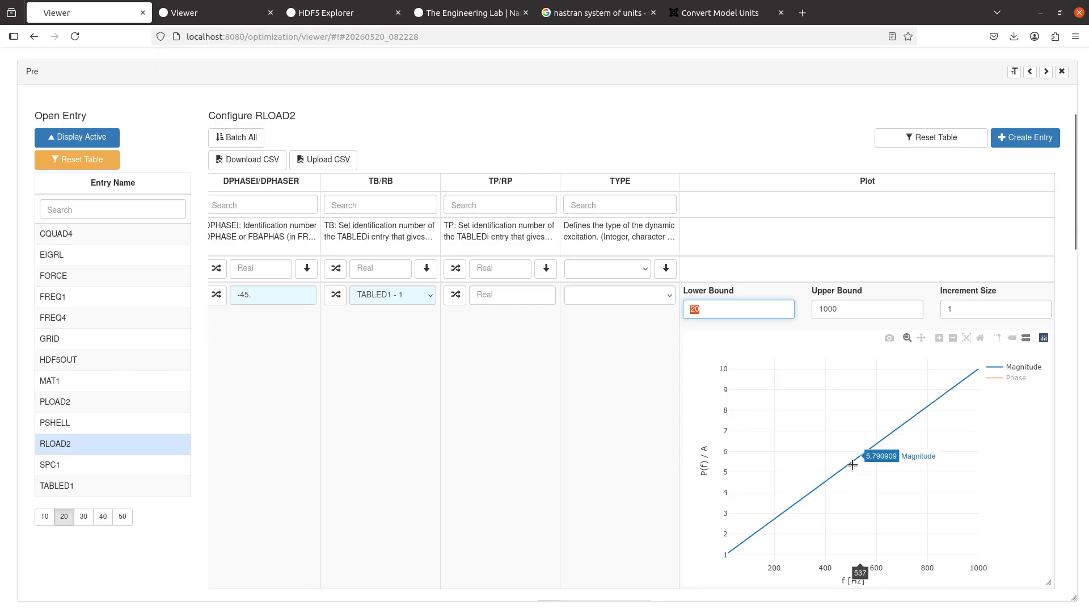
# Step: In Xournal, handwrite "f = 505 Hz" above the B(505) note, then circle B(f) and the equation's whole temporal term in red
pyautogui.hotkey('alt', 'Tab')
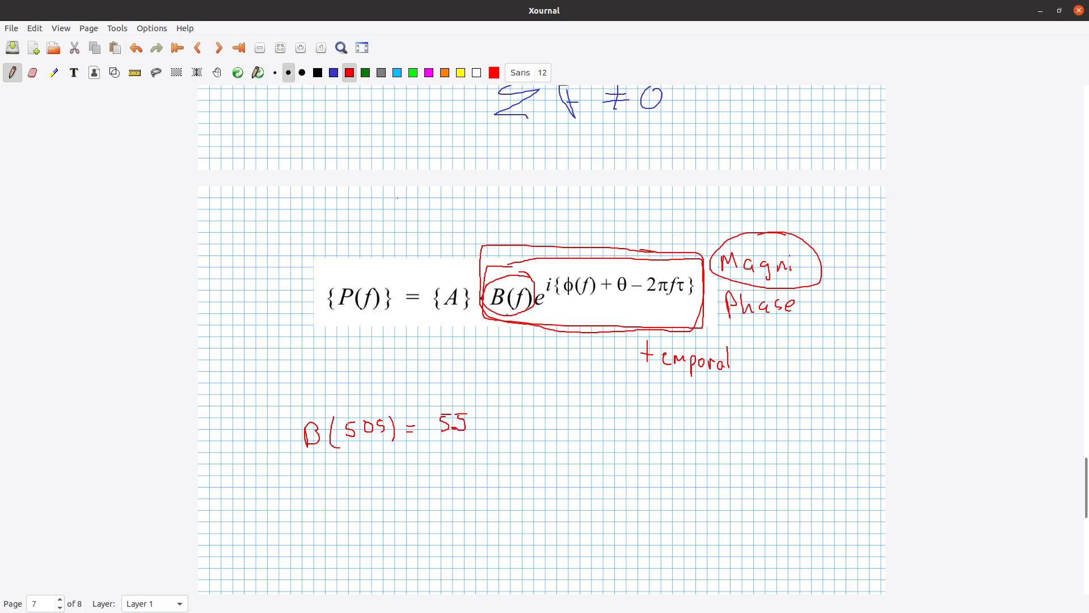
pyautogui.moveTo(247, 372); pyautogui.dragTo(245, 396)
pyautogui.moveTo(512, 276)
pyautogui.mouseDown()
pyautogui.moveTo(491, 316)
pyautogui.moveTo(531, 293)
pyautogui.mouseUp()
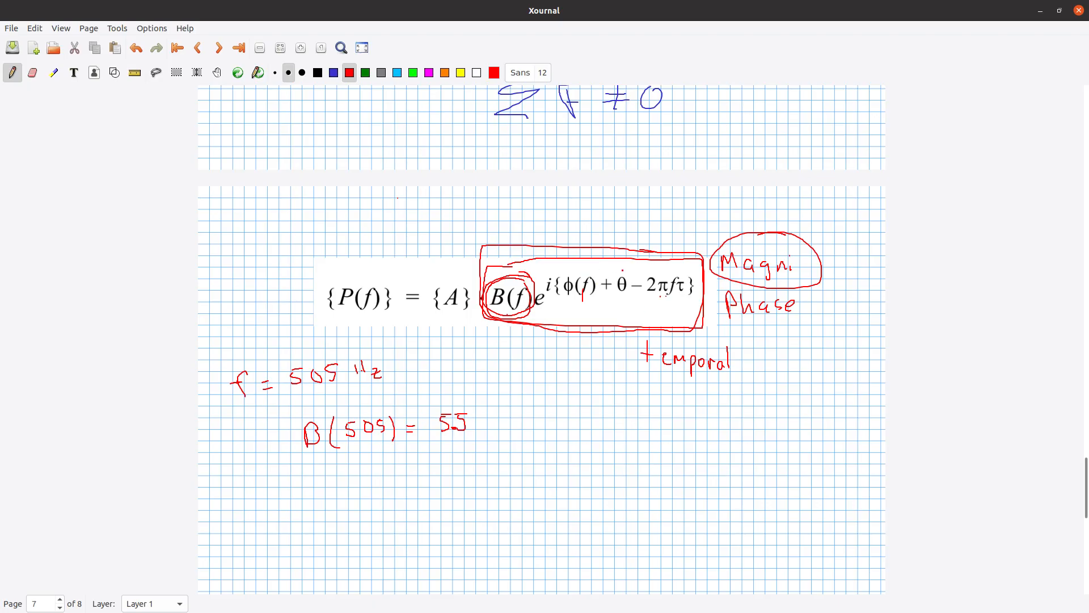
pyautogui.moveTo(636, 255)
pyautogui.mouseDown()
pyautogui.moveTo(672, 321)
pyautogui.moveTo(694, 261)
pyautogui.mouseUp()
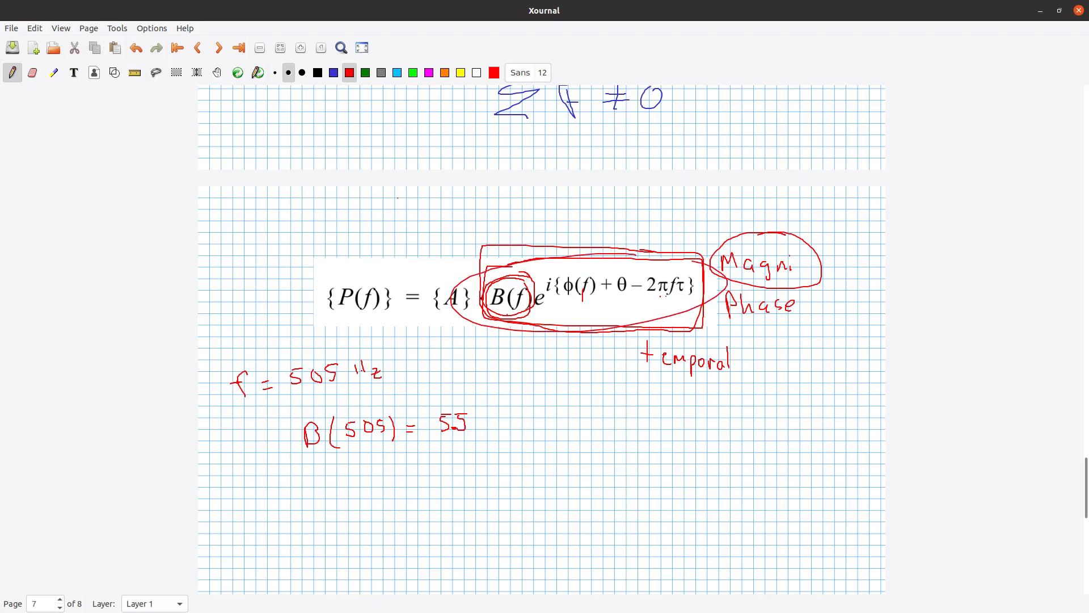
# Step: Return to the SOL 200 Web App and look at the SID and EXCITEID columns of the RLOAD2 entry
pyautogui.hotkey('alt', 'Tab')
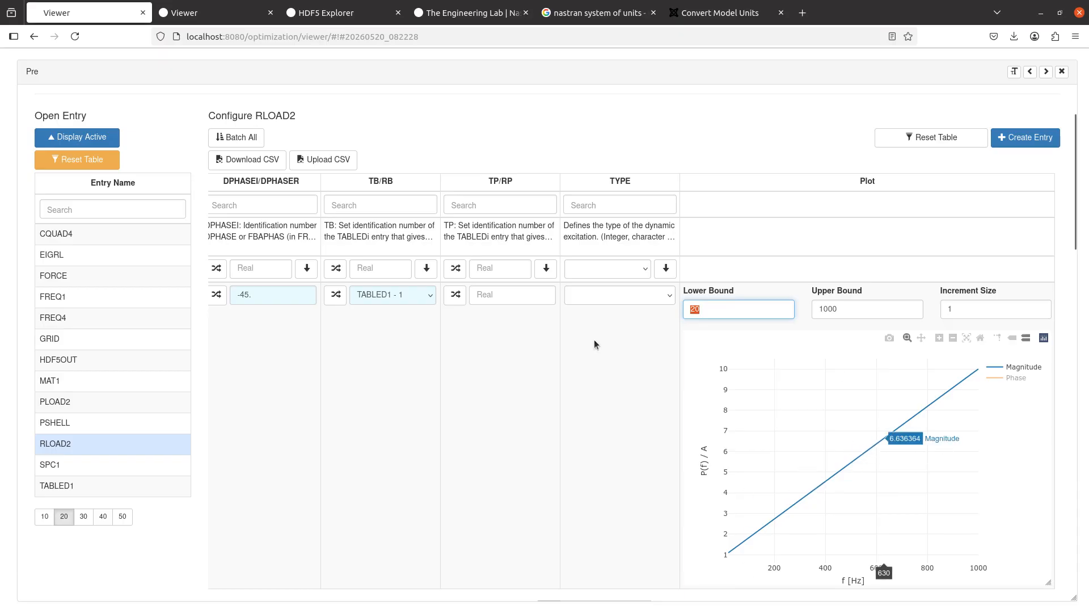
pyautogui.click(463, 381)
pyautogui.scroll(-3, 463, 381)
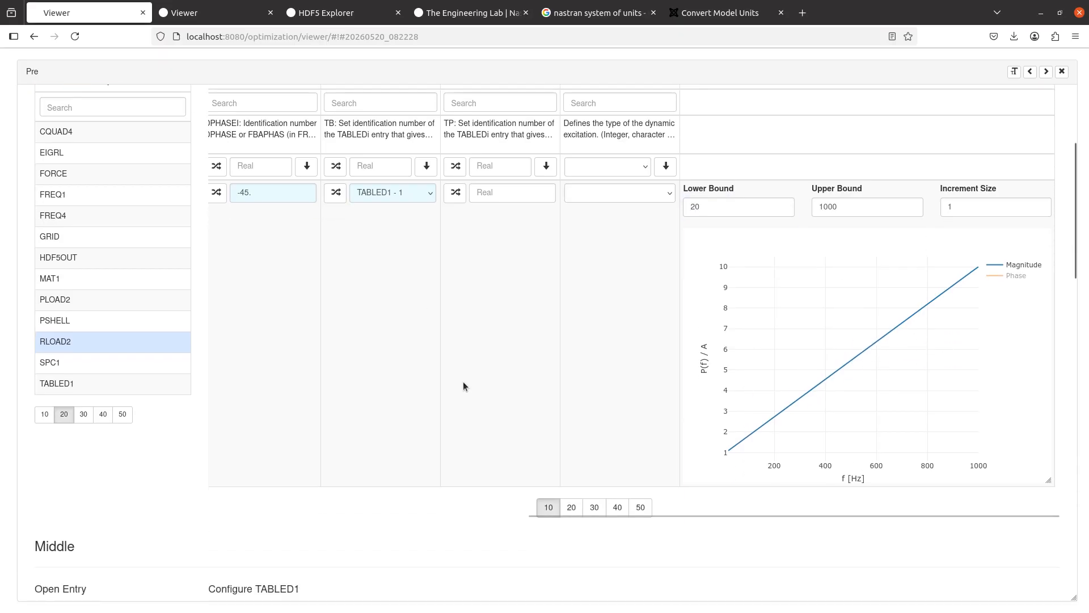
pyautogui.hscroll(-4, 553, 295)
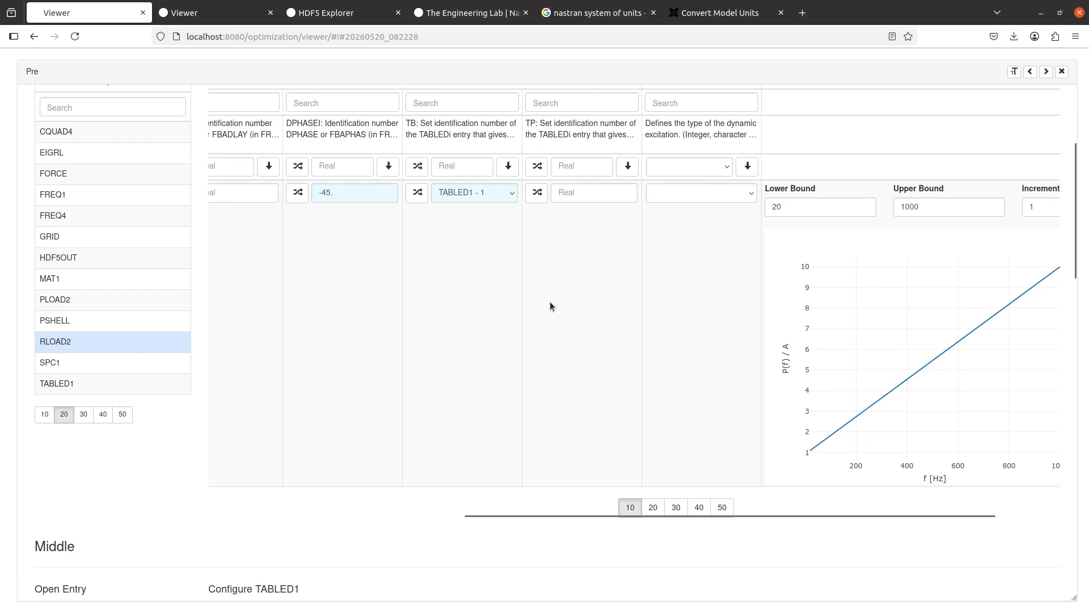
pyautogui.hscroll(-4, 539, 294)
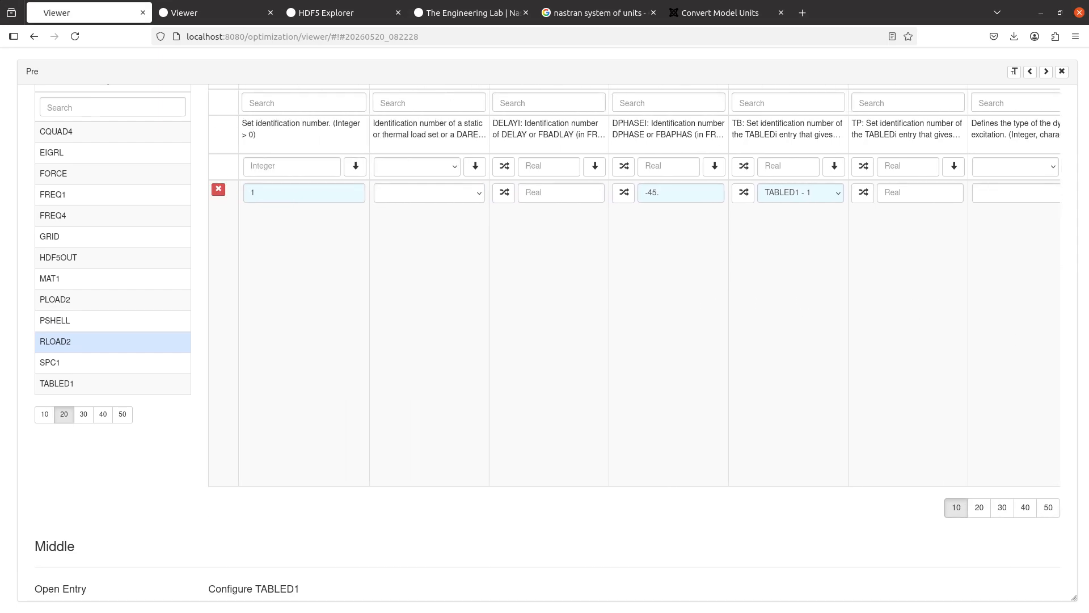
# Step: In Xournal, erase the red marks around the excitation equation, then outline its temporal term and mark {A} in red
pyautogui.hotkey('alt', 'Tab')
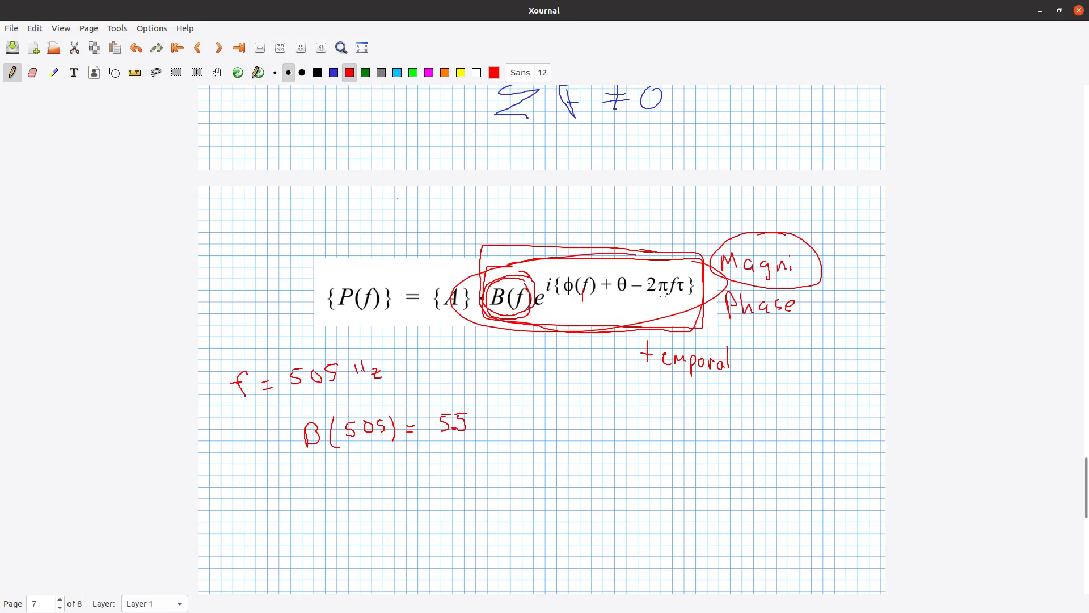
pyautogui.click(32, 73)
pyautogui.moveTo(601, 245)
pyautogui.mouseDown()
pyautogui.moveTo(709, 266)
pyautogui.moveTo(746, 335)
pyautogui.moveTo(741, 245)
pyautogui.moveTo(754, 271)
pyautogui.moveTo(792, 262)
pyautogui.moveTo(772, 294)
pyautogui.mouseUp()
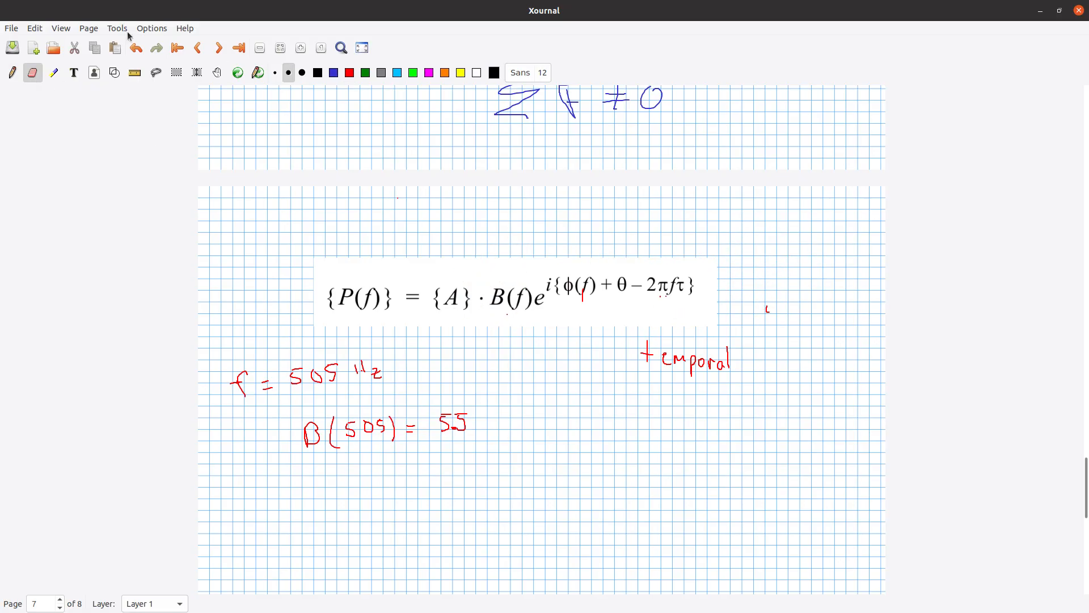
pyautogui.click(349, 76)
pyautogui.moveTo(576, 257)
pyautogui.mouseDown()
pyautogui.moveTo(495, 272)
pyautogui.moveTo(556, 328)
pyautogui.moveTo(741, 286)
pyautogui.moveTo(577, 258)
pyautogui.mouseUp()
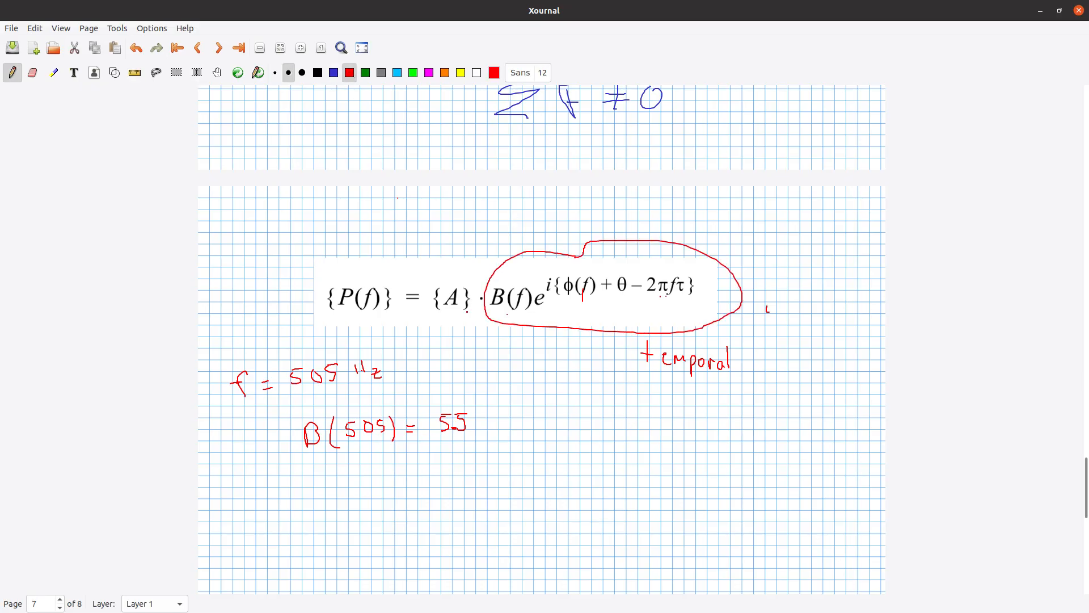
pyautogui.moveTo(468, 273)
pyautogui.mouseDown()
pyautogui.moveTo(441, 314)
pyautogui.moveTo(456, 277)
pyautogui.mouseUp()
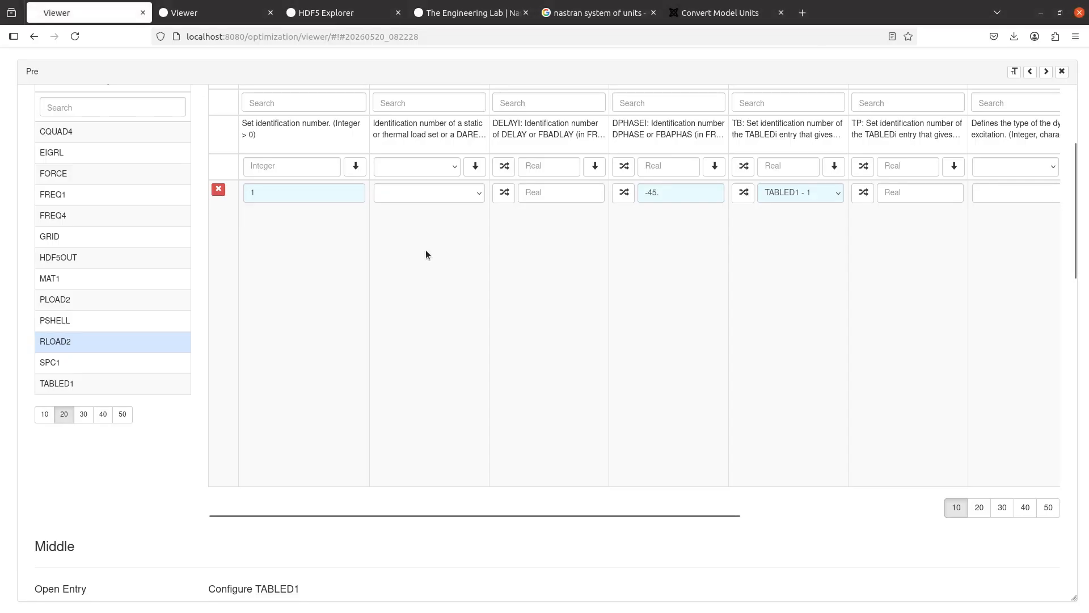
# Step: Back in the SOL 200 Web App, set EXCITEID of the RLOAD2 entry with SID 1 to FORCE - 1
pyautogui.scroll(3, 425, 254)
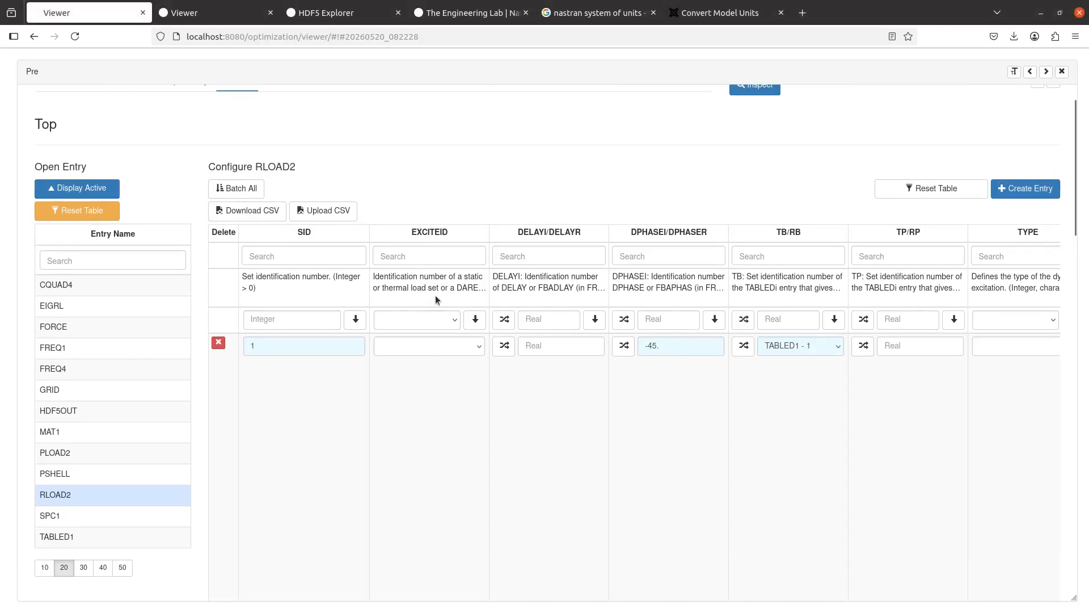
pyautogui.click(434, 346)
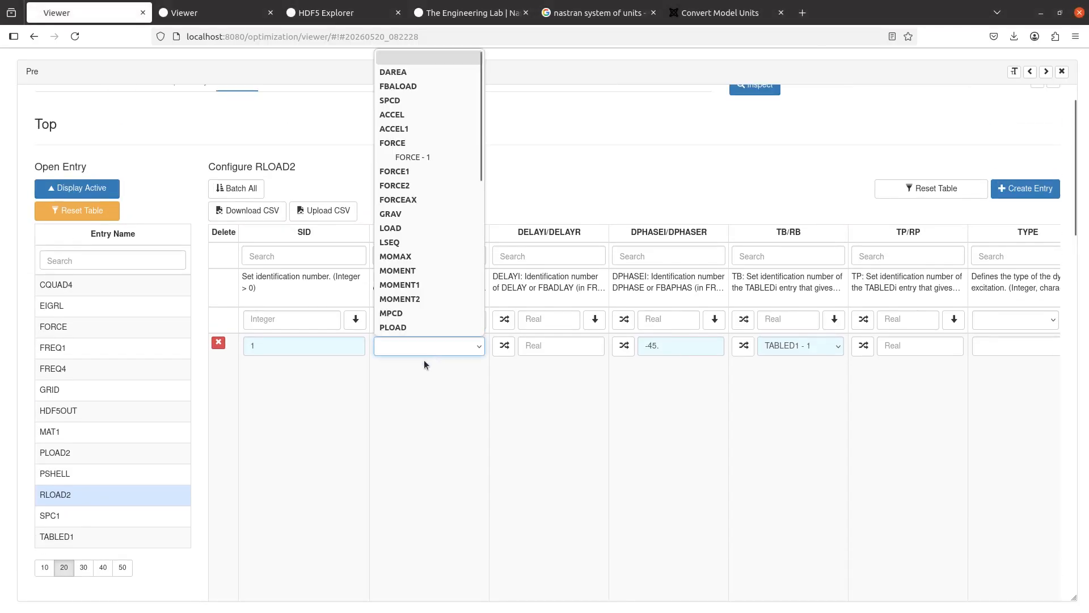
pyautogui.click(420, 158)
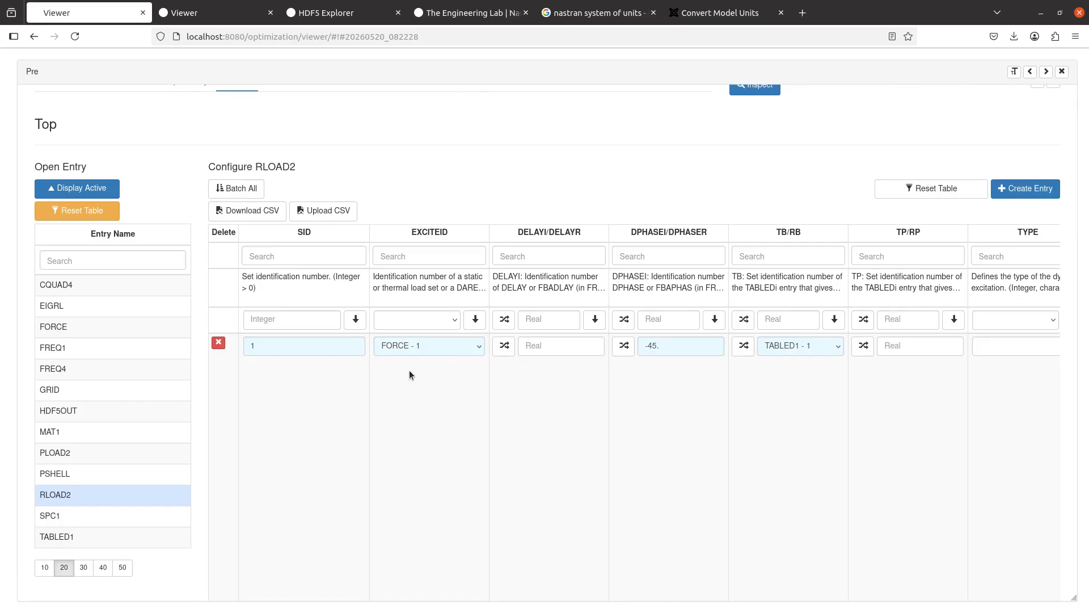
# Step: Create a second RLOAD2 entry and set its EXCITEID to PLOAD2 - 2
pyautogui.click(1033, 195)
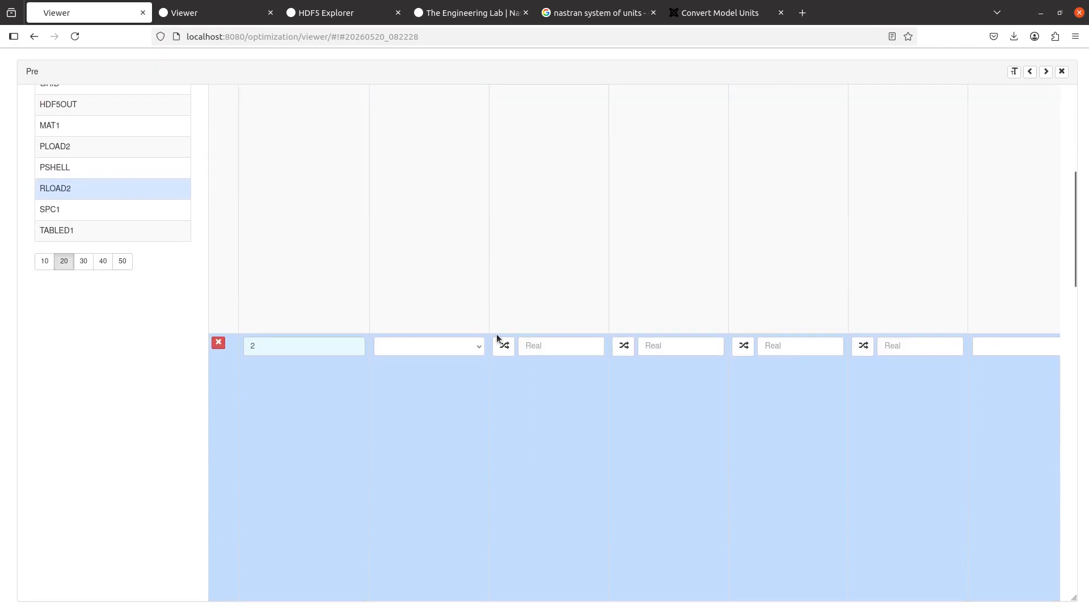
pyautogui.click(434, 352)
pyautogui.scroll(-5, 420, 175)
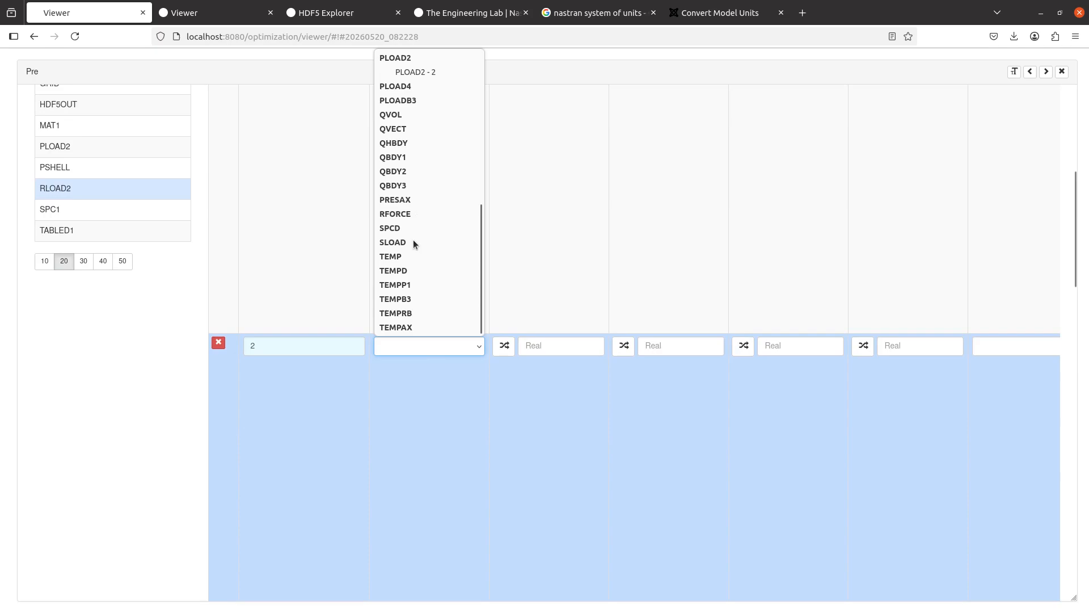
pyautogui.click(428, 71)
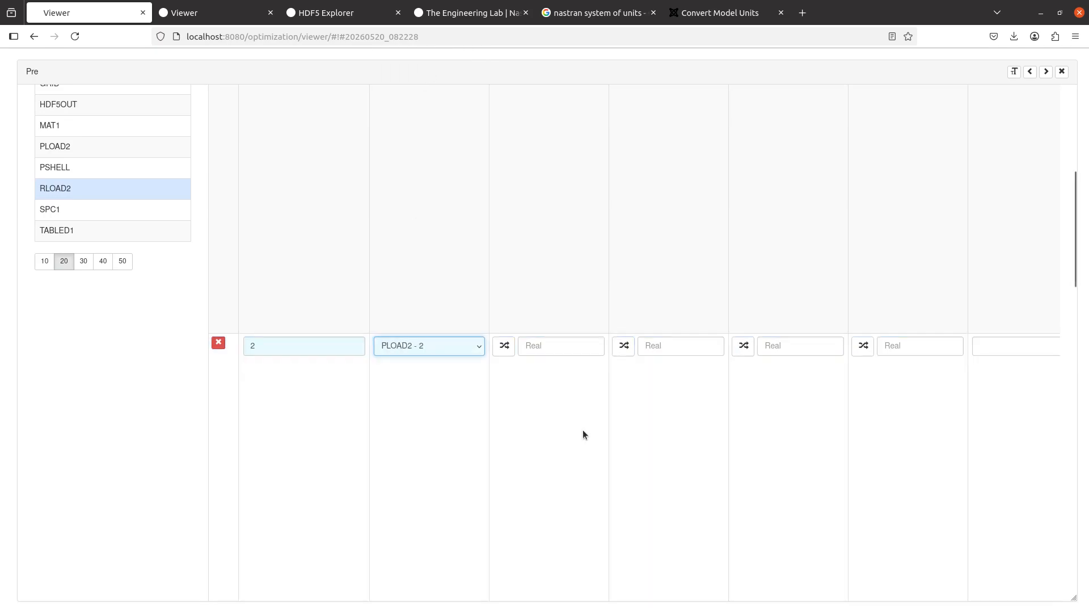
# Step: Set TB of the RLOAD2 entry with SID 2 to TABLED1 - 1 and view its plot
pyautogui.scroll(5, 583, 430)
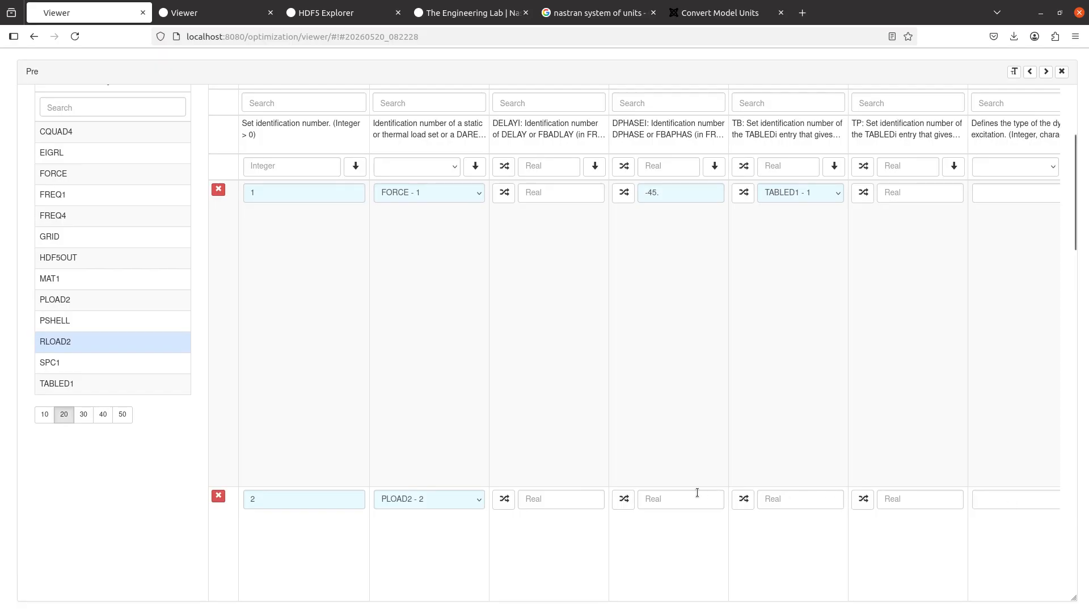
pyautogui.click(743, 499)
pyautogui.click(786, 499)
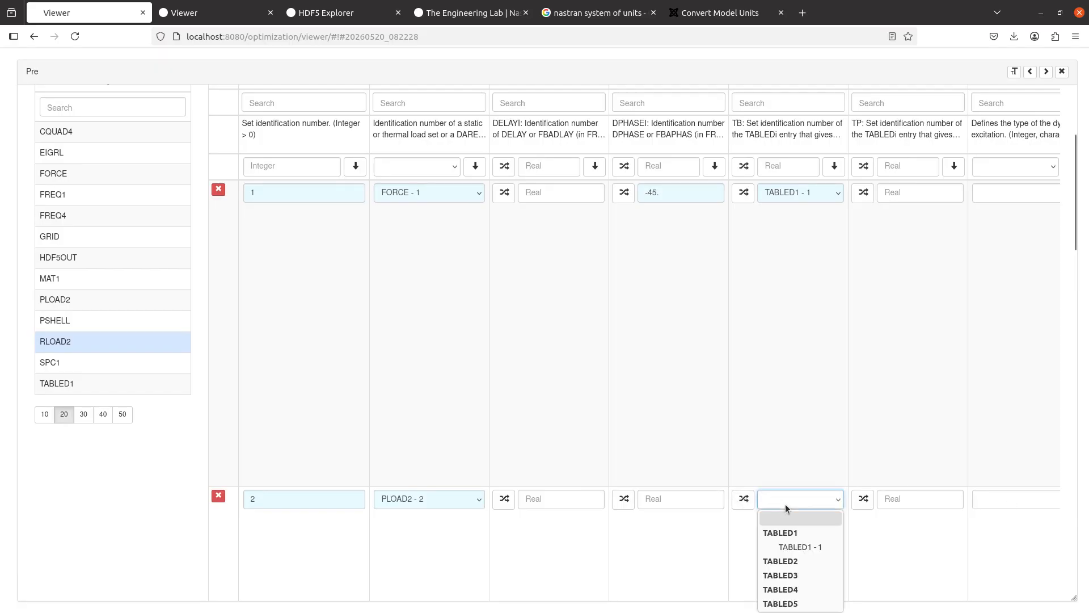
pyautogui.click(788, 548)
pyautogui.hscroll(5, 695, 523)
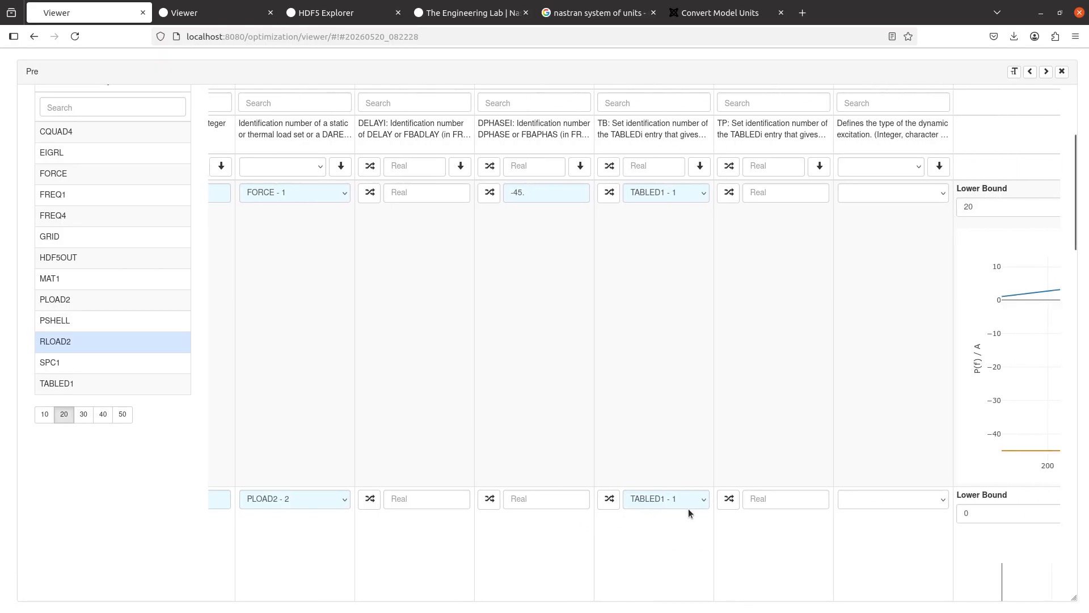
pyautogui.hscroll(3, 687, 503)
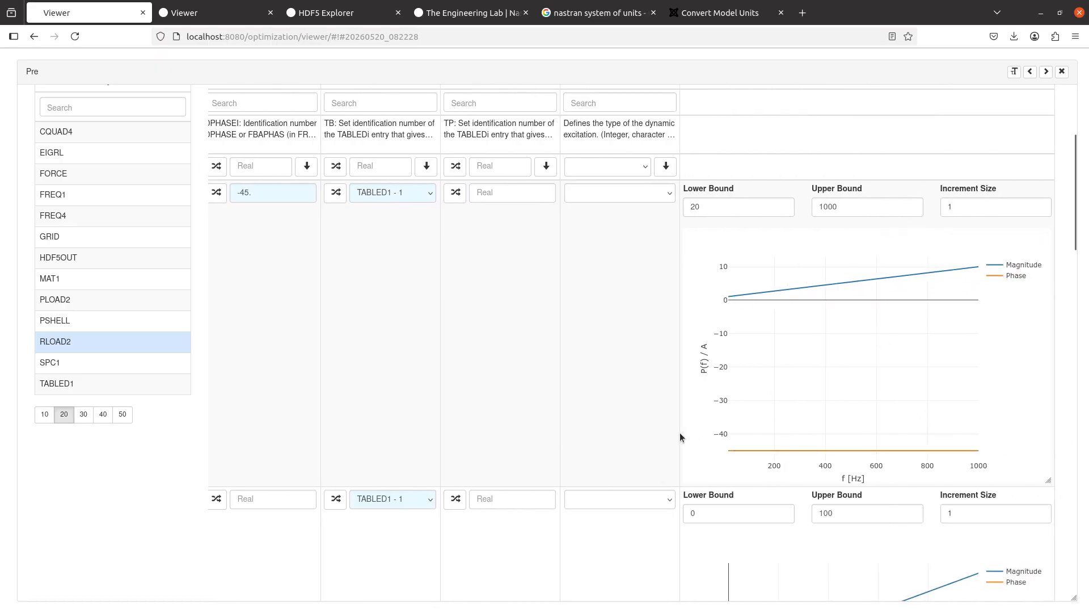
# Step: Set the yi value of row 2 in the TABLED1 entry to 100
pyautogui.scroll(-10, 679, 433)
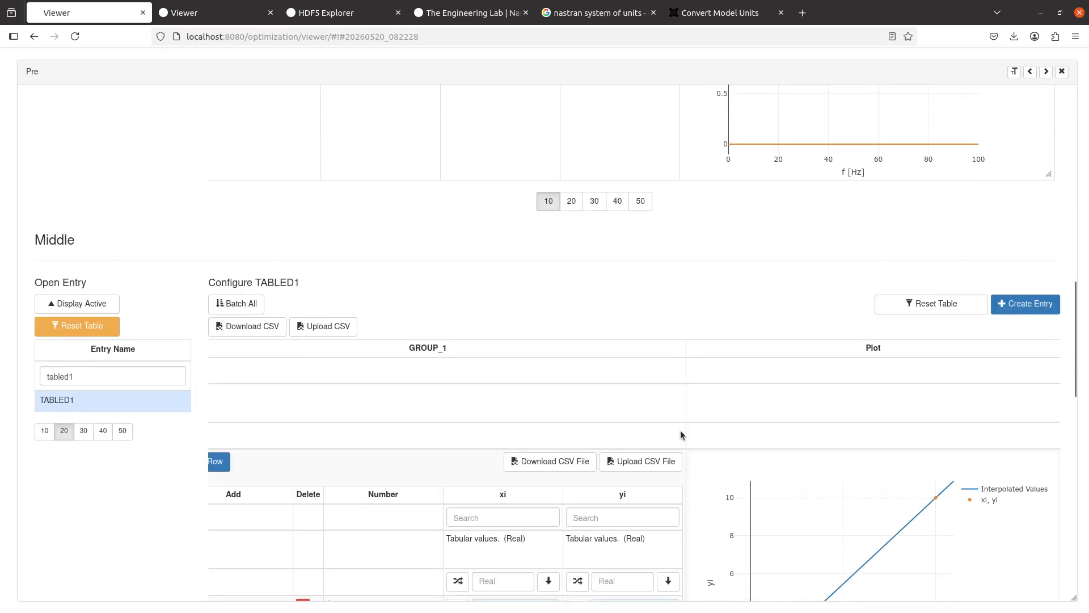
pyautogui.scroll(-4, 679, 430)
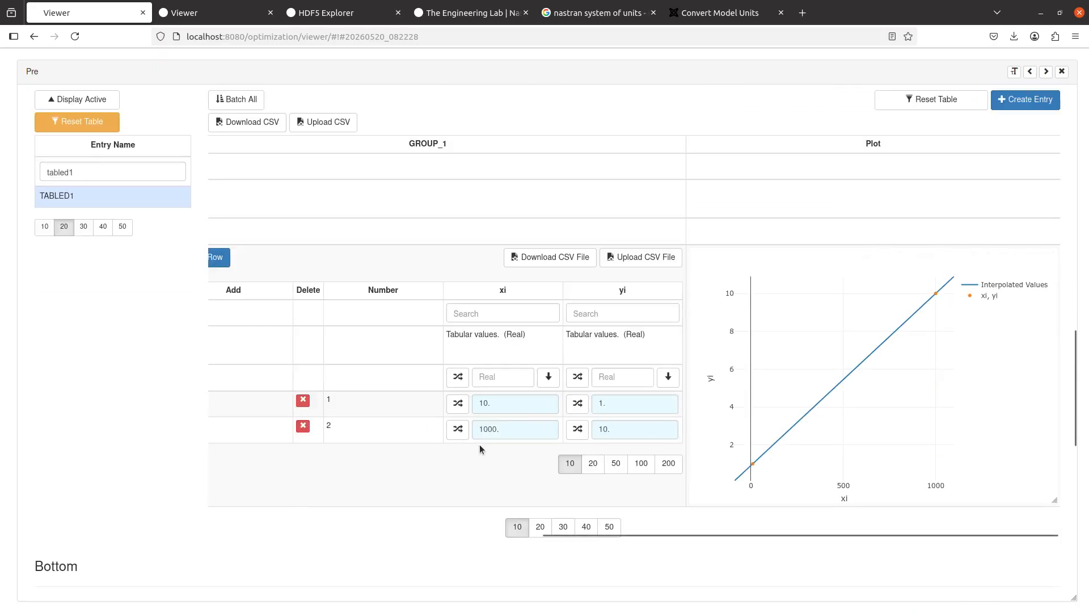
pyautogui.click(604, 430)
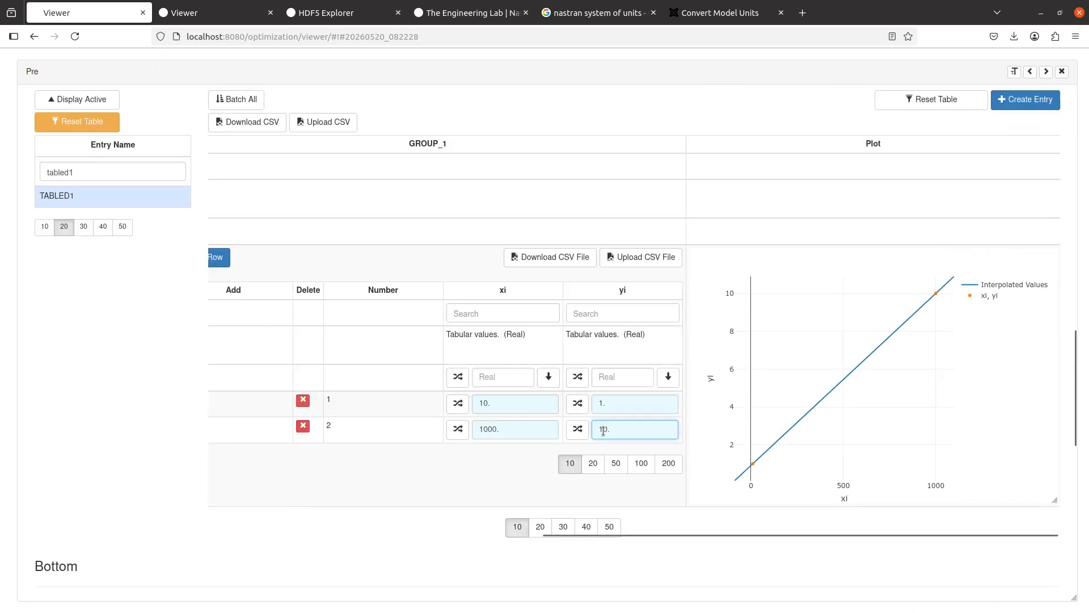
pyautogui.write('0')
pyautogui.click(714, 515)
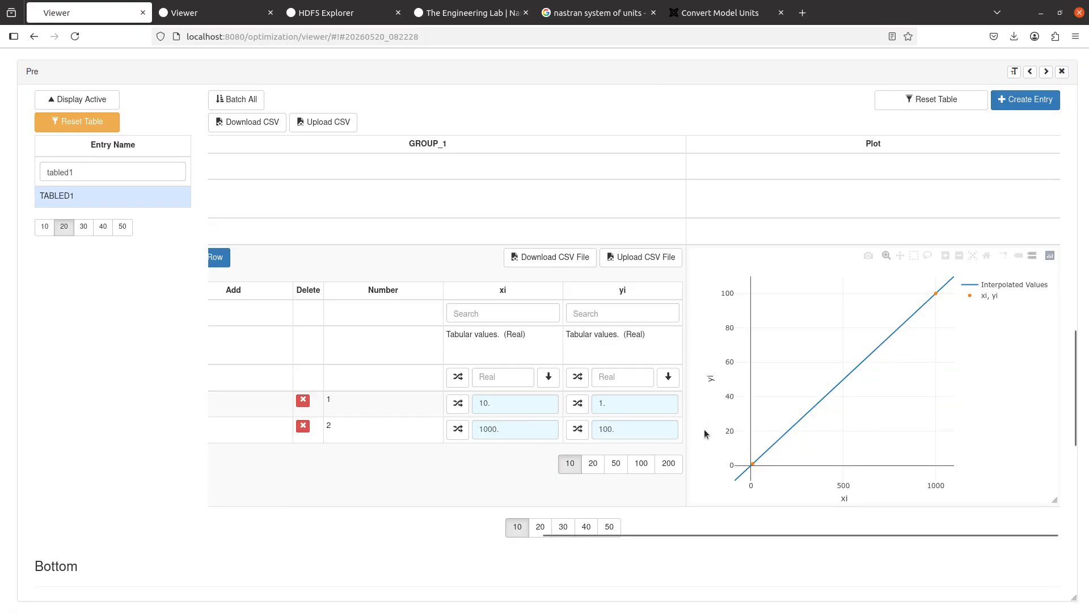
# Step: Change yi in row 2 of TABLED1 to -100 and inspect the RLOAD2 plots
pyautogui.click(600, 429)
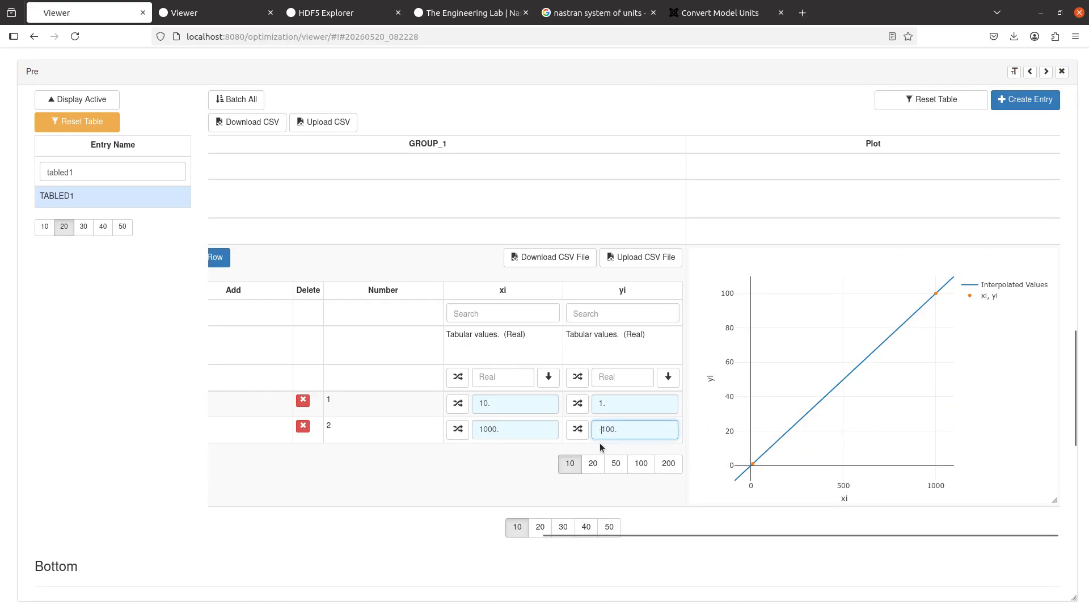
pyautogui.write('-')
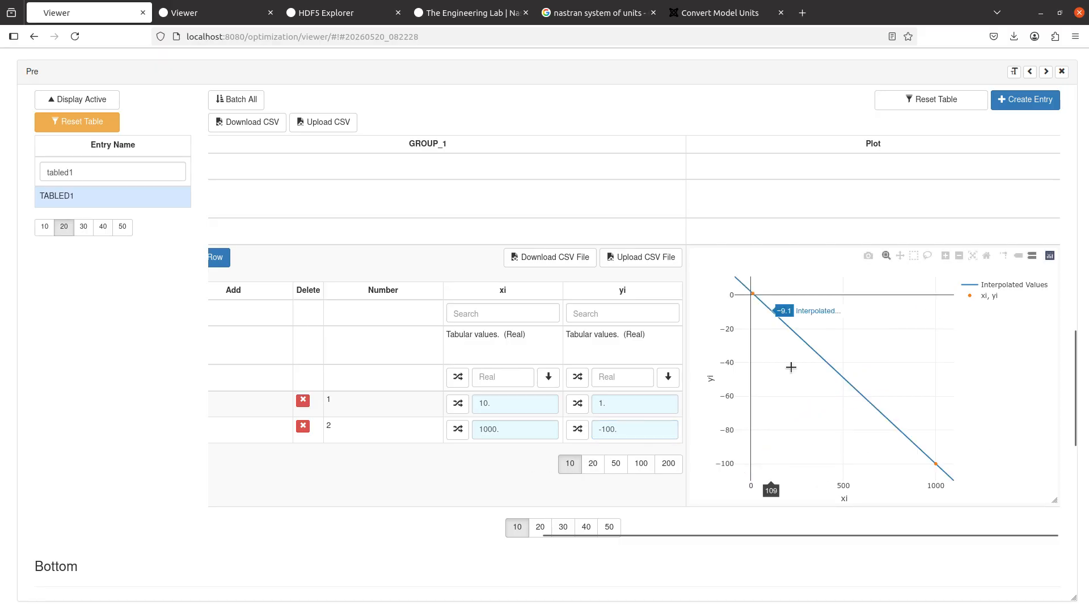
pyautogui.scroll(10, 836, 443)
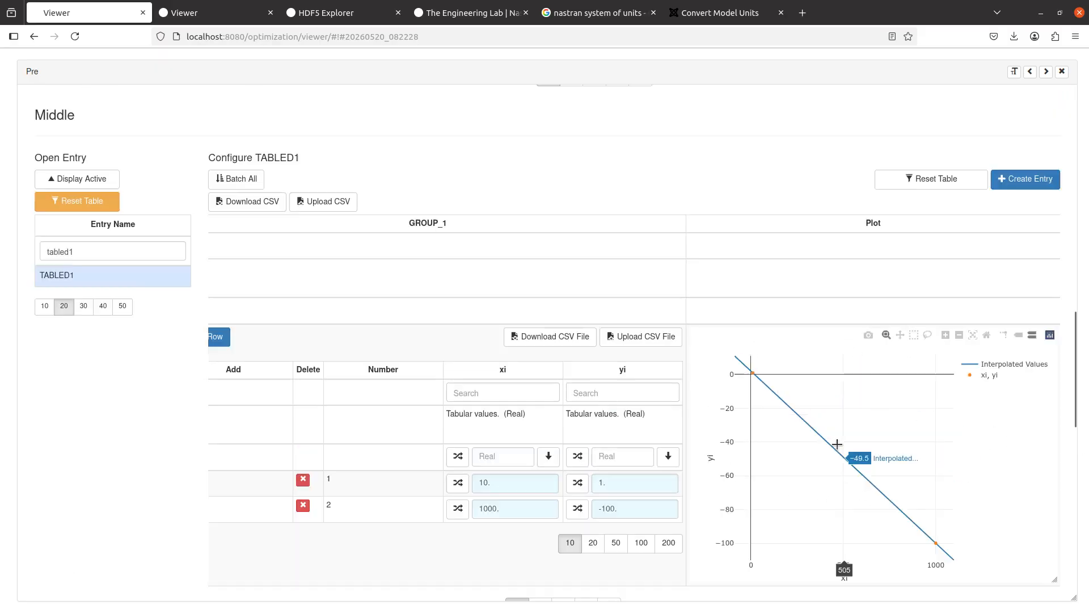
pyautogui.scroll(5, 737, 340)
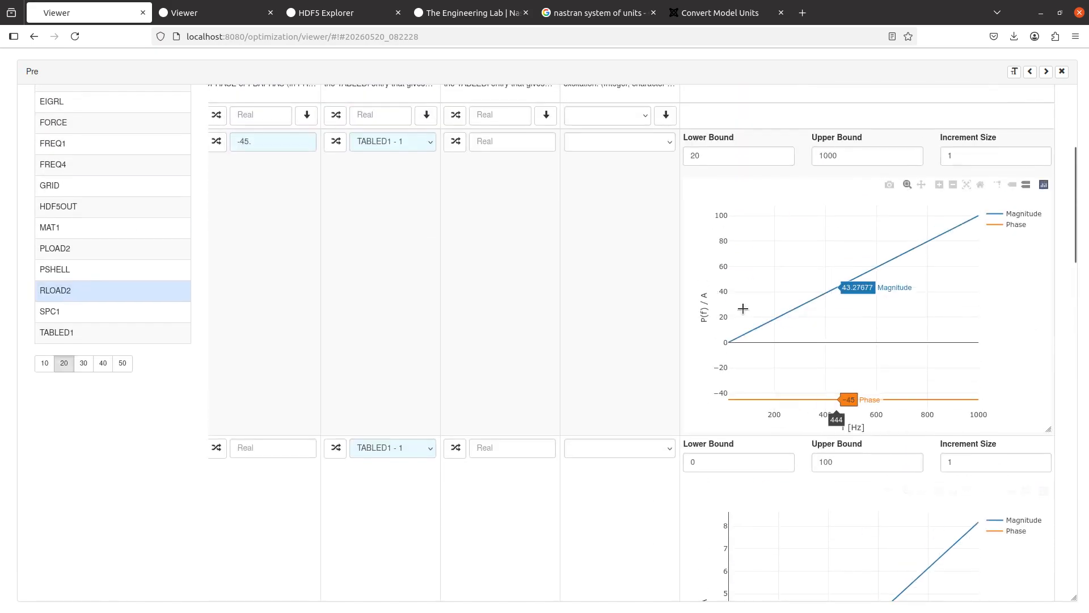
# Step: Set yi in row 2 of TABLED1 to 1 and inspect the magnitude and phase plots of the RLOAD2 entries
pyautogui.scroll(-15, 564, 399)
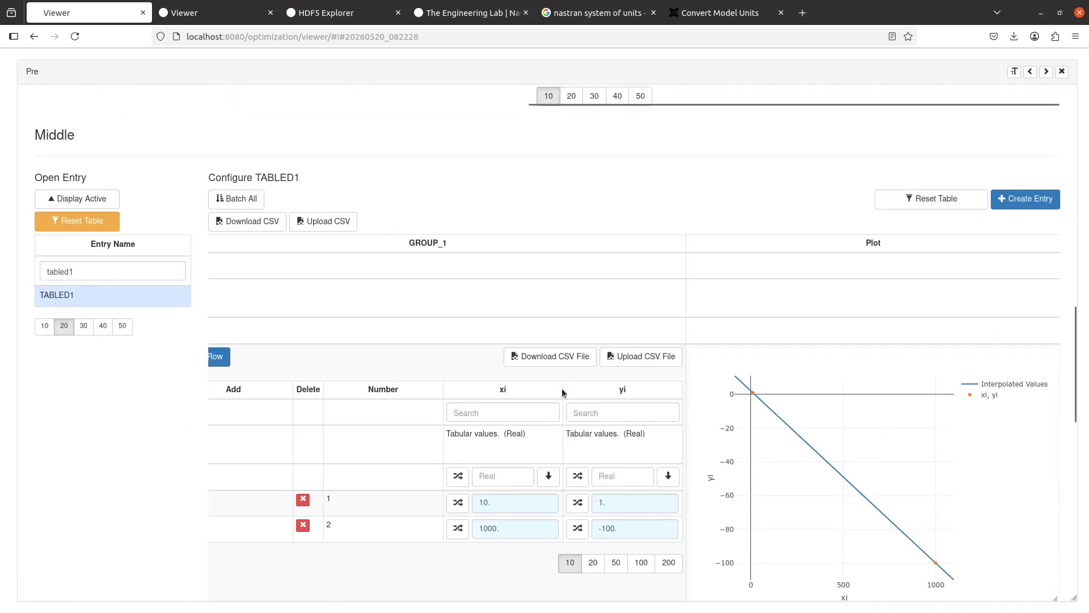
pyautogui.tripleClick(637, 530)
pyautogui.write('1')
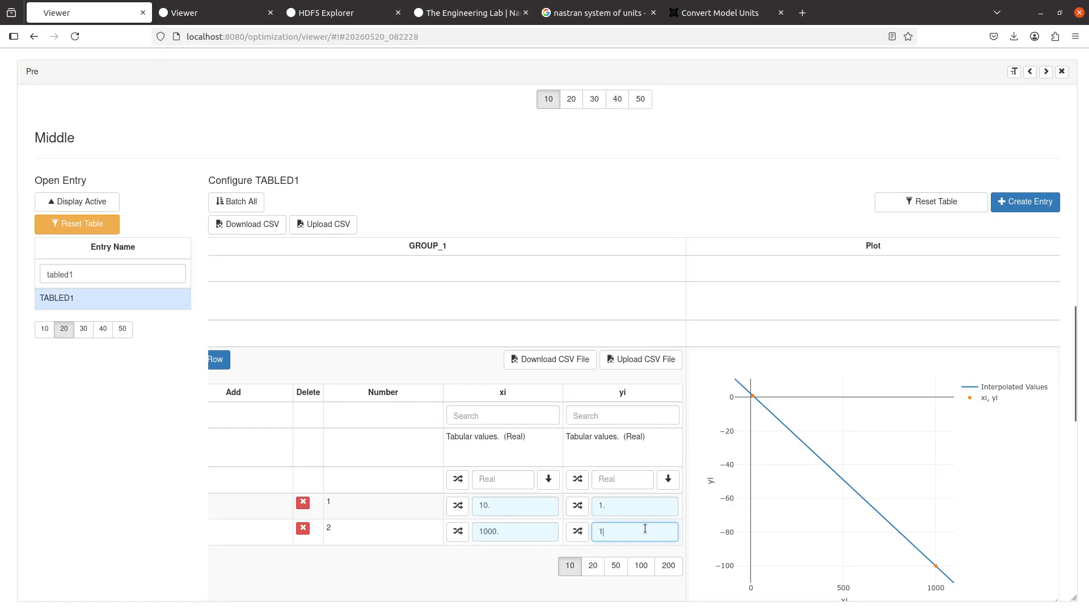
pyautogui.click(517, 562)
pyautogui.tripleClick(642, 532)
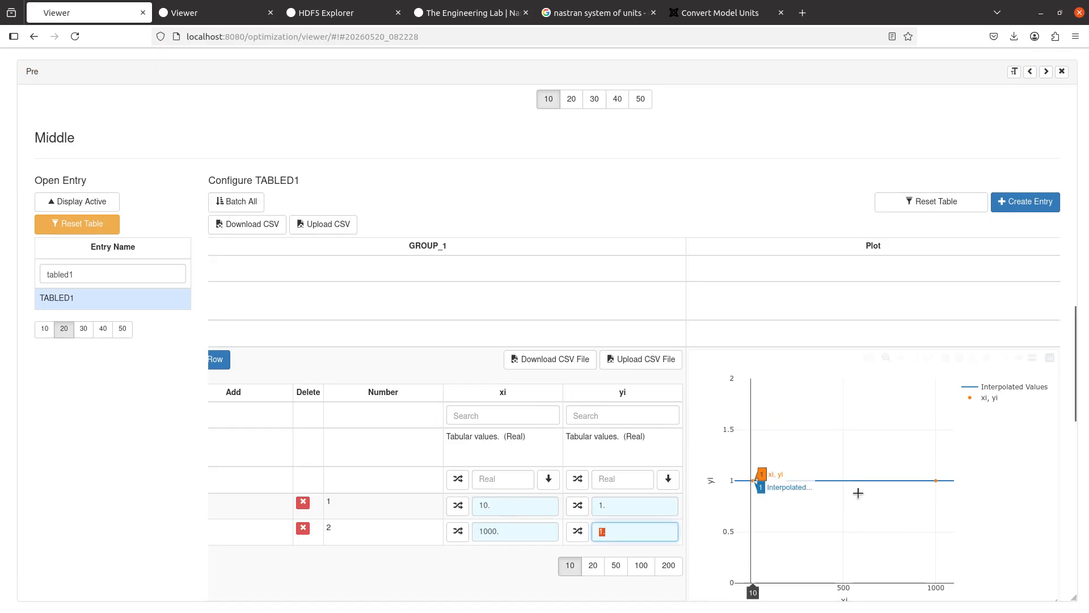
pyautogui.scroll(4, 794, 529)
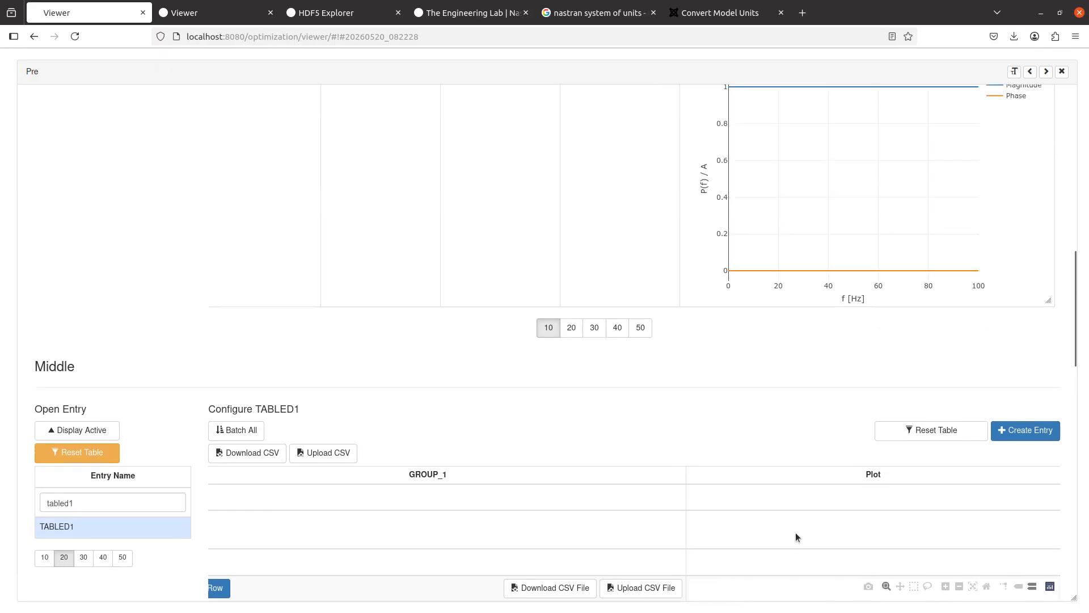
pyautogui.scroll(8, 795, 534)
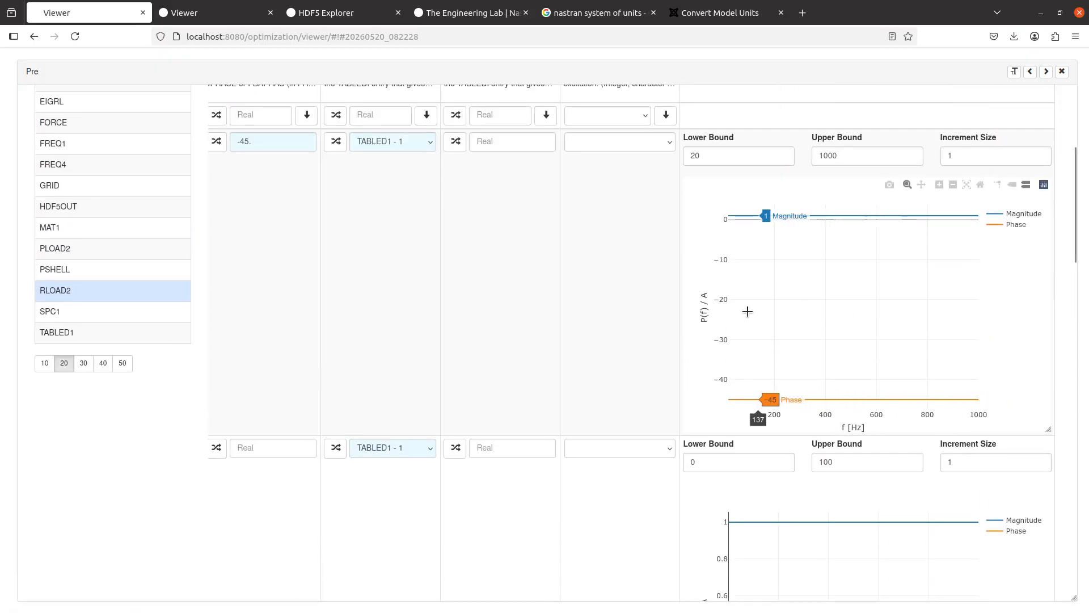
# Step: Widen the BDF Output area and highlight the RLOAD2 and TABLED1 lines
pyautogui.scroll(5, 896, 182)
pyautogui.click(1037, 133)
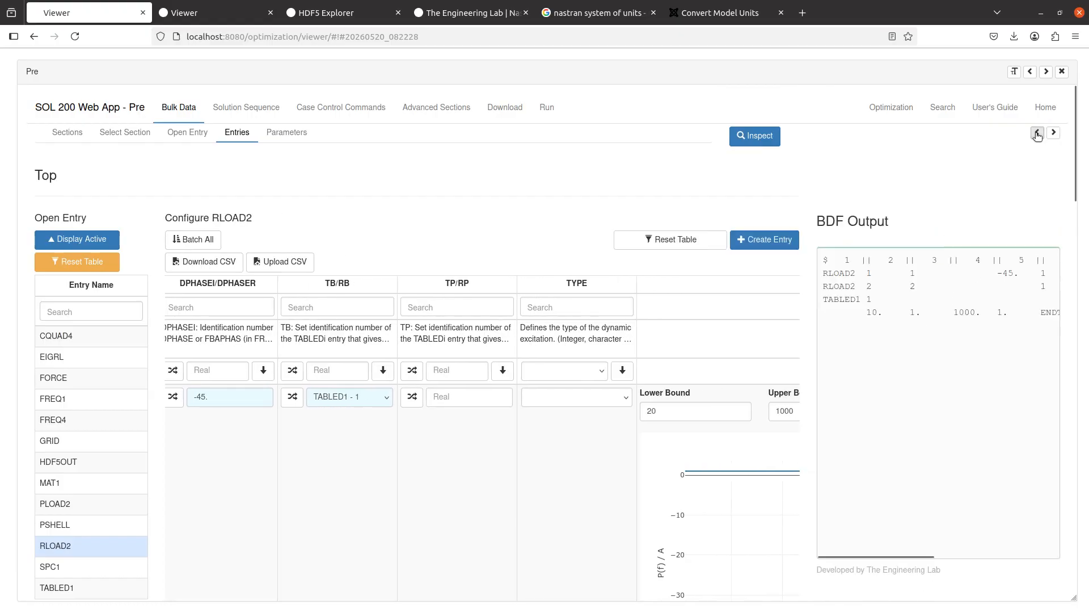
pyautogui.moveTo(859, 321); pyautogui.dragTo(562, 275)
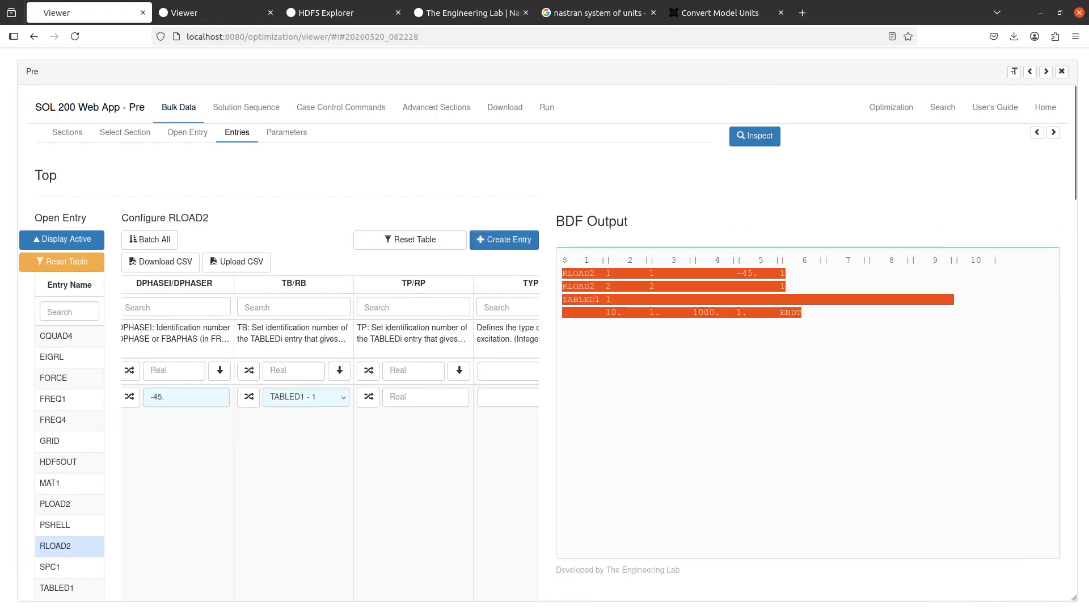
# Step: Look at the bulk data of model_b_statics.bdf in Notepad++, then highlight the RLOAD2 and TABLED1 lines again in the web app's BDF Output
pyautogui.hotkey('alt', 'Tab')
pyautogui.click(653, 302)
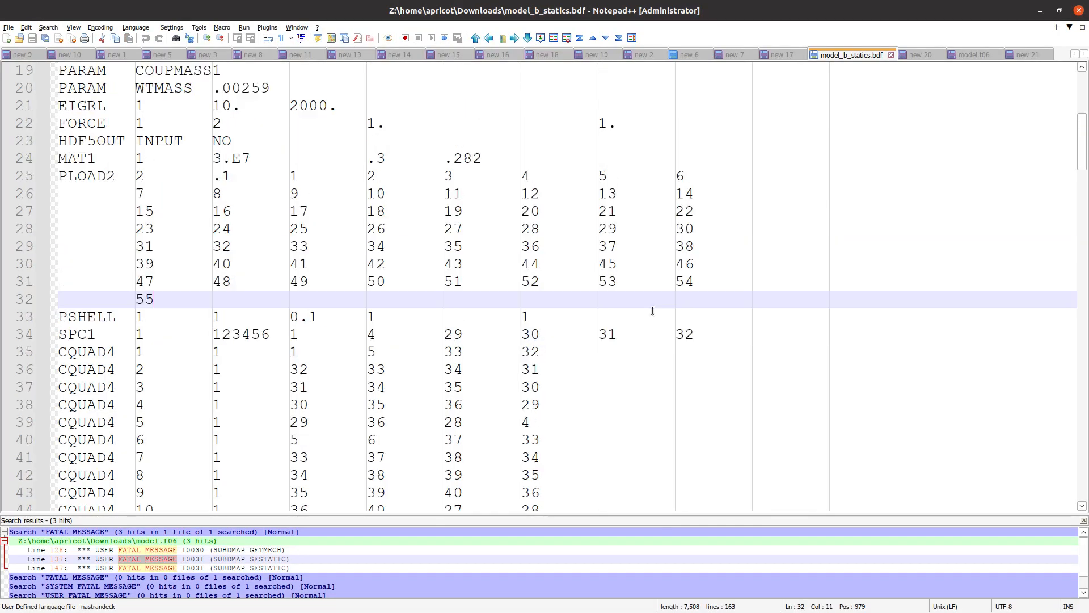
pyautogui.scroll(1, 652, 310)
pyautogui.hotkey('alt', 'Tab')
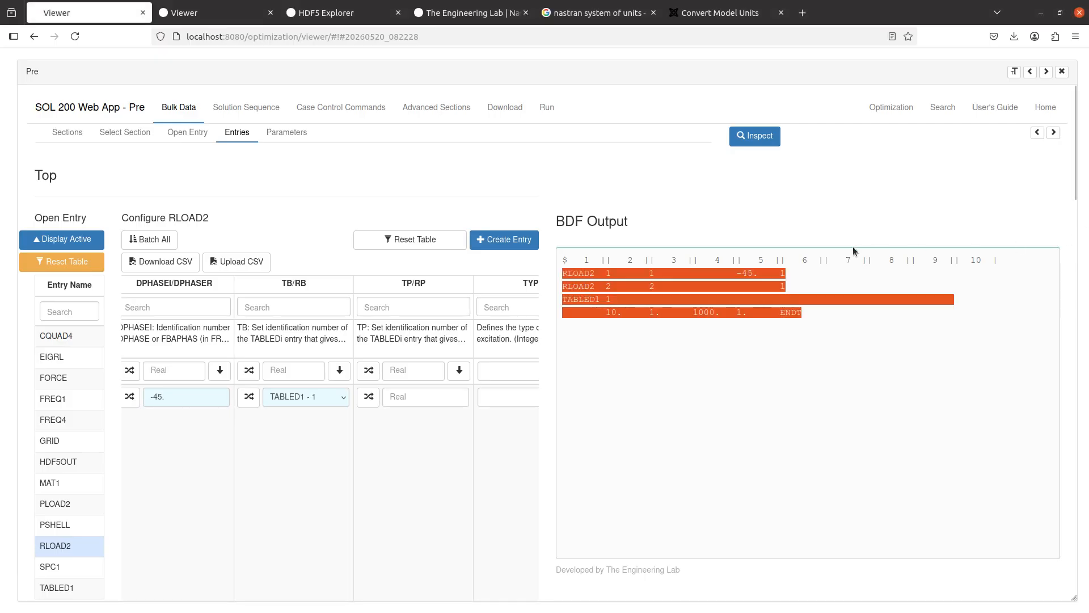
pyautogui.click(679, 276)
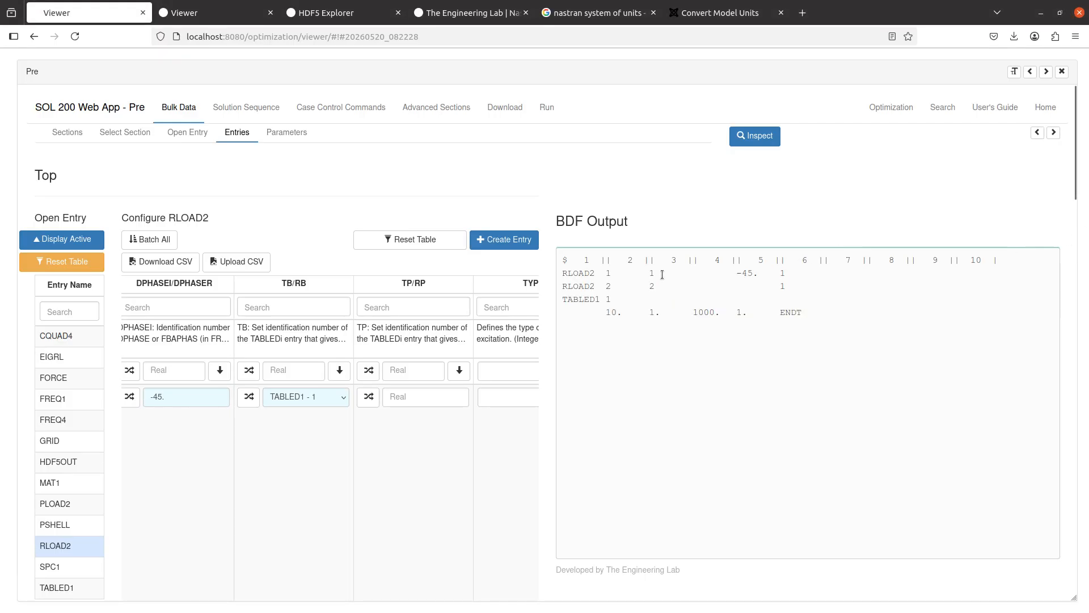
pyautogui.moveTo(584, 276); pyautogui.dragTo(855, 332)
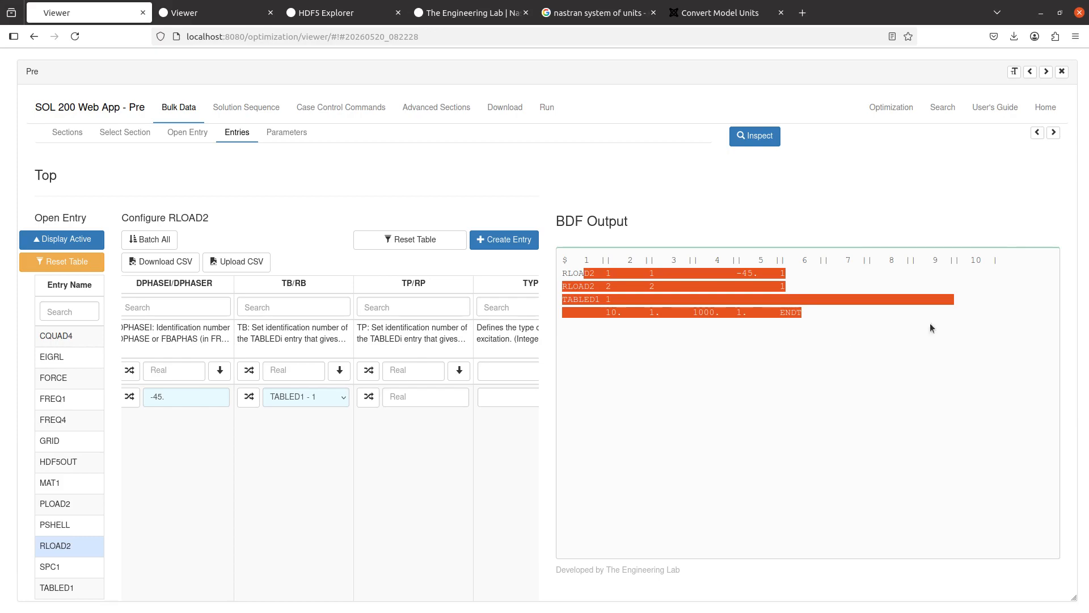
# Step: Switch to Notepad++ and create a new document with the heading "Object Permanence"
pyautogui.hotkey('alt', 'Tab')
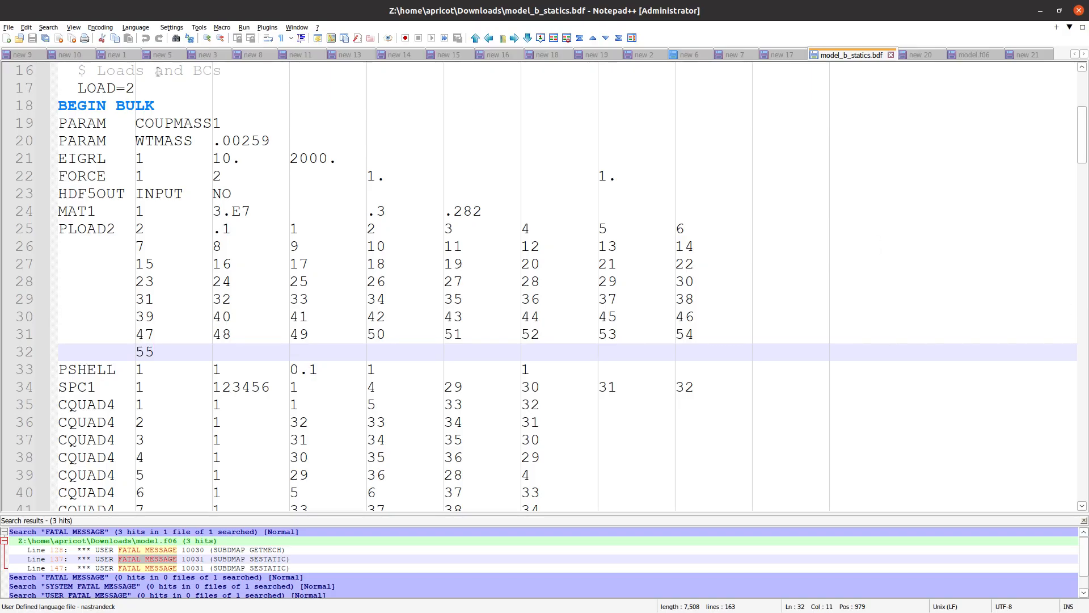
pyautogui.click(6, 39)
pyautogui.write('Ob')
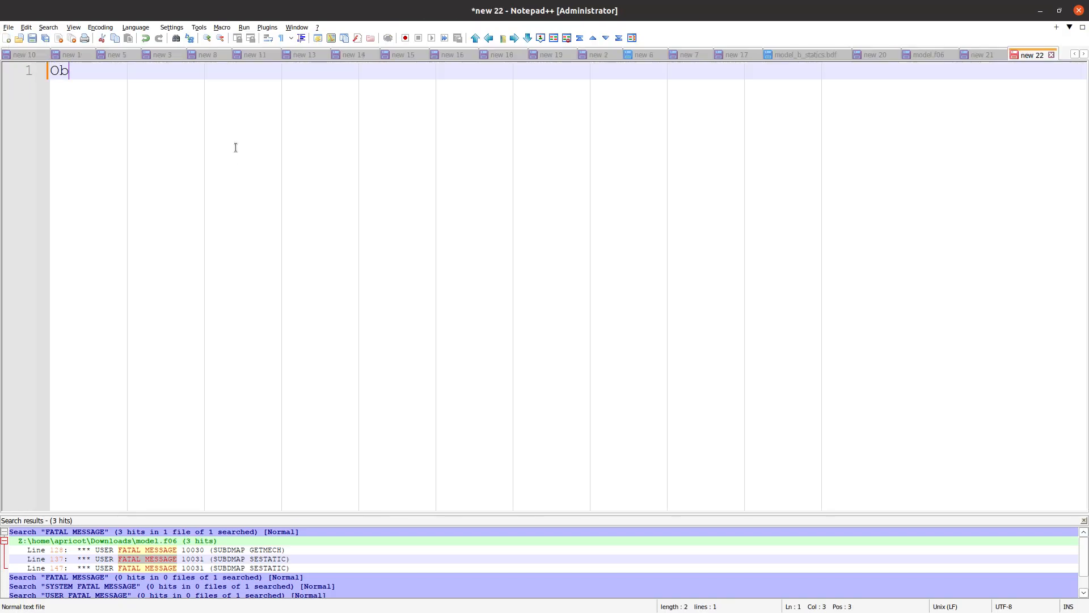
pyautogui.write('ject Permanence')
# Step: Select the word "Permanence" and search the web for it in a new browser tab
pyautogui.doubleClick(201, 72)
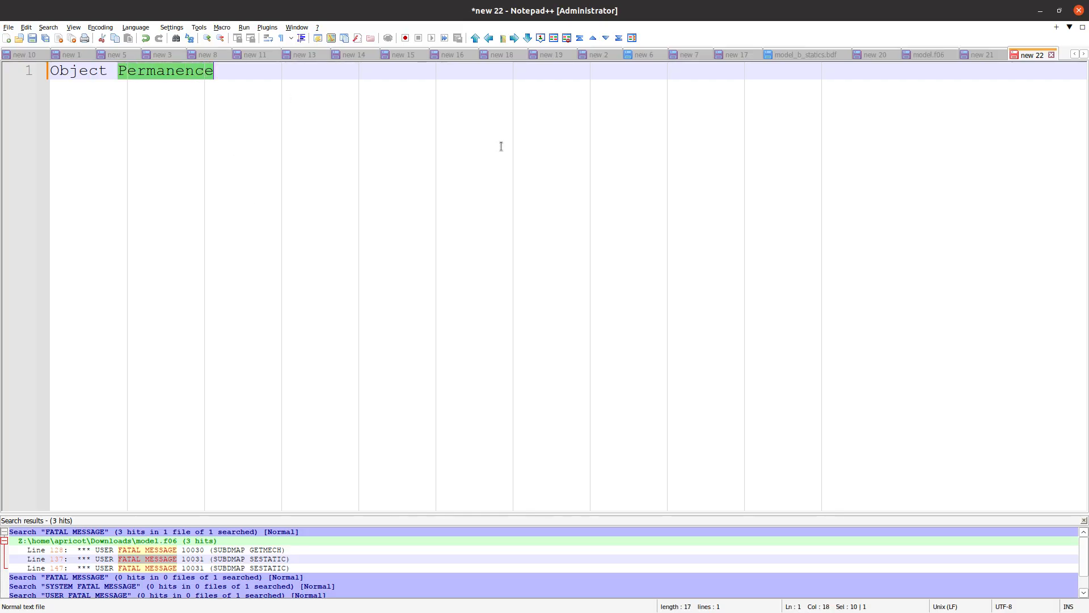
pyautogui.hotkey('alt', 'Tab')
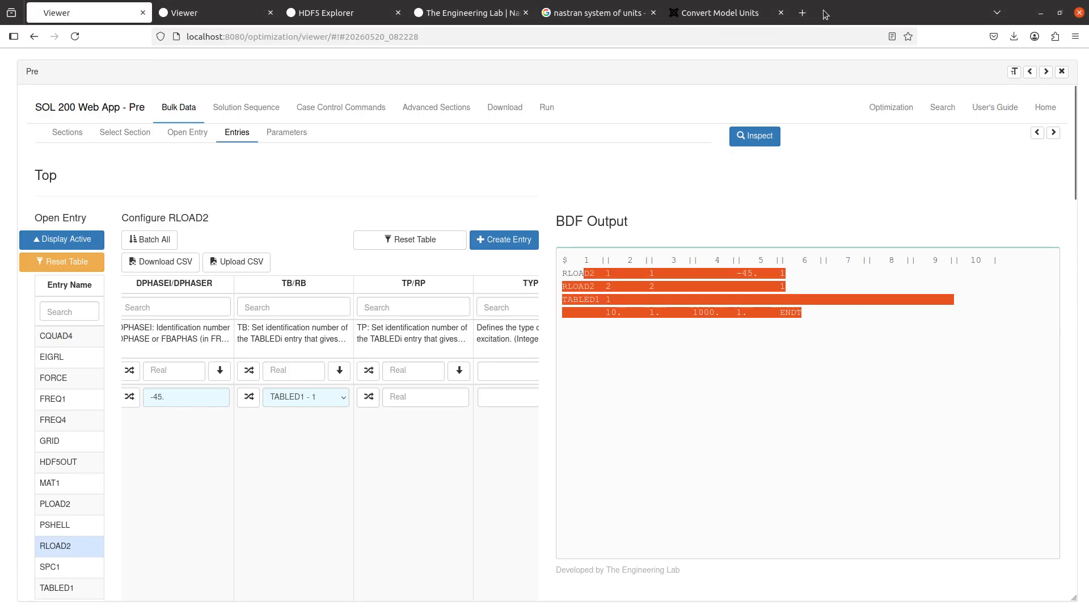
pyautogui.middleClick(805, 14)
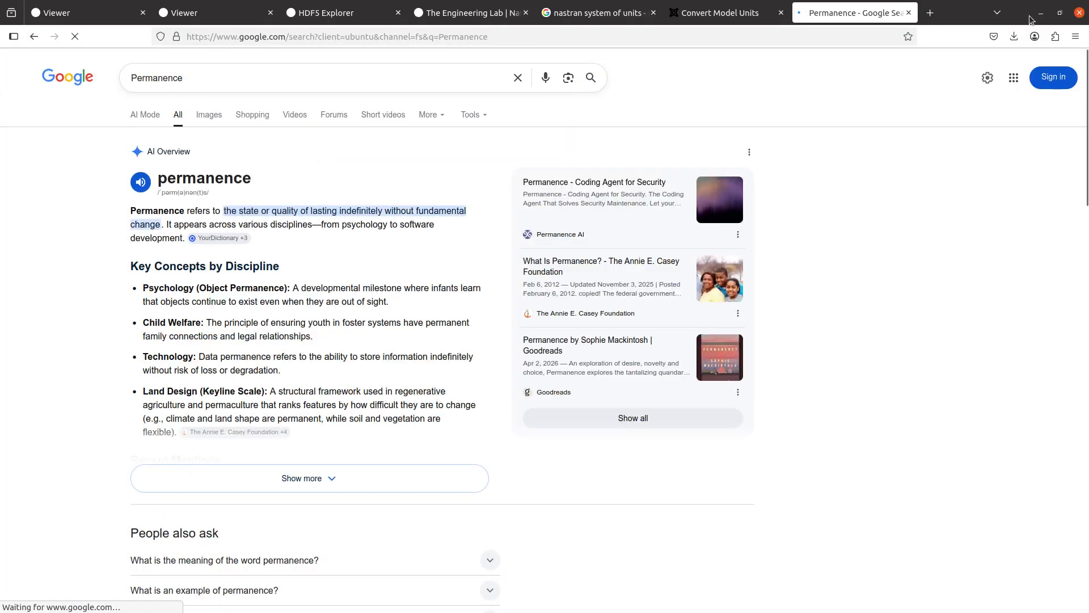
# Step: Back in Notepad++, add the indented lines "Ok" and "Apply" beneath the Object Permanence heading
pyautogui.hotkey('alt', 'Tab')
pyautogui.press('Return')
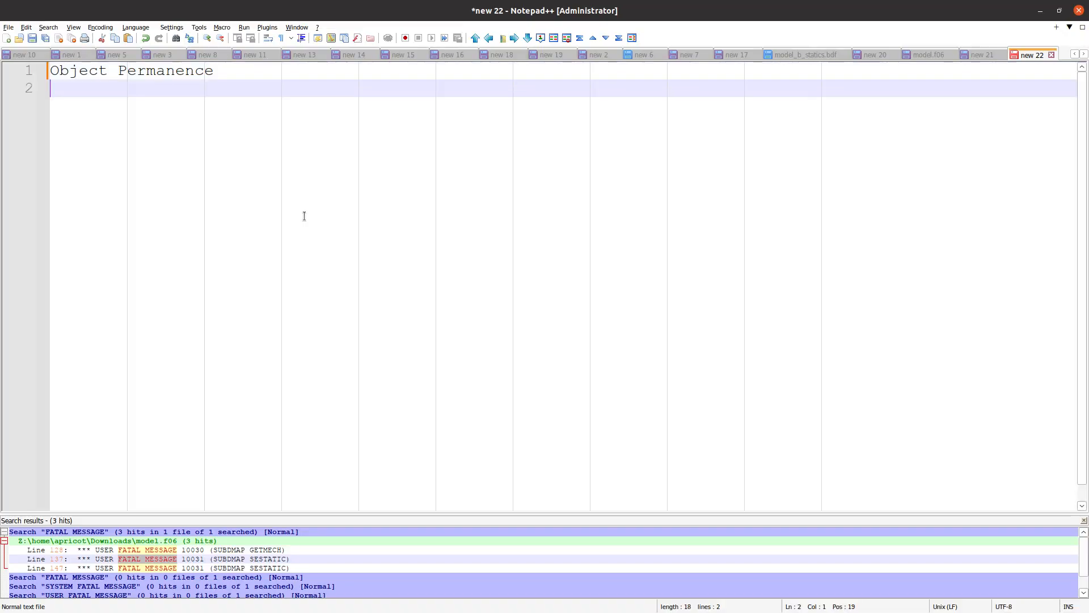
pyautogui.press('Return')
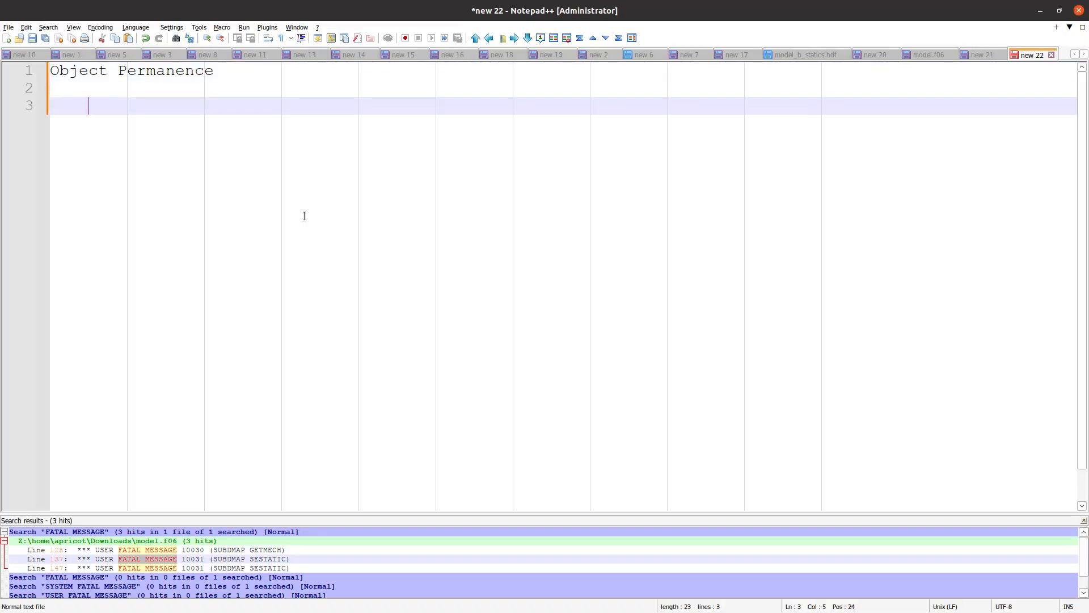
pyautogui.write('Ok')
pyautogui.press('Return')
pyautogui.write('Apply')
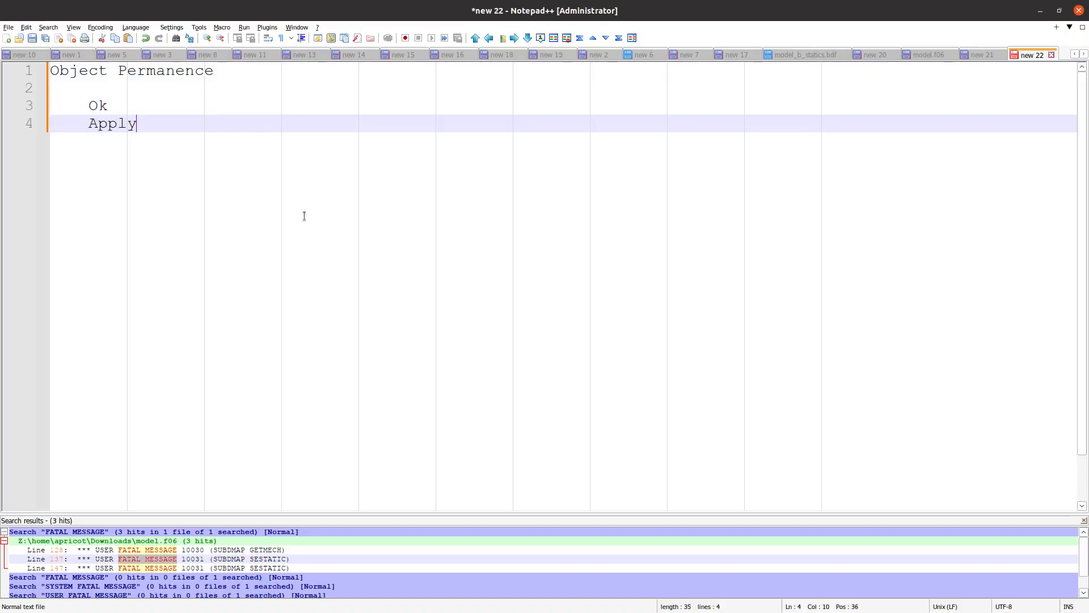
# Step: Add the further indented line "Entry was not saved, work was not saved" below Apply, and return to the browser
pyautogui.press('Return')
pyautogui.press('Return')
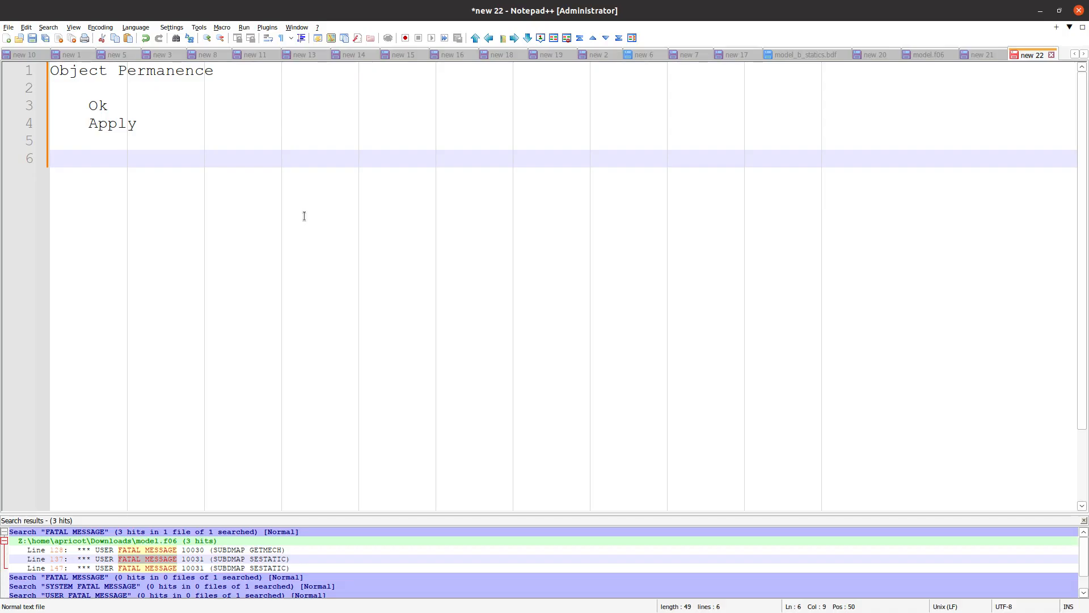
pyautogui.write('Entry was not saved')
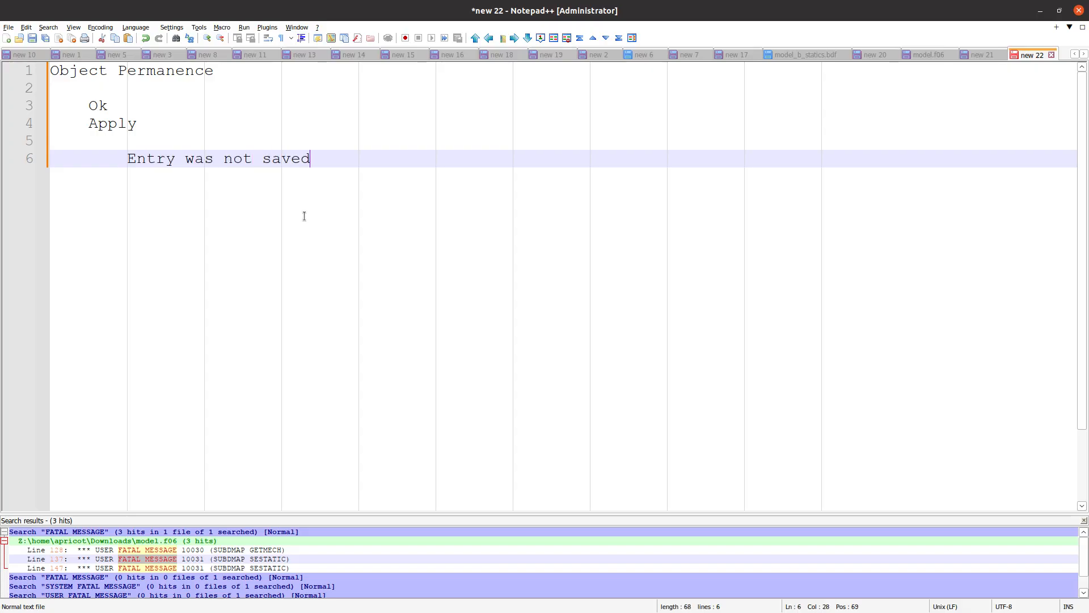
pyautogui.write(', work was not sa')
pyautogui.press('BackSpace')
pyautogui.press('BackSpace')
pyautogui.press('BackSpace')
pyautogui.press('BackSpace')
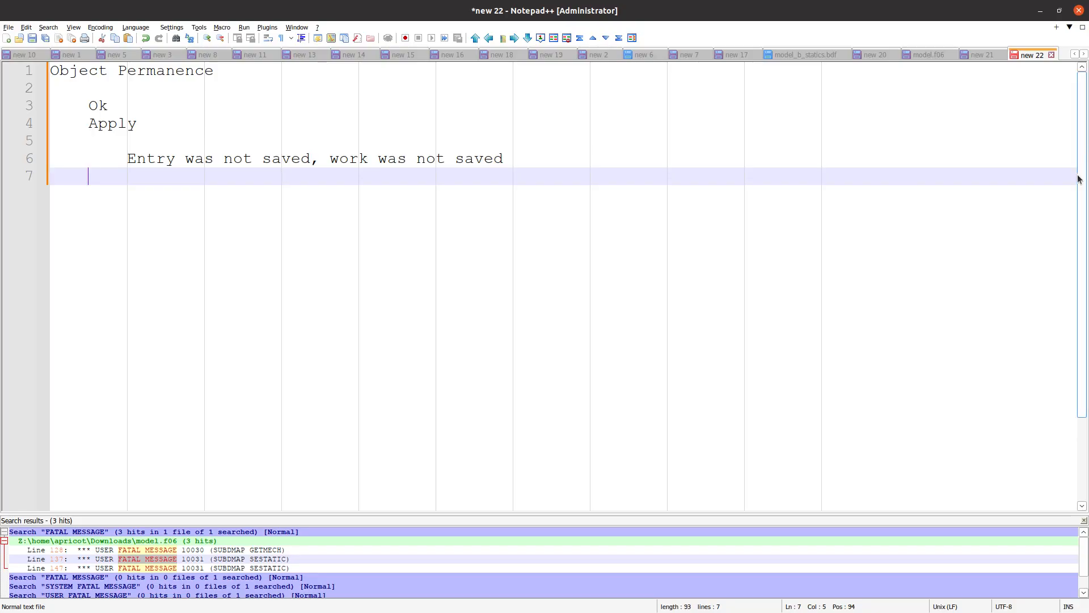
pyautogui.hotkey('alt', 'Tab')
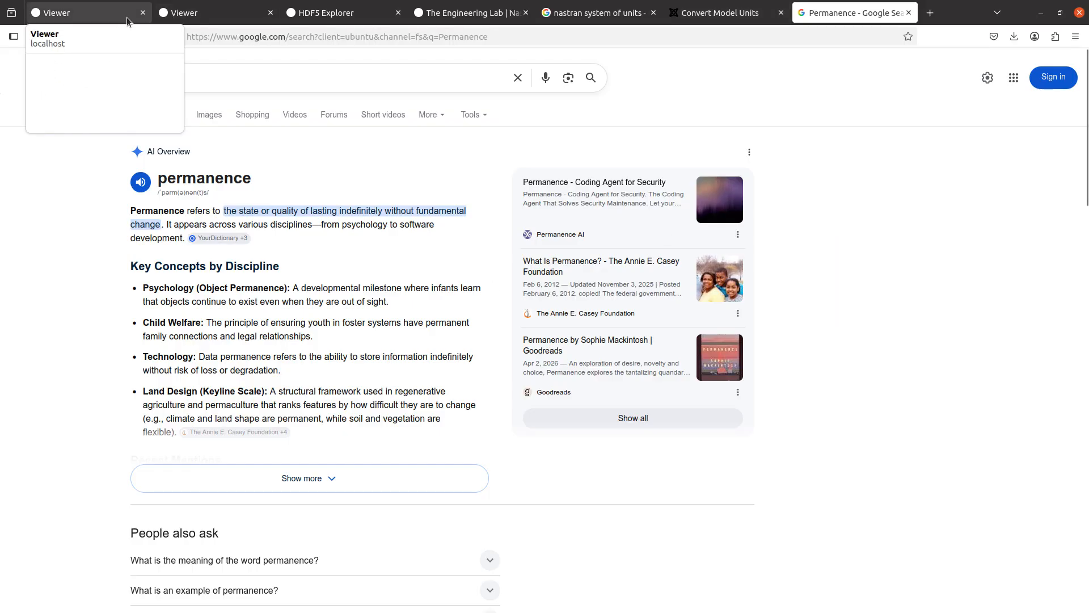
# Step: Return to the SOL 200 Web App and compare its RLOAD2 and TABLED1 BDF output lines with the Object Permanence notes in Notepad++
pyautogui.click(85, 12)
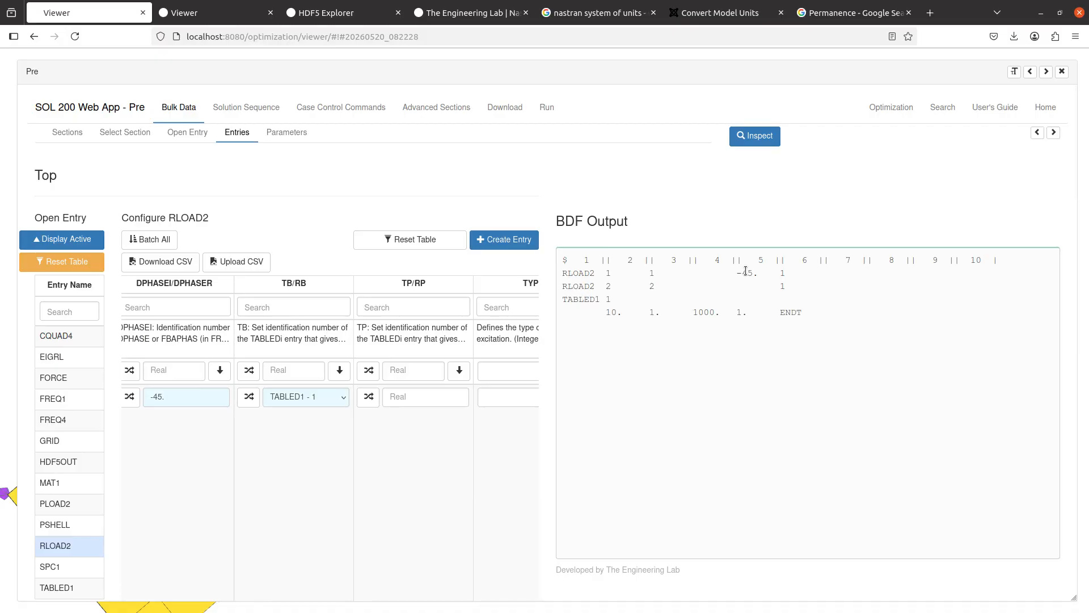
pyautogui.moveTo(554, 221); pyautogui.dragTo(680, 219)
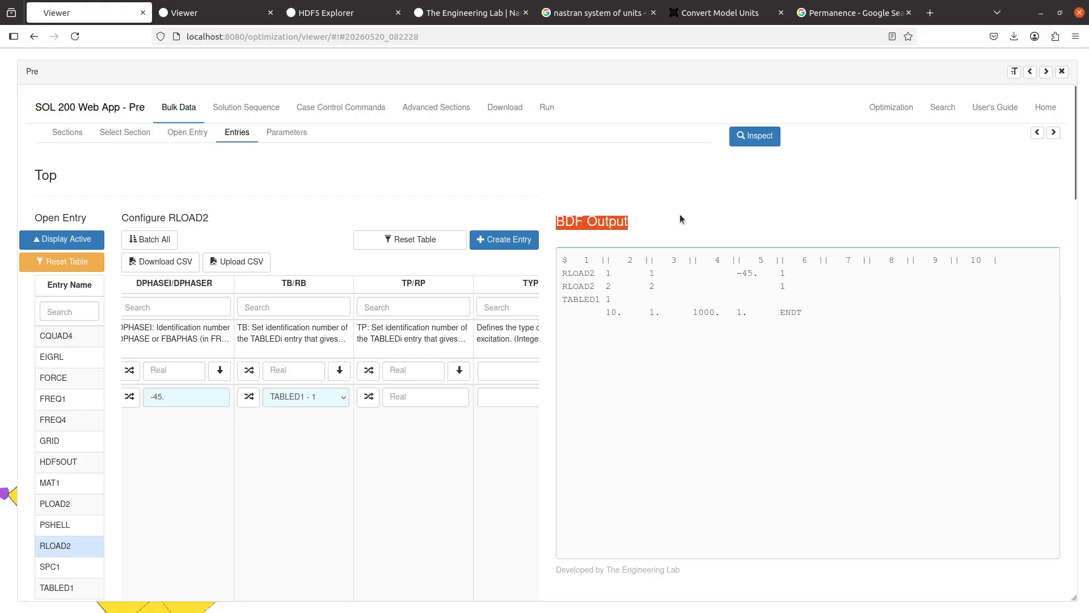
pyautogui.moveTo(583, 273); pyautogui.dragTo(792, 344)
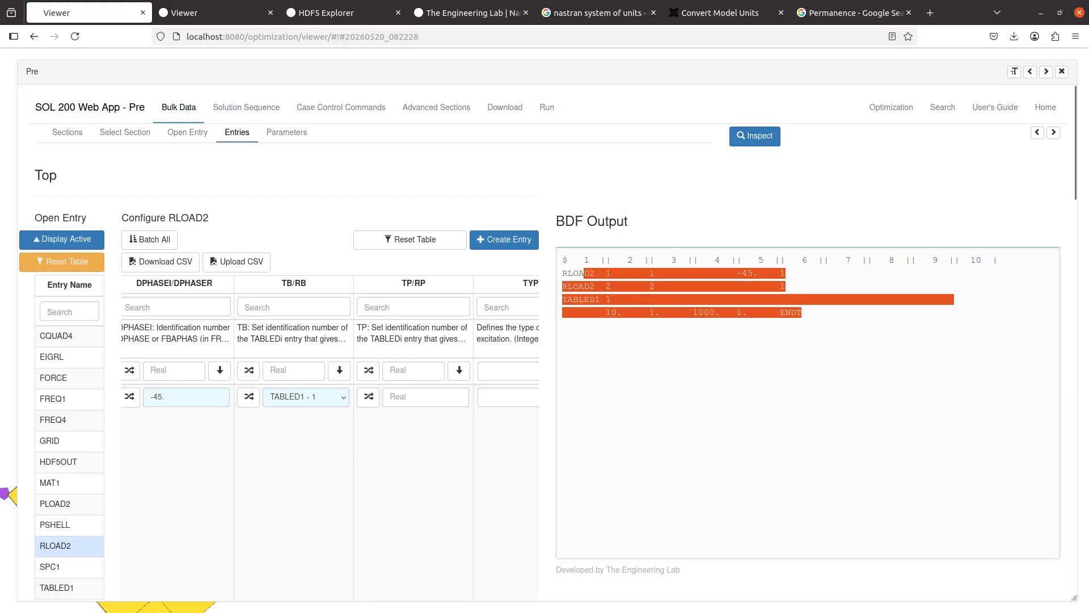
pyautogui.hotkey('alt', 'Tab')
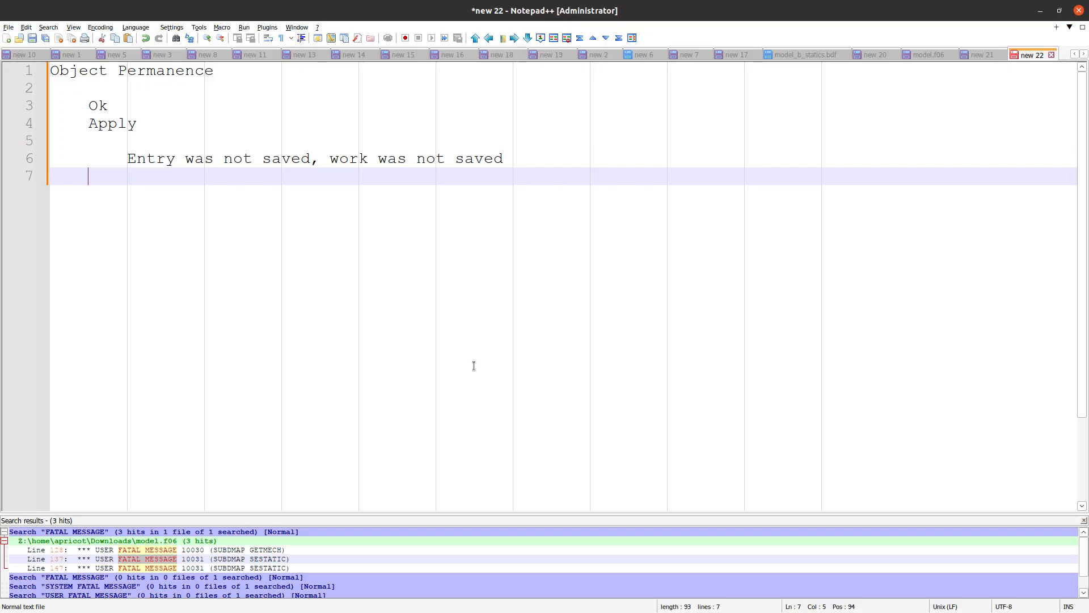
pyautogui.click(809, 55)
pyautogui.click(1030, 55)
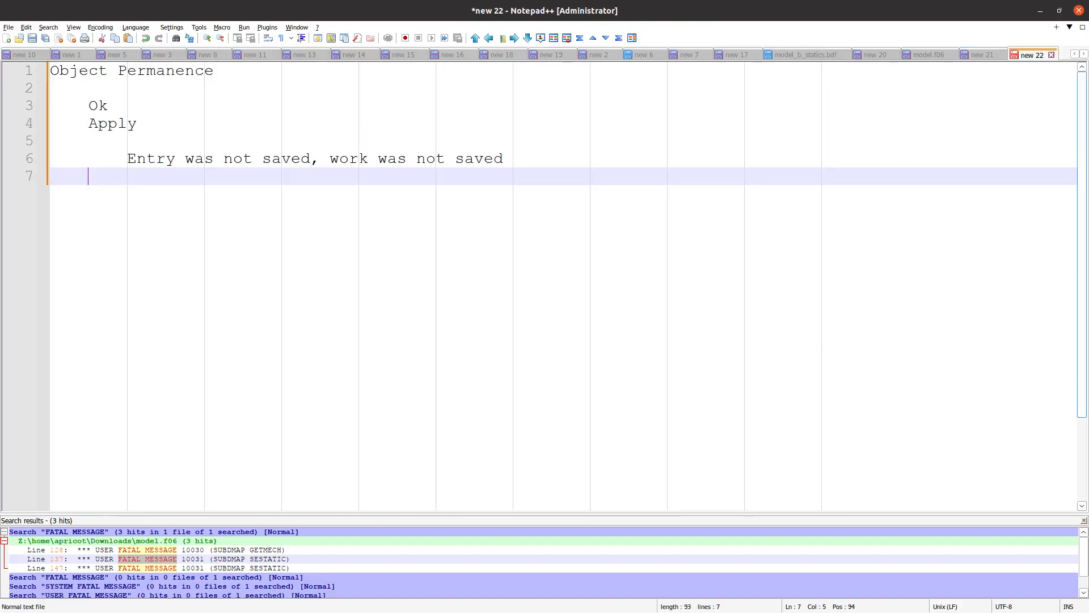
pyautogui.hotkey('alt', 'Tab')
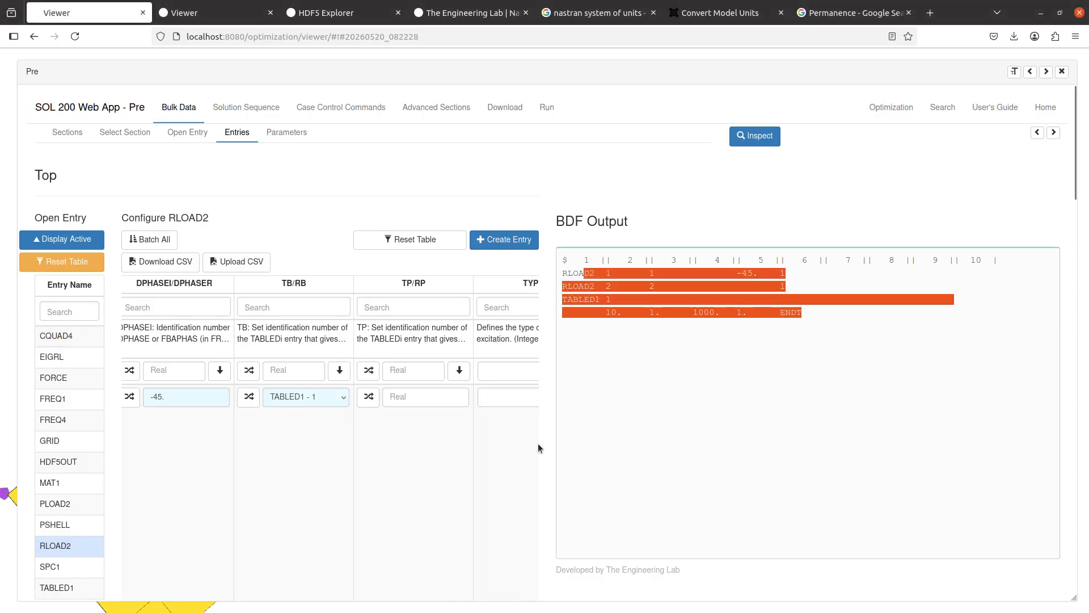
# Step: Hide the BDF output beside the RLOAD2 table and reset the Open Entry list to show all entry types
pyautogui.click(1054, 132)
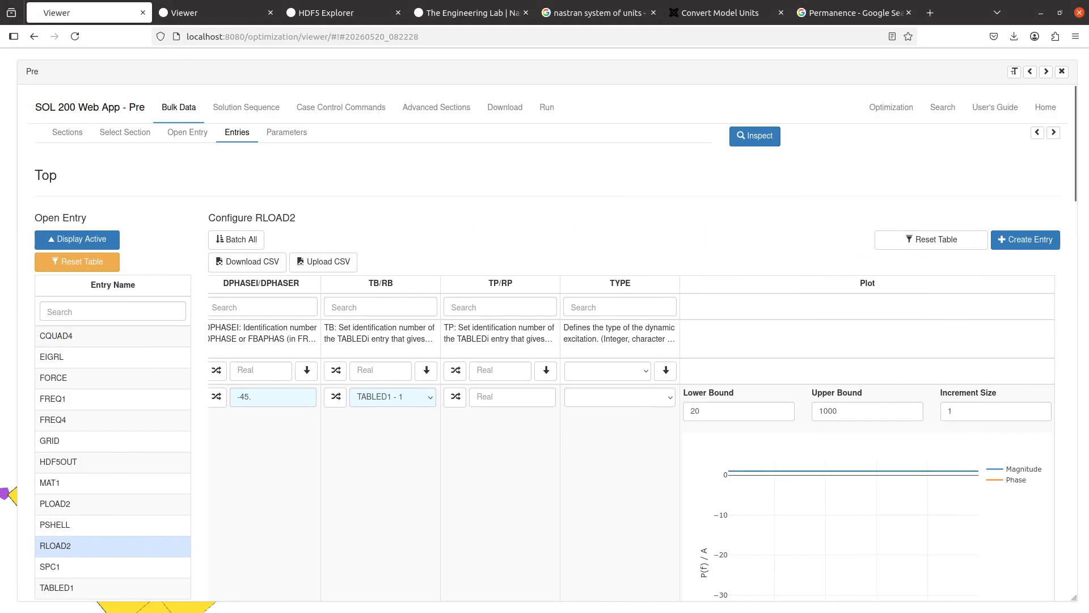
pyautogui.hotkey('alt', 'Tab')
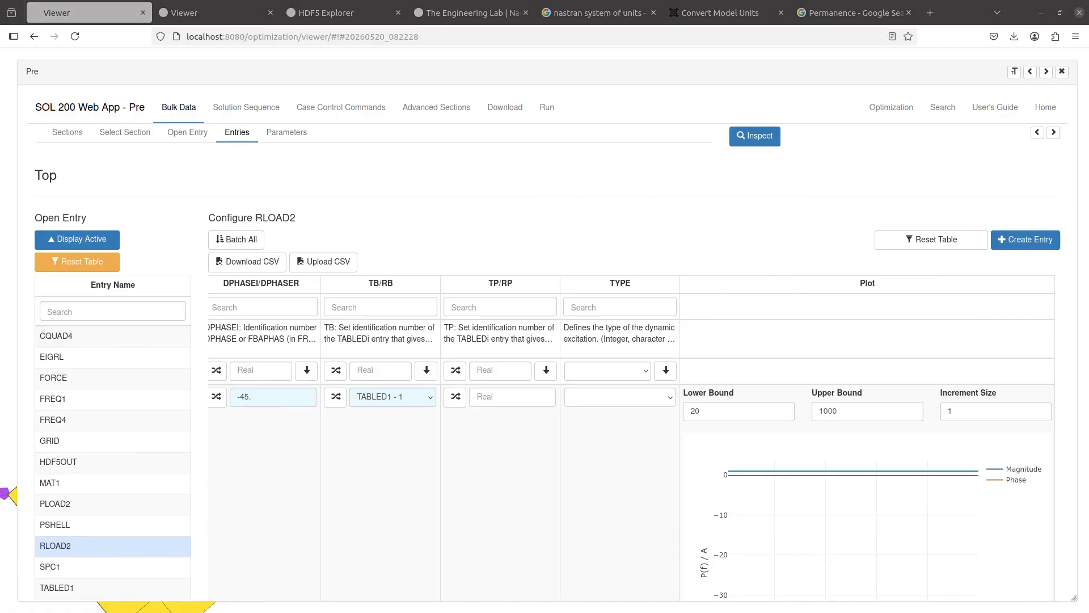
pyautogui.click(430, 234)
pyautogui.click(77, 261)
pyautogui.click(141, 312)
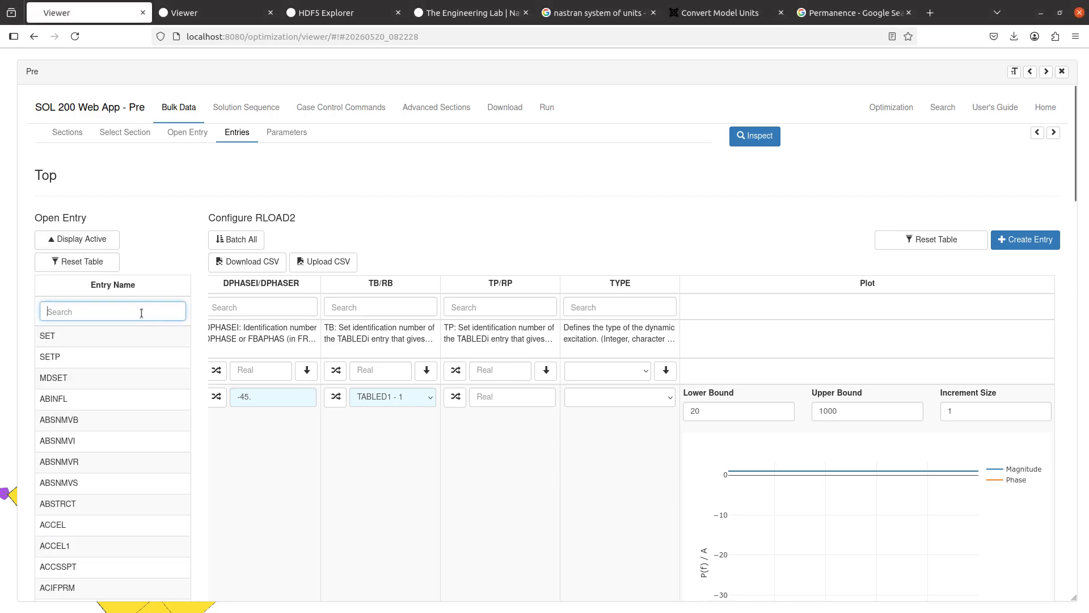
pyautogui.write('daam')
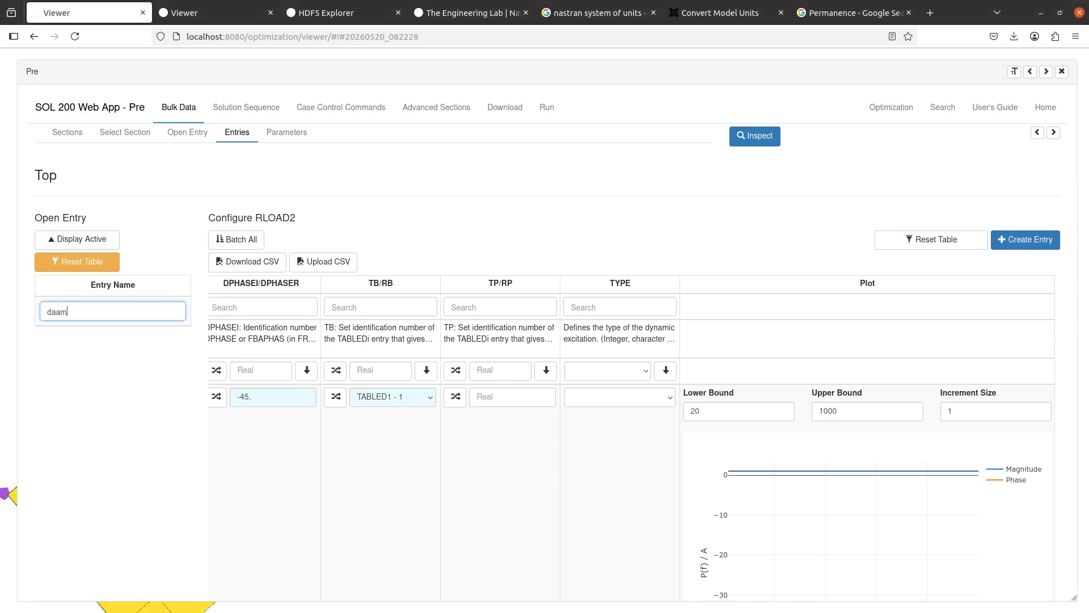
pyautogui.press('BackSpace')
pyautogui.press('BackSpace')
pyautogui.write('m')
pyautogui.hotkey('ctrl', 'a')
pyautogui.press('BackSpace')
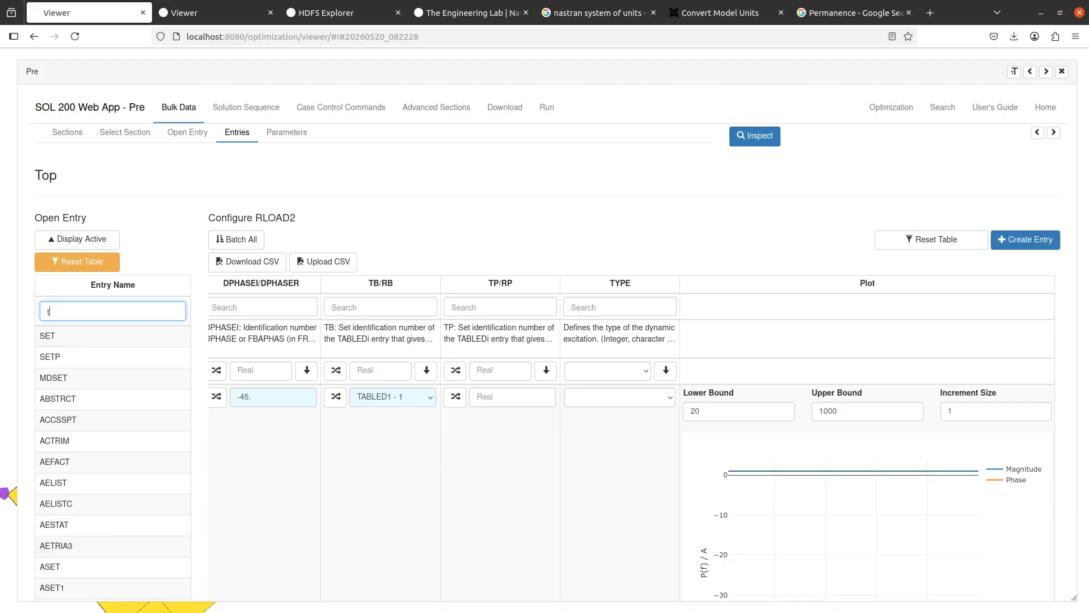
pyautogui.write('tamb')
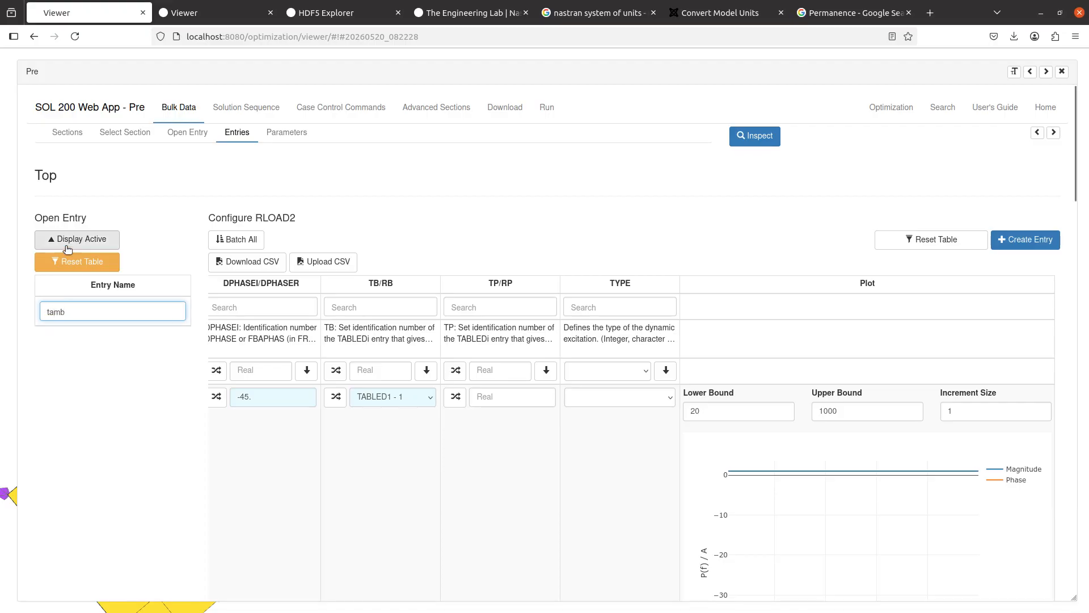
pyautogui.click(72, 262)
# Step: Search the entry types for "tabdmp", open TABDMP1 and create a new entry
pyautogui.click(100, 312)
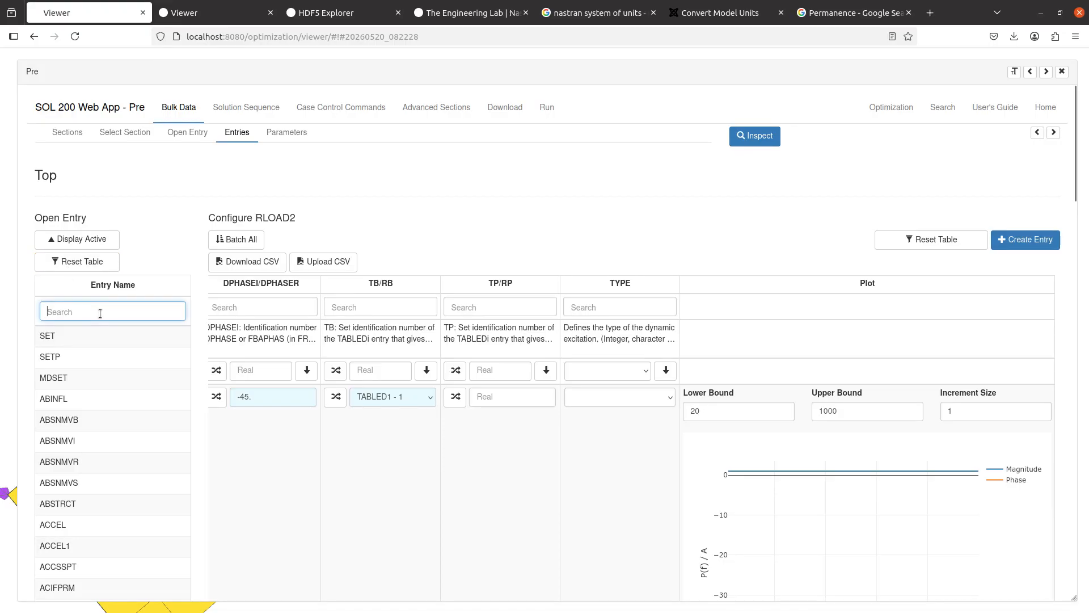
pyautogui.write('tabdmp')
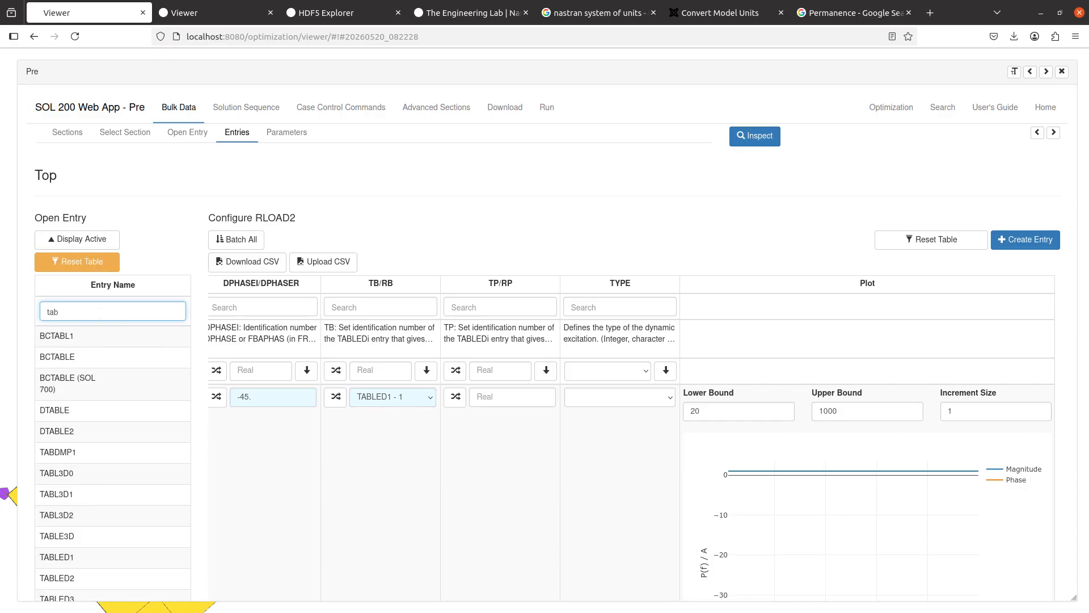
pyautogui.click(158, 339)
pyautogui.click(1033, 241)
# Step: Add two rows to the new TABDMP1 entry and set its damping type to CRIT
pyautogui.scroll(-3, 543, 281)
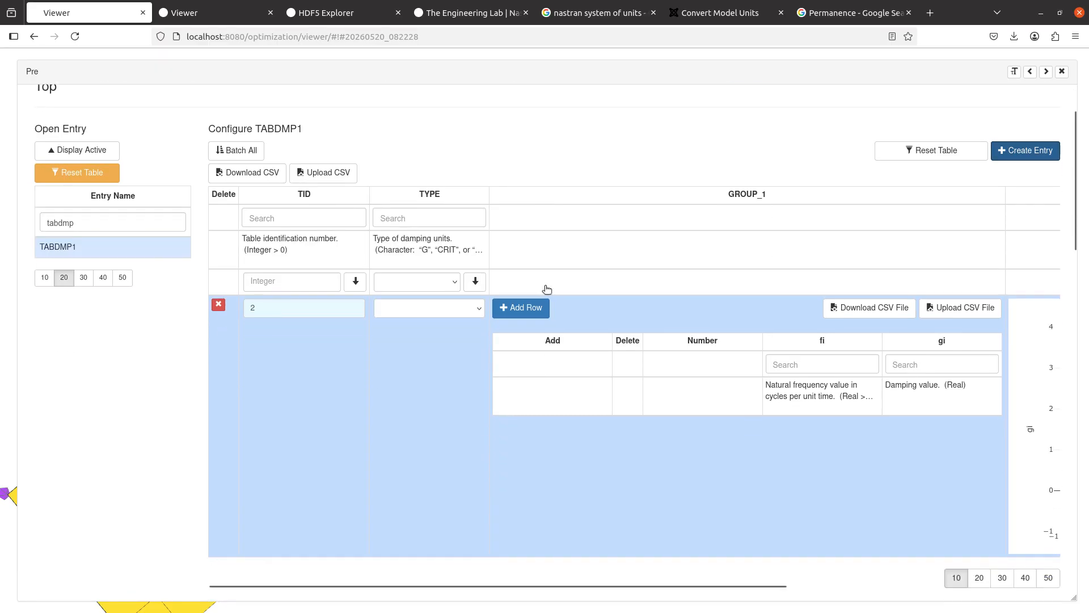
pyautogui.click(540, 250)
pyautogui.click(540, 250)
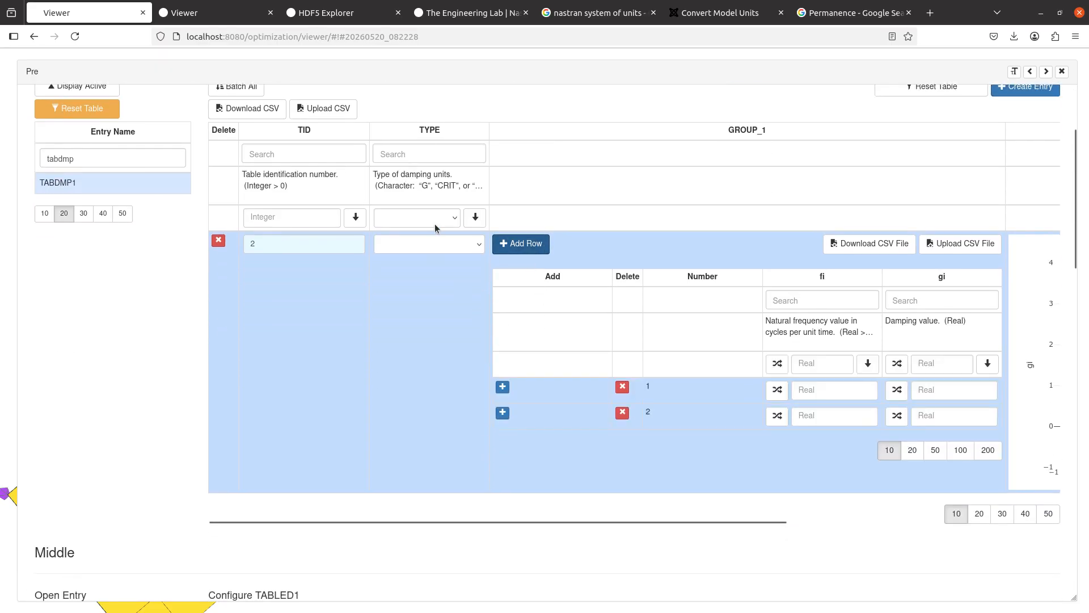
pyautogui.click(425, 246)
pyautogui.click(404, 287)
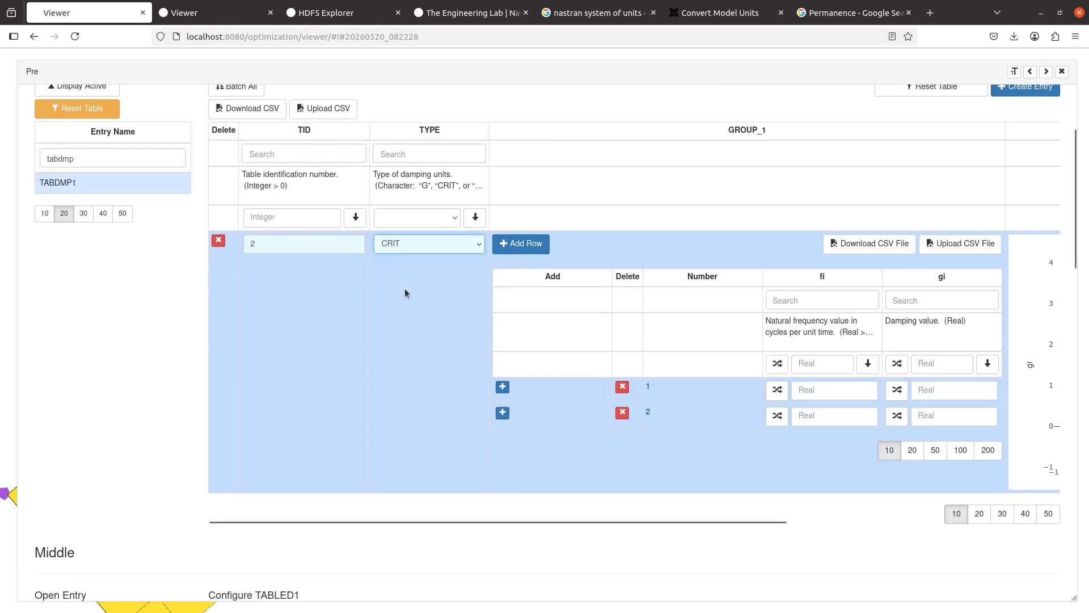
# Step: Fill in the first TABDMP1 row with frequency fi 0. and damping gi .03
pyautogui.click(849, 389)
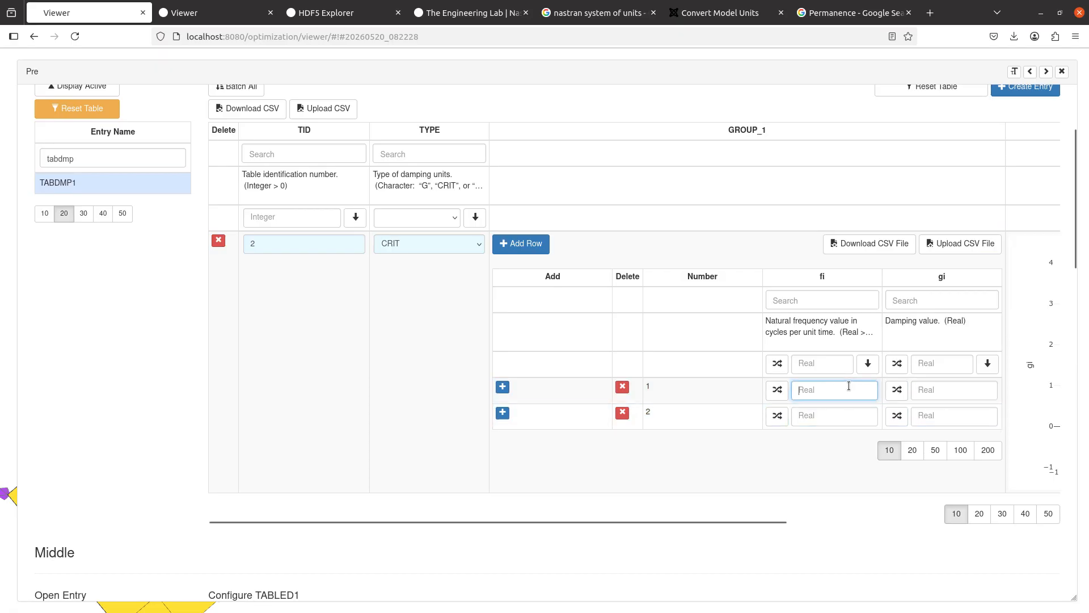
pyautogui.write('0.')
pyautogui.press('Tab')
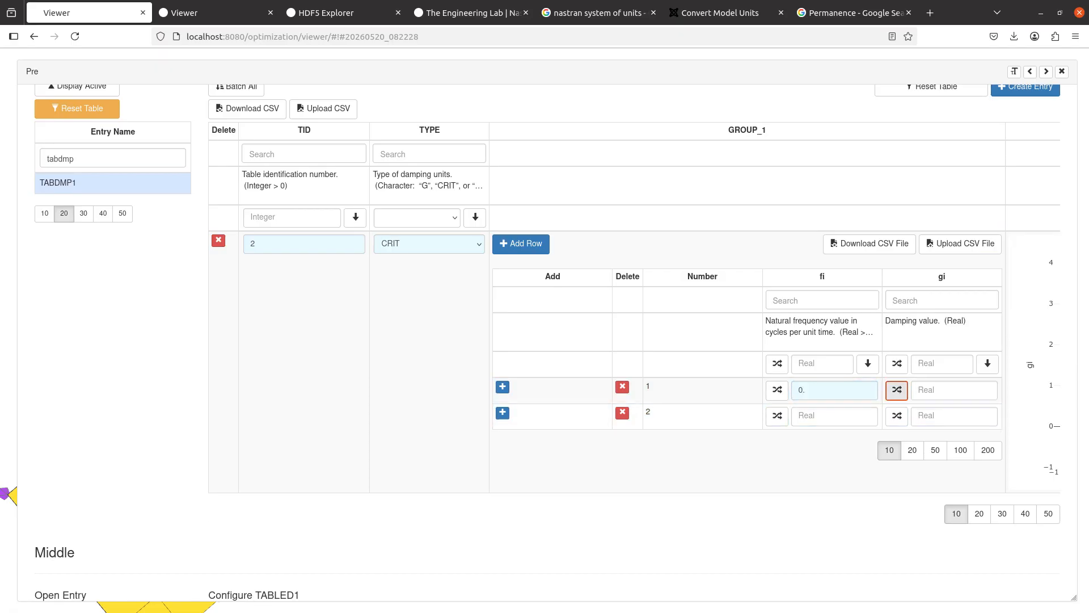
pyautogui.press('Tab')
pyautogui.write('.03')
# Step: Fill in the second TABDMP1 row with frequency fi 10. and damping gi .03
pyautogui.press('Tab')
pyautogui.press('Tab')
pyautogui.press('Tab')
pyautogui.press('Tab')
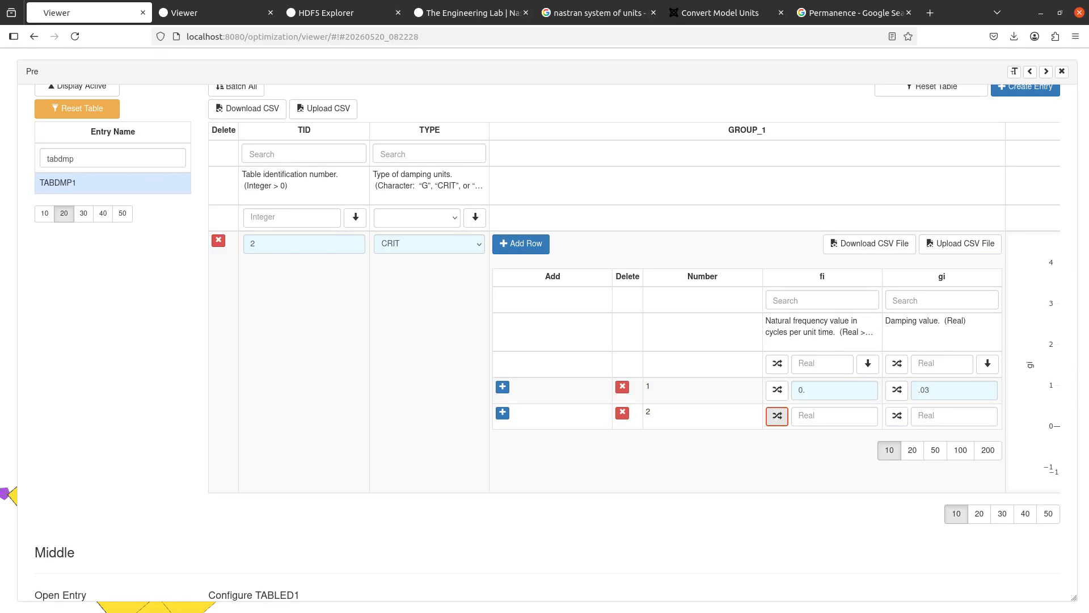
pyautogui.write('10.')
pyautogui.press('Tab')
pyautogui.press('Tab')
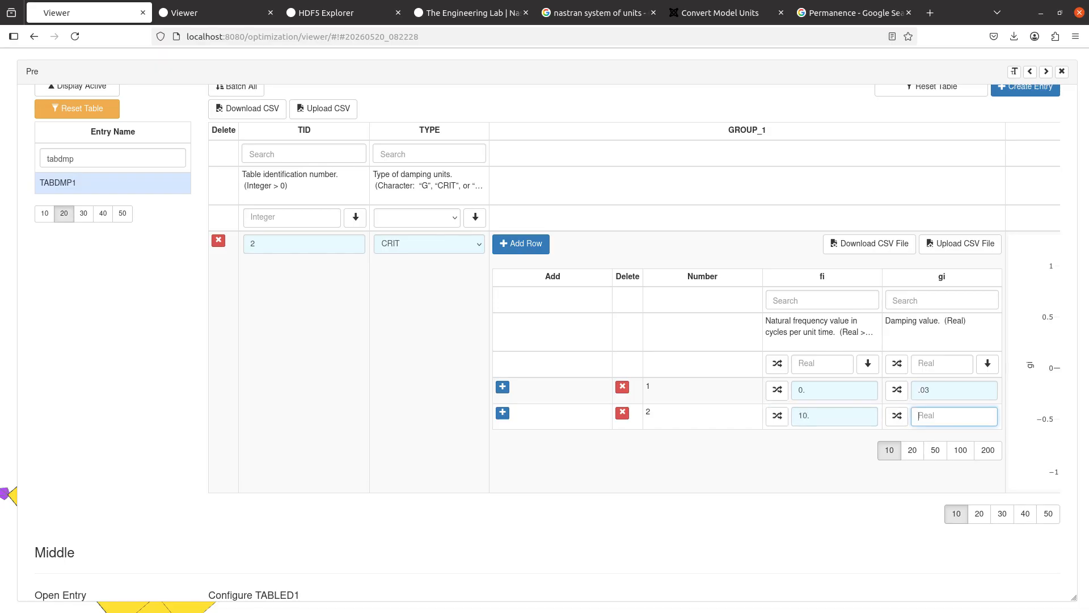
pyautogui.write('.03')
pyautogui.press('Tab')
# Step: Review the TABDMP1 damping values and inspect the interpolated damping curve in the entry's plot
pyautogui.hscroll(5, 868, 379)
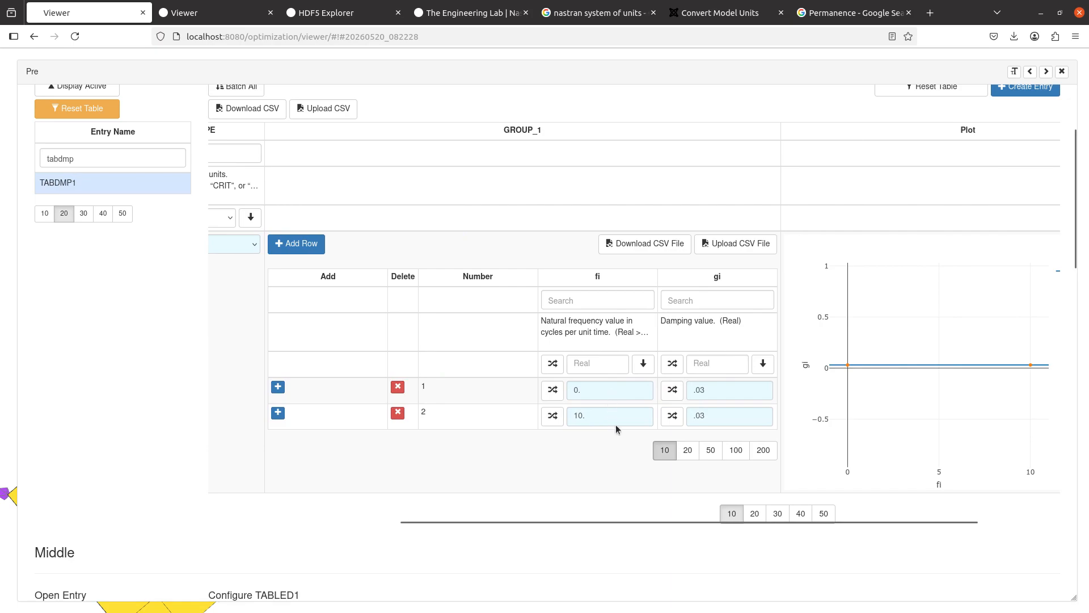
pyautogui.moveTo(709, 393); pyautogui.dragTo(559, 521)
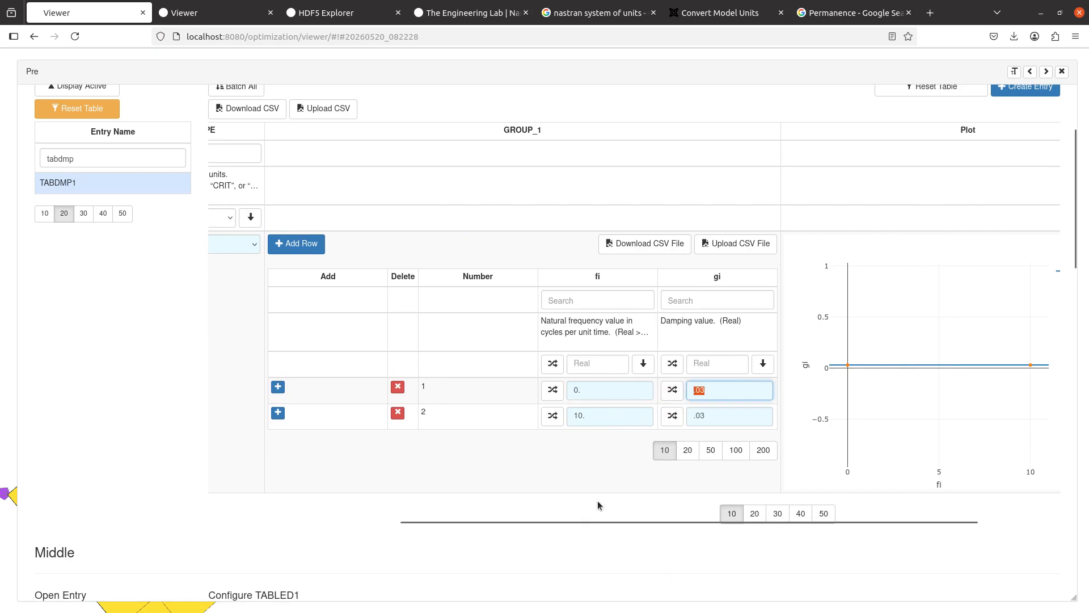
pyautogui.hscroll(2, 734, 390)
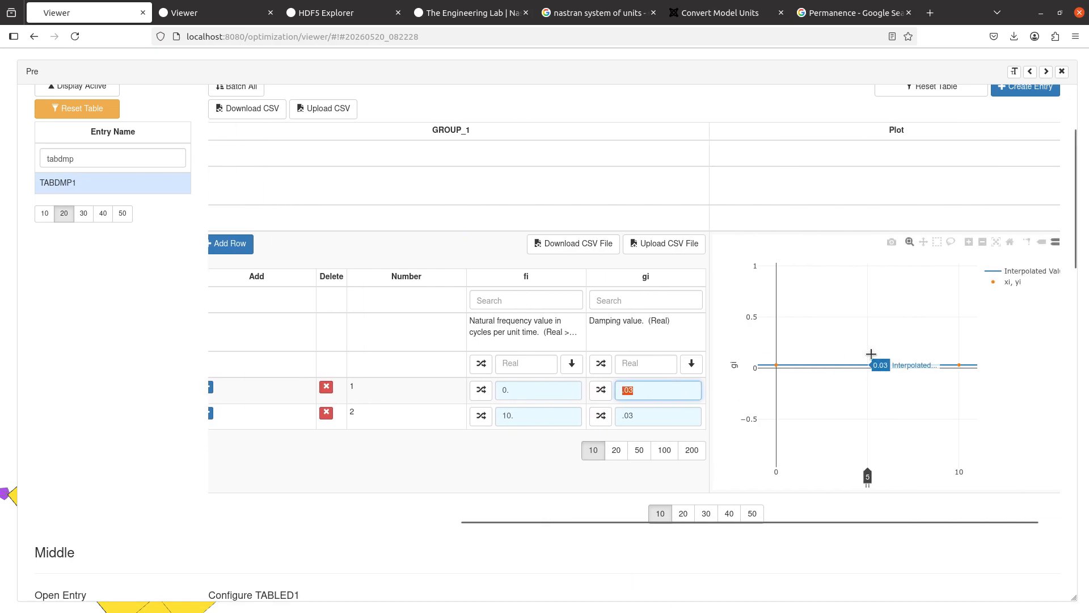
pyautogui.hscroll(-2, 532, 424)
pyautogui.hscroll(-6, 532, 423)
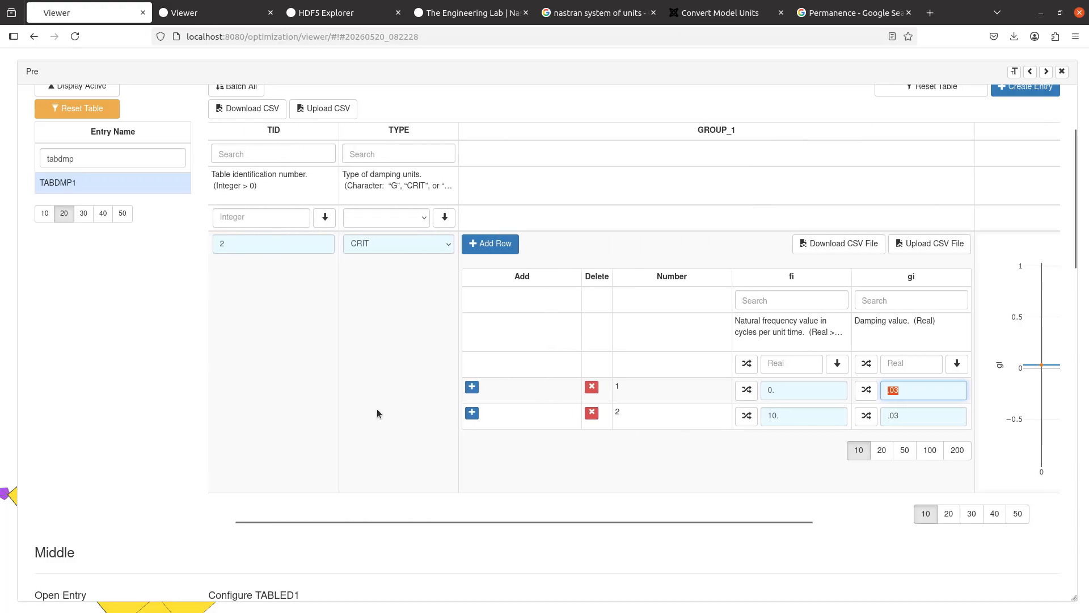
pyautogui.scroll(4, 376, 423)
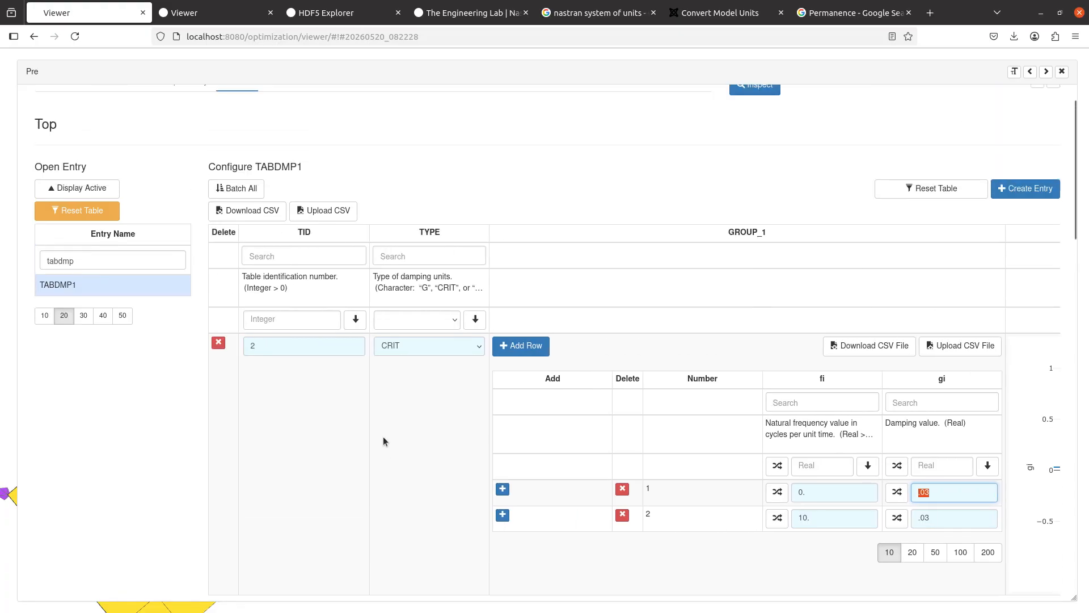
pyautogui.scroll(-1, 397, 434)
pyautogui.click(692, 215)
pyautogui.scroll(2, 524, 315)
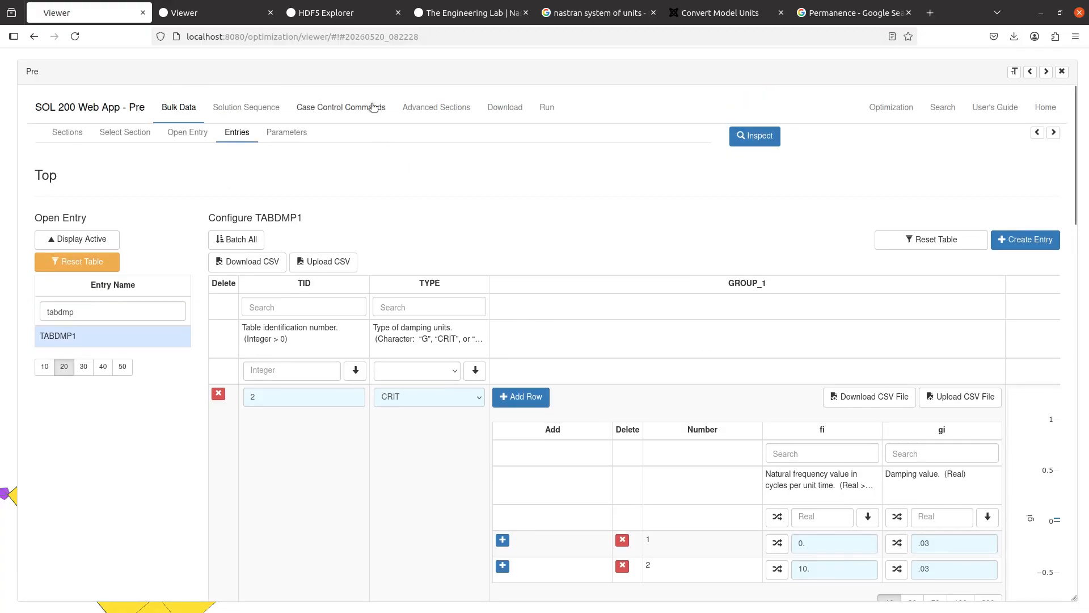
# Step: In the case control command selection, search for "sdam" and enable SDAMPING above the subcases
pyautogui.click(374, 107)
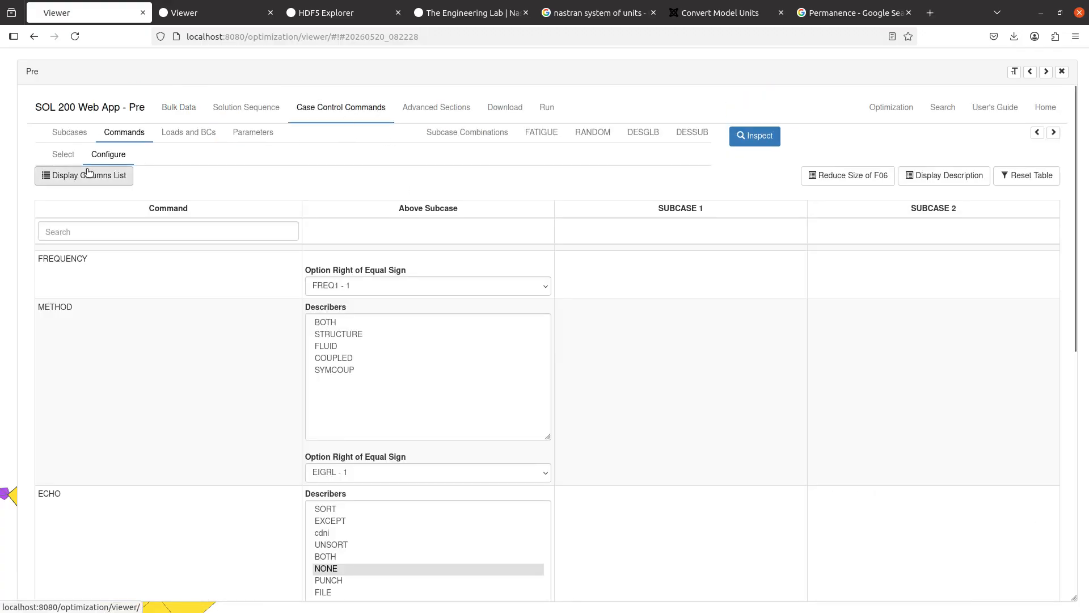
pyautogui.click(73, 158)
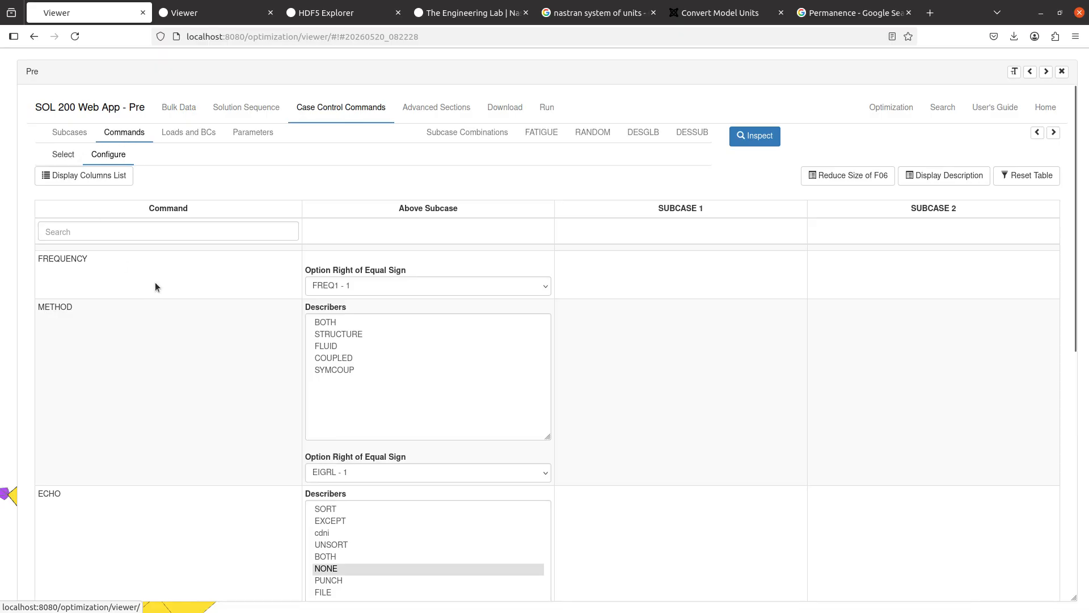
pyautogui.click(161, 232)
pyautogui.write('sdam')
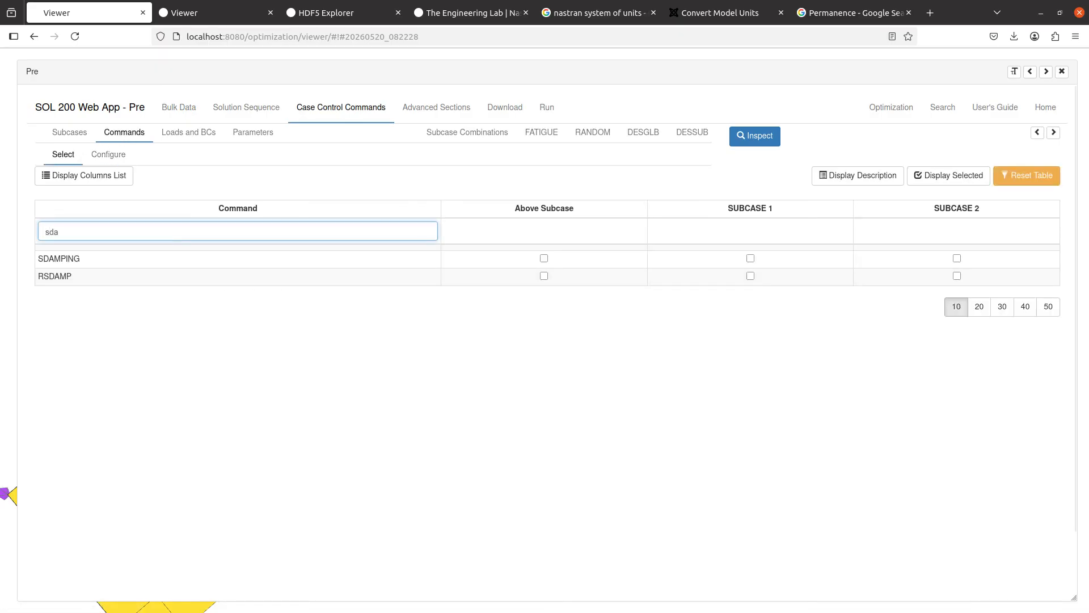
pyautogui.click(543, 258)
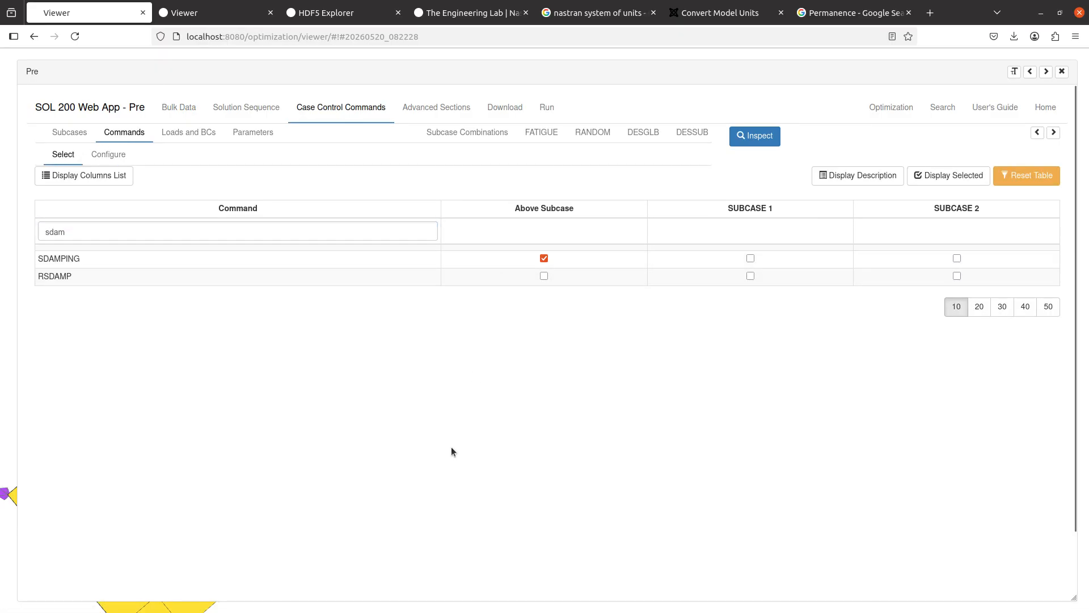
# Step: Configure the SDAMPING command above the subcases to reference TABDMP1 - 2
pyautogui.click(109, 154)
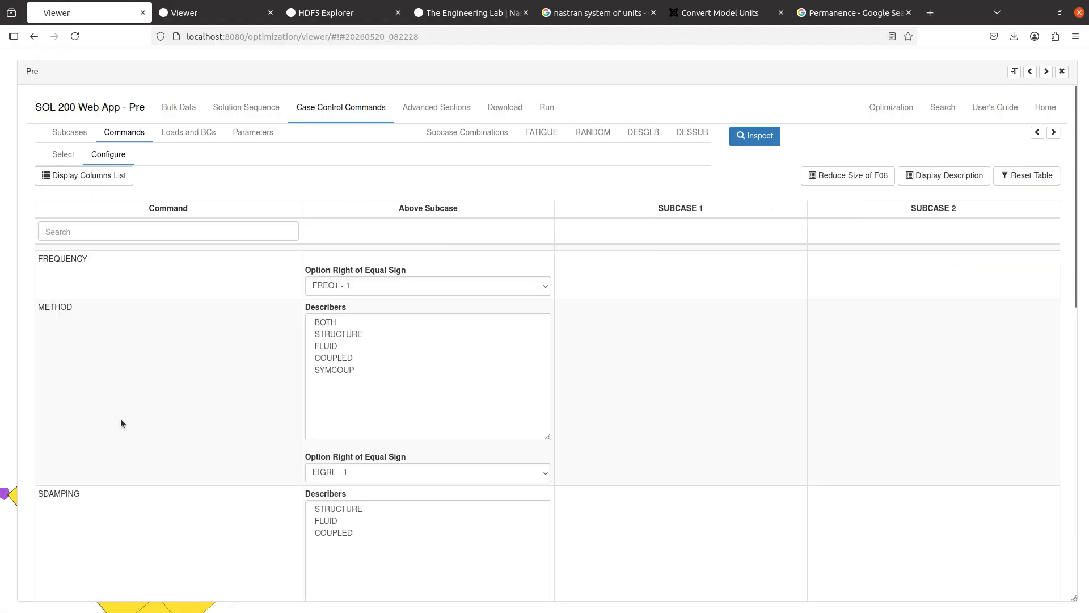
pyautogui.scroll(-5, 125, 419)
pyautogui.click(384, 400)
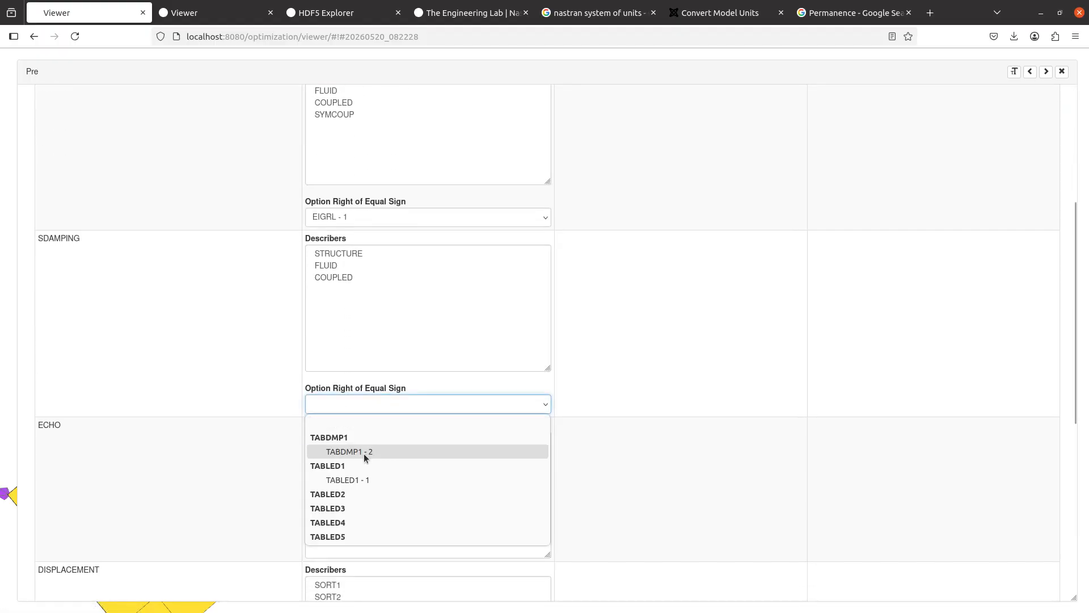
pyautogui.click(346, 451)
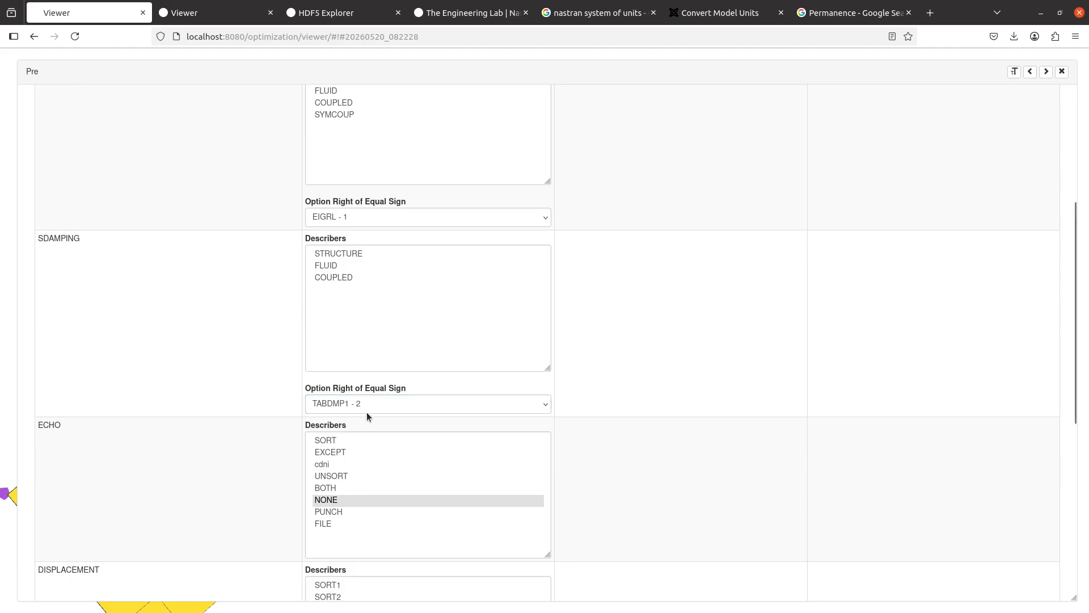
pyautogui.scroll(5, 768, 386)
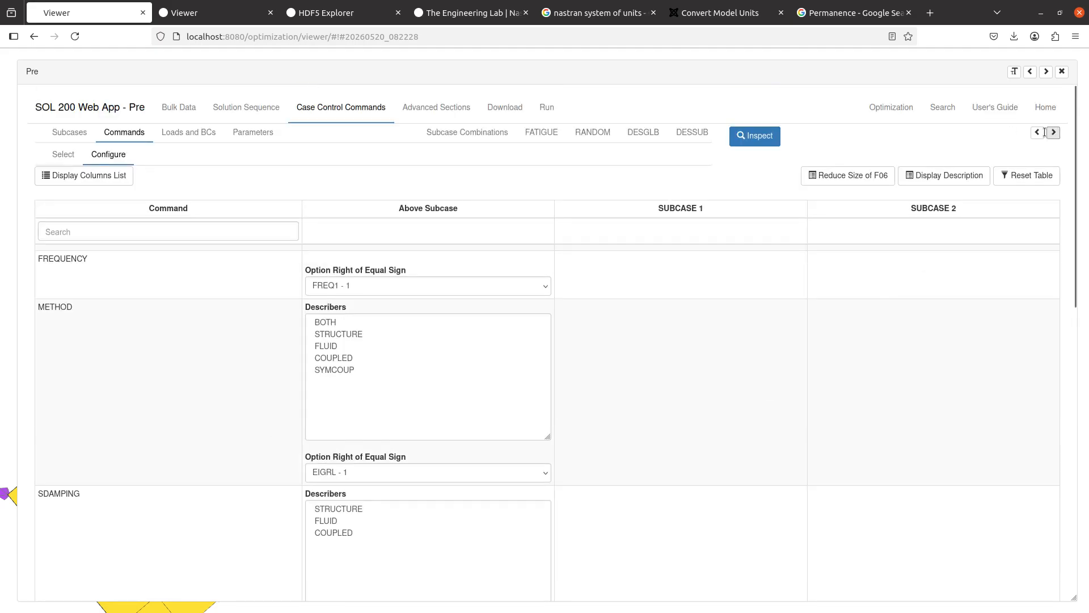
# Step: Check the SDAMPING line in the BDF output against the damping table selected for the command above the subcases
pyautogui.click(1037, 132)
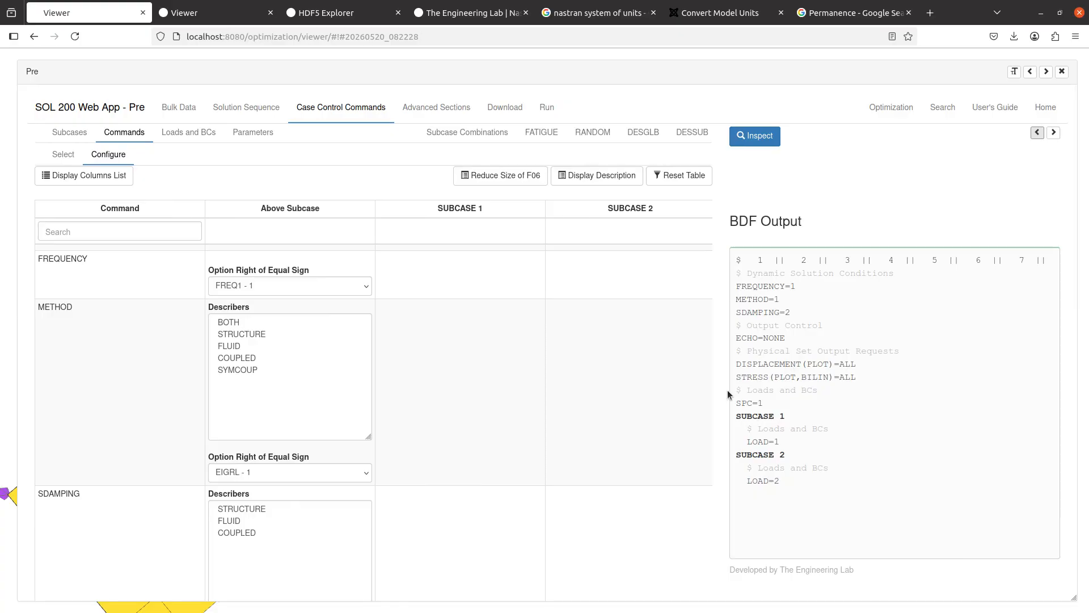
pyautogui.tripleClick(769, 313)
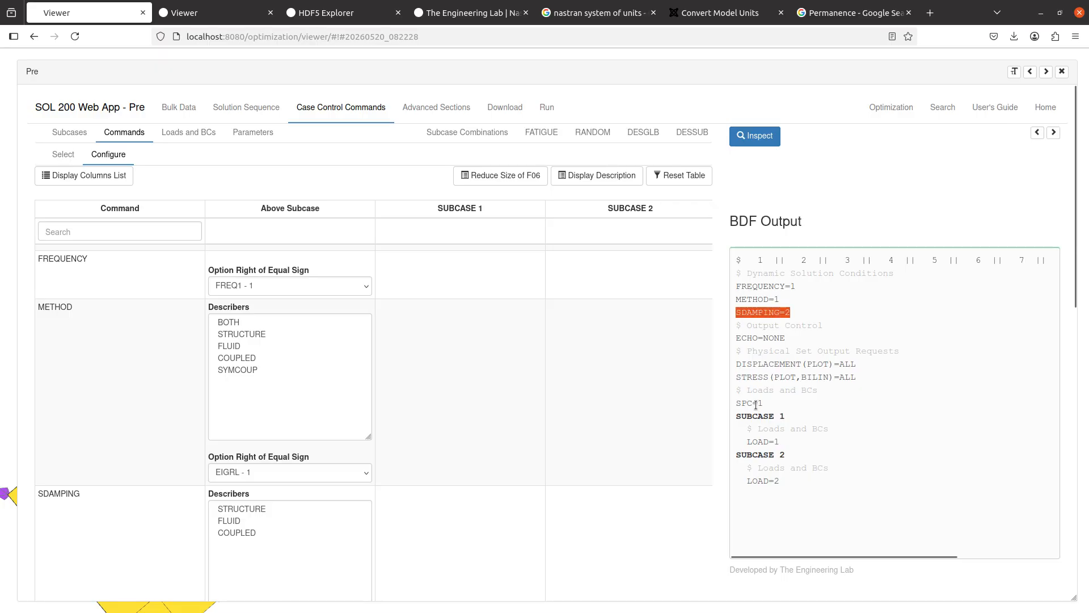
pyautogui.click(811, 346)
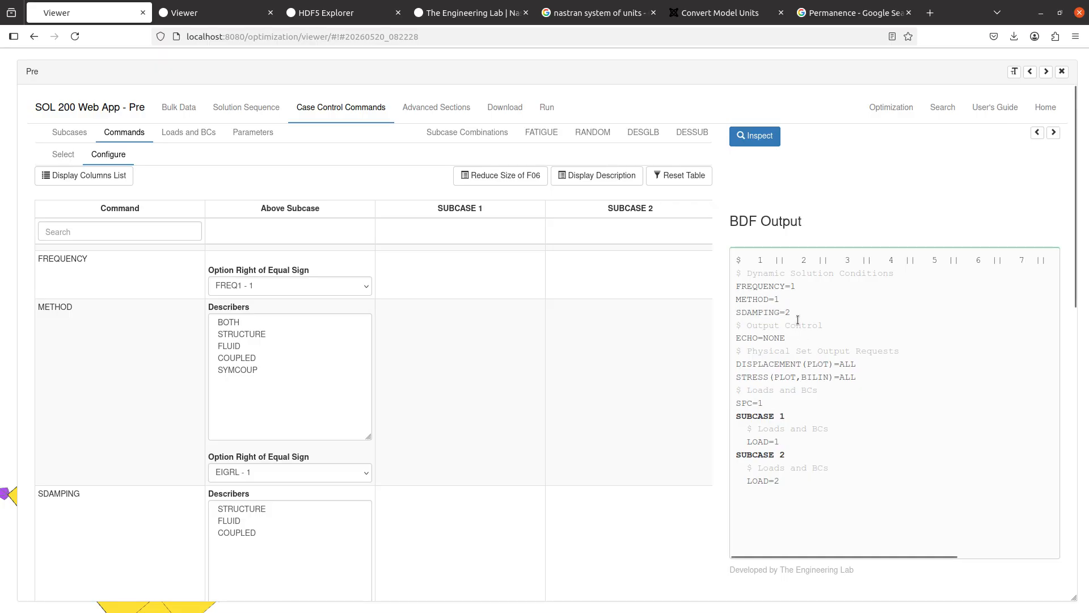
pyautogui.moveTo(785, 315); pyautogui.dragTo(793, 316)
pyautogui.click(564, 382)
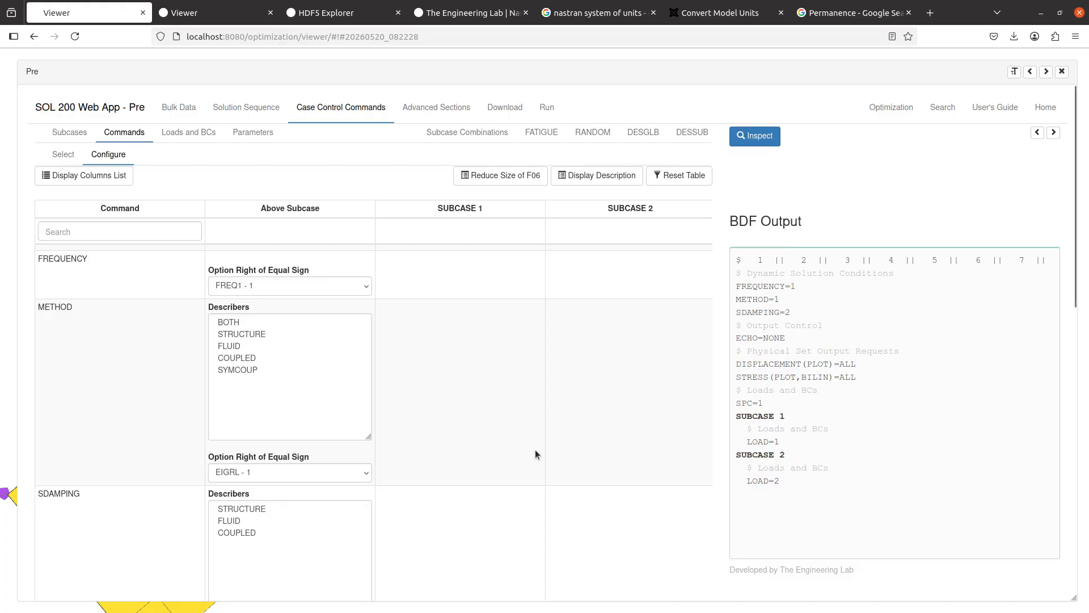
pyautogui.scroll(-7, 535, 449)
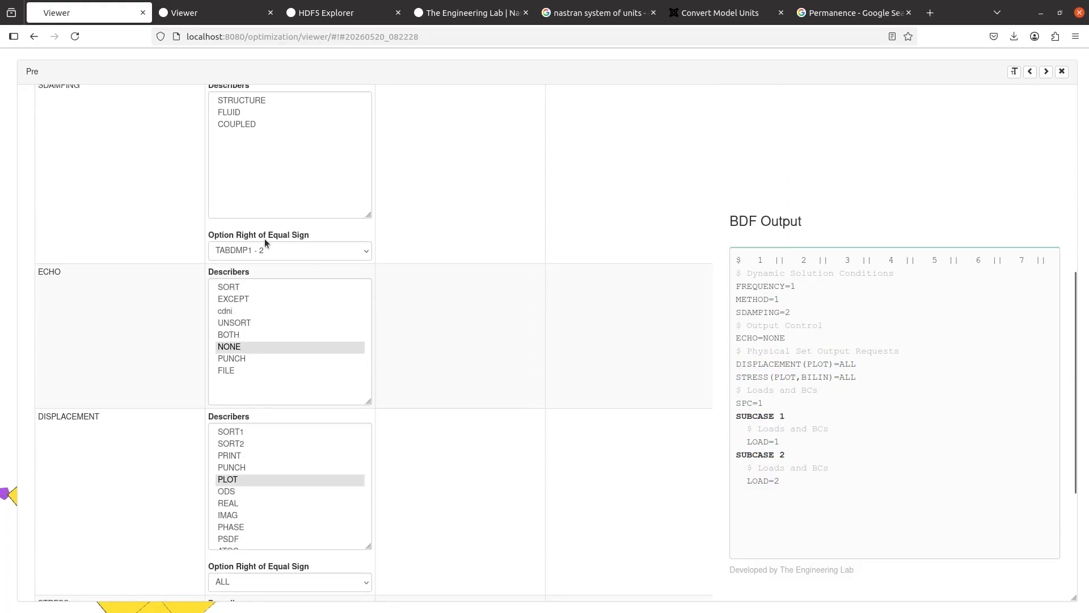
pyautogui.click(253, 250)
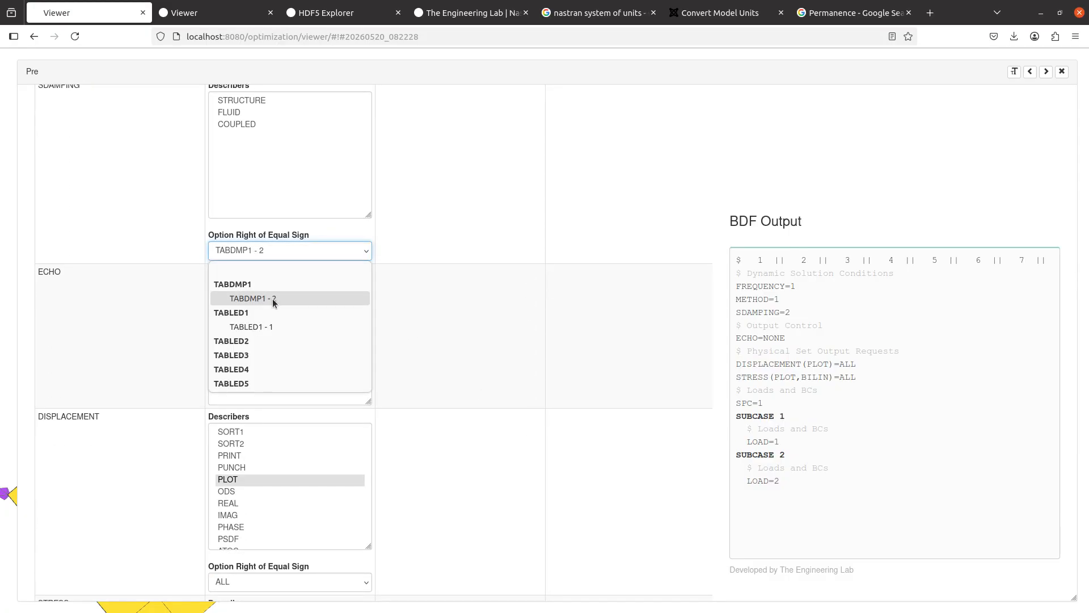
pyautogui.click(554, 277)
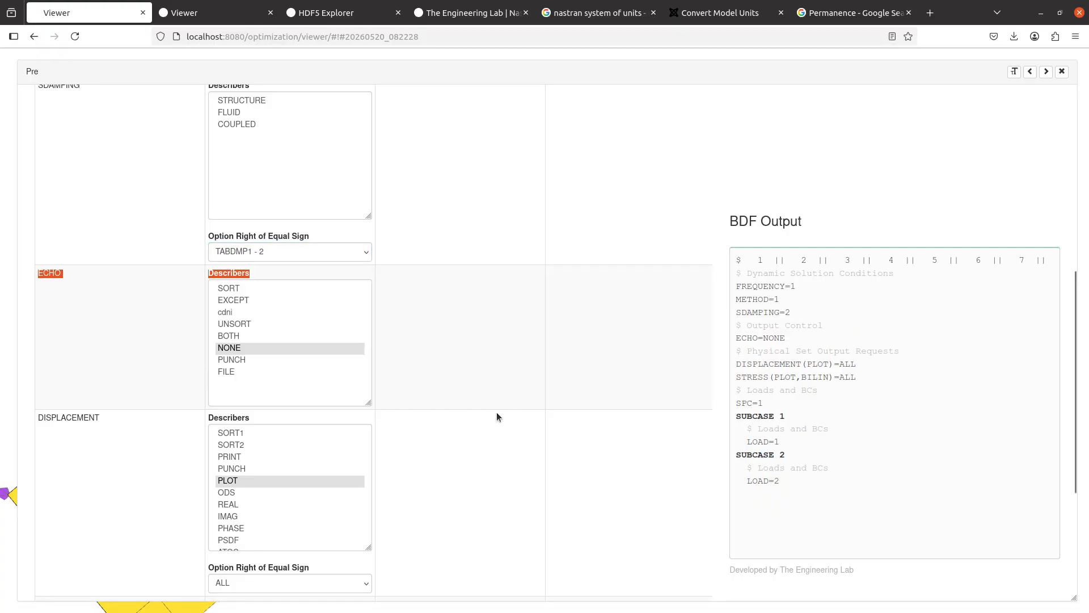
pyautogui.scroll(7, 496, 412)
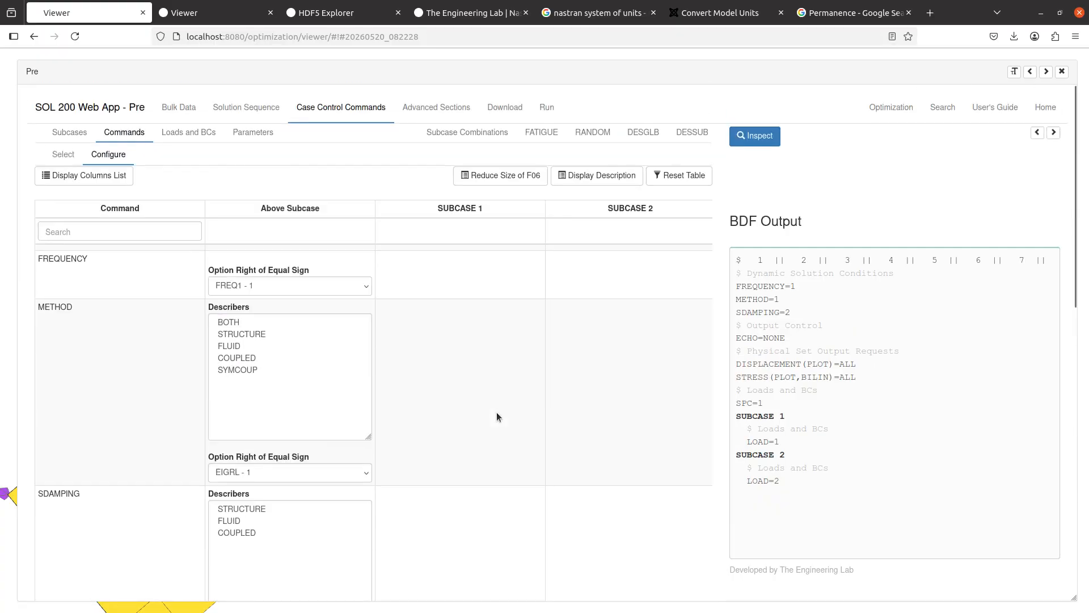
pyautogui.click(1053, 133)
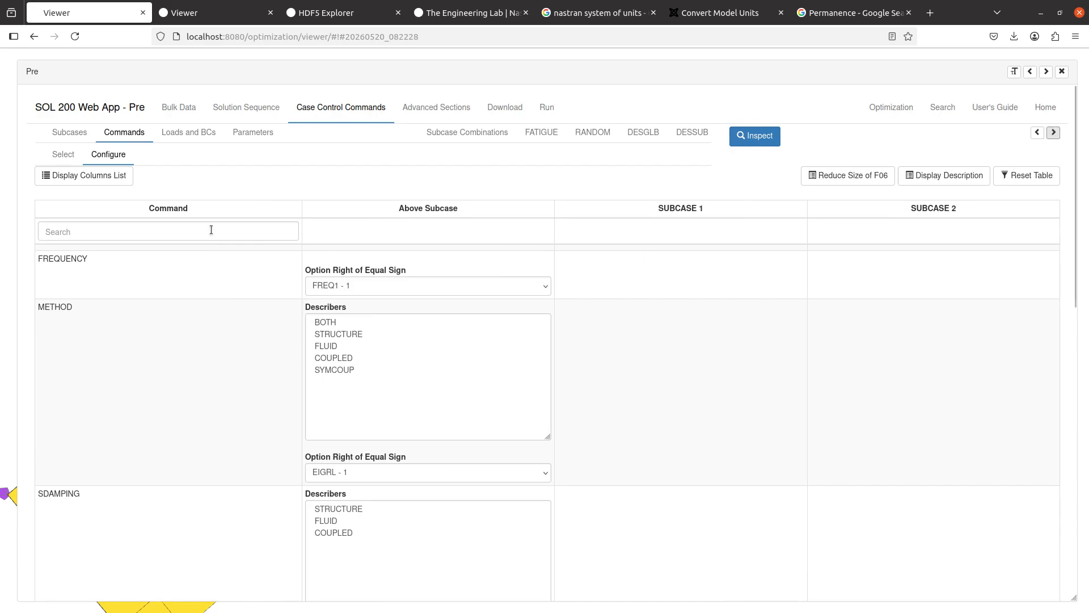
# Step: Review the existing subcases and the LOAD and SPC assignments in case control
pyautogui.click(63, 156)
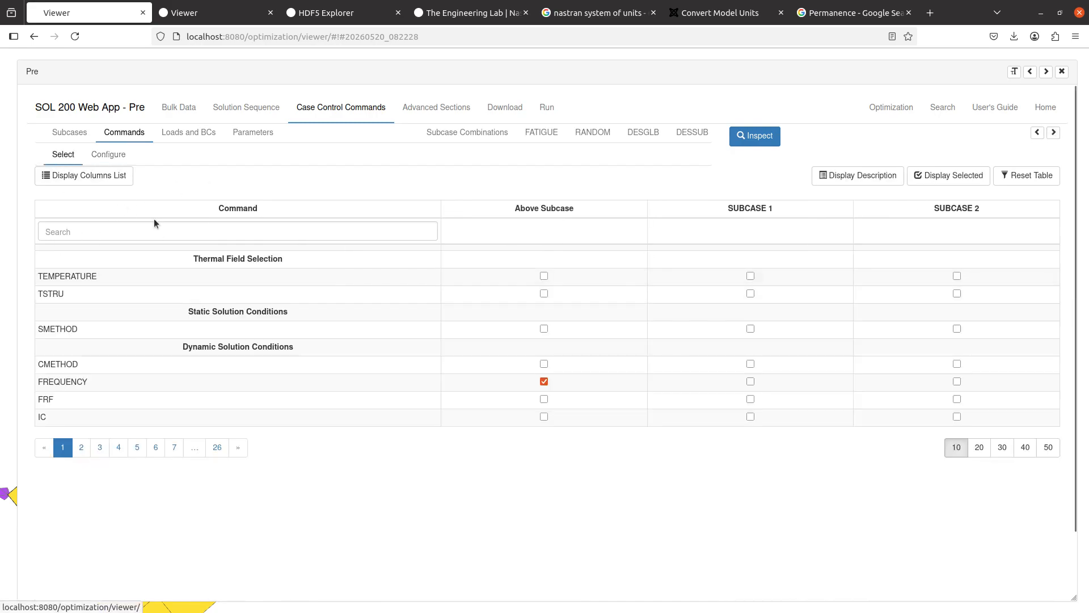
pyautogui.click(69, 133)
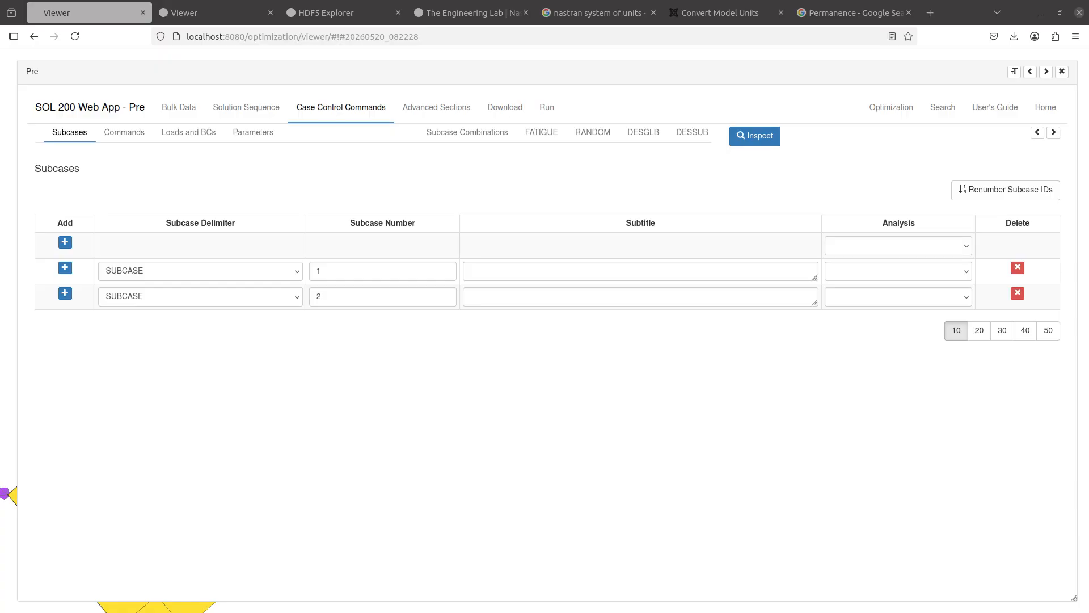
pyautogui.click(393, 475)
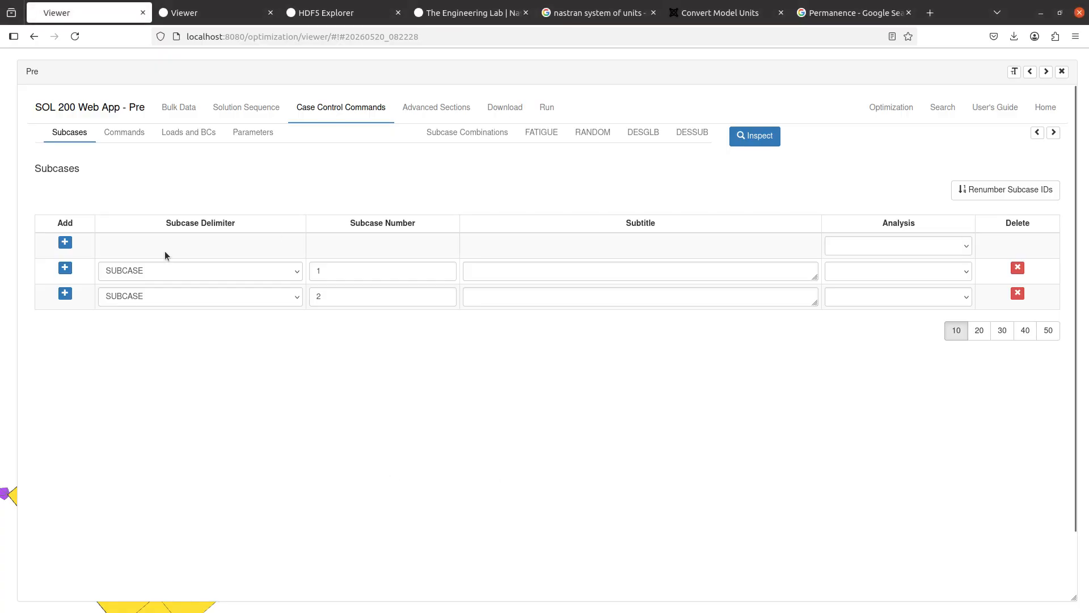
pyautogui.click(192, 133)
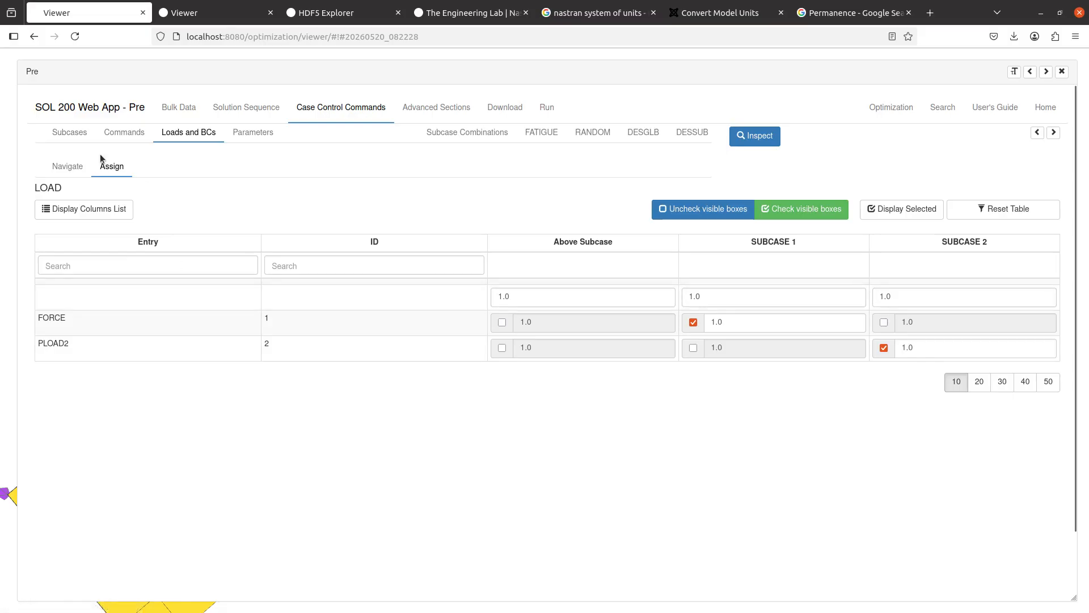
pyautogui.click(67, 166)
pyautogui.click(191, 417)
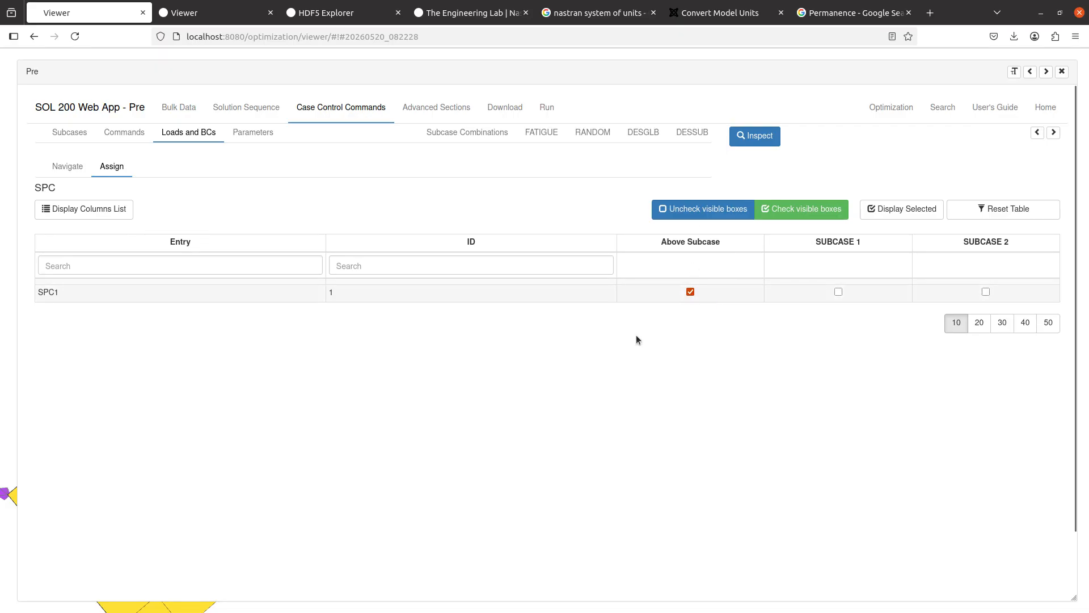
# Step: Delete both existing subcases and add a single new SUBCASE 1
pyautogui.click(69, 132)
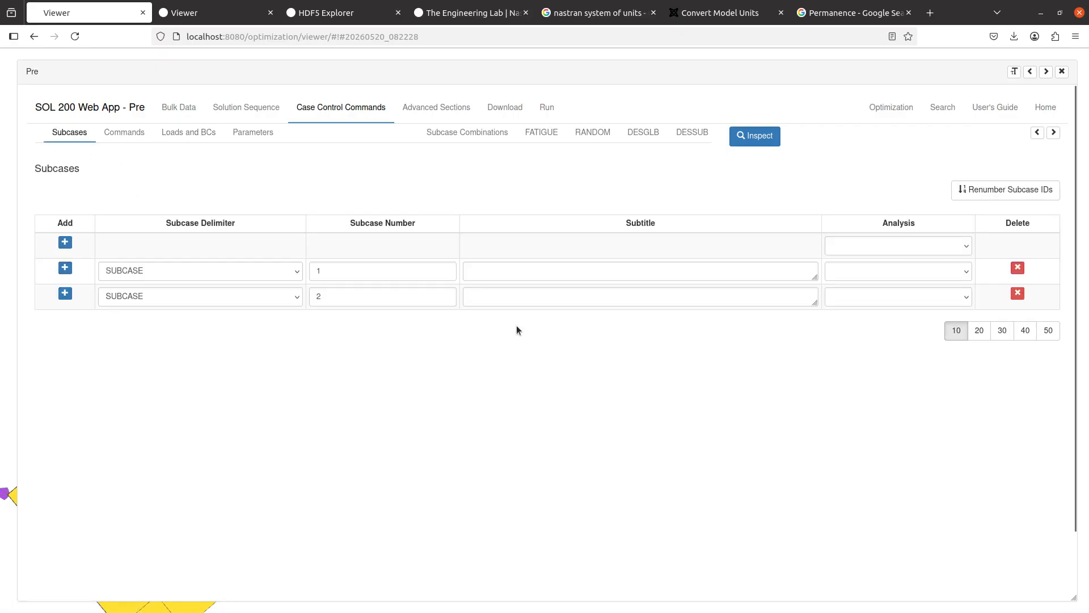
pyautogui.click(1017, 292)
pyautogui.click(1017, 267)
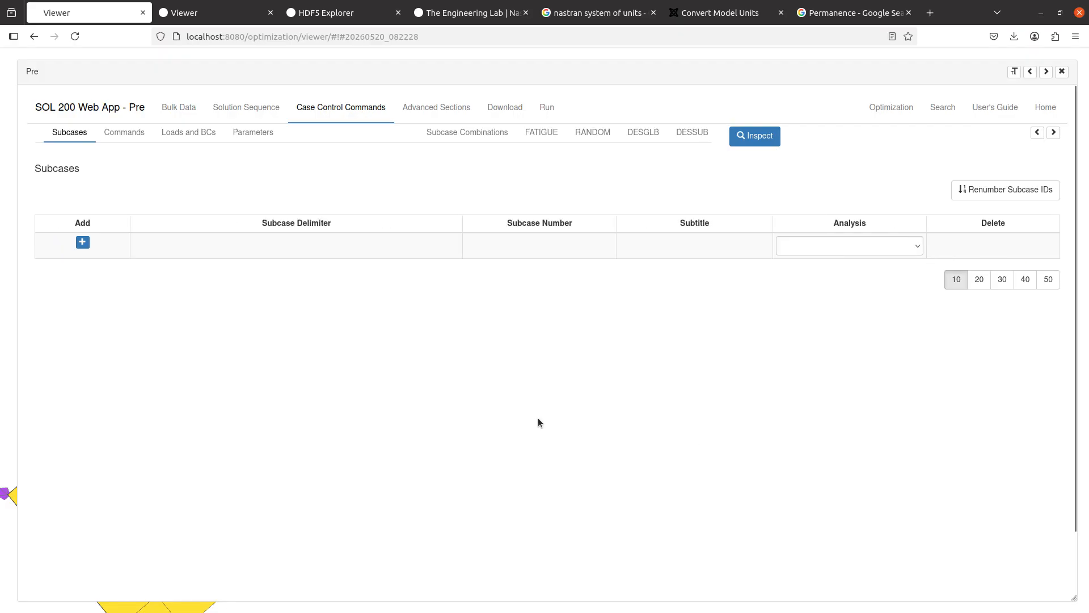
pyautogui.click(75, 243)
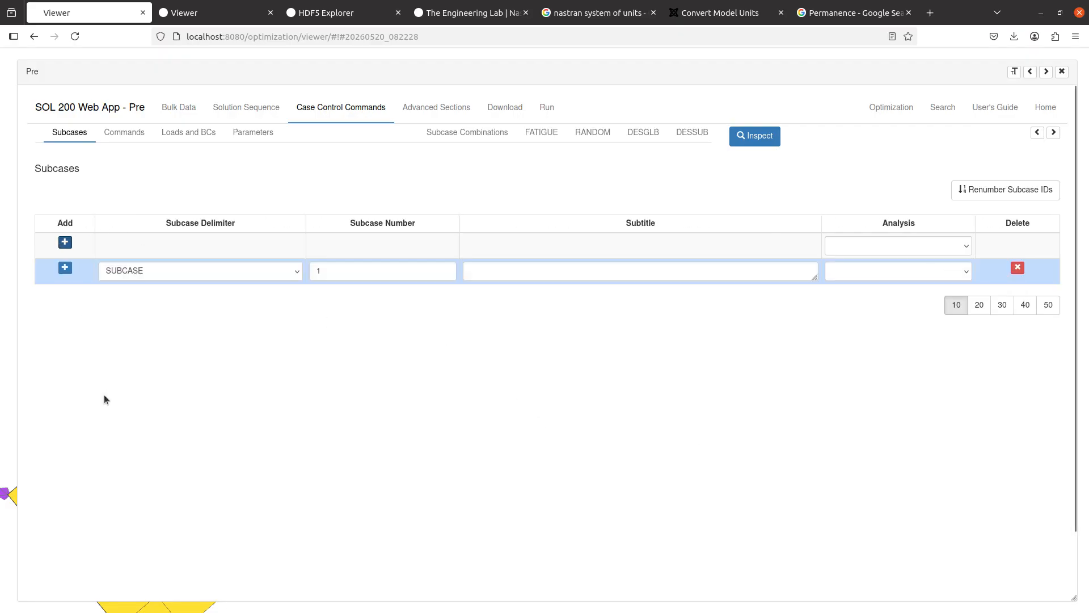
# Step: Review how the SPC1 constraint is assigned now that only one subcase exists
pyautogui.click(170, 136)
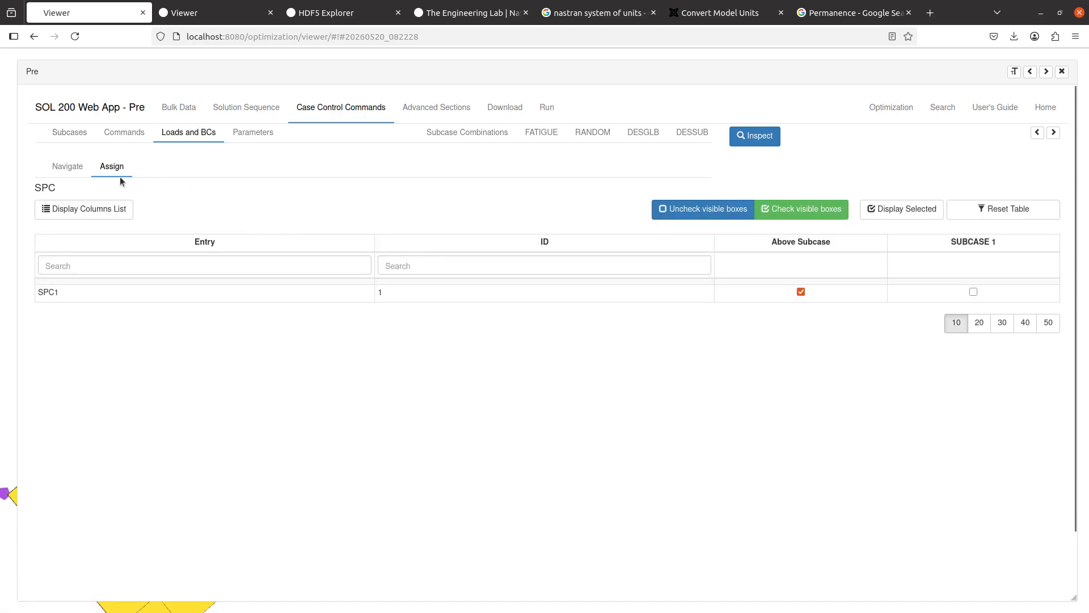
pyautogui.click(74, 171)
pyautogui.click(215, 414)
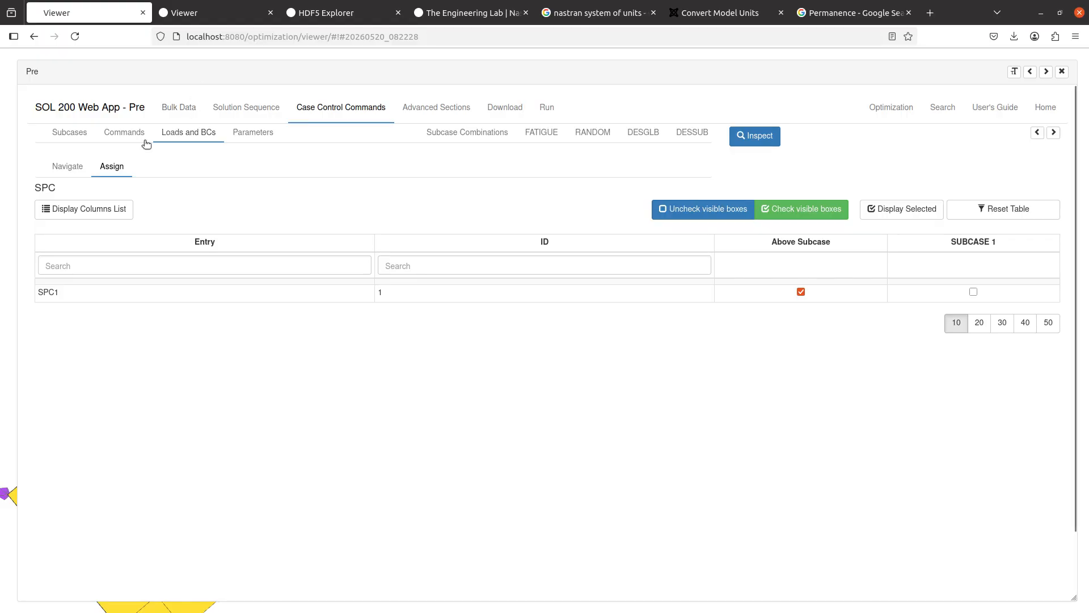
# Step: Assign RLOAD2 1 and RLOAD2 2 to SUBCASE 1 under the DLOAD dynamic loads
pyautogui.click(80, 166)
pyautogui.scroll(-3, 166, 303)
pyautogui.scroll(-2, 167, 302)
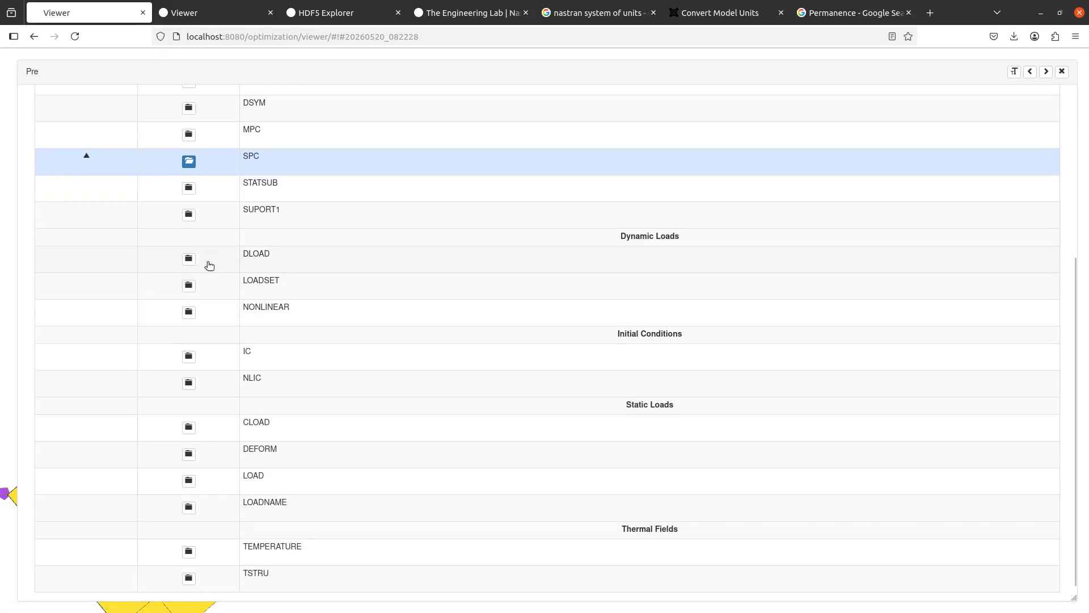
pyautogui.click(354, 266)
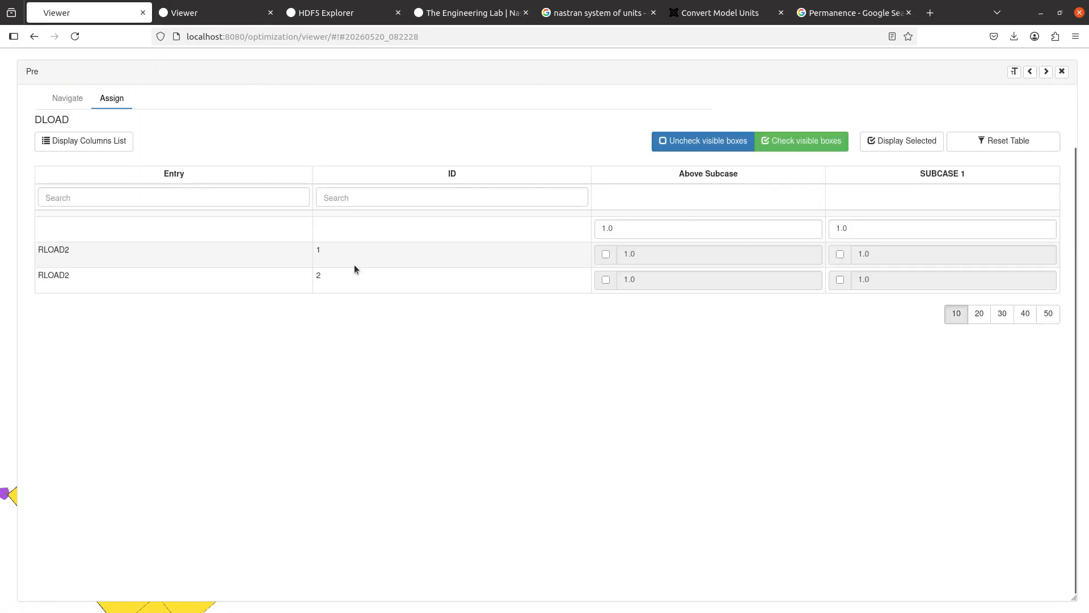
pyautogui.scroll(2, 624, 377)
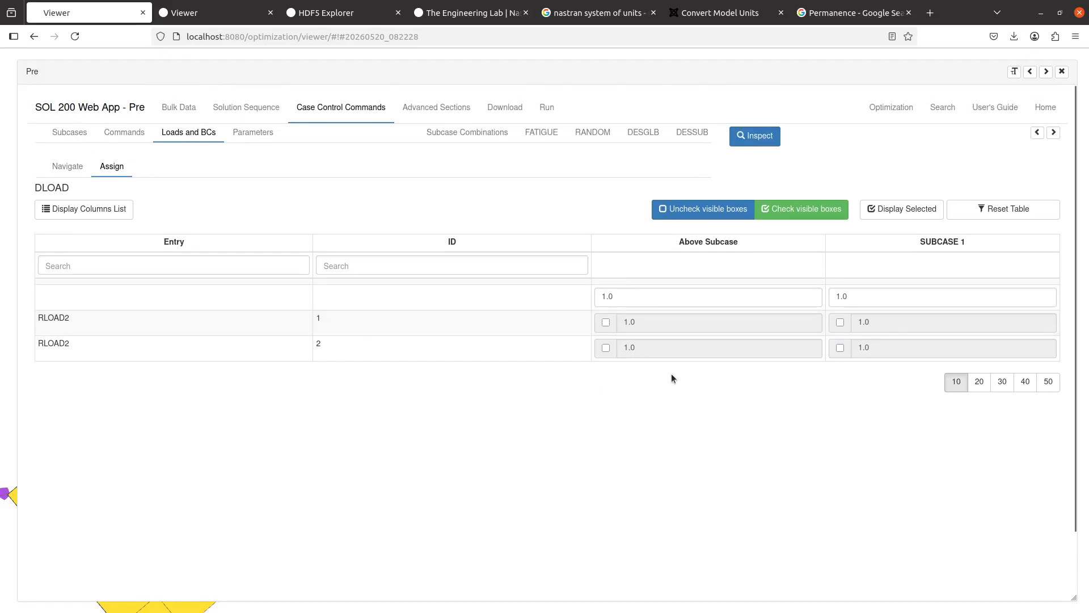
pyautogui.click(840, 322)
pyautogui.click(840, 347)
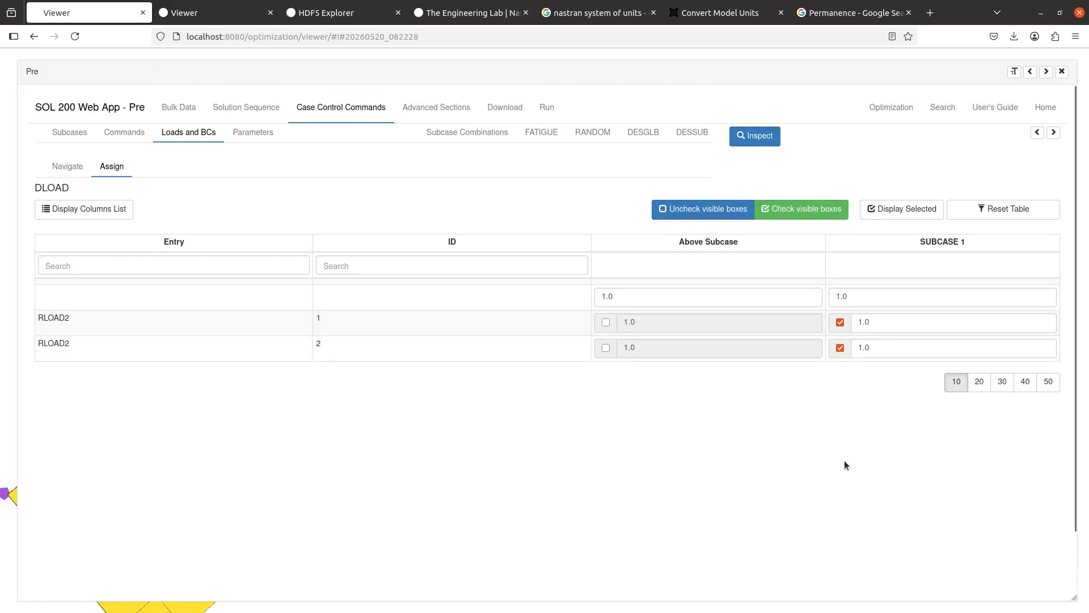
# Step: Check the case control commands in the BDF output, and upload the BDF to run the Nastran job immediately
pyautogui.click(1038, 132)
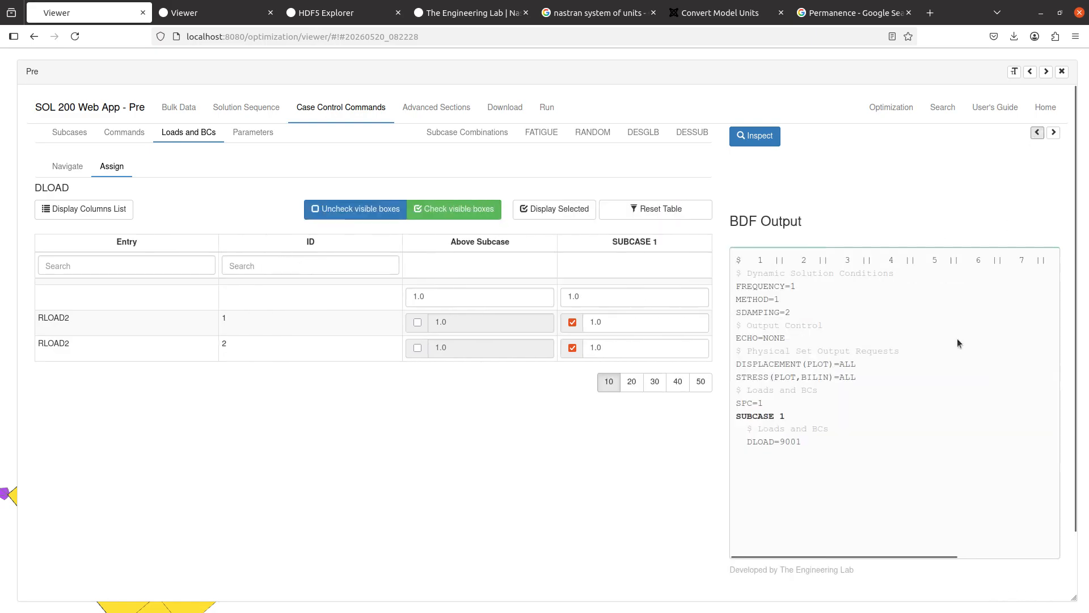
pyautogui.moveTo(808, 445); pyautogui.dragTo(756, 290)
pyautogui.click(765, 479)
pyautogui.scroll(-2, 618, 525)
pyautogui.scroll(2, 489, 199)
pyautogui.click(511, 111)
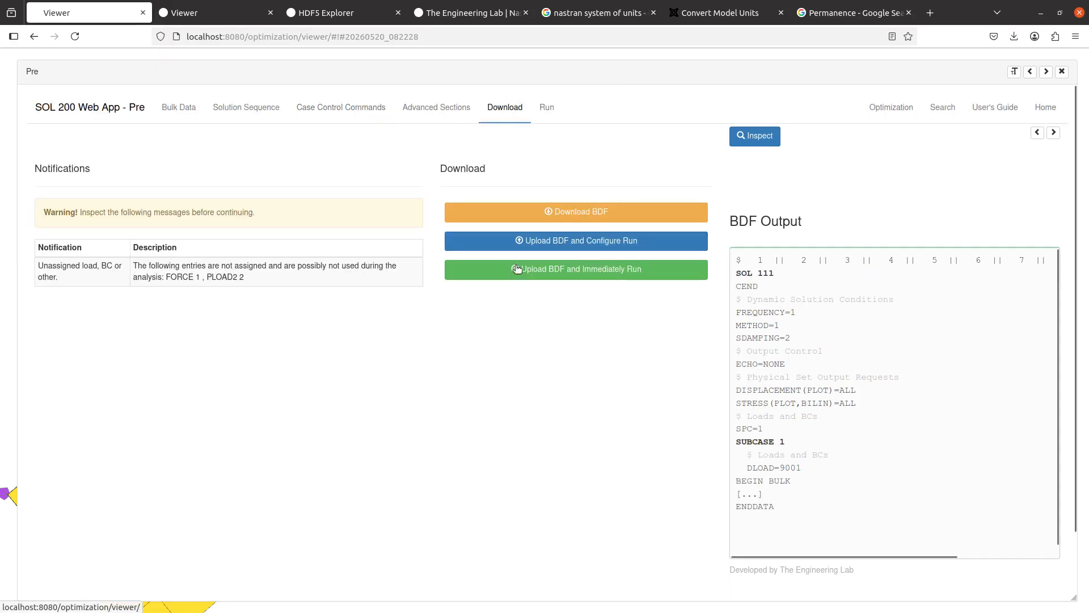
pyautogui.click(520, 271)
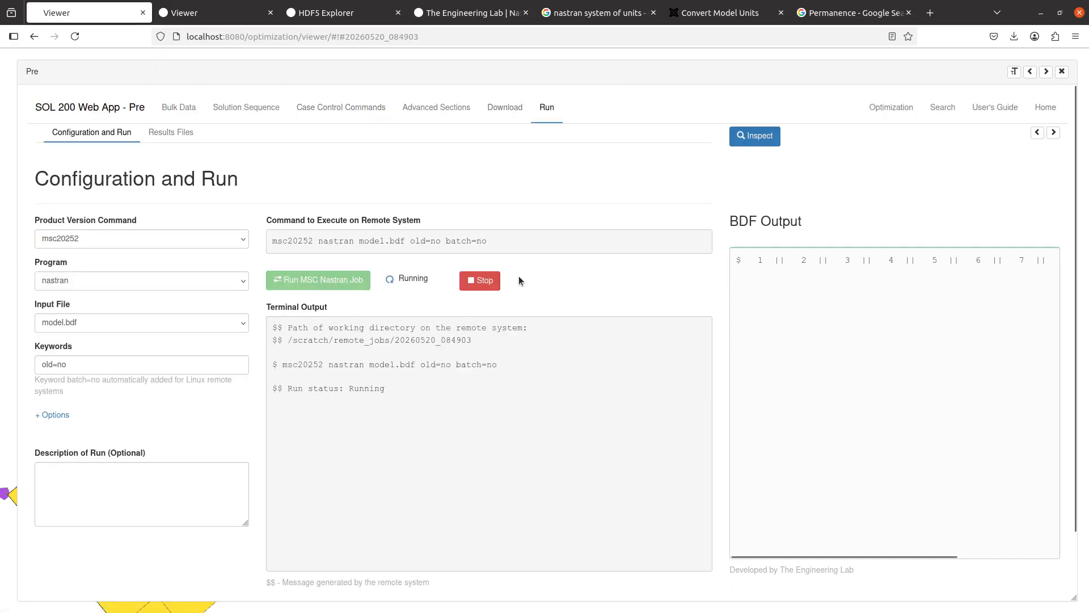
# Step: Copy the DISPLACEMENT(PLOT)=ALL request from the BDF output into a new Notepad++ document
pyautogui.click(511, 108)
pyautogui.tripleClick(781, 392)
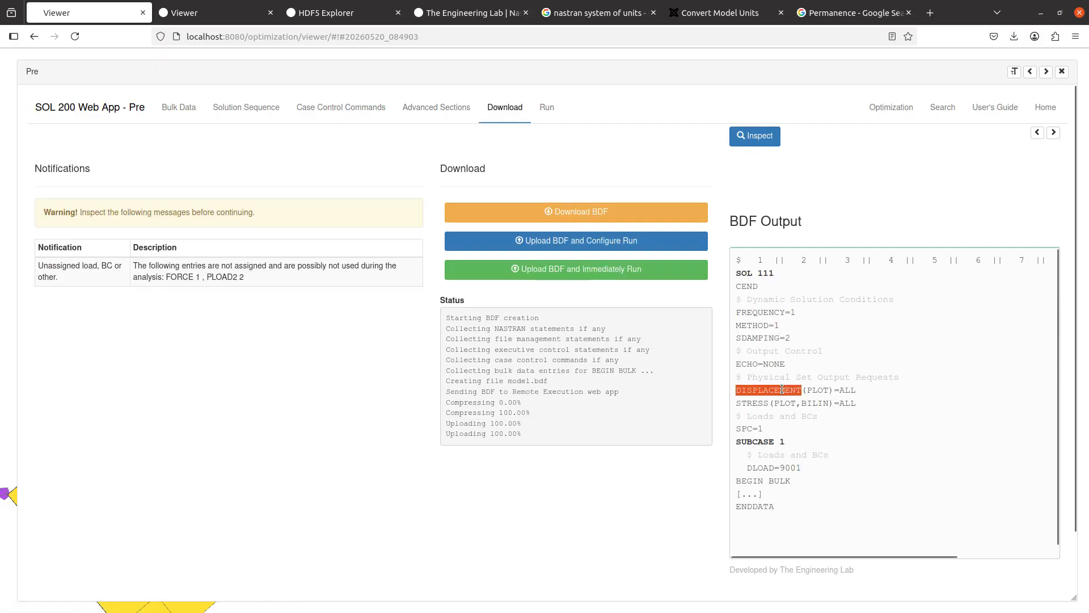
pyautogui.rightClick(781, 393)
pyautogui.click(798, 406)
pyautogui.hotkey('alt', 'Tab')
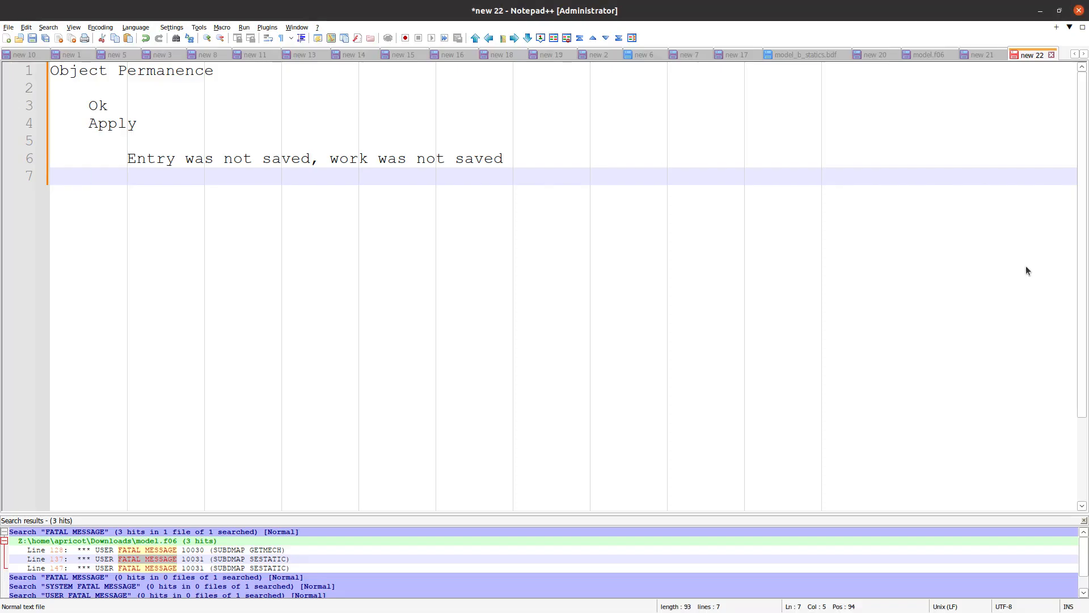
pyautogui.click(7, 39)
pyautogui.hotkey('ctrl', 'v')
pyautogui.scroll(6, 206, 196)
# Step: Remove the "$ Physical Set Output Requests" comment line, keeping only the DISPLACEMENT(PLOT)=ALL request
pyautogui.tripleClick(279, 75)
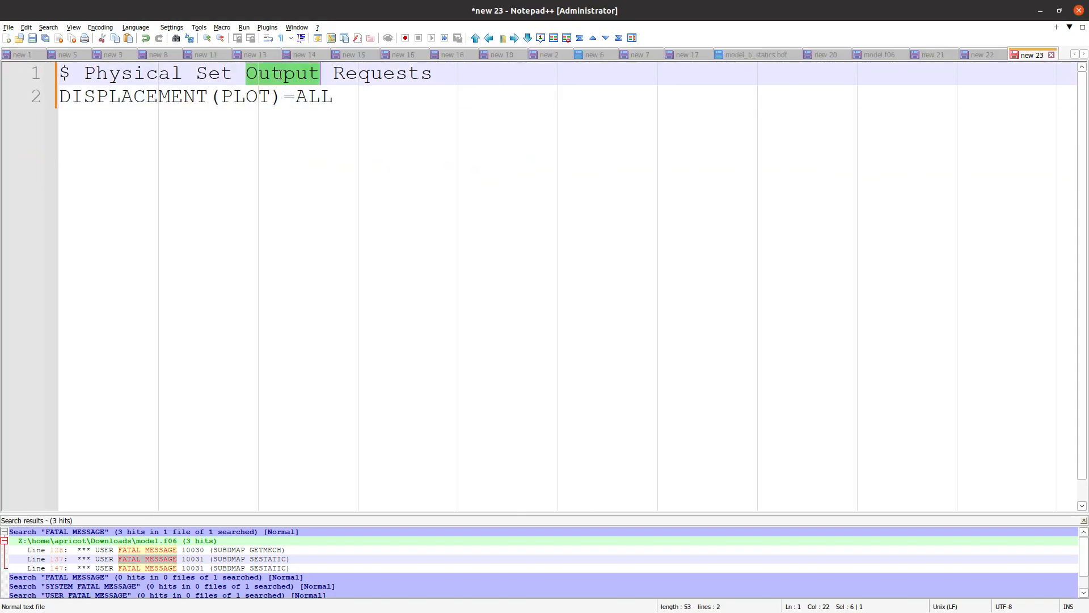
pyautogui.press('Delete')
pyautogui.moveTo(210, 74); pyautogui.dragTo(24, 78)
pyautogui.moveTo(294, 79); pyautogui.dragTo(381, 153)
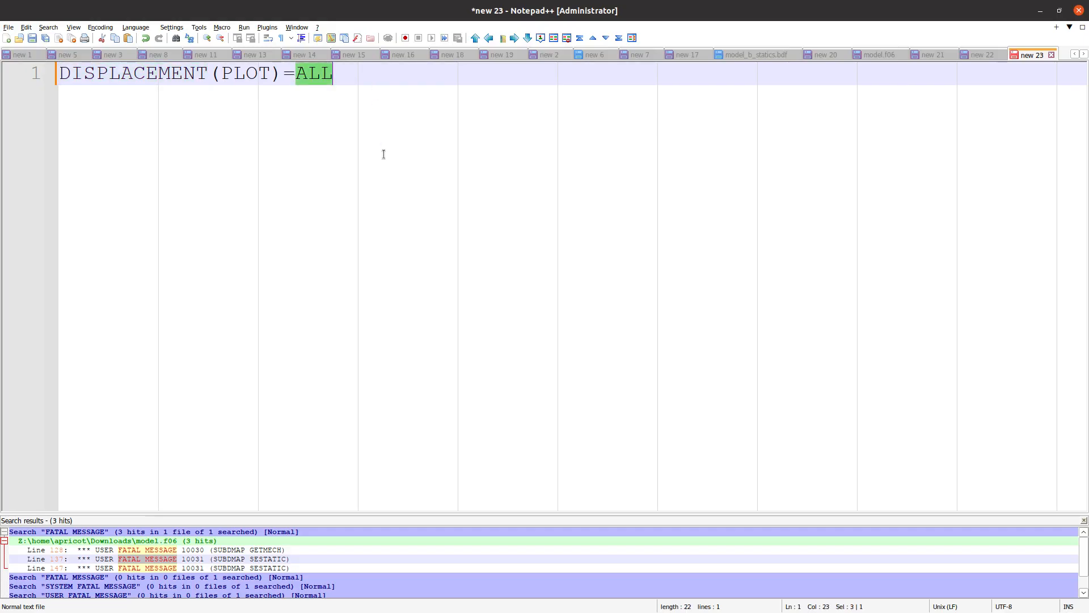
# Step: Below the displacement request, write the indented notes "20 Hz to 1000 Hz" and "100 solution frequencies"
pyautogui.click(387, 162)
pyautogui.press('Return')
pyautogui.press('Return')
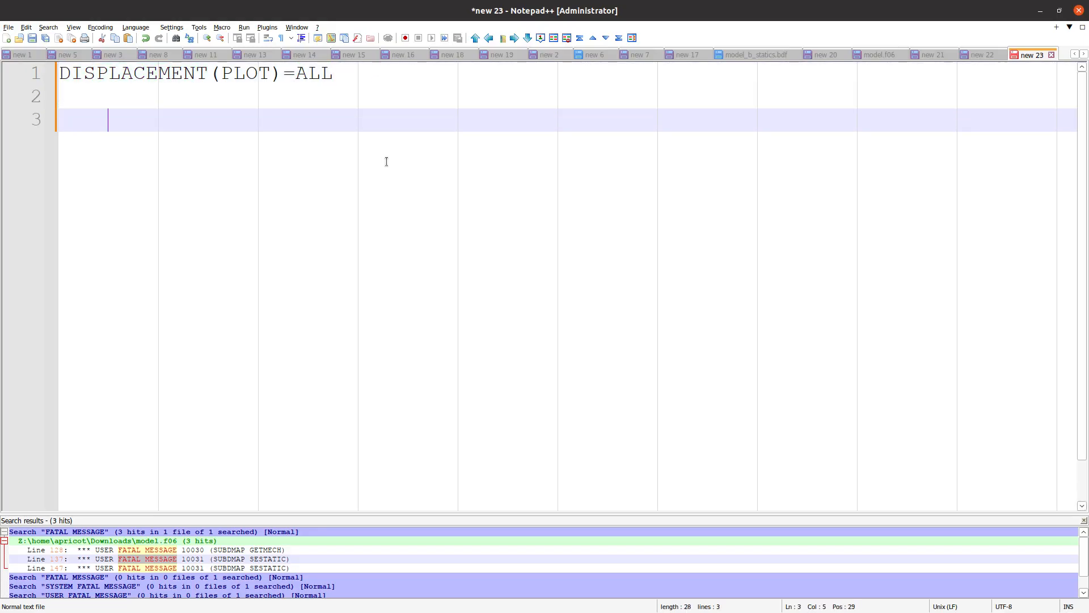
pyautogui.write('20 Hz to 1000 Hz')
pyautogui.press('Return')
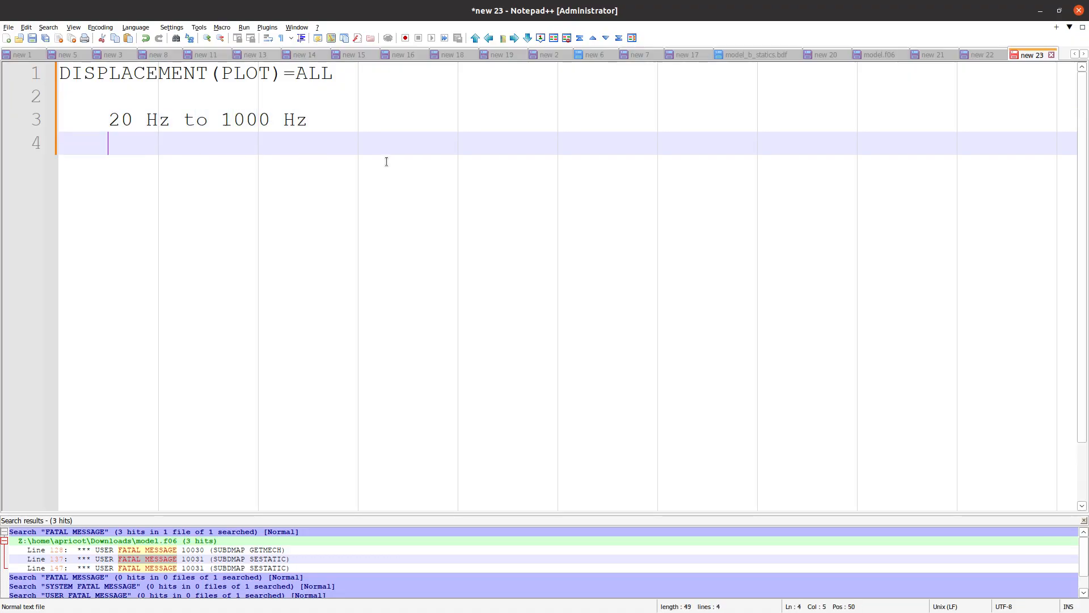
pyautogui.write('100 solution f')
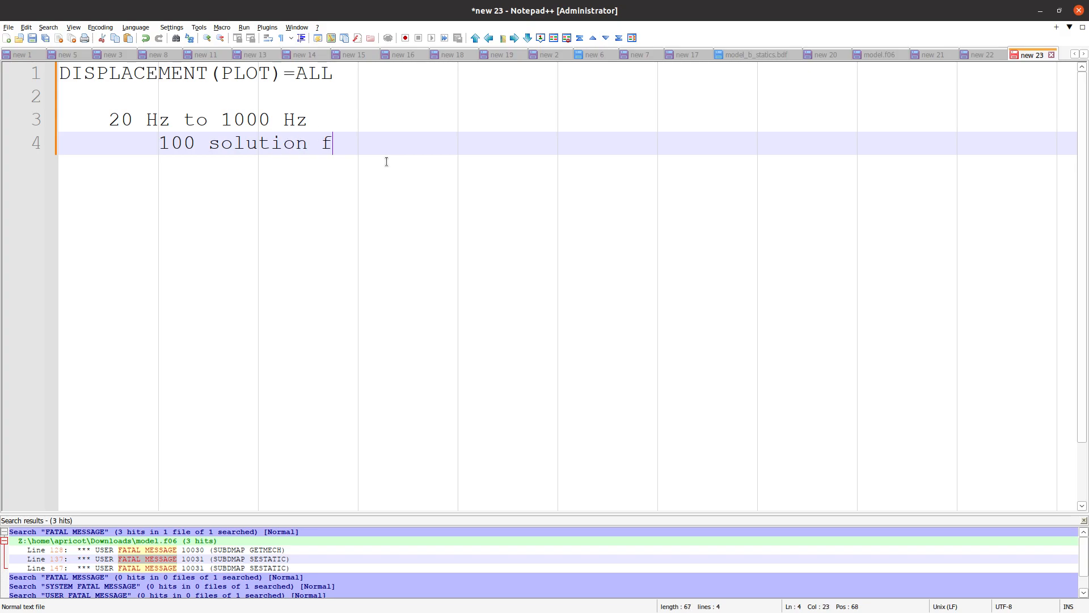
pyautogui.write('requencies')
pyautogui.press('Return')
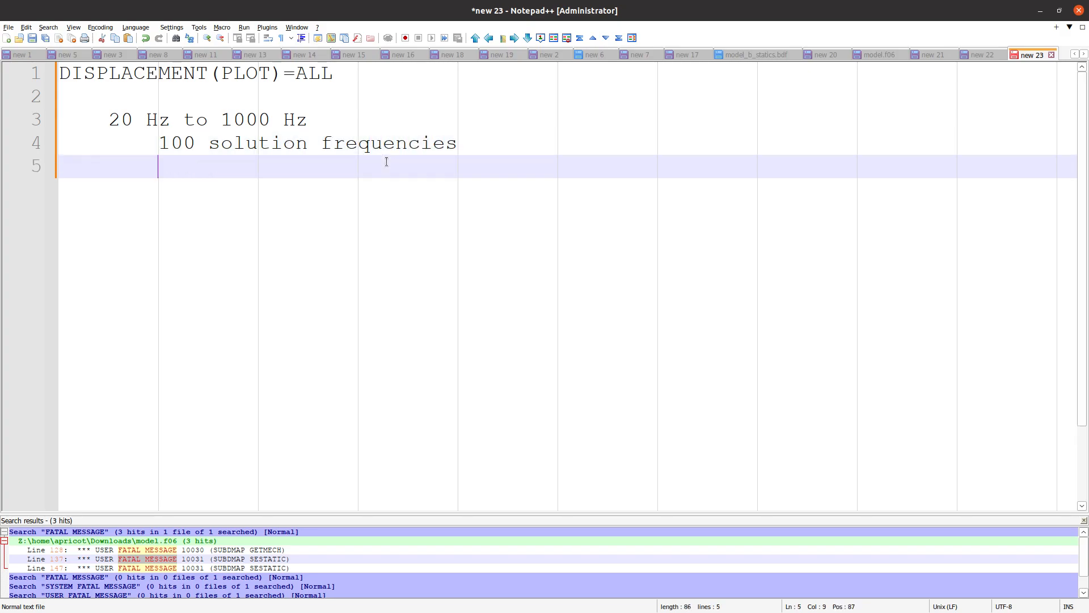
# Step: Leave a blank line below the frequency notes and add the further-indented line "=> Outputs a lot of data"
pyautogui.press('Return')
pyautogui.press('Tab')
pyautogui.write('=')
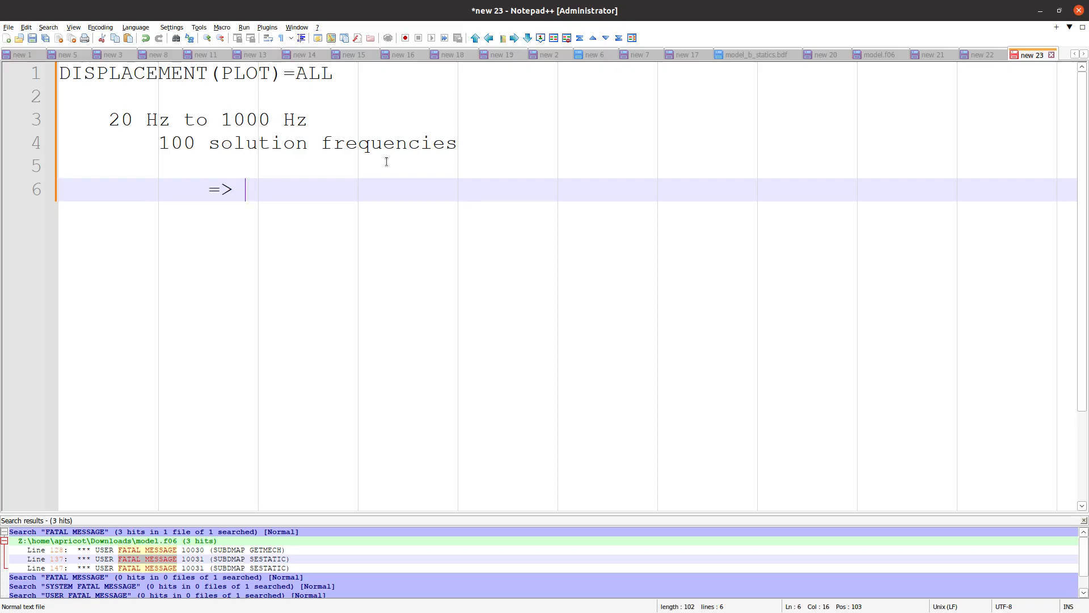
pyautogui.write('> Outputs a lot of data')
# Step: Under the data note, write the indented line "f06 or the H5 file will be 1GB, 10GB"
pyautogui.press('Return')
pyautogui.press('Tab')
pyautogui.press('Tab')
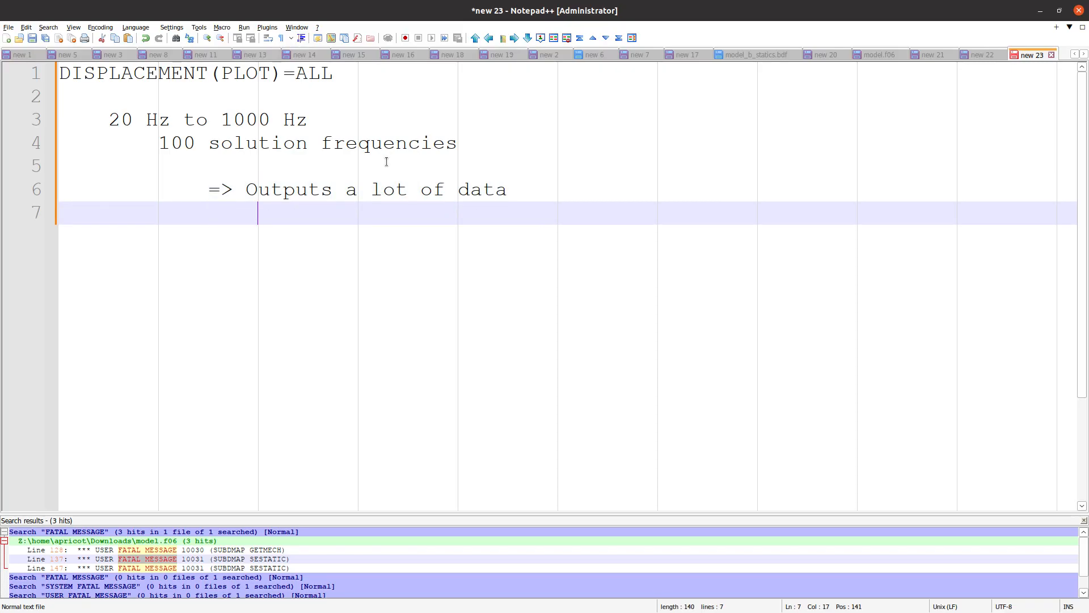
pyautogui.write('h')
pyautogui.press('BackSpace')
pyautogui.write('f05')
pyautogui.press('BackSpace')
pyautogui.write('6 or the H5 file')
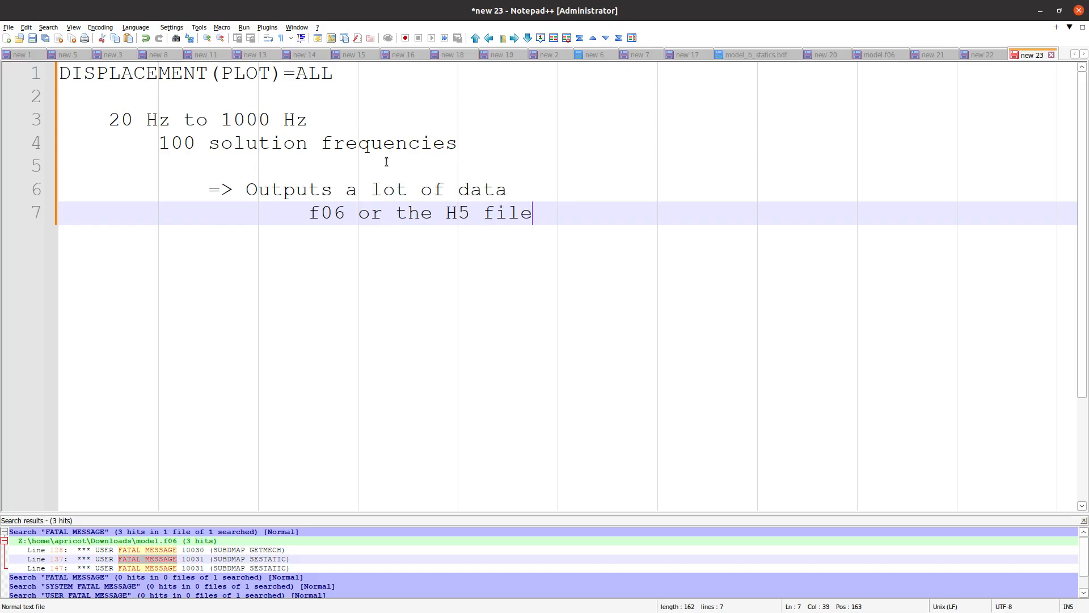
pyautogui.write(' will be 1GB, 10Gb')
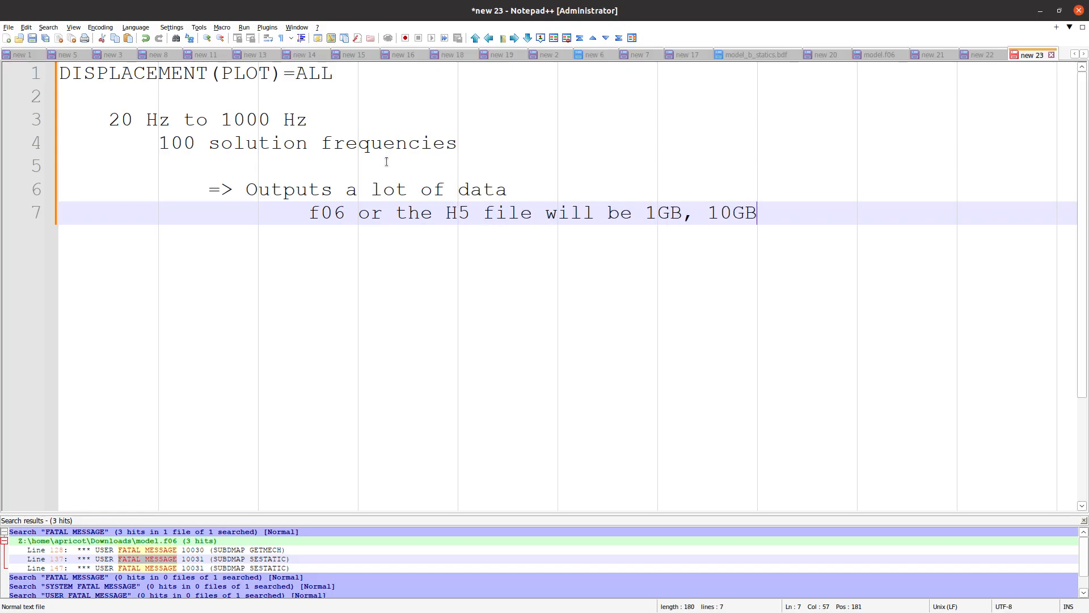
# Step: After a blank line, add the question "How do you reduce the amount of output?" at the same indentation
pyautogui.press('Return')
pyautogui.press('Return')
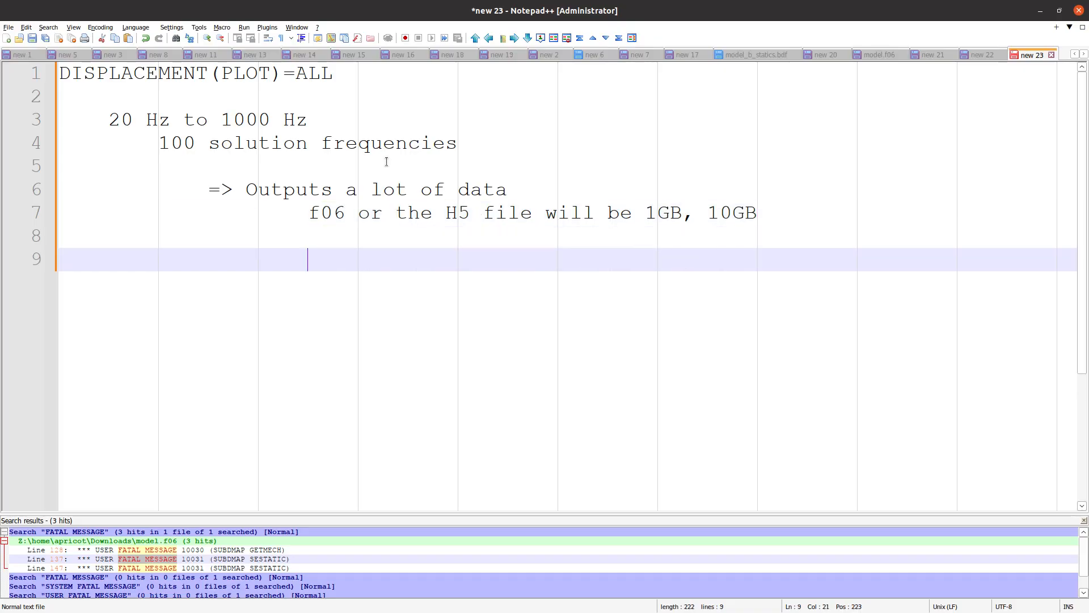
pyautogui.write('How do you r')
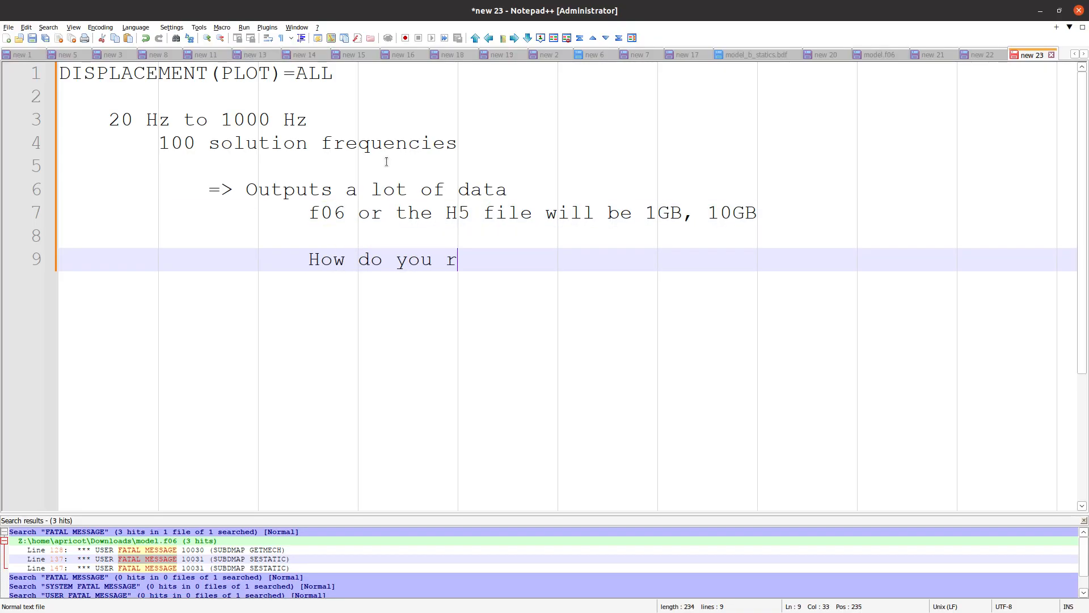
pyautogui.write('educe the n')
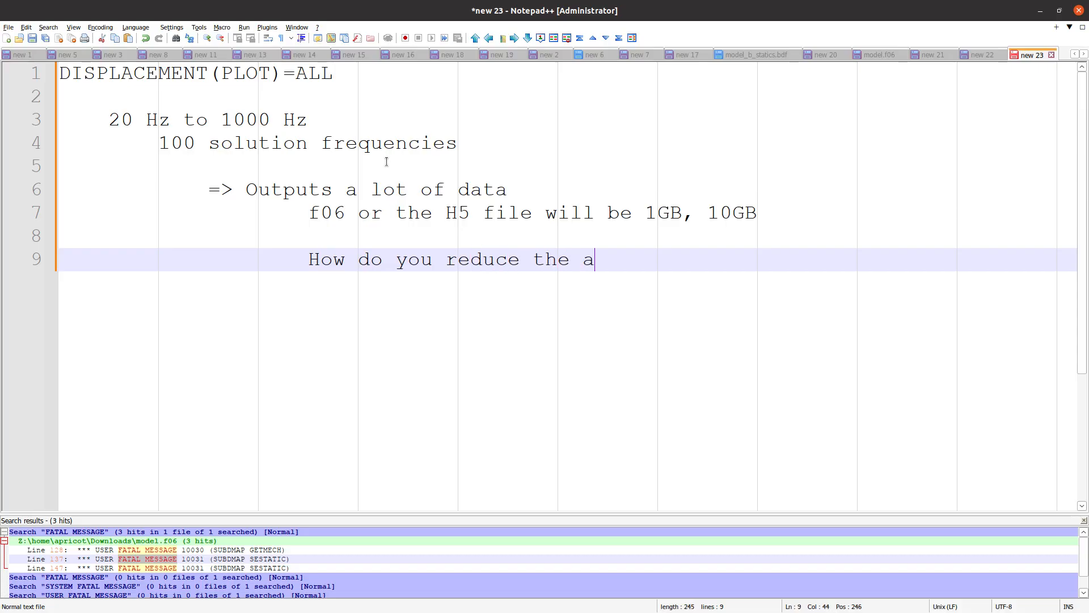
pyautogui.write('mount of outpu')
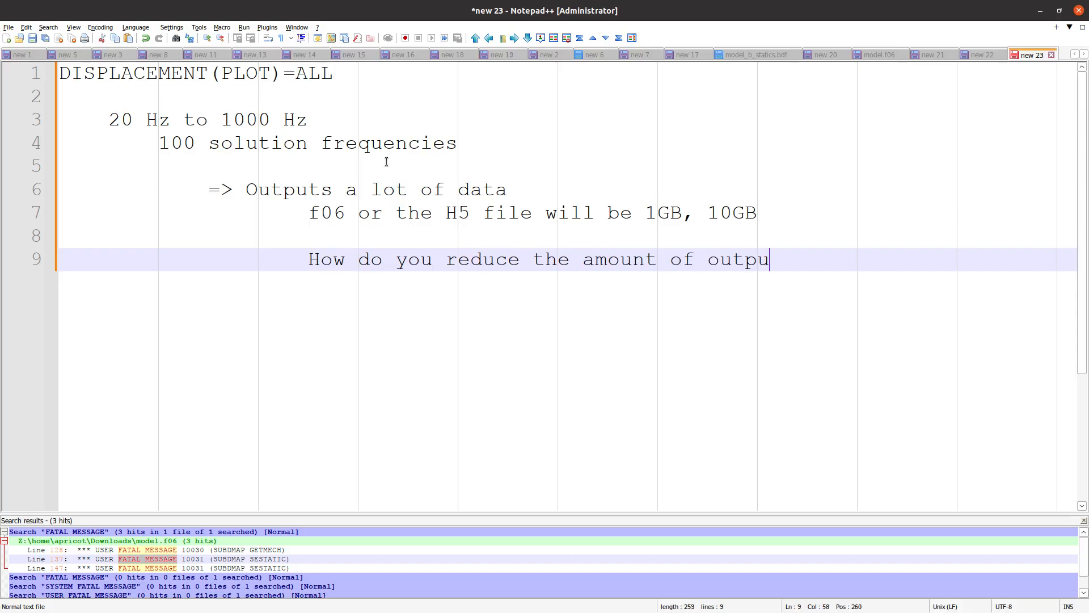
pyautogui.write('t?')
# Step: Switch to the SOL 200 Web App Viewer and acquire the NODAL/DISPLACEMENT_CPLX dataset for domain 11 at 20 Hz
pyautogui.hotkey('alt', 'Tab')
pyautogui.scroll(-3, 490, 281)
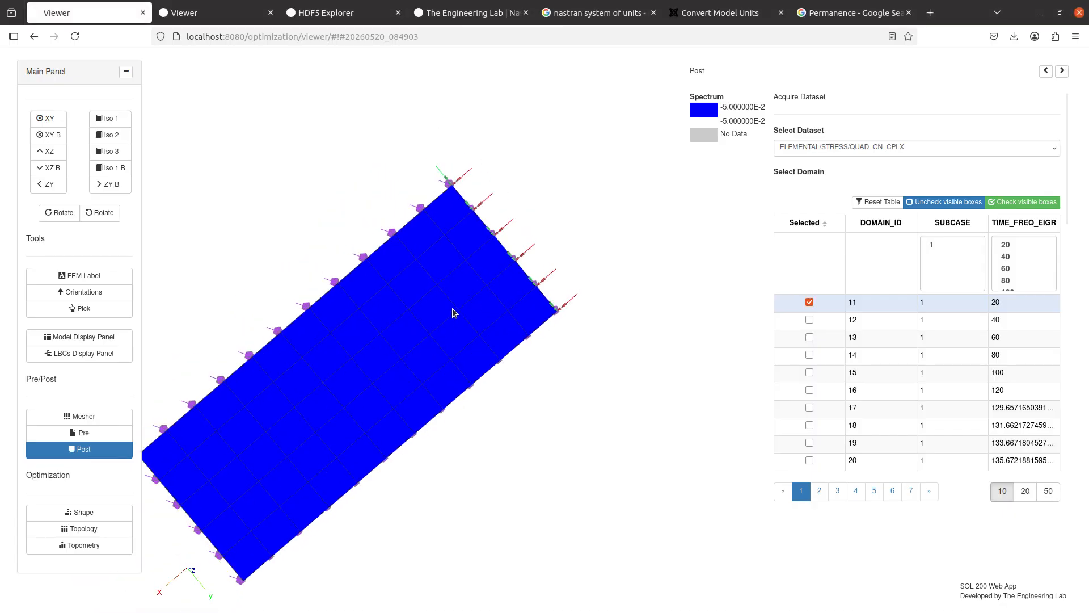
pyautogui.click(791, 149)
pyautogui.click(794, 176)
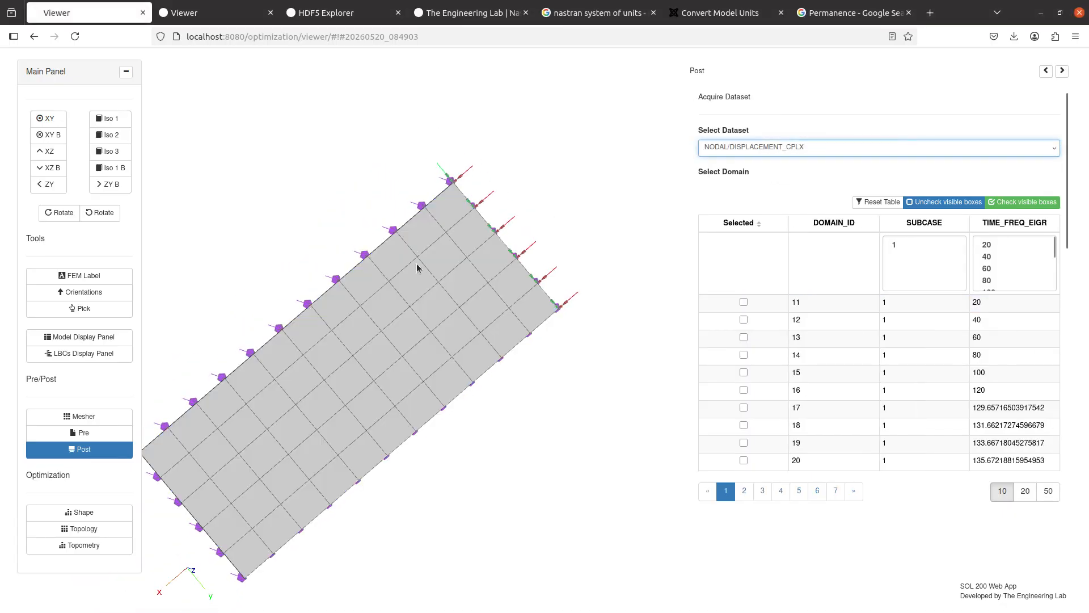
pyautogui.click(744, 303)
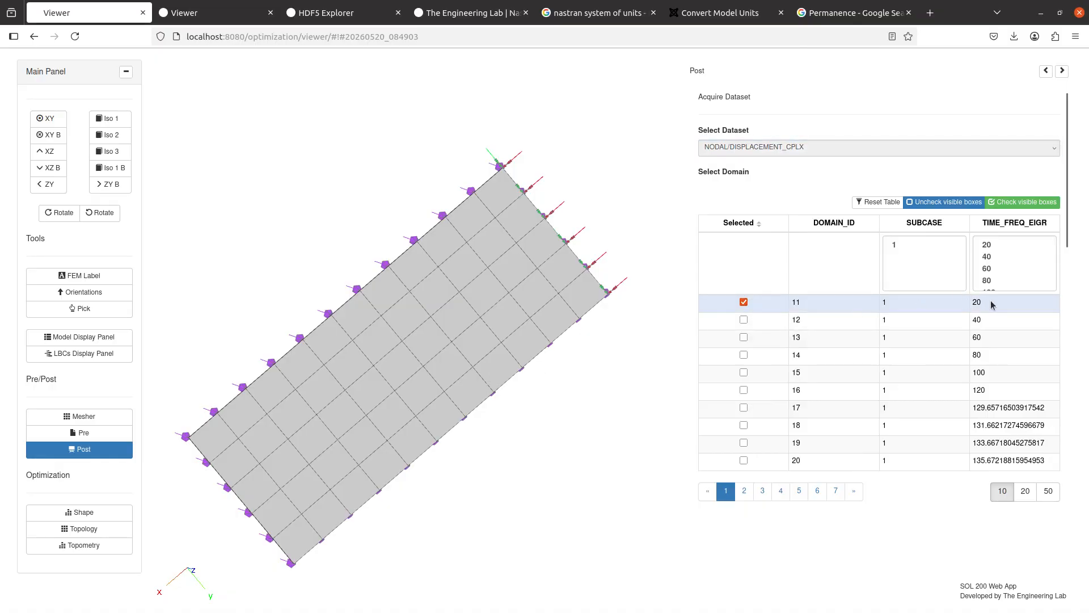
pyautogui.moveTo(486, 379); pyautogui.dragTo(473, 288)
# Step: Check the displacement peak in the HDF5 Explorer plot, and acquire the displacement results for domain 18 at about 131.66 Hz instead
pyautogui.scroll(-3, 816, 322)
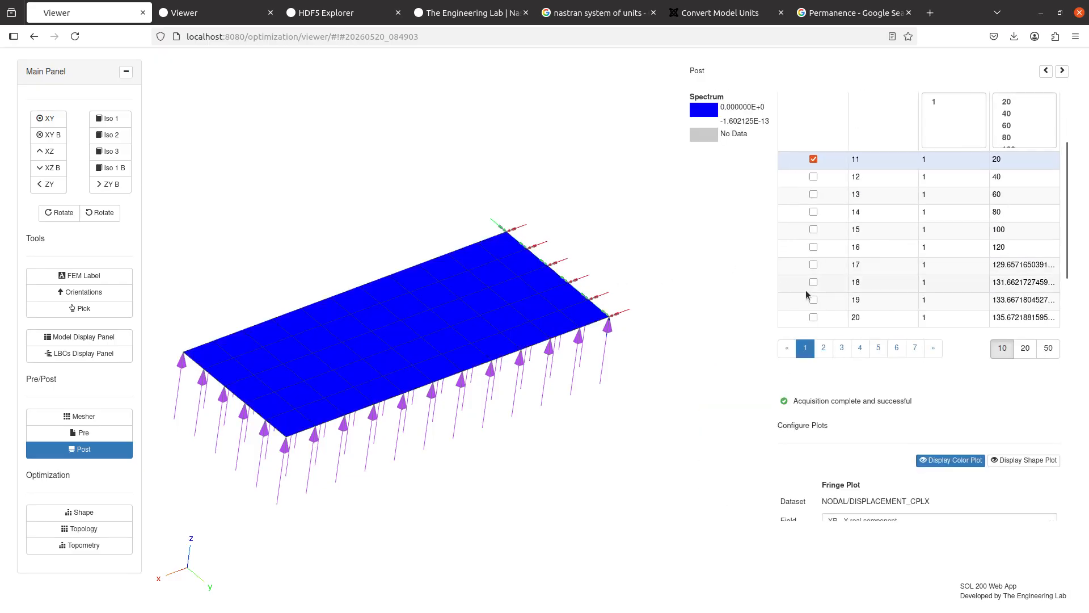
pyautogui.click(825, 347)
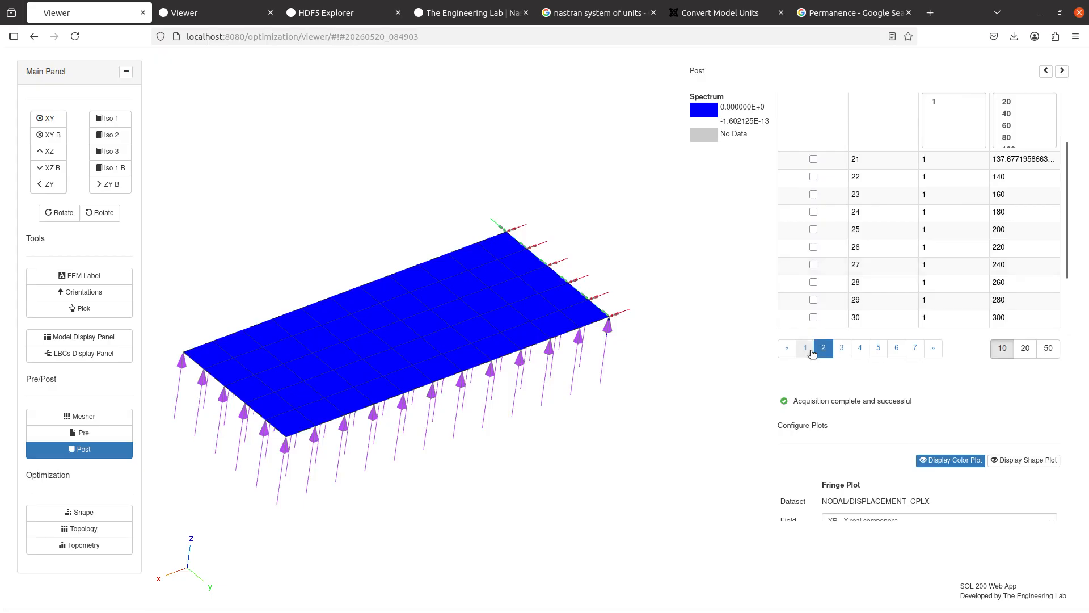
pyautogui.click(811, 350)
pyautogui.click(825, 304)
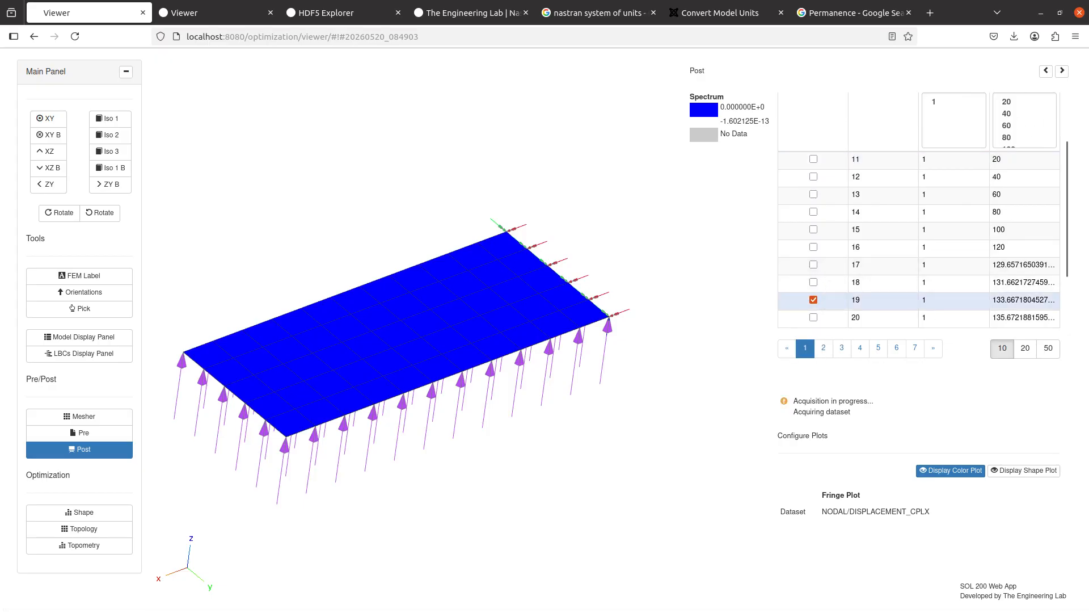
pyautogui.click(326, 12)
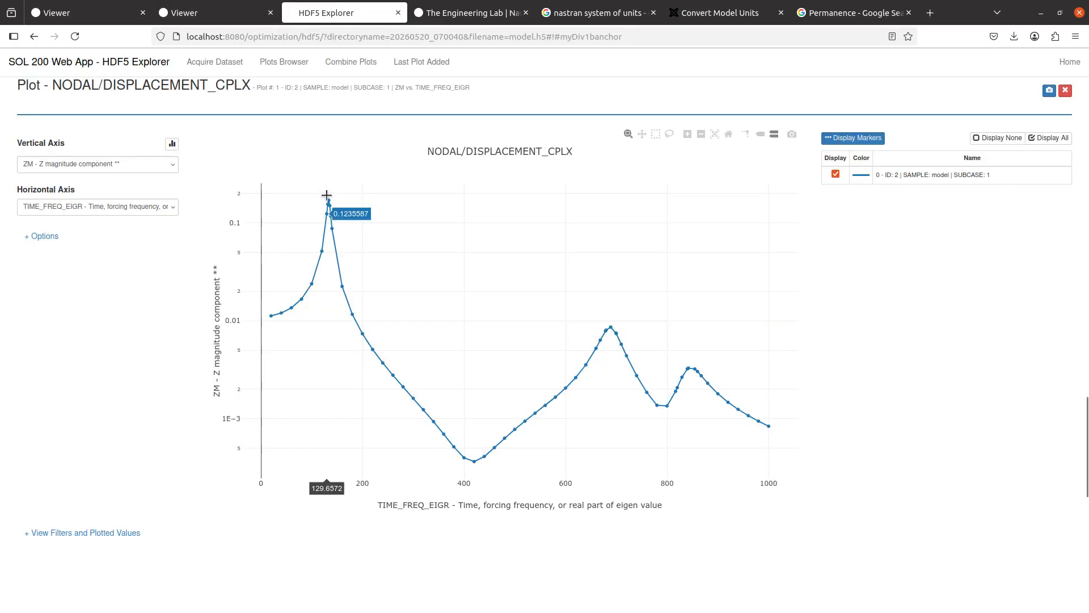
pyautogui.click(85, 12)
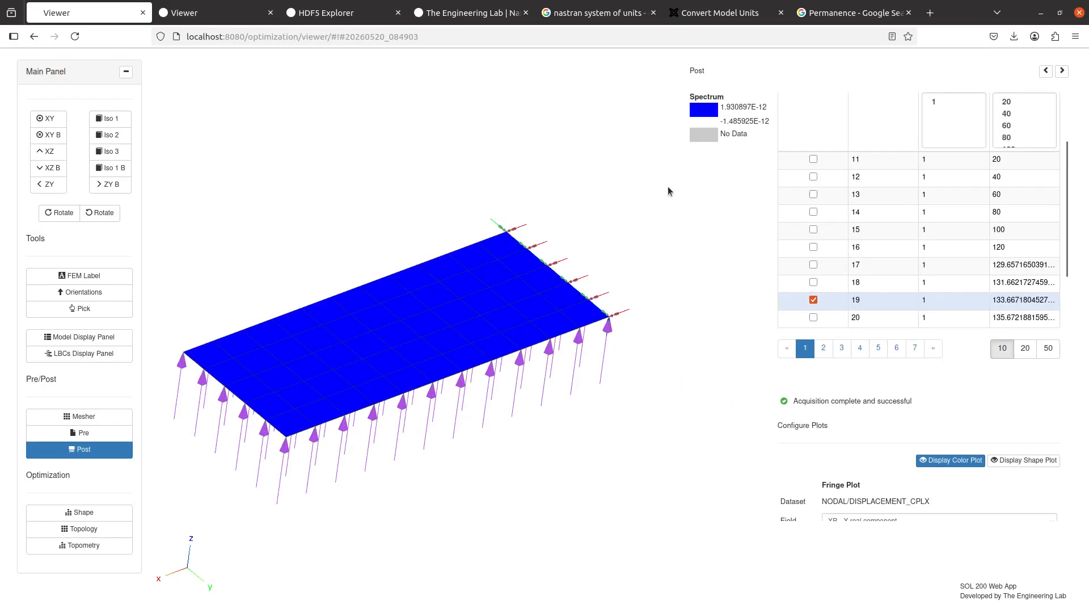
pyautogui.click(815, 282)
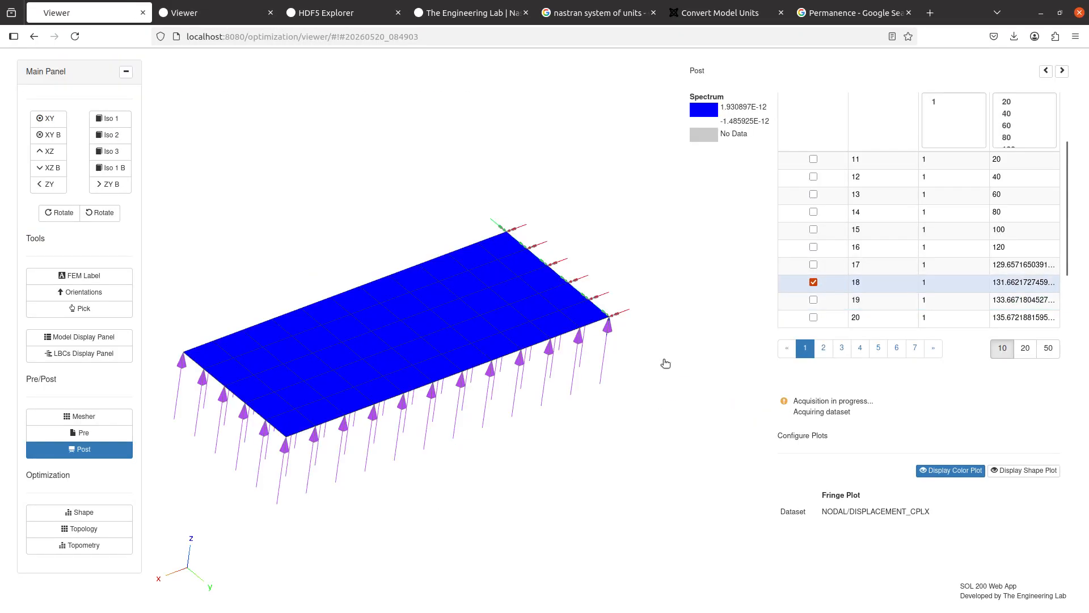
# Step: Set the fringe plot field to ZM - Z magnitude component for the selected domain
pyautogui.scroll(-3, 925, 397)
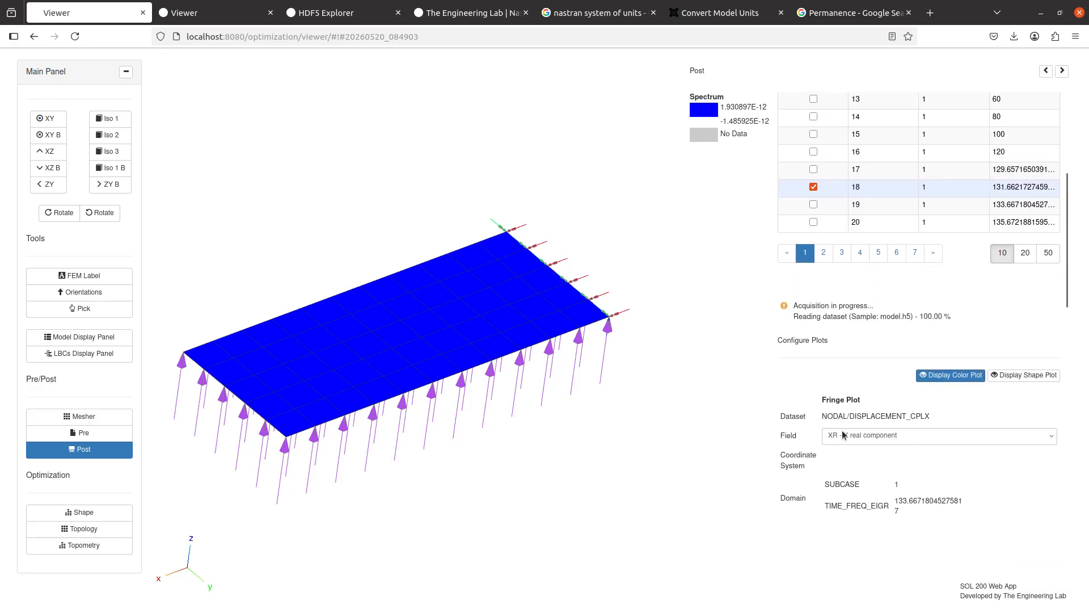
pyautogui.click(860, 426)
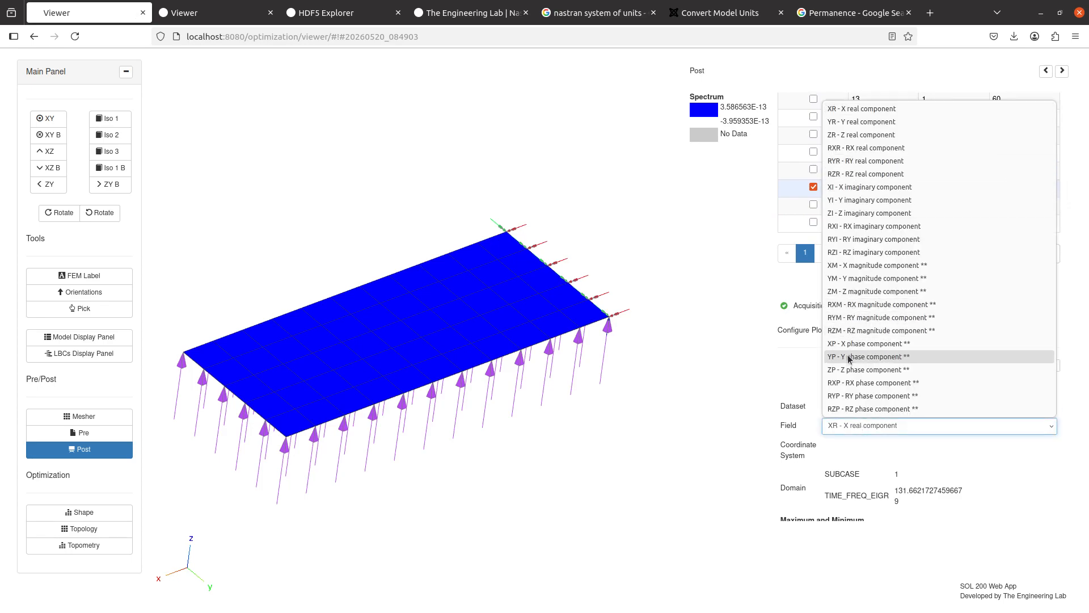
pyautogui.click(851, 292)
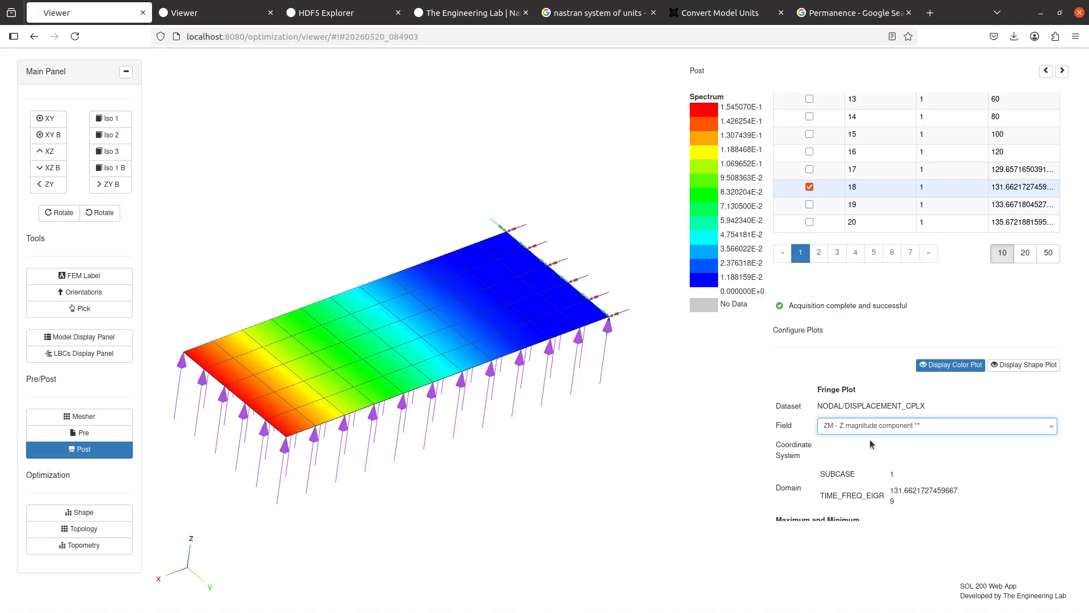
pyautogui.click(906, 431)
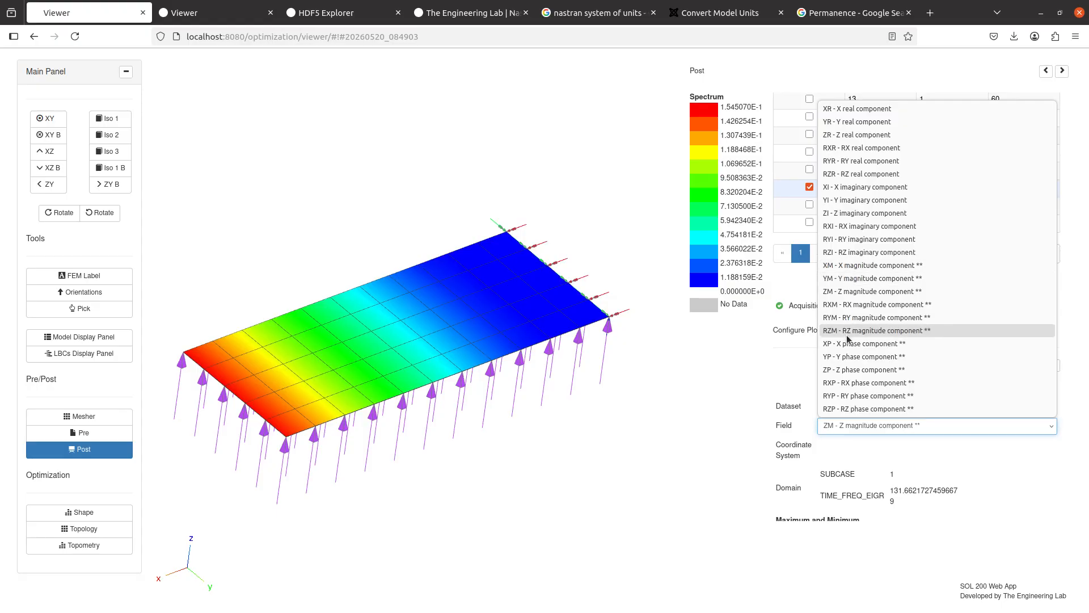
pyautogui.click(845, 457)
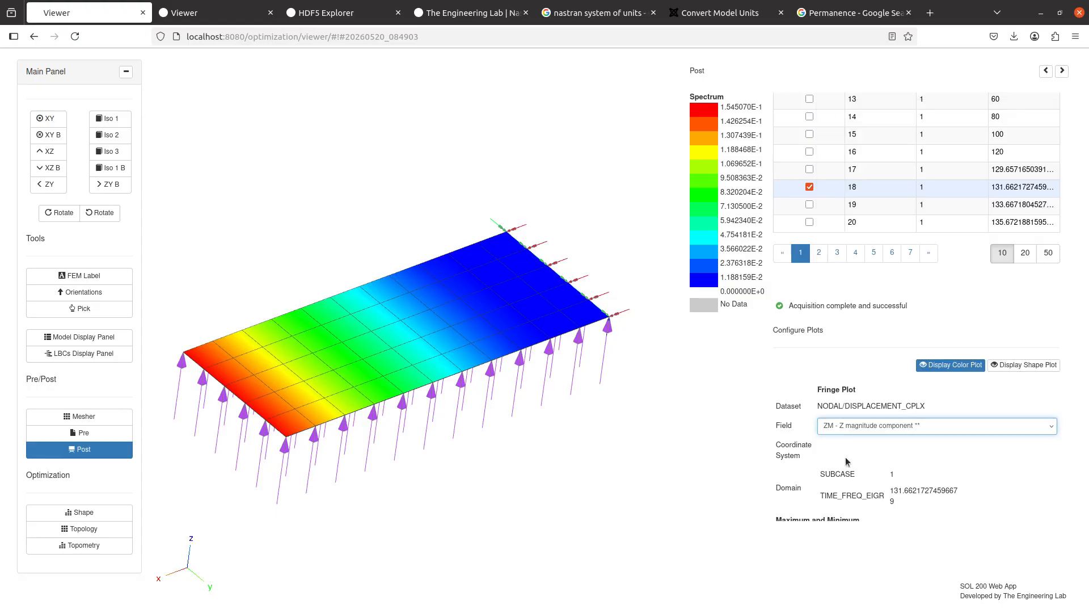
pyautogui.click(845, 457)
# Step: Examine the displacement fringe plot up close and browse all seven pages of the domain table to review the output frequencies
pyautogui.moveTo(376, 340); pyautogui.dragTo(506, 358)
pyautogui.scroll(2, 507, 358)
pyautogui.scroll(4, 506, 356)
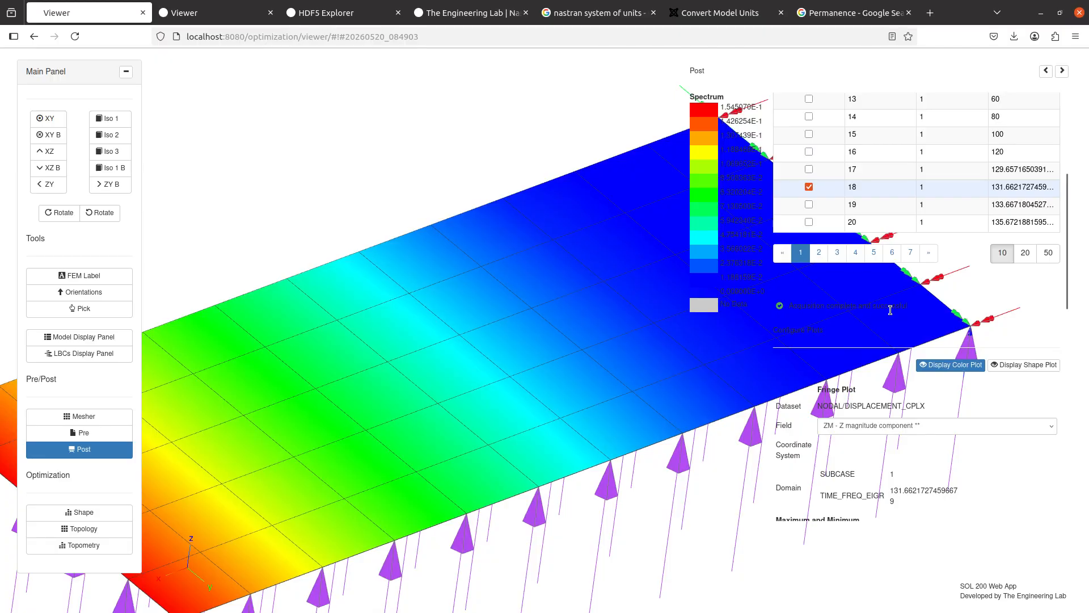
pyautogui.scroll(3, 890, 308)
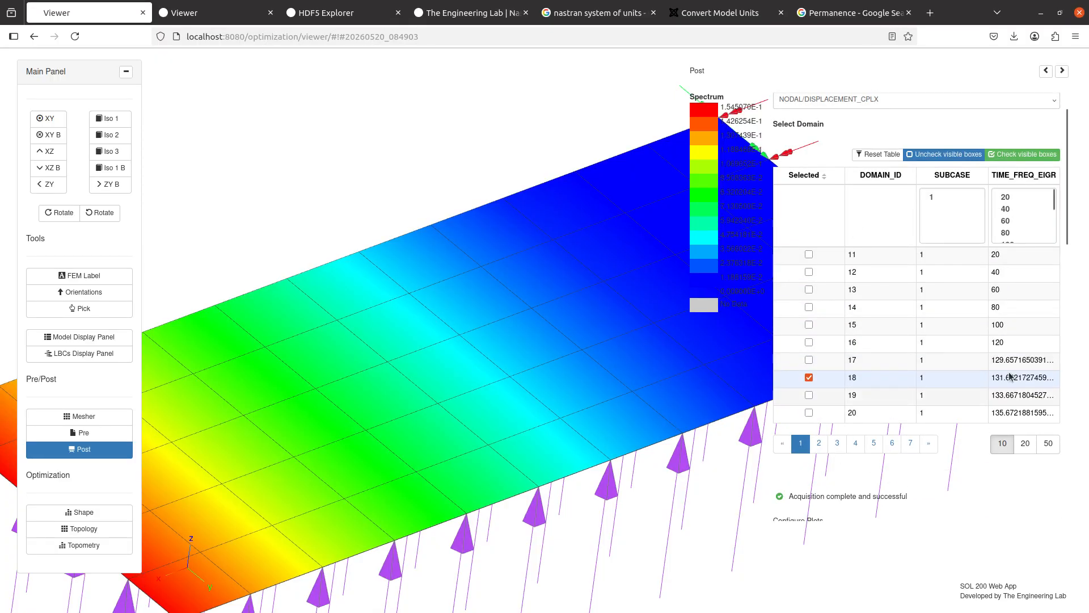
pyautogui.click(819, 447)
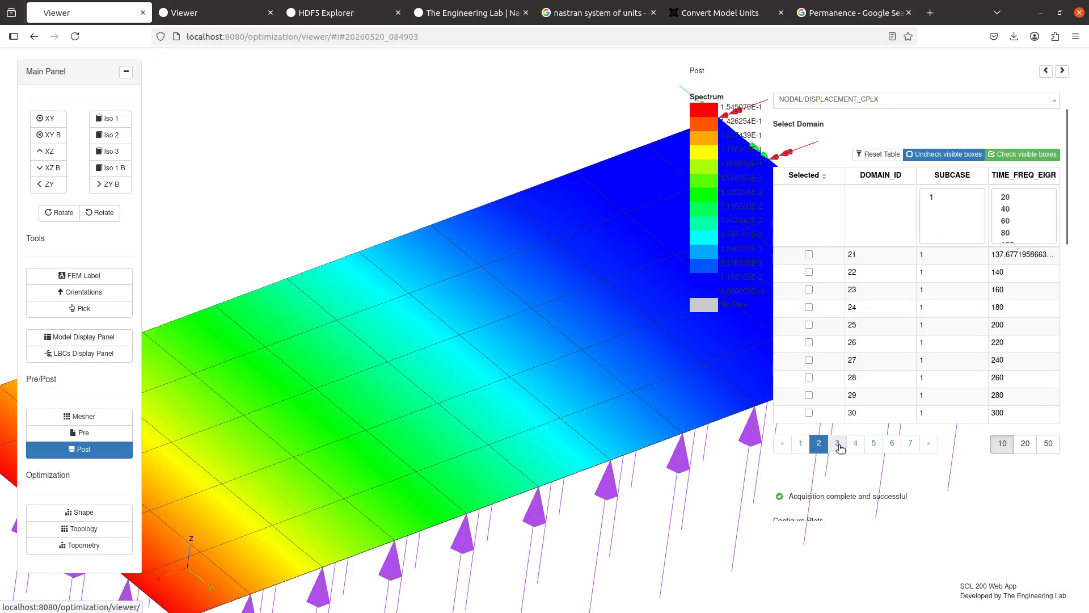
pyautogui.click(839, 447)
pyautogui.click(856, 447)
pyautogui.click(875, 447)
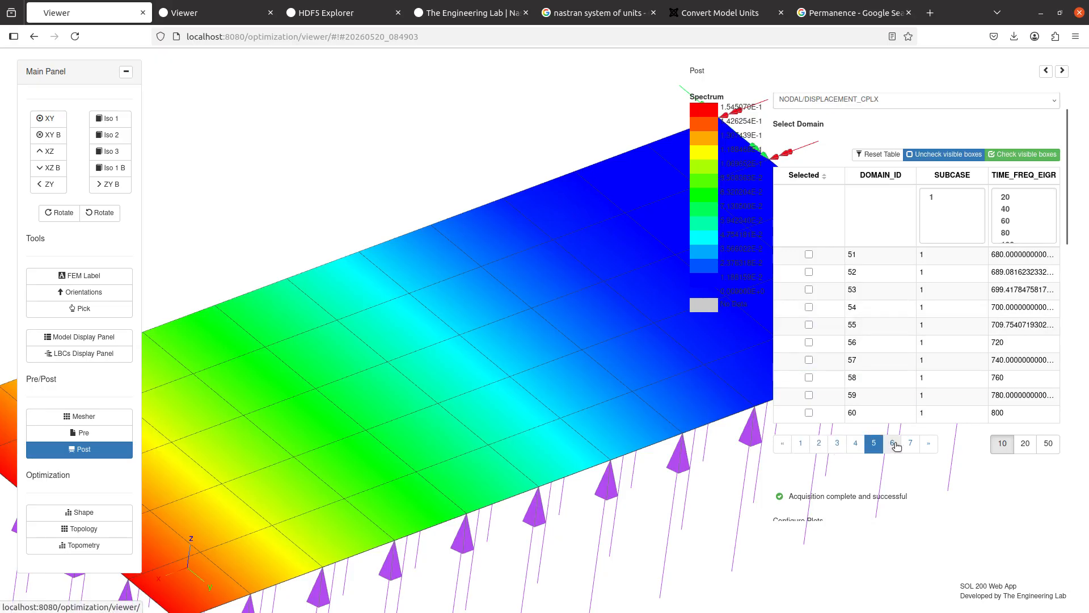
pyautogui.click(893, 445)
pyautogui.click(909, 445)
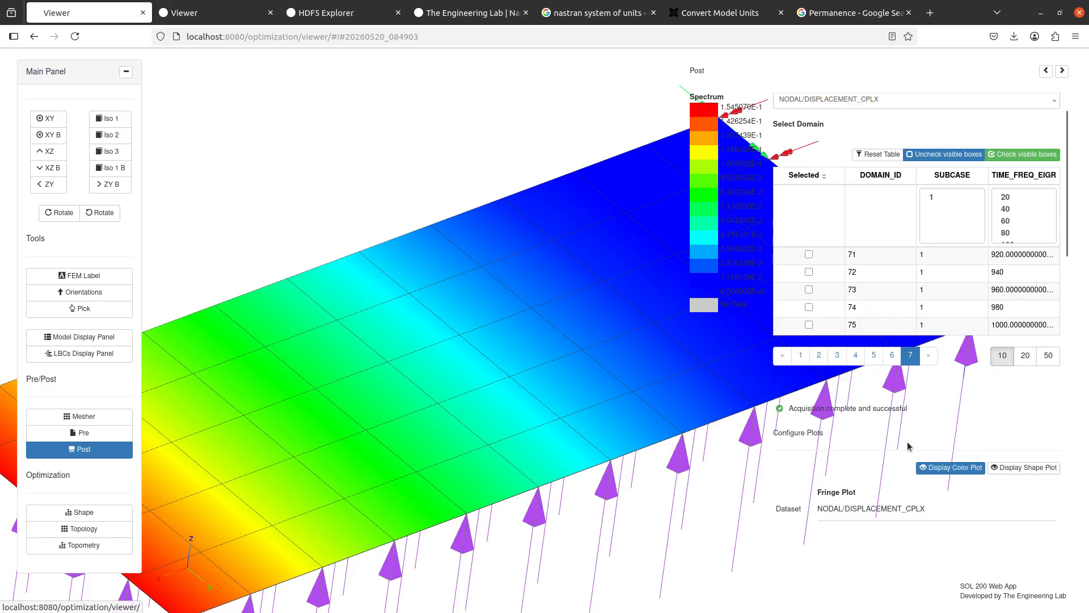
pyautogui.click(788, 357)
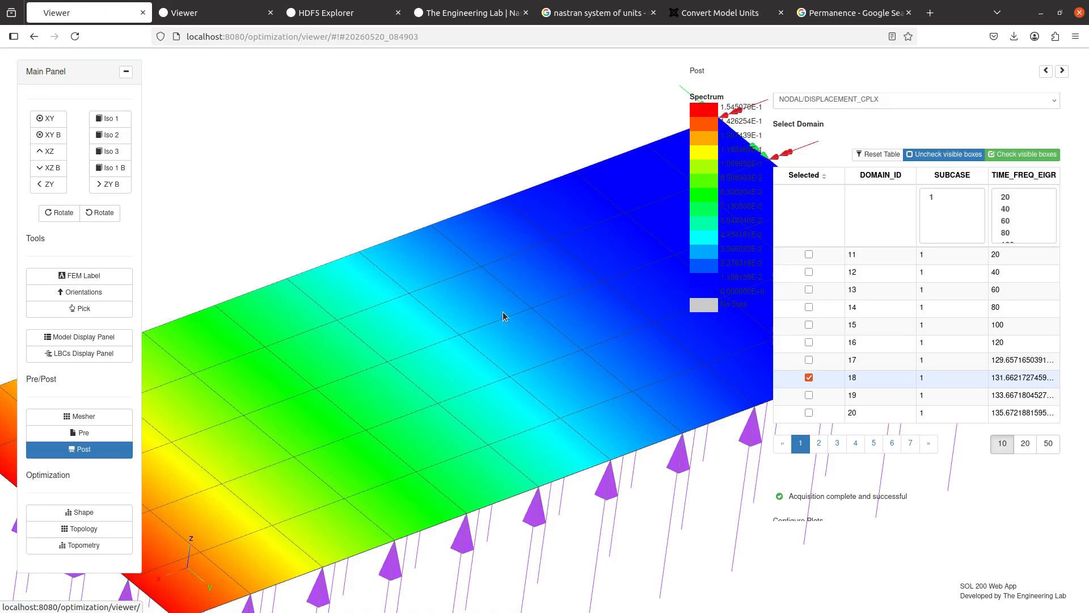
# Step: In the preprocessor's bulk data entries, find the SET entry by filtering for "set" and create a new SET
pyautogui.click(59, 433)
pyautogui.click(179, 107)
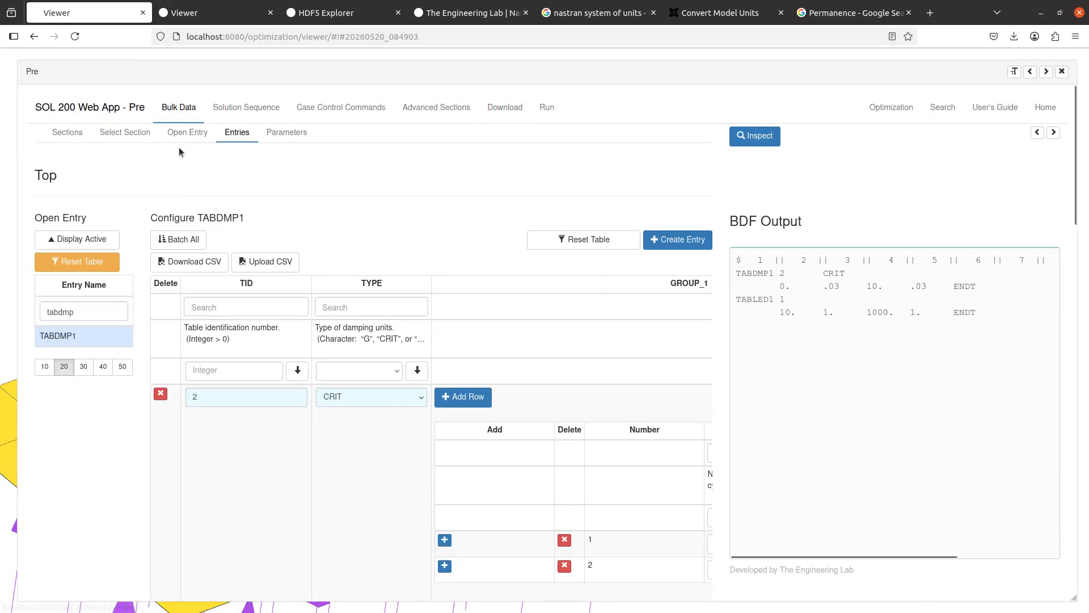
pyautogui.doubleClick(60, 312)
pyautogui.write('set')
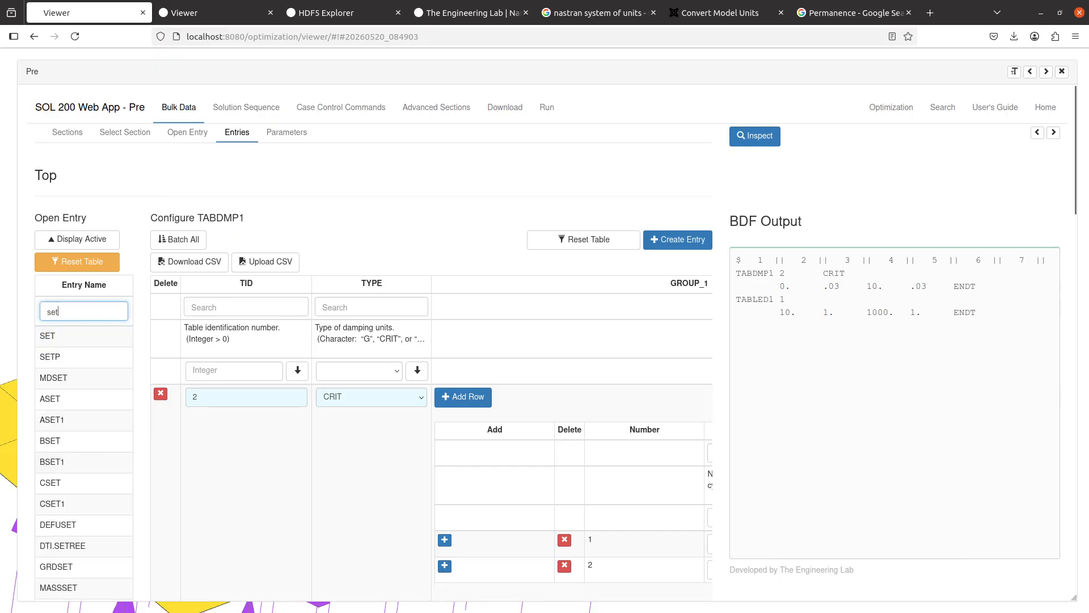
pyautogui.click(84, 345)
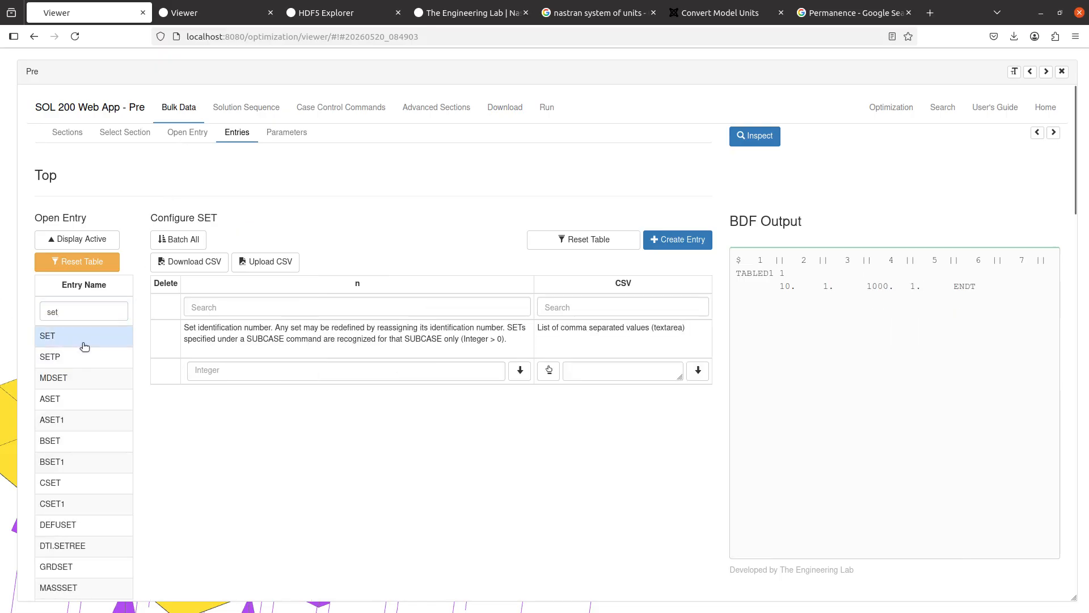
pyautogui.click(709, 243)
# Step: Fill SET 1 with nodes 2, 3 and 16 by picking both corners and an intermediate node on the plate's free edge
pyautogui.click(548, 398)
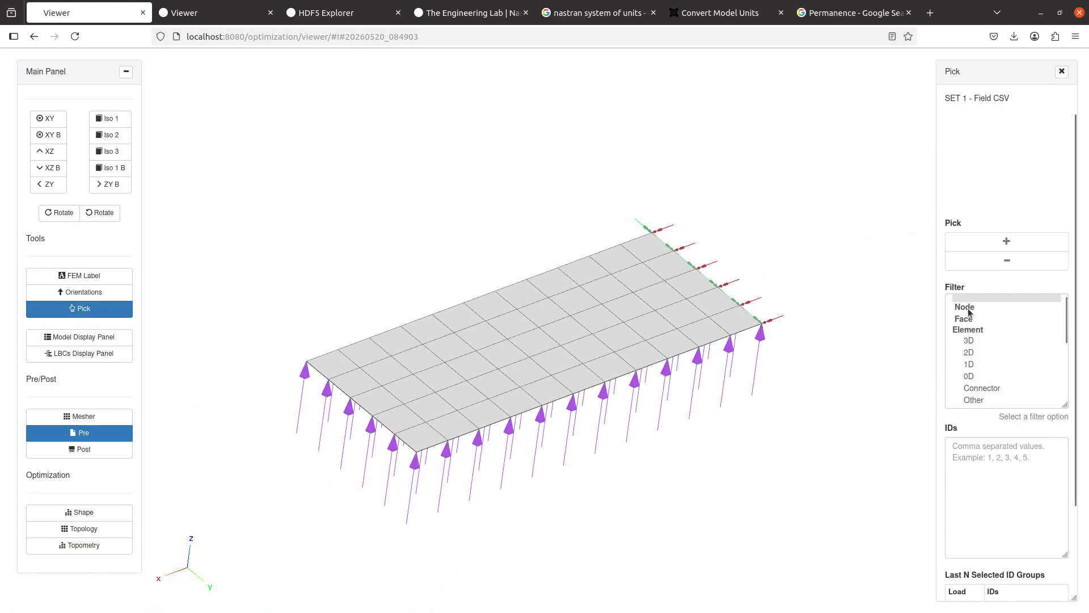
pyautogui.click(966, 307)
pyautogui.click(1006, 242)
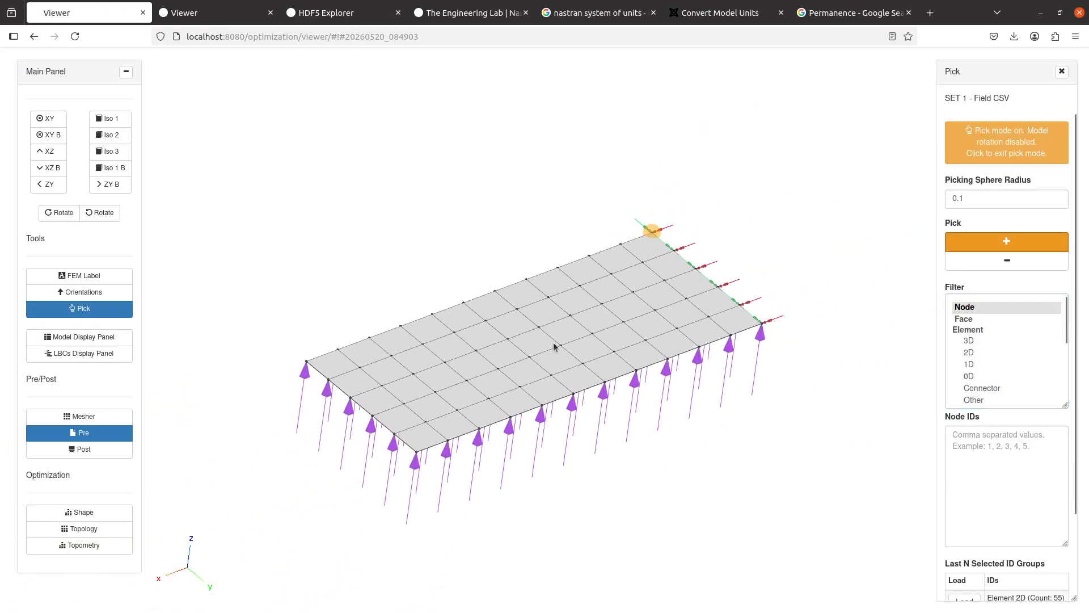
pyautogui.click(309, 364)
pyautogui.click(350, 399)
pyautogui.click(417, 455)
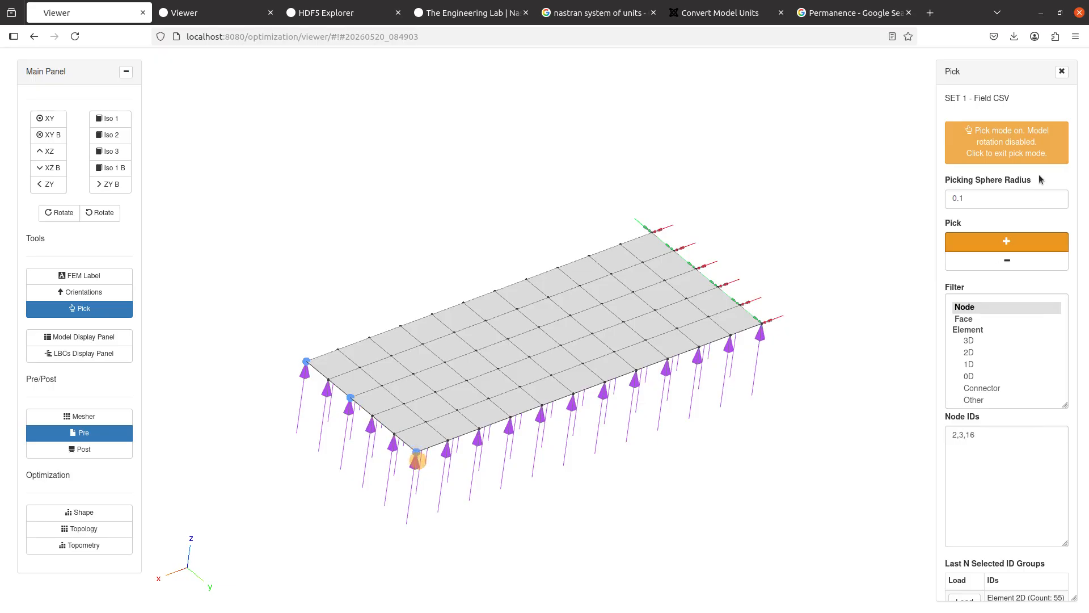
pyautogui.click(1062, 71)
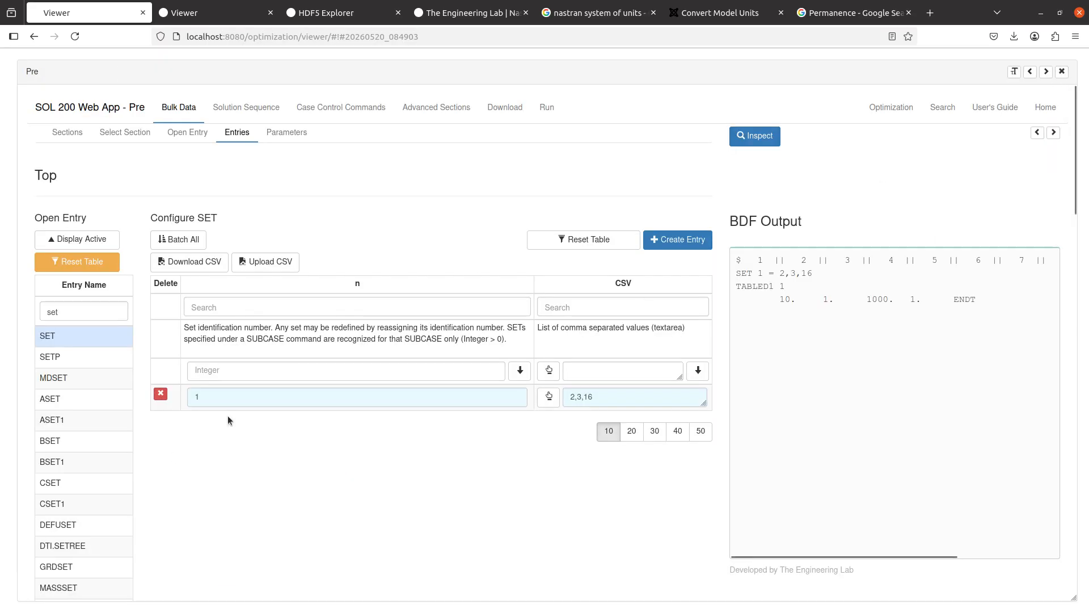
# Step: Hide the PLOAD2 pressure load arrows in the model view
pyautogui.click(1062, 71)
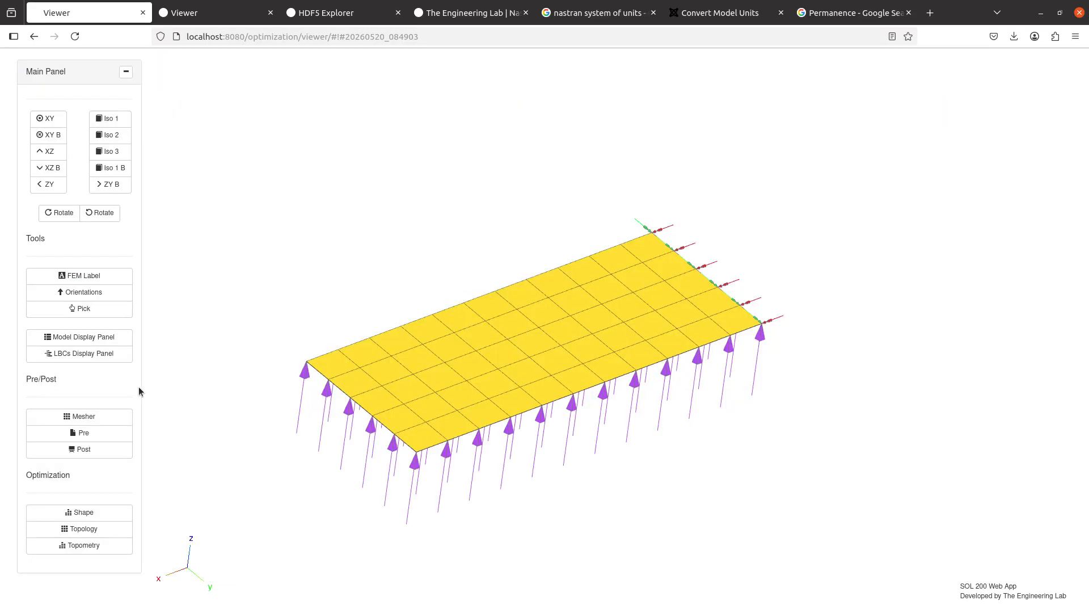
pyautogui.click(123, 358)
pyautogui.click(1045, 259)
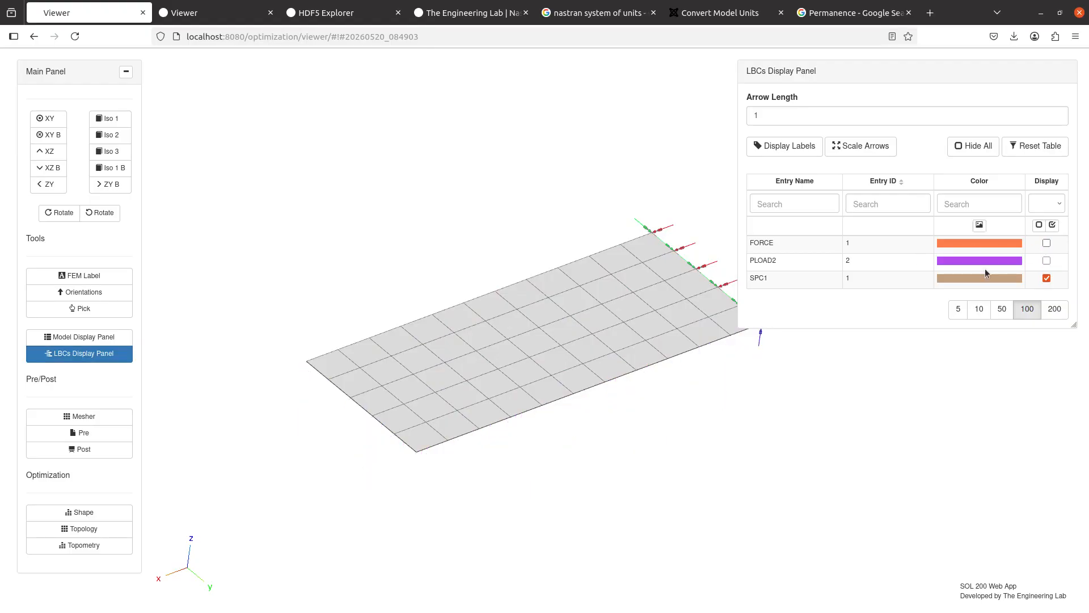
# Step: Inspect the nodes assigned to SET 1 on the plate by opening its node picker with the Node filter
pyautogui.click(82, 437)
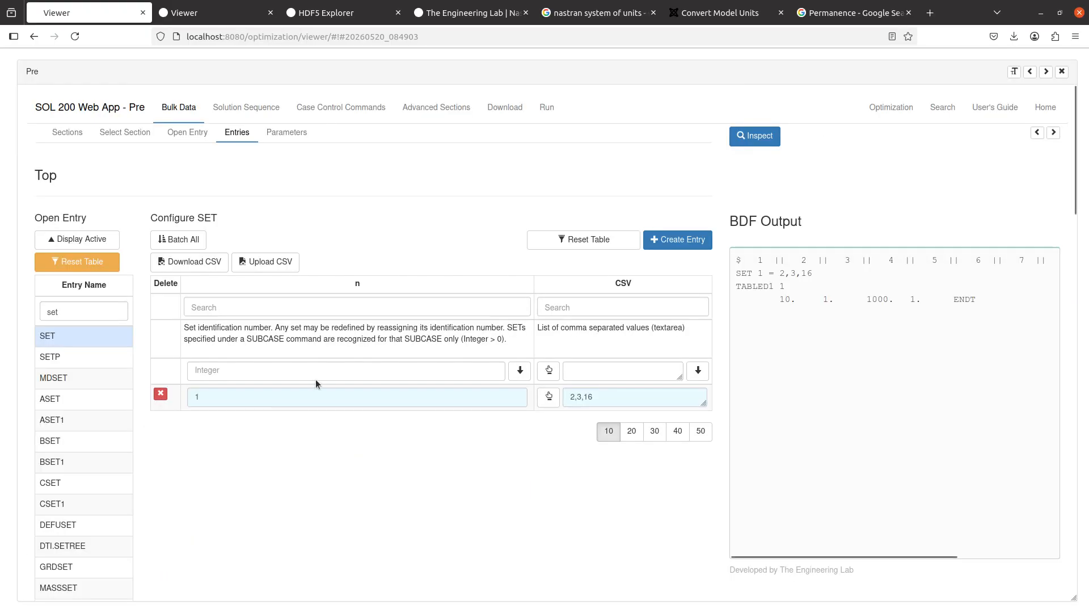
pyautogui.click(548, 396)
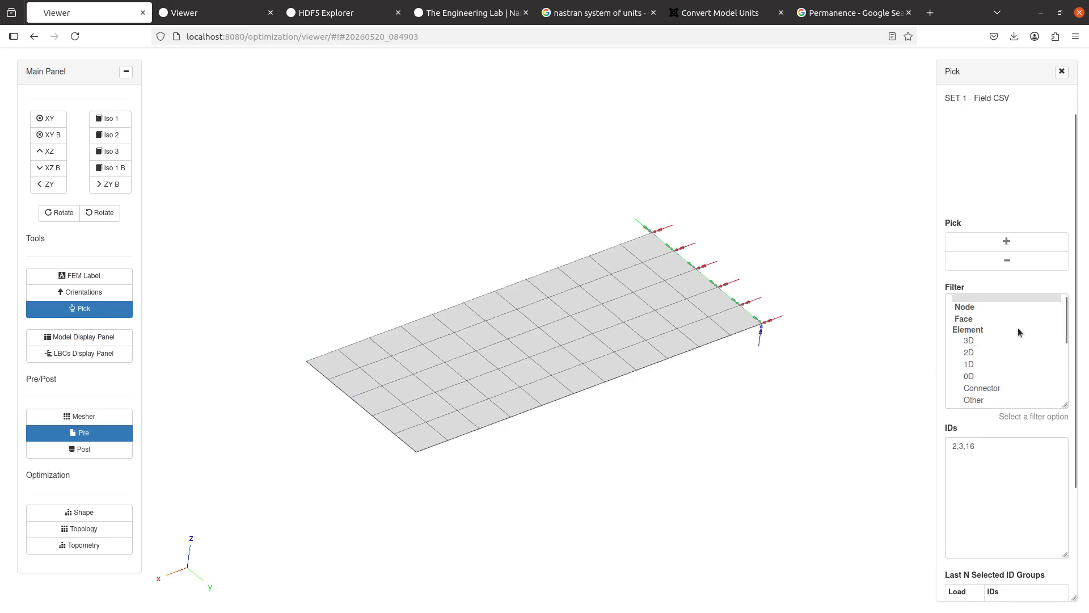
pyautogui.click(972, 310)
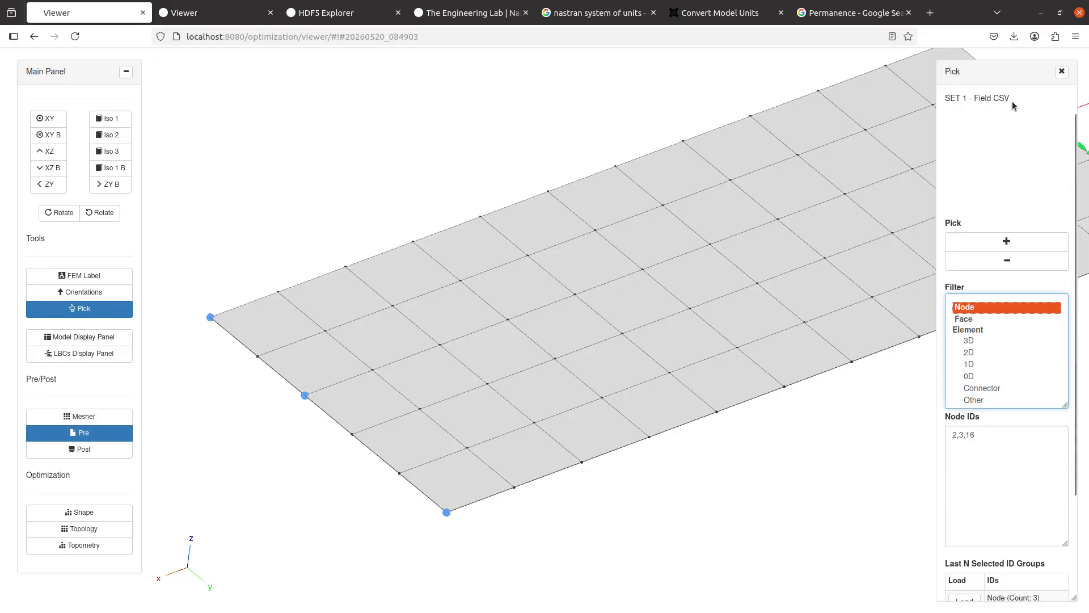
pyautogui.click(1061, 72)
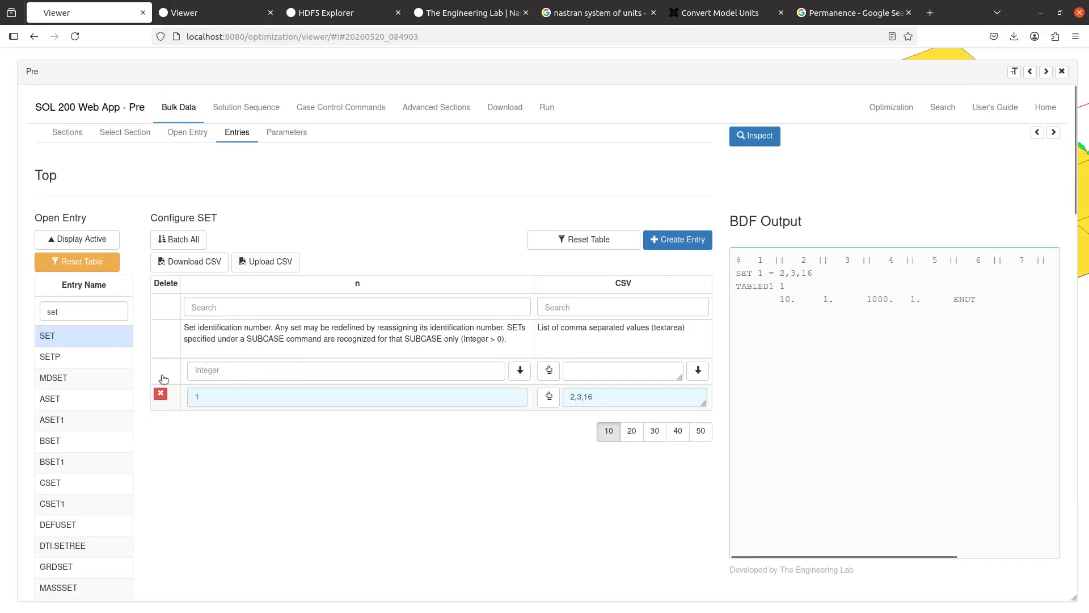
# Step: Restrict the DISPLACEMENT output request above the subcase to SET - 1 in the case control commands
pyautogui.click(319, 108)
pyautogui.click(127, 134)
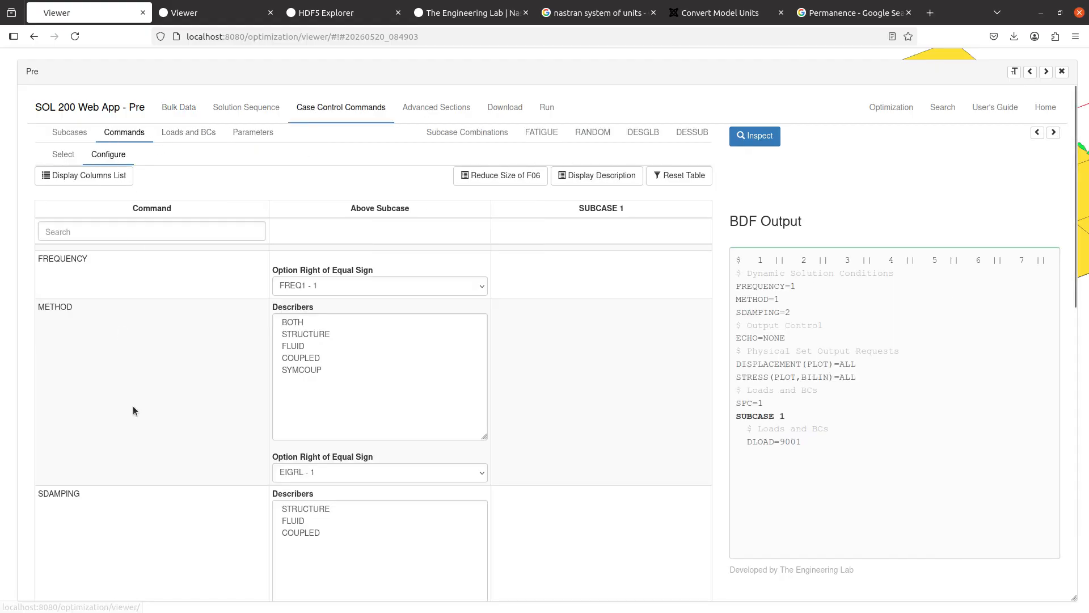
pyautogui.scroll(-10, 134, 411)
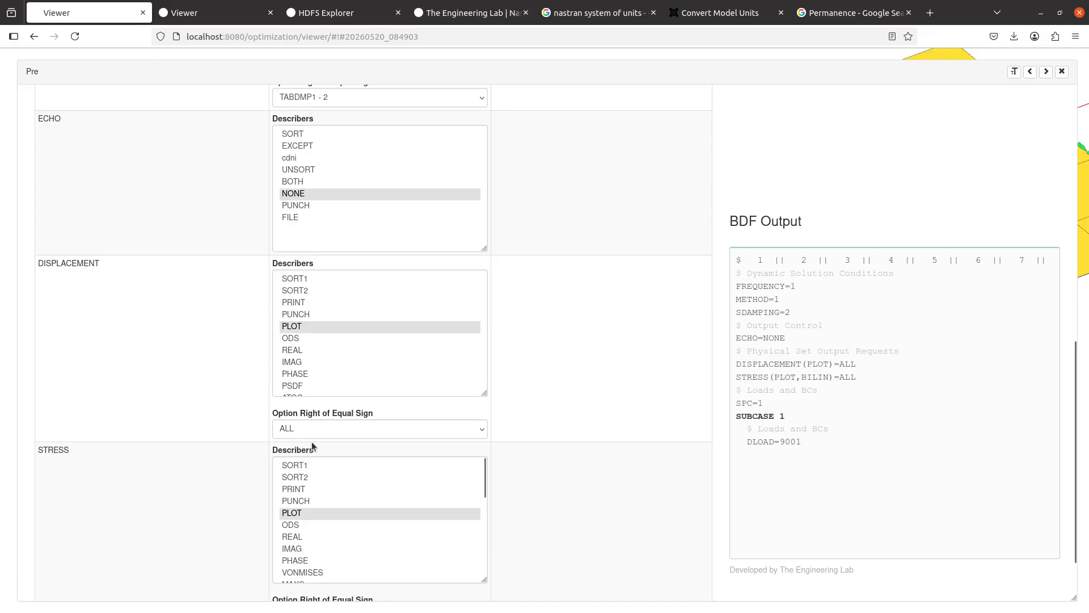
pyautogui.click(312, 431)
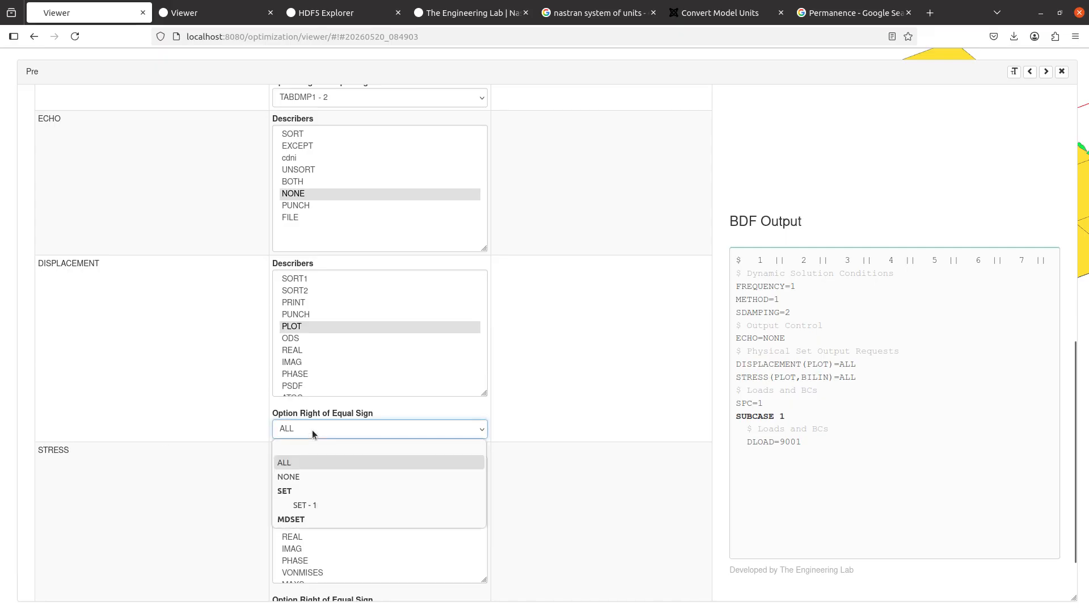
pyautogui.click(303, 506)
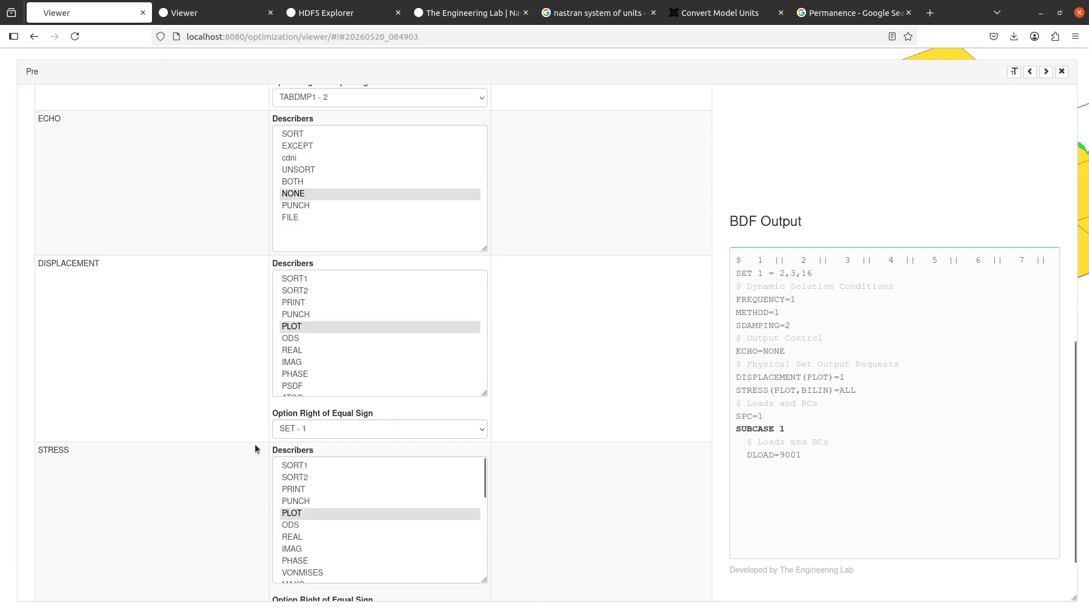
pyautogui.scroll(7, 538, 416)
pyautogui.scroll(3, 538, 420)
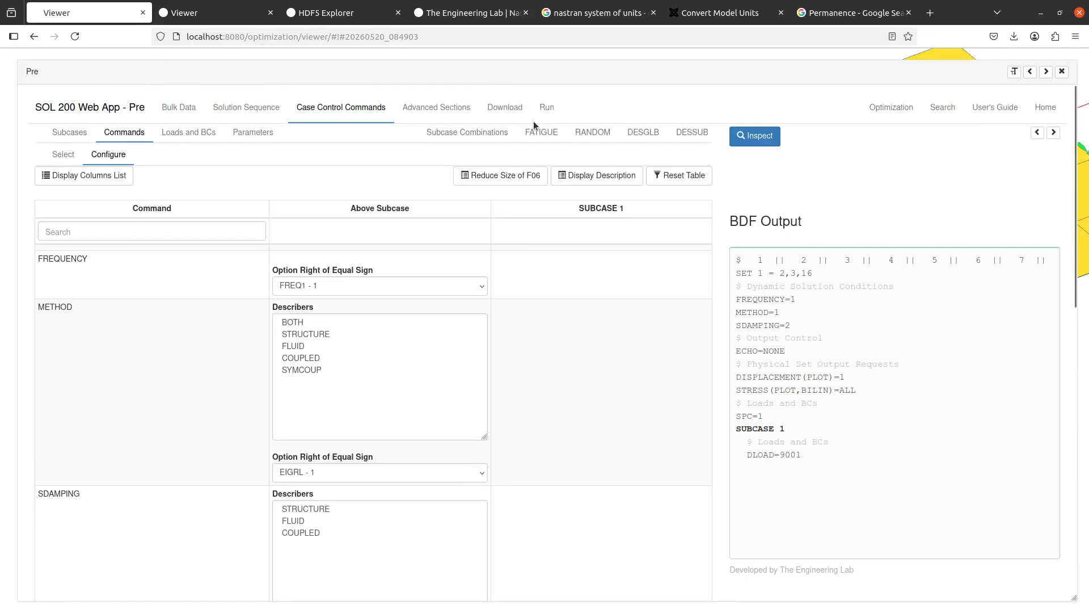
# Step: Rerun the updated model and examine the displacement fringe plot around the SET 1 nodes on the plate's free edge
pyautogui.click(504, 108)
pyautogui.click(562, 262)
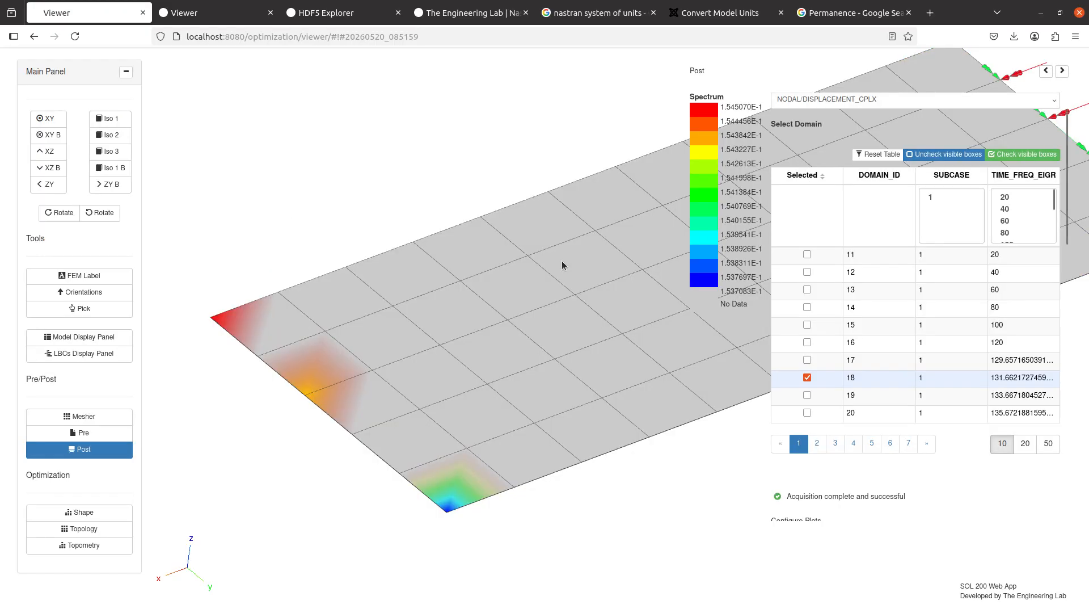
pyautogui.moveTo(562, 260); pyautogui.dragTo(394, 309)
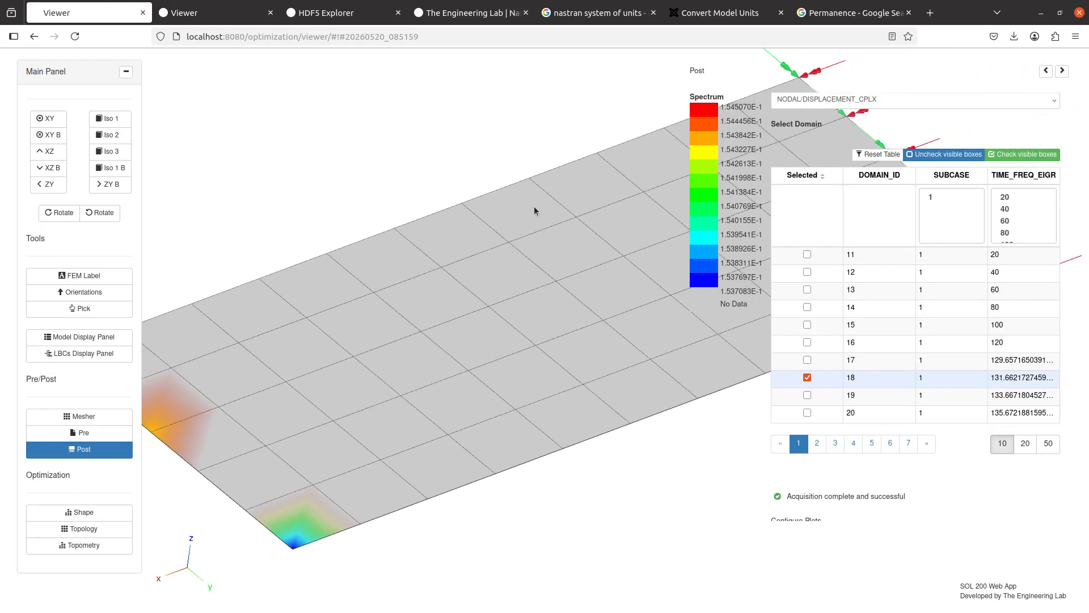
pyautogui.moveTo(501, 316); pyautogui.dragTo(625, 261)
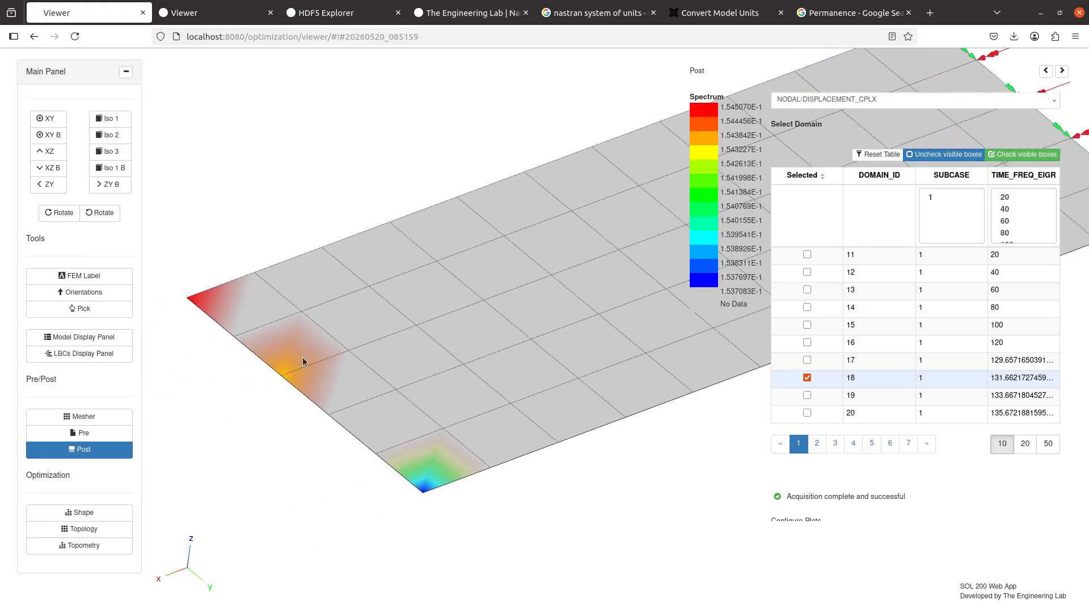
pyautogui.moveTo(304, 362); pyautogui.dragTo(622, 375)
pyautogui.scroll(2, 440, 413)
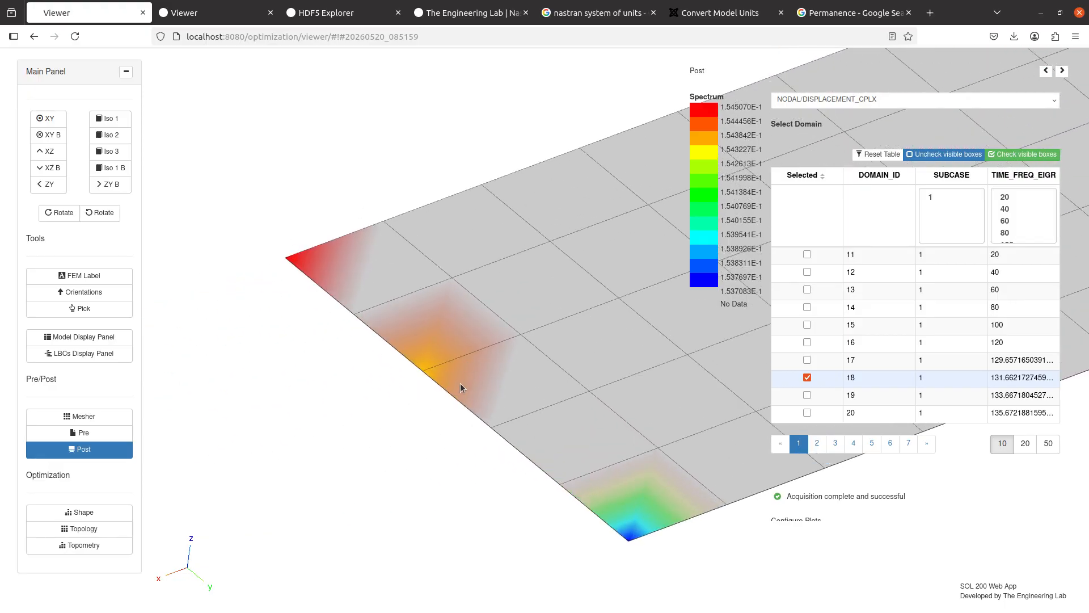
pyautogui.moveTo(630, 375); pyautogui.dragTo(537, 379)
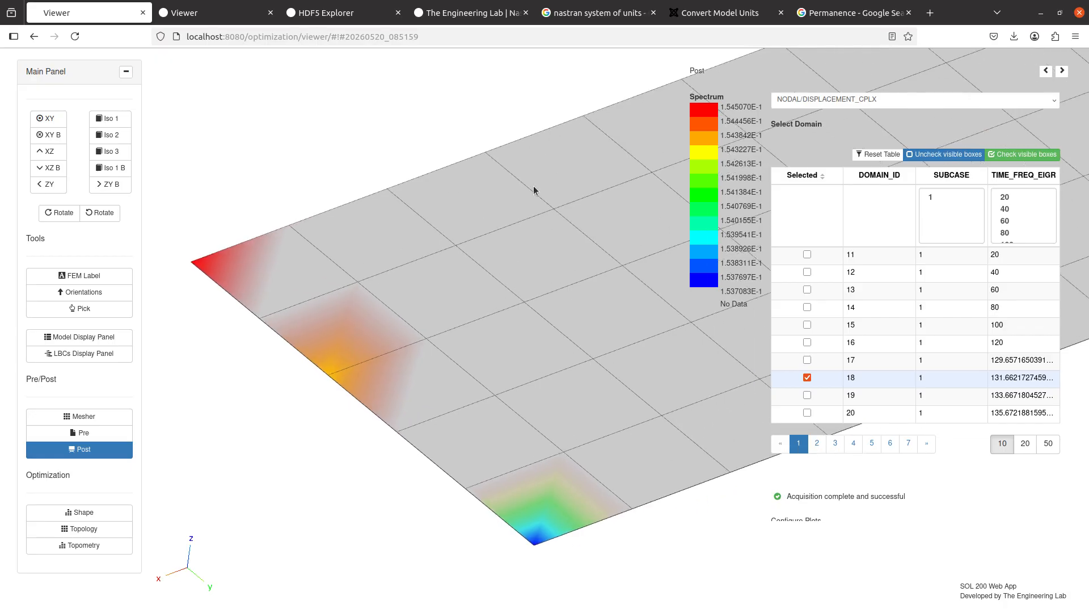
pyautogui.scroll(-3, 438, 372)
pyautogui.moveTo(433, 365); pyautogui.dragTo(358, 406)
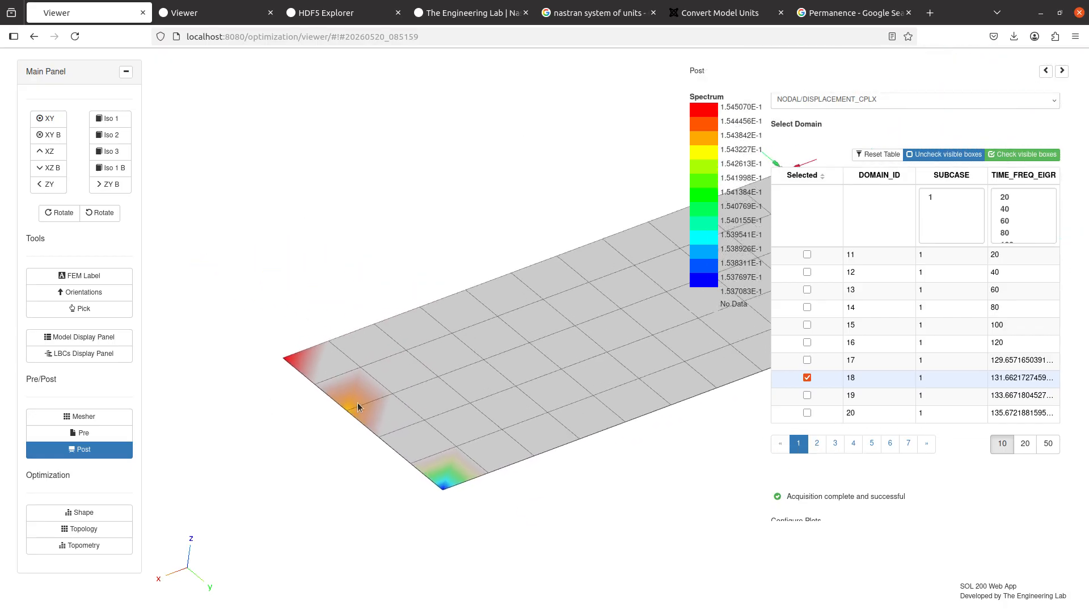
# Step: Check the file size of model.h5 in the run's list of result files on the remote system
pyautogui.click(84, 432)
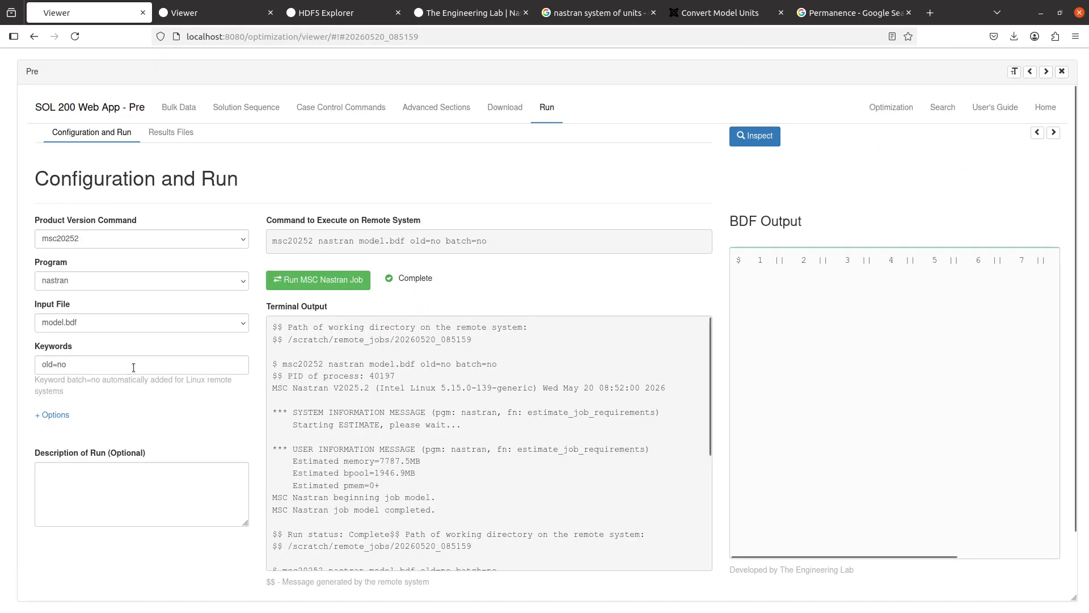
pyautogui.click(171, 132)
pyautogui.click(321, 14)
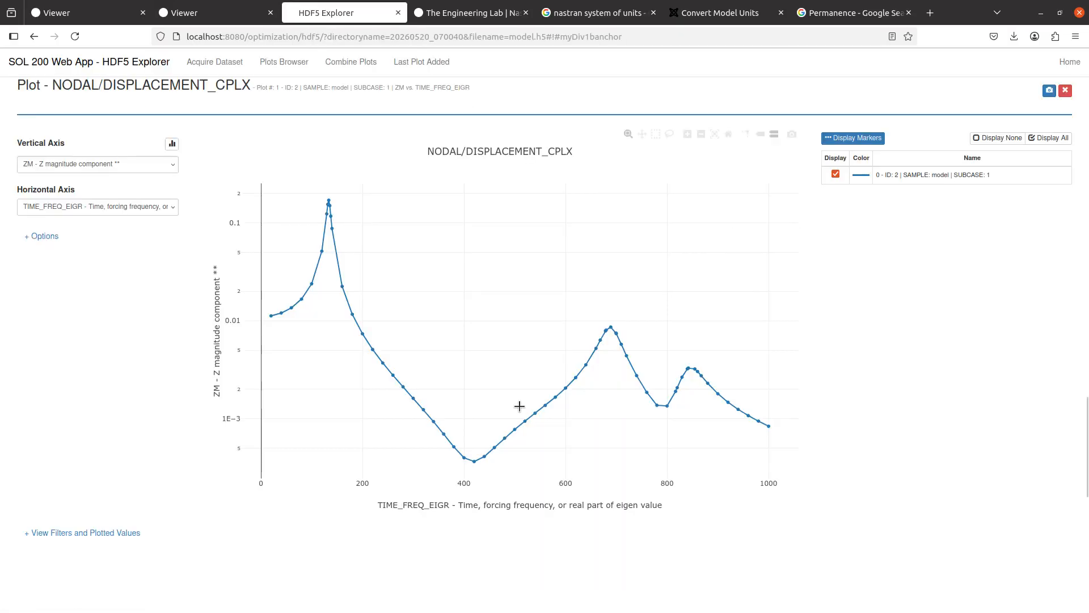
pyautogui.click(62, 12)
pyautogui.scroll(-10, 53, 409)
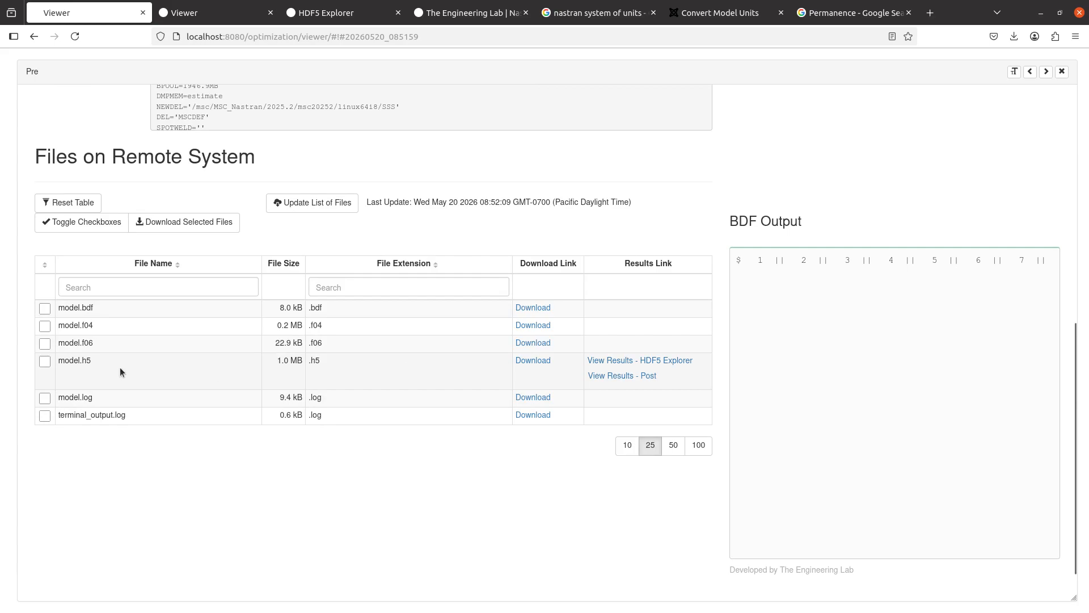
pyautogui.scroll(10, 120, 366)
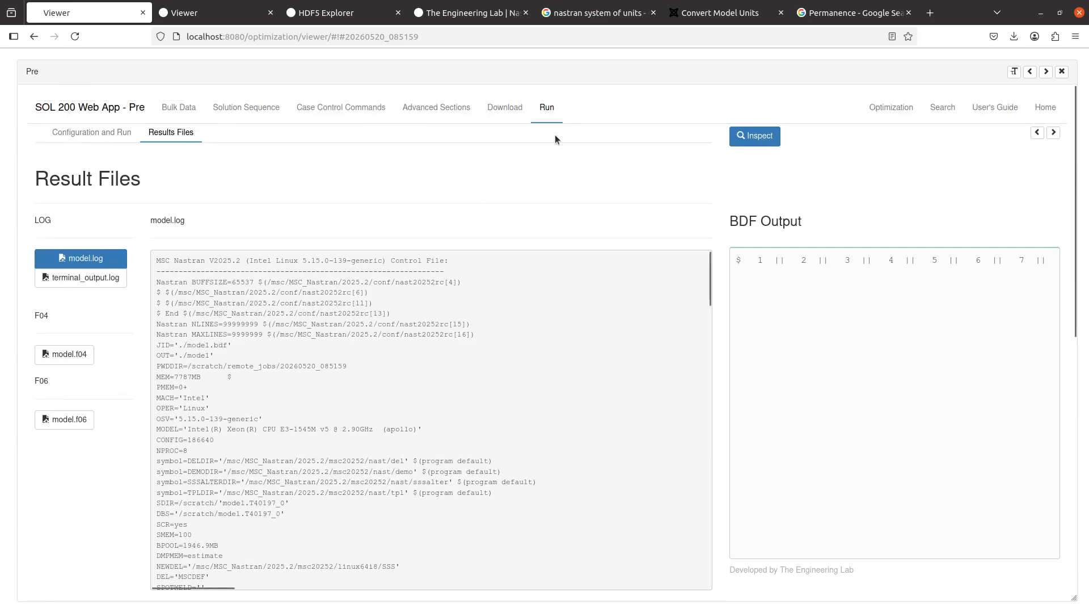
pyautogui.scroll(-10, 90, 418)
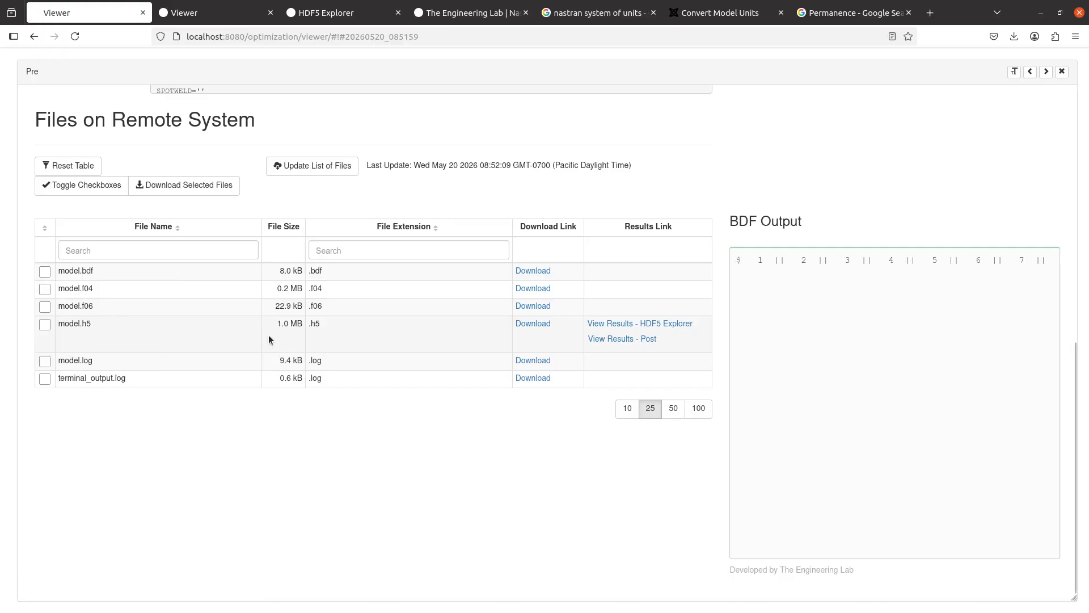
pyautogui.tripleClick(305, 322)
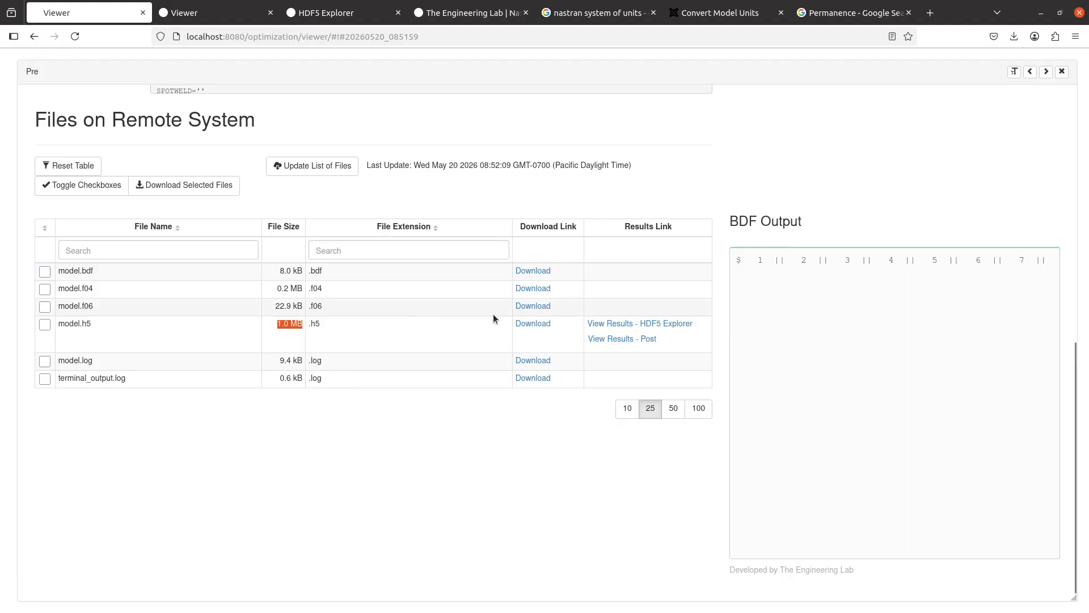
# Step: Load model.h5 in the HDF5 Explorer and view the NODAL/DISPLACEMENT_CPLX plot of ZM versus TIME_FREQ_EIGR for node 2
pyautogui.click(617, 326)
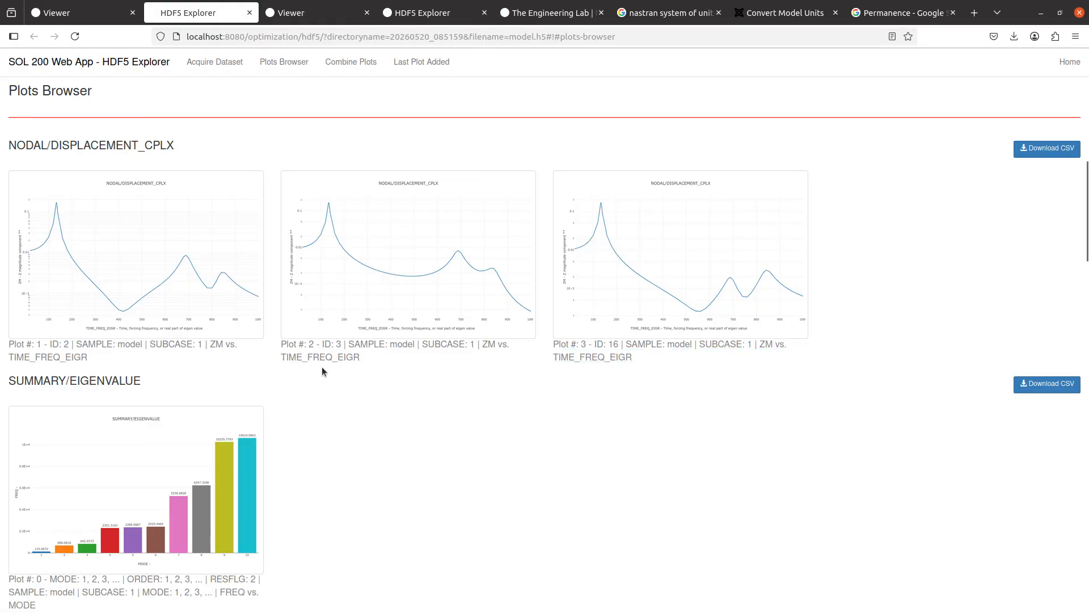
pyautogui.click(191, 252)
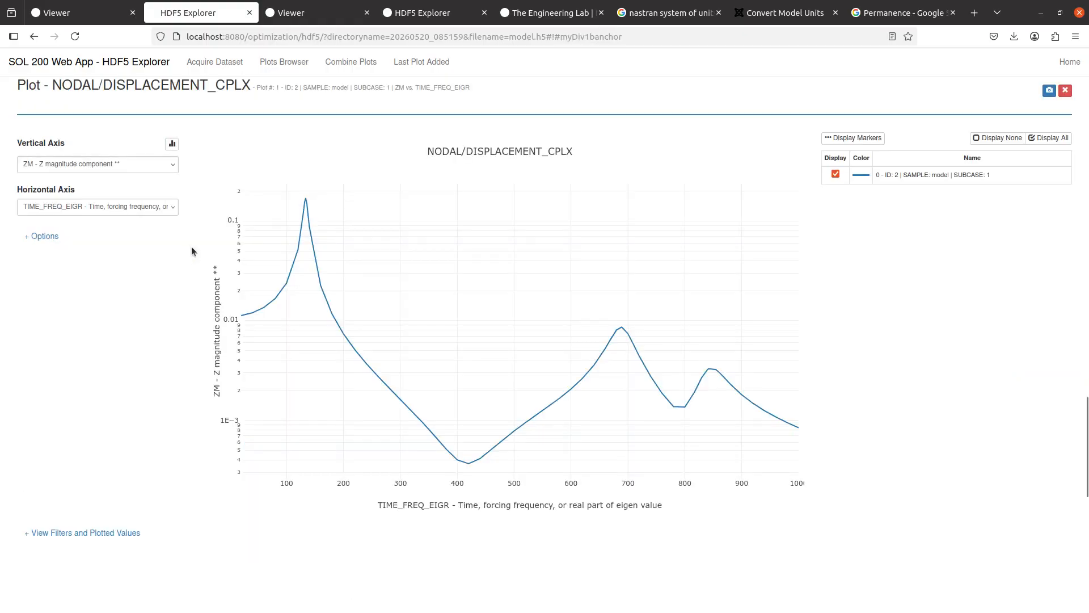
pyautogui.scroll(1, 905, 334)
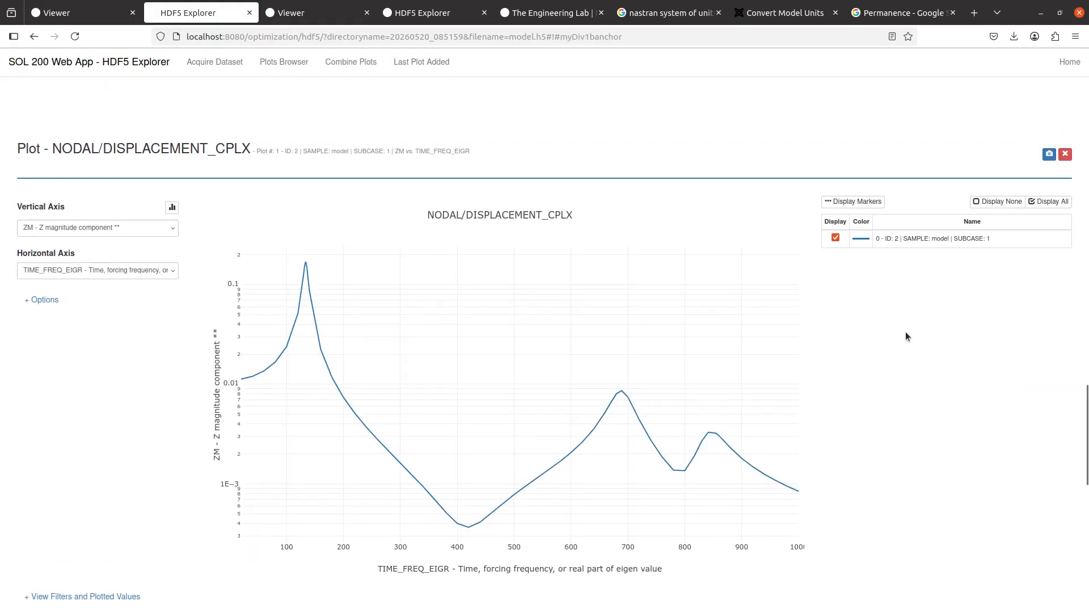
pyautogui.scroll(-1, 905, 331)
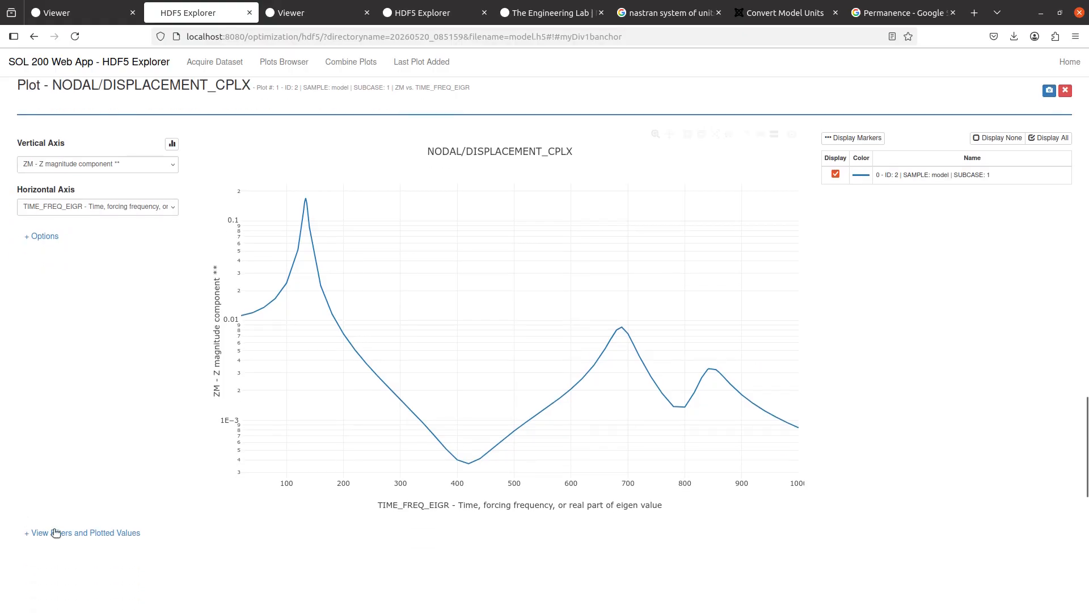
# Step: Expand the node 2 plot's filters and plotted values, and inspect its max peak labels before hiding them again
pyautogui.click(89, 532)
pyautogui.scroll(-2, 227, 488)
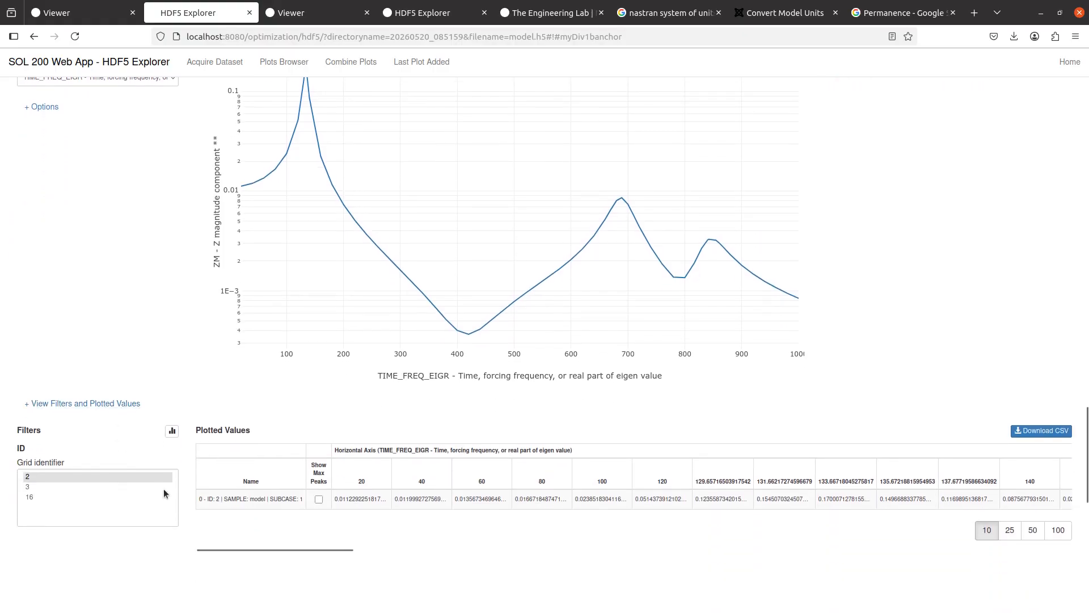
pyautogui.click(320, 500)
pyautogui.scroll(2, 321, 509)
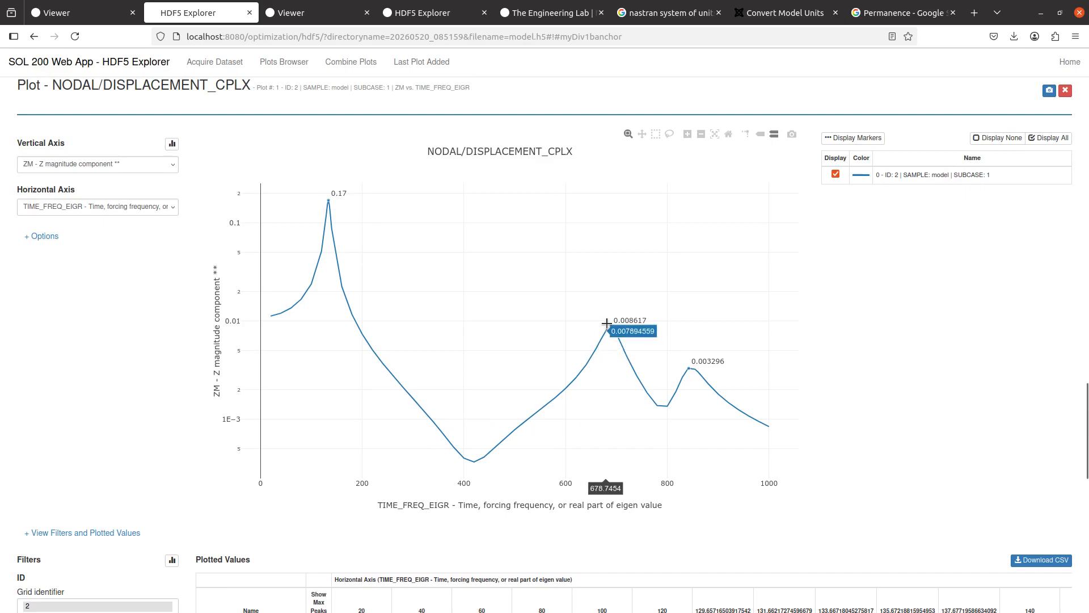
pyautogui.scroll(-2, 675, 368)
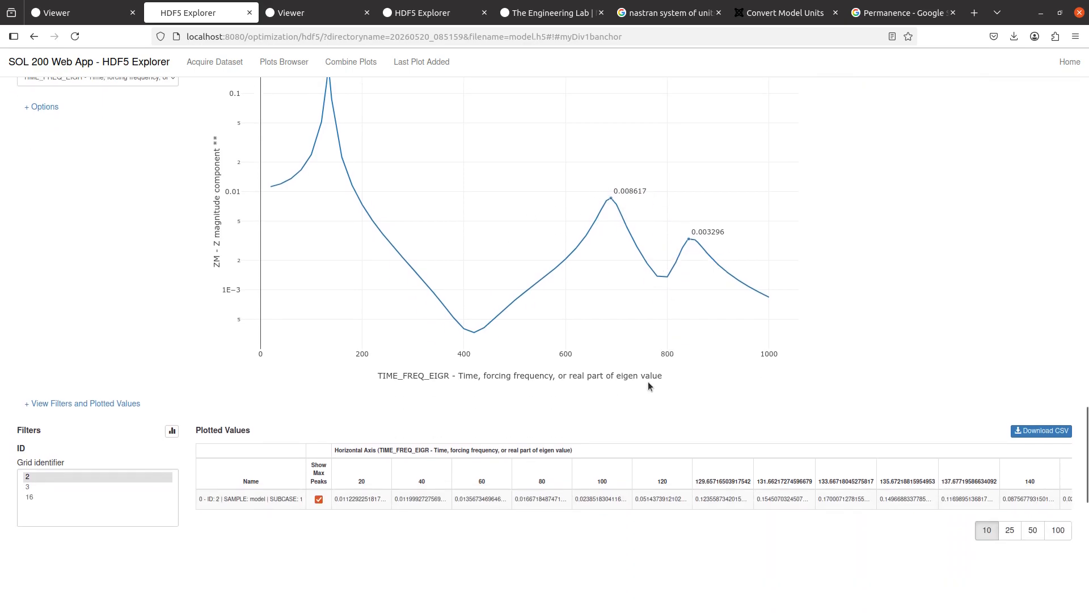
pyautogui.click(318, 499)
pyautogui.scroll(1, 713, 533)
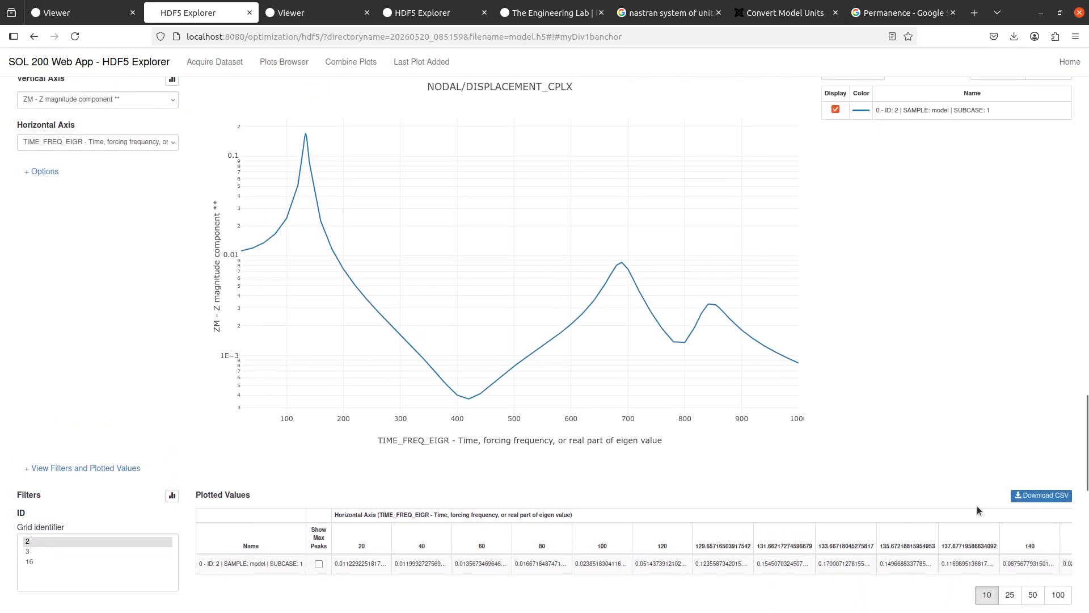
# Step: Export the node 2 plotted values as CSV and view traces.csv in Notepad++ and in Excel on the virtual machine
pyautogui.click(1049, 498)
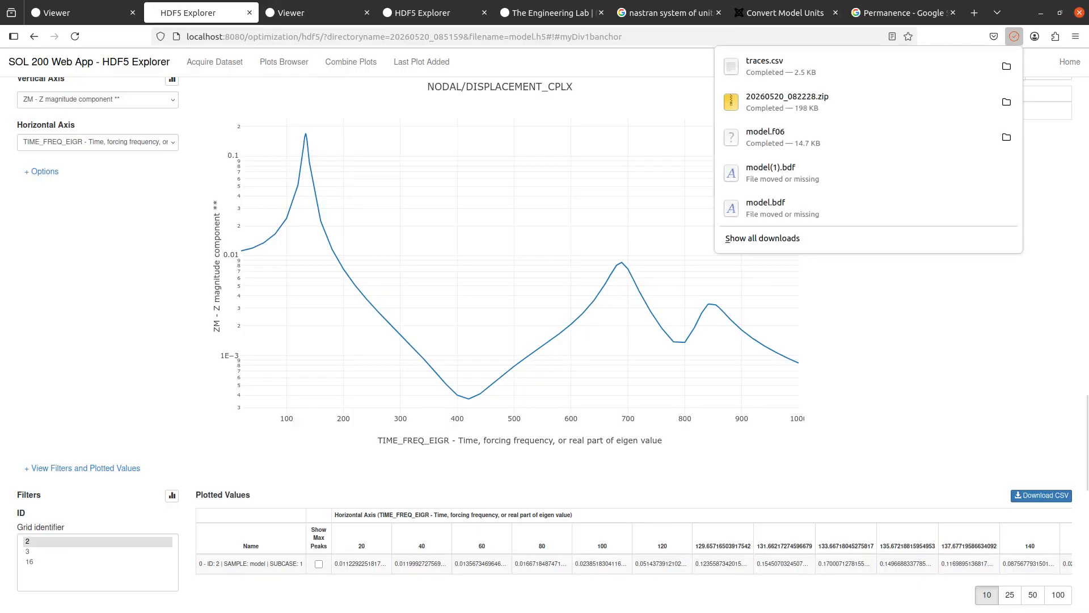
pyautogui.click(1006, 137)
pyautogui.rightClick(489, 238)
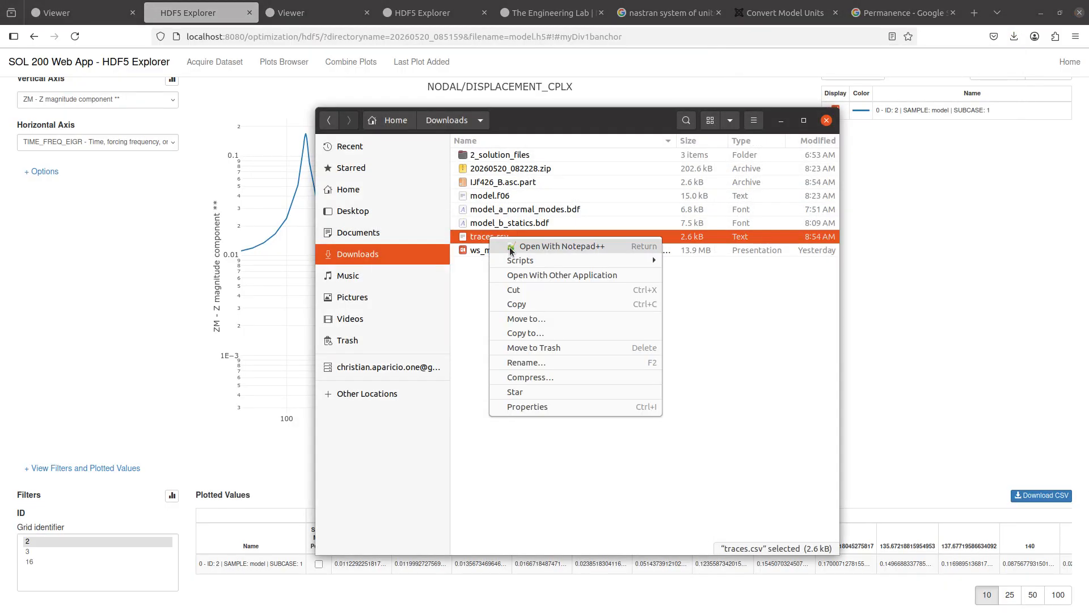
pyautogui.press('Escape')
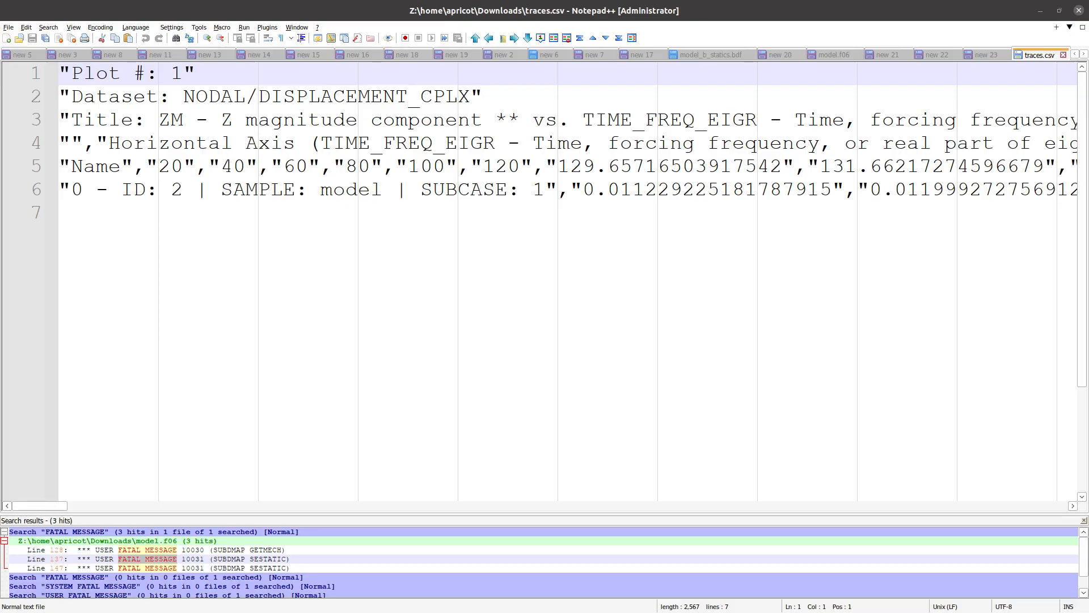
pyautogui.moveTo(1088, 207); pyautogui.dragTo(527, 2)
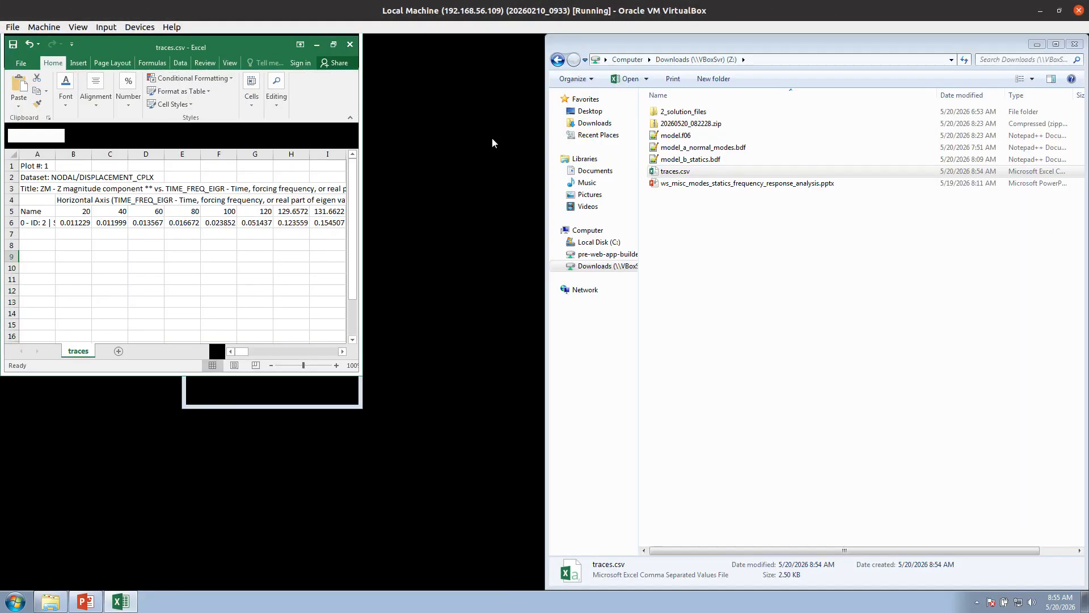
# Step: Close traces.csv without saving changes, reopen it in Excel from the Downloads folder, and fit column A to its contents
pyautogui.rightClick(122, 600)
pyautogui.click(91, 580)
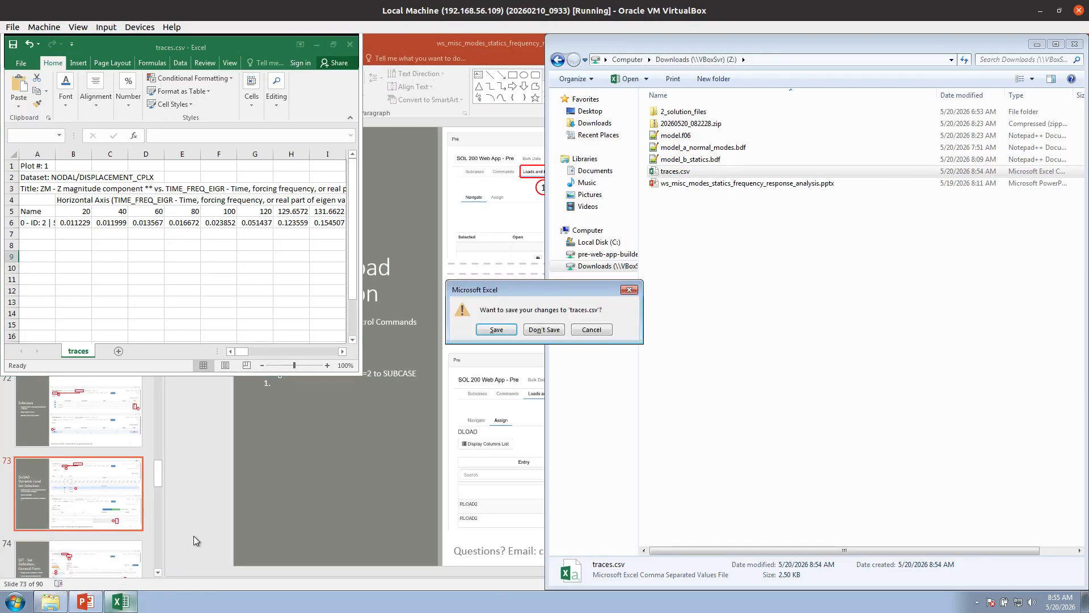
pyautogui.click(545, 329)
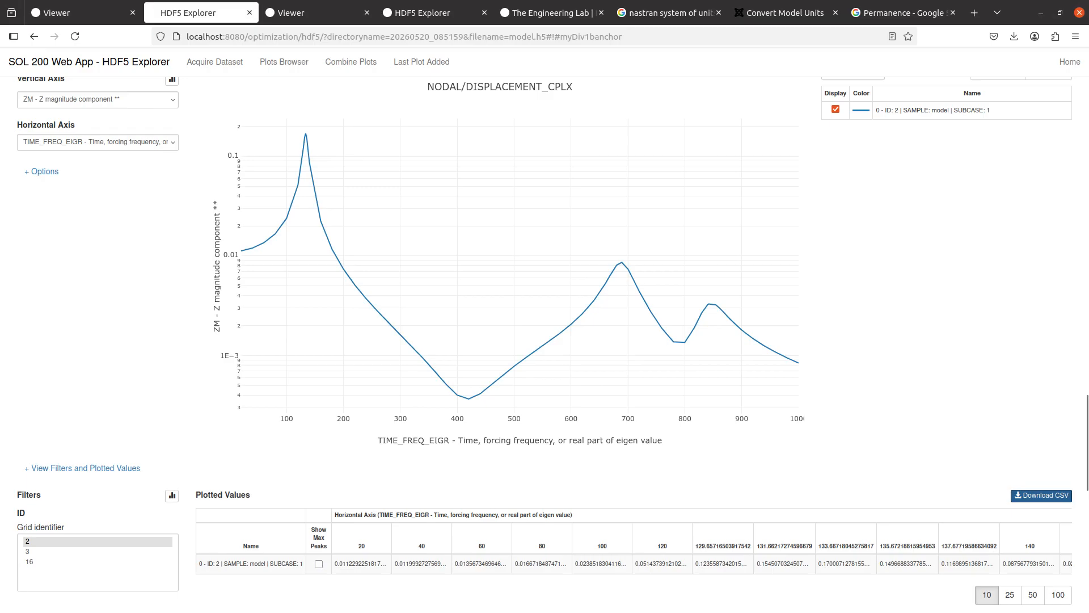
pyautogui.hotkey('alt', 'Tab')
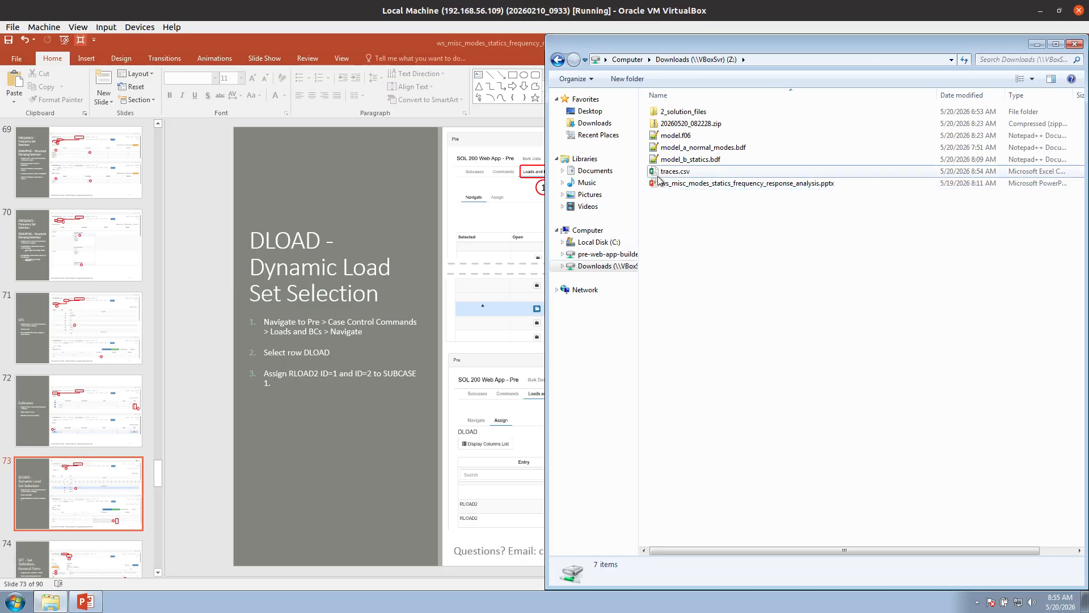
pyautogui.rightClick(660, 172)
pyautogui.click(673, 183)
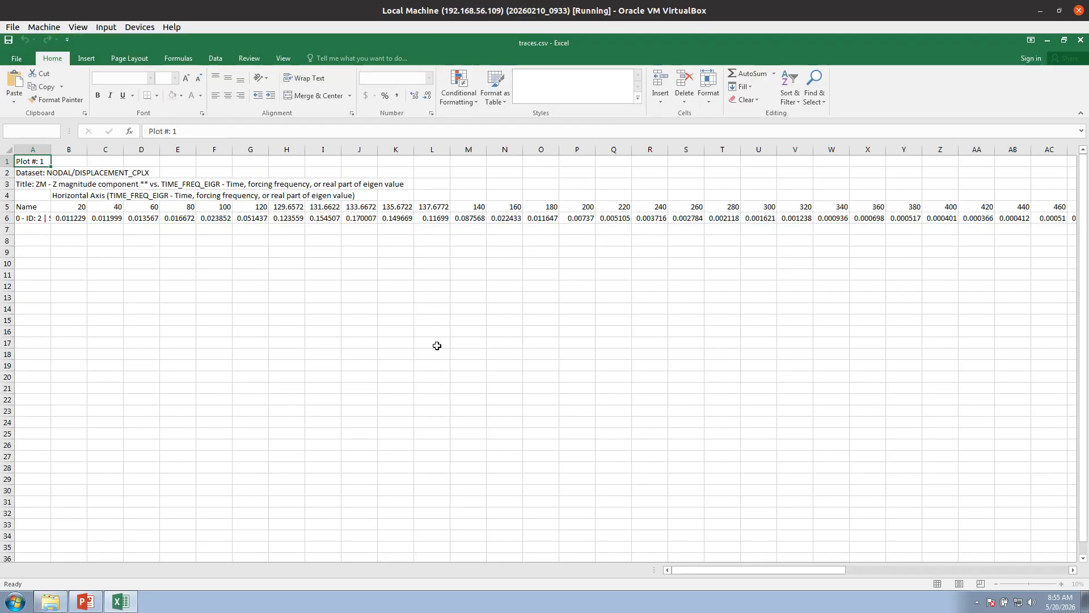
pyautogui.doubleClick(50, 149)
# Step: Plot rows 5 and 6 as a scatter chart with straight lines and markers, and enlarge it over the worksheet
pyautogui.click(8, 207)
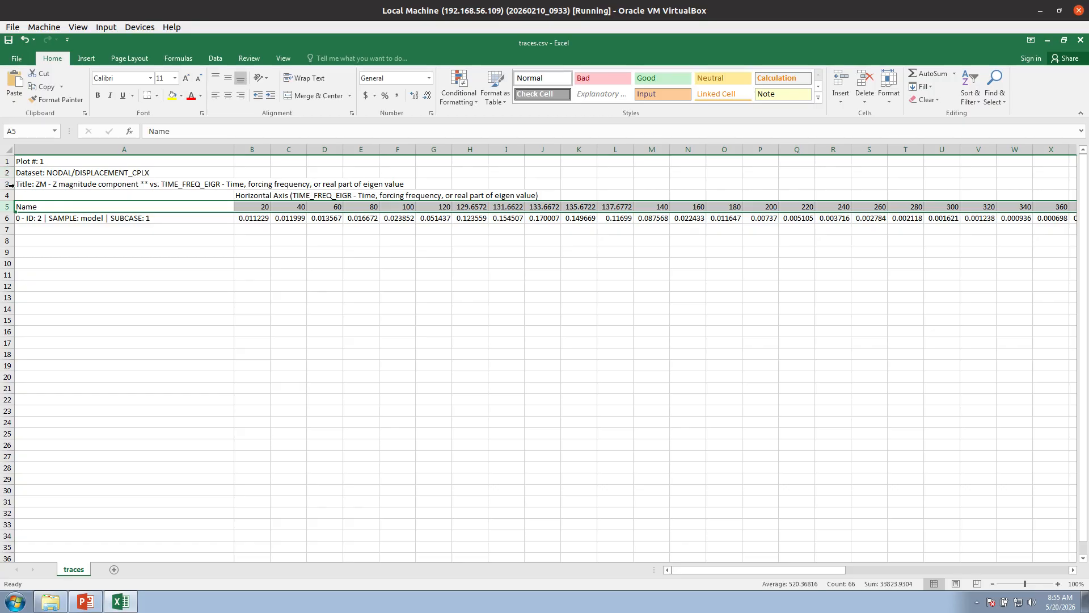
pyautogui.click(7, 218)
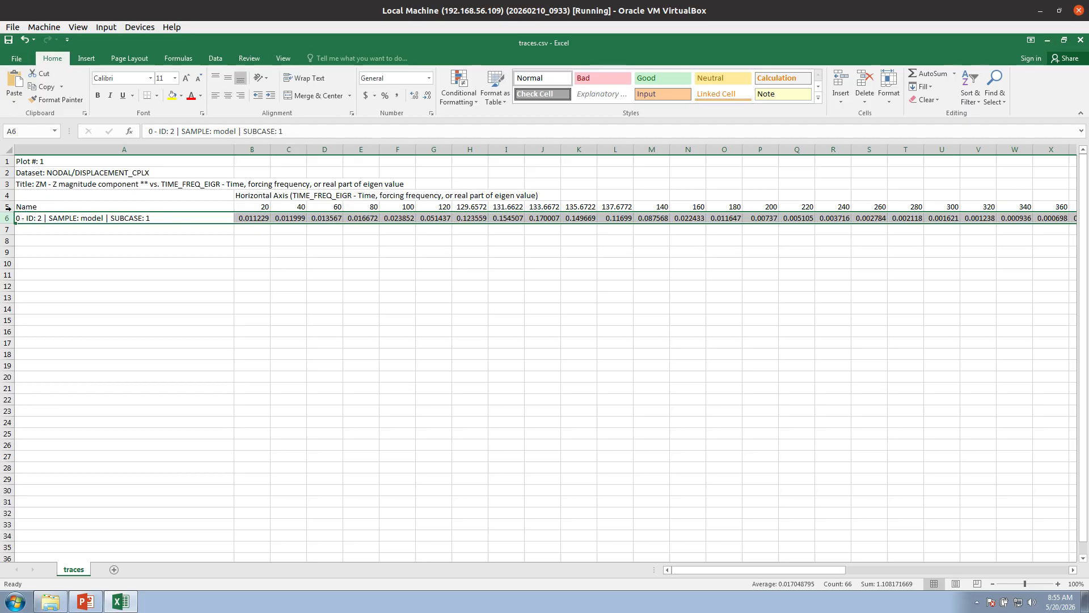
pyautogui.moveTo(8, 206); pyautogui.dragTo(8, 218)
pyautogui.click(86, 58)
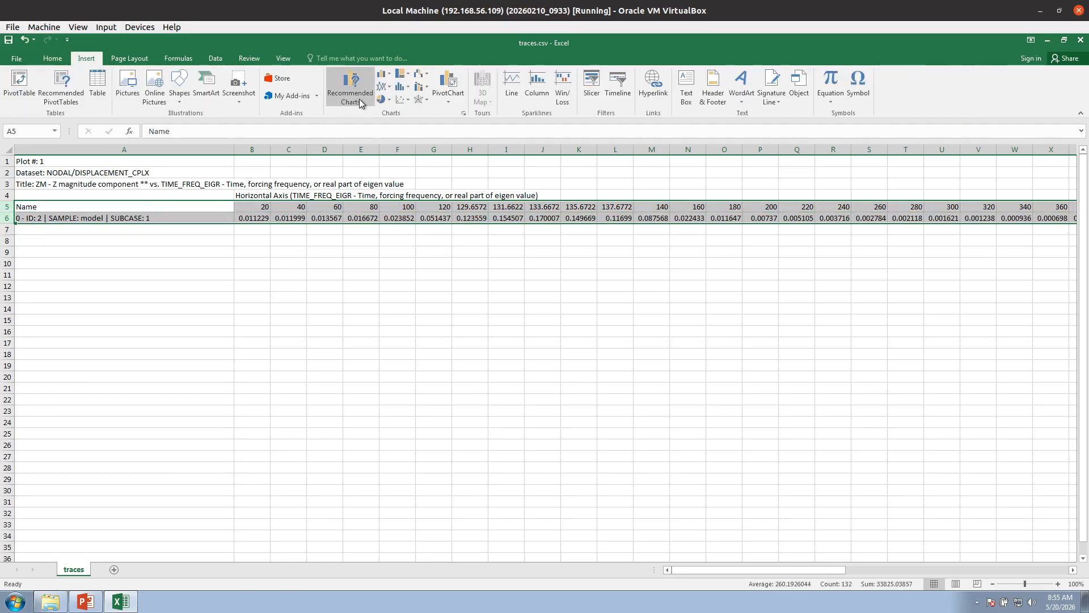
pyautogui.click(402, 99)
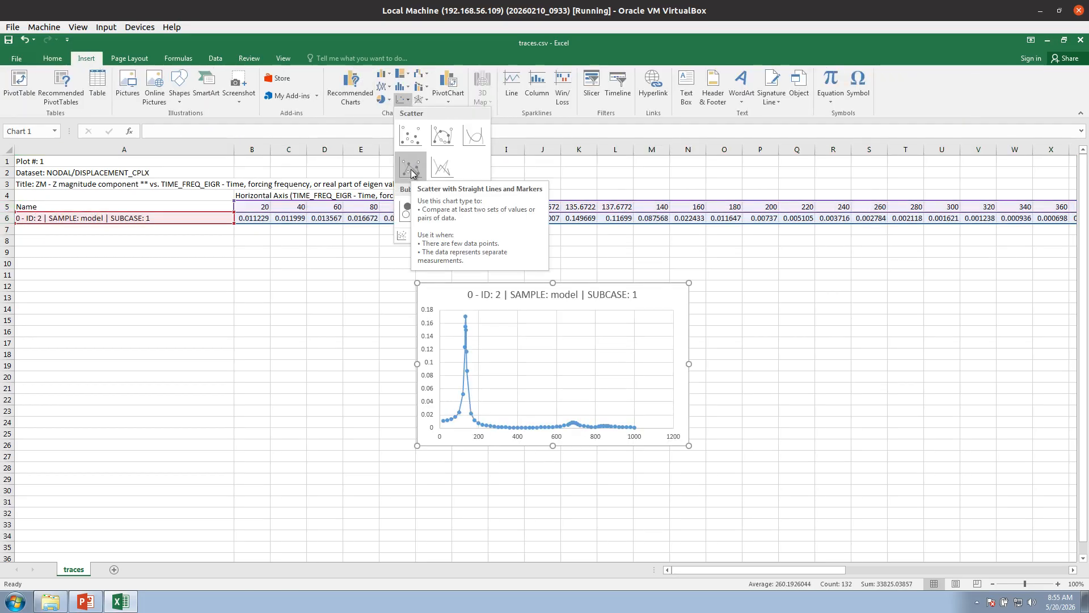
pyautogui.click(414, 168)
pyautogui.moveTo(689, 282); pyautogui.dragTo(864, 166)
pyautogui.moveTo(721, 207); pyautogui.dragTo(448, 246)
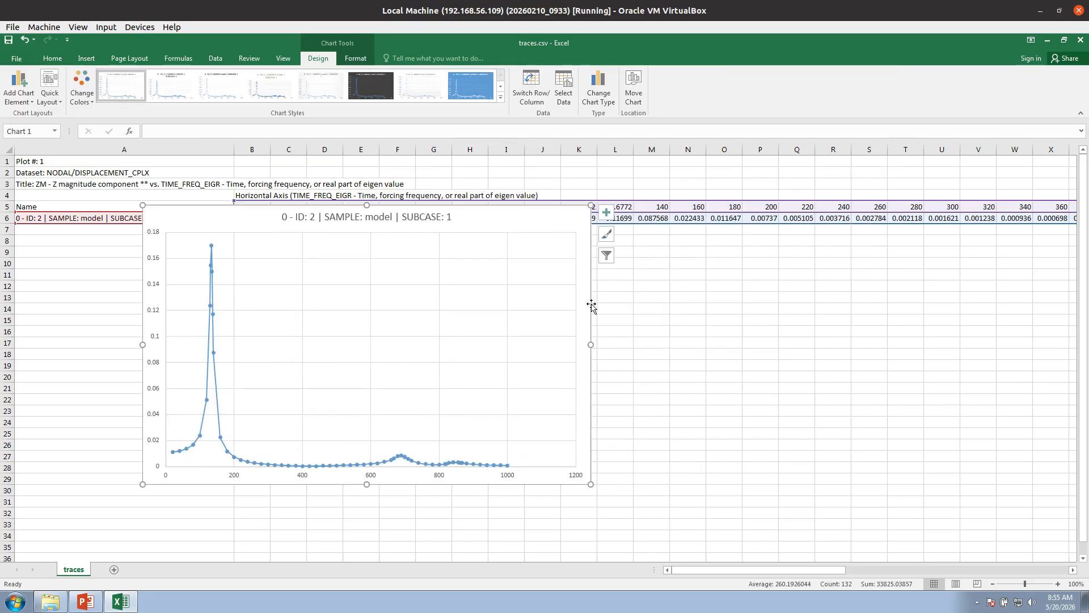
pyautogui.moveTo(590, 344); pyautogui.dragTo(637, 353)
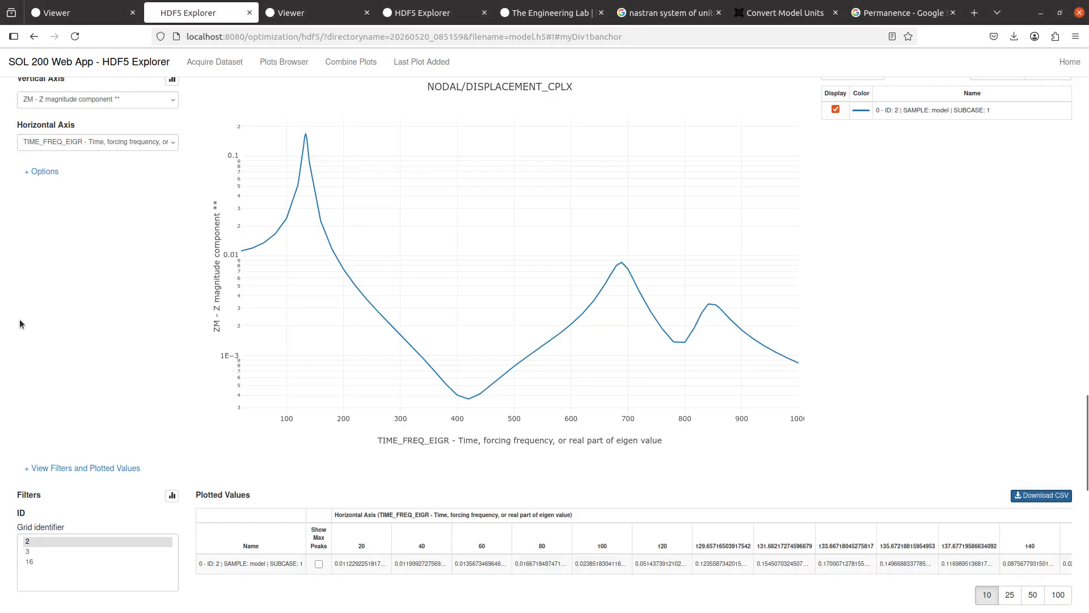
# Step: Compare the node 2 plot in the HDF5 Explorer with its vertical axis format set to Linear and back to Log
pyautogui.scroll(1, 116, 348)
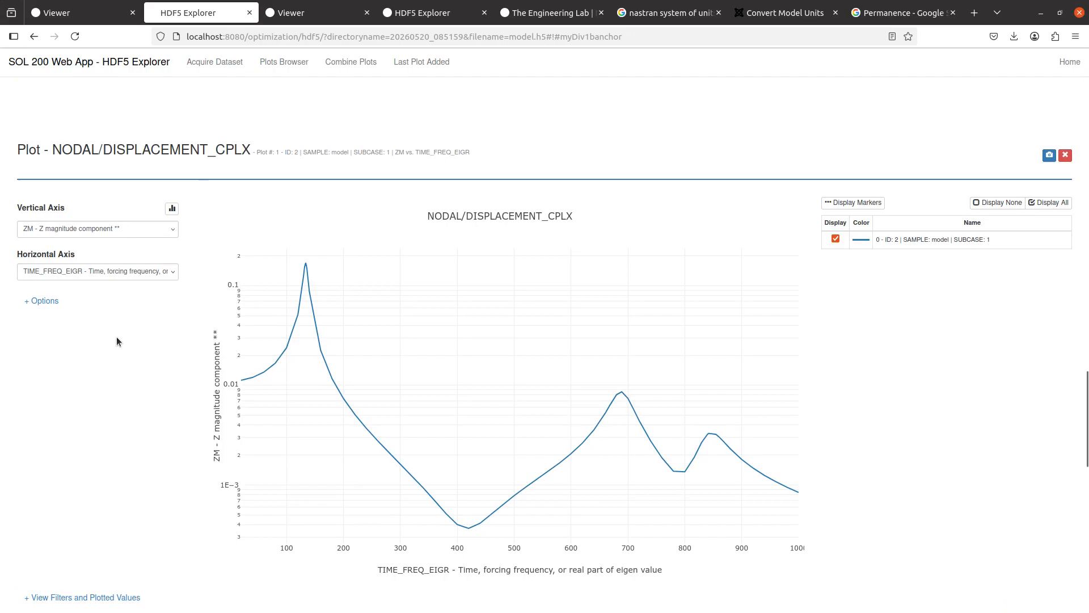
pyautogui.click(54, 301)
pyautogui.click(88, 386)
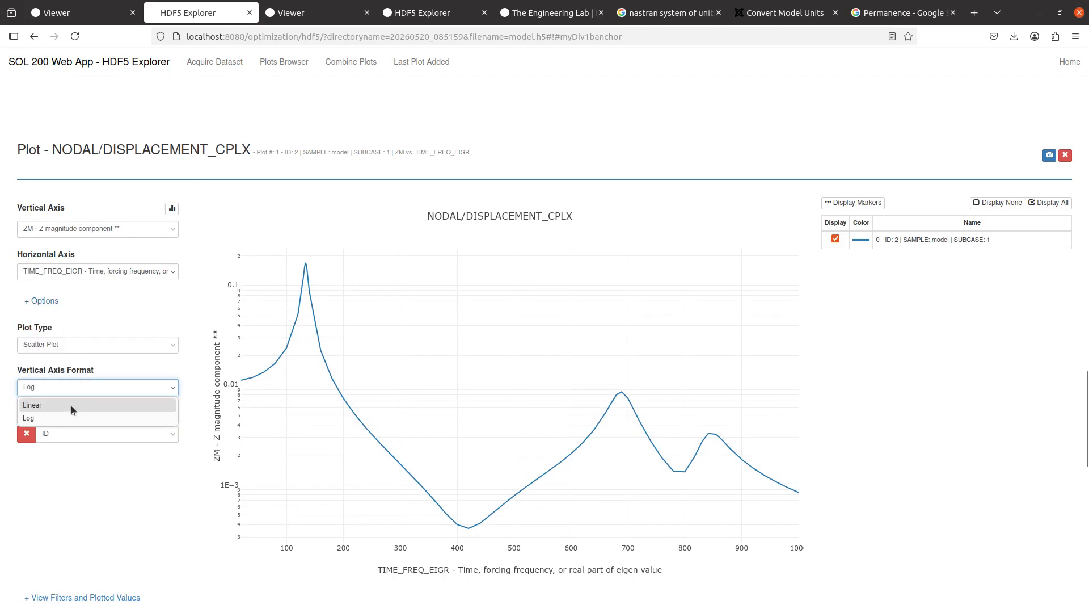
pyautogui.click(70, 406)
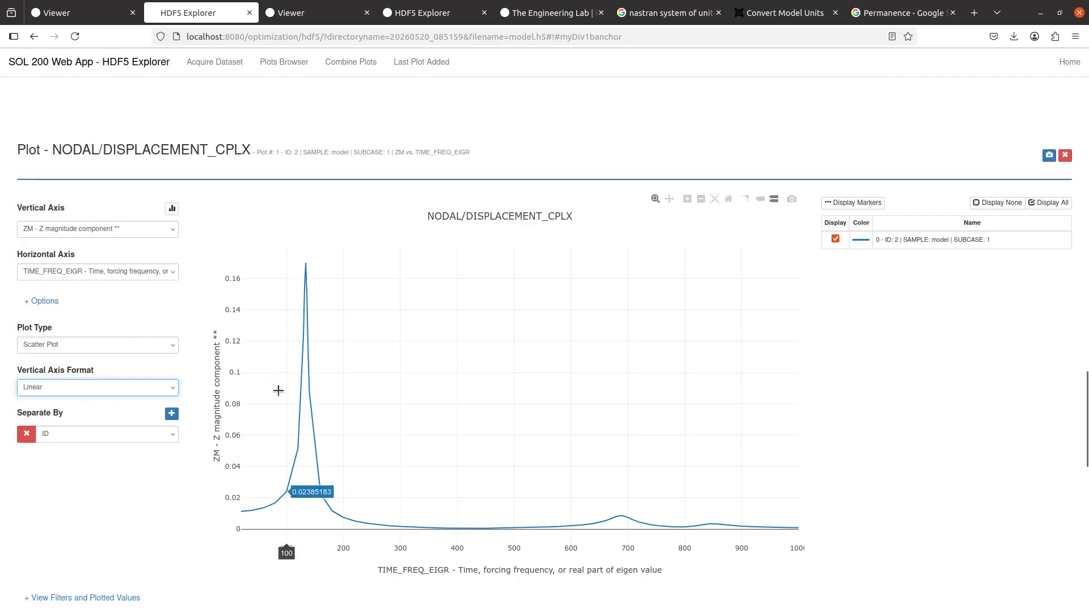
pyautogui.click(66, 387)
pyautogui.click(50, 418)
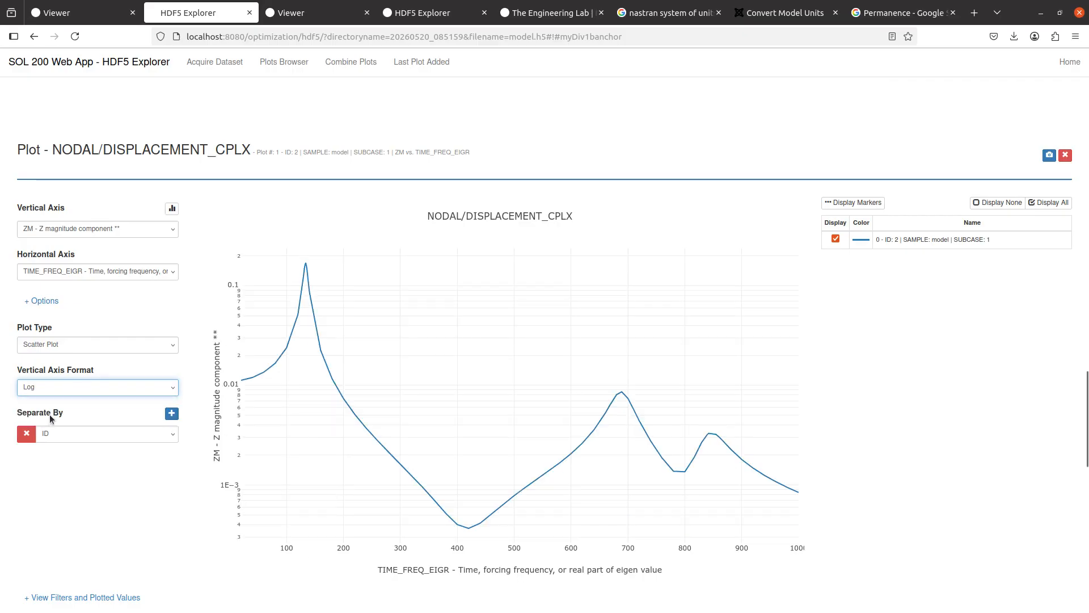
pyautogui.click(19, 301)
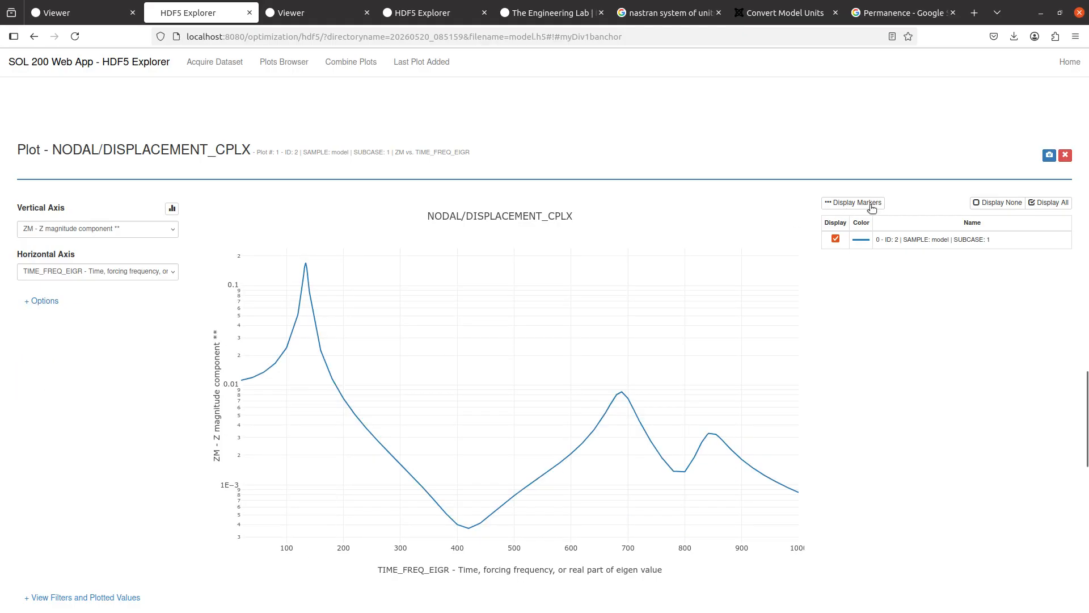
# Step: Toggle the node 2 curve's display off and on, and show data point markers on the DISPLACEMENT_CPLX plot
pyautogui.click(836, 238)
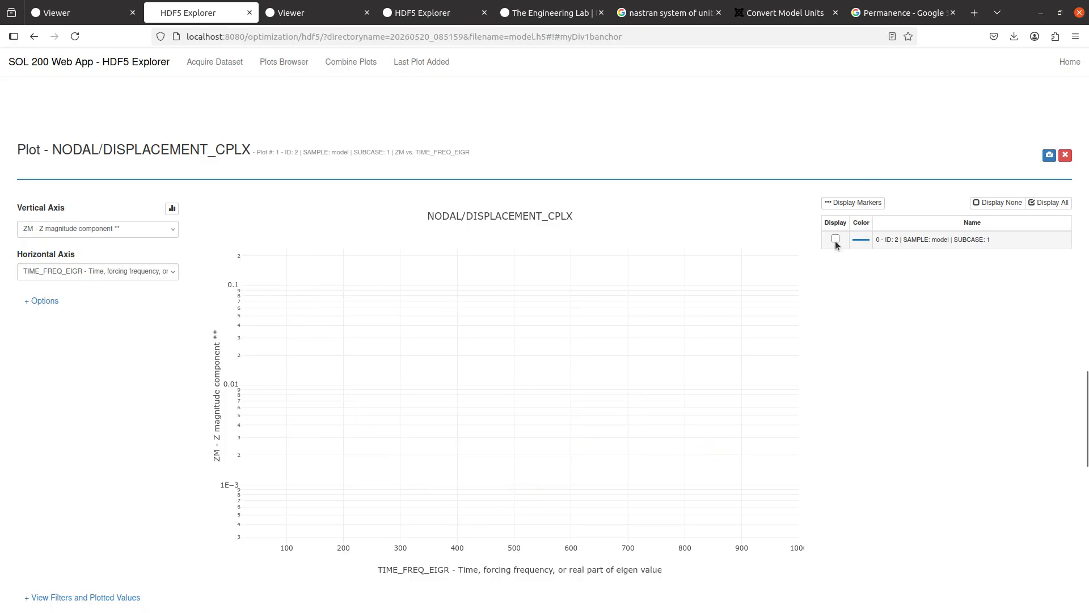
pyautogui.click(836, 239)
pyautogui.click(835, 239)
pyautogui.click(835, 239)
pyautogui.click(835, 239)
pyautogui.click(835, 239)
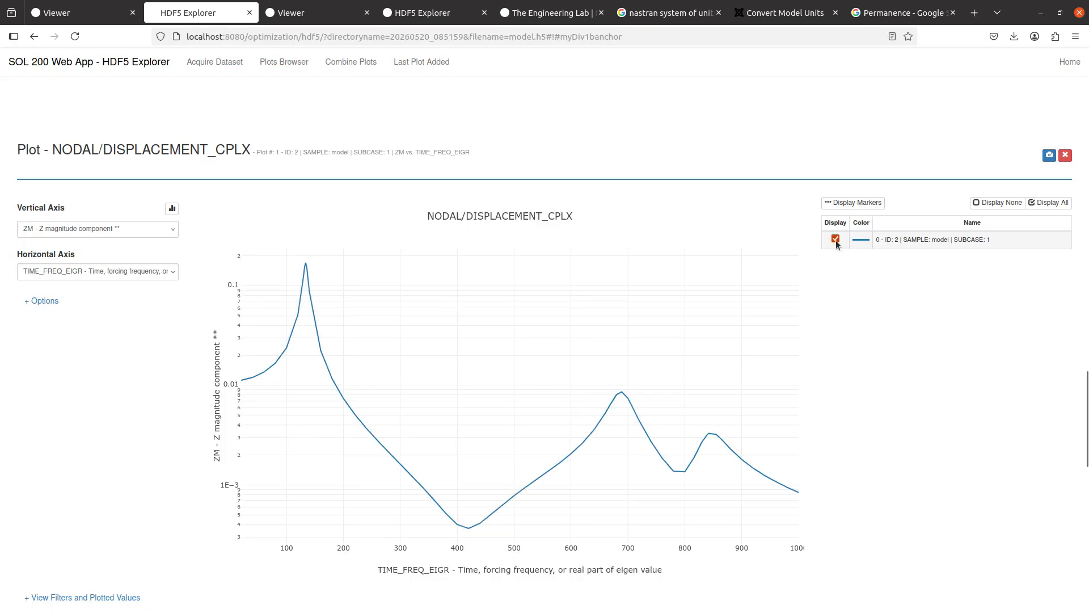
pyautogui.click(856, 206)
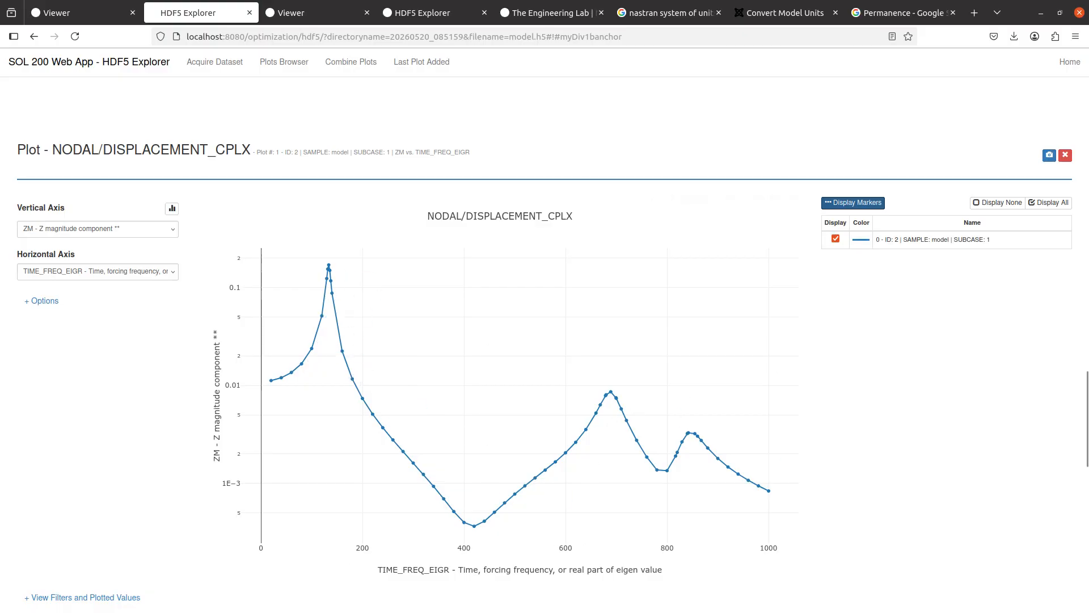
# Step: Replace the chart in Excel with a markers-only scatter chart of rows 5 and 6, enlarged and moved up the sheet
pyautogui.hotkey('alt', 'Tab')
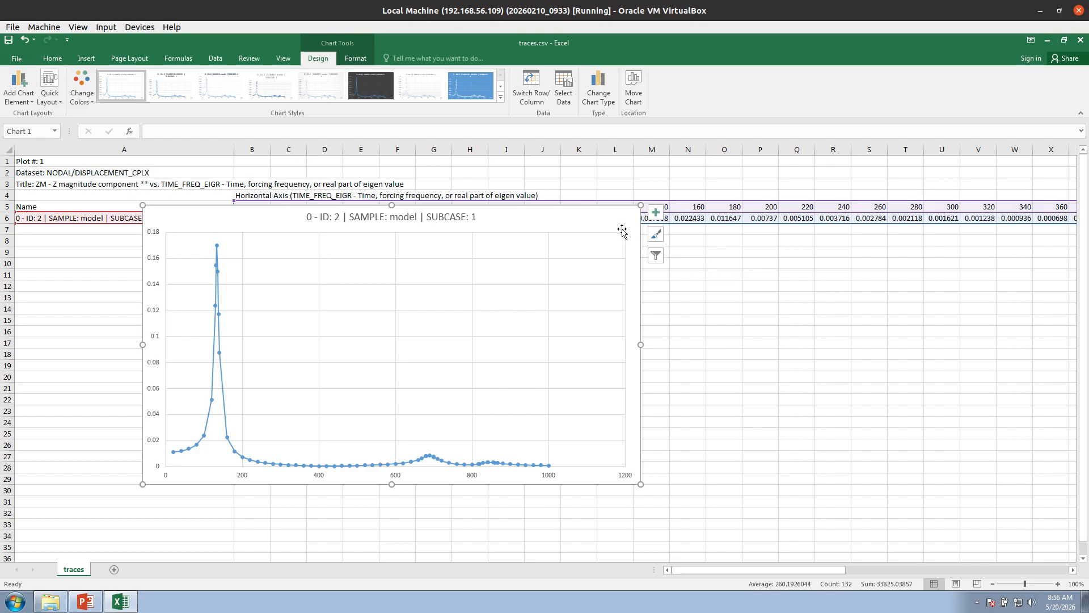
pyautogui.press('Delete')
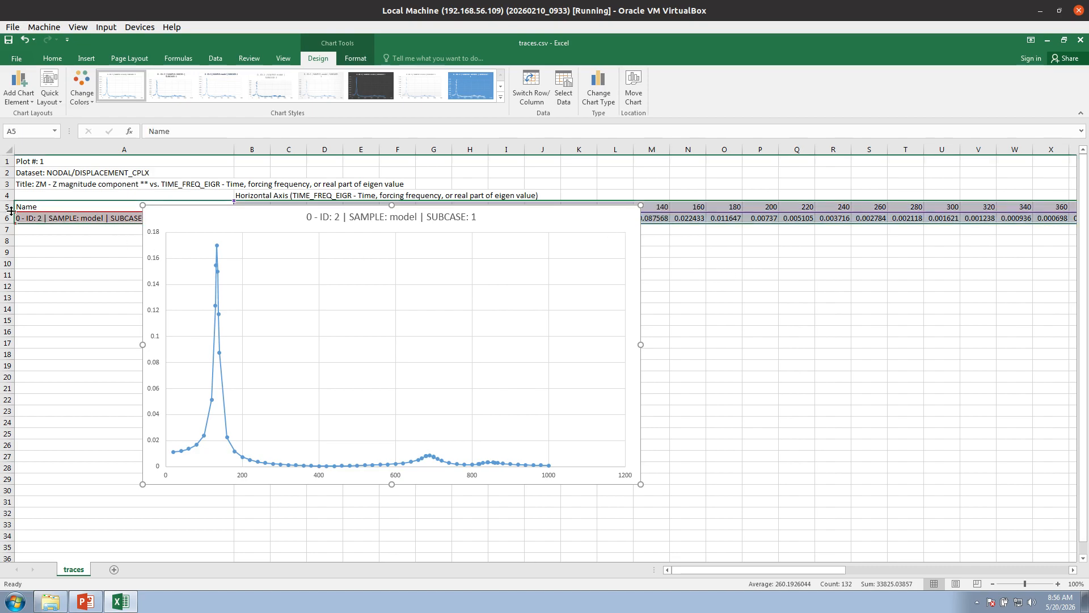
pyautogui.moveTo(7, 207); pyautogui.dragTo(11, 219)
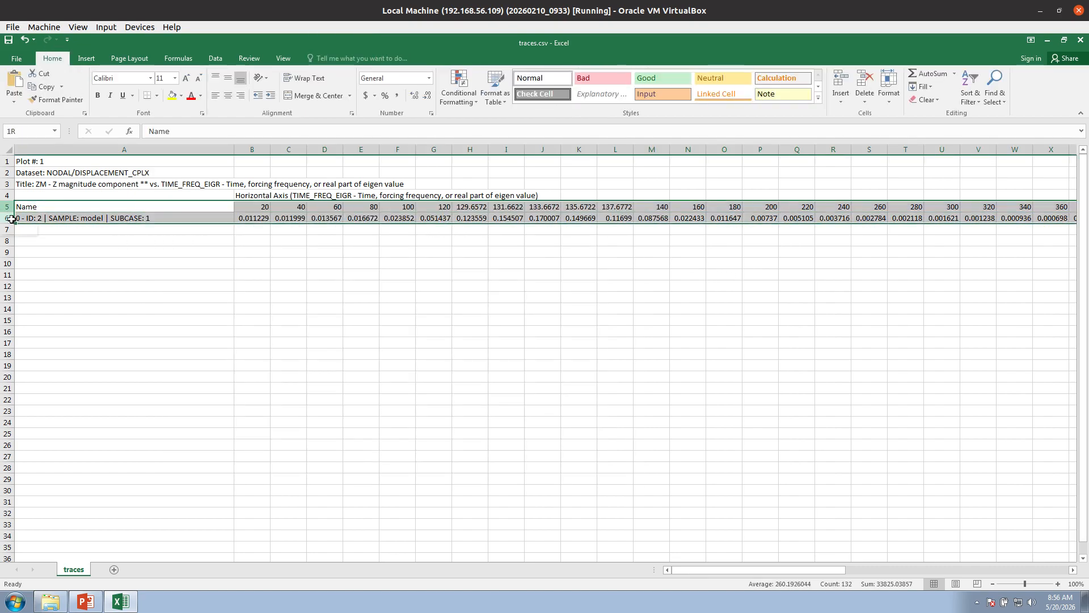
pyautogui.click(86, 59)
pyautogui.click(405, 100)
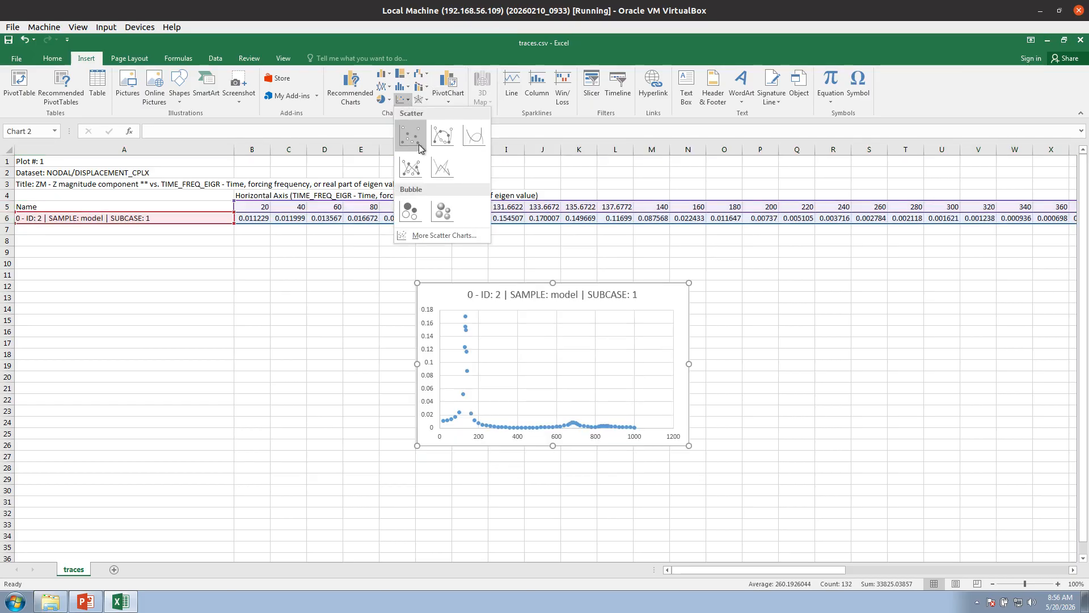
pyautogui.click(412, 137)
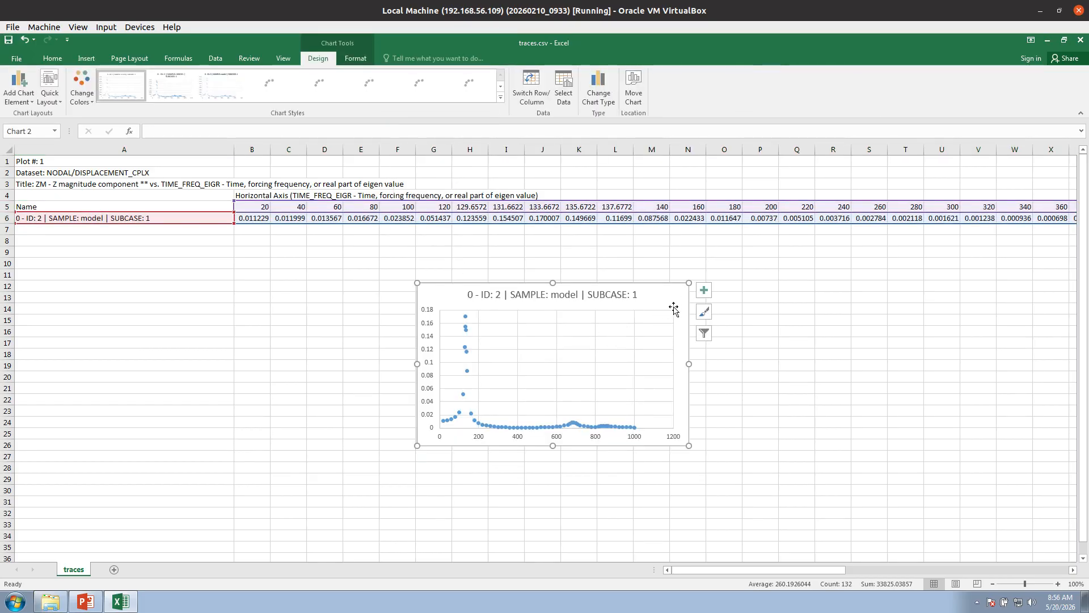
pyautogui.moveTo(688, 445); pyautogui.dragTo(812, 523)
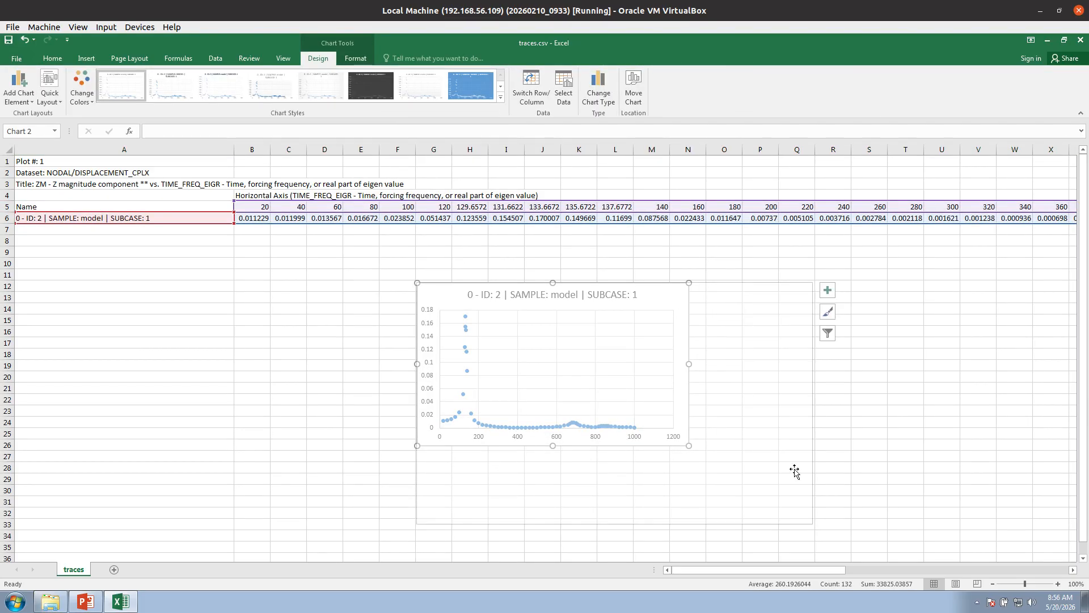
pyautogui.moveTo(500, 498); pyautogui.dragTo(307, 397)
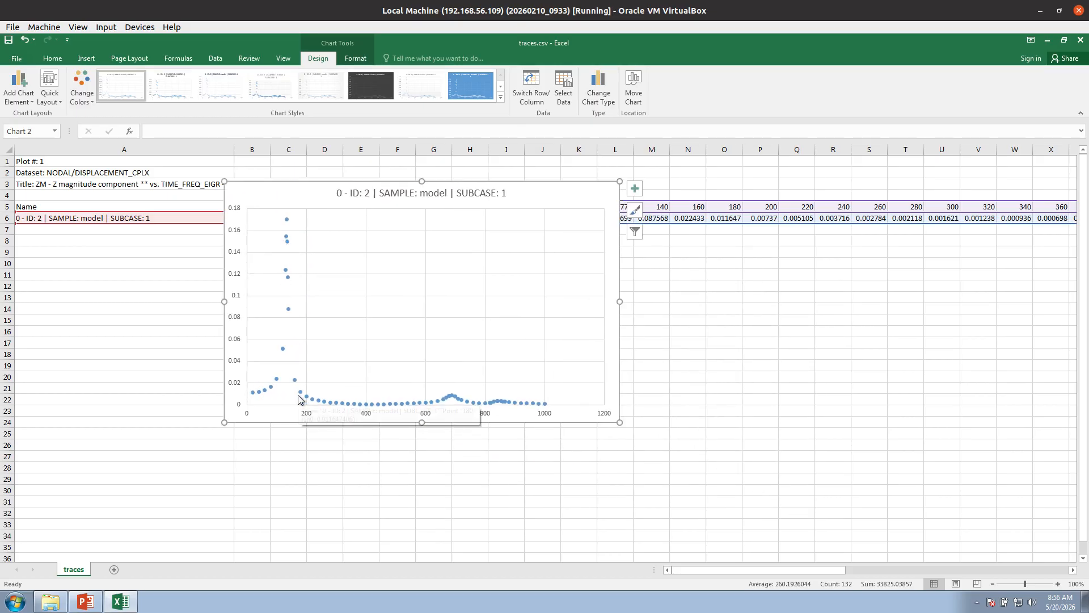
# Step: Set the scatter chart's vertical axis to a logarithmic scale with base 10 and close the axis formatting options
pyautogui.moveTo(300, 392)
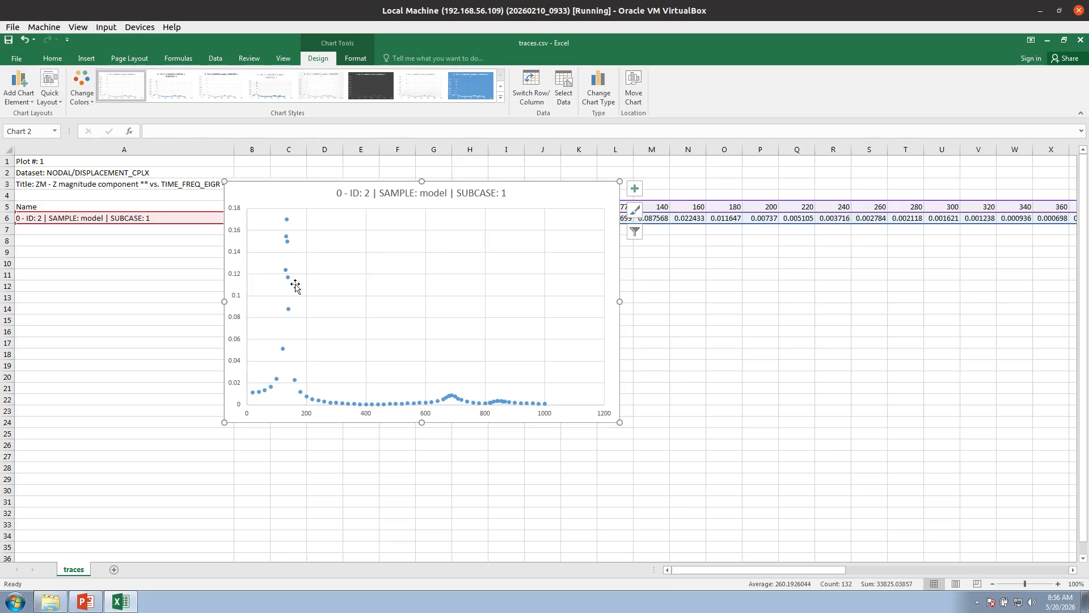
pyautogui.rightClick(238, 277)
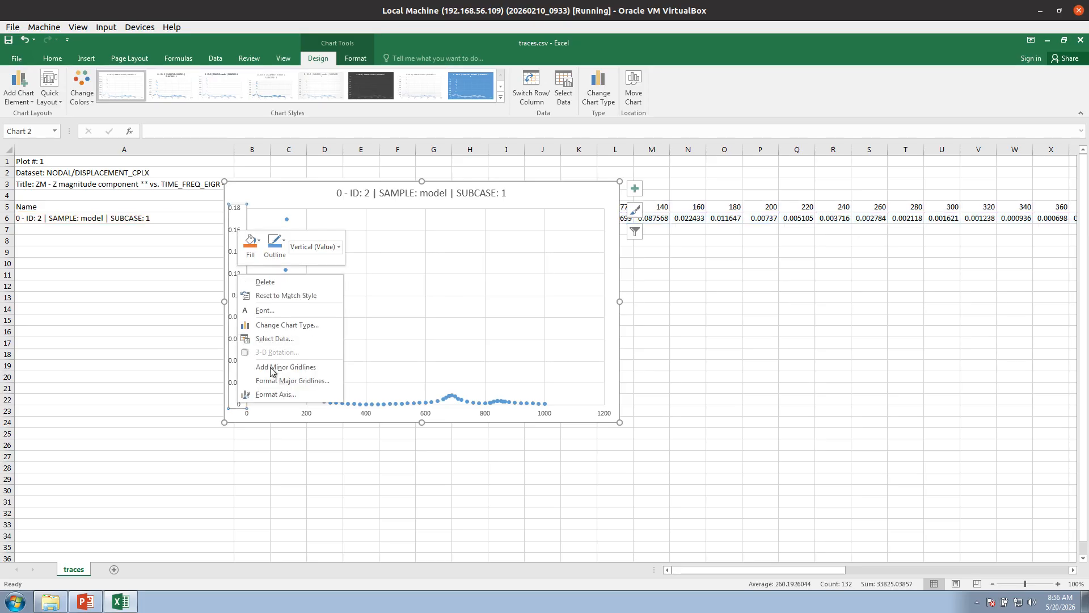
pyautogui.click(275, 394)
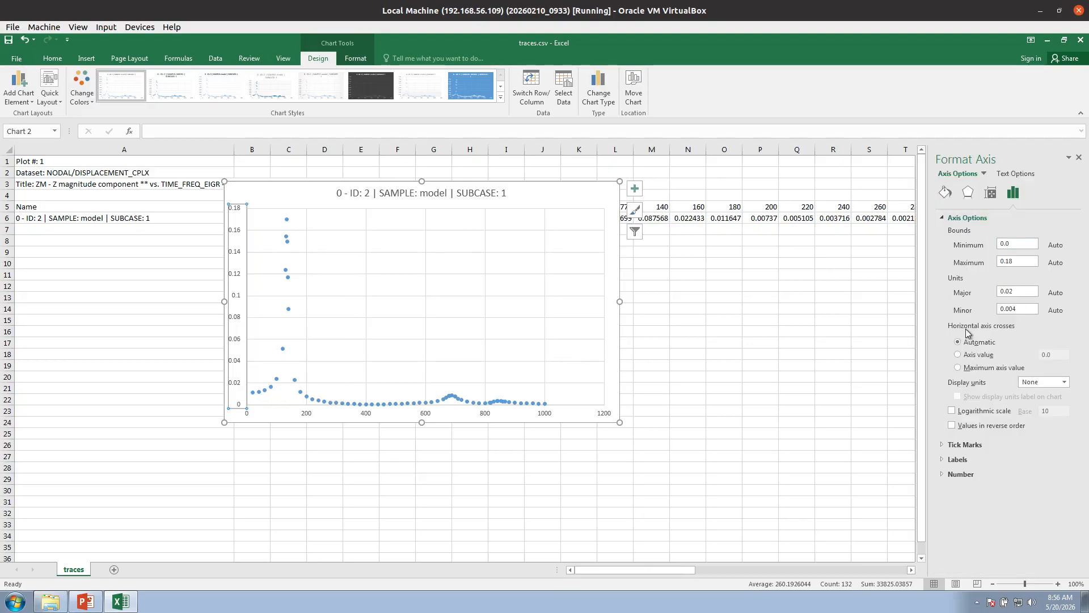
pyautogui.click(987, 414)
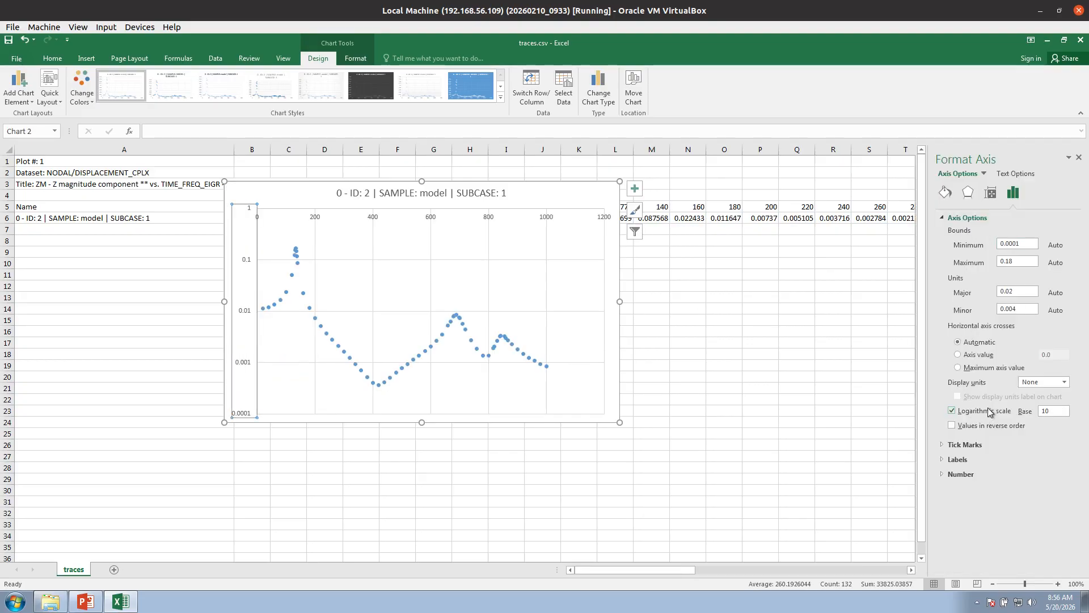
pyautogui.click(1078, 157)
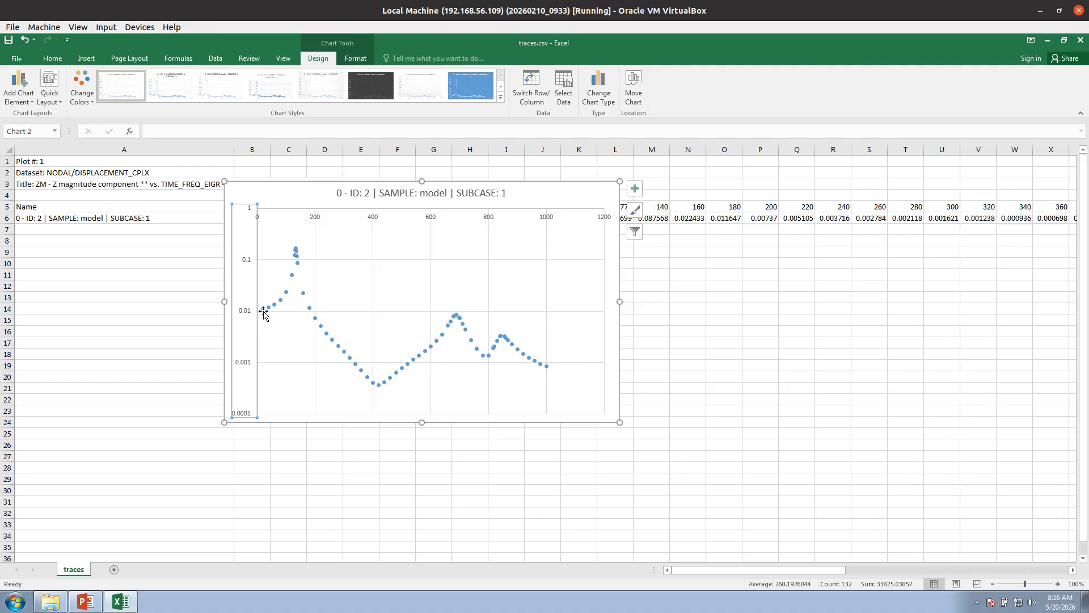
# Step: Switch back to the SOL 200 Web App Viewer and bring up the selection table of case control commands
pyautogui.click(1040, 11)
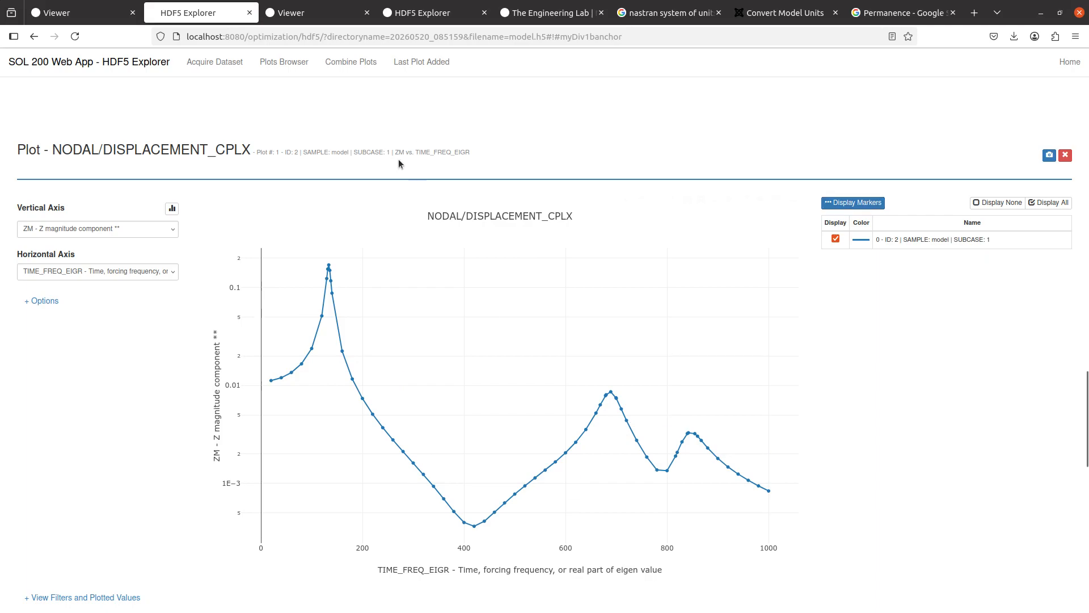
pyautogui.click(85, 13)
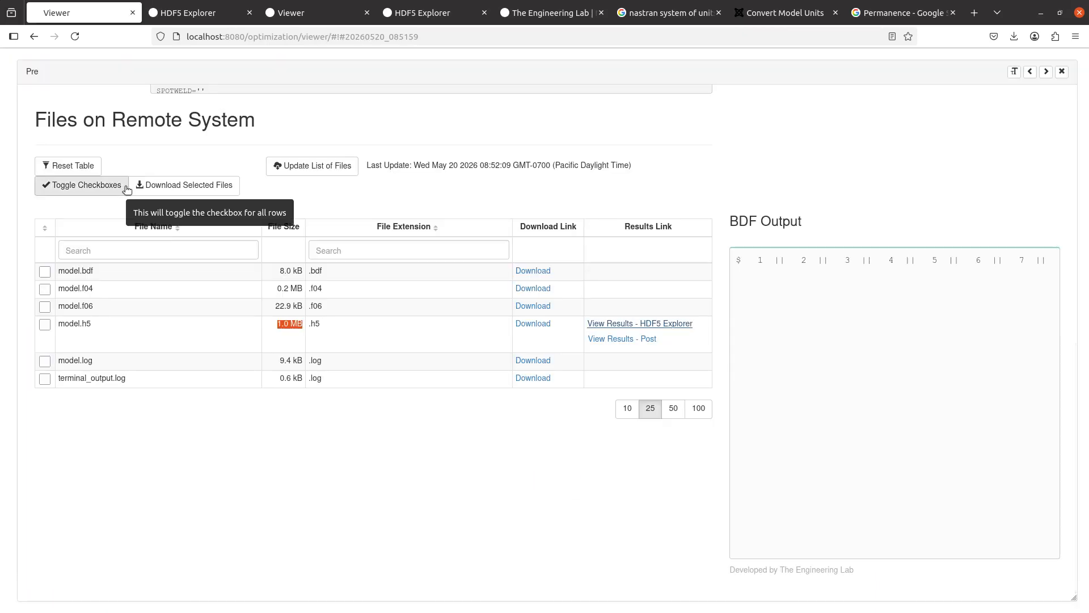
pyautogui.scroll(7, 340, 527)
pyautogui.scroll(2, 337, 528)
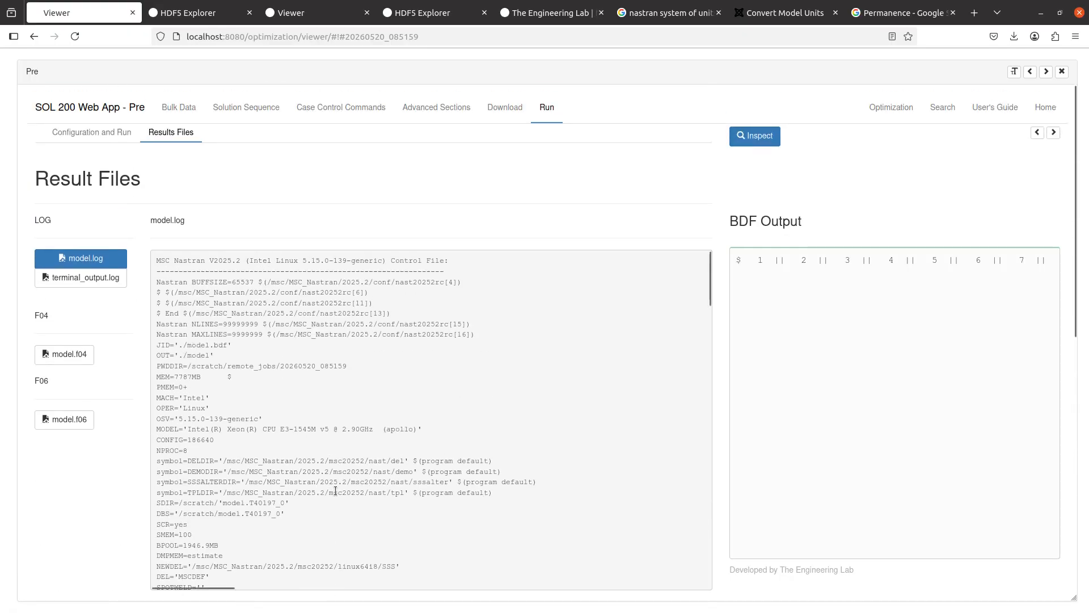
pyautogui.click(328, 108)
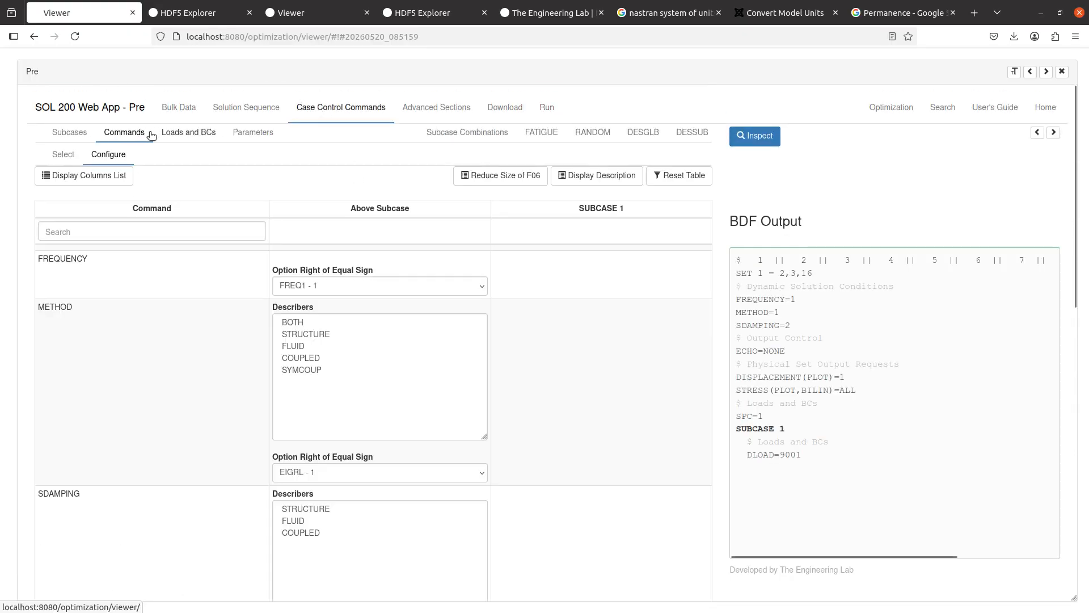
pyautogui.click(61, 151)
pyautogui.scroll(-1, 82, 388)
pyautogui.scroll(1, 82, 388)
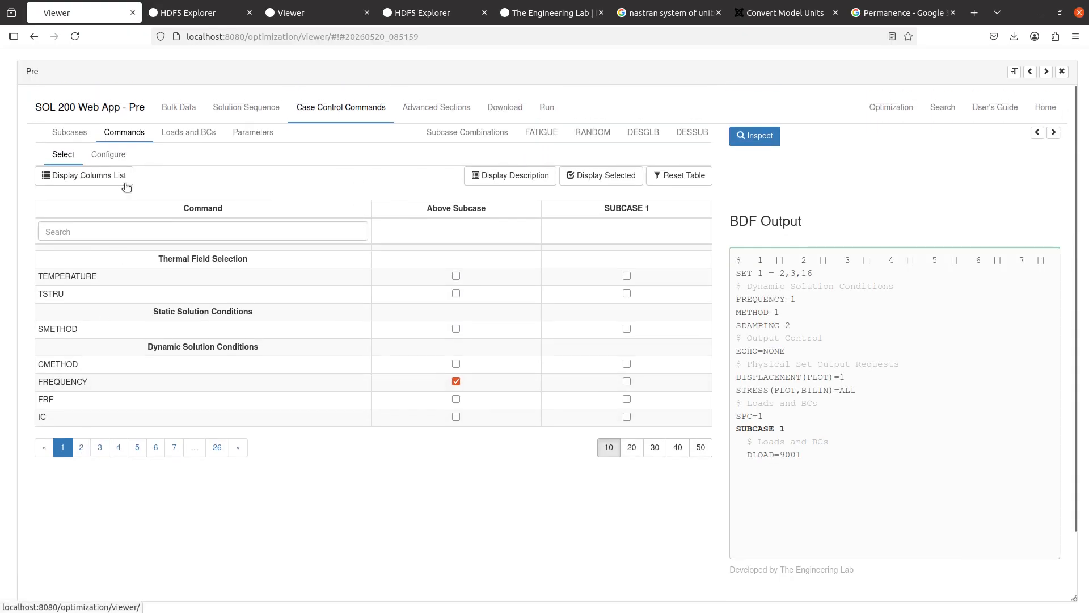
# Step: Open the configuration of the selected case control commands and clear the PLOT describer from DISPLACEMENT
pyautogui.click(108, 153)
pyautogui.scroll(-10, 174, 418)
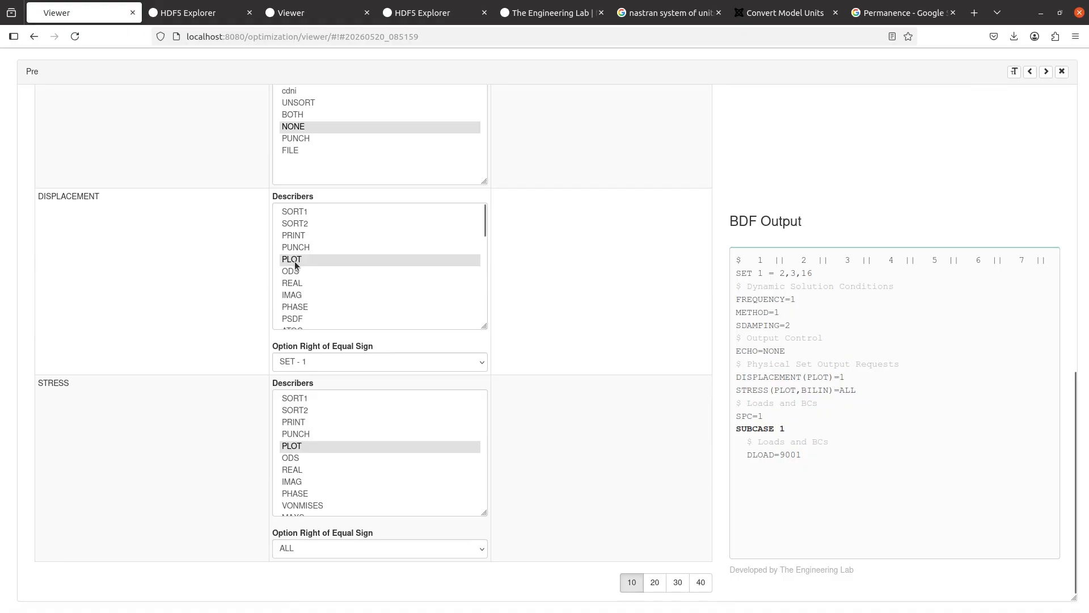
pyautogui.keyDown('ctrl'); pyautogui.click(295, 266); pyautogui.keyUp('ctrl')
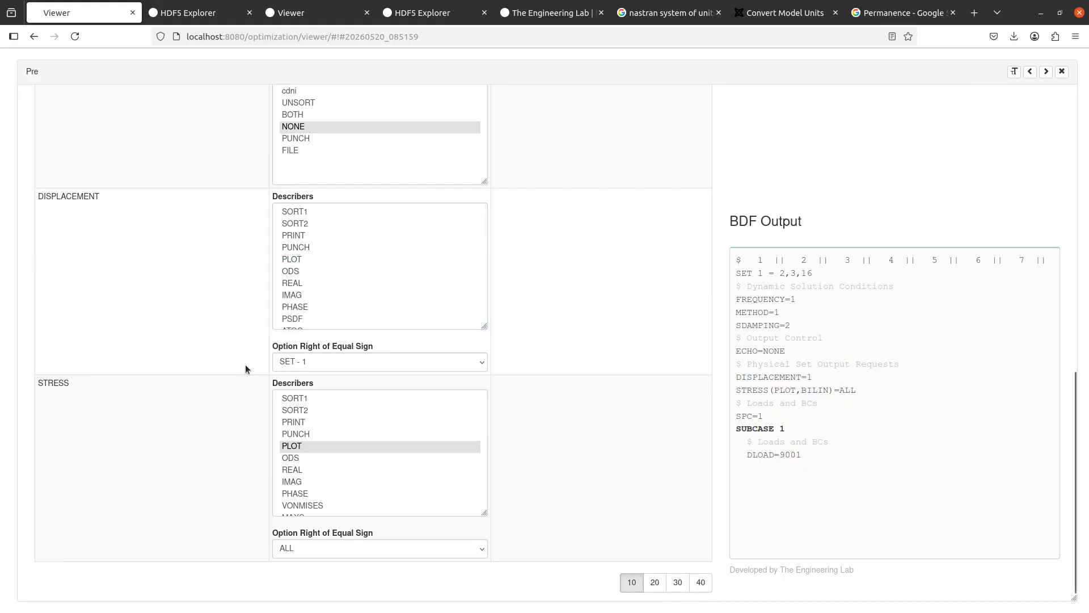
pyautogui.moveTo(737, 377); pyautogui.dragTo(824, 379)
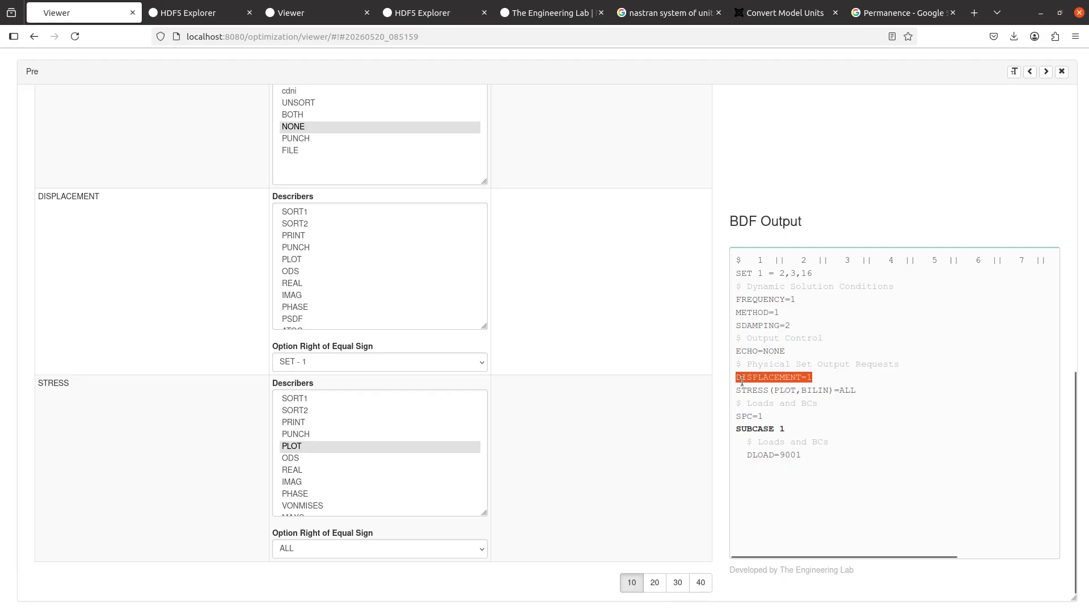
# Step: Try PRINT and PLOT in turn as the DISPLACEMENT describer, clearing each one again
pyautogui.click(305, 236)
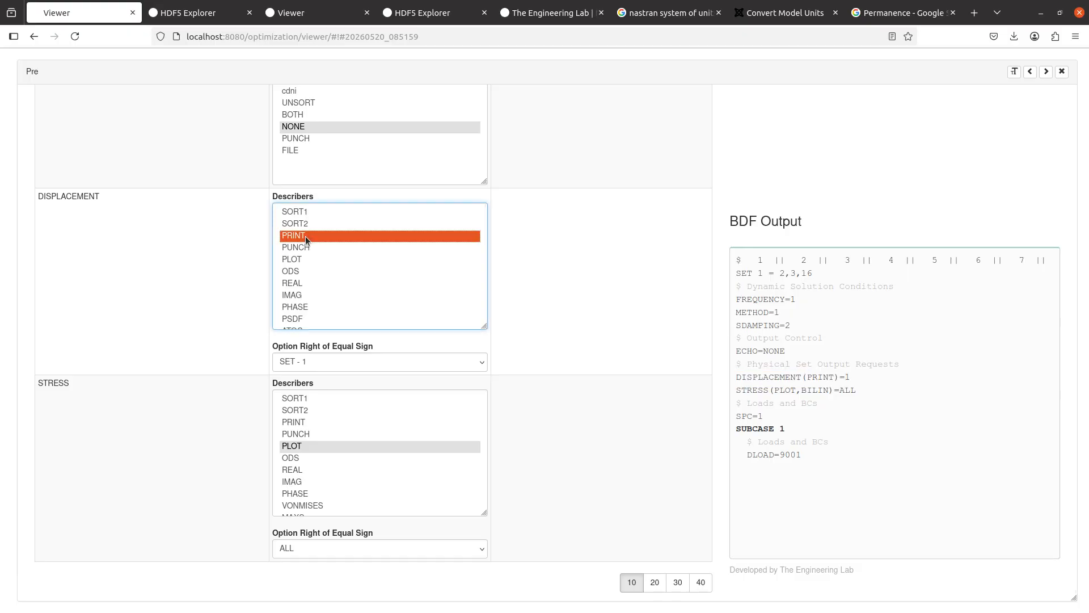
pyautogui.keyDown('ctrl'); pyautogui.click(306, 236); pyautogui.keyUp('ctrl')
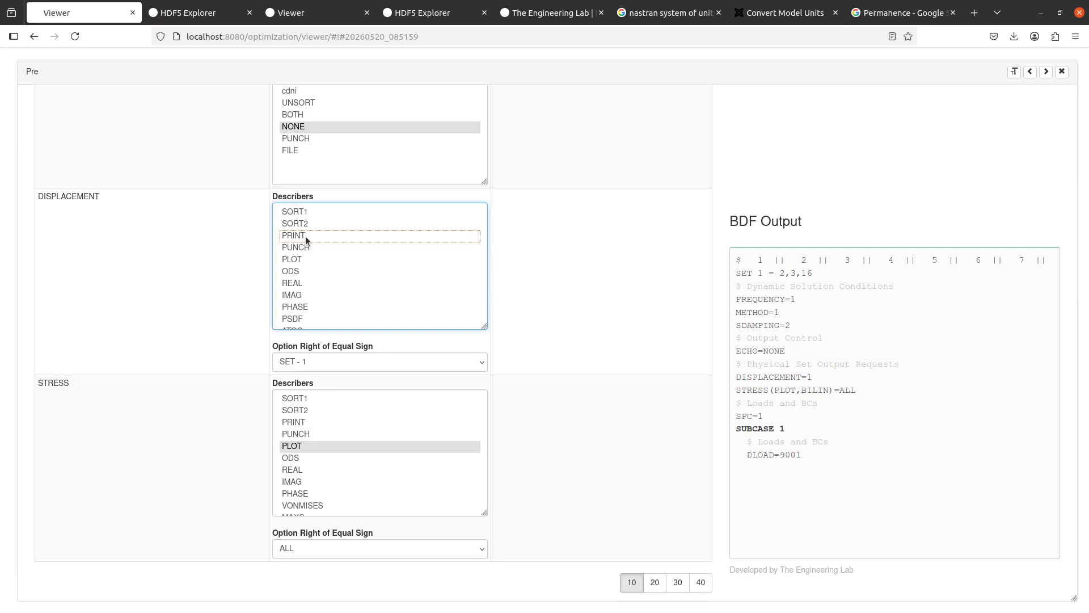
pyautogui.click(295, 261)
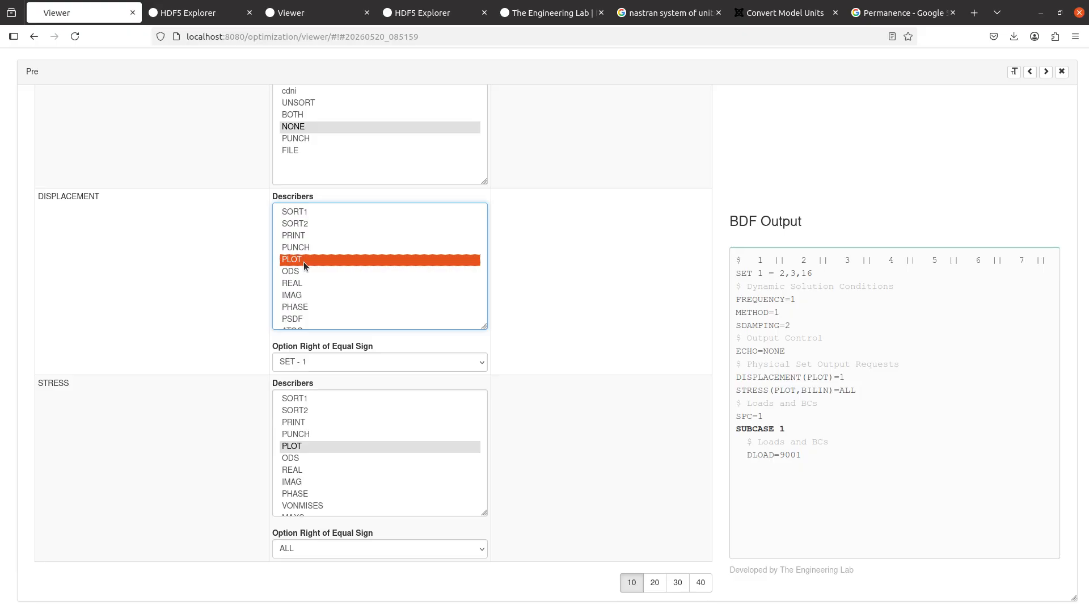
pyautogui.keyDown('ctrl'); pyautogui.click(304, 261); pyautogui.keyUp('ctrl')
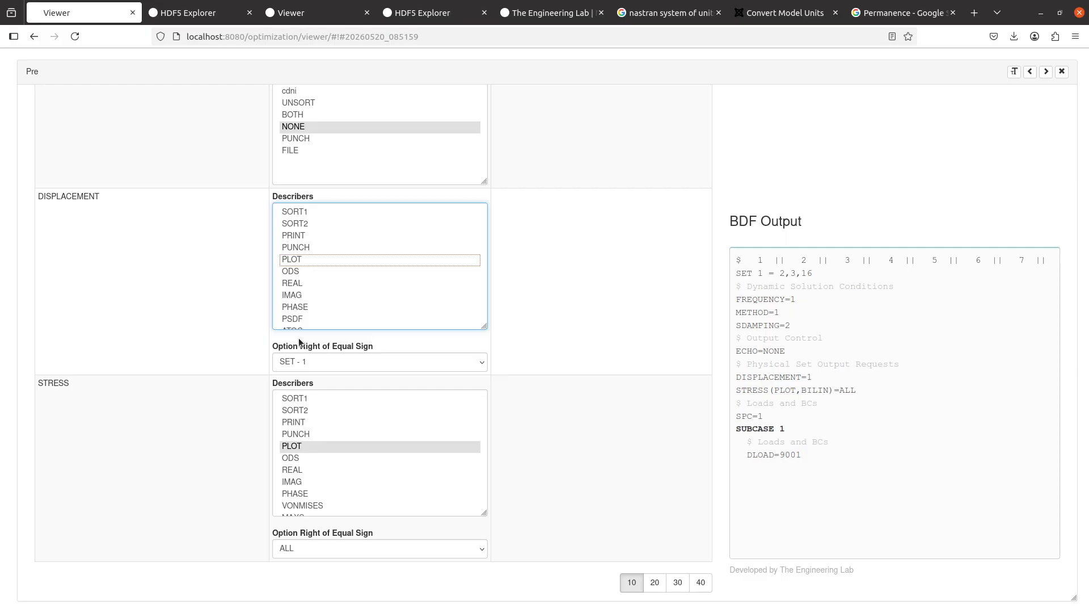
# Step: Set the DISPLACEMENT command's describer to PRINT and run the MSC Nastran job
pyautogui.click(312, 236)
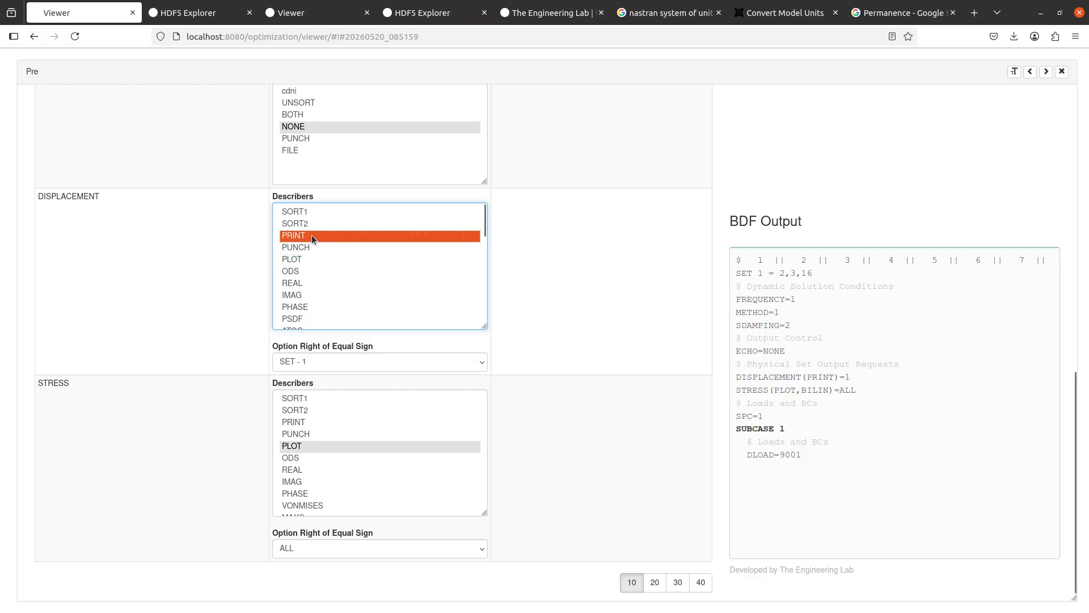
pyautogui.click(523, 296)
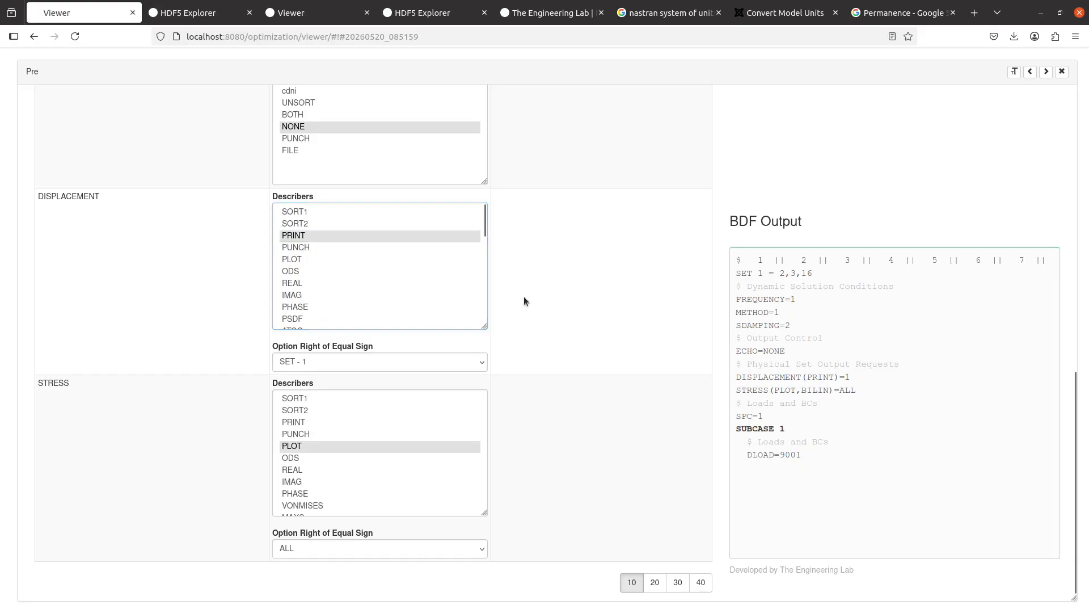
pyautogui.scroll(7, 590, 434)
pyautogui.scroll(3, 590, 435)
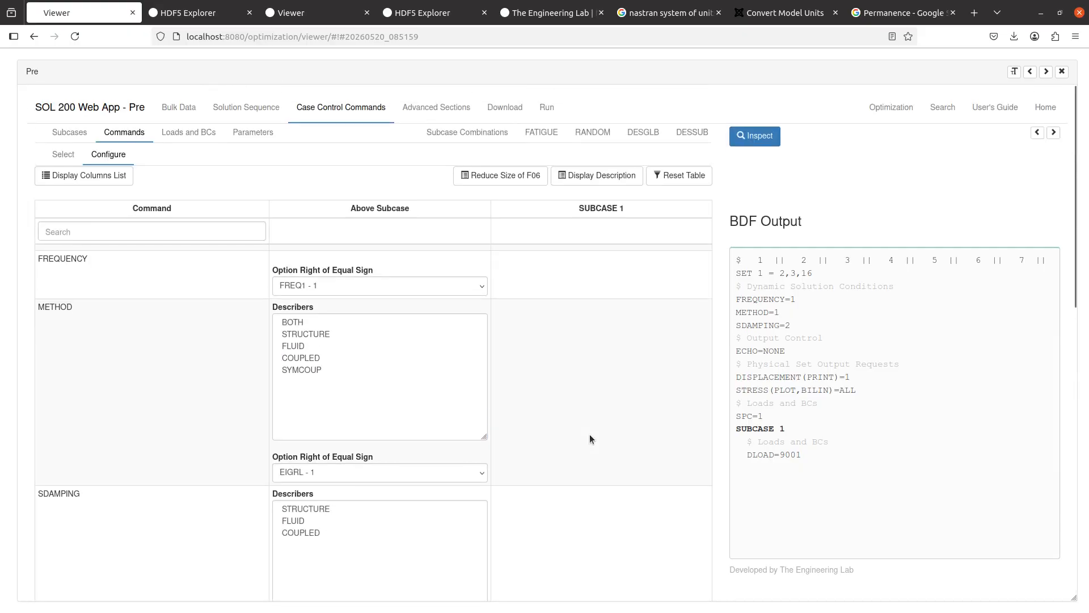
pyautogui.click(517, 113)
pyautogui.click(521, 276)
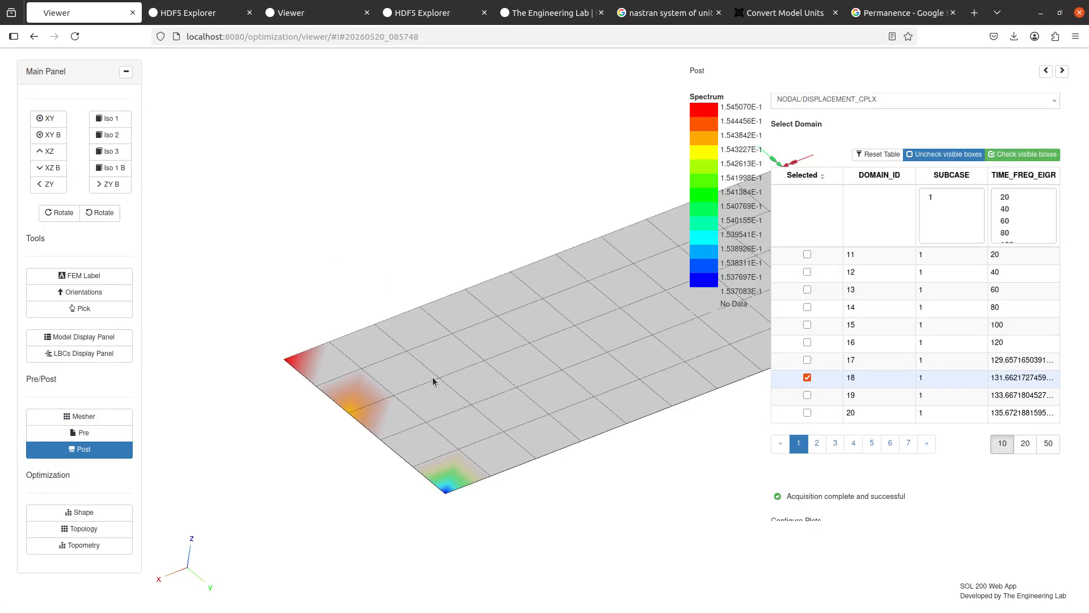
# Step: Open the model.f06 results file of the completed run and look through its complex displacement vector output
pyautogui.click(83, 434)
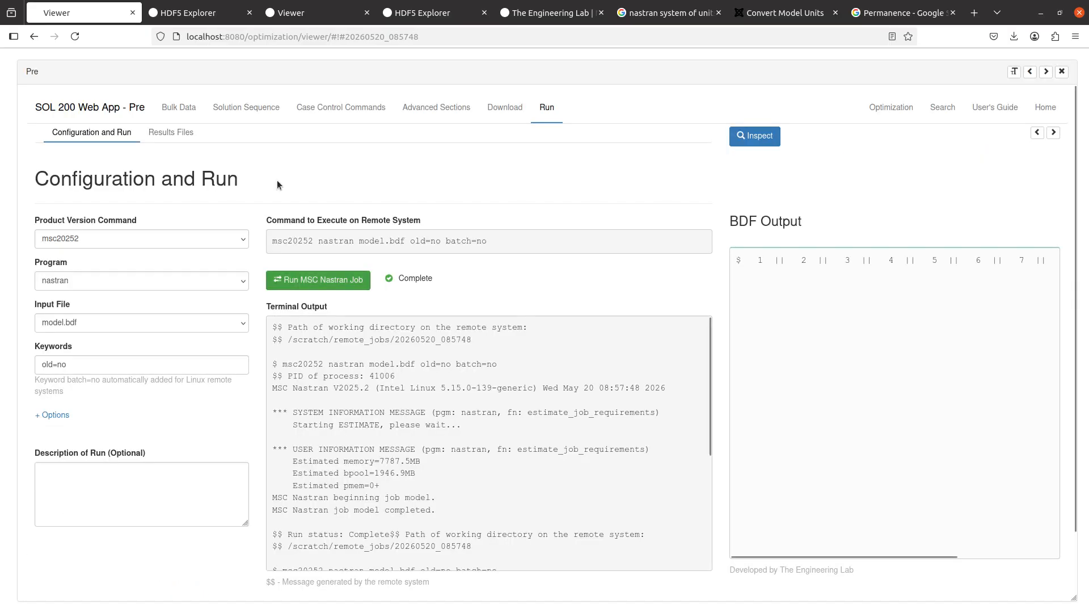
pyautogui.click(173, 133)
pyautogui.click(64, 419)
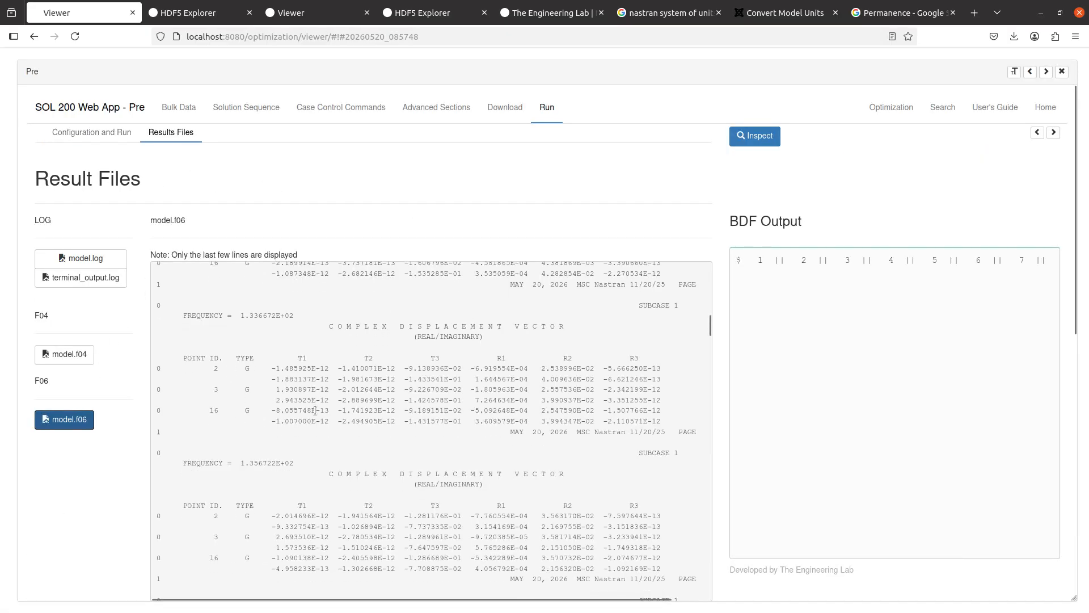
pyautogui.scroll(-3, 315, 410)
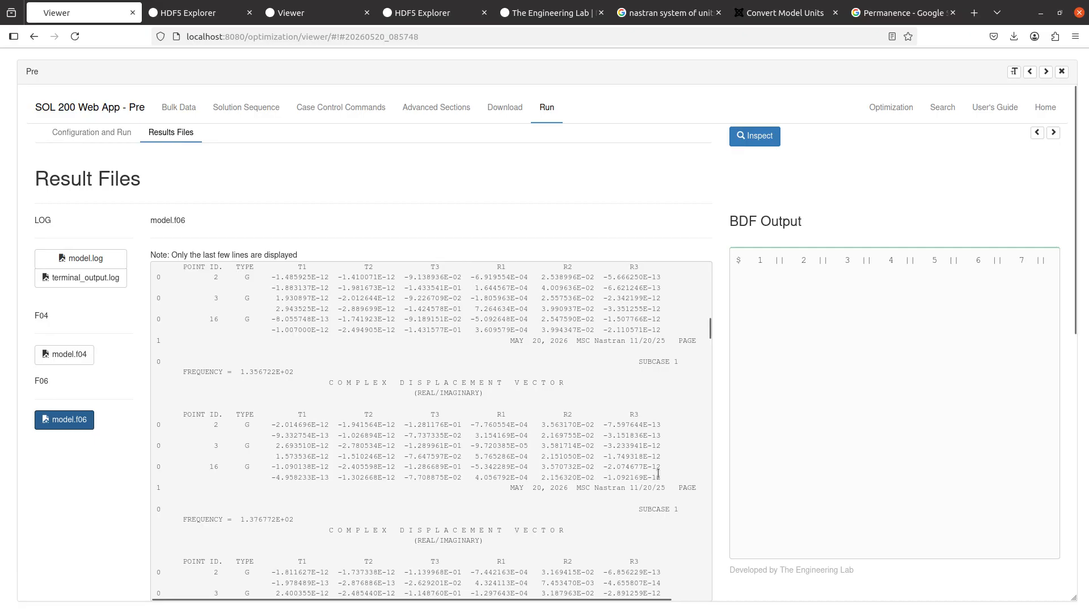
pyautogui.scroll(-15, 672, 475)
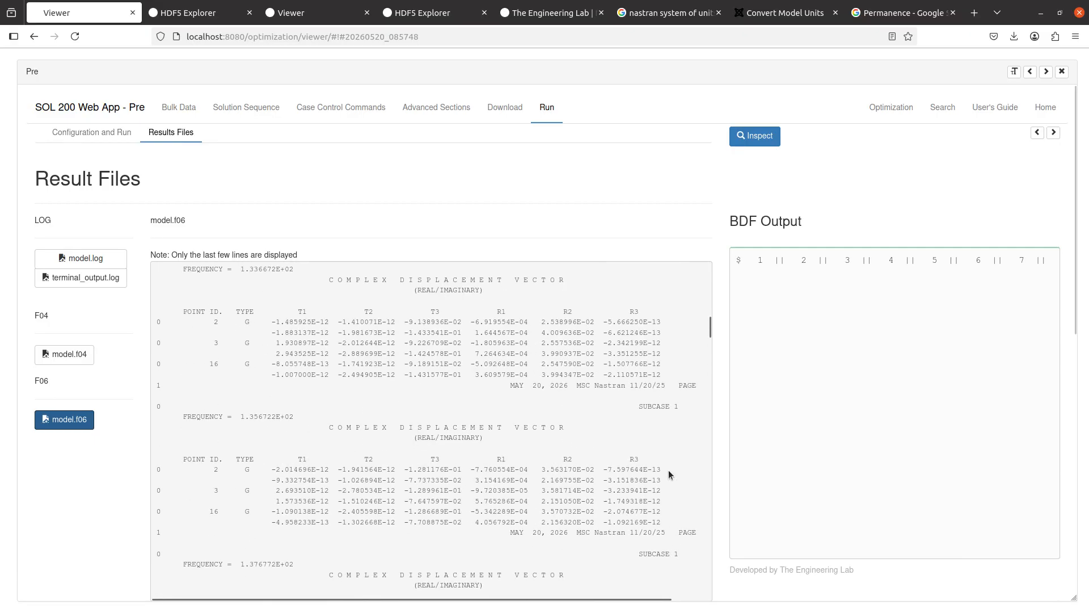
pyautogui.scroll(20, 667, 468)
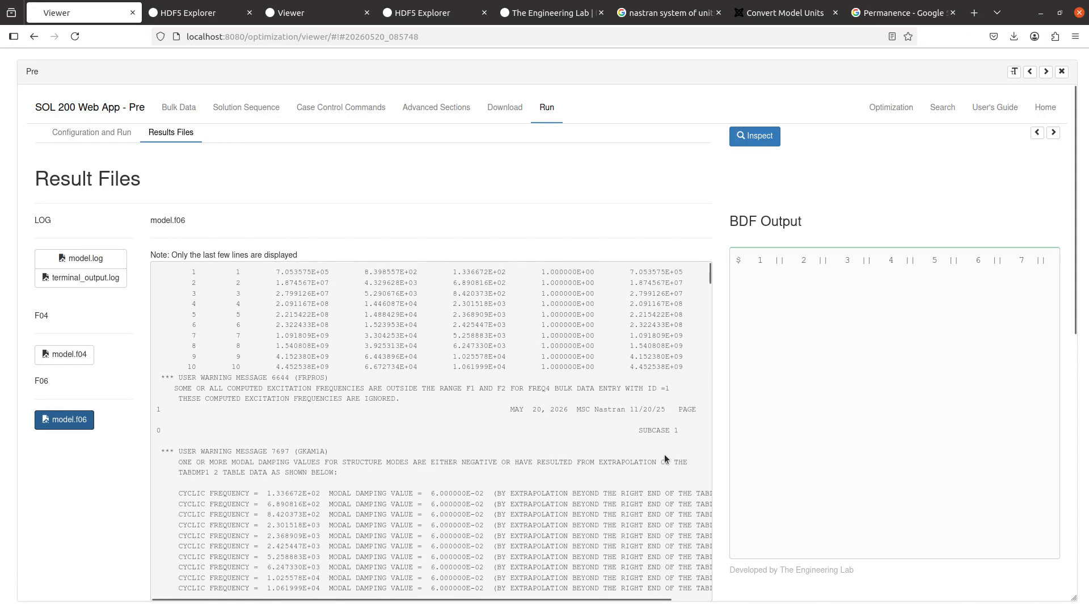
pyautogui.scroll(-10, 665, 454)
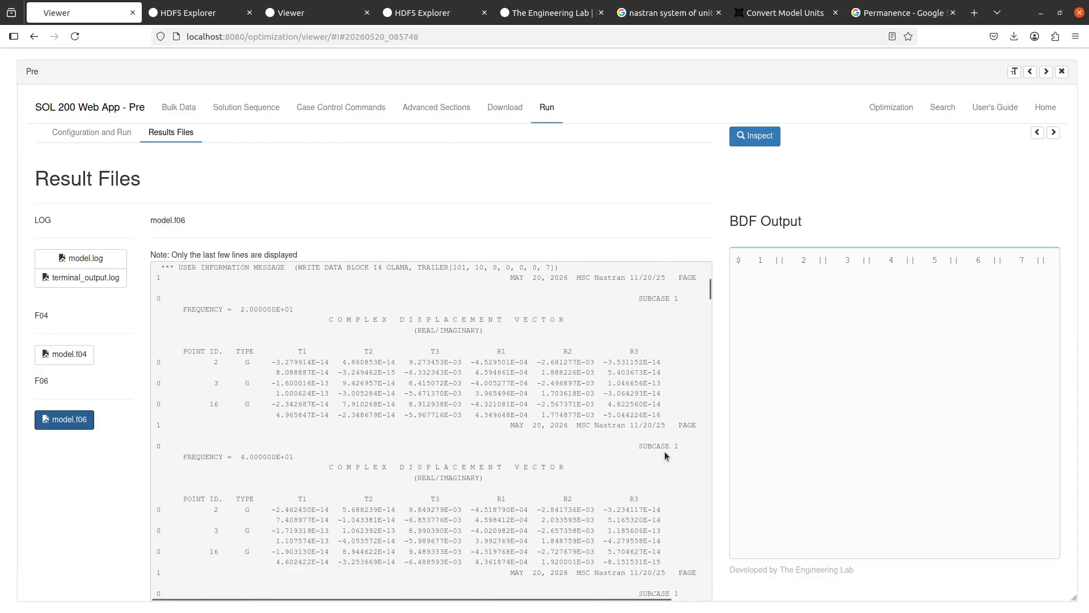
# Step: Copy the complex displacement output for frequencies 2.000000E+01 and 4.000000E+01, and switch to Notepad++ with a new blank document
pyautogui.moveTo(673, 561); pyautogui.dragTo(148, 301)
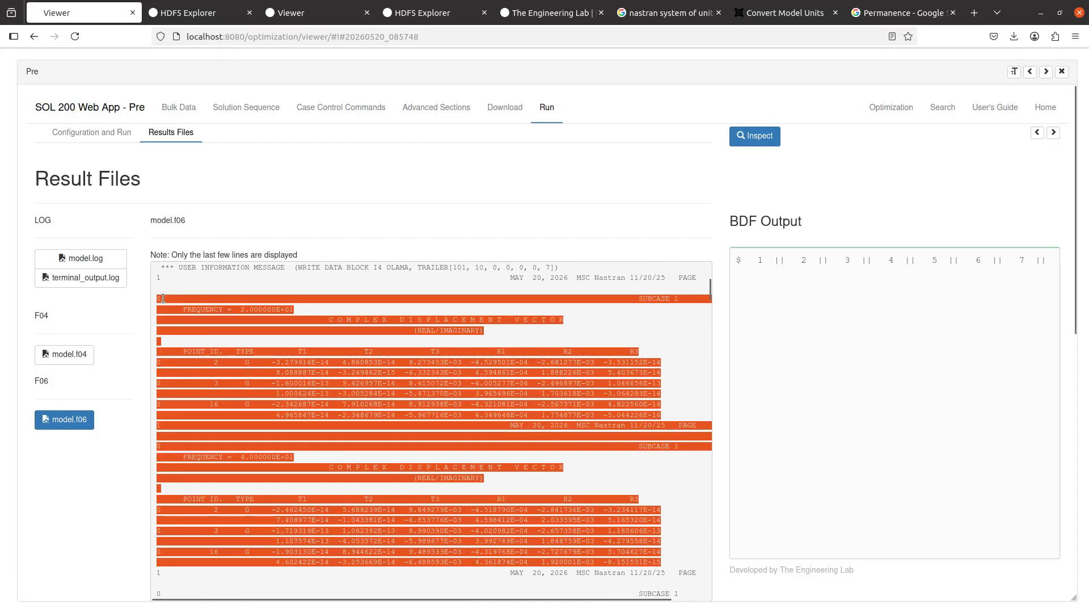
pyautogui.rightClick(163, 298)
pyautogui.click(176, 310)
pyautogui.hotkey('alt', 'Tab')
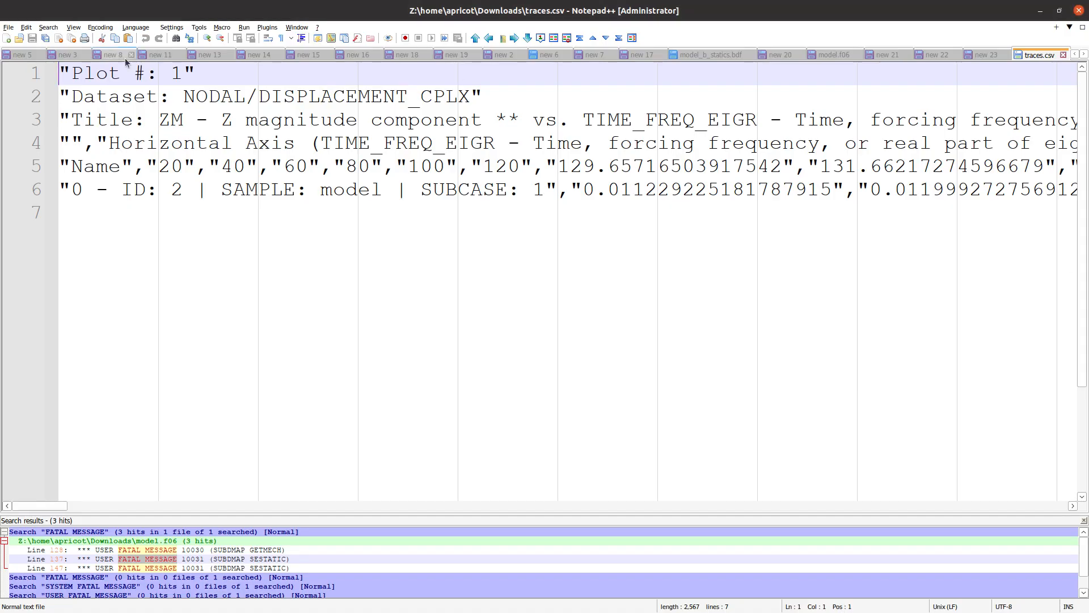
pyautogui.click(7, 38)
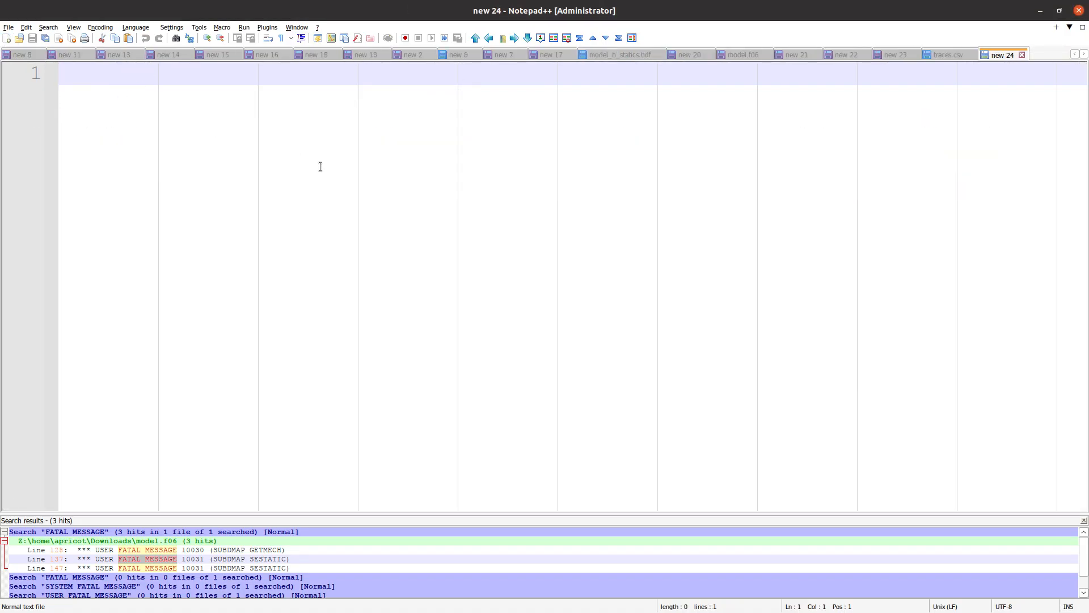
# Step: Write DISPLACEMENT=1 and DISPLACEMENT(PRINT)=1 on the first two lines of the new document
pyautogui.write('DISPLACEMENT=')
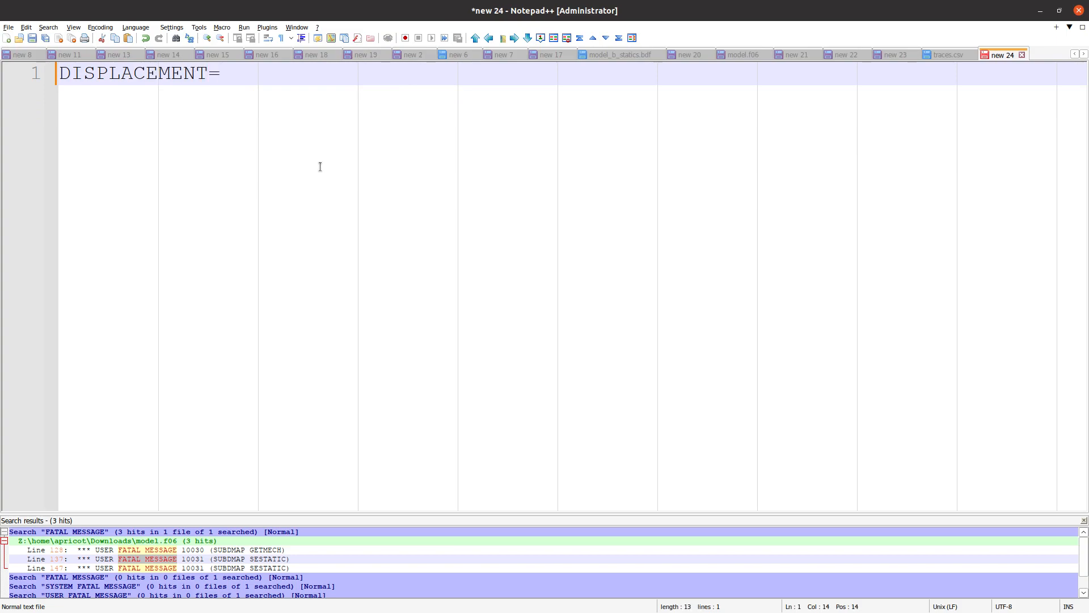
pyautogui.write('1')
pyautogui.press('Return')
pyautogui.write('DISPLA')
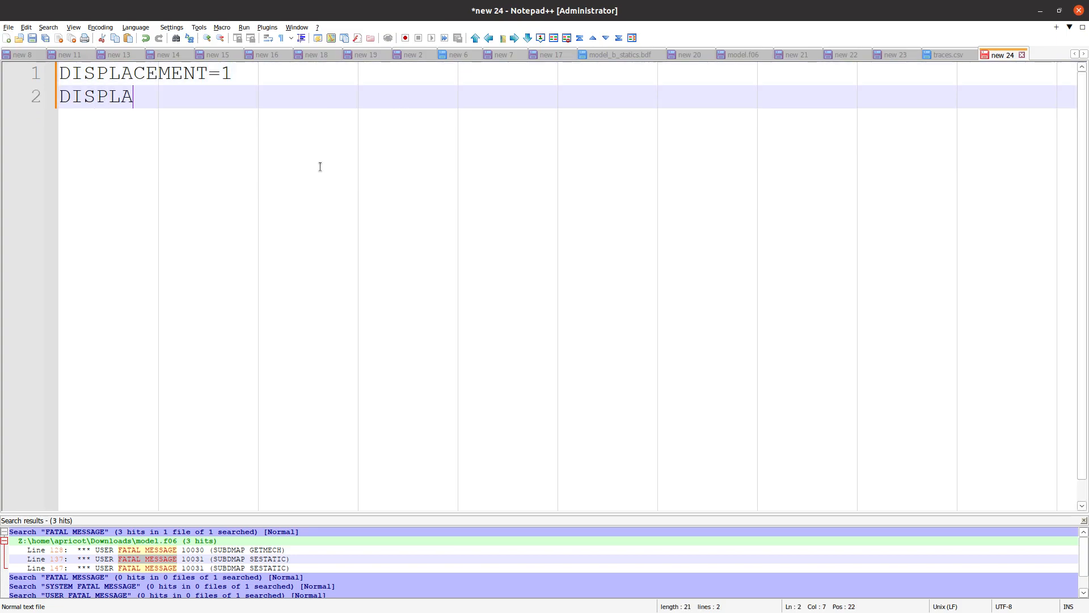
pyautogui.write('CEDEENT(PRINT)=1')
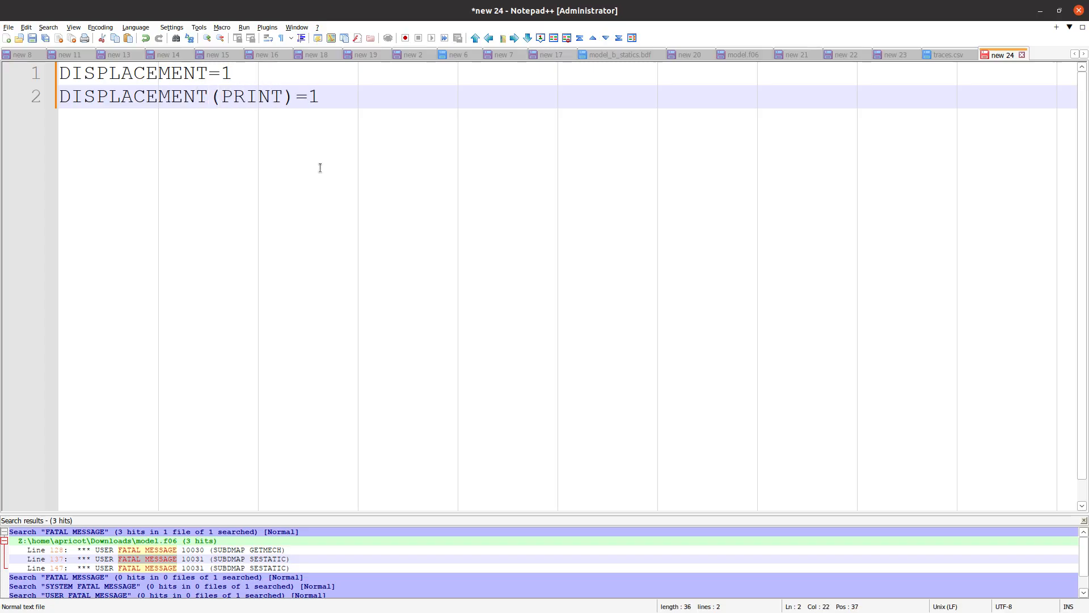
pyautogui.hotkey('ctrl', 'a')
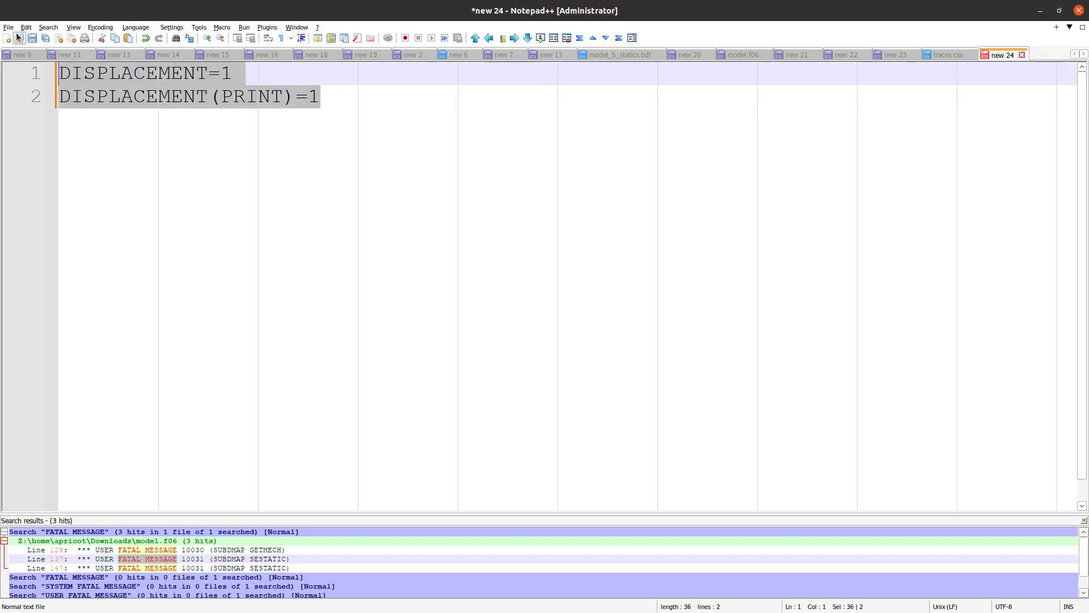
# Step: Paste the copied displacement output below the two DISPLACEMENT lines, separated by a blank line, and return to the document's start
pyautogui.click(333, 204)
pyautogui.press('Return')
pyautogui.press('Return')
pyautogui.hotkey('ctrl', 'v')
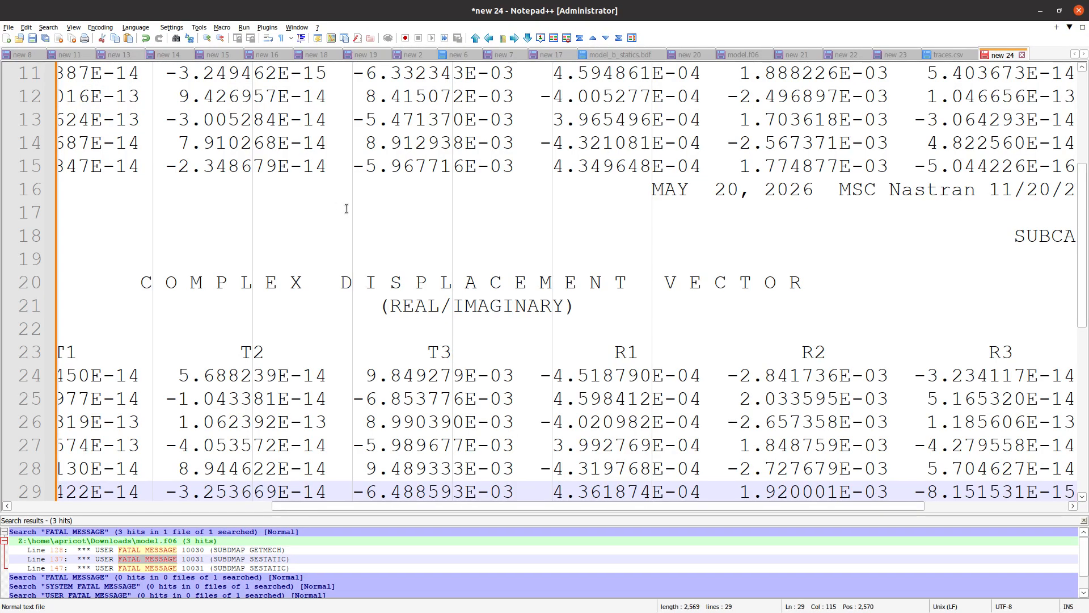
pyautogui.scroll(-6, 346, 209)
pyautogui.press('Return')
pyautogui.press('Return')
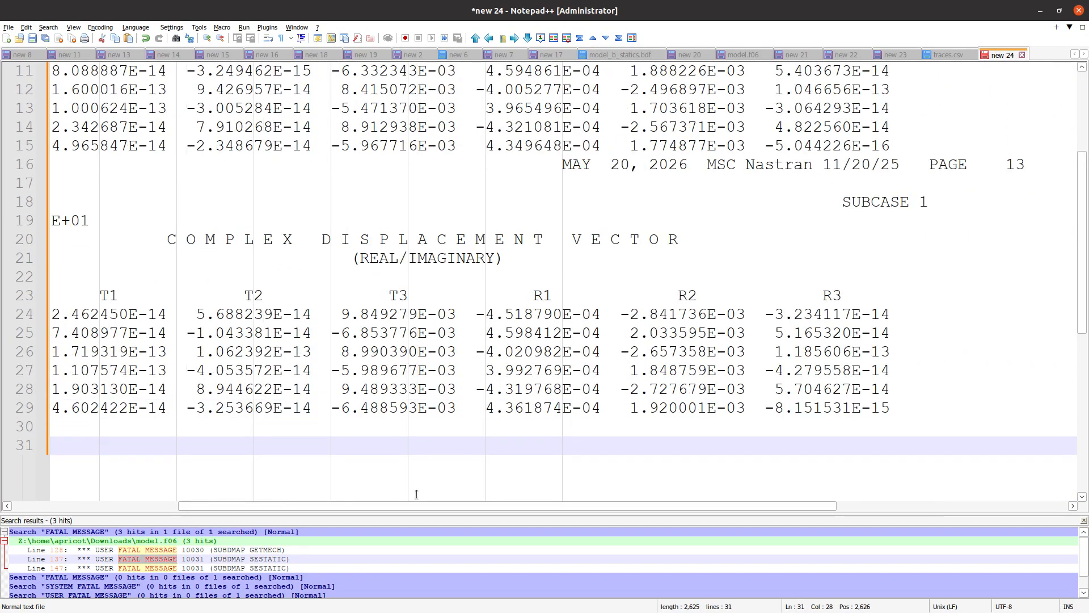
pyautogui.moveTo(416, 494); pyautogui.dragTo(24, 139)
pyautogui.click(243, 241)
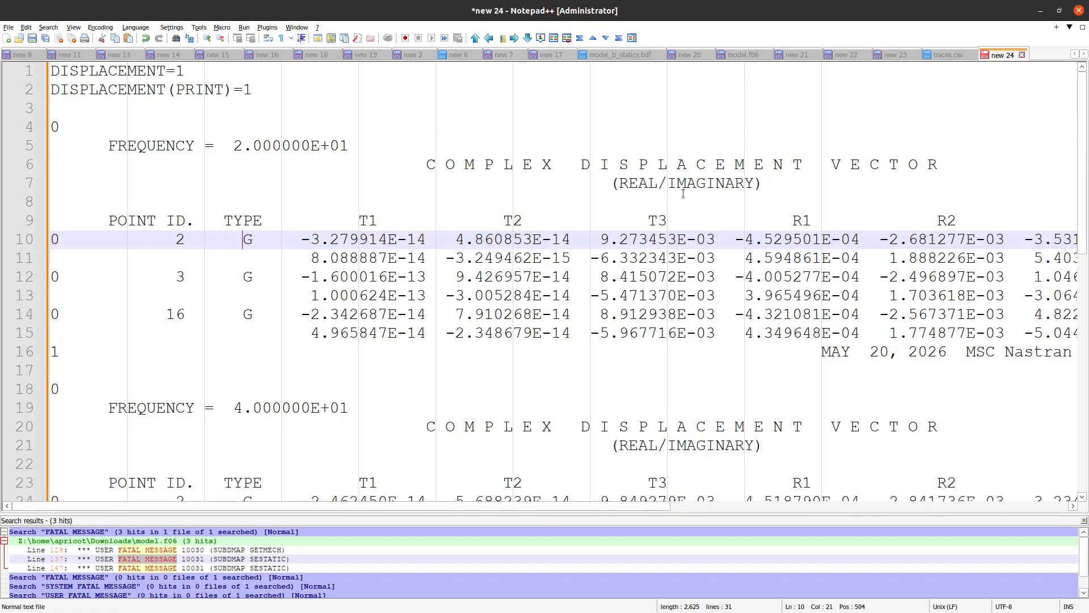
# Step: Highlight the REAL and IMAGINARY words in the first displacement block's format label
pyautogui.moveTo(619, 183); pyautogui.dragTo(746, 193)
pyautogui.doubleClick(716, 191)
pyautogui.click(715, 188)
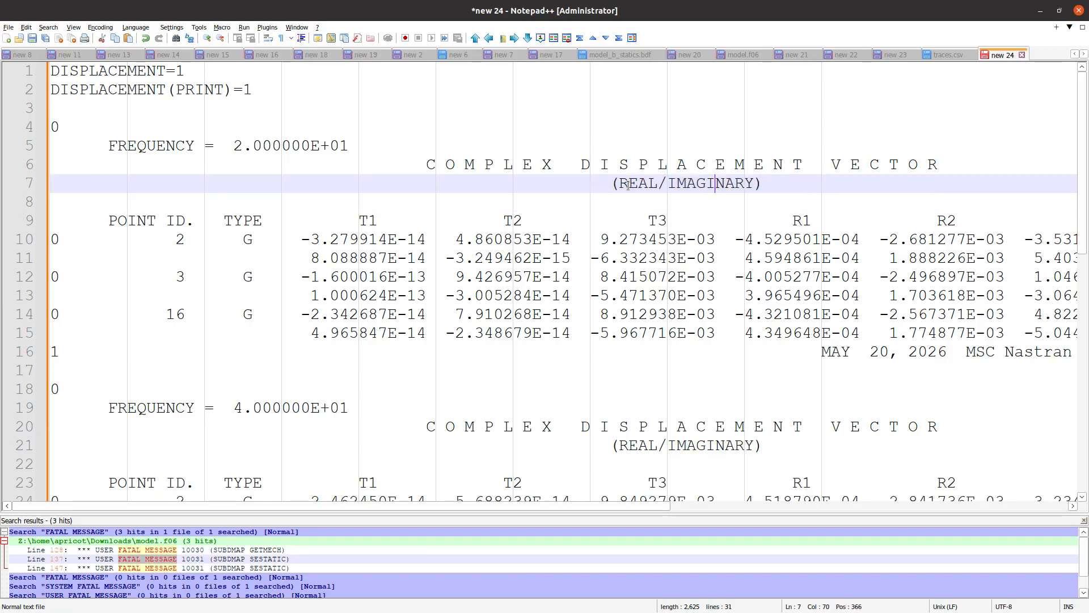
pyautogui.doubleClick(630, 183)
pyautogui.moveTo(629, 183); pyautogui.dragTo(754, 178)
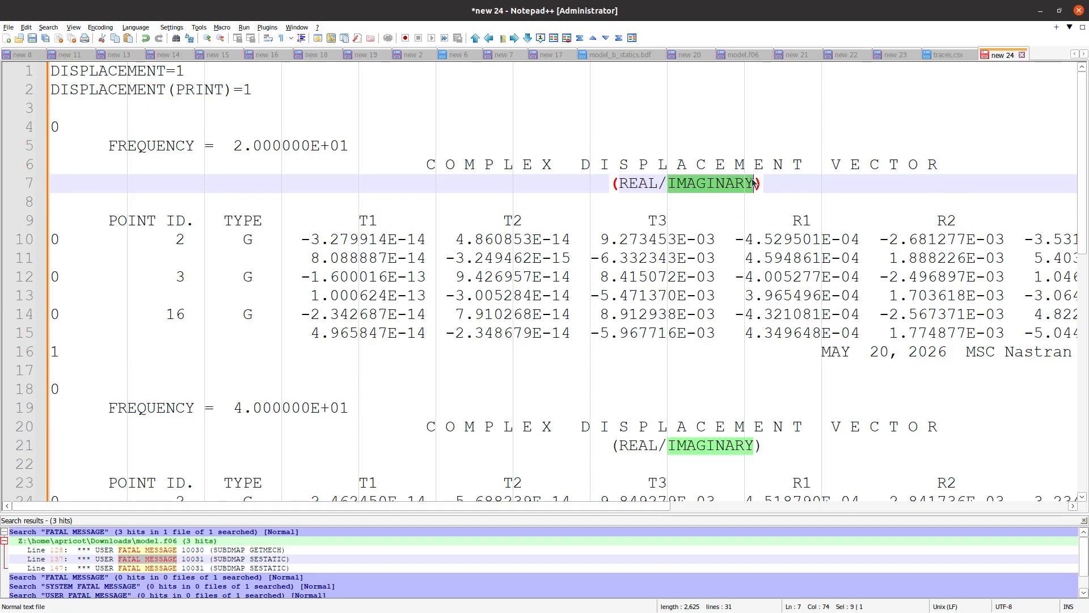
# Step: Duplicate the first (REAL/IMAGINARY) line and change the copy to (MAGNITUDE/PHASE)
pyautogui.click(756, 177)
pyautogui.hotkey('ctrl', 'd')
pyautogui.doubleClick(652, 204)
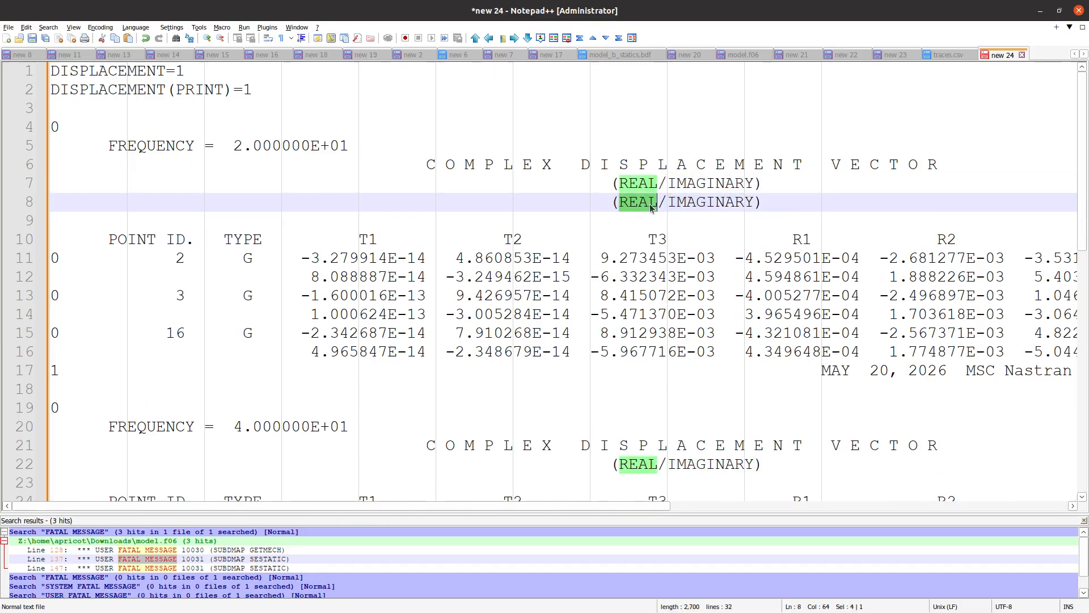
pyautogui.write('MAGNITUDE')
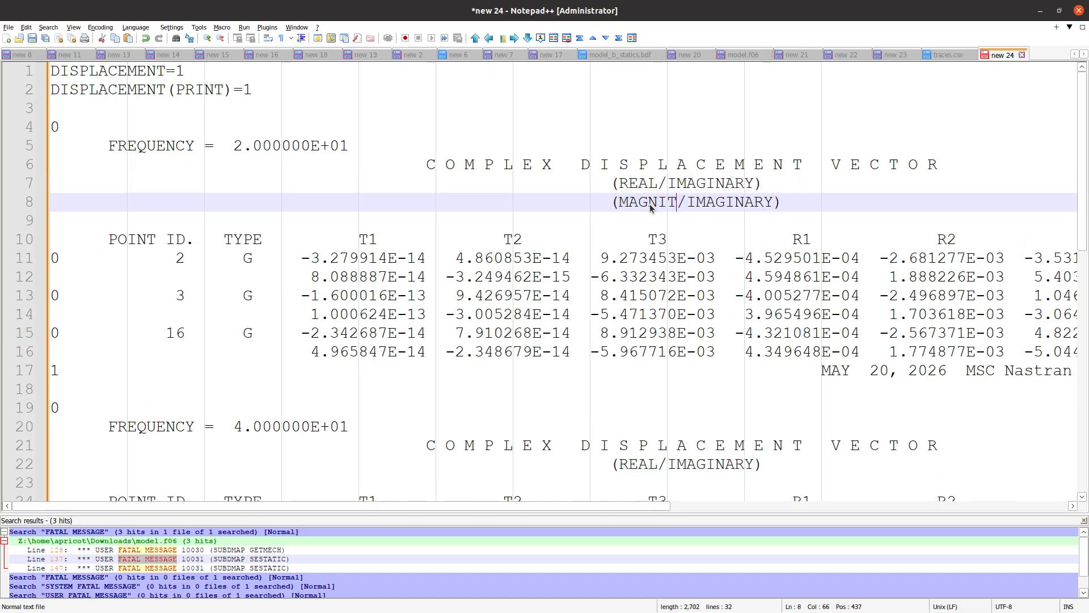
pyautogui.doubleClick(793, 197)
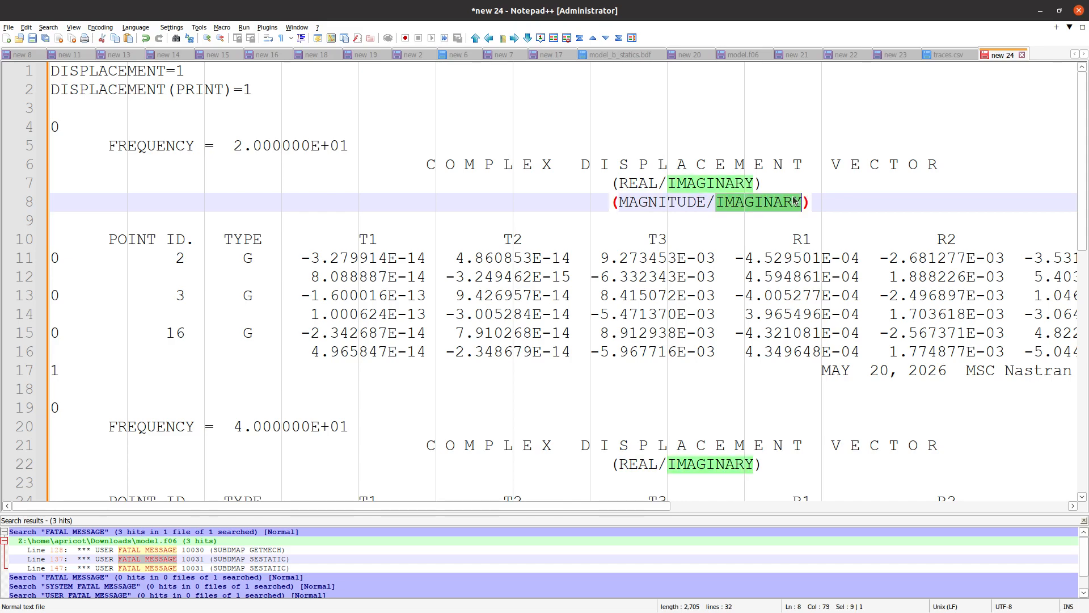
pyautogui.write('PHASE')
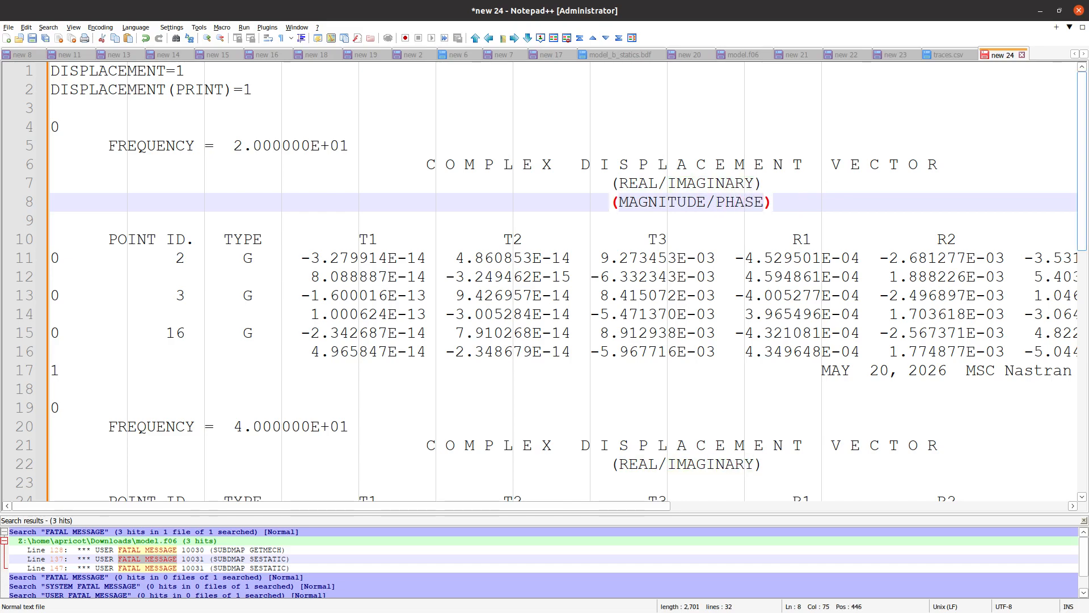
# Step: Switch back to the SOL 200 Web App Viewer and bring up the DISPLACEMENT command's describers in the case control configuration
pyautogui.hotkey('alt', 'Tab')
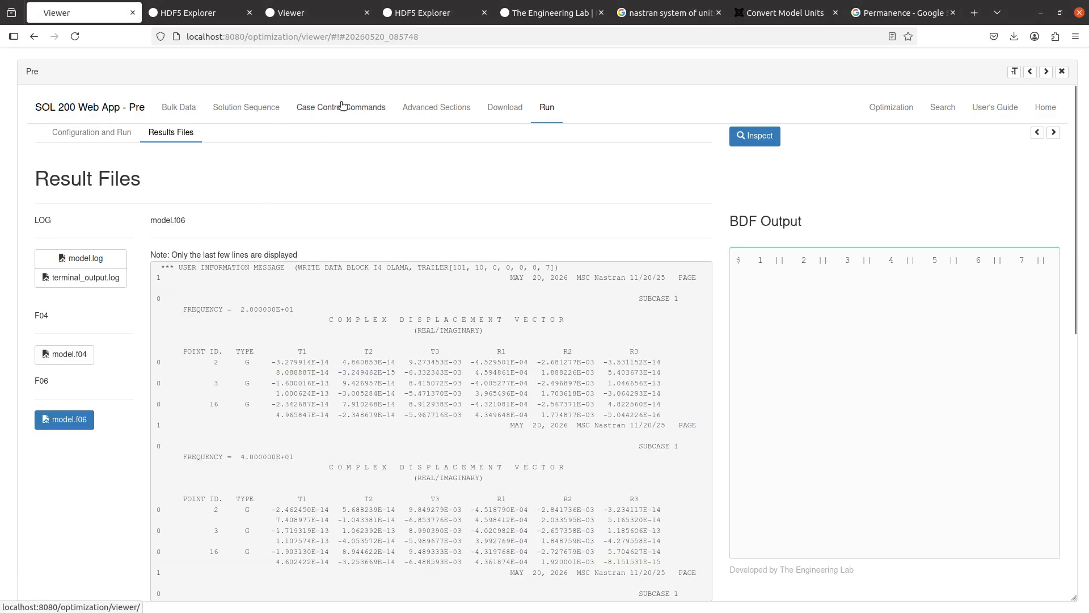
pyautogui.click(341, 107)
pyautogui.scroll(-10, 162, 398)
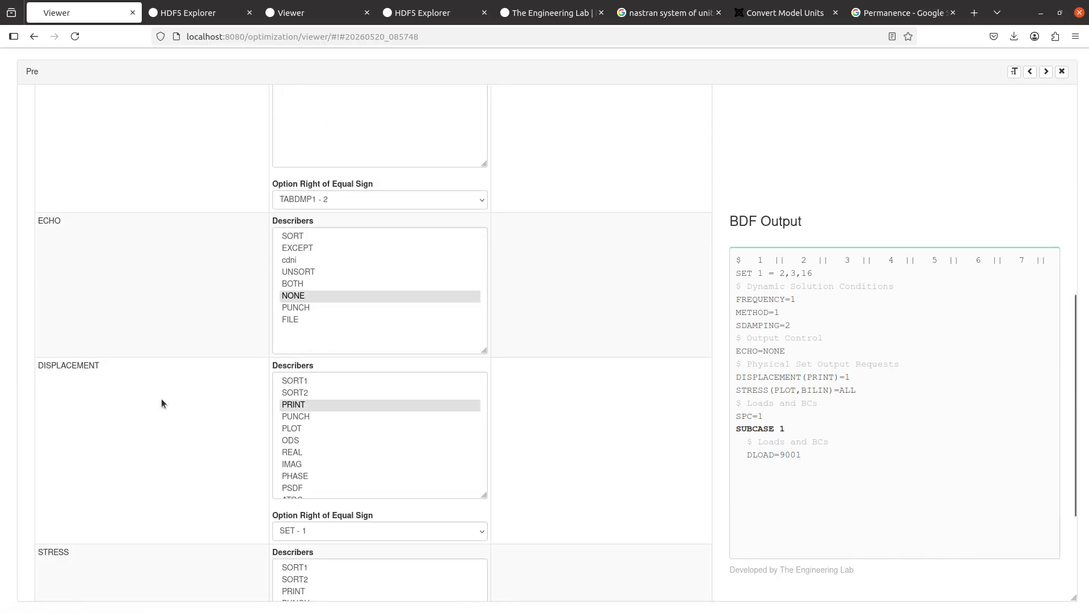
# Step: Add the PHASE describer to the DISPLACEMENT command, and upload the BDF for an immediate run
pyautogui.moveTo(484, 341); pyautogui.dragTo(481, 523)
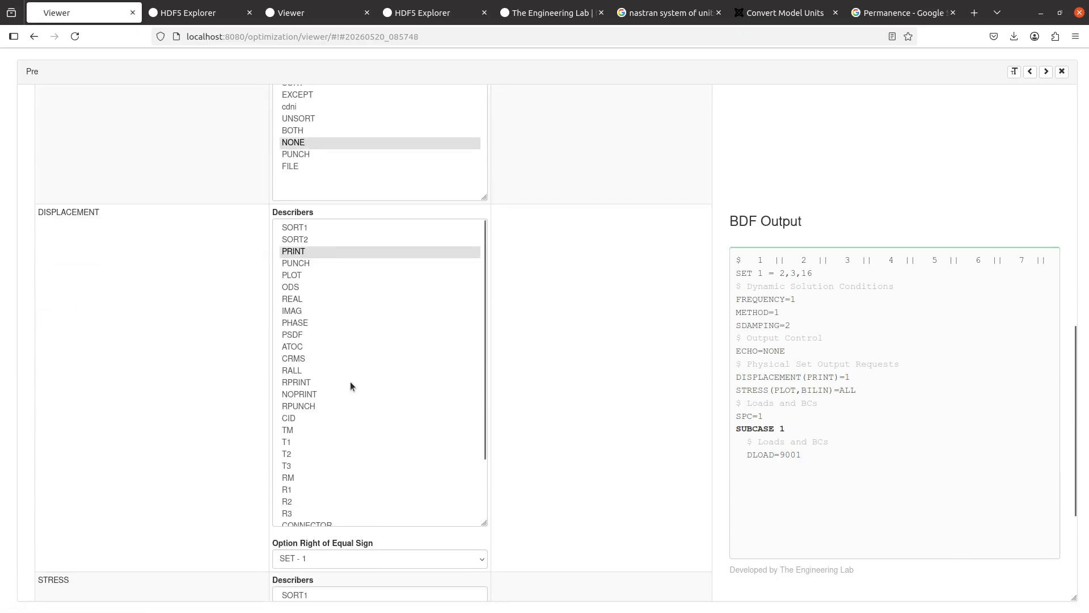
pyautogui.keyDown('ctrl'); pyautogui.click(299, 323); pyautogui.keyUp('ctrl')
pyautogui.scroll(10, 628, 334)
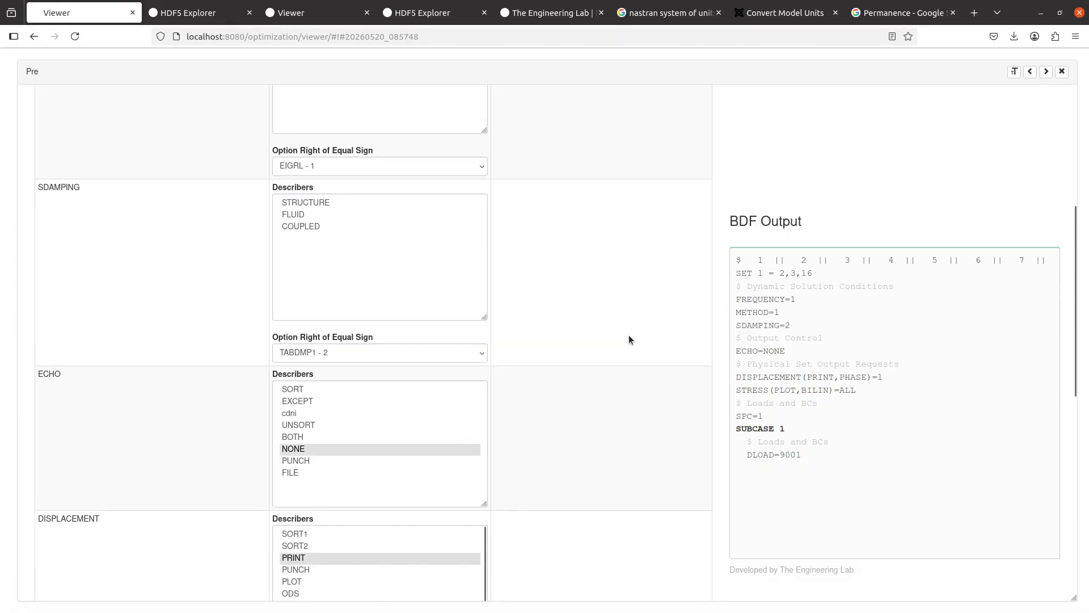
pyautogui.click(505, 104)
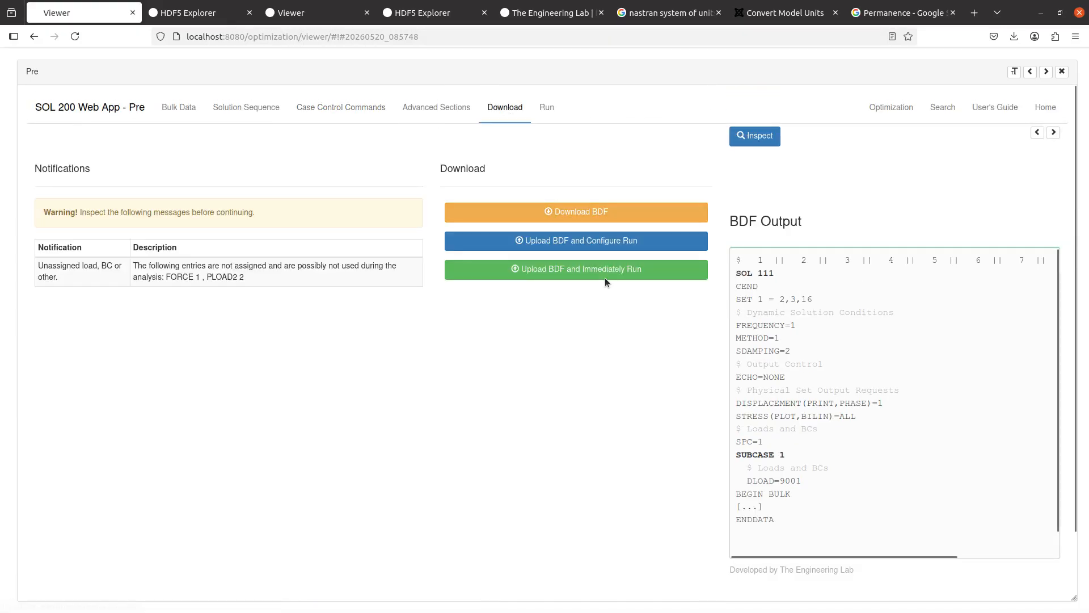
# Step: Copy the DISPLACEMENT(PRINT,PHASE)=1 line from the BDF output to the end of the new 24 document in Notepad++, removing the comment line above it
pyautogui.click(343, 111)
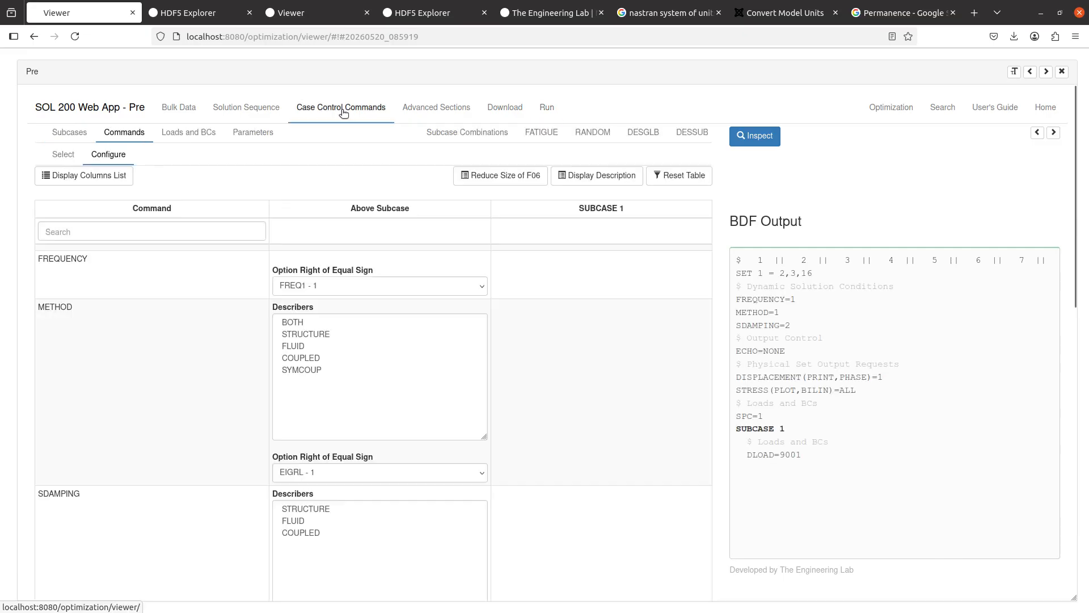
pyautogui.tripleClick(827, 379)
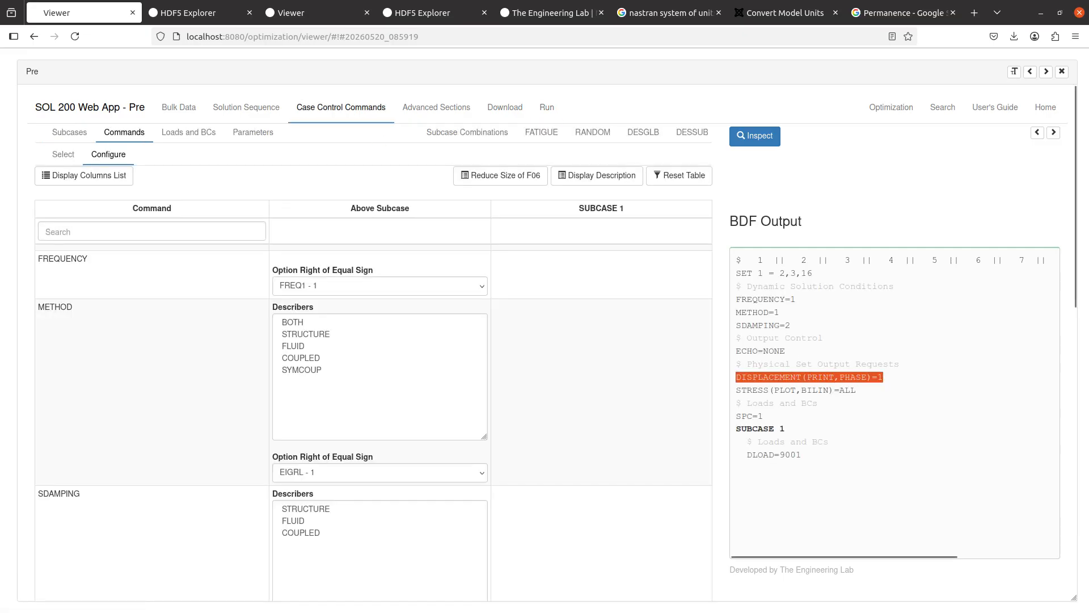
pyautogui.hotkey('alt', 'Tab')
pyautogui.scroll(-8, 622, 405)
pyautogui.click(612, 389)
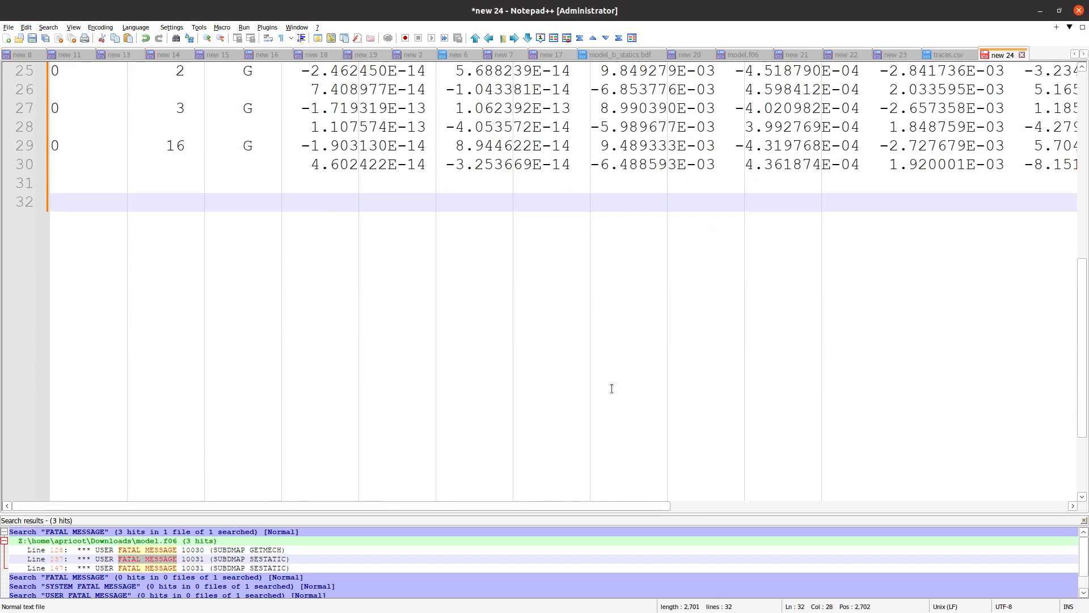
pyautogui.write('$ Physical Set Output Requests DISPLACEMENT(PRINT,PHASE)=1')
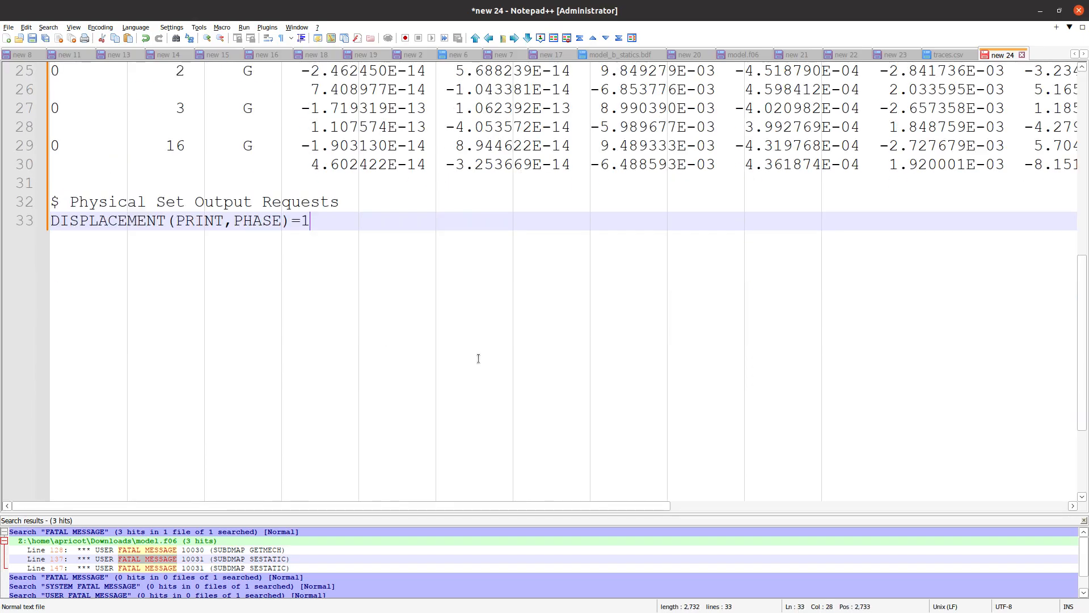
pyautogui.click(238, 210)
pyautogui.hotkey('ctrl', 'l')
pyautogui.doubleClick(255, 202)
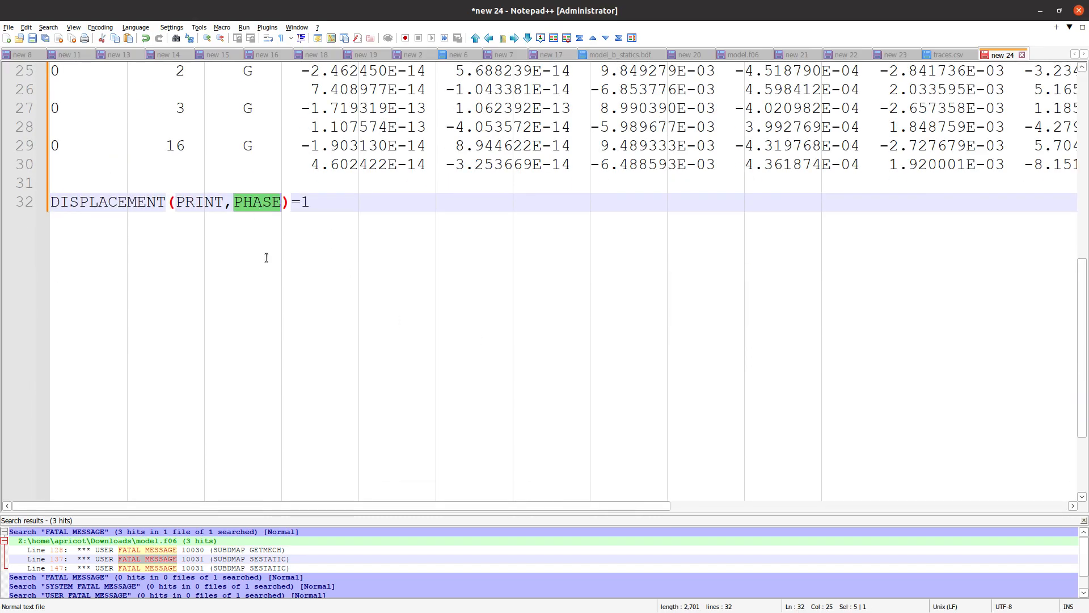
# Step: Switch back to the SOL 200 Web App and open model.f06 from the run's result files
pyautogui.hotkey('alt', 'Tab')
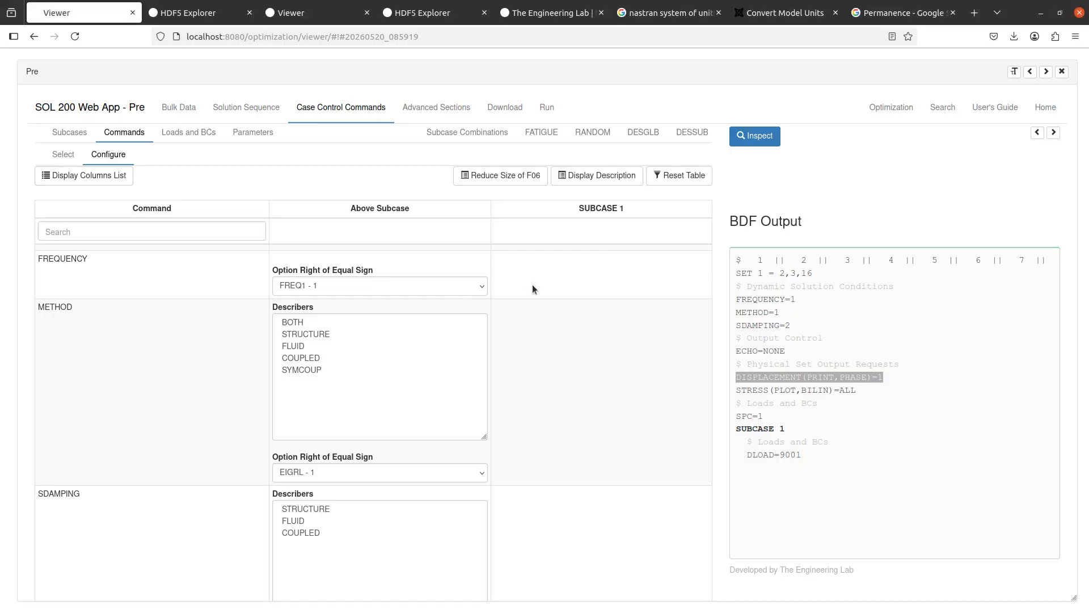
pyautogui.click(504, 107)
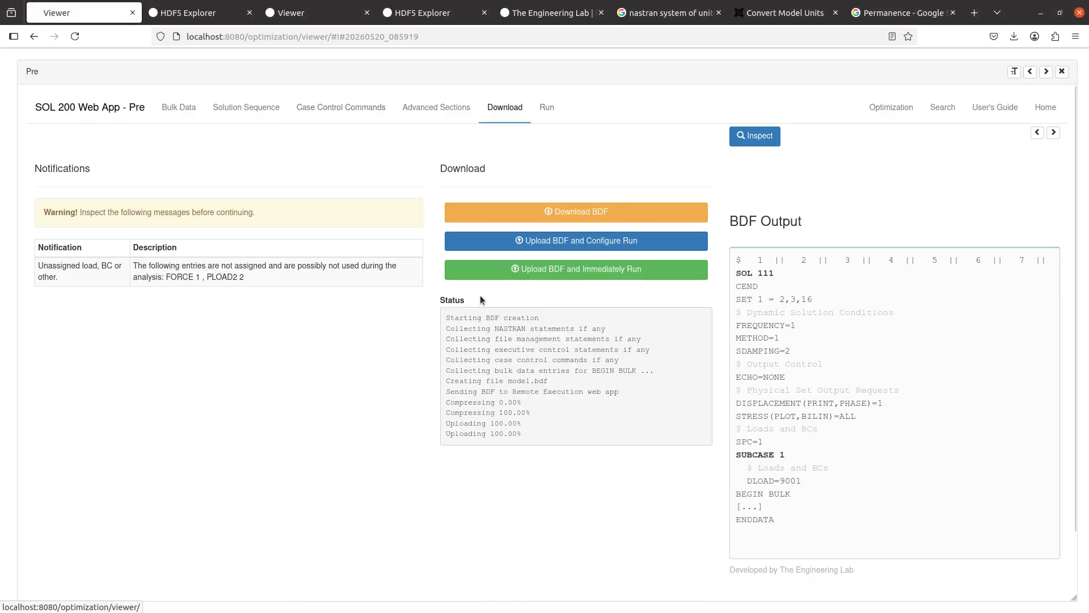
pyautogui.click(547, 111)
pyautogui.click(172, 134)
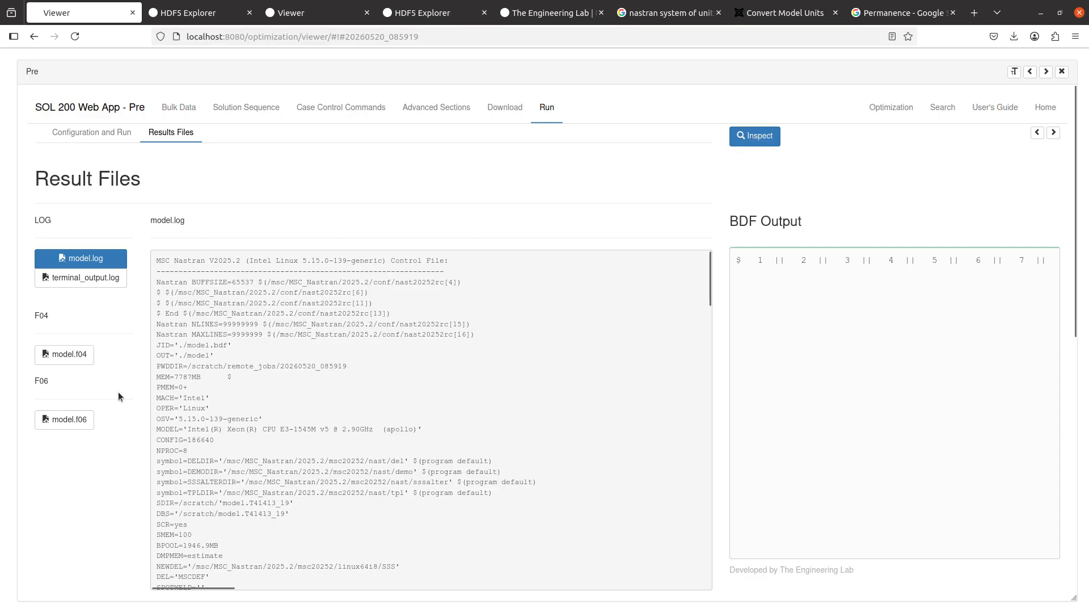
pyautogui.press('Escape')
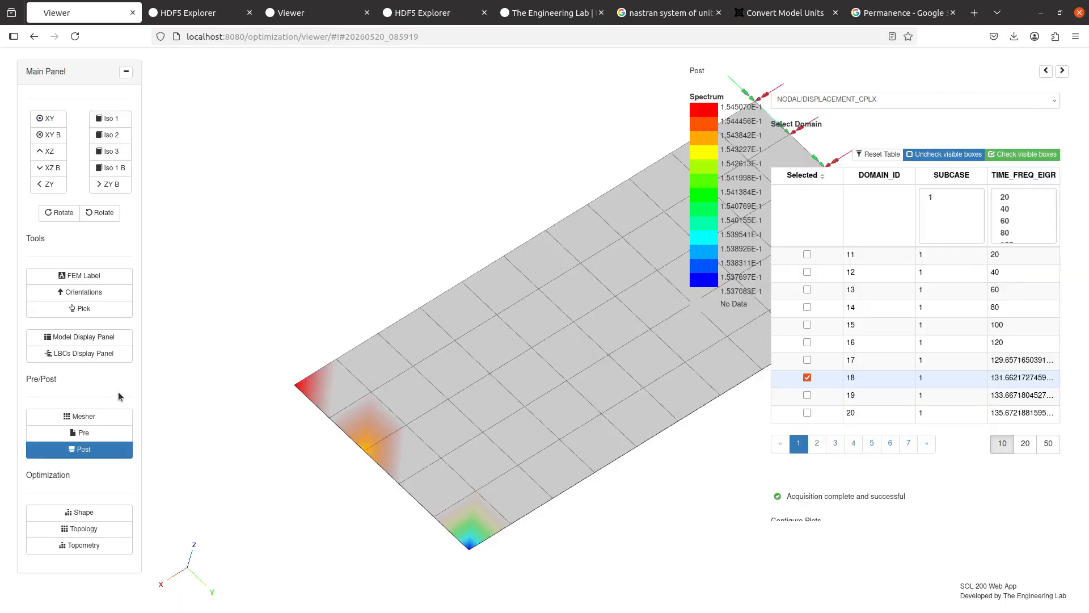
pyautogui.click(103, 436)
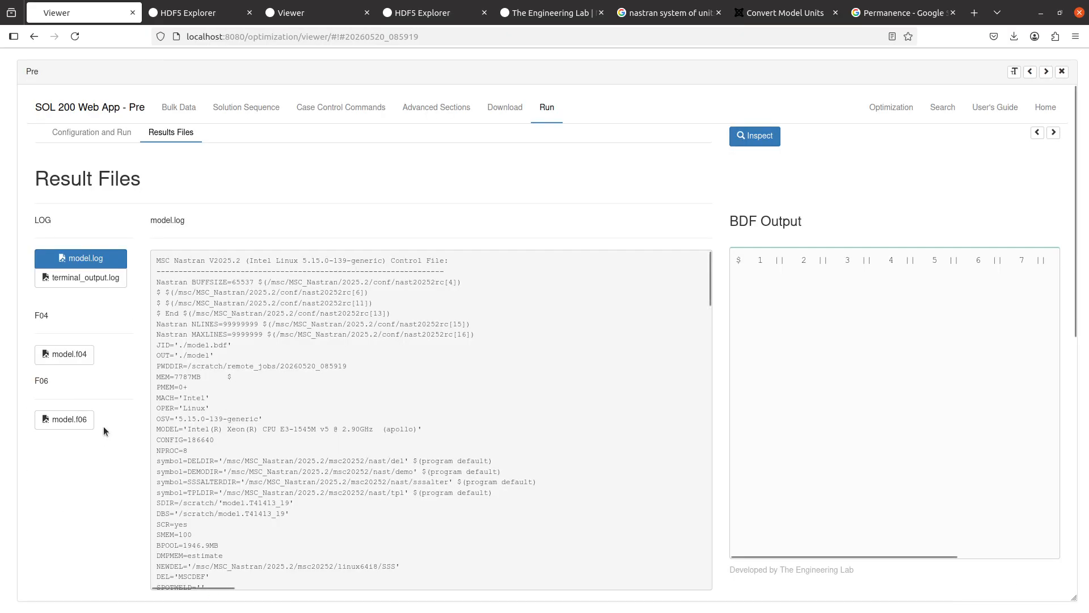
pyautogui.click(85, 420)
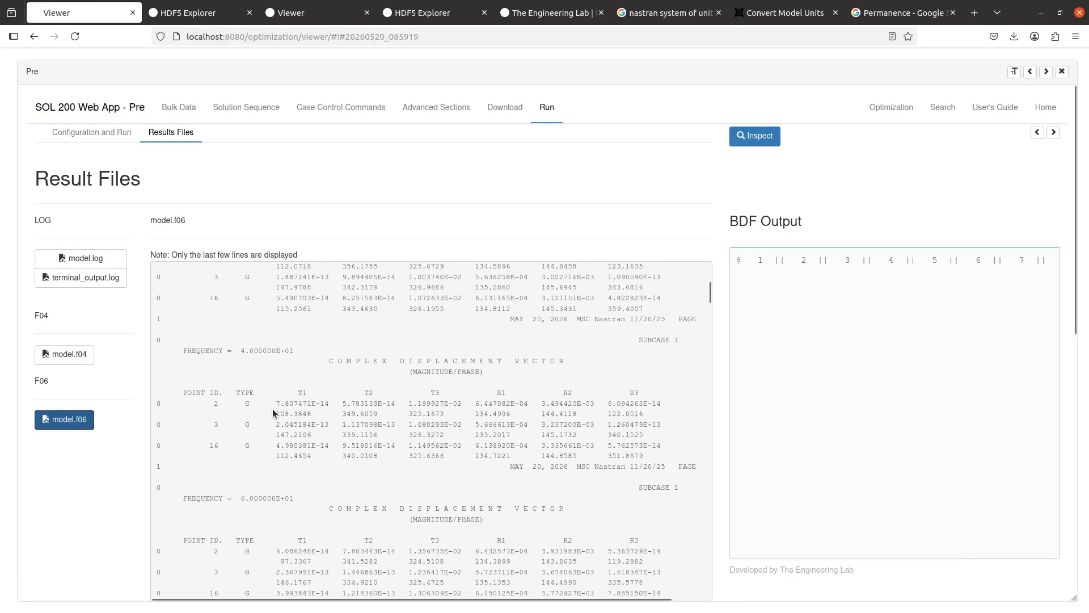
# Step: Copy the first two complex displacement vector tables from model.f06 and paste them below the DISPLACEMENT(PRINT,PHASE)=1 line in Notepad++
pyautogui.scroll(5, 273, 407)
pyautogui.scroll(-7, 273, 407)
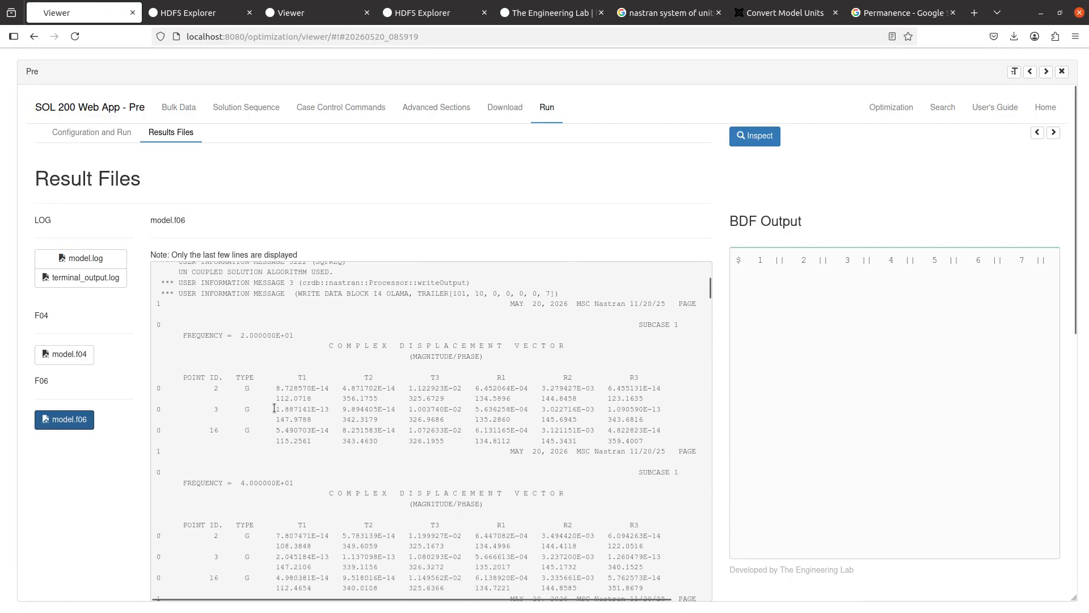
pyautogui.scroll(2, 157, 295)
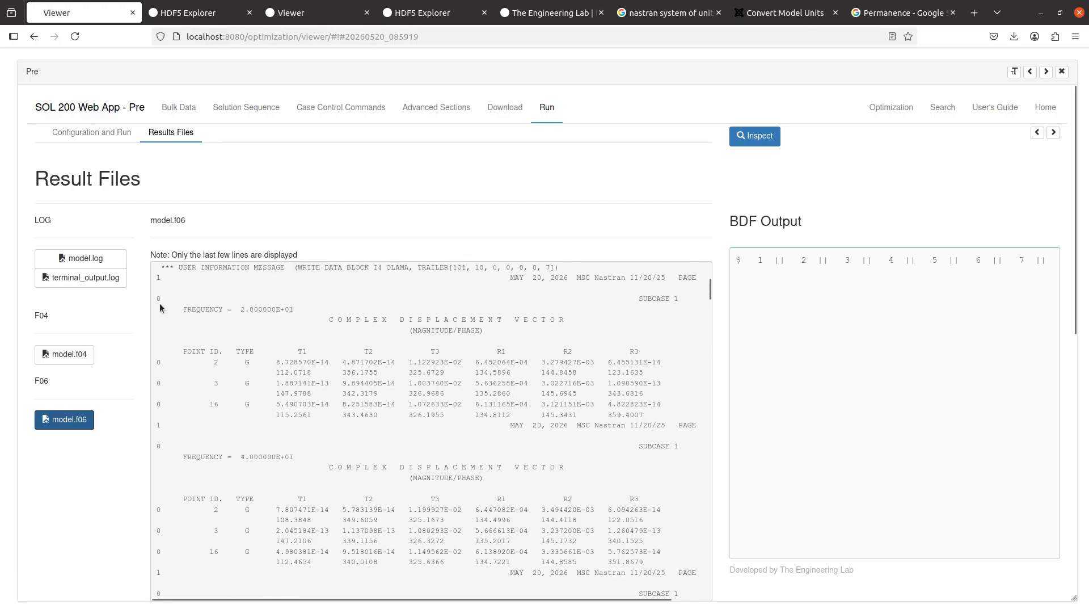
pyautogui.moveTo(160, 312); pyautogui.dragTo(160, 491)
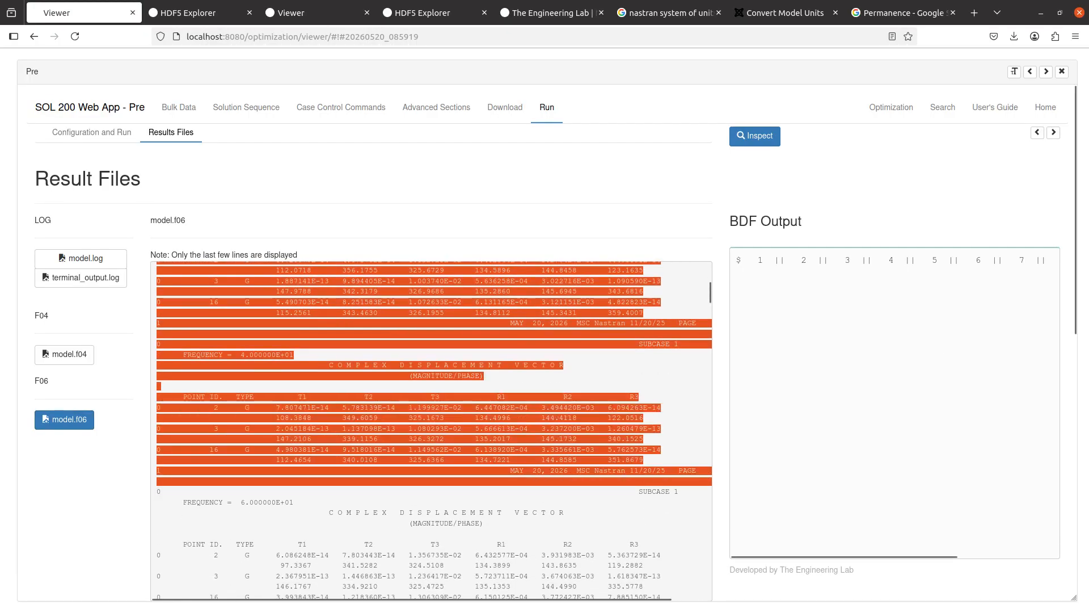
pyautogui.hotkey('alt', 'Tab')
pyautogui.scroll(-1, 448, 354)
pyautogui.click(448, 354)
pyautogui.press('Return')
pyautogui.press('Return')
pyautogui.press('Return')
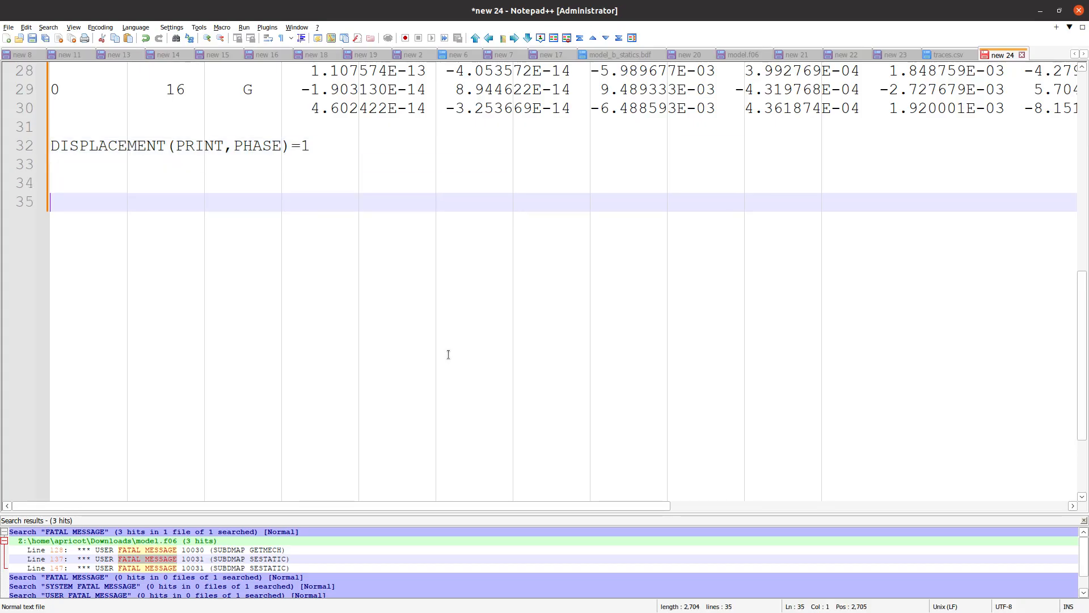
pyautogui.hotkey('ctrl', 'v')
pyautogui.scroll(4, 450, 299)
# Step: Highlight the MAGNITUDE/PHASE label in the heading of the first pasted table
pyautogui.tripleClick(652, 243)
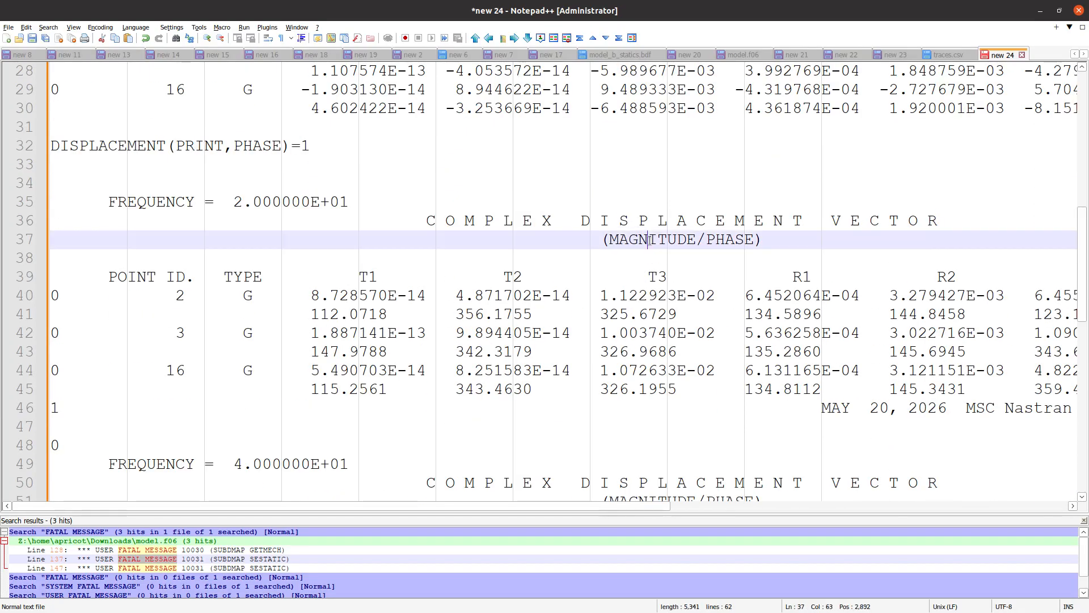
pyautogui.click(615, 240)
pyautogui.click(610, 236)
pyautogui.moveTo(610, 239); pyautogui.dragTo(754, 244)
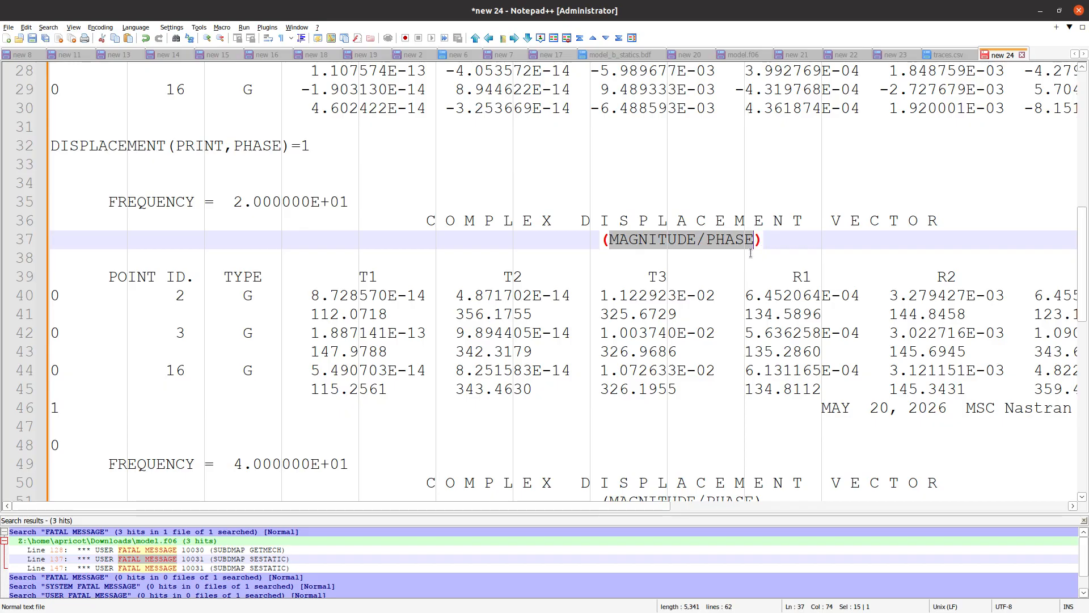
# Step: Shrink the search results area and clear all its entries
pyautogui.moveTo(716, 517); pyautogui.dragTo(709, 537)
pyautogui.rightClick(521, 566)
pyautogui.click(543, 567)
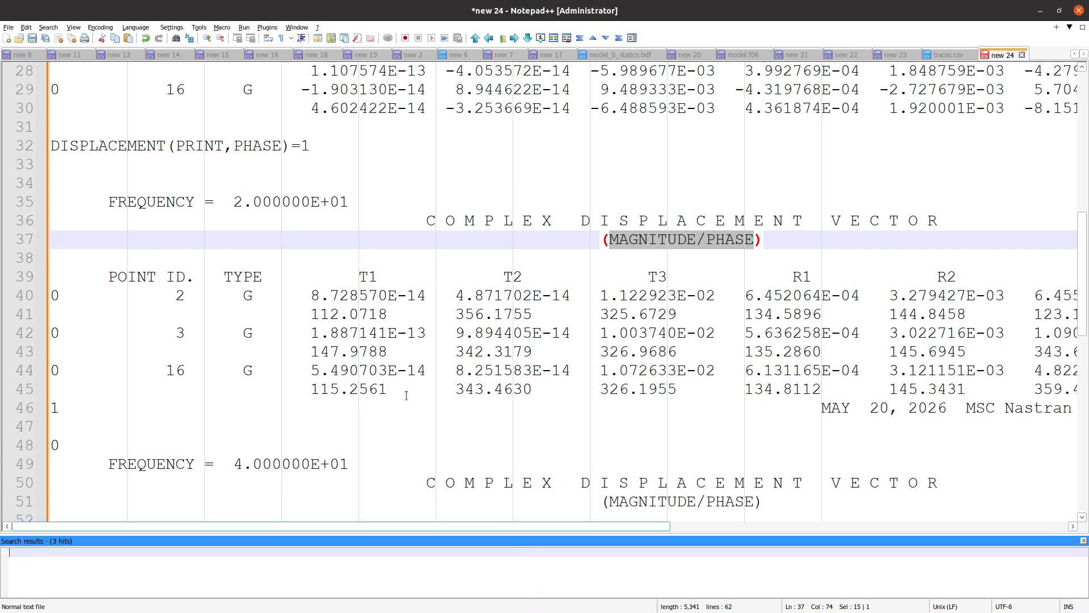
# Step: Highlight the 2.000000E+01 frequency line and its complex displacement table for review
pyautogui.scroll(-2, 386, 372)
pyautogui.scroll(2, 386, 373)
pyautogui.moveTo(100, 201); pyautogui.dragTo(483, 222)
pyautogui.moveTo(113, 221); pyautogui.dragTo(648, 405)
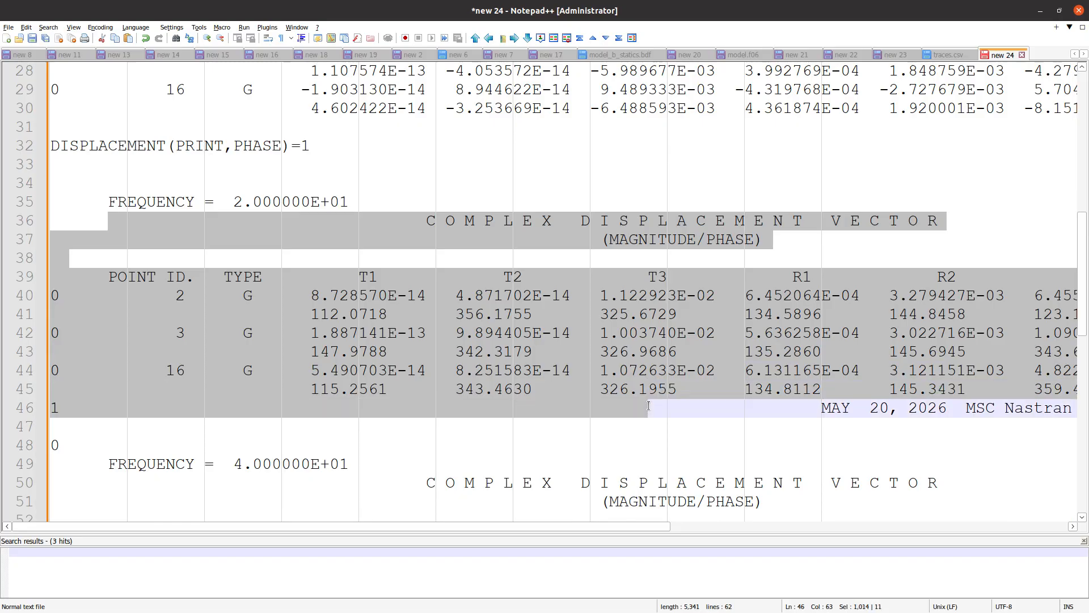
pyautogui.click(243, 223)
pyautogui.moveTo(102, 202); pyautogui.dragTo(361, 208)
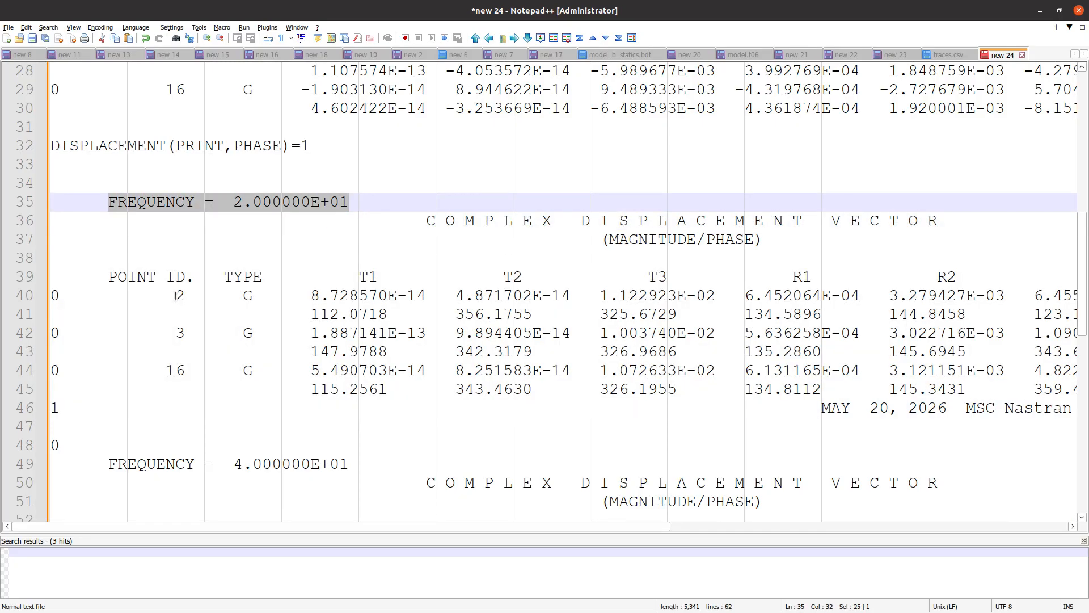
# Step: Examine the magnitude and phase rows of points 2, 3 and 16 in the 2.000000E+01 frequency table
pyautogui.doubleClick(155, 300)
pyautogui.click(139, 299)
pyautogui.moveTo(129, 297); pyautogui.dragTo(231, 315)
pyautogui.click(166, 335)
pyautogui.moveTo(147, 335); pyautogui.dragTo(296, 358)
pyautogui.moveTo(146, 373); pyautogui.dragTo(253, 393)
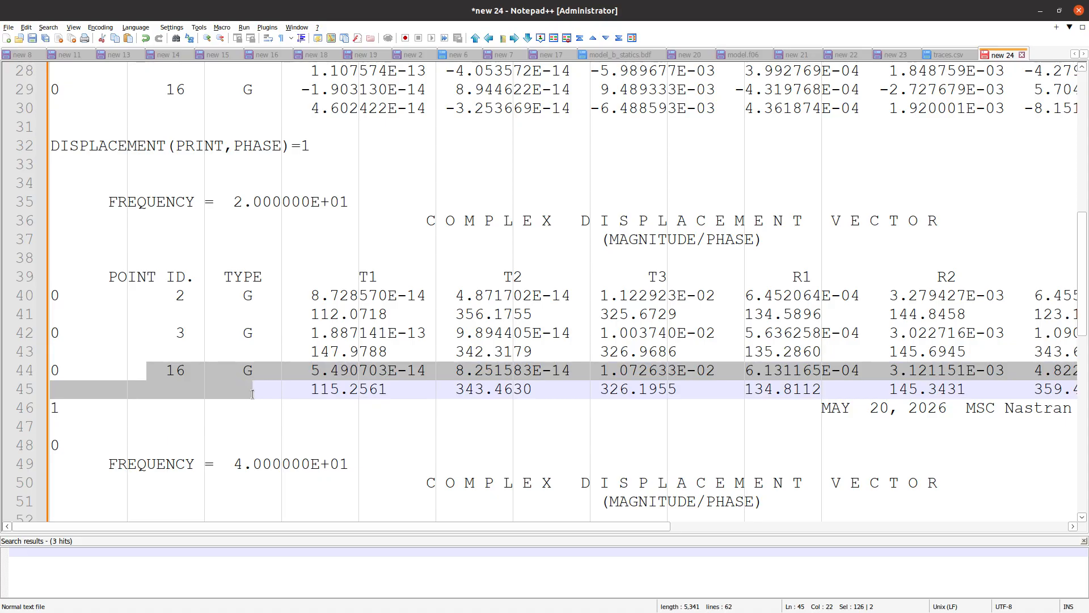
pyautogui.click(253, 394)
pyautogui.click(252, 317)
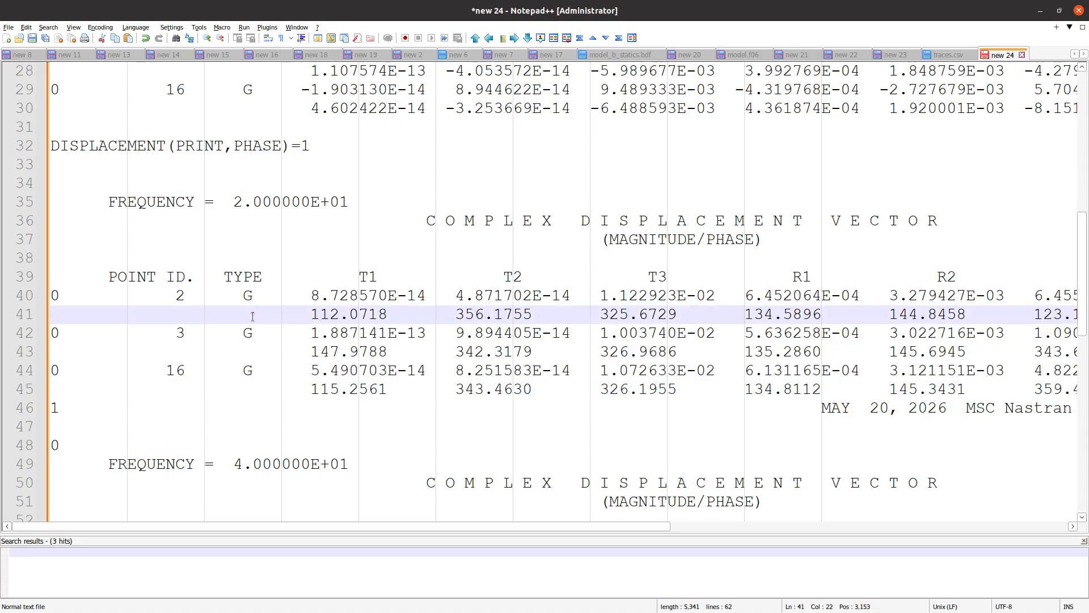
# Step: Examine the frequency line and the rows of points 2, 3 and 16 in the 4.000000E+01 frequency table
pyautogui.scroll(-4, 292, 213)
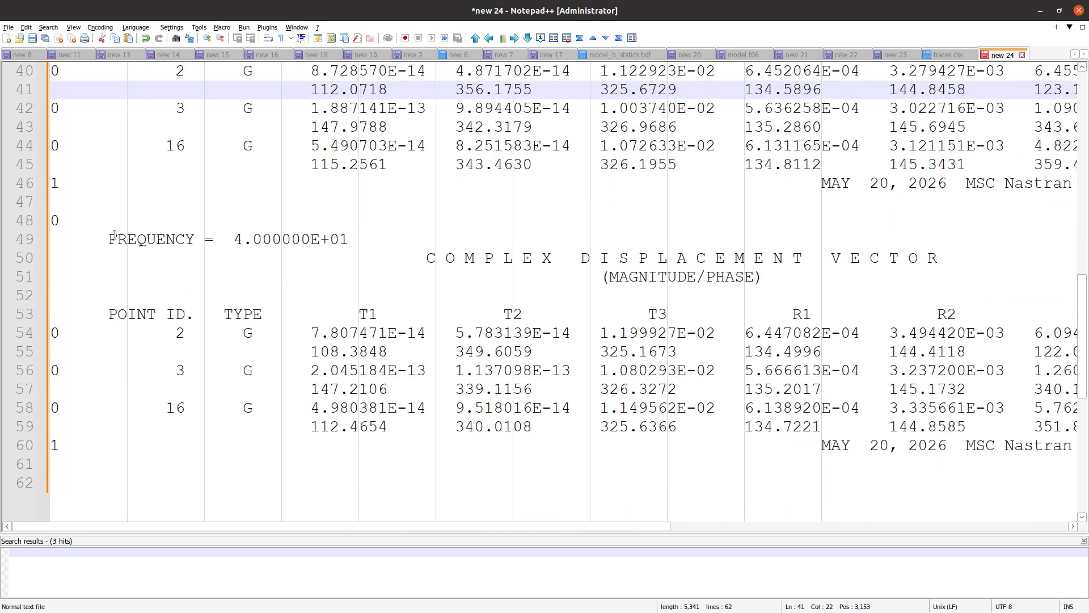
pyautogui.moveTo(108, 239); pyautogui.dragTo(352, 247)
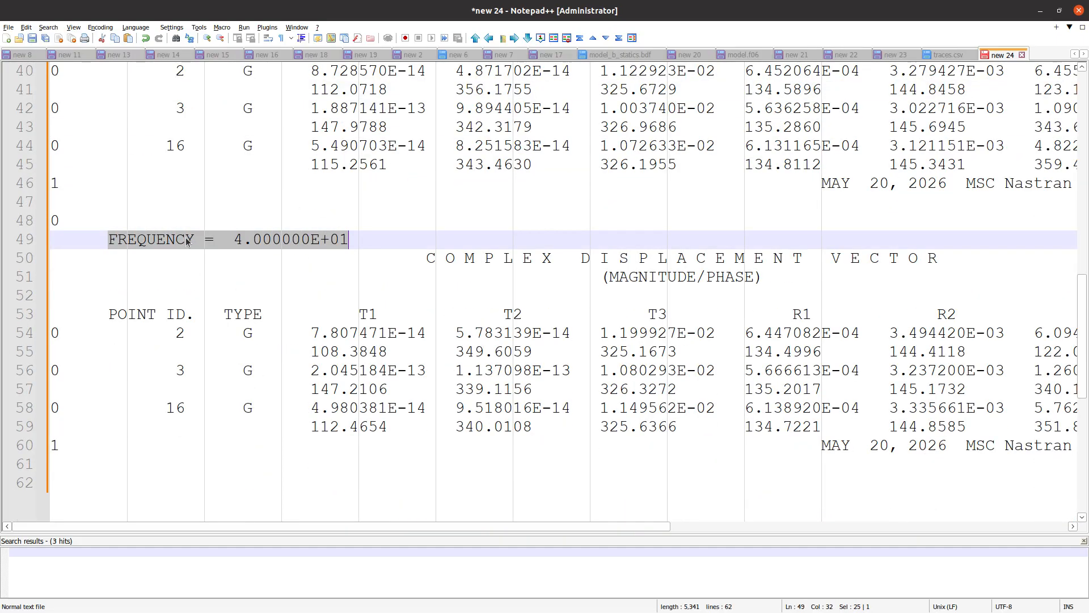
pyautogui.click(237, 241)
pyautogui.moveTo(137, 332); pyautogui.dragTo(249, 348)
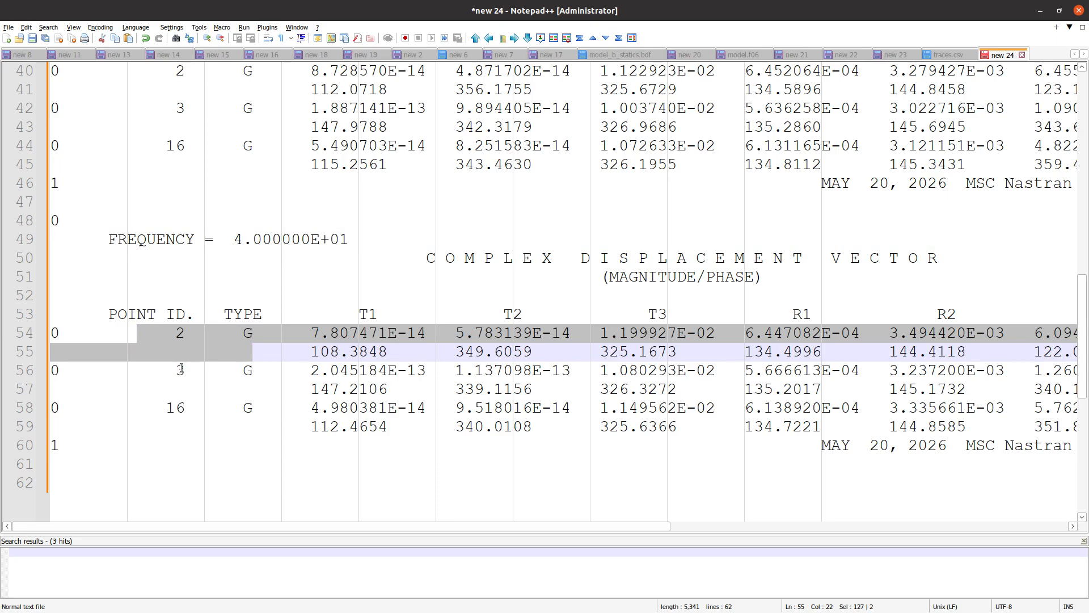
pyautogui.moveTo(169, 369); pyautogui.dragTo(225, 389)
pyautogui.click(174, 400)
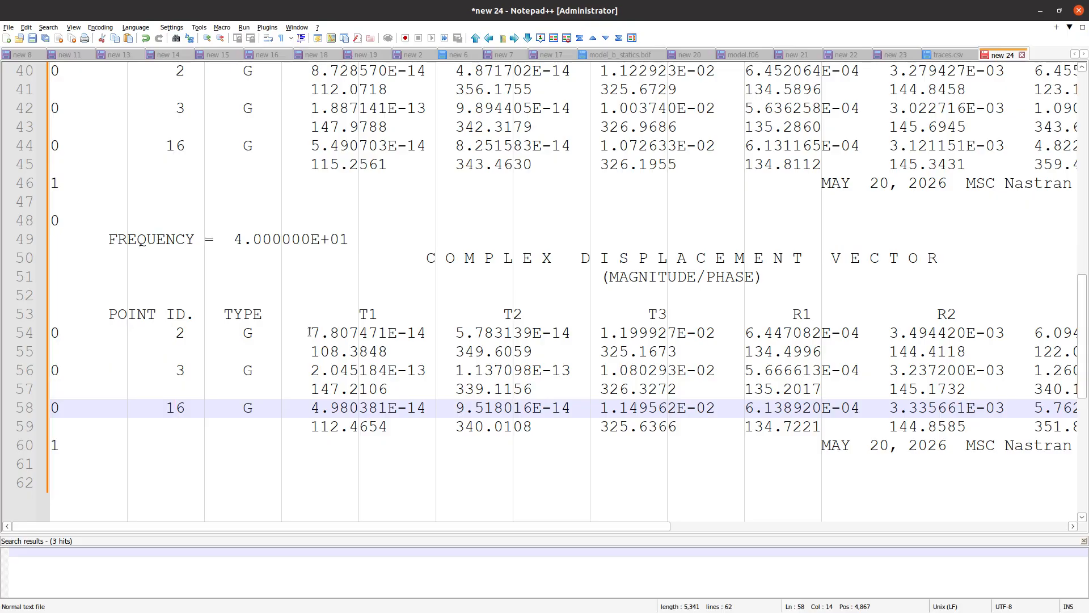
# Step: Copy point 2's T1 magnitude at frequency 2.000000E+01, 8.728570E-14, into a new document
pyautogui.scroll(4, 310, 332)
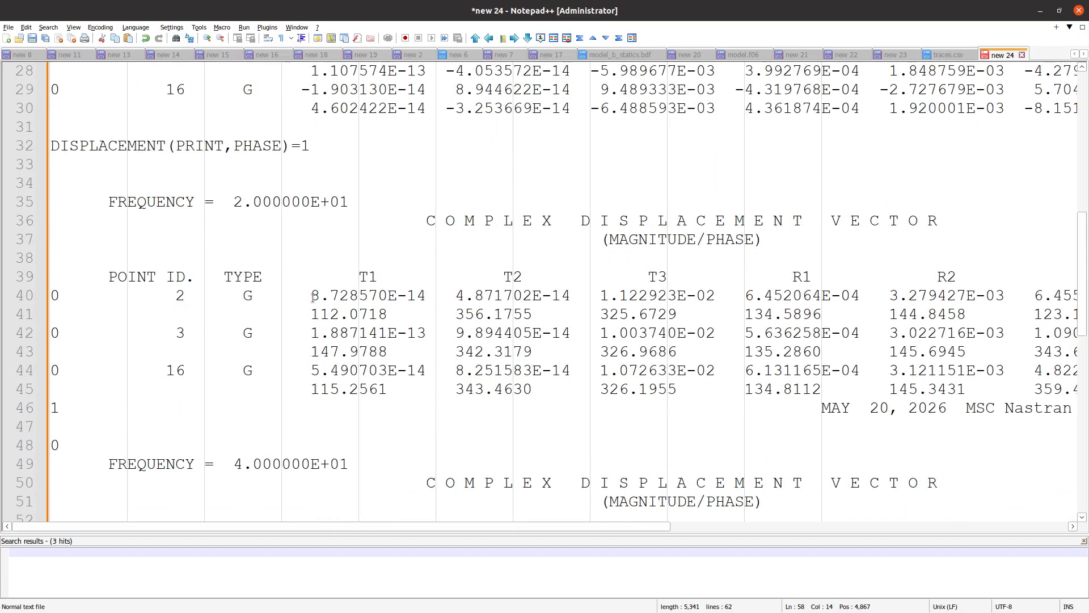
pyautogui.moveTo(312, 295); pyautogui.dragTo(424, 295)
pyautogui.hotkey('ctrl', 'c')
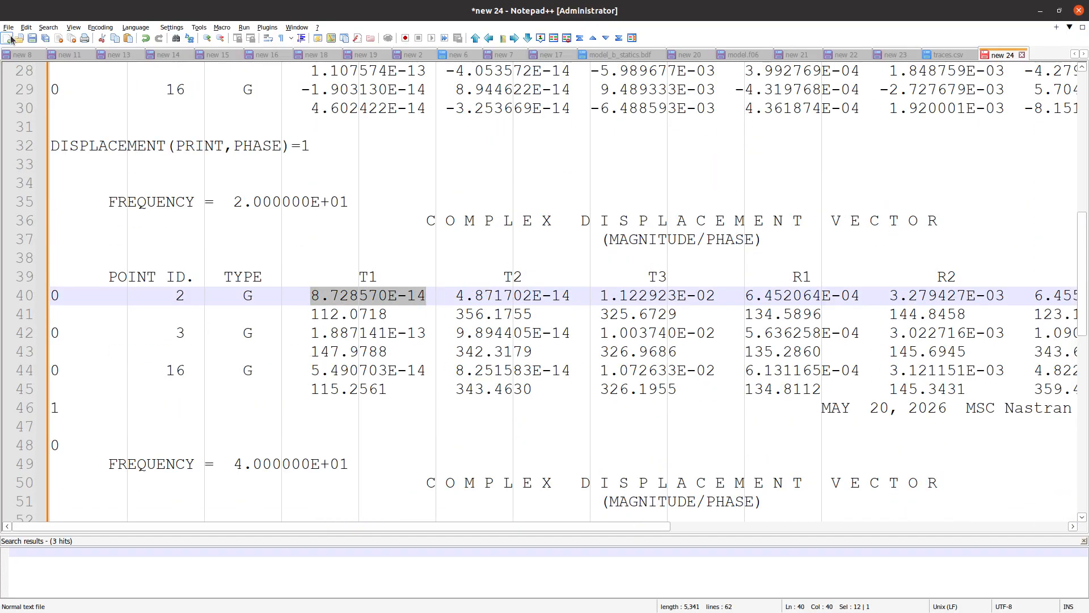
pyautogui.click(7, 38)
pyautogui.hotkey('ctrl', 'v')
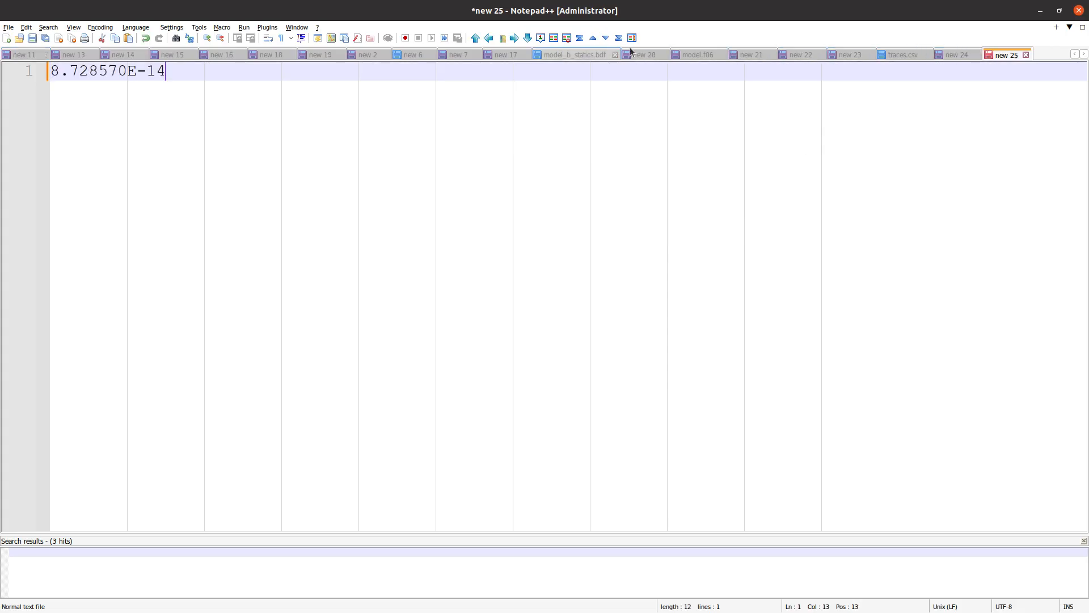
# Step: Copy point 2's T1 magnitude at frequency 4.000000E+01, 7.807471E-14, onto a second line in new 25
pyautogui.click(956, 55)
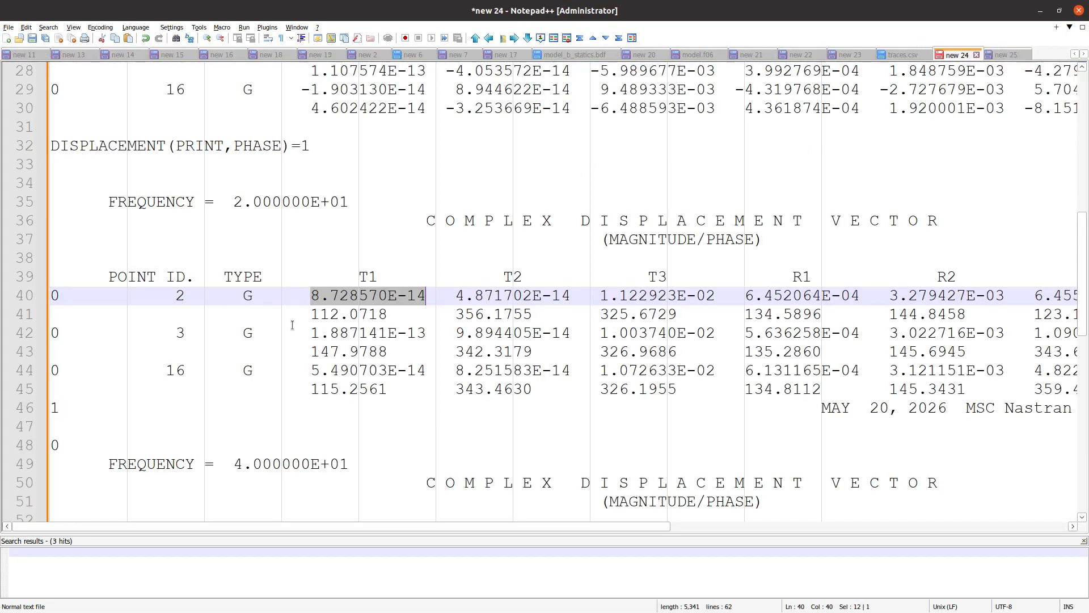
pyautogui.scroll(-3, 298, 318)
pyautogui.moveTo(307, 282); pyautogui.dragTo(424, 276)
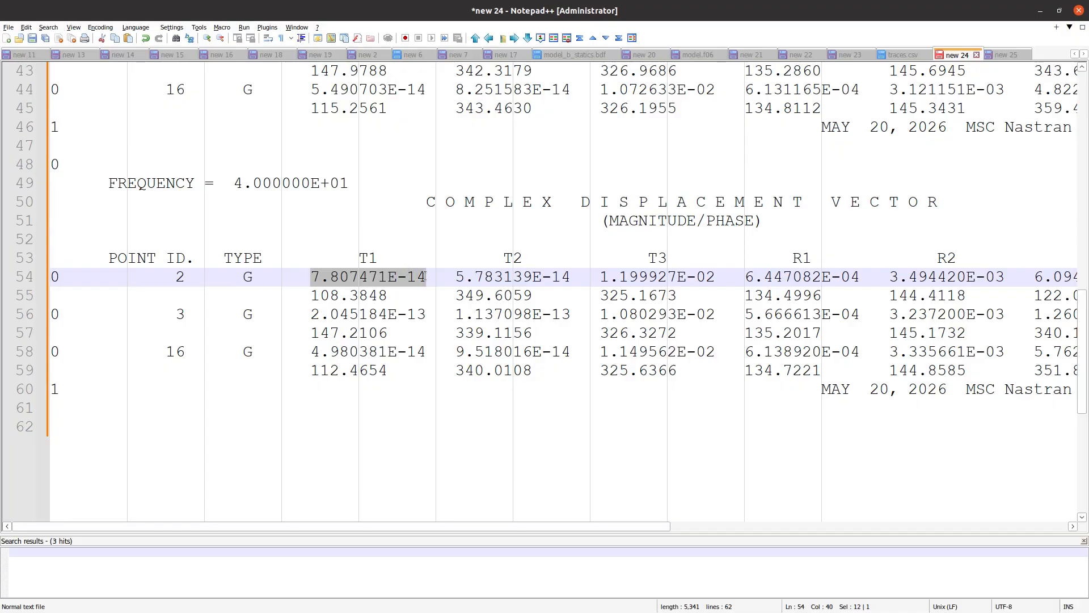
pyautogui.click(991, 55)
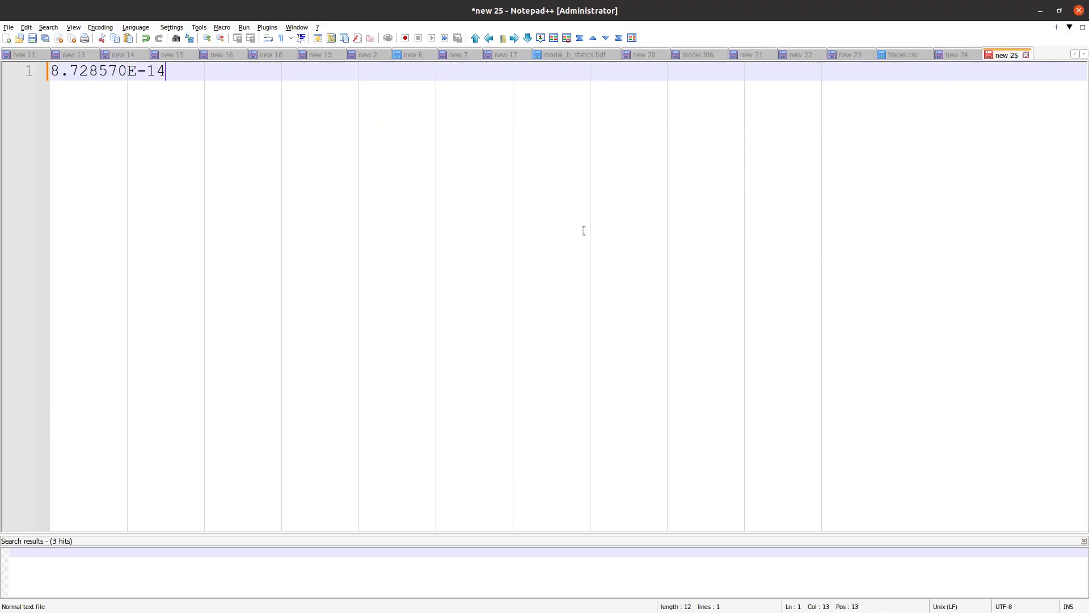
pyautogui.press('Return')
pyautogui.hotkey('ctrl', 'v')
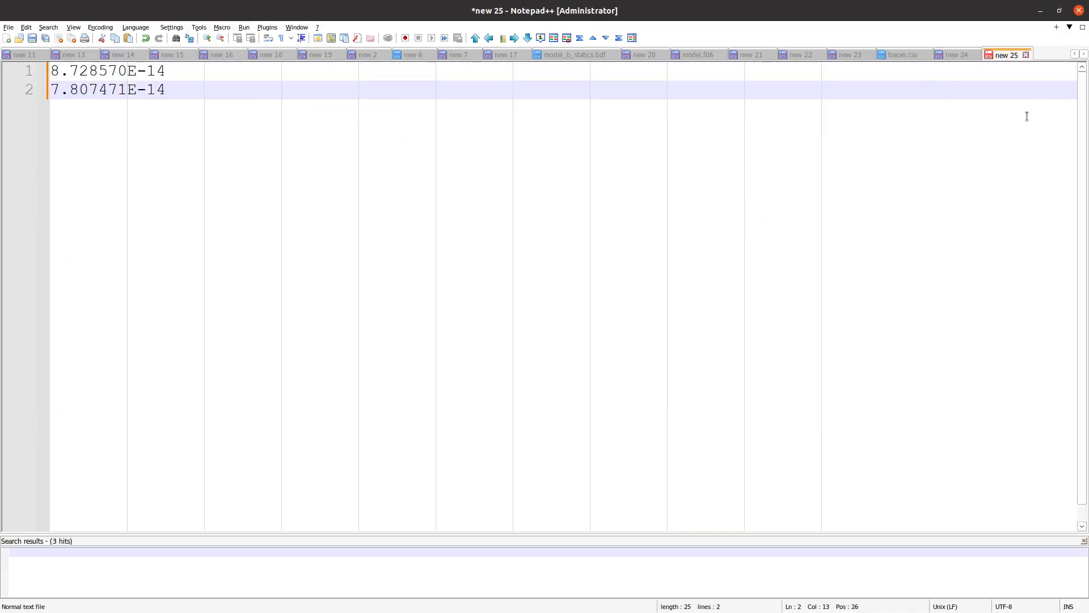
# Step: Switch to the SOL 200 Web App and add the SORT2 describer to the DISPLACEMENT command above the subcase
pyautogui.hotkey('alt', 'Tab')
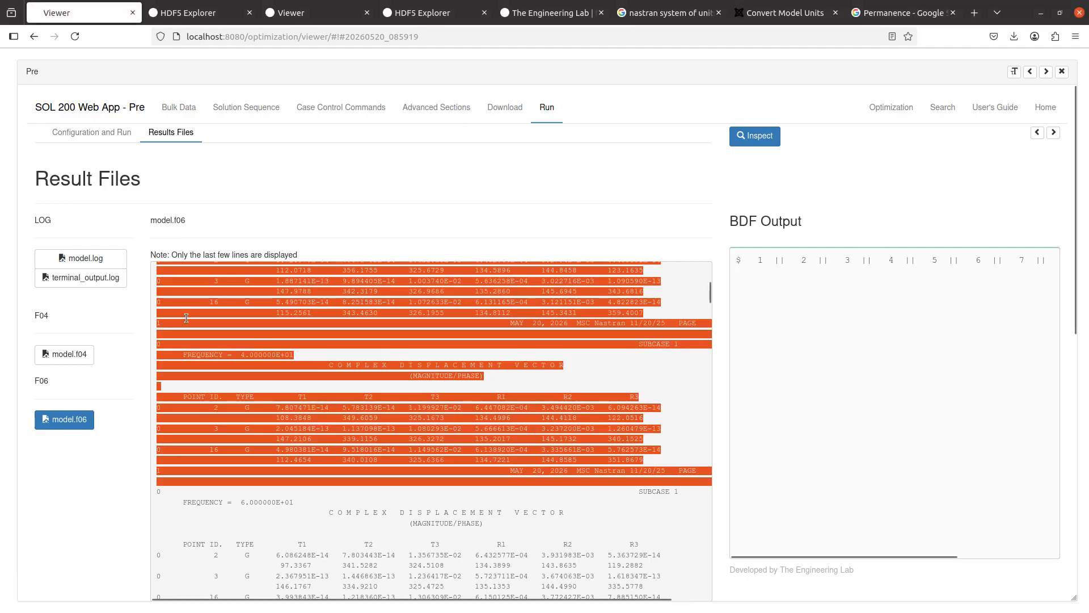
pyautogui.click(141, 353)
pyautogui.click(308, 108)
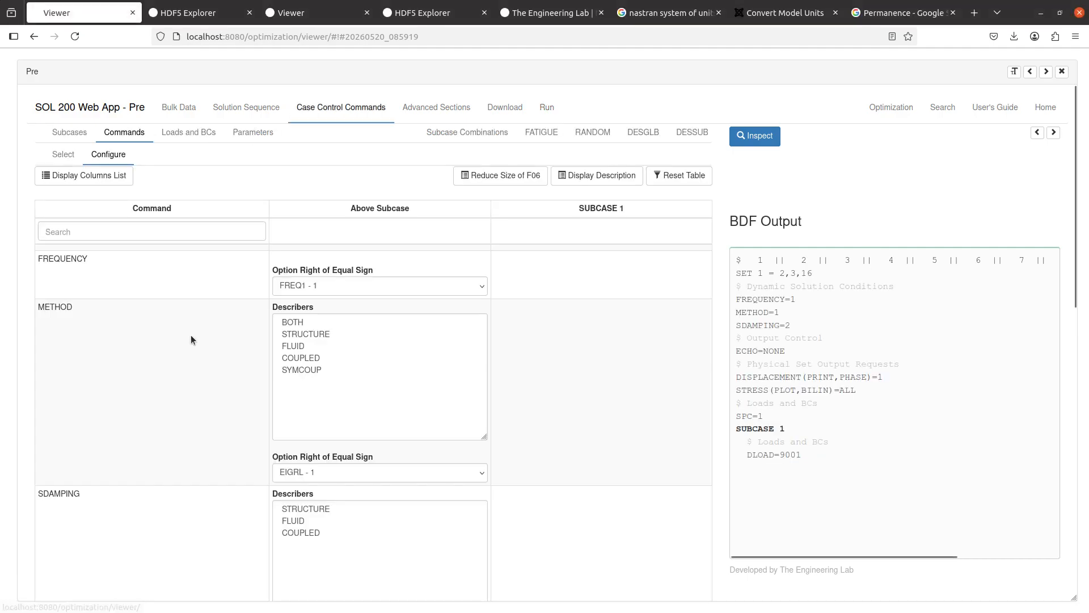
pyautogui.scroll(-12, 191, 335)
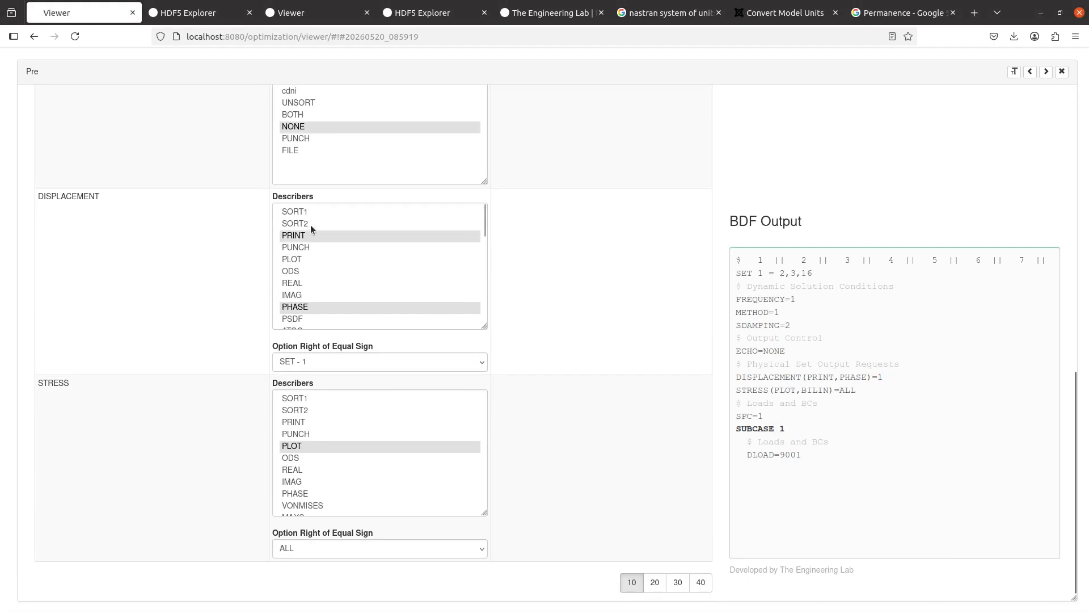
pyautogui.keyDown('ctrl'); pyautogui.click(311, 223); pyautogui.keyUp('ctrl')
pyautogui.click(604, 302)
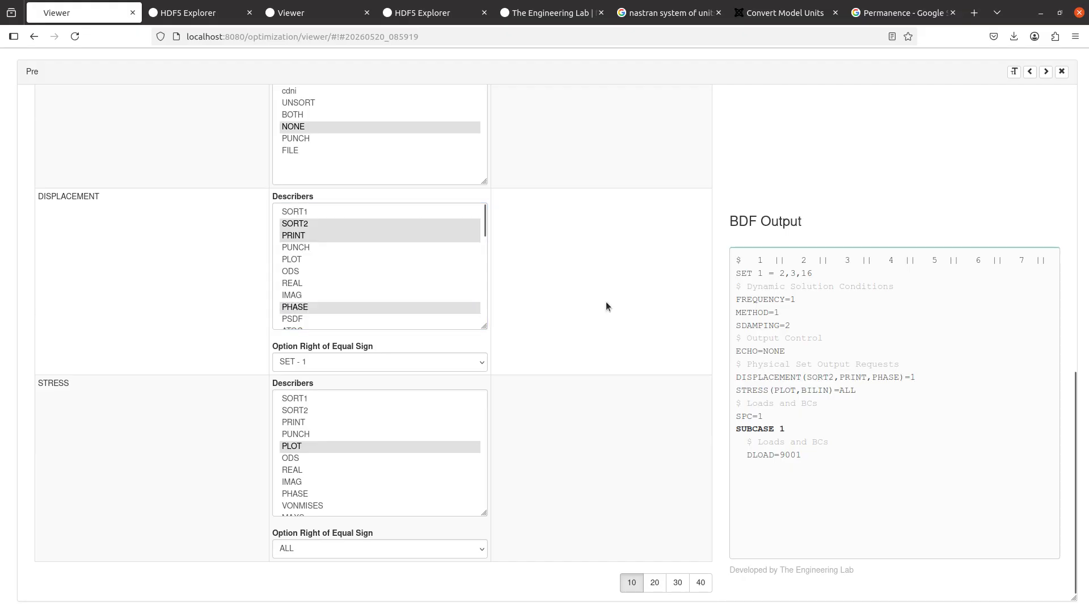
# Step: Run the MSC Nastran job with the updated model and display the model.f06 result file
pyautogui.scroll(5, 606, 301)
pyautogui.scroll(10, 606, 301)
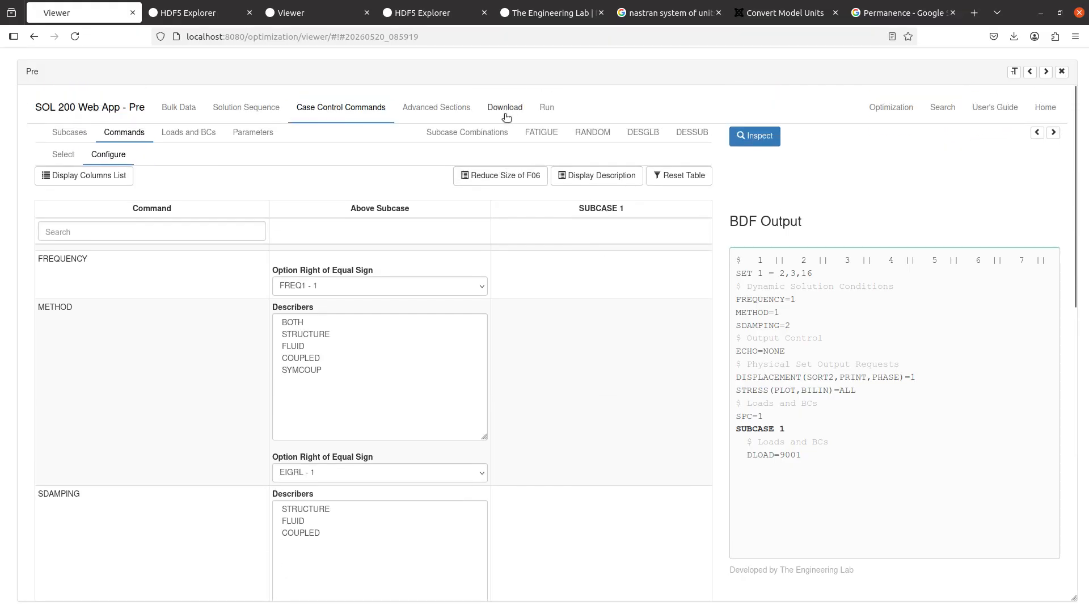
pyautogui.click(505, 107)
pyautogui.click(607, 273)
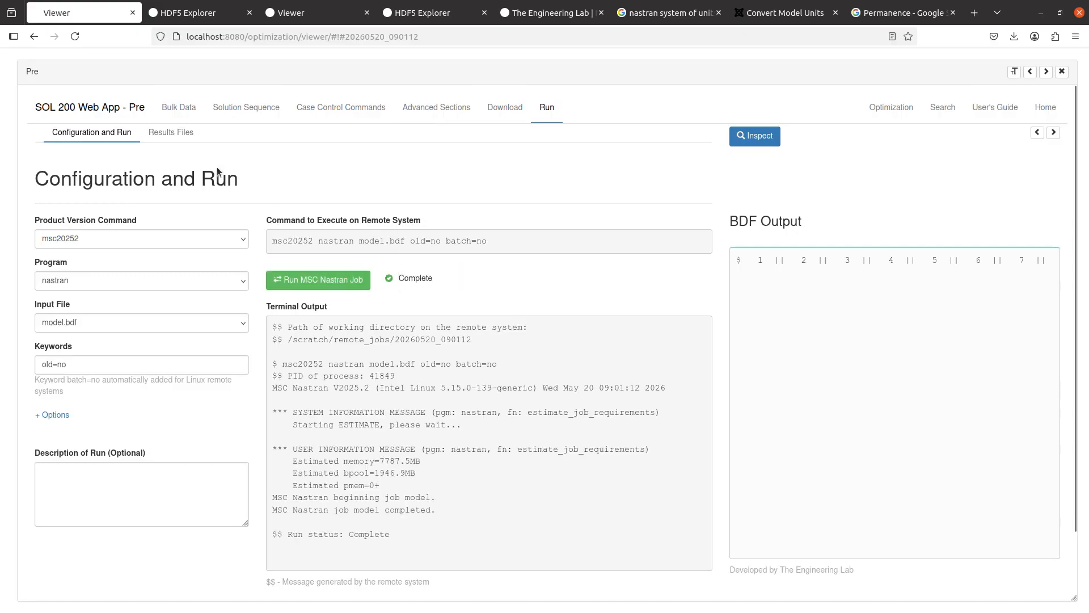
pyautogui.click(184, 137)
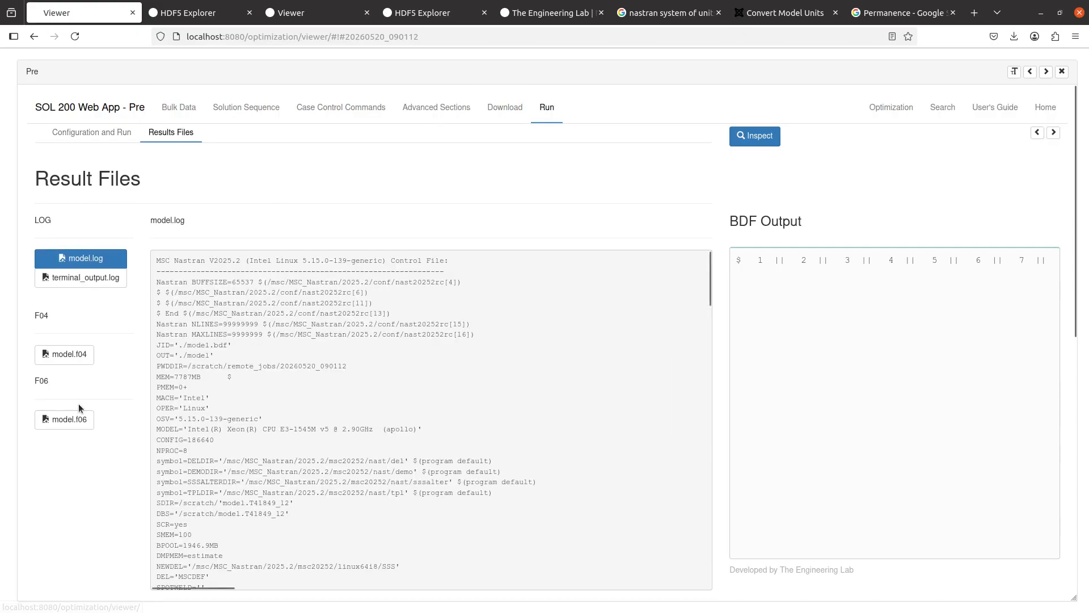
pyautogui.click(80, 420)
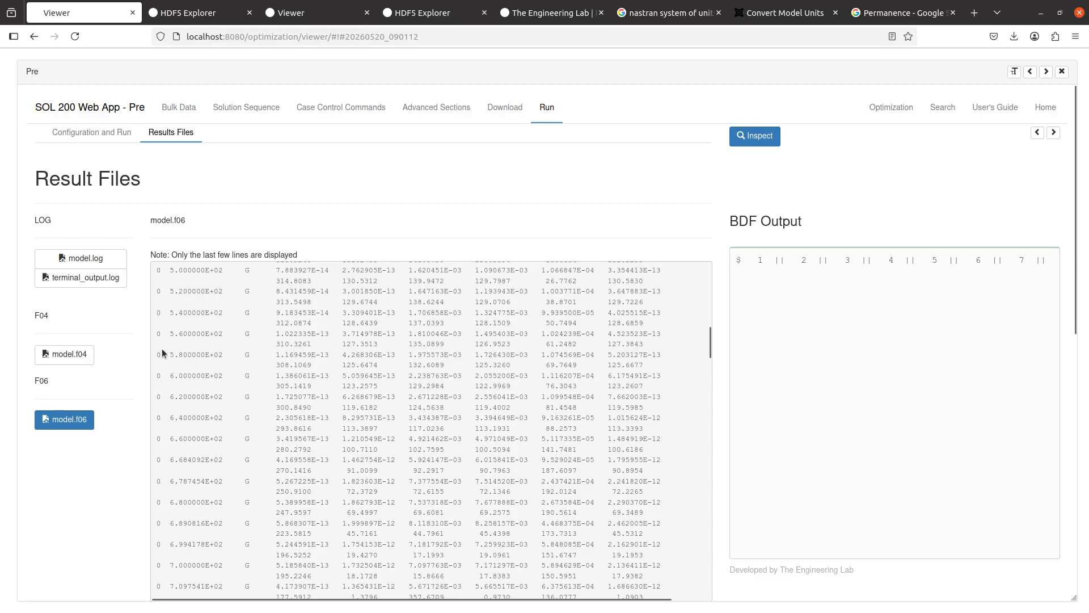
# Step: Copy the POINT-ID 16 complex displacement table from model.f06, from its page header through the 1.800000E+02 magnitude row
pyautogui.press('Escape')
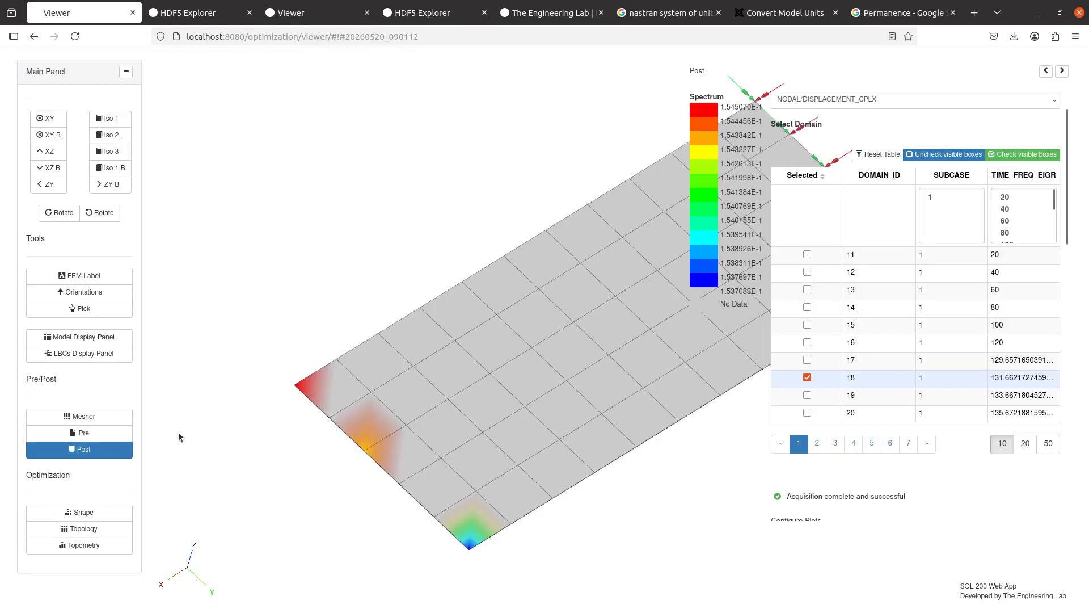
pyautogui.click(100, 433)
pyautogui.scroll(10, 328, 371)
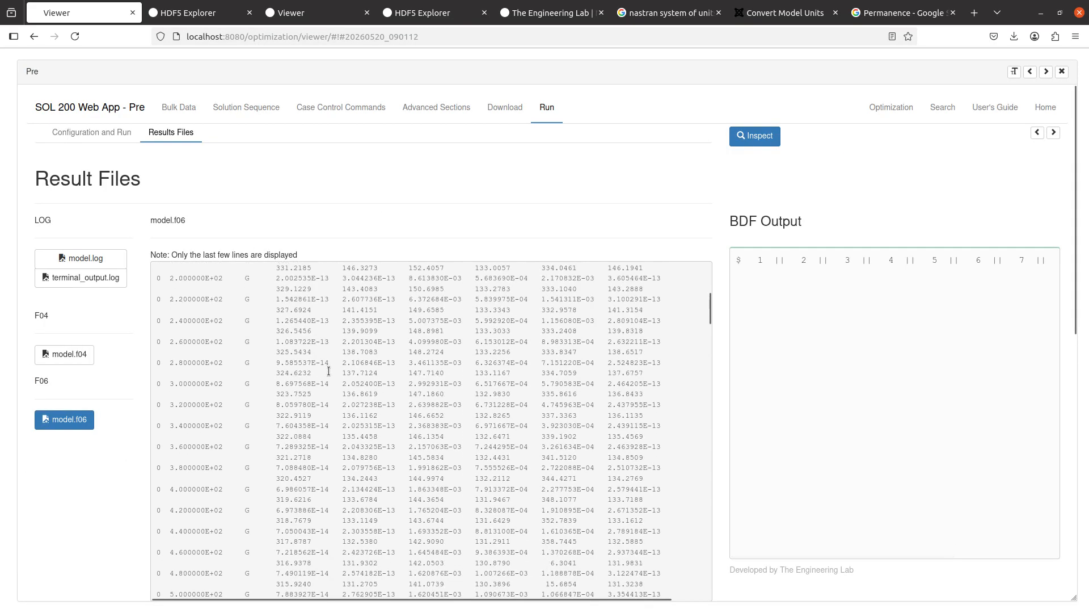
pyautogui.scroll(-15, 328, 370)
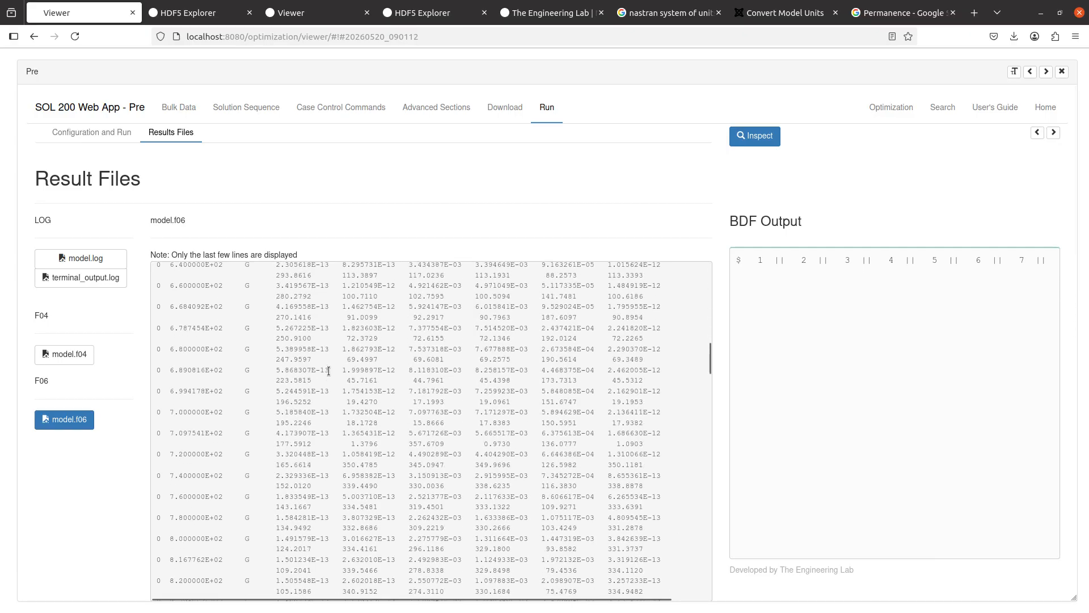
pyautogui.scroll(-3, 329, 371)
pyautogui.scroll(3, 328, 370)
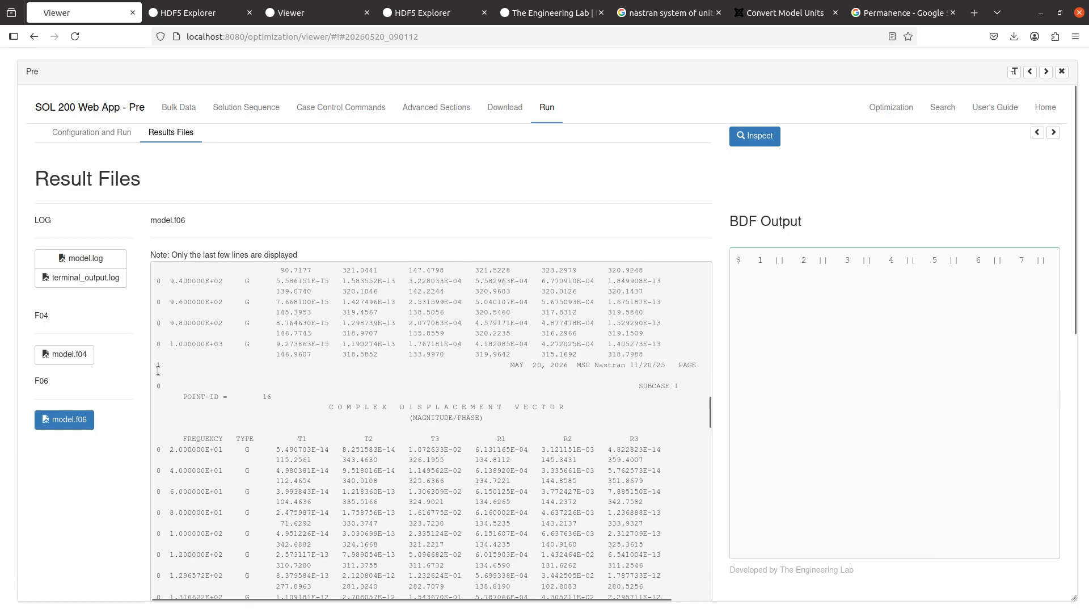
pyautogui.moveTo(158, 369); pyautogui.dragTo(683, 520)
pyautogui.rightClick(466, 333)
pyautogui.click(477, 344)
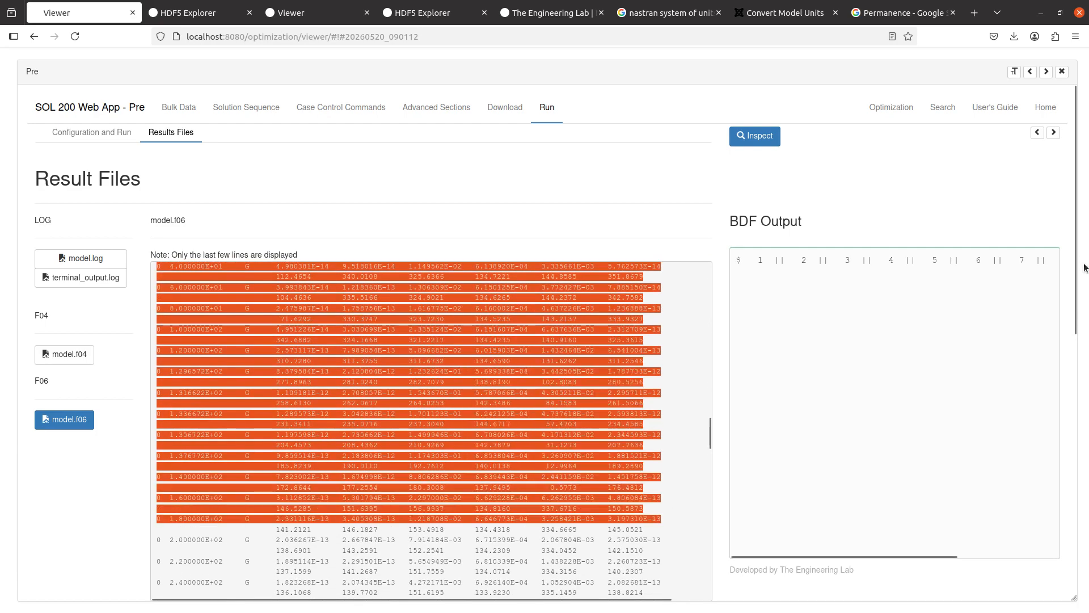
# Step: Switch to Notepad++ and append the copied point 16 table at the end of new 24, with blank lines around it
pyautogui.hotkey('alt', 'Tab')
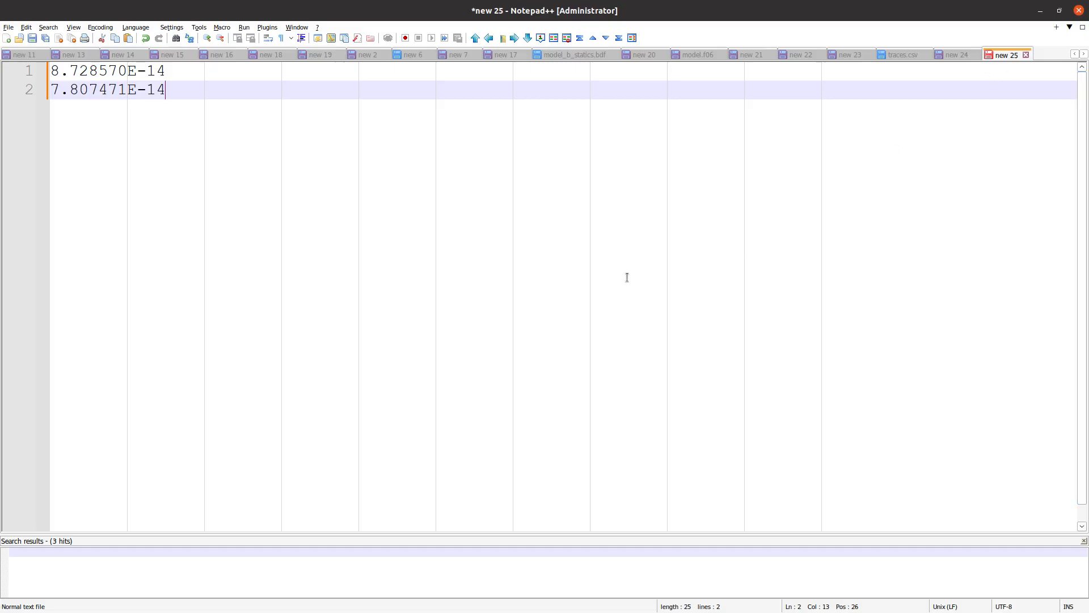
pyautogui.click(956, 54)
pyautogui.click(308, 432)
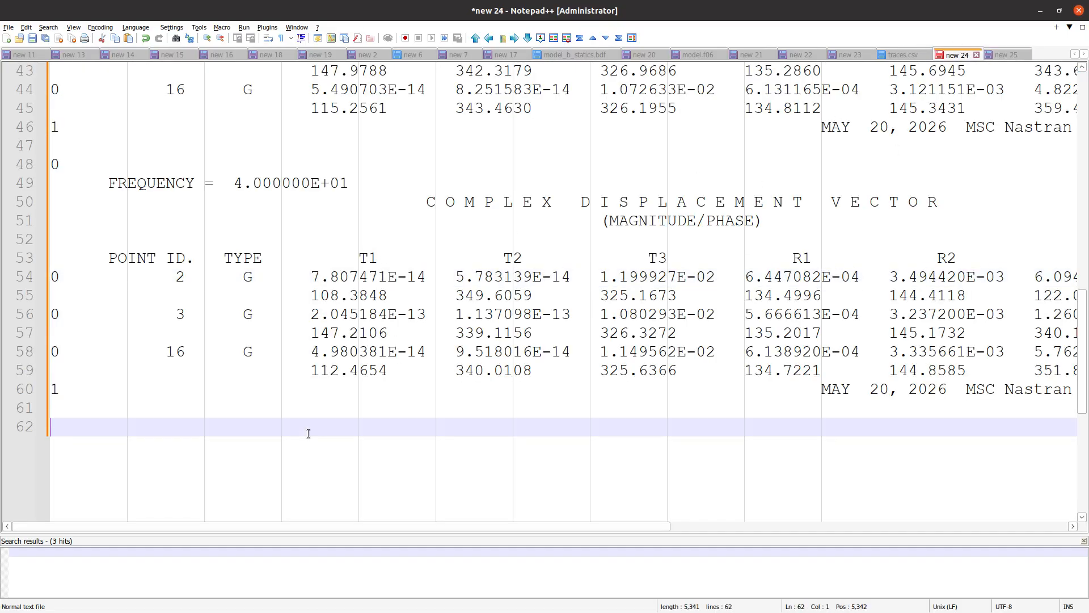
pyautogui.press('Return')
pyautogui.press('Return')
pyautogui.hotkey('ctrl', 'v')
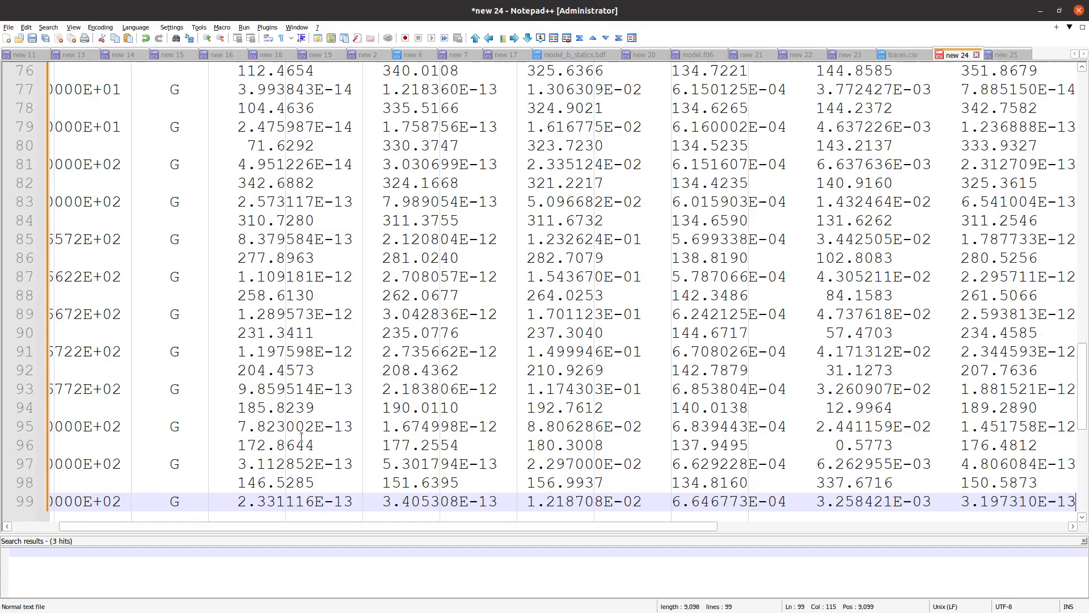
pyautogui.press('Return')
pyautogui.press('Return')
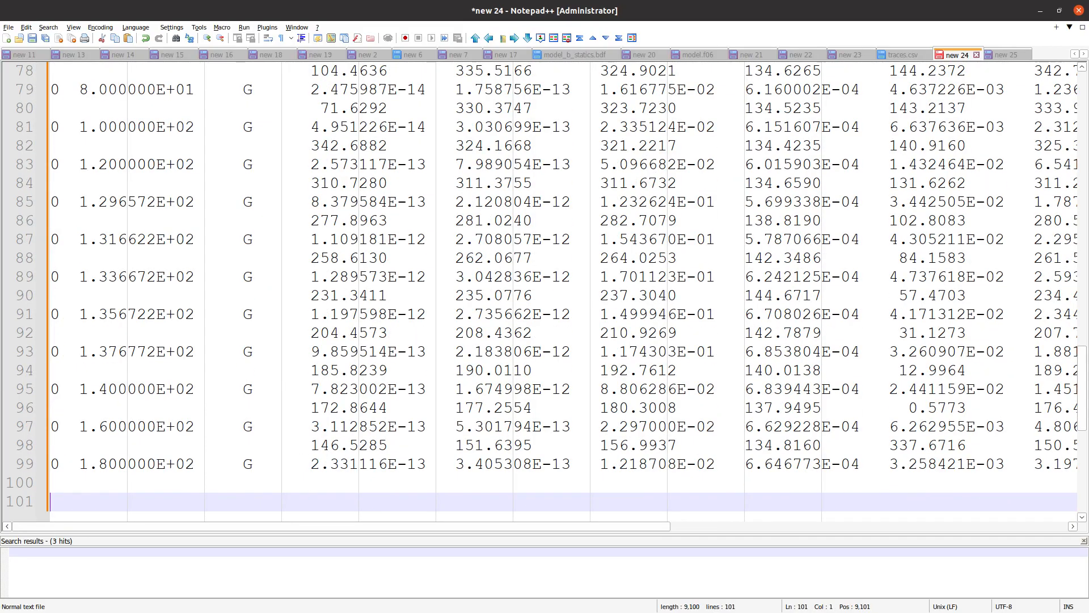
# Step: Copy only the DISPLACEMENT(SORT2,PRINT,PHASE)=1 request from the web app's BDF output to the line above the point 16 table in new 24
pyautogui.hotkey('alt', 'Tab')
pyautogui.click(295, 107)
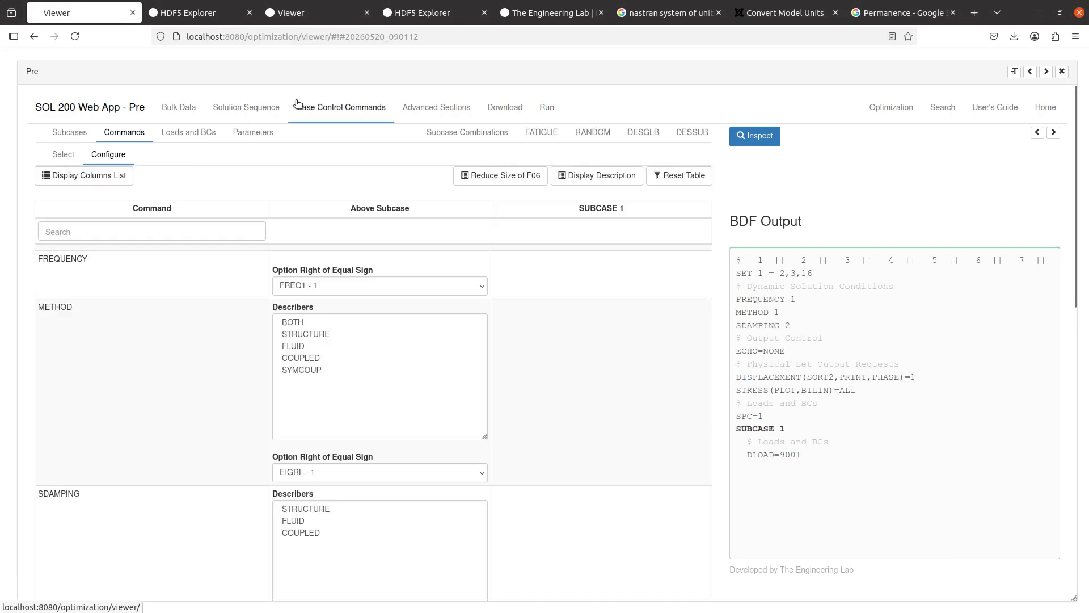
pyautogui.tripleClick(745, 378)
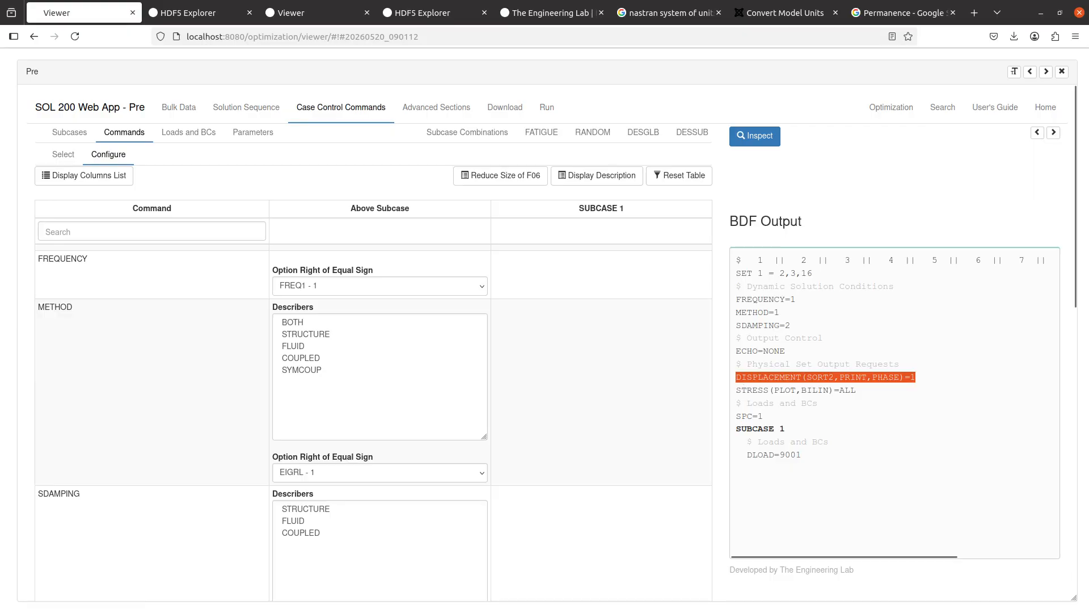
pyautogui.hotkey('alt', 'Tab')
pyautogui.scroll(12, 283, 293)
pyautogui.scroll(-4, 283, 293)
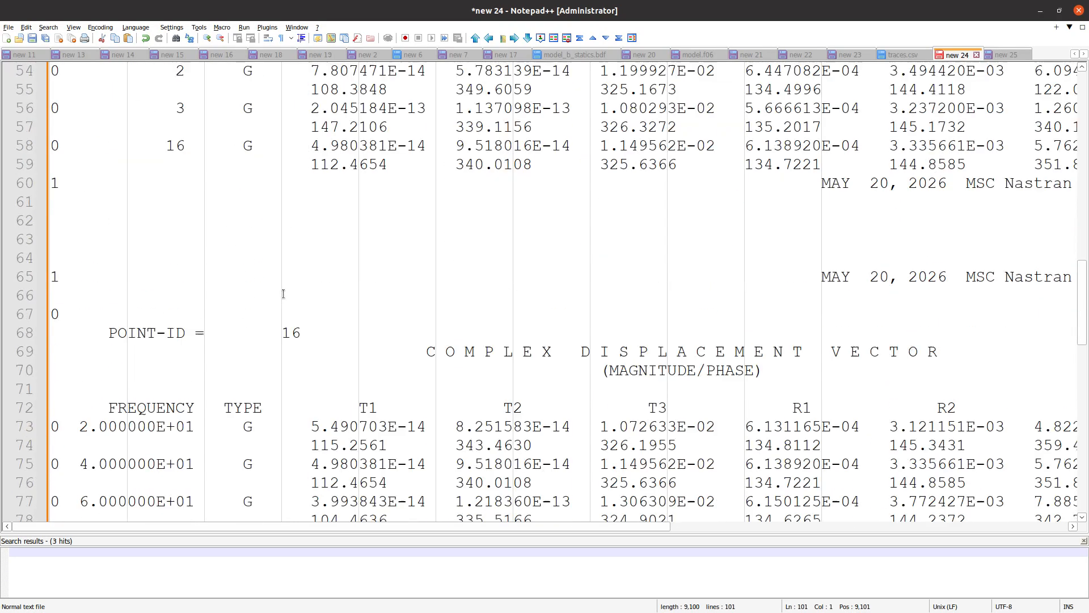
pyautogui.click(142, 240)
pyautogui.hotkey('ctrl', 'v')
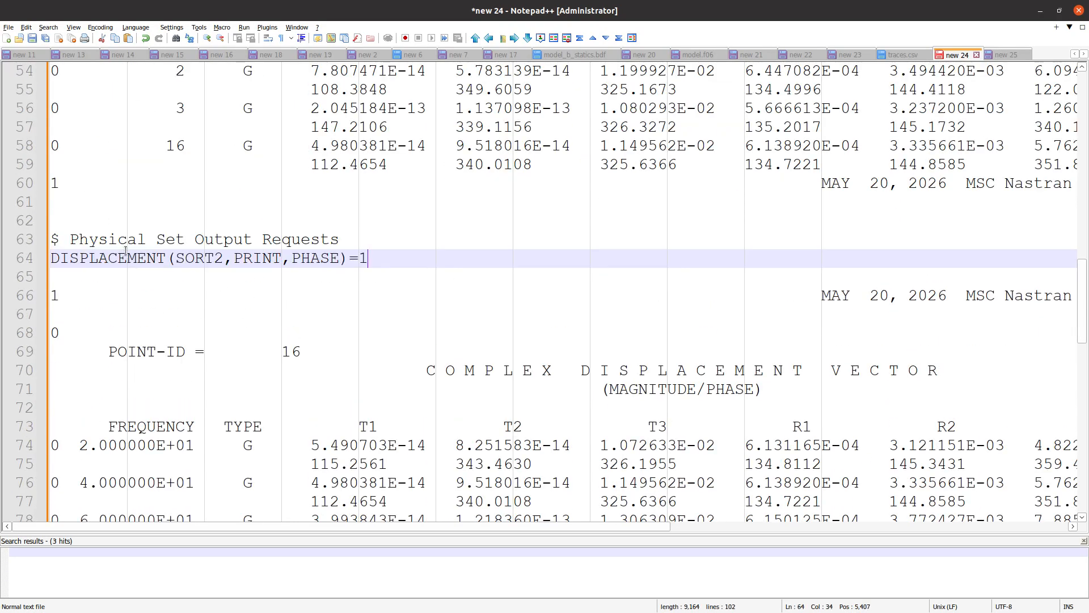
pyautogui.tripleClick(132, 242)
pyautogui.press('Delete')
# Step: Compare the SORT2 request and its point 16 table with the separate tables for frequencies 2.000000E+01 and 4.000000E+01
pyautogui.doubleClick(192, 239)
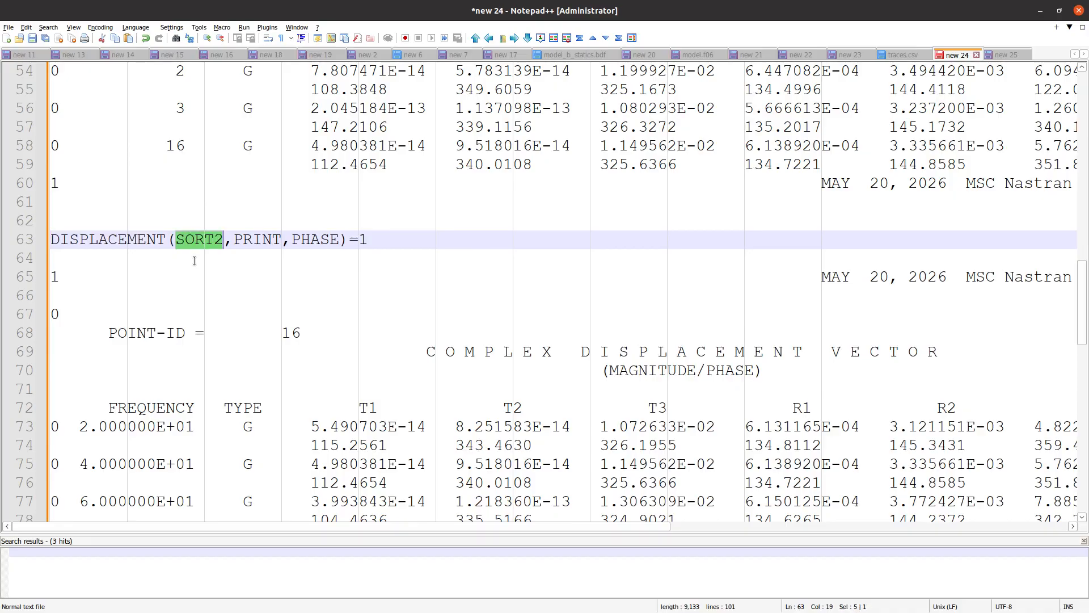
pyautogui.scroll(-3, 194, 261)
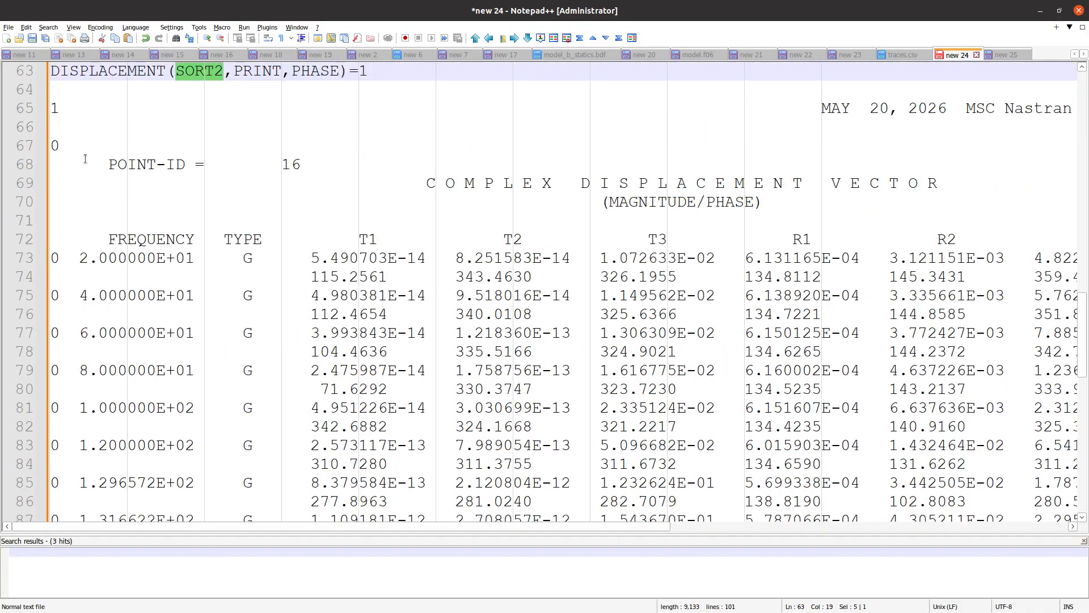
pyautogui.scroll(10, 85, 159)
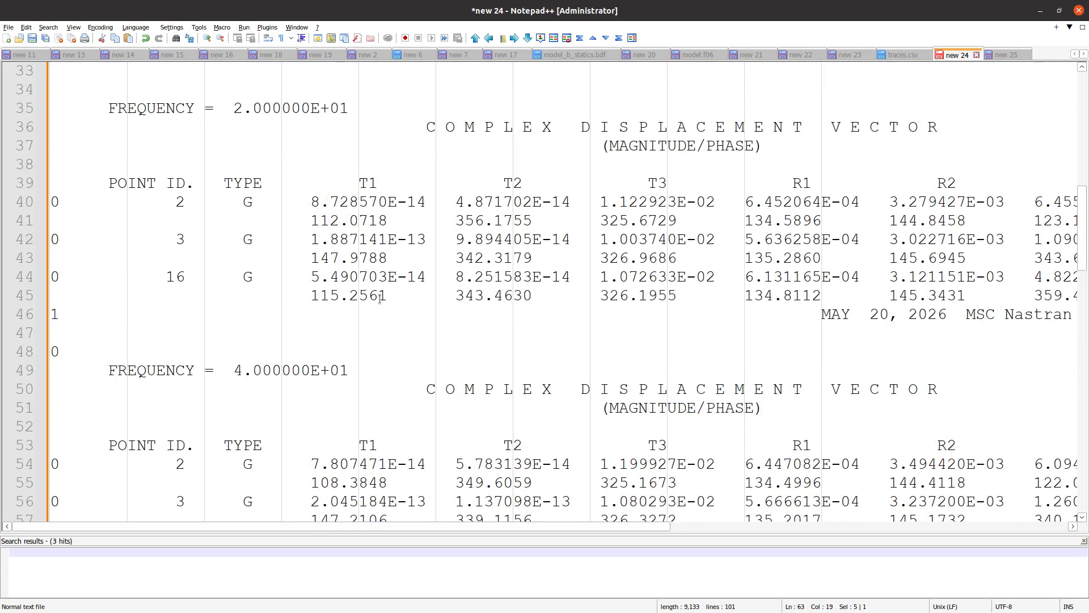
pyautogui.moveTo(378, 314)
pyautogui.mouseDown()
pyautogui.moveTo(74, 159)
pyautogui.moveTo(55, 111)
pyautogui.moveTo(108, 109)
pyautogui.moveTo(376, 296)
pyautogui.mouseUp()
pyautogui.click(113, 133)
pyautogui.scroll(-1, 333, 308)
pyautogui.moveTo(166, 258); pyautogui.dragTo(320, 389)
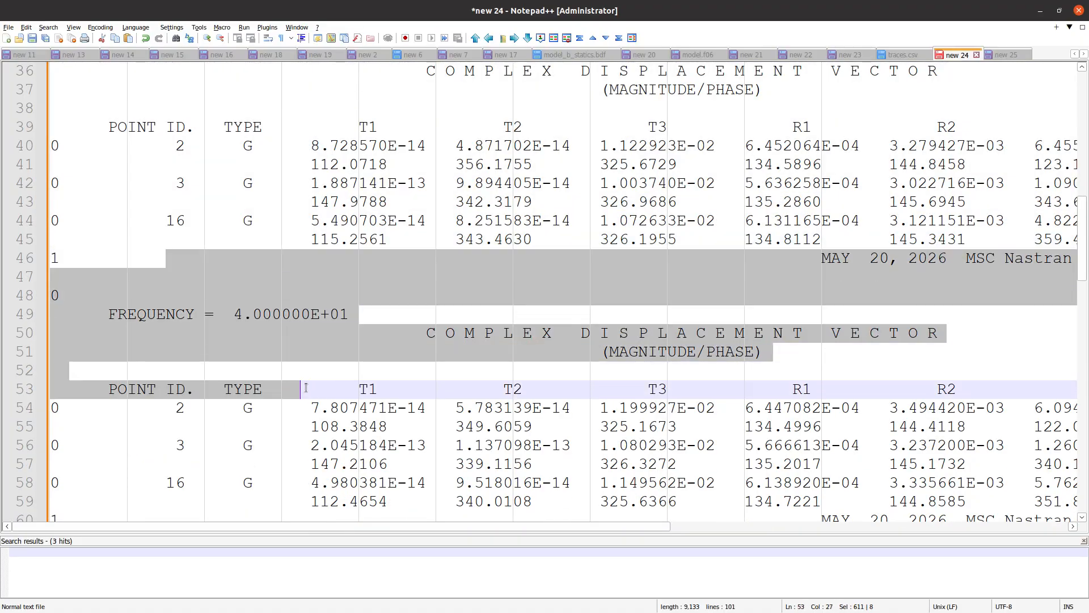
pyautogui.scroll(-2, 314, 391)
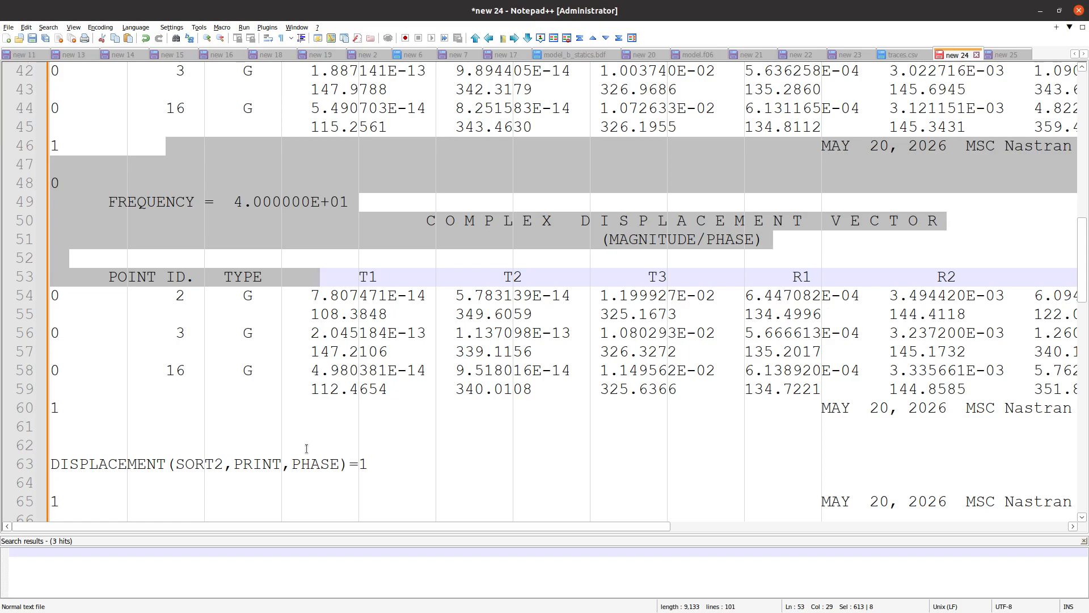
# Step: Highlight the SORT2 option and the point 16 table beneath it to review how the results are grouped
pyautogui.scroll(-3, 197, 430)
pyautogui.doubleClick(205, 301)
pyautogui.scroll(-5, 205, 301)
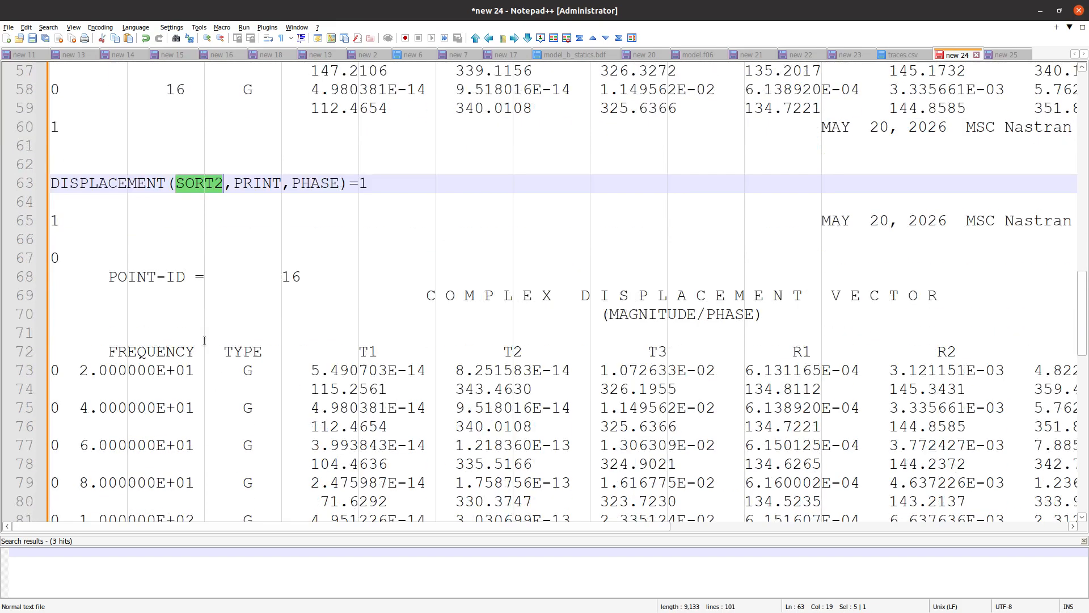
pyautogui.moveTo(71, 94); pyautogui.dragTo(553, 489)
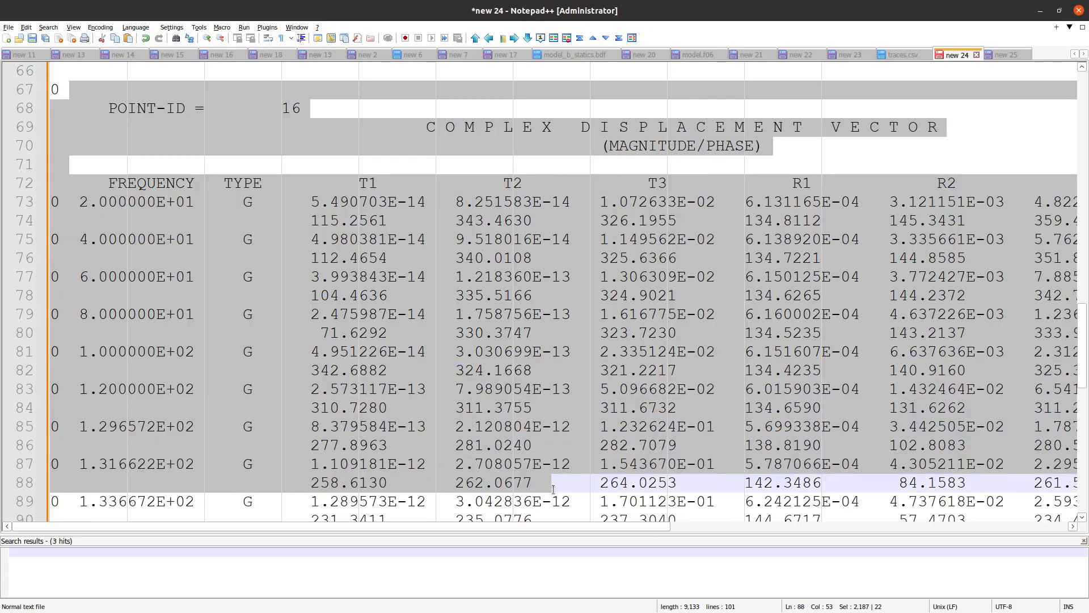
pyautogui.click(174, 221)
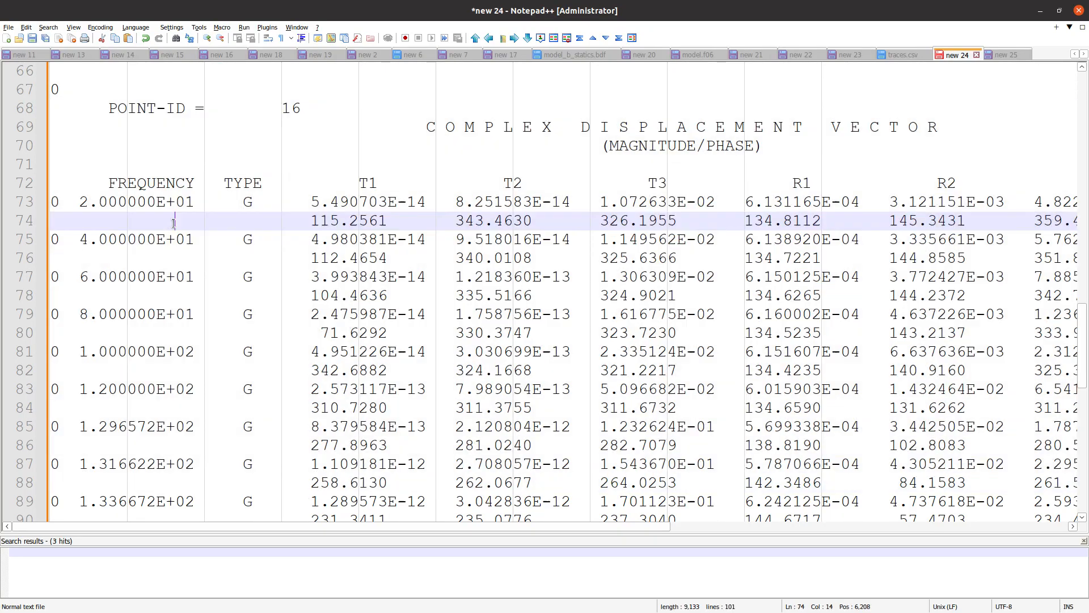
# Step: Examine the point 16 table's frequency entries row by row from 2.000000E+01 to 1.000000E+02
pyautogui.moveTo(79, 203); pyautogui.dragTo(377, 210)
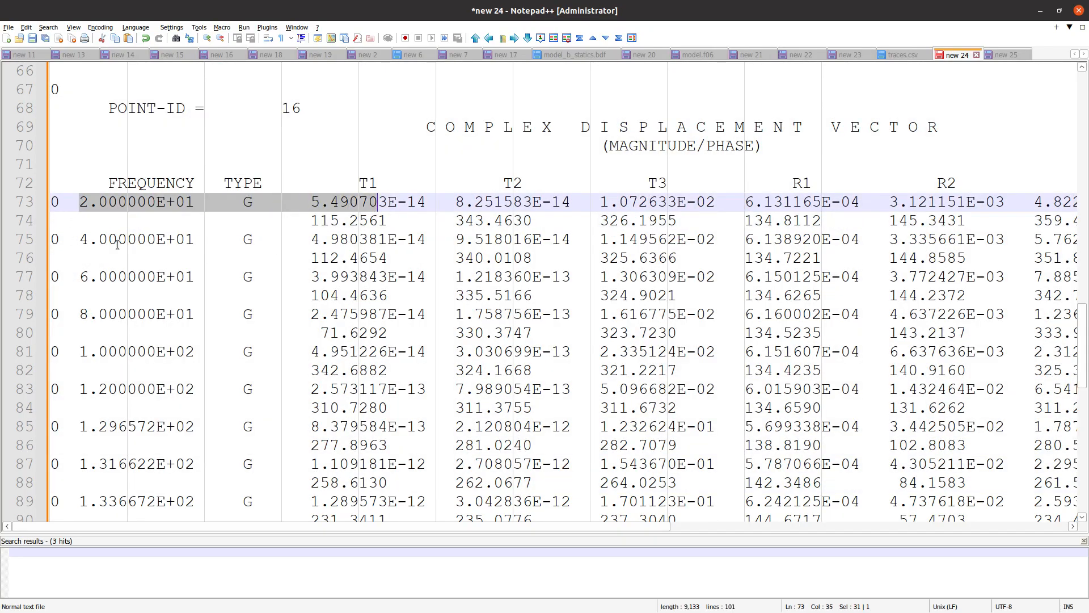
pyautogui.moveTo(79, 238); pyautogui.dragTo(223, 240)
pyautogui.moveTo(79, 276); pyautogui.dragTo(204, 277)
pyautogui.moveTo(79, 315); pyautogui.dragTo(157, 318)
pyautogui.moveTo(78, 355); pyautogui.dragTo(189, 372)
pyautogui.click(193, 373)
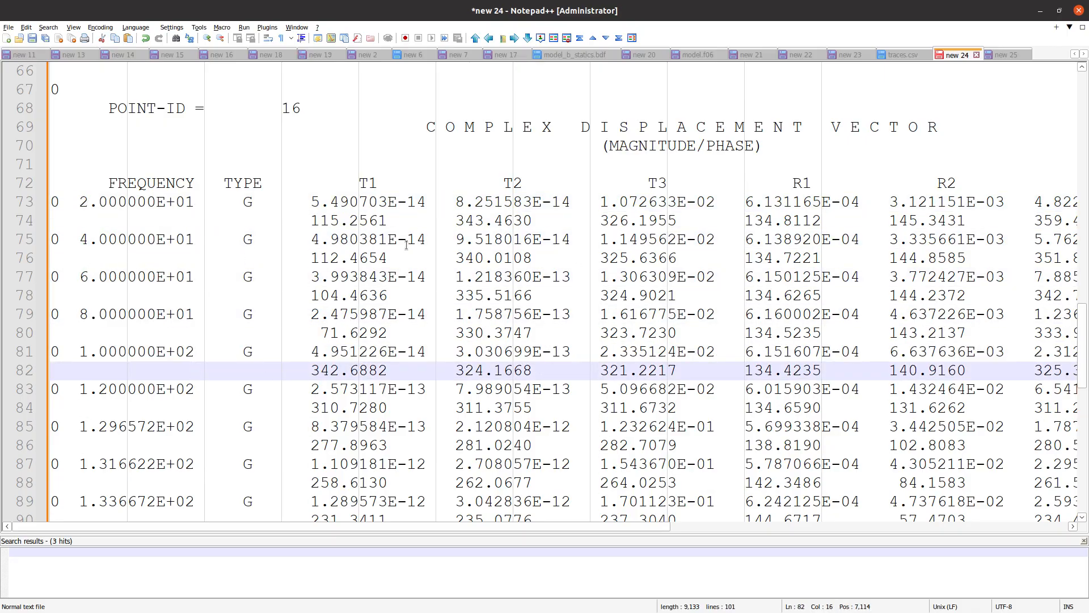
# Step: Copy only the T1 column of the point 16 table, from its header to the last row, into a new document and return to new 24
pyautogui.click(426, 183)
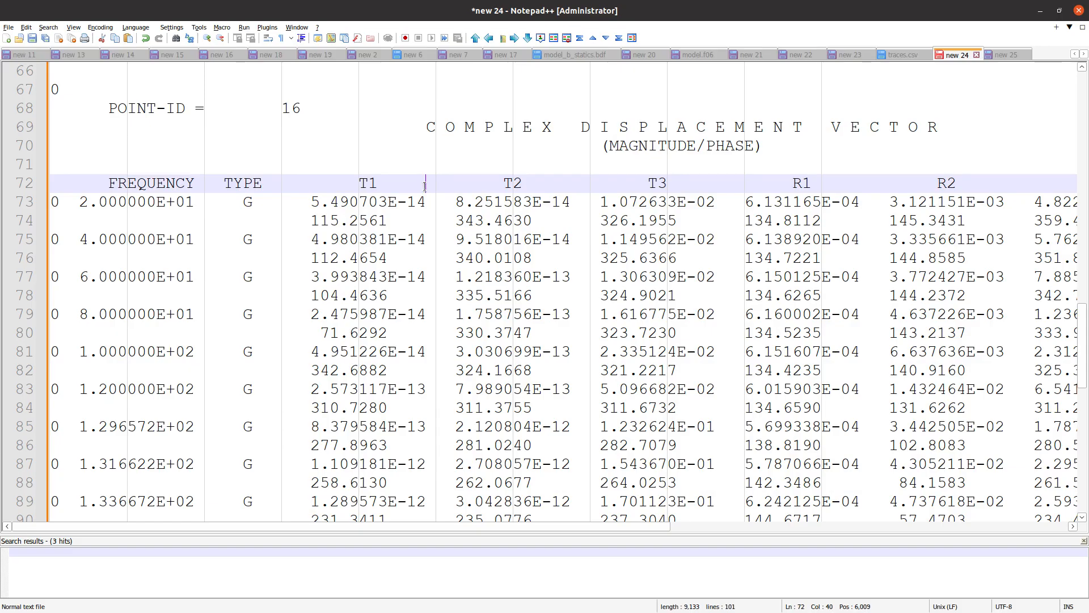
pyautogui.moveTo(423, 181); pyautogui.dragTo(302, 300)
pyautogui.scroll(9, 305, 302)
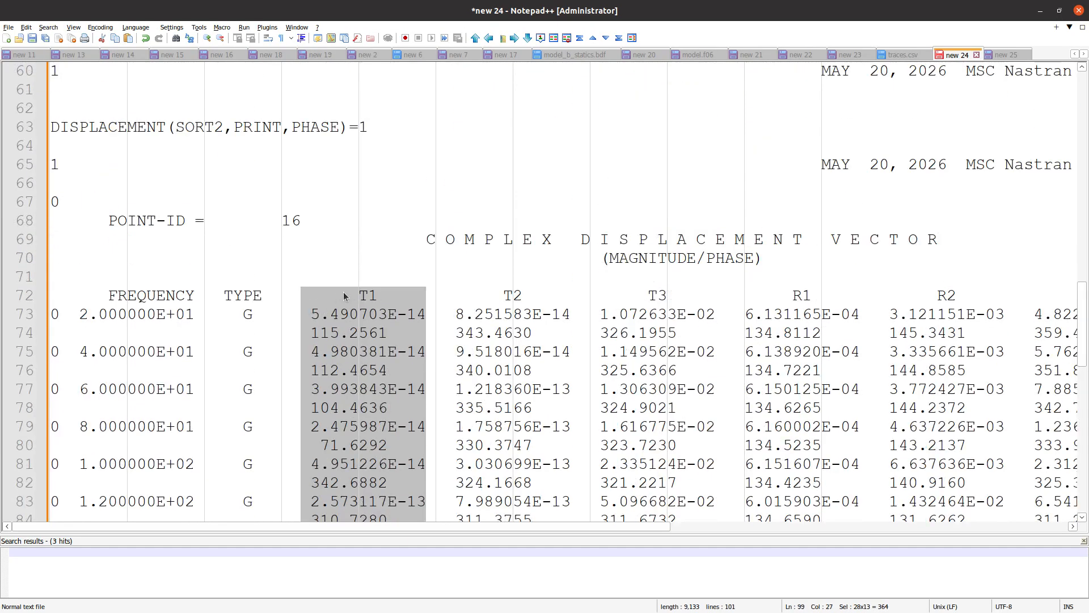
pyautogui.rightClick(345, 295)
pyautogui.click(361, 309)
pyautogui.click(7, 40)
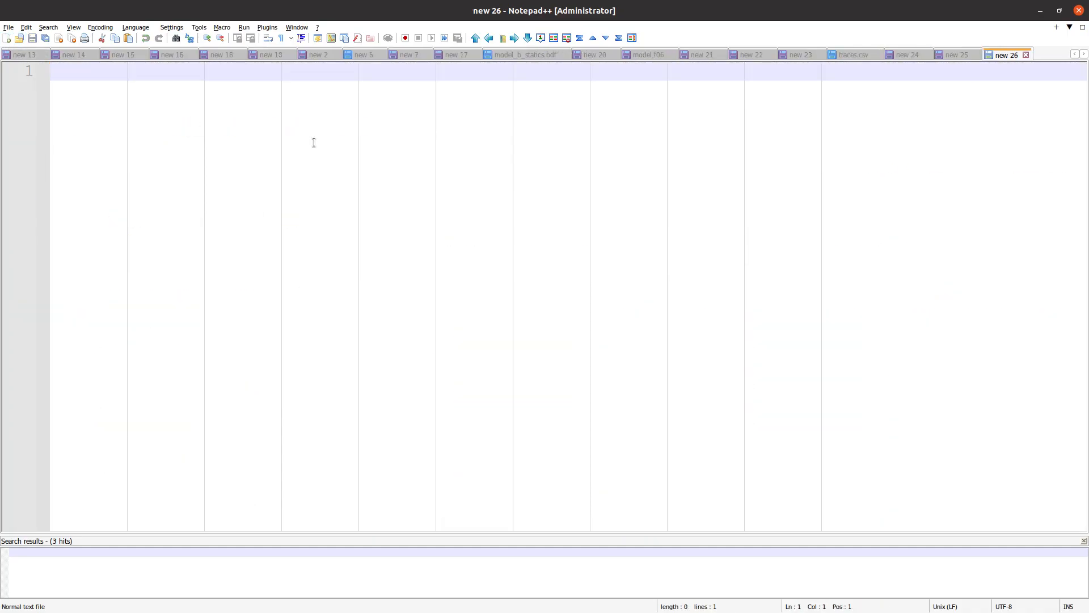
pyautogui.hotkey('ctrl', 'v')
pyautogui.click(951, 54)
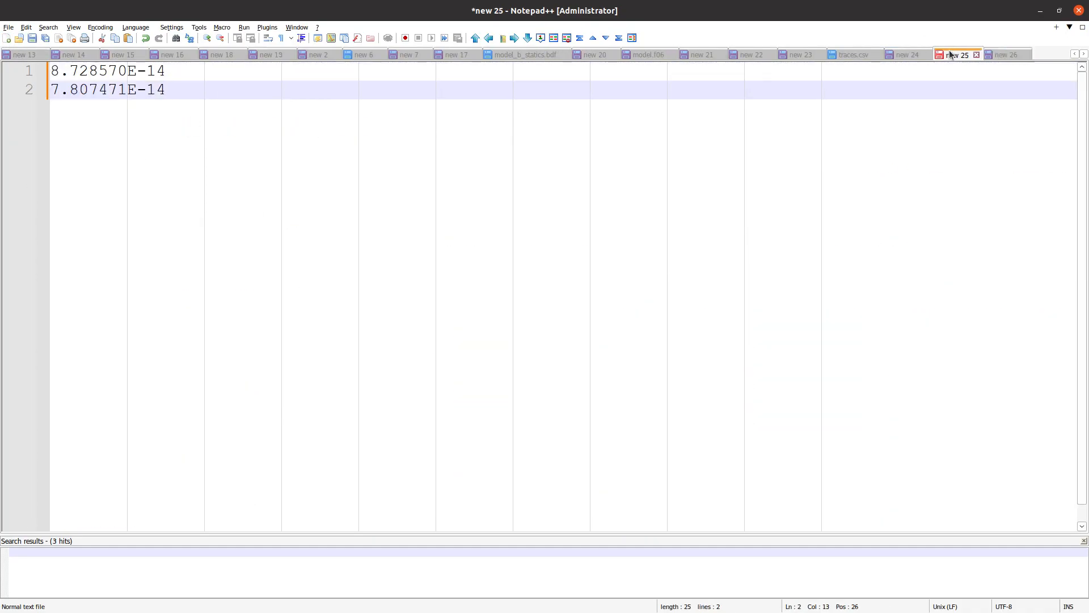
pyautogui.click(914, 55)
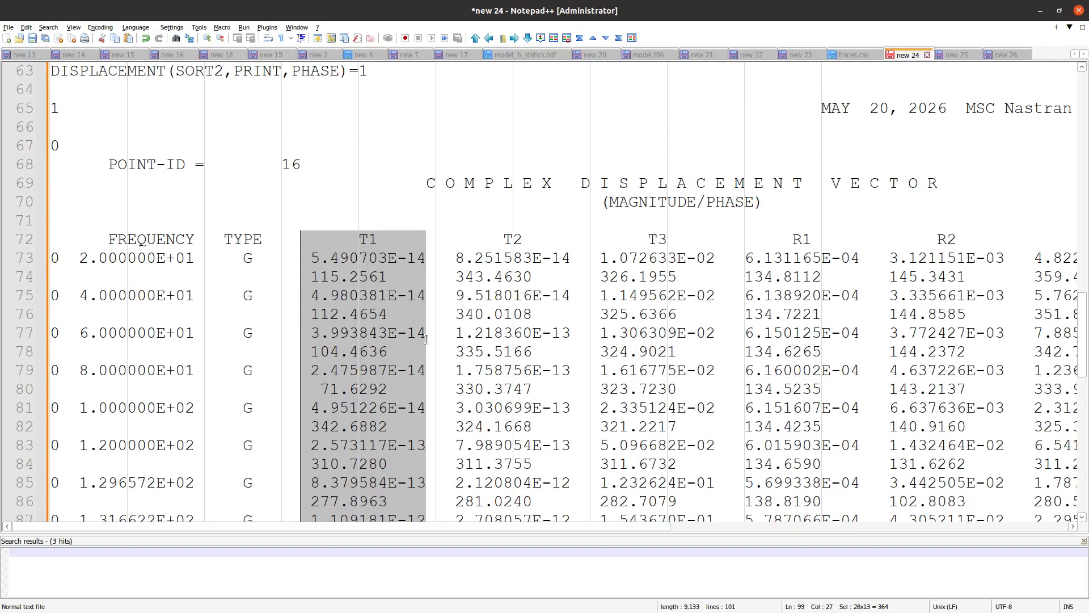
# Step: Compare the T1 magnitude with the phase value beneath it in the 2.000000E+01 entry of the point 16 table
pyautogui.click(416, 258)
pyautogui.scroll(-3, 398, 316)
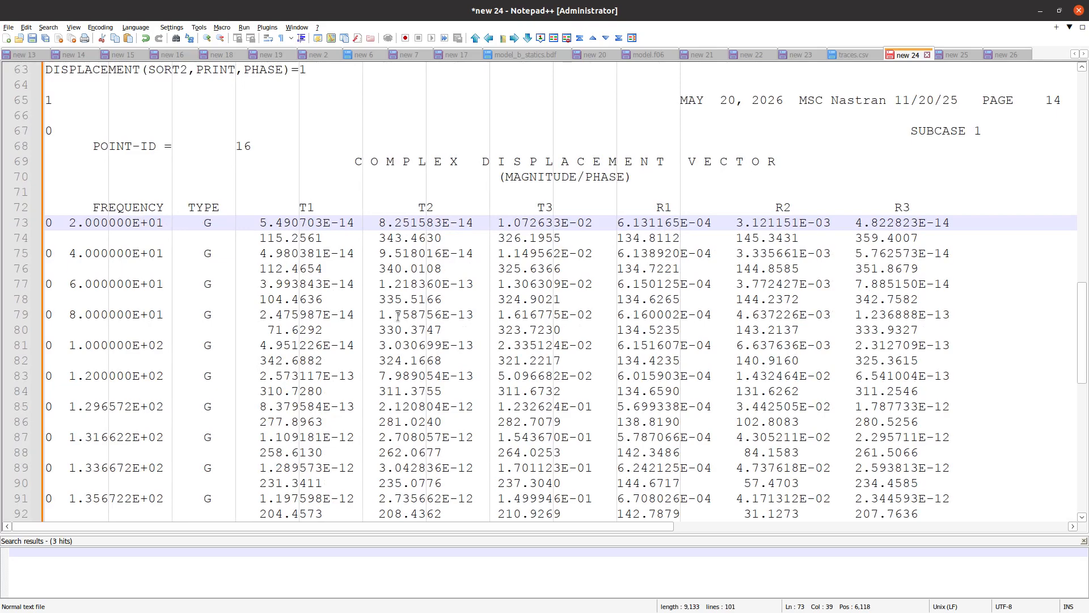
pyautogui.doubleClick(261, 235)
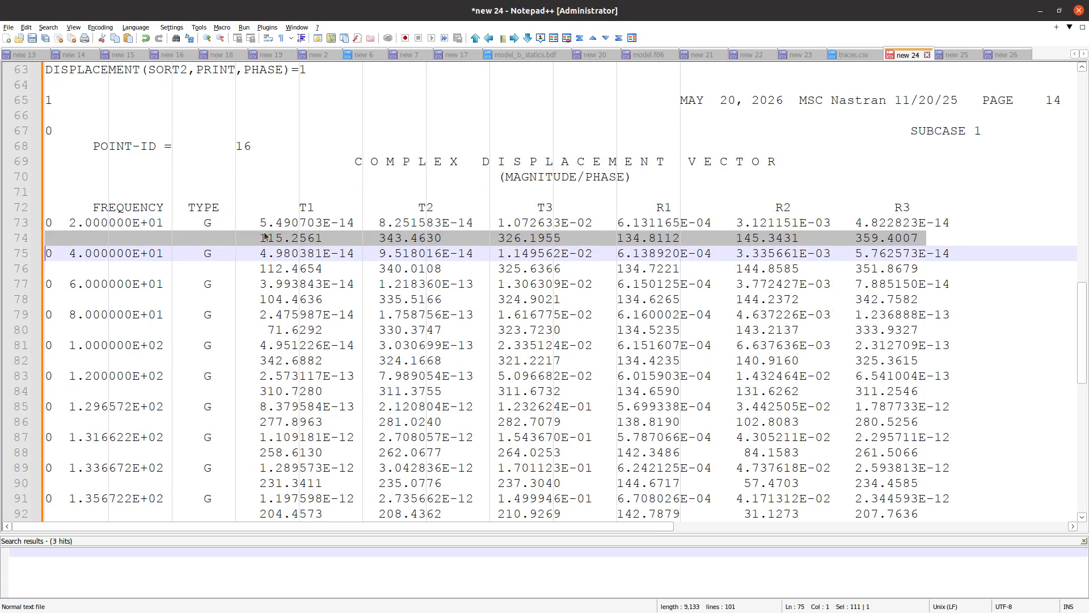
pyautogui.click(271, 223)
pyautogui.click(260, 239)
pyautogui.click(259, 224)
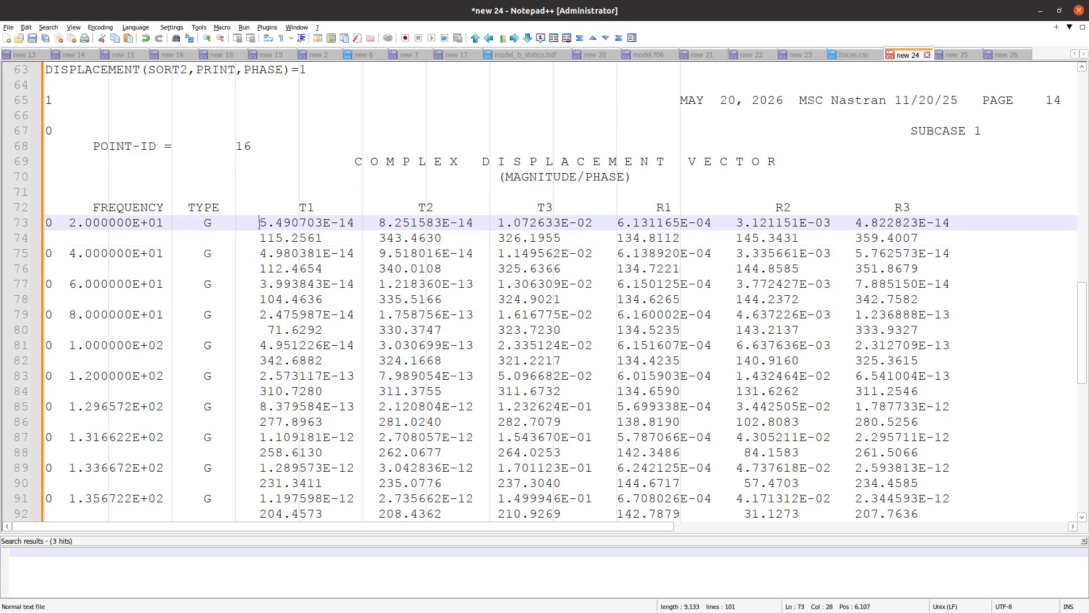
pyautogui.click(257, 236)
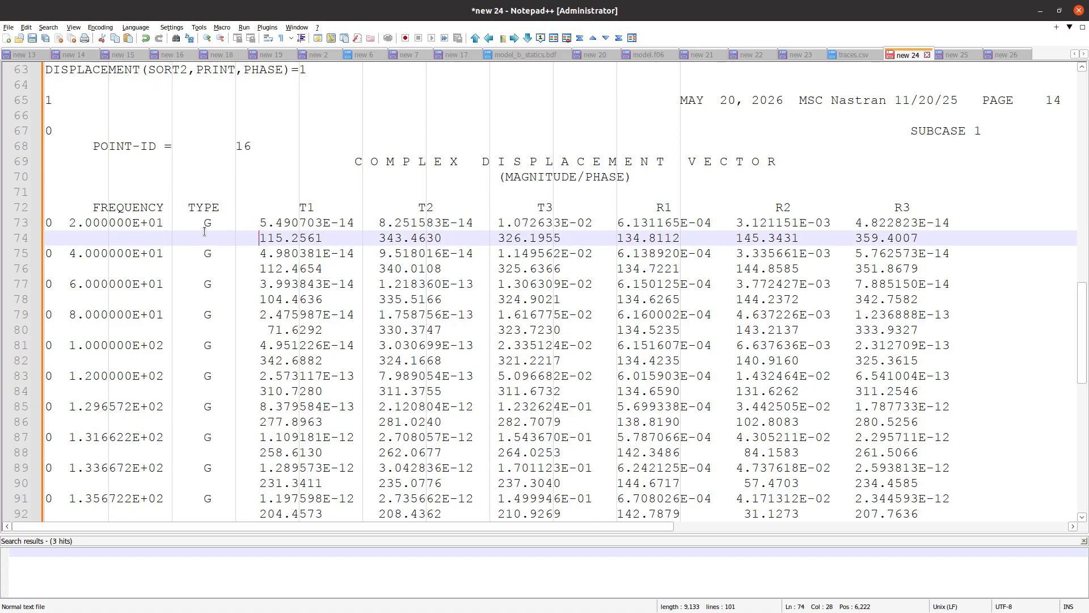
pyautogui.moveTo(259, 238); pyautogui.dragTo(44, 238)
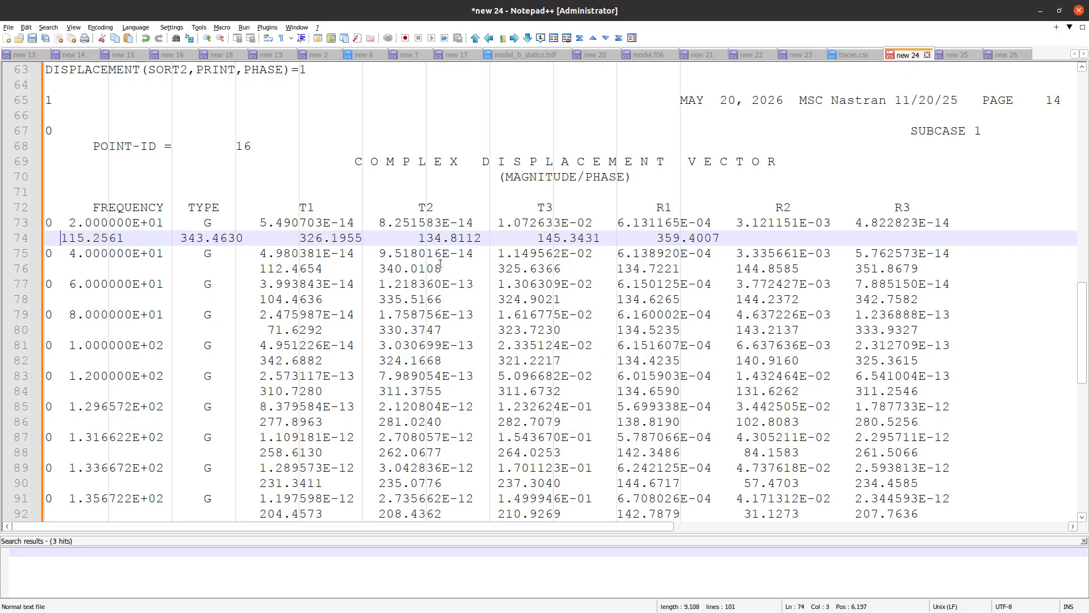
pyautogui.press('BackSpace')
pyautogui.press('BackSpace')
pyautogui.press('BackSpace')
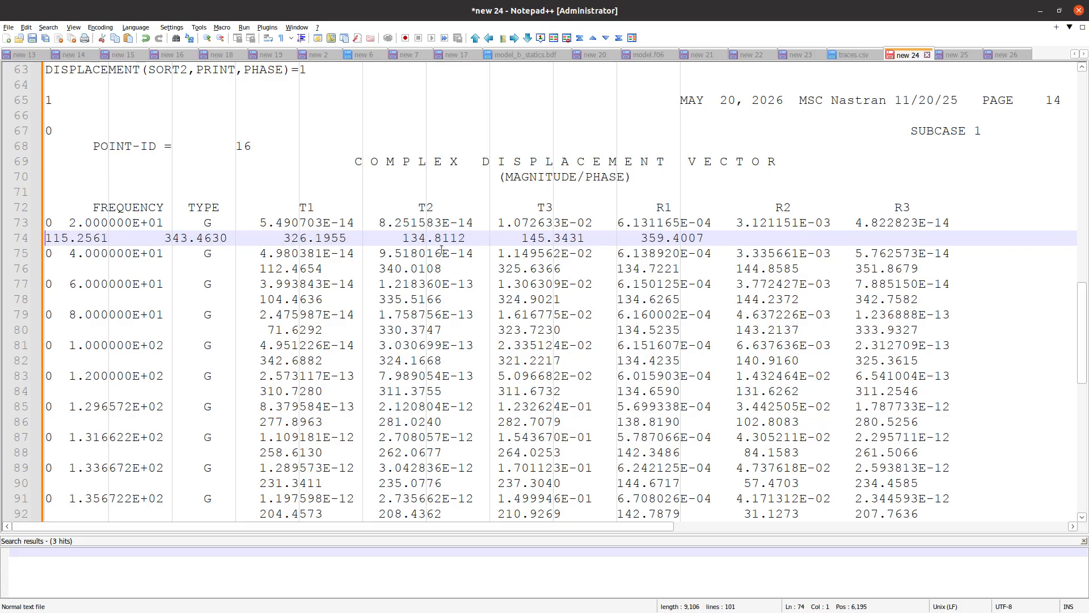
pyautogui.hotkey('ctrl', 'z')
pyautogui.hotkey('ctrl', 'z')
pyautogui.hotkey('ctrl', 'z')
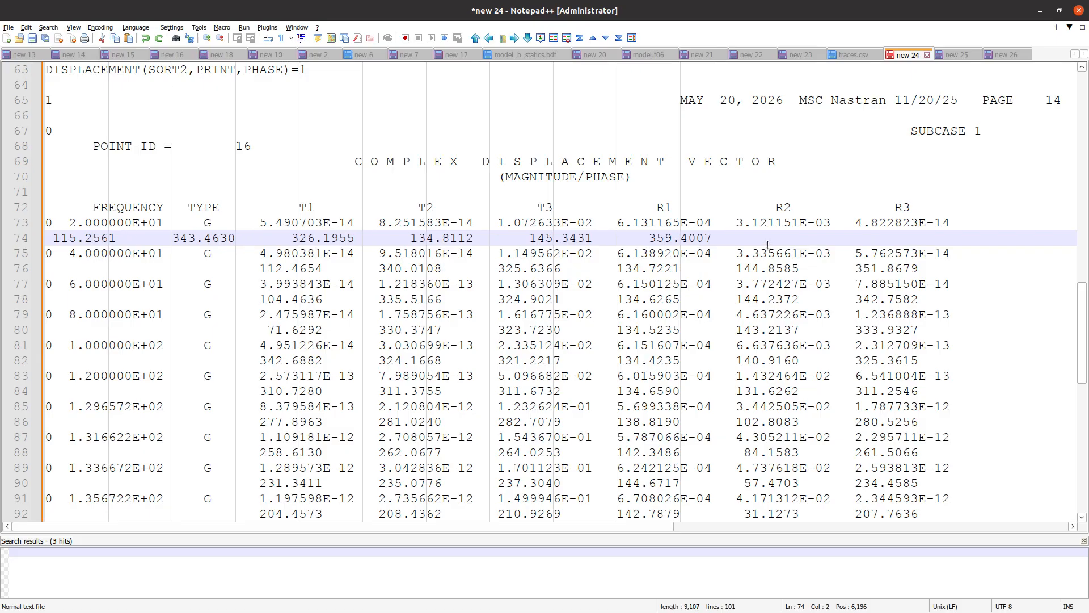
pyautogui.hotkey('ctrl', 'y')
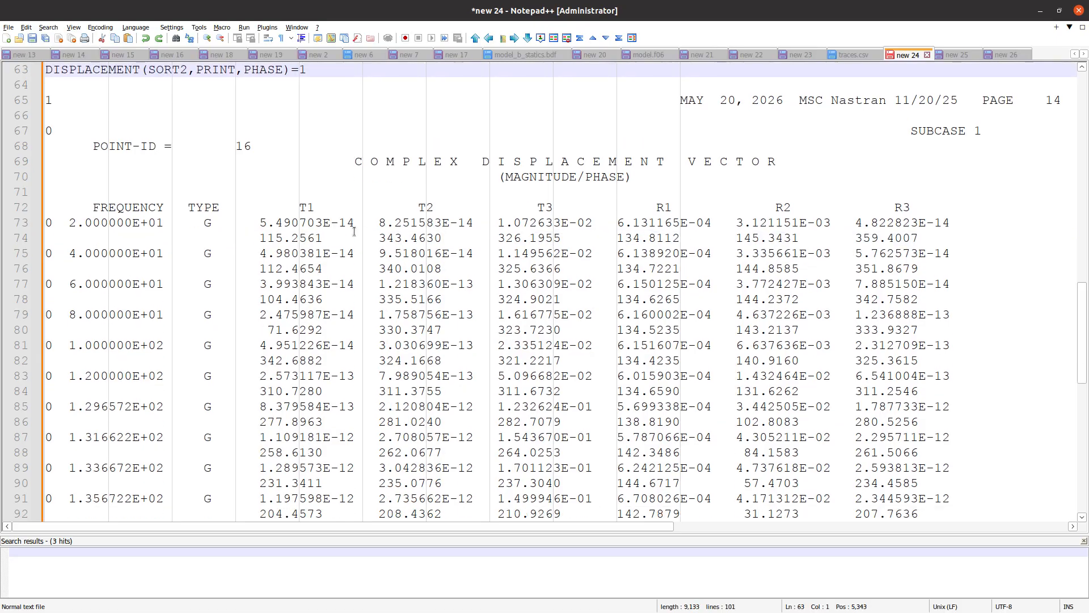
# Step: Join the 2.000000E+01 entry's phase line onto the end of its magnitude line and shorten the gap between the two sets of values
pyautogui.click(346, 239)
pyautogui.moveTo(920, 238); pyautogui.dragTo(28, 228)
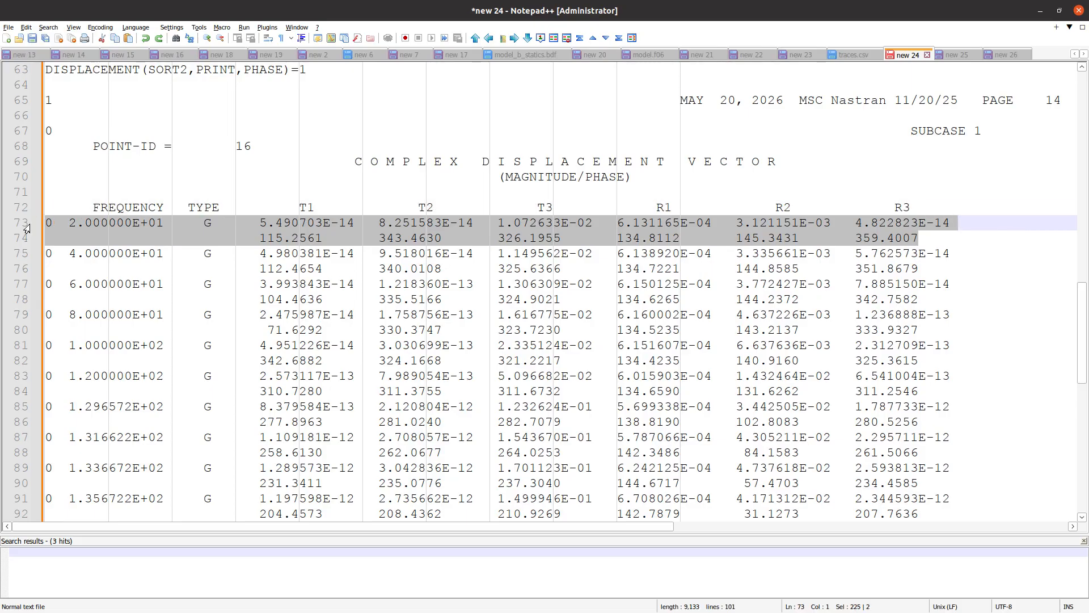
pyautogui.hotkey('ctrl', 'j')
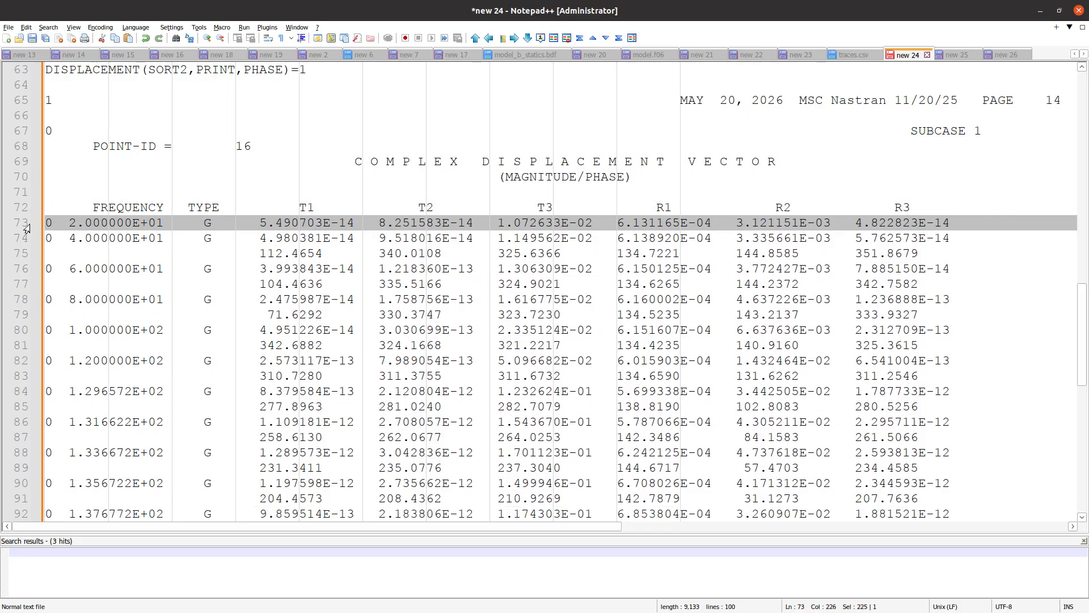
pyautogui.keyDown('ctrl'); pyautogui.scroll(-3, 539, 241); pyautogui.keyUp('ctrl')
pyautogui.keyDown('ctrl'); pyautogui.scroll(-1, 538, 241); pyautogui.keyUp('ctrl')
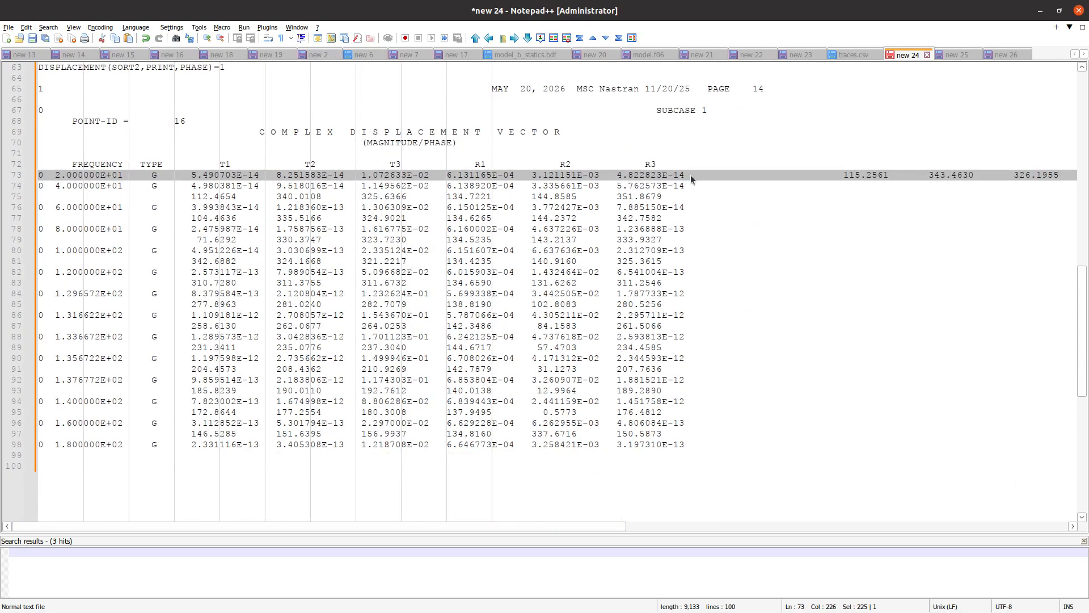
pyautogui.moveTo(686, 175); pyautogui.dragTo(843, 174)
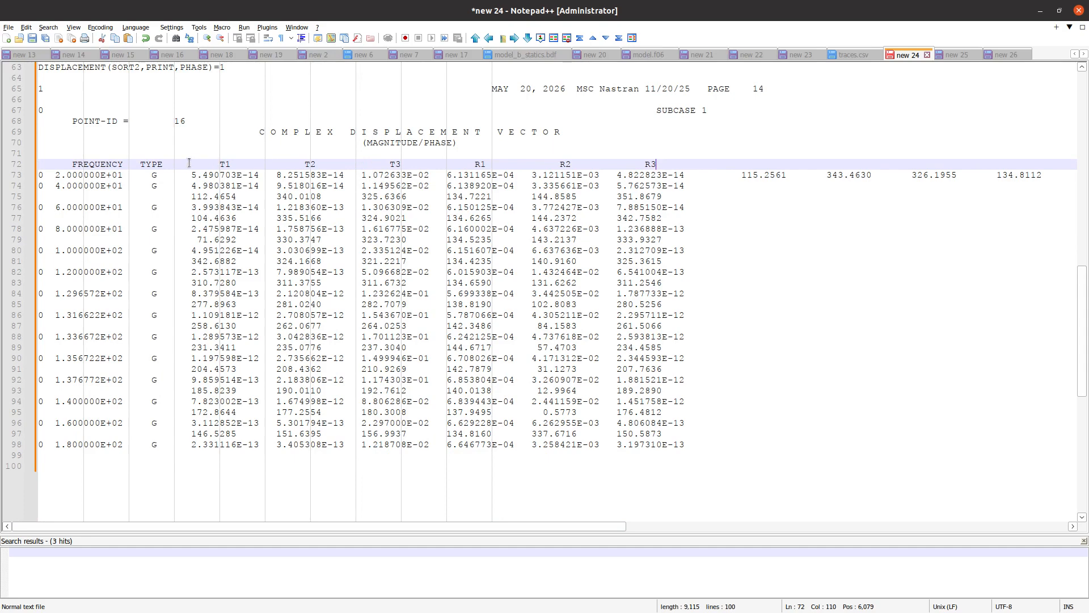
# Step: Copy the T1 to R3 column headers and place the copy above the phase values on the same header line
pyautogui.moveTo(186, 164); pyautogui.dragTo(609, 150)
pyautogui.click(709, 161)
pyautogui.hotkey('ctrl', 'v')
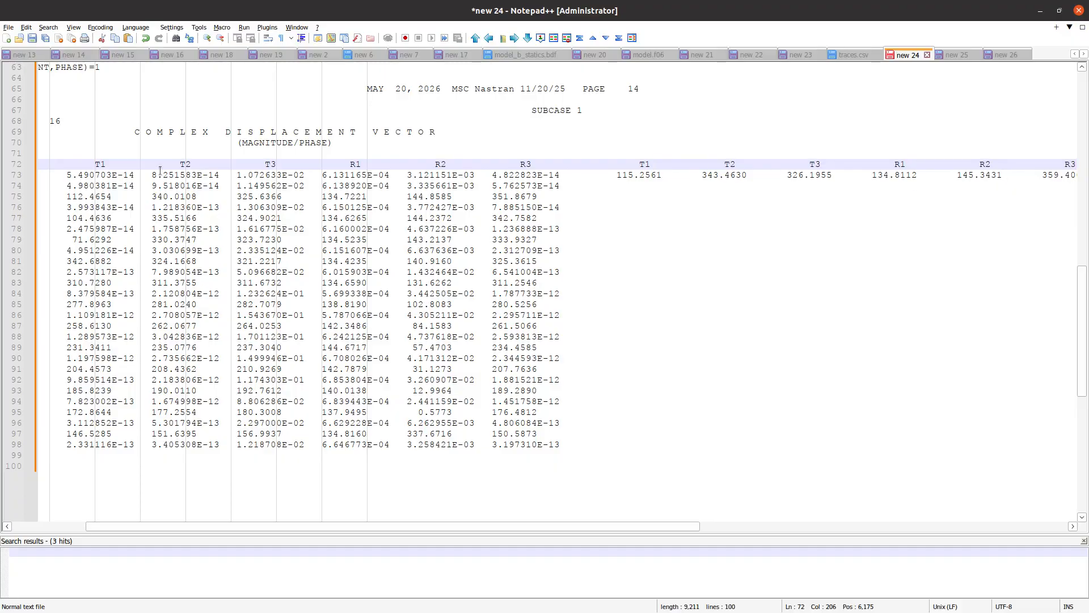
# Step: Insert a line above the column headers and label the magnitude columns "MAGNITUDE Components/Parts/Terms"
pyautogui.click(243, 154)
pyautogui.press('Return')
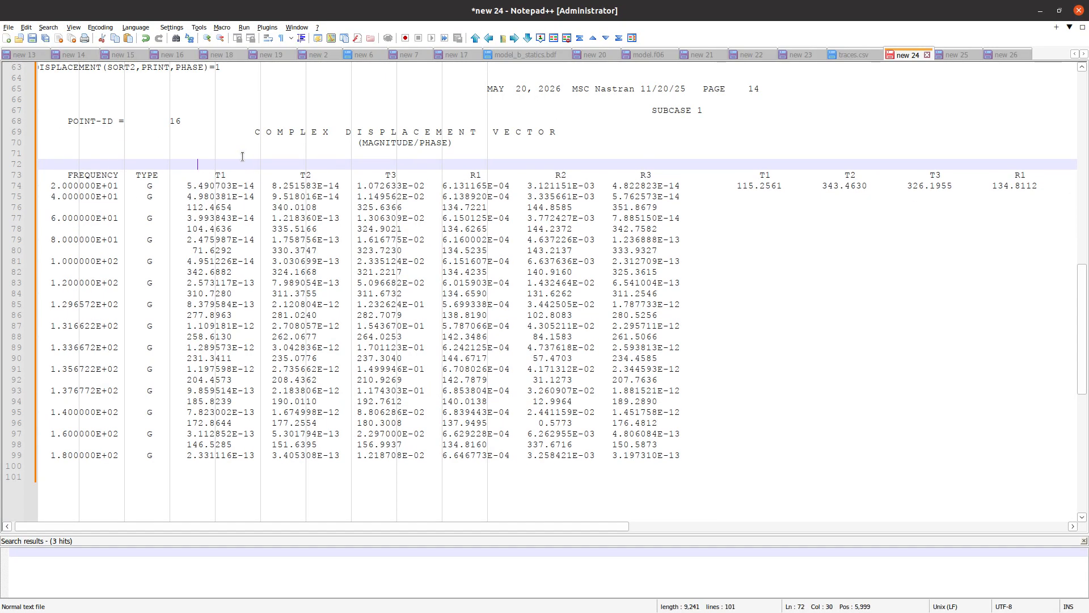
pyautogui.write('MAGNITUDE Components/Parts/Terms')
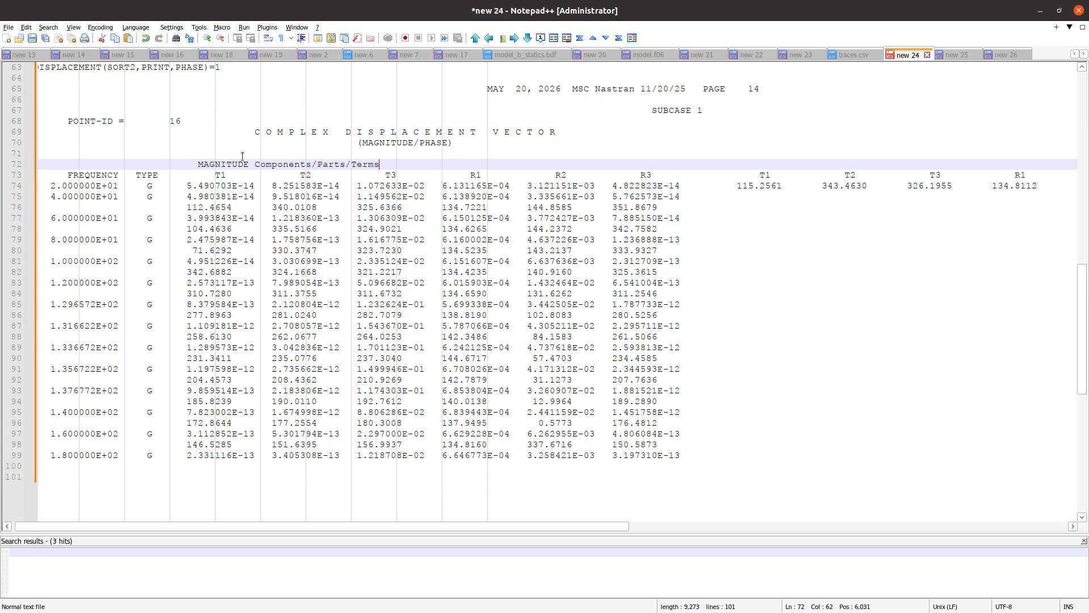
# Step: Add the label "Phase Components/Parts/Terms" above the second set of headers, reusing the wording of the magnitude label
pyautogui.moveTo(195, 166); pyautogui.dragTo(400, 162)
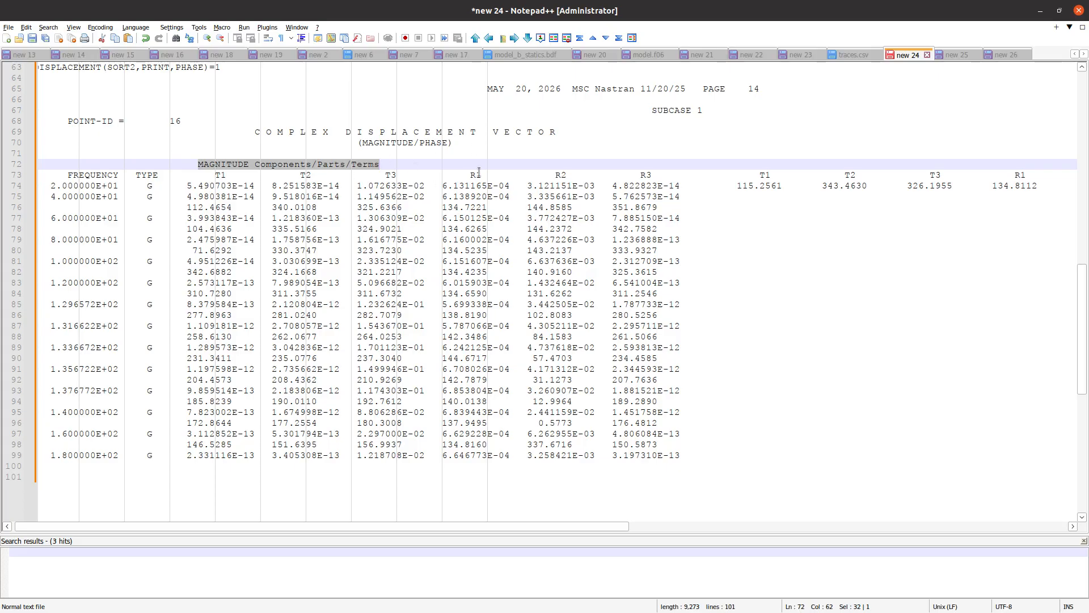
pyautogui.click(687, 164)
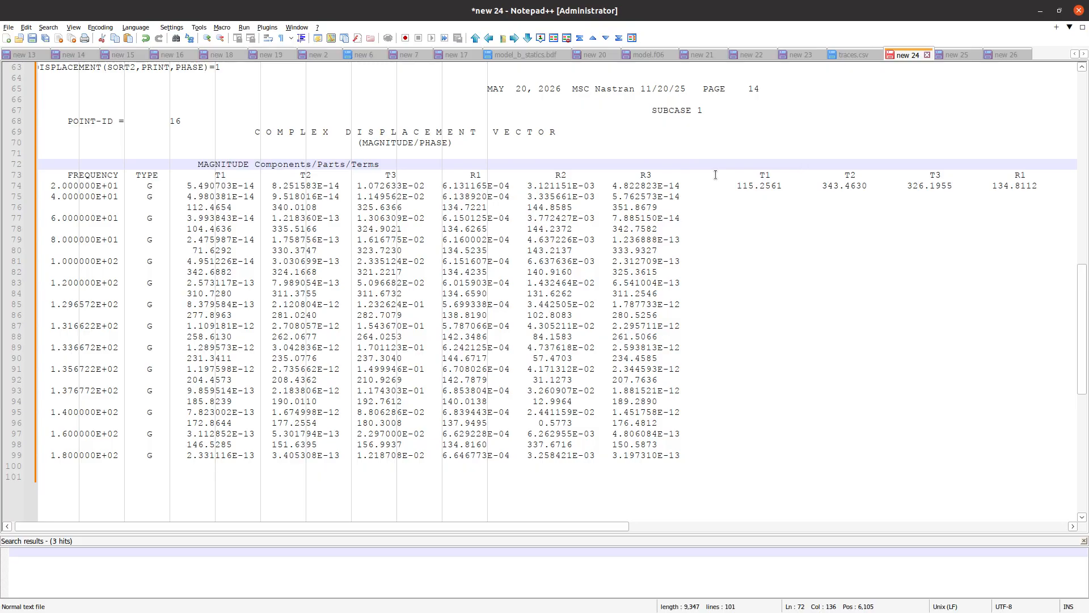
pyautogui.write('Phase')
pyautogui.hotkey('ctrl', 'v')
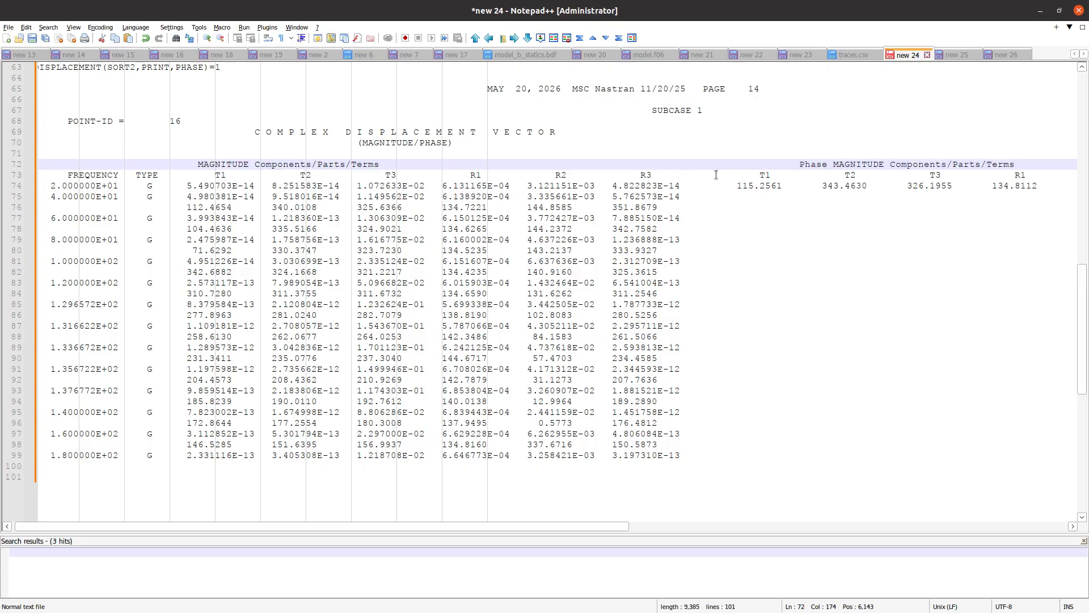
pyautogui.doubleClick(867, 164)
pyautogui.press('BackSpace')
pyautogui.press('BackSpace')
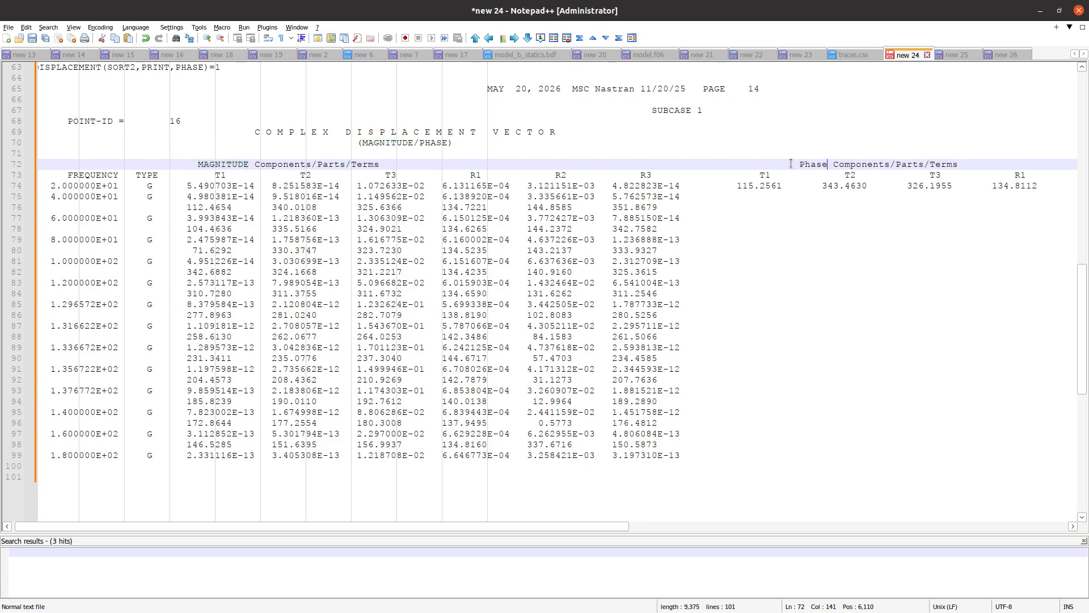
# Step: Remove the extra spaces before the phase label so it starts above the second T1 column
pyautogui.moveTo(797, 163); pyautogui.dragTo(760, 164)
pyautogui.press('BackSpace')
pyautogui.press('BackSpace')
pyautogui.press('BackSpace')
pyautogui.press('BackSpace')
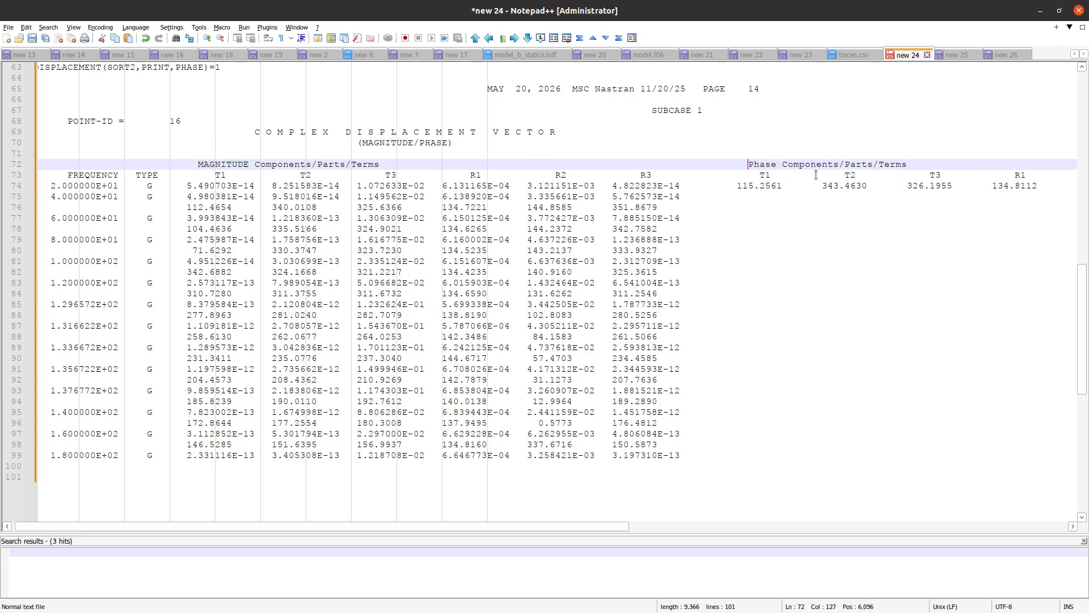
# Step: Compare the labelled point 16 table with the separate tables for frequencies 2.000000E+01 and 4.000000E+01 above it
pyautogui.scroll(14, 770, 234)
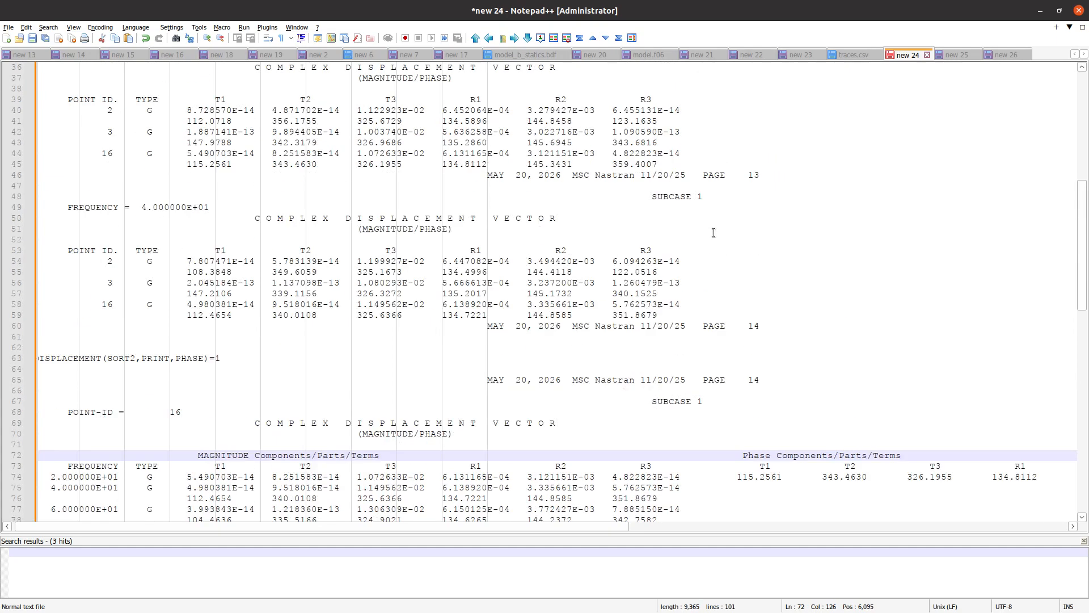
pyautogui.scroll(-2, 713, 233)
pyautogui.moveTo(762, 272); pyautogui.dragTo(27, 273)
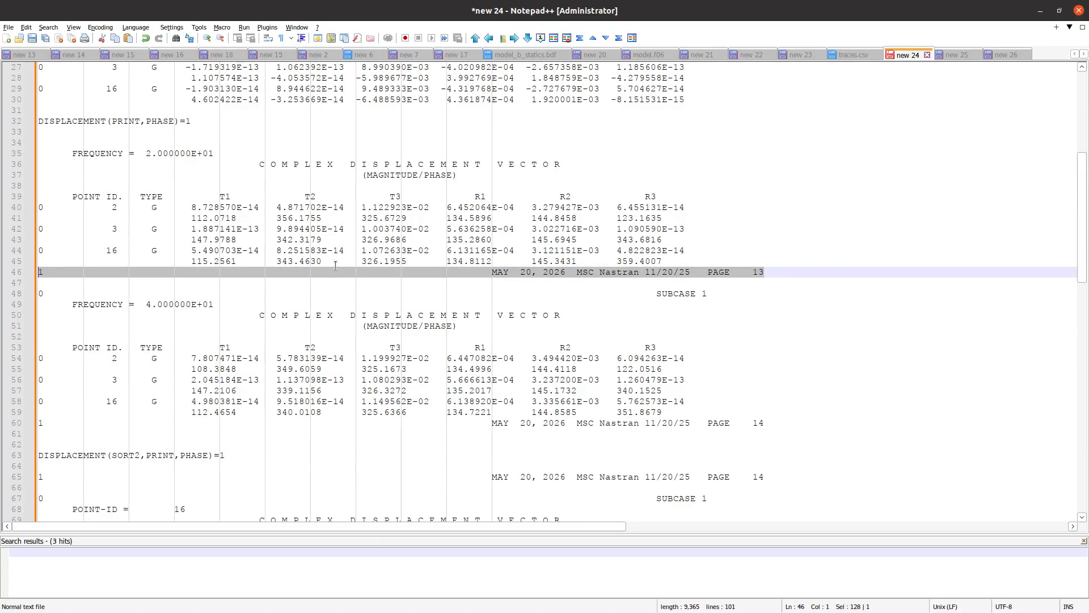
pyautogui.scroll(-8, 446, 333)
pyautogui.scroll(-3, 706, 340)
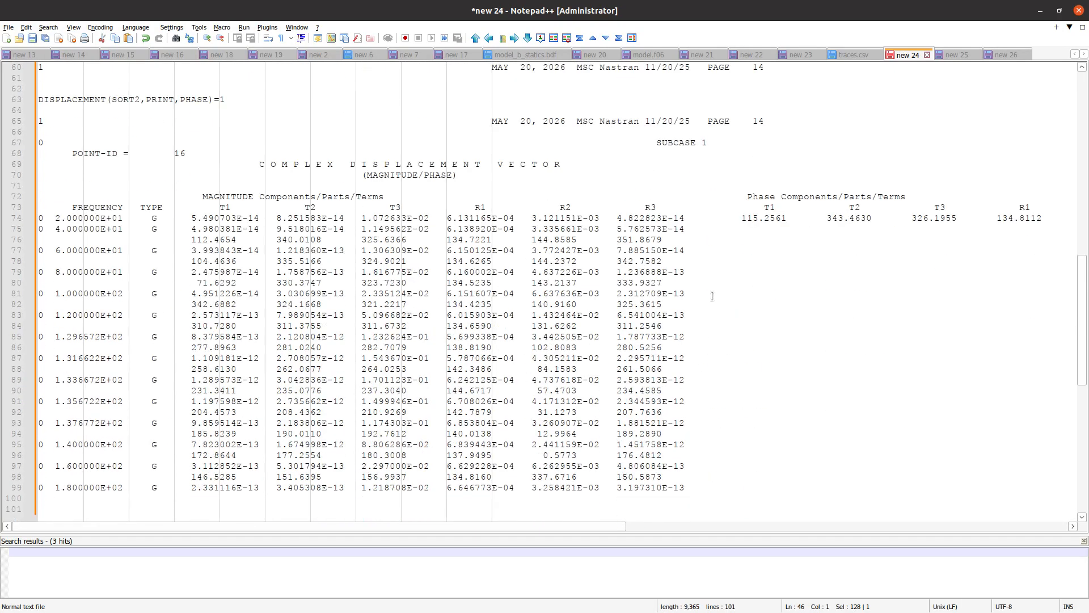
# Step: Move the 2.000000E+01 entry's phase values back to their own line, aligned beneath the T1 to R3 magnitudes
pyautogui.doubleClick(216, 229)
pyautogui.tripleClick(197, 240)
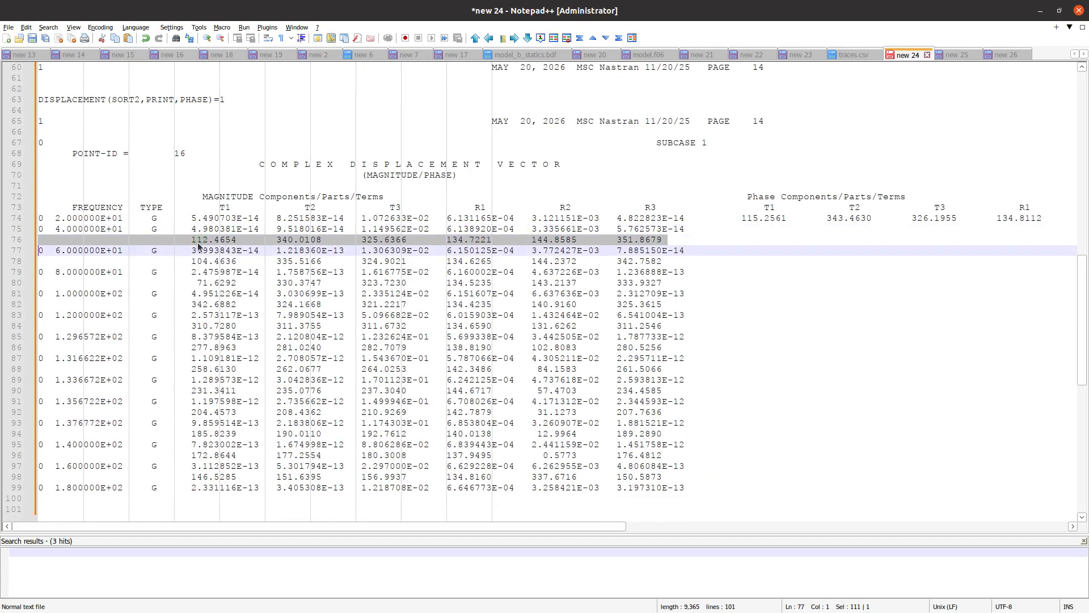
pyautogui.click(194, 241)
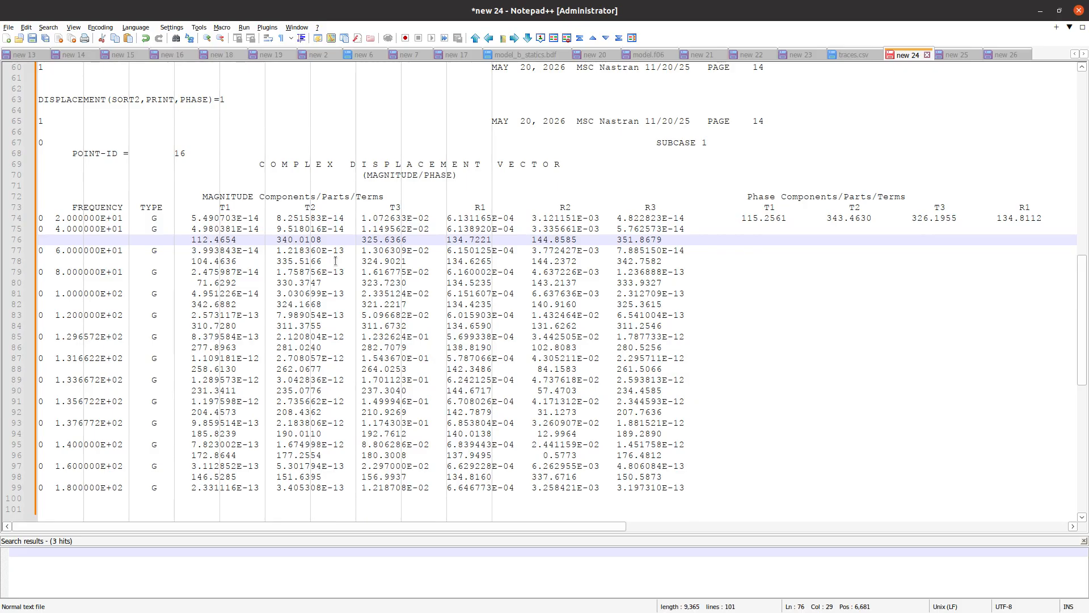
pyautogui.click(740, 218)
pyautogui.press('Return')
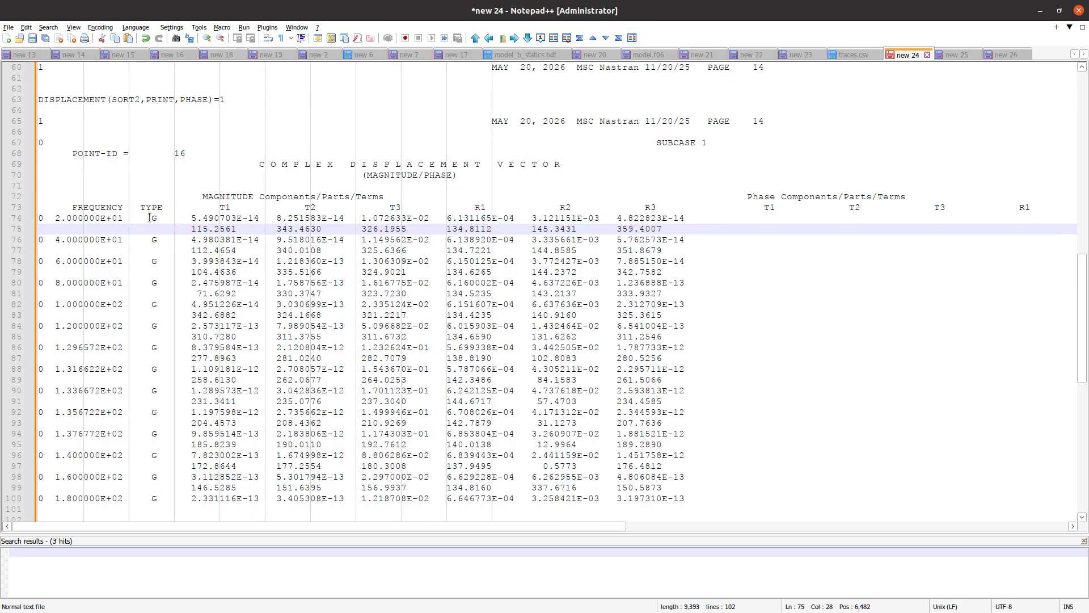
# Step: Review the magnitude and phase lines of the 4.000000E+01 entry against the frequency tables, and switch to the SOL 200 web app
pyautogui.press('Down')
pyautogui.hotkey('shift', 'End')
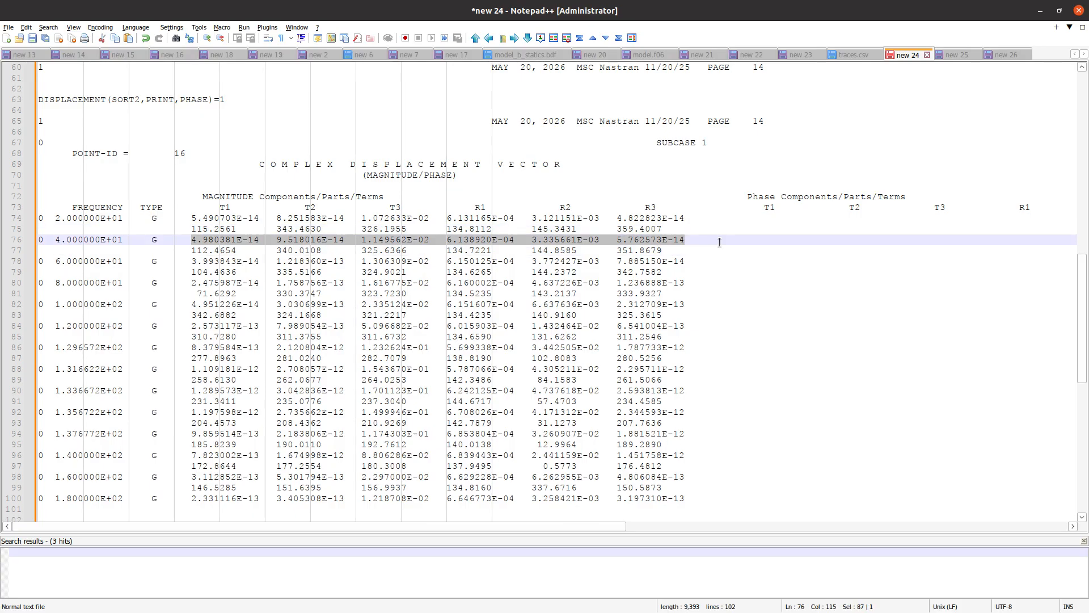
pyautogui.moveTo(193, 250); pyautogui.dragTo(749, 253)
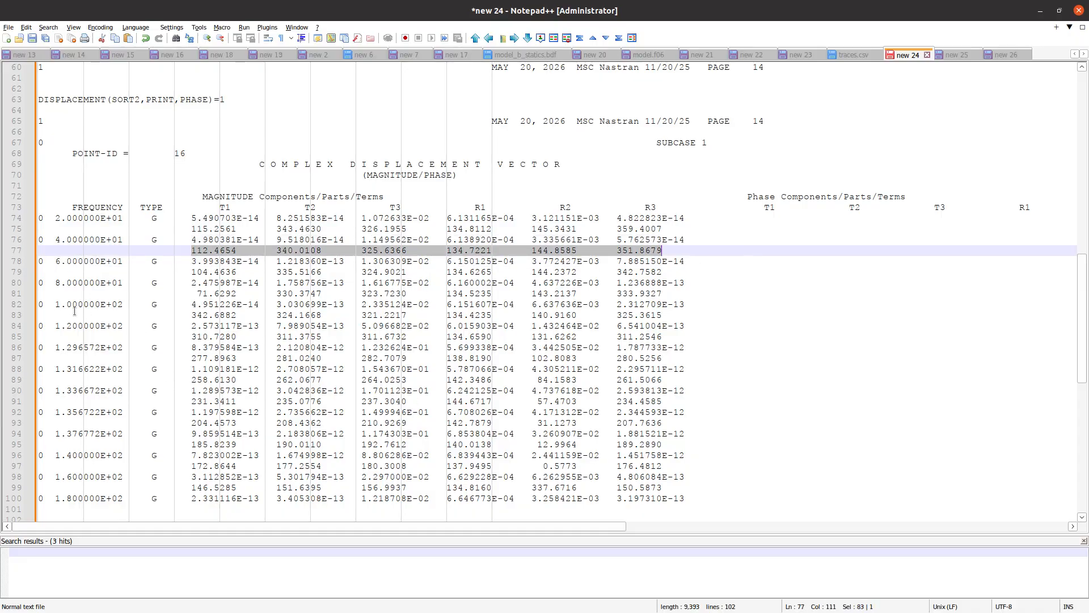
pyautogui.scroll(10, 361, 385)
pyautogui.scroll(-11, 361, 385)
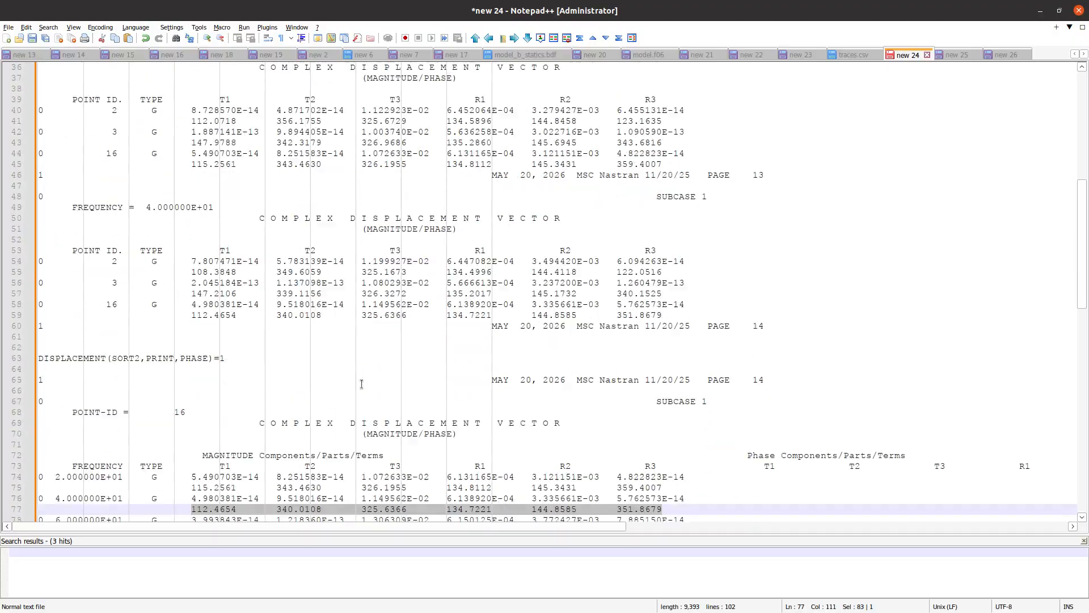
pyautogui.scroll(2, 361, 384)
pyautogui.hotkey('alt', 'Tab')
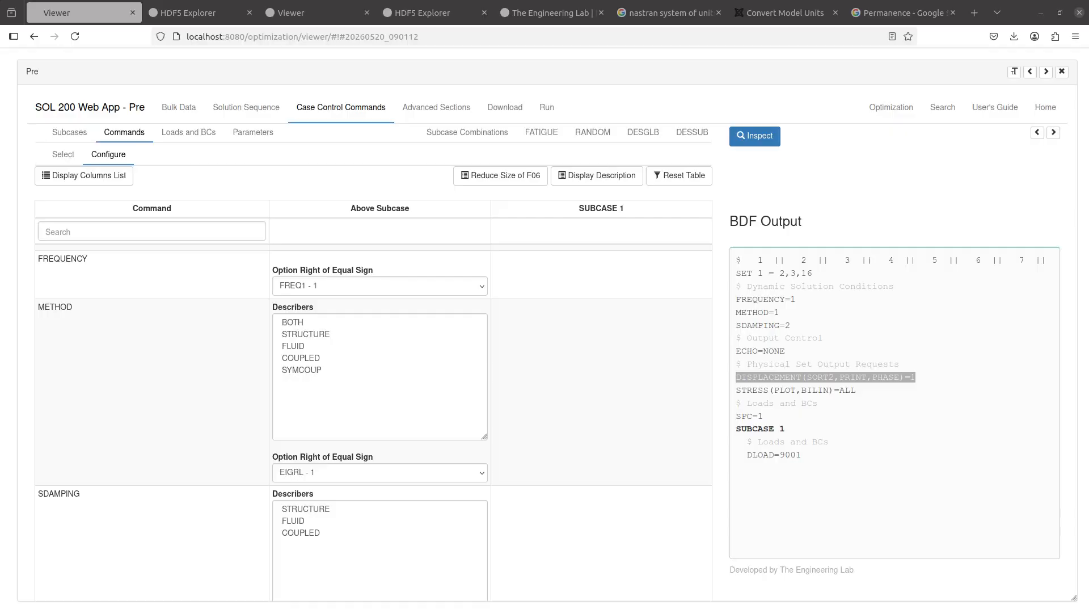
# Step: Download model.f06 from the run's result files and open the downloaded model(1).f06 in Notepad++
pyautogui.click(546, 108)
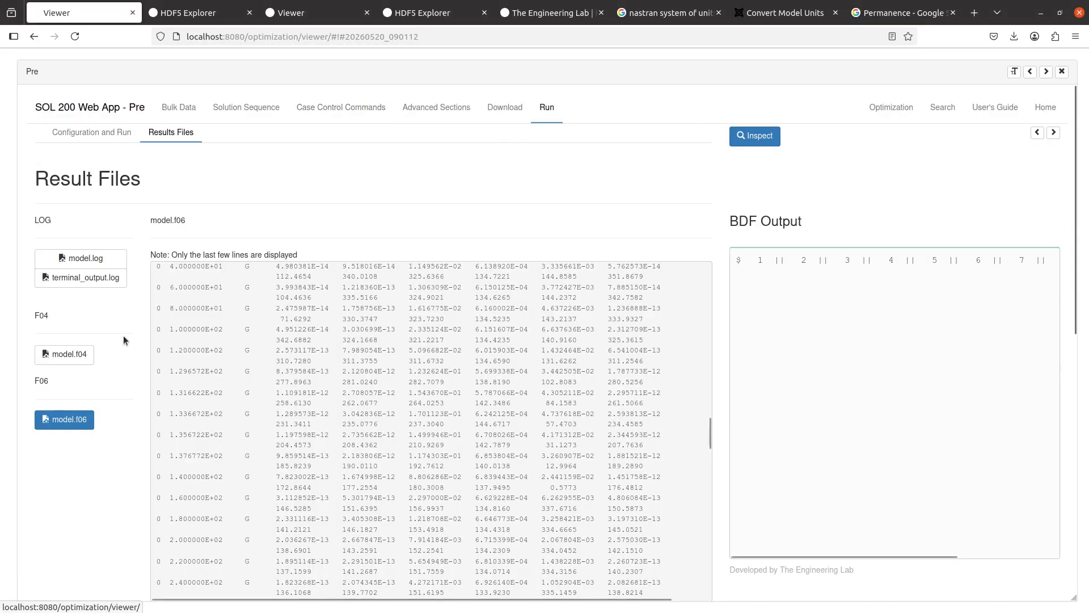
pyautogui.scroll(-4, 122, 339)
pyautogui.scroll(-5, 104, 362)
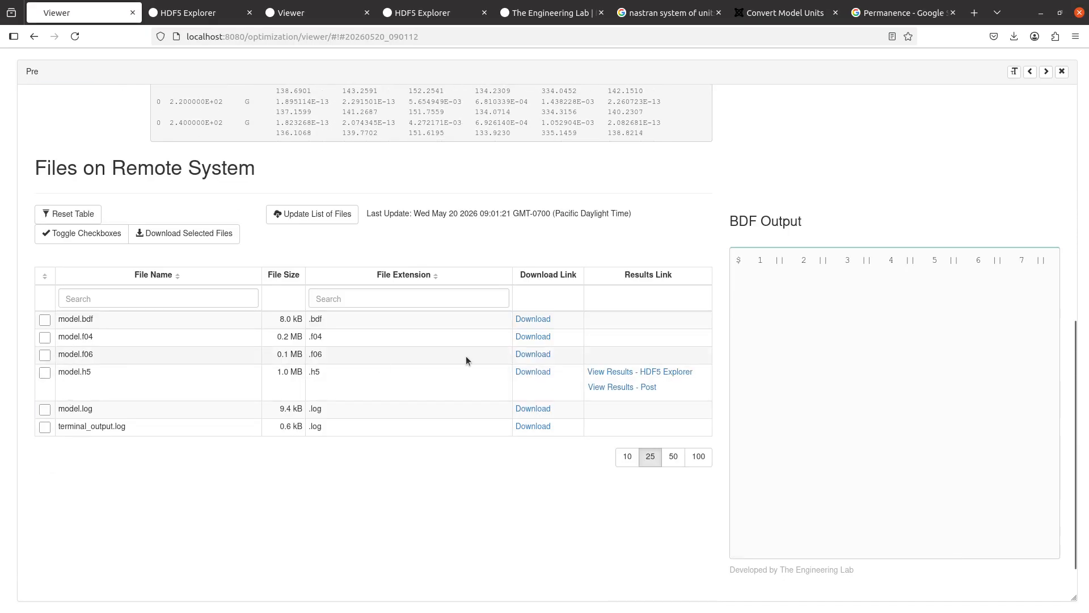
pyautogui.click(535, 354)
pyautogui.click(1006, 101)
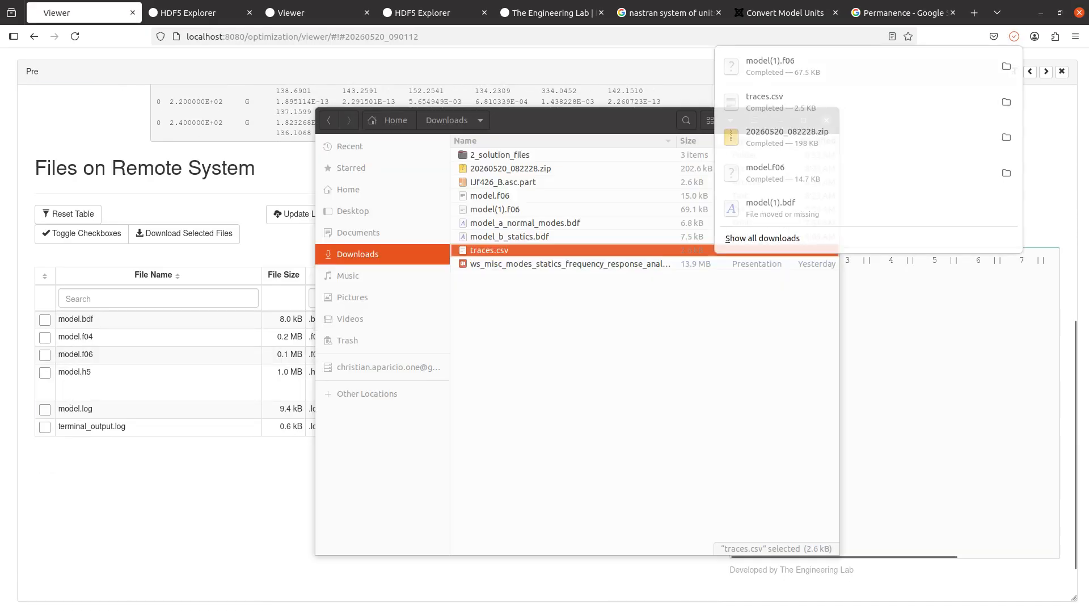
pyautogui.rightClick(509, 210)
pyautogui.click(522, 217)
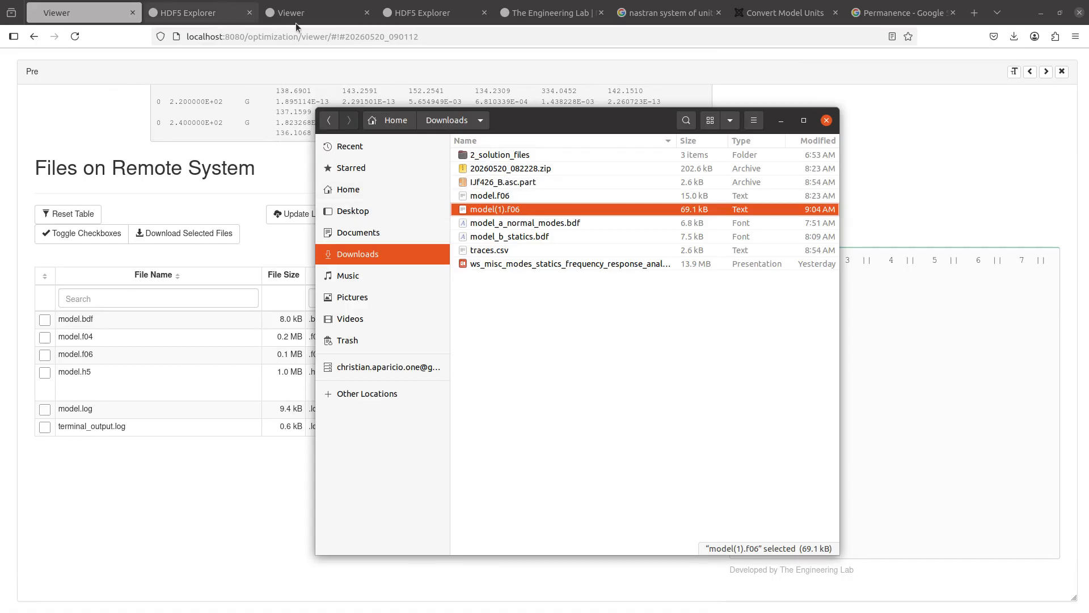
# Step: Show the max peaks on the HDF5 Explorer ZM displacement plot for ID 2 and zoom in on the first peak
pyautogui.click(221, 12)
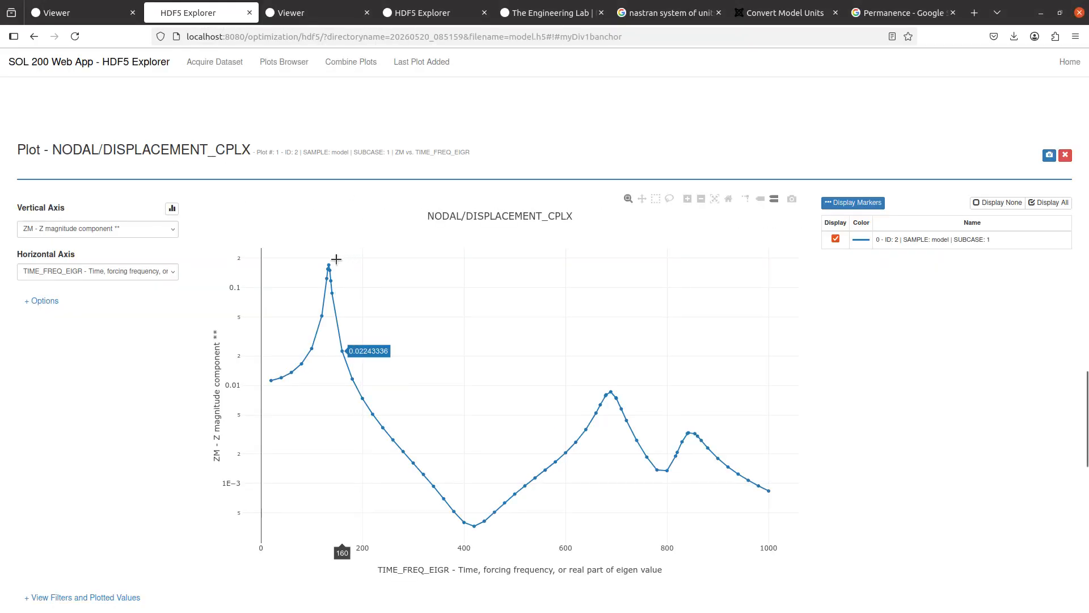
pyautogui.scroll(-3, 323, 255)
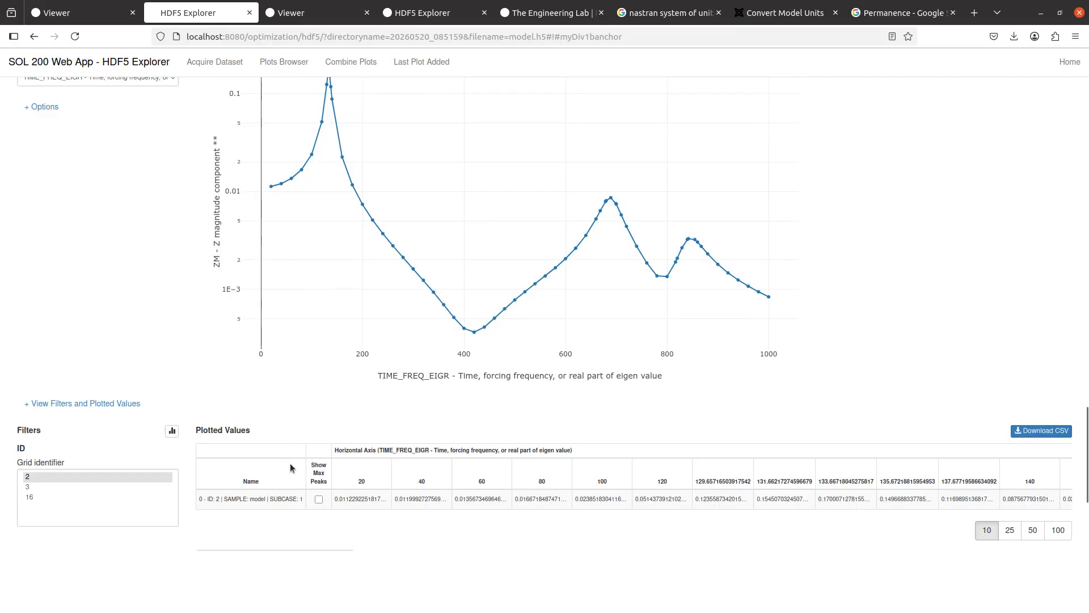
pyautogui.click(319, 499)
pyautogui.scroll(3, 263, 437)
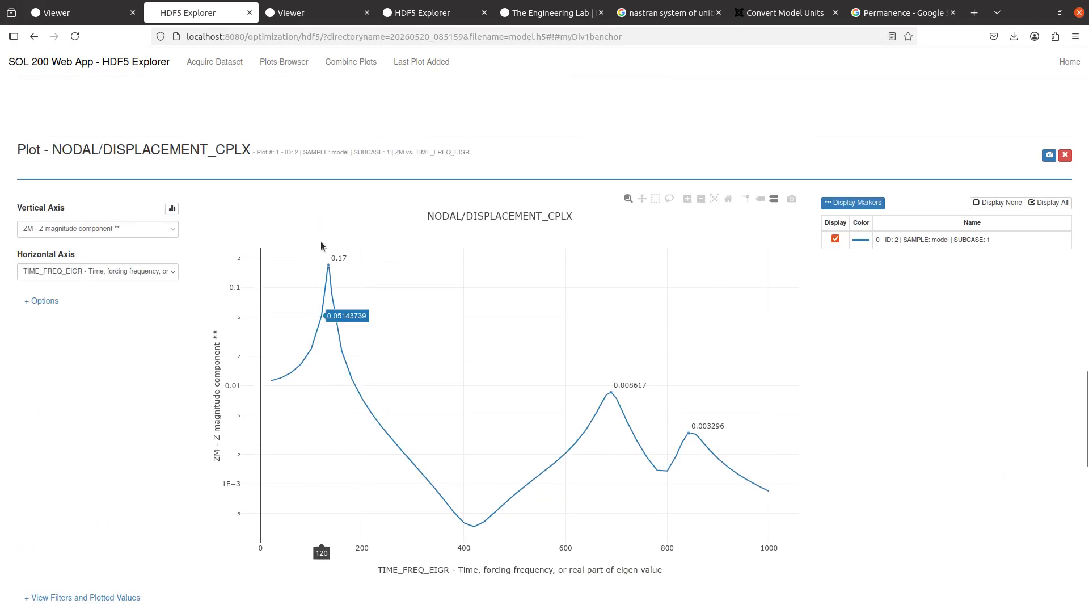
pyautogui.moveTo(316, 252); pyautogui.dragTo(361, 284)
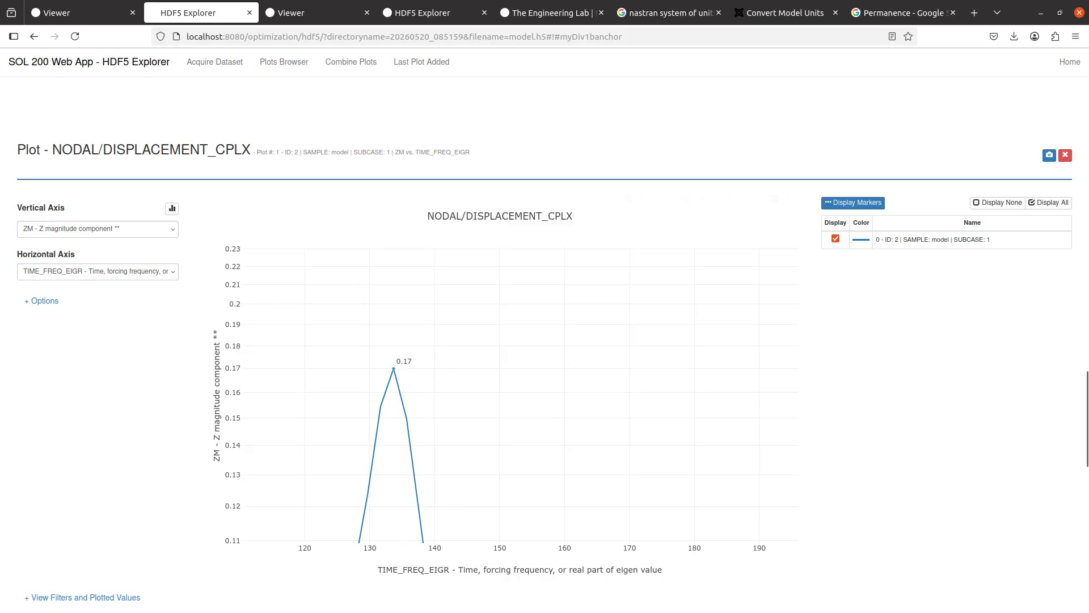
# Step: Switch to model(1).f06 in Notepad++ and find the magnitude/phase complex displacement table for point 2
pyautogui.hotkey('alt', 'Tab')
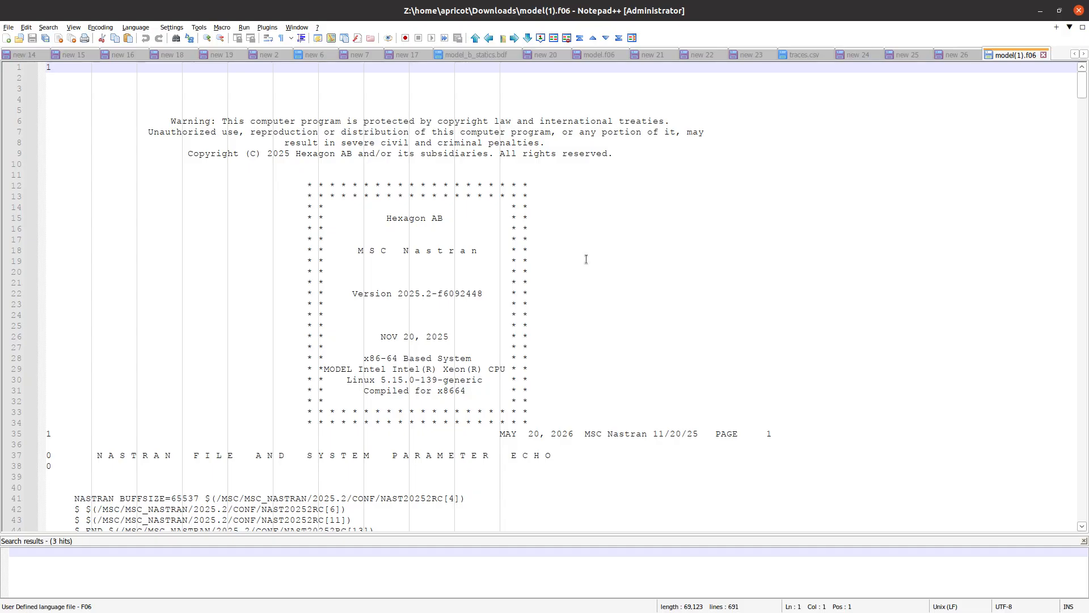
pyautogui.scroll(-20, 459, 333)
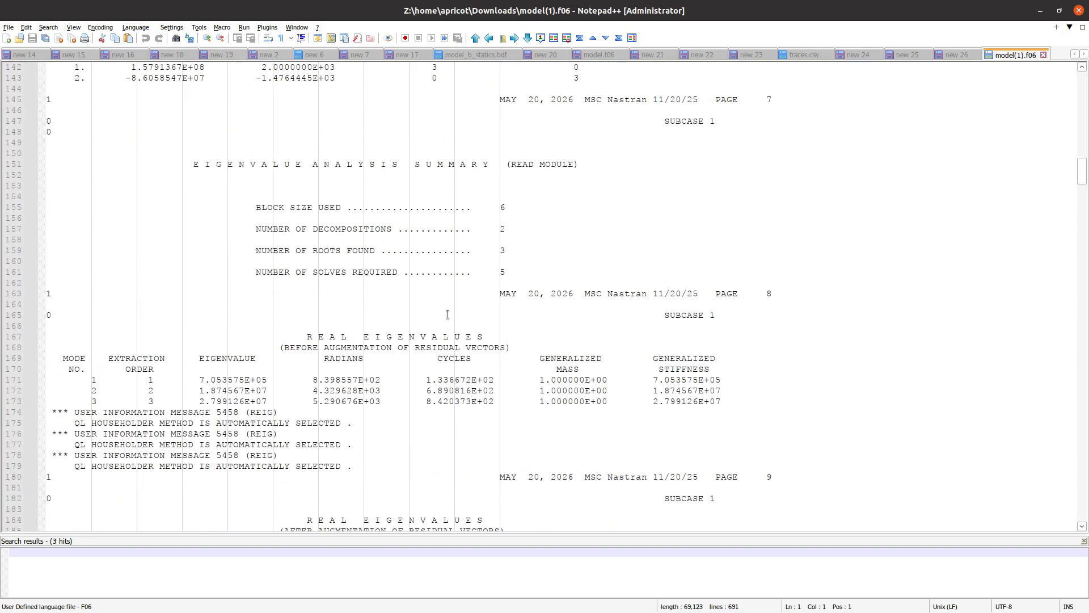
pyautogui.scroll(-15, 448, 313)
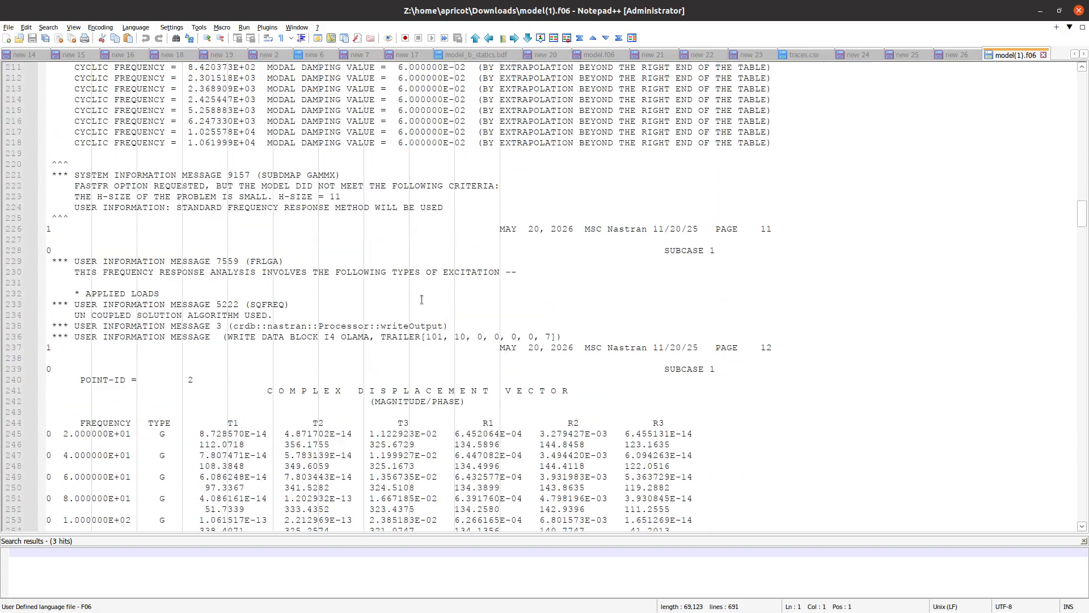
pyautogui.scroll(-3, 150, 325)
pyautogui.moveTo(132, 261); pyautogui.dragTo(680, 466)
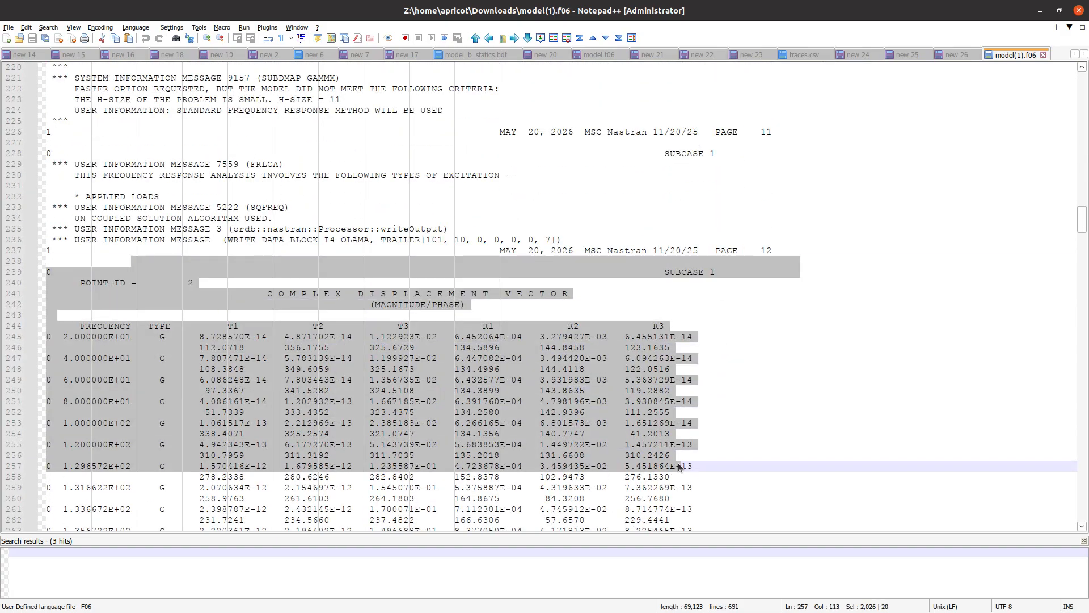
pyautogui.scroll(-4, 680, 466)
pyautogui.click(204, 261)
# Step: Follow the frequency column of the point 2 table from 2.000000E+01 down to the 1.336672E+02 entry
pyautogui.click(67, 207)
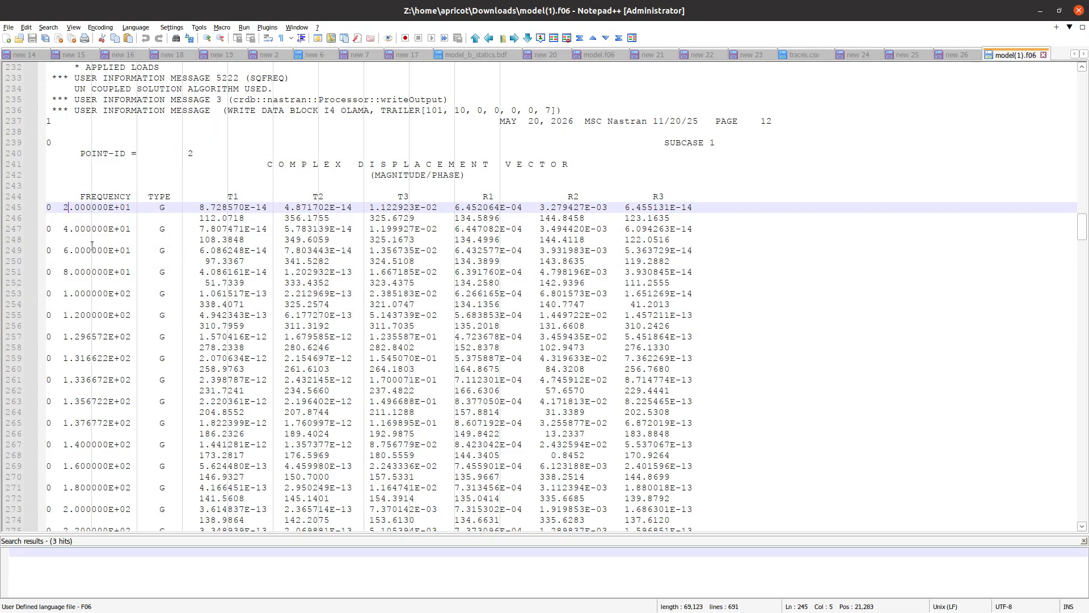
pyautogui.scroll(-1, 105, 250)
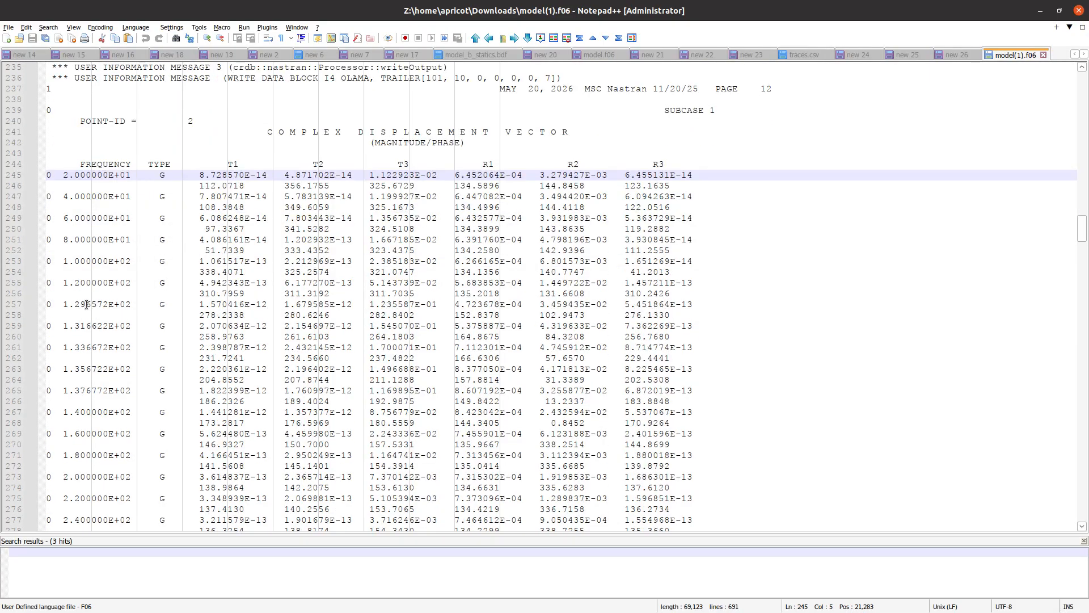
pyautogui.click(64, 347)
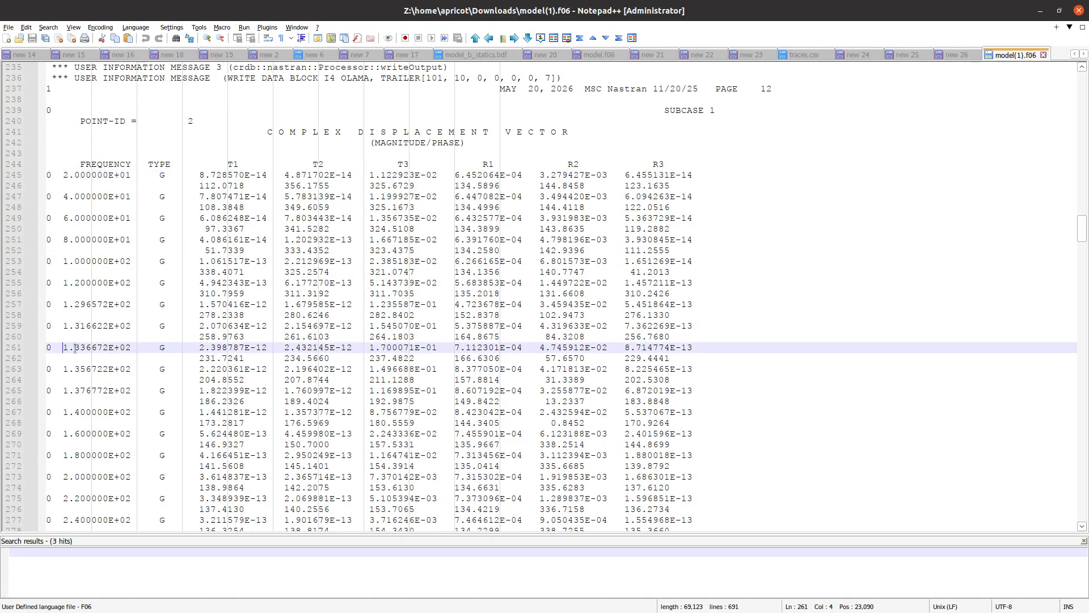
pyautogui.tripleClick(76, 347)
pyautogui.click(106, 359)
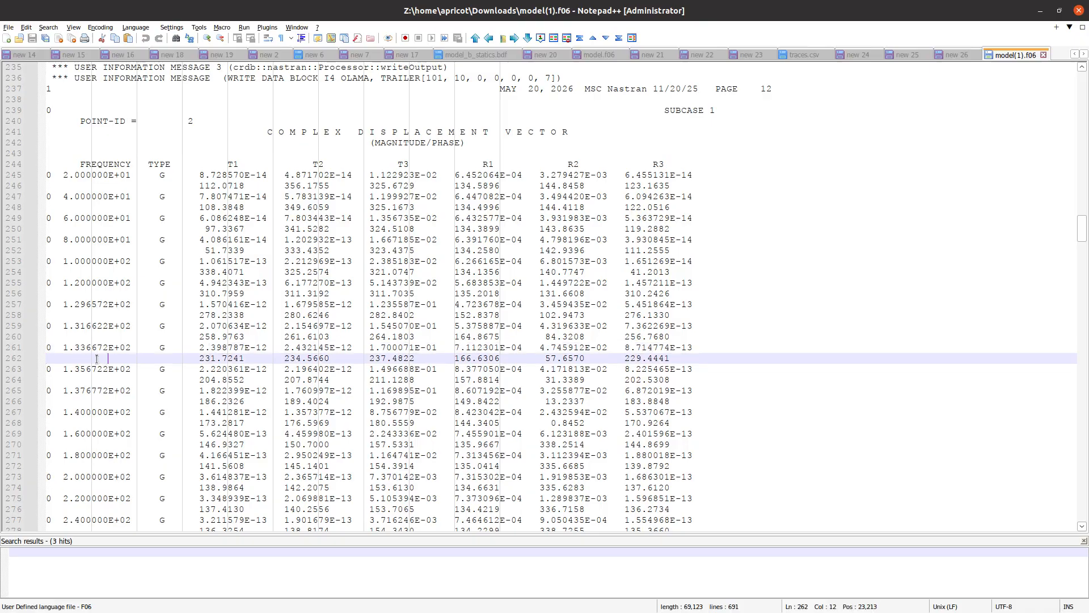
# Step: Join the 1.336672E+02 entry's phase values onto the end of its magnitude line, spaced apart from the R3 magnitude
pyautogui.click(55, 359)
pyautogui.click(50, 357)
pyautogui.keyDown('shift'); pyautogui.click(640, 332); pyautogui.keyUp('shift')
pyautogui.click(748, 348)
pyautogui.press('Delete')
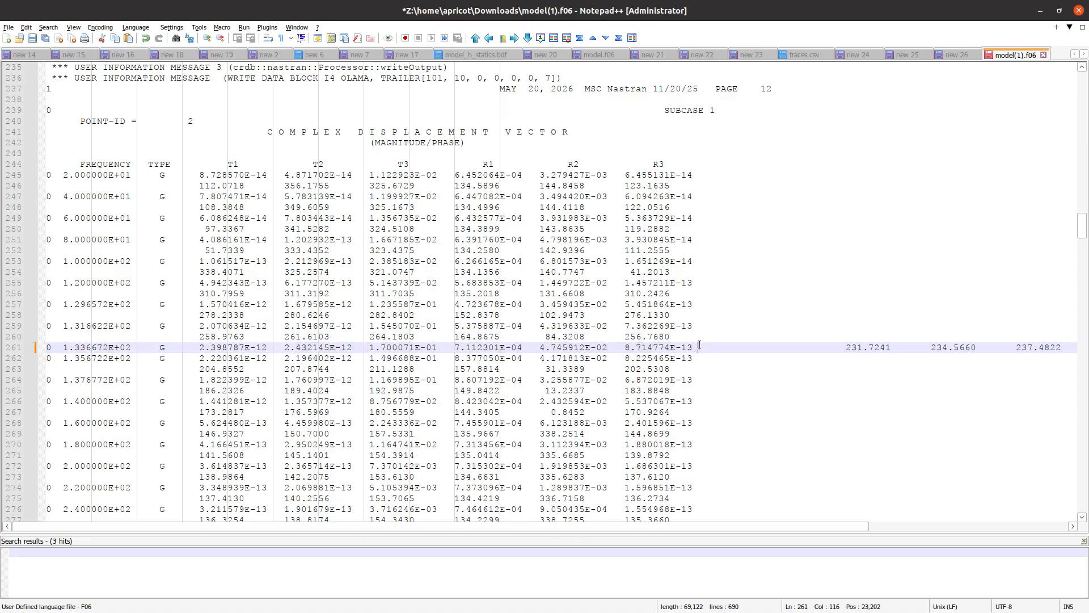
pyautogui.hotkey('shift', 'Right')
pyautogui.hotkey('shift', 'Right')
pyautogui.hotkey('shift', 'Right')
pyautogui.hotkey('shift', 'Right')
pyautogui.hotkey('shift', 'Right')
pyautogui.moveTo(747, 348); pyautogui.dragTo(838, 348)
pyautogui.click(762, 336)
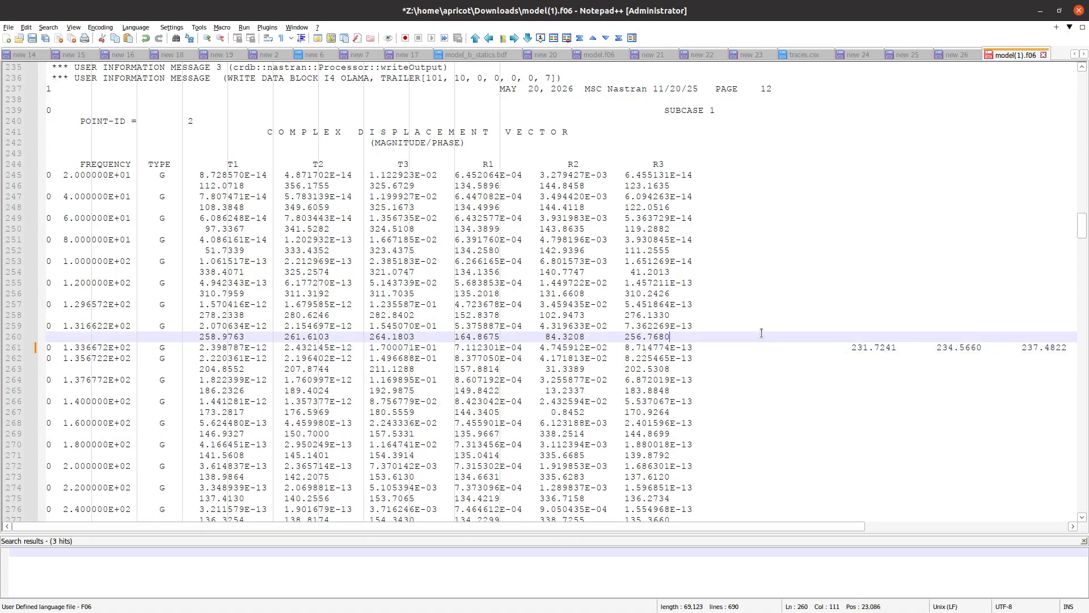
# Step: Isolate the 1.336672E+02 entry with three blank lines above it and five blank lines below it
pyautogui.press('Return')
pyautogui.press('Return')
pyautogui.press('Return')
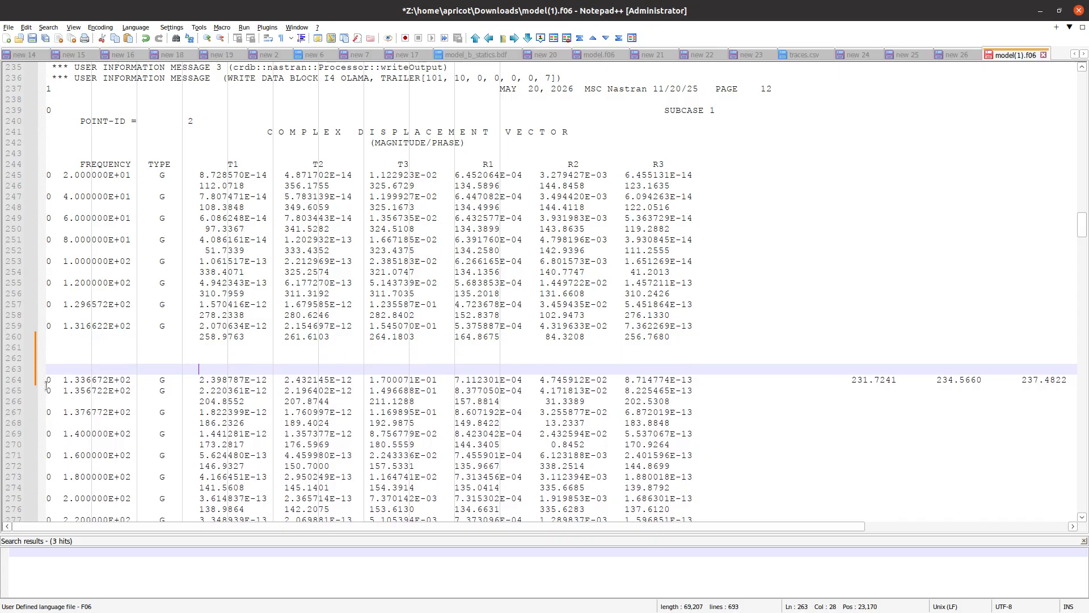
pyautogui.click(38, 390)
pyautogui.press('Return')
pyautogui.press('Return')
pyautogui.press('Return')
pyautogui.press('Return')
pyautogui.press('Return')
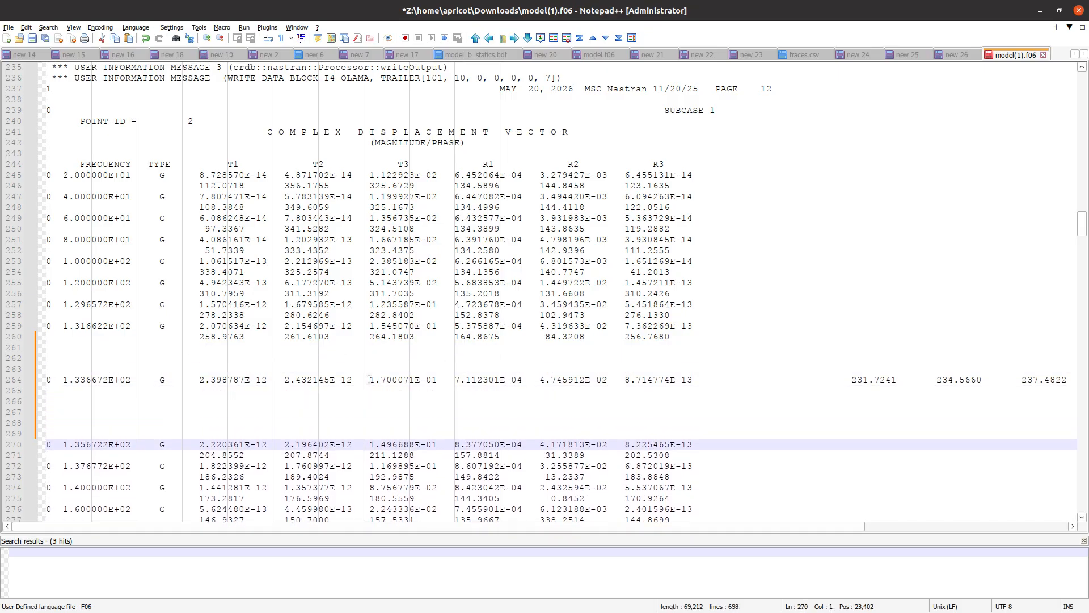
# Step: Highlight the 1.336672E+02 entry's T3 magnitude and compare it with the first peak on the HDF5 Explorer plot
pyautogui.click(370, 380)
pyautogui.moveTo(370, 164); pyautogui.dragTo(437, 381)
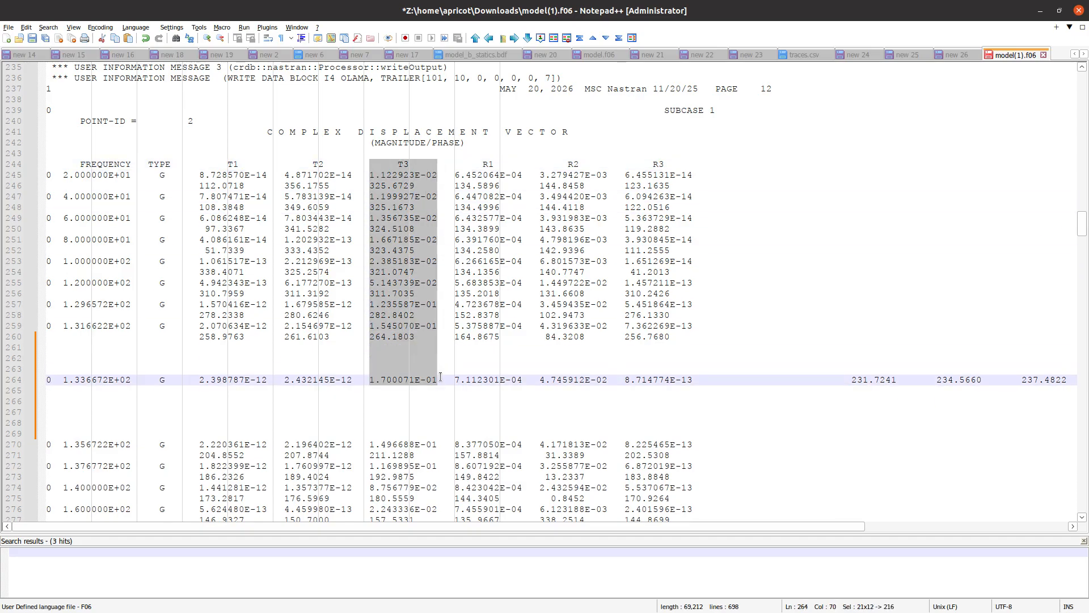
pyautogui.click(388, 379)
pyautogui.moveTo(374, 380); pyautogui.dragTo(438, 379)
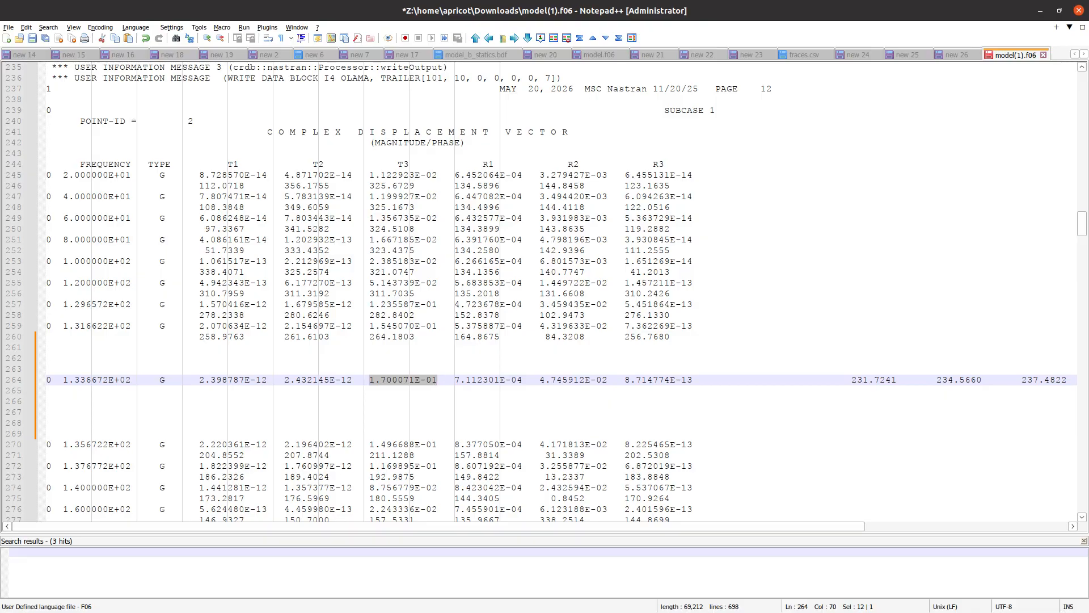
pyautogui.hotkey('alt', 'Tab')
pyautogui.moveTo(414, 371)
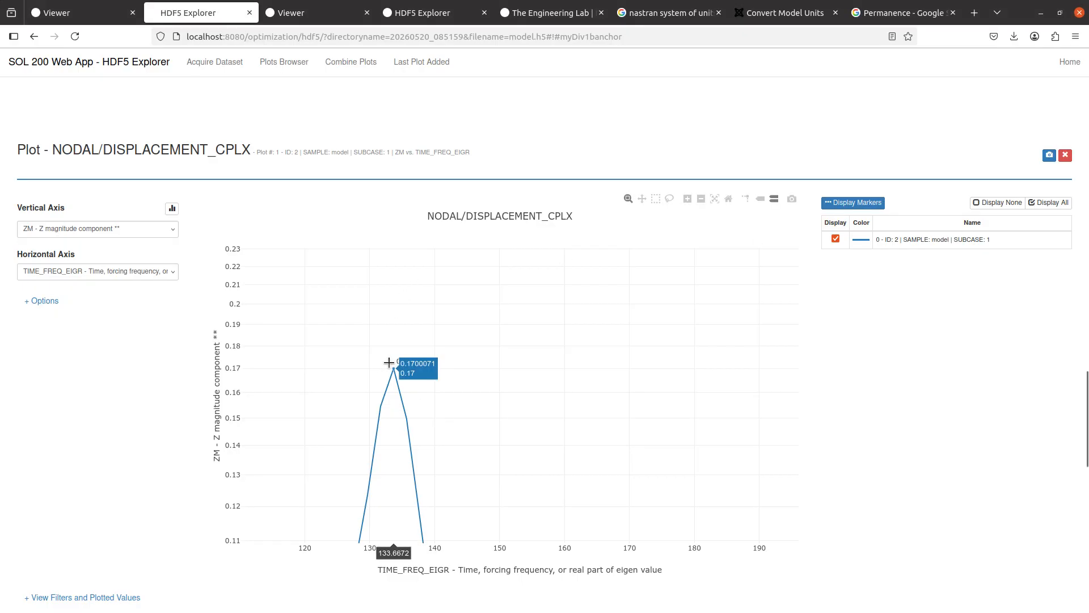
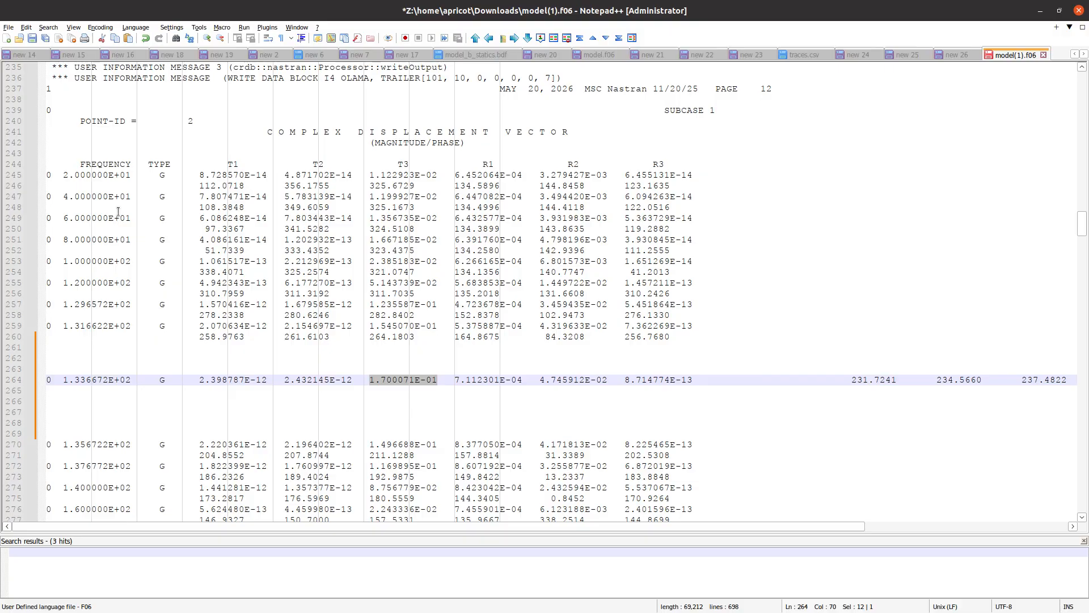
# Step: Remove blank lines around the 1.336672E+02 entry and undo all edits made to the point 2 table
pyautogui.click(184, 388)
pyautogui.press('Delete')
pyautogui.press('Delete')
pyautogui.press('Delete')
pyautogui.press('Delete')
pyautogui.press('Delete')
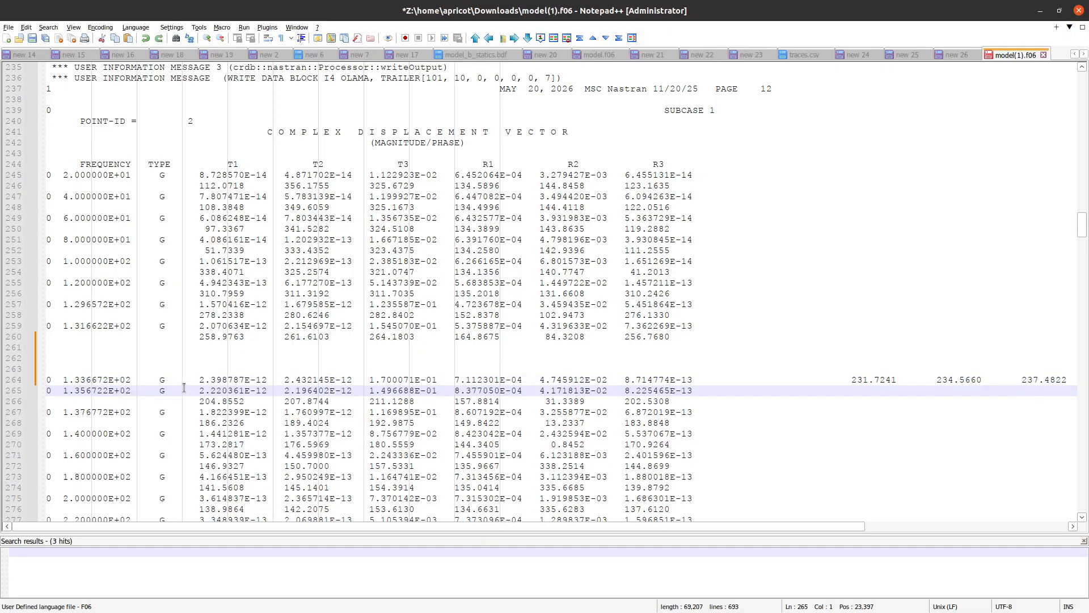
pyautogui.click(185, 372)
pyautogui.press('BackSpace')
pyautogui.press('BackSpace')
pyautogui.press('BackSpace')
pyautogui.press('BackSpace')
pyautogui.press('BackSpace')
pyautogui.press('BackSpace')
pyautogui.press('BackSpace')
pyautogui.press('BackSpace')
pyautogui.press('BackSpace')
pyautogui.press('BackSpace')
pyautogui.press('BackSpace')
pyautogui.press('BackSpace')
pyautogui.press('BackSpace')
pyautogui.press('BackSpace')
pyautogui.press('BackSpace')
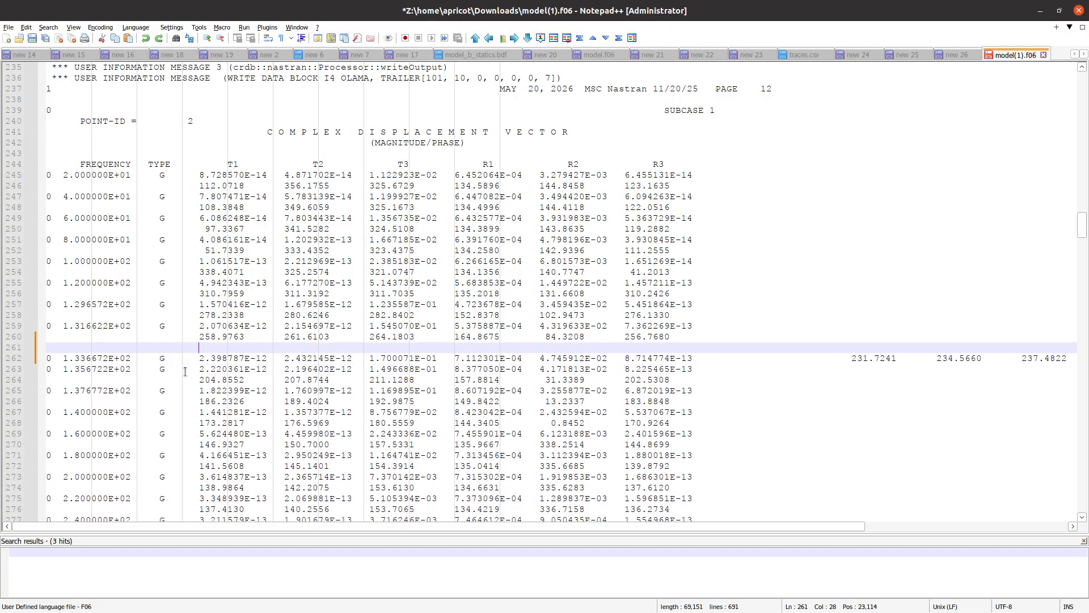
pyautogui.hotkey('ctrl', 'z')
pyautogui.hotkey('ctrl', 'z')
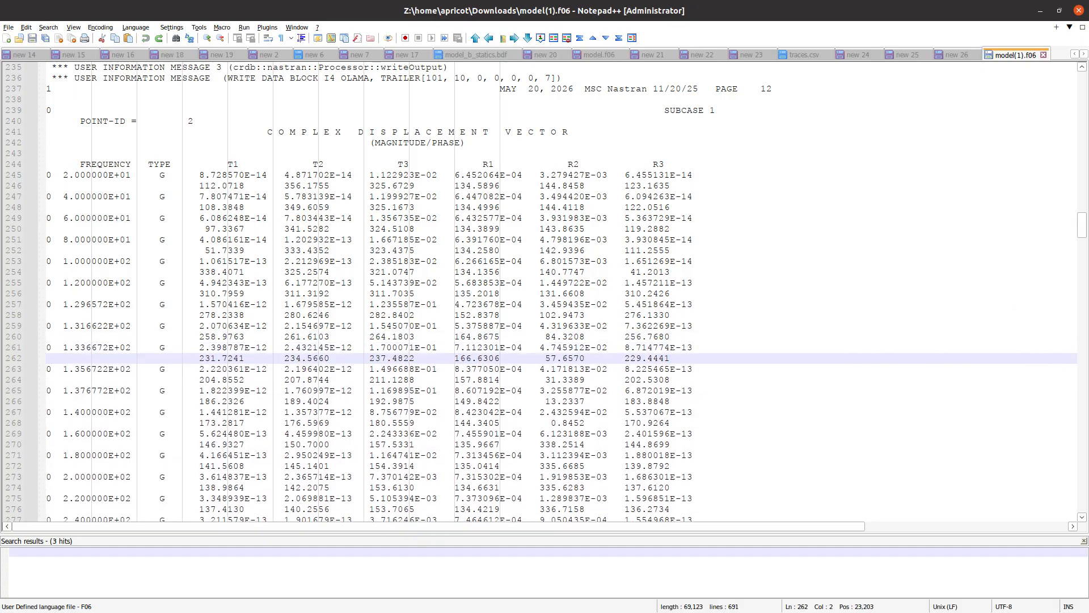
# Step: Switch to the SOL 200 web app and display the model's active FREQ4 bulk data entry with its frequency plot
pyautogui.hotkey('alt', 'Tab')
pyautogui.click(87, 16)
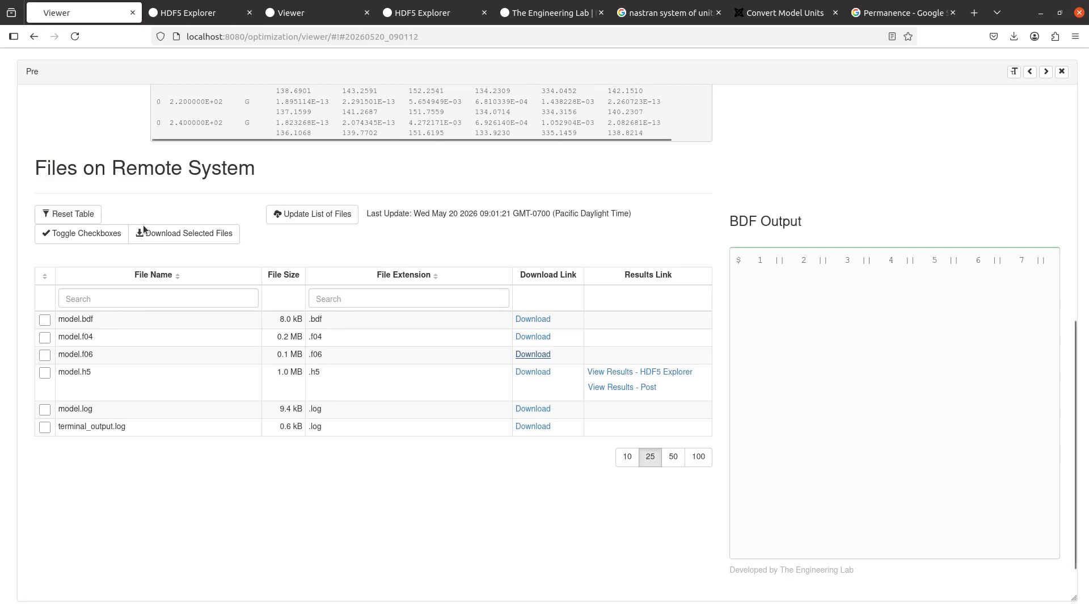
pyautogui.scroll(10, 143, 225)
pyautogui.click(170, 109)
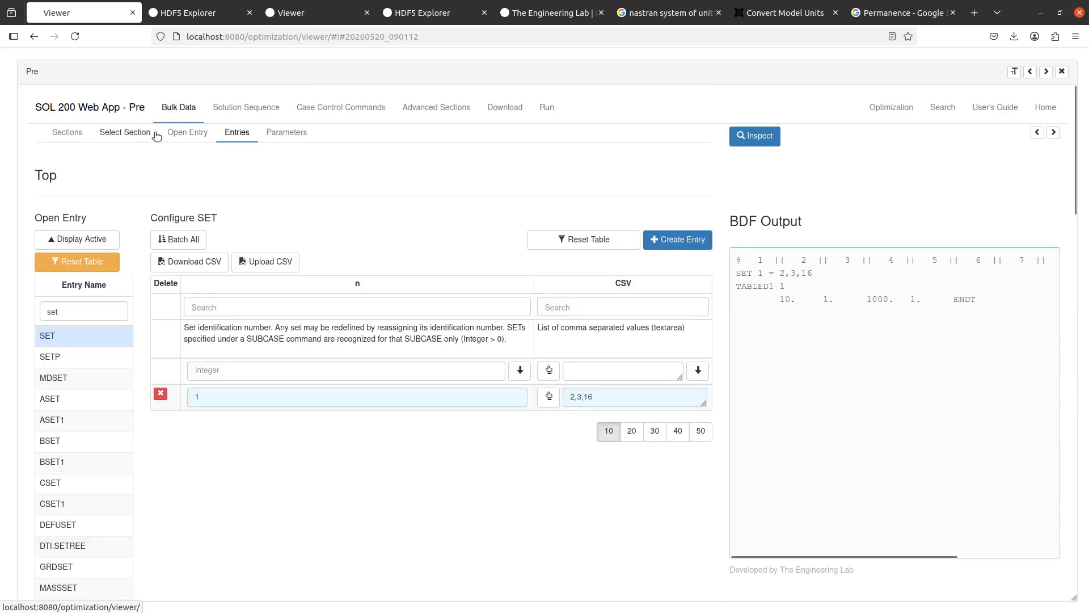
pyautogui.click(95, 247)
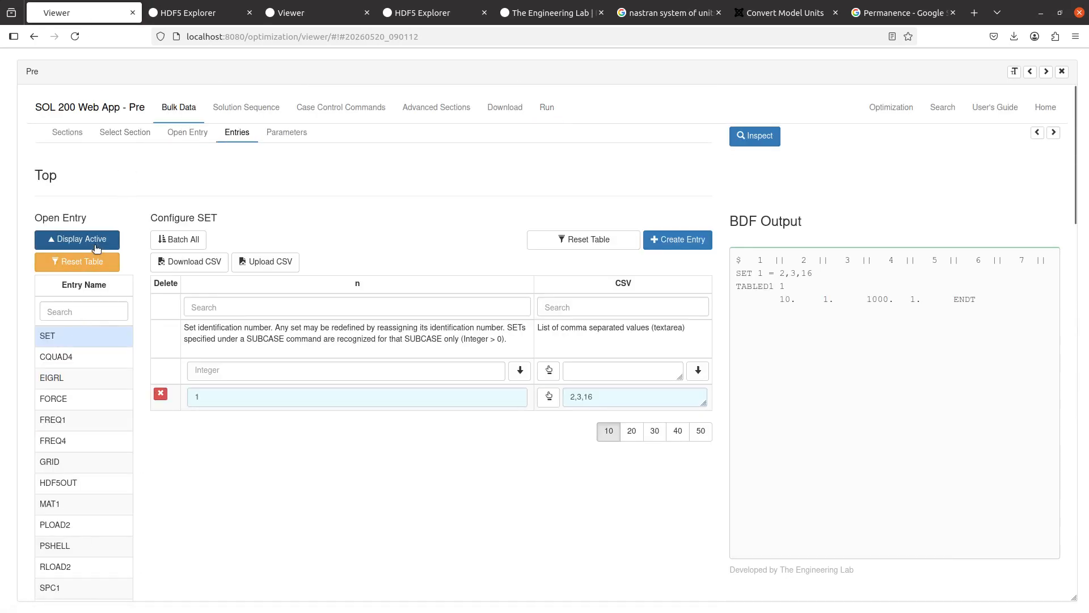
pyautogui.click(68, 438)
pyautogui.click(1053, 134)
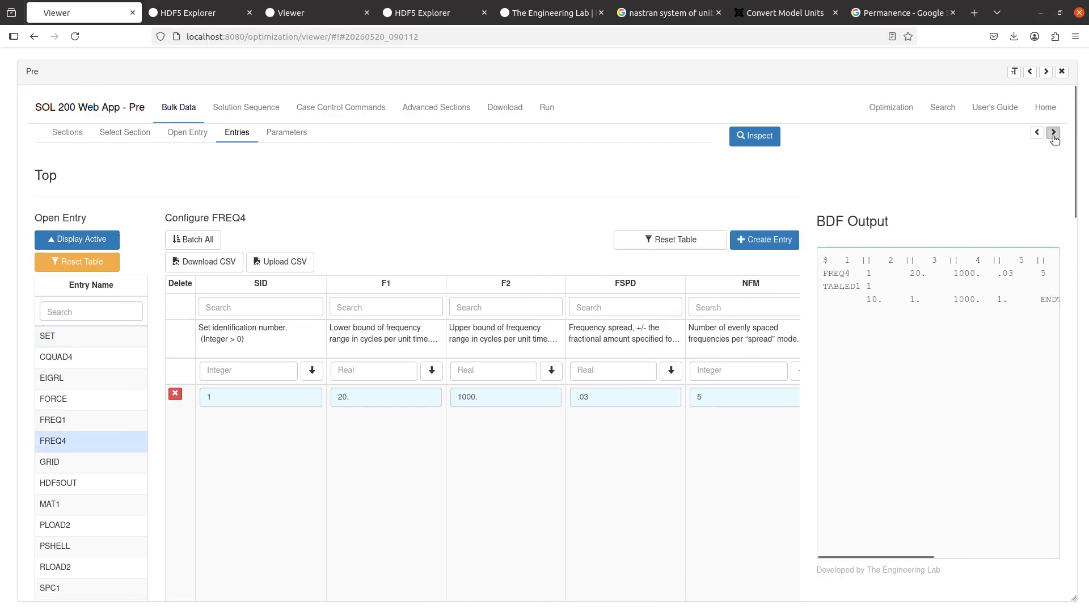
pyautogui.click(1053, 134)
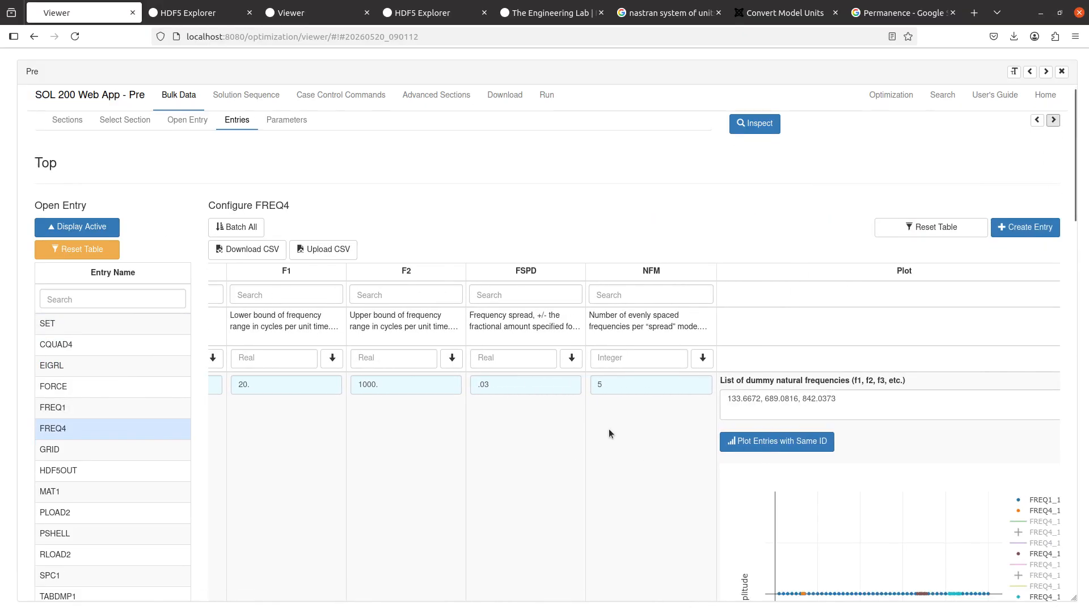
# Step: Zoom the FREQ4 forcing frequency plot in on the points below about 200 Hz
pyautogui.scroll(-4, 608, 428)
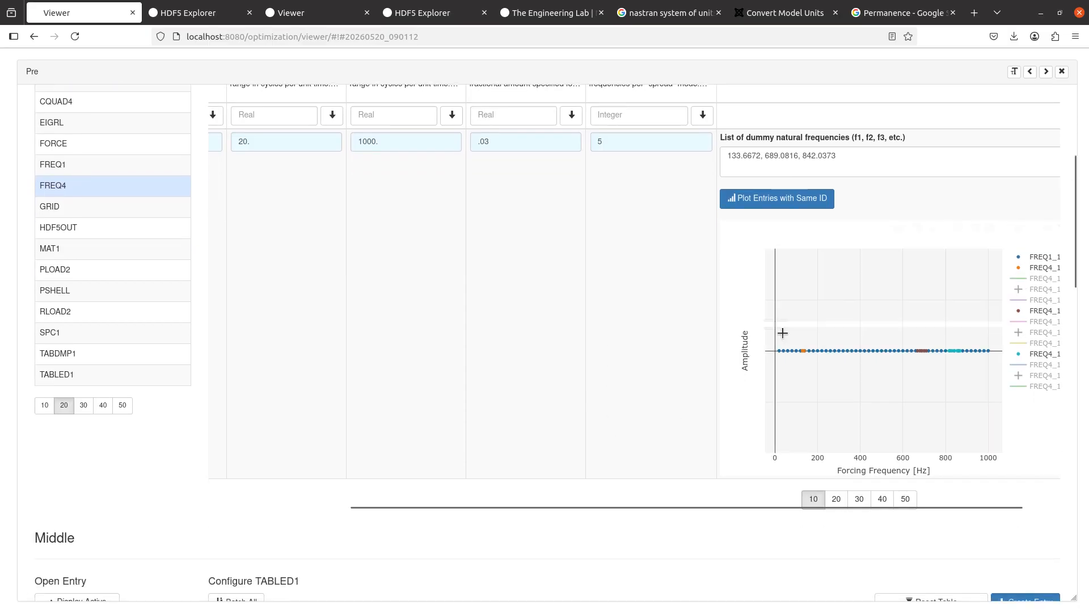
pyautogui.moveTo(783, 333); pyautogui.dragTo(1000, 372)
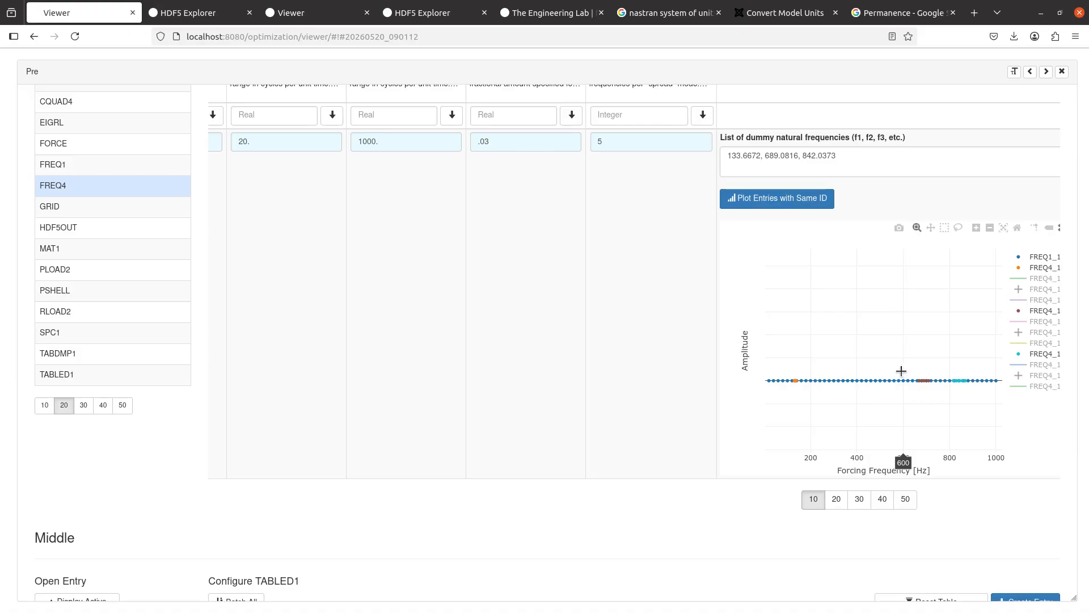
pyautogui.moveTo(768, 362); pyautogui.dragTo(810, 393)
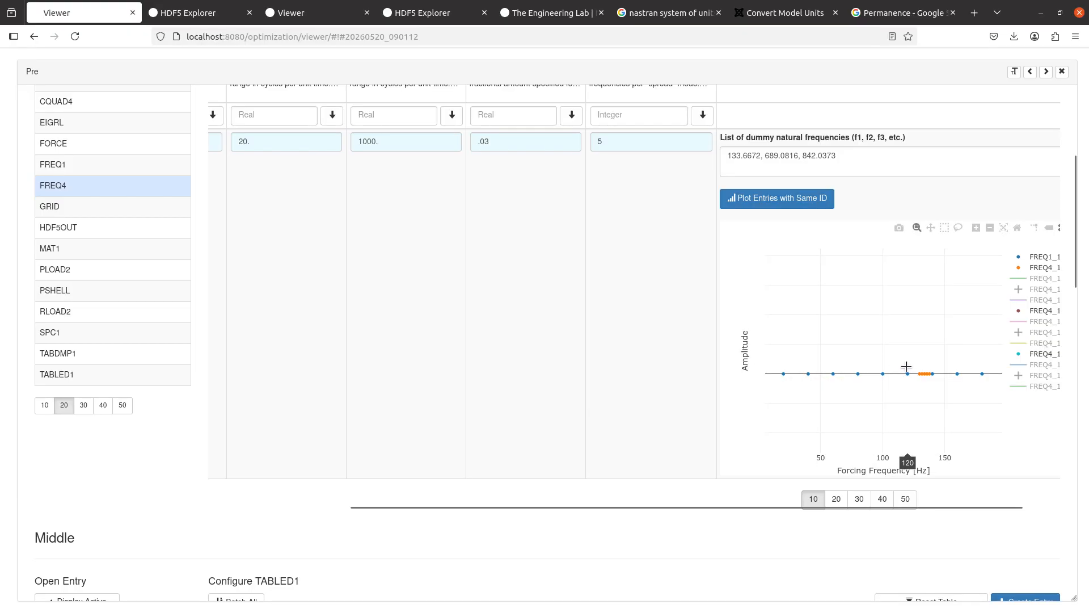
# Step: Zoom the forcing frequency plot in around 120 to 140 Hz and column-select the point 2 frequencies in the F06 file in Notepad++
pyautogui.moveTo(902, 365); pyautogui.dragTo(939, 388)
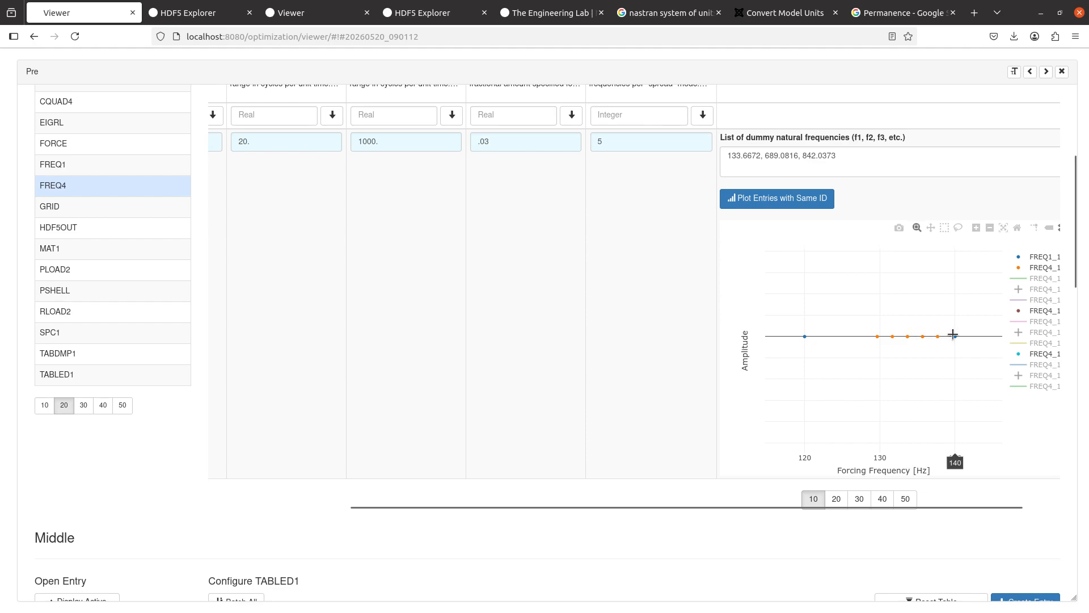
pyautogui.hotkey('alt', 'Tab')
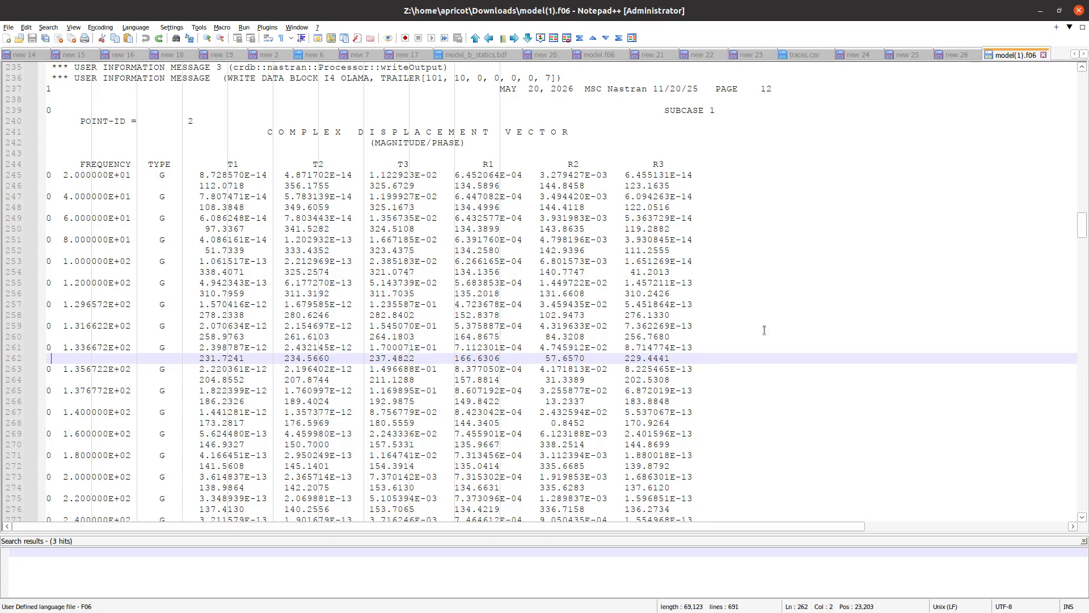
pyautogui.moveTo(132, 163); pyautogui.dragTo(40, 383)
pyautogui.scroll(-12, 41, 377)
pyautogui.scroll(-1, 39, 383)
pyautogui.scroll(11, 129, 358)
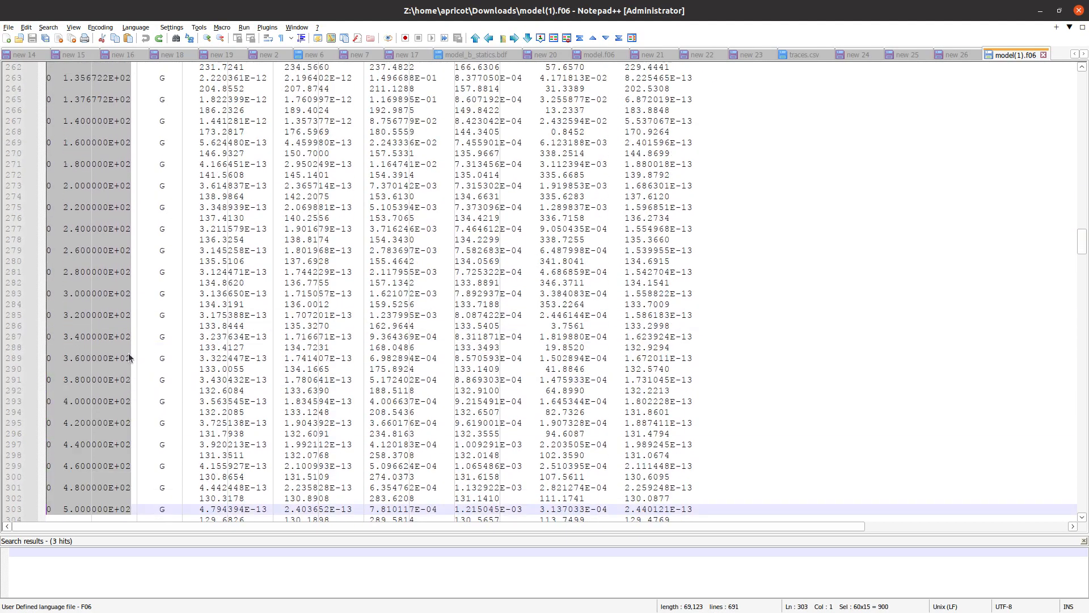
pyautogui.scroll(3, 104, 306)
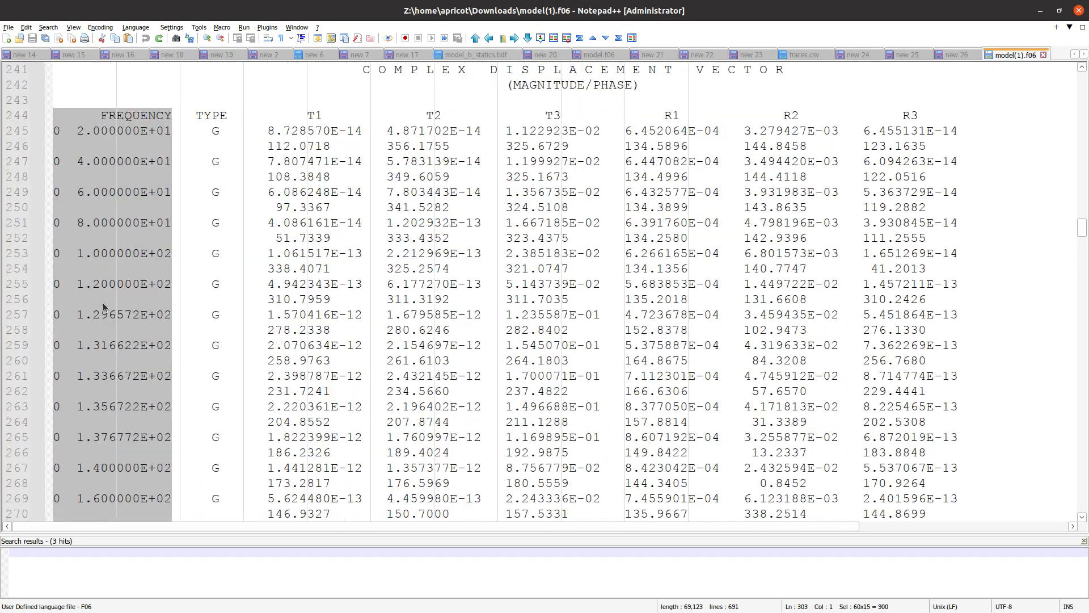
# Step: Highlight the point 2 frequency entries one after another from 2.000000E+01 to 1.600000E+02 for comparison with the forcing frequencies
pyautogui.tripleClick(114, 130)
pyautogui.click(107, 164)
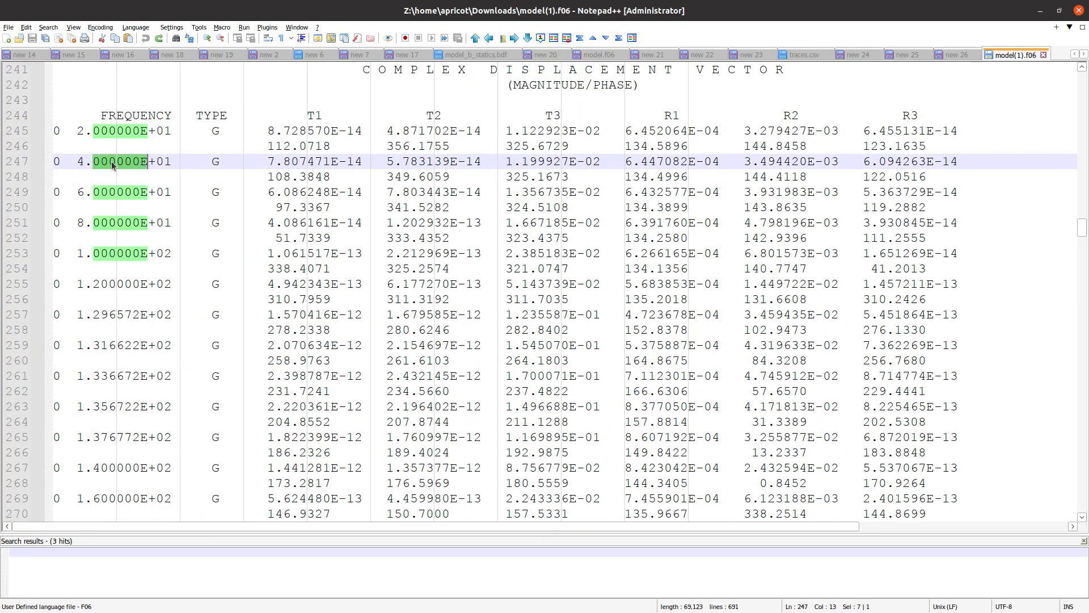
pyautogui.tripleClick(107, 164)
pyautogui.tripleClick(110, 254)
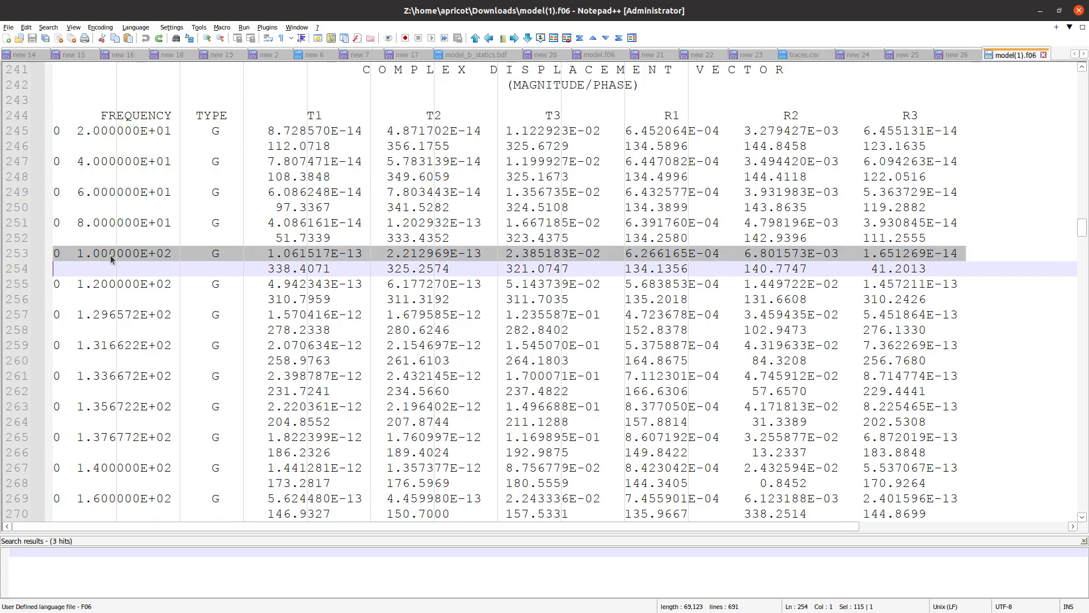
pyautogui.tripleClick(110, 283)
pyautogui.tripleClick(112, 314)
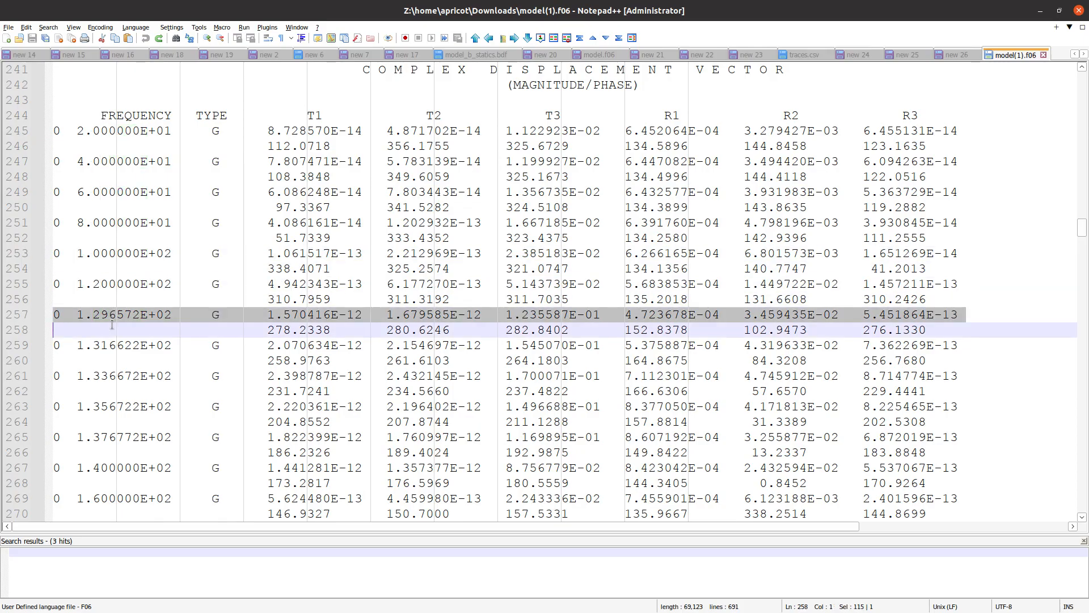
pyautogui.doubleClick(113, 345)
pyautogui.doubleClick(112, 377)
pyautogui.doubleClick(112, 406)
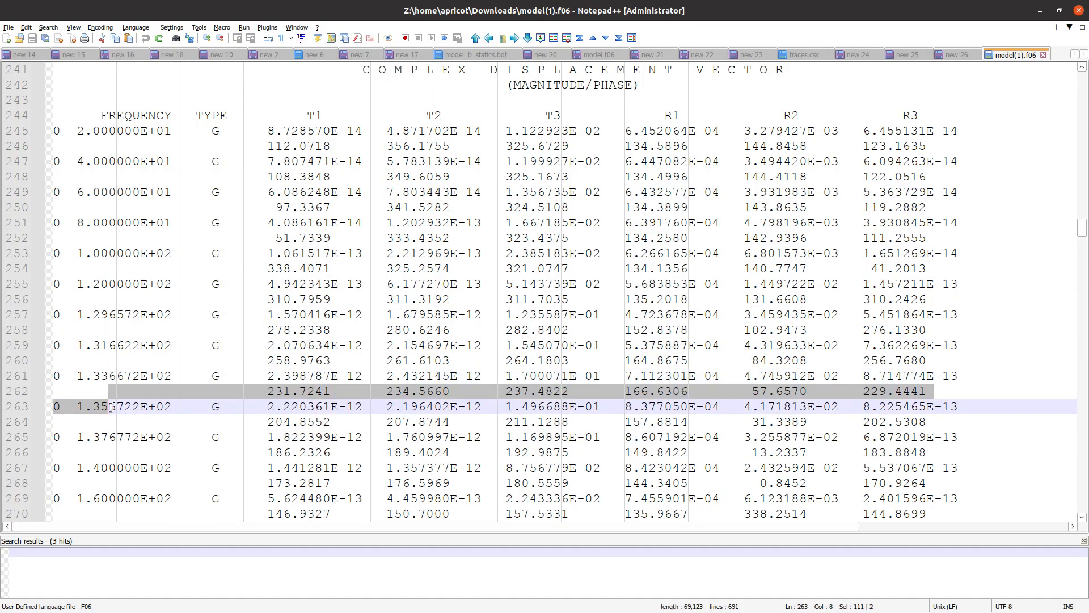
pyautogui.doubleClick(111, 436)
pyautogui.doubleClick(114, 467)
pyautogui.tripleClick(114, 467)
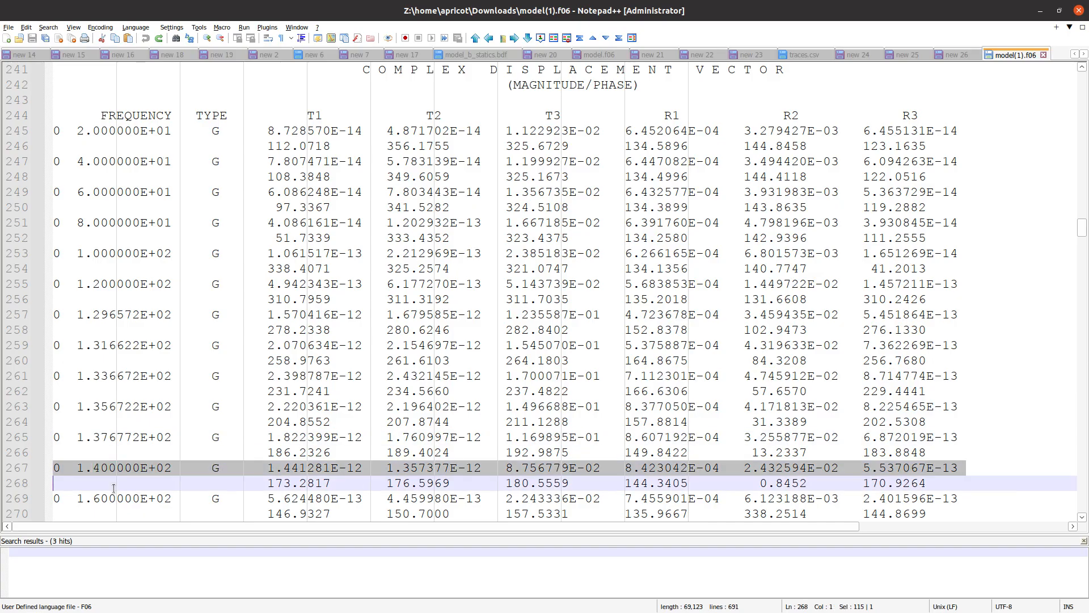
pyautogui.click(113, 496)
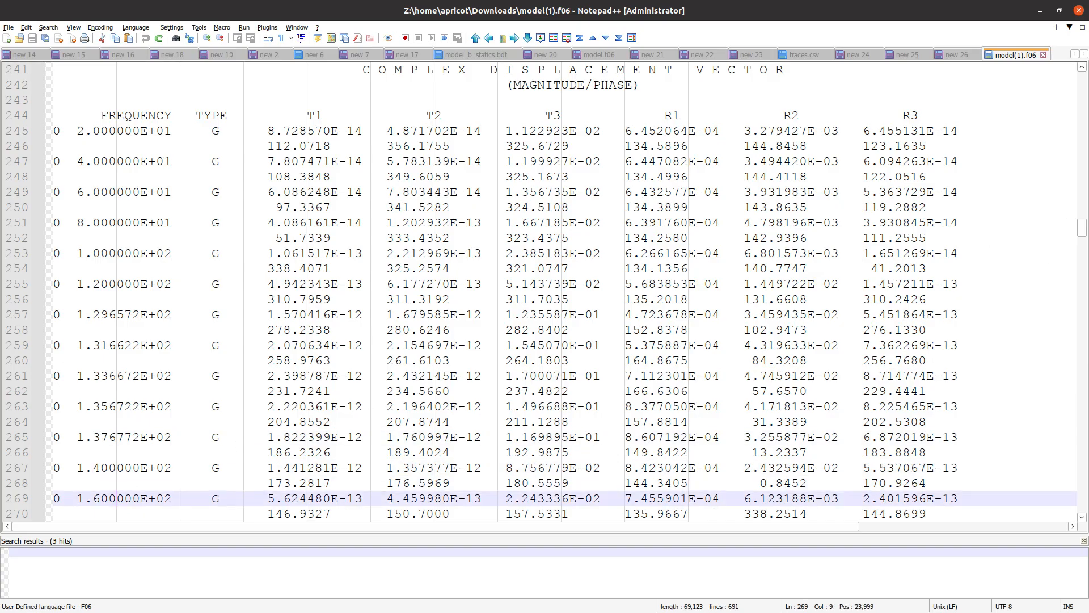
# Step: Switch to the SOL 200 web app, shift the plot's frequency axis toward 160 Hz and reset it to the full range
pyautogui.hotkey('alt', 'Tab')
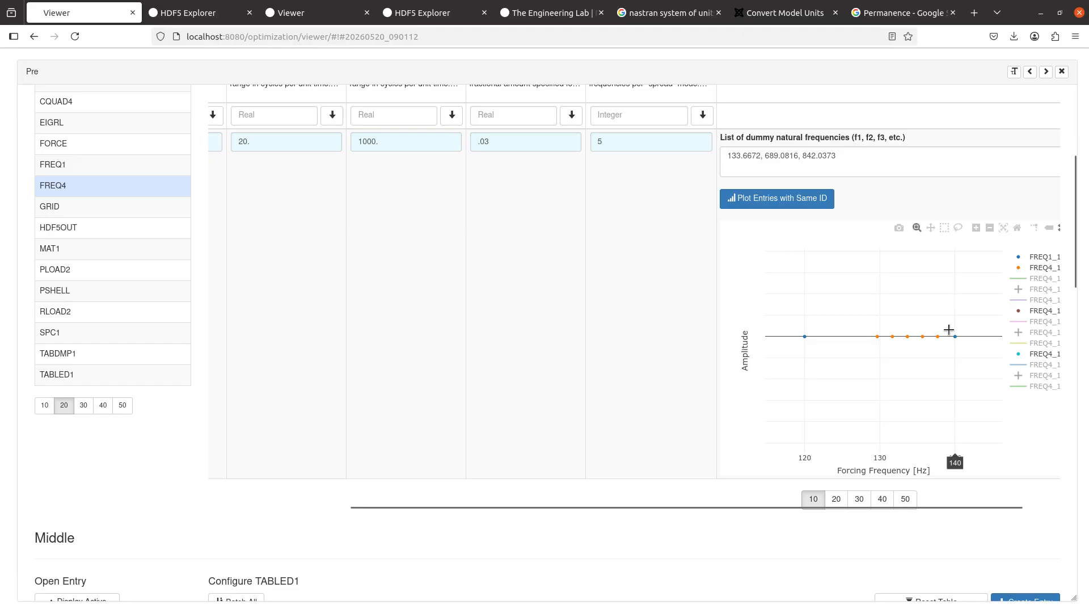
pyautogui.hscroll(1, 938, 322)
pyautogui.moveTo(877, 460); pyautogui.dragTo(726, 473)
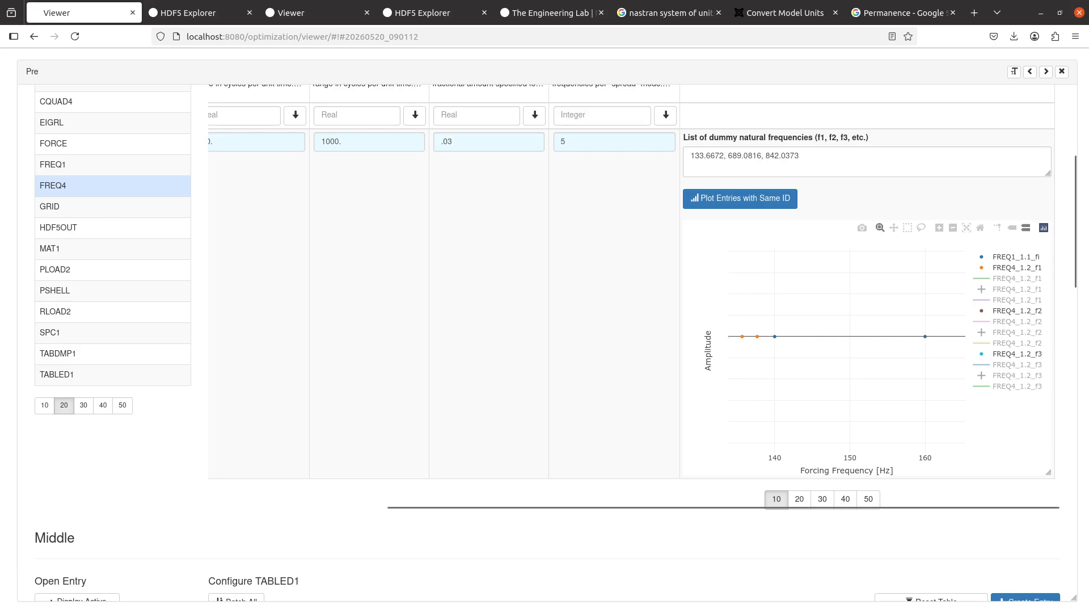
pyautogui.click(979, 232)
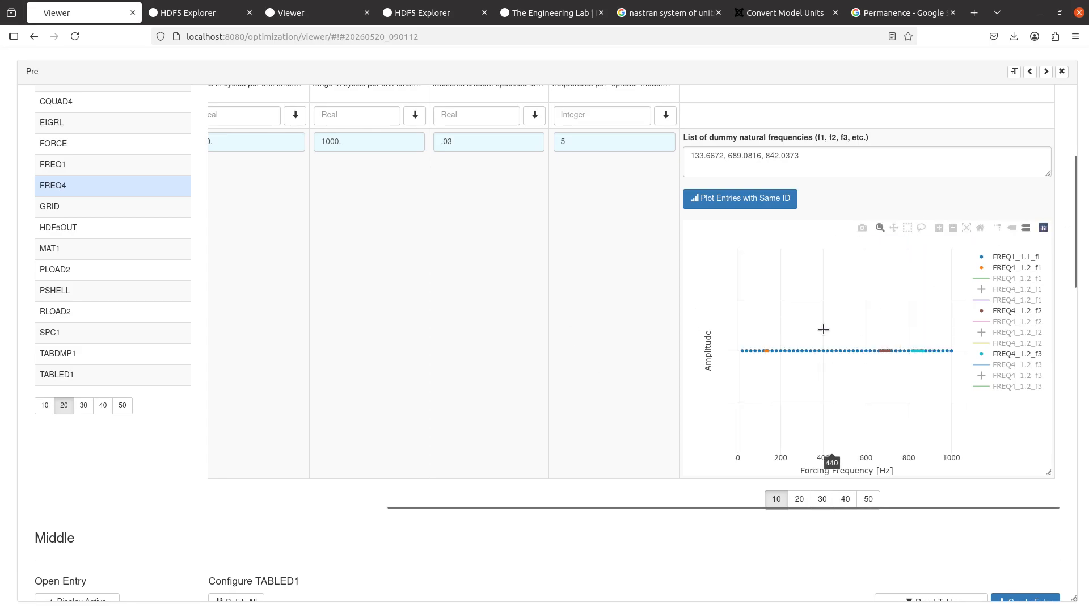
# Step: Switch to Notepad++ and column-select the point 2 frequencies from the FREQUENCY heading down to 1.600000E+02
pyautogui.hotkey('alt', 'Tab')
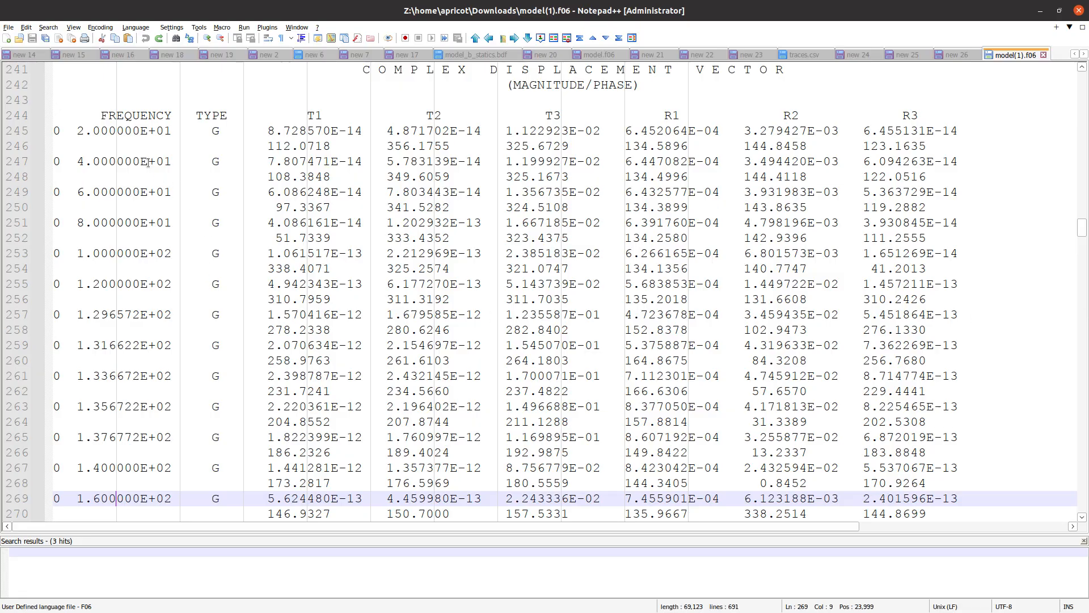
pyautogui.click(176, 111)
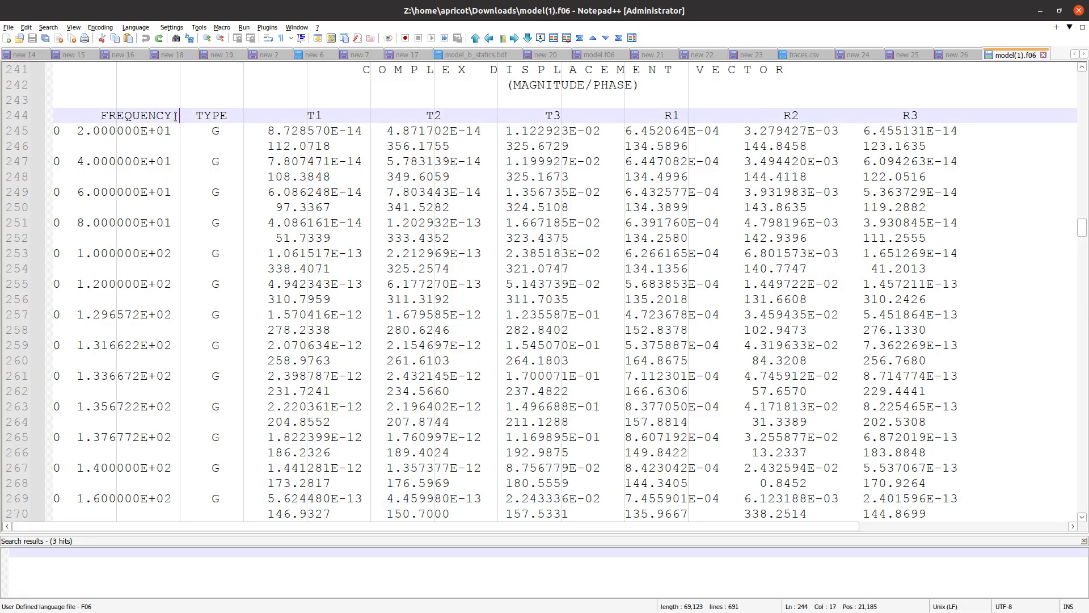
pyautogui.moveTo(175, 116); pyautogui.dragTo(61, 498)
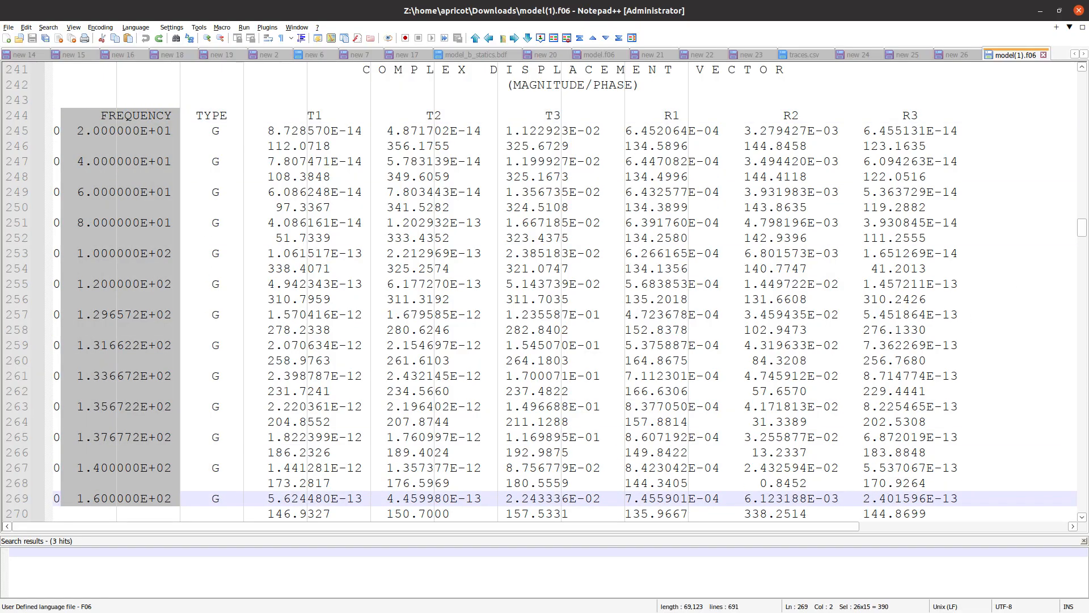
# Step: Switch to the SOL 200 web app and download the model's BDF file
pyautogui.hotkey('alt', 'Tab')
pyautogui.scroll(5, 274, 275)
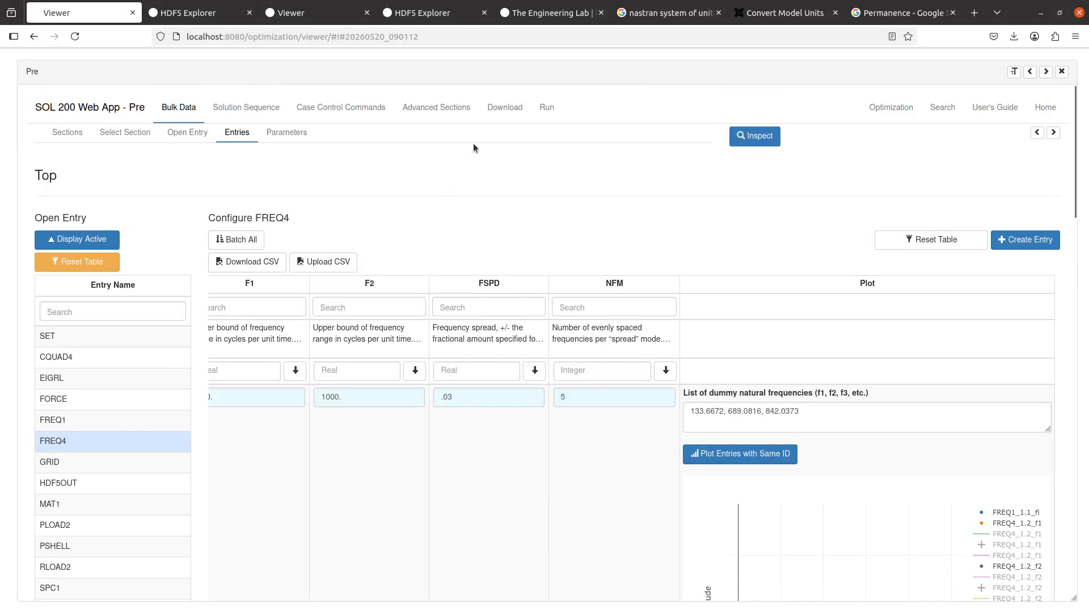
pyautogui.click(497, 119)
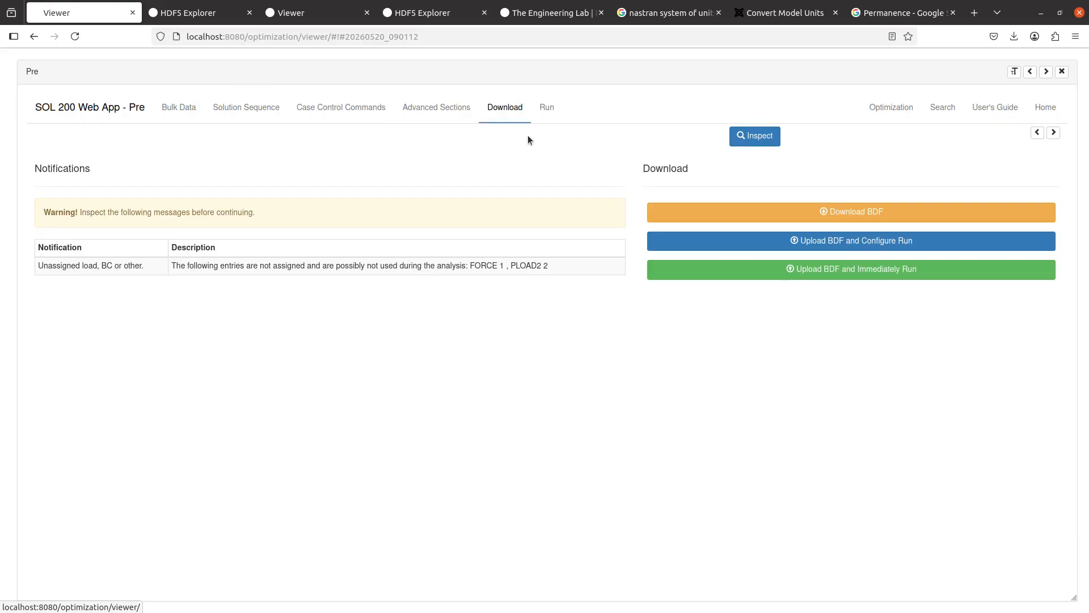
pyautogui.click(877, 216)
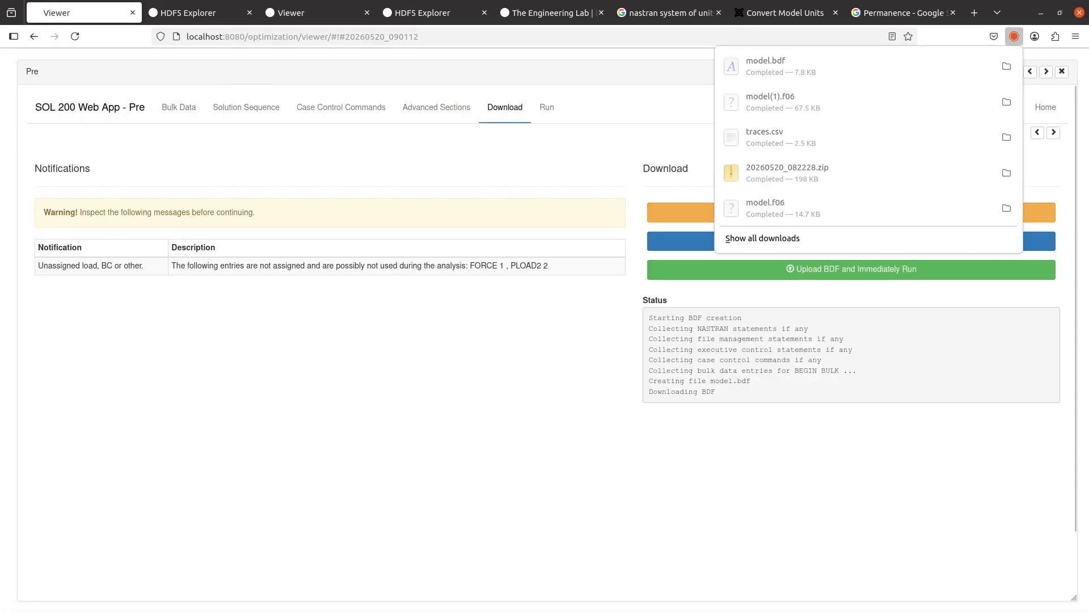
# Step: Delete model.f06, model(1).f06, 20260520_082228.zip and traces.csv from the Downloads folder, skipping the IJf426_B.asc.part file
pyautogui.hotkey('alt', 'Tab')
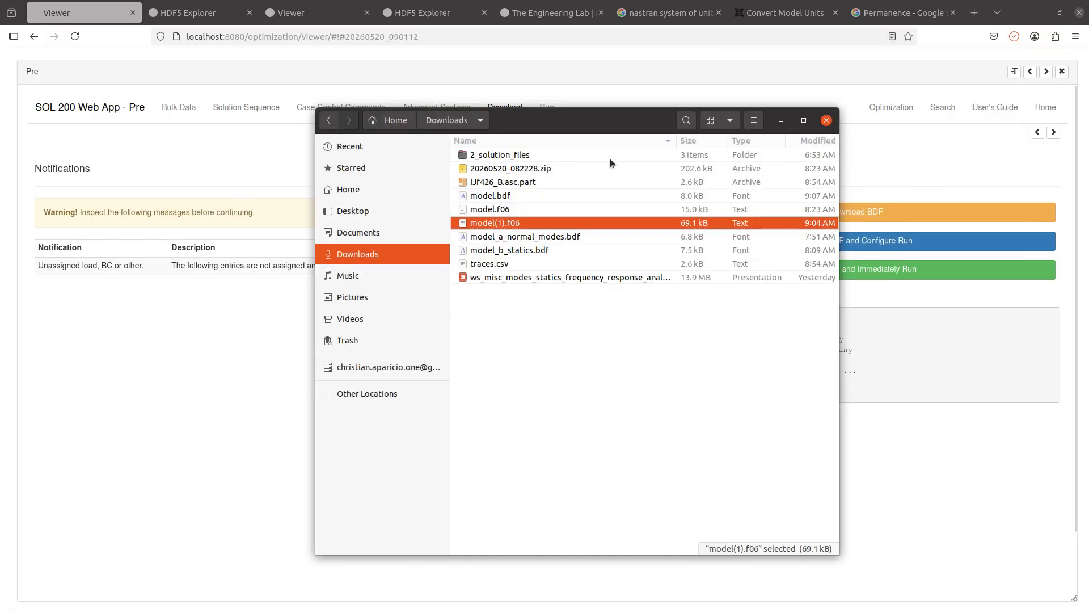
pyautogui.click(518, 207)
pyautogui.press('Delete')
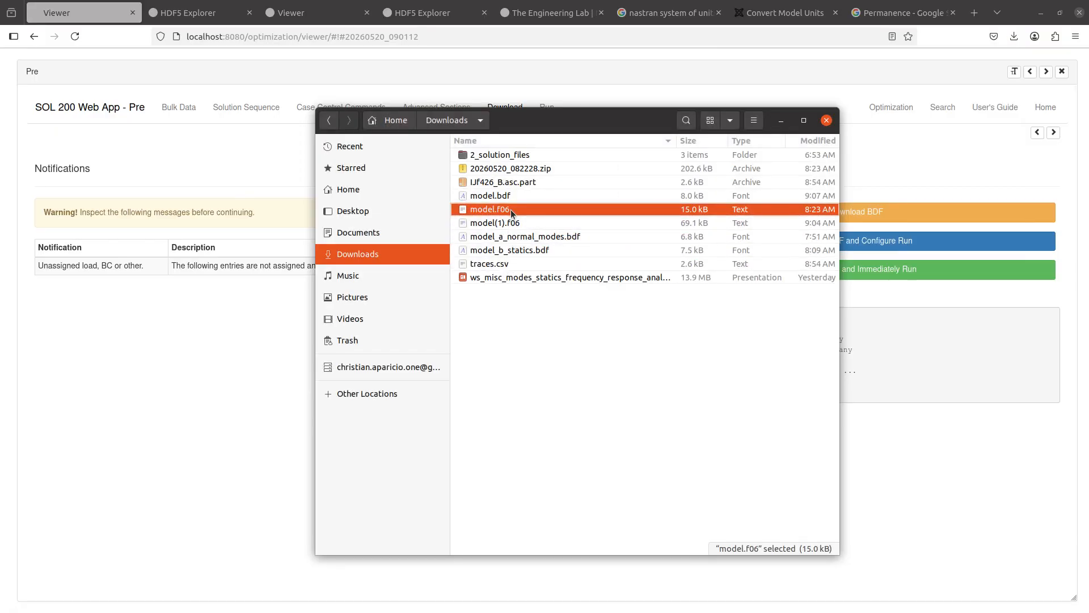
pyautogui.press('Delete')
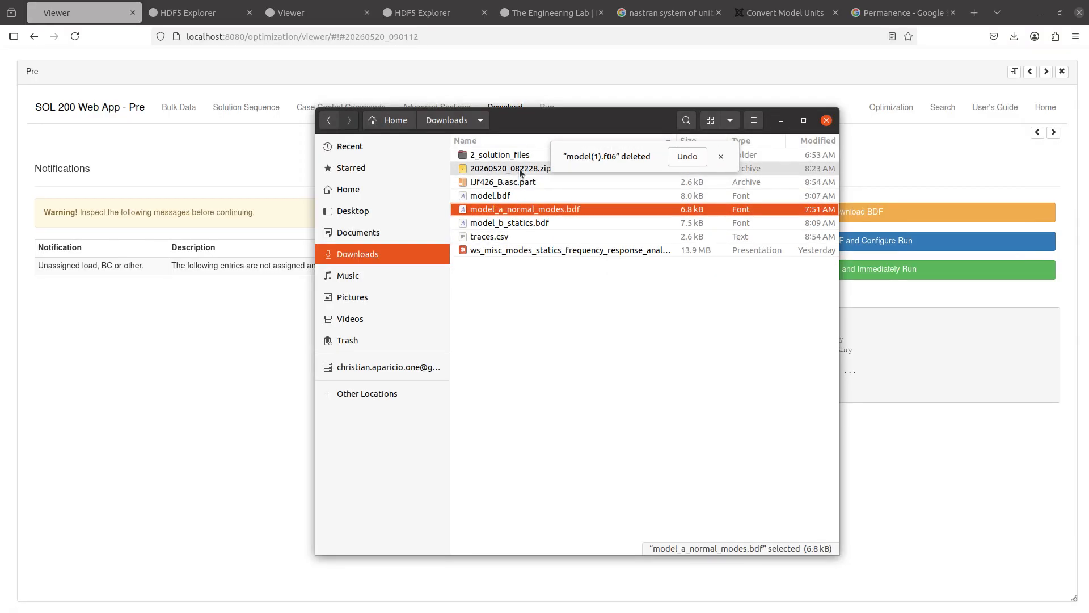
pyautogui.click(519, 168)
pyautogui.press('Delete')
pyautogui.press('Delete')
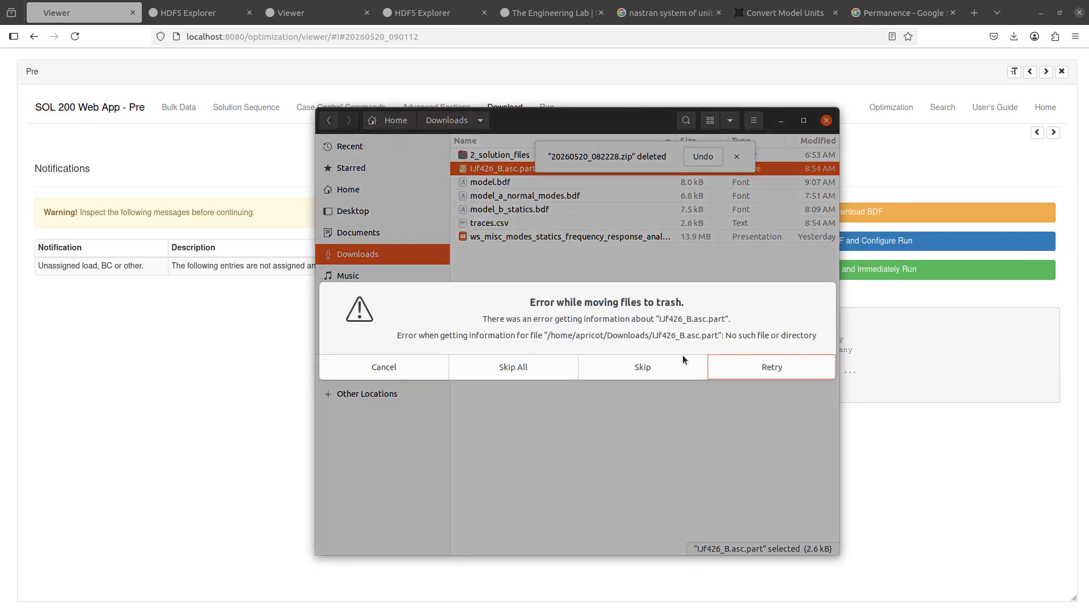
pyautogui.click(628, 369)
pyautogui.click(509, 225)
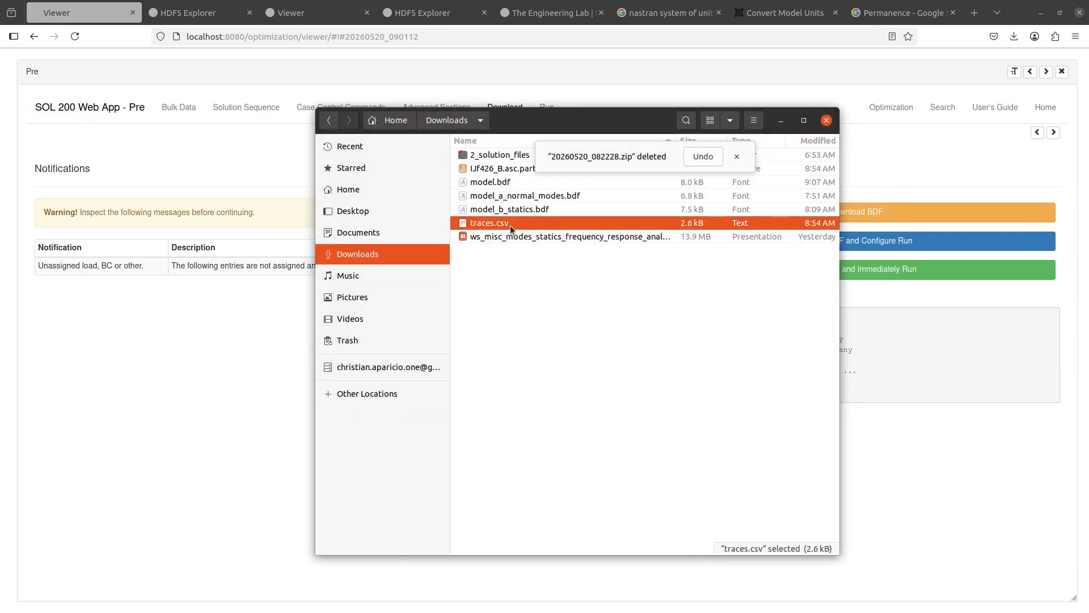
pyautogui.press('Delete')
# Step: Rename model.bdf in the Downloads folder as model_c_frequency_response.bdf
pyautogui.click(502, 183)
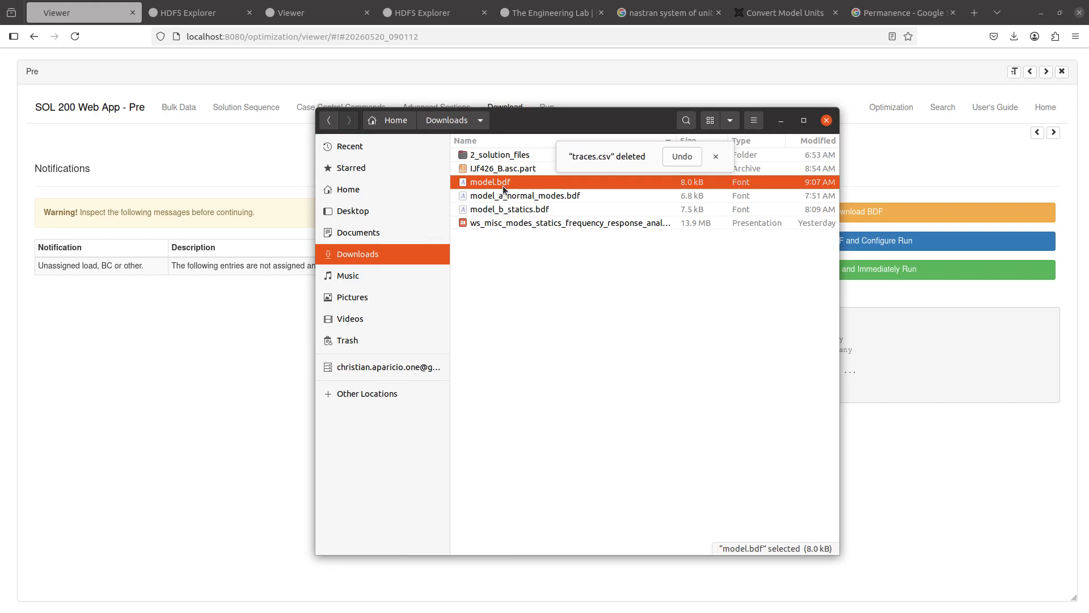
pyautogui.press('F2')
pyautogui.write('_c_freque')
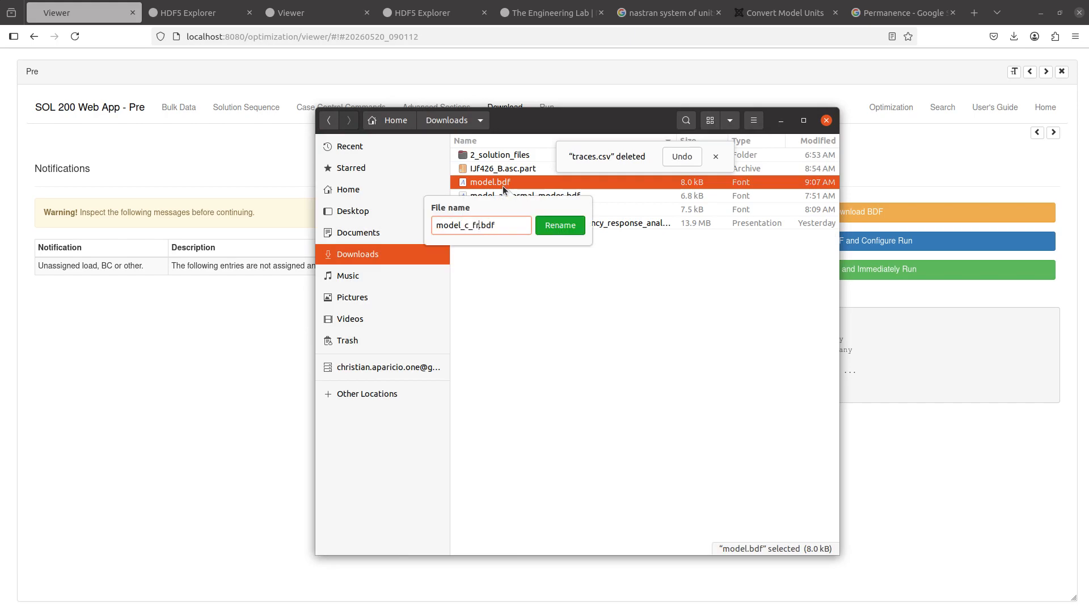
pyautogui.write('ncy_response')
pyautogui.press('Return')
# Step: Open model_c_frequency_response.bdf in Notepad++ without keeping the deleted model(1).f06 in the editor
pyautogui.rightClick(564, 209)
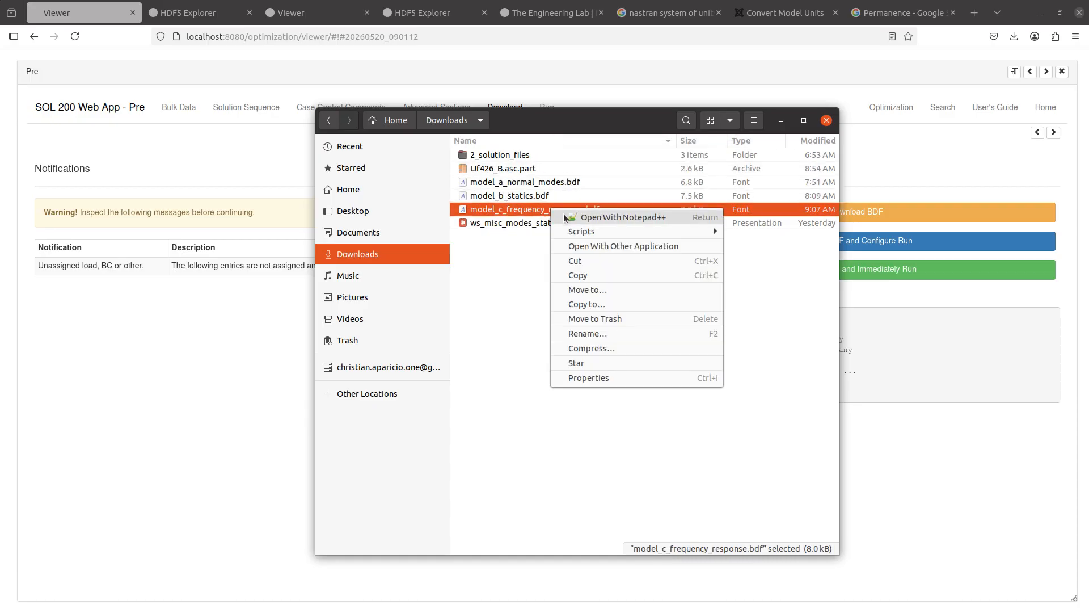
pyautogui.press('Escape')
pyautogui.hotkey('alt', 'Tab')
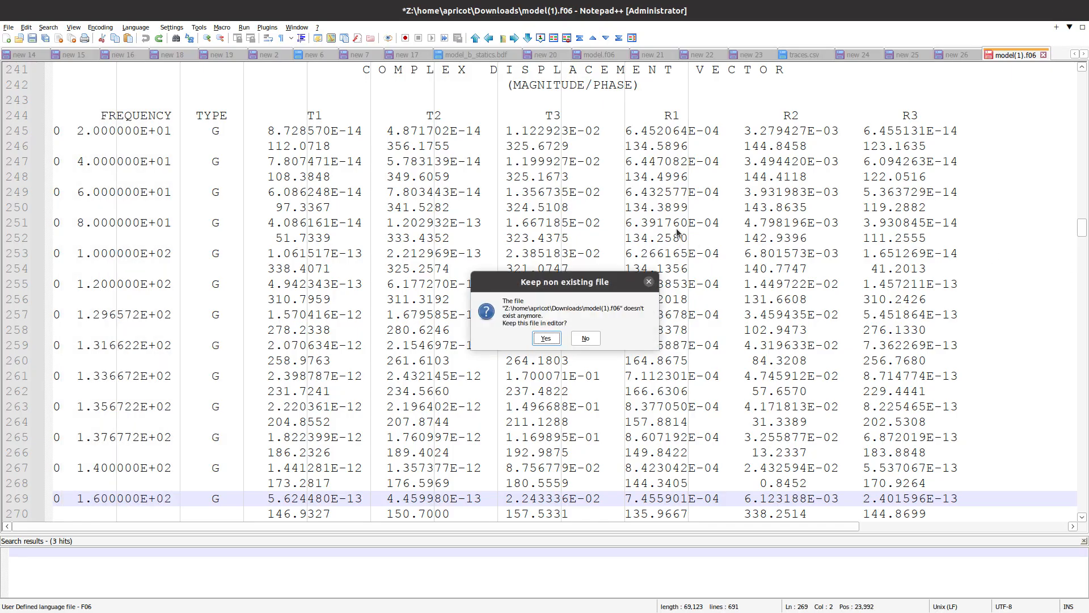
pyautogui.click(585, 338)
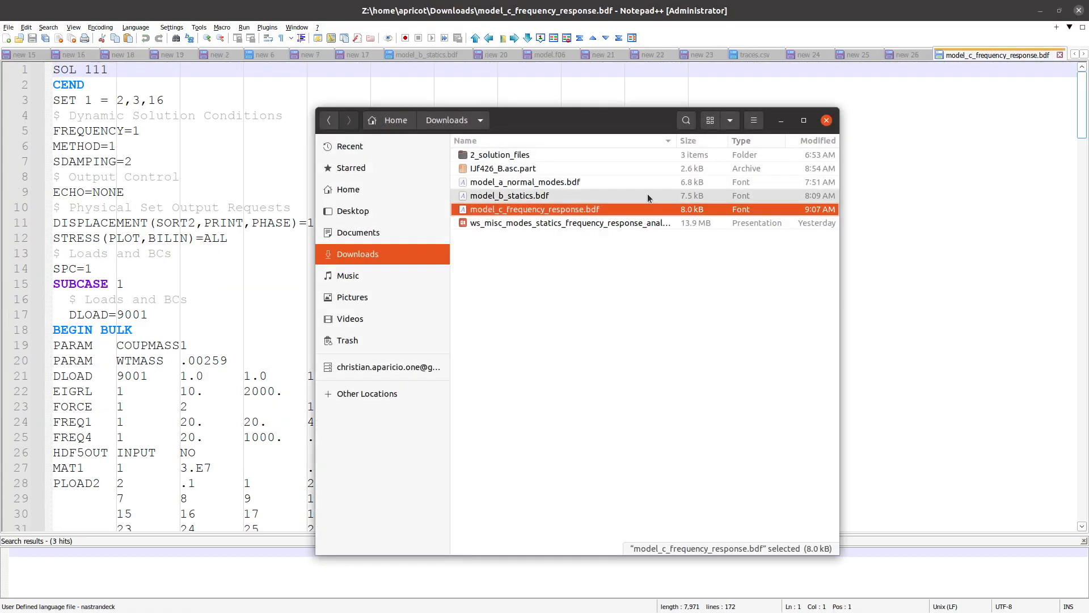
pyautogui.click(869, 252)
# Step: Review the bulk data in model_c_frequency_response.bdf, highlighting the two RLOAD2 entries and the TABLED1 entry
pyautogui.scroll(-3, 192, 292)
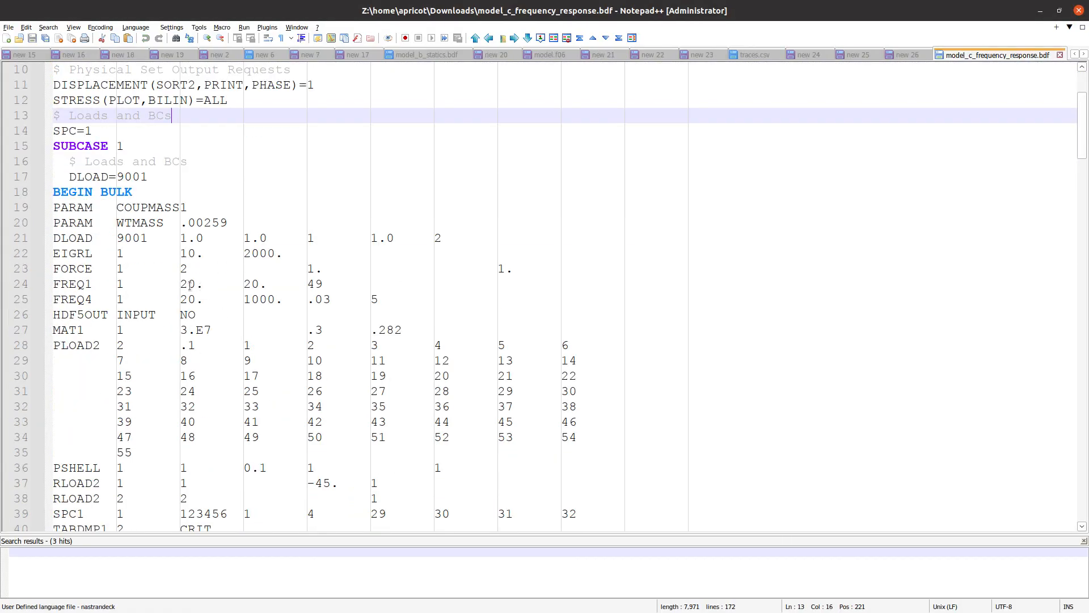
pyautogui.scroll(-3, 184, 360)
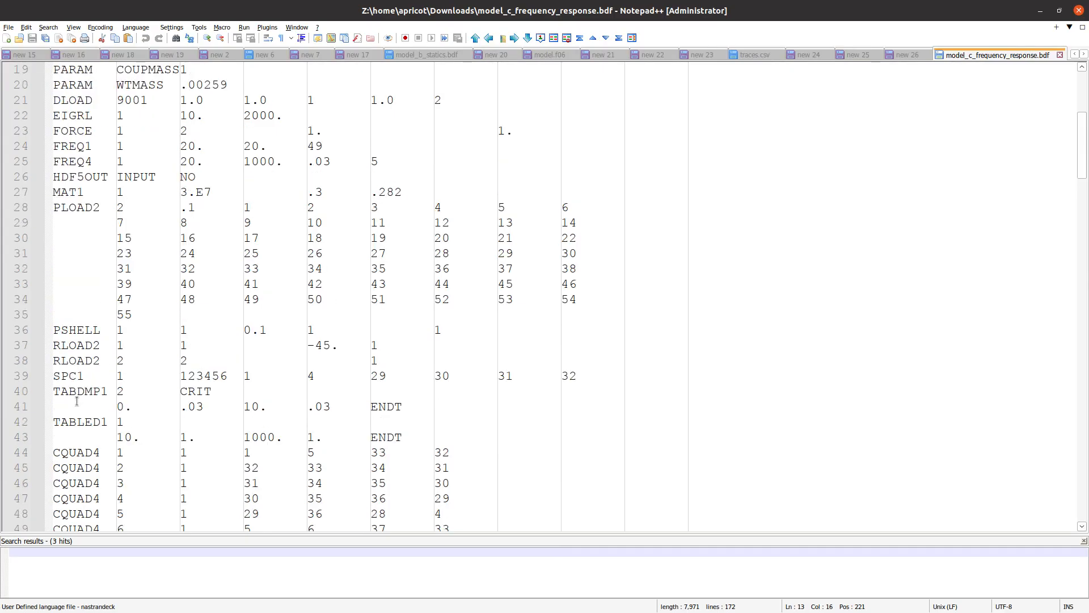
pyautogui.moveTo(376, 362); pyautogui.dragTo(1, 347)
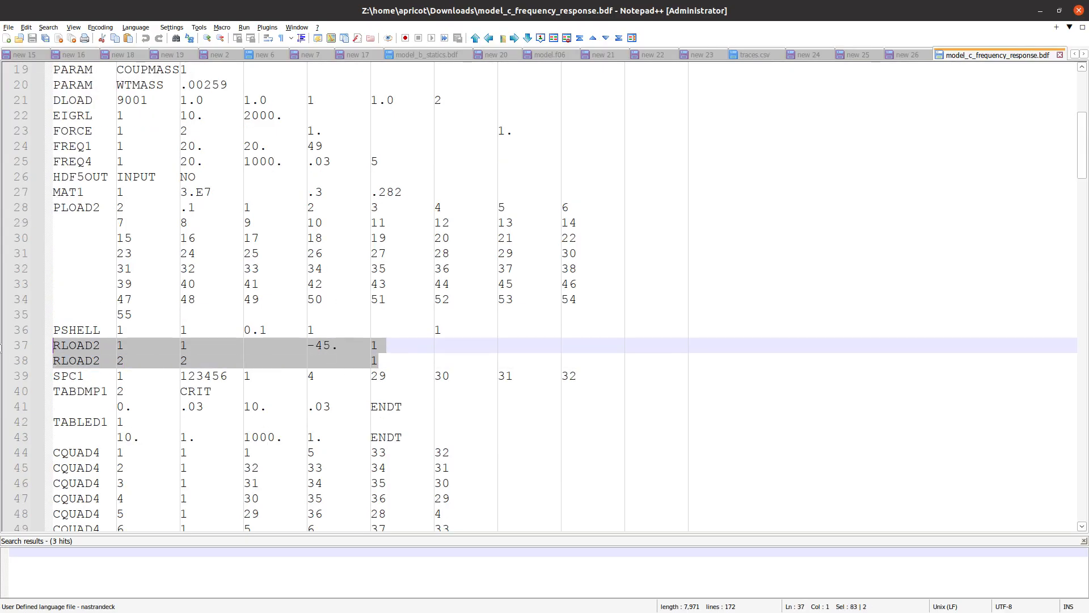
pyautogui.click(97, 424)
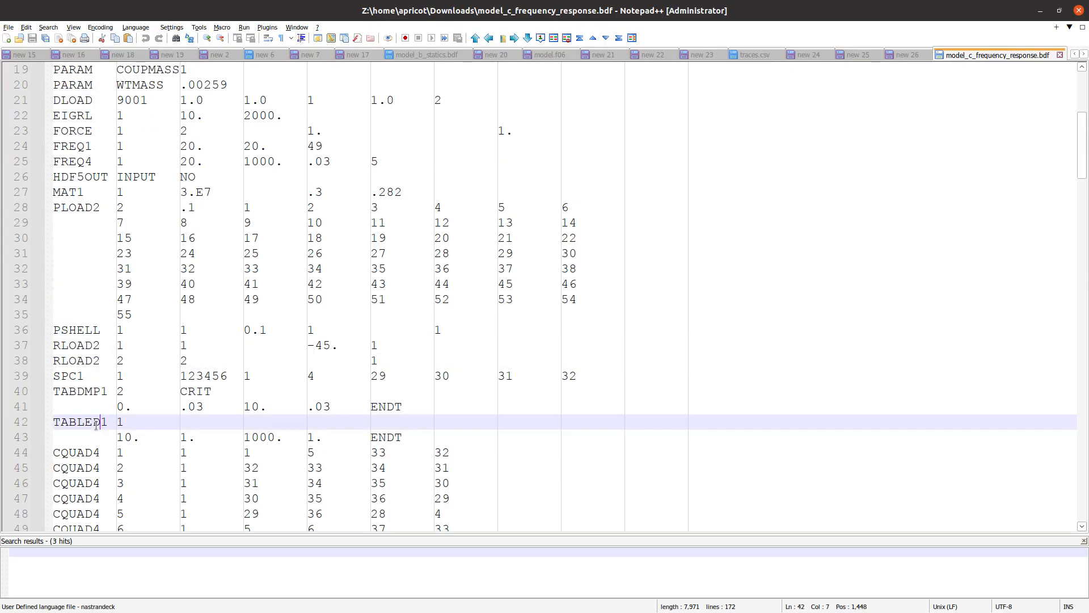
pyautogui.moveTo(82, 421); pyautogui.dragTo(424, 444)
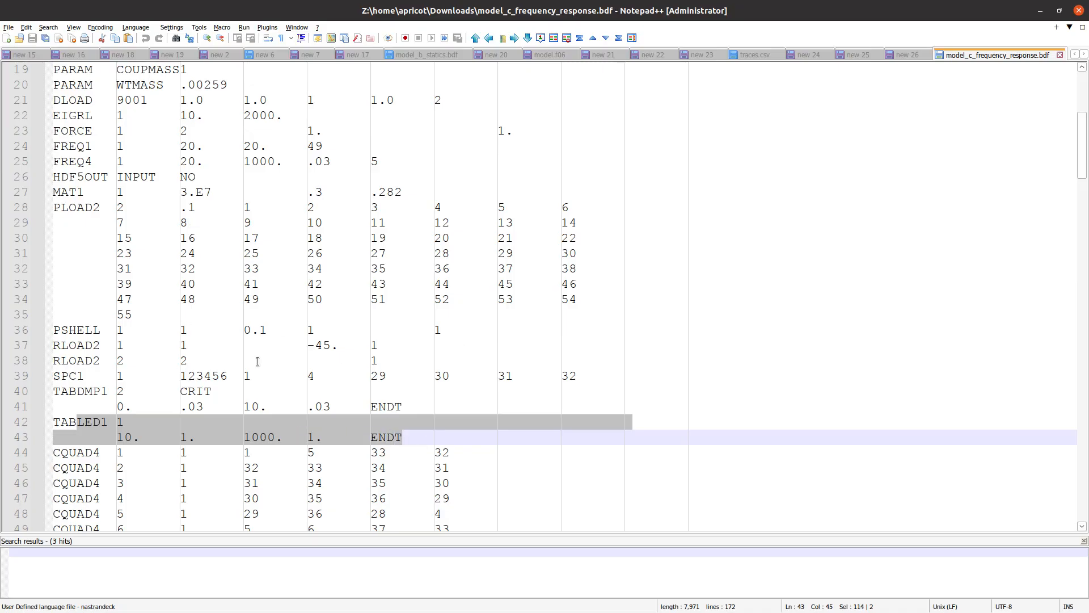
pyautogui.scroll(1, 231, 359)
pyautogui.scroll(4, 269, 336)
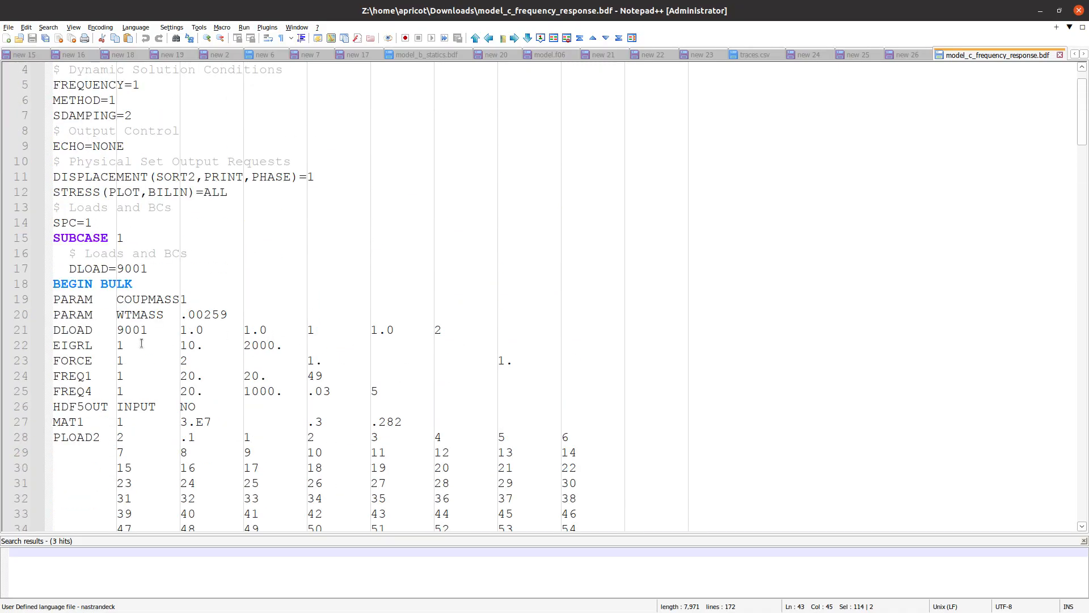
# Step: Highlight the TABDMP1 entry in the bulk data and the SOL 111 line at the start of the file
pyautogui.scroll(-5, 142, 343)
pyautogui.moveTo(69, 393); pyautogui.dragTo(458, 401)
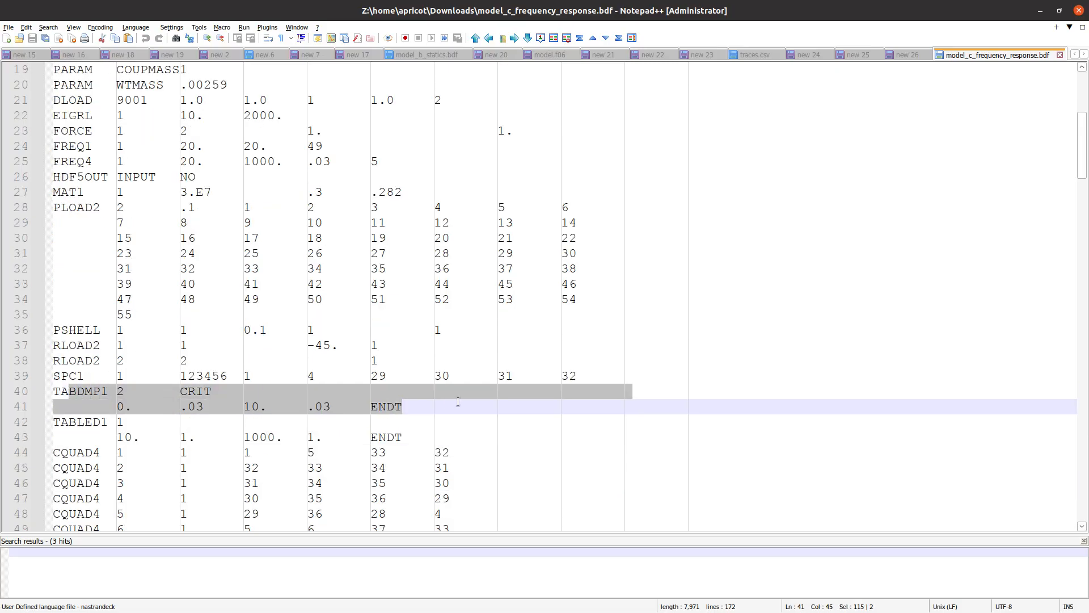
pyautogui.scroll(6, 196, 363)
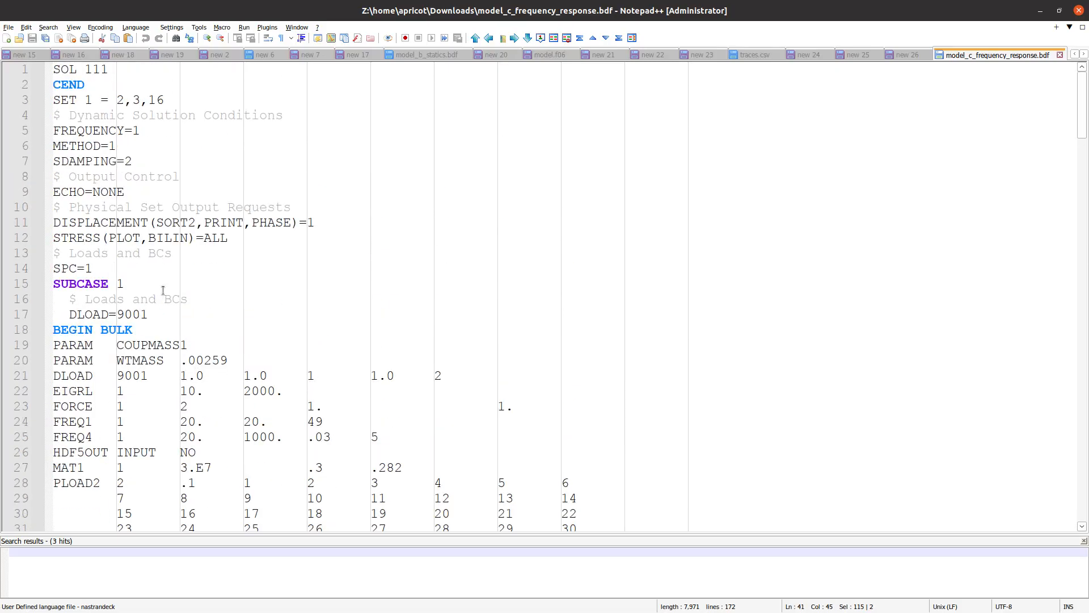
pyautogui.keyDown('ctrl'); pyautogui.scroll(2, 163, 291); pyautogui.keyUp('ctrl')
pyautogui.moveTo(192, 380); pyautogui.dragTo(62, 71)
pyautogui.click(105, 71)
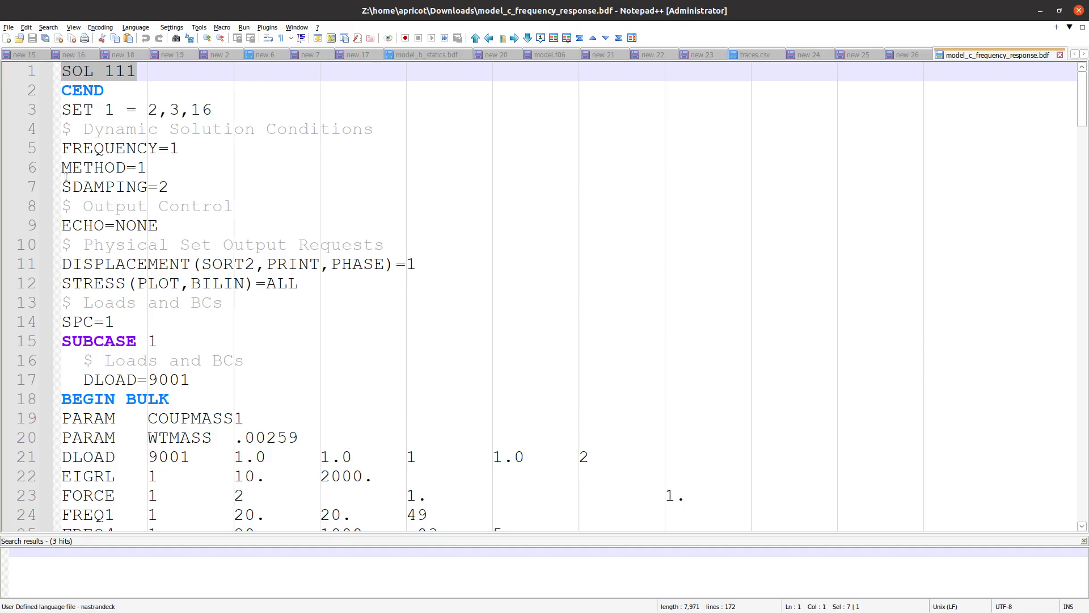
# Step: Highlight the SUBCASE 1 block and trace its DLOAD=9001 selection to the matching DLOAD entry in the bulk data
pyautogui.moveTo(191, 380); pyautogui.dragTo(36, 352)
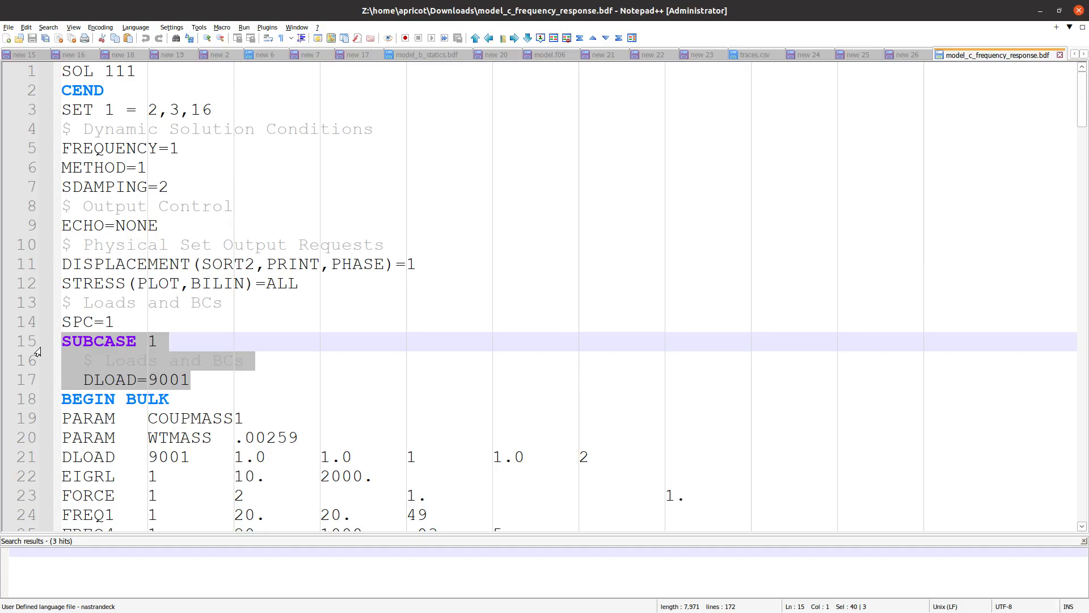
pyautogui.click(114, 381)
pyautogui.moveTo(93, 381); pyautogui.dragTo(140, 379)
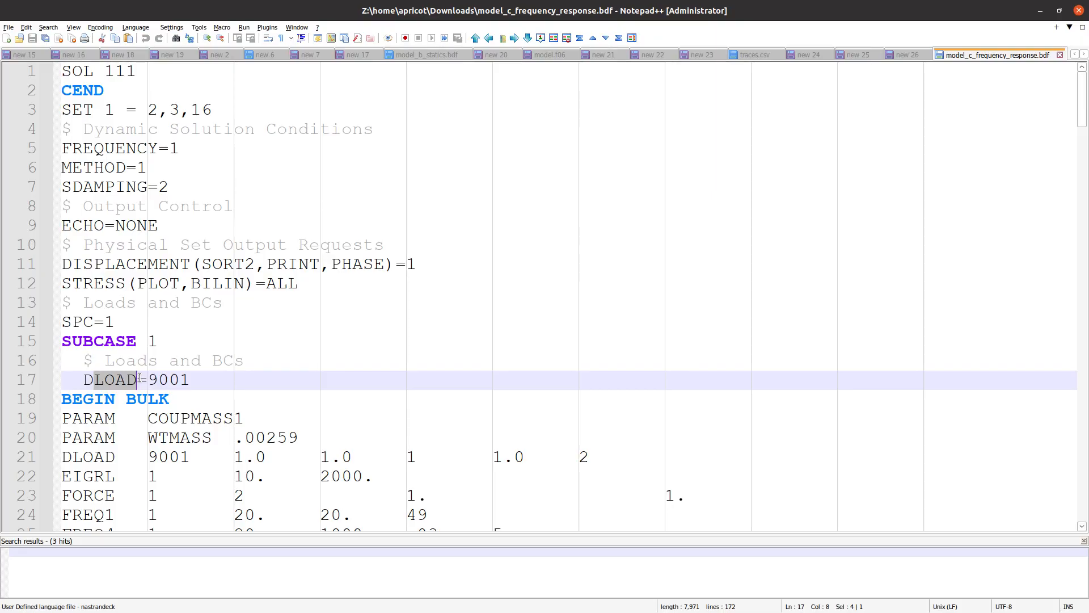
pyautogui.doubleClick(171, 380)
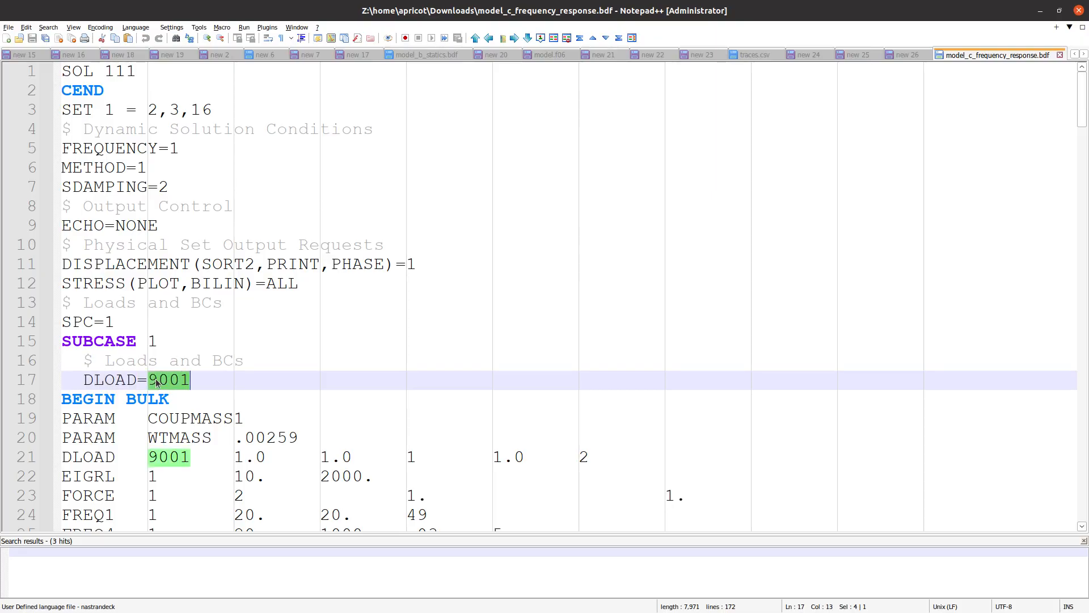
pyautogui.click(156, 380)
pyautogui.doubleClick(164, 380)
pyautogui.scroll(-2, 184, 382)
pyautogui.moveTo(61, 341); pyautogui.dragTo(601, 349)
pyautogui.click(161, 264)
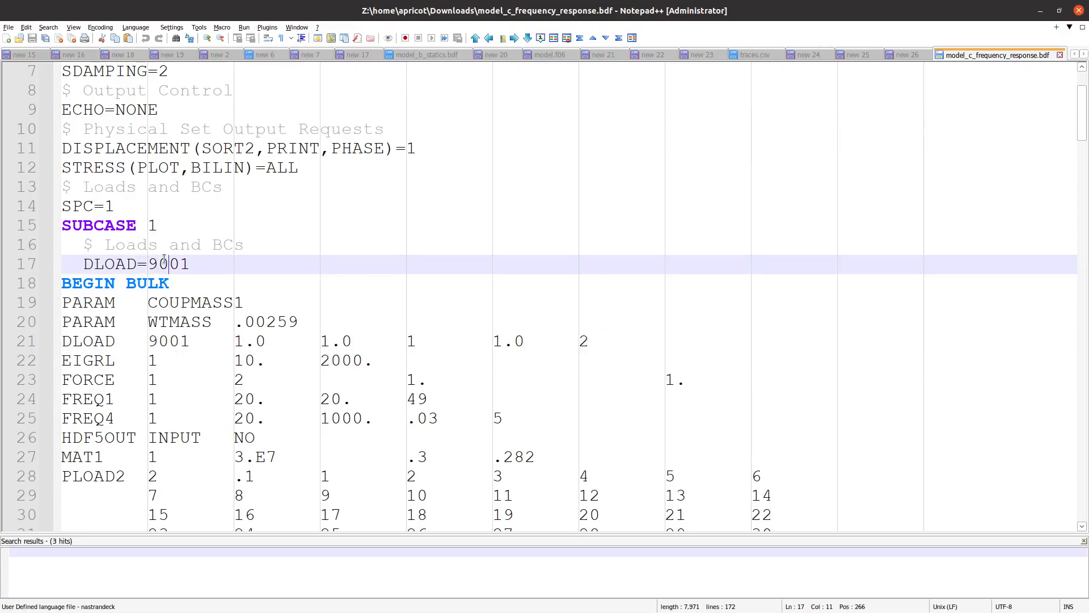
pyautogui.scroll(2, 158, 284)
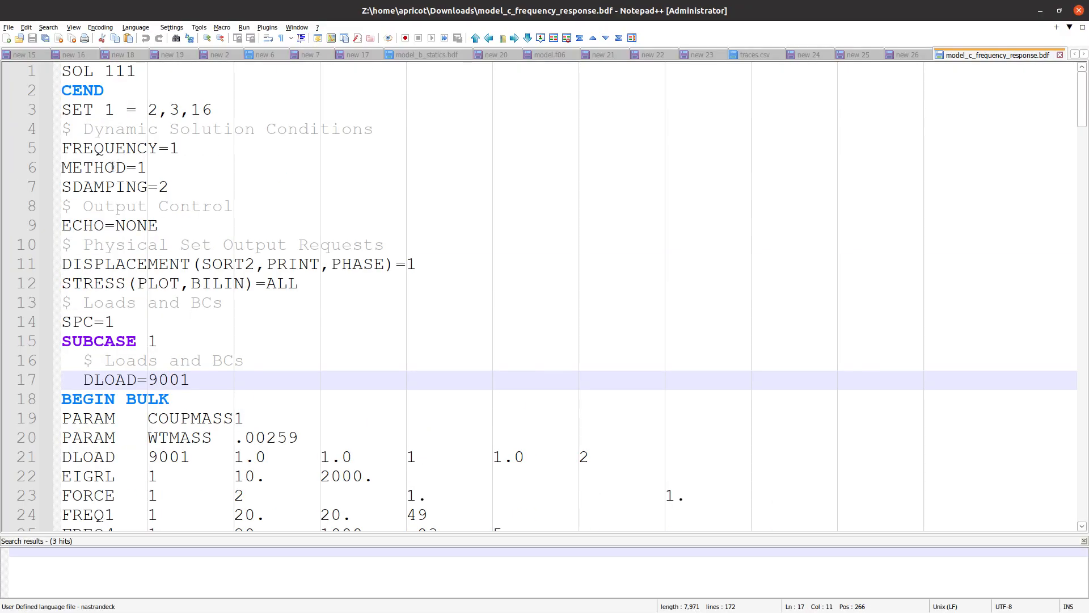
# Step: Examine the DISPLACEMENT output request, highlighting its PRINT and PHASE options and the set it references
pyautogui.doubleClick(126, 265)
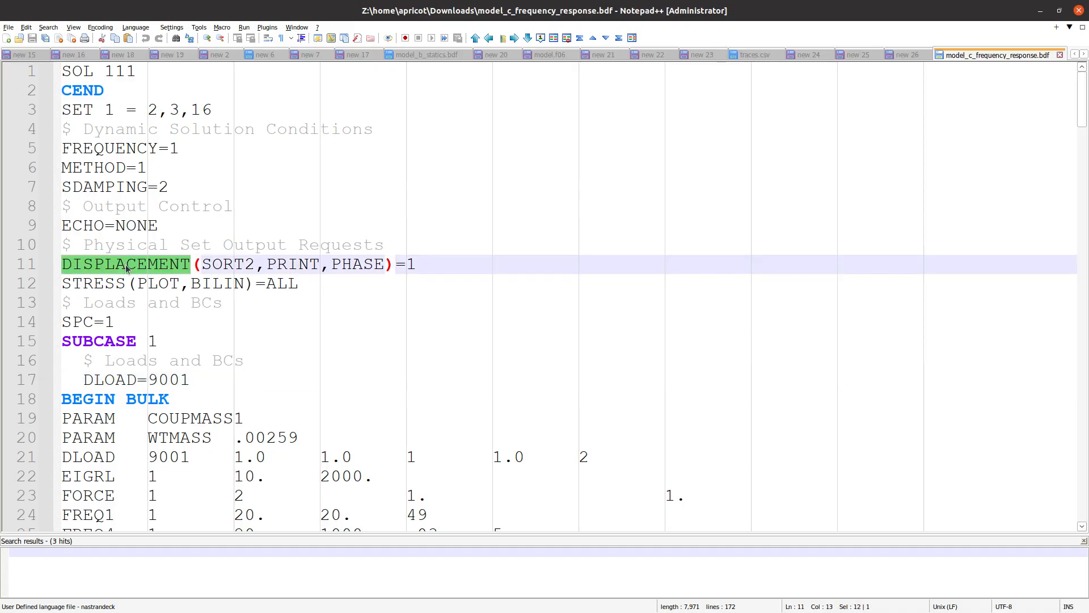
pyautogui.click(220, 265)
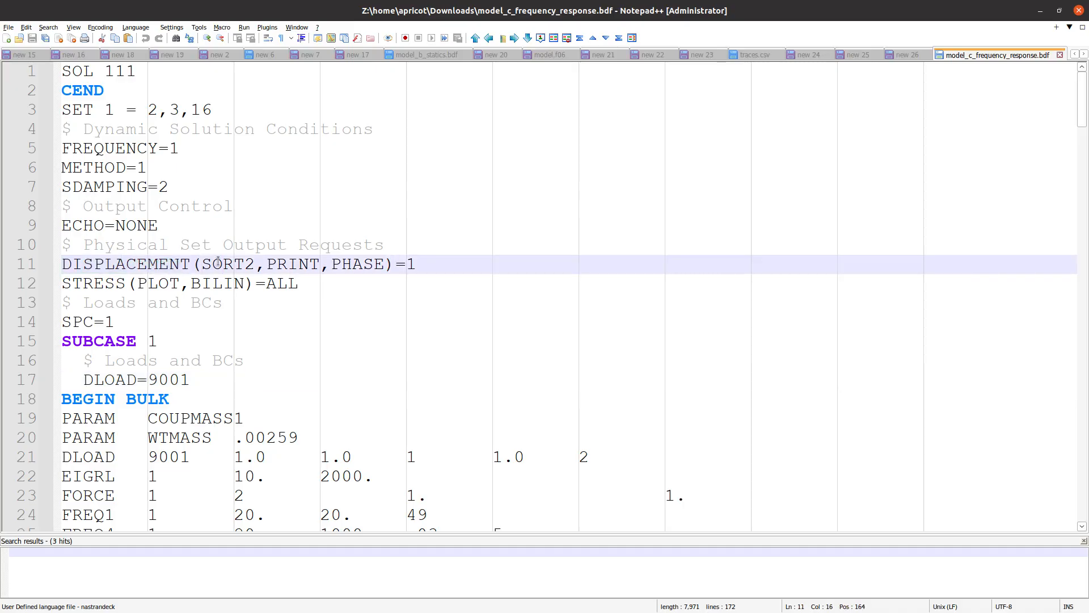
pyautogui.doubleClick(305, 265)
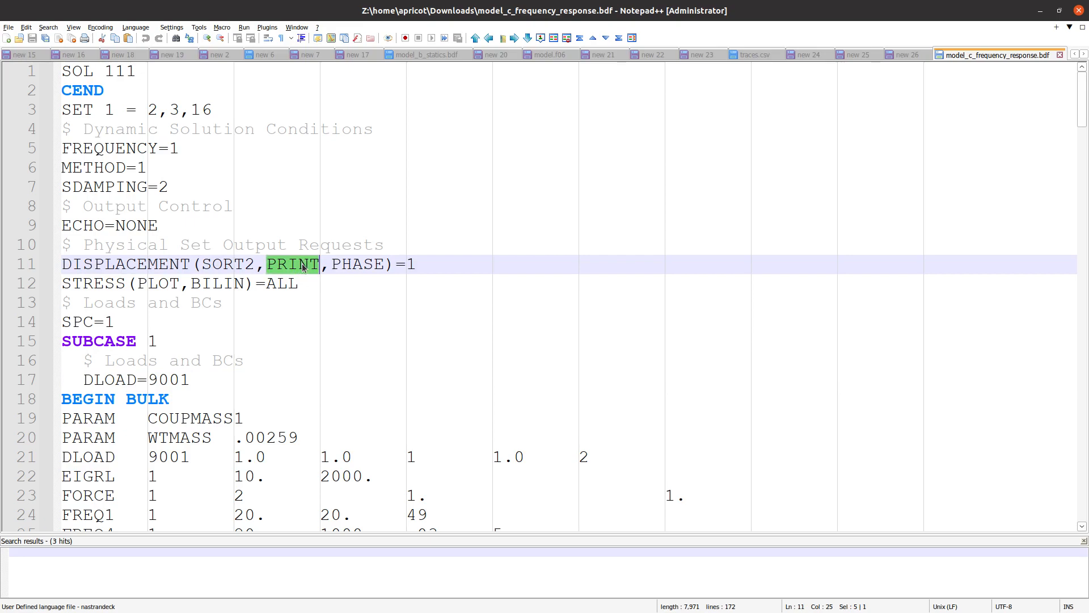
pyautogui.doubleClick(336, 265)
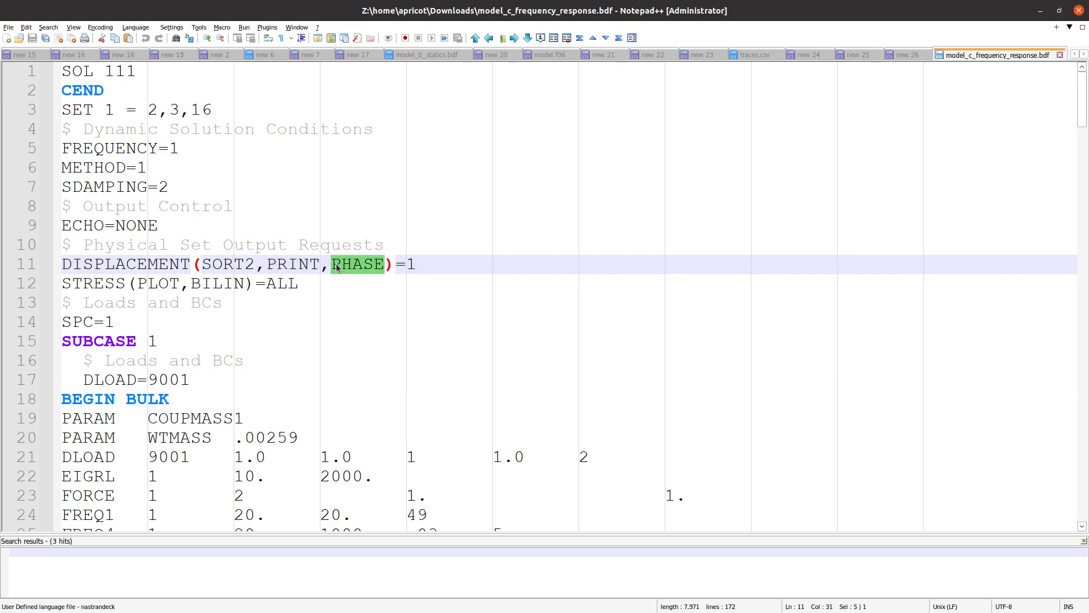
pyautogui.doubleClick(416, 262)
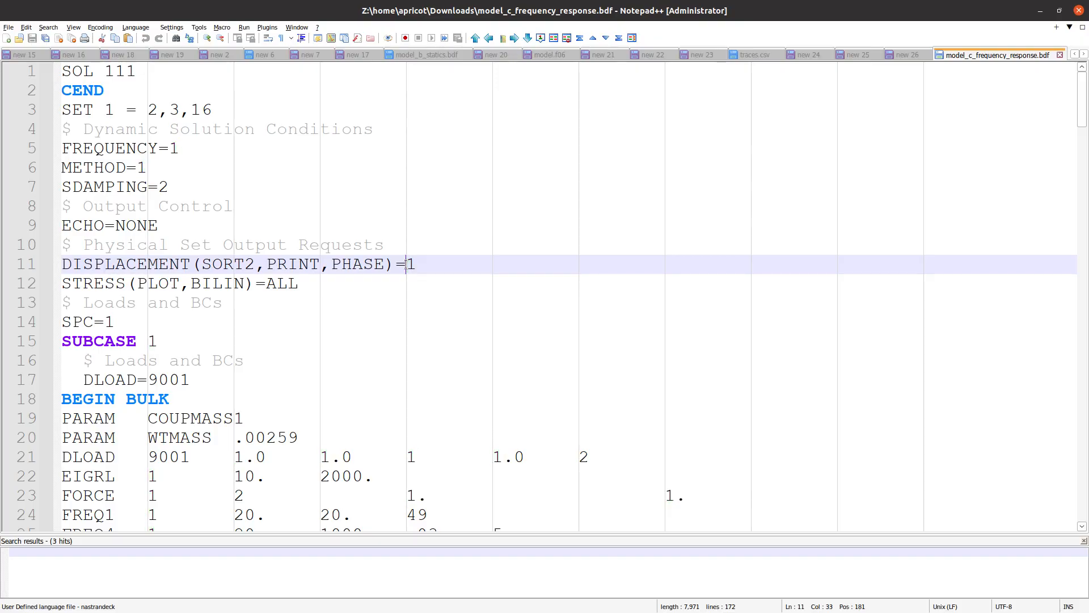
pyautogui.doubleClick(414, 265)
# Step: Highlight the SET 1 definition and its grid IDs 2,3,16
pyautogui.tripleClick(127, 114)
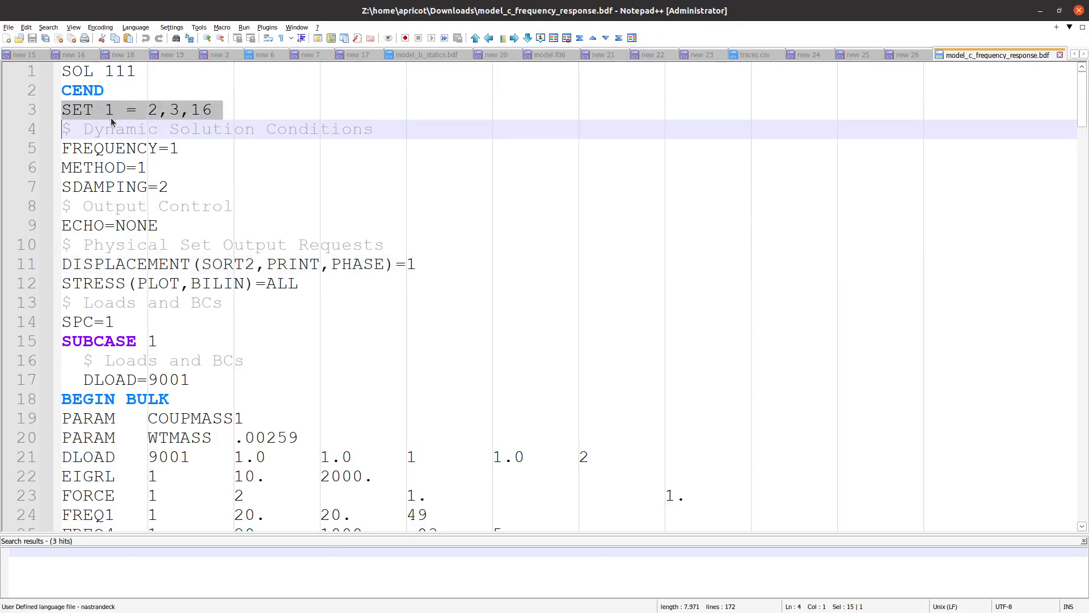
pyautogui.click(139, 113)
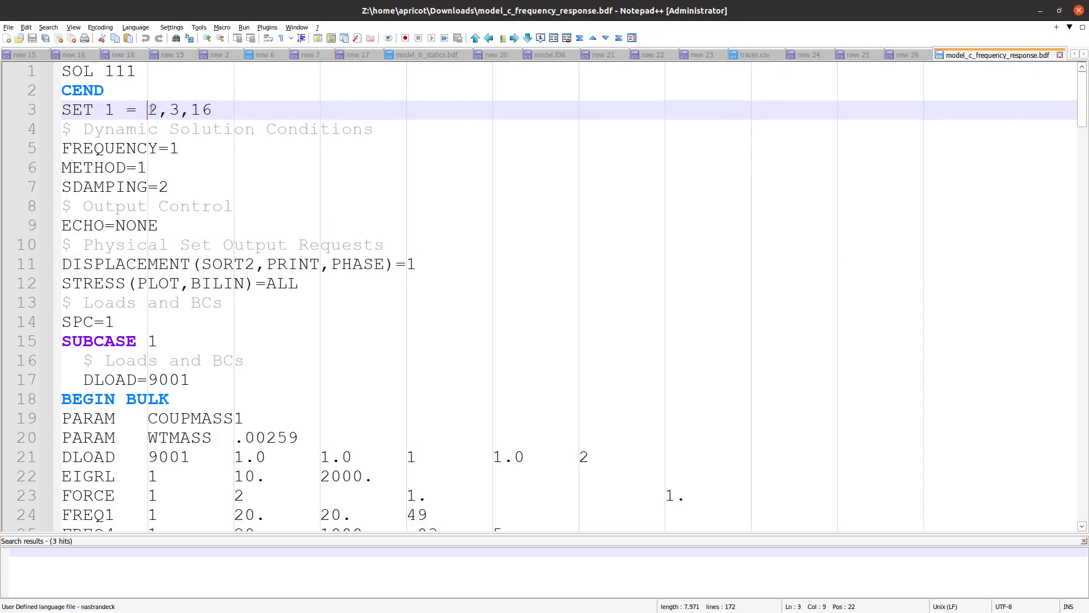
pyautogui.moveTo(147, 109); pyautogui.dragTo(226, 109)
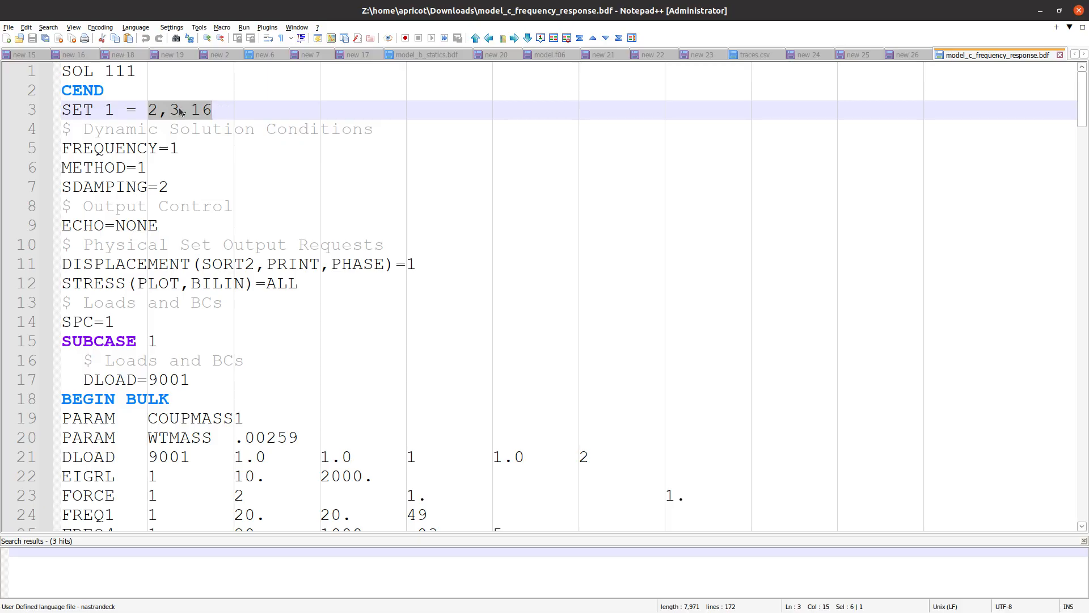
pyautogui.moveTo(148, 111); pyautogui.dragTo(177, 112)
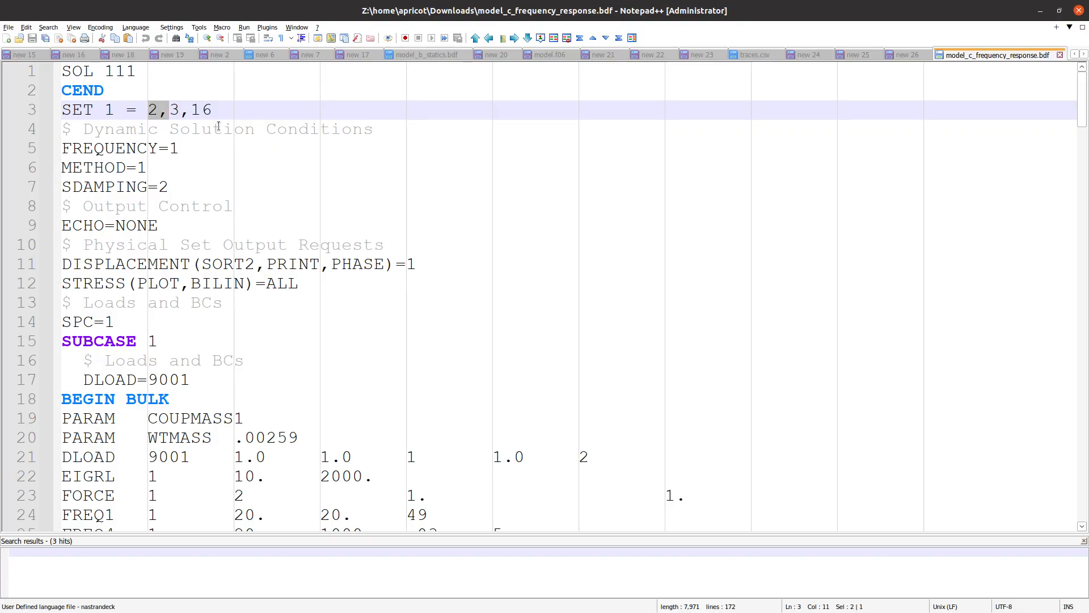
# Step: Switch to the HDF5 Explorer in the browser, reset the NODAL/DISPLACEMENT_CPLX plot's axes and plot ZP - Z phase component vertically
pyautogui.hotkey('alt', 'Tab')
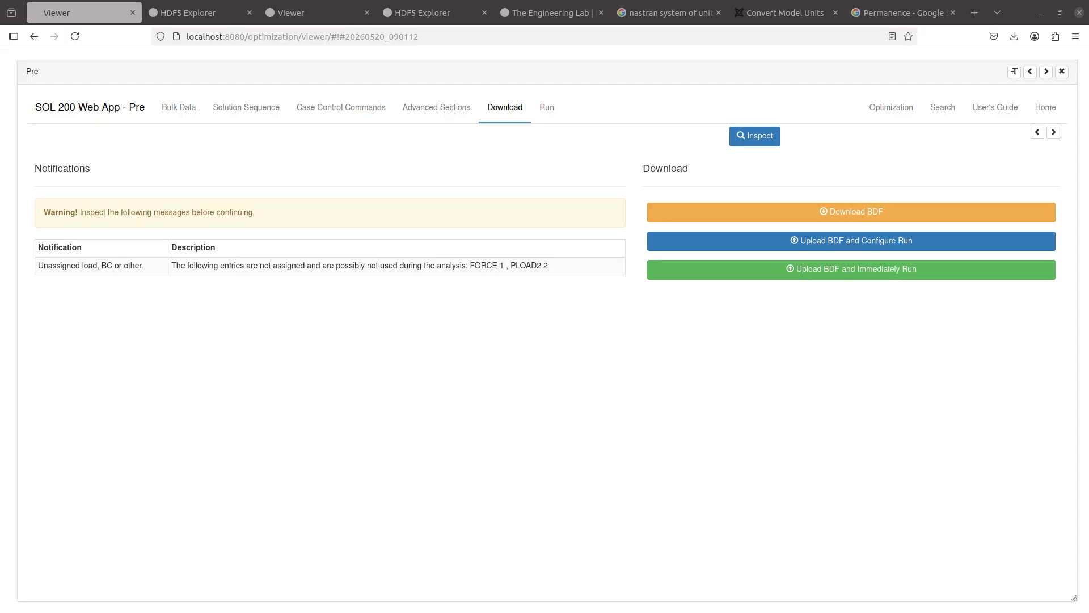
pyautogui.click(161, 13)
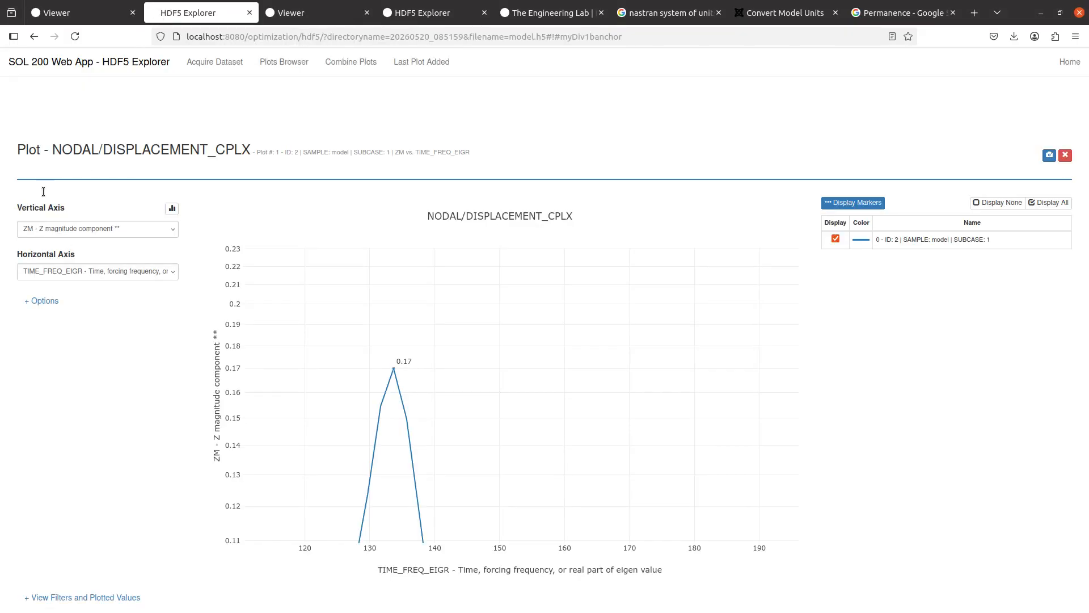
pyautogui.click(728, 200)
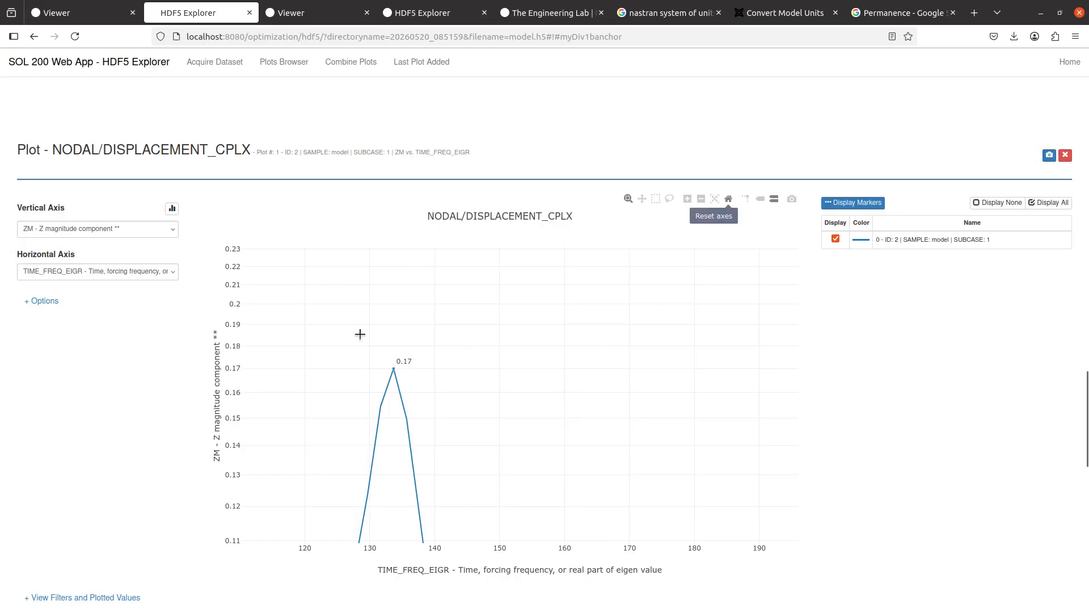
pyautogui.click(102, 228)
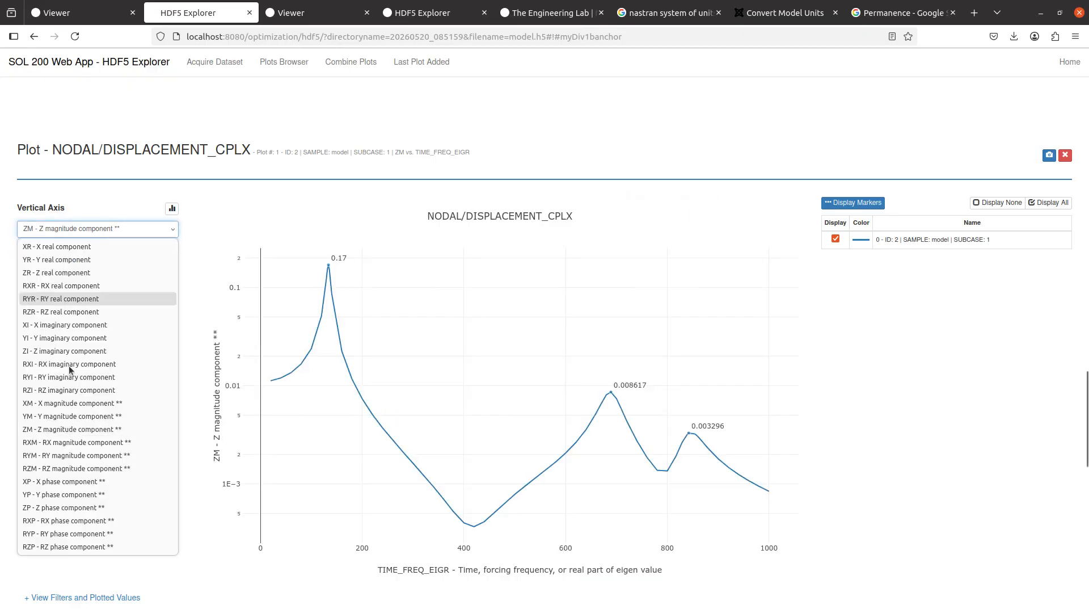
pyautogui.click(60, 507)
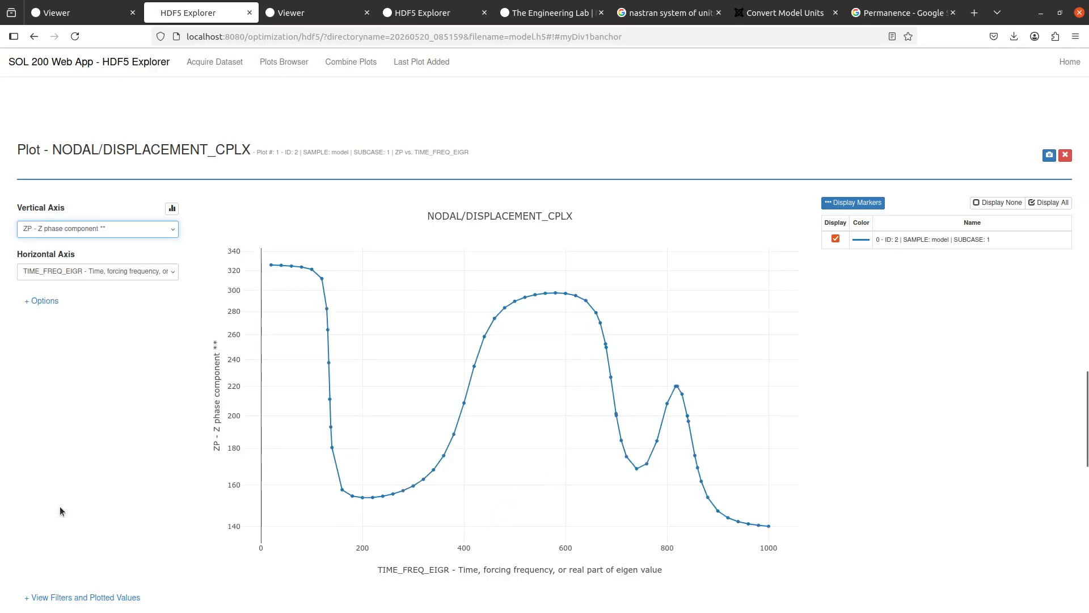
# Step: Plot the ZR - Z real component and then the ZI - Z imaginary component on the displacement plot's vertical axis
pyautogui.click(39, 229)
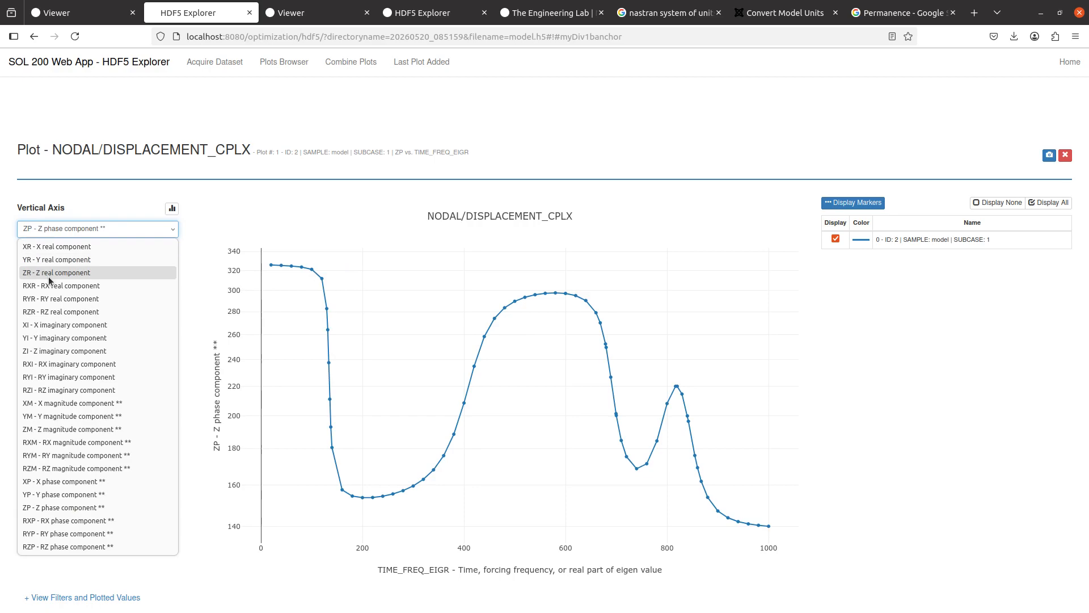
pyautogui.click(64, 262)
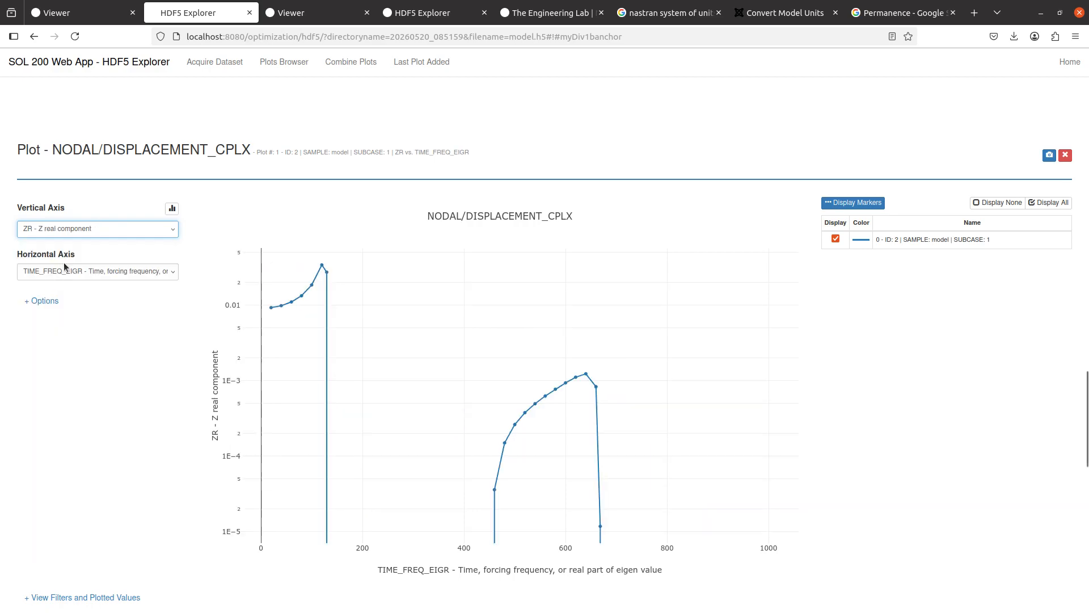
pyautogui.click(44, 229)
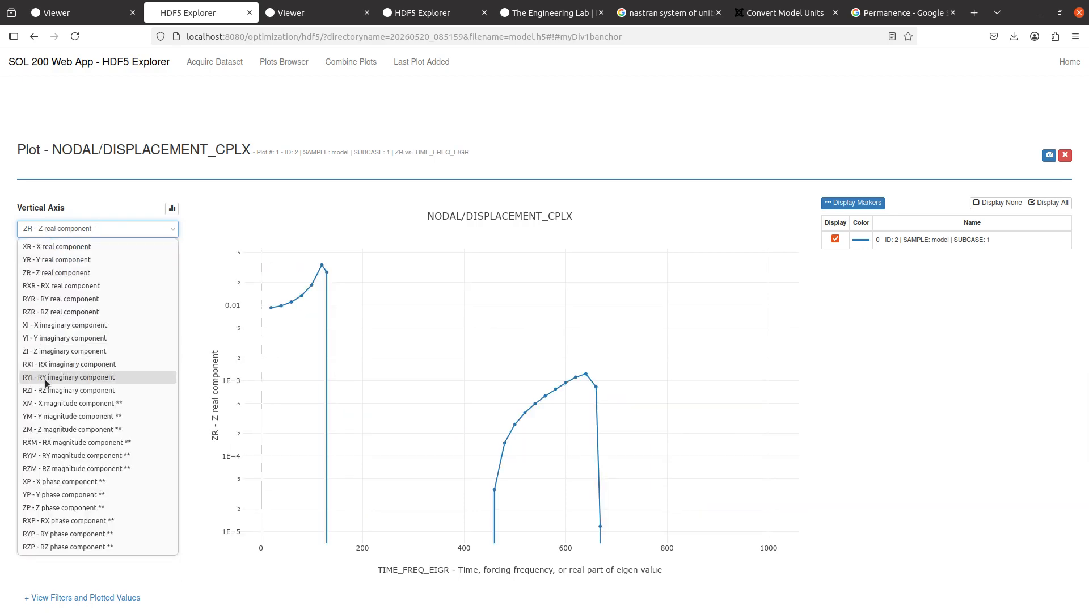
pyautogui.click(40, 351)
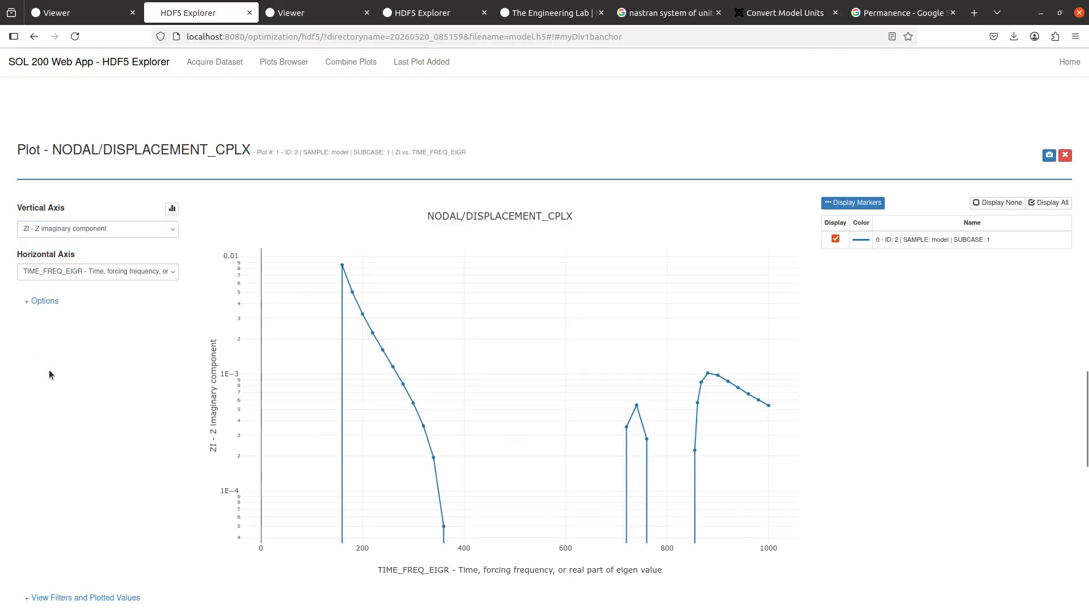
pyautogui.click(84, 231)
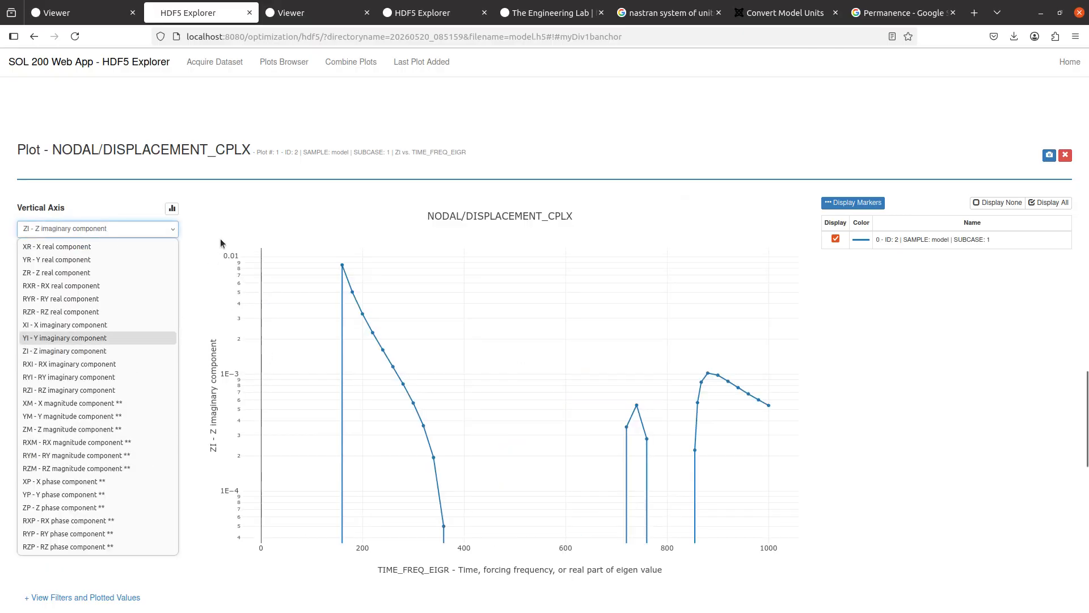
pyautogui.click(208, 212)
# Step: Review the acquired displacement dataset and the plots for grids 2, 3 and 16, and turn off Auto Execute
pyautogui.scroll(15, 206, 275)
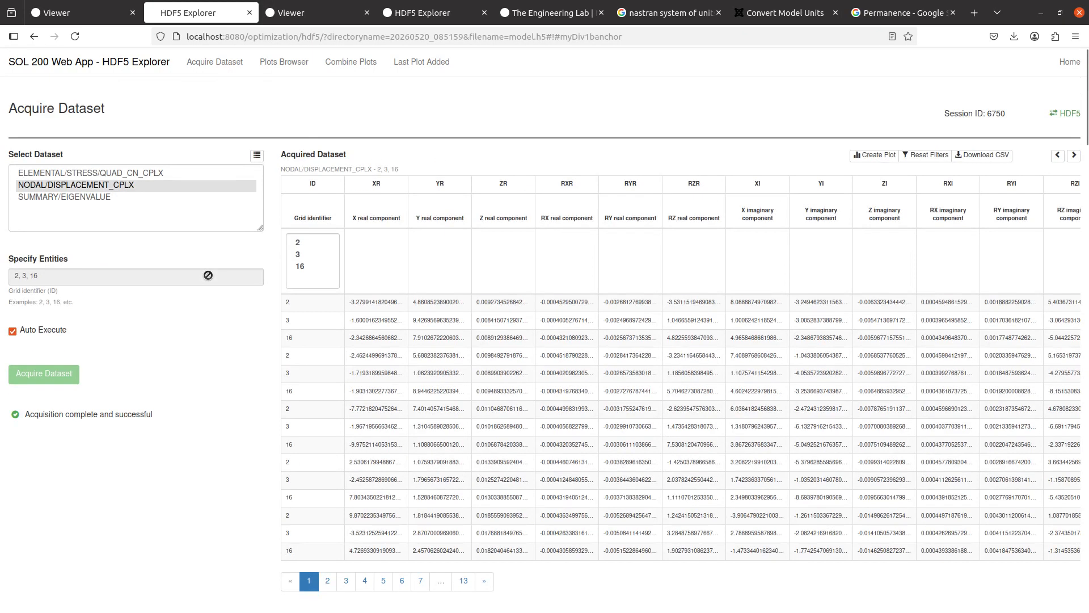
pyautogui.scroll(-7, 207, 274)
pyautogui.scroll(-2, 207, 278)
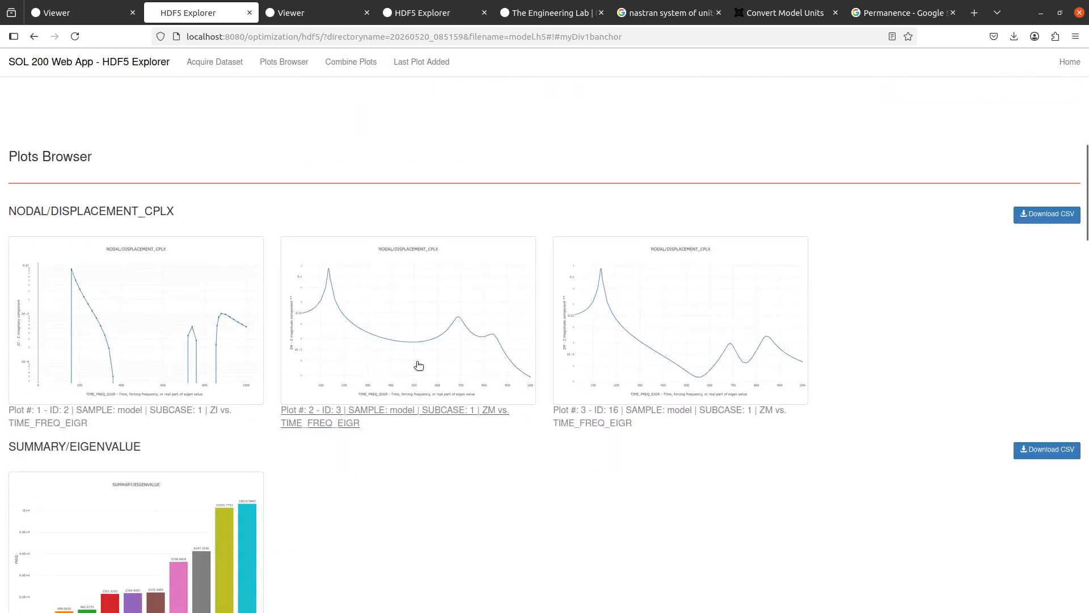
pyautogui.click(466, 292)
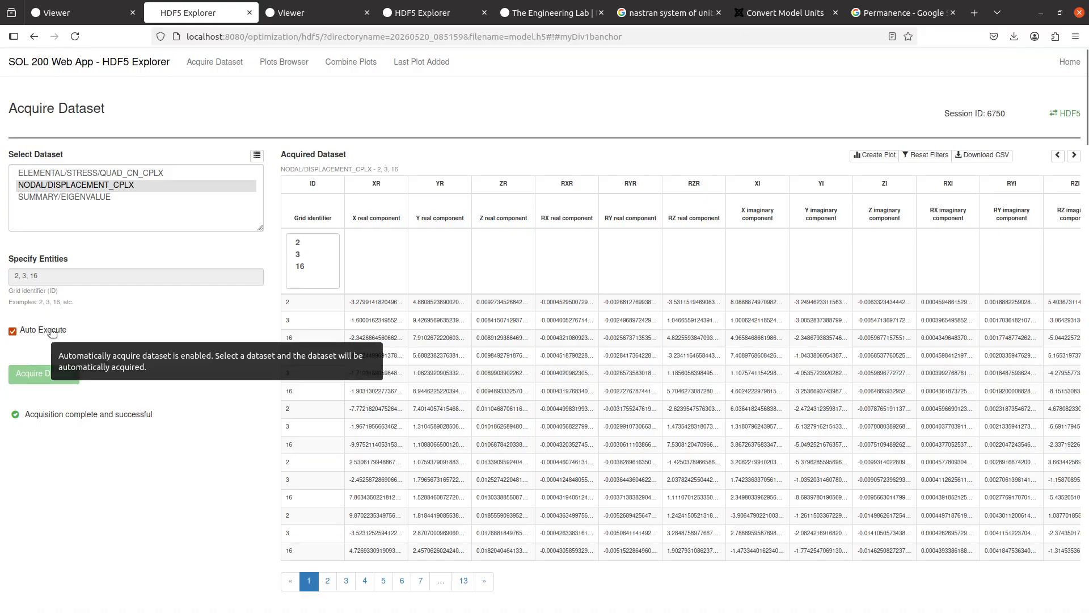
pyautogui.click(51, 332)
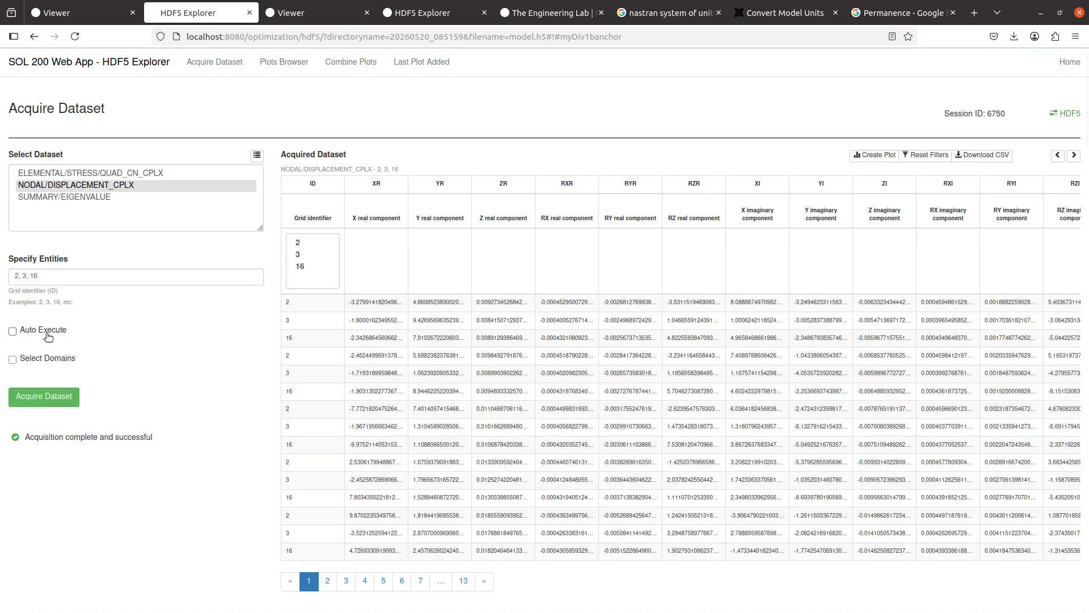
# Step: Switch to the Viewer, start FEM Label and pick nodes at the plate's free corner to label grids 3 and 19
pyautogui.click(94, 12)
pyautogui.click(1064, 71)
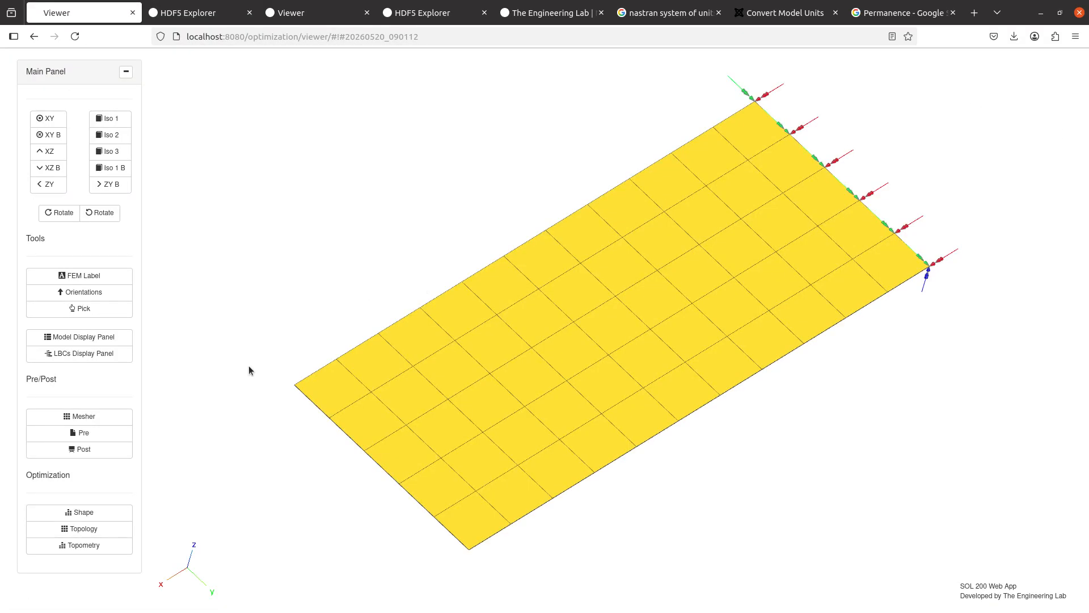
pyautogui.click(84, 278)
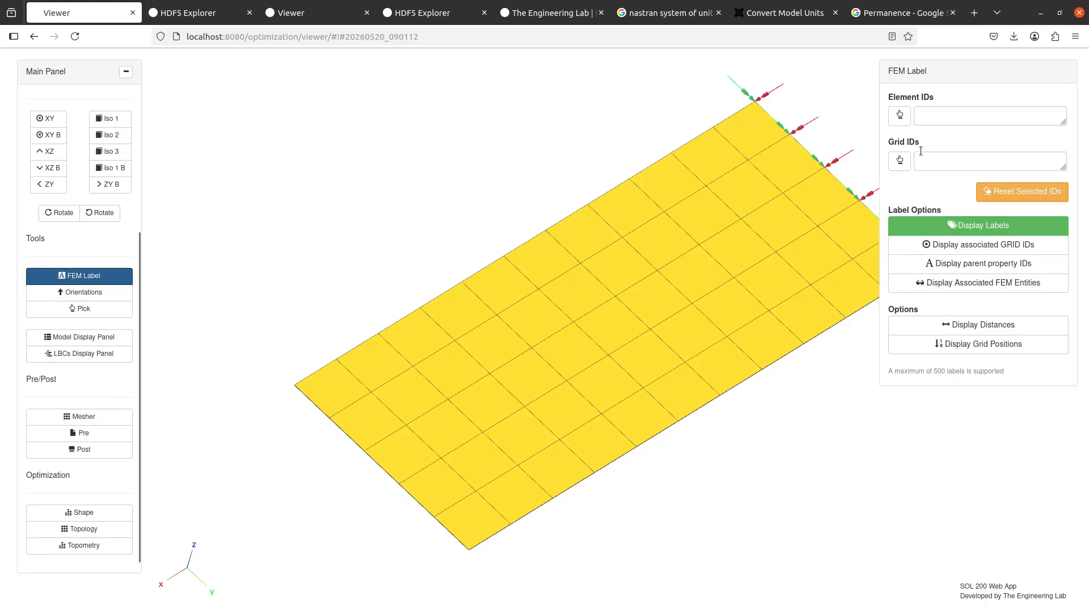
pyautogui.click(899, 160)
pyautogui.click(792, 241)
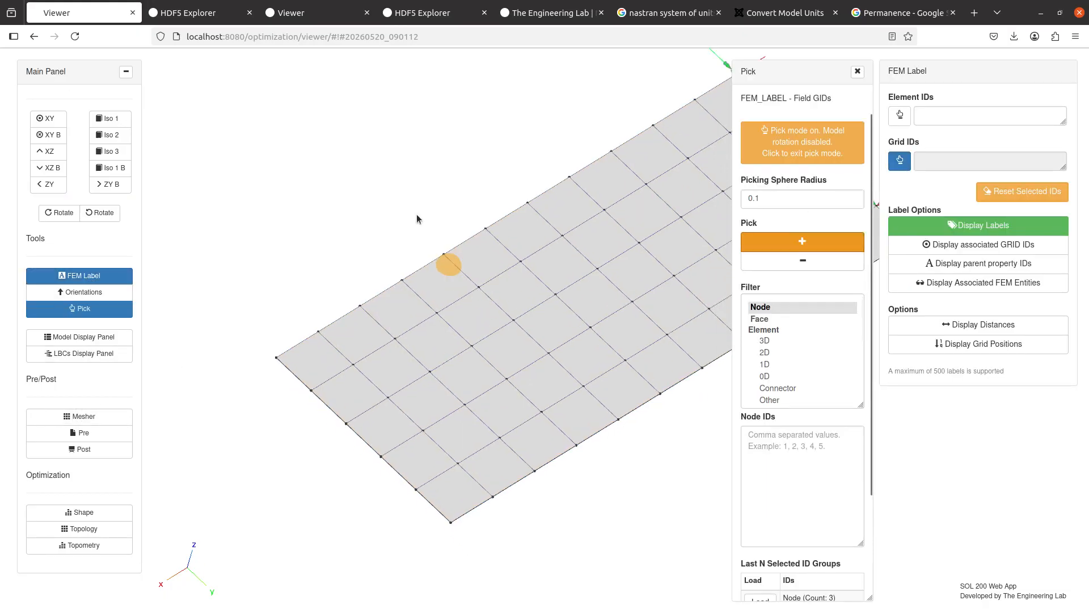
pyautogui.click(416, 477)
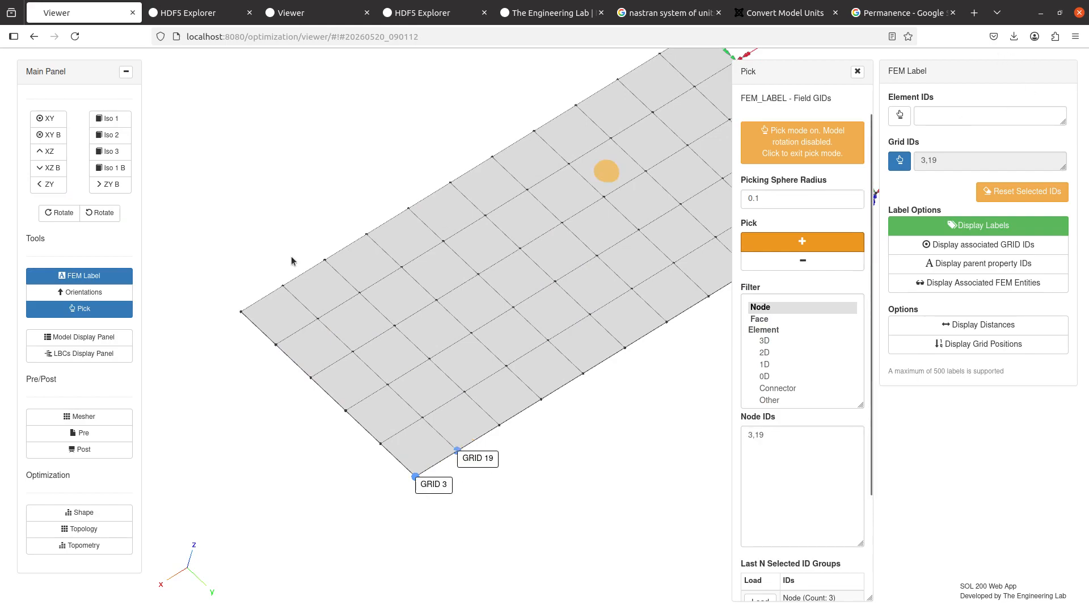
# Step: Switch to the HDF5 Explorer and try to acquire the NODAL/DISPLACEMENT_CPLX dataset for grid 3 only
pyautogui.click(183, 22)
pyautogui.tripleClick(122, 277)
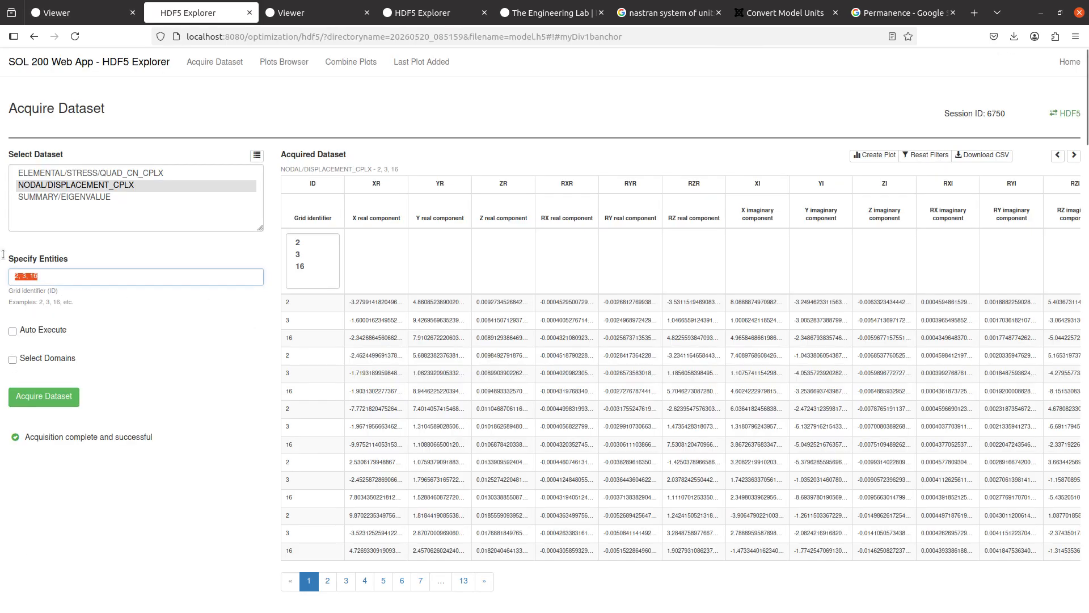
pyautogui.write('3')
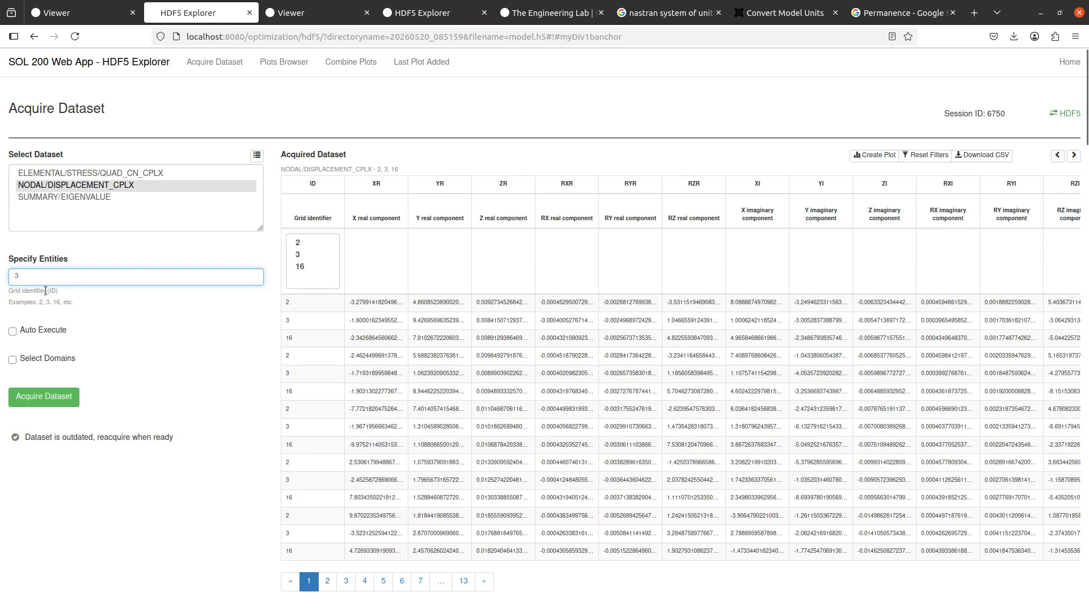
pyautogui.click(74, 263)
pyautogui.click(49, 404)
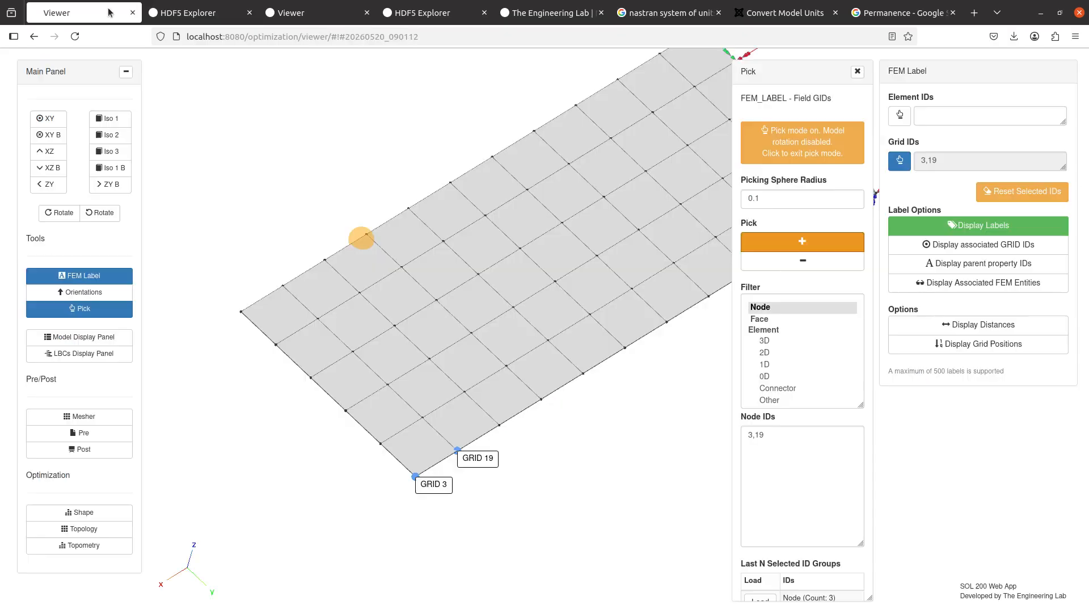
# Step: Close FEM Label in the Viewer, then open model.h5 from Pre's run result files in a new HDF5 Explorer
pyautogui.click(79, 12)
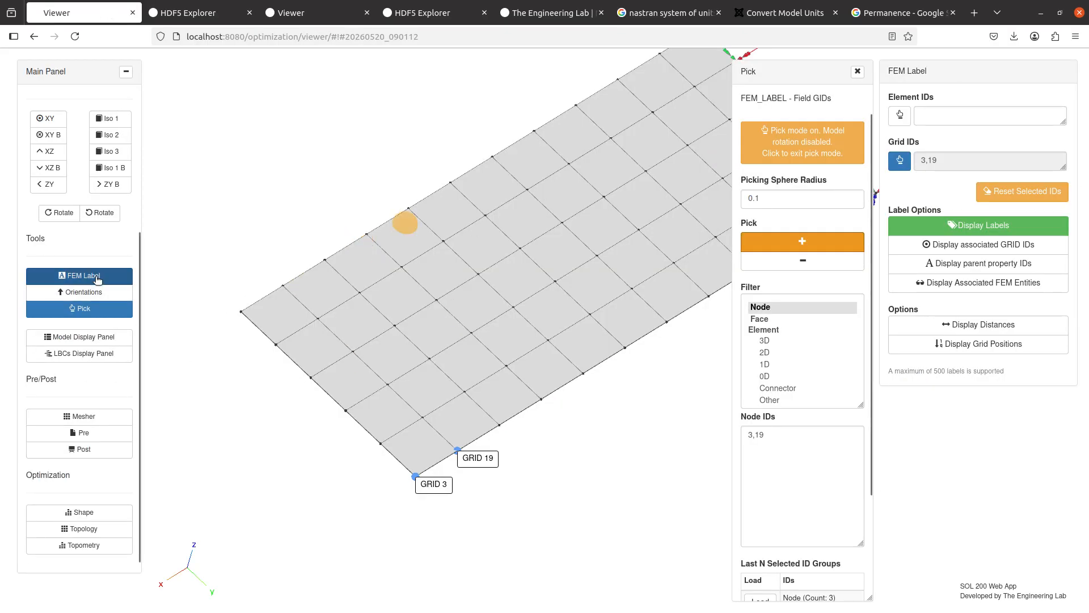
pyautogui.click(79, 276)
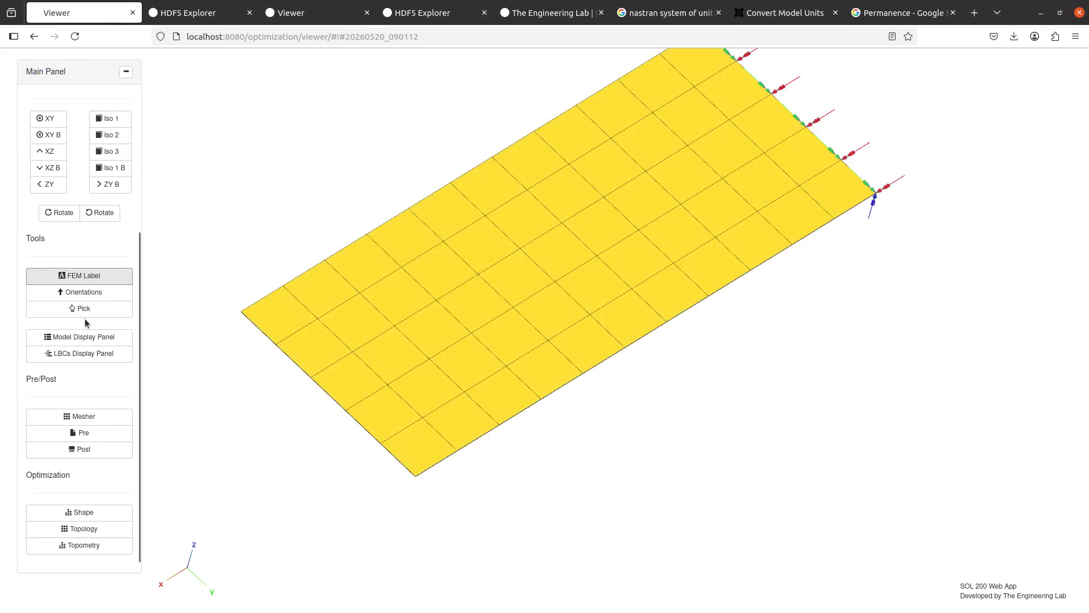
pyautogui.click(214, 11)
pyautogui.click(79, 13)
pyautogui.click(83, 437)
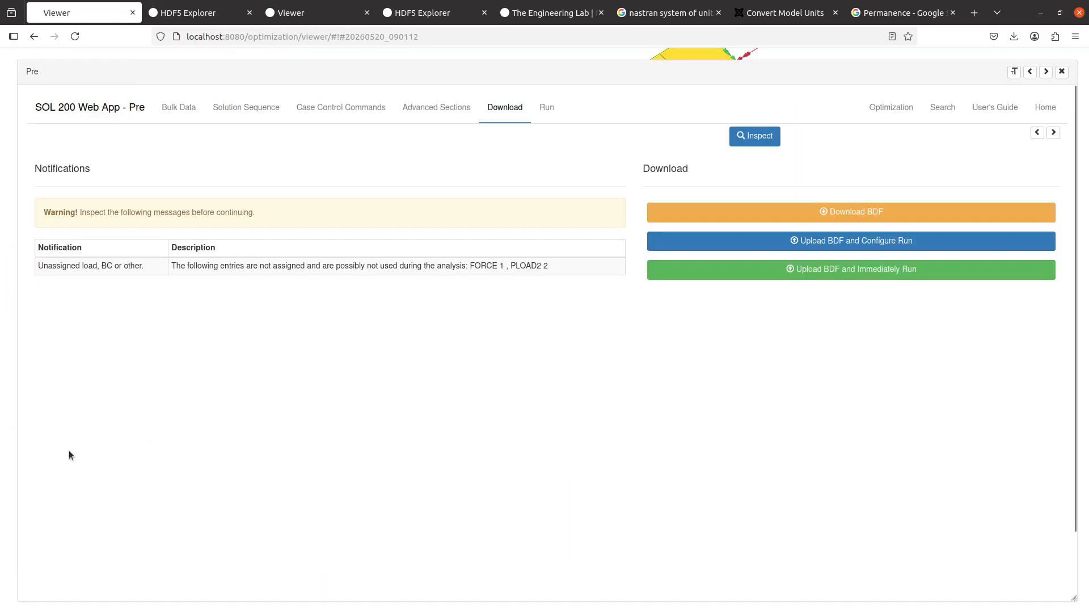
pyautogui.click(543, 107)
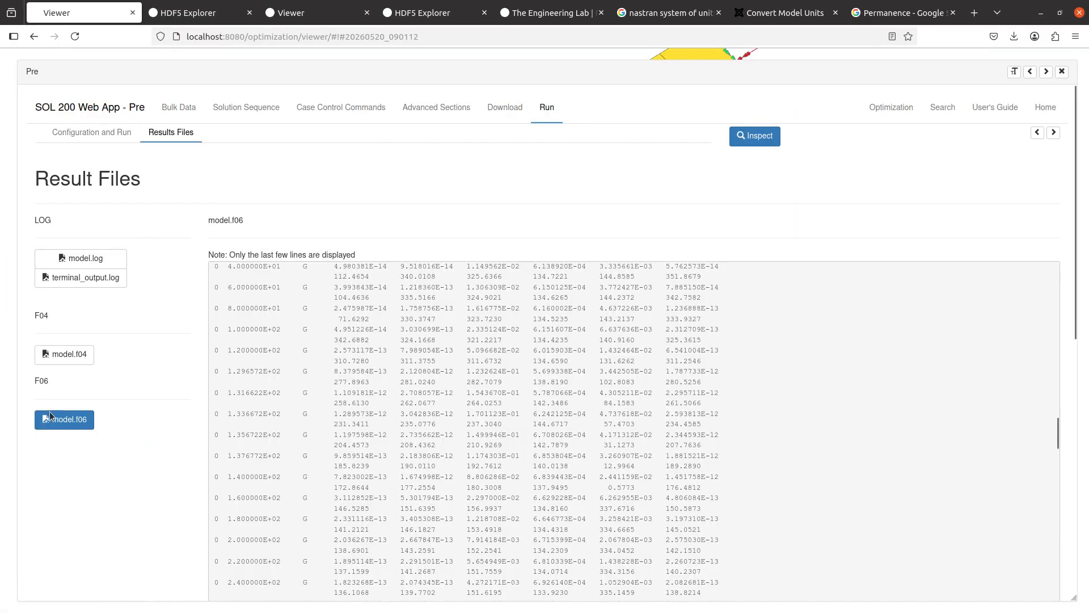
pyautogui.scroll(-8, 71, 437)
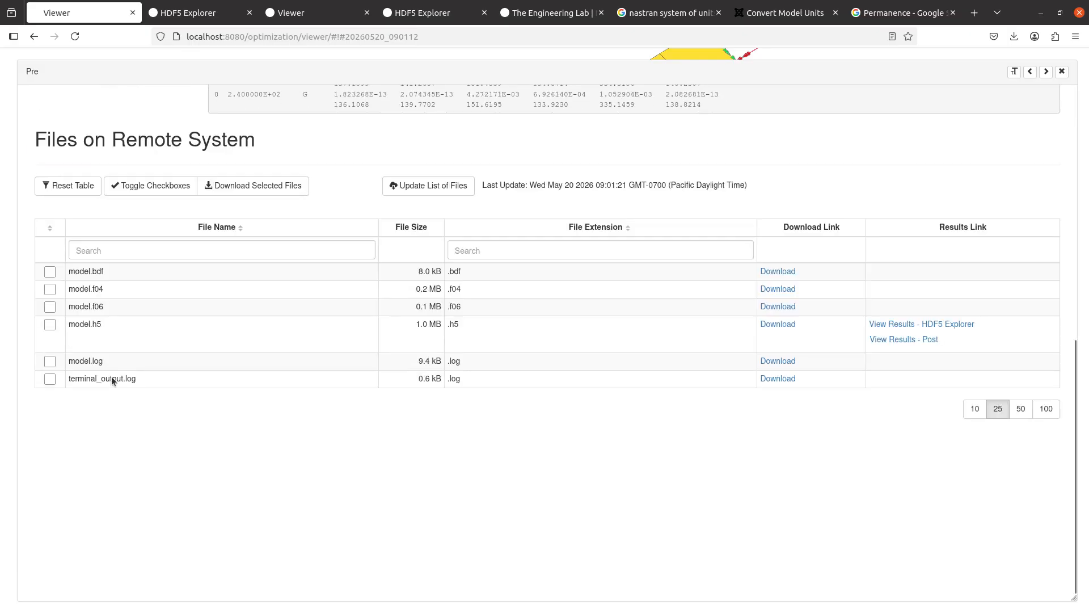
pyautogui.click(879, 324)
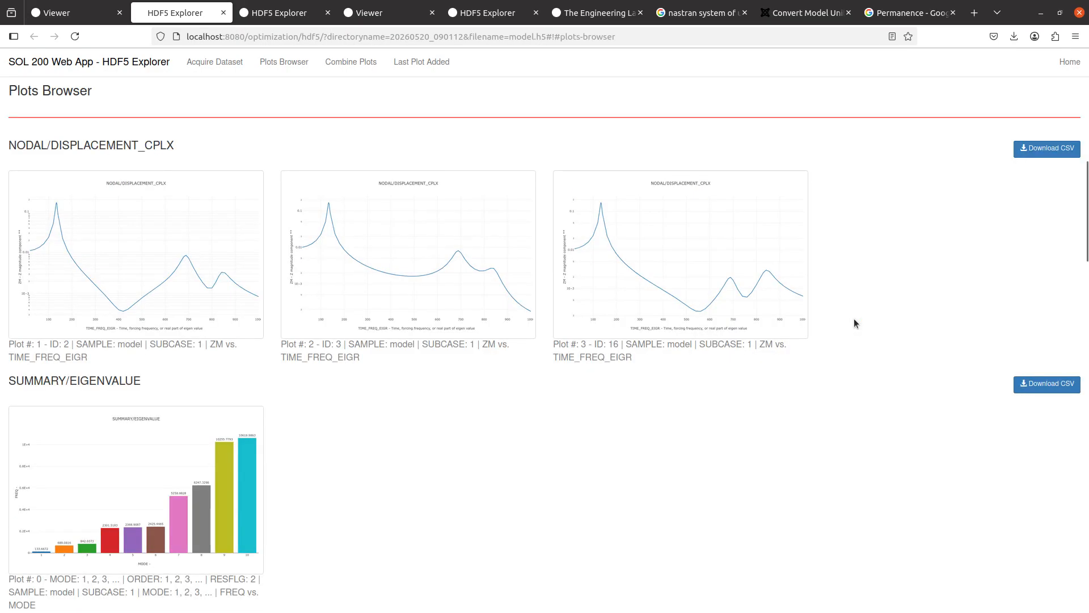
# Step: Turn off Auto Execute, acquire the NODAL/DISPLACEMENT_CPLX dataset for grid 3, and check the earlier HDF5 Explorer session
pyautogui.scroll(10, 407, 452)
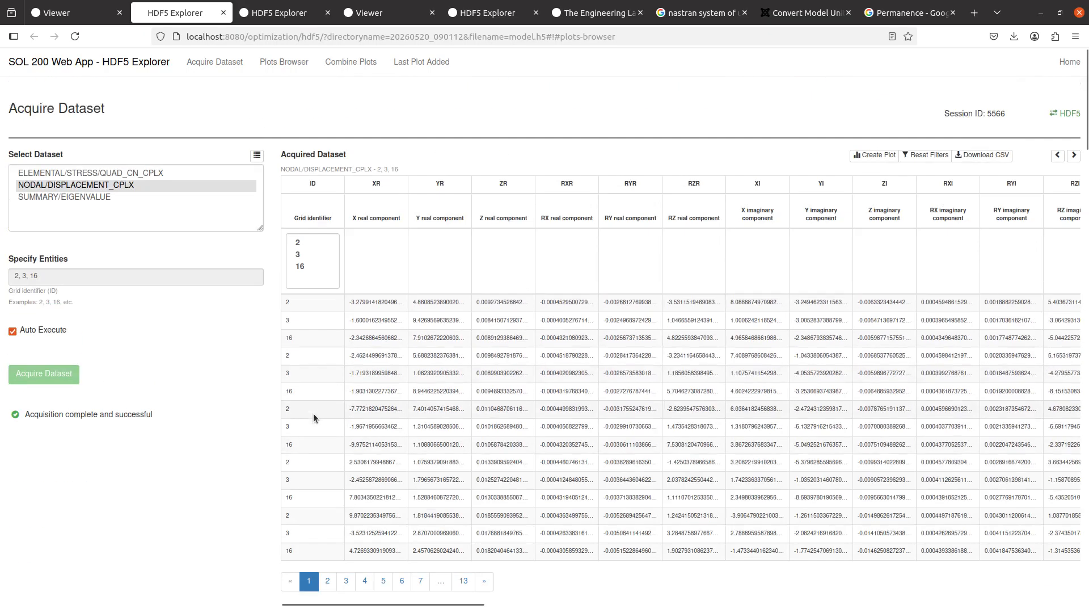
pyautogui.click(12, 332)
pyautogui.tripleClick(111, 276)
pyautogui.write('3')
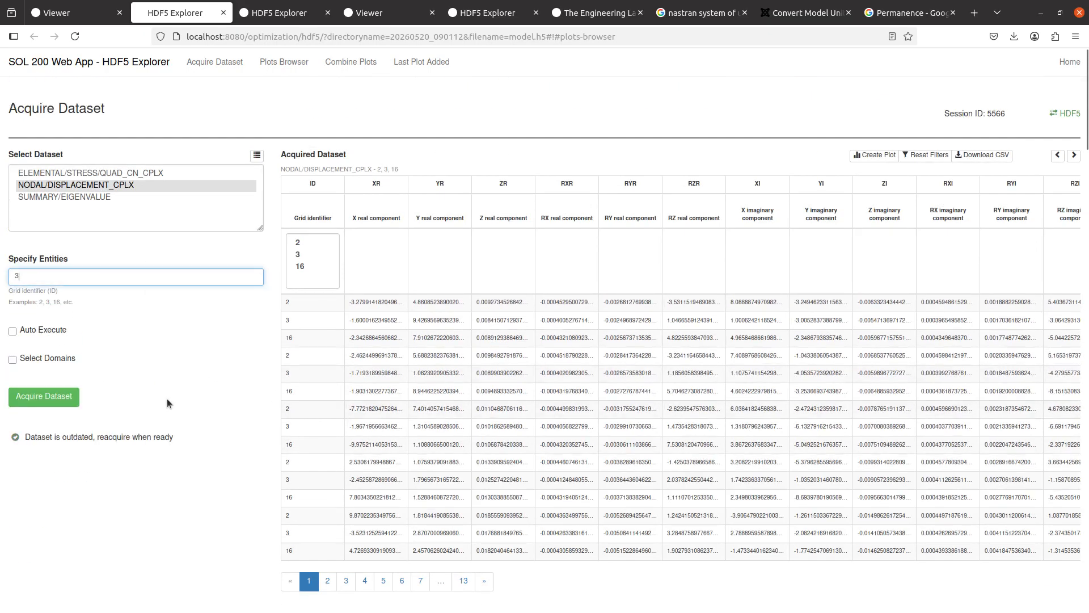
pyautogui.click(43, 404)
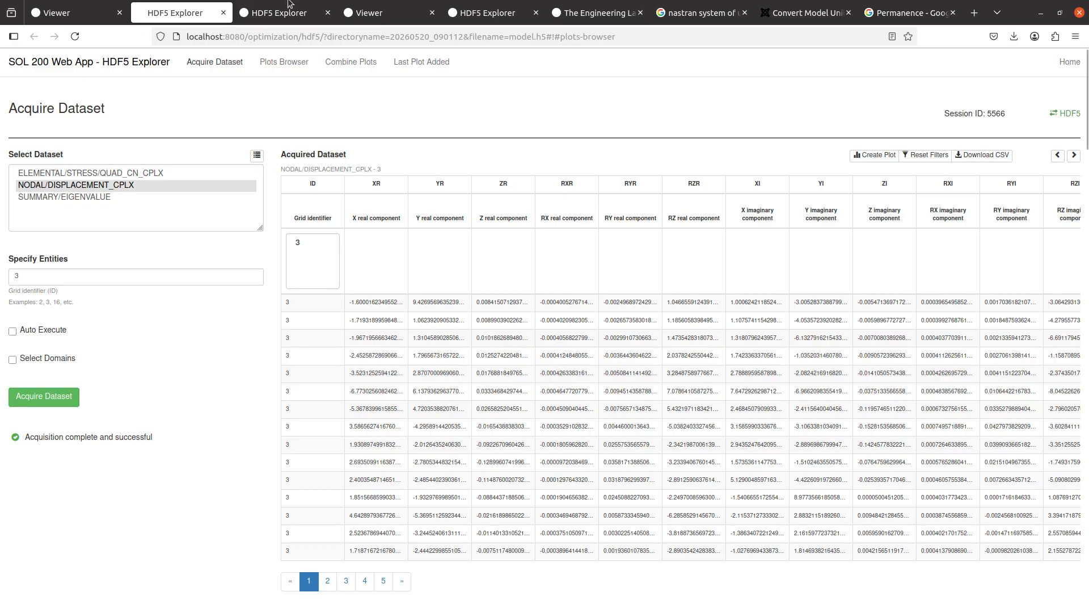
pyautogui.click(273, 16)
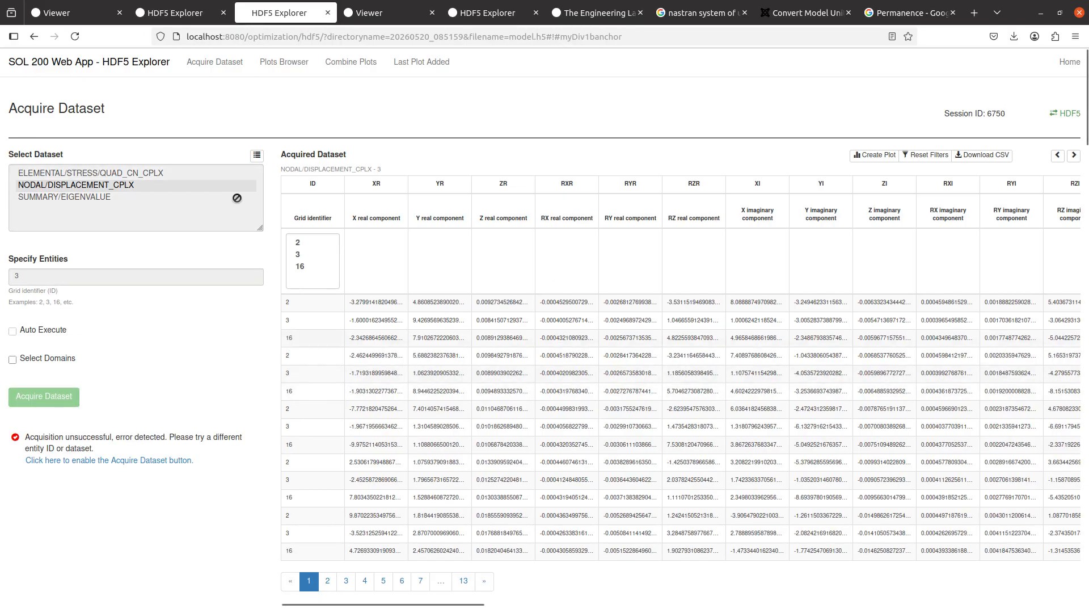
pyautogui.click(191, 10)
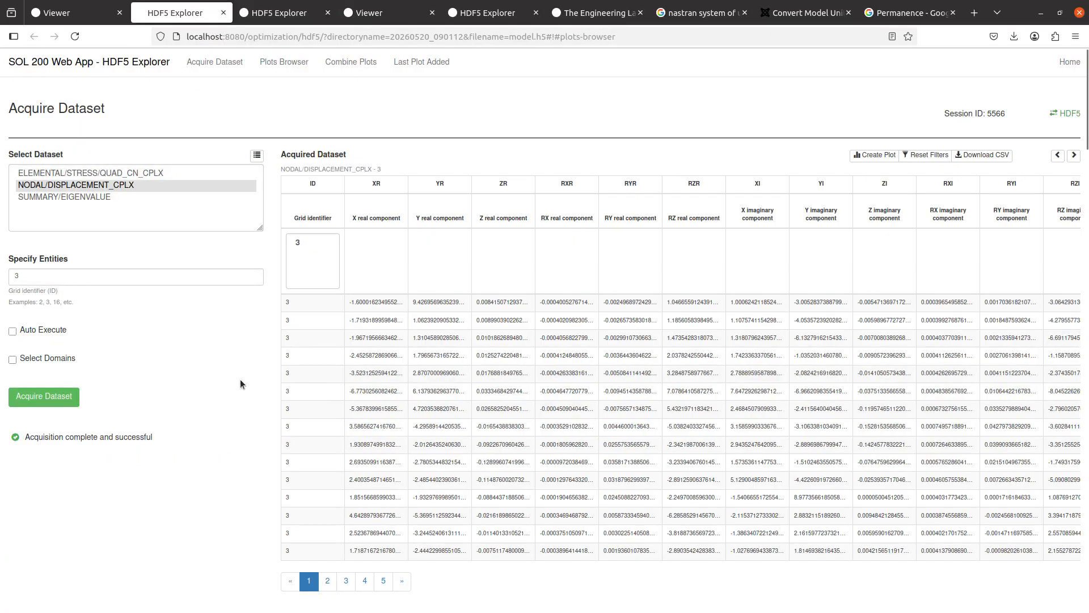
# Step: Create a plot from the acquired grid 3 displacement dataset and show the last plot added
pyautogui.doubleClick(40, 278)
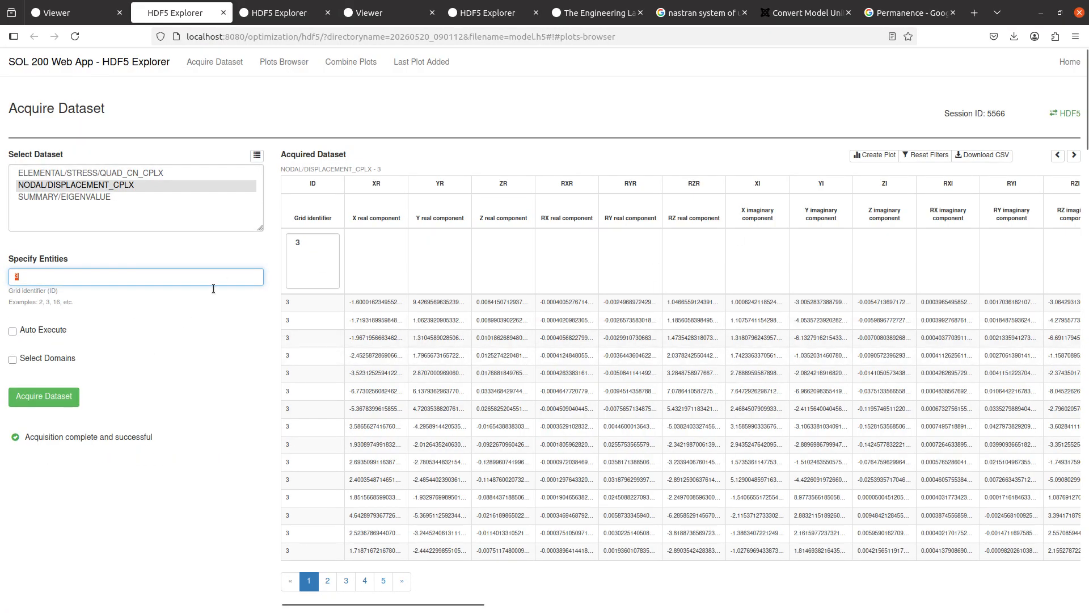
pyautogui.click(869, 159)
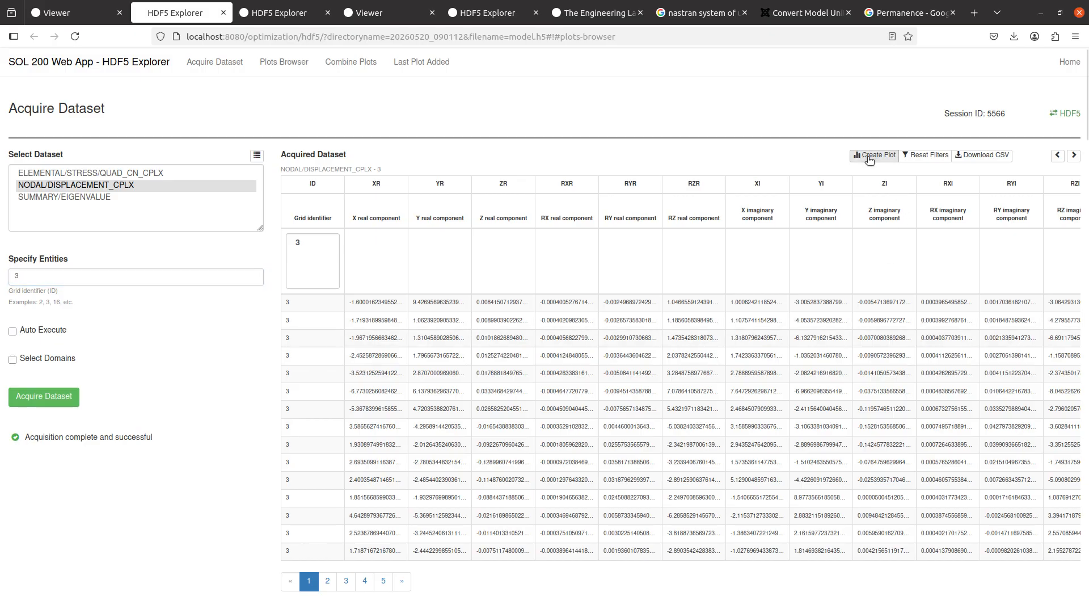
pyautogui.click(422, 66)
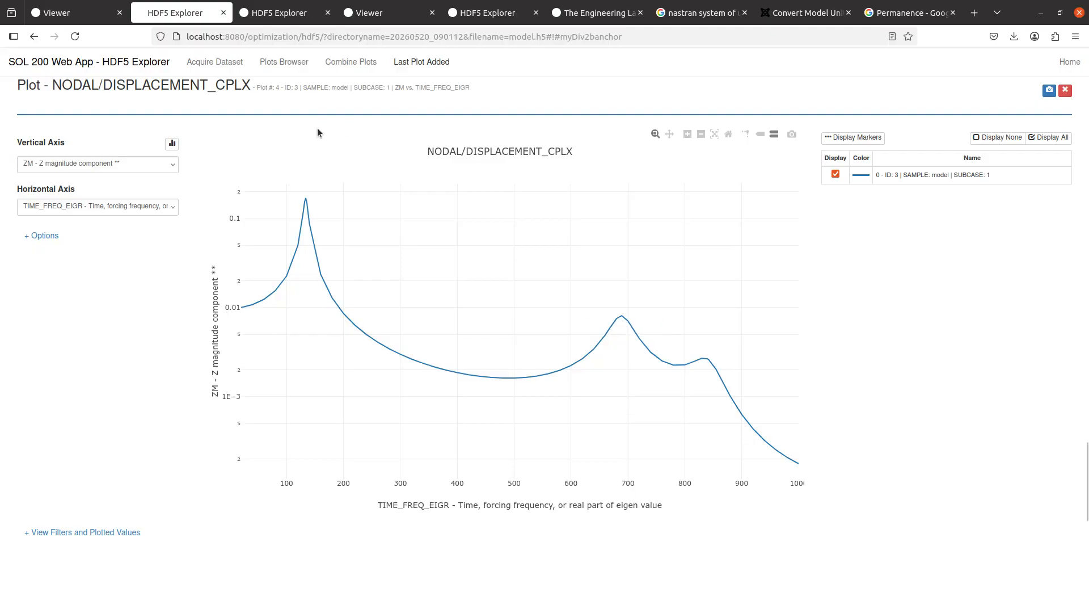
# Step: Return to the dataset acquisition section and try to acquire the displacement dataset for grid 19
pyautogui.click(218, 70)
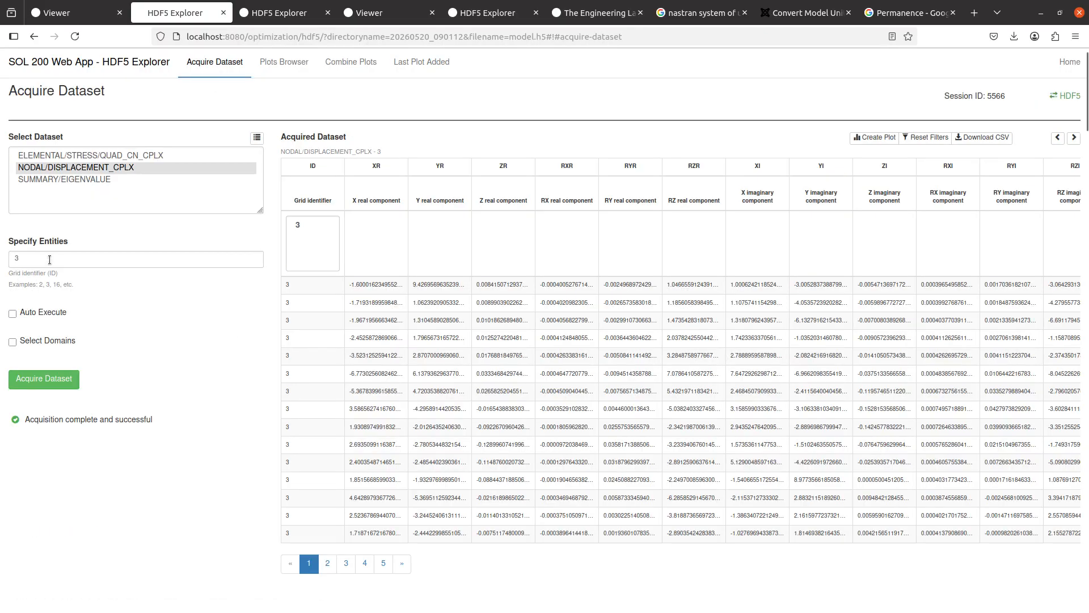
pyautogui.moveTo(49, 259); pyautogui.dragTo(0, 258)
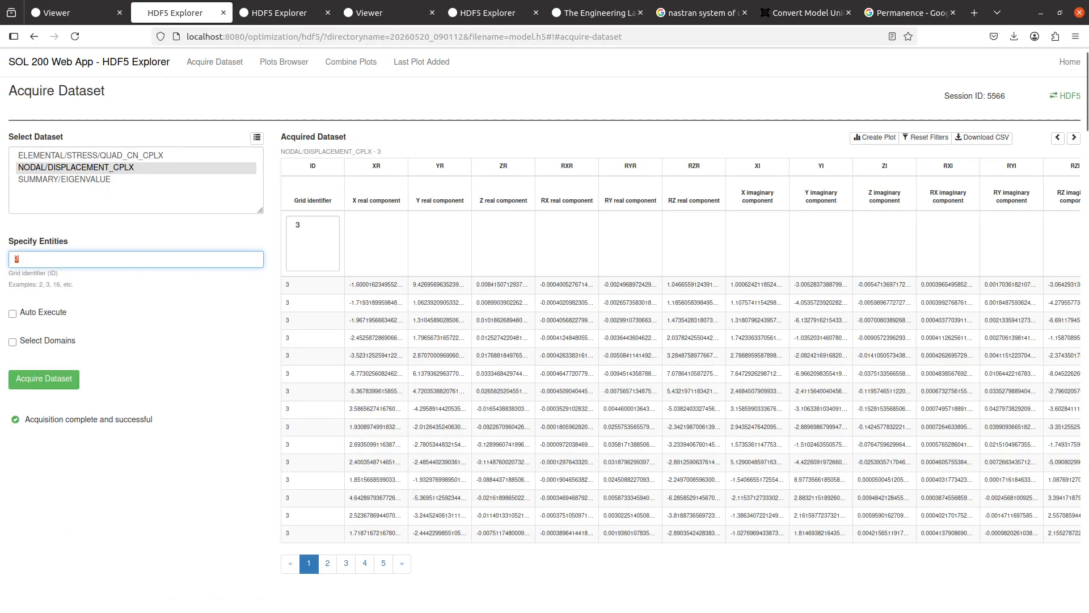
pyautogui.write('19')
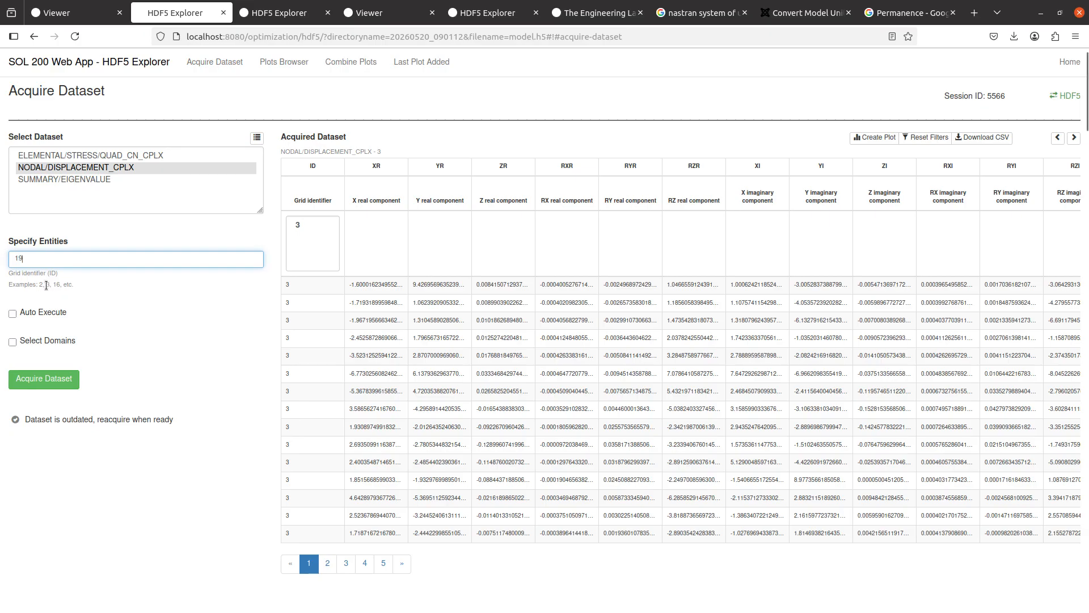
pyautogui.click(46, 286)
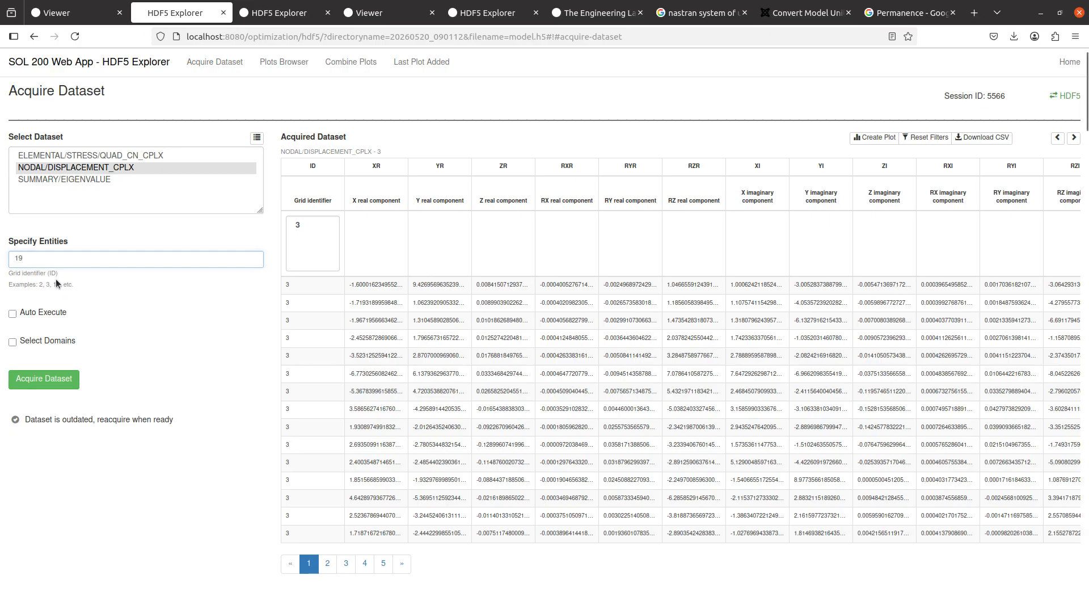
pyautogui.click(43, 379)
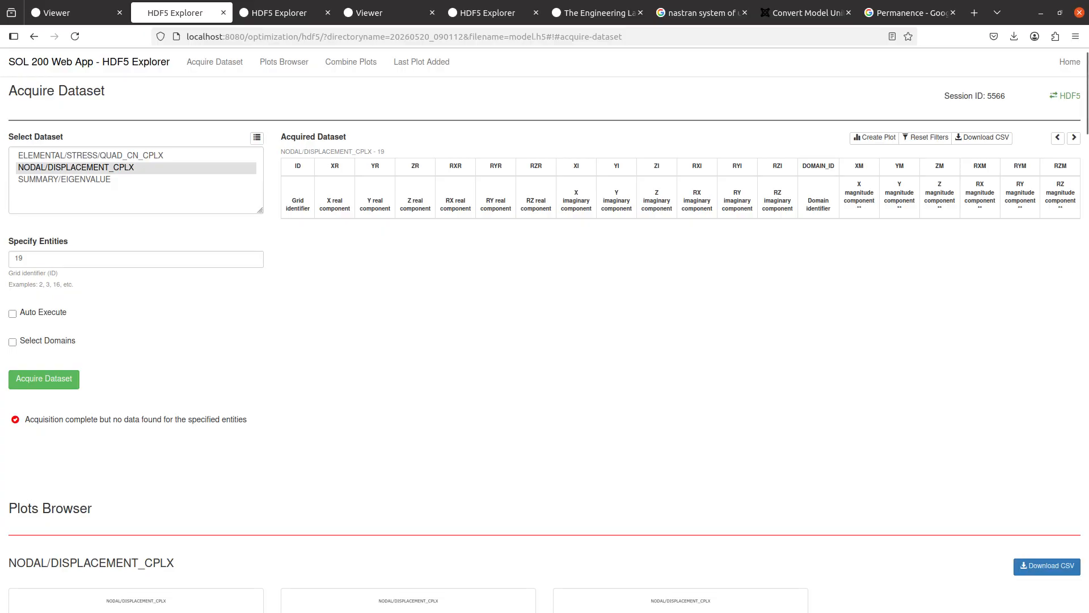
# Step: Switch to model_c_frequency_response.bdf in Notepad++ and highlight the grid IDs in the SET 1 definition
pyautogui.hotkey('alt', 'Tab')
pyautogui.click(175, 122)
pyautogui.moveTo(147, 111); pyautogui.dragTo(214, 110)
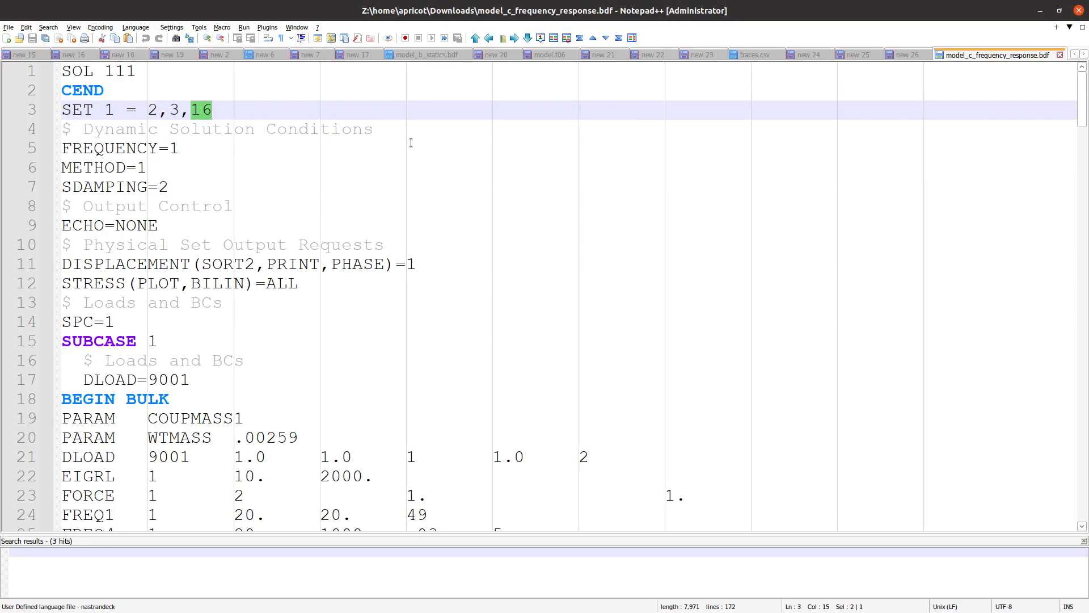
# Step: Switch back to the HDF5 Explorer, acquire the displacement dataset for grid 16, create its plot and show it
pyautogui.hotkey('alt', 'Tab')
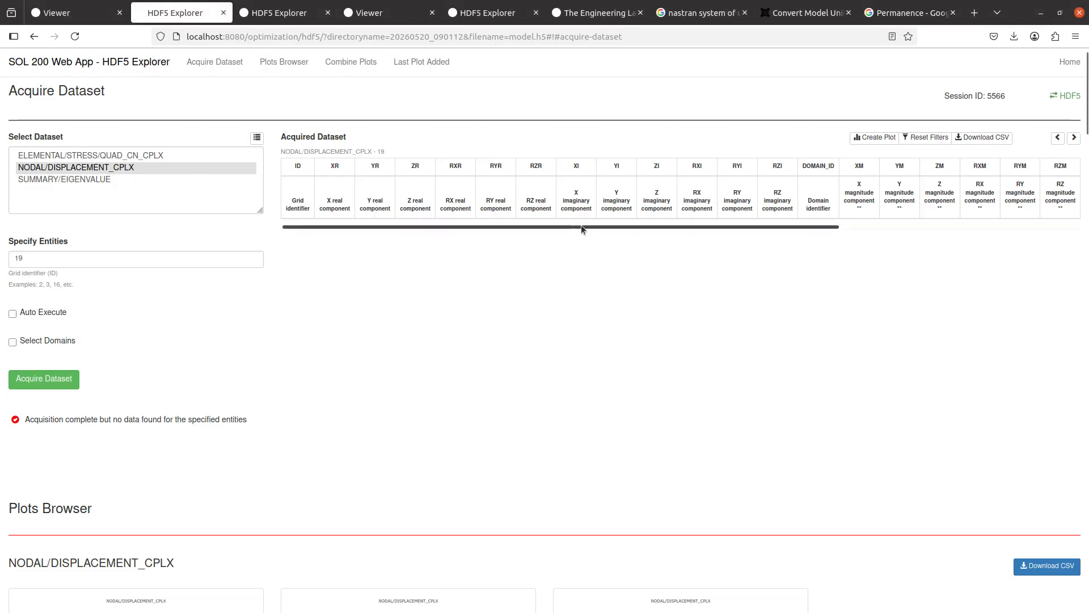
pyautogui.doubleClick(235, 258)
pyautogui.write('1')
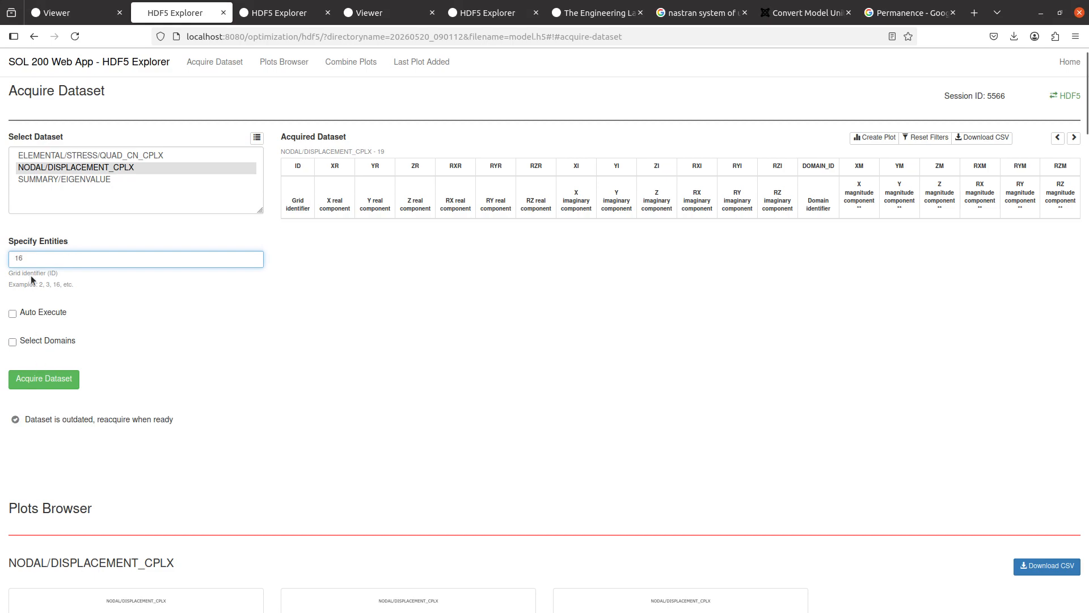
pyautogui.click(30, 383)
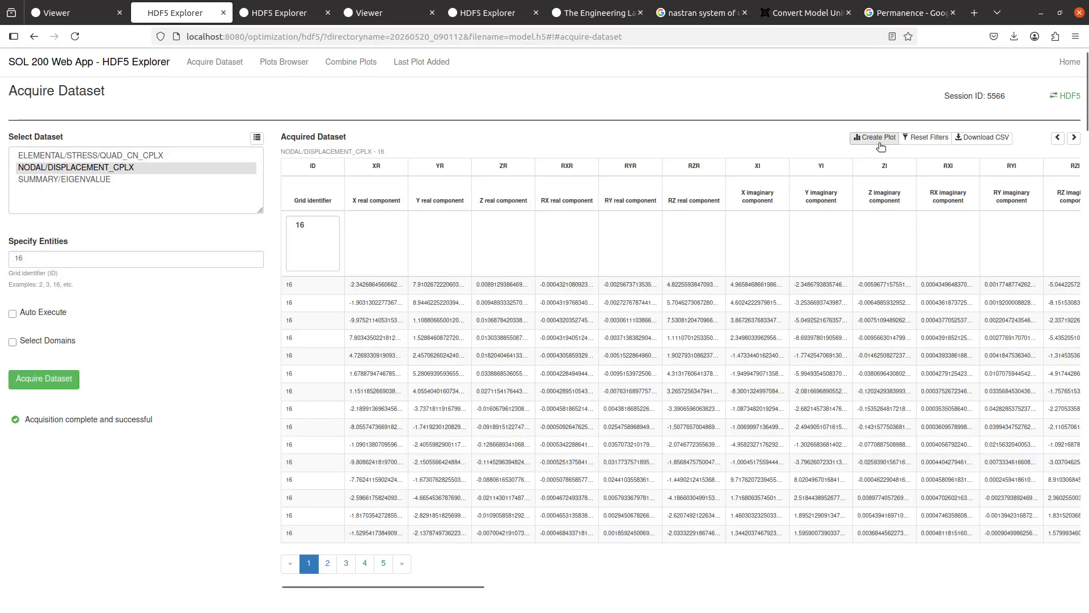
pyautogui.click(433, 65)
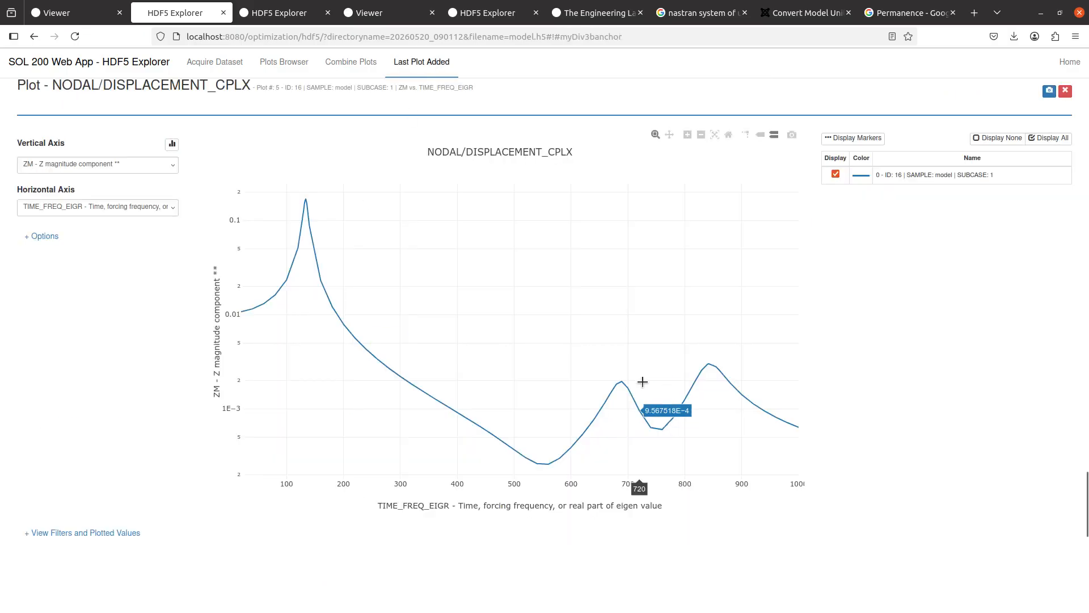
# Step: Review the displacement plots in the Plots Browser, then open the grid 2 plot and remove it
pyautogui.click(301, 68)
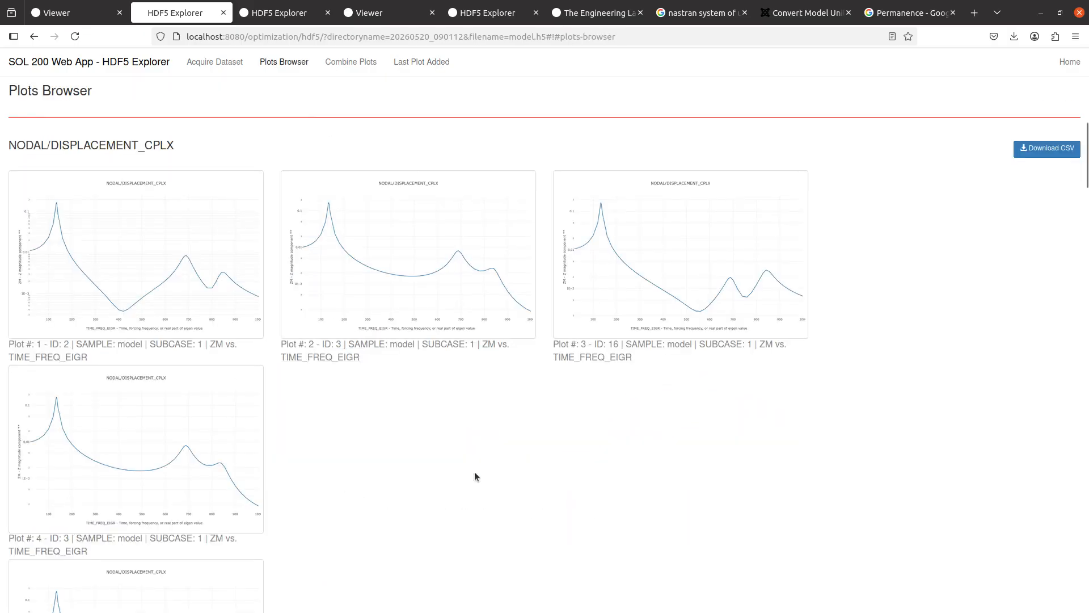
pyautogui.scroll(-3, 350, 324)
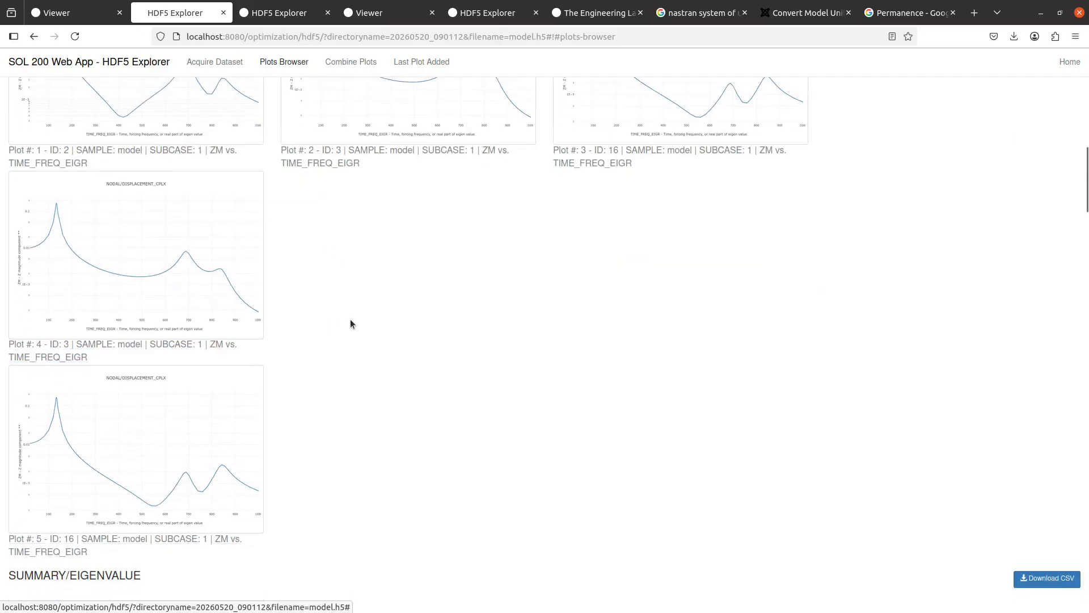
pyautogui.scroll(3, 295, 434)
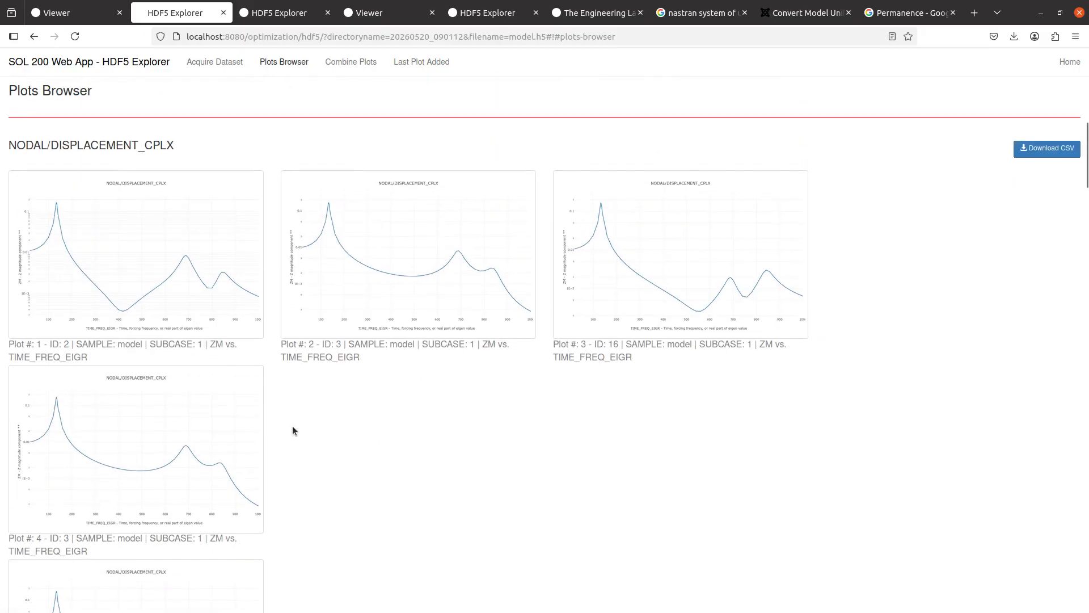
pyautogui.click(141, 258)
pyautogui.click(1070, 91)
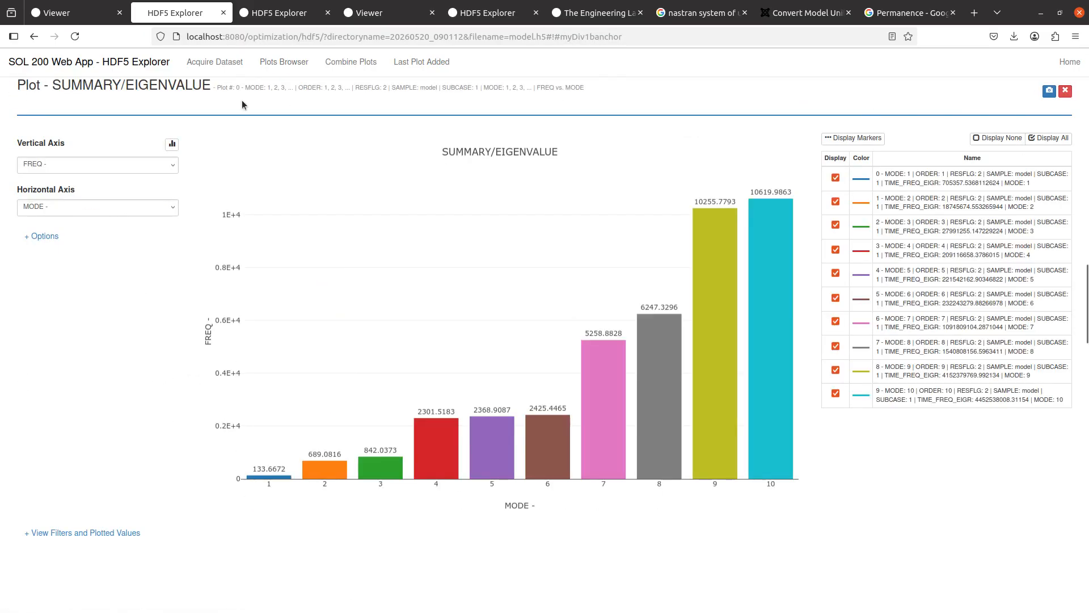
# Step: Open the displacement plots for grids 3 and 16 from the Plots Browser and remove each one
pyautogui.click(283, 61)
pyautogui.click(146, 321)
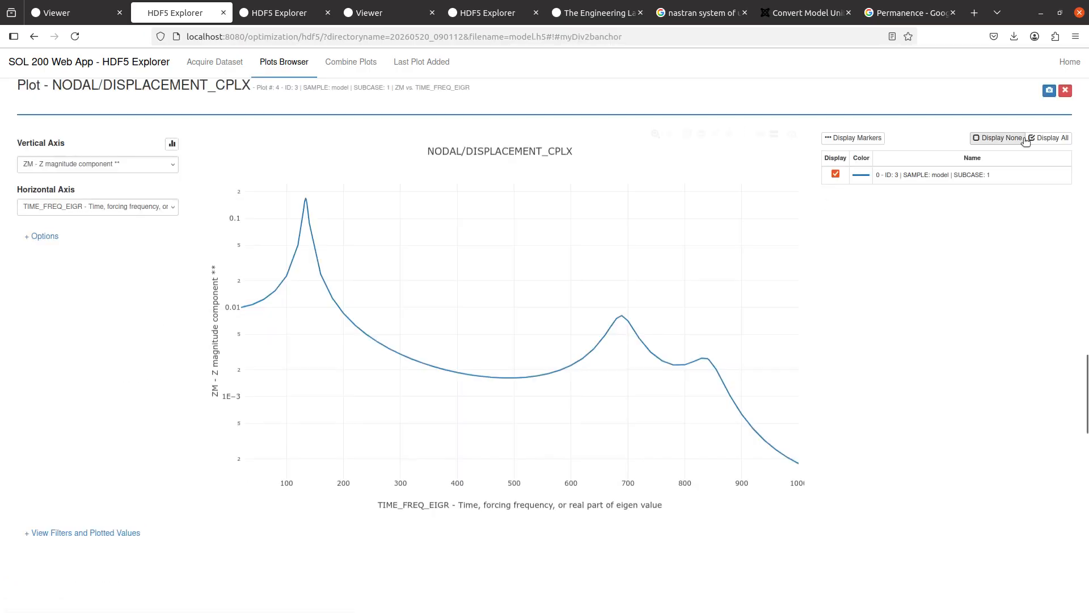
pyautogui.click(1065, 91)
pyautogui.click(290, 61)
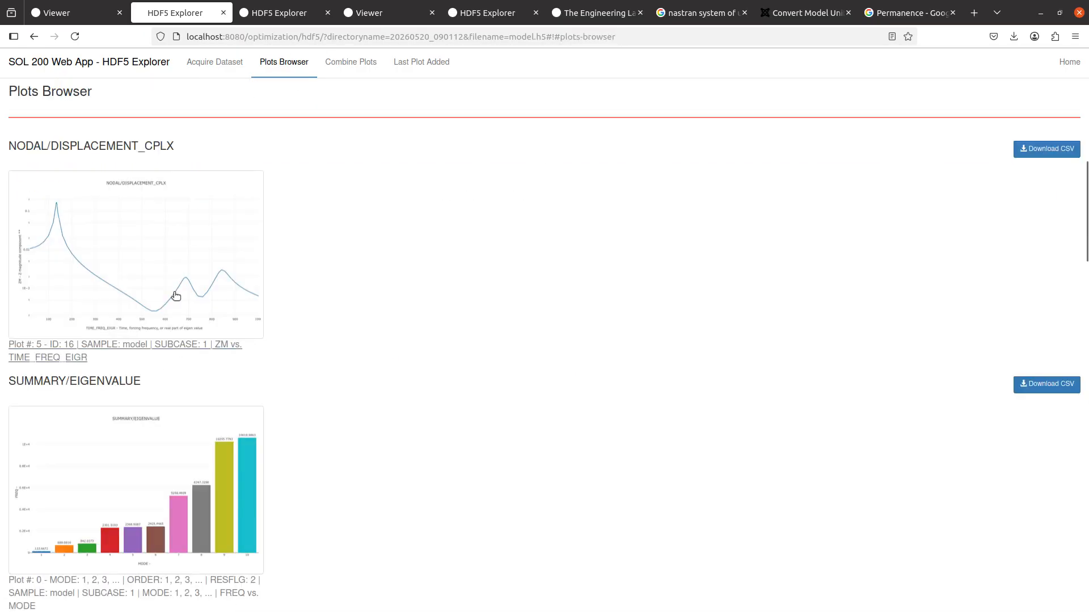
pyautogui.click(145, 304)
pyautogui.click(1064, 92)
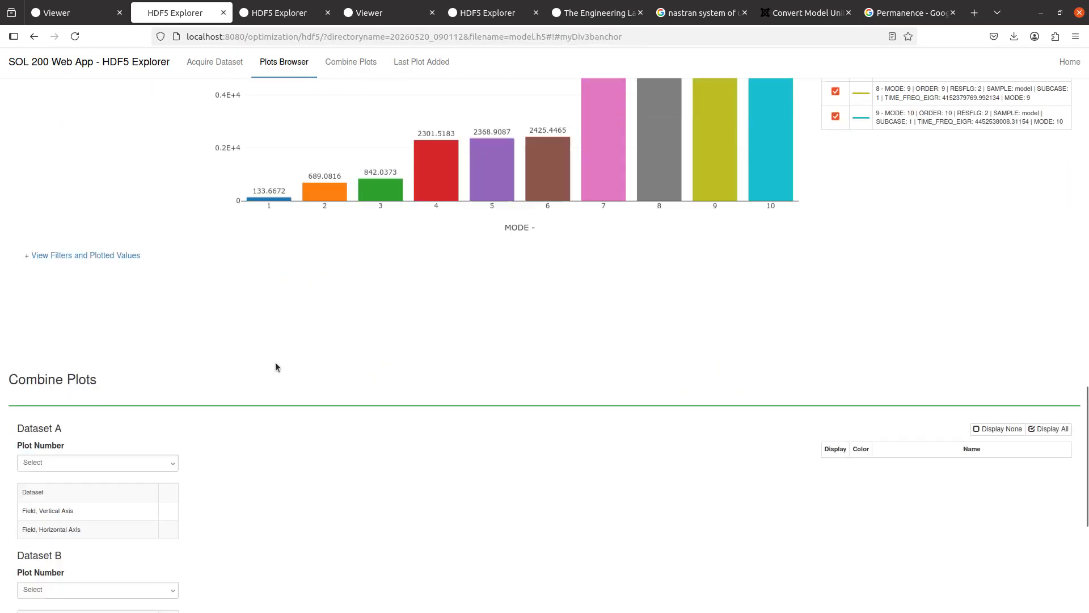
# Step: Remove the SUMMARY/EIGENVALUE plot and return to the Plots Browser to check that it is empty
pyautogui.click(280, 60)
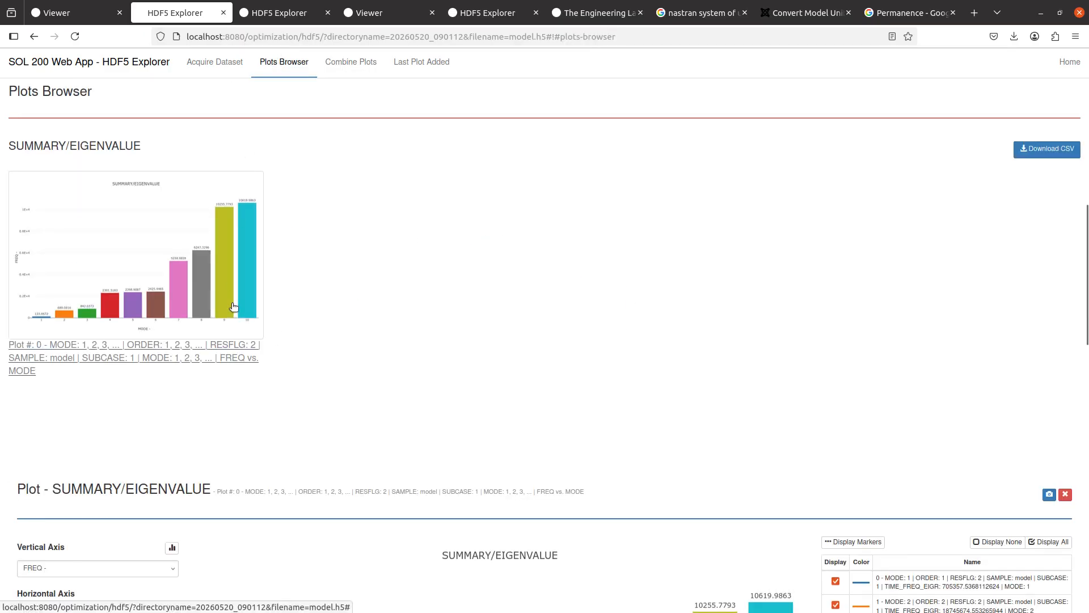
pyautogui.scroll(5, 516, 410)
pyautogui.click(250, 499)
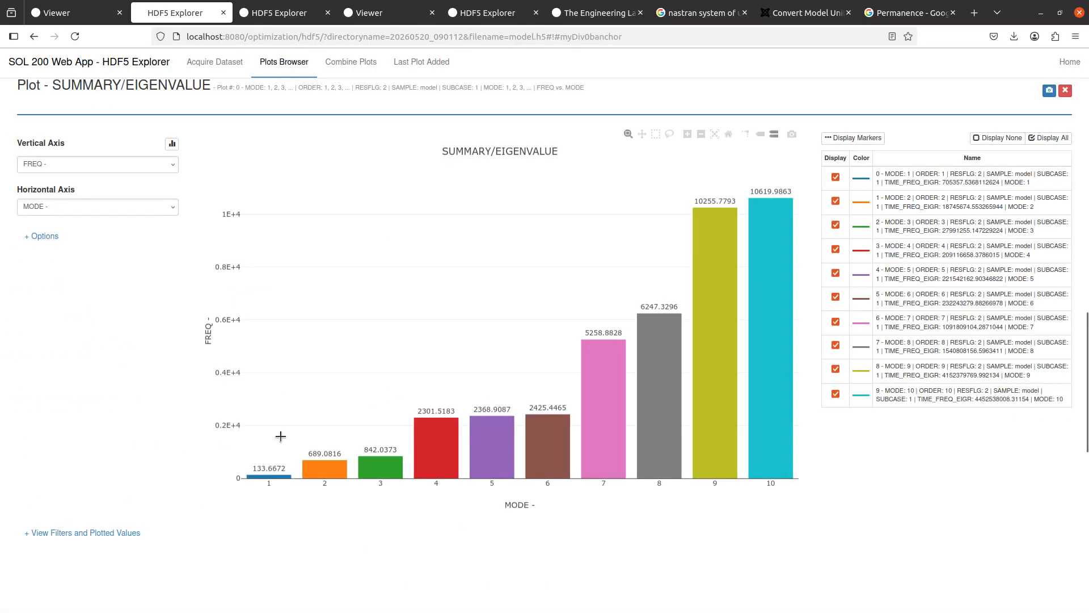
pyautogui.click(1064, 92)
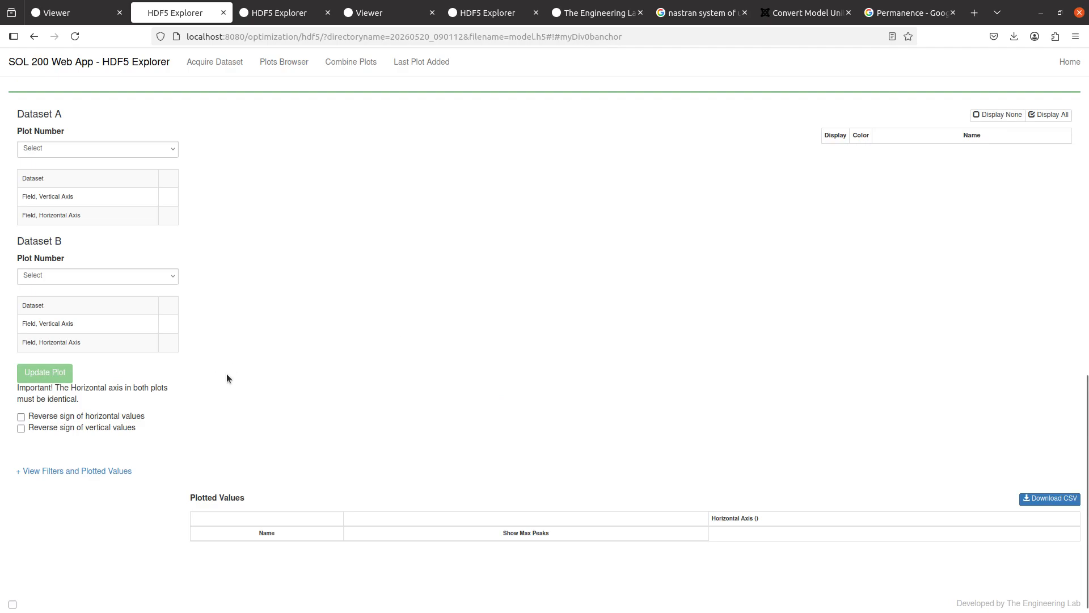
pyautogui.scroll(10, 226, 377)
pyautogui.click(282, 66)
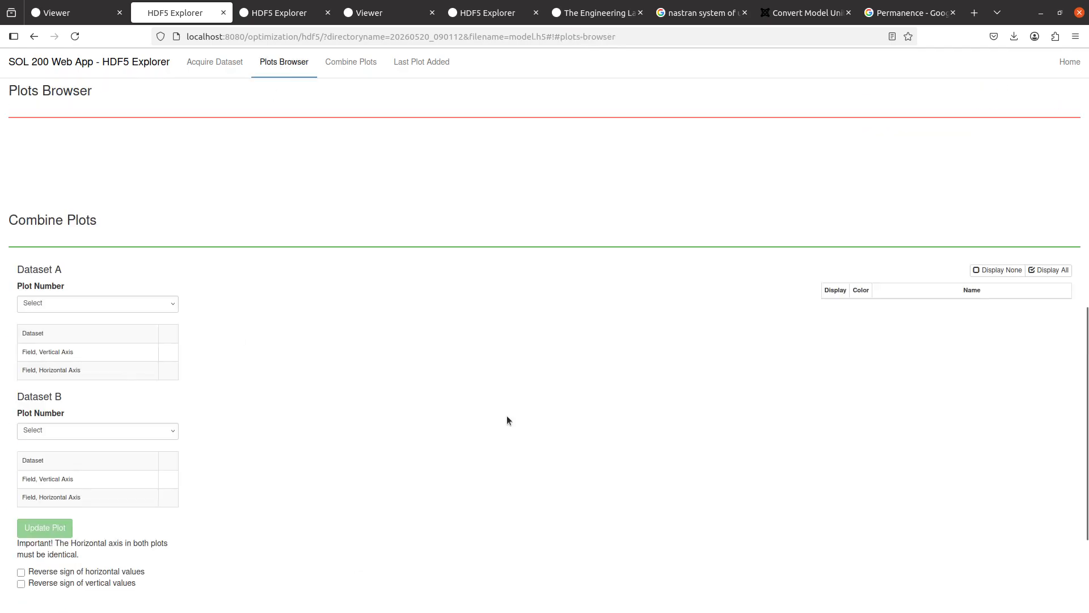
# Step: Acquire the NODAL/DISPLACEMENT_CPLX dataset for grids 2, 16, create a plot from it and show that plot
pyautogui.scroll(8, 275, 463)
pyautogui.doubleClick(34, 276)
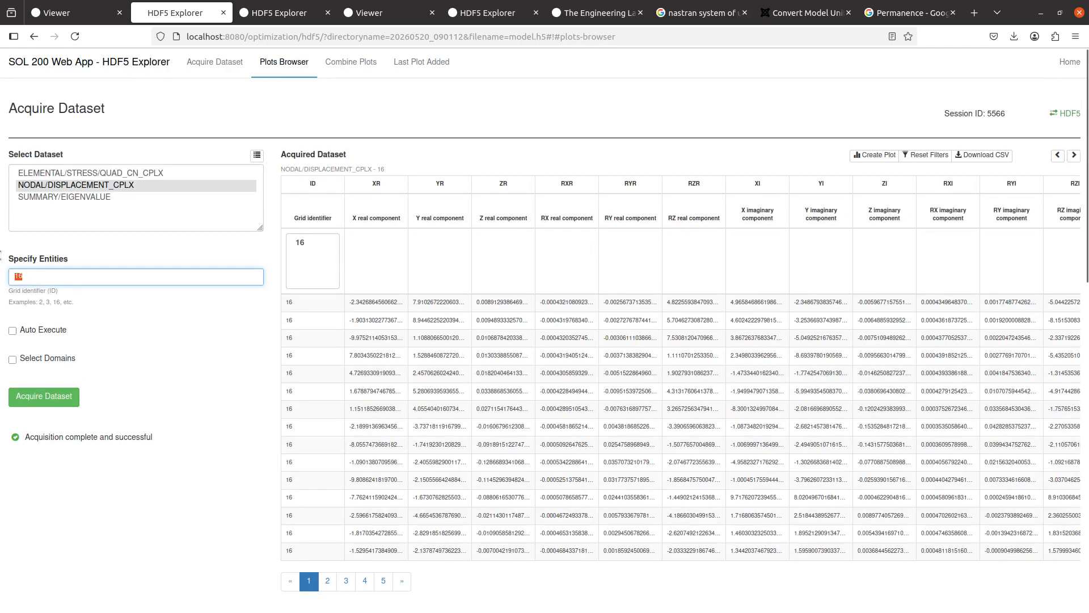
pyautogui.write('2,')
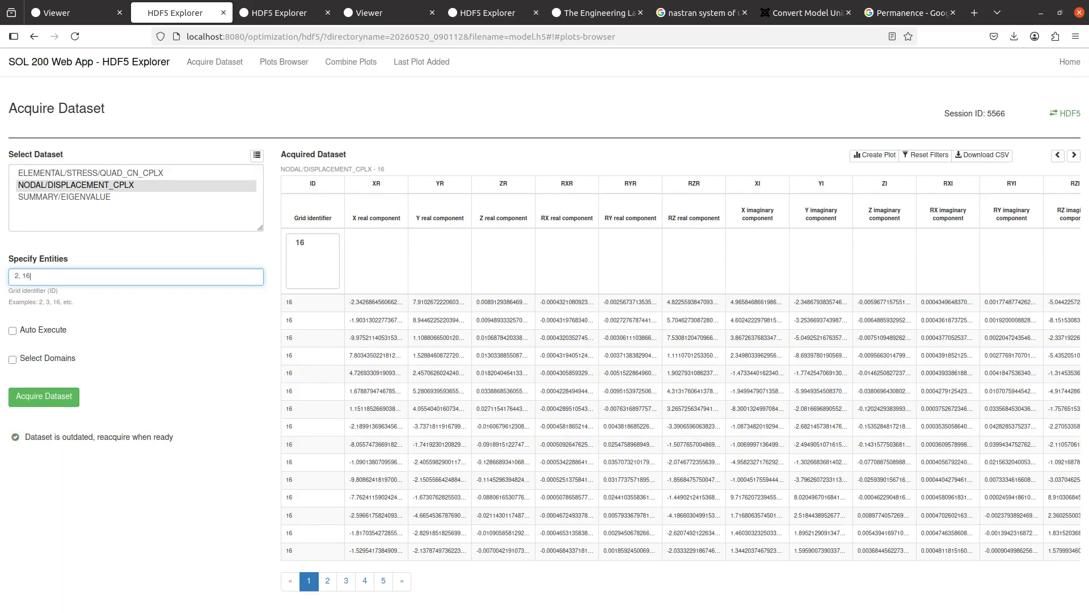
pyautogui.click(35, 396)
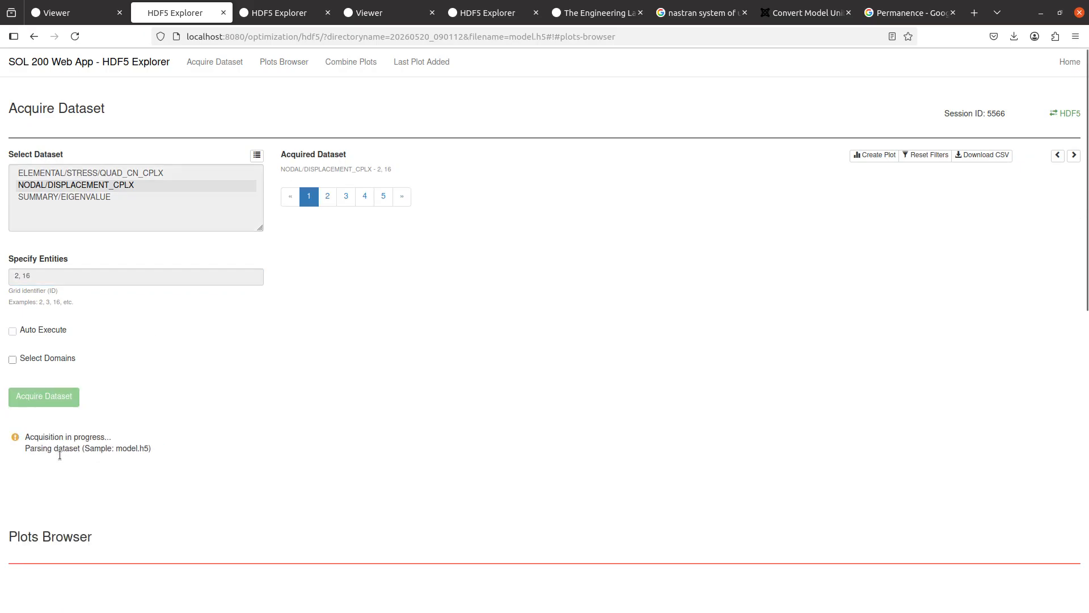
pyautogui.click(879, 156)
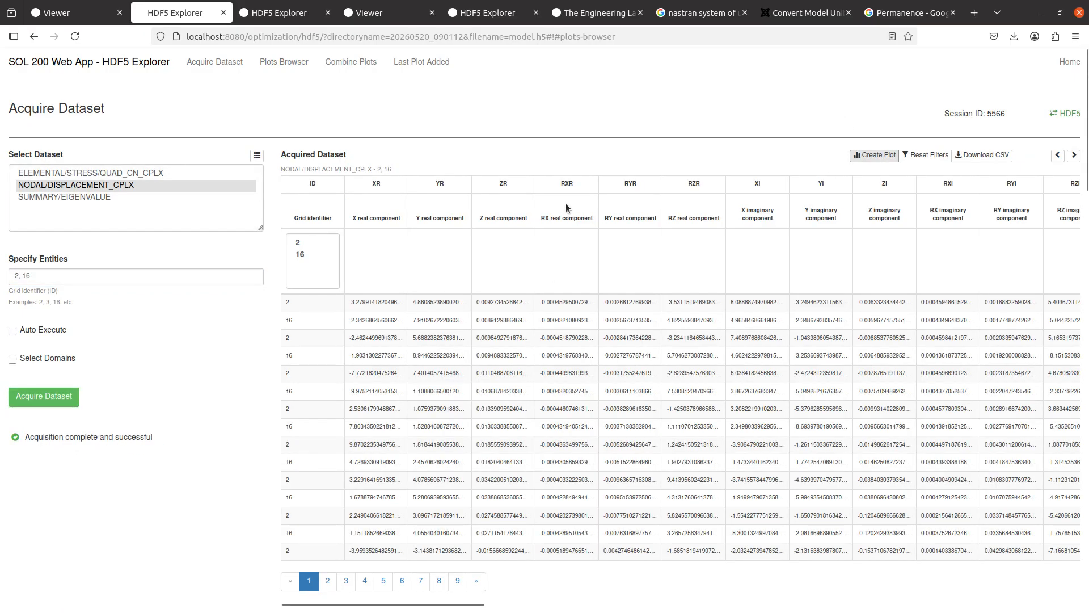
pyautogui.moveTo(490, 139); pyautogui.dragTo(469, 120)
pyautogui.click(428, 62)
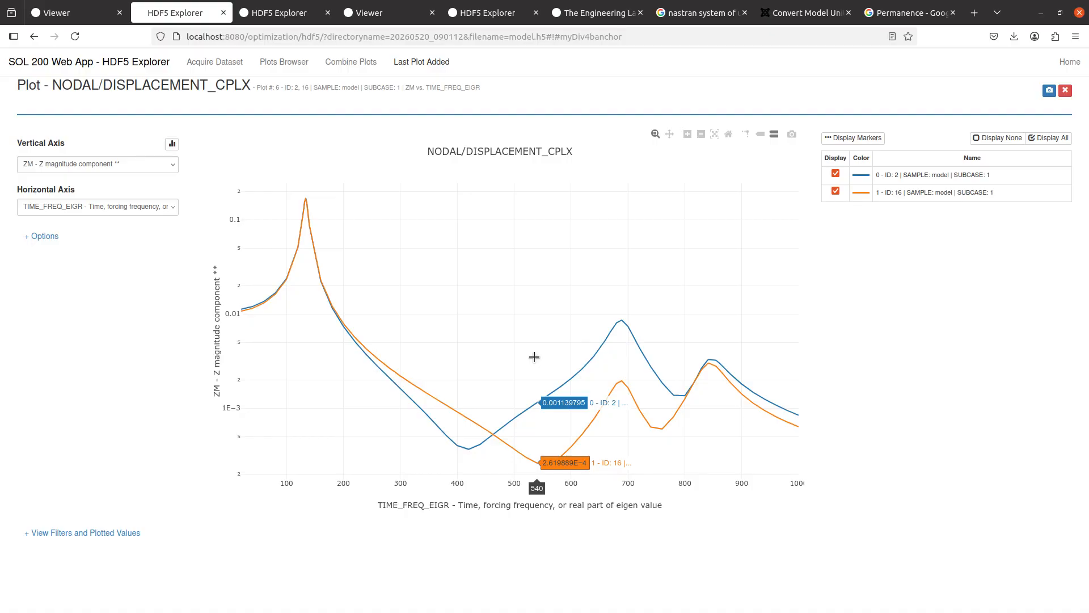
# Step: Expand the plot's filters and plotted values and show the max peaks for both grids 2 and 16
pyautogui.click(853, 138)
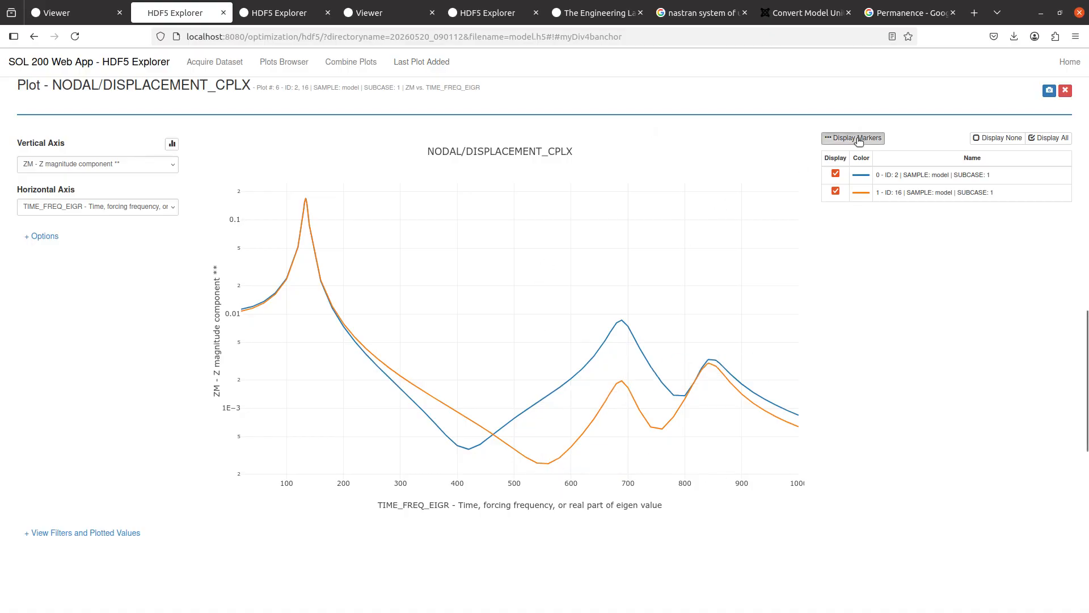
pyautogui.click(852, 138)
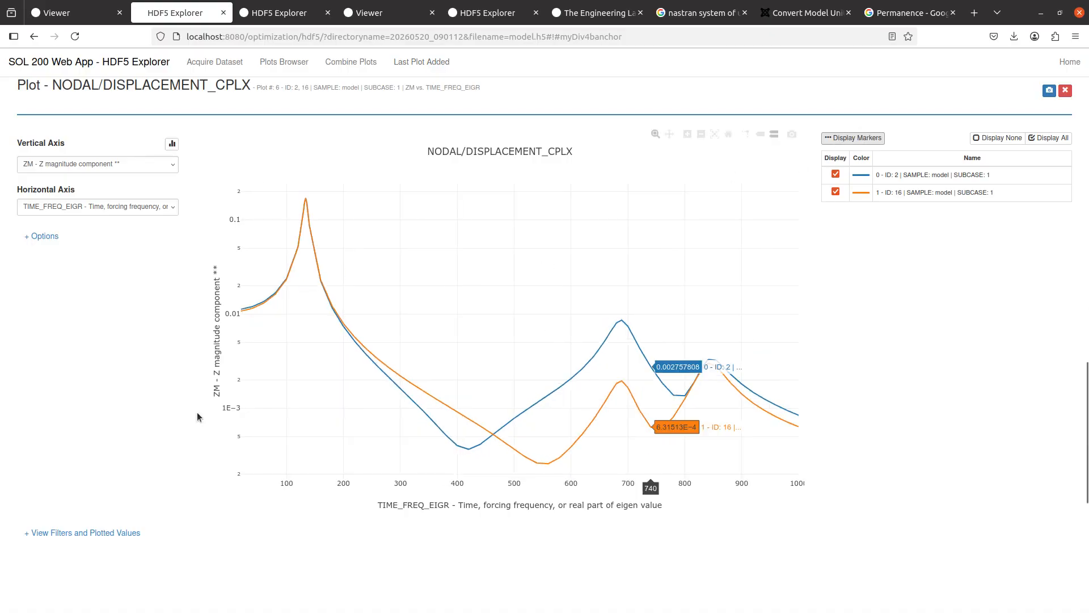
pyautogui.click(79, 534)
pyautogui.scroll(-3, 97, 445)
pyautogui.click(323, 500)
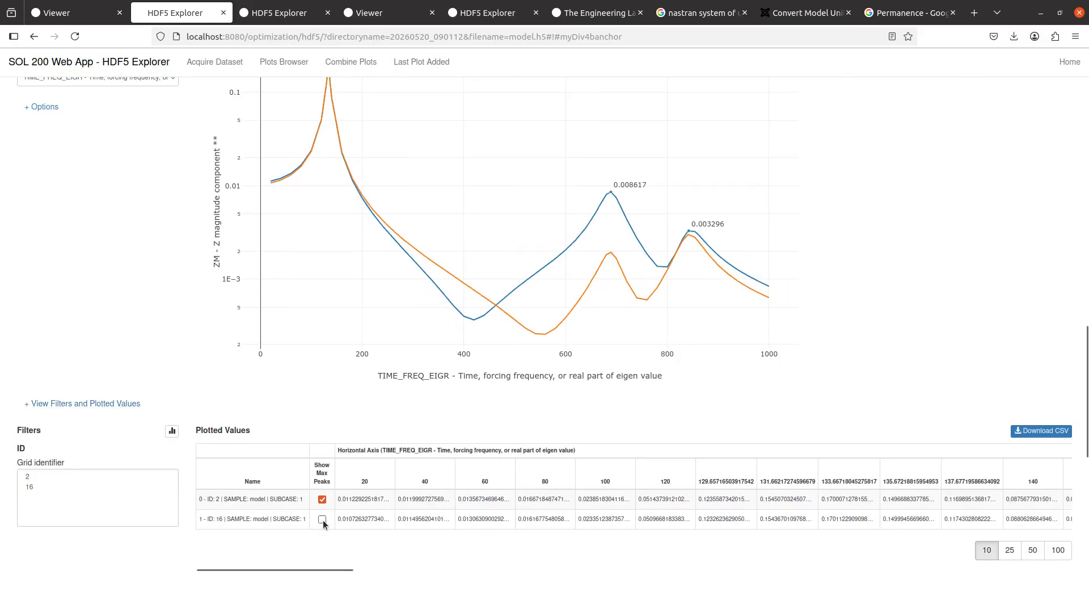
pyautogui.click(322, 519)
pyautogui.scroll(-1, 91, 381)
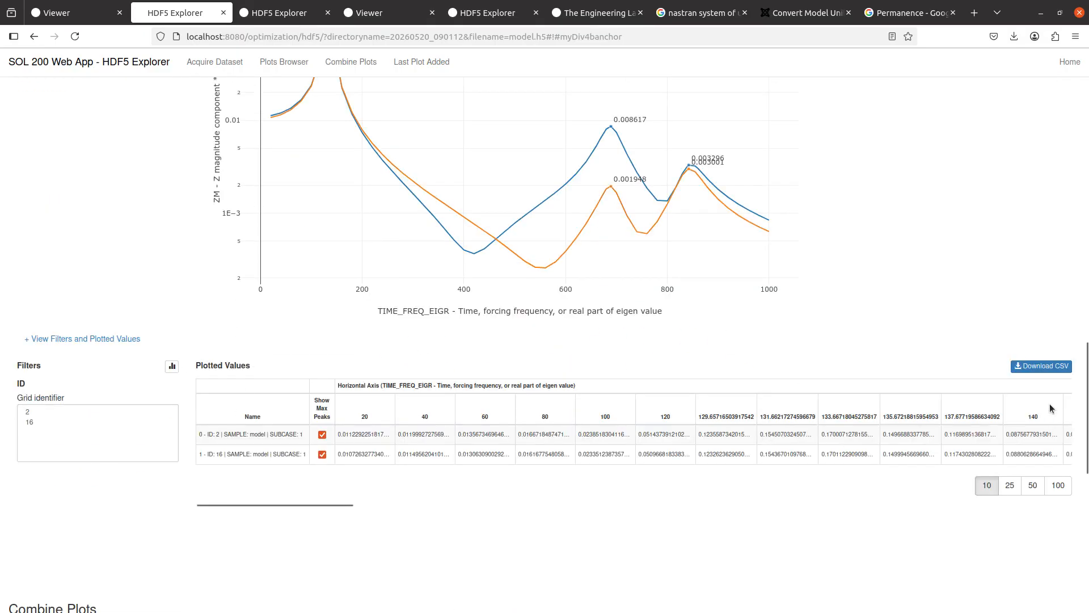
# Step: Download the plotted values as CSV and open traces(1).csv in Excel on the virtual machine
pyautogui.click(1052, 366)
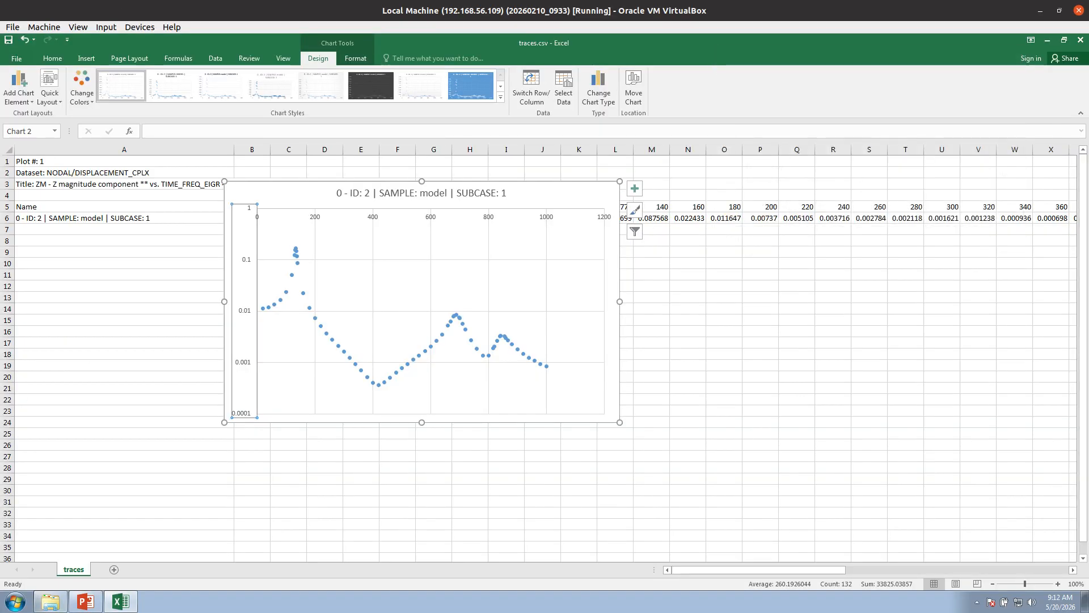
pyautogui.click(51, 602)
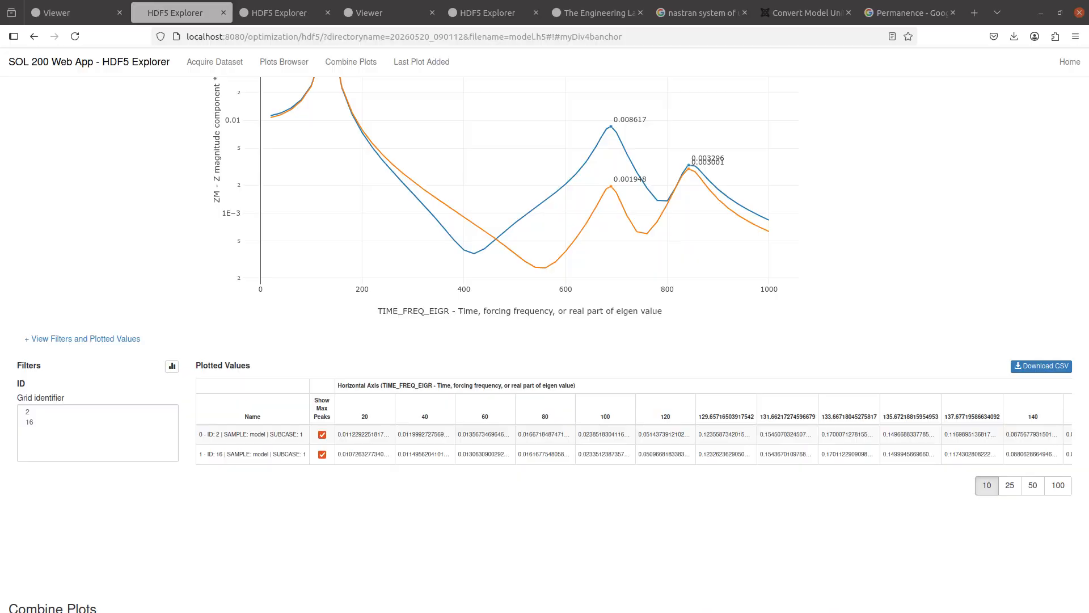
pyautogui.click(1022, 367)
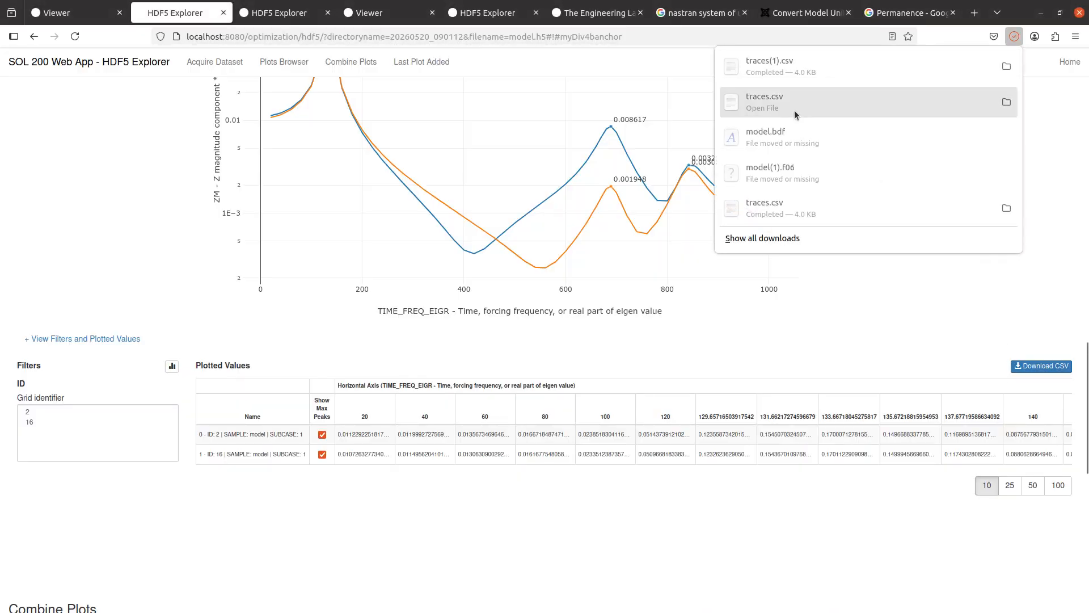
pyautogui.click(1007, 102)
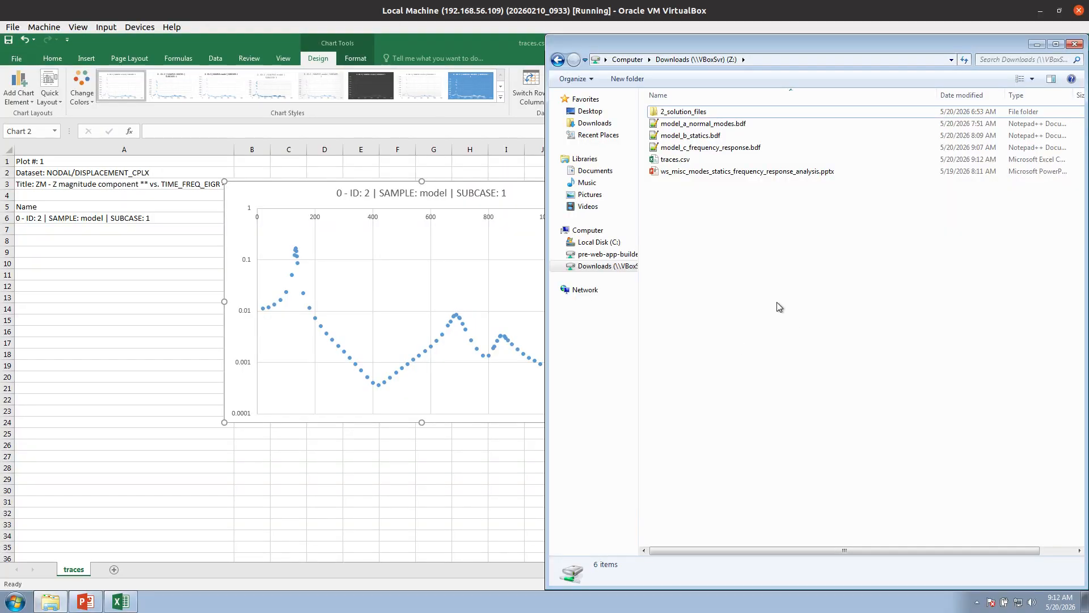
pyautogui.doubleClick(677, 160)
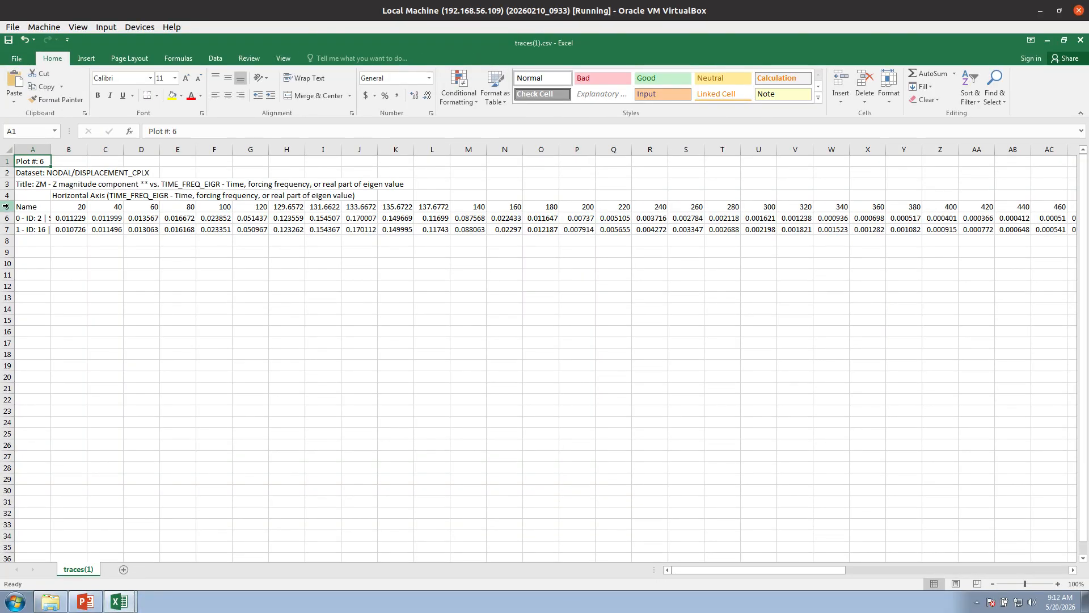
# Step: Insert a marker-only scatter chart from rows 5 to 7, then move it up beside the data and enlarge it
pyautogui.moveTo(6, 206); pyautogui.dragTo(7, 229)
pyautogui.click(87, 58)
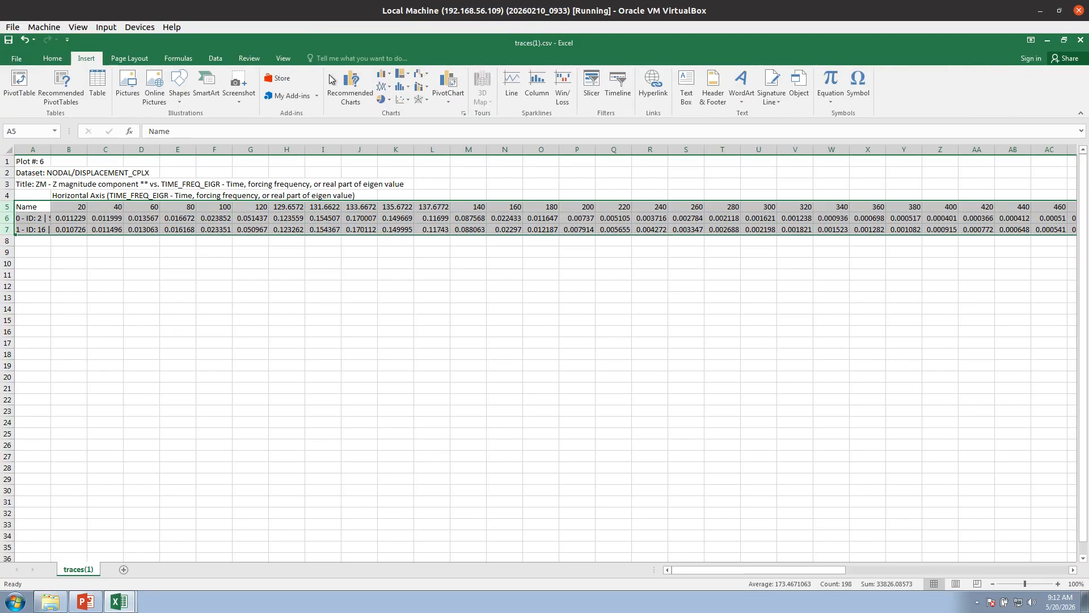
pyautogui.click(403, 99)
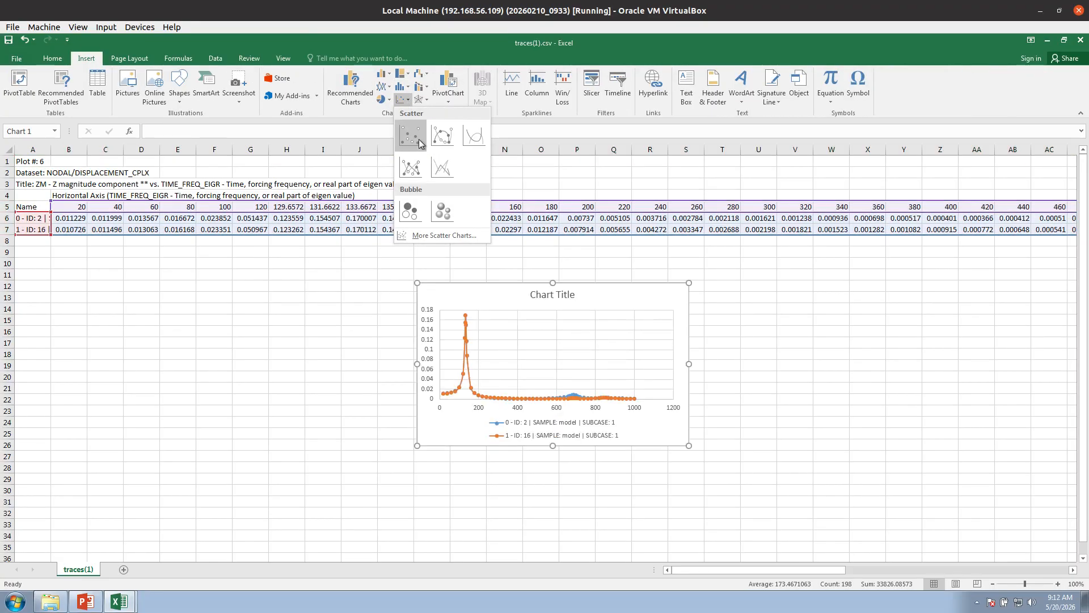
pyautogui.click(420, 142)
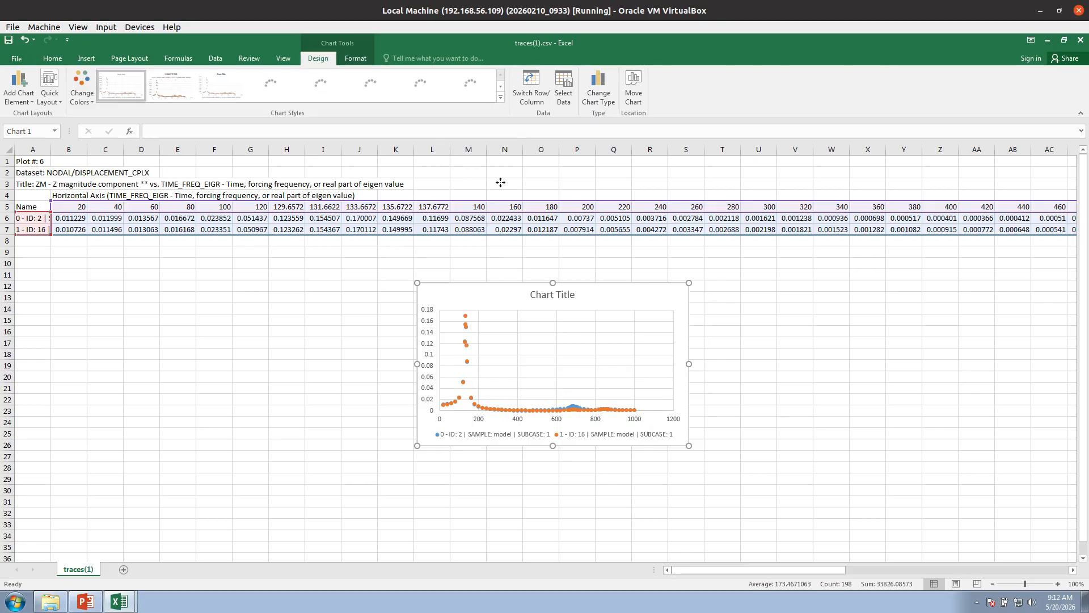
pyautogui.moveTo(675, 301); pyautogui.dragTo(501, 182)
pyautogui.moveTo(514, 327); pyautogui.dragTo(671, 485)
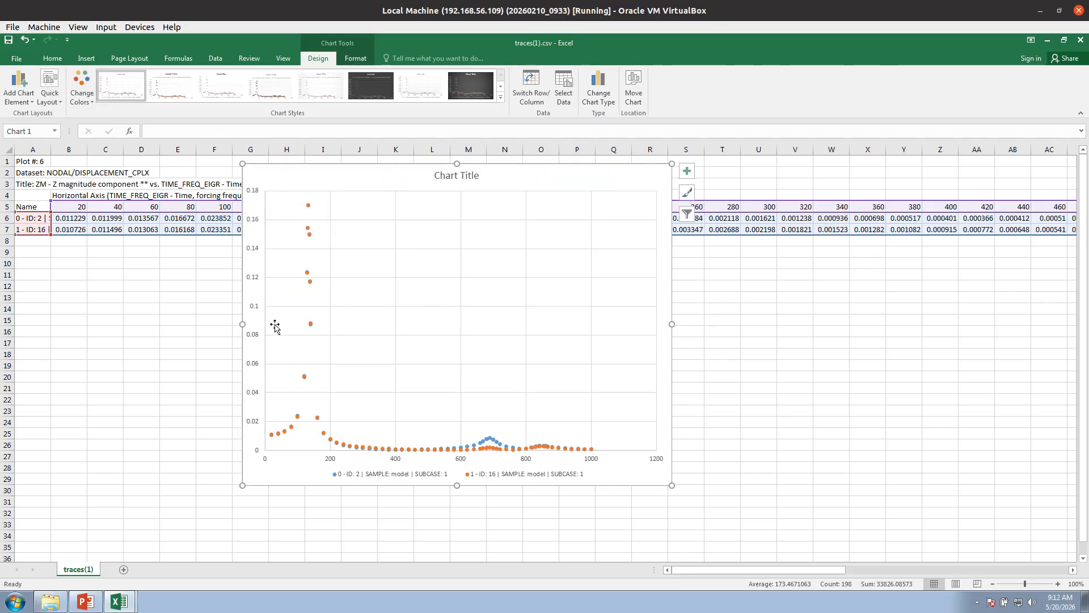
# Step: Format the chart's vertical axis with a base 10 logarithmic scale
pyautogui.rightClick(254, 287)
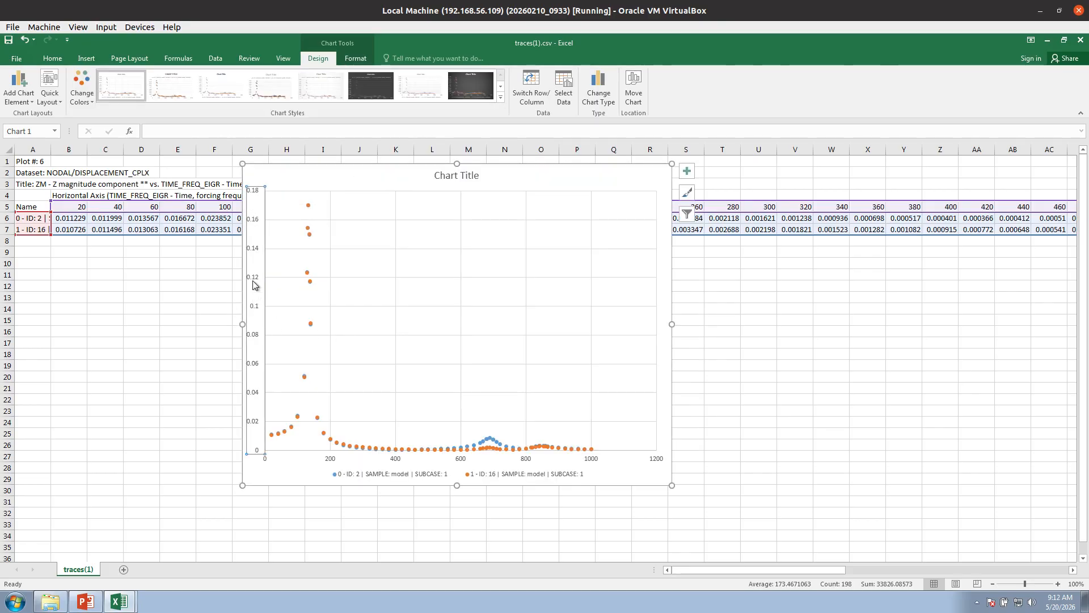
pyautogui.click(306, 402)
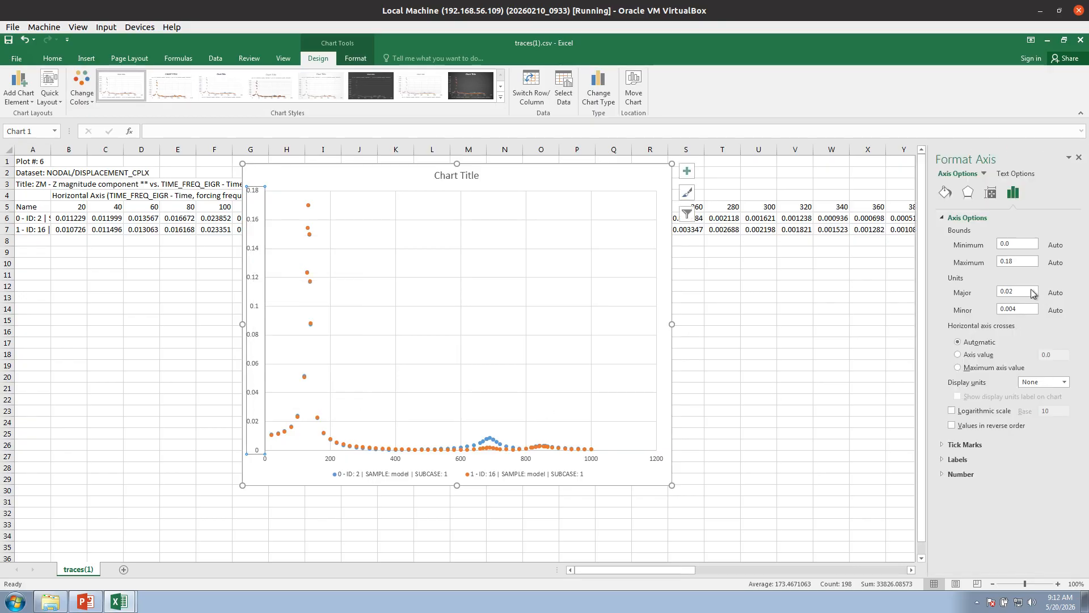
pyautogui.click(983, 413)
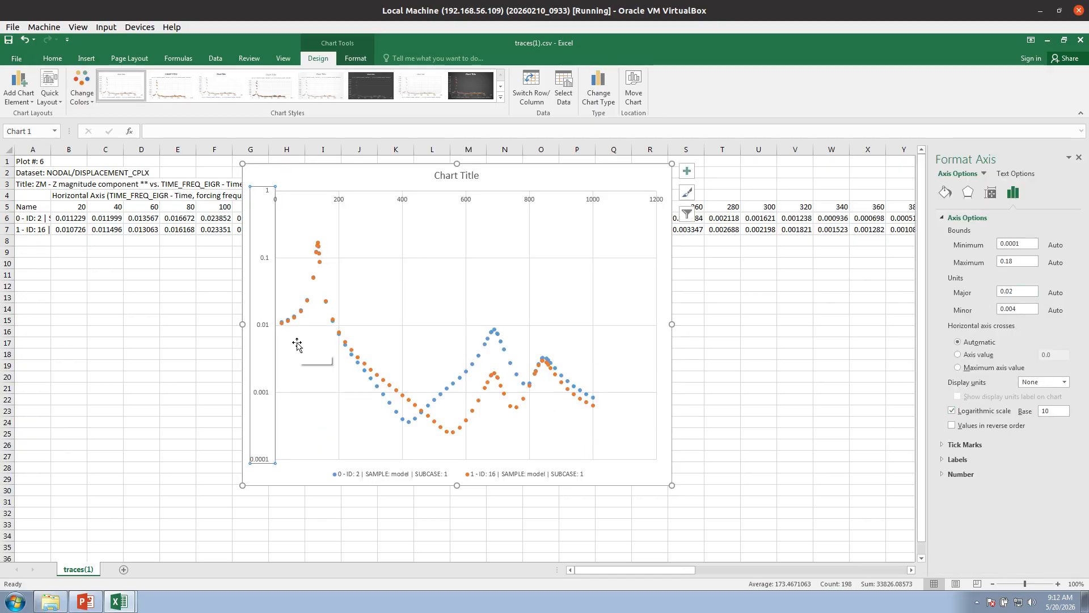
# Step: Change the chart type to Scatter with Straight Lines and Markers
pyautogui.click(636, 187)
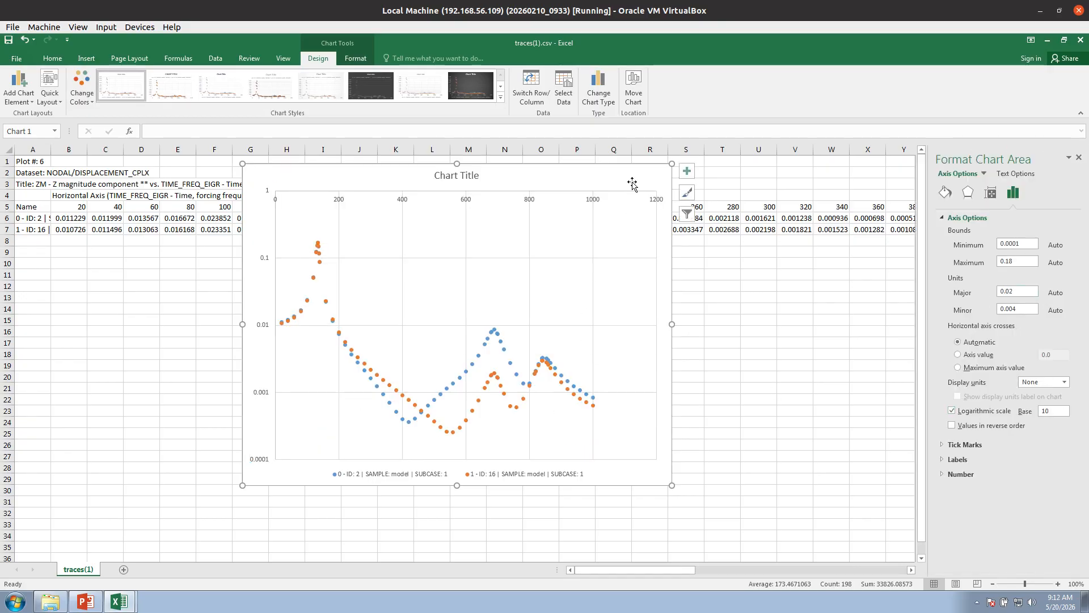
pyautogui.click(598, 94)
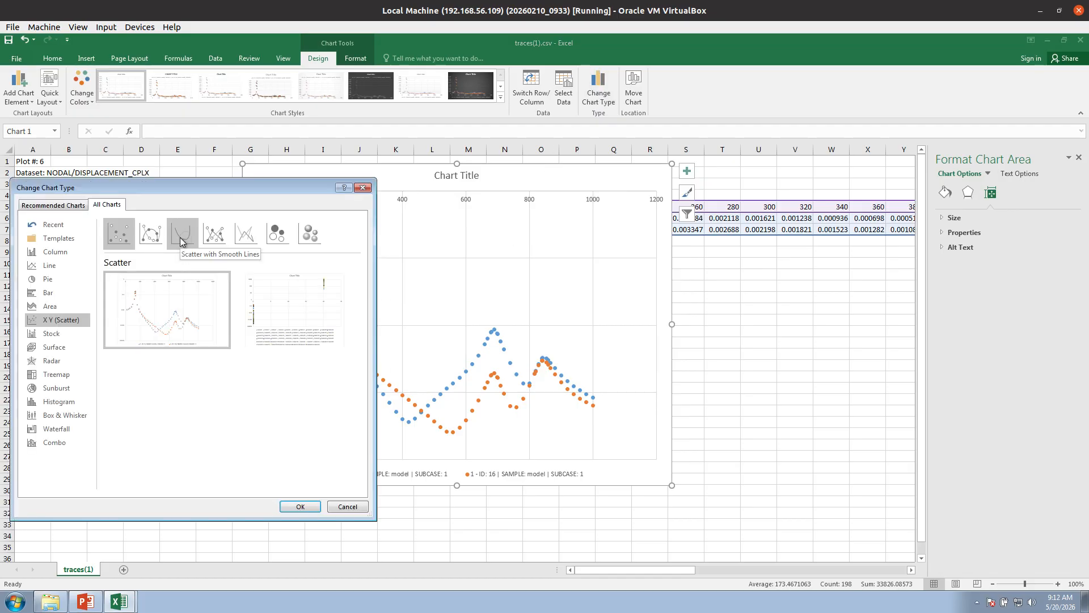
pyautogui.click(214, 233)
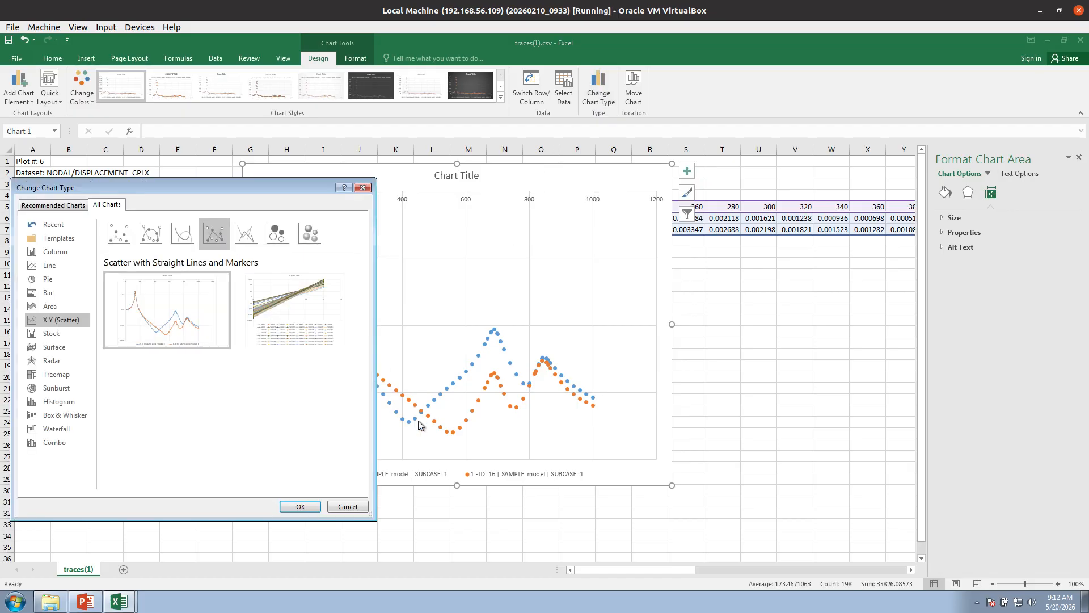
pyautogui.click(303, 506)
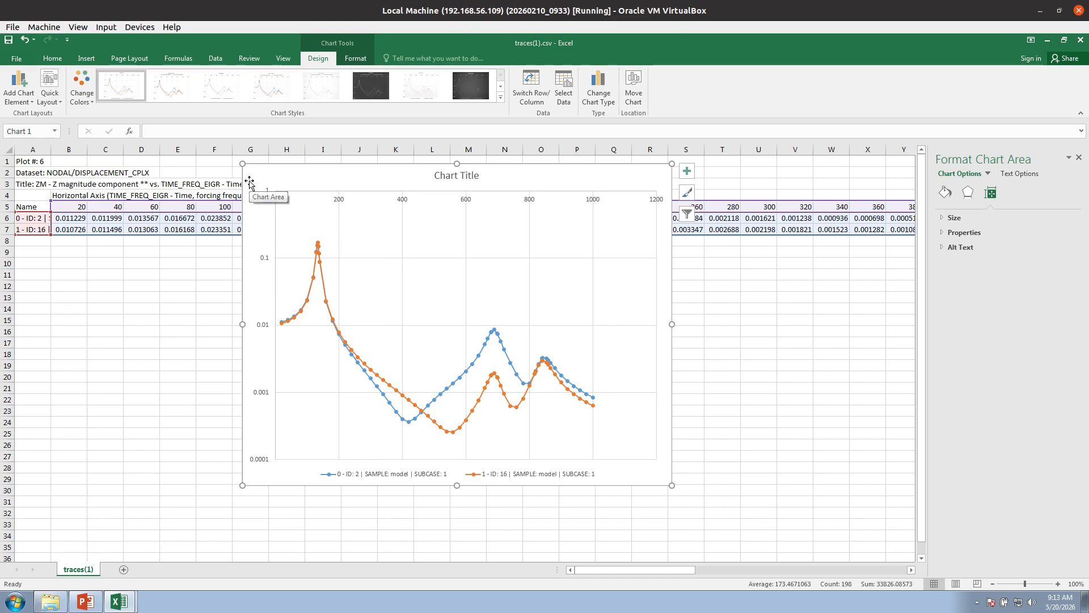
# Step: Add a primary horizontal axis title to the chart
pyautogui.click(15, 102)
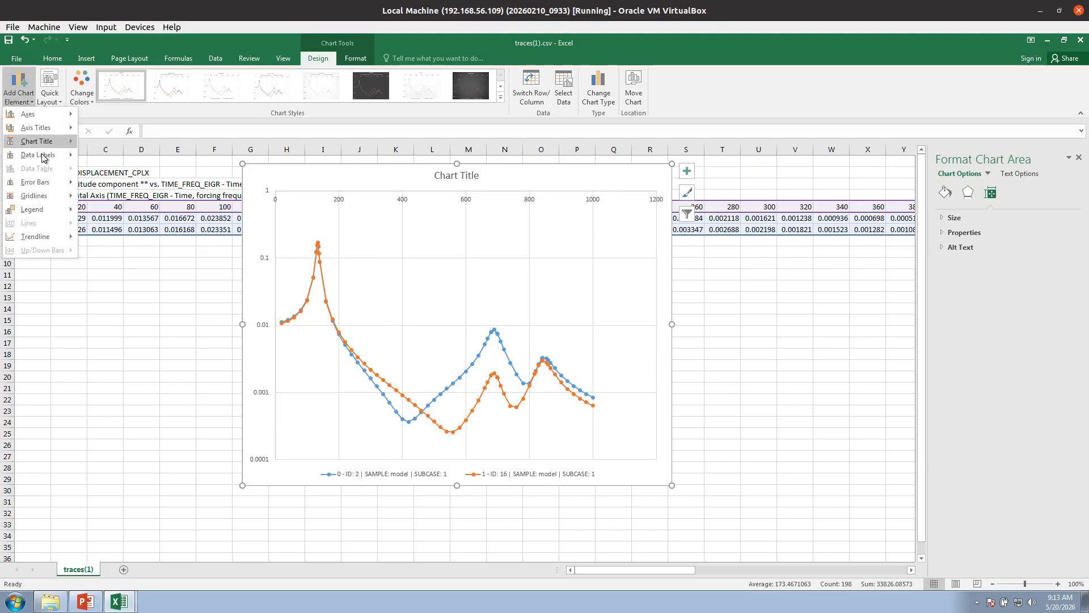
pyautogui.moveTo(73, 131)
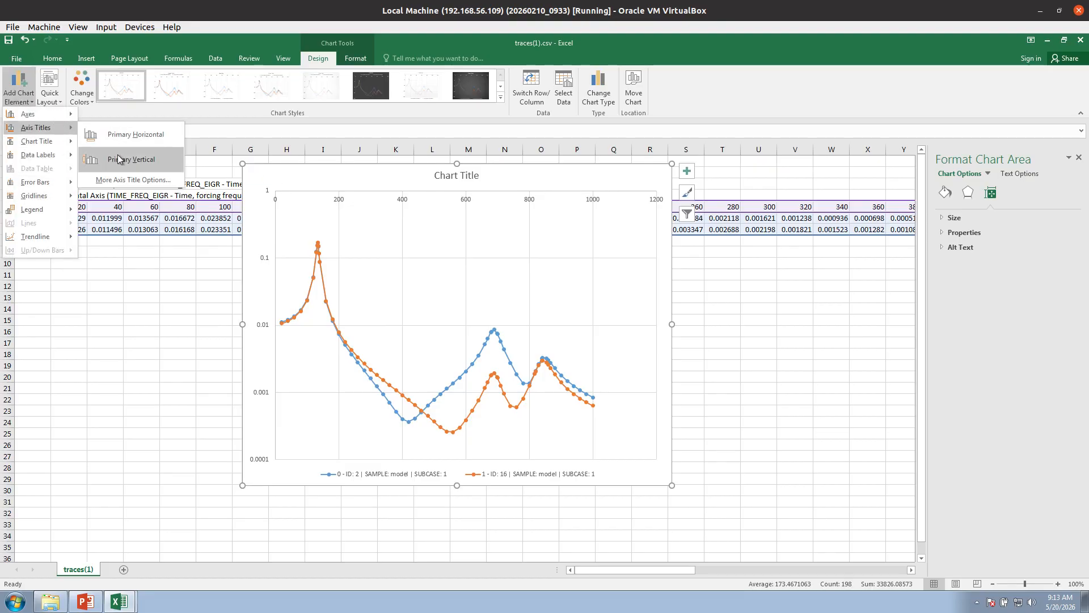
pyautogui.click(136, 134)
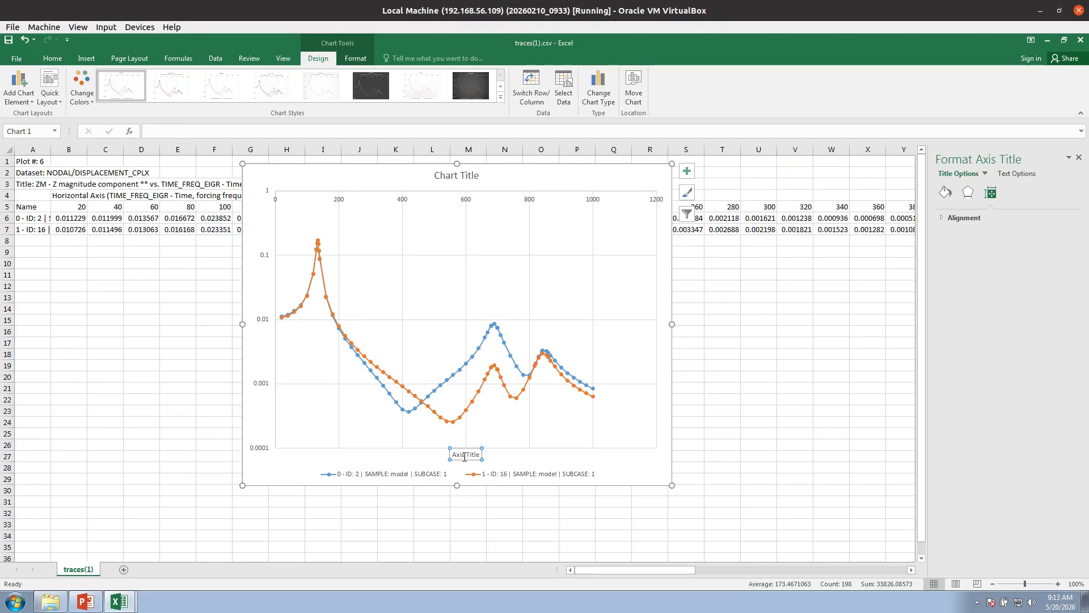
# Step: Set the horizontal axis title text to "Excitation Frequency/ Solution Frequency / Forcing Frequency"
pyautogui.tripleClick(464, 455)
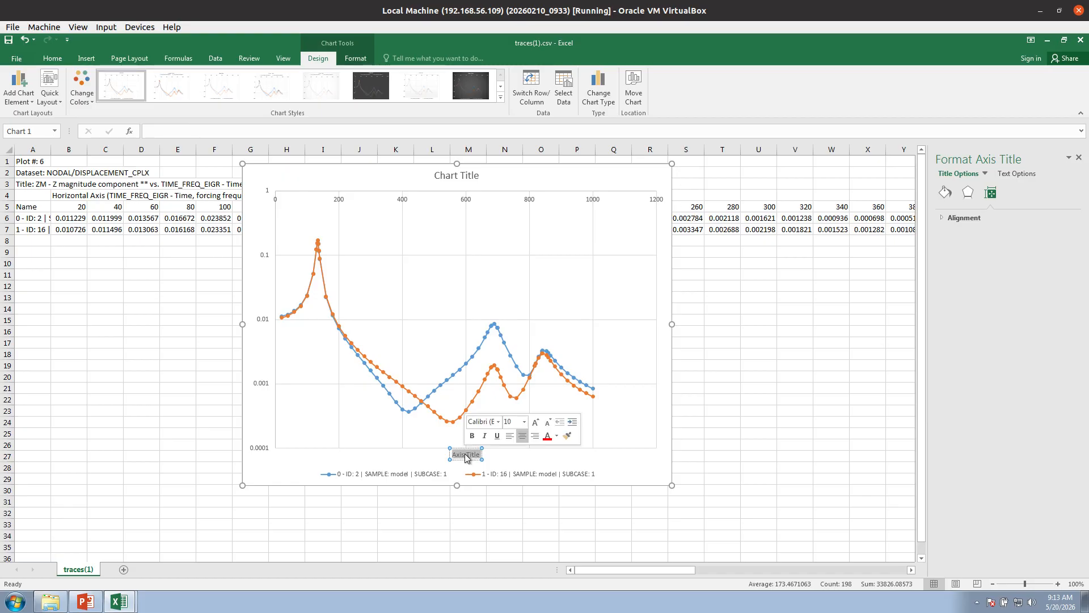
pyautogui.write('Excitation F')
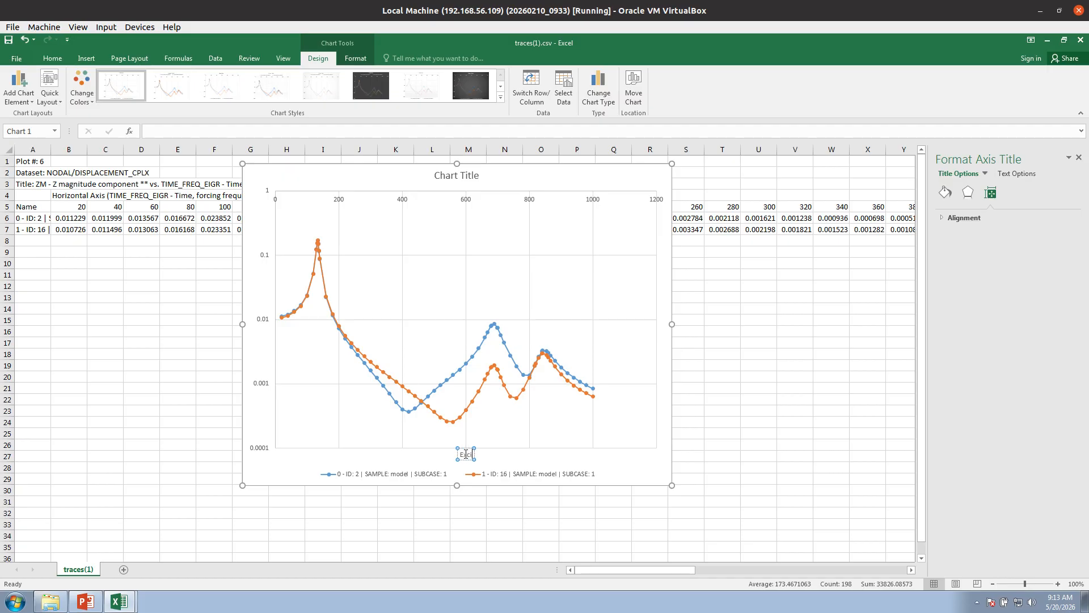
pyautogui.write('requency/ So')
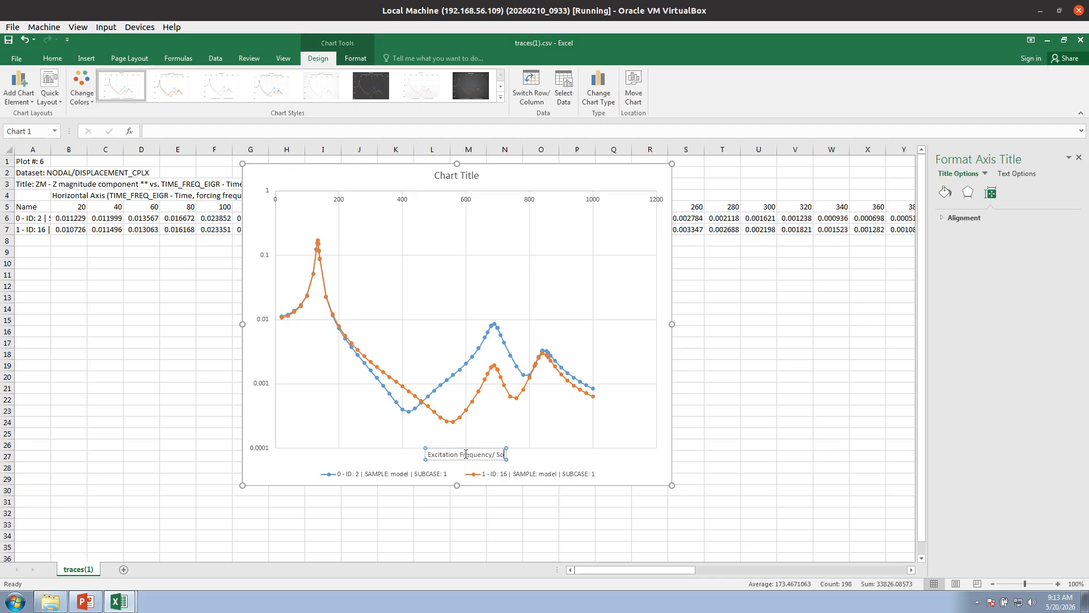
pyautogui.write('lution Frequency')
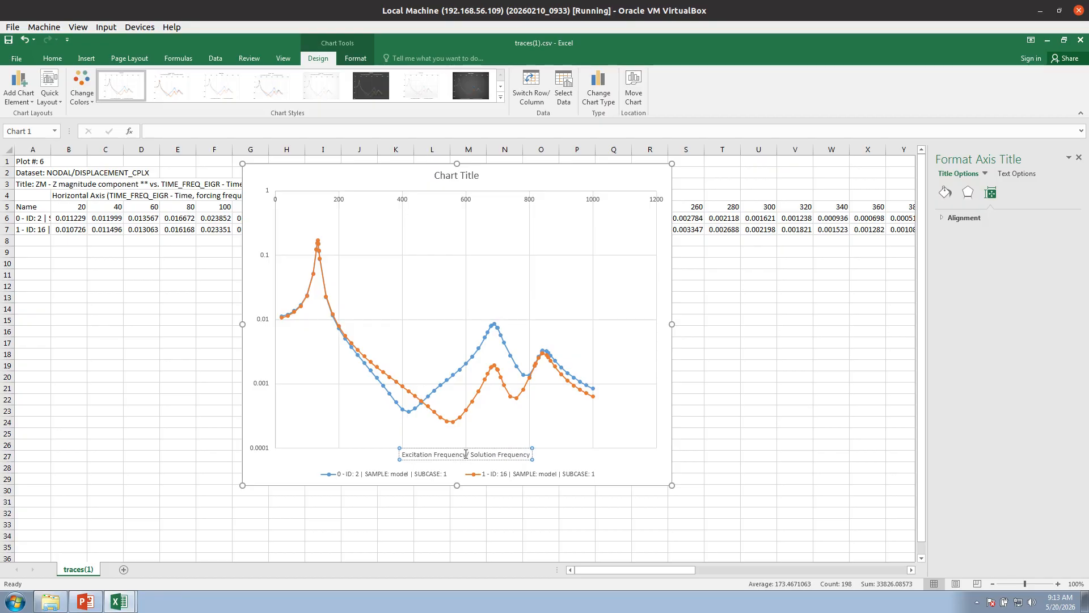
pyautogui.write(' / Forcing')
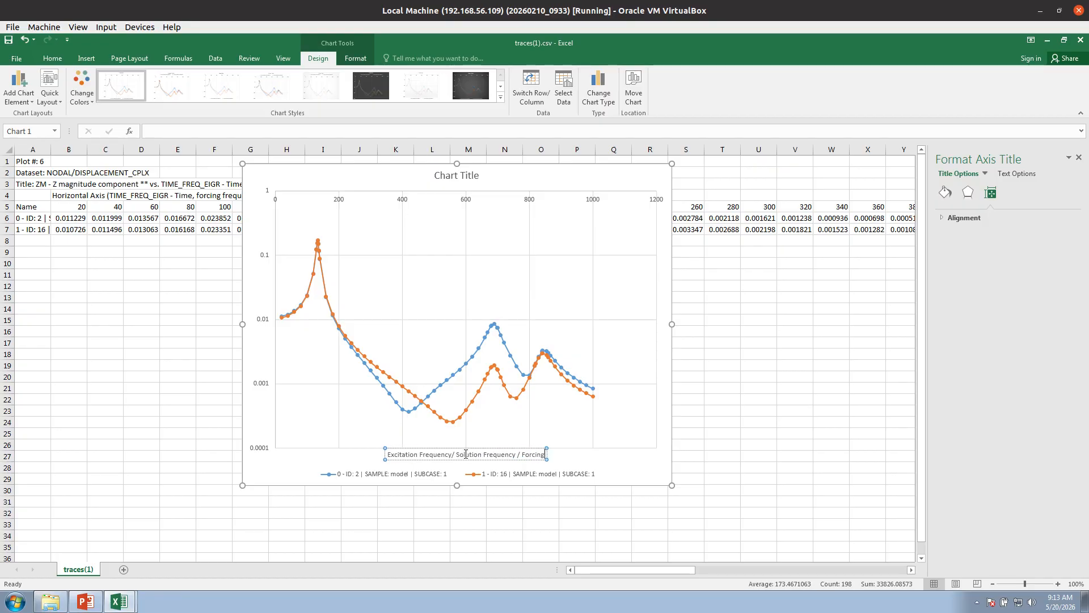
pyautogui.write(' Frequency')
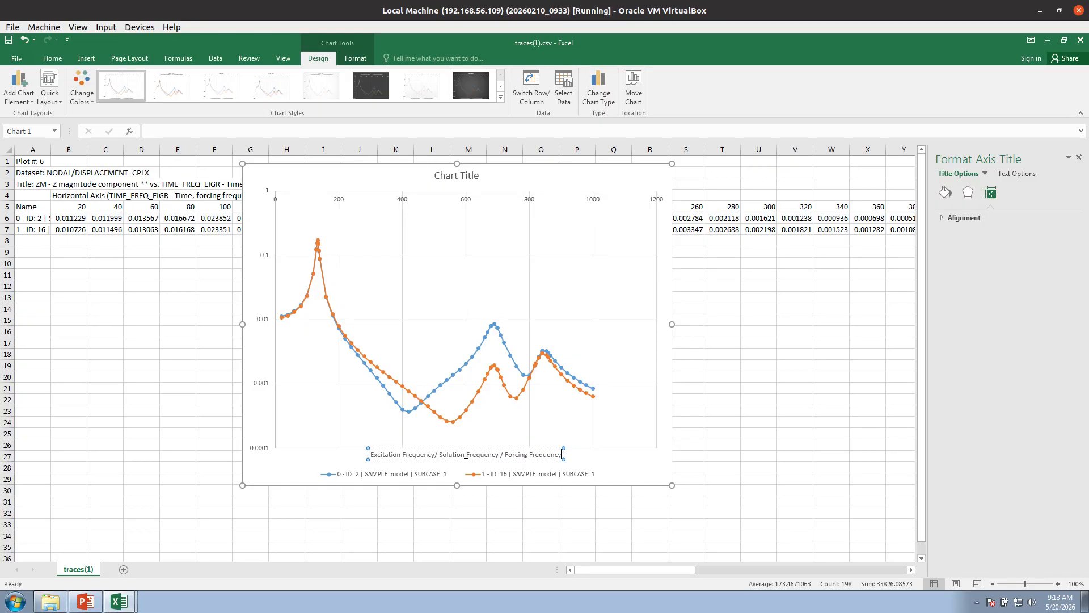
pyautogui.click(244, 230)
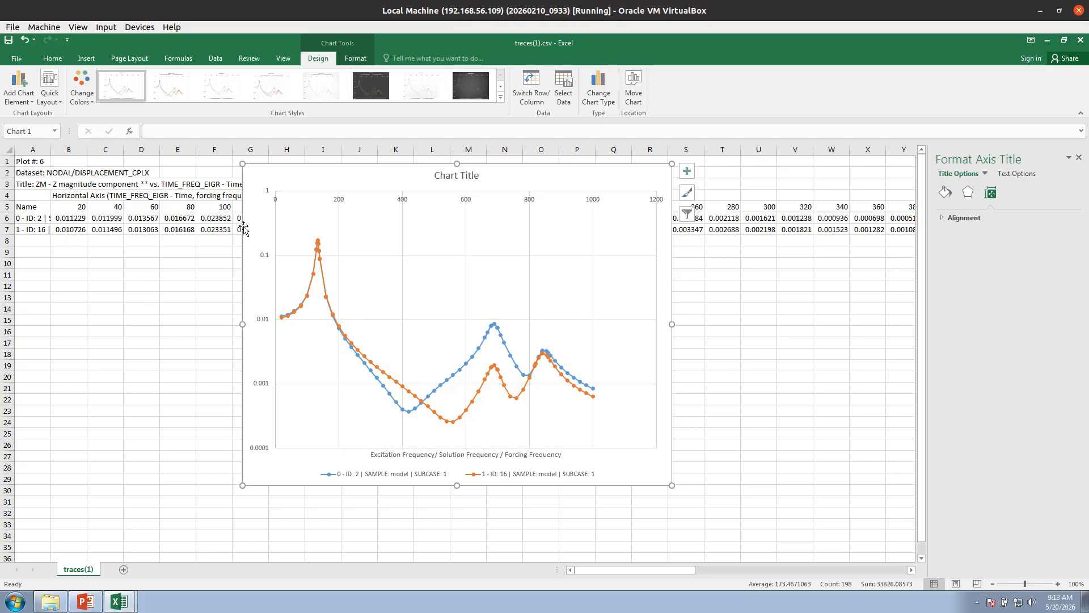
# Step: Add a primary vertical axis title reading "Displacement - Z Component (Magnitude)" to the chart
pyautogui.click(19, 94)
pyautogui.moveTo(40, 130)
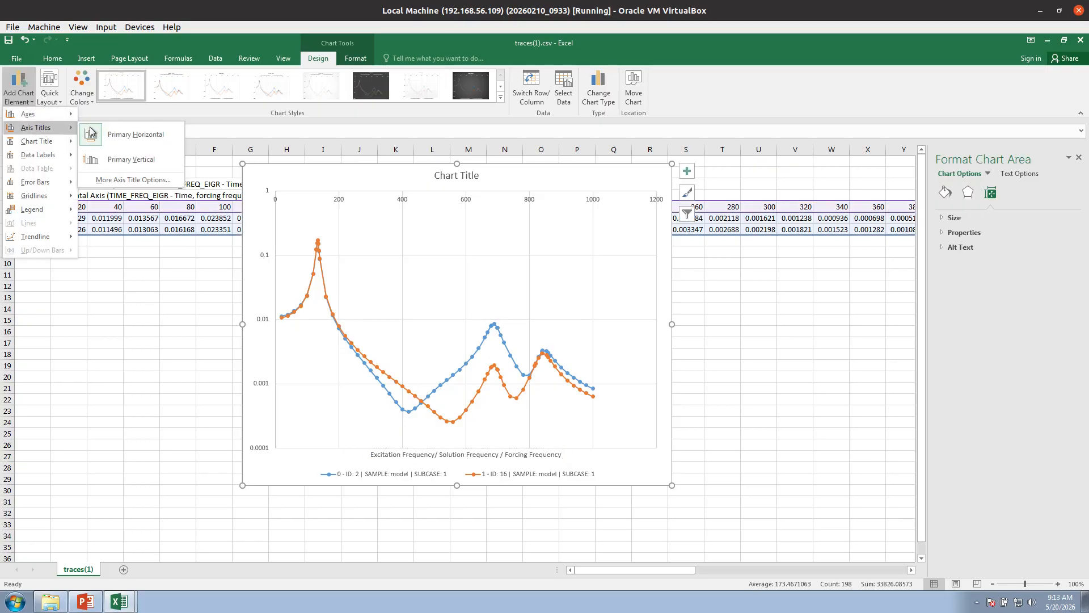
pyautogui.click(113, 154)
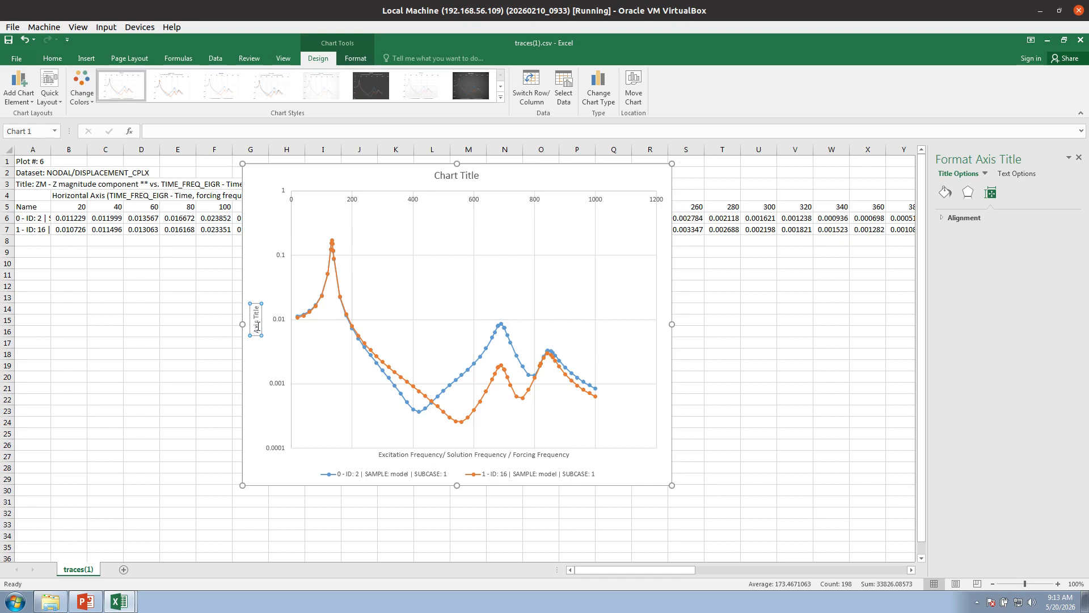
pyautogui.tripleClick(257, 321)
pyautogui.write('Dispa')
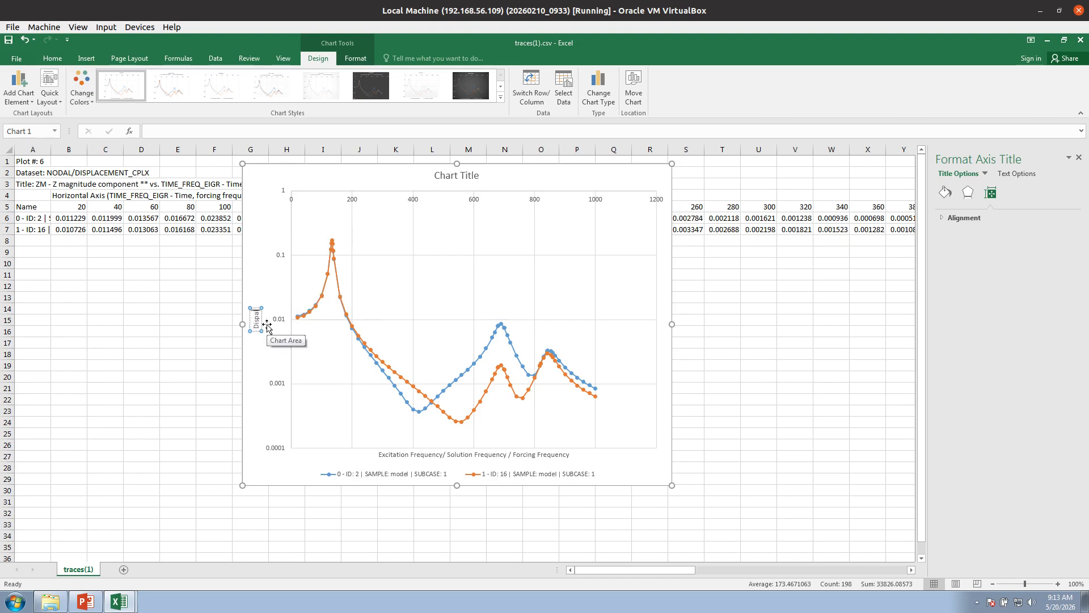
pyautogui.write('lacement - Z C')
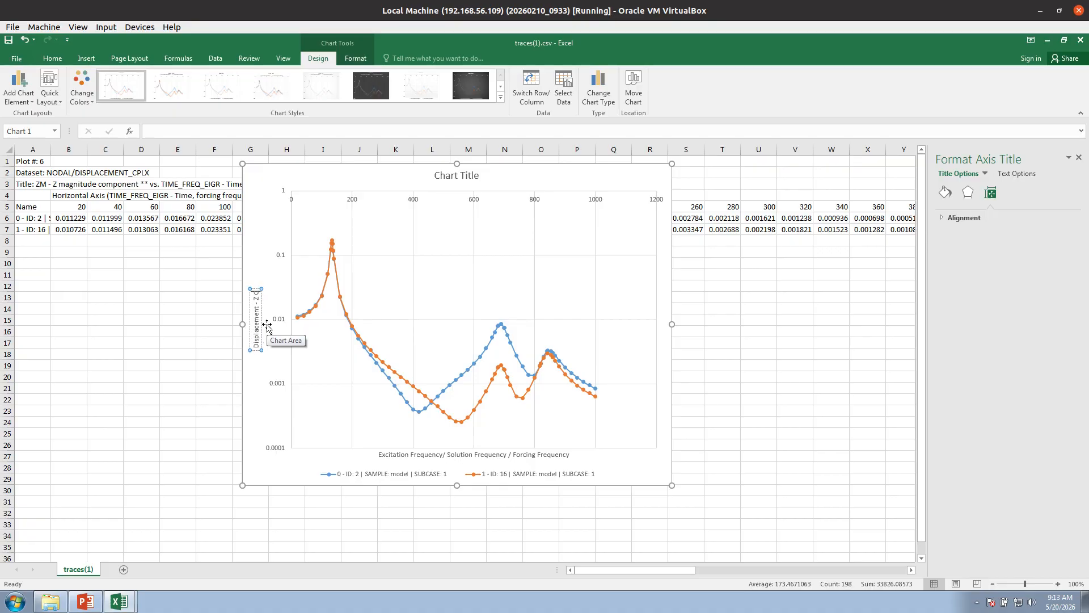
pyautogui.write('omponent')
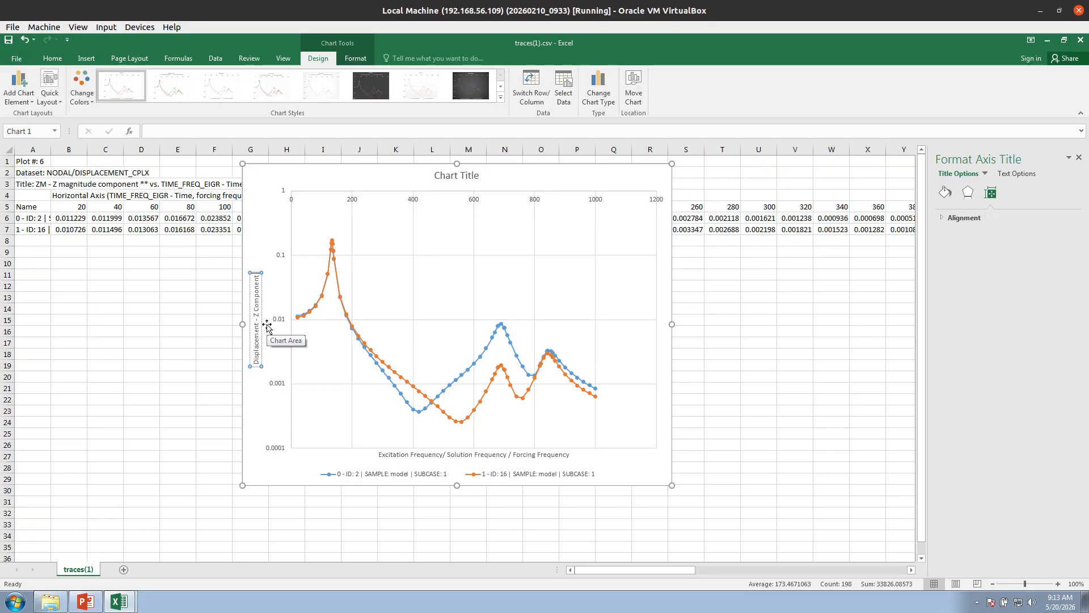
pyautogui.write(' (Magnitude)')
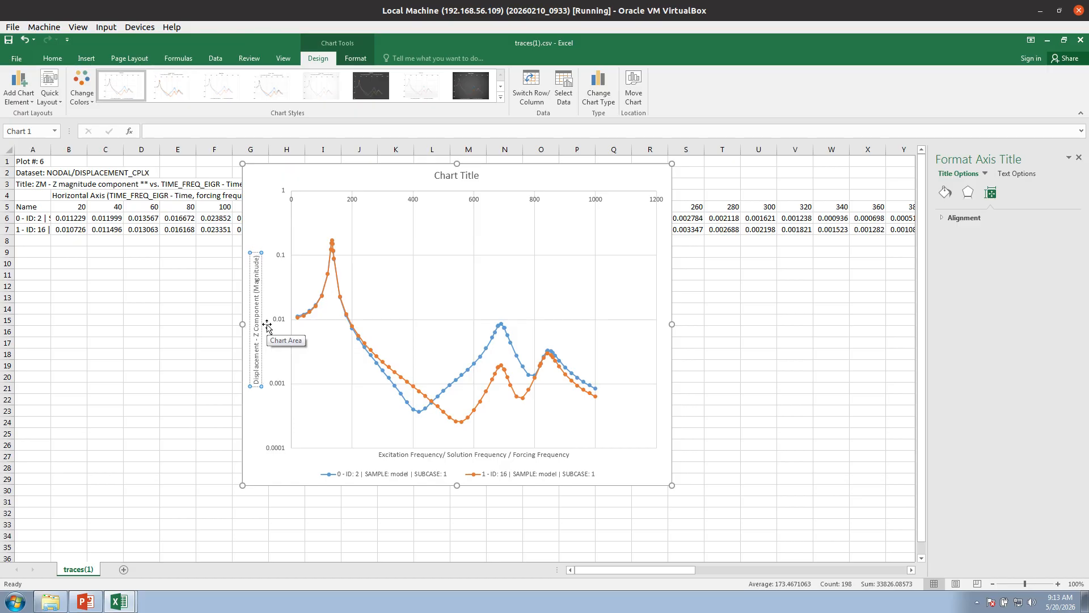
pyautogui.click(202, 352)
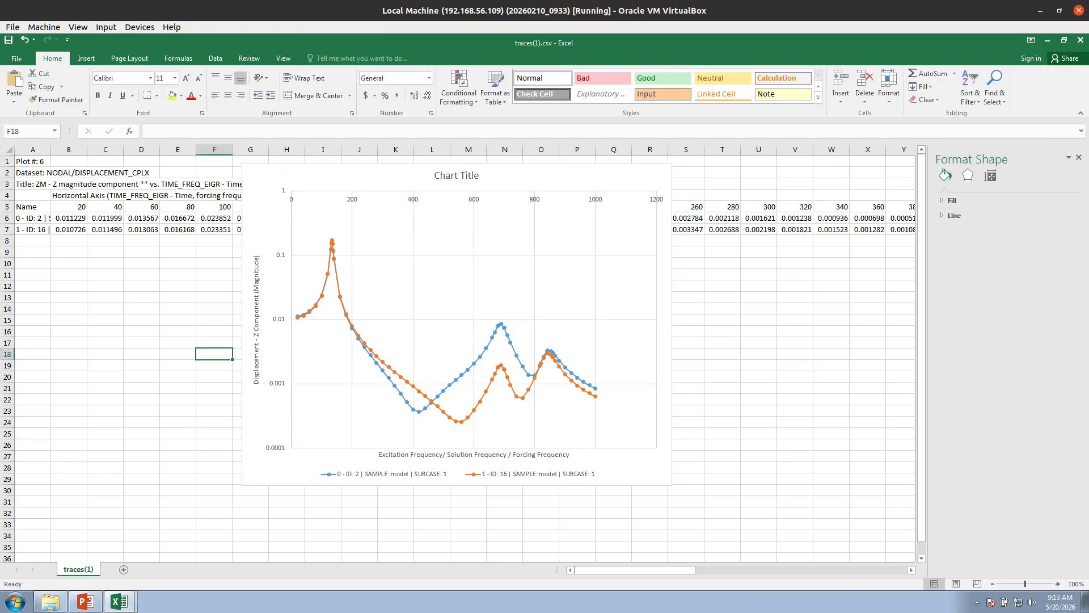
# Step: Switch to the PowerPoint workshop presentation and show slide 88 on importing a mesh from a separate mesher program
pyautogui.hotkey('alt', 'Tab')
pyautogui.click(788, 118)
pyautogui.scroll(-3, 360, 243)
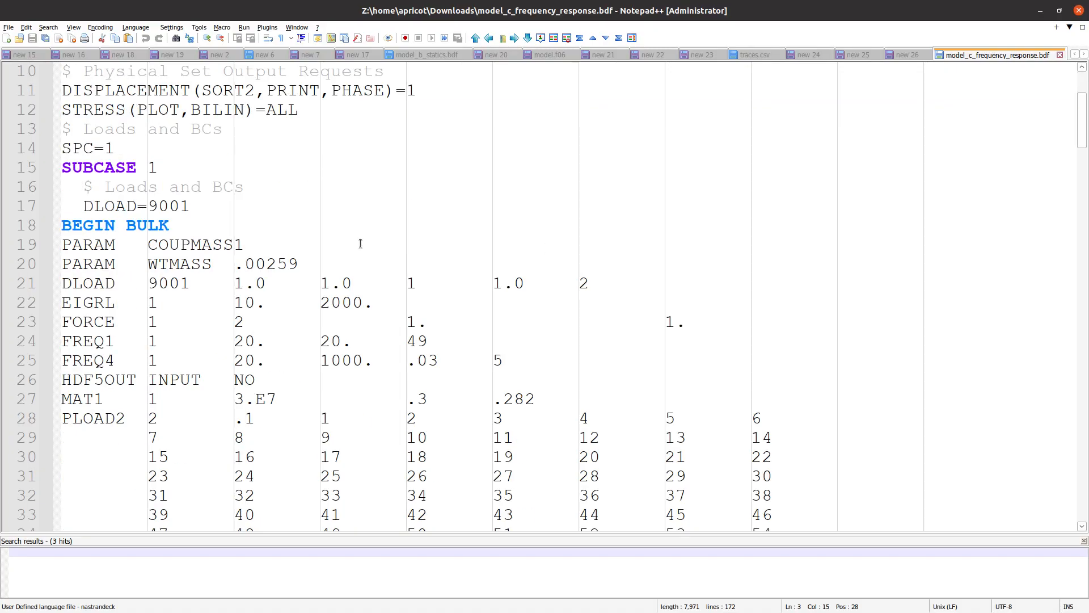
pyautogui.hotkey('alt', 'Tab')
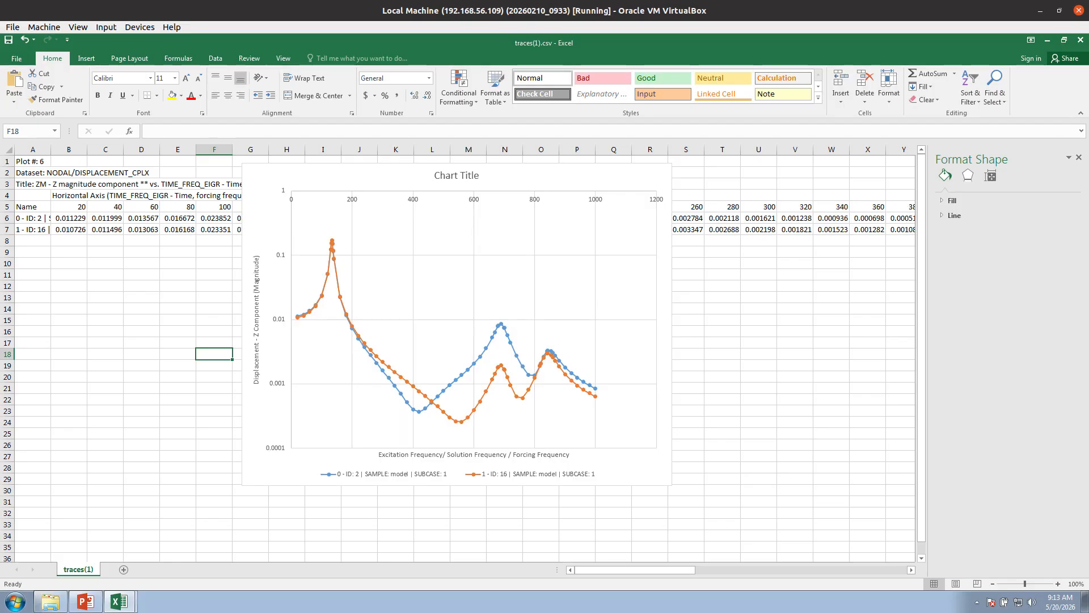
pyautogui.click(85, 602)
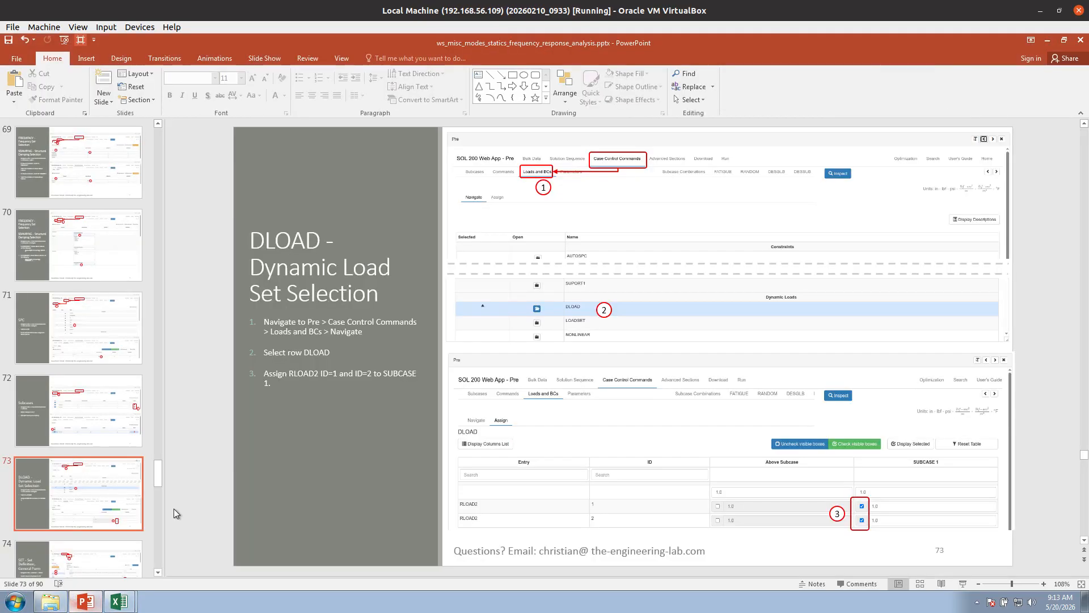
pyautogui.hotkey('alt', 'Tab')
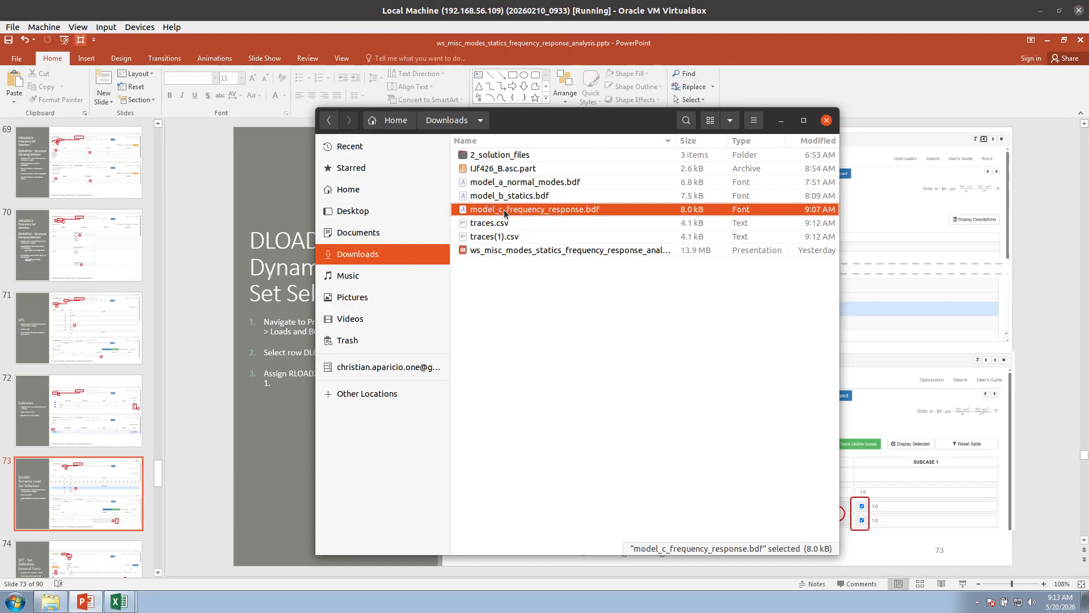
pyautogui.hotkey('alt', 'Tab')
pyautogui.scroll(-1, 420, 451)
pyautogui.scroll(-5, 115, 470)
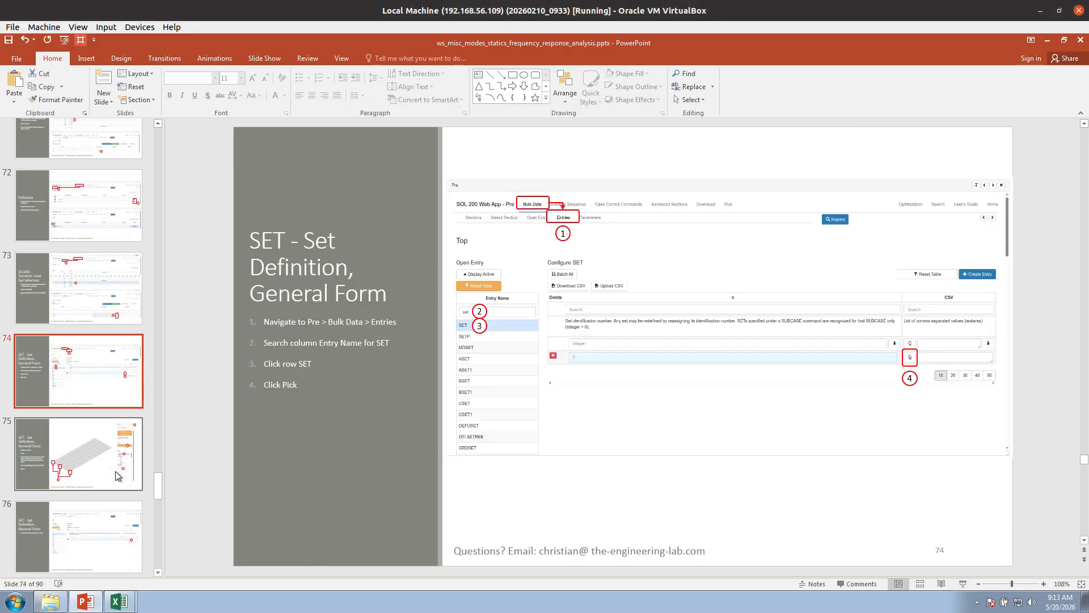
pyautogui.scroll(-4, 116, 475)
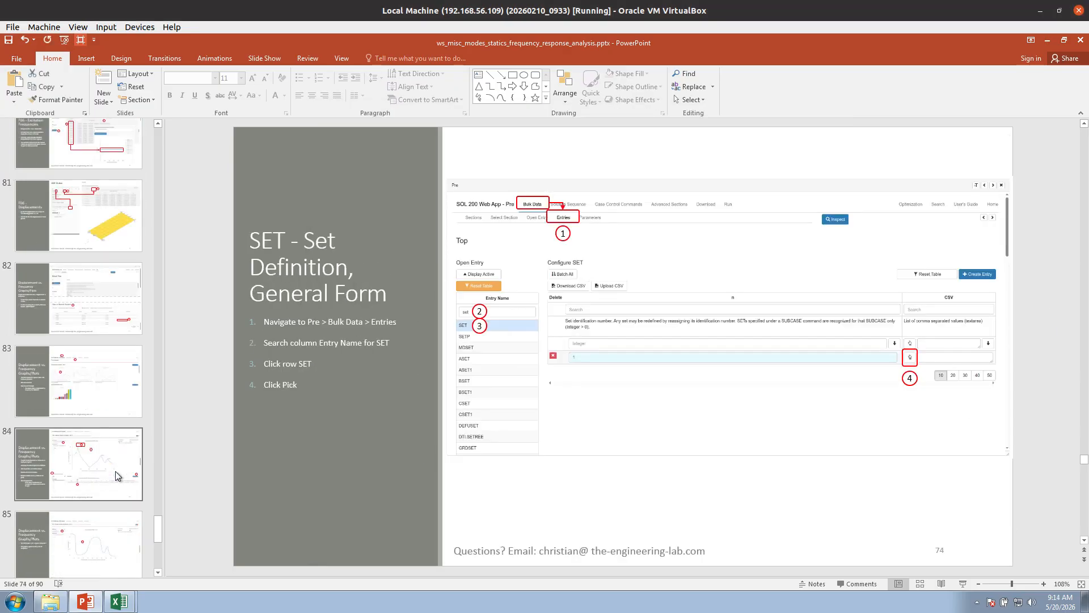
pyautogui.click(94, 494)
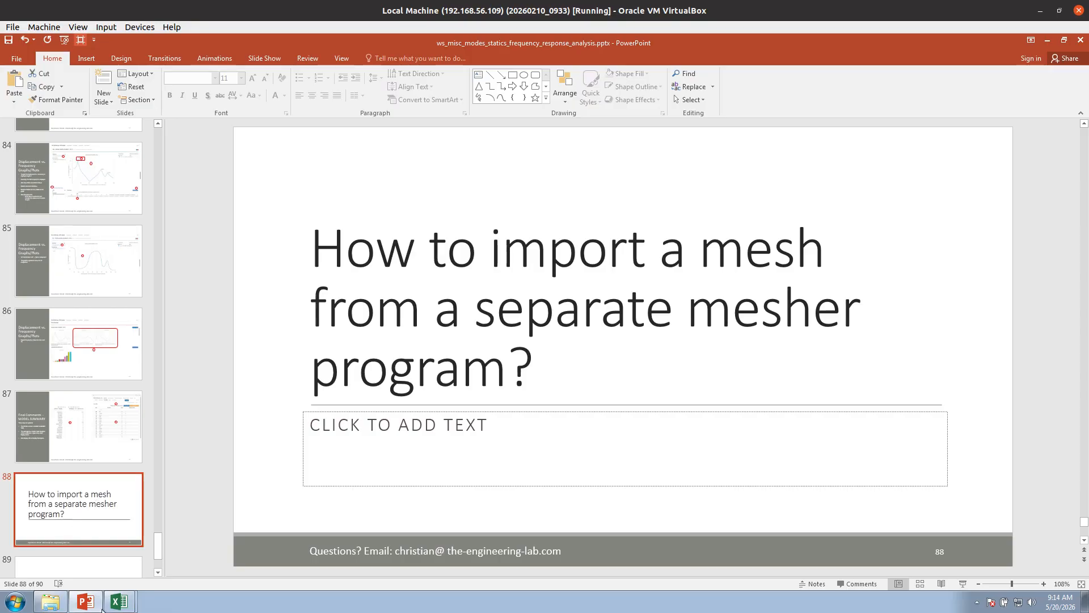
# Step: Minimize the traces(1).csv and traces.csv workbooks and the Downloads folder window to clear the desktop
pyautogui.click(119, 601)
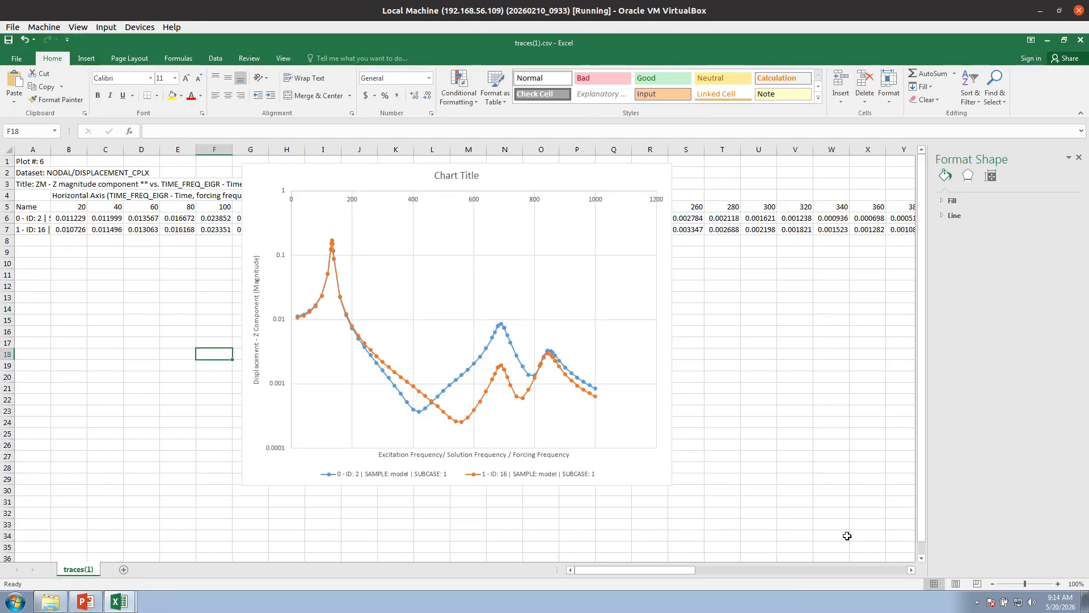
pyautogui.click(1047, 41)
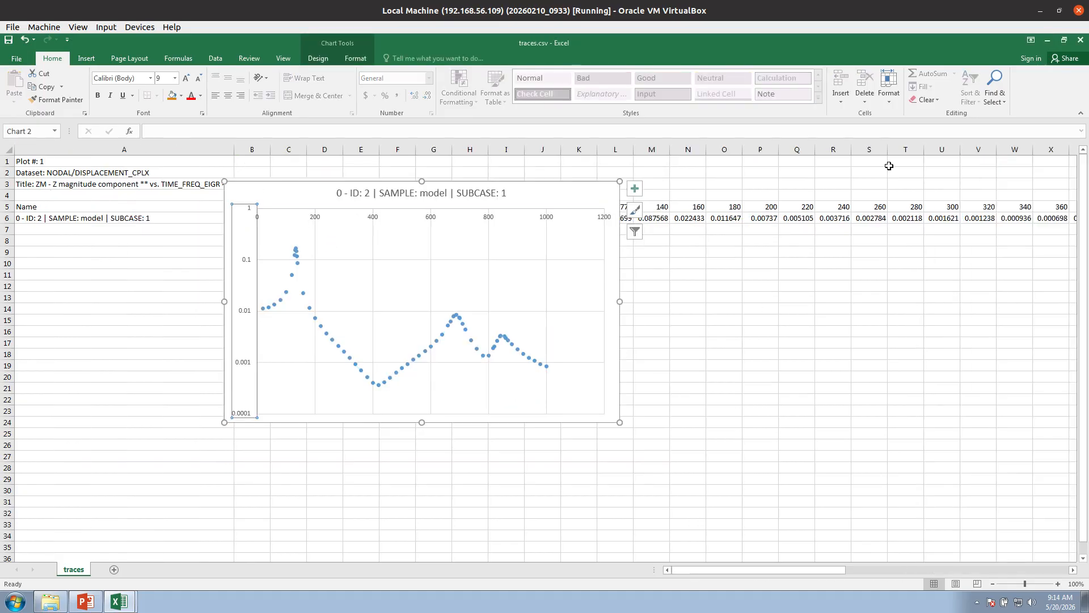
pyautogui.click(1045, 42)
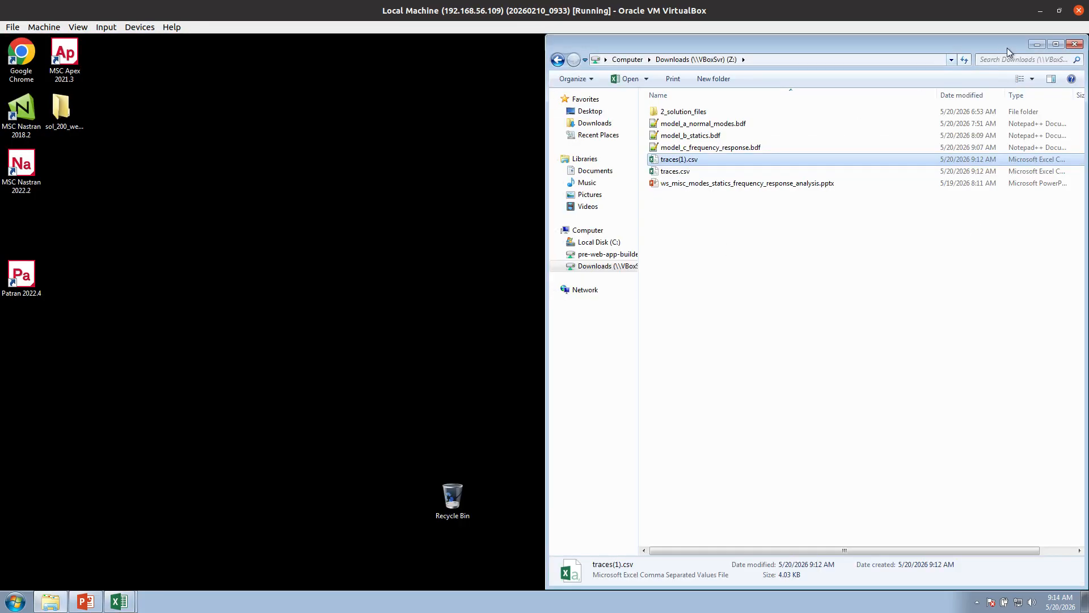
pyautogui.click(1035, 44)
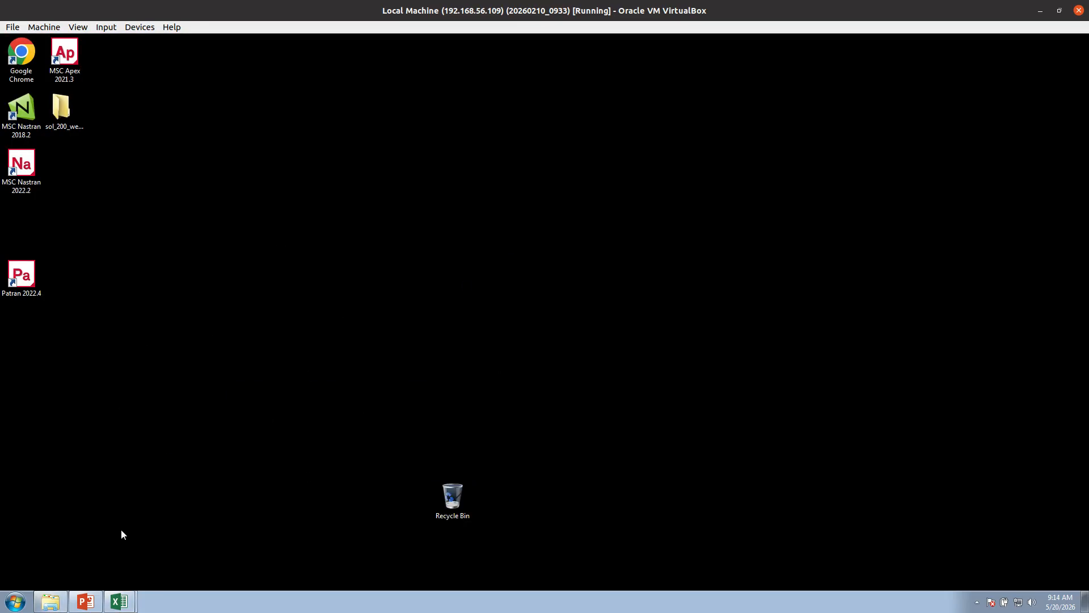
pyautogui.hotkey('alt', 'Tab')
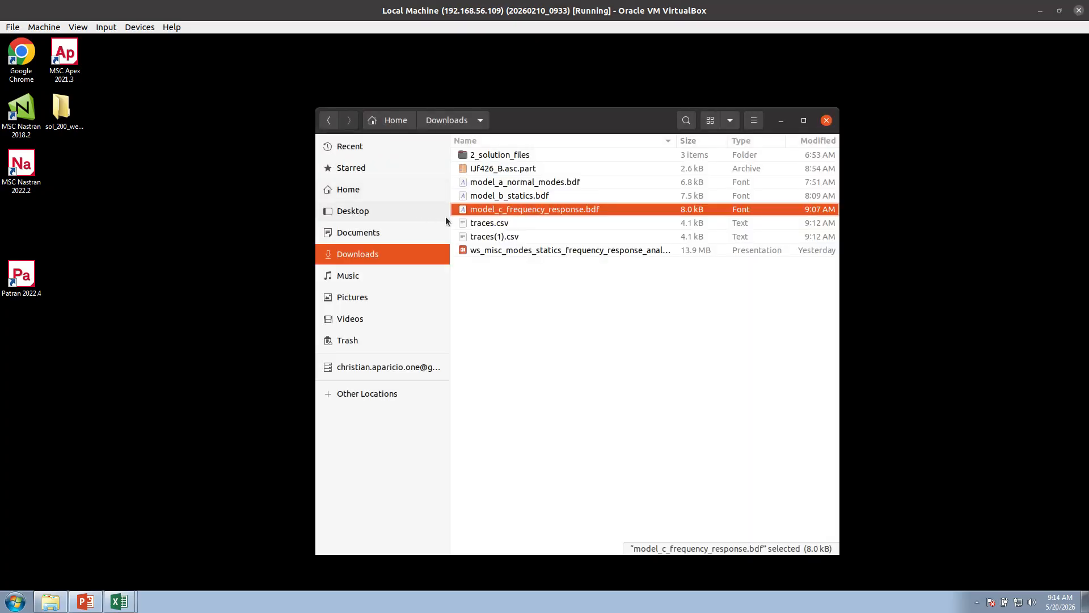
pyautogui.hotkey('alt', 'Tab')
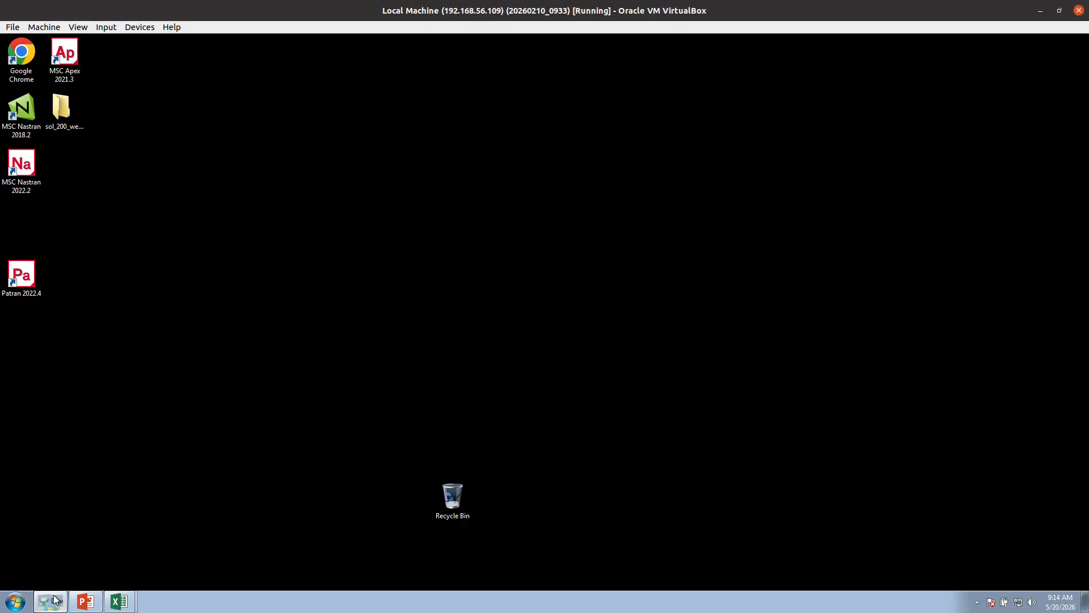
# Step: Copy model_a_normal_modes.bdf from the shared Downloads folder to the desktop and open the copy in Notepad++
pyautogui.click(54, 602)
pyautogui.click(618, 266)
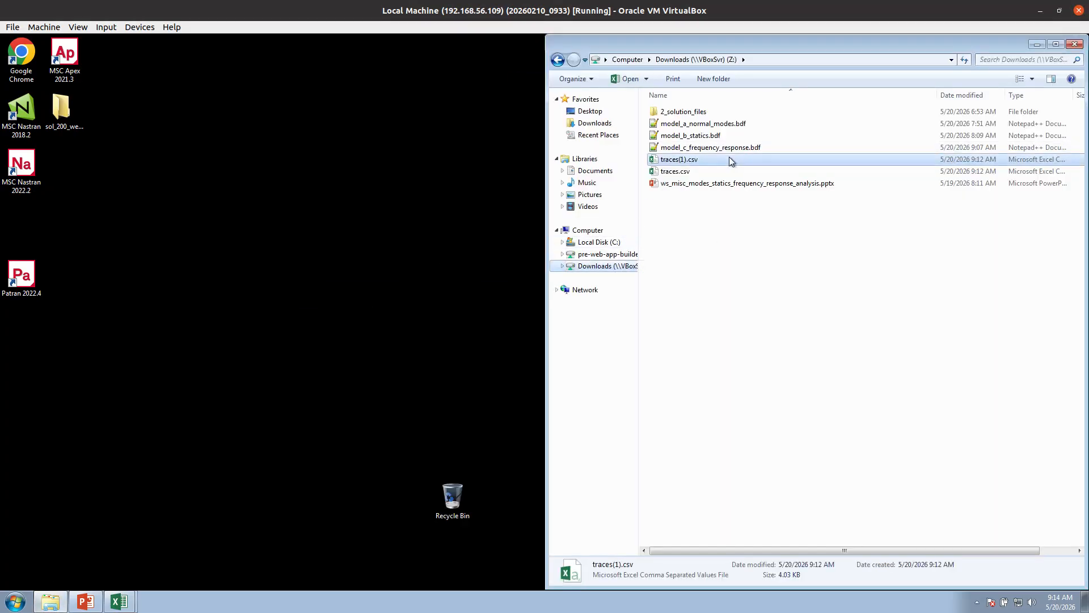
pyautogui.moveTo(704, 123); pyautogui.dragTo(405, 235)
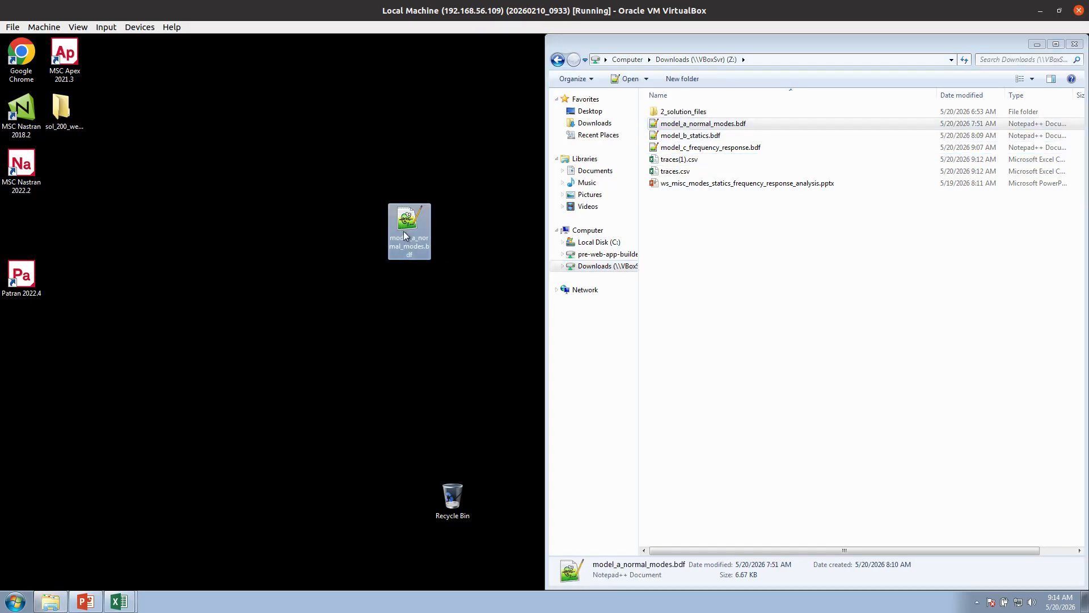
pyautogui.doubleClick(413, 221)
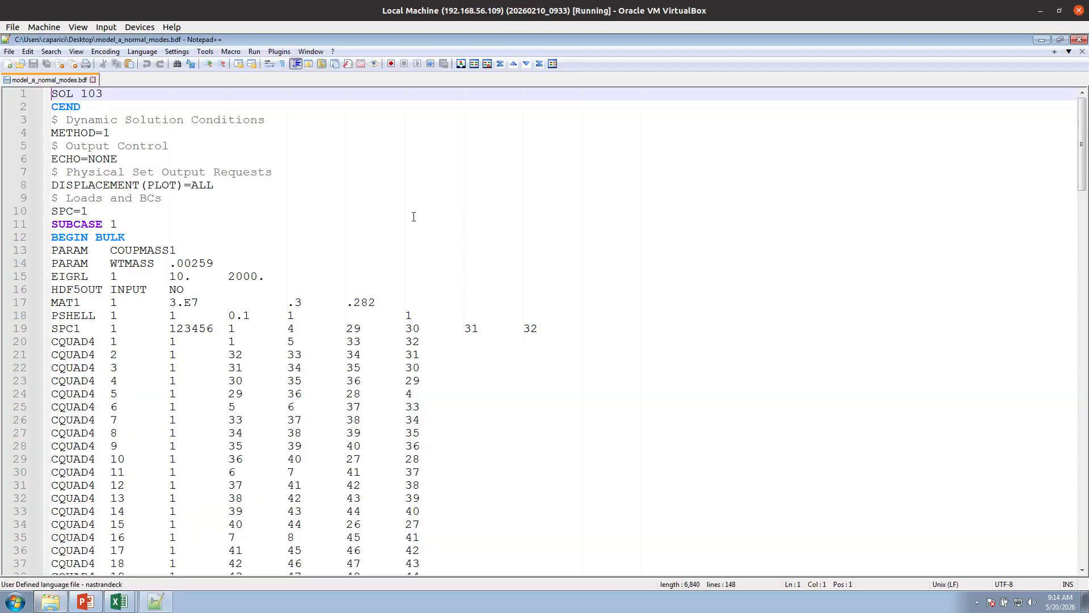
# Step: Delete the lines from SOL 103 through HDF5OUT at the start of the file, plus the SPC1 line
pyautogui.moveTo(125, 237); pyautogui.dragTo(51, 94)
pyautogui.press('Delete')
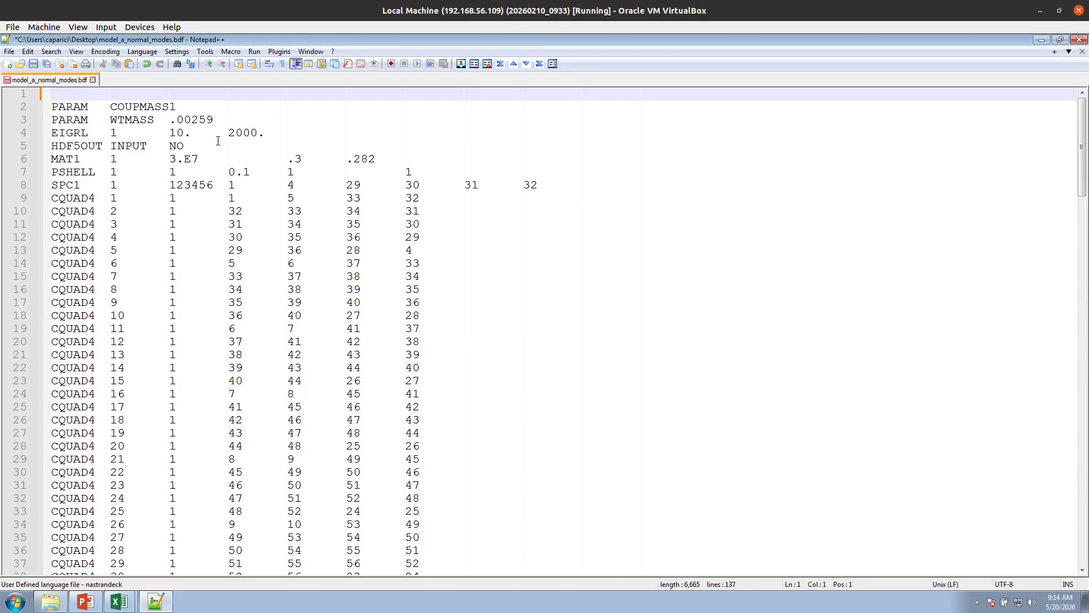
pyautogui.moveTo(218, 140); pyautogui.dragTo(51, 94)
pyautogui.press('Delete')
pyautogui.press('Delete')
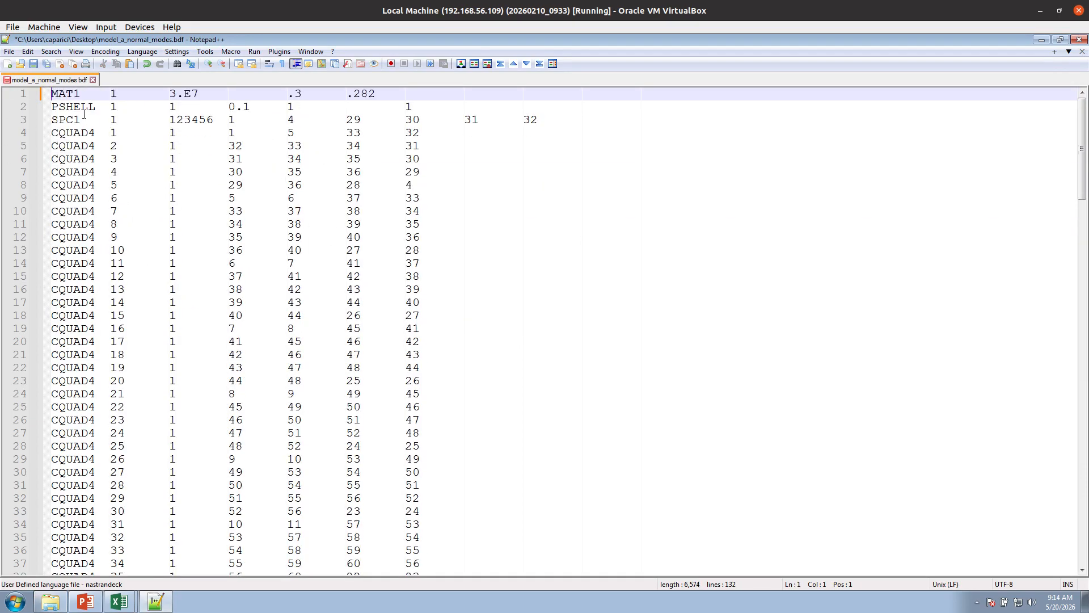
pyautogui.tripleClick(84, 114)
pyautogui.press('Delete')
# Step: Delete the ENDDATA line after the last GRID entry
pyautogui.scroll(-13, 217, 366)
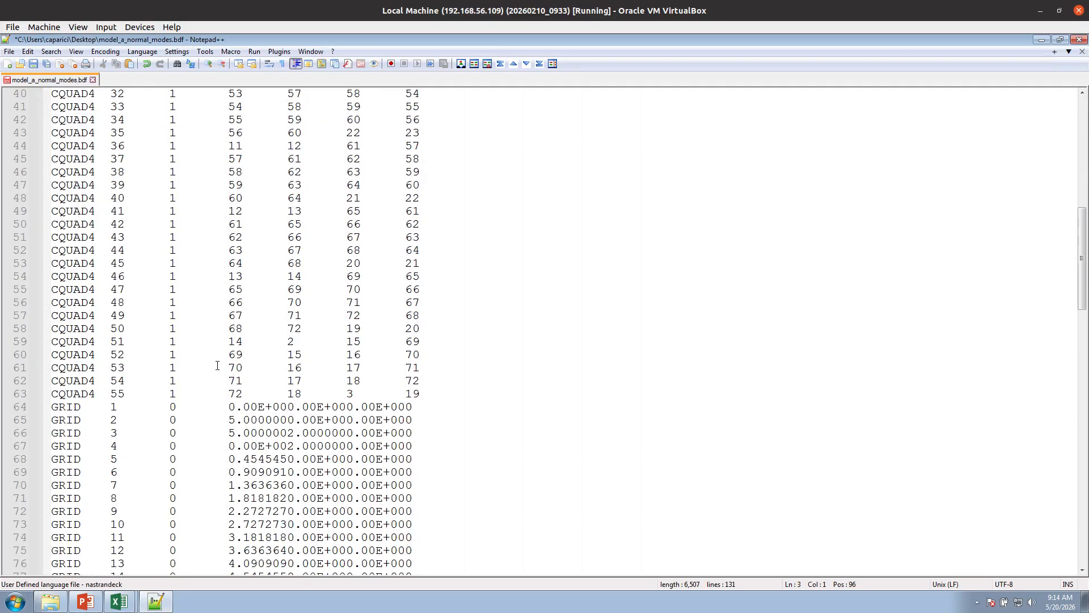
pyautogui.scroll(-20, 217, 365)
pyautogui.scroll(4, 218, 365)
pyautogui.click(217, 366)
pyautogui.moveTo(217, 366); pyautogui.dragTo(2, 223)
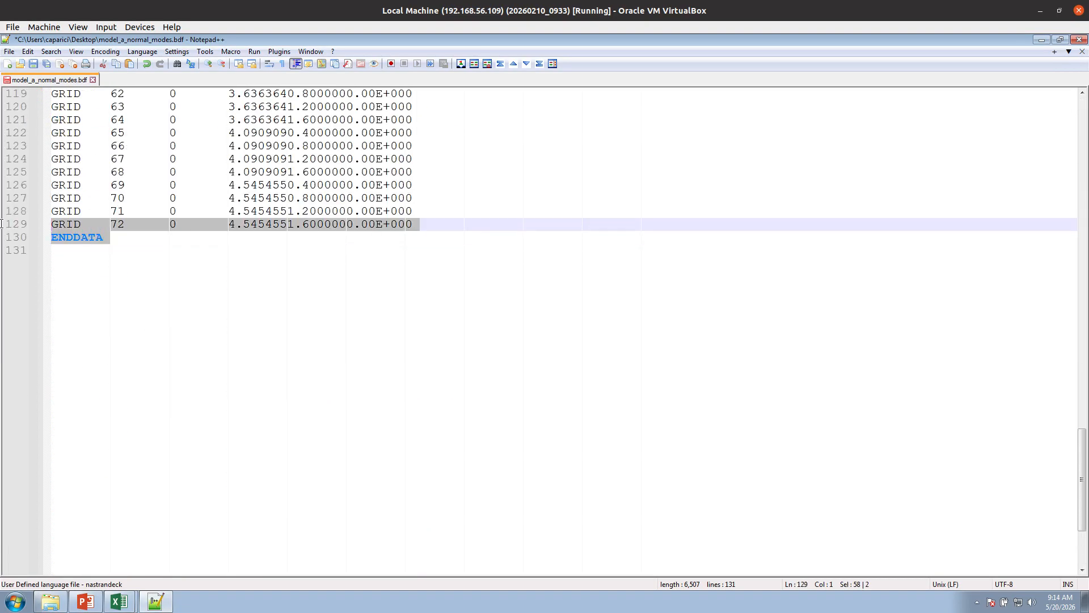
pyautogui.press('Down')
pyautogui.hotkey('shift', 'Down')
pyautogui.press('Delete')
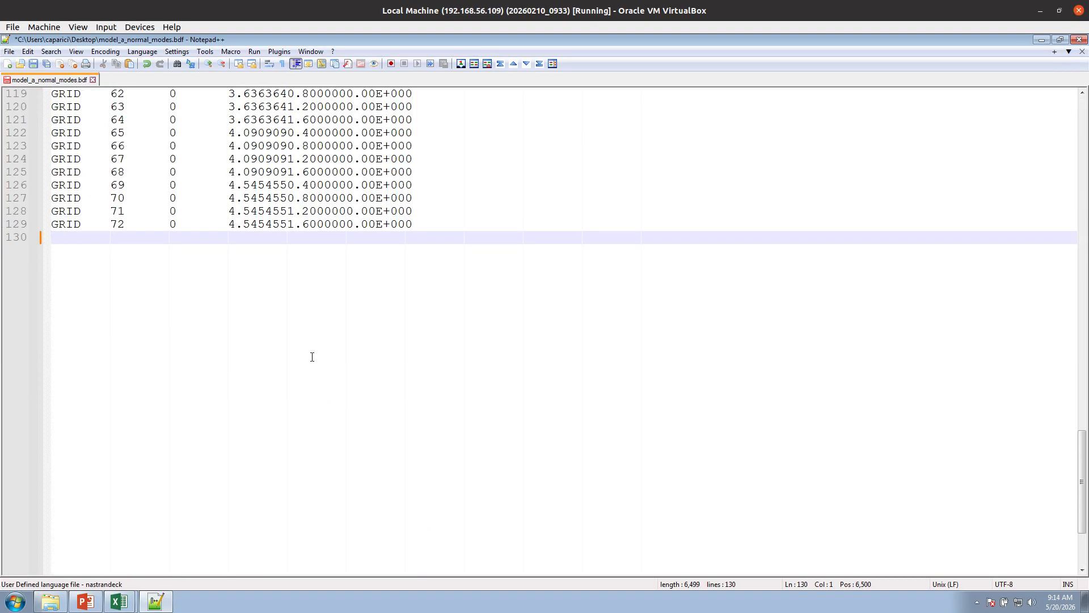
# Step: Save the trimmed model_a_normal_modes.bdf and review its remaining MAT1, PSHELL, CQUAD4 and GRID lines
pyautogui.scroll(20, 312, 357)
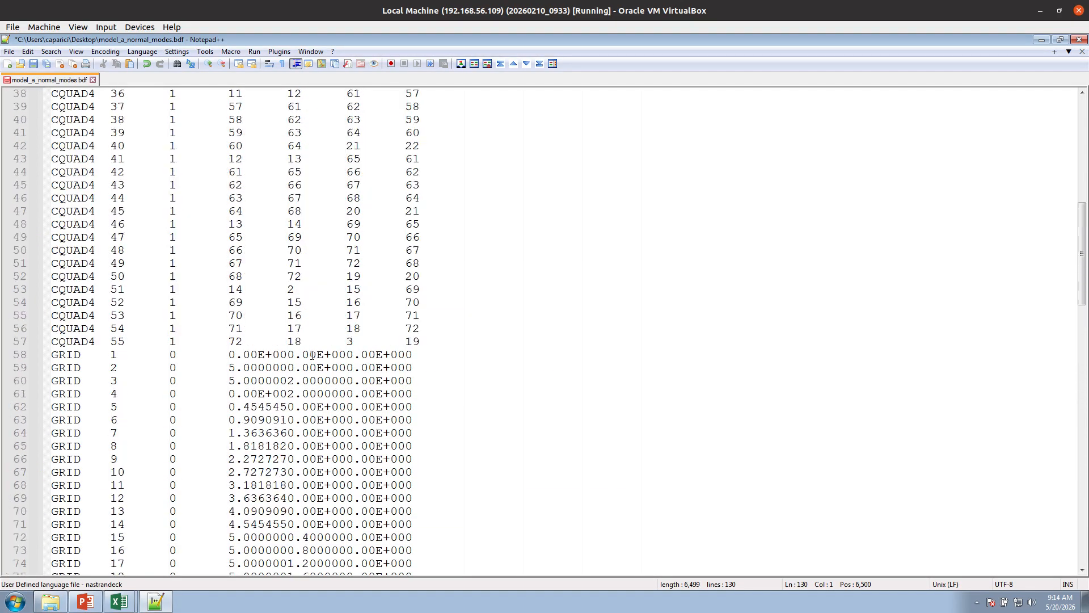
pyautogui.scroll(13, 312, 355)
pyautogui.hotkey('ctrl', 's')
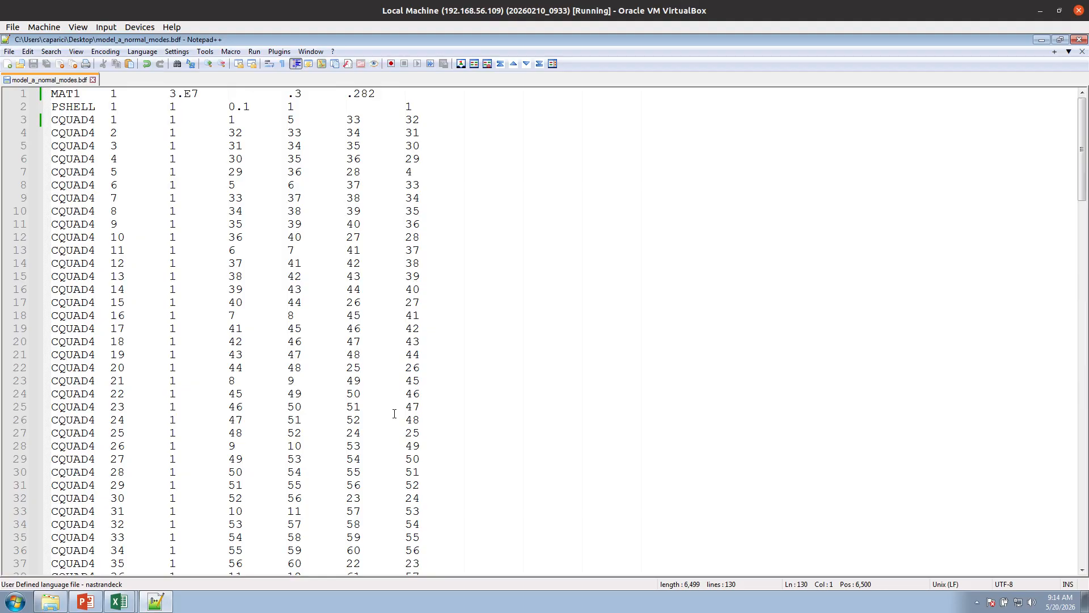
pyautogui.moveTo(443, 425); pyautogui.dragTo(28, 84)
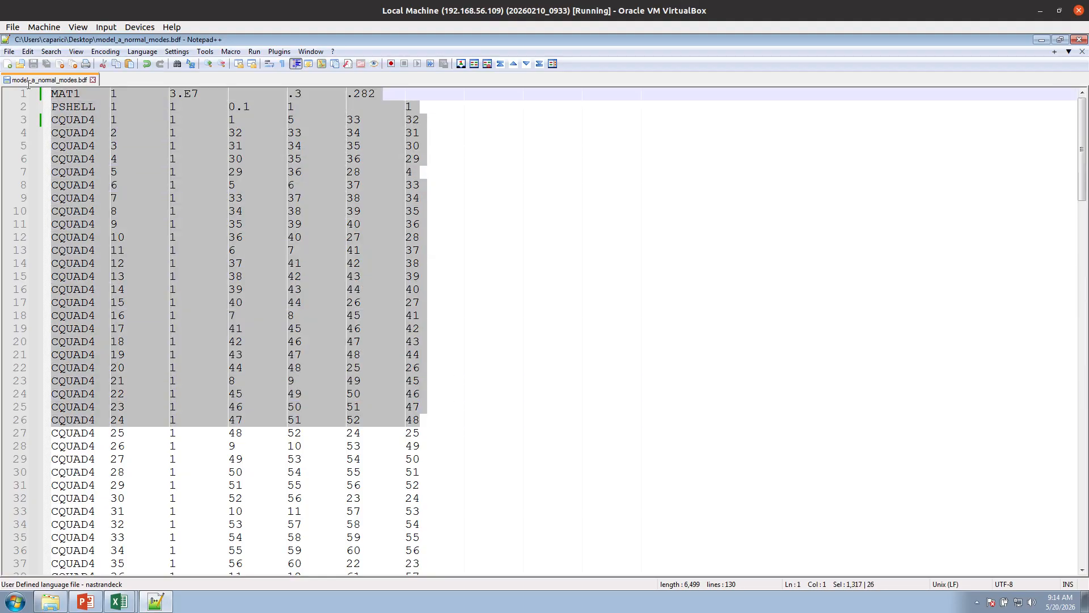
pyautogui.click(420, 265)
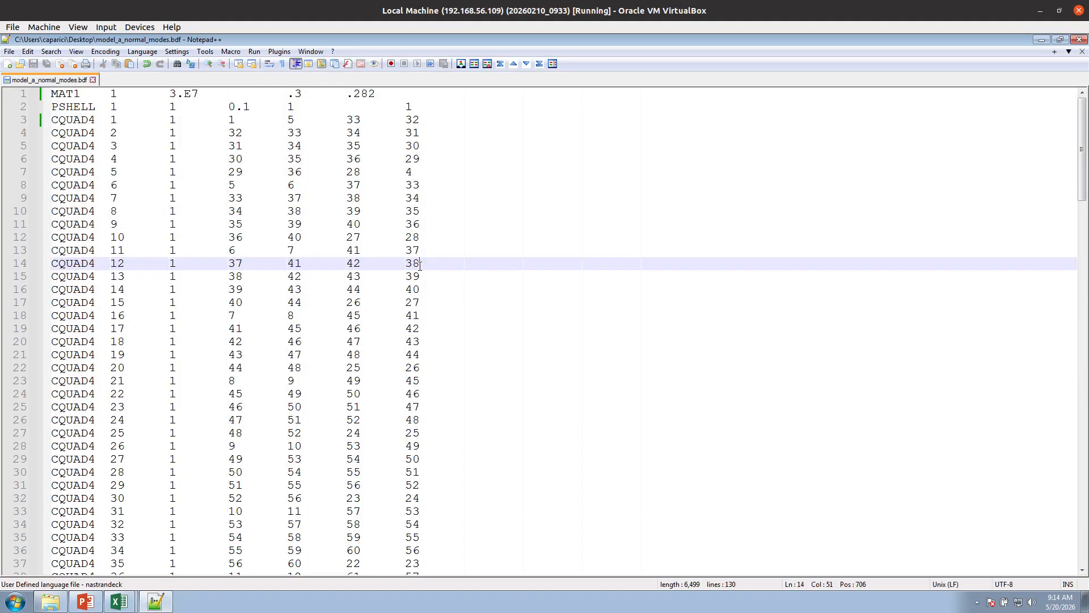
# Step: Rename the desktop copy of model_a_normal_modes.bdf as mesh.bdf
pyautogui.click(51, 601)
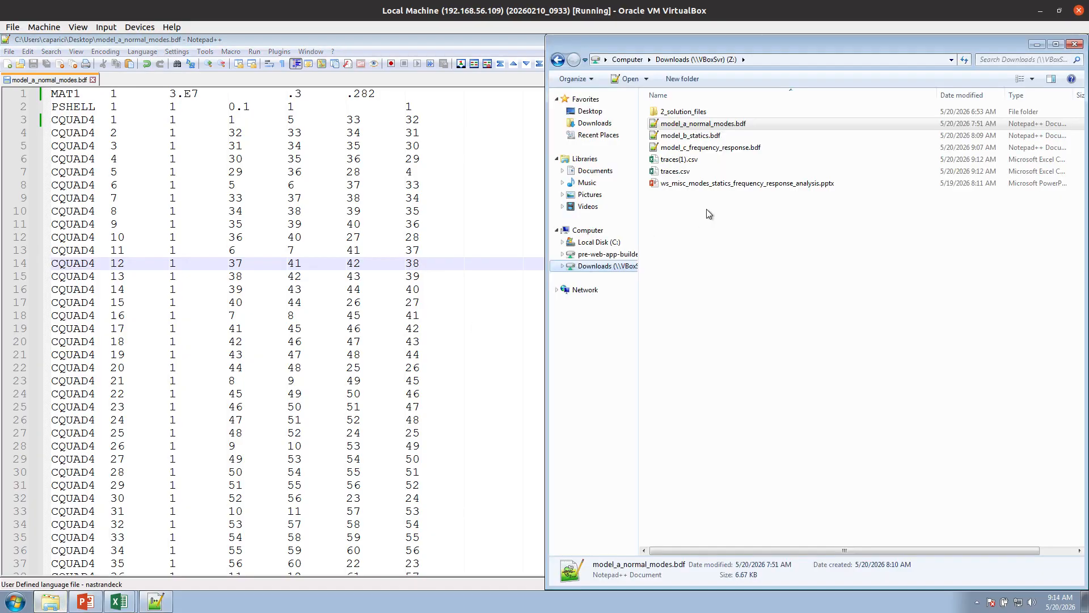
pyautogui.click(606, 124)
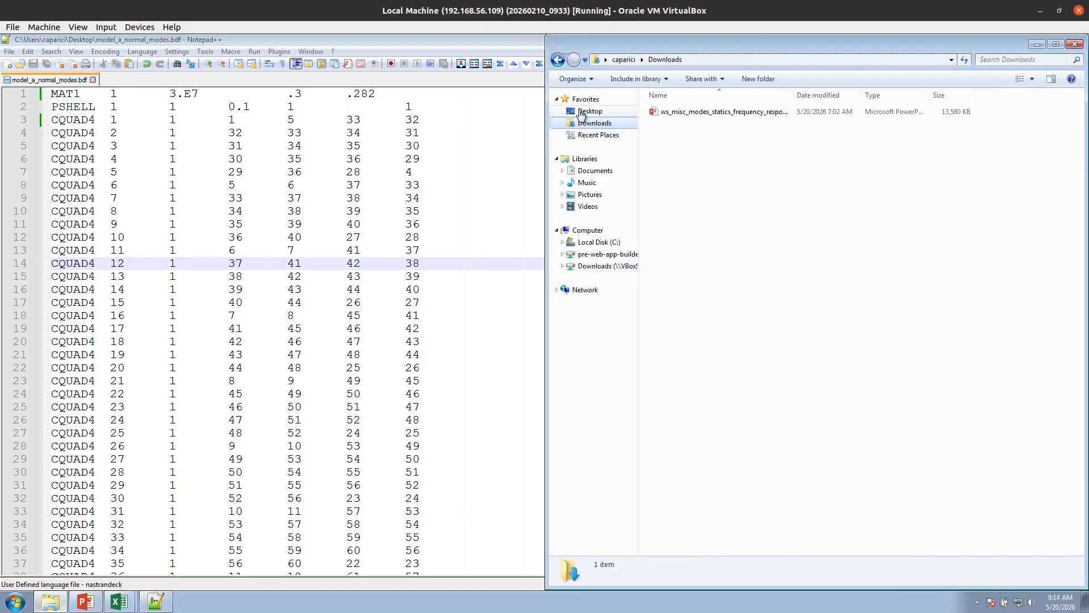
pyautogui.click(587, 110)
pyautogui.click(690, 256)
pyautogui.press('F2')
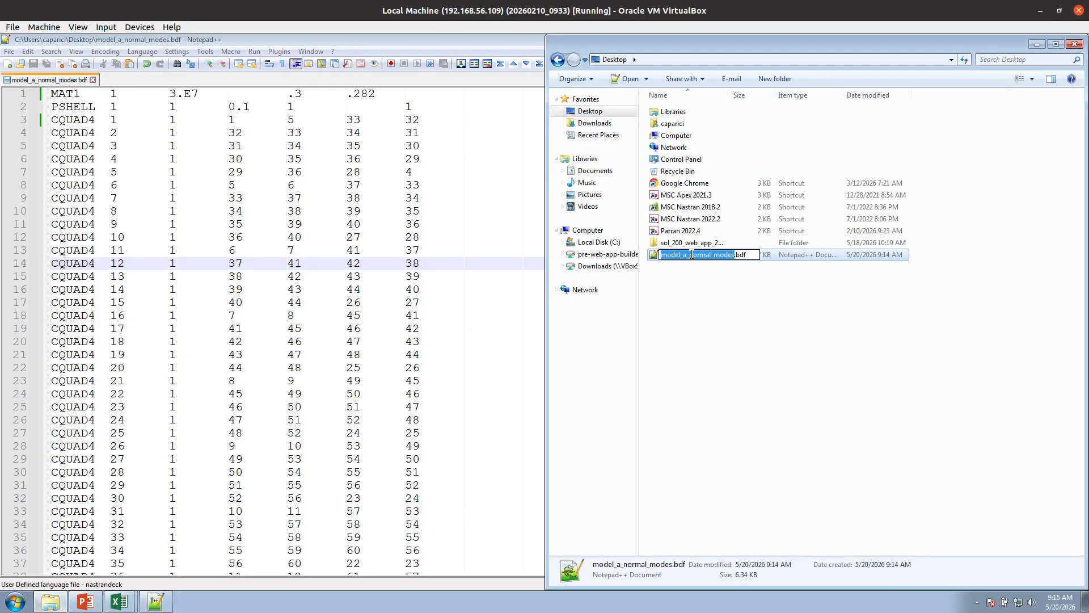
pyautogui.write('mesh')
pyautogui.press('Return')
# Step: Open mesh.bdf in Notepad++, close the document with the former file name, and place the editor beside the folder window
pyautogui.doubleClick(690, 253)
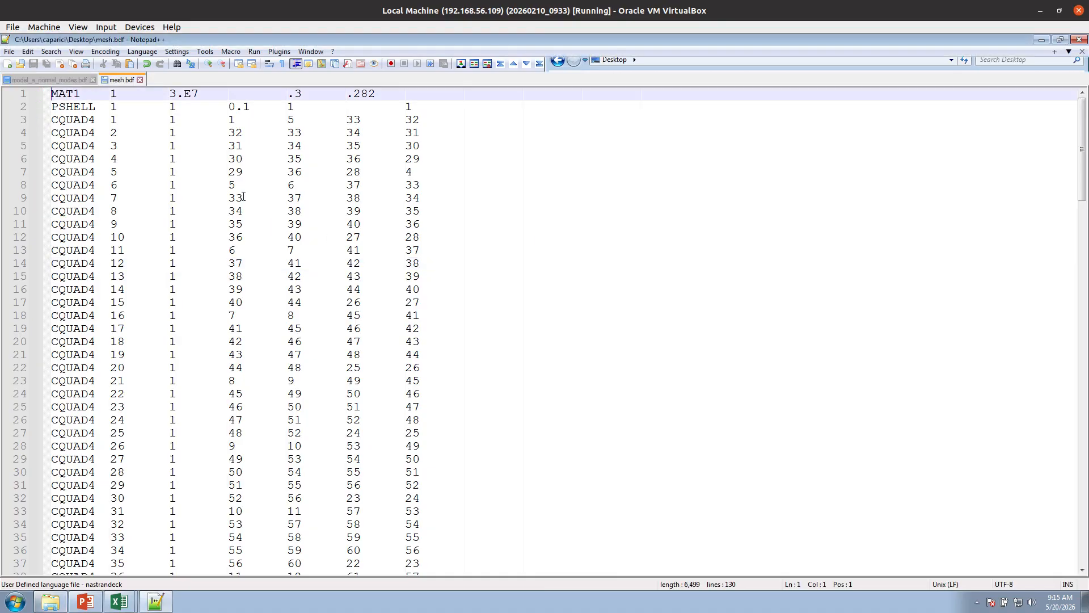
pyautogui.click(92, 80)
pyautogui.press('super+Left')
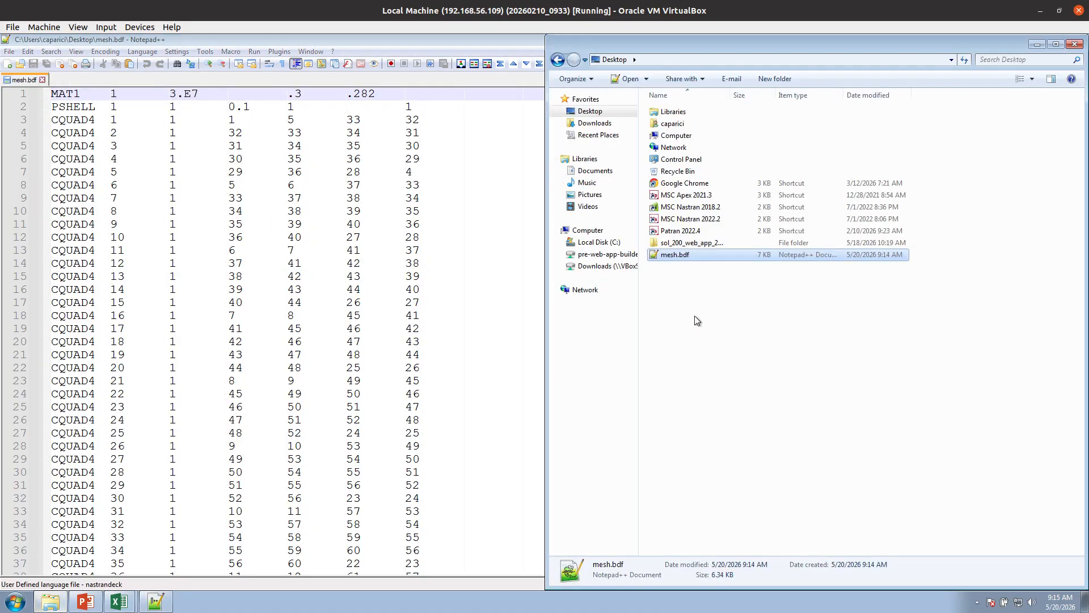
# Step: Copy mesh.bdf from the desktop into the shared Downloads folder
pyautogui.click(624, 267)
pyautogui.hotkey('ctrl', 'v')
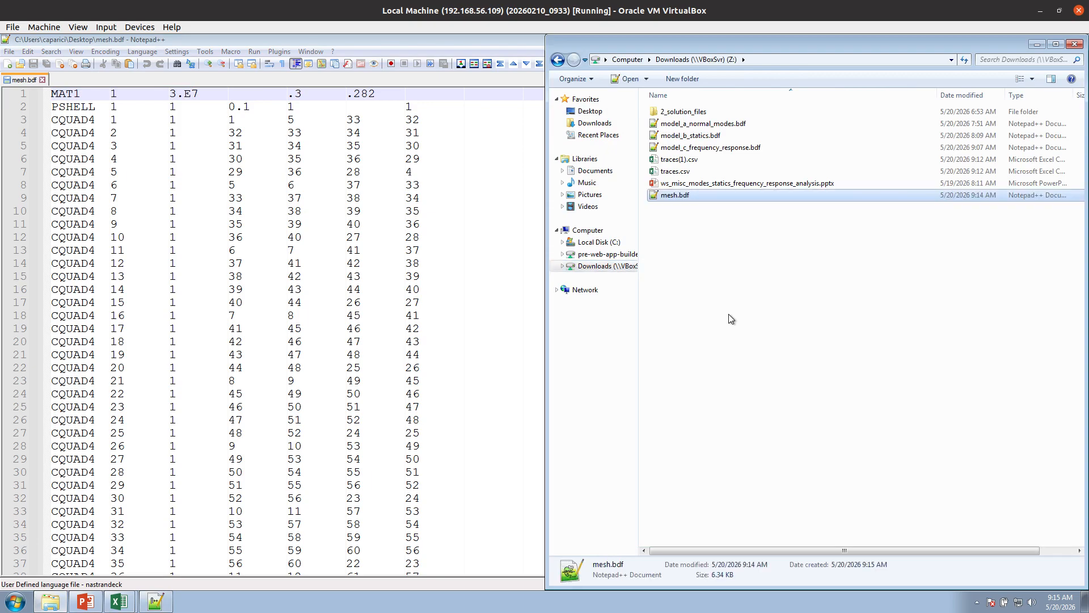
pyautogui.click(728, 314)
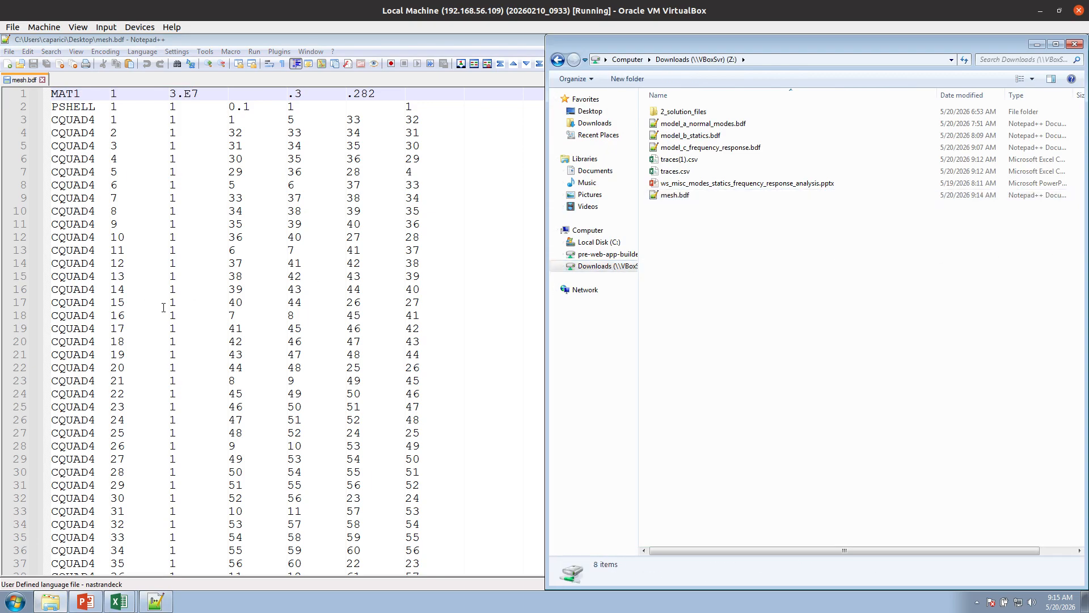
# Step: Switch to the browser, leave the HDF5 Explorer session for grid 2, and open the Pre/Post web app from the home page
pyautogui.hotkey('alt', 'Tab')
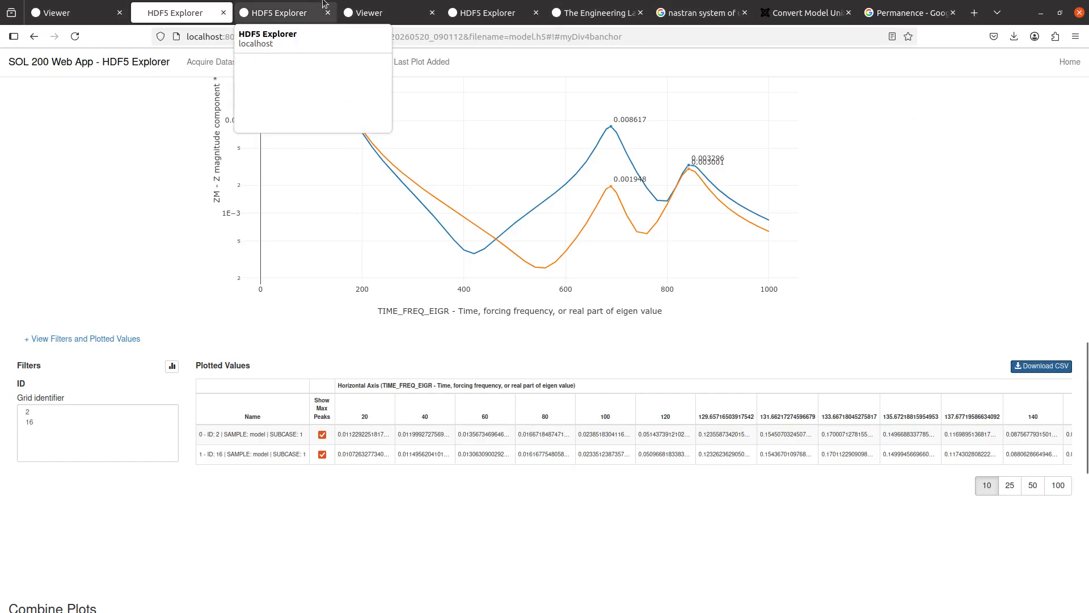
pyautogui.moveTo(359, 4)
pyautogui.click(488, 13)
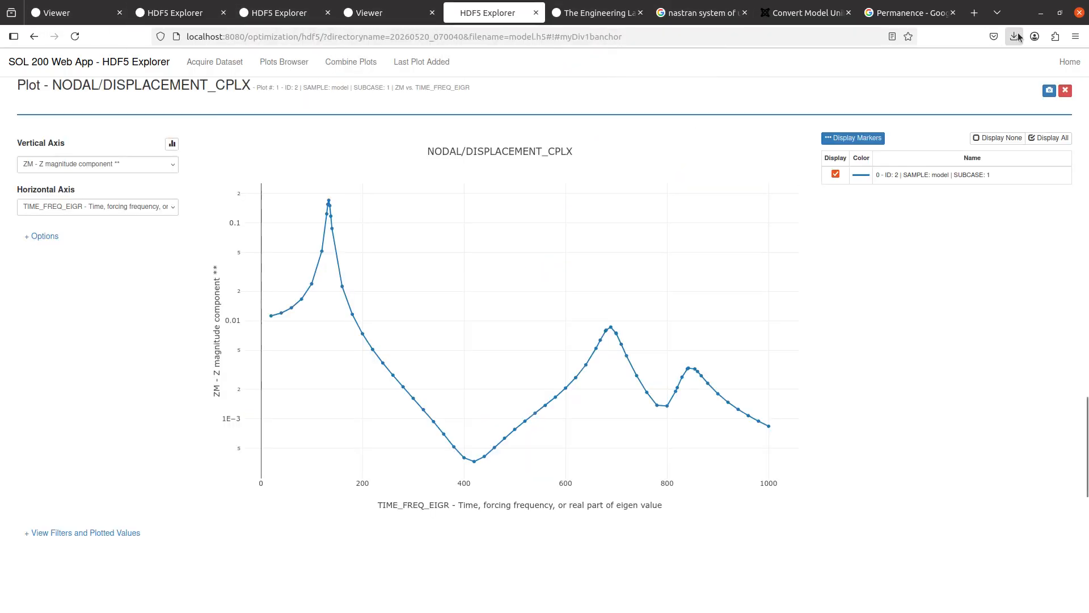
pyautogui.click(1085, 55)
pyautogui.click(1077, 58)
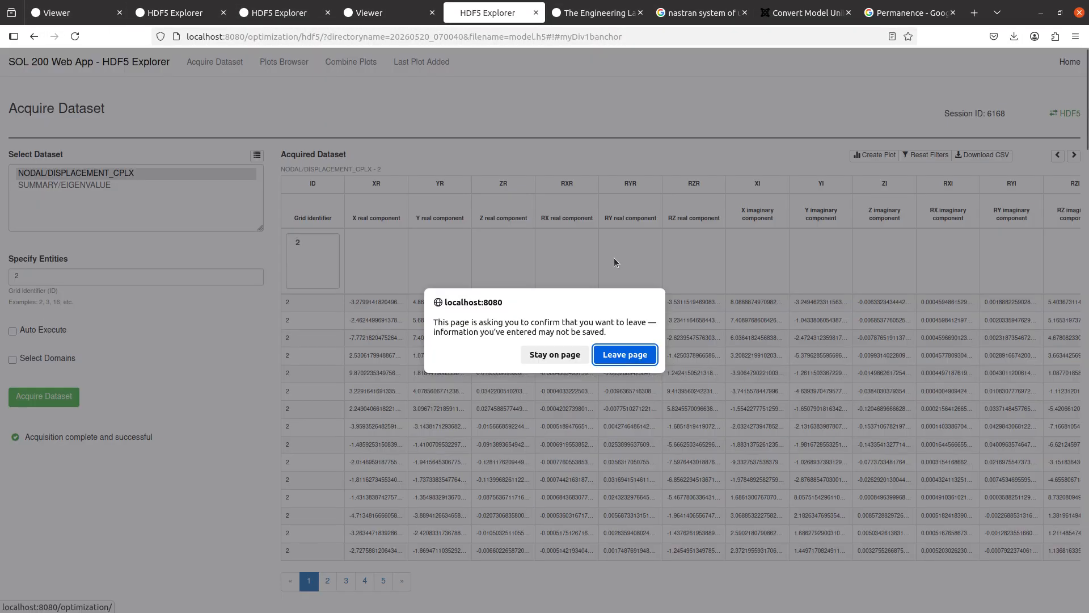
pyautogui.click(629, 360)
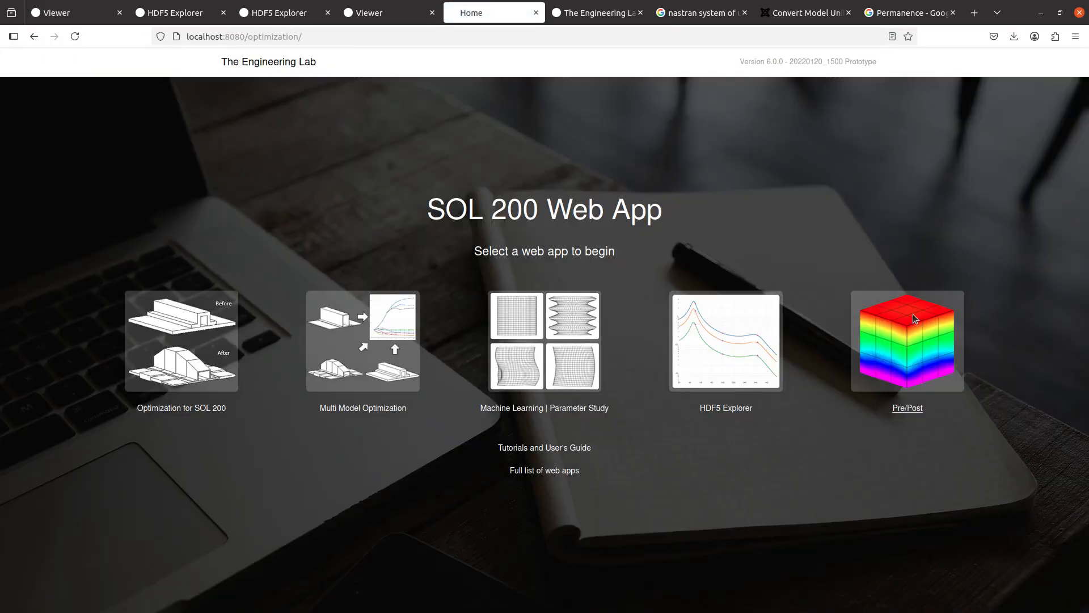
pyautogui.click(913, 319)
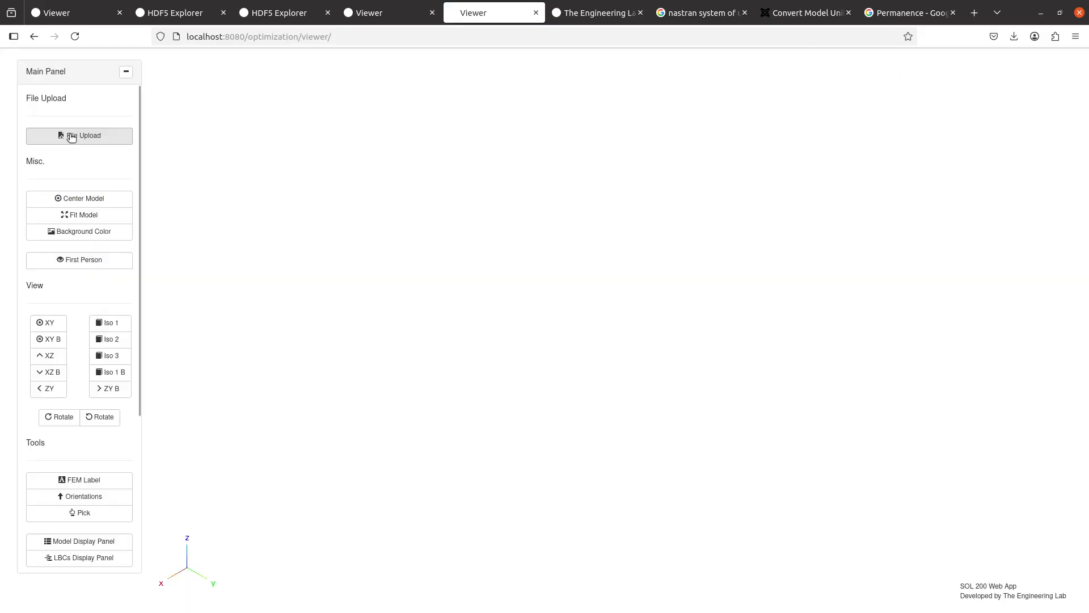
# Step: Upload mesh.bdf from the Downloads folder into the viewer
pyautogui.click(70, 136)
pyautogui.click(618, 214)
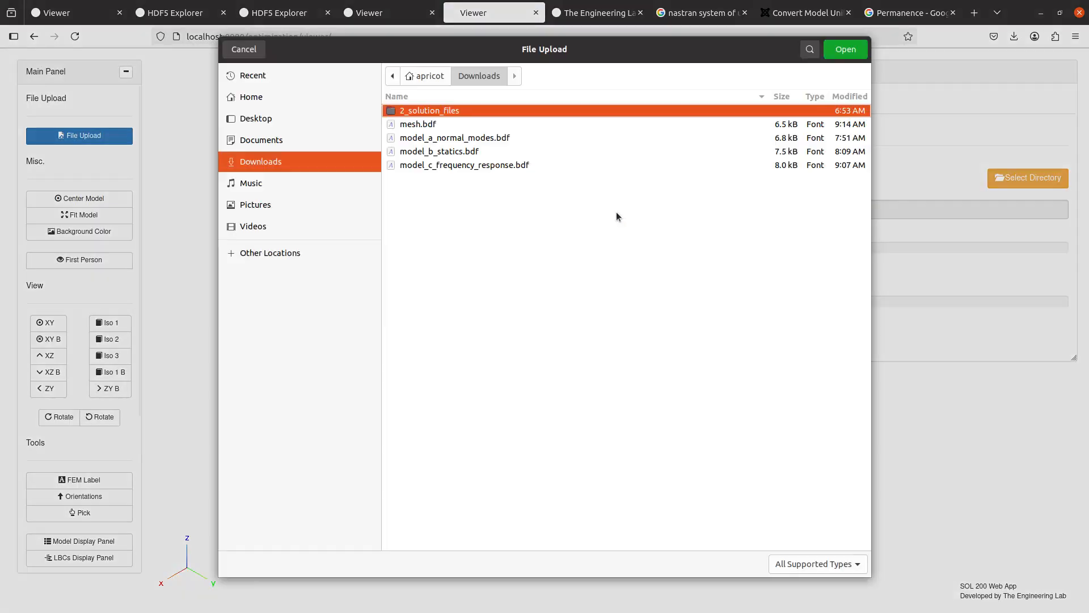
pyautogui.doubleClick(445, 123)
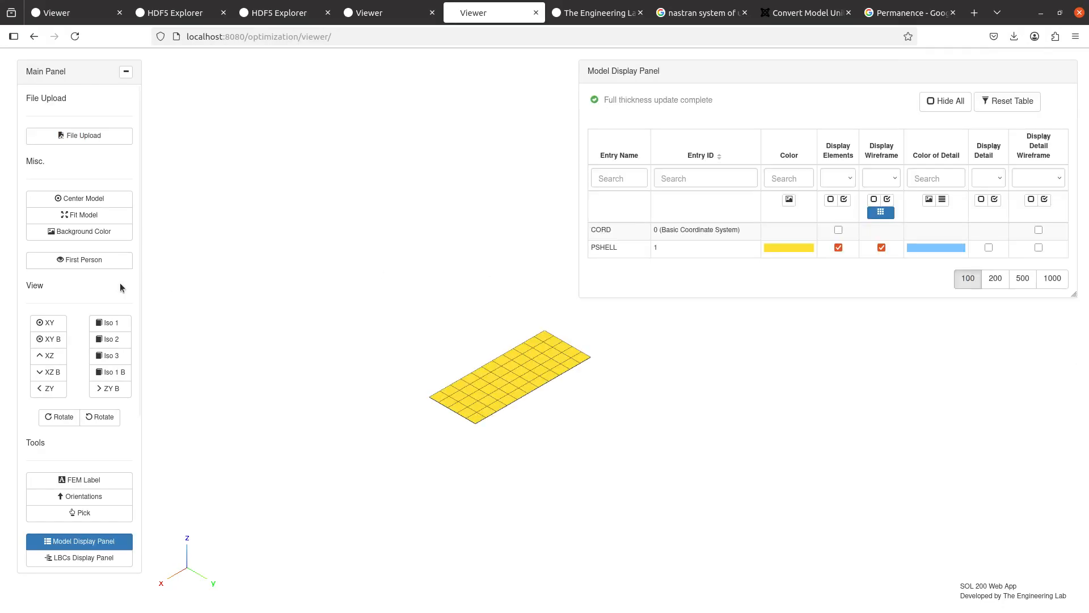
# Step: Open the Pre editor and list the imported bulk data entry types with their number of entries
pyautogui.scroll(5, 494, 397)
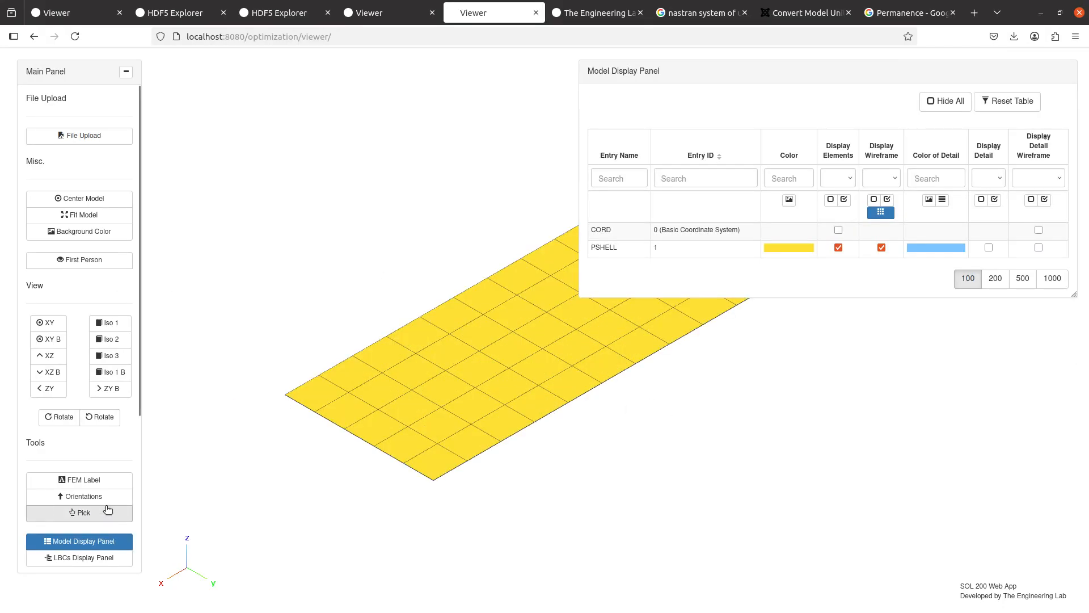
pyautogui.scroll(-3, 105, 501)
pyautogui.click(97, 487)
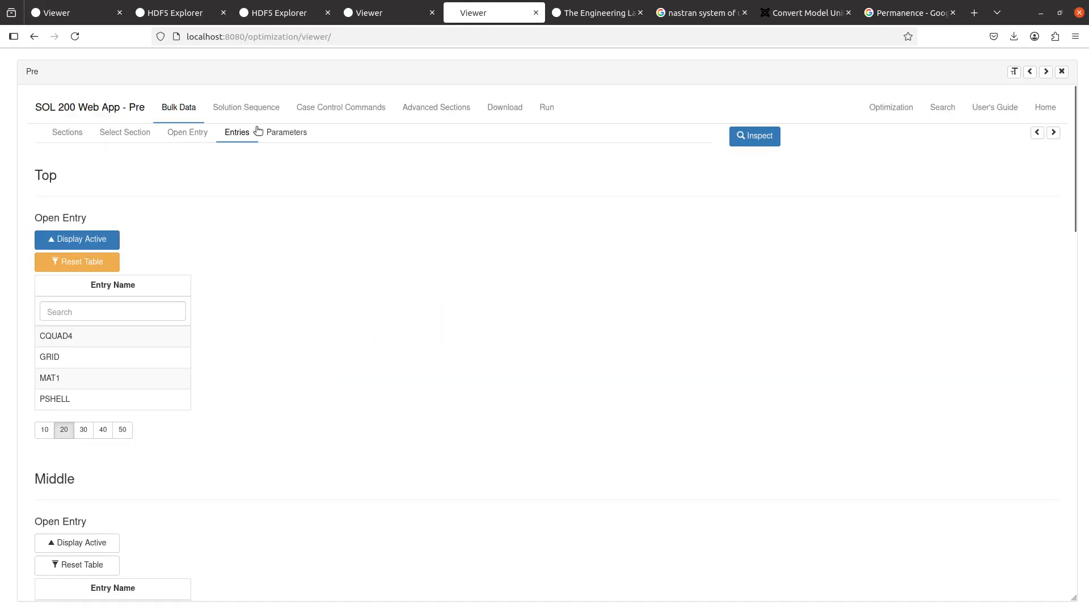
pyautogui.click(180, 135)
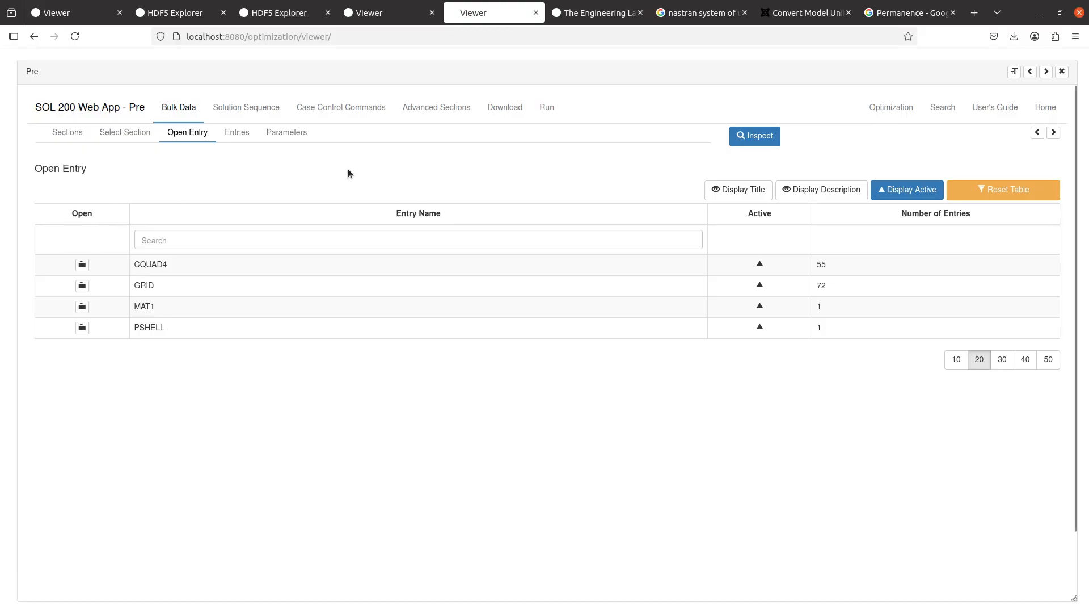
# Step: Find the WTMASS parameter in the bulk data parameters and set it to .00259
pyautogui.click(297, 134)
pyautogui.click(523, 235)
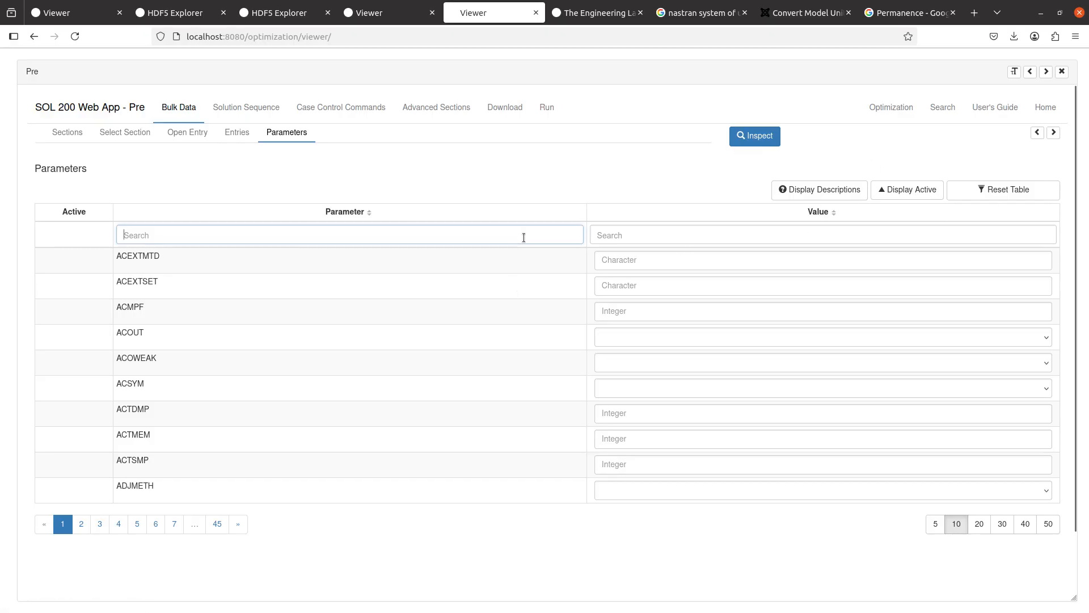
pyautogui.write('wtm')
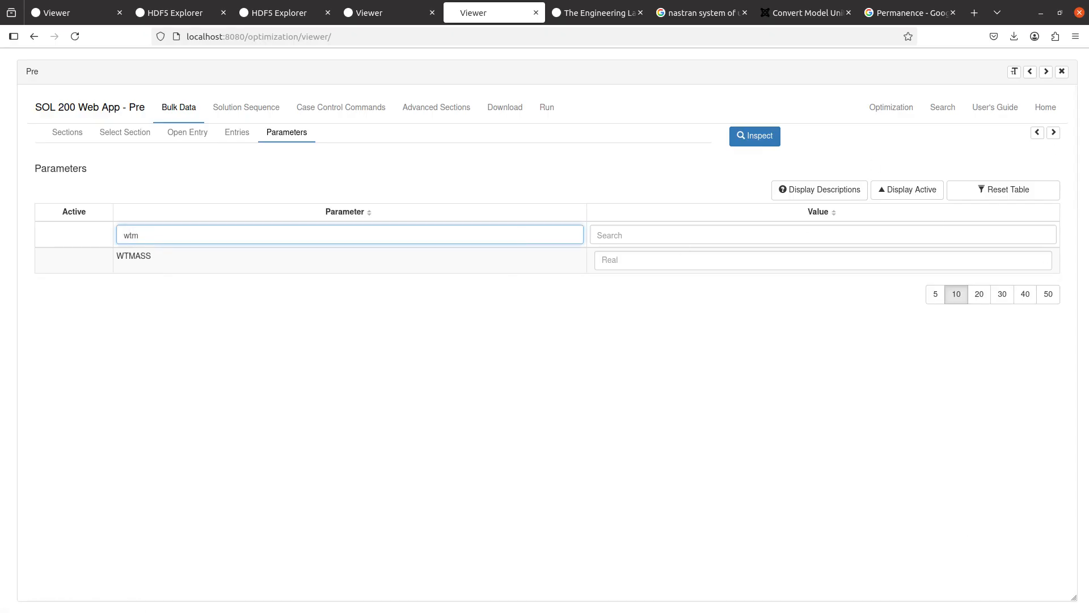
pyautogui.click(624, 256)
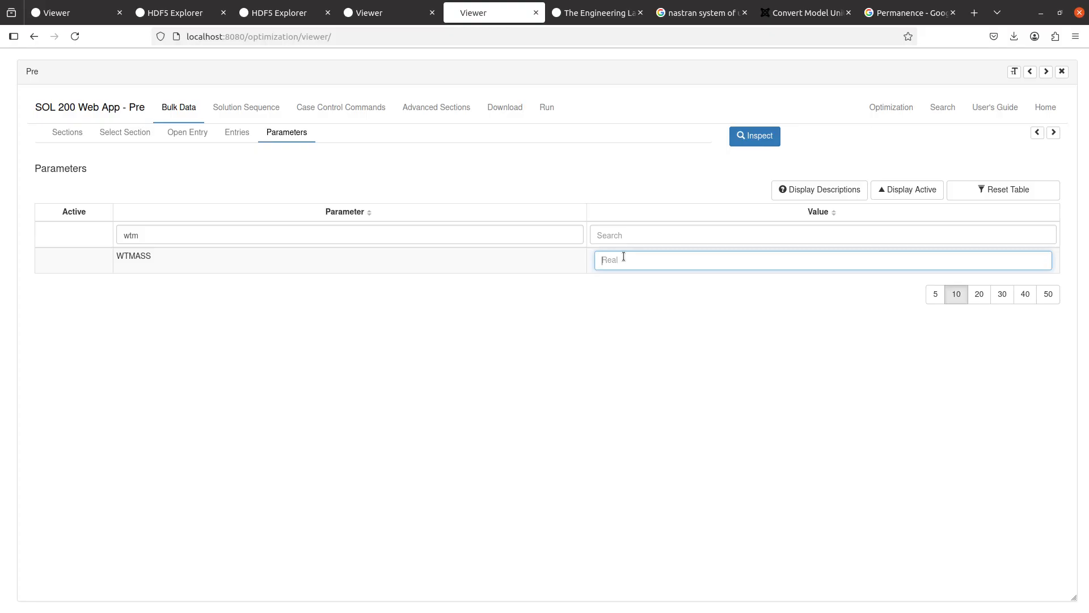
pyautogui.write('.00259')
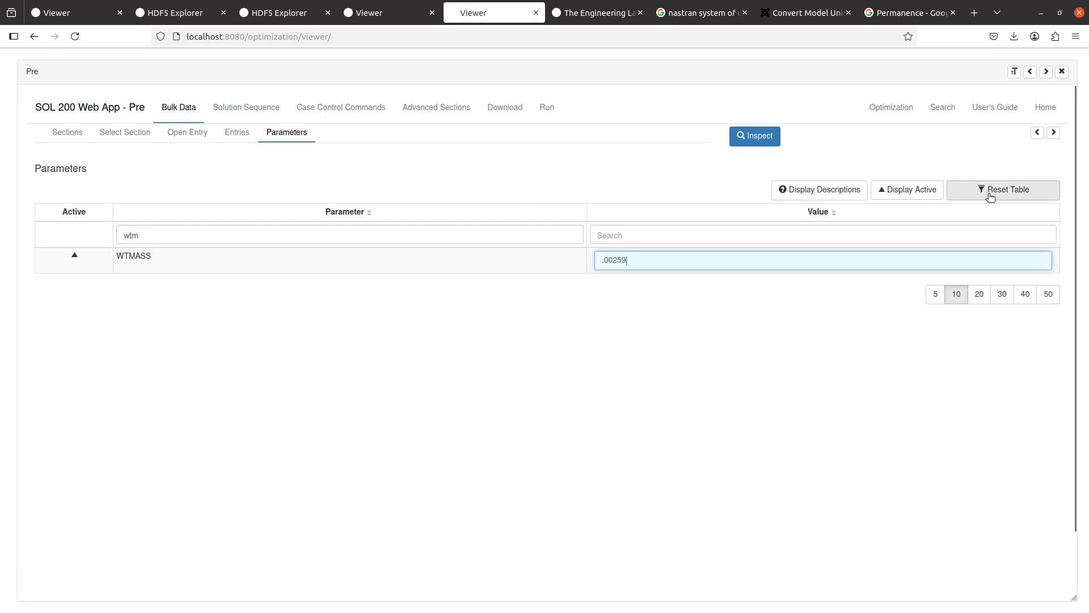
# Step: Set the COUPMASS parameter to 1 and show only the active parameters
pyautogui.moveTo(471, 233); pyautogui.dragTo(136, 199)
pyautogui.write('coup')
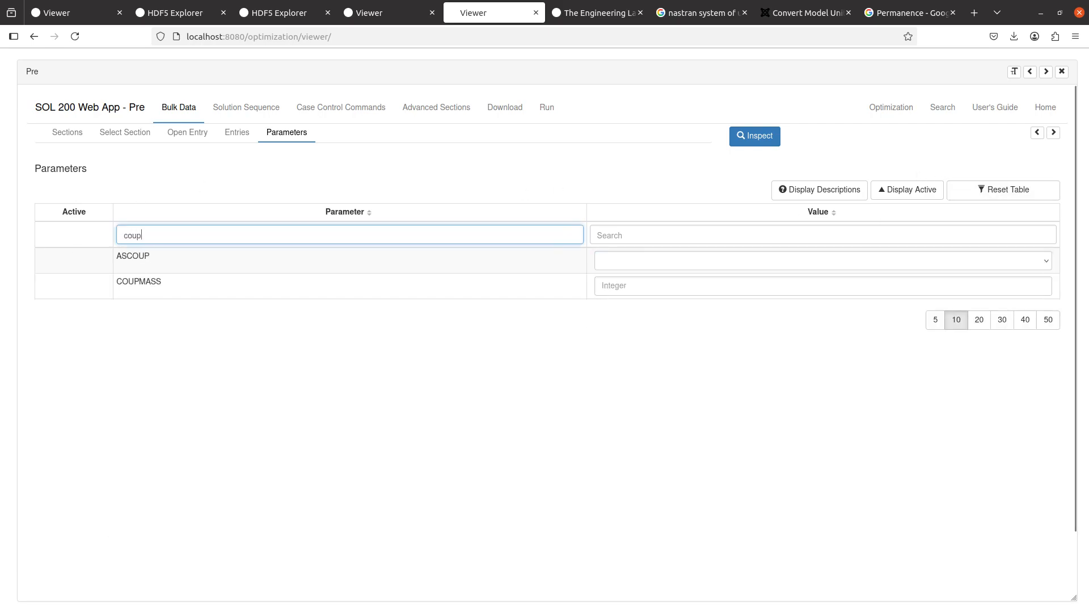
pyautogui.click(597, 282)
pyautogui.write('1')
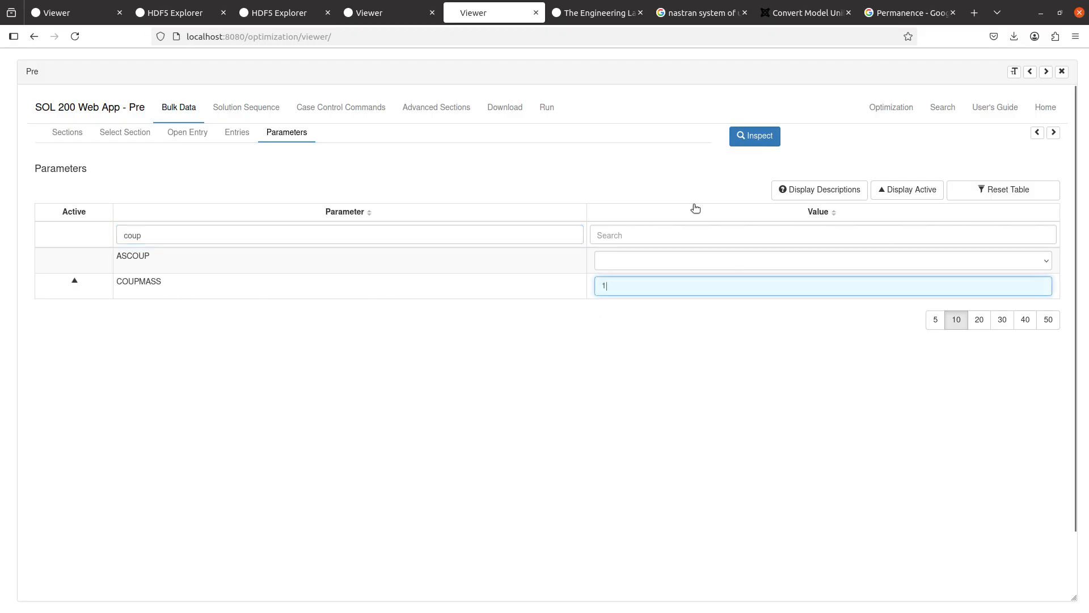
pyautogui.click(907, 190)
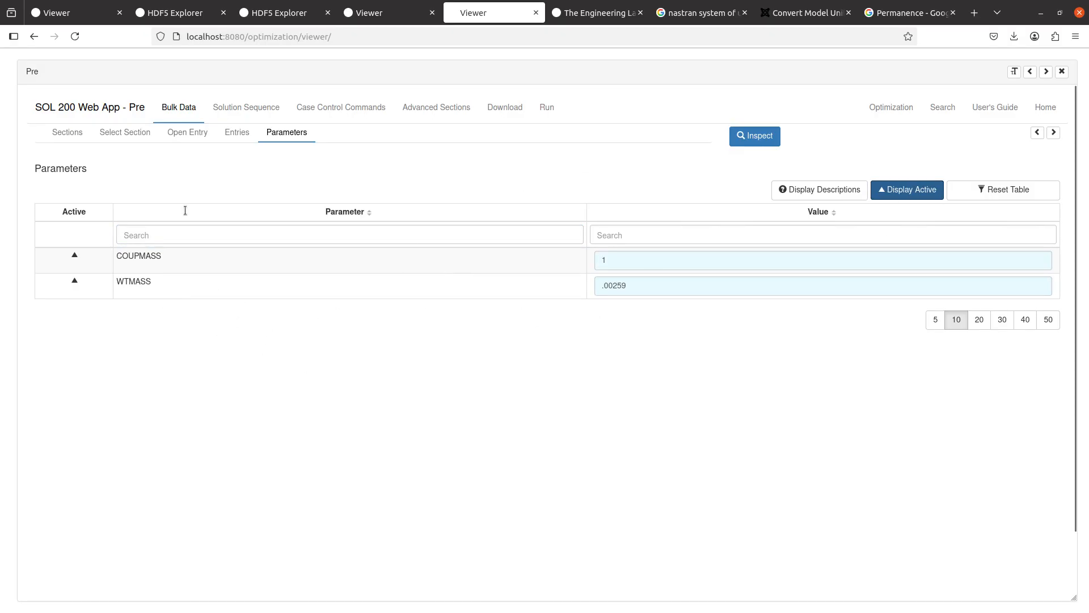
# Step: Add the SOL statement to the solution sequence and set it to 103 - Normal modes
pyautogui.click(235, 108)
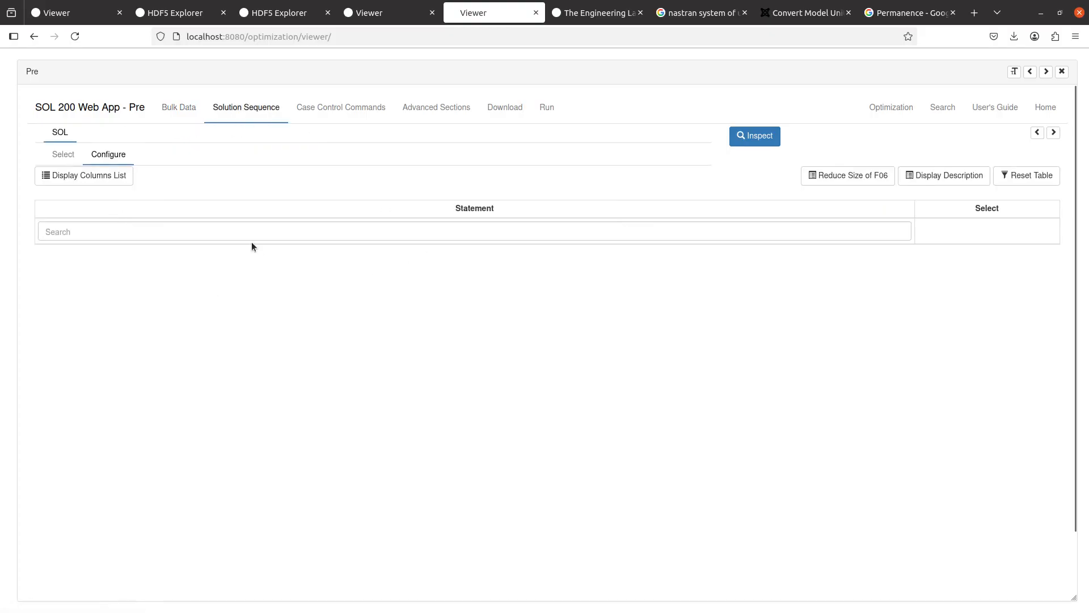
pyautogui.click(63, 154)
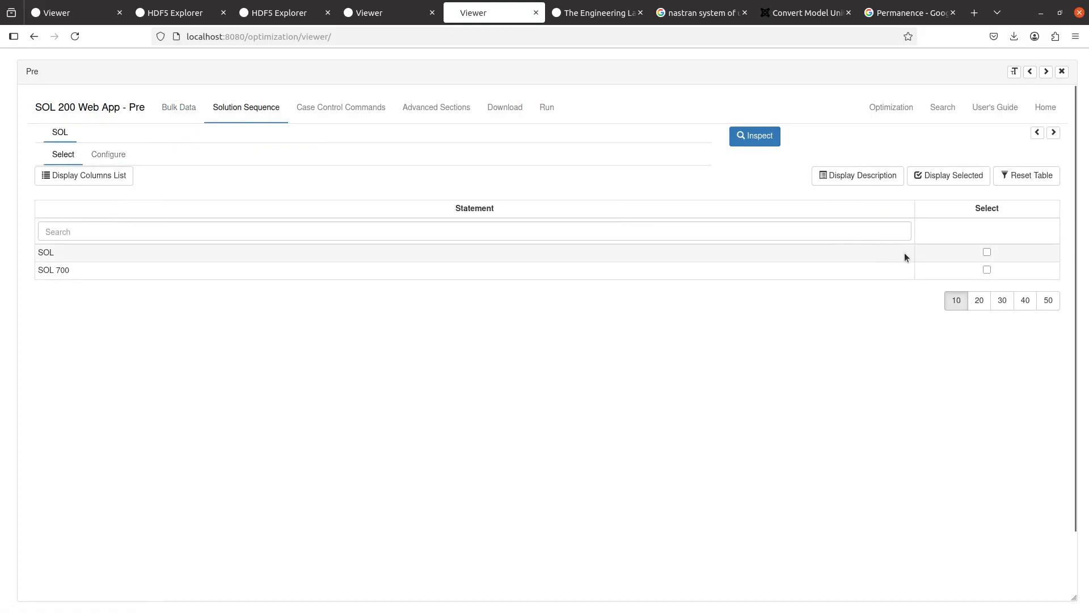
pyautogui.click(929, 255)
pyautogui.click(109, 154)
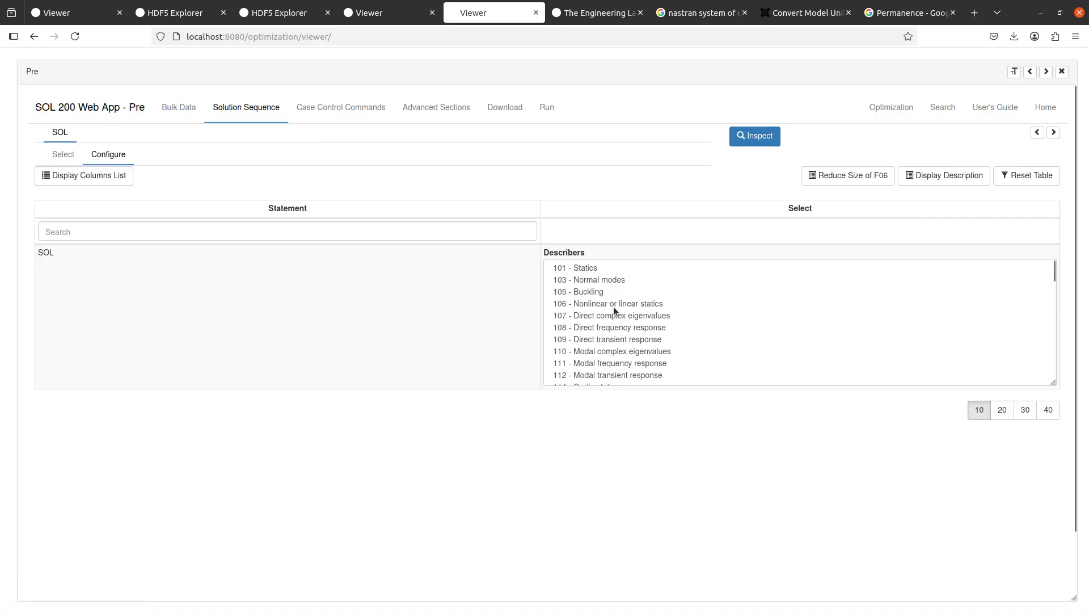
pyautogui.click(618, 280)
# Step: Search all bulk data entries for "eig" and create a new EIGRL entry
pyautogui.click(159, 103)
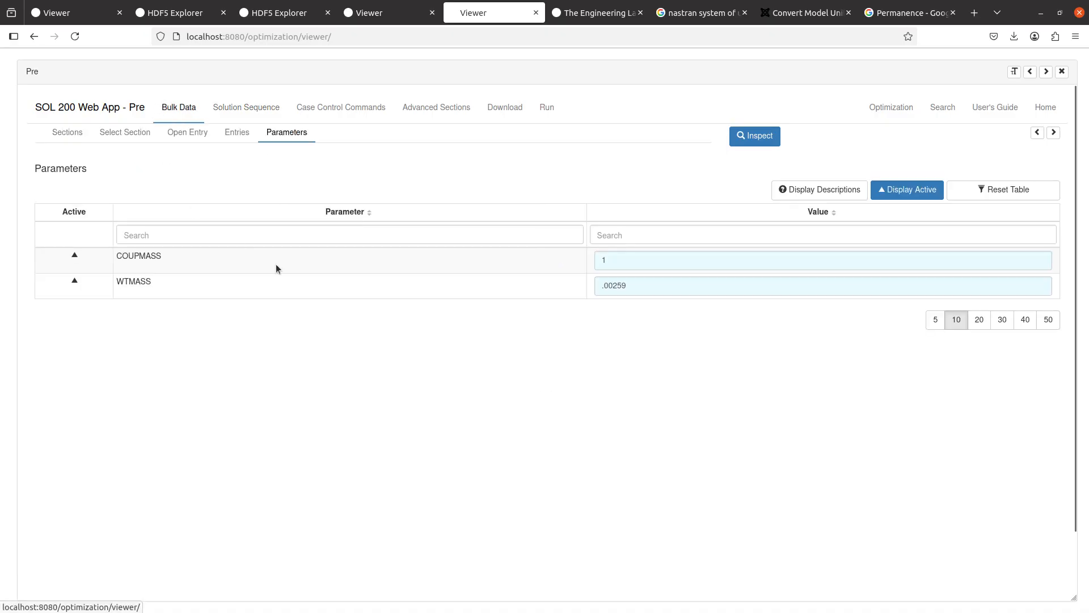
pyautogui.click(164, 135)
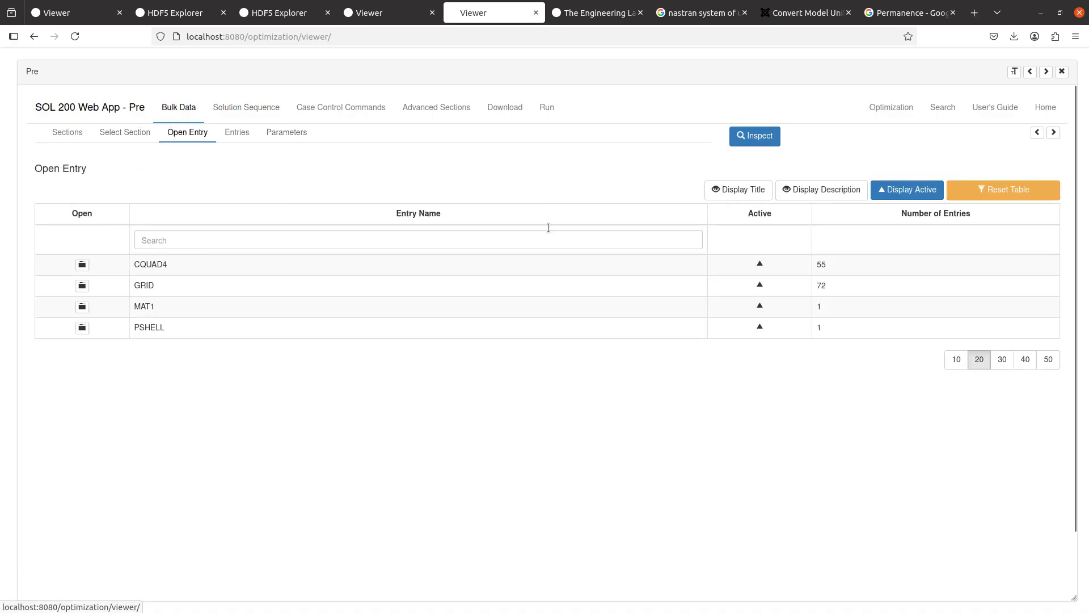
pyautogui.click(988, 198)
pyautogui.click(523, 242)
pyautogui.write('eig')
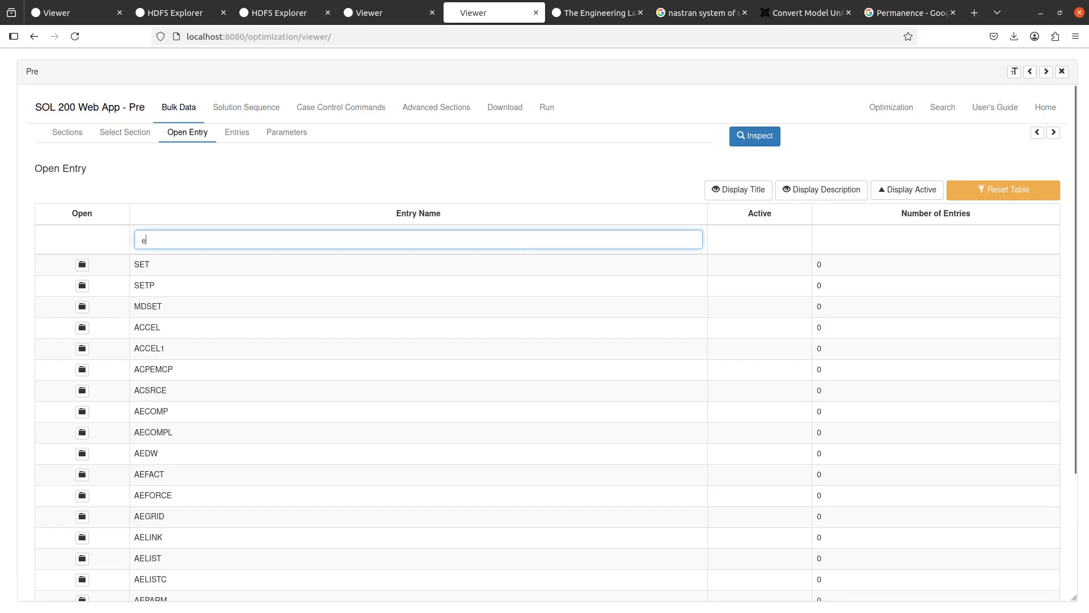
pyautogui.click(455, 348)
pyautogui.click(1044, 196)
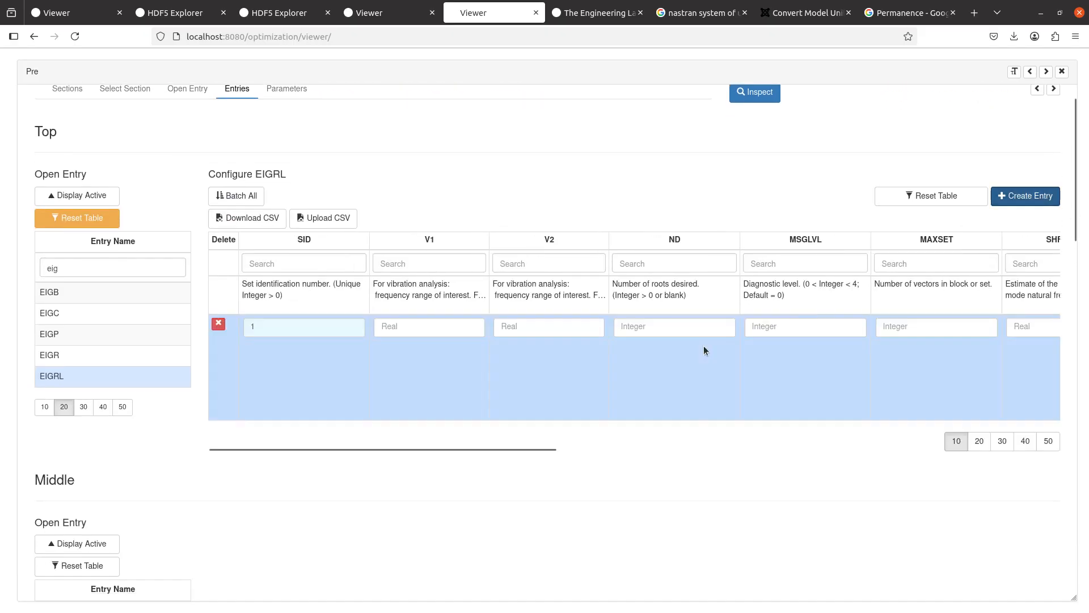
# Step: Set the number of desired roots (ND) to 15 in the EIGRL entry
pyautogui.click(663, 326)
pyautogui.write('15')
pyautogui.scroll(2, 599, 372)
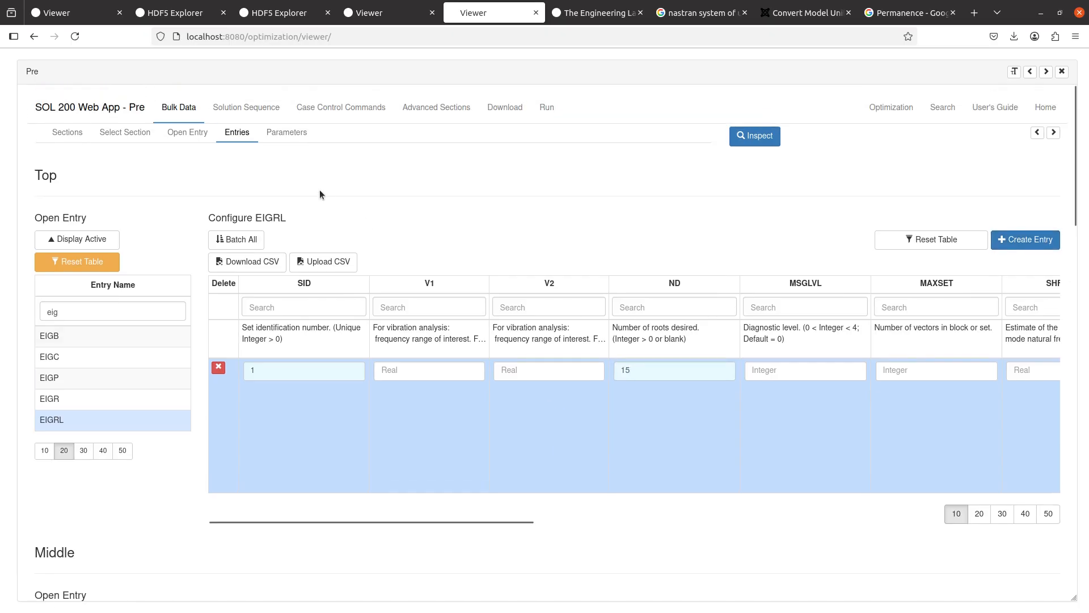
# Step: Find the SPC1 bulk data entry, create a new one and select components 1 - TX through 6 - RZ
pyautogui.click(188, 134)
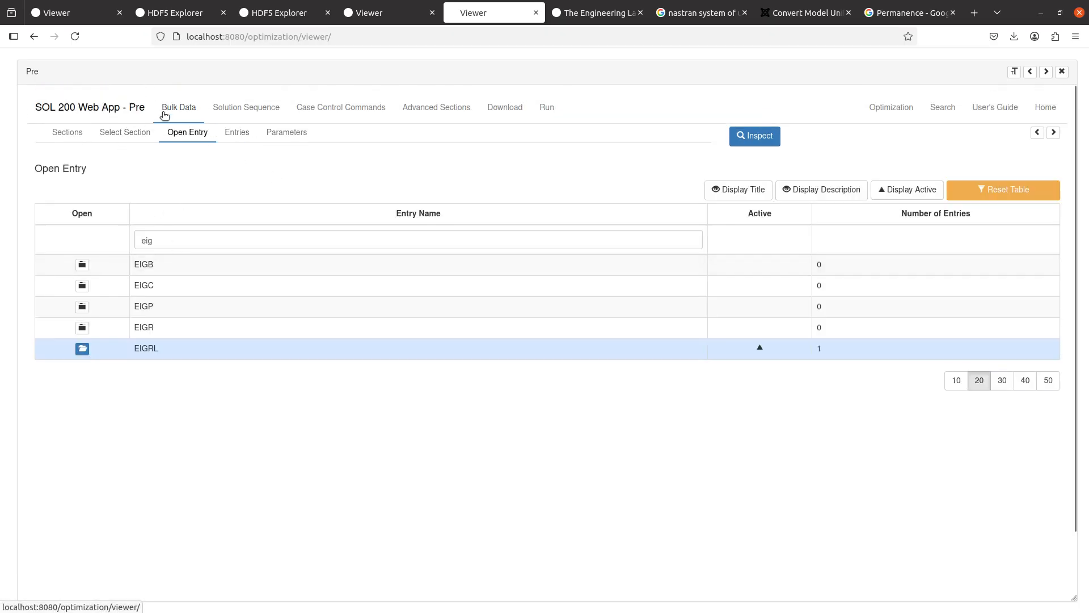
pyautogui.doubleClick(152, 242)
pyautogui.write('spc1')
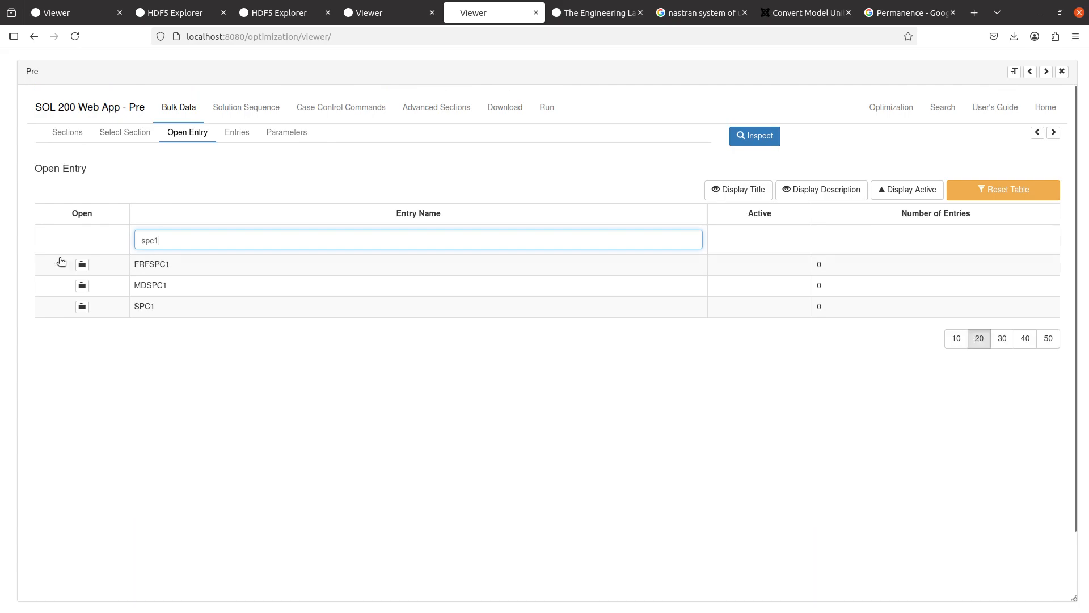
pyautogui.click(143, 306)
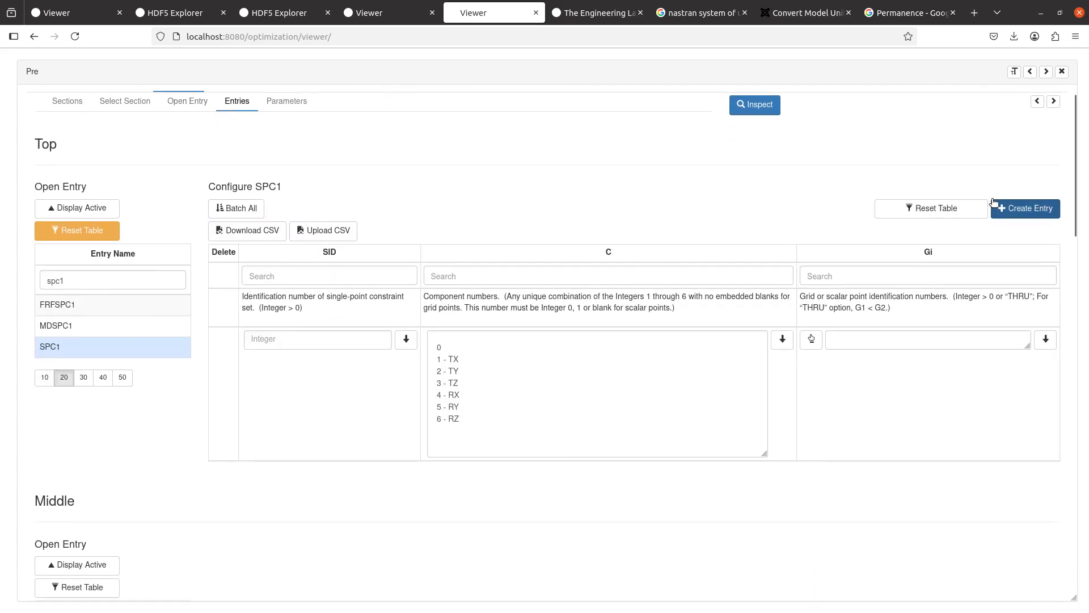
pyautogui.click(1015, 197)
pyautogui.moveTo(473, 482); pyautogui.dragTo(493, 551)
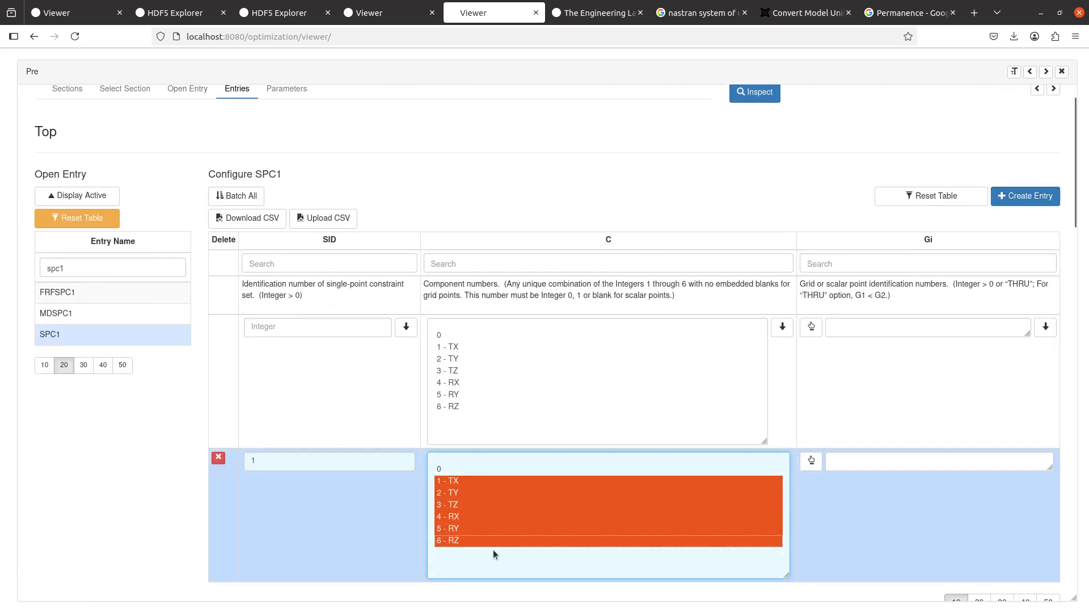
# Step: Pick nodes 1, 4, 29, 30, 31 and 32 along the plate's far short edge for the SPC1 Gi field, using picking sphere radius 0.1
pyautogui.click(812, 460)
pyautogui.click(993, 242)
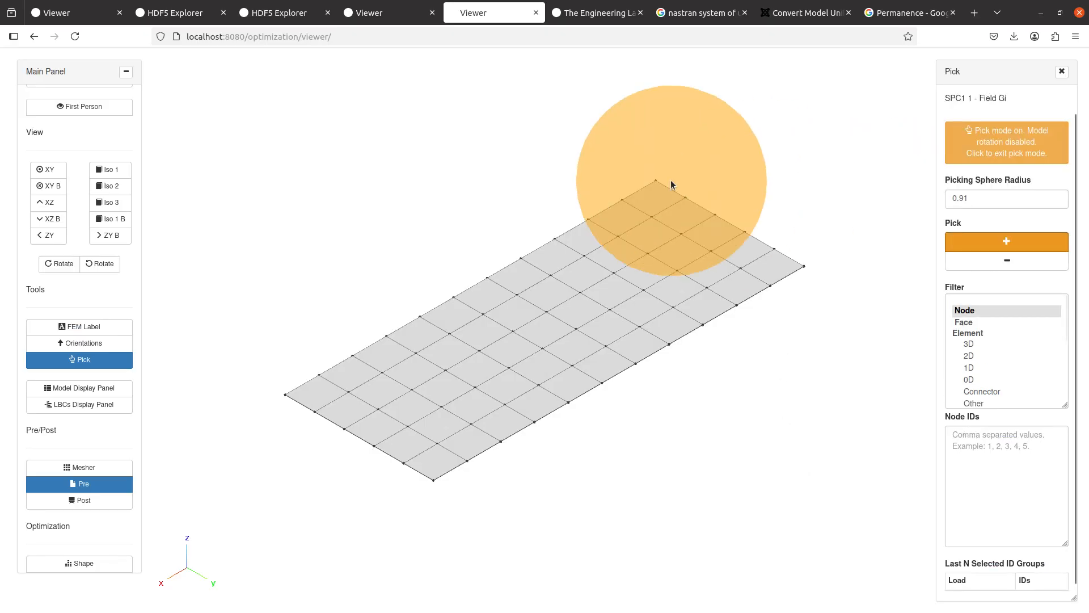
pyautogui.click(963, 198)
pyautogui.press('BackSpace')
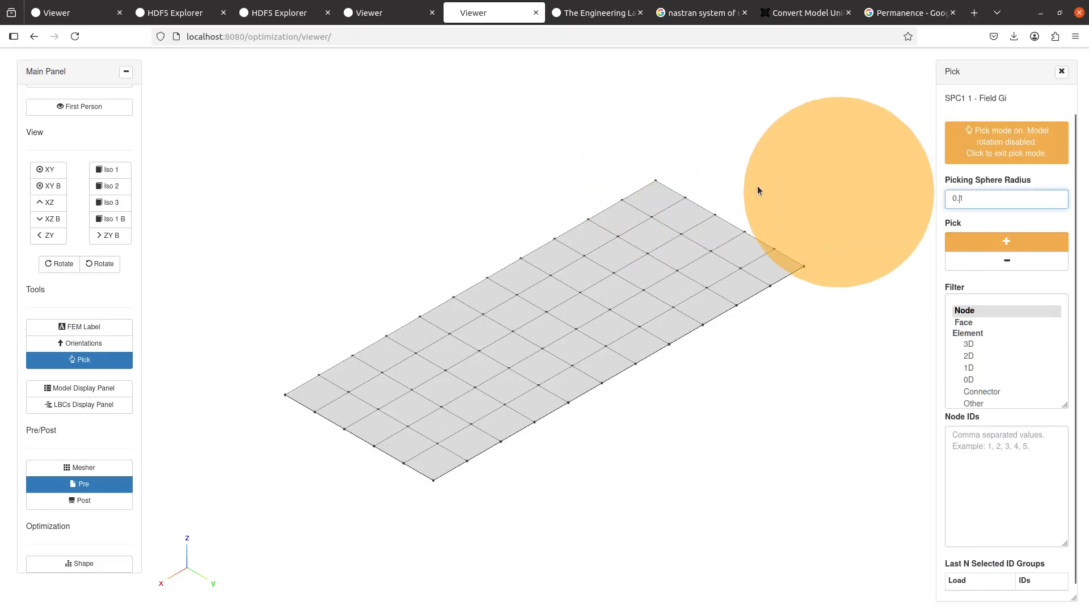
pyautogui.moveTo(655, 179)
pyautogui.mouseDown()
pyautogui.moveTo(744, 226)
pyautogui.moveTo(800, 277)
pyautogui.mouseUp()
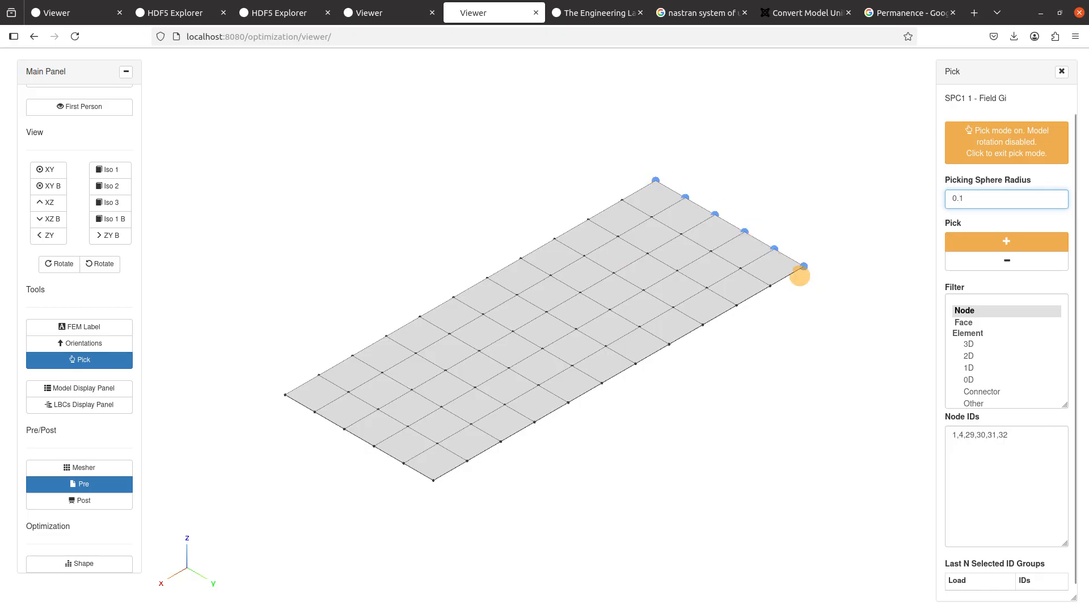
pyautogui.click(1062, 71)
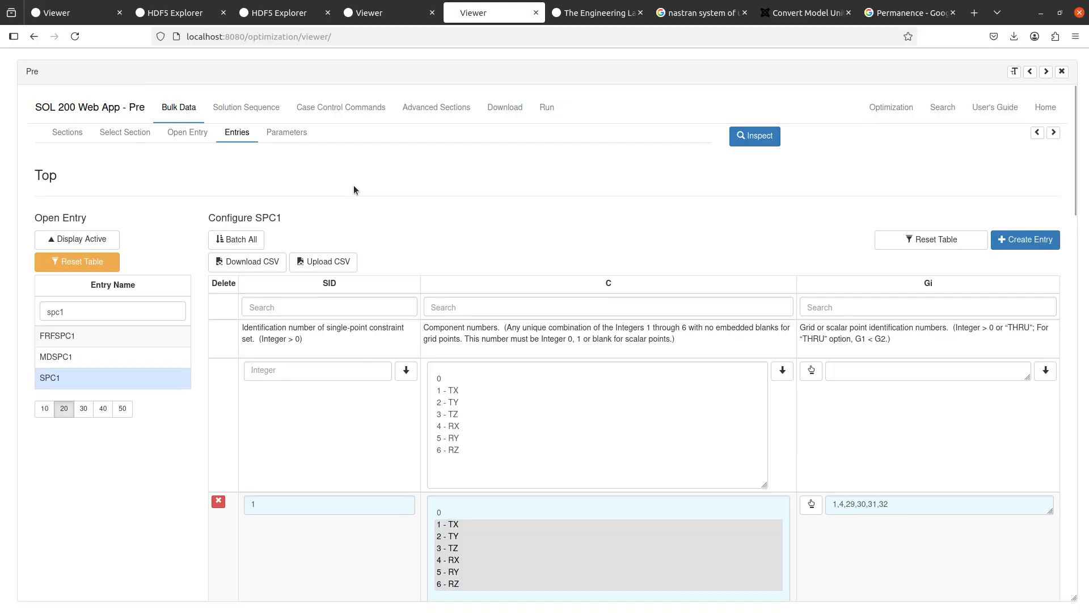
# Step: Assign the SPC1 constraint set 1 above subcase in the case control and display the BDF output
pyautogui.click(321, 112)
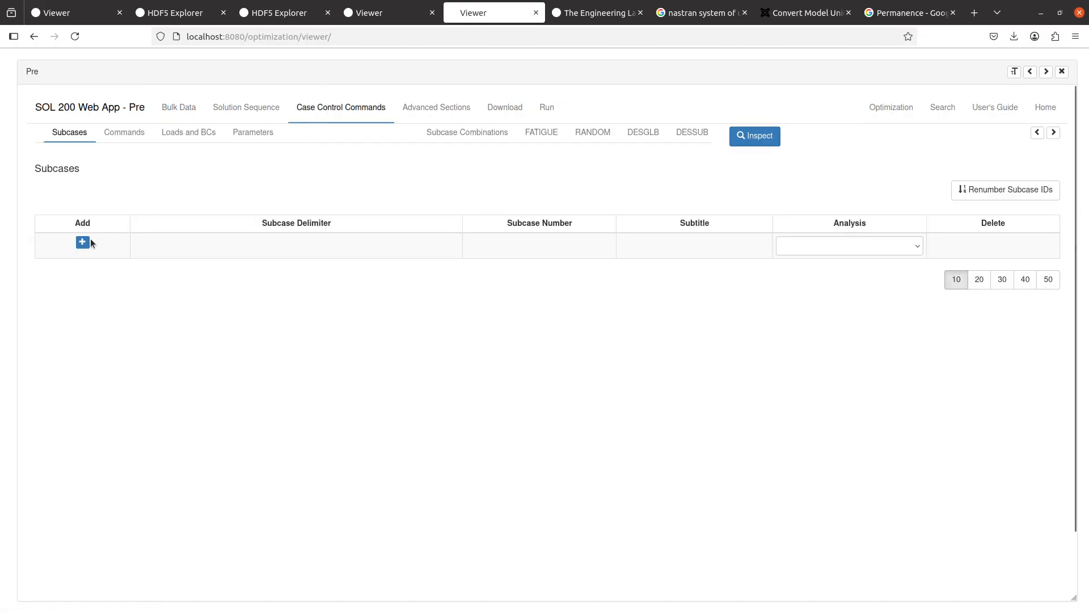
pyautogui.click(183, 139)
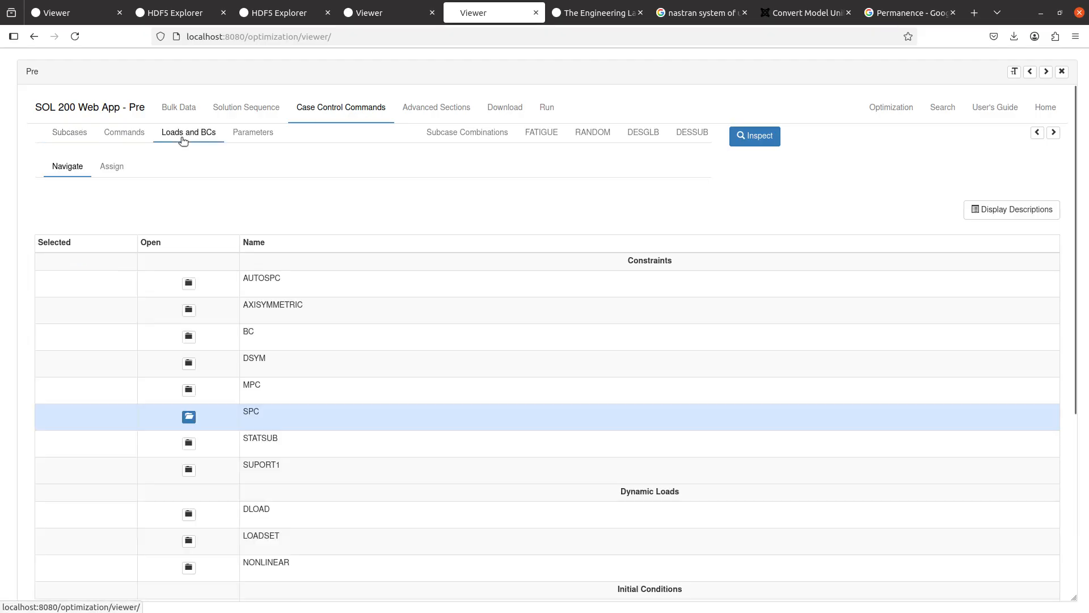
pyautogui.click(190, 417)
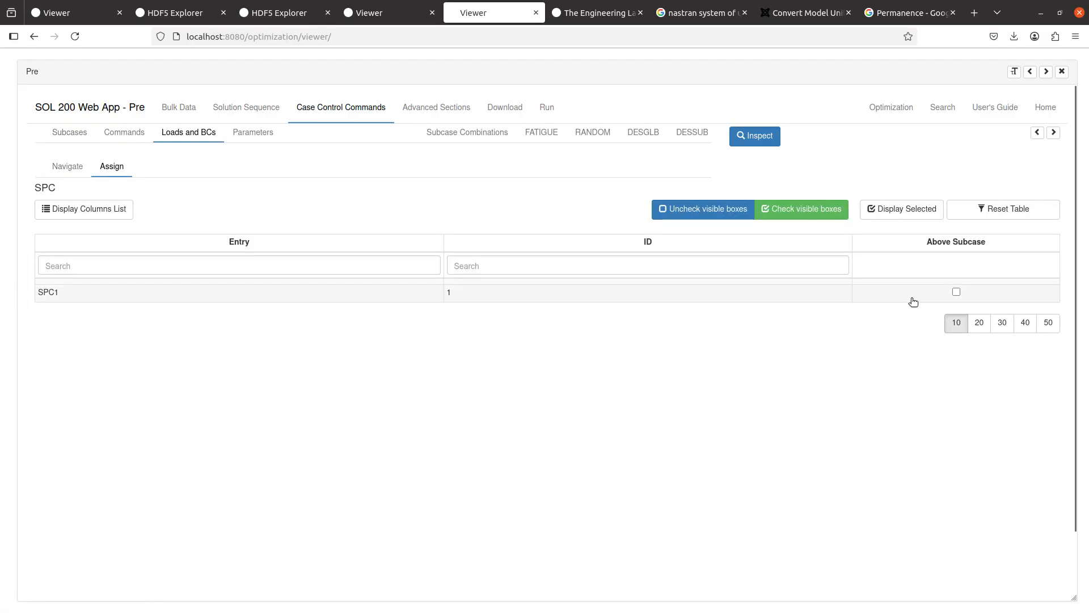
pyautogui.click(957, 291)
pyautogui.click(1038, 132)
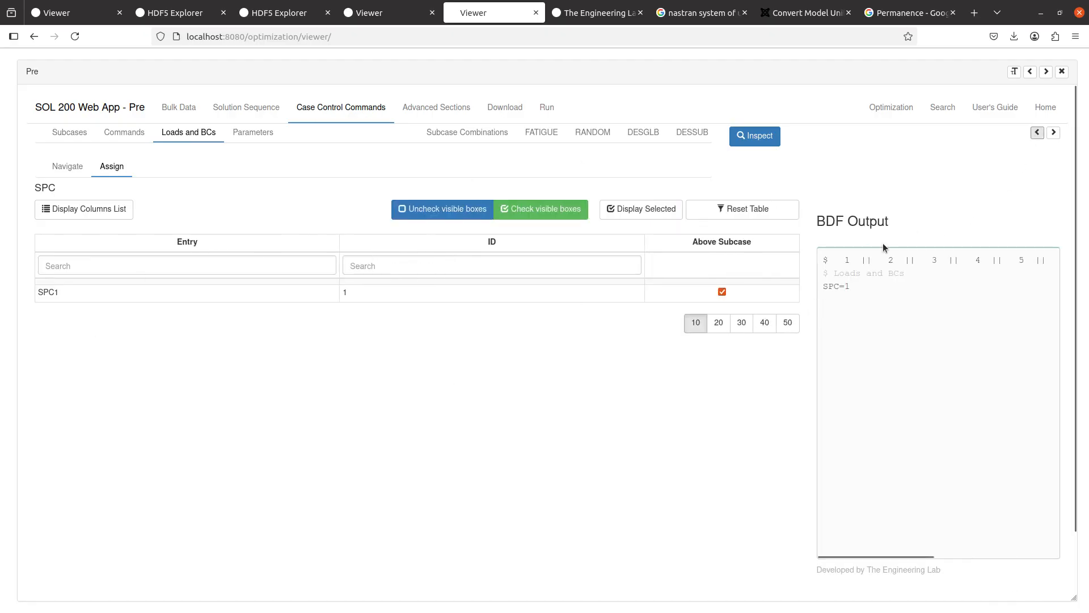
pyautogui.moveTo(839, 264); pyautogui.dragTo(890, 339)
pyautogui.click(890, 338)
# Step: Add the METHOD case control command above subcase and set it to EIGRL - 1
pyautogui.click(133, 136)
pyautogui.click(183, 237)
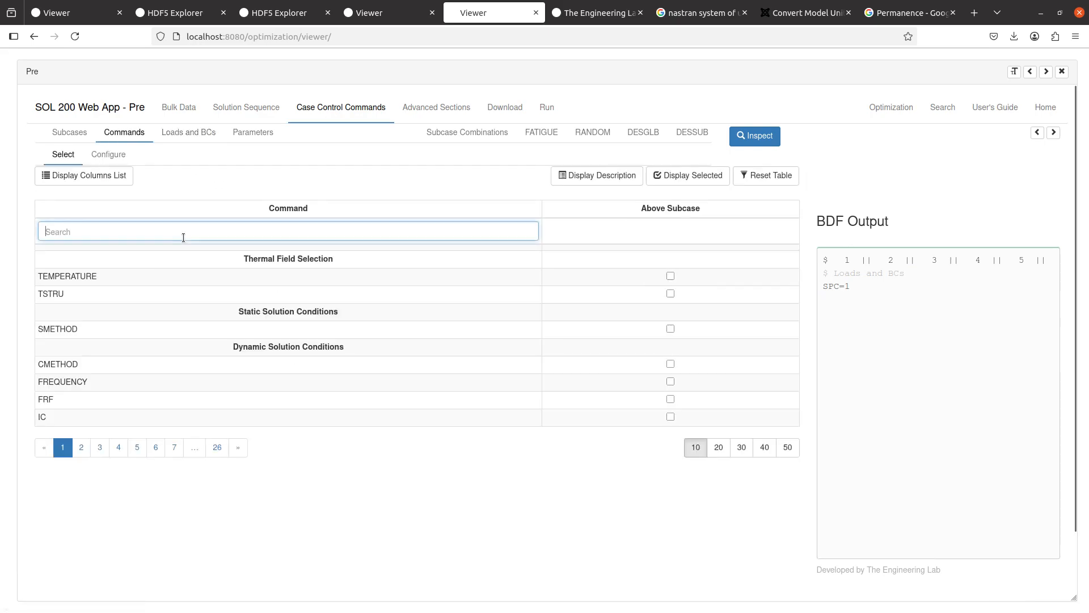
pyautogui.write('methd')
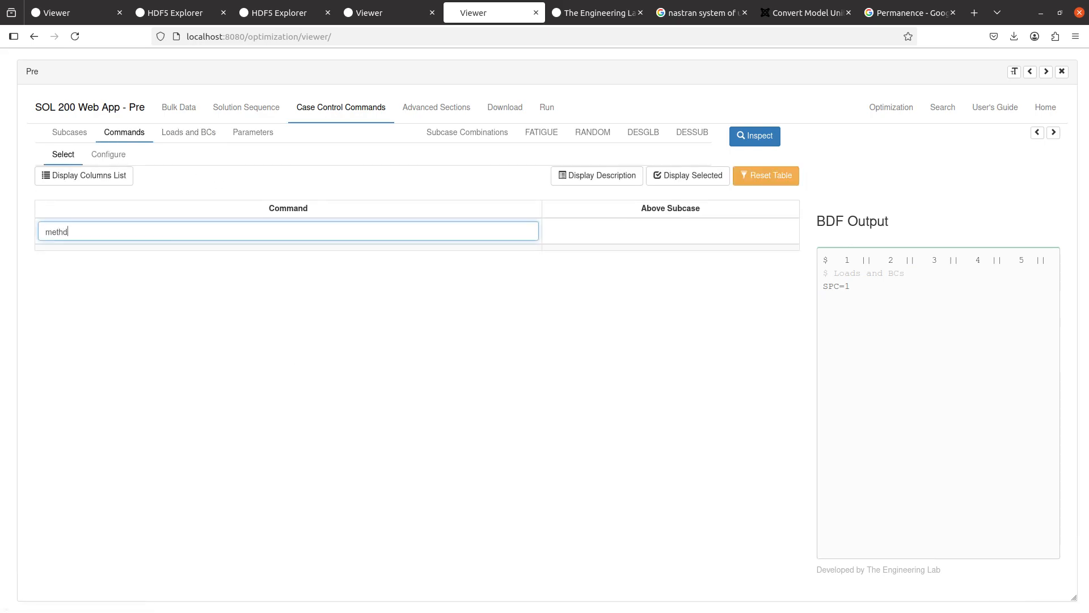
pyautogui.press('BackSpace')
pyautogui.write('od')
pyautogui.click(671, 294)
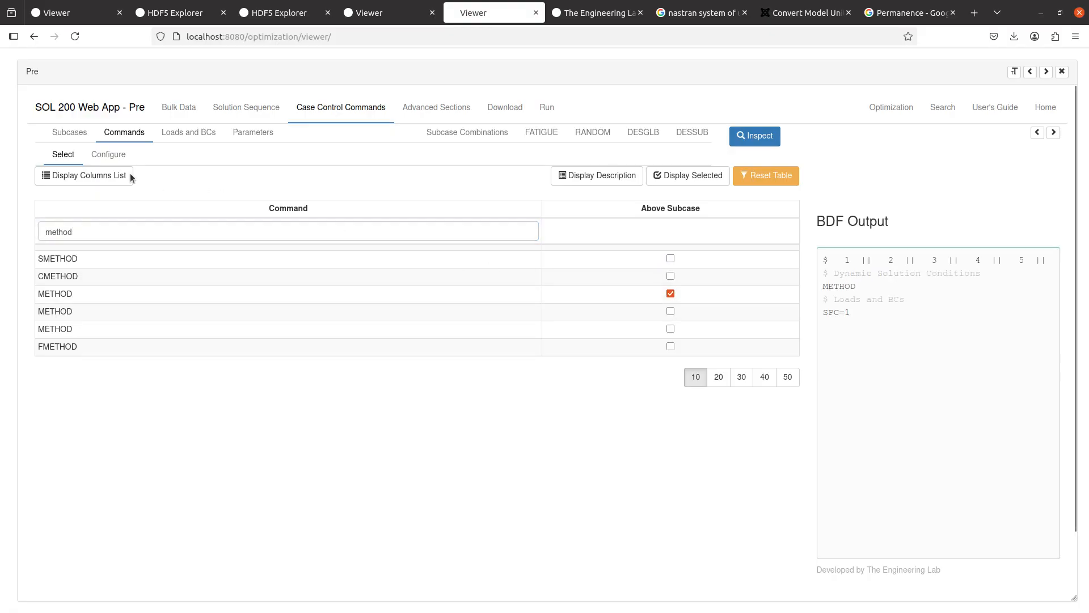
pyautogui.click(107, 154)
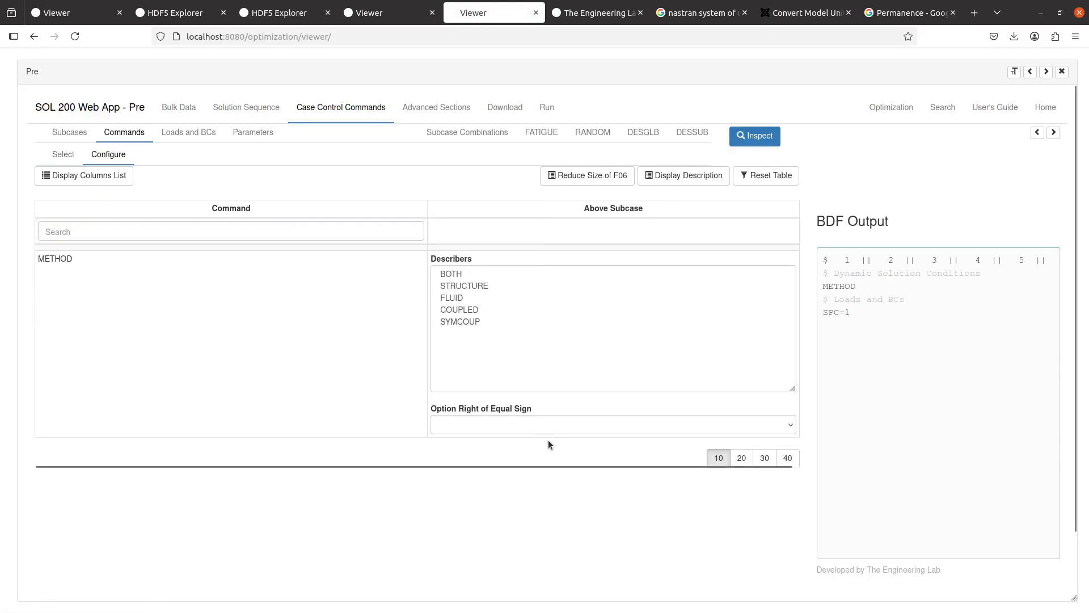
pyautogui.click(538, 424)
pyautogui.click(481, 488)
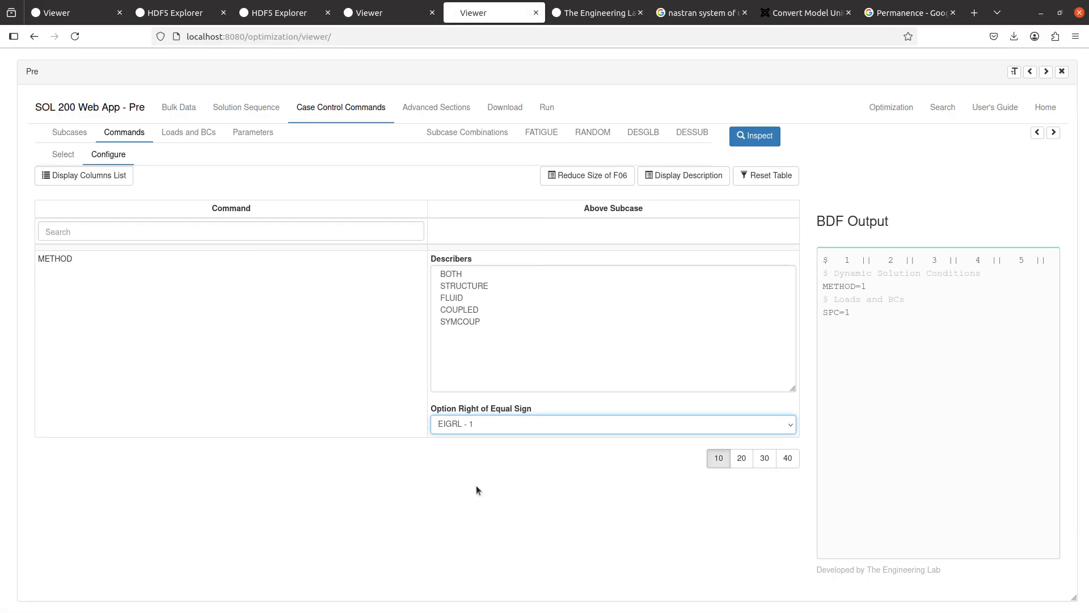
# Step: Add the DISPLACEMENT output request above subcase and reduce the F06 size with ECHO=NONE and the PLOT describer
pyautogui.click(59, 155)
pyautogui.click(166, 232)
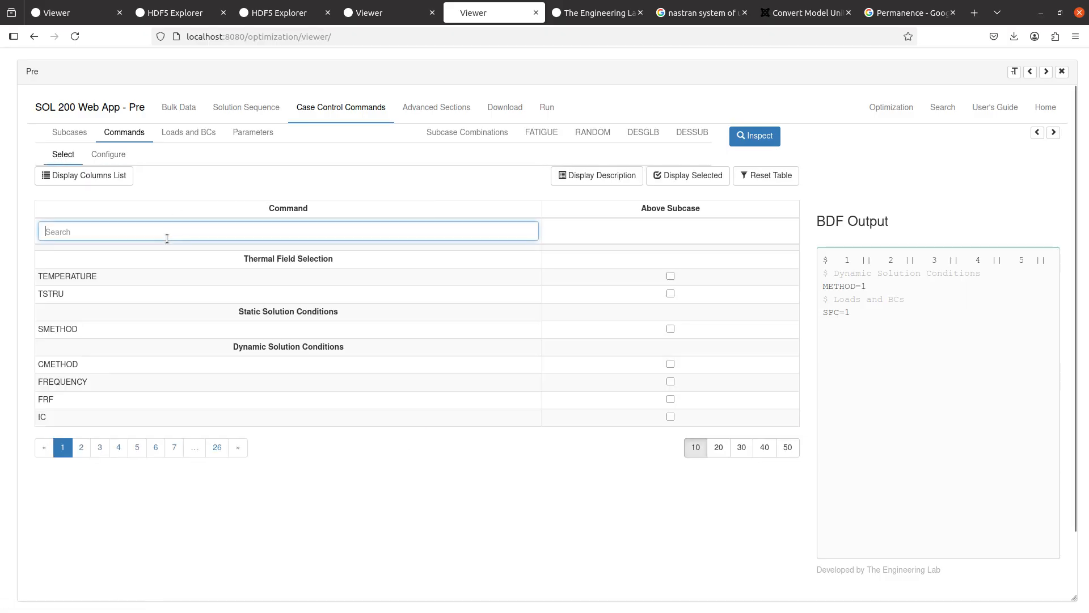
pyautogui.write('disp')
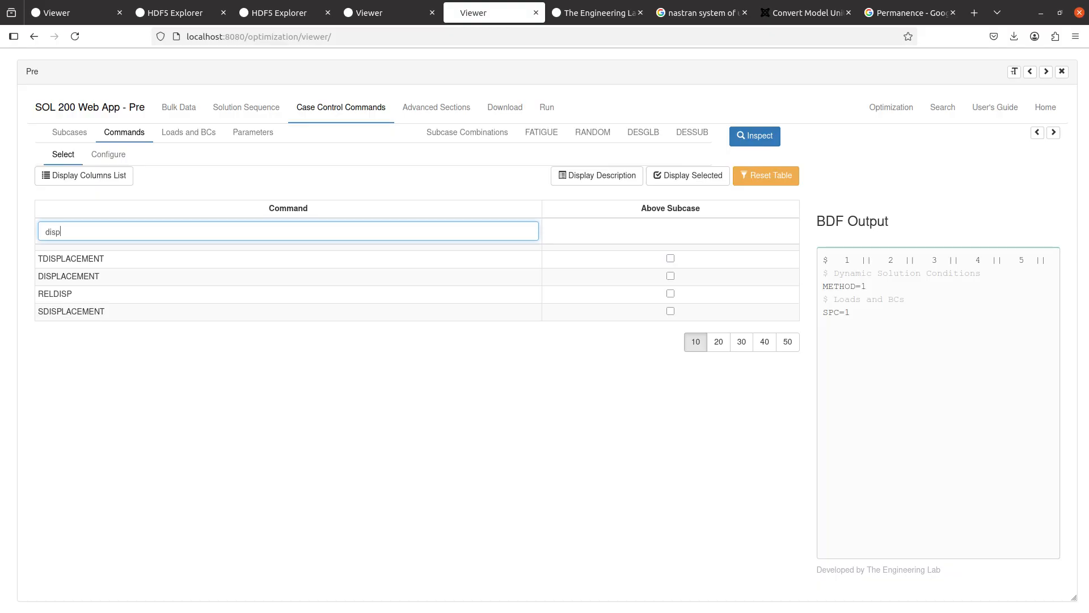
pyautogui.click(671, 276)
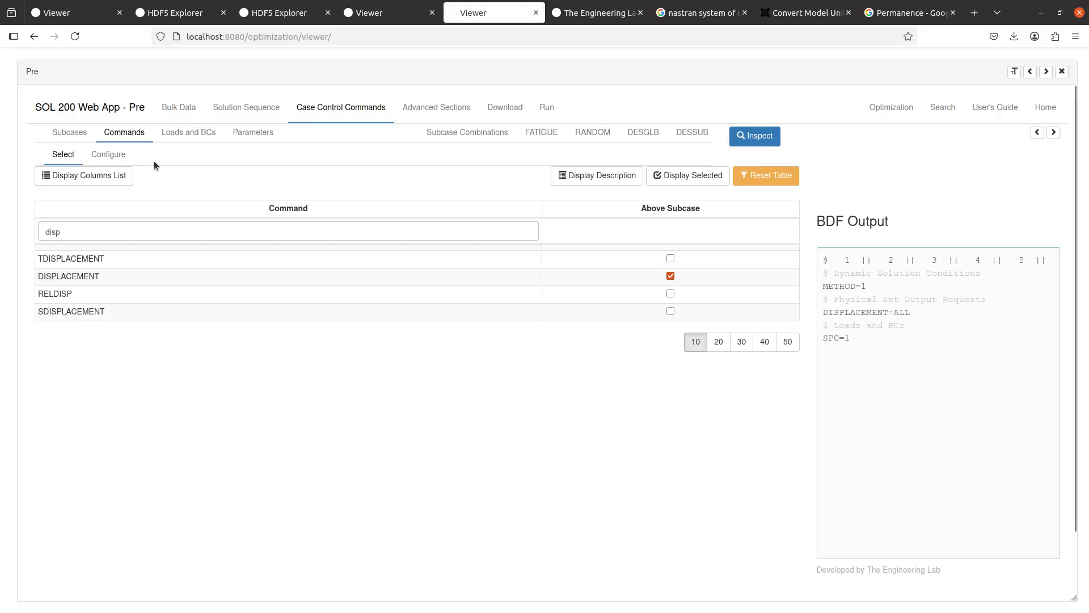
pyautogui.click(99, 156)
pyautogui.scroll(-1, 356, 503)
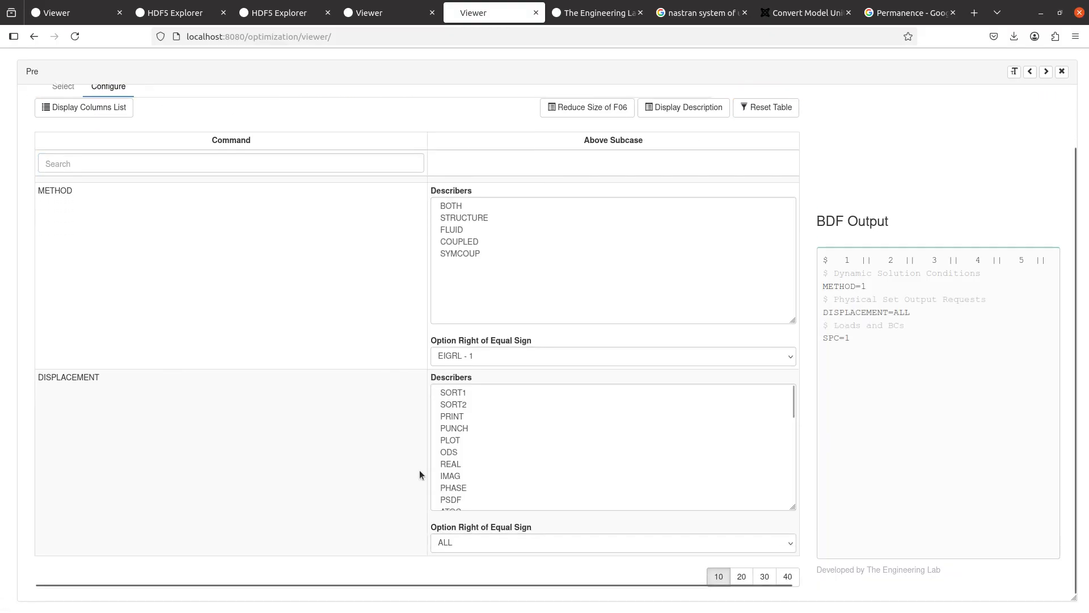
pyautogui.scroll(1, 381, 456)
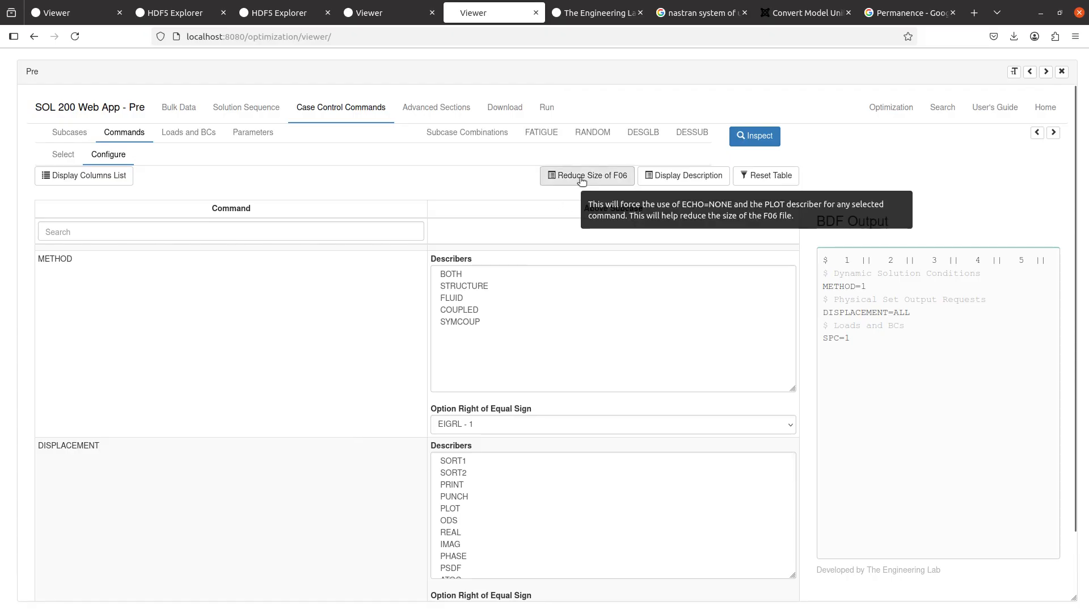
pyautogui.click(582, 176)
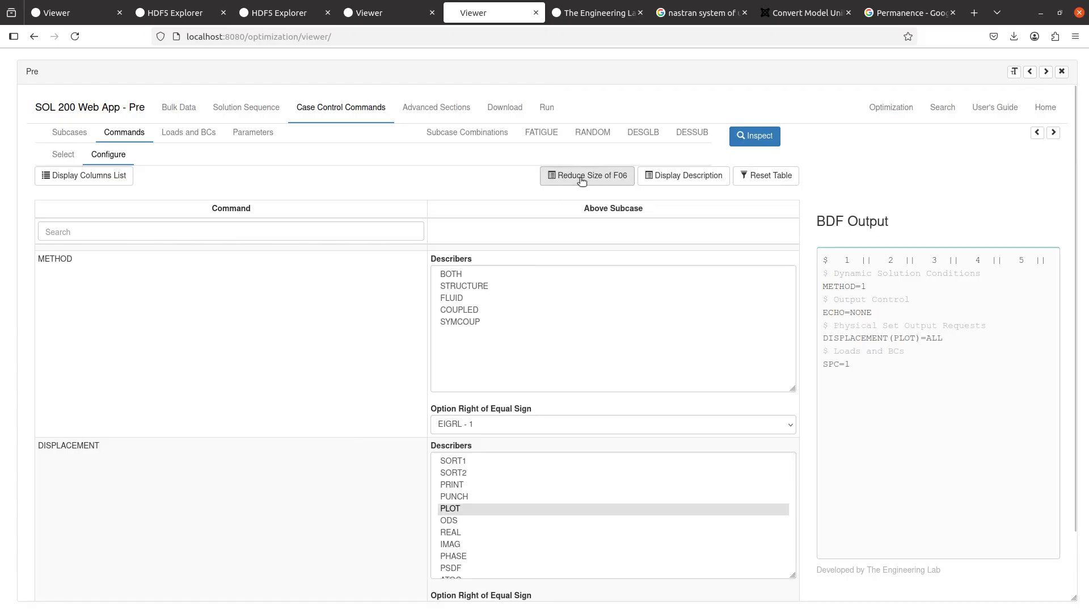
# Step: Add HDF5OUT to the model, then upload the BDF and run the analysis immediately
pyautogui.click(522, 116)
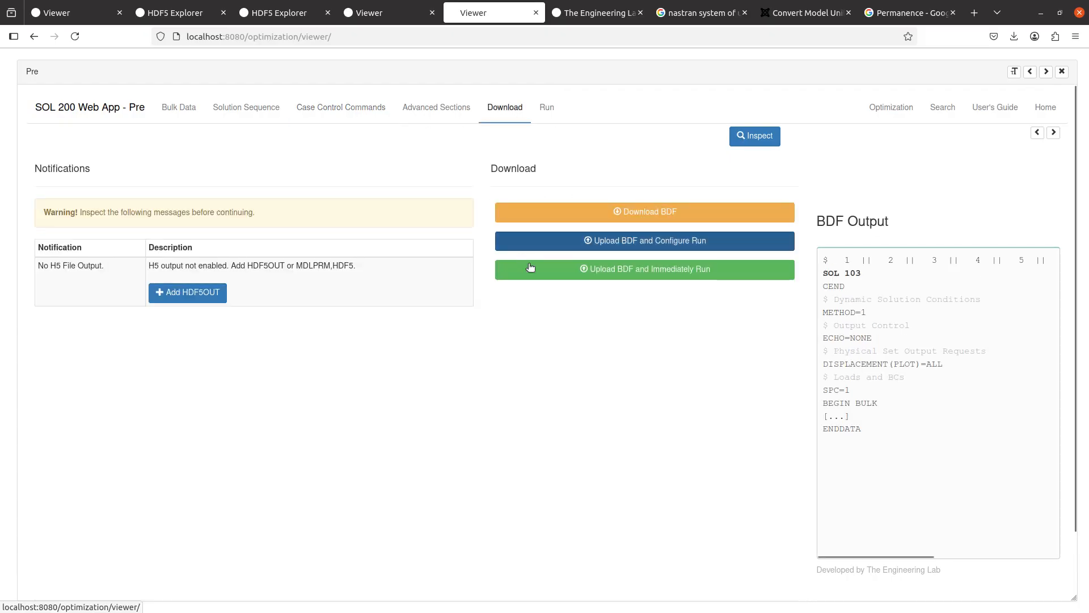
pyautogui.click(205, 302)
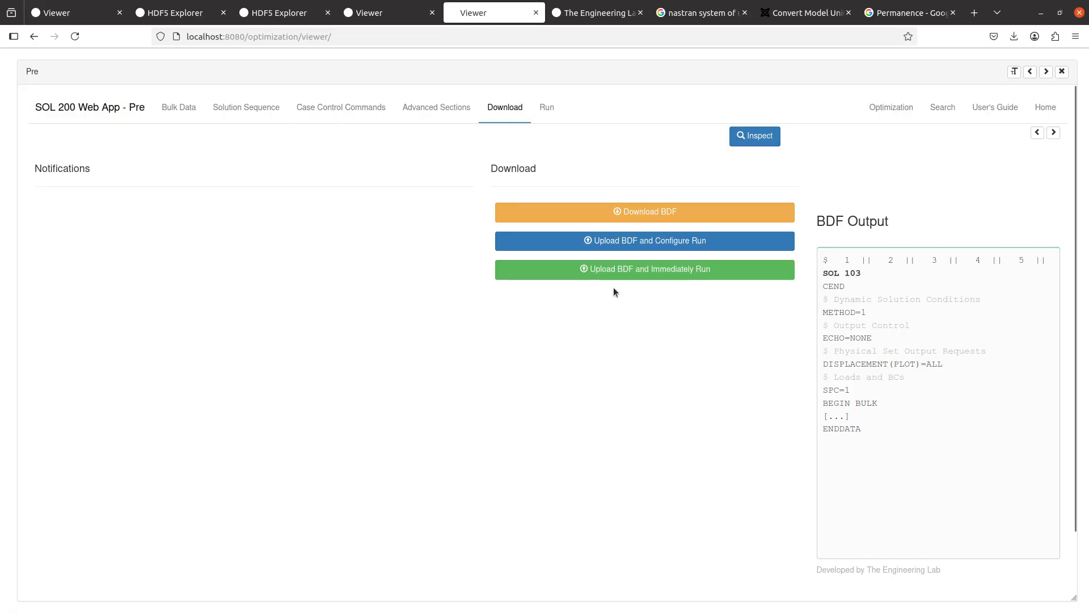
pyautogui.click(614, 271)
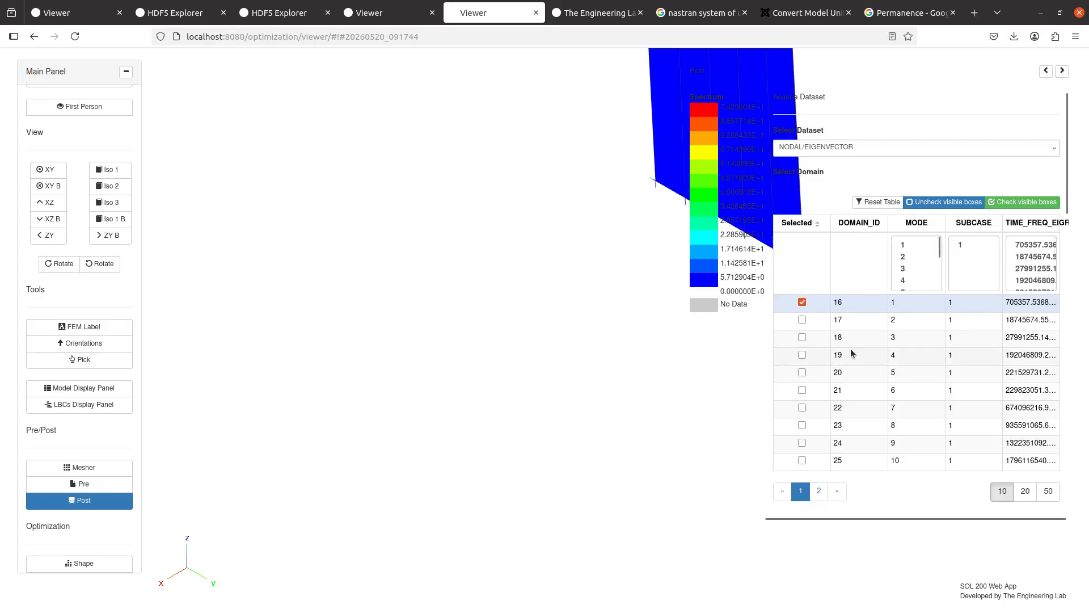
# Step: Set the shape plot scale factor to .05 and view the mode 1 deformed shape from another angle
pyautogui.scroll(-8, 850, 346)
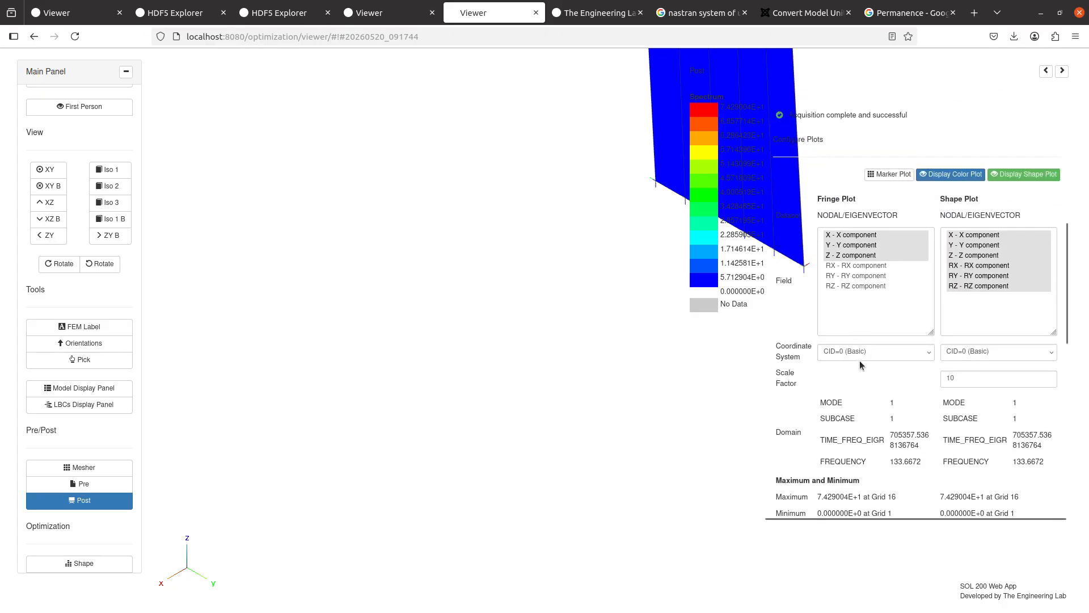
pyautogui.click(947, 377)
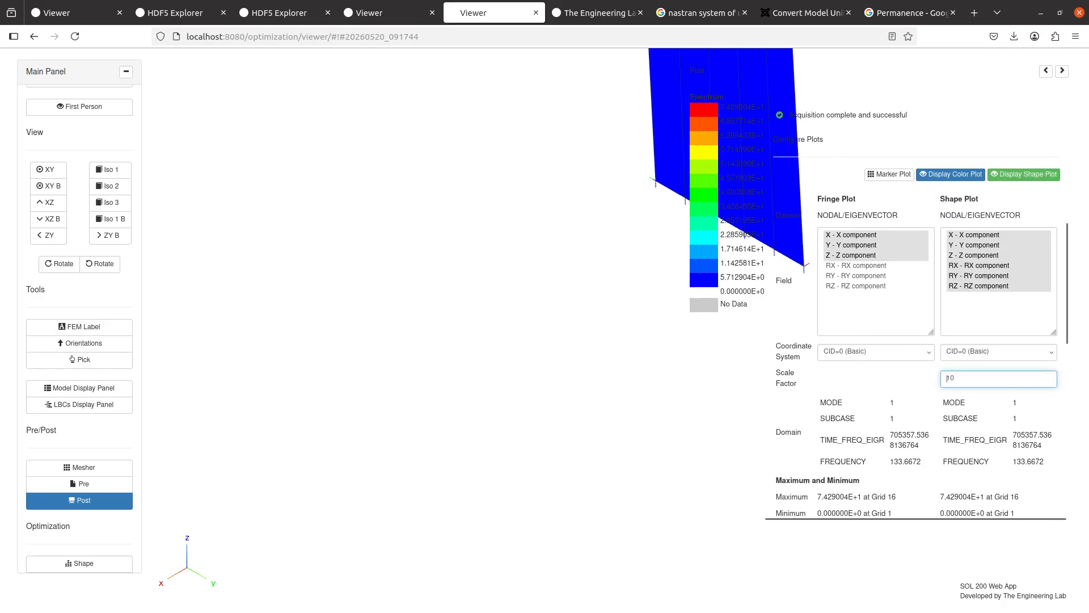
pyautogui.write('.')
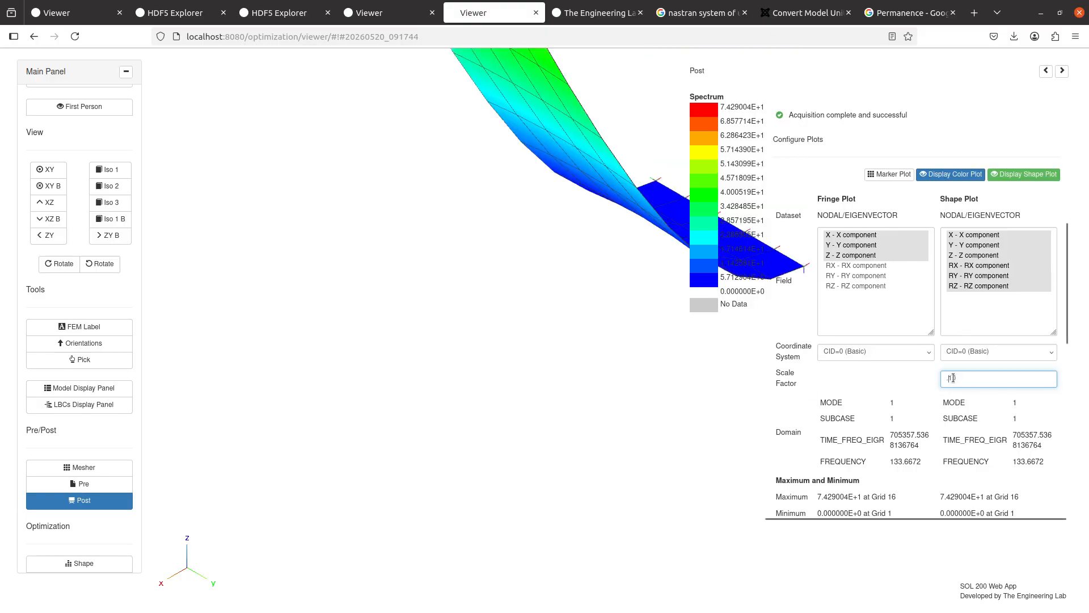
pyautogui.write('010')
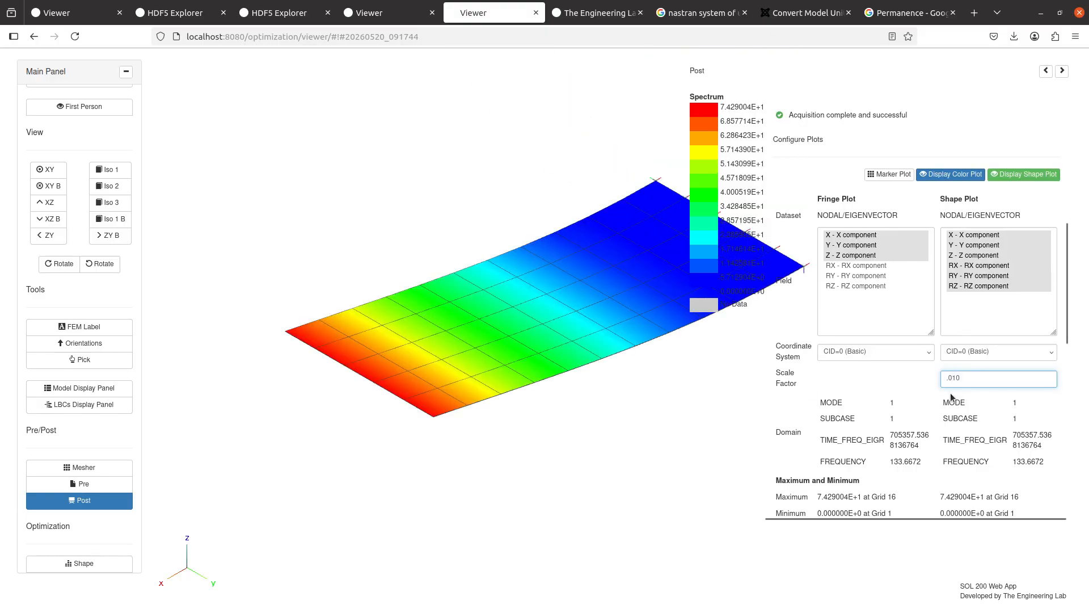
pyautogui.moveTo(952, 375); pyautogui.dragTo(968, 375)
pyautogui.write('5')
pyautogui.click(944, 419)
pyautogui.moveTo(448, 318); pyautogui.dragTo(359, 308)
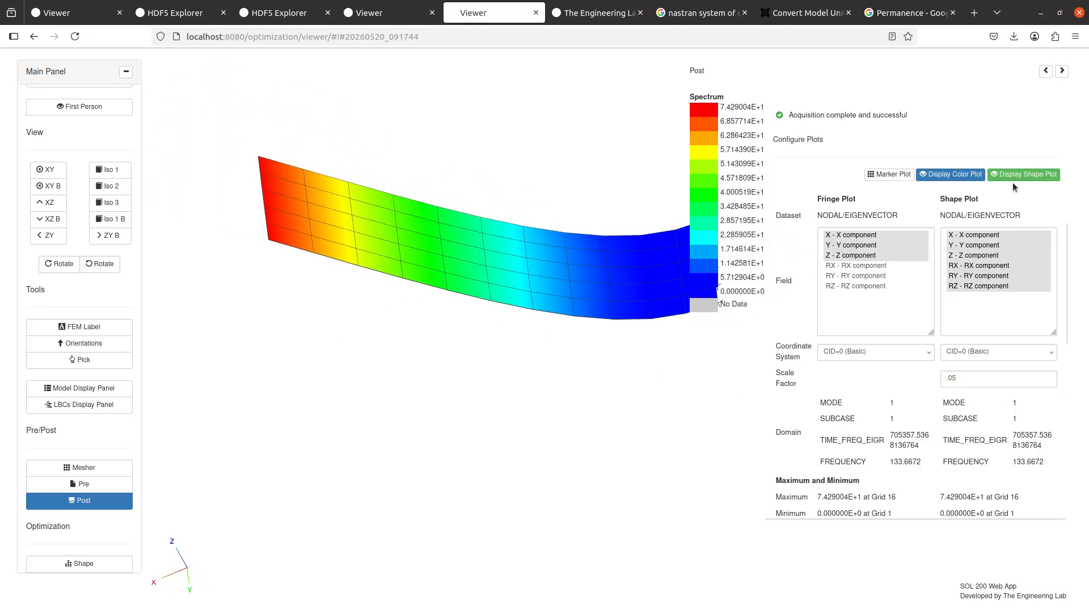
# Step: Select mode 2 of the eigenvector results and display its color plot with the shape plot turned on
pyautogui.click(1020, 176)
pyautogui.click(1020, 176)
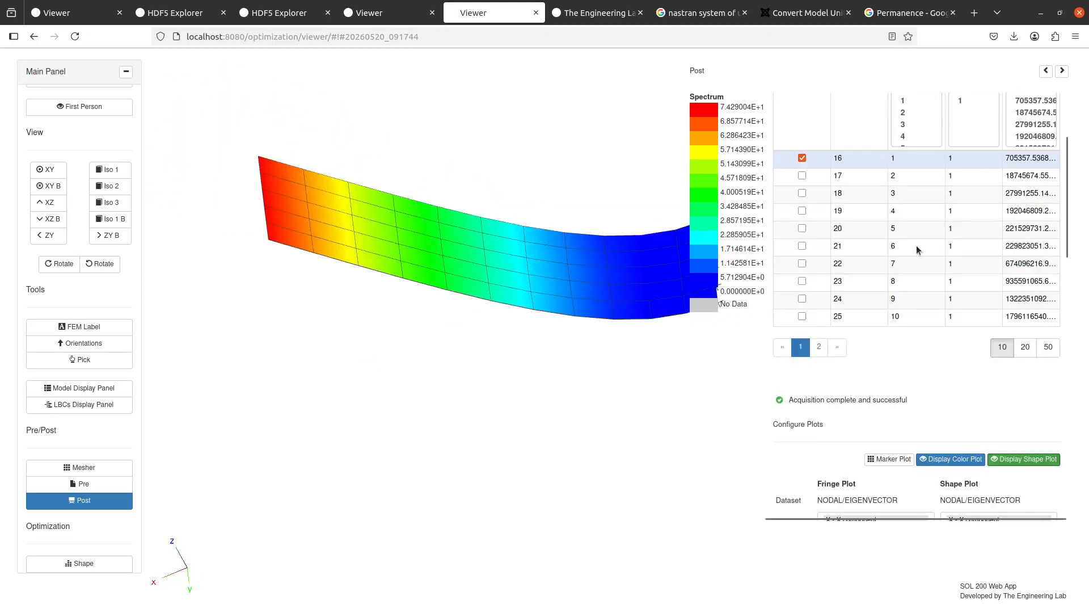
pyautogui.click(802, 177)
pyautogui.click(1021, 460)
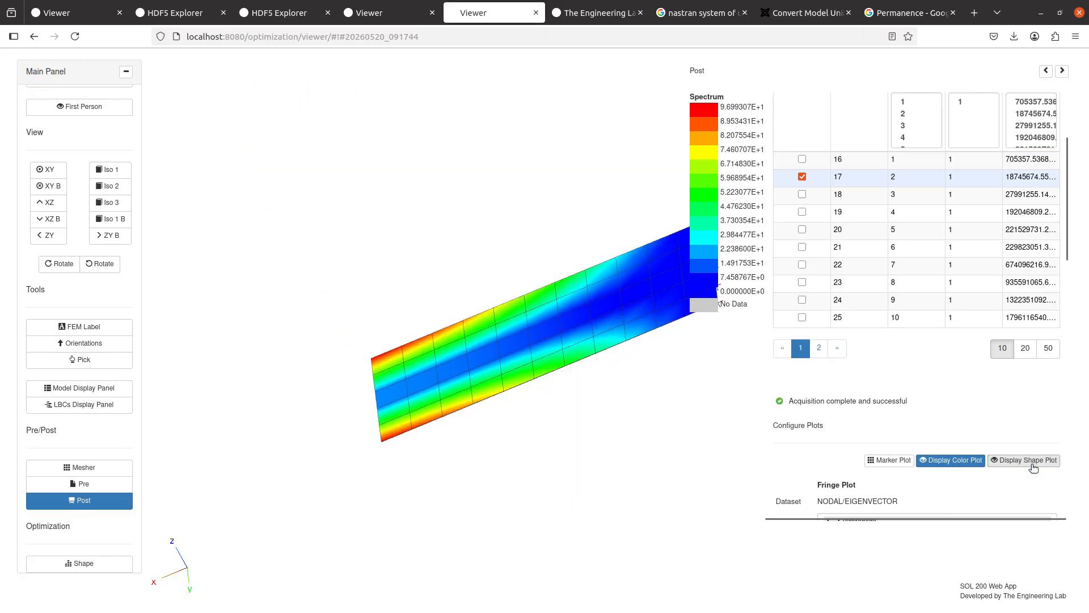
pyautogui.click(1021, 460)
pyautogui.moveTo(508, 384); pyautogui.dragTo(394, 369)
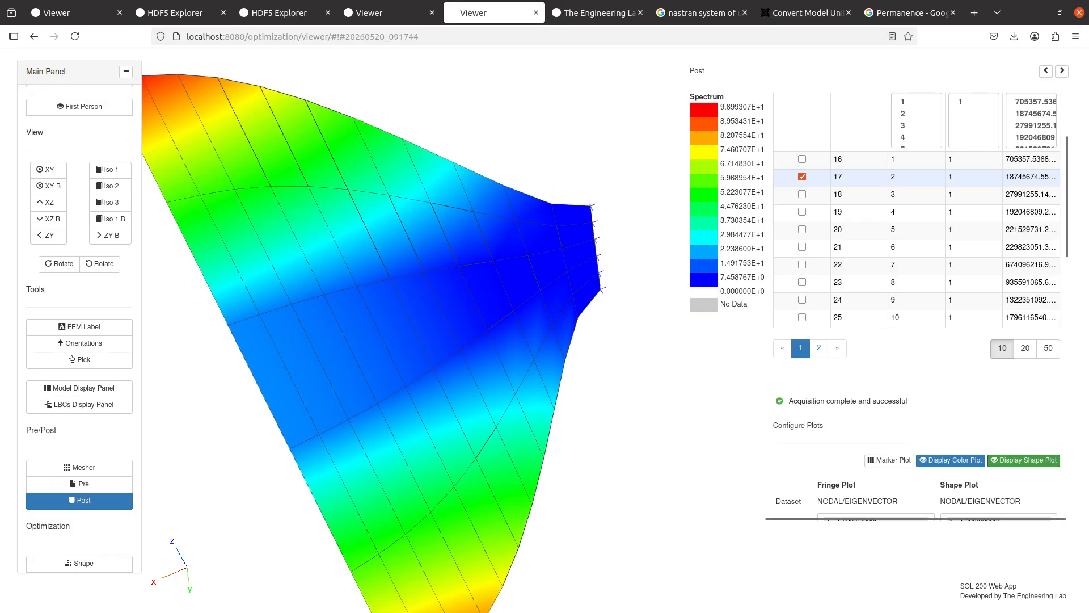
# Step: Switch to the PowerPoint presentation, start the slide show at slide 88 with the laser pointer and advance to slide 89
pyautogui.hotkey('alt', 'Tab')
pyautogui.click(87, 601)
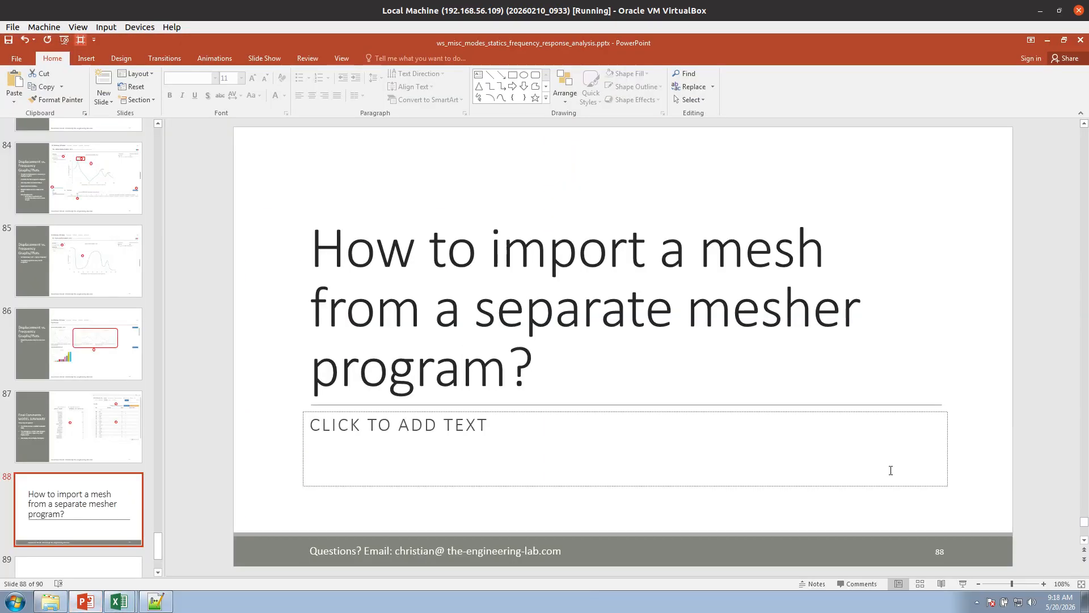
pyautogui.click(963, 584)
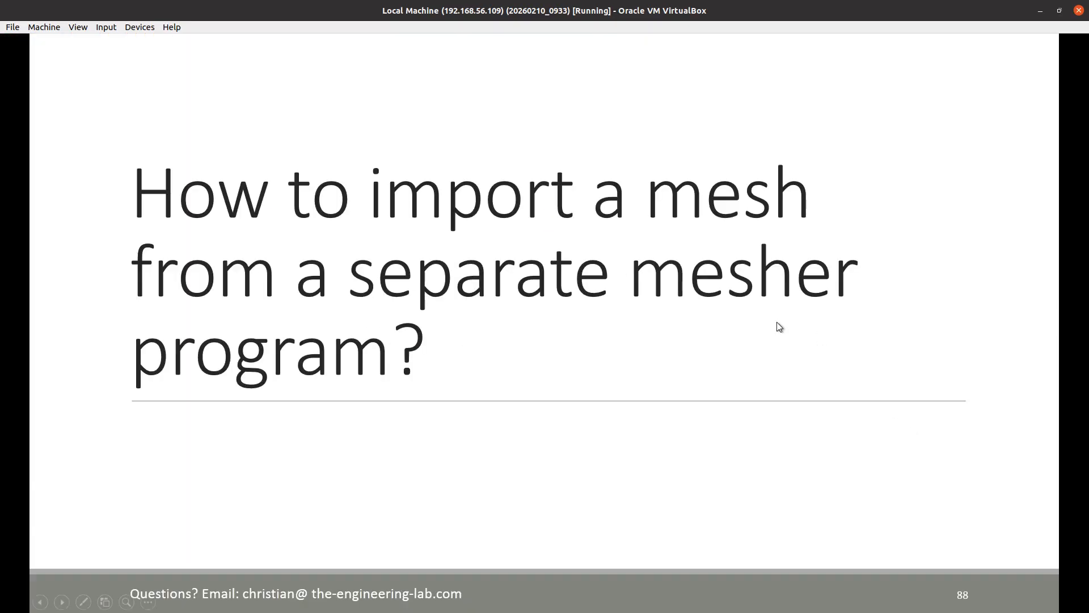
pyautogui.click(83, 601)
pyautogui.click(88, 510)
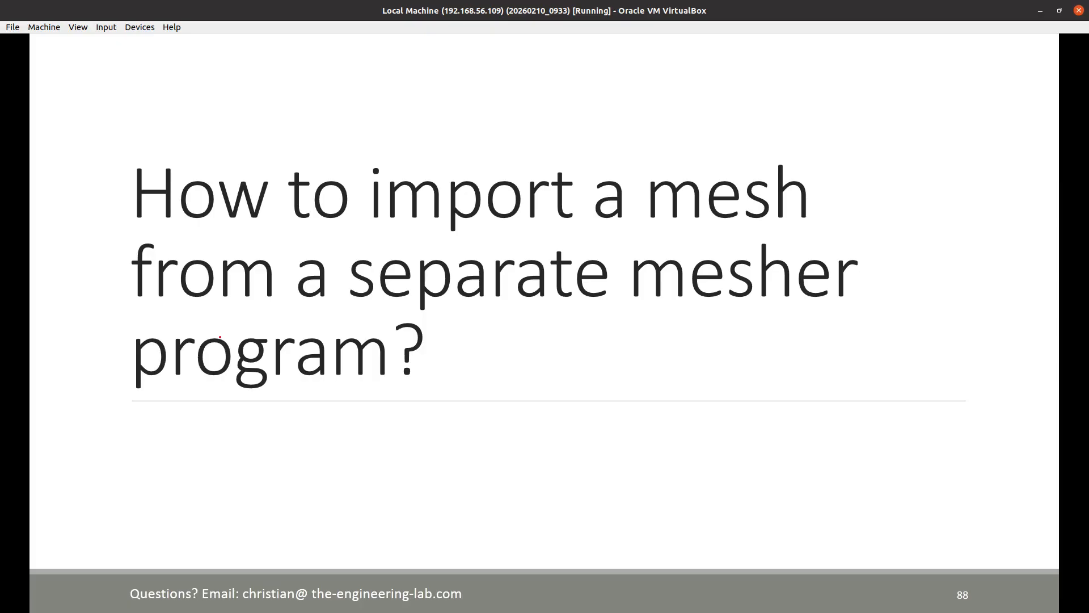
pyautogui.press('Right')
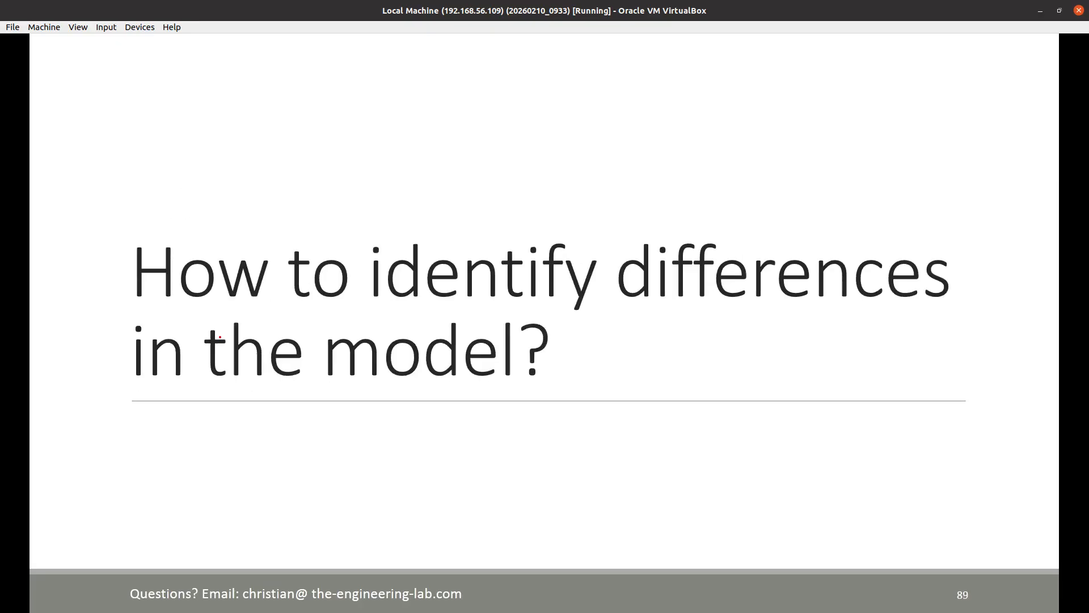